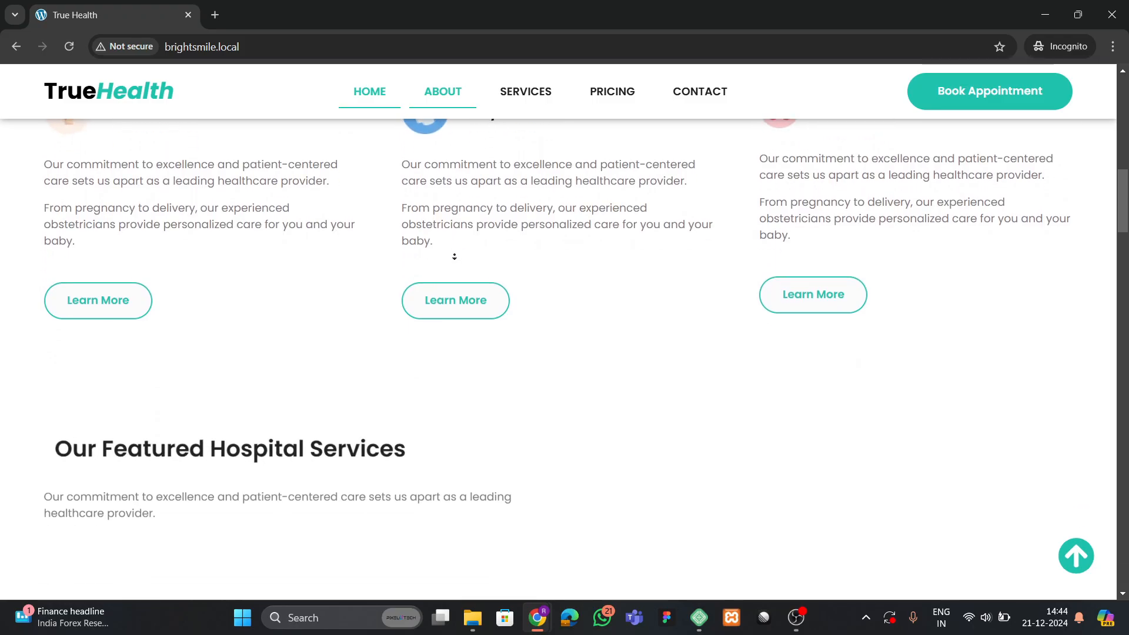
Scroll down the TrueHealth home page past services, testimonials and the $29/$59/$99 pricing plans.
scroll(455, 254, "down", 6)
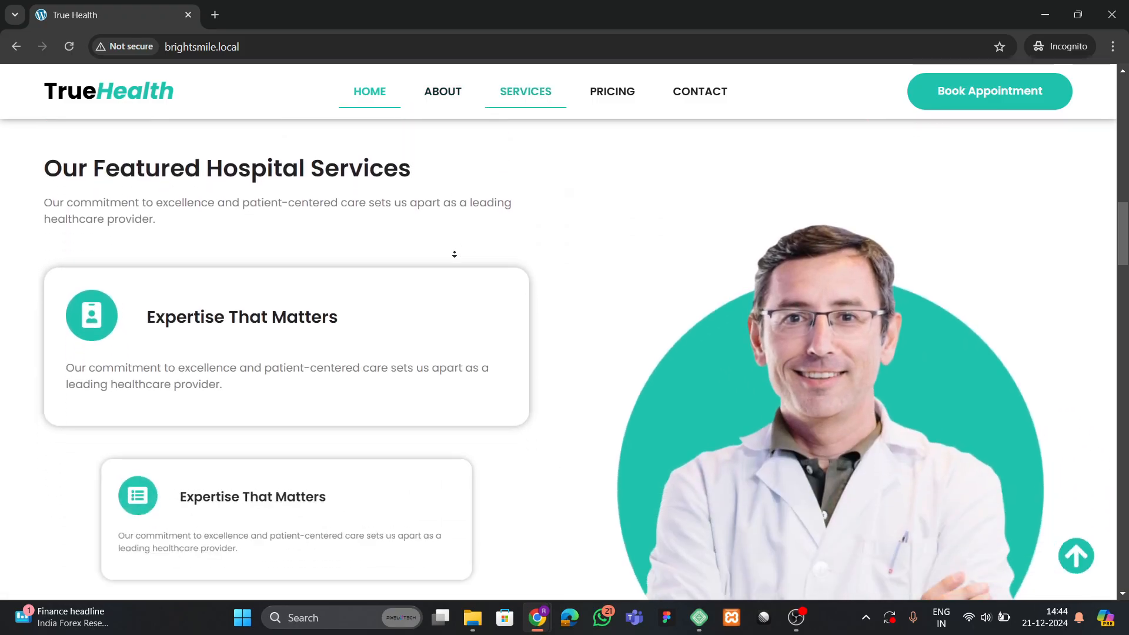
scroll(454, 254, "down", 5)
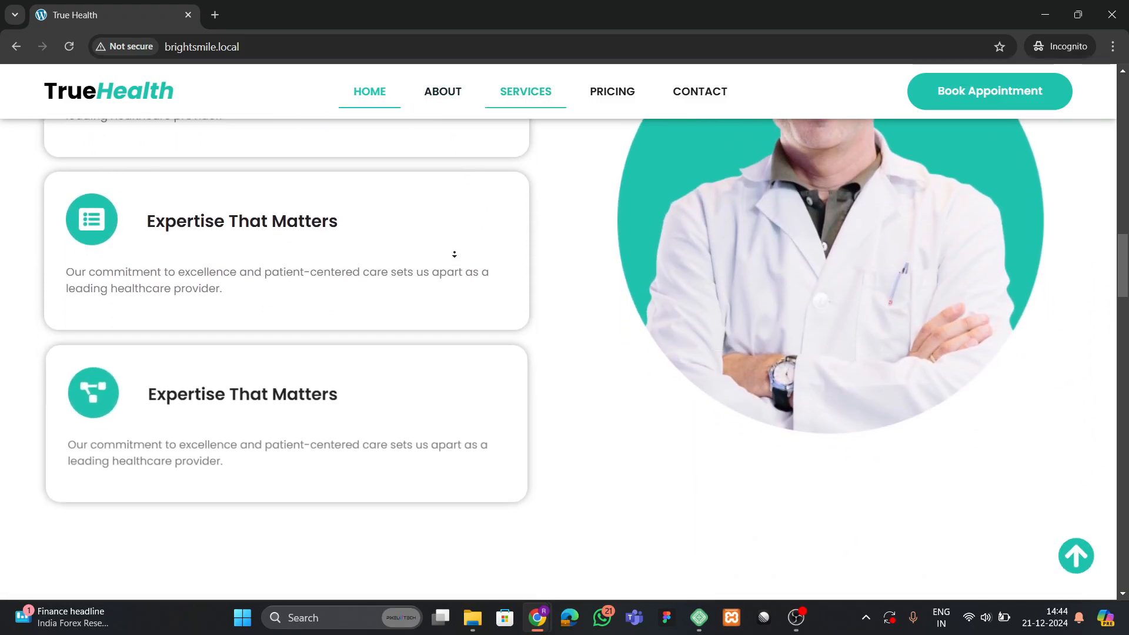
scroll(454, 253, "down", 4)
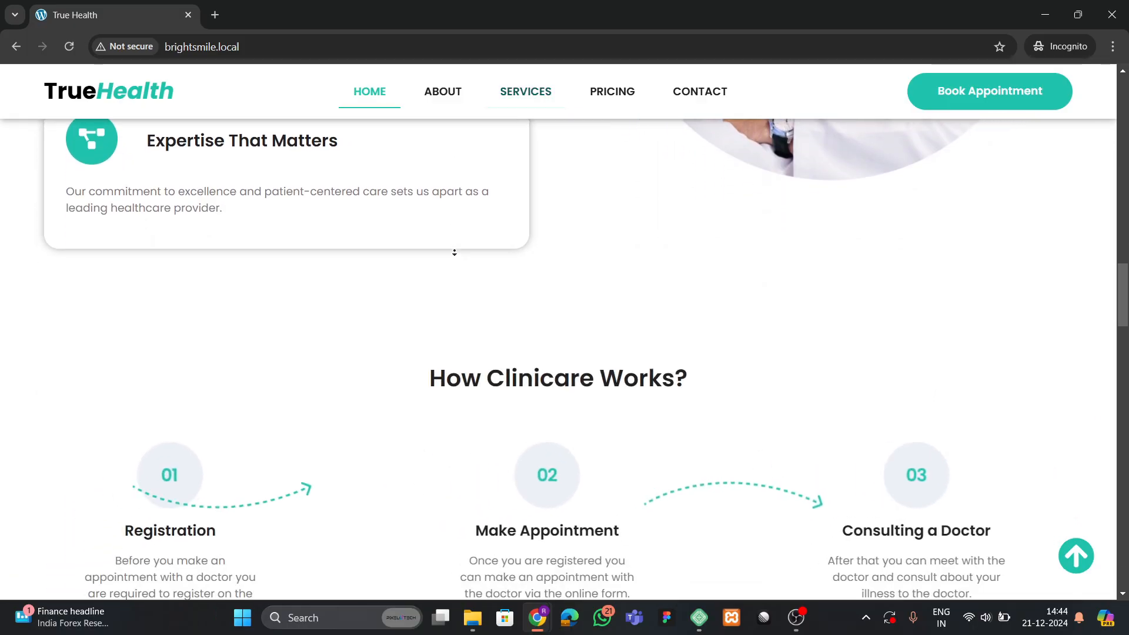
scroll(455, 253, "down", 4)
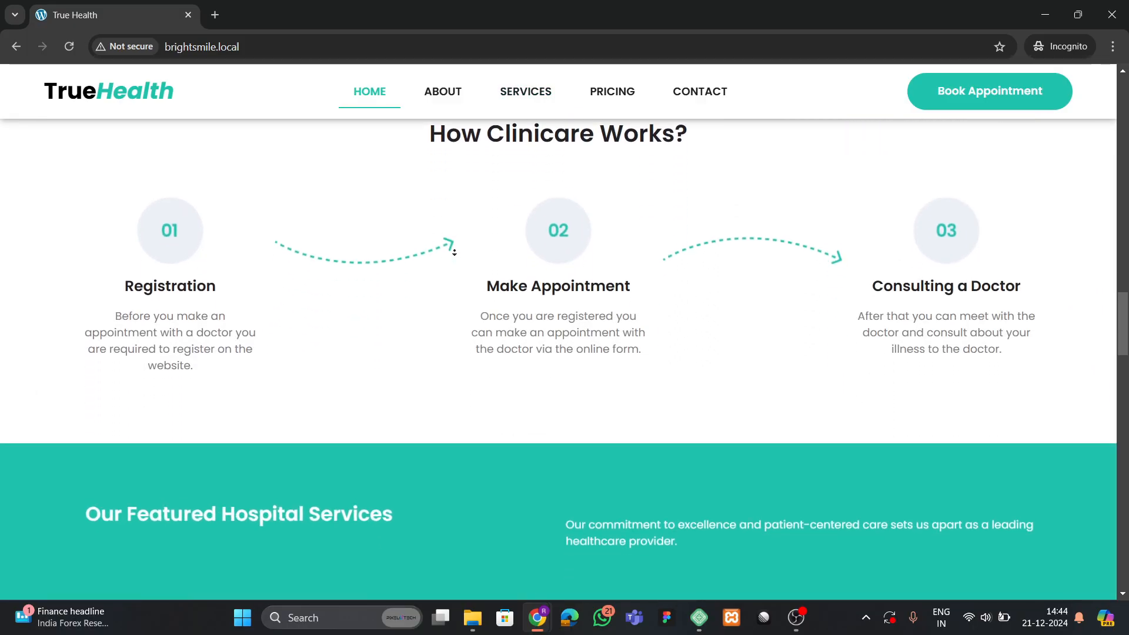
scroll(454, 253, "down", 4)
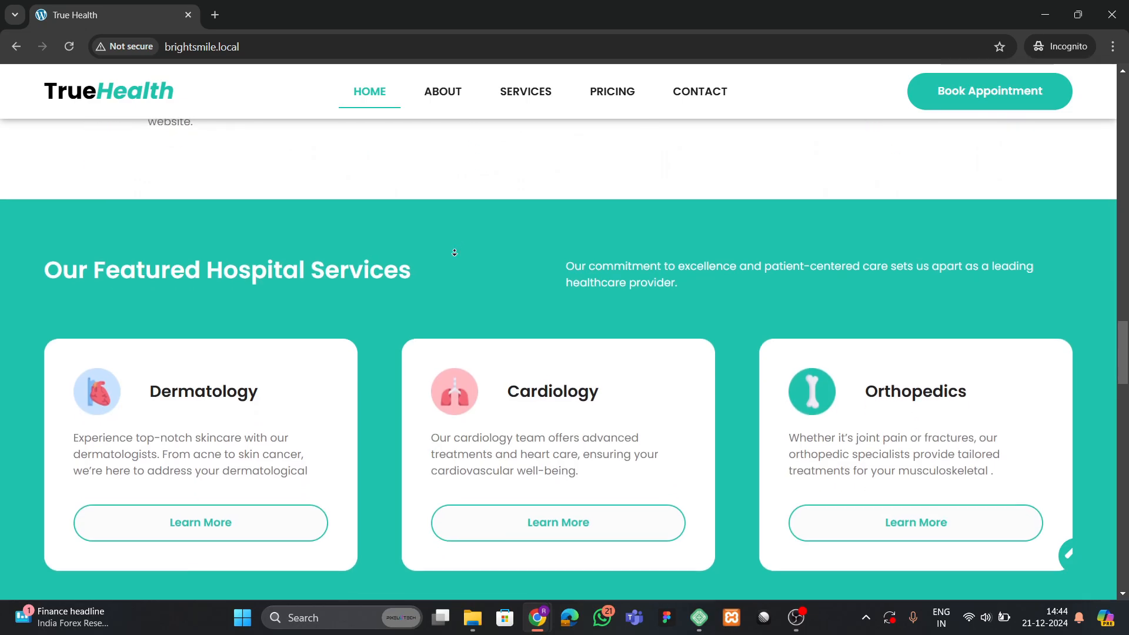
scroll(454, 253, "down", 4)
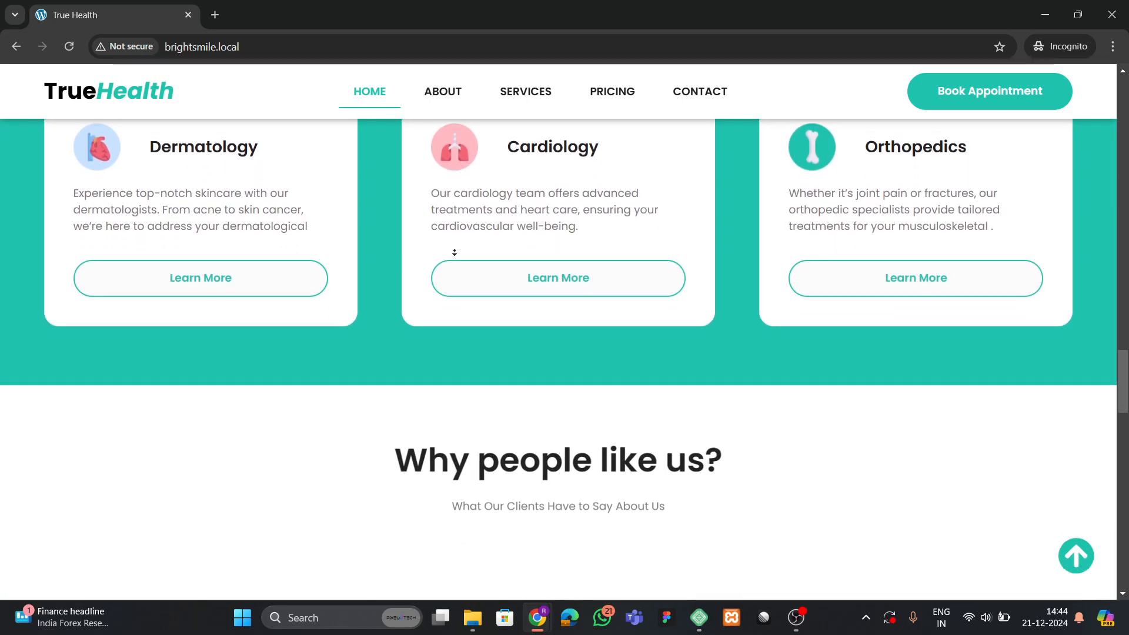
scroll(454, 252, "down", 4)
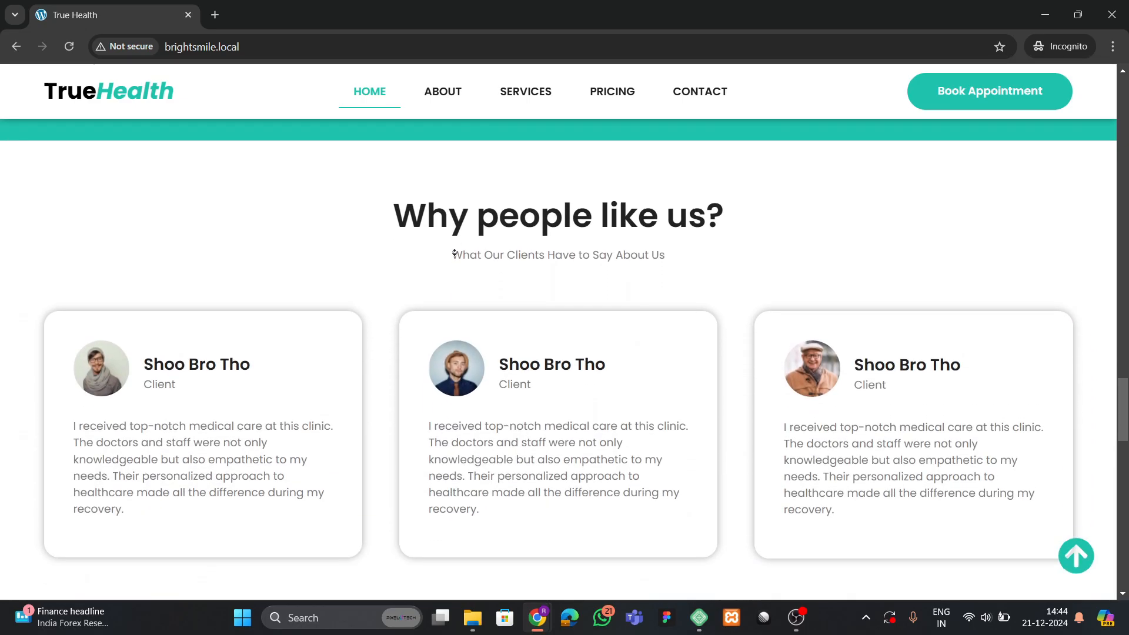
scroll(454, 253, "down", 4)
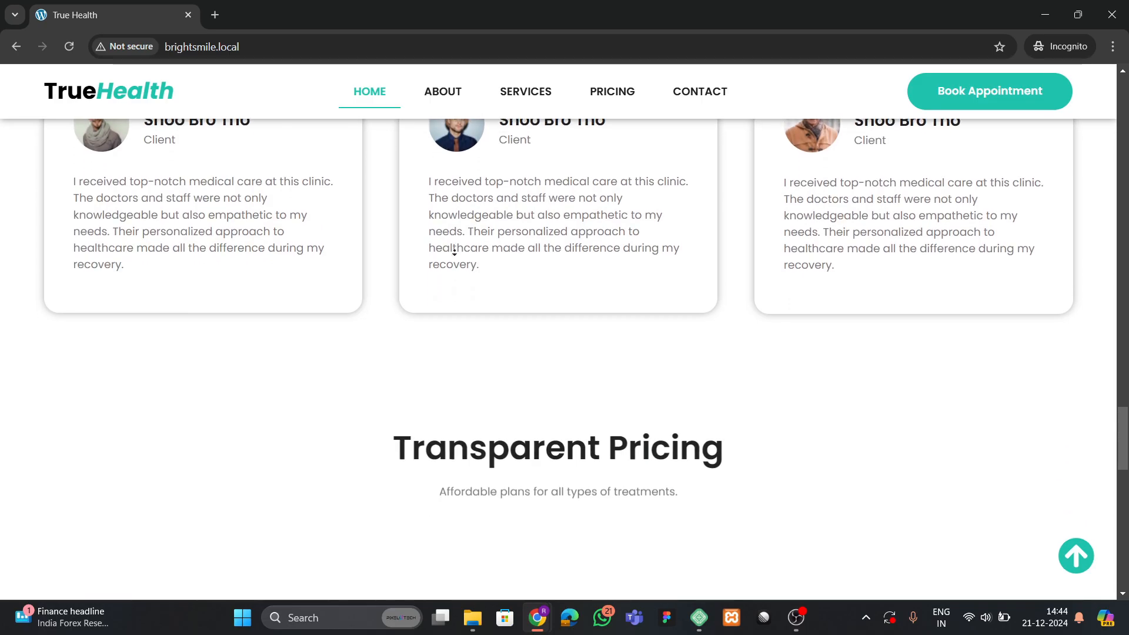
scroll(454, 252, "down", 4)
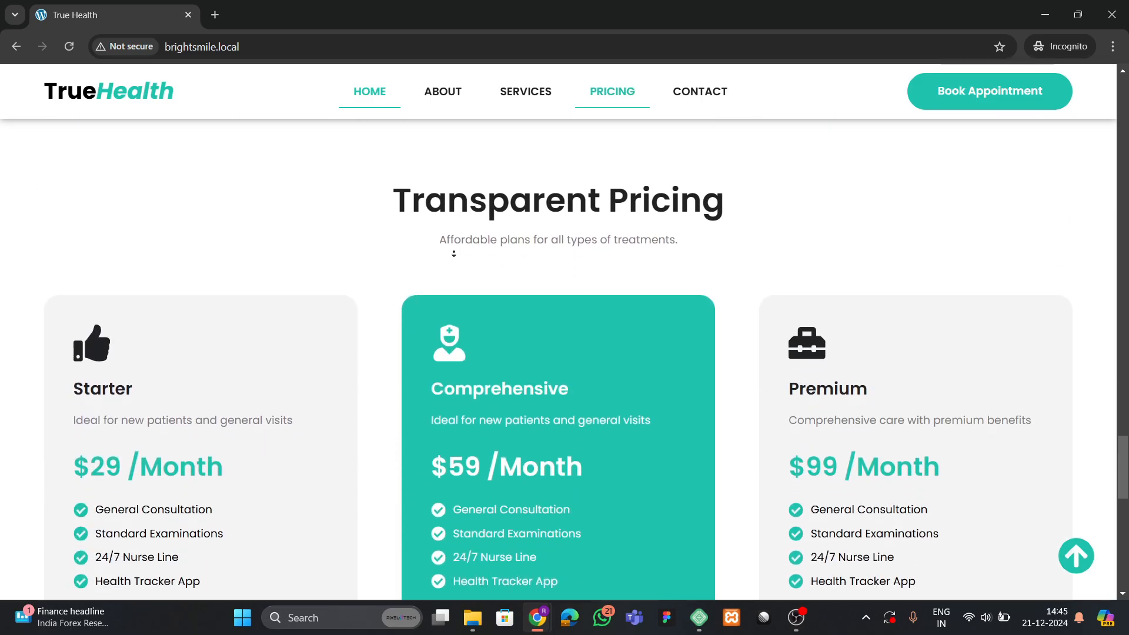
scroll(453, 255, "down", 5)
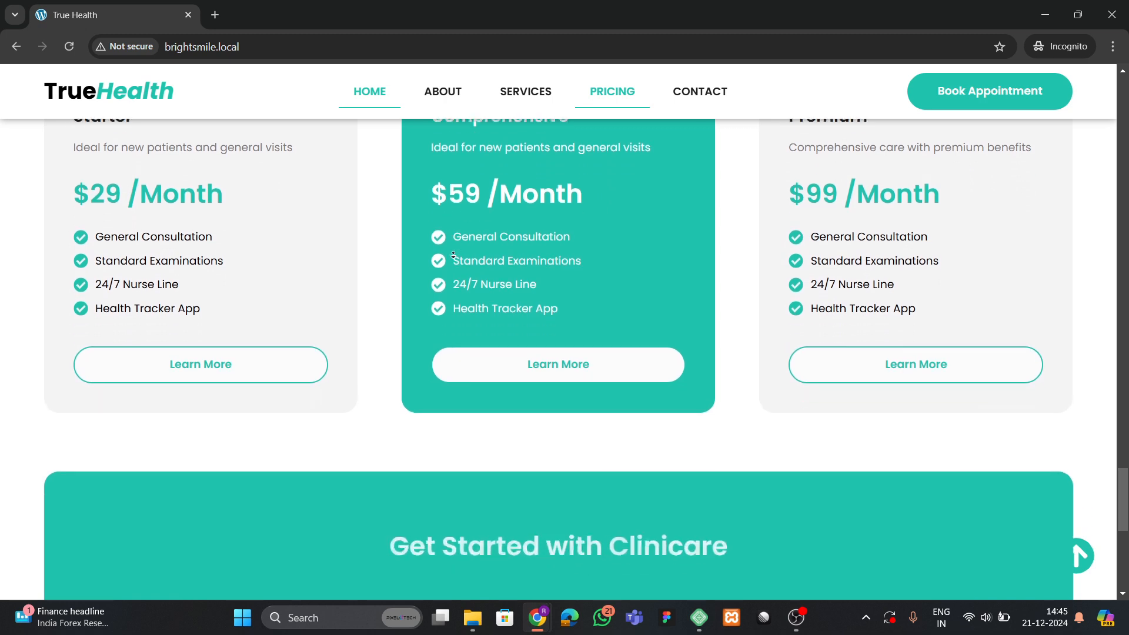
scroll(454, 254, "down", 5)
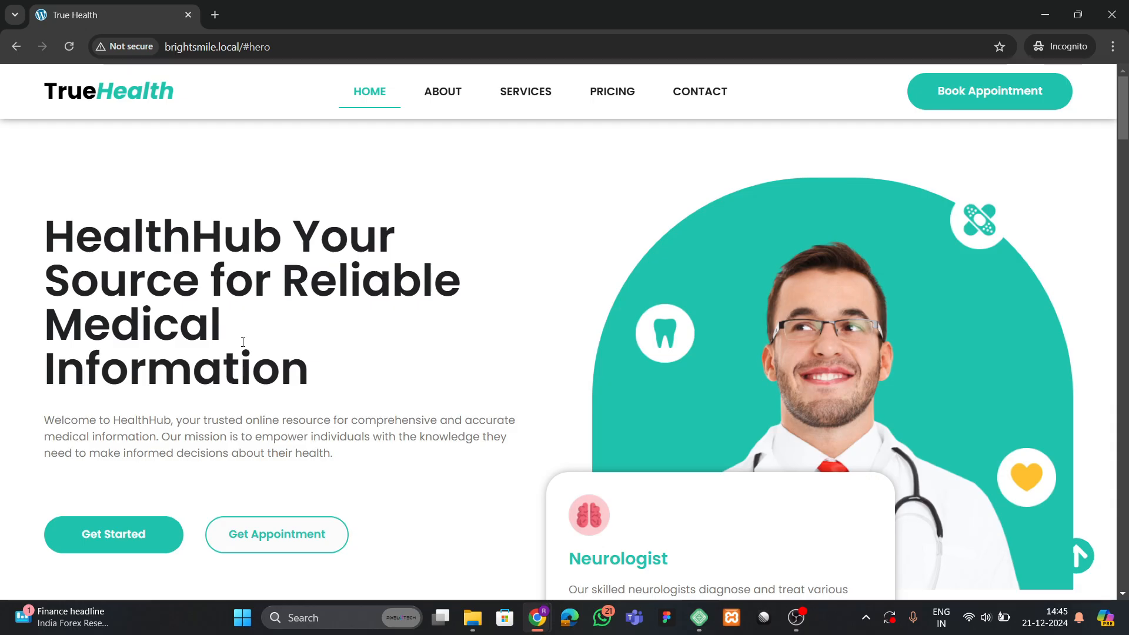
Reload the TrueHealth page to replay the hero animations and review the top sections.
left_click(73, 47)
scroll(399, 355, "down", 3)
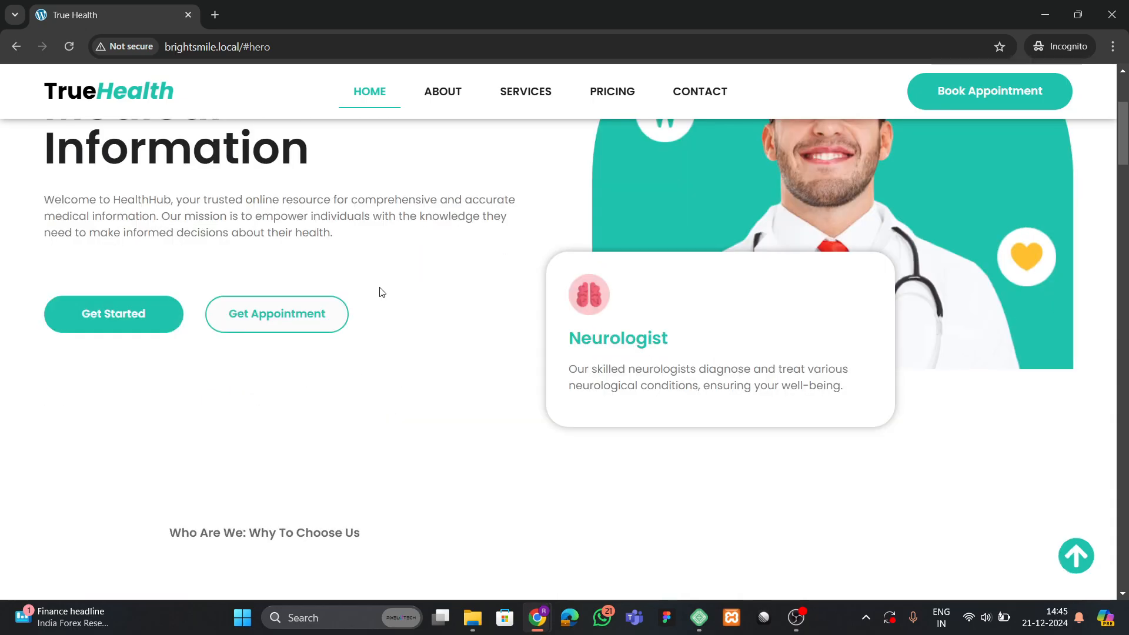
scroll(378, 292, "up", 2)
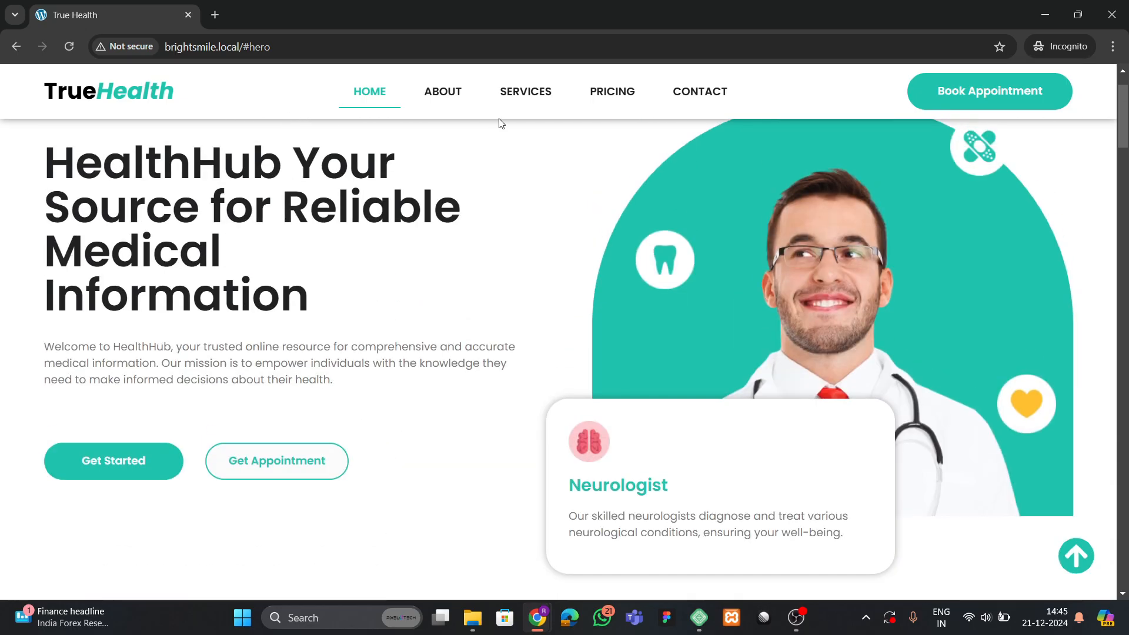
scroll(423, 279, "down", 8)
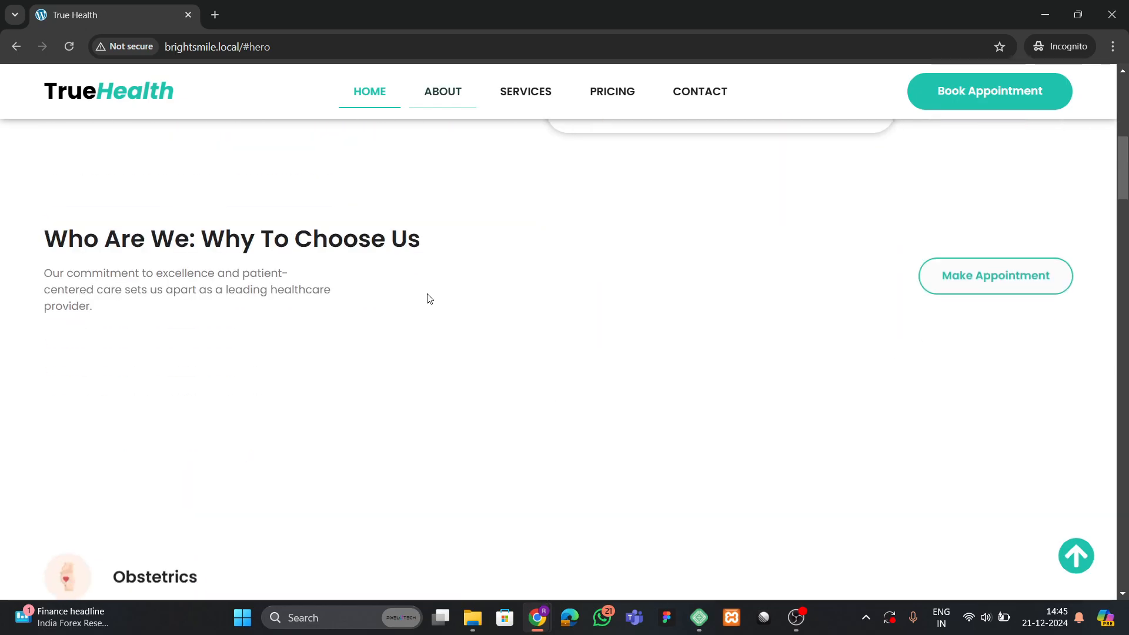
scroll(436, 318, "up", 8)
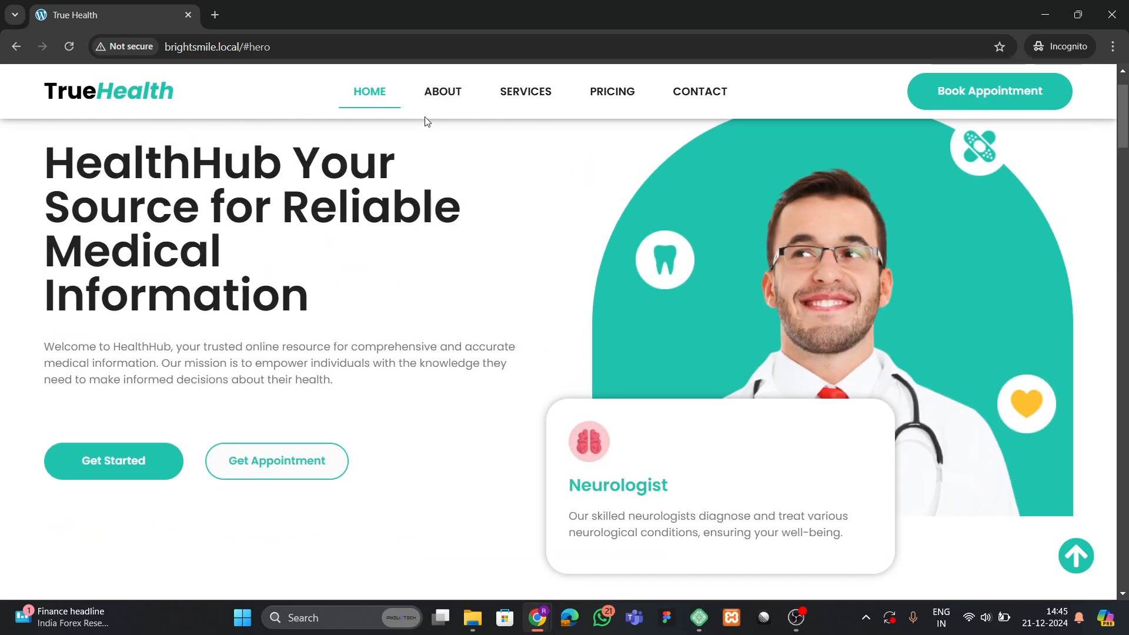
scroll(454, 277, "down", 3)
scroll(415, 271, "up", 4)
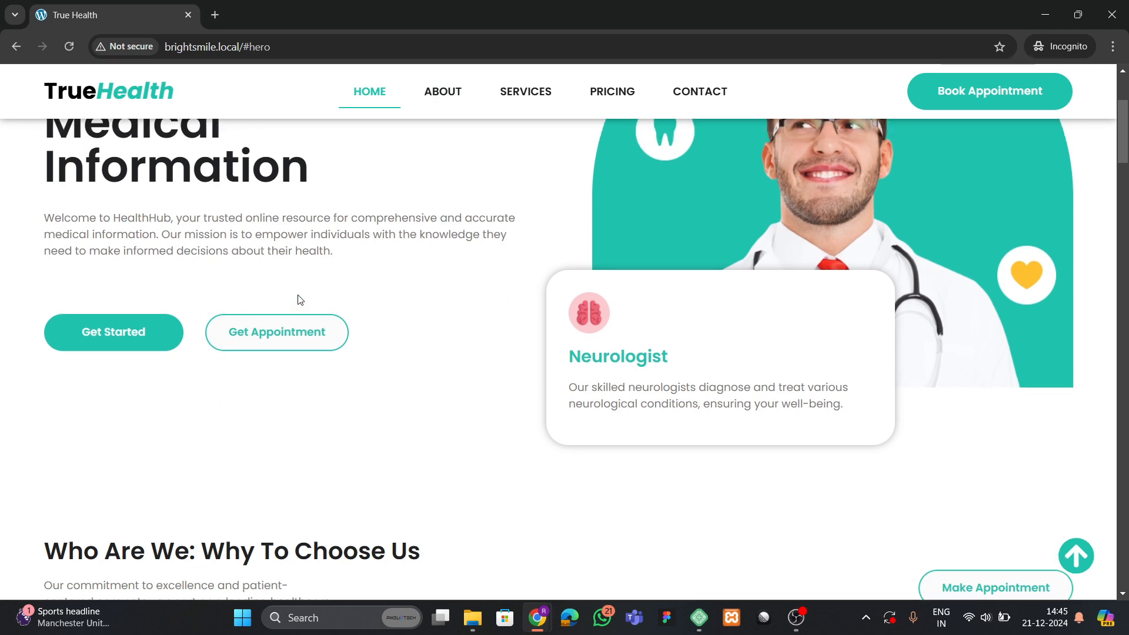
scroll(277, 321, "down", 2)
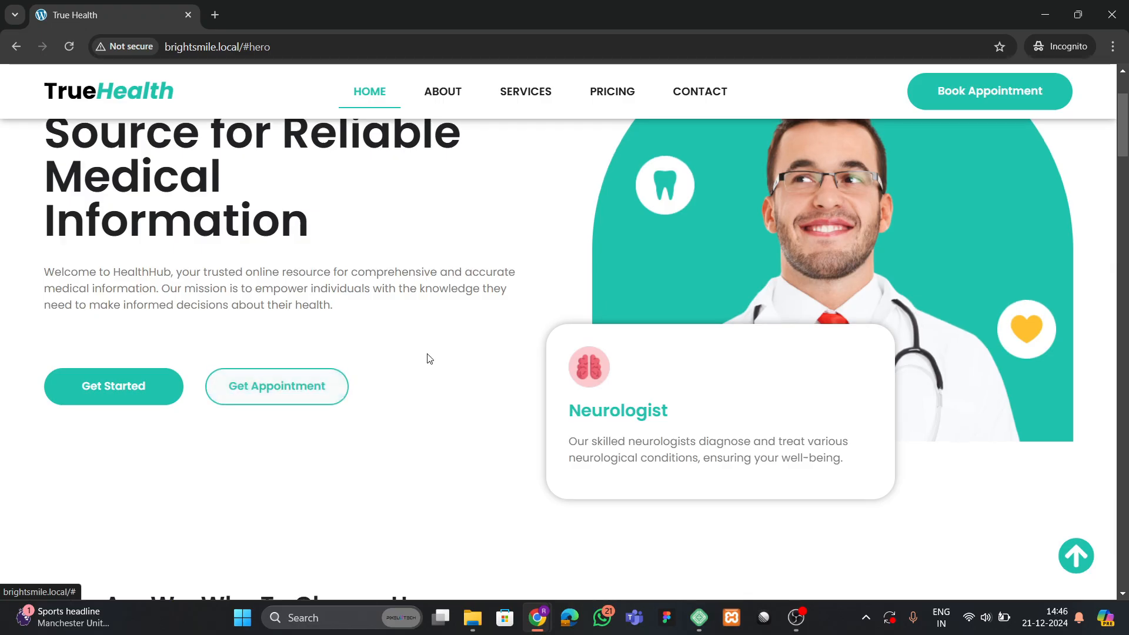
scroll(426, 353, "down", 5)
scroll(412, 344, "down", 1)
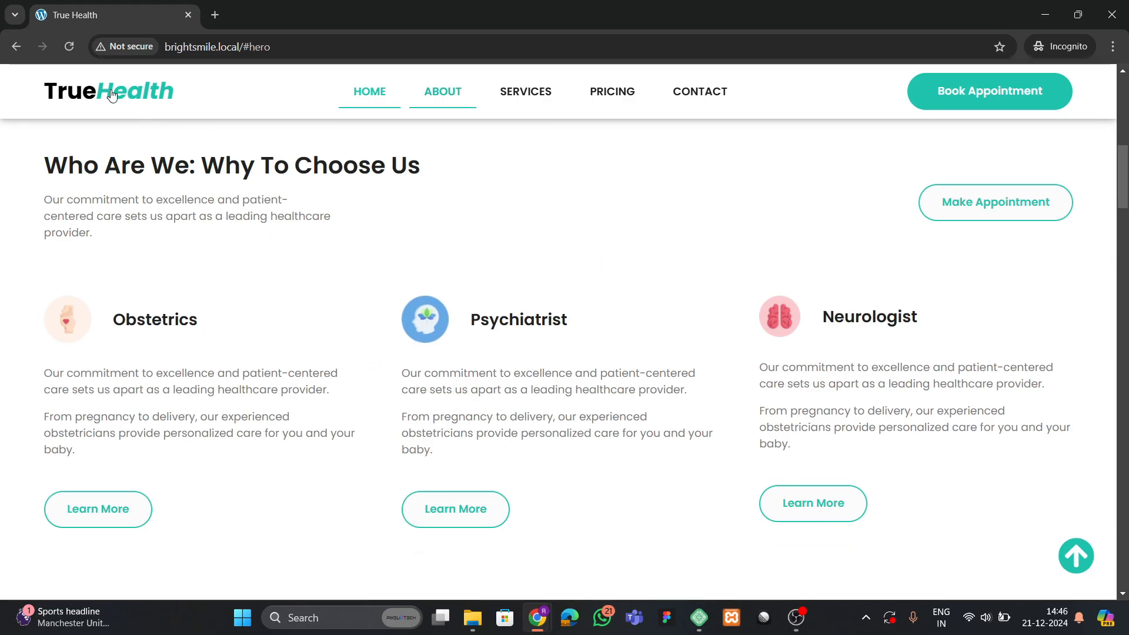
Reload twice more and scroll down to the How Clinicare Works? section.
left_click(75, 50)
left_click(75, 47)
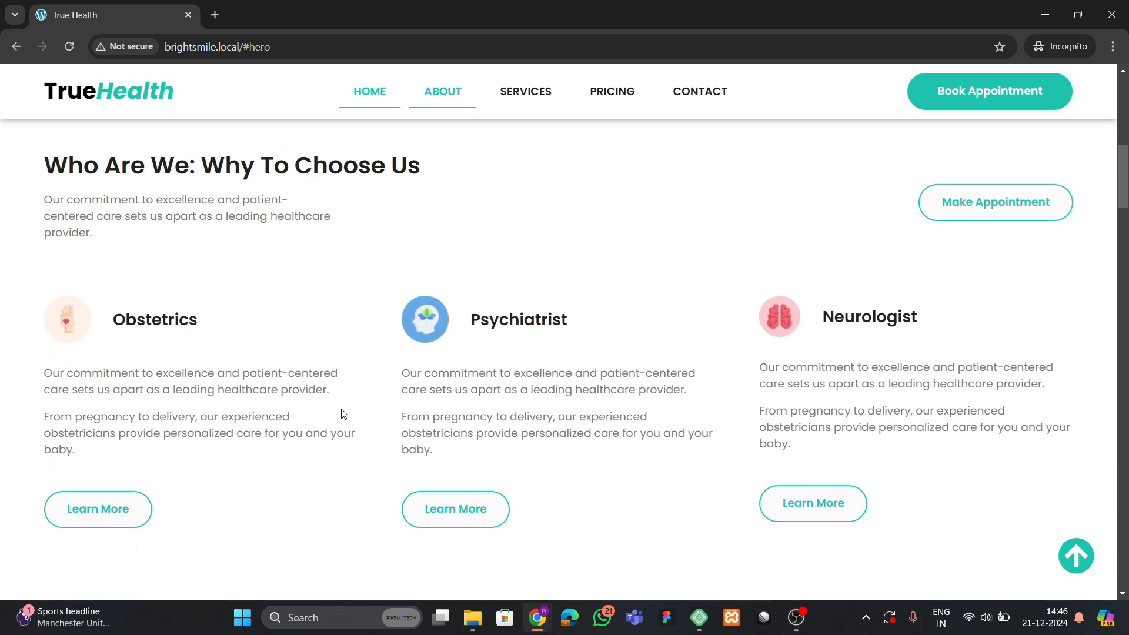
scroll(350, 349, "down", 6)
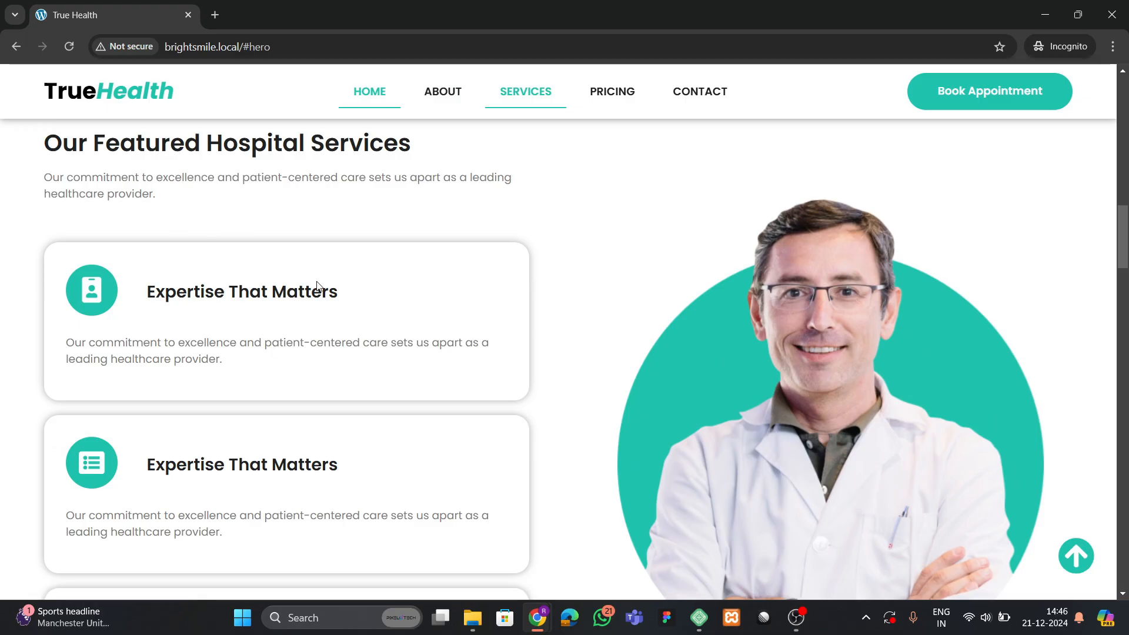
scroll(263, 322, "down", 4)
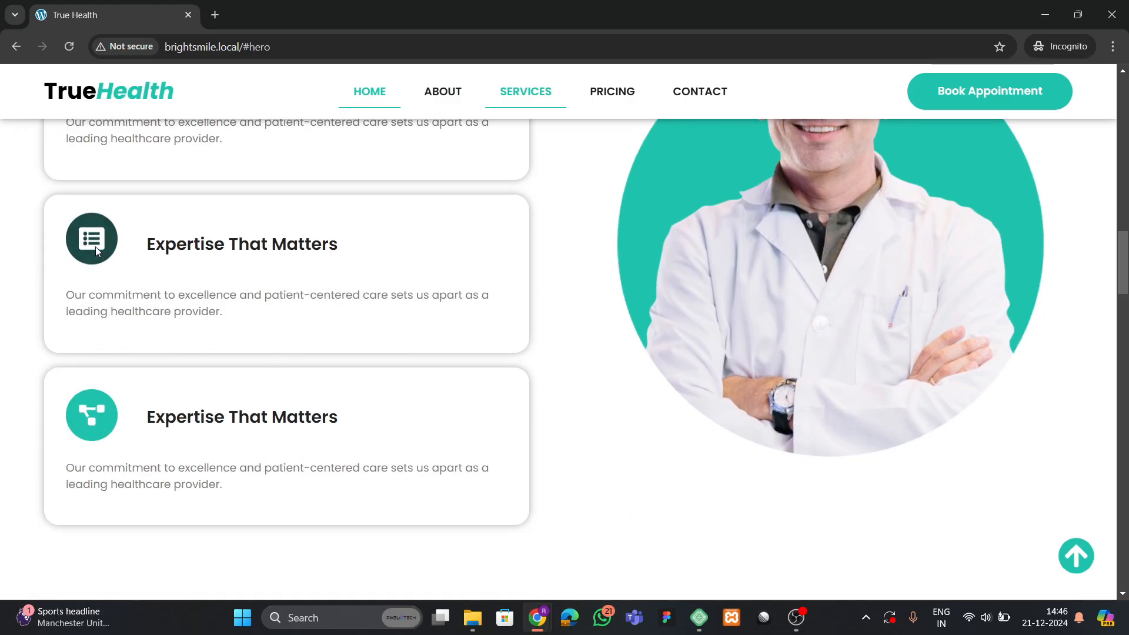
scroll(258, 437, "up", 1)
scroll(259, 436, "up", 3)
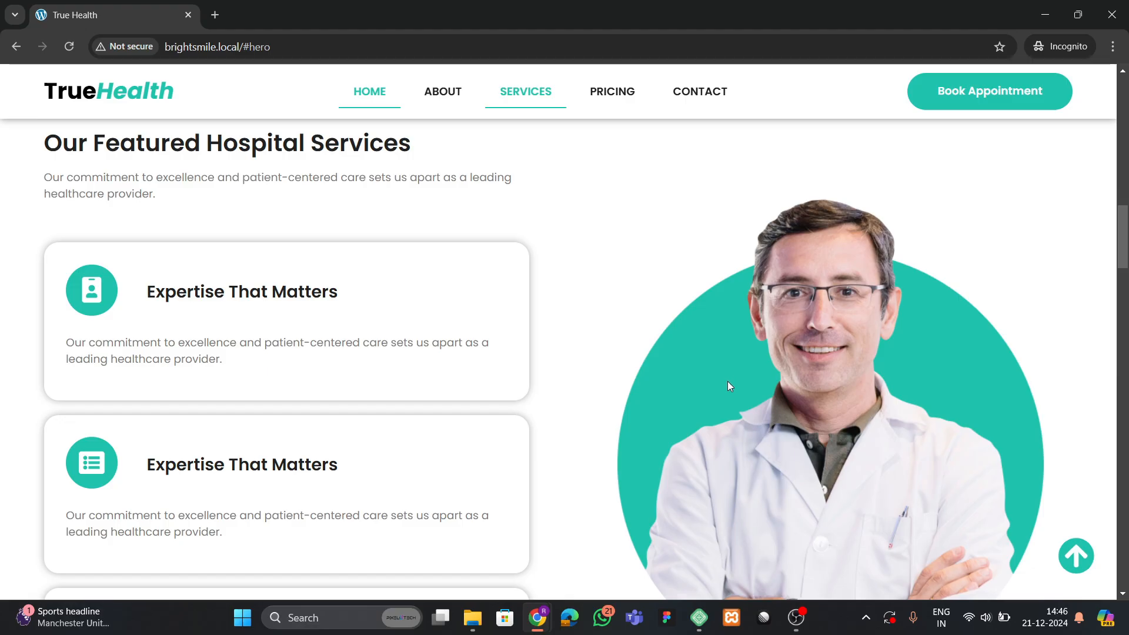
scroll(549, 352, "down", 9)
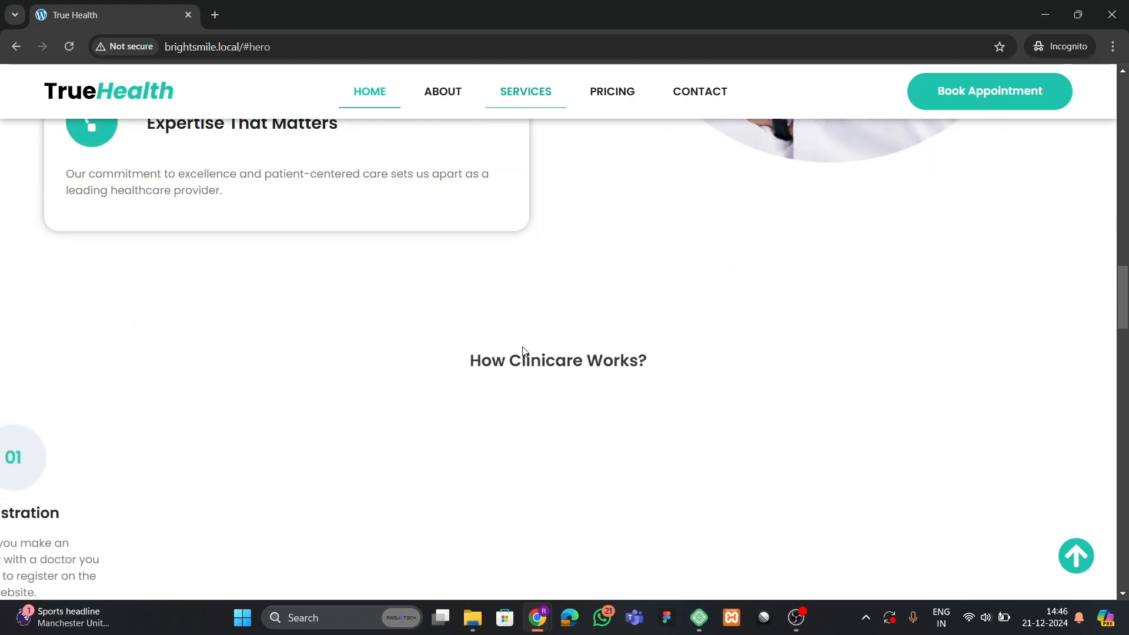
scroll(523, 353, "down", 3)
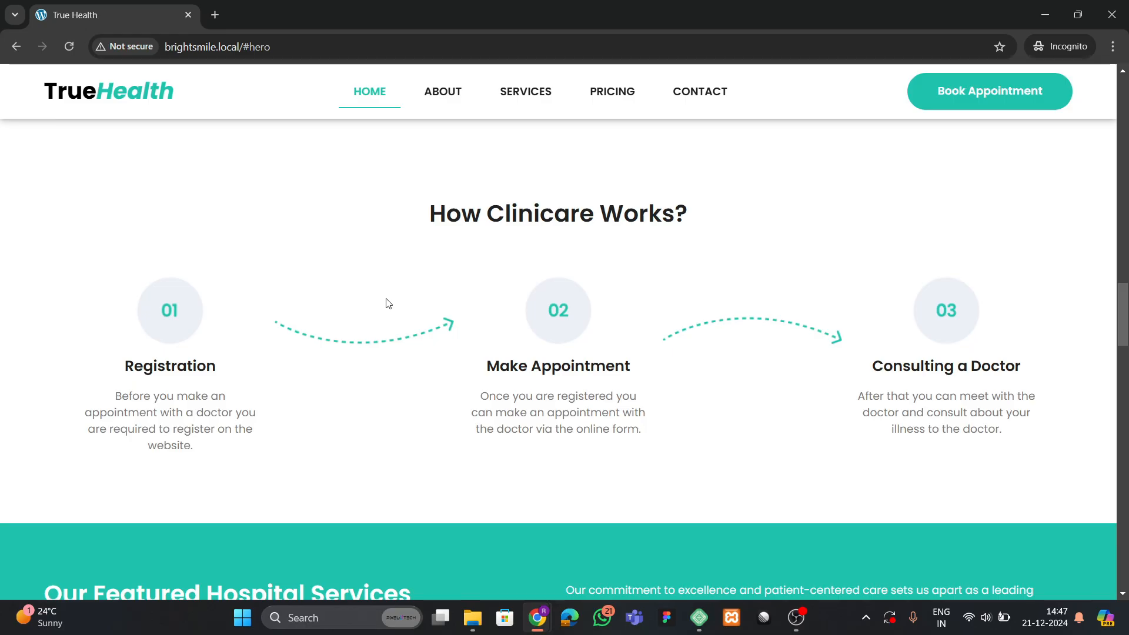
scroll(371, 325, "down", 8)
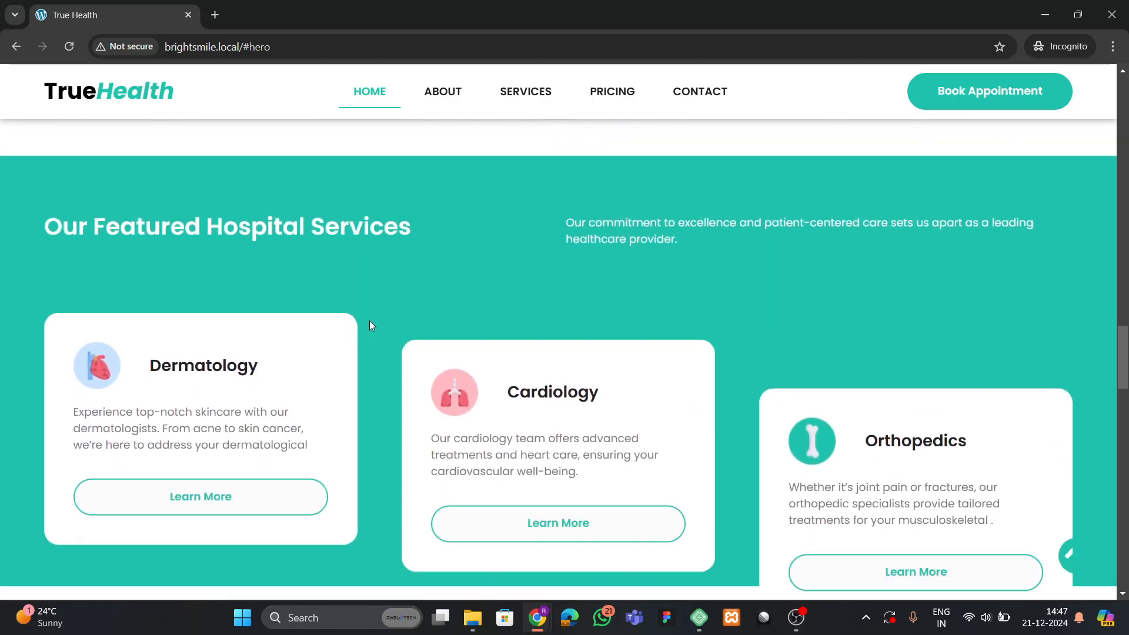
scroll(369, 326, "up", 1)
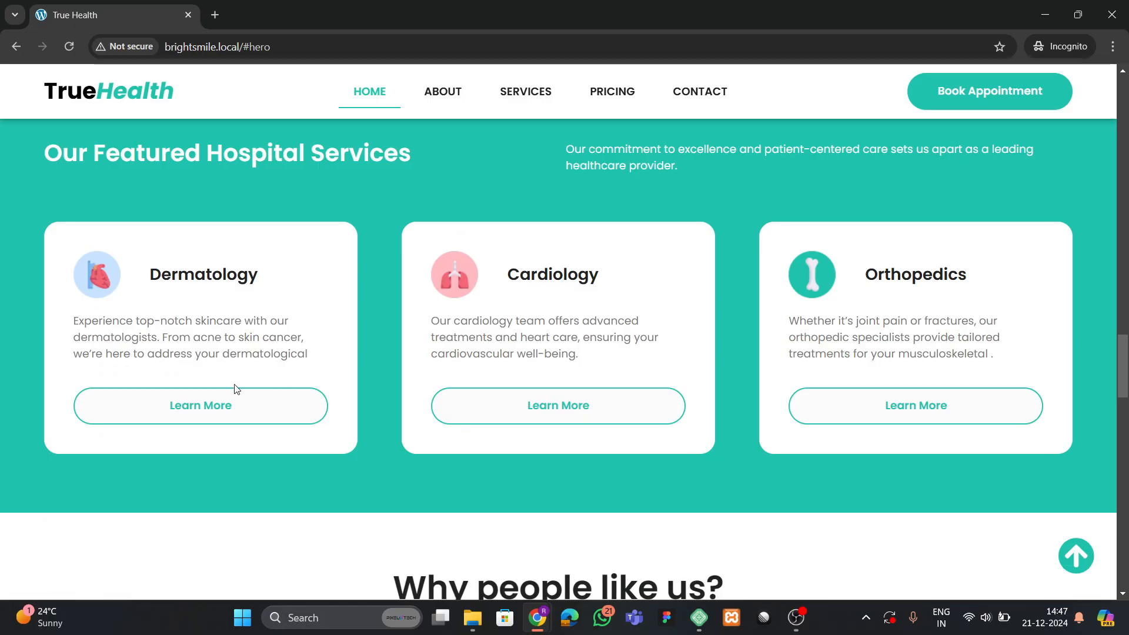
scroll(521, 398, "up", 2)
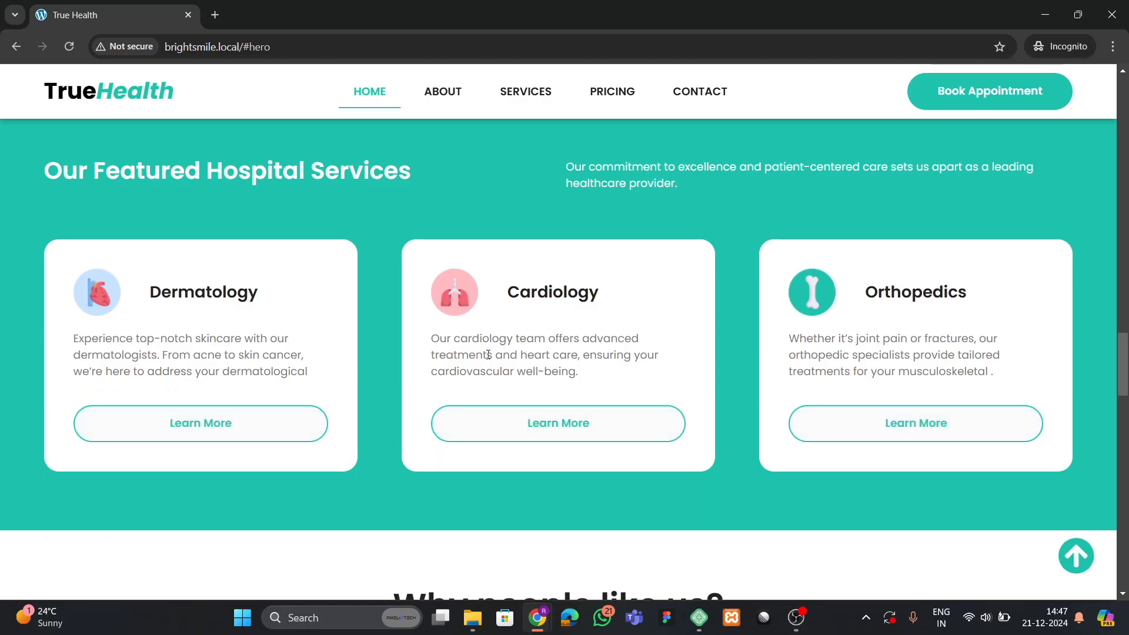
scroll(520, 398, "down", 2)
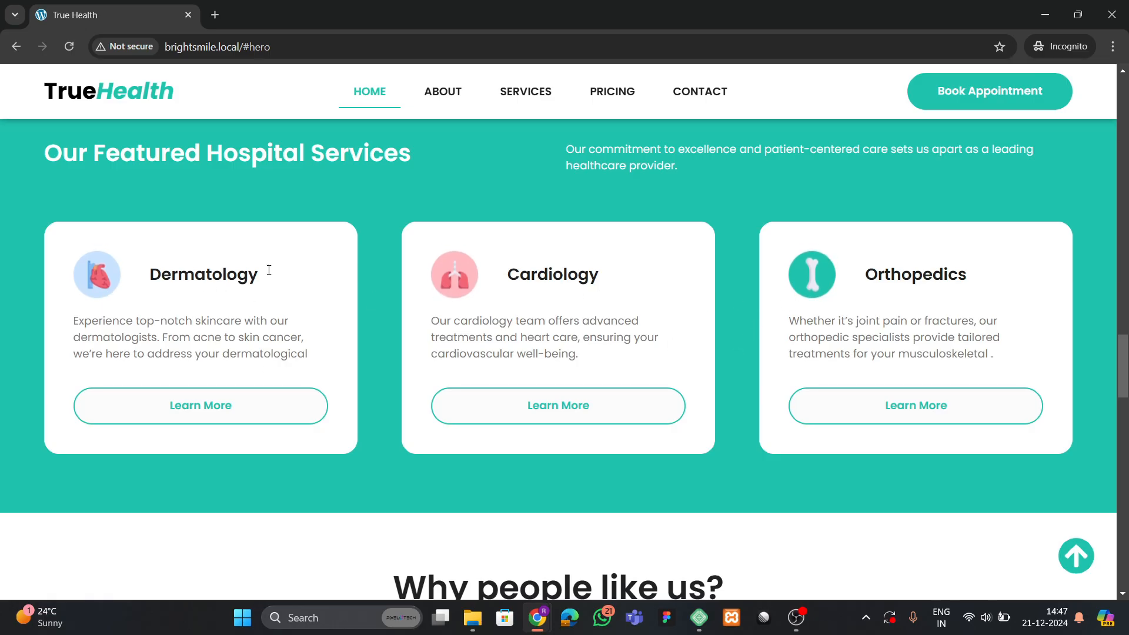
scroll(729, 306, "up", 1)
scroll(220, 297, "down", 7)
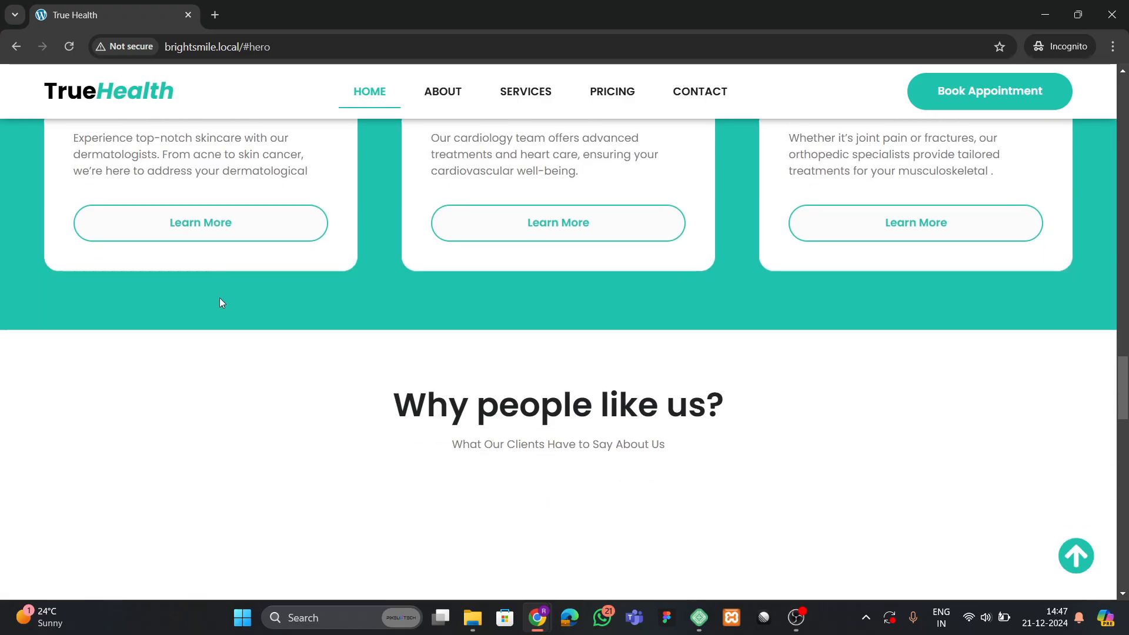
scroll(180, 362, "up", 2)
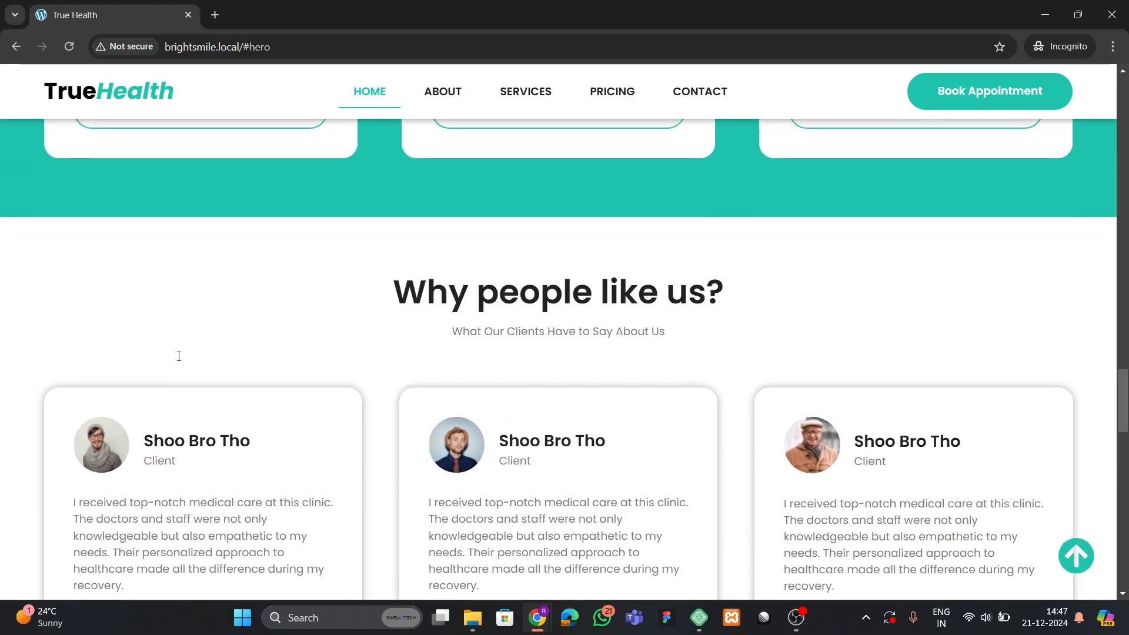
scroll(453, 375, "down", 1)
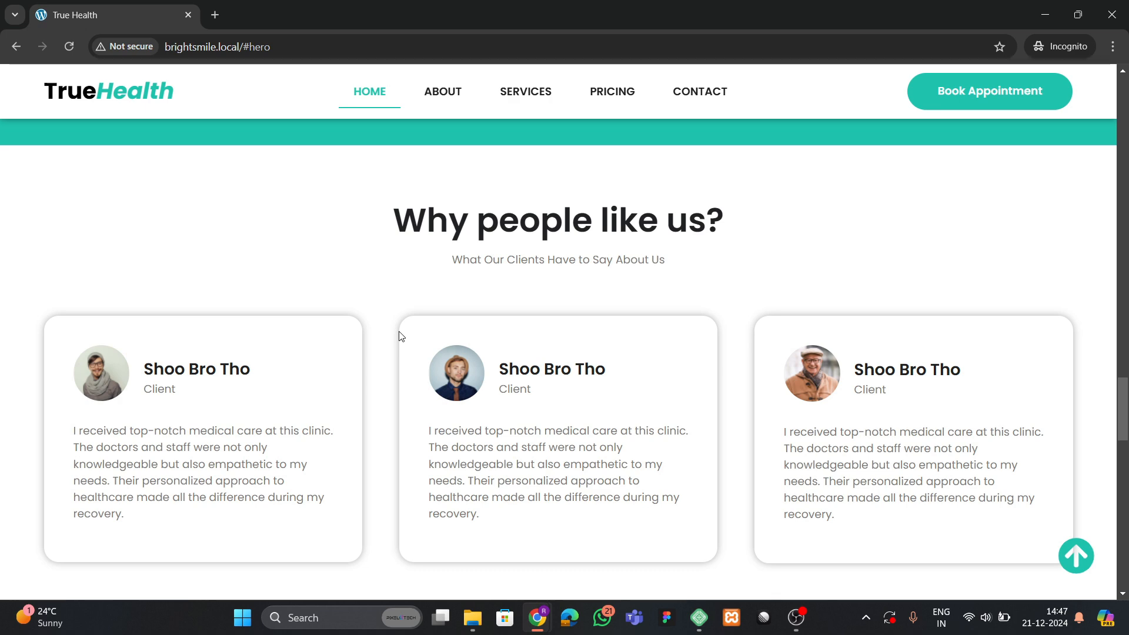
scroll(337, 328, "down", 5)
scroll(282, 223, "up", 2)
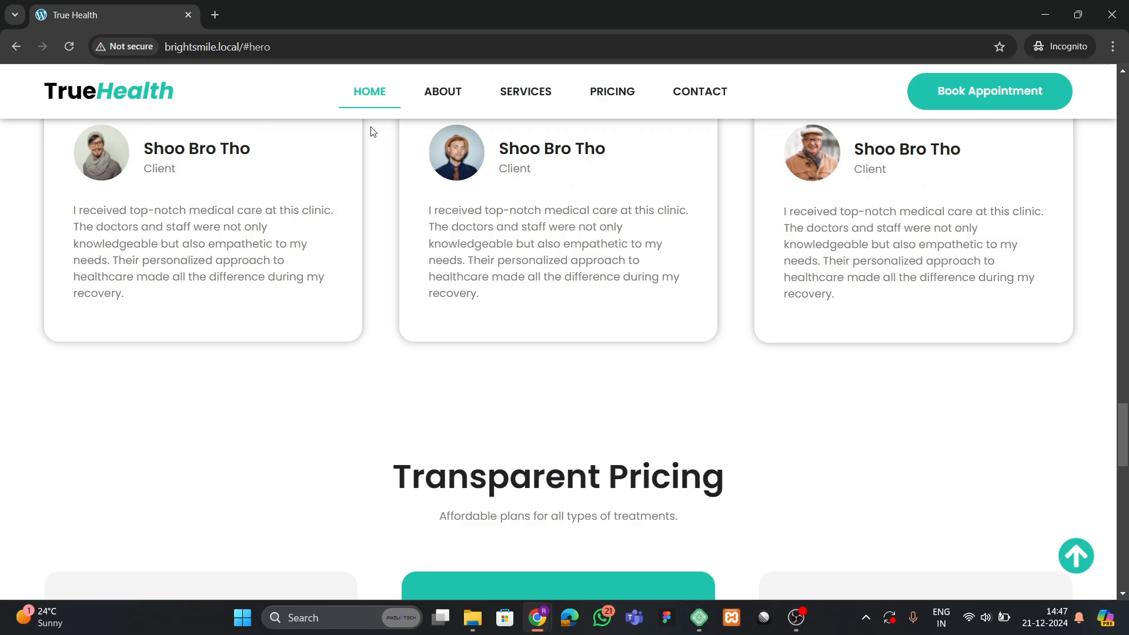
scroll(288, 318, "down", 6)
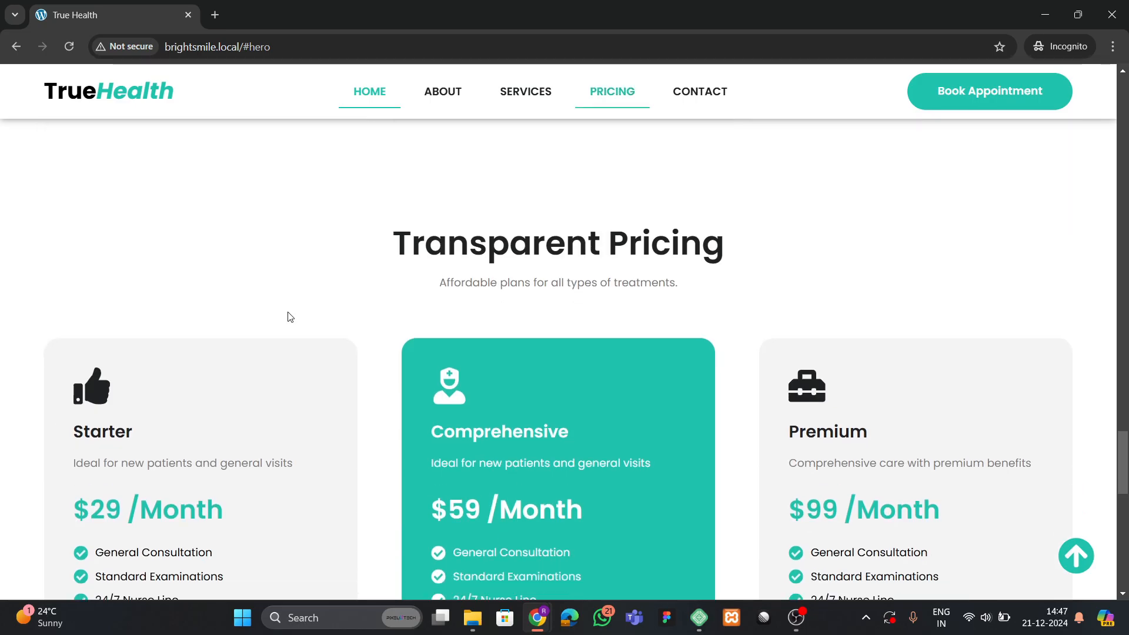
scroll(264, 285, "down", 3)
scroll(312, 306, "up", 1)
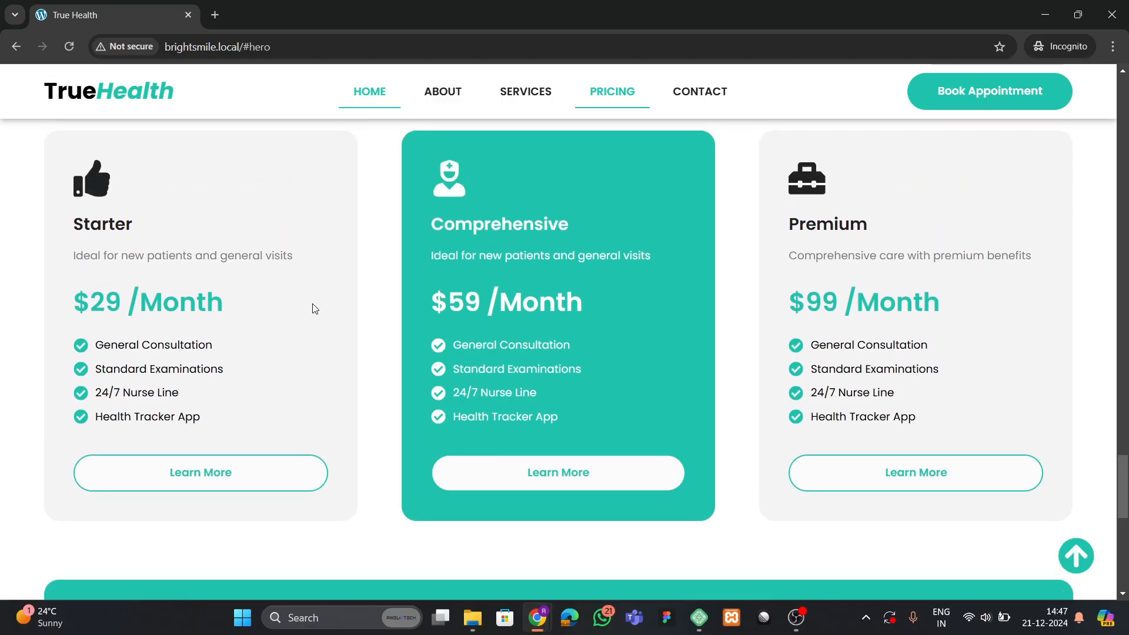
left_click(68, 46)
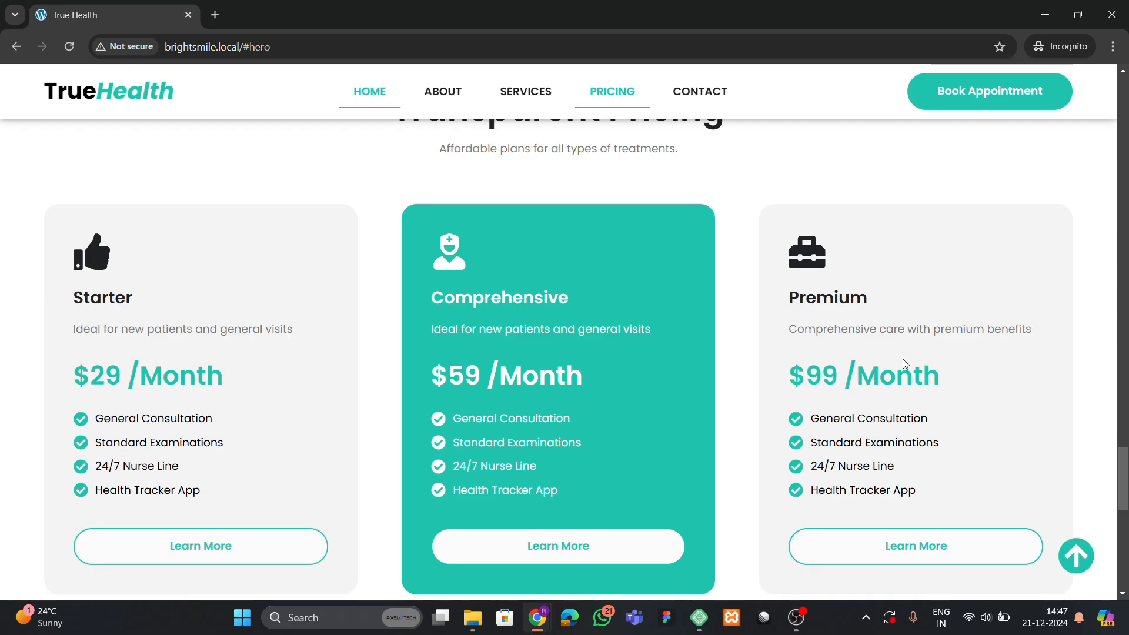
scroll(870, 434, "down", 2)
scroll(189, 405, "down", 6)
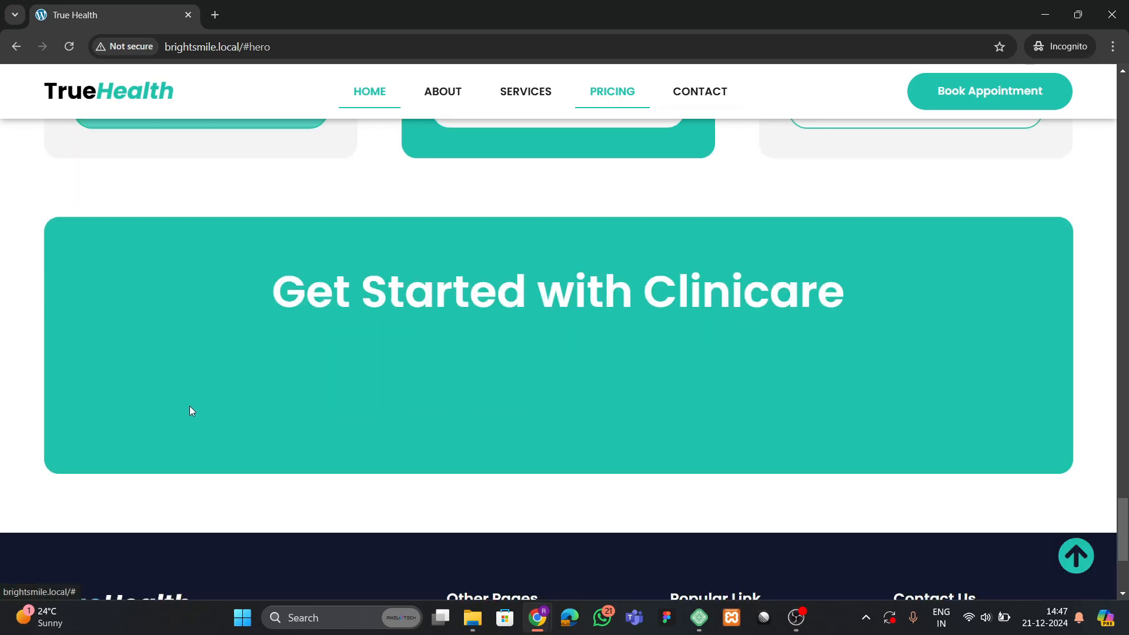
scroll(196, 399, "up", 1)
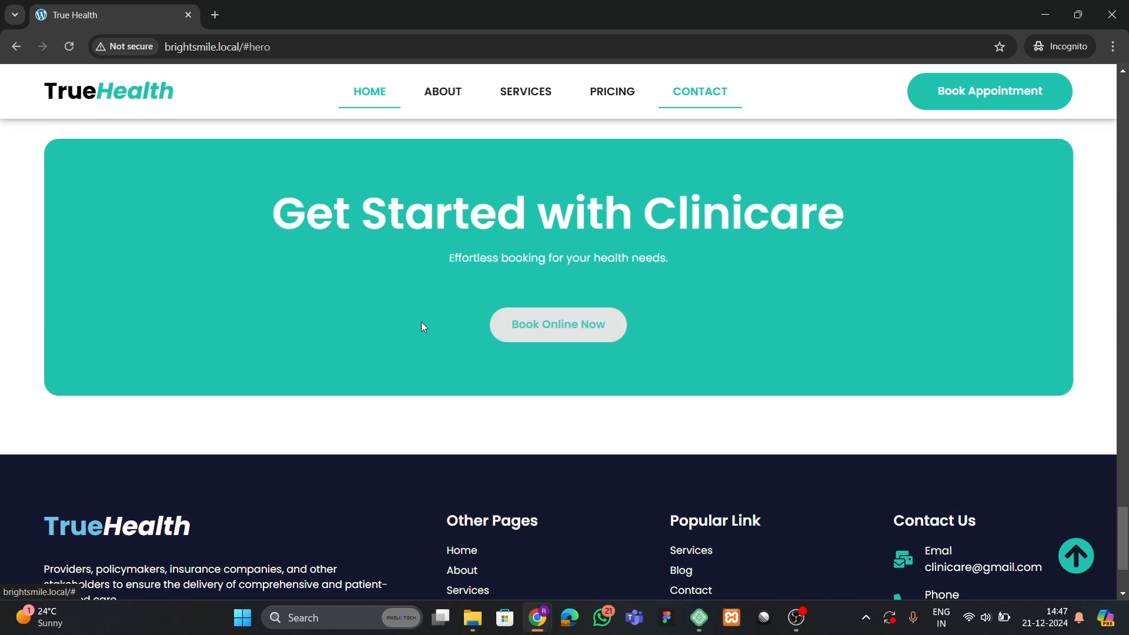
scroll(420, 322, "down", 2)
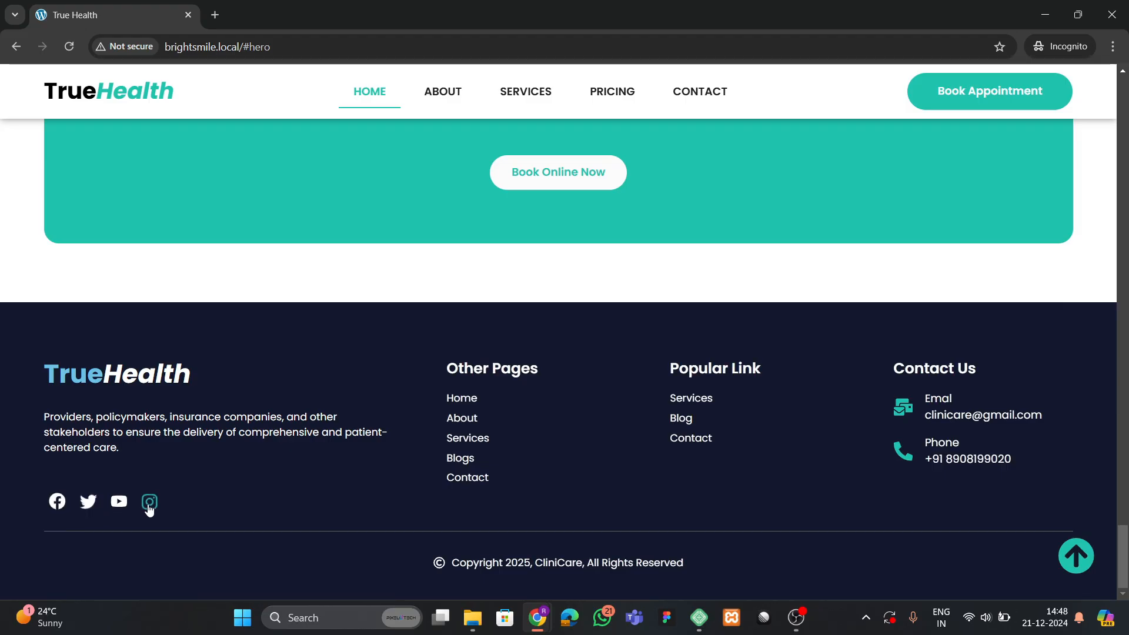
Test the ABOUT, SERVICES, PRICING and CONTACT nav links and back-to-top arrow, then open the context menu.
left_click(1080, 566)
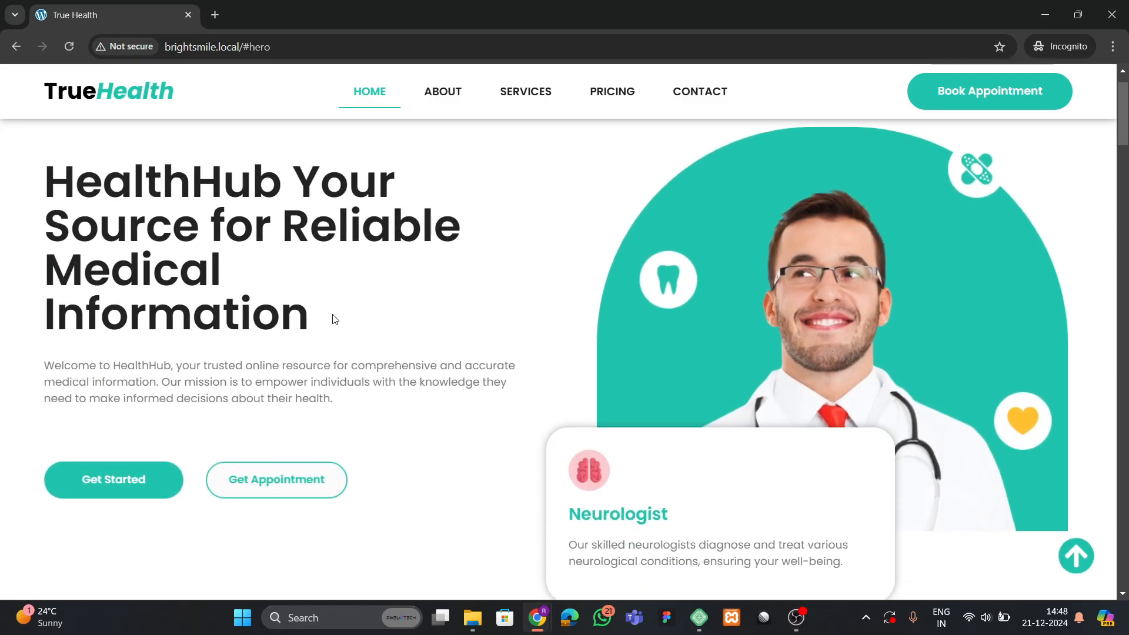
scroll(332, 319, "down", 5)
scroll(330, 317, "up", 5)
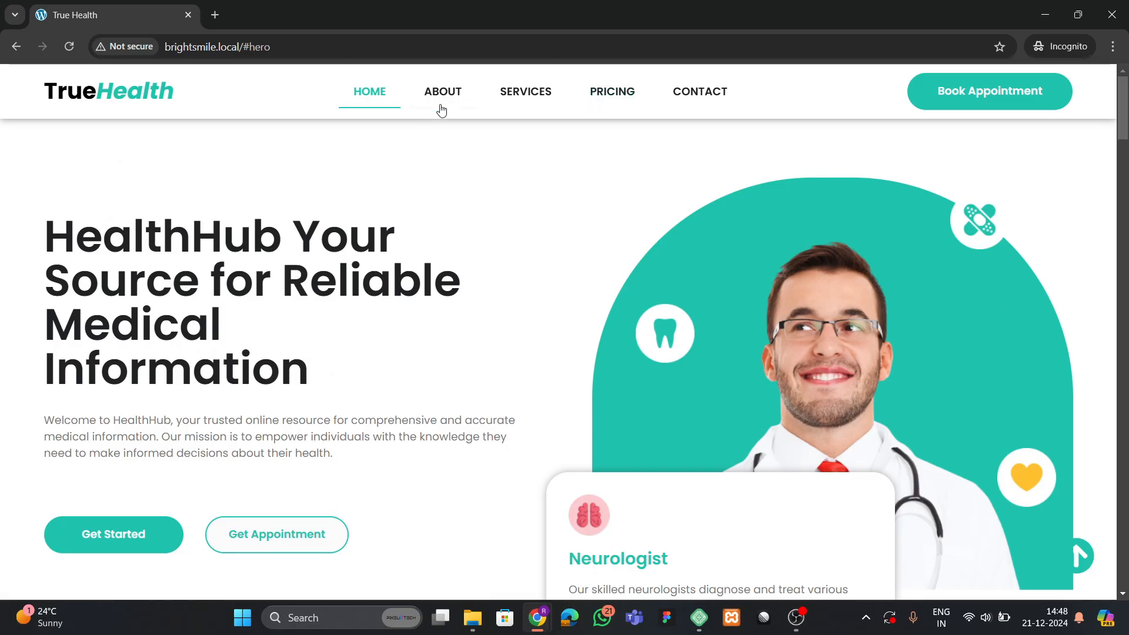
left_click(442, 105)
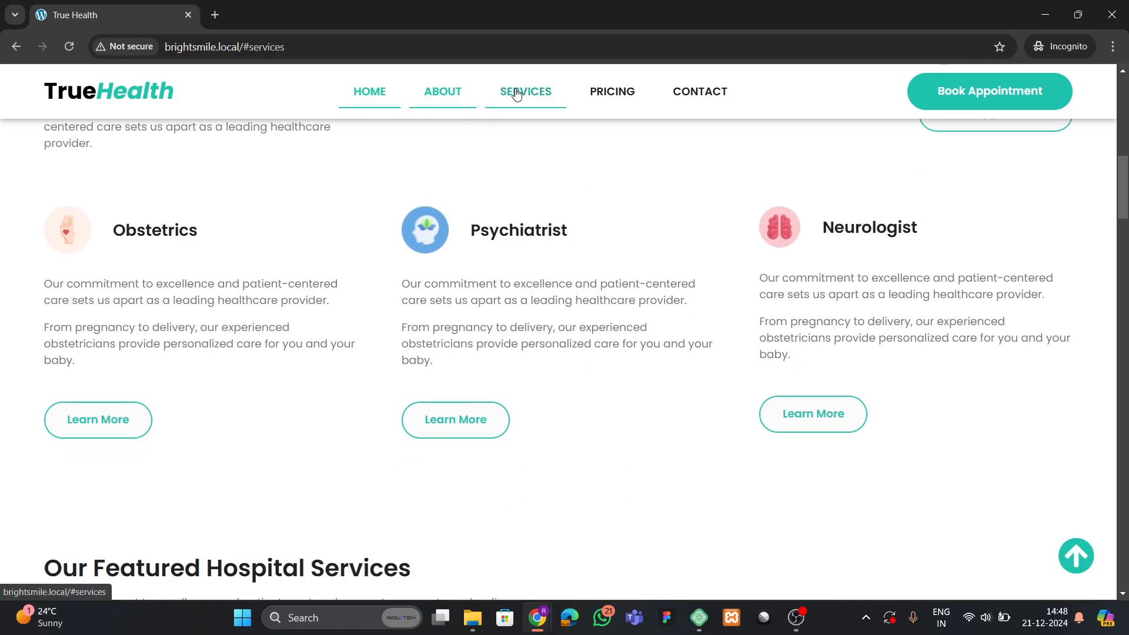
left_click(516, 94)
left_click(624, 104)
left_click(695, 105)
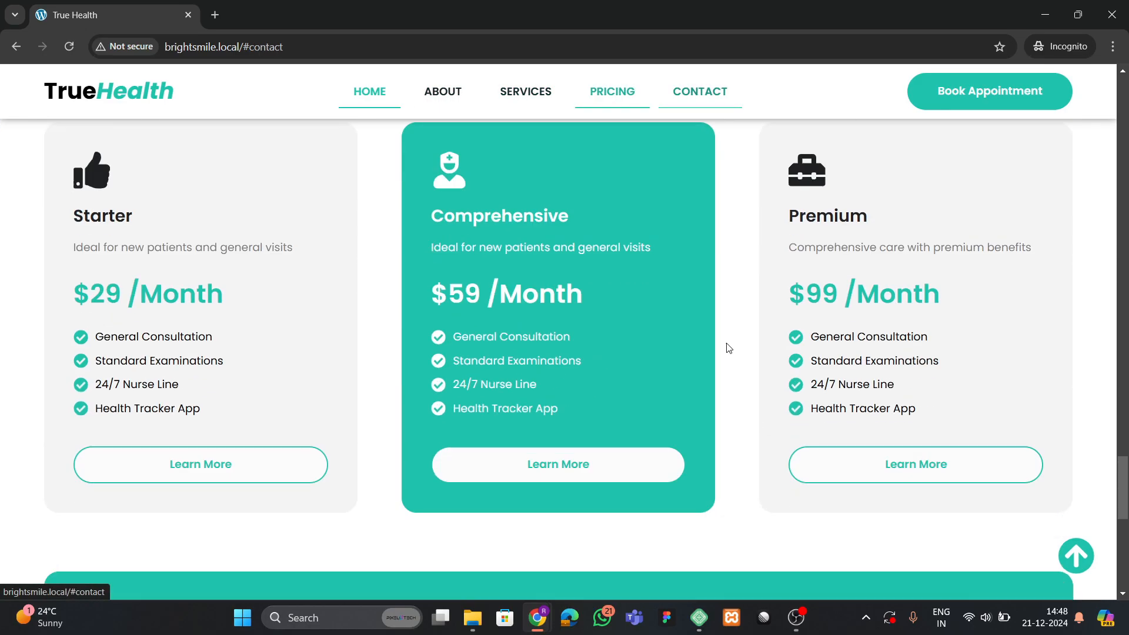
left_click(1062, 566)
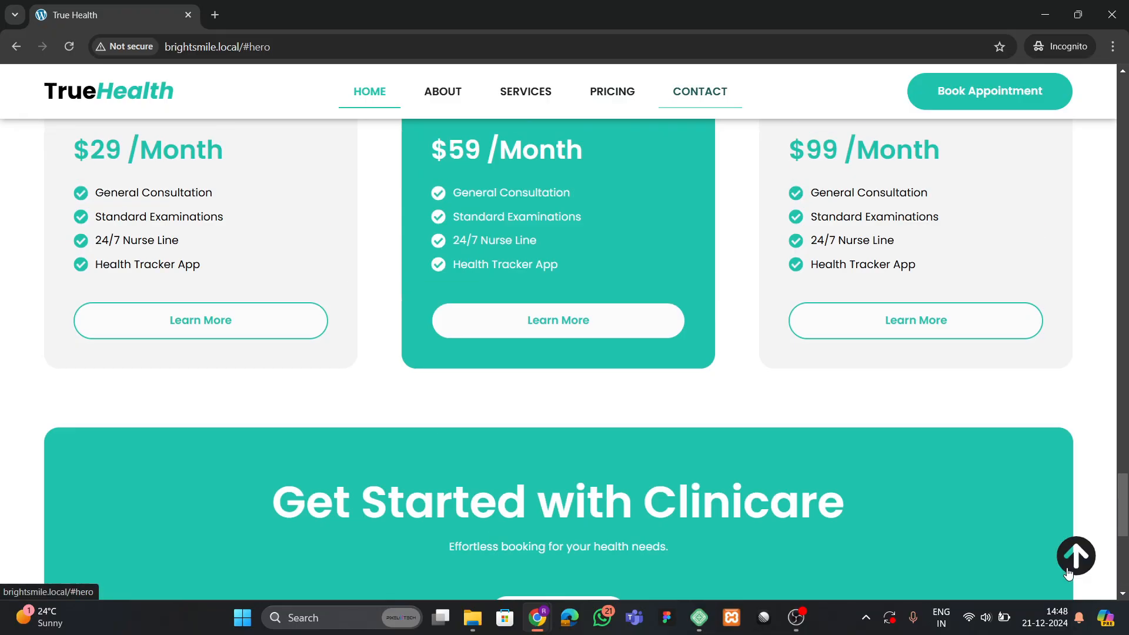
right_click(496, 305)
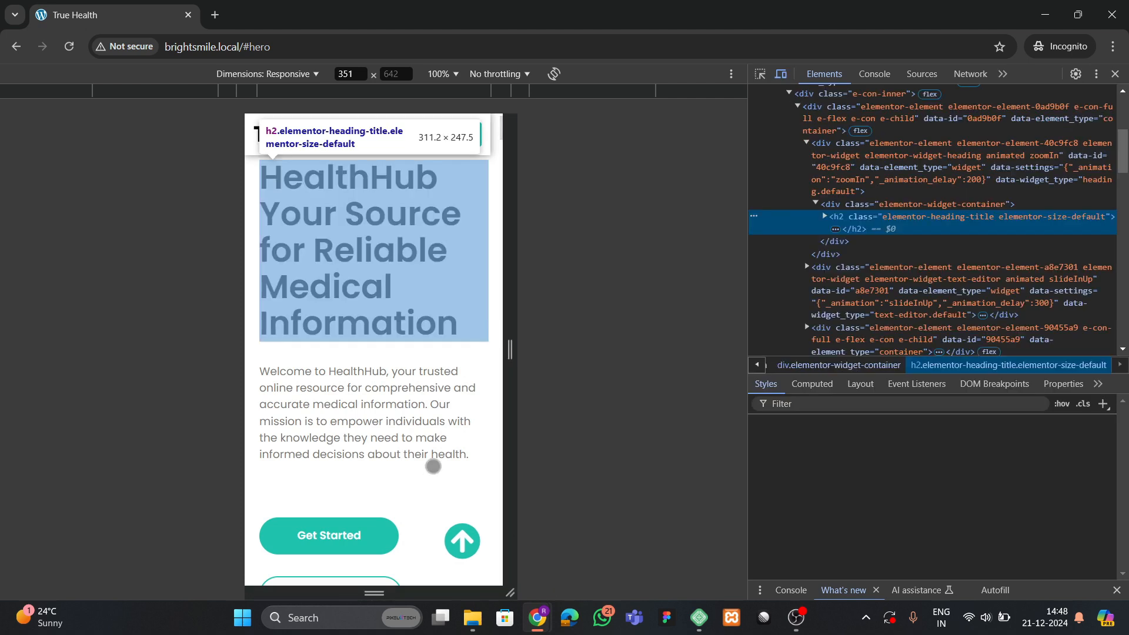
Set the DevTools responsive viewport to 372 pixels wide.
mouse_move(509, 381)
left_mouse_down()
mouse_move(698, 381)
mouse_move(477, 394)
mouse_move(642, 391)
mouse_move(510, 382)
left_mouse_up()
scroll(377, 368, "up", 1)
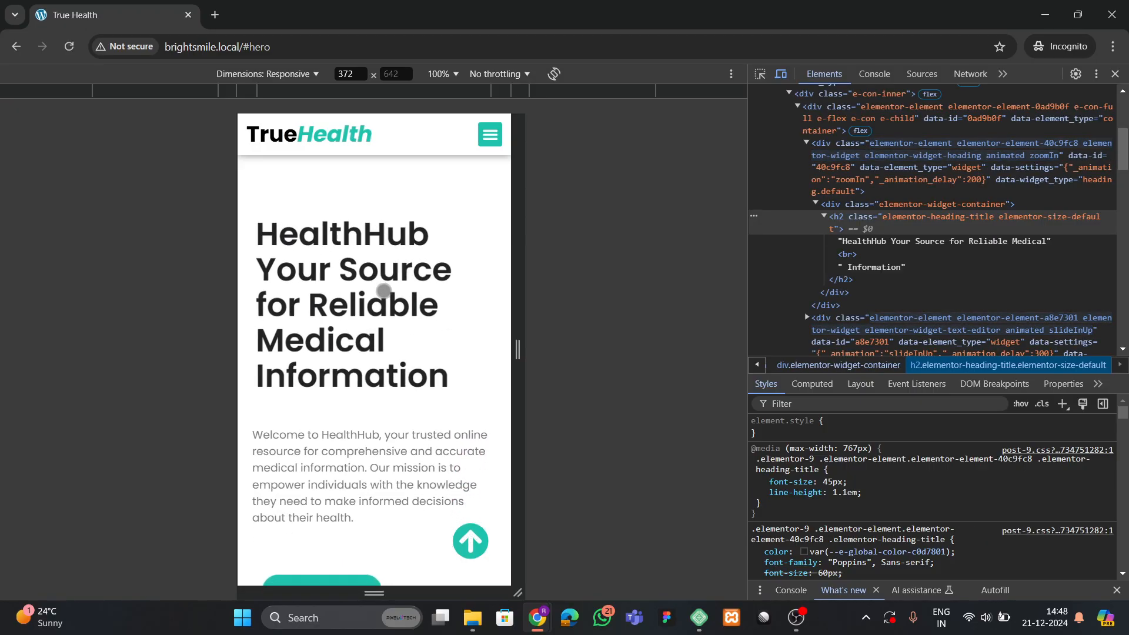
scroll(391, 352, "down", 3)
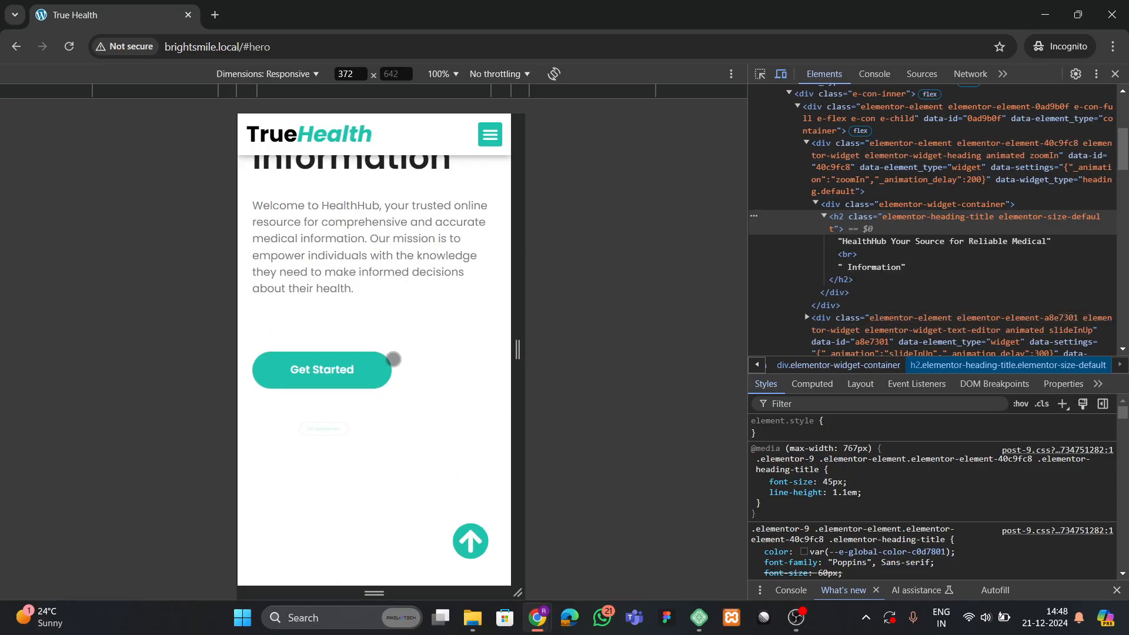
scroll(393, 359, "up", 3)
scroll(393, 358, "down", 3)
scroll(393, 358, "down", 3)
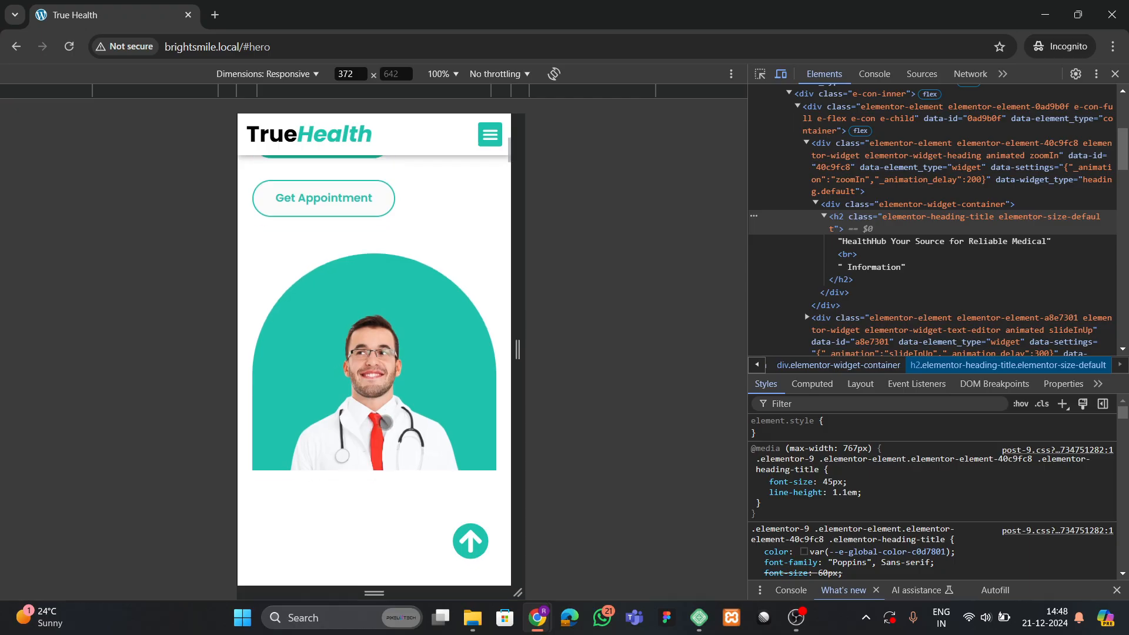
scroll(385, 423, "down", 8)
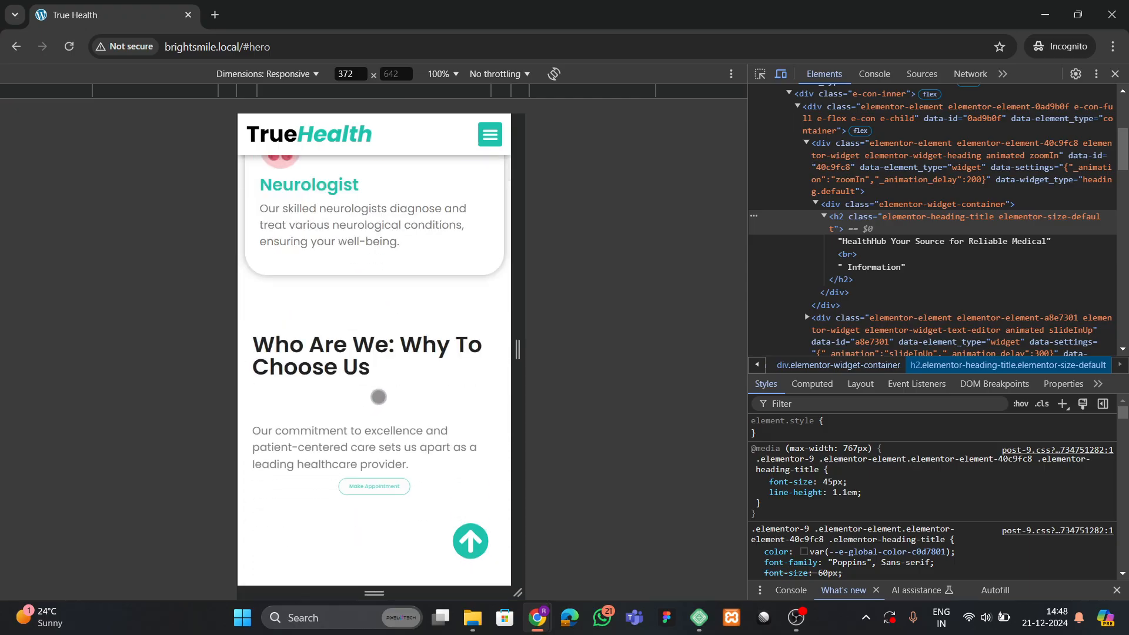
Scroll the mobile preview through the pricing cards down to the footer.
scroll(378, 397, "down", 4)
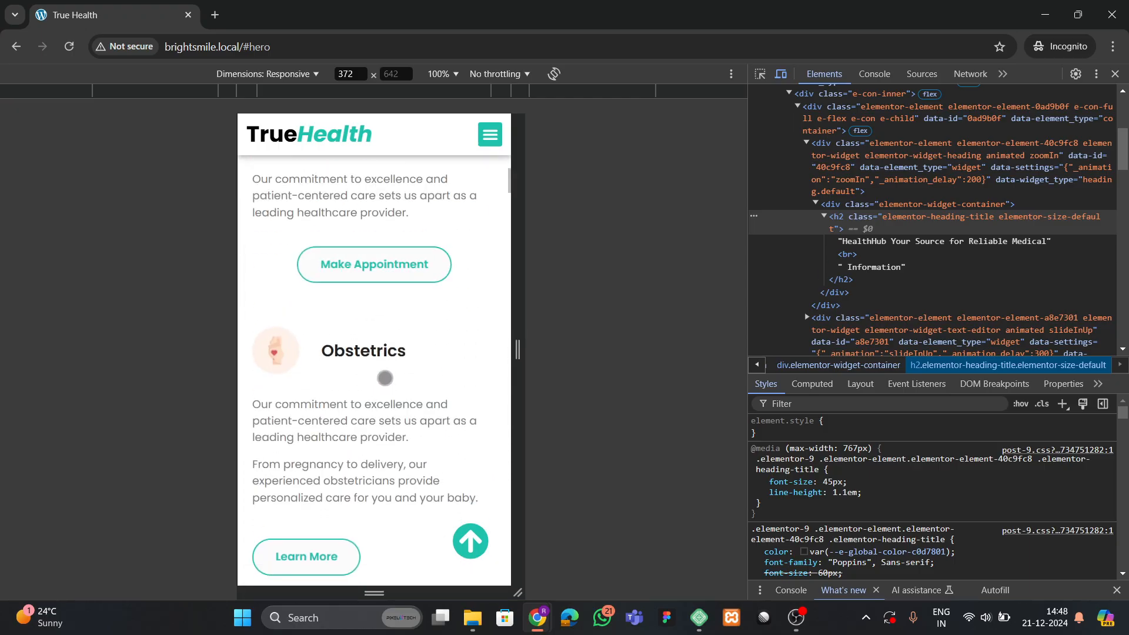
scroll(385, 378, "down", 2)
scroll(325, 398, "down", 4)
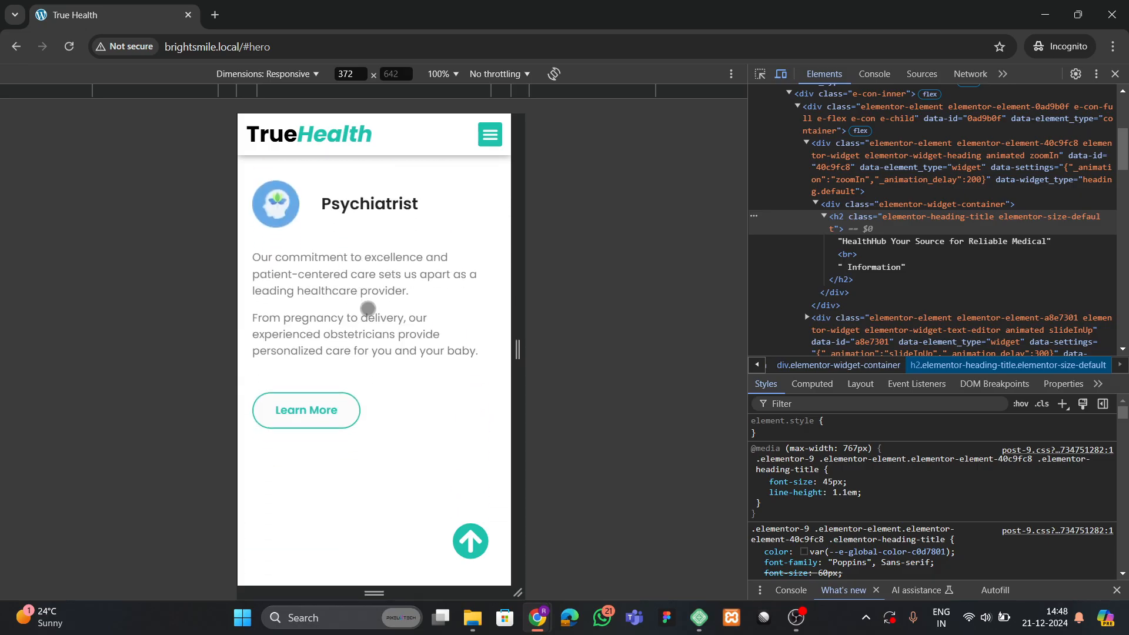
scroll(289, 402, "down", 8)
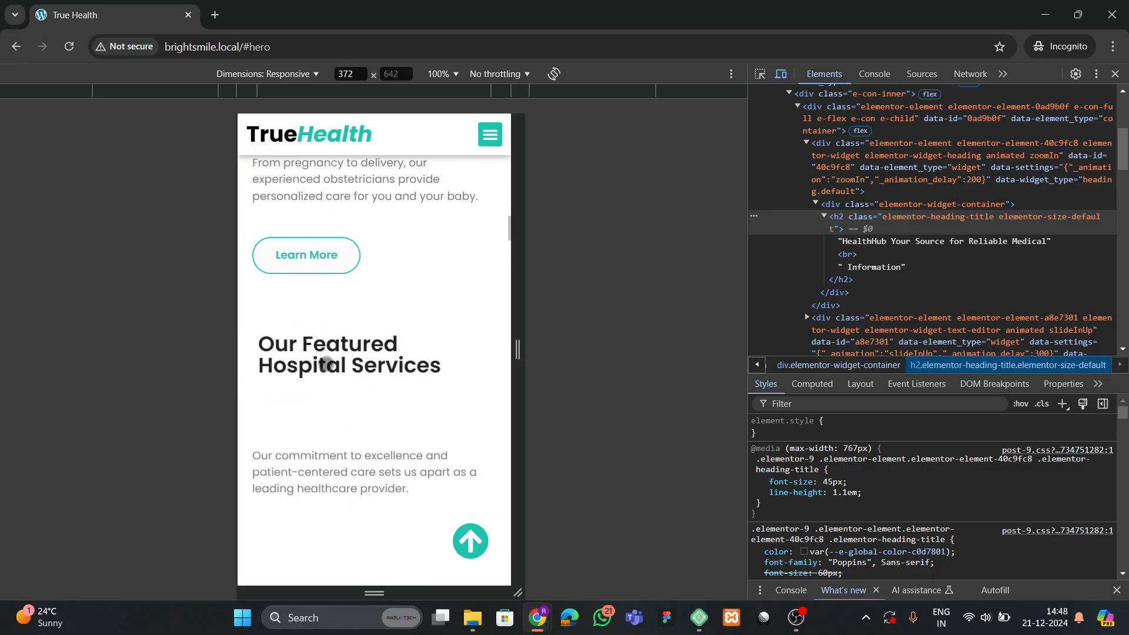
scroll(377, 352, "down", 5)
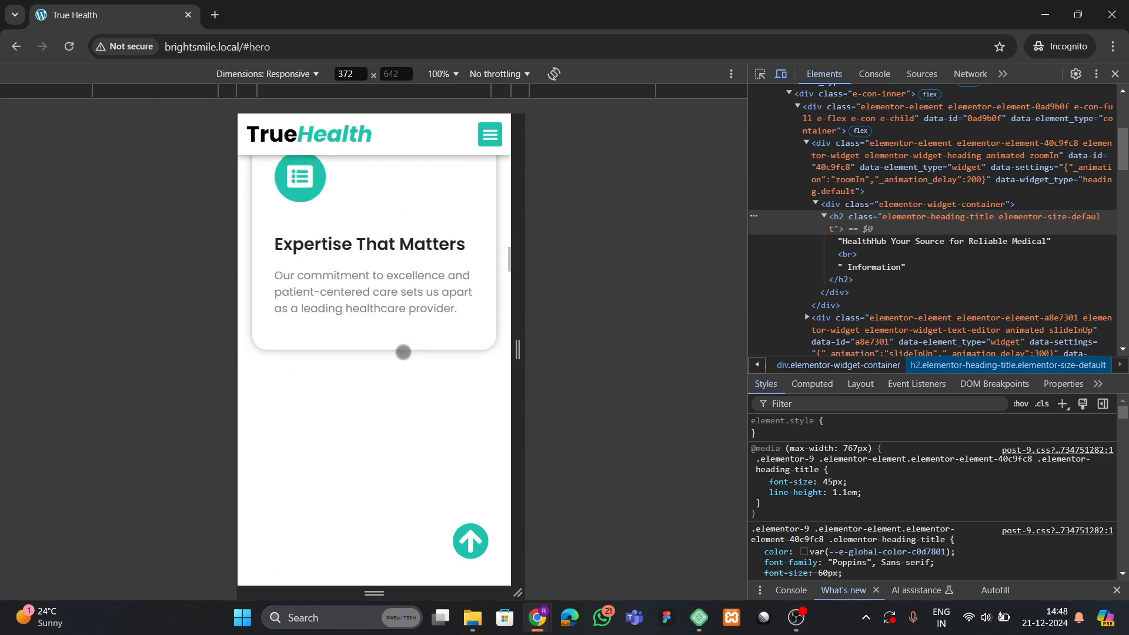
scroll(343, 337, "down", 5)
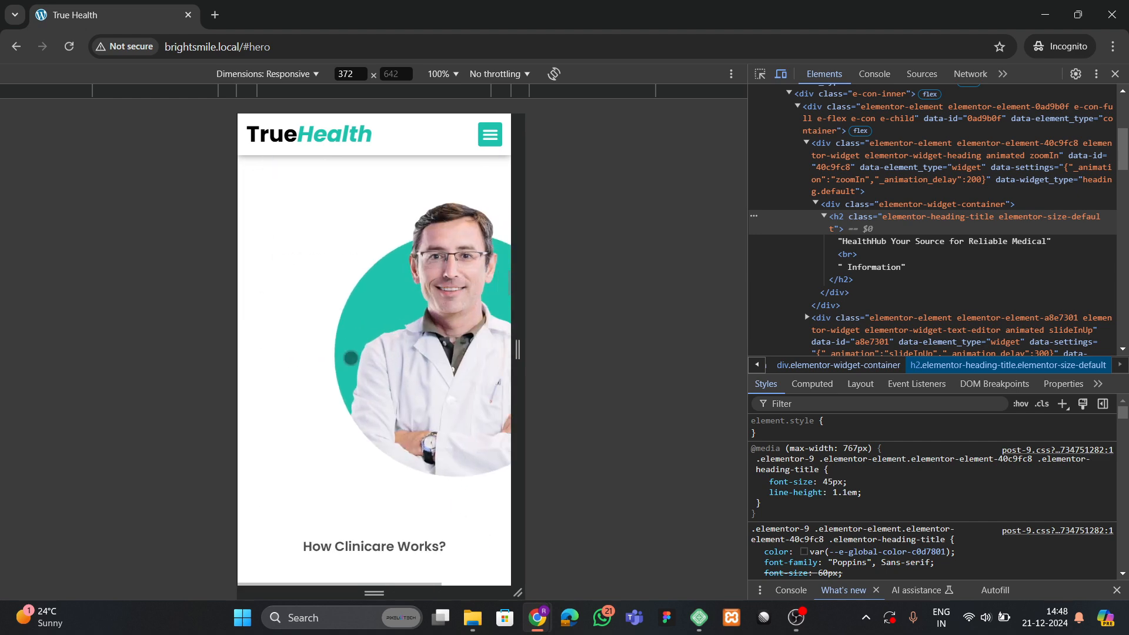
scroll(381, 324, "down", 5)
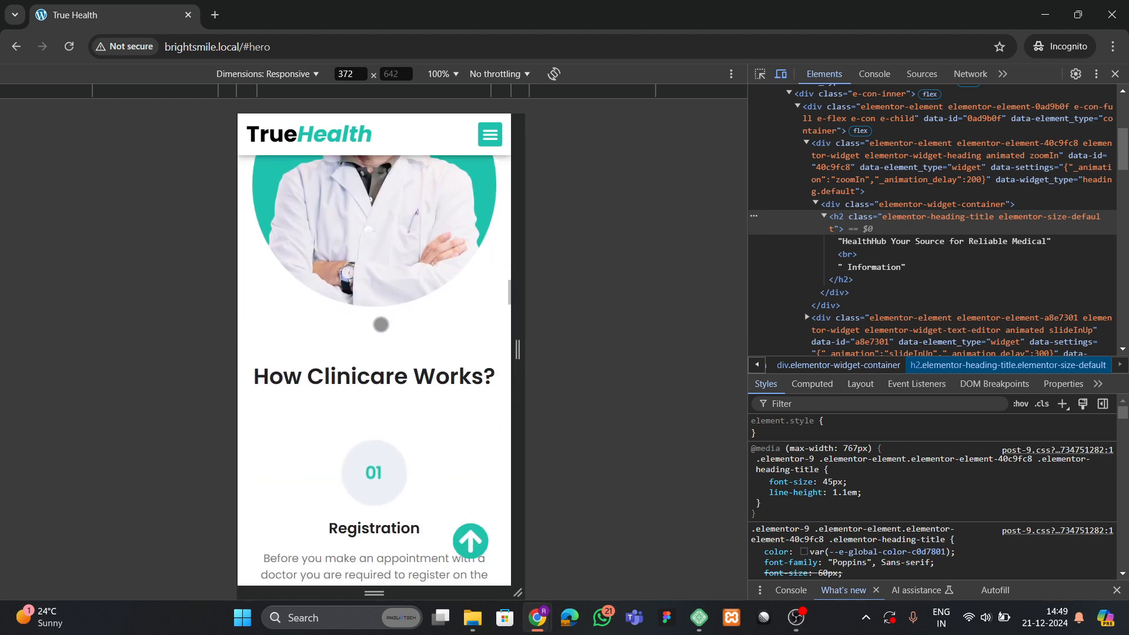
scroll(381, 324, "down", 7)
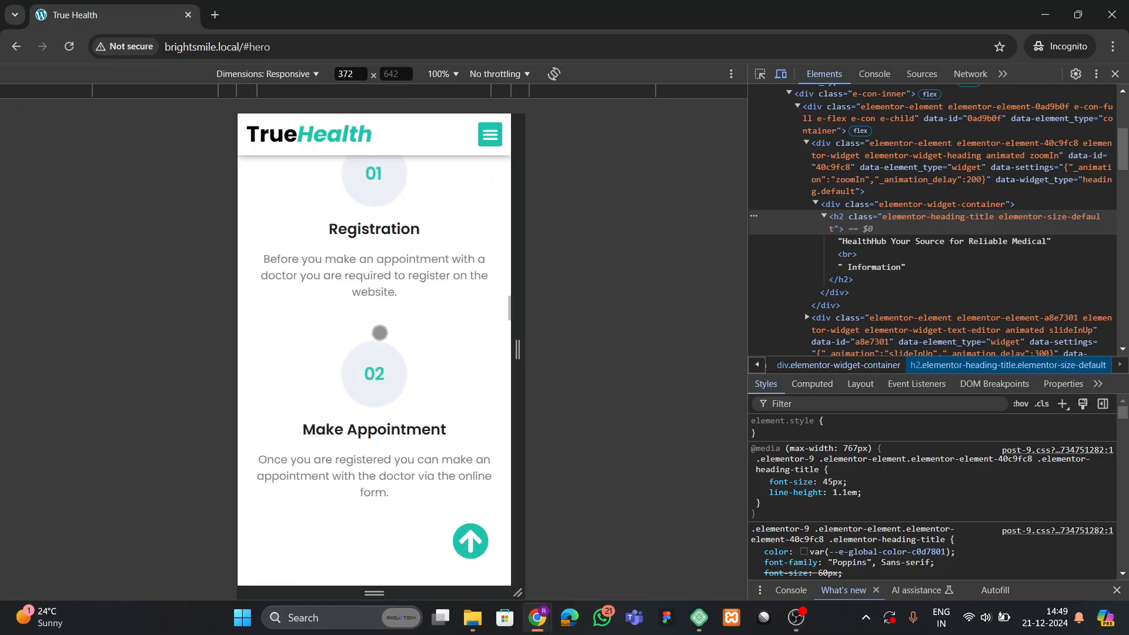
scroll(385, 343, "down", 5)
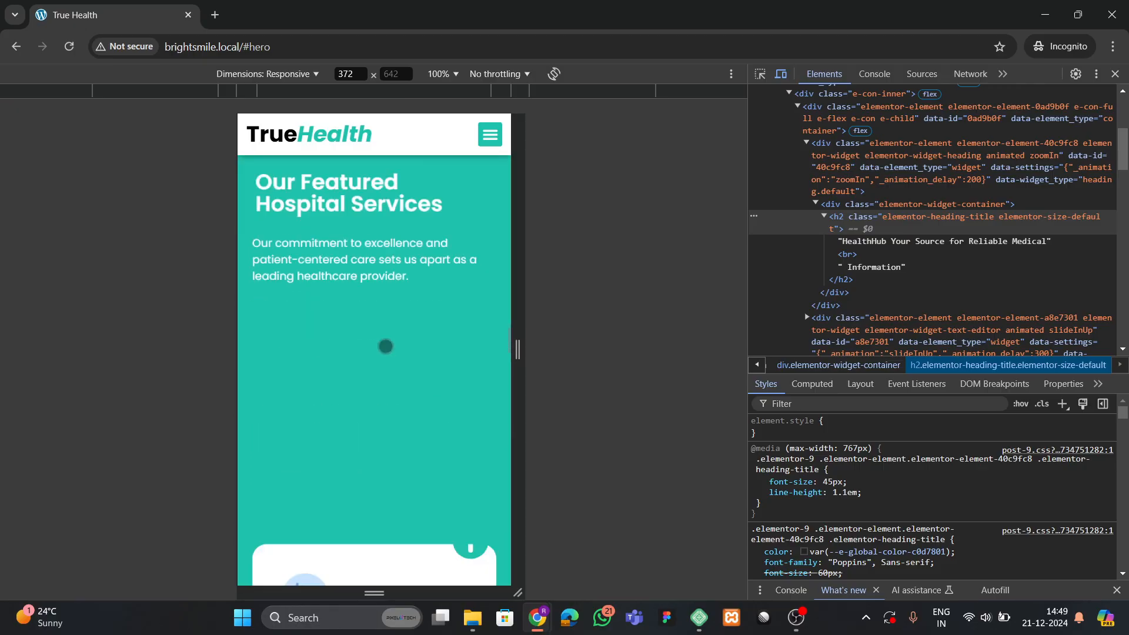
scroll(368, 360, "down", 3)
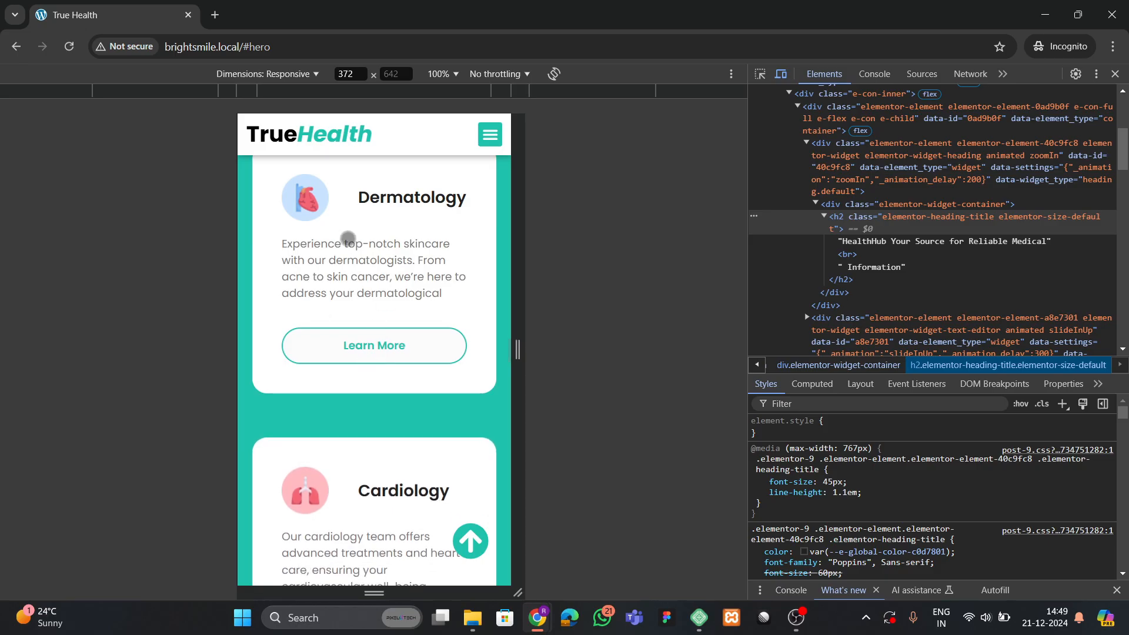
scroll(398, 446, "down", 8)
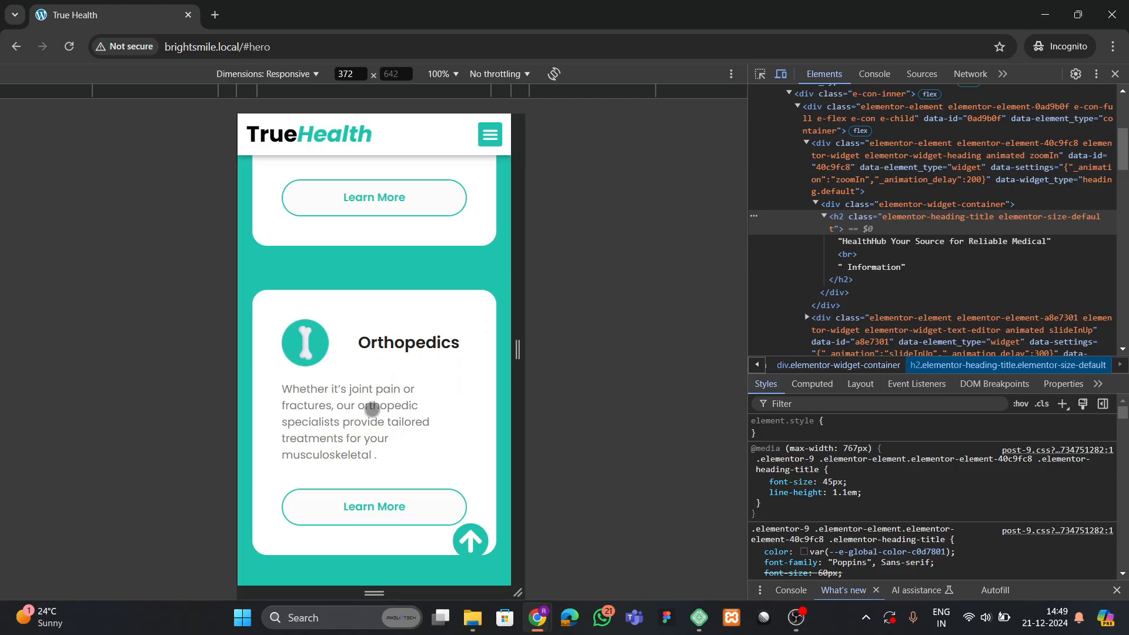
scroll(372, 410, "down", 8)
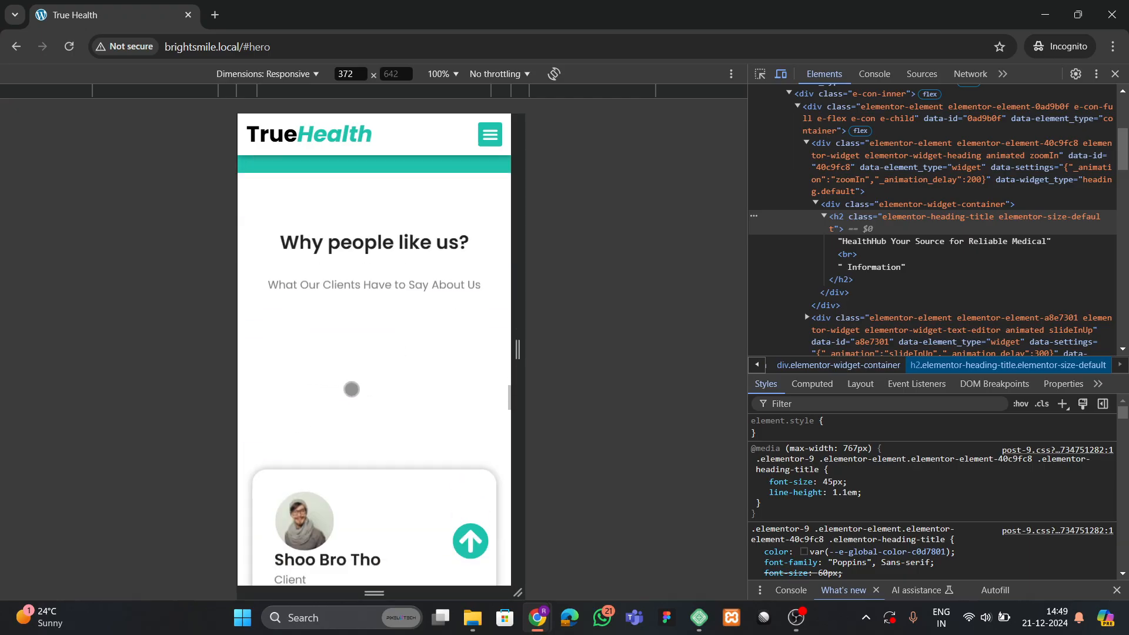
scroll(365, 408, "down", 6)
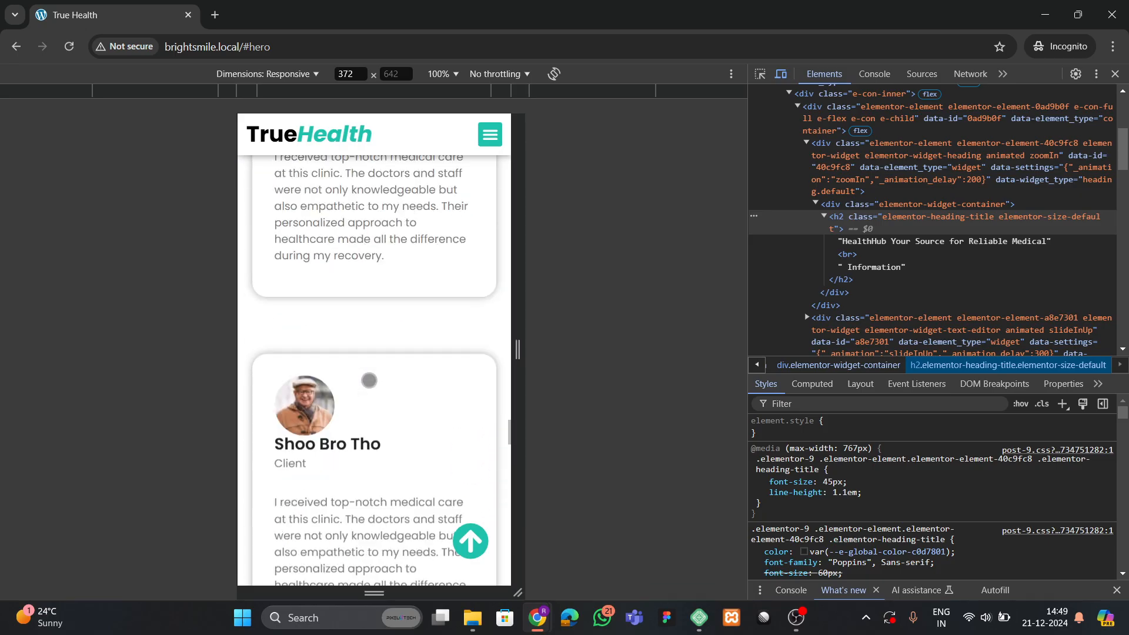
scroll(365, 370, "down", 5)
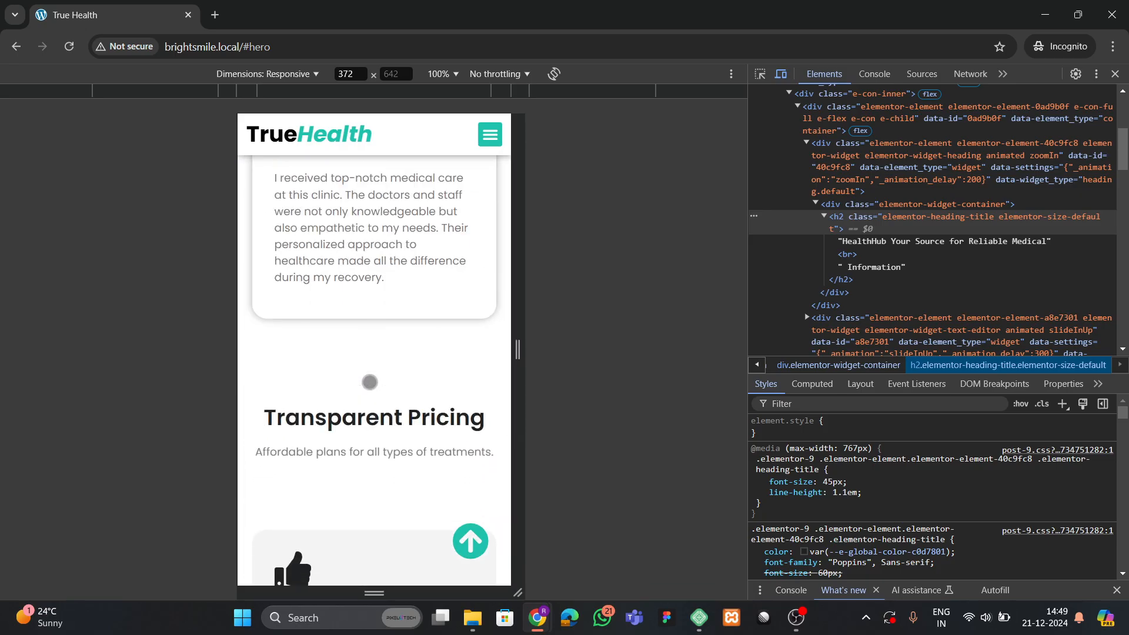
scroll(369, 382, "down", 4)
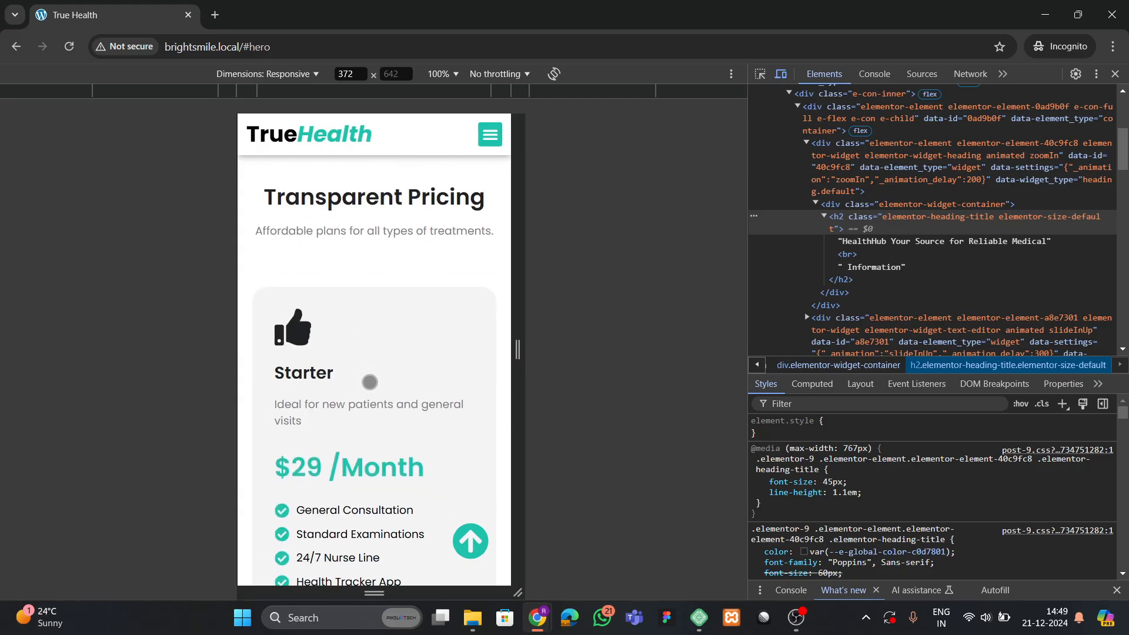
scroll(369, 382, "down", 7)
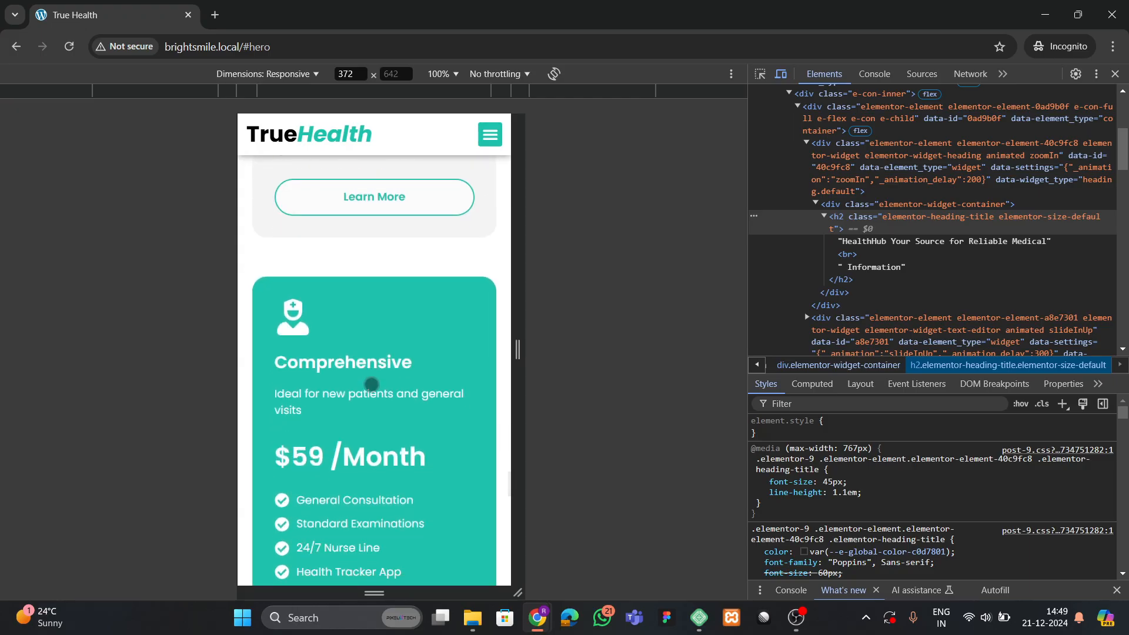
scroll(371, 384, "down", 8)
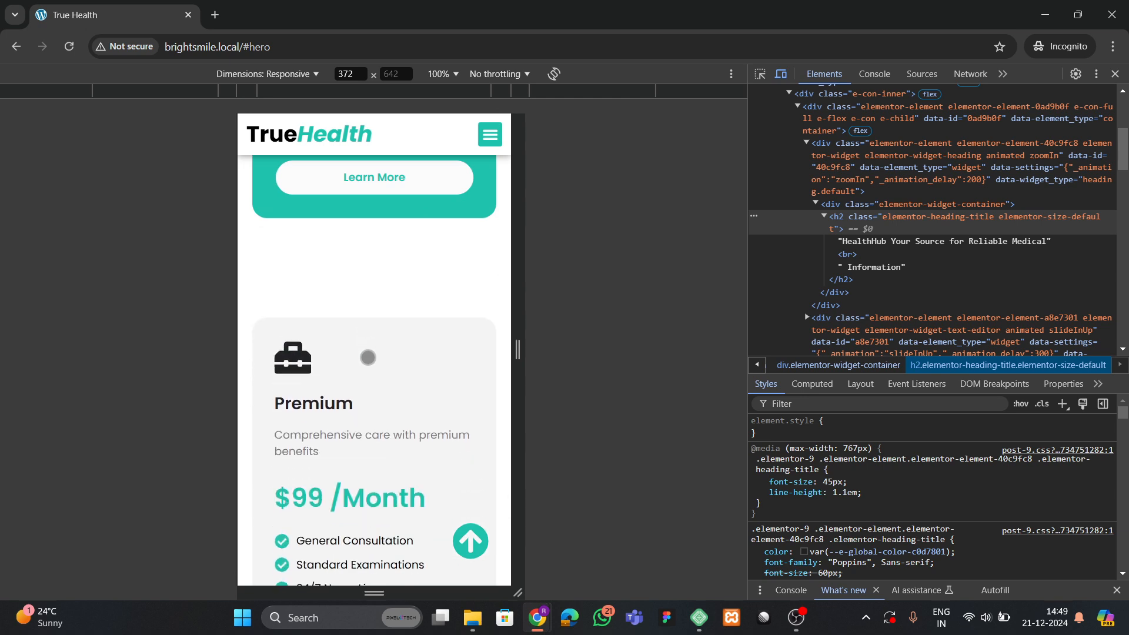
scroll(367, 357, "down", 10)
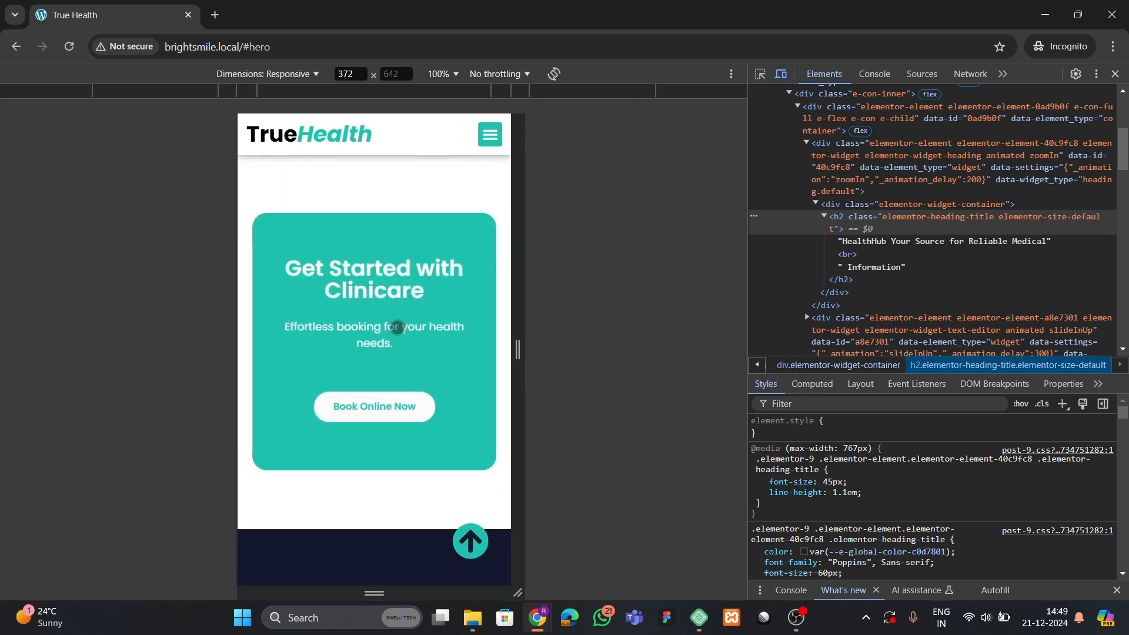
scroll(397, 328, "down", 10)
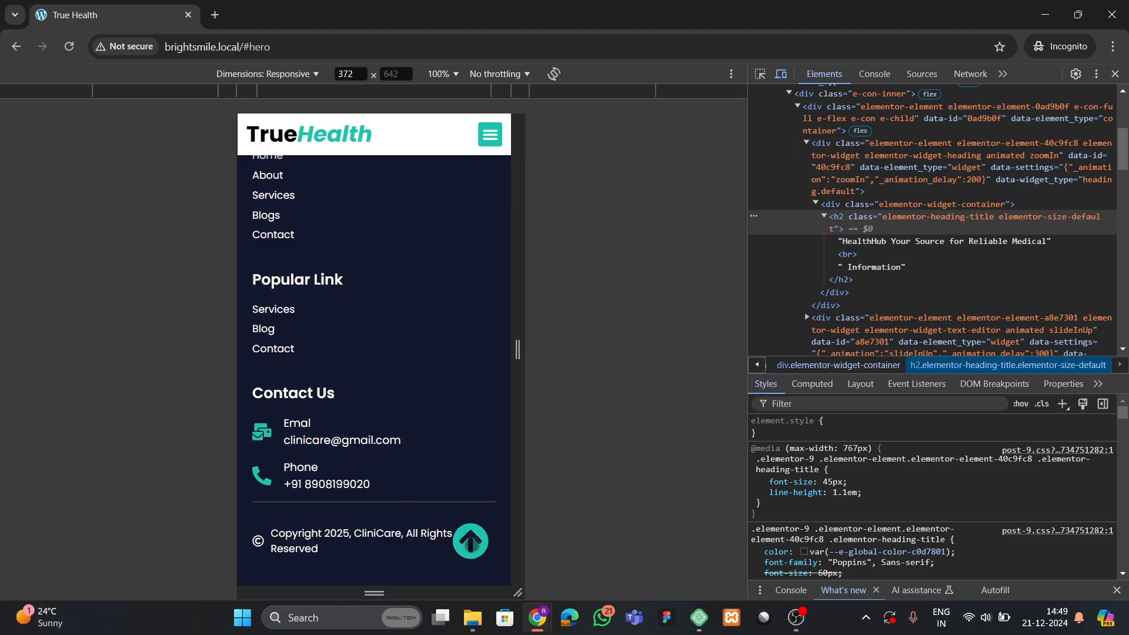
Test the mobile hamburger menu's About, Services, Pricing and Contact links.
left_click(470, 541)
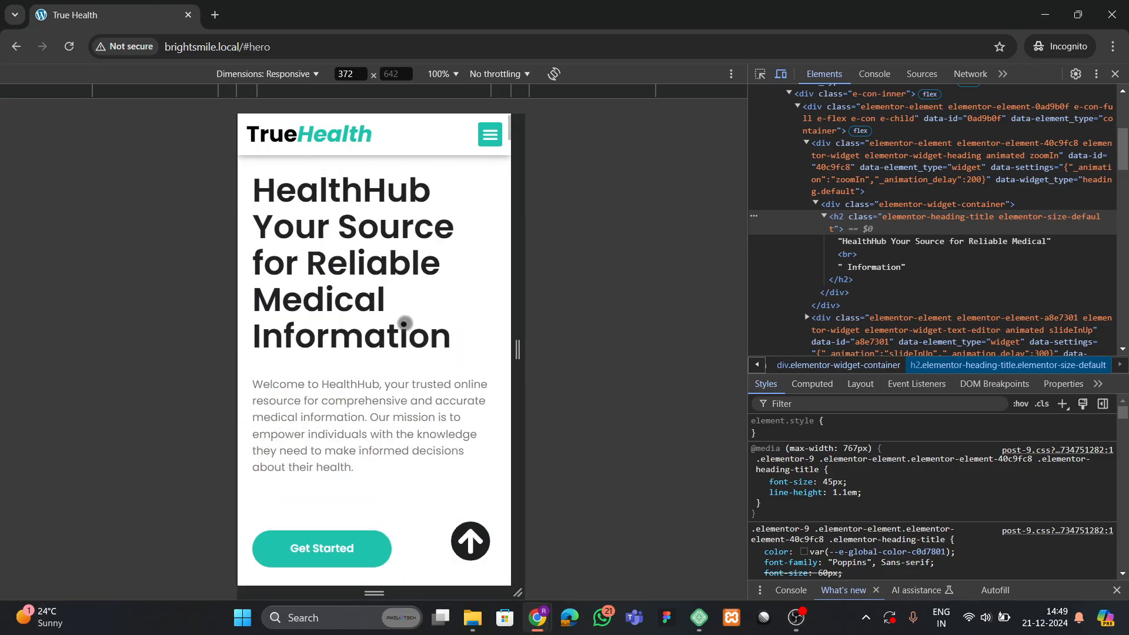
left_click(492, 140)
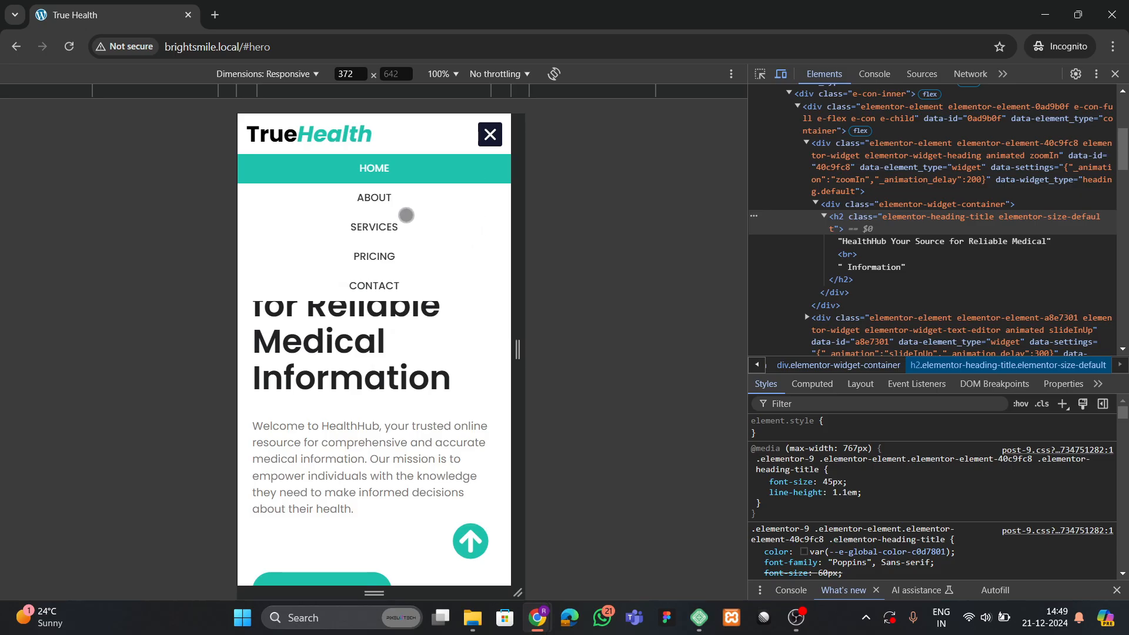
left_click(411, 196)
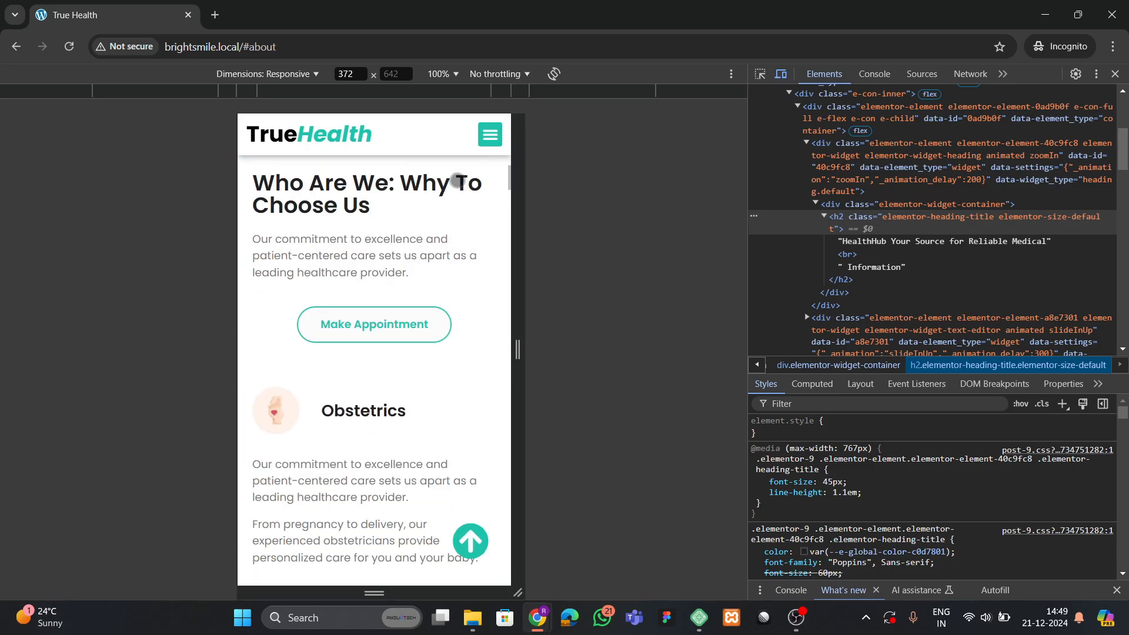
left_click(490, 140)
left_click(456, 228)
left_click(490, 134)
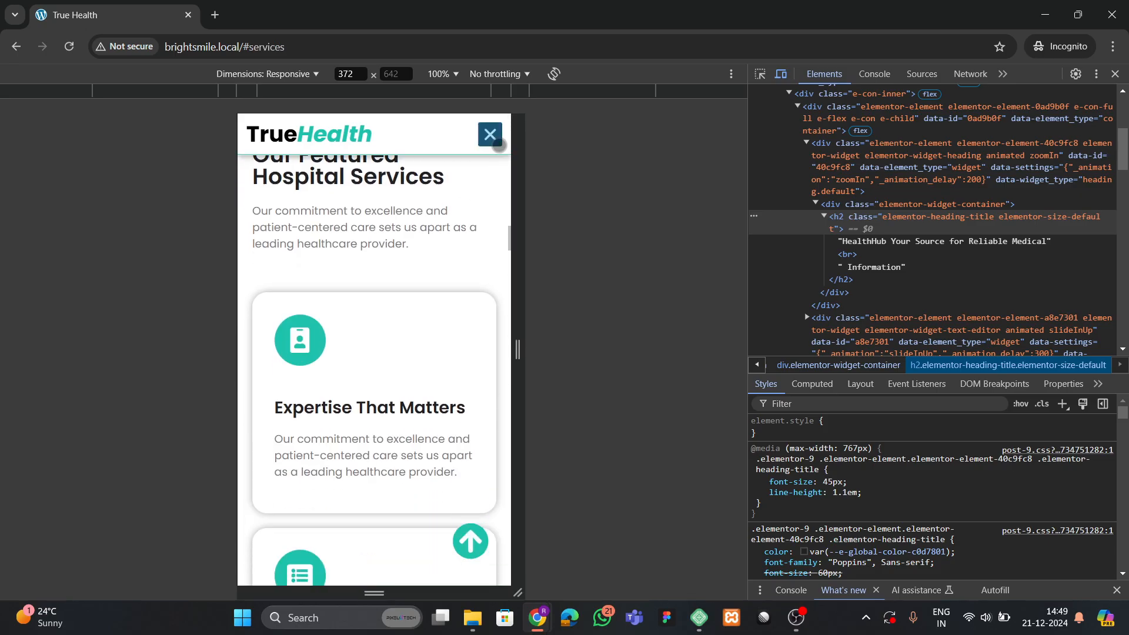
left_click(372, 257)
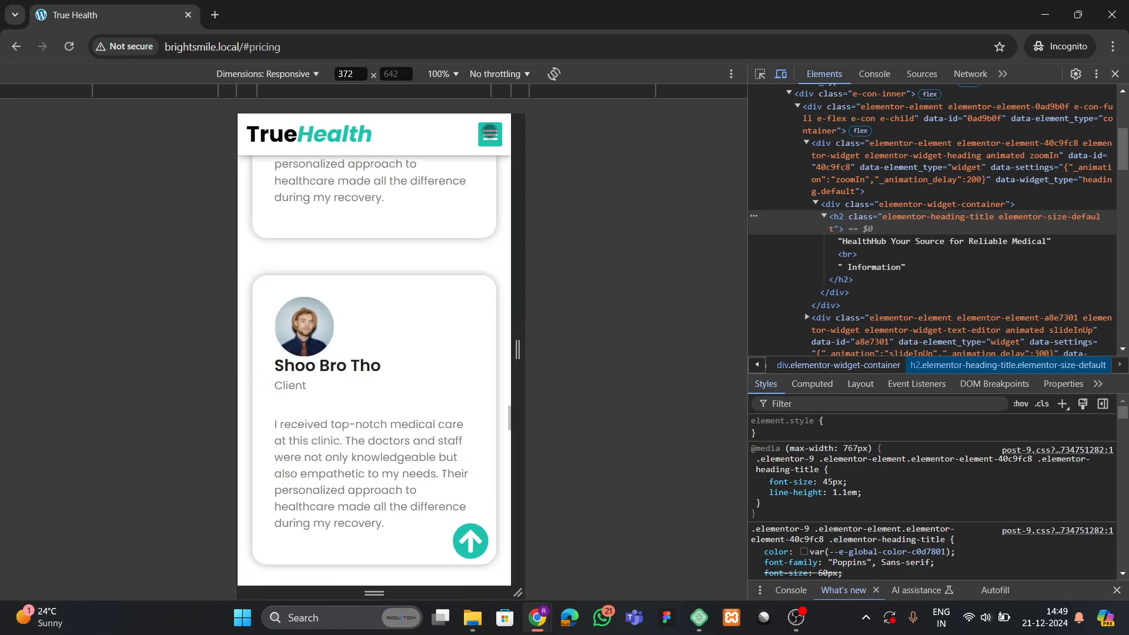
left_click(490, 134)
left_click(374, 285)
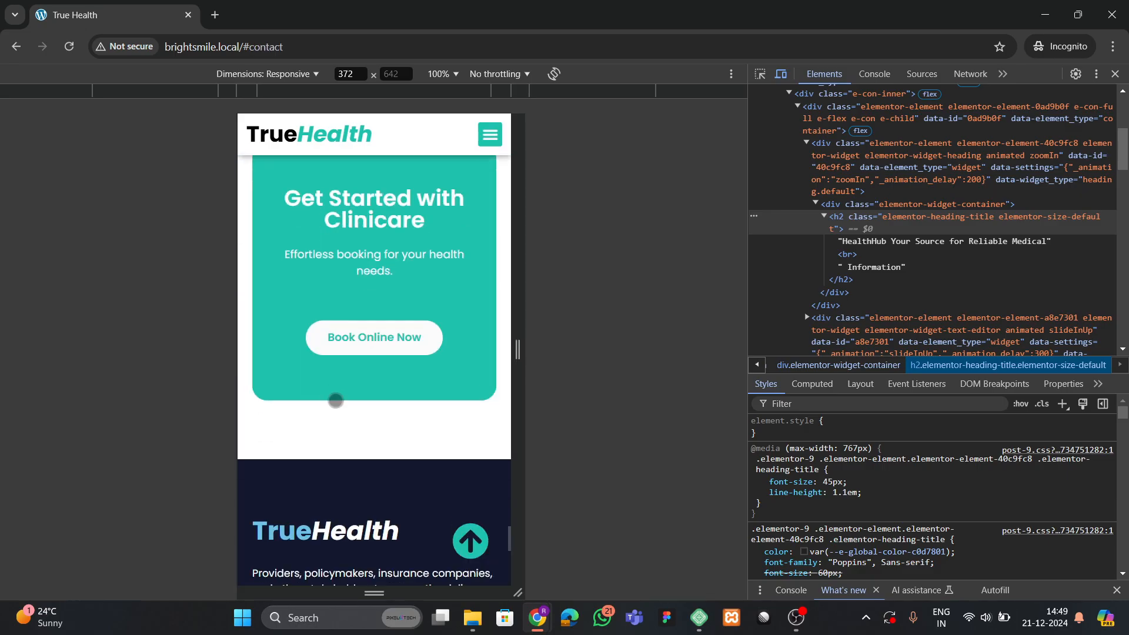
Close DevTools and scroll back to the desktop HealthHub hero.
scroll(447, 361, "up", 15)
scroll(449, 363, "up", 12)
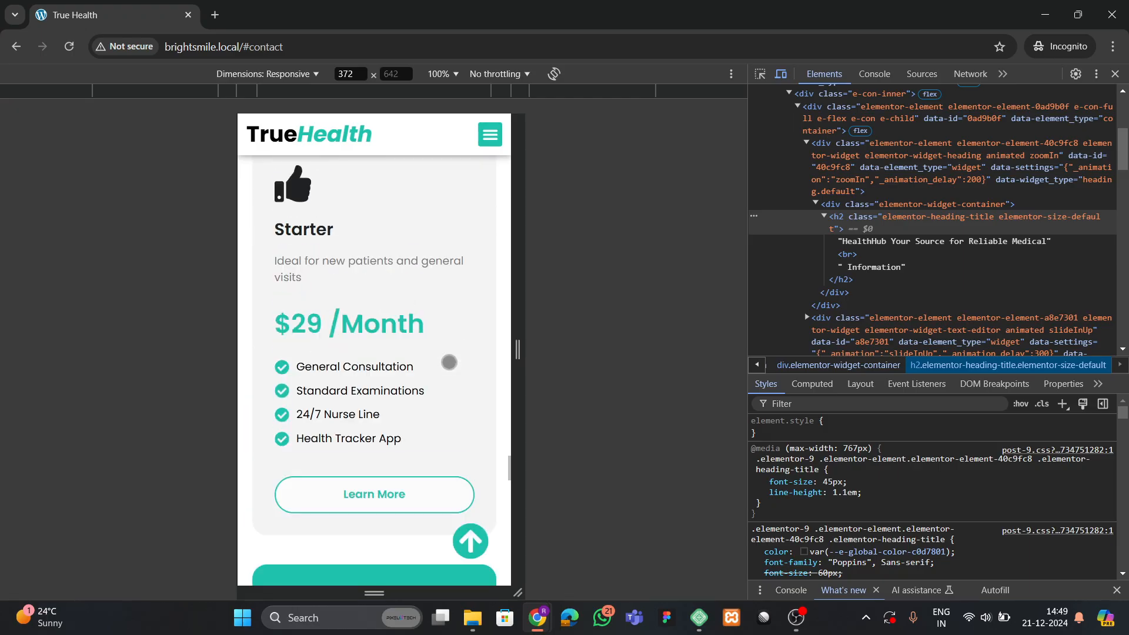
scroll(405, 347, "up", 10)
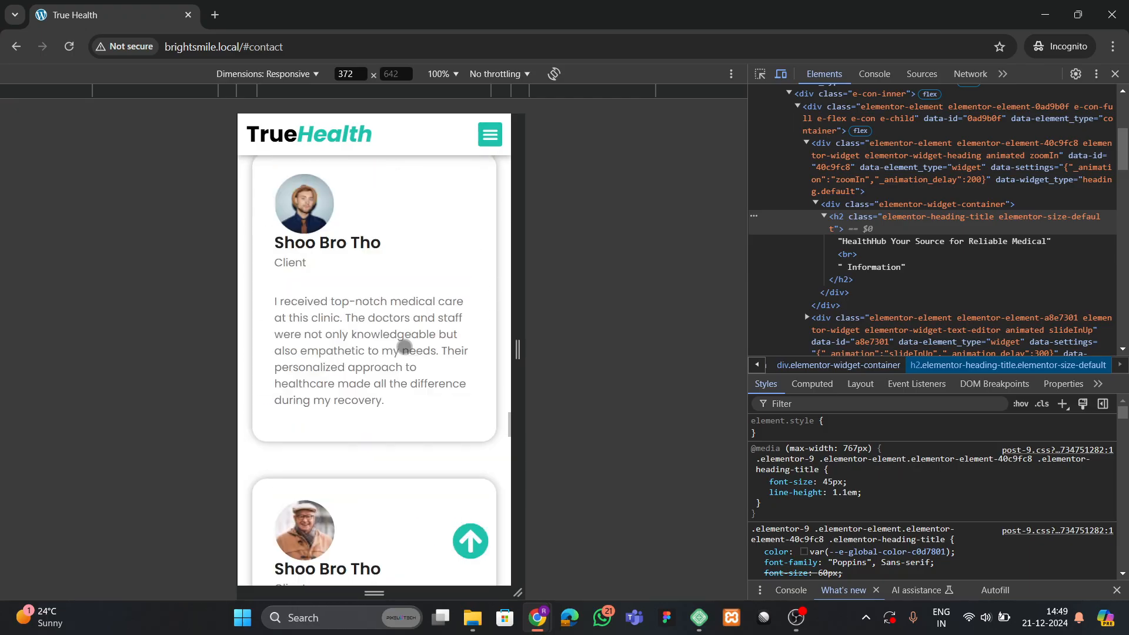
scroll(403, 346, "up", 12)
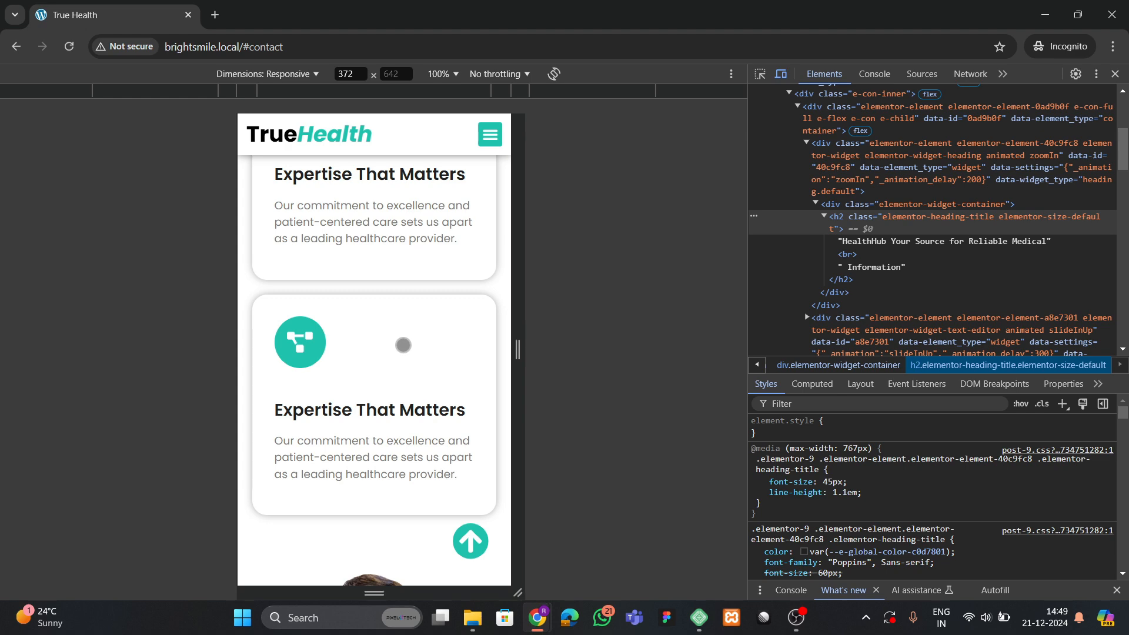
scroll(403, 345, "up", 8)
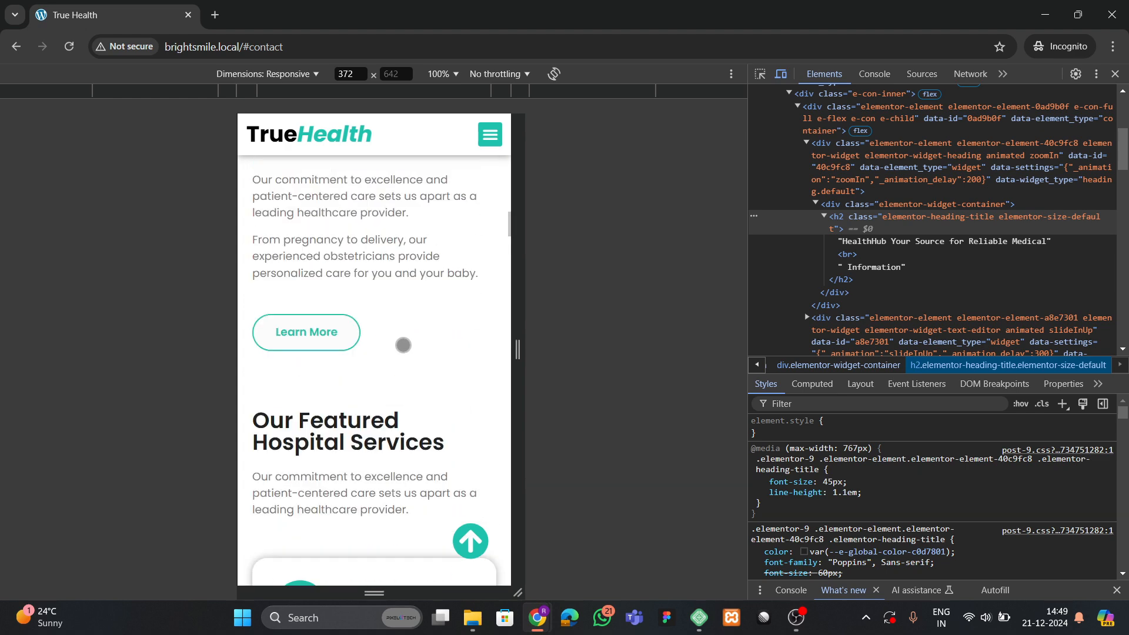
scroll(403, 356, "up", 5)
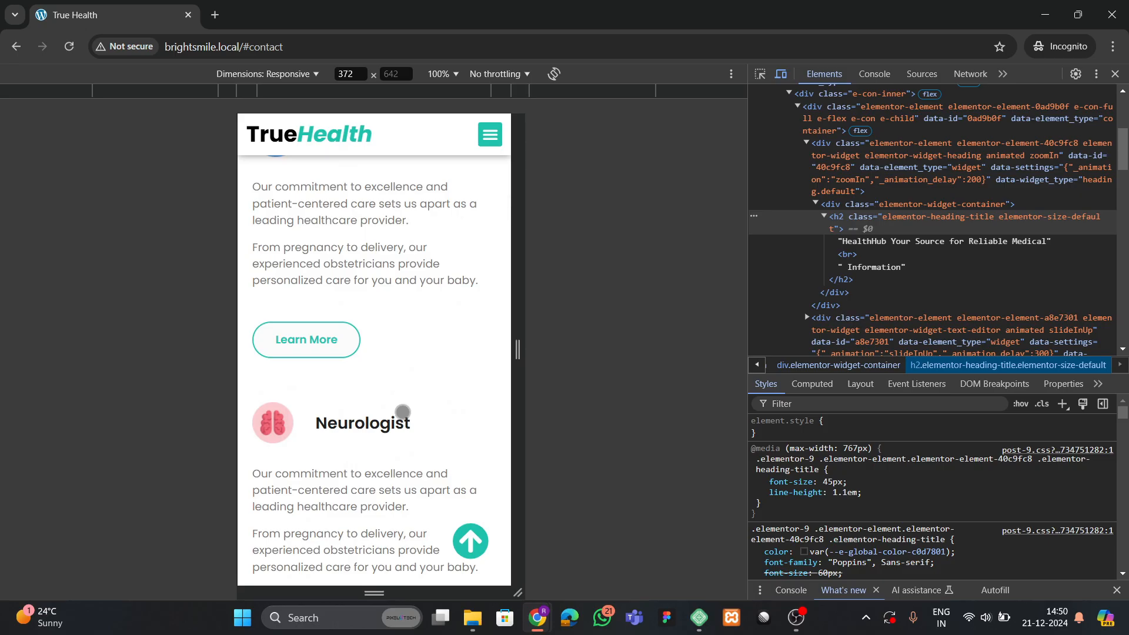
scroll(403, 411, "up", 8)
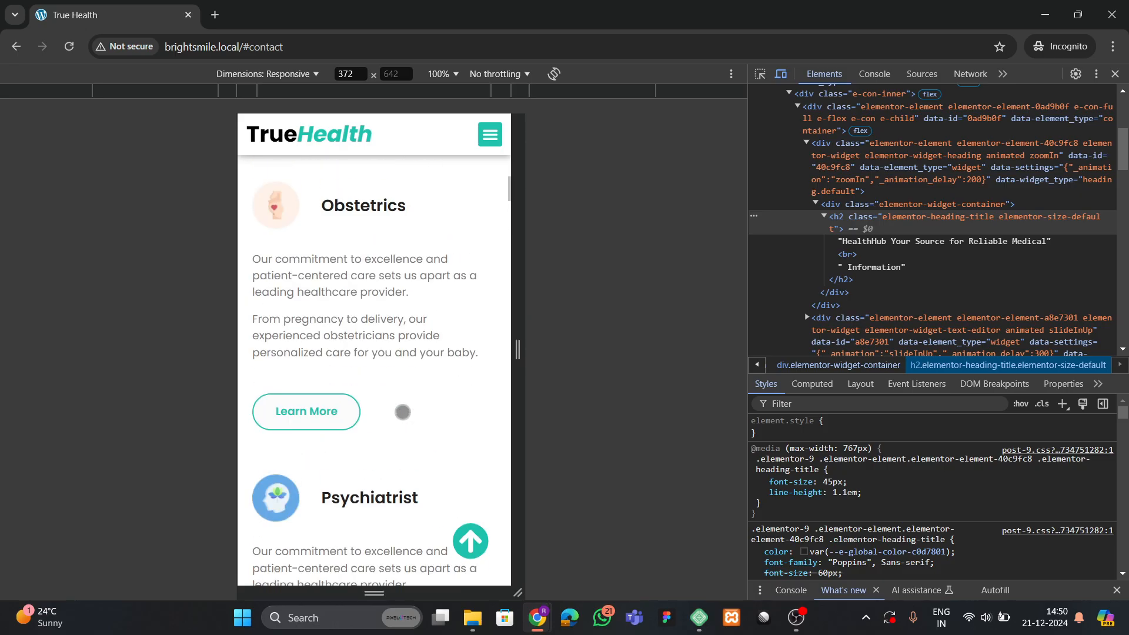
left_click(1115, 74)
scroll(438, 340, "up", 12)
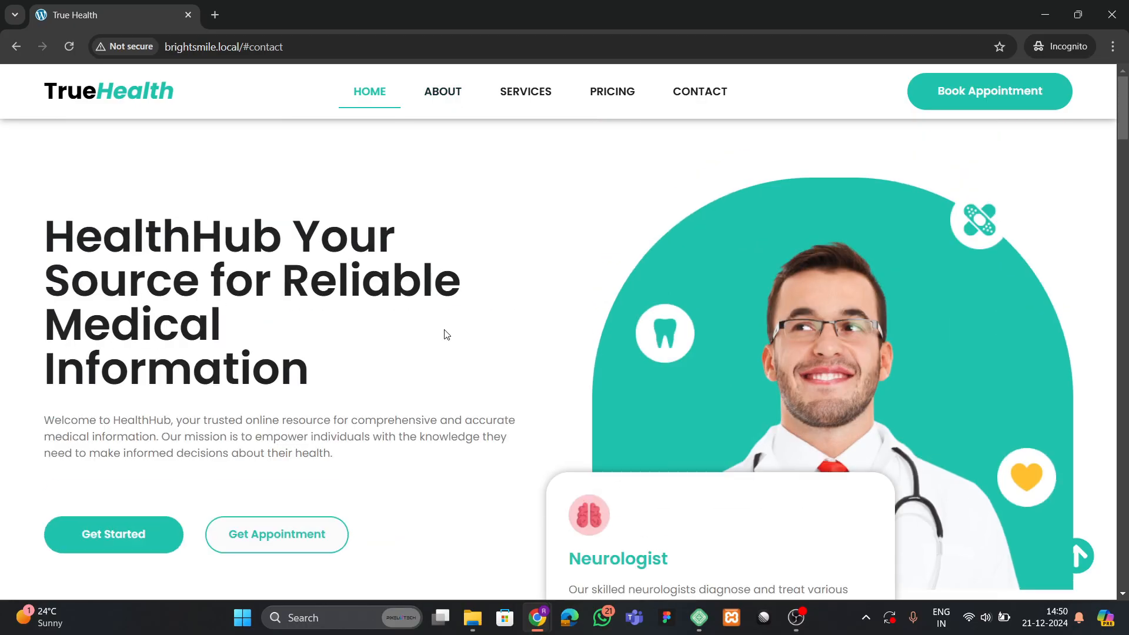
scroll(469, 343, "down", 9)
scroll(718, 350, "up", 8)
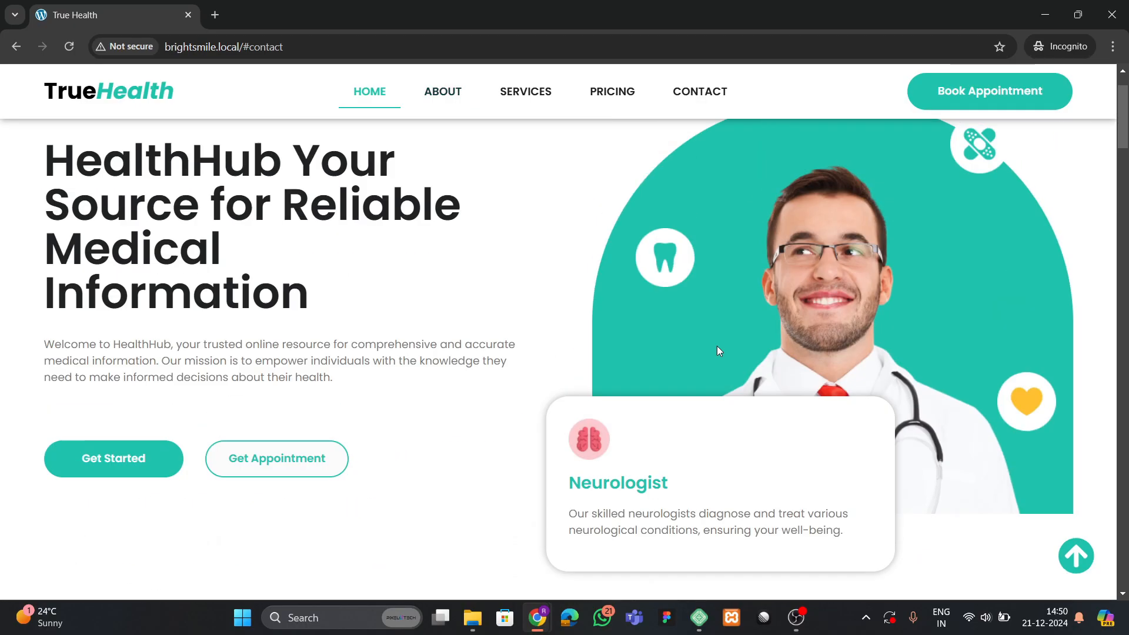
Switch to the WordPress admin window and open Plugins > Installed Plugins.
key("alt+Tab")
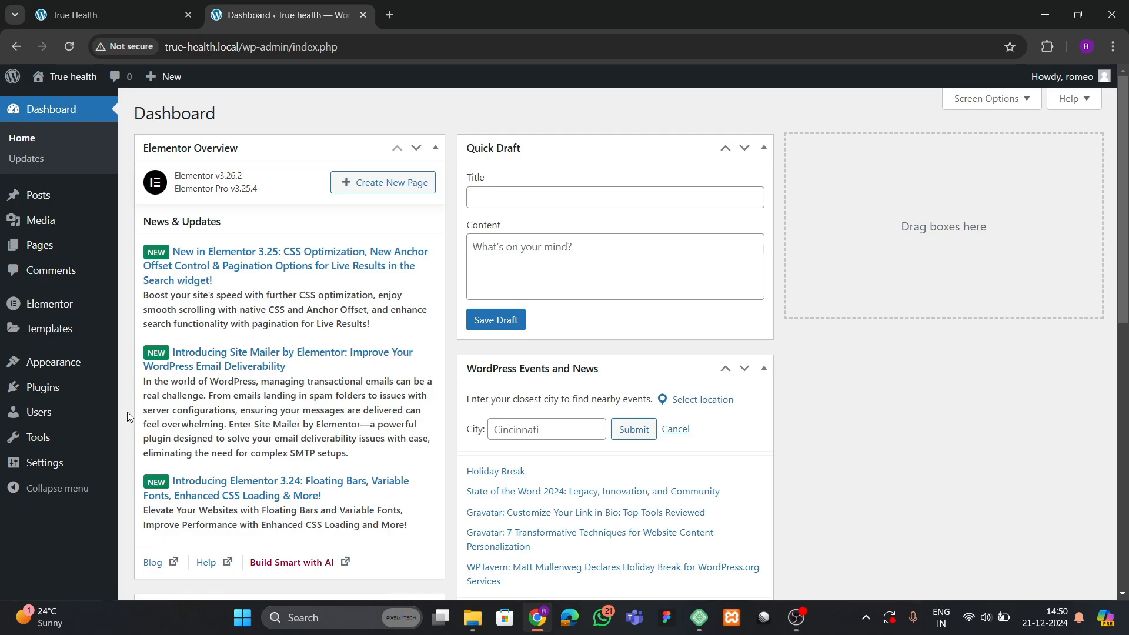
mouse_move(91, 411)
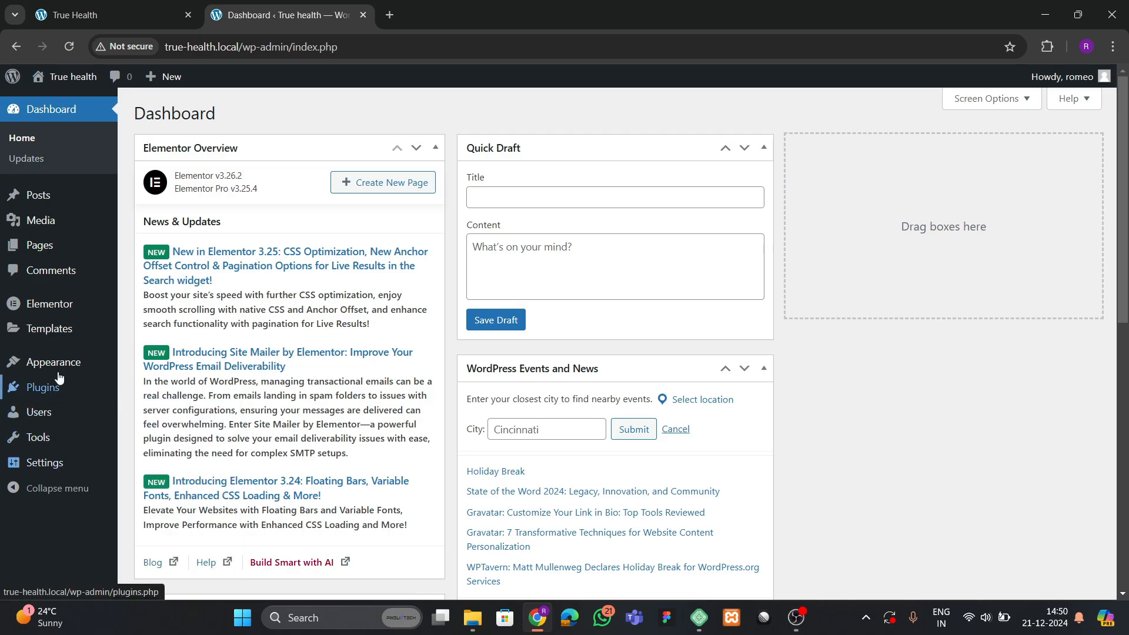
mouse_move(88, 362)
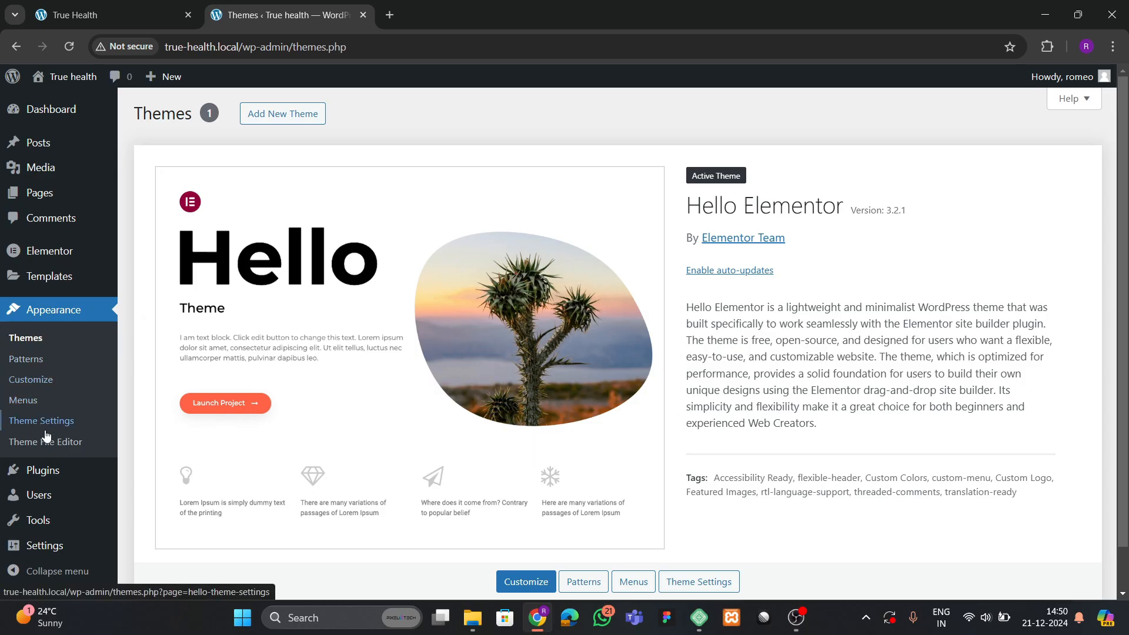
mouse_move(48, 477)
left_click(152, 481)
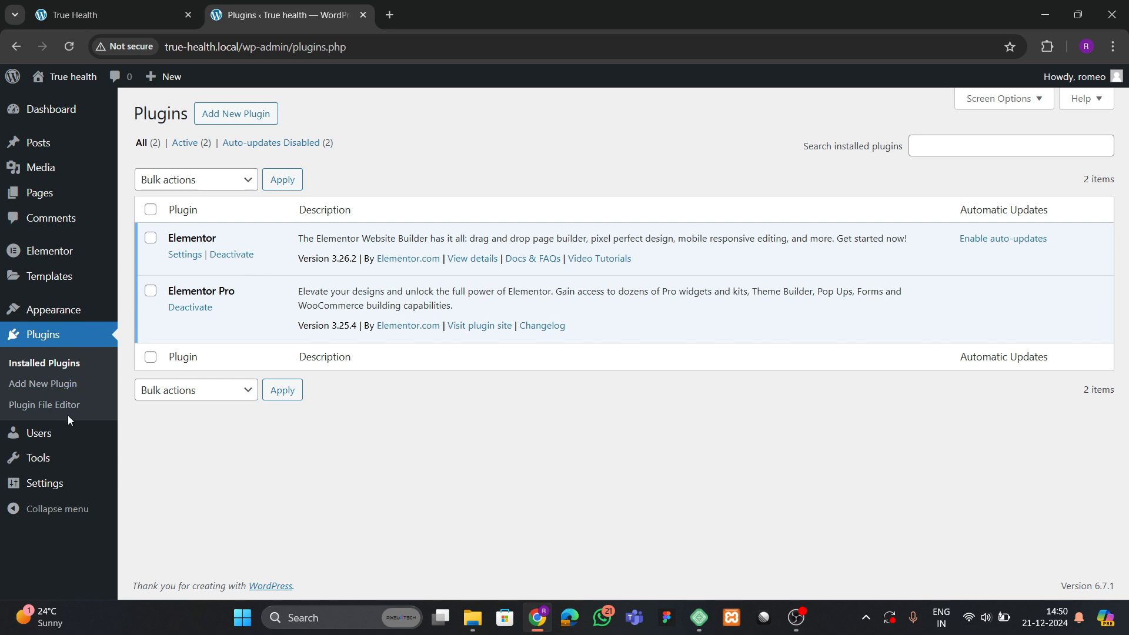
mouse_move(43, 196)
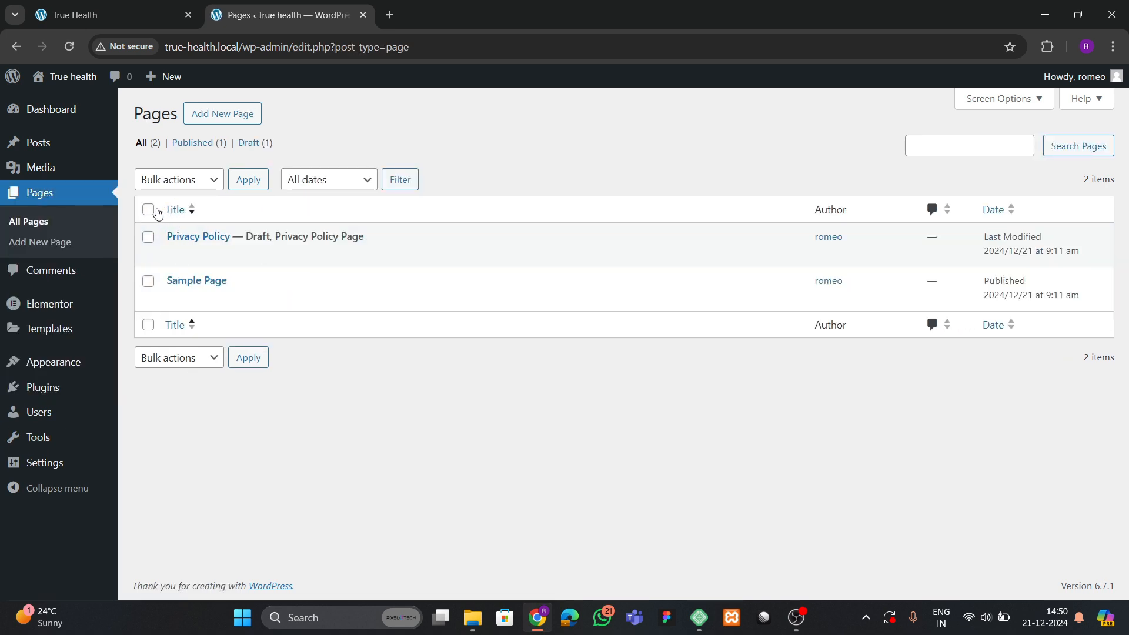
Trash the existing pages and start a new page titled Home.
left_click(145, 183)
left_click(156, 239)
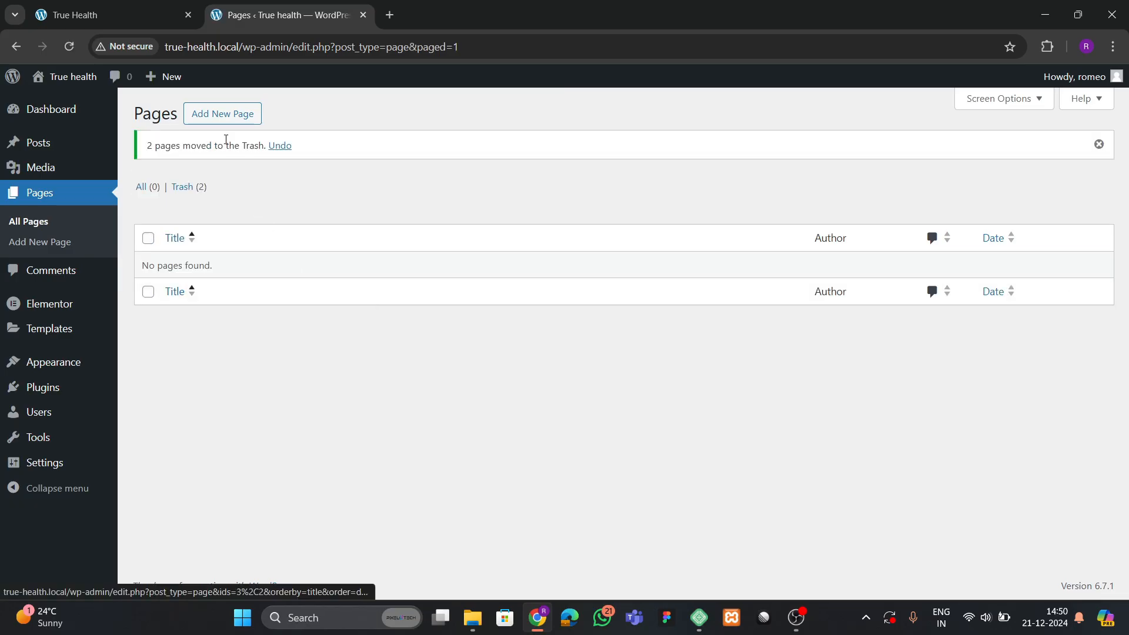
left_click(229, 113)
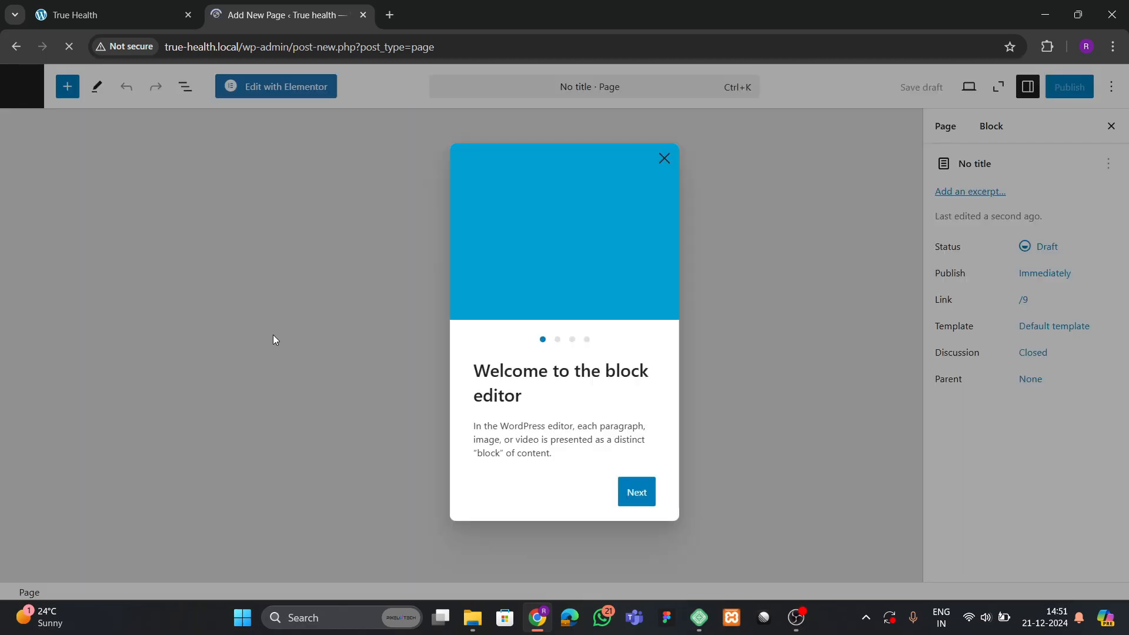
left_click(665, 159)
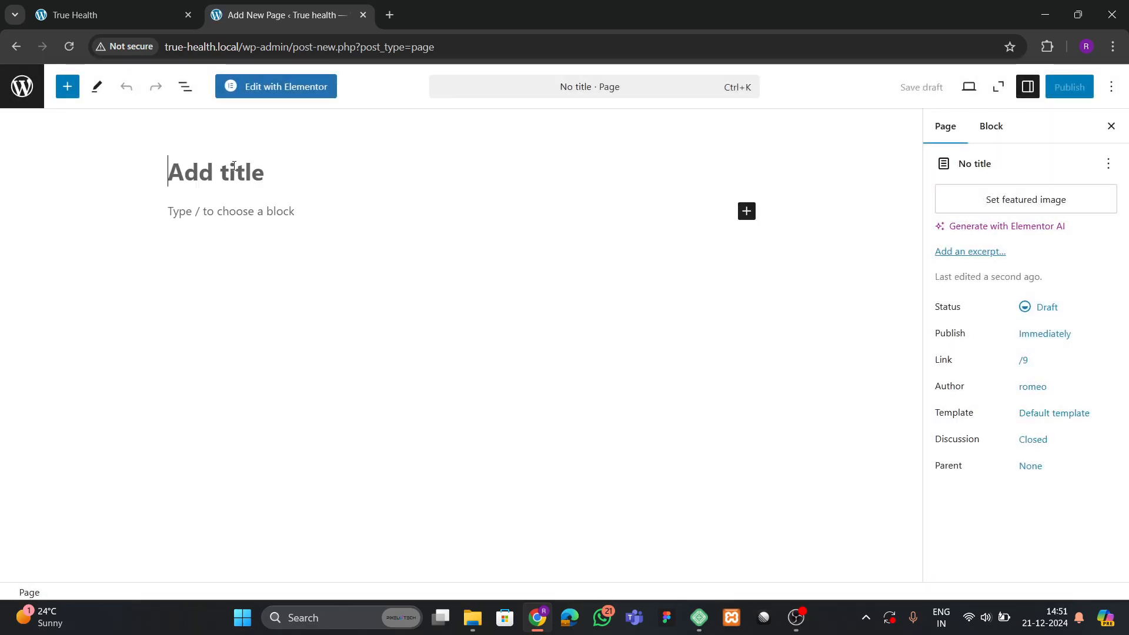
type("Home")
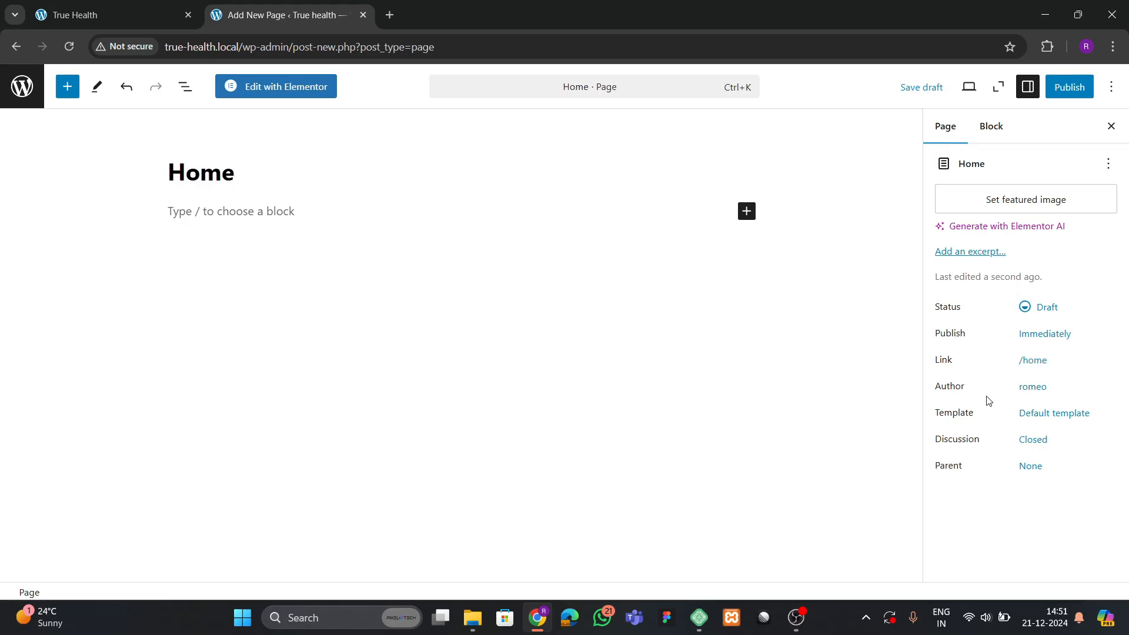
Apply the Elementor Full Width template and publish the Home page.
left_click(1045, 417)
left_click(991, 527)
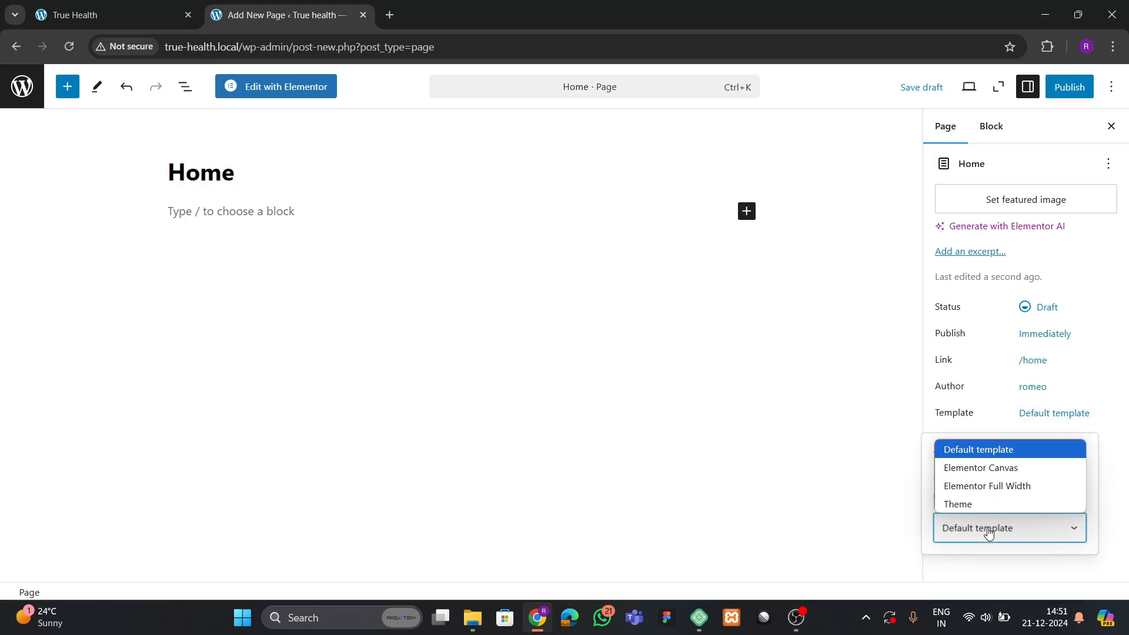
left_click(979, 485)
left_click(1058, 89)
left_click(1043, 89)
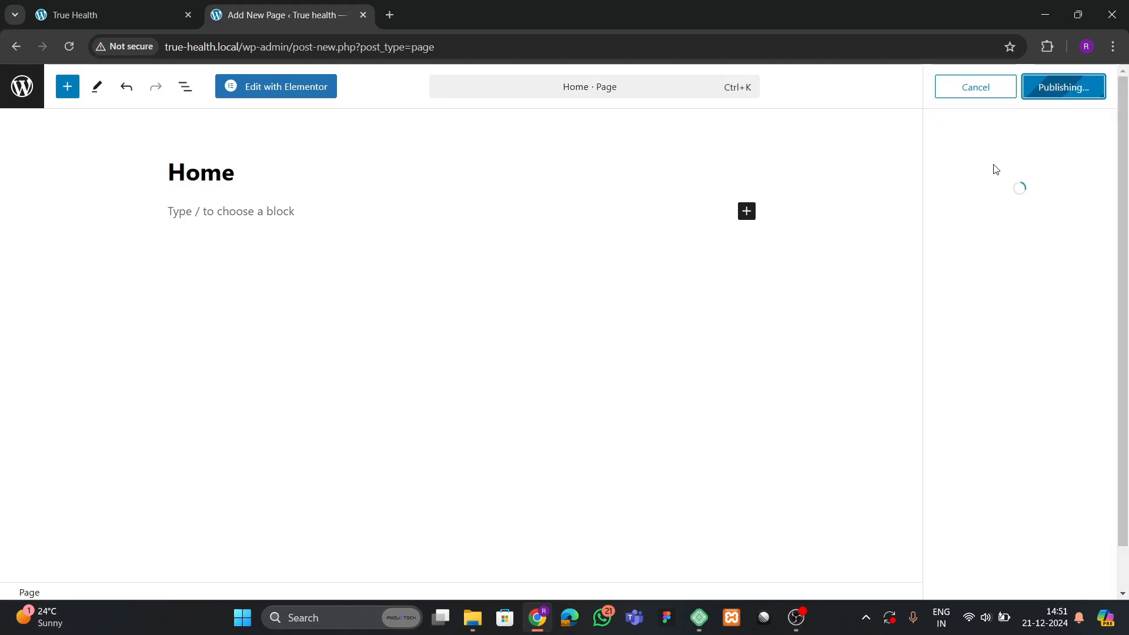
left_click(27, 82)
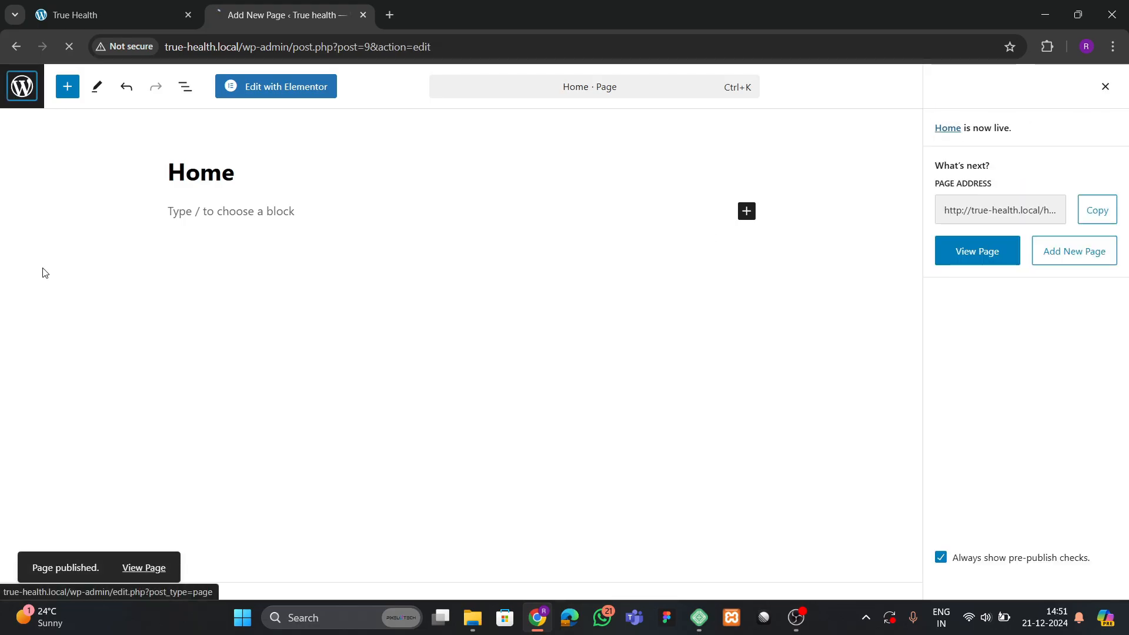
Set Home as the static homepage in Reading settings and open the site in a new tab.
mouse_move(94, 468)
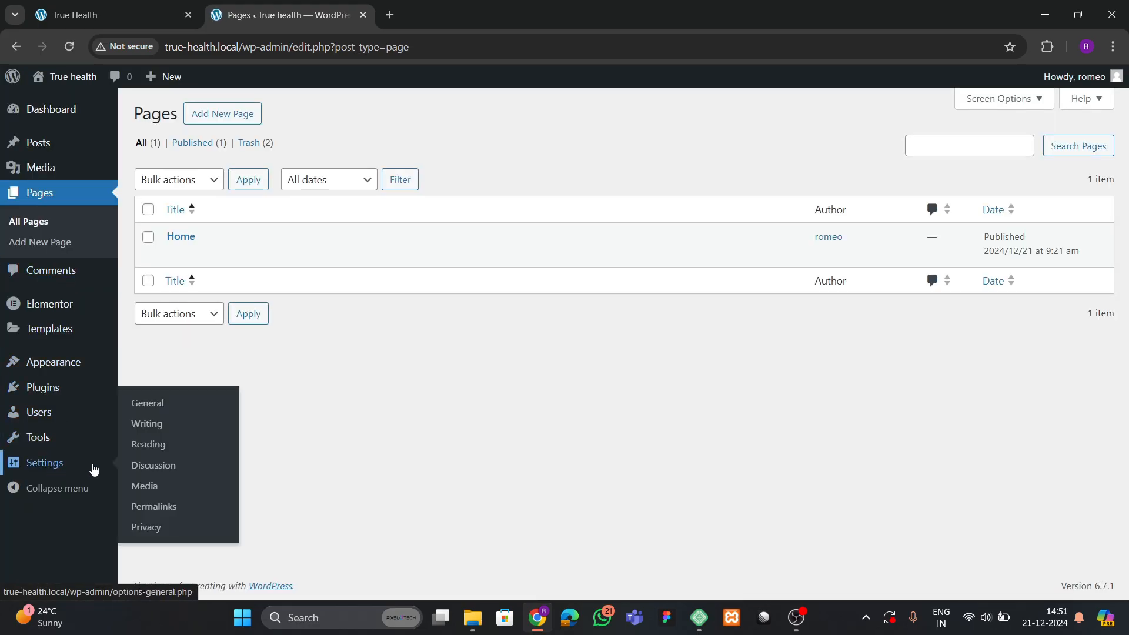
left_click(166, 448)
left_click(302, 176)
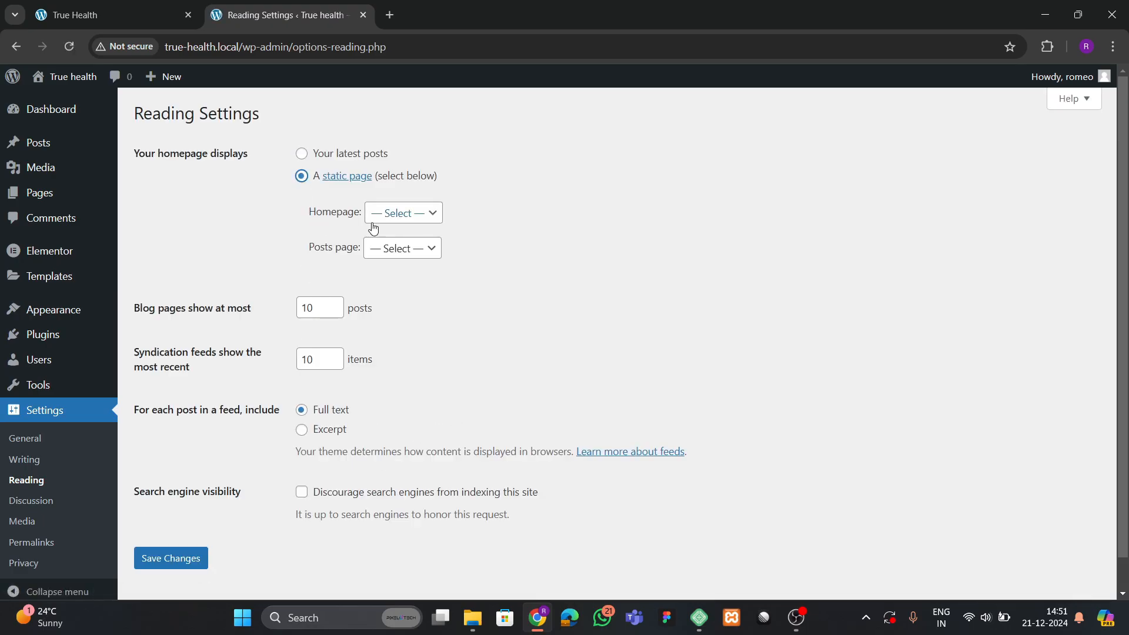
left_click(376, 217)
left_click(388, 253)
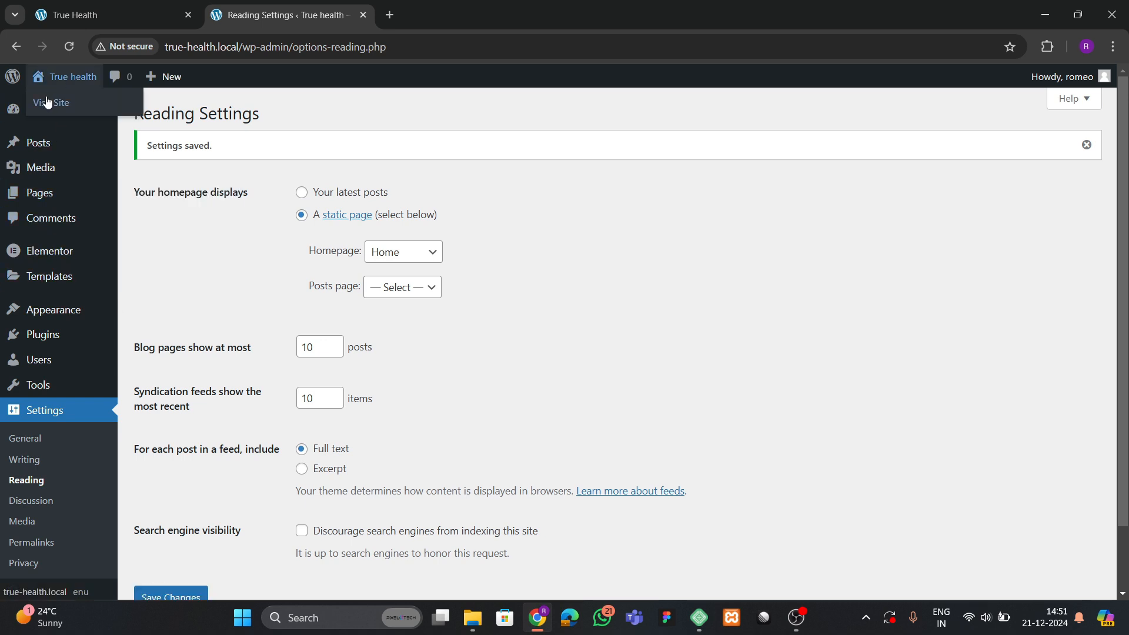
right_click(77, 99)
left_click(89, 117)
Open the Home page editor from the live site's admin bar, then return to the admin tab.
left_click(482, 8)
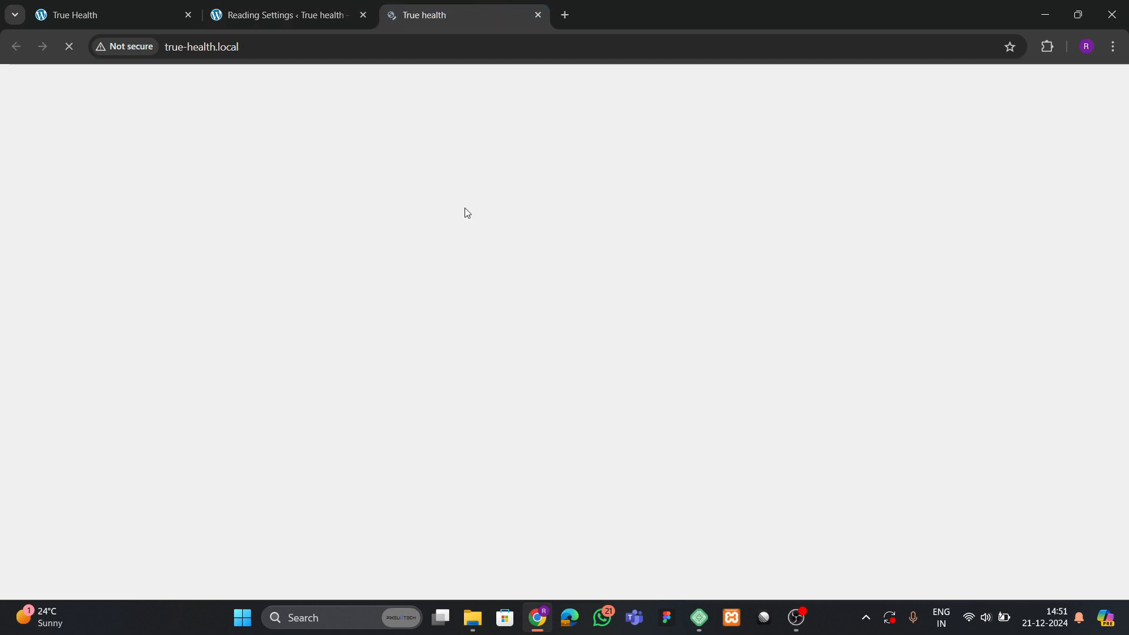
left_click(310, 15)
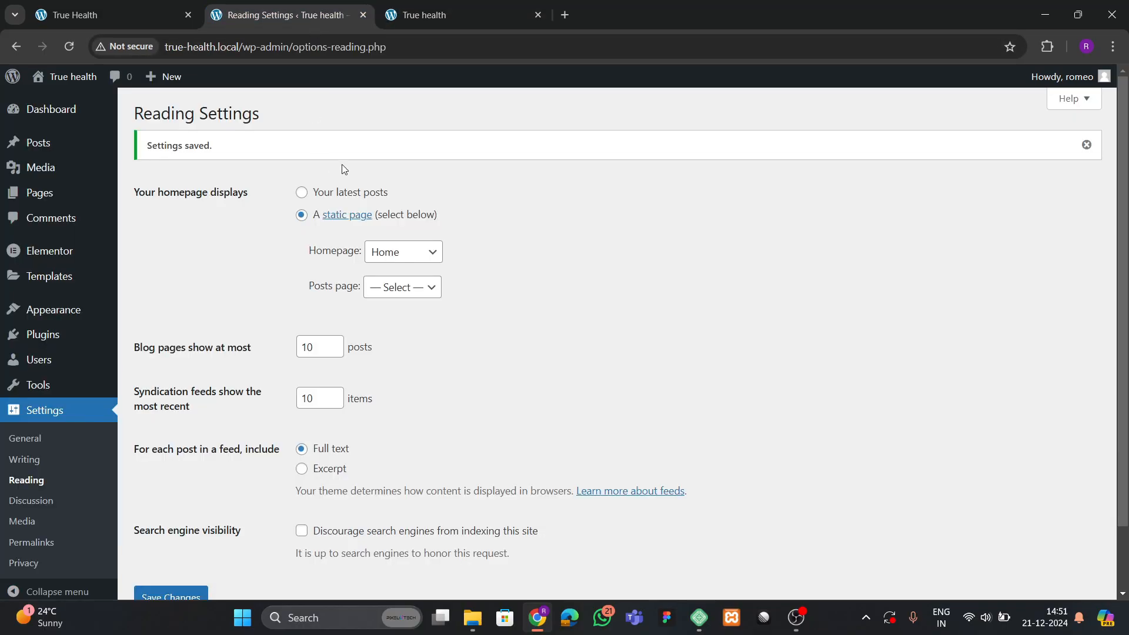
left_click(440, 16)
left_click(297, 76)
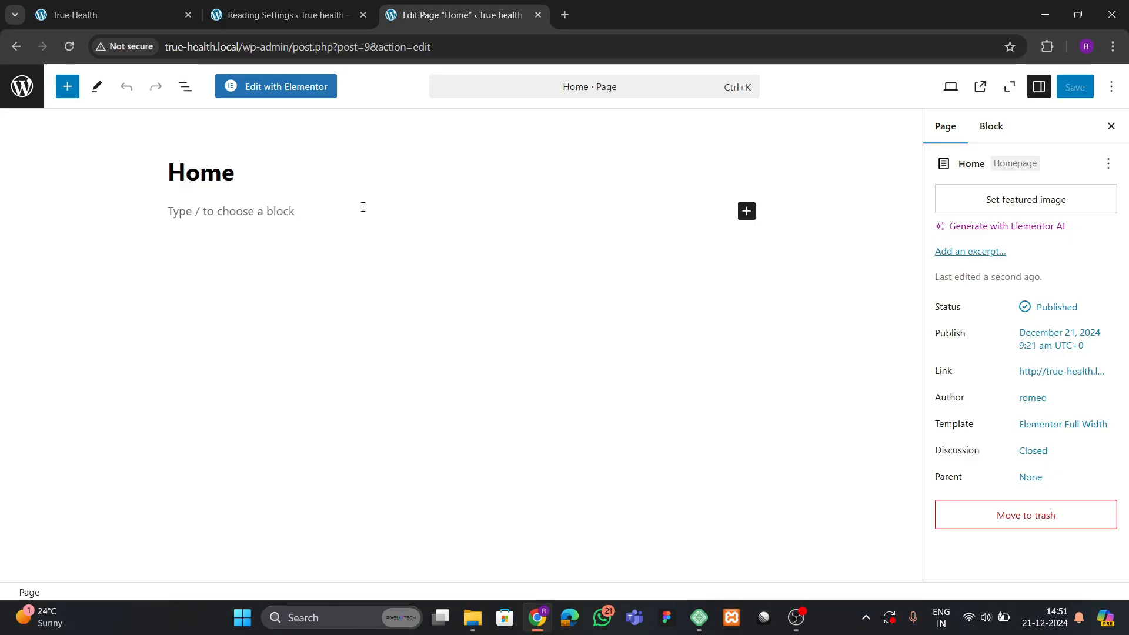
left_click(286, 15)
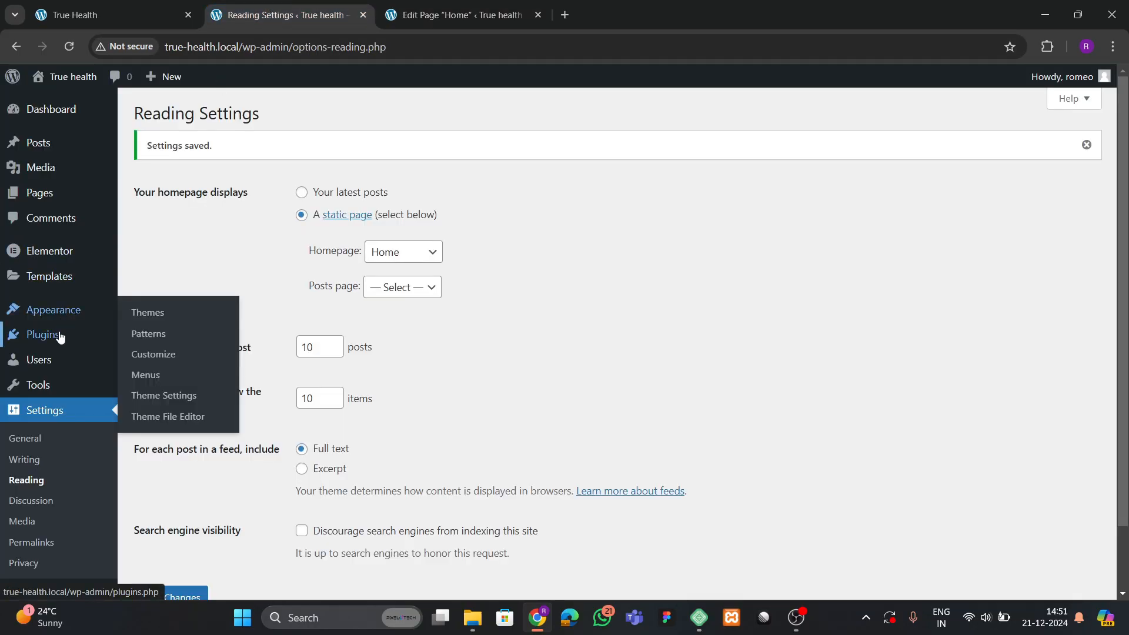
mouse_move(90, 180)
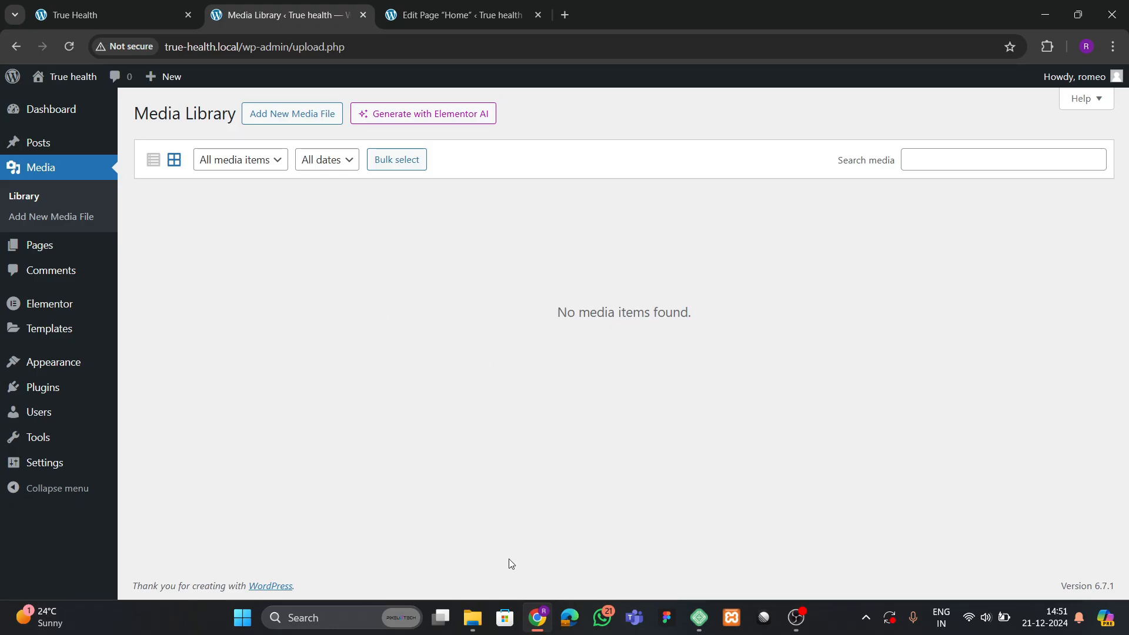
Upload every image in Downloads\Bright smile to the Media Library.
left_click(310, 117)
left_click(634, 228)
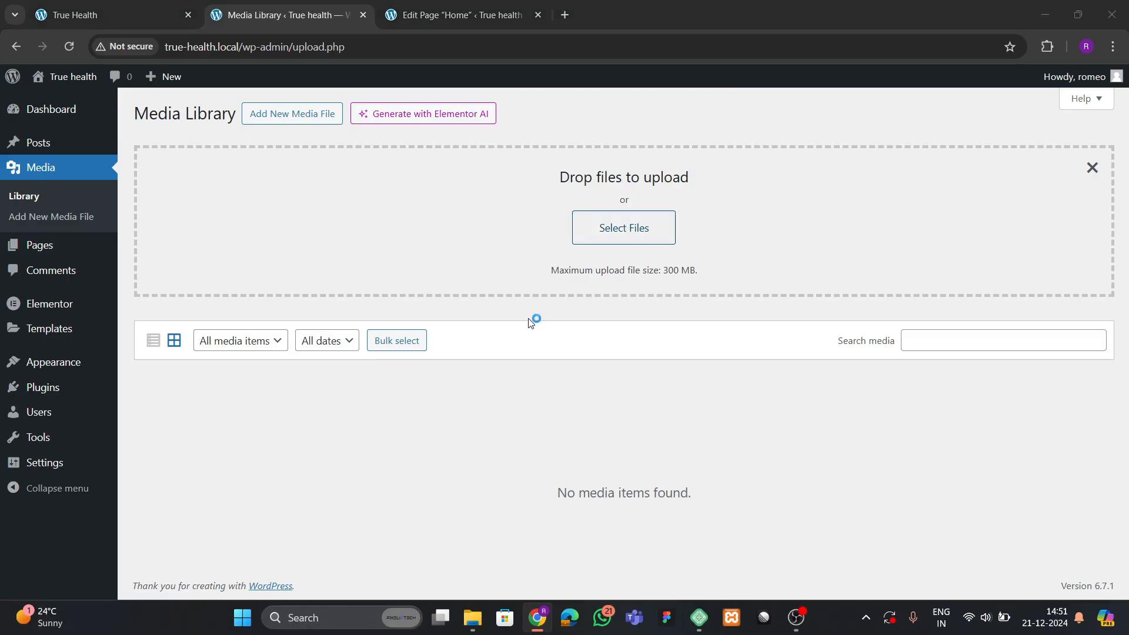
scroll(294, 212, "up", 5)
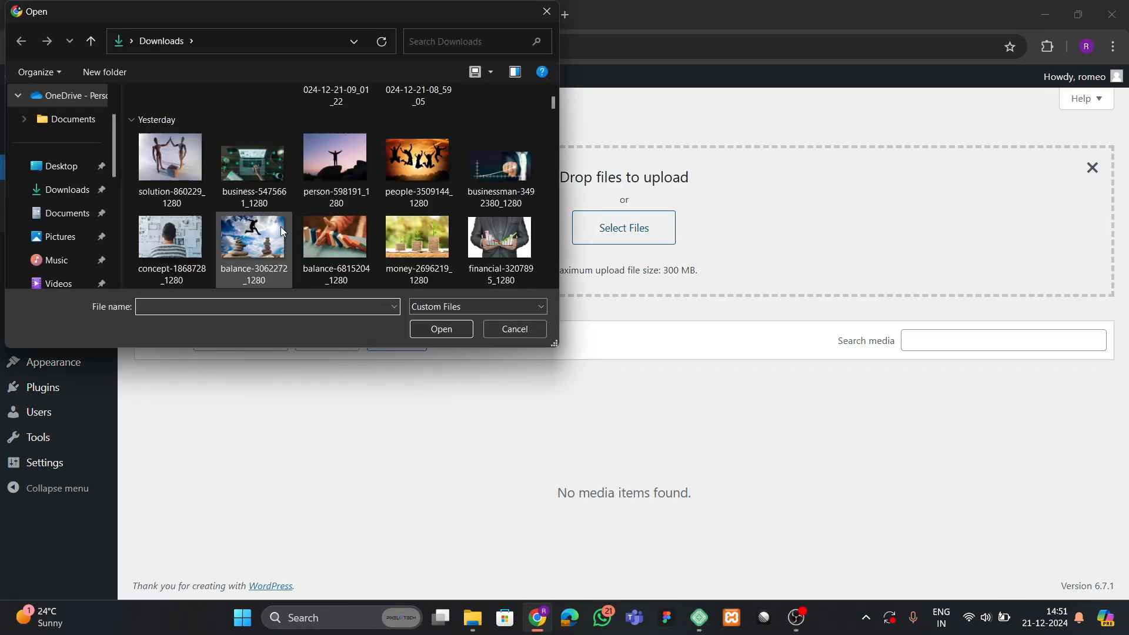
scroll(283, 227, "down", 5)
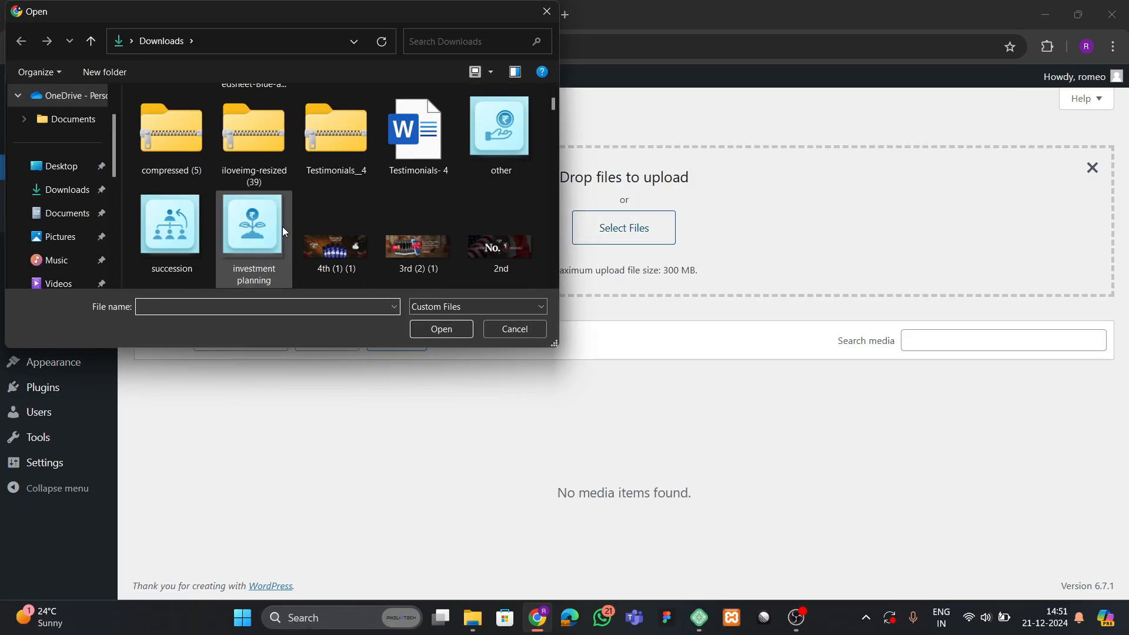
scroll(284, 231, "down", 10)
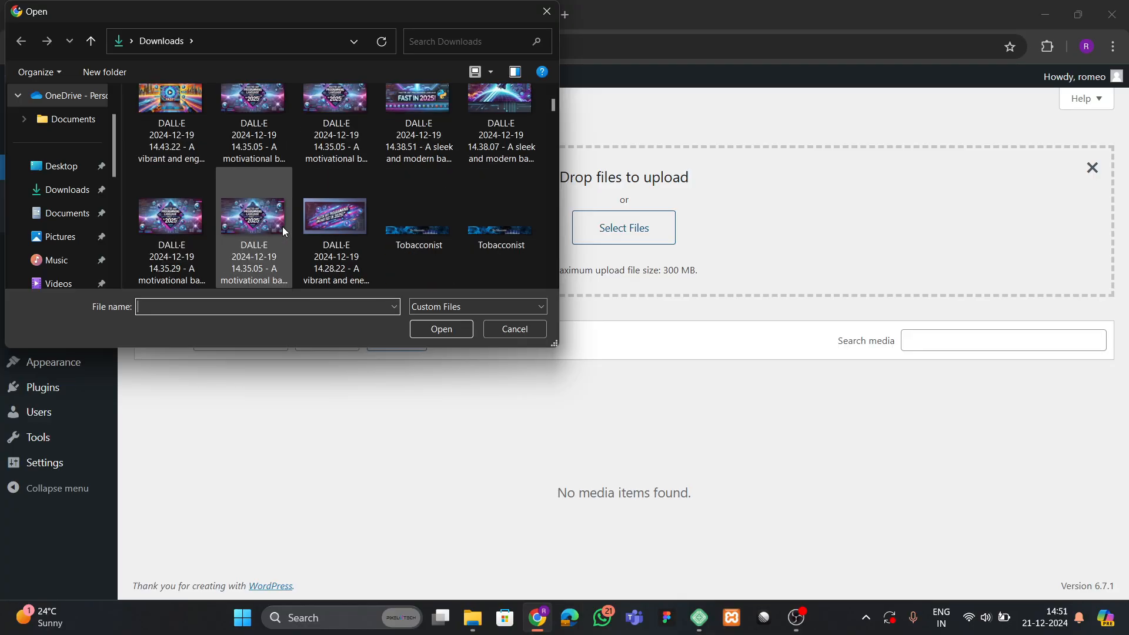
scroll(282, 227, "down", 10)
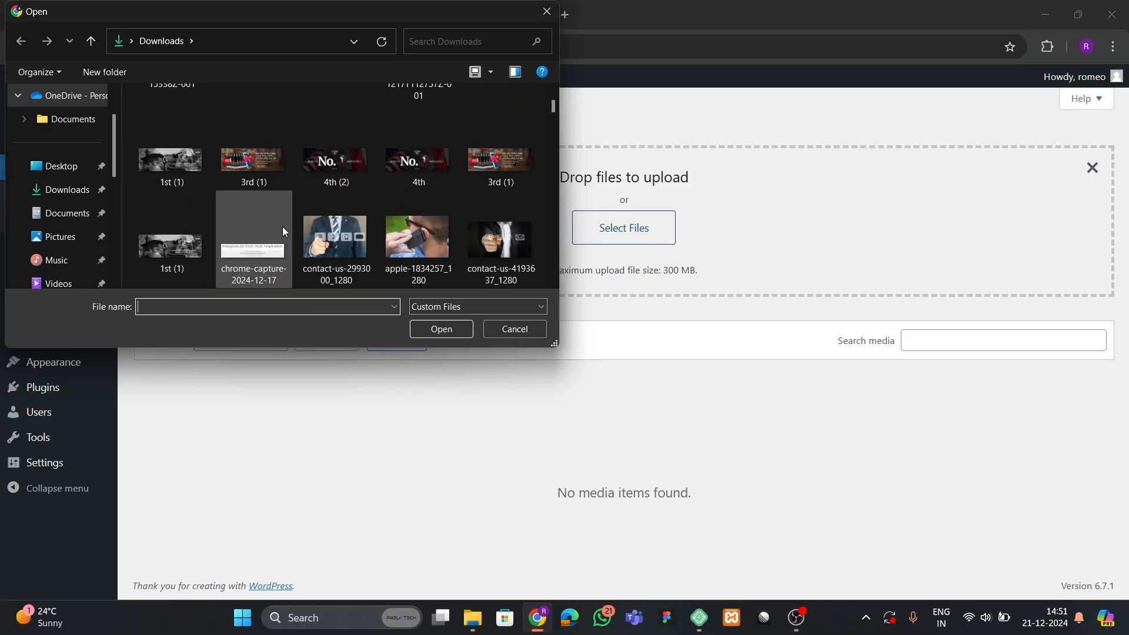
scroll(284, 231, "down", 10)
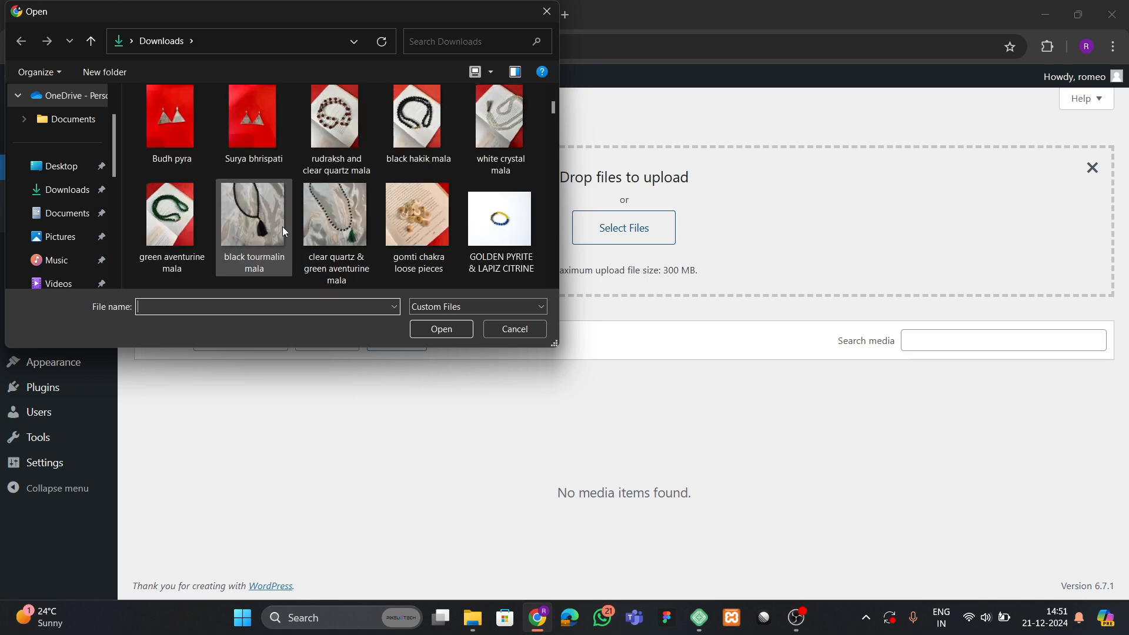
scroll(283, 227, "down", 10)
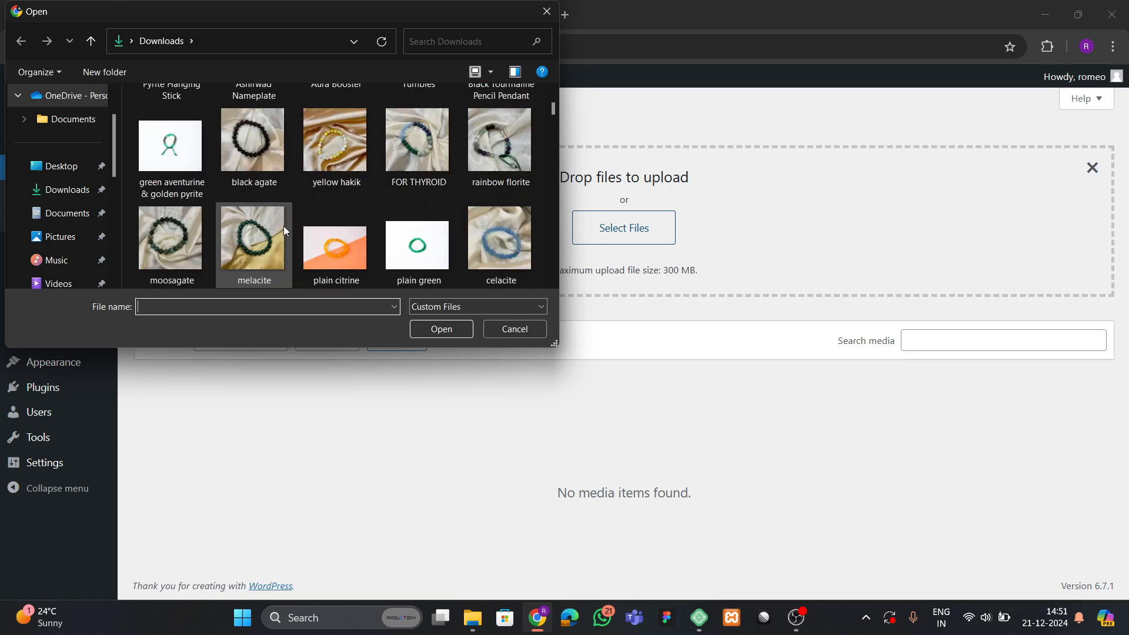
scroll(285, 228, "down", 8)
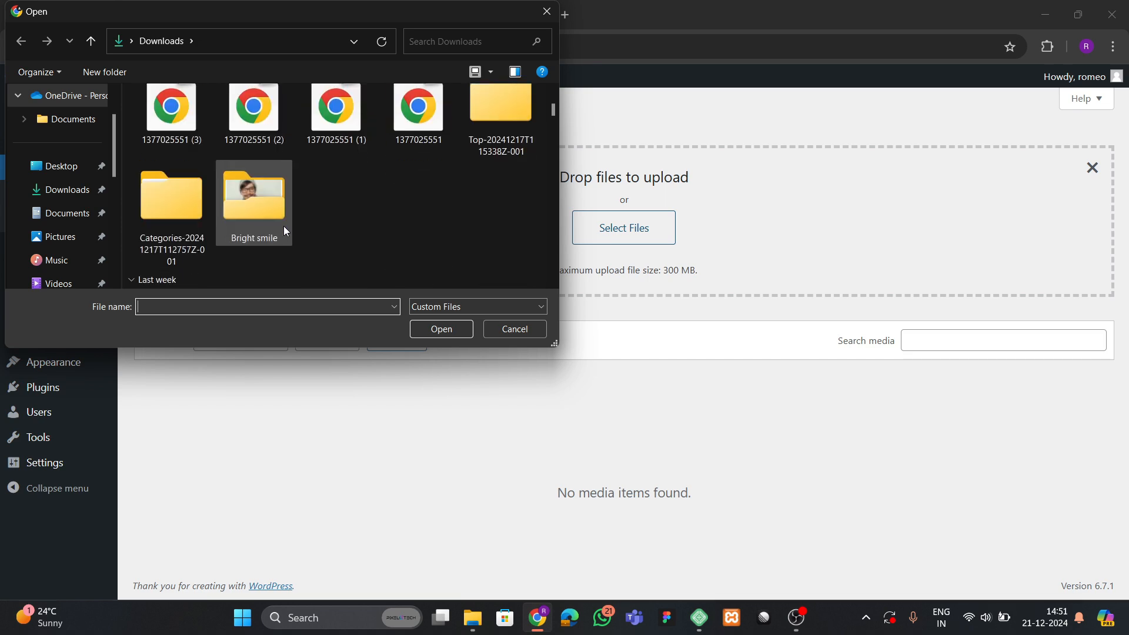
double_click(279, 218)
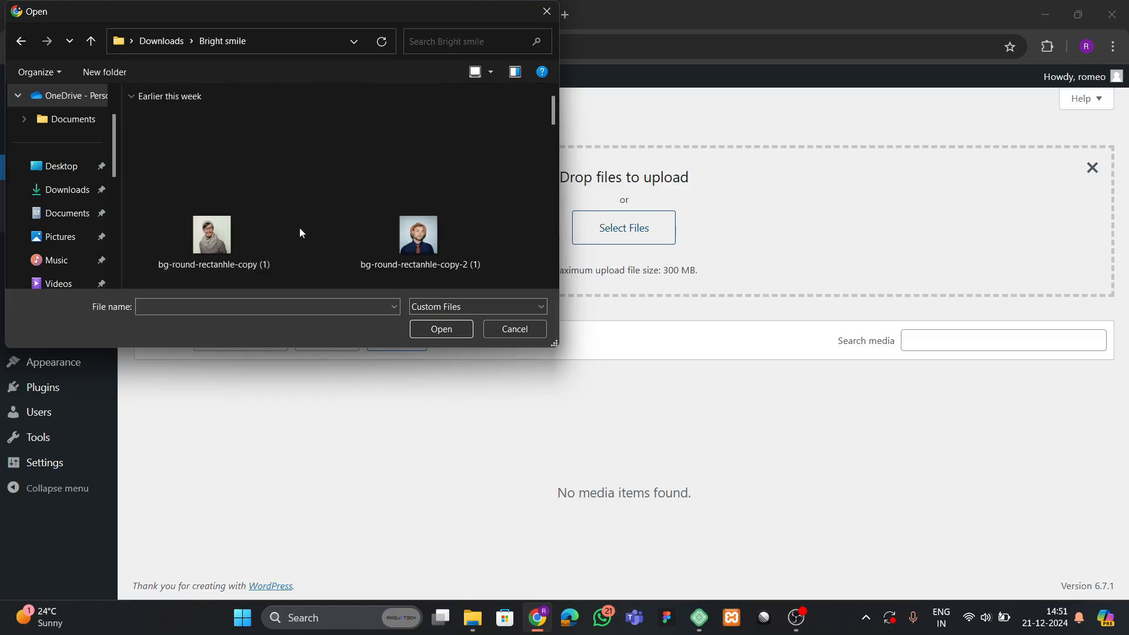
key("ctrl+a")
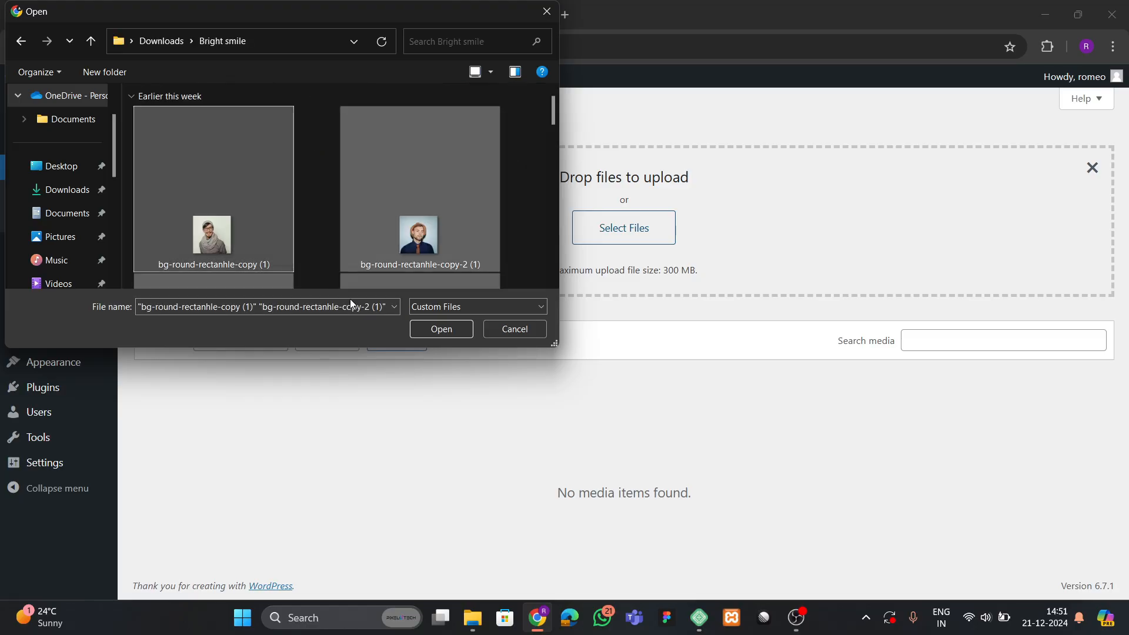
left_click(451, 329)
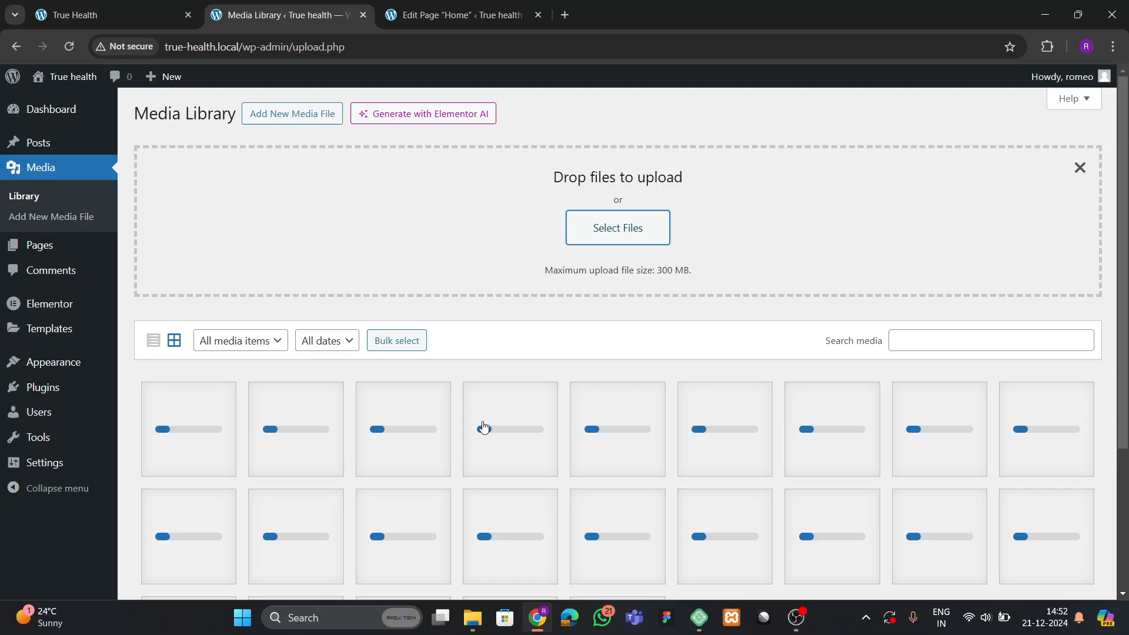
Review the 23 uploaded images and switch to the Home page editor tab.
scroll(483, 427, "down", 4)
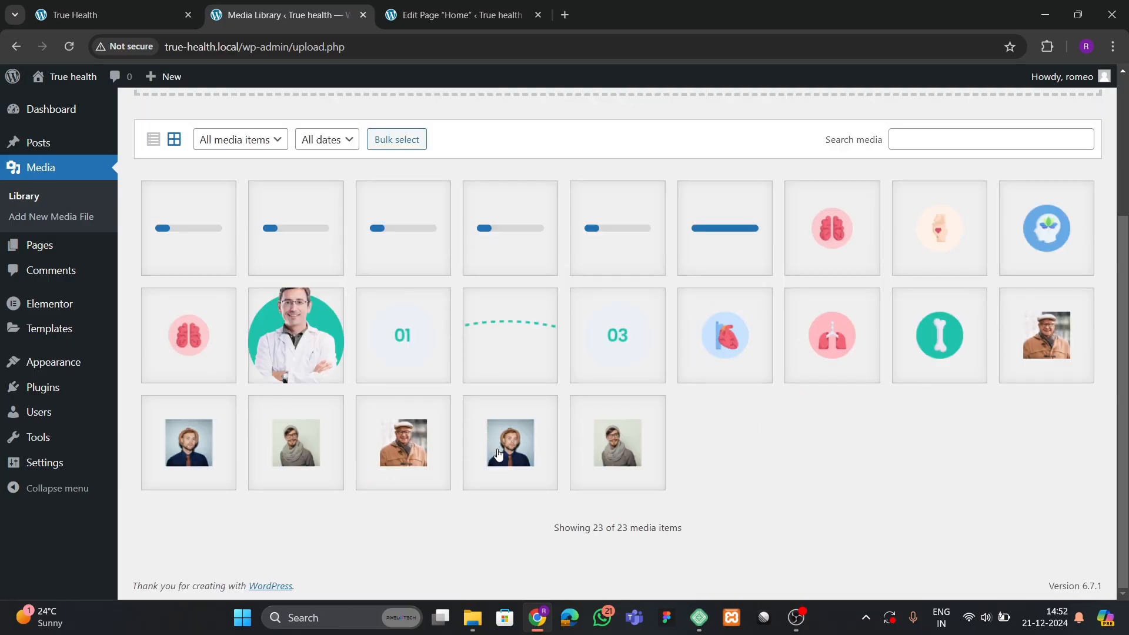
scroll(432, 361, "up", 4)
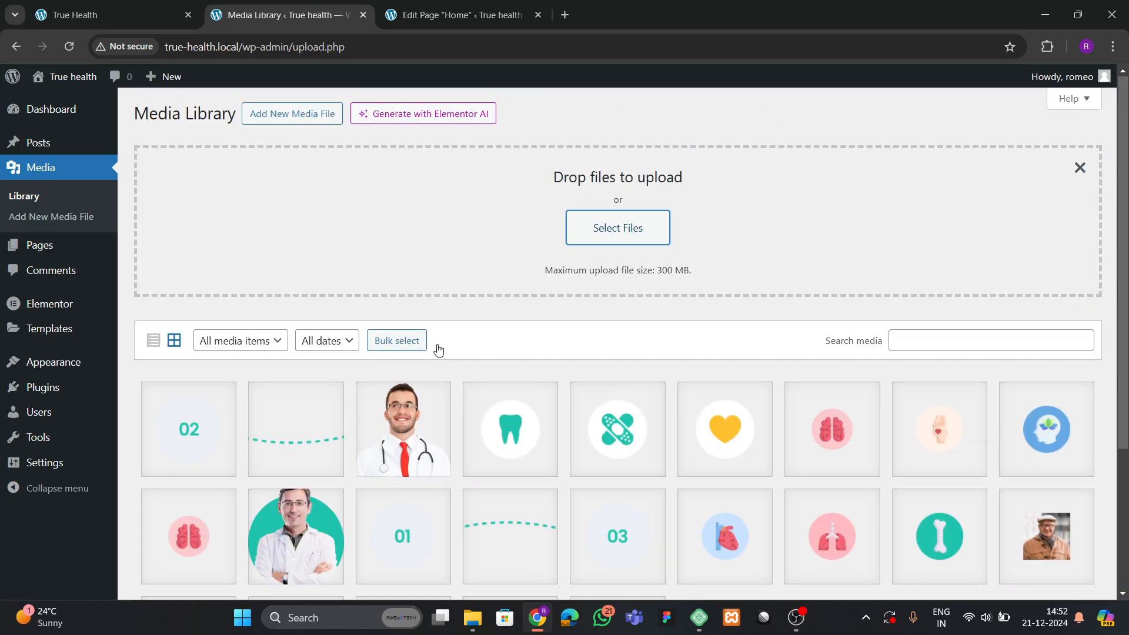
left_click(447, 14)
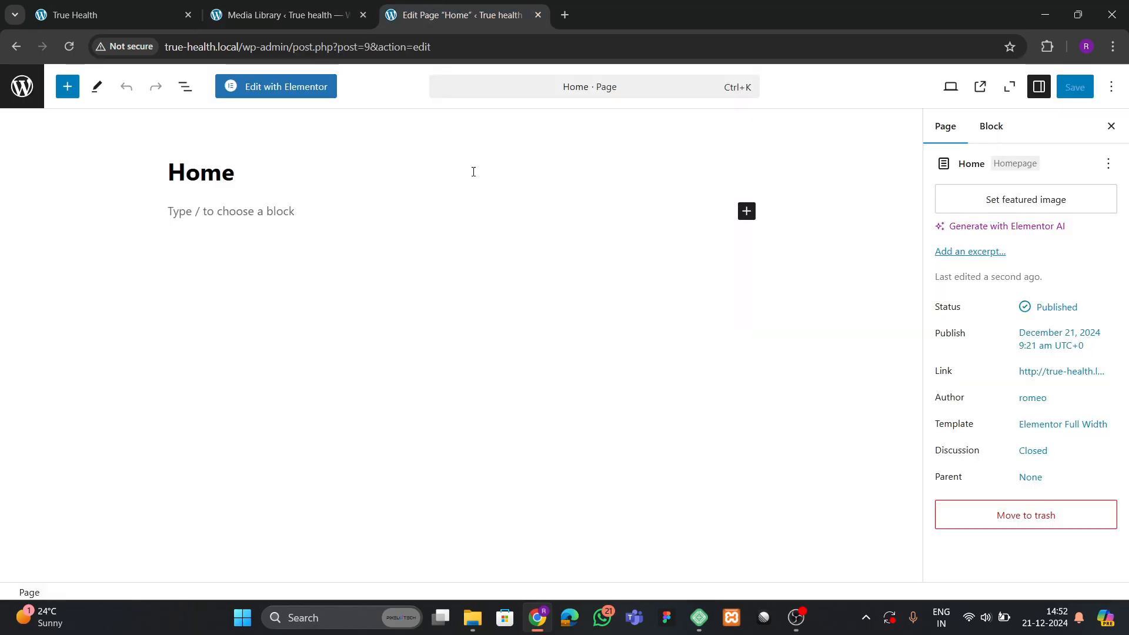
Open the Home page in Elementor, dismiss the Notifications popup and narrow the Elements panel.
left_click(283, 97)
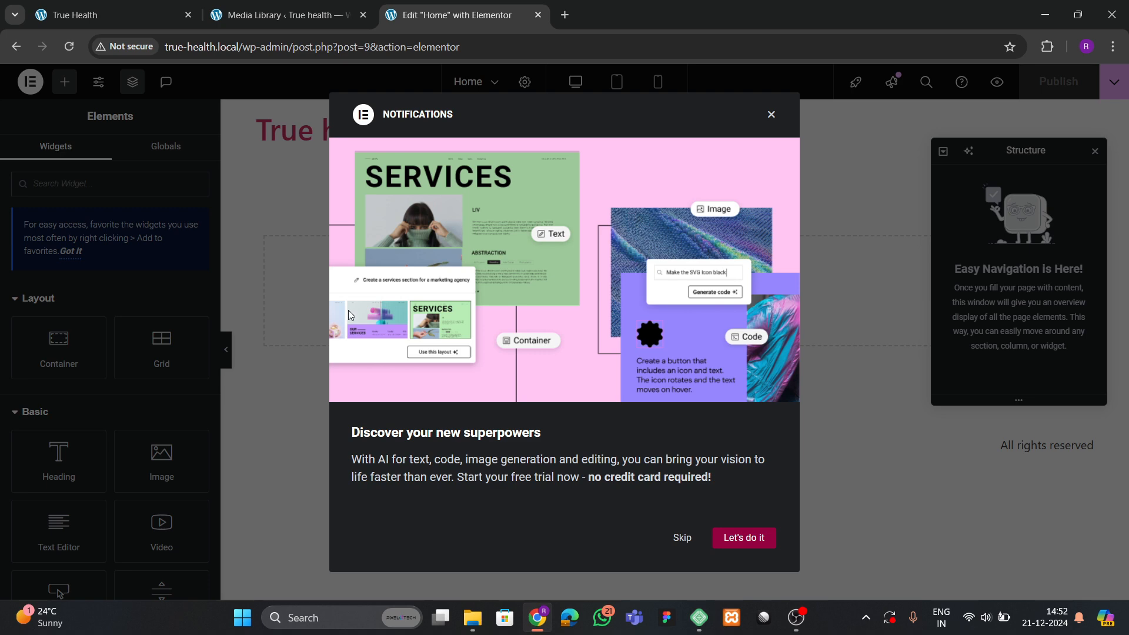
left_click(770, 115)
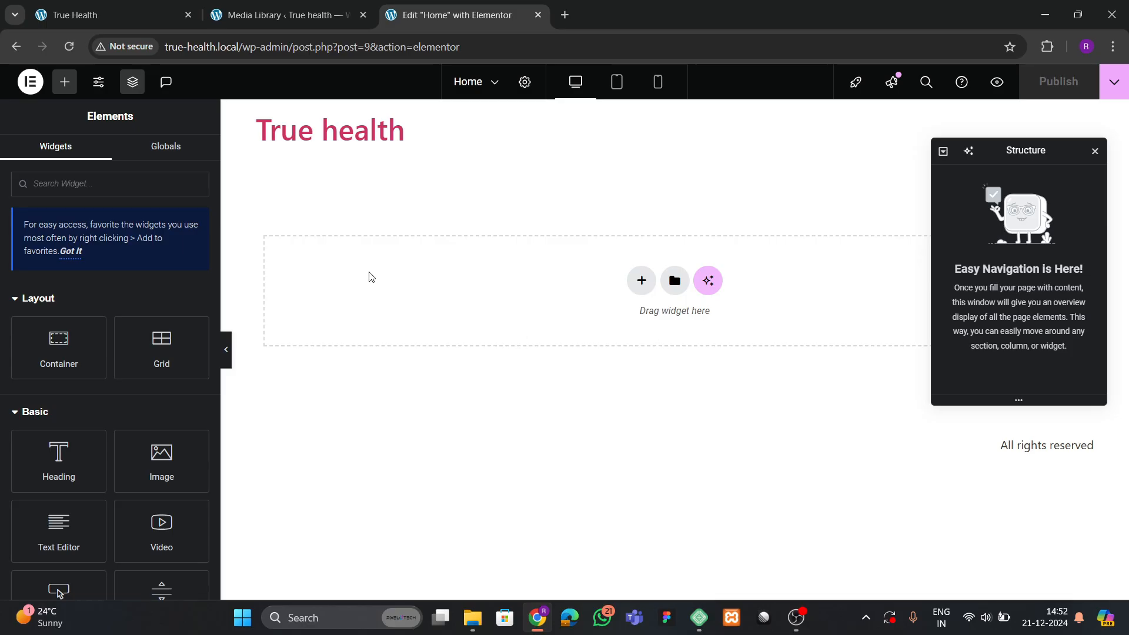
left_click_drag(218, 261, 188, 285)
Look over the hero section of the reference True Health homepage.
left_click(170, 14)
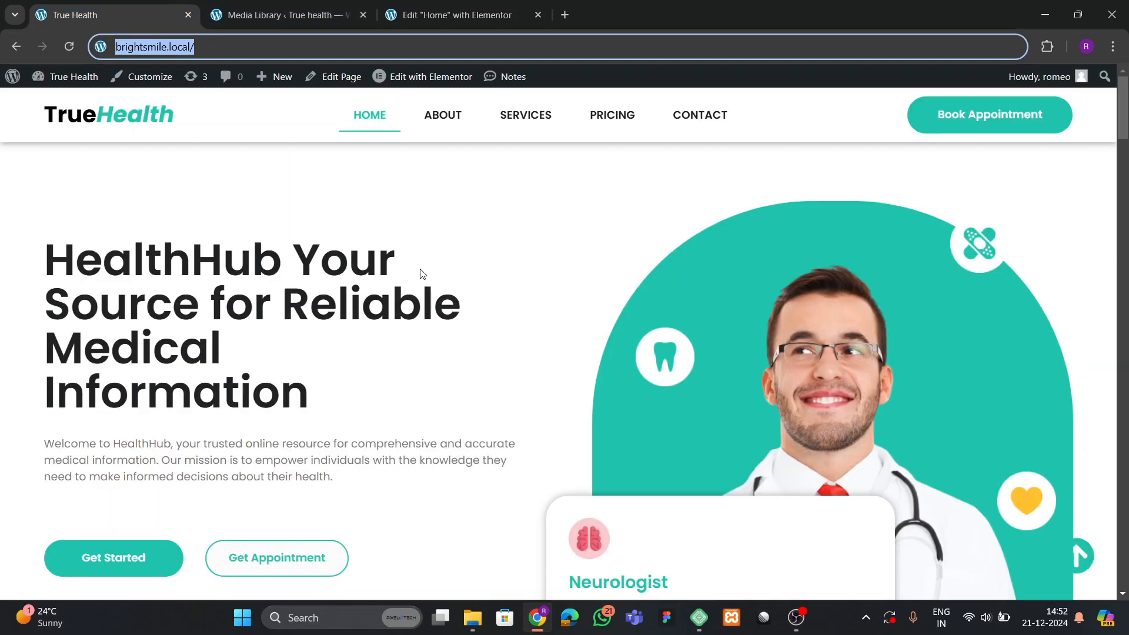
scroll(486, 354, "down", 4)
scroll(453, 375, "up", 4)
scroll(185, 399, "down", 3)
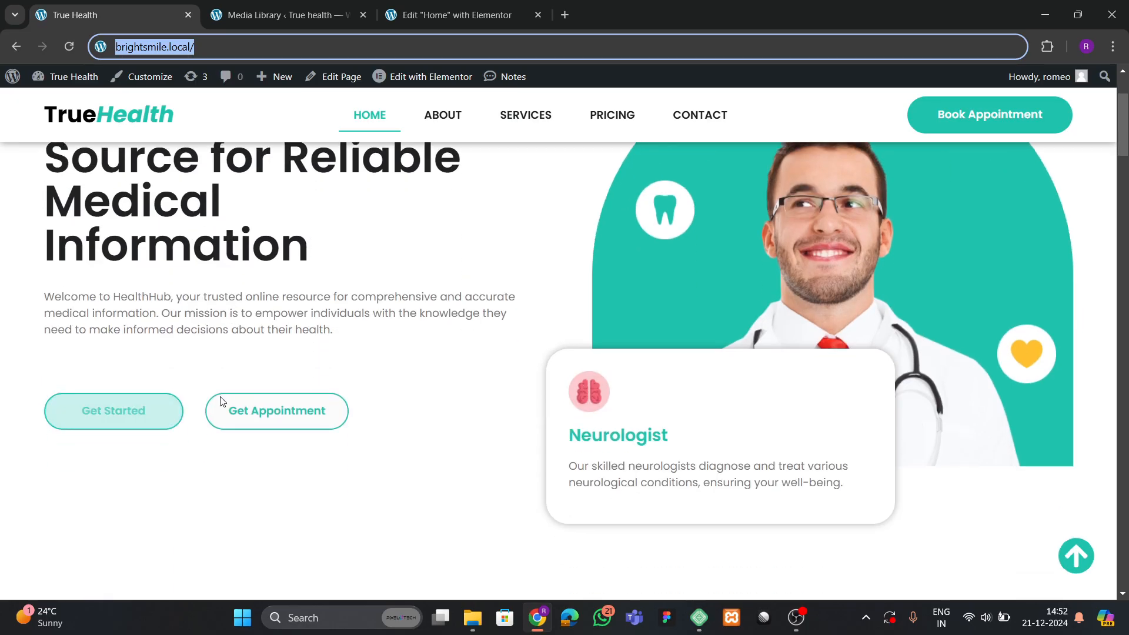
scroll(220, 403, "up", 3)
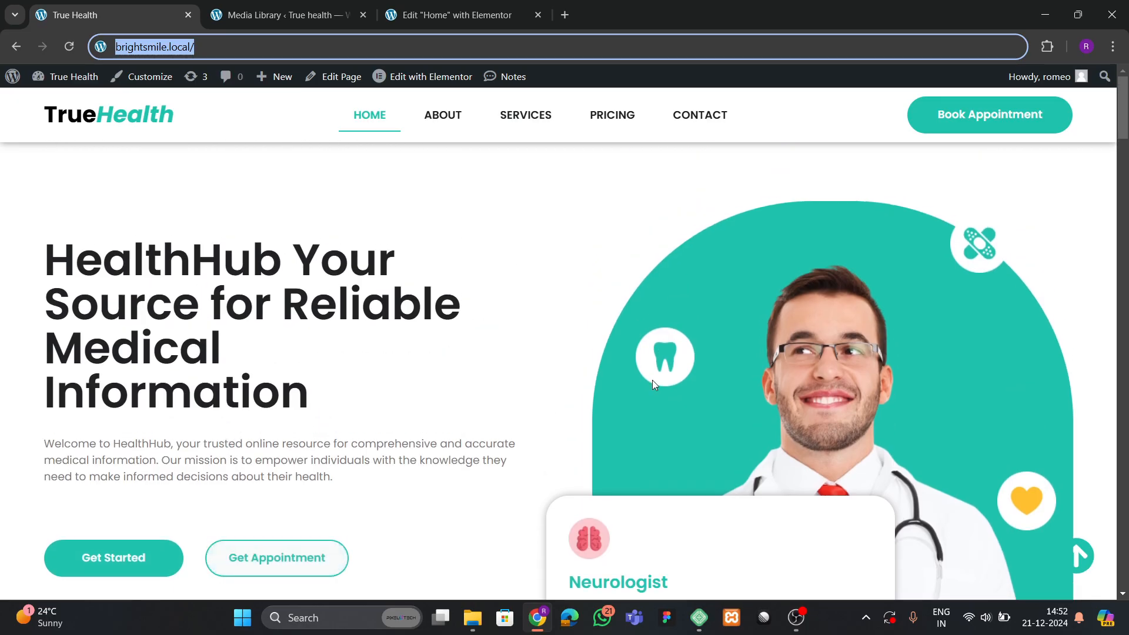
Add a Flexbox container with two equal 50/50 columns, replacing a mistaken single-column one.
left_click(457, 15)
left_click(624, 276)
left_click(617, 339)
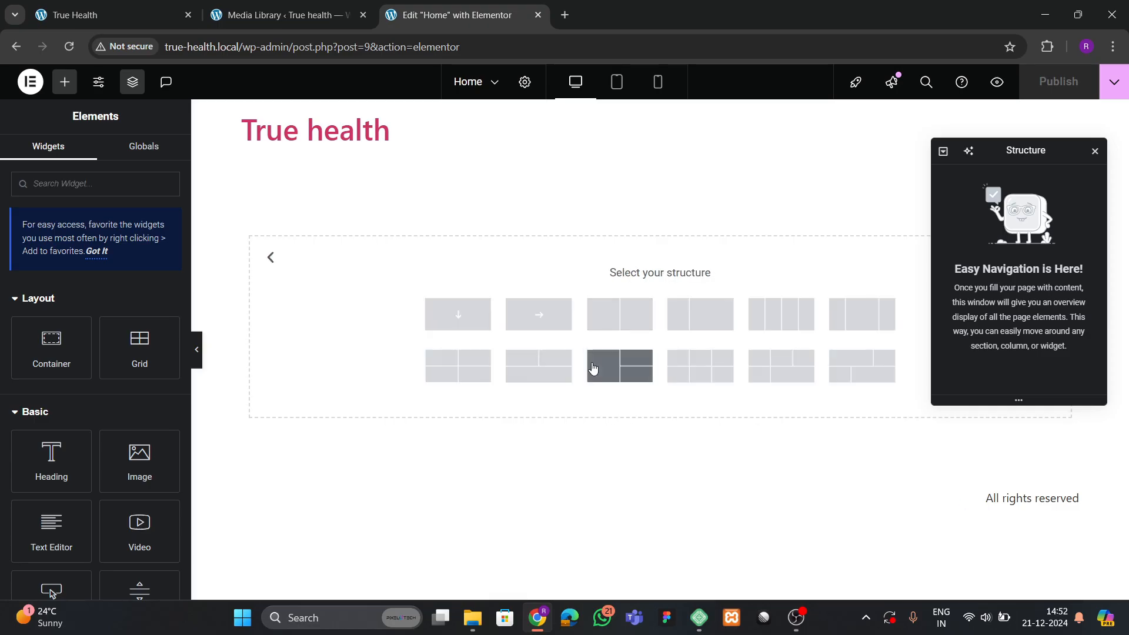
left_click(464, 315)
left_click(678, 149)
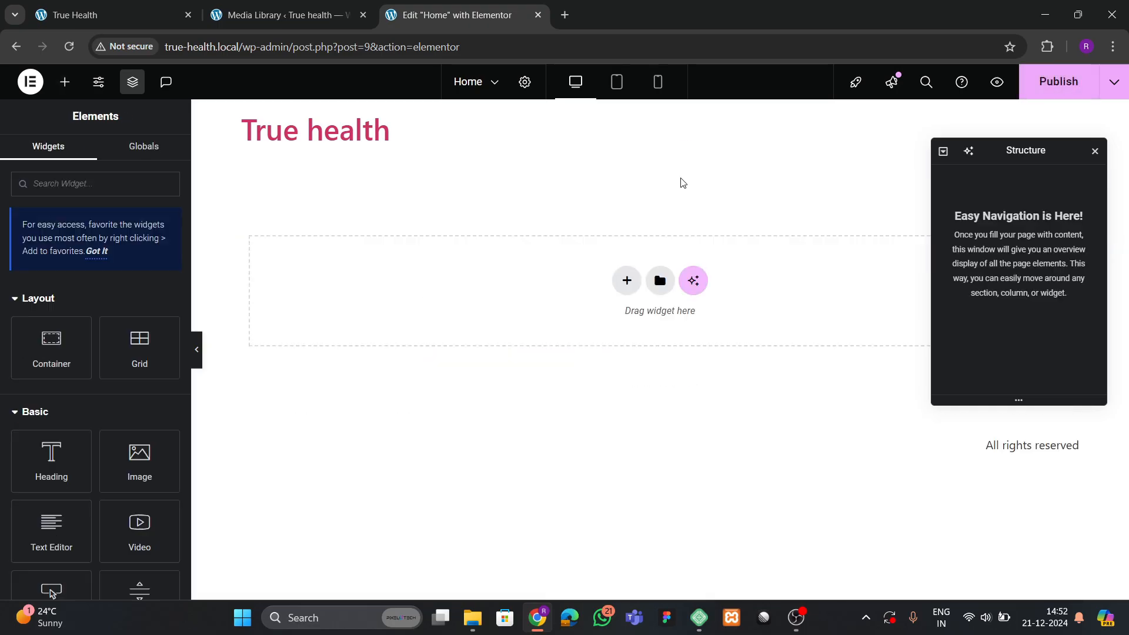
left_click(624, 281)
left_click(614, 335)
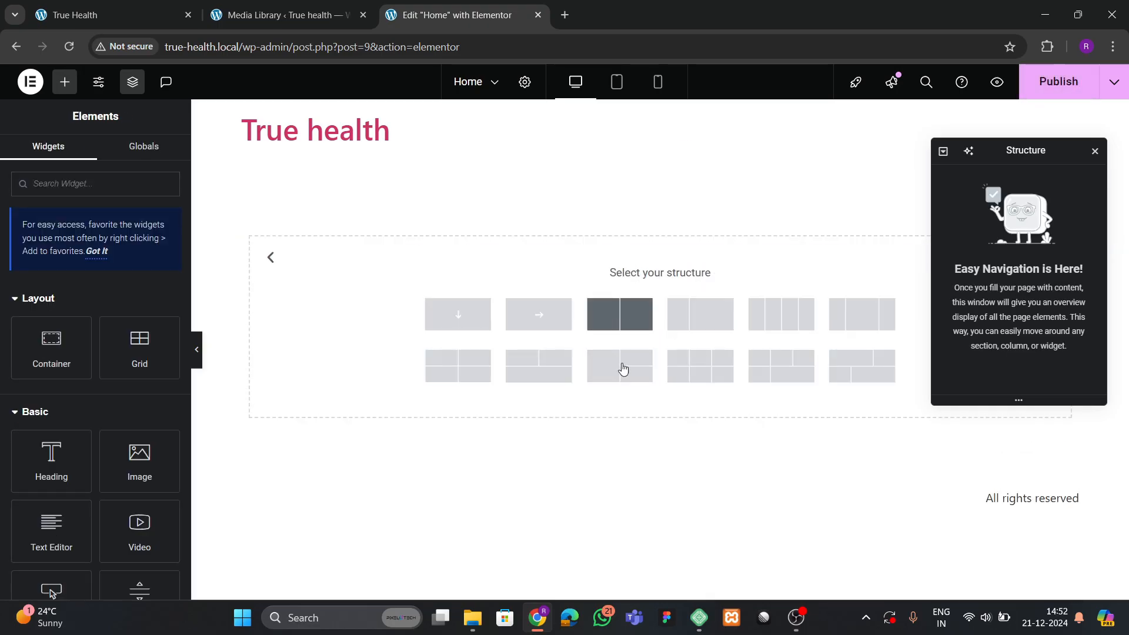
left_click(618, 315)
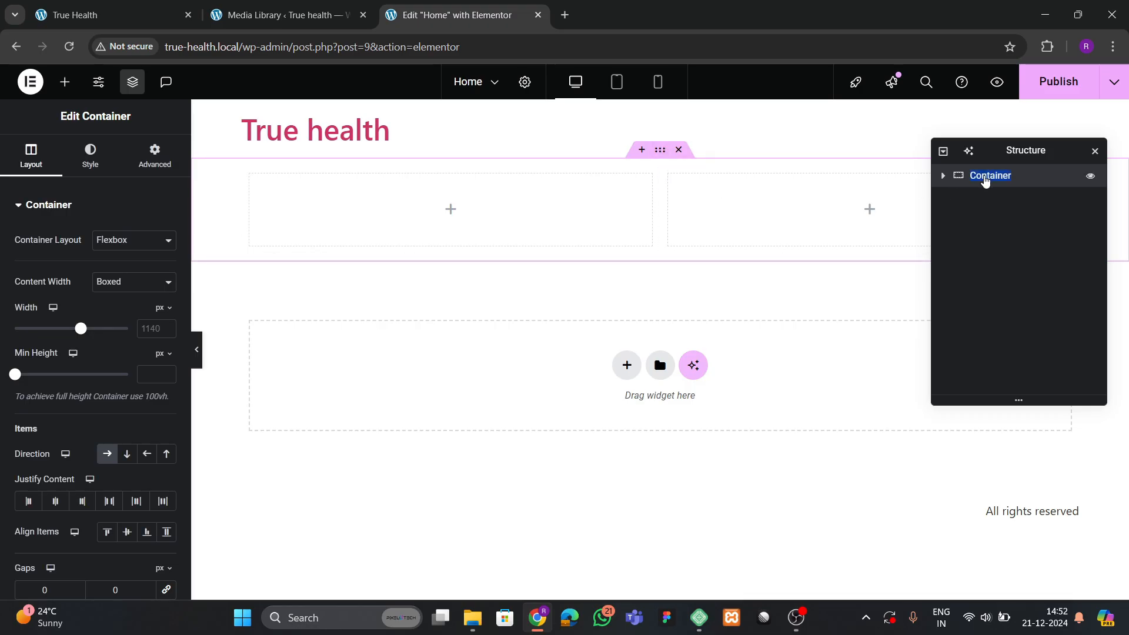
Rename the container 'hero' and give it 80 px top and bottom padding.
type("hom")
key("Return")
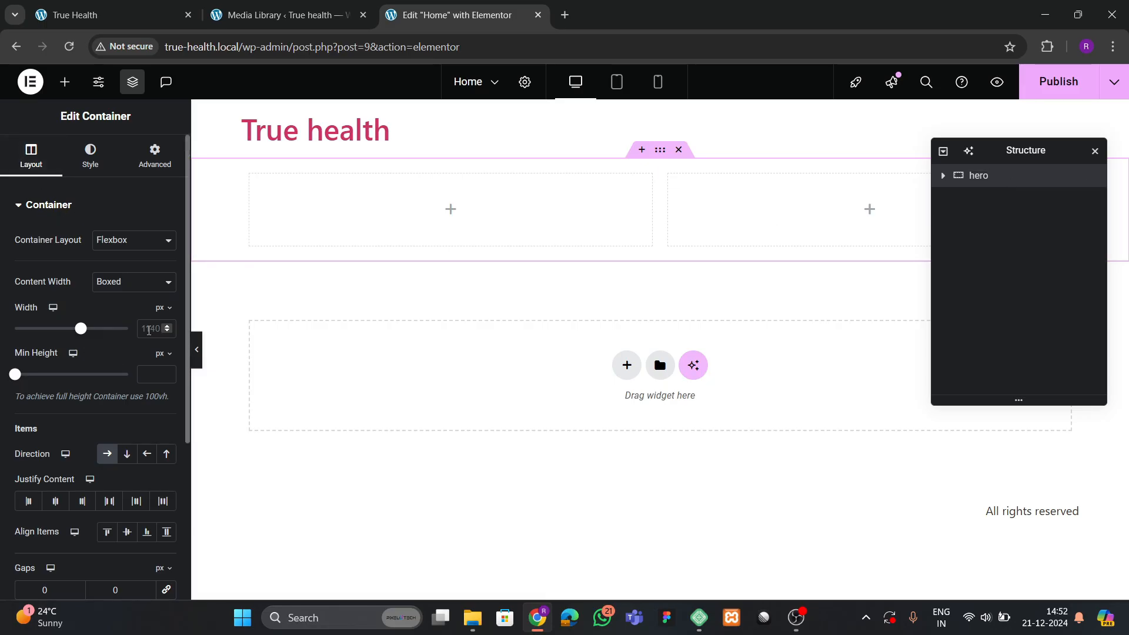
type("1400")
left_click(146, 174)
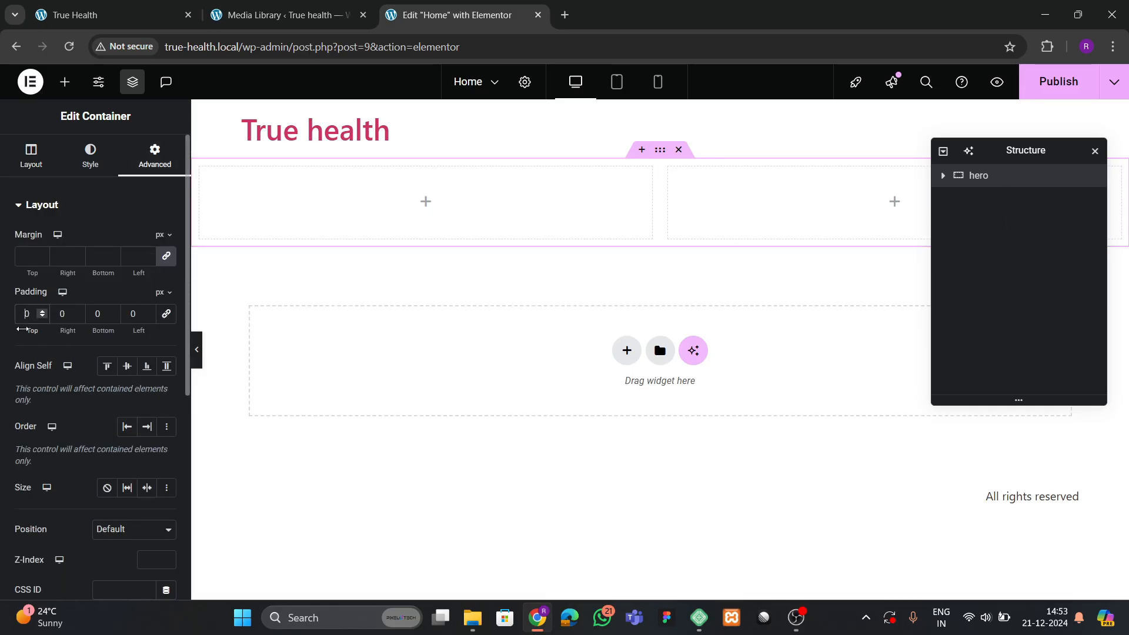
left_click_drag(27, 330, 49, 358)
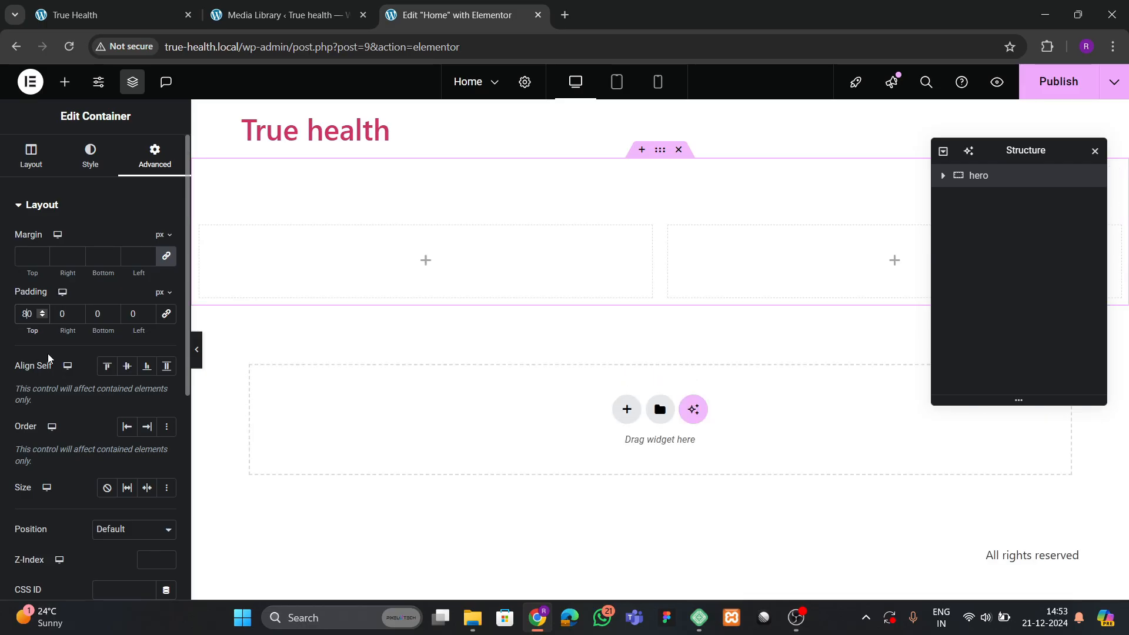
left_click(91, 315)
type("8")
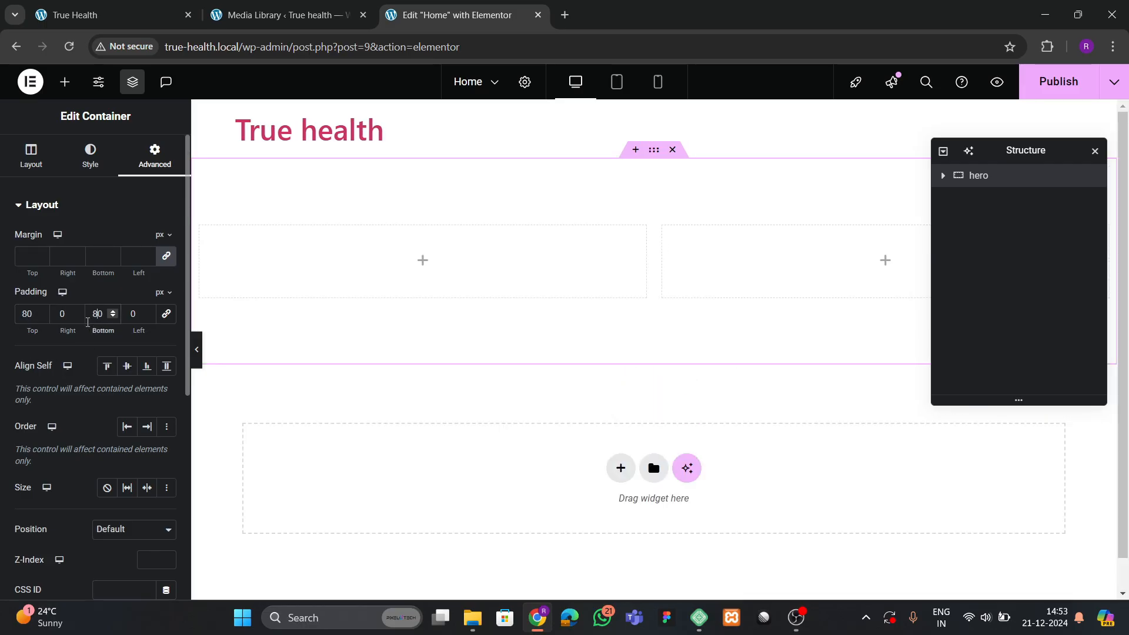
Rename the hero's two inner columns 'left' and 'right'.
left_click(943, 175)
left_click(999, 200)
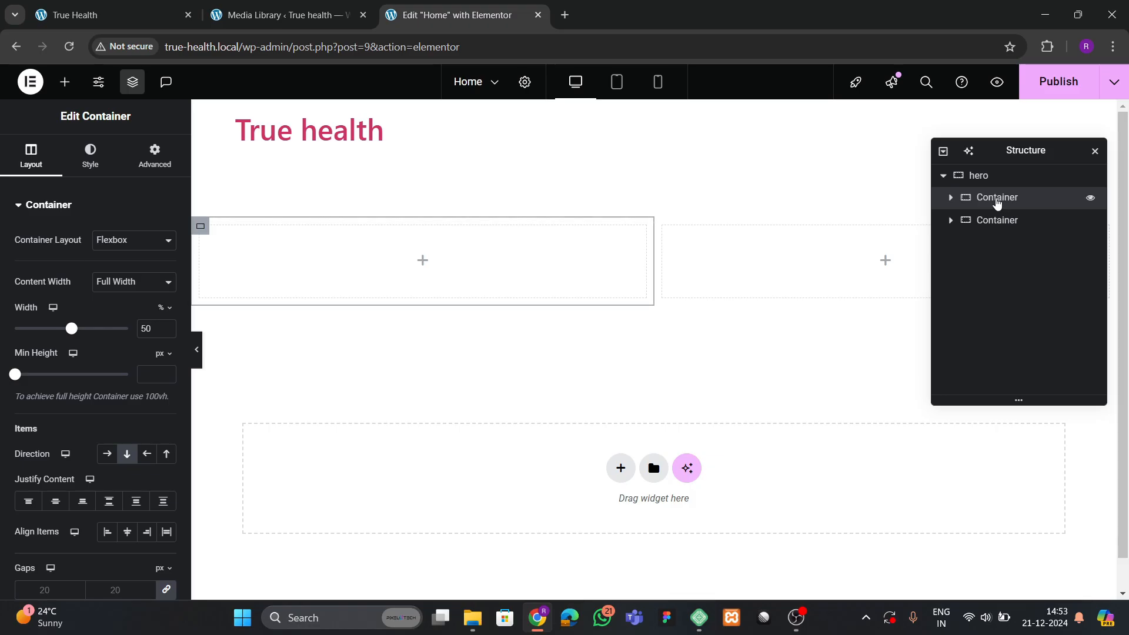
type("left")
double_click(1000, 227)
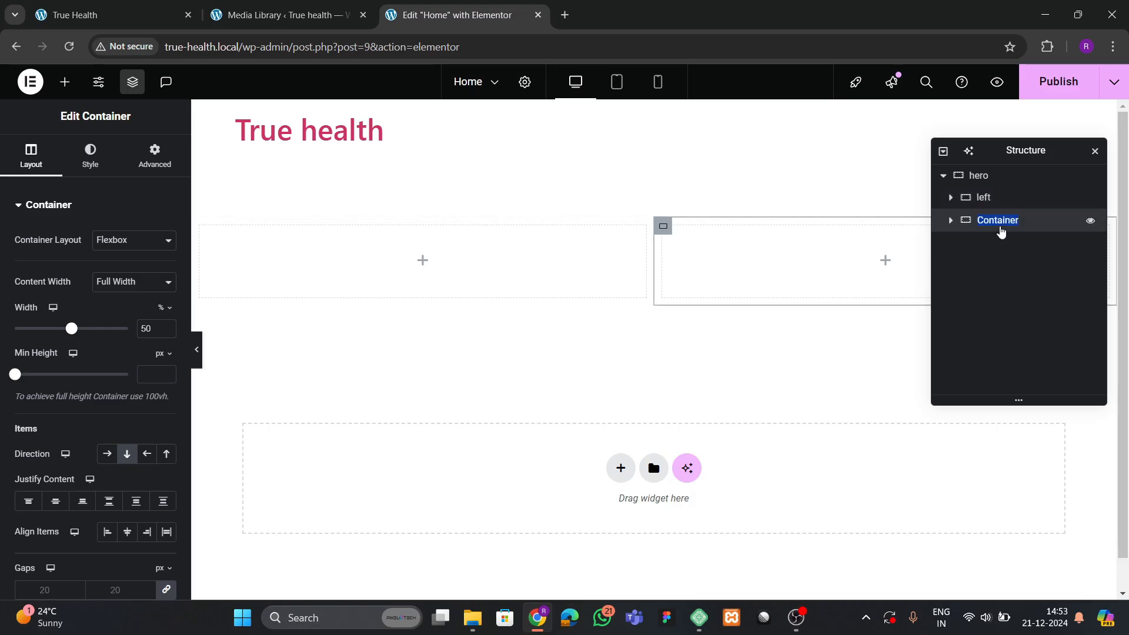
type("right")
left_click(993, 200)
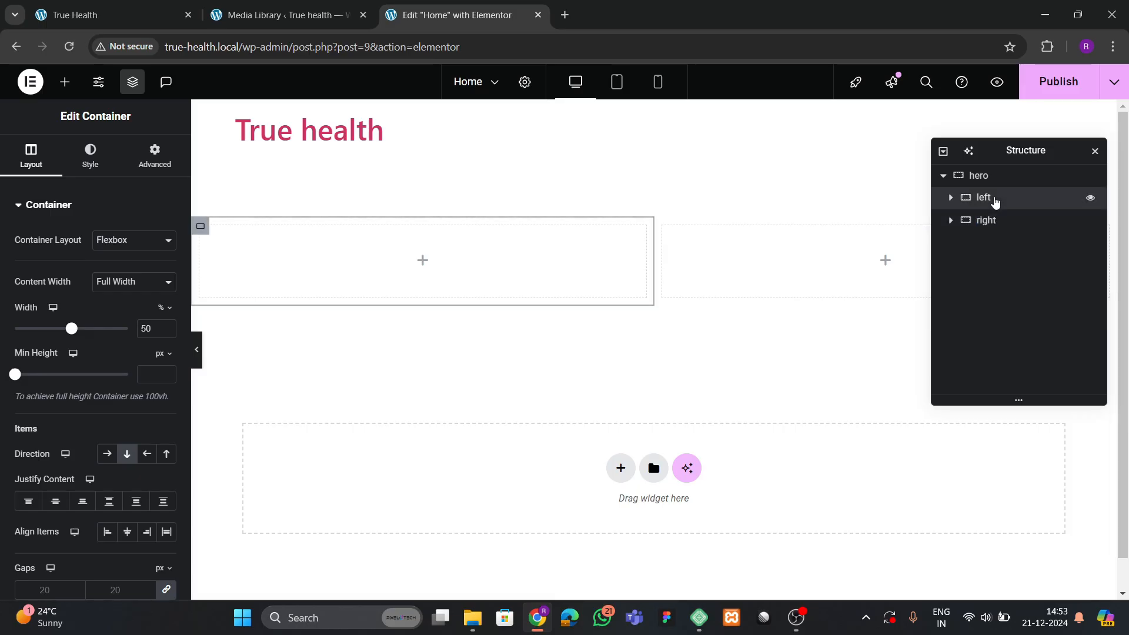
Check the spacing of the left and right columns, then open the live True Health home page.
left_click(151, 159)
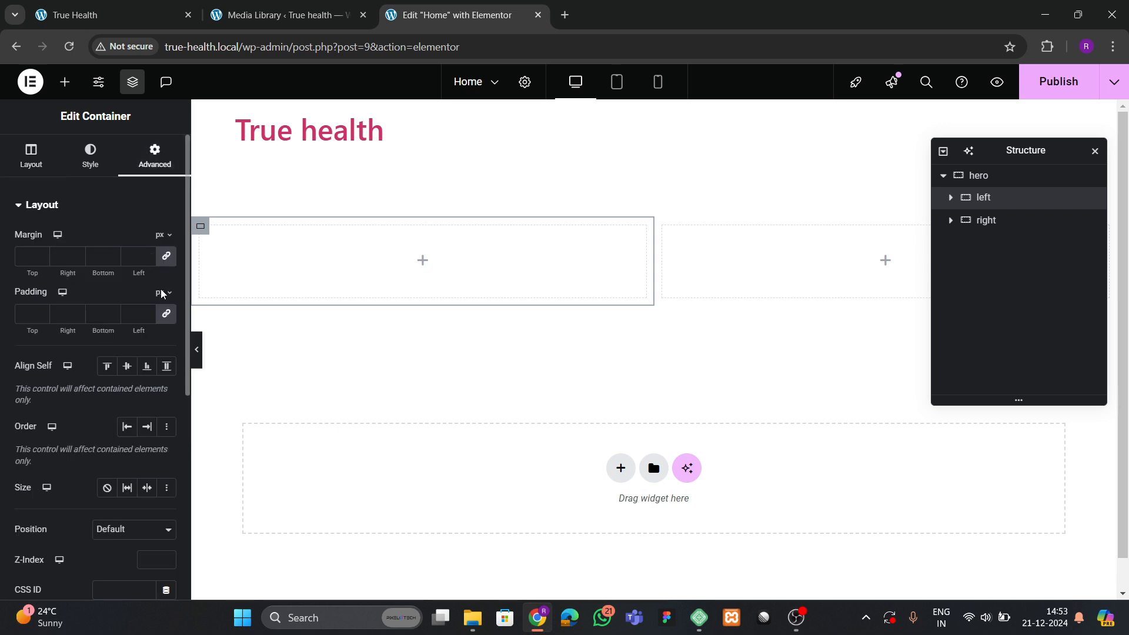
left_click(986, 220)
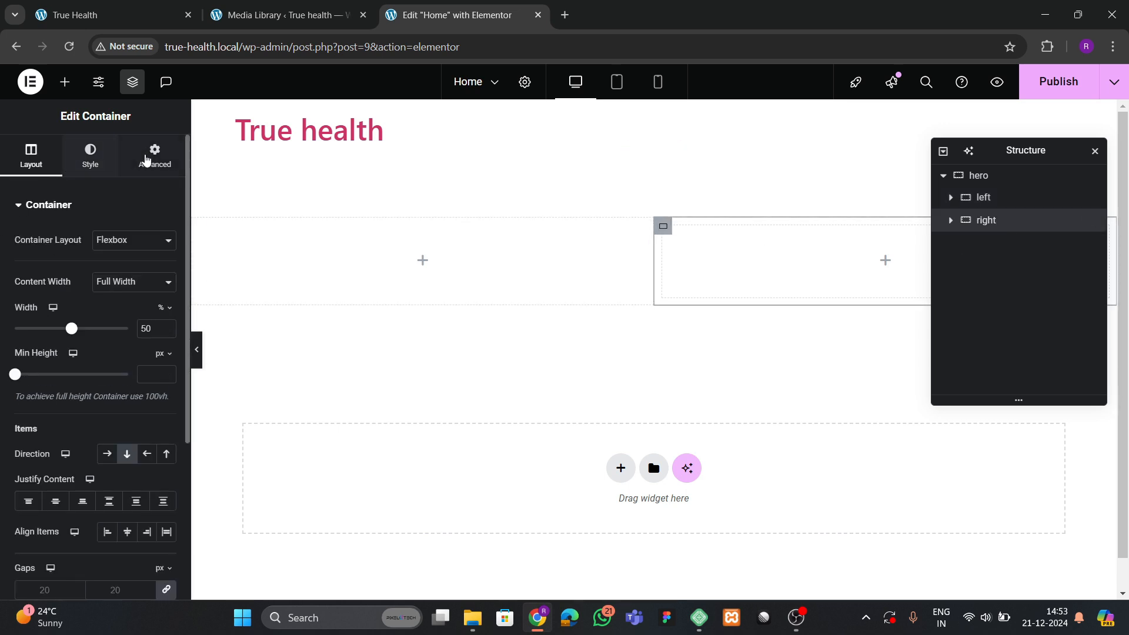
left_click(154, 157)
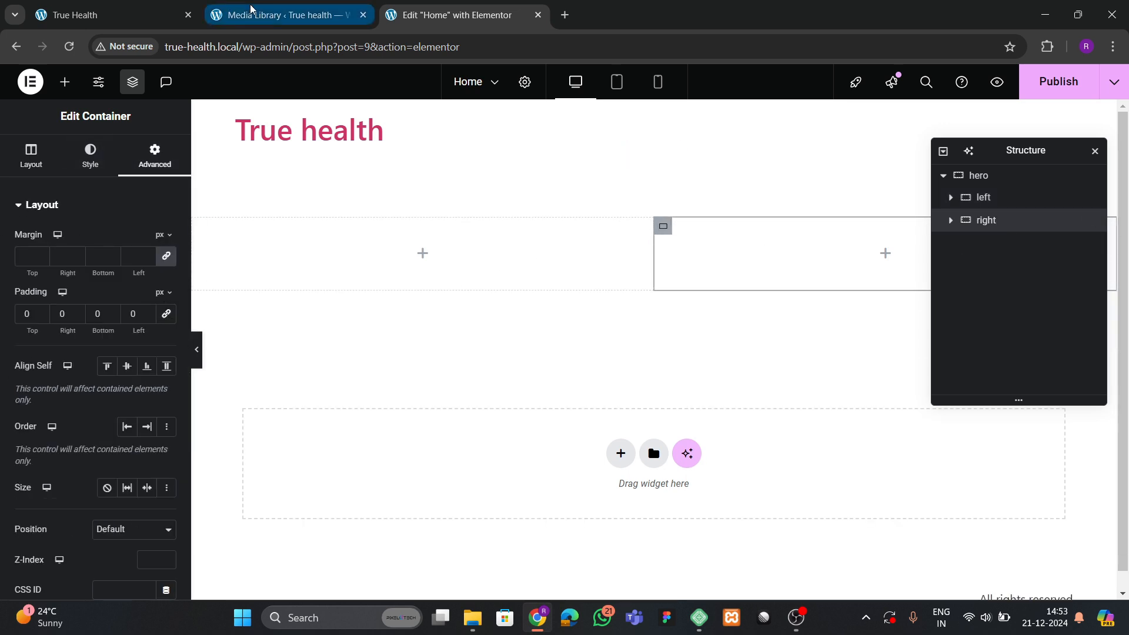
left_click(250, 15)
left_click(189, 27)
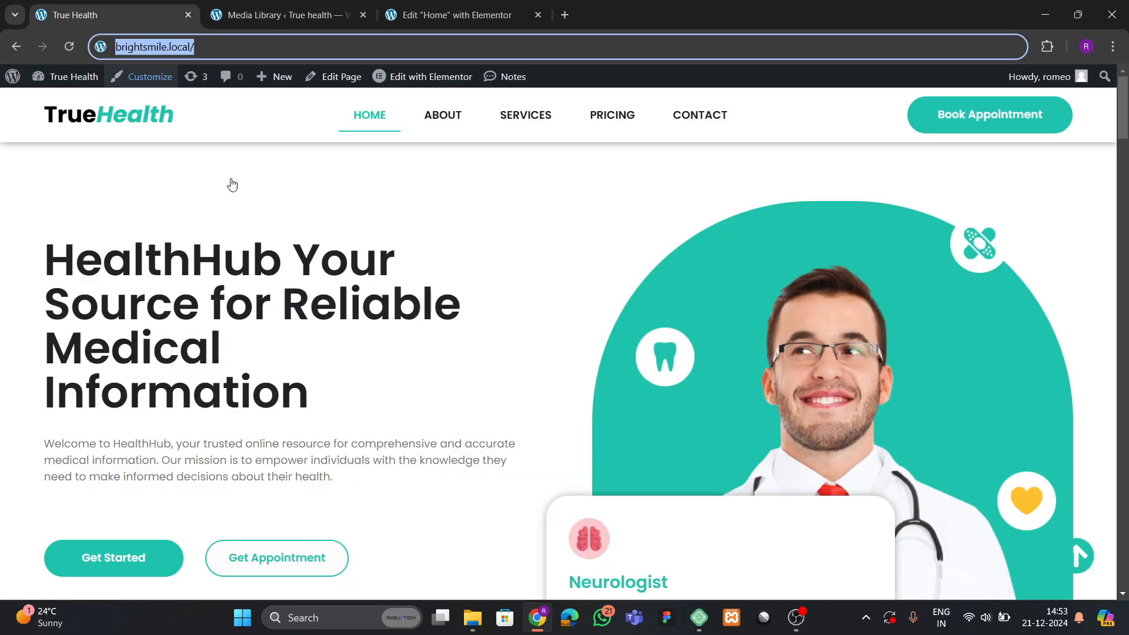
Sample the site's teal with the colour picker extension, then publish the Home page.
left_click(452, 341)
scroll(298, 523, "down", 3)
scroll(315, 301, "up", 3)
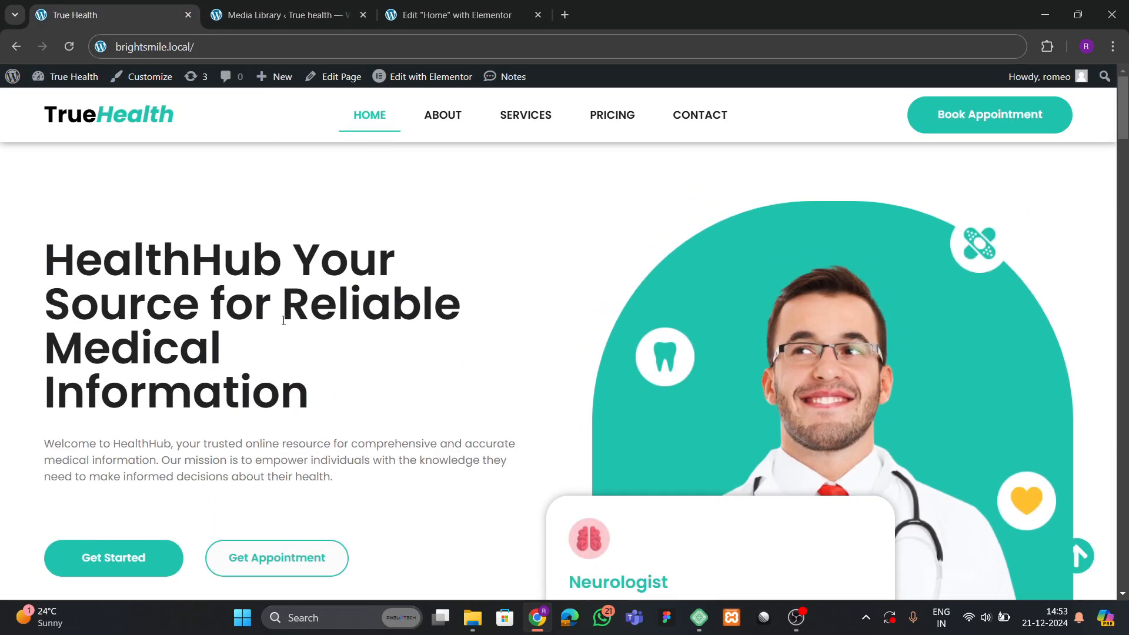
left_click(1047, 46)
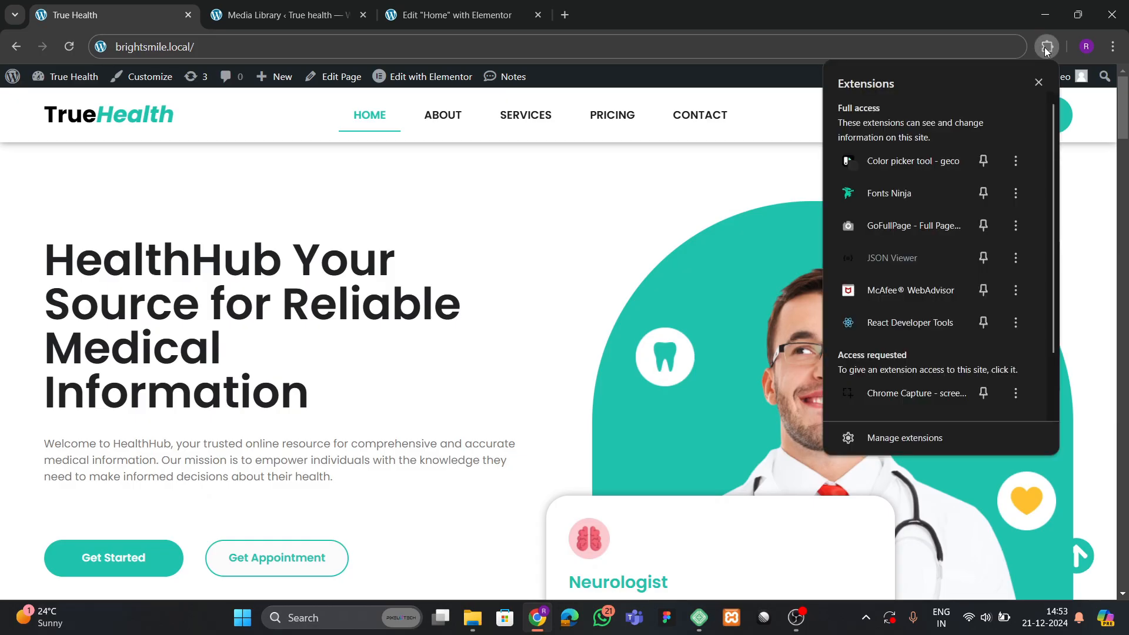
left_click(896, 165)
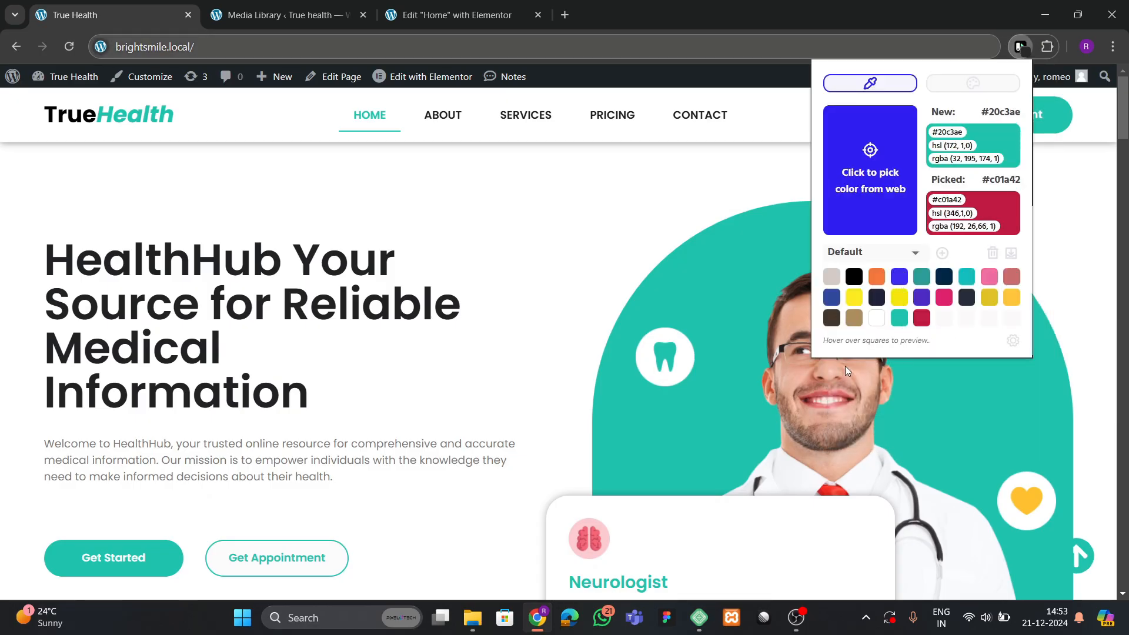
left_click(496, 16)
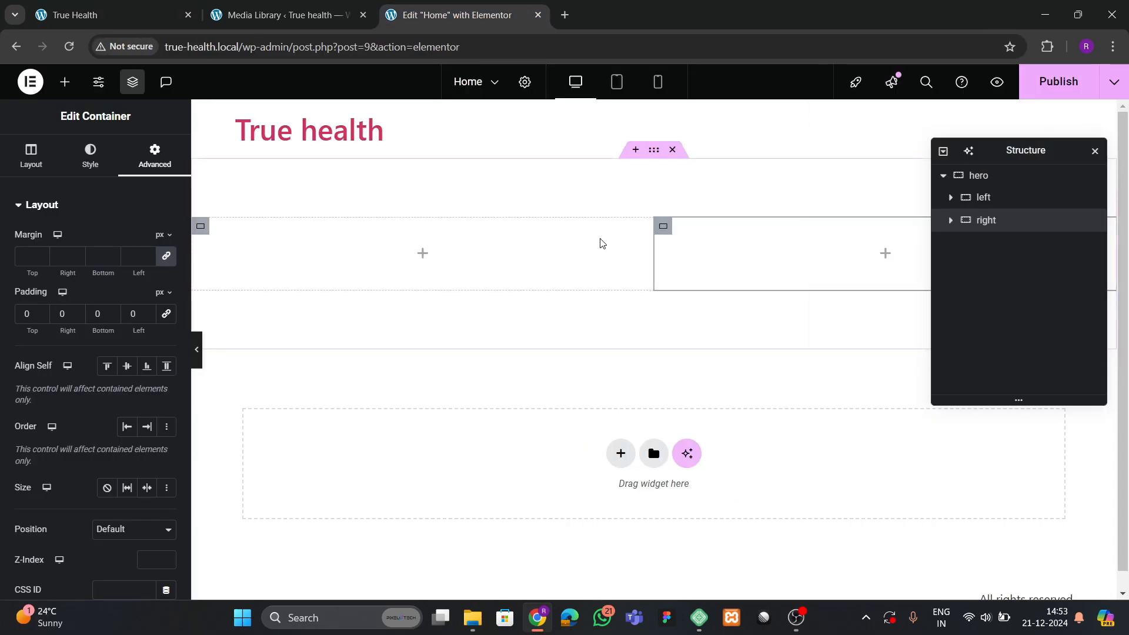
left_click(1043, 92)
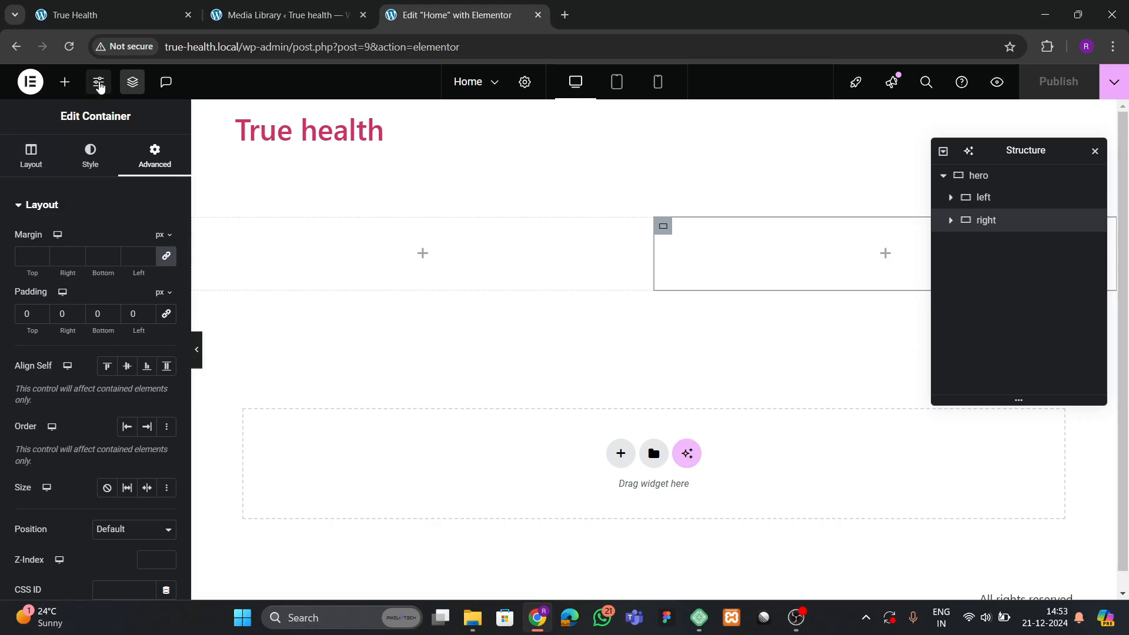
Add a global colour 'theme green' set to #20C3AE in Site Settings.
left_click(99, 85)
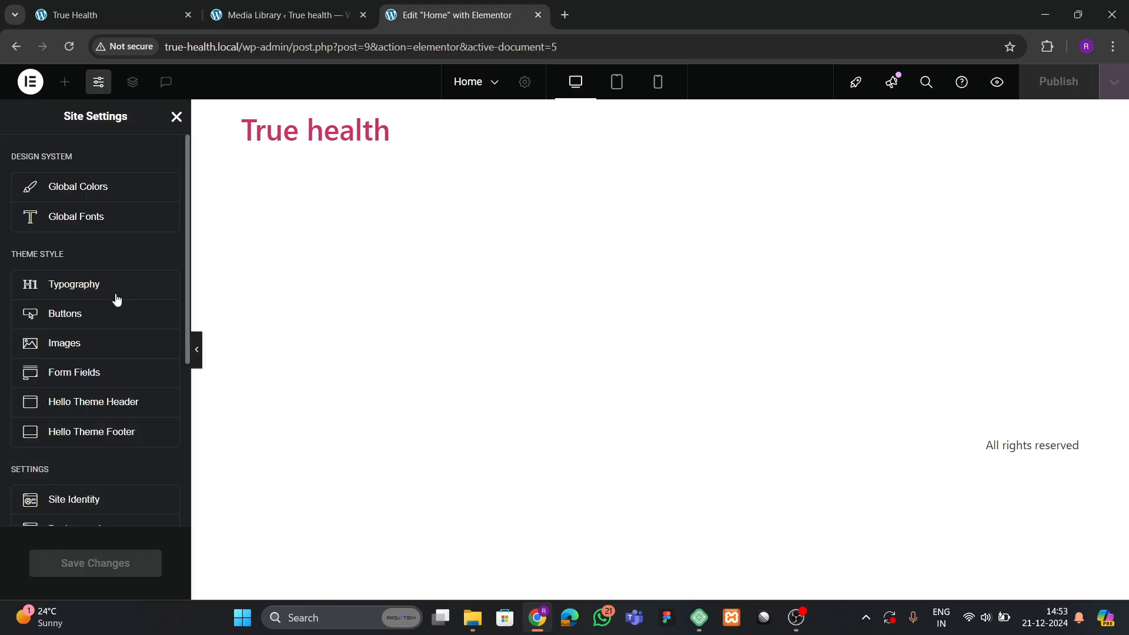
left_click(83, 186)
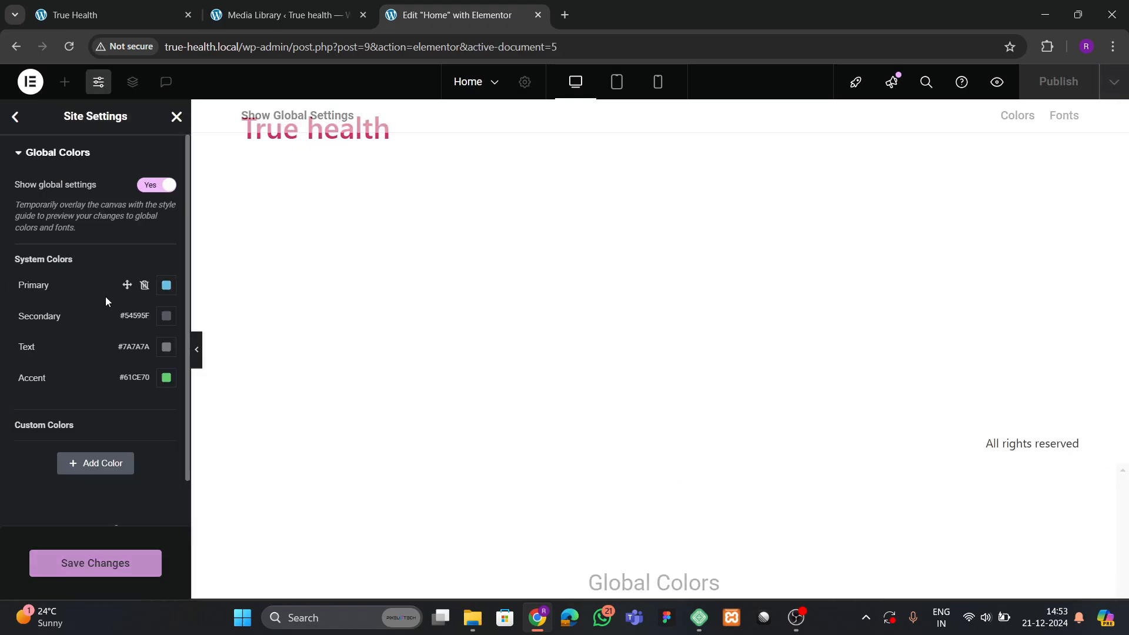
left_click(86, 475)
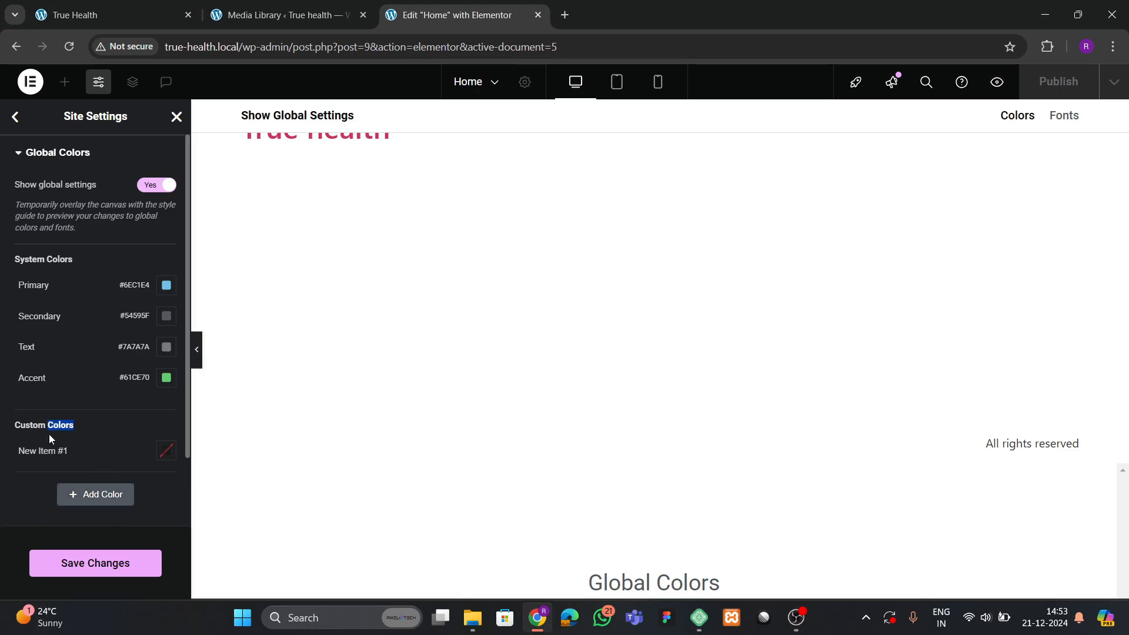
double_click(52, 450)
key("BackSpace")
left_click(168, 456)
type("#20C3AE")
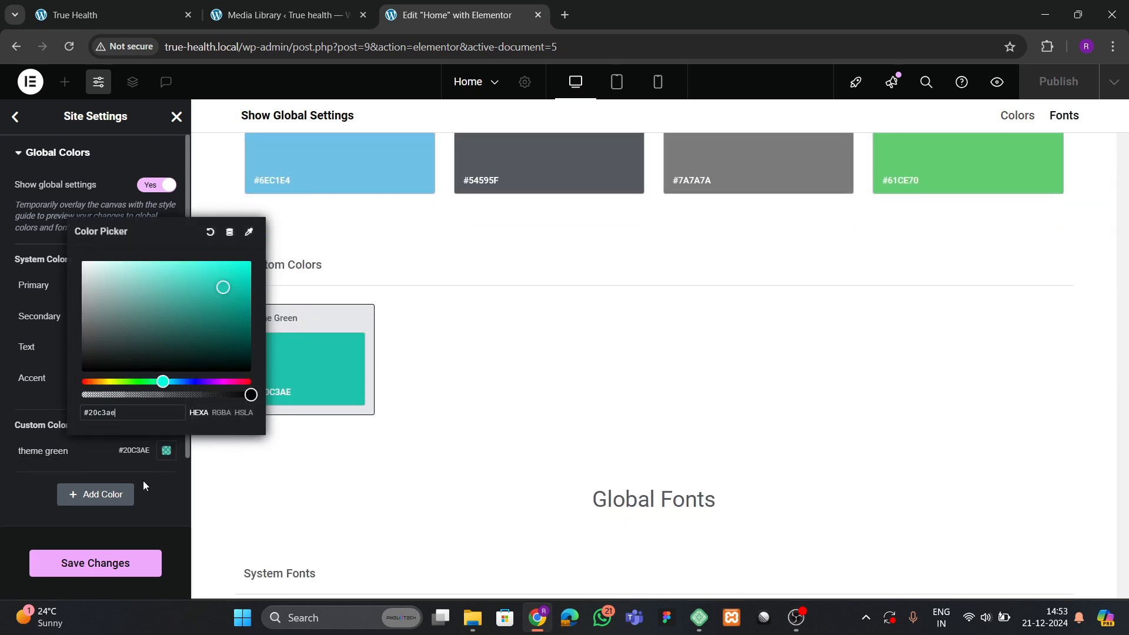
left_click(18, 502)
left_click(98, 562)
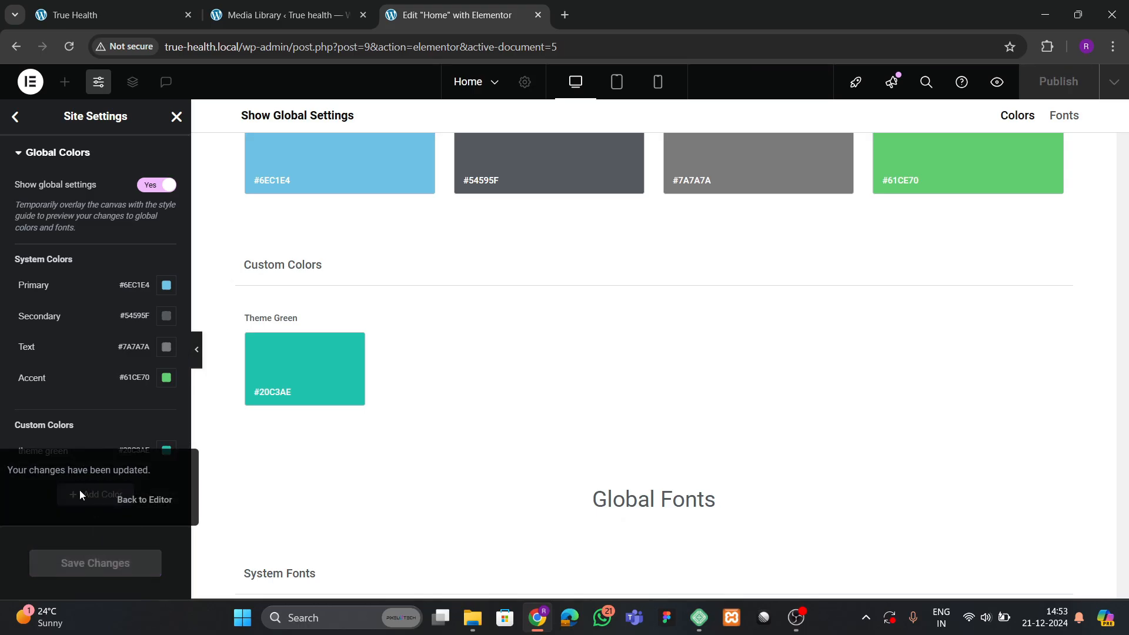
Add a second global colour 'theme black' set to #161515 and save.
left_click(95, 494)
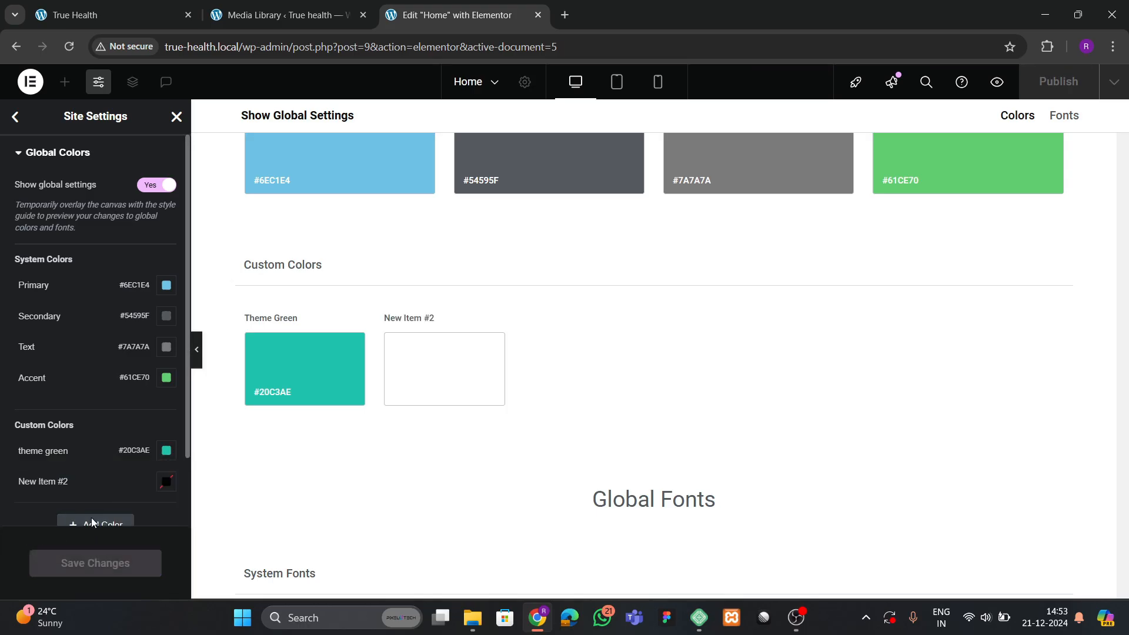
left_click(44, 482)
type("te")
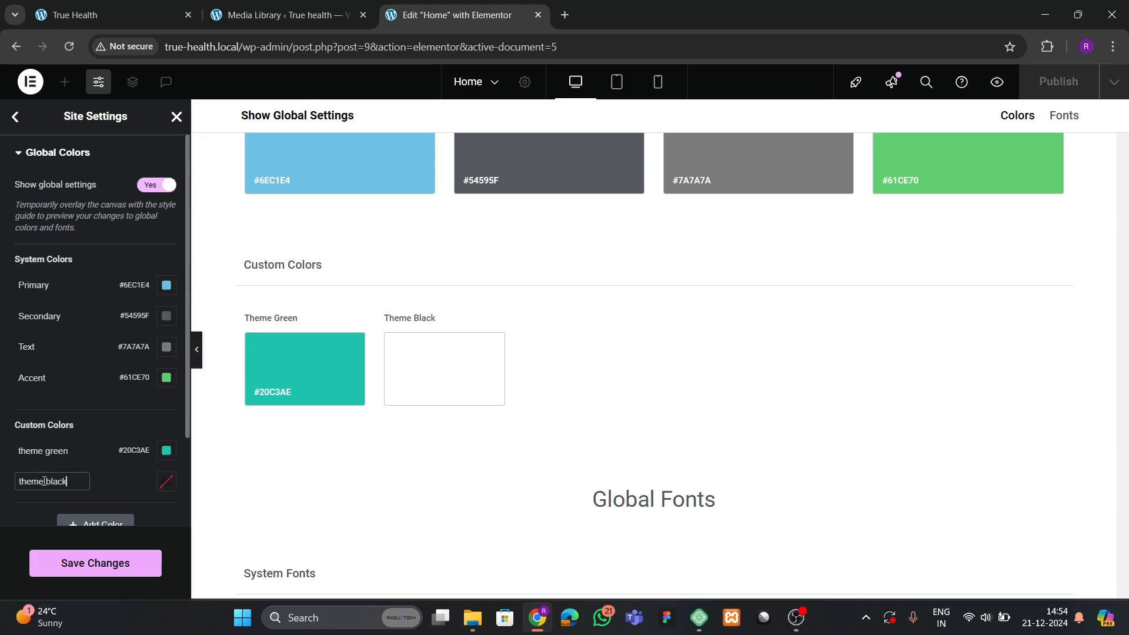
left_click(167, 481)
left_click_drag(136, 384, 92, 393)
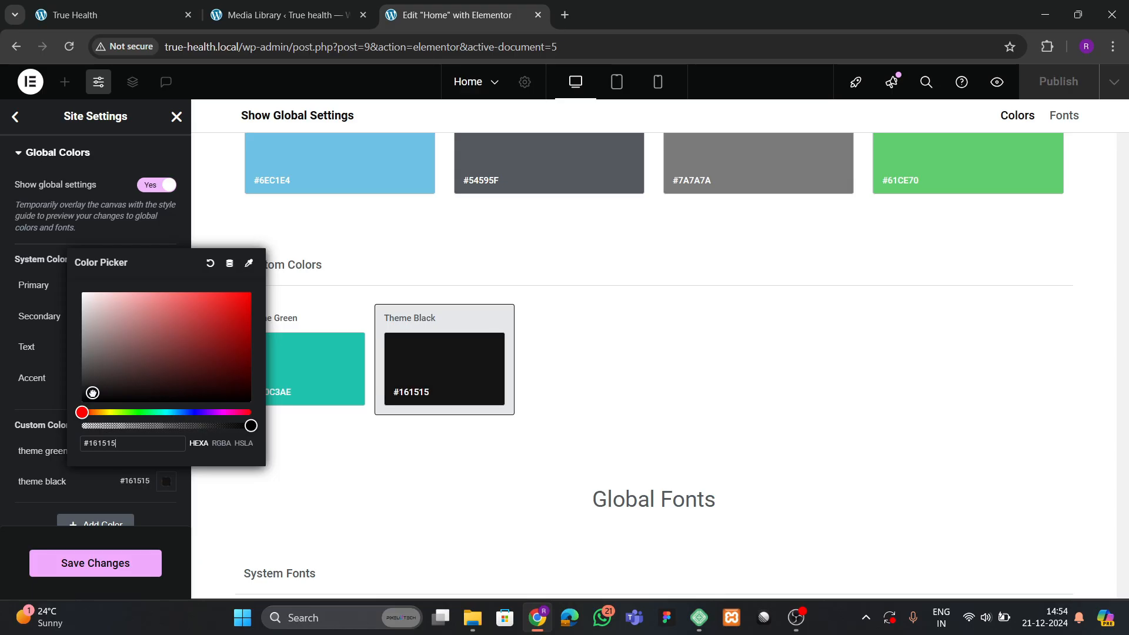
left_click(29, 536)
left_click(93, 566)
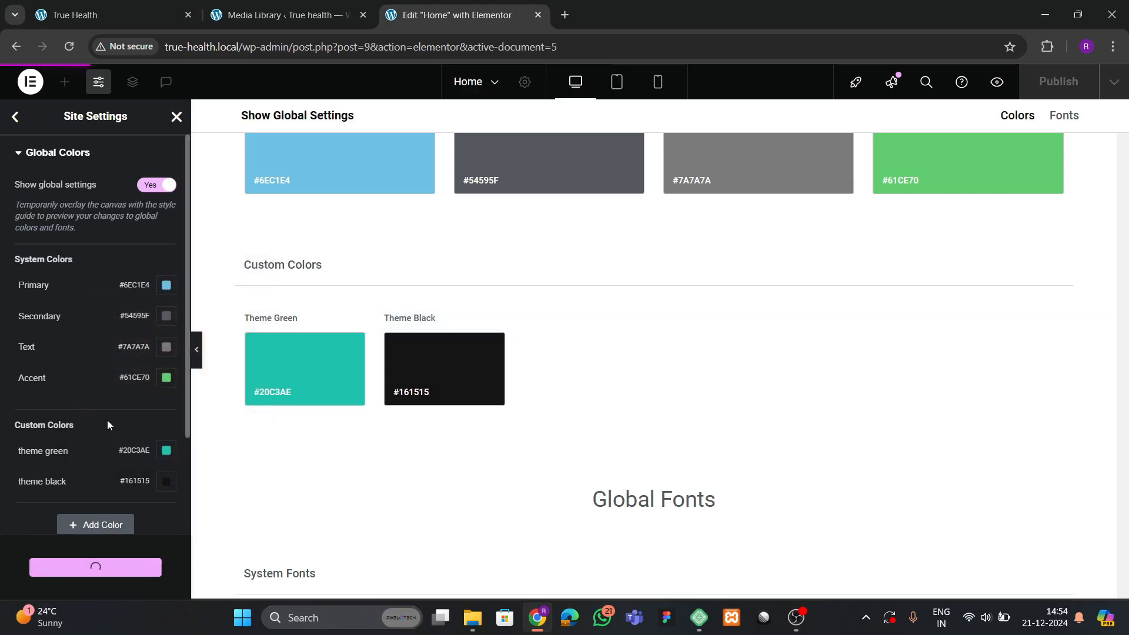
left_click(176, 117)
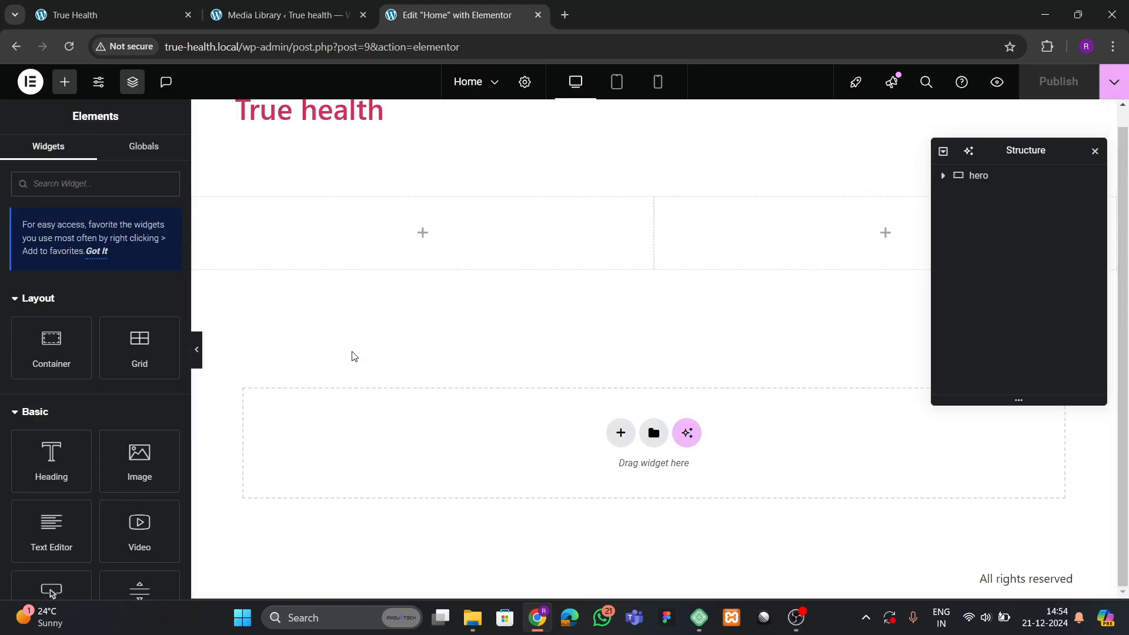
Add a Heading widget to the left hero column.
left_click(262, 6)
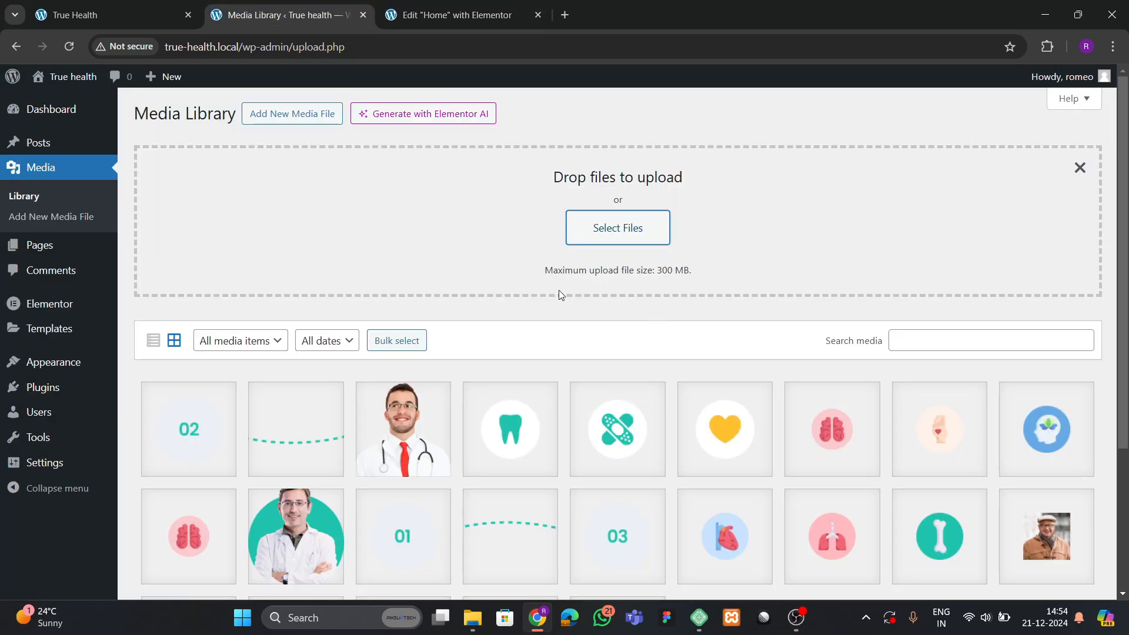
left_click(134, 18)
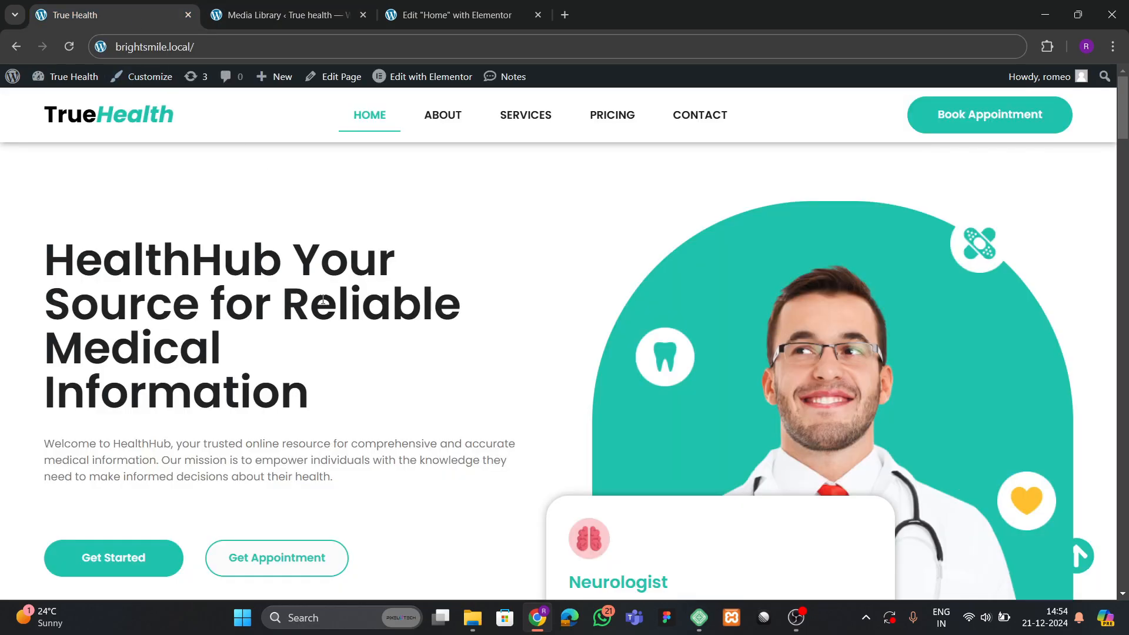
left_click(447, 15)
left_click_drag(85, 474, 411, 262)
Set the heading to 'HealthHub Your Source for Reliable Medical Information', copied from the reference site.
left_click(84, 14)
left_click_drag(42, 273, 310, 391)
key("ctrl+c")
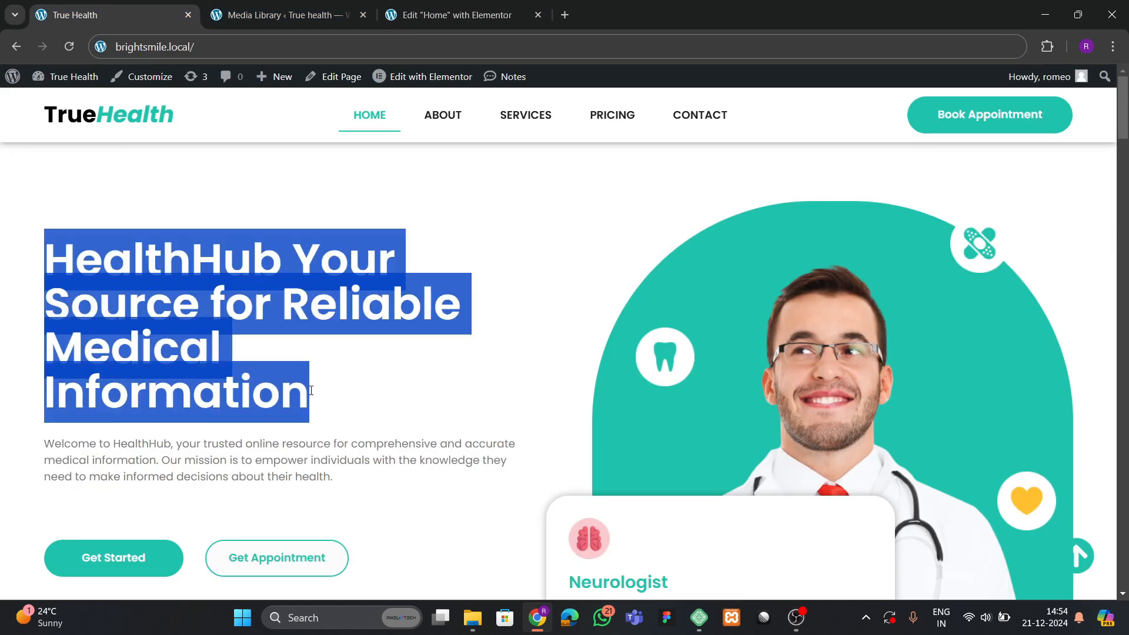
left_click(408, 27)
left_click(87, 300)
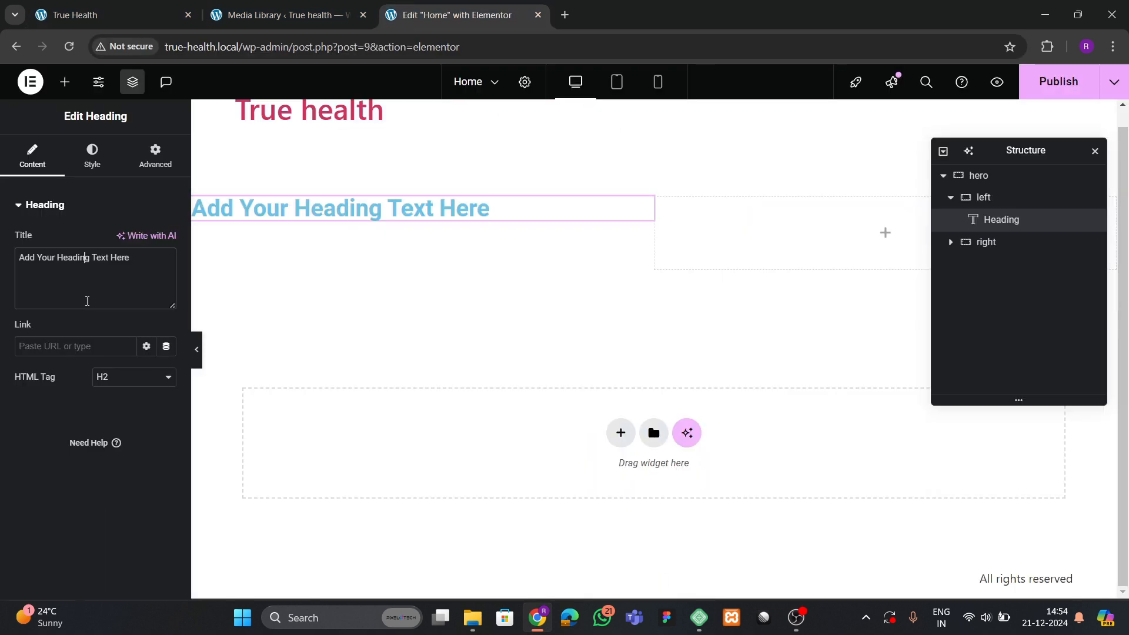
key("ctrl+a")
key("ctrl+v")
Style the heading in Poppins at a larger size with the theme black colour.
left_click(93, 156)
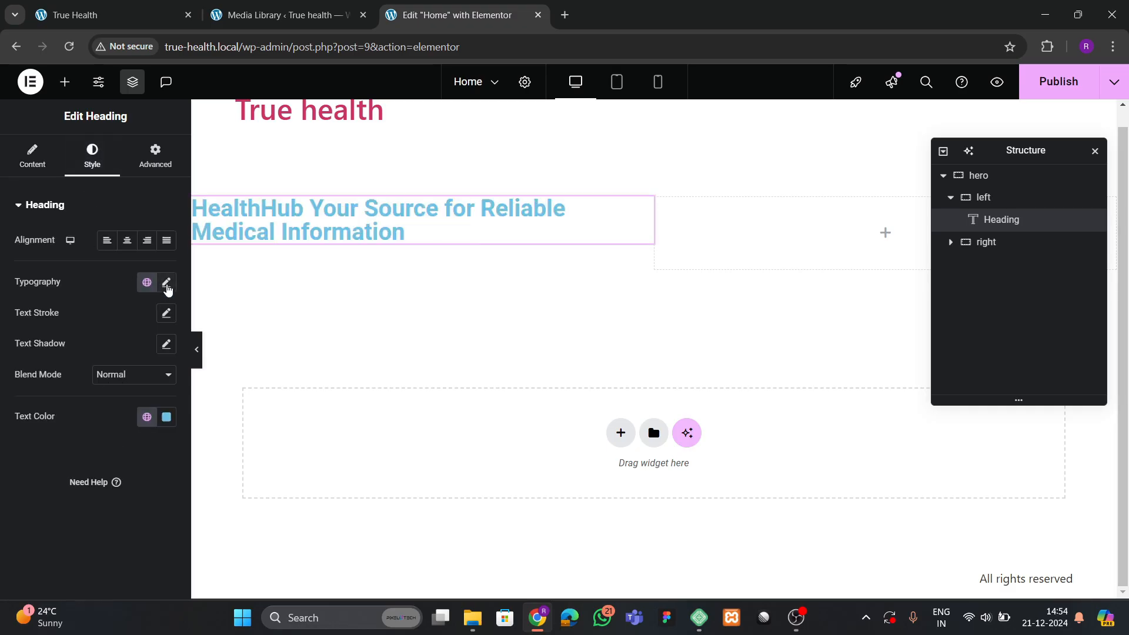
left_click(167, 287)
left_click(129, 350)
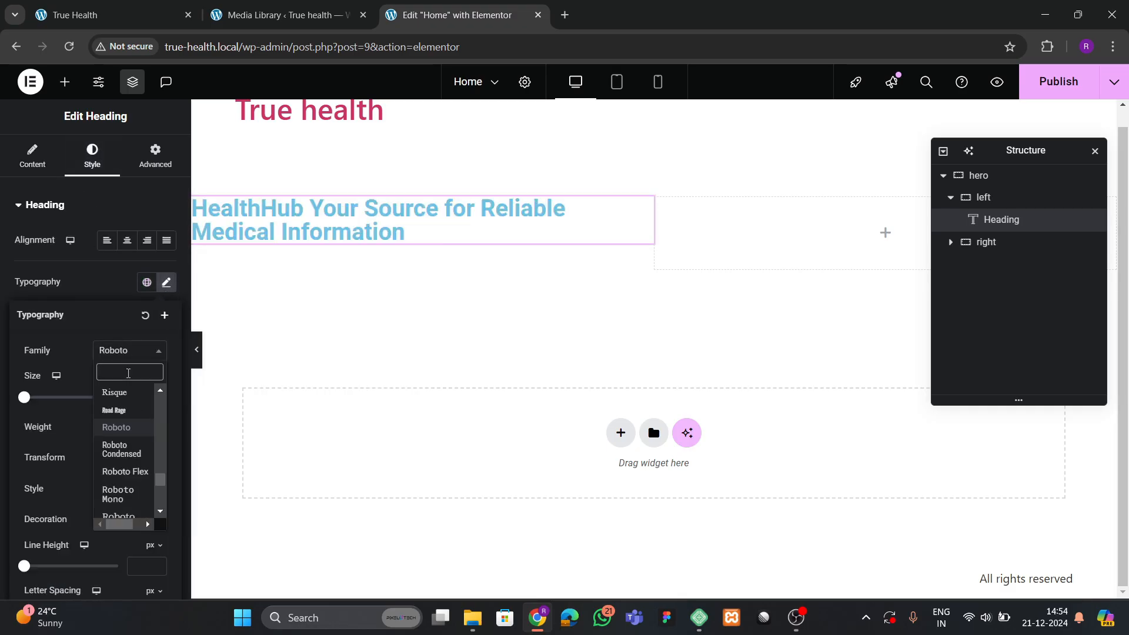
type("poppins")
key("Return")
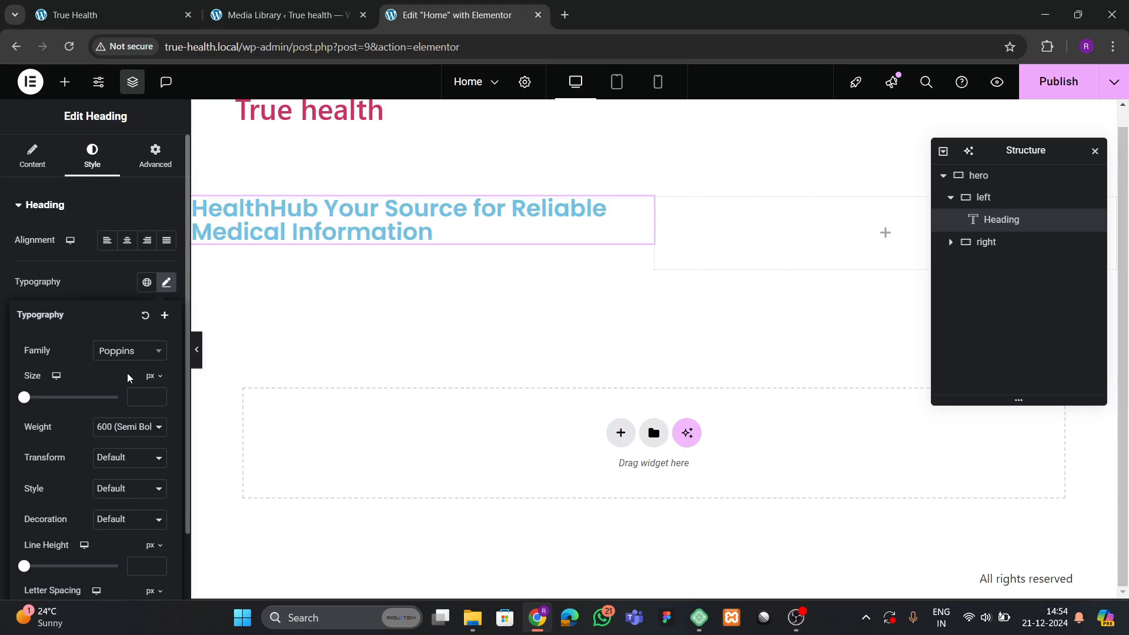
left_click_drag(159, 400, 158, 400)
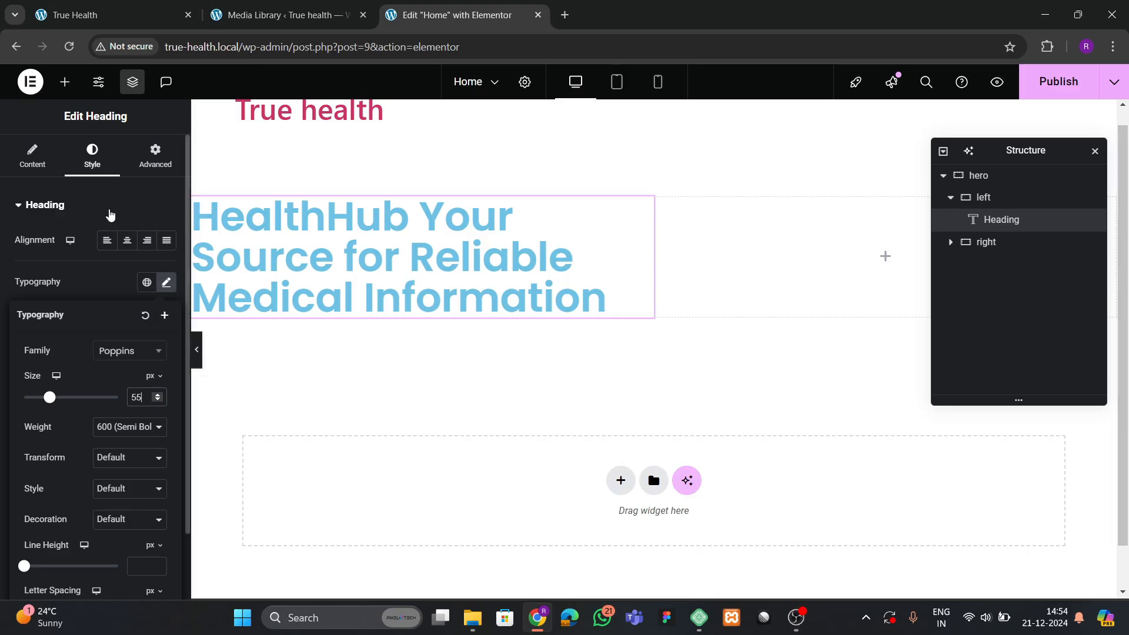
left_click(134, 285)
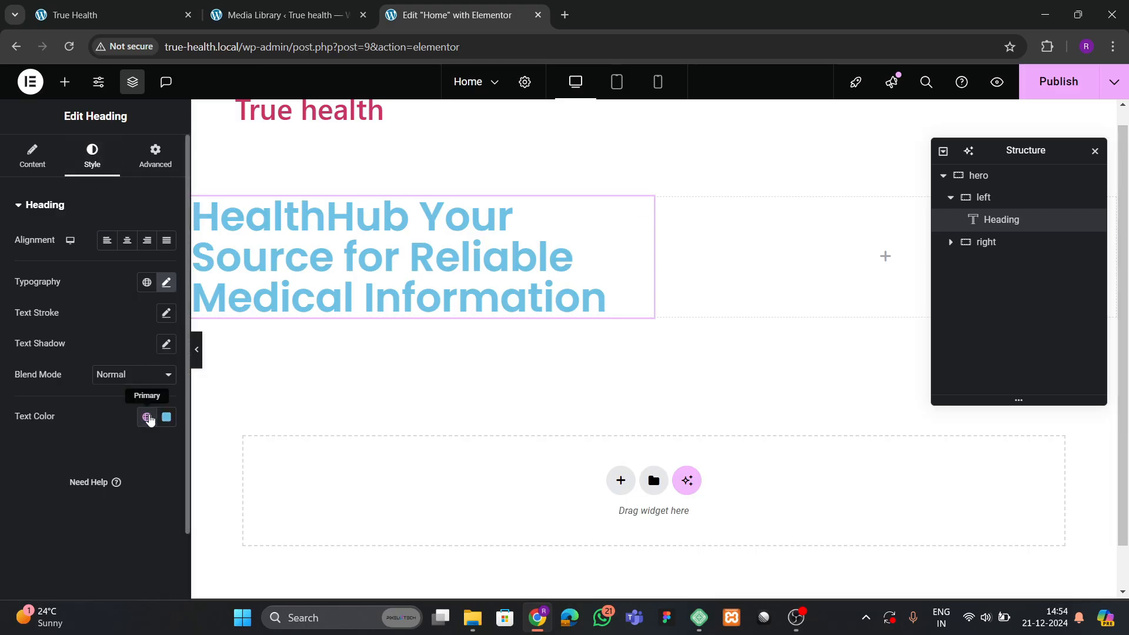
left_click(147, 417)
left_click(88, 385)
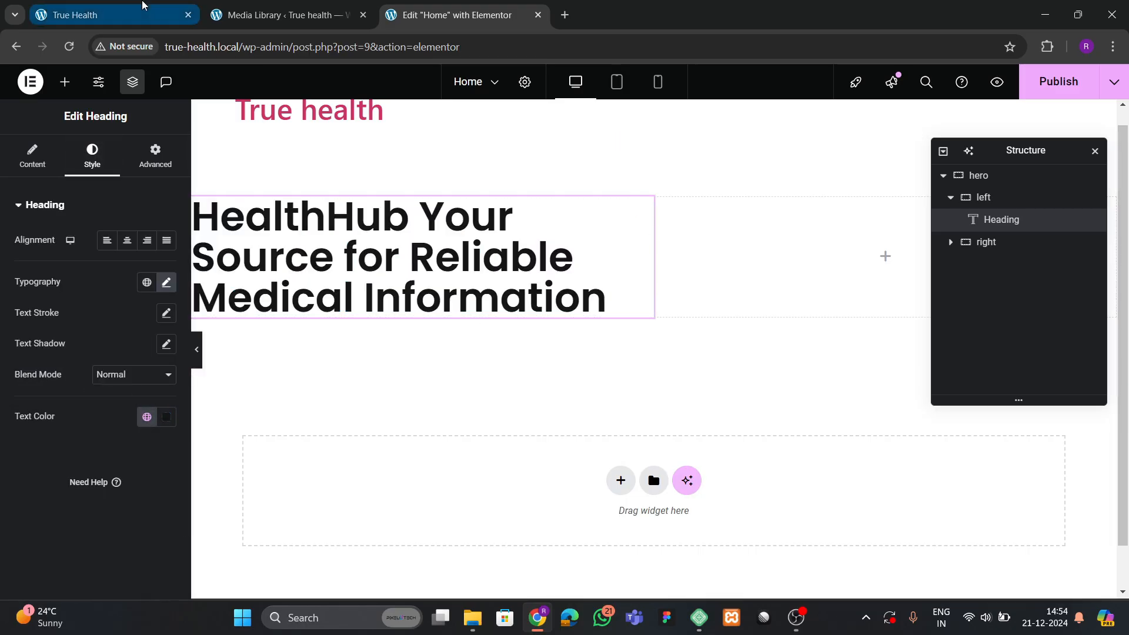
Compare against the reference and fine-tune the heading font size to 60 px.
left_click(141, 13)
left_click(416, 351)
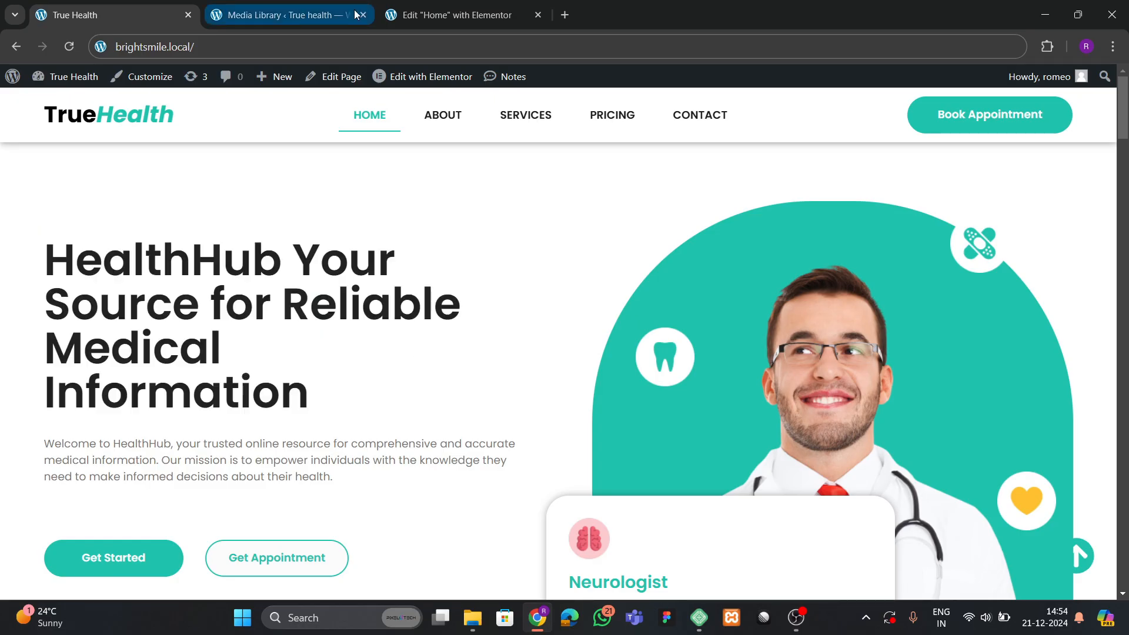
left_click(450, 15)
left_click(166, 283)
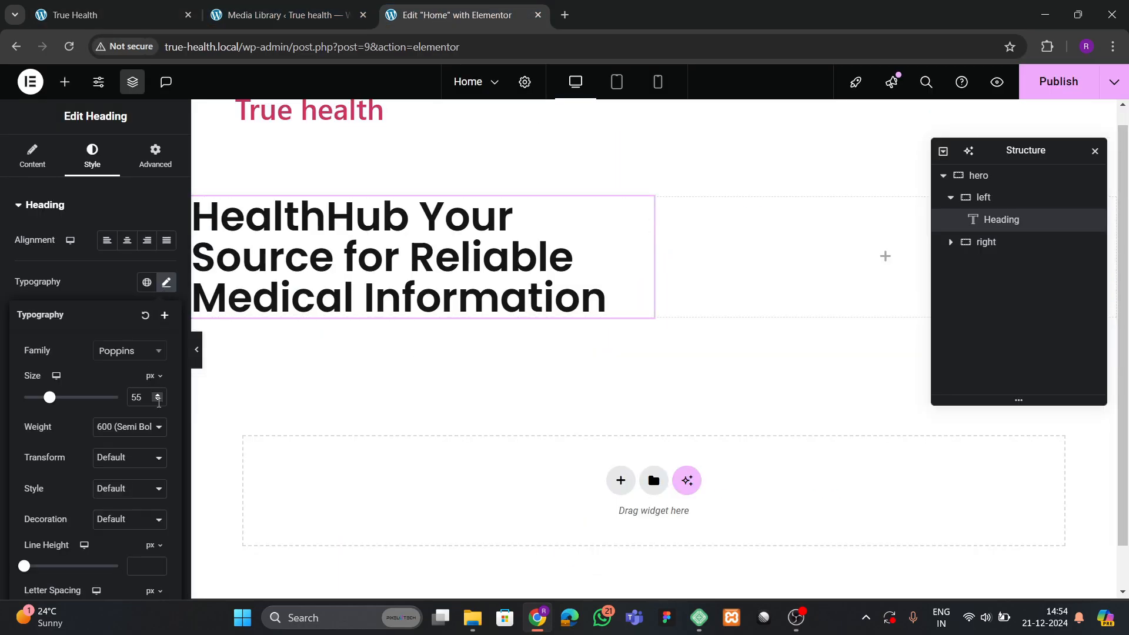
left_click(159, 397)
left_click(159, 398)
left_click(160, 397)
left_click(159, 397)
left_click(160, 397)
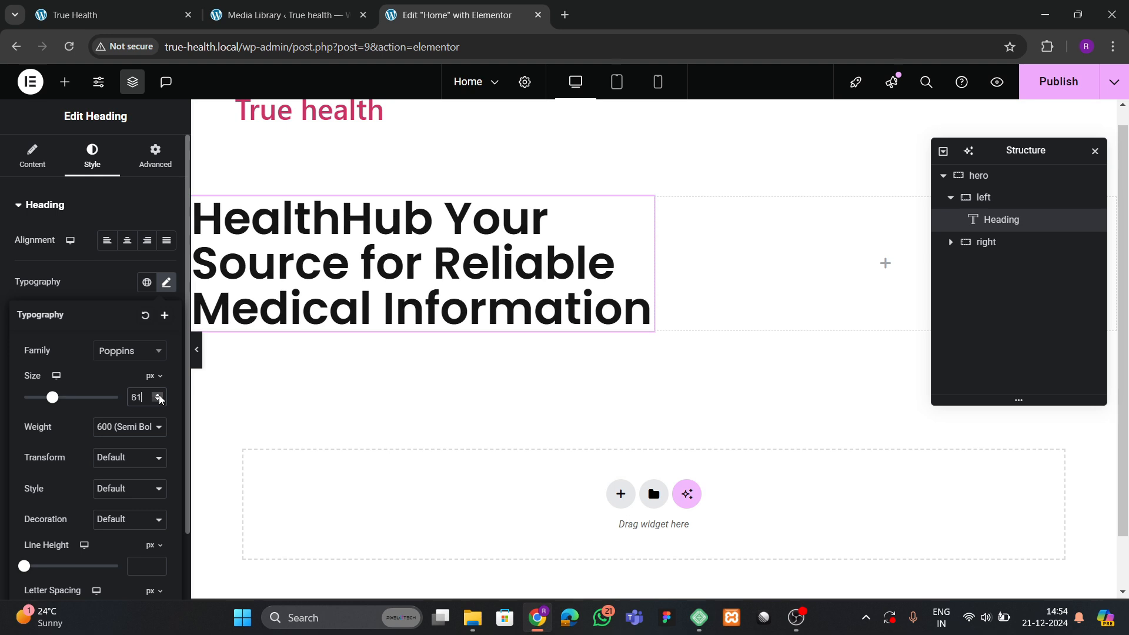
left_click(160, 397)
left_click(159, 398)
left_click(158, 400)
left_click(157, 402)
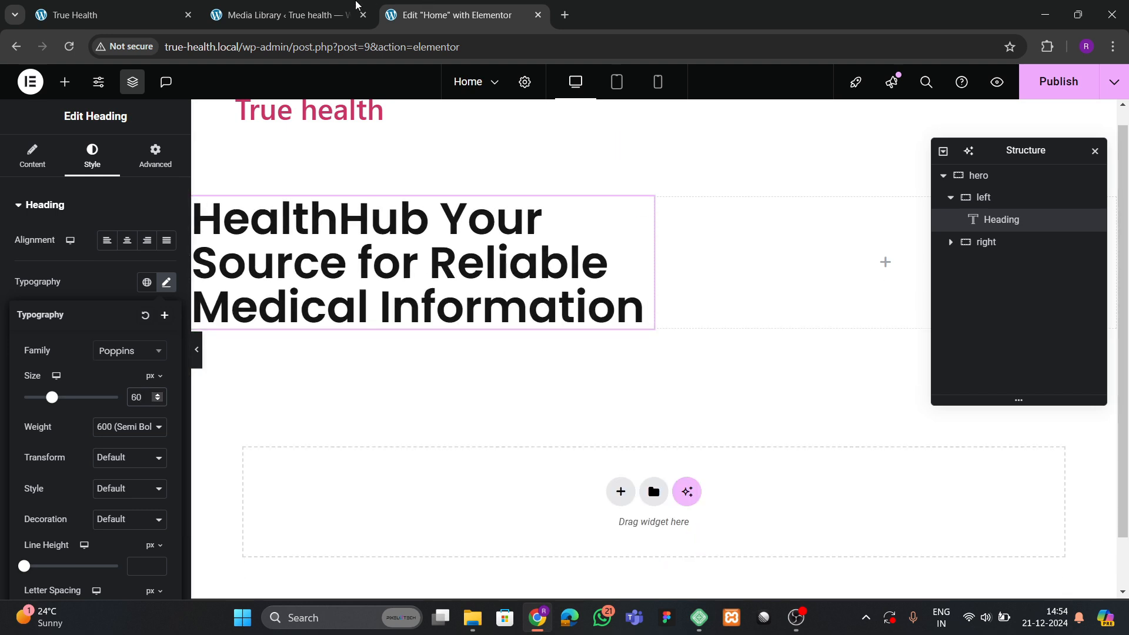
left_click(113, 11)
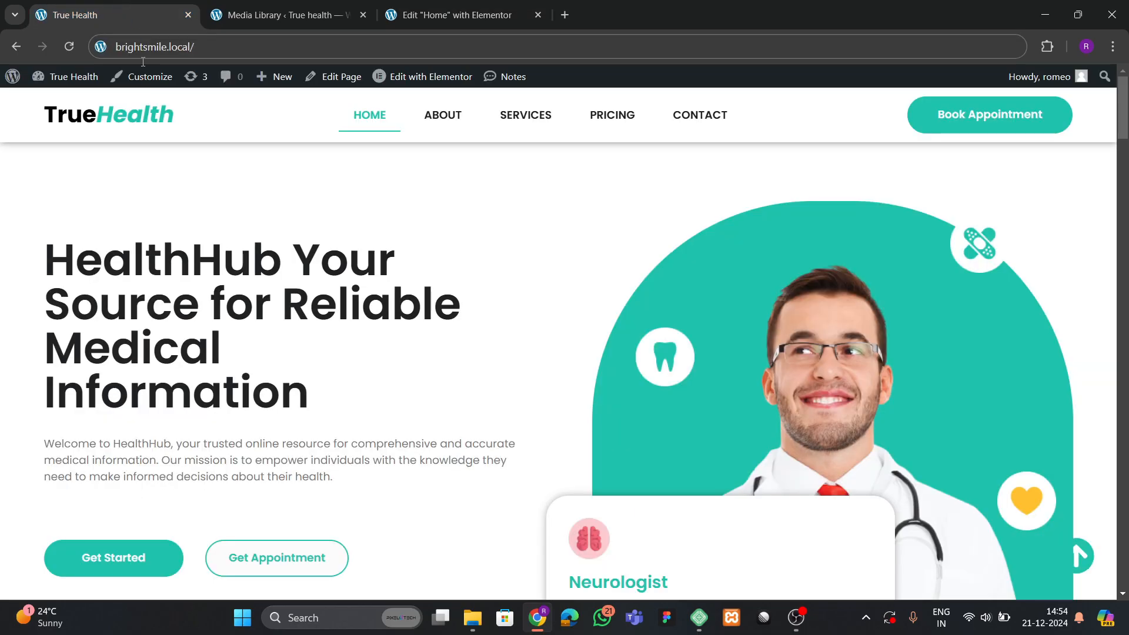
left_click(479, 15)
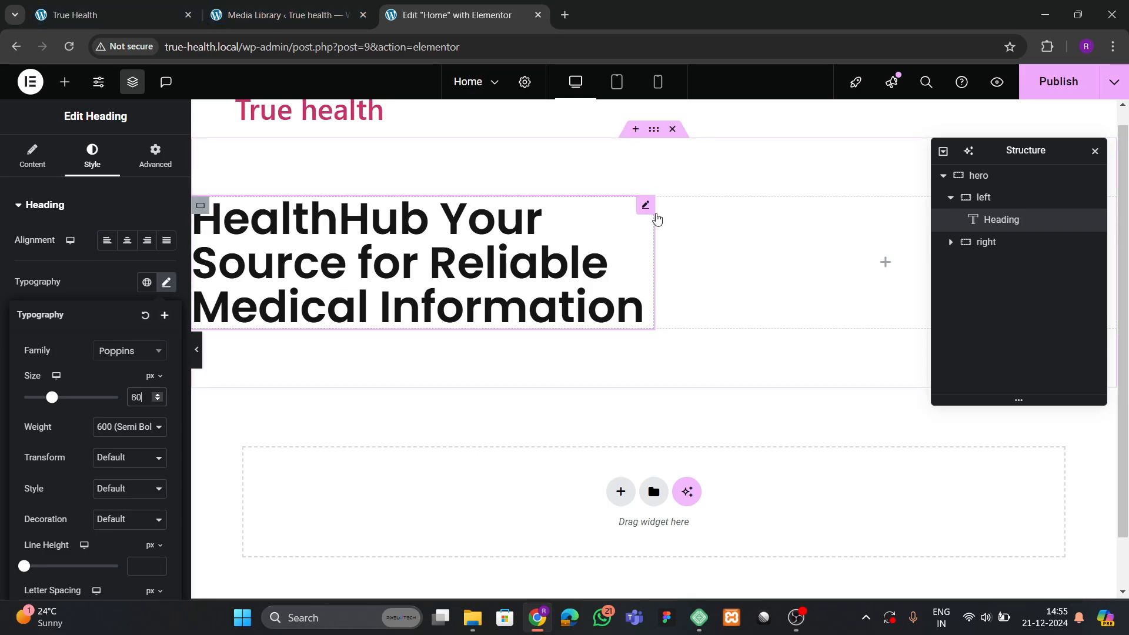
left_click(656, 217)
Add a Text Editor widget below the hero heading.
left_click(111, 15)
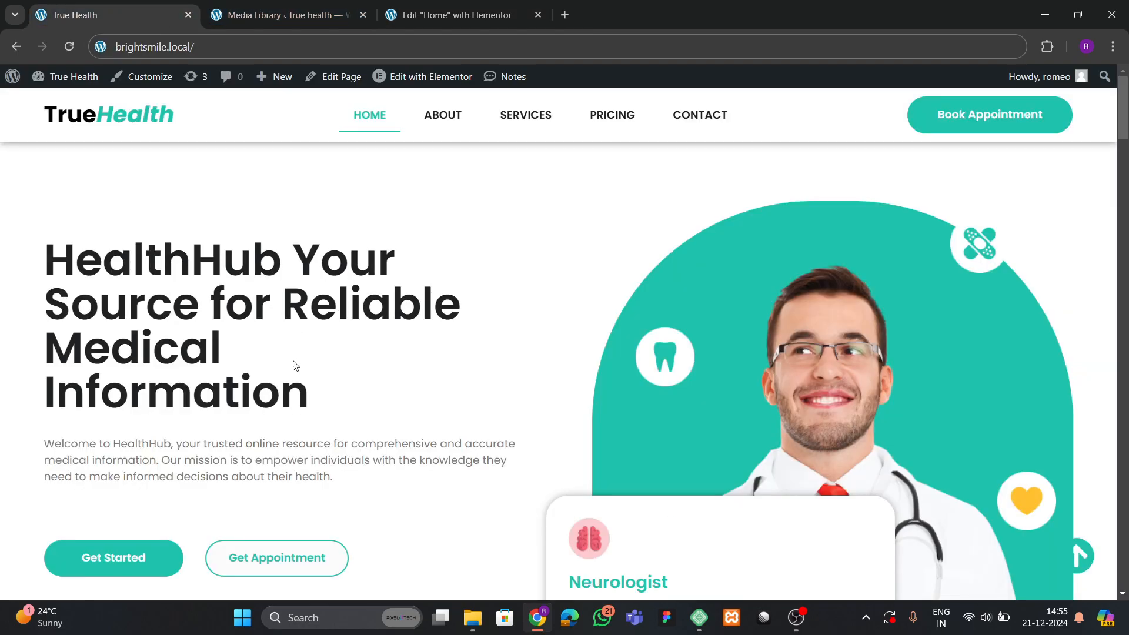
left_click(394, 5)
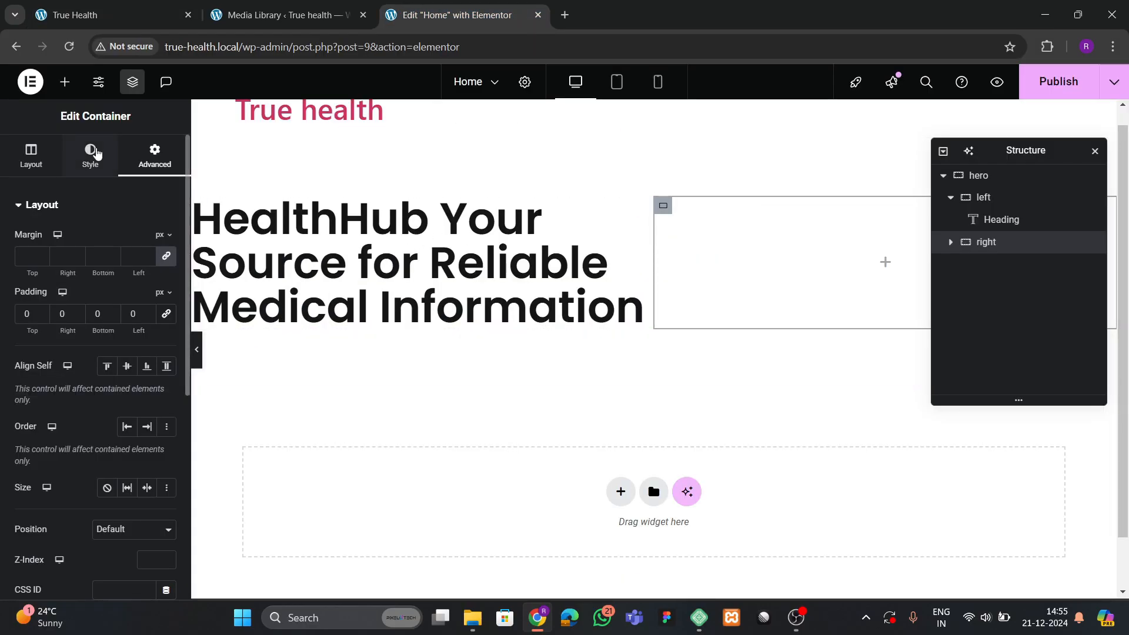
left_click(59, 86)
left_click_drag(79, 432, 428, 322)
Replace the placeholder with the 'Welcome to HealthHub…' paragraph copied from the reference site.
left_click(143, 10)
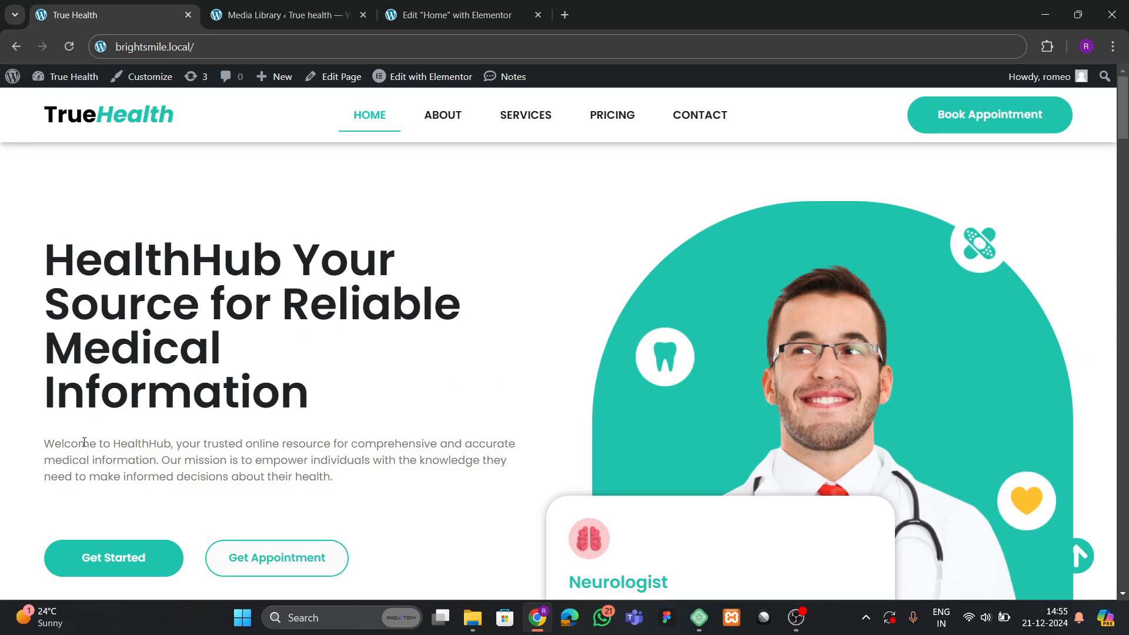
mouse_move(47, 444)
left_mouse_down()
mouse_move(256, 489)
mouse_move(342, 490)
left_mouse_up()
key("ctrl+c")
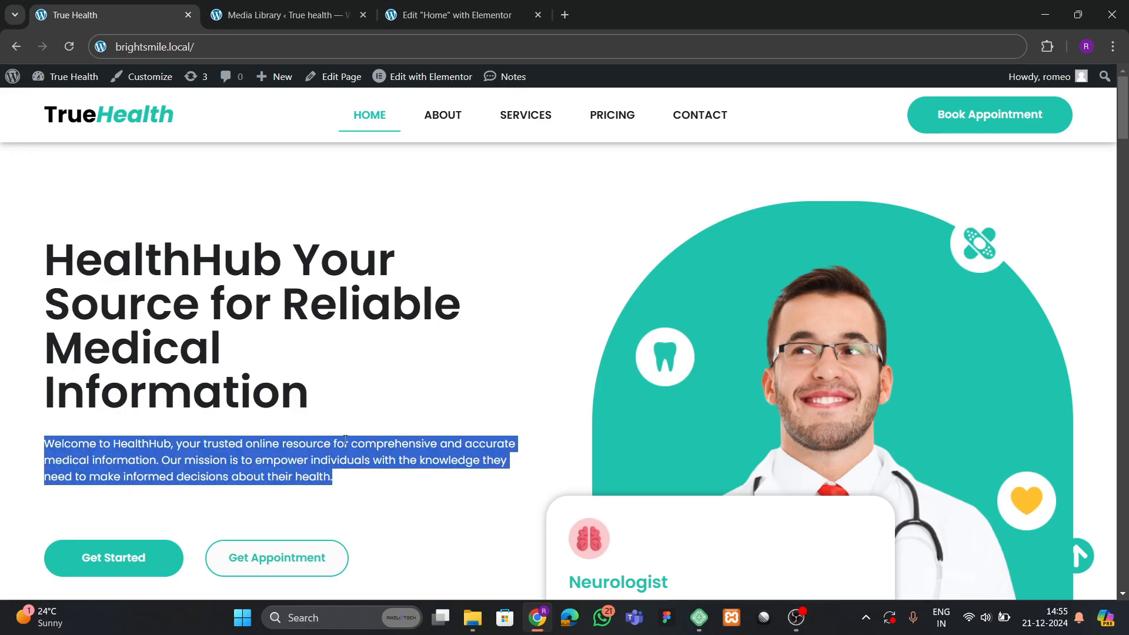
left_click(448, 14)
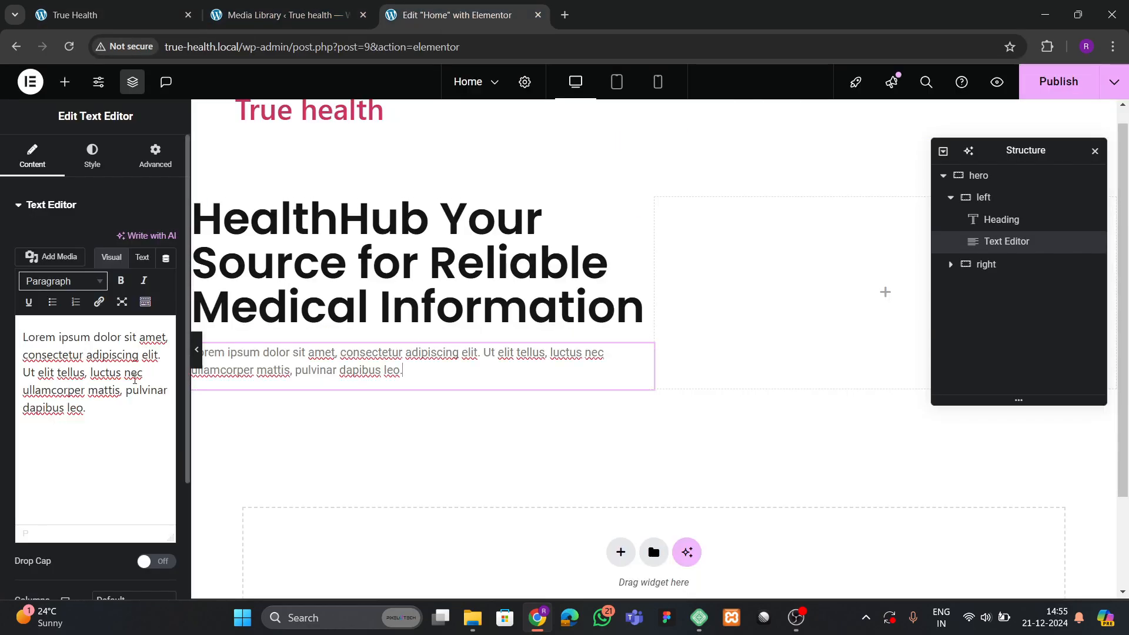
left_click(134, 379)
key("ctrl+a")
key("ctrl+v")
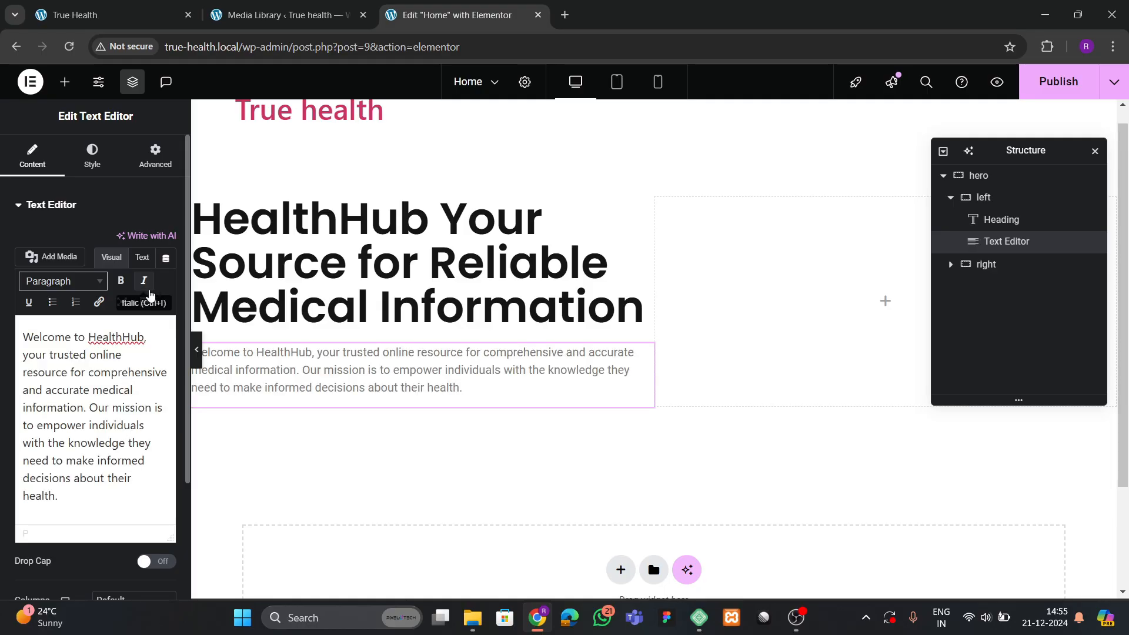
Check the reference homepage layout below the intro paragraph.
left_click(112, 14)
scroll(257, 455, "down", 2)
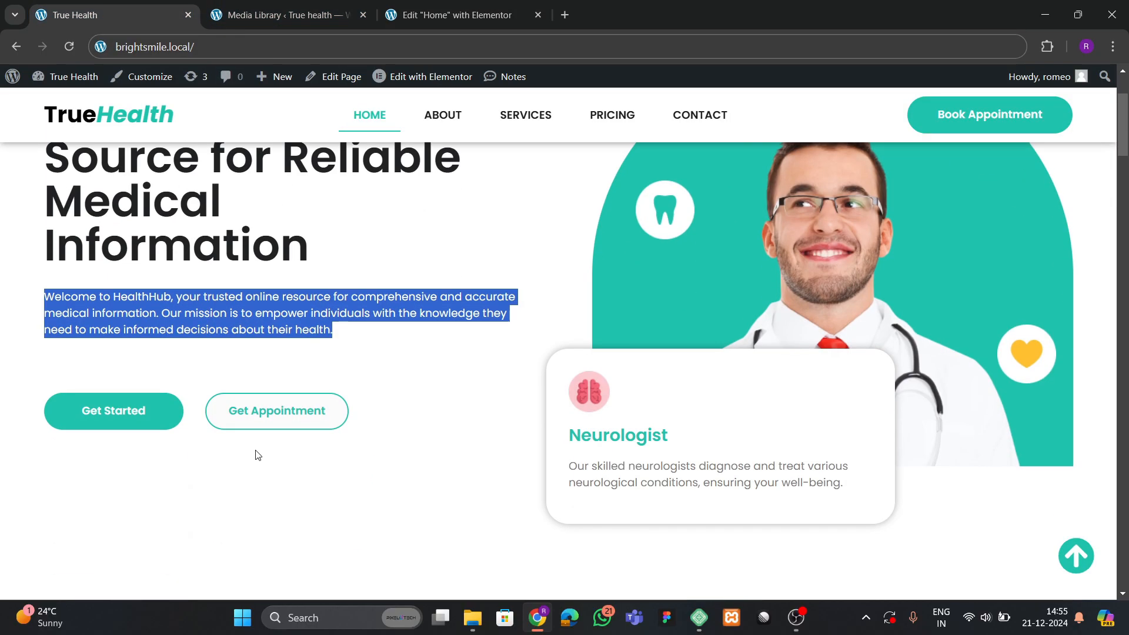
left_click(257, 455)
left_click(448, 15)
Add an inner container to the left column and place a Button widget inside it.
left_click(65, 82)
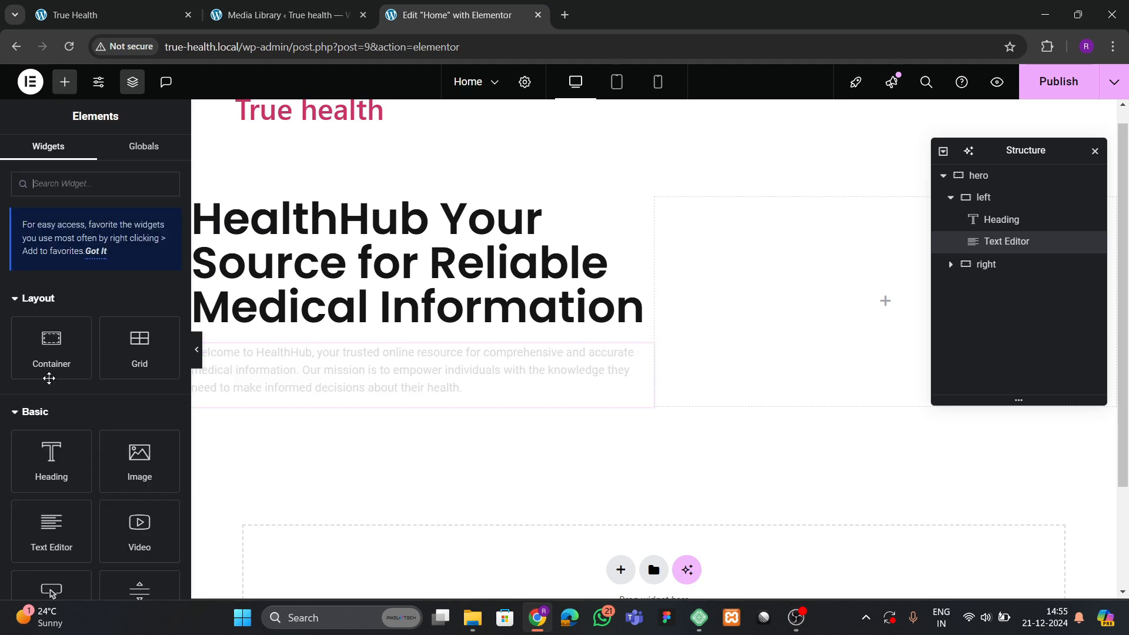
scroll(50, 400, "down", 1)
left_click_drag(51, 288, 288, 392)
left_click(155, 155)
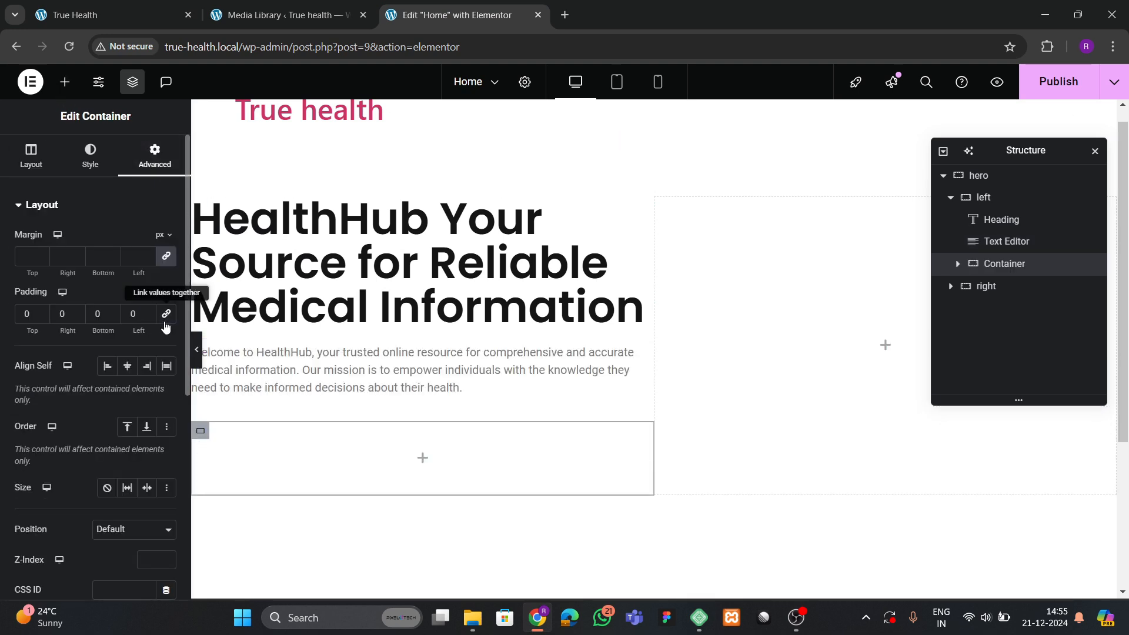
left_click(65, 82)
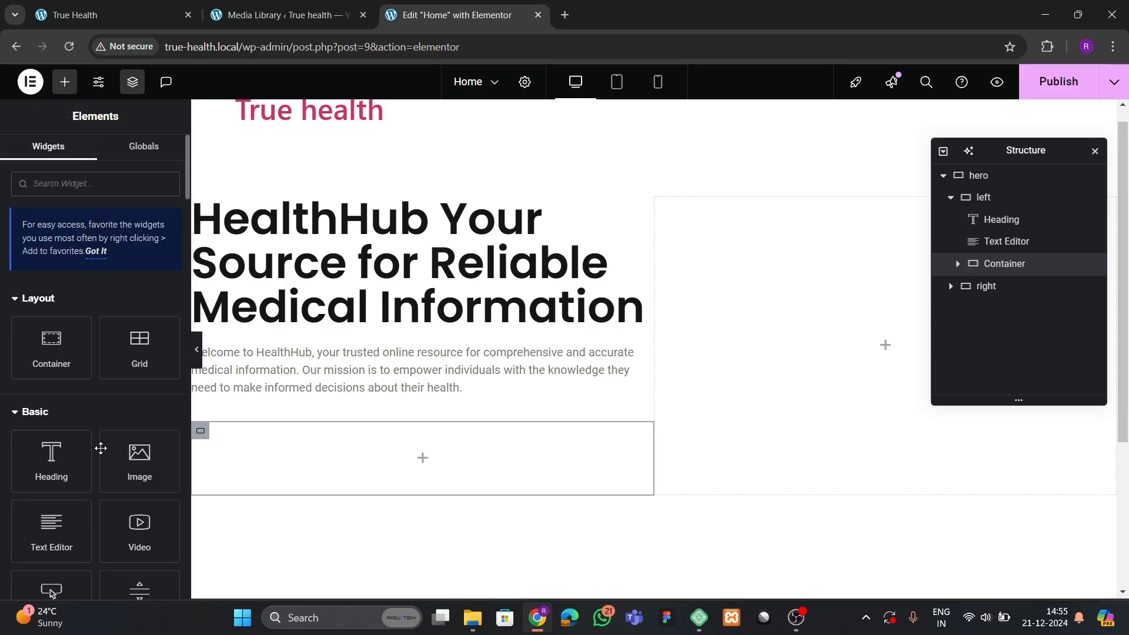
scroll(100, 449, "down", 1)
left_click_drag(51, 522, 345, 470)
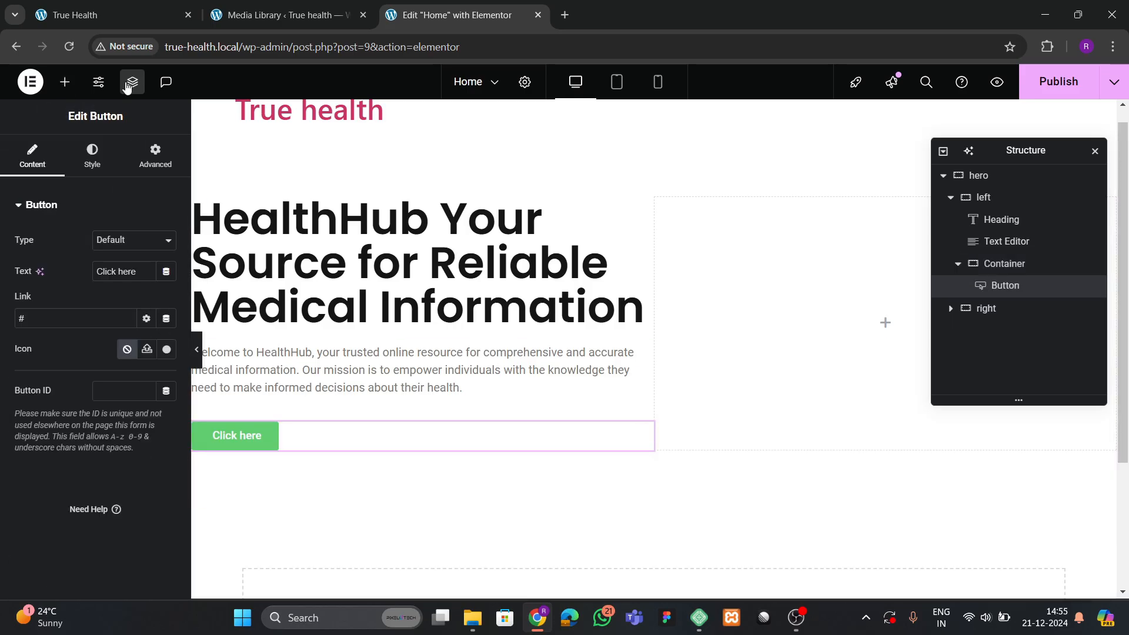
Change the button's label from 'Click here' to 'Get Started'.
left_click(276, 15)
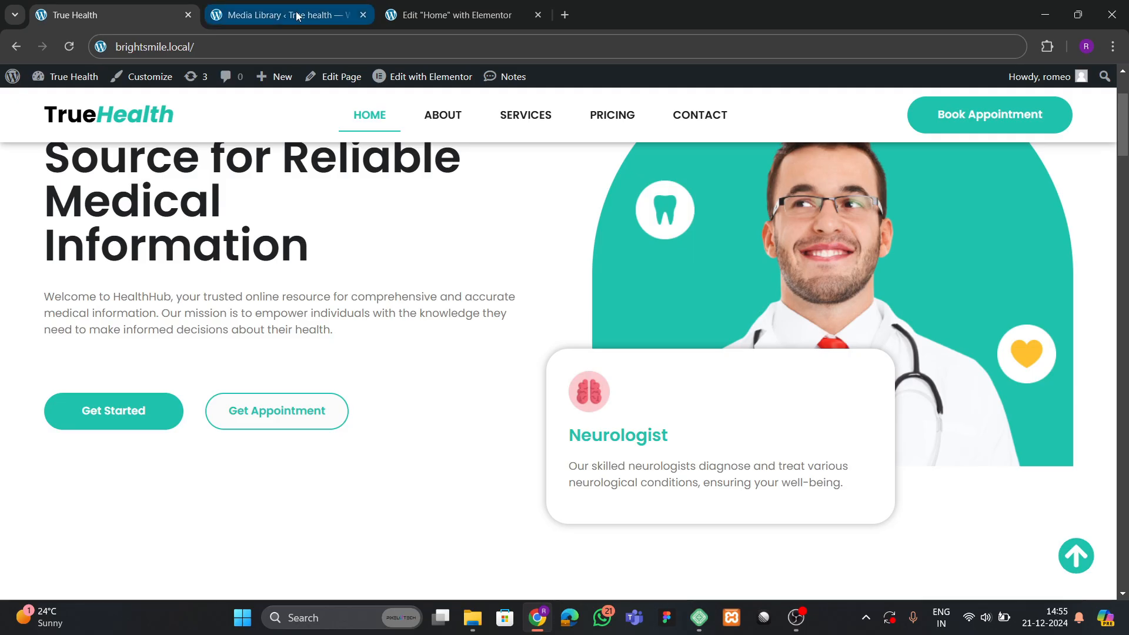
left_click_drag(276, 14, 174, 13)
left_click(259, 15)
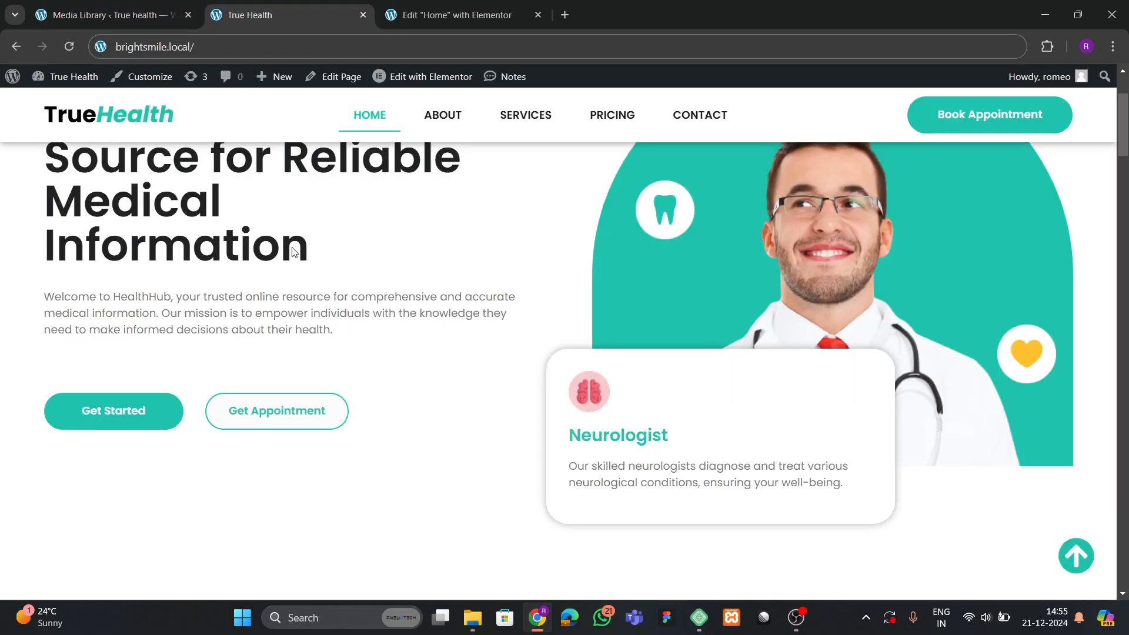
left_click(449, 14)
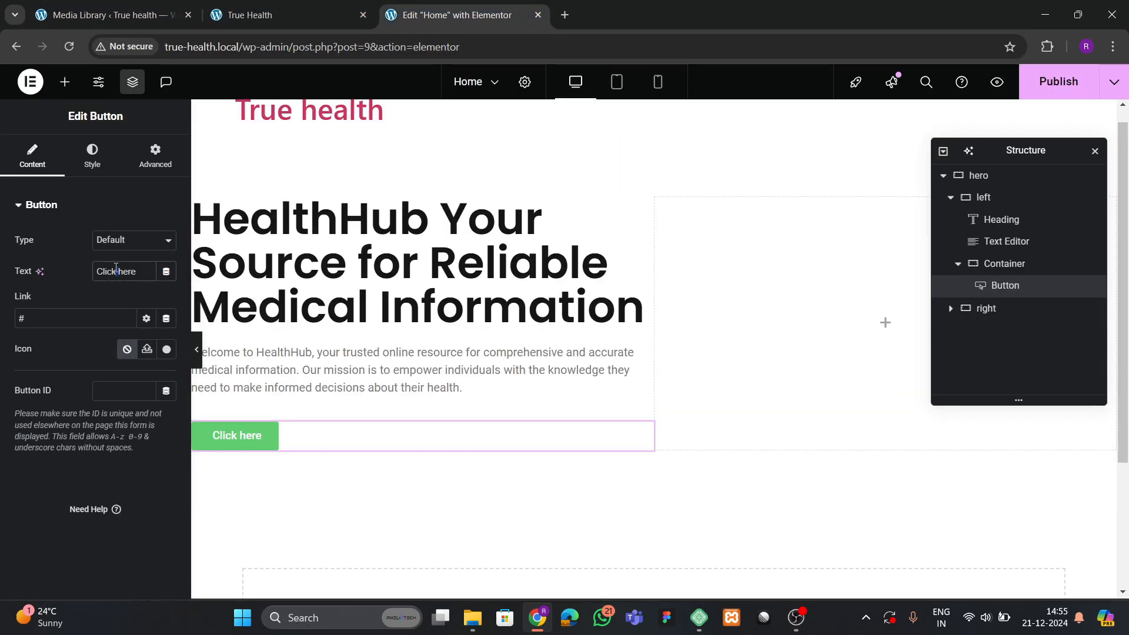
type("Get Started")
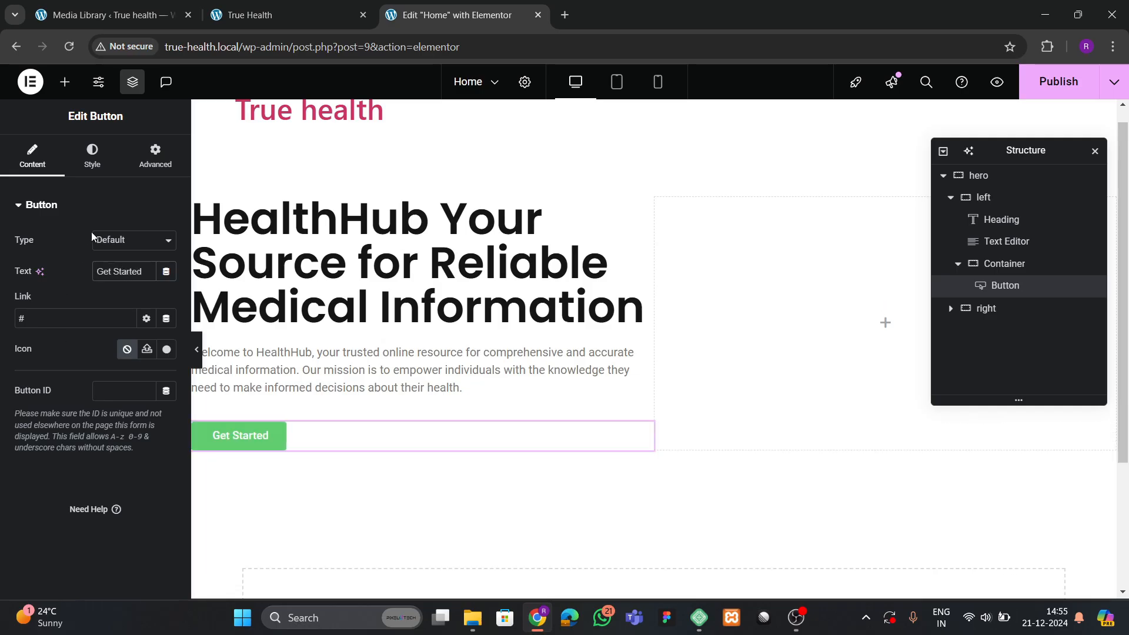
left_click(91, 156)
Give the Get Started button a theme green background, 100 radius and 15/30 px padding.
left_click(146, 424)
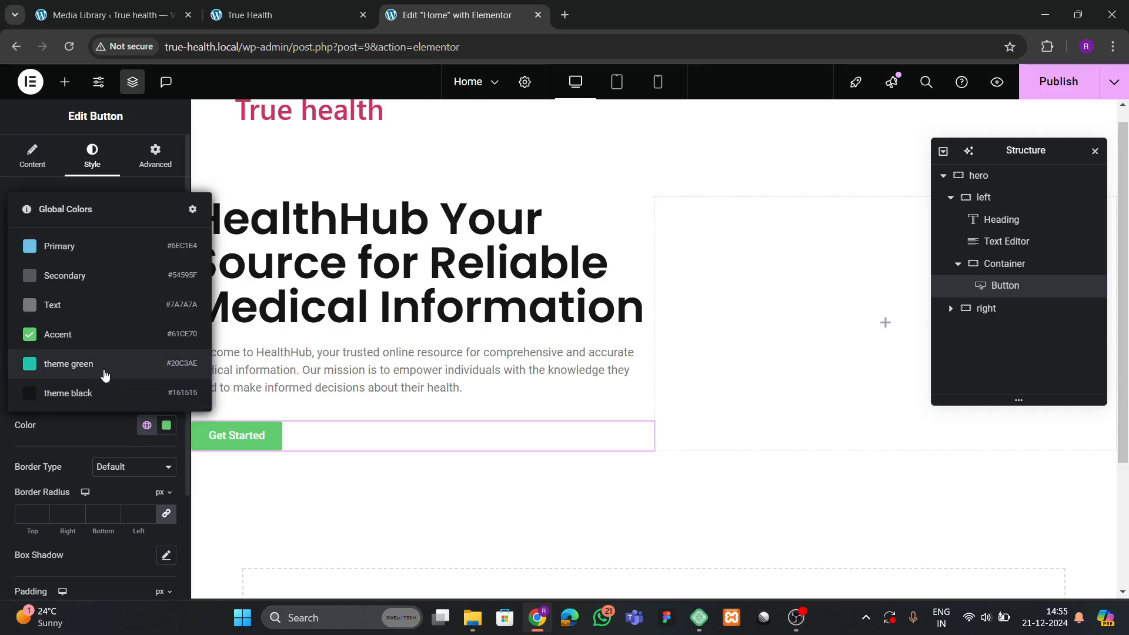
left_click(88, 362)
scroll(98, 400, "down", 2)
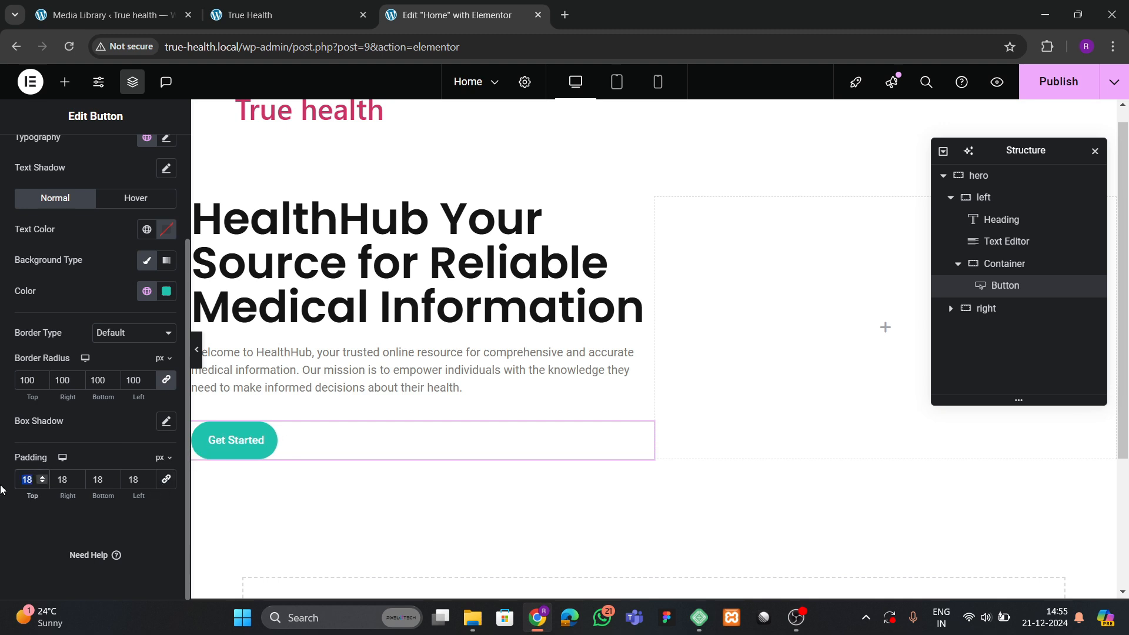
type("15")
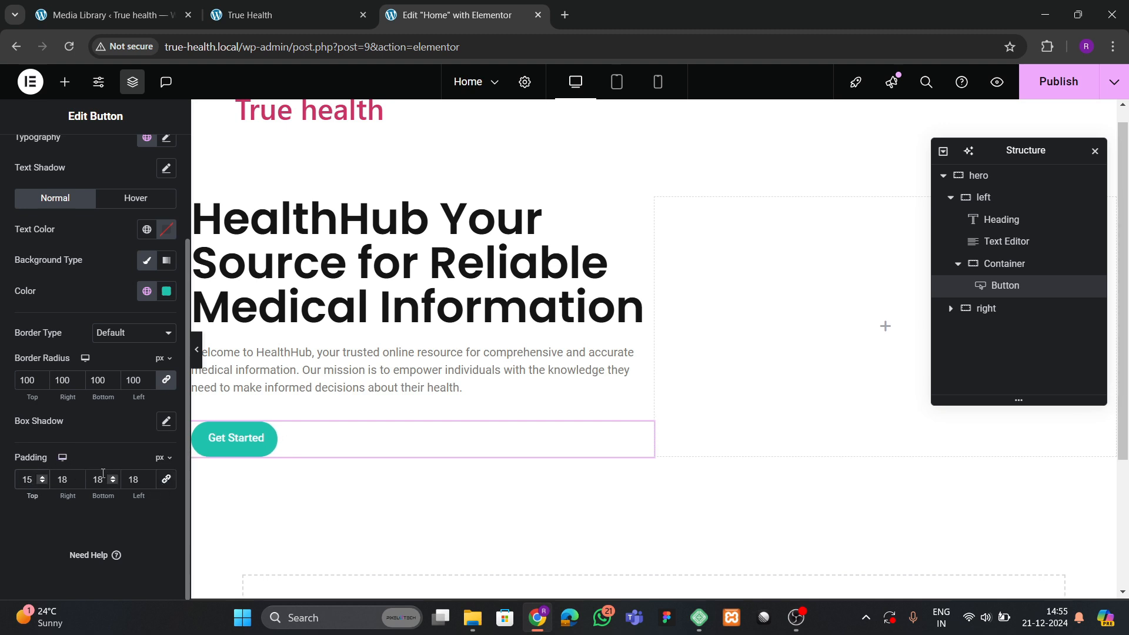
type("15")
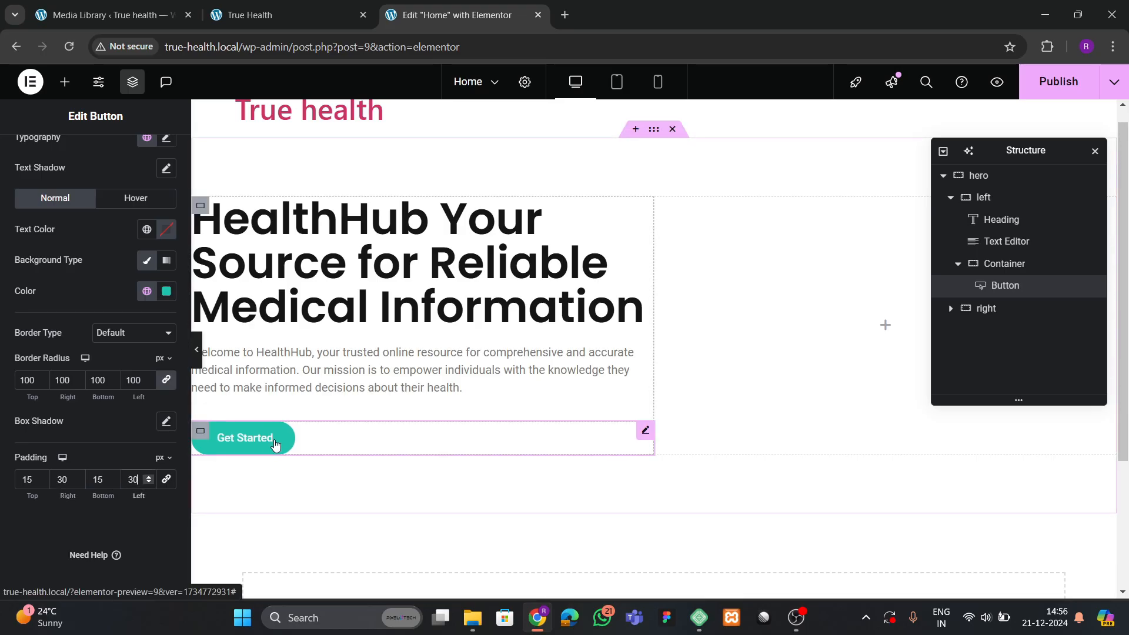
Set the Get Started button's font family to Poppins.
scroll(83, 306, "up", 2)
left_click(166, 271)
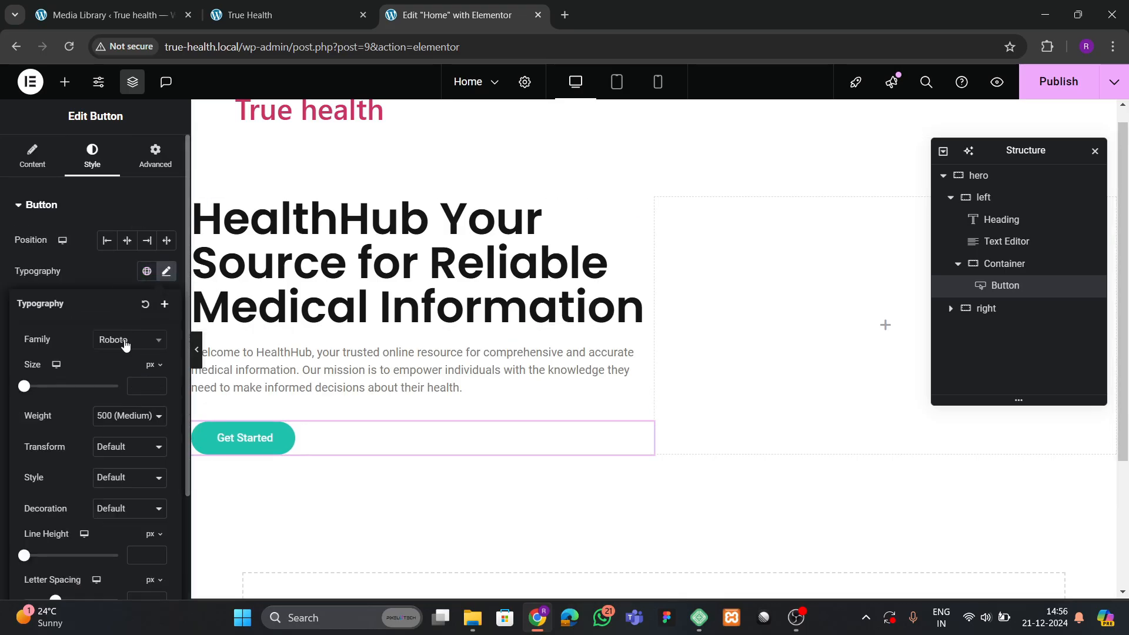
left_click(124, 340)
type("poppins")
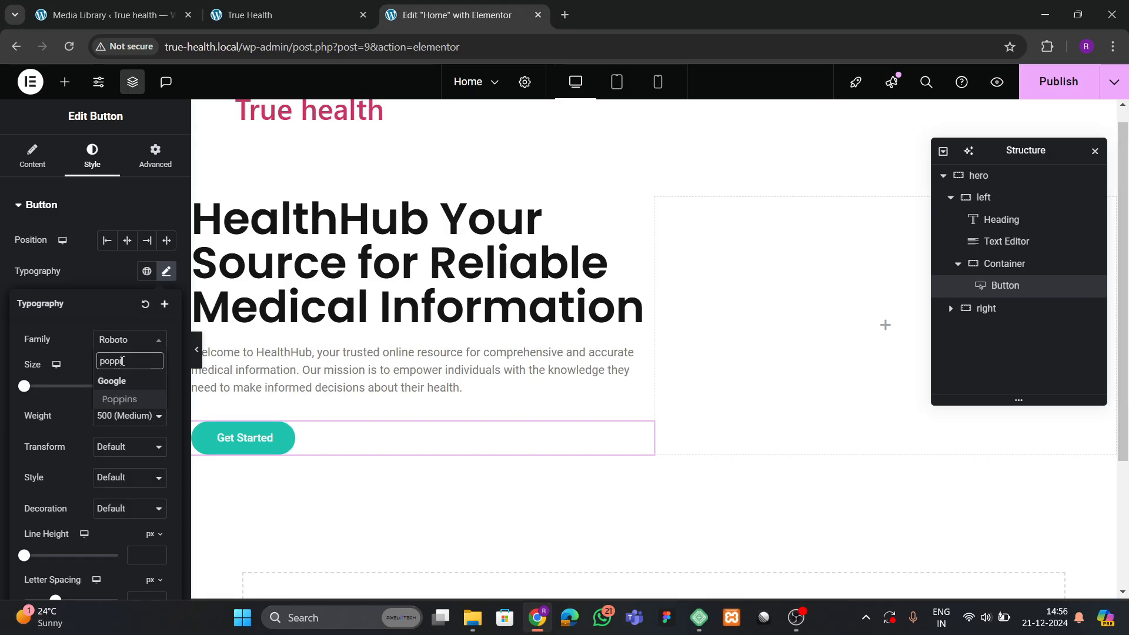
key("Return")
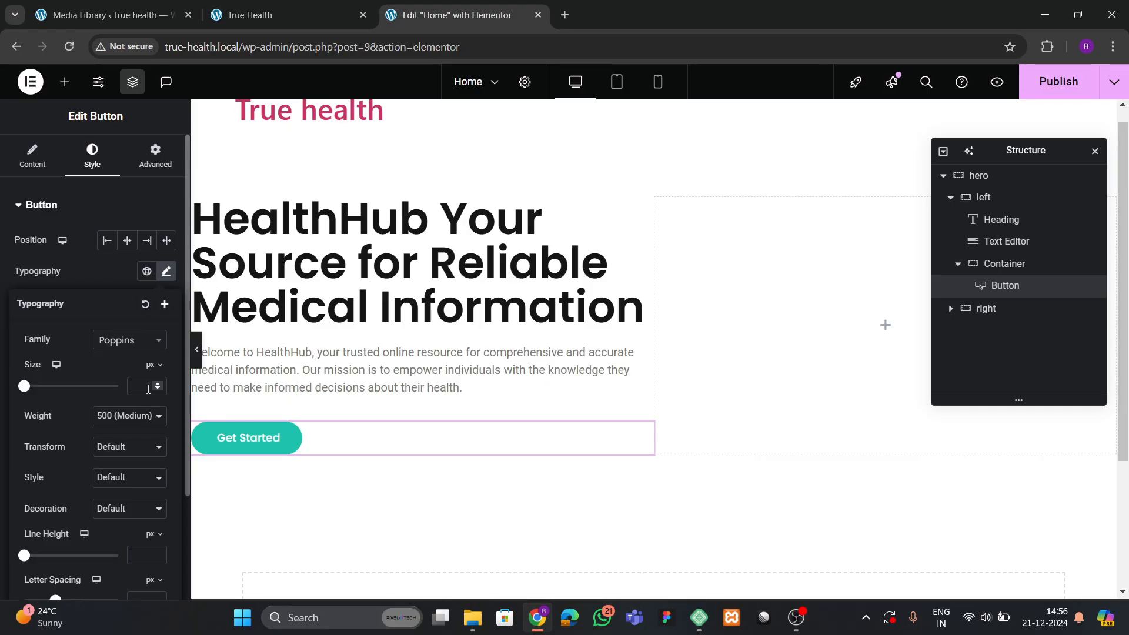
Duplicate the Get Started button and select the container holding both buttons.
left_click(193, 9)
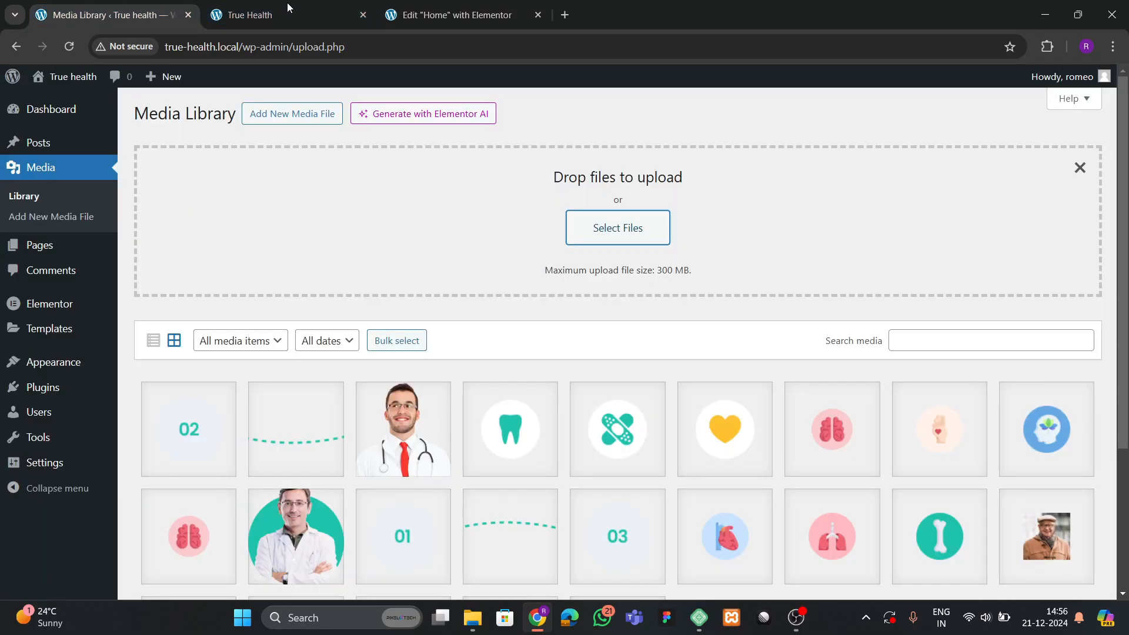
left_click(285, 10)
left_click(457, 15)
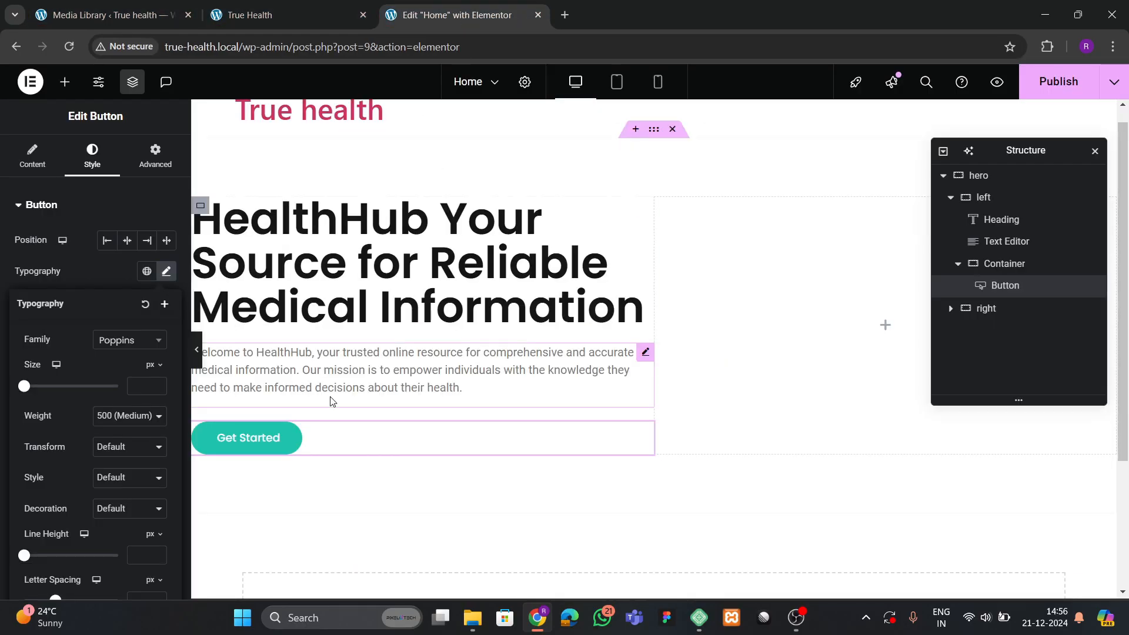
right_click(327, 440)
left_click(300, 301)
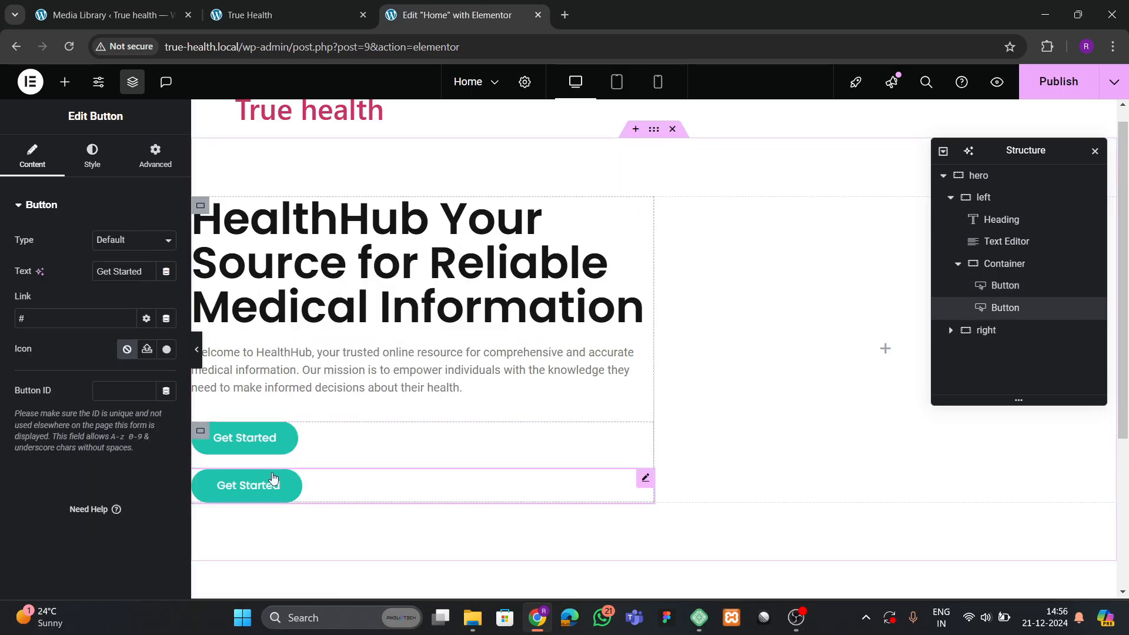
left_click(1002, 263)
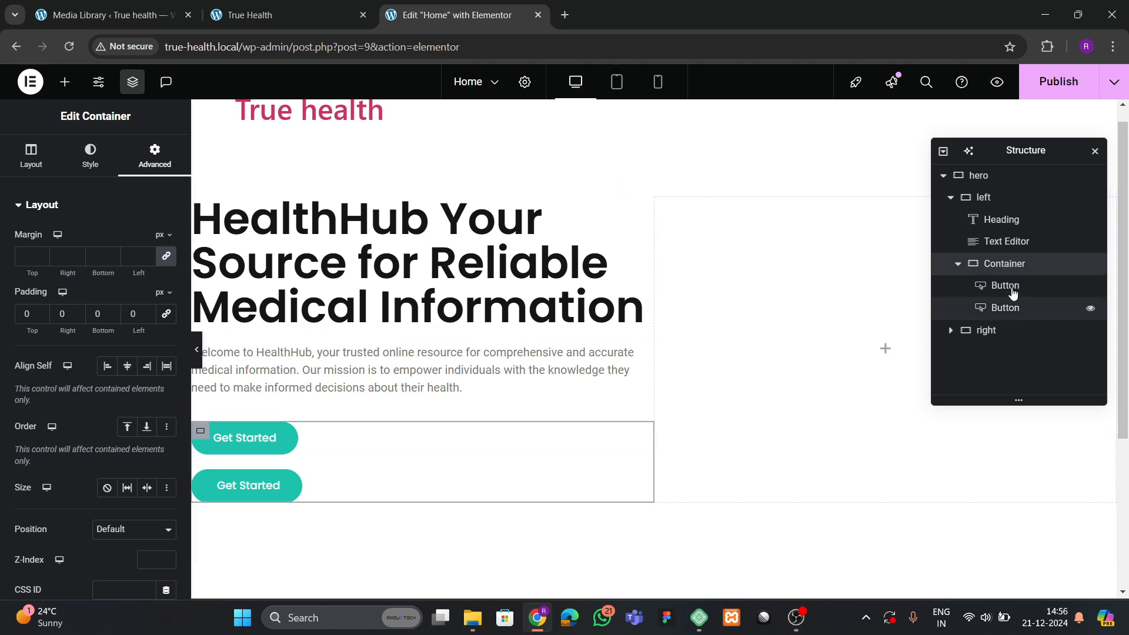
Set the buttons' container to Row direction, Start justification and a 30 px gap.
left_click(29, 164)
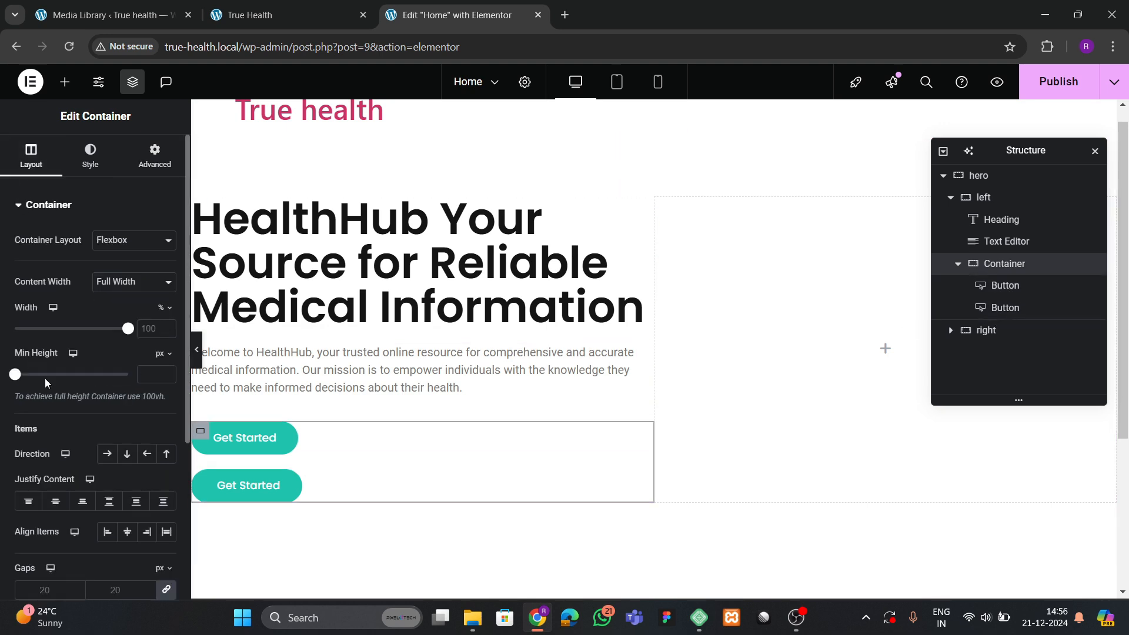
scroll(47, 384, "down", 1)
left_click(107, 381)
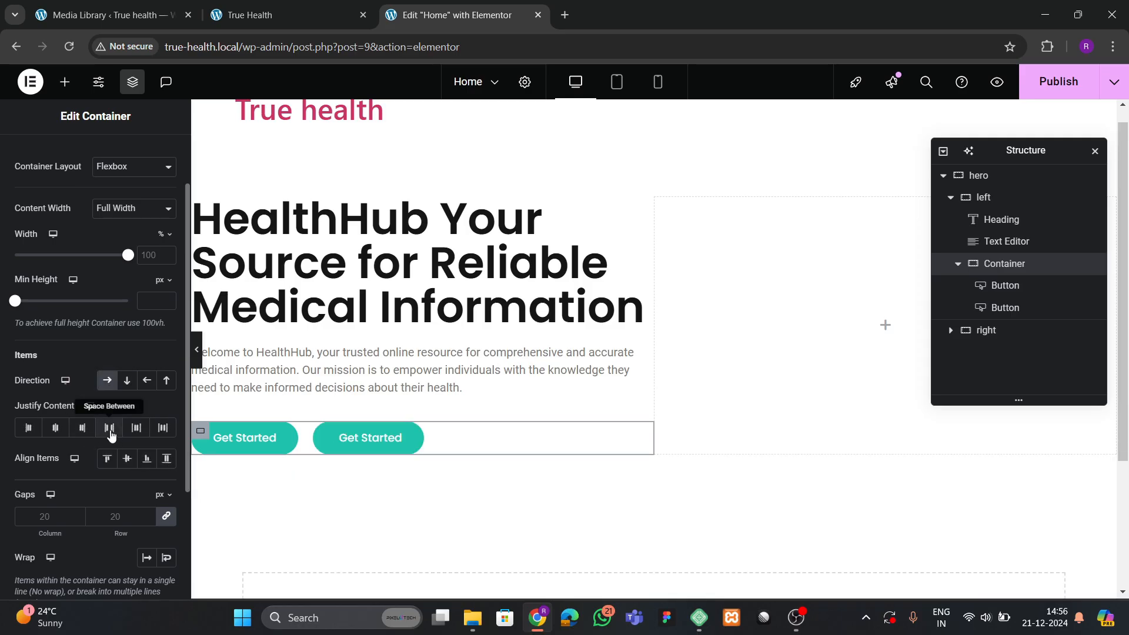
left_click(109, 428)
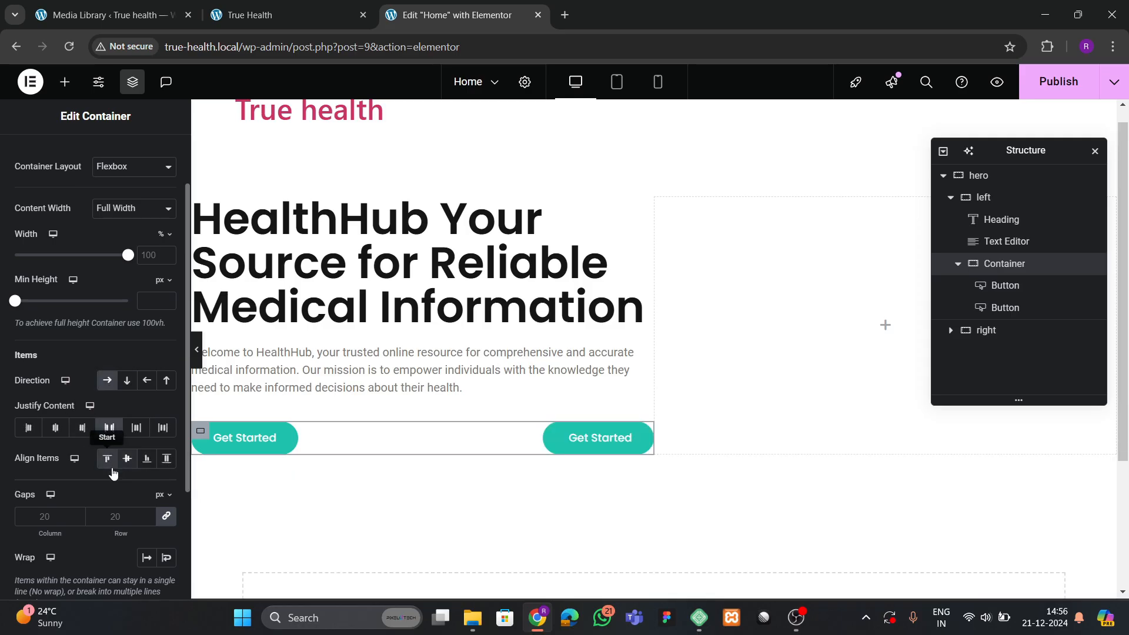
left_click(28, 427)
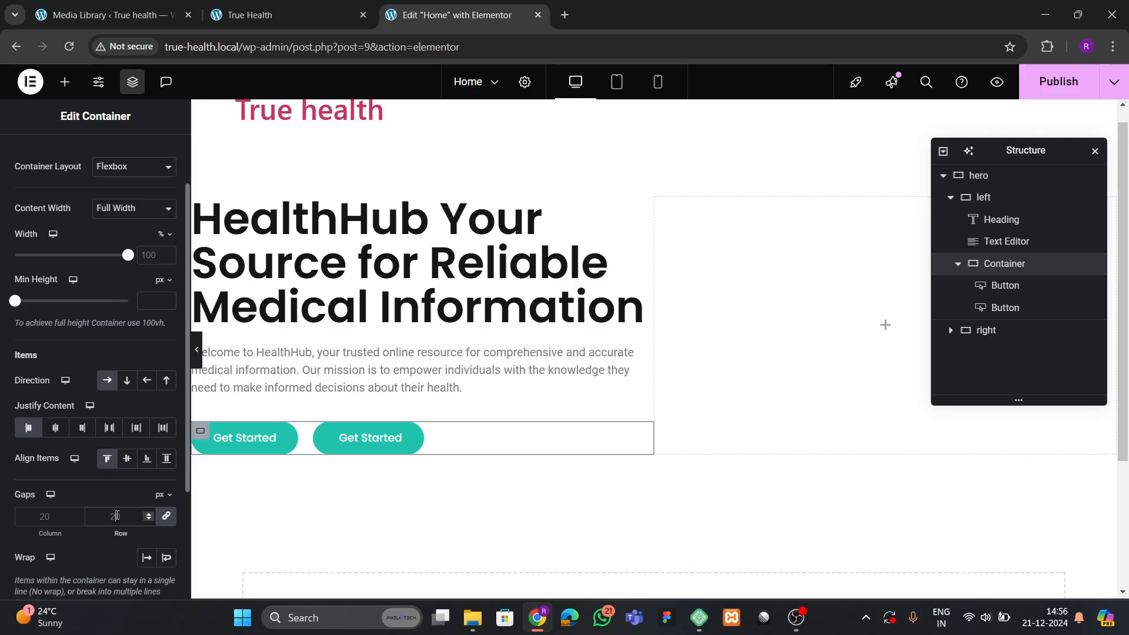
left_click(116, 515)
type("30")
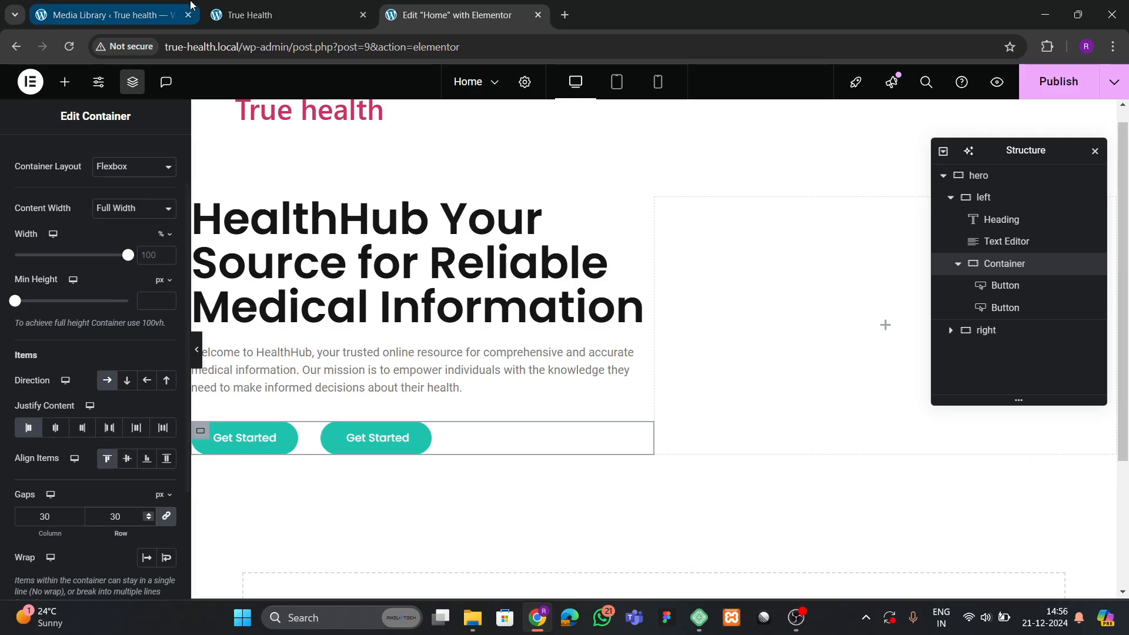
Compare the buttons with the live site's hero buttons, then return to the editor.
left_click(188, 4)
left_click(296, 5)
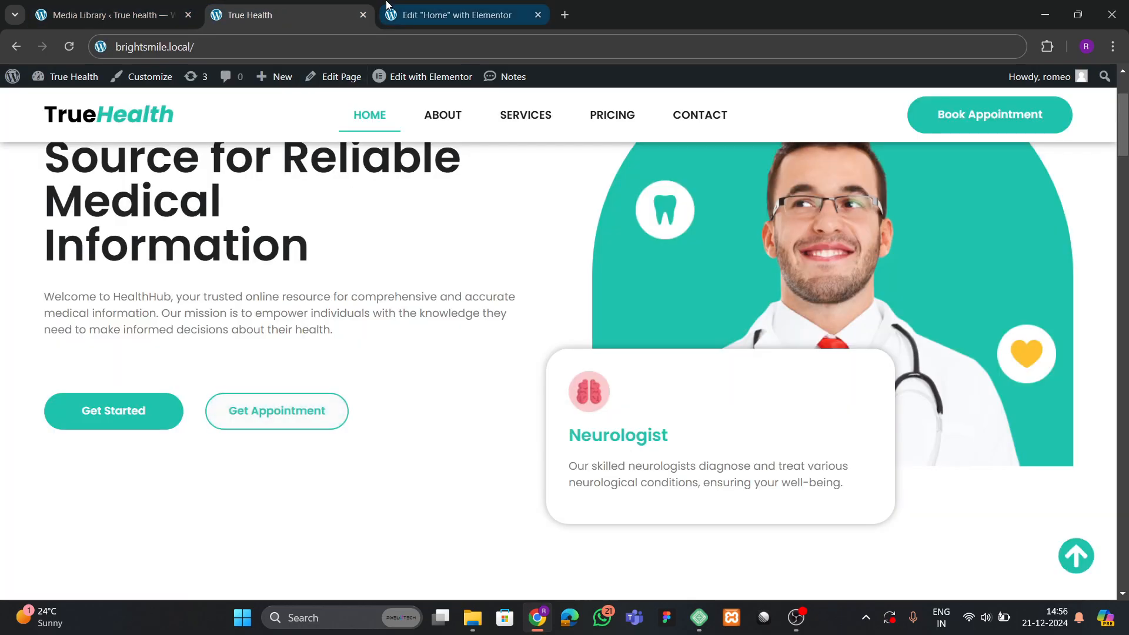
left_click(406, 13)
Relabel the second button from 'Get Started' to 'Get Appointment'.
left_click(344, 432)
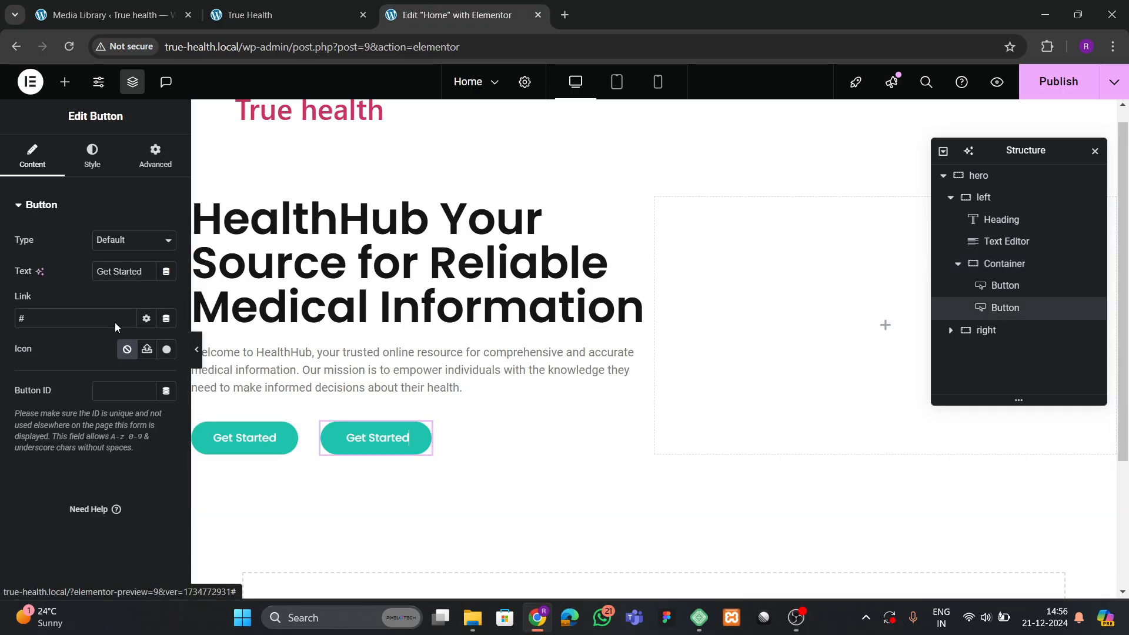
left_click(112, 272)
key("ctrl+a")
key("BackSpace")
type("Get")
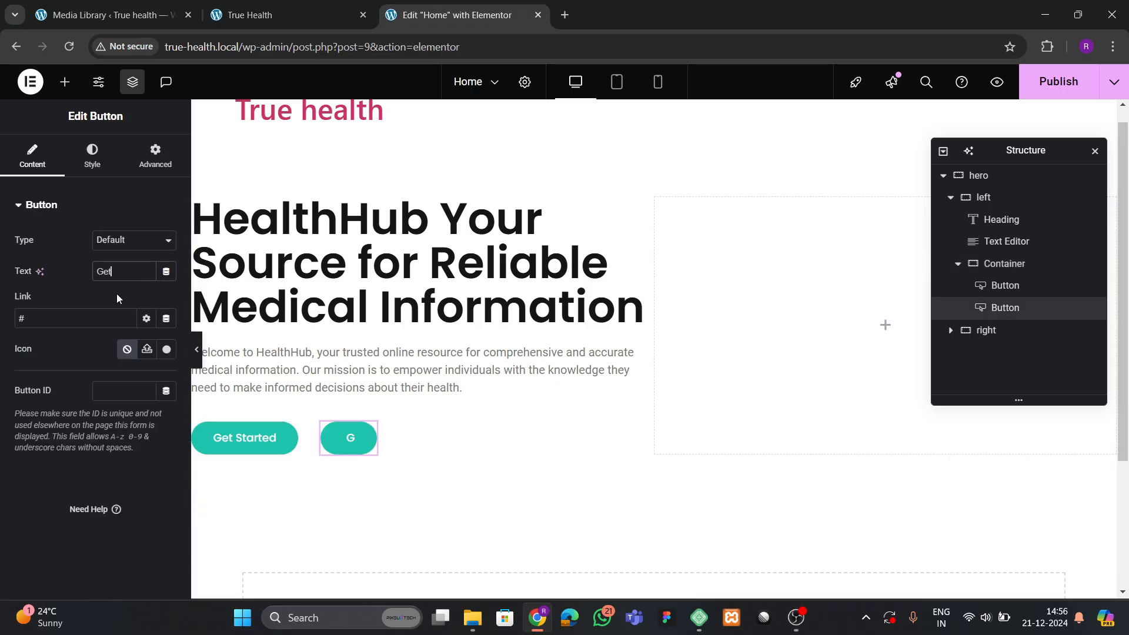
type(" Appoi")
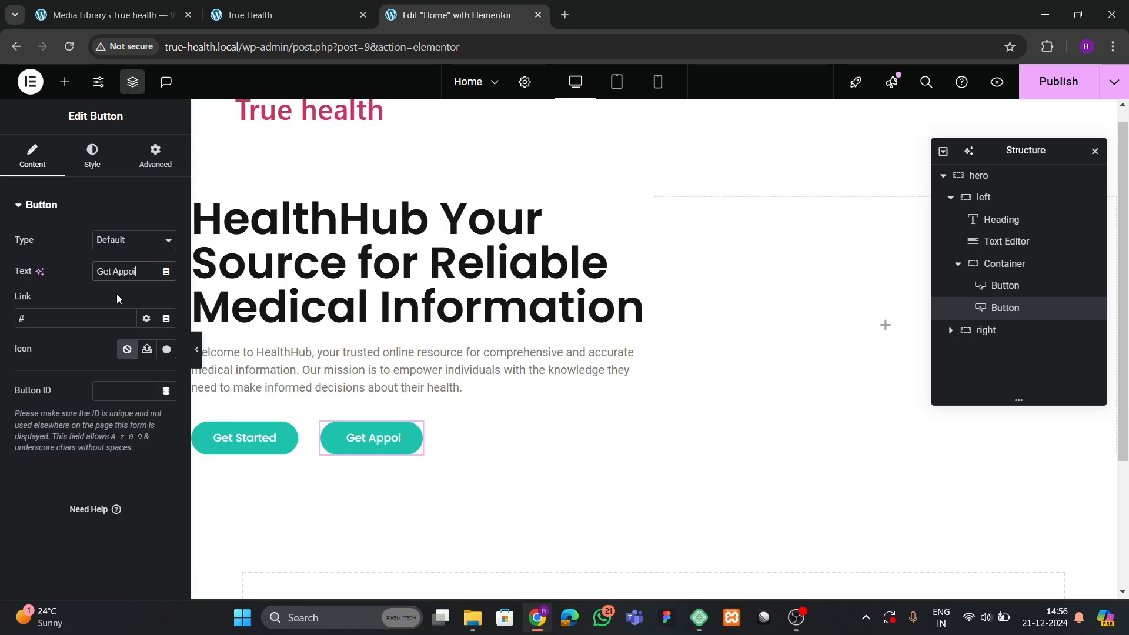
type("ntment")
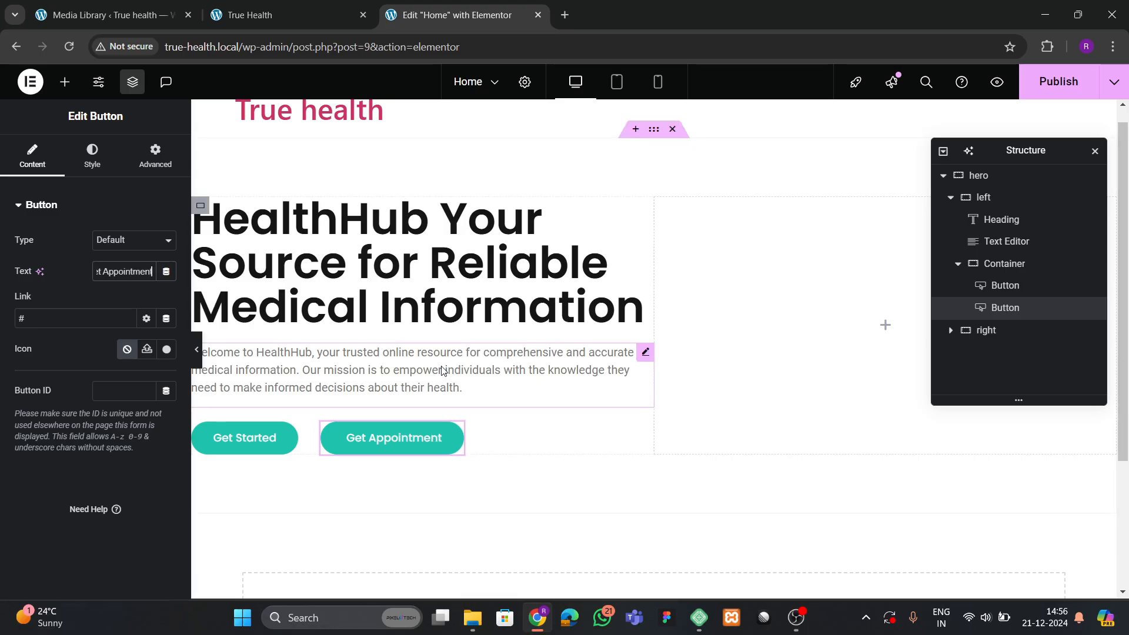
Compare against the live site's buttons, then come back to the Elementor editor.
left_click(146, 5)
left_click(253, 15)
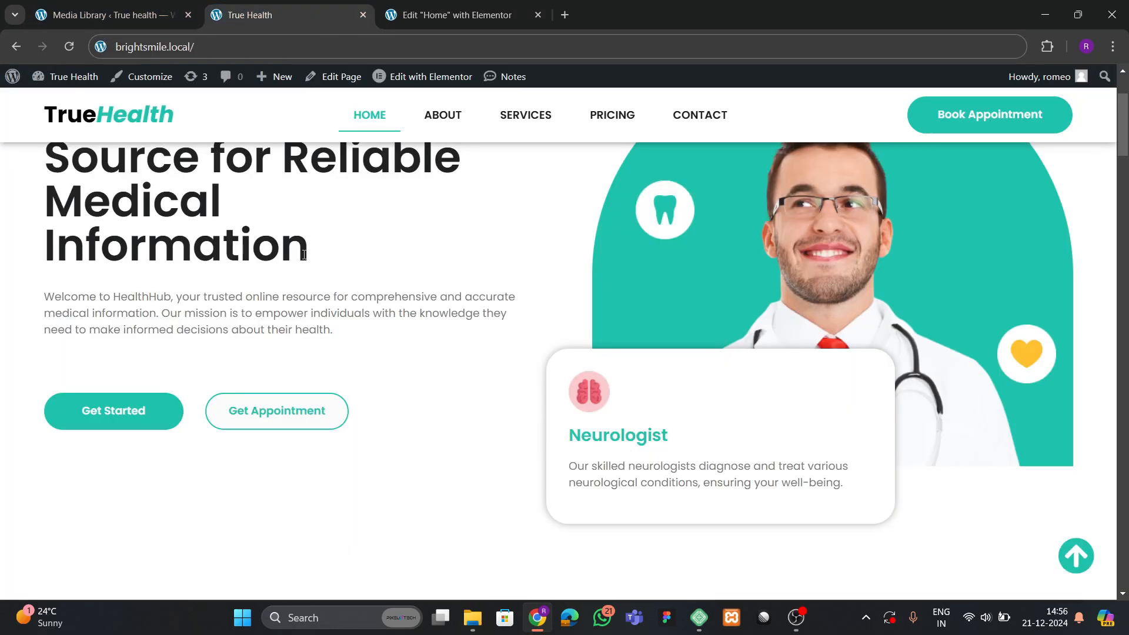
left_click(455, 15)
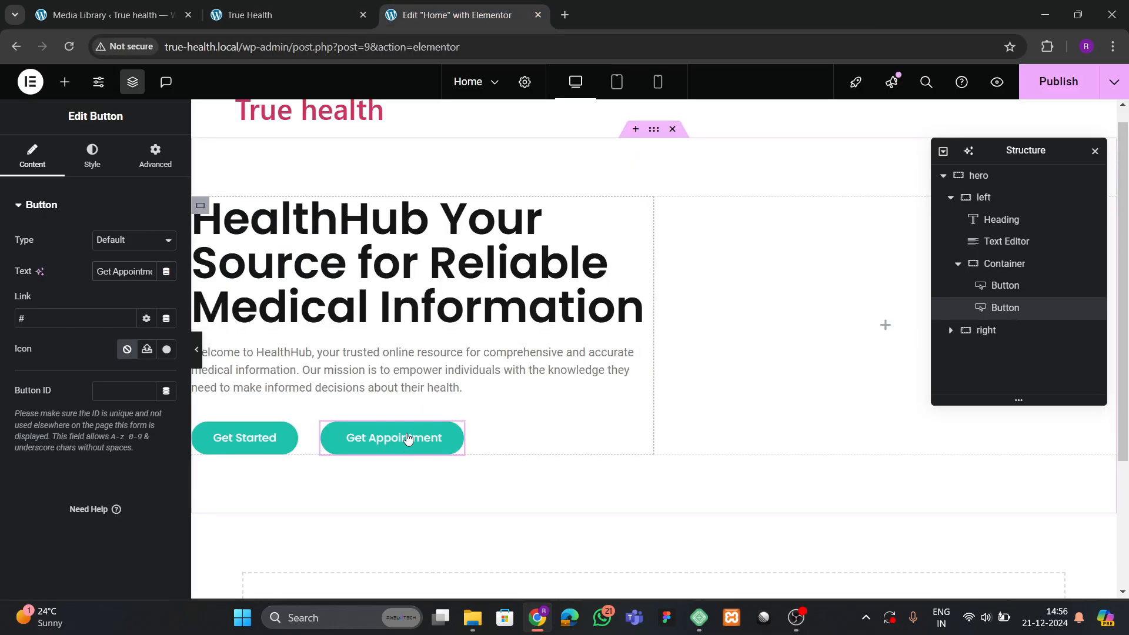
Make the button background fully transparent and its text theme green.
left_click(93, 156)
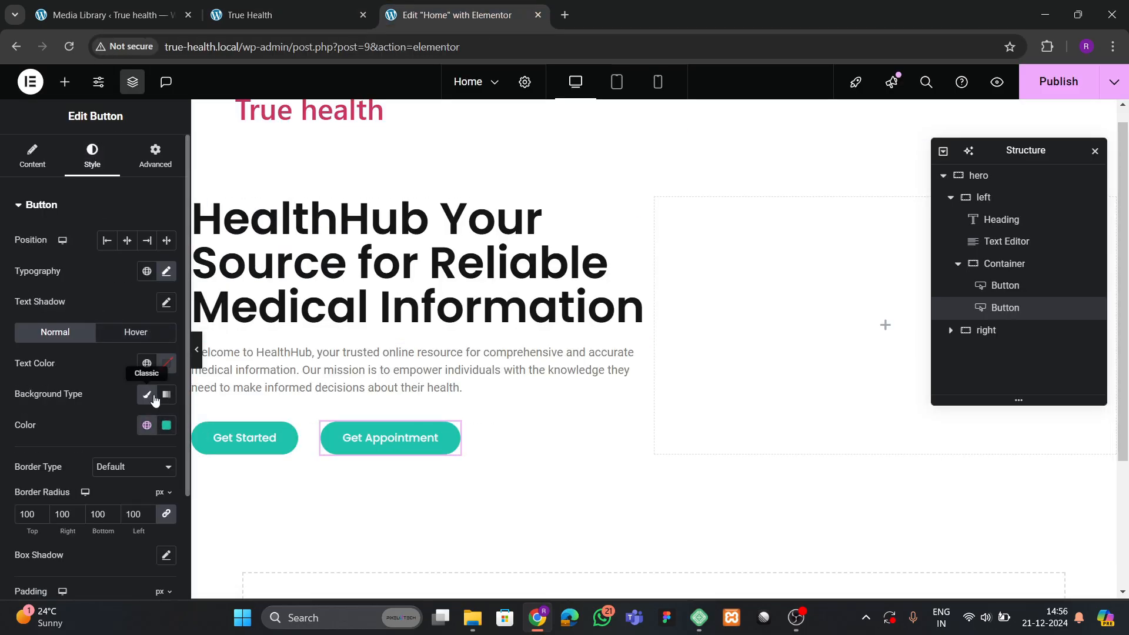
left_click(164, 427)
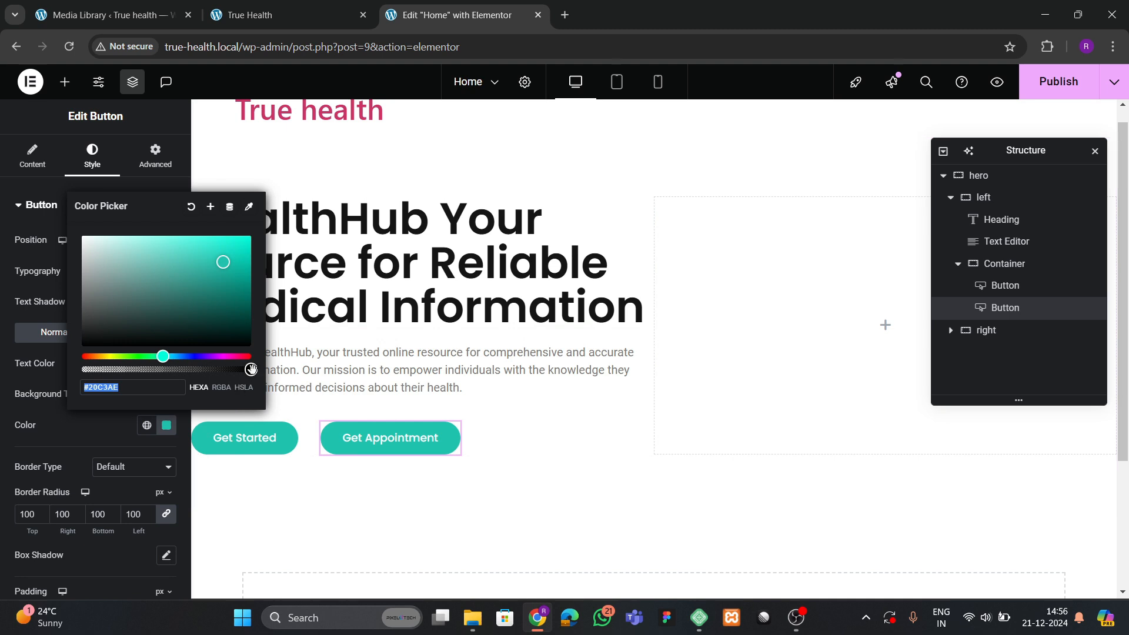
left_click_drag(249, 369, 80, 415)
left_click(81, 421)
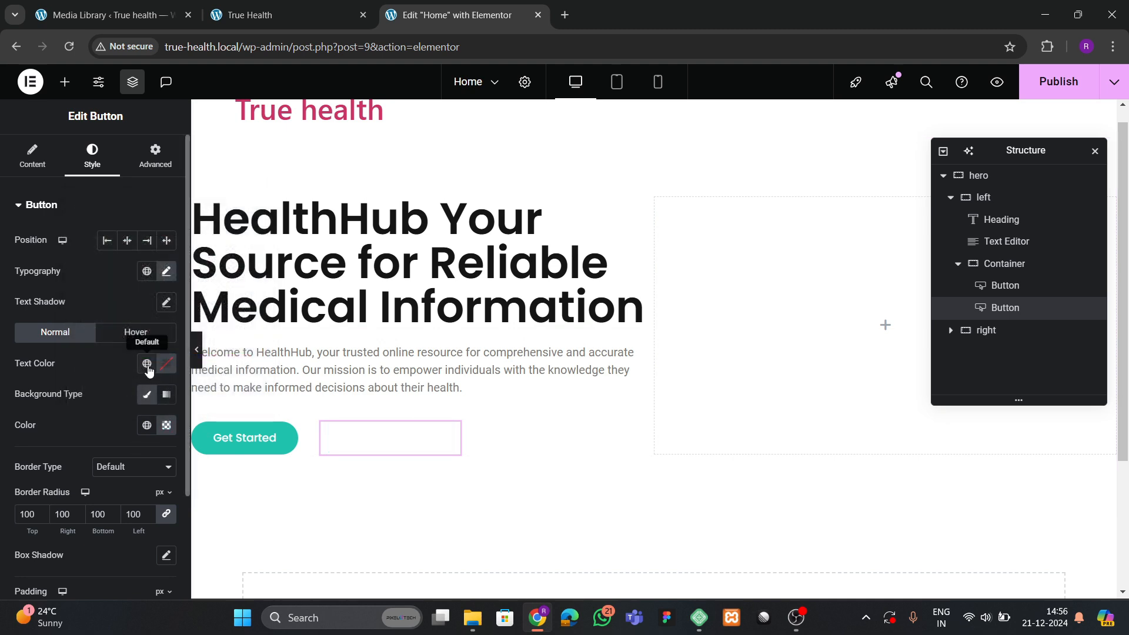
left_click(147, 362)
left_click(83, 542)
Give the button a solid theme green border.
scroll(90, 438, "down", 2)
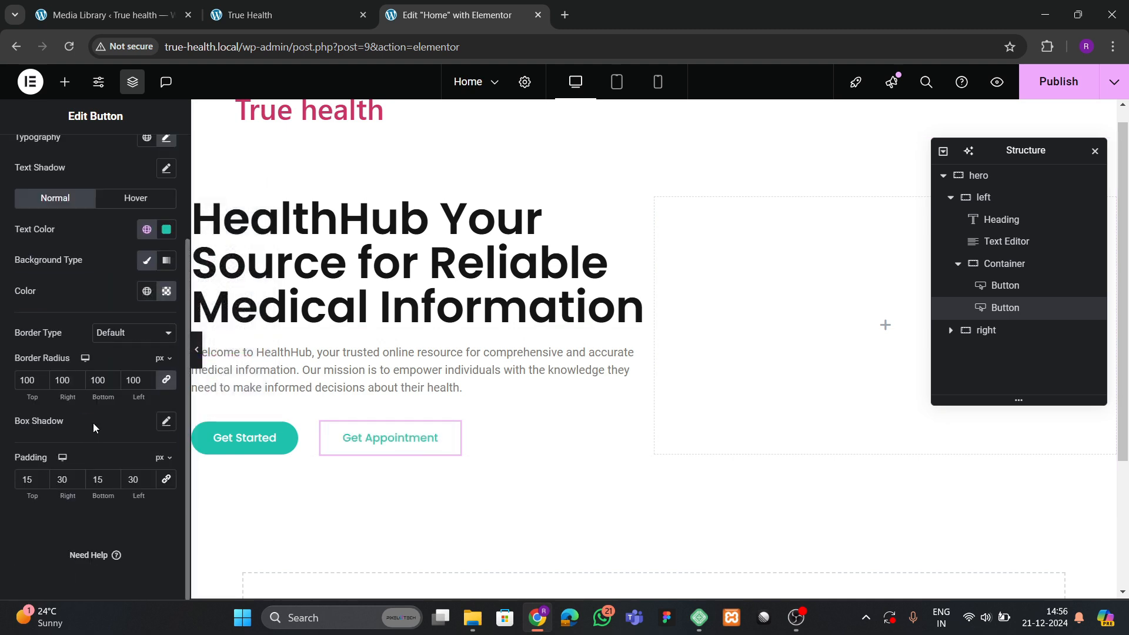
left_click(125, 334)
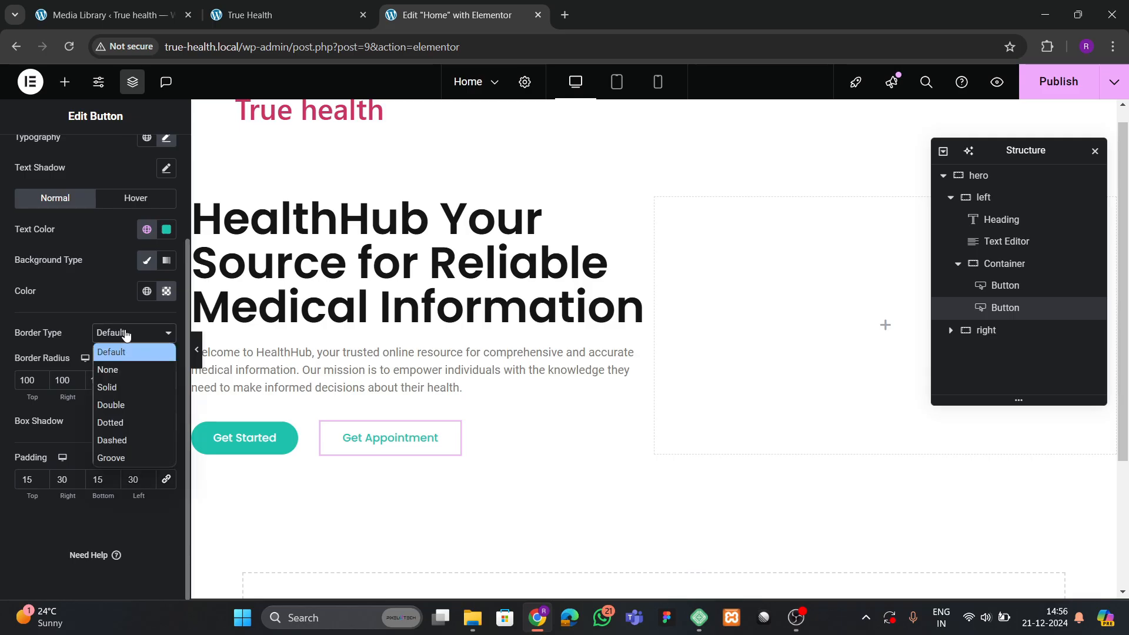
left_click(114, 386)
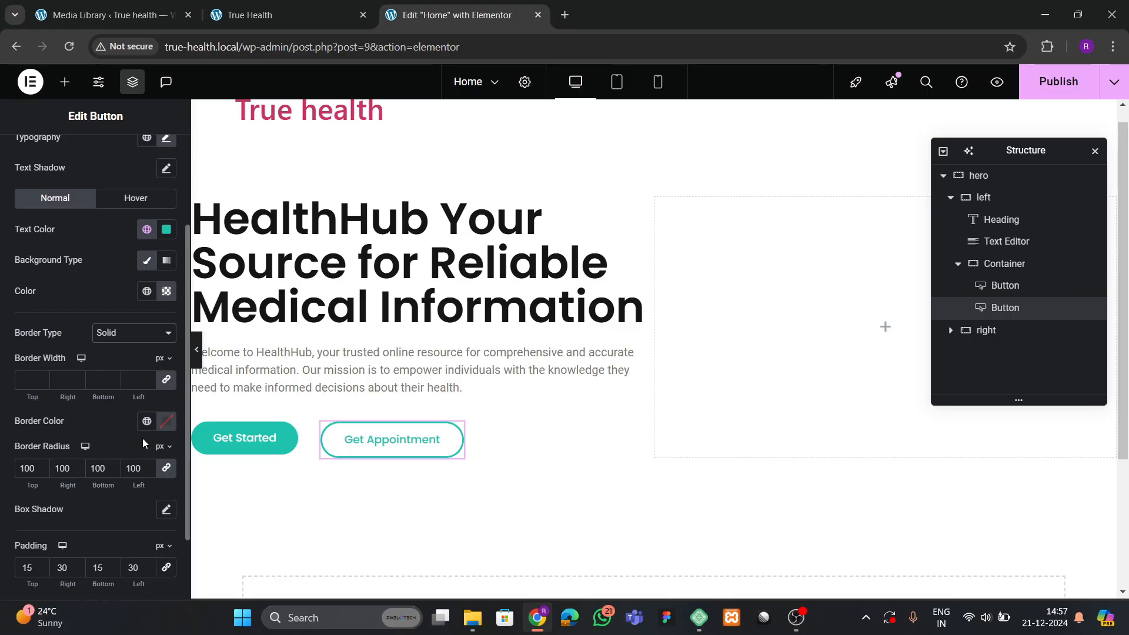
left_click(147, 421)
left_click(88, 361)
In the Hover state, set the button background to theme green.
scroll(100, 388, "up", 1)
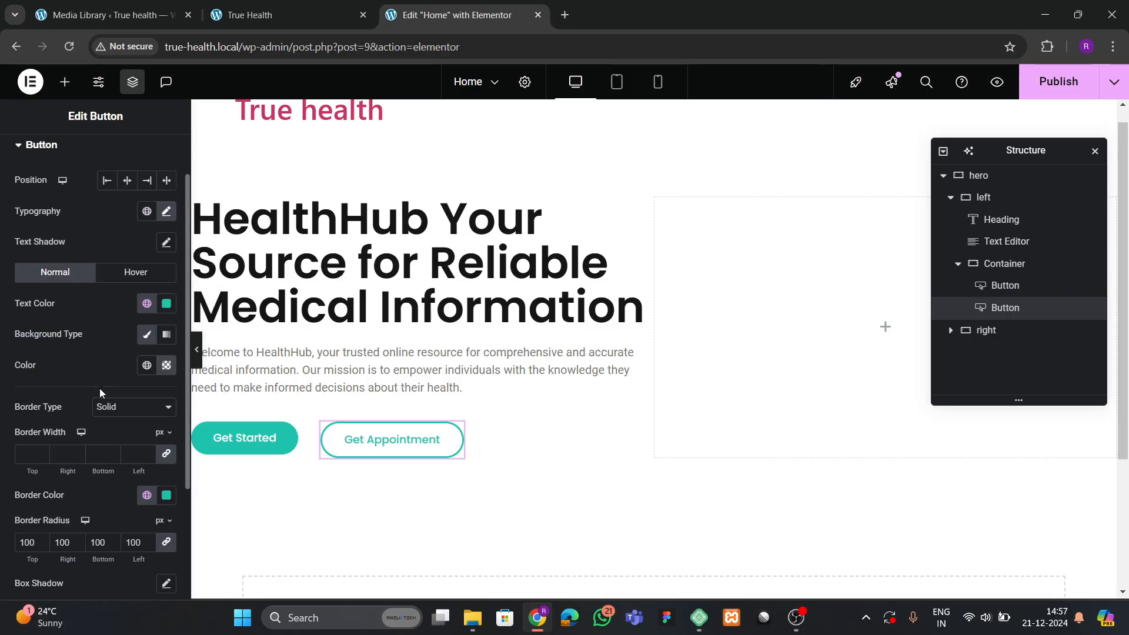
scroll(100, 388, "up", 1)
left_click(135, 332)
scroll(82, 388, "down", 3)
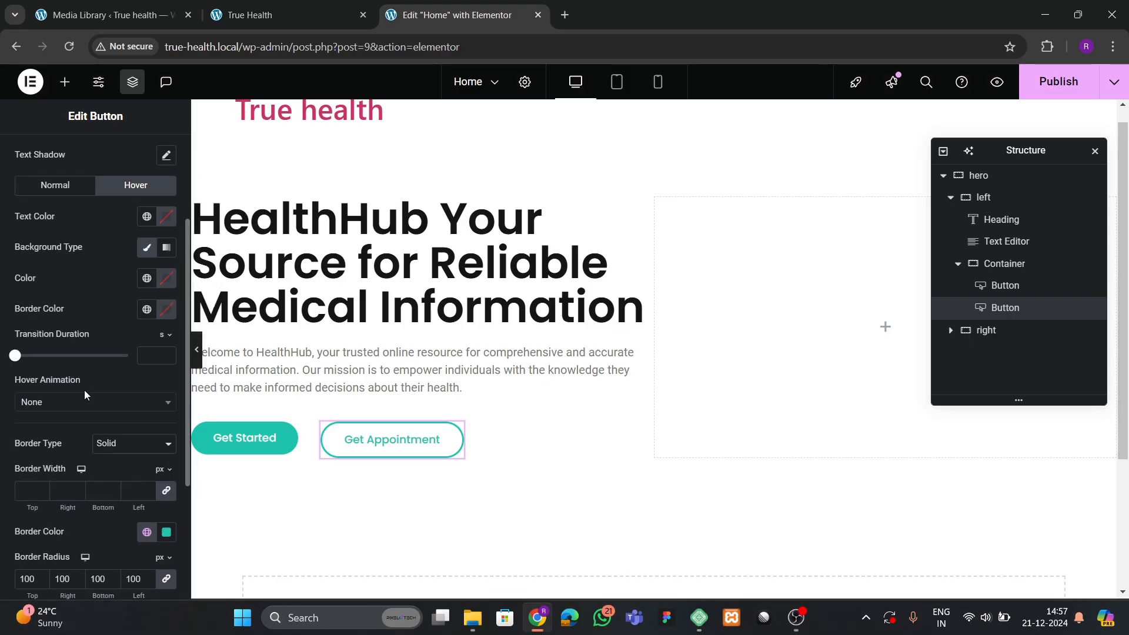
left_click(147, 279)
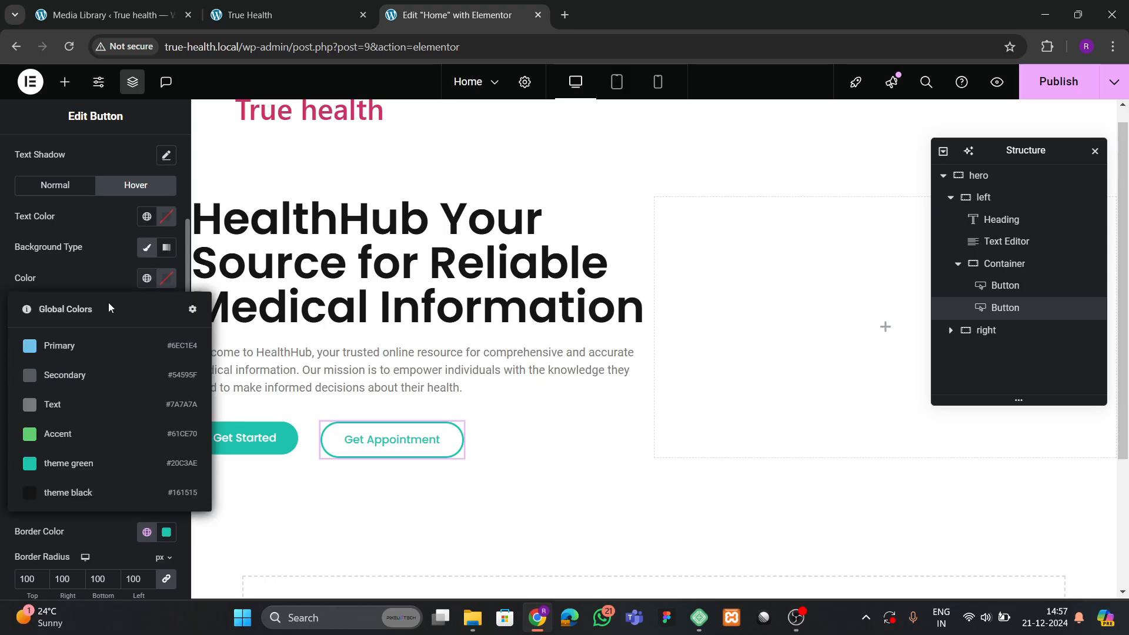
left_click(76, 461)
Keep hover text white and give the hover border a solid theme green.
left_click(167, 216)
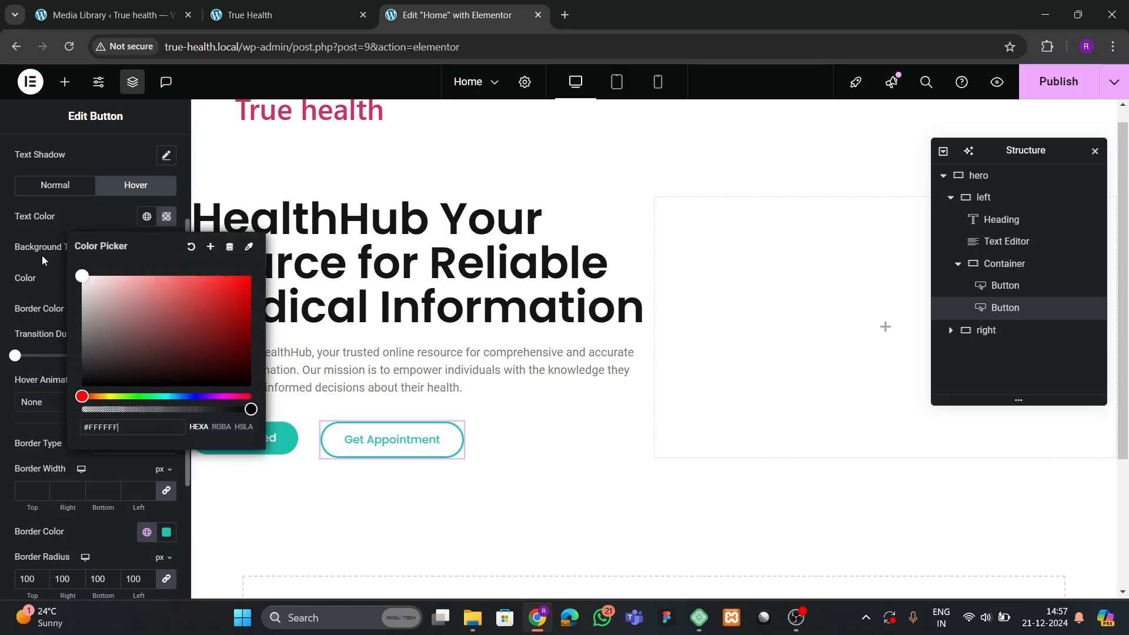
left_click(124, 224)
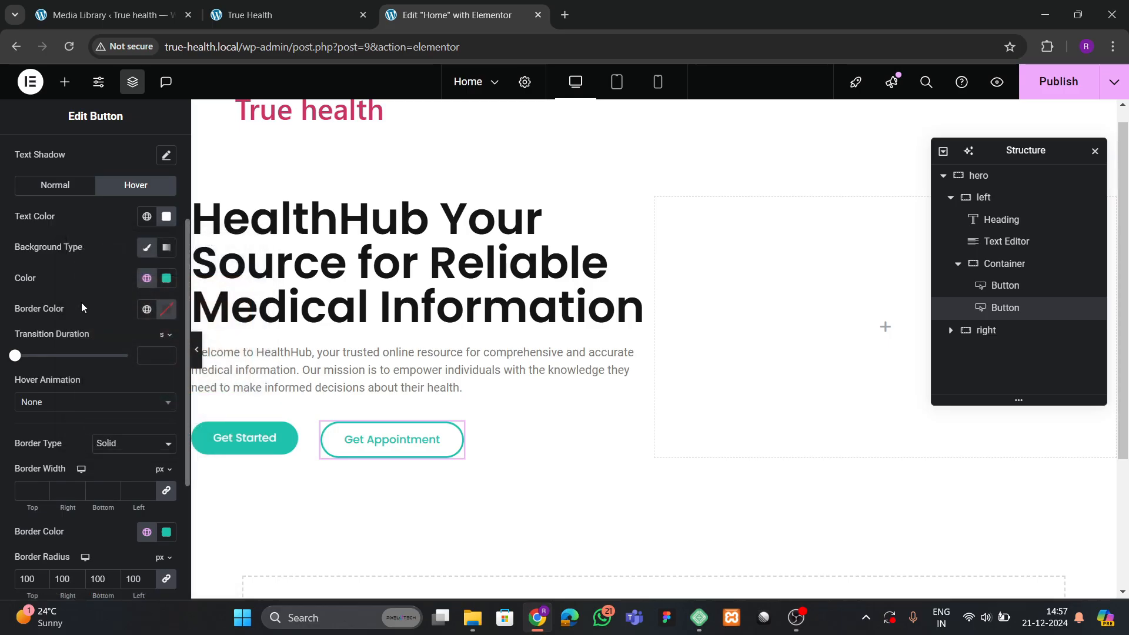
left_click(146, 310)
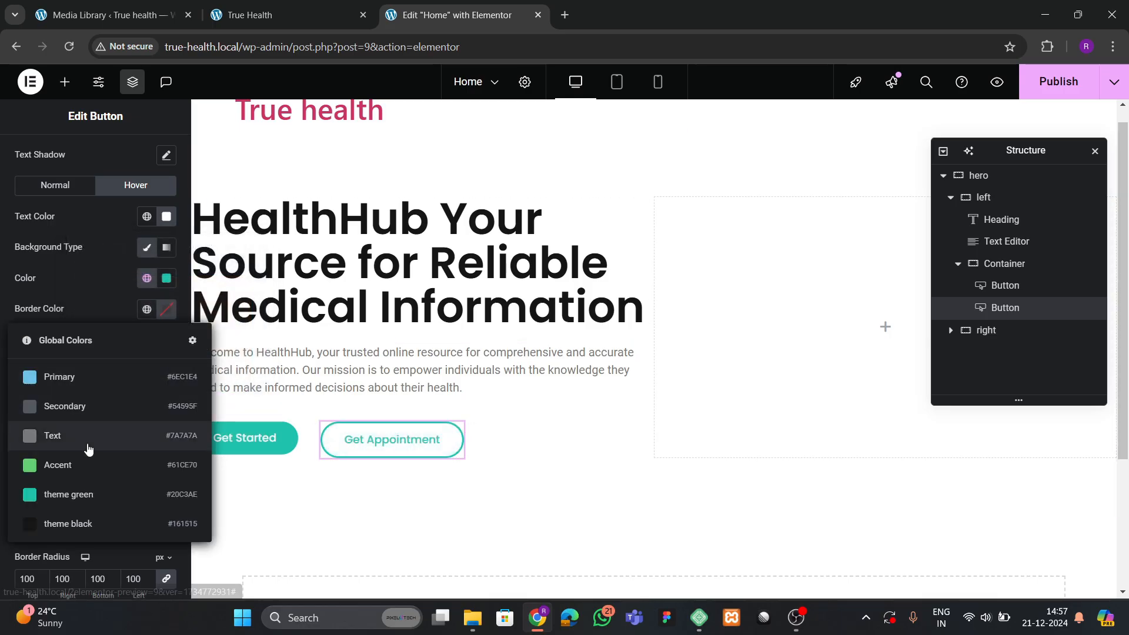
left_click(81, 495)
scroll(106, 369, "down", 1)
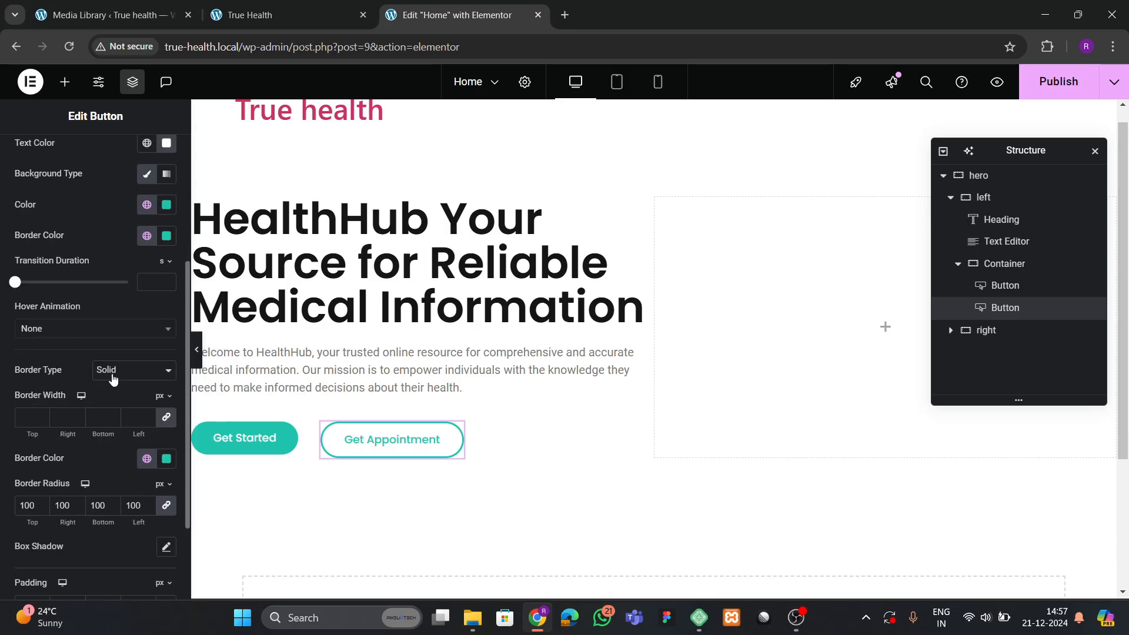
left_click(114, 375)
left_click(113, 425)
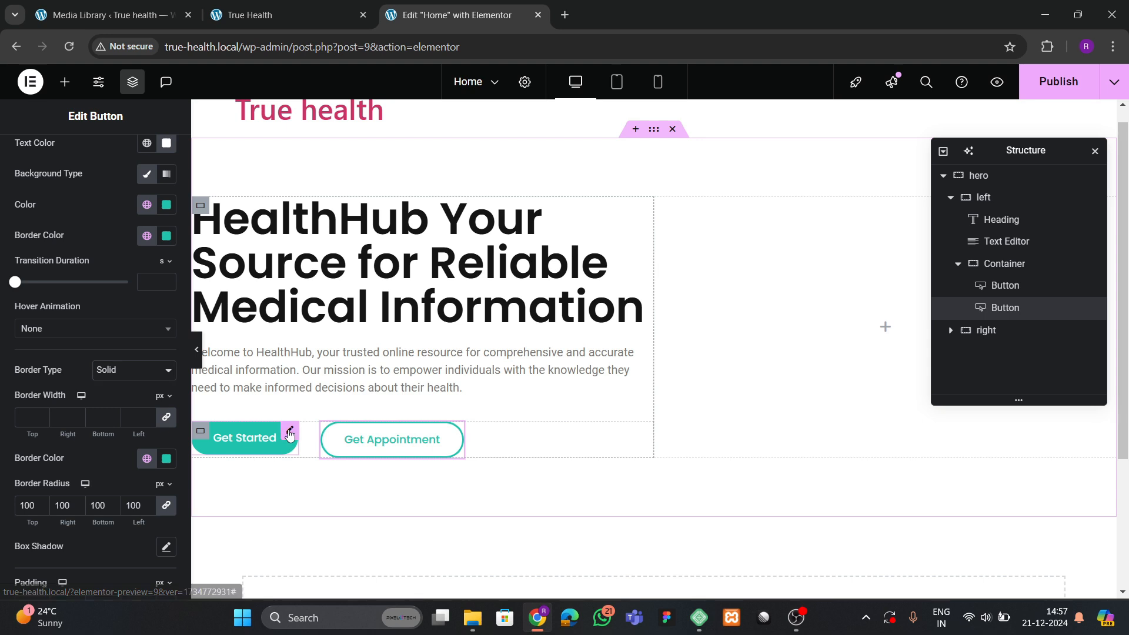
Select the Get Started button and briefly preview the page with panels hidden.
left_click(263, 447)
left_click(197, 356)
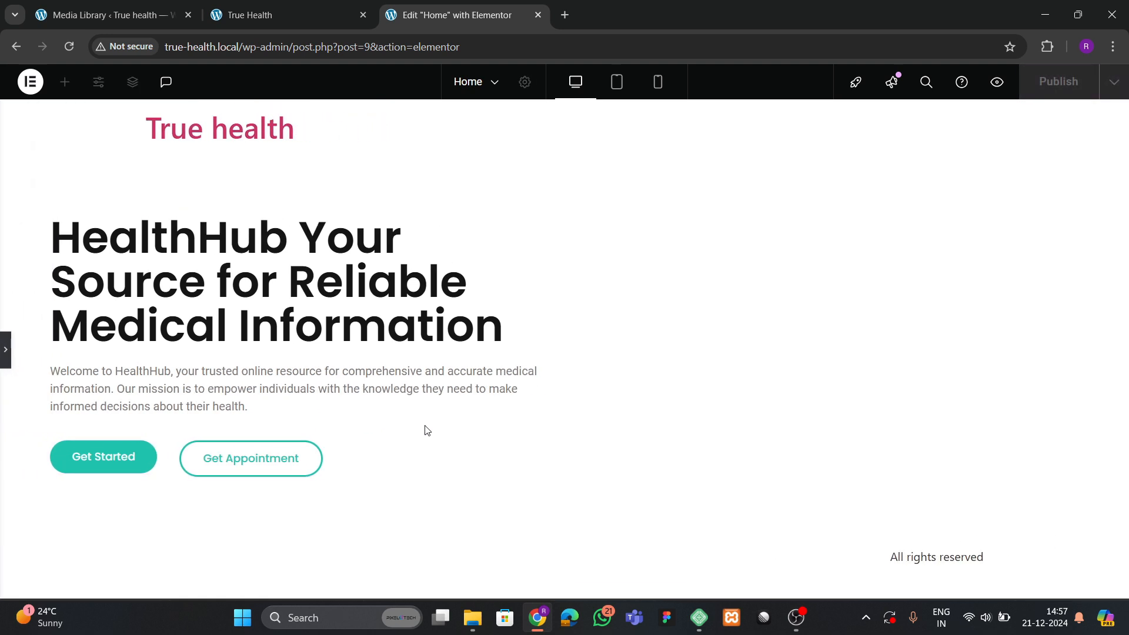
left_click(5, 352)
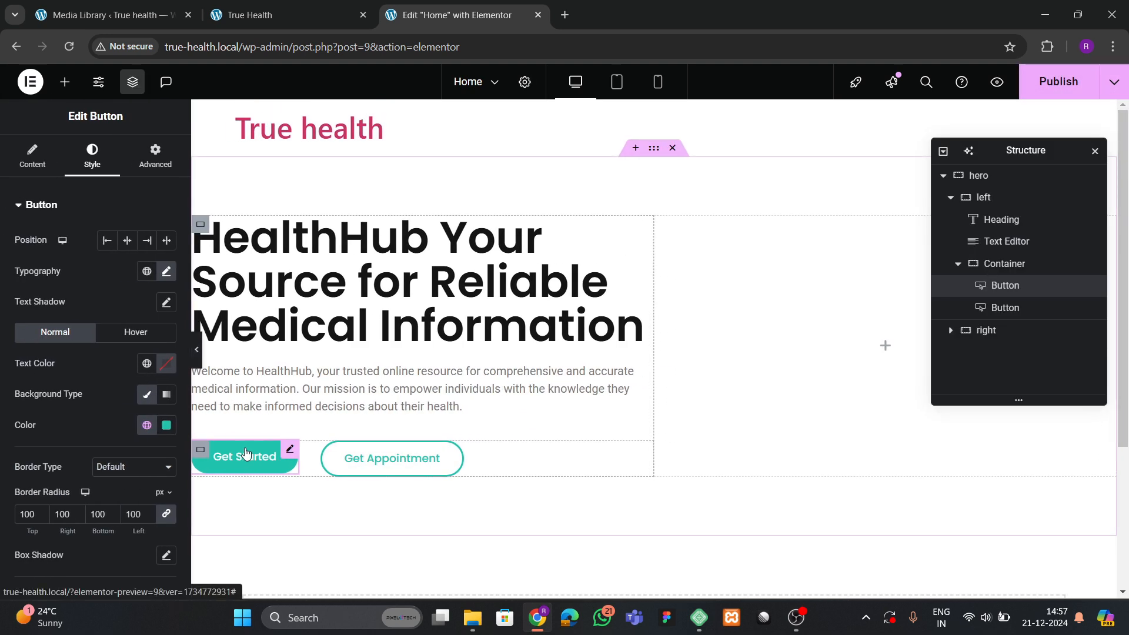
left_click(29, 157)
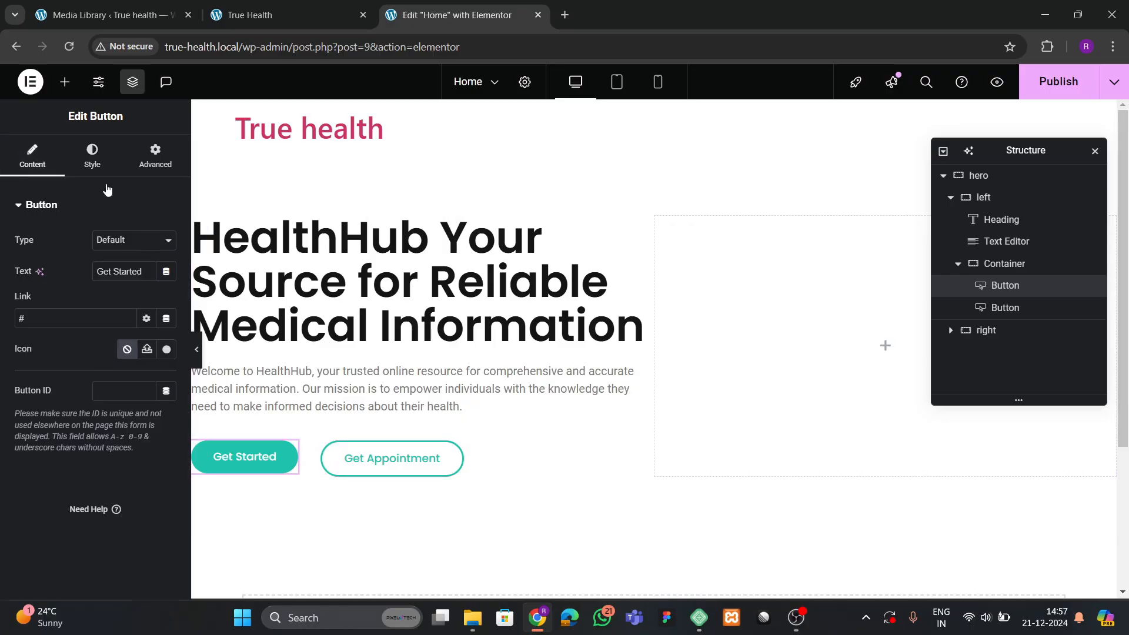
left_click(94, 153)
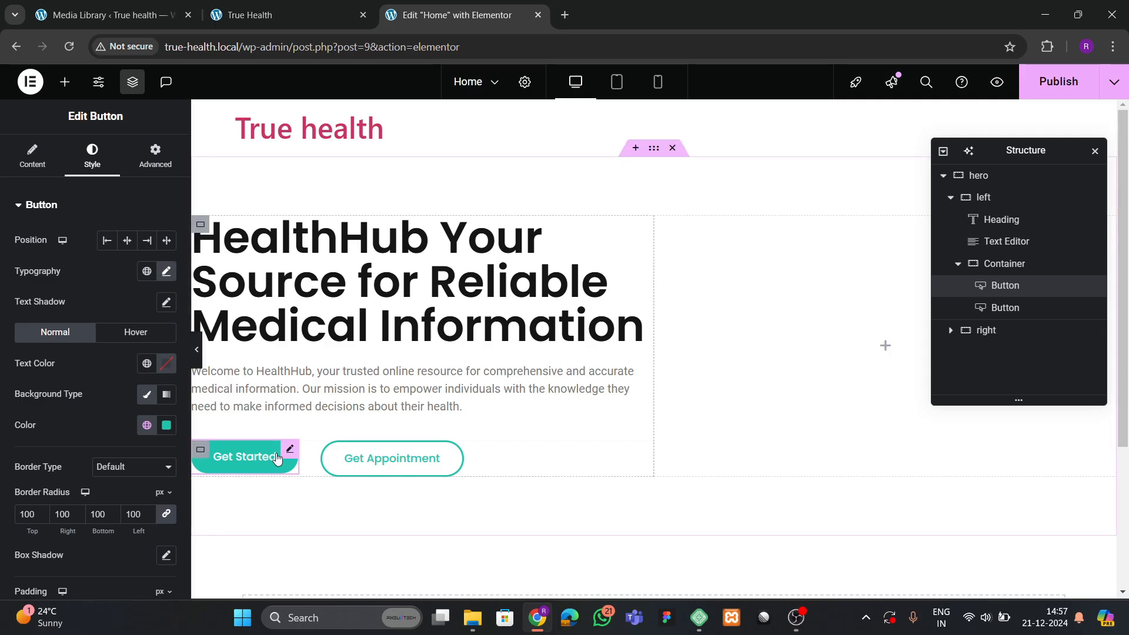
Give Get Started a solid theme green border and save the page with Ctrl+S.
scroll(92, 418, "down", 3)
left_click(117, 345)
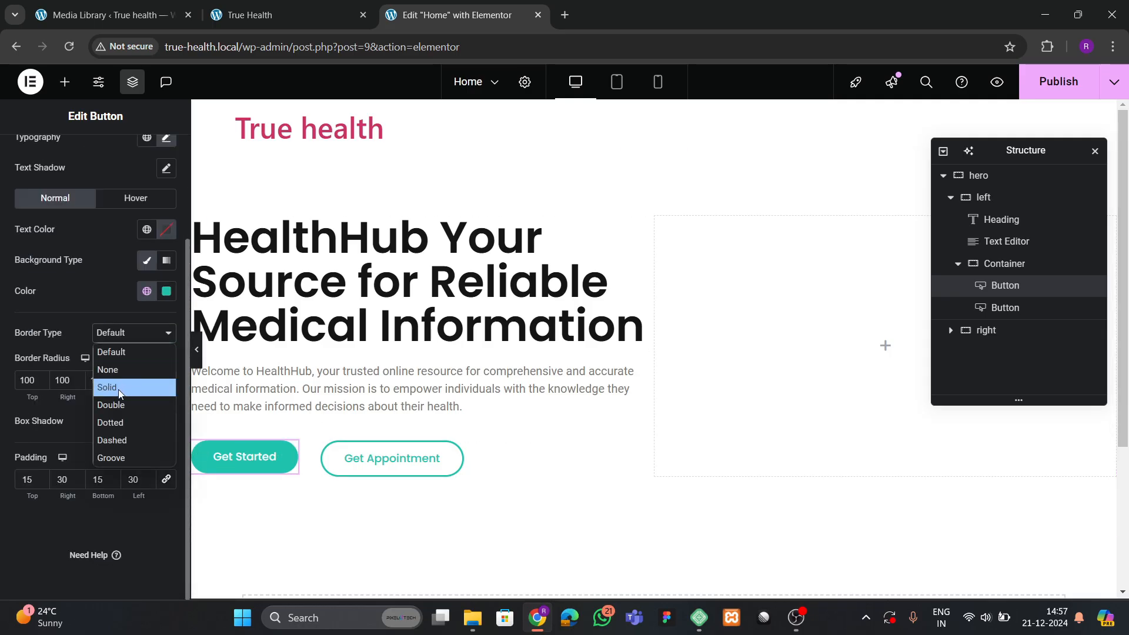
left_click(112, 385)
left_click(146, 420)
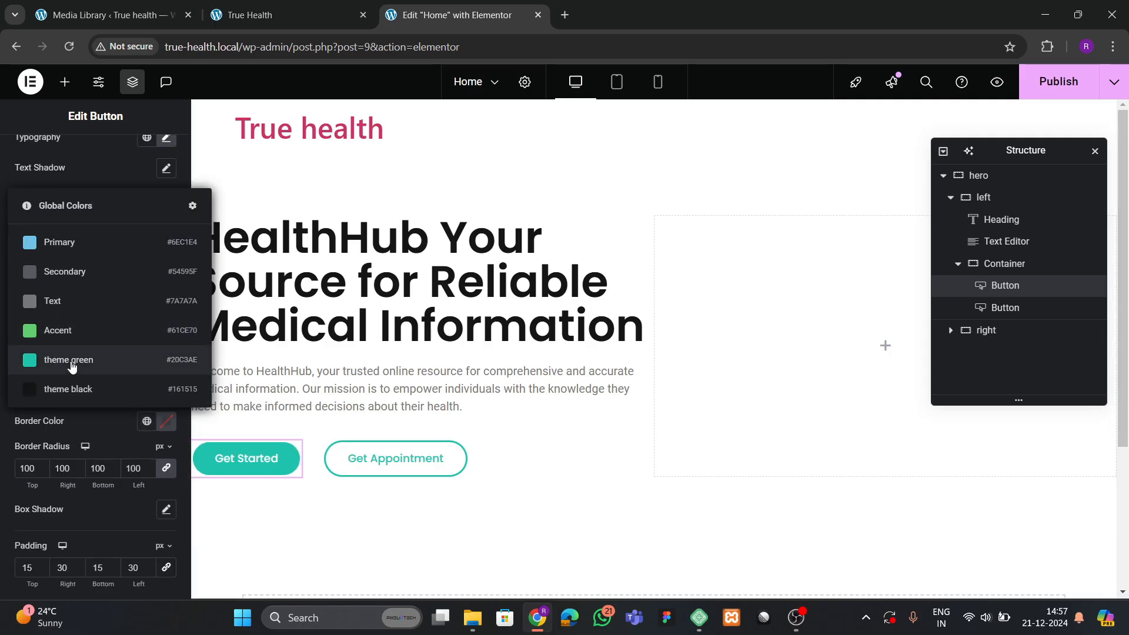
left_click(91, 354)
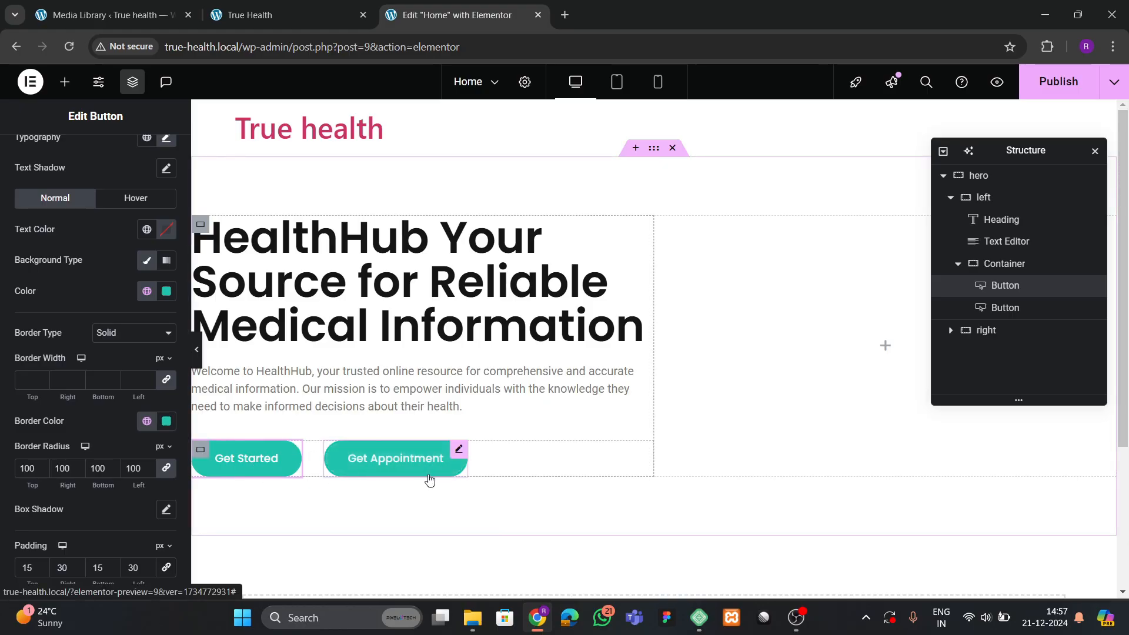
key("ctrl+s")
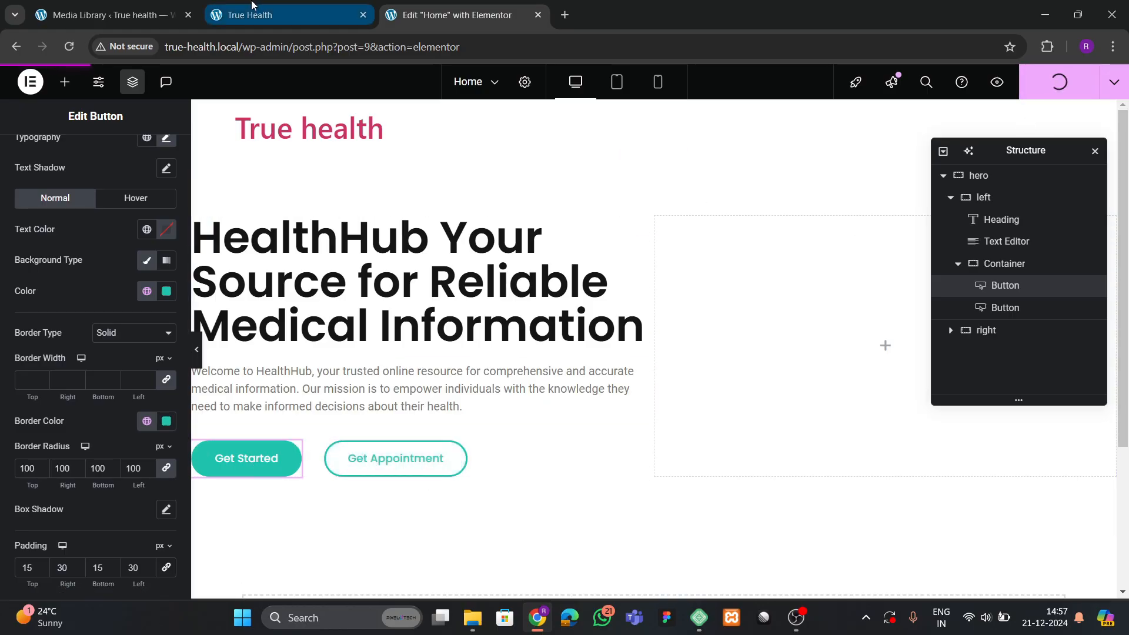
Check the reference TrueHealth site, then return to the editor.
left_click(352, 15)
scroll(353, 393, "up", 3)
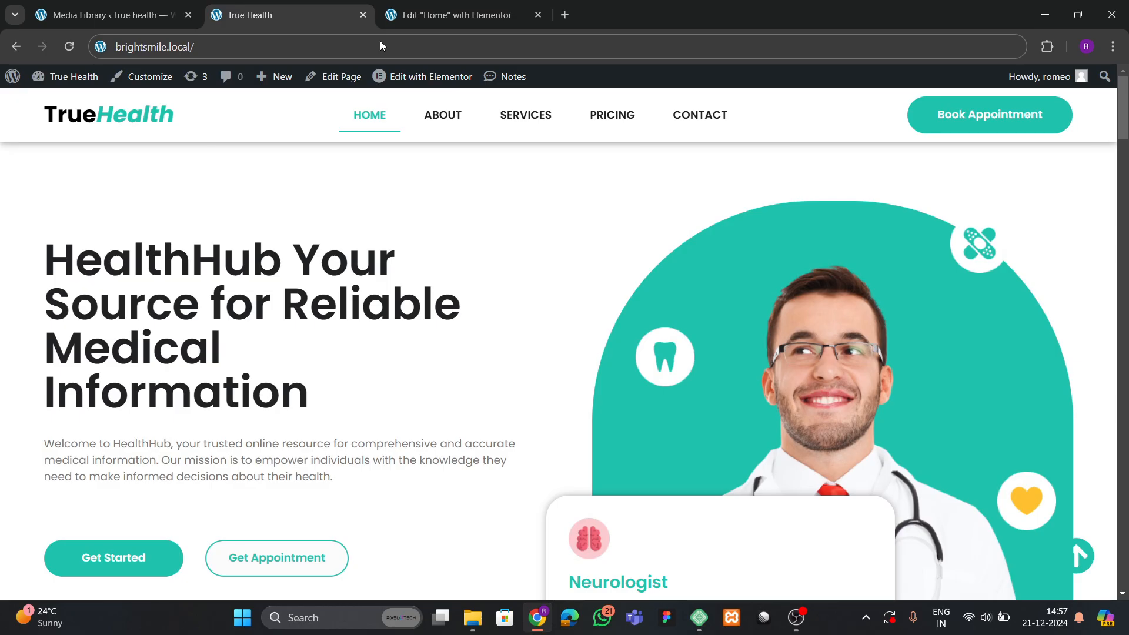
left_click(446, 15)
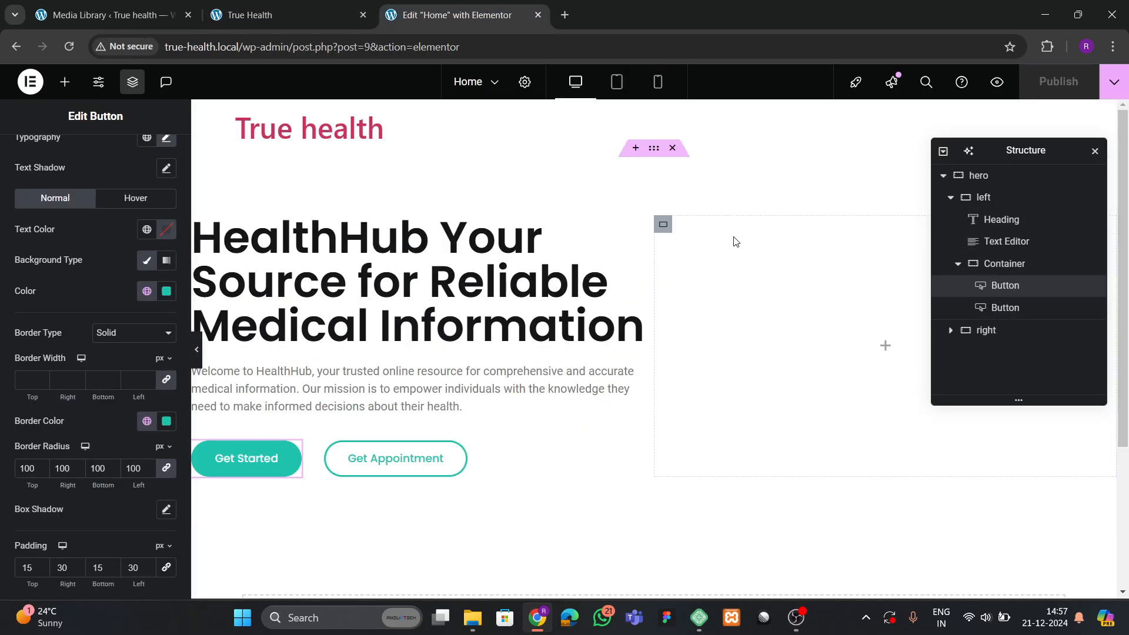
Set the left hero column to Align Items Start with 30 px gaps.
left_click(200, 224)
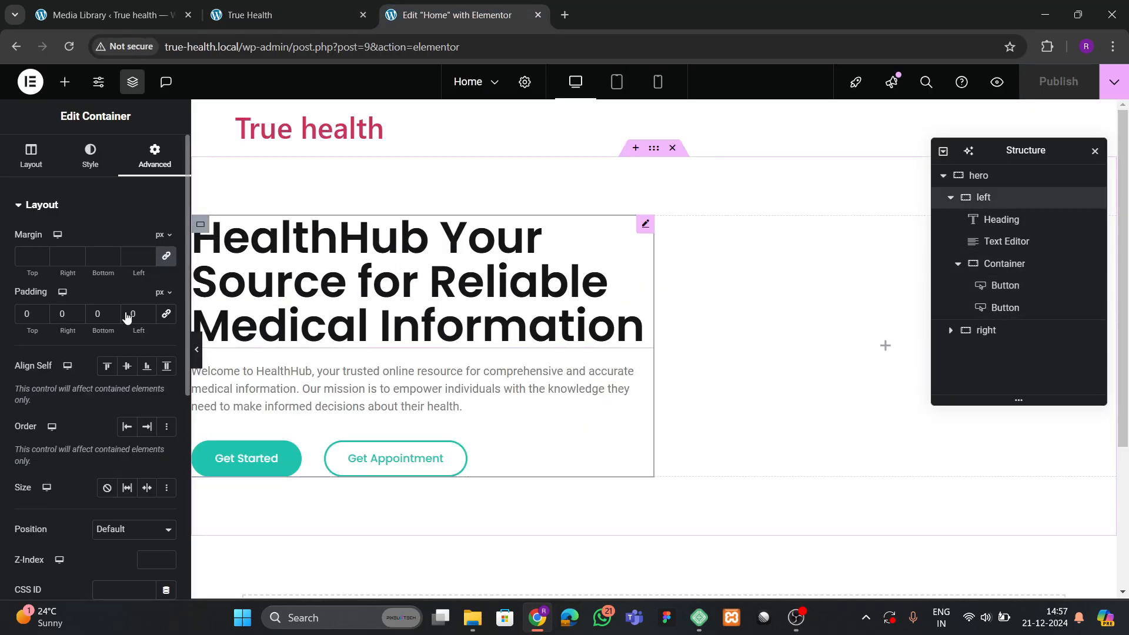
left_click(31, 156)
left_click(55, 427)
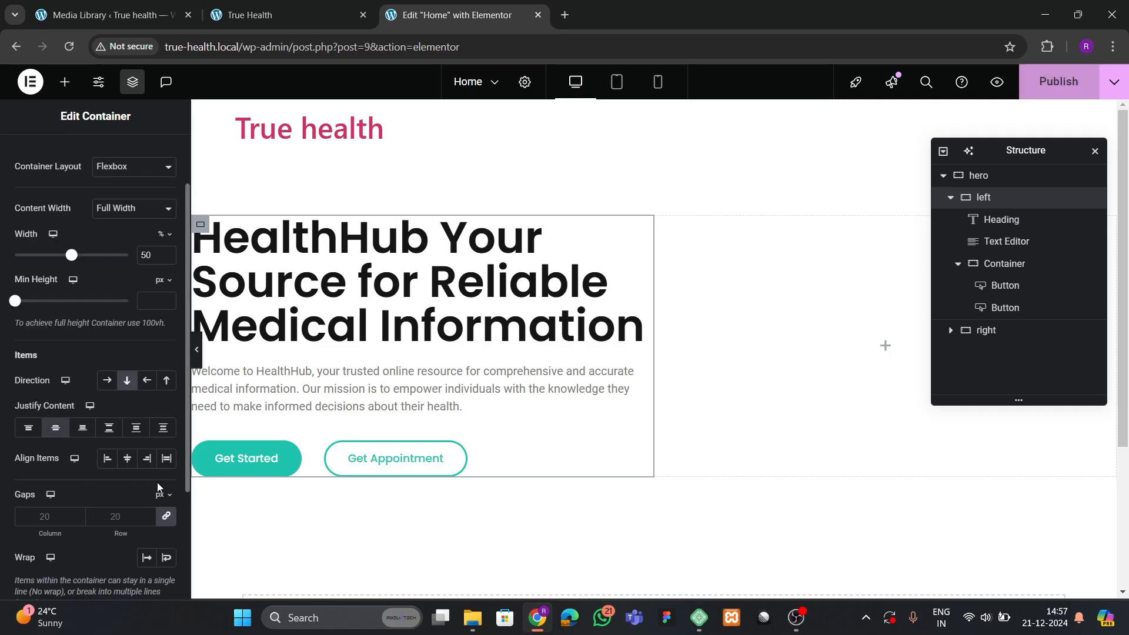
left_click(107, 462)
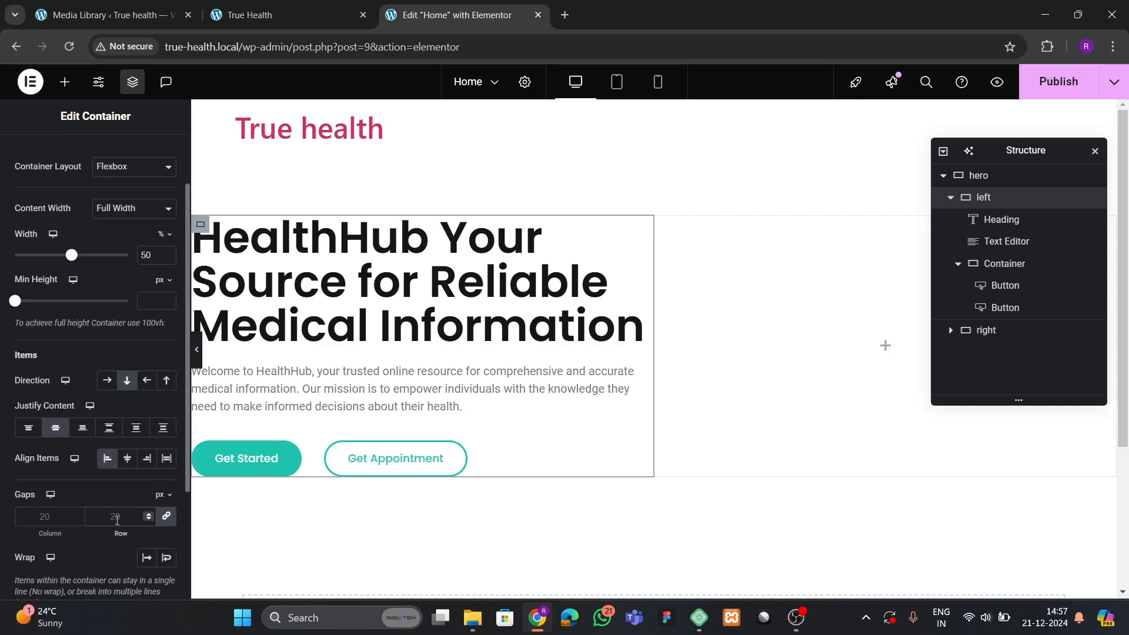
left_click(117, 520)
type("40")
key("BackSpace")
key("BackSpace")
type("30")
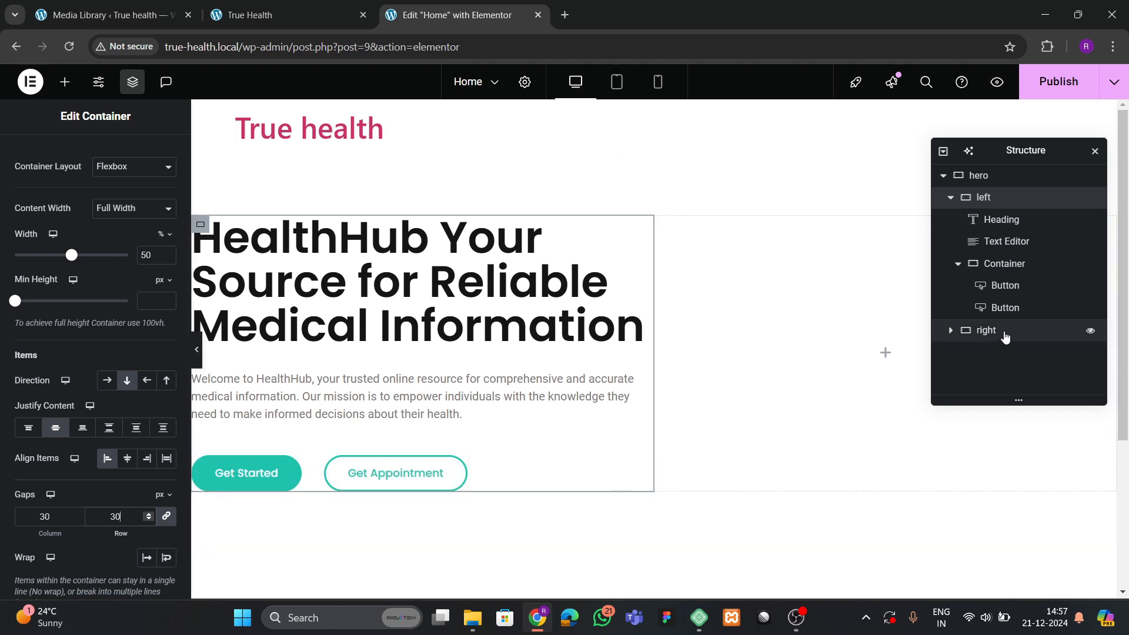
Give the inner button container a 30 px top margin.
left_click(999, 264)
left_click(154, 154)
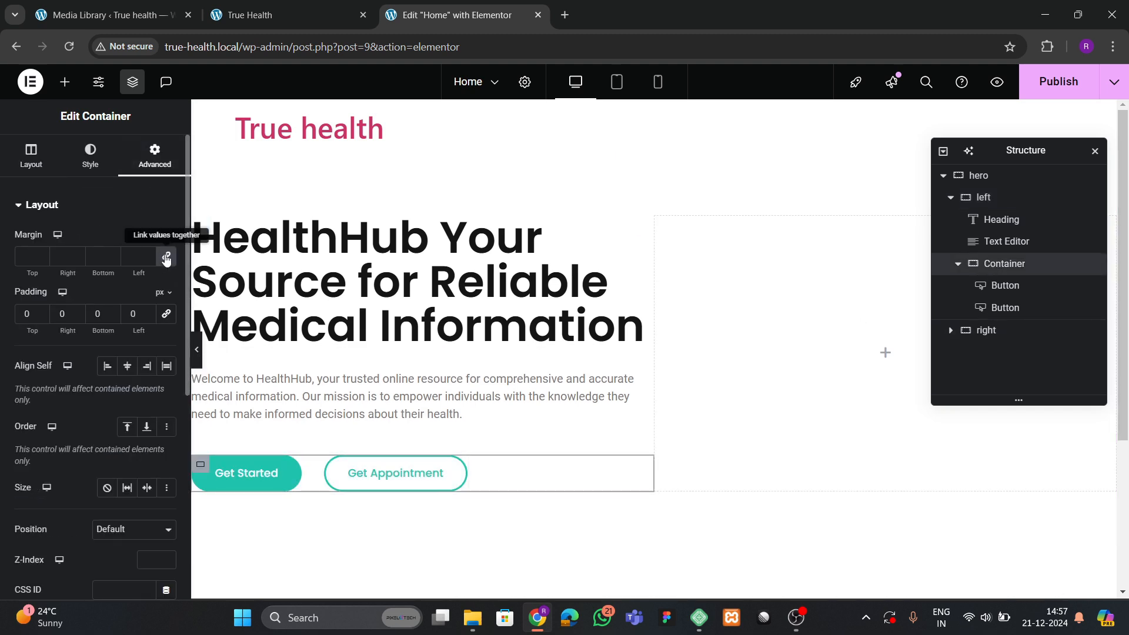
left_click(23, 257)
type("30")
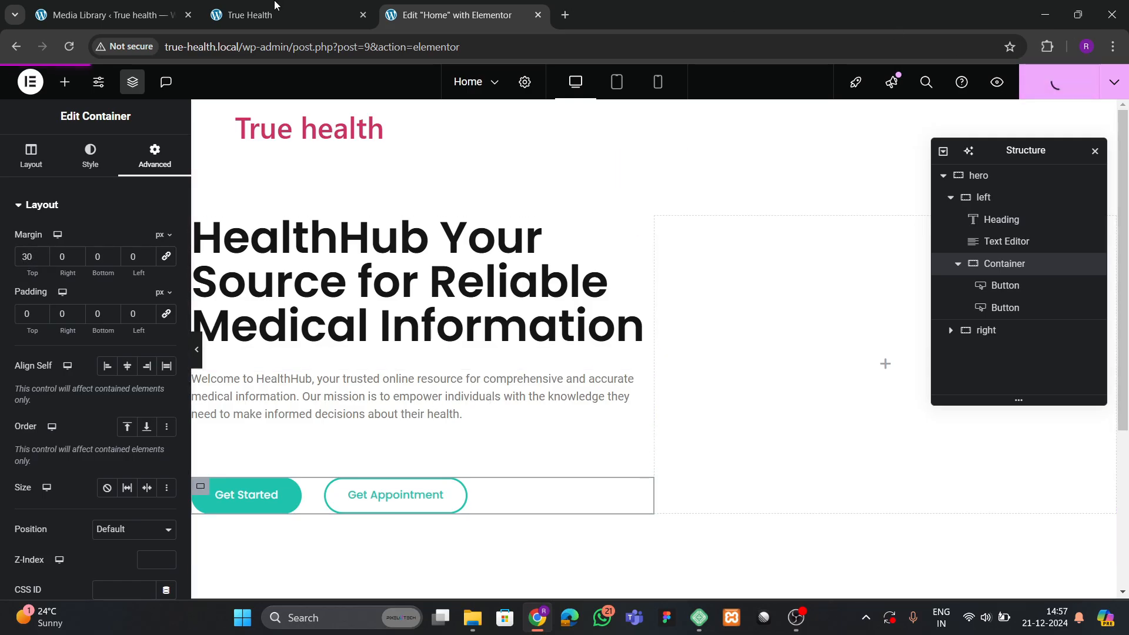
Compare the result with the reference TrueHealth site, then return to the editor.
left_click(147, 14)
left_click(250, 9)
scroll(466, 356, "down", 3)
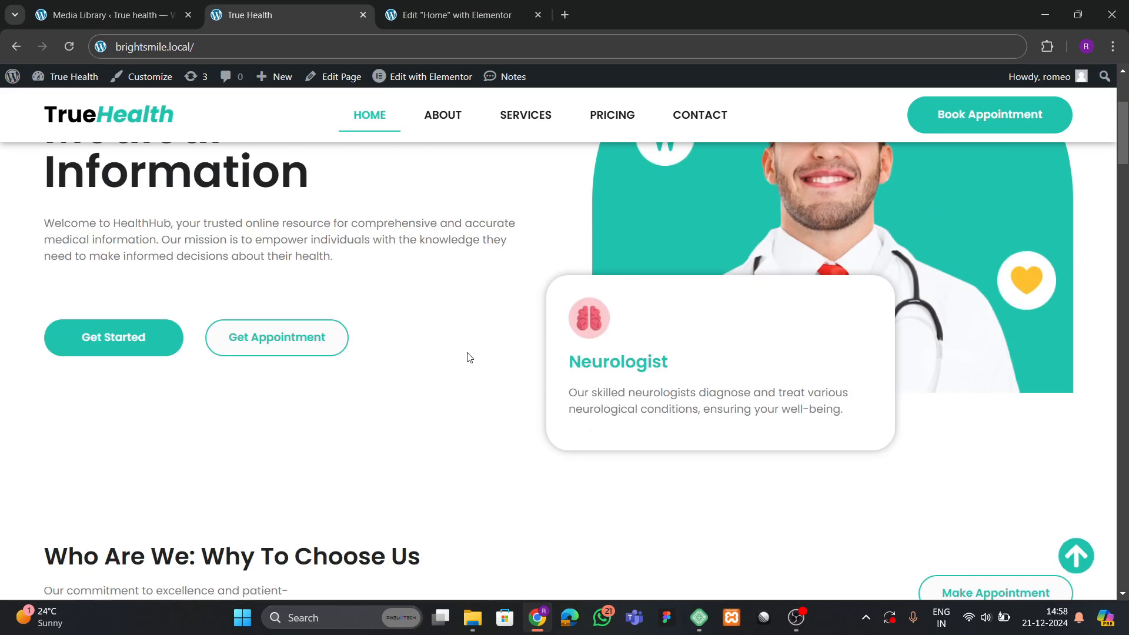
scroll(643, 317, "up", 4)
left_click(435, 8)
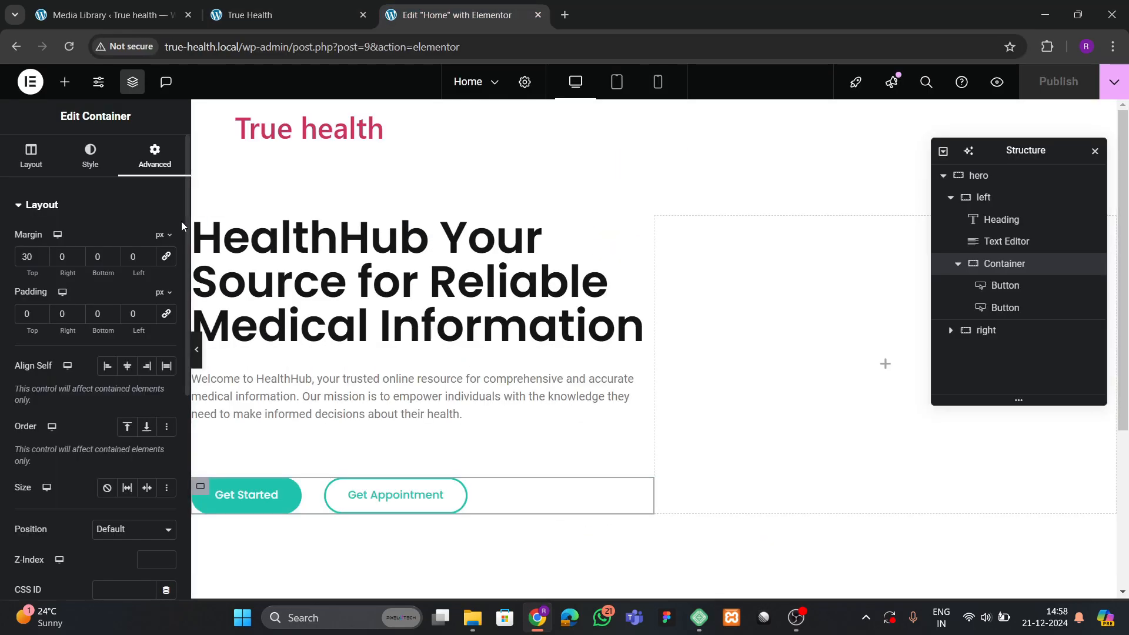
View the published page in a new tab, then switch to the TrueHealth reference tab.
left_click(1109, 85)
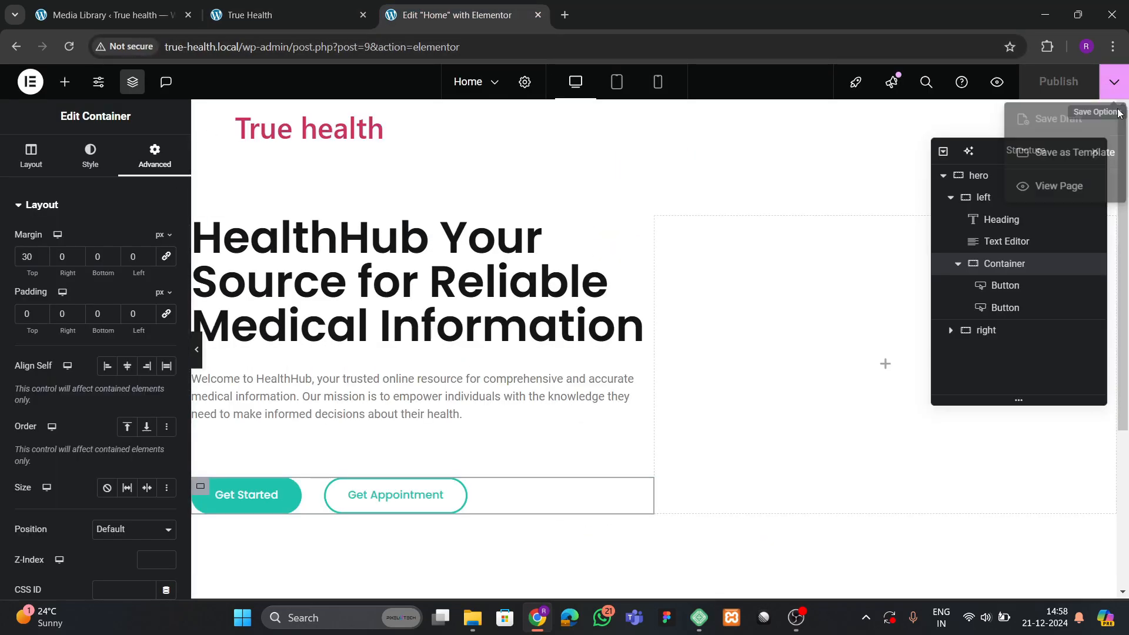
left_click(1082, 190)
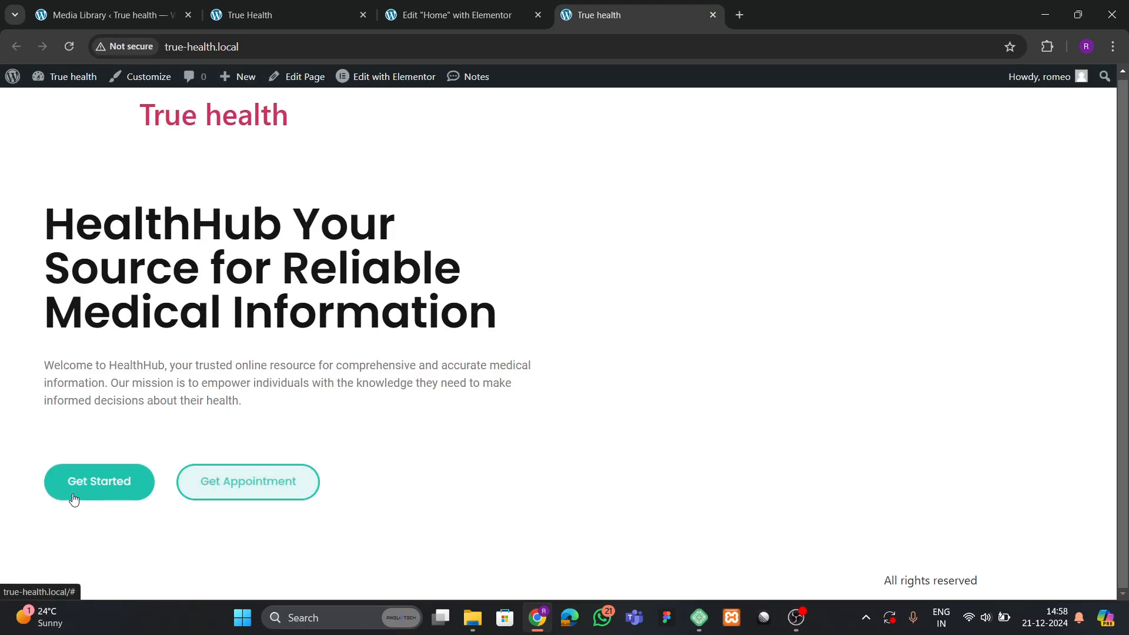
left_click(276, 14)
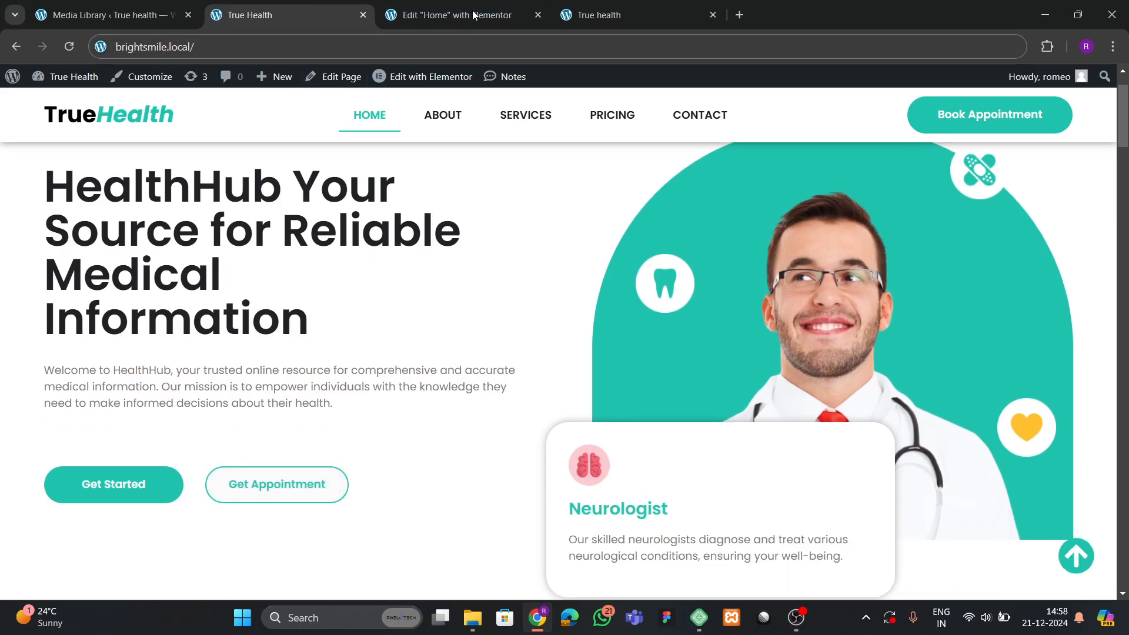
Return to the 'Edit "Home" with Elementor' tab from the live True Health homepage.
key("ctrl+Tab")
Give the Get Started button a Bob hover animation.
left_click(257, 492)
left_click(92, 156)
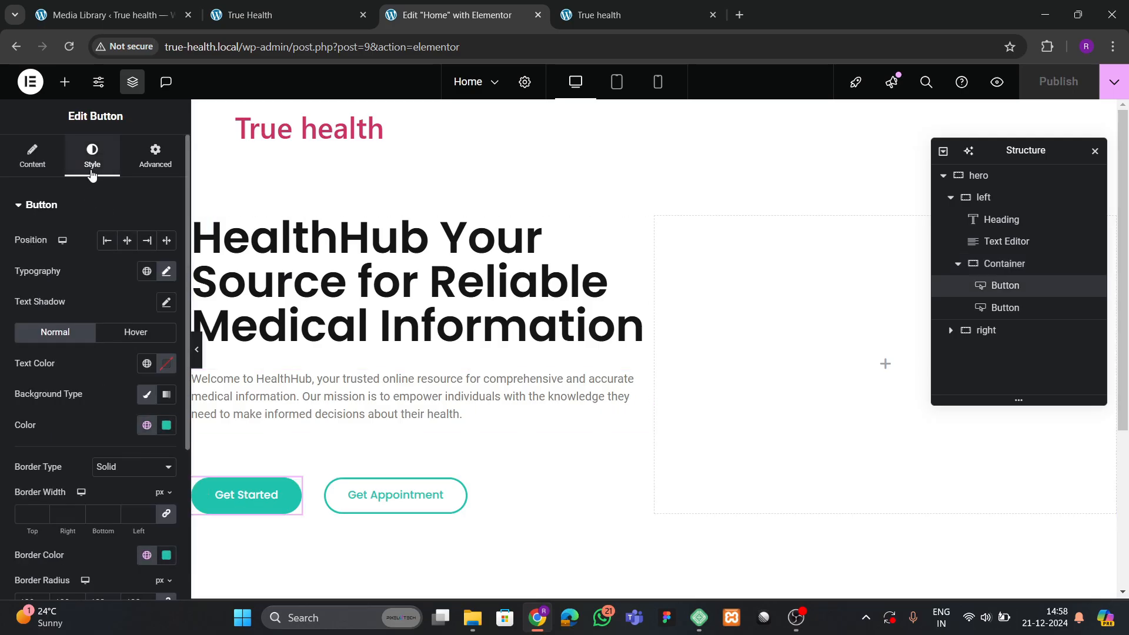
left_click(136, 333)
scroll(58, 375, "down", 4)
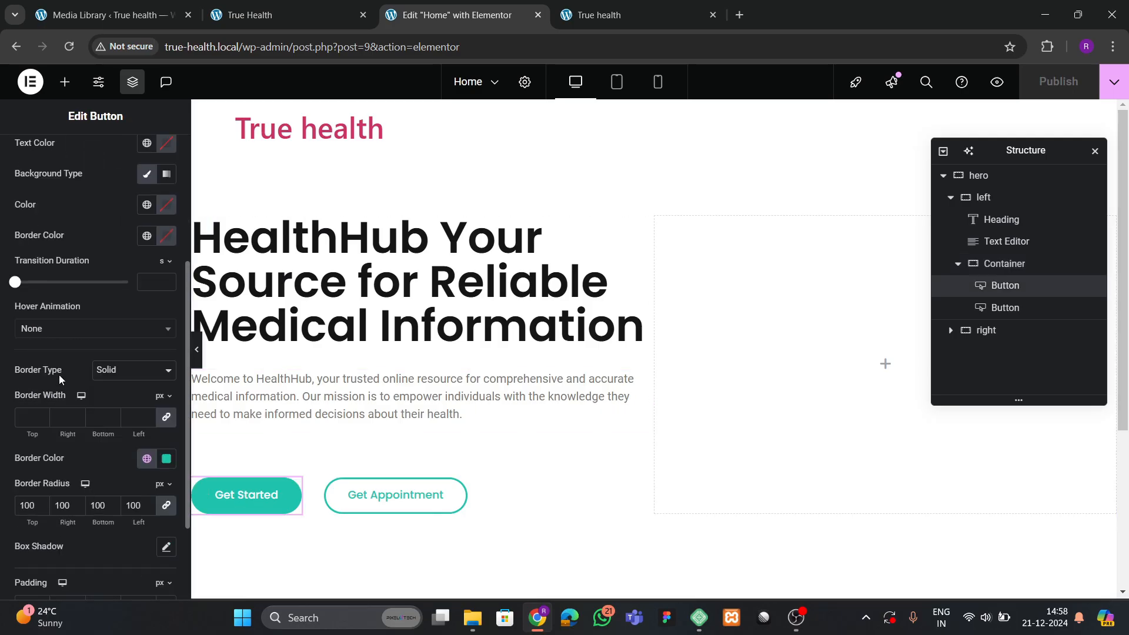
left_click(55, 329)
type("bob")
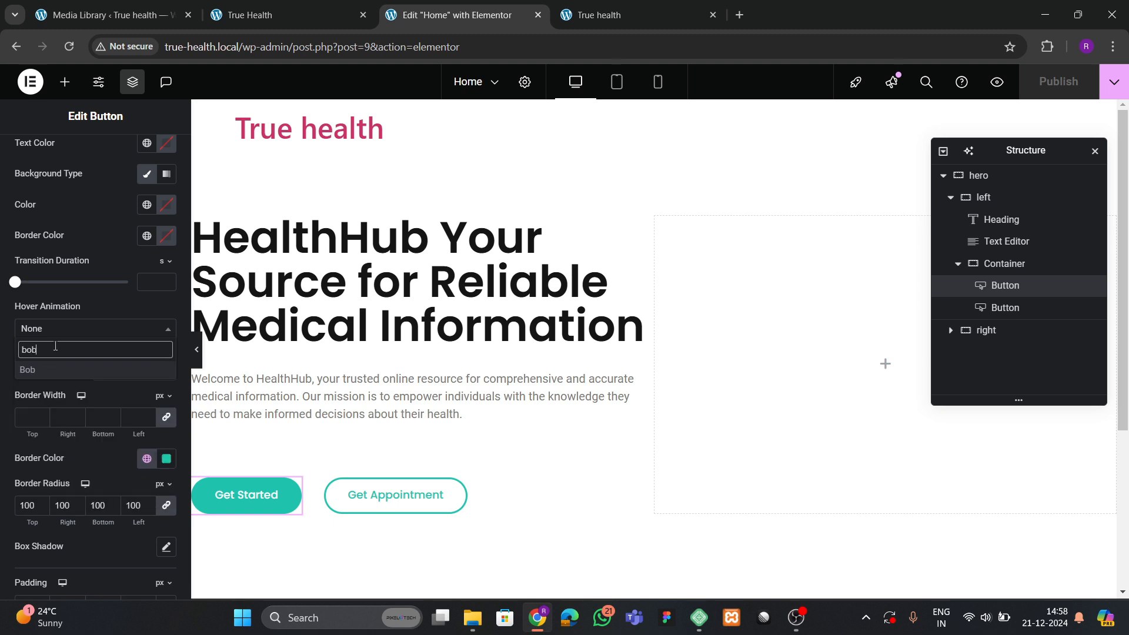
key("Return")
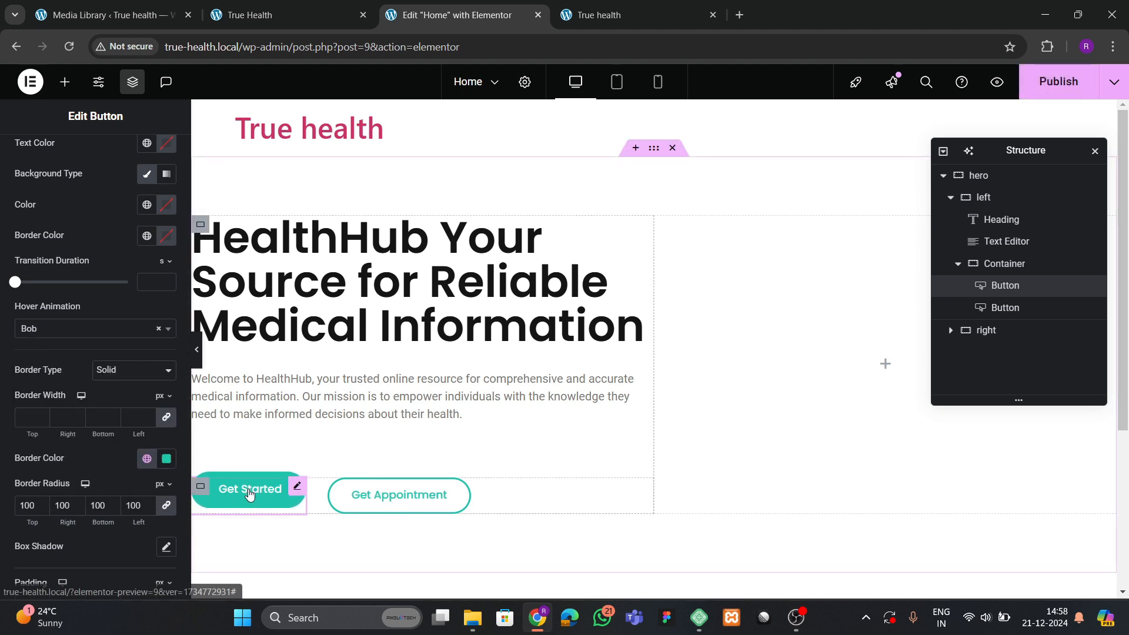
Apply the same Bob hover animation to the Get Appointment button.
left_click(454, 488)
left_click(118, 327)
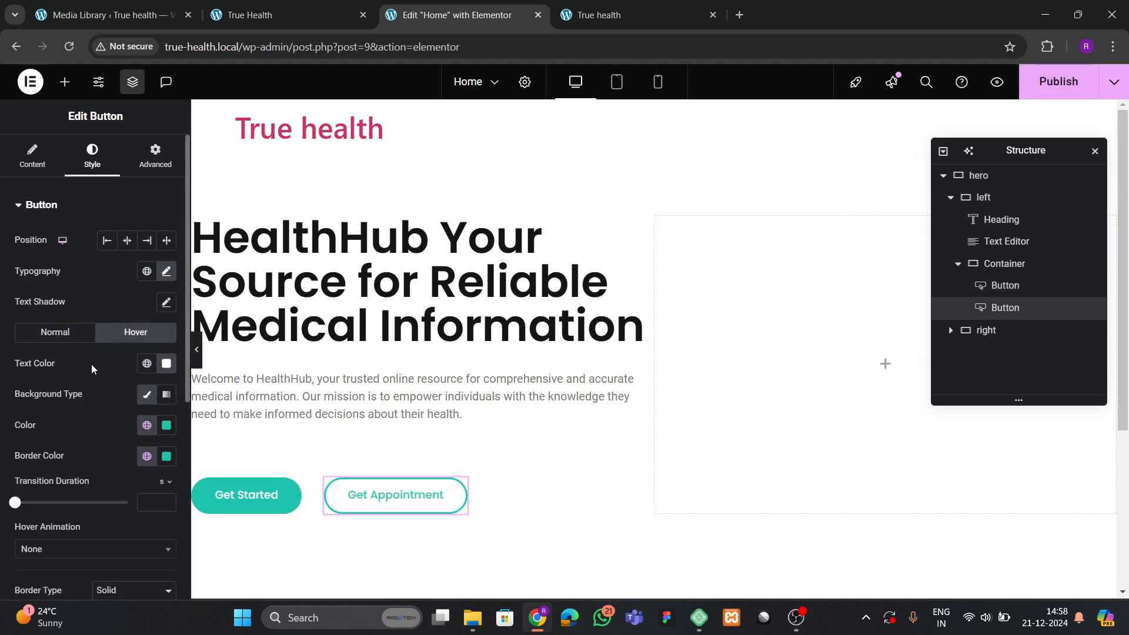
scroll(90, 364, "down", 1)
scroll(55, 379, "down", 3)
left_click(59, 328)
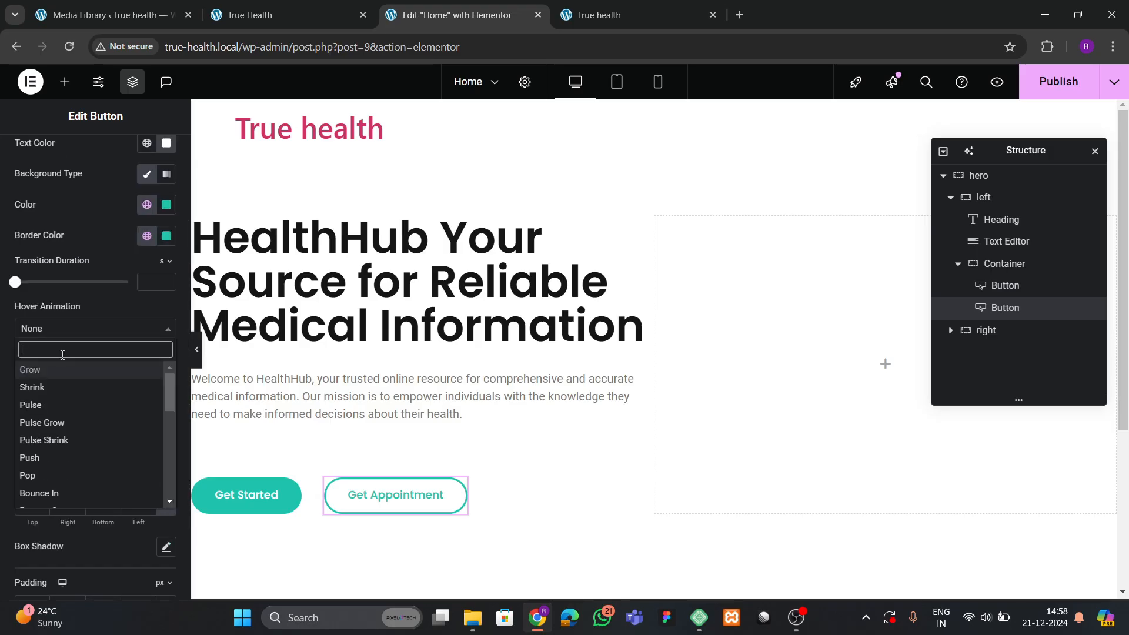
type("bob")
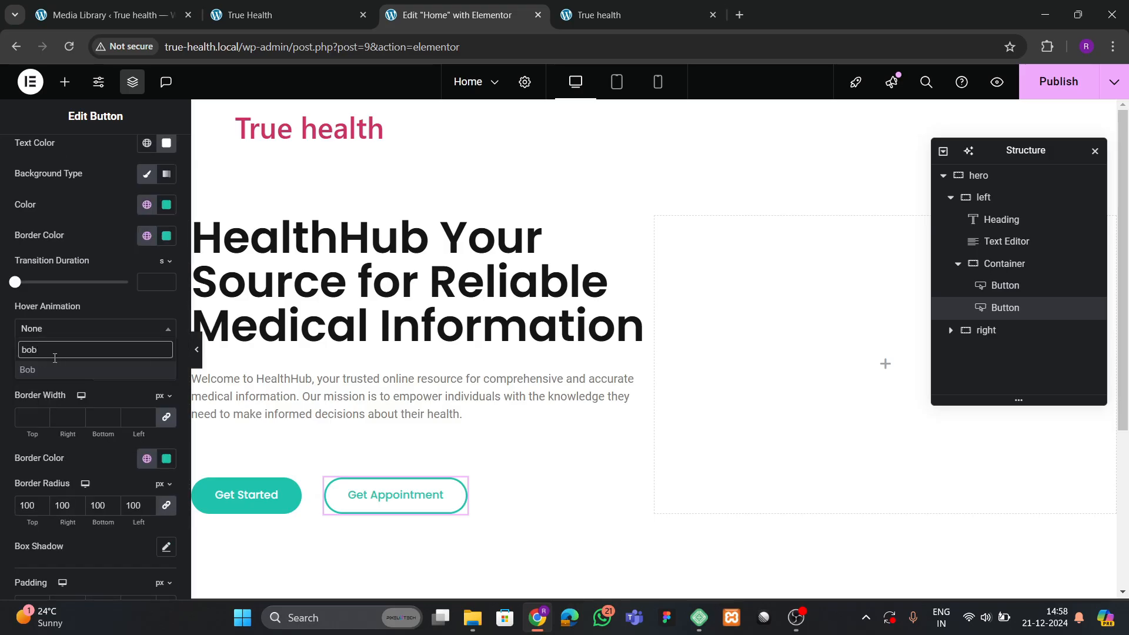
left_click(48, 364)
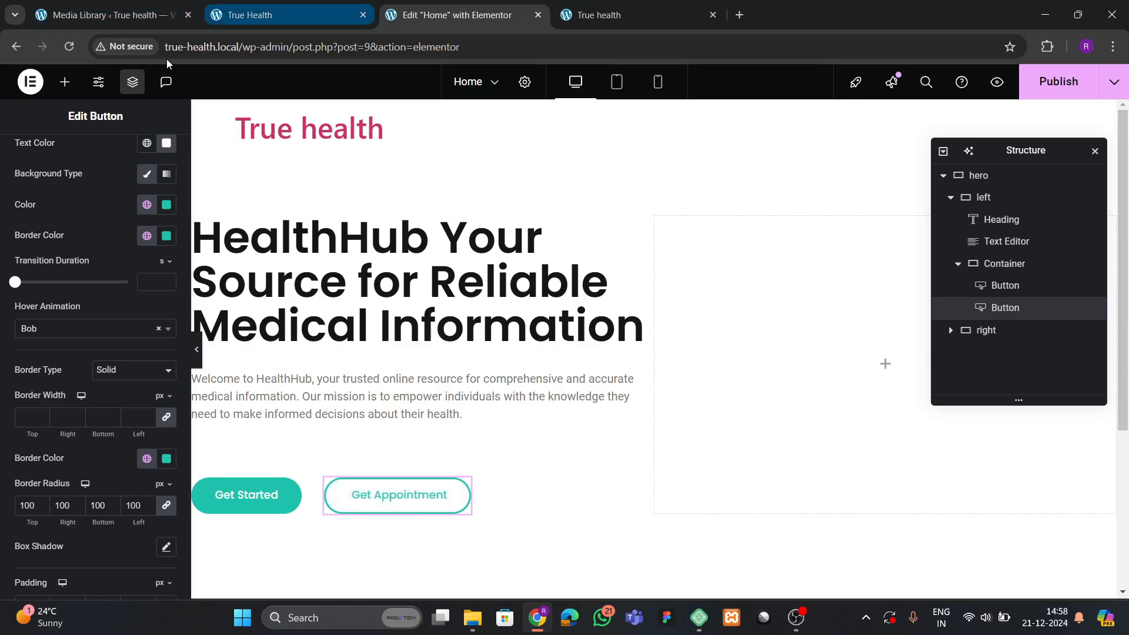
left_click(65, 81)
scroll(70, 406, "down", 2)
Add an Image widget to the hero's right column showing the smiling doctor photo (hero.png) from the Media Library.
left_click_drag(139, 312, 884, 312)
left_click(88, 266)
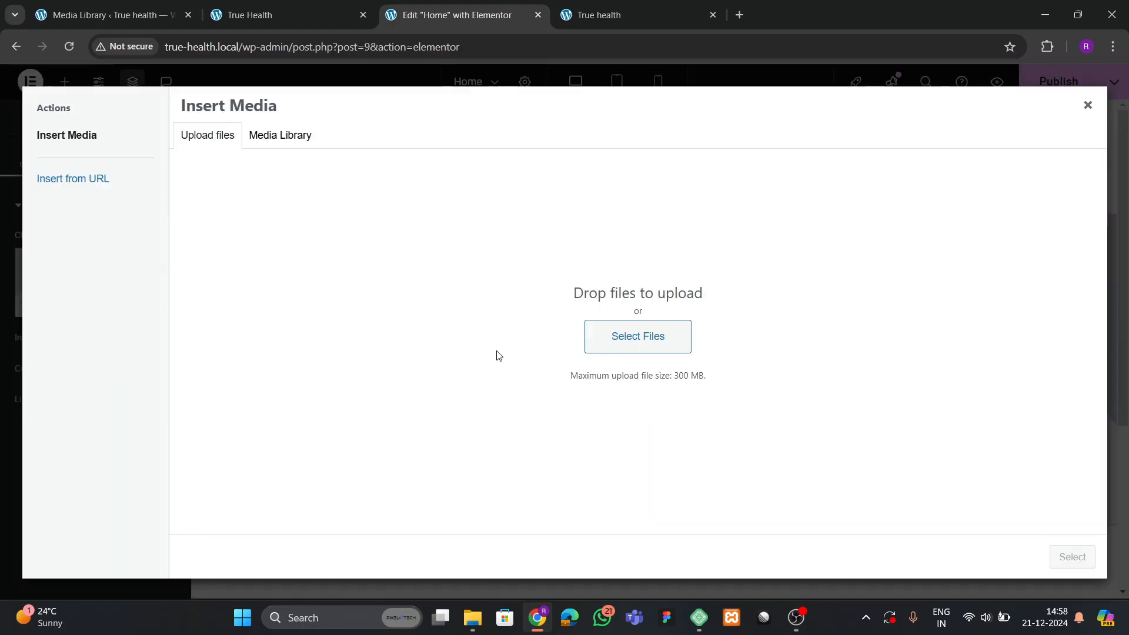
left_click(263, 131)
left_click(492, 261)
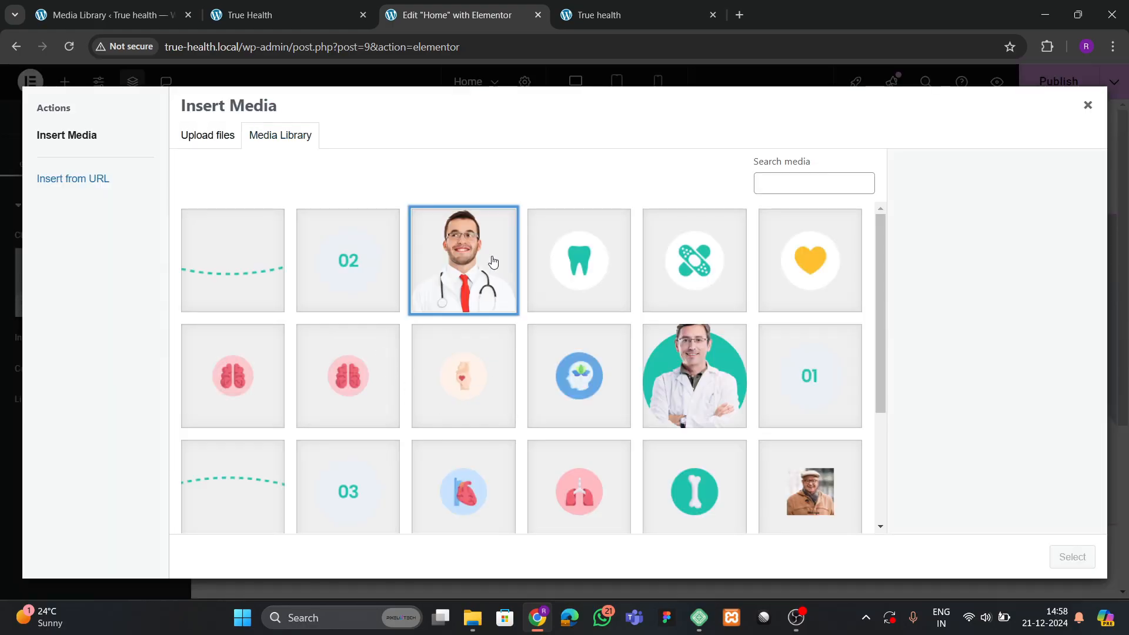
left_click(1070, 555)
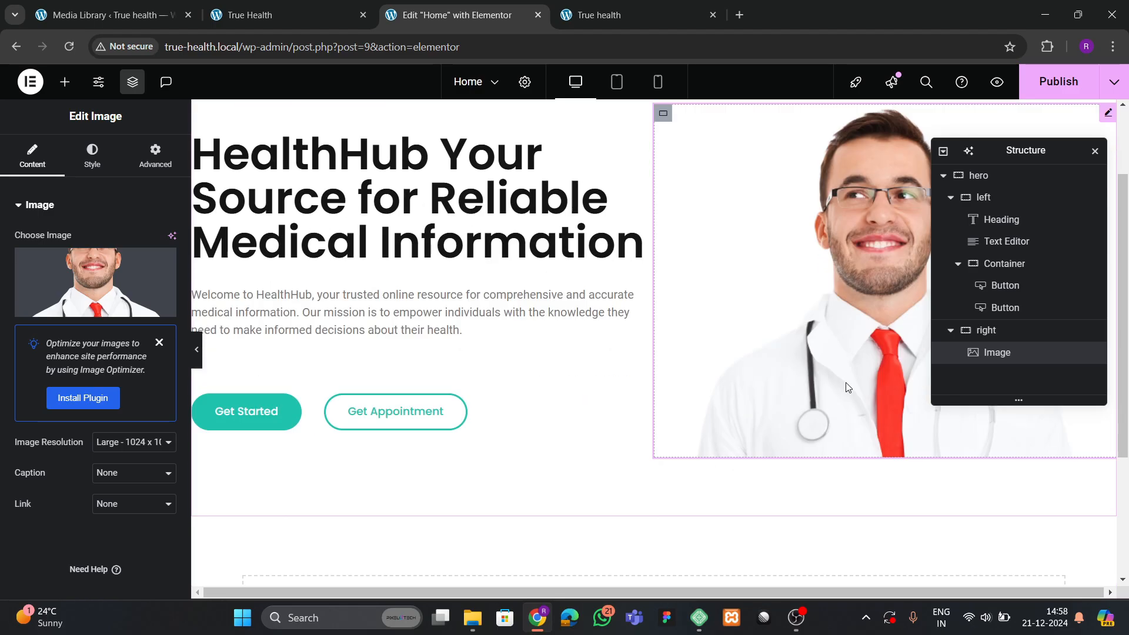
left_click(92, 156)
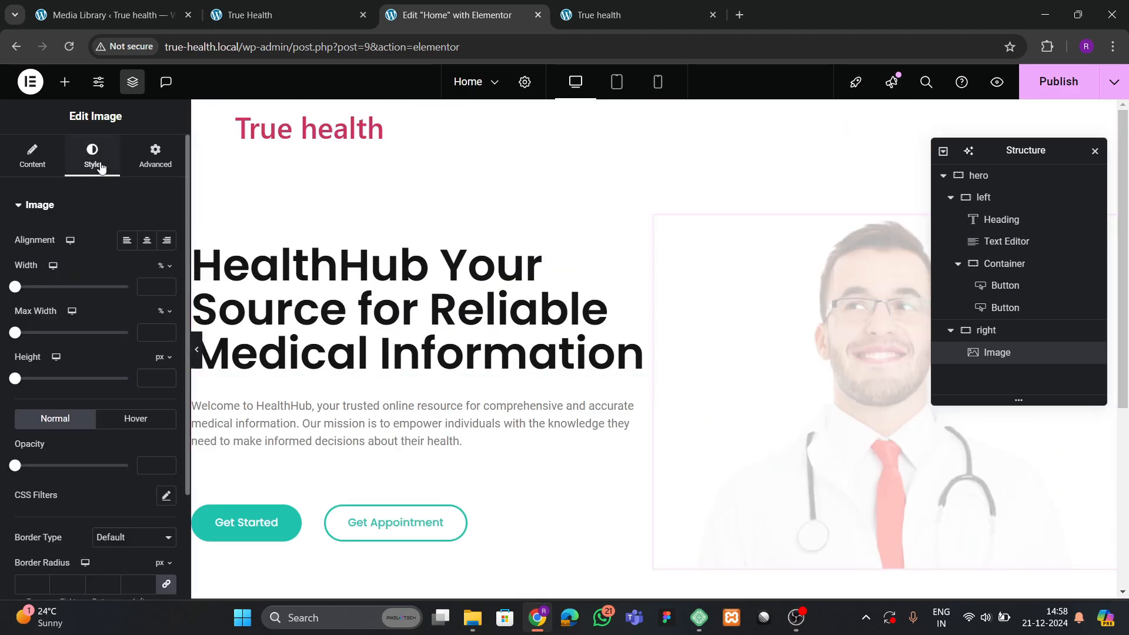
Give the hero's right column a classic background in the teal global colour.
left_click(1009, 330)
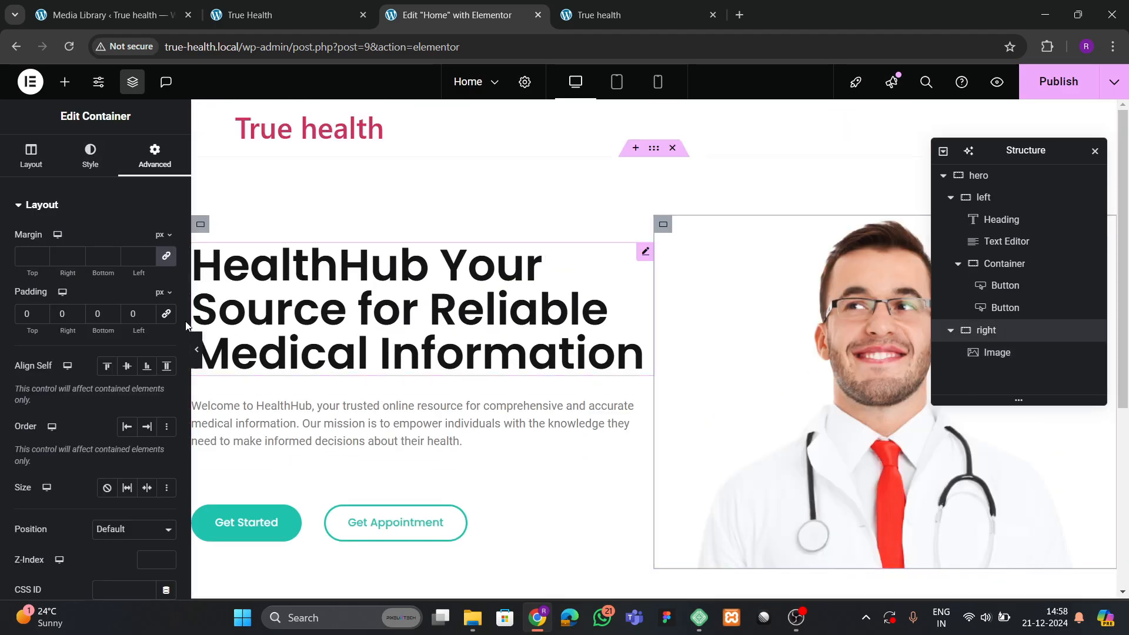
left_click(107, 270)
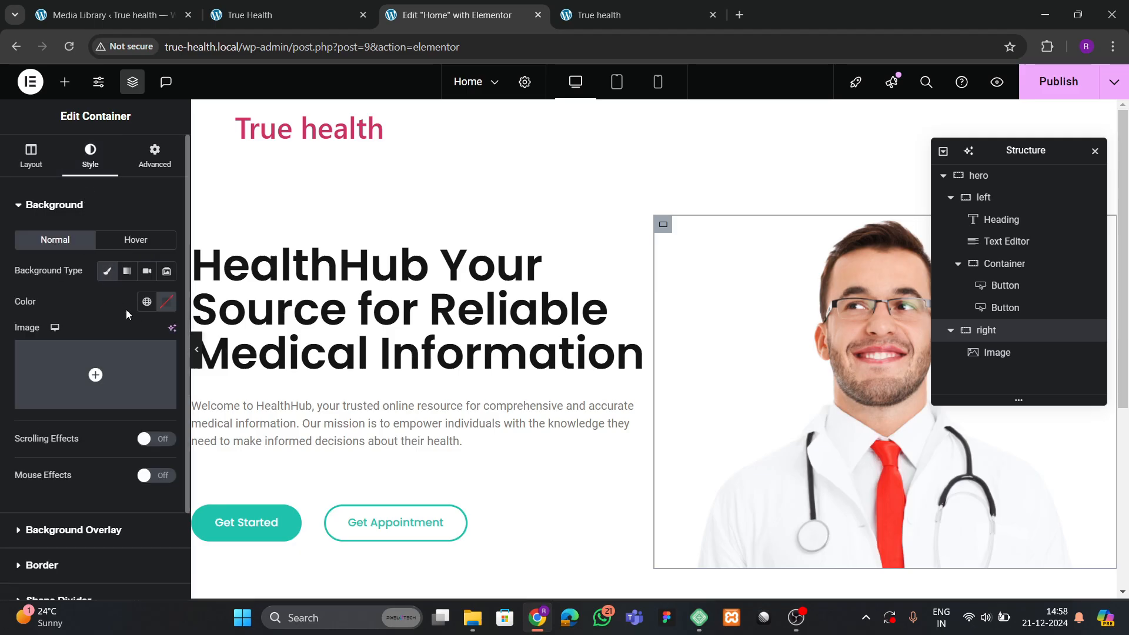
left_click(147, 302)
left_click(88, 488)
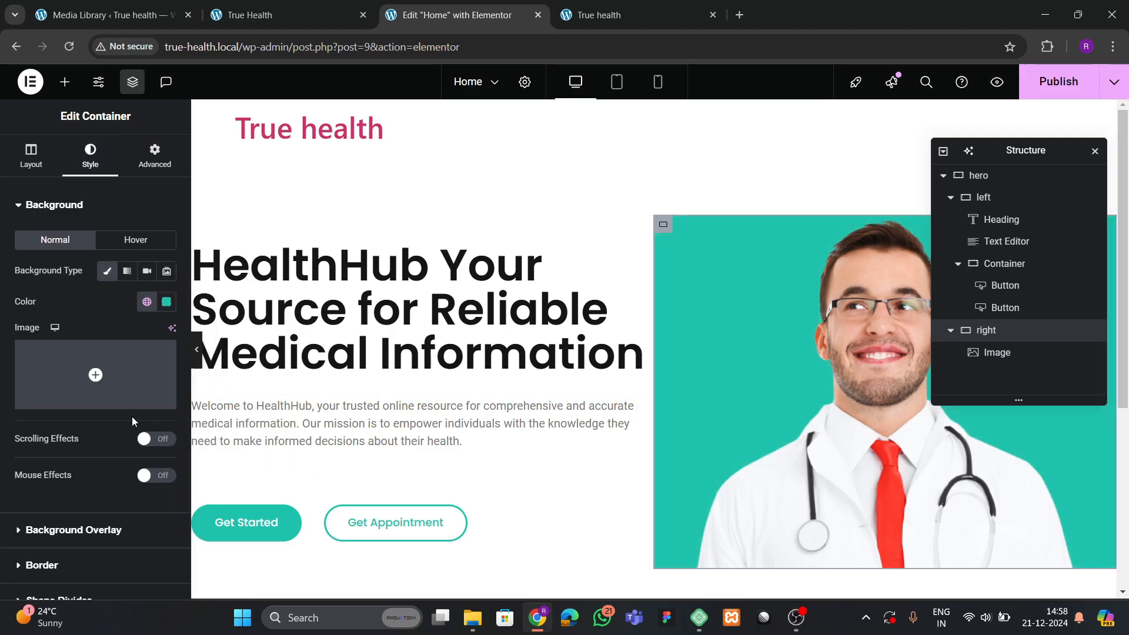
Unlink the border radius and set the top-left and top-right corners to 500.
scroll(66, 340, "down", 2)
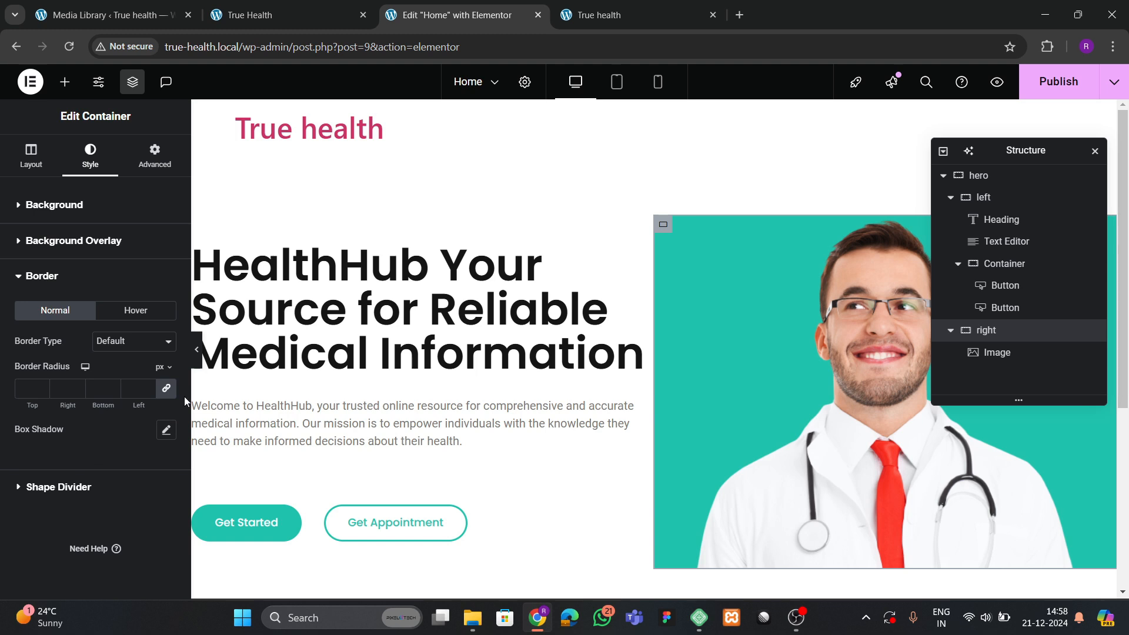
left_click(165, 388)
type("100")
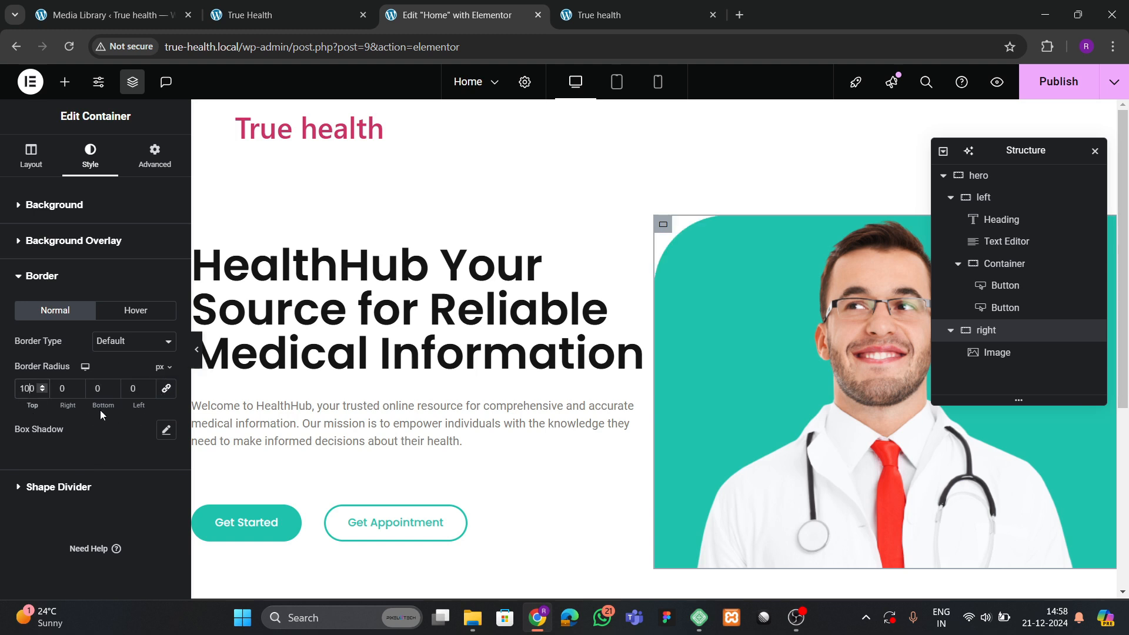
left_click(57, 392)
type("100")
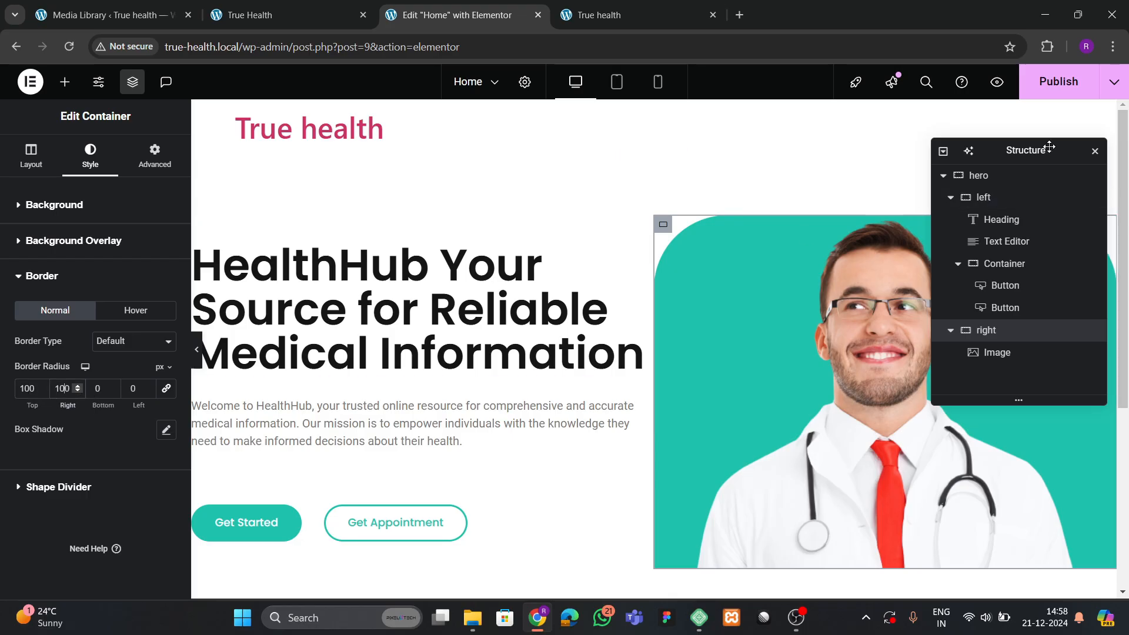
left_click_drag(1050, 147, 850, 233)
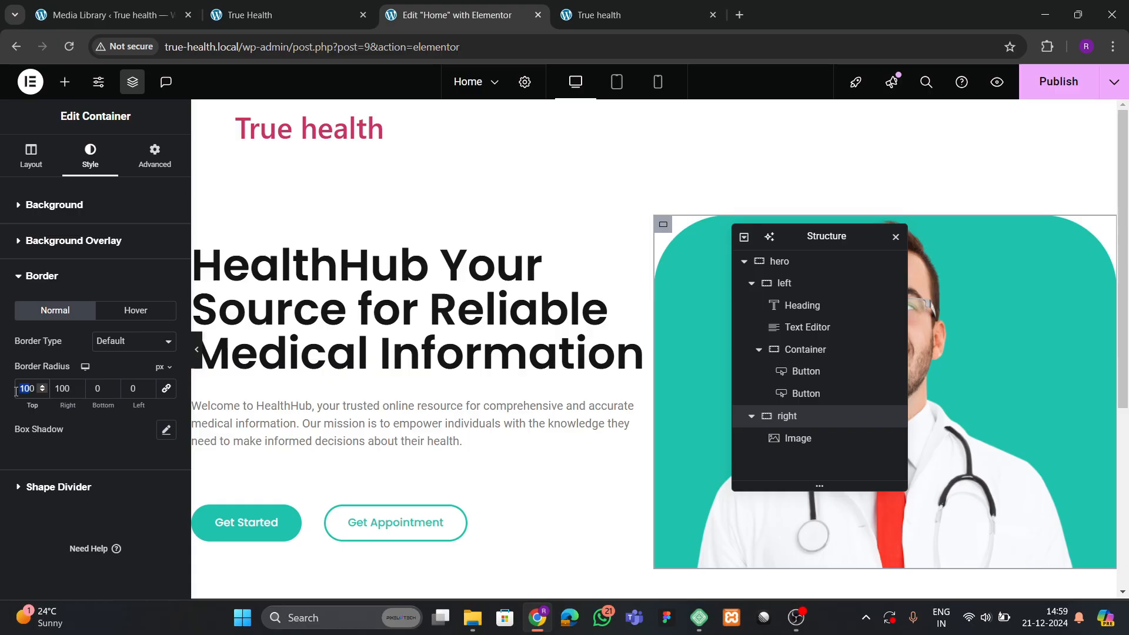
type("100")
key("BackSpace")
key("BackSpace")
key("BackSpace")
type("5000")
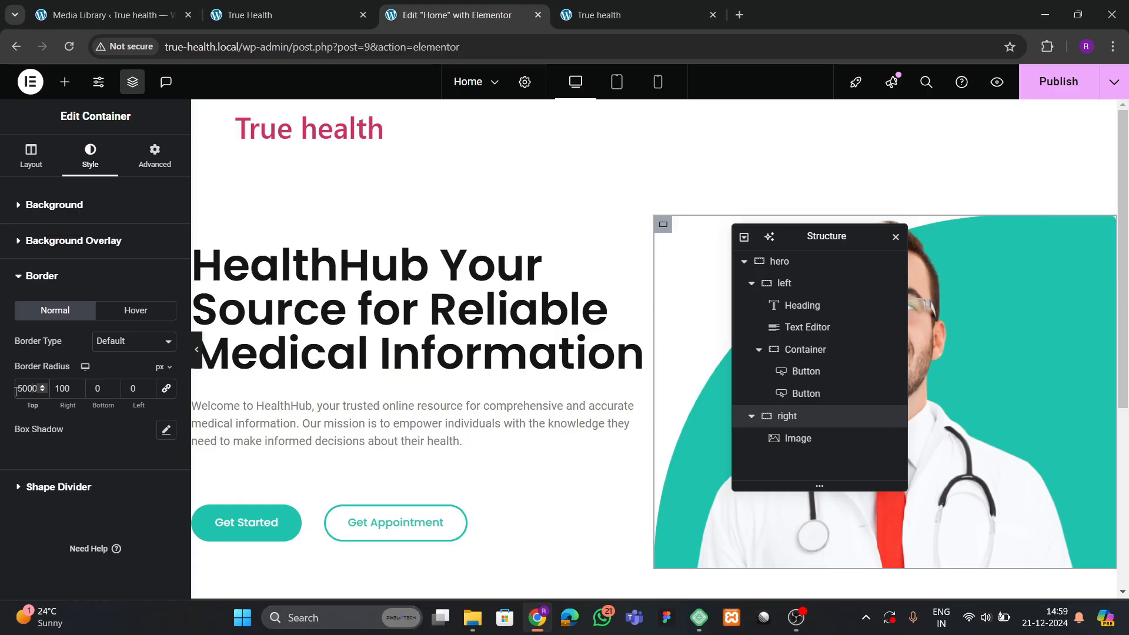
key("BackSpace")
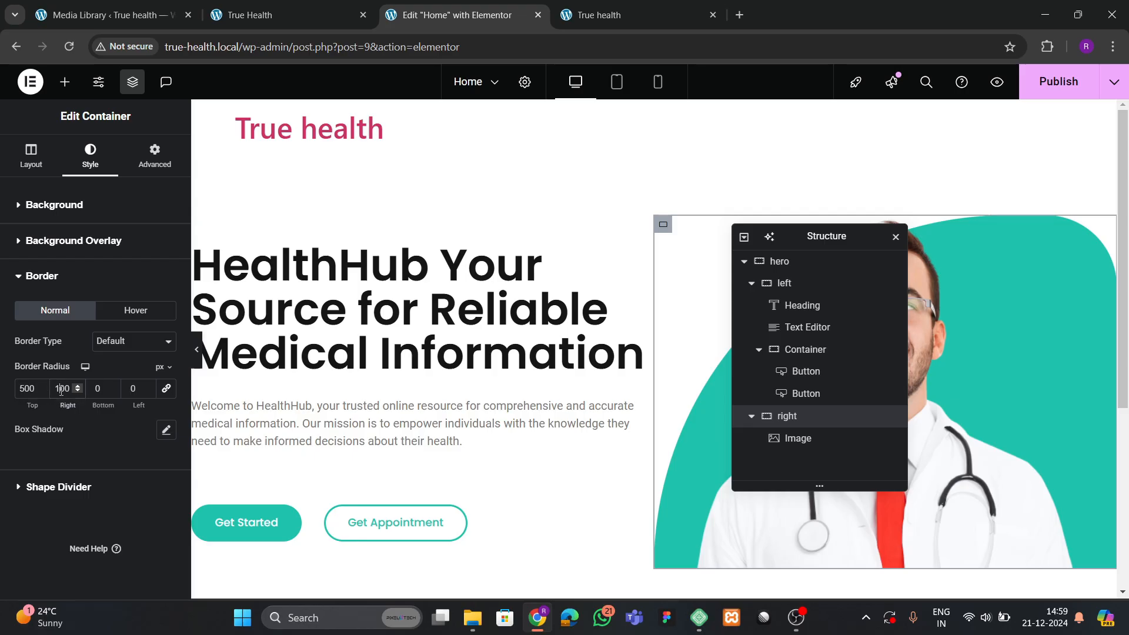
key("BackSpace")
type("5")
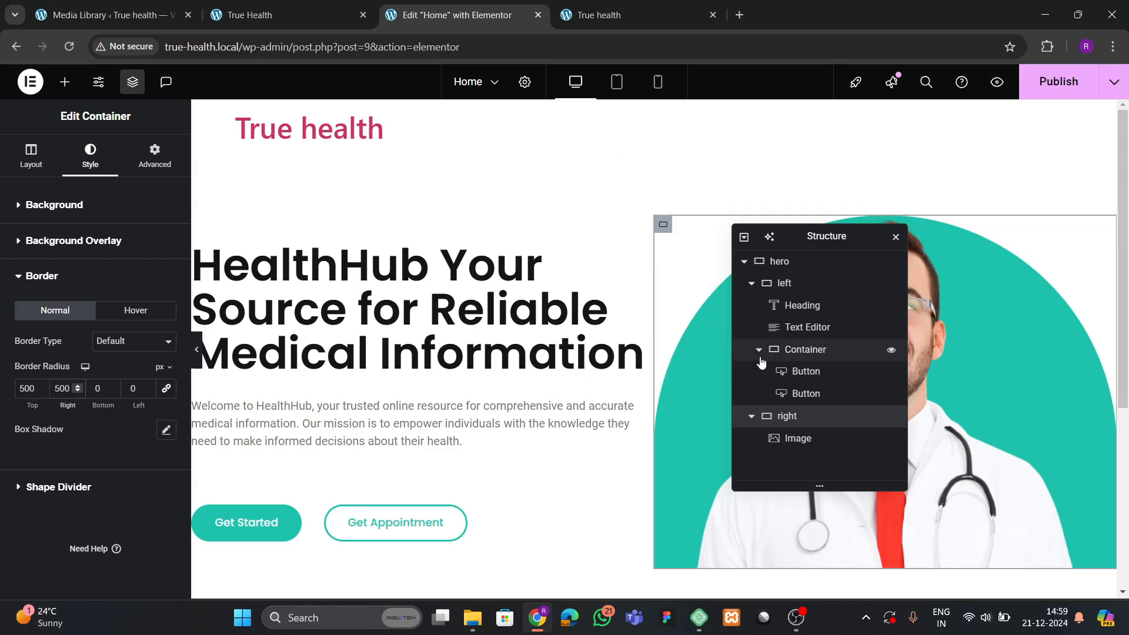
left_click_drag(811, 236, 593, 248)
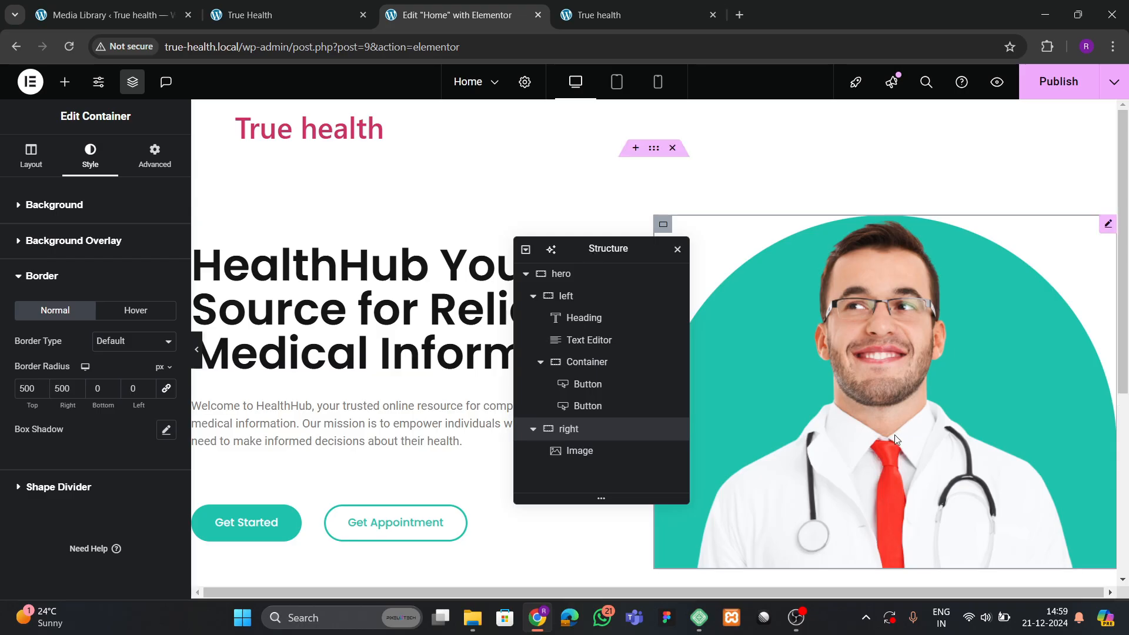
Link the right column's padding values and enter a uniform padding value.
left_click(880, 403)
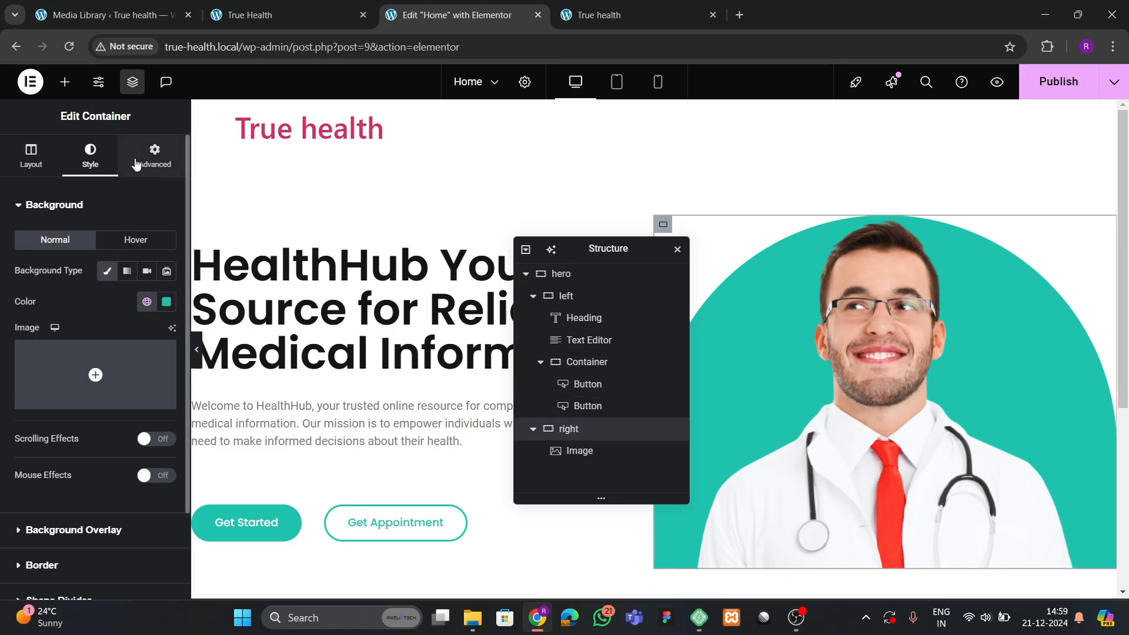
left_click(155, 154)
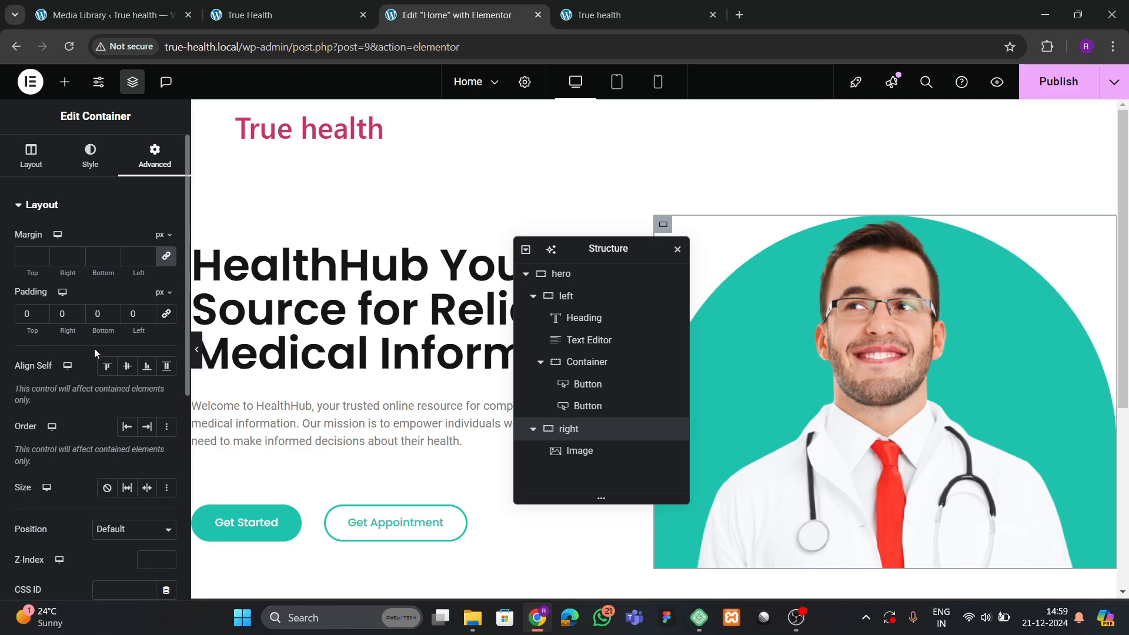
left_click(166, 315)
type("3")
key("BackSpace")
type("5")
key("BackSpace")
type("4")
scroll(964, 332, "down", 3)
left_click(915, 266)
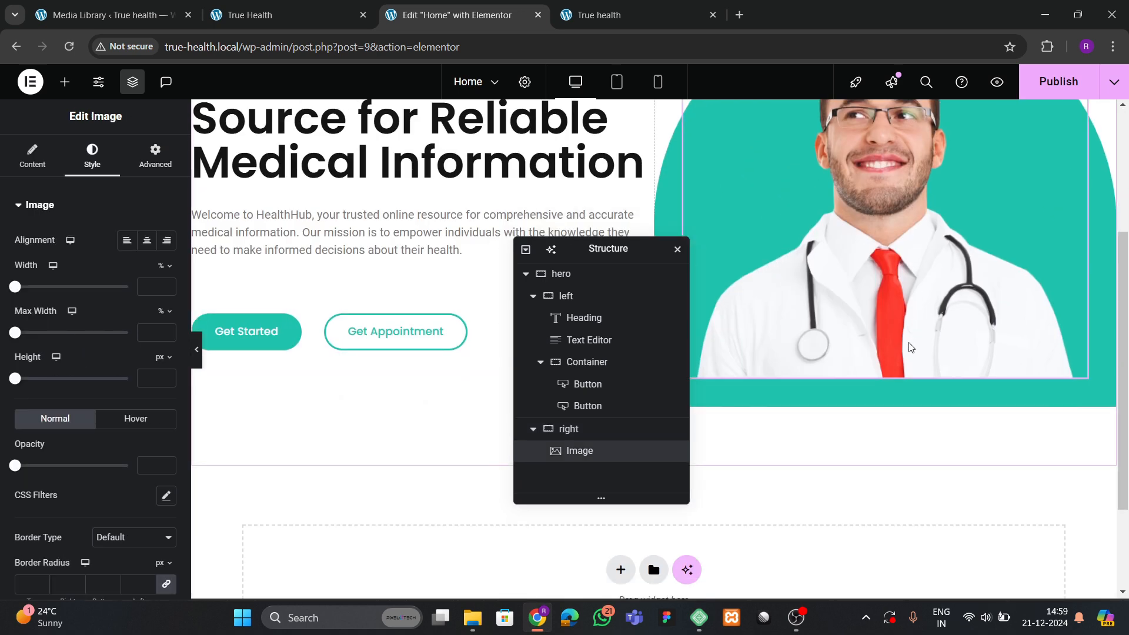
scroll(676, 364, "up", 1)
Reset the right column's padding to 0, with 60 px top padding.
left_click(588, 437)
left_click(33, 156)
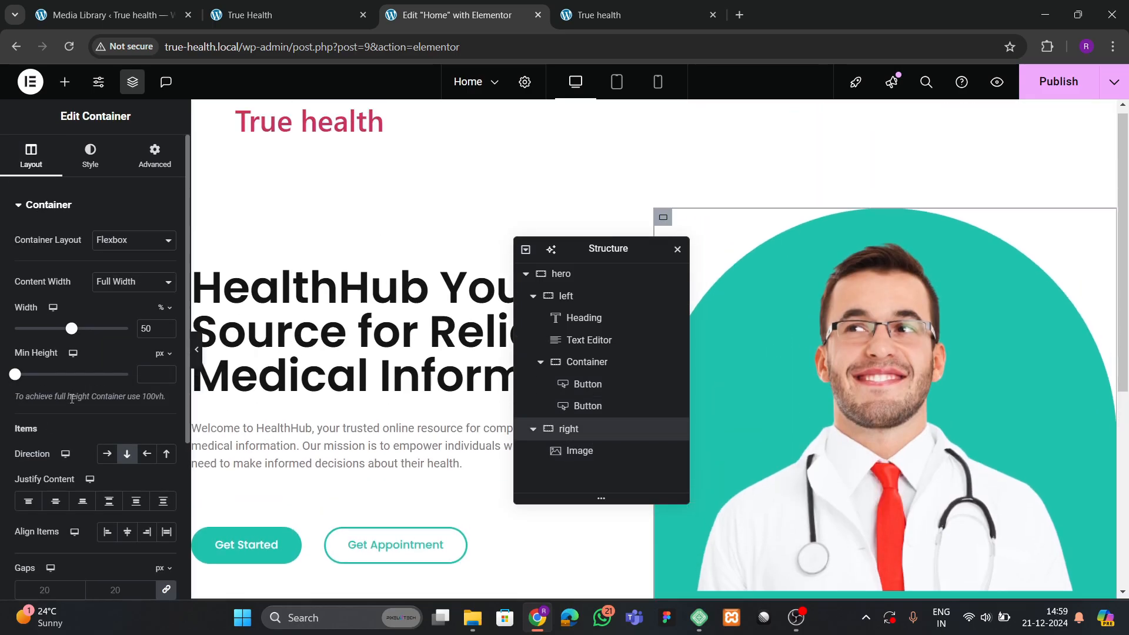
scroll(94, 353, "down", 2)
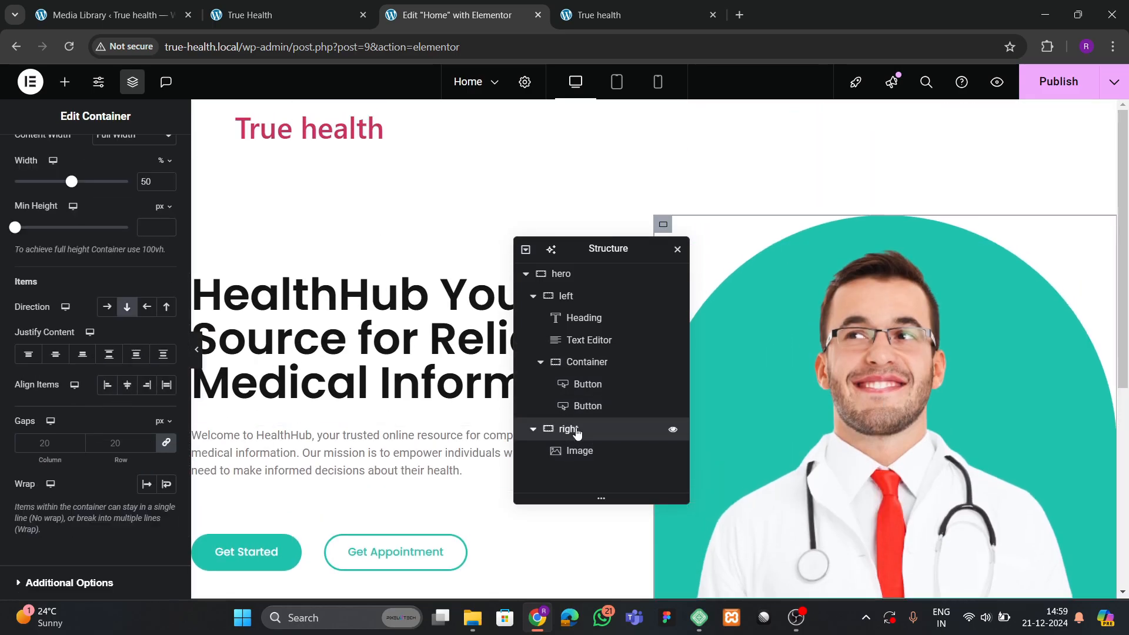
scroll(84, 258, "up", 3)
left_click(143, 176)
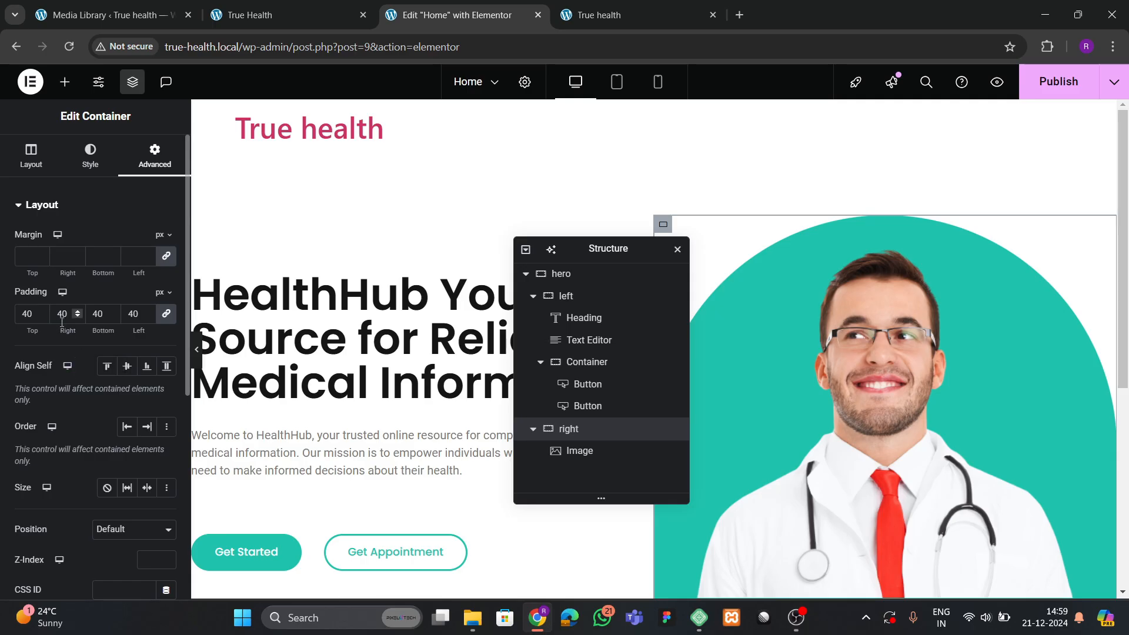
key("BackSpace")
key("BackSpace")
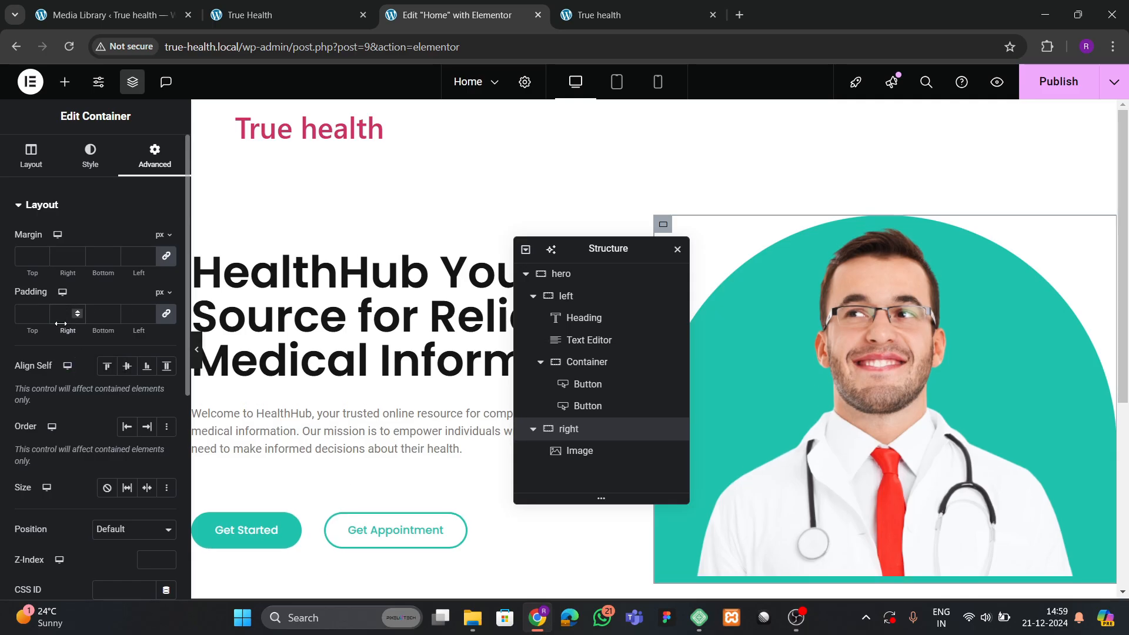
type("0")
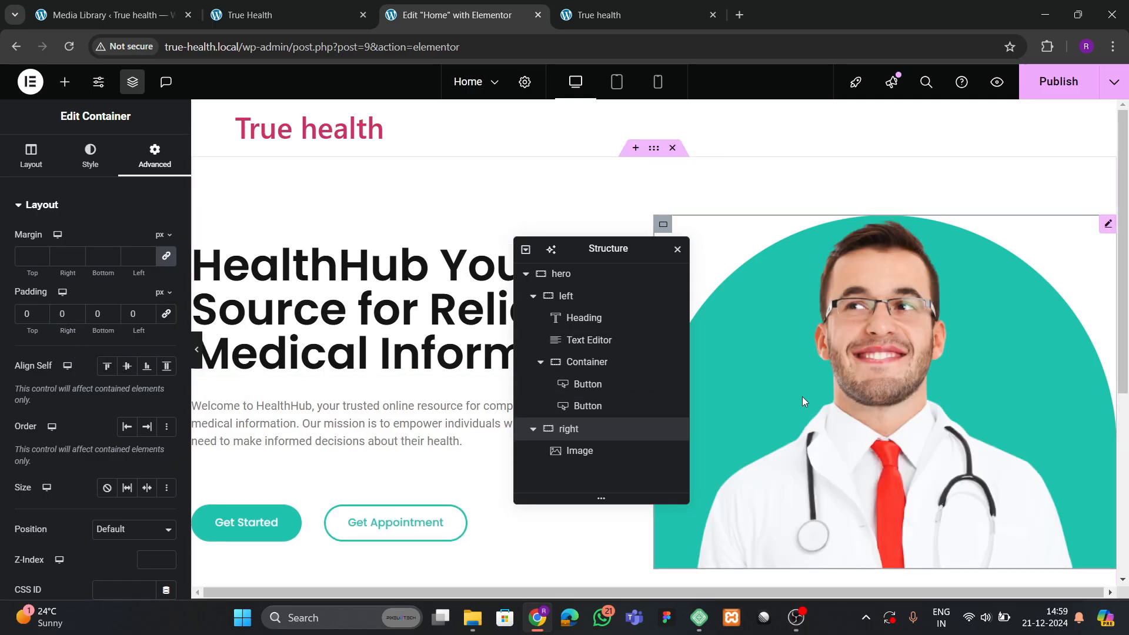
scroll(803, 400, "down", 3)
scroll(803, 400, "up", 1)
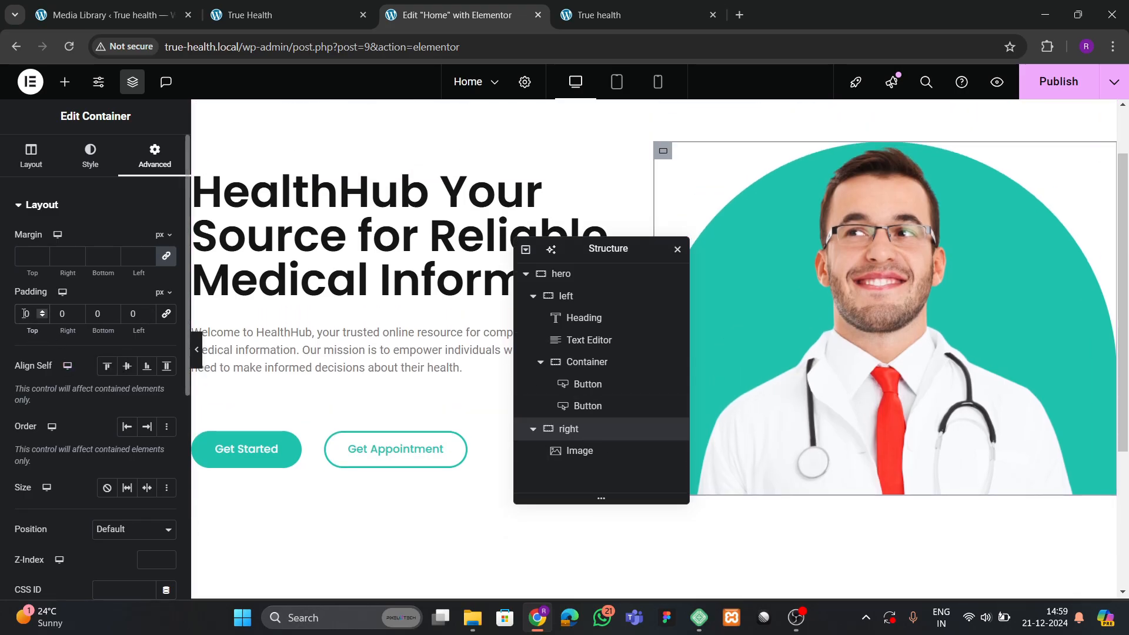
type("5")
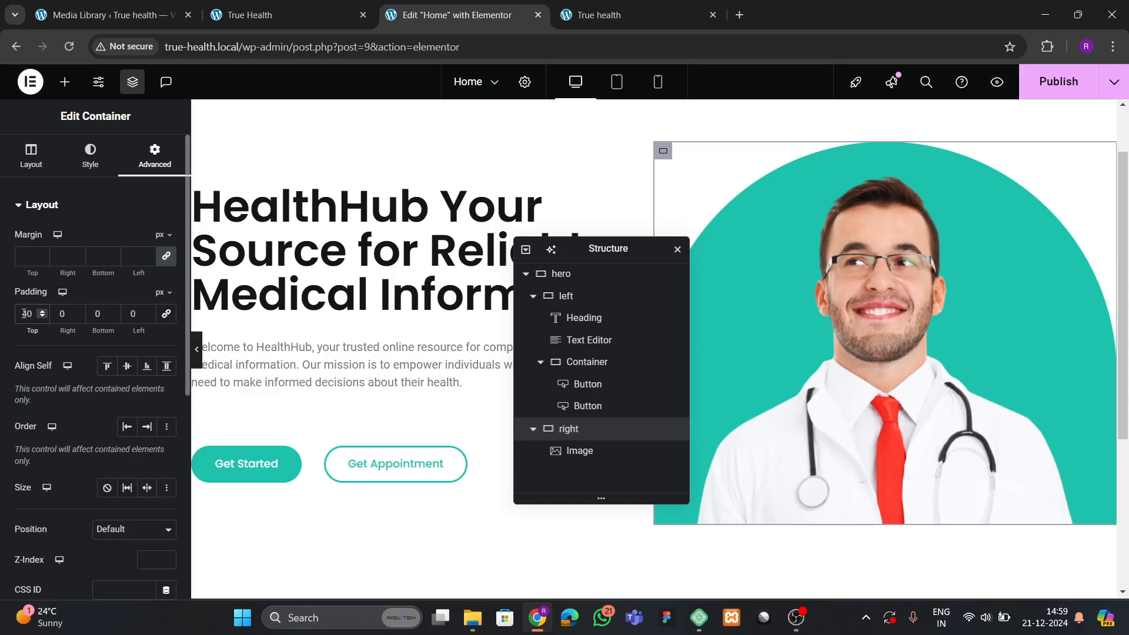
key("BackSpace")
type("5")
key("BackSpace")
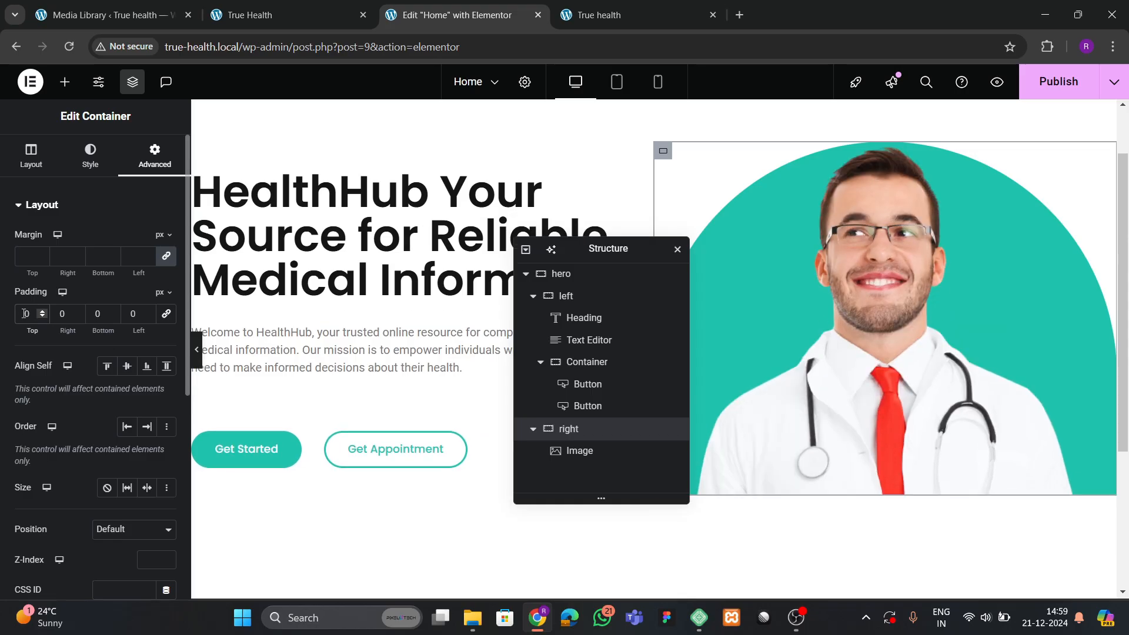
type("6")
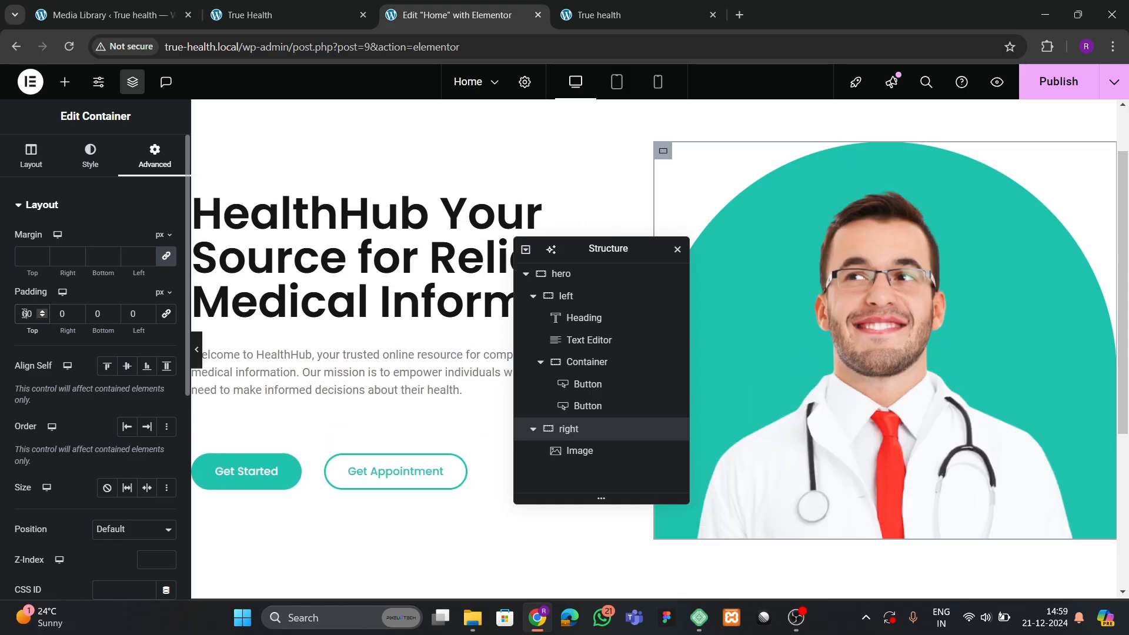
Set the right column to Justify Content End and Align Items Center, bottom-aligning the doctor image.
left_click(853, 373)
left_click(588, 430)
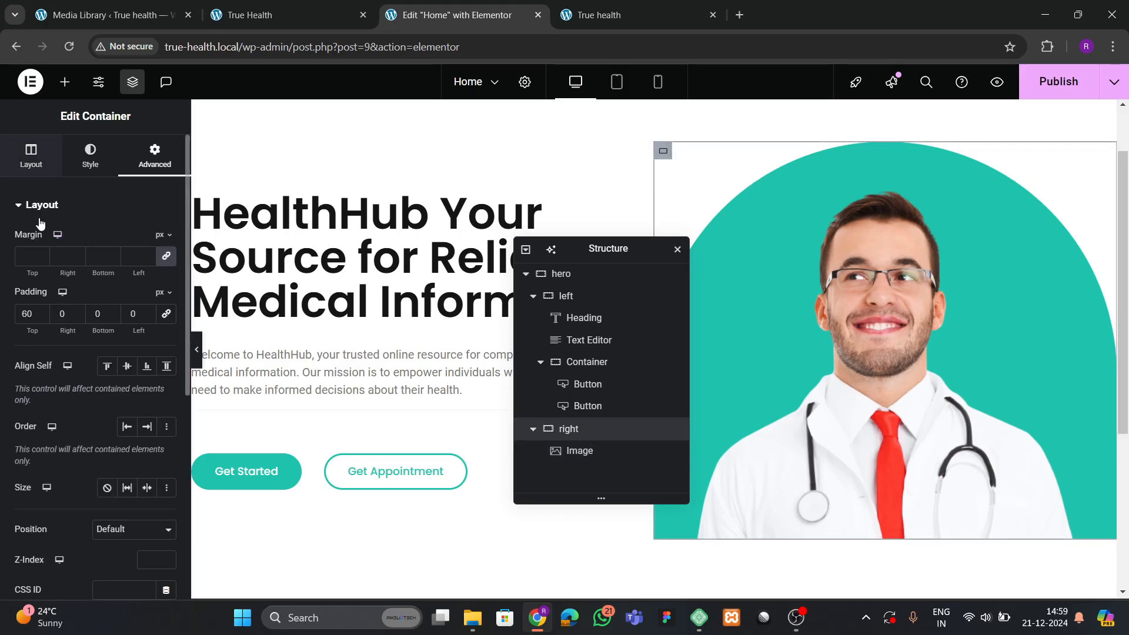
left_click(33, 158)
scroll(99, 425, "down", 3)
left_click(55, 354)
left_click(127, 384)
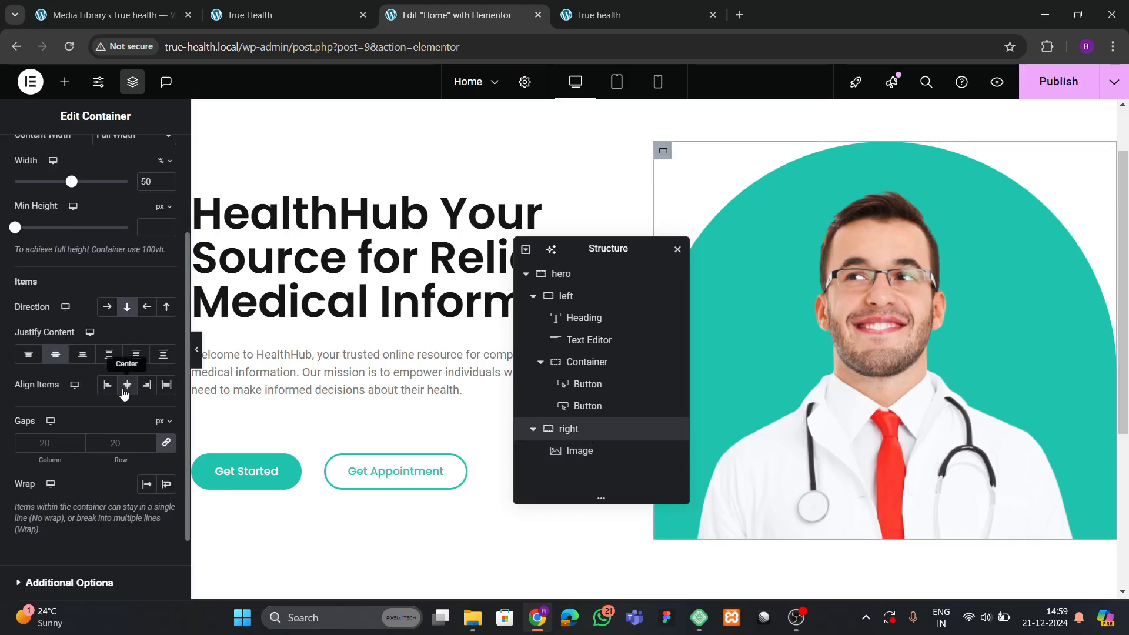
left_click(83, 357)
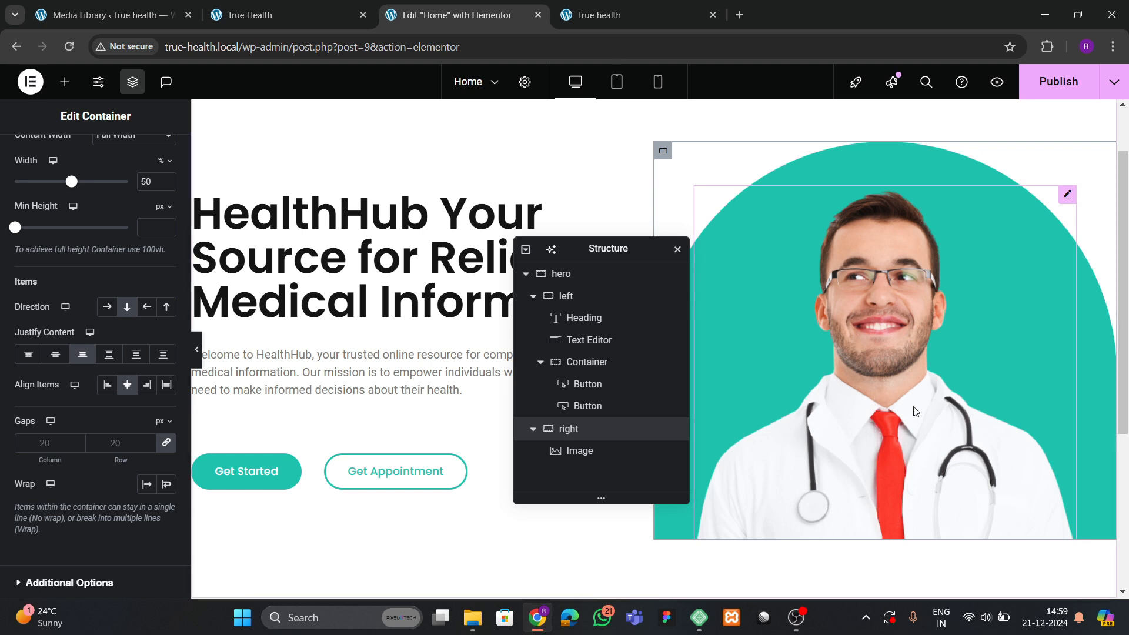
Publish the page, reload the live site to check it, then open the reference site.
left_click(1058, 81)
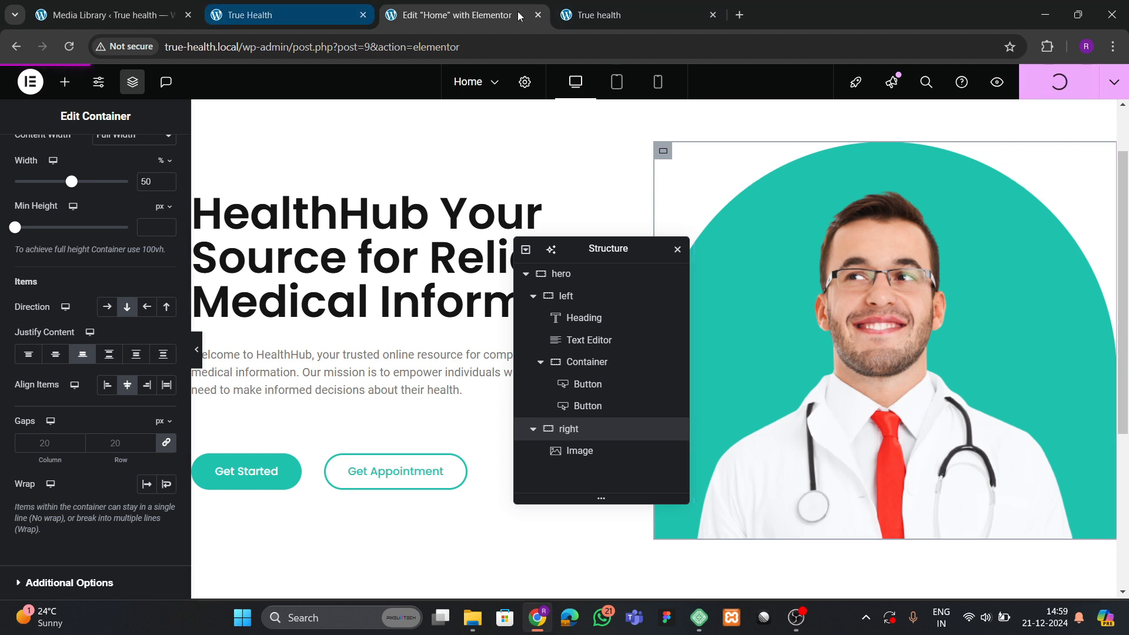
left_click(610, 12)
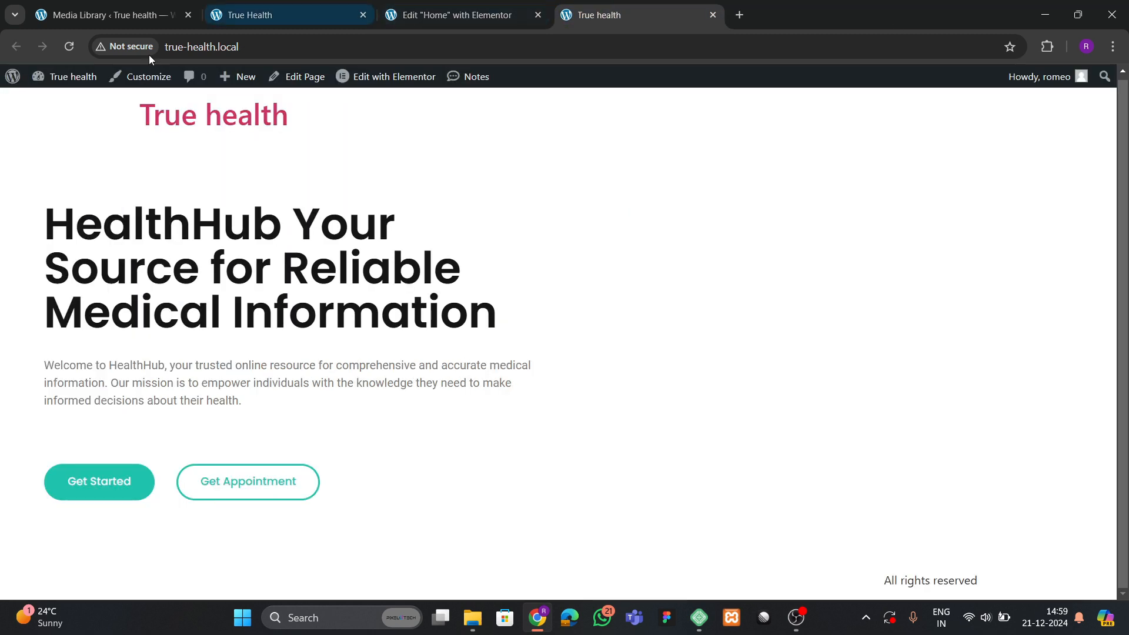
left_click(69, 47)
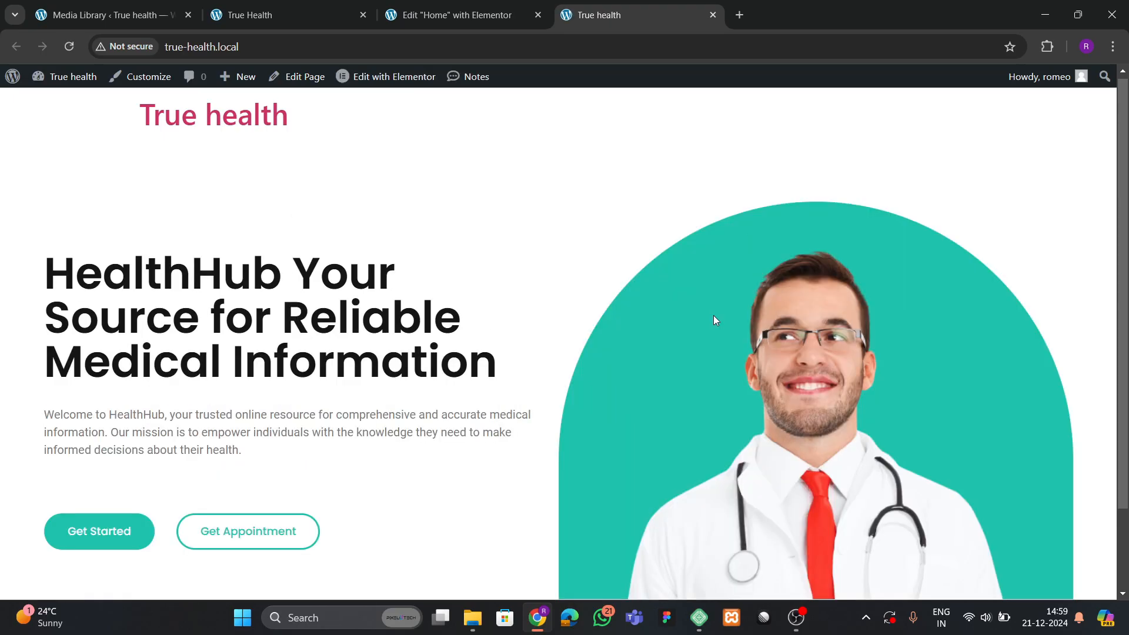
scroll(715, 320, "down", 2)
scroll(711, 322, "up", 1)
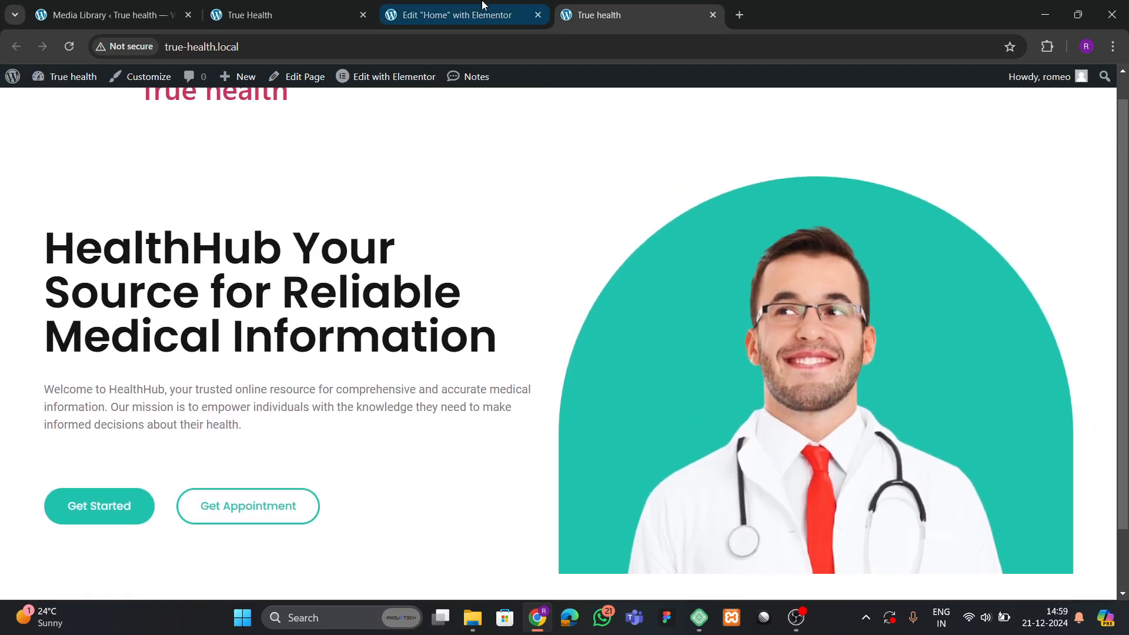
left_click(424, 7)
left_click(274, 10)
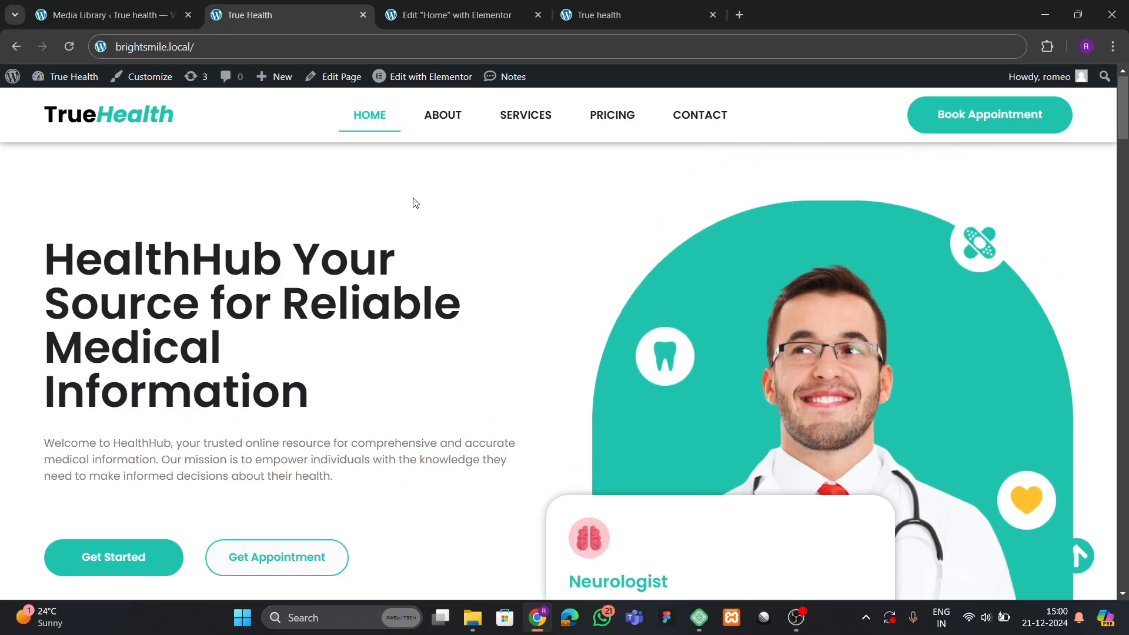
Change the hero section's top and bottom padding from 80 to 60 px.
left_click(453, 28)
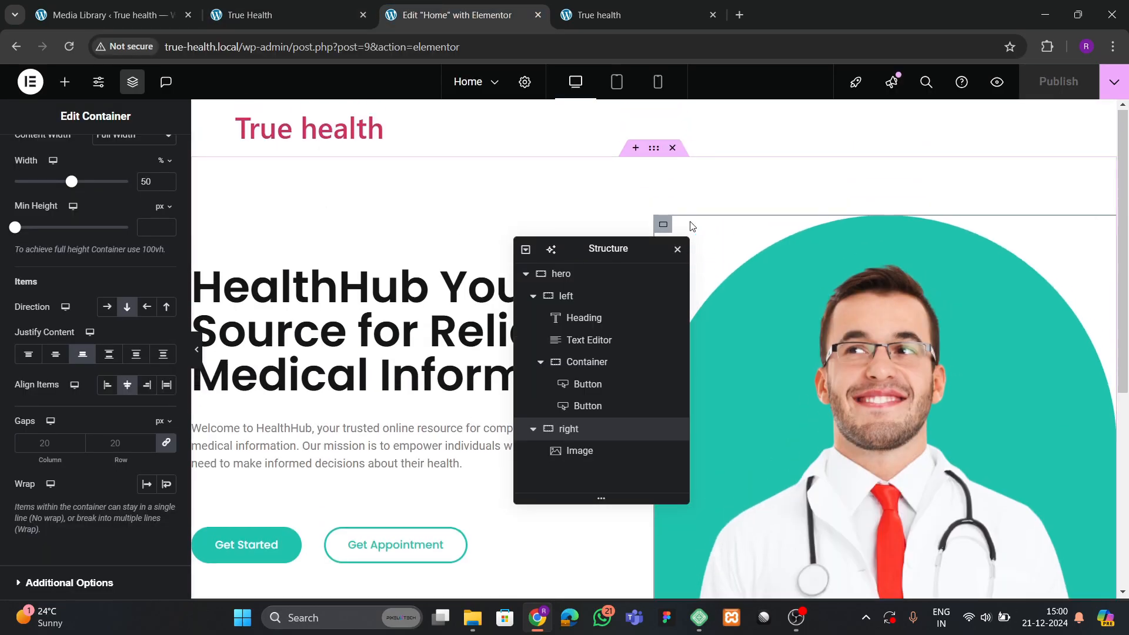
left_click(647, 155)
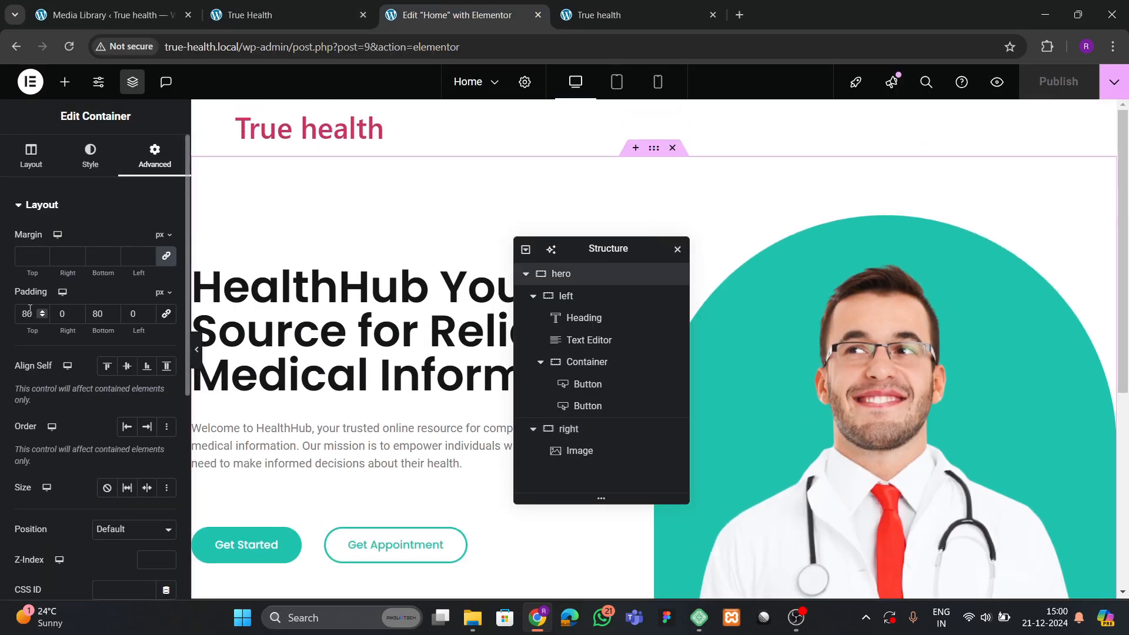
key("BackSpace")
type("6")
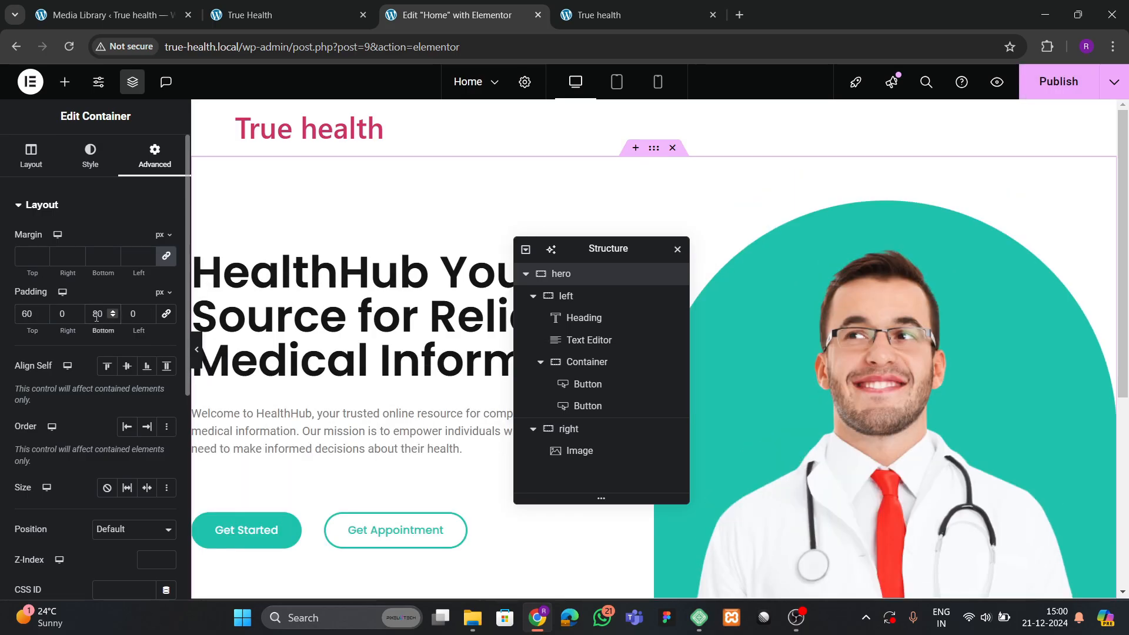
key("BackSpace")
type("6")
Publish the change, compare against the reference site, and return to the editor.
left_click(1042, 92)
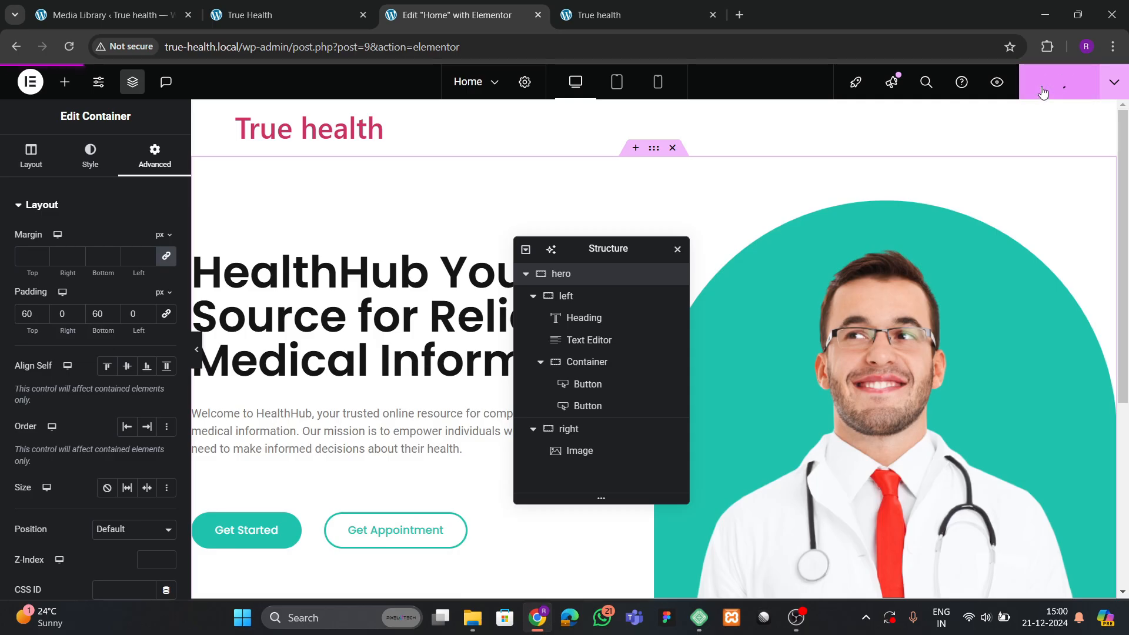
left_click(282, 15)
scroll(670, 365, "down", 5)
scroll(670, 362, "up", 2)
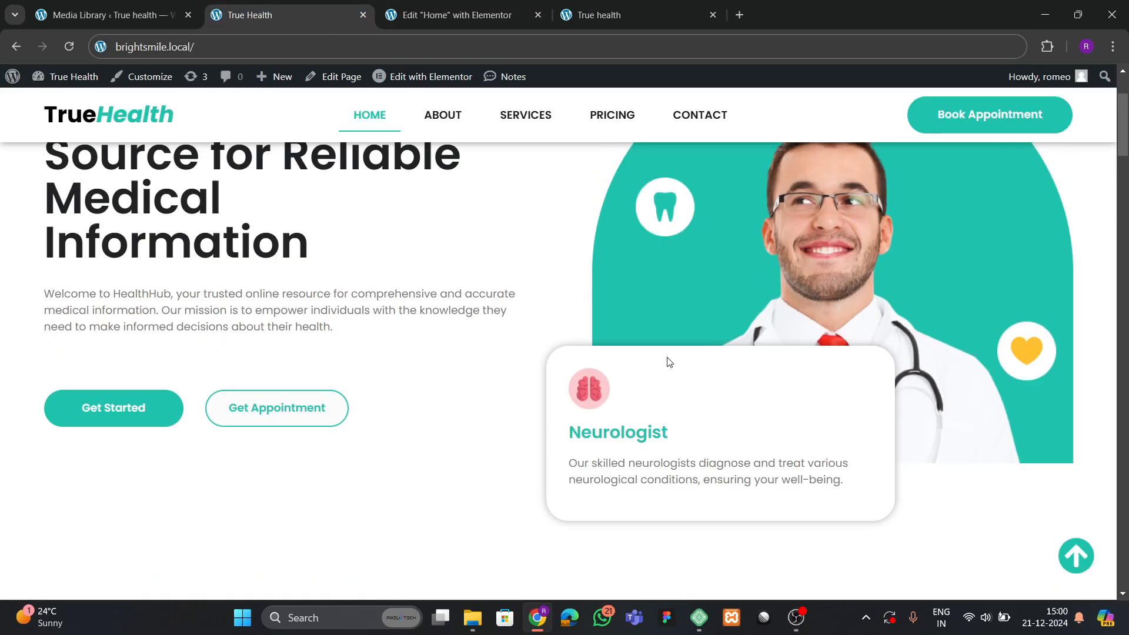
scroll(669, 361, "up", 3)
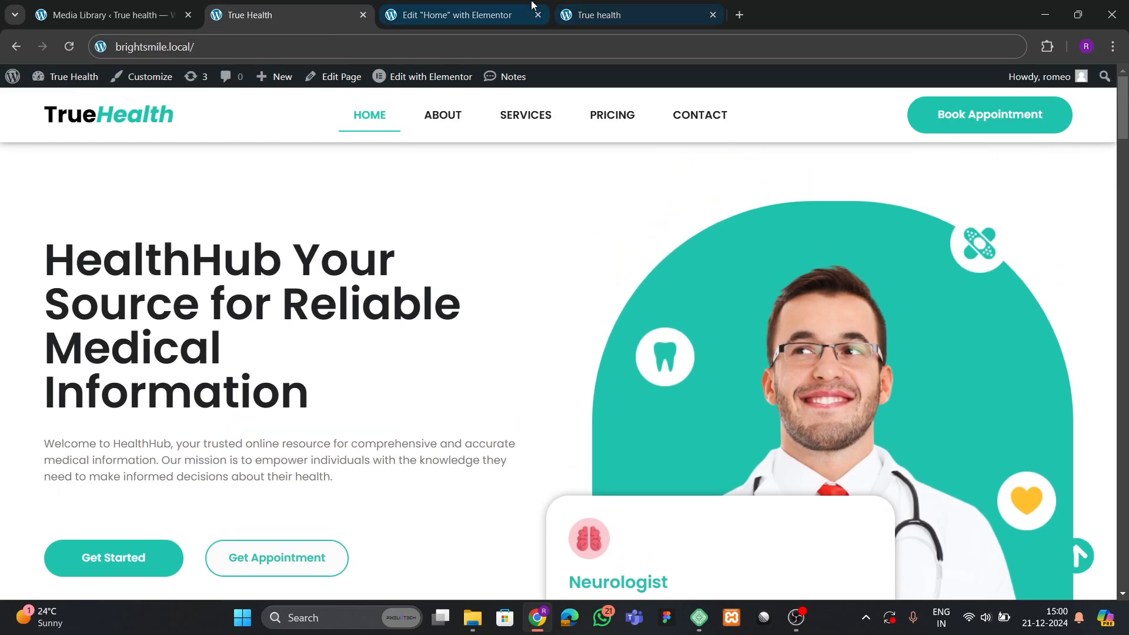
left_click(453, 14)
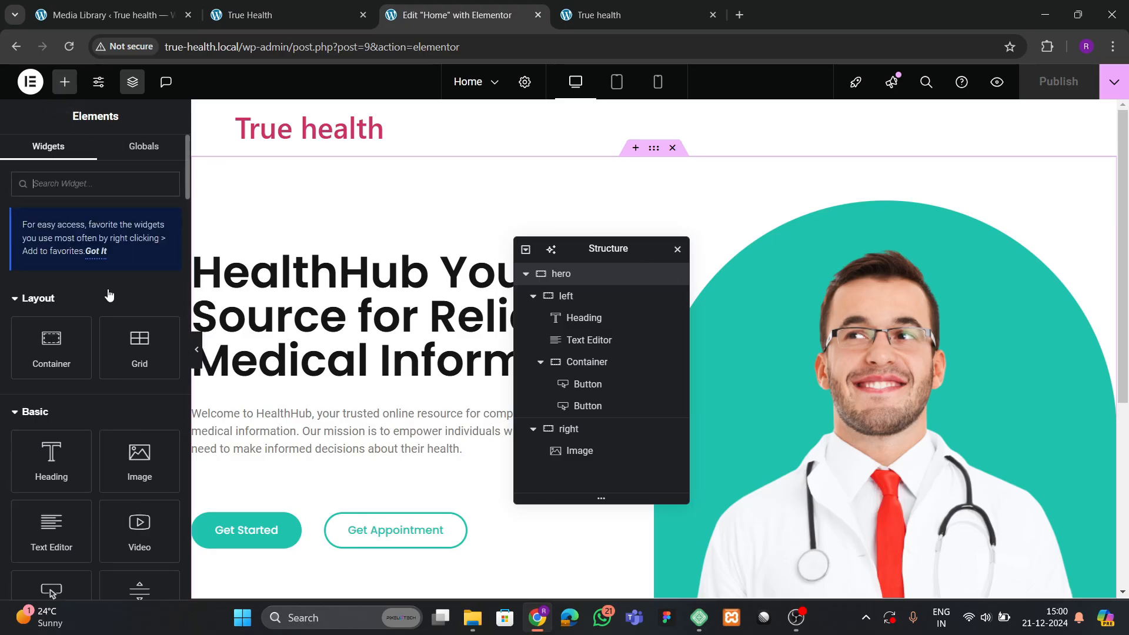
Add an Image widget with the yellow heart icon to the hero's right column.
scroll(194, 464, "down", 1)
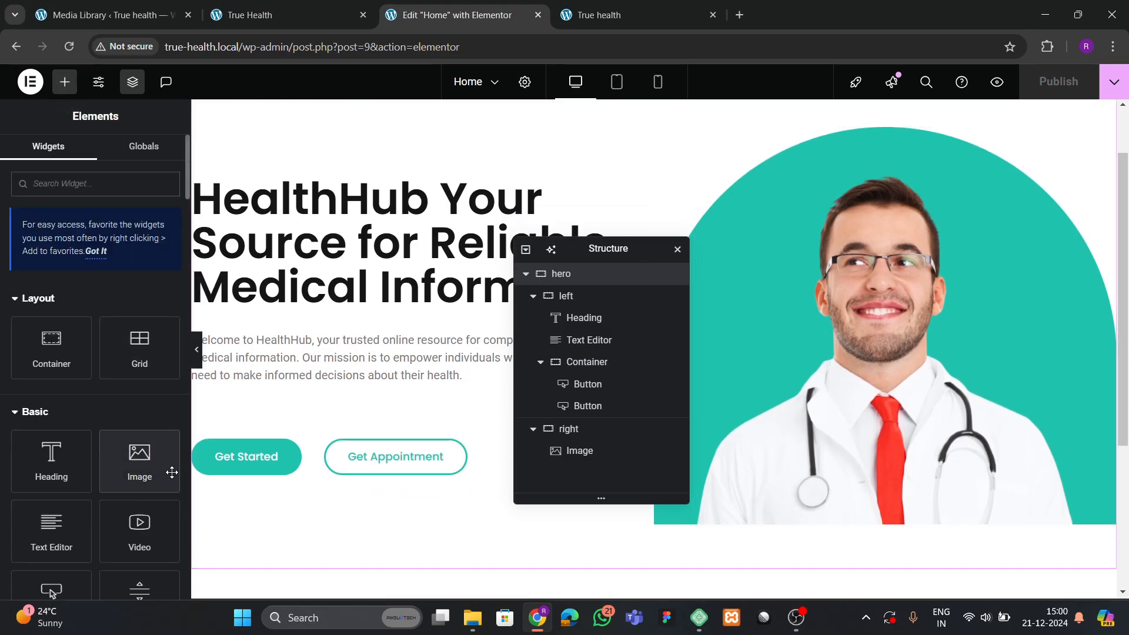
left_click_drag(171, 469, 764, 518)
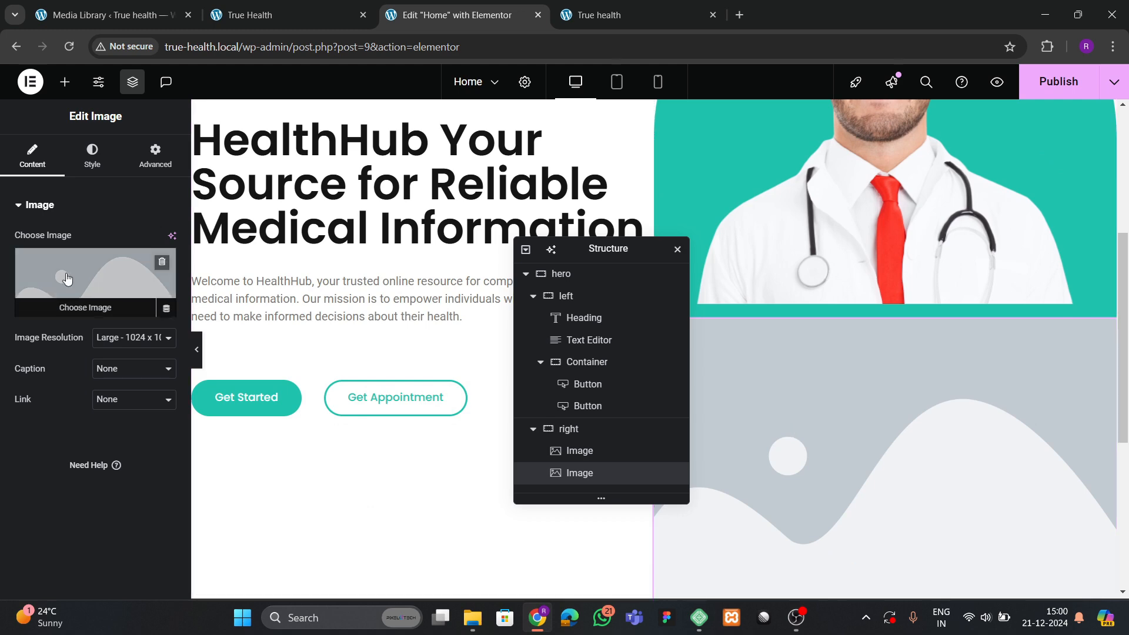
left_click(96, 282)
left_click(794, 275)
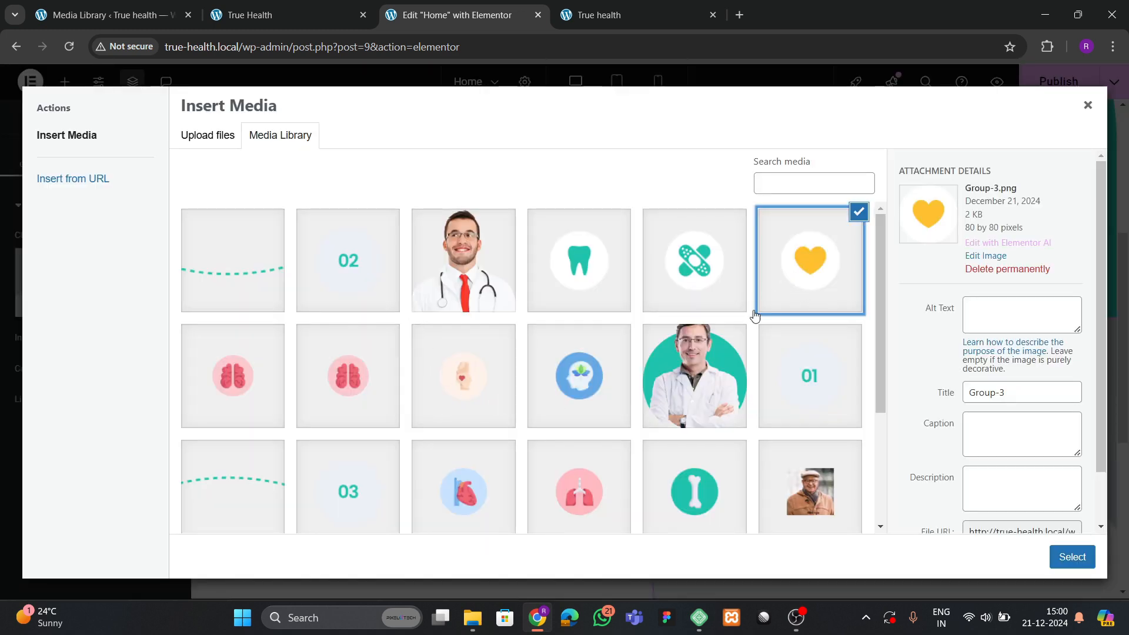
left_click(1072, 557)
Make the heart icon absolutely positioned and drag it onto the teal arch.
scroll(872, 376, "up", 1)
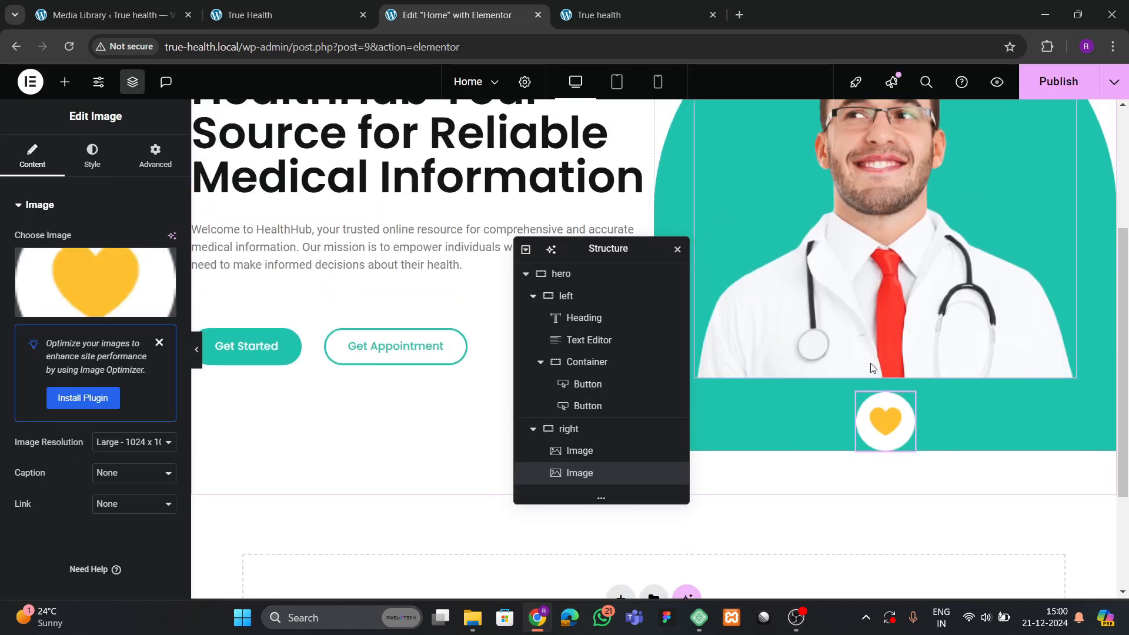
left_click(155, 156)
scroll(57, 358, "down", 2)
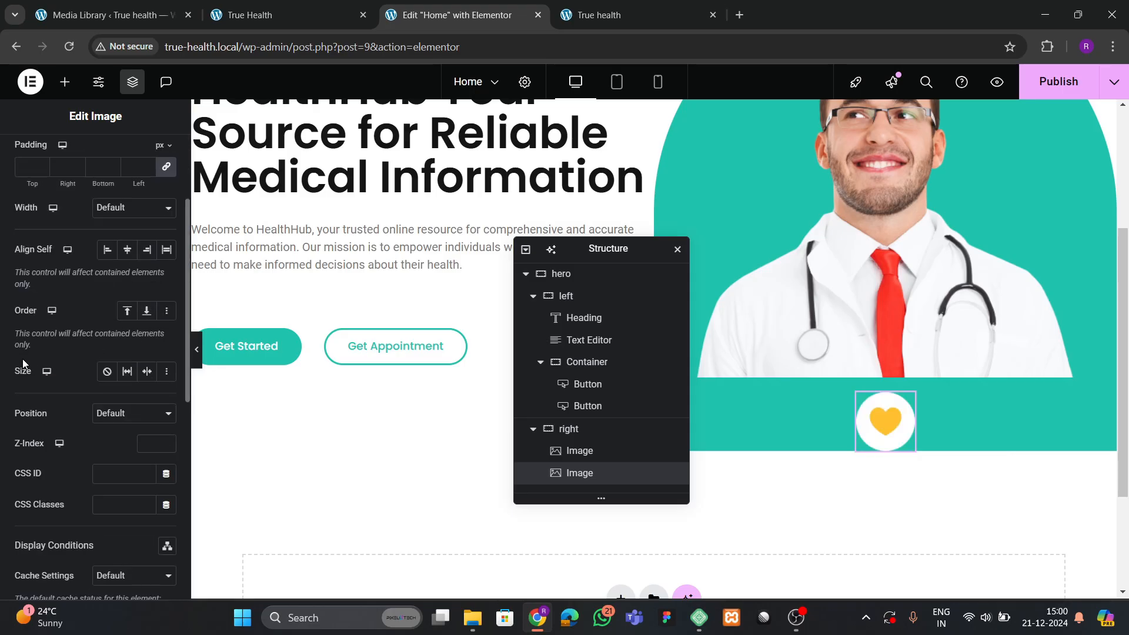
left_click(99, 416)
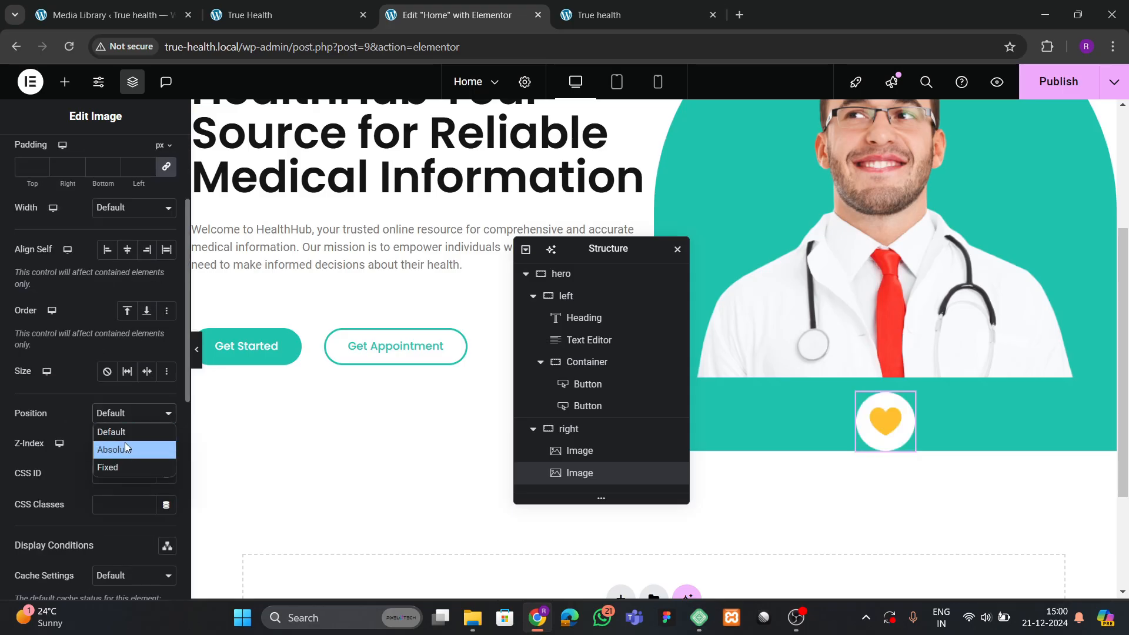
left_click(125, 448)
left_click_drag(584, 257, 436, 277)
scroll(810, 280, "up", 1)
left_click_drag(689, 167, 1100, 414)
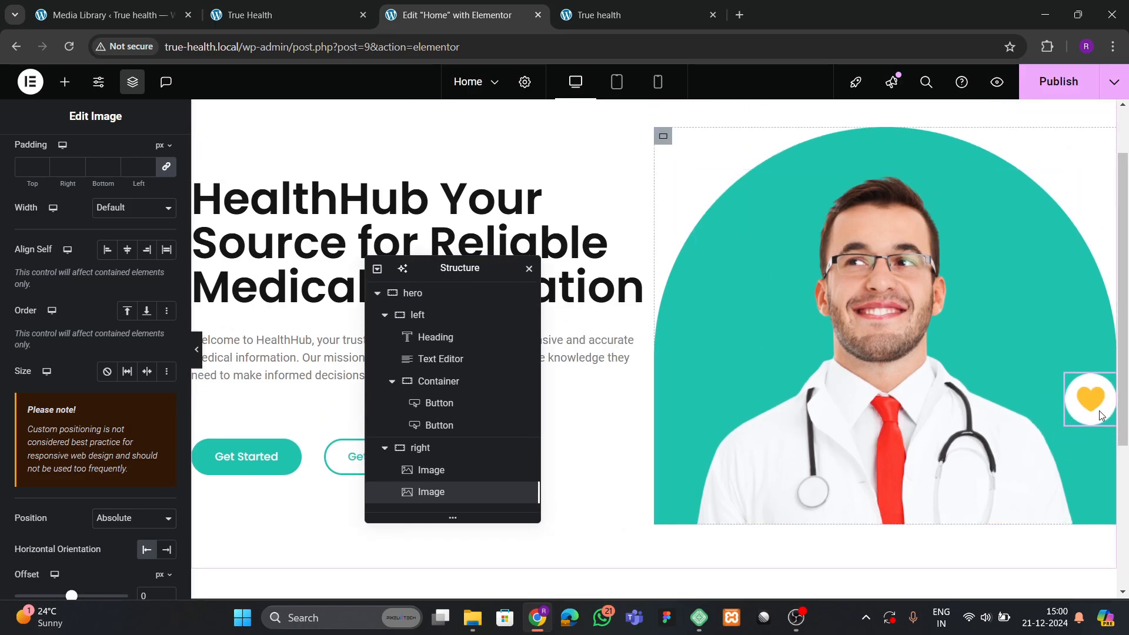
Duplicate the heart icon, move the copy beside the doctor's face, and view the reference homepage.
right_click(1088, 399)
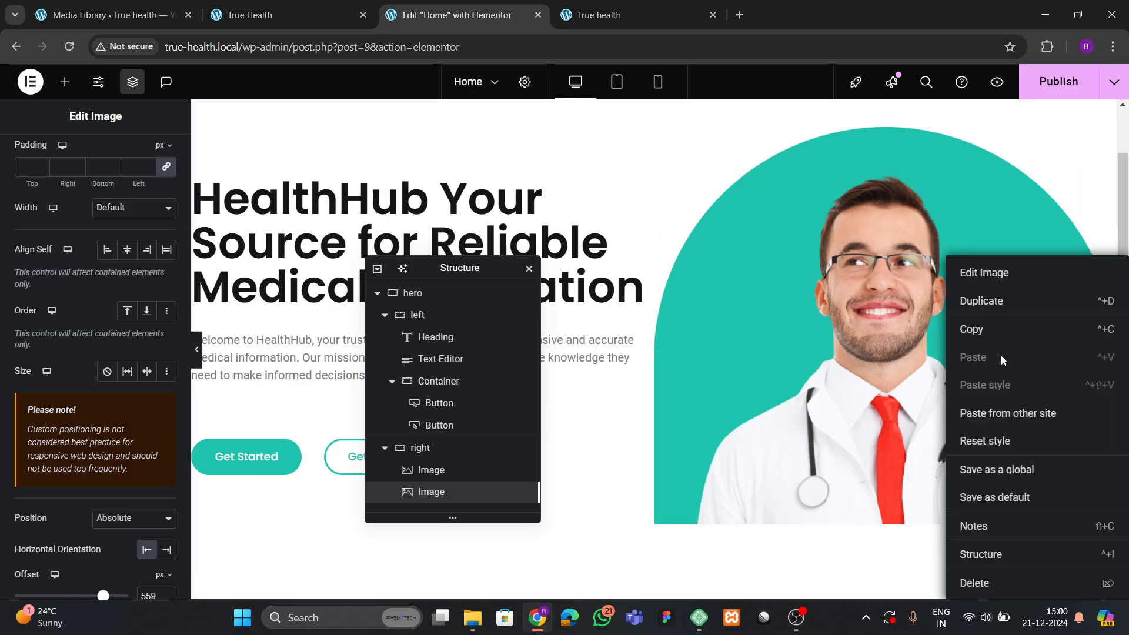
left_click(993, 300)
left_click_drag(1087, 397, 1011, 263)
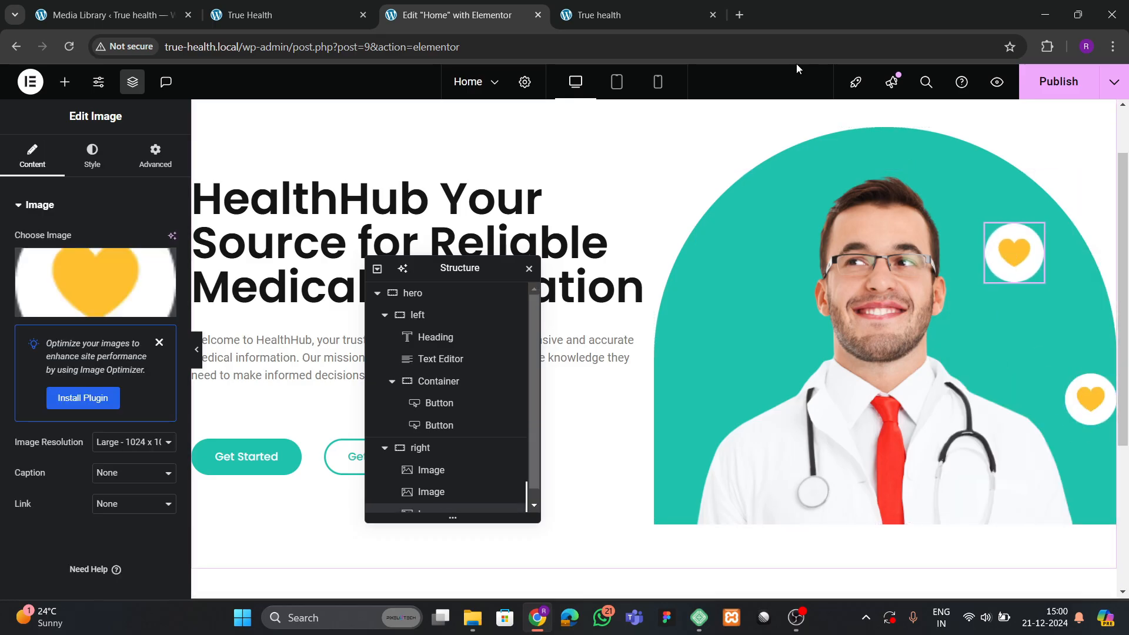
left_click(597, 4)
left_click(281, 5)
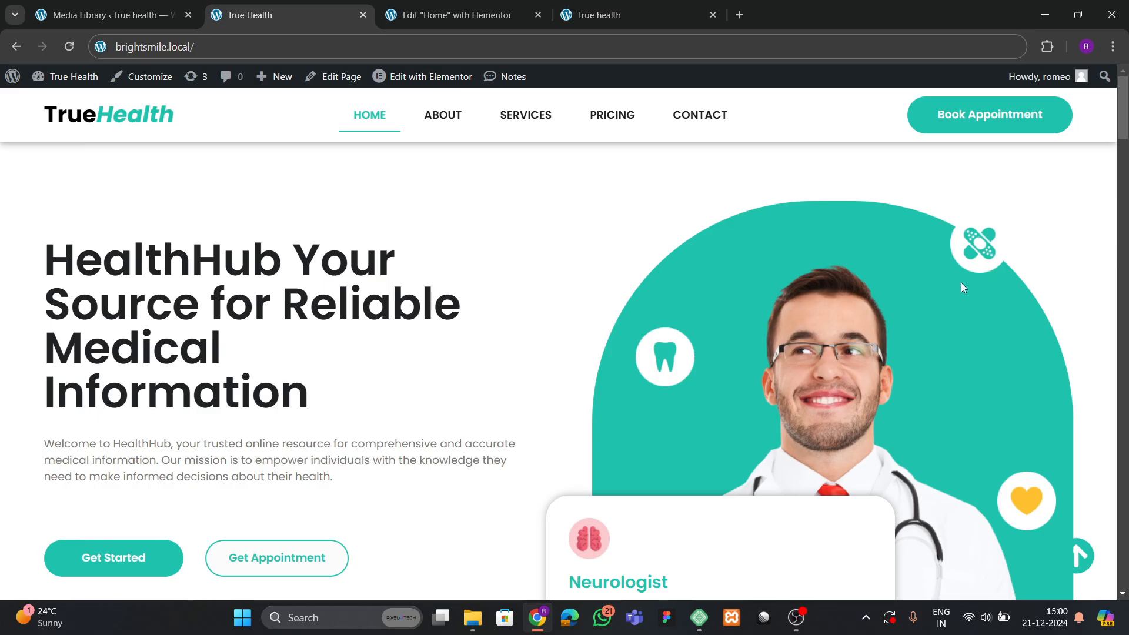
Swap the heart copy's image for the bandage icon and move it to the circle's upper right.
left_click(443, 2)
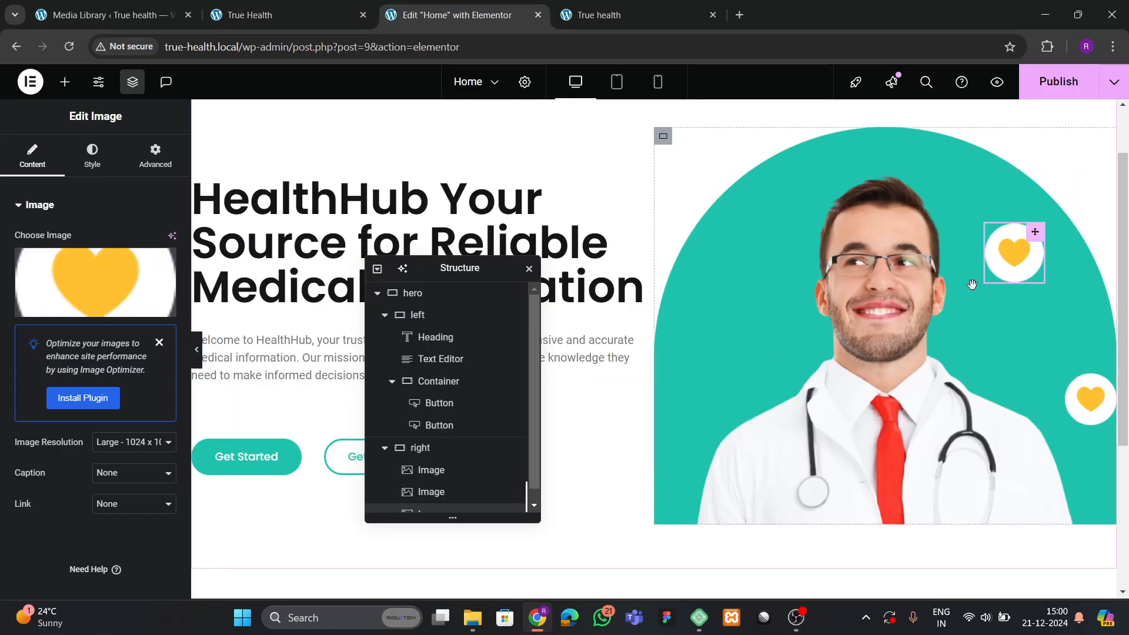
left_click(60, 286)
left_click(730, 309)
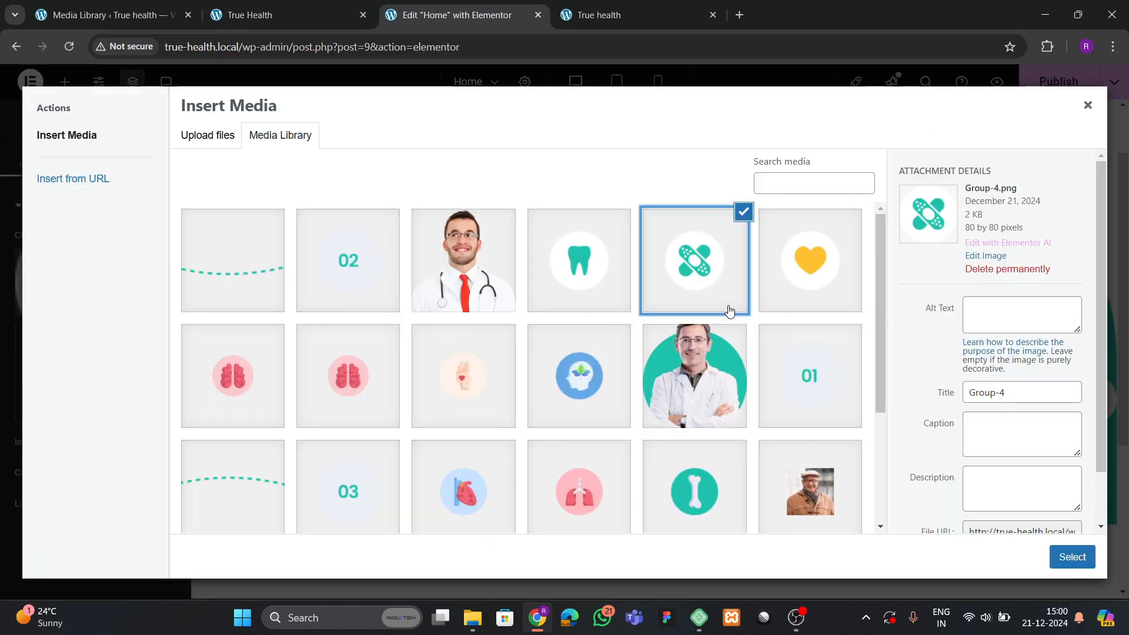
left_click(1070, 557)
left_click_drag(1014, 268, 729, 203)
Duplicate the bandage, change the copy to the tooth icon, and place it left of the doctor's face.
right_click(1030, 216)
left_click(1010, 261)
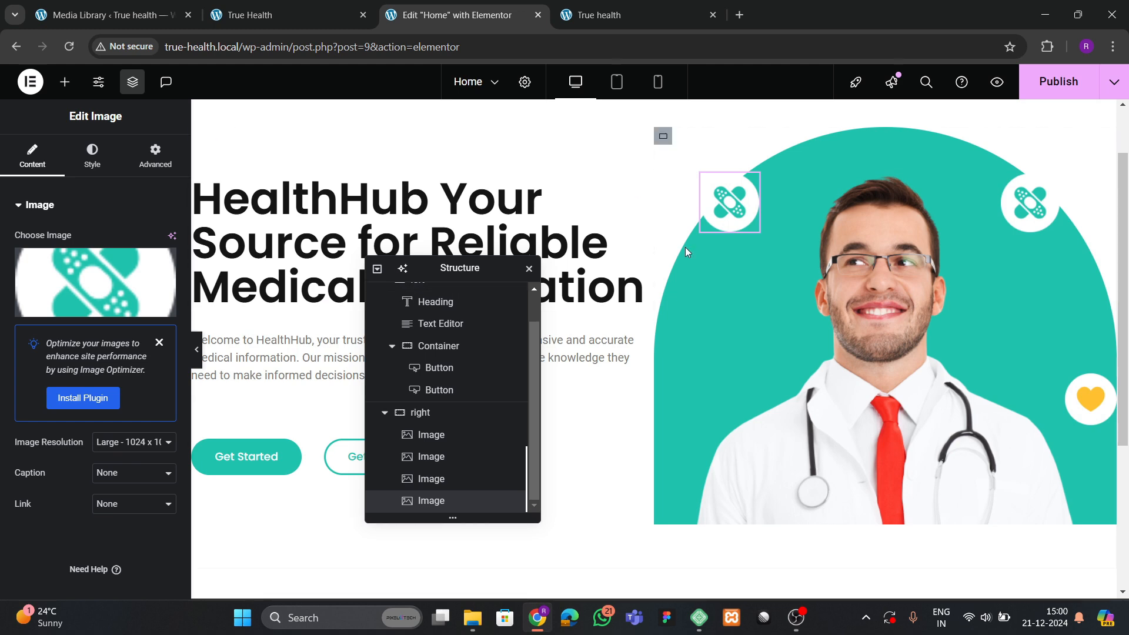
left_click(95, 282)
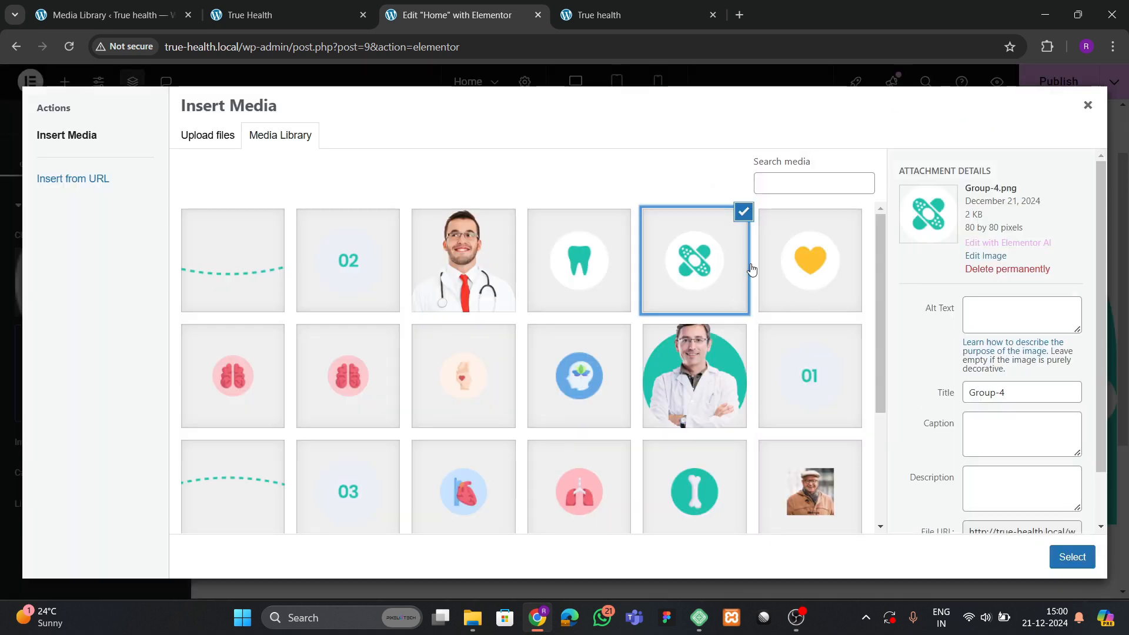
key("Right")
left_click(1071, 557)
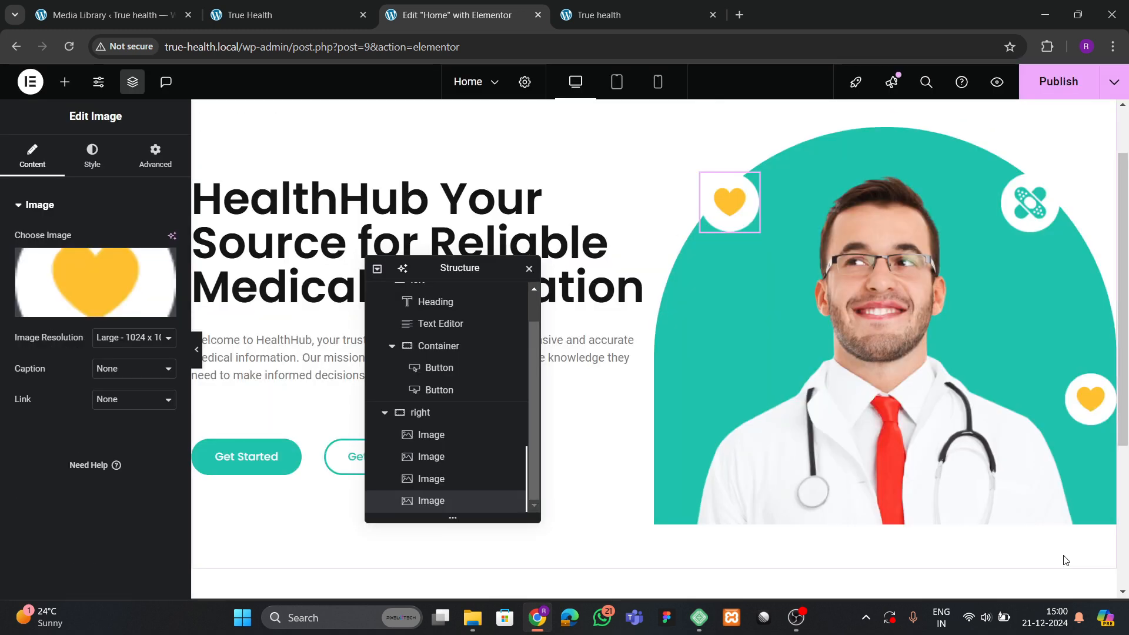
left_click(99, 279)
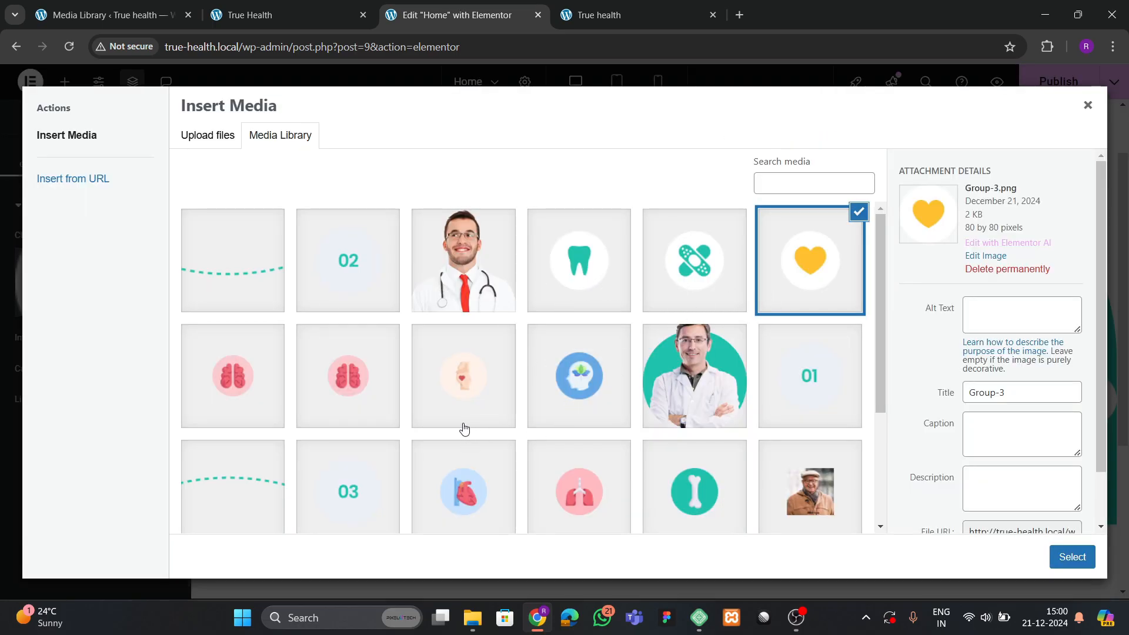
scroll(529, 435, "down", 3)
left_click(694, 365)
scroll(688, 376, "up", 3)
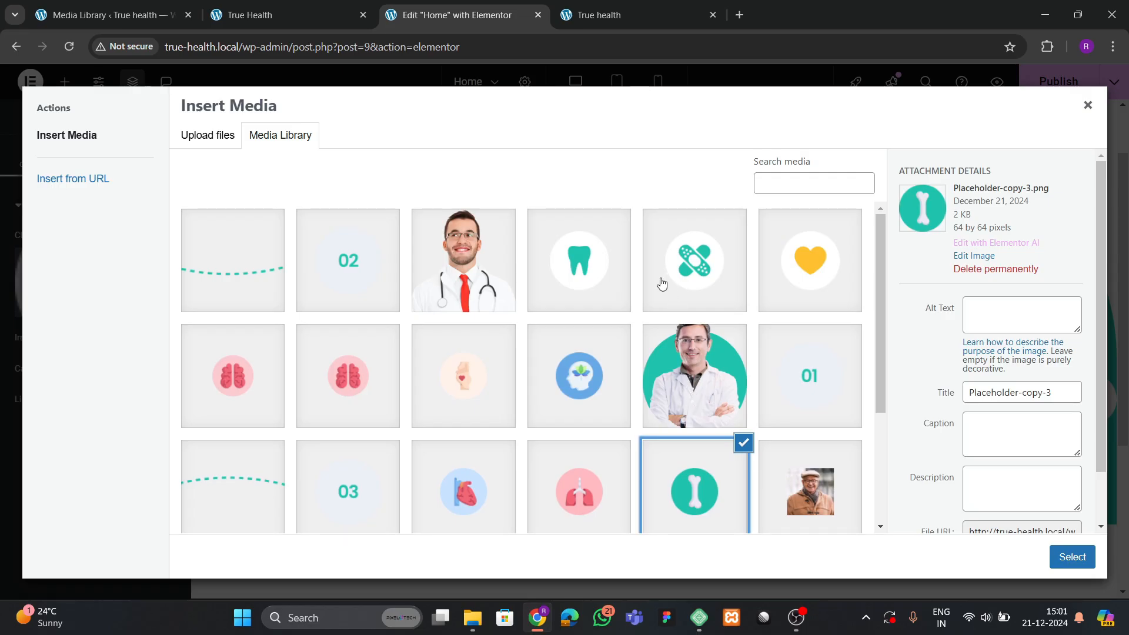
left_click(590, 257)
left_click(1069, 558)
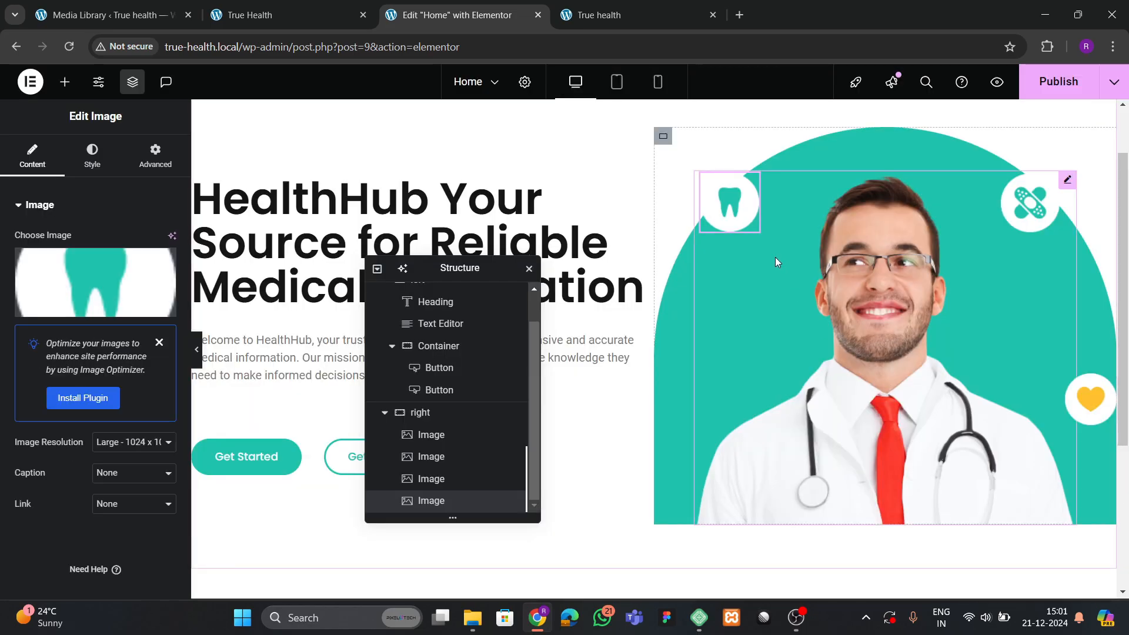
left_click_drag(736, 234, 745, 317)
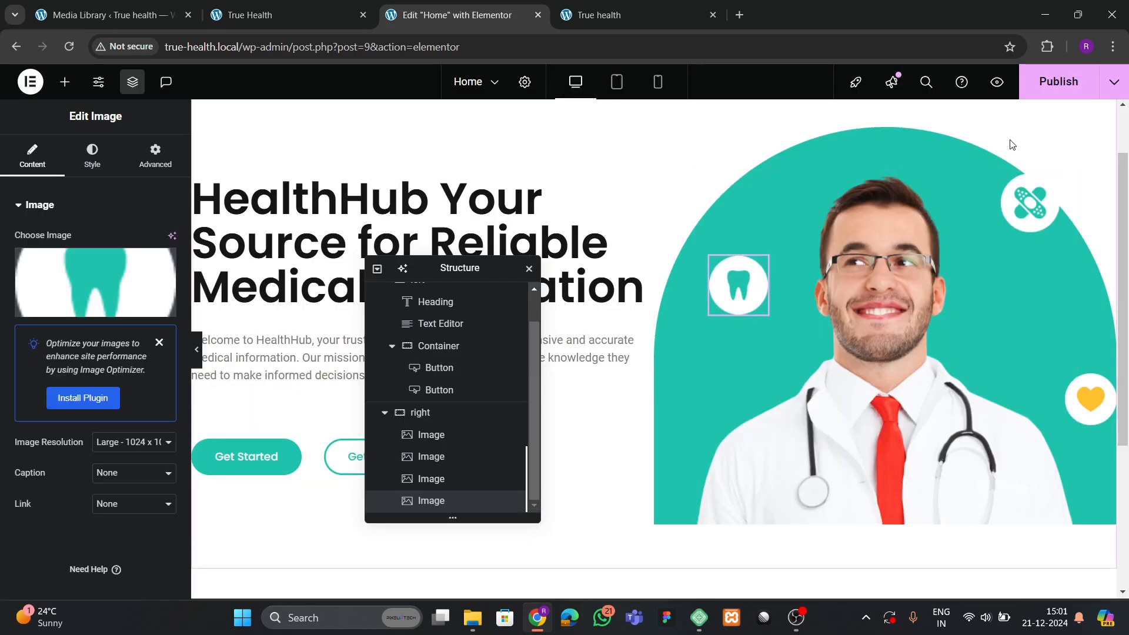
key("ctrl+s")
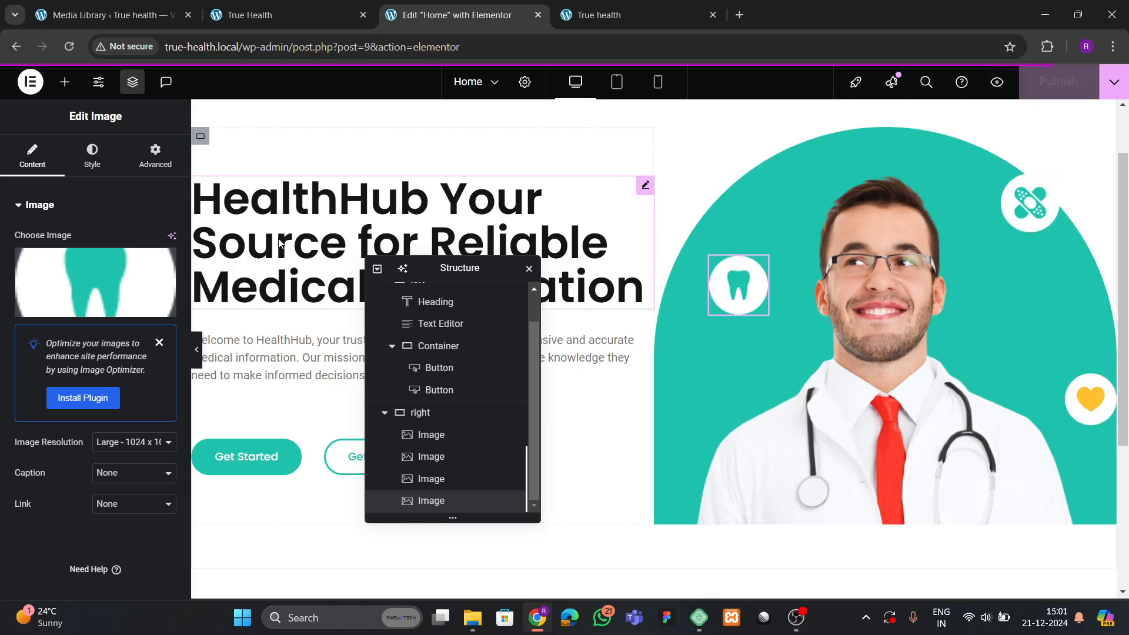
left_click(196, 349)
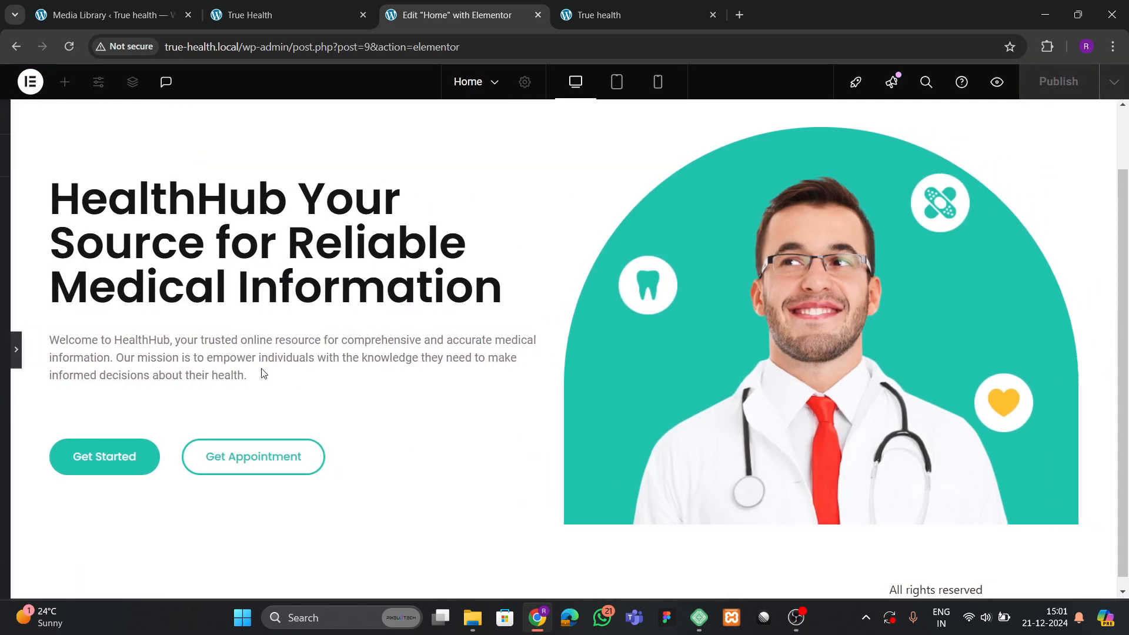
left_click(4, 358)
left_click(599, 15)
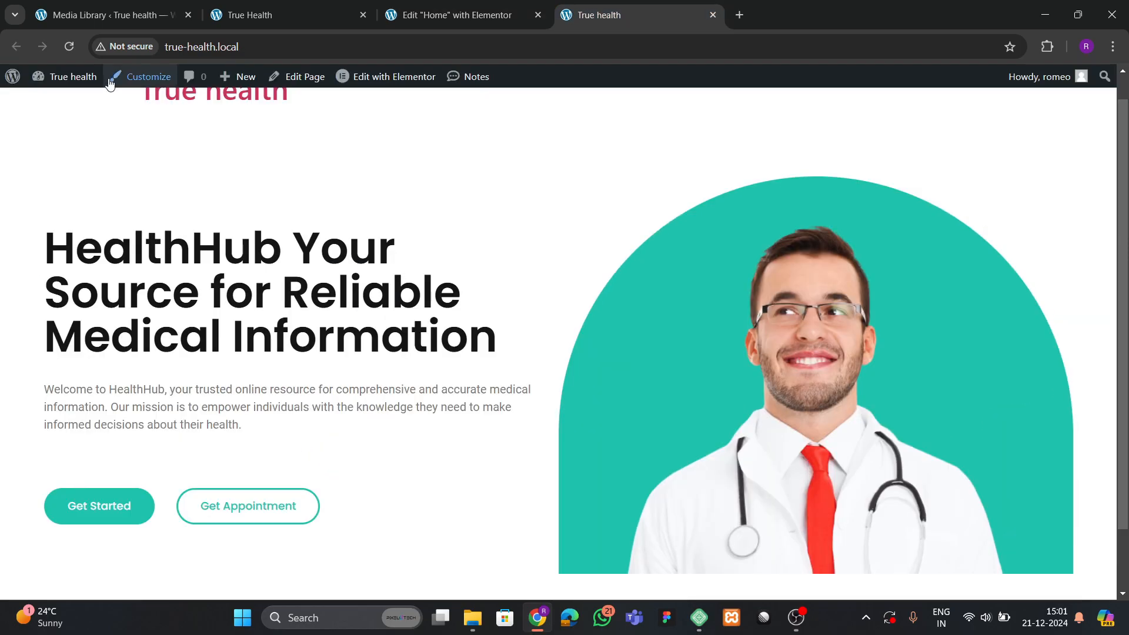
left_click(73, 50)
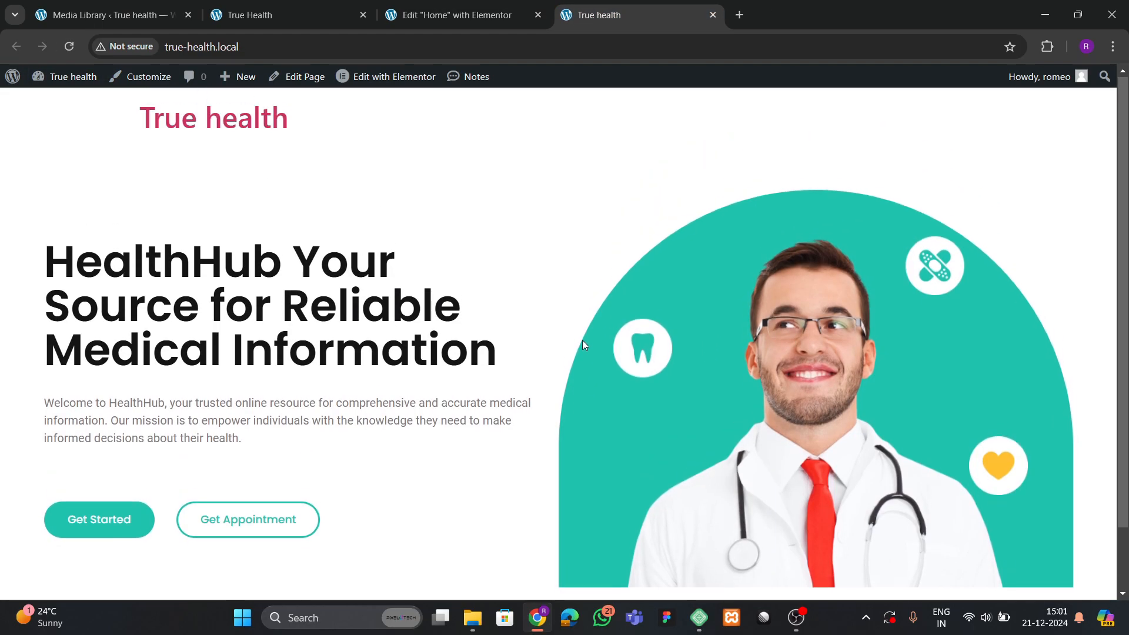
scroll(583, 343, "down", 2)
left_click(291, 14)
scroll(523, 396, "down", 3)
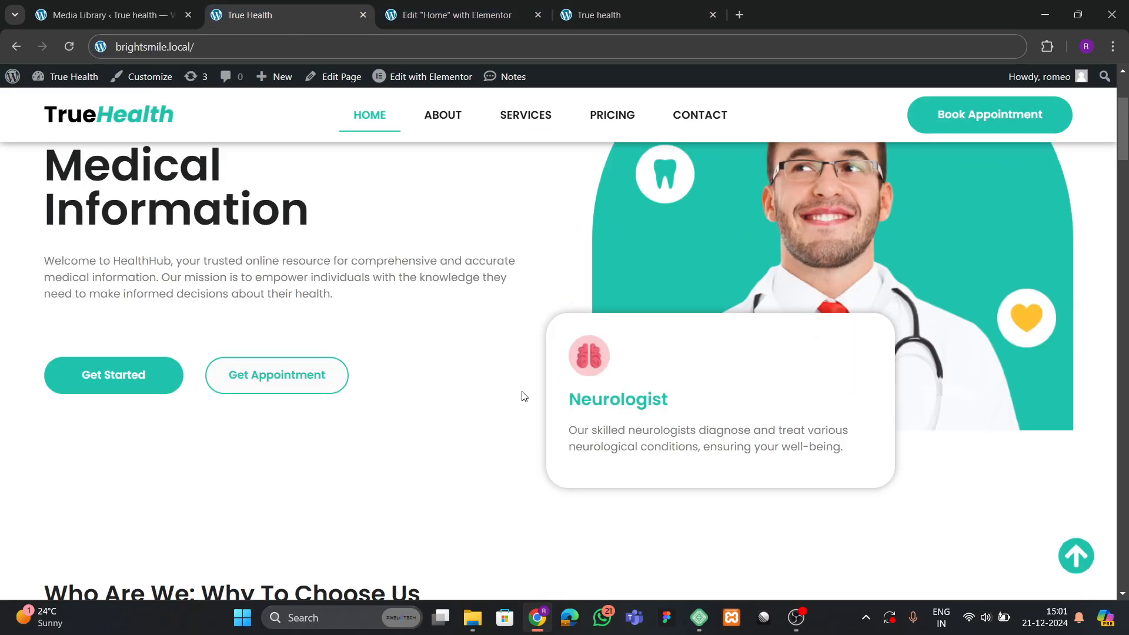
scroll(524, 396, "down", 2)
left_click(457, 14)
Add a two-column Flexbox section below the hero, 1400 px wide with zero padding.
scroll(722, 387, "down", 4)
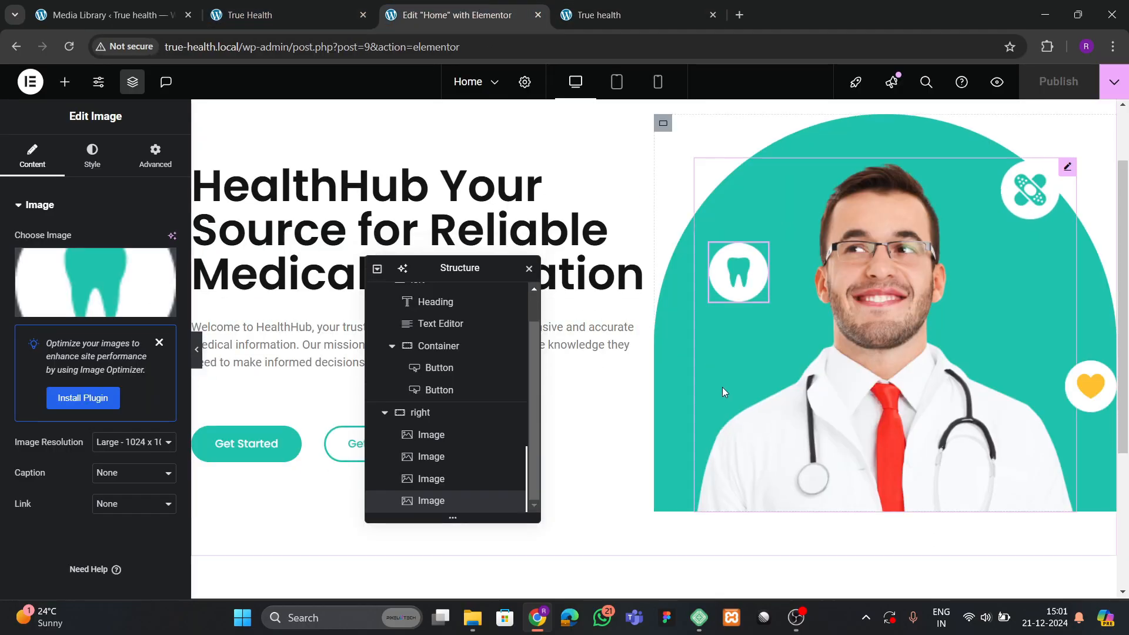
left_click(615, 432)
left_click_drag(412, 267, 363, 244)
left_click(594, 478)
left_click(613, 466)
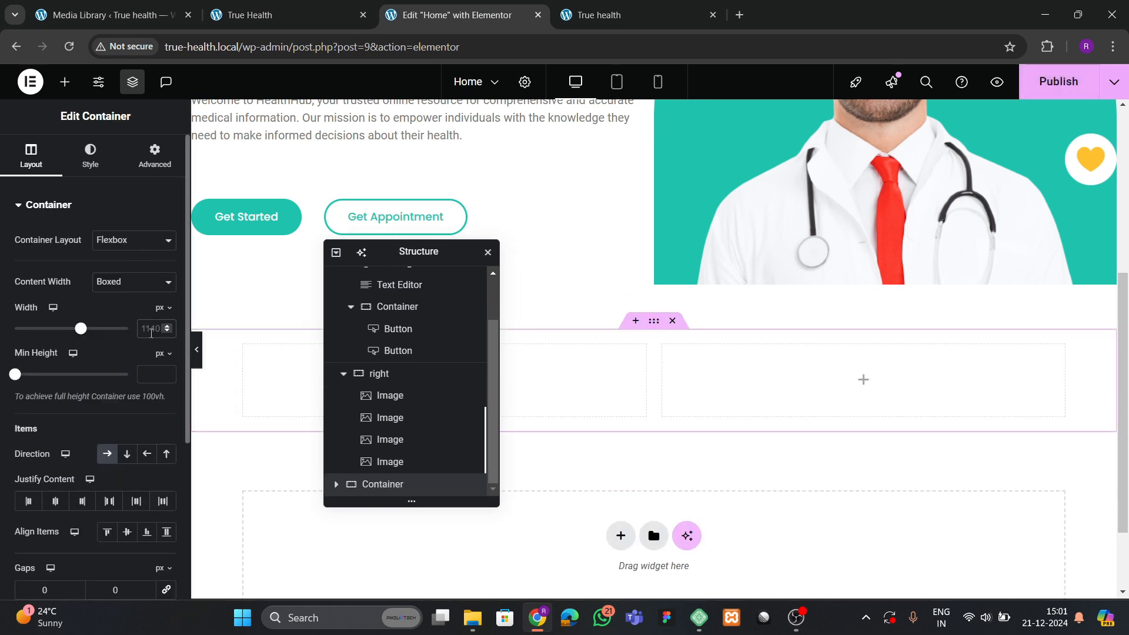
left_click(151, 333)
type("1400")
left_click(154, 156)
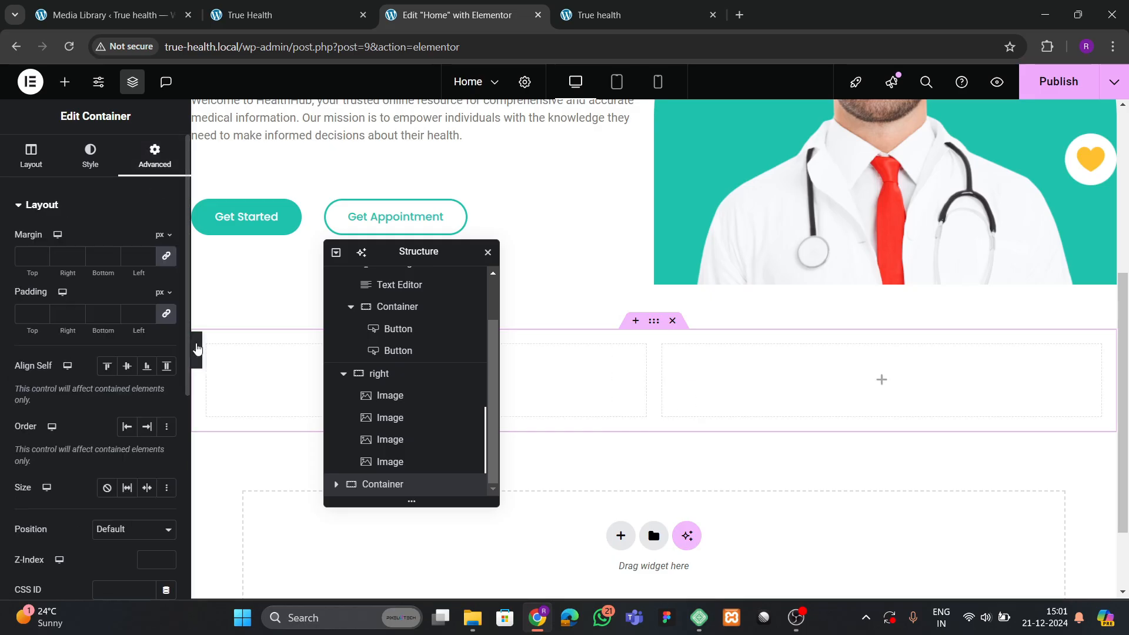
left_click(166, 313)
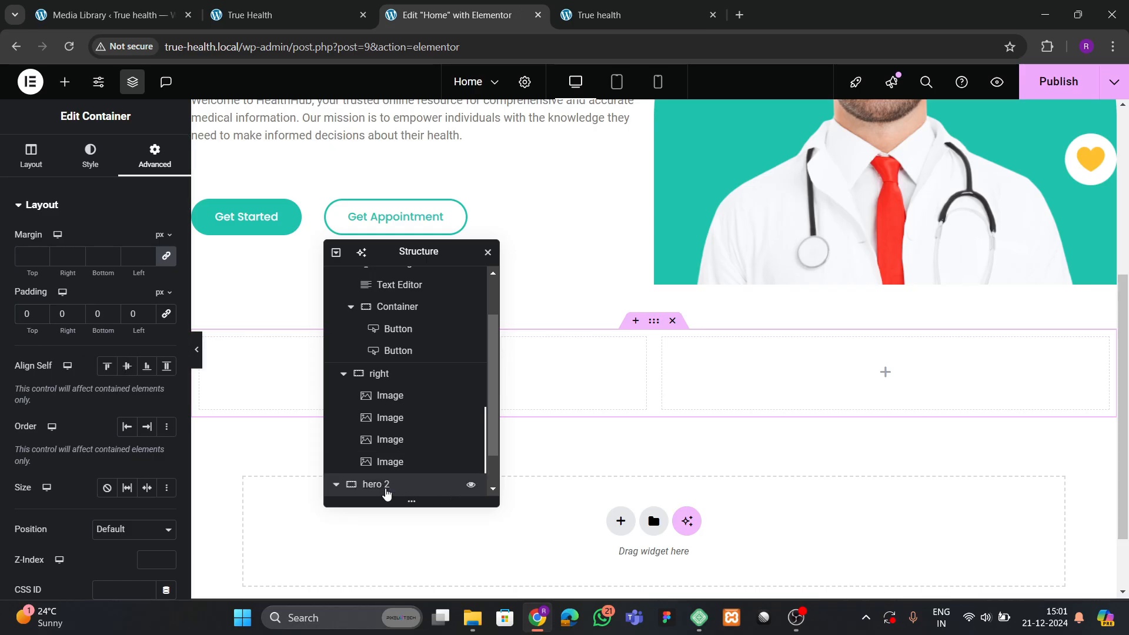
Set the padding of hero 2's right column to zero.
left_click(336, 486)
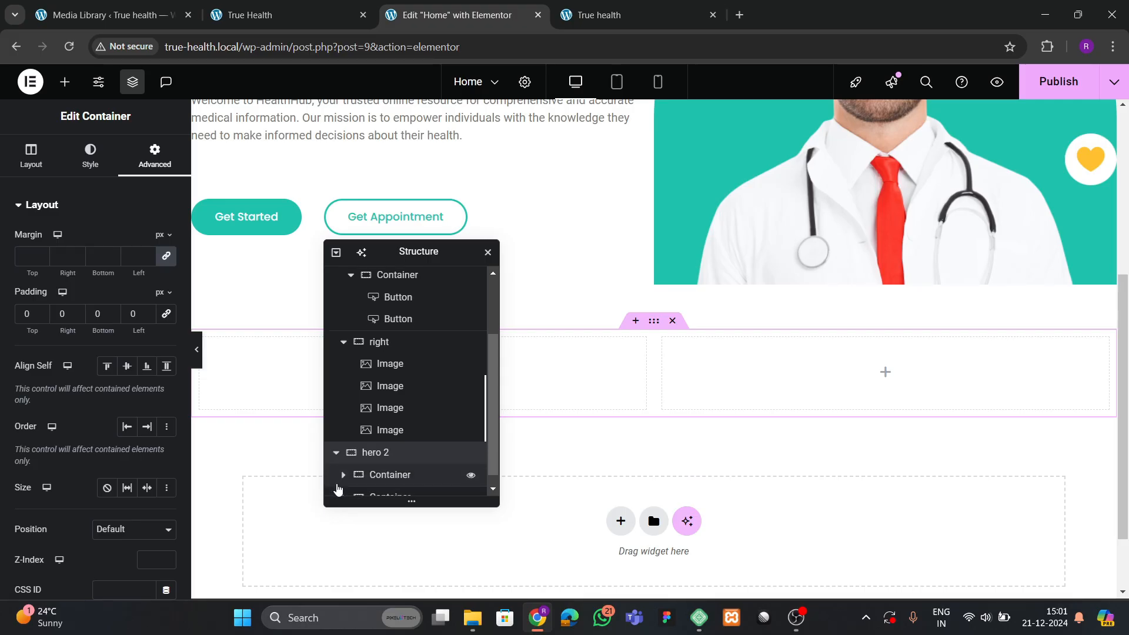
scroll(398, 477, "down", 1)
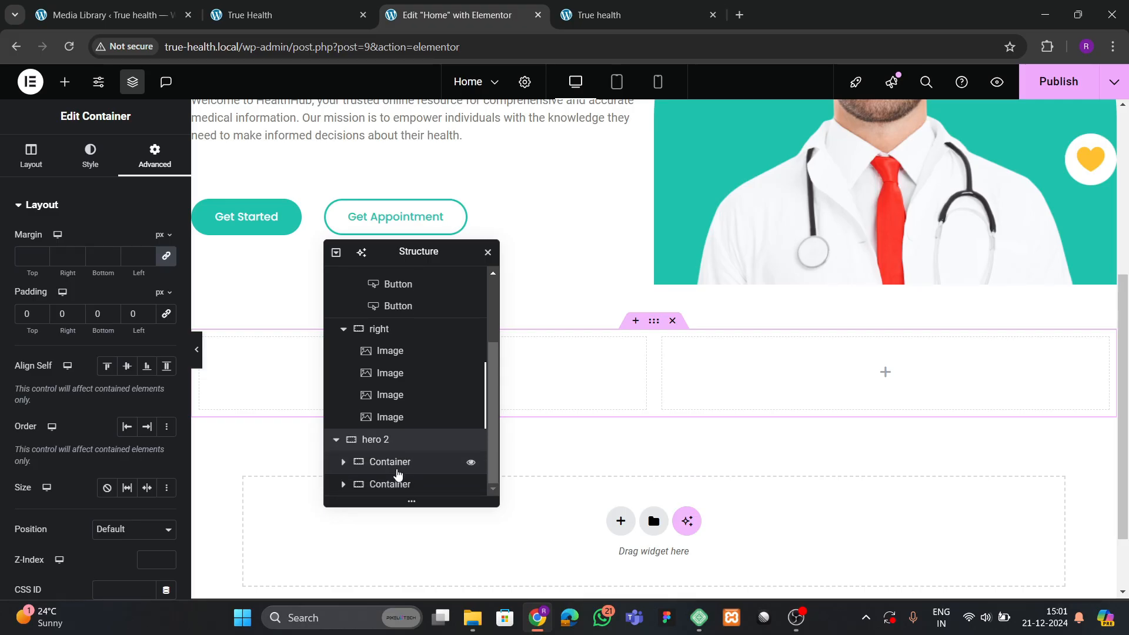
left_click(397, 474)
left_click(155, 156)
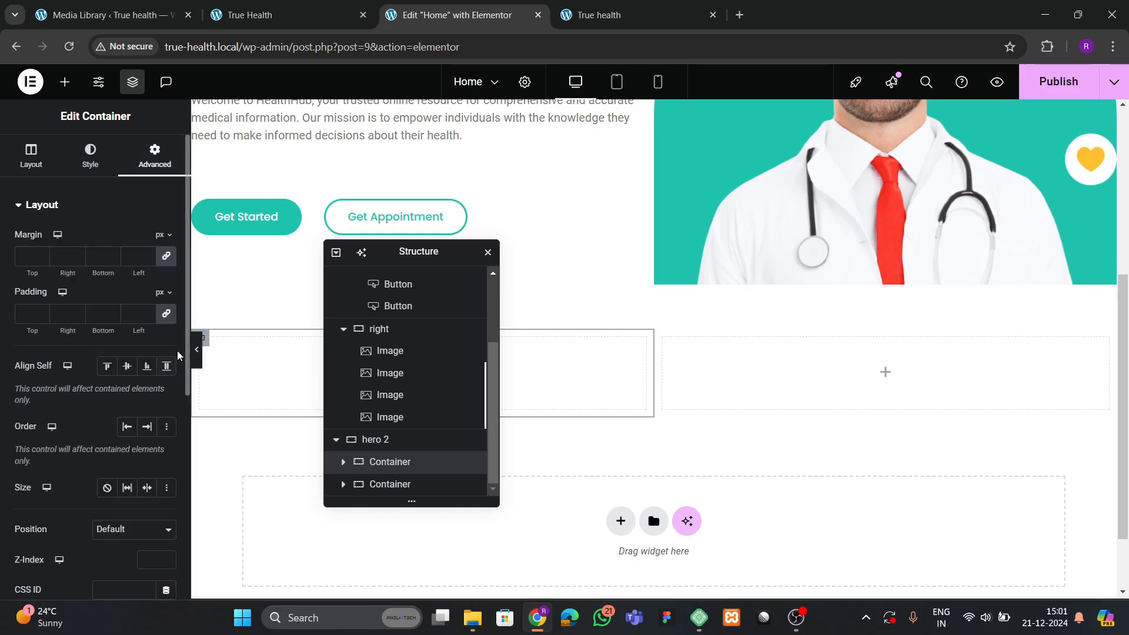
left_click(394, 485)
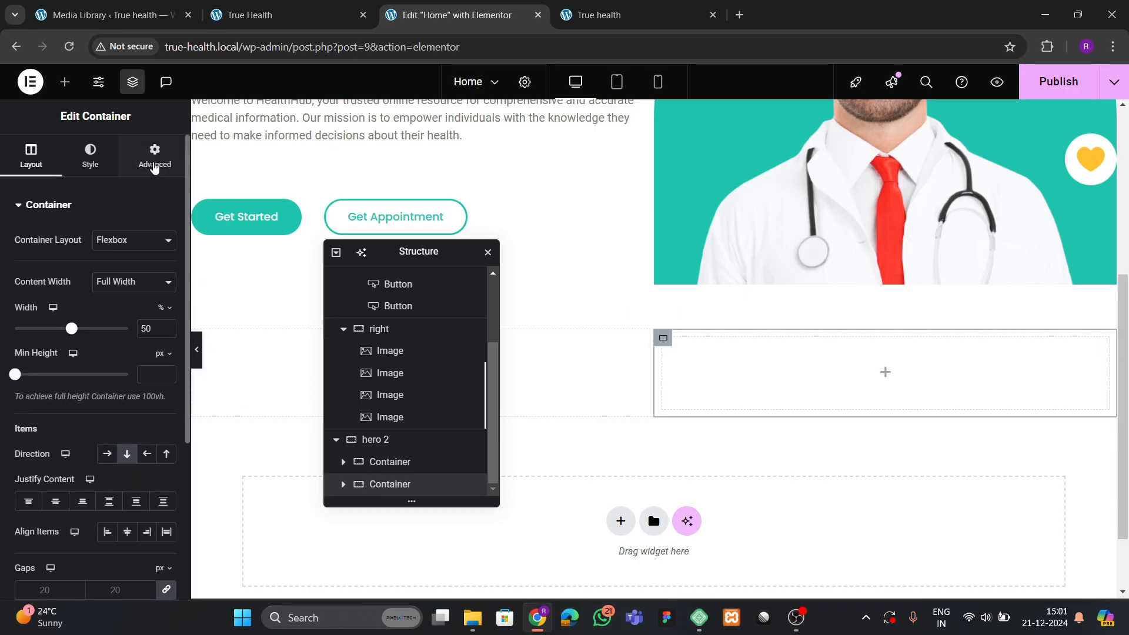
left_click(155, 156)
left_click(165, 322)
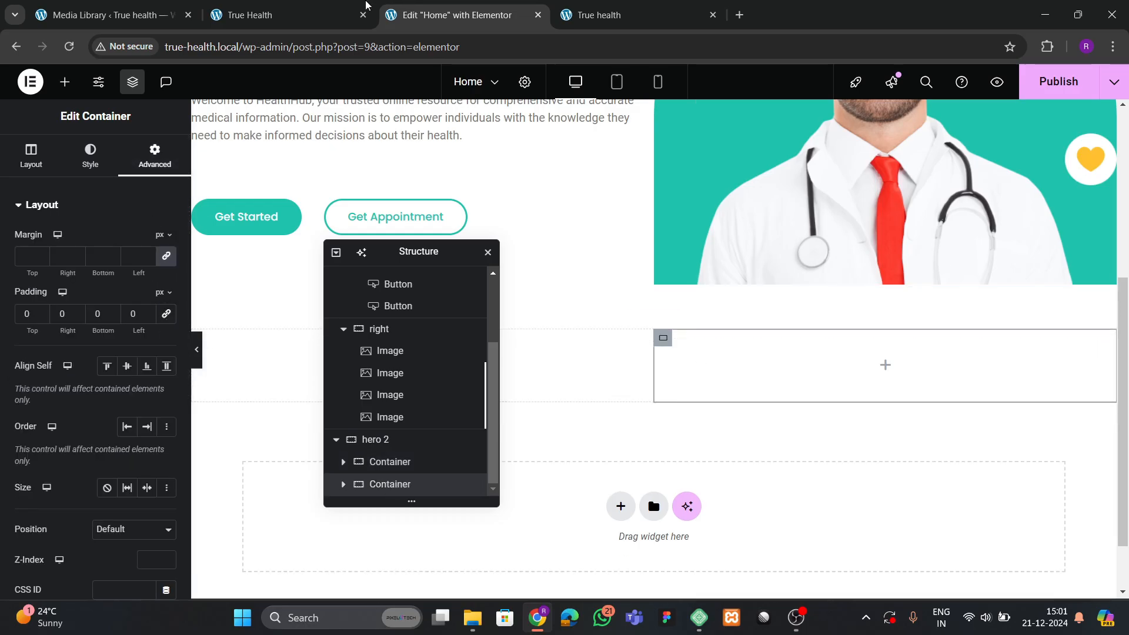
Glance at the uploaded media and the reference True Health homepage, then return to the editor.
left_click(112, 15)
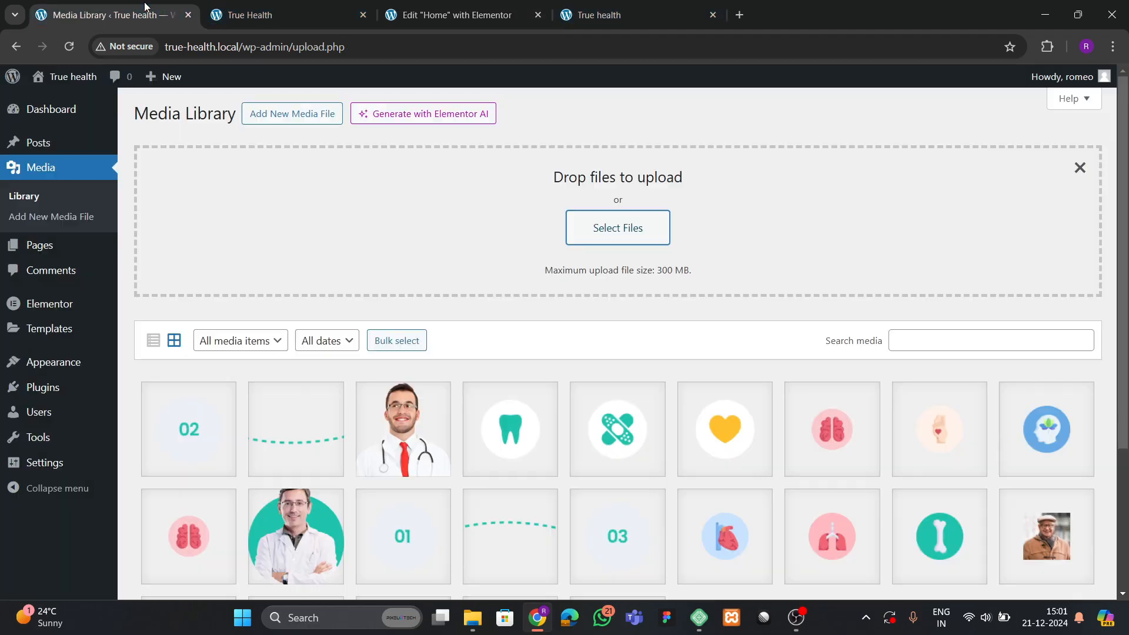
left_click(296, 15)
left_click(454, 18)
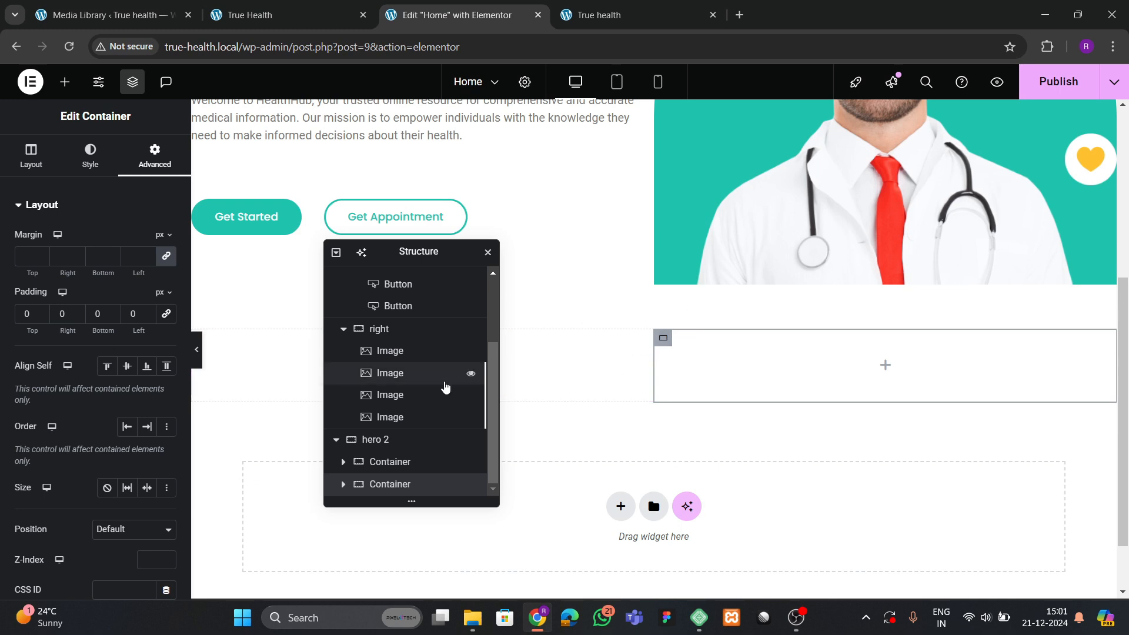
Nest a new container in the right column with 30 px padding on all sides.
left_click(25, 160)
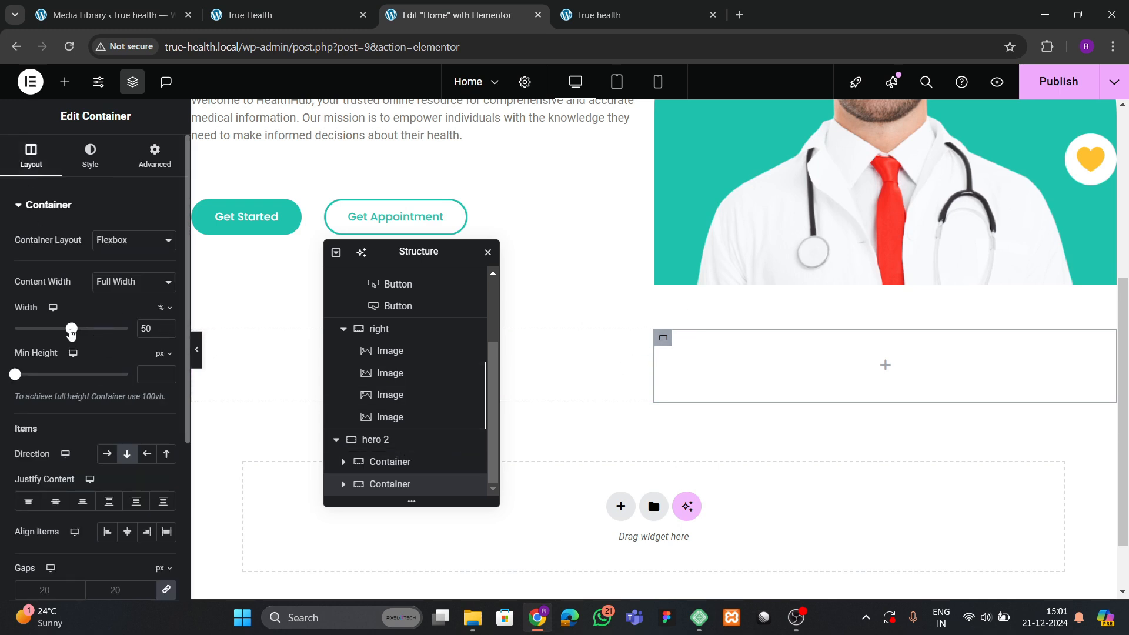
left_click(65, 82)
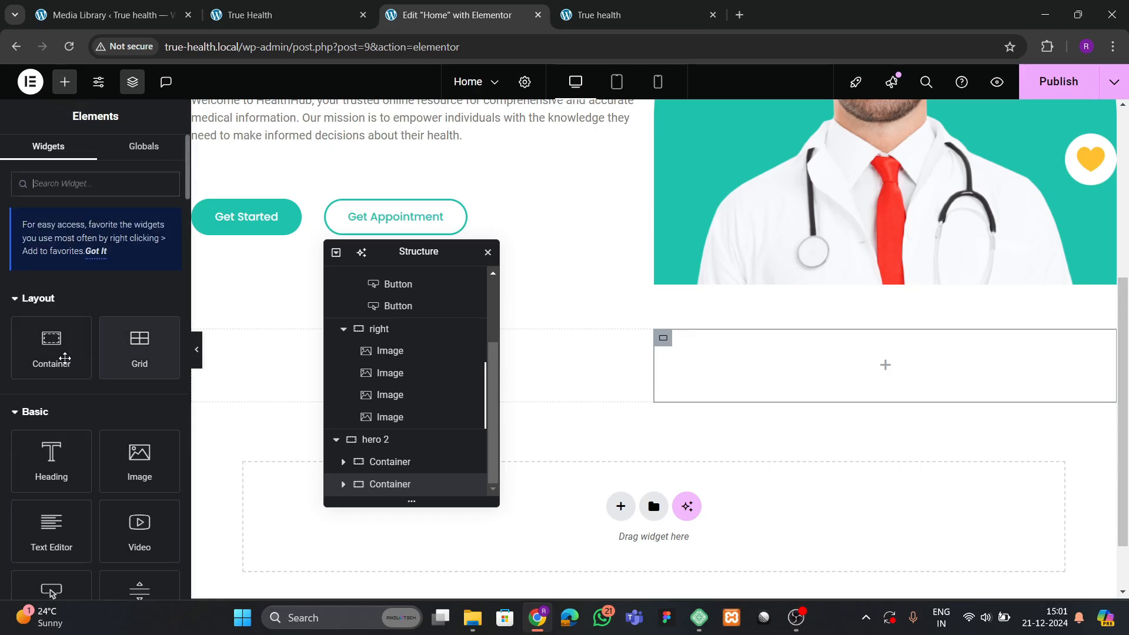
left_click_drag(65, 357, 732, 371)
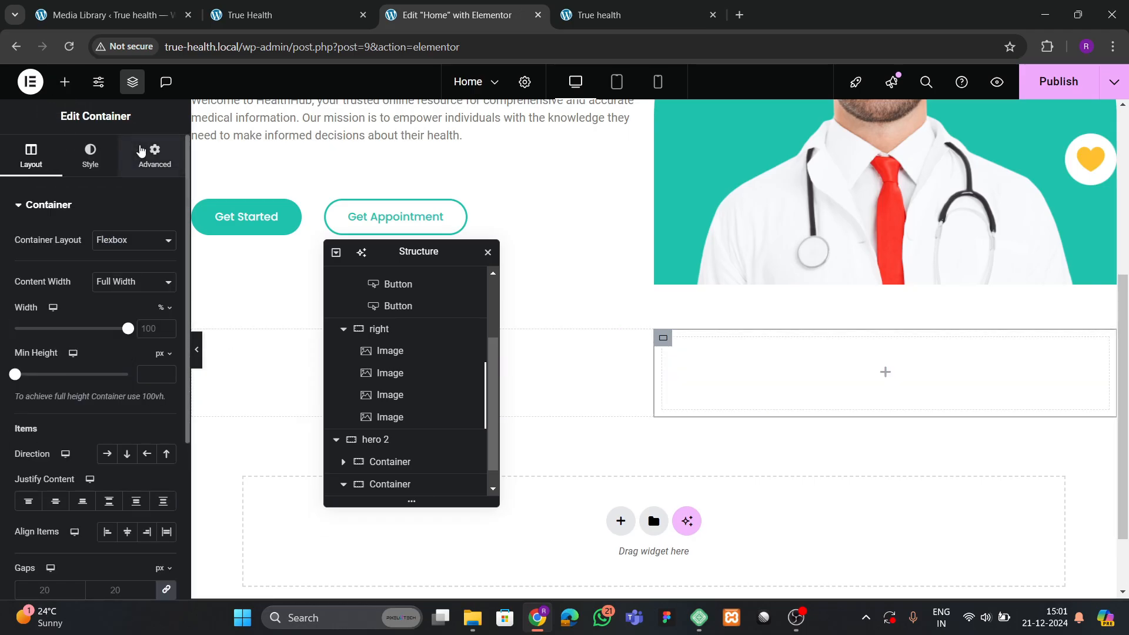
left_click(140, 151)
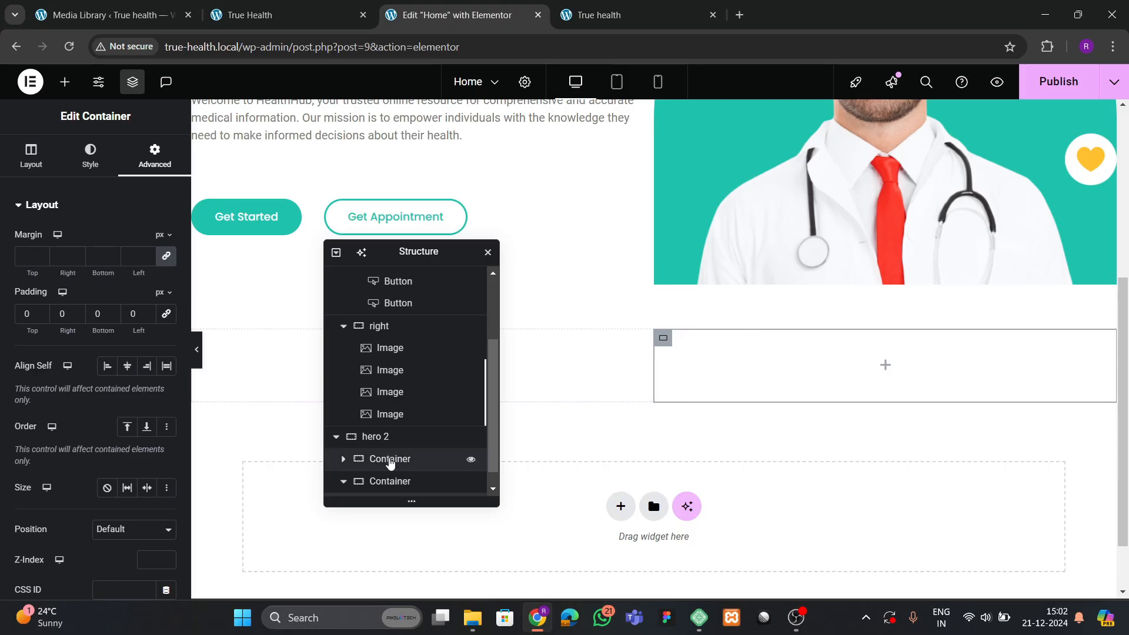
scroll(390, 462, "down", 1)
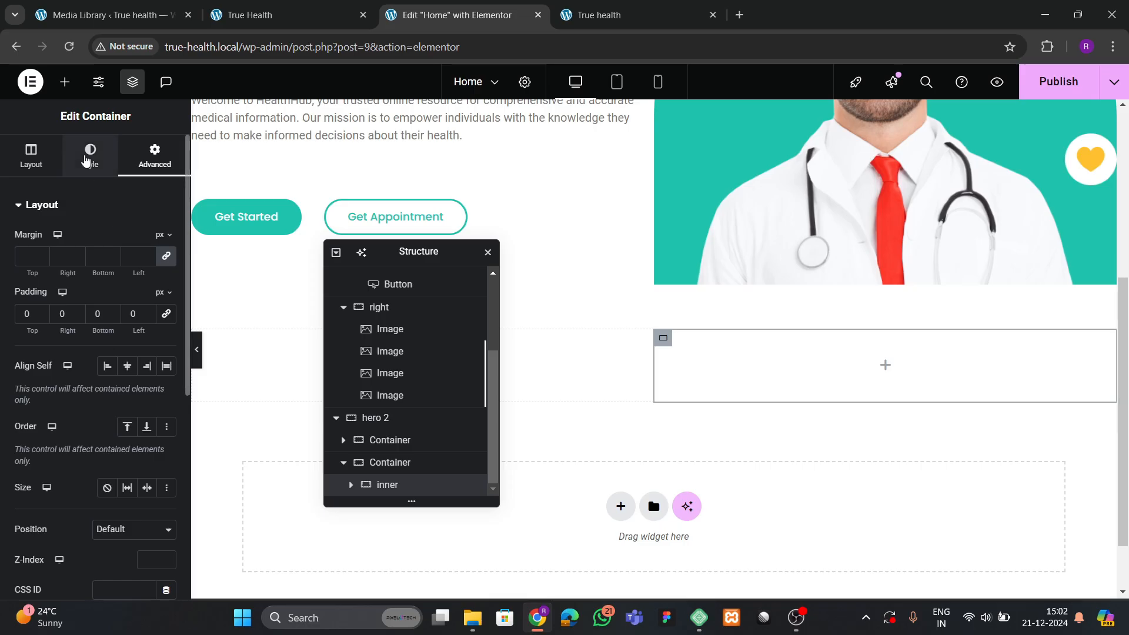
type("3")
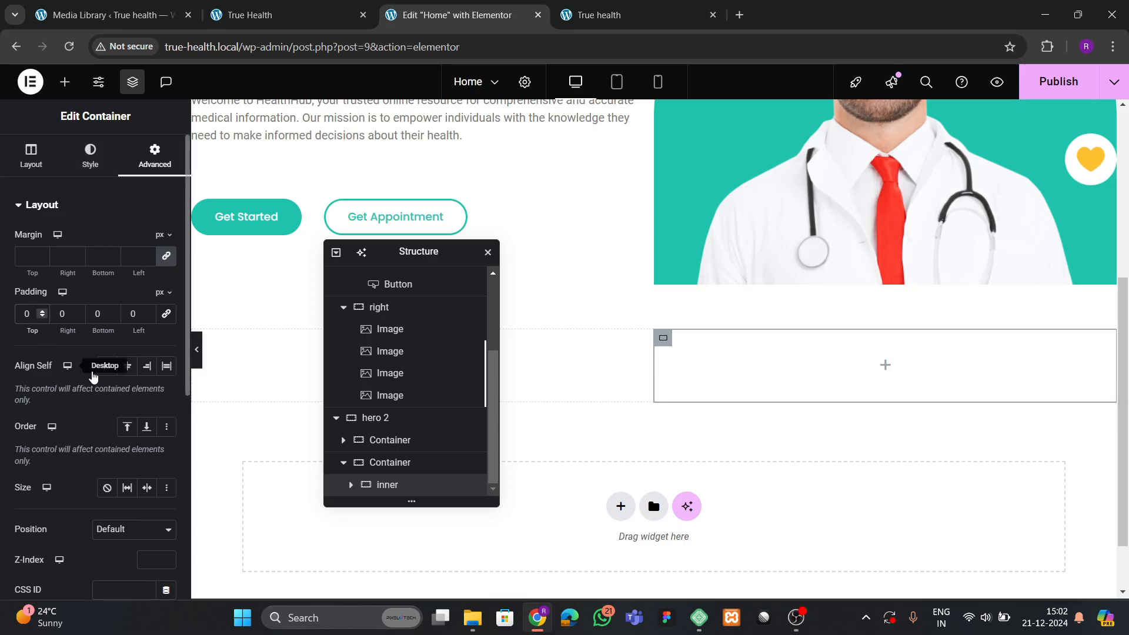
left_click(166, 312)
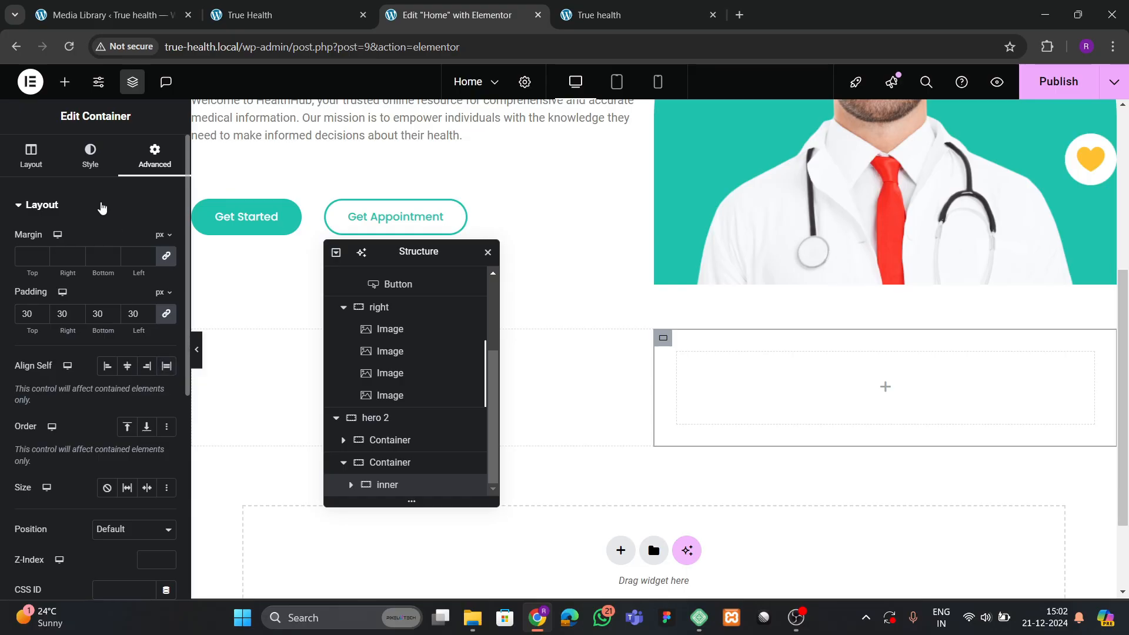
Give the card container a box shadow and a 20 px border radius.
left_click(90, 156)
left_click(65, 362)
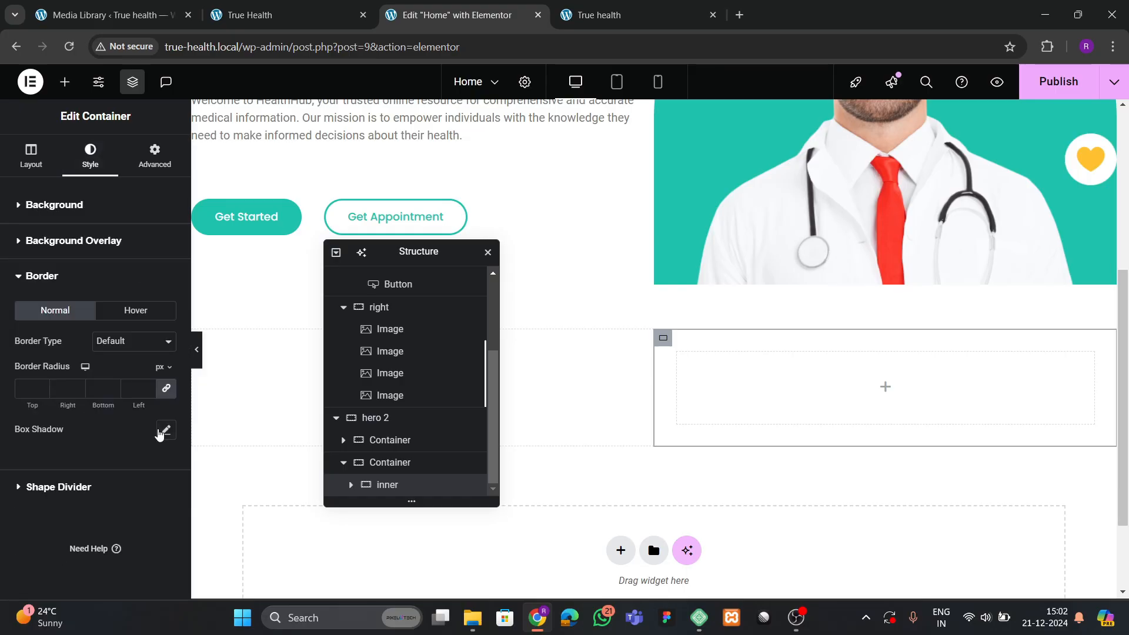
left_click(164, 430)
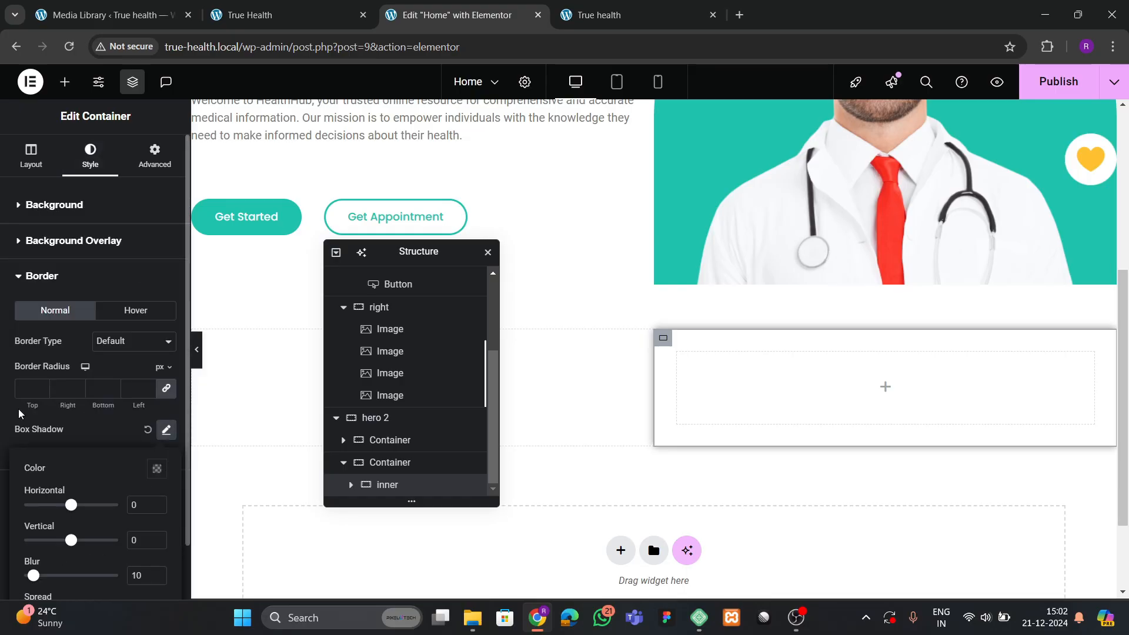
left_click(27, 387)
type("20")
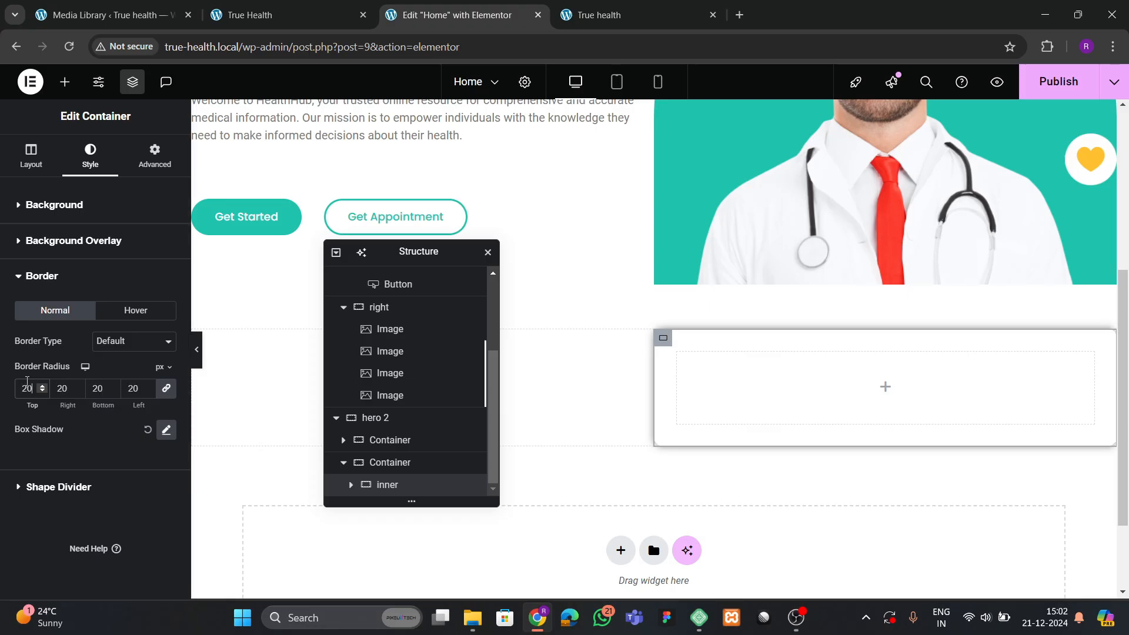
Compare the card with the live homepage for reference.
left_click(259, 15)
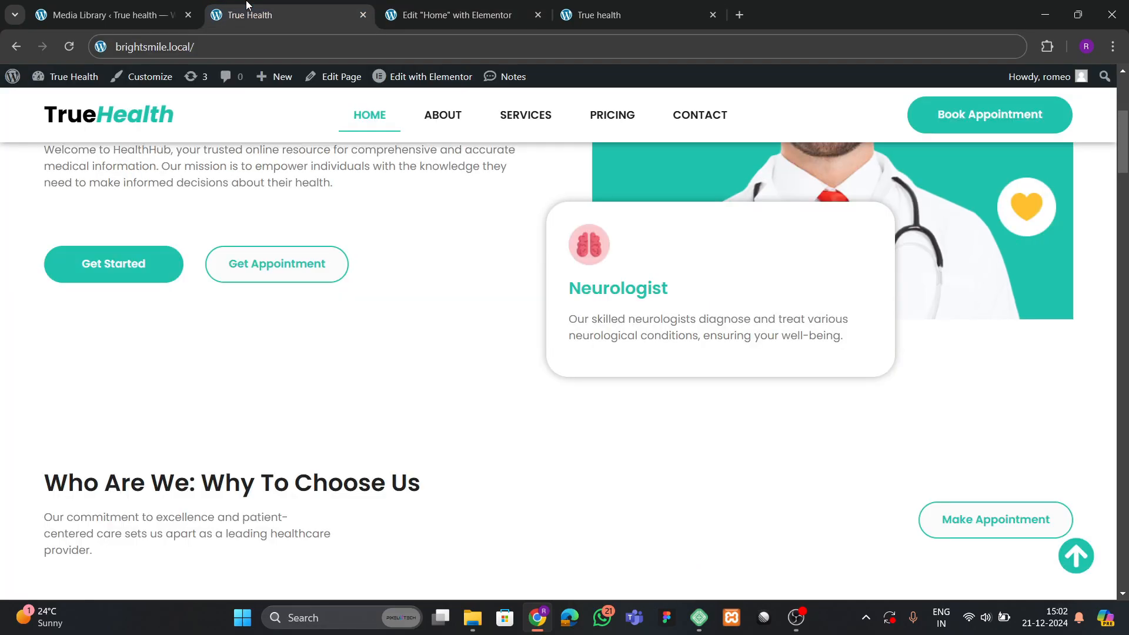
left_click(453, 15)
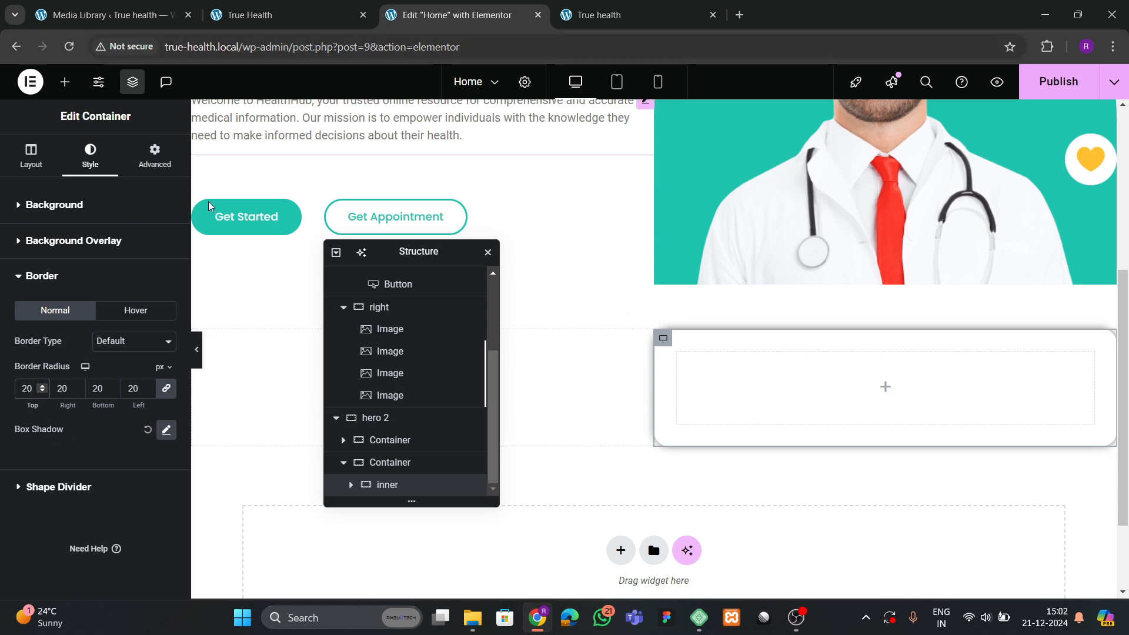
left_click(278, 15)
Place an Image widget in the card showing the brain icon from the media library.
left_click(453, 14)
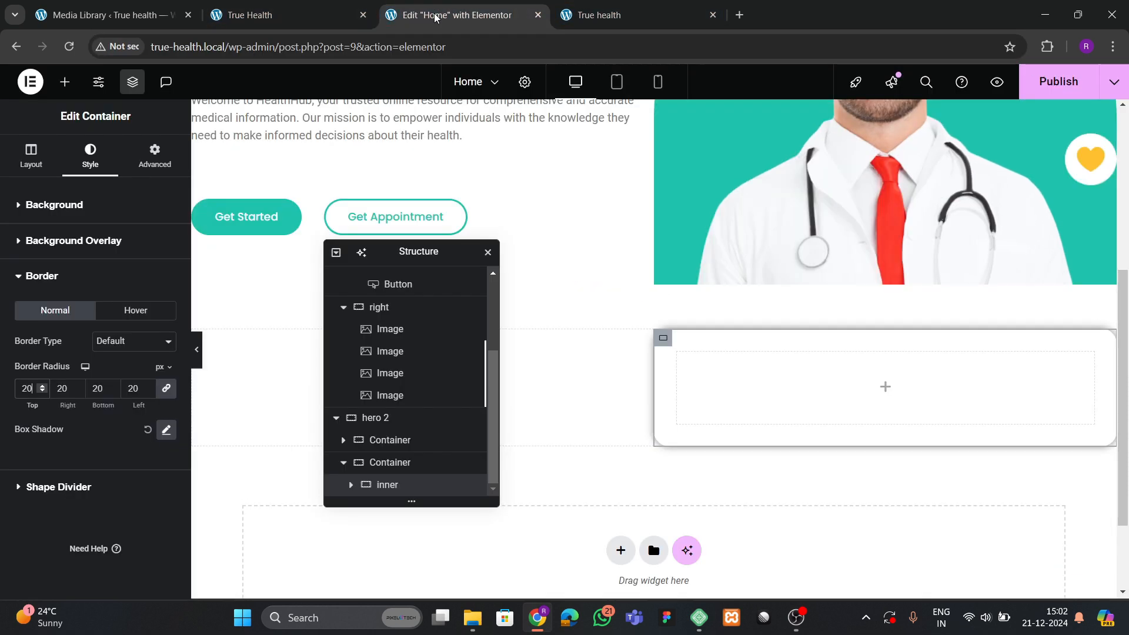
left_click(65, 82)
scroll(127, 397, "down", 3)
left_click_drag(138, 326, 926, 399)
left_click(145, 311)
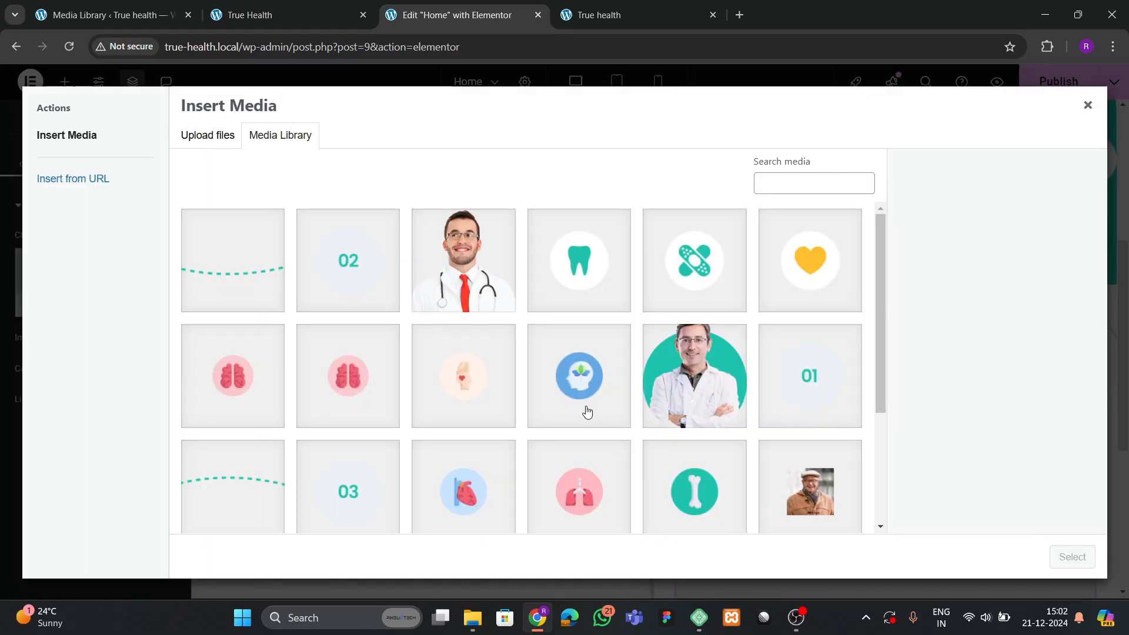
left_click(343, 382)
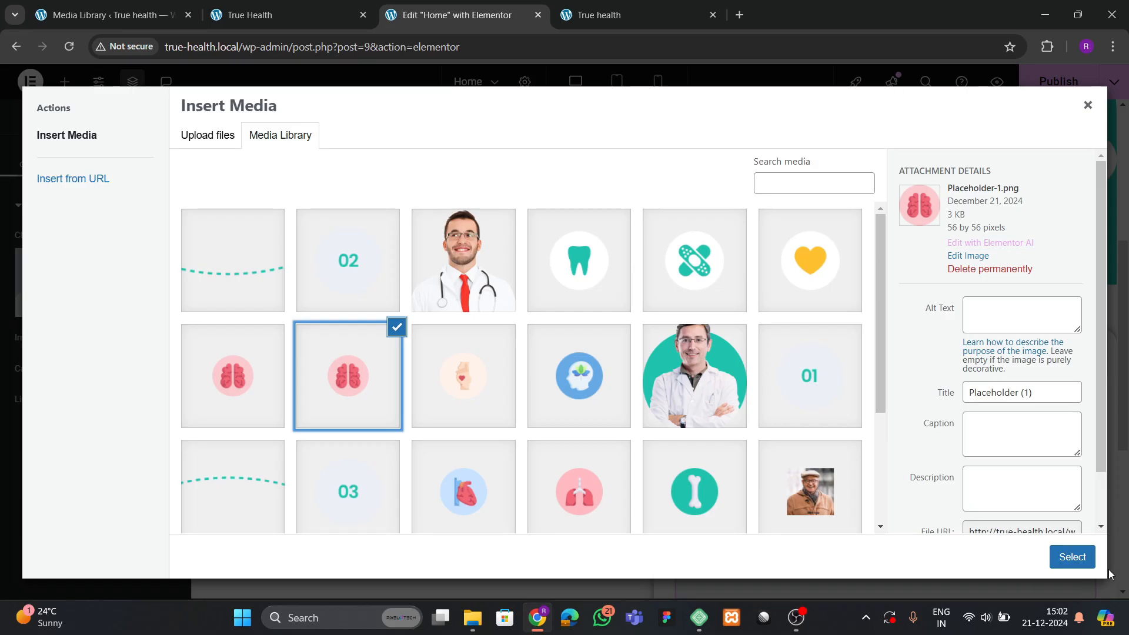
left_click(1072, 557)
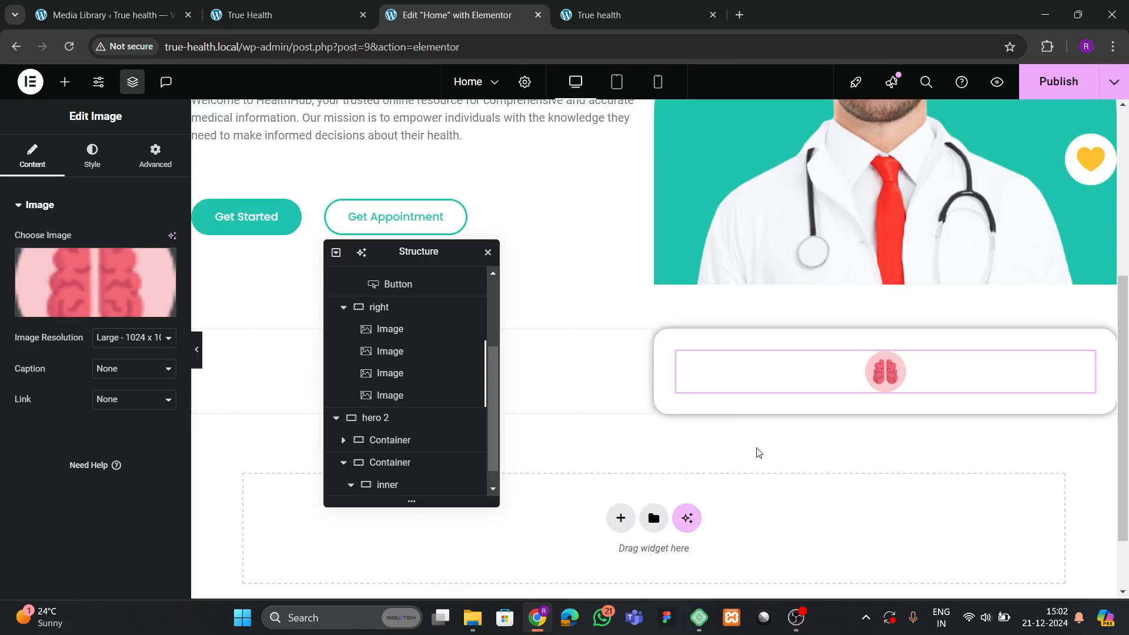
Add a Heading under the icon with the Neurologist title copied from the live site.
left_click(312, 25)
left_click(457, 15)
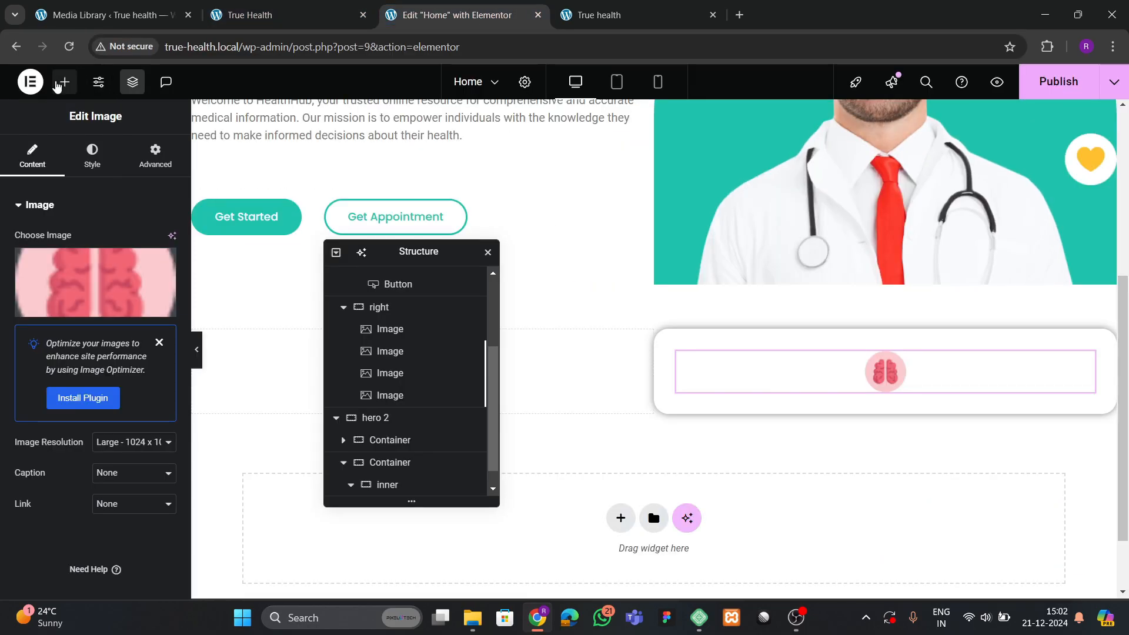
left_click(65, 81)
mouse_move(52, 311)
left_mouse_down()
mouse_move(900, 390)
mouse_move(889, 361)
mouse_move(891, 380)
left_mouse_up()
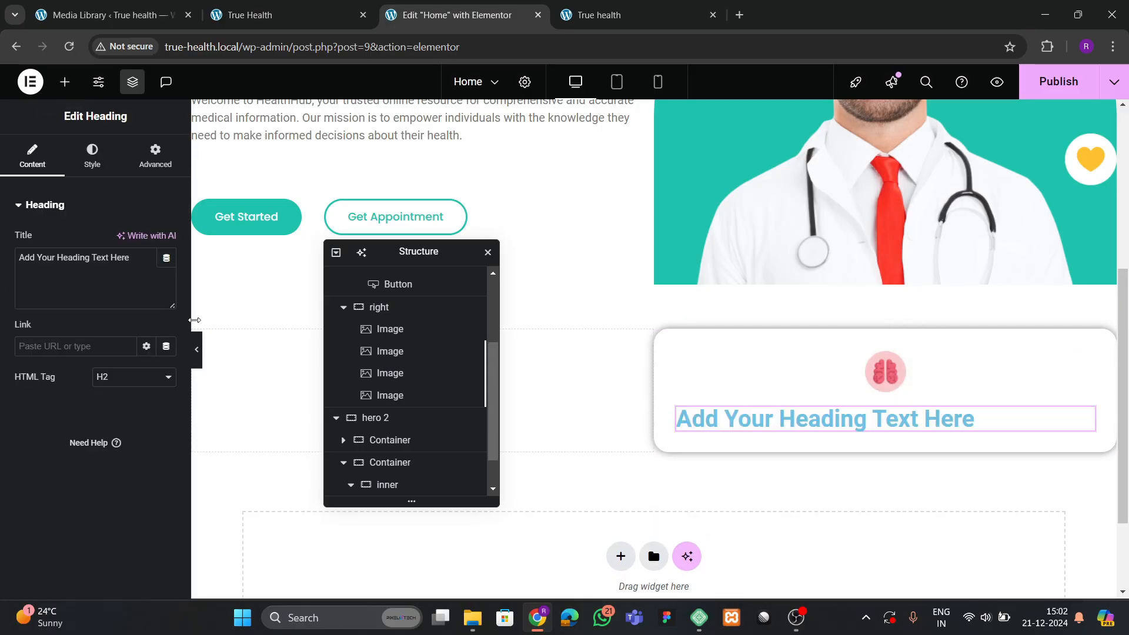
left_click(249, 21)
left_click_drag(580, 291, 680, 301)
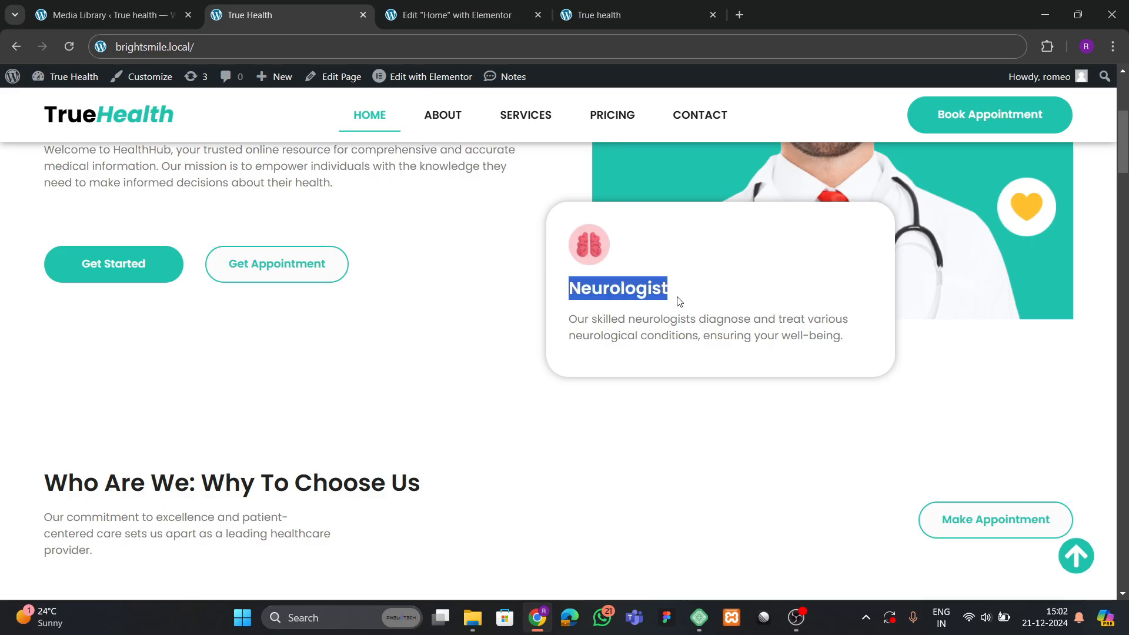
left_click(523, 15)
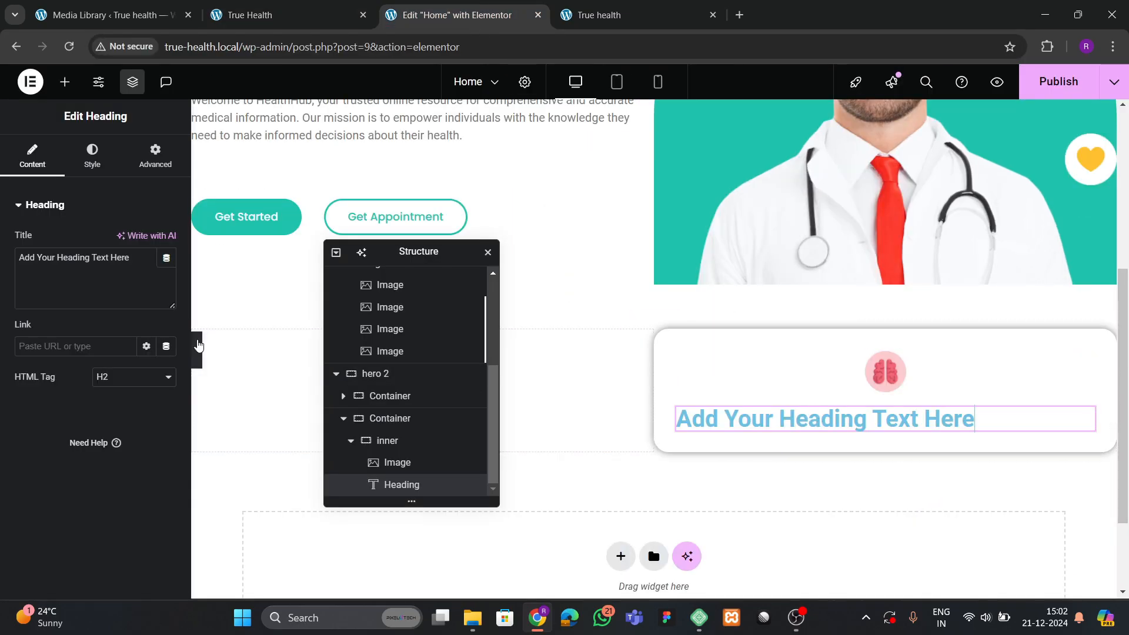
type("neurologist")
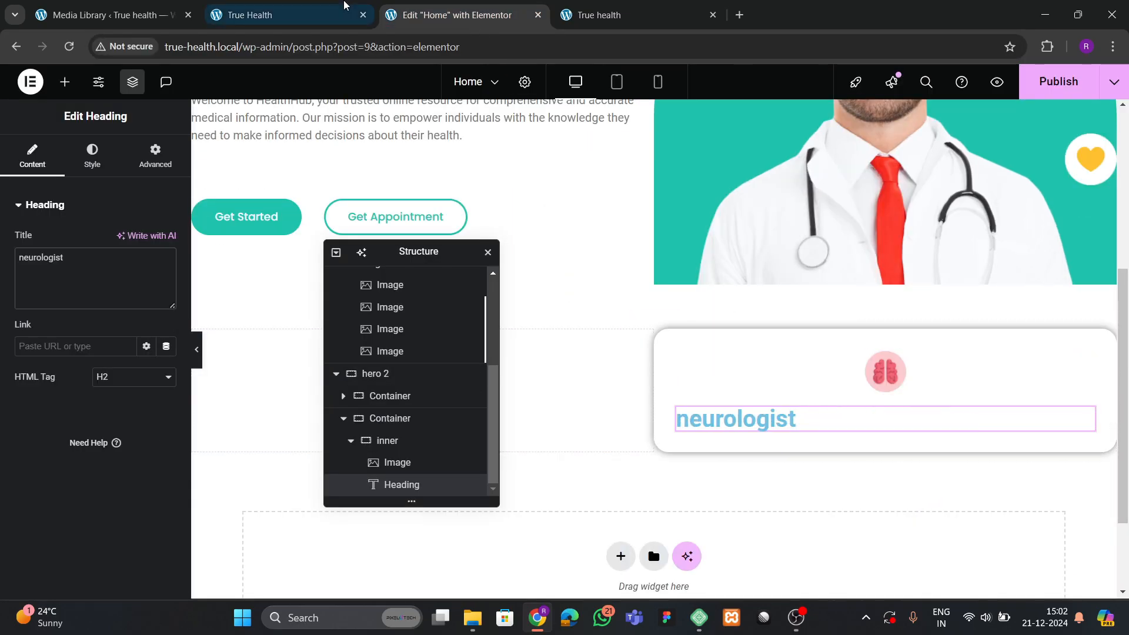
Copy the intro text block and paste it below the neurologist heading.
left_click(250, 15)
left_click(599, 351)
left_click_drag(573, 321, 841, 361)
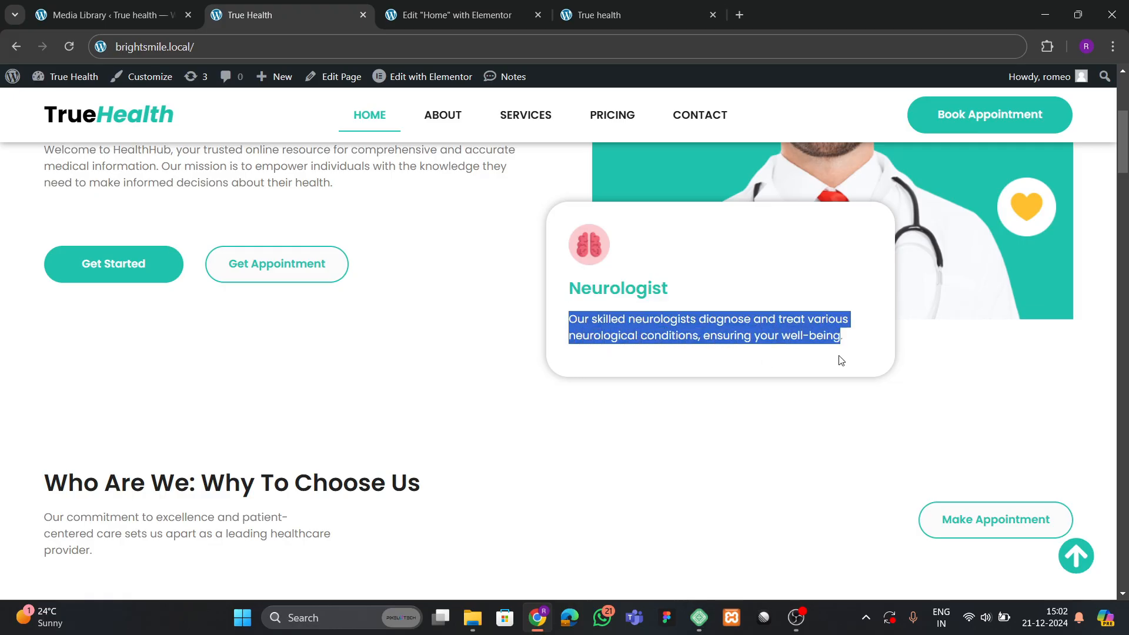
left_click(551, 17)
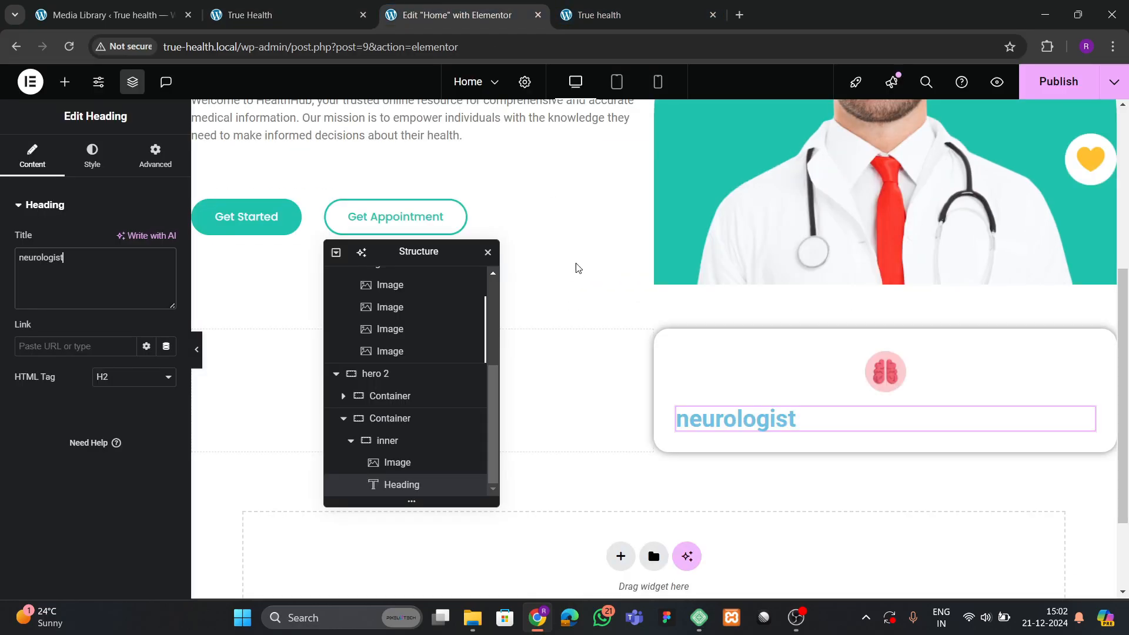
left_click(257, 5)
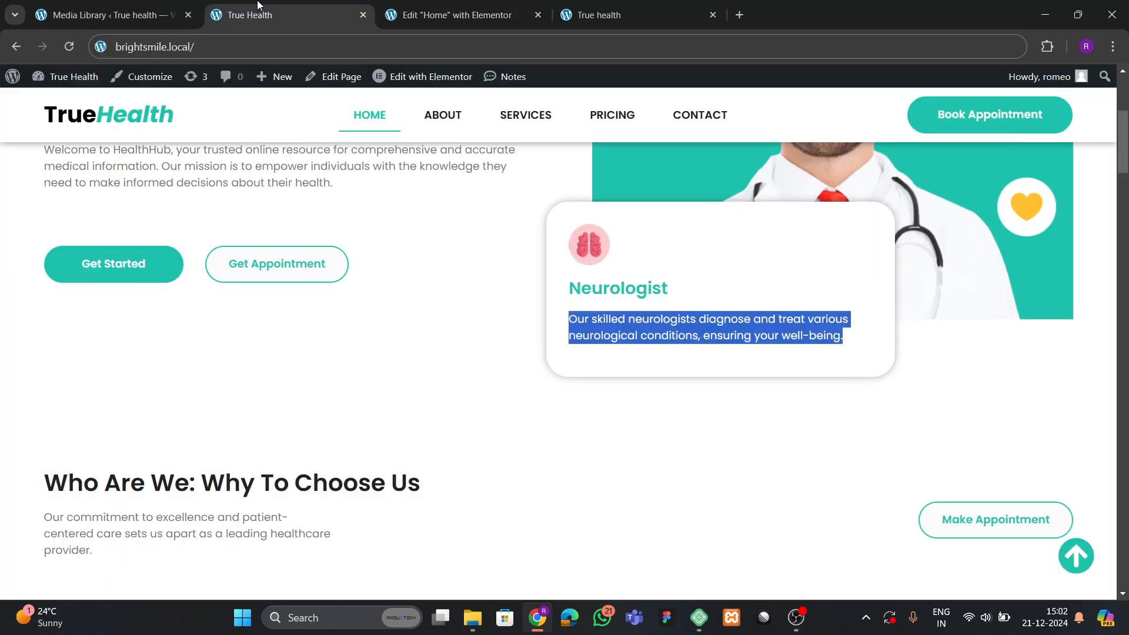
left_click(447, 15)
right_click(333, 126)
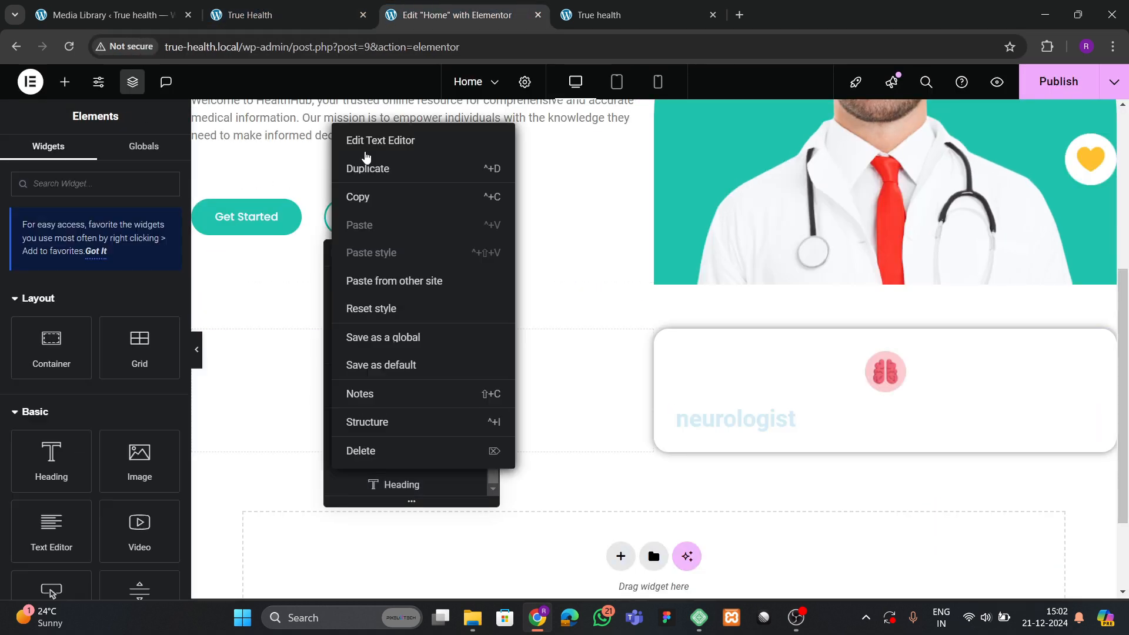
left_click(380, 207)
right_click(705, 416)
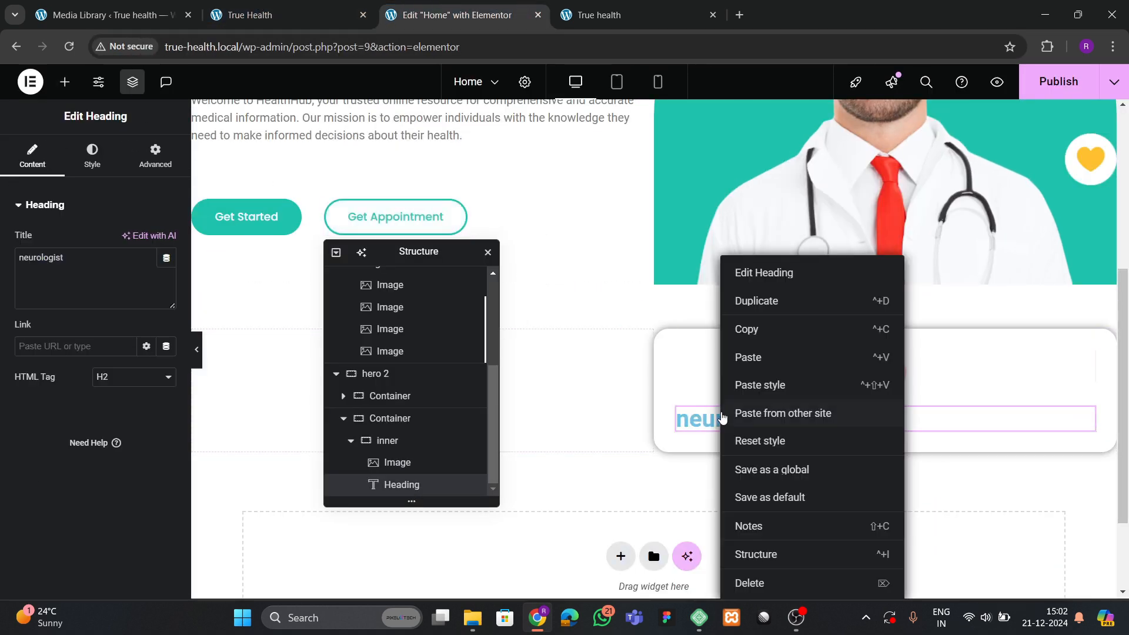
left_click(768, 369)
Replace the pasted paragraph with the neurologist description copied from the live homepage.
left_click(257, 15)
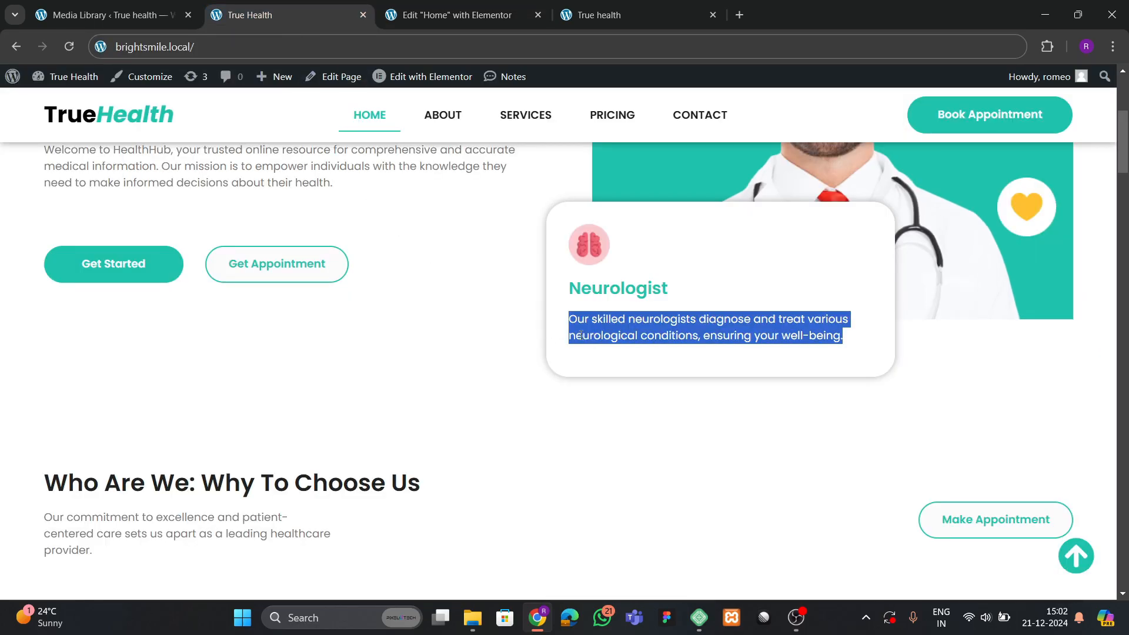
left_click(574, 324)
left_click_drag(570, 320, 869, 339)
left_click(452, 14)
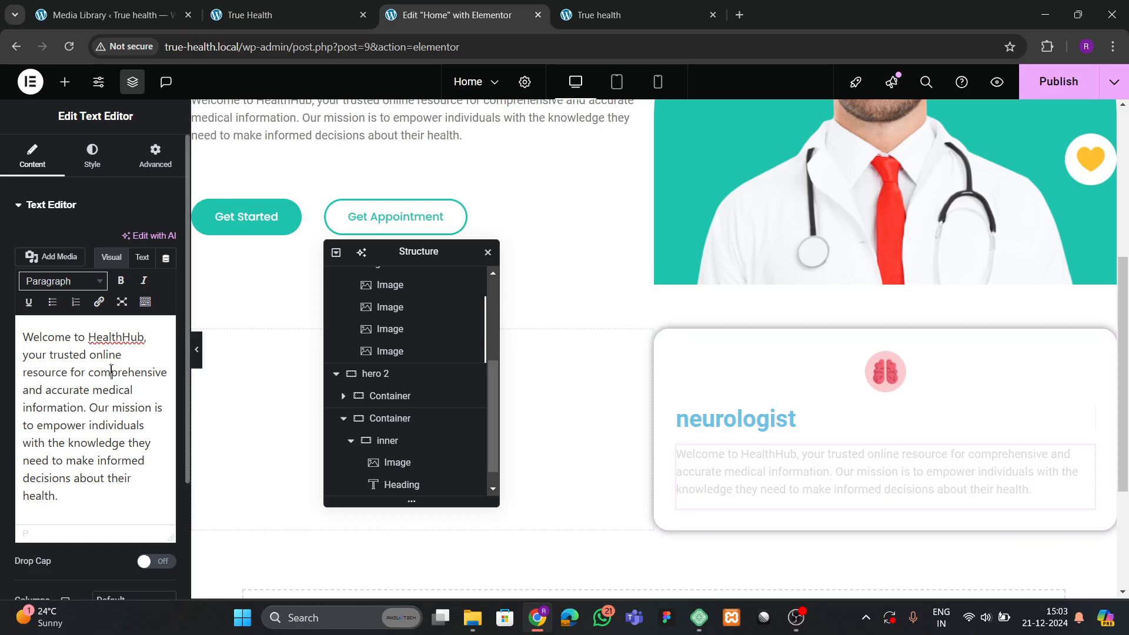
key("ctrl+a")
key("ctrl+v")
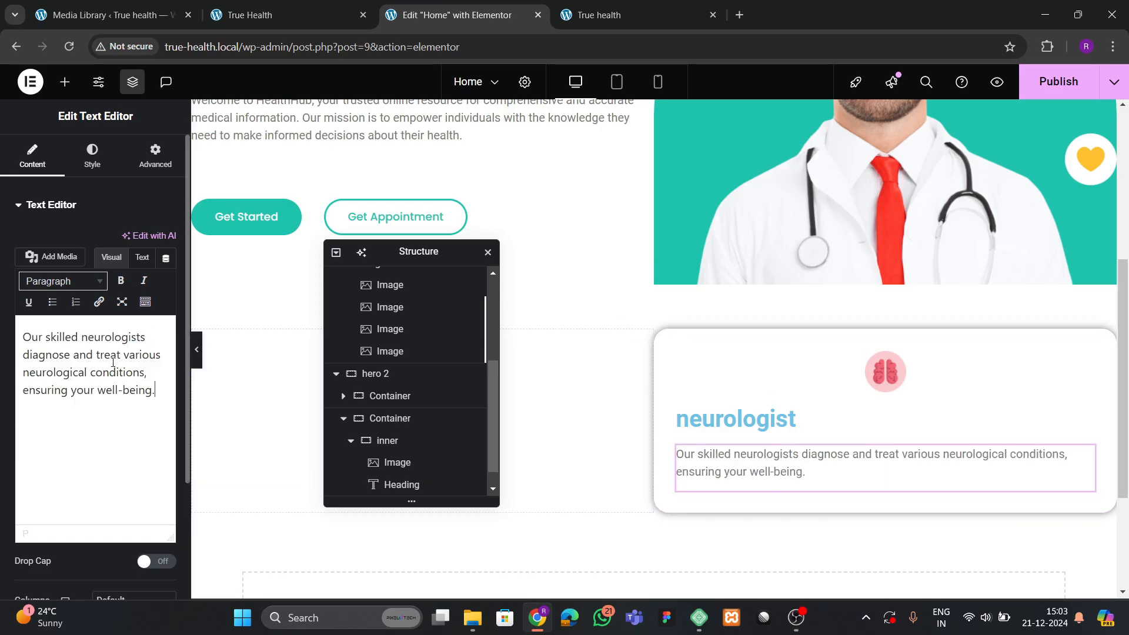
left_click(743, 431)
Colour the neurologist heading with the teal global colour.
left_click(92, 167)
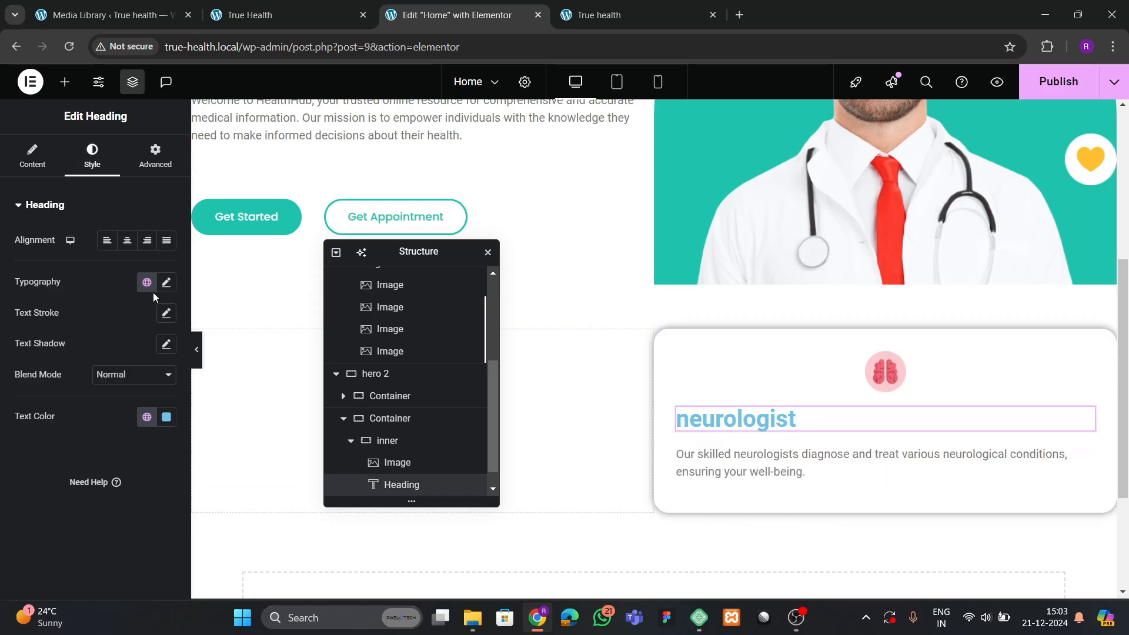
left_click(147, 282)
left_click(76, 468)
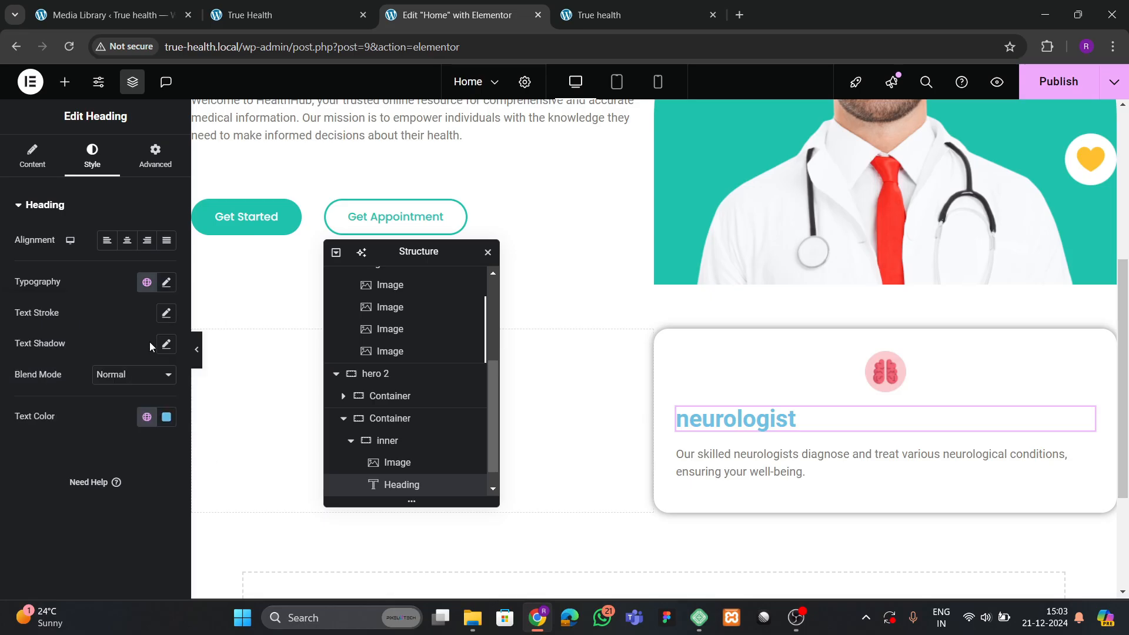
left_click(147, 418)
left_click(92, 353)
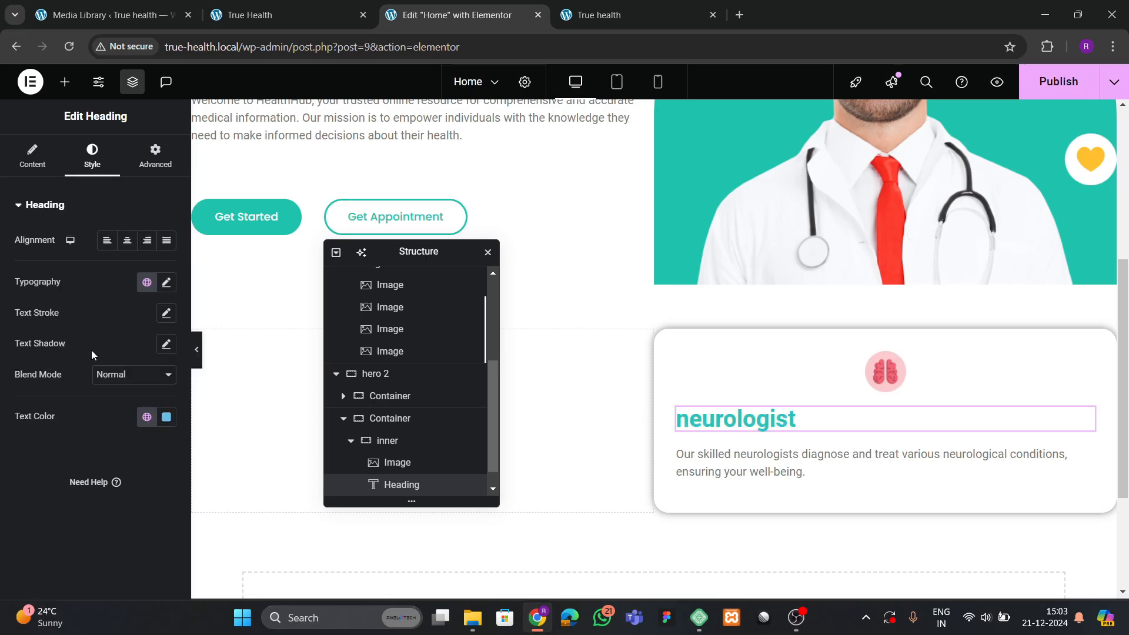
Set the heading typography to Poppins, Capitalize transform, size 25.
left_click(167, 283)
scroll(113, 392, "down", 1)
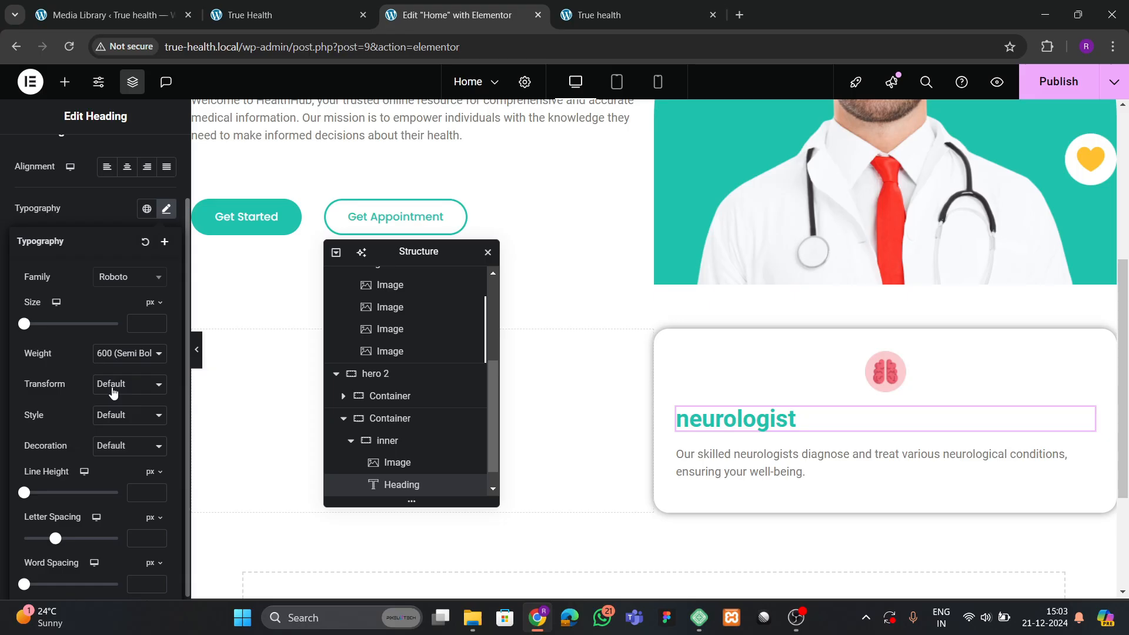
left_click(129, 281)
type("poppi")
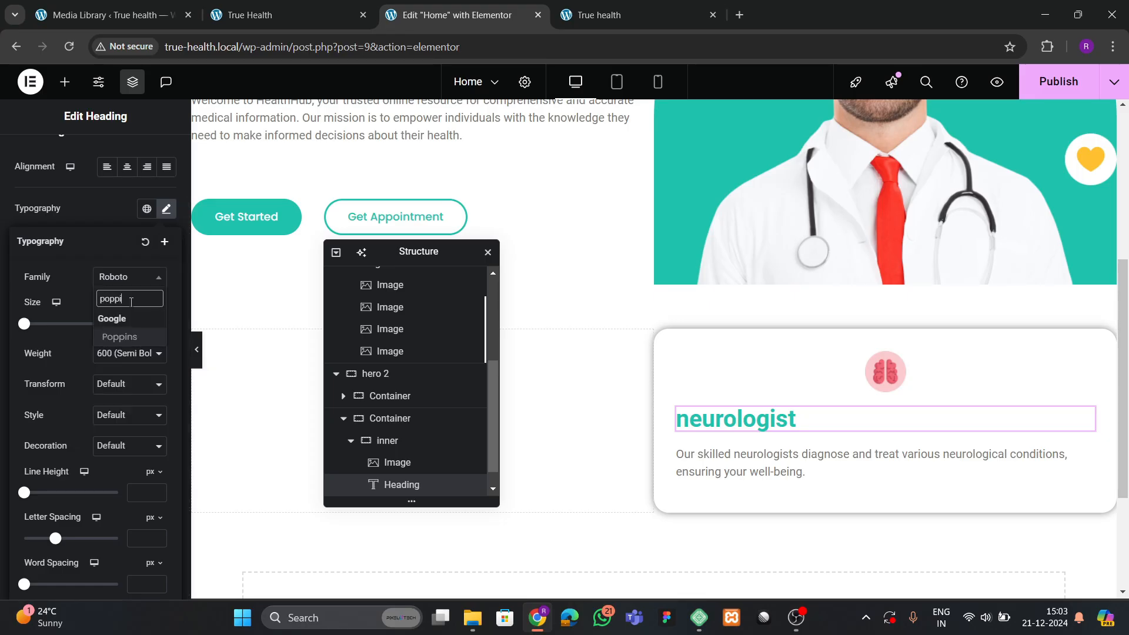
key("Return")
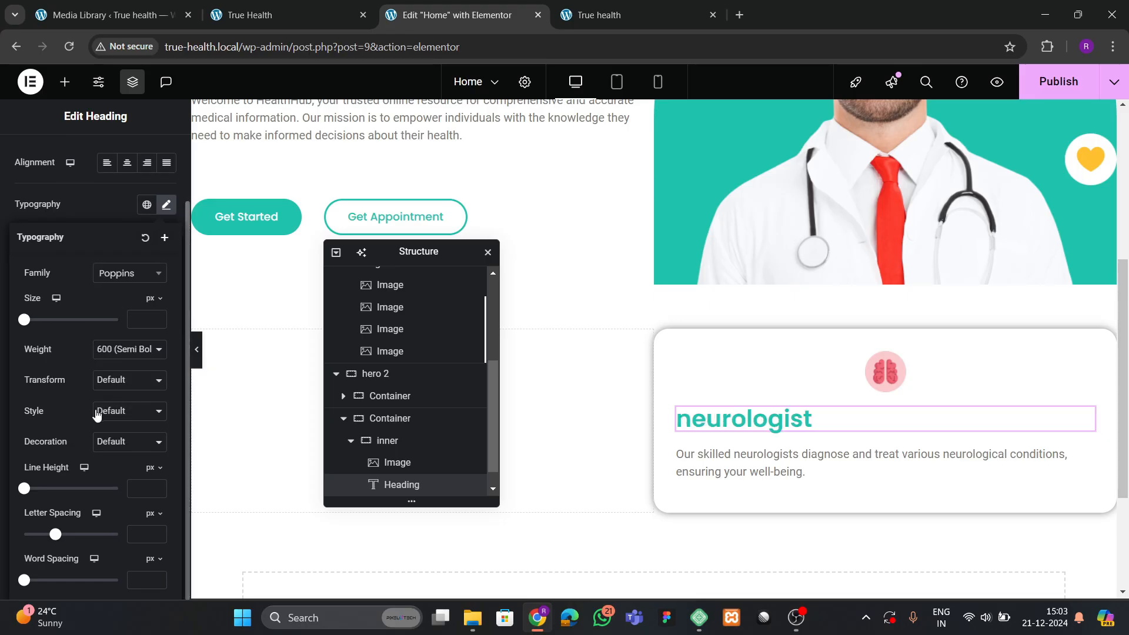
left_click(107, 382)
left_click(107, 382)
left_click(106, 382)
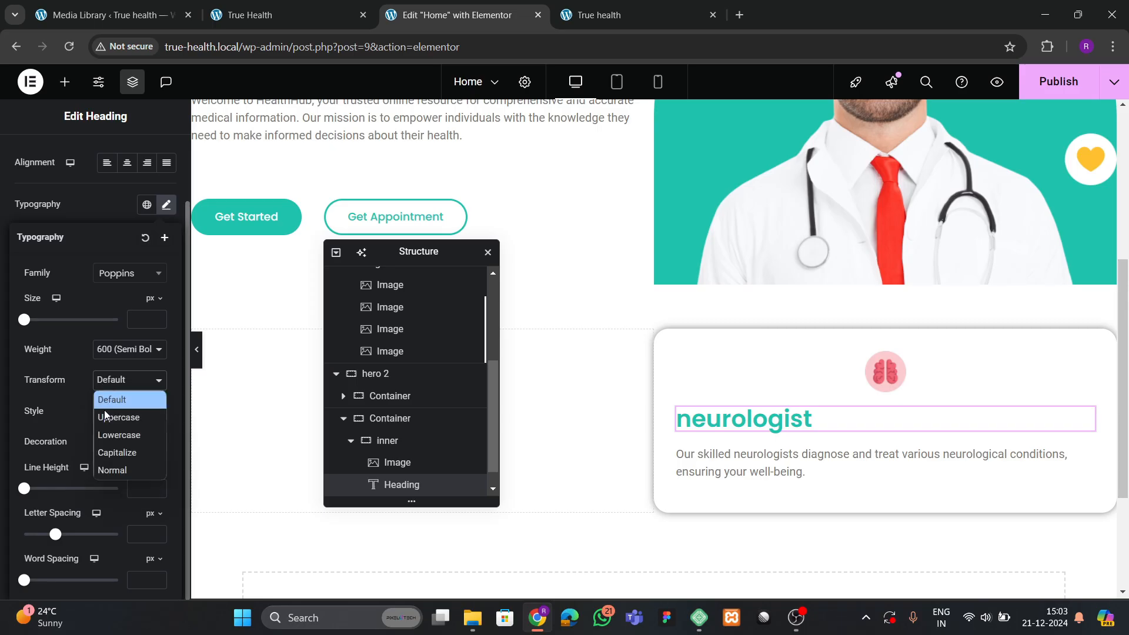
left_click(114, 451)
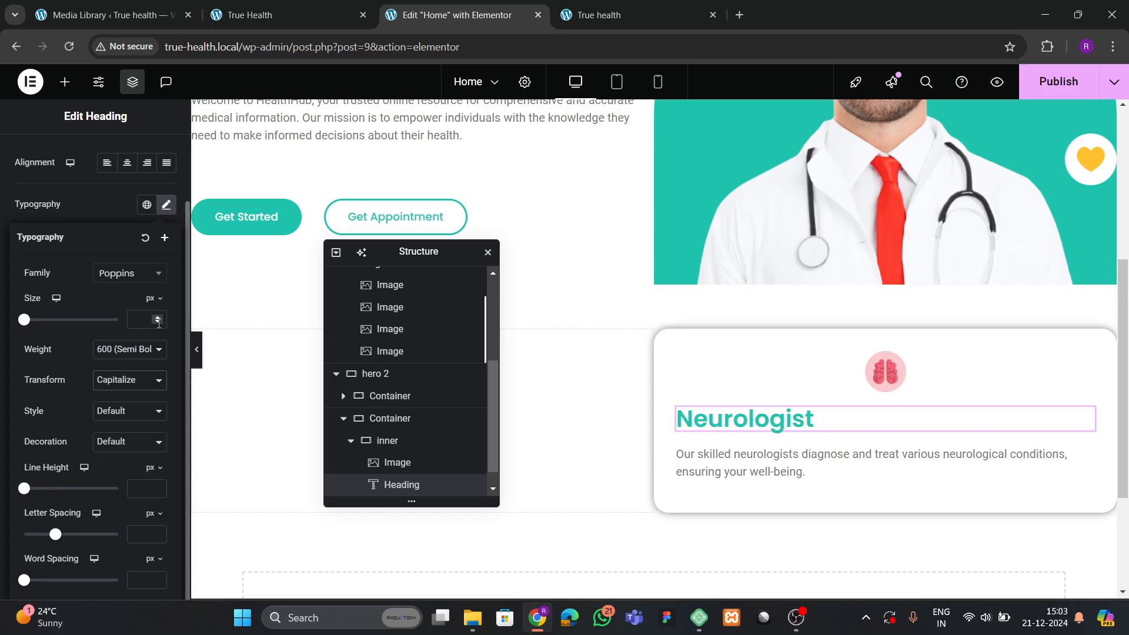
type("26")
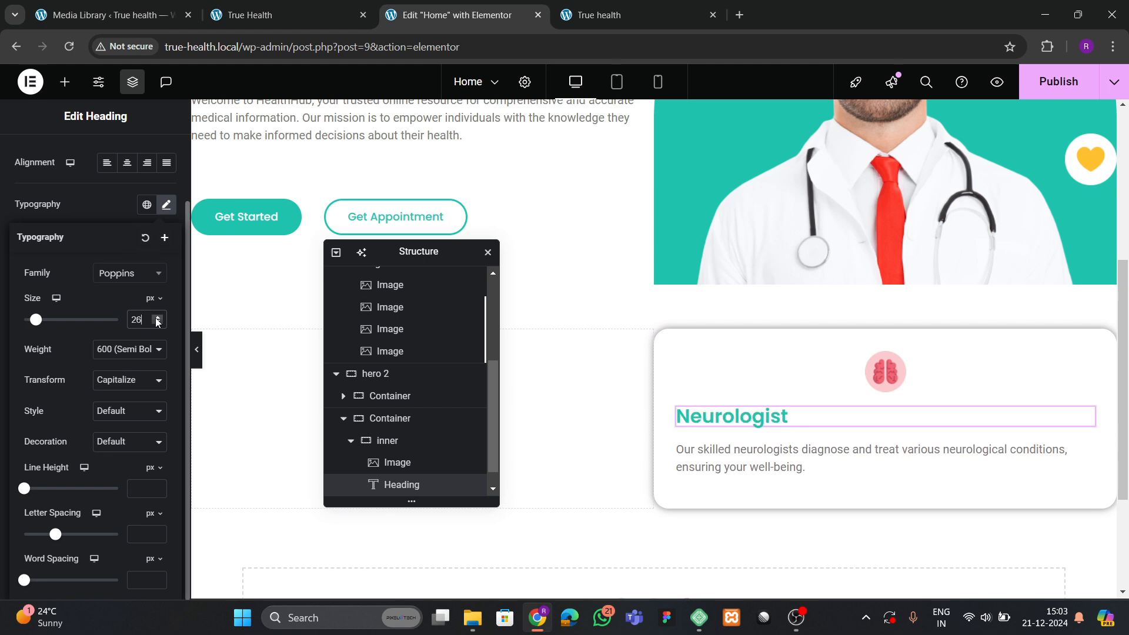
left_click(158, 324)
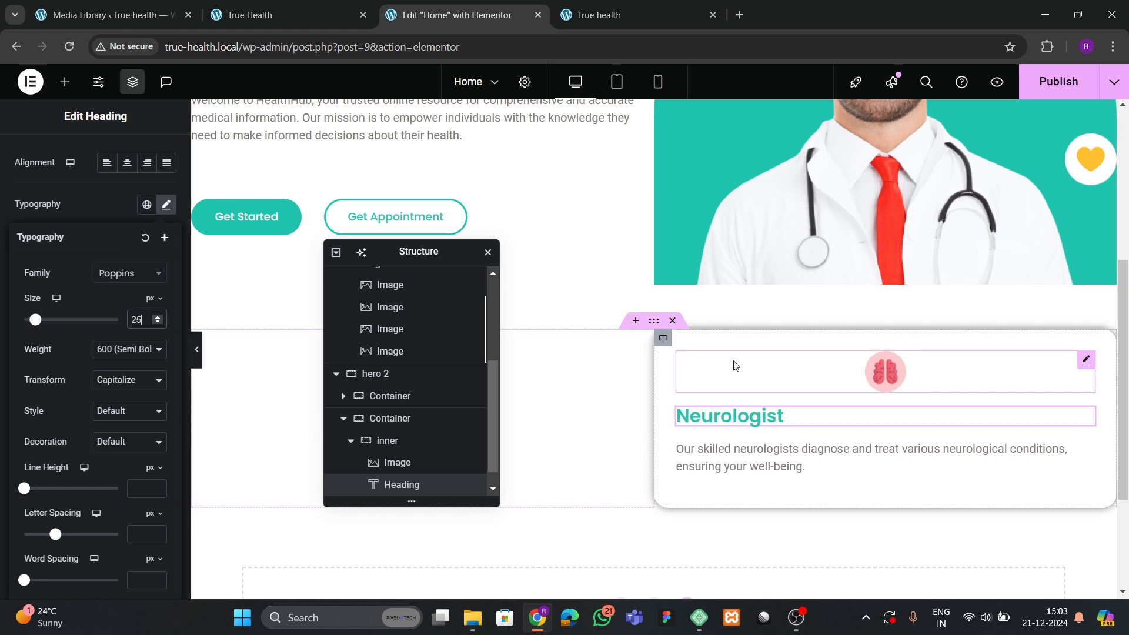
left_click(661, 340)
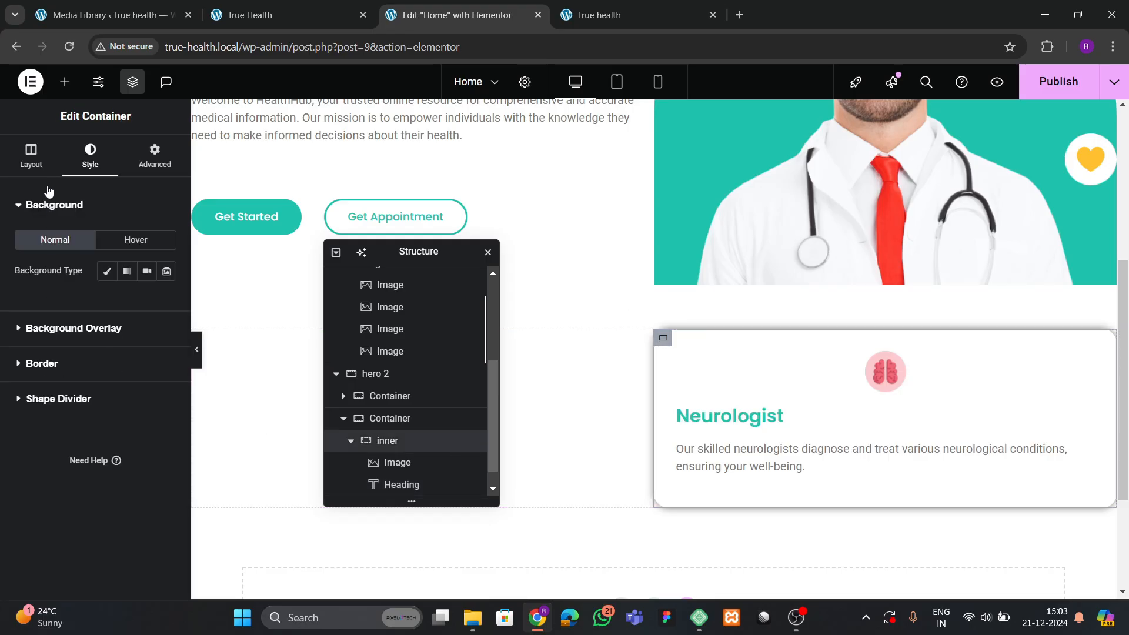
Set the card to Justify Content Center, Align Items Start, and 70% width.
left_click(31, 156)
scroll(44, 352, "down", 1)
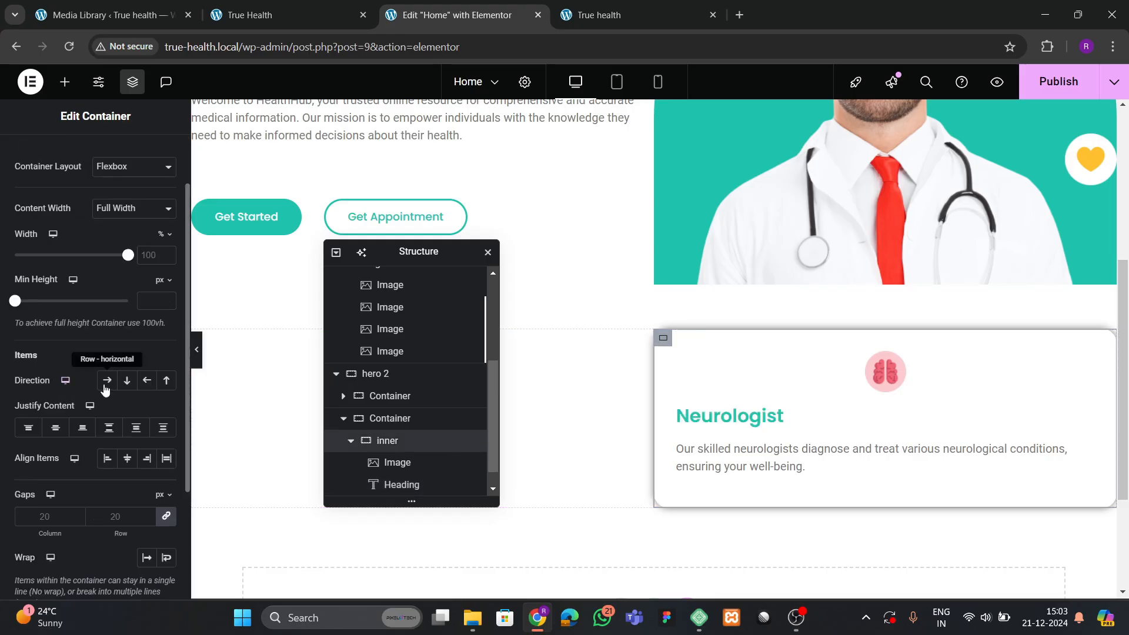
left_click(56, 433)
left_click(113, 462)
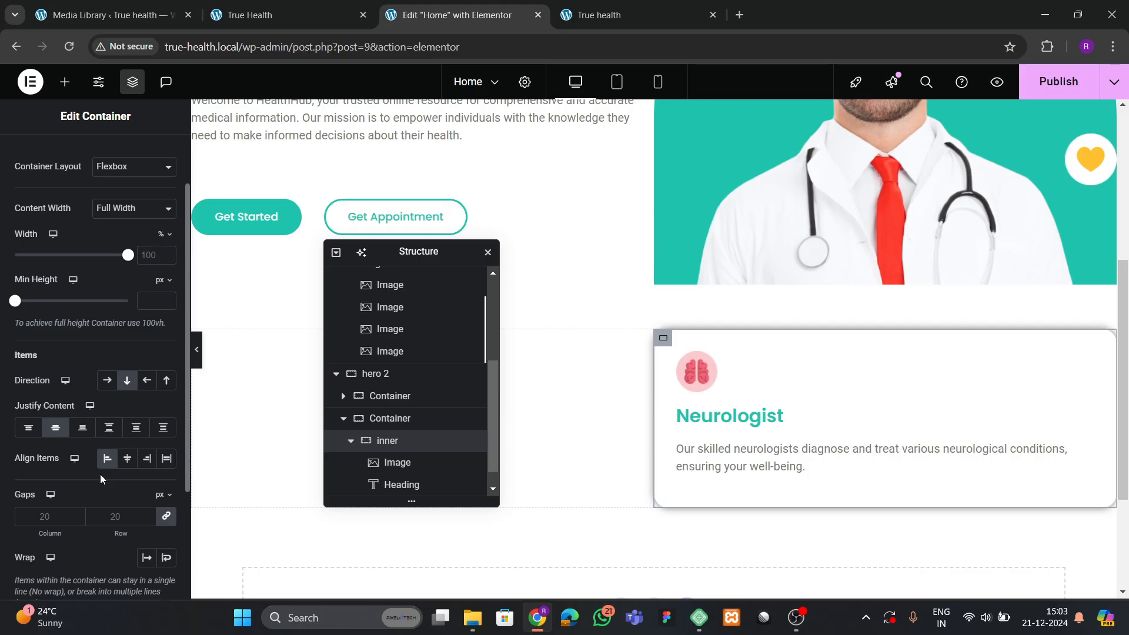
left_click_drag(127, 256, 98, 277)
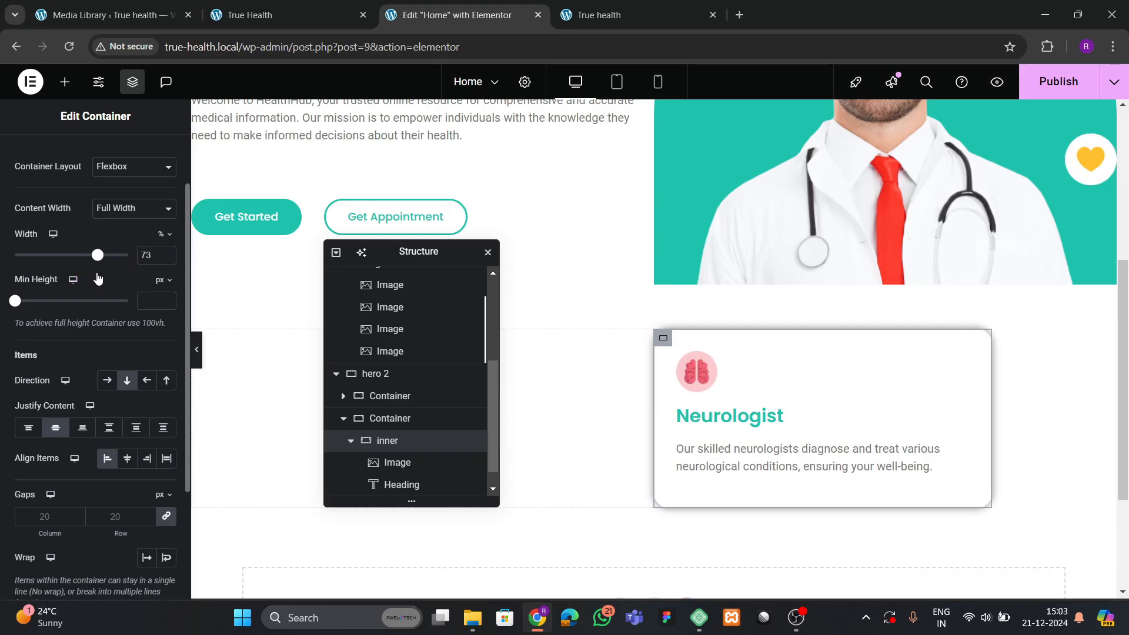
left_click(167, 263)
left_click(167, 263)
left_click(168, 262)
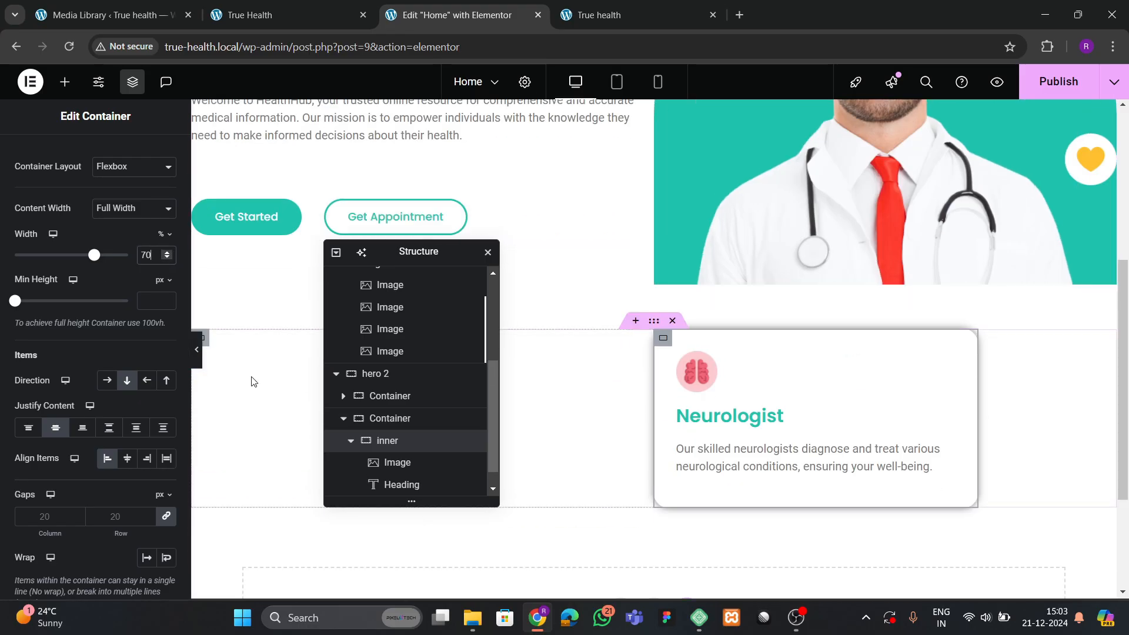
Preview the page and compare it with the live homepage.
left_click(197, 351)
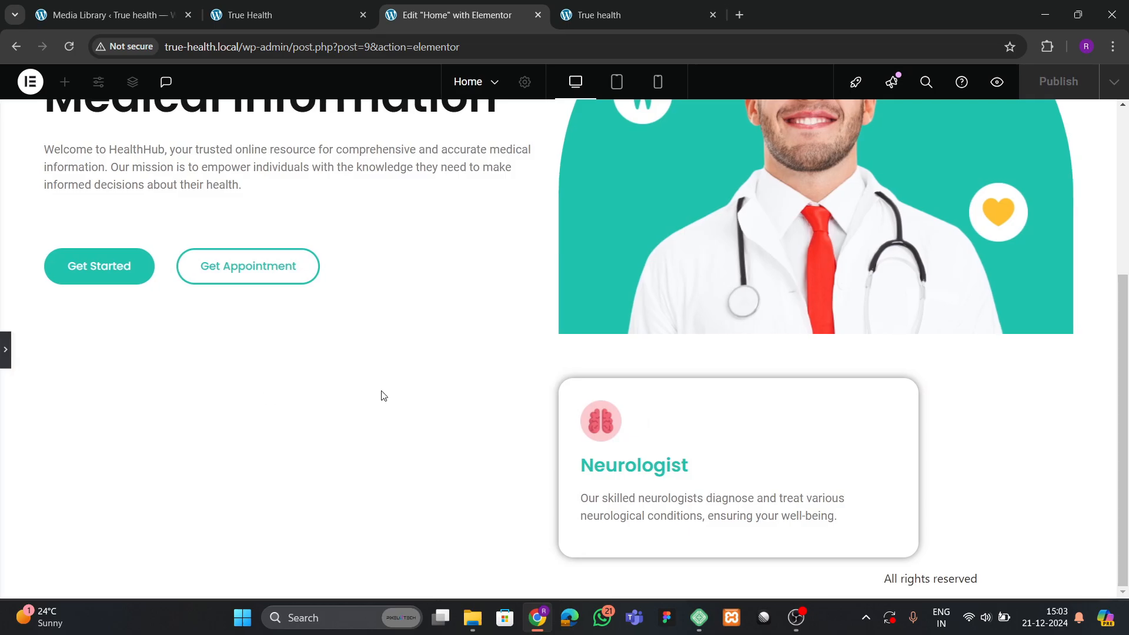
left_click(242, 13)
left_click(496, 15)
left_click(6, 351)
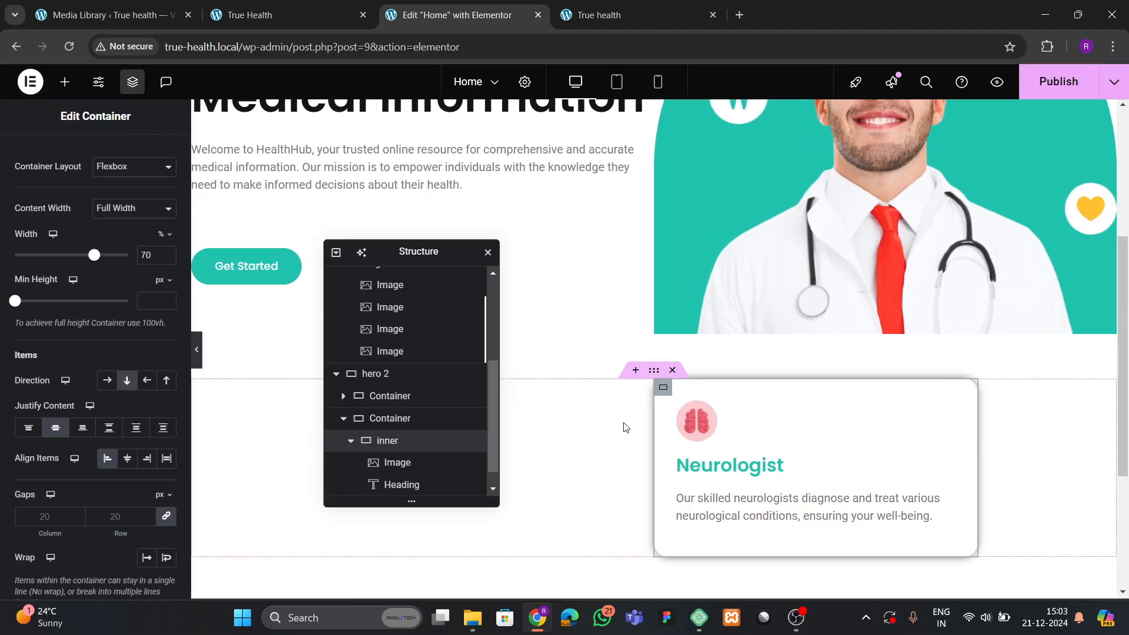
Round the inner card container's corners to 30 px on all four sides.
left_click(385, 441)
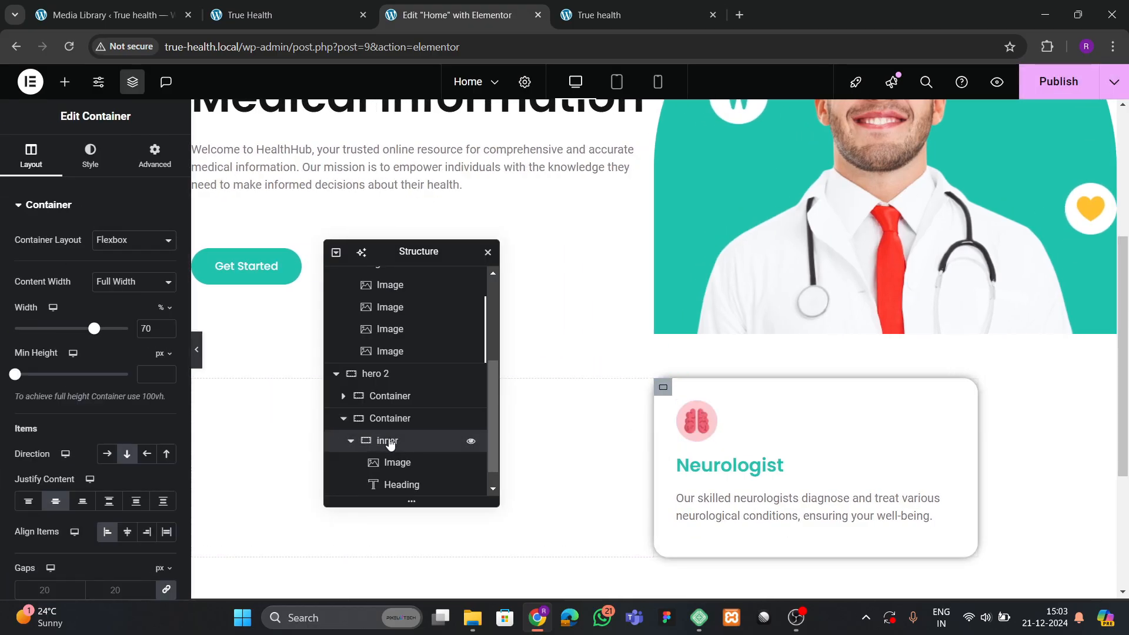
left_click(90, 156)
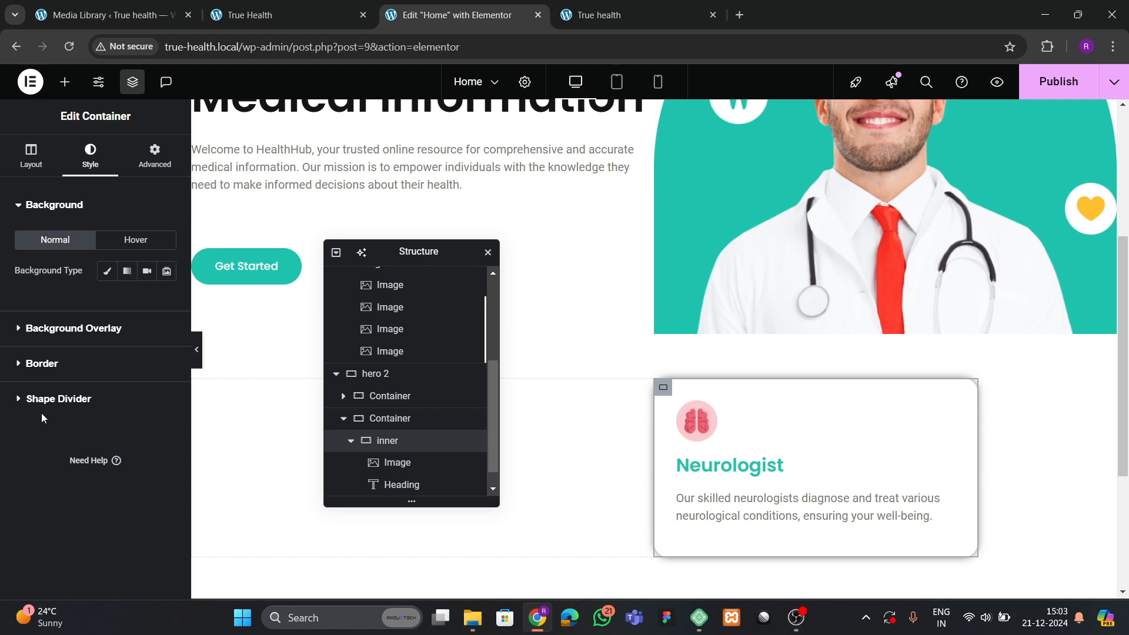
left_click(32, 364)
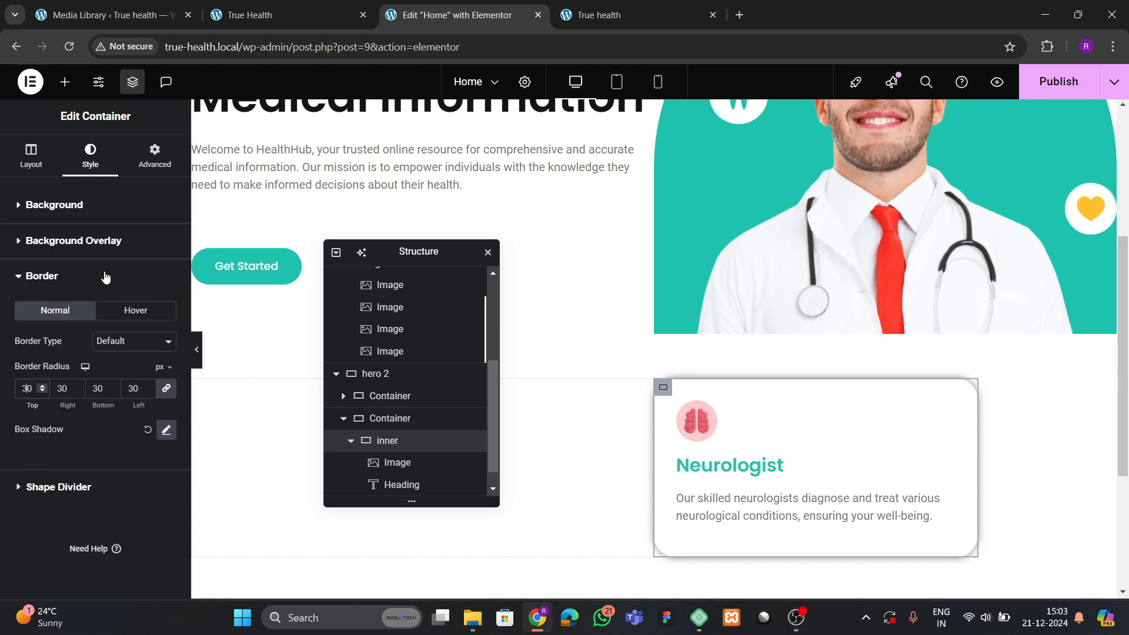
left_click(393, 423)
left_click(155, 156)
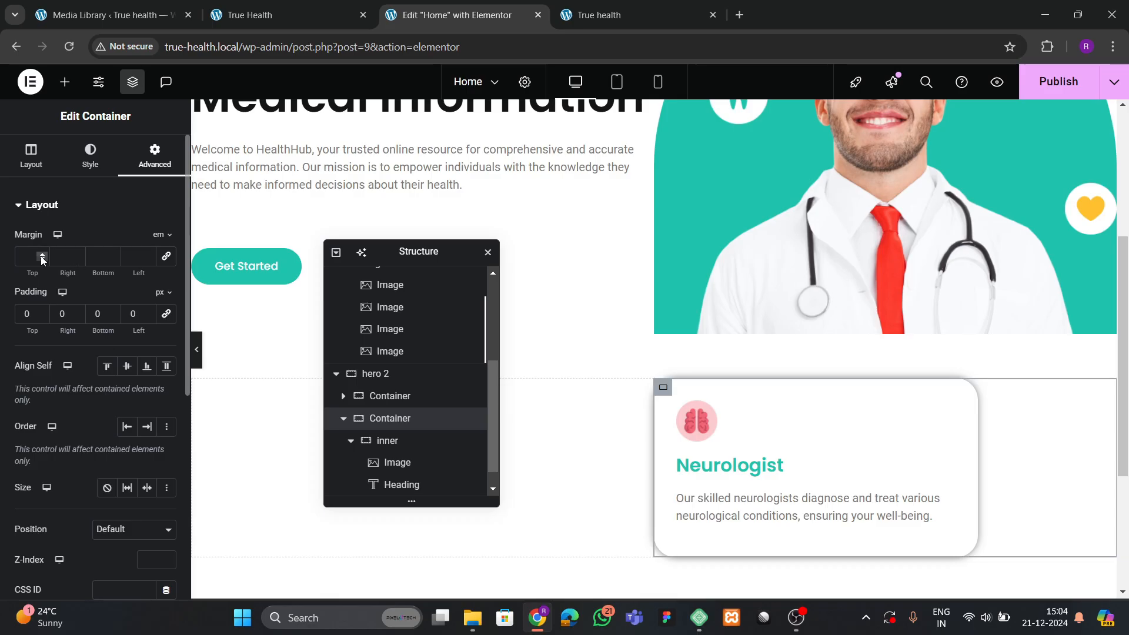
Offset the card with a -8 em top margin and a -5 em left margin.
left_click_drag(42, 259, 42, 259)
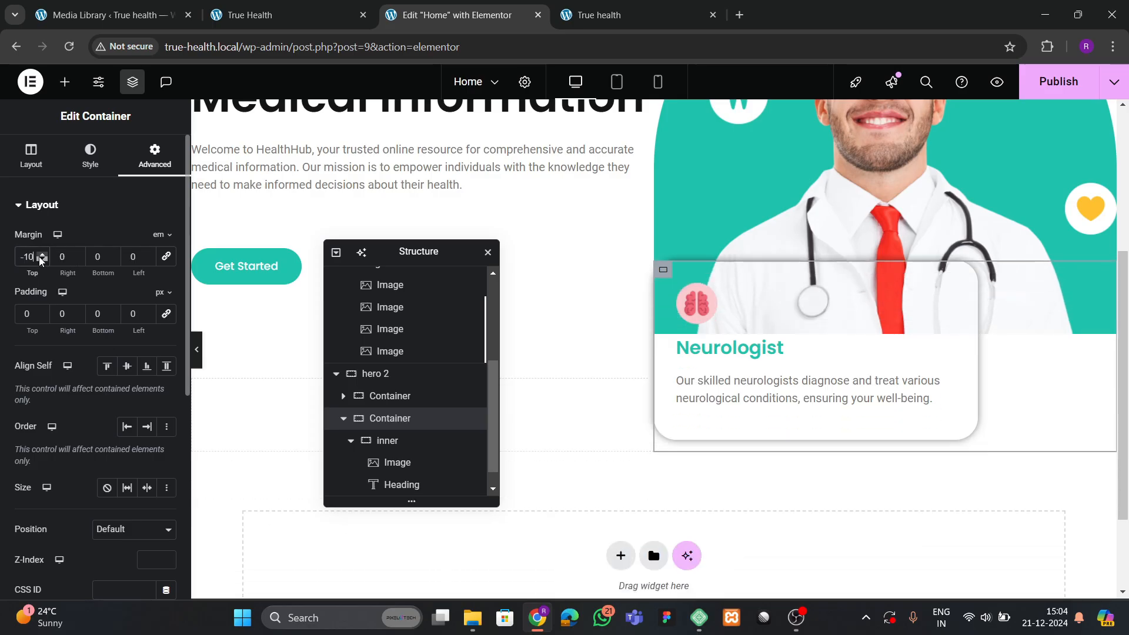
left_click(41, 259)
left_click(40, 253)
left_click(41, 254)
left_click(40, 253)
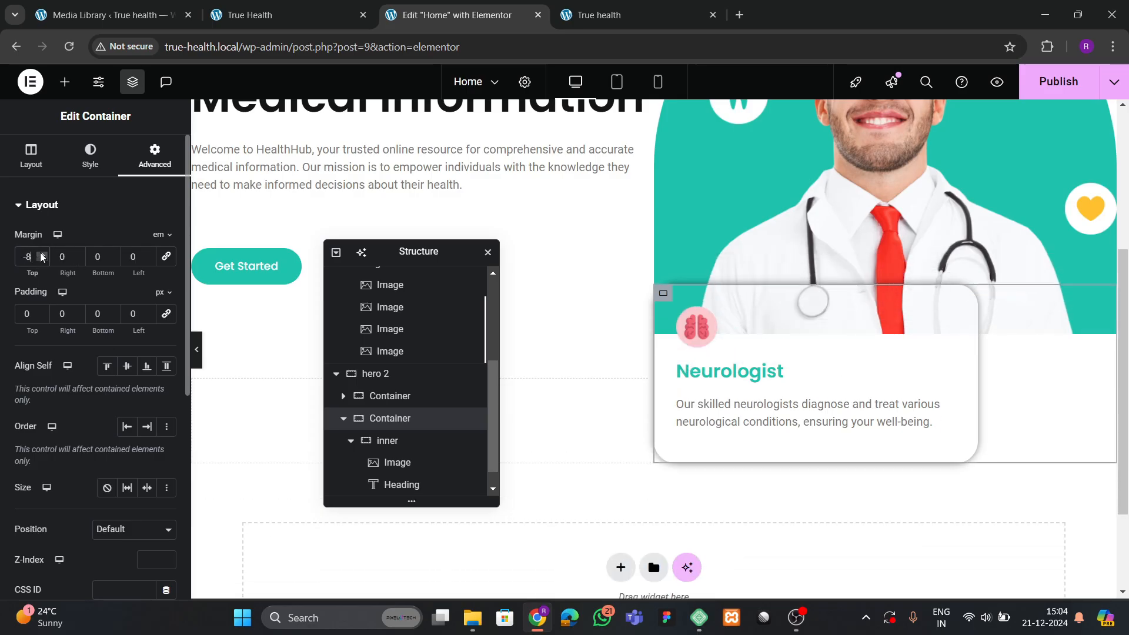
left_click_drag(148, 260, 149, 260)
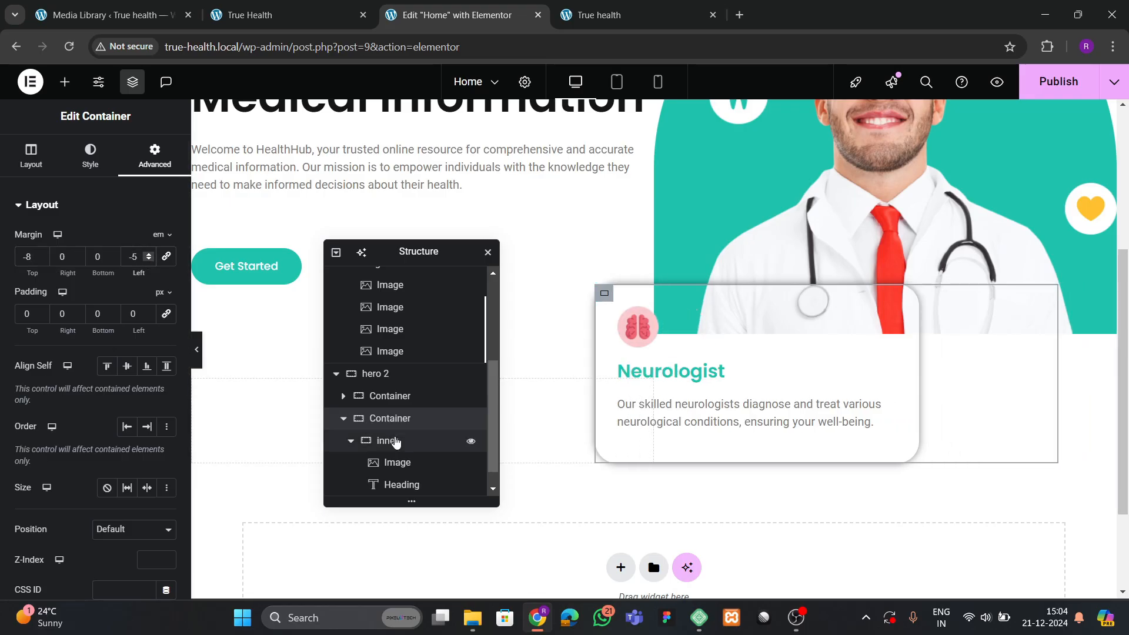
Give the inner card container a plain white background and preview the overlap.
left_click(388, 441)
left_click(107, 271)
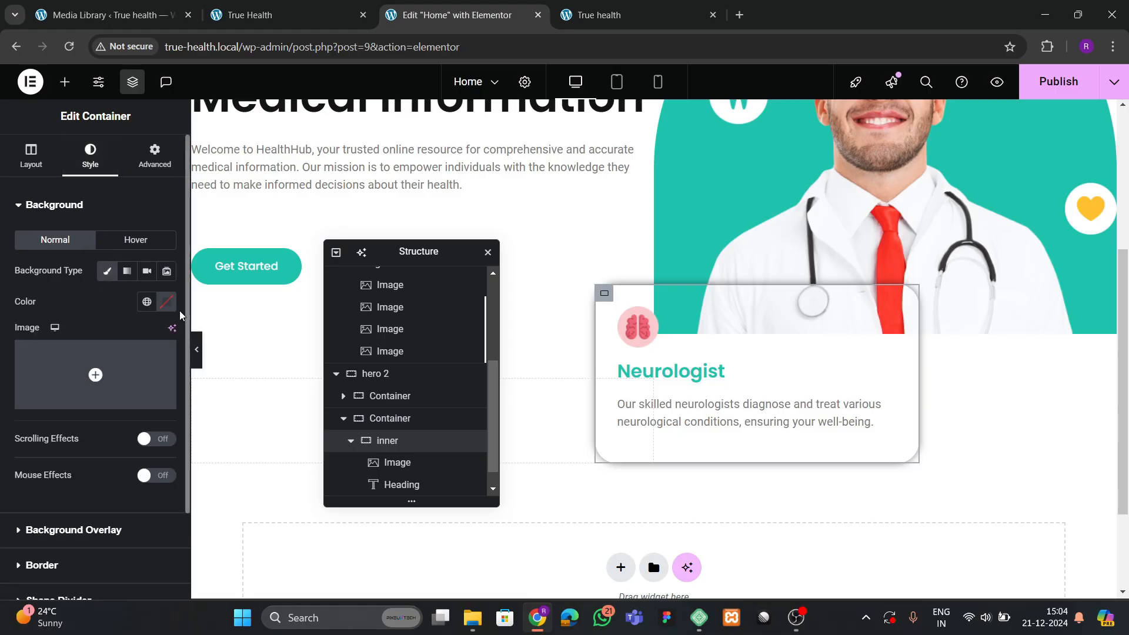
left_click(166, 302)
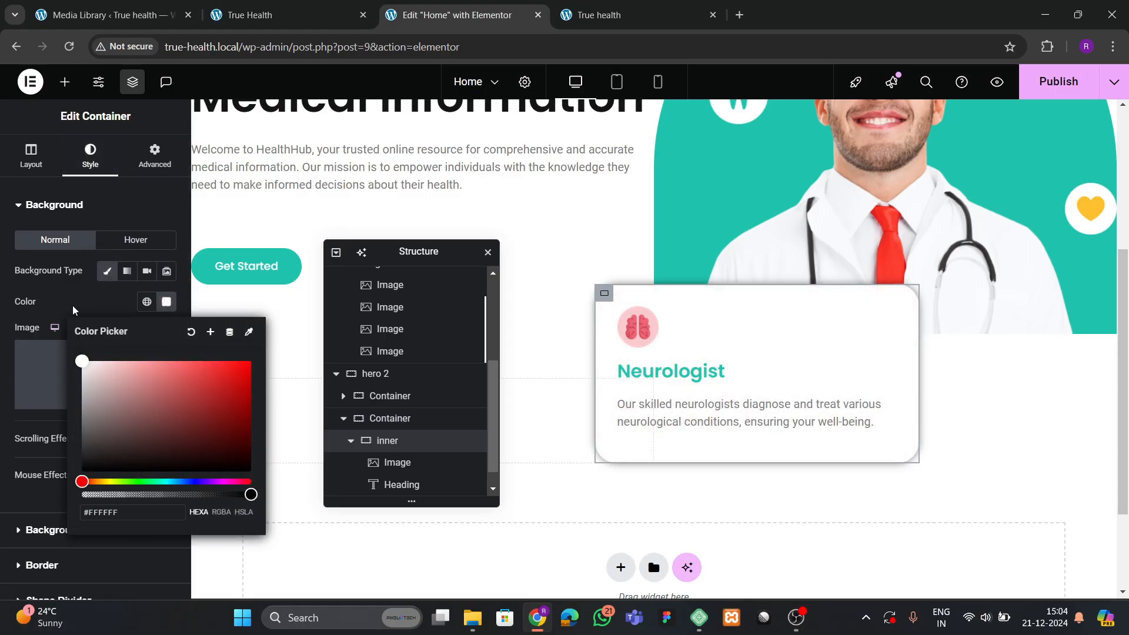
left_click(238, 378)
left_click(198, 359)
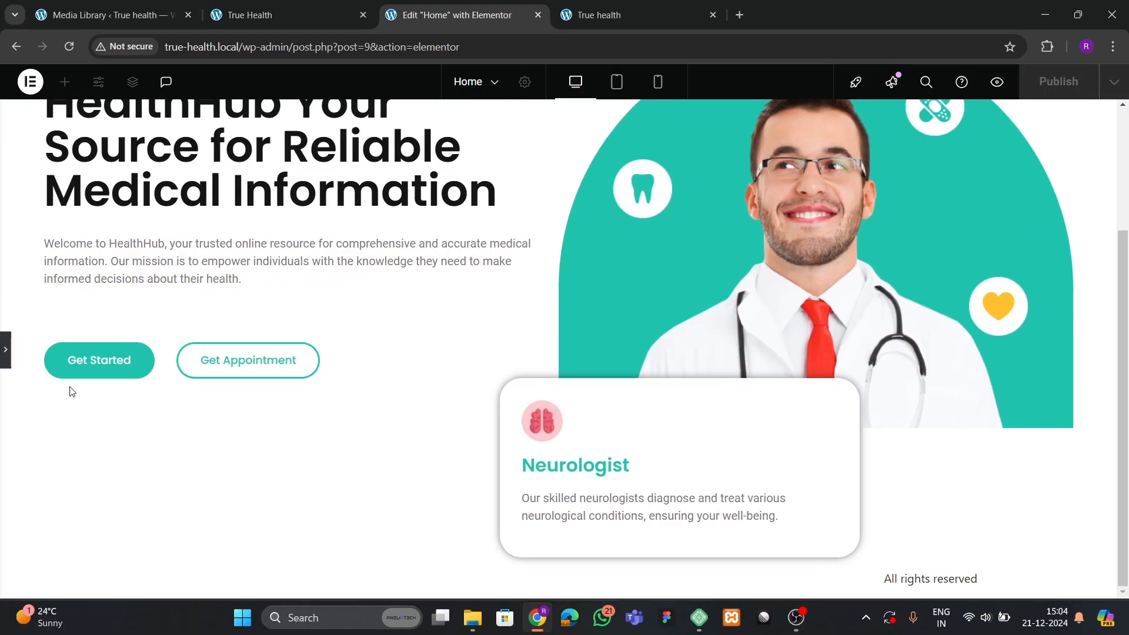
left_click(5, 353)
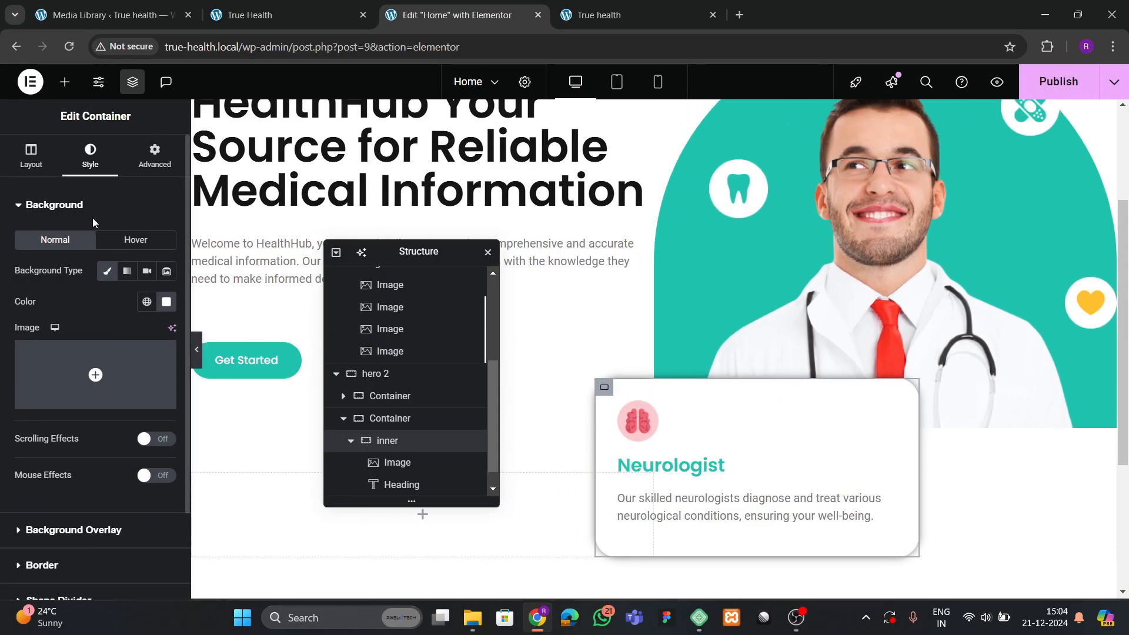
Raise the card's outer container top margin to -15 em and preview the result.
left_click(155, 155)
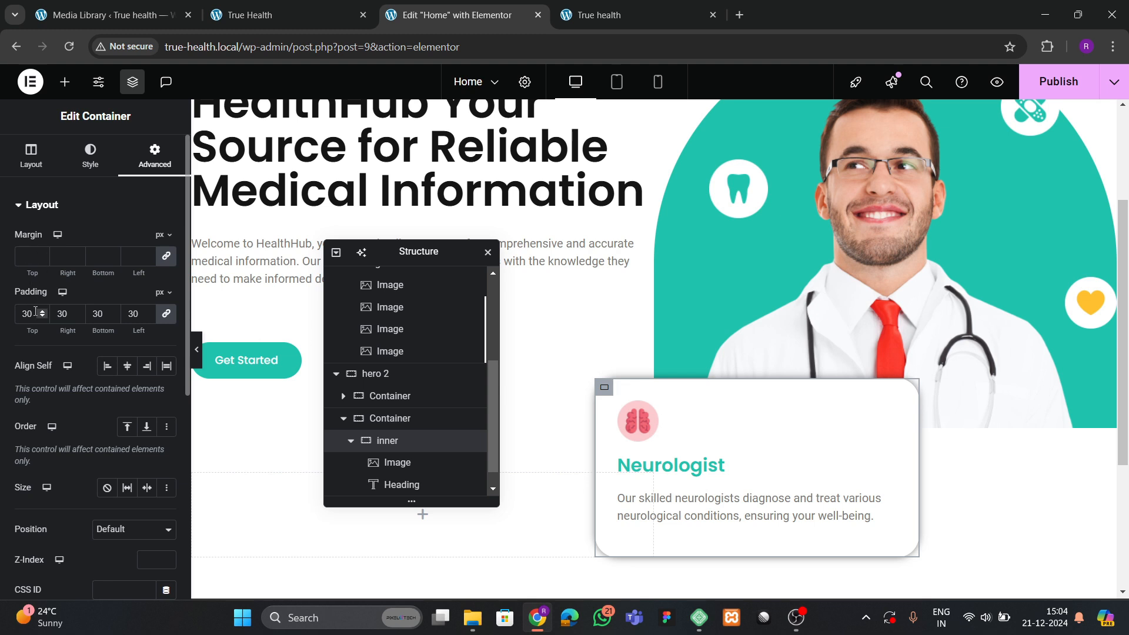
left_click(389, 418)
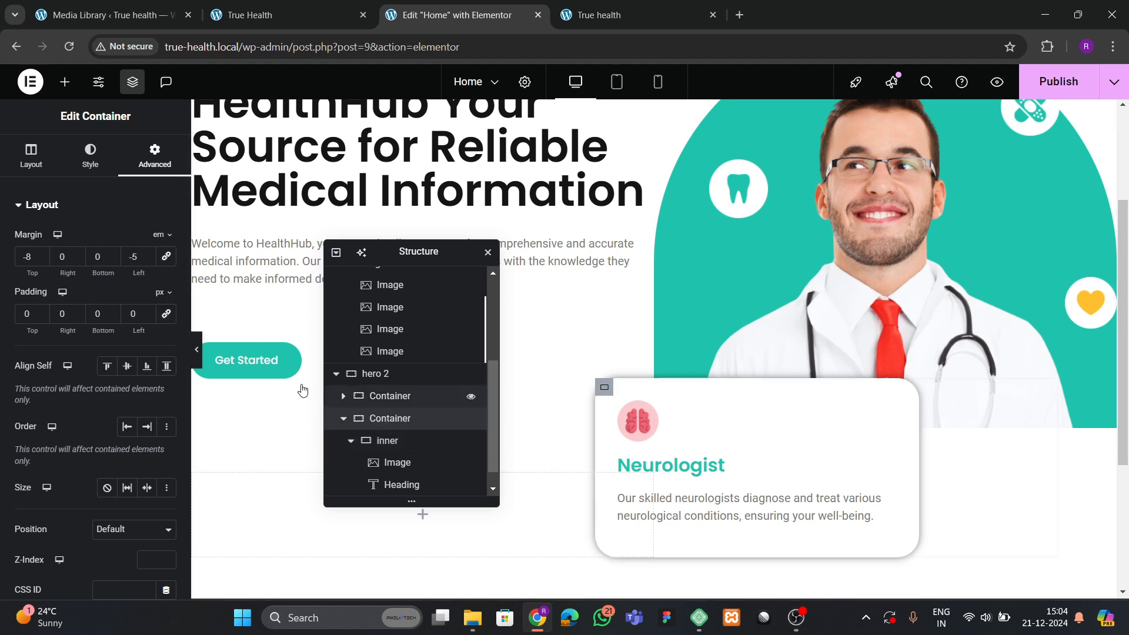
left_click(42, 259)
left_click(42, 259)
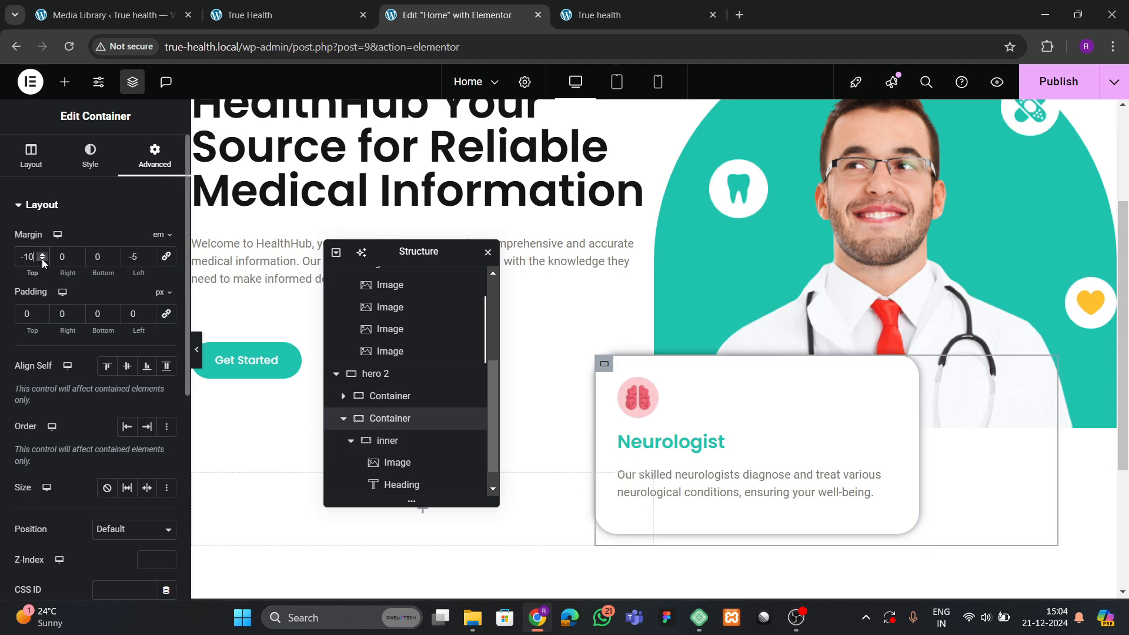
left_click(41, 259)
left_click(41, 259)
left_click(42, 260)
left_click(42, 259)
left_click(42, 259)
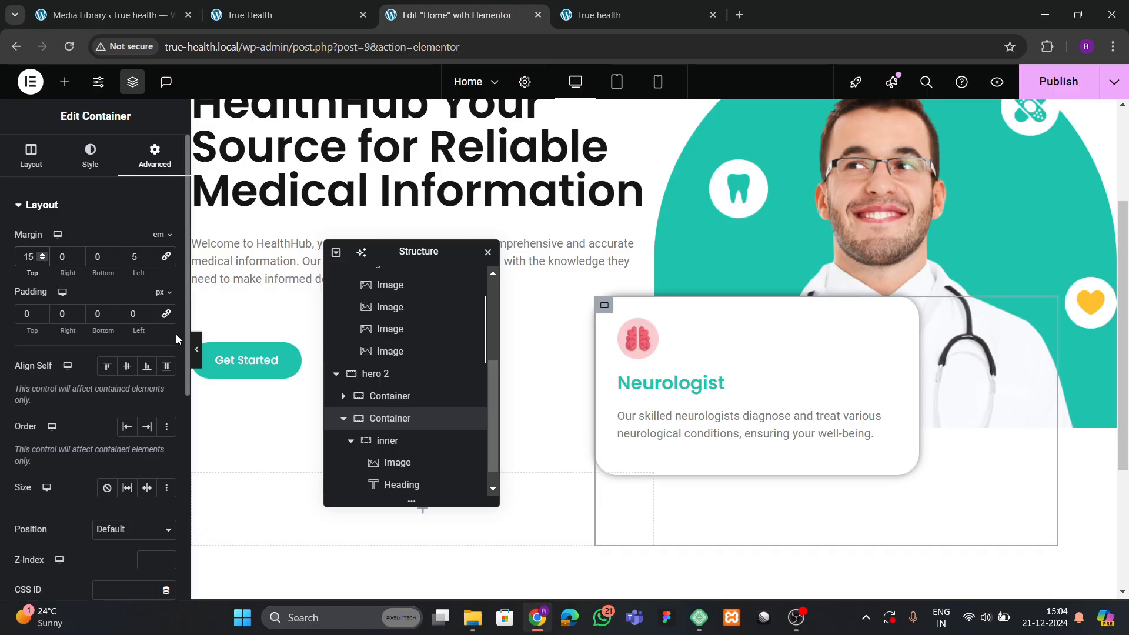
left_click(196, 349)
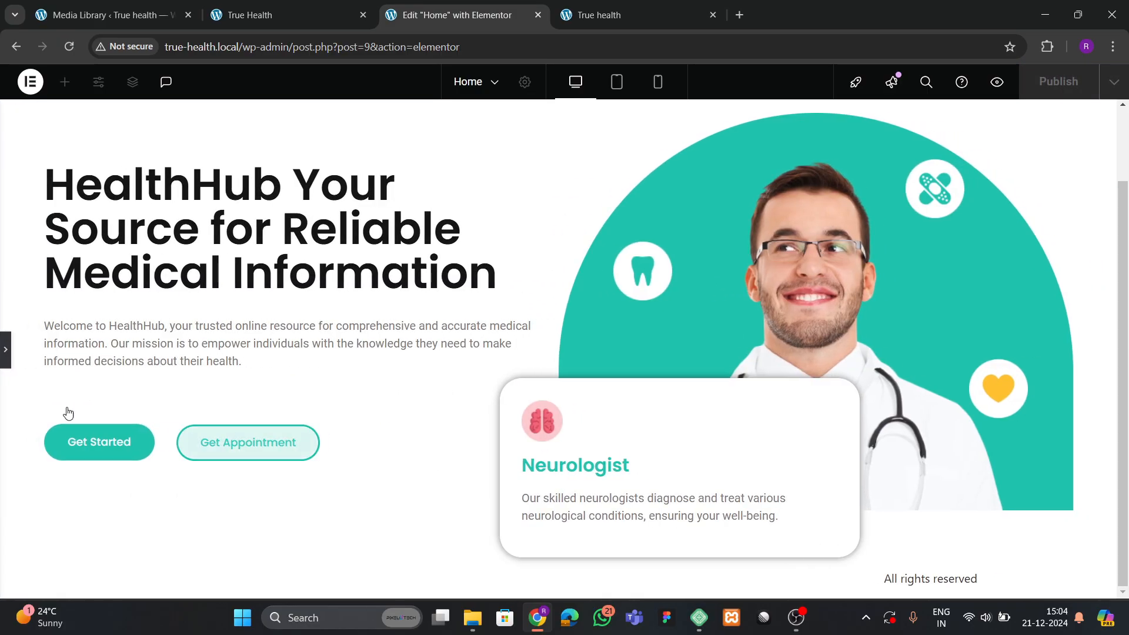
Tidy the Navigator tree and select the hero section.
left_click(5, 349)
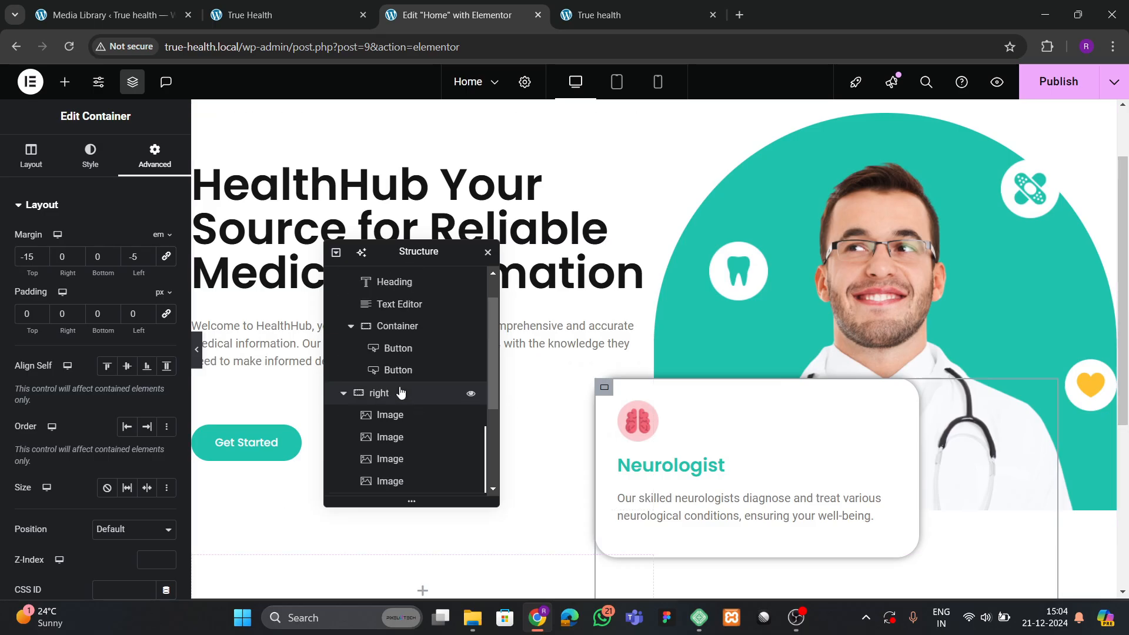
scroll(400, 392, "up", 2)
left_click(336, 279)
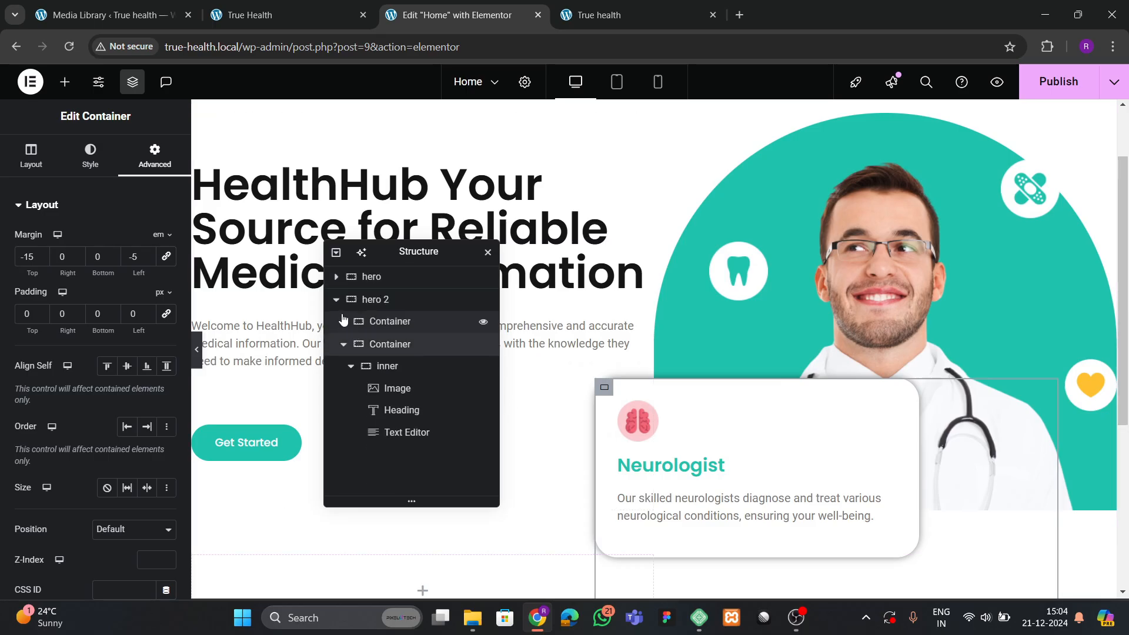
left_click(336, 299)
left_click(336, 276)
left_click(343, 298)
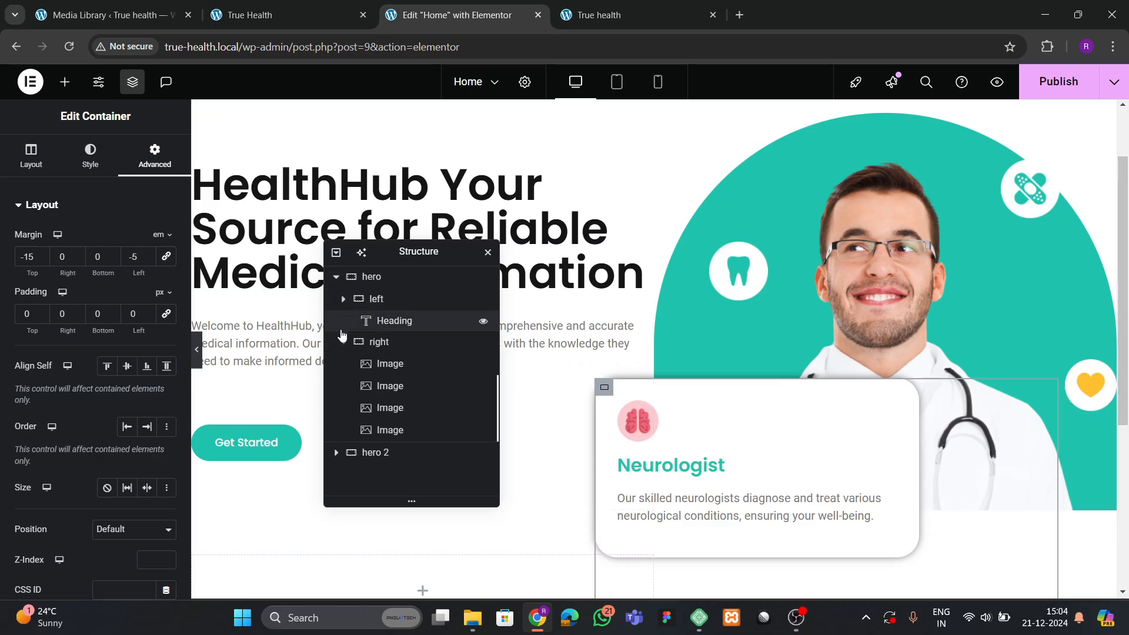
left_click(343, 321)
left_click(373, 277)
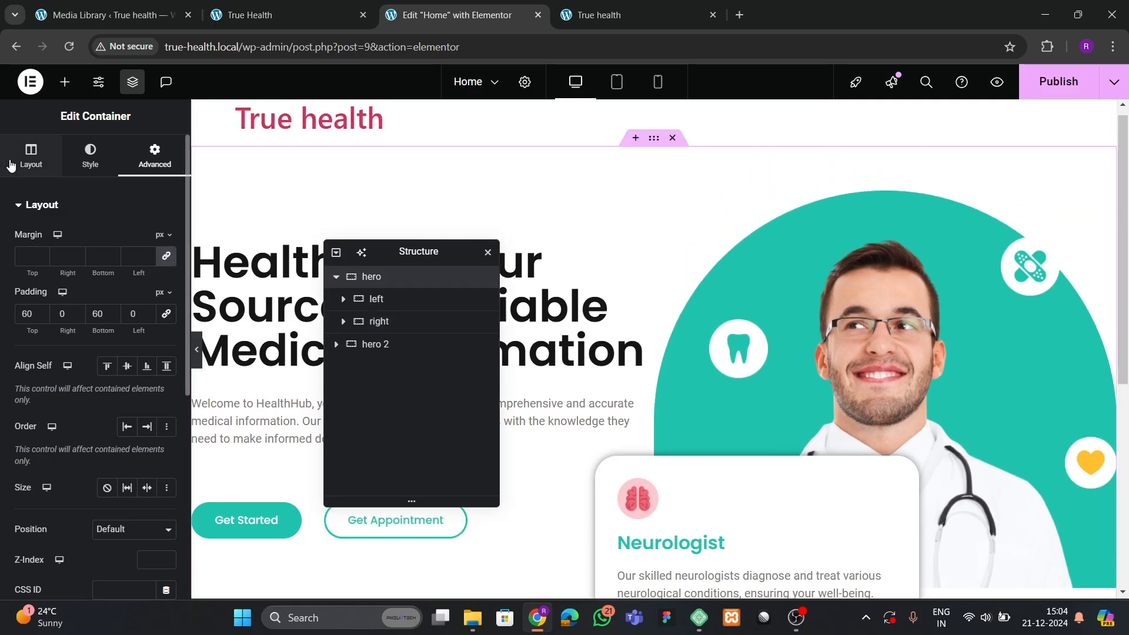
Set the hero's Align Items to Center with linked 70 px gaps, then preview.
left_click(32, 156)
scroll(58, 402, "down", 3)
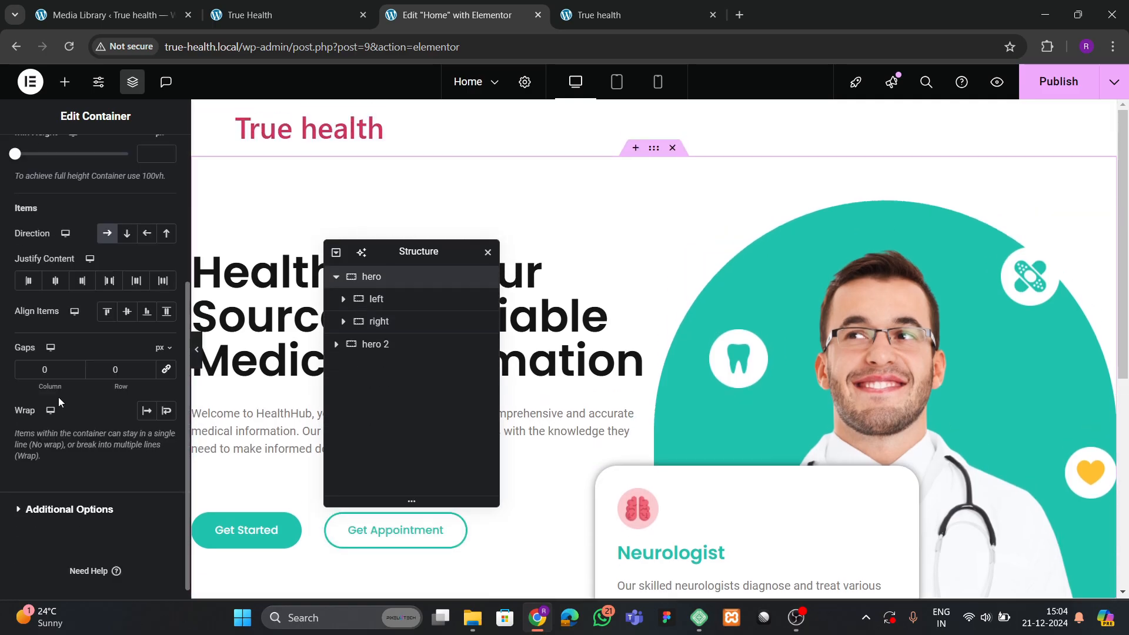
left_click(108, 313)
left_click(126, 312)
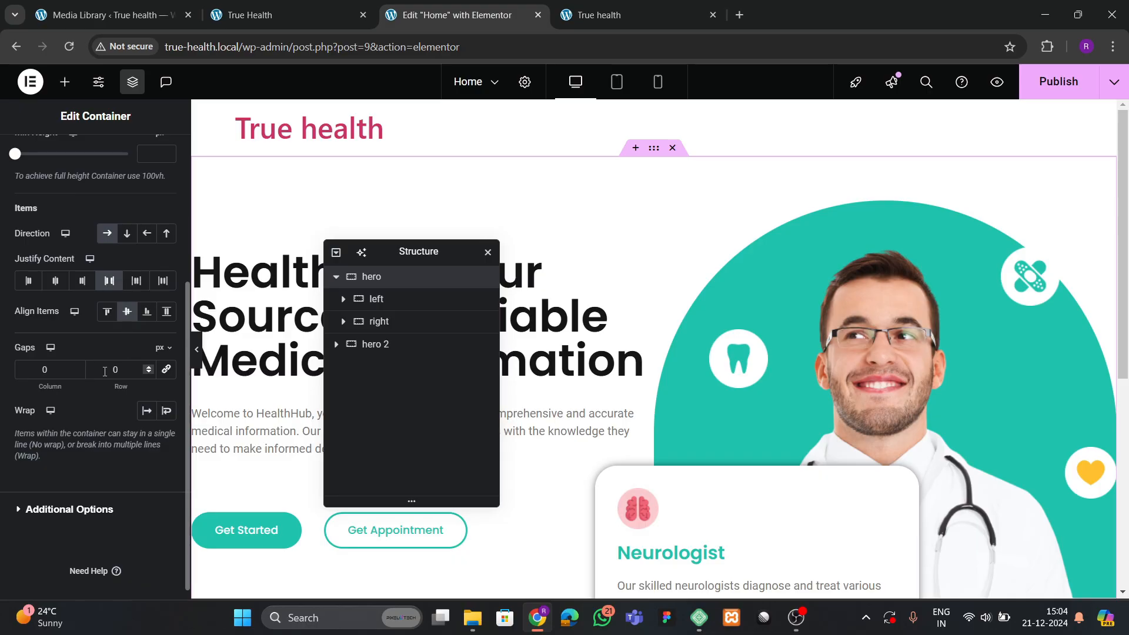
left_click(165, 371)
left_click(115, 370)
type("7")
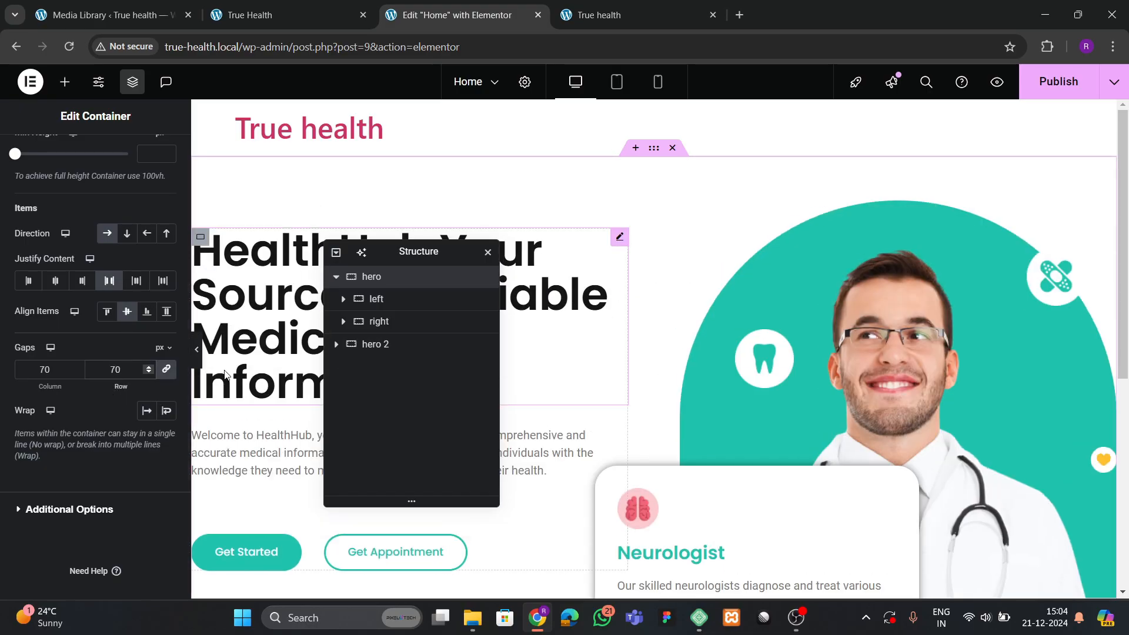
left_click(196, 349)
scroll(454, 377, "down", 2)
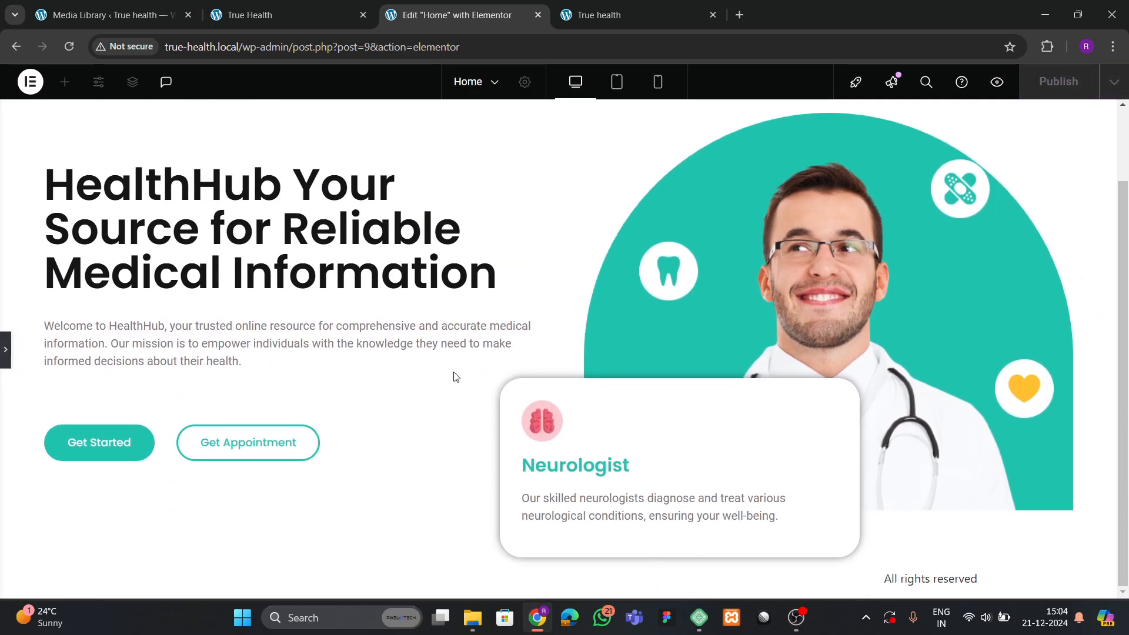
scroll(455, 376, "up", 1)
scroll(458, 368, "down", 1)
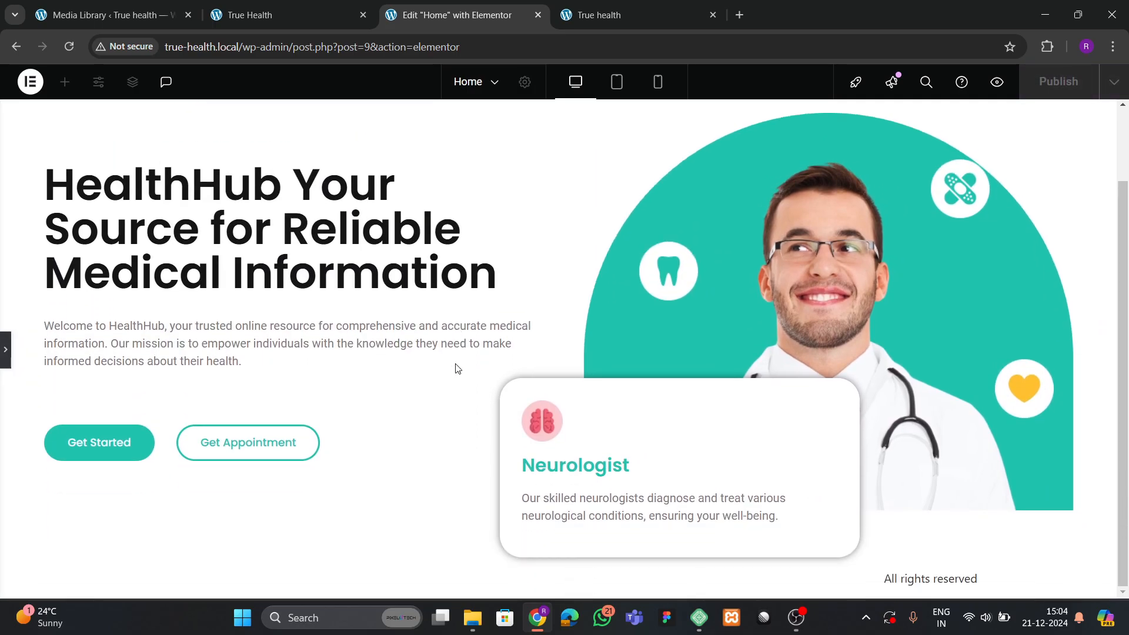
Raise the Neurologist card's outer container top margin from -15 to -11 em and preview it.
left_click(5, 349)
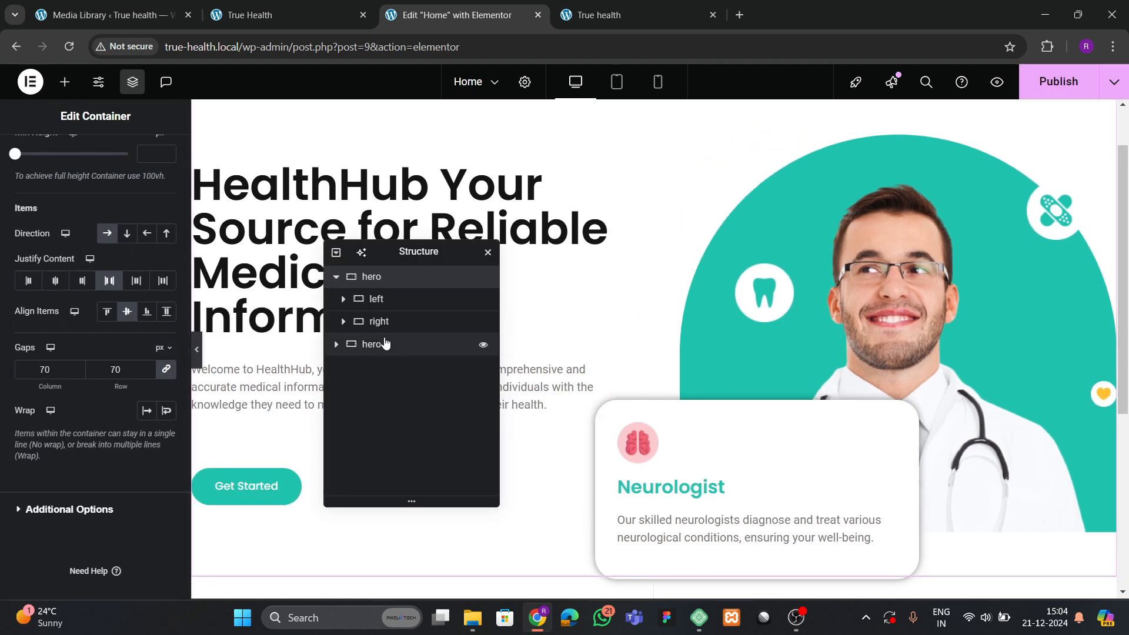
left_click(335, 345)
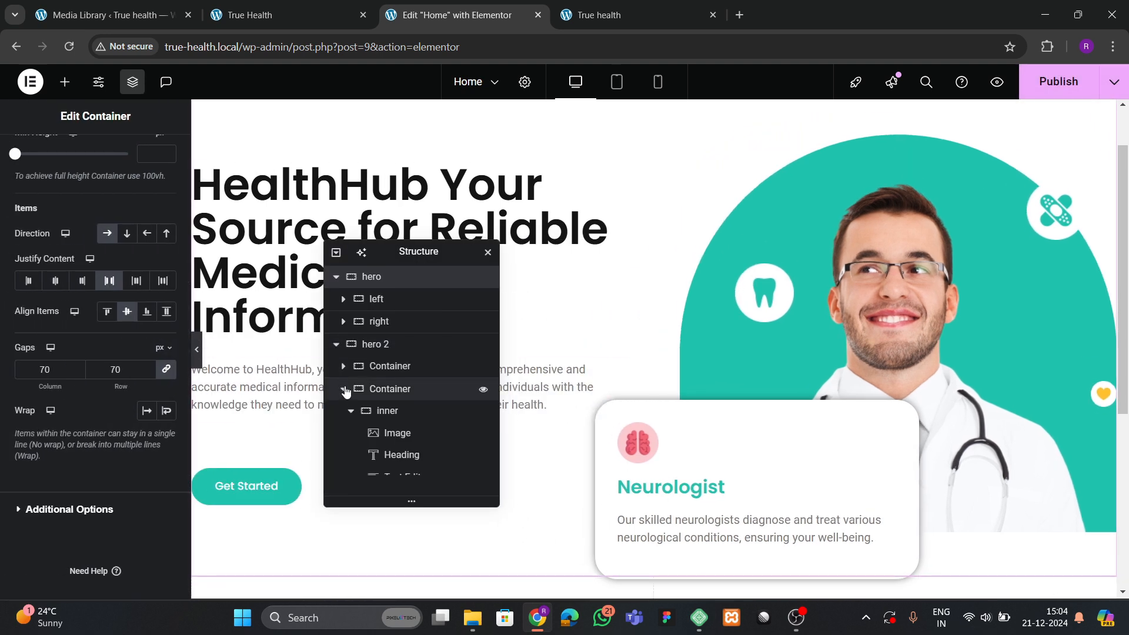
left_click(387, 410)
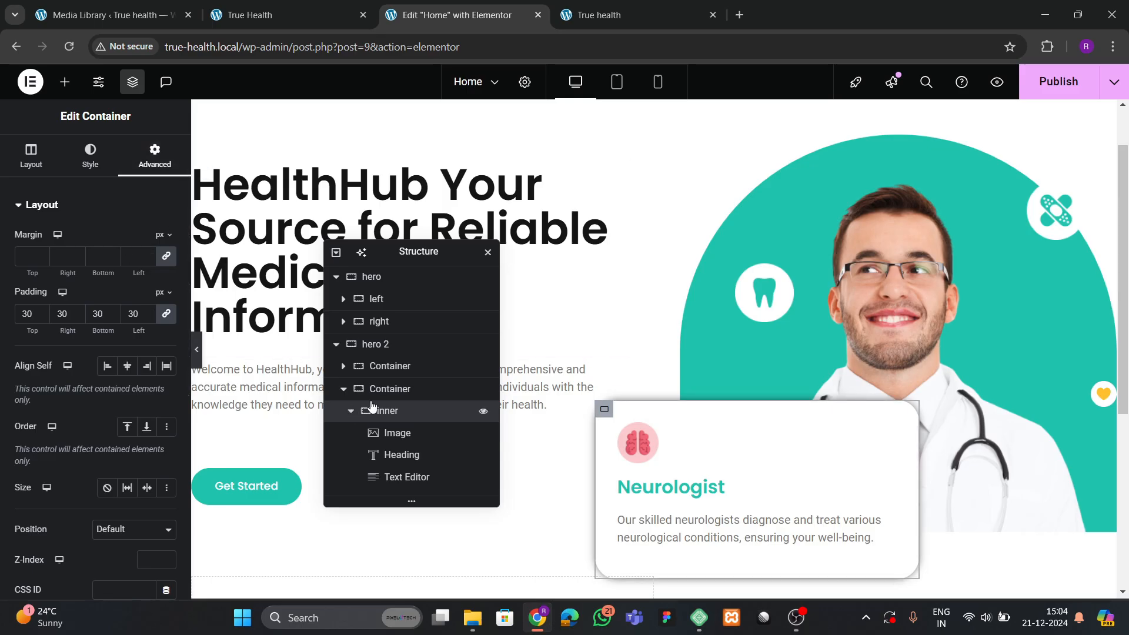
left_click(390, 389)
left_click(42, 256)
left_click(43, 255)
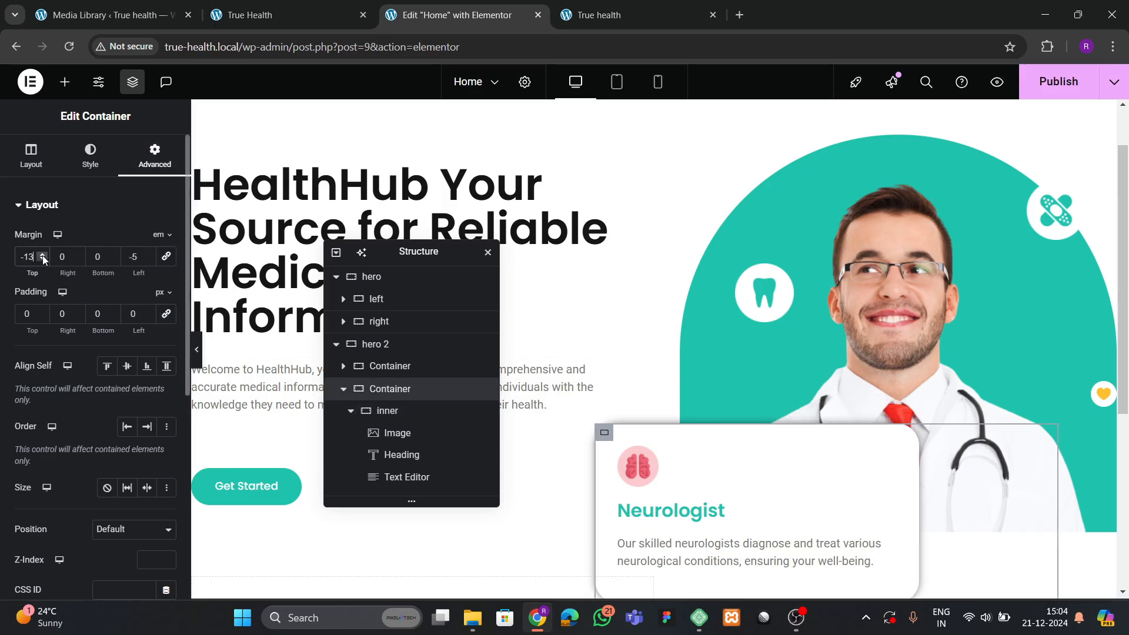
left_click(43, 256)
left_click(42, 256)
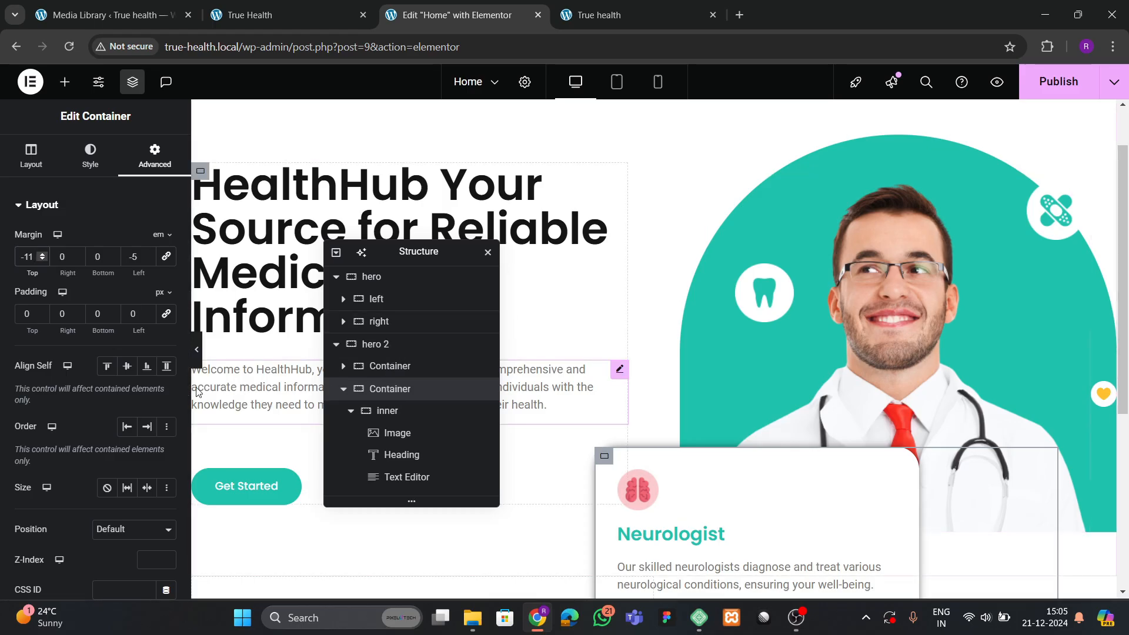
left_click(196, 349)
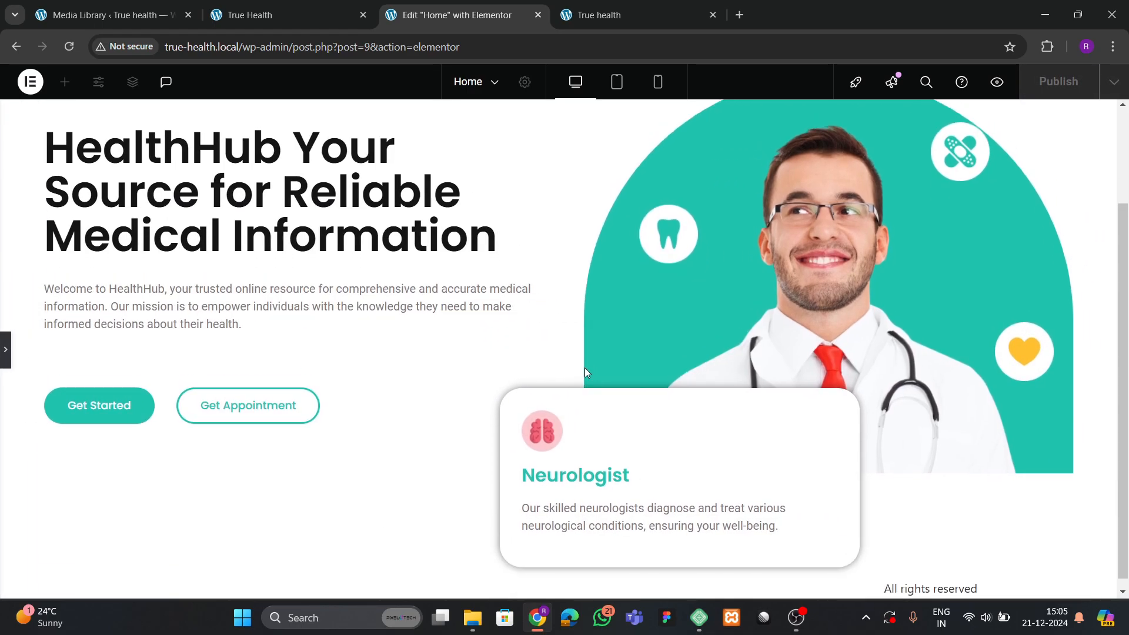
scroll(585, 370, "up", 2)
left_click(7, 353)
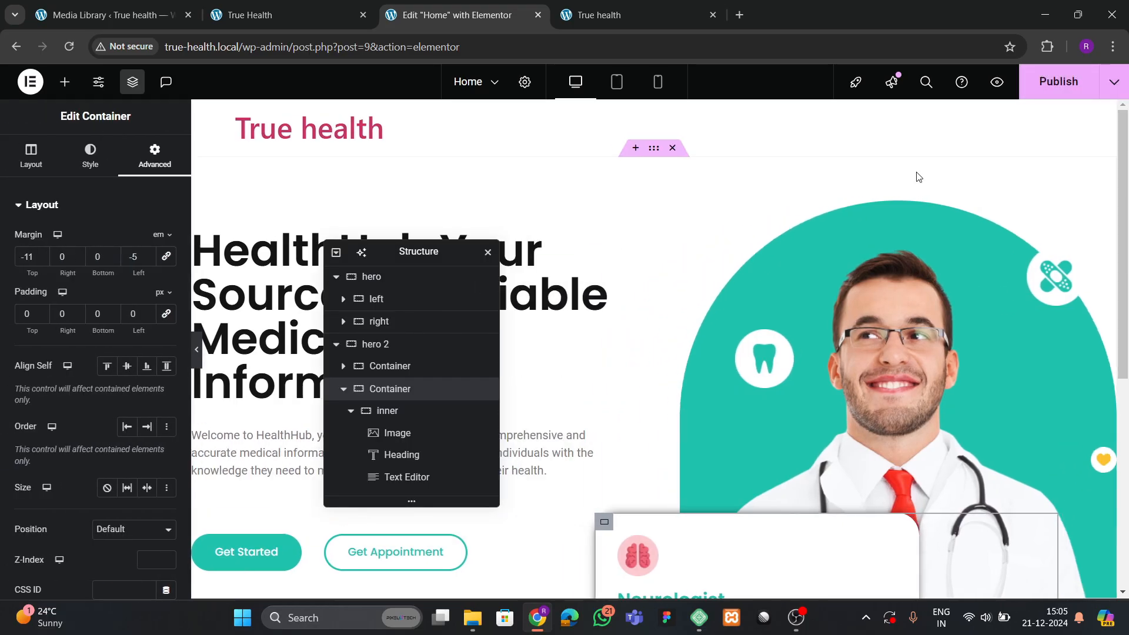
left_click(283, 17)
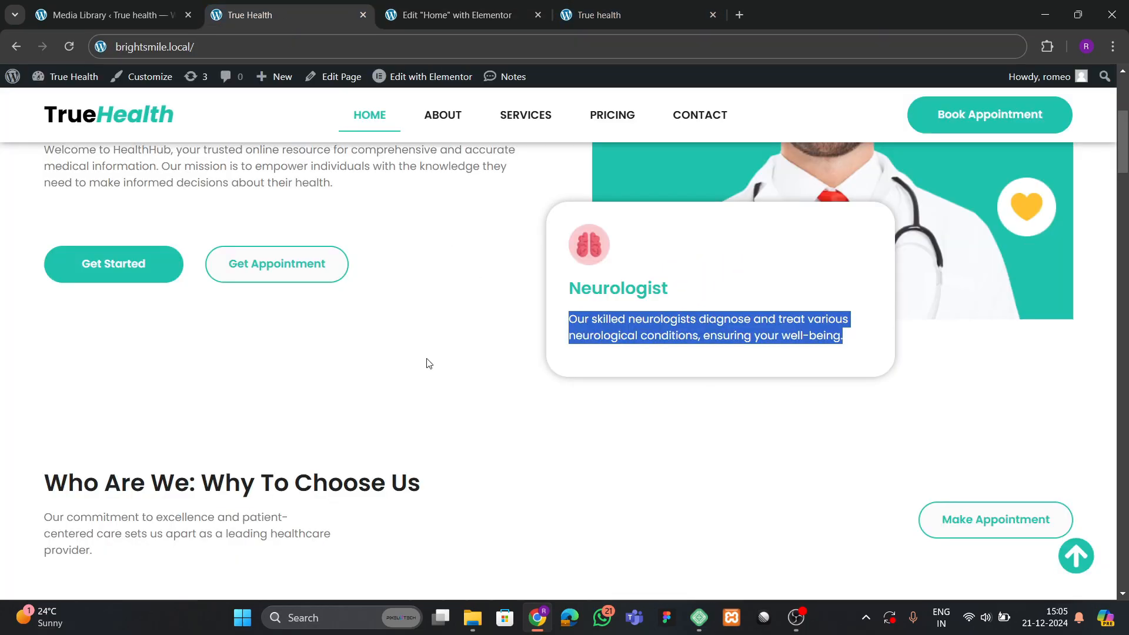
scroll(438, 352, "up", 5)
scroll(442, 344, "down", 4)
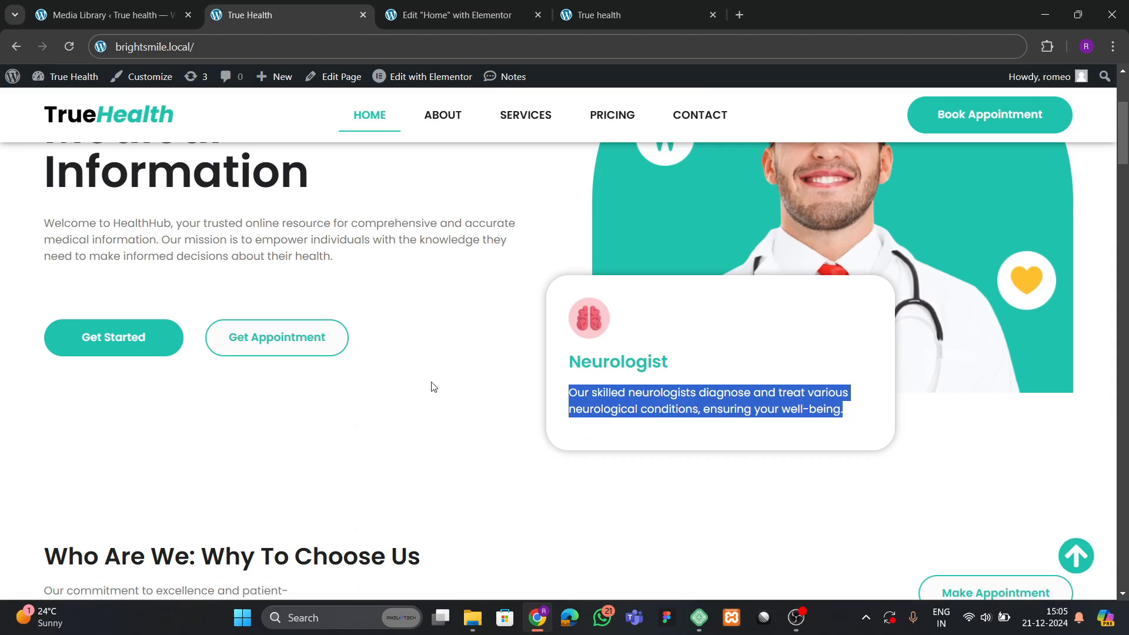
left_click(599, 14)
left_click(69, 47)
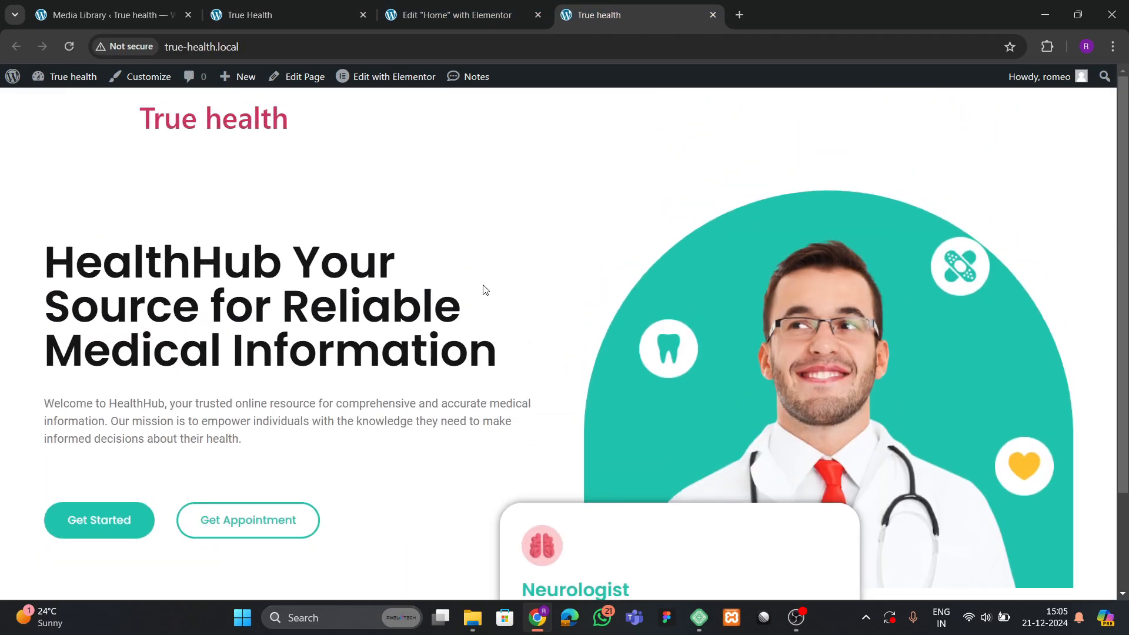
scroll(484, 286, "up", 1)
key("ctrl+2")
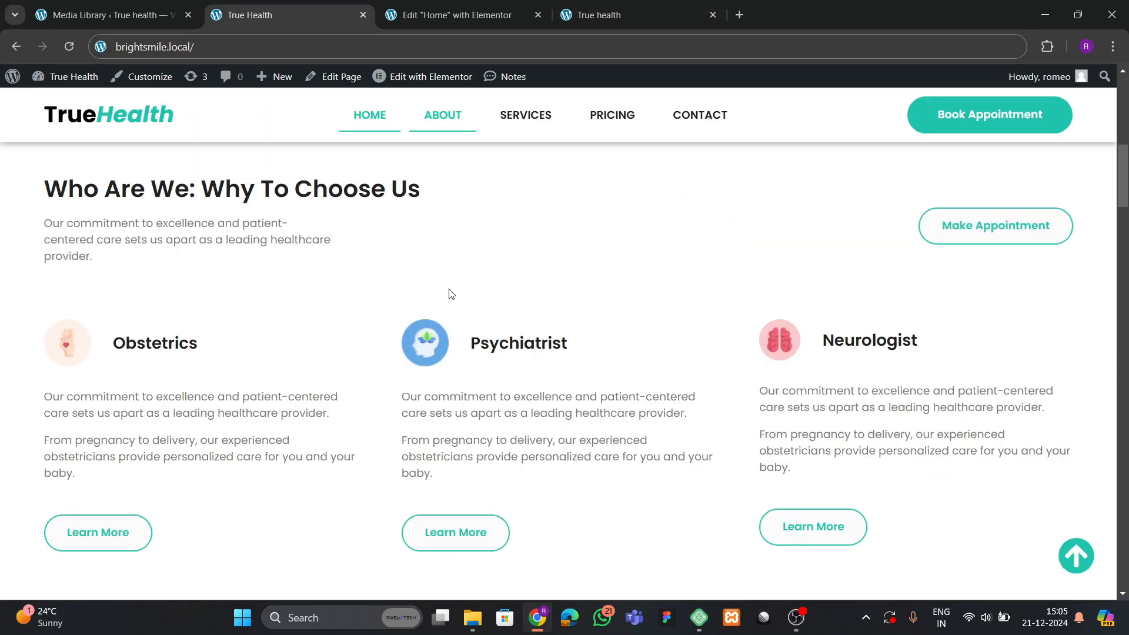
scroll(434, 308, "up", 1)
scroll(438, 299, "down", 3)
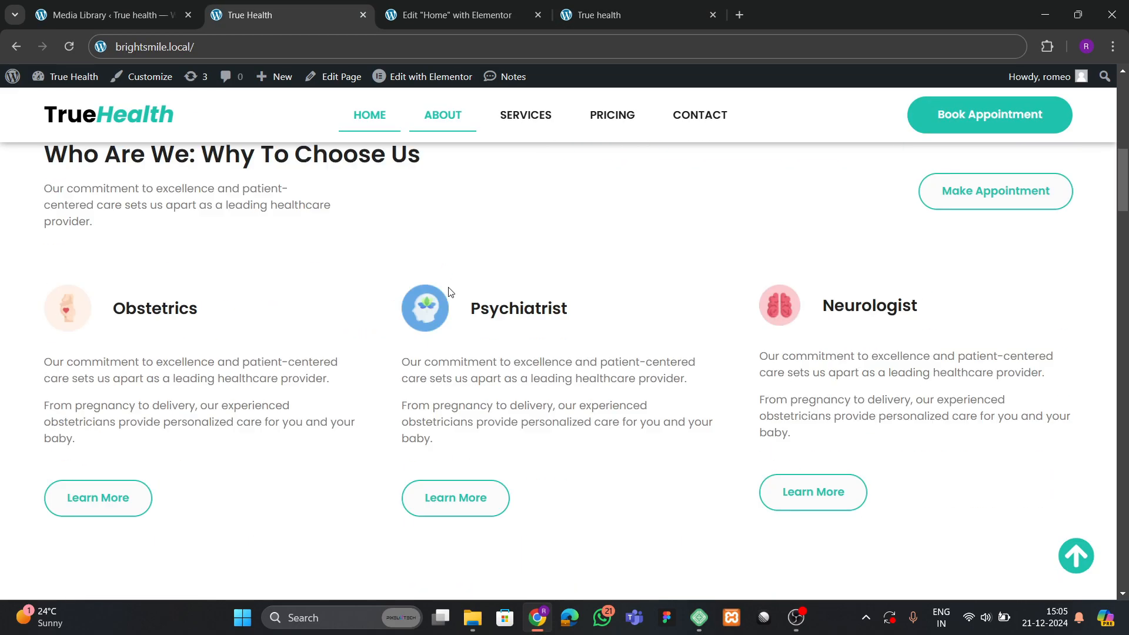
scroll(444, 288, "up", 3)
Add a new single-column flexbox container section below the hero.
key("ctrl+3")
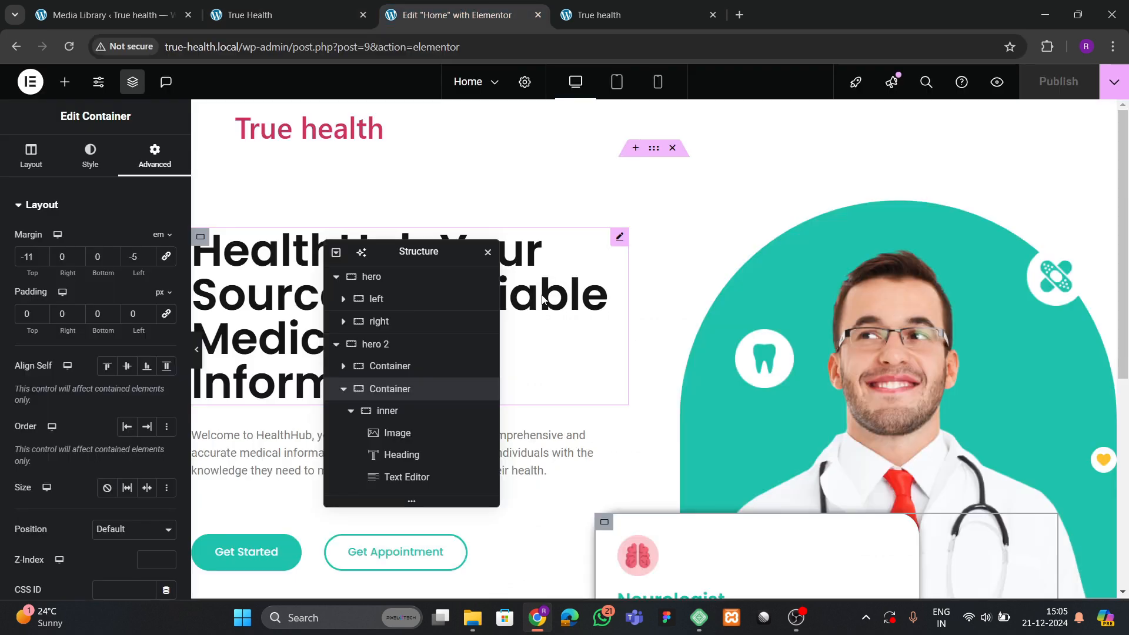
left_click_drag(397, 252, 785, 198)
scroll(529, 308, "down", 5)
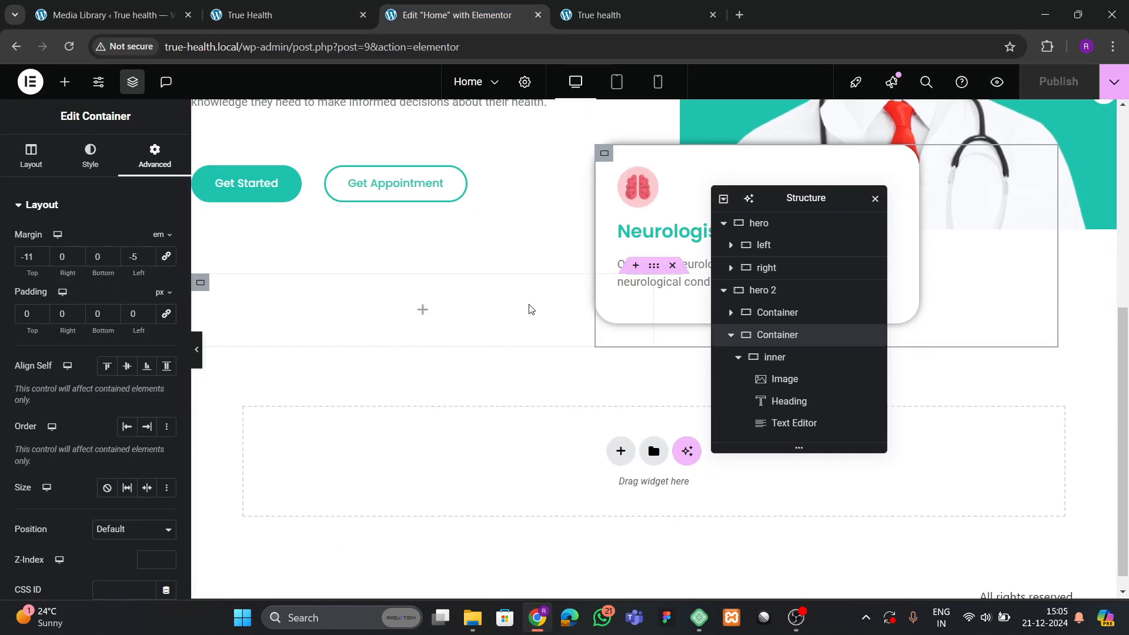
left_click_drag(180, 288, 169, 298)
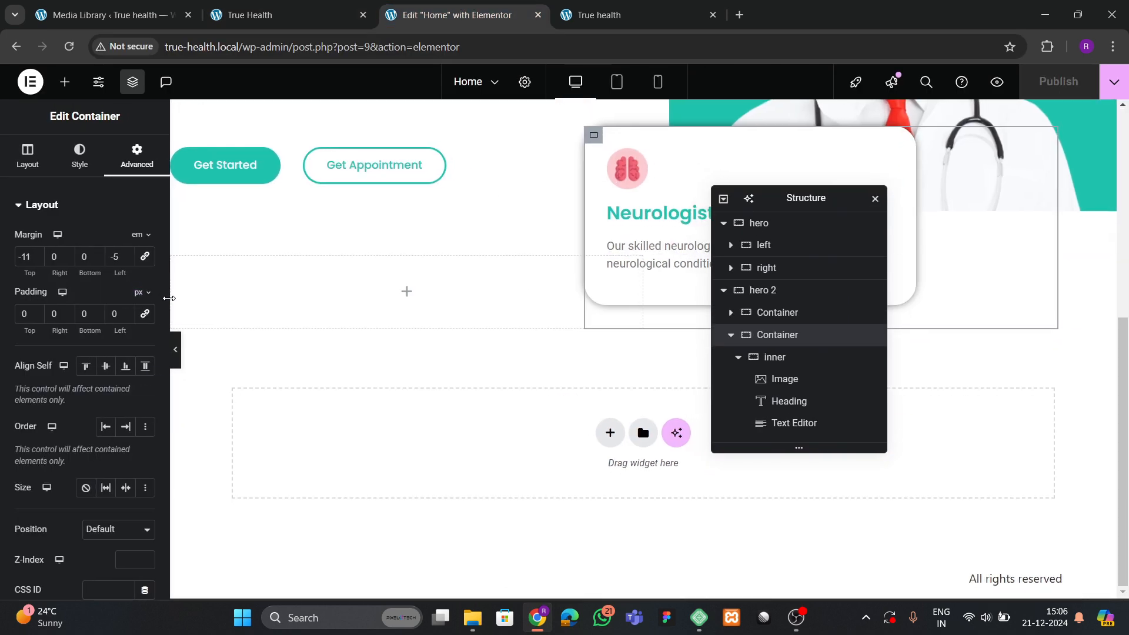
left_click(610, 433)
left_click(597, 472)
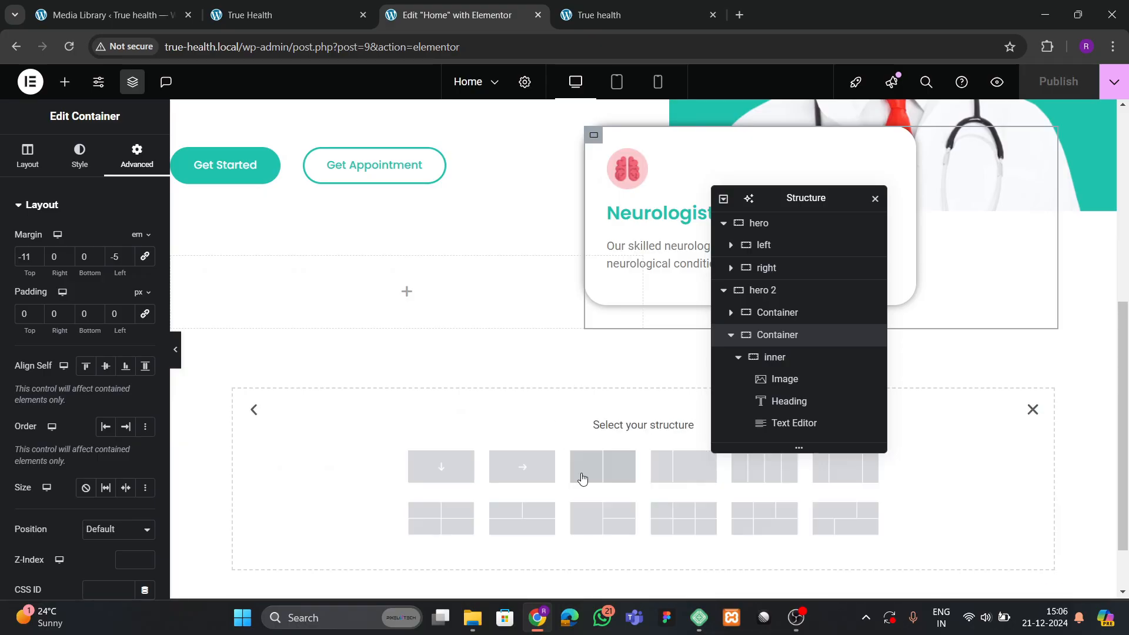
left_click(441, 468)
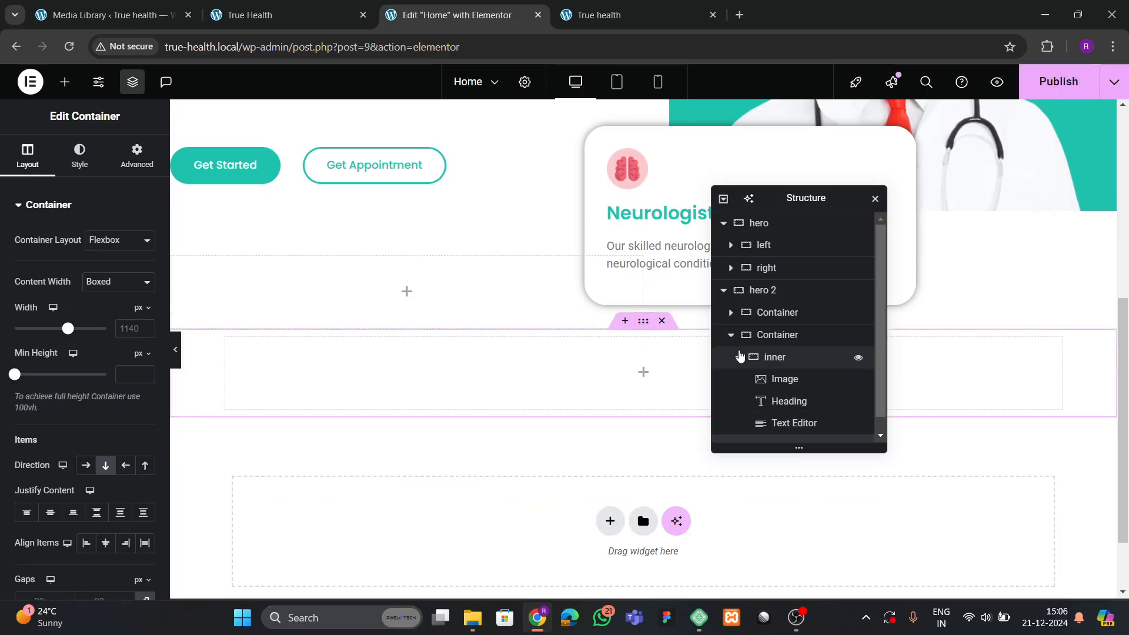
Rename the new container to 'about' in the Navigator.
left_click(724, 291)
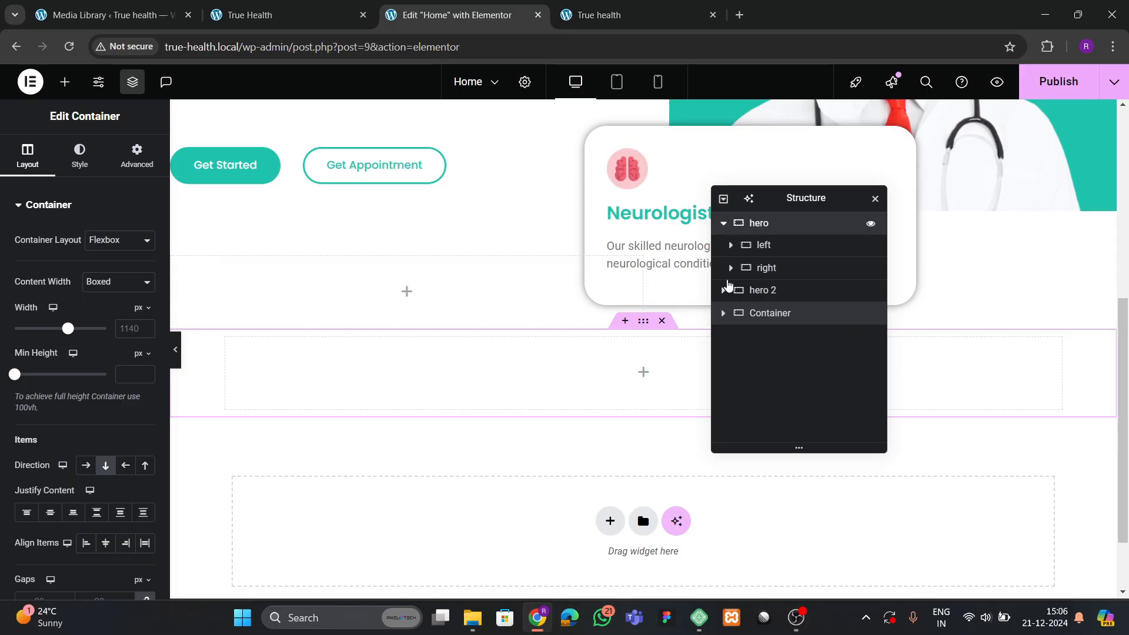
double_click(763, 313)
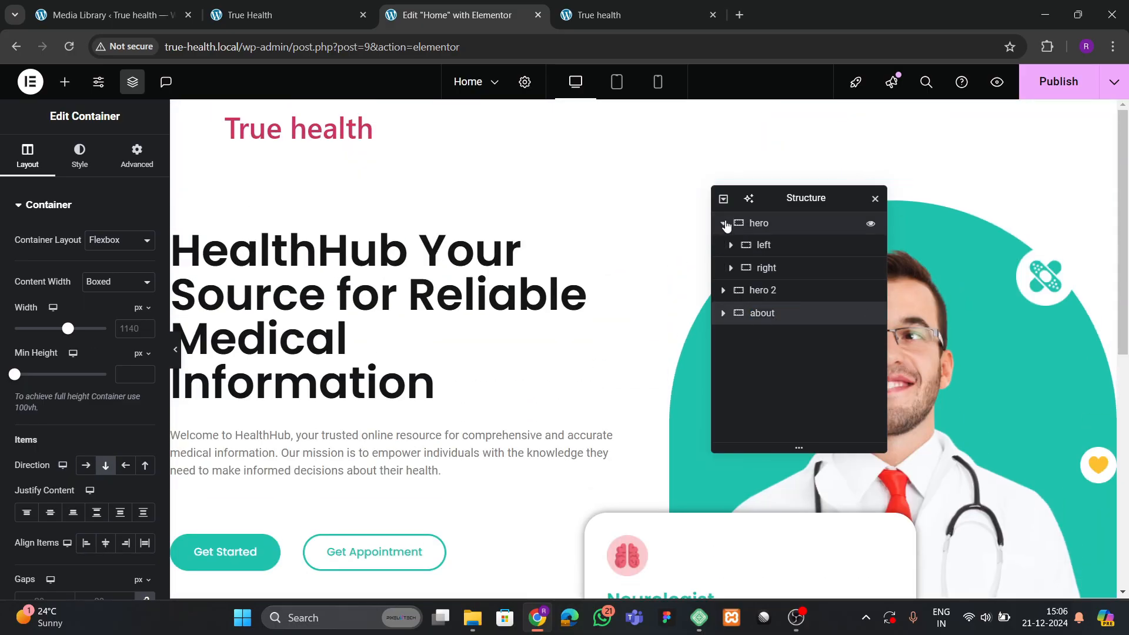
left_click(723, 223)
scroll(413, 355, "down", 8)
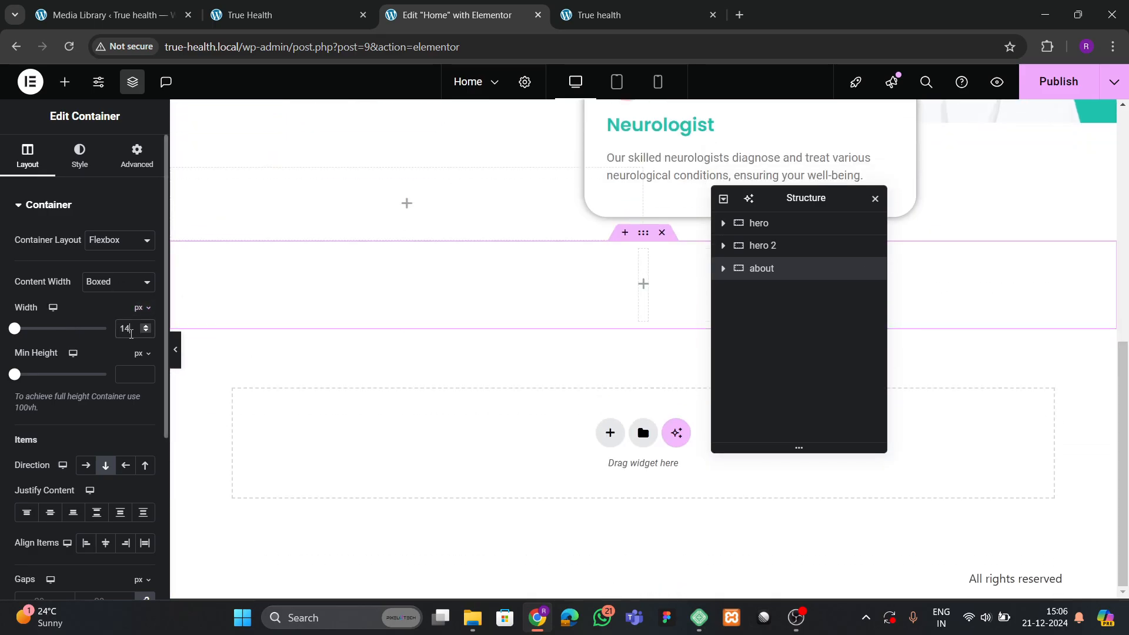
Give the about container 80 px padding at top and bottom.
left_click(129, 170)
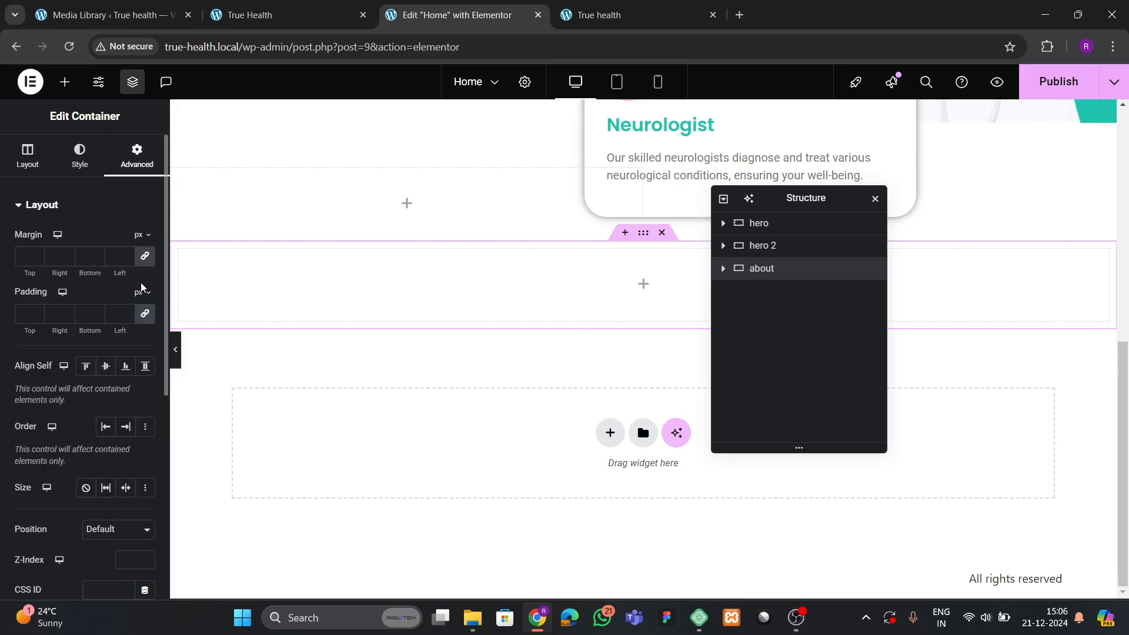
left_click(23, 313)
type("0")
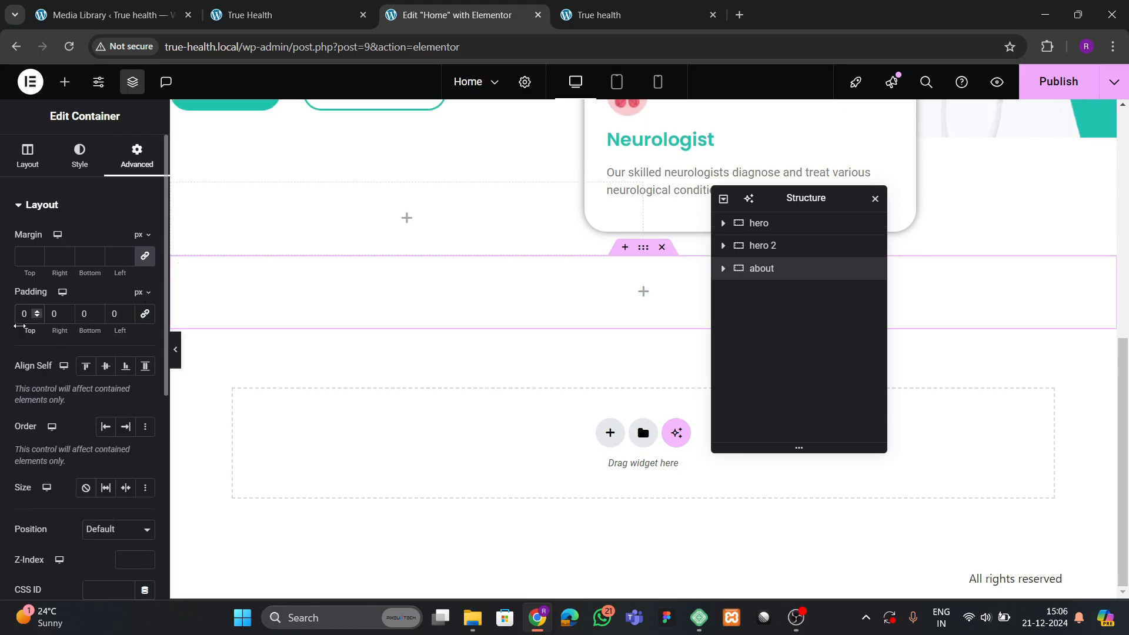
type("8")
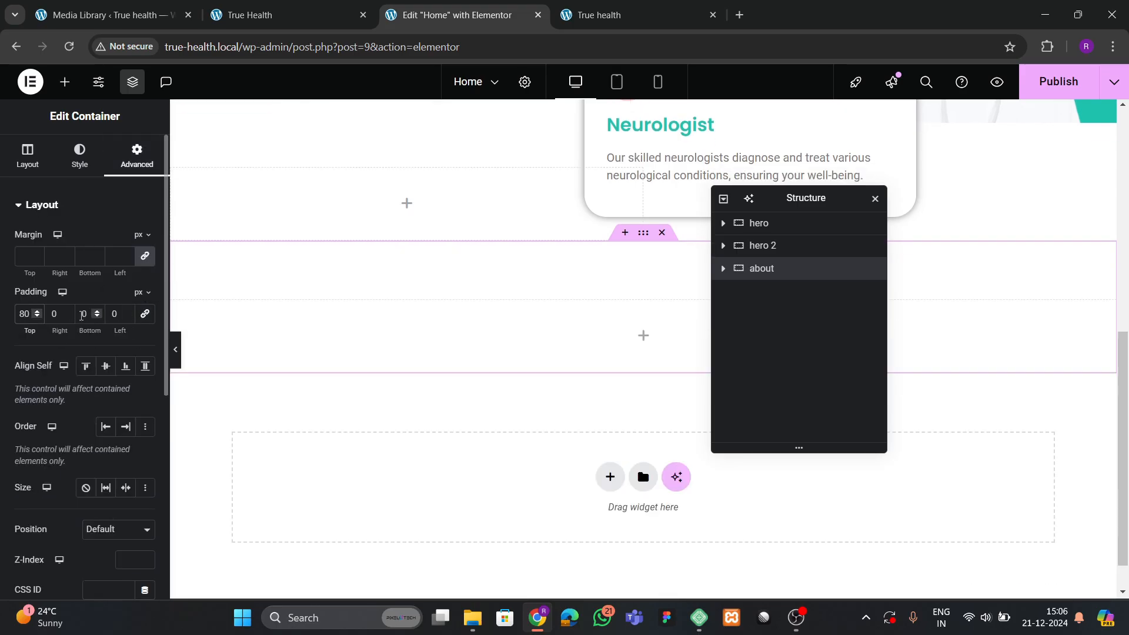
type("8")
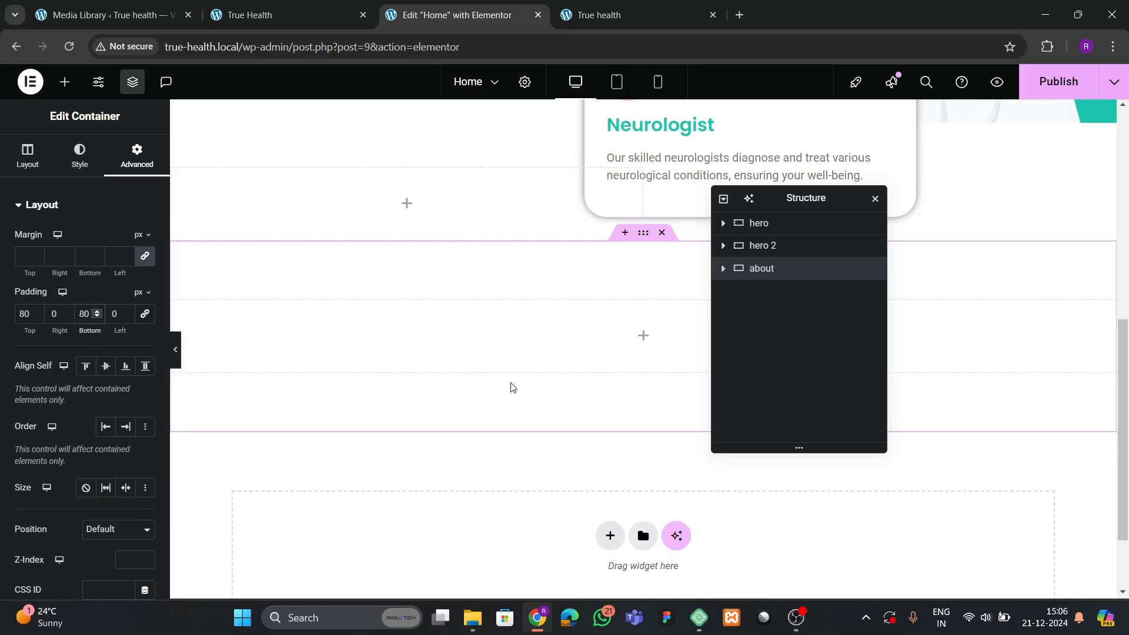
left_click(233, 7)
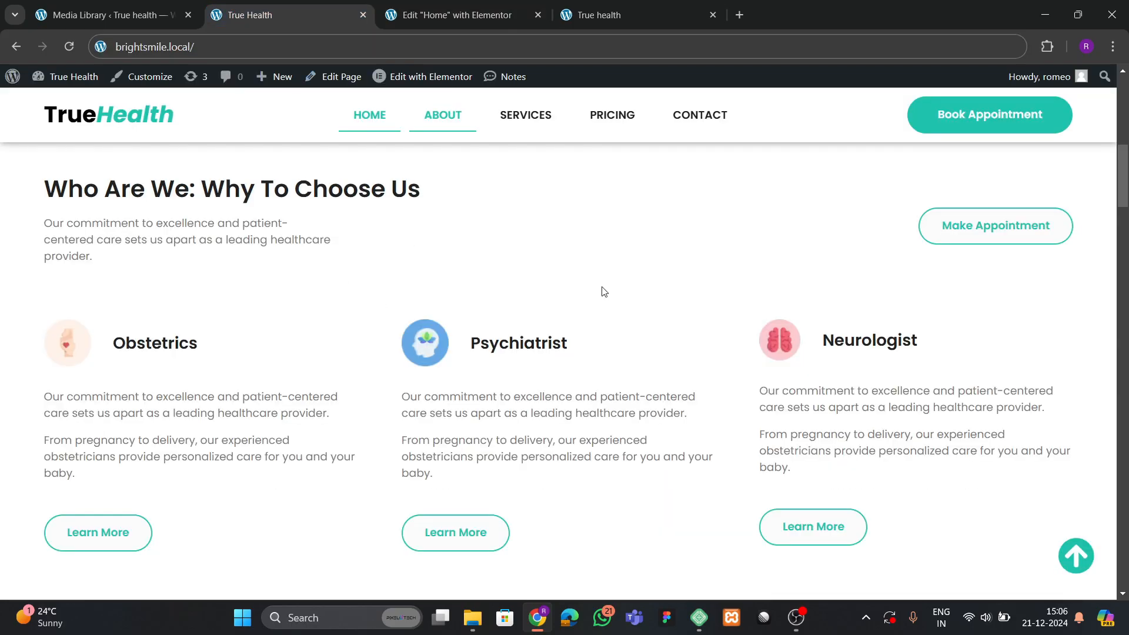
scroll(296, 278, "up", 2)
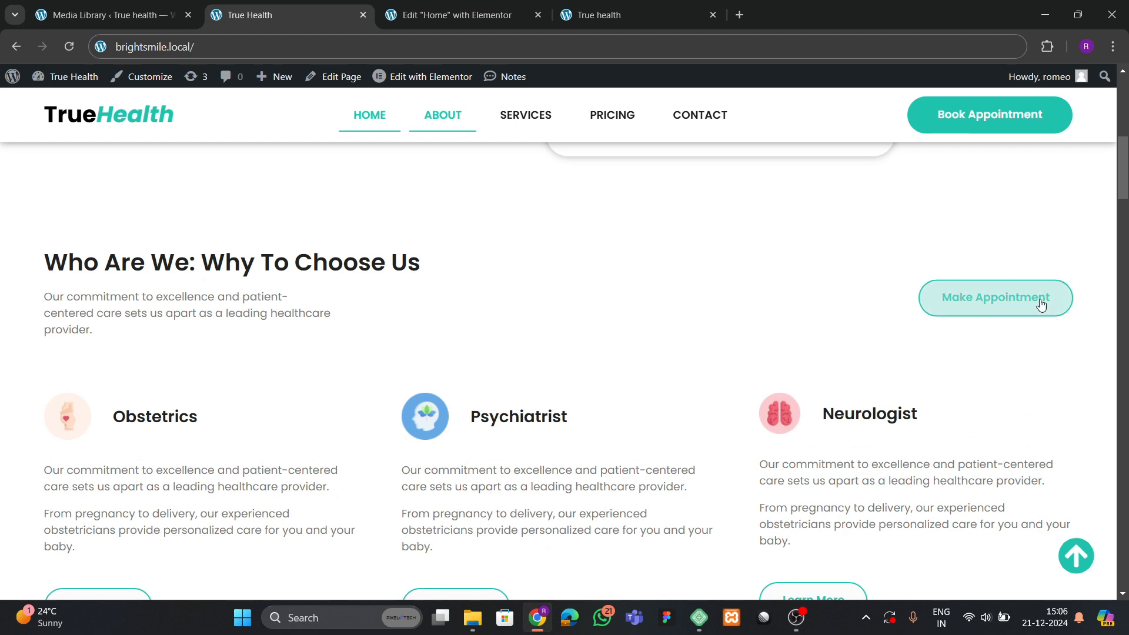
left_click(459, 15)
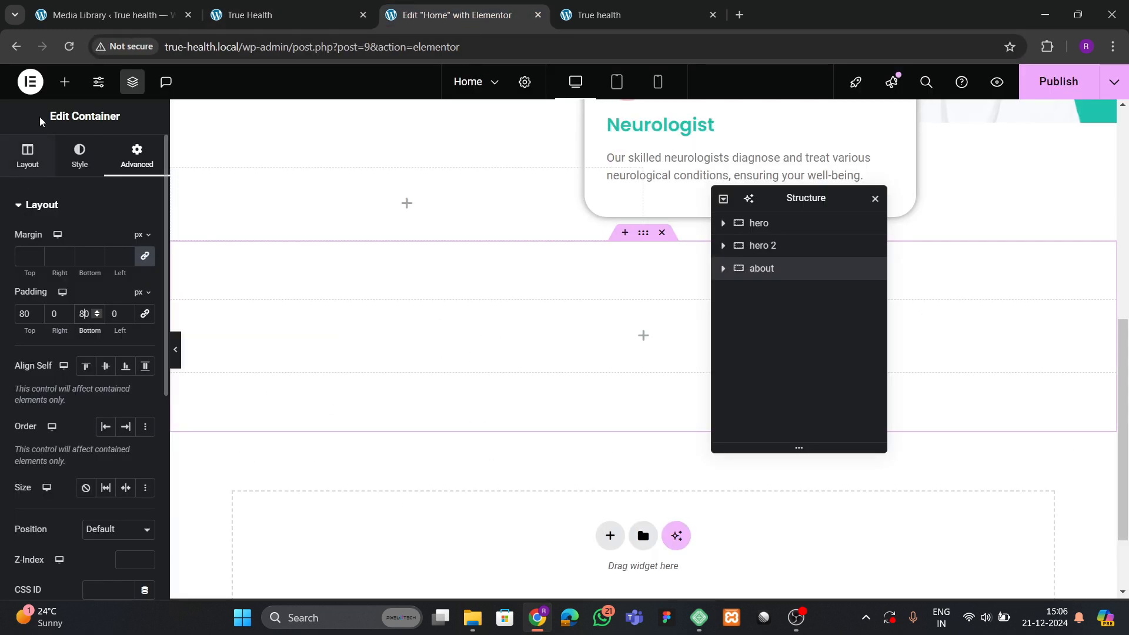
Place a container inside about and nest a second container within it.
left_click(64, 81)
left_click_drag(50, 382, 377, 379)
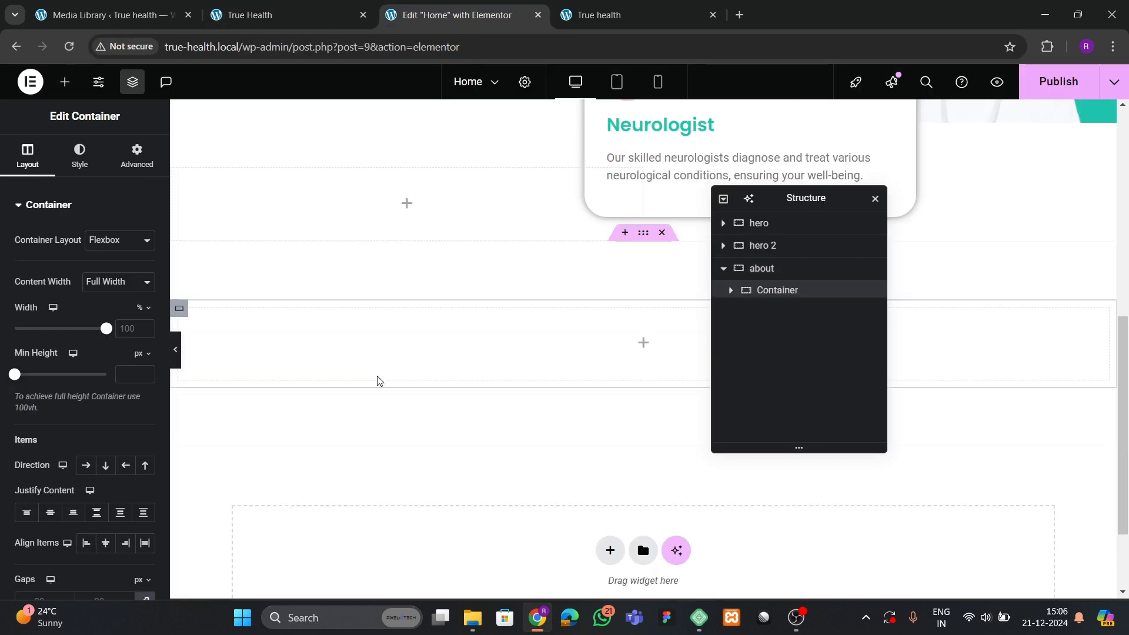
left_click(137, 156)
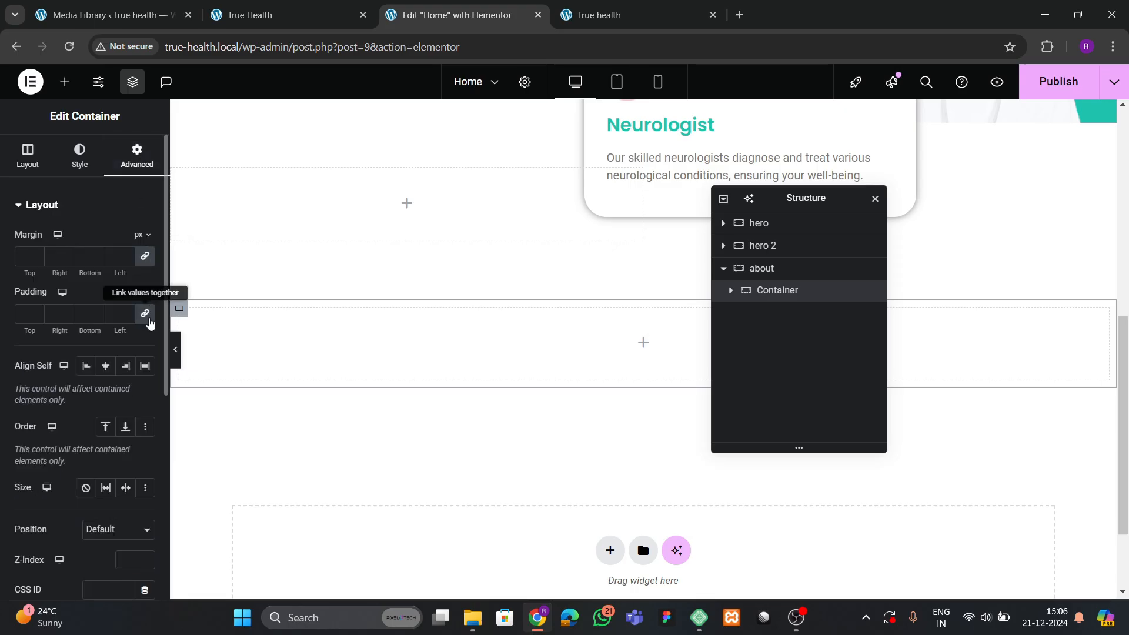
left_click(64, 82)
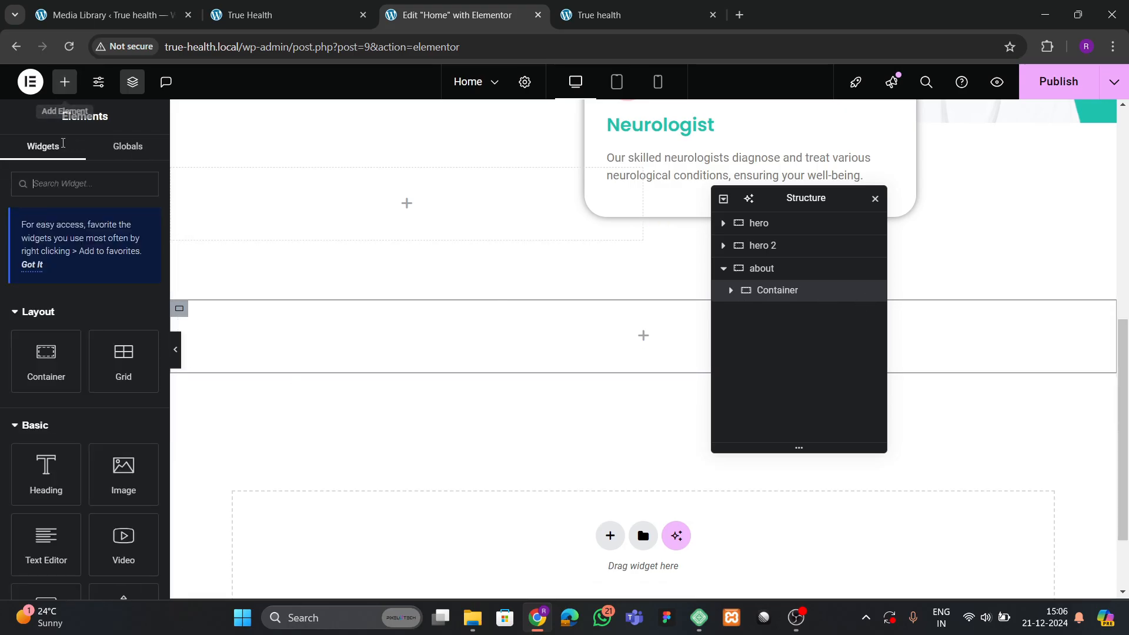
left_click_drag(46, 367, 412, 347)
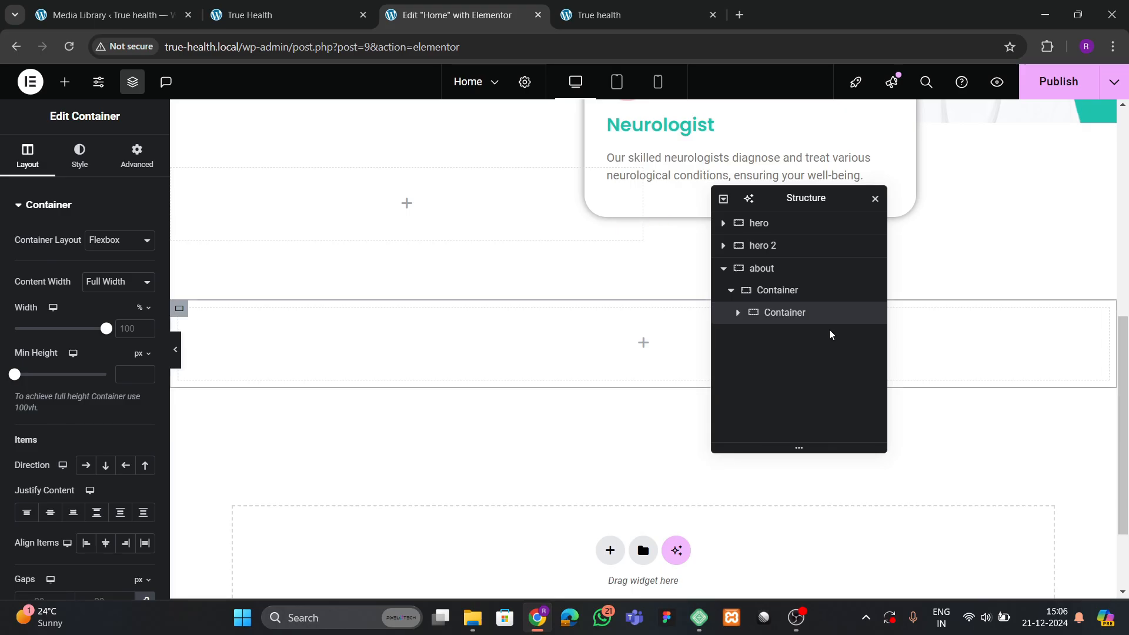
left_click(123, 163)
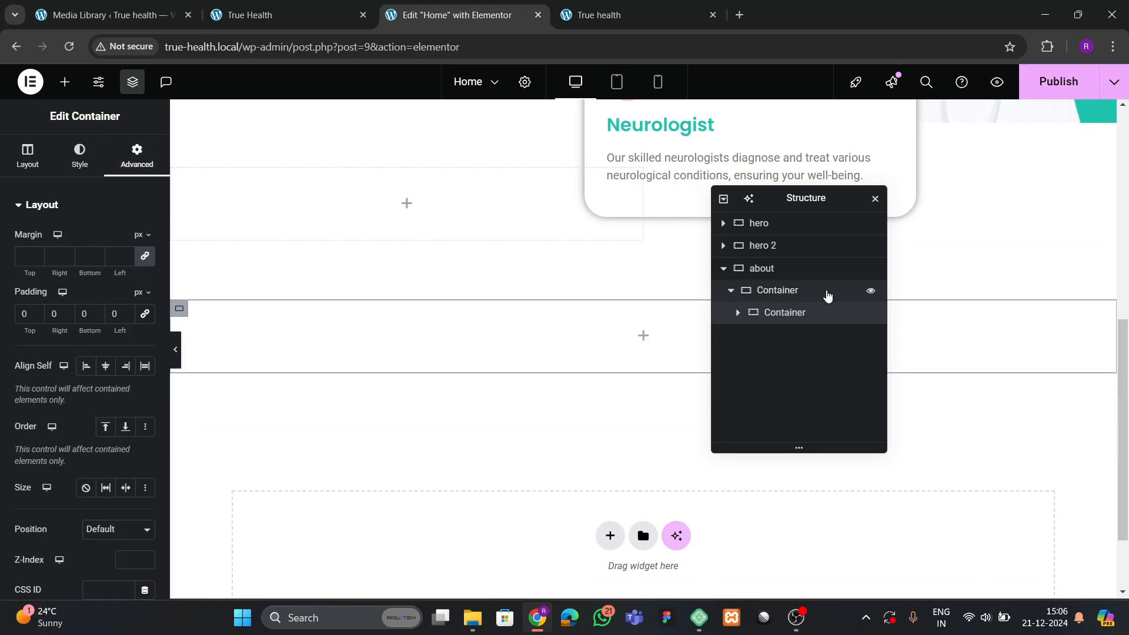
Duplicate the inner container and set the outer container's direction to Row.
right_click(785, 312)
left_click(840, 276)
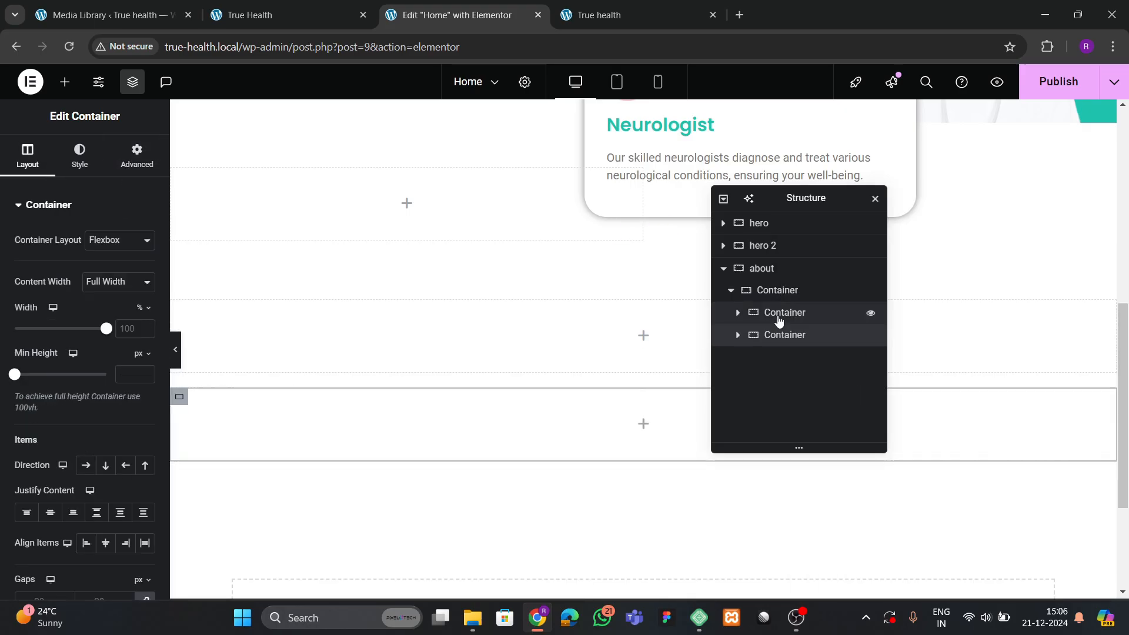
left_click(774, 293)
left_click(28, 155)
scroll(91, 351, "down", 1)
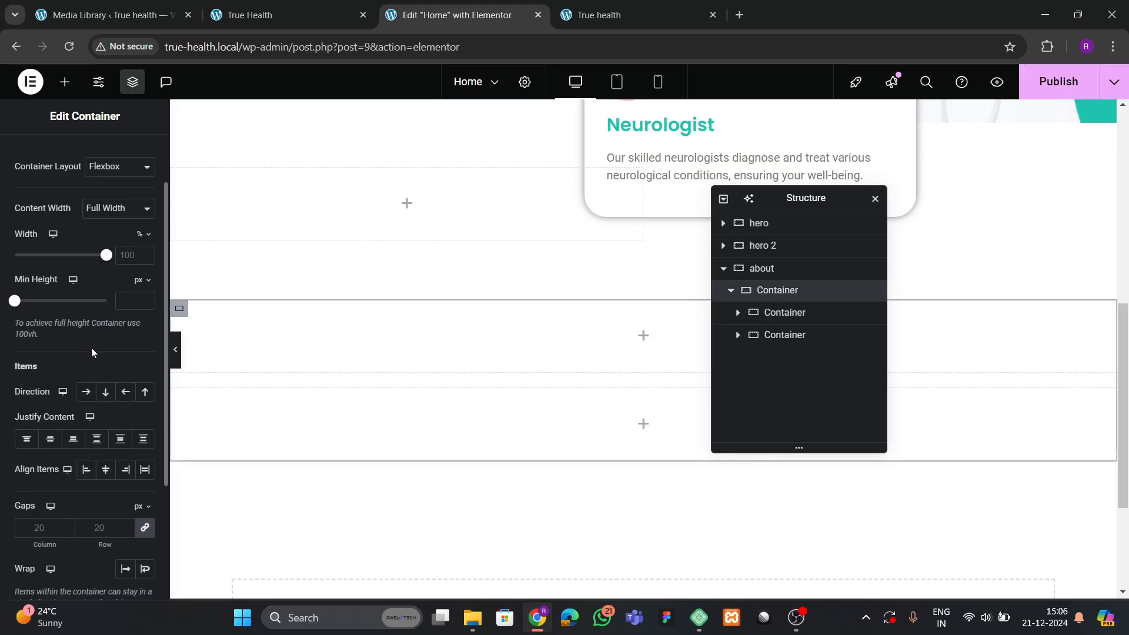
left_click(85, 393)
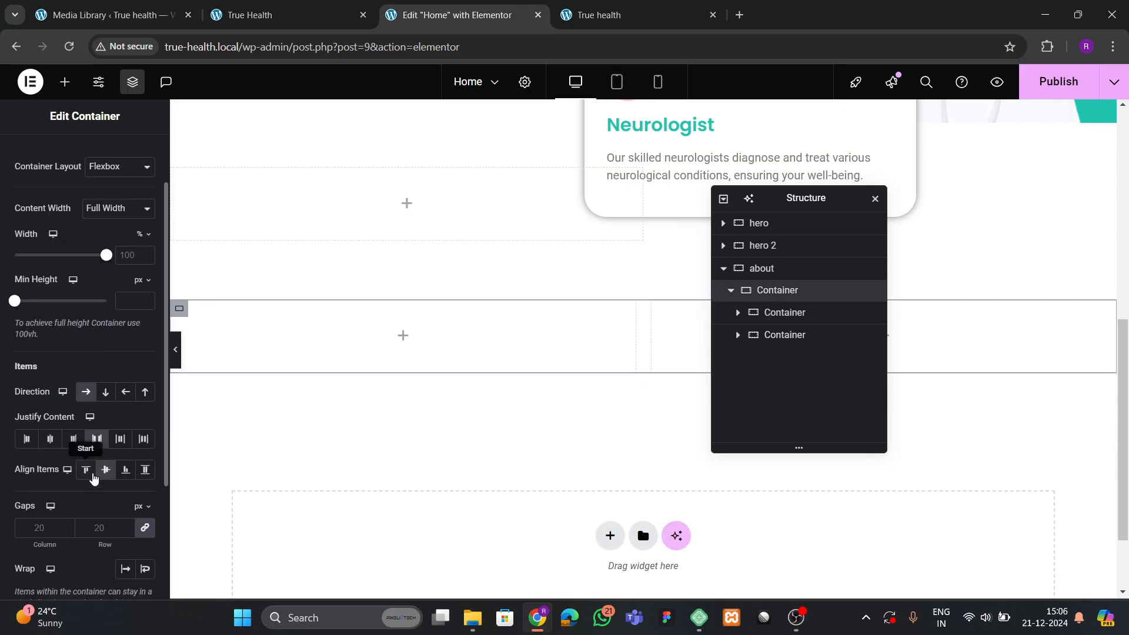
Check the two side-by-side empty columns against the live site.
left_click(781, 315)
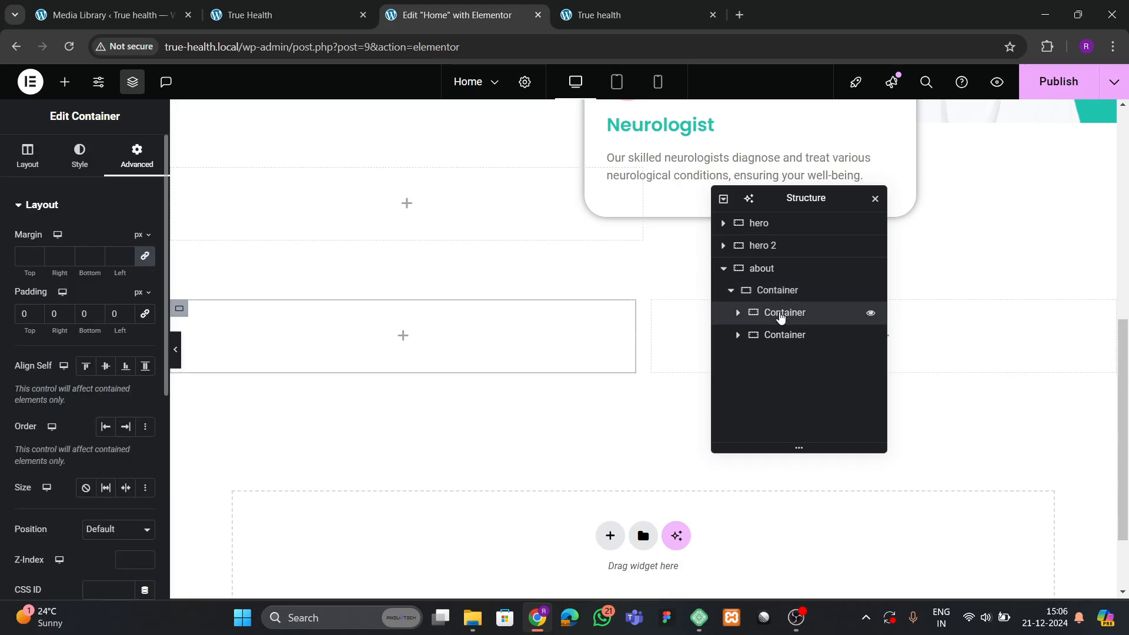
left_click(788, 335)
left_click(782, 318)
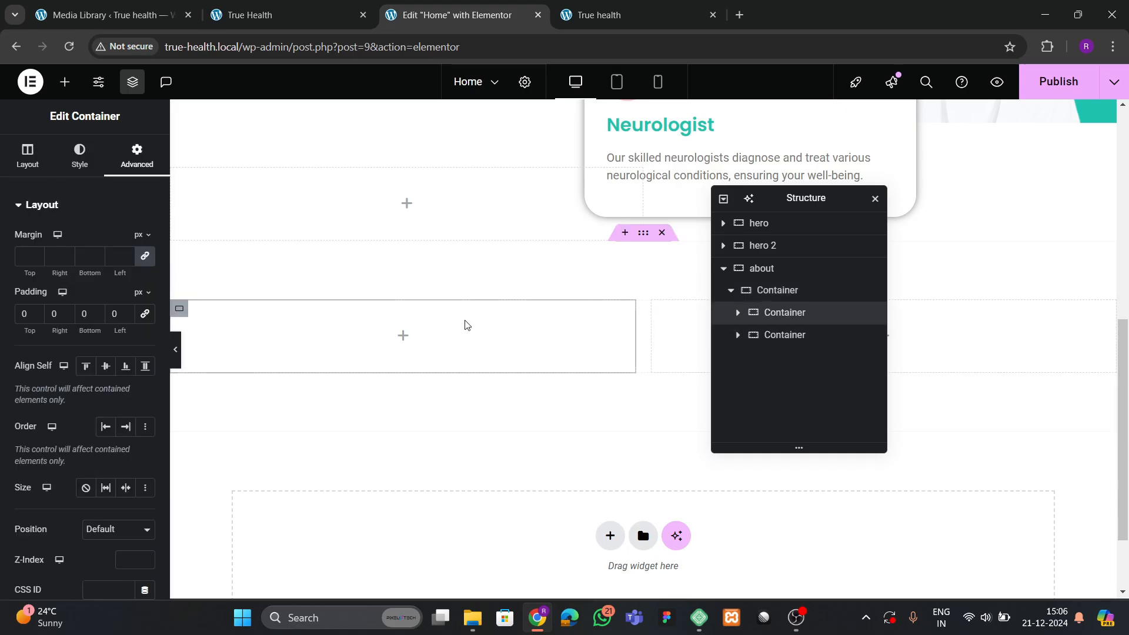
scroll(454, 315, "up", 3)
left_click(253, 15)
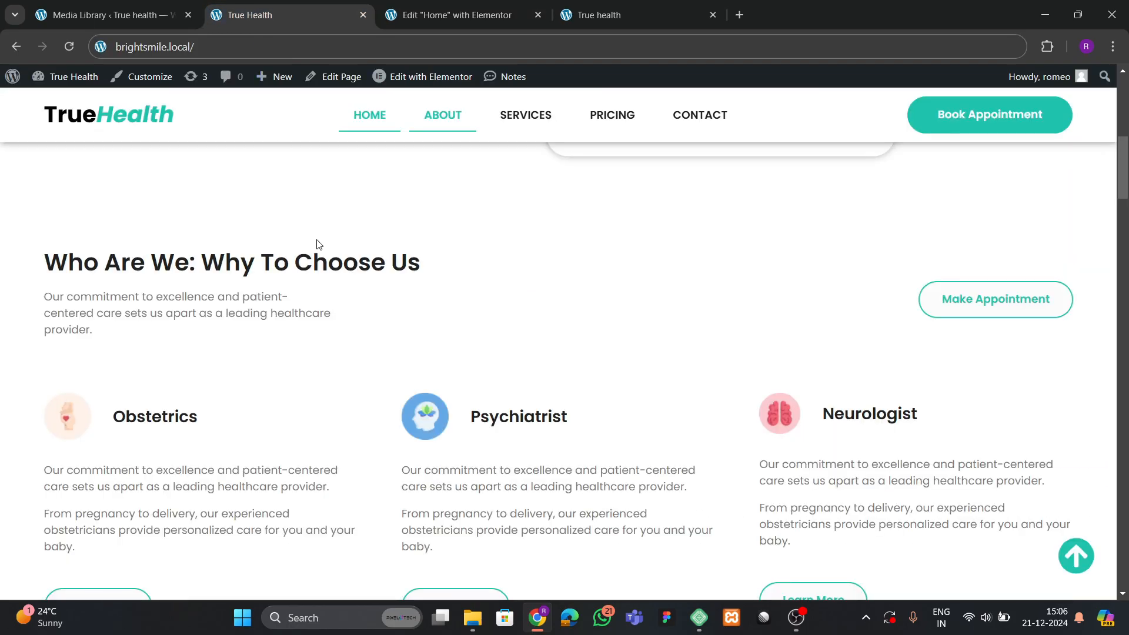
left_click(433, 15)
scroll(320, 267, "up", 5)
scroll(359, 274, "down", 3)
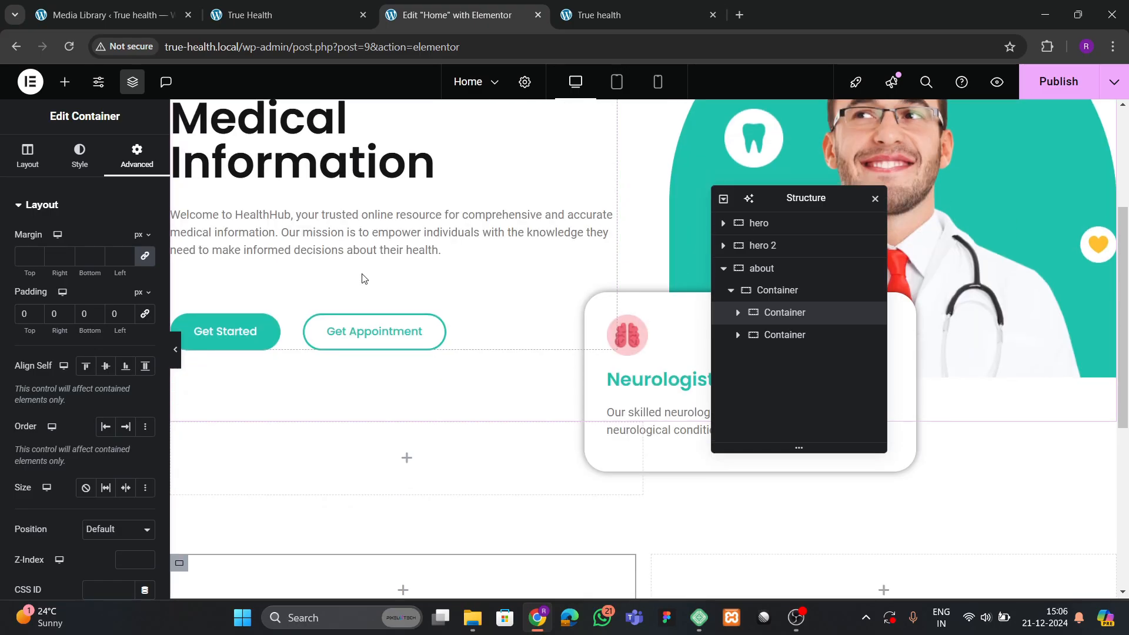
Paste a copy of the HealthHub heading into the left column, retitled 'Who are we: Why to choose us'.
right_click(382, 163)
left_click(432, 263)
scroll(435, 282, "down", 3)
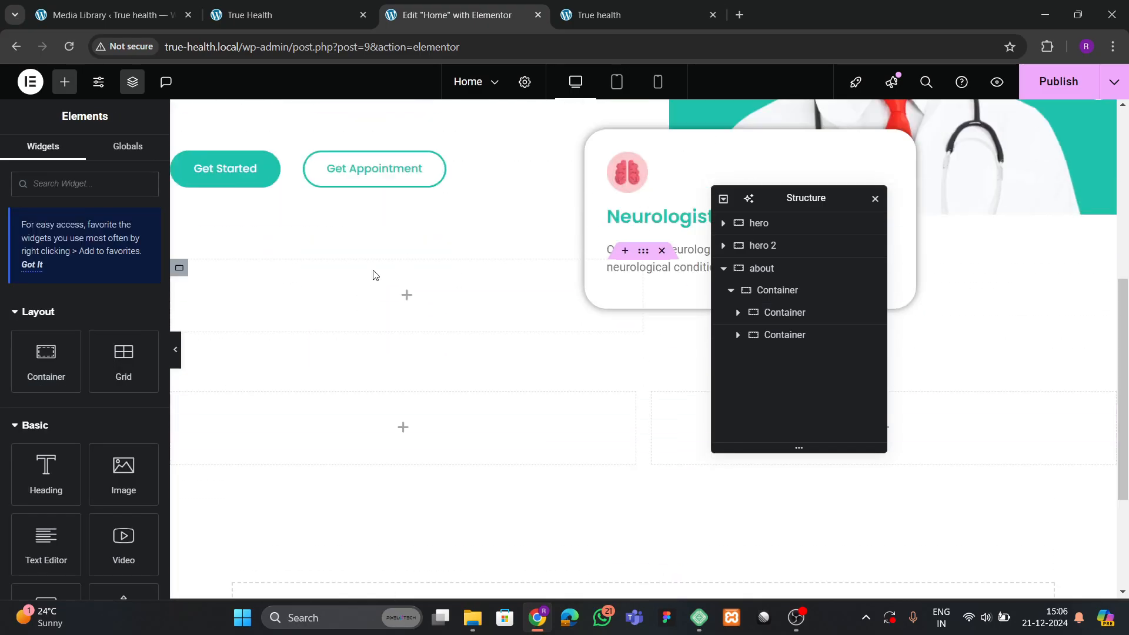
scroll(353, 288, "down", 2)
right_click(280, 295)
left_click(302, 323)
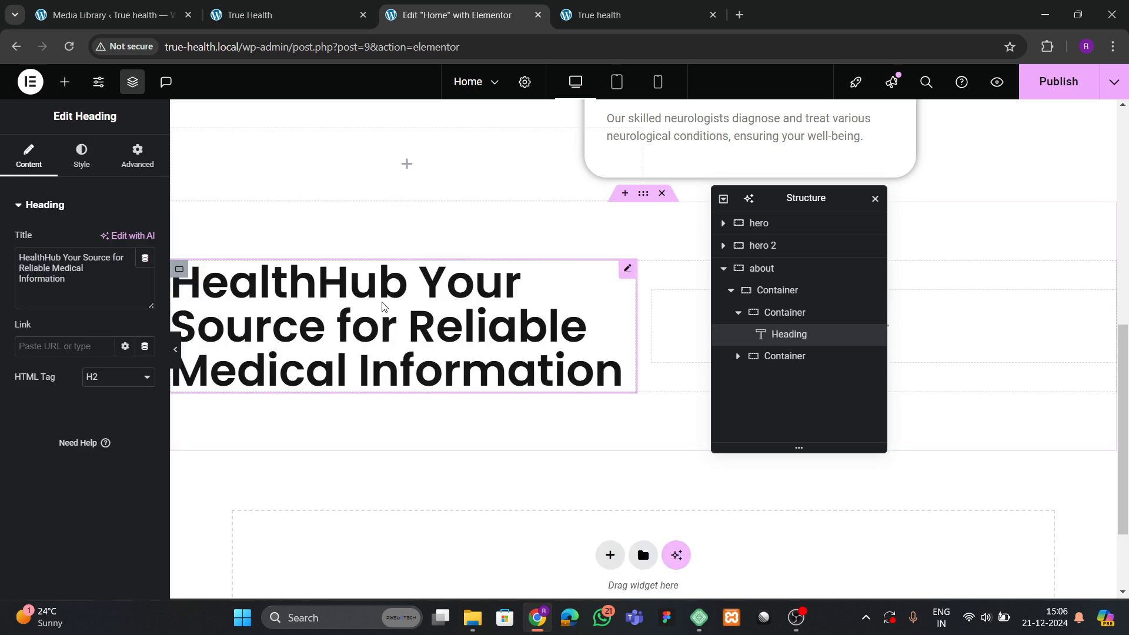
left_click(223, 19)
left_click_drag(39, 264, 433, 267)
left_click(494, 21)
left_click(93, 284)
key("ctrl+a")
type("Who are we: Why to choose us")
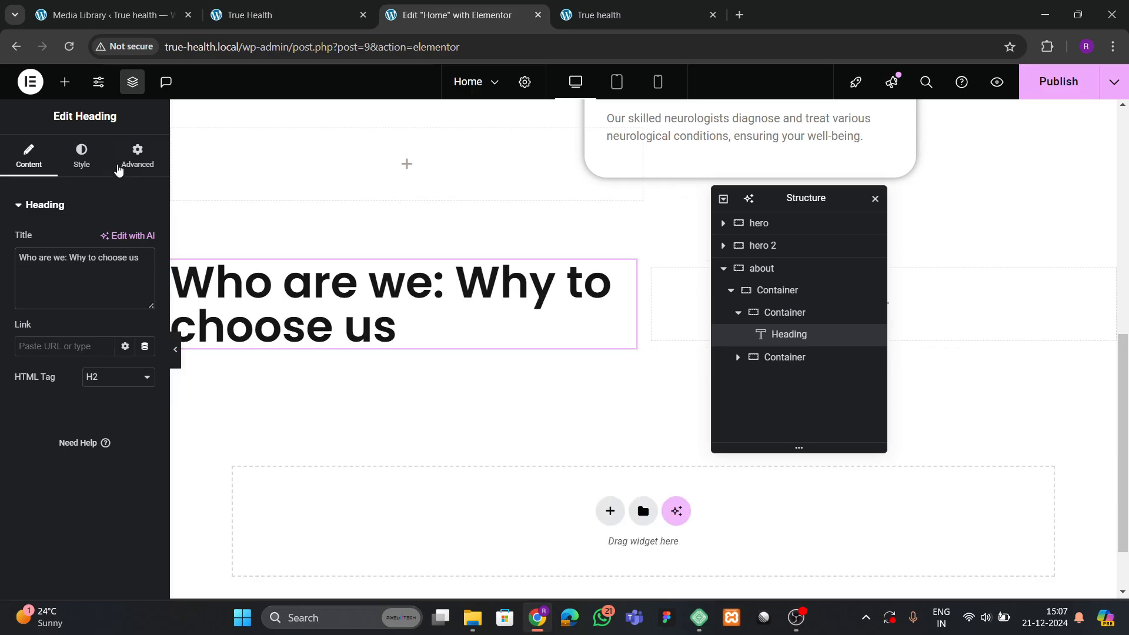
Shrink the heading's typography size from 60 to 30 px.
left_click(82, 156)
left_click(146, 283)
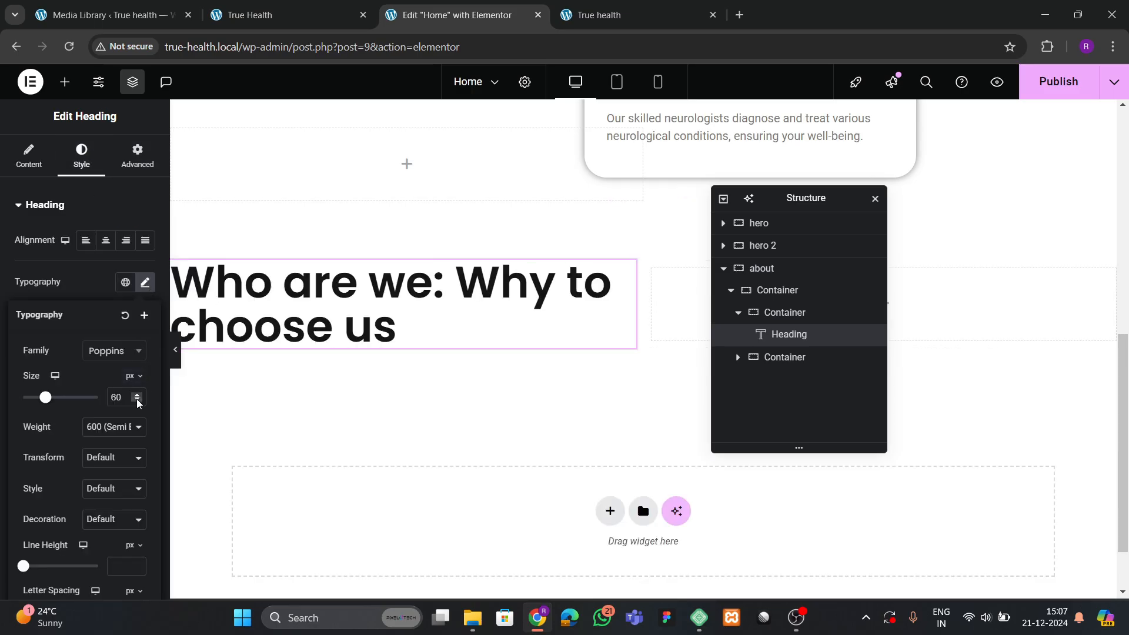
left_click_drag(137, 400, 137, 400)
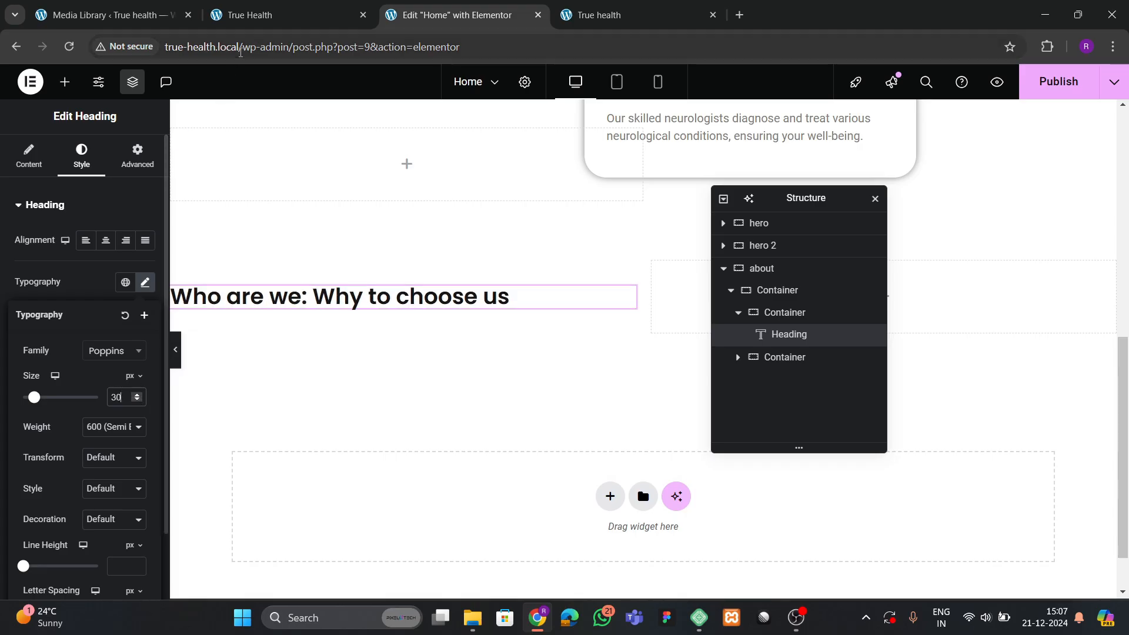
left_click(250, 15)
left_click(435, 15)
Add a paragraph widget below the heading containing the live site's intro text.
scroll(466, 292, "up", 2)
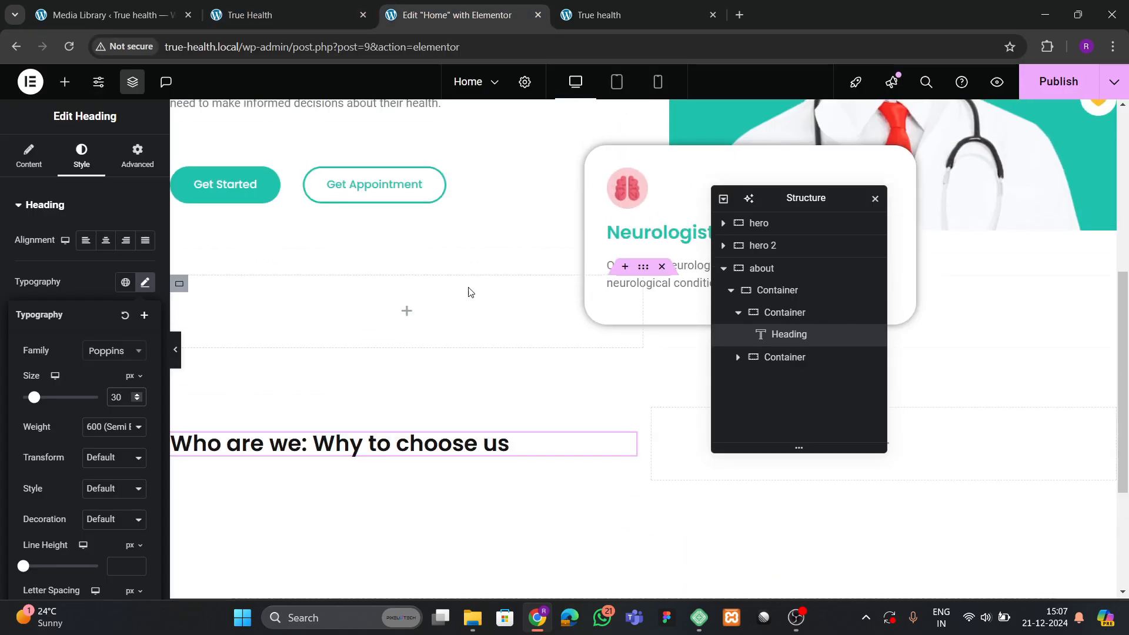
left_click_drag(798, 202, 602, 294)
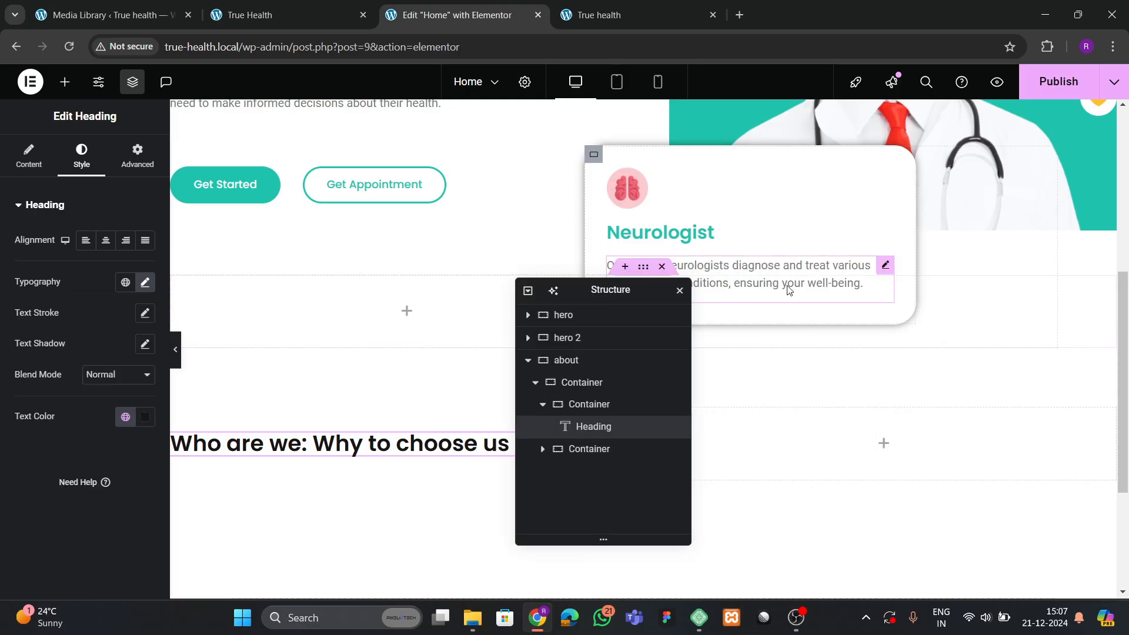
right_click(805, 274)
left_click(828, 331)
scroll(529, 353, "down", 2)
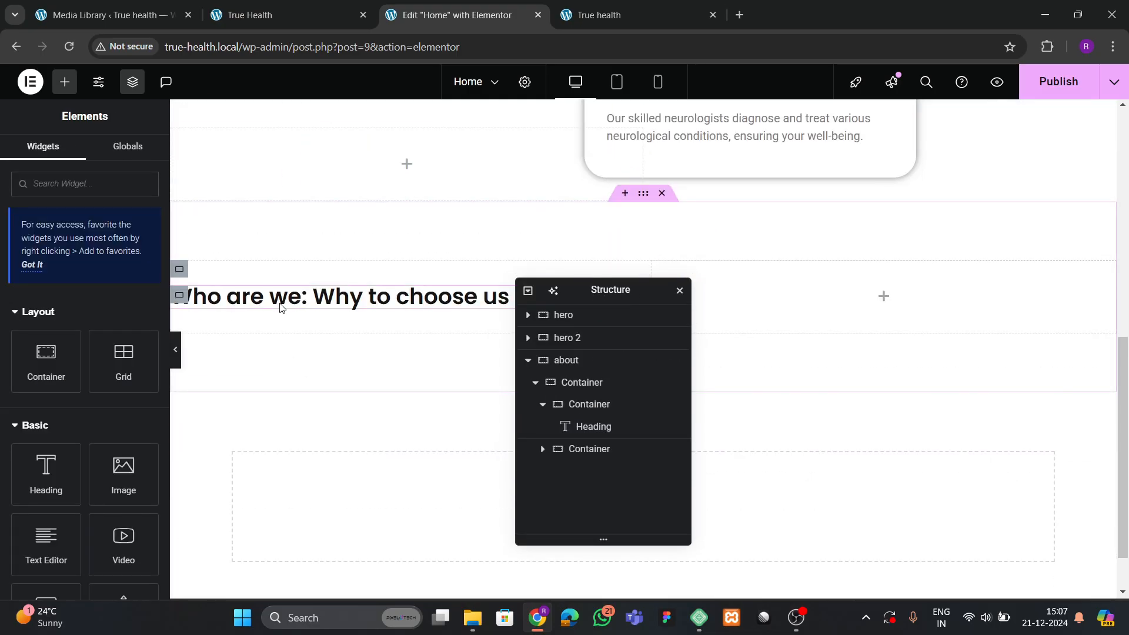
right_click(278, 298)
left_click(301, 358)
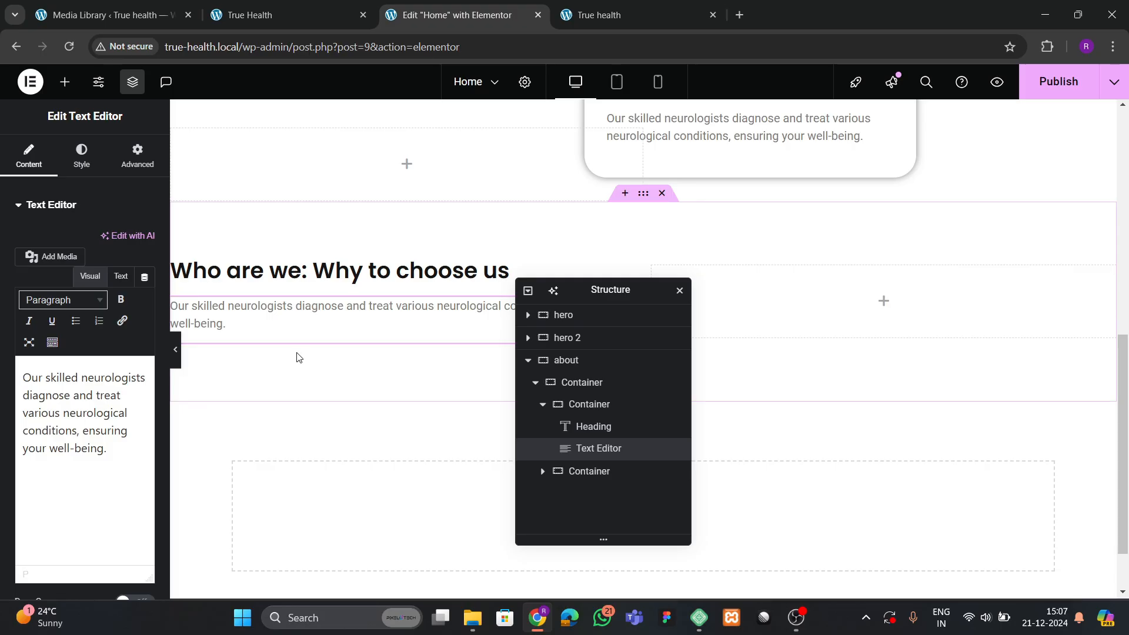
left_click(250, 15)
left_click(26, 323)
left_click_drag(38, 299, 125, 334)
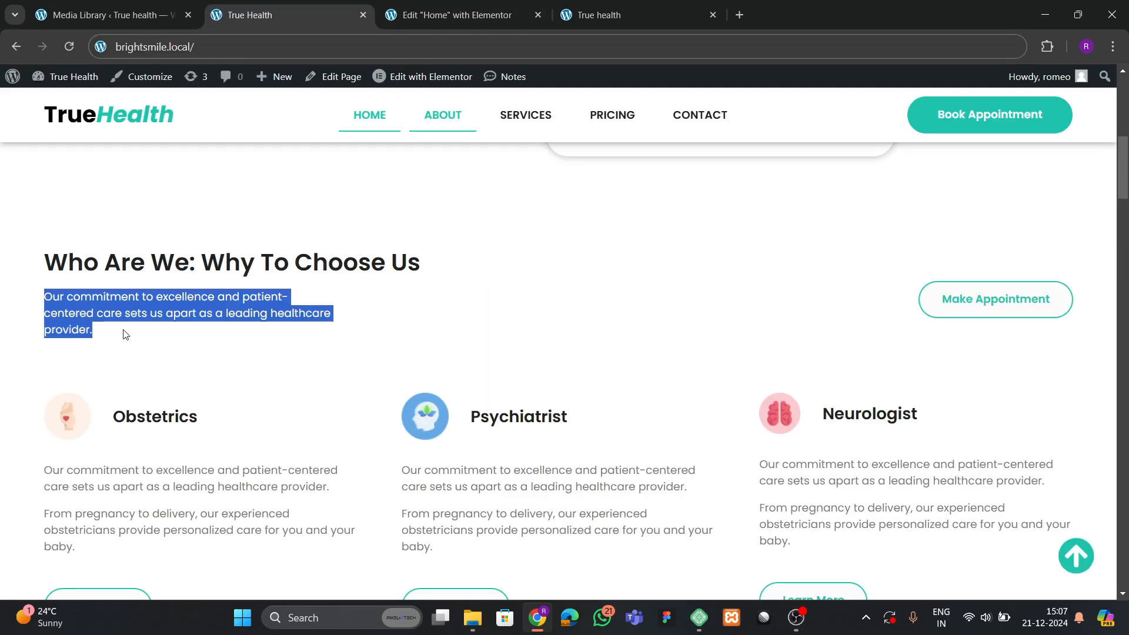
left_click(448, 15)
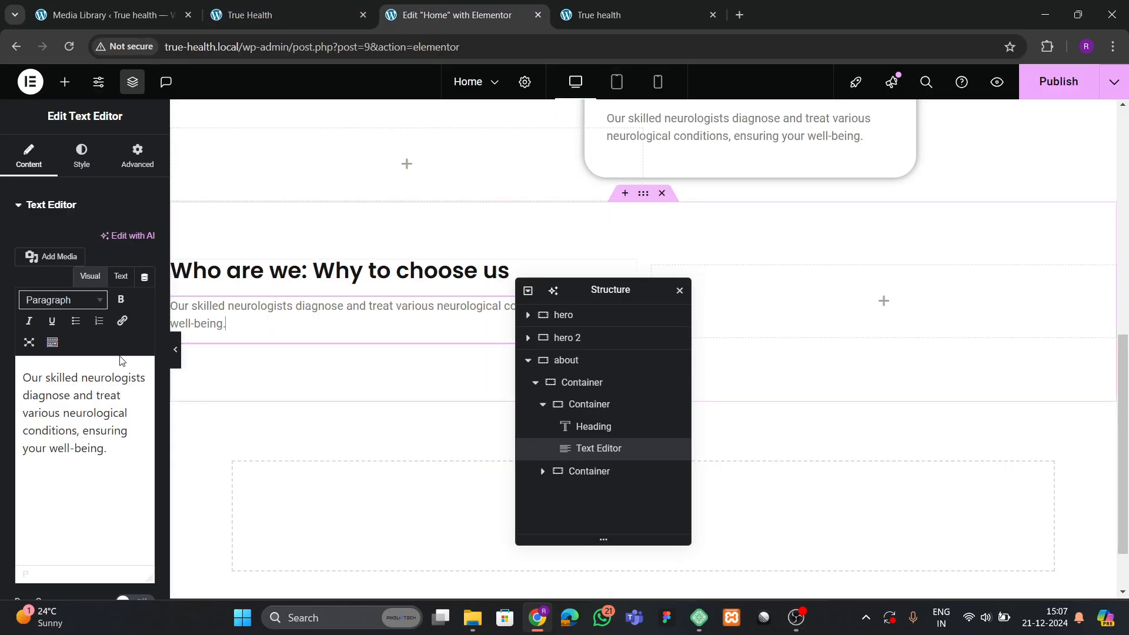
triple_click(85, 365)
key("ctrl+v")
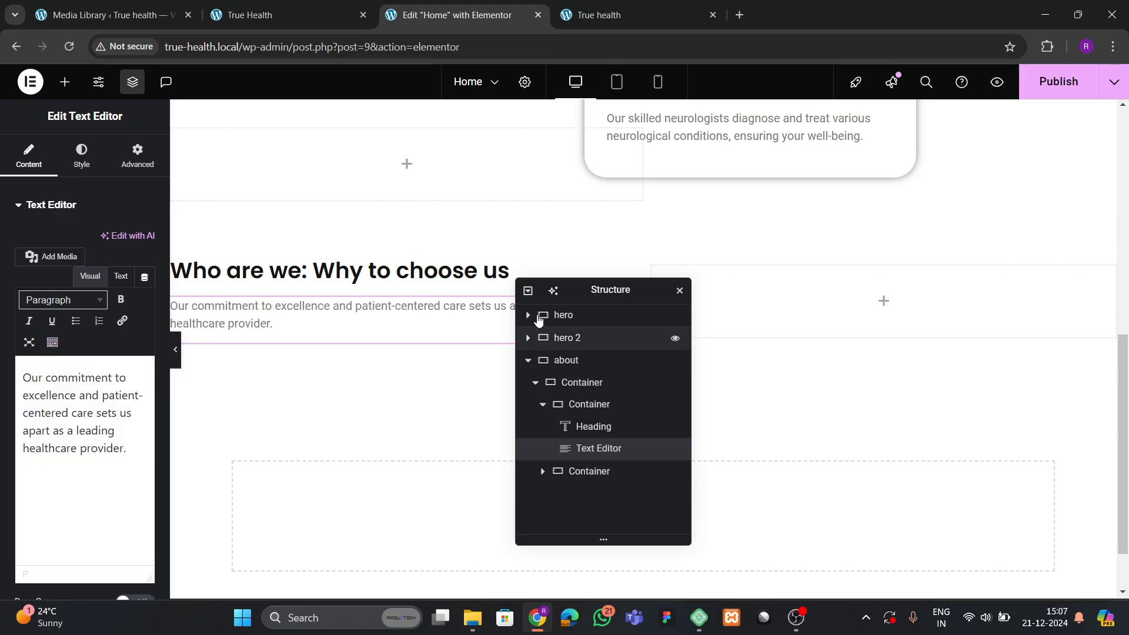
Set the Who are we heading to 35 px size with Capitalize text transform.
left_click_drag(594, 283, 652, 251)
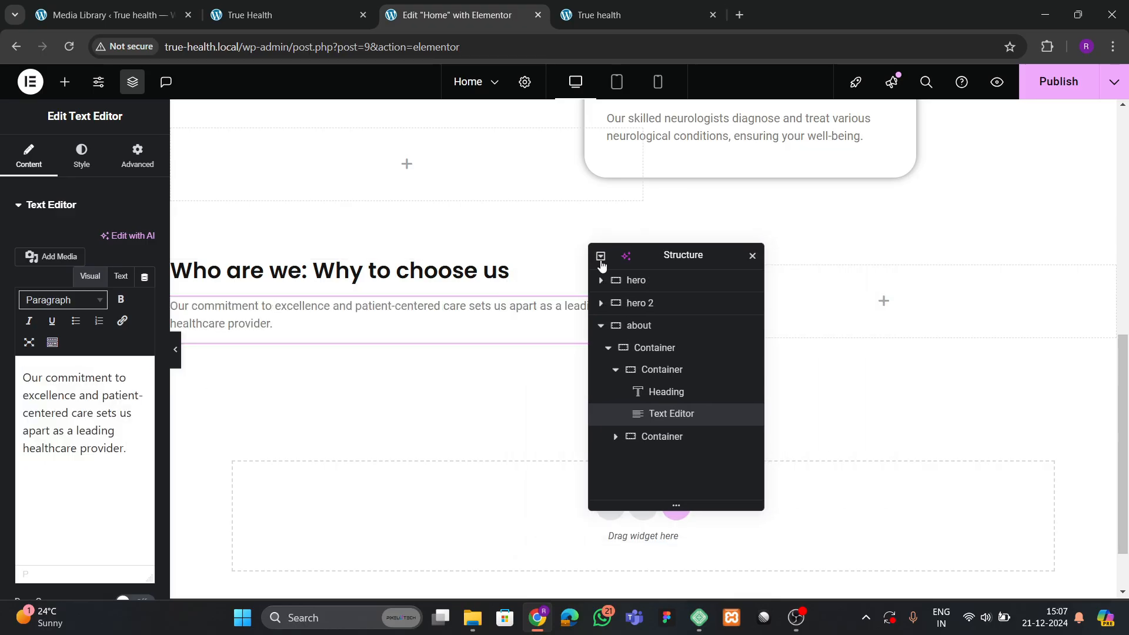
left_click(403, 273)
left_click(82, 156)
left_click(146, 283)
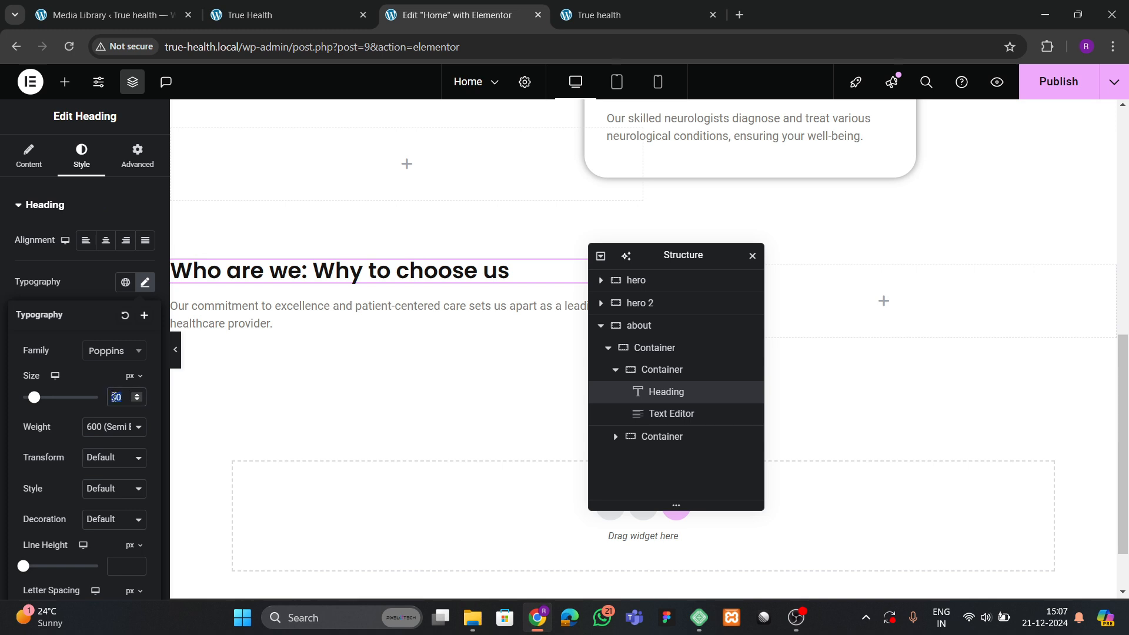
type("35")
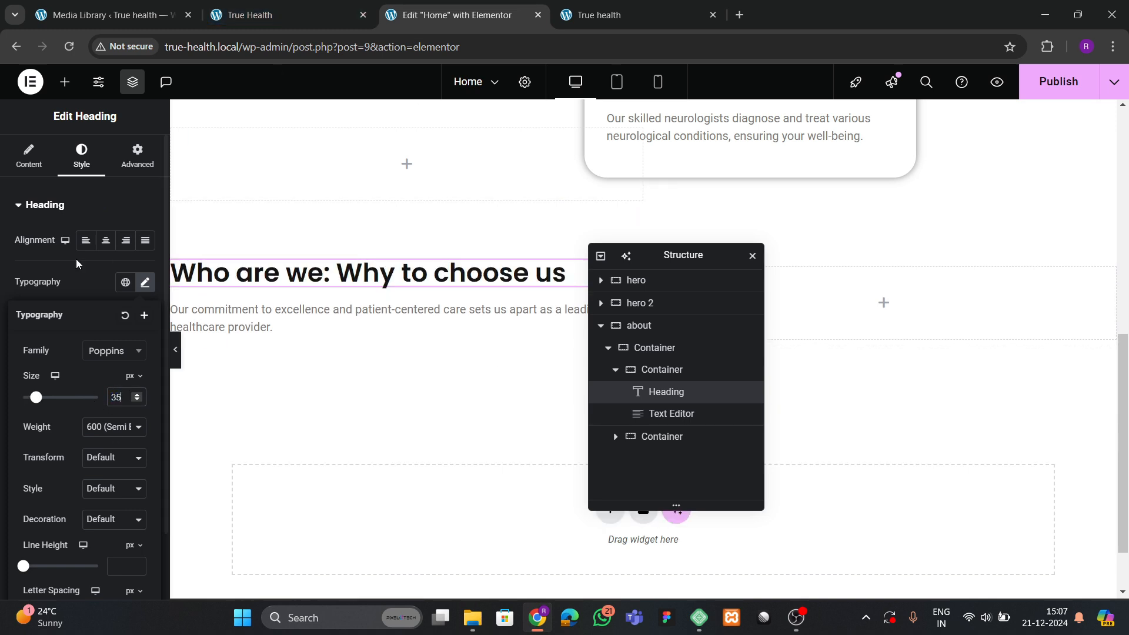
left_click(106, 460)
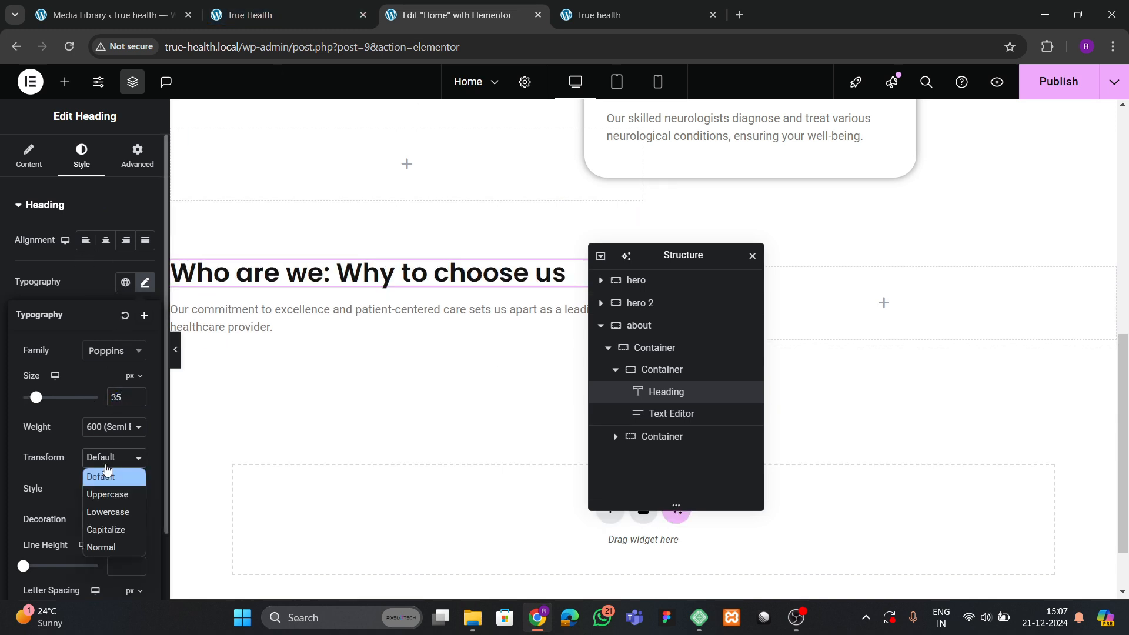
left_click(106, 529)
Copy the hero's Get Appointment button for reuse in the about section.
left_click(320, 17)
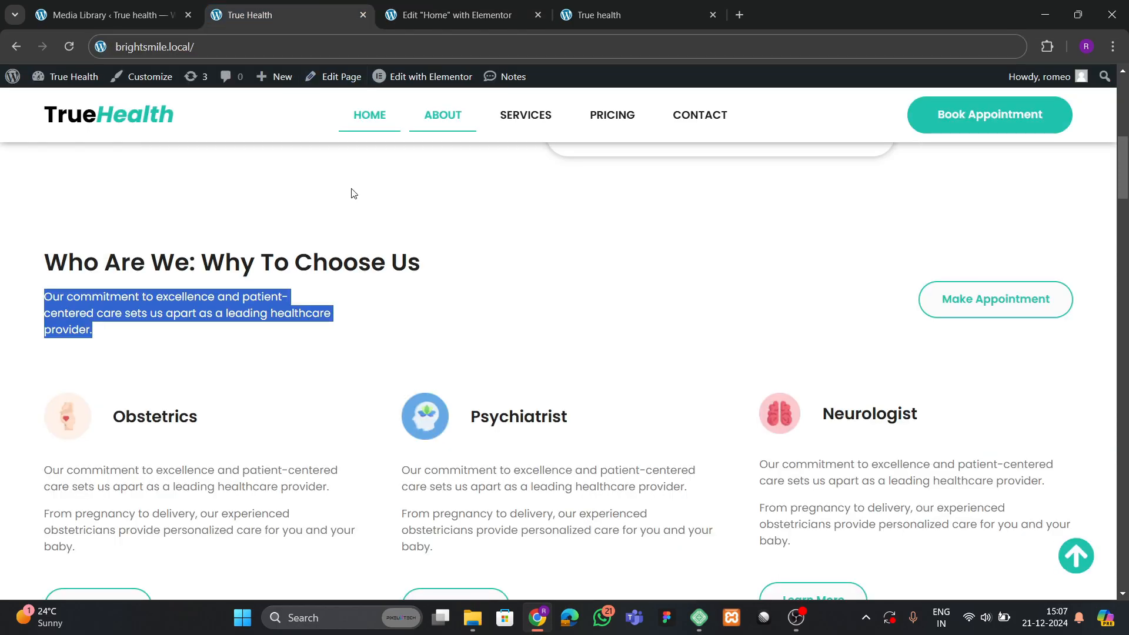
scroll(364, 212, "down", 2)
key("ctrl+Tab")
scroll(378, 294, "up", 5)
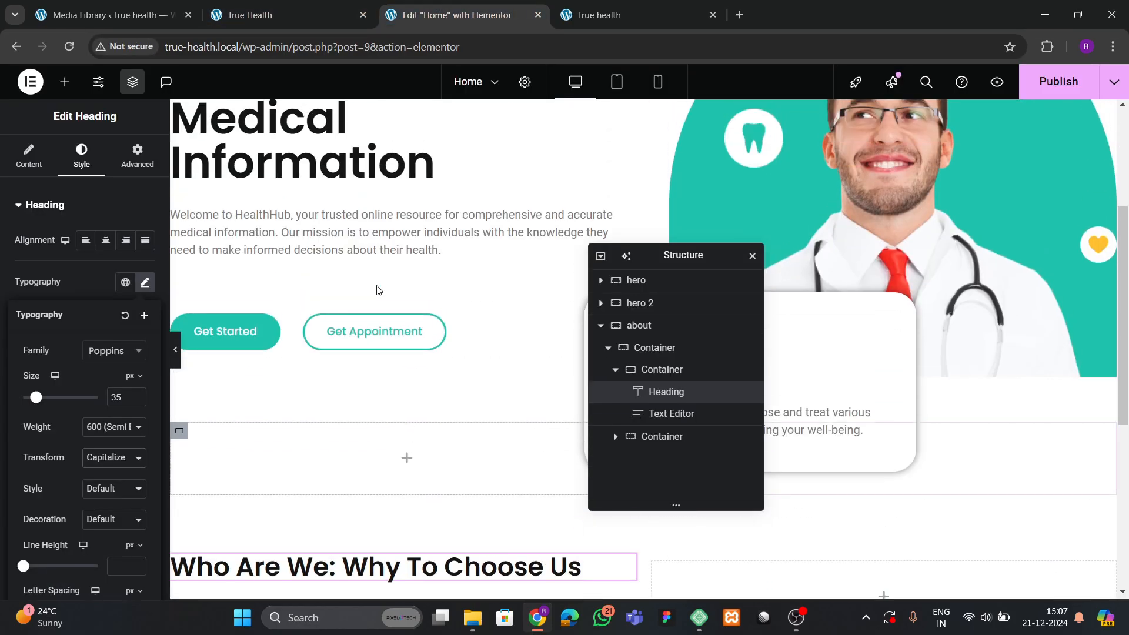
left_click(382, 332)
right_click(406, 336)
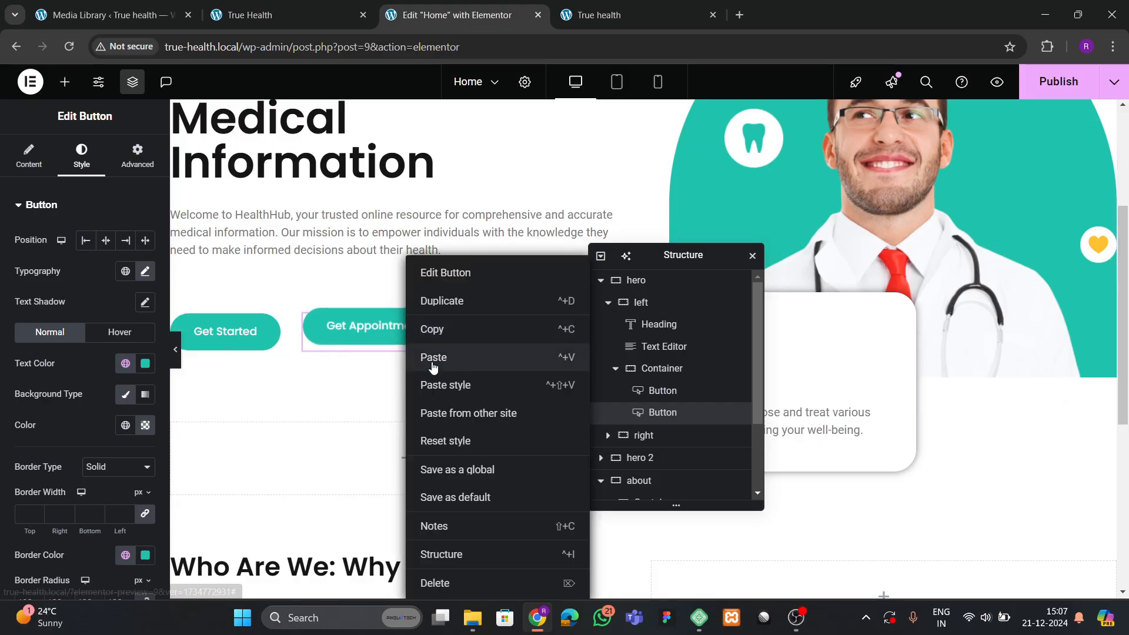
left_click(433, 331)
scroll(915, 360, "down", 3)
Paste the Get Appointment button into the right container with Row direction, Justify End, Align Center.
left_click_drag(672, 256, 484, 314)
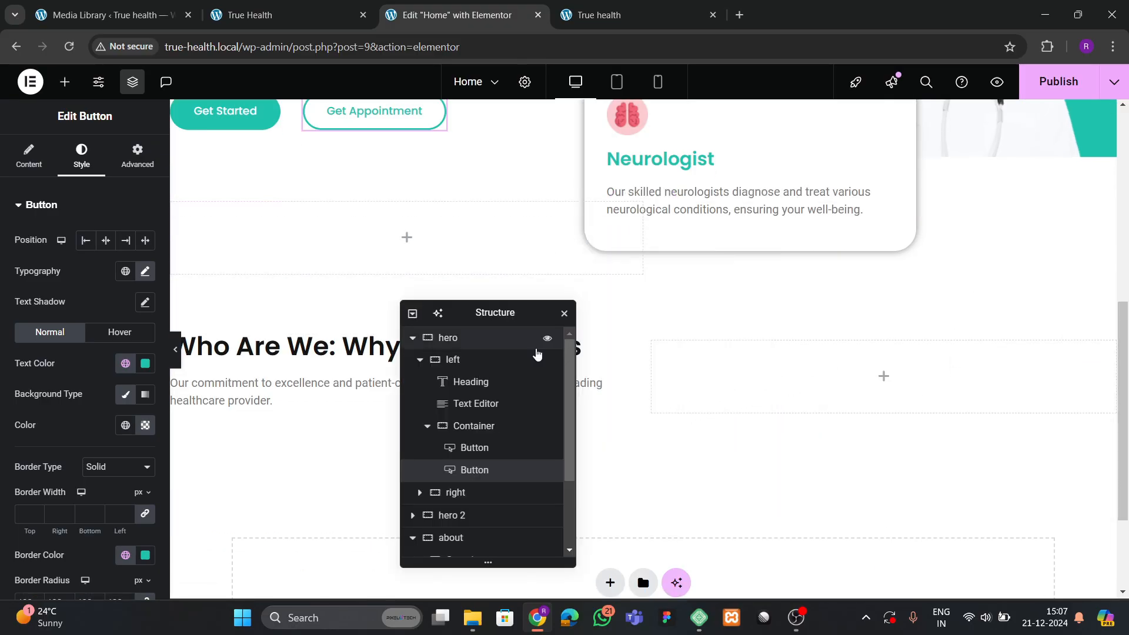
right_click(740, 382)
left_click(764, 323)
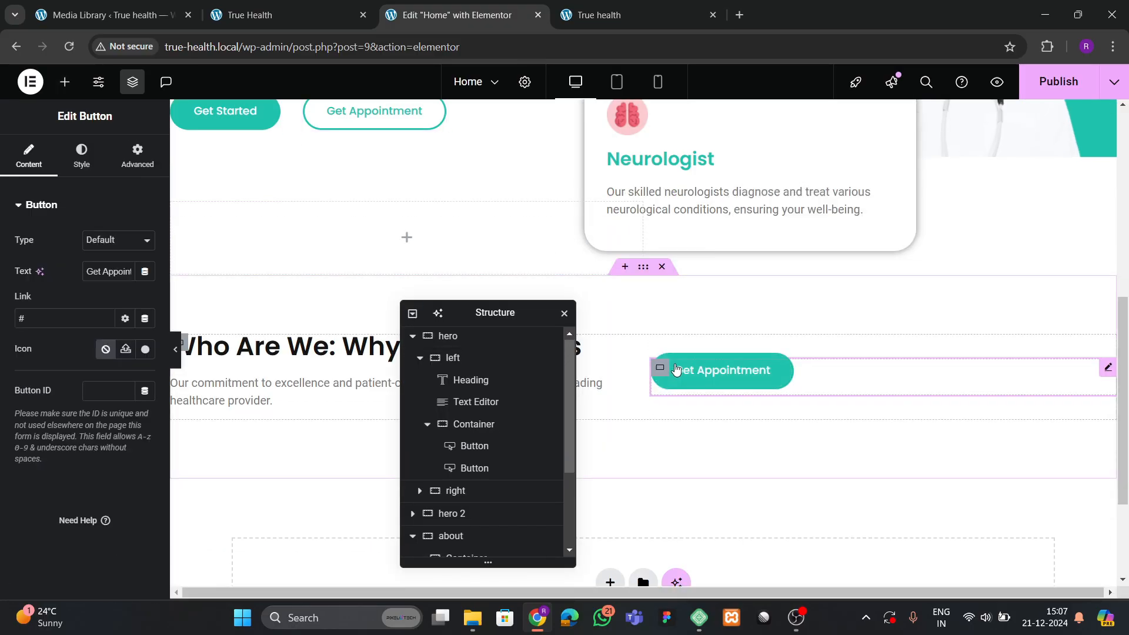
left_click(660, 368)
scroll(81, 391, "down", 1)
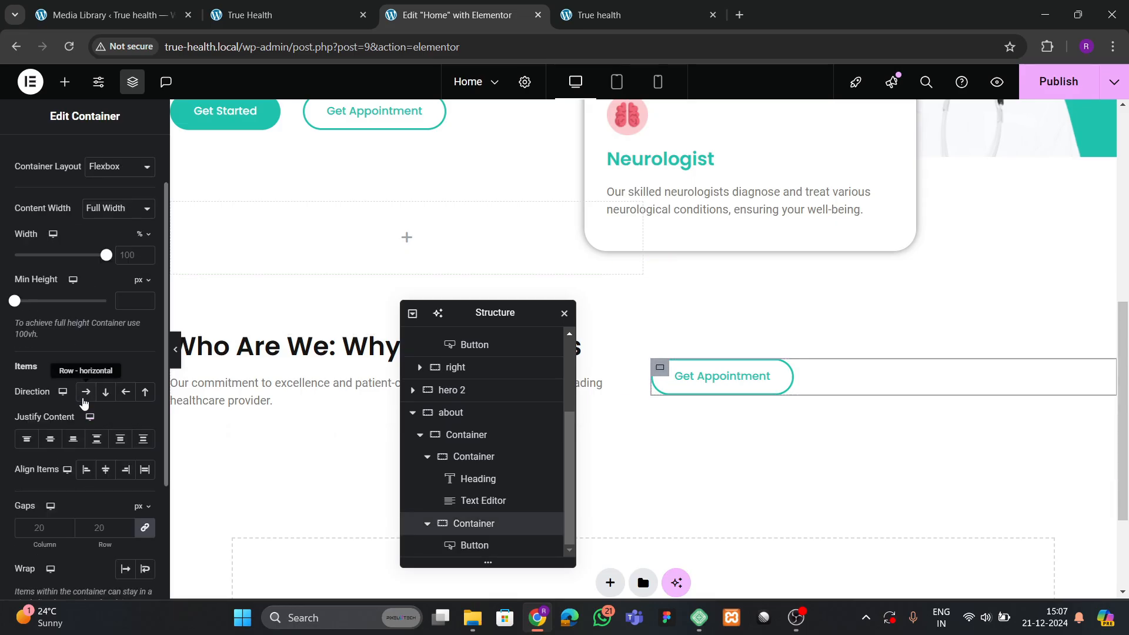
left_click(86, 392)
left_click(73, 439)
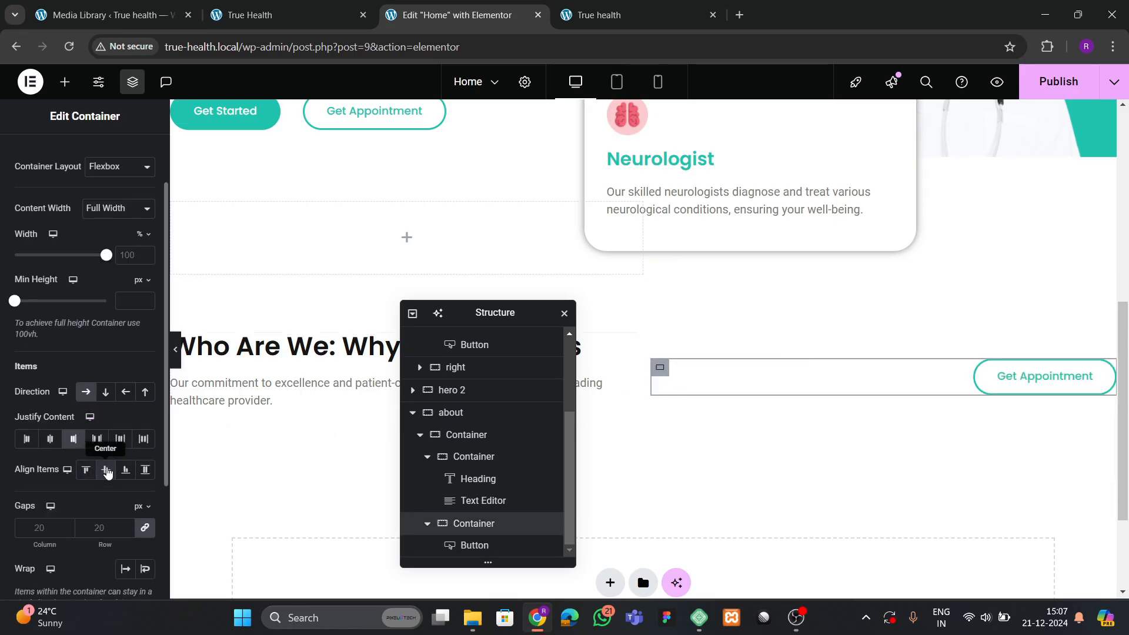
left_click(106, 470)
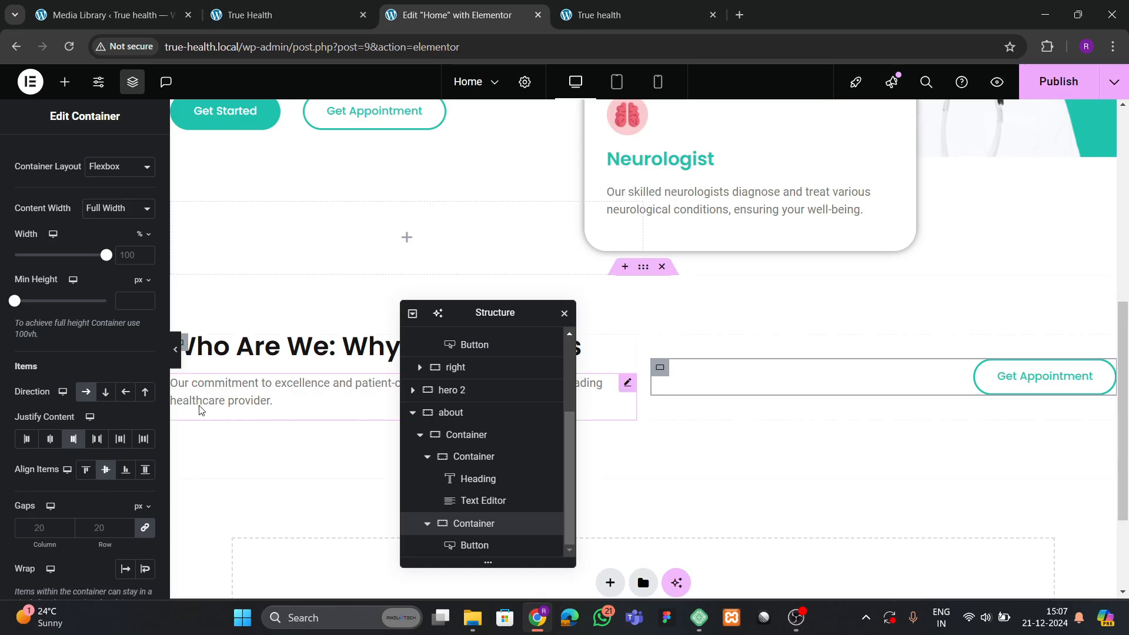
Preview the page and compare the about section with the live site.
left_click(177, 353)
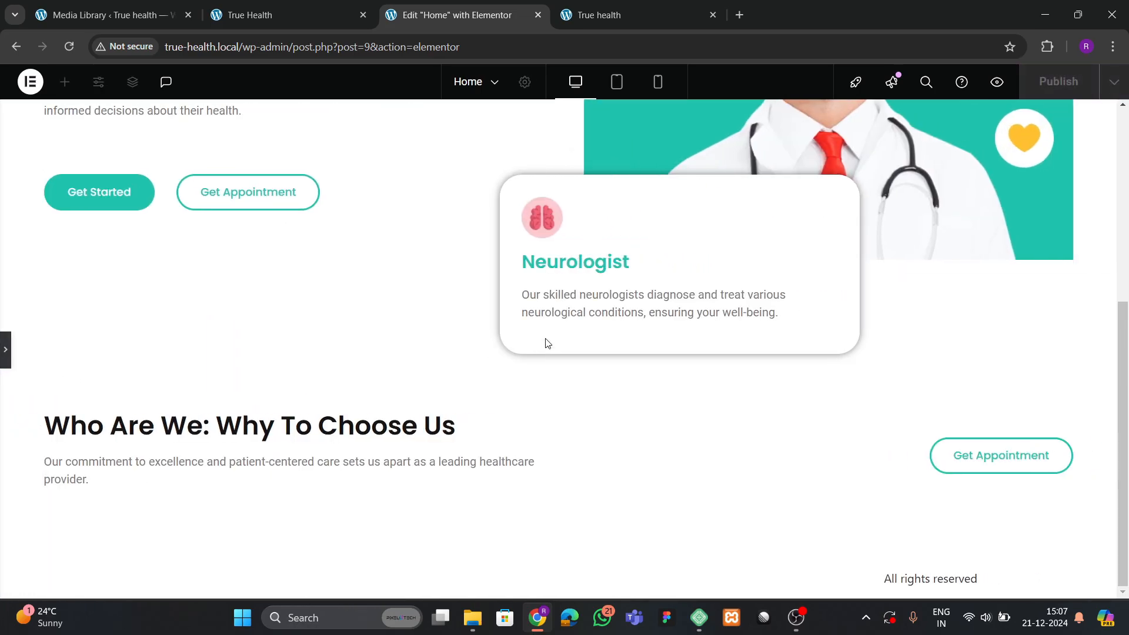
left_click(5, 348)
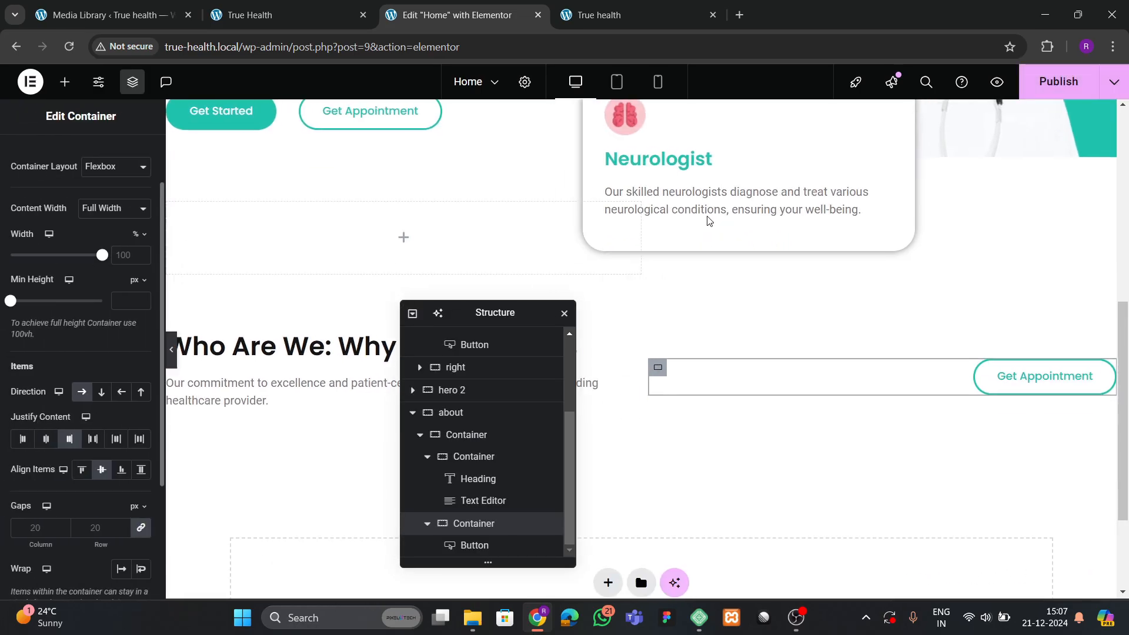
left_click(276, 15)
scroll(322, 249, "down", 5)
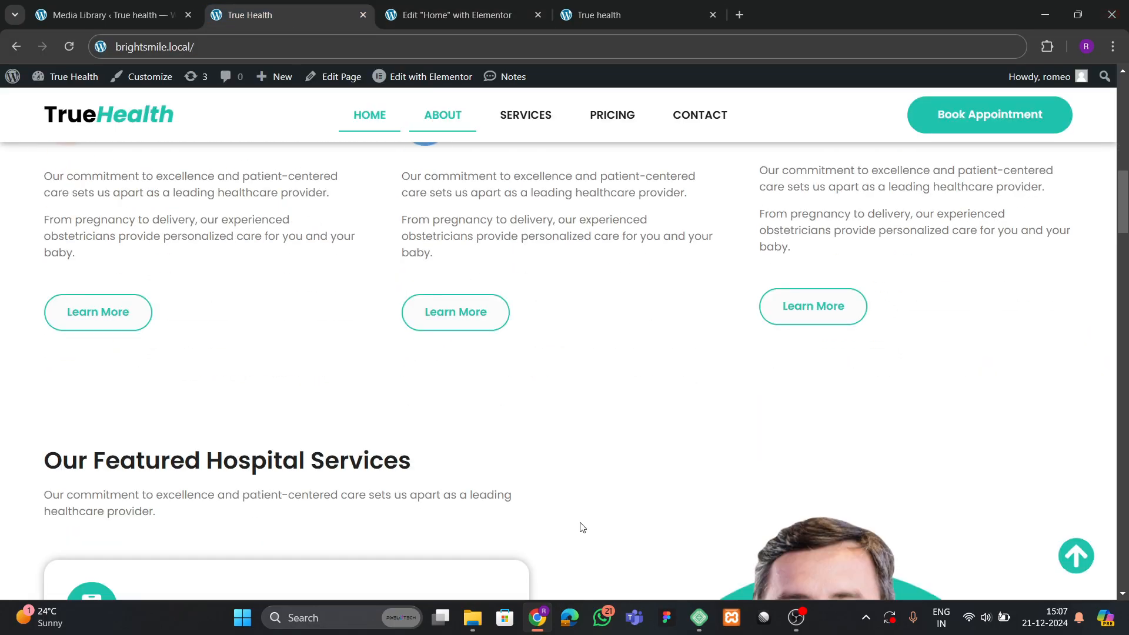
scroll(54, 519, "up", 2)
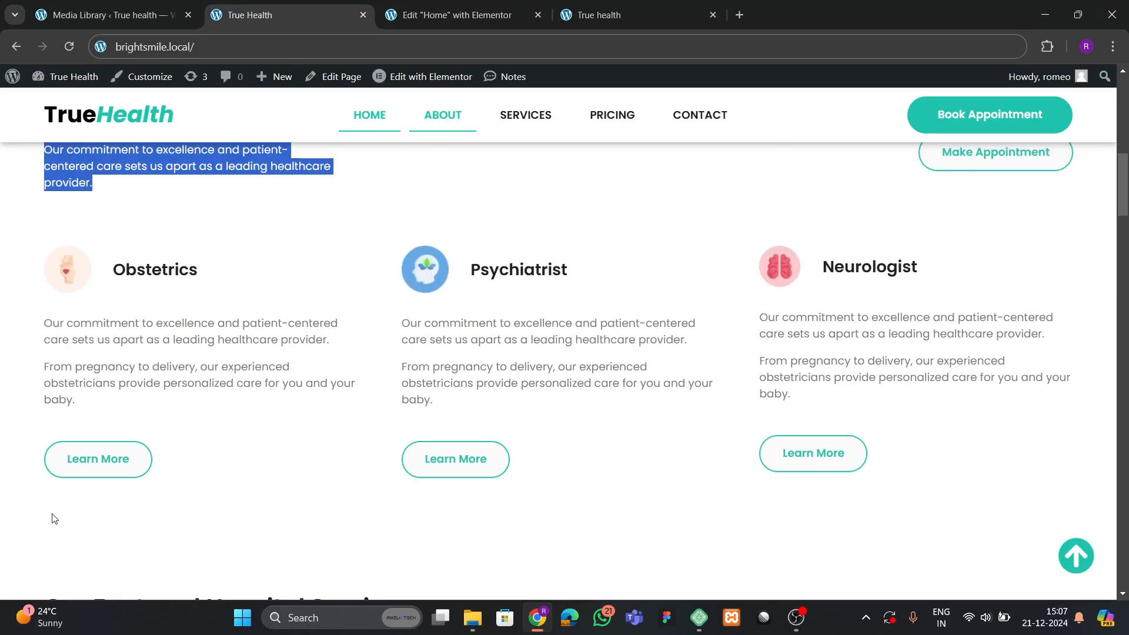
left_click(461, 15)
Add a new empty container inside the about section below the intro.
left_click_drag(462, 313, 767, 227)
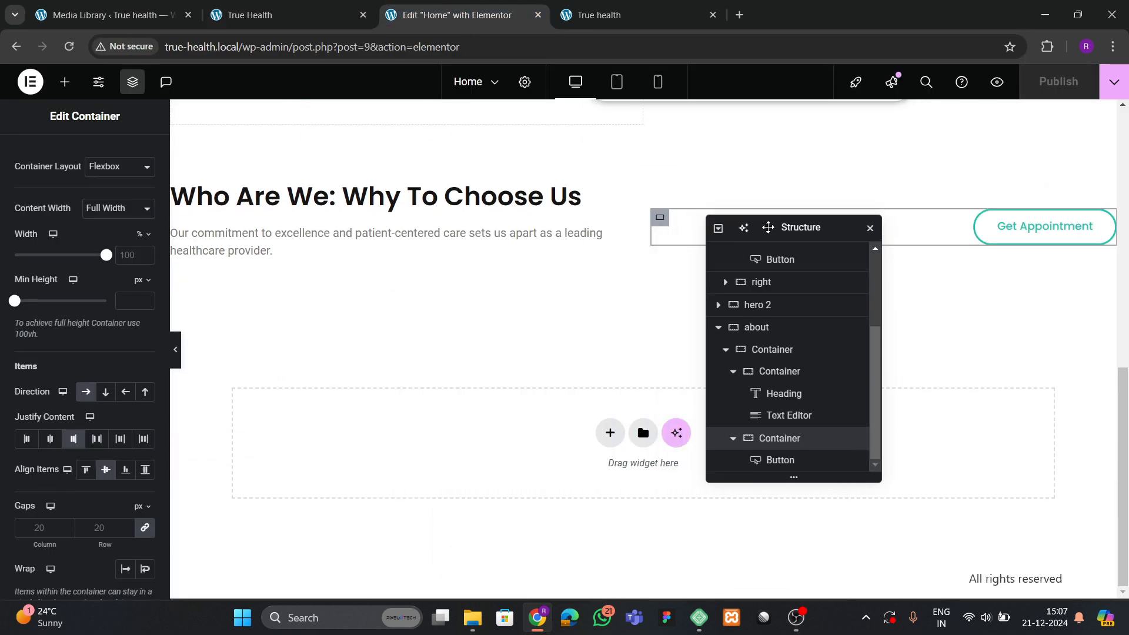
left_click(64, 81)
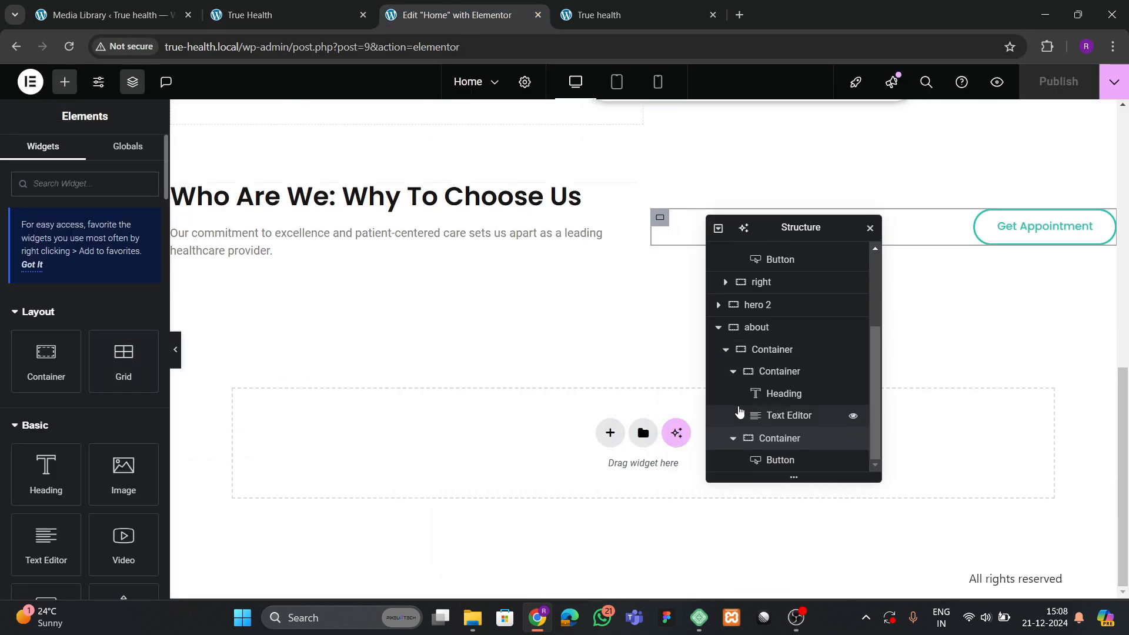
scroll(723, 335, "up", 2)
left_click(718, 382)
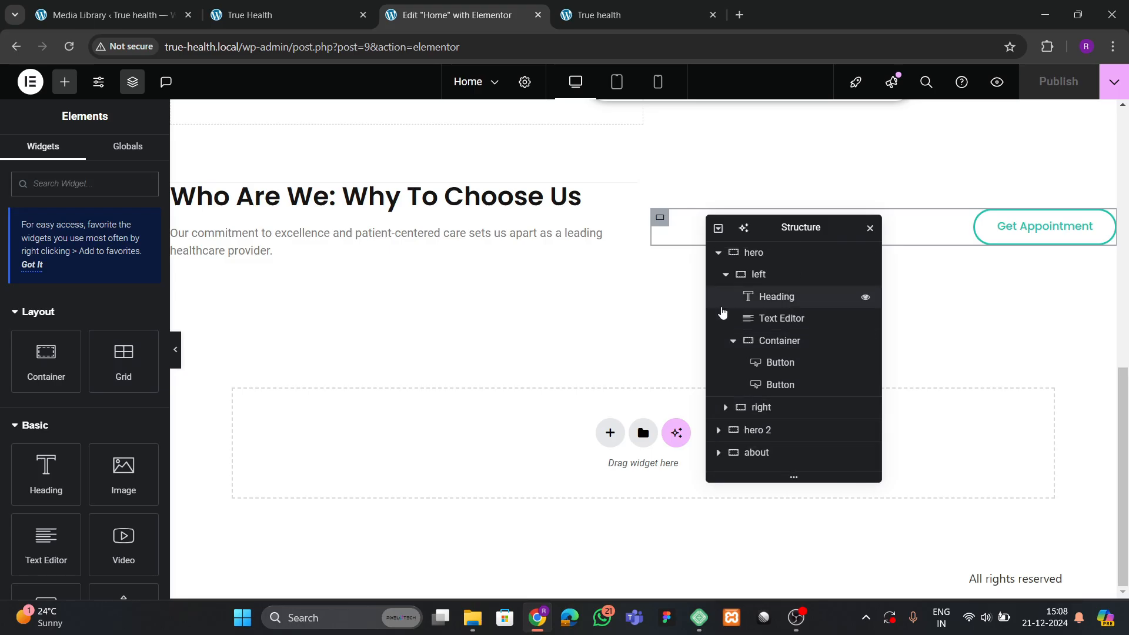
left_click(718, 253)
left_click(719, 298)
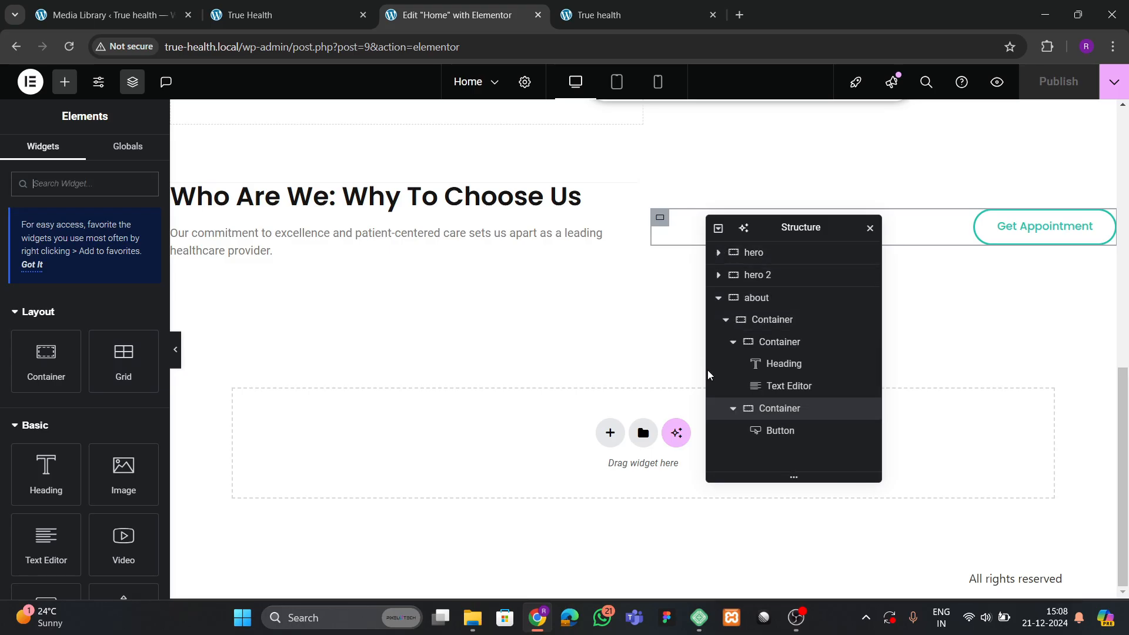
left_click(725, 320)
left_click(774, 298)
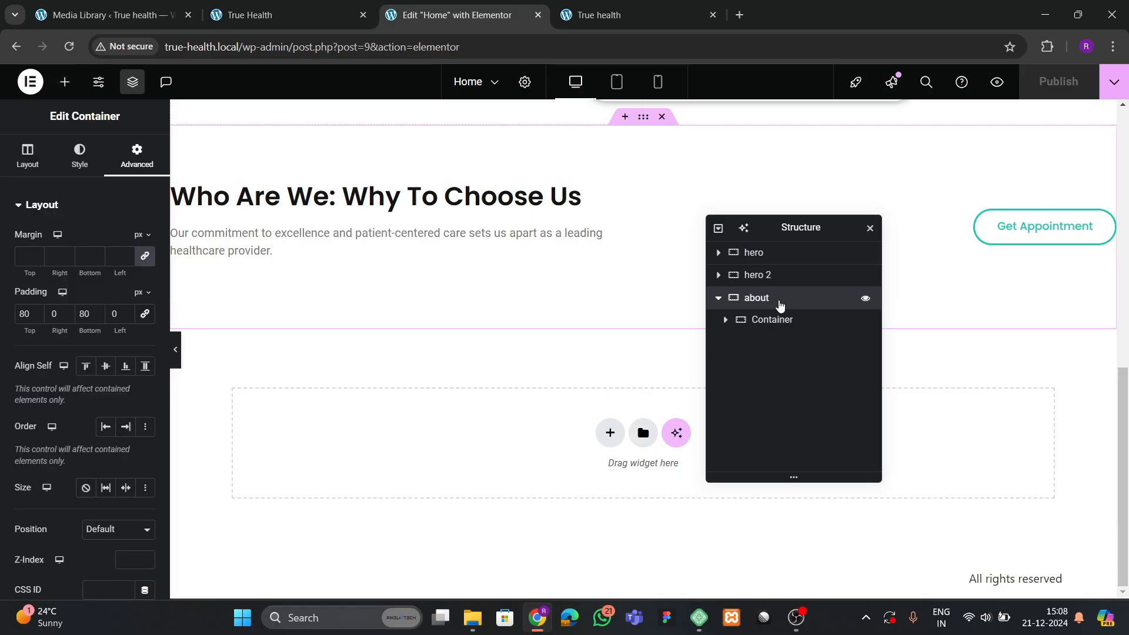
right_click(777, 298)
left_click(834, 267)
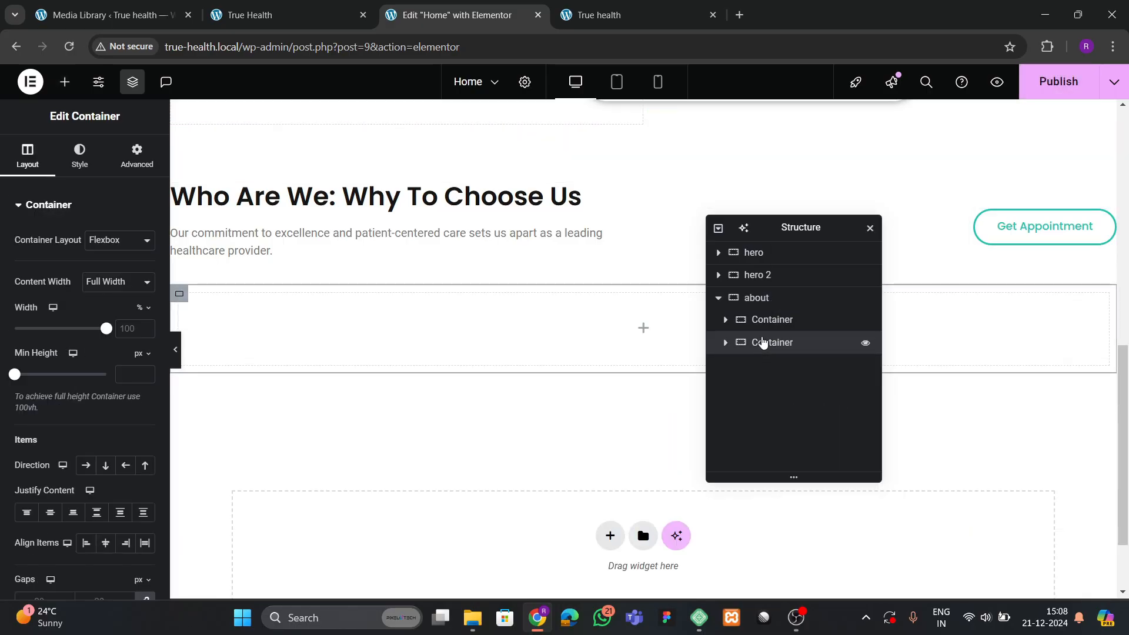
left_click(137, 156)
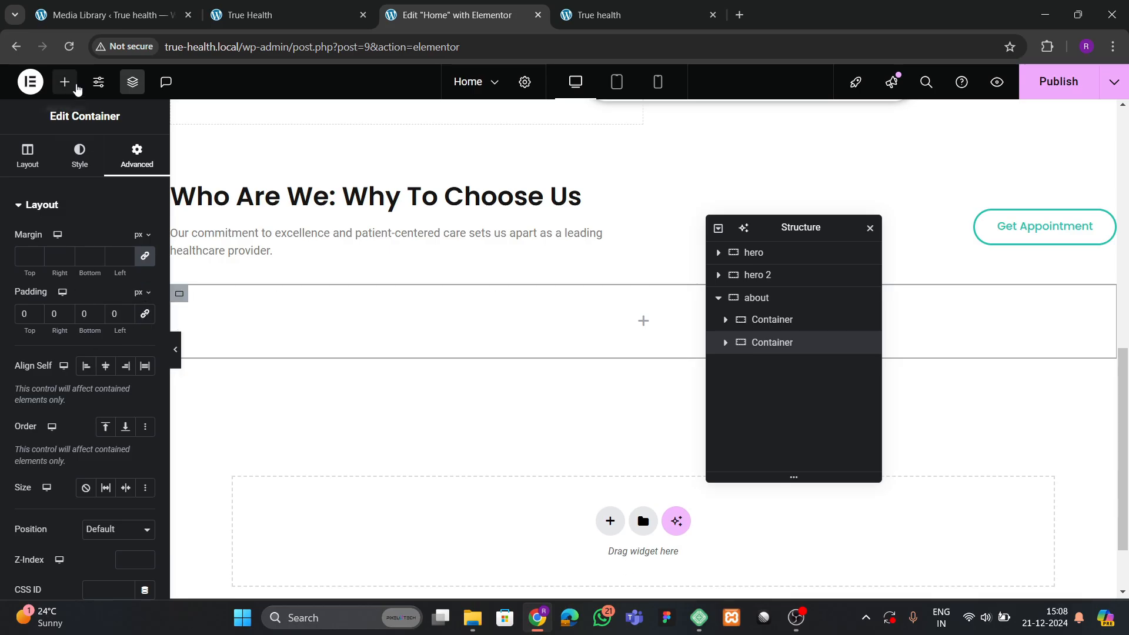
Drop a Grid widget into the new container and set it to 1 row.
left_click(65, 81)
type("grid")
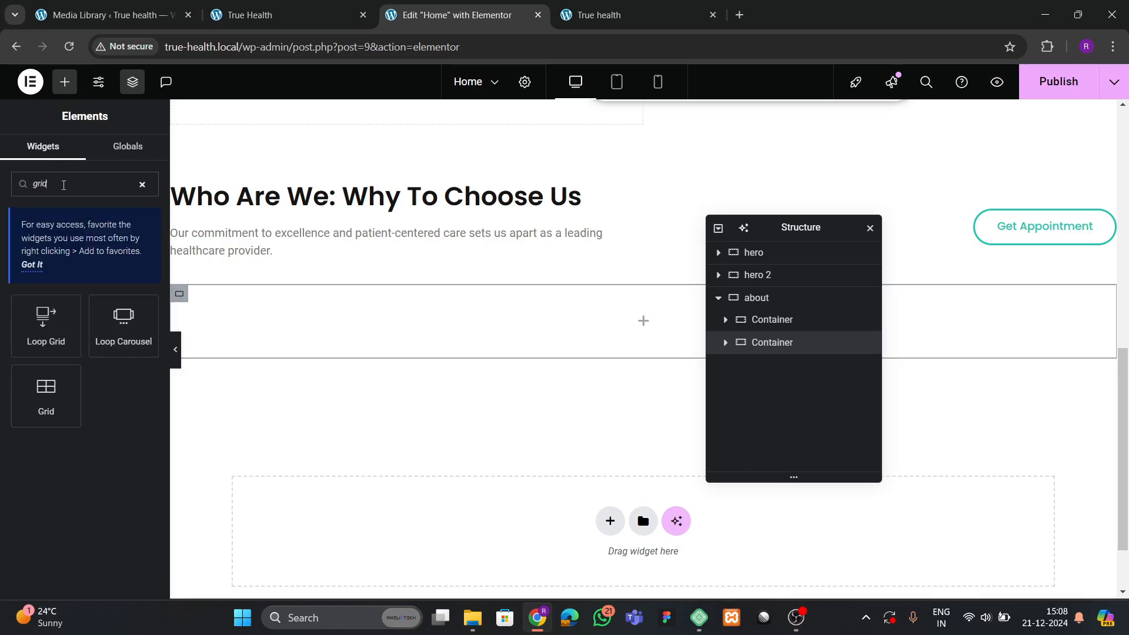
left_click_drag(47, 406, 352, 355)
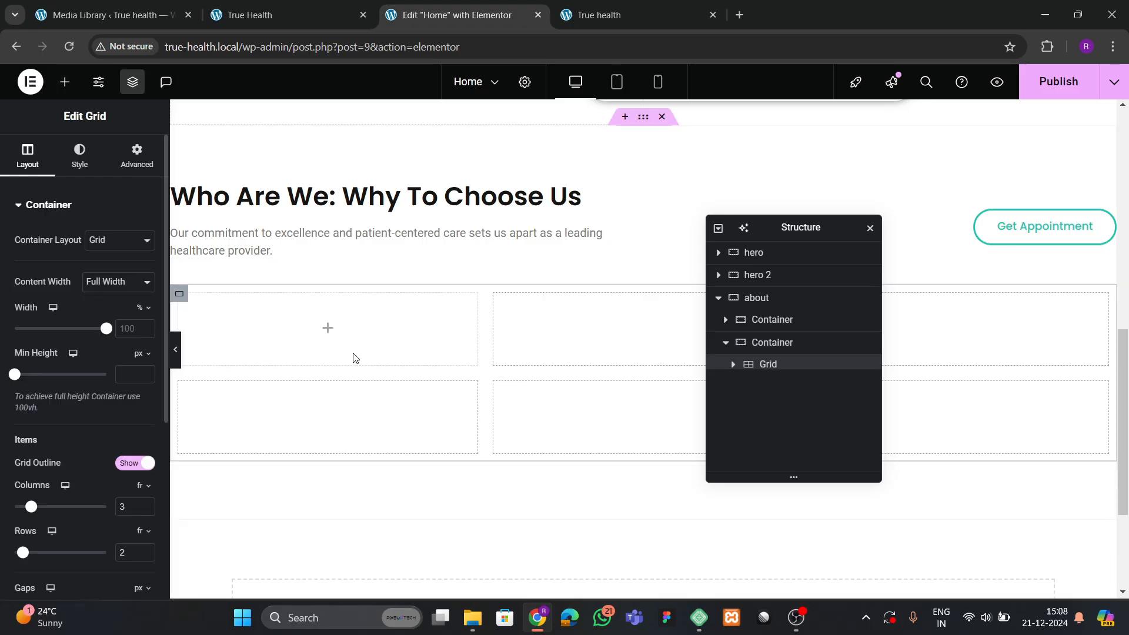
left_click(123, 162)
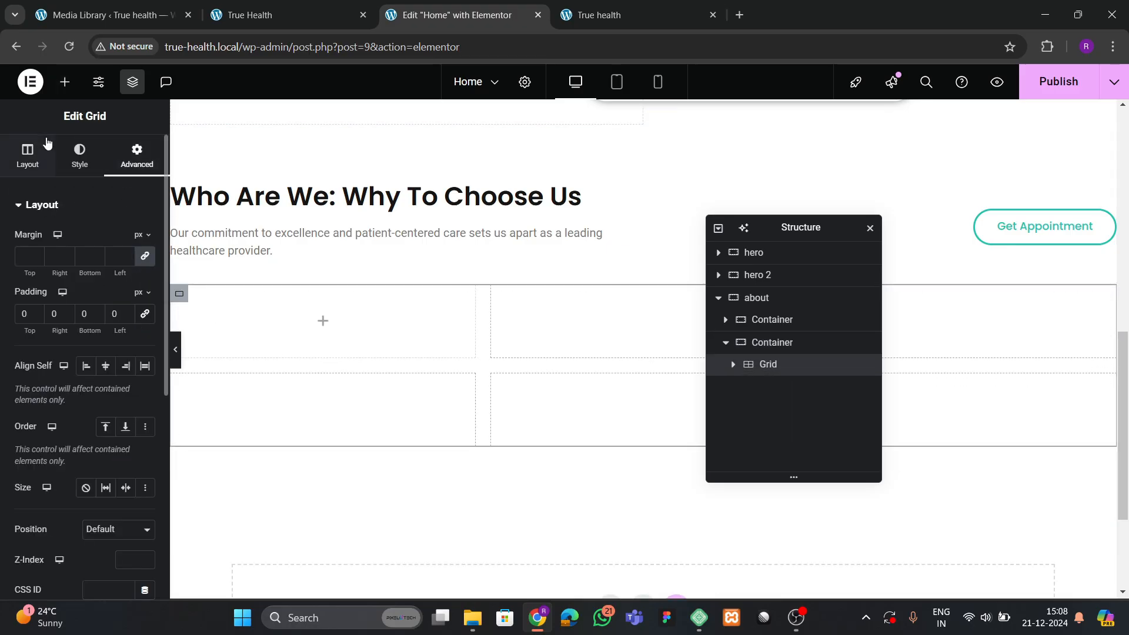
left_click(27, 157)
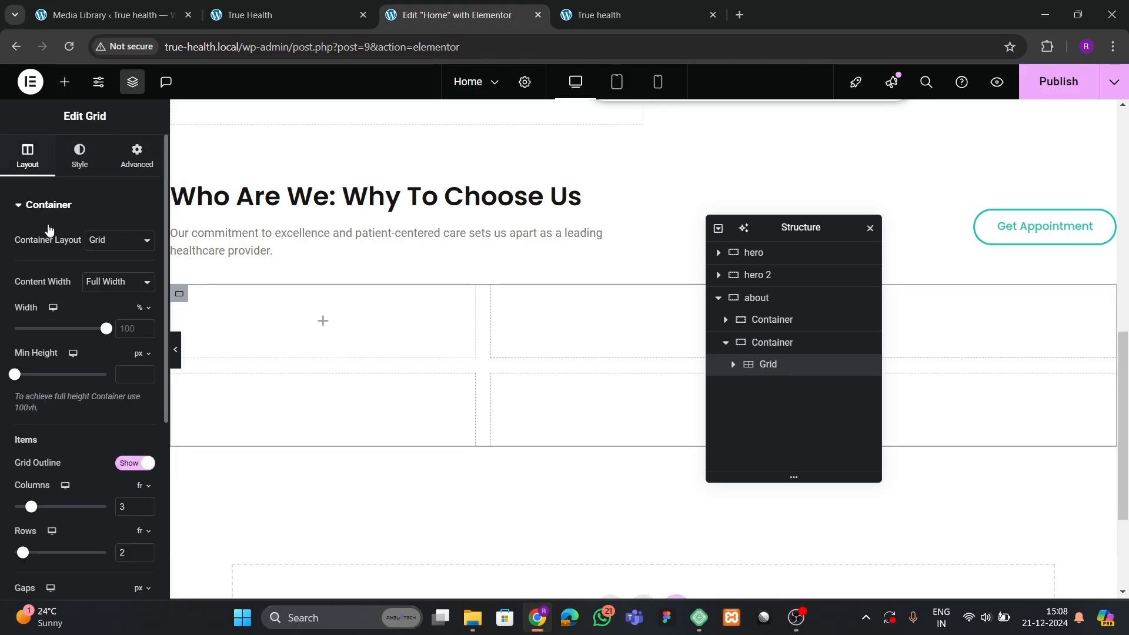
scroll(131, 406, "down", 5)
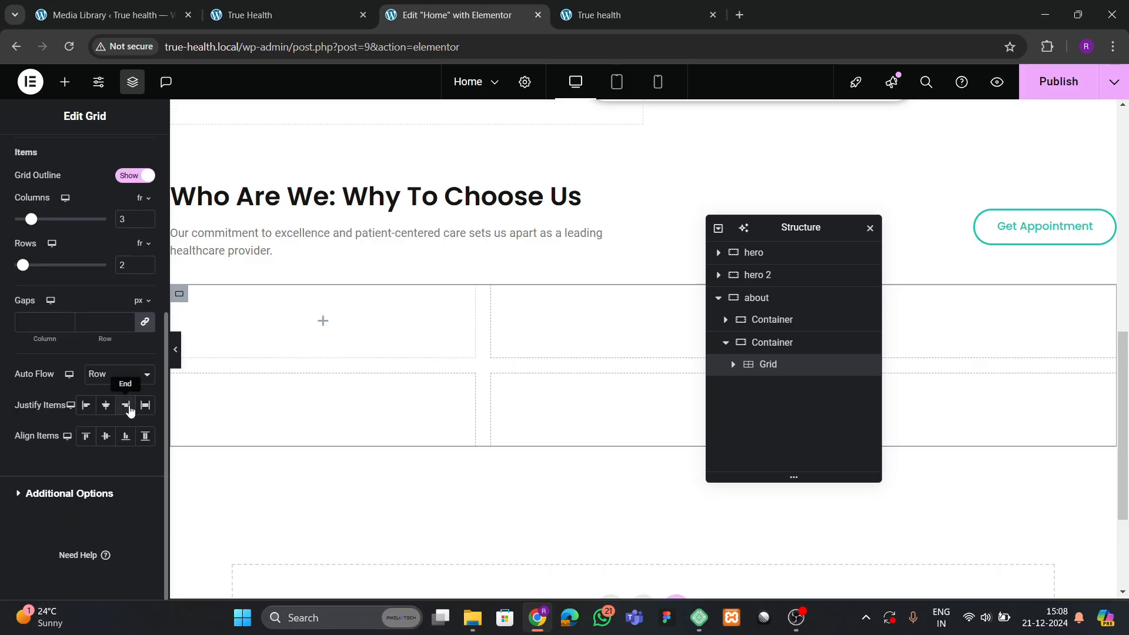
left_click(147, 268)
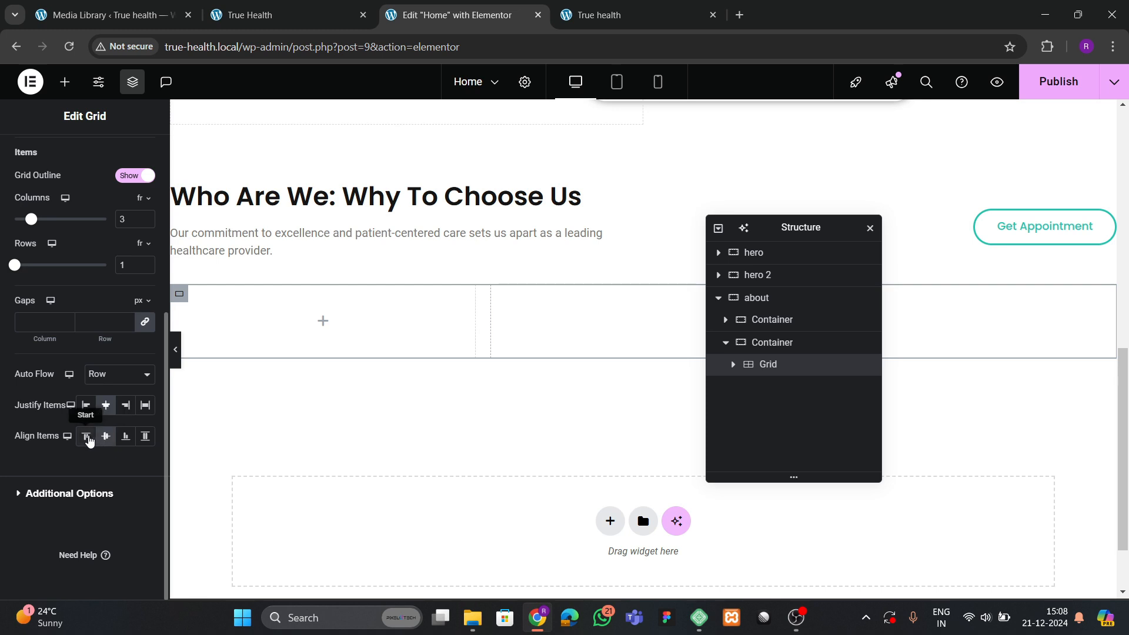
Add a Container widget into the grid's first cell.
left_click(259, 14)
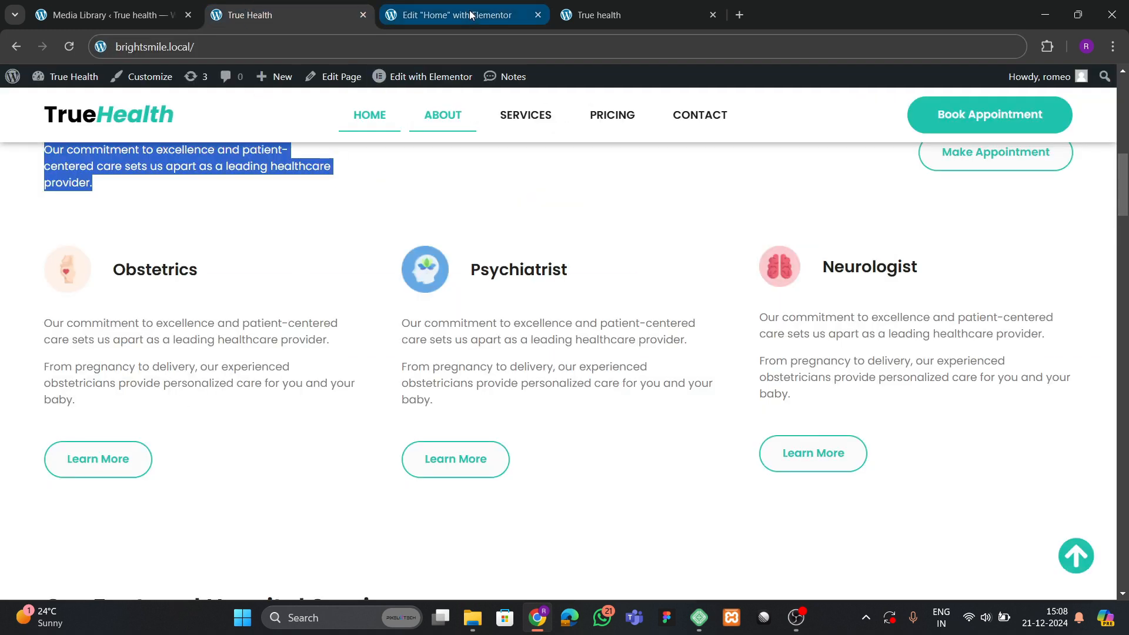
left_click(448, 15)
left_click(65, 82)
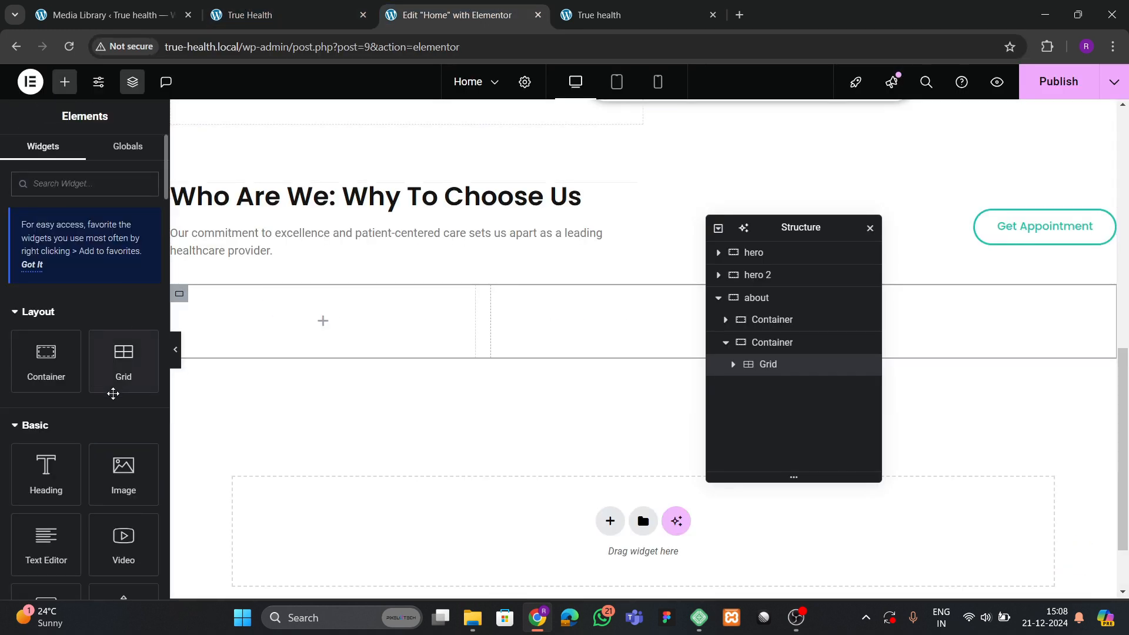
left_click_drag(46, 355, 320, 352)
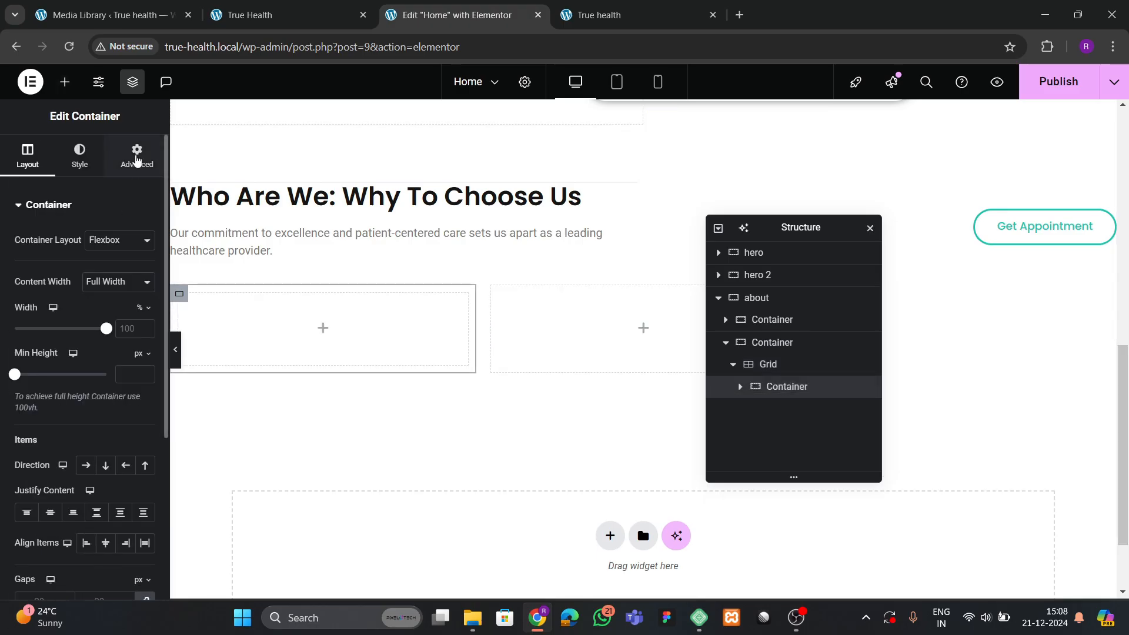
Nest a new container inside the first cell of the service-card grid.
left_click(137, 156)
left_click(65, 82)
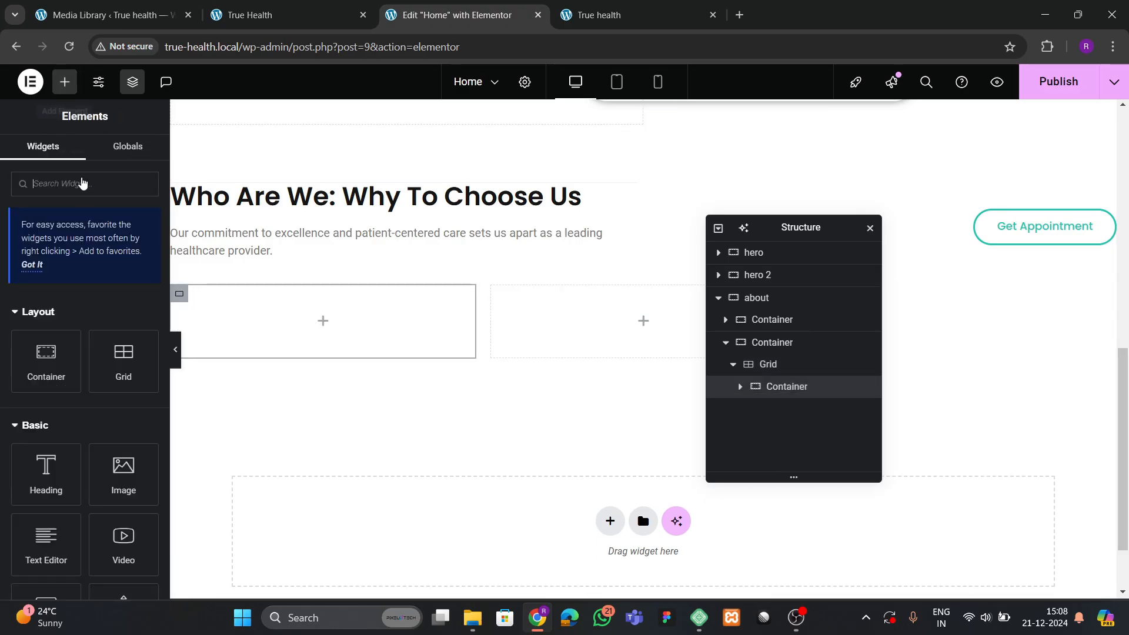
left_click(276, 15)
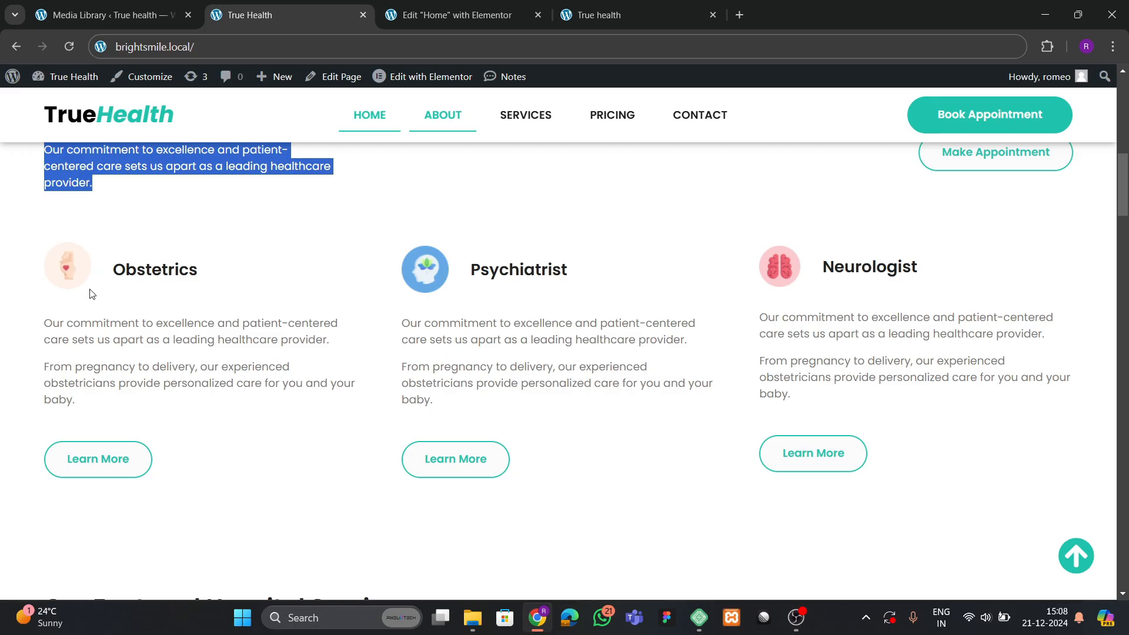
left_click(452, 14)
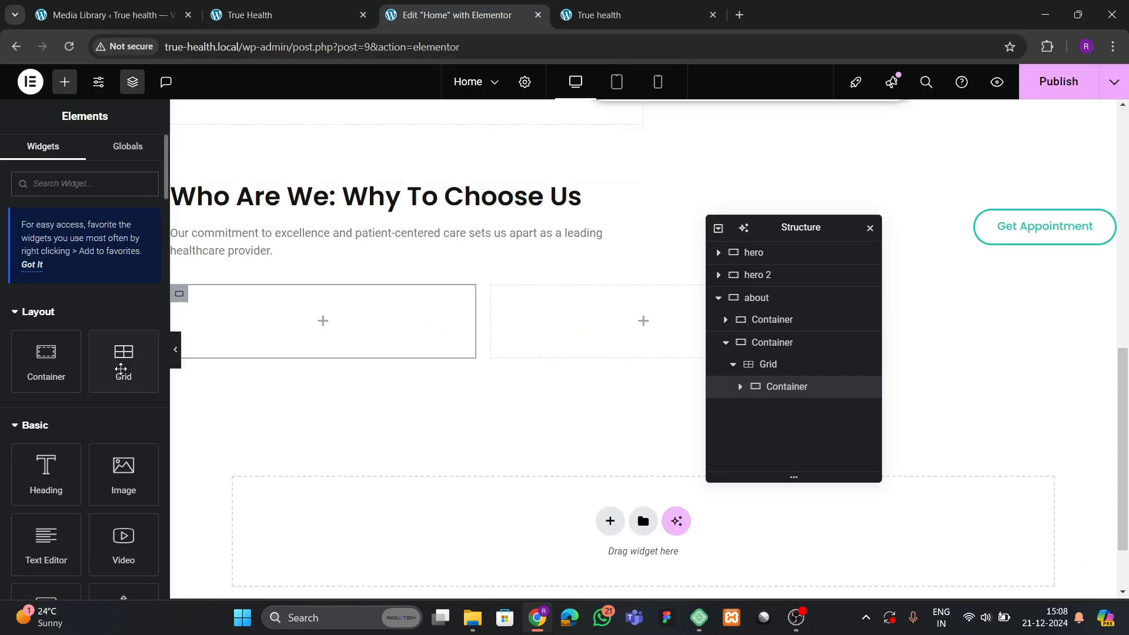
left_click_drag(45, 358, 301, 324)
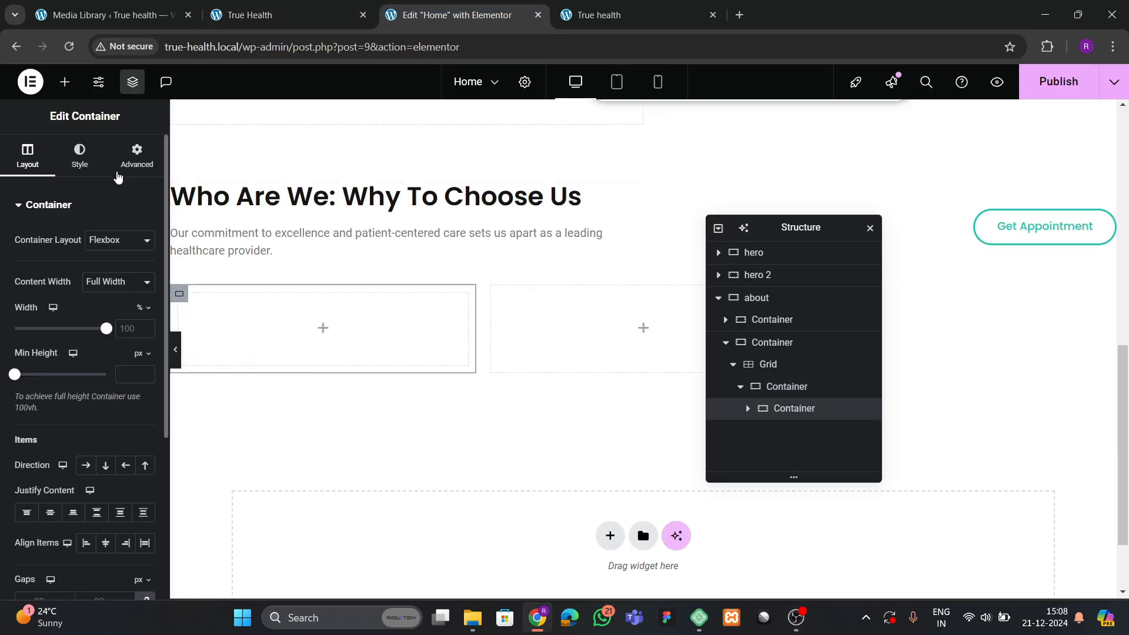
Add an Image widget showing the obstetrics icon (Placeholder-copy-2.png) to the nested container.
left_click(120, 171)
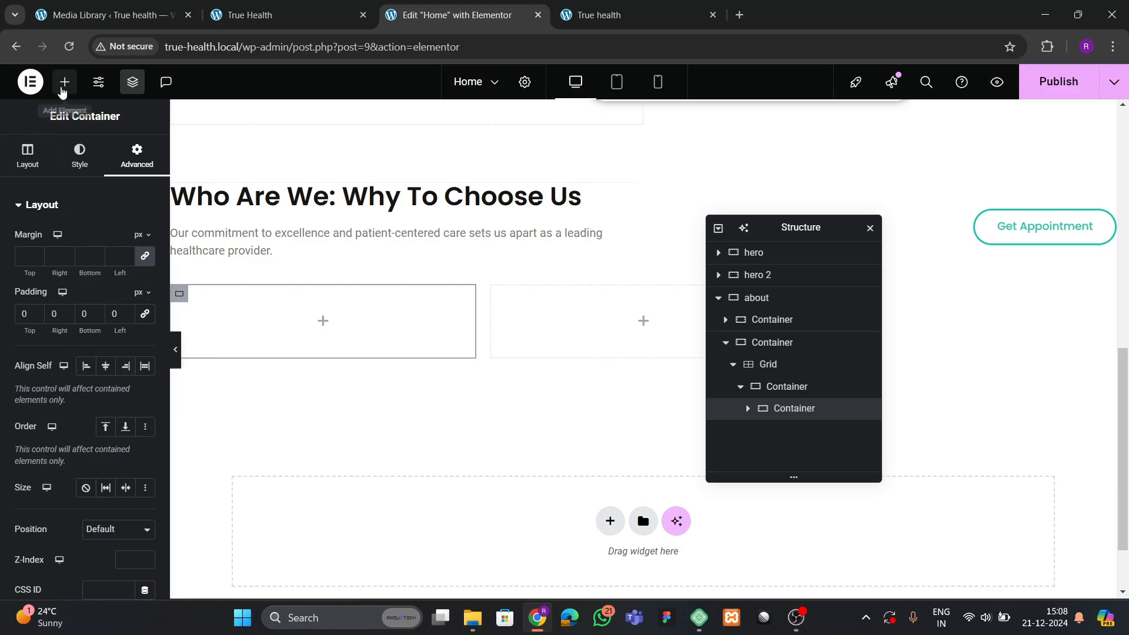
left_click(63, 82)
left_click_drag(118, 471, 282, 329)
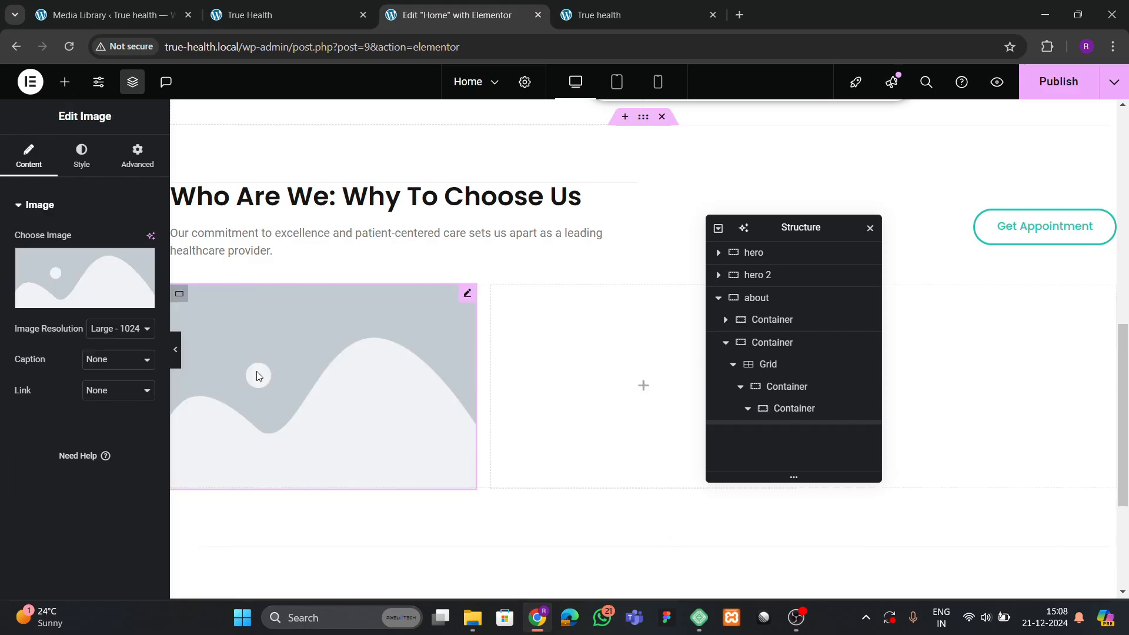
left_click(105, 276)
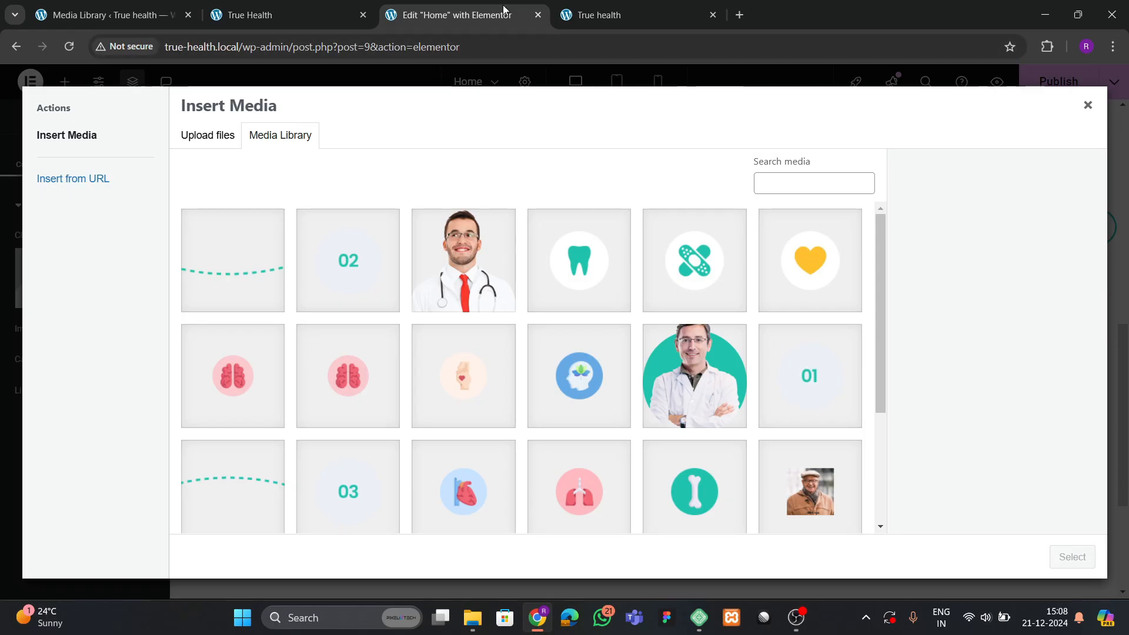
left_click(260, 16)
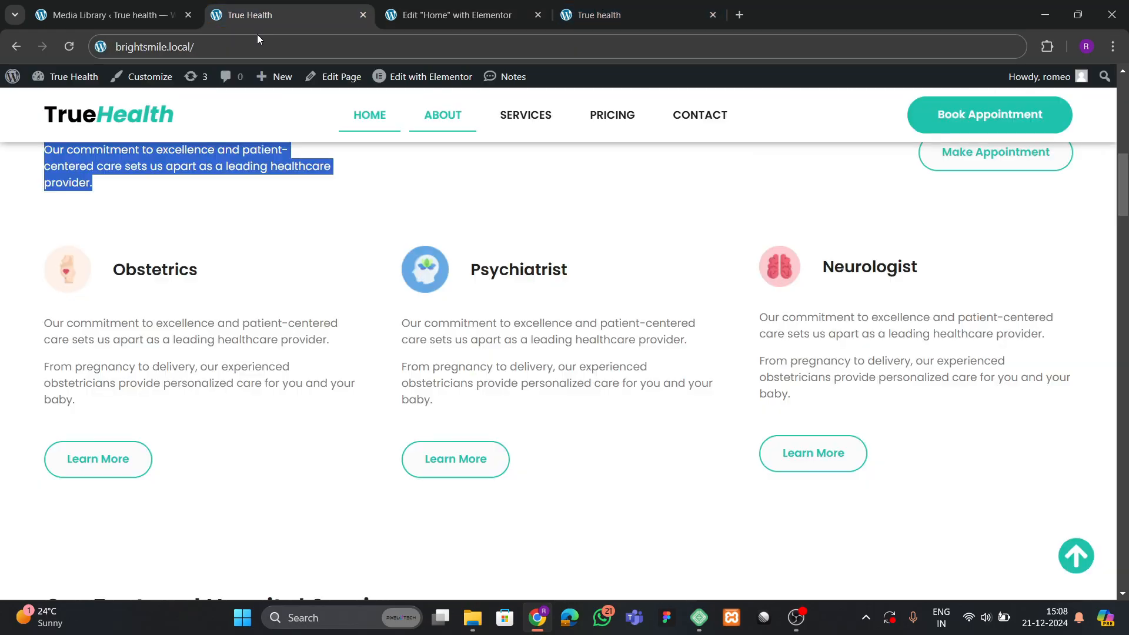
left_click(438, 8)
left_click(461, 349)
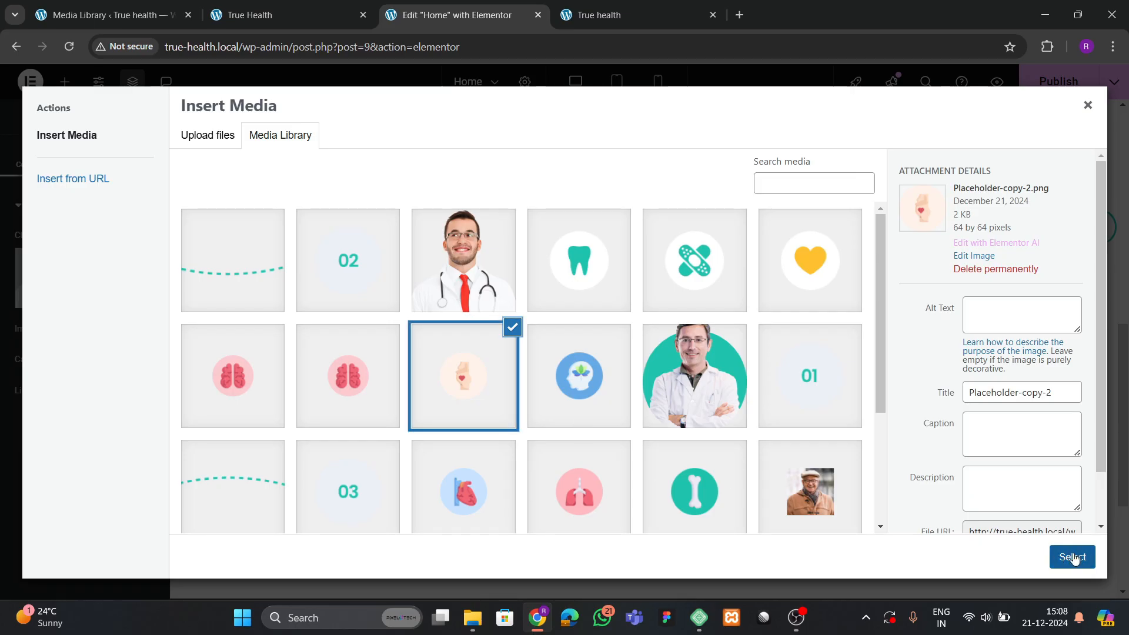
left_click(1071, 557)
left_click(277, 15)
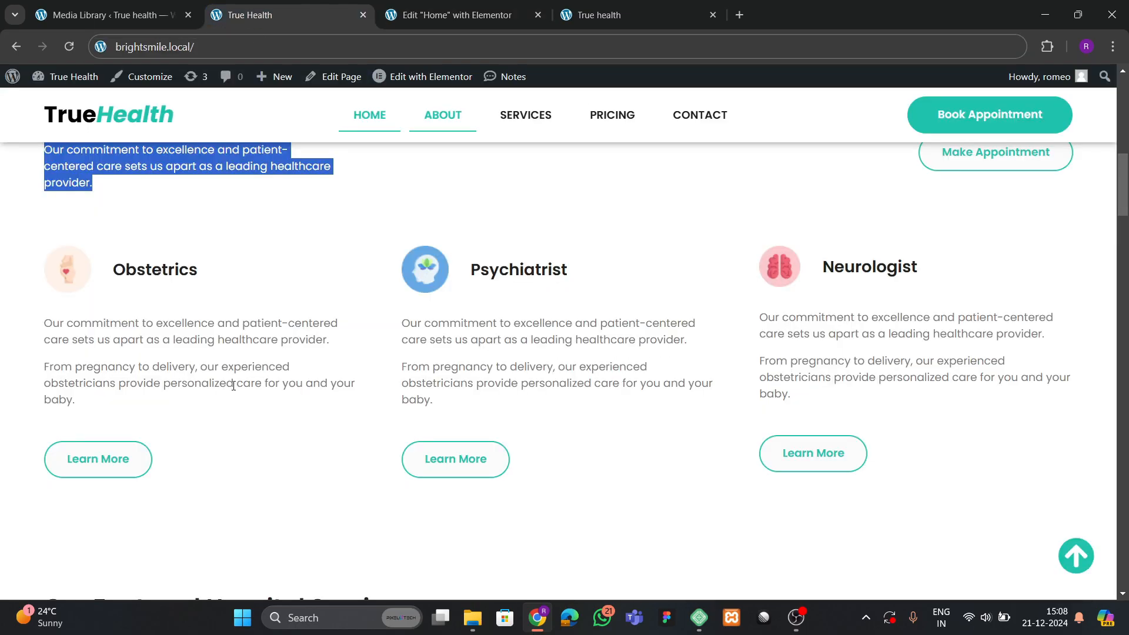
left_click(452, 21)
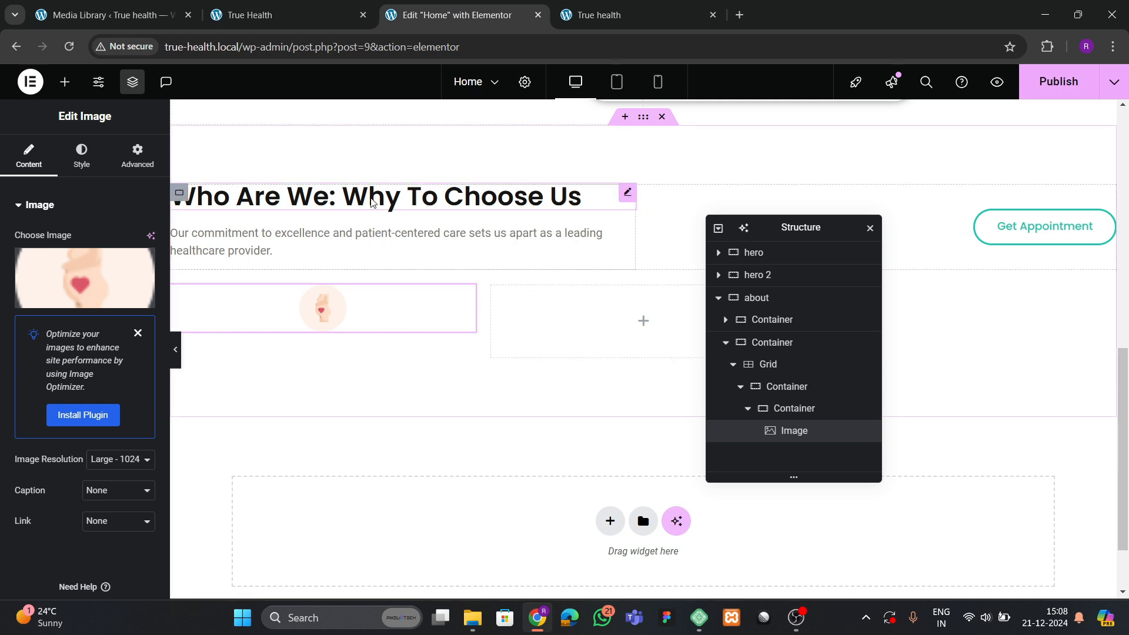
Paste a copy of the 'Who Are We: Why To Choose Us' heading under the obstetrics icon.
right_click(373, 202)
key("Escape")
left_click(307, 322)
right_click(308, 320)
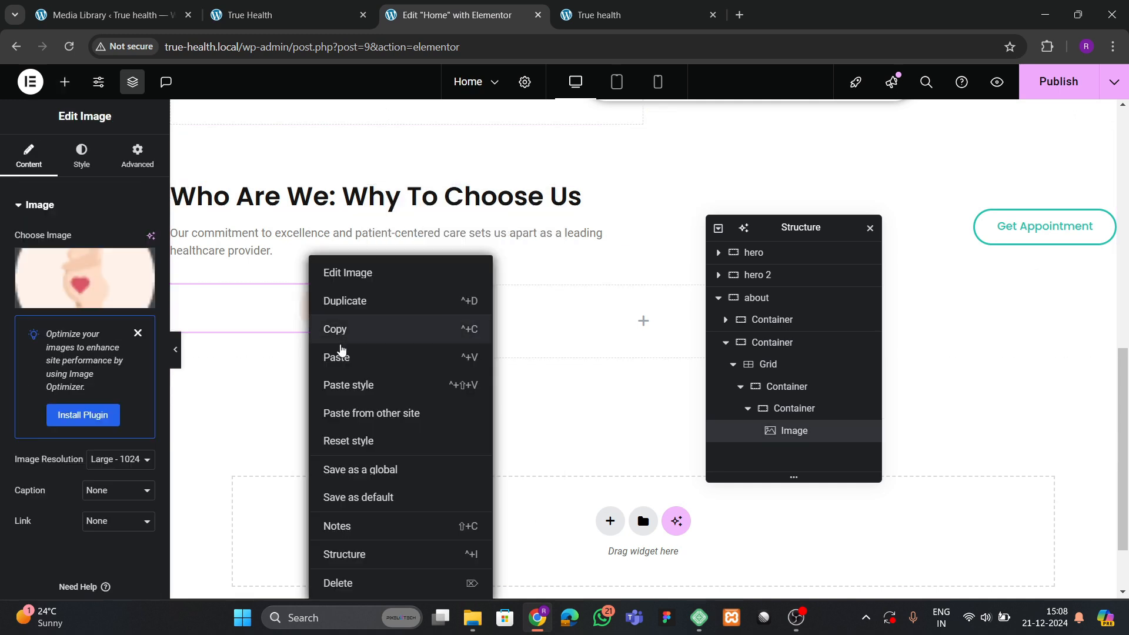
left_click(339, 358)
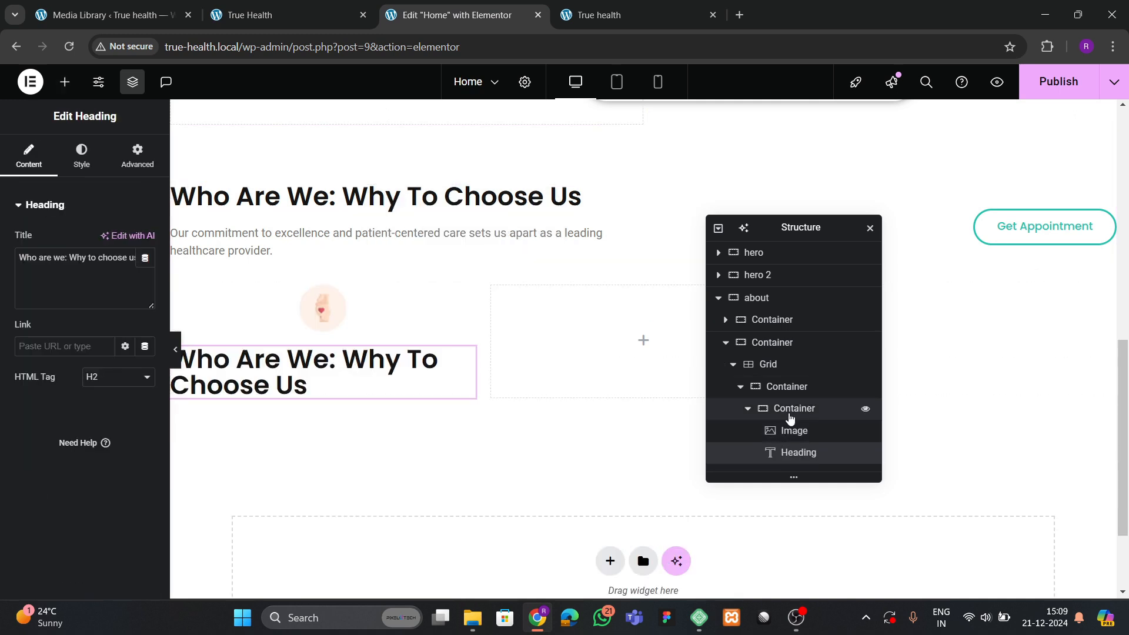
Set the icon's parent container Direction to Row - horizontal, matching the reference Obstetrics card.
left_click(787, 410)
scroll(82, 388, "down", 2)
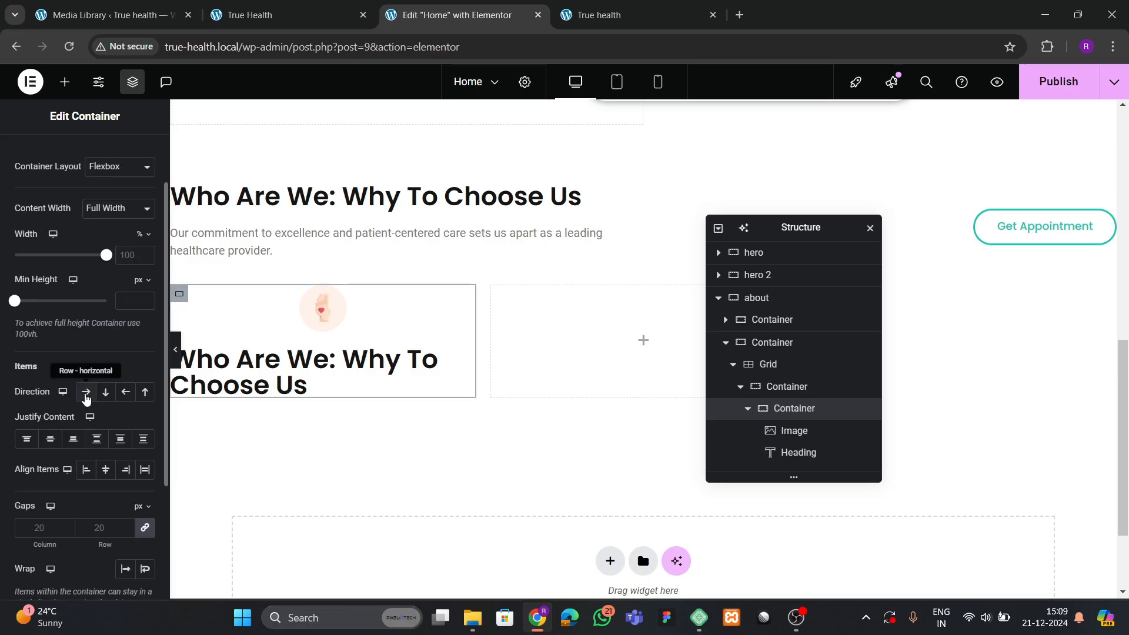
left_click(86, 394)
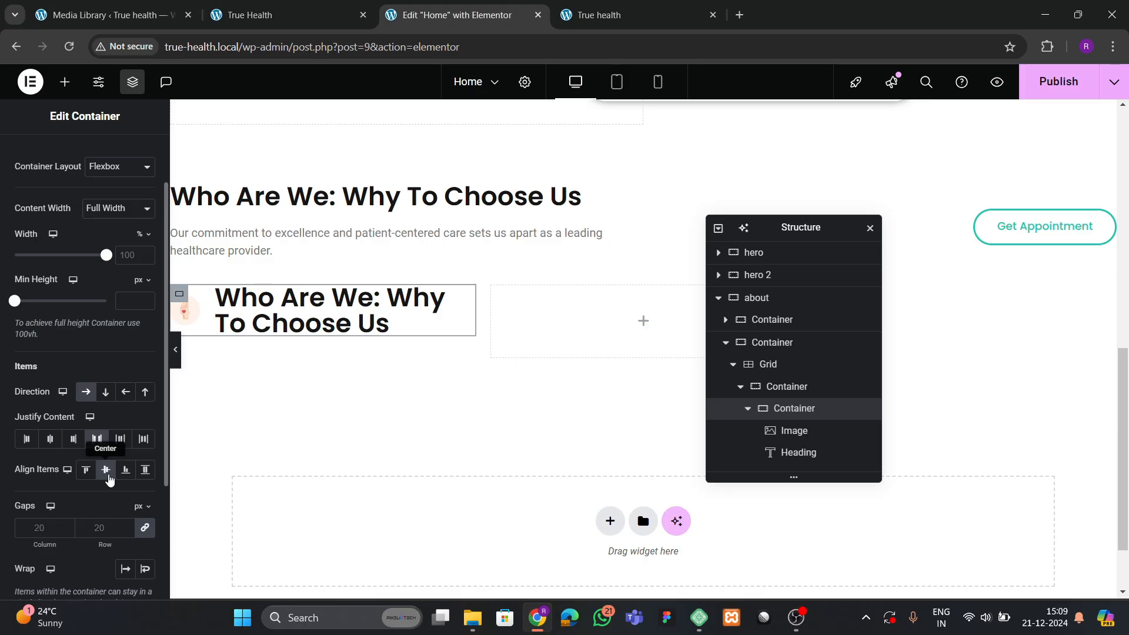
left_click(272, 5)
left_click(379, 386)
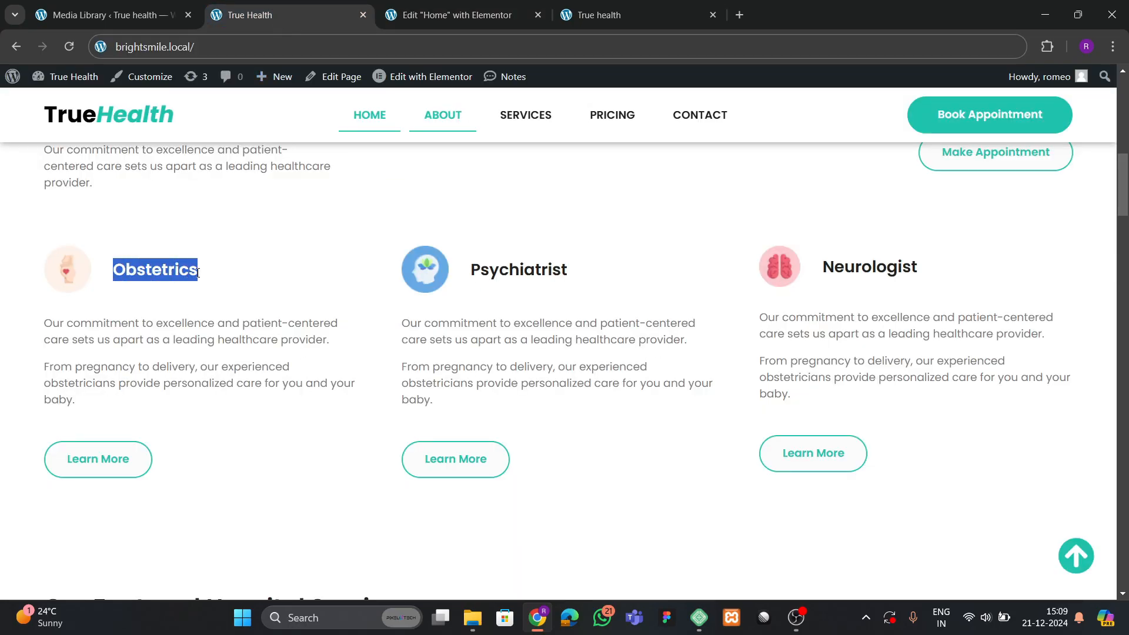
left_click(456, 14)
left_click(329, 324)
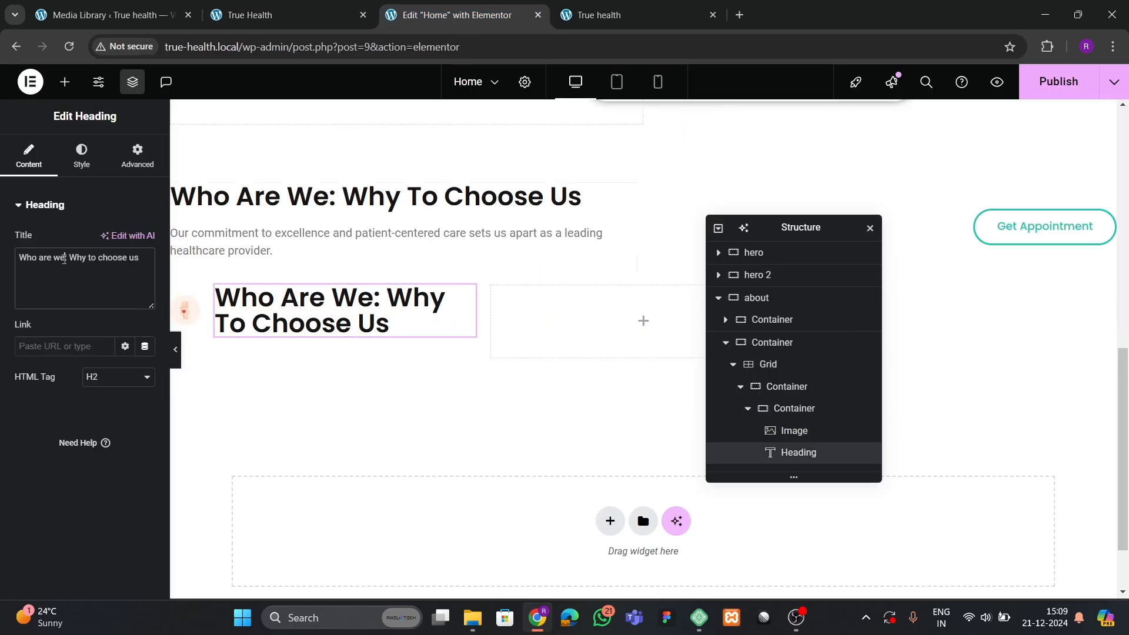
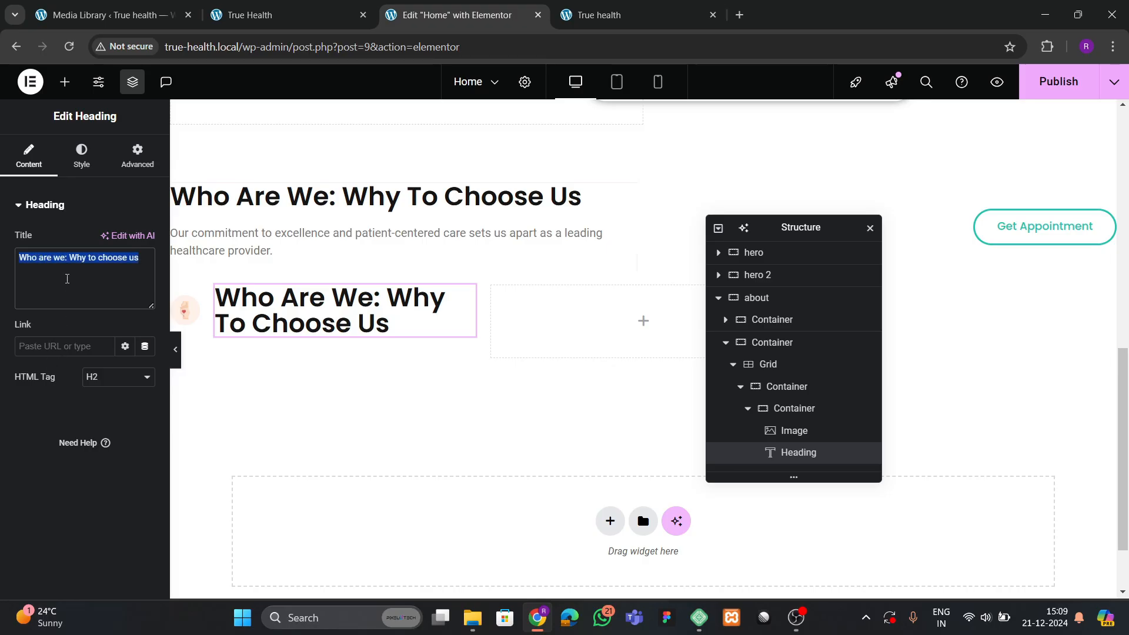
Retitle the card heading 'Obstetrics' and set its typography size to 27 px.
type("Obstetrics")
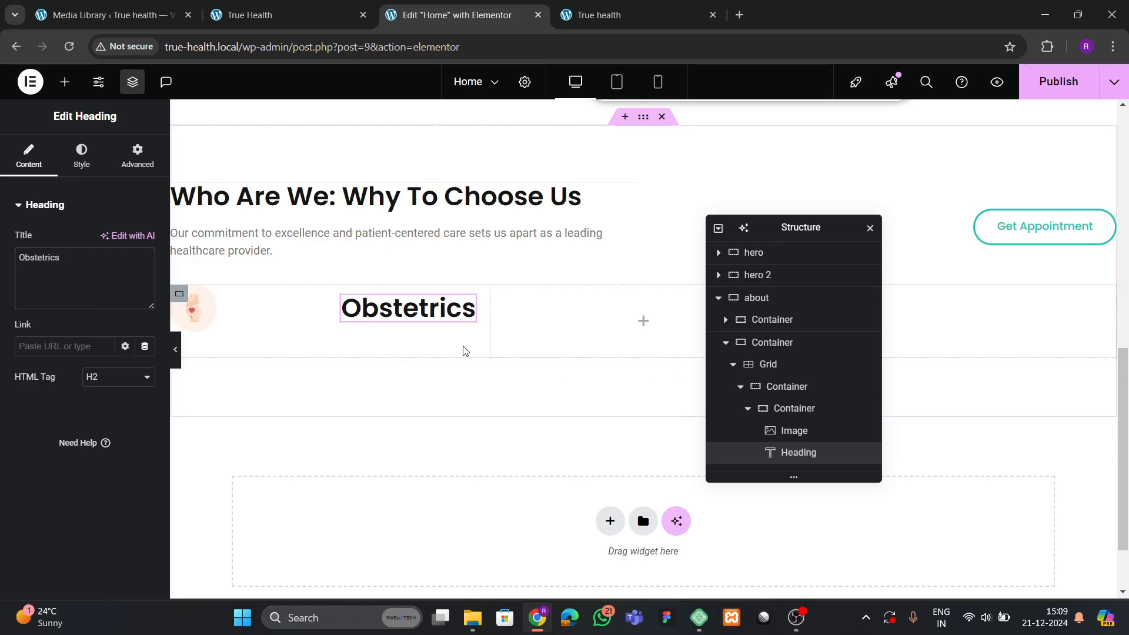
left_click(82, 154)
left_click(144, 282)
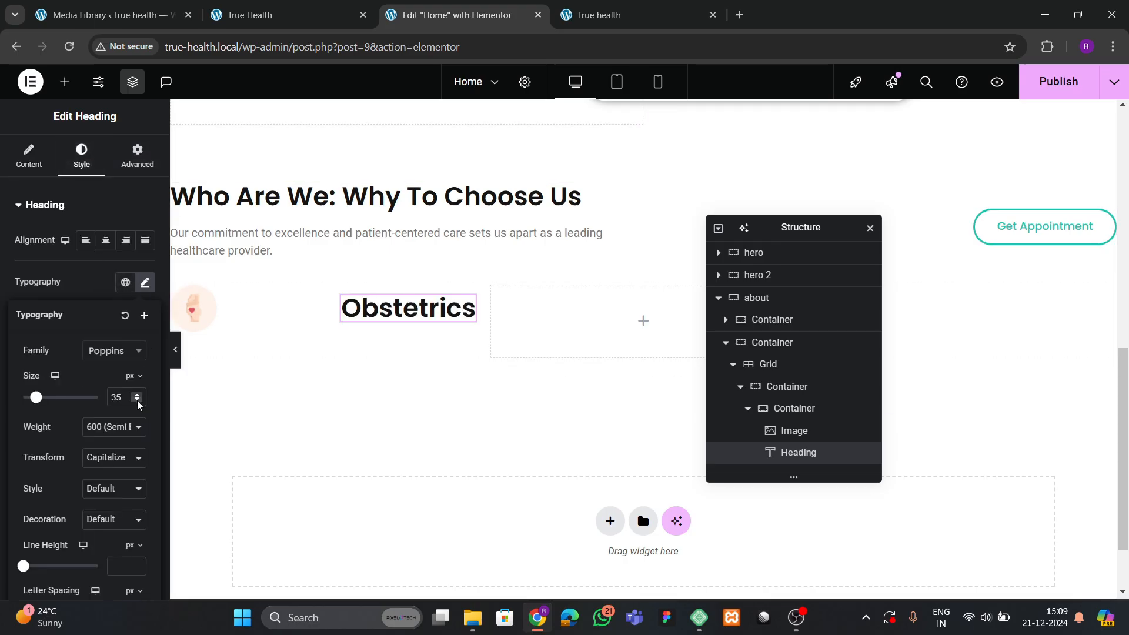
left_click(138, 401)
left_click(138, 401)
left_click(138, 400)
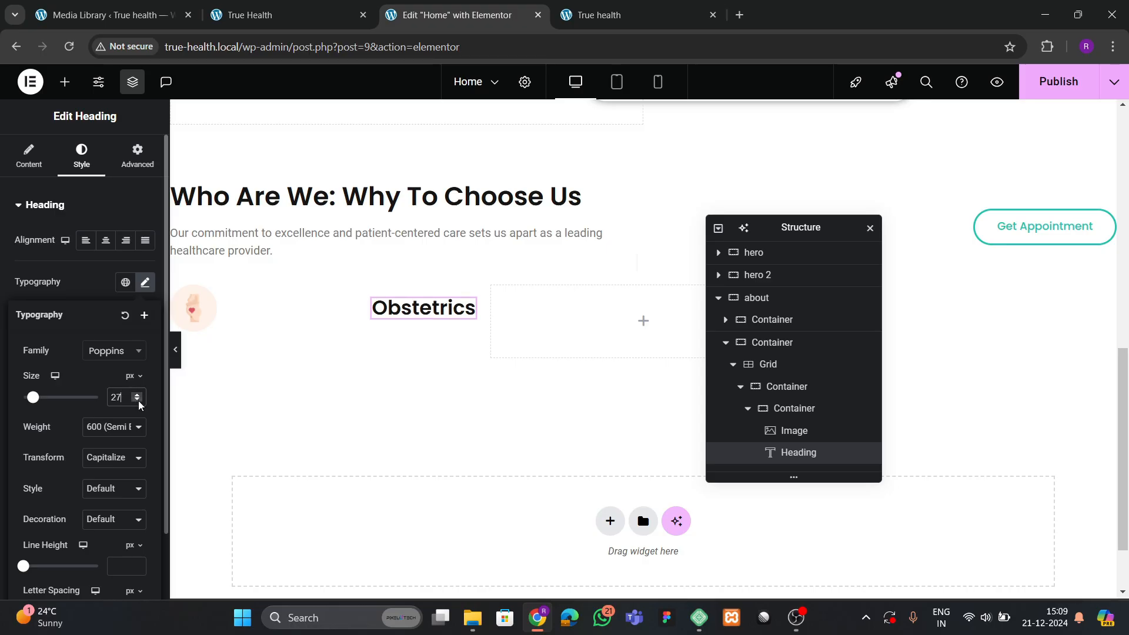
Set the icon-and-heading container's Justify Content to Start so the heading sits beside the icon.
left_click(793, 408)
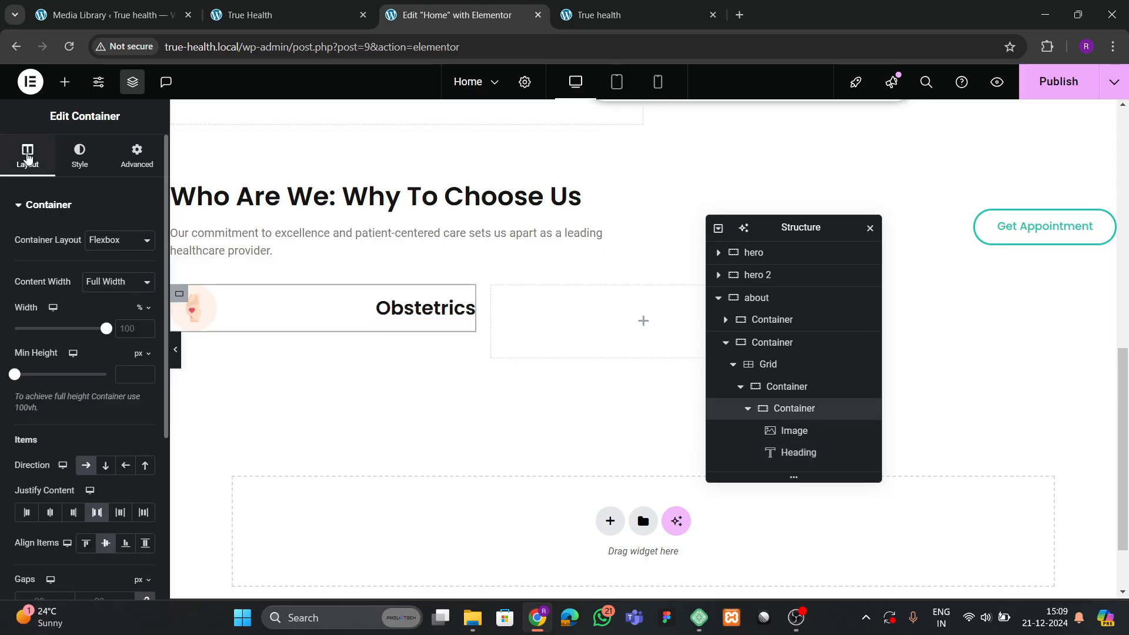
scroll(86, 360, "down", 3)
left_click(33, 370)
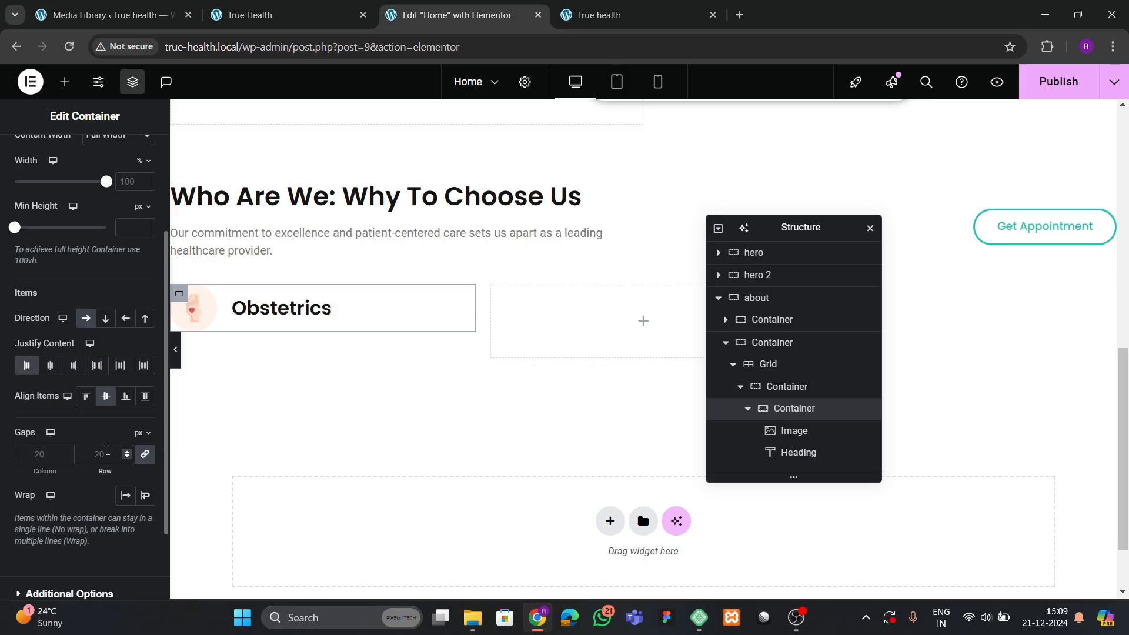
Check the reference site's card title, then try the global theme green colour on the Obstetrics heading.
left_click(280, 17)
left_click(229, 331)
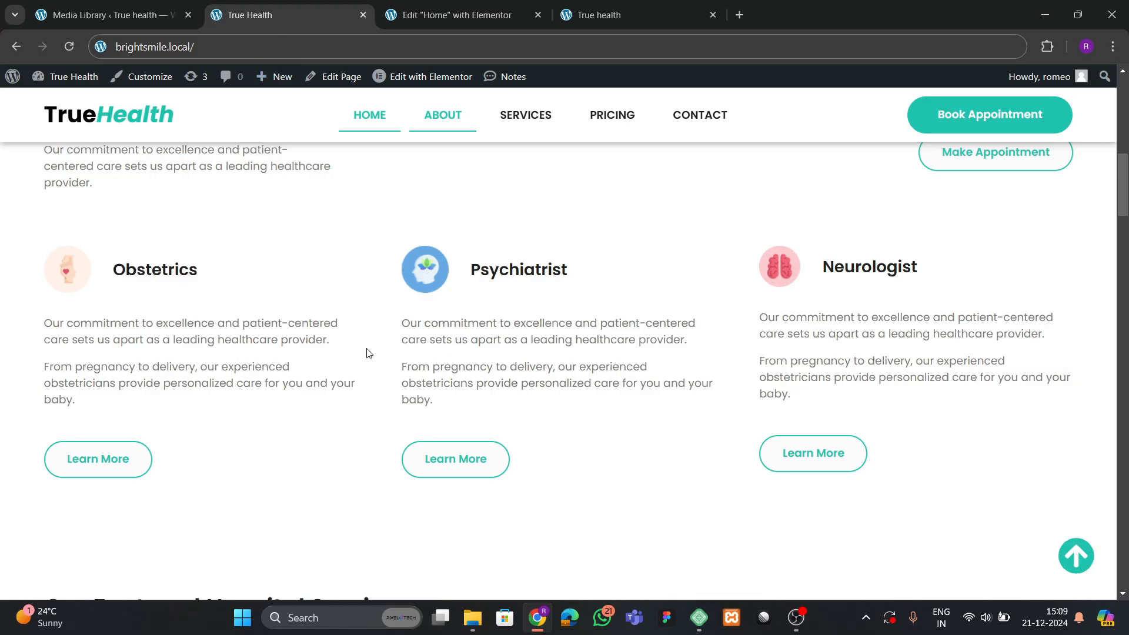
scroll(368, 353, "up", 2)
scroll(367, 353, "down", 3)
scroll(367, 352, "up", 2)
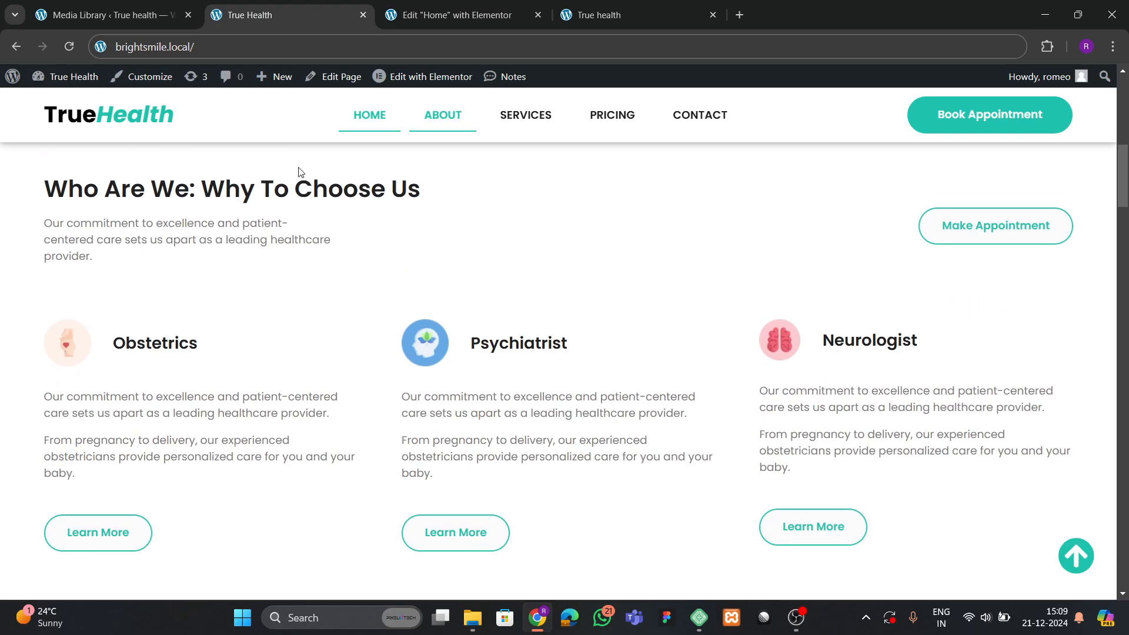
key("ctrl+Tab")
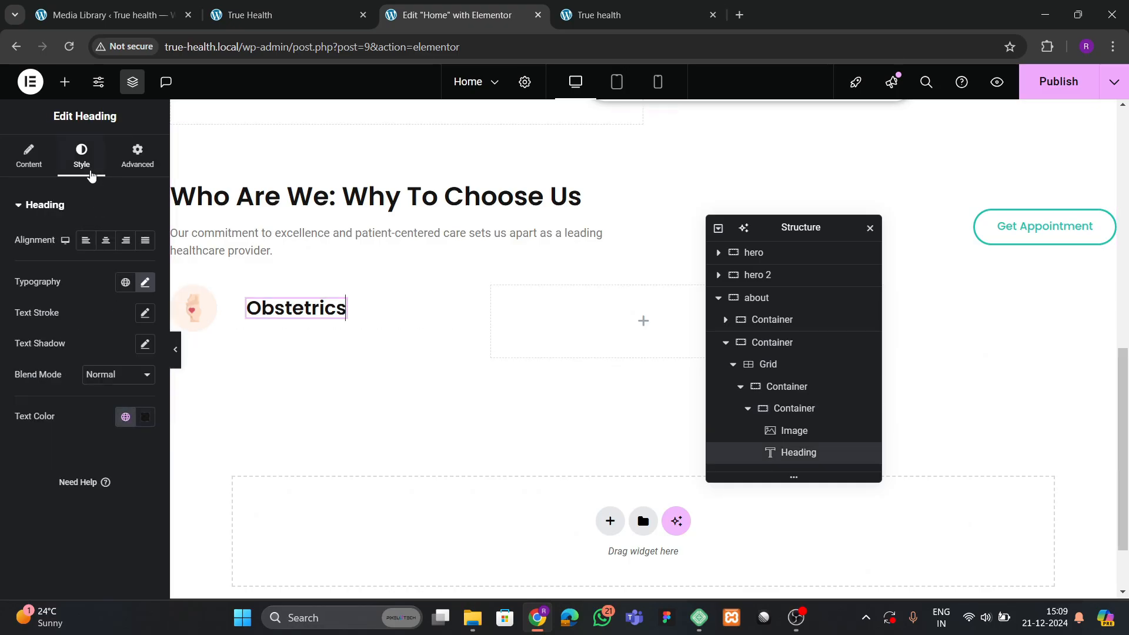
left_click(125, 416)
left_click(88, 353)
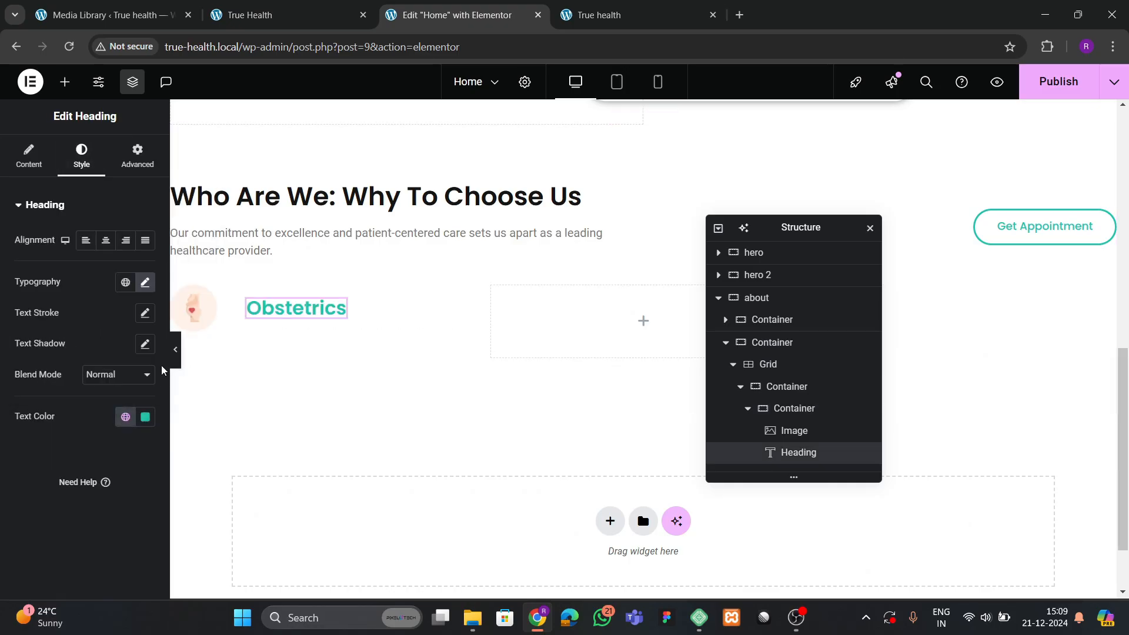
Switch the Obstetrics heading to the global theme black colour after comparing with the reference.
left_click(322, 14)
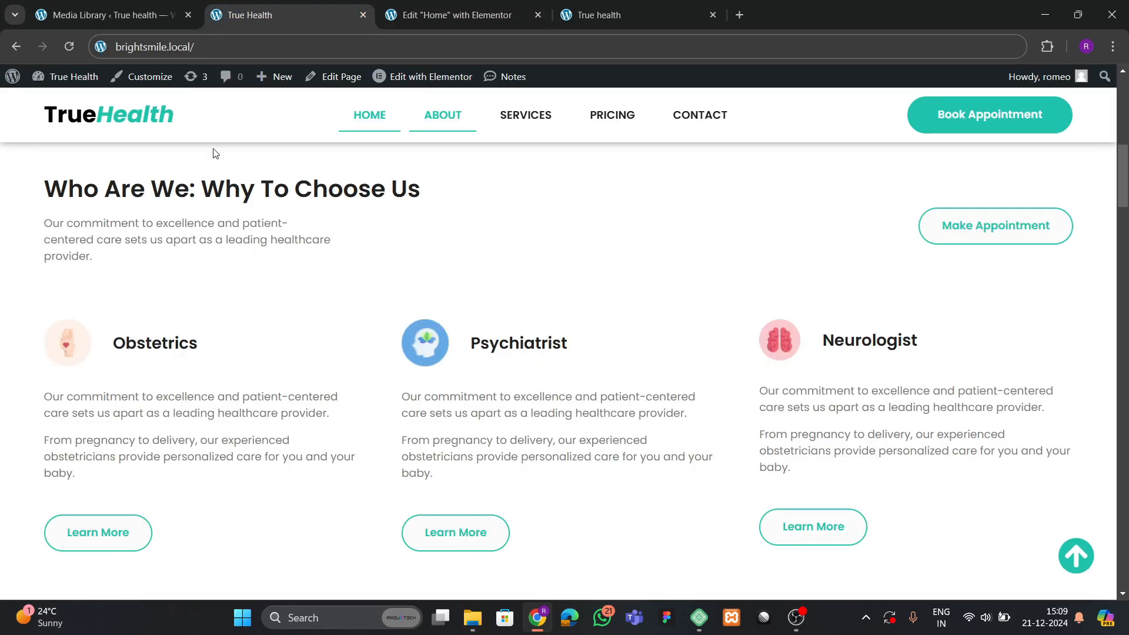
left_click(416, 16)
left_click(125, 416)
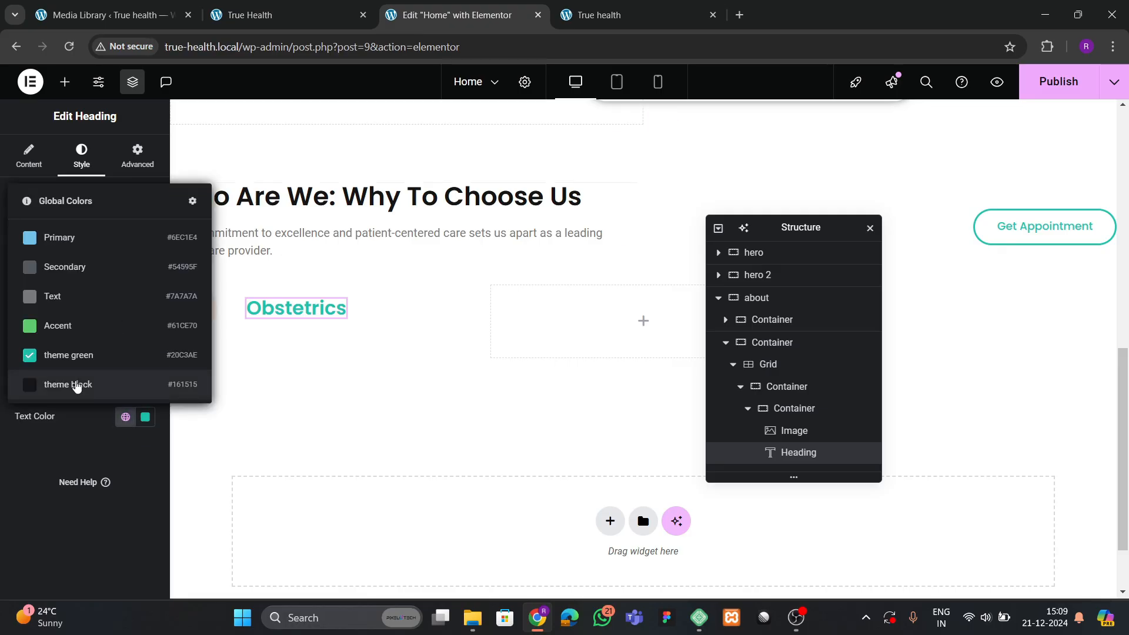
left_click(76, 383)
left_click(316, 15)
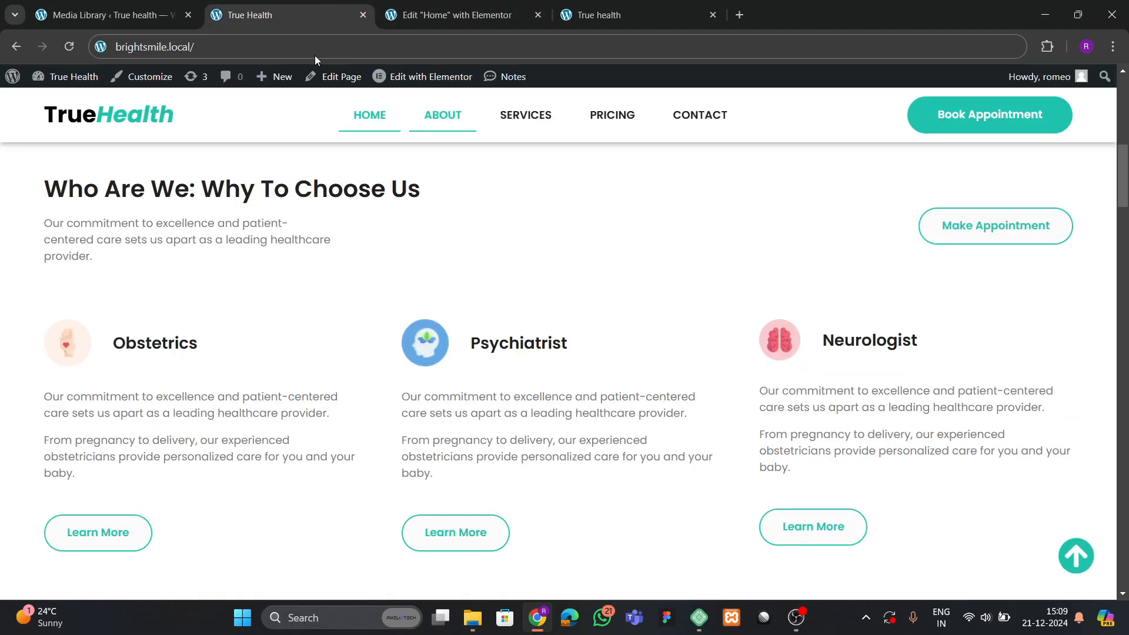
left_click(478, 16)
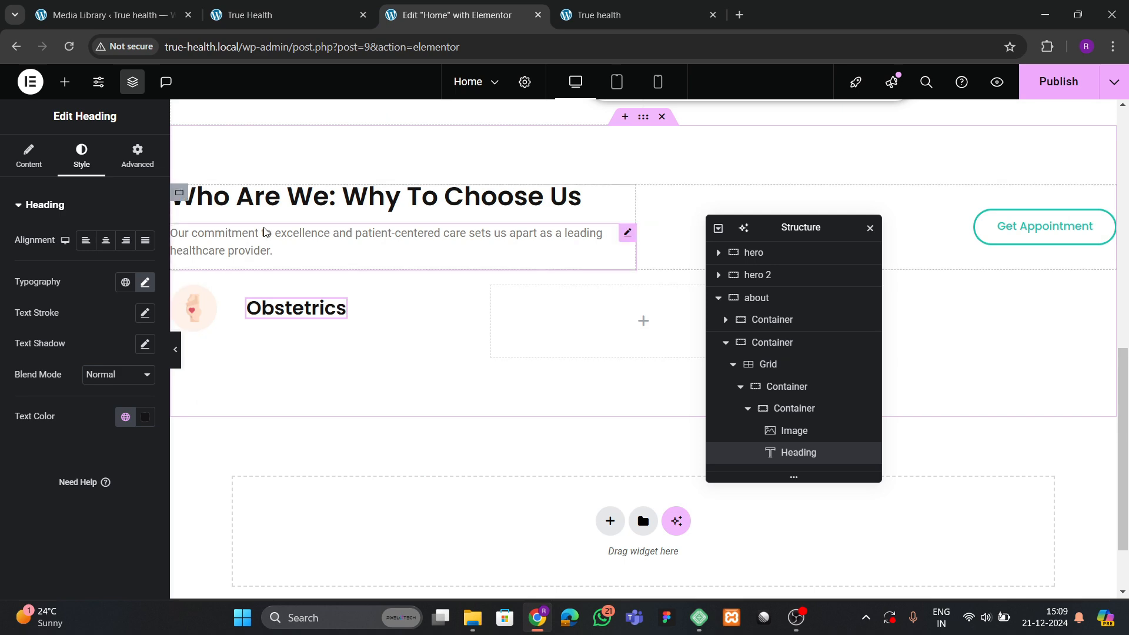
Check the hero welcome paragraph's typography and copy the paragraph.
scroll(264, 231, "up", 10)
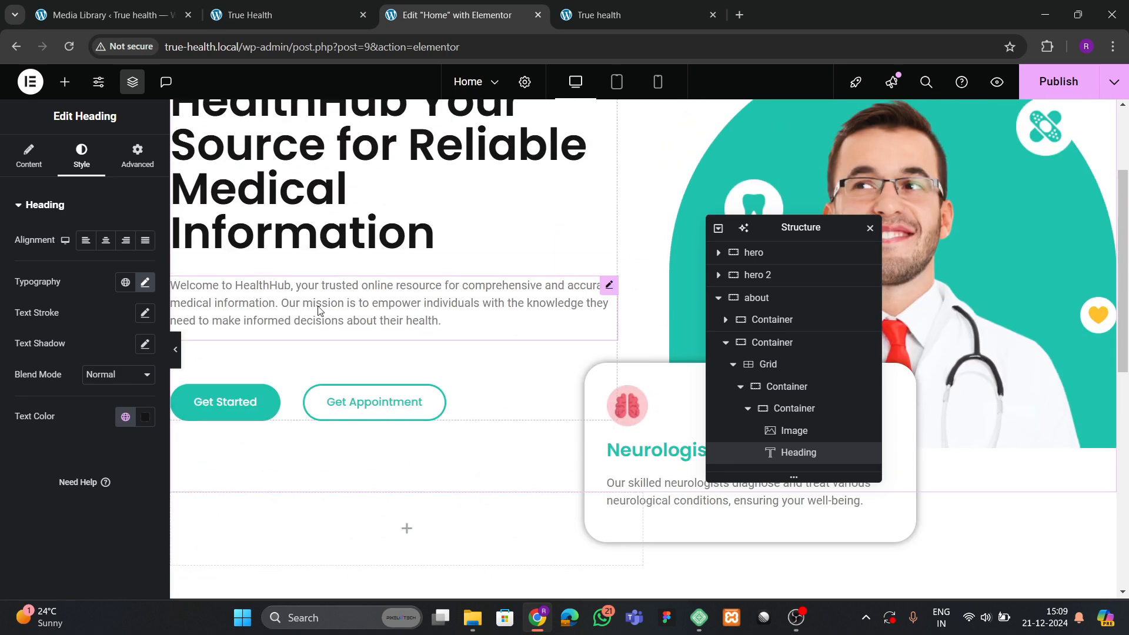
left_click(319, 310)
left_click(144, 302)
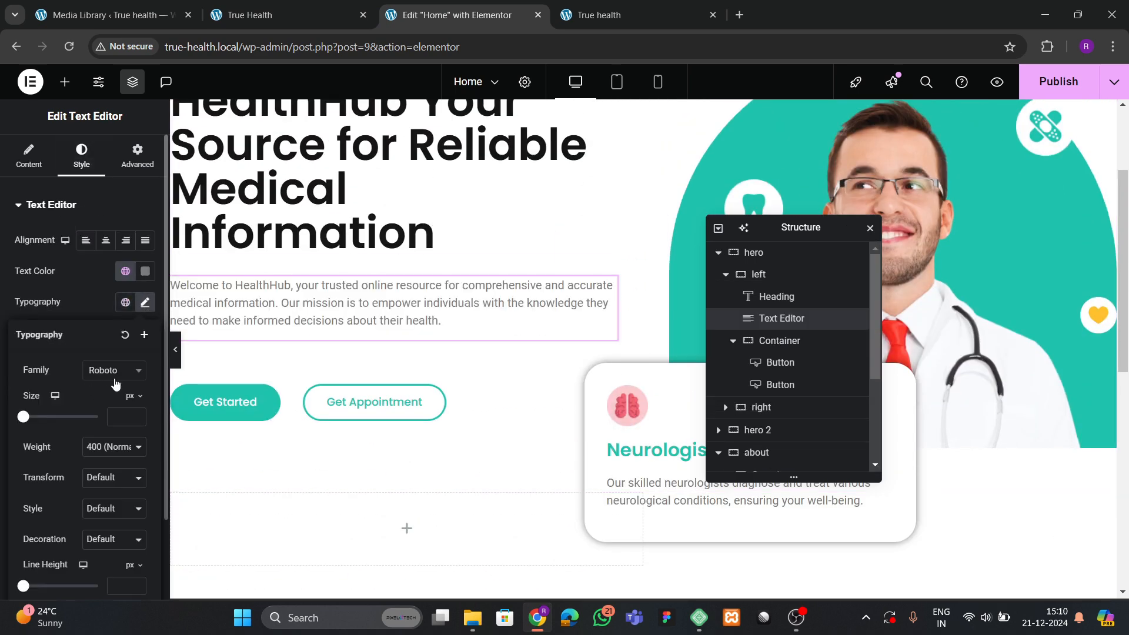
left_click(107, 376)
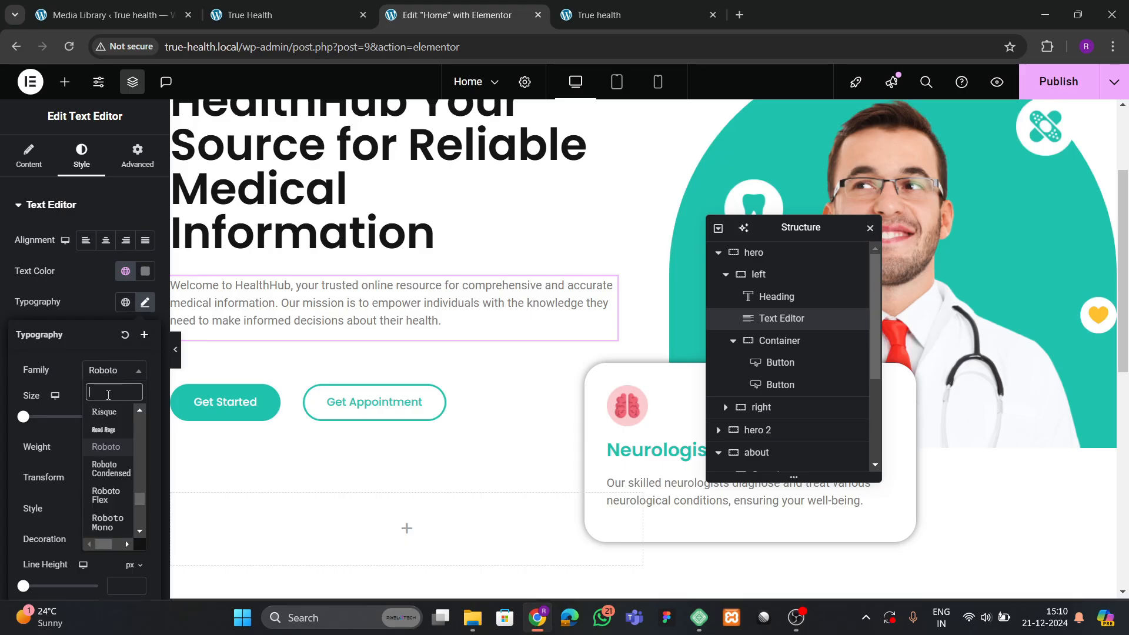
scroll(388, 269, "down", 2)
right_click(382, 172)
left_click(421, 245)
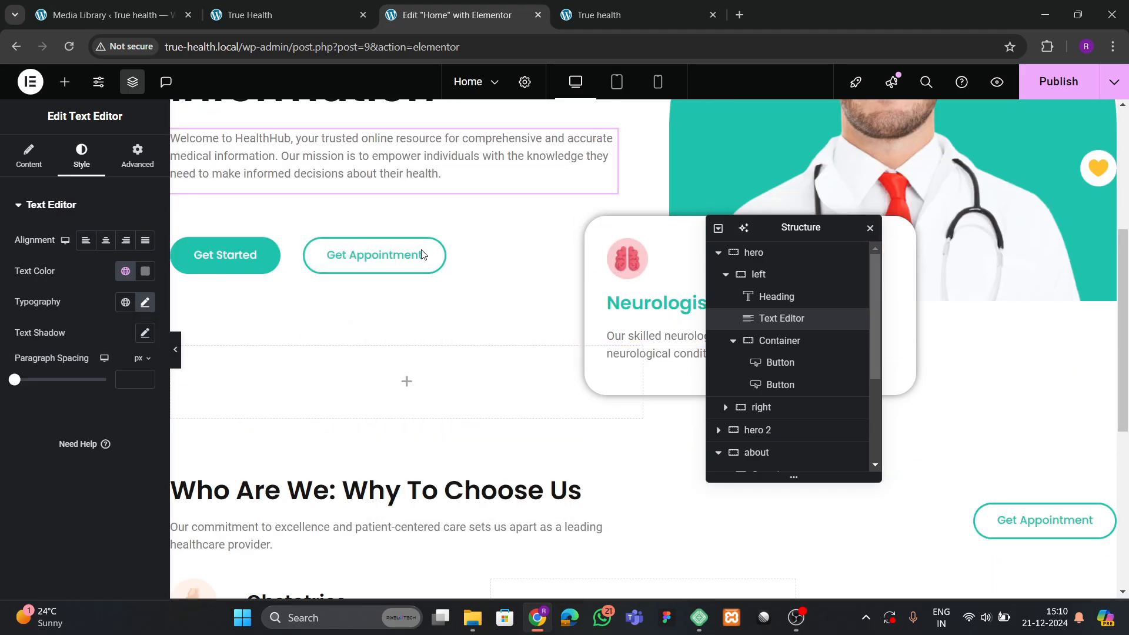
Paste the welcome paragraph into the Obstetrics service card container.
scroll(394, 288, "down", 5)
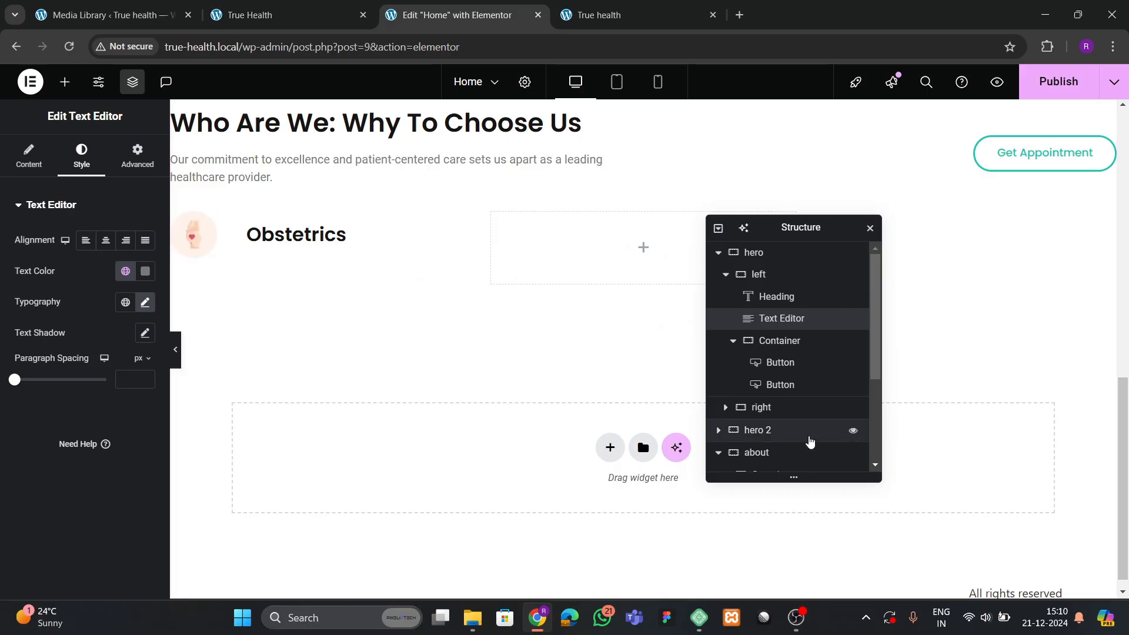
left_click(733, 341)
left_click(764, 344)
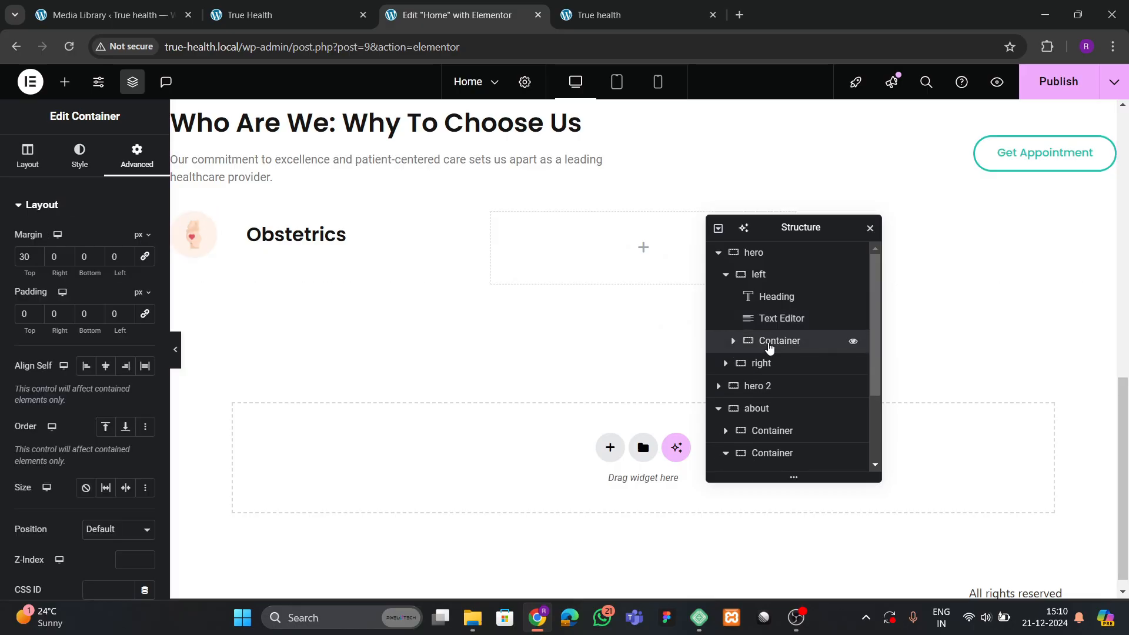
left_click(726, 257)
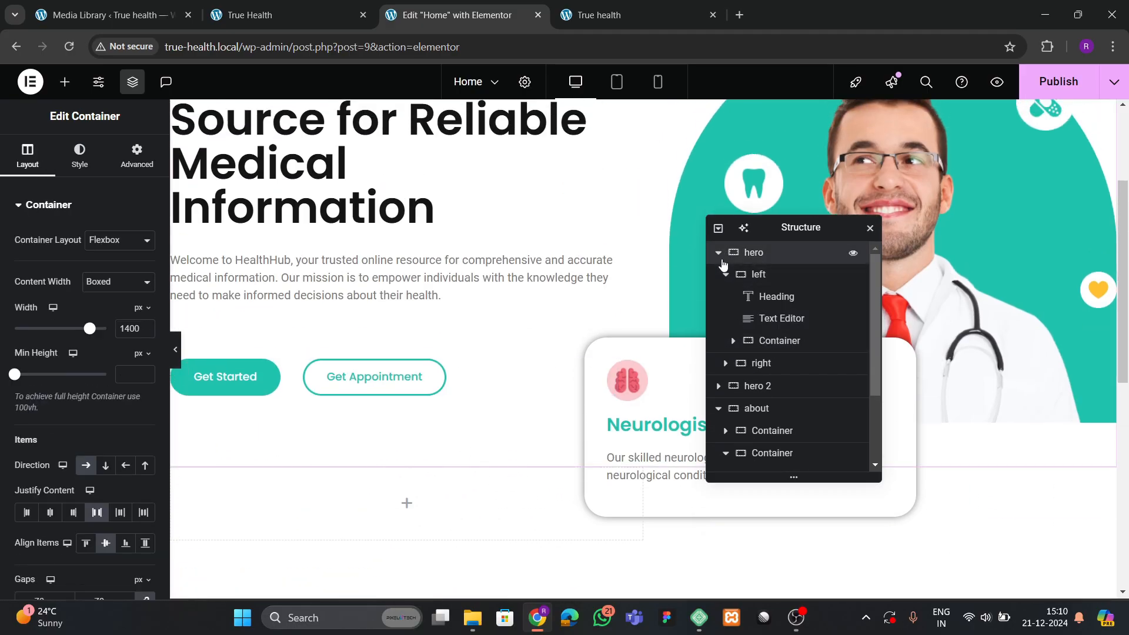
left_click(718, 252)
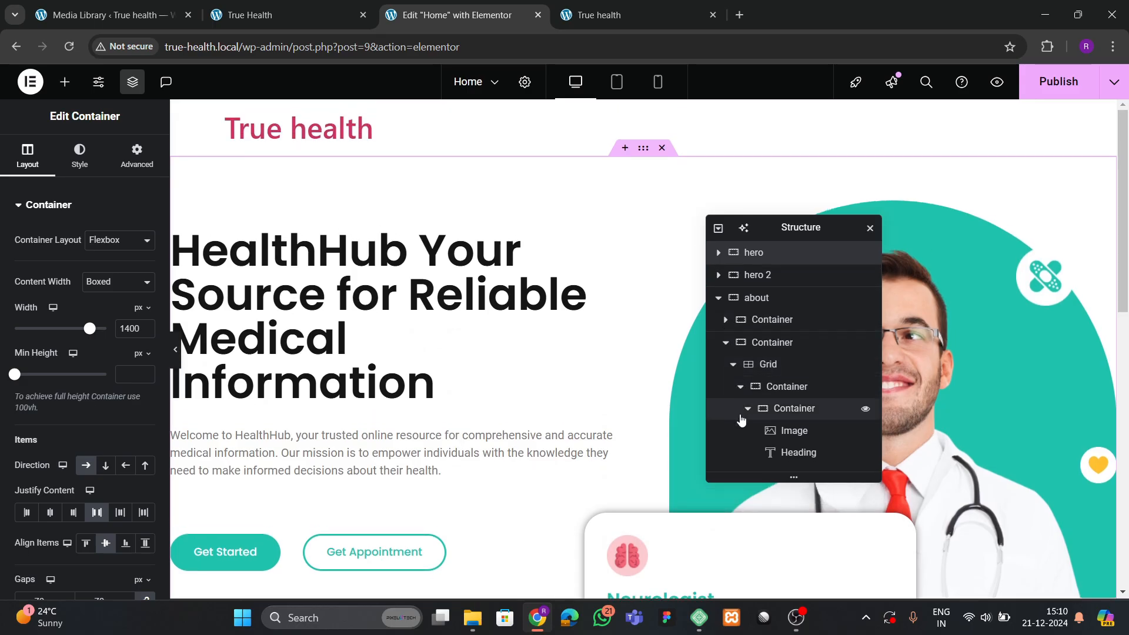
left_click(748, 408)
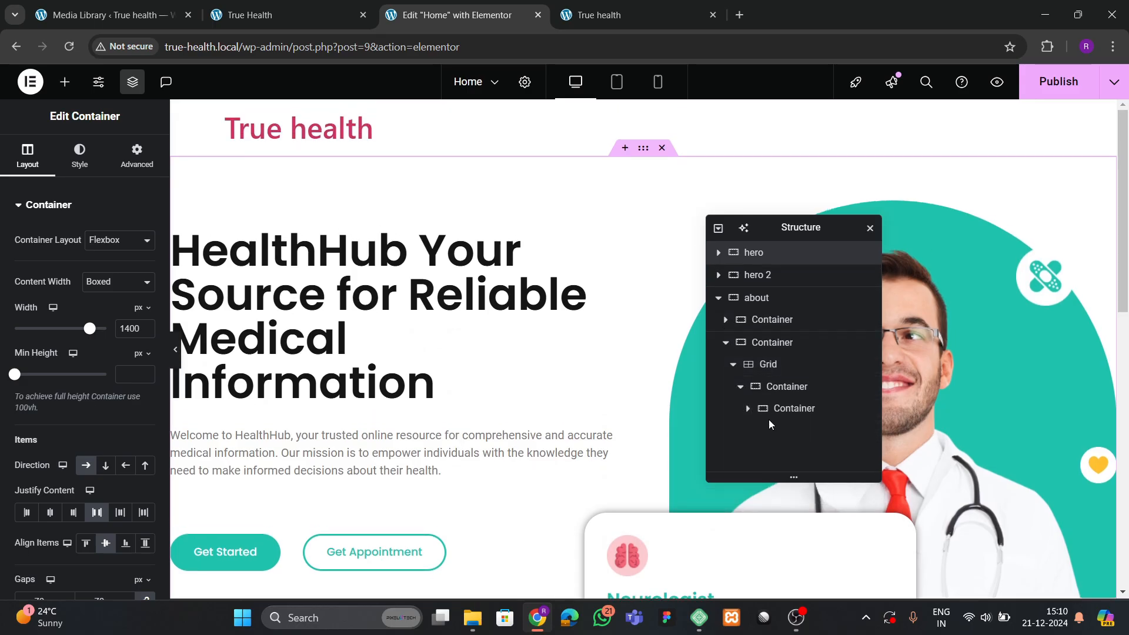
left_click(786, 387)
right_click(791, 388)
left_click(829, 323)
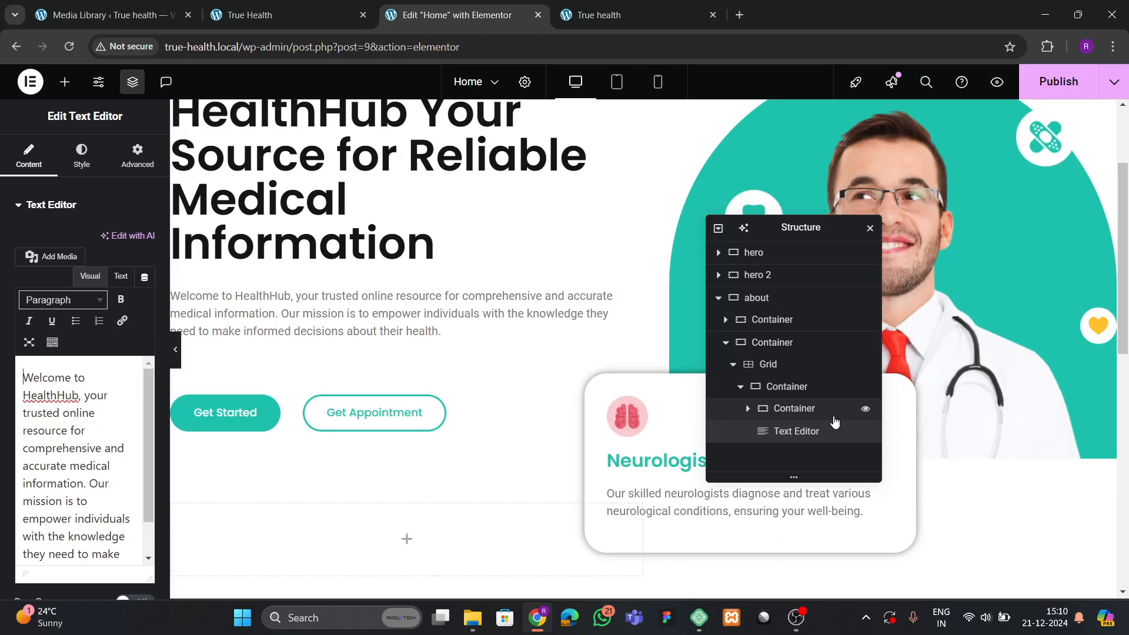
Compare the Obstetrics card with the reference site's service cards.
scroll(381, 387, "down", 8)
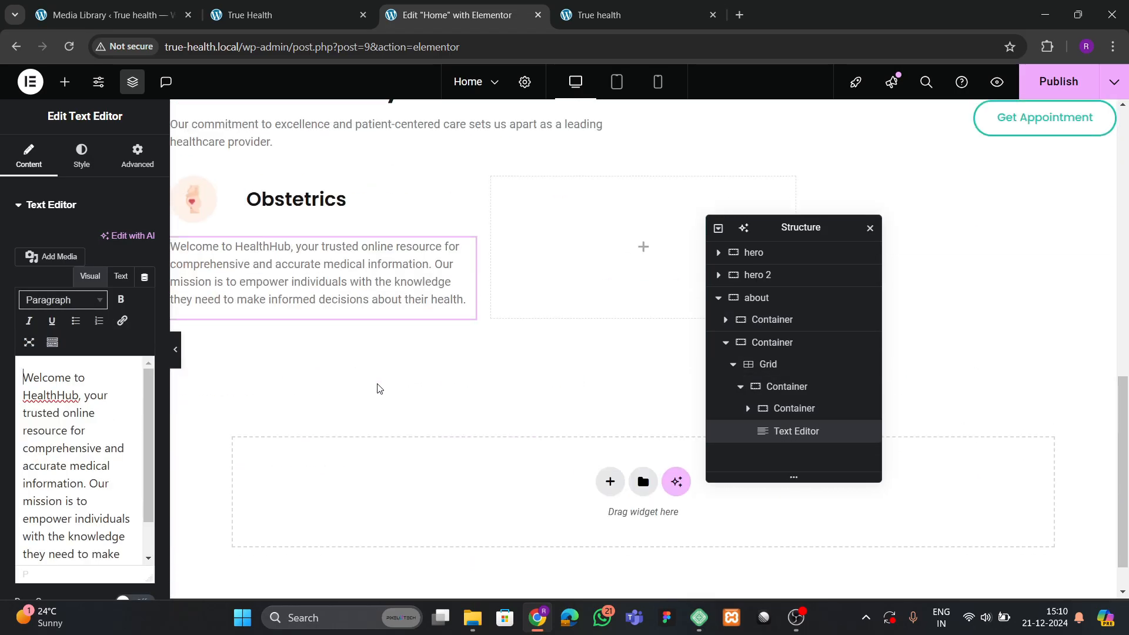
scroll(378, 388, "up", 2)
left_click(338, 20)
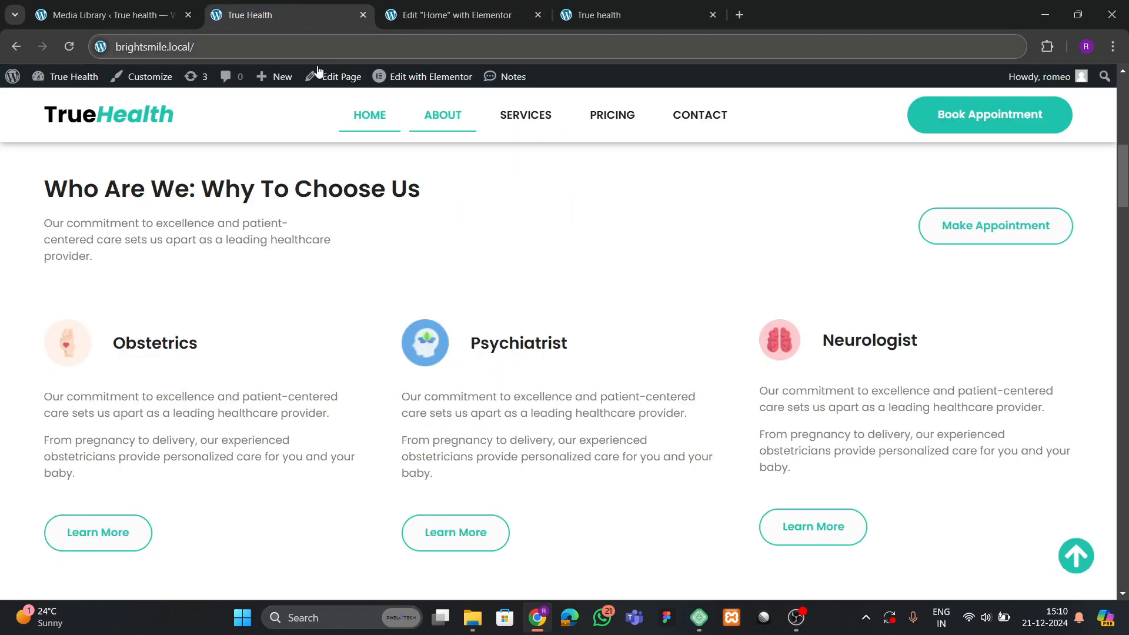
left_click(435, 12)
scroll(357, 358, "up", 5)
Copy the Get Appointment button and undo an accidental duplicate of the icon-and-heading row.
scroll(398, 335, "down", 4)
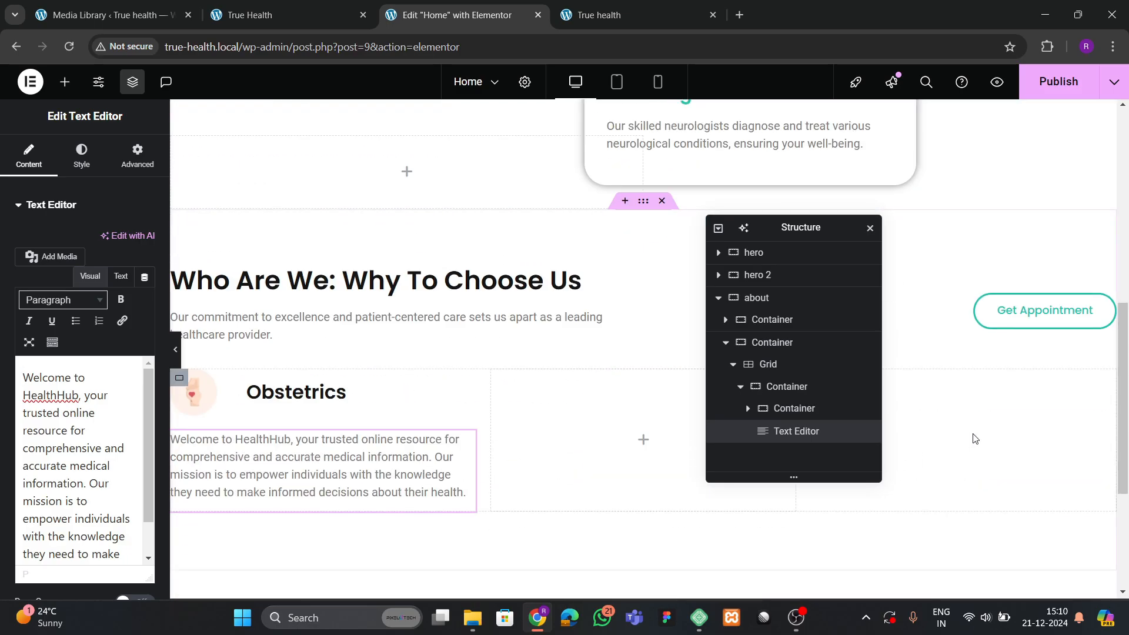
right_click(1019, 317)
left_click(994, 344)
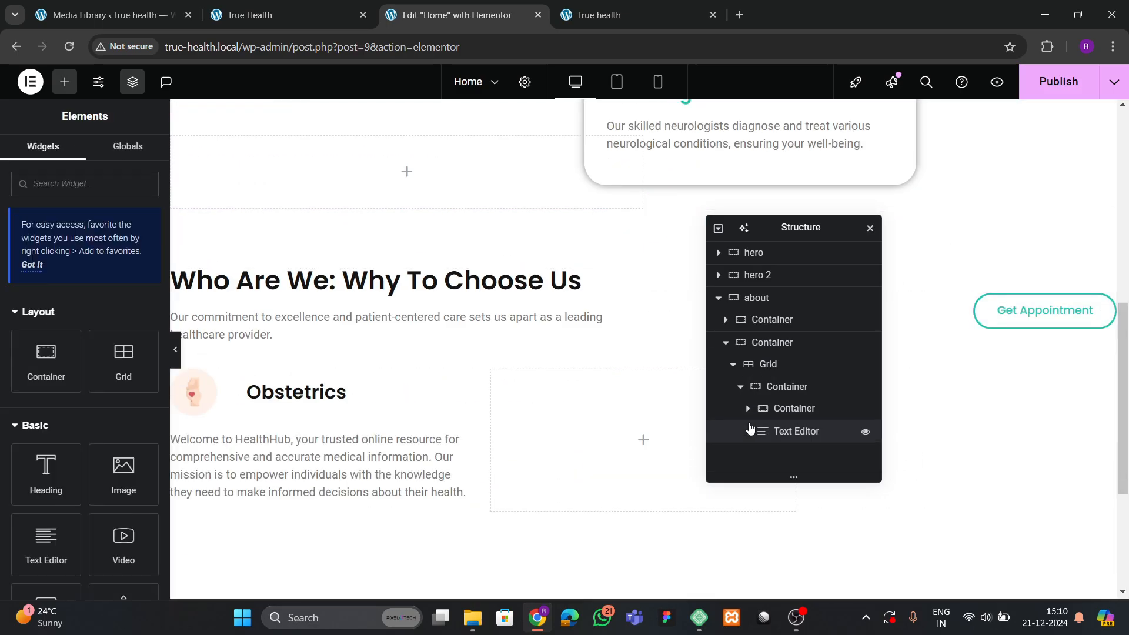
right_click(785, 408)
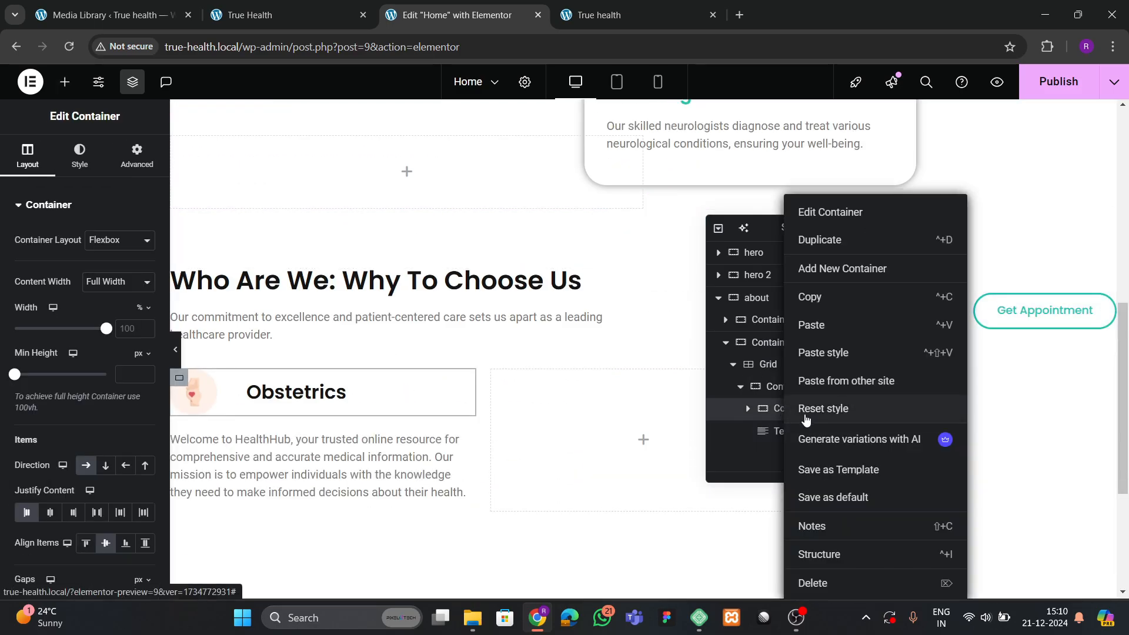
left_click(831, 250)
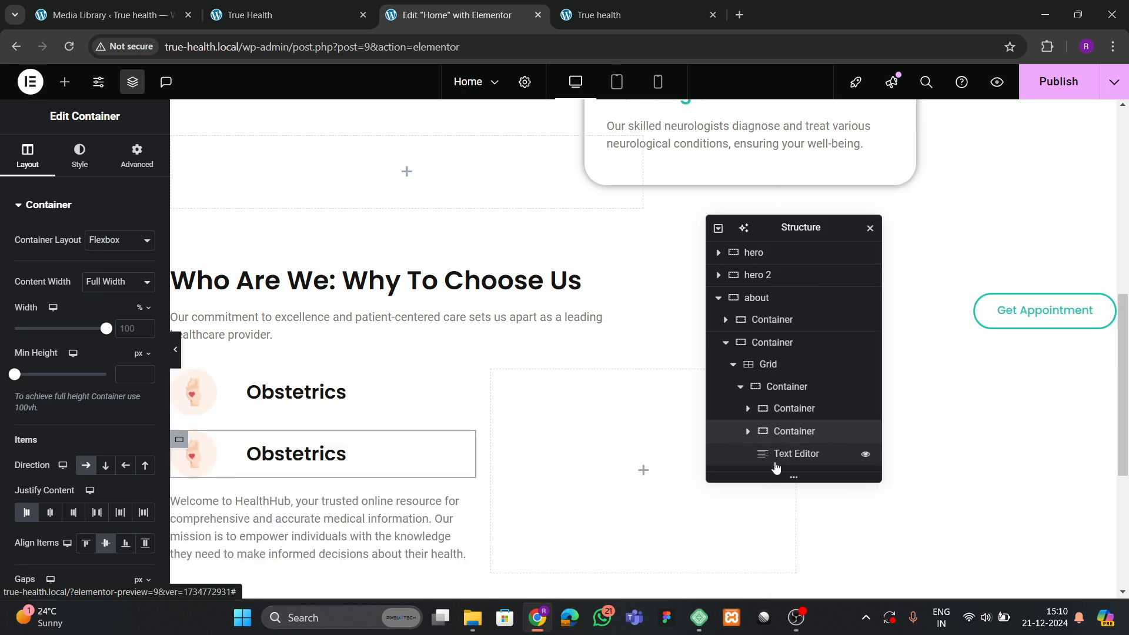
key("ctrl+z")
Paste the Get Appointment button into the Obstetrics card and relabel it 'Learn More'.
right_click(1025, 308)
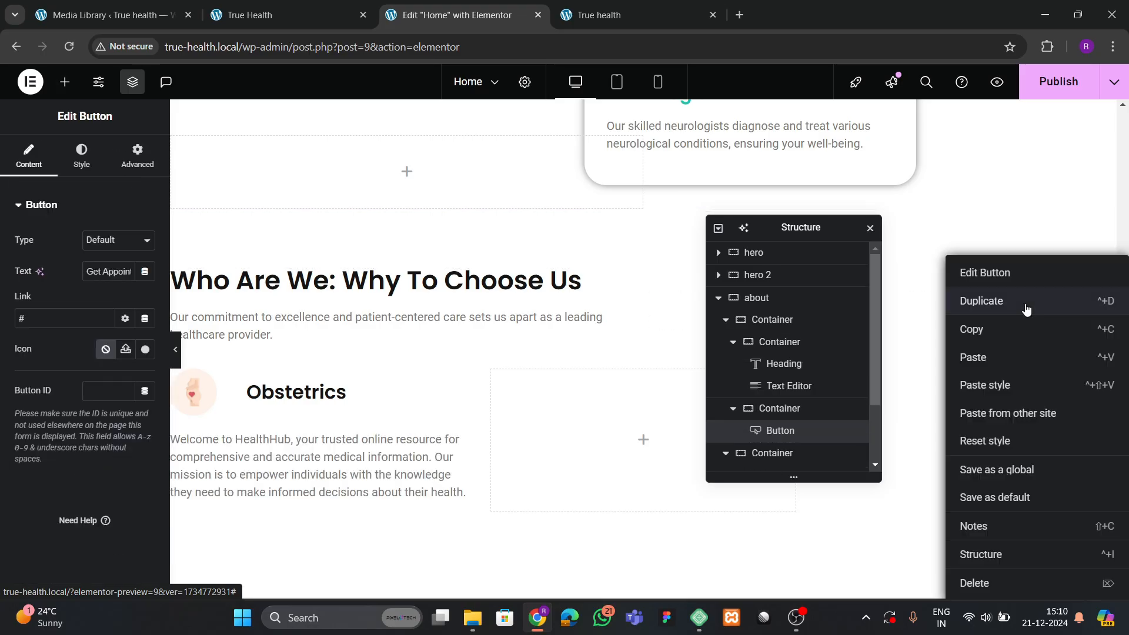
left_click(996, 333)
scroll(783, 456, "down", 2)
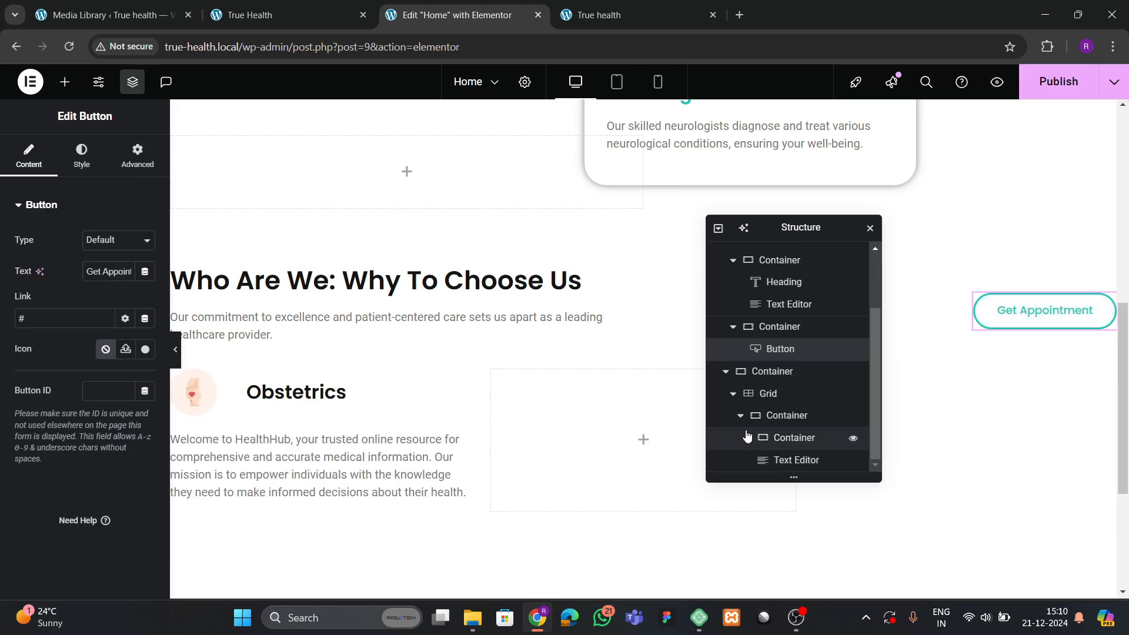
left_click(746, 435)
left_click(740, 415)
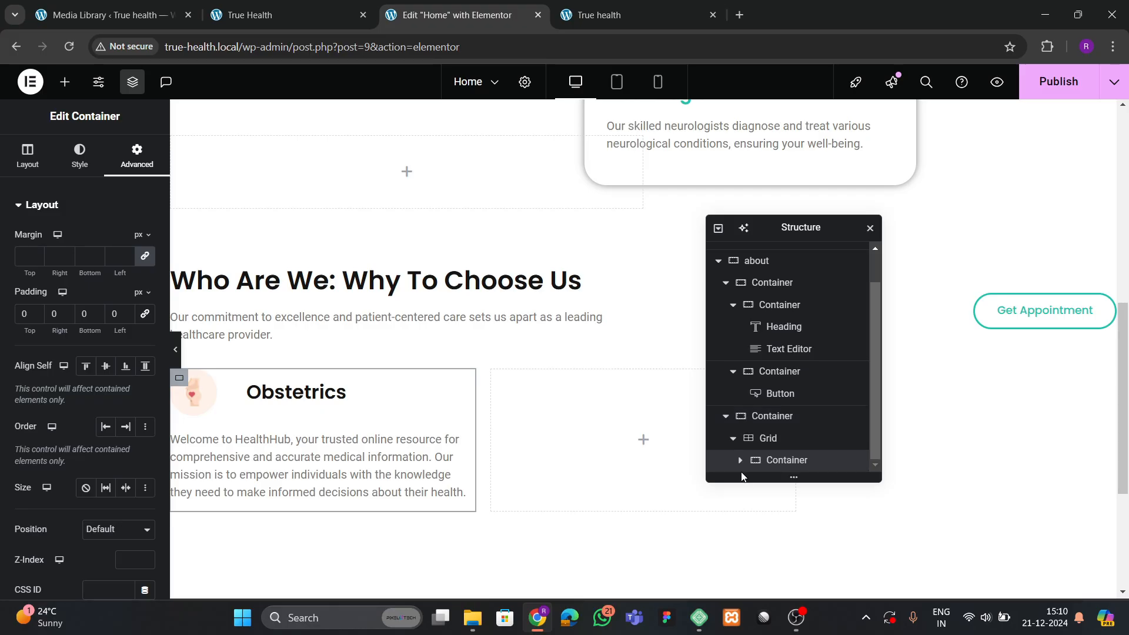
left_click(740, 462)
scroll(747, 447, "down", 1)
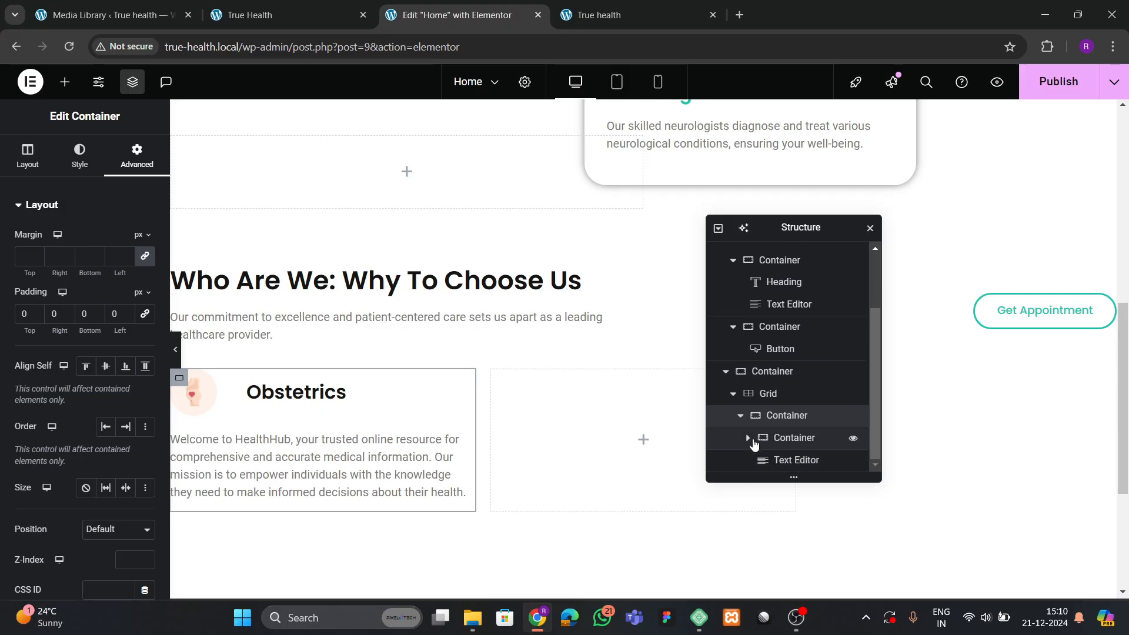
right_click(788, 415)
left_click(813, 325)
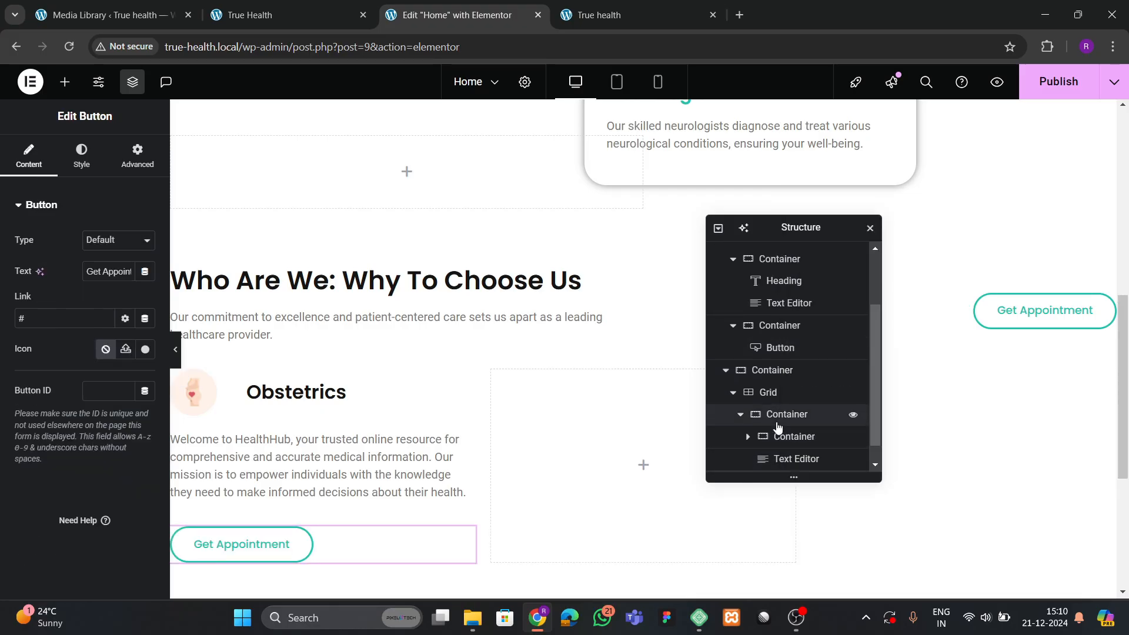
scroll(780, 435, "down", 1)
scroll(421, 458, "down", 3)
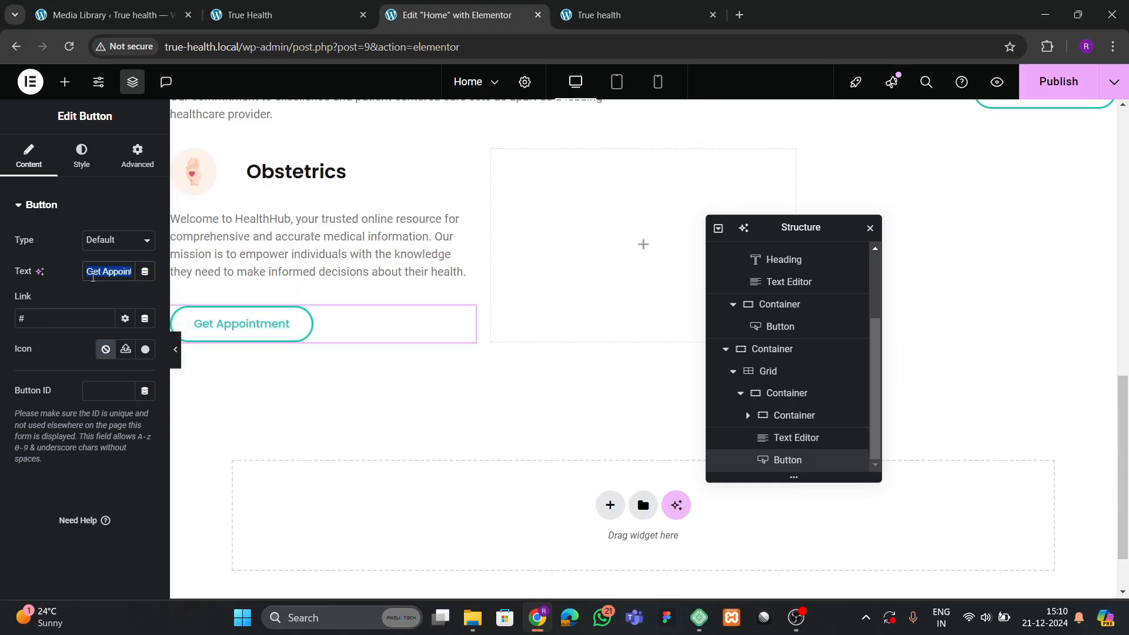
type("Learn More")
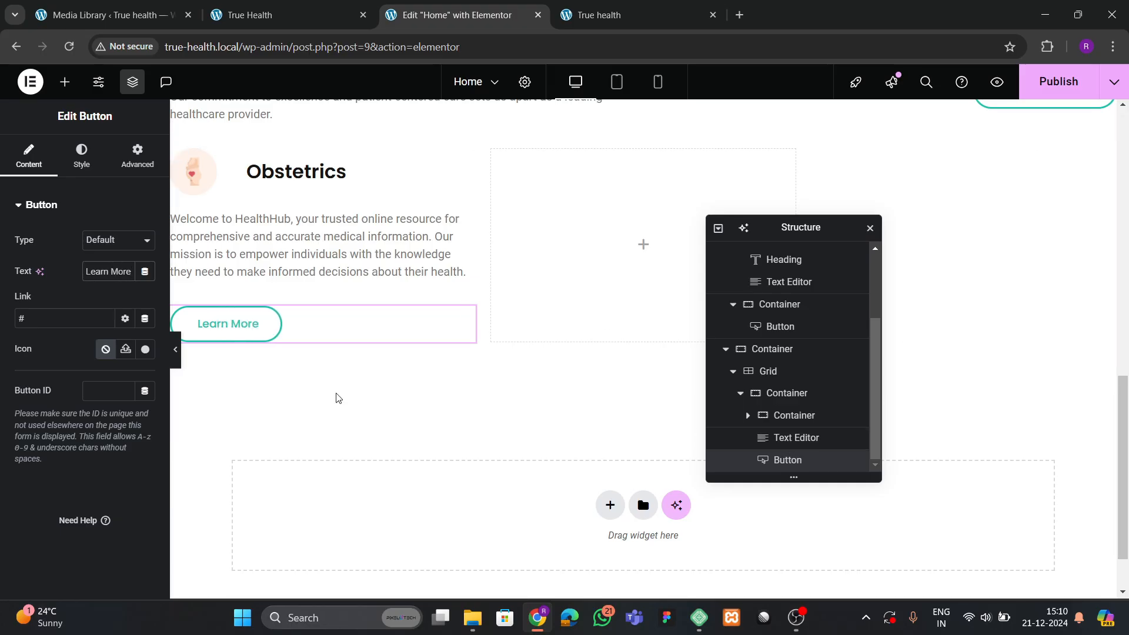
Set the Obstetrics card container to Column direction, Align Items Start, with 20 px gaps.
left_click(740, 393)
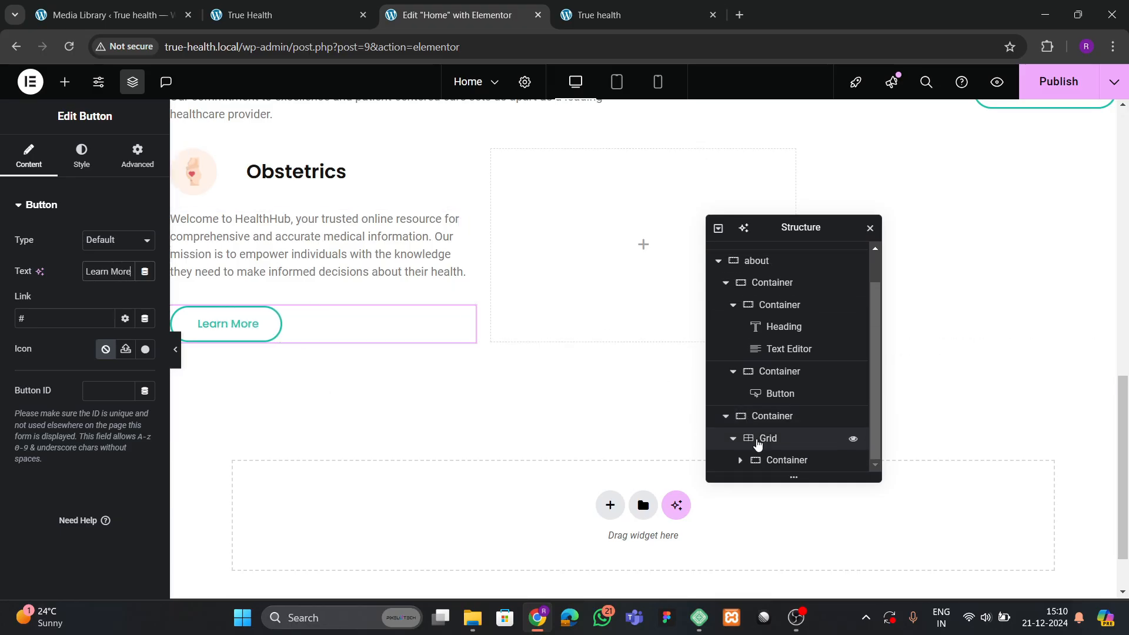
left_click(765, 461)
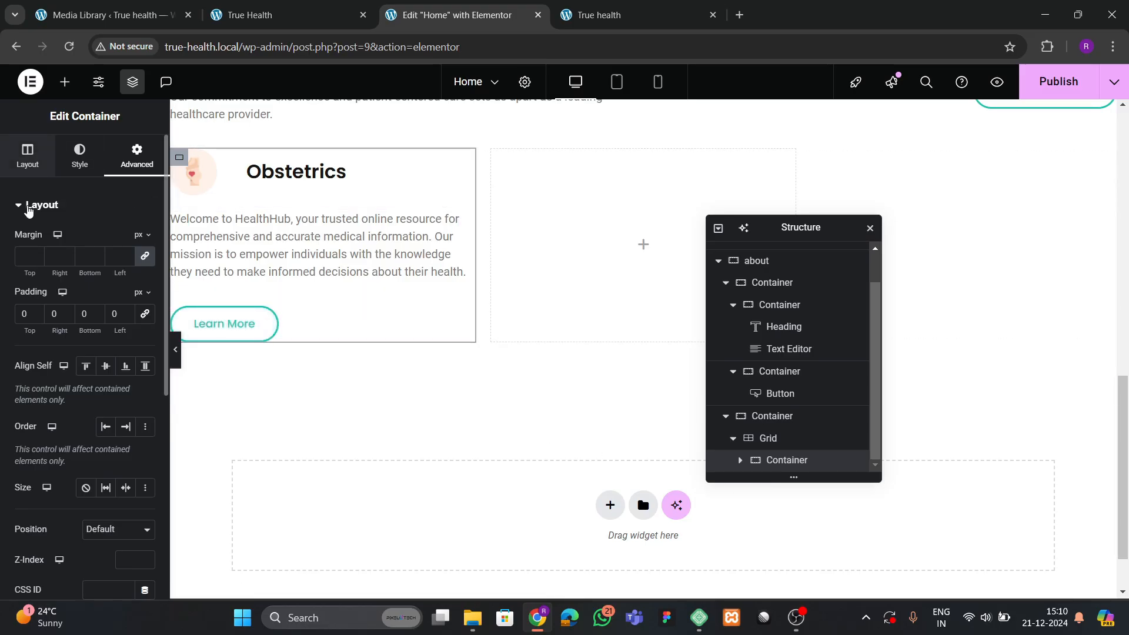
left_click(27, 154)
scroll(94, 352, "down", 3)
left_click(106, 325)
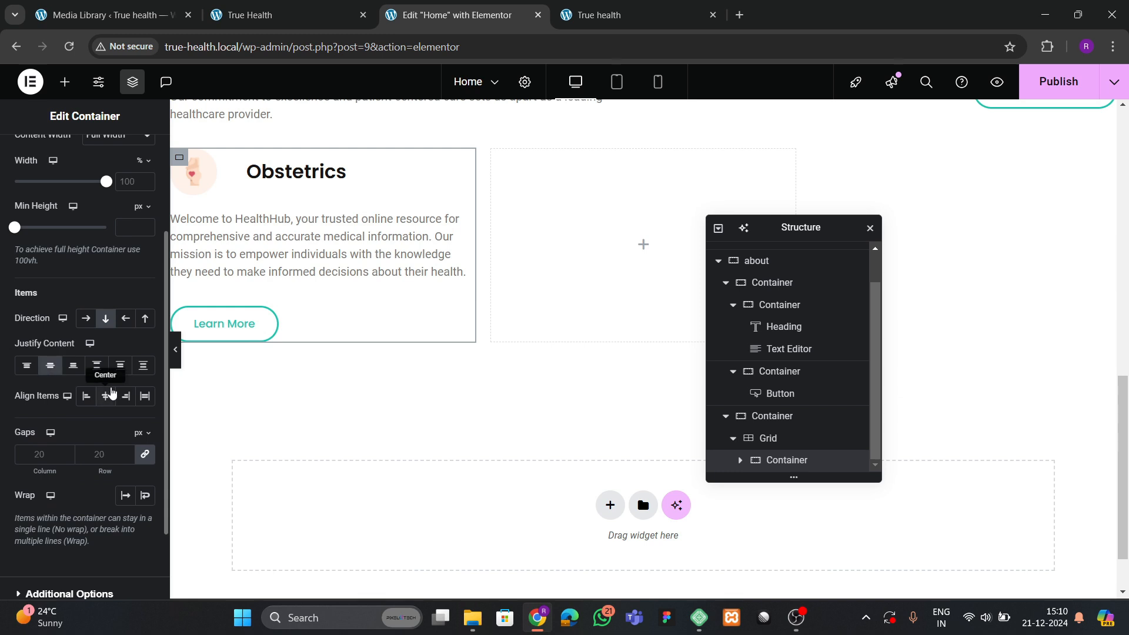
left_click(88, 396)
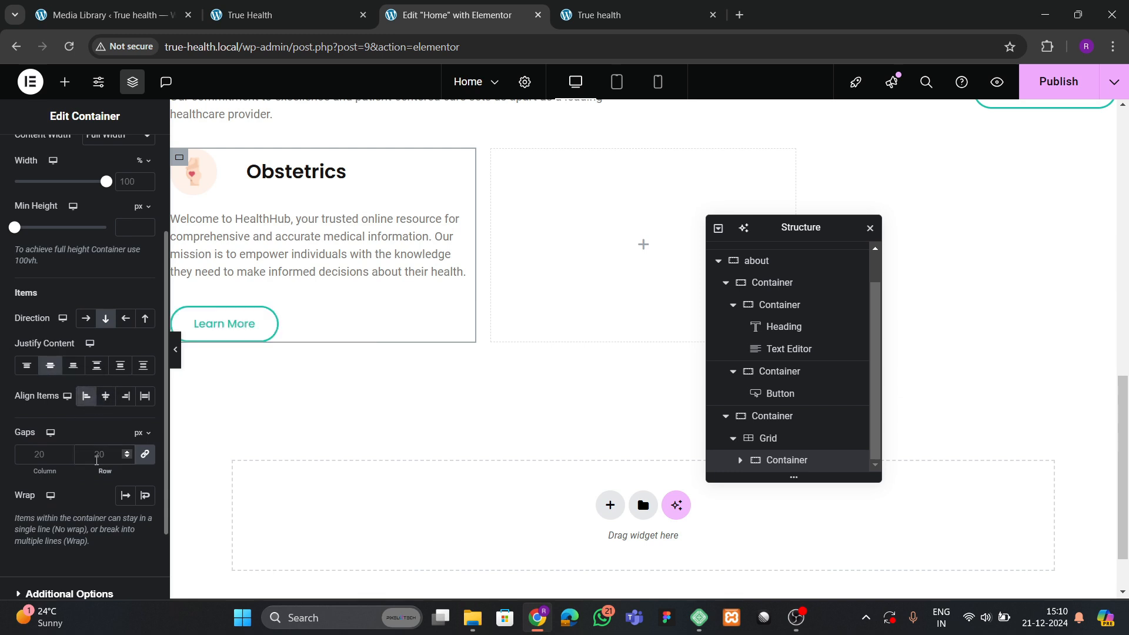
left_click(97, 454)
type("30")
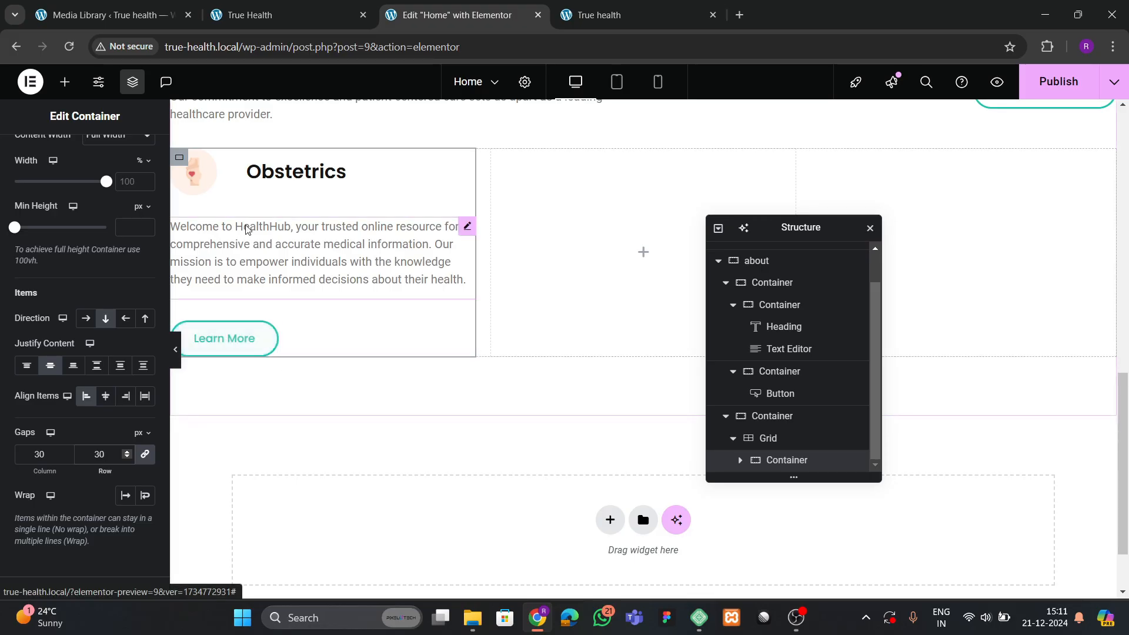
type("20")
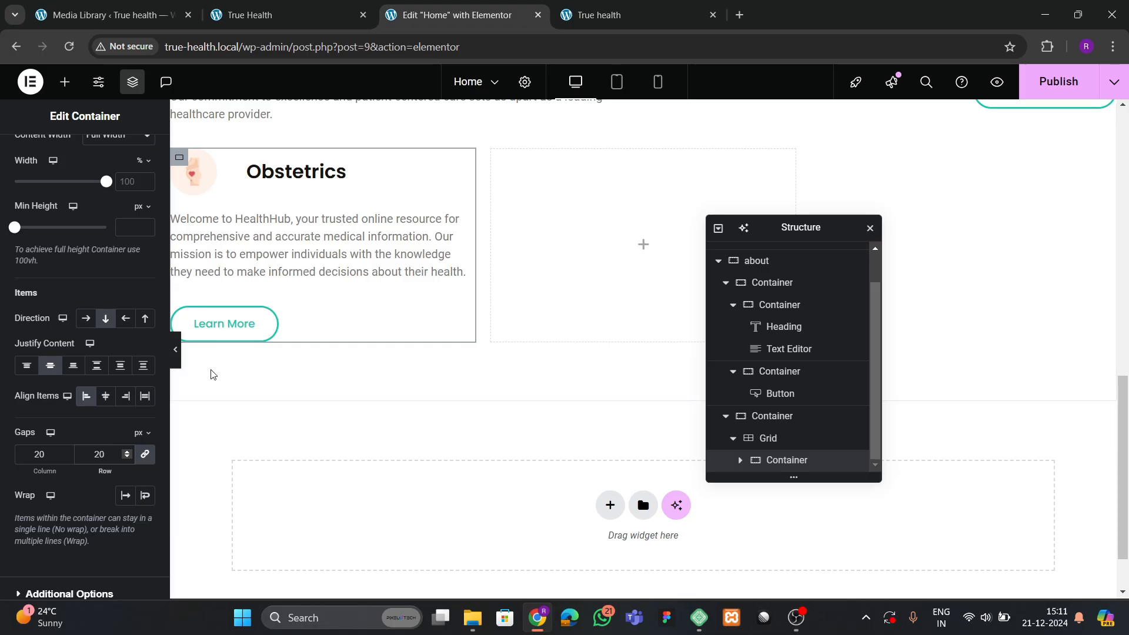
Give the Learn More button a 20 px top margin and save the page.
left_click(224, 323)
left_click(124, 179)
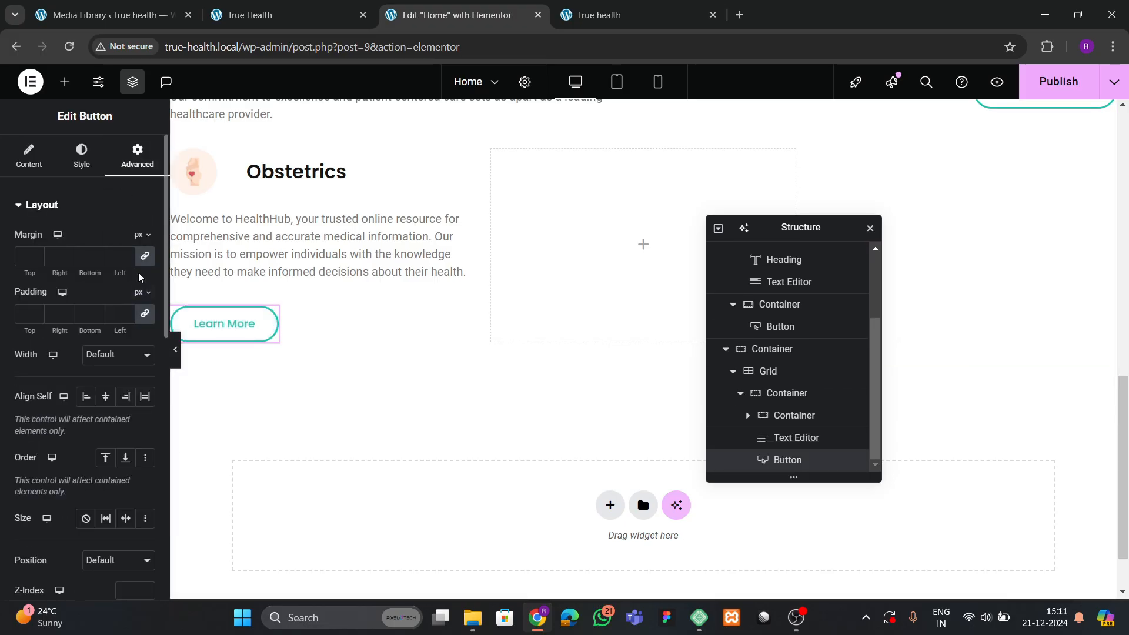
type("20")
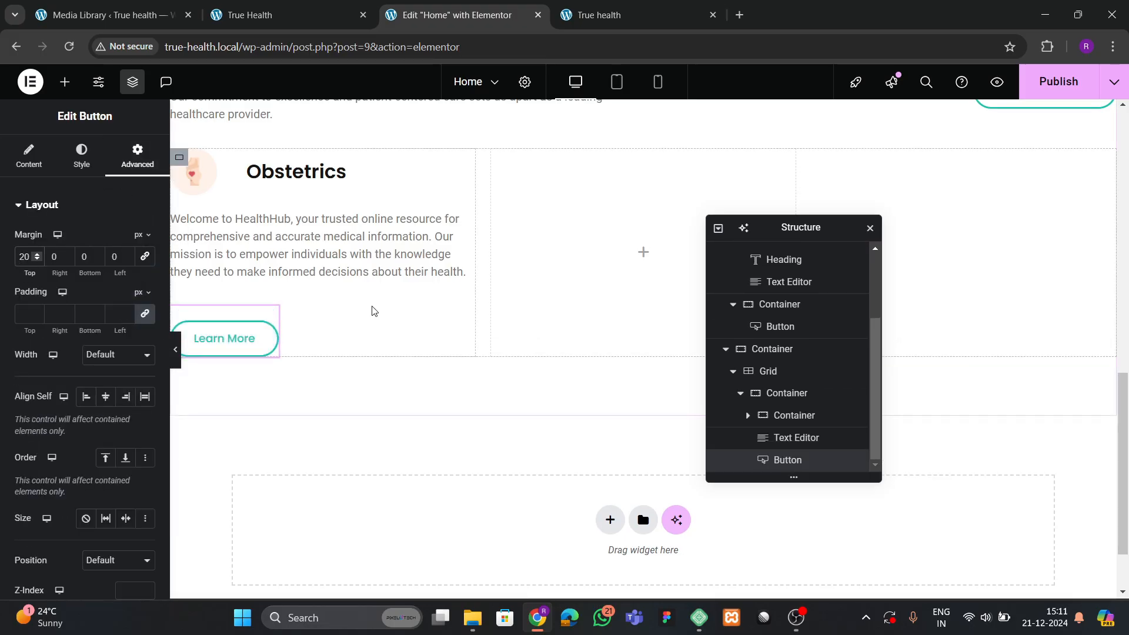
scroll(504, 341, "up", 3)
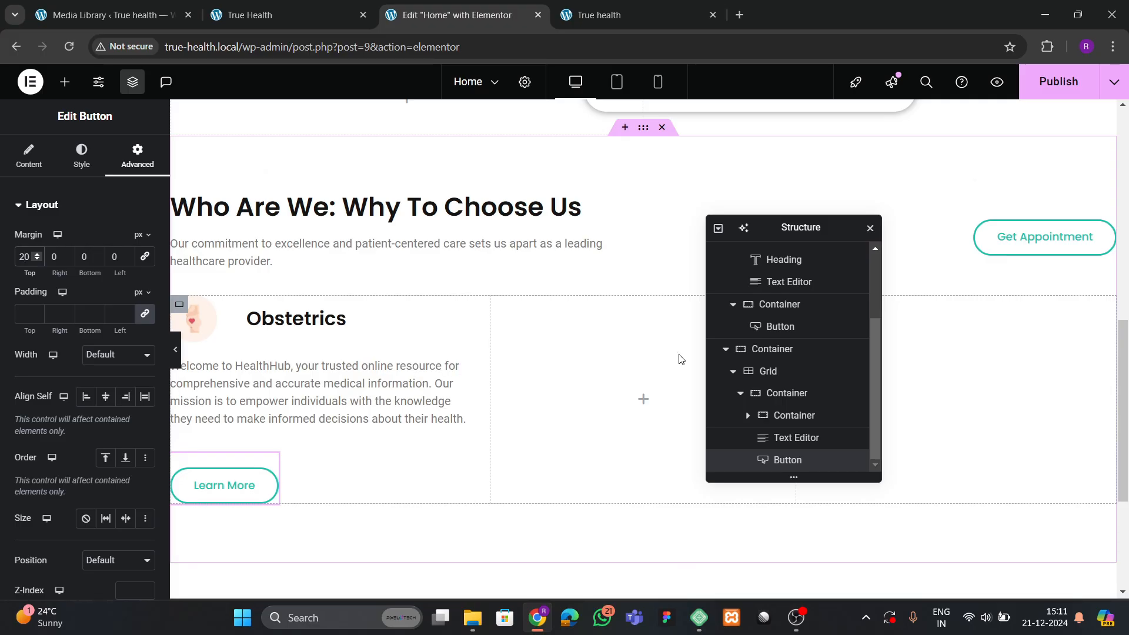
key("ctrl+s")
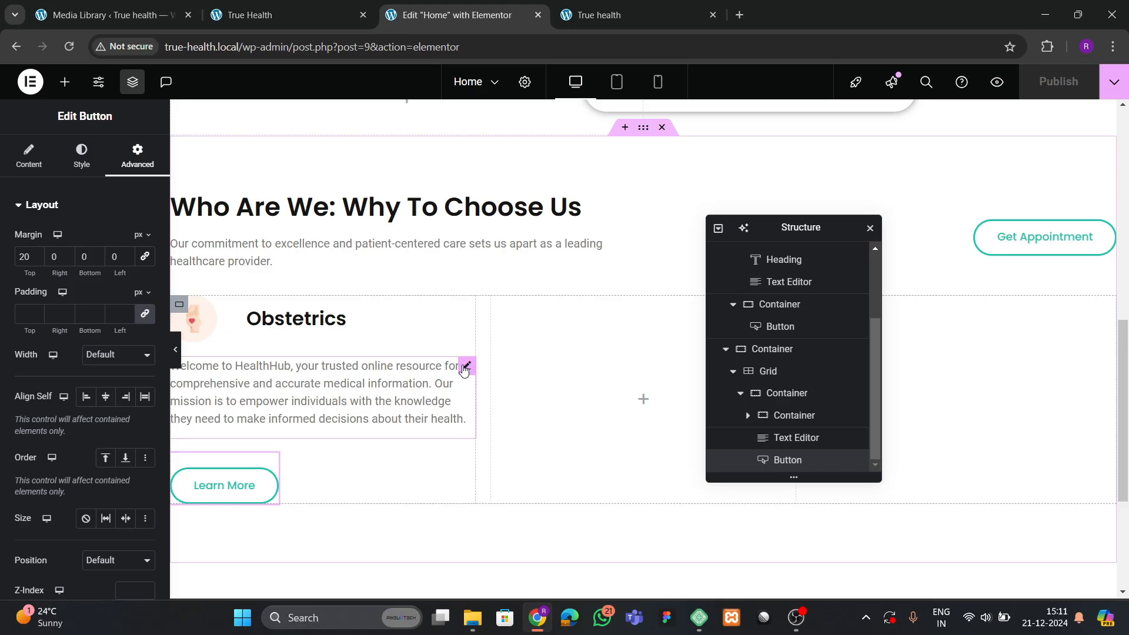
left_click(464, 369)
left_click(81, 156)
Justify the Obstetrics paragraph and replace its text with the reference card's two paragraphs.
left_click(146, 249)
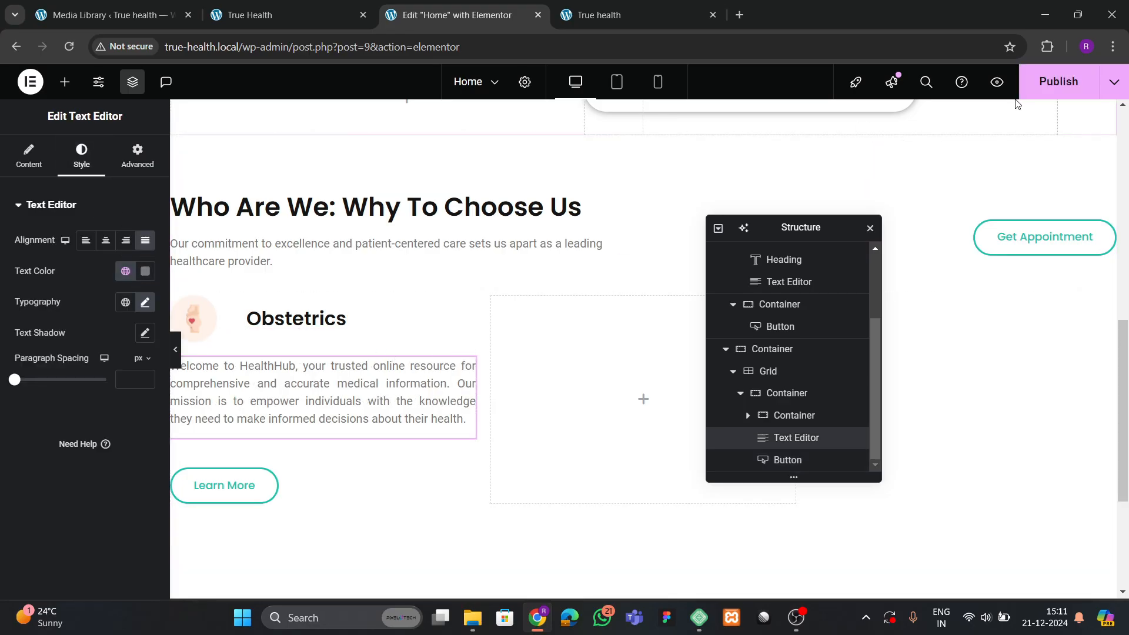
left_click(1058, 81)
left_click(279, 7)
scroll(329, 373, "down", 3)
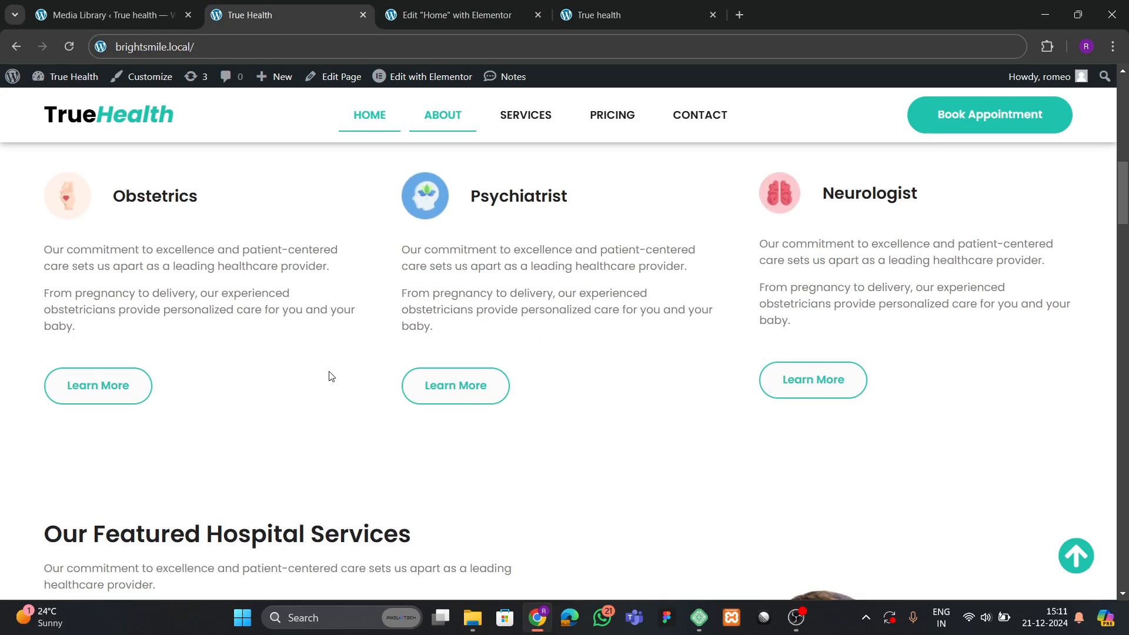
left_click_drag(49, 252, 104, 326)
key("ctrl+c")
left_click(397, 16)
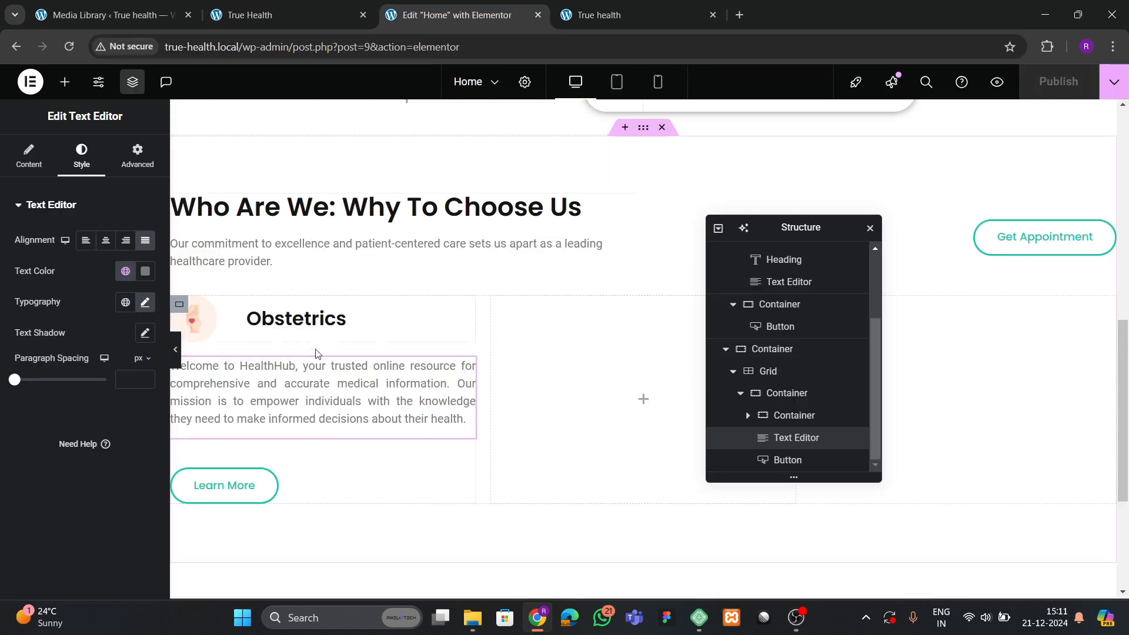
left_click(30, 159)
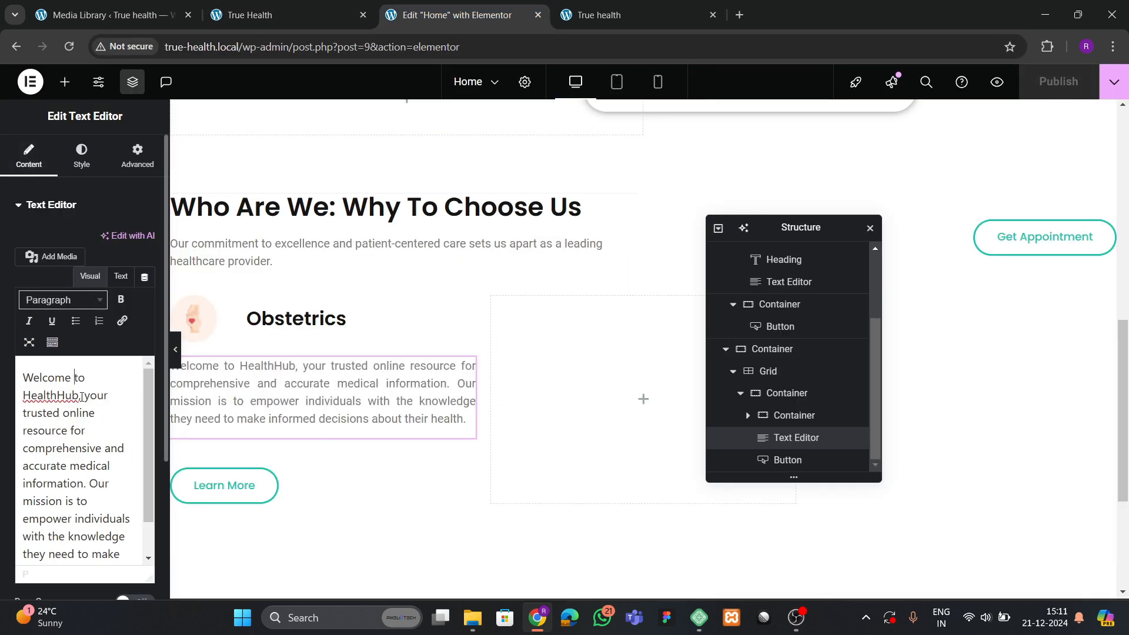
key("ctrl+a")
key("ctrl+v")
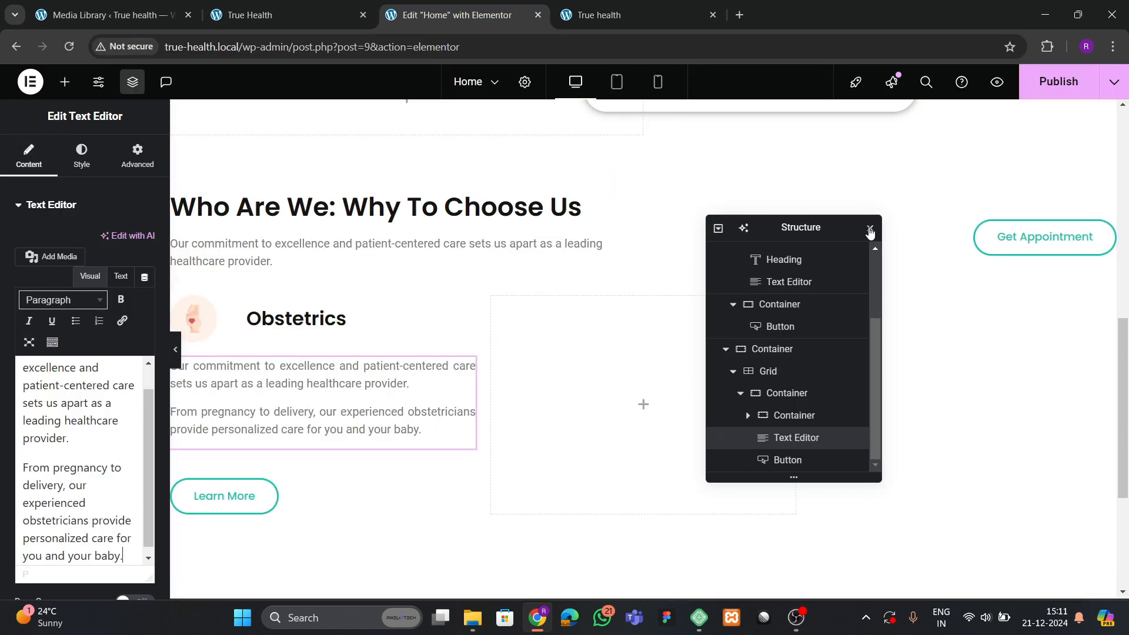
left_click(740, 393)
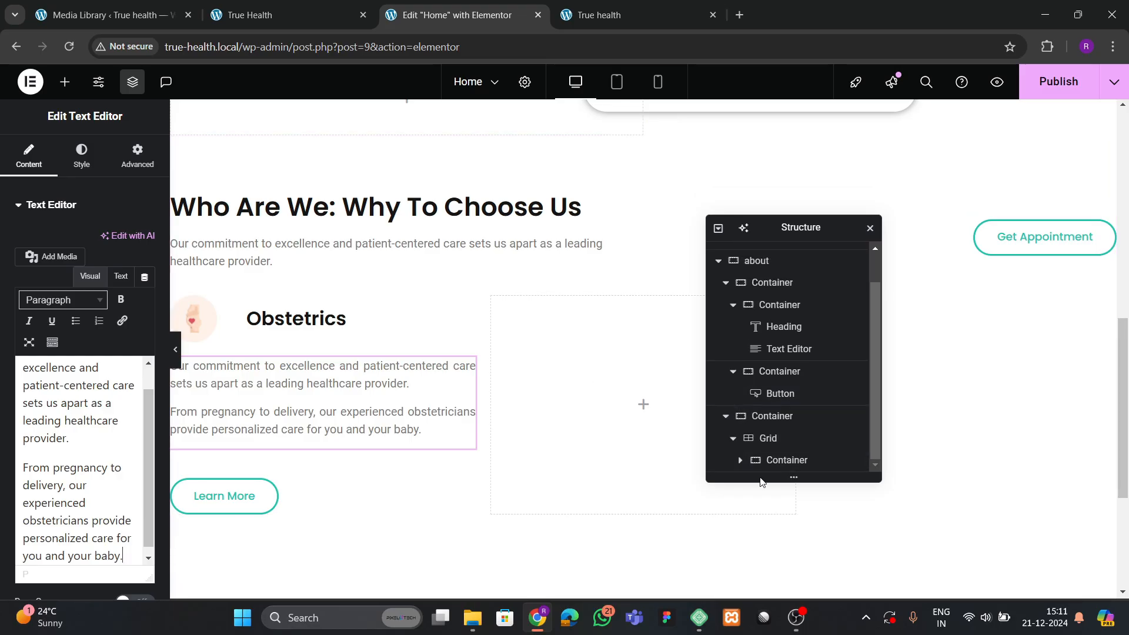
left_click(786, 460)
Duplicate the Obstetrics card twice to make three service cards.
right_click(787, 459)
left_click(811, 234)
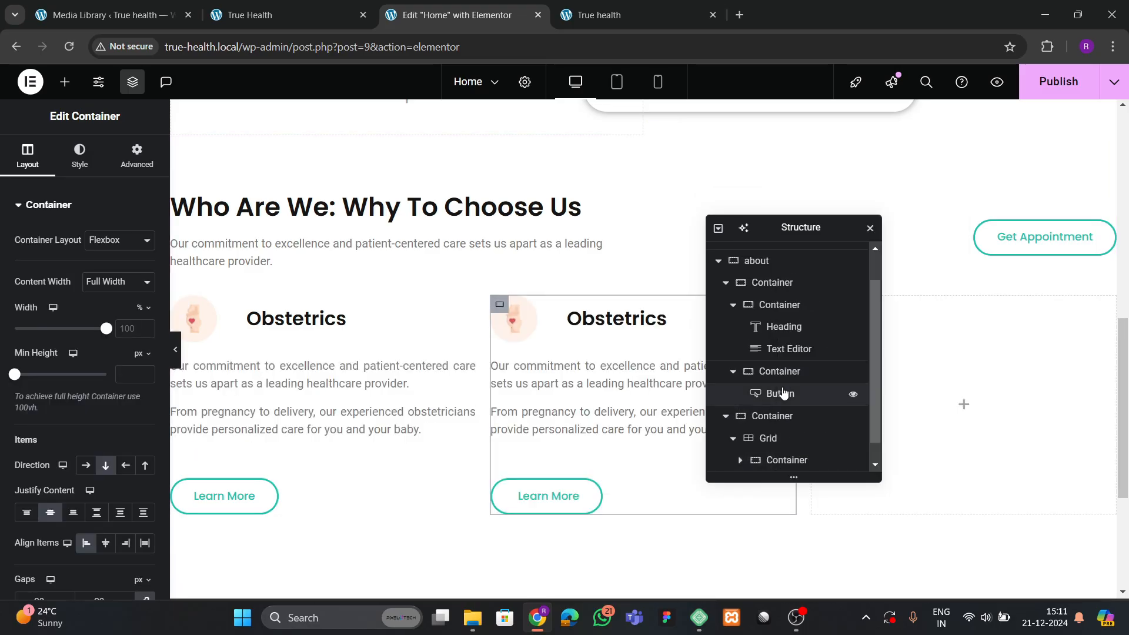
scroll(783, 423, "down", 1)
right_click(785, 460)
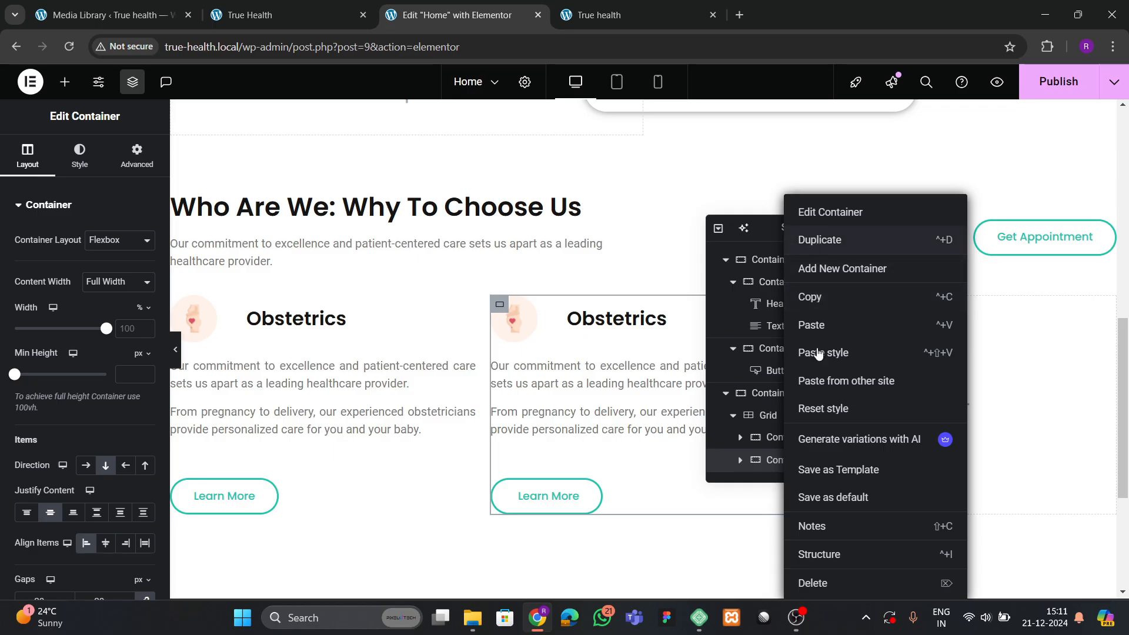
left_click(818, 240)
scroll(799, 432, "down", 1)
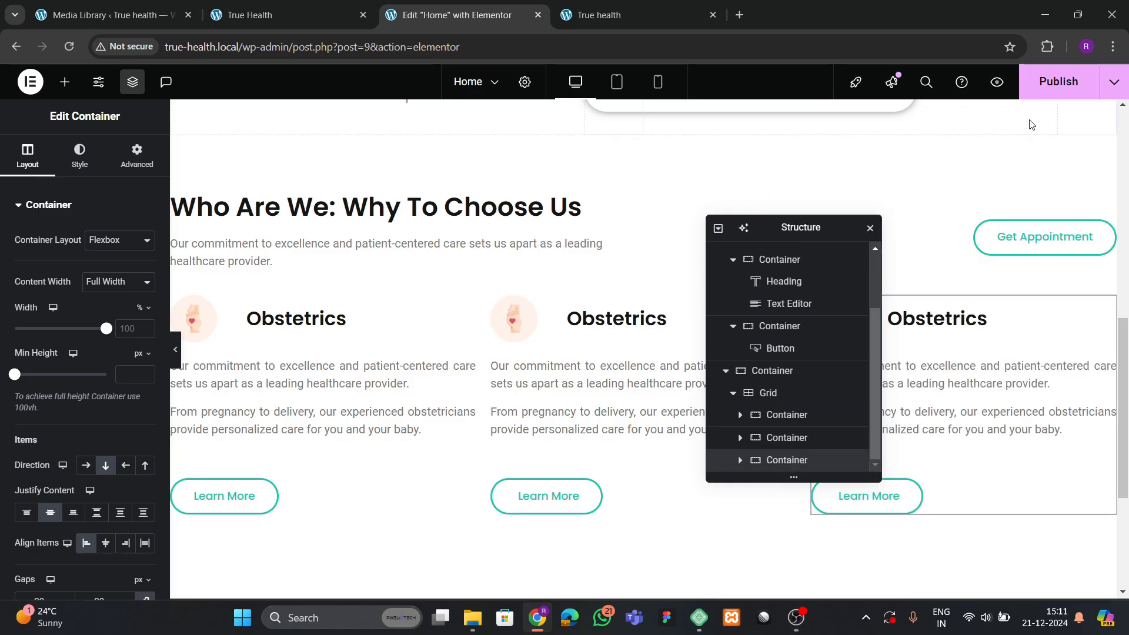
Replace the second card's icon with the blue head image from the media library.
left_click(265, 15)
left_click(582, 301)
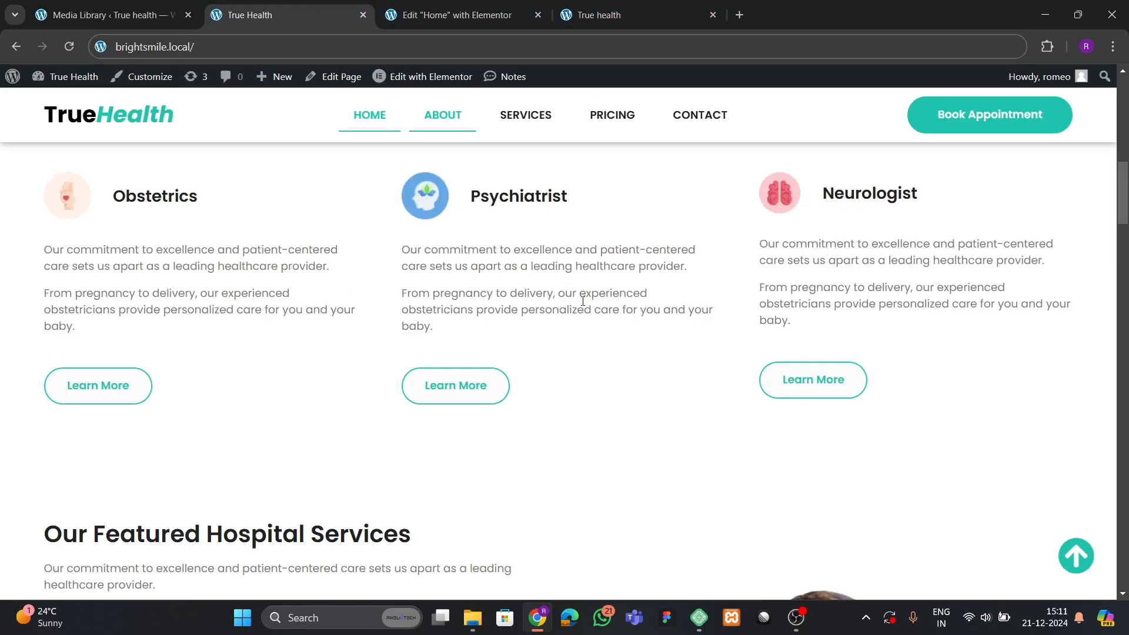
left_click(453, 15)
left_click(513, 319)
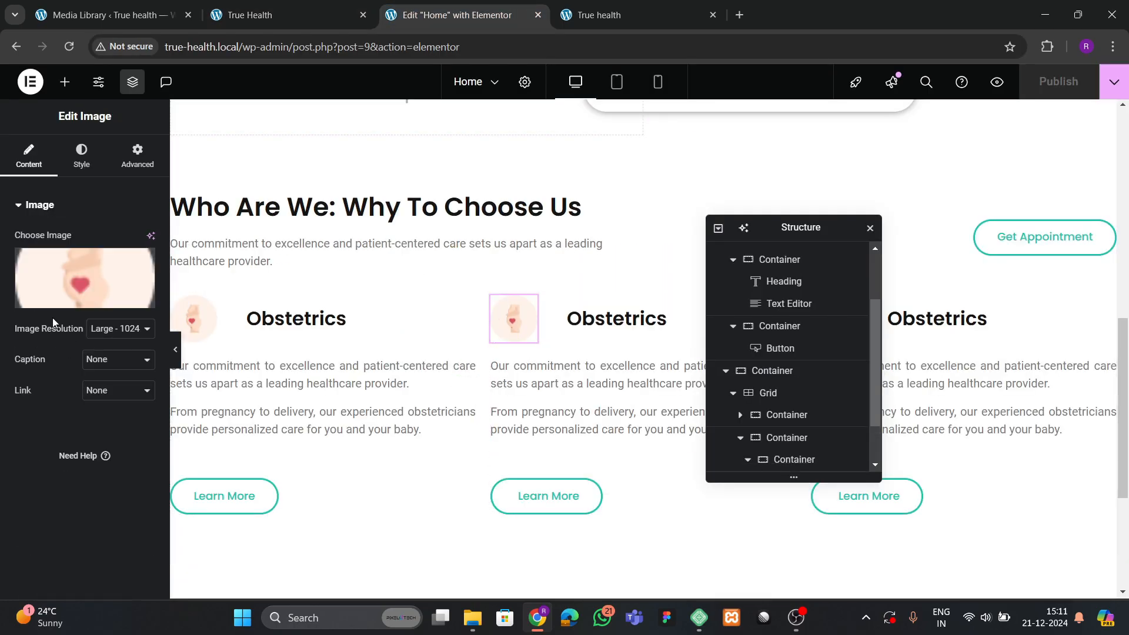
left_click(513, 319)
left_click(583, 384)
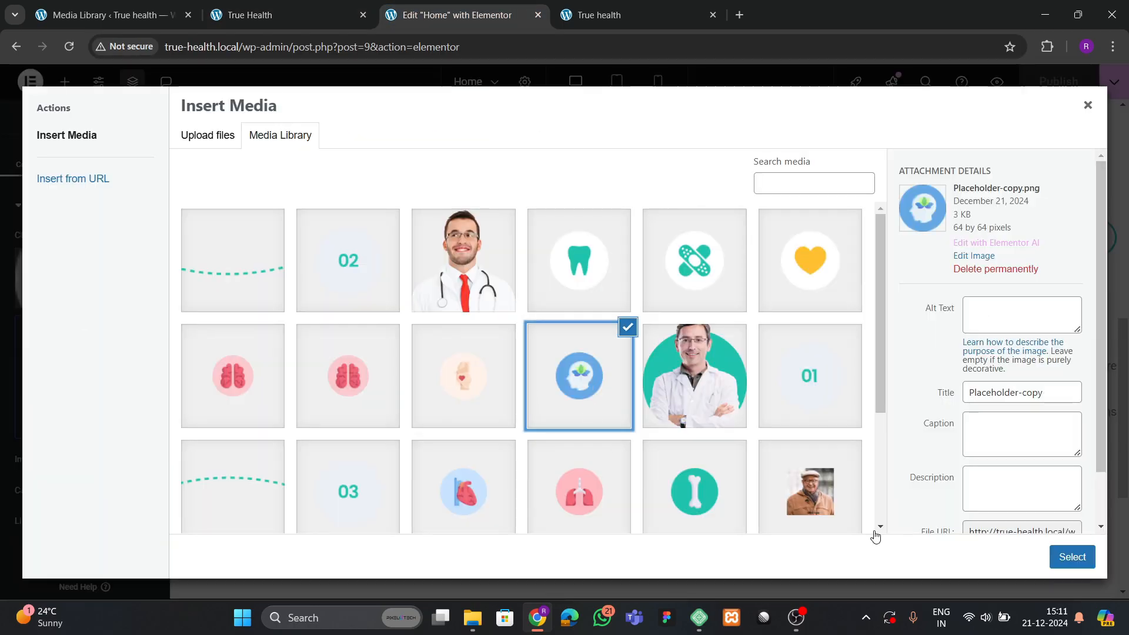
left_click(1073, 556)
Retitle the middle card 'Psychiatrist' and copy the 'Neurologist' title from the reference site.
left_click(329, 14)
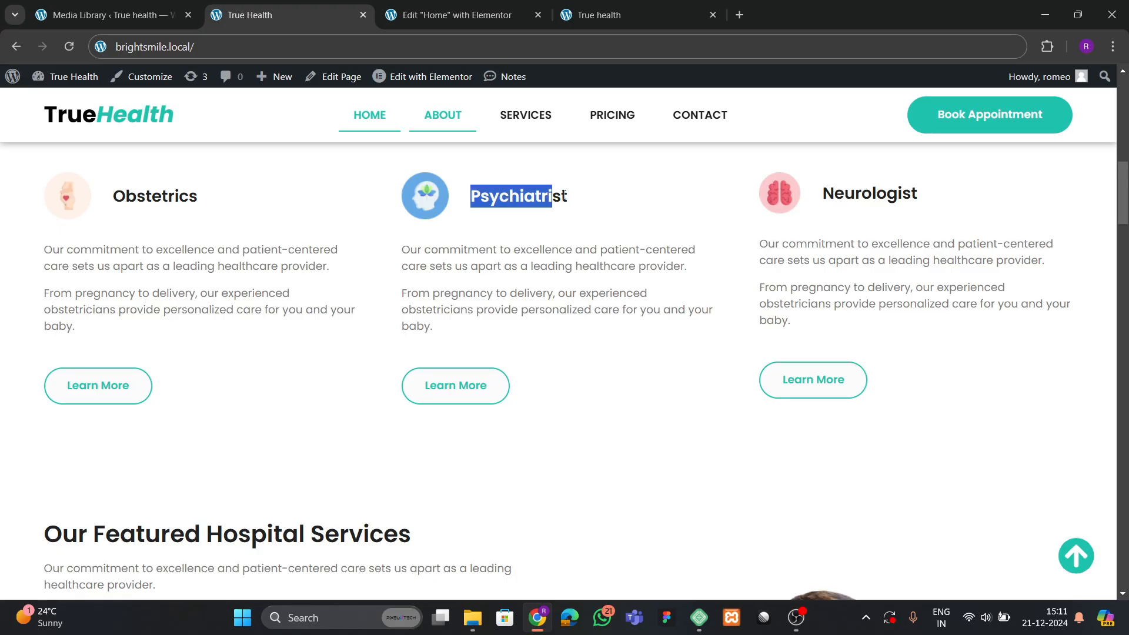
left_click(472, 24)
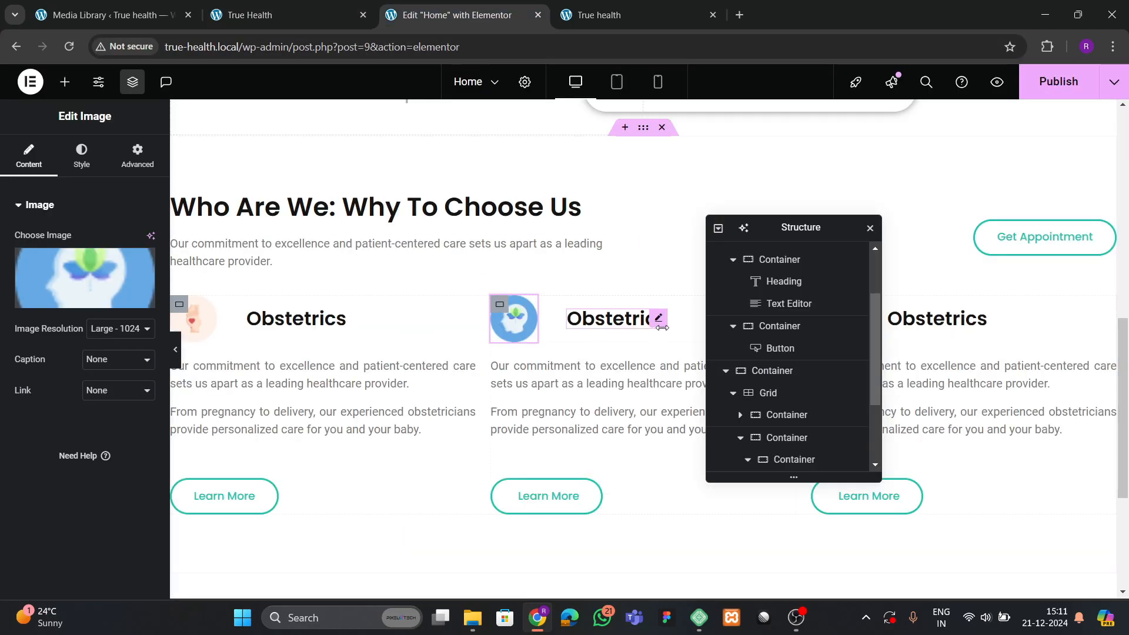
left_click(616, 318)
key("ctrl+a")
type("Psychiatrist")
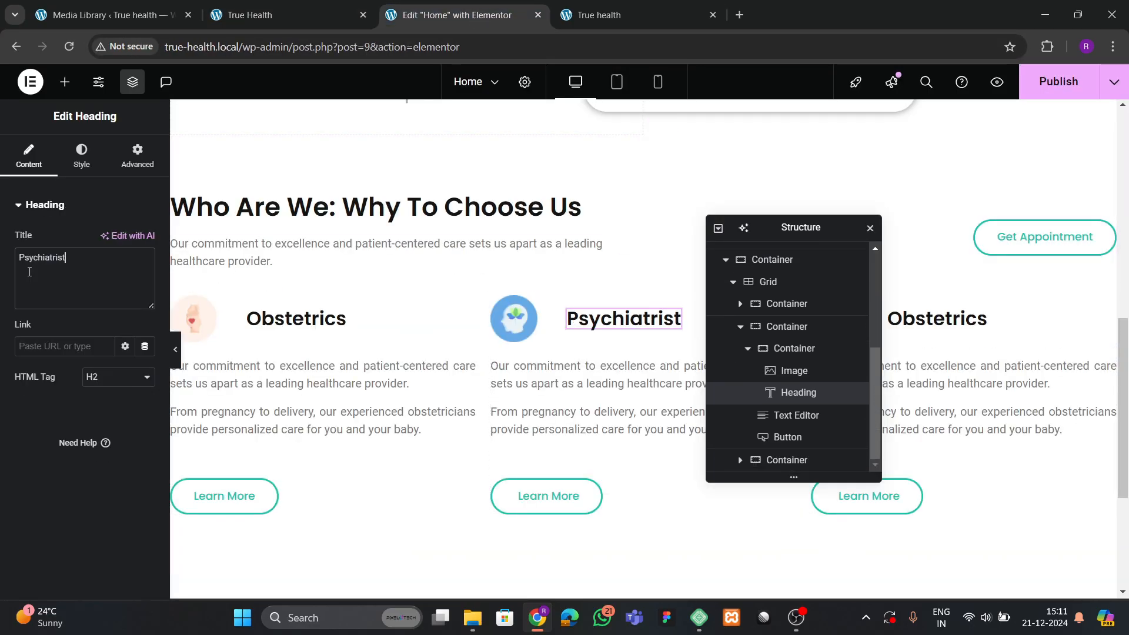
left_click(282, 15)
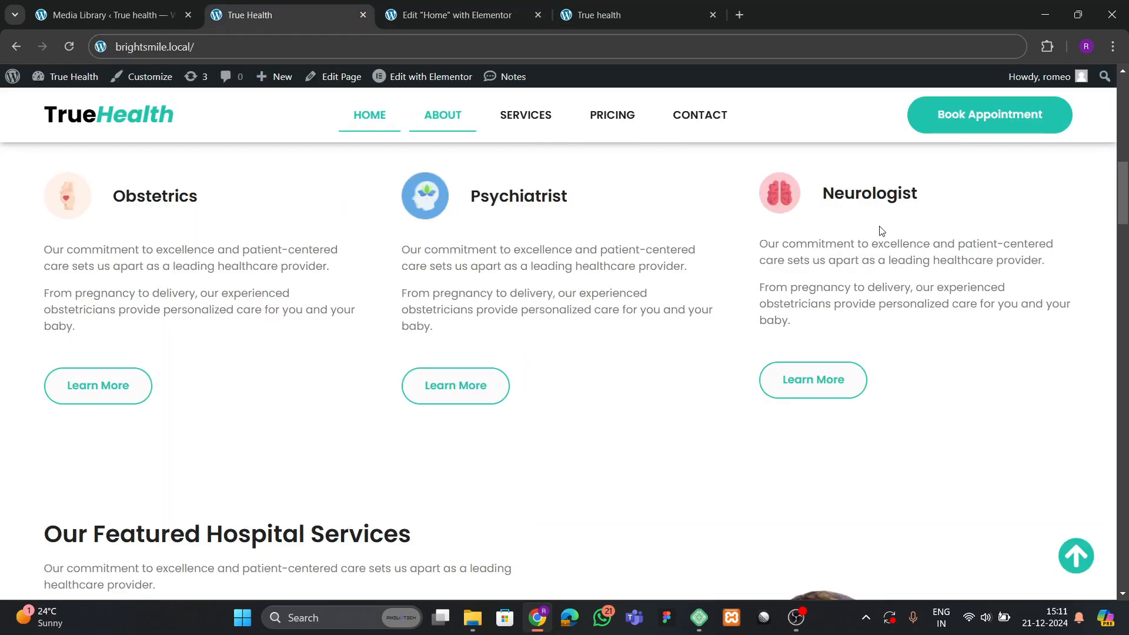
left_click_drag(824, 192, 945, 195)
key("ctrl+c")
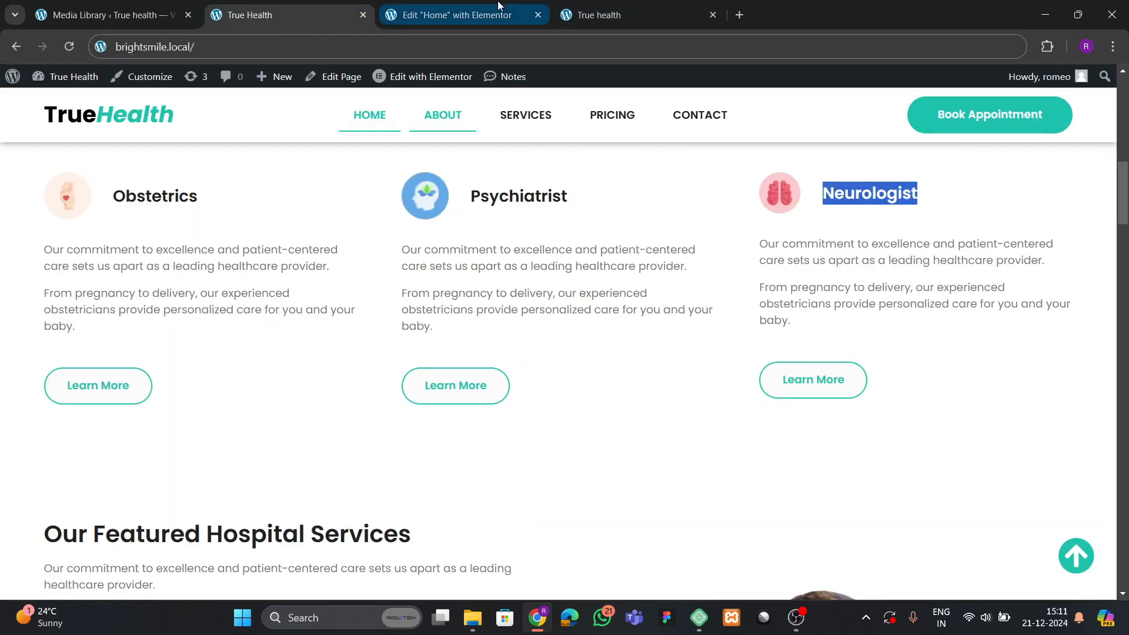
Retitle the third card's heading 'Neurologist'.
left_click(459, 14)
left_click(936, 318)
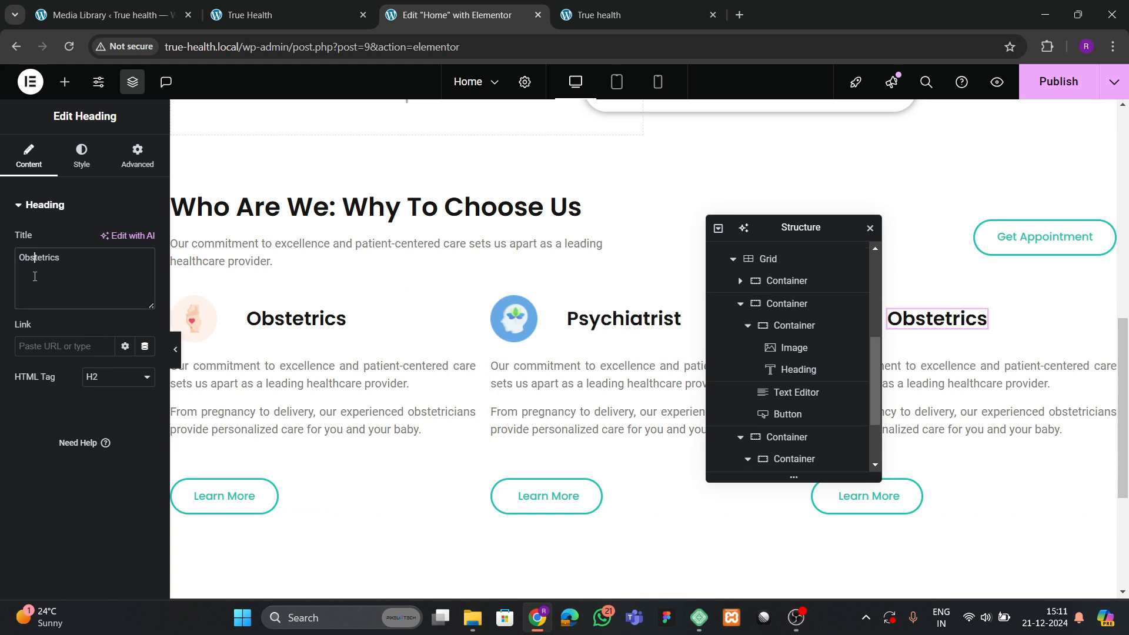
key("ctrl+a")
key("ctrl+v")
Replace the third card's icon with the brain image from the media library.
left_click_drag(804, 241, 647, 241)
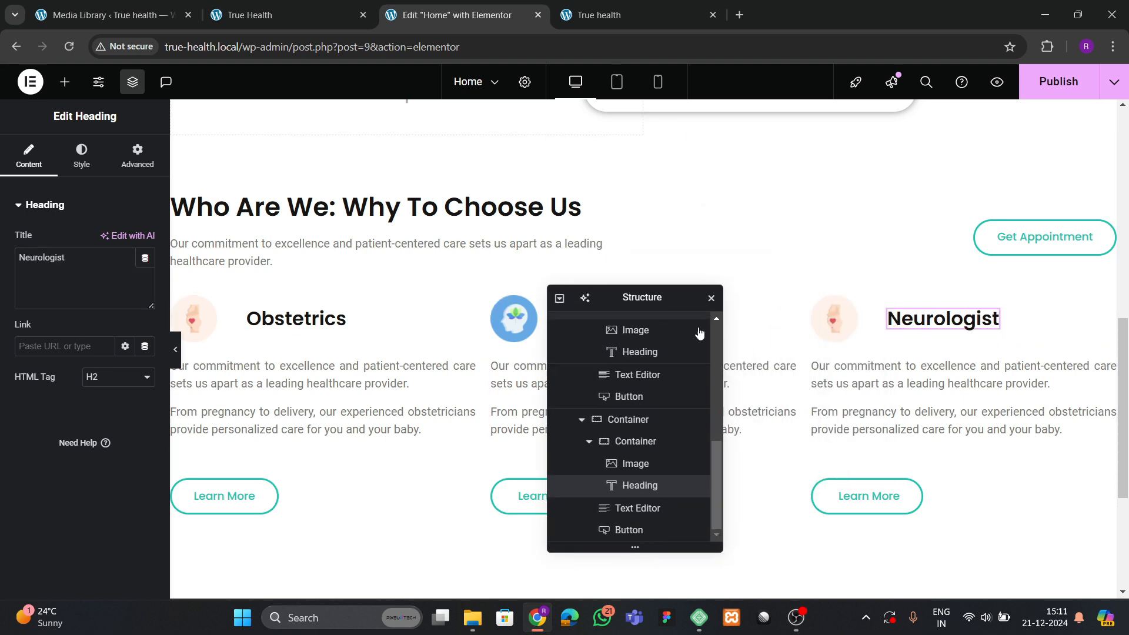
left_click(814, 312)
left_click(85, 276)
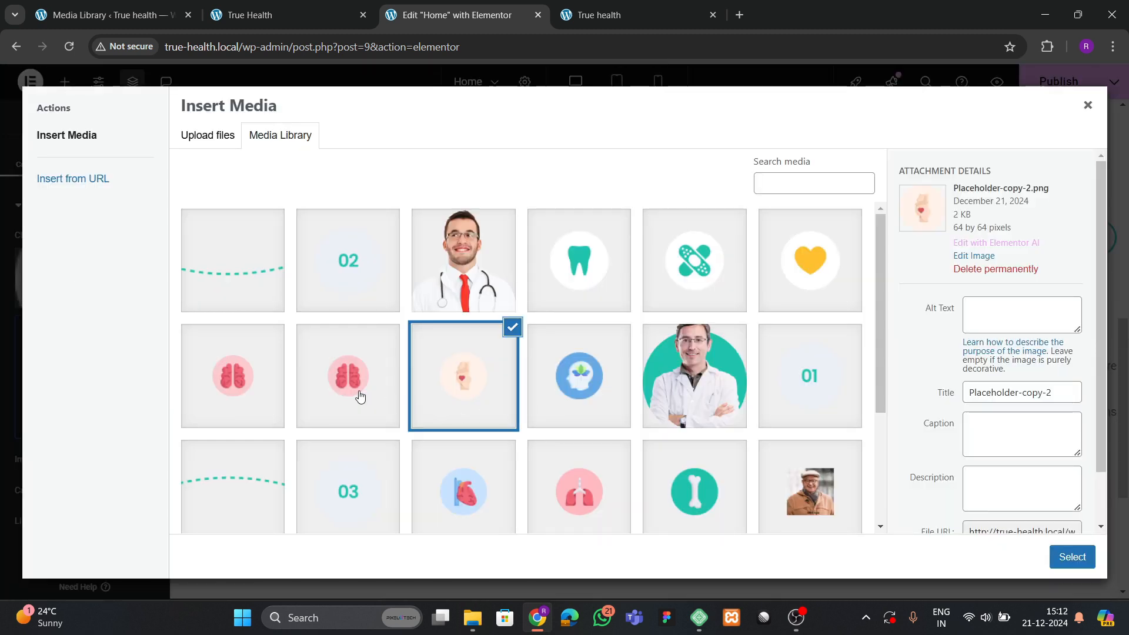
scroll(623, 358, "down", 3)
left_click(594, 368)
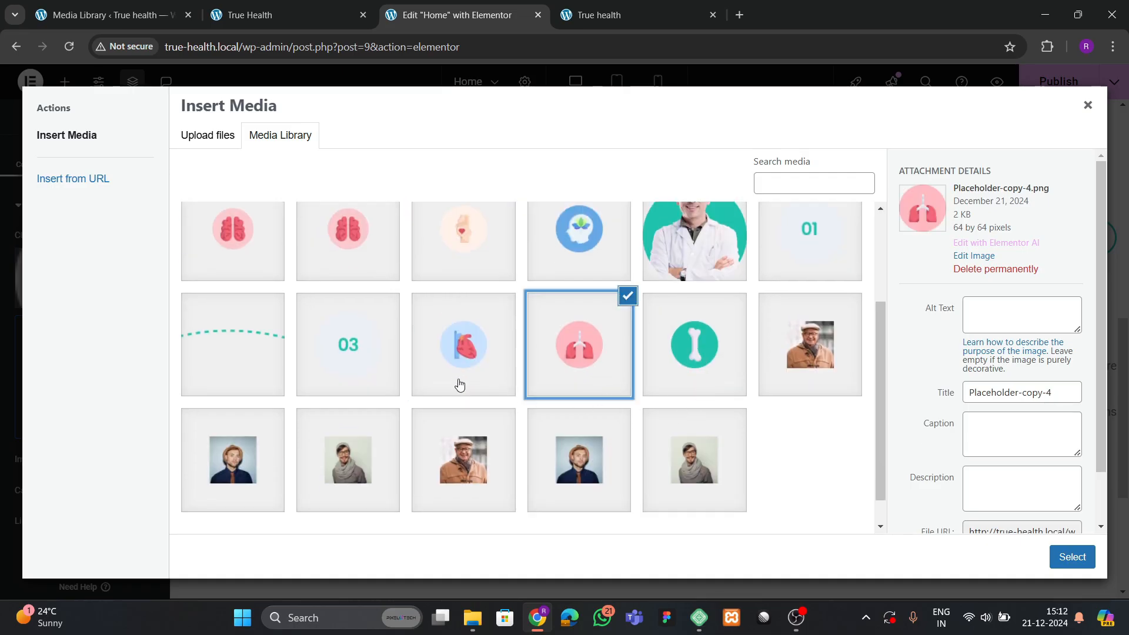
scroll(291, 397, "up", 2)
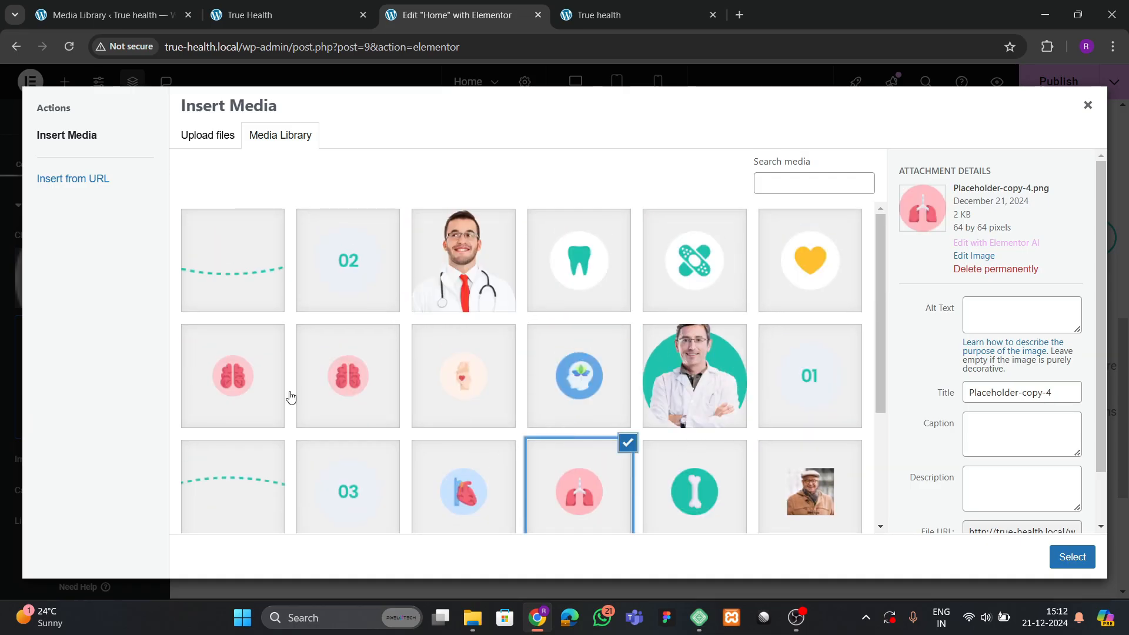
left_click(248, 393)
left_click(1072, 556)
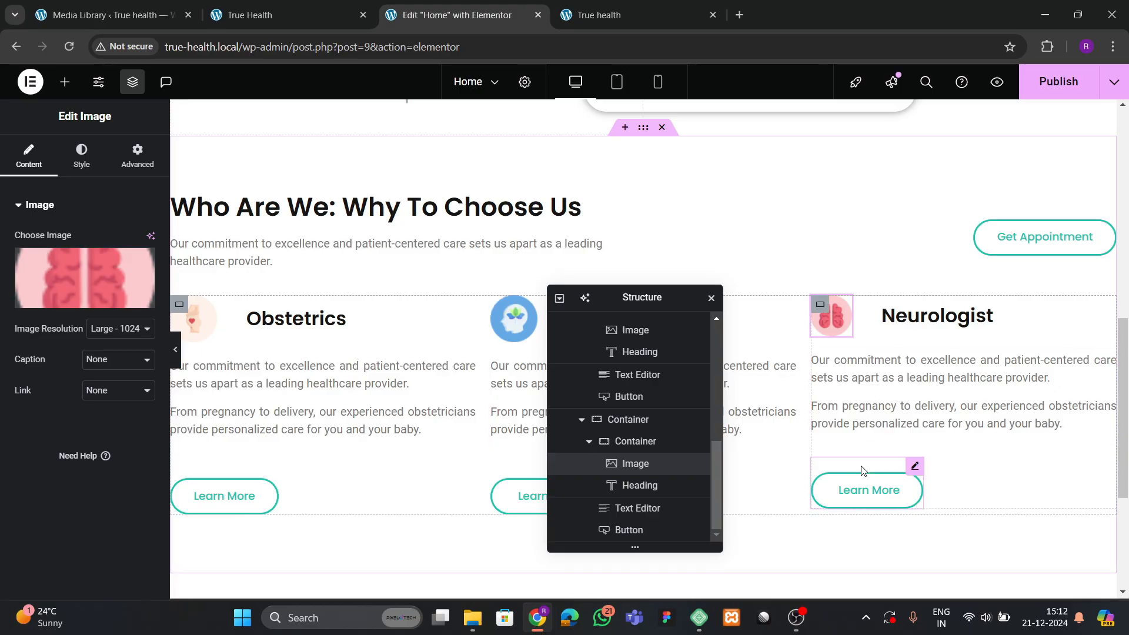
Save the page and collapse the card and grid branches in the structure panel.
key("ctrl+s")
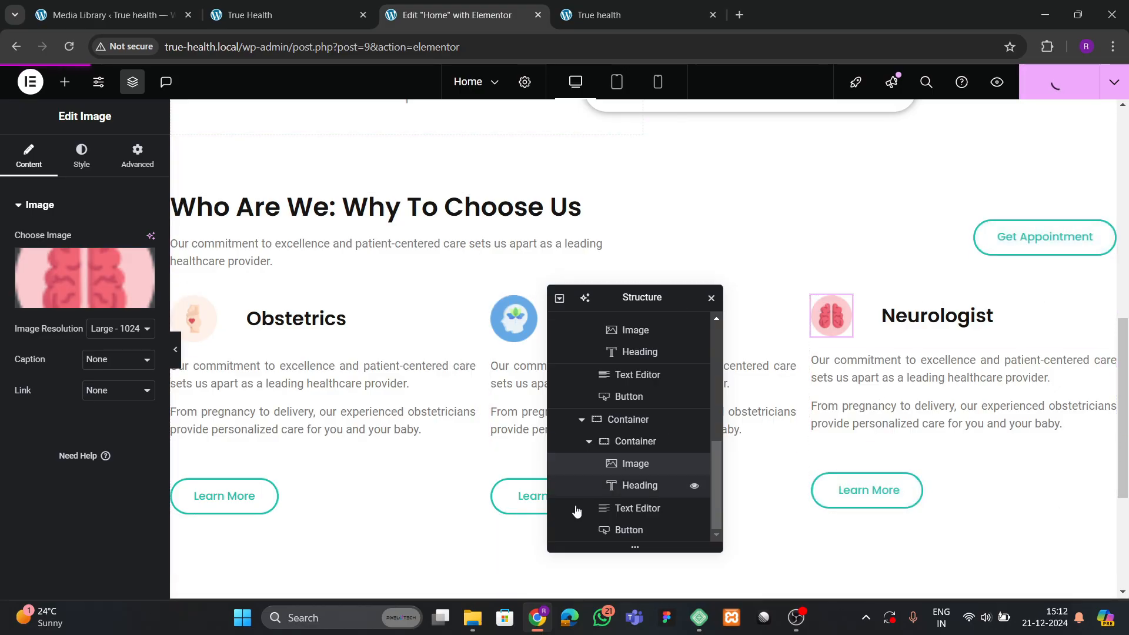
scroll(584, 455, "up", 3)
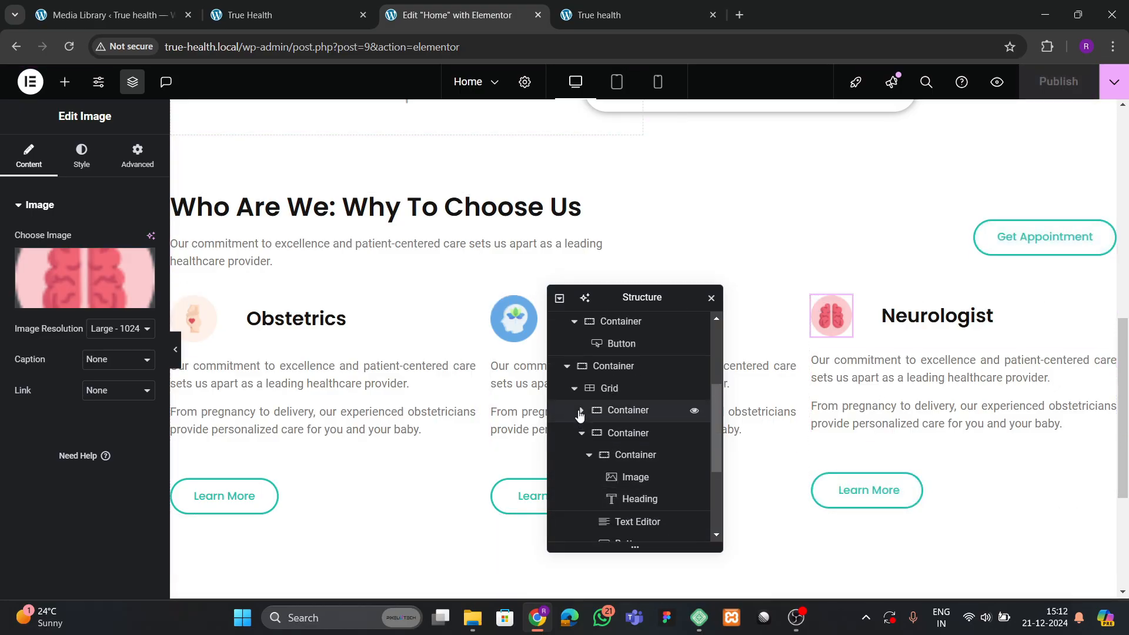
left_click(581, 433)
left_click(582, 454)
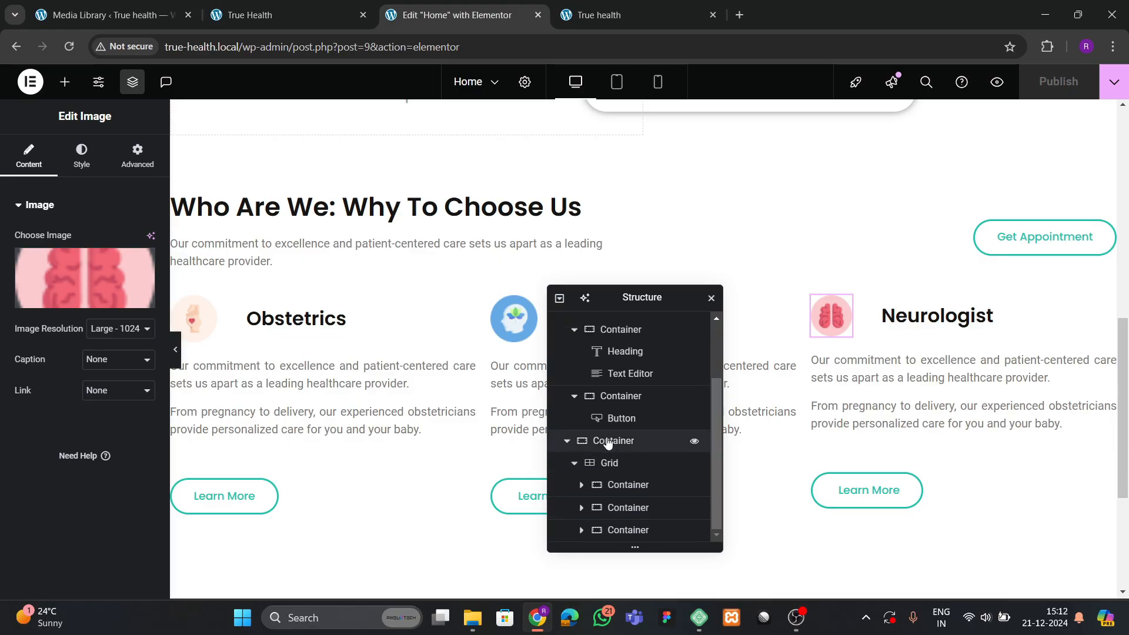
left_click(574, 463)
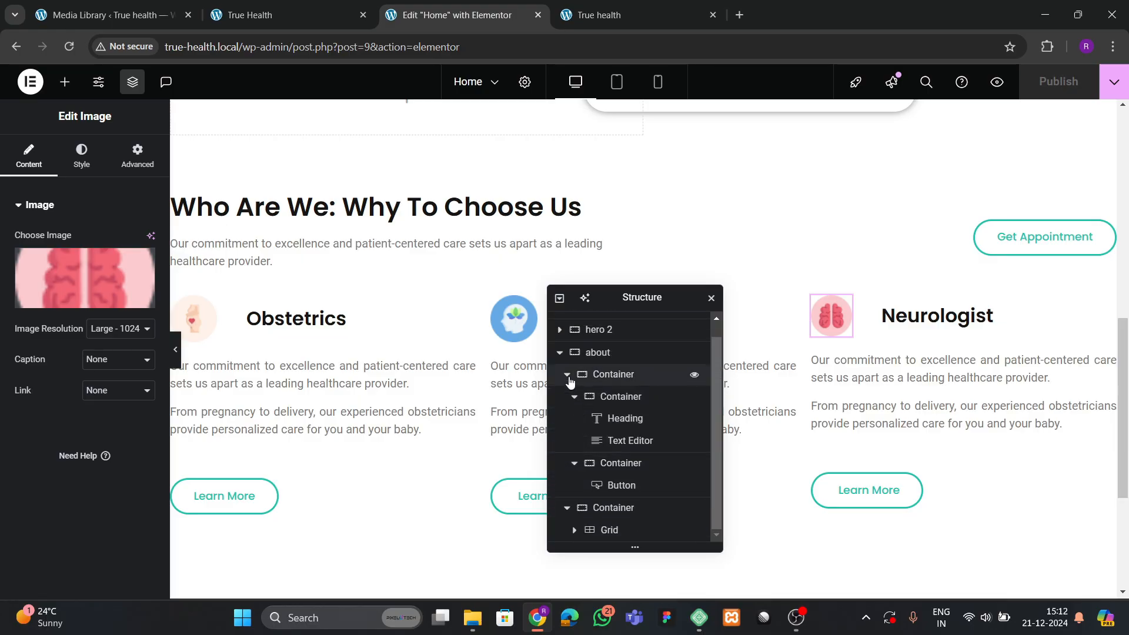
Centre the about section's Justify Content and Align Items, with 40 px gaps.
left_click(568, 378)
left_click(605, 394)
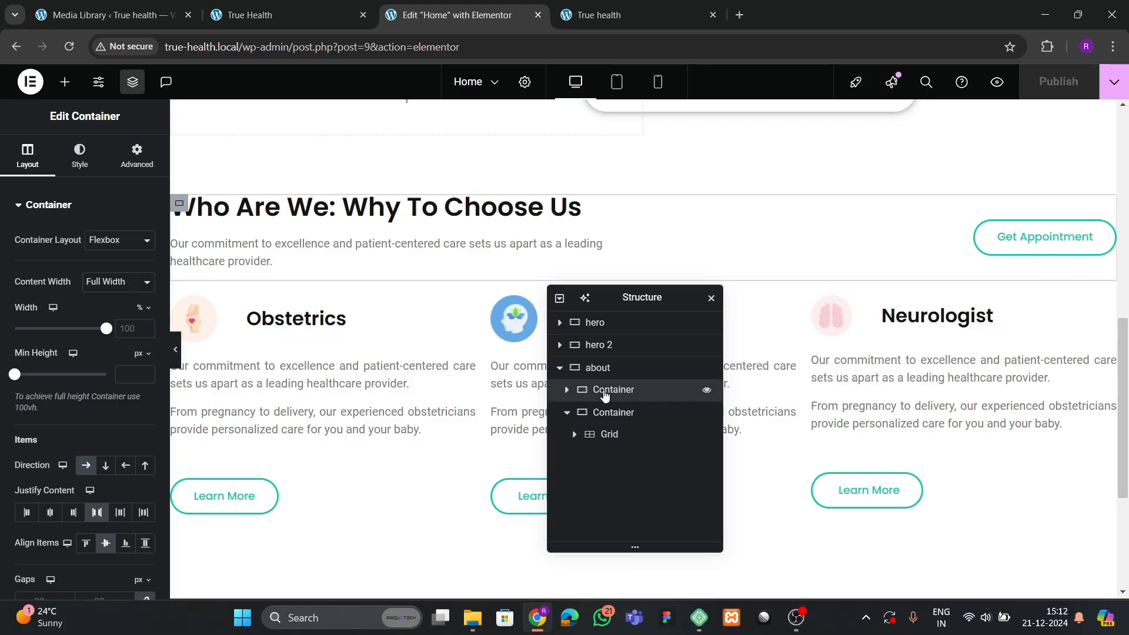
left_click(608, 413)
left_click(607, 372)
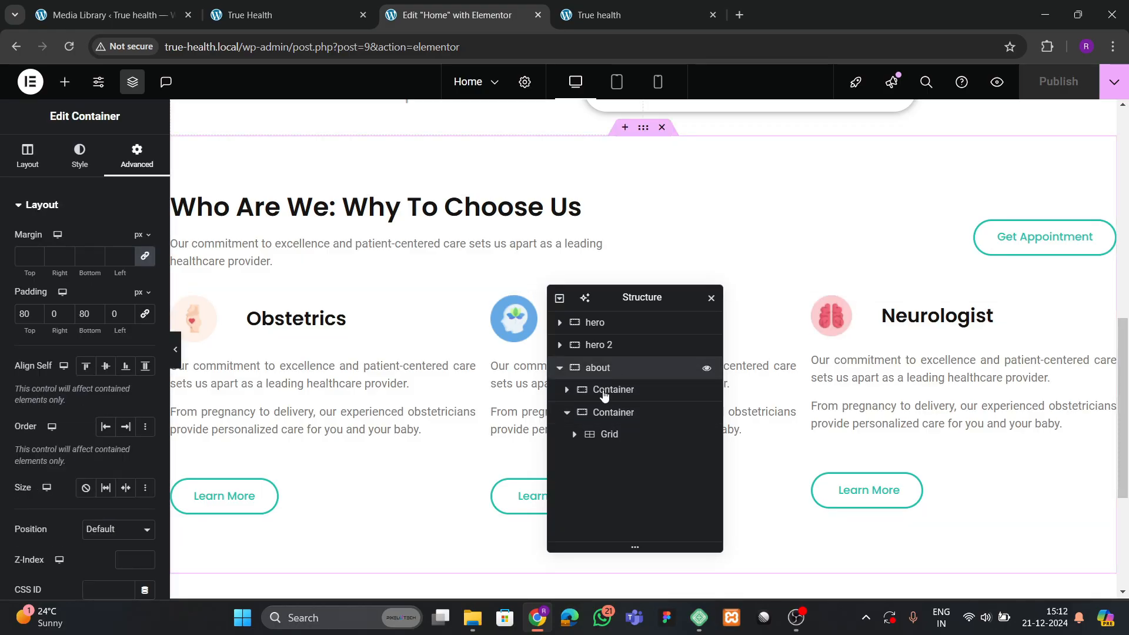
left_click(17, 166)
scroll(47, 335, "down", 4)
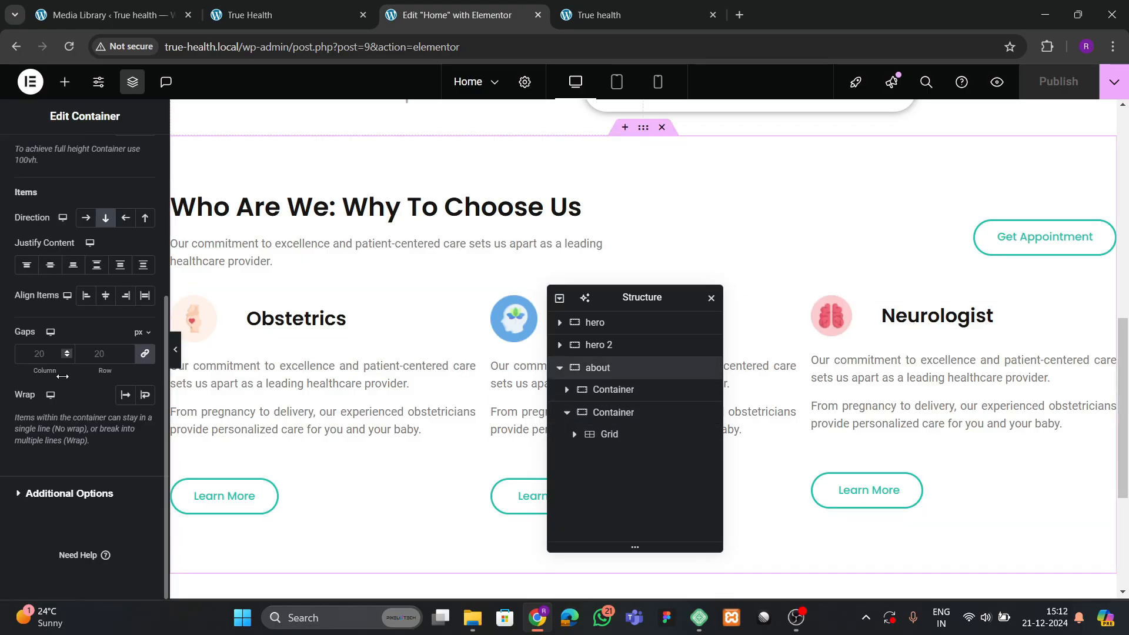
left_click(50, 264)
left_click(105, 295)
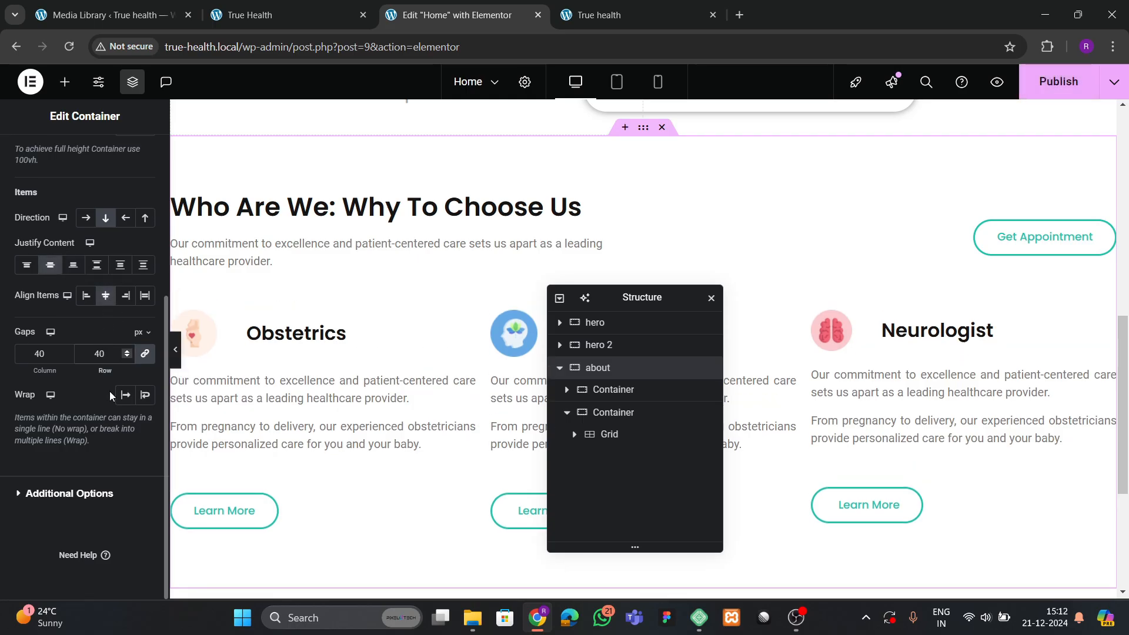
type("50")
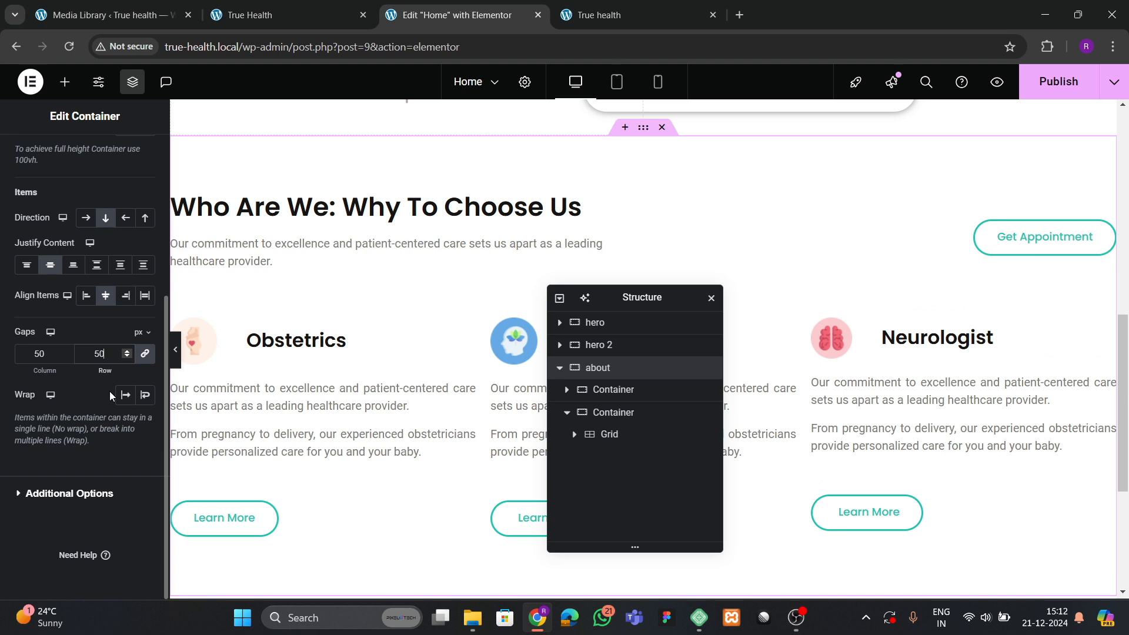
key("BackSpace")
key("BackSpace")
type("40")
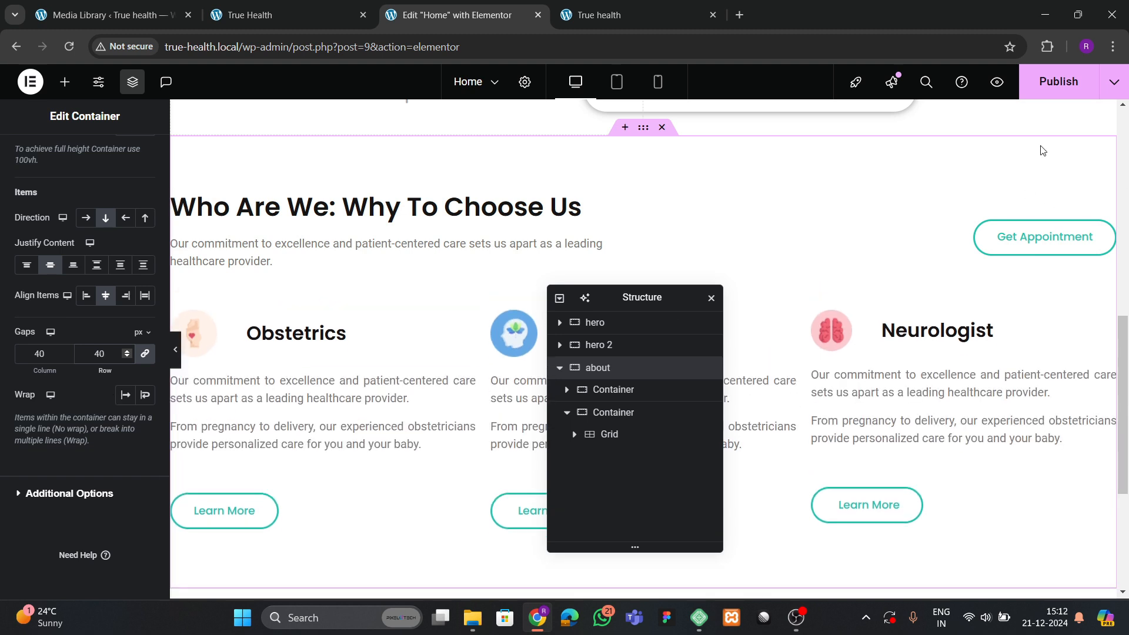
Publish the page and review the three service cards on the live homepage.
left_click(1052, 86)
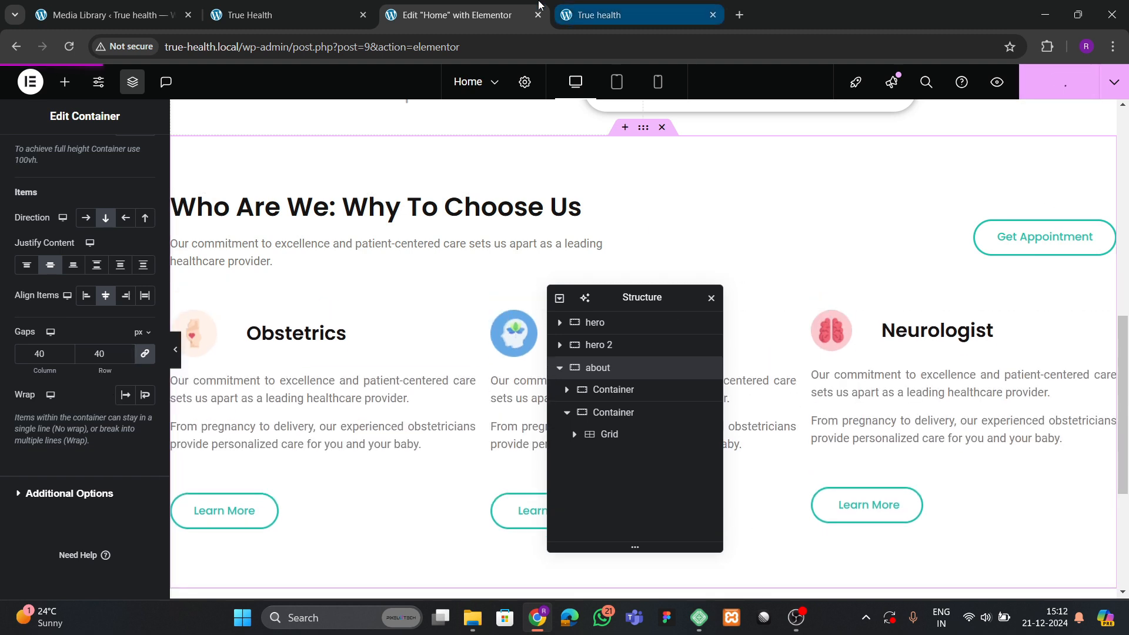
left_click(599, 15)
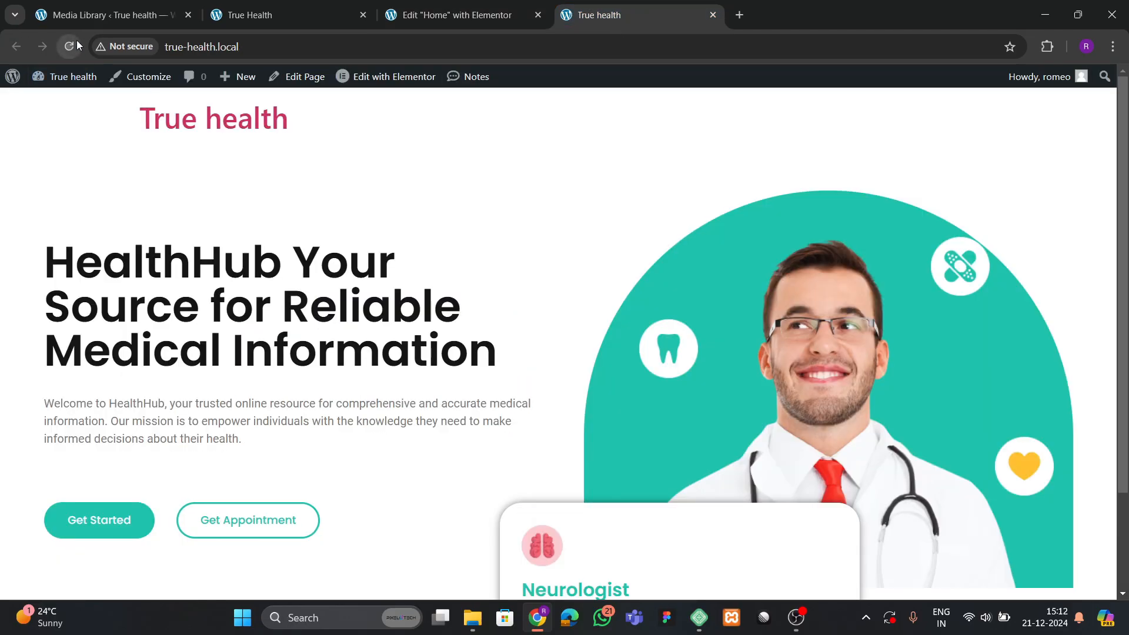
scroll(405, 280, "down", 10)
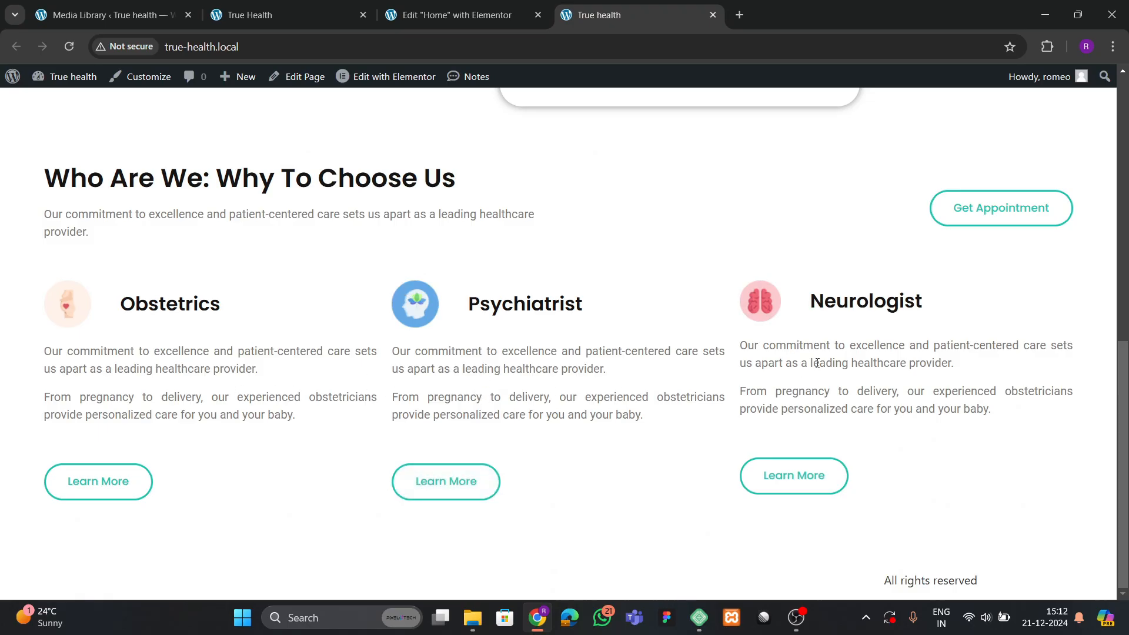
left_click(472, 29)
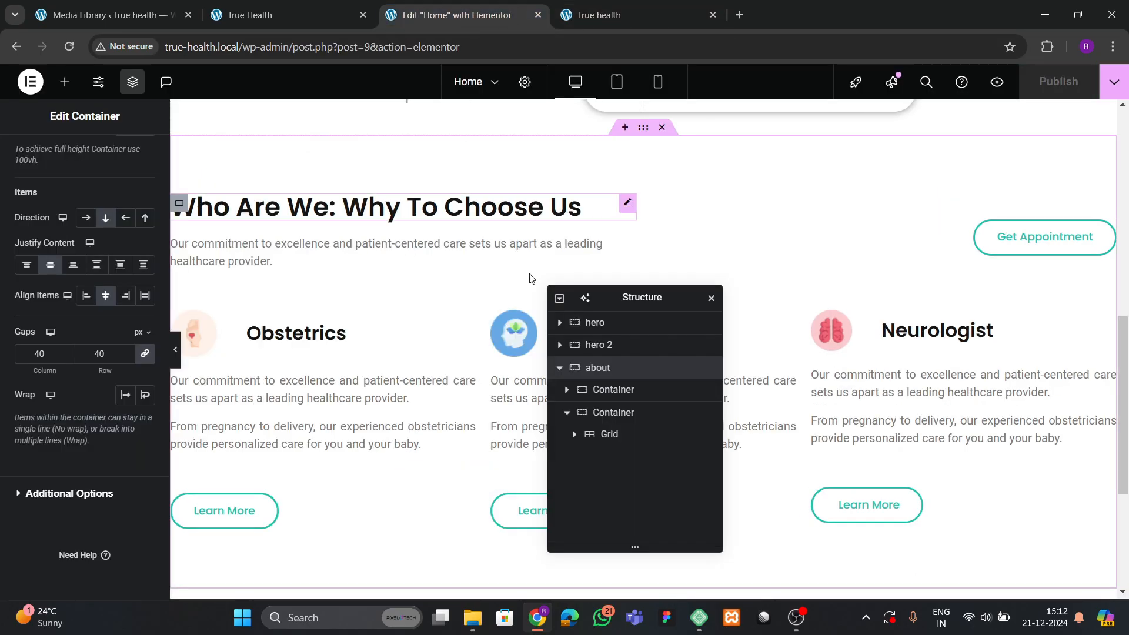
Set the service-card grid gap to 50 px and publish the change.
left_click(612, 435)
scroll(82, 382, "down", 5)
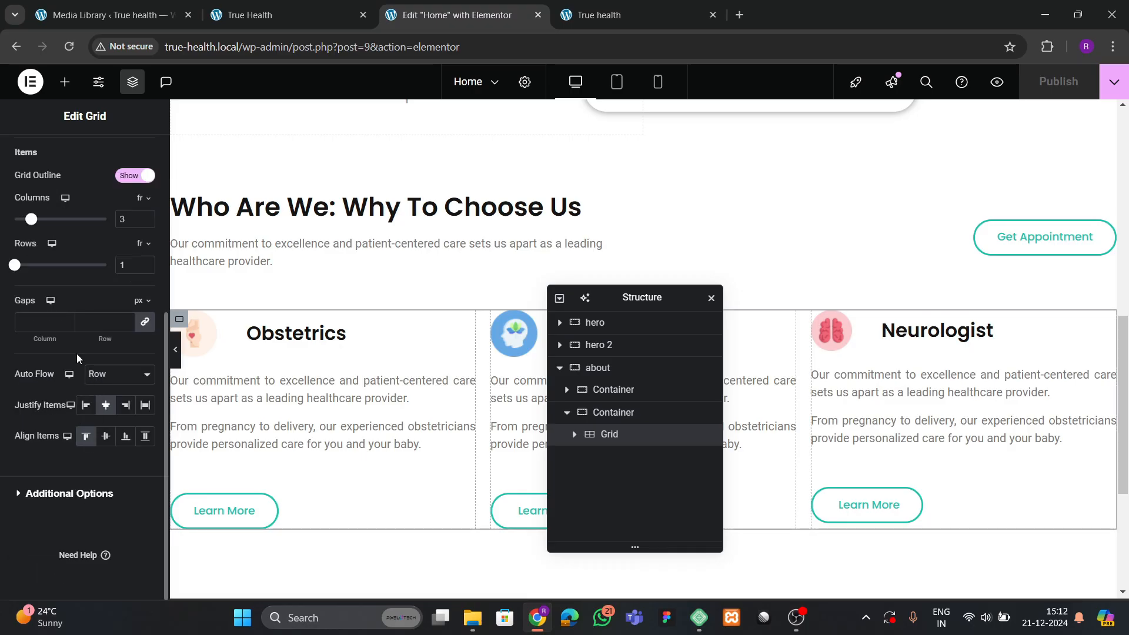
left_click(95, 329)
type("50")
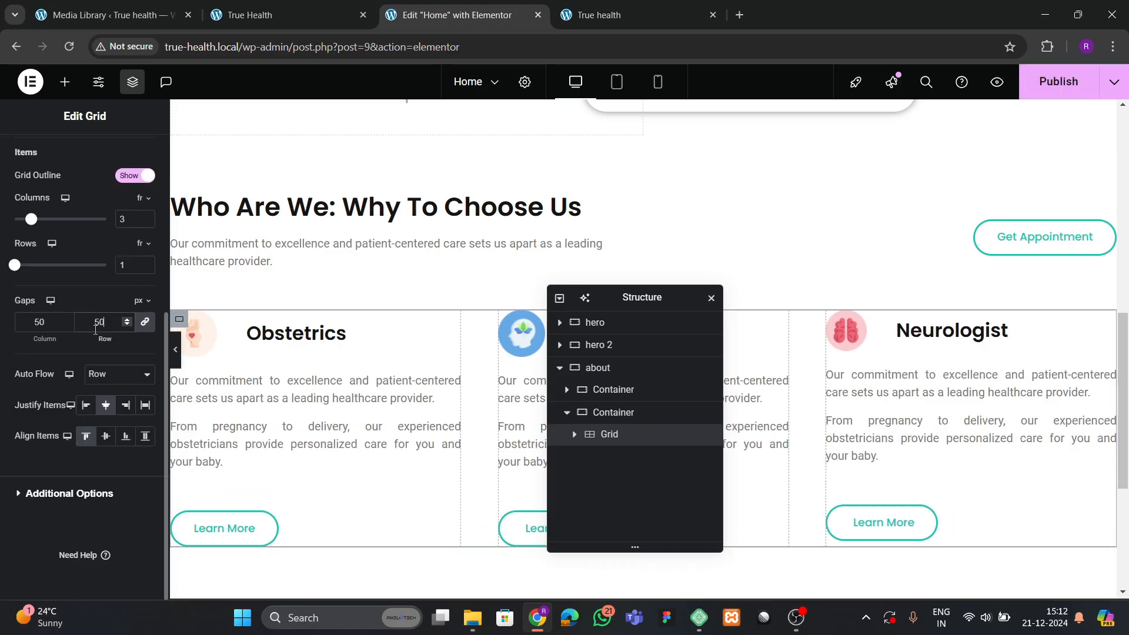
left_click(1052, 86)
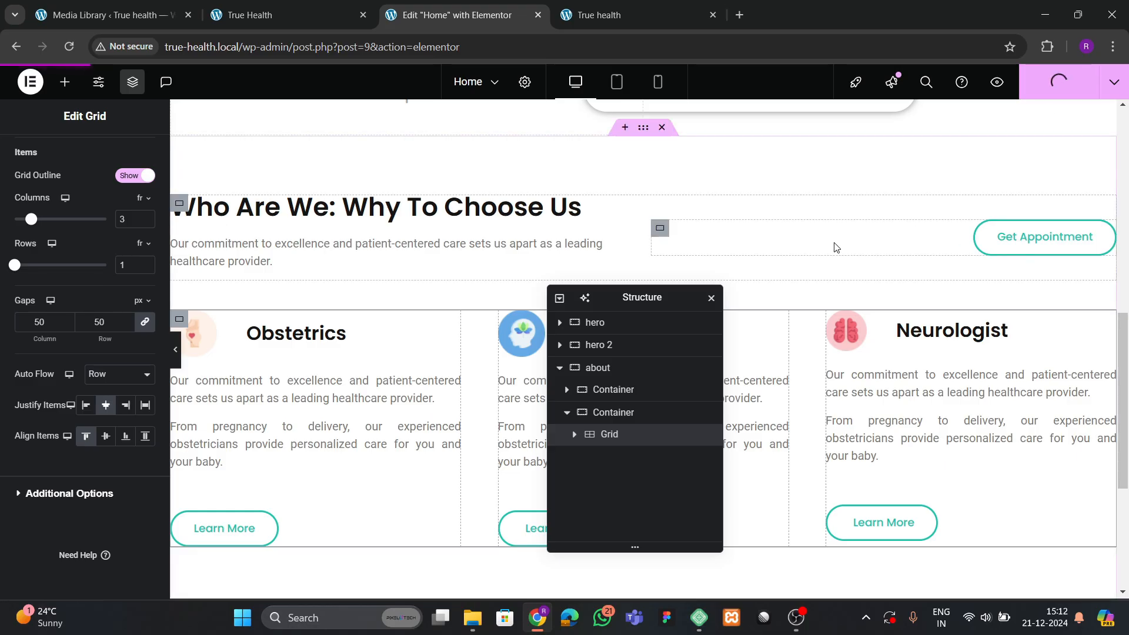
Reload the live homepage to check the spacing, glance at the reference site, then return to the editor.
left_click(616, 14)
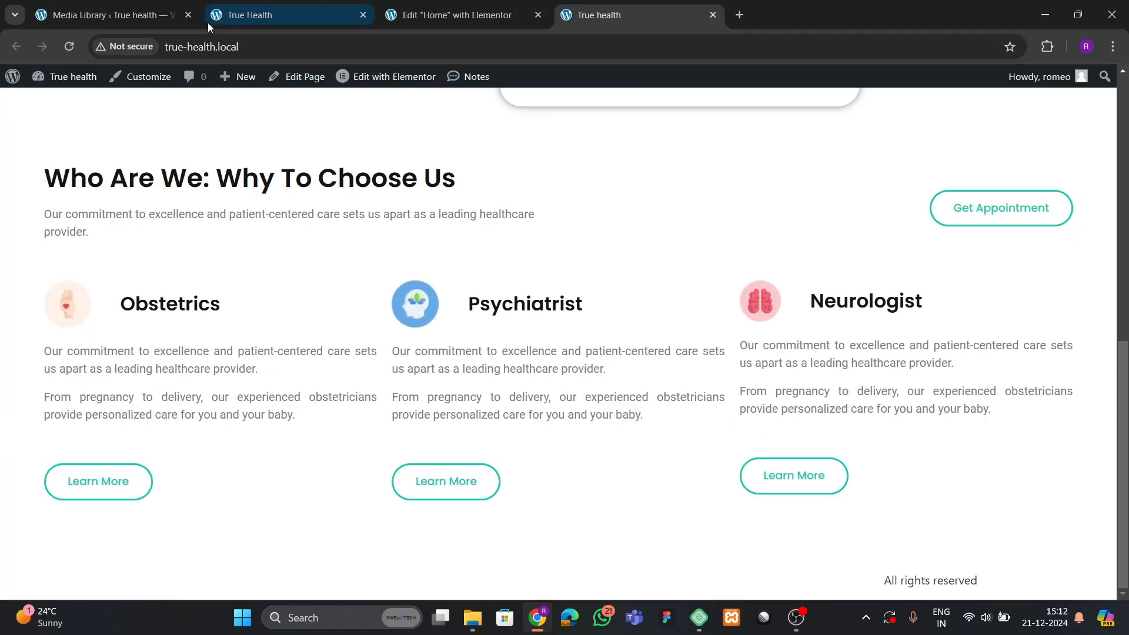
left_click(69, 47)
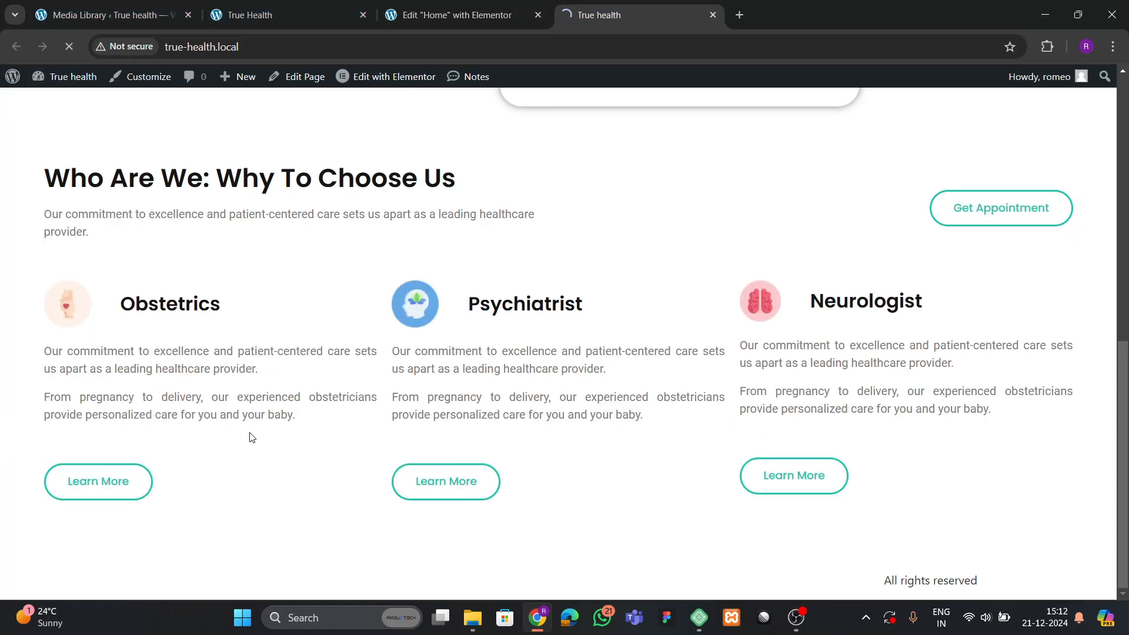
left_click(324, 13)
left_click(512, 15)
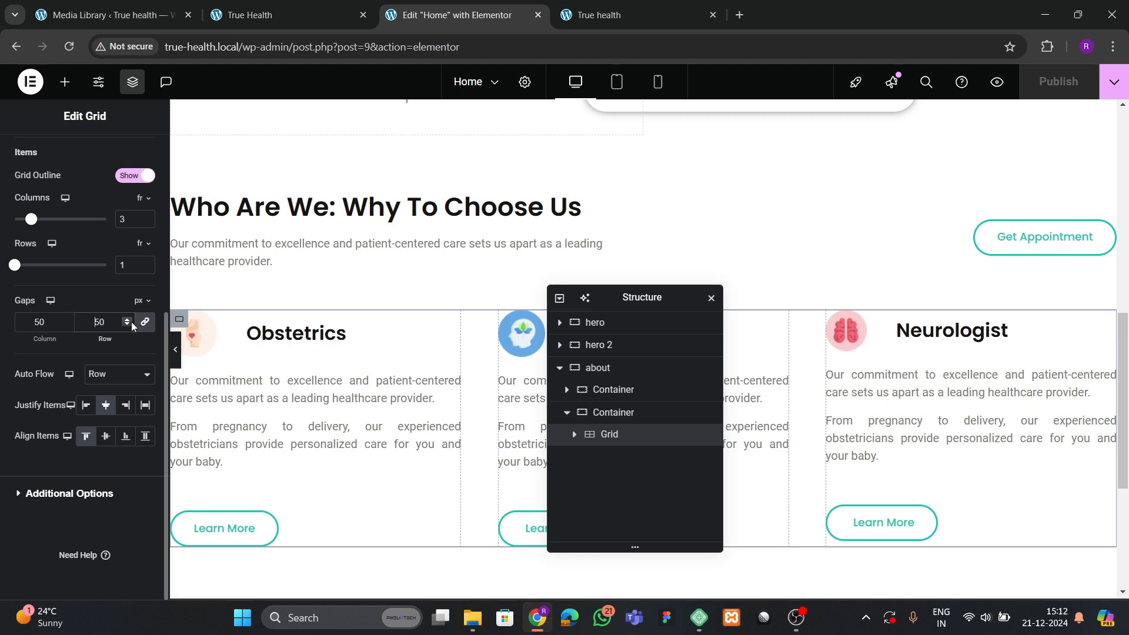
Change the service-card grid gap to 80 px and publish the homepage.
left_click(101, 323)
key("BackSpace")
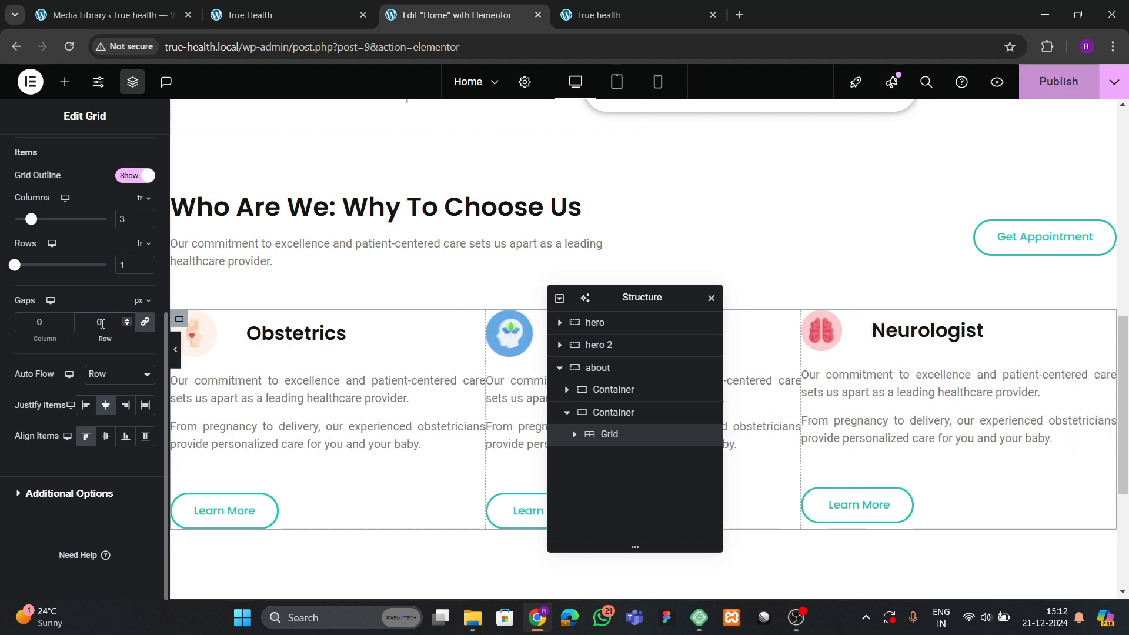
type("8")
left_click(1055, 92)
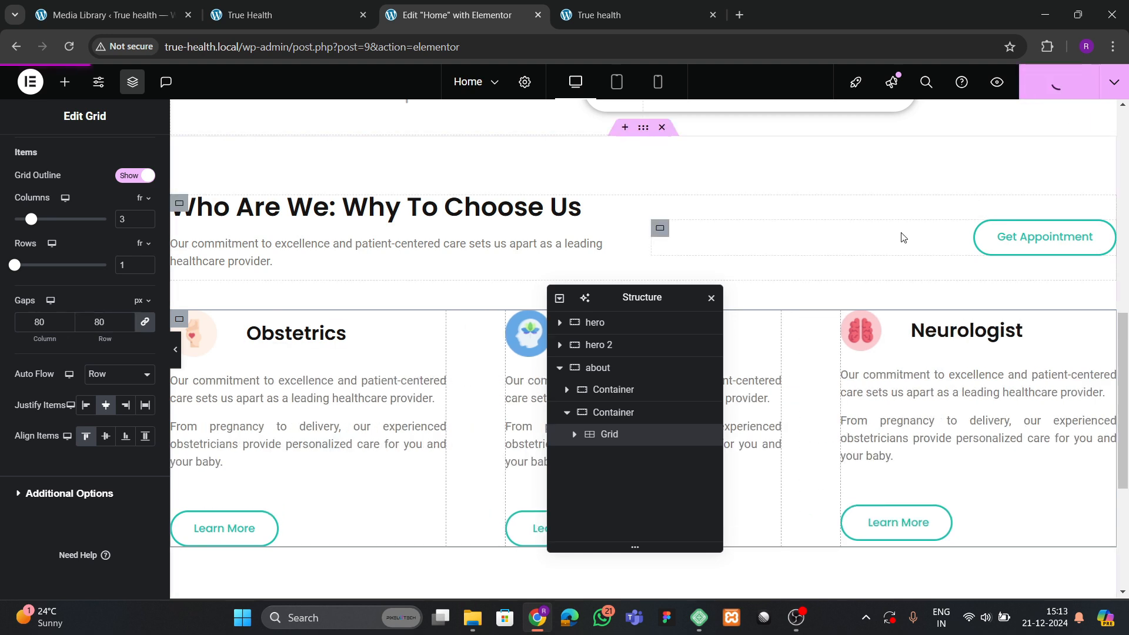
View the live homepage, then compare it with the reference site's service cards.
left_click(606, 15)
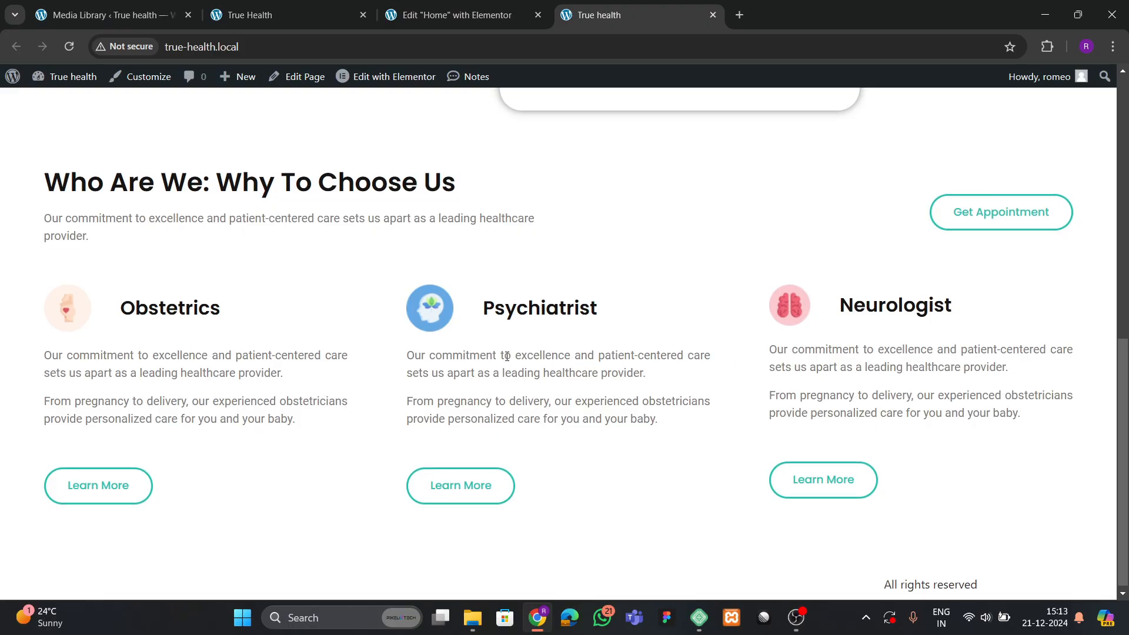
scroll(481, 347, "up", 10)
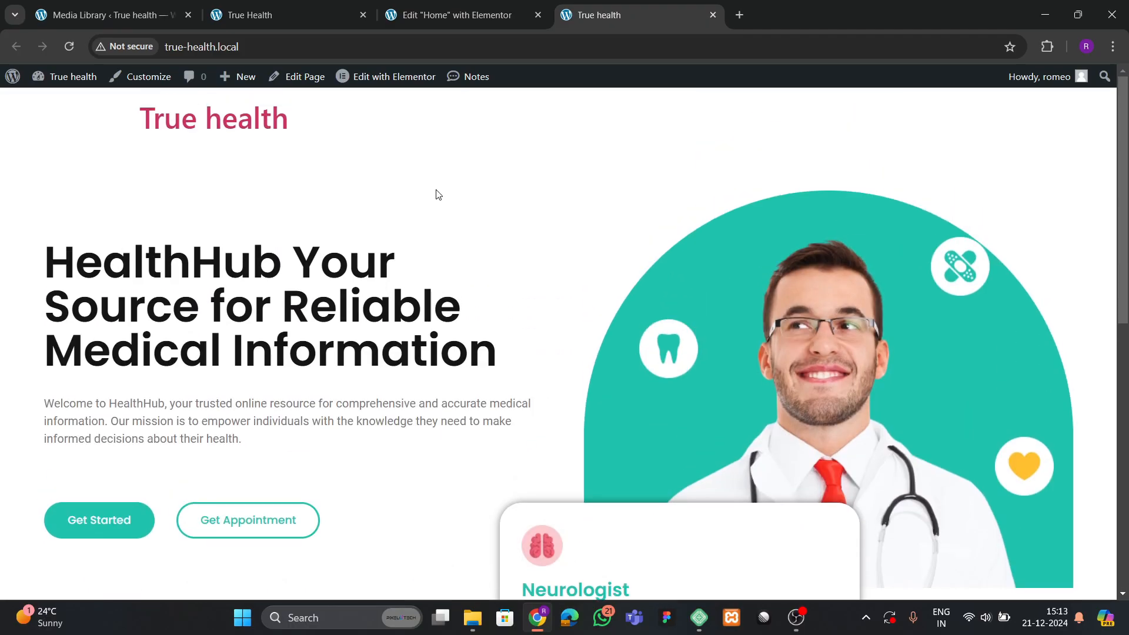
left_click(271, 12)
scroll(360, 383, "down", 8)
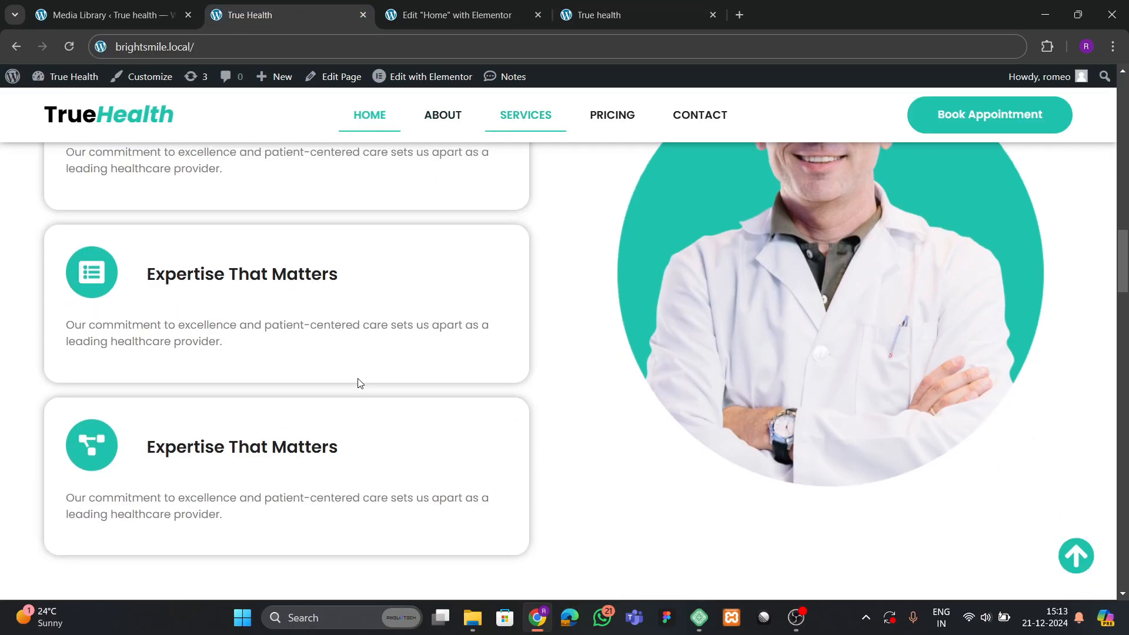
Scroll through the reference site's Our Featured Hospital Services cards, then go back to the Elementor editor.
scroll(297, 361, "up", 5)
scroll(310, 375, "down", 3)
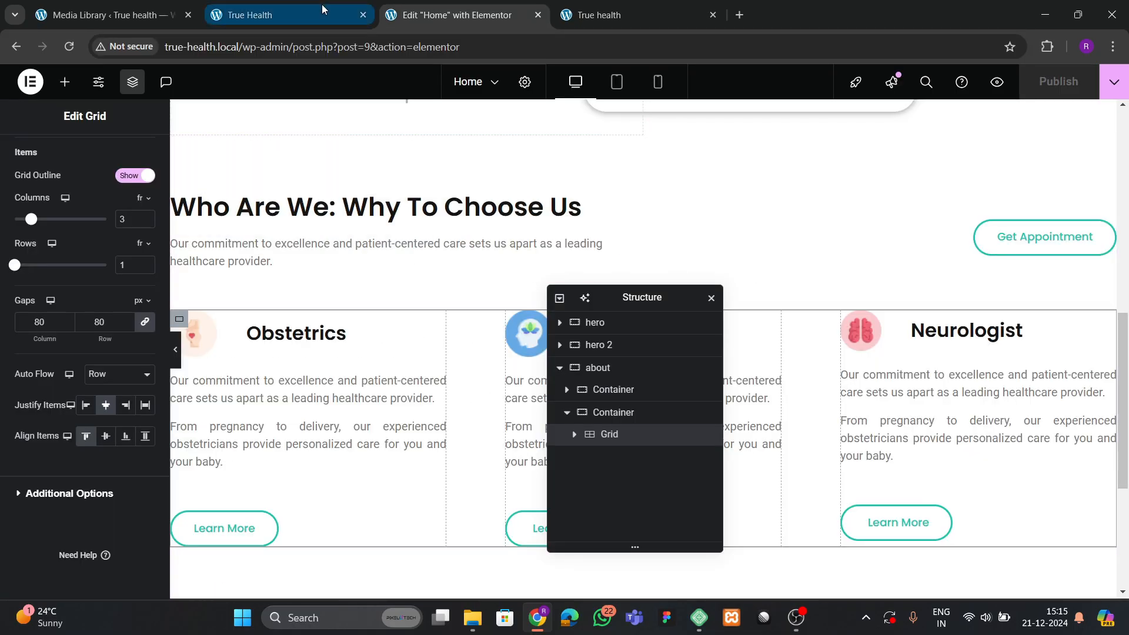
left_click(271, 13)
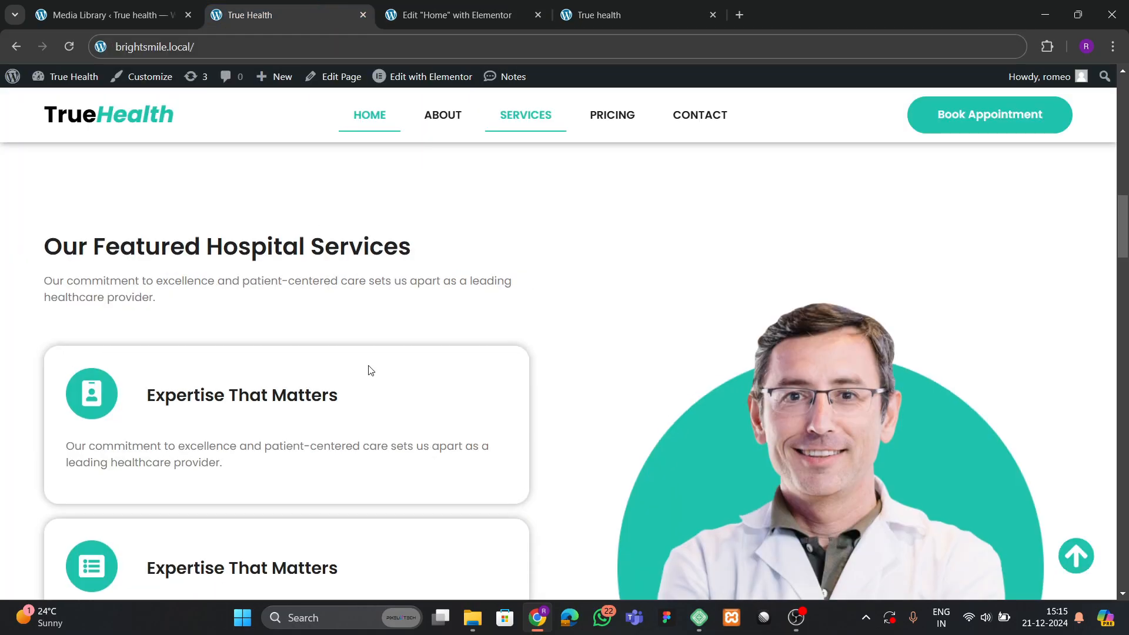
scroll(370, 369, "up", 4)
scroll(622, 325, "down", 5)
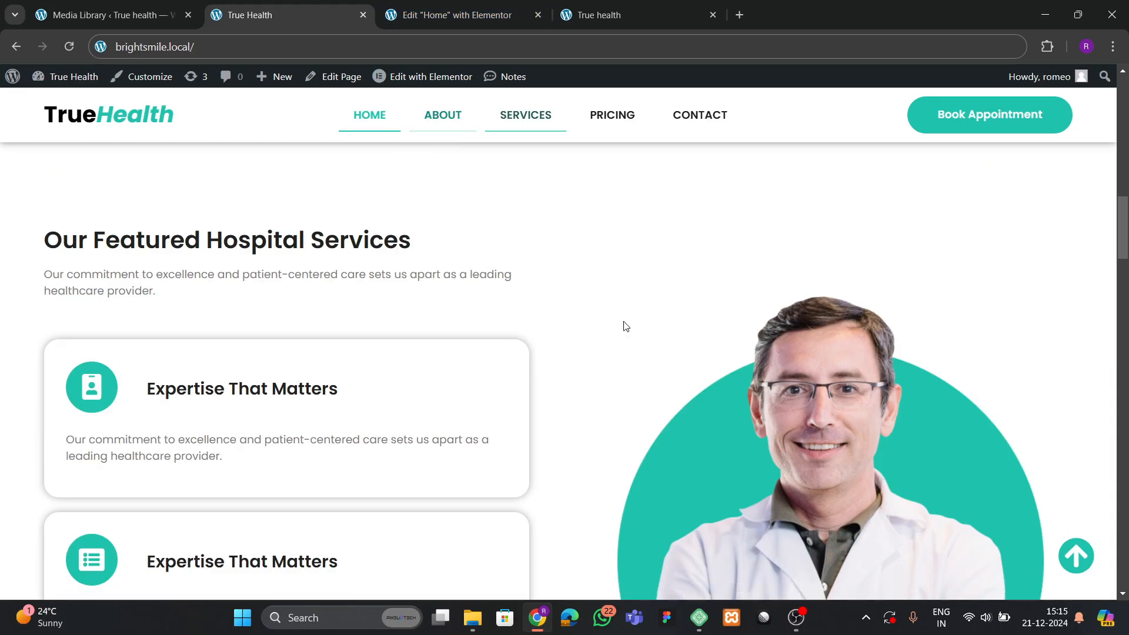
scroll(523, 349, "down", 4)
scroll(525, 335, "up", 4)
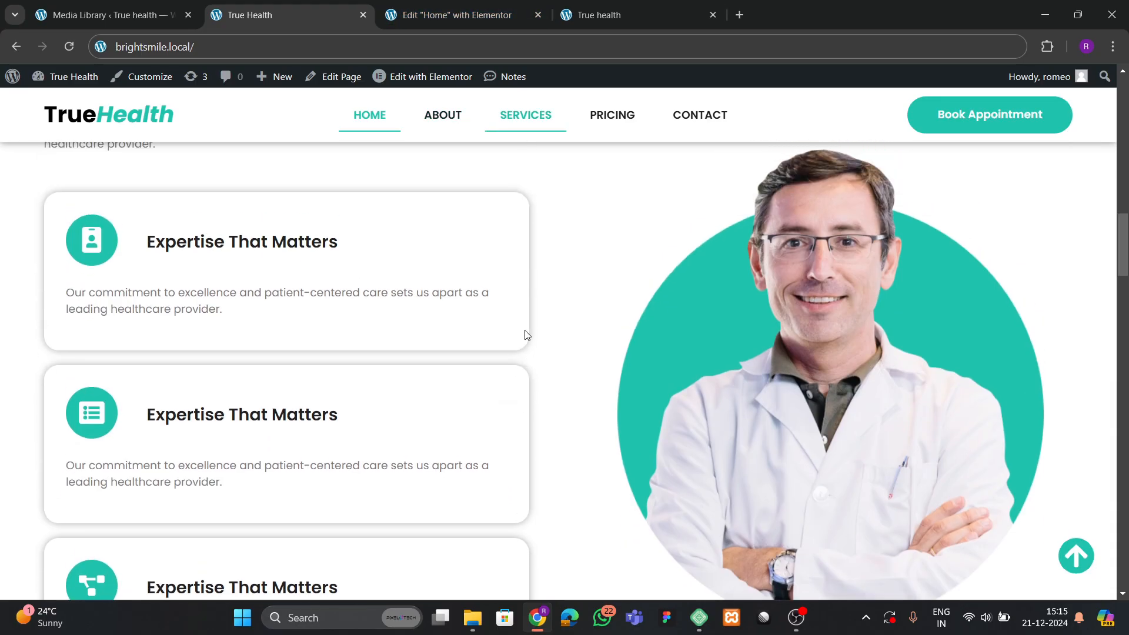
left_click(453, 15)
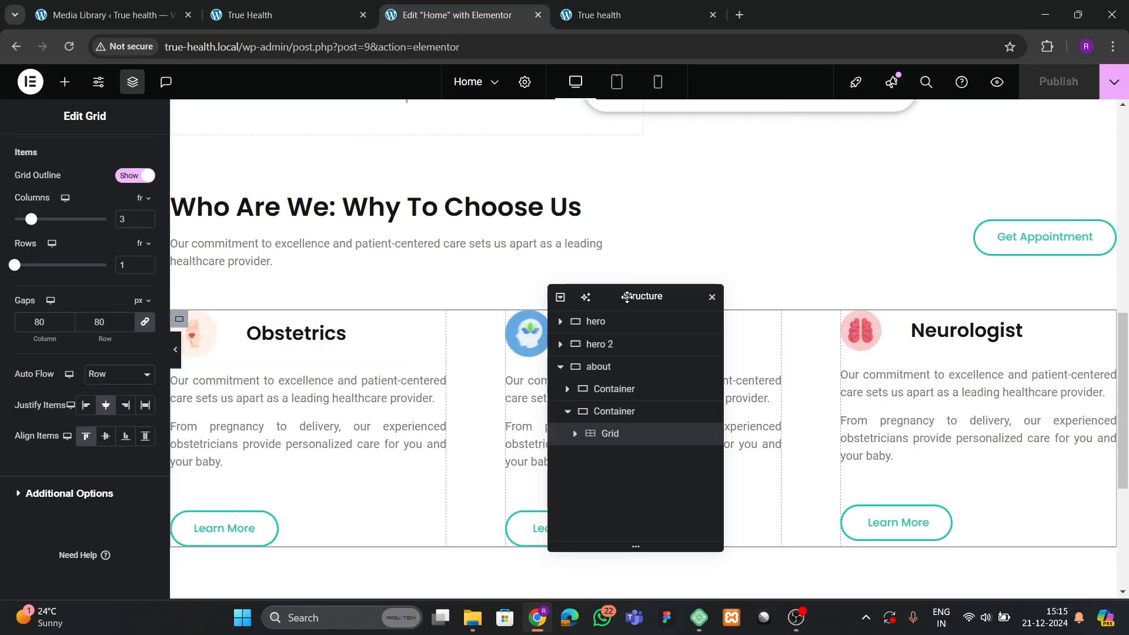
Add a single-column Flexbox container at the page bottom, then delete it.
left_click_drag(625, 294, 773, 209)
scroll(405, 318, "down", 5)
left_click(609, 433)
left_click(589, 496)
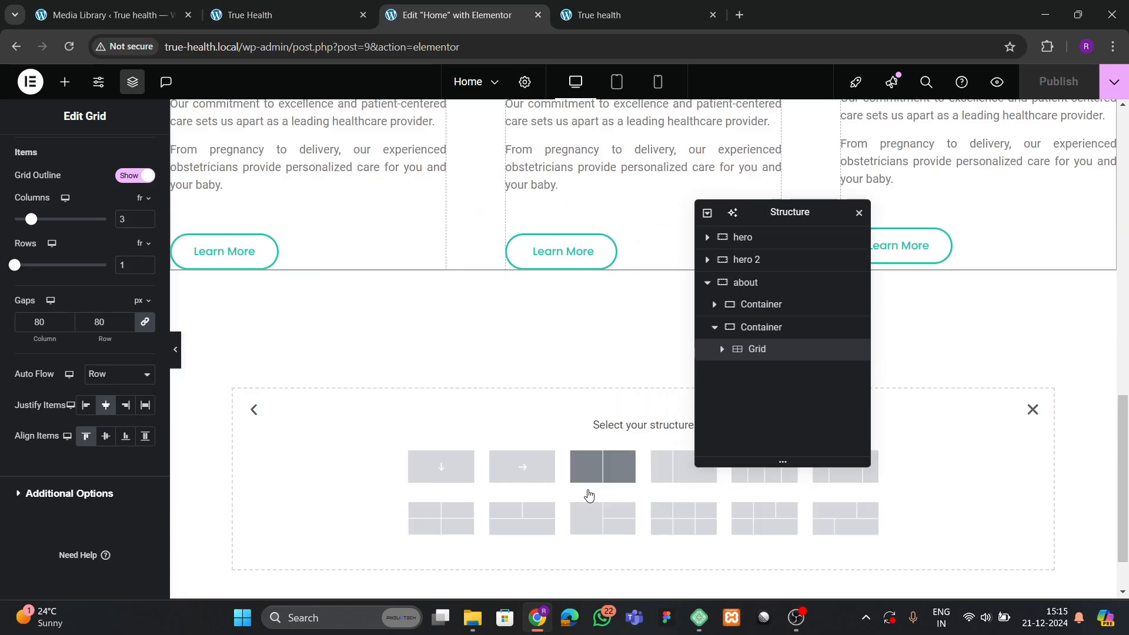
left_click(441, 467)
left_click_drag(803, 213, 874, 241)
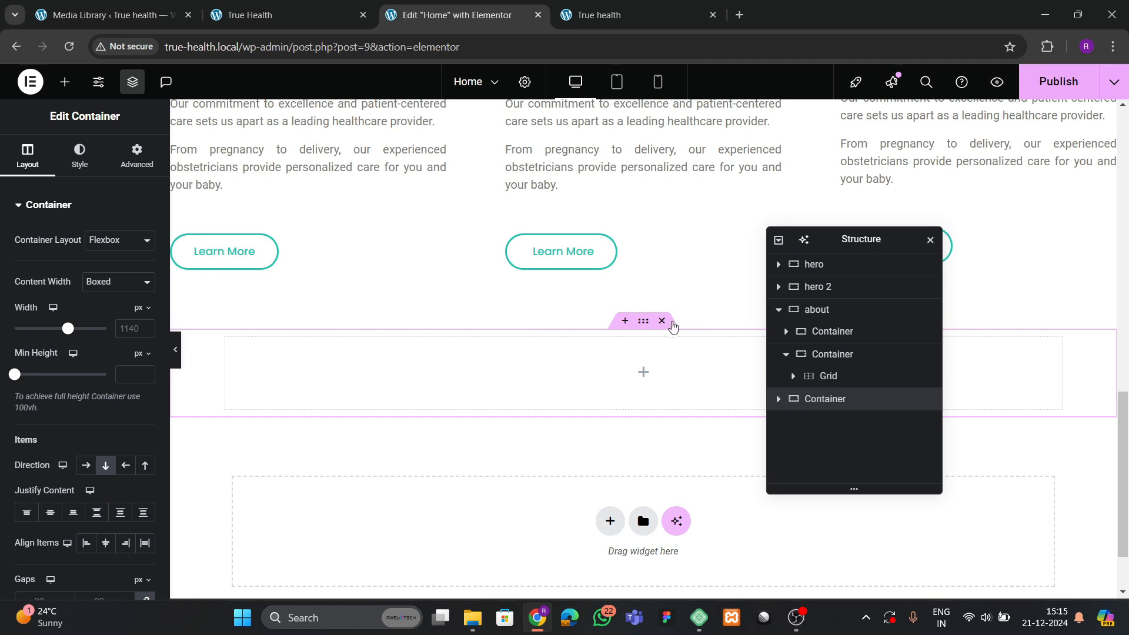
left_click(663, 320)
Add a two-column Flexbox container for the services section below the about section.
left_click(609, 432)
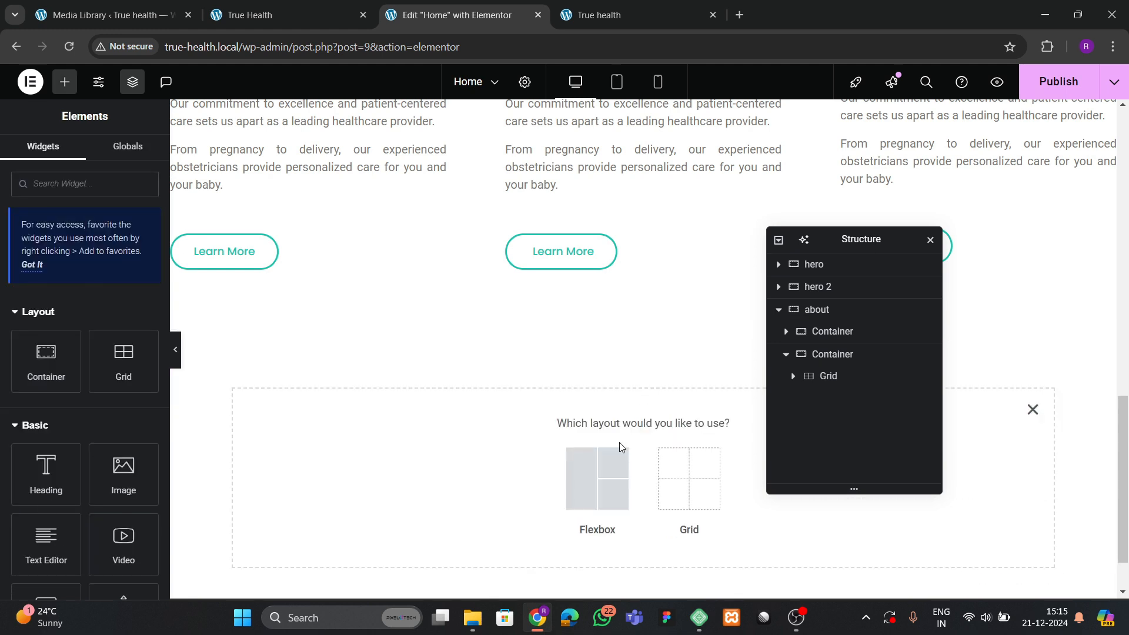
left_click(270, 15)
left_click(470, 26)
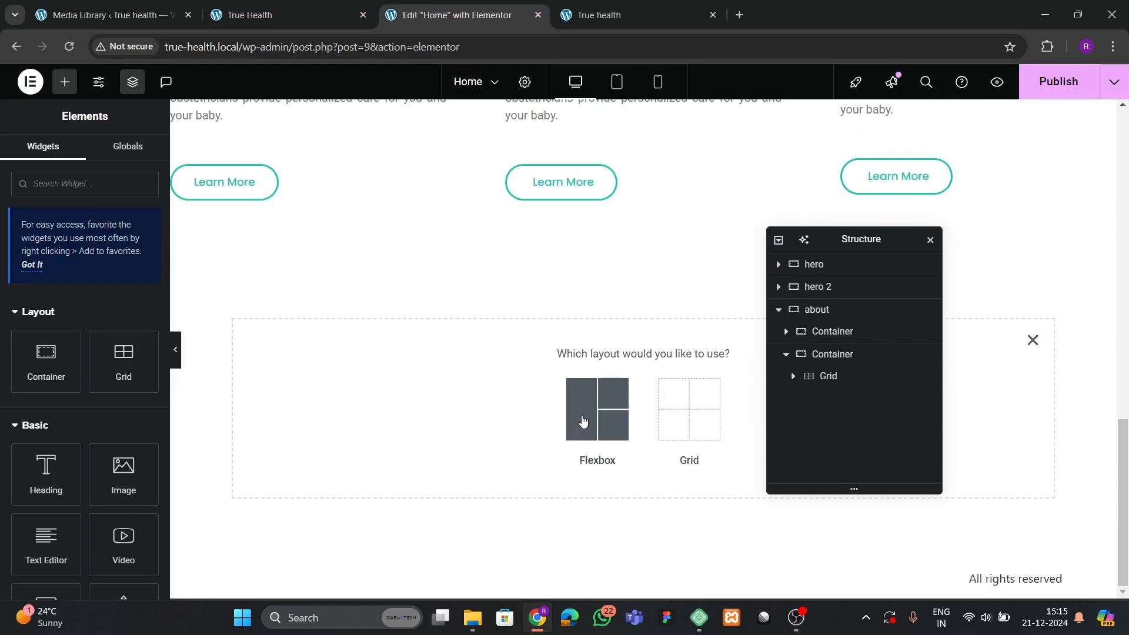
left_click(582, 421)
left_click(521, 393)
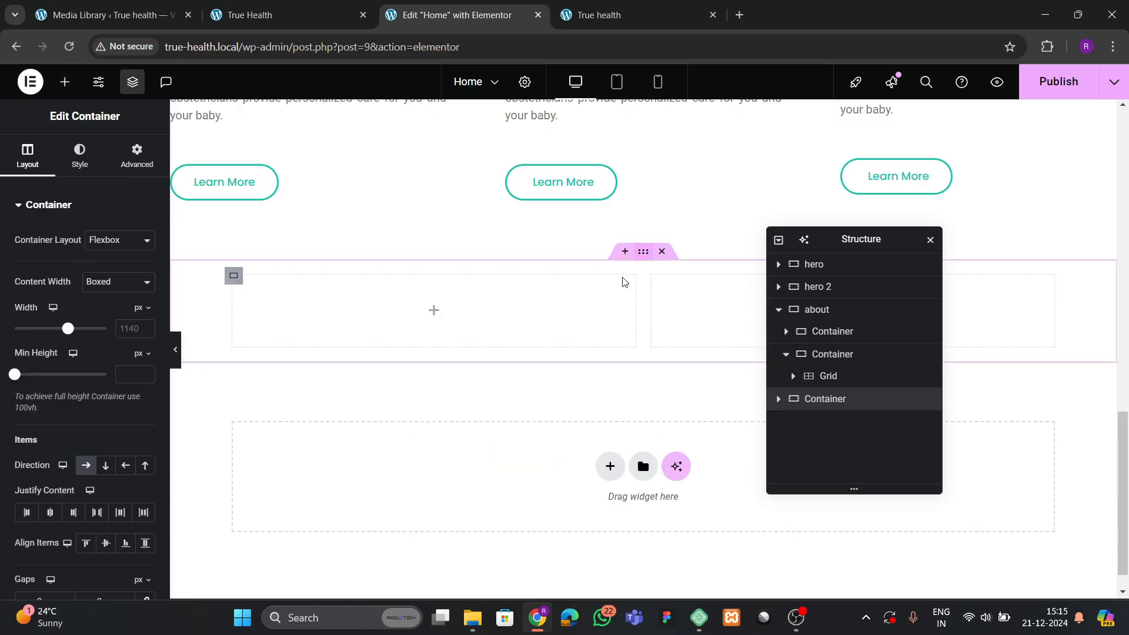
scroll(84, 416, "down", 1)
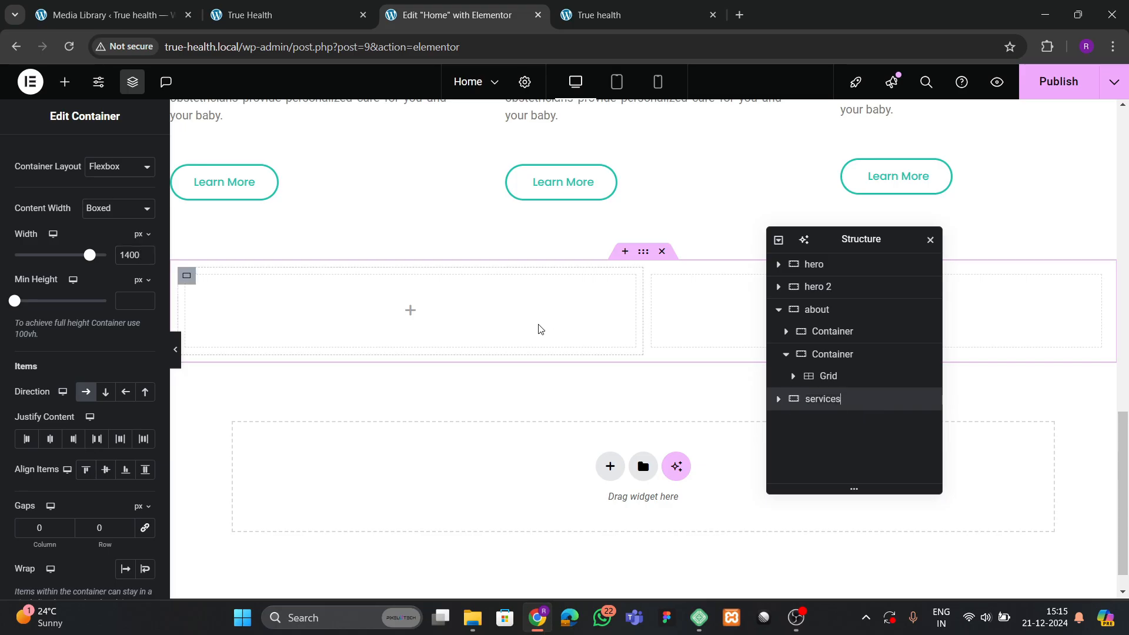
Give the services section 80 px top and bottom padding.
scroll(135, 155, "up", 2)
left_click(136, 154)
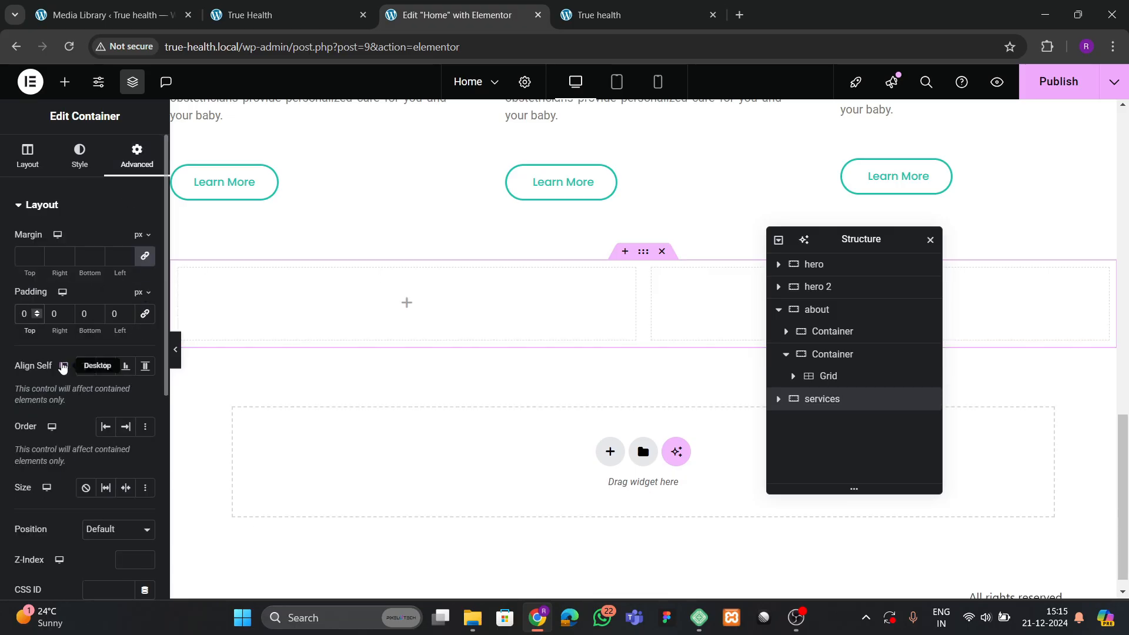
type("8")
type("8")
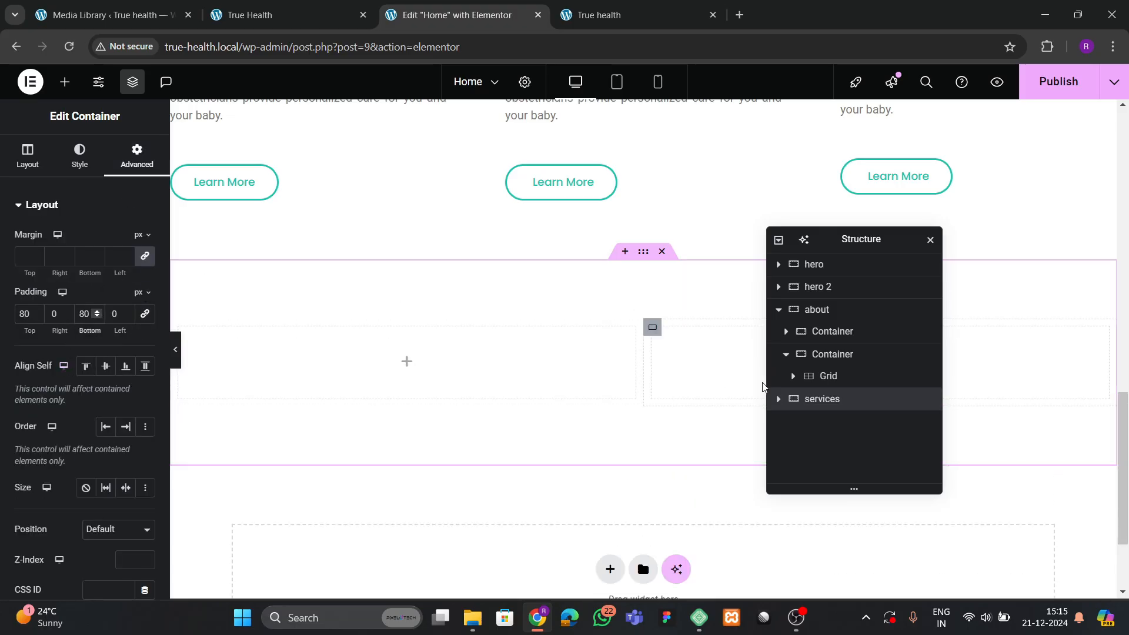
Set the services section's right column padding to 0.
left_click(831, 420)
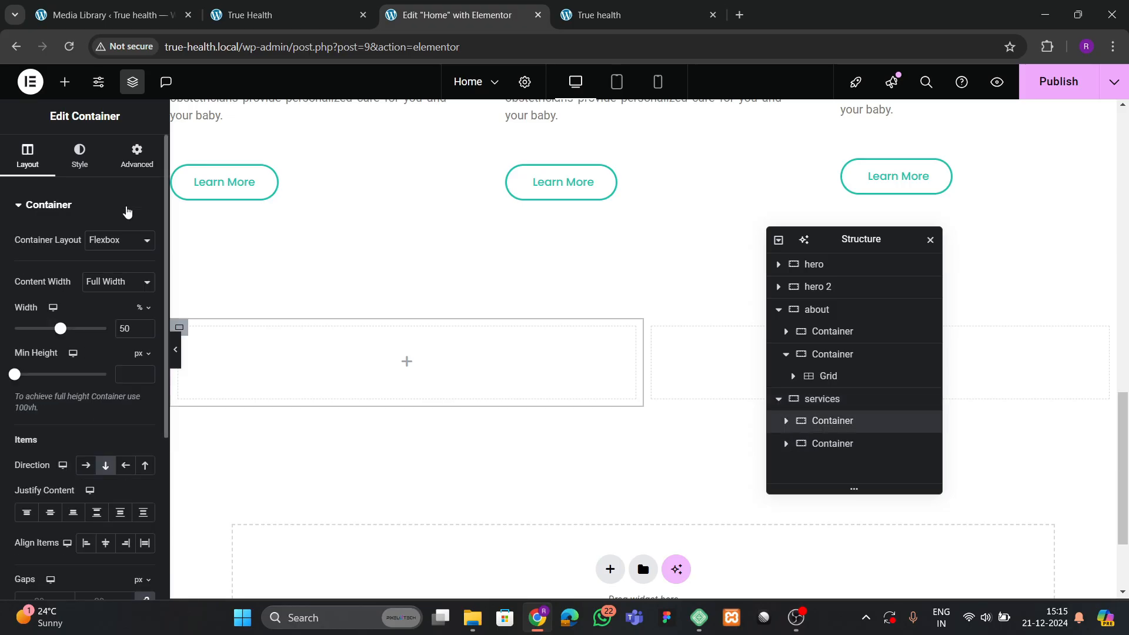
left_click(136, 154)
left_click(832, 444)
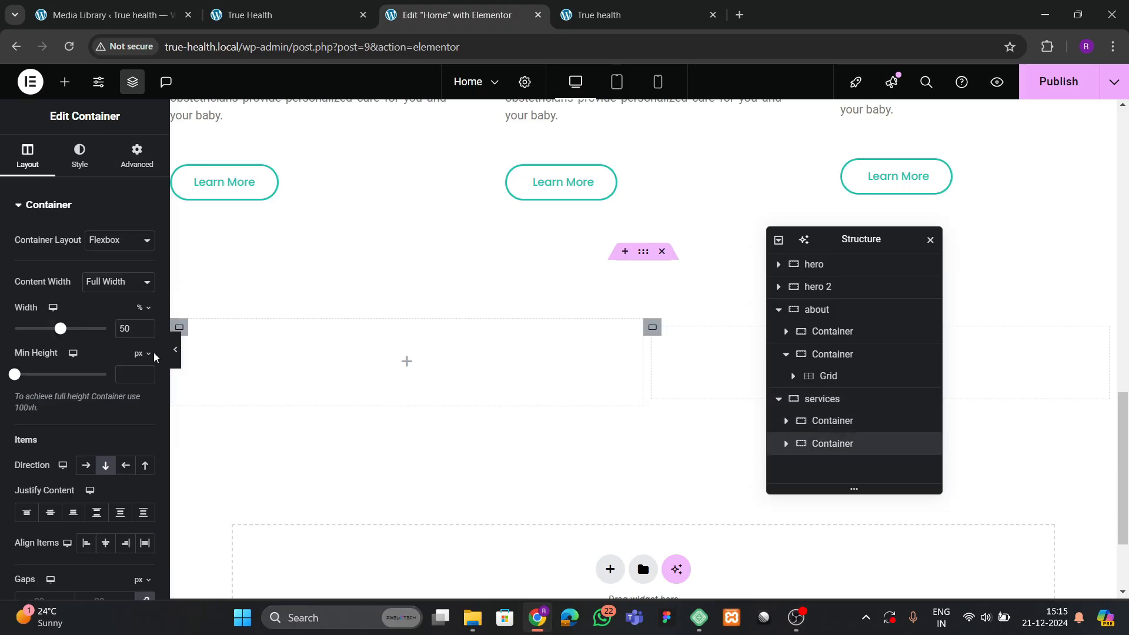
left_click(136, 154)
left_click(145, 315)
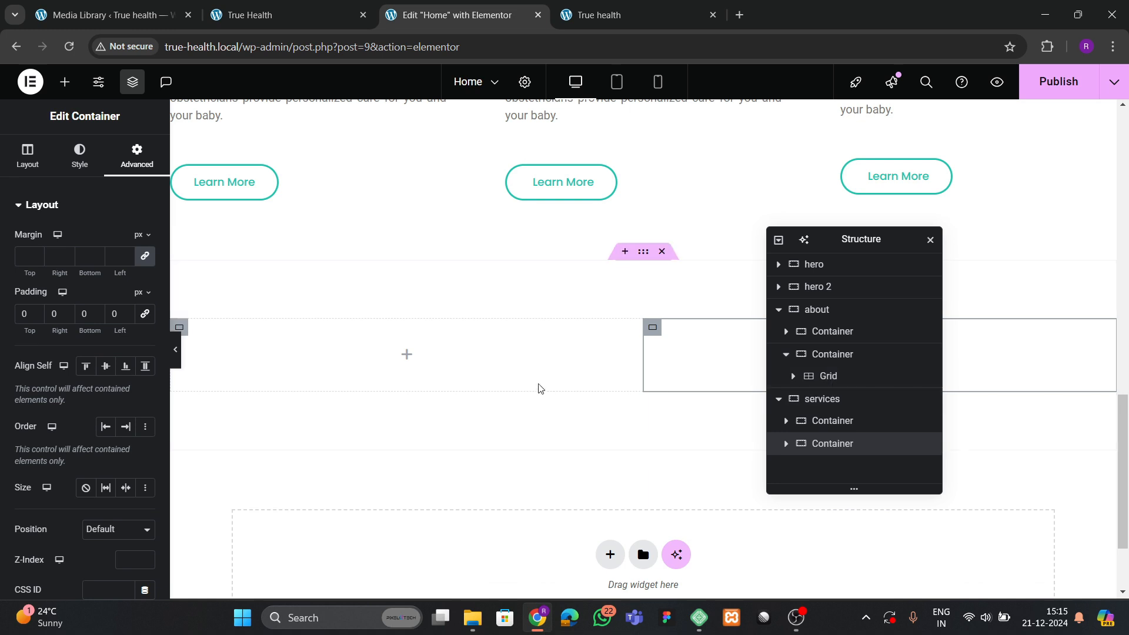
left_click(65, 81)
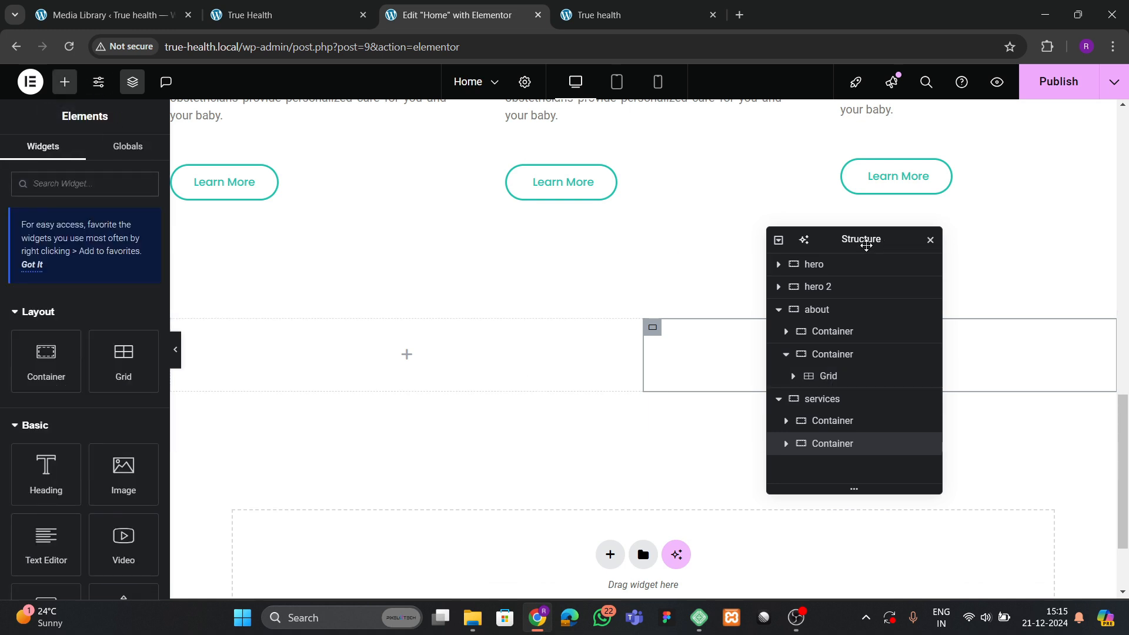
Add an Image widget with the doctor-with-teal-circle photo to the services section's right column.
left_click_drag(864, 245, 387, 268)
left_click_drag(122, 474, 836, 351)
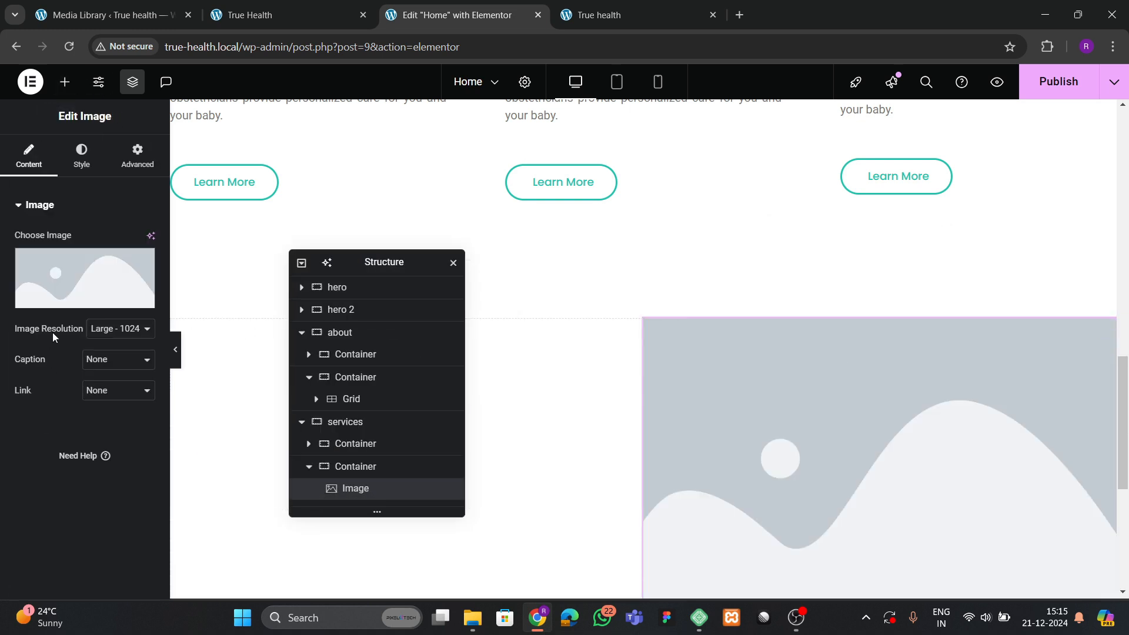
left_click(76, 283)
left_click(695, 376)
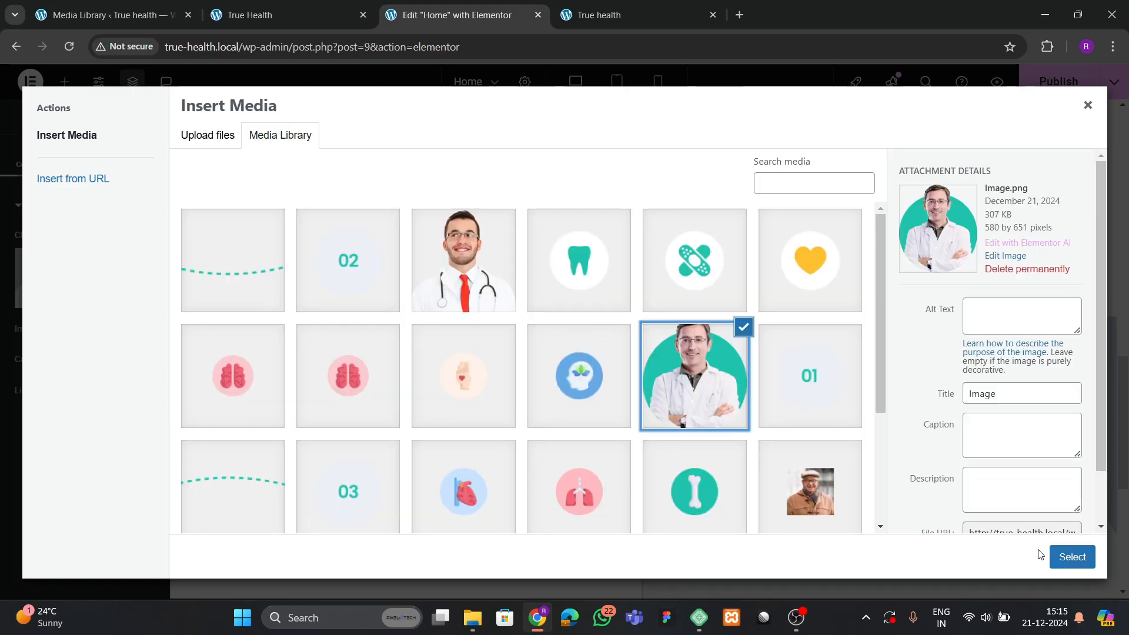
left_click(1072, 557)
scroll(885, 418, "down", 5)
left_click_drag(385, 263, 878, 253)
scroll(590, 323, "up", 3)
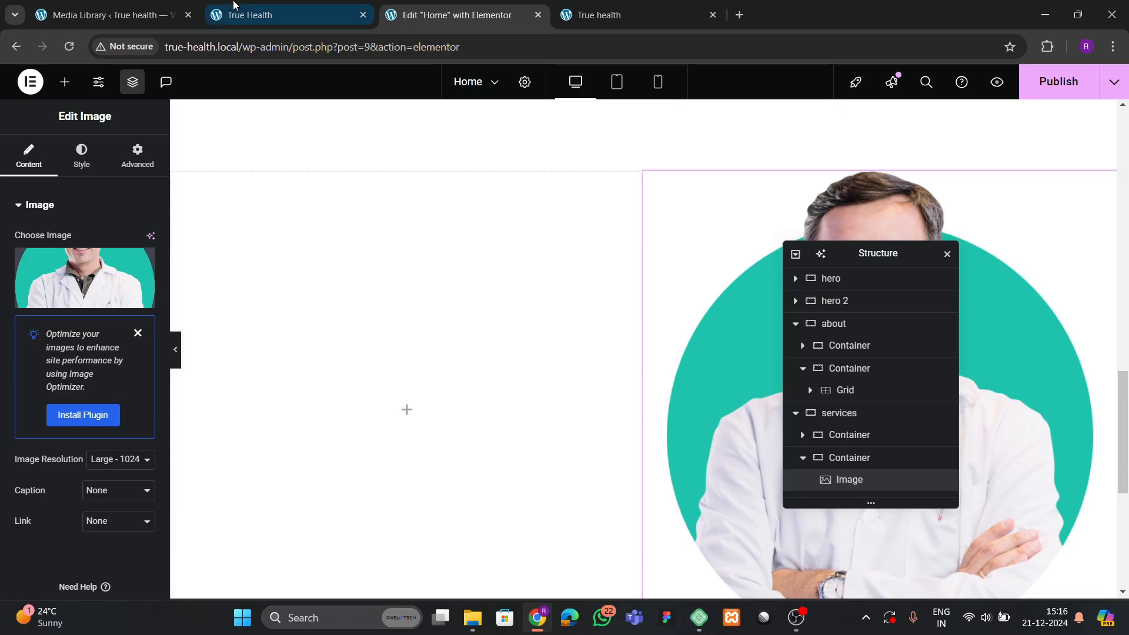
left_click(282, 15)
left_click(456, 23)
Copy the Who Are We heading into the services section's empty left column.
scroll(397, 212, "up", 6)
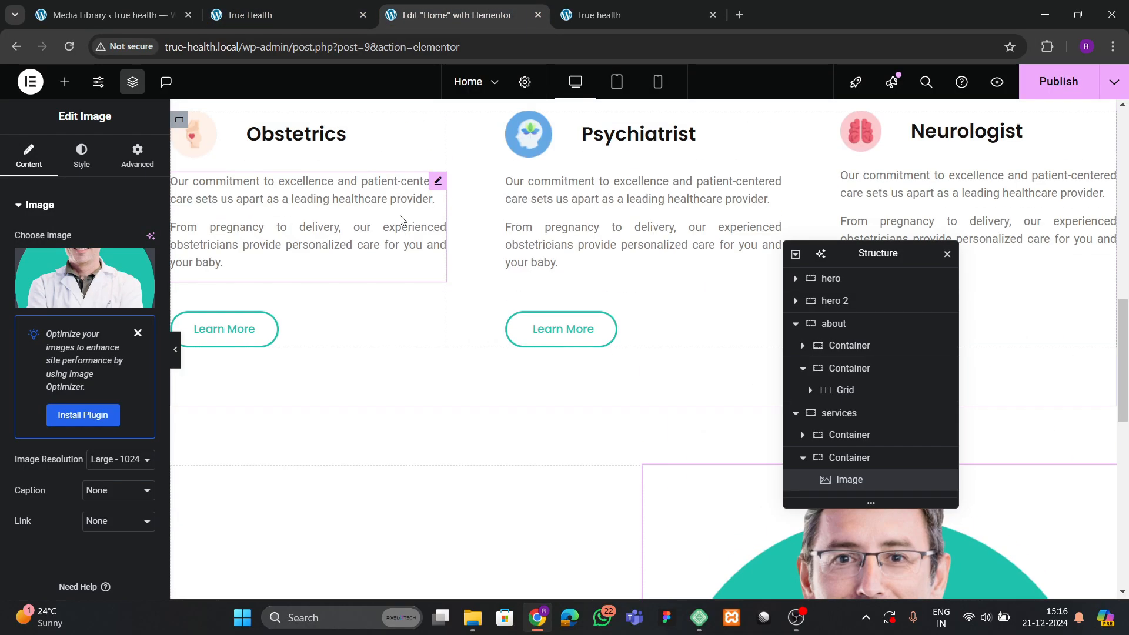
right_click(360, 165)
left_click(439, 240)
scroll(436, 276, "down", 8)
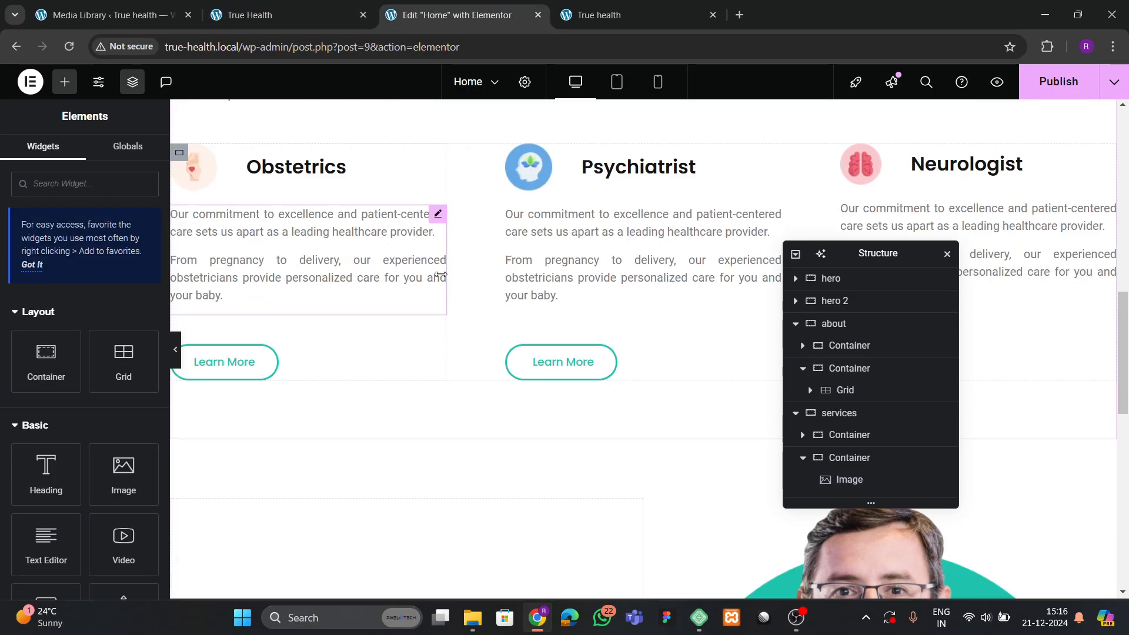
right_click(312, 385)
left_click(346, 322)
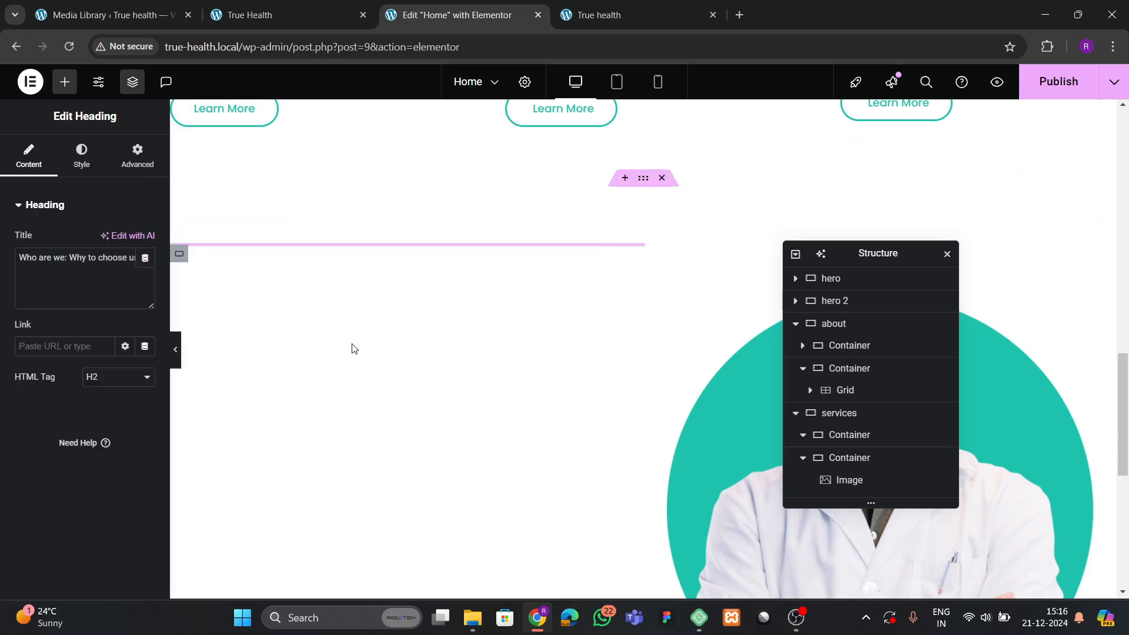
left_click(282, 15)
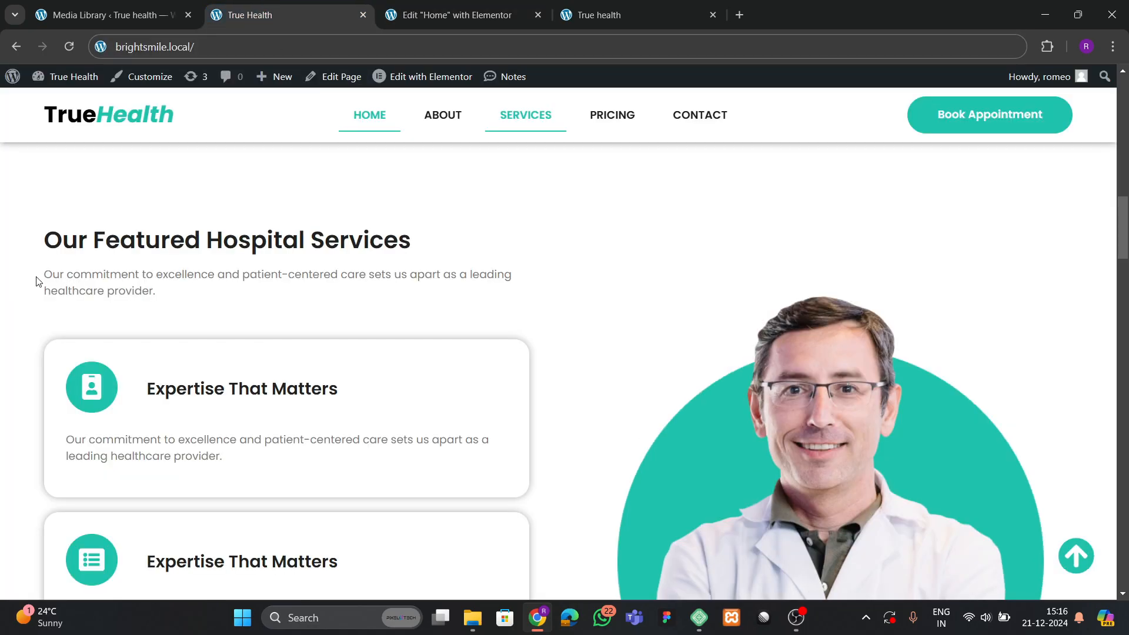
left_click(456, 14)
Copy the hero's Welcome paragraph and paste it below the Who Are We heading.
scroll(368, 292, "up", 4)
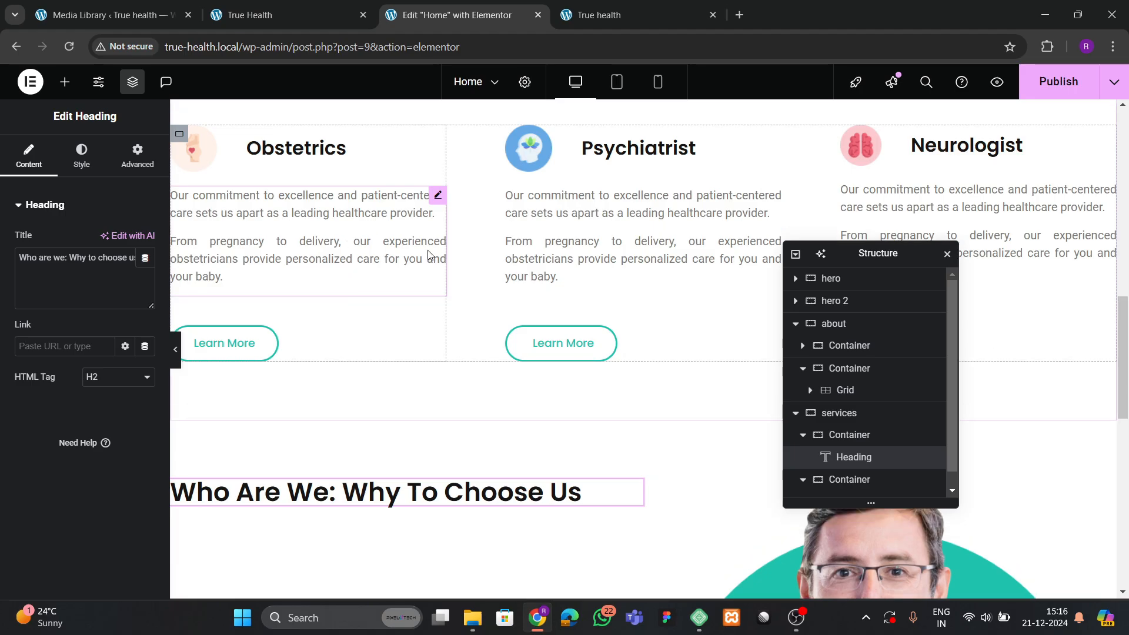
scroll(428, 255, "up", 6)
right_click(321, 261)
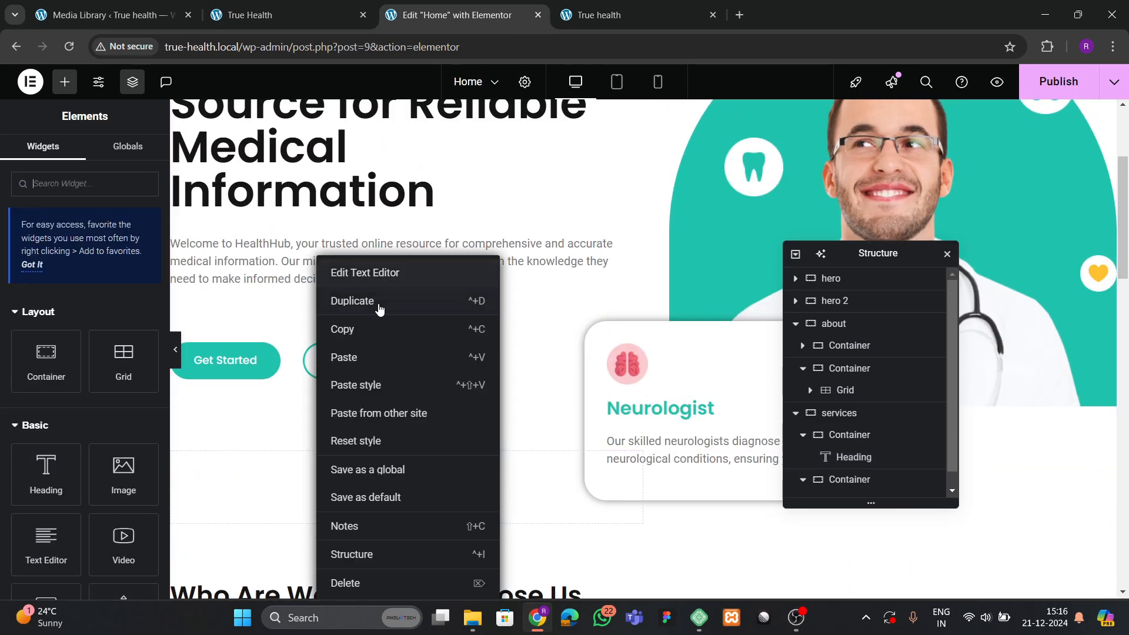
left_click(378, 333)
scroll(379, 340, "down", 13)
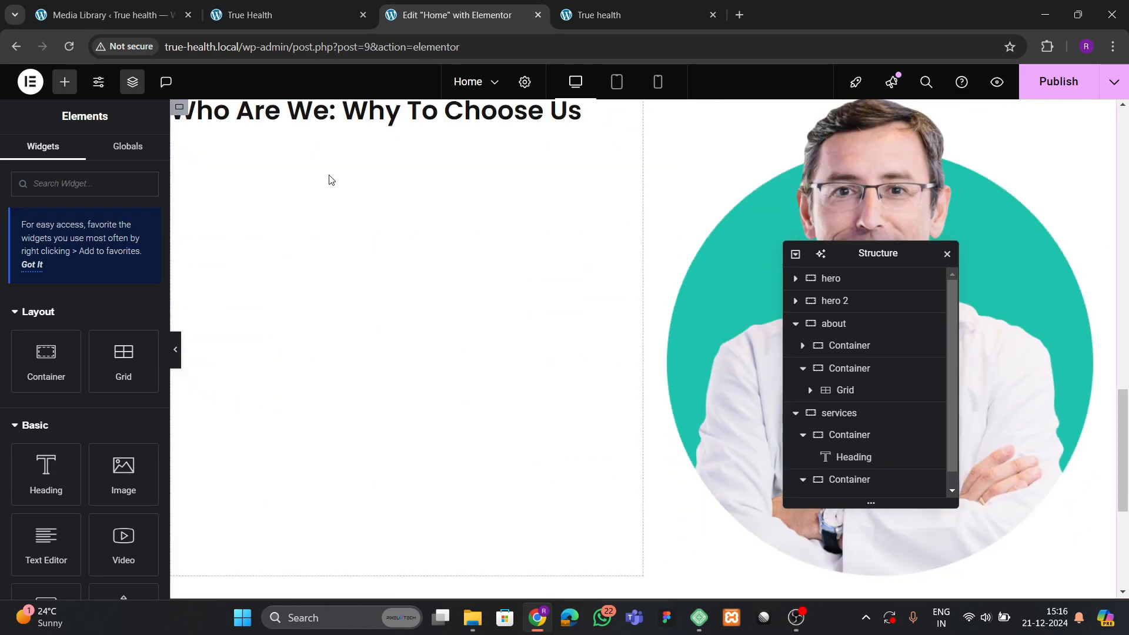
scroll(317, 200, "up", 1)
left_click(297, 183)
right_click(292, 178)
left_click(324, 281)
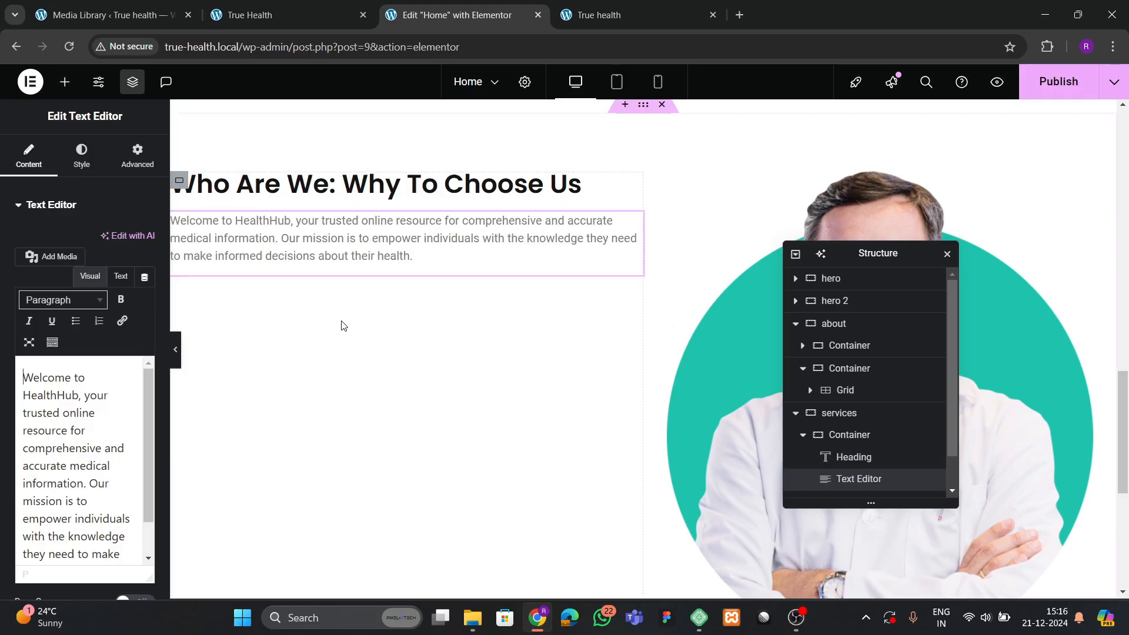
Replace the pasted paragraph's text with the reference site's patient-centered care sentence.
left_click(284, 11)
left_click_drag(45, 275, 167, 299)
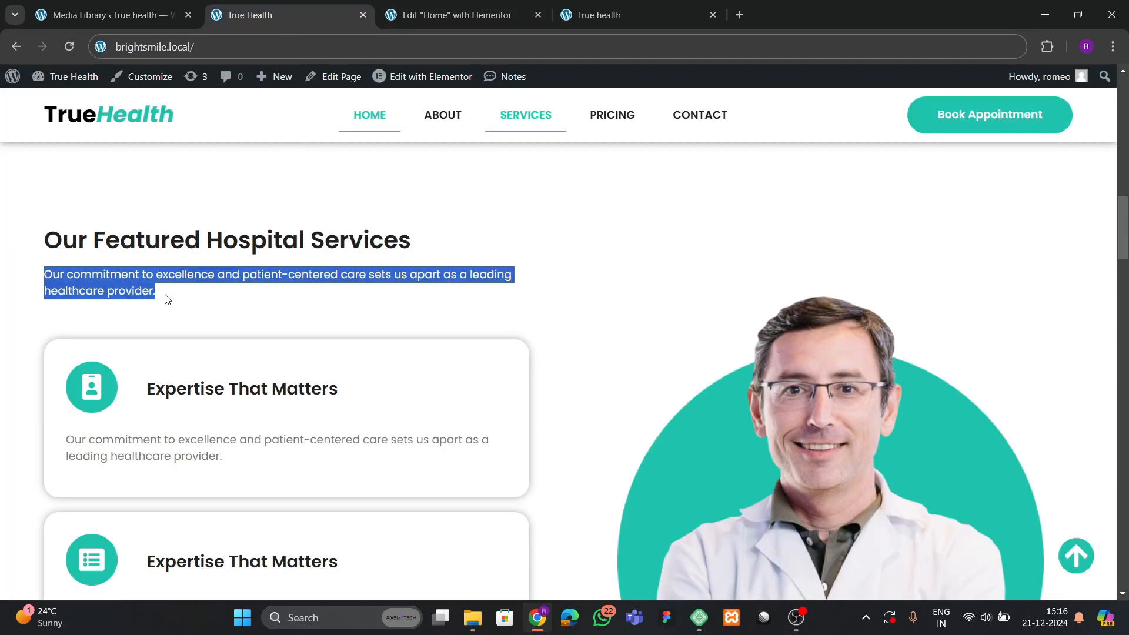
left_click(435, 14)
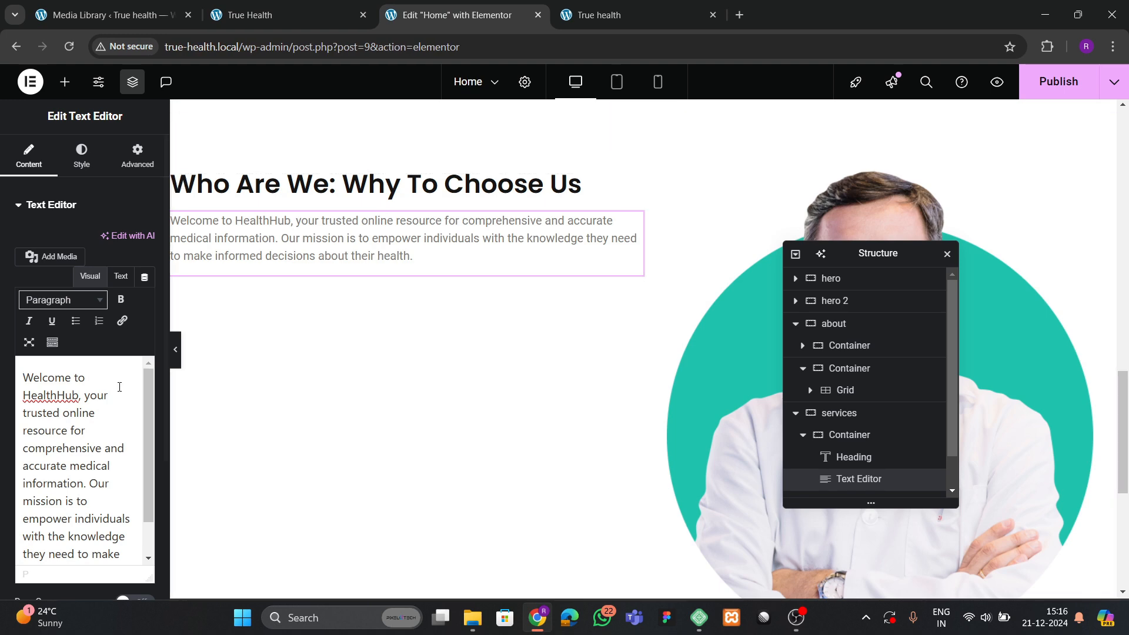
key("ctrl+a")
key("ctrl+v")
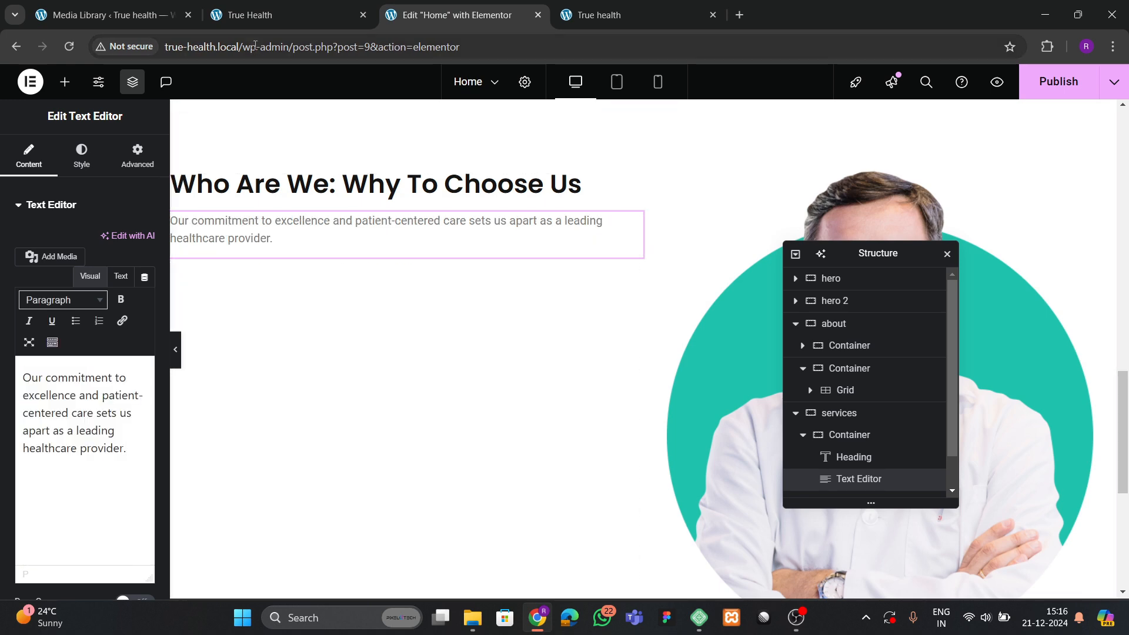
left_click(270, 15)
scroll(269, 347, "down", 3)
left_click(432, 18)
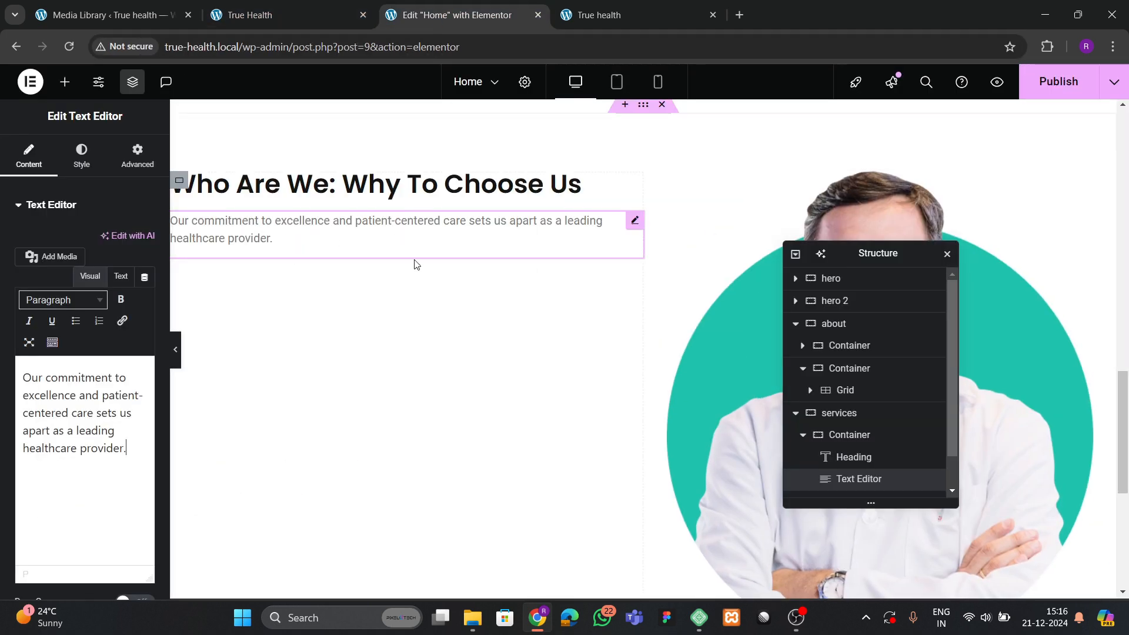
left_click(270, 21)
left_click(438, 16)
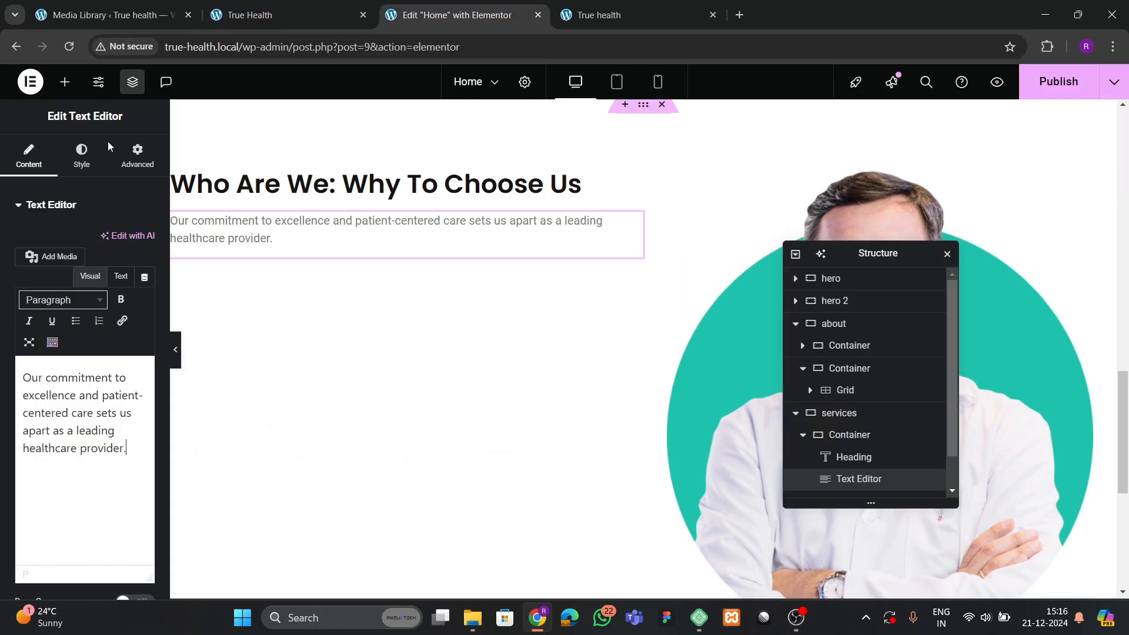
left_click(64, 82)
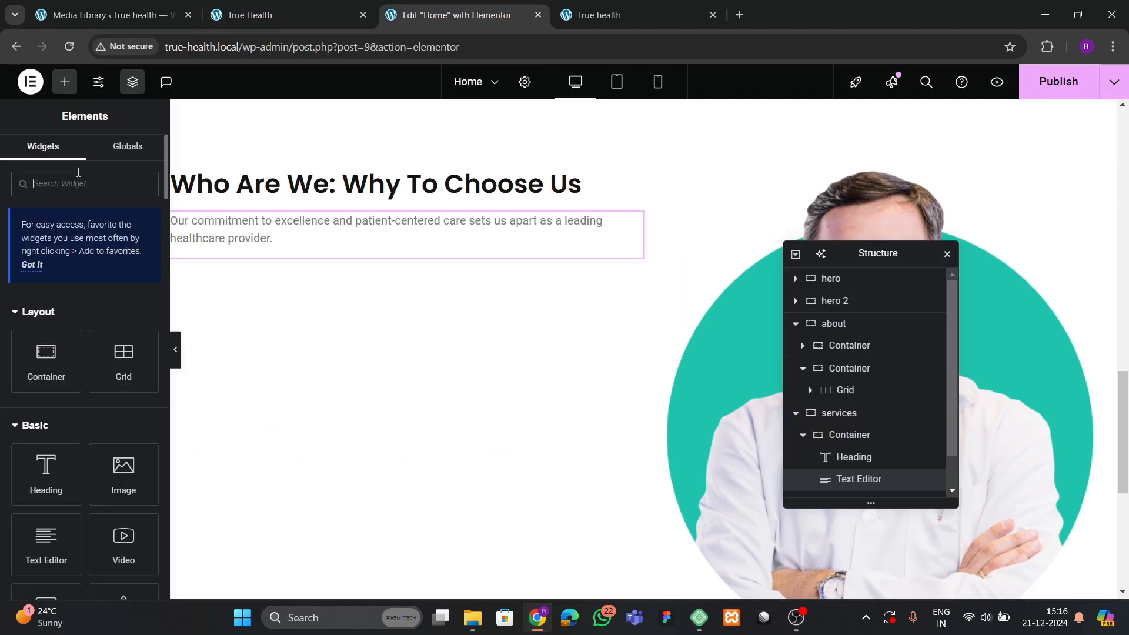
Add a Grid below the paragraph and reduce it to one column and one row.
type("grid")
left_click_drag(46, 394, 285, 249)
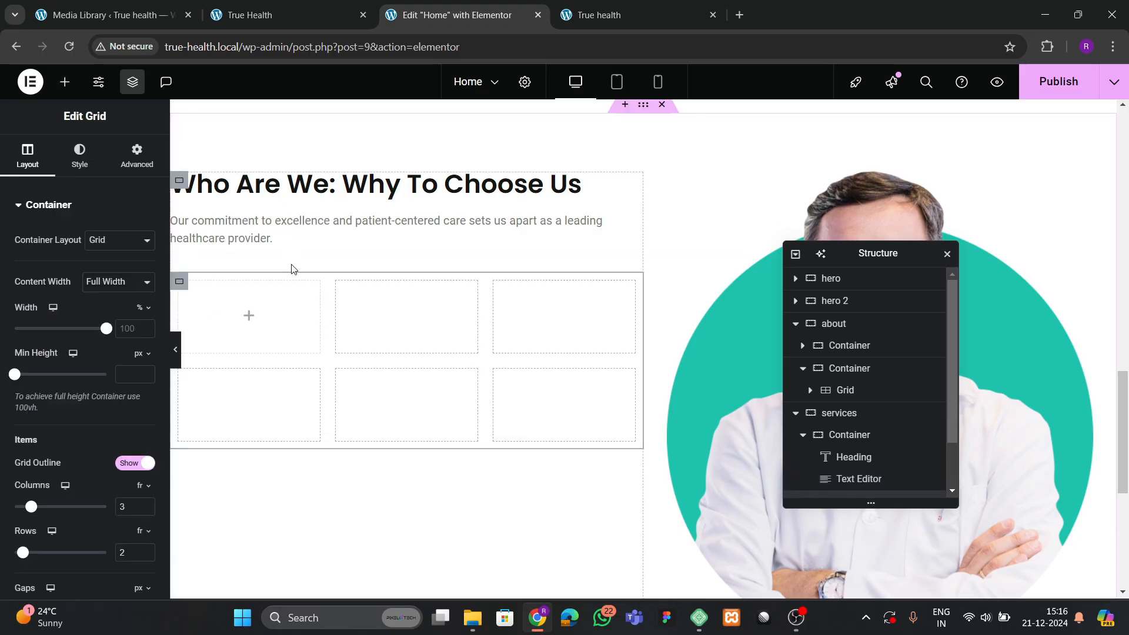
scroll(125, 391, "down", 4)
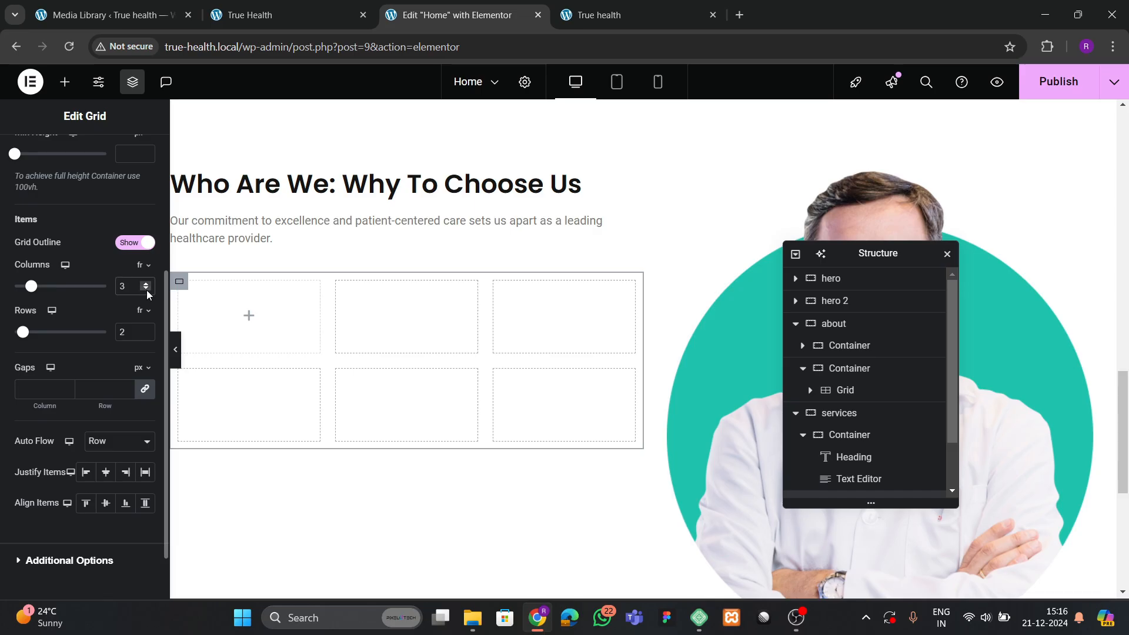
left_click(146, 334)
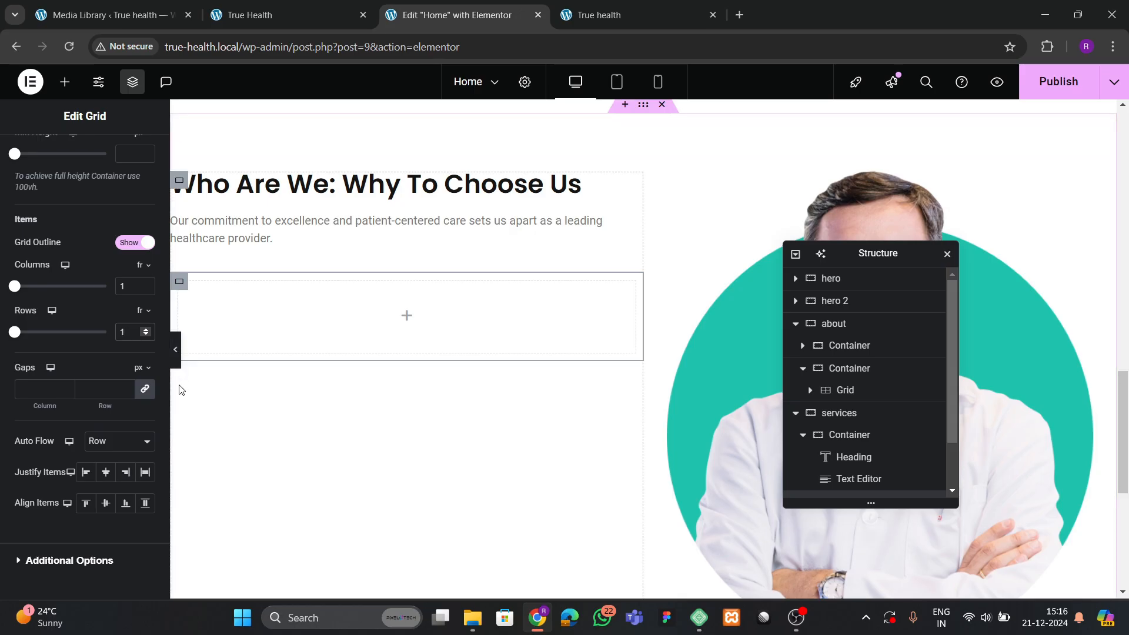
scroll(834, 464, "down", 1)
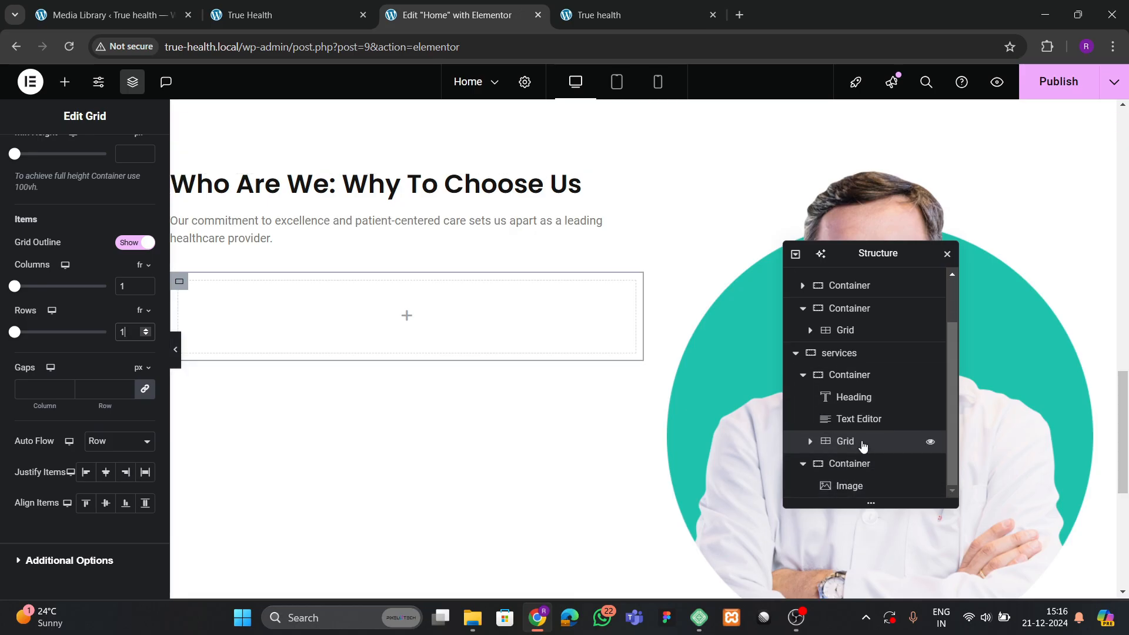
scroll(120, 356, "up", 3)
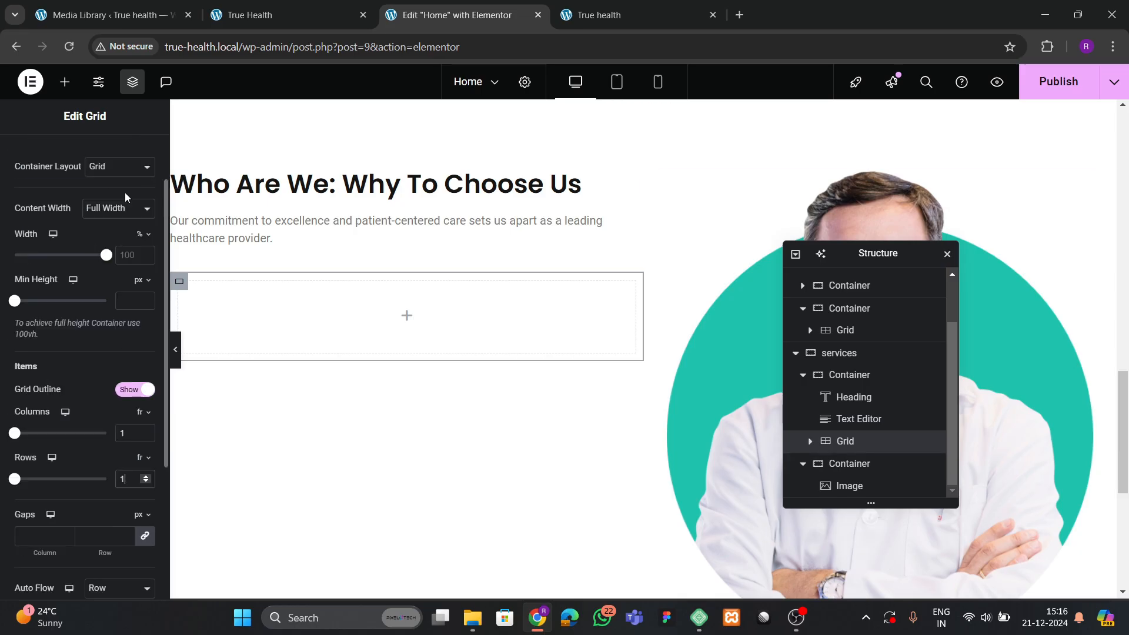
scroll(126, 188, "up", 2)
left_click(136, 154)
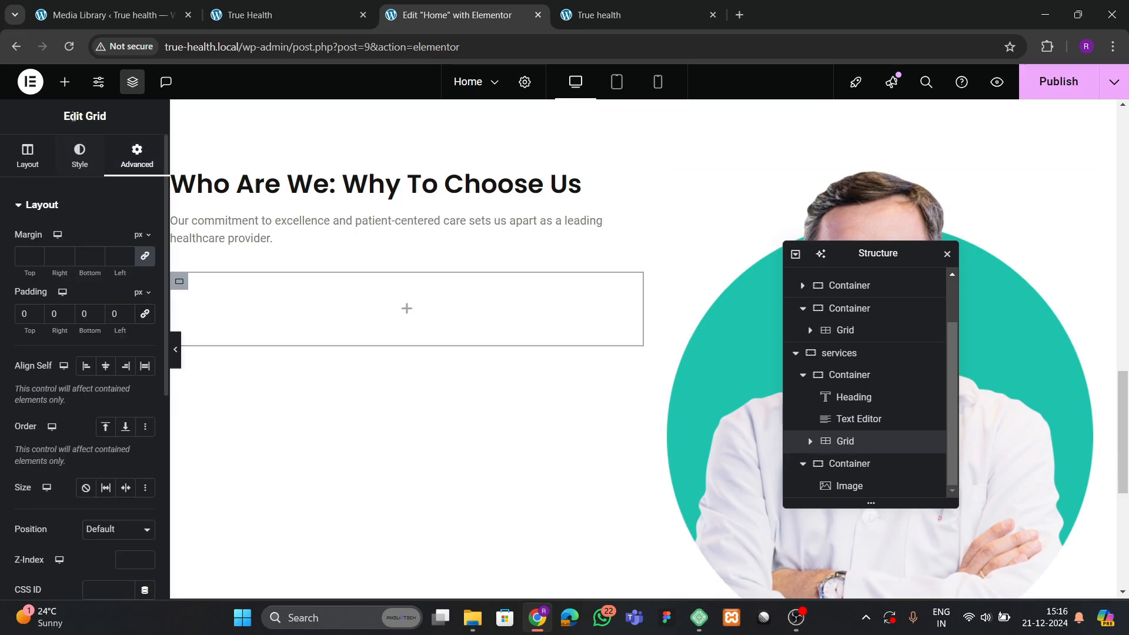
Drop a Container into the grid's empty cell.
left_click(65, 82)
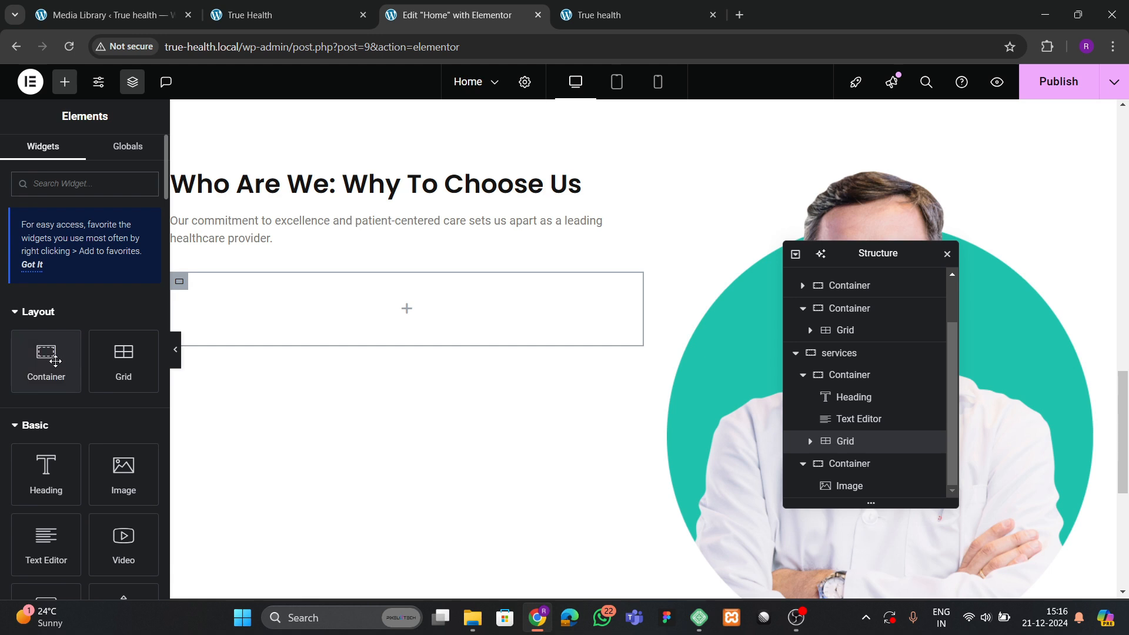
left_click_drag(55, 361, 370, 335)
left_click(117, 149)
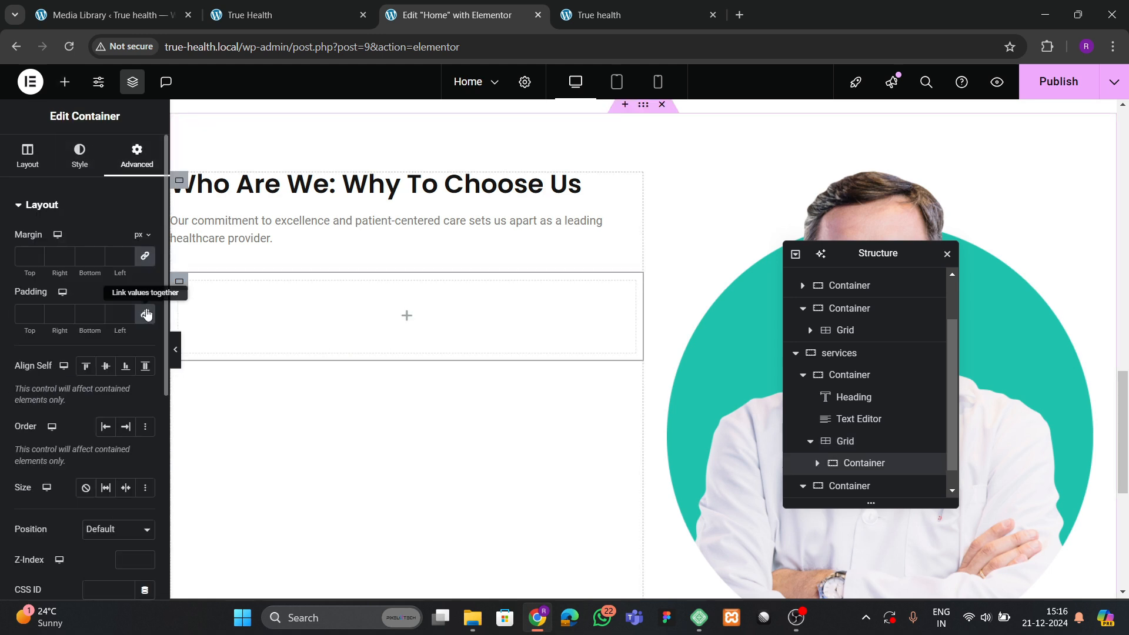
key("ctrl+2")
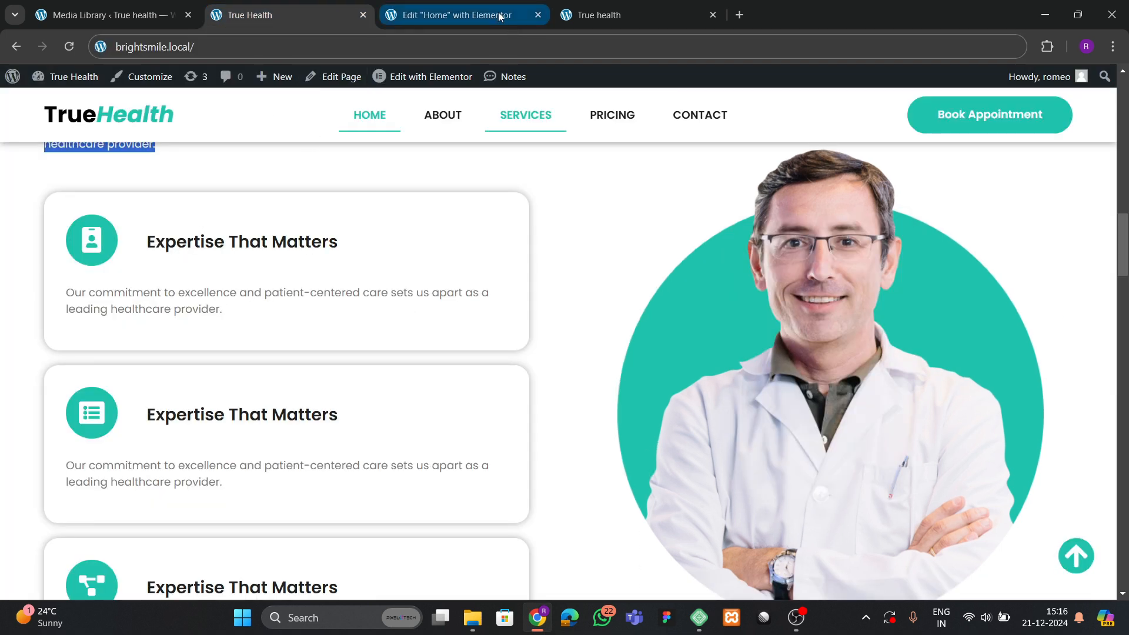
left_click(498, 16)
Nest a second Container inside the grid's container.
left_click(65, 82)
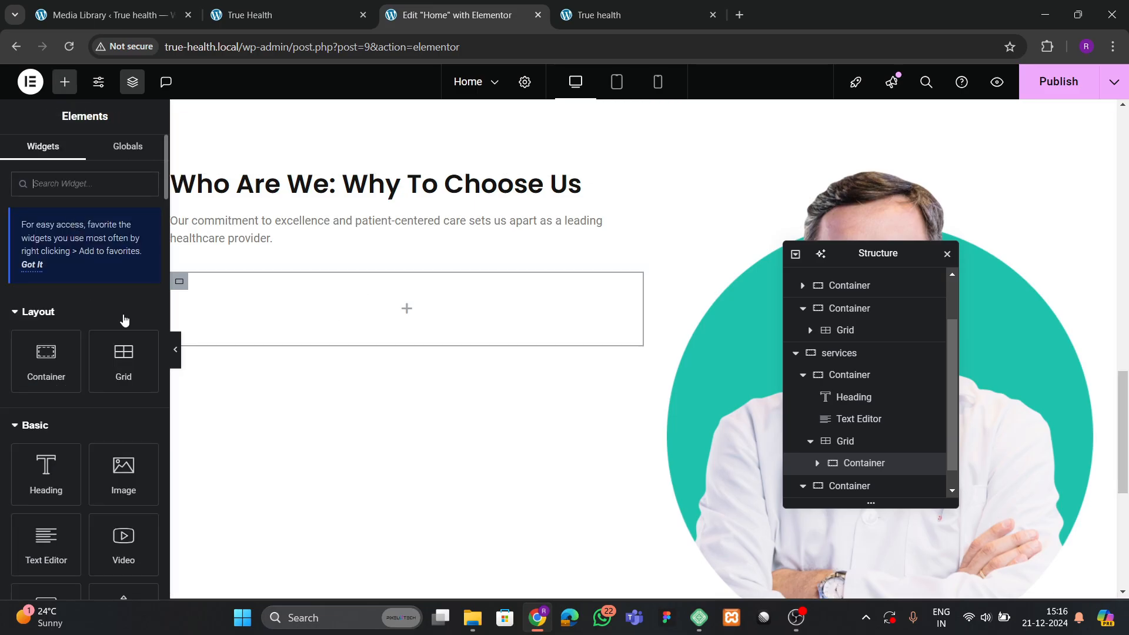
scroll(304, 327, "up", 3)
scroll(305, 328, "up", 2)
scroll(253, 363, "down", 7)
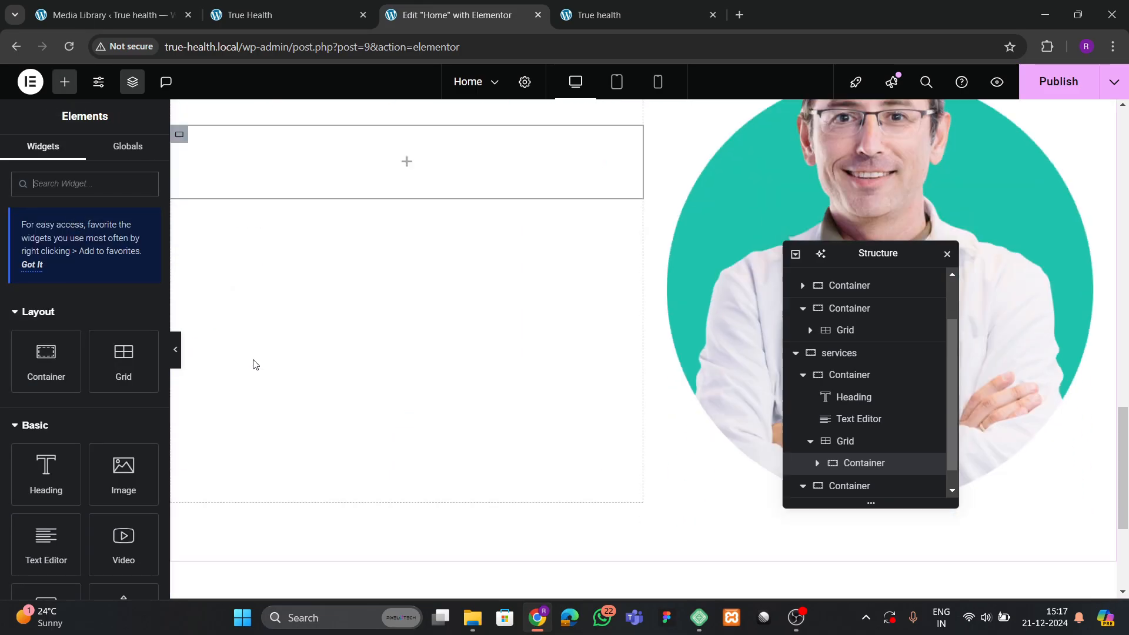
scroll(189, 363, "up", 2)
left_click_drag(59, 381, 341, 318)
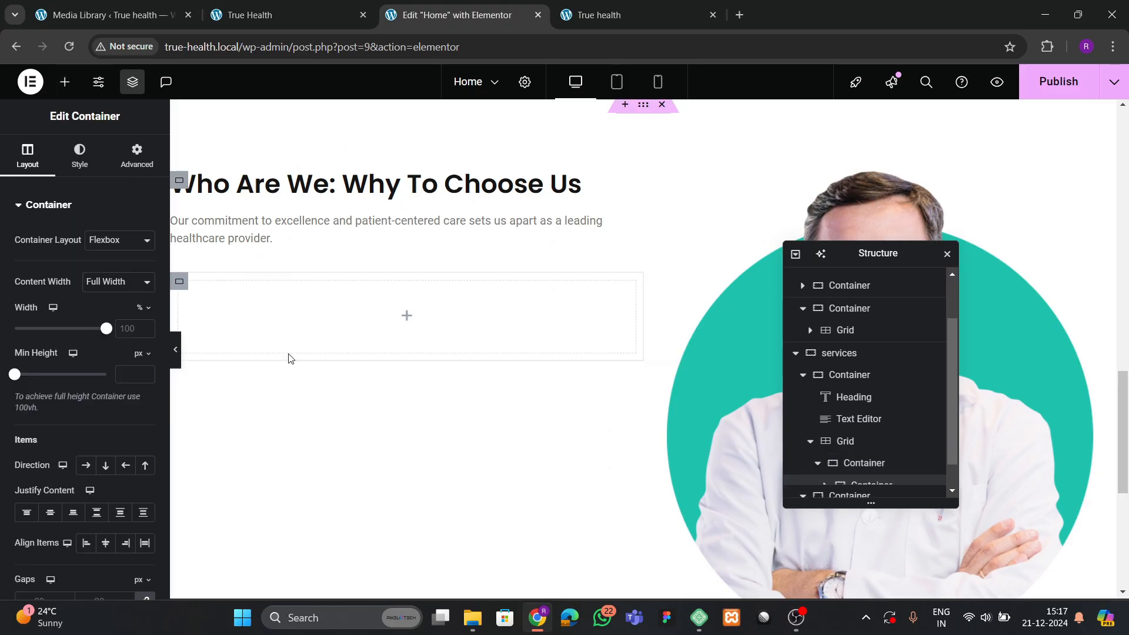
left_click(127, 160)
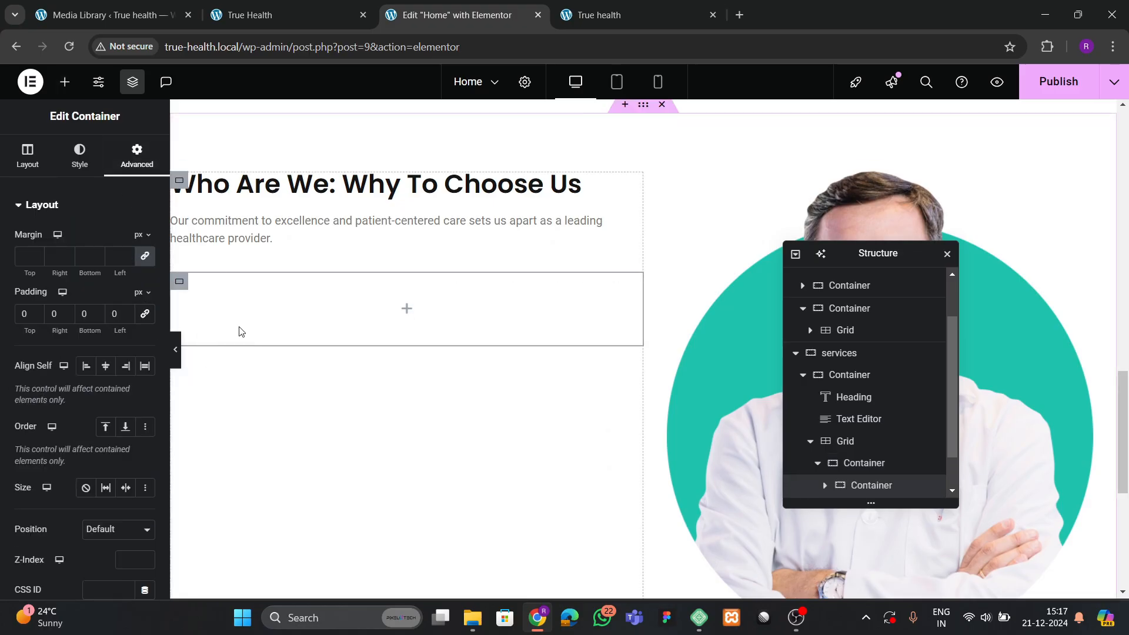
Add an Icon widget to the nested container with the stacked circle view.
left_click(65, 83)
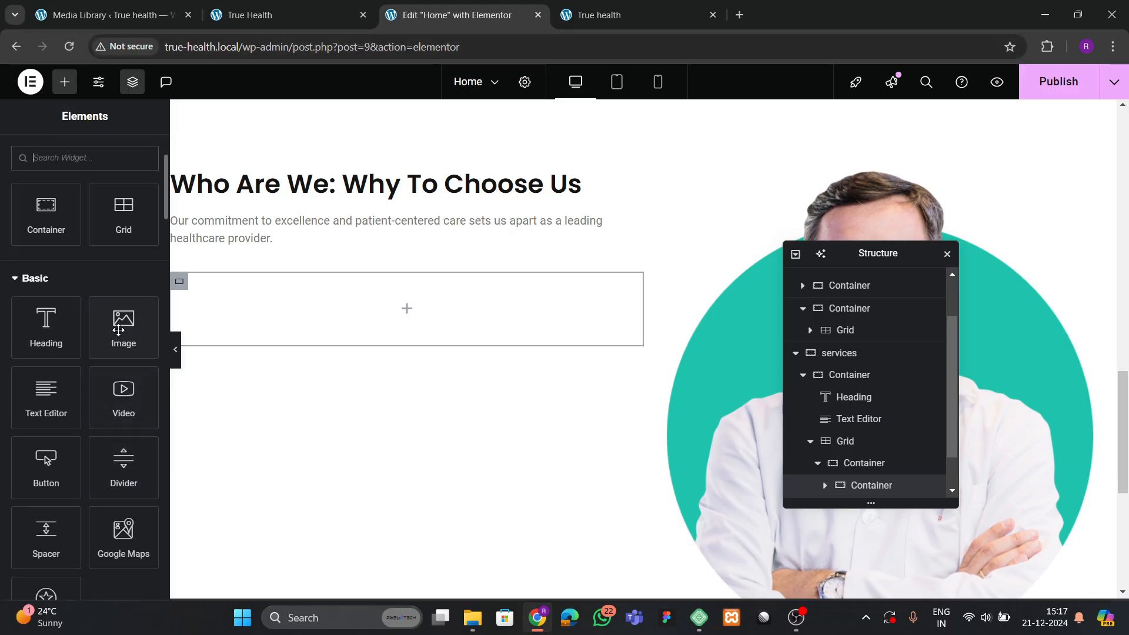
left_click(285, 27)
left_click(385, 26)
left_click(64, 164)
type("icon")
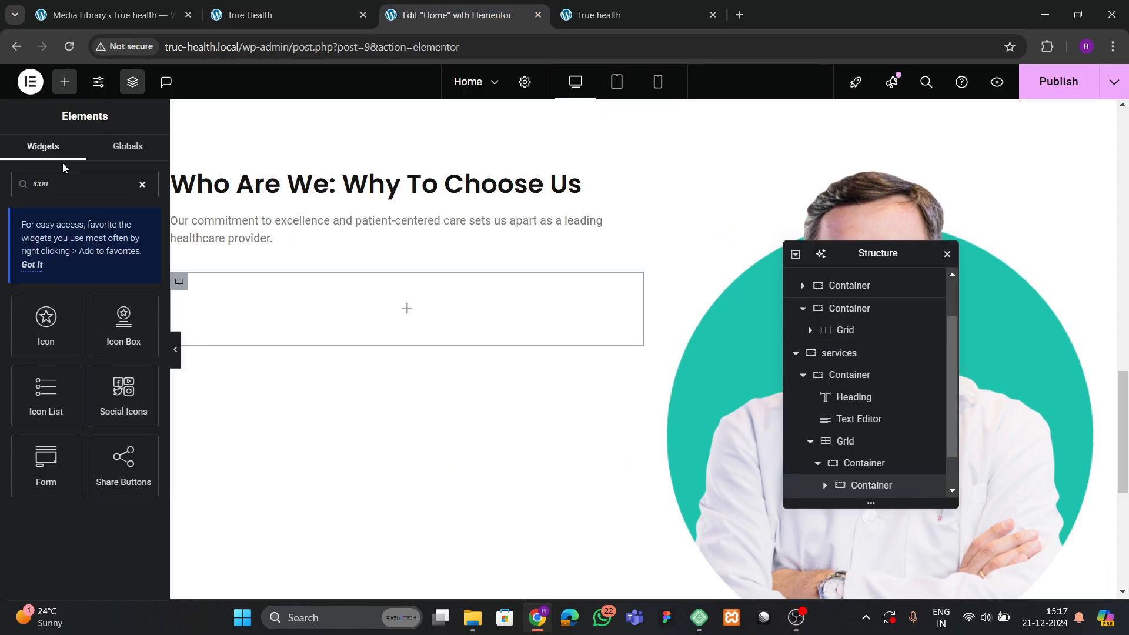
left_click_drag(45, 321, 341, 310)
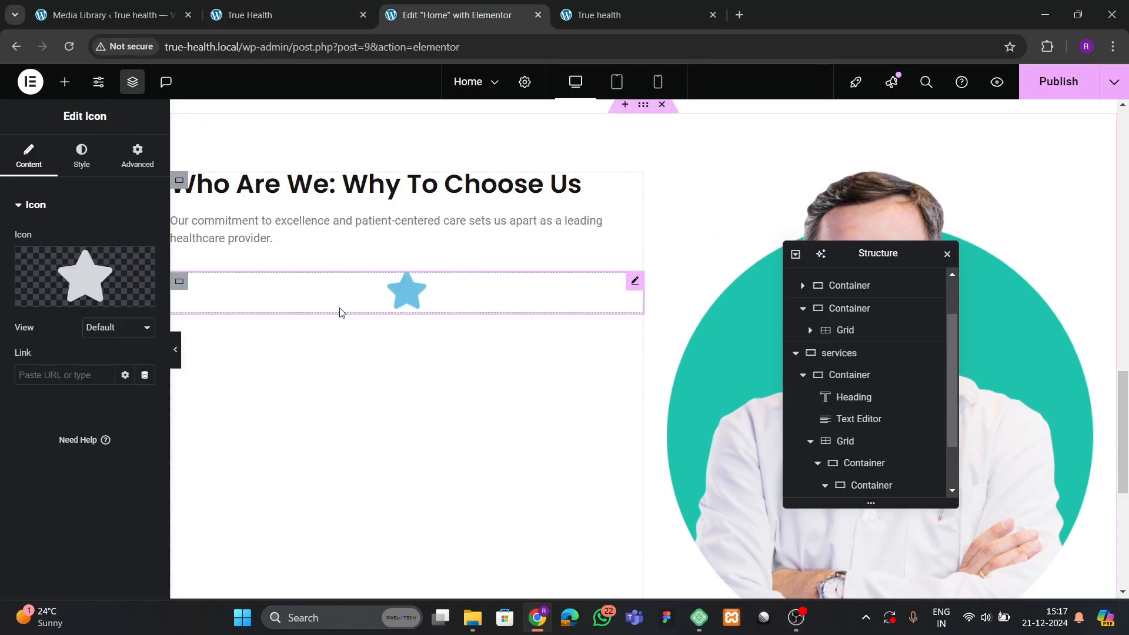
left_click(107, 327)
left_click(108, 368)
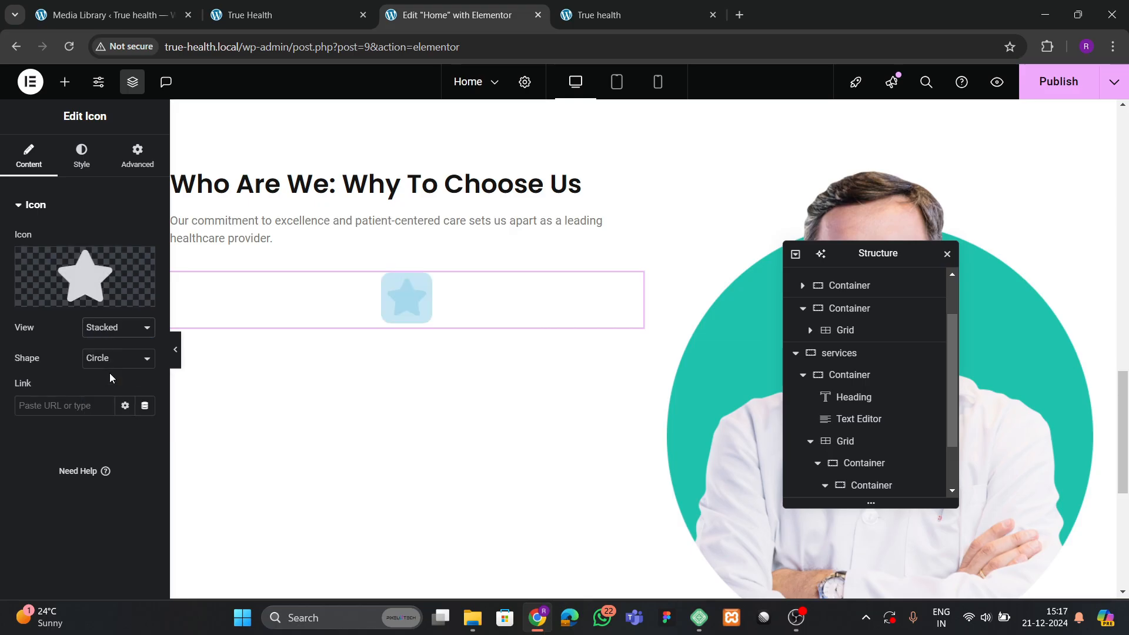
Choose the Tasks icon from the icon library.
left_click(81, 157)
left_click(30, 167)
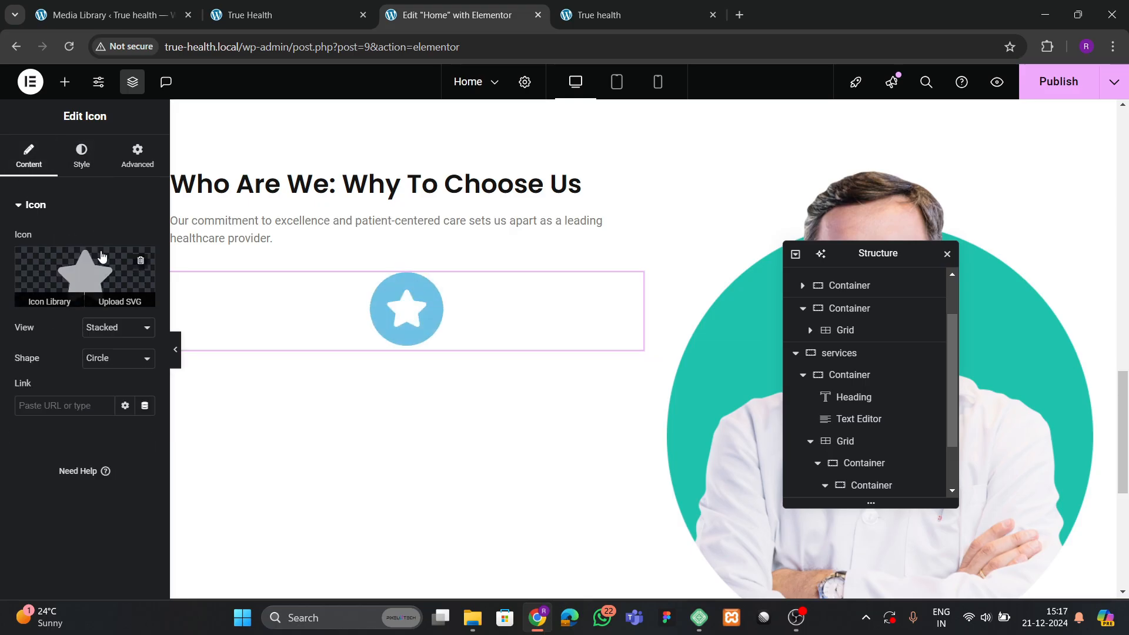
left_click(83, 297)
scroll(544, 408, "down", 4)
scroll(569, 427, "down", 2)
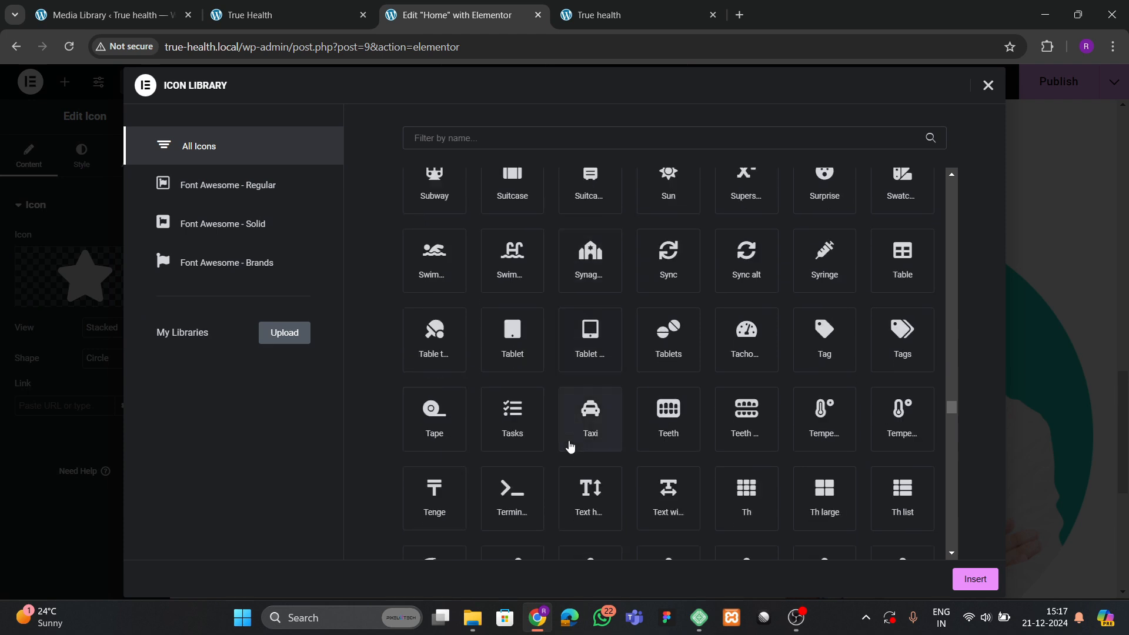
left_click(539, 450)
left_click(970, 588)
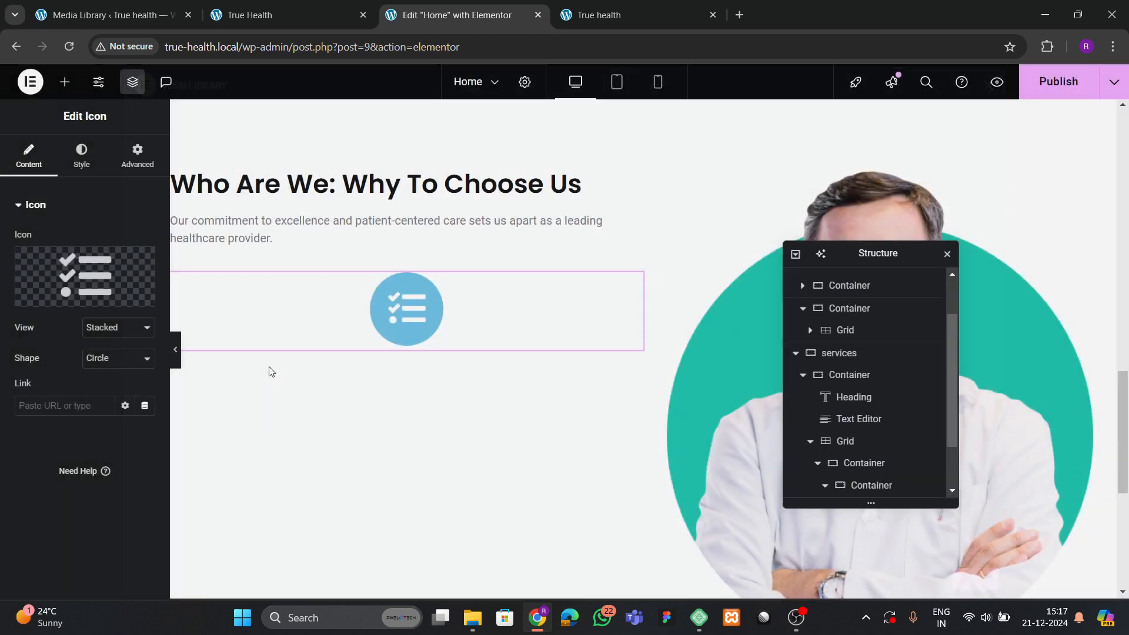
Set the icon's primary colour to theme green and its secondary colour to white.
left_click(81, 156)
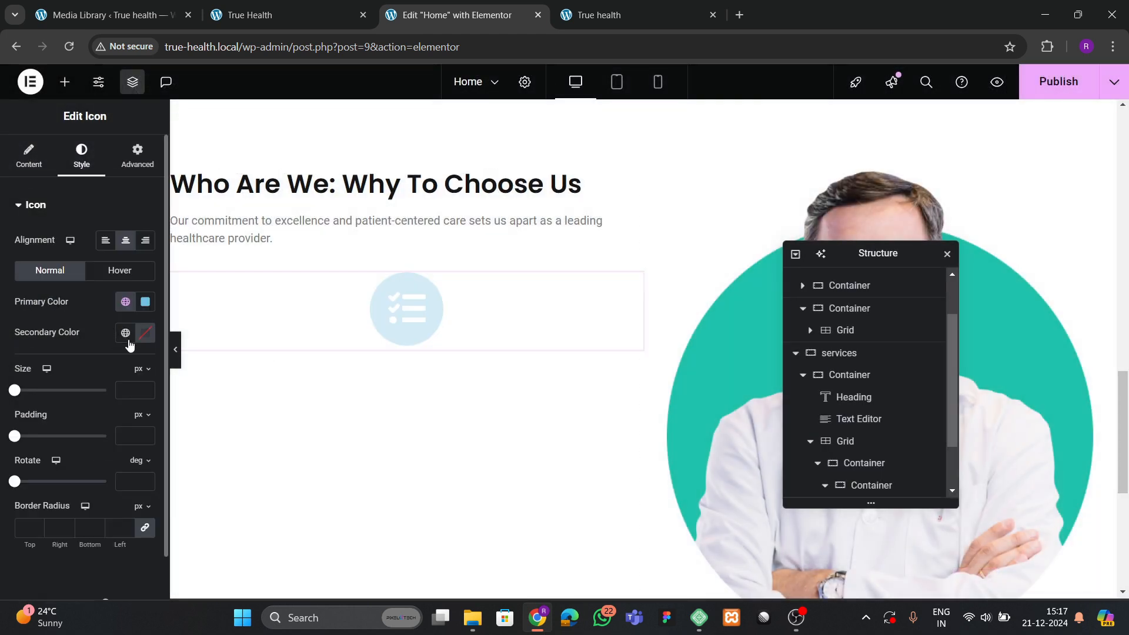
left_click(125, 333)
left_click(82, 513)
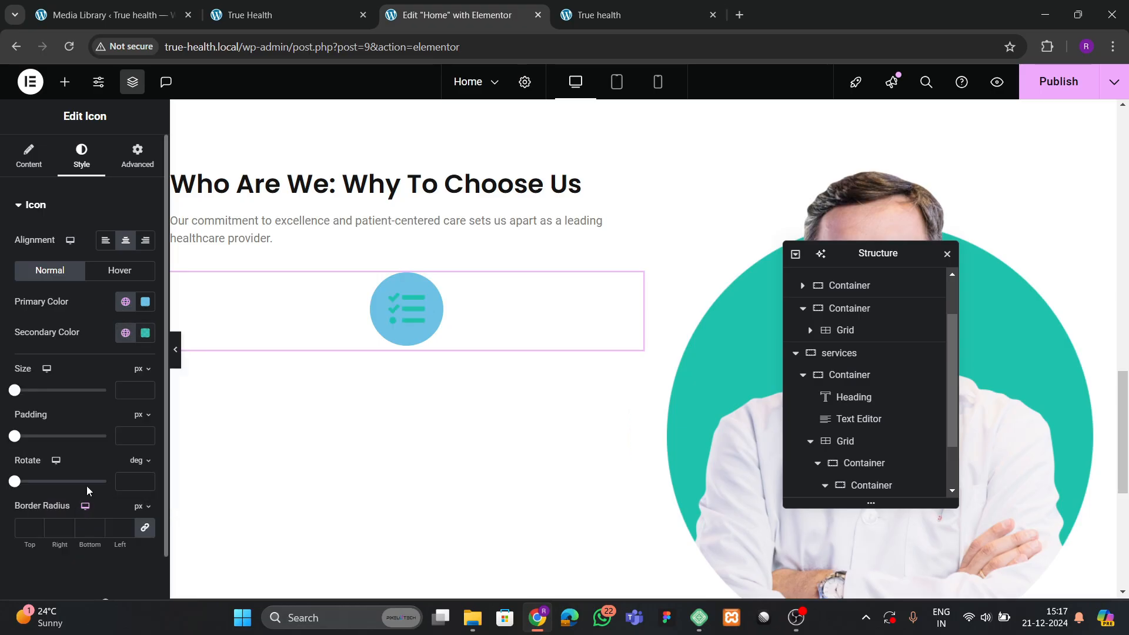
left_click(125, 302)
left_click(59, 484)
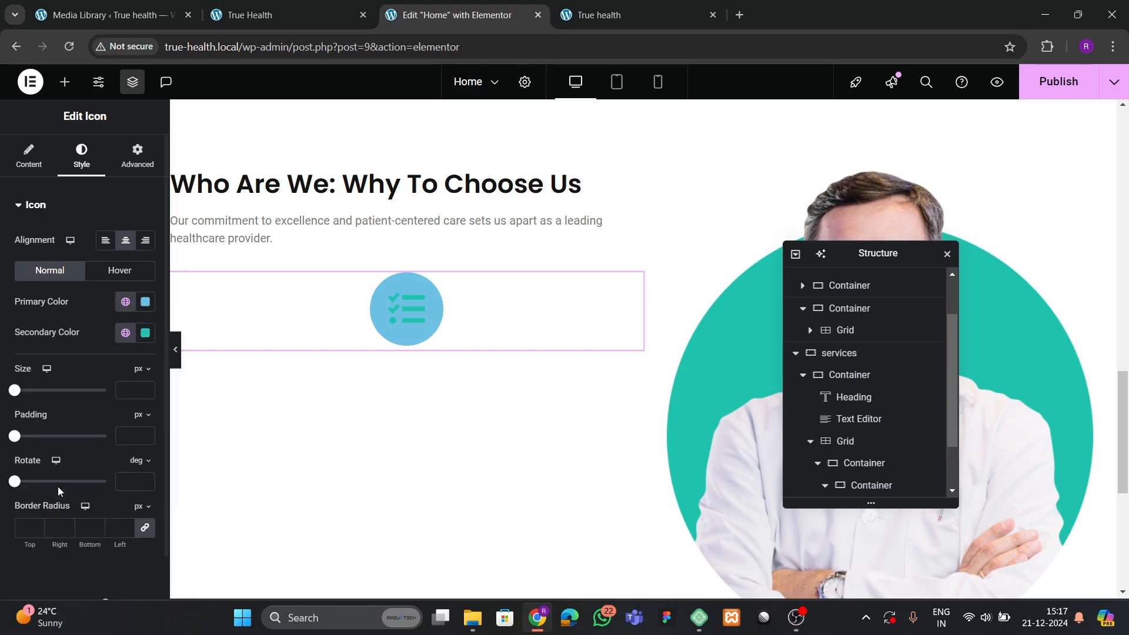
left_click(145, 332)
left_click_drag(111, 452, 5, 312)
left_click(76, 298)
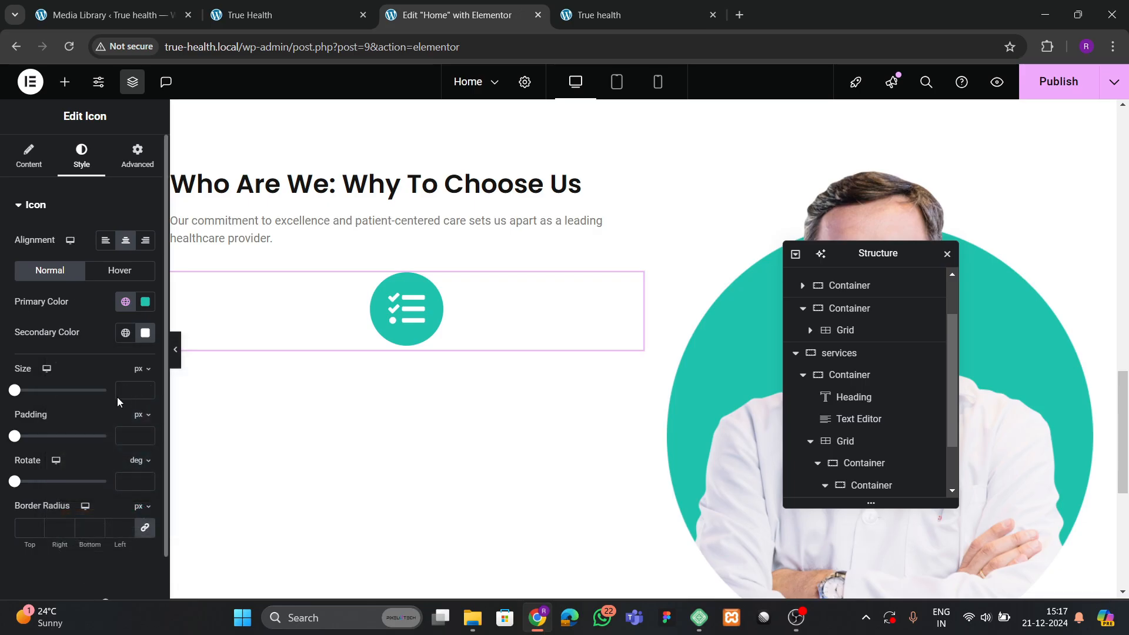
Enlarge the icon to 45 px.
left_click_drag(141, 391, 145, 392)
scroll(937, 483, "down", 1)
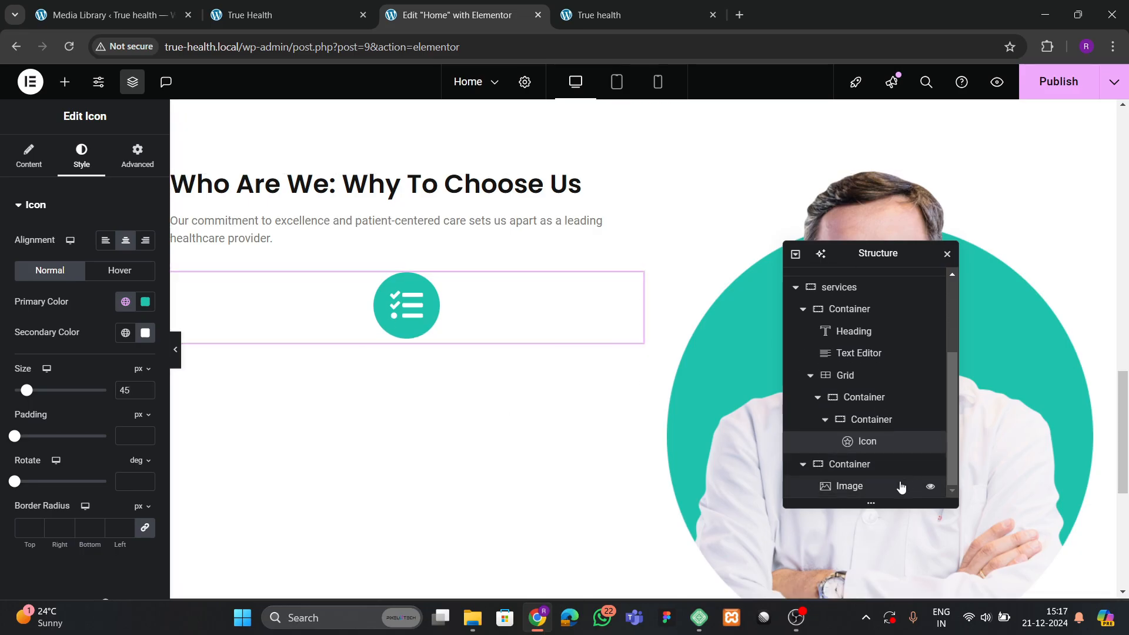
left_click(871, 420)
left_click(406, 331)
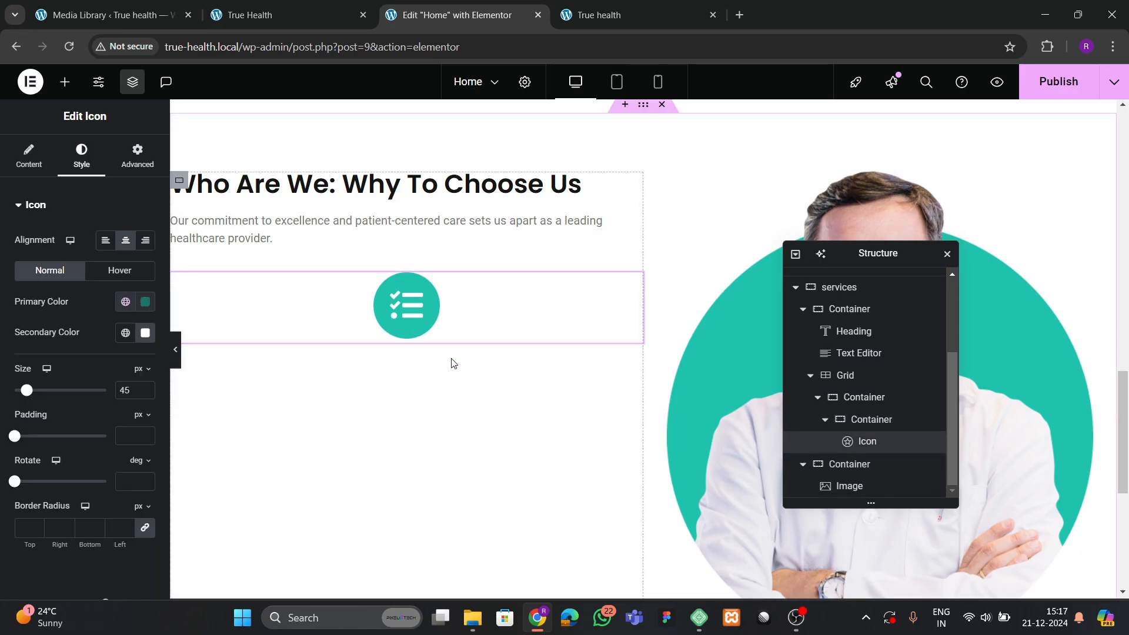
scroll(454, 363, "up", 7)
Copy the Obstetrics heading and paste it below the checklist icon.
right_click(275, 281)
left_click(307, 332)
scroll(446, 379, "down", 9)
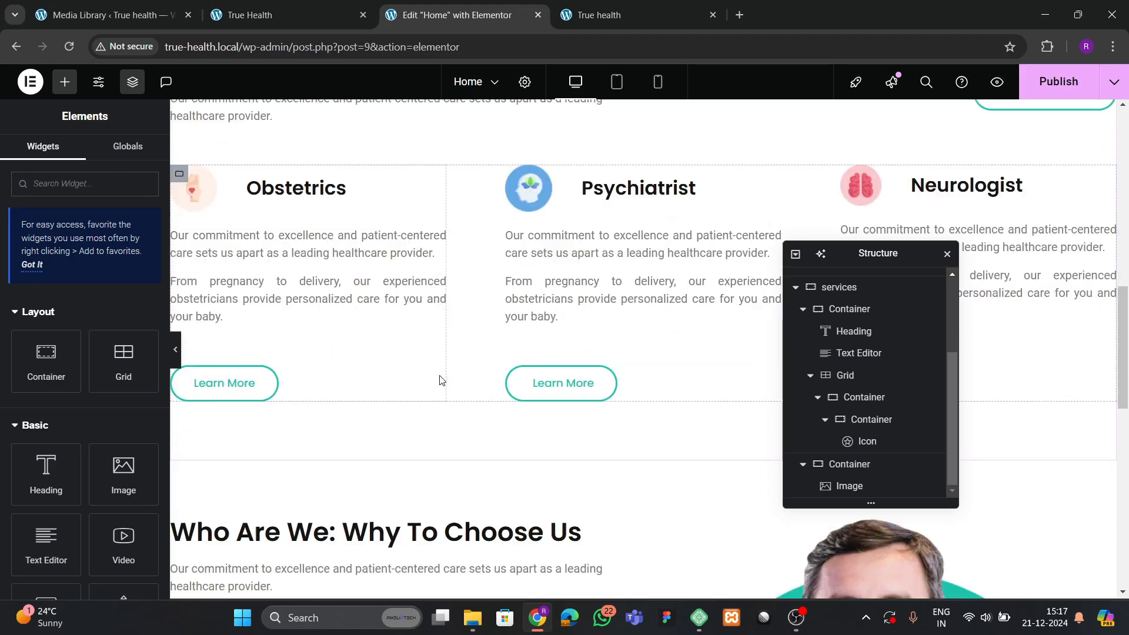
scroll(449, 379, "up", 1)
left_click(417, 298)
right_click(418, 297)
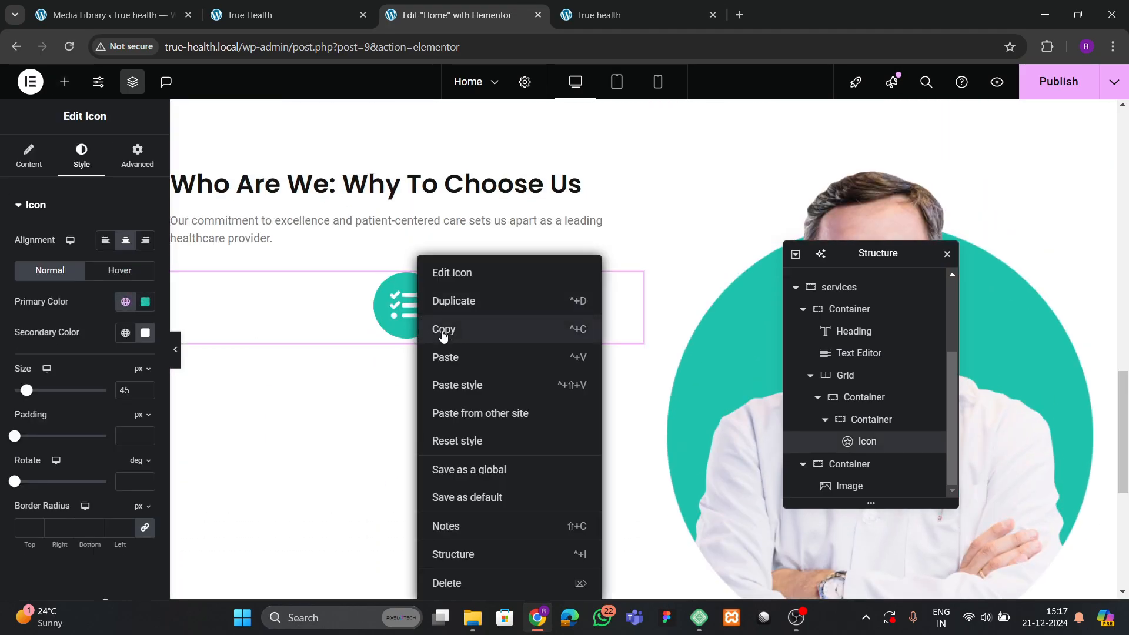
left_click(446, 357)
Shrink the icon size down to 40 px.
left_click(433, 322)
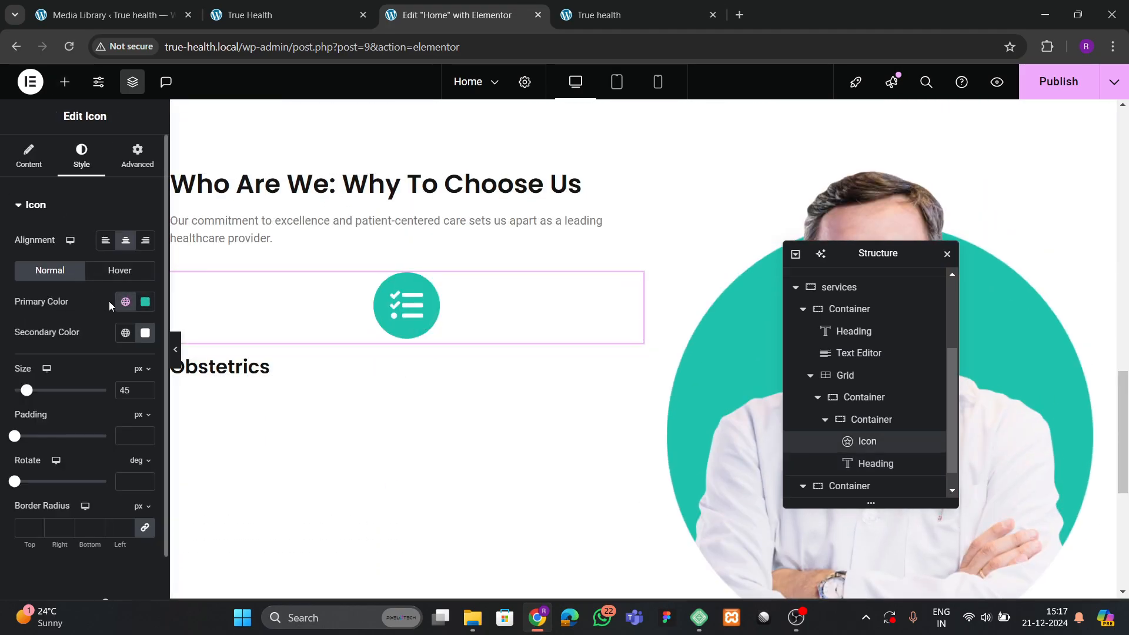
left_click(146, 392)
left_click(145, 393)
left_click(145, 393)
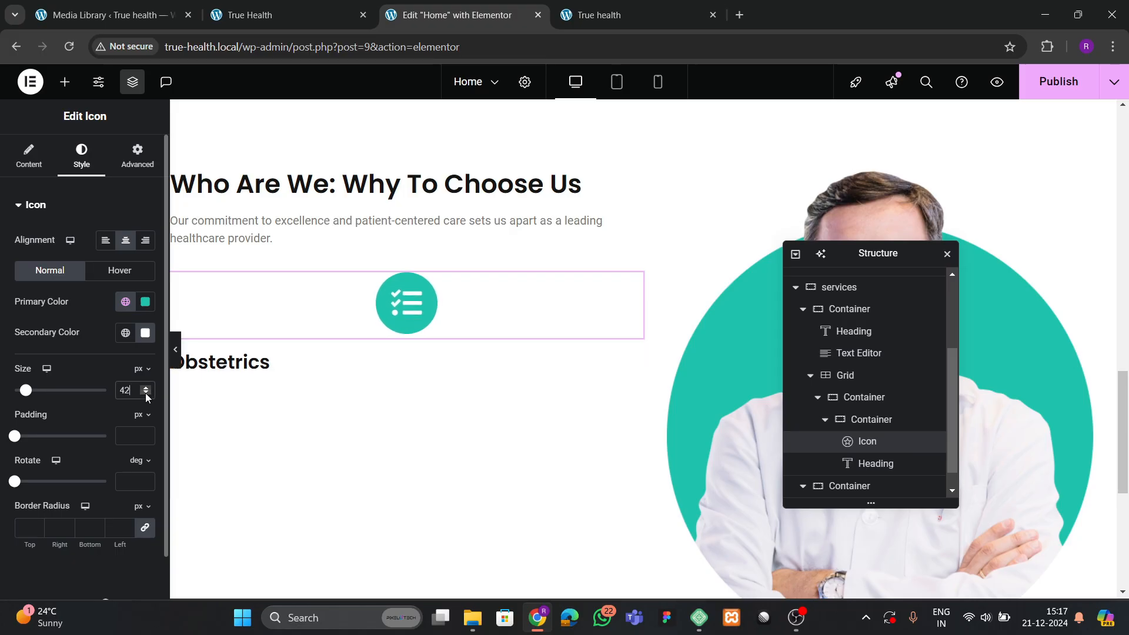
left_click(146, 393)
left_click(145, 393)
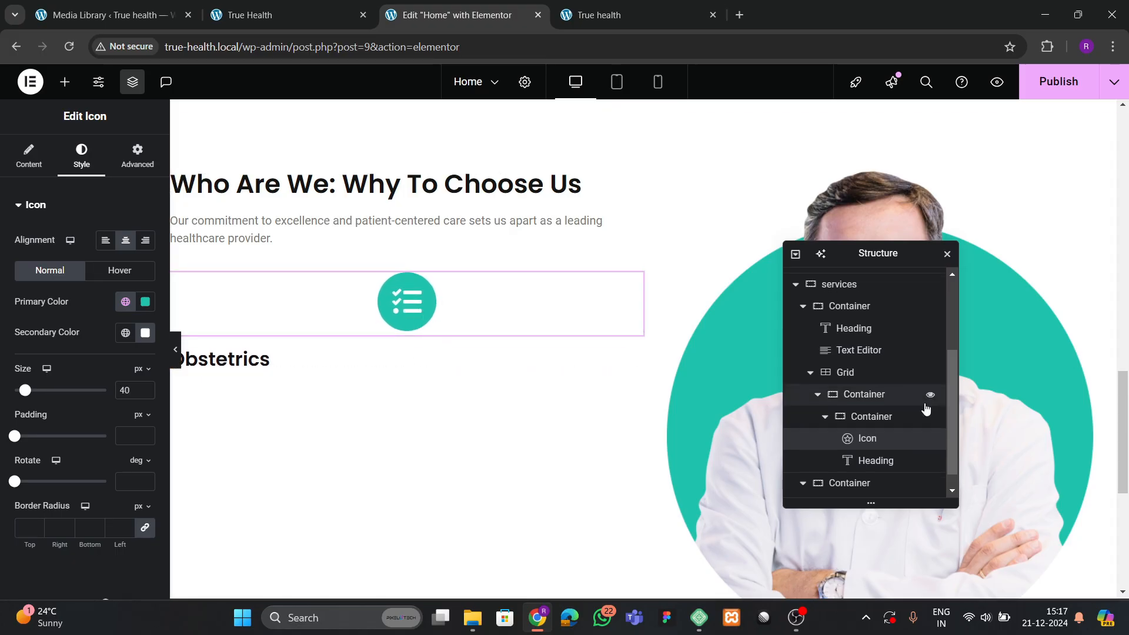
Set the icon's container to Row direction with items aligned to Center.
scroll(923, 410, "down", 1)
left_click(875, 397)
left_click(28, 155)
scroll(98, 332, "down", 2)
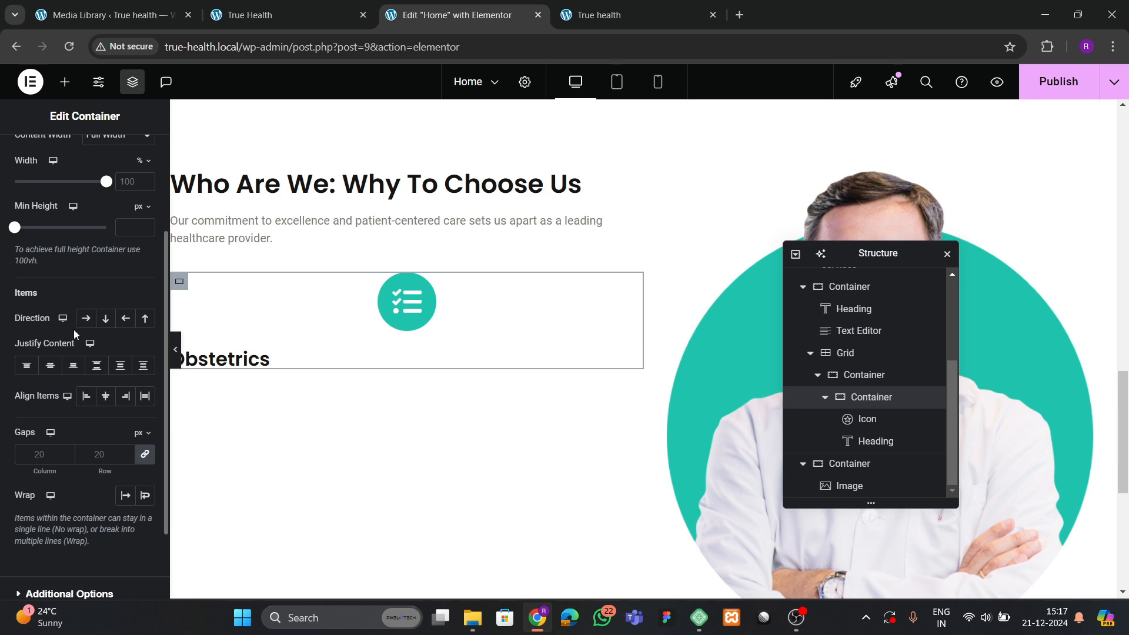
left_click(87, 319)
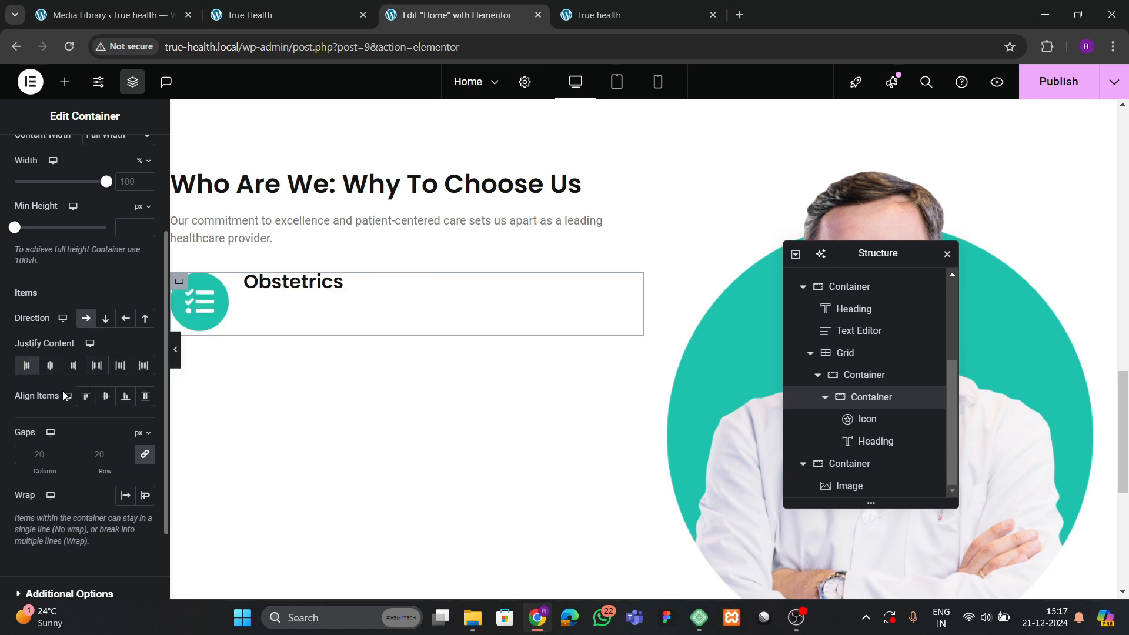
left_click(106, 397)
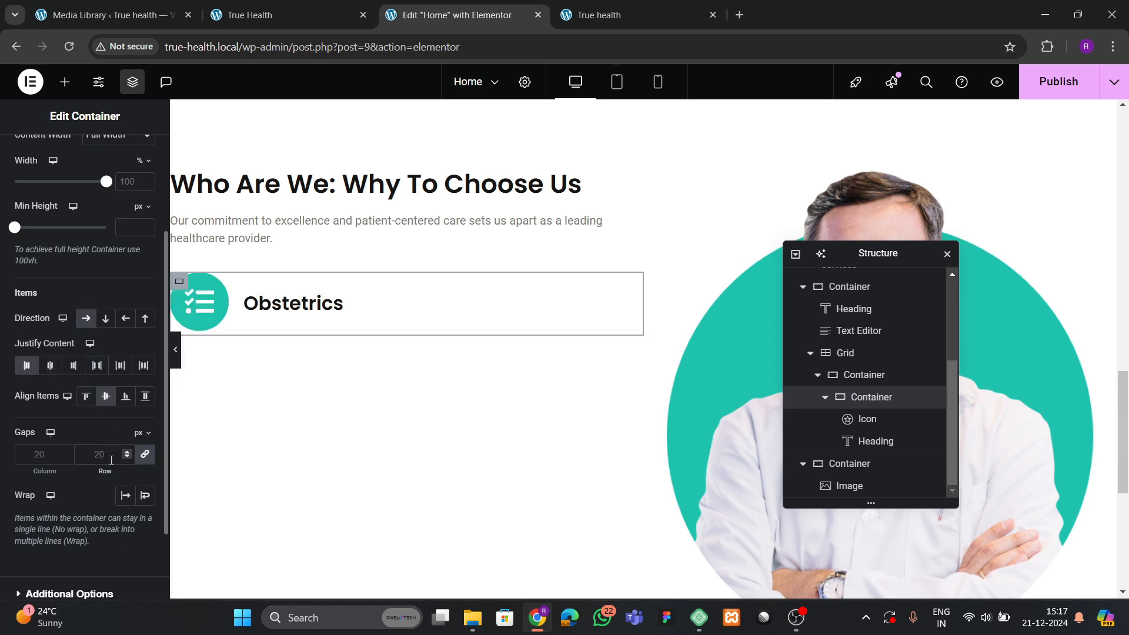
Retitle the pasted heading to 'Expertise That Matters' using the reference site's text.
left_click(251, 13)
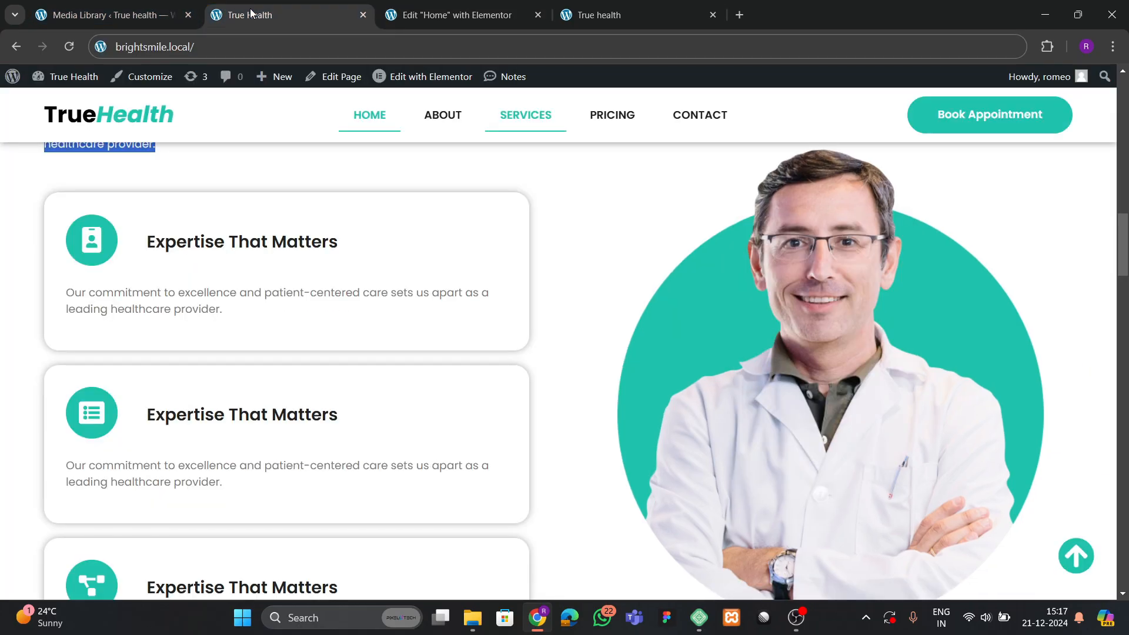
left_click_drag(149, 243, 387, 249)
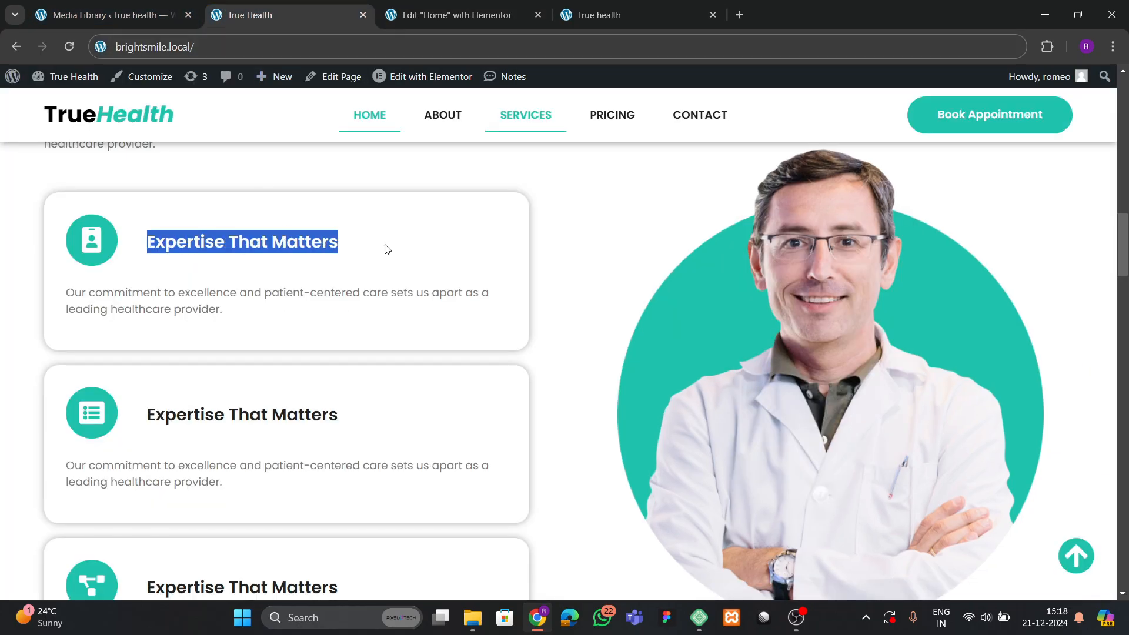
left_click(458, 15)
left_click(305, 318)
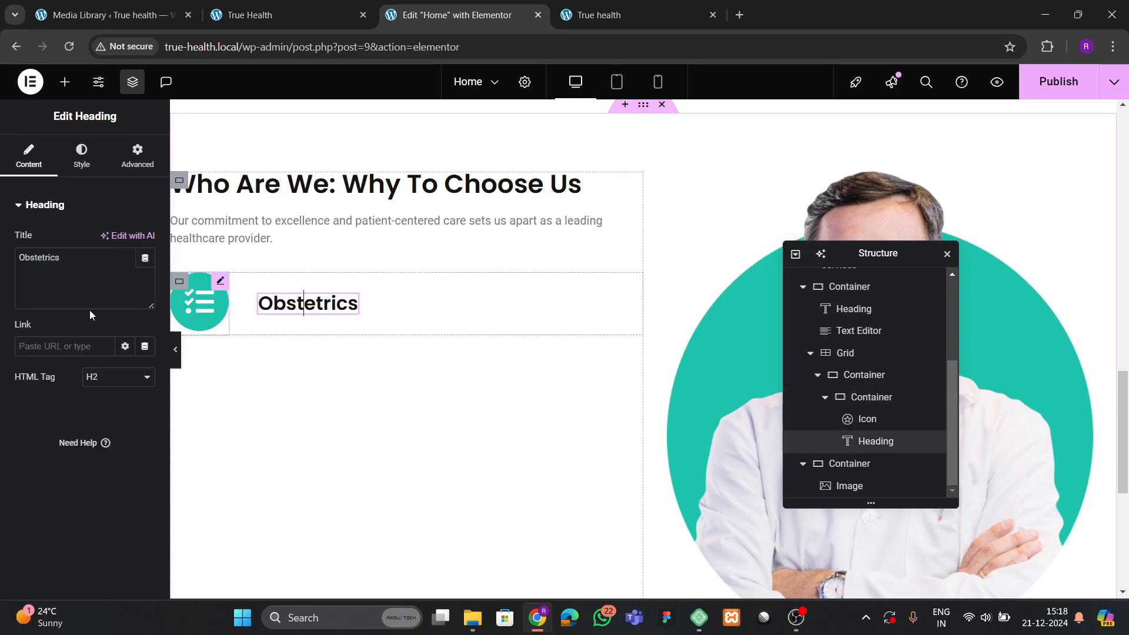
key("ctrl+v")
Set the icon size to 35 px.
left_click(194, 300)
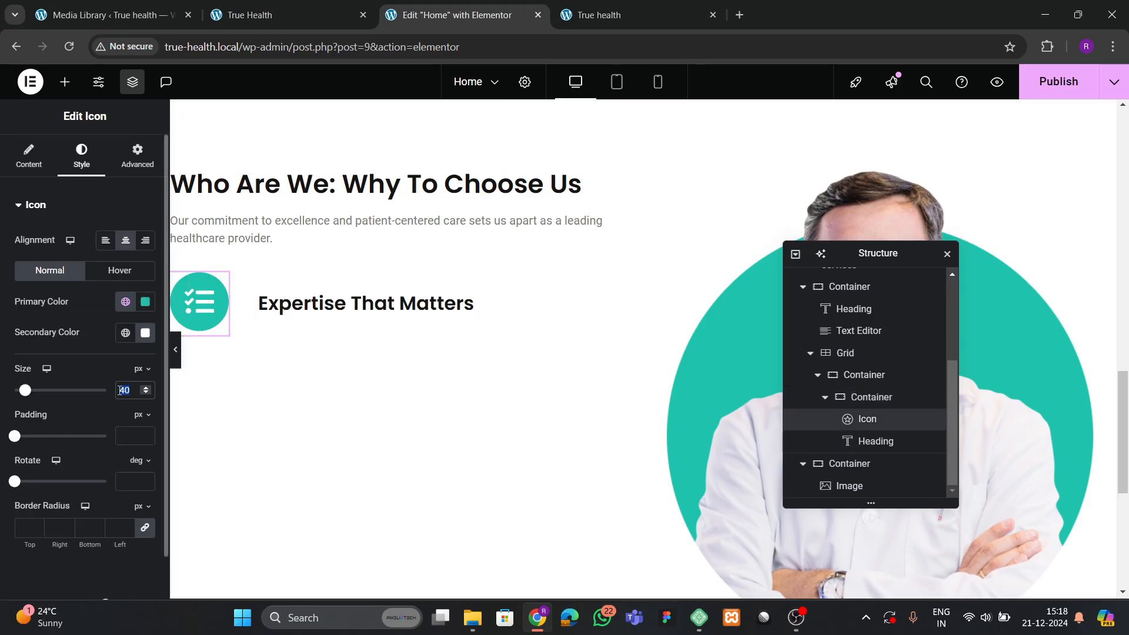
type("35")
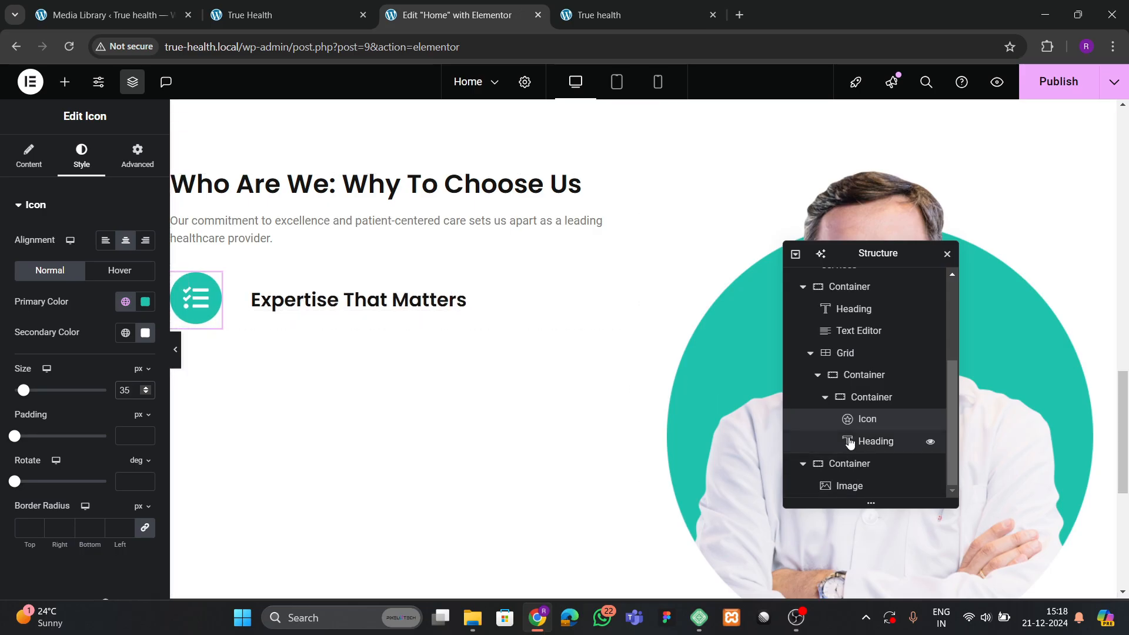
left_click(867, 402)
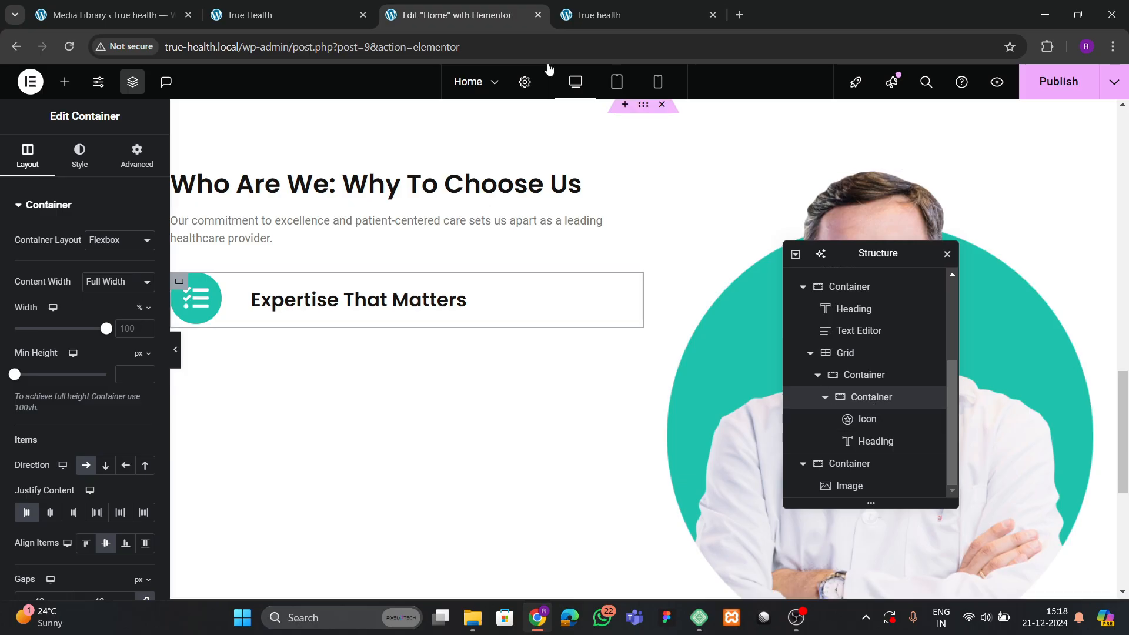
left_click(340, 16)
Add a box shadow to the card container's border.
left_click(500, 15)
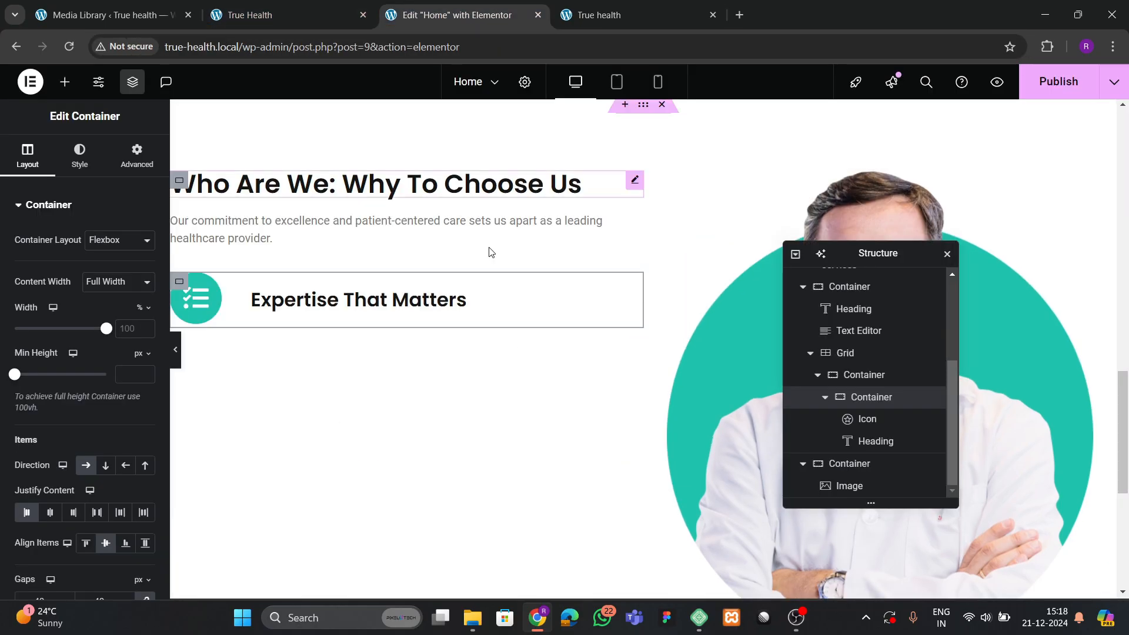
left_click(137, 156)
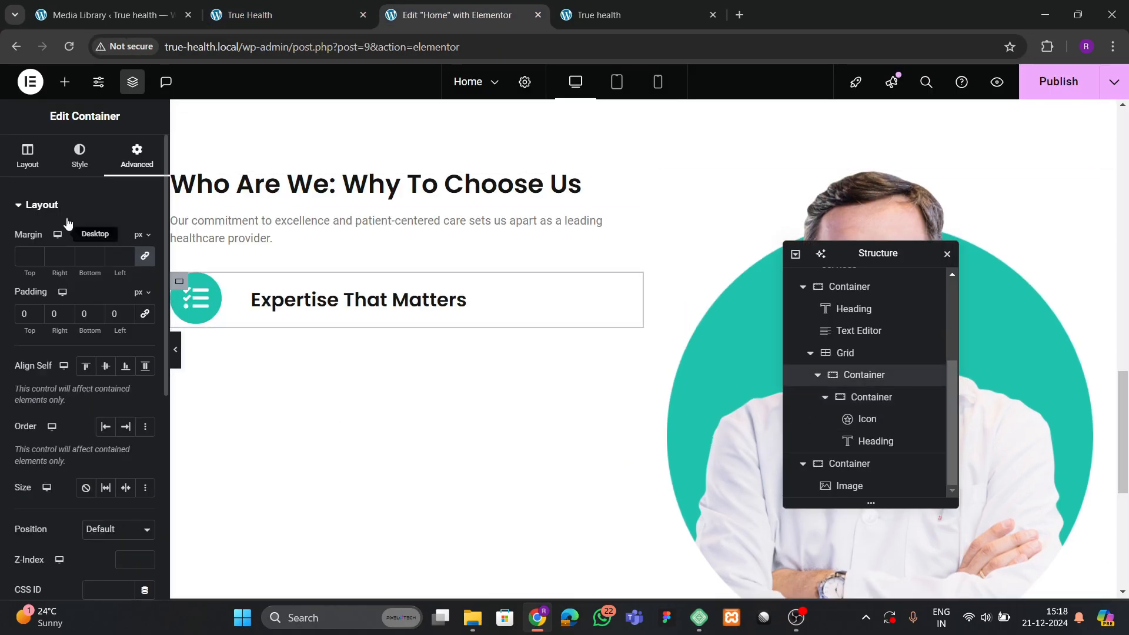
left_click(70, 163)
left_click(53, 364)
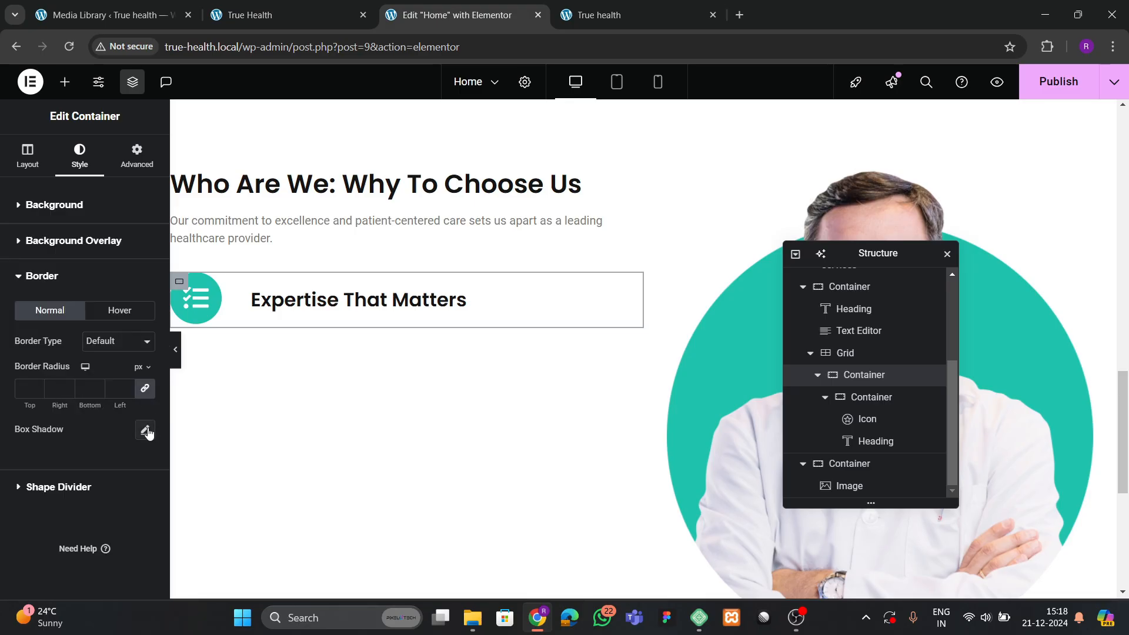
left_click(145, 430)
Give the card 40 px padding and a 30 px border radius.
left_click(128, 166)
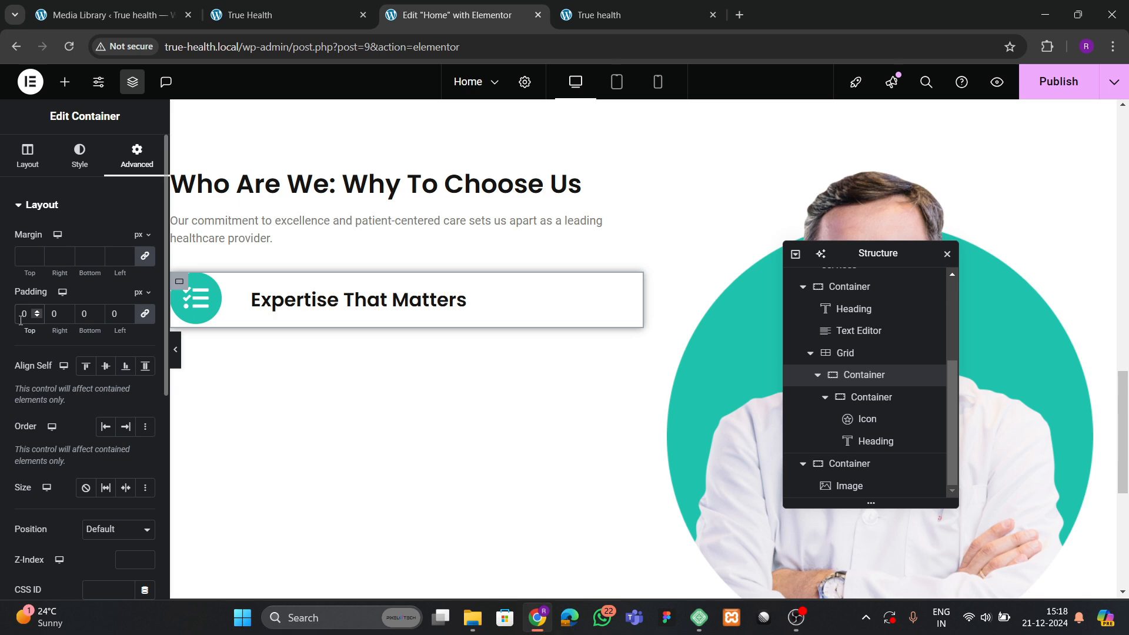
type("4")
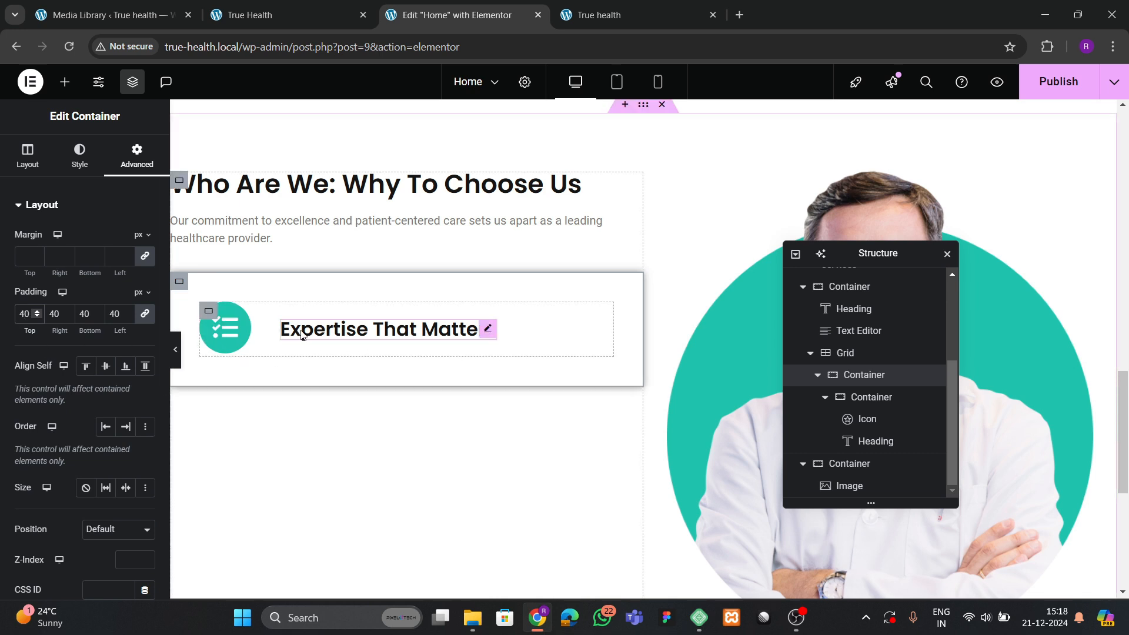
left_click(80, 156)
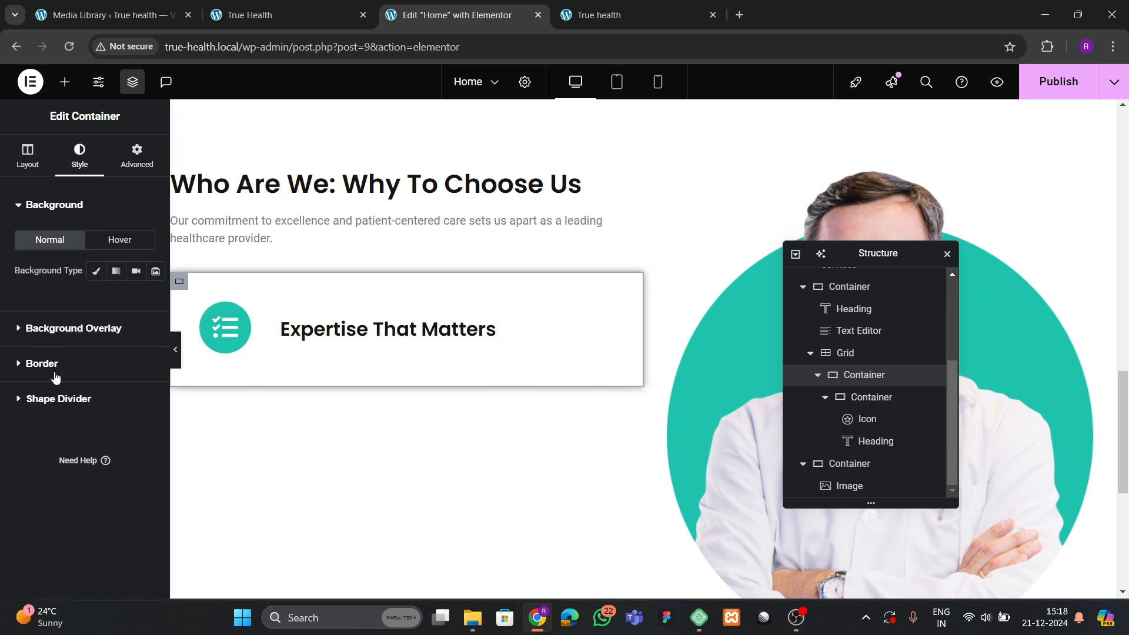
left_click(50, 367)
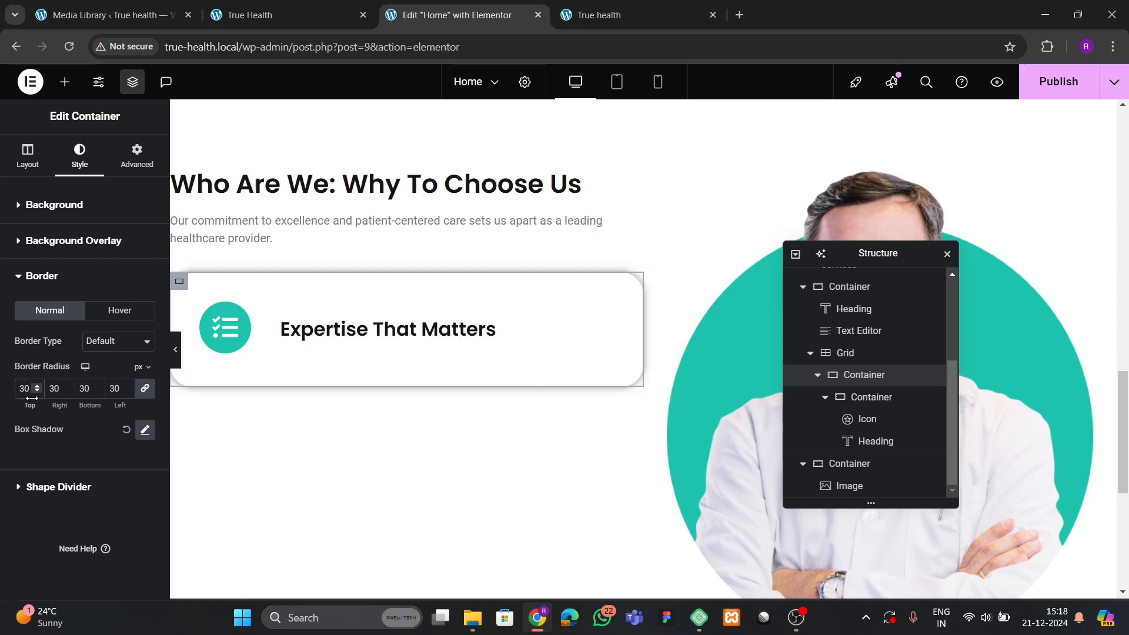
scroll(330, 270, "up", 6)
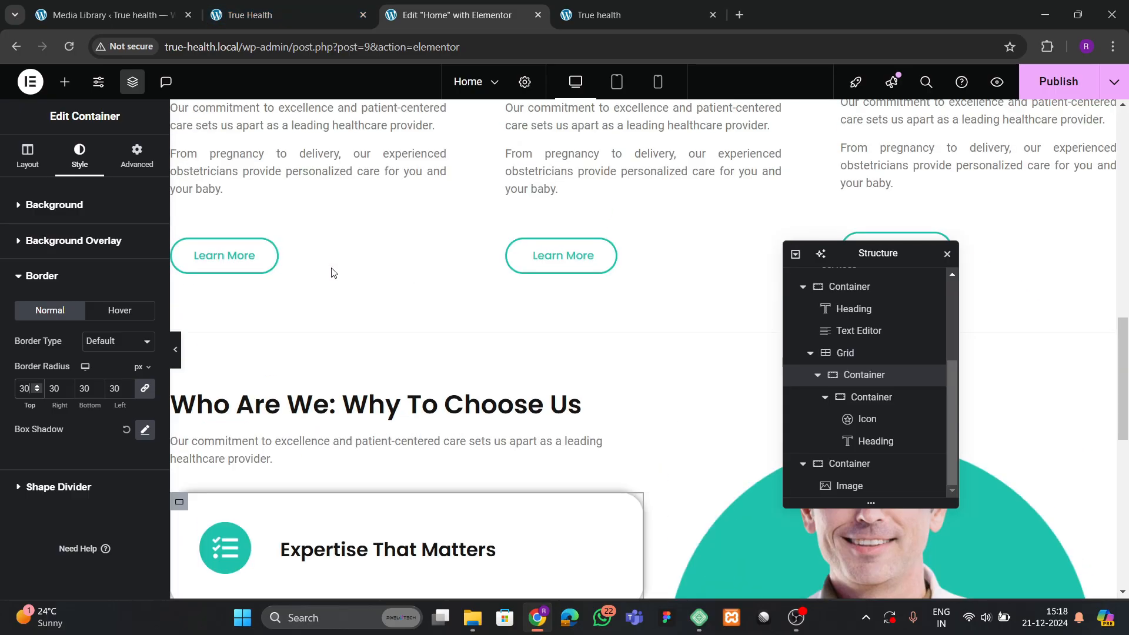
scroll(383, 286, "down", 3)
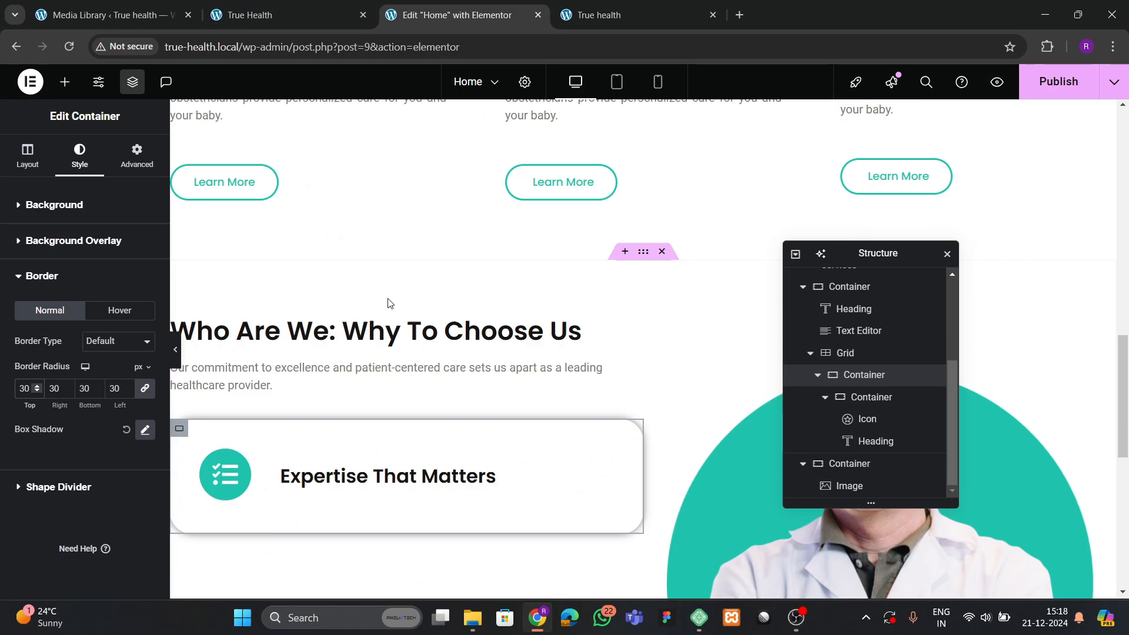
Copy the intro description text and select the card container to receive it.
right_click(358, 368)
left_click(407, 340)
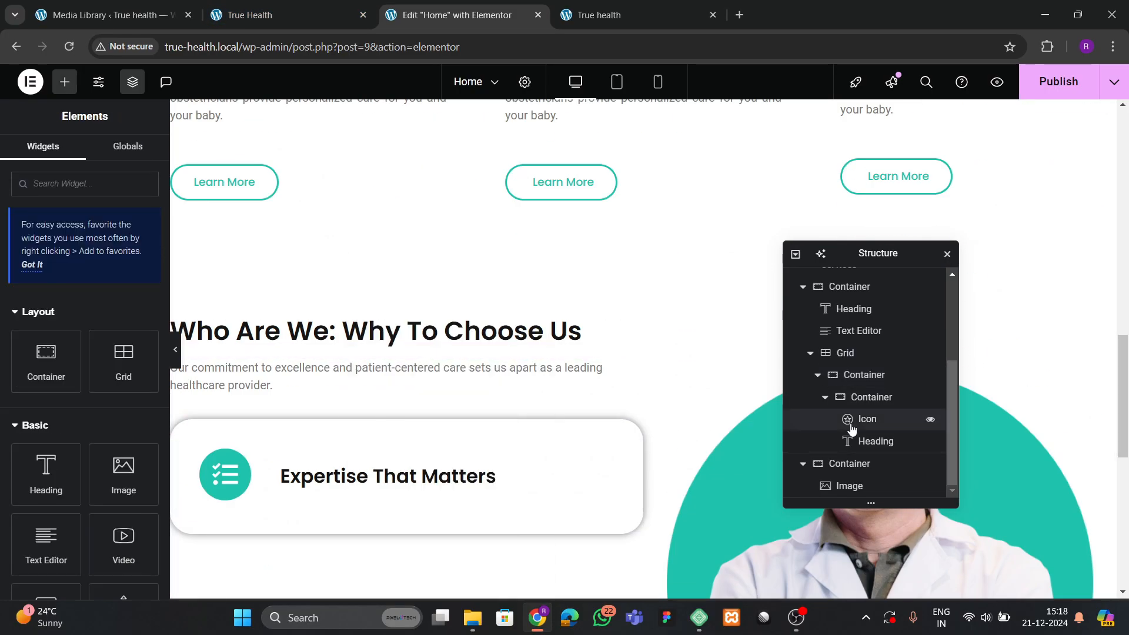
left_click(826, 398)
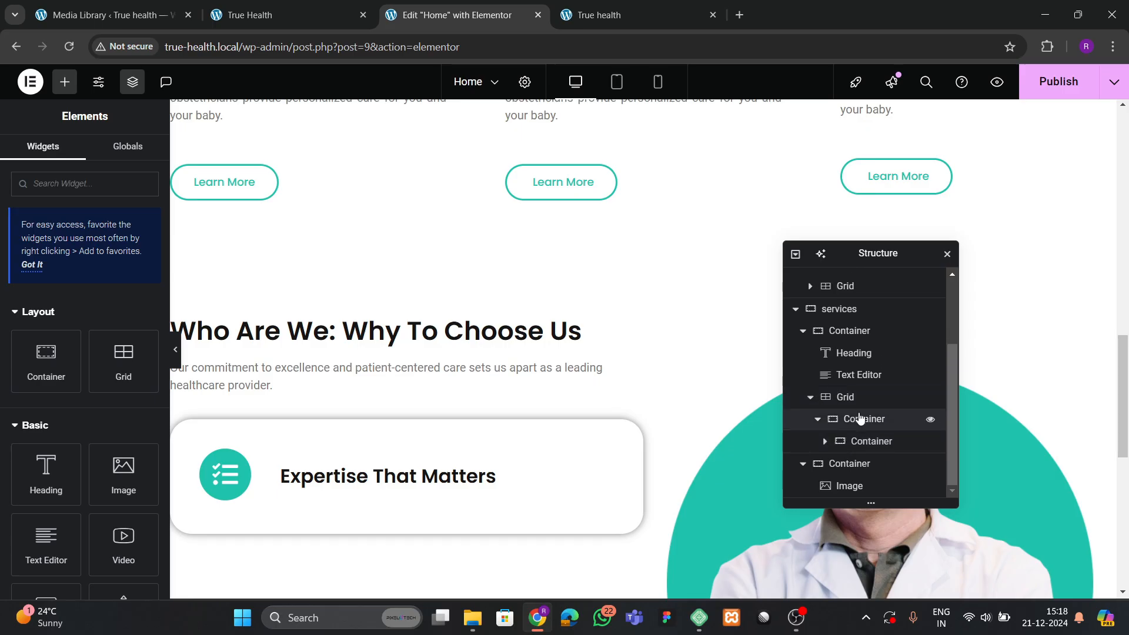
left_click(859, 418)
Paste the text block into the card and replace its paragraph with the reference site's commitment text.
right_click(862, 419)
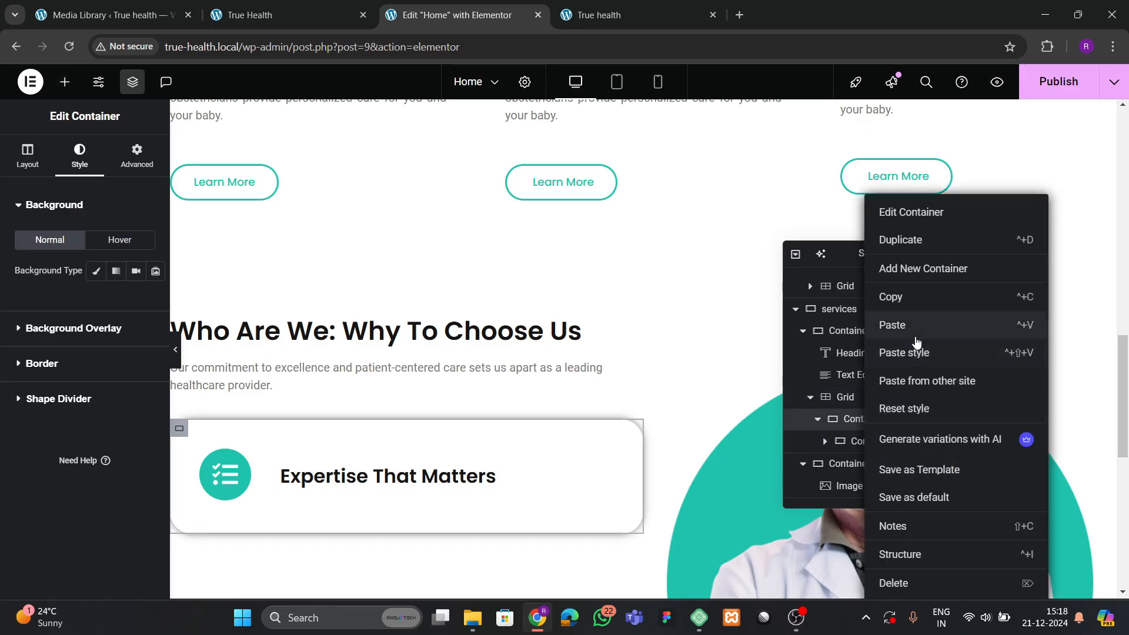
left_click(916, 342)
scroll(282, 496, "down", 5)
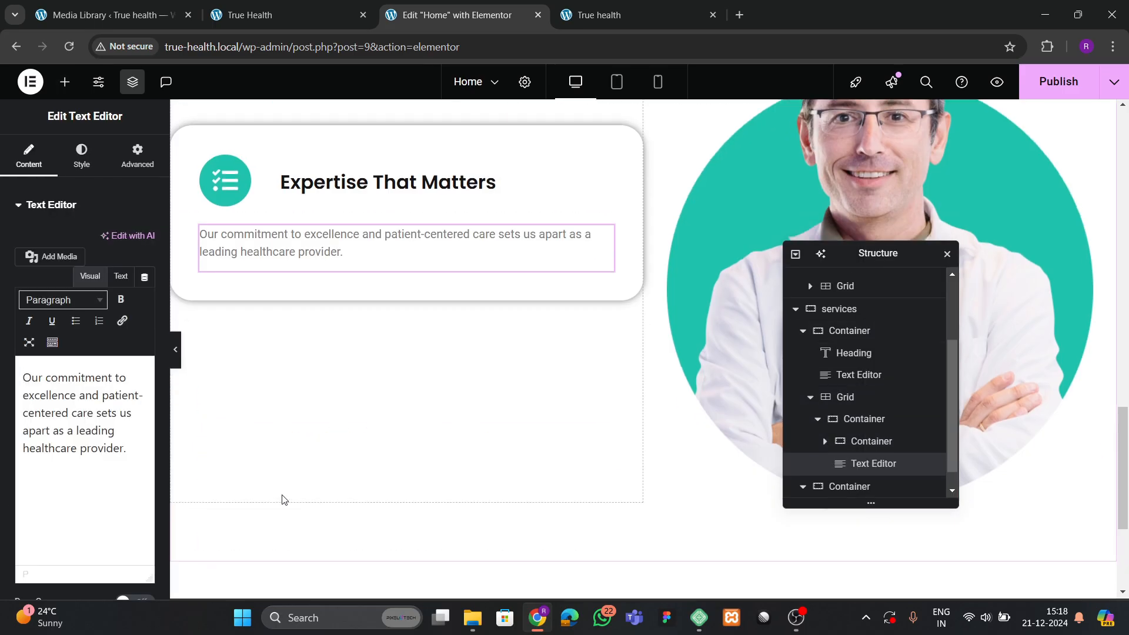
left_click(240, 29)
mouse_move(65, 291)
left_mouse_down()
mouse_move(246, 299)
mouse_move(254, 314)
left_mouse_up()
left_click(457, 14)
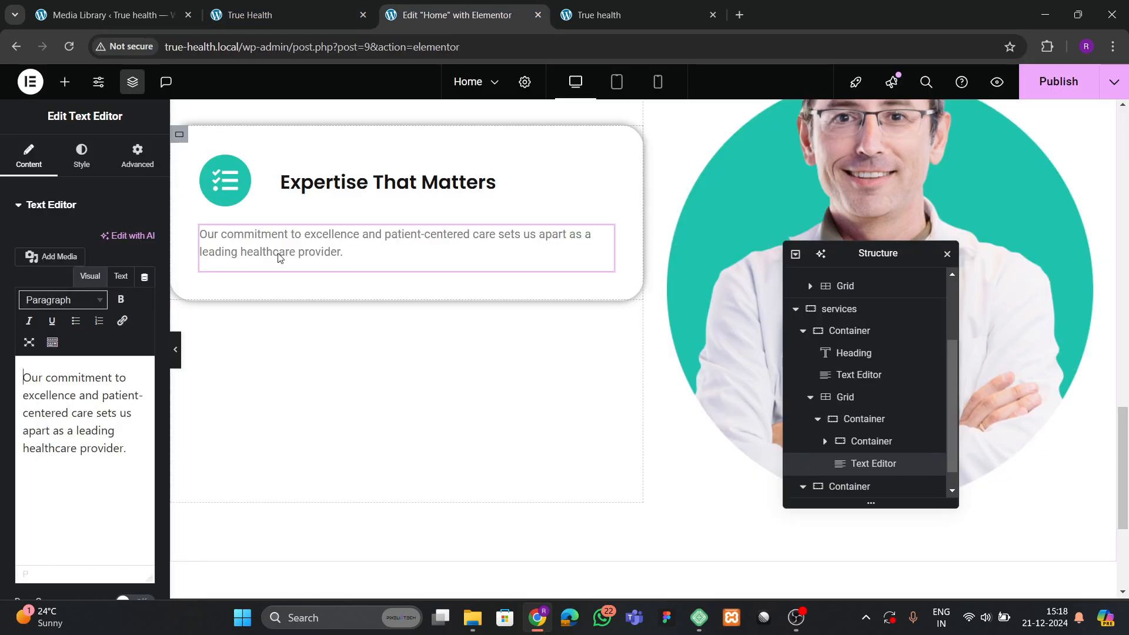
left_click(124, 413)
key("ctrl+a")
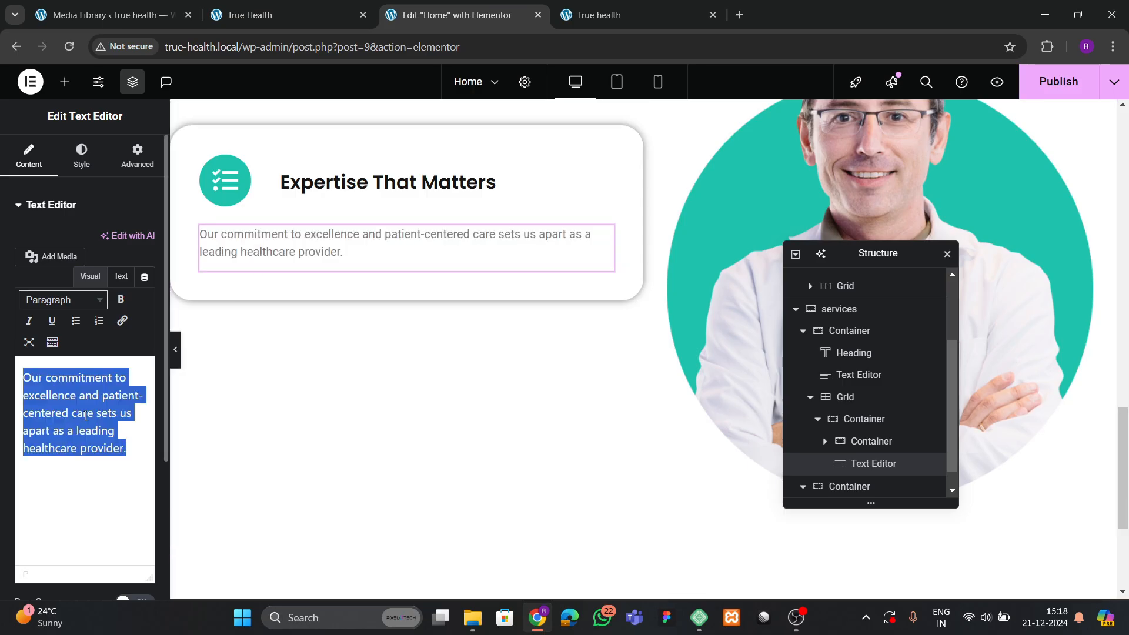
key("ctrl+v")
scroll(321, 272, "up", 1)
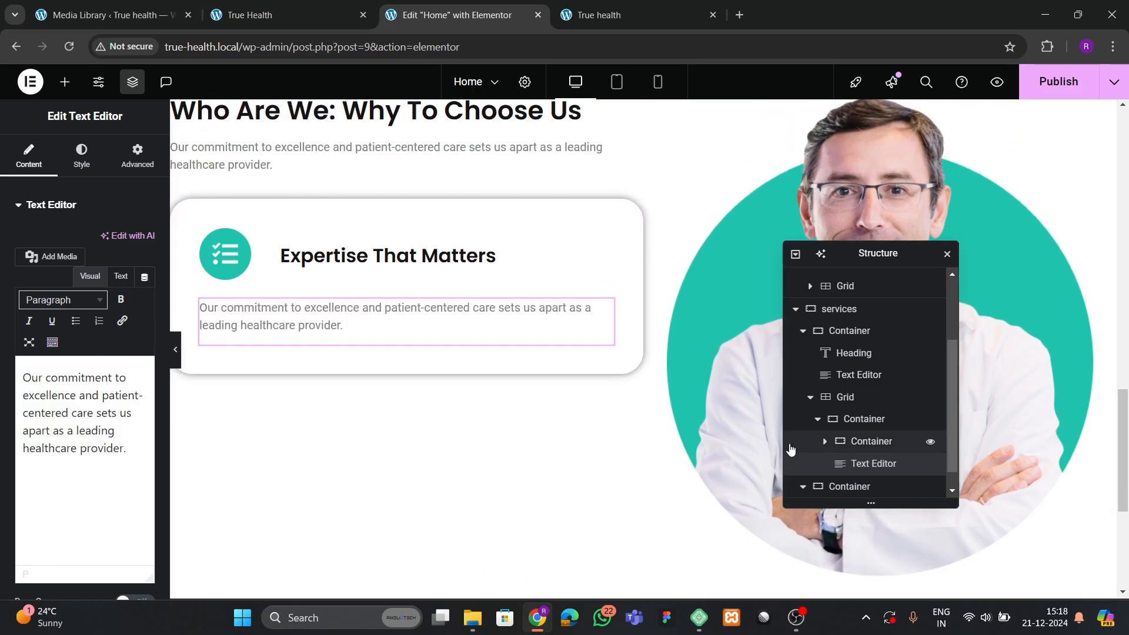
scroll(847, 446, "down", 1)
Set the card's padding to 30 and duplicate the card.
left_click(863, 396)
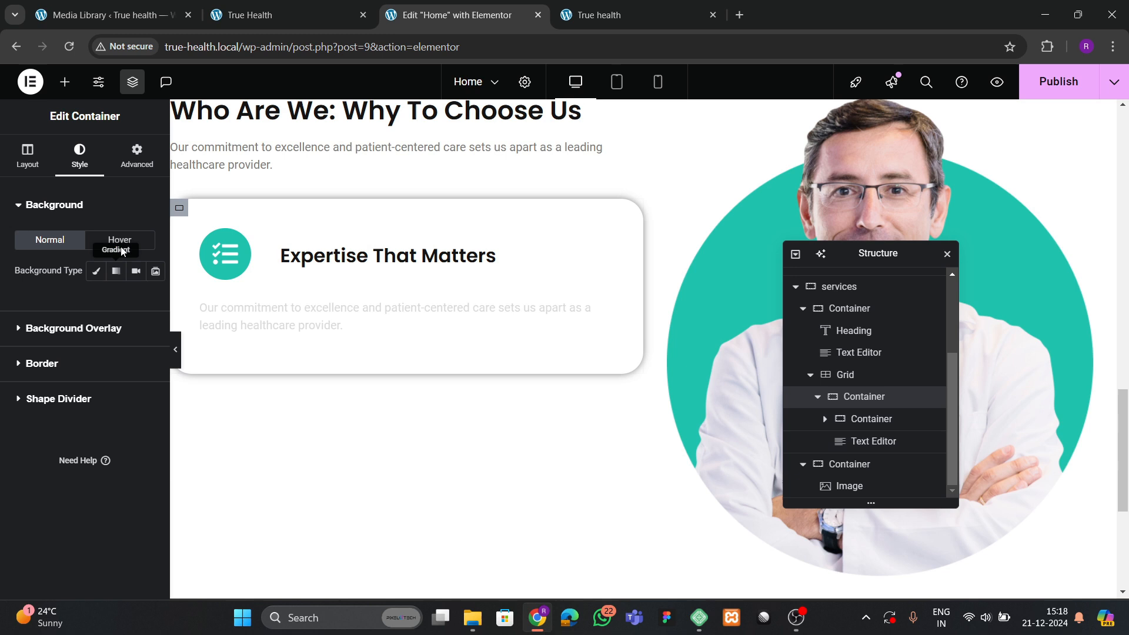
left_click(136, 160)
double_click(25, 314)
type("30")
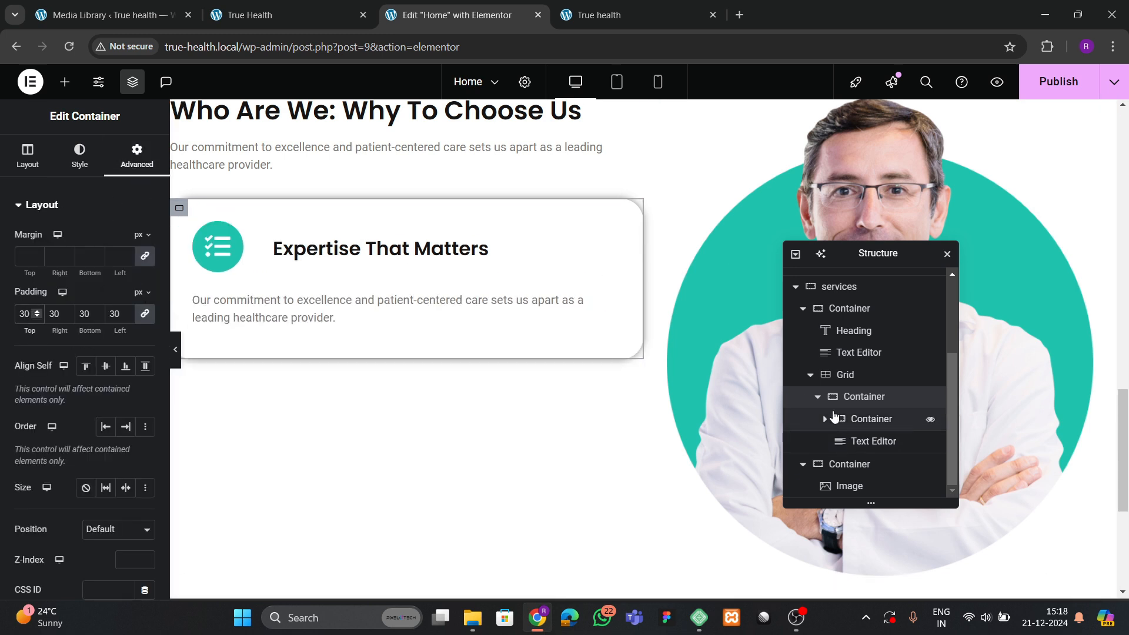
scroll(846, 412, "up", 2)
right_click(868, 442)
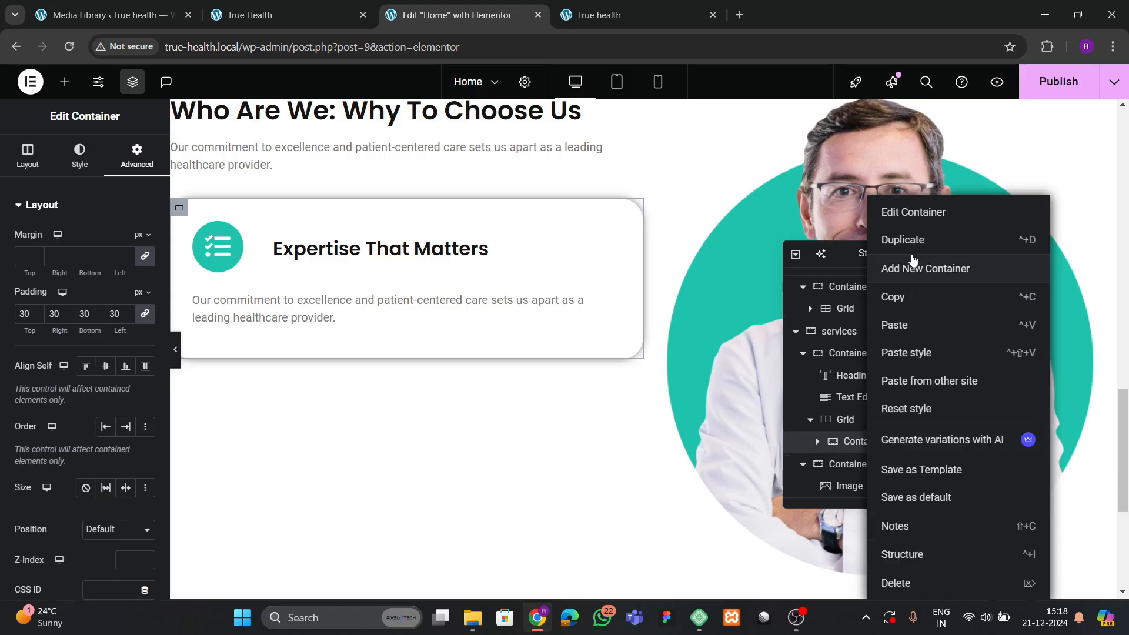
left_click(911, 253)
Duplicate the service card again to make a third card.
right_click(864, 463)
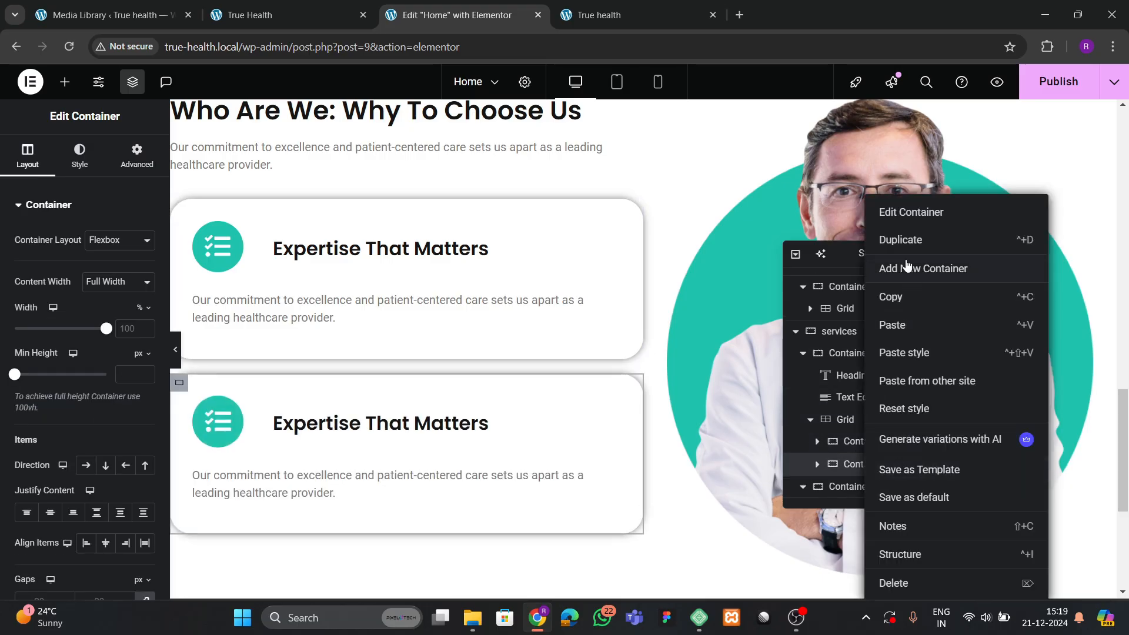
left_click(905, 240)
scroll(355, 444, "down", 2)
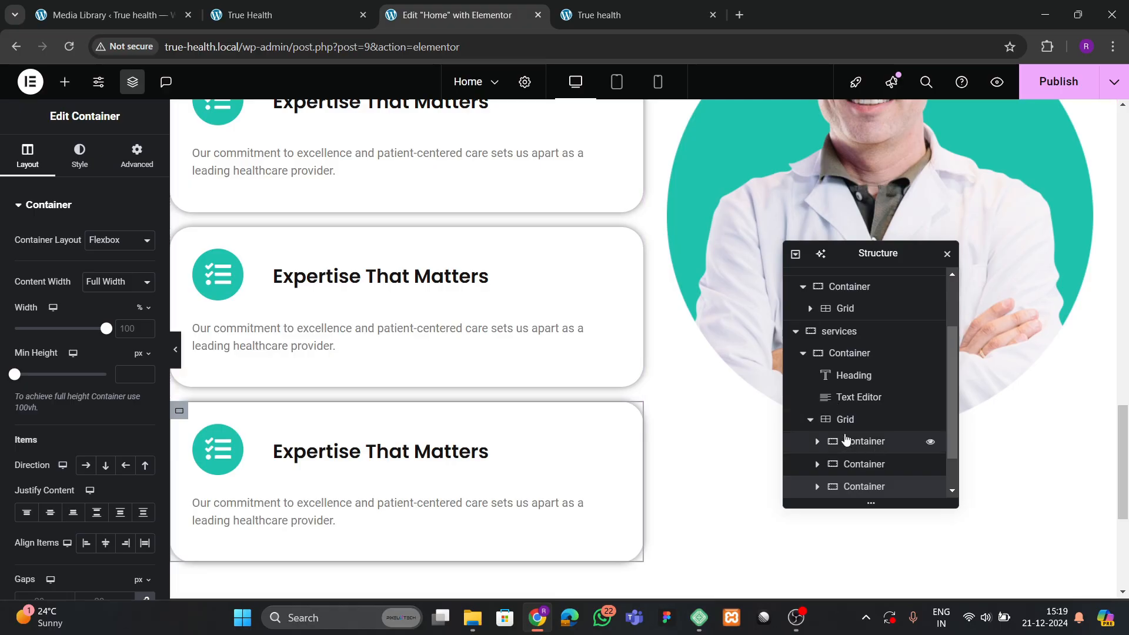
scroll(846, 465, "down", 1)
Set the card grid's layout gaps to 35.
left_click(844, 374)
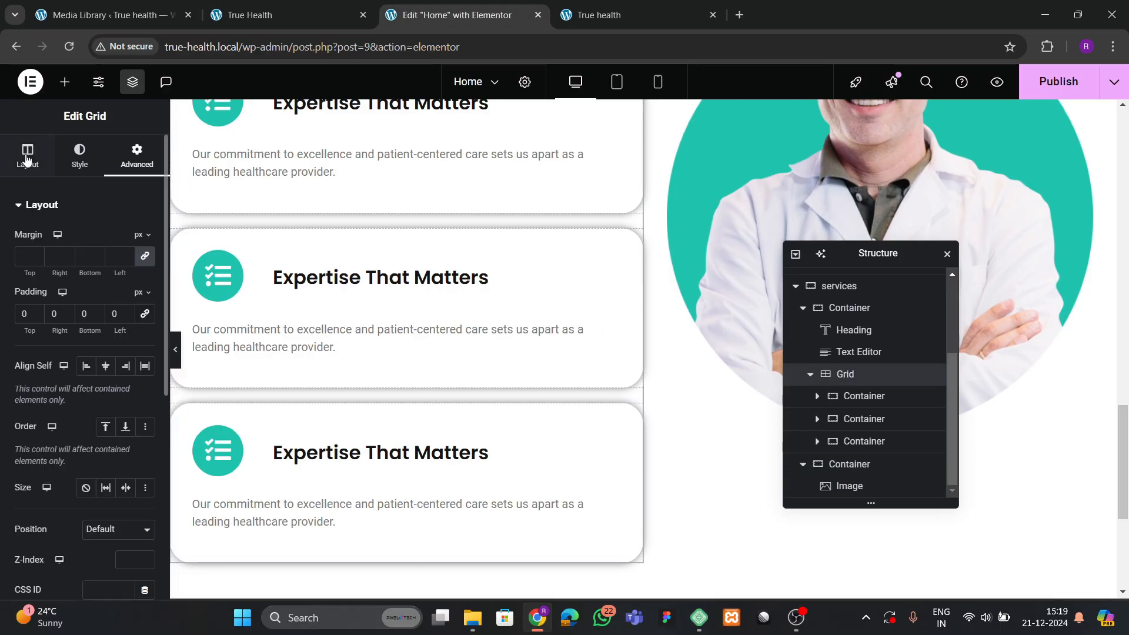
left_click(26, 159)
scroll(58, 439, "down", 4)
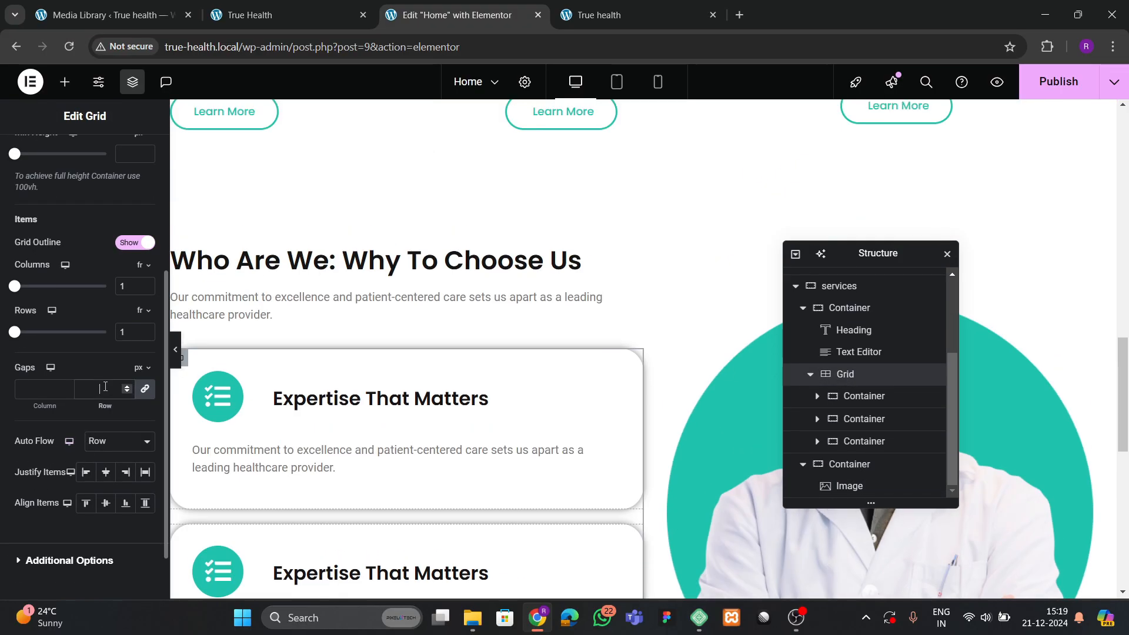
scroll(472, 376, "down", 4)
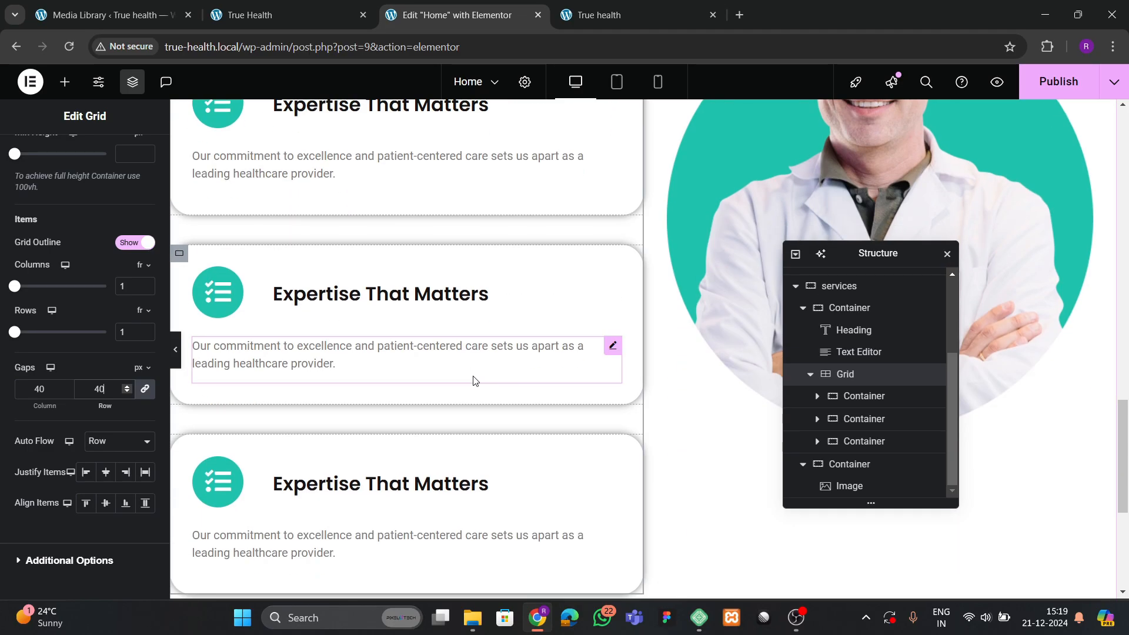
type("30")
scroll(475, 380, "up", 2)
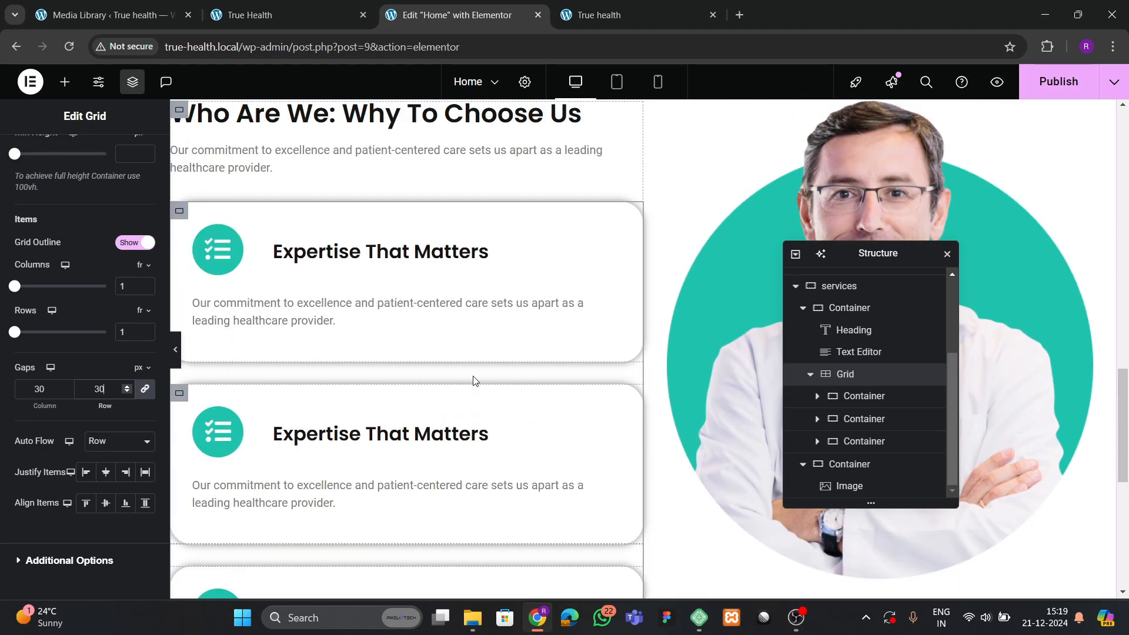
key("BackSpace")
key("BackSpace")
type("35")
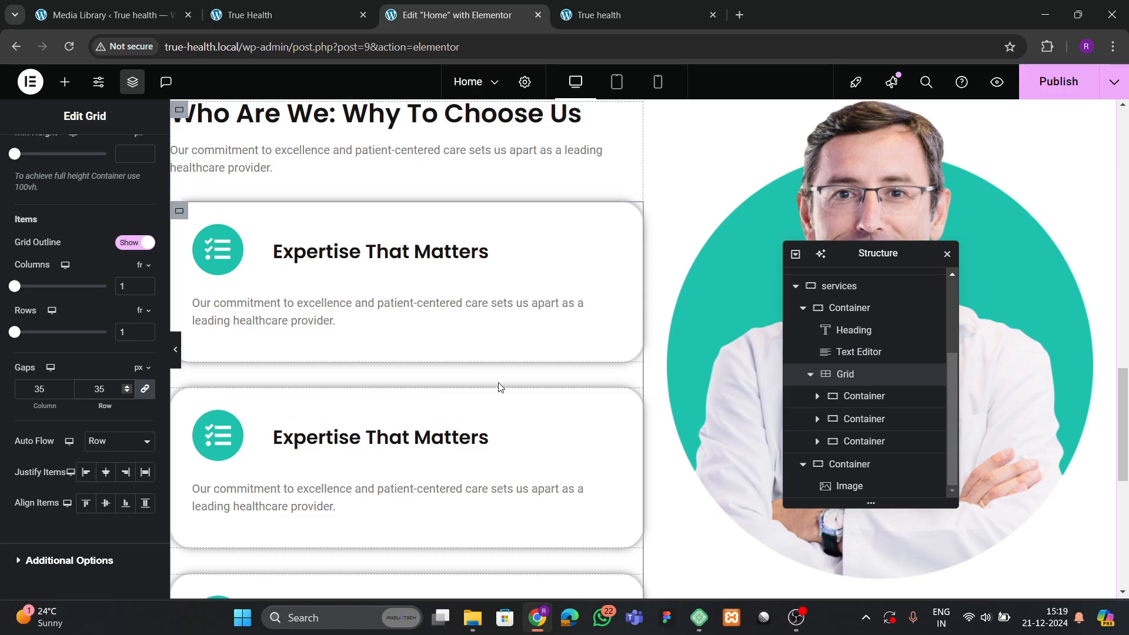
scroll(499, 386, "up", 1)
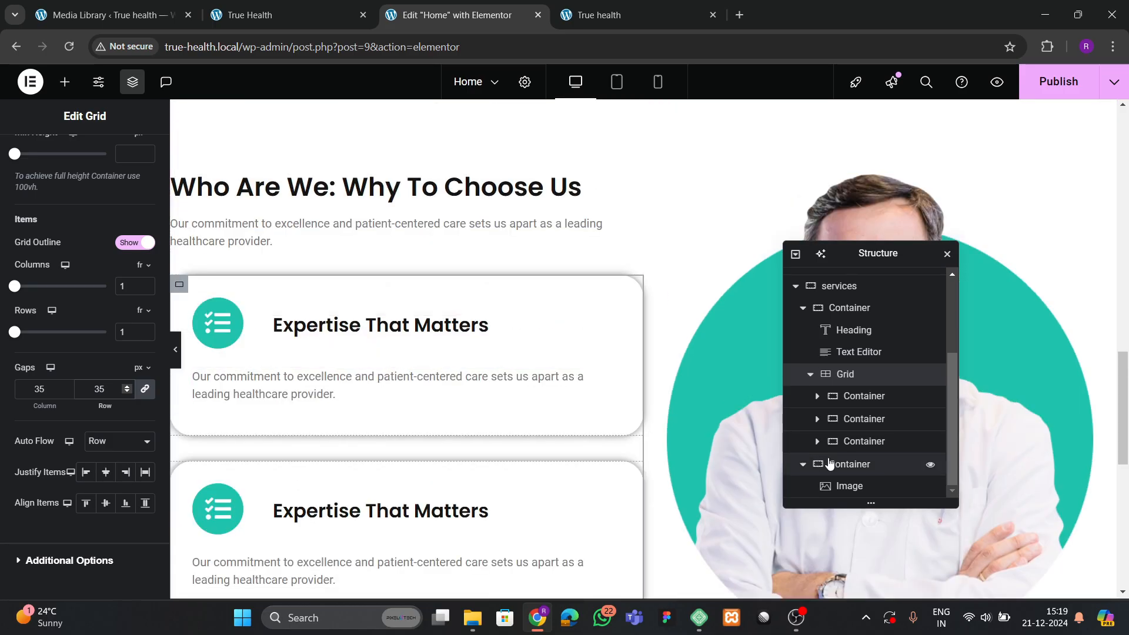
scroll(117, 235, "up", 5)
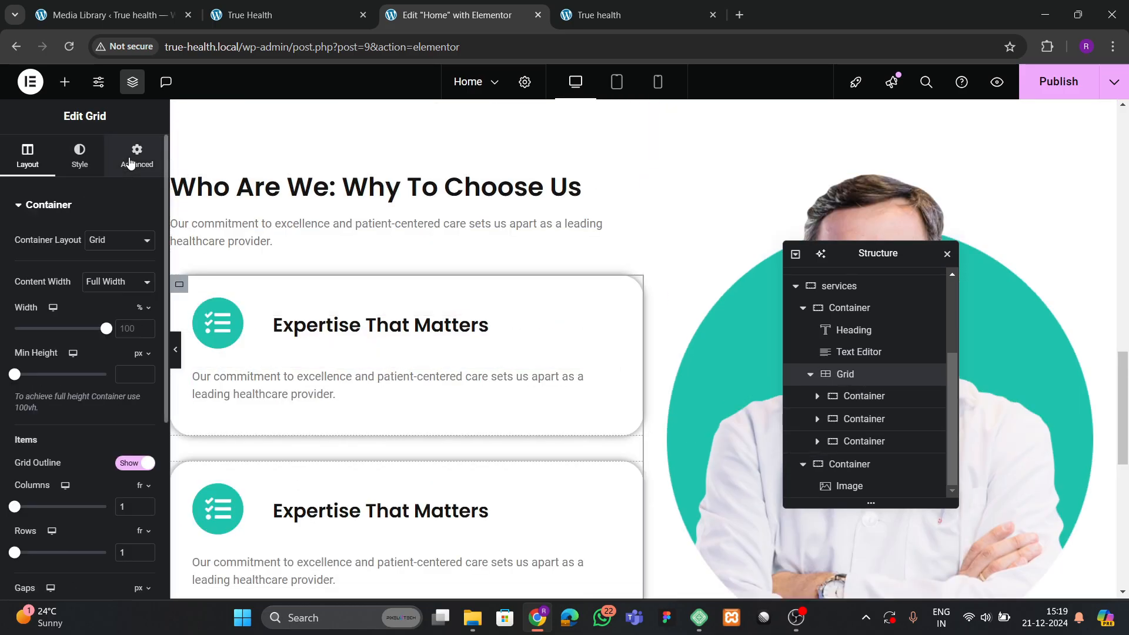
Give the grid a 30 px top margin and collapse its containers in the structure tree.
left_click(136, 154)
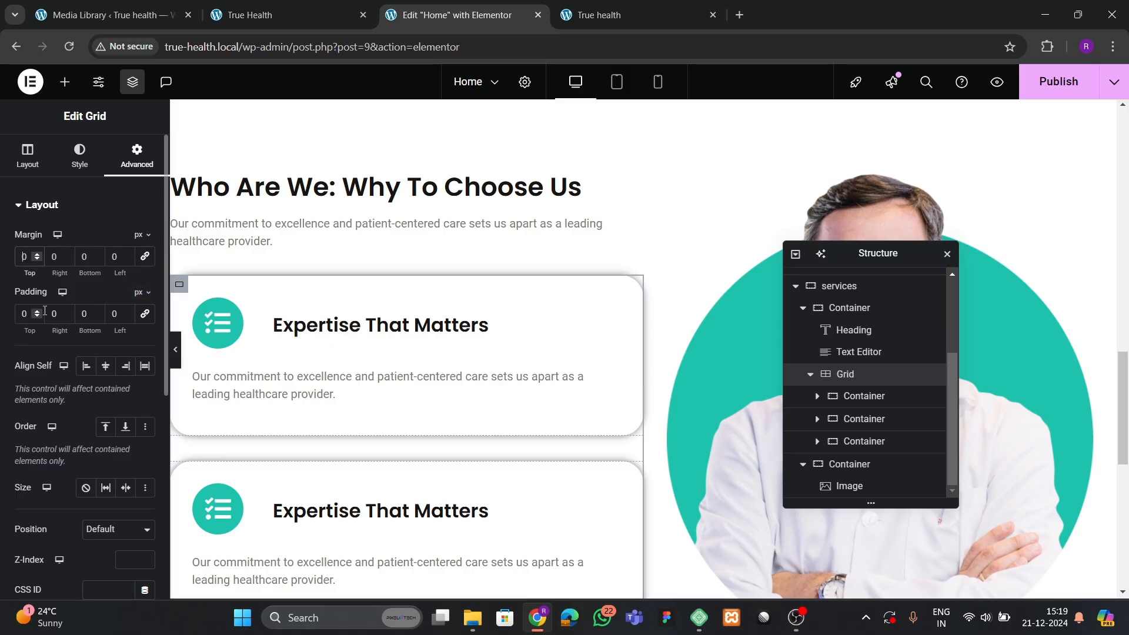
type("30")
scroll(536, 368, "down", 3)
scroll(550, 370, "up", 3)
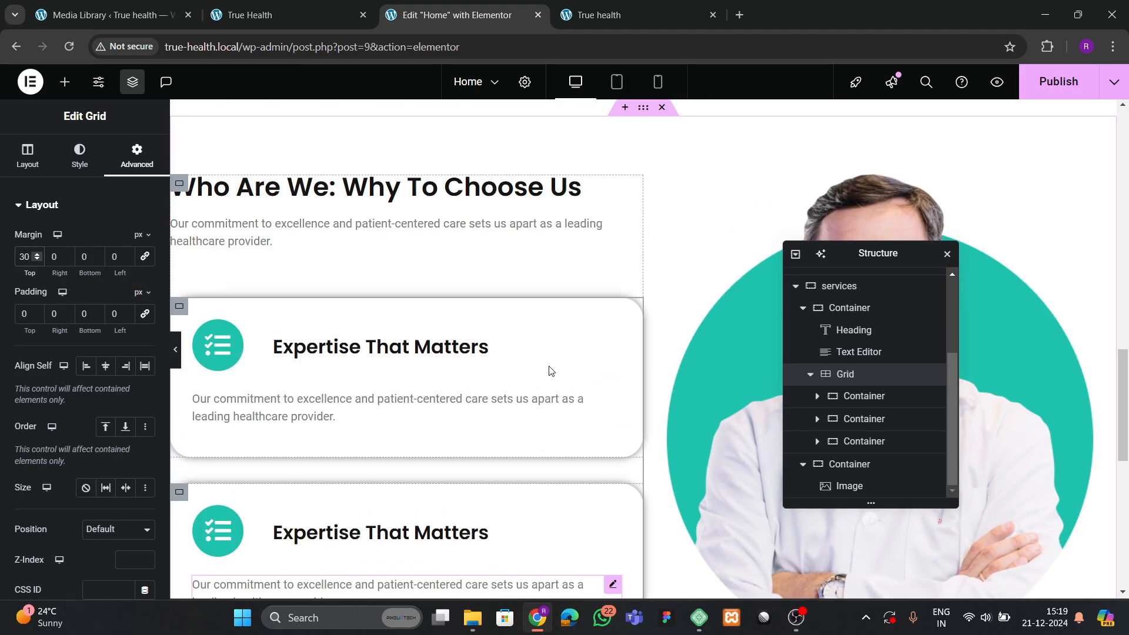
scroll(535, 390, "up", 2)
scroll(529, 394, "down", 7)
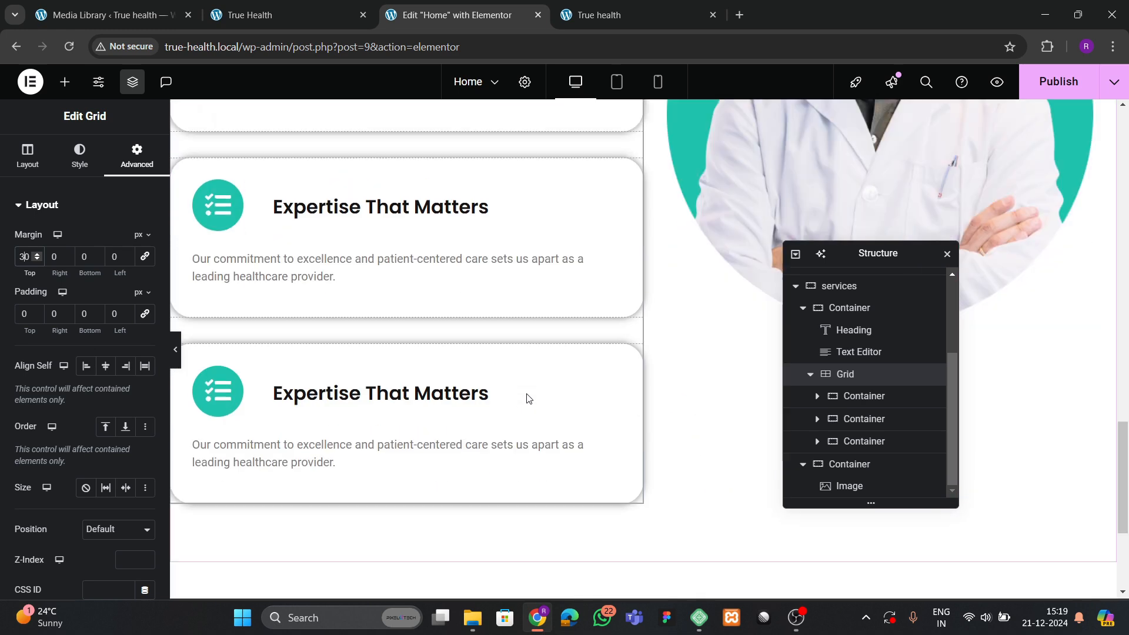
scroll(529, 398, "up", 3)
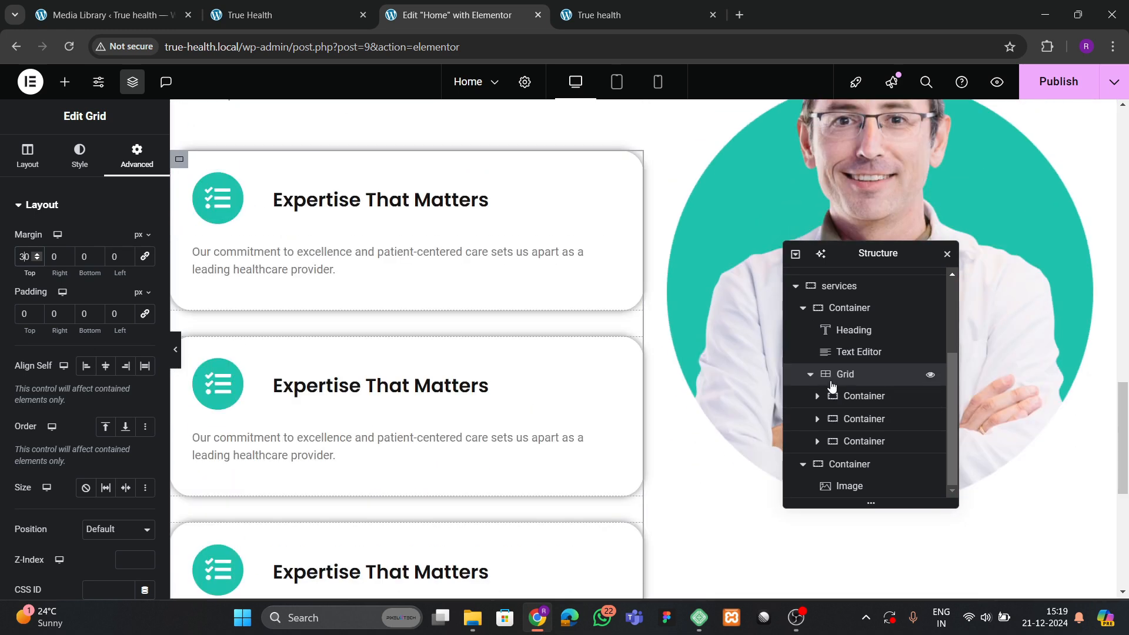
left_click(809, 375)
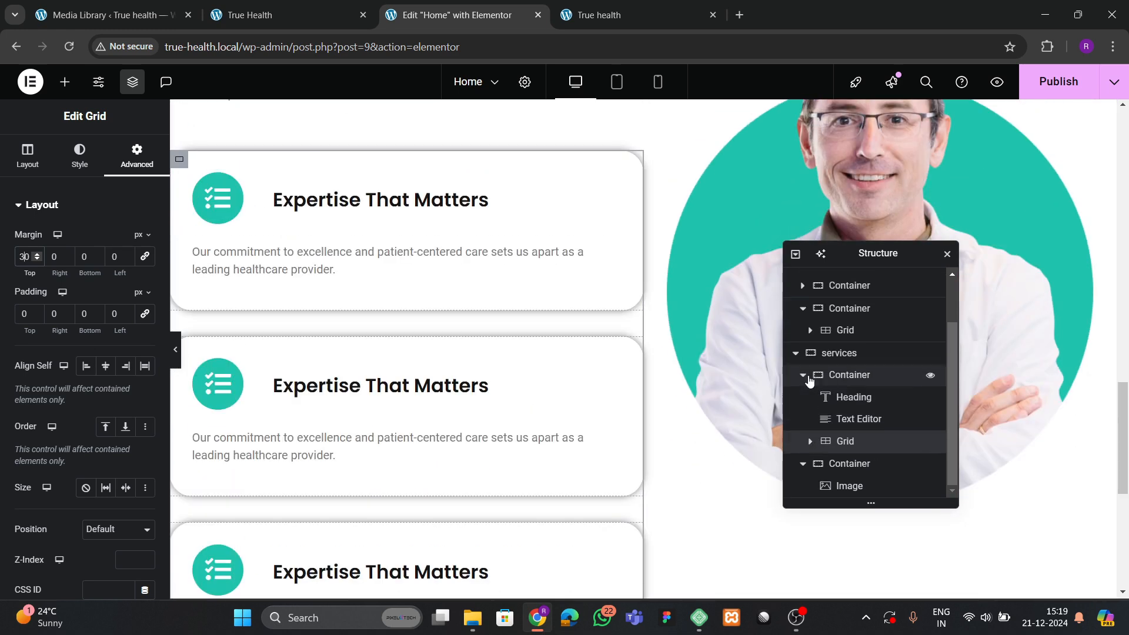
left_click(807, 378)
left_click(805, 377)
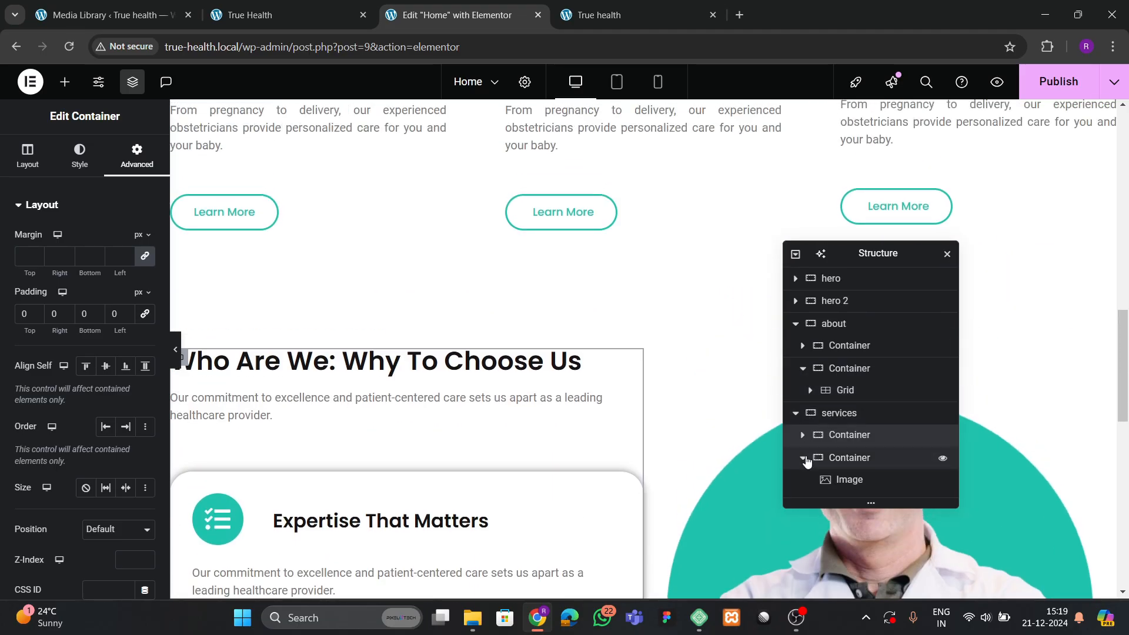
Push the services section's two columns to opposite sides and link its column and row gaps.
left_click(846, 413)
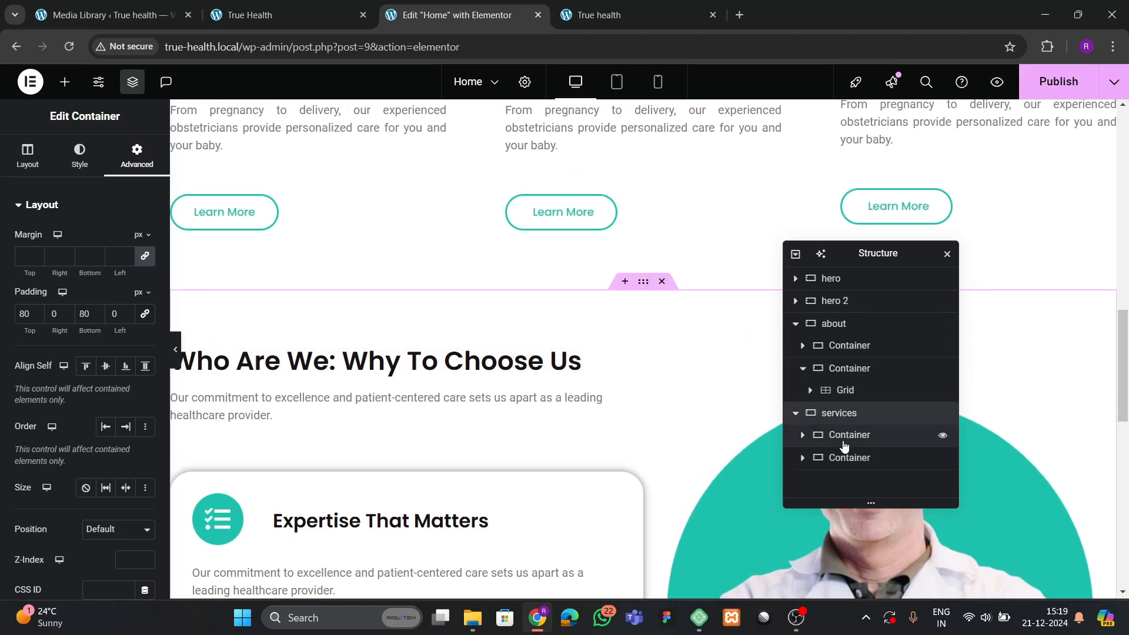
left_click(27, 156)
scroll(41, 347, "down", 3)
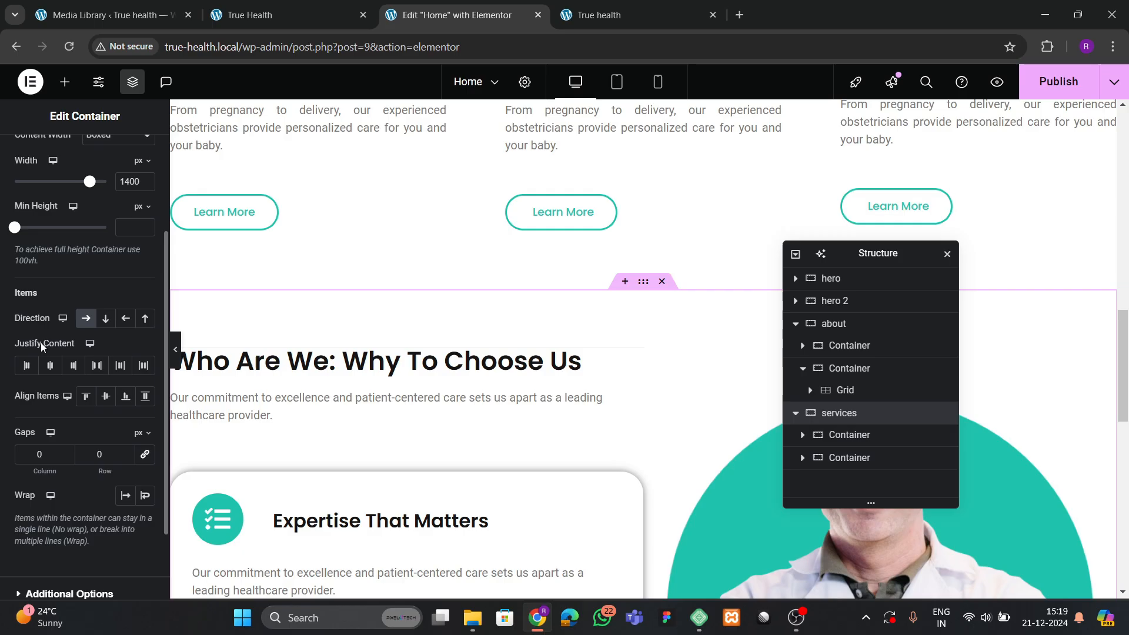
left_click(94, 365)
scroll(673, 395, "down", 5)
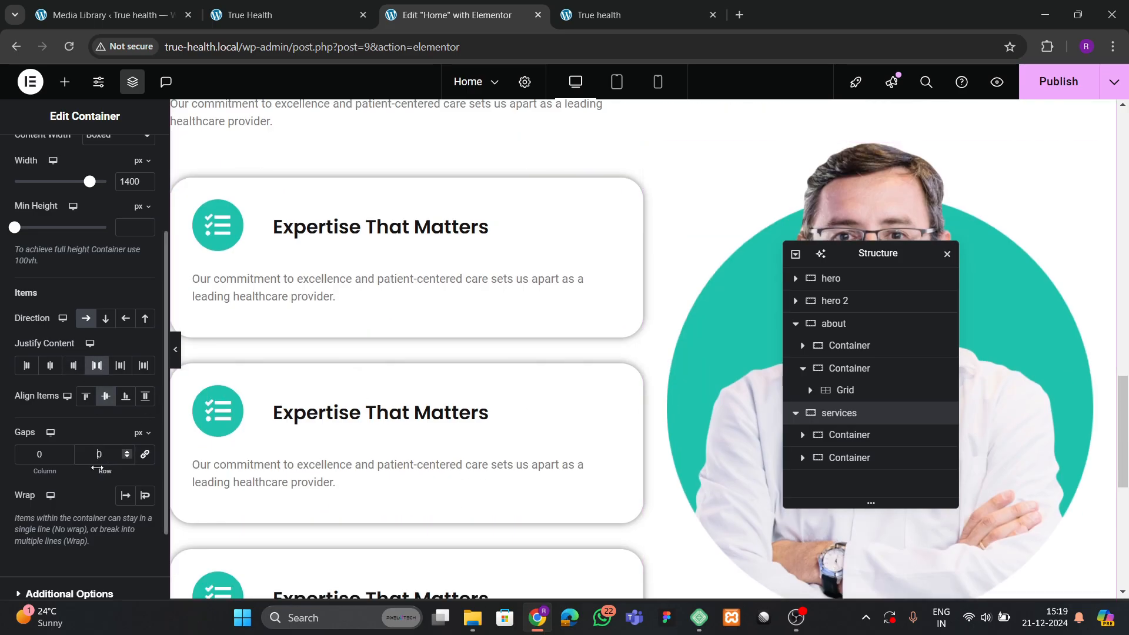
left_click(145, 455)
left_click(98, 454)
type("5")
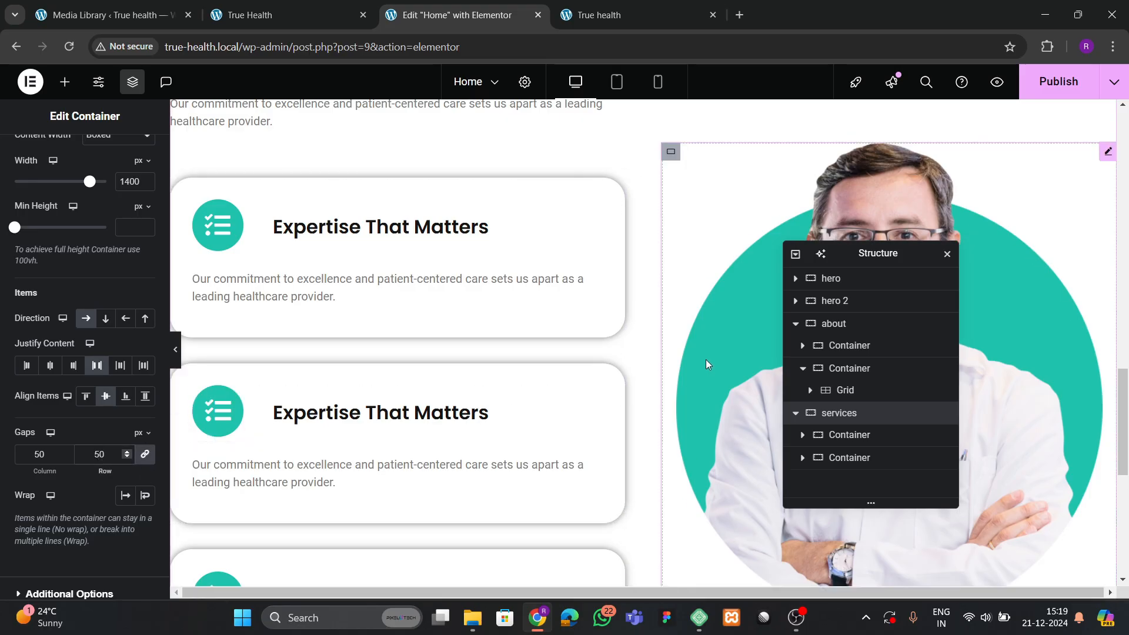
Set the services section's gap to 80.
left_click_drag(857, 258, 444, 251)
left_click(849, 312)
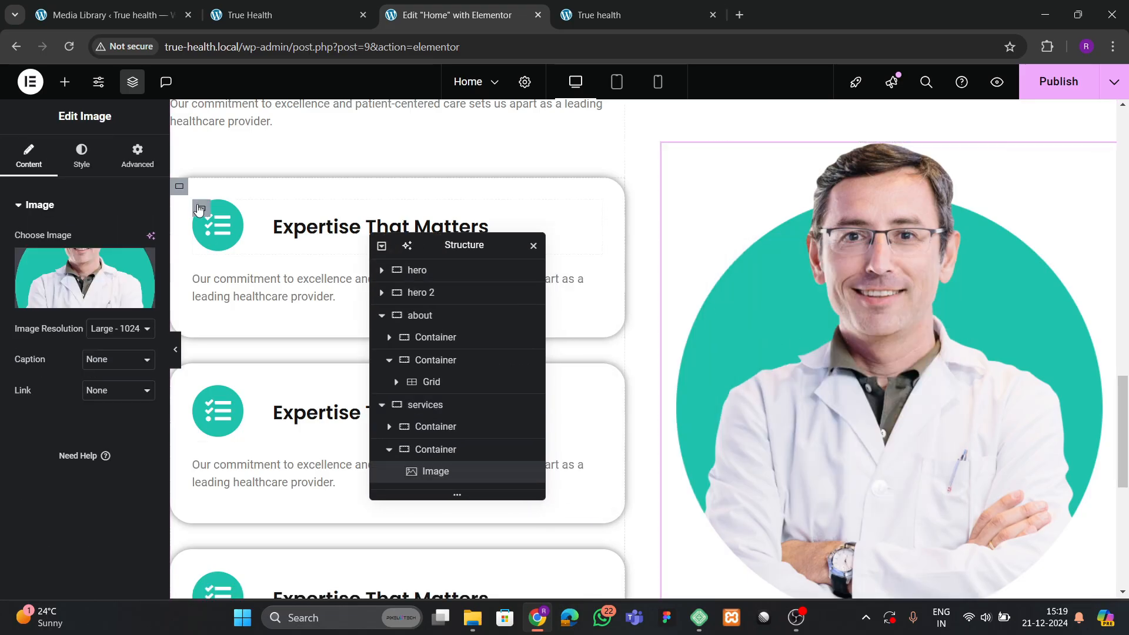
left_click(80, 155)
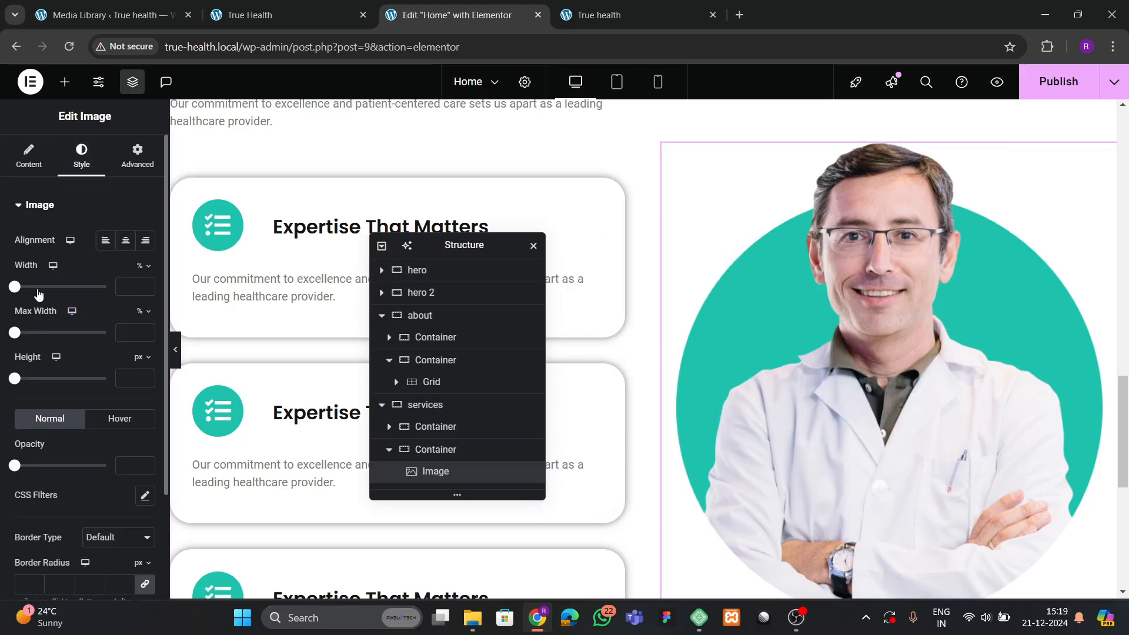
left_click(425, 404)
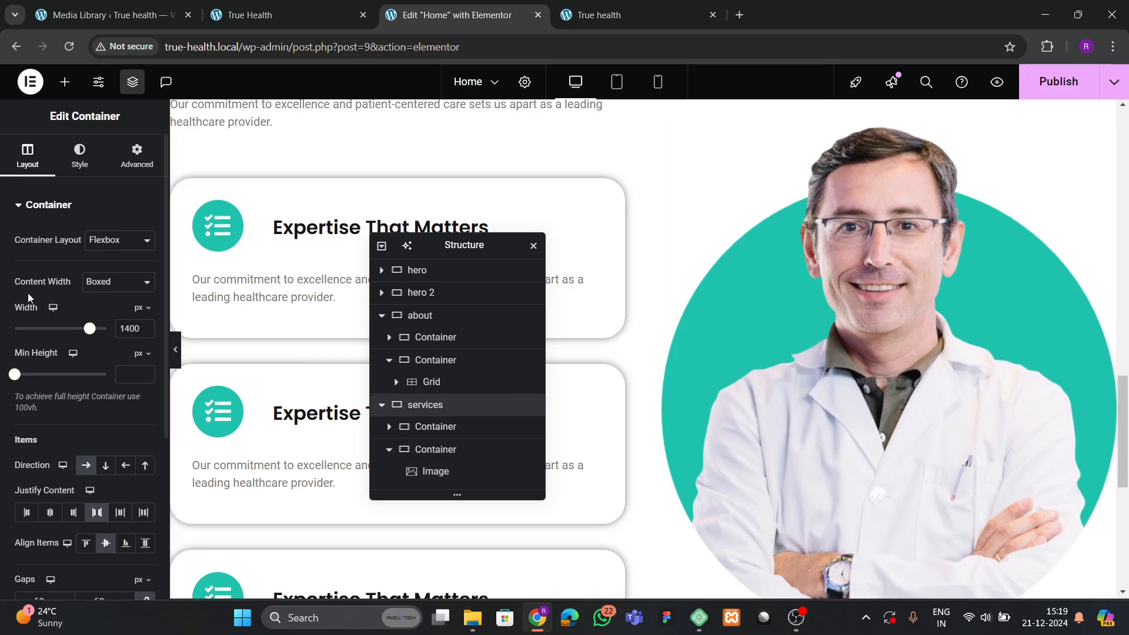
scroll(28, 293, "down", 4)
double_click(83, 380)
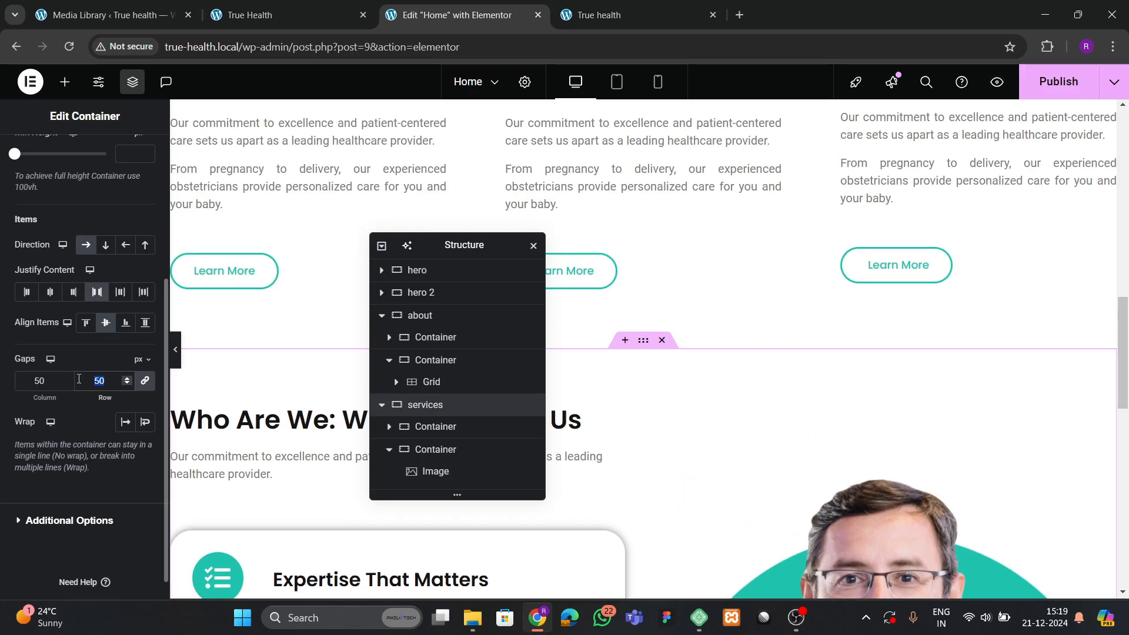
scroll(846, 372, "down", 4)
type("80")
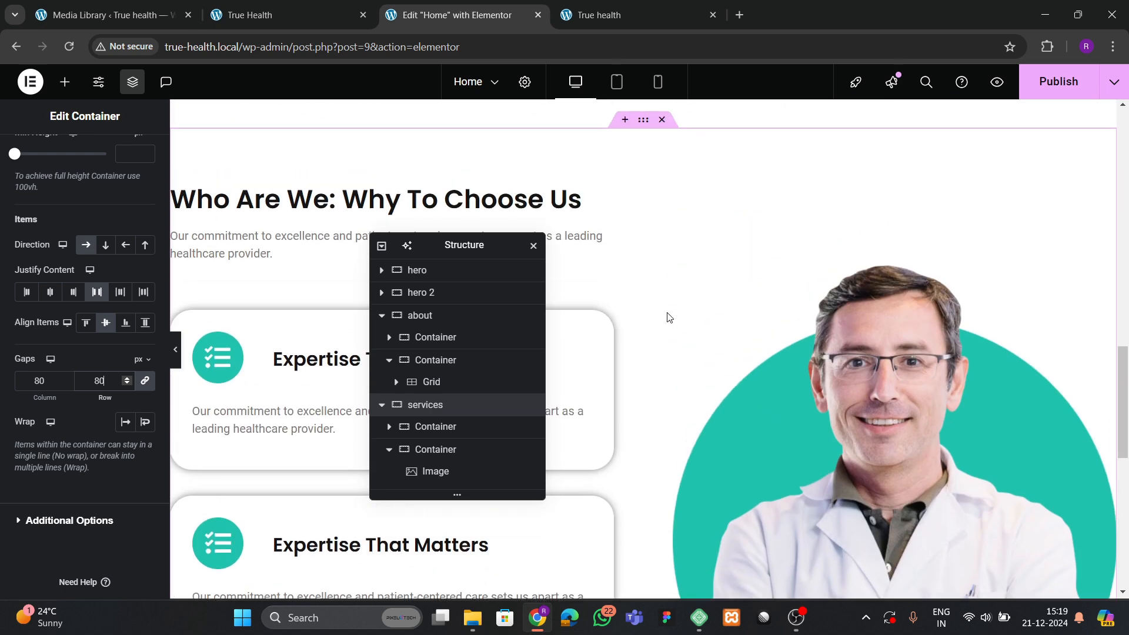
Reduce the card grid's top margin to 20.
scroll(664, 311, "down", 3)
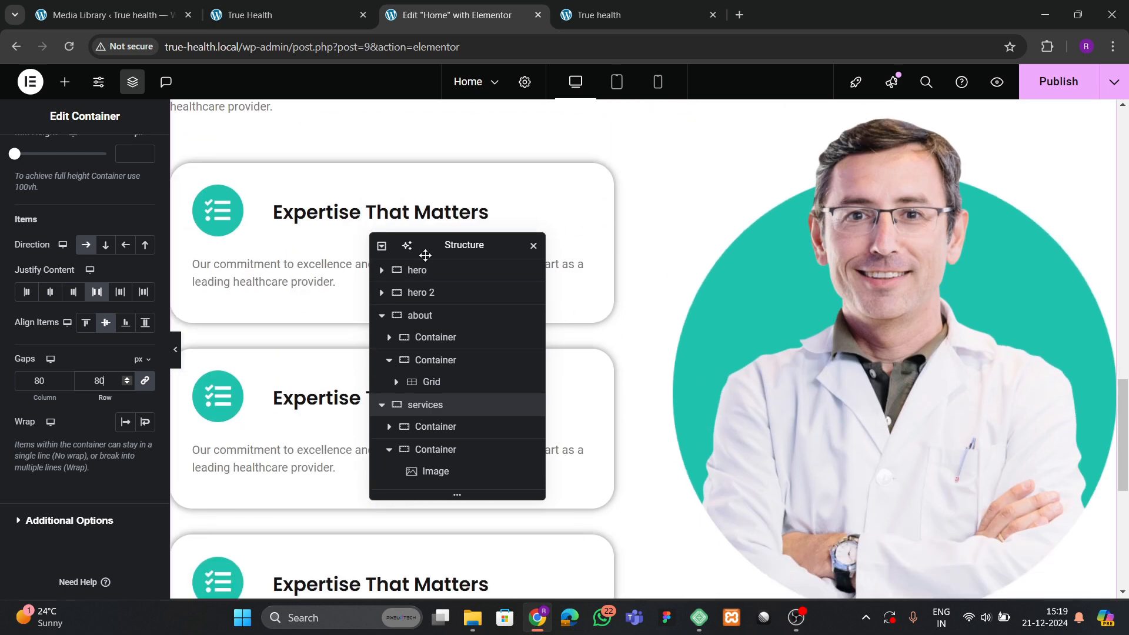
left_click_drag(456, 245, 598, 242)
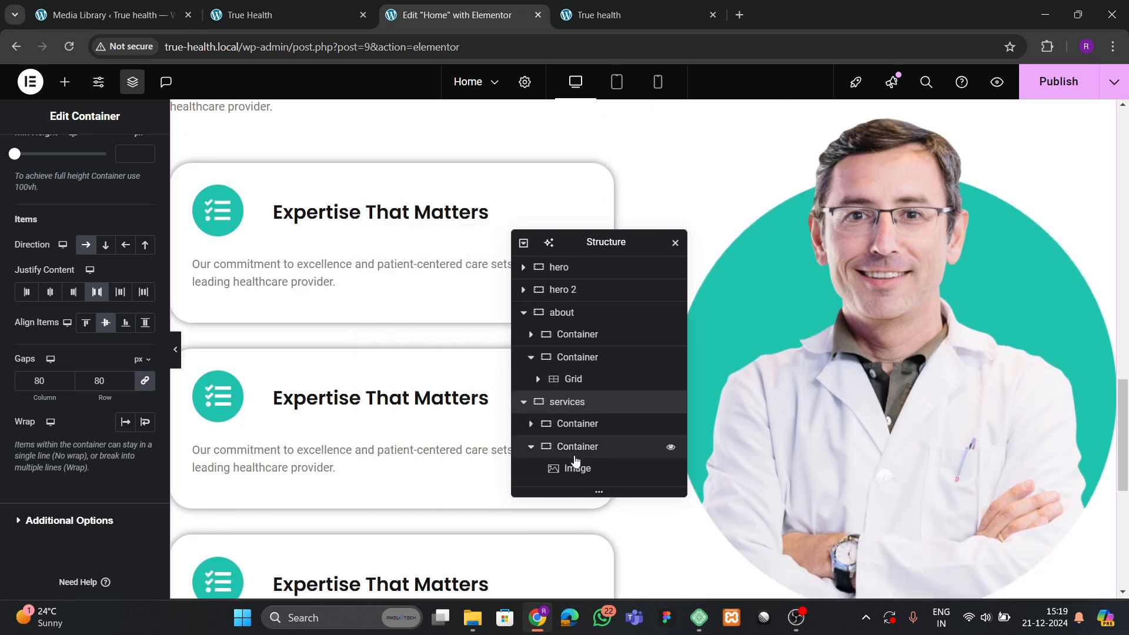
left_click(531, 424)
scroll(579, 466, "down", 1)
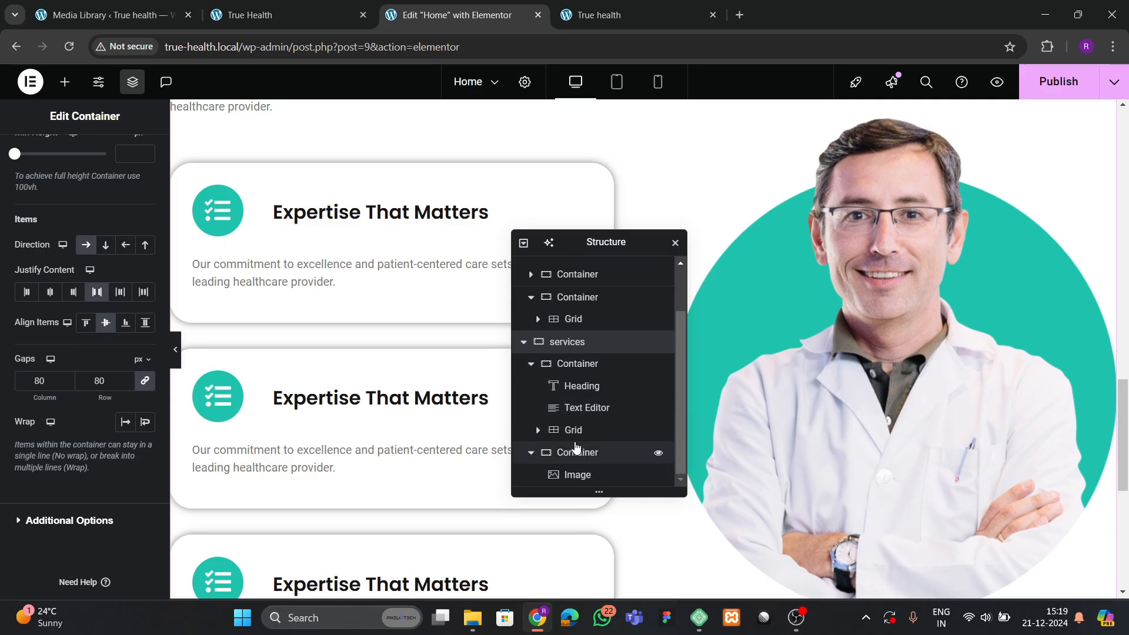
left_click(573, 430)
scroll(56, 310, "up", 3)
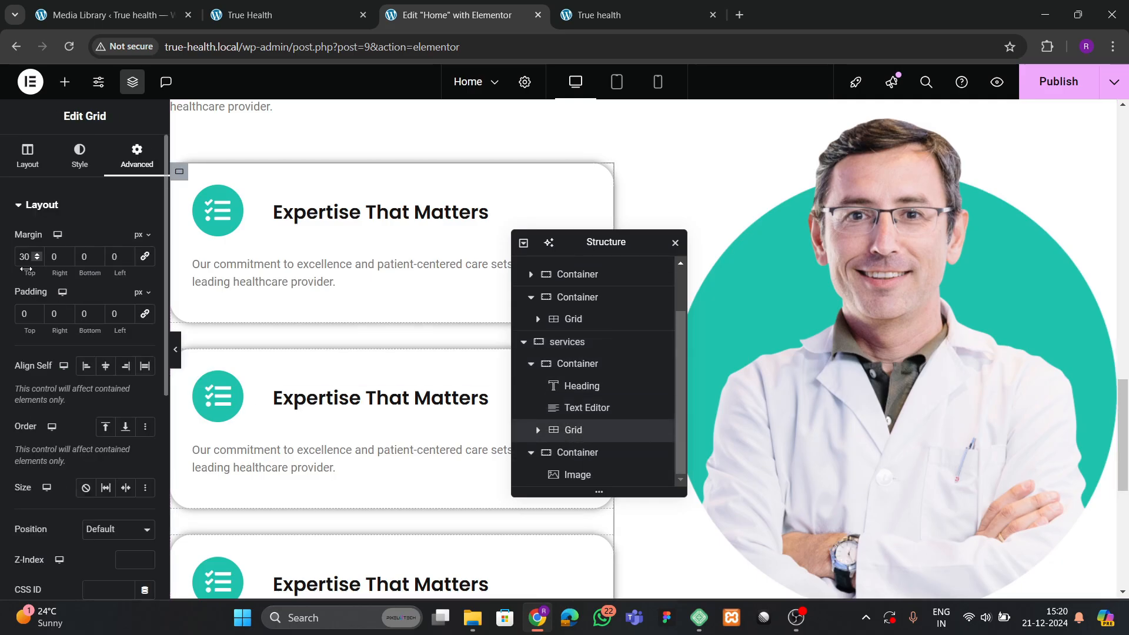
key("BackSpace")
type("2")
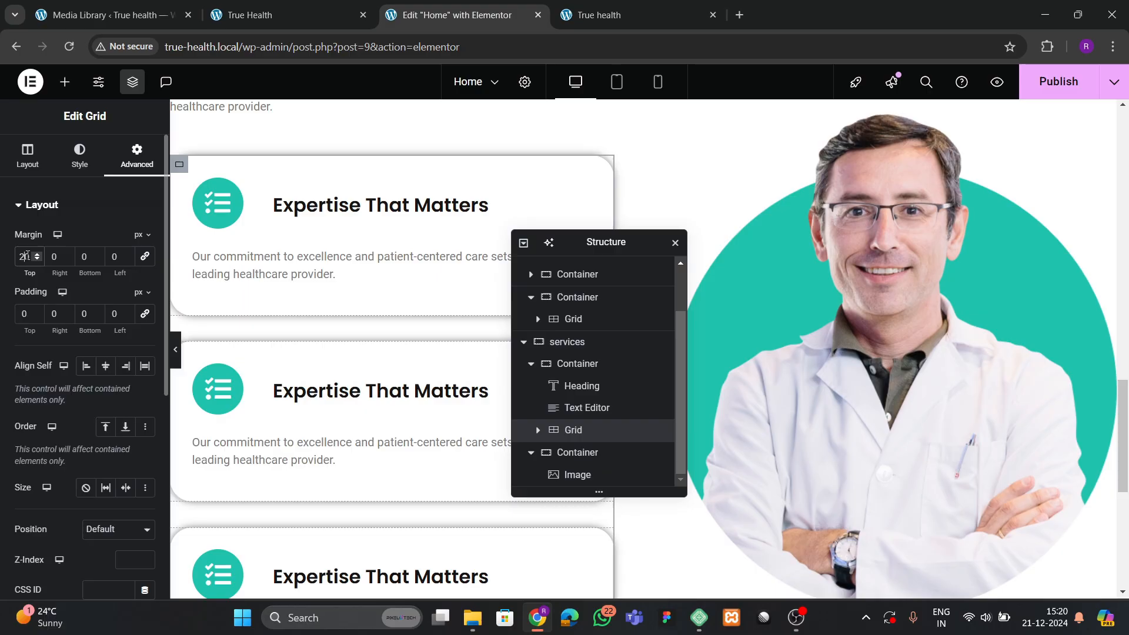
Set the card grid gaps to 30 and publish the page.
left_click(5, 171)
scroll(88, 399, "down", 3)
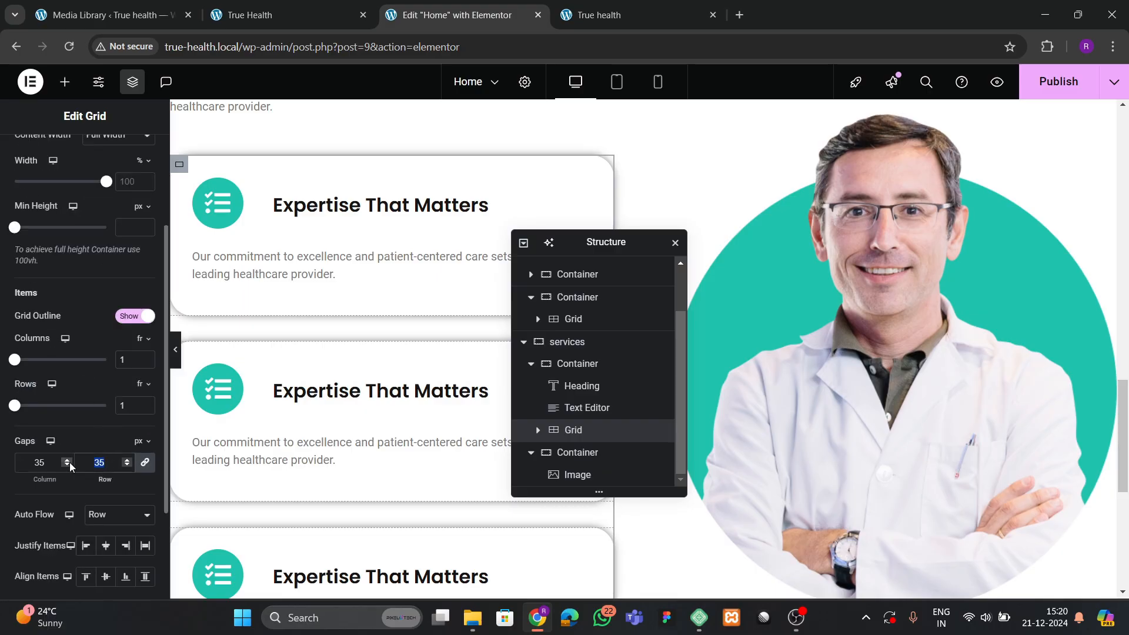
type("30")
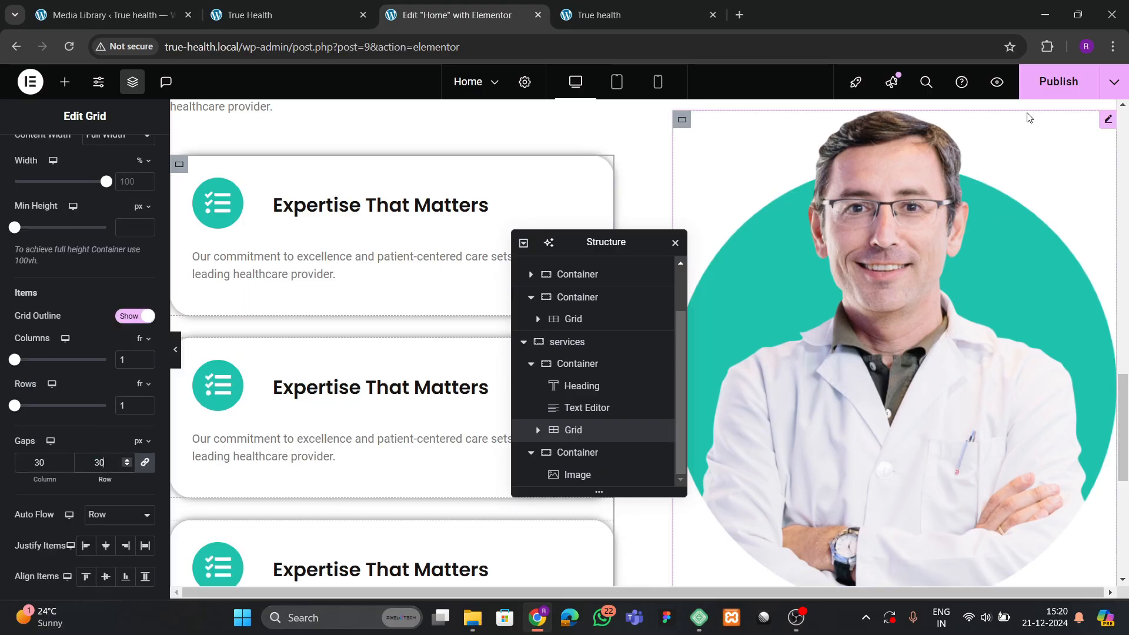
left_click(1047, 86)
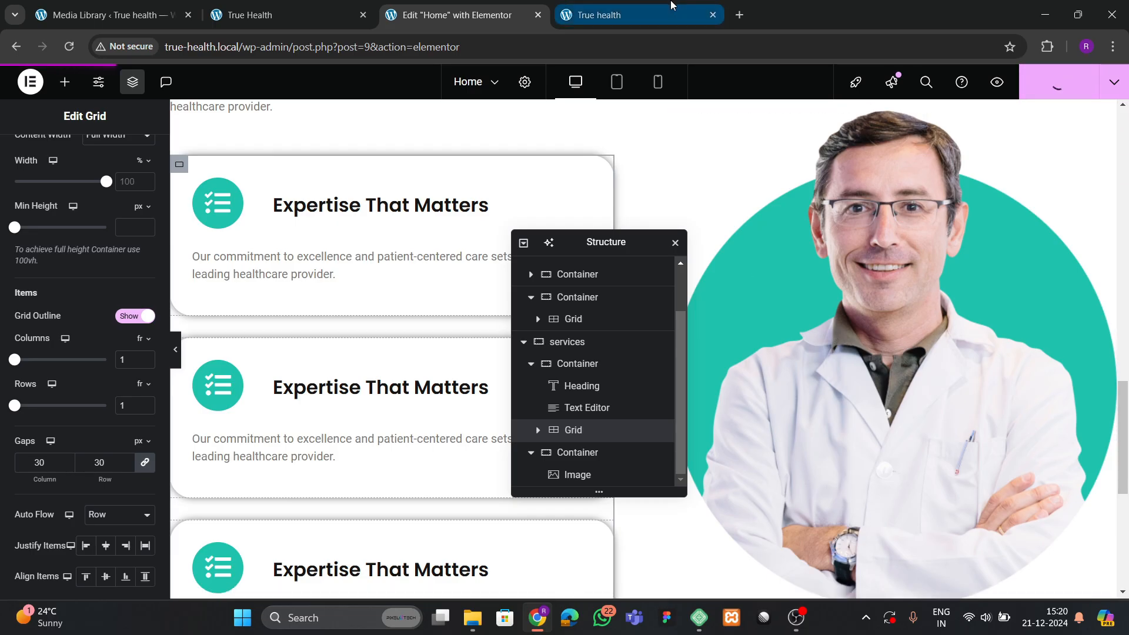
left_click(647, 12)
left_click(69, 46)
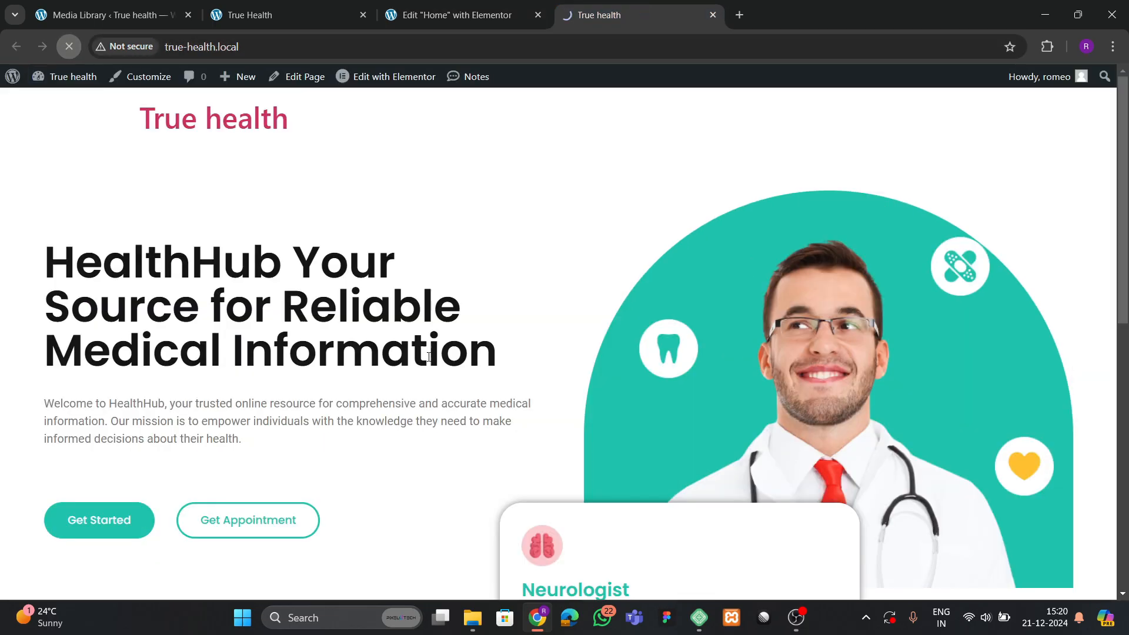
scroll(422, 361, "down", 6)
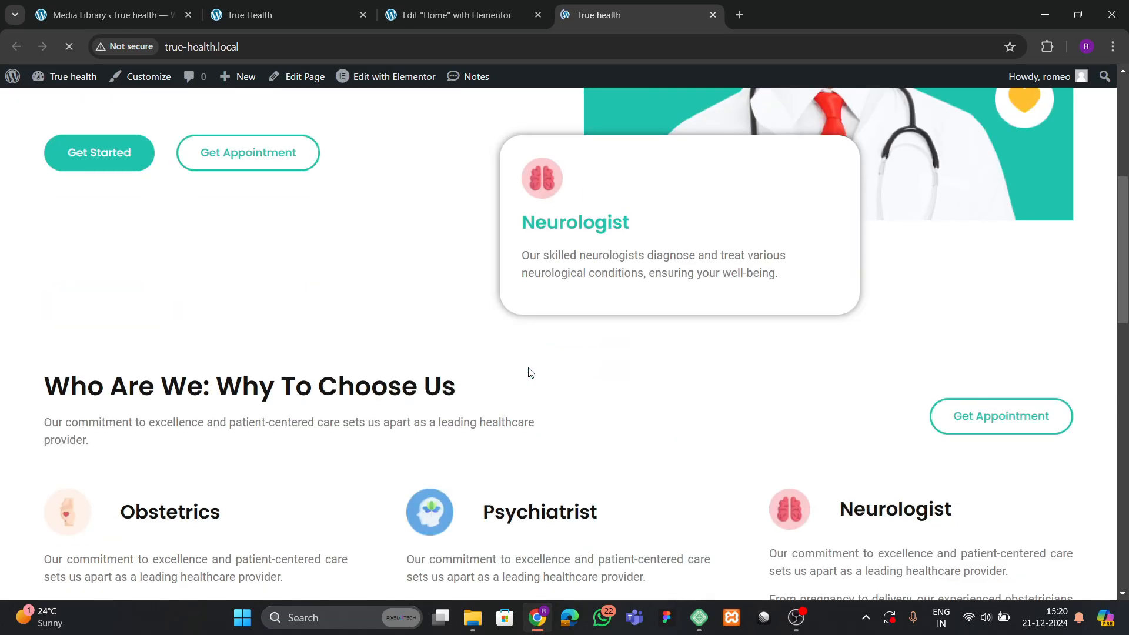
scroll(525, 370, "down", 10)
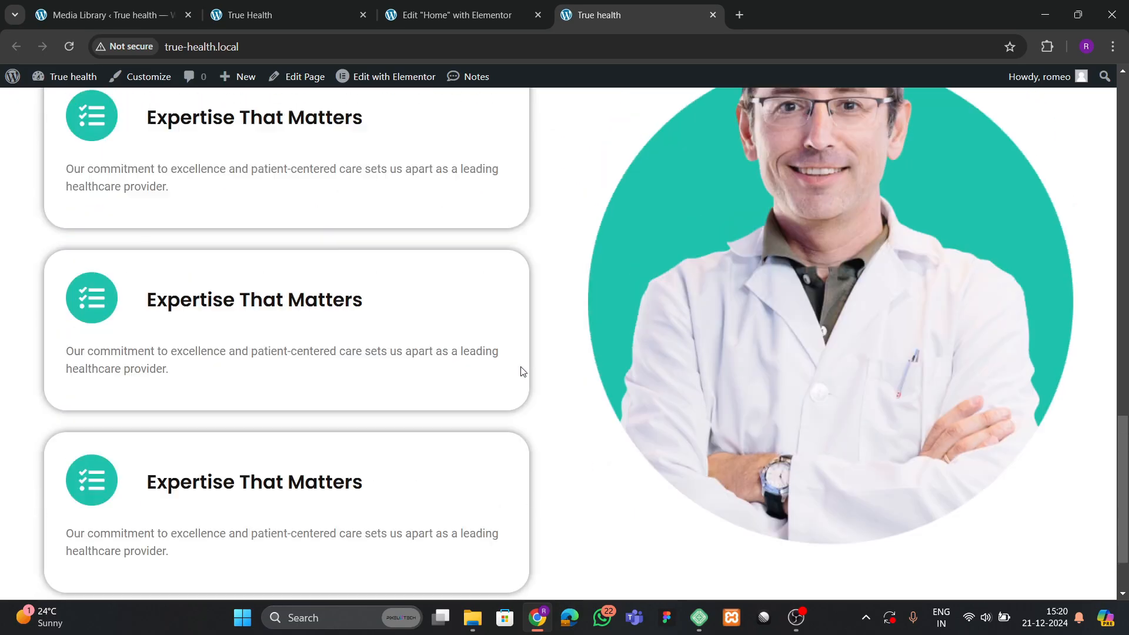
scroll(523, 371, "up", 3)
scroll(523, 371, "up", 3)
scroll(522, 371, "down", 8)
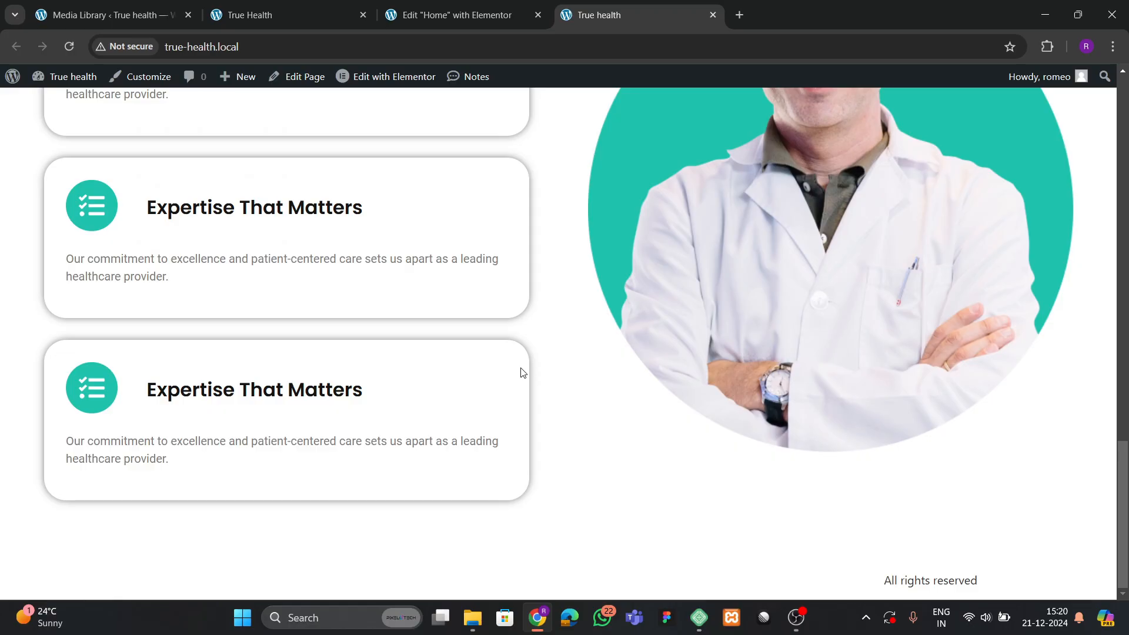
left_click(303, 11)
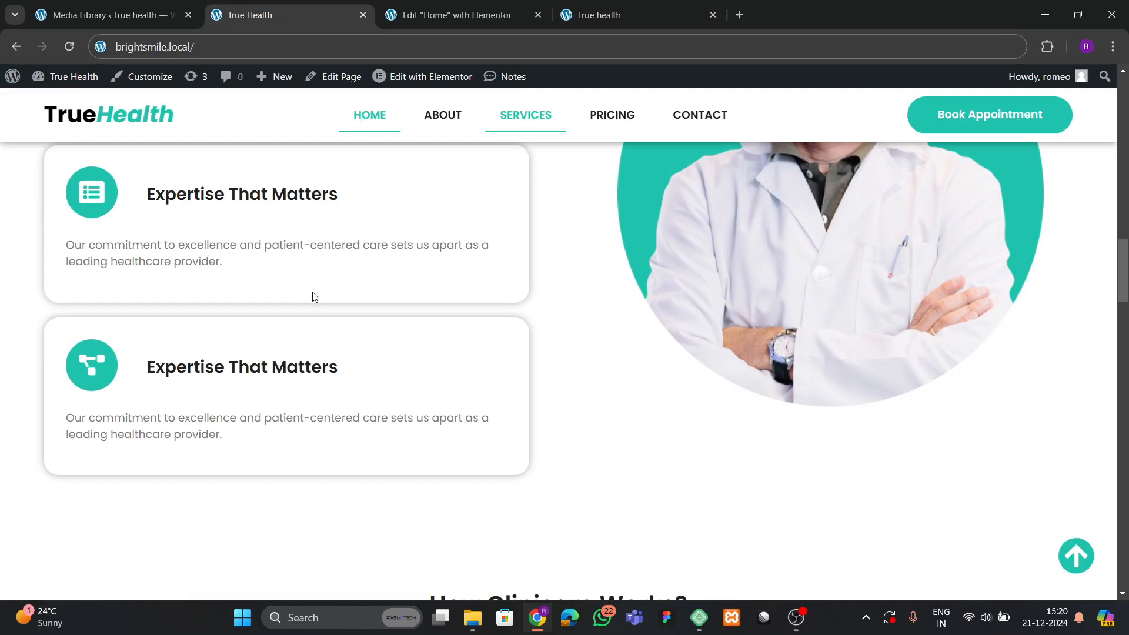
scroll(313, 299, "down", 7)
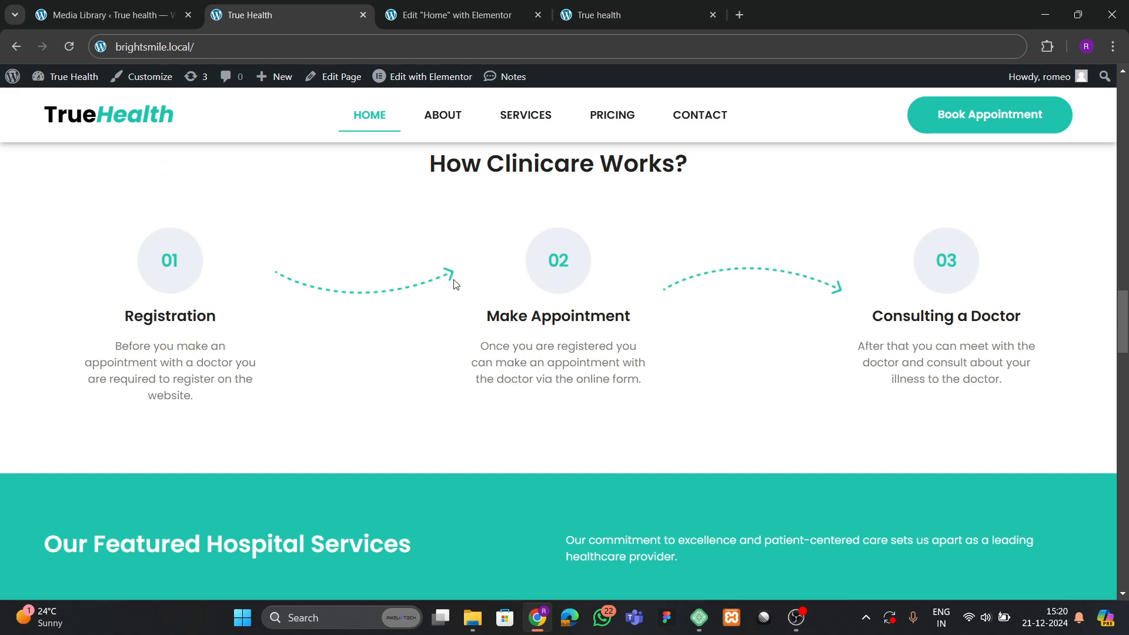
left_click(465, 14)
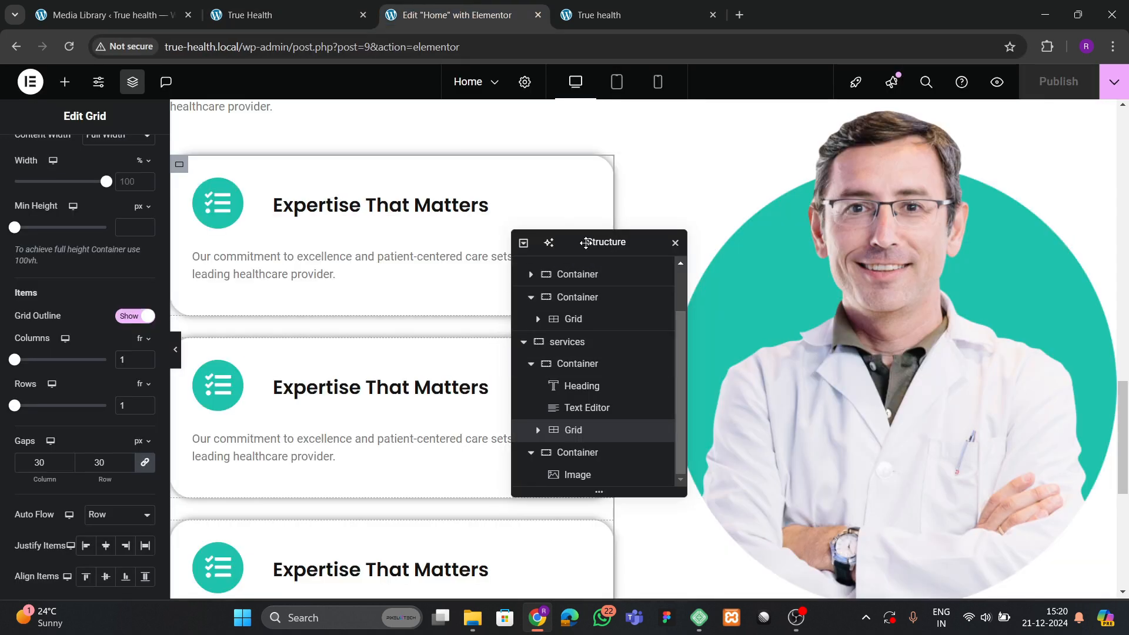
Add a single-column Flexbox container below the services section.
left_click_drag(582, 242, 902, 198)
scroll(615, 297, "down", 7)
left_click(606, 431)
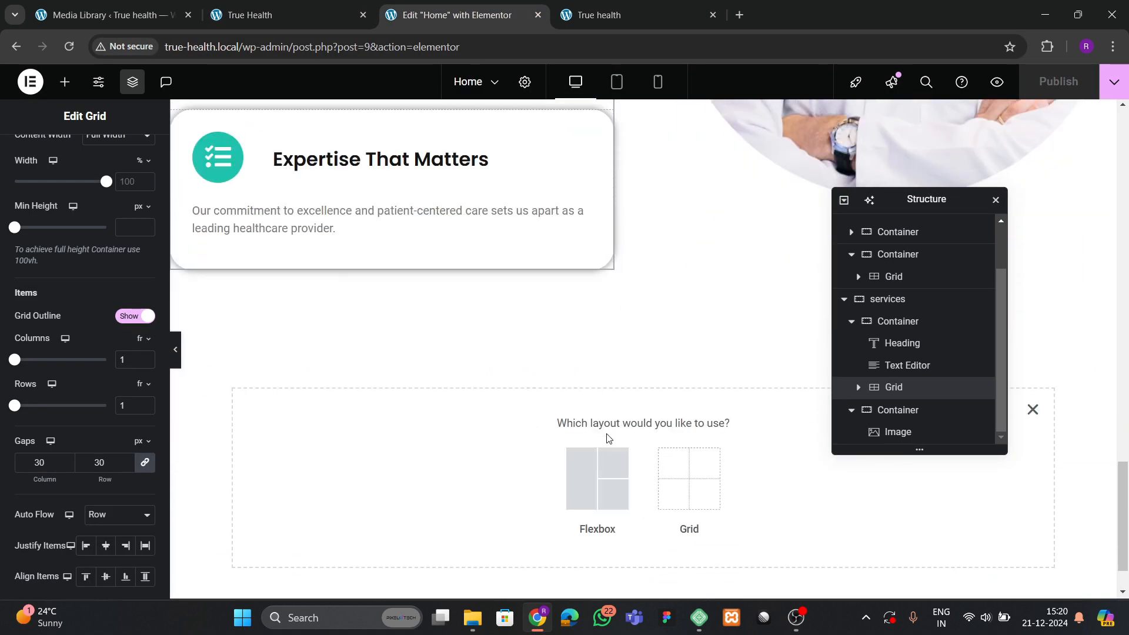
left_click(598, 479)
left_click(294, 15)
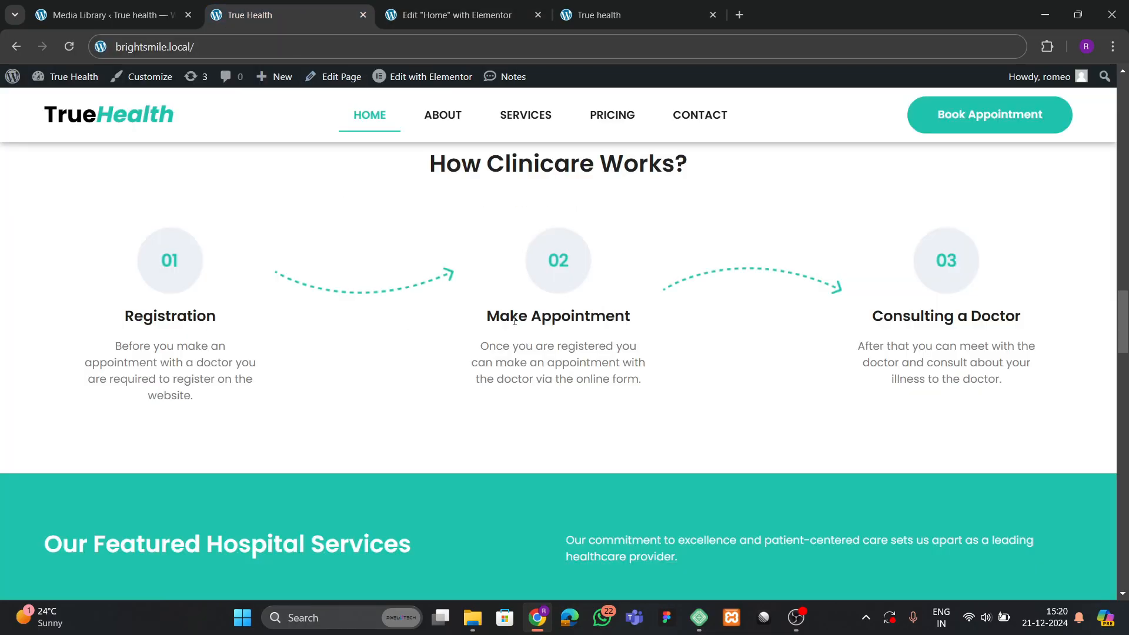
left_click(453, 17)
left_click(444, 466)
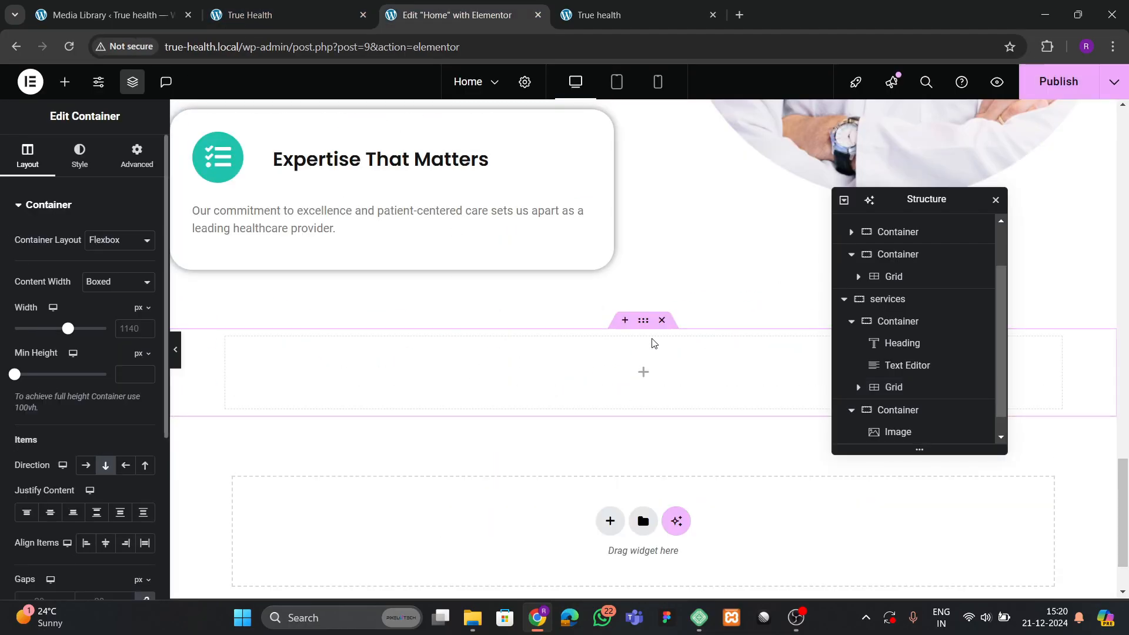
left_click(134, 332)
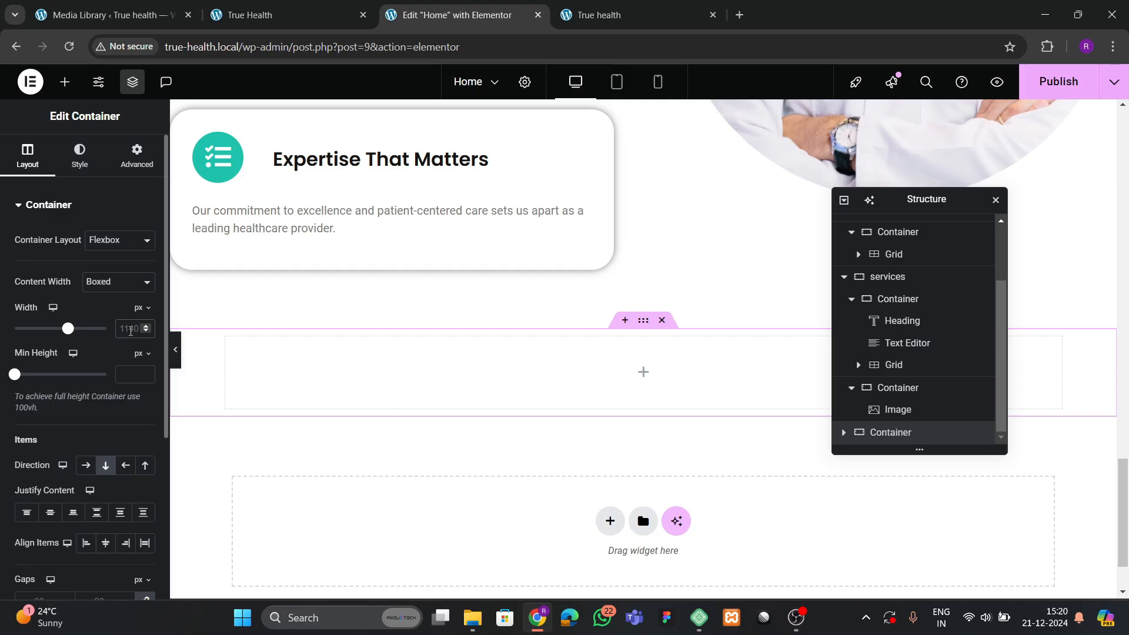
Give the new container 80 px top and bottom padding with zero side padding.
left_click(137, 156)
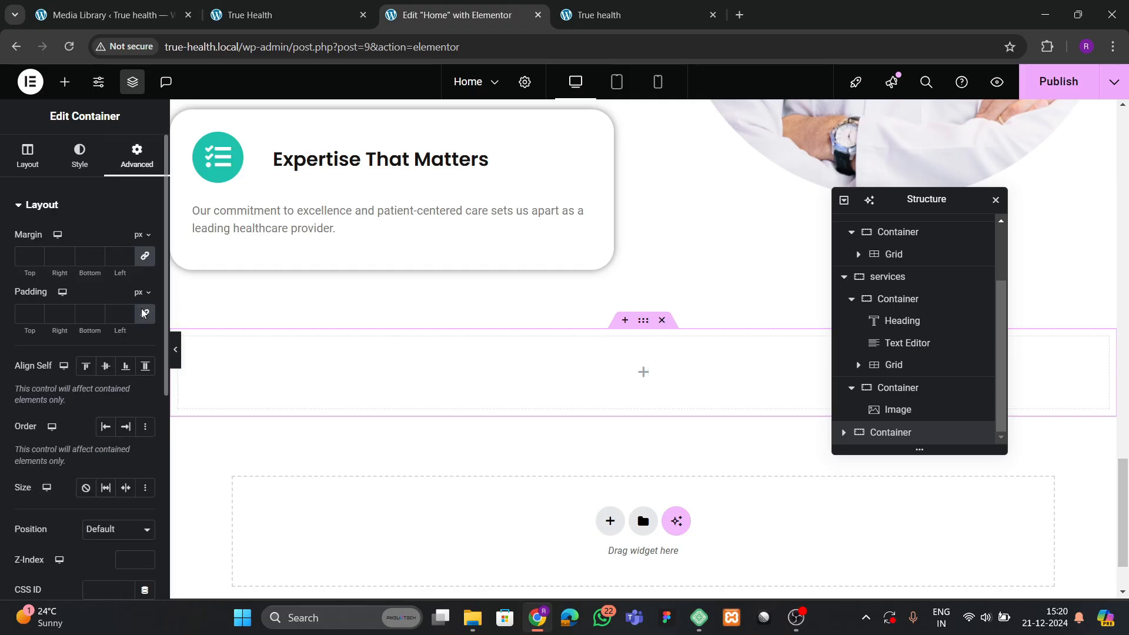
left_click_drag(103, 329, 92, 329)
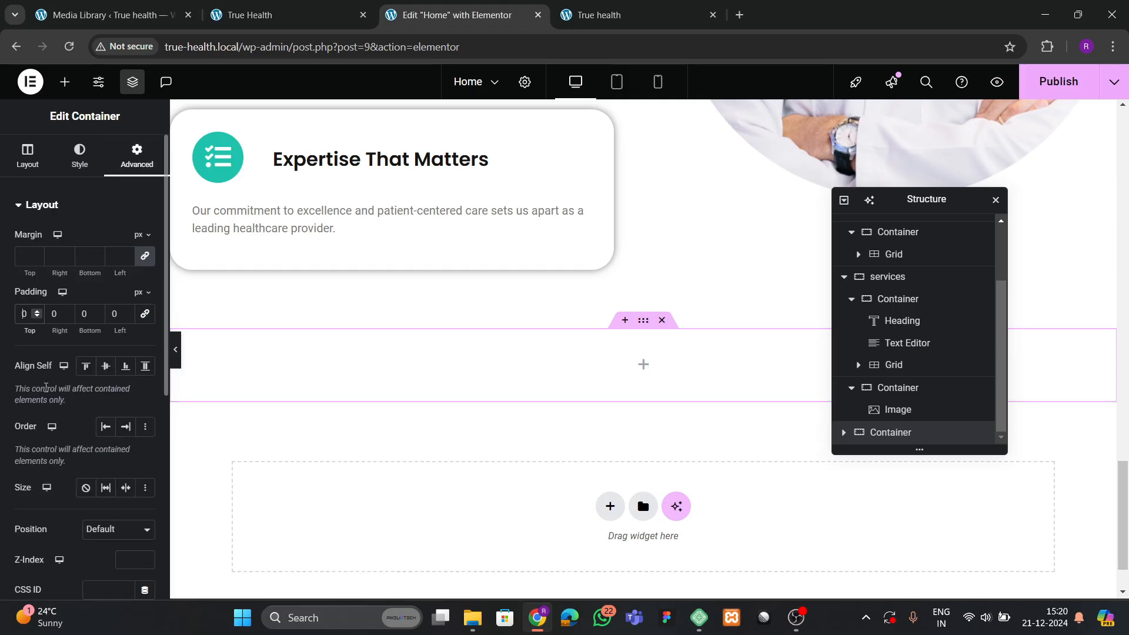
type("8")
type("8")
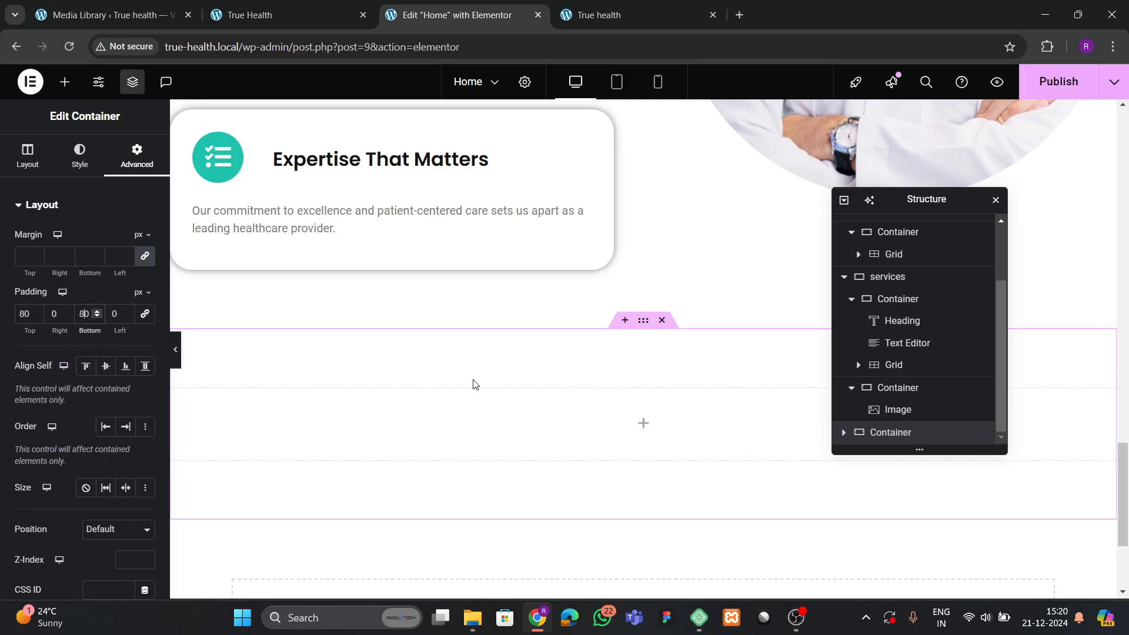
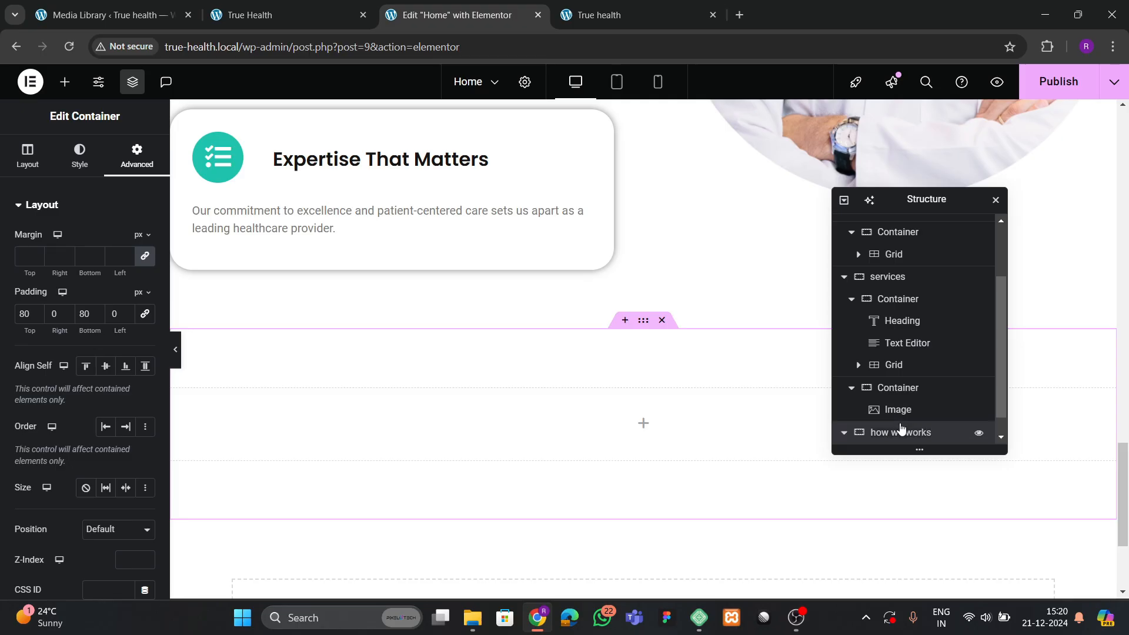
Copy the Who Are We heading and paste it into the empty how we works section.
scroll(343, 423, "down", 3)
left_click(279, 13)
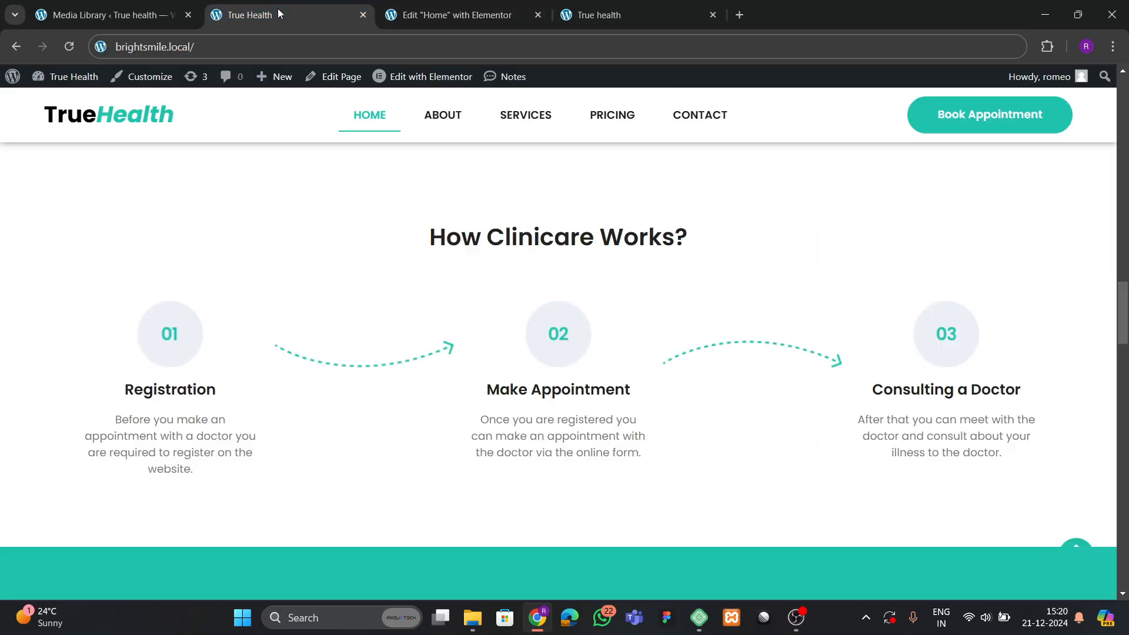
left_click(459, 16)
scroll(413, 323, "up", 5)
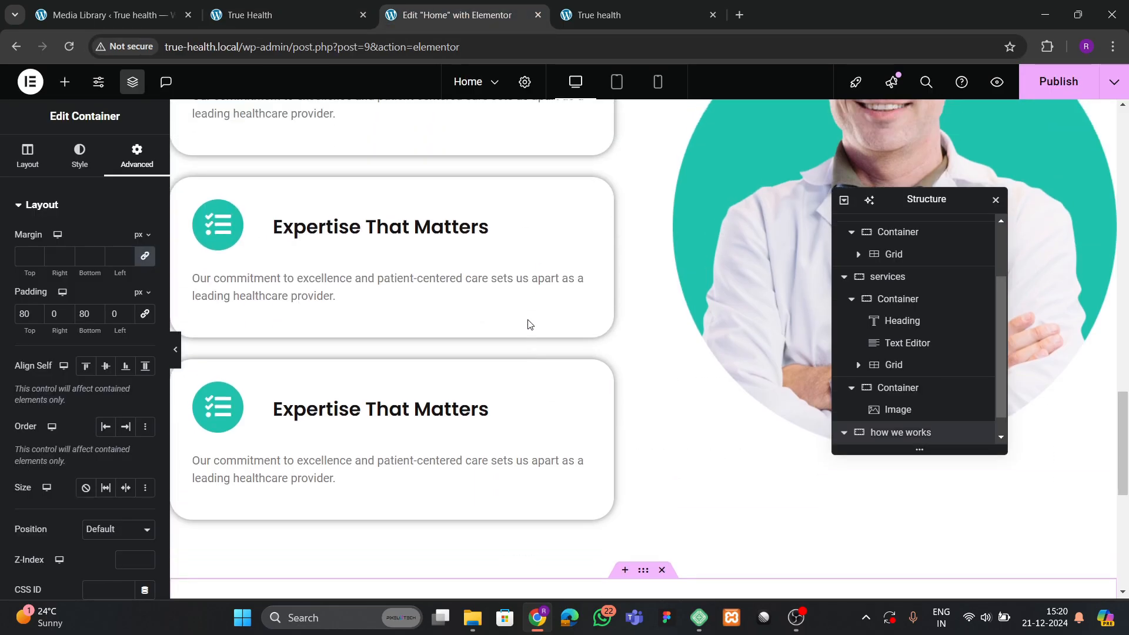
scroll(413, 323, "up", 5)
left_click(385, 332)
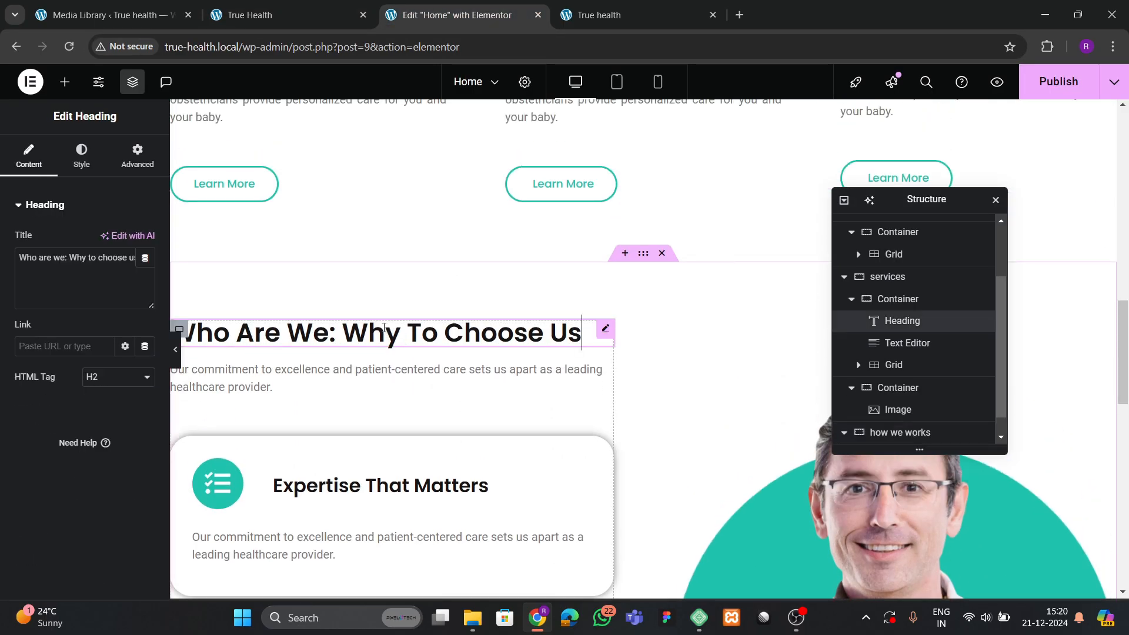
right_click(386, 332)
left_click(411, 340)
scroll(447, 370, "down", 10)
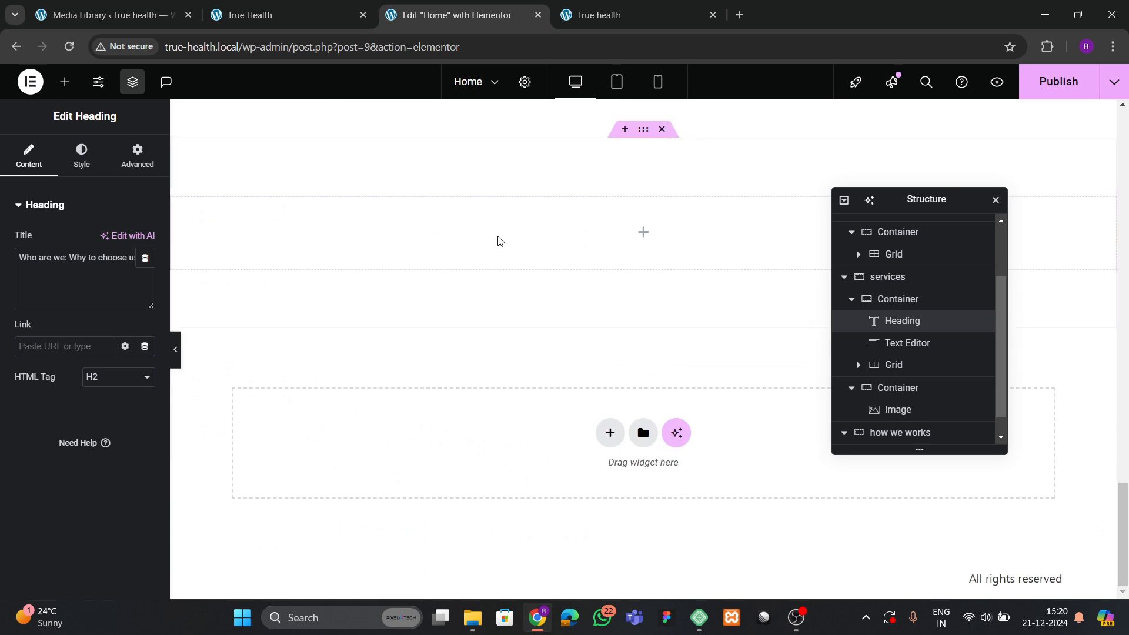
right_click(497, 240)
left_click(529, 327)
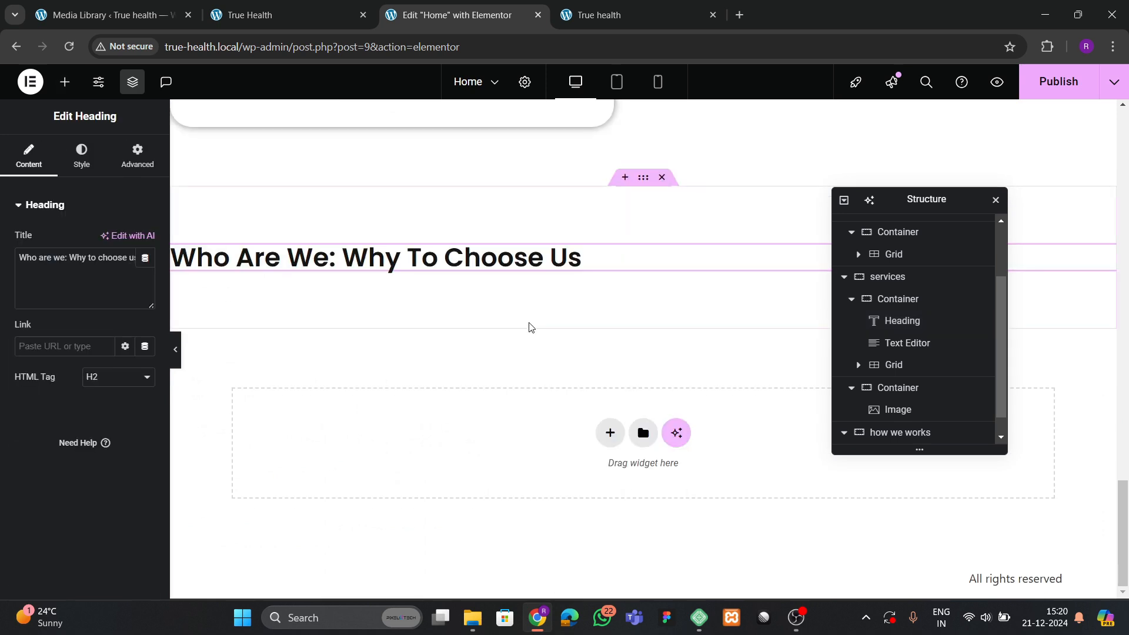
Retitle the pasted heading 'How Clinicare Works?' and centre items in the section.
left_click(340, 13)
left_click_drag(438, 244, 775, 216)
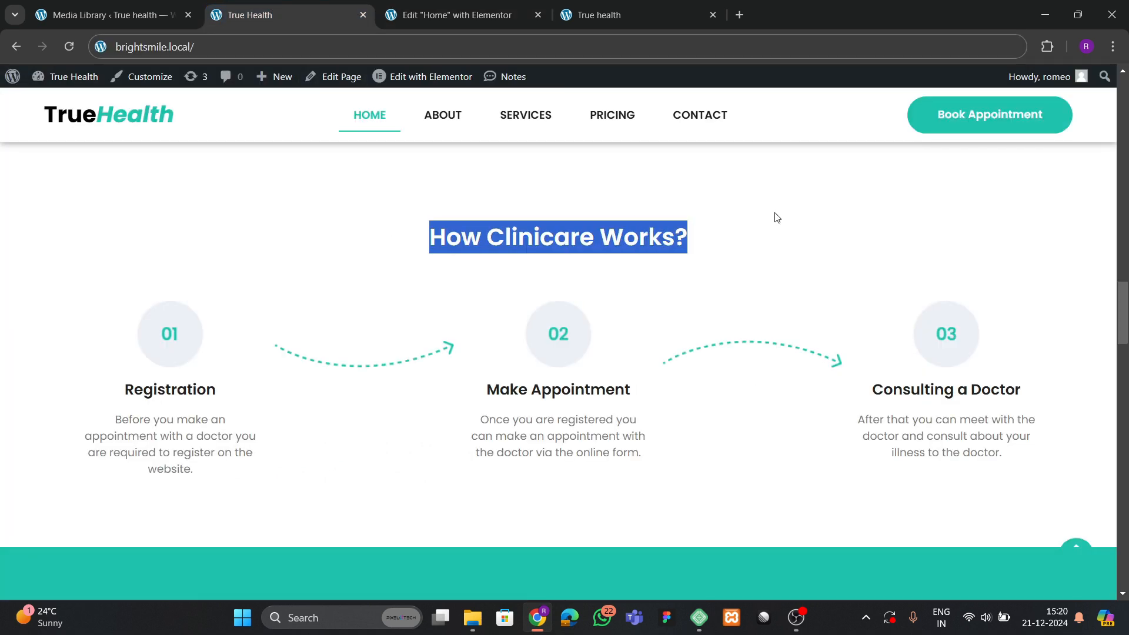
left_click(499, 23)
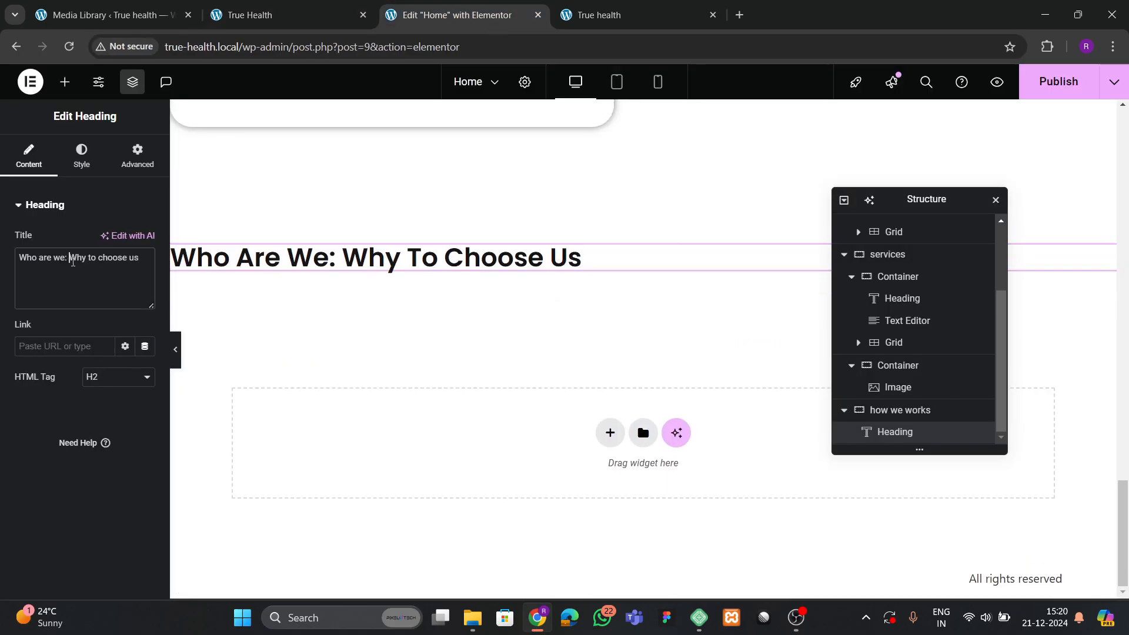
key("ctrl+v")
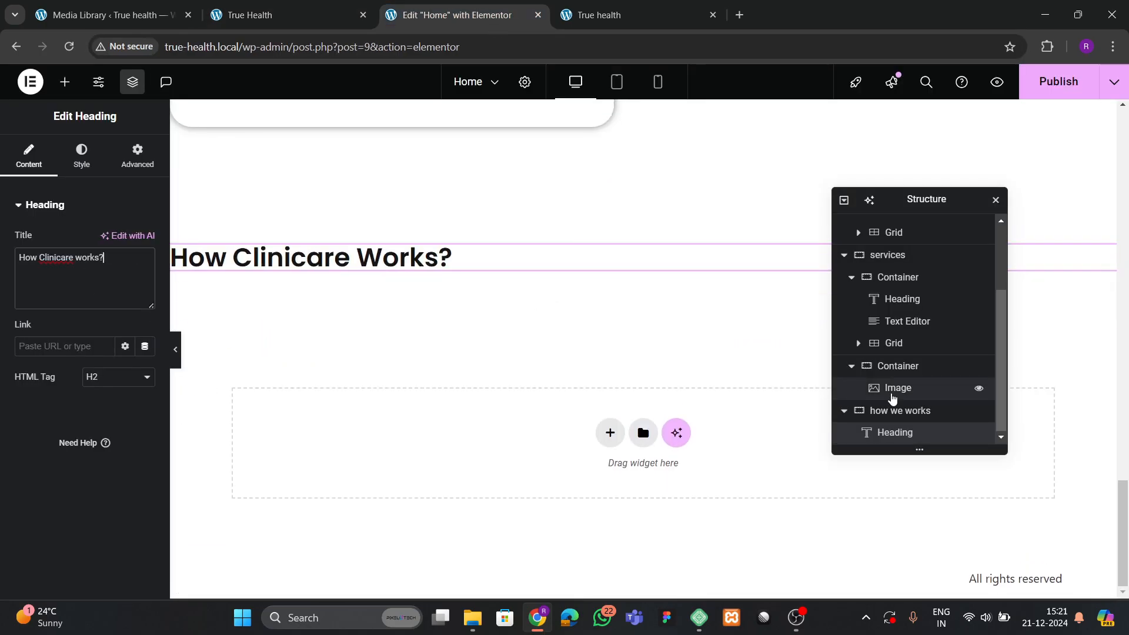
left_click(897, 414)
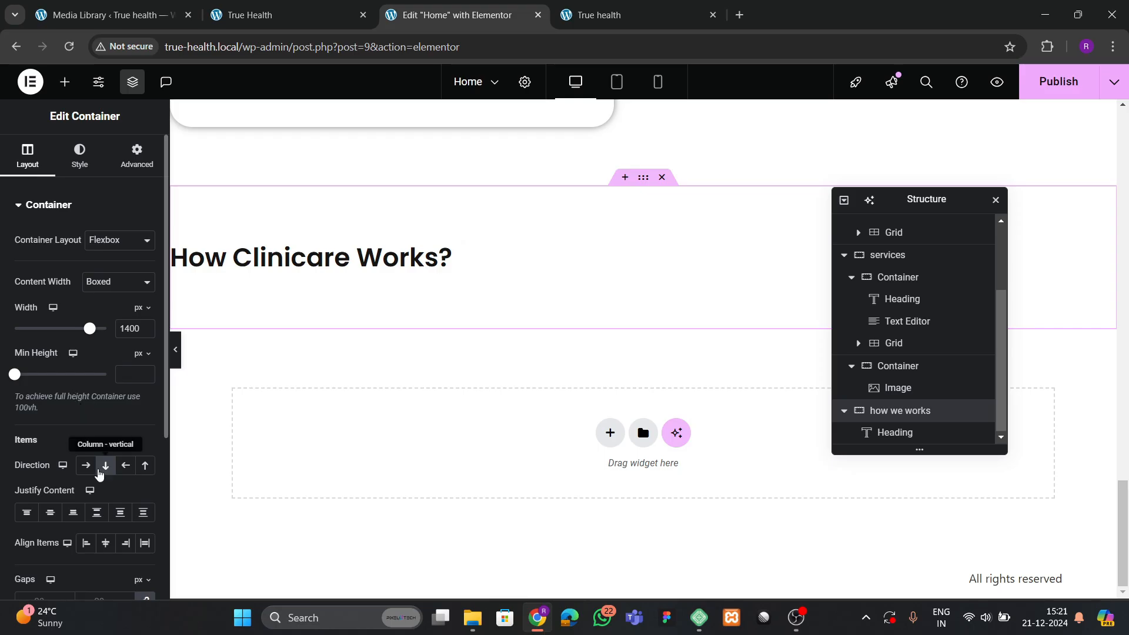
left_click(112, 545)
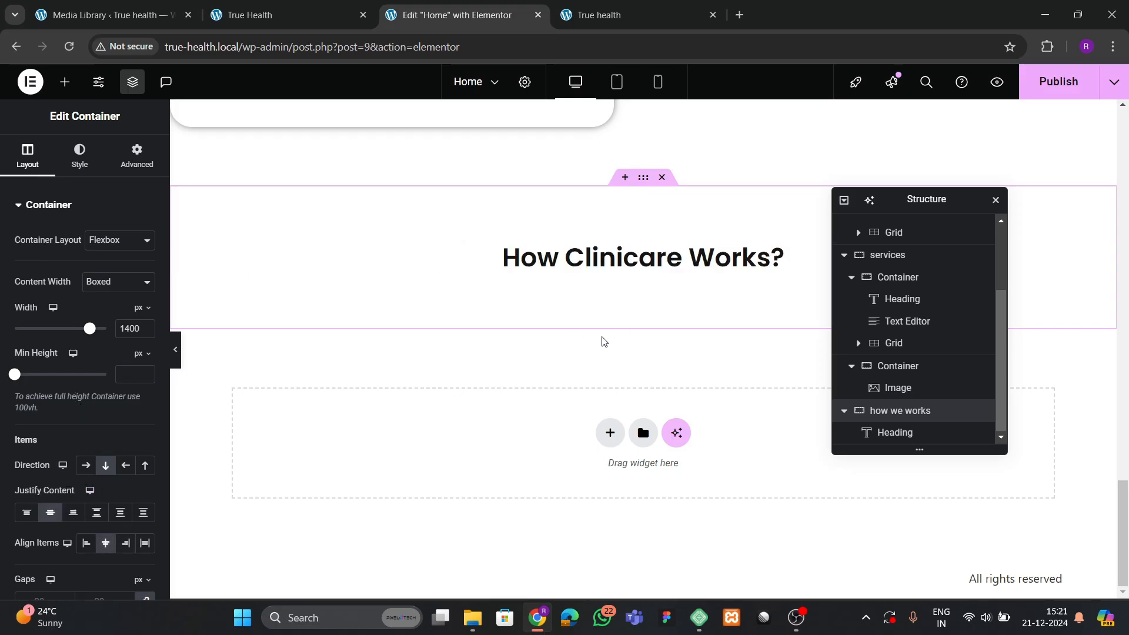
Set the How Clinicare Works? heading's typography size to 45.
left_click(577, 264)
left_click(81, 156)
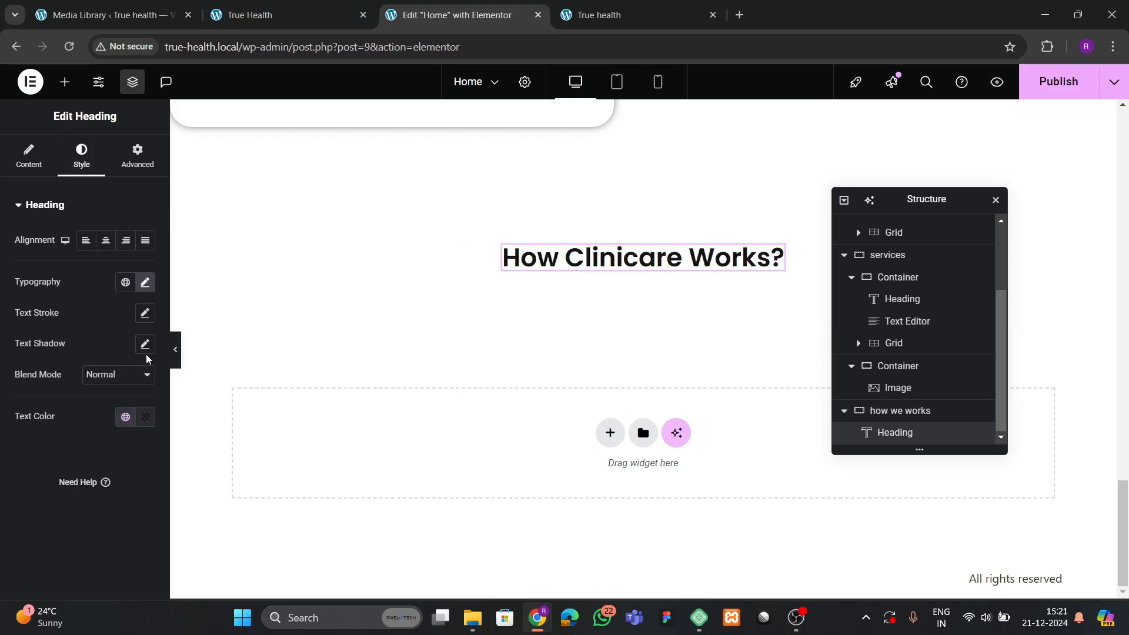
left_click(144, 284)
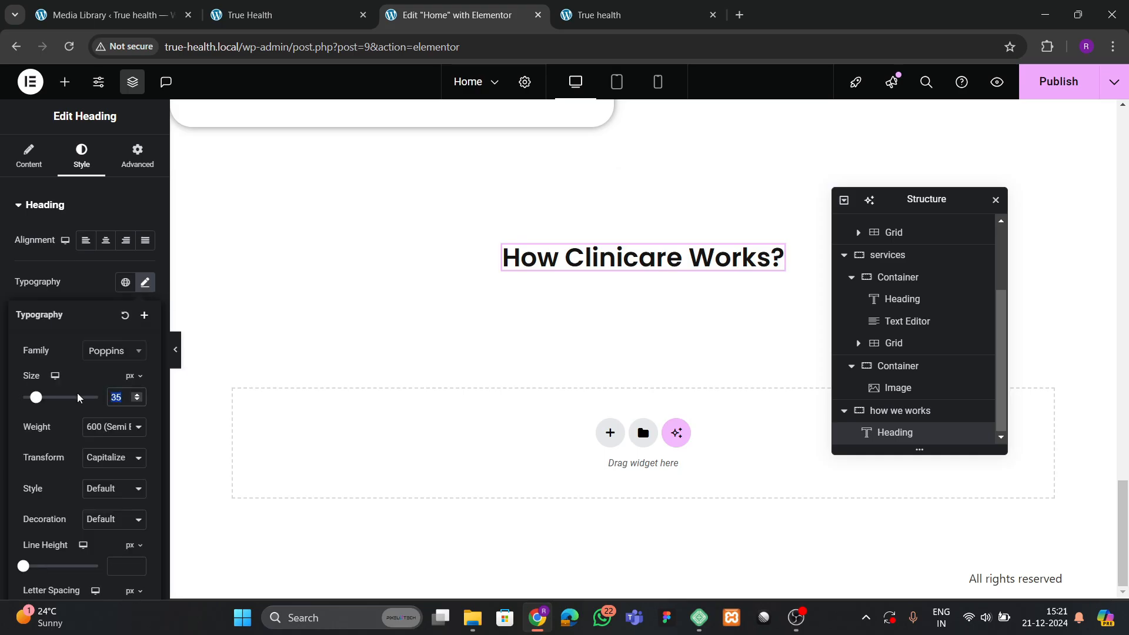
type("45")
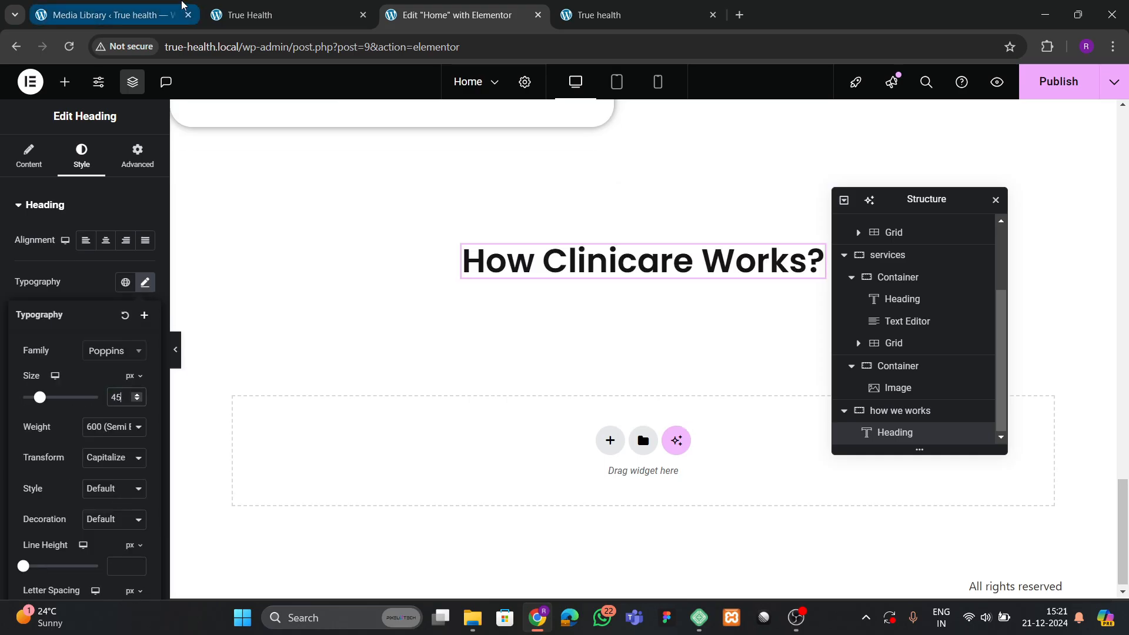
left_click(242, 11)
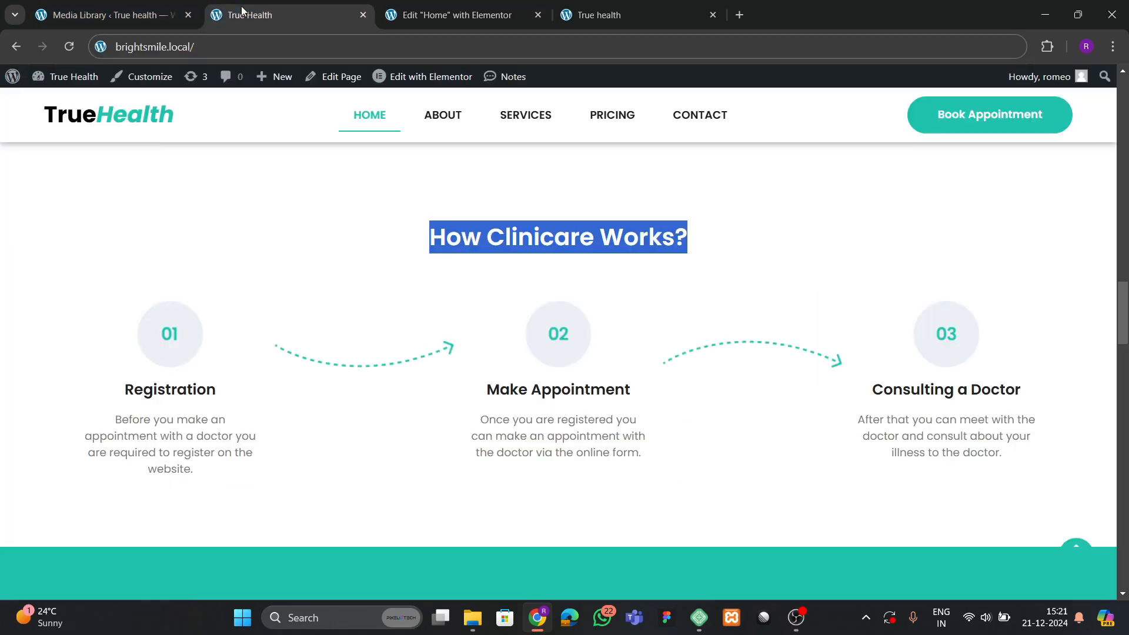
left_click(453, 15)
left_click(65, 82)
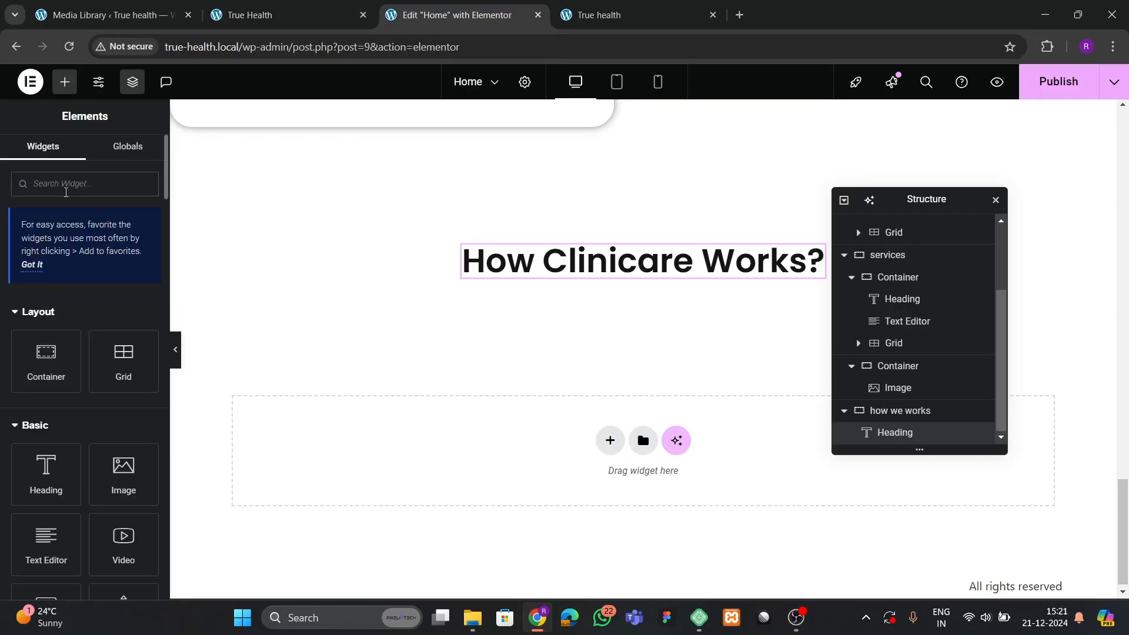
Add a Grid element below the How Clinicare Works? heading.
type("grid")
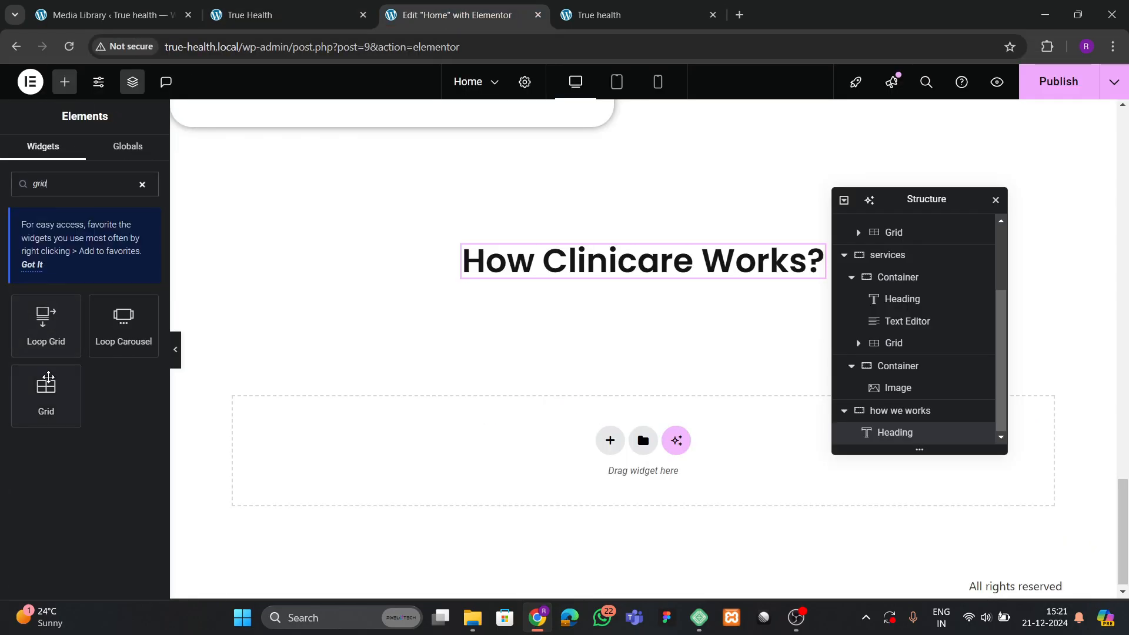
mouse_move(49, 378)
left_mouse_down()
mouse_move(622, 277)
mouse_move(612, 278)
left_mouse_up()
left_click(328, 12)
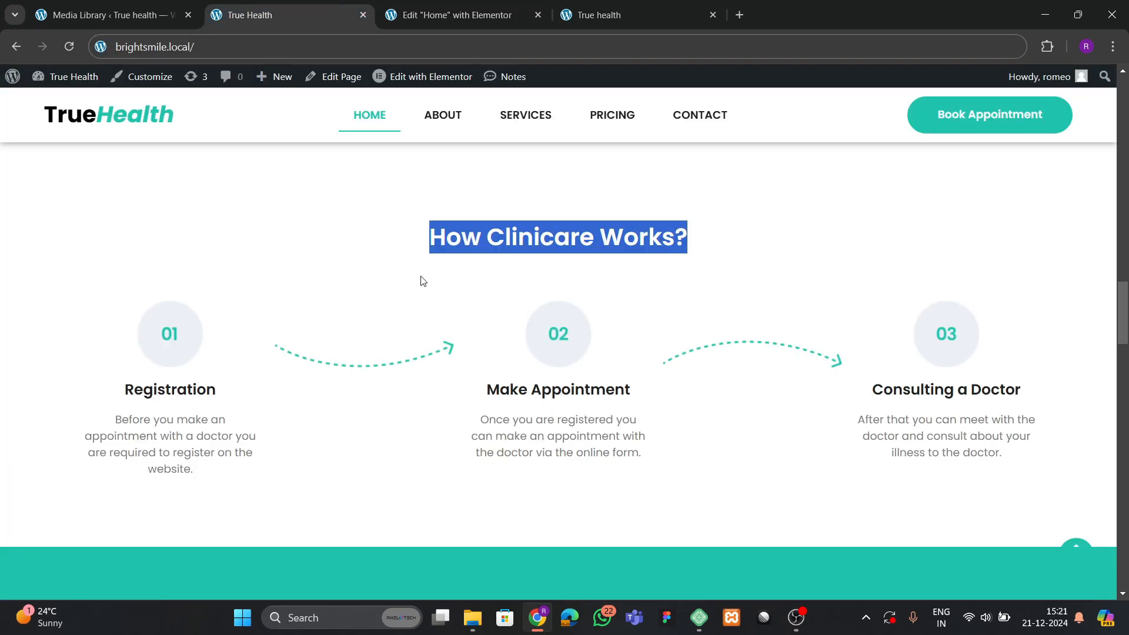
left_click(297, 264)
left_click(452, 14)
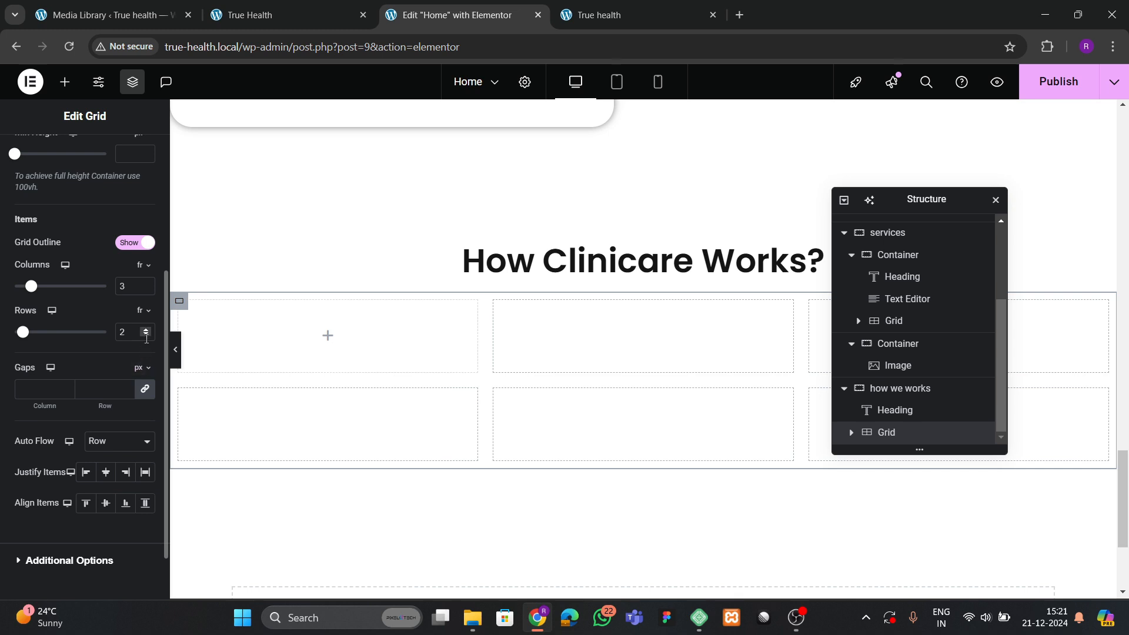
Set the grid to 1 row and 5 columns, then expand it in Structure.
left_click(146, 335)
left_click(276, 16)
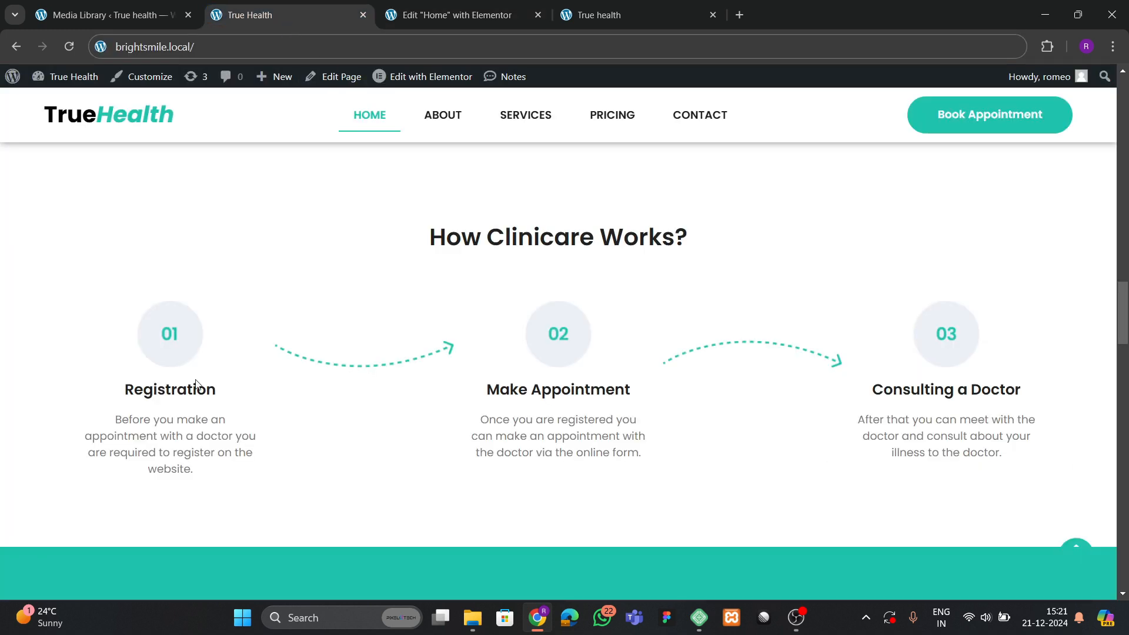
left_click(456, 15)
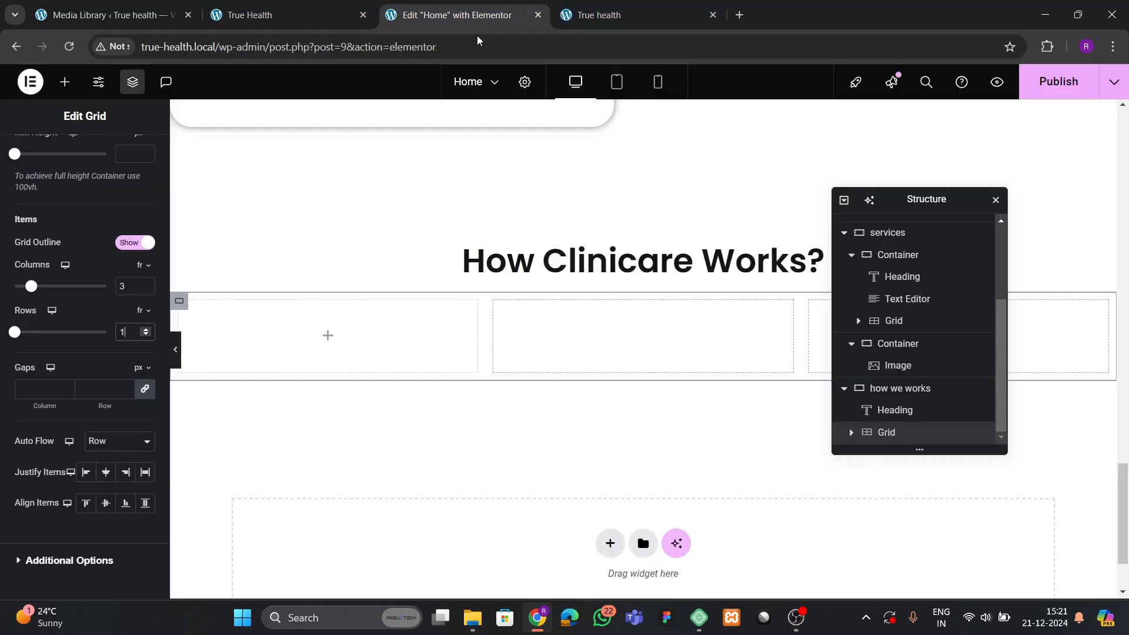
left_click(146, 283)
left_click(147, 283)
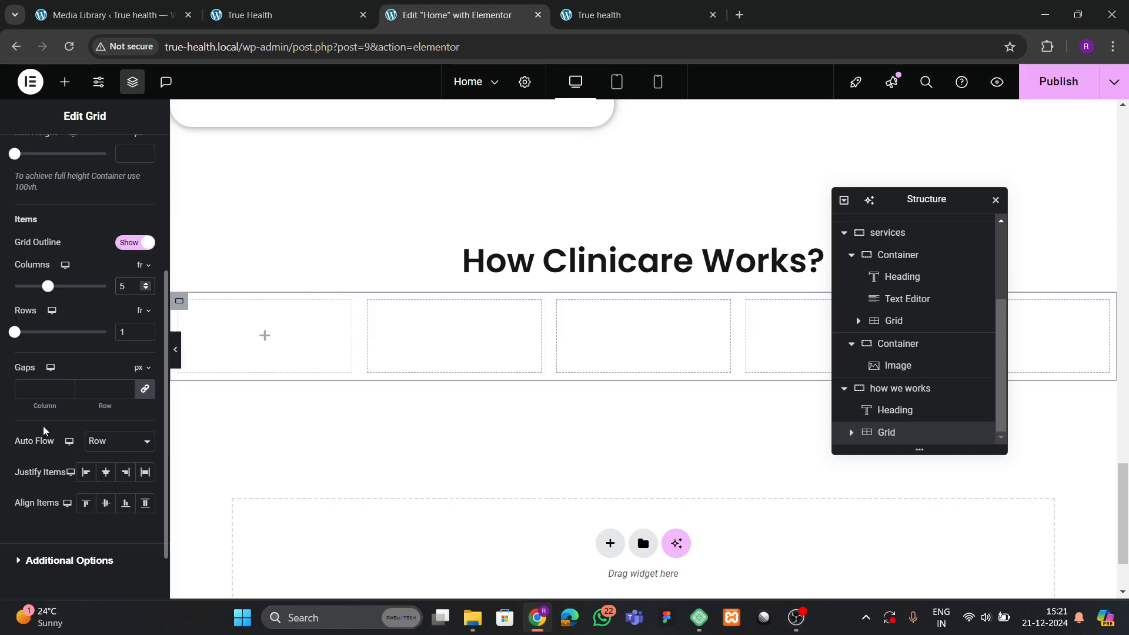
scroll(27, 306, "up", 4)
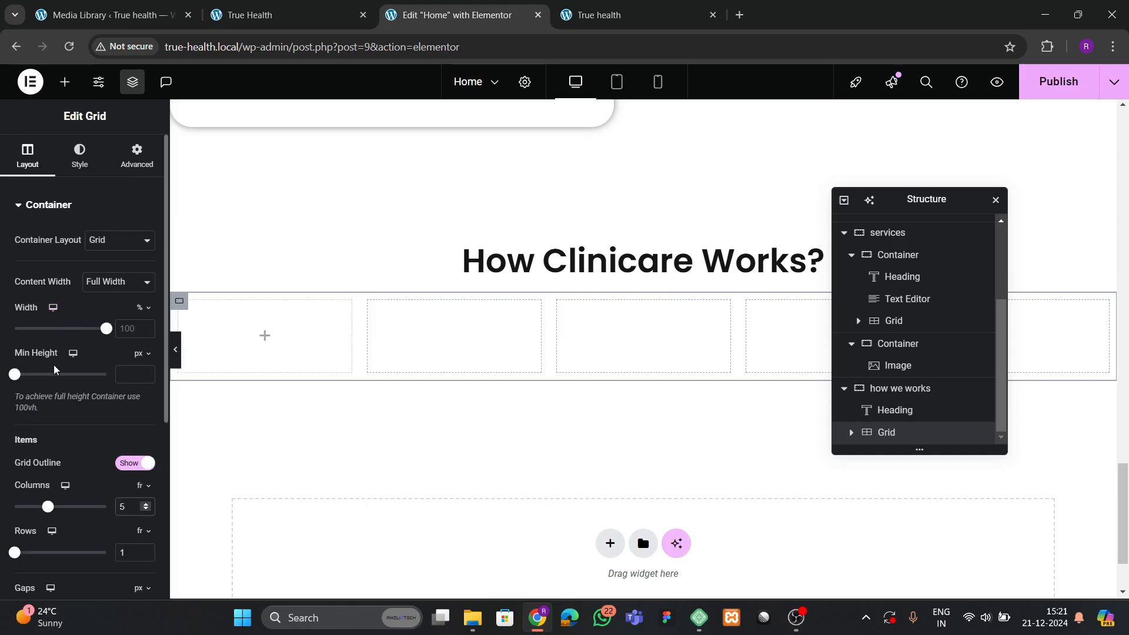
left_click(140, 164)
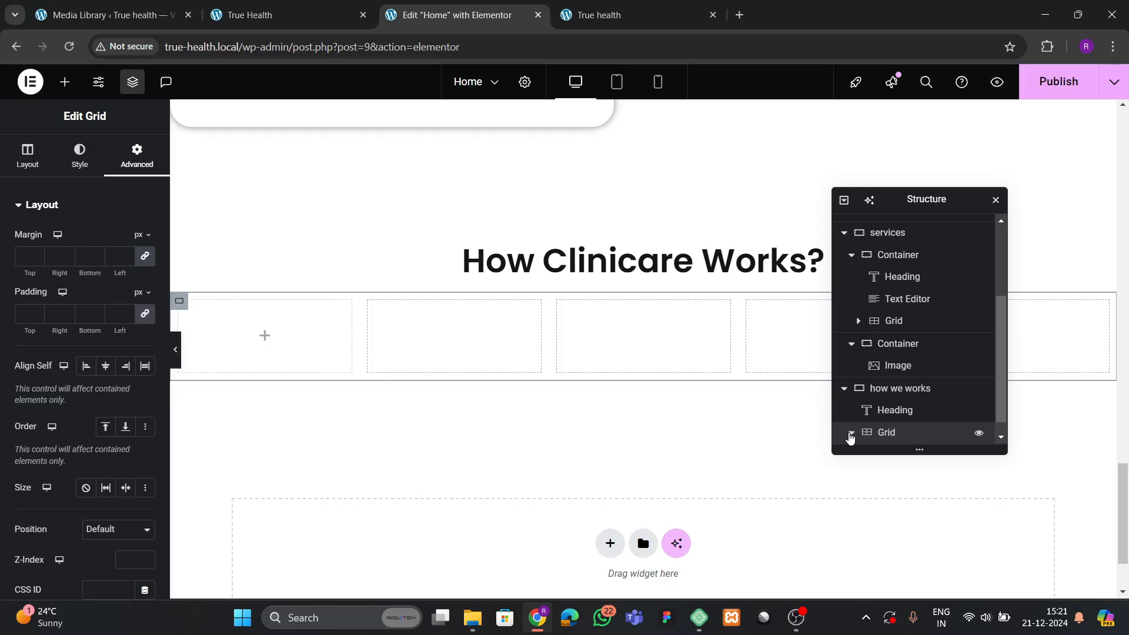
left_click(850, 433)
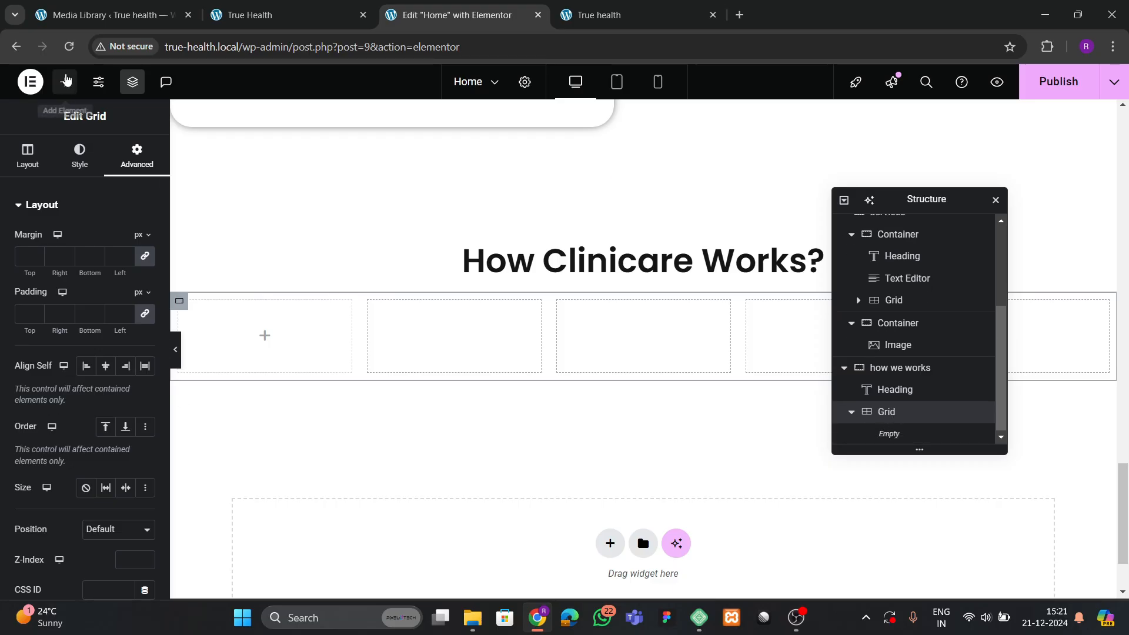
Put a container with zero padding into the grid's first cell.
left_click(64, 82)
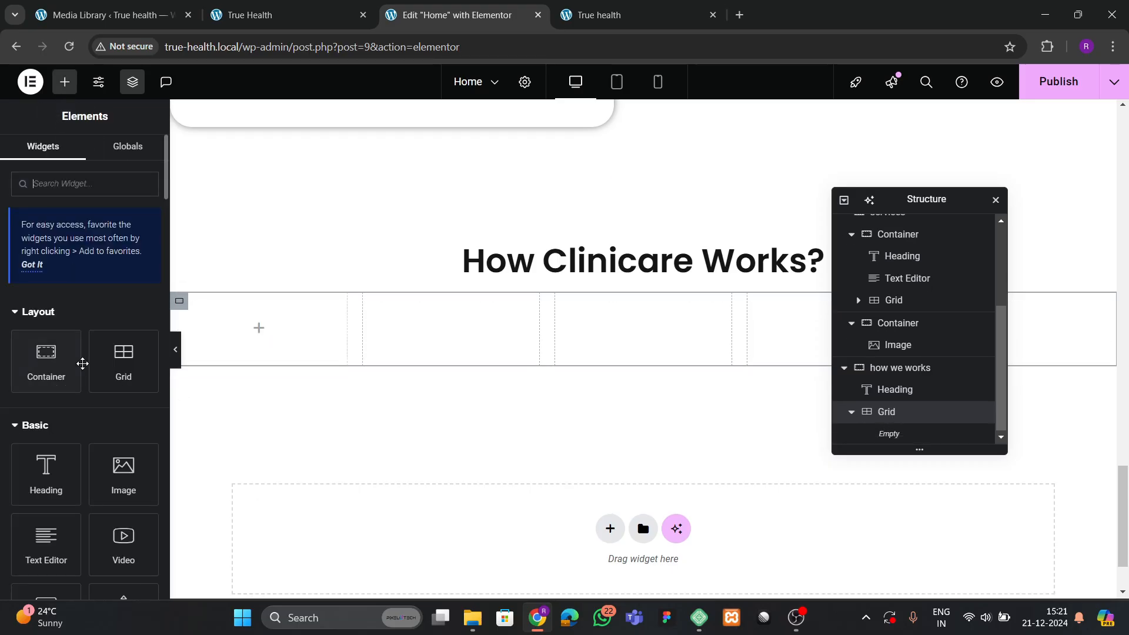
scroll(83, 353, "down", 1)
left_click_drag(46, 288, 347, 341)
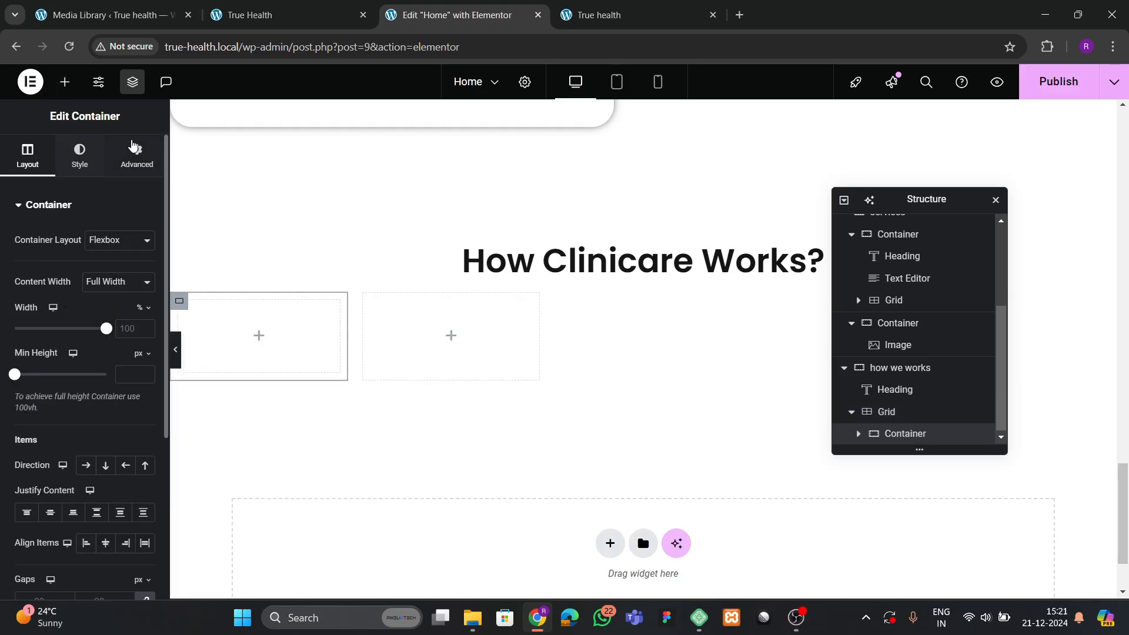
left_click(137, 154)
left_click(145, 313)
left_click(250, 15)
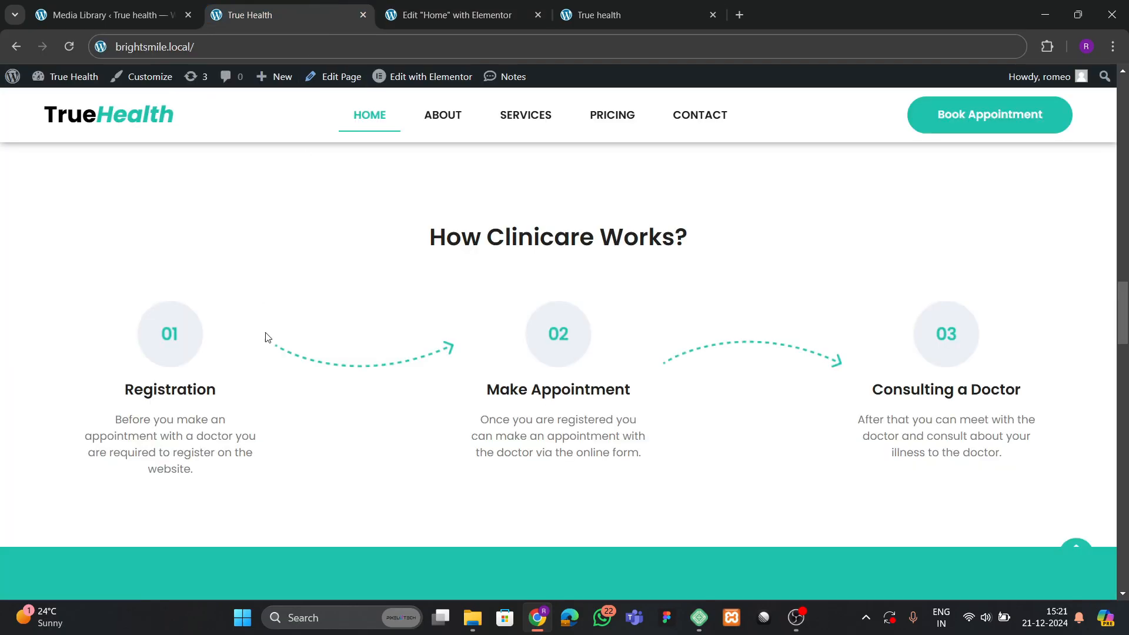
left_click(446, 15)
Place an image in the container showing the 01 image from the Media Library.
left_click(64, 82)
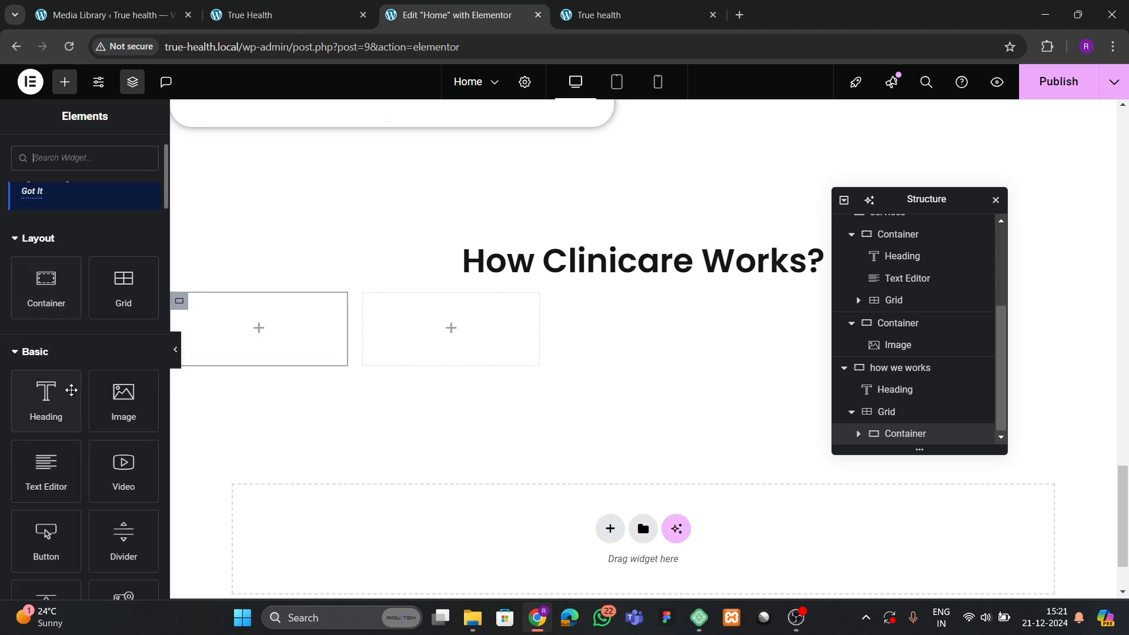
left_click_drag(121, 399, 230, 393)
left_click(107, 295)
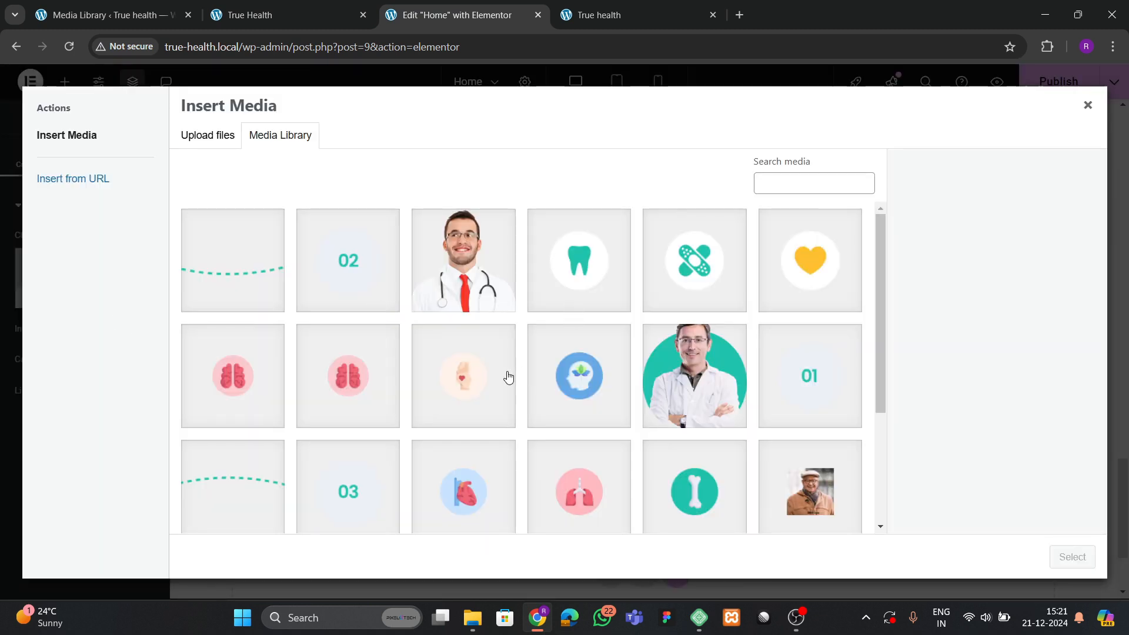
scroll(594, 401, "down", 3)
scroll(572, 388, "up", 3)
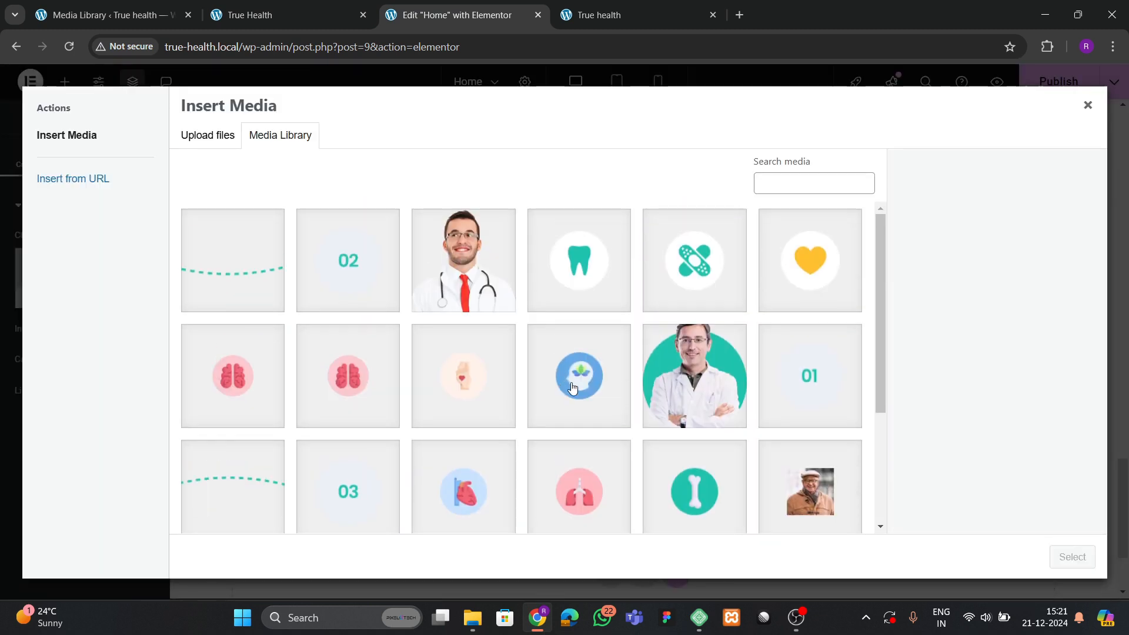
left_click(762, 403)
left_click(1072, 557)
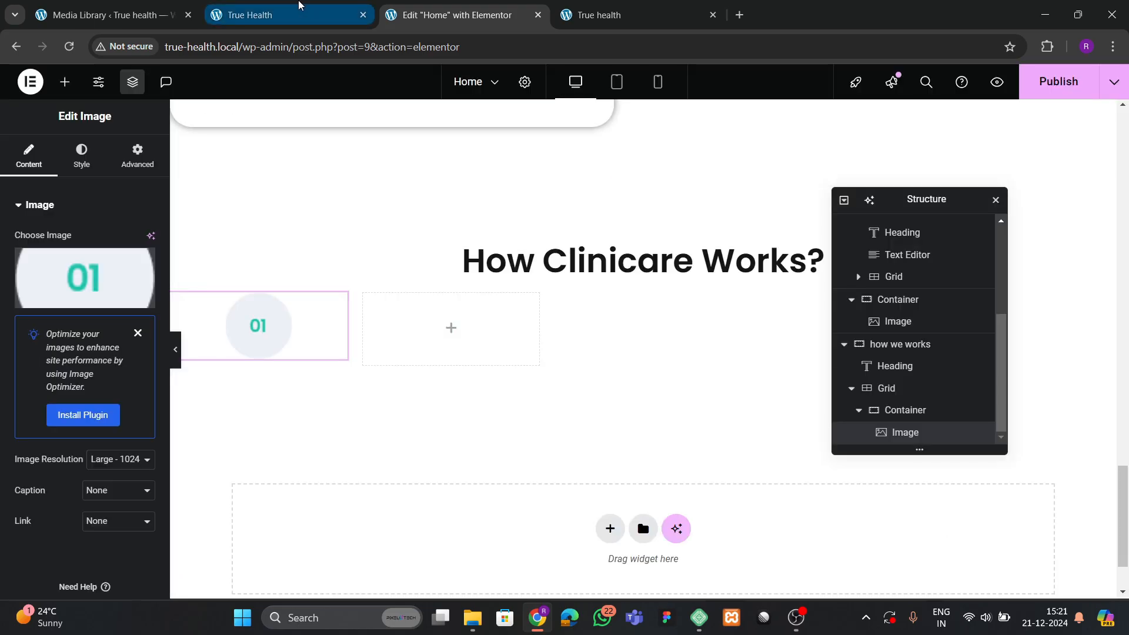
left_click(299, 6)
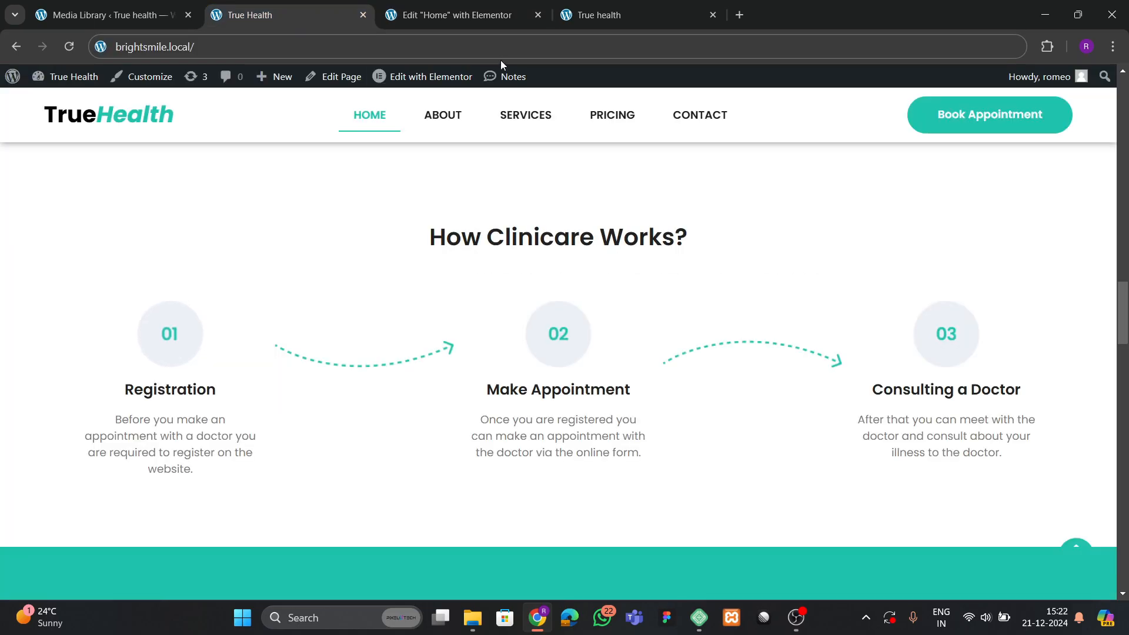
left_click(456, 15)
Paste a copy of the Expertise That Matters heading under the image, retitled 'Registration'.
scroll(350, 266, "up", 5)
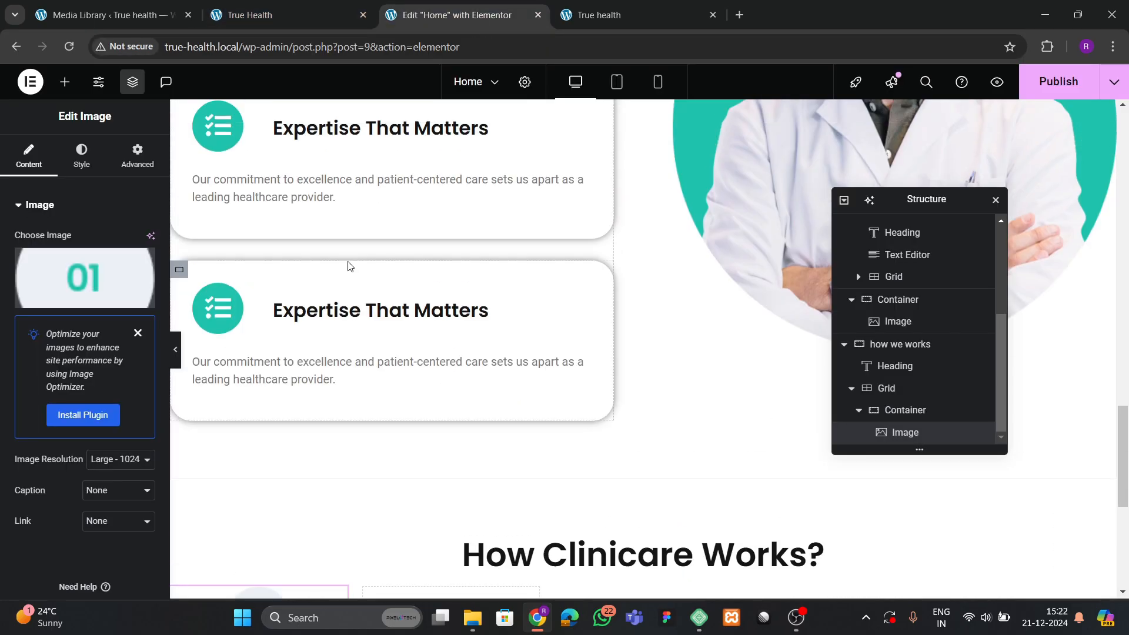
right_click(346, 131)
left_click(368, 206)
scroll(393, 323, "down", 6)
right_click(267, 285)
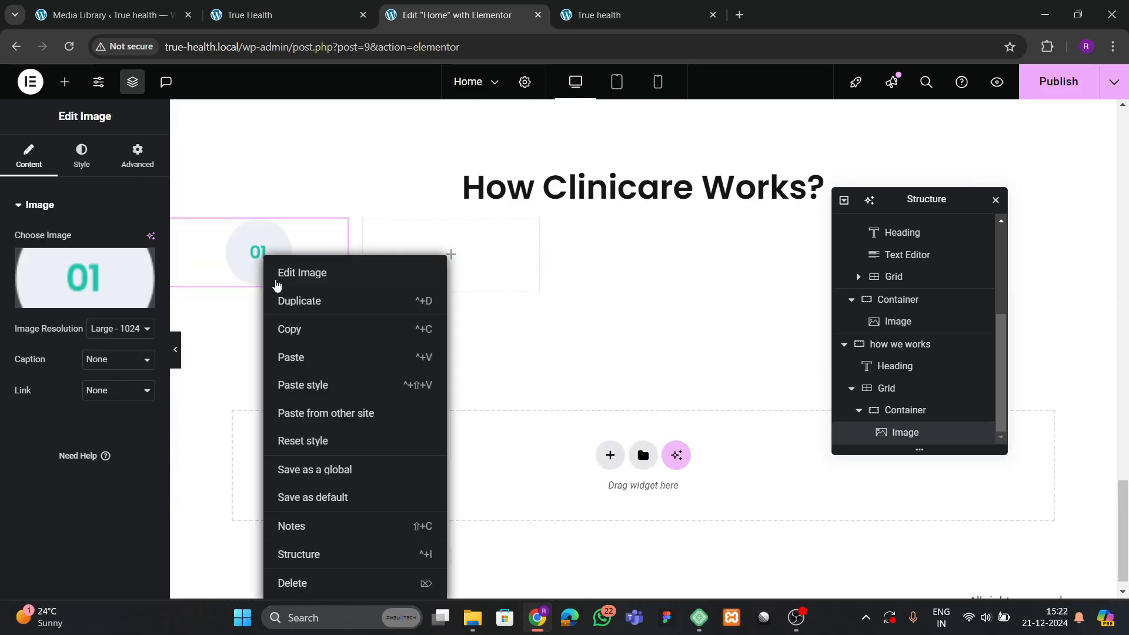
left_click(287, 358)
key("ctrl+shift+Tab")
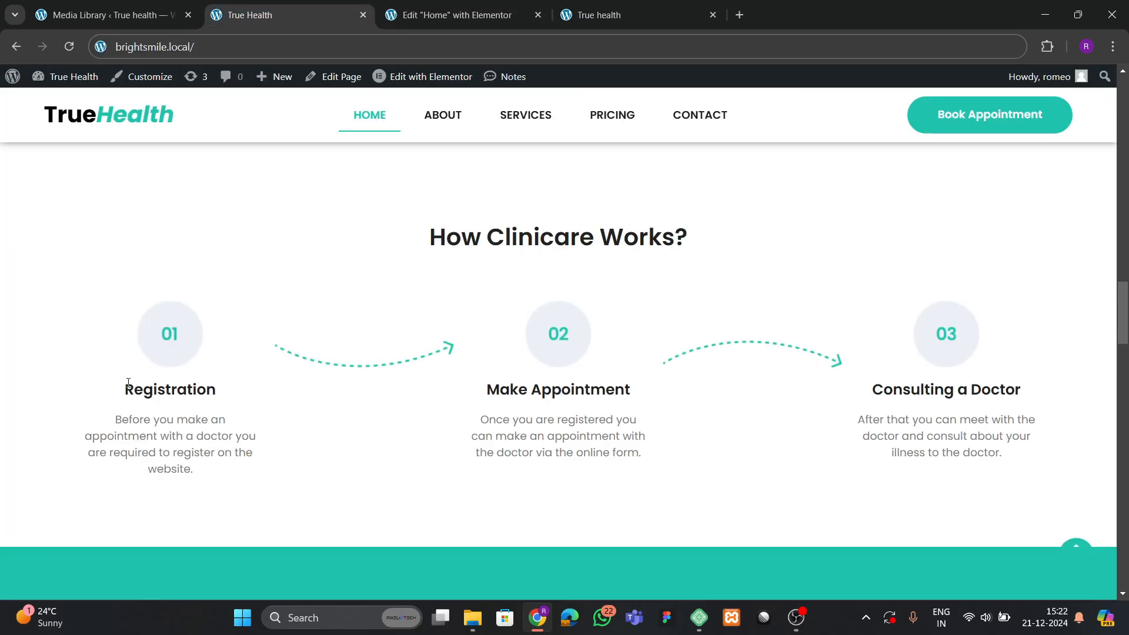
left_click_drag(130, 387, 228, 389)
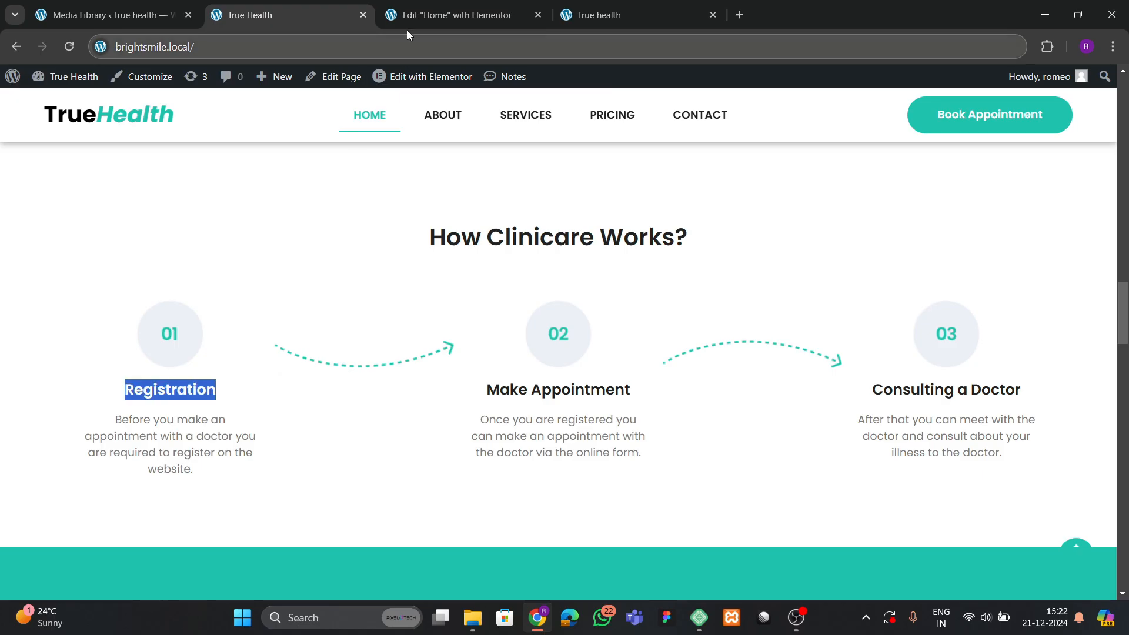
left_click(412, 16)
key("ctrl+a")
key("ctrl+v")
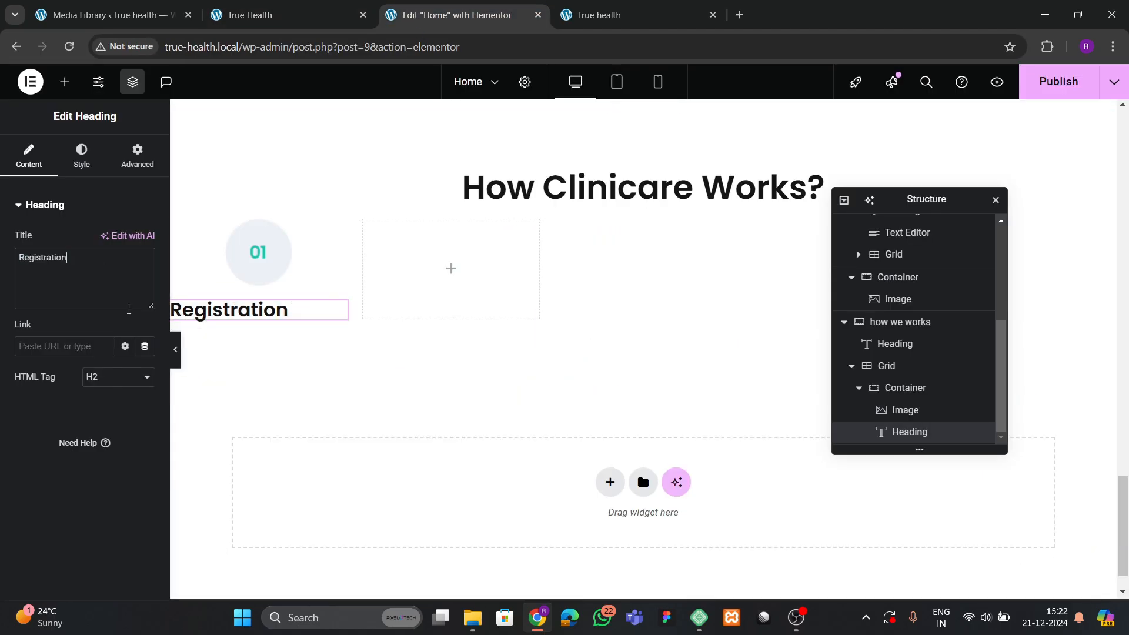
Set the card container to column direction with centred items.
left_click(935, 388)
left_click(33, 158)
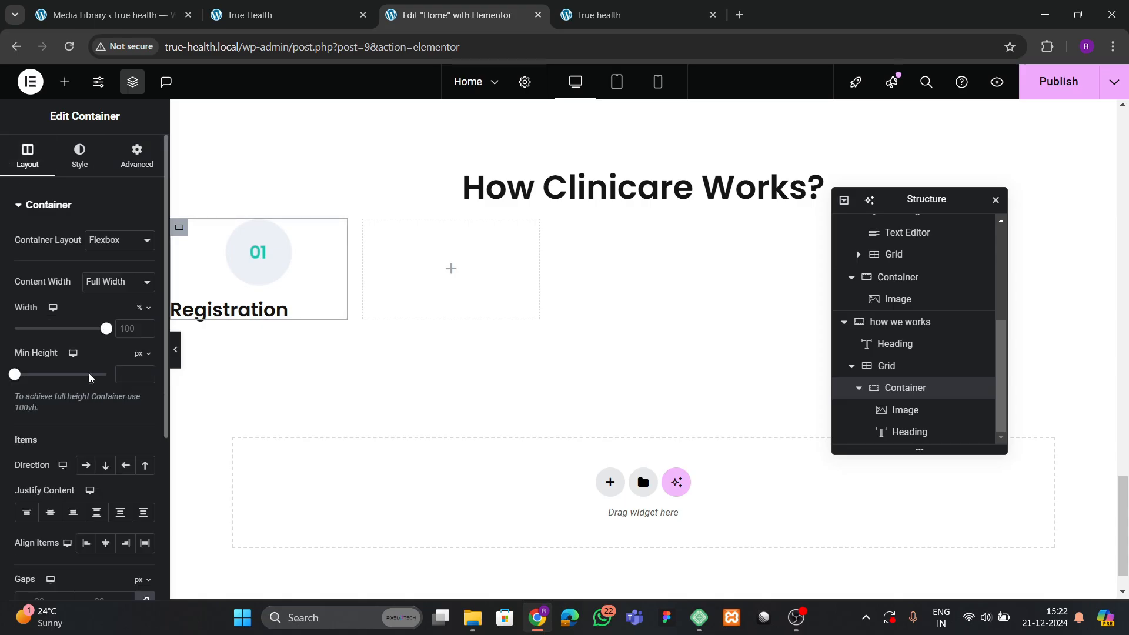
scroll(90, 399, "down", 1)
left_click(104, 392)
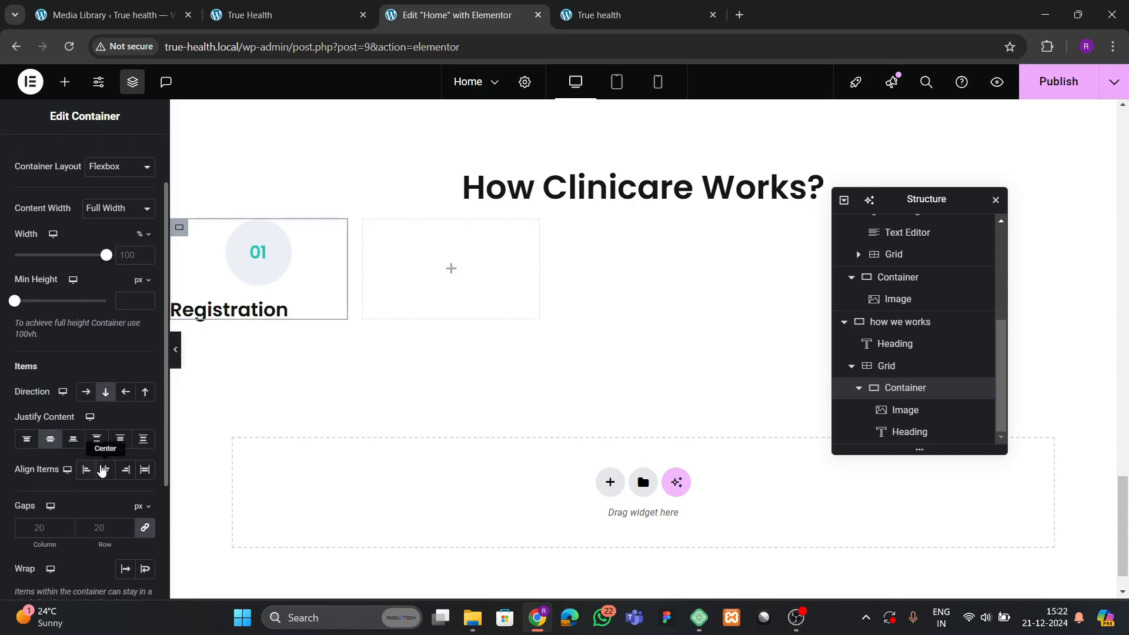
left_click(104, 469)
Set the Registration heading's font size to 23 px.
left_click(294, 310)
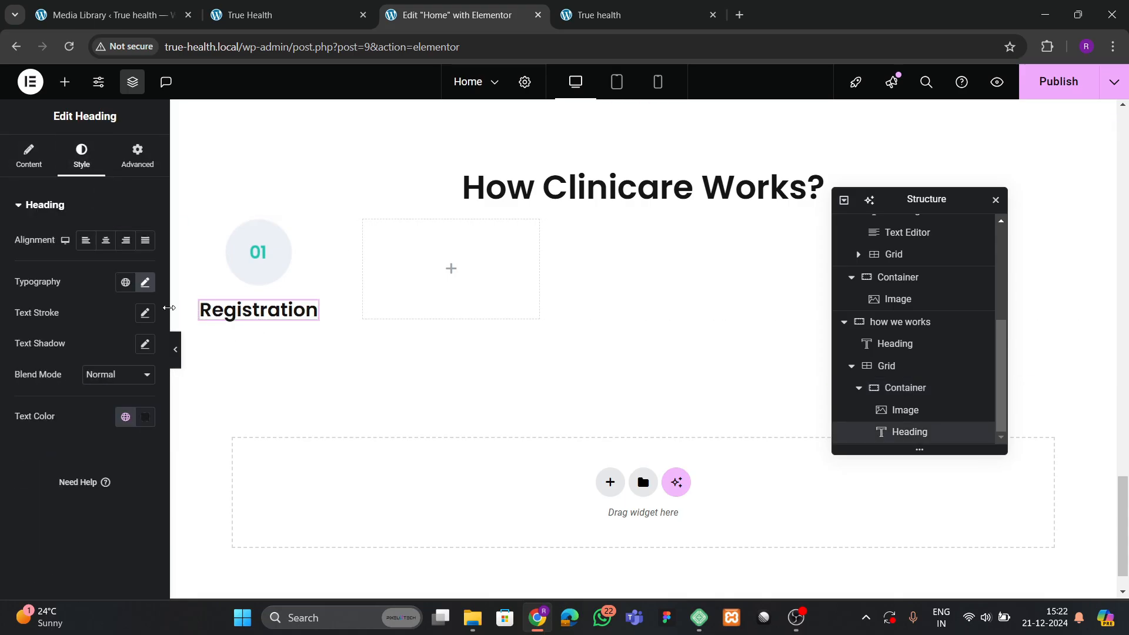
left_click(145, 283)
double_click(137, 400)
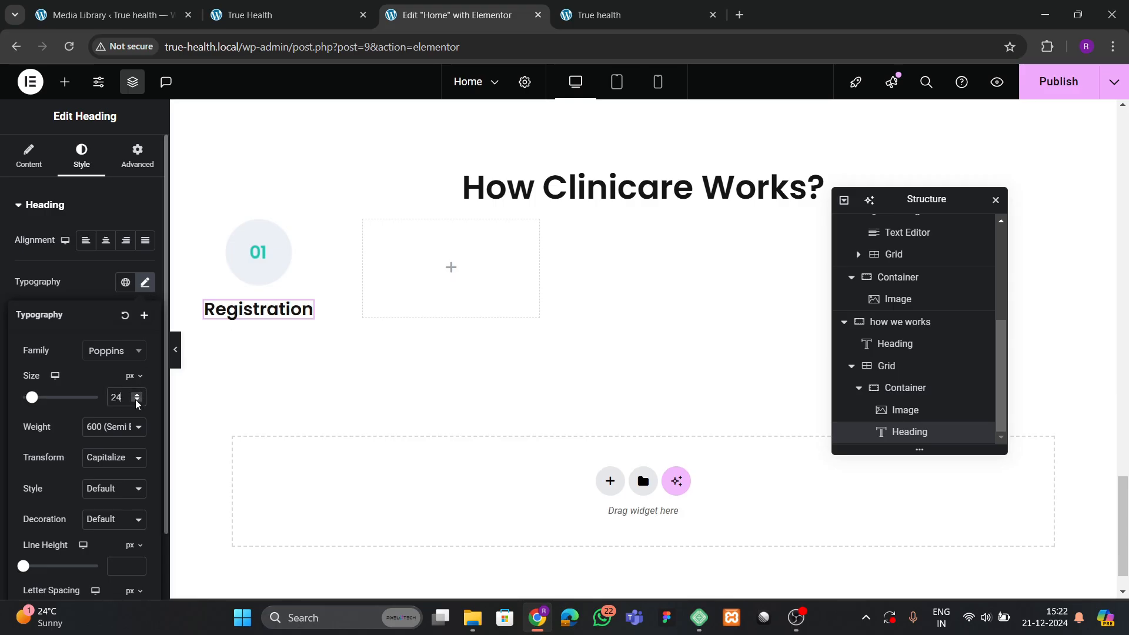
left_click(137, 400)
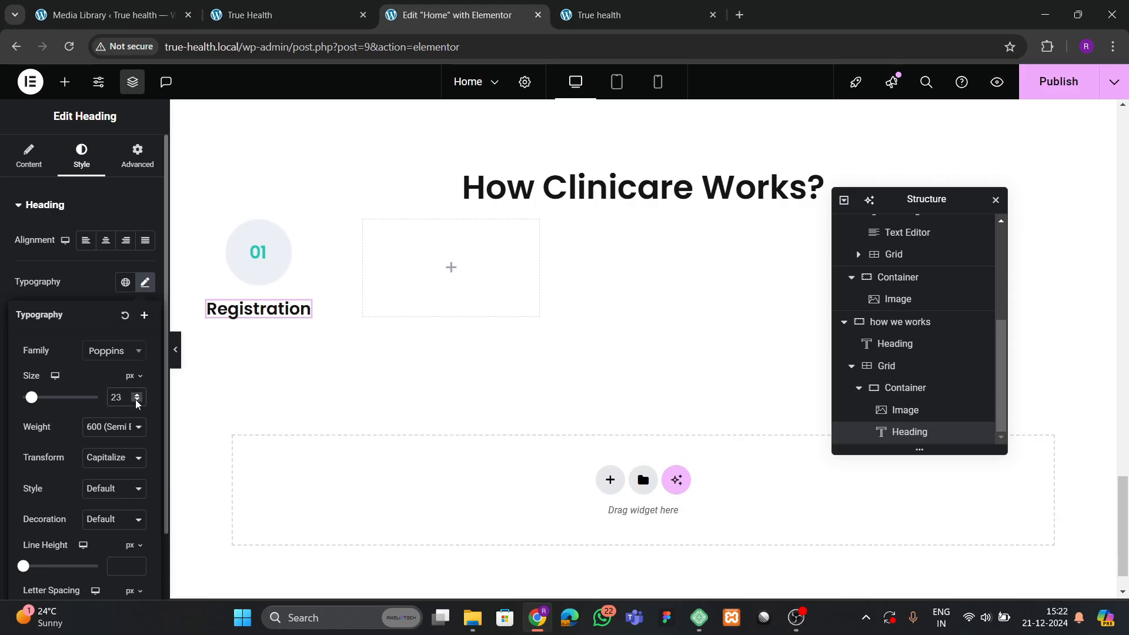
left_click(137, 400)
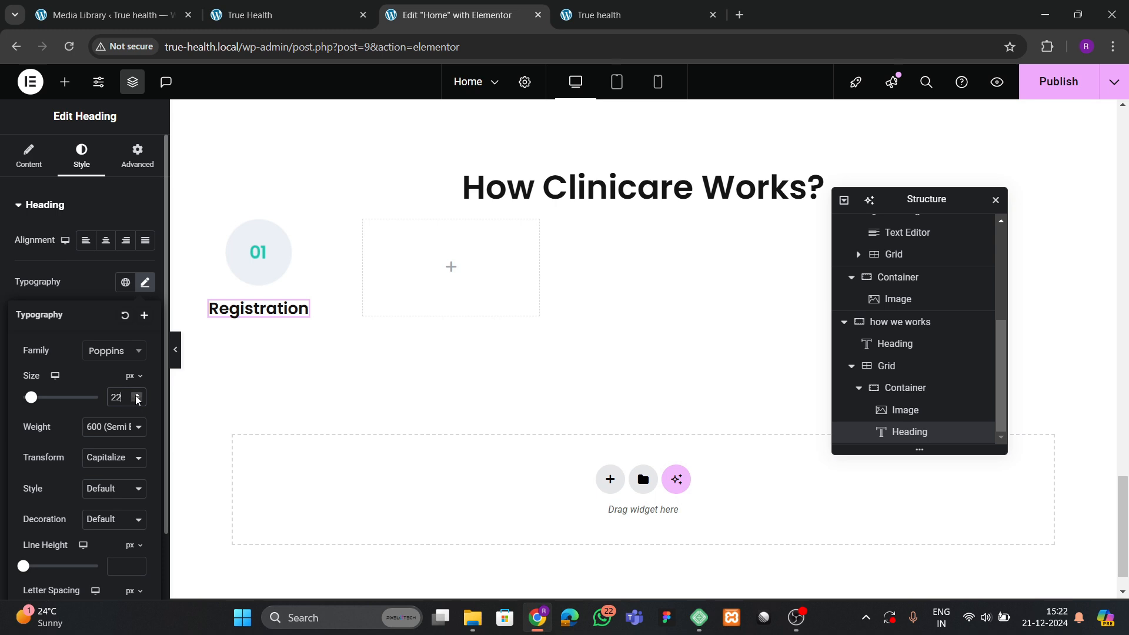
left_click(137, 395)
double_click(137, 395)
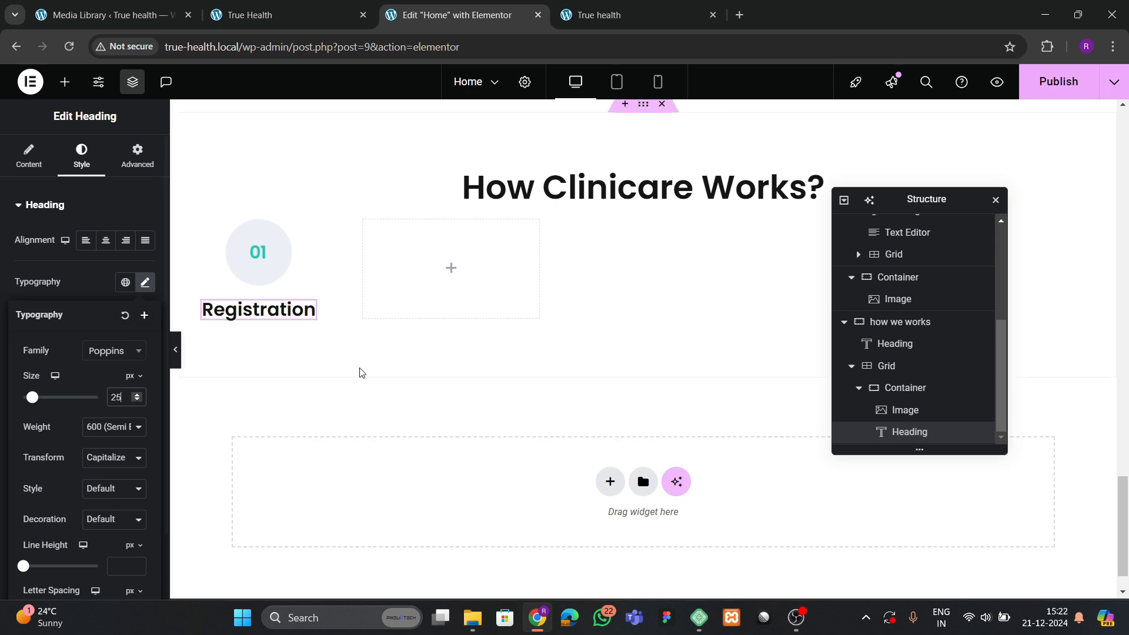
double_click(138, 401)
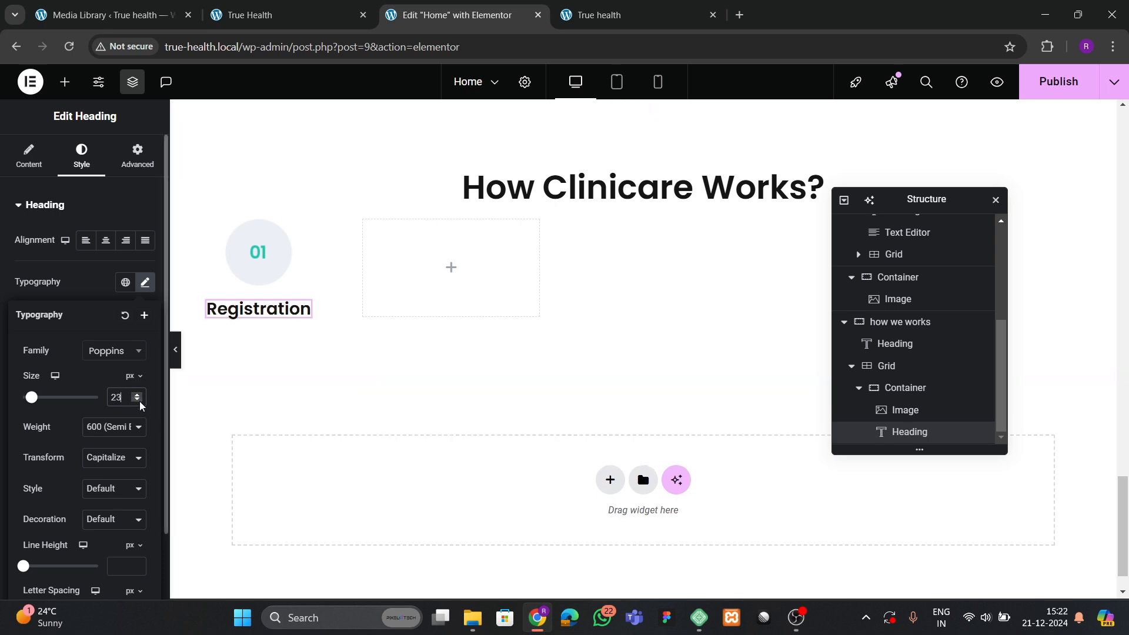
left_click(282, 15)
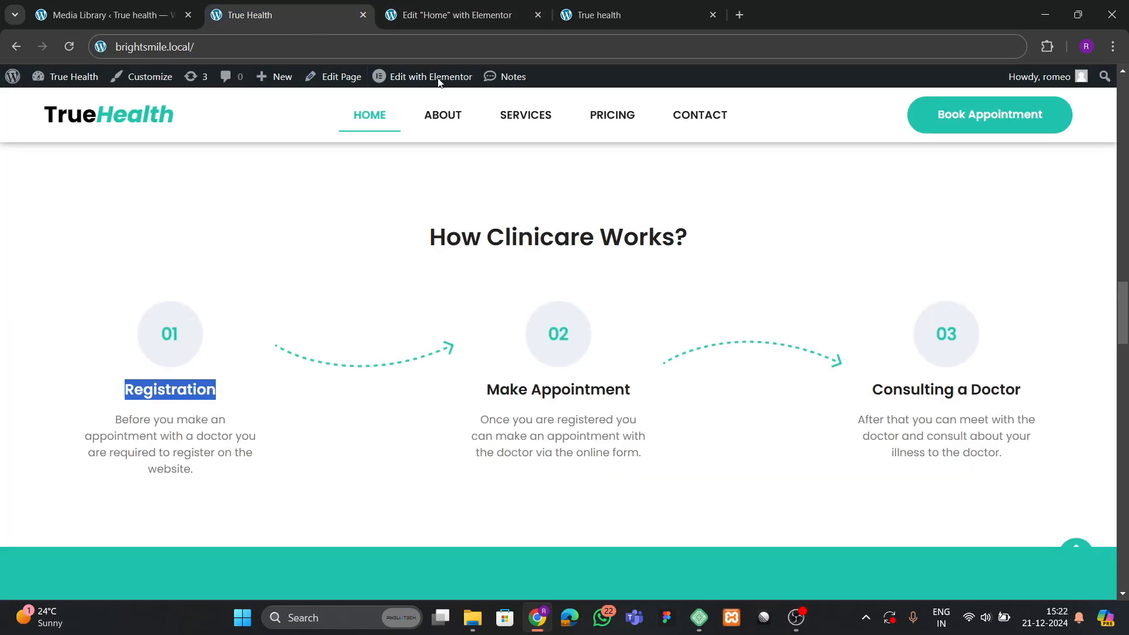
left_click(436, 15)
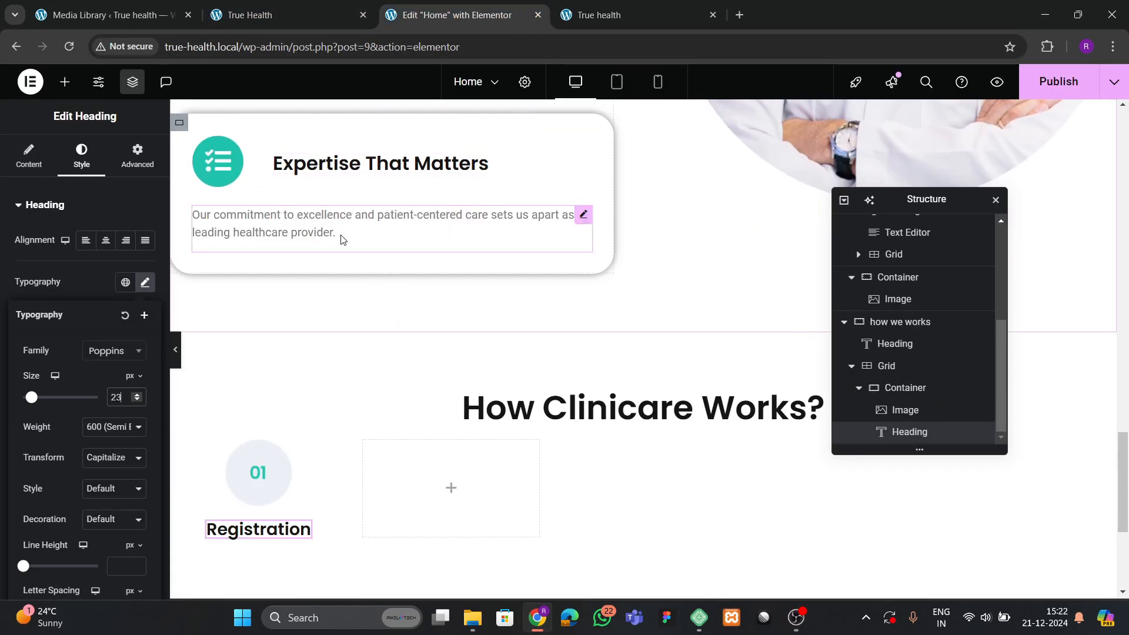
Copy the Expertise paragraph widget and paste it below the Registration heading.
right_click(340, 230)
left_click(375, 300)
scroll(353, 317, "down", 5)
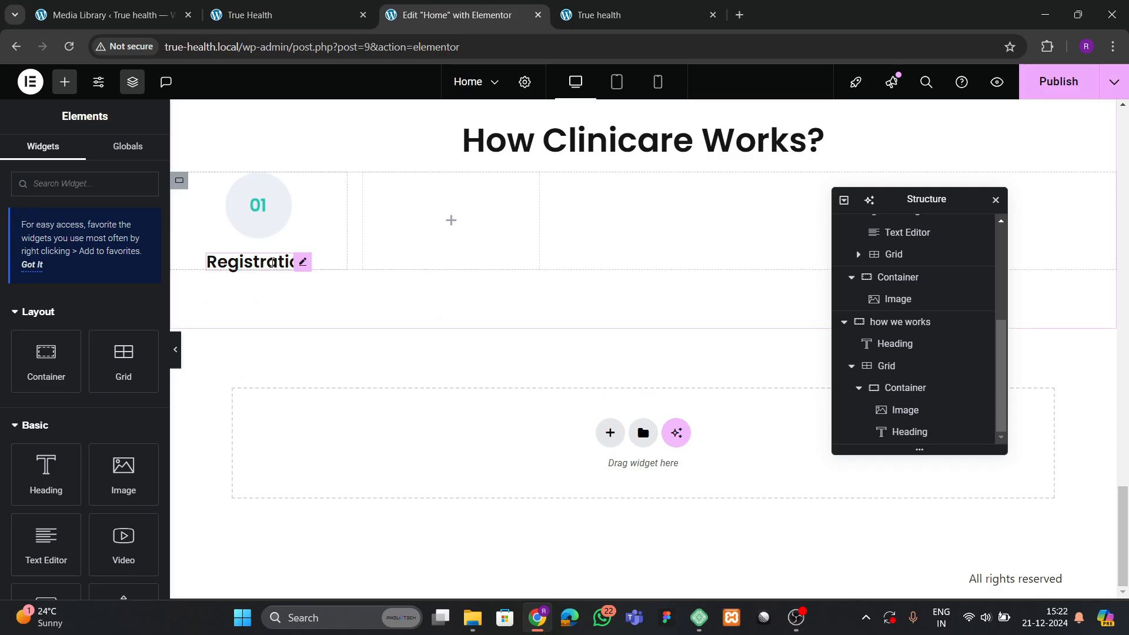
right_click(272, 262)
left_click(294, 354)
Replace the paragraph text with the live site's registration description.
left_click(282, 14)
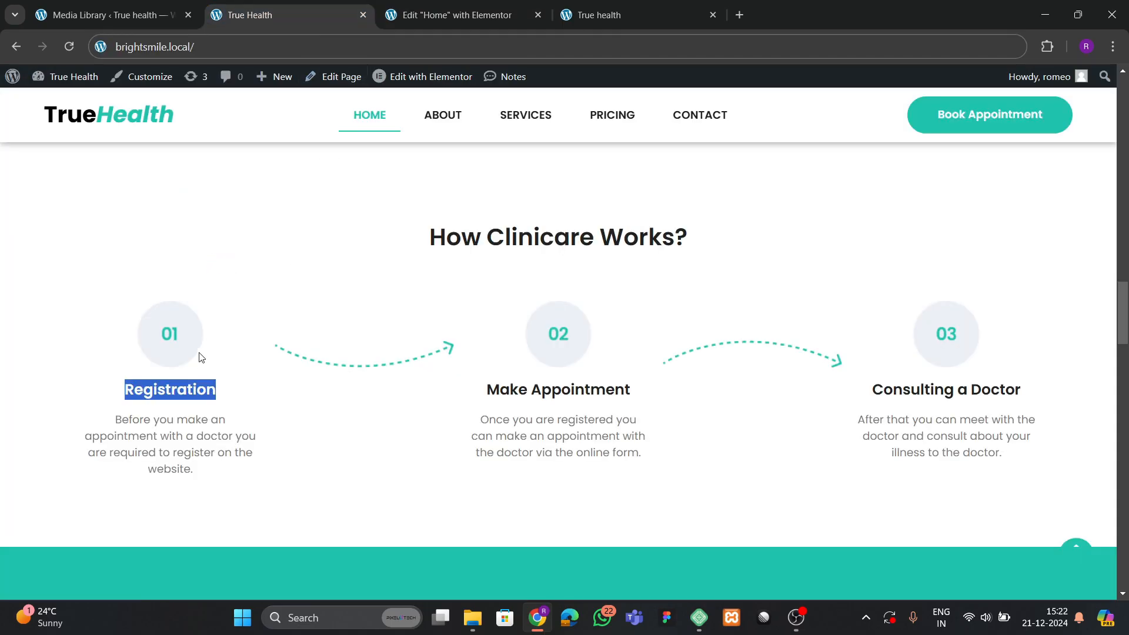
left_click_drag(125, 420, 206, 470)
left_click(122, 424)
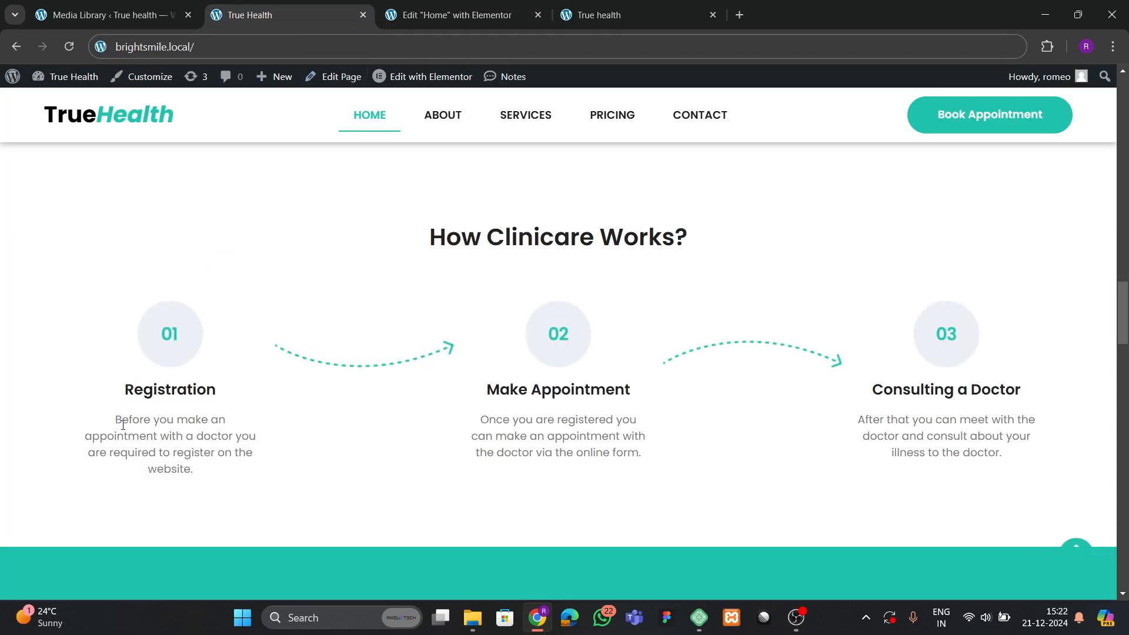
left_click_drag(116, 420, 197, 470)
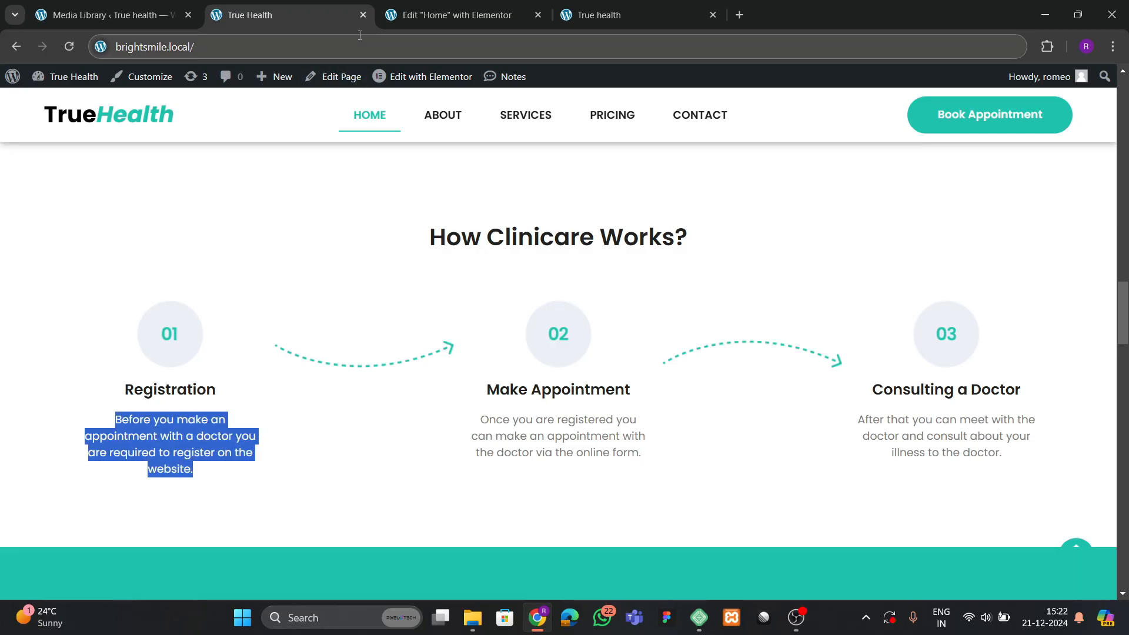
left_click(424, 15)
key("ctrl+a")
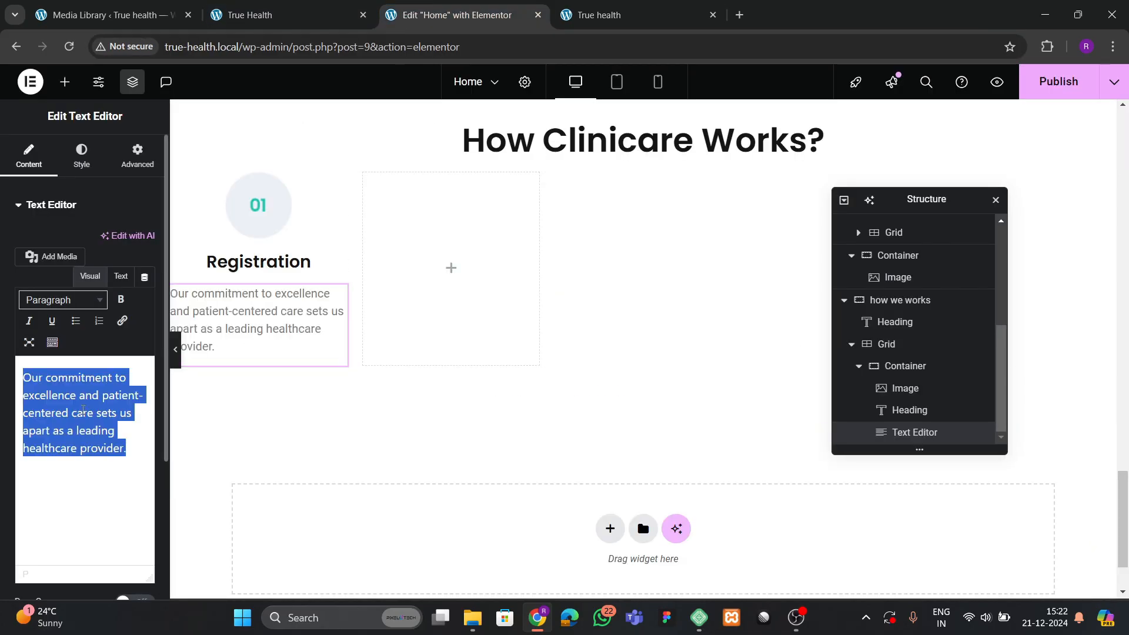
key("ctrl+v")
Centre-align the registration paragraph in its Style settings.
left_click(917, 365)
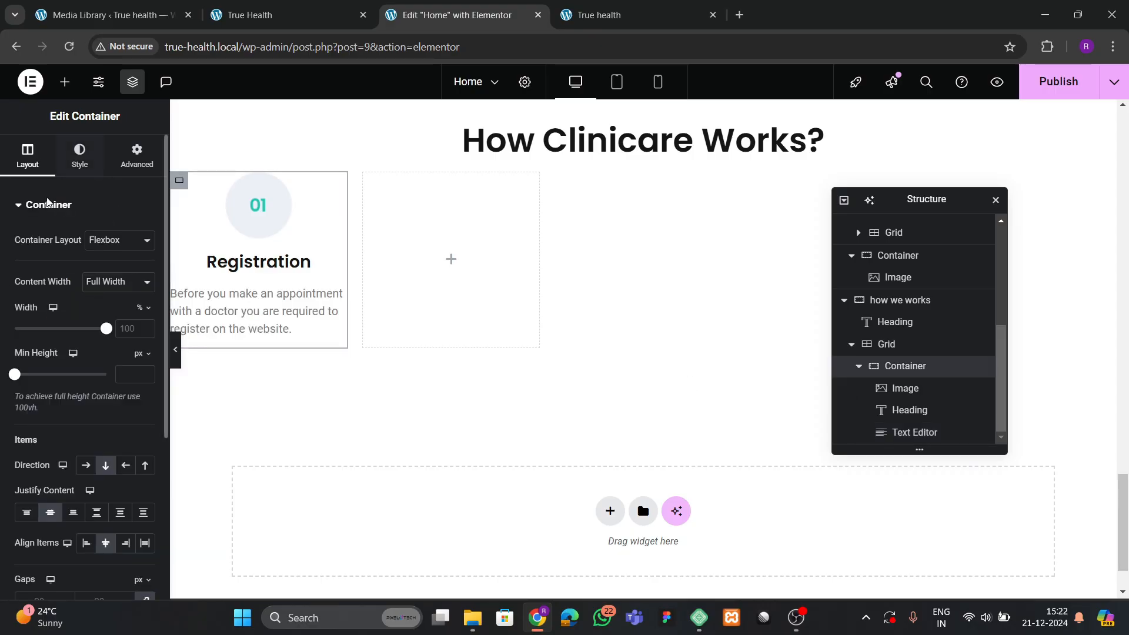
scroll(30, 385, "down", 2)
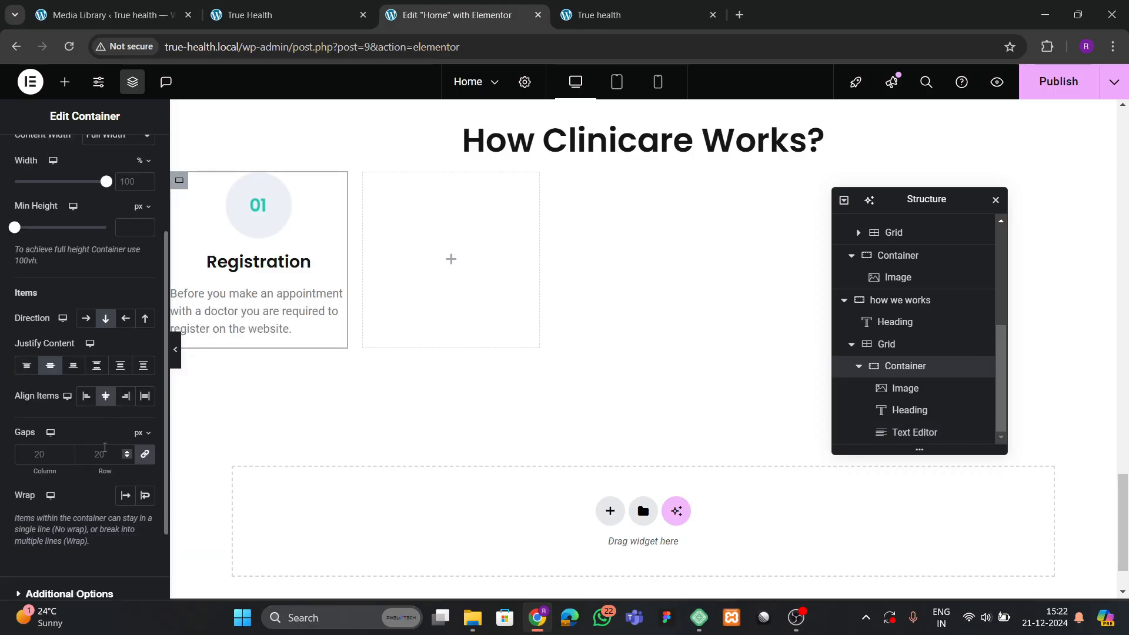
left_click(900, 432)
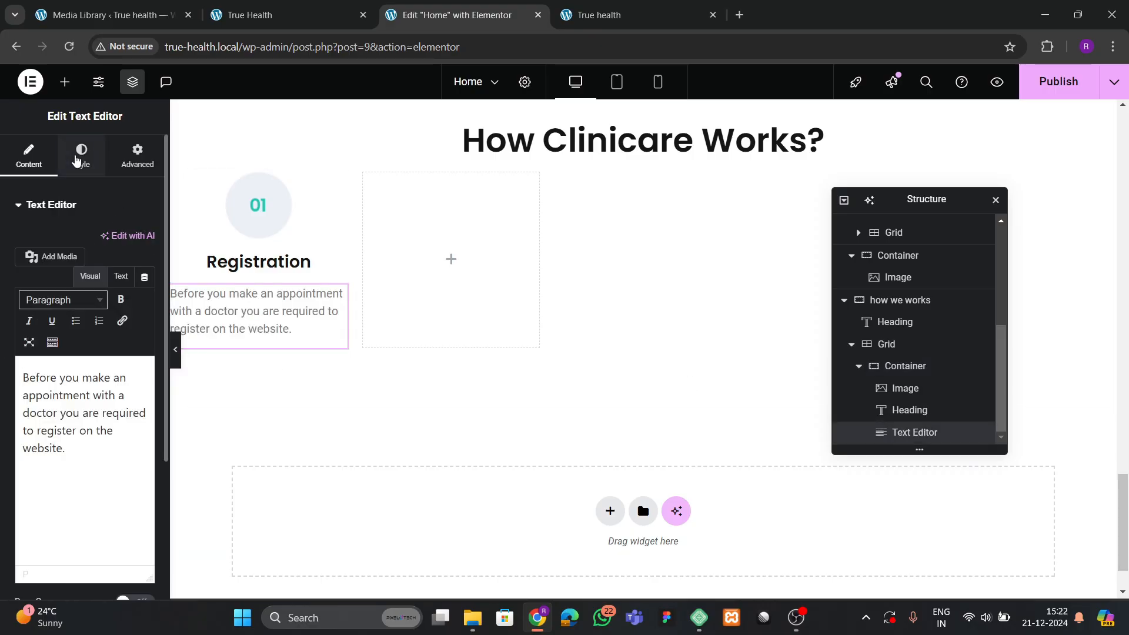
left_click(76, 159)
left_click(106, 240)
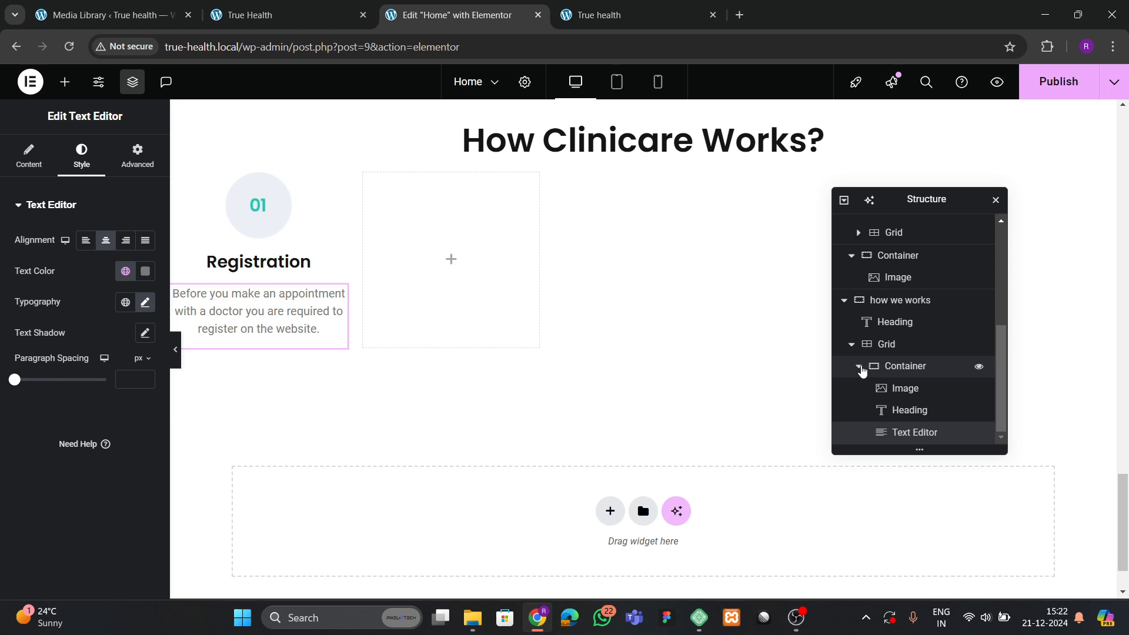
Set the 01 image's Style > Hover animation to Bob.
left_click(905, 388)
left_click(81, 156)
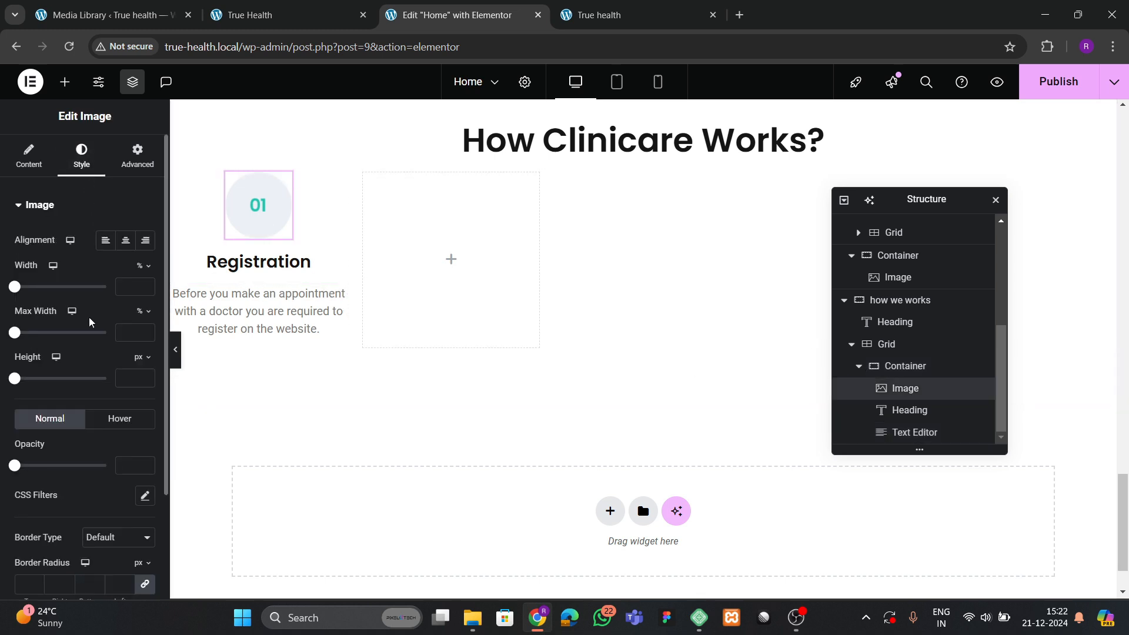
left_click(119, 419)
scroll(66, 377, "down", 3)
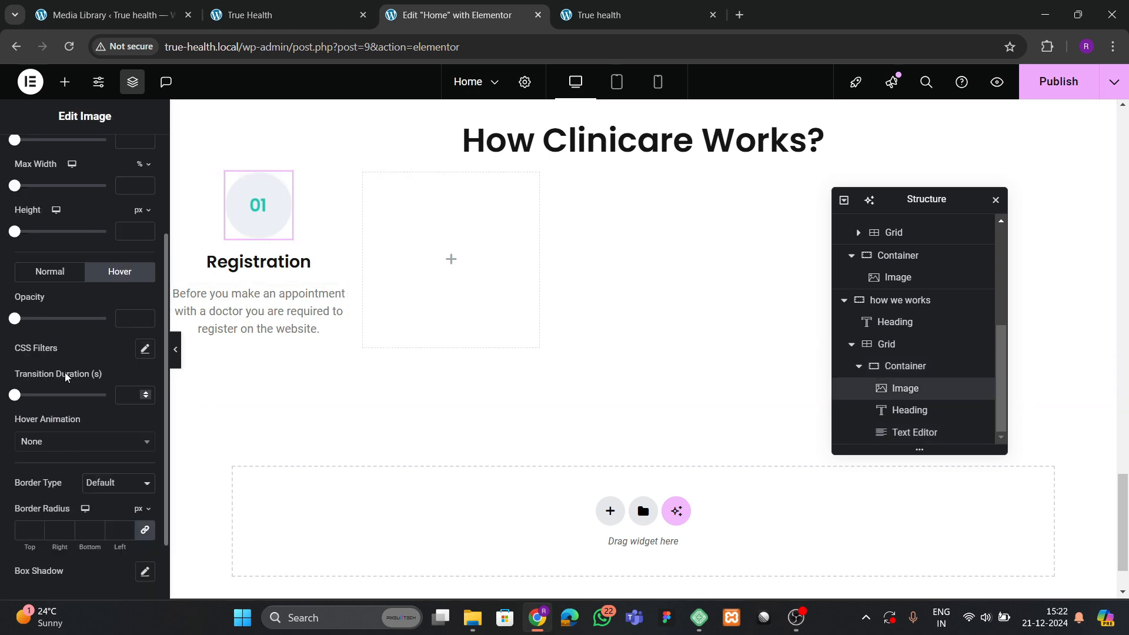
left_click(47, 441)
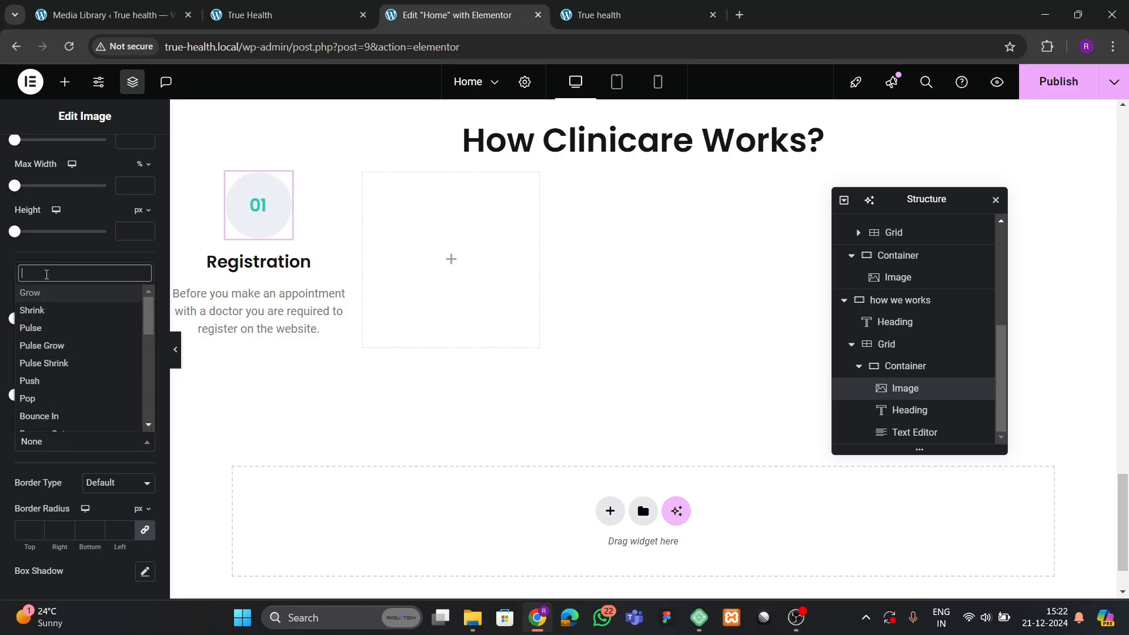
type("bob")
key("BackSpace")
key("BackSpace")
key("BackSpace")
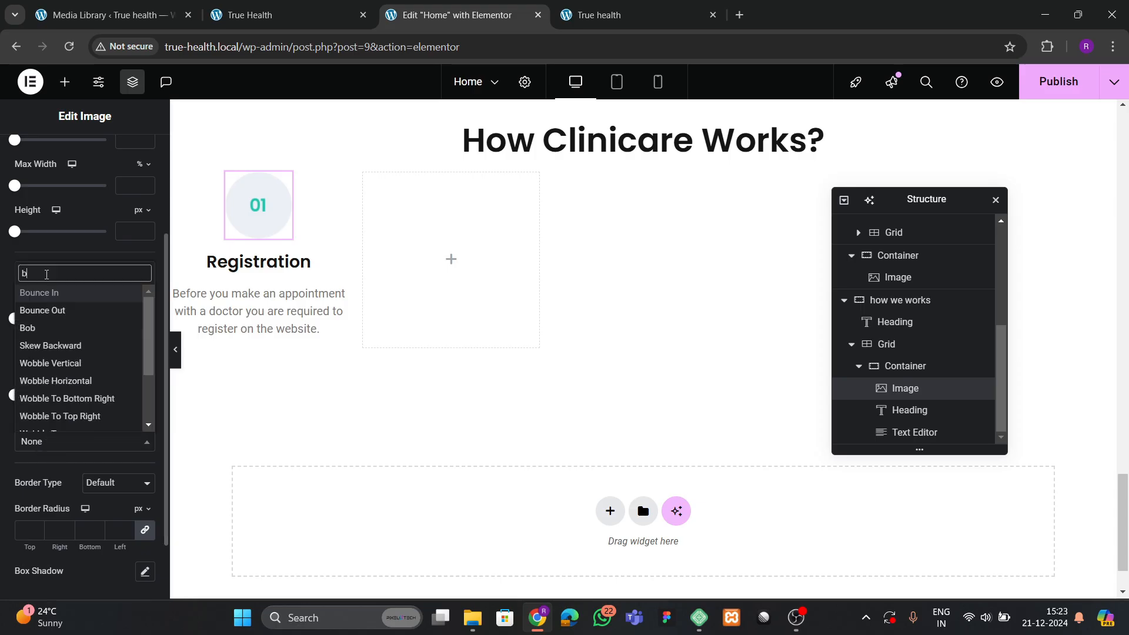
scroll(54, 351, "down", 5)
scroll(54, 350, "up", 3)
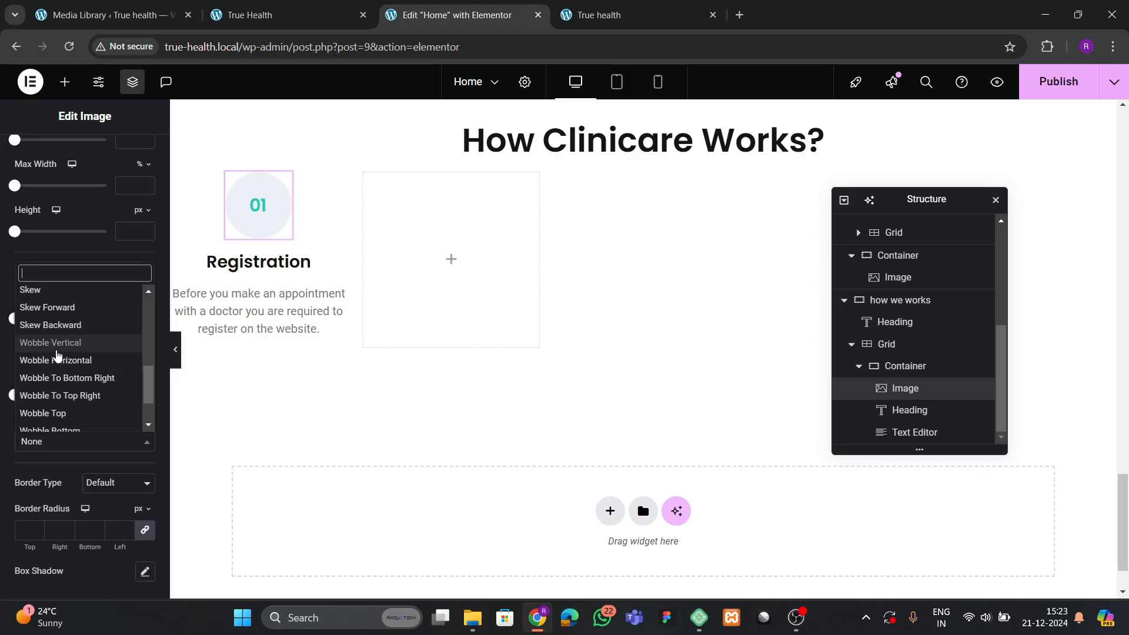
left_click(49, 340)
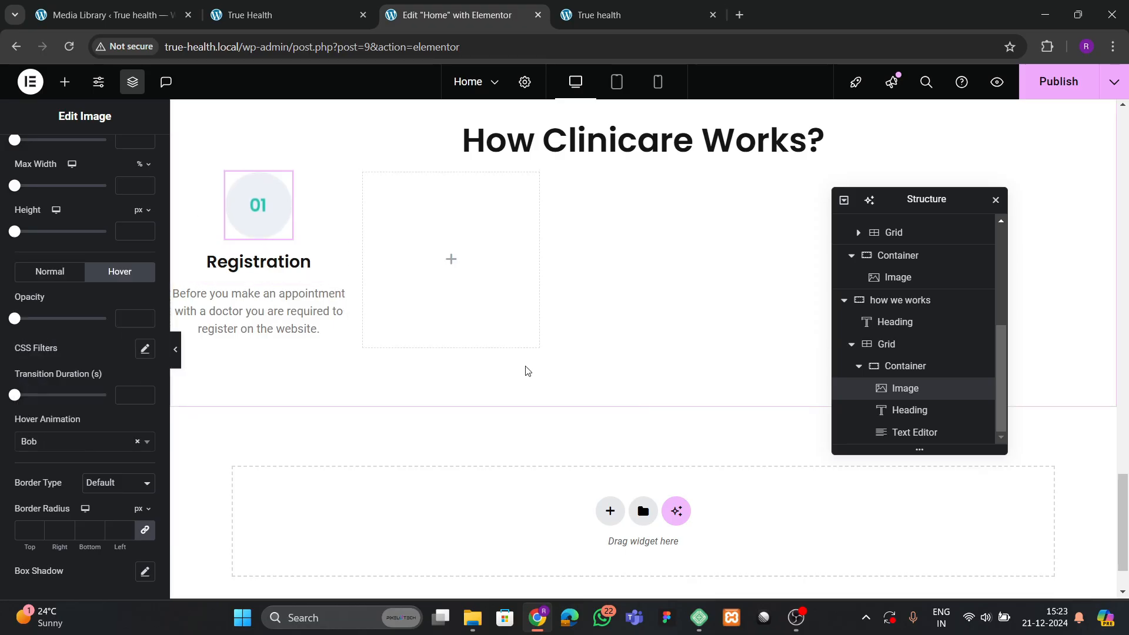
scroll(527, 370, "up", 1)
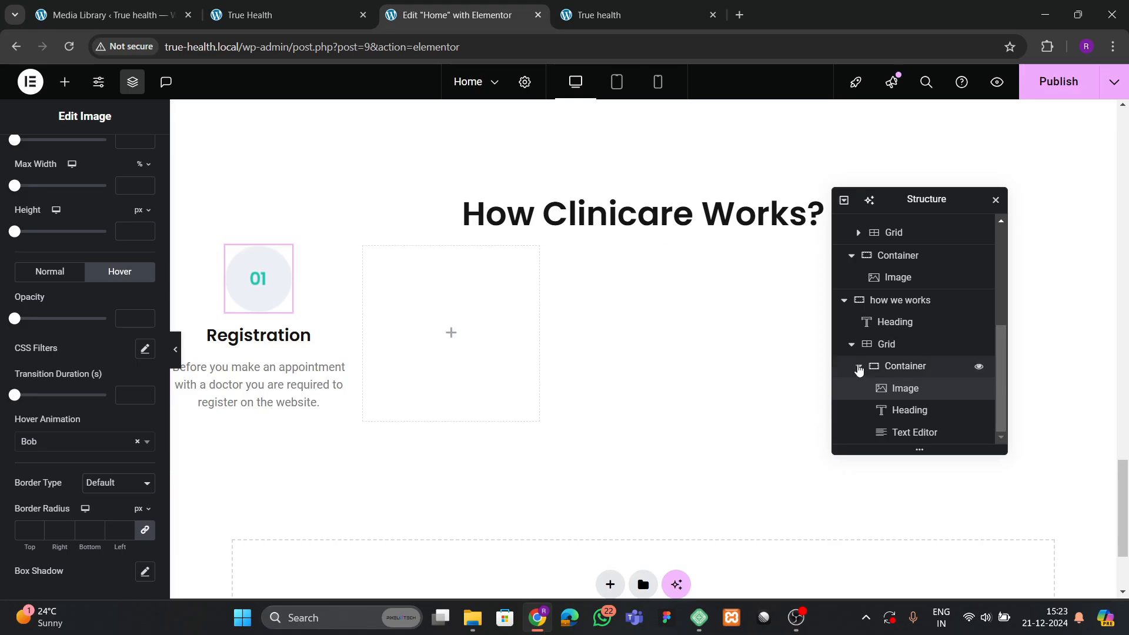
Duplicate the Registration card in Structure to make second and third cards.
left_click(858, 366)
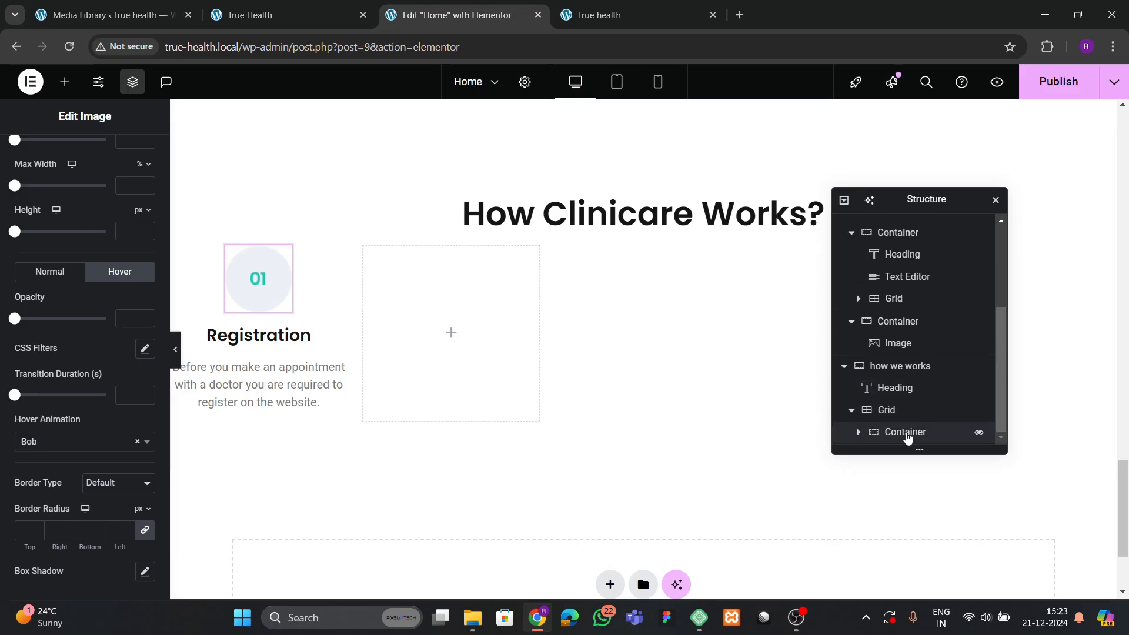
left_click(906, 433)
right_click(905, 433)
left_click(935, 241)
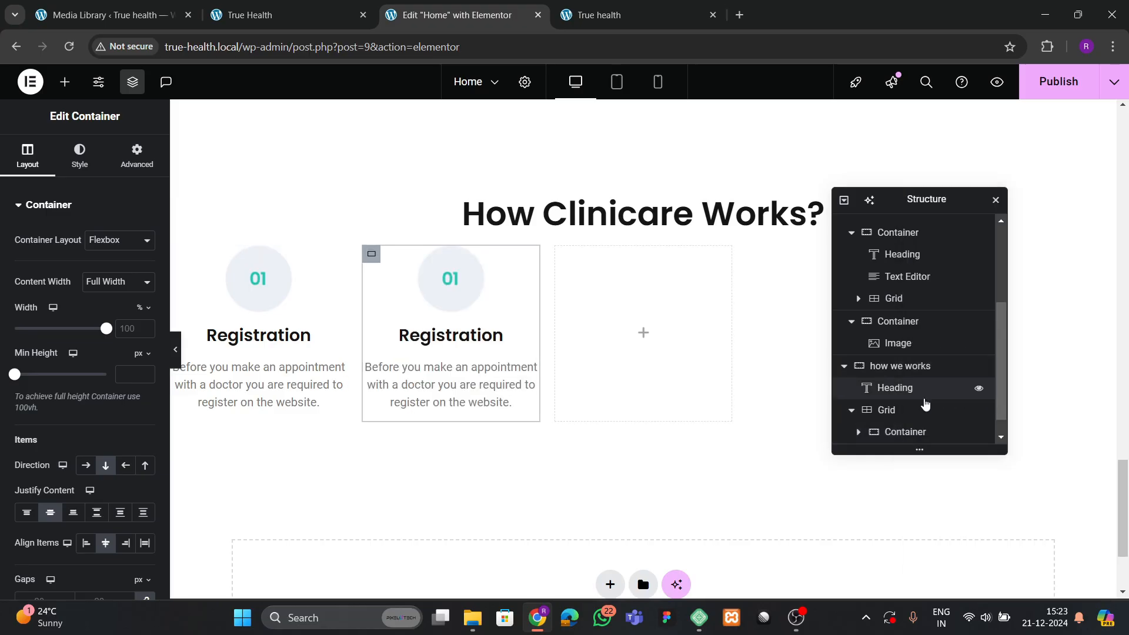
scroll(908, 432, "down", 1)
right_click(904, 433)
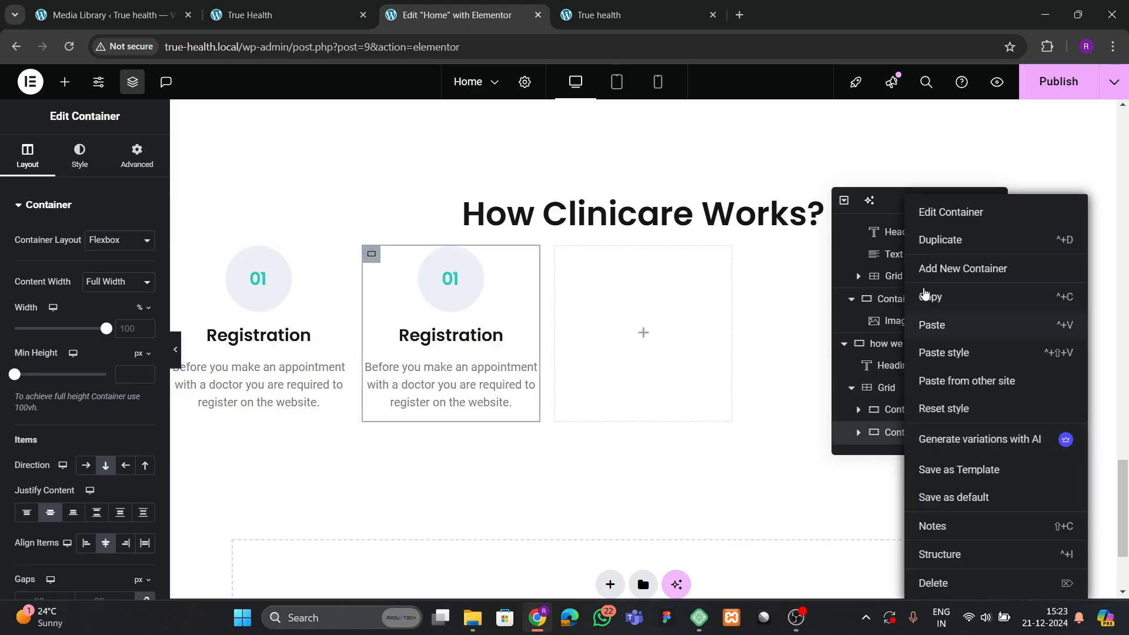
left_click(932, 325)
scroll(917, 412, "down", 1)
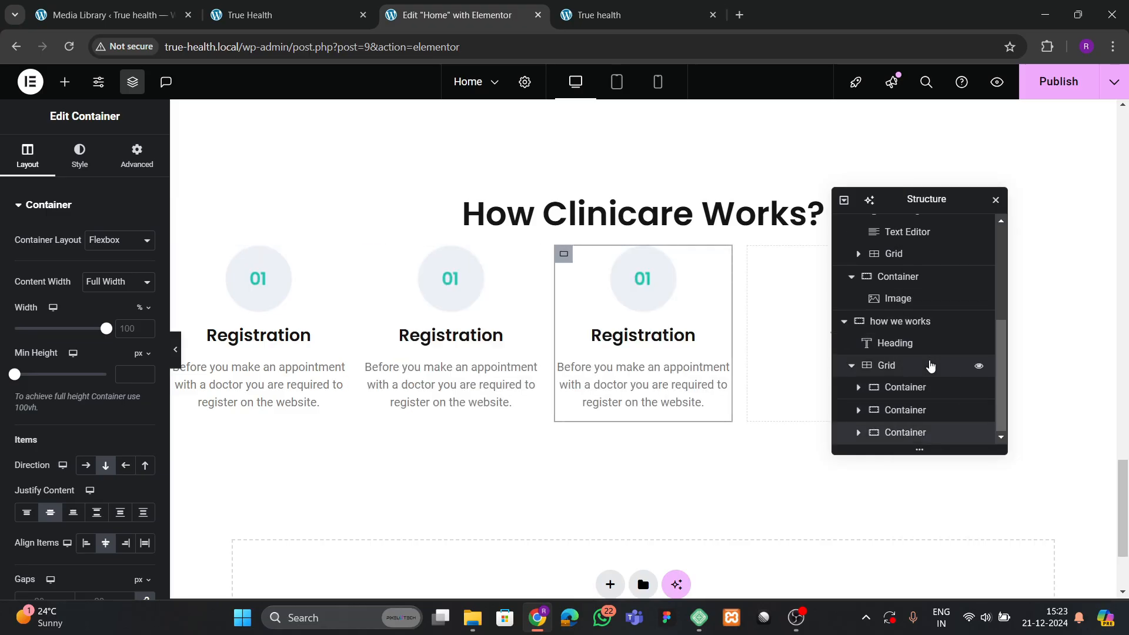
Add a fourth Registration card and delete the stray empty container.
right_click(918, 434)
left_click(952, 324)
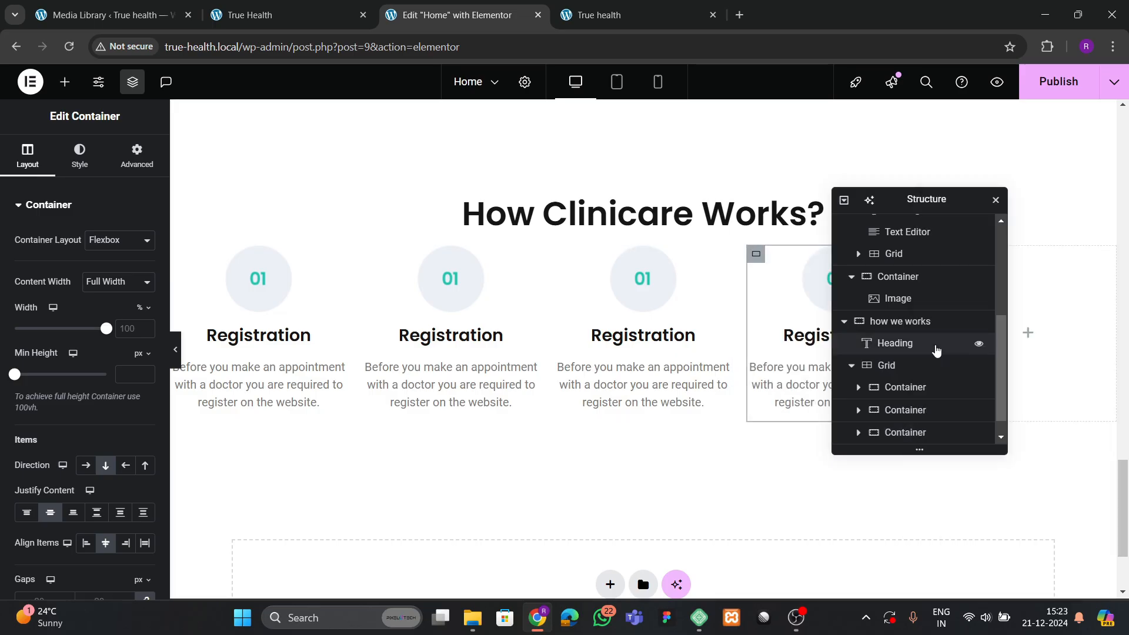
scroll(926, 412, "down", 1)
right_click(918, 434)
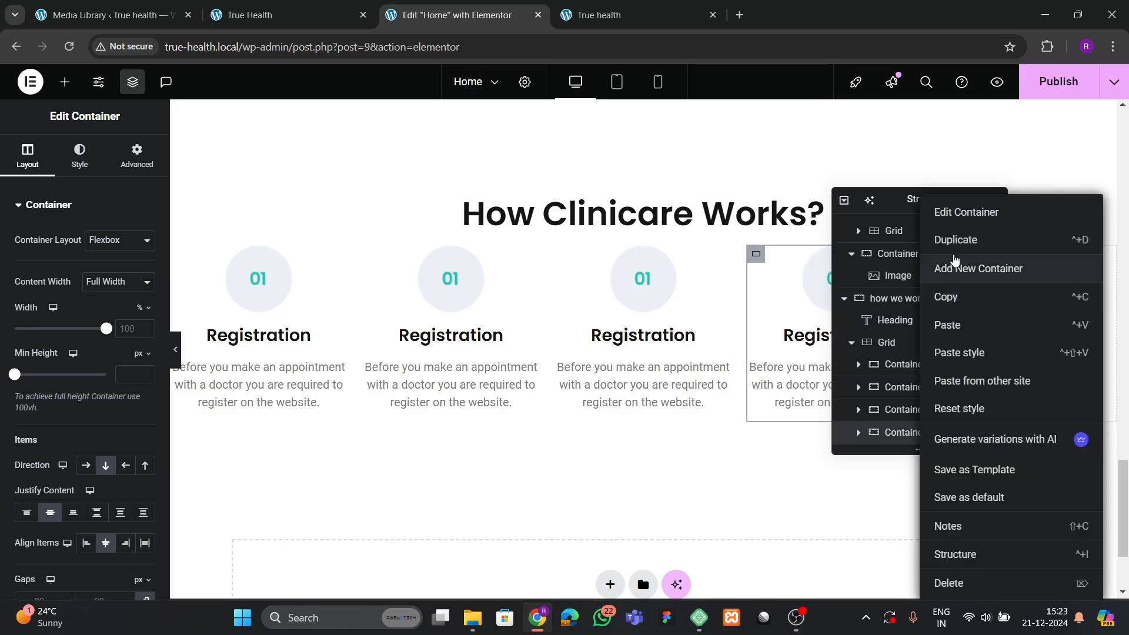
left_click(947, 268)
scroll(899, 412, "down", 1)
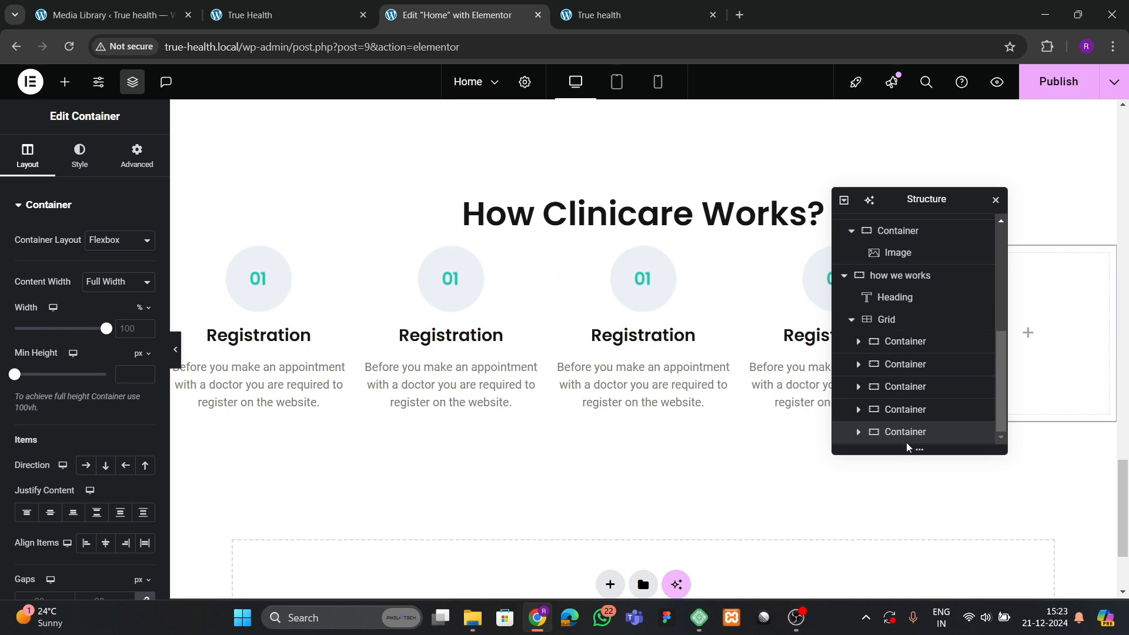
key("Delete")
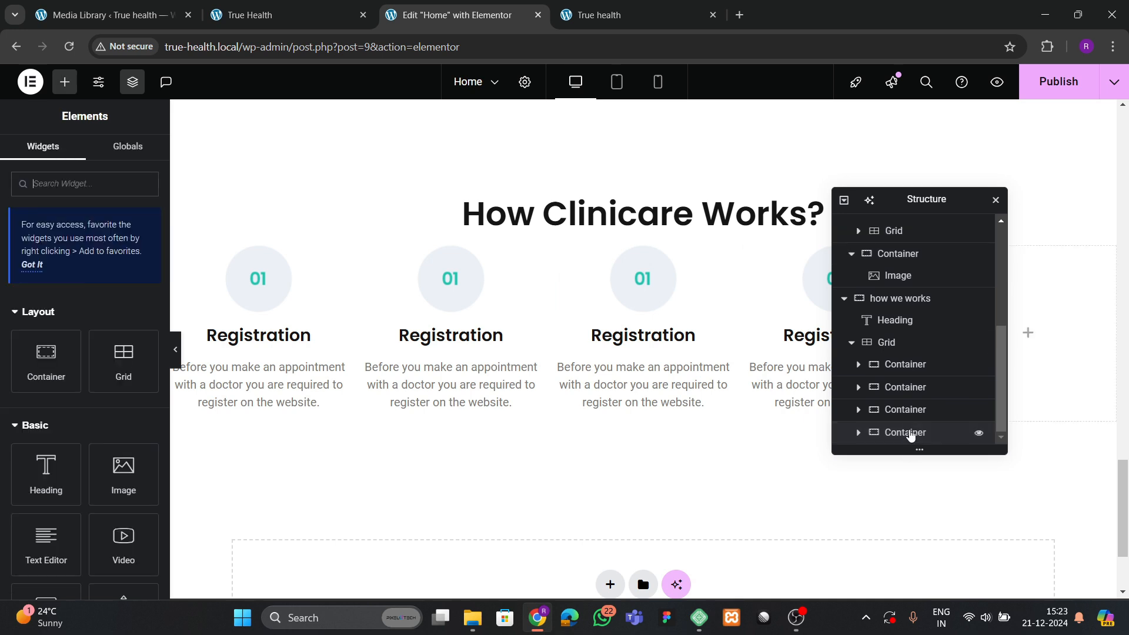
Duplicate the last card to make the fifth Registration card.
left_click(911, 433)
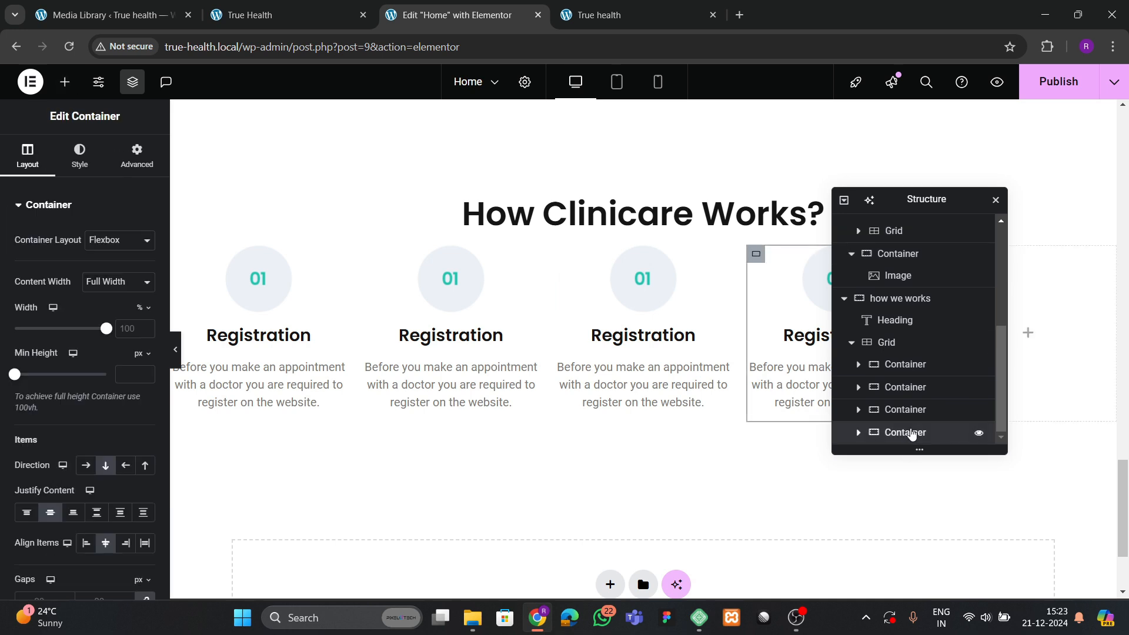
right_click(911, 434)
left_click(896, 438)
right_click(907, 433)
left_click(972, 245)
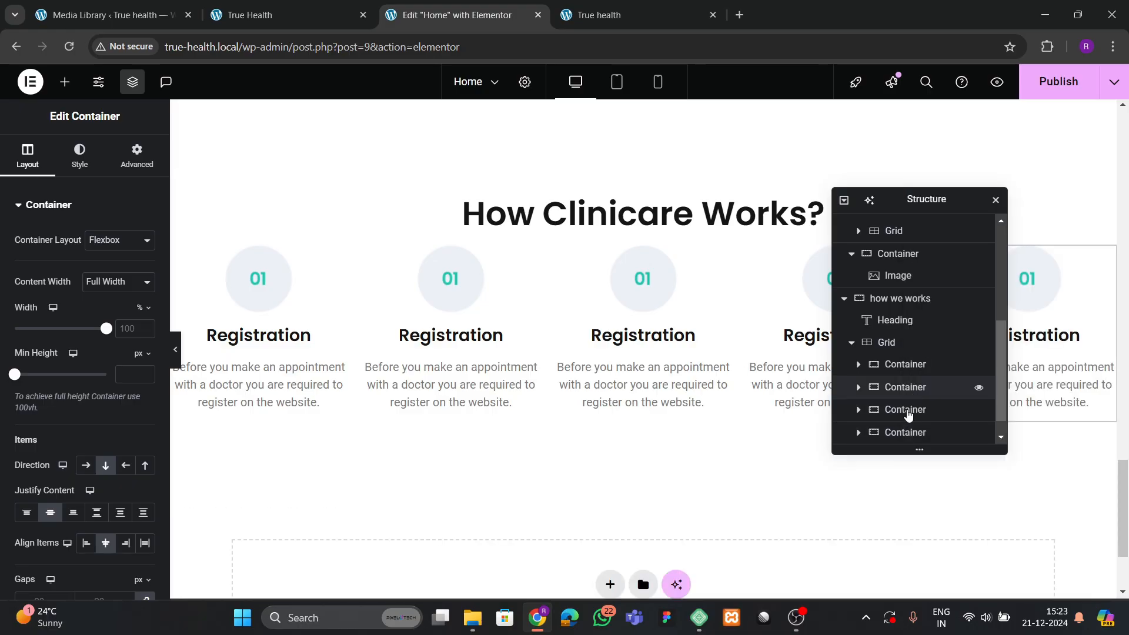
Delete the image, Registration heading and description text from the second card.
left_click(456, 303)
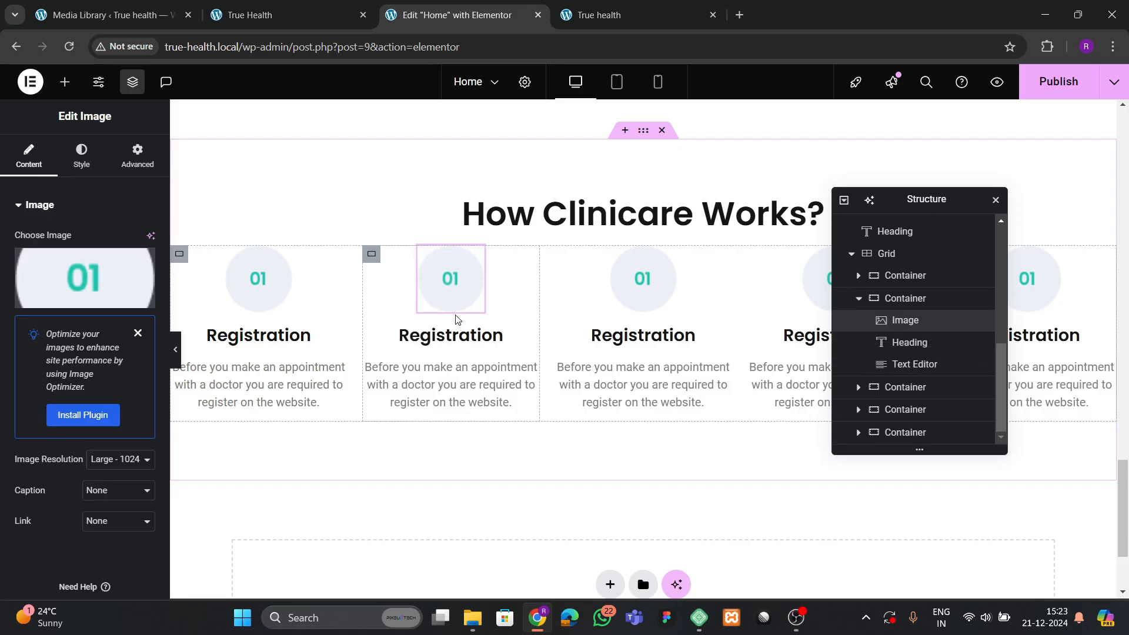
key("Delete")
left_click(492, 292)
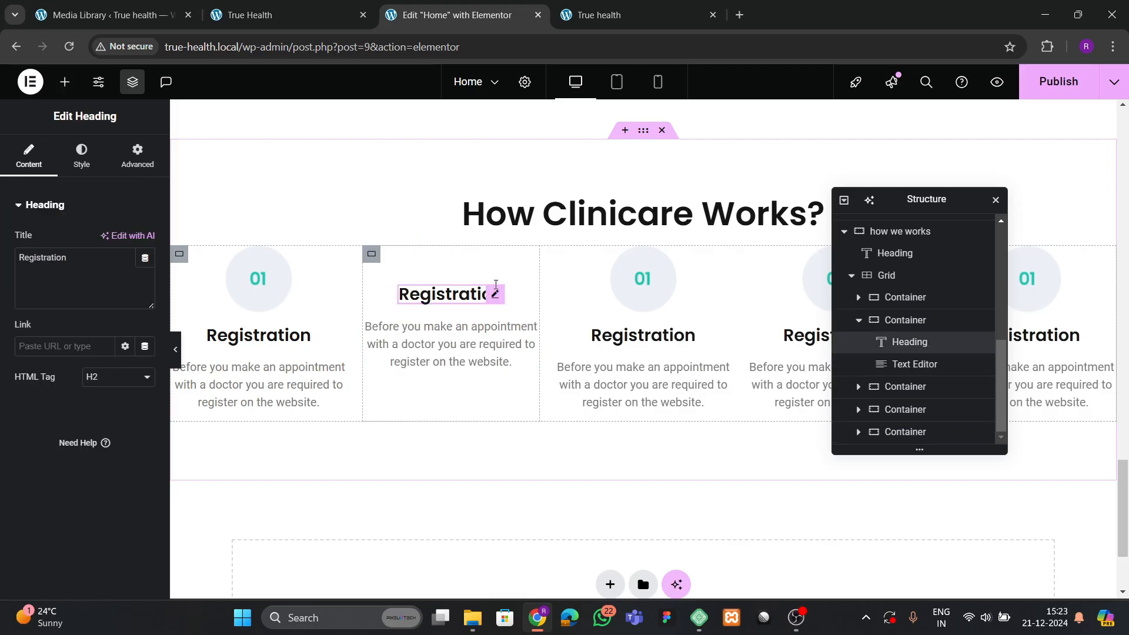
right_click(497, 293)
left_click(529, 582)
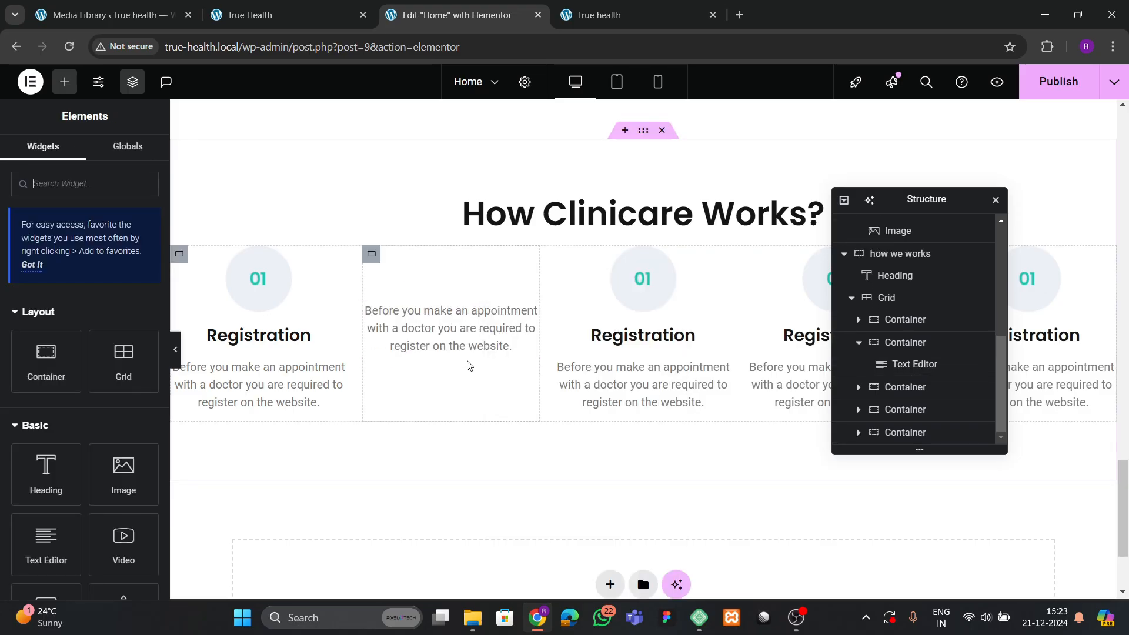
left_click(468, 348)
right_click(470, 351)
left_click(522, 582)
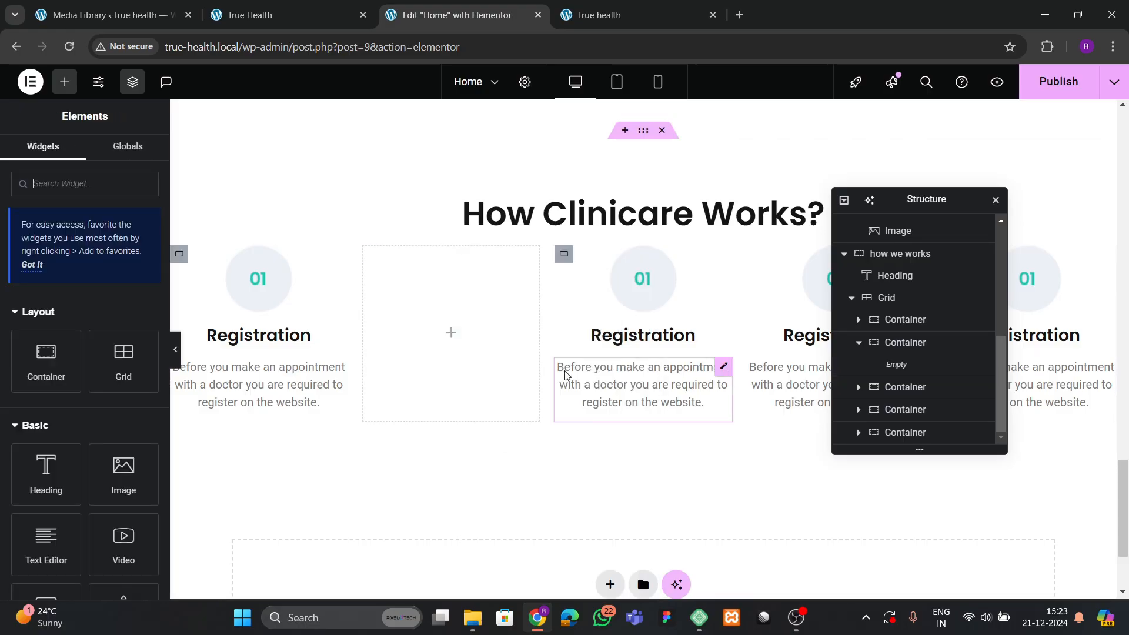
left_click_drag(922, 200, 466, 279)
Delete the image, heading and description text from the fourth card.
left_click(831, 288)
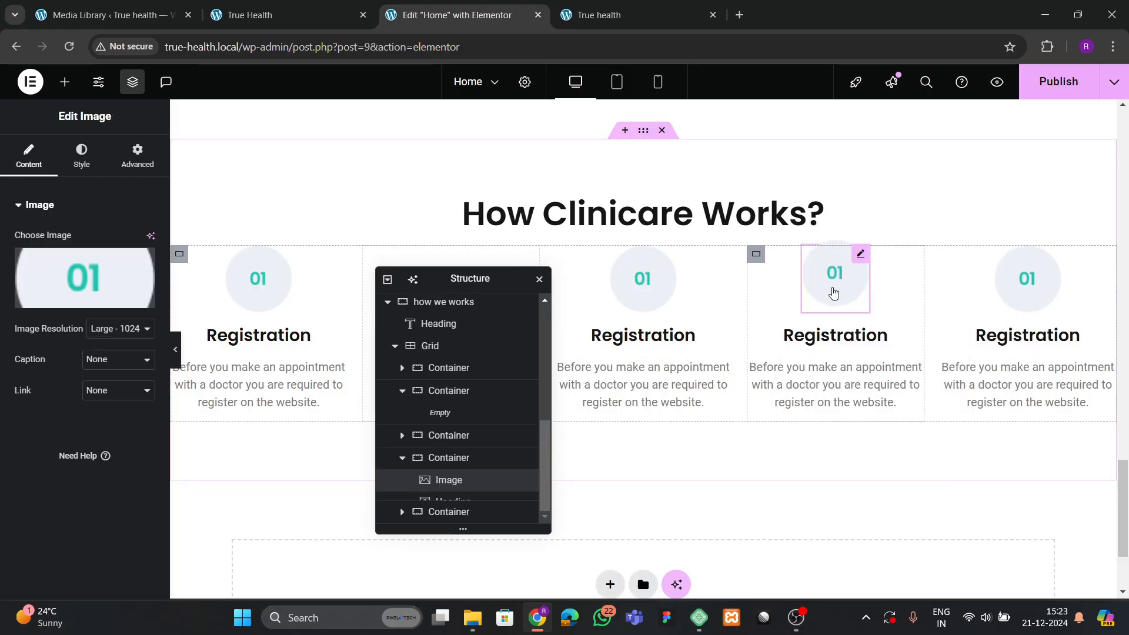
right_click(832, 289)
left_click(871, 582)
left_click(850, 294)
right_click(850, 294)
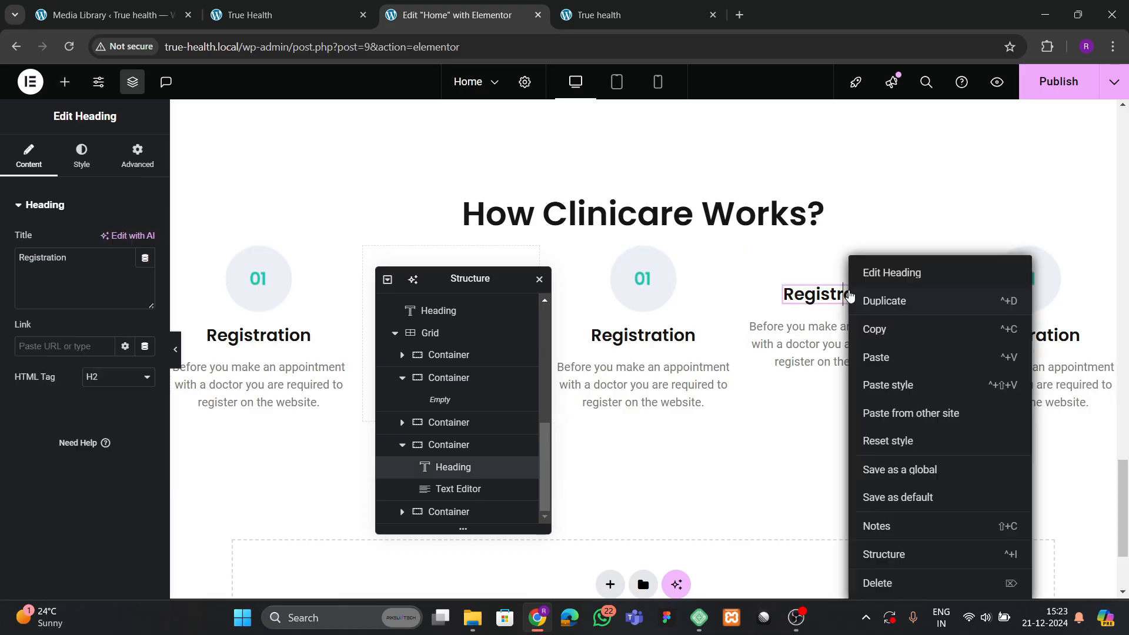
left_click(879, 582)
right_click(847, 341)
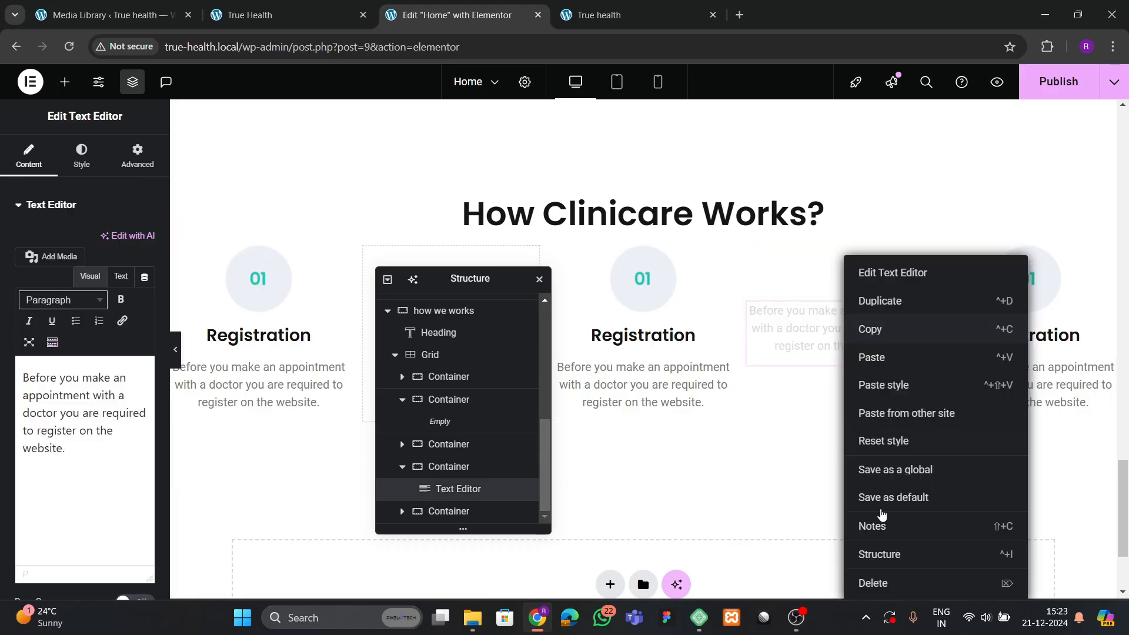
left_click(893, 581)
left_click_drag(459, 280, 486, 252)
Replace the third card's 01 image with the 02 step image.
left_click(642, 278)
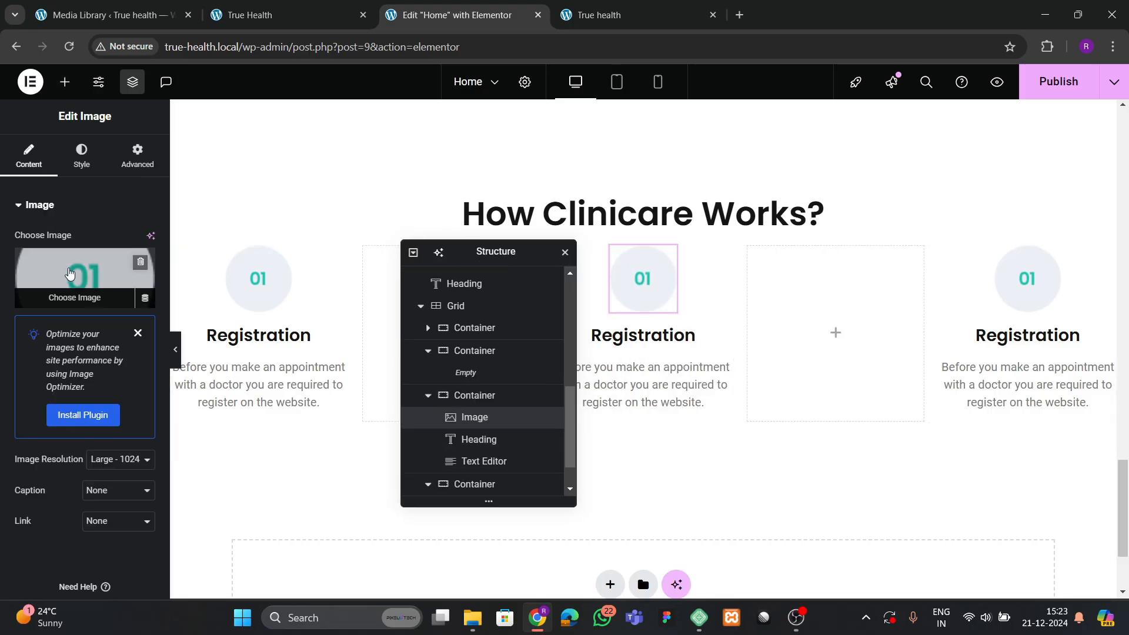
left_click(83, 282)
scroll(594, 358, "down", 3)
scroll(444, 368, "up", 3)
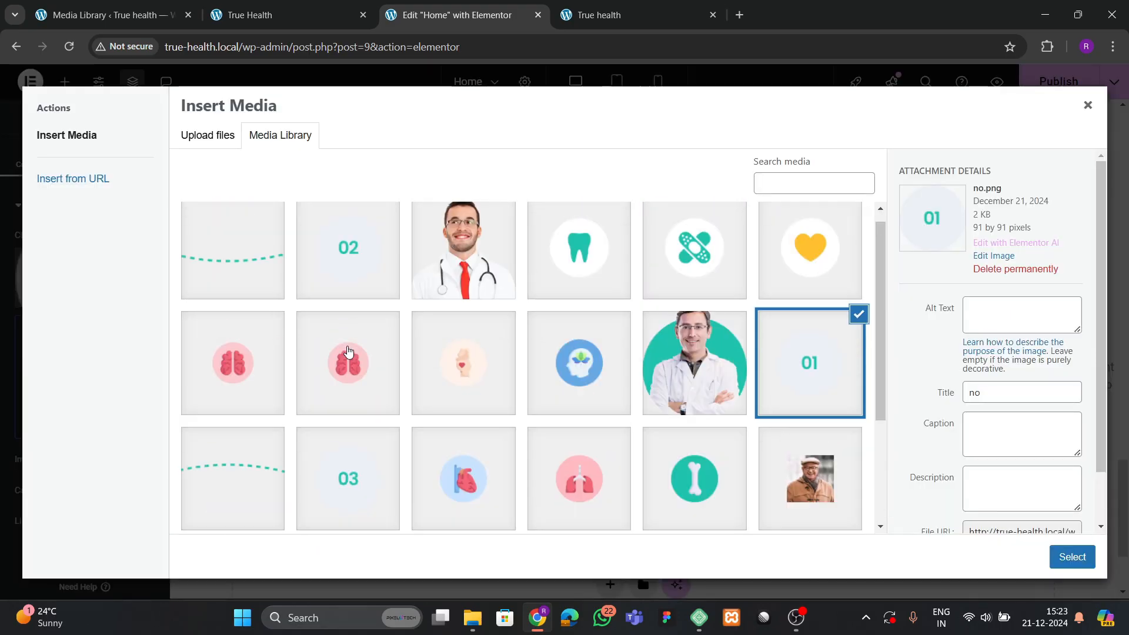
left_click(323, 307)
left_click(1071, 557)
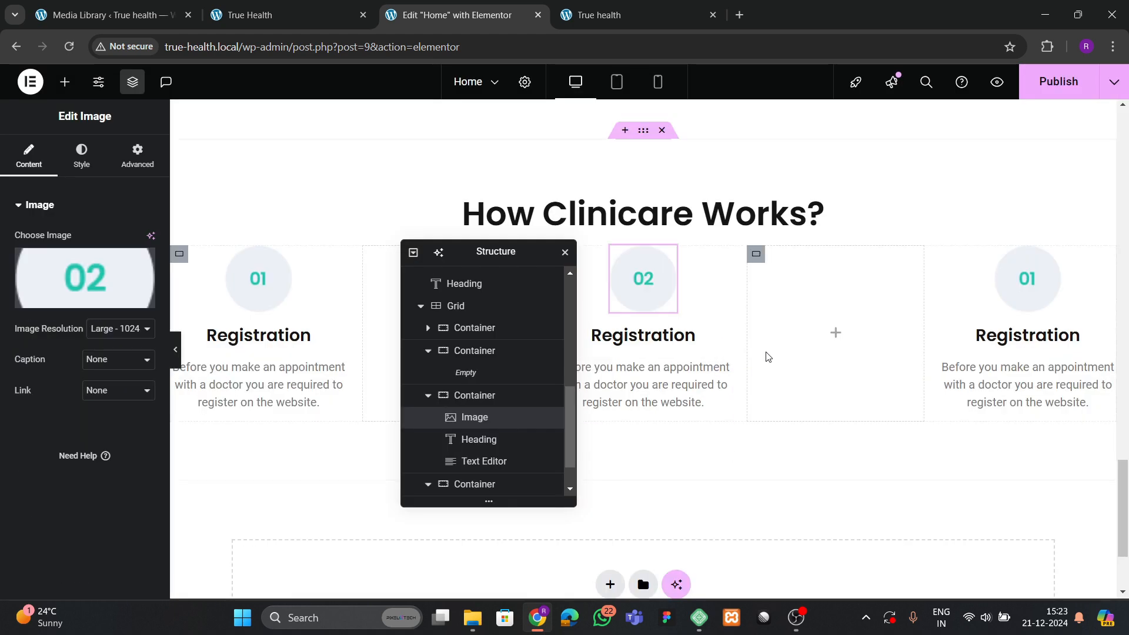
Replace the fifth card's 01 image with the 03 step image, then view the live True Health site.
left_click(1025, 276)
left_click(83, 282)
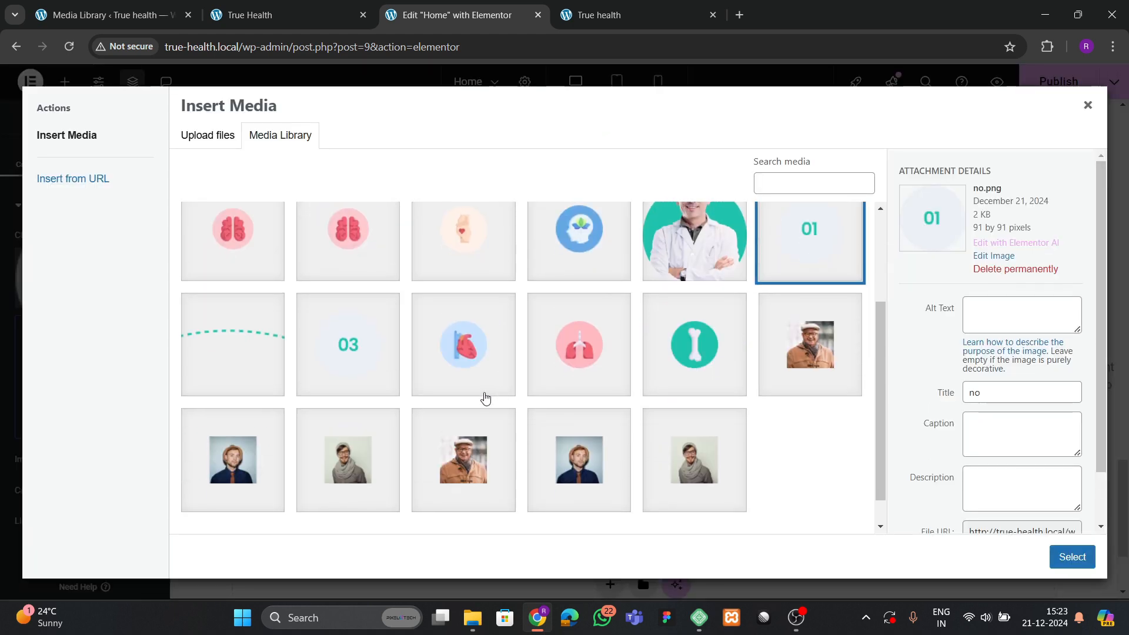
left_click(342, 360)
left_click(1054, 552)
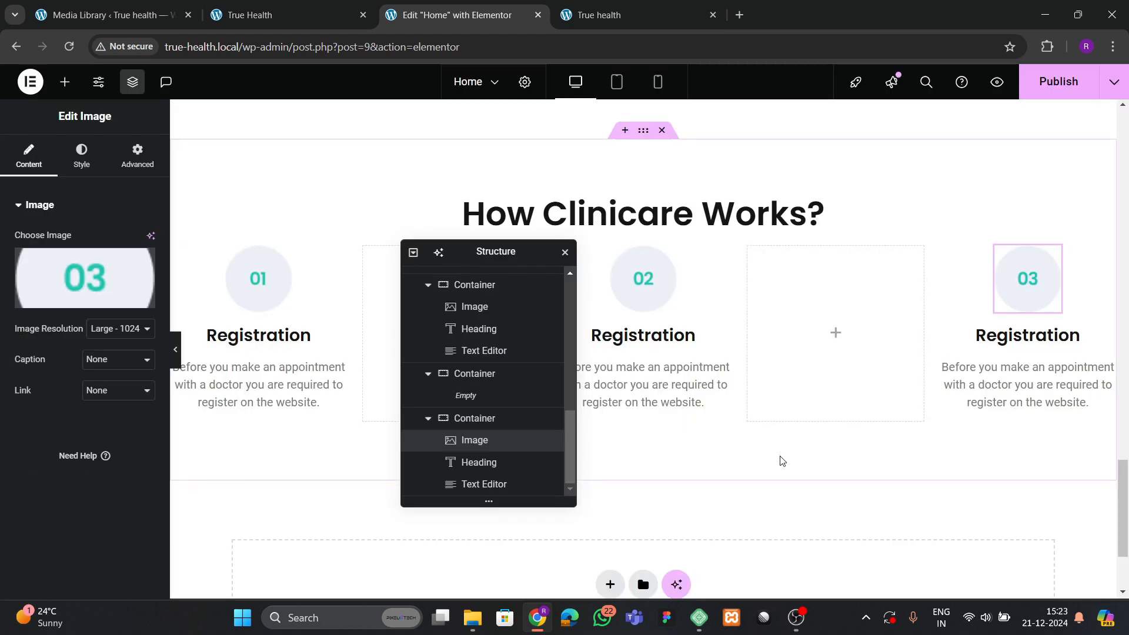
left_click(288, 15)
left_click(465, 301)
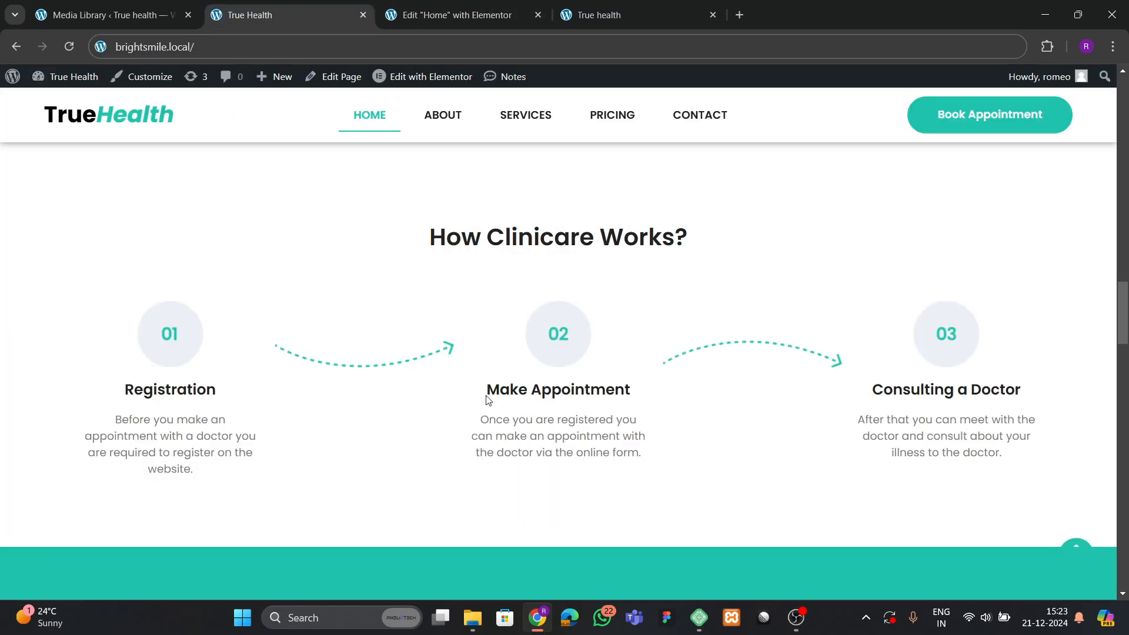
Copy 'Make Appointment' from the live site into the second step's heading.
left_click_drag(486, 400, 663, 398)
left_click(504, 392)
left_click_drag(487, 389, 649, 393)
key("ctrl+c")
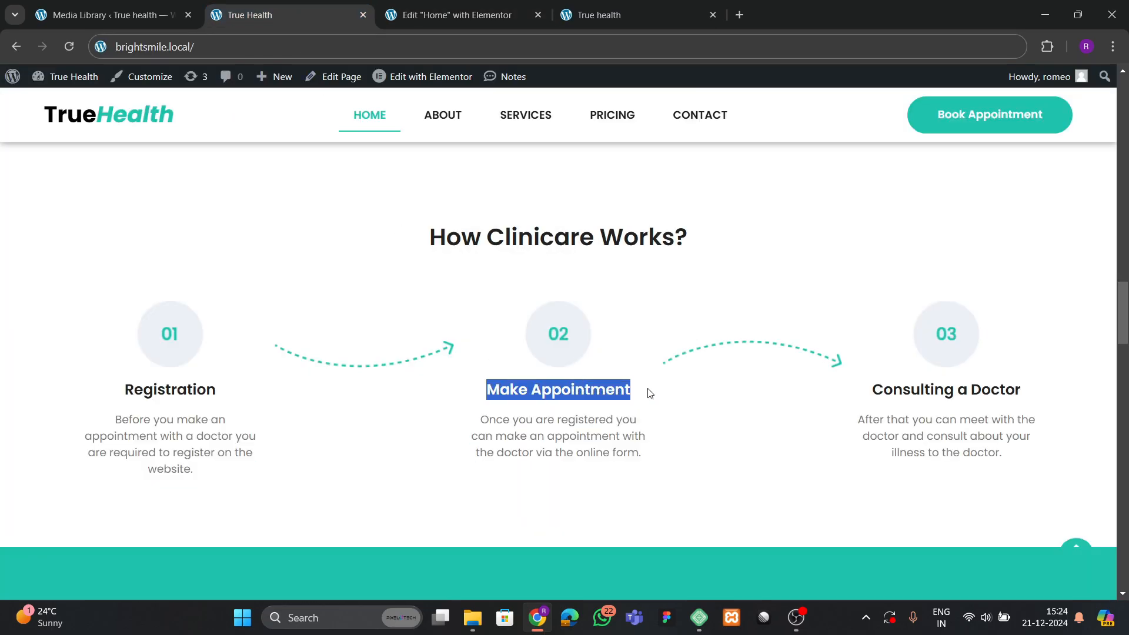
left_click(433, 16)
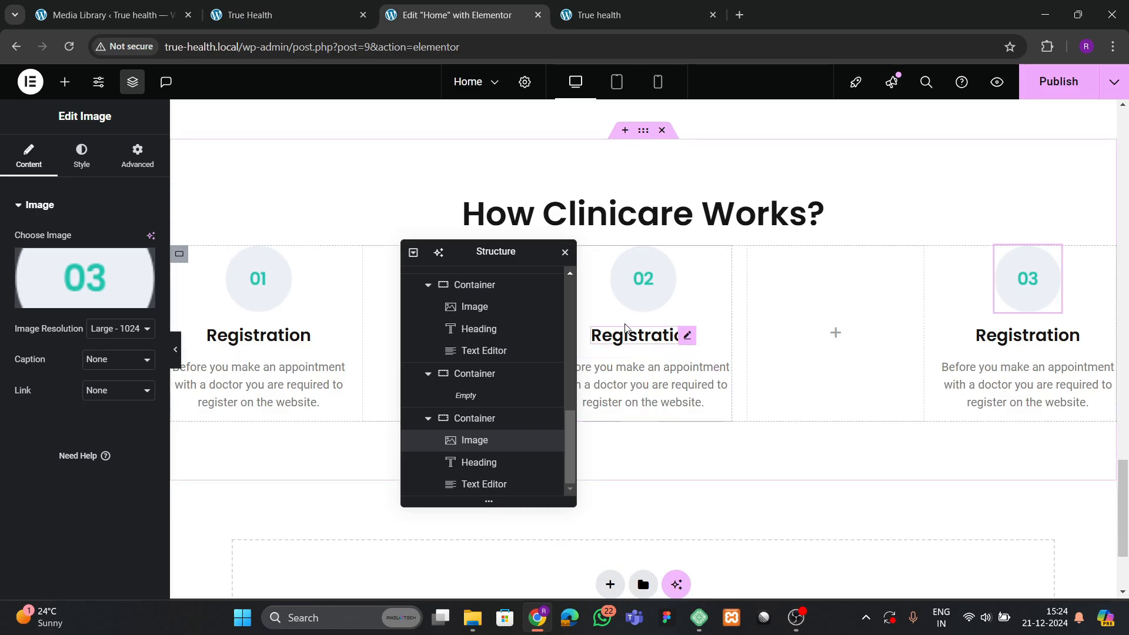
left_click(693, 335)
key("ctrl+v")
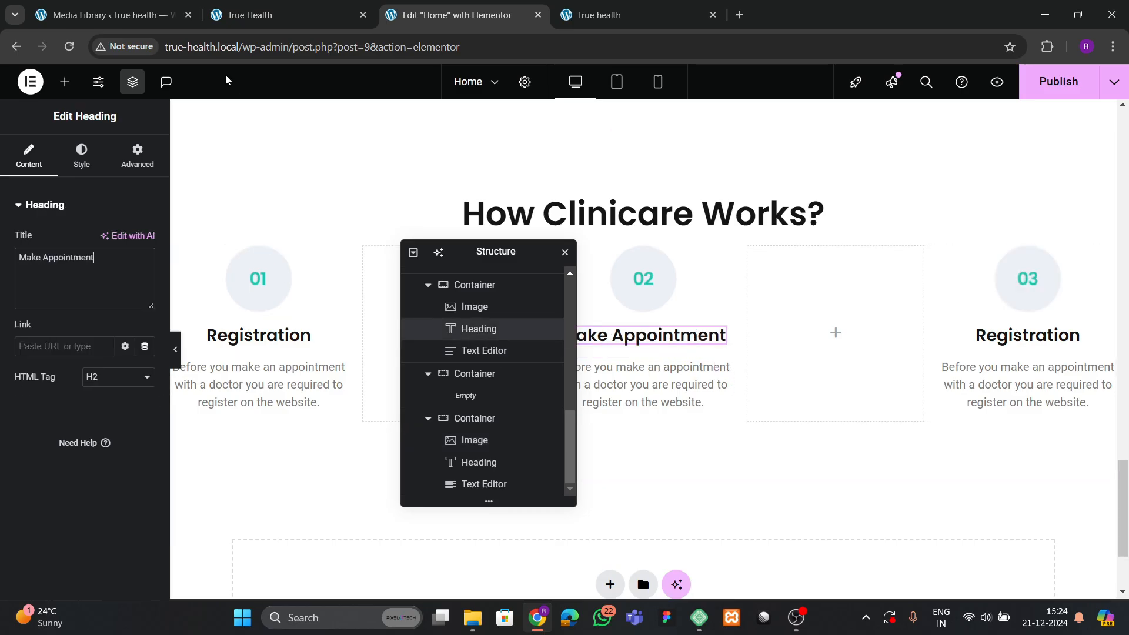
Copy 'Consulting a Doctor' from the reference site into the third step's title.
left_click(230, 18)
left_click(837, 400)
left_click_drag(891, 394, 1058, 399)
key("ctrl+c")
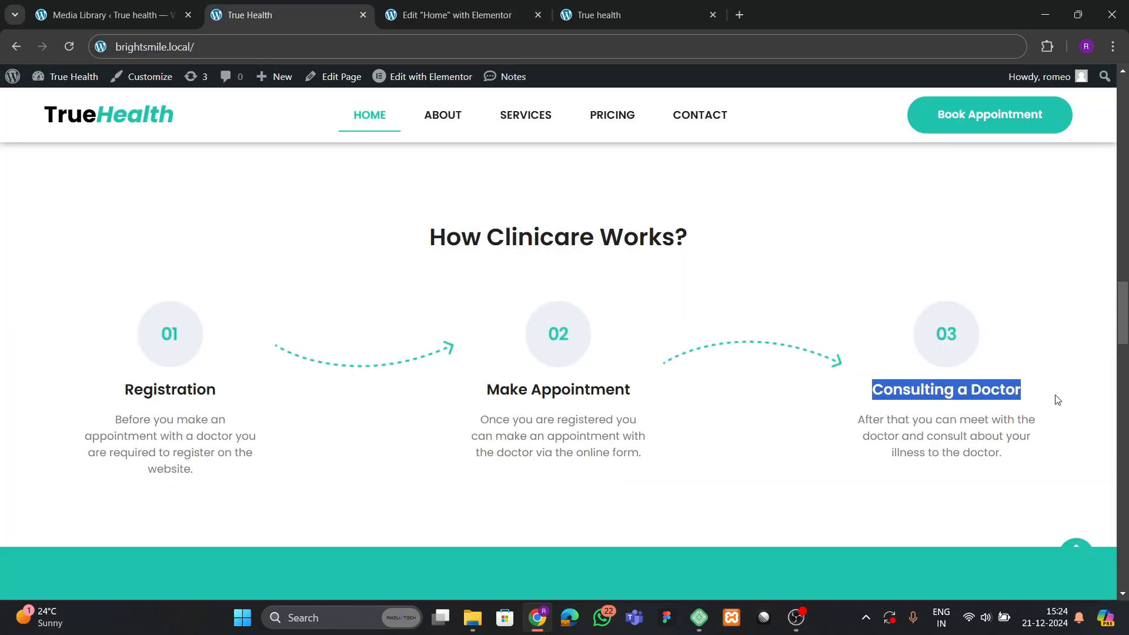
left_click(447, 15)
left_click(987, 339)
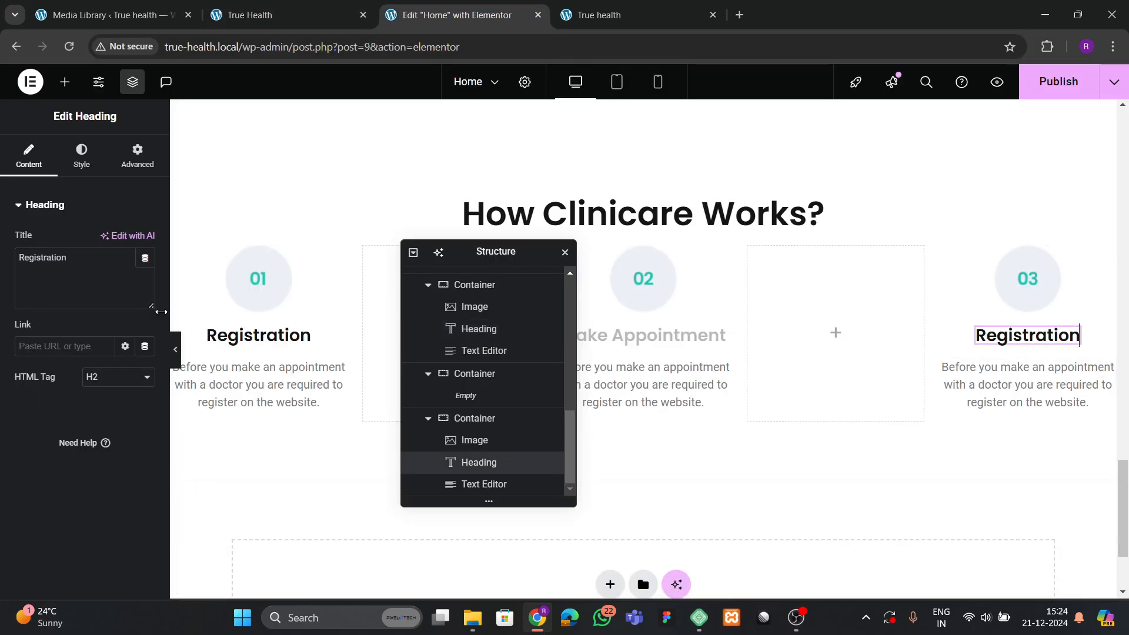
left_click(113, 268)
key("ctrl+a")
key("ctrl+v")
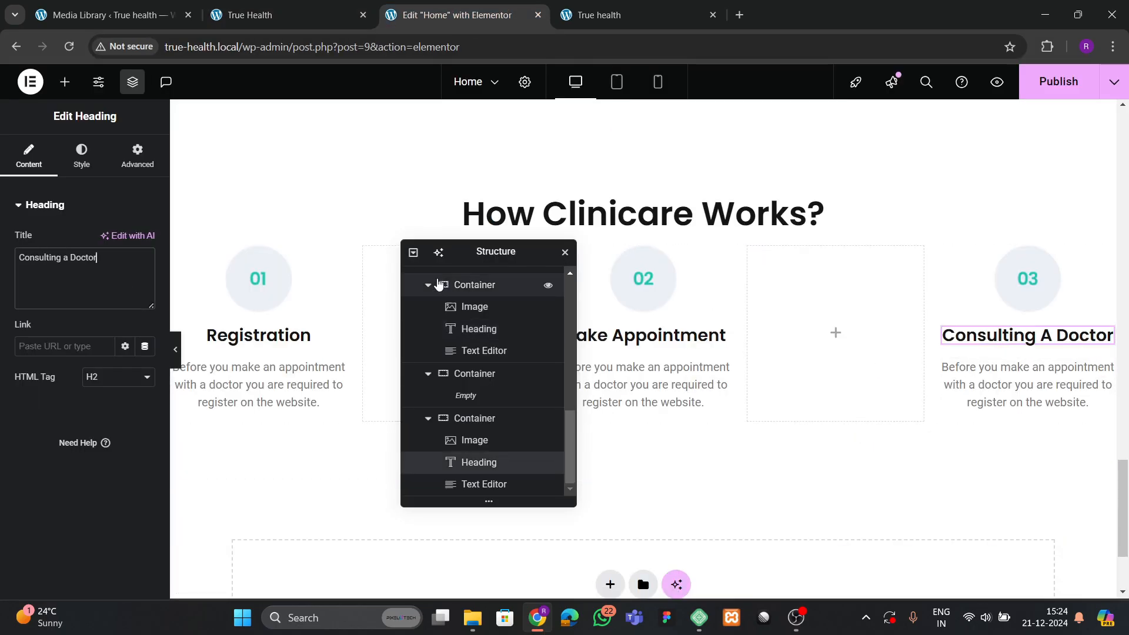
left_click_drag(461, 253, 655, 256)
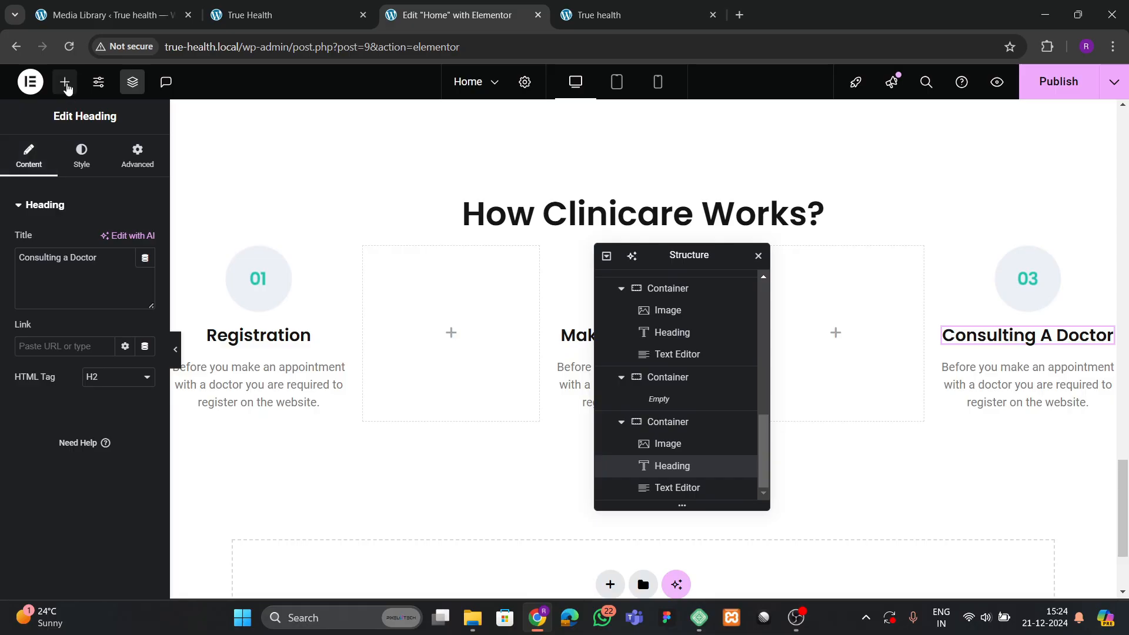
Add an Image widget with the Vector-658 dashed arc to the empty middle container.
left_click(64, 82)
left_click_drag(121, 403, 456, 411)
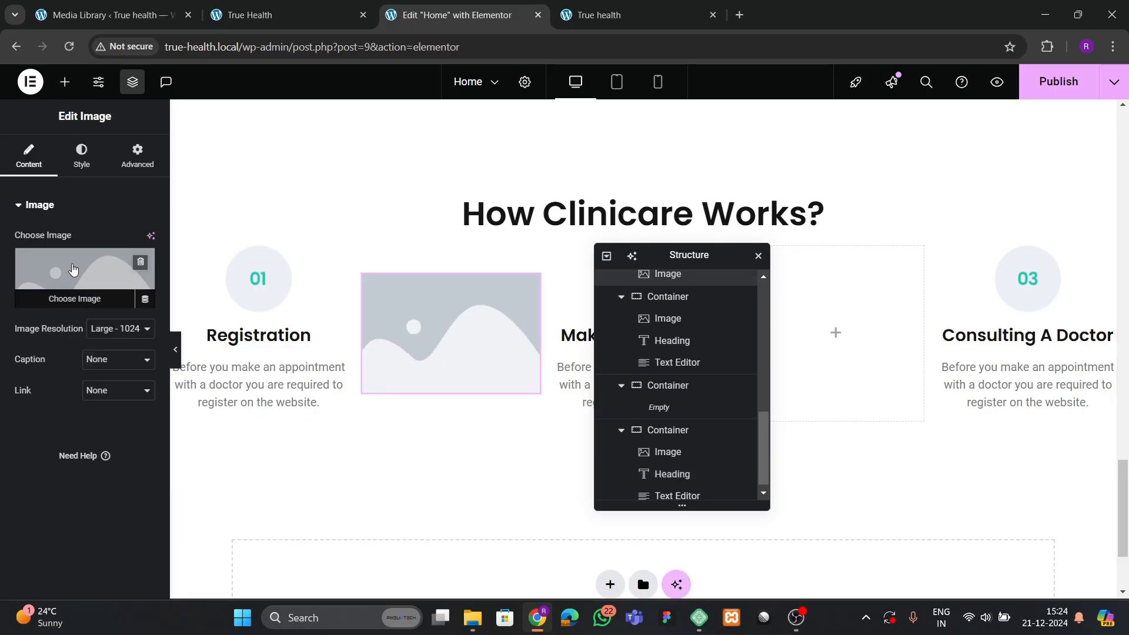
left_click(73, 269)
left_click(250, 317)
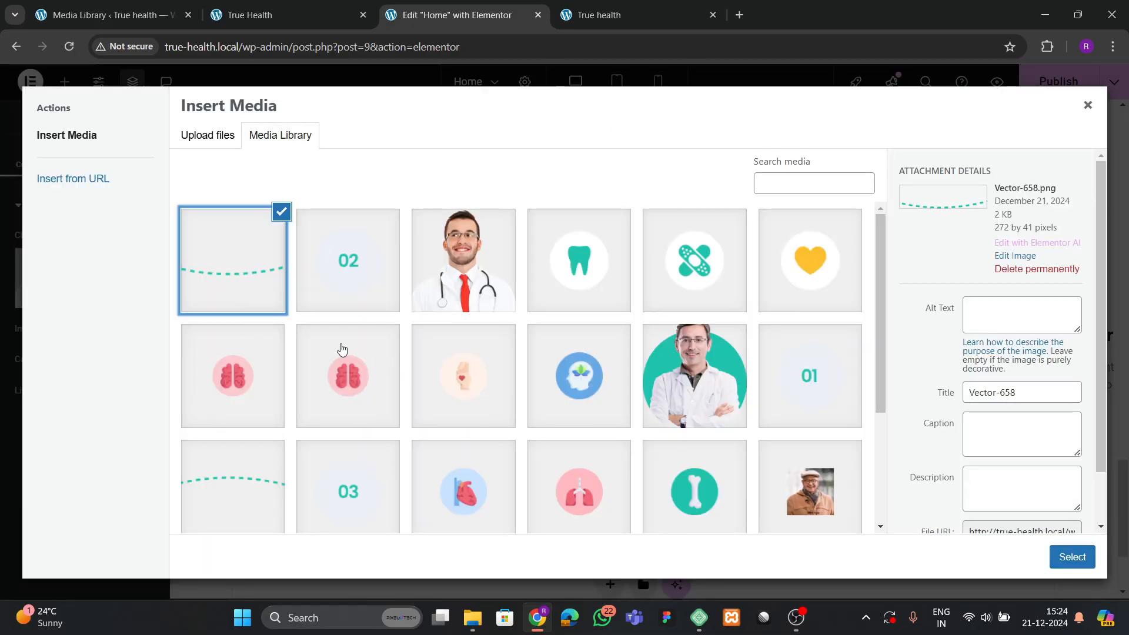
left_click(1071, 556)
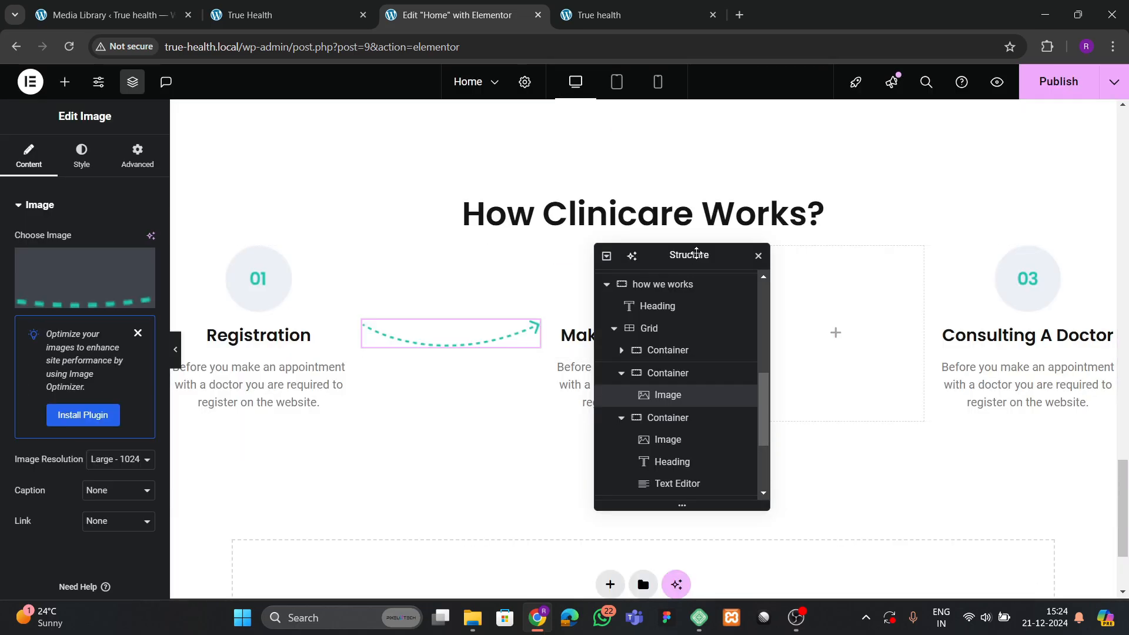
left_click_drag(627, 266, 335, 300)
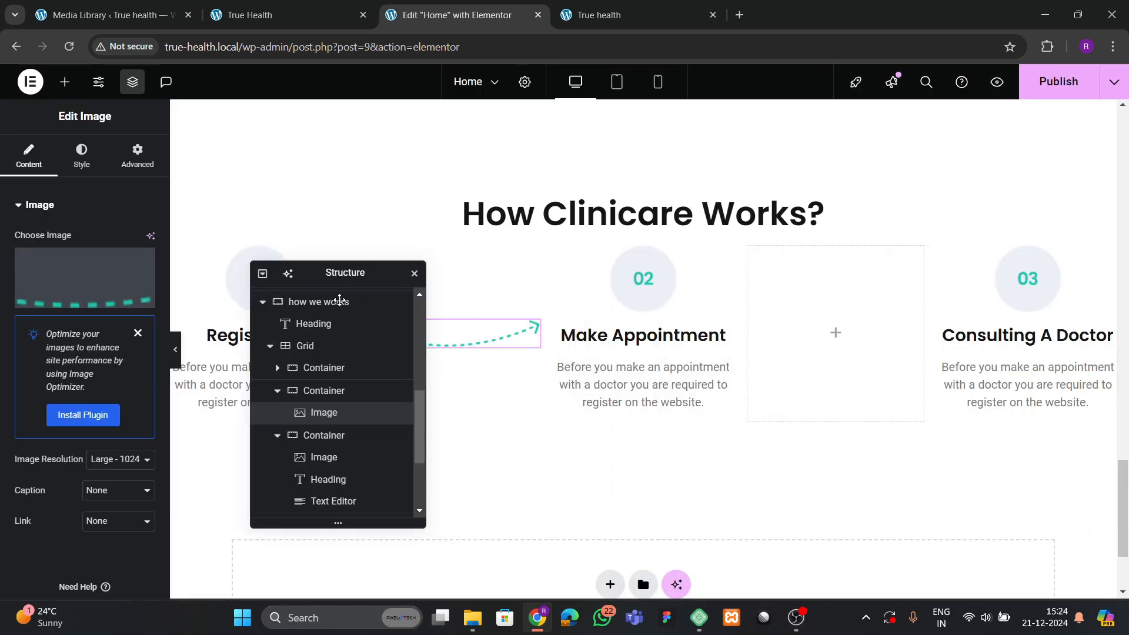
Copy the dashed image into the other empty container and swap it to Vector-658-1.
right_click(483, 348)
left_click(522, 330)
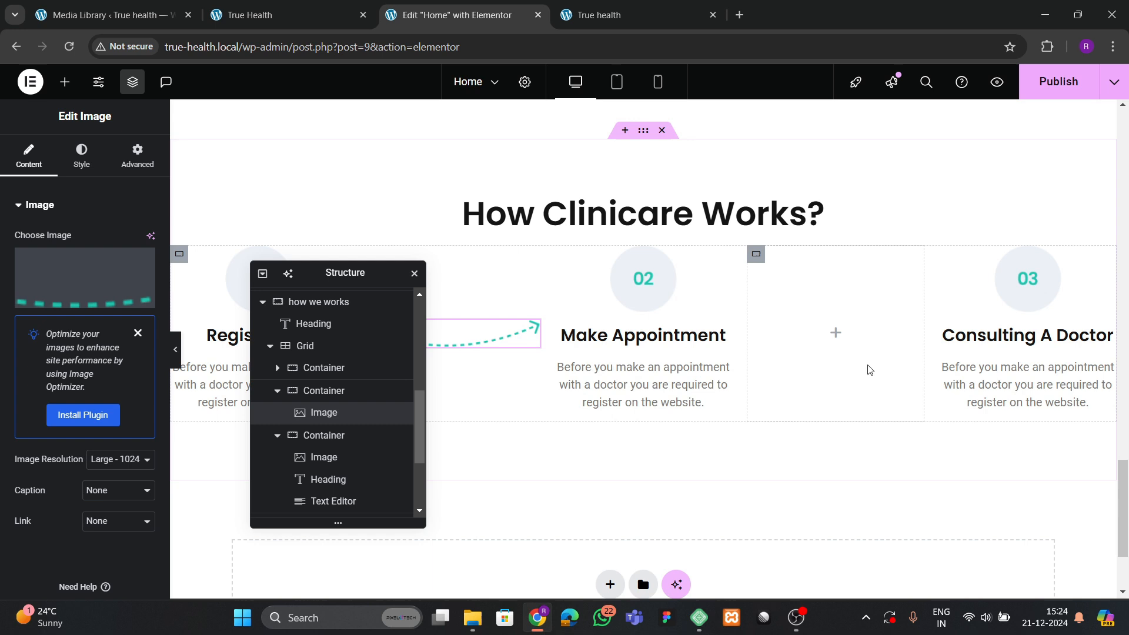
right_click(839, 349)
left_click(869, 330)
left_click(134, 282)
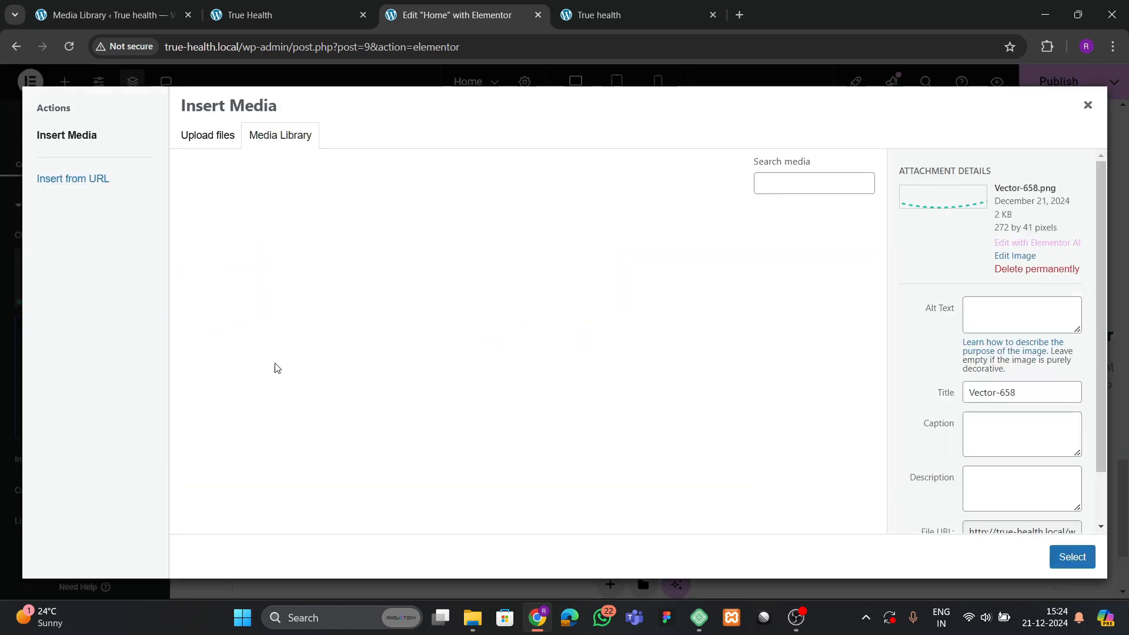
left_click(244, 479)
left_click(1053, 554)
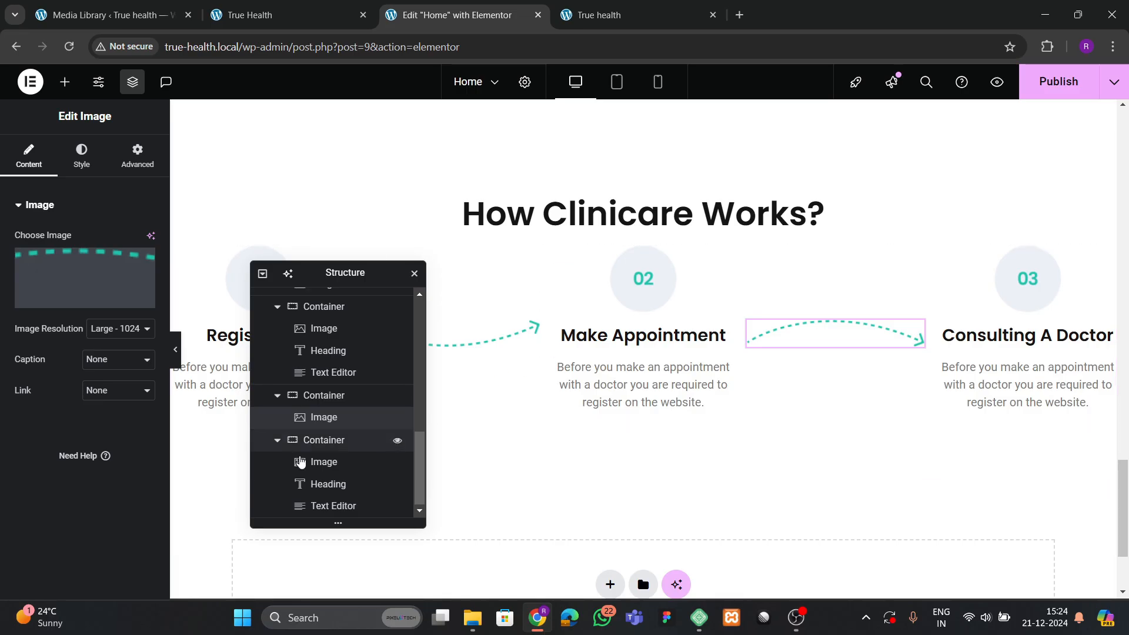
scroll(300, 461, "up", 2)
Center the grid items horizontally and vertically and set the grid gaps to 30.
left_click(305, 363)
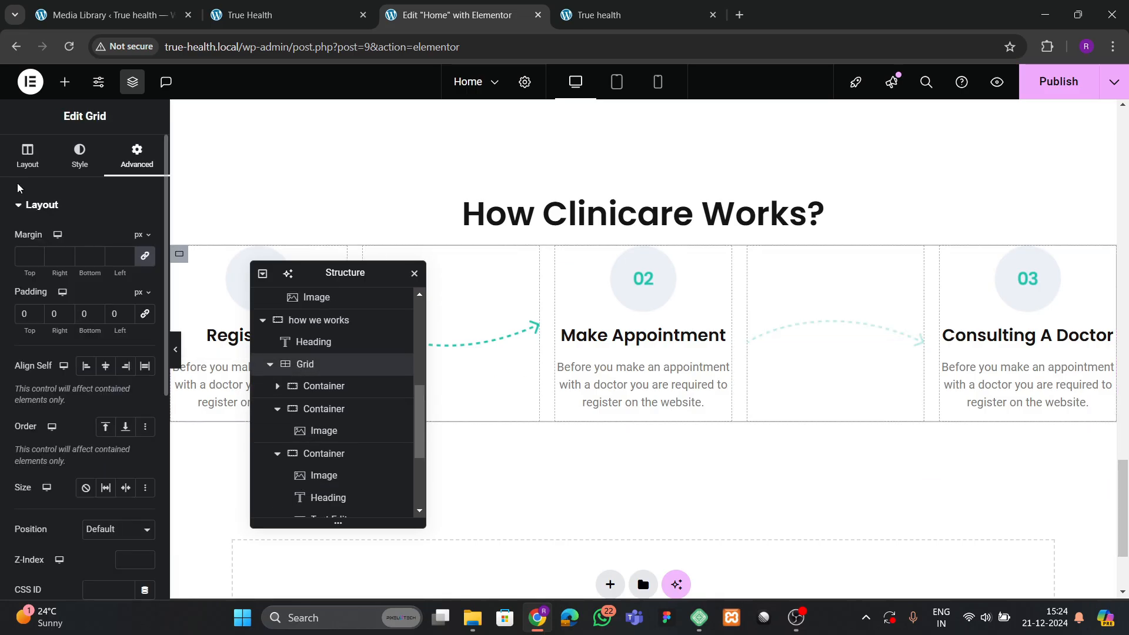
scroll(105, 425, "down", 5)
scroll(105, 429, "down", 2)
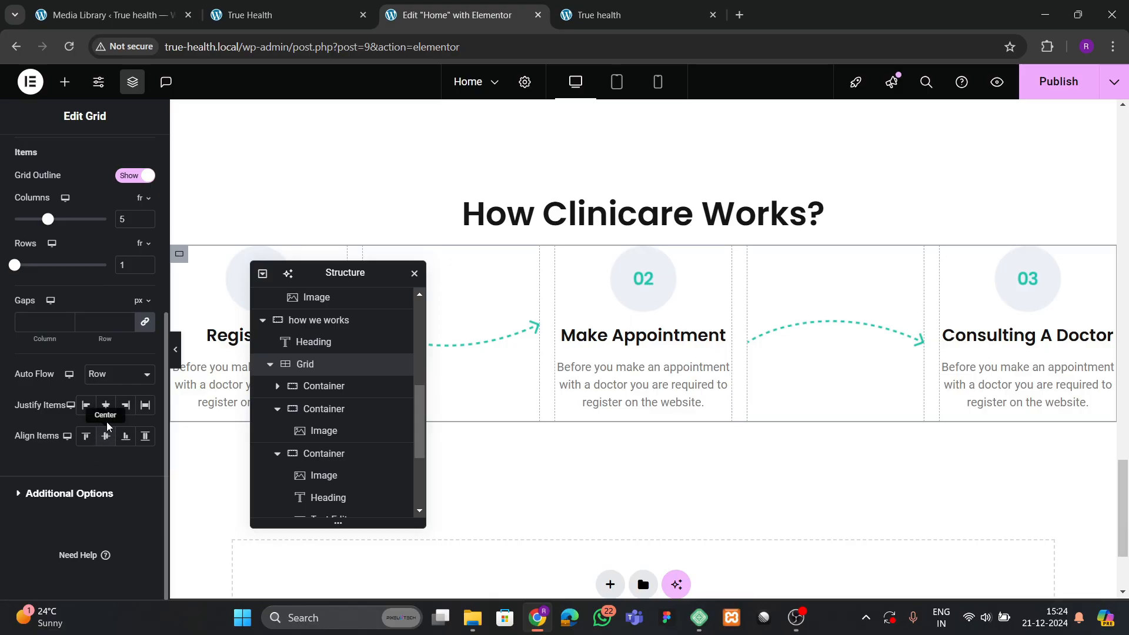
left_click(106, 405)
left_click(106, 437)
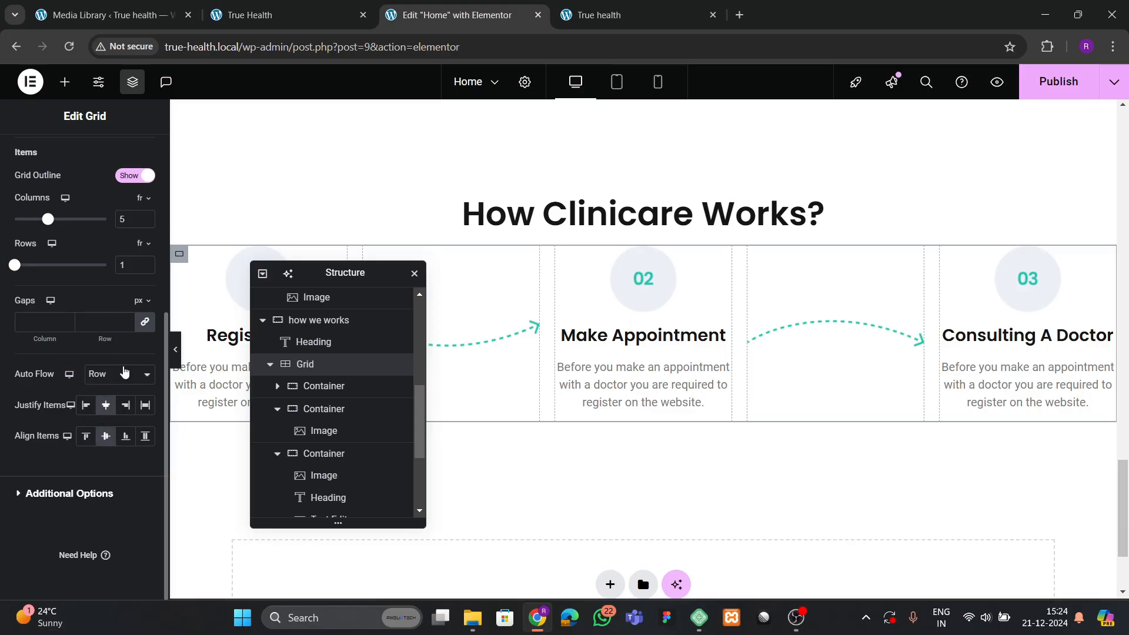
left_click(95, 325)
type("30")
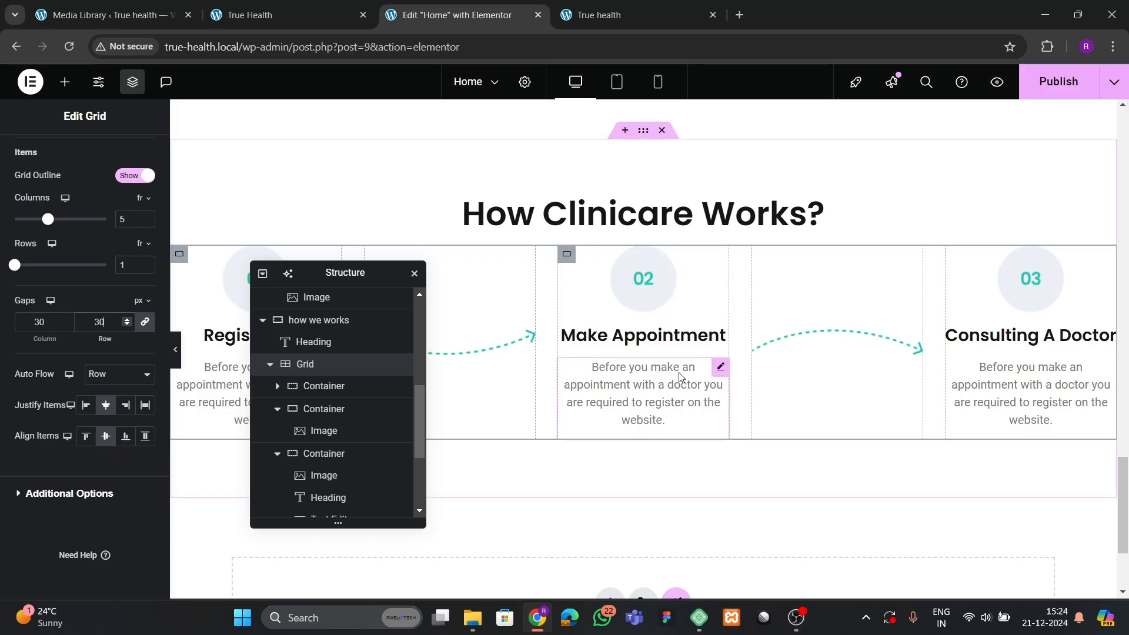
Publish the page and check the updated live site.
left_click(1055, 81)
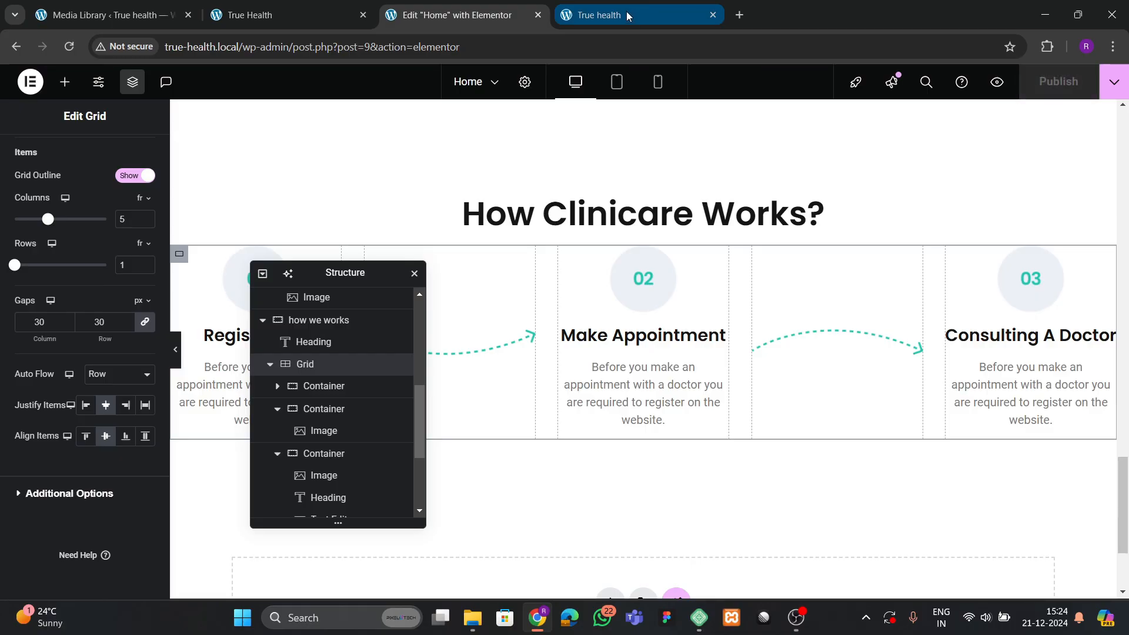
left_click(647, 12)
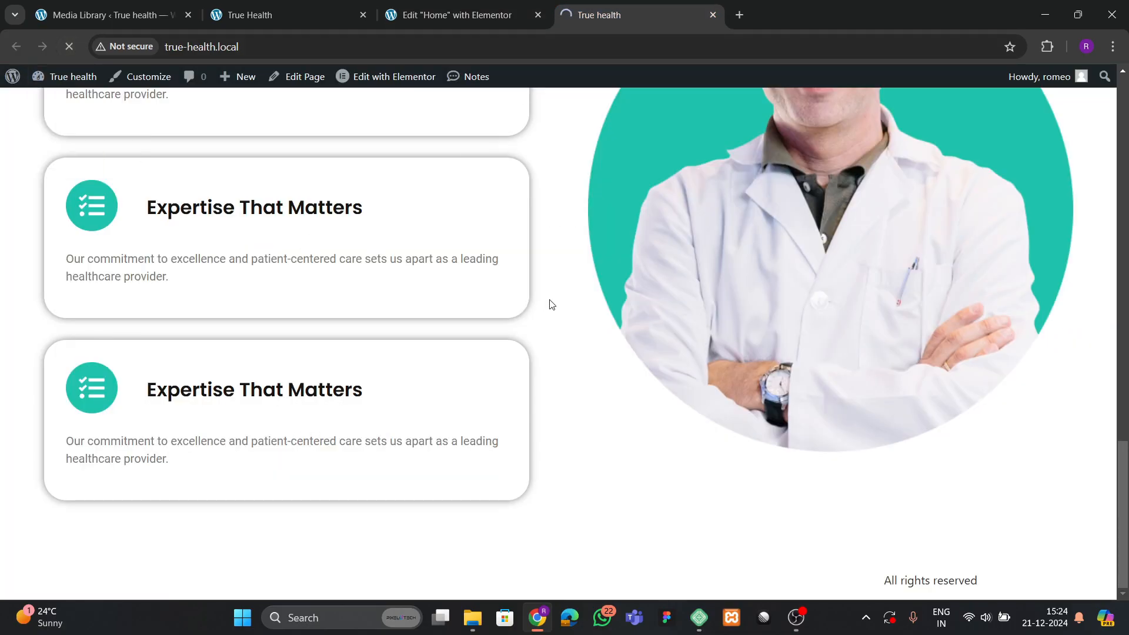
scroll(564, 330, "down", 6)
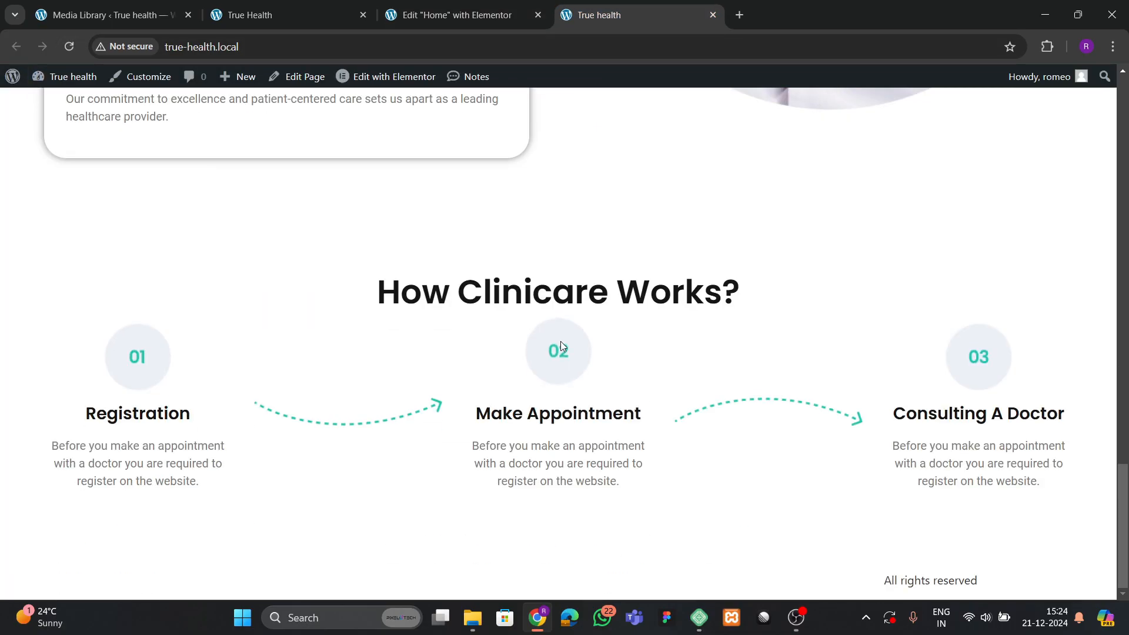
left_click(453, 16)
Set the outer How We Works section's gaps to 50.
left_click(640, 152)
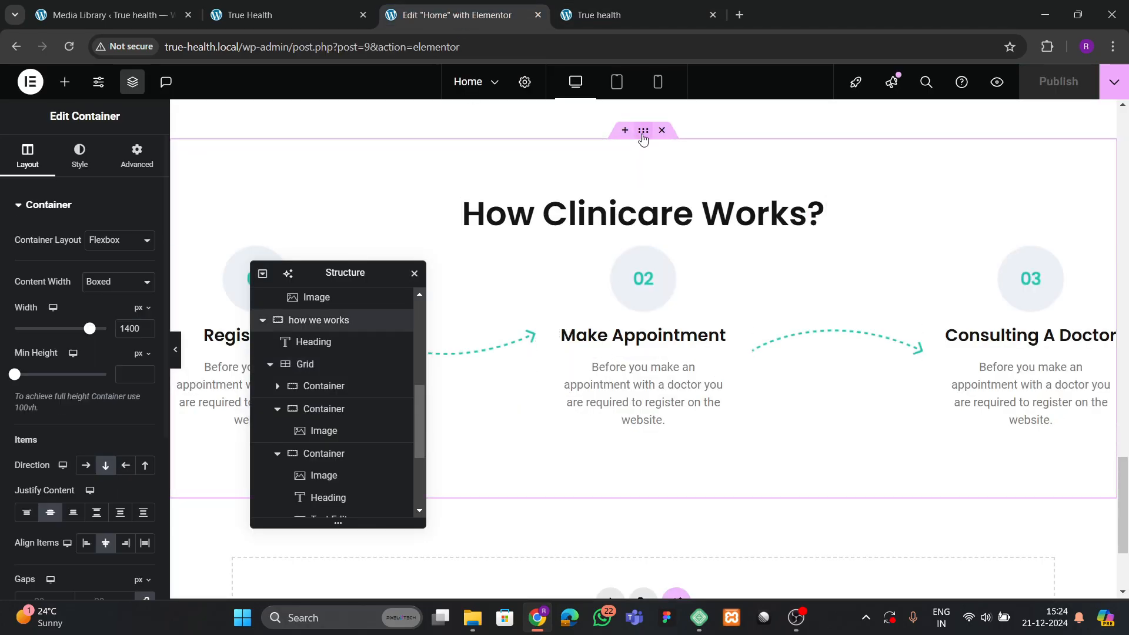
scroll(87, 350, "down", 4)
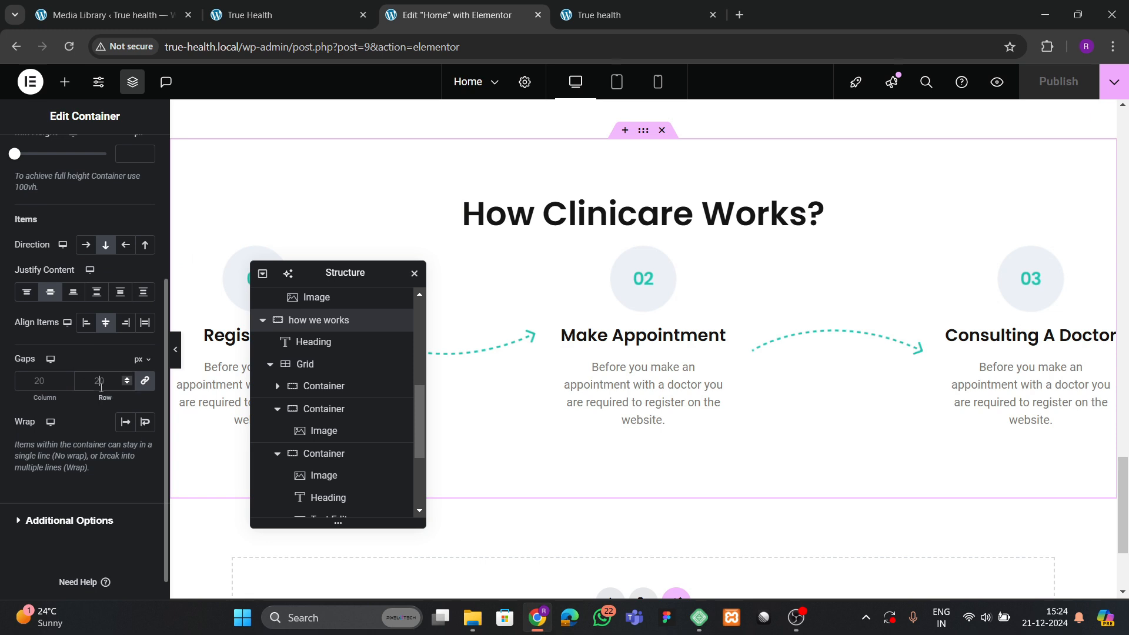
type("40")
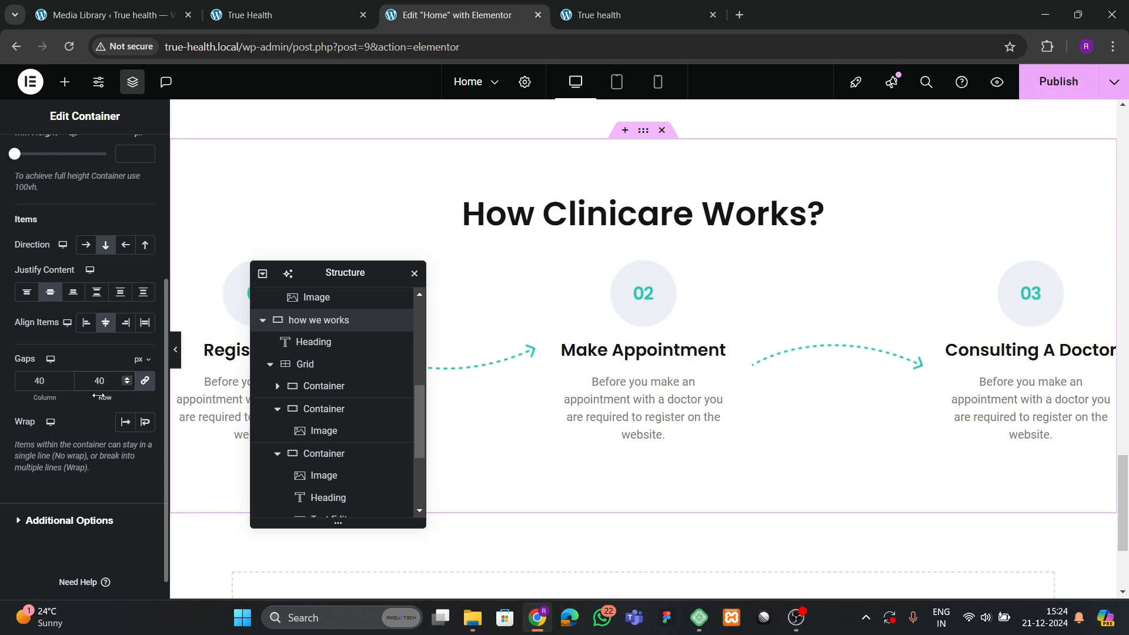
key("BackSpace")
key("BackSpace")
type("50")
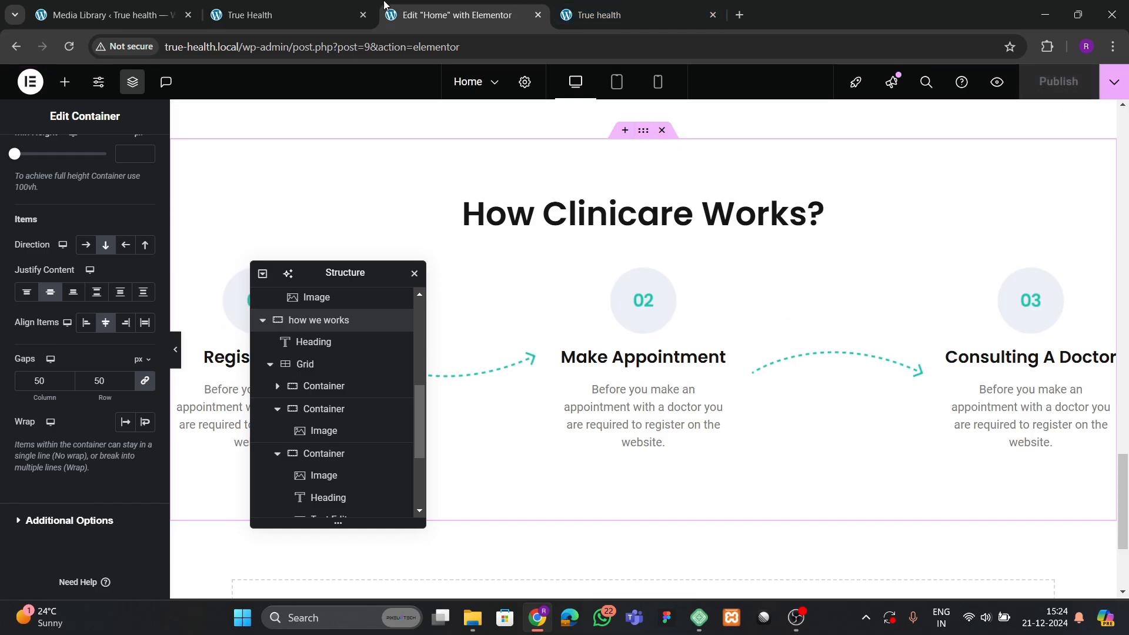
Compare the section with the reference site's services area and begin a new section below it.
left_click(282, 15)
scroll(460, 338, "down", 6)
scroll(232, 319, "up", 2)
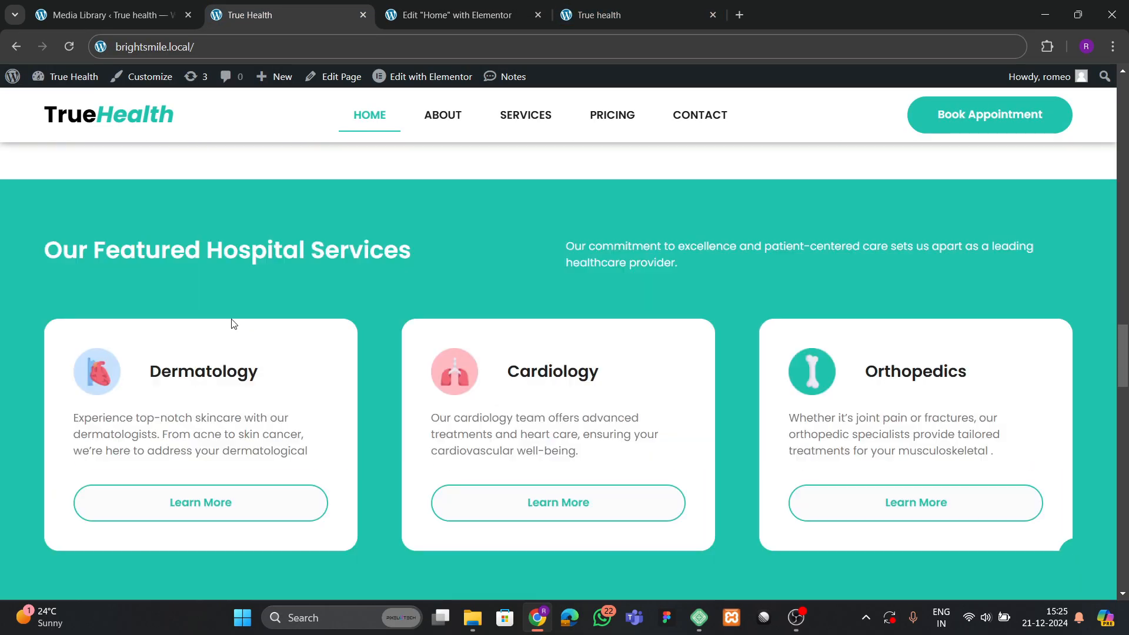
scroll(361, 379, "up", 2)
scroll(361, 379, "down", 2)
left_click(446, 18)
left_click_drag(361, 276, 837, 230)
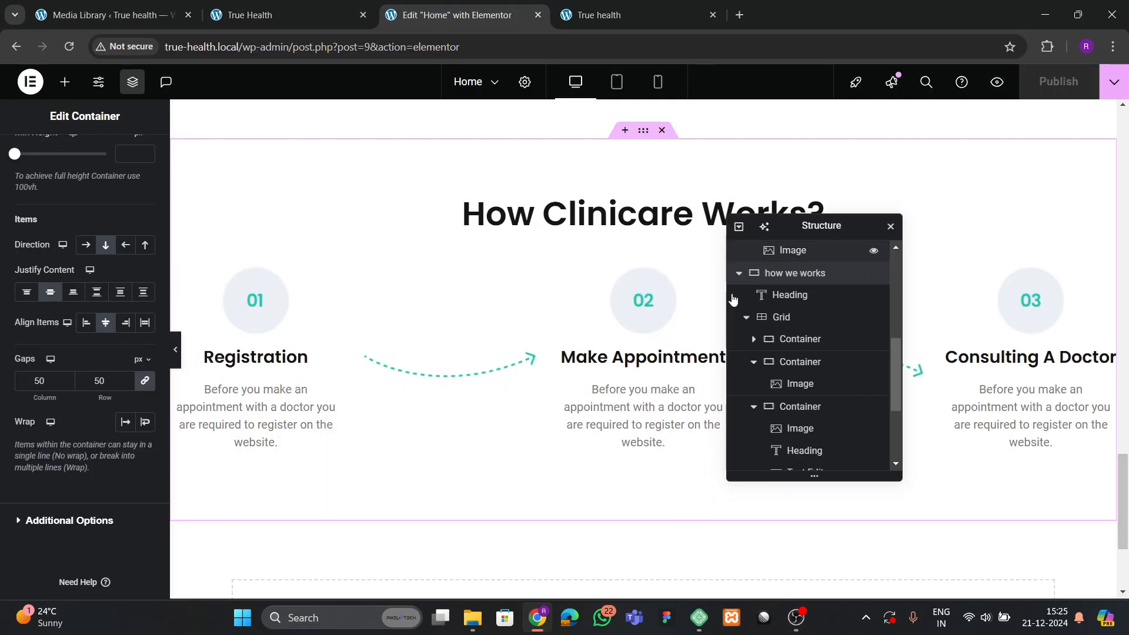
scroll(592, 338, "down", 3)
left_click(276, 16)
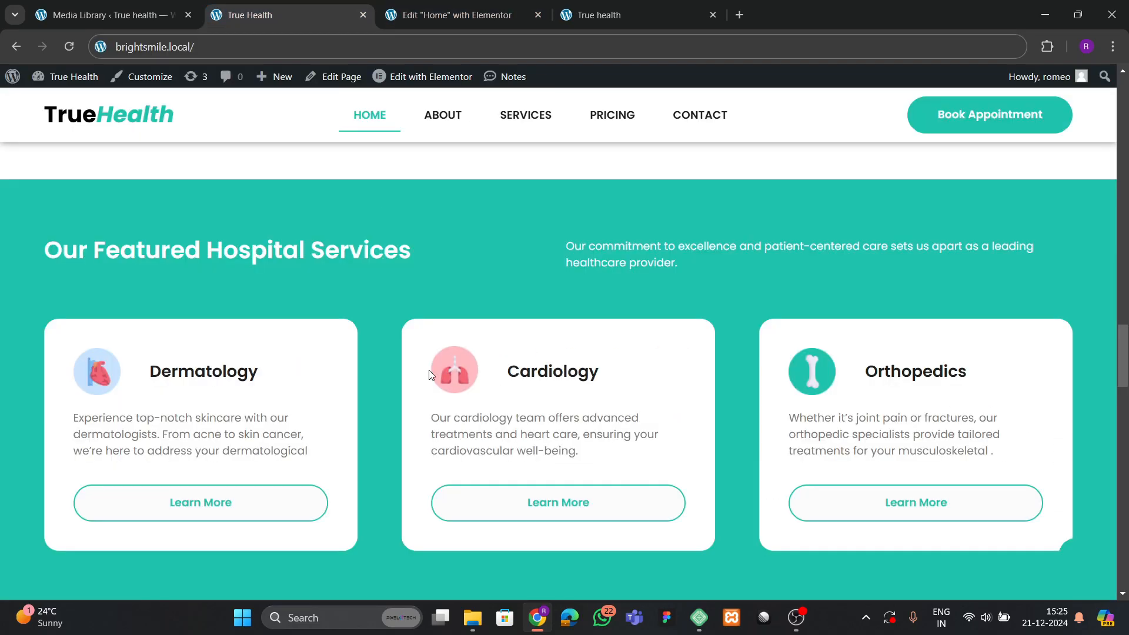
scroll(473, 366, "down", 2)
scroll(390, 254, "up", 2)
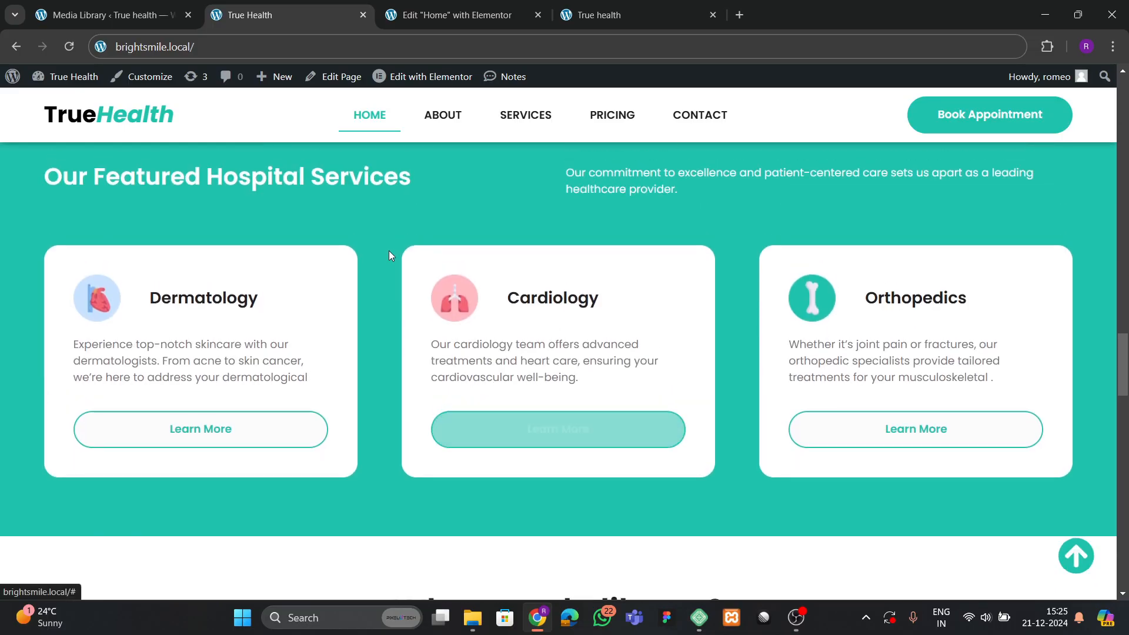
left_click(414, 18)
left_click(605, 432)
Create a single-column flexbox section with 80 px top and bottom padding.
left_click(597, 474)
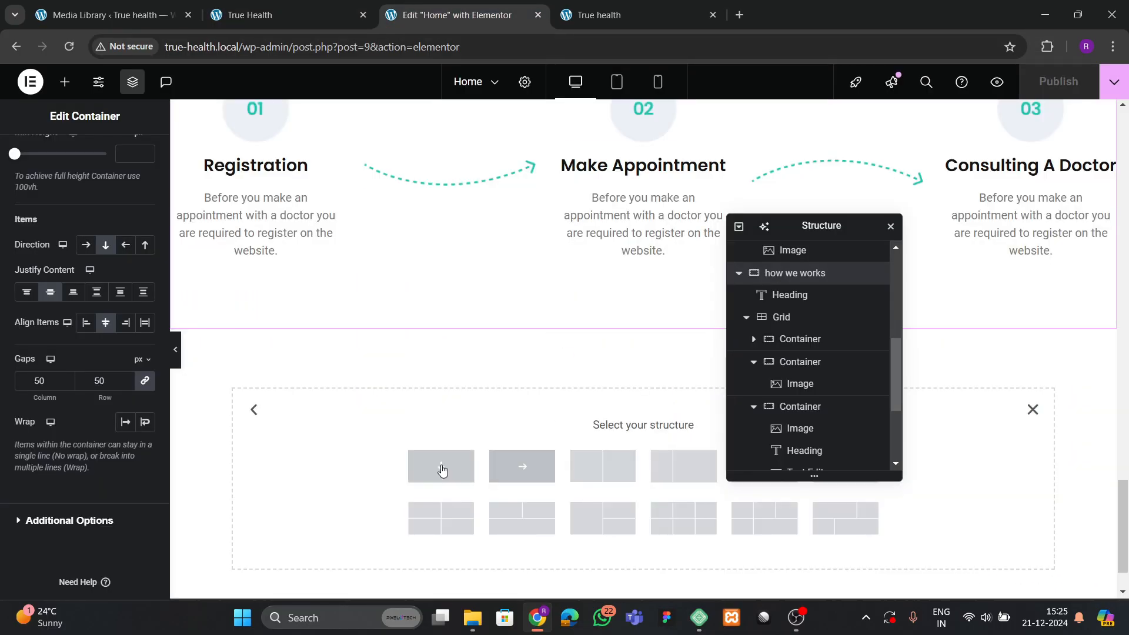
left_click(441, 466)
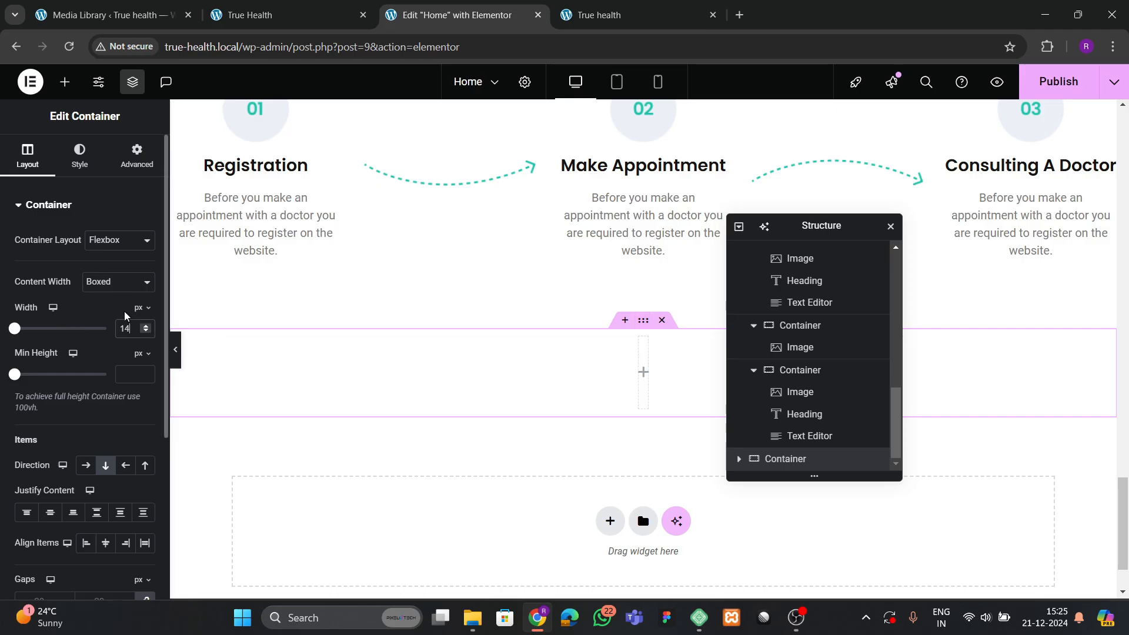
left_click(137, 156)
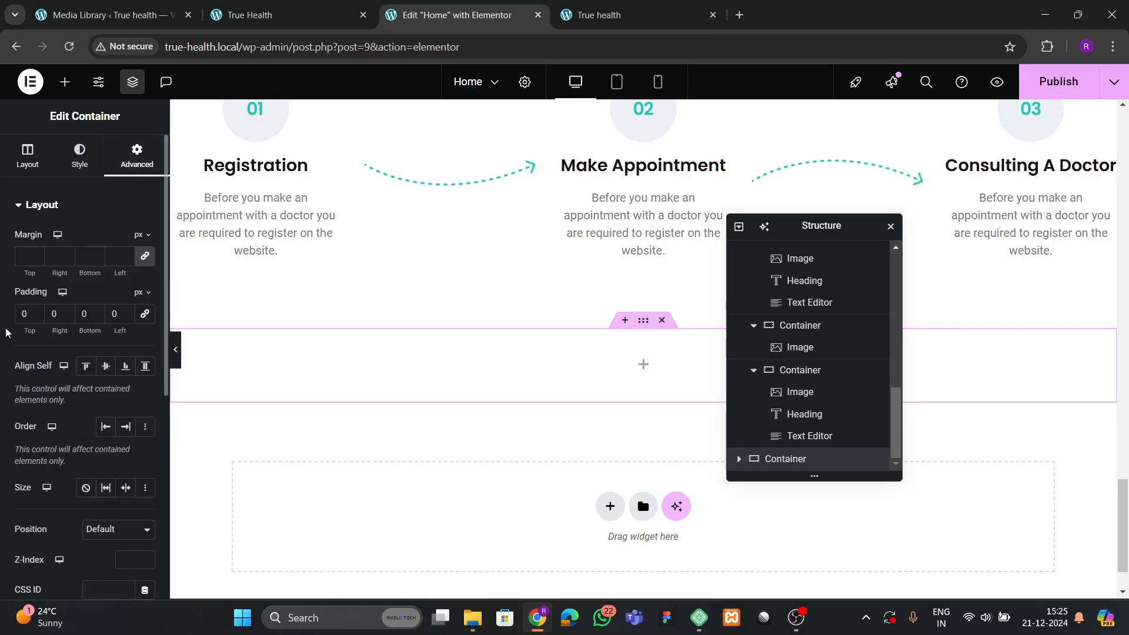
type("8")
left_click(81, 316)
type("8")
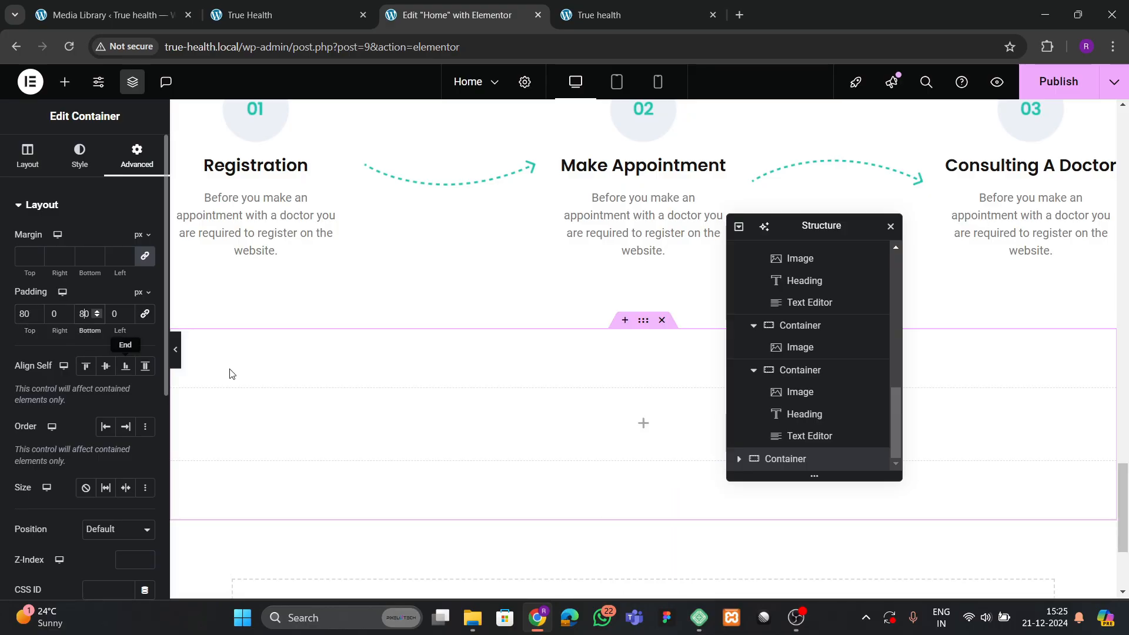
Give the section a Classic background using the global theme green colour.
left_click(79, 156)
left_click(96, 270)
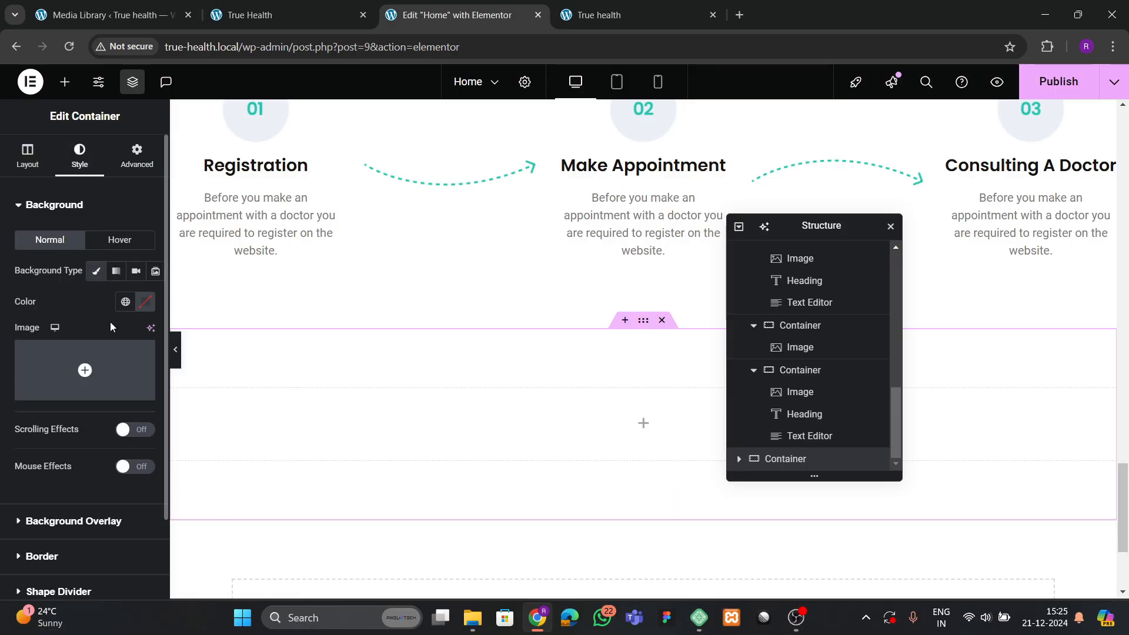
left_click(125, 301)
left_click(71, 491)
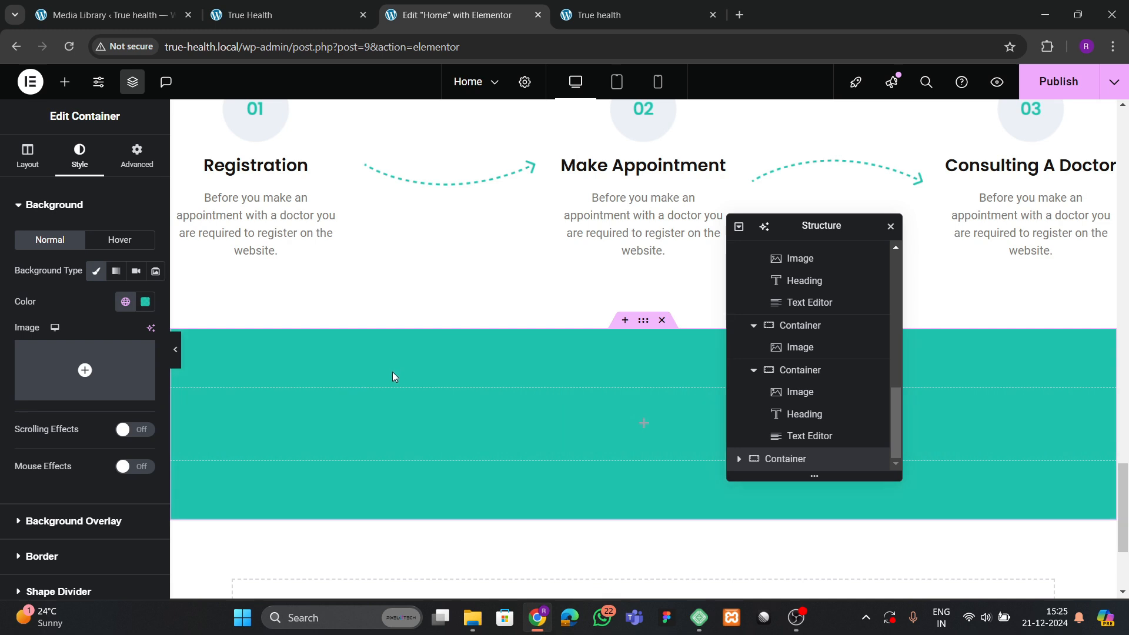
left_click(279, 14)
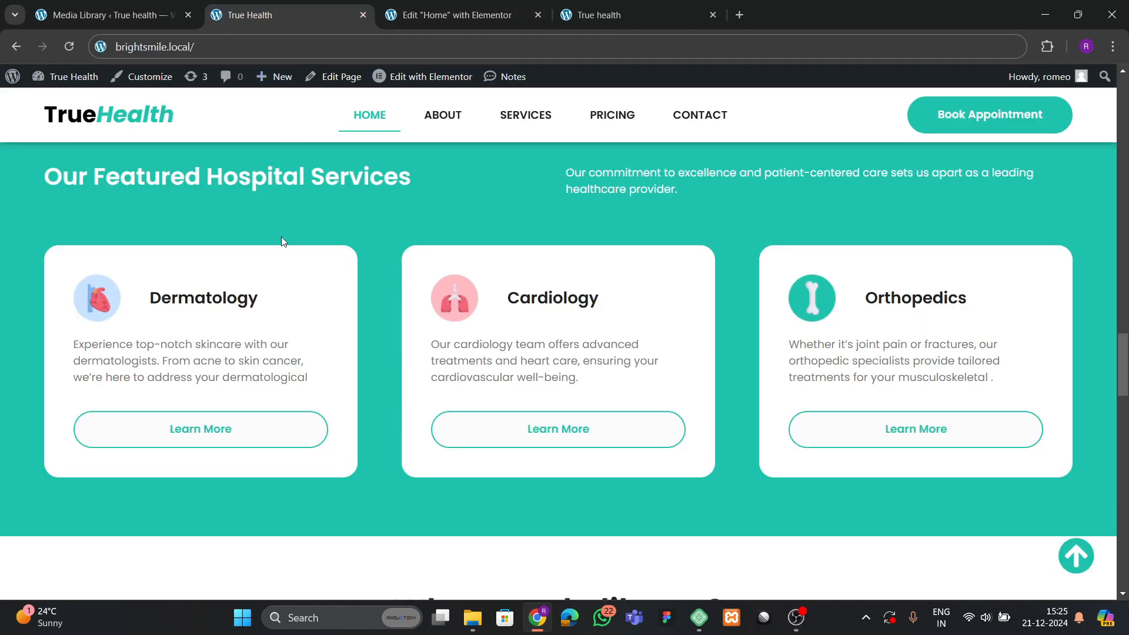
scroll(270, 223, "up", 1)
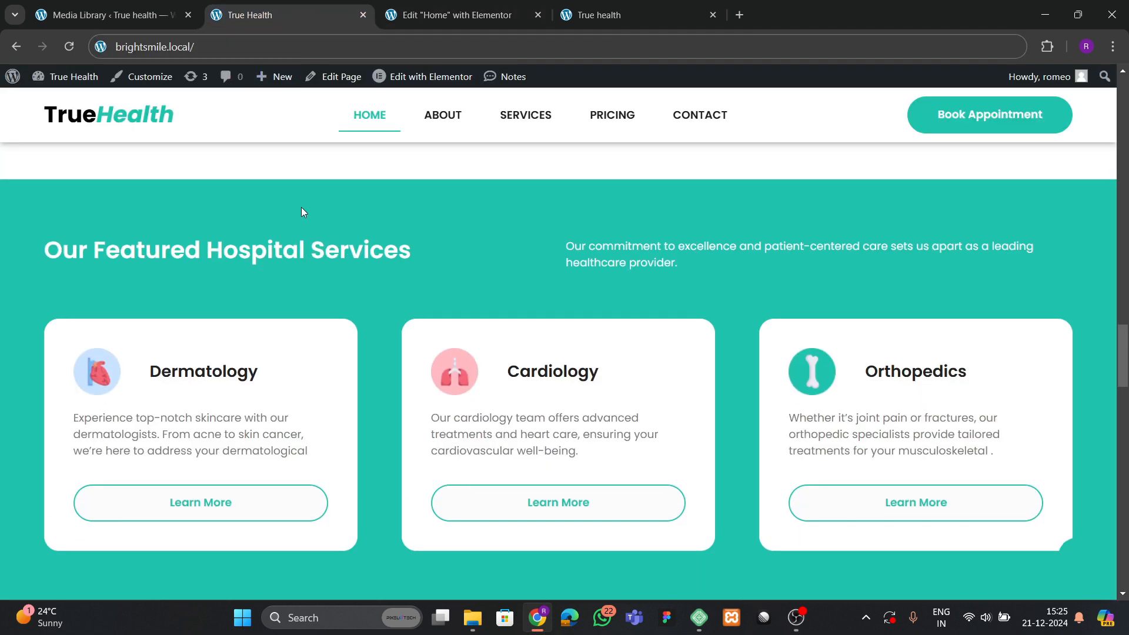
left_click(412, 17)
scroll(718, 365, "down", 2)
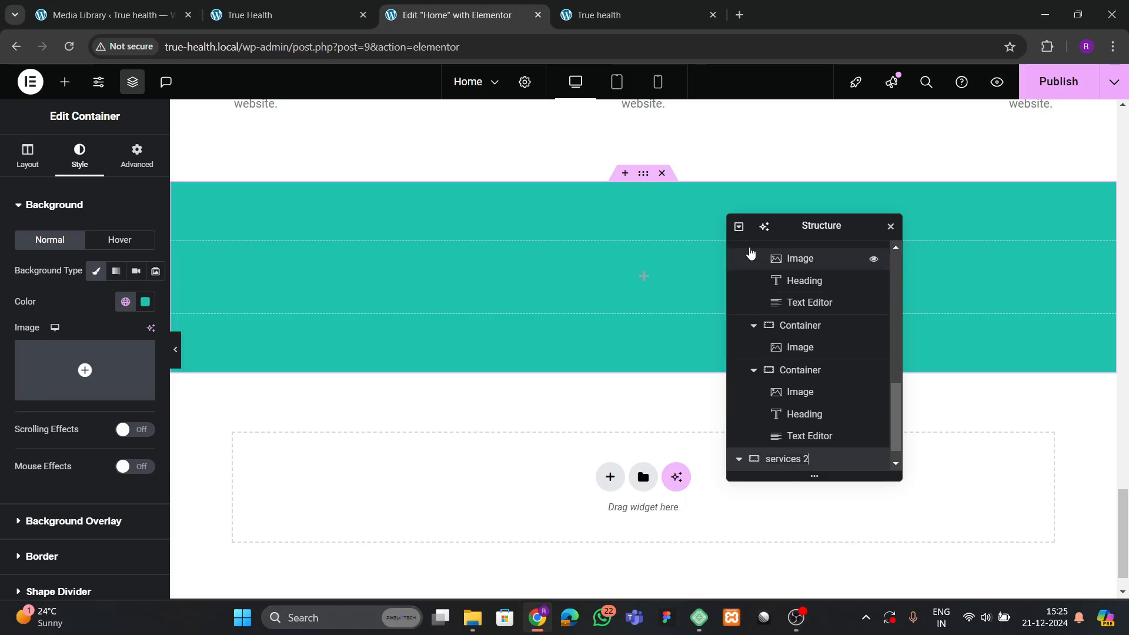
Add an inner Container widget into the teal services 2 section.
left_click(739, 228)
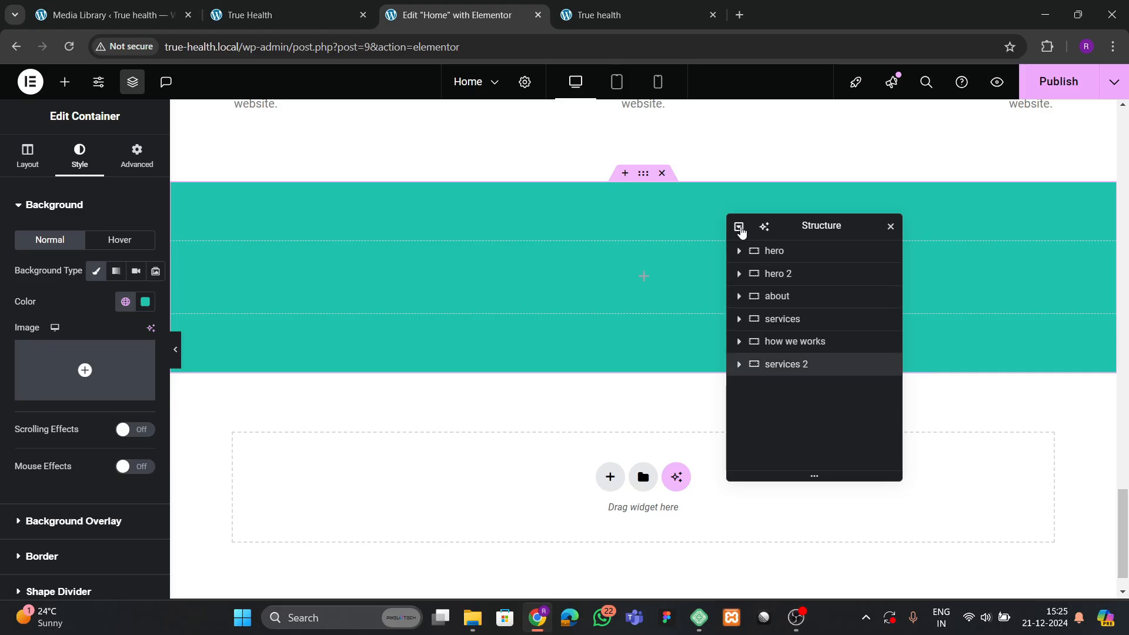
left_click(282, 15)
left_click(411, 15)
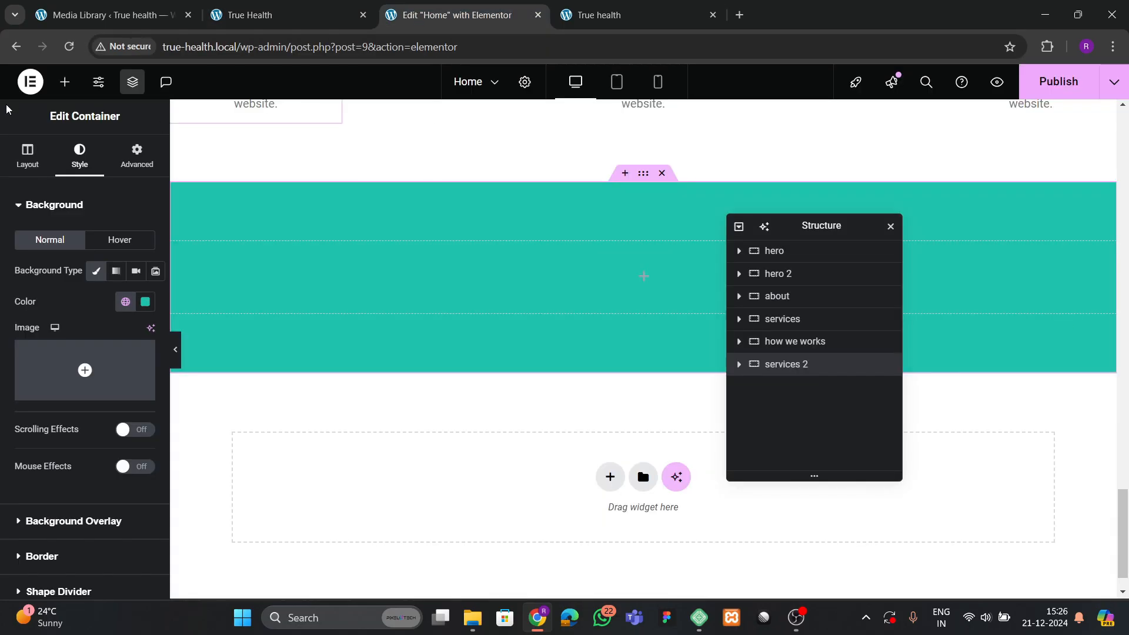
left_click(64, 81)
left_click_drag(65, 365, 373, 305)
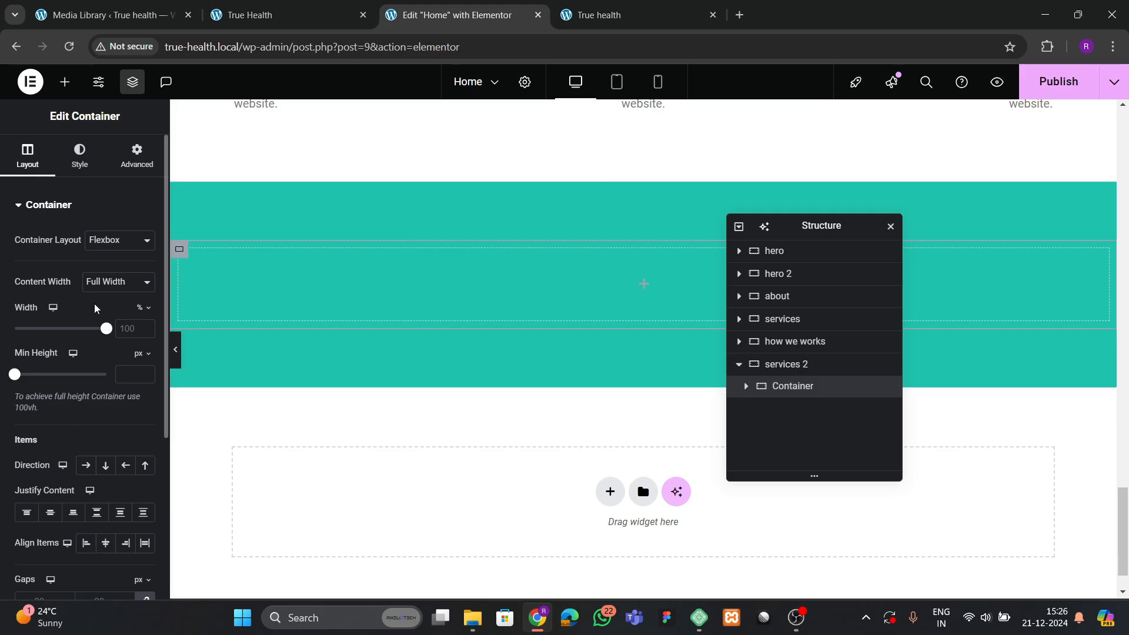
left_click(121, 165)
Copy the 'Who Are We: Why To Choose Us' heading and paste it into the teal container.
scroll(365, 315, "up", 5)
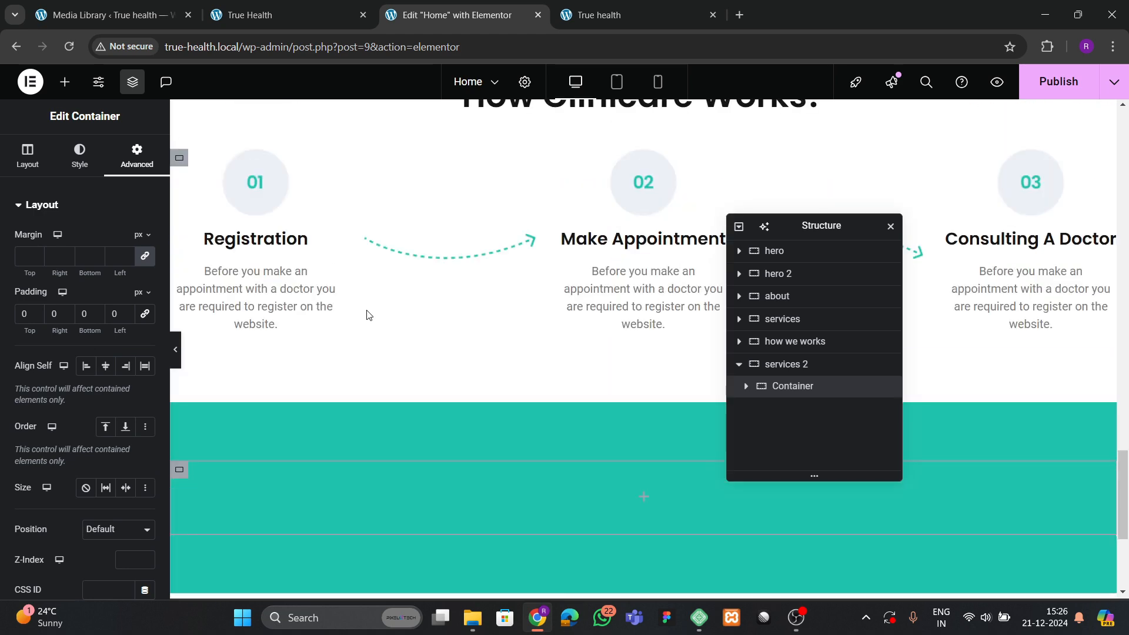
scroll(366, 315, "up", 6)
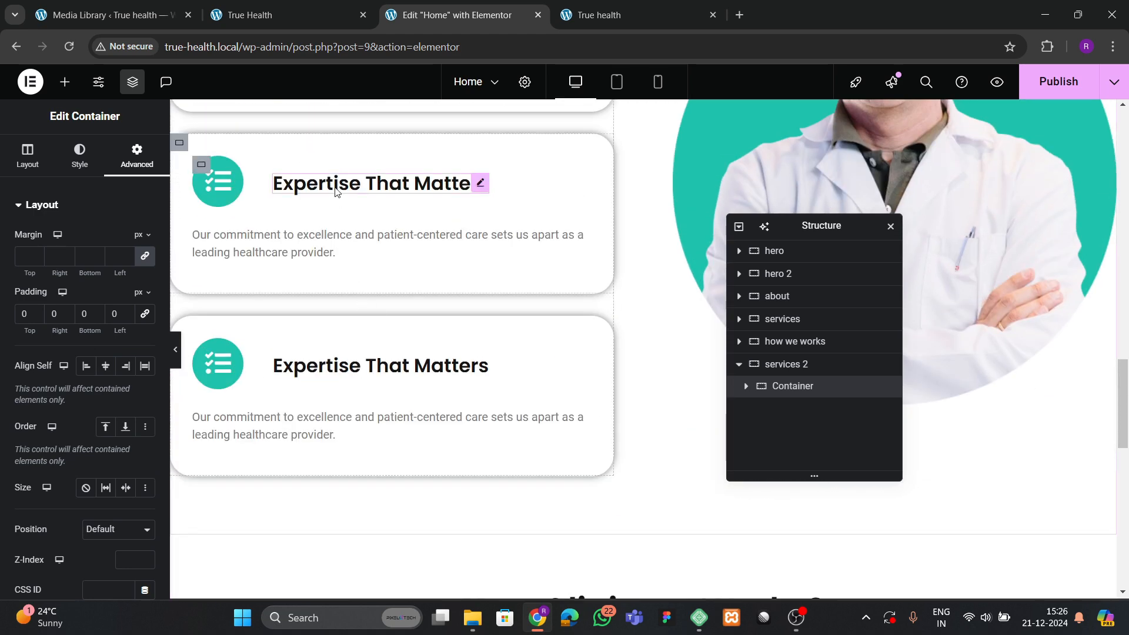
left_click(332, 178)
scroll(334, 298, "up", 5)
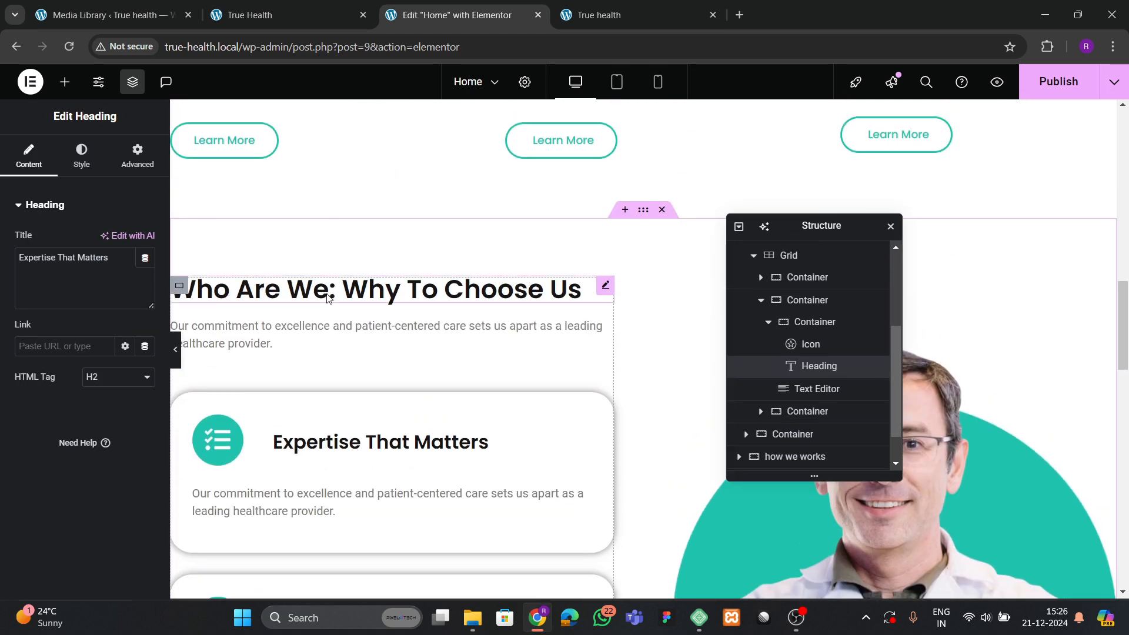
scroll(336, 300, "up", 3)
left_click(352, 331)
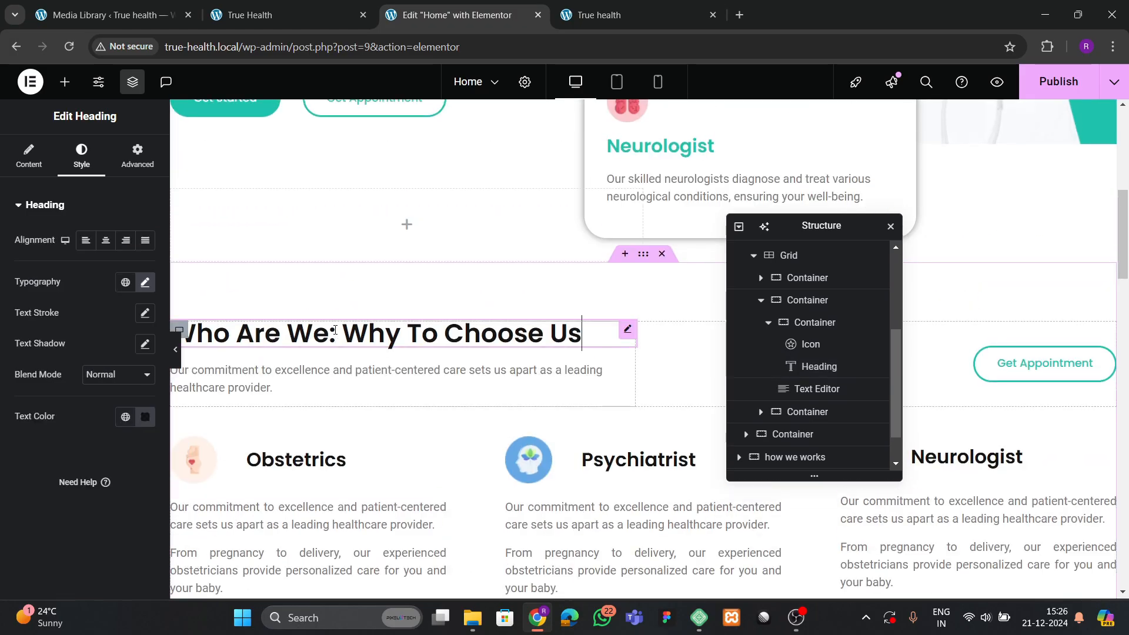
right_click(359, 331)
left_click(360, 331)
scroll(387, 400, "down", 15)
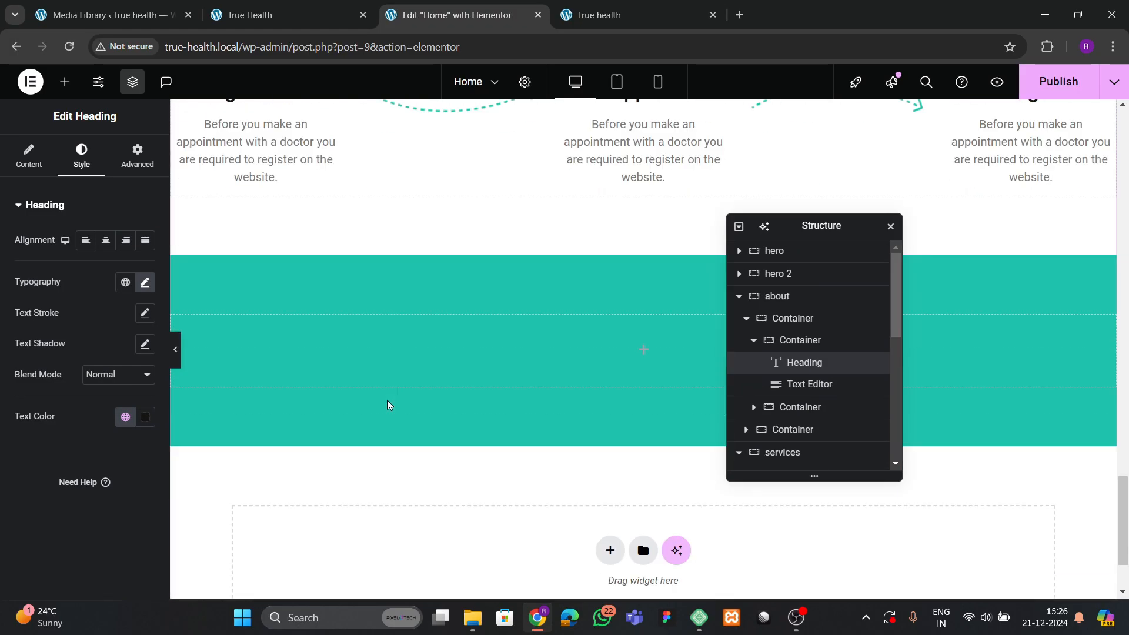
scroll(387, 405, "up", 2)
right_click(320, 370)
left_click(353, 320)
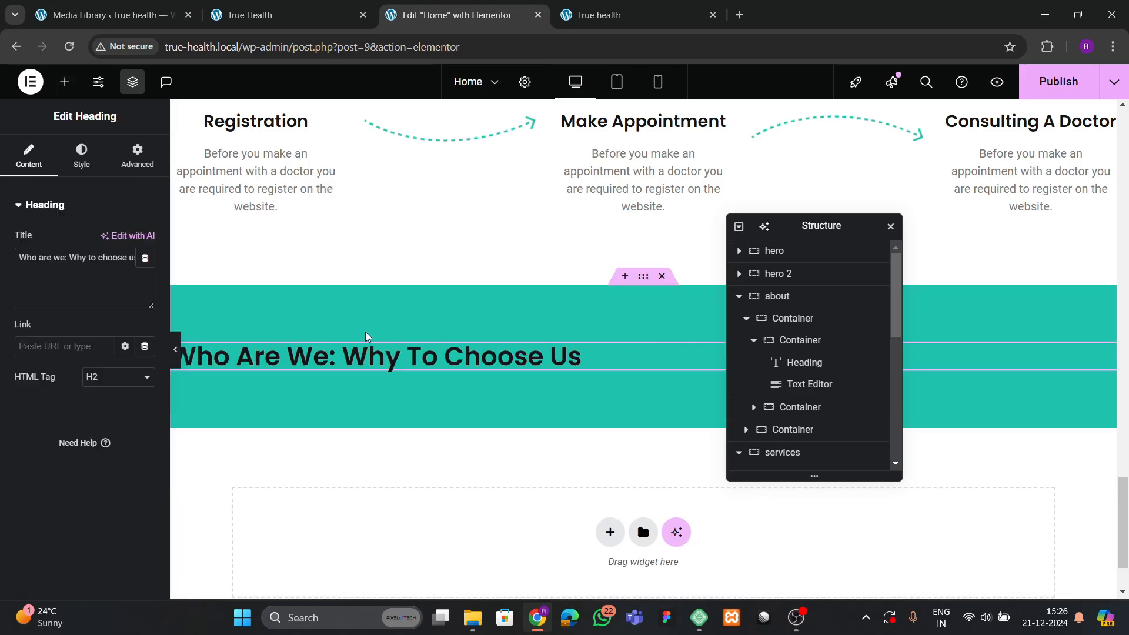
Copy the paragraph under the About heading and paste it below the new heading.
left_click(287, 24)
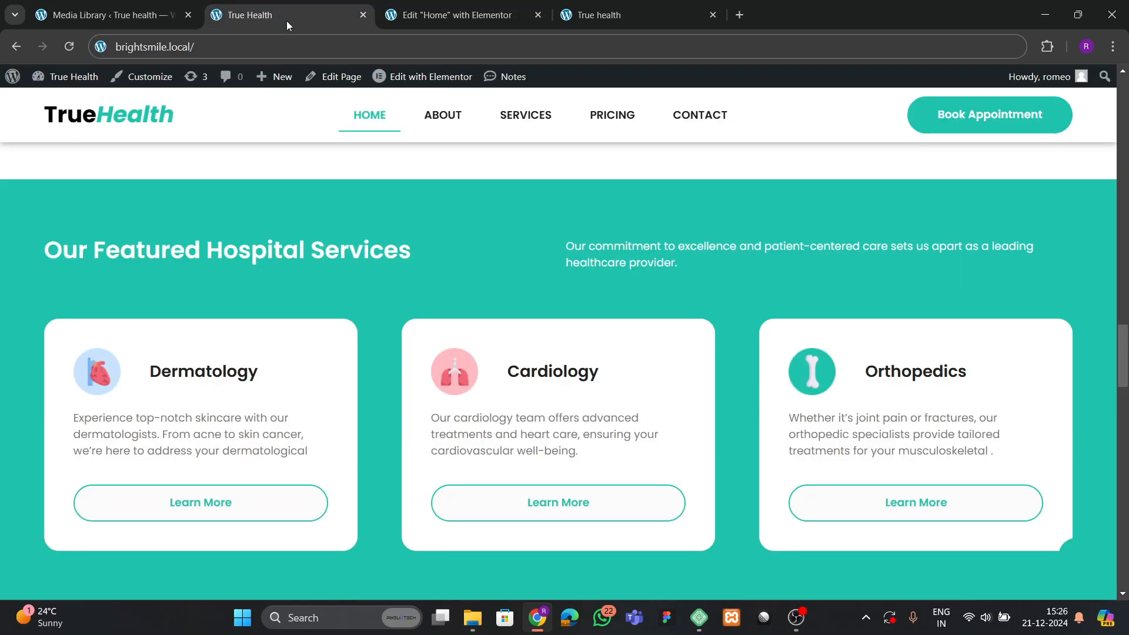
left_click(456, 14)
scroll(432, 340, "up", 8)
scroll(402, 330, "up", 1)
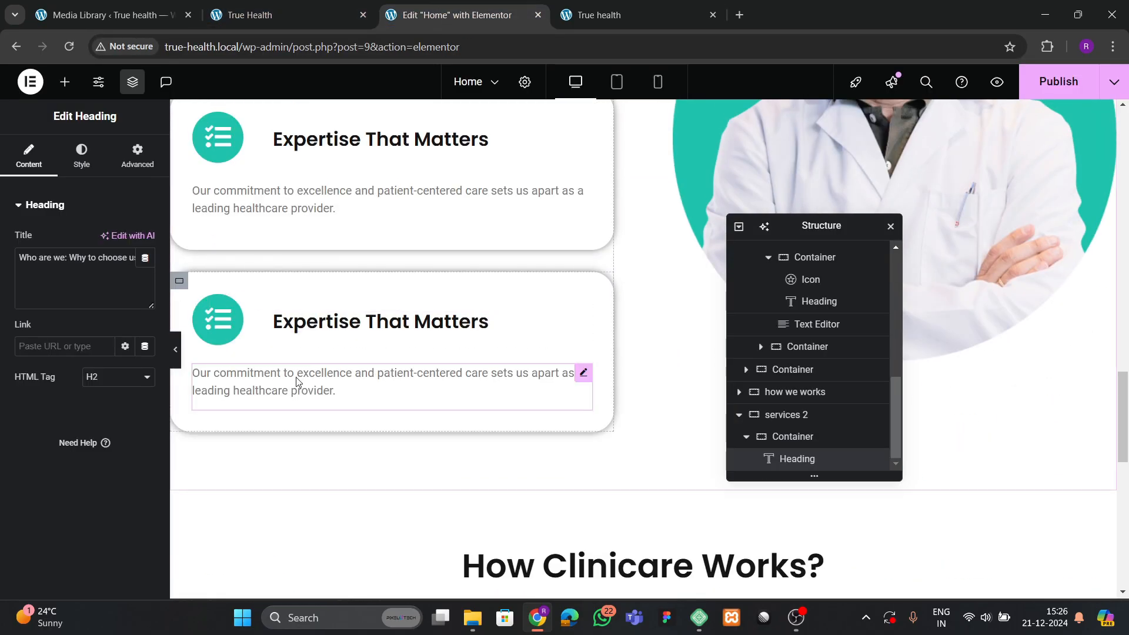
right_click(296, 383)
left_click(375, 295)
scroll(418, 397, "down", 5)
scroll(488, 419, "down", 5)
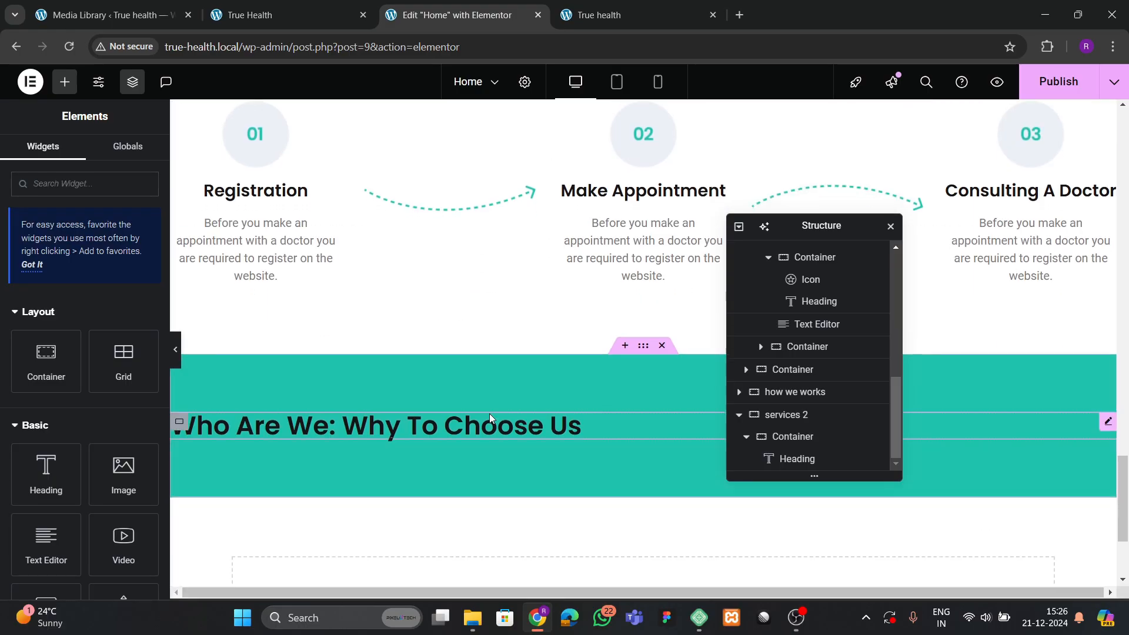
left_click(479, 283)
right_click(476, 283)
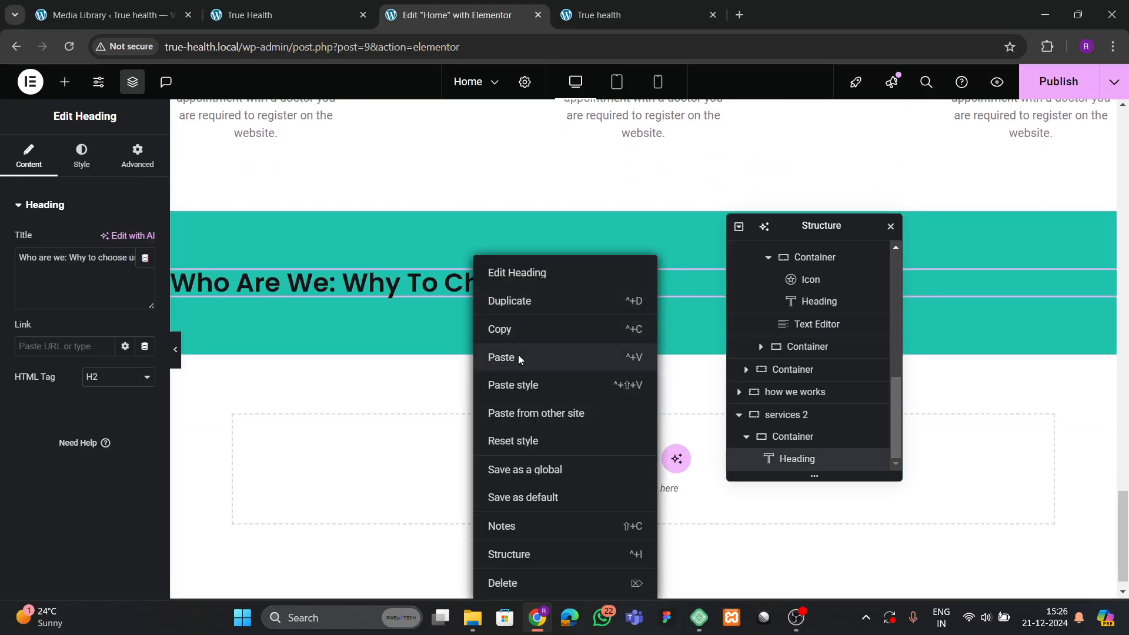
left_click(517, 356)
left_click(178, 282)
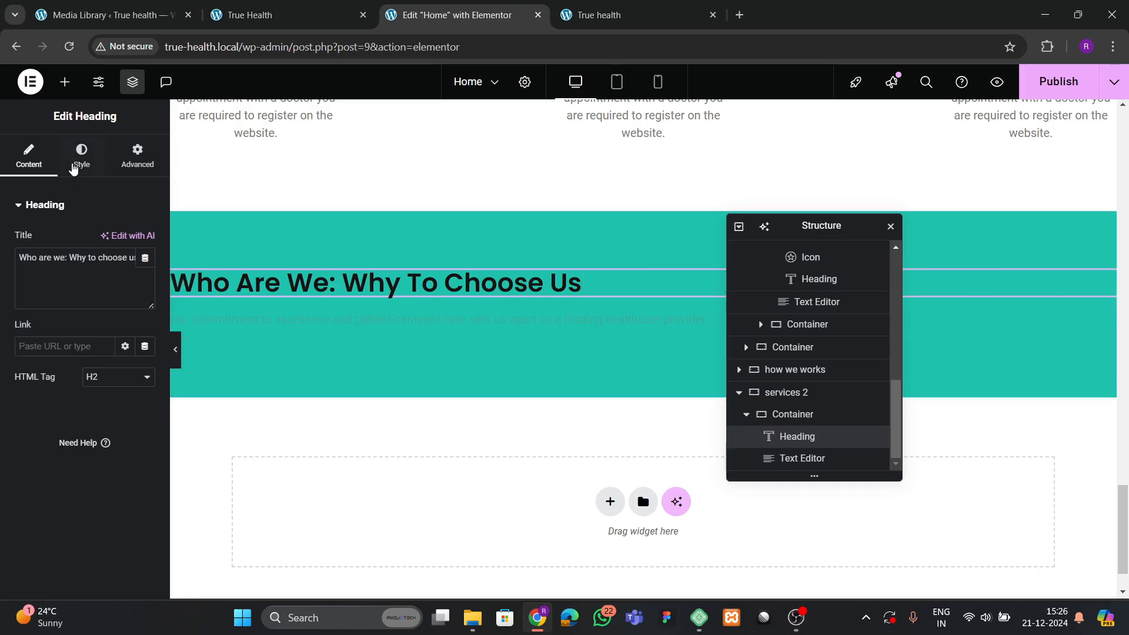
left_click(77, 162)
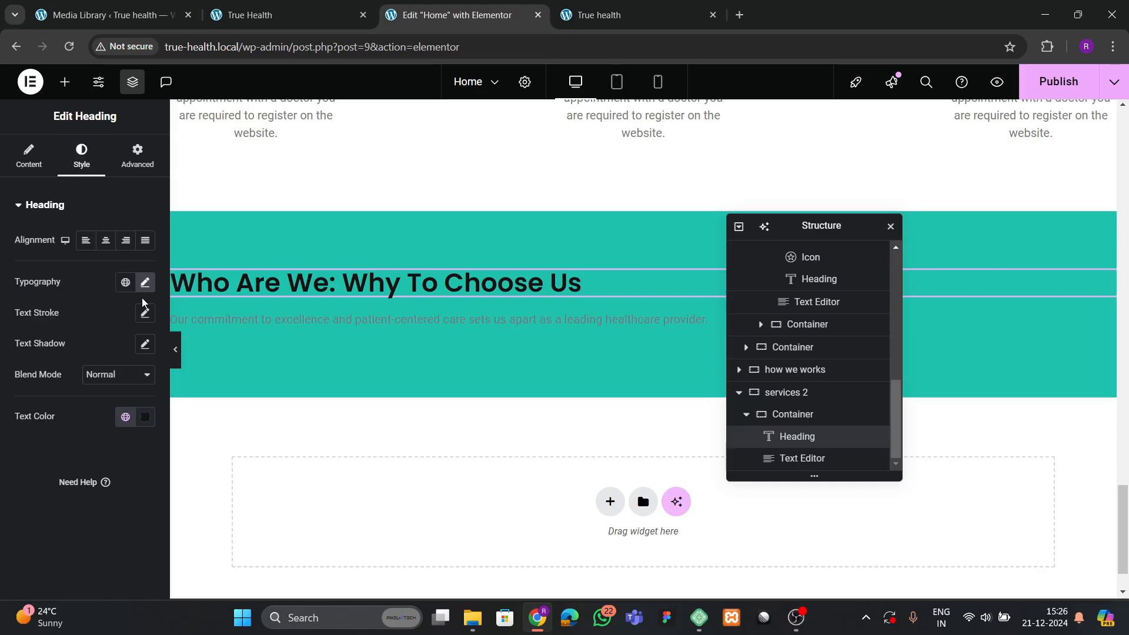
left_click(145, 416)
left_click_drag(69, 328, 60, 228)
left_click(84, 517)
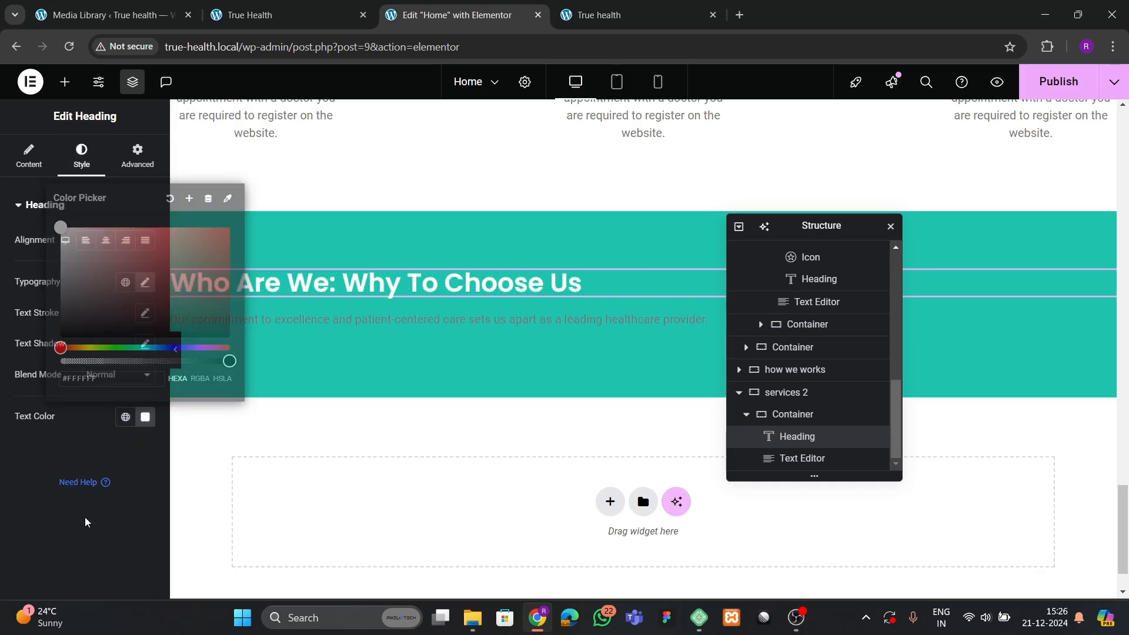
left_click(713, 16)
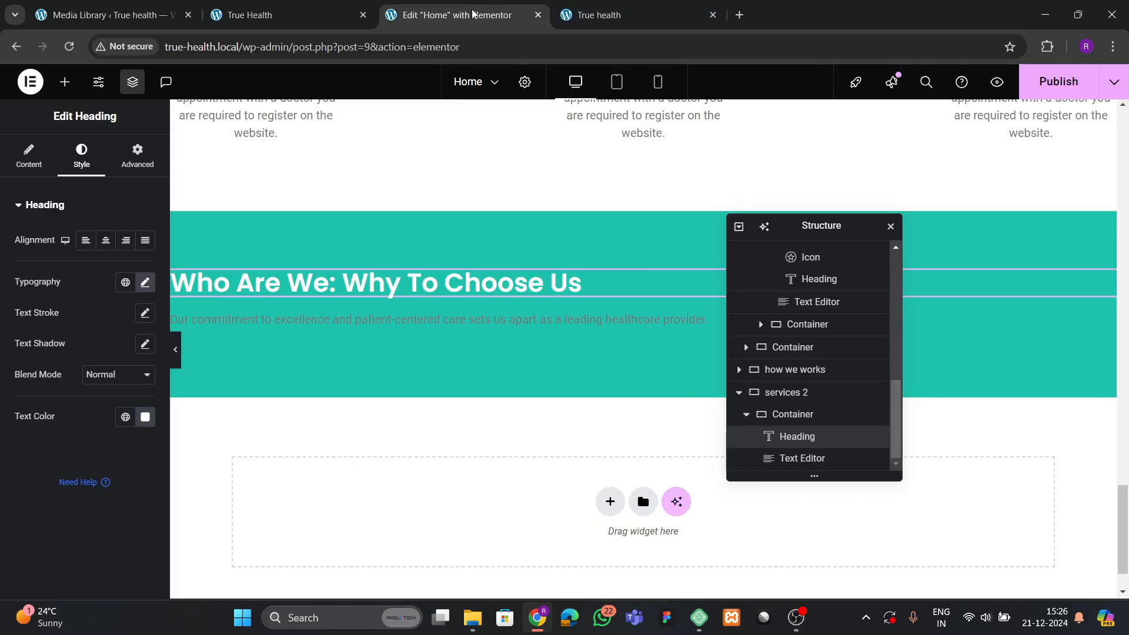
left_click(415, 328)
left_click(81, 156)
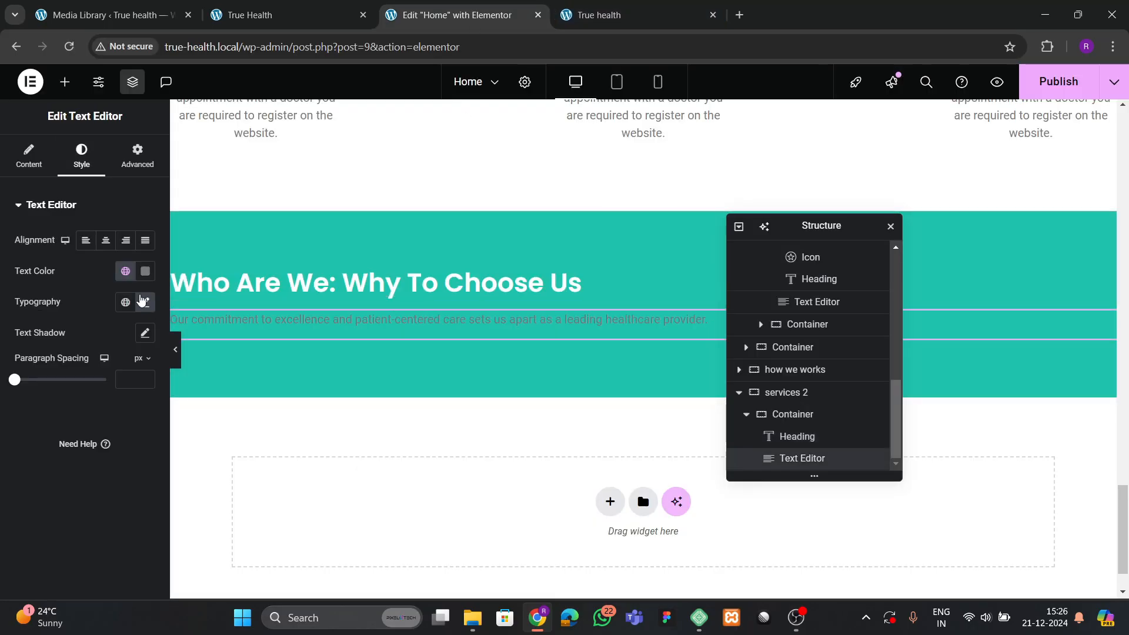
left_click(145, 271)
left_click(60, 329)
left_click(623, 406)
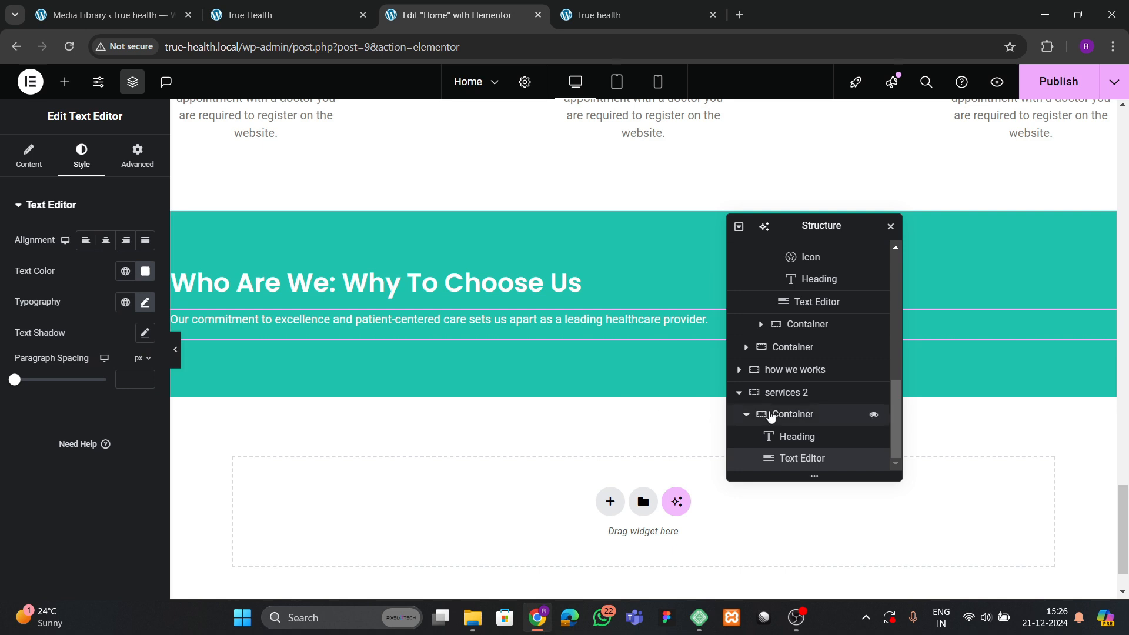
left_click(773, 419)
scroll(98, 387, "down", 2)
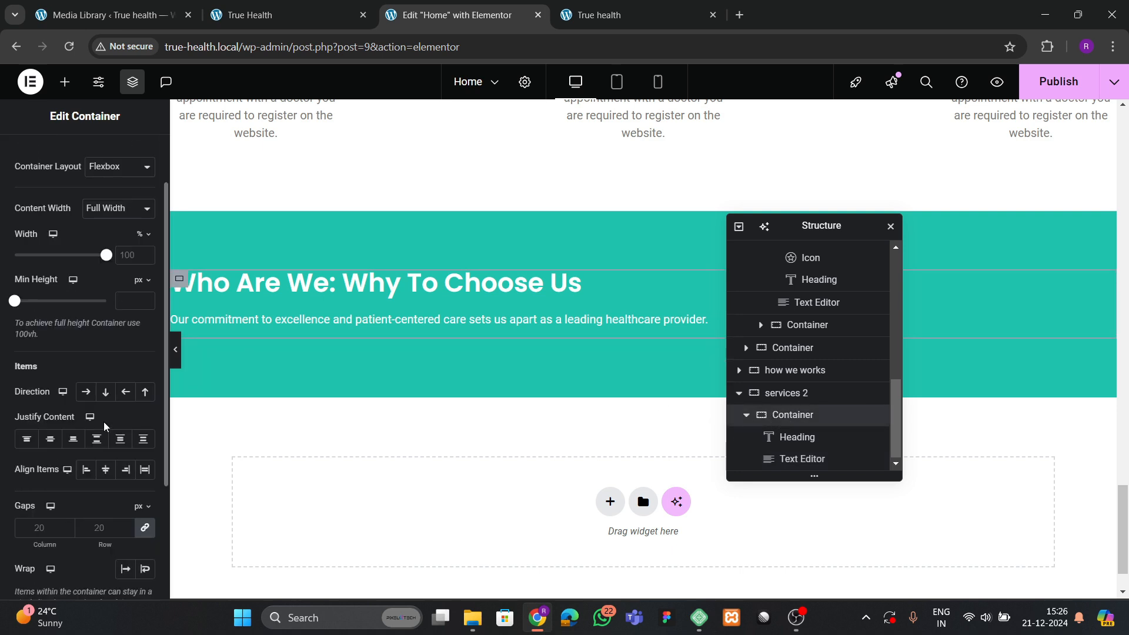
left_click(86, 392)
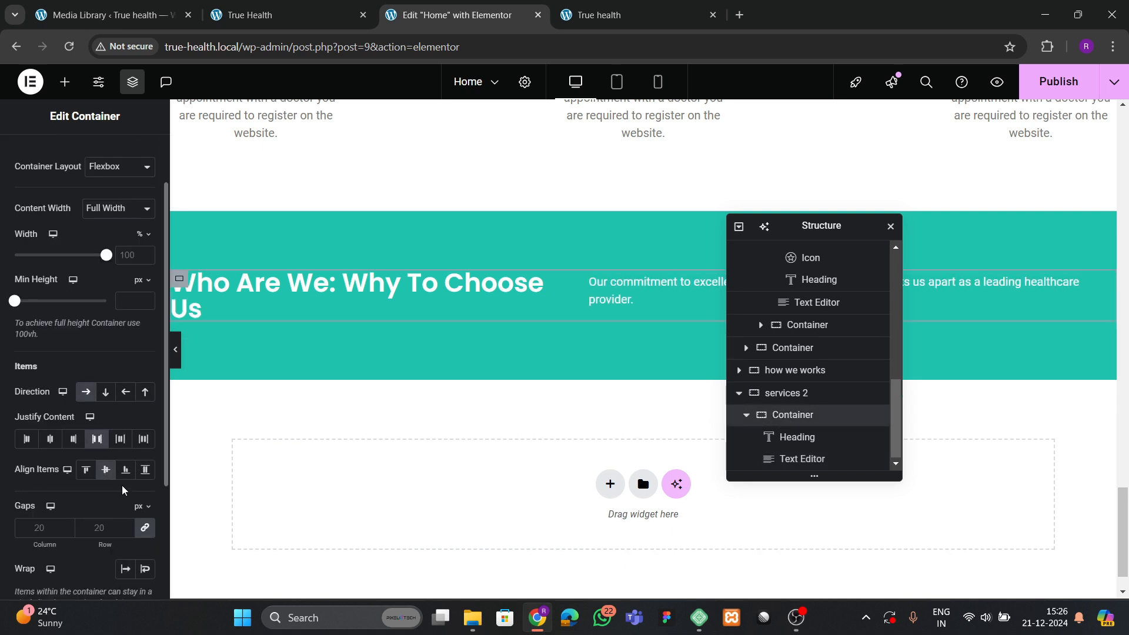
left_click(264, 15)
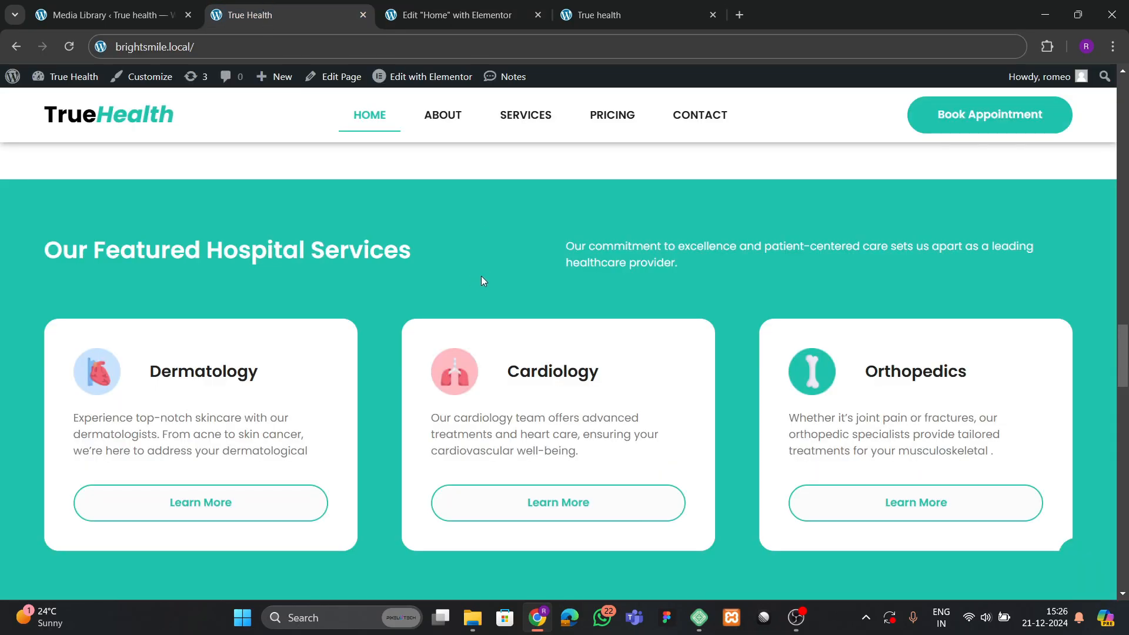
left_click(497, 14)
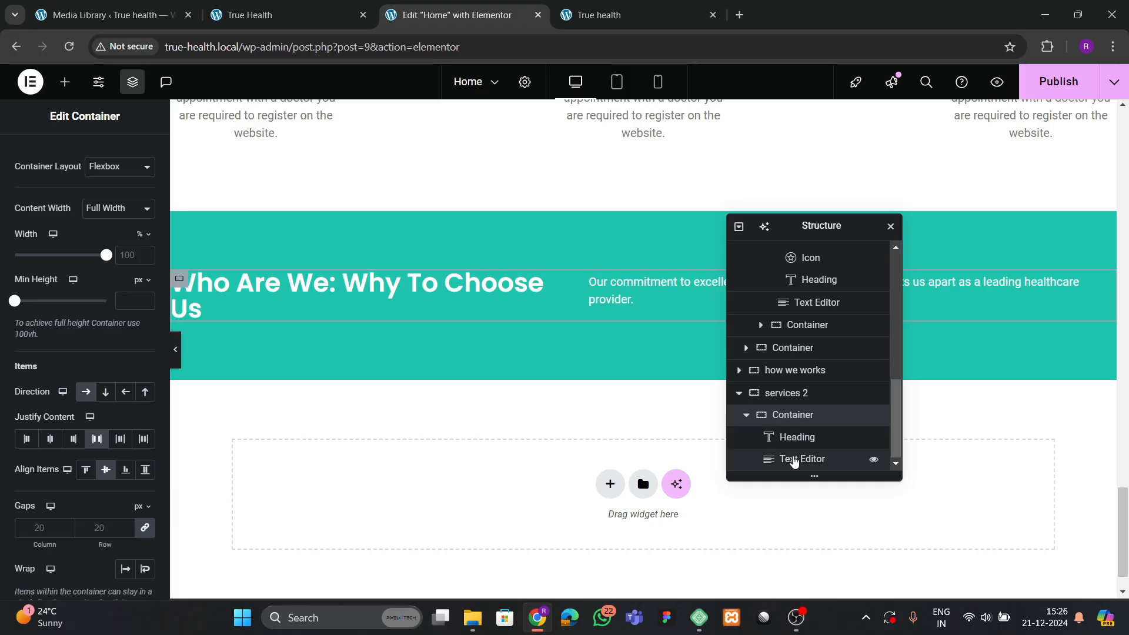
Keep the description text left-aligned and give it a custom 41% width.
left_click(803, 462)
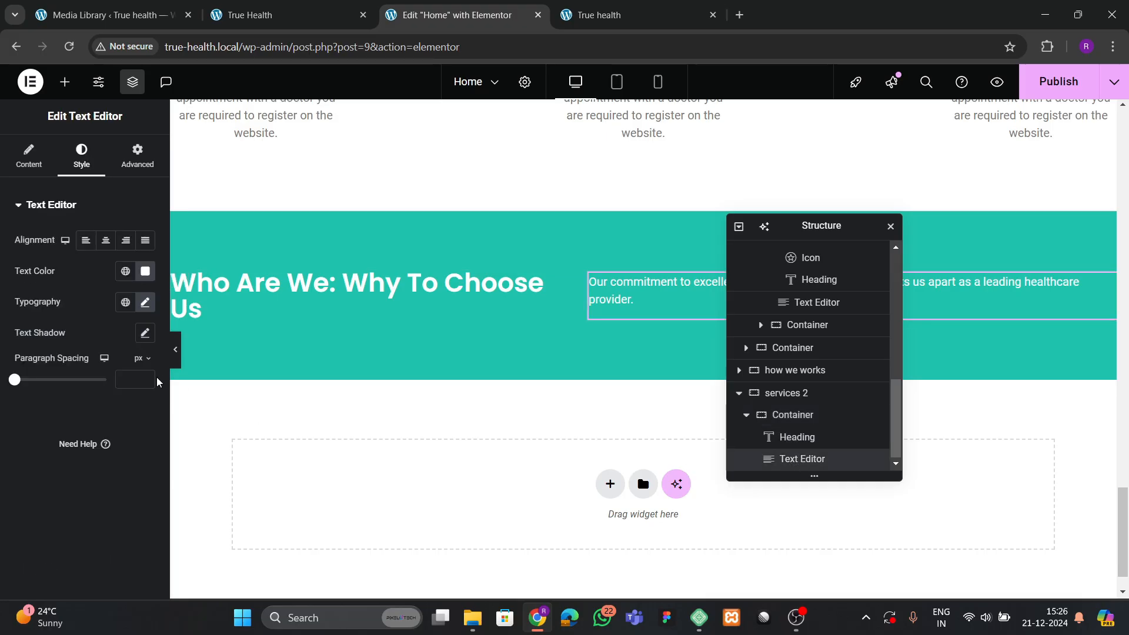
left_click(125, 241)
left_click(86, 240)
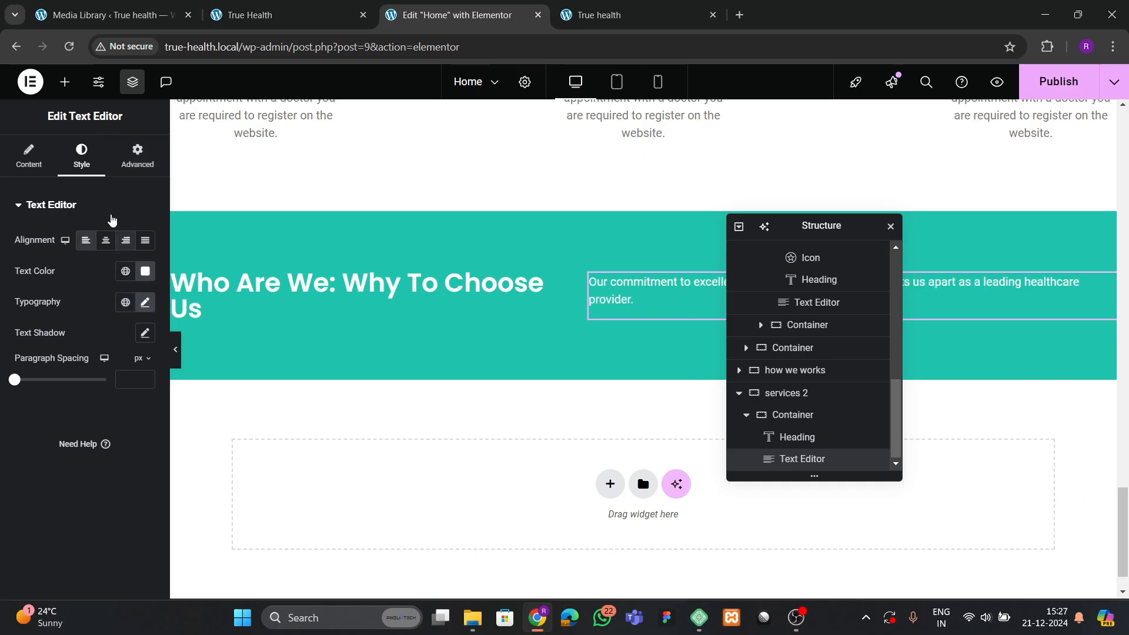
left_click(137, 155)
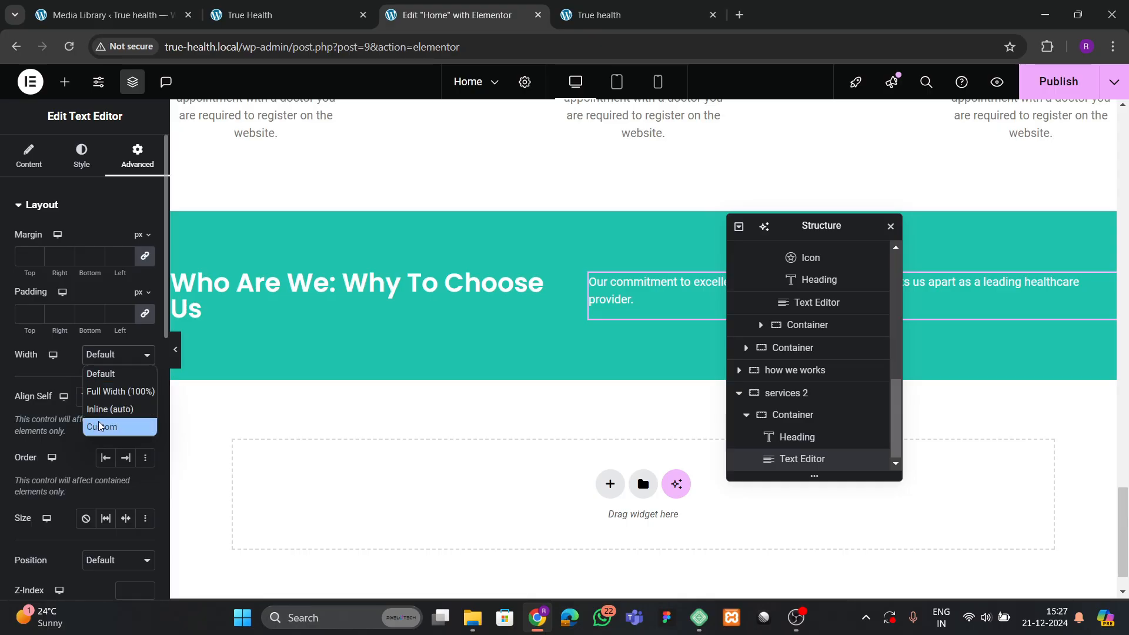
left_click(89, 424)
left_click_drag(14, 403, 51, 404)
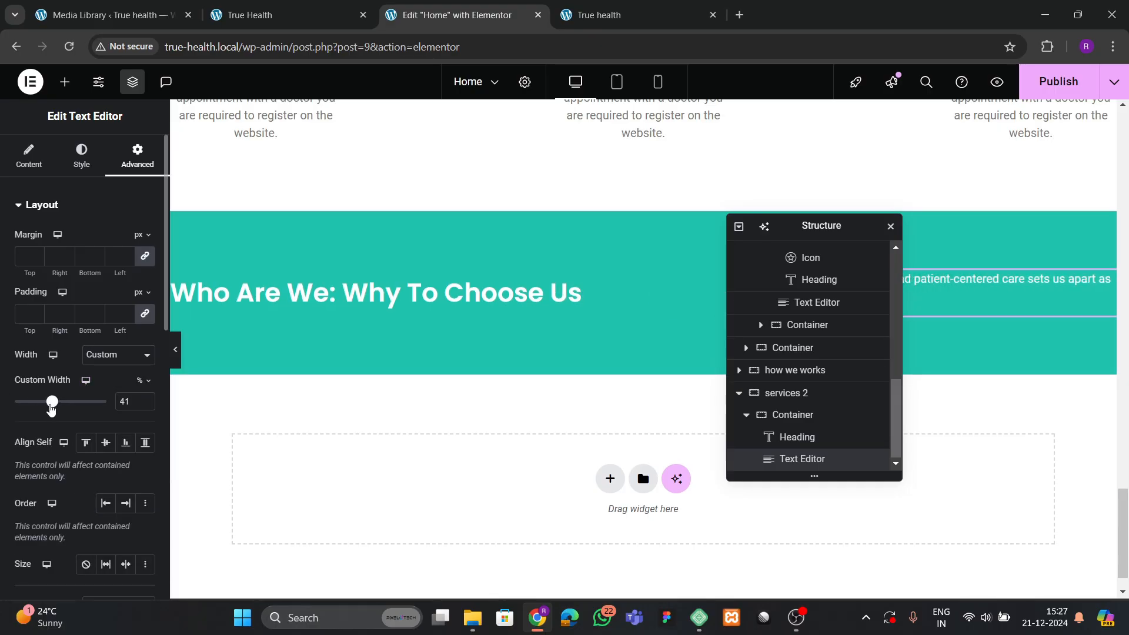
left_click_drag(788, 233, 531, 268)
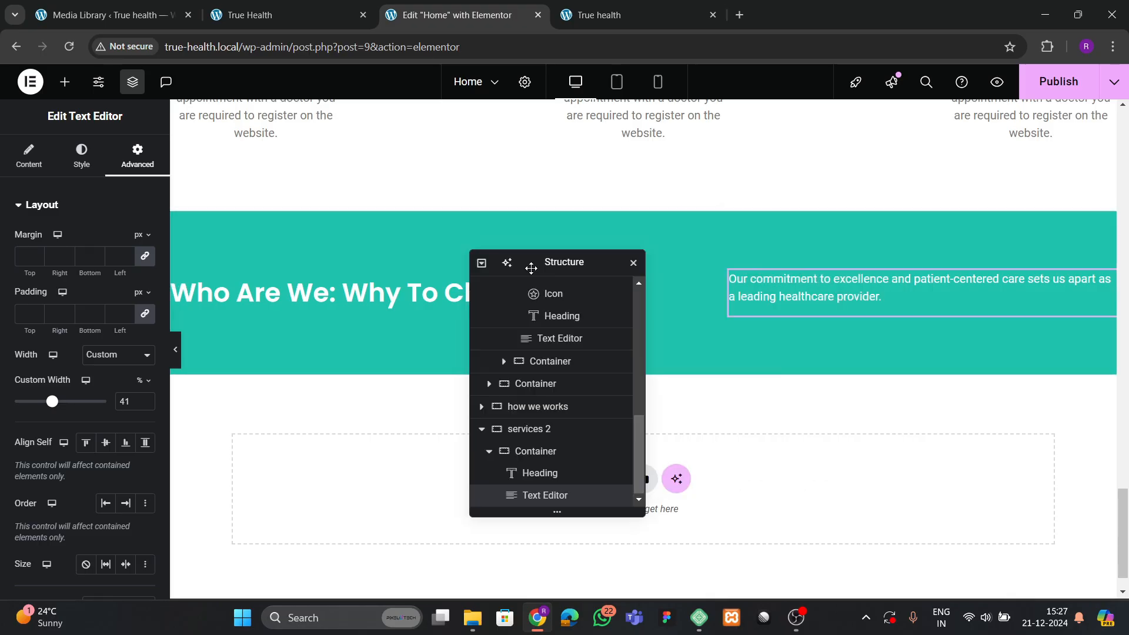
Change the heading title to 'Our Featured Hospital Services', copied from the live site, and save.
left_click(265, 14)
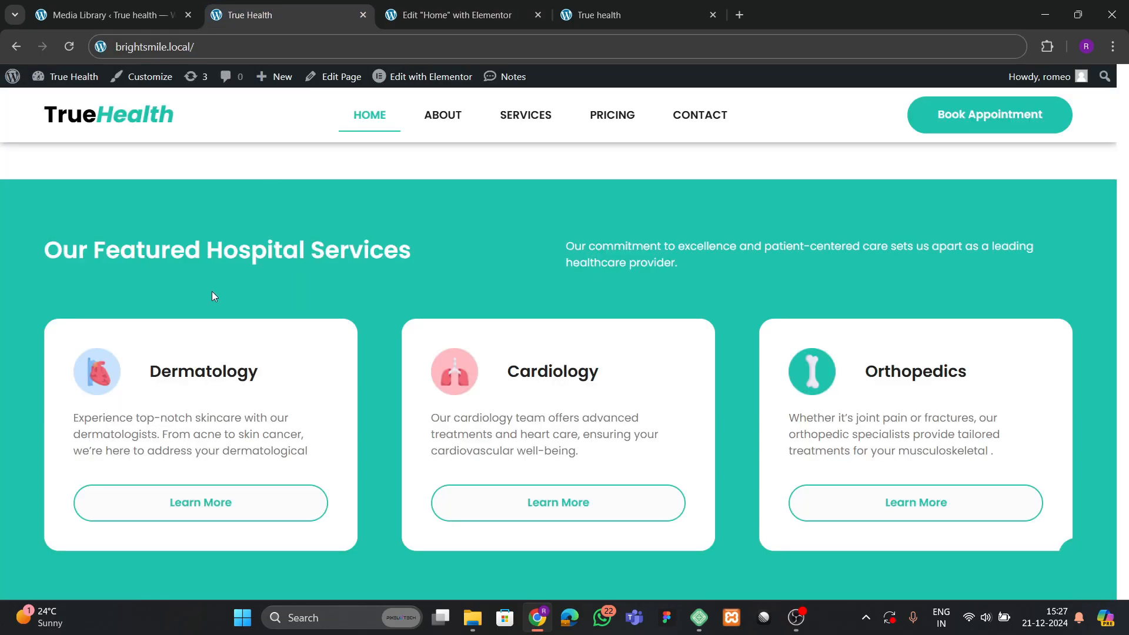
left_click_drag(51, 252, 418, 250)
key("ctrl+c")
left_click(425, 8)
left_click(382, 291)
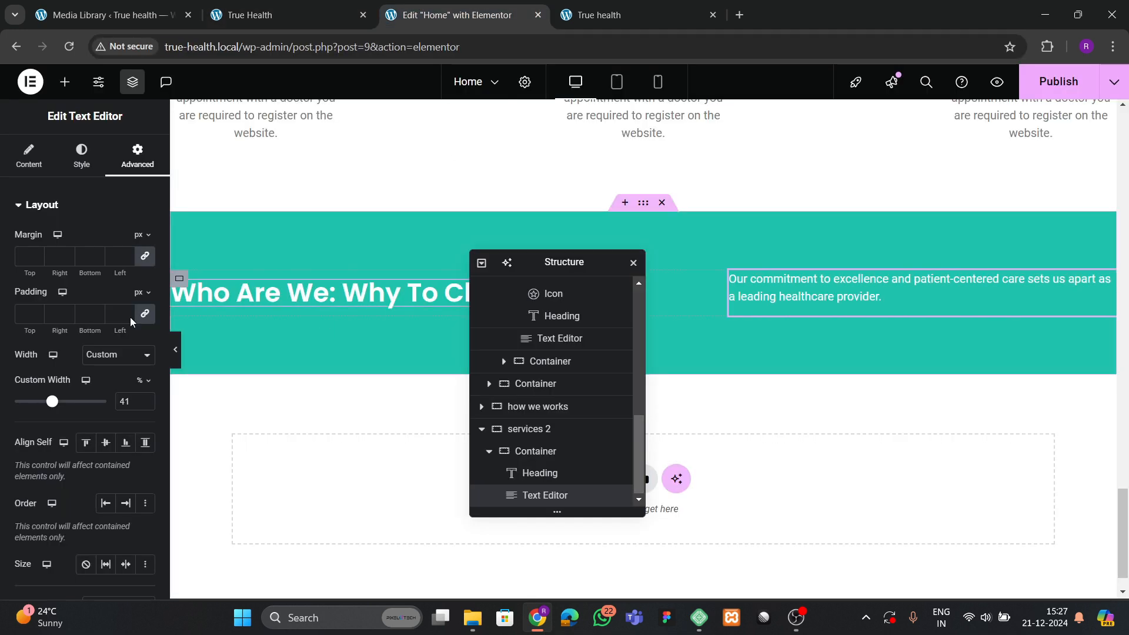
left_click(28, 158)
key("ctrl+v")
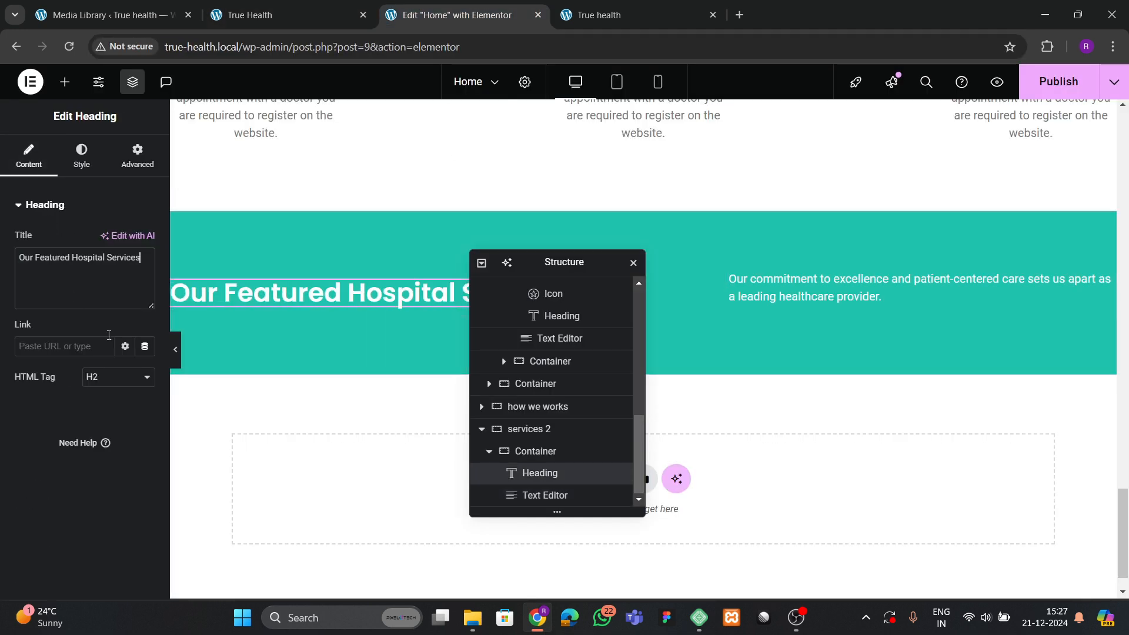
left_click_drag(548, 265, 717, 265)
key("ctrl+s")
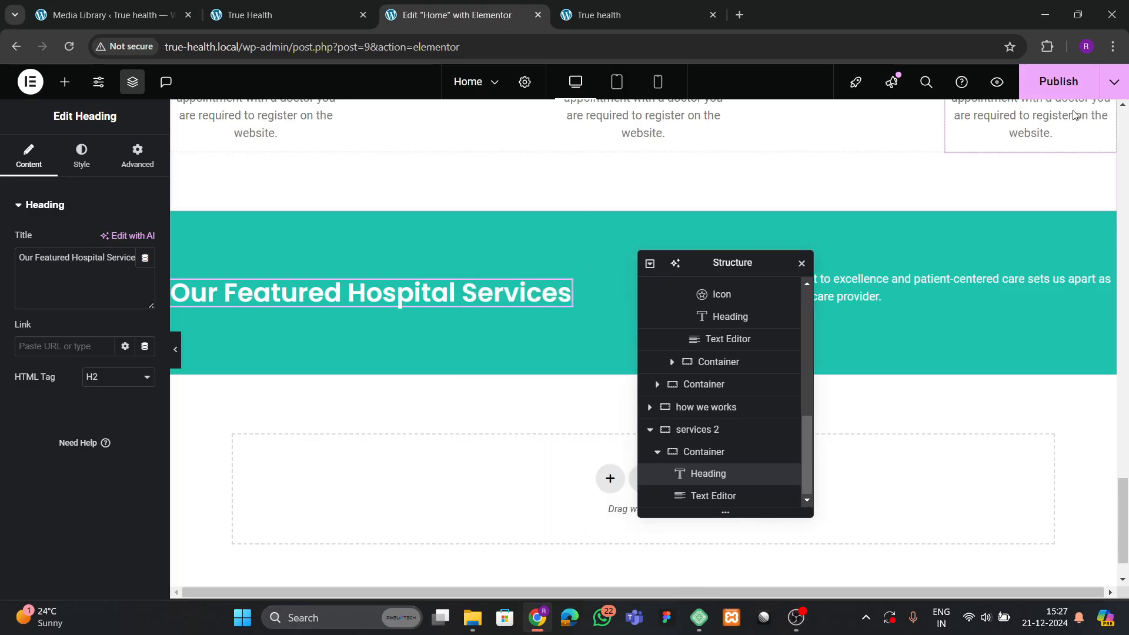
Compare with the live site's service cards, then expand the container inside services 2.
left_click(285, 15)
scroll(431, 361, "down", 3)
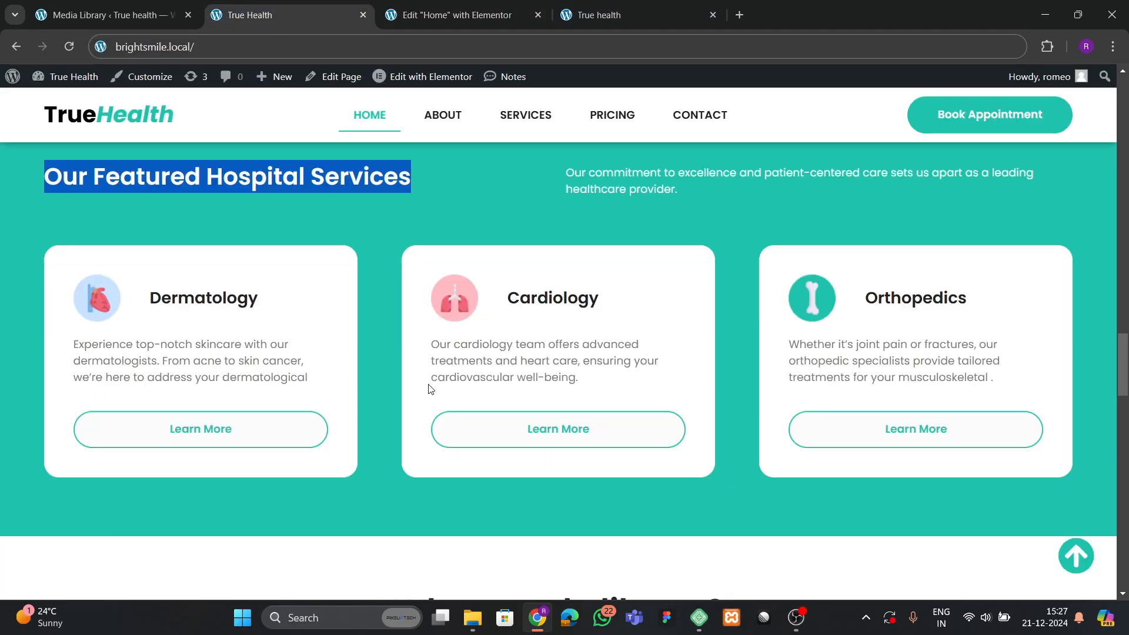
scroll(422, 406, "up", 1)
scroll(422, 406, "up", 2)
left_click(455, 15)
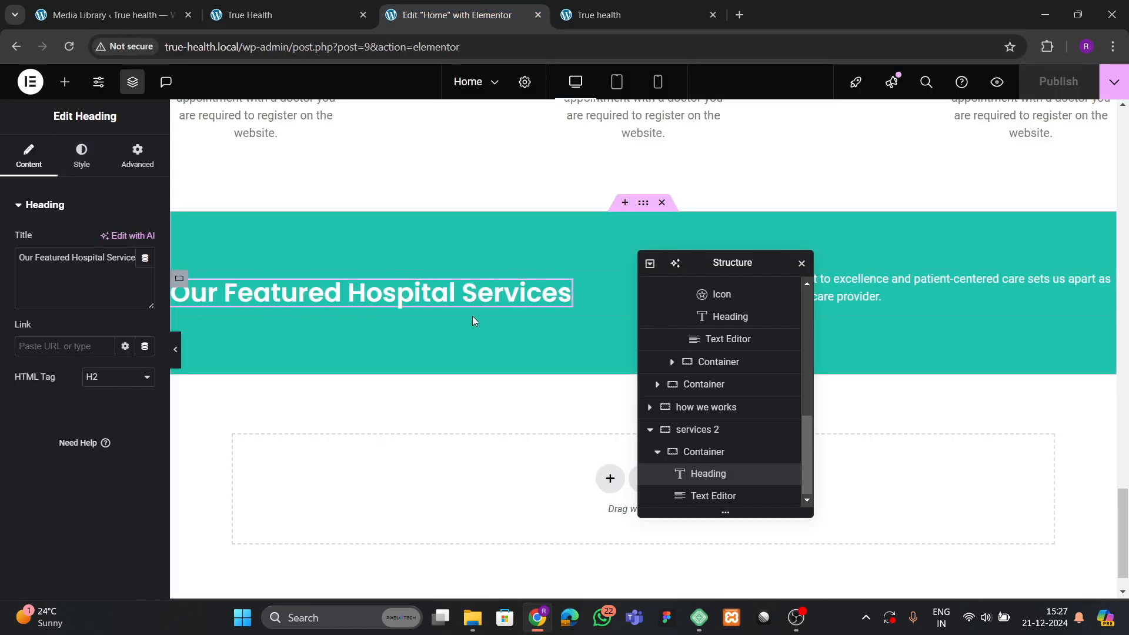
left_click(657, 450)
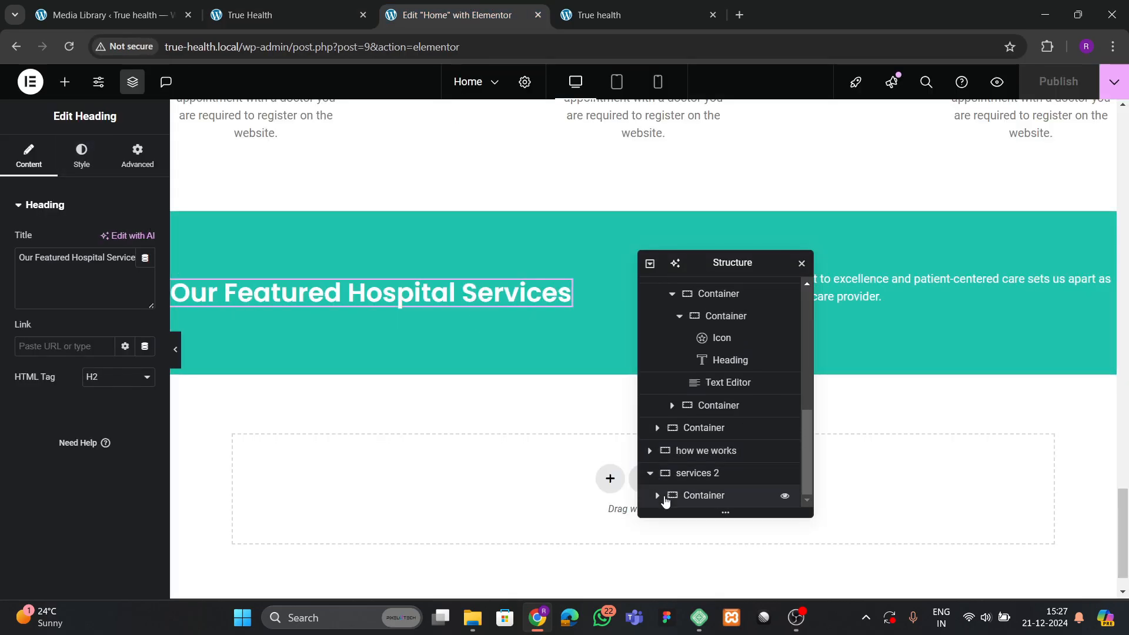
left_click(659, 499)
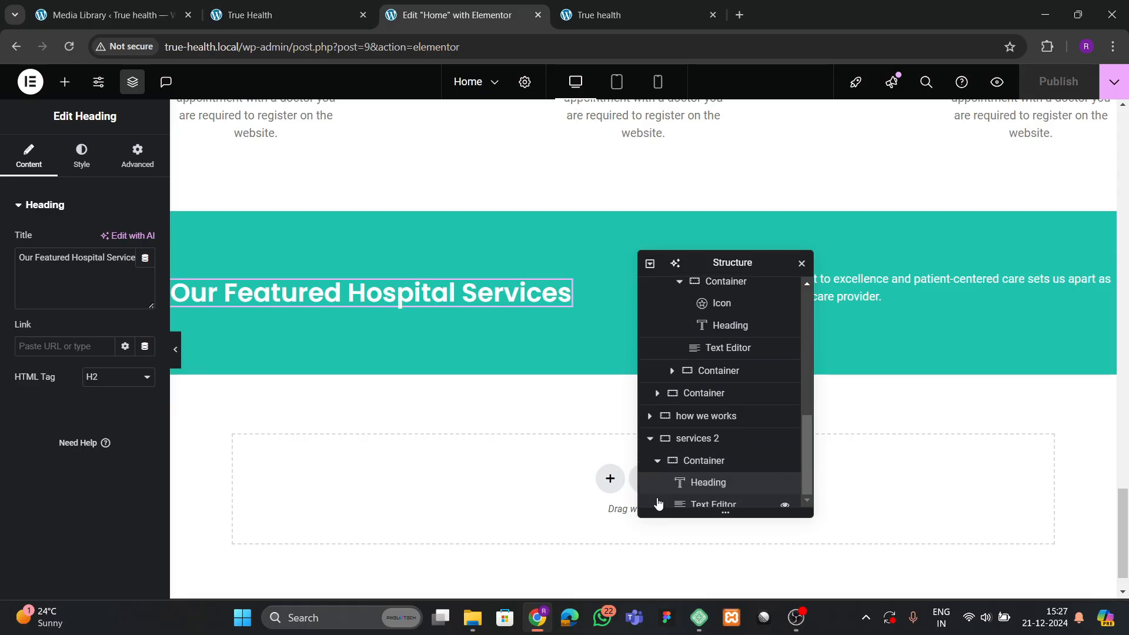
Add a new empty container inside the services 2 section.
left_click(659, 456)
left_click(657, 451)
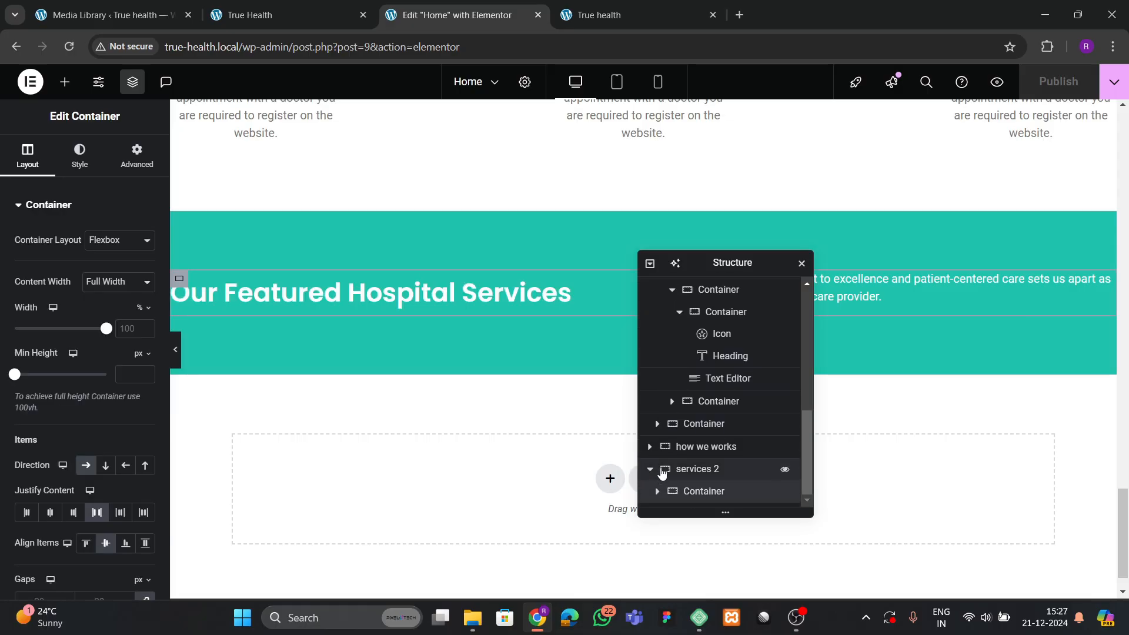
left_click(696, 472)
right_click(699, 475)
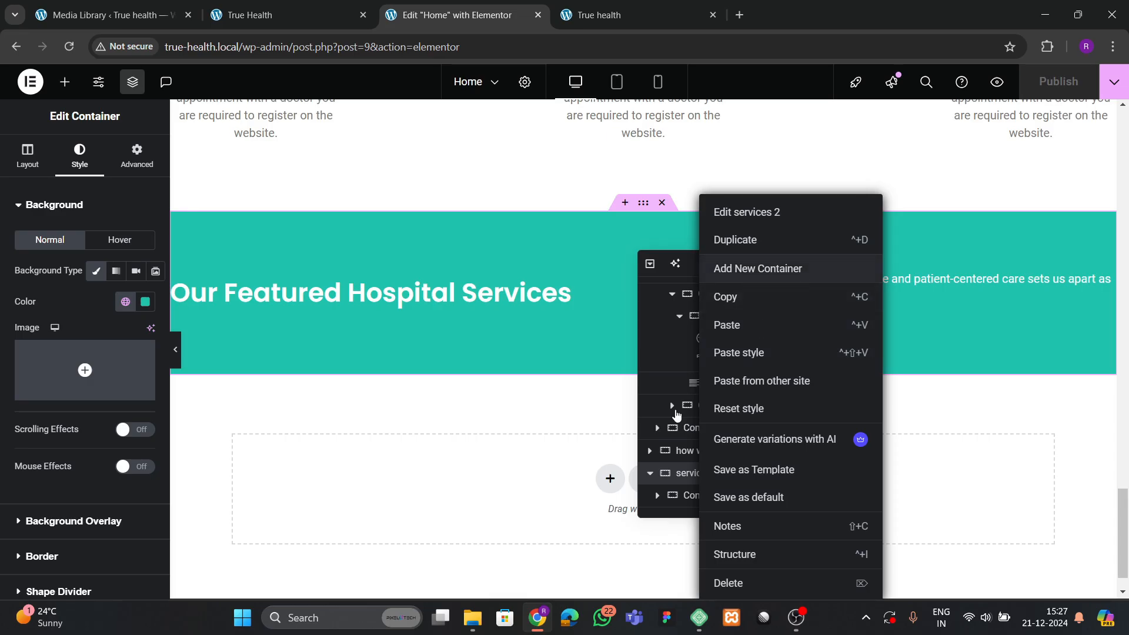
left_click(758, 268)
left_click(137, 156)
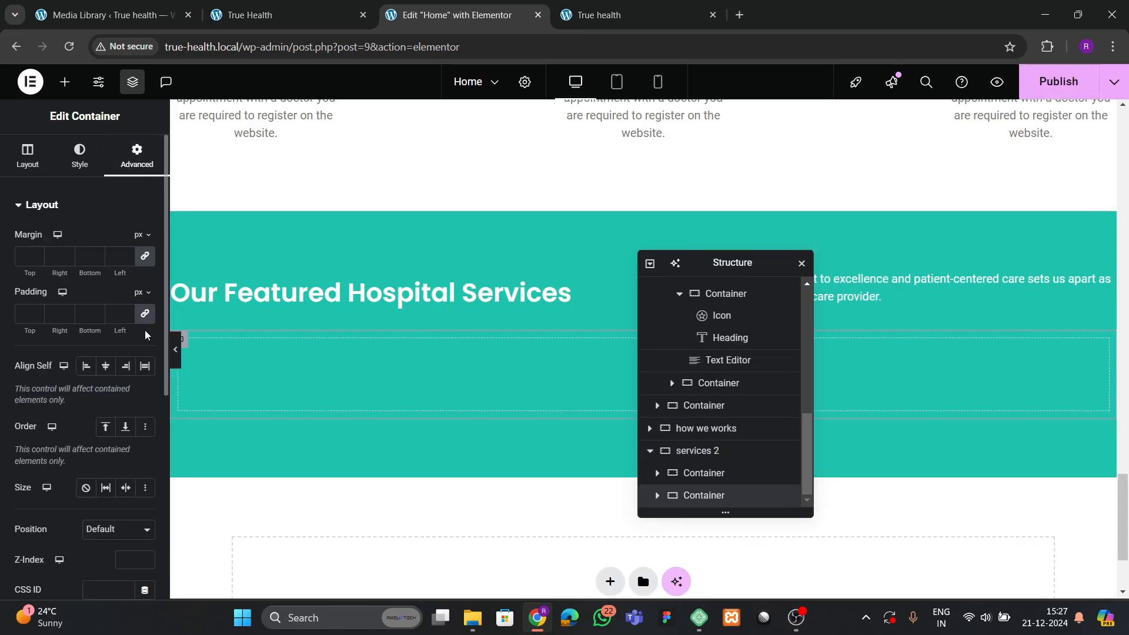
Place a Grid widget in the new container and reduce it to a single row.
left_click(65, 82)
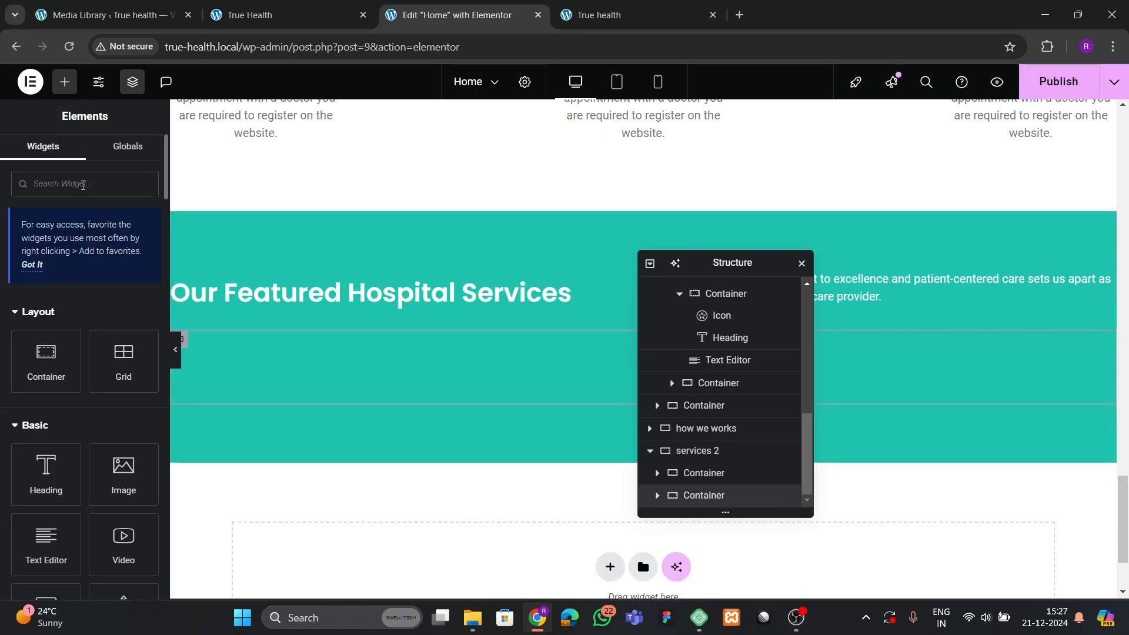
type("grid")
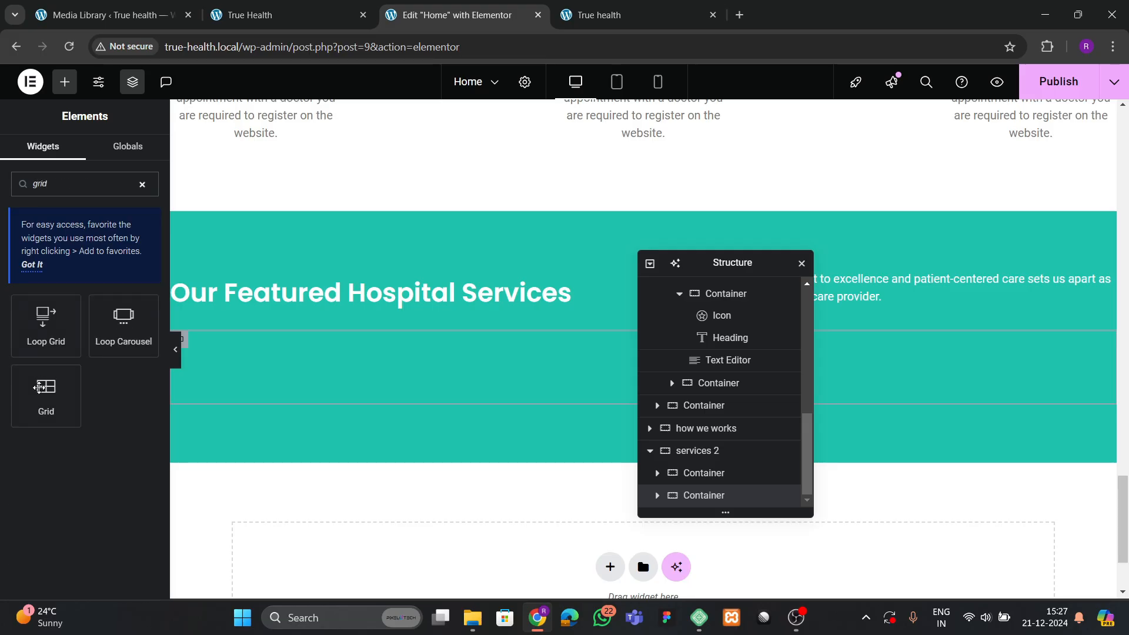
left_click_drag(41, 419, 461, 373)
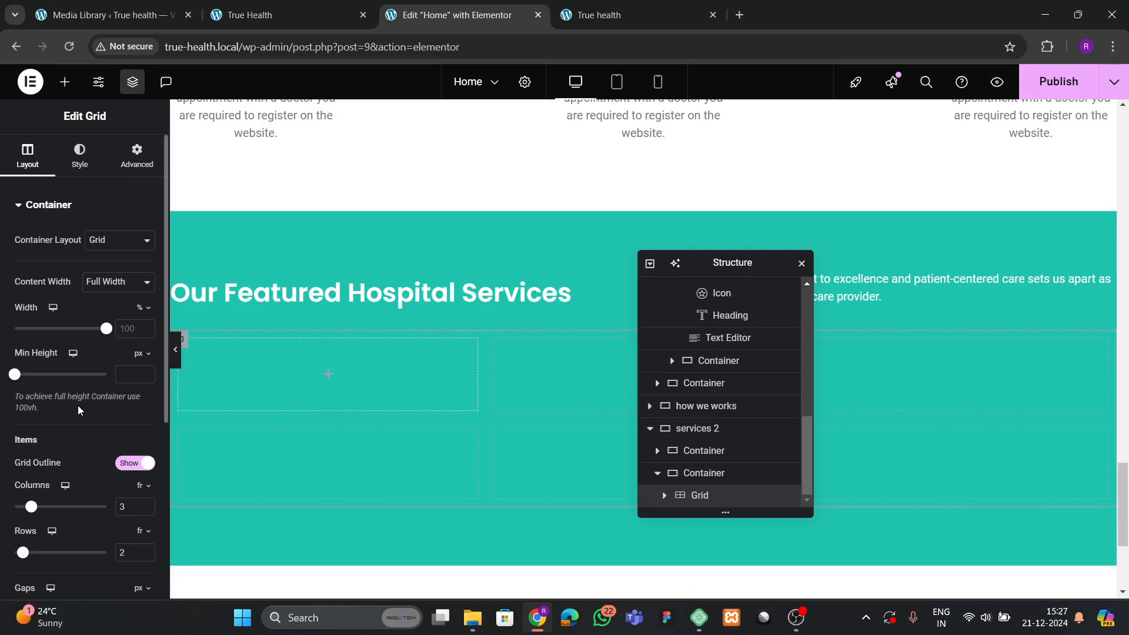
scroll(88, 402, "down", 3)
left_click(146, 335)
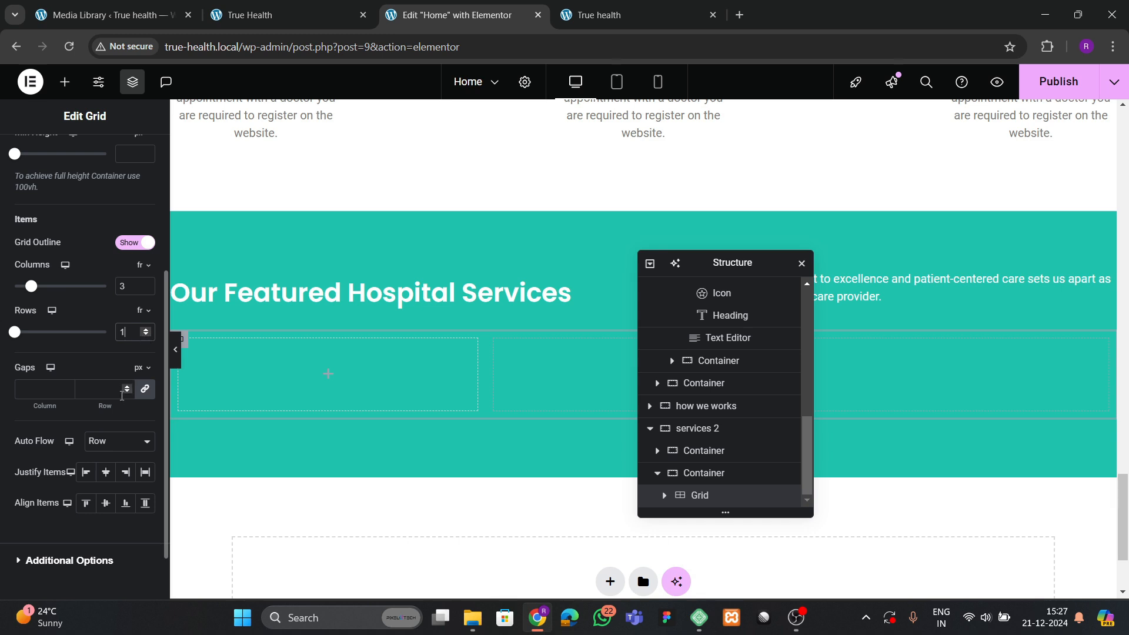
scroll(353, 376, "up", 4)
scroll(134, 162, "up", 4)
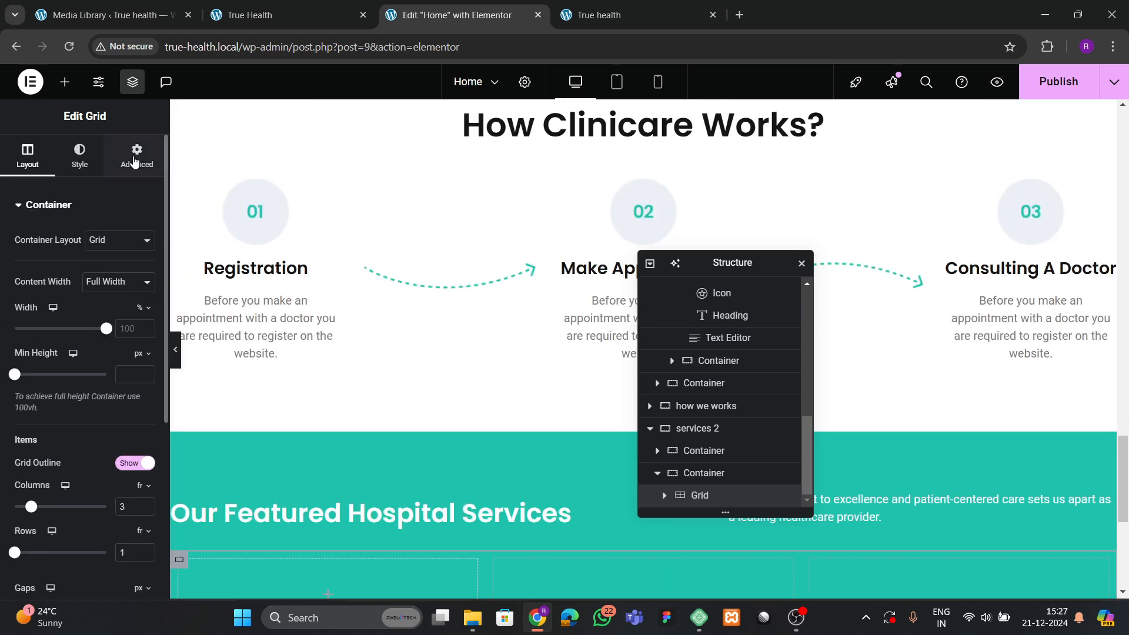
Drop a zero-padding container into the grid's first cell.
left_click(135, 161)
left_click(64, 82)
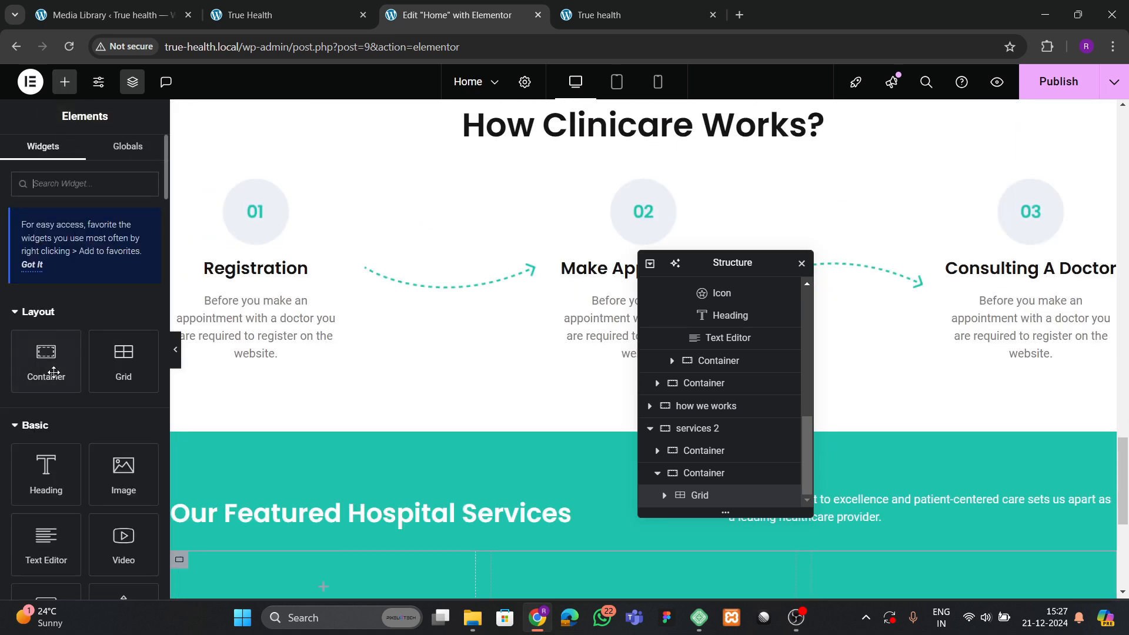
left_click_drag(53, 372, 230, 322)
scroll(419, 386, "down", 5)
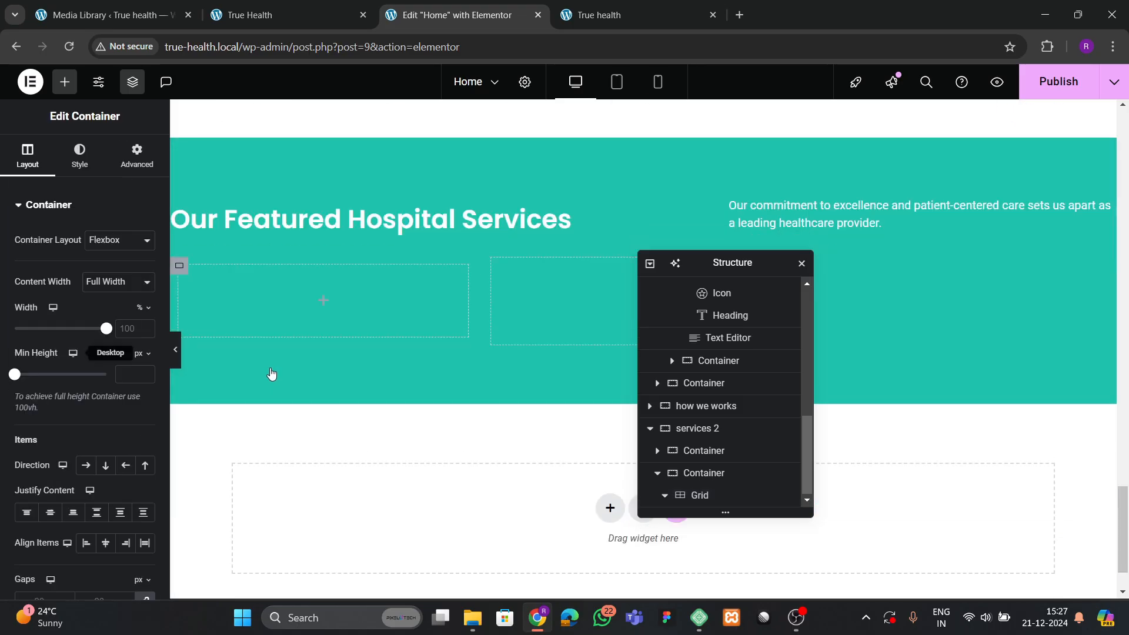
left_click(137, 156)
left_click(271, 15)
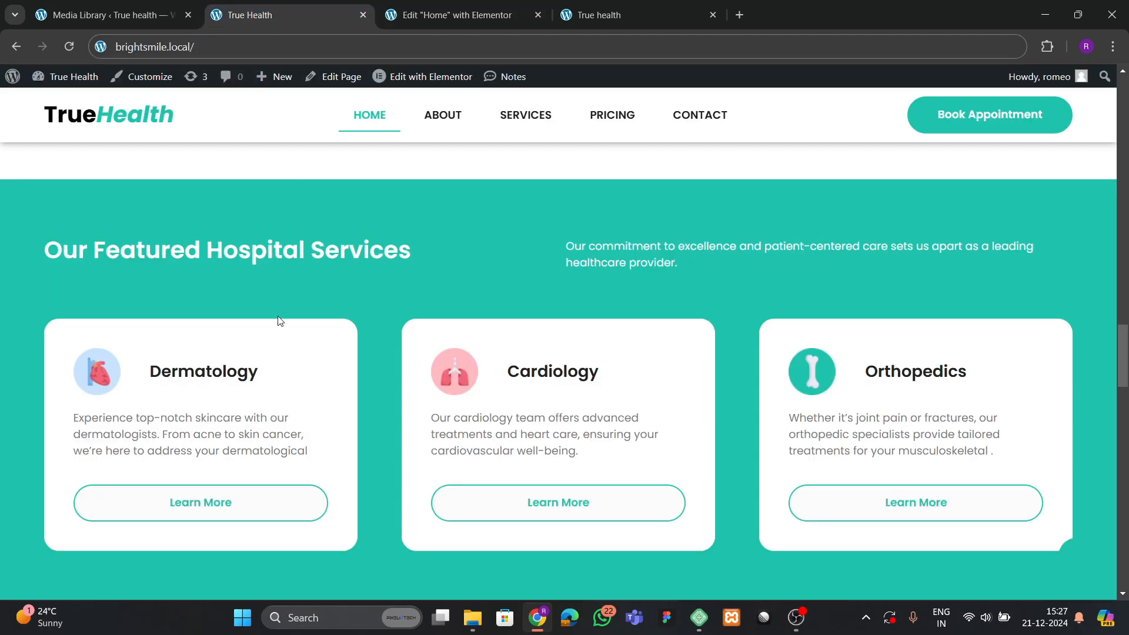
left_click(413, 8)
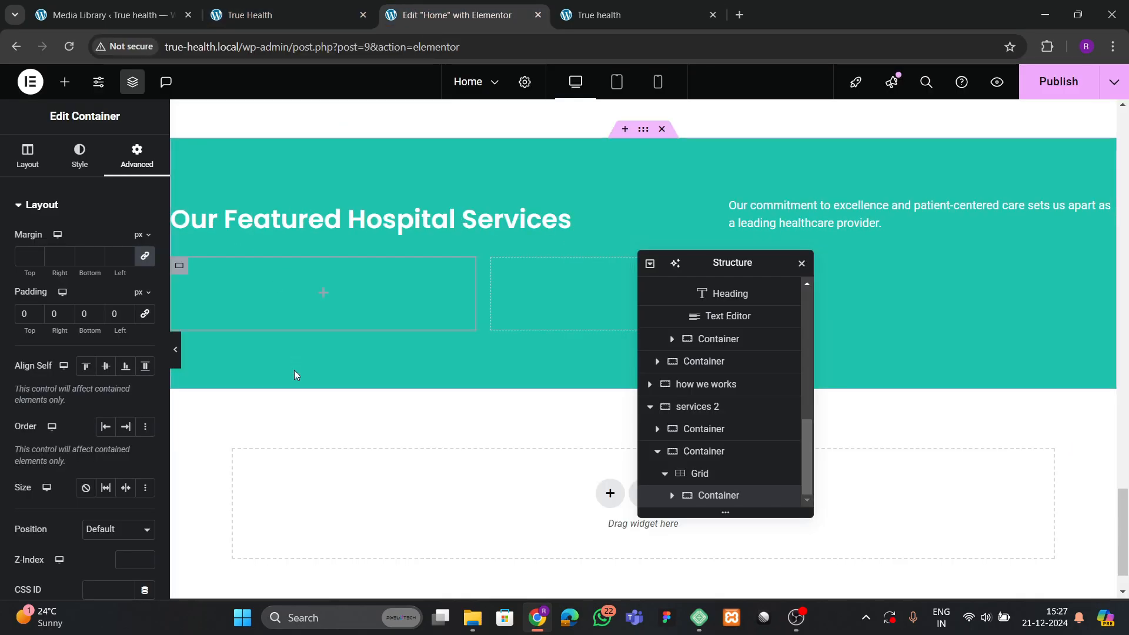
scroll(296, 382, "up", 1)
Compare with the live site, then select the Psychiatrist card's container in the specialists section.
scroll(301, 393, "up", 15)
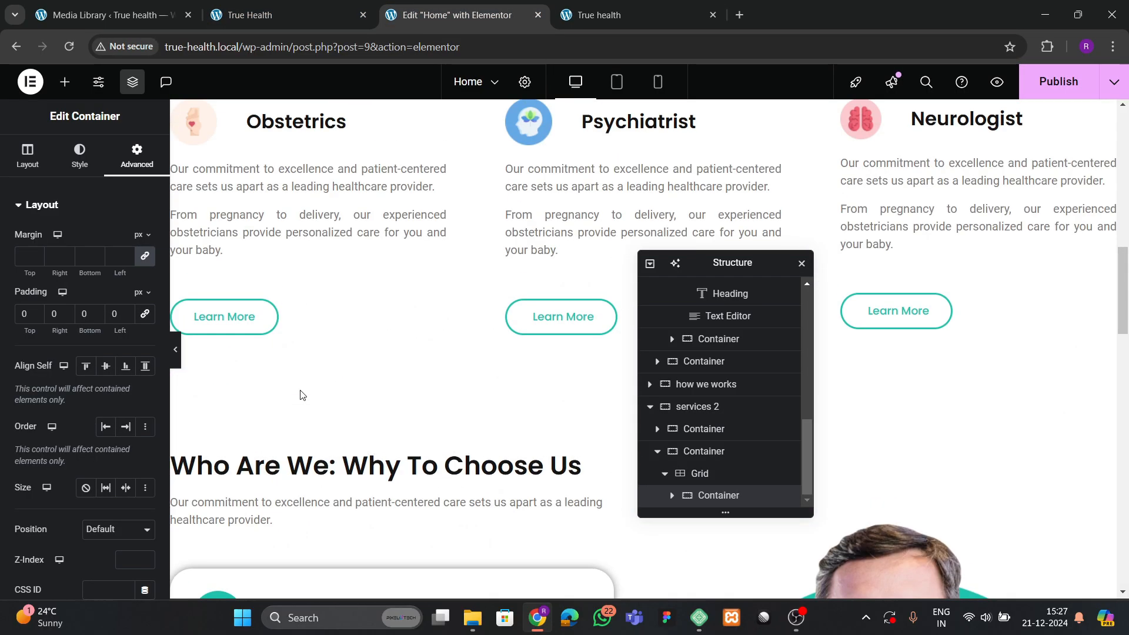
scroll(301, 393, "down", 3)
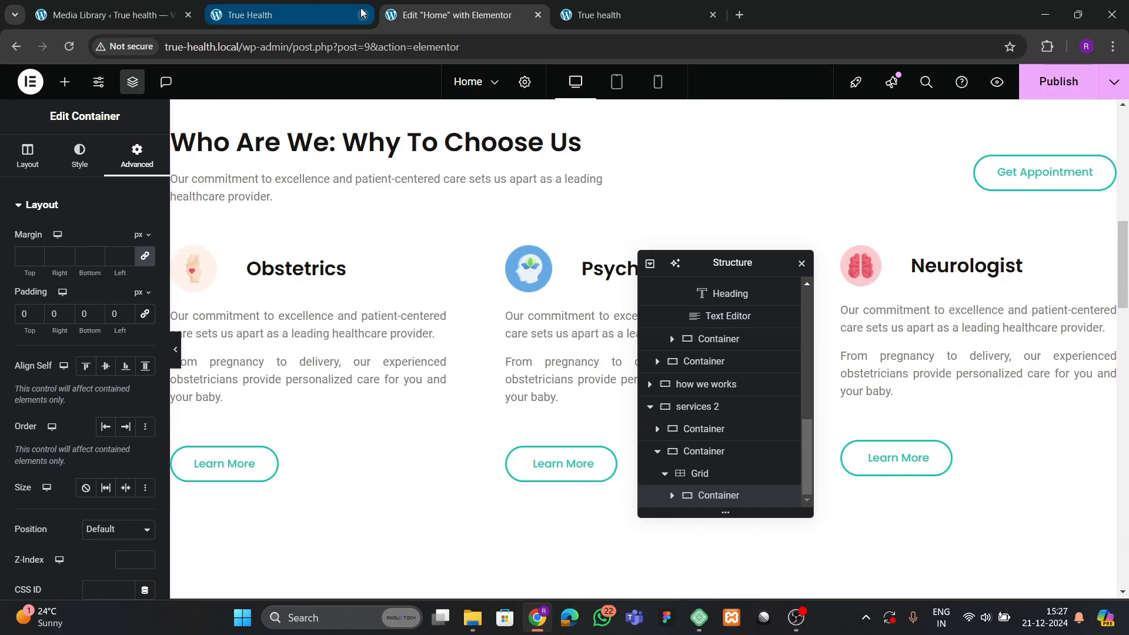
left_click(294, 15)
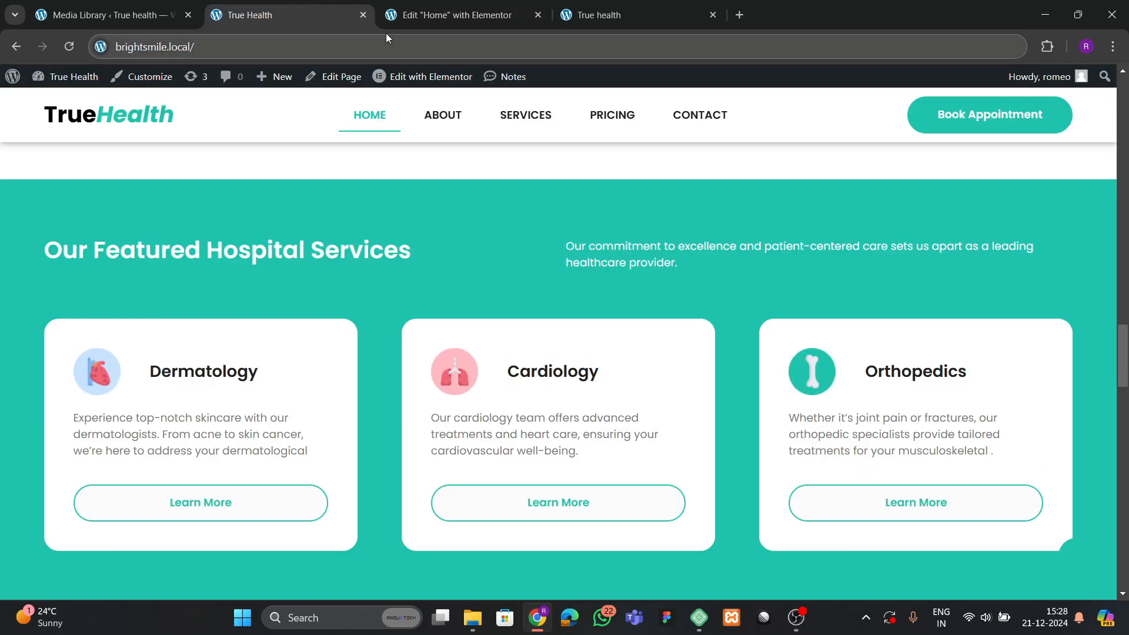
left_click(411, 15)
scroll(353, 282, "down", 3)
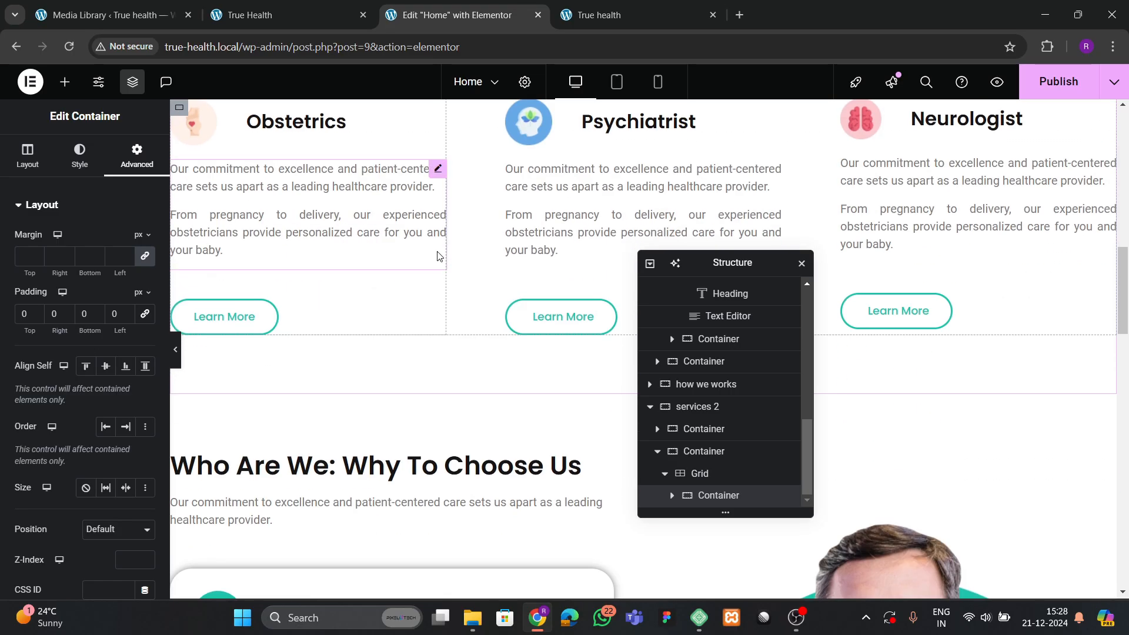
scroll(470, 247, "up", 1)
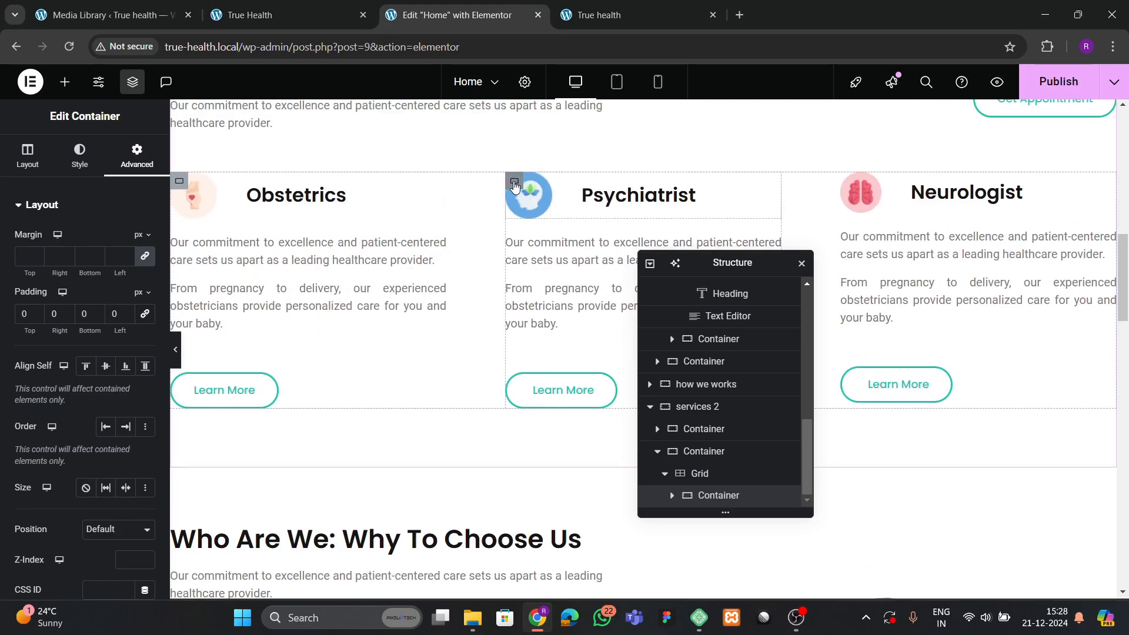
left_click(515, 186)
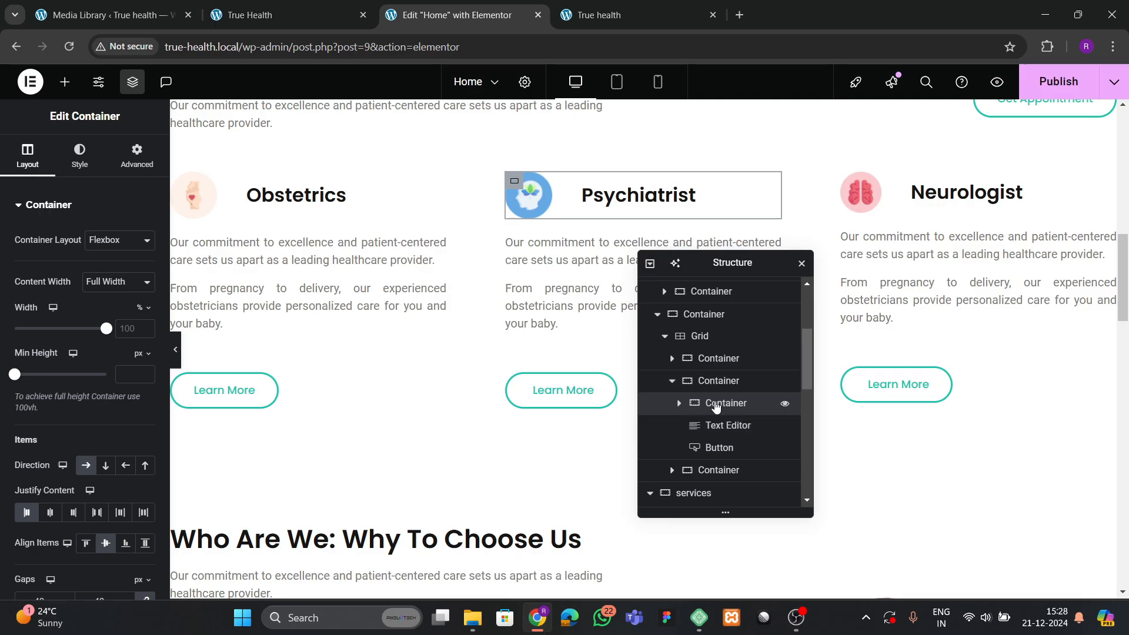
Inspect the card's nested containers, then copy the Obstetrics card from its context menu.
right_click(727, 406)
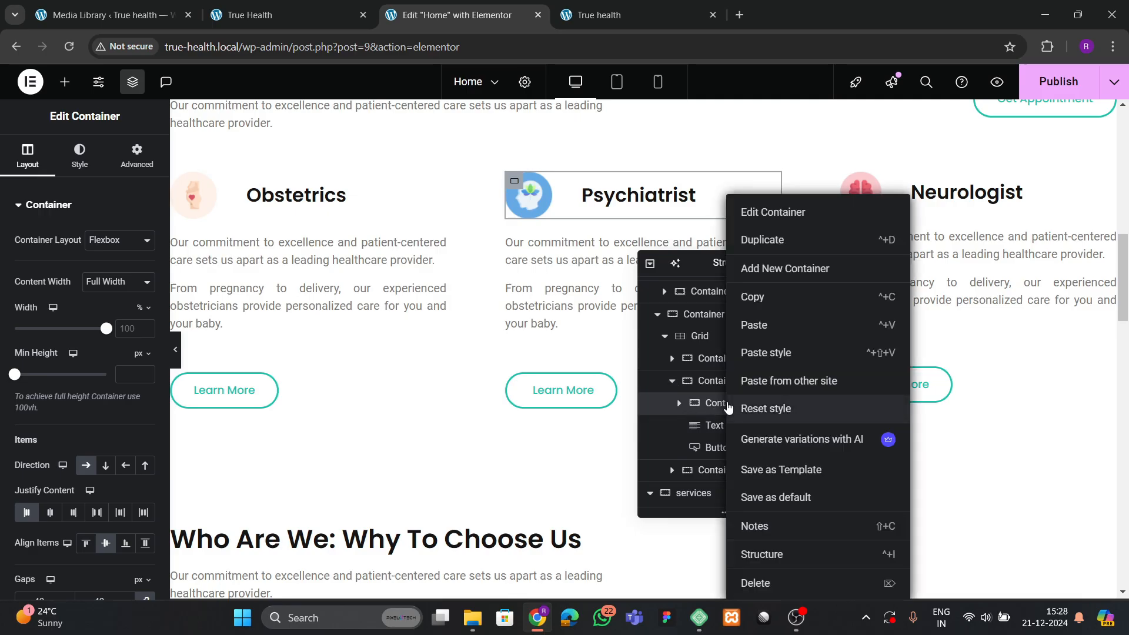
left_click(681, 405)
left_click(679, 404)
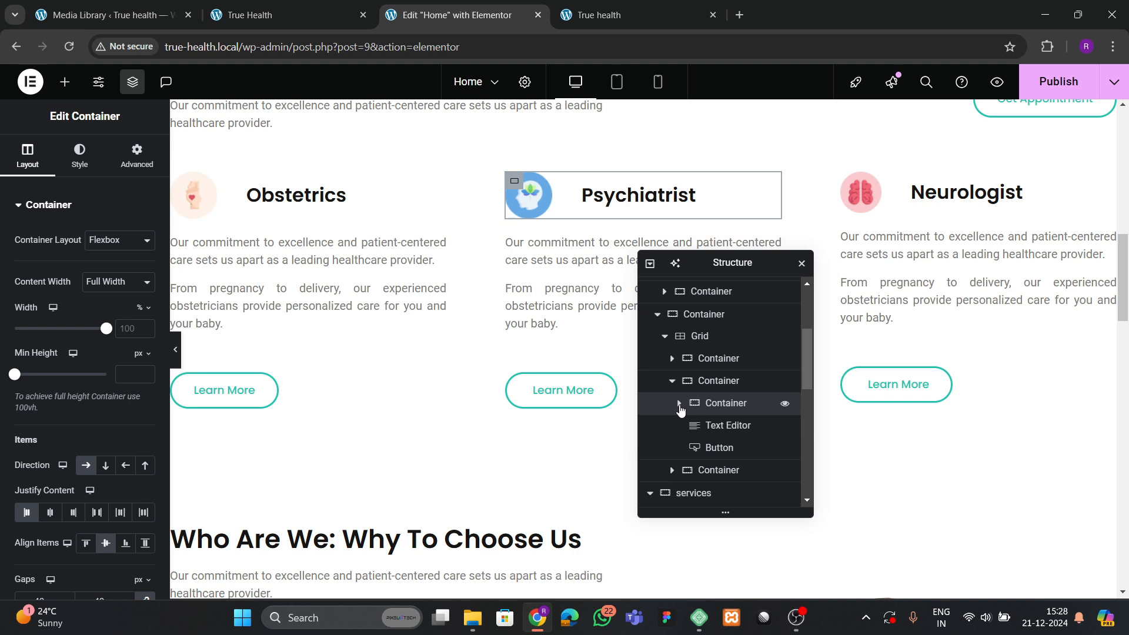
right_click(724, 406)
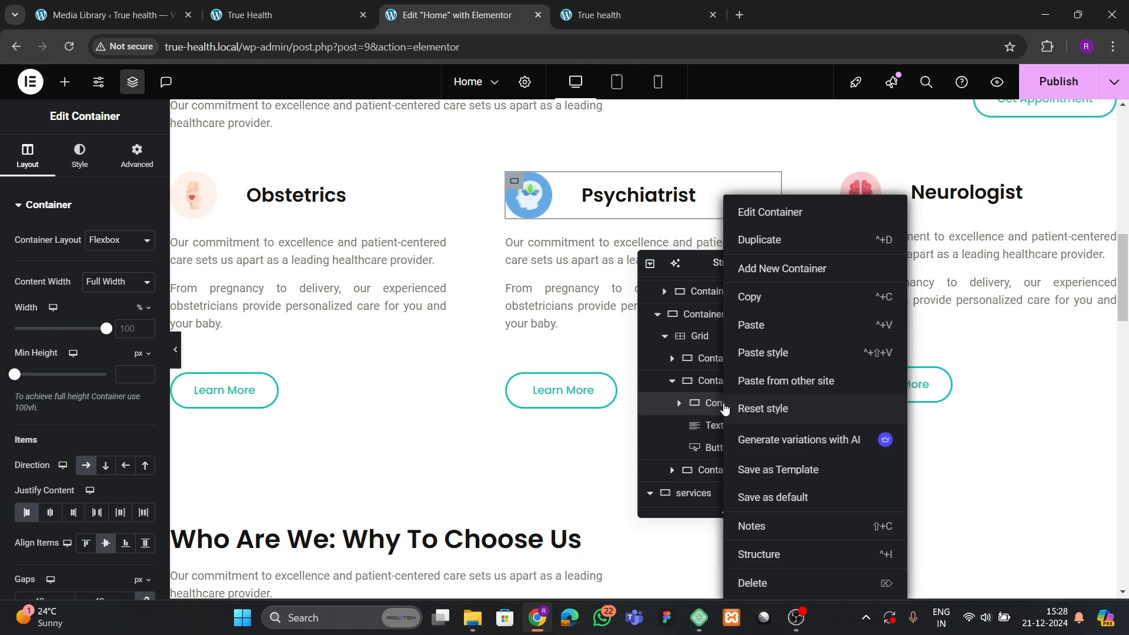
left_click(679, 405)
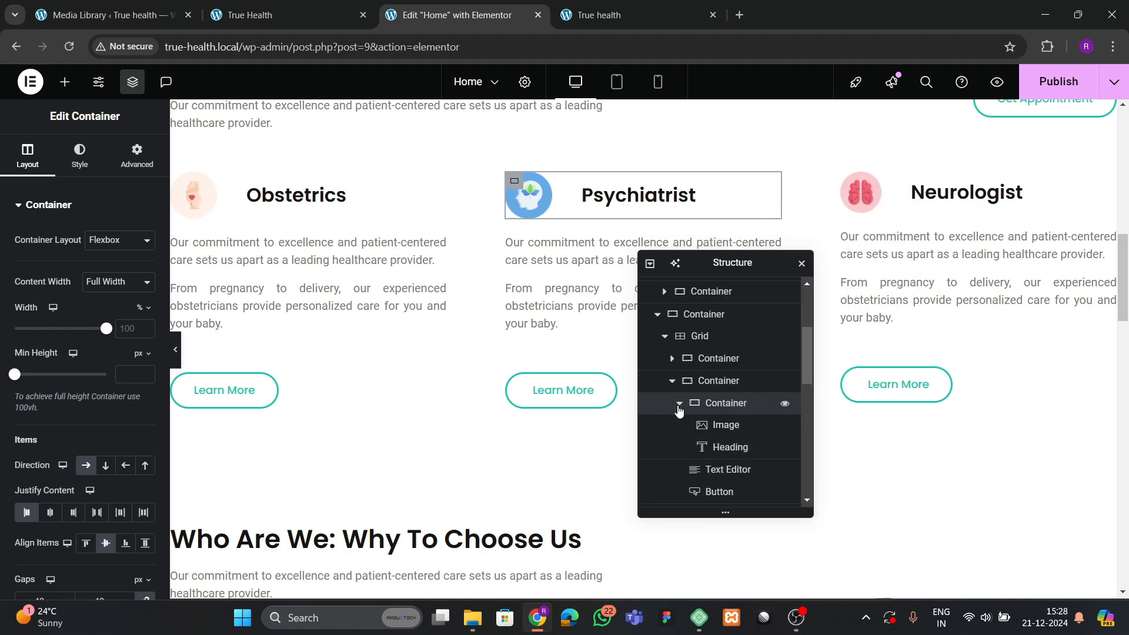
left_click(679, 406)
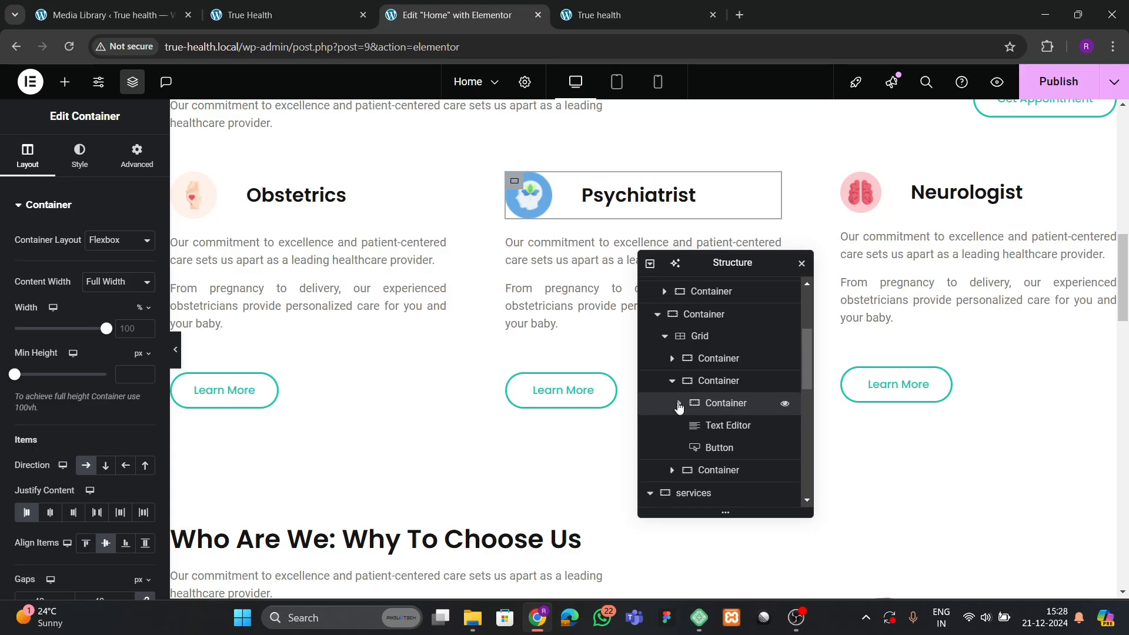
left_click(672, 382)
left_click(727, 382)
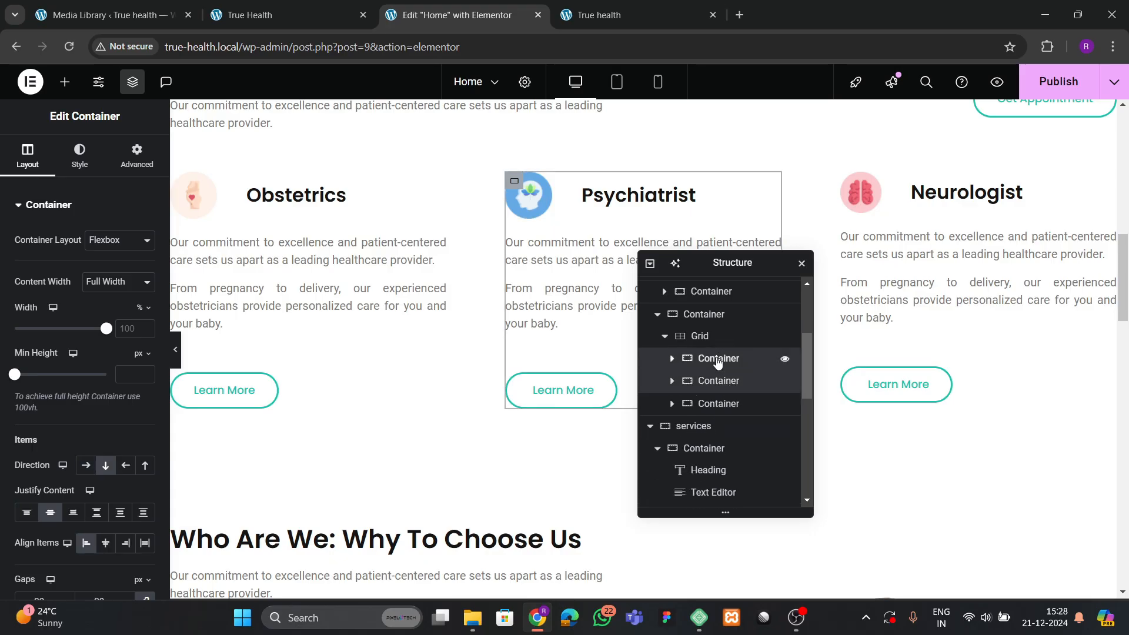
right_click(715, 359)
Paste the Obstetrics card into the featured grid and delete the leftover empty container.
scroll(383, 360, "down", 20)
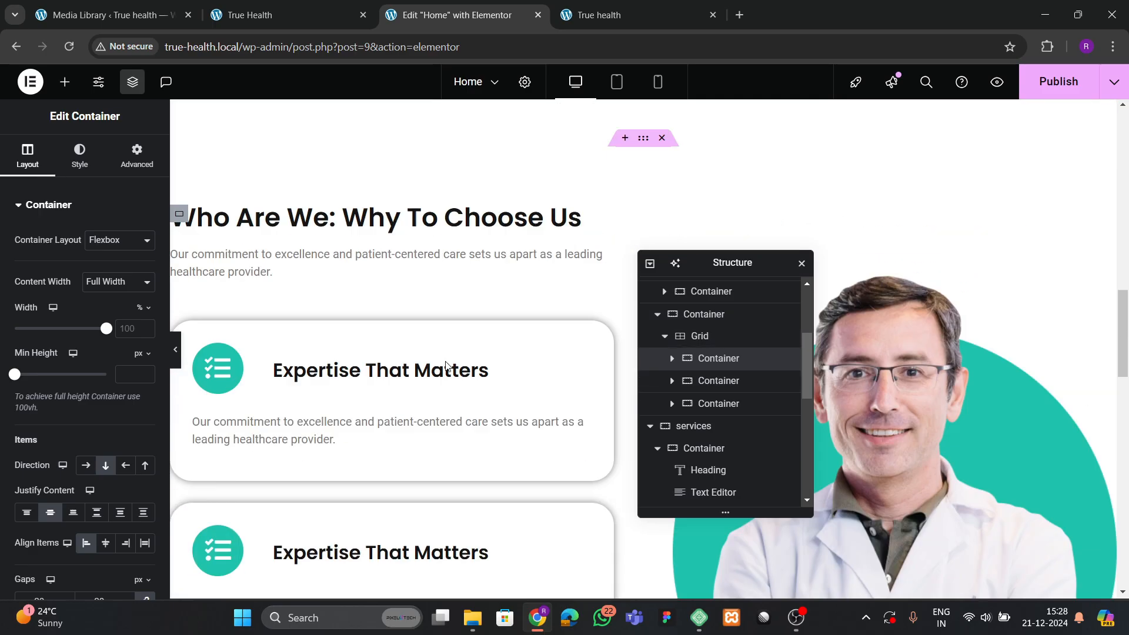
scroll(323, 394, "up", 2)
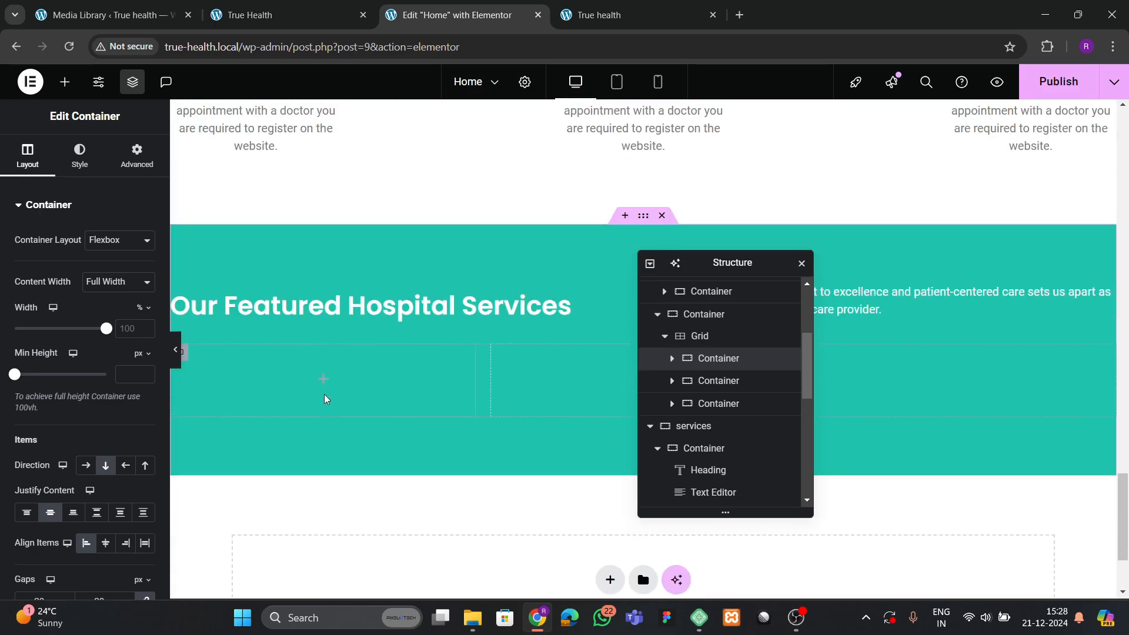
scroll(459, 449, "down", 3)
scroll(702, 462, "down", 3)
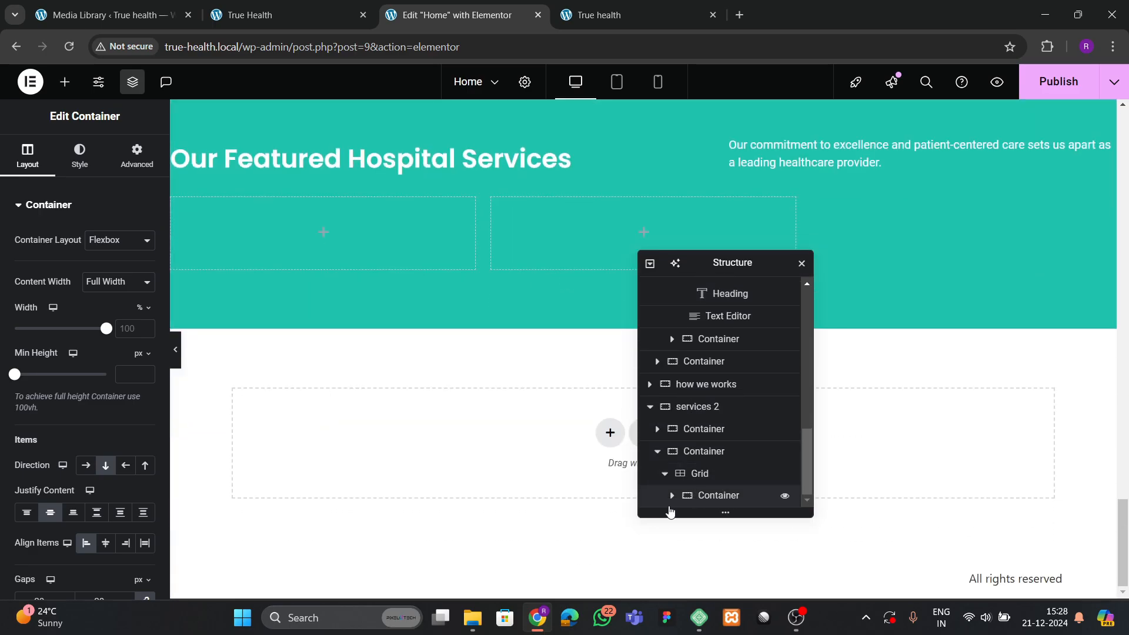
scroll(673, 500, "down", 1)
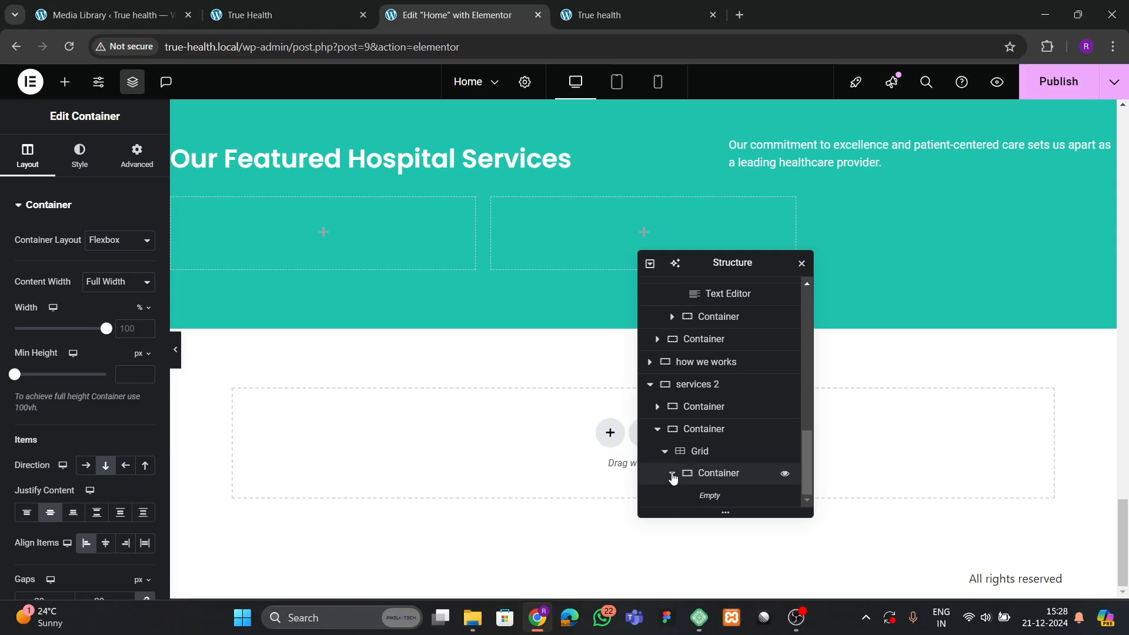
left_click(711, 474)
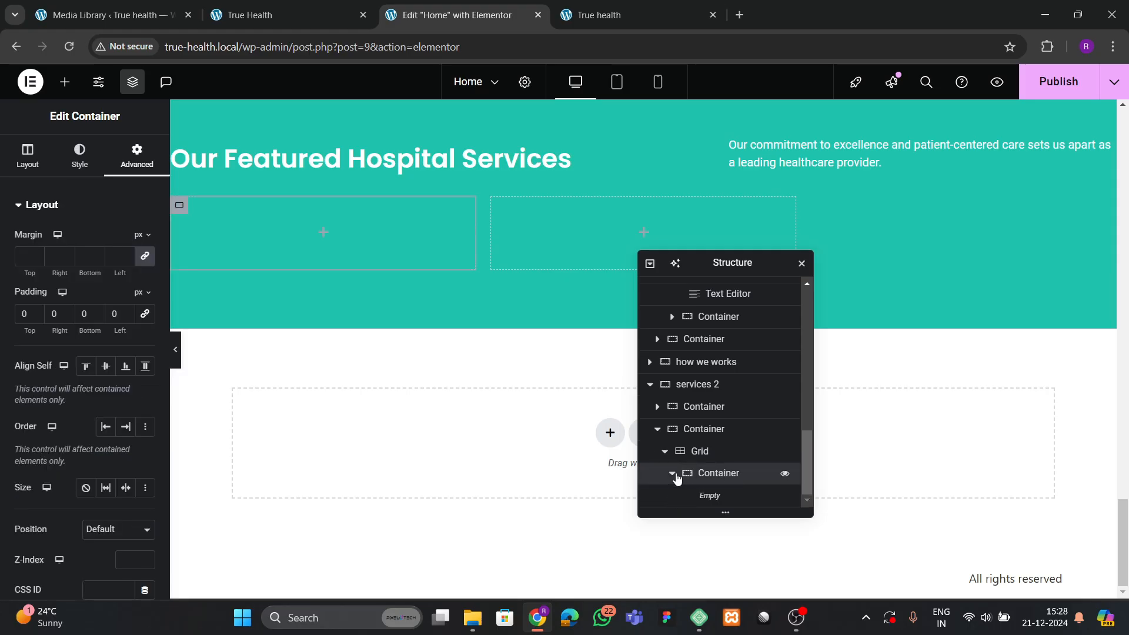
left_click(673, 473)
left_click(713, 478)
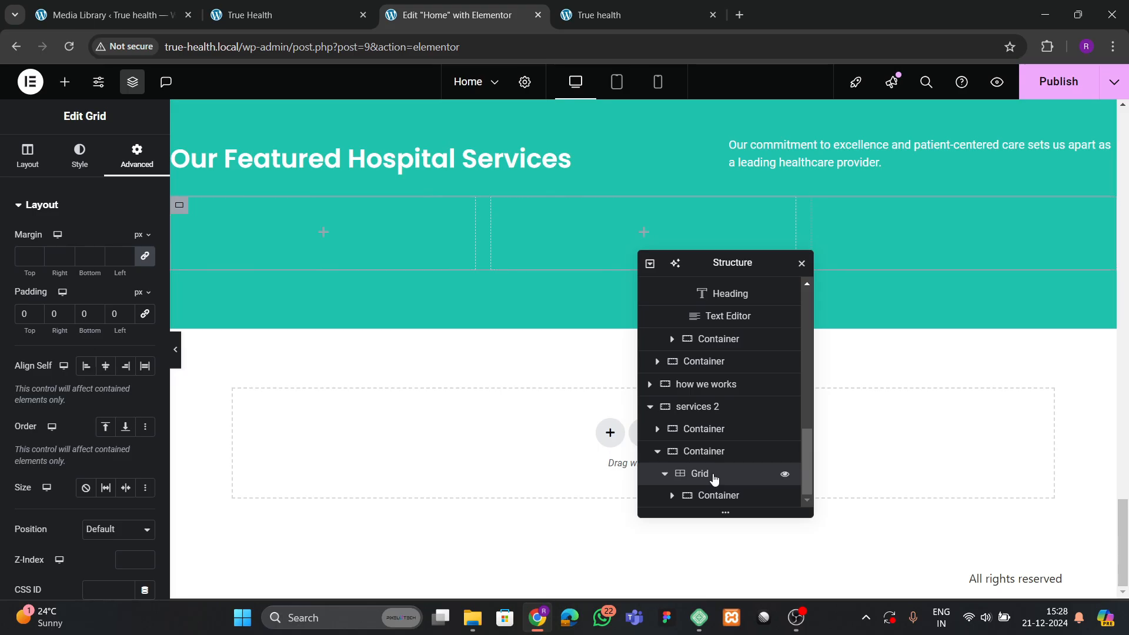
right_click(713, 478)
left_click(749, 326)
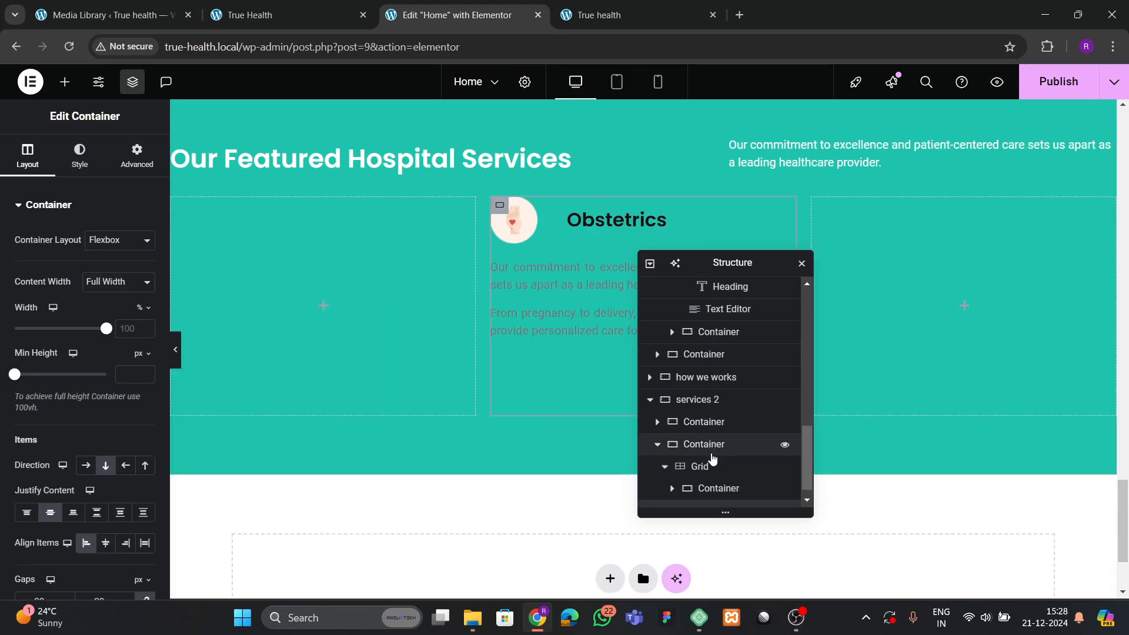
left_click(718, 476)
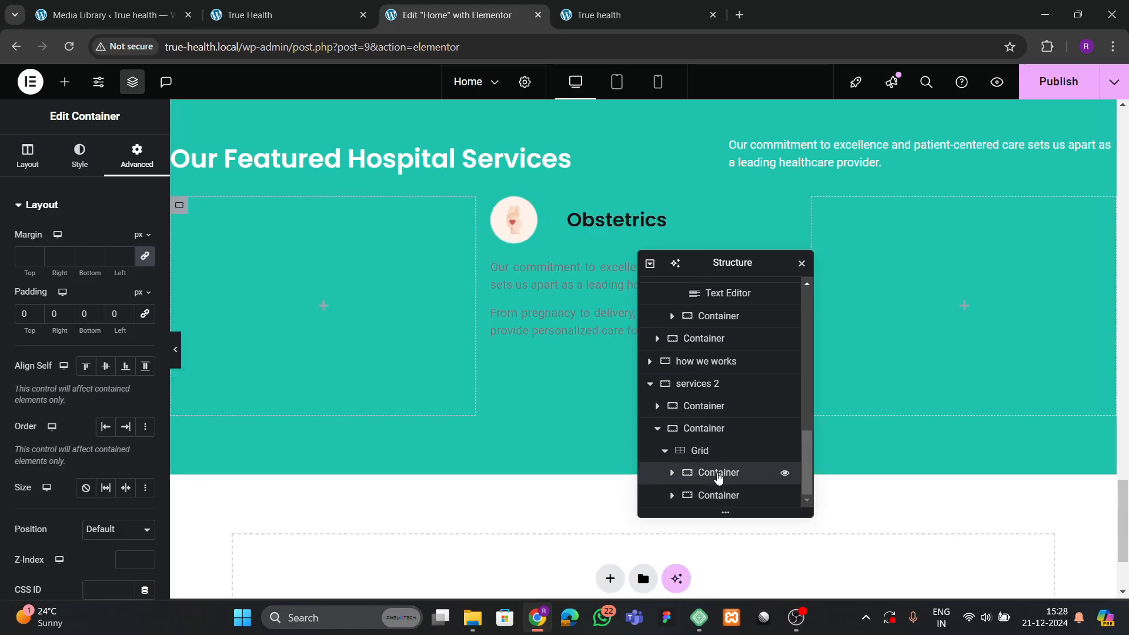
right_click(718, 476)
left_click(766, 583)
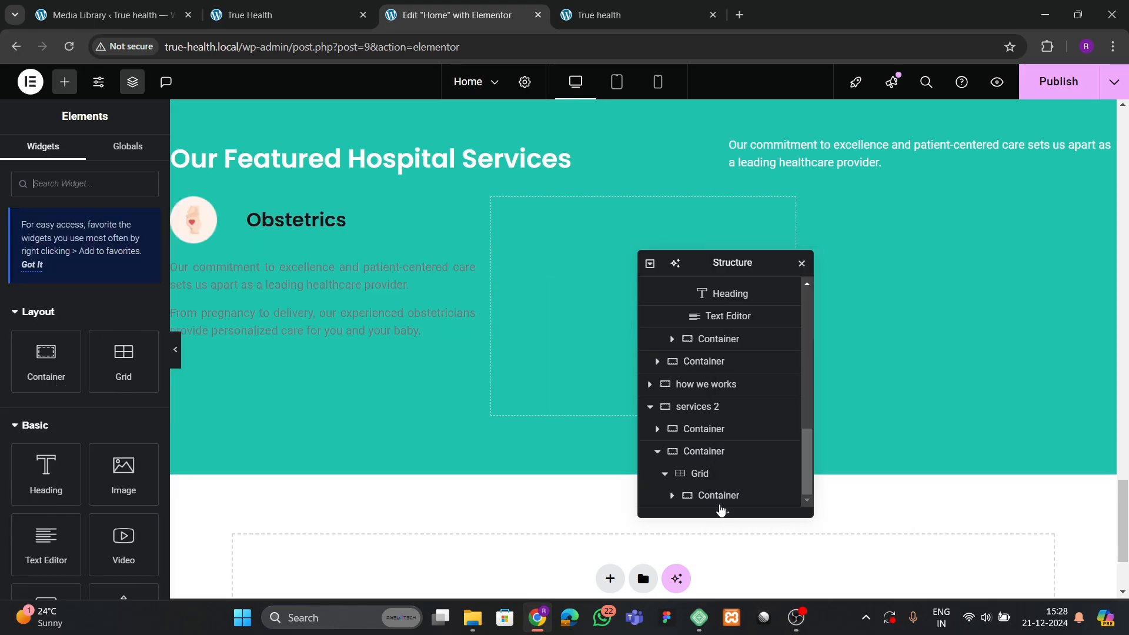
Give the Obstetrics card a classic white background.
left_click(718, 497)
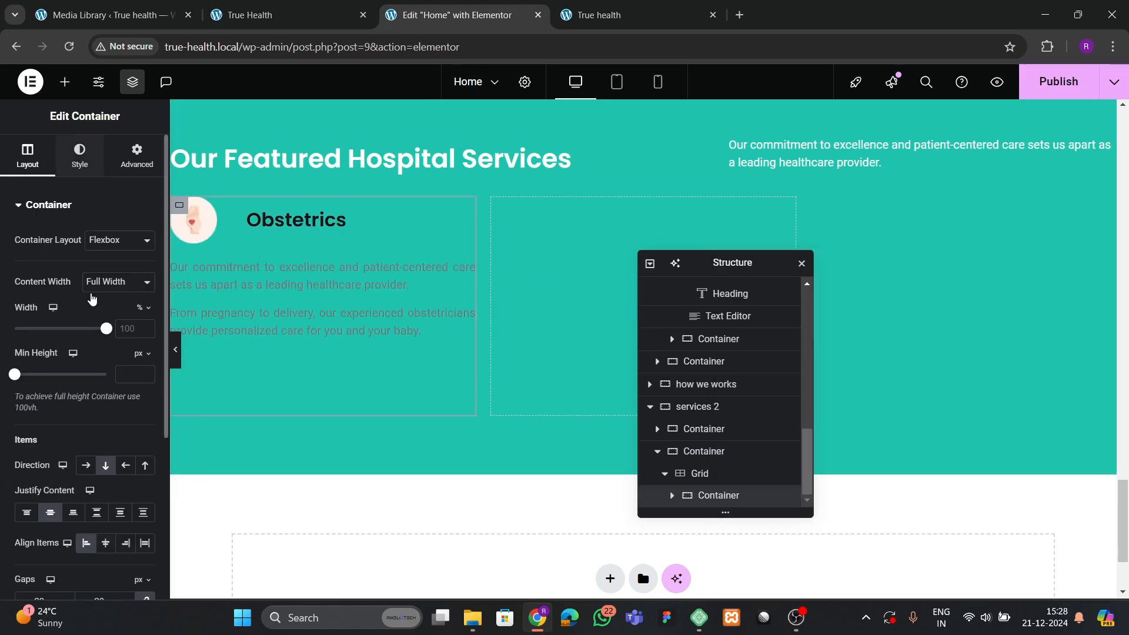
left_click(80, 155)
left_click(99, 272)
left_click(147, 303)
left_click_drag(103, 369, 55, 327)
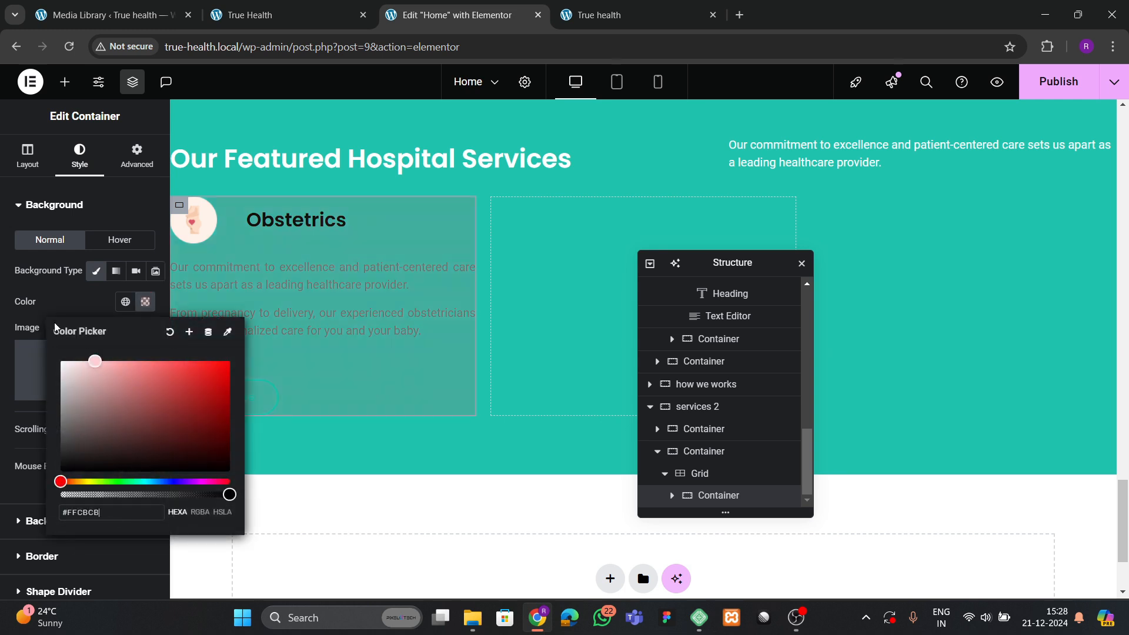
left_click(64, 299)
Set the card's padding to 40 and bring up the live True Health page.
left_click(137, 155)
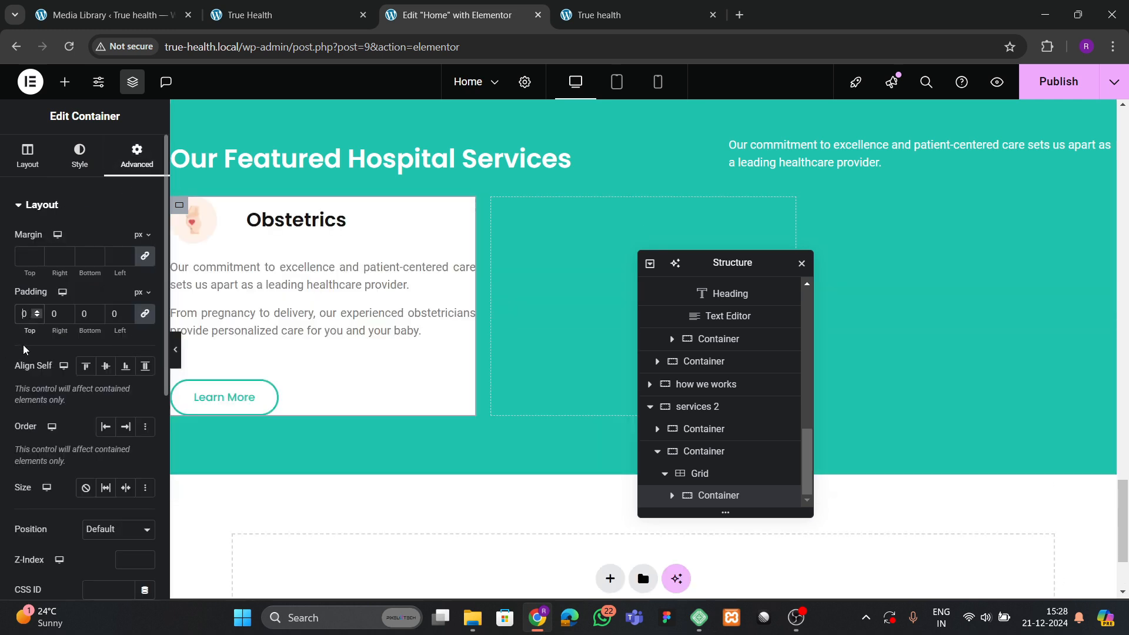
type("3")
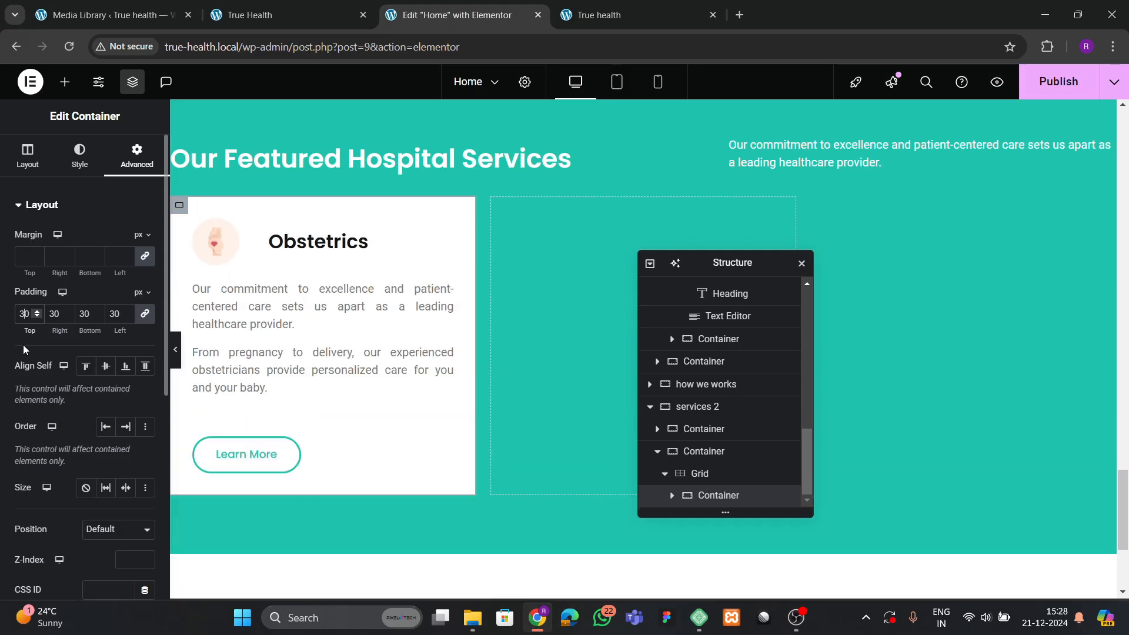
key("BackSpace")
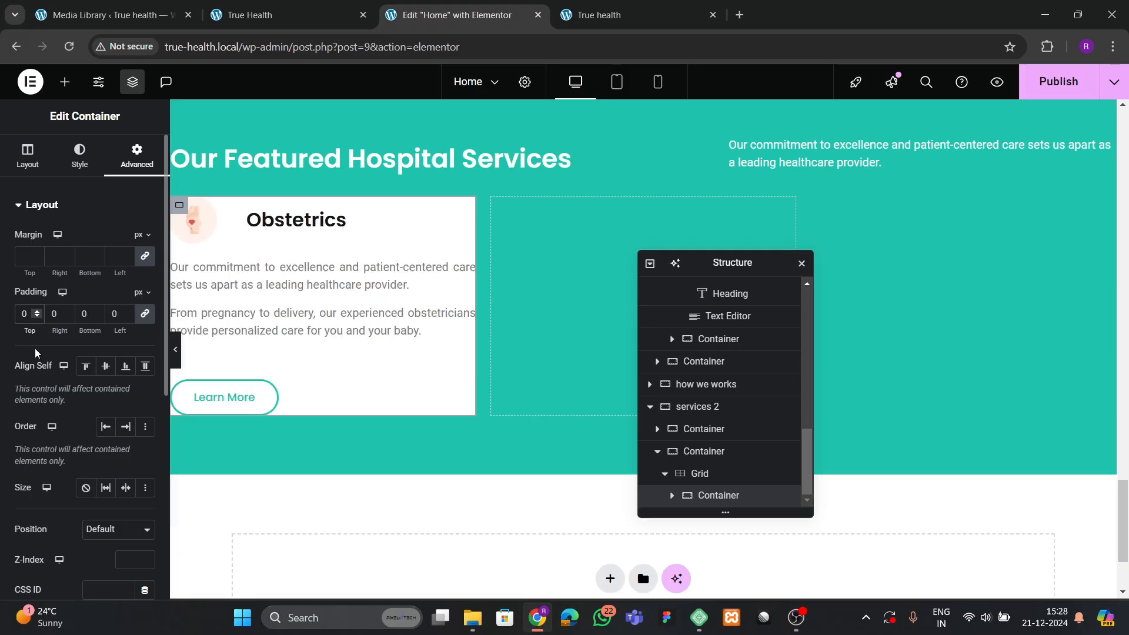
type("4")
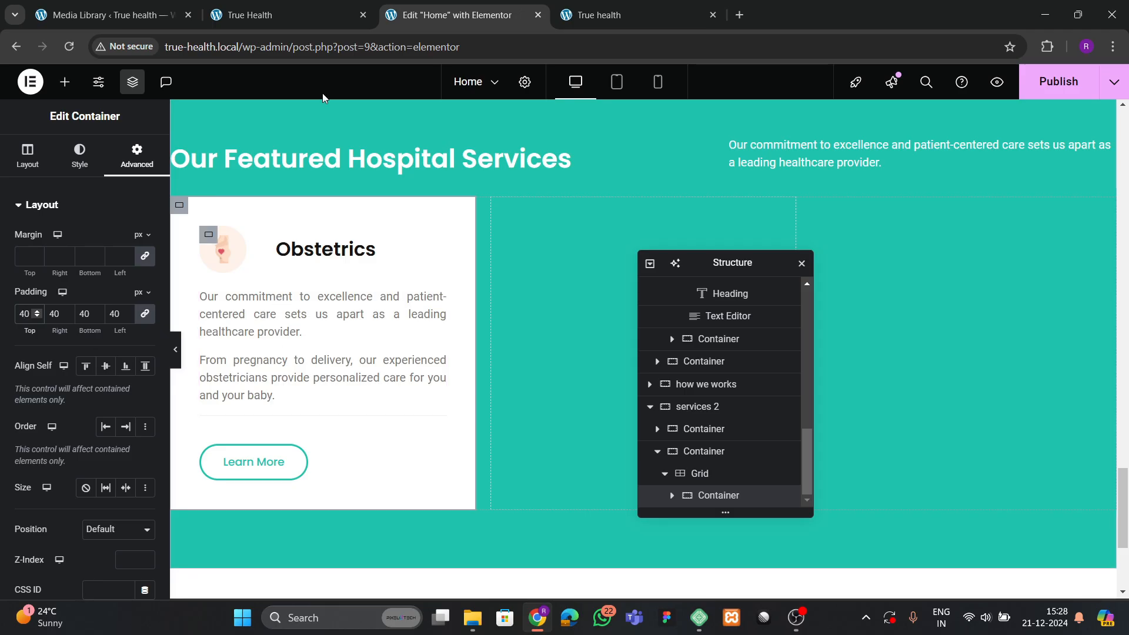
left_click(312, 7)
Vertically centre the icon-and-heading row and stretch the Learn More button full width.
left_click(452, 15)
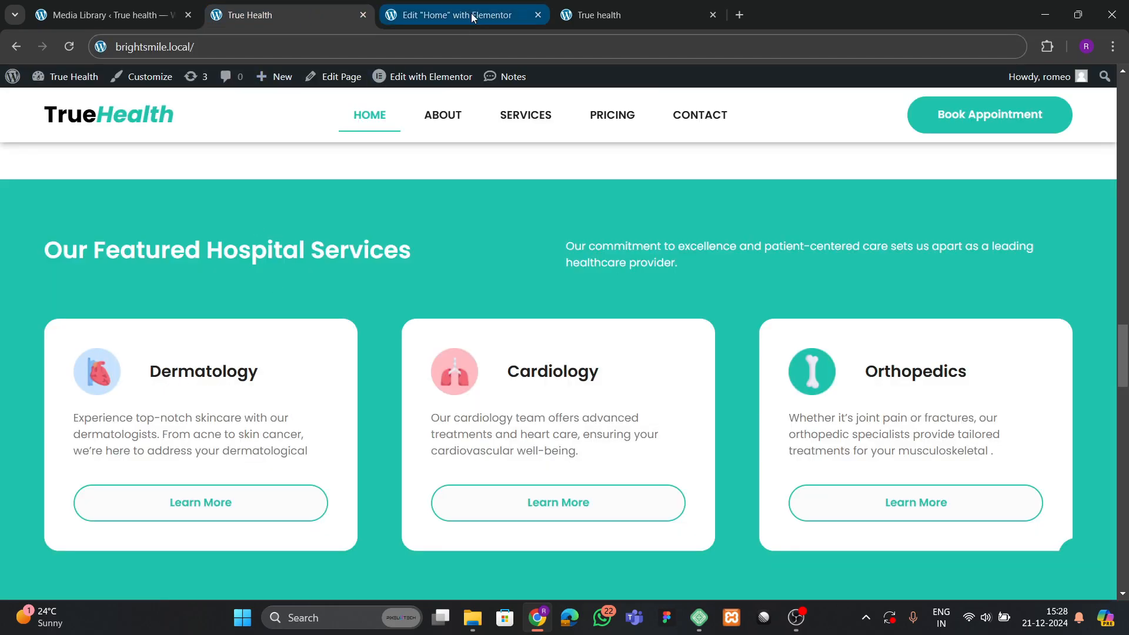
left_click(263, 463)
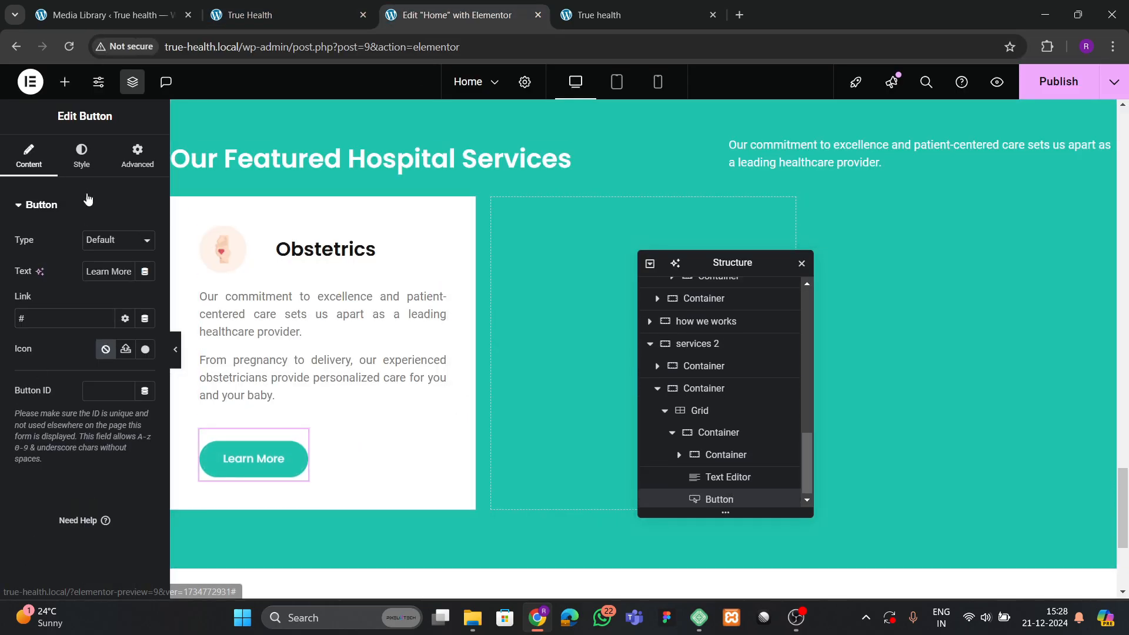
left_click(81, 156)
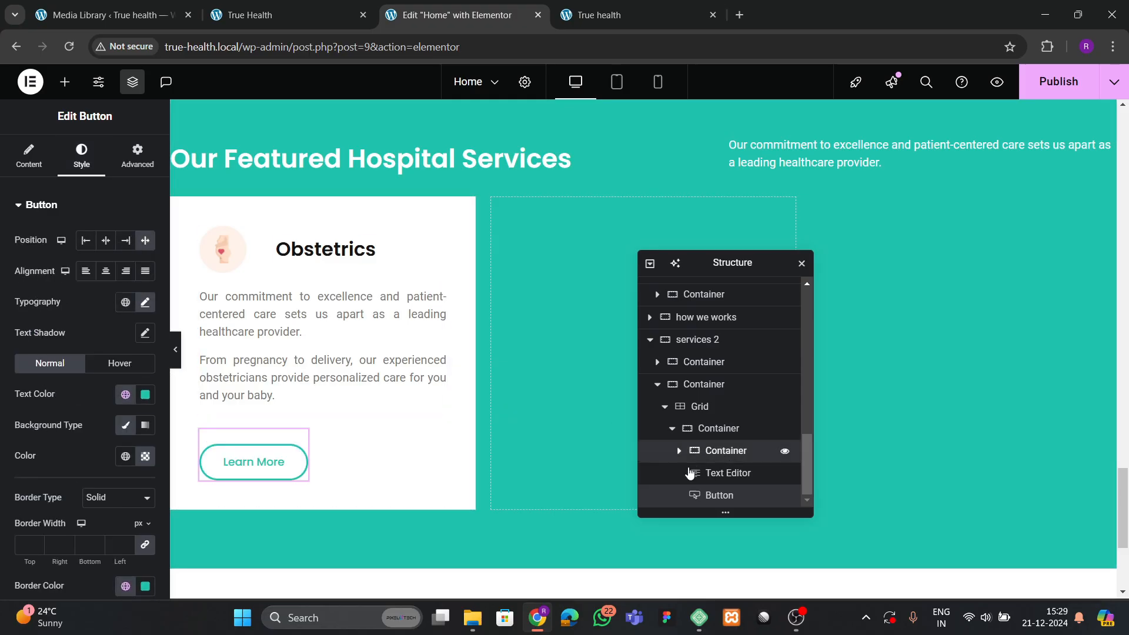
left_click(705, 450)
scroll(88, 376, "down", 3)
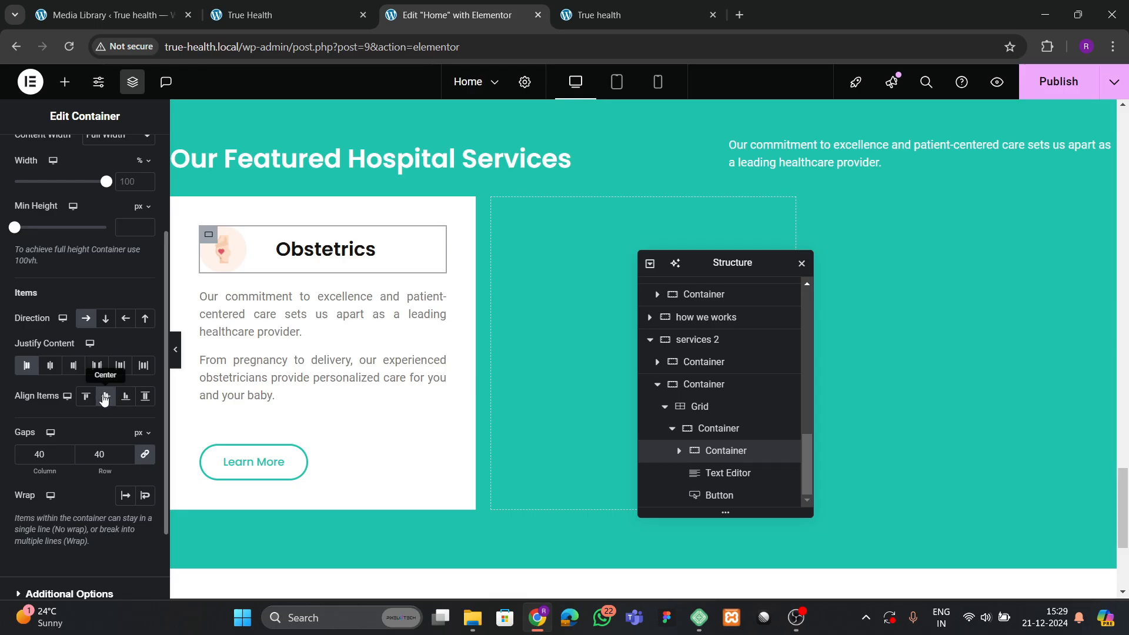
left_click(105, 396)
left_click(105, 397)
left_click(717, 496)
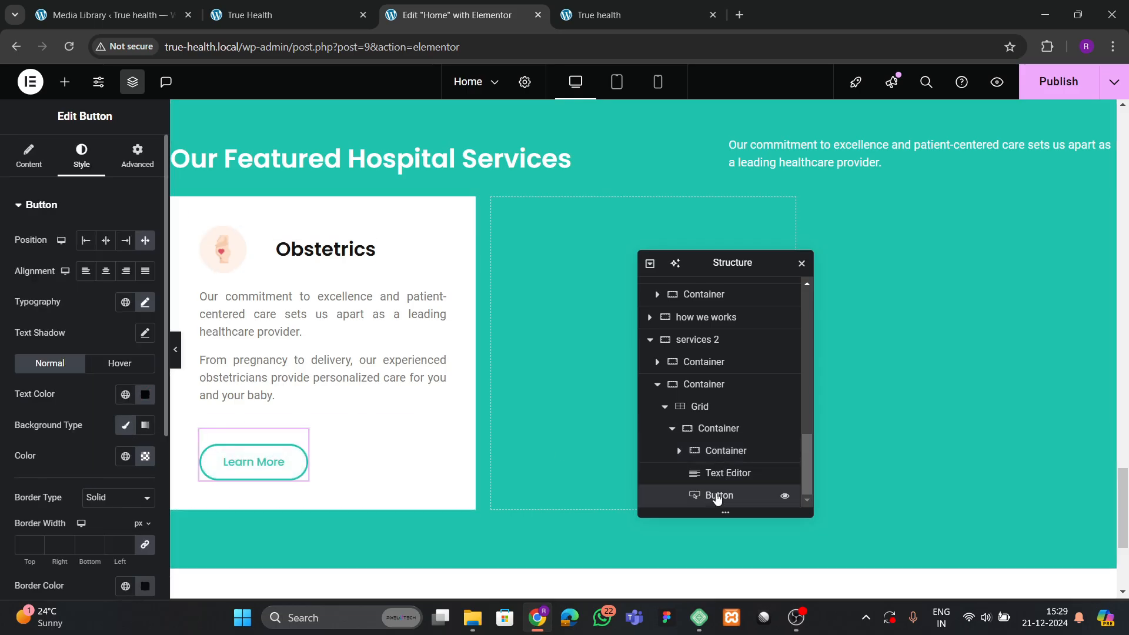
left_click(717, 429)
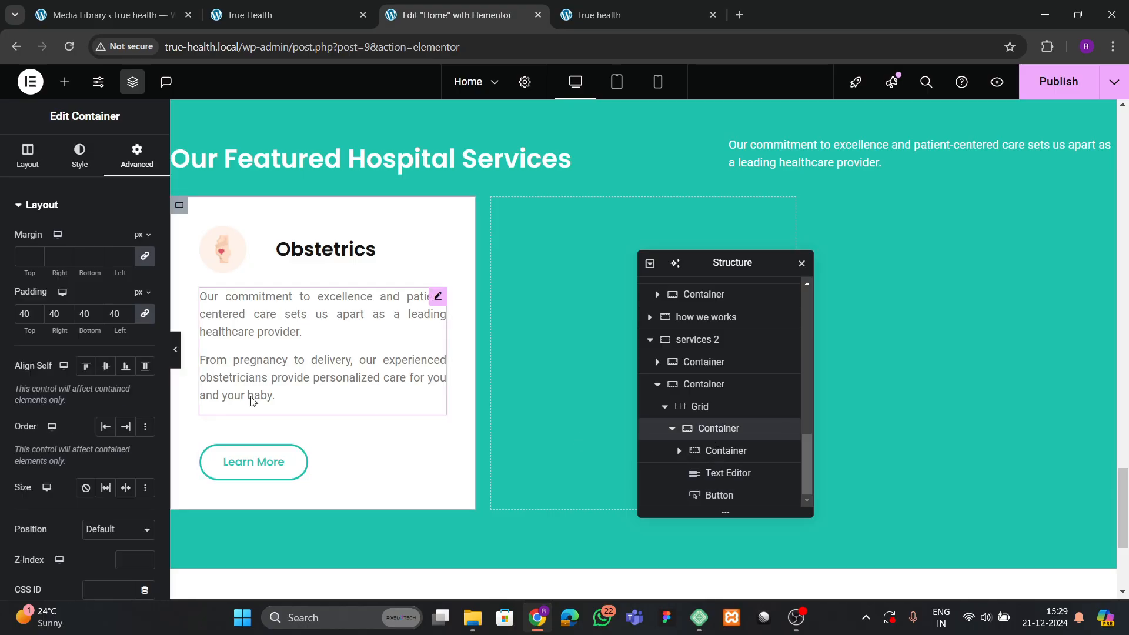
left_click(28, 156)
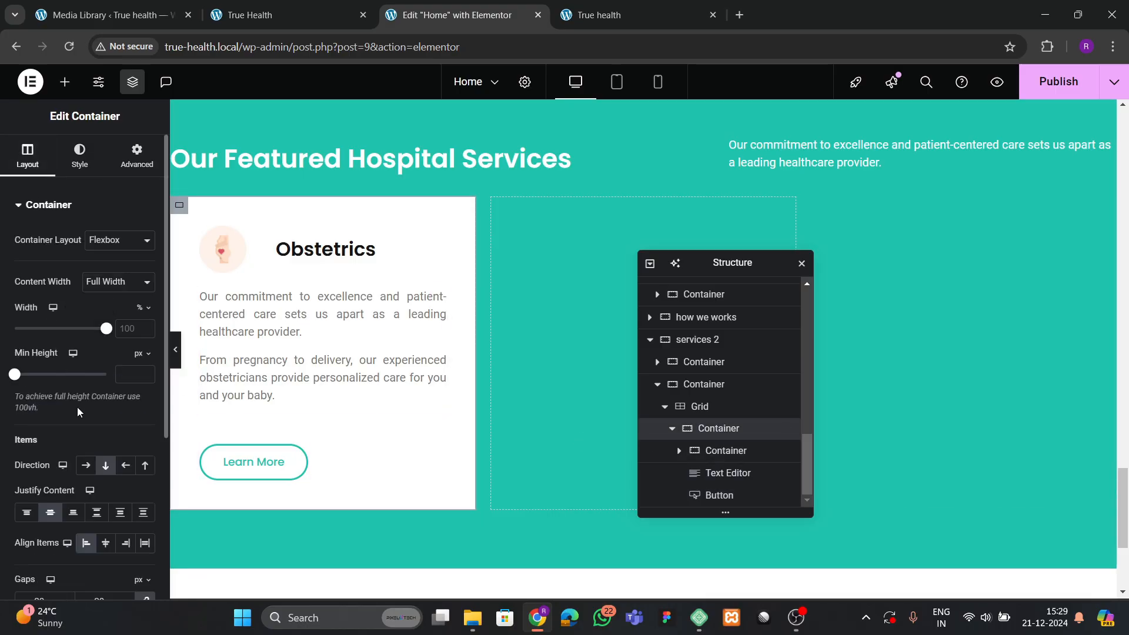
scroll(83, 412, "down", 2)
left_click(105, 395)
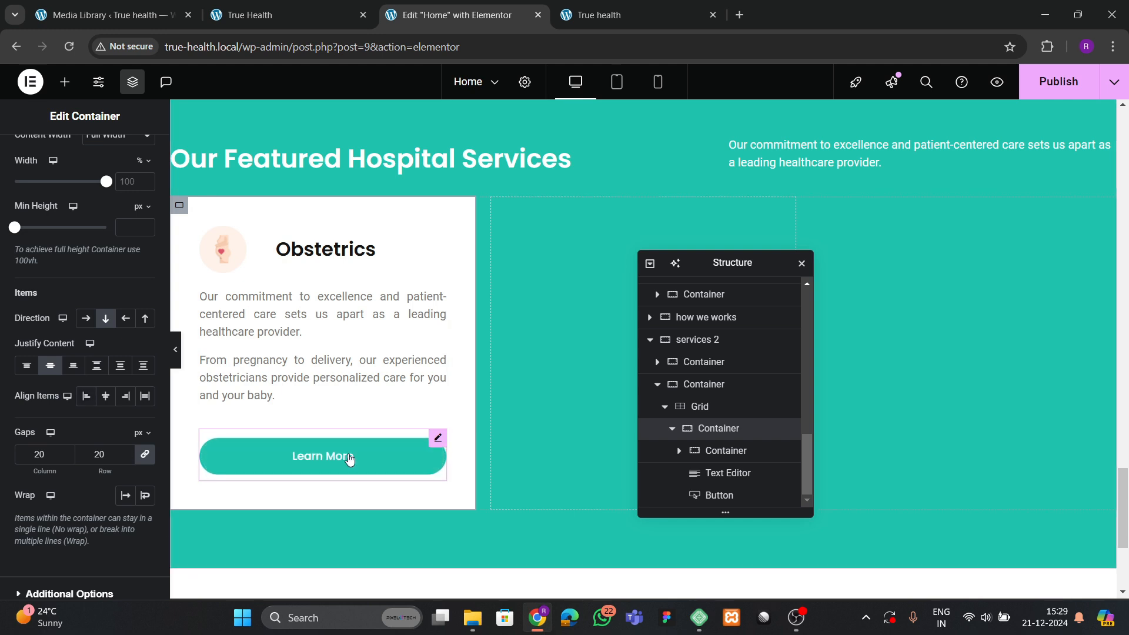
Replace the card's description with the Dermatology text copied from the live site.
left_click(255, 4)
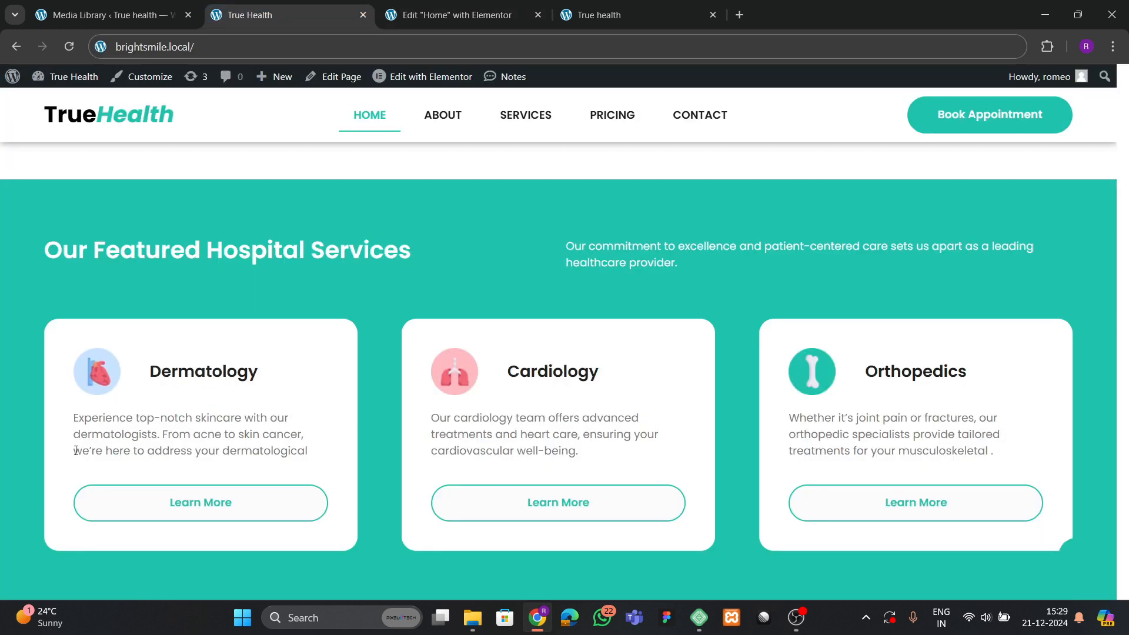
left_click_drag(78, 423, 289, 448)
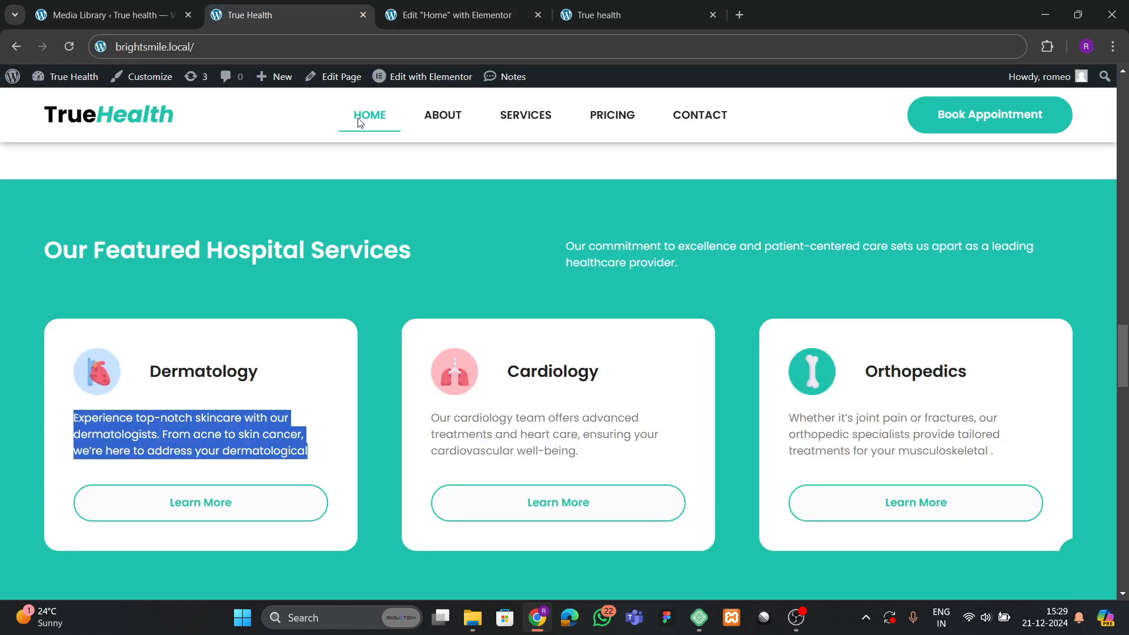
left_click(420, 20)
left_click(399, 389)
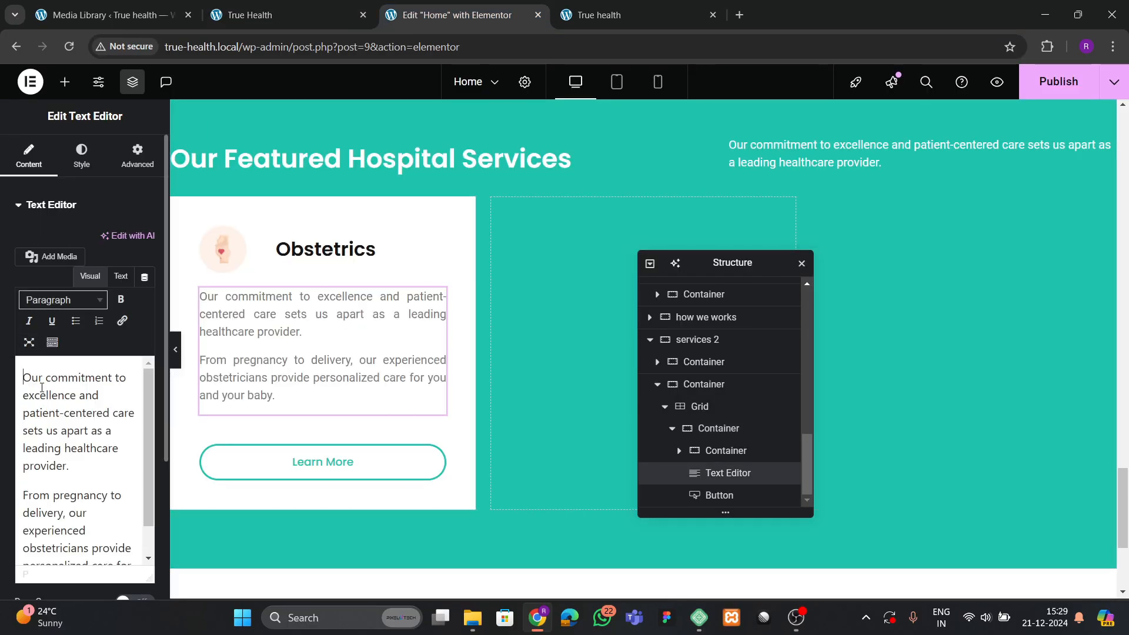
key("ctrl+a")
type("Experience top-notch skincare with our dermatologists. From acne to skin cancer, we’re here to address your dermatological")
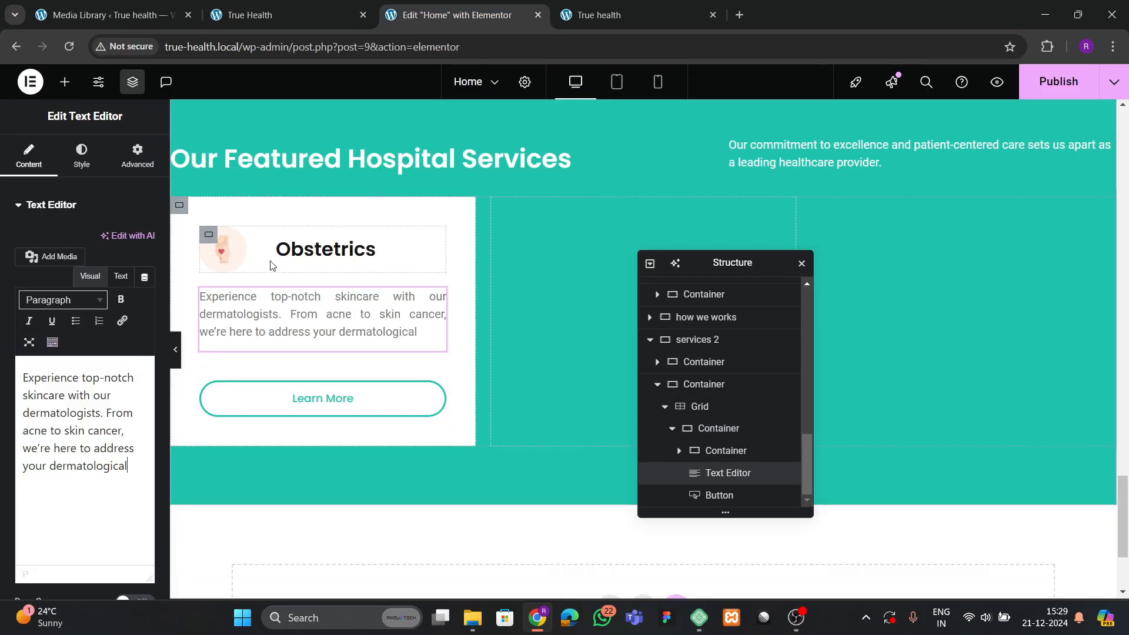
left_click(280, 17)
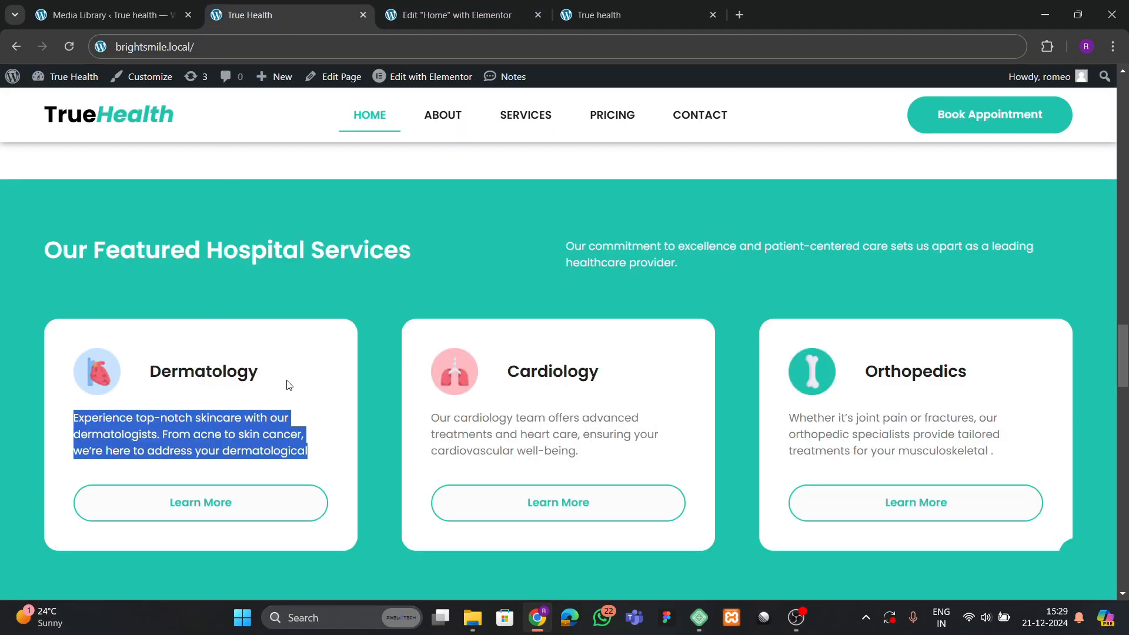
left_click(432, 18)
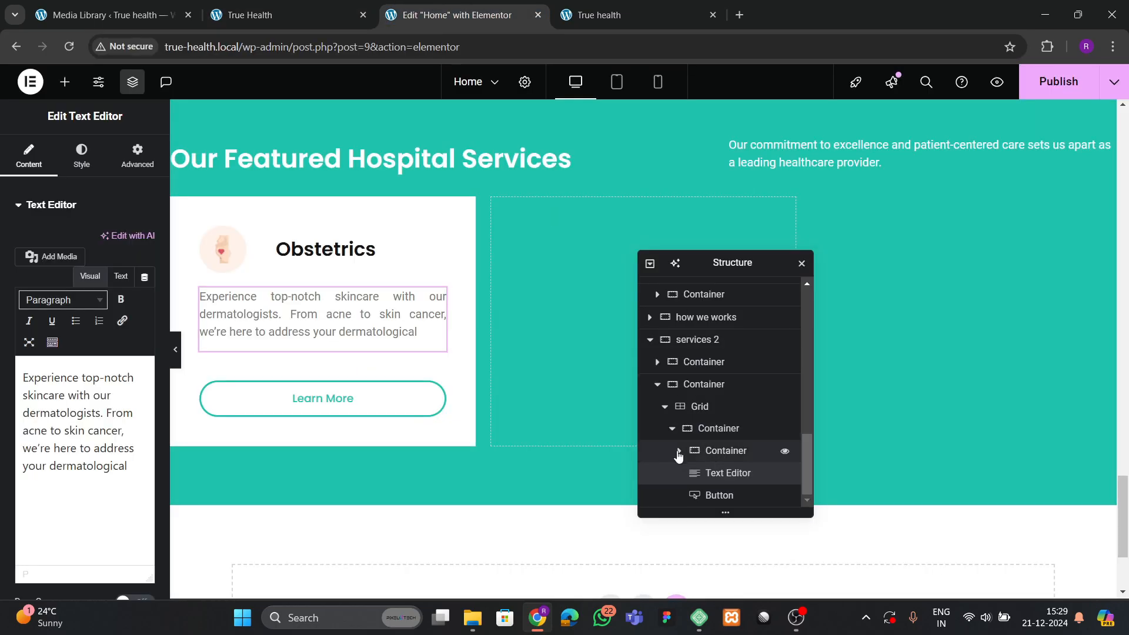
Round the card's corners to 30px, then copy the Dermatology heading from the live site.
left_click(672, 429)
left_click(717, 497)
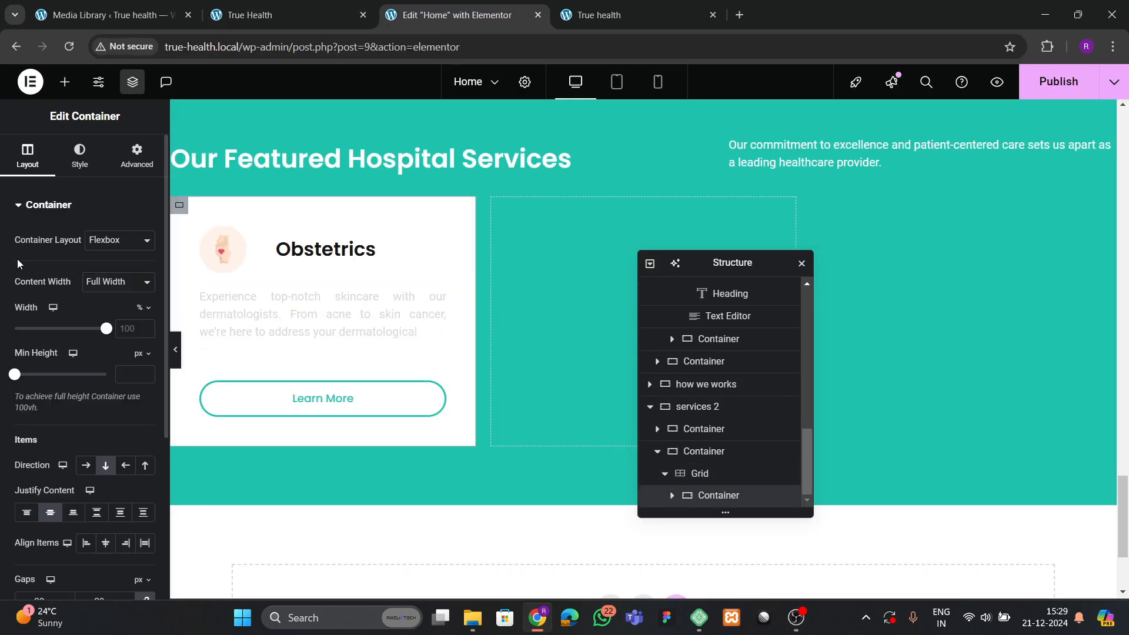
left_click(97, 166)
scroll(59, 361, "down", 2)
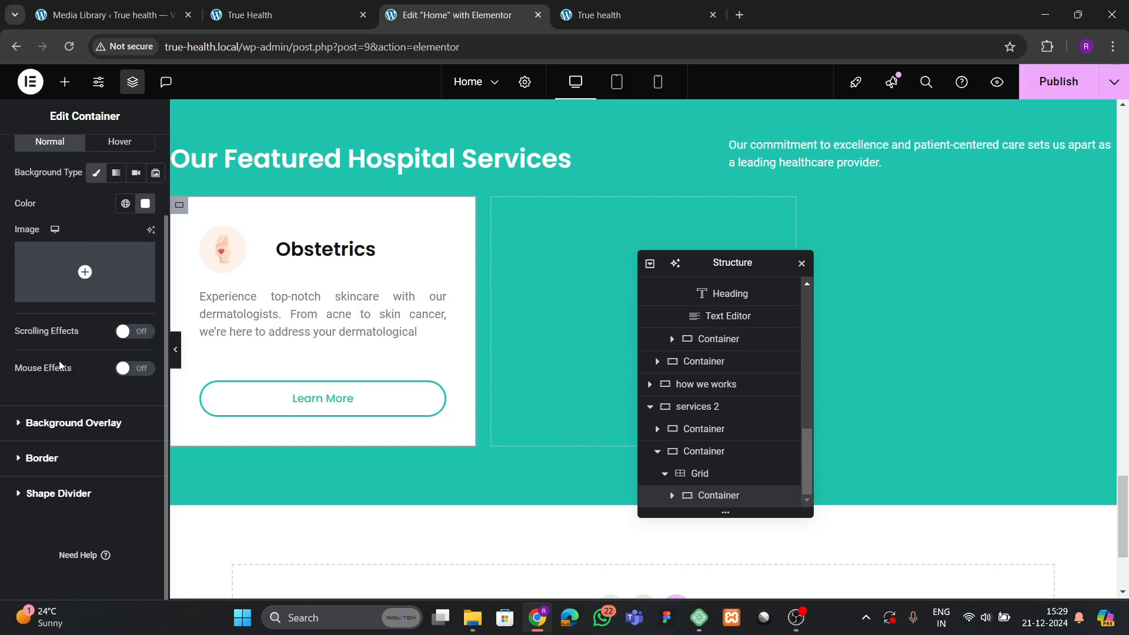
left_click(41, 458)
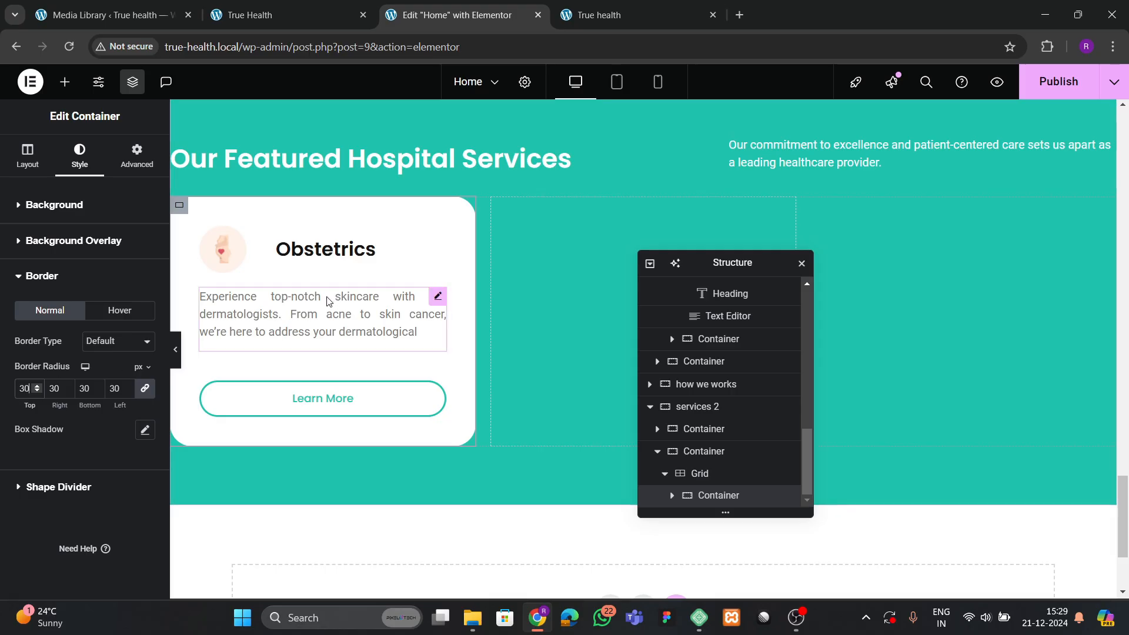
left_click(274, 18)
left_click_drag(149, 371, 285, 384)
key("ctrl+c")
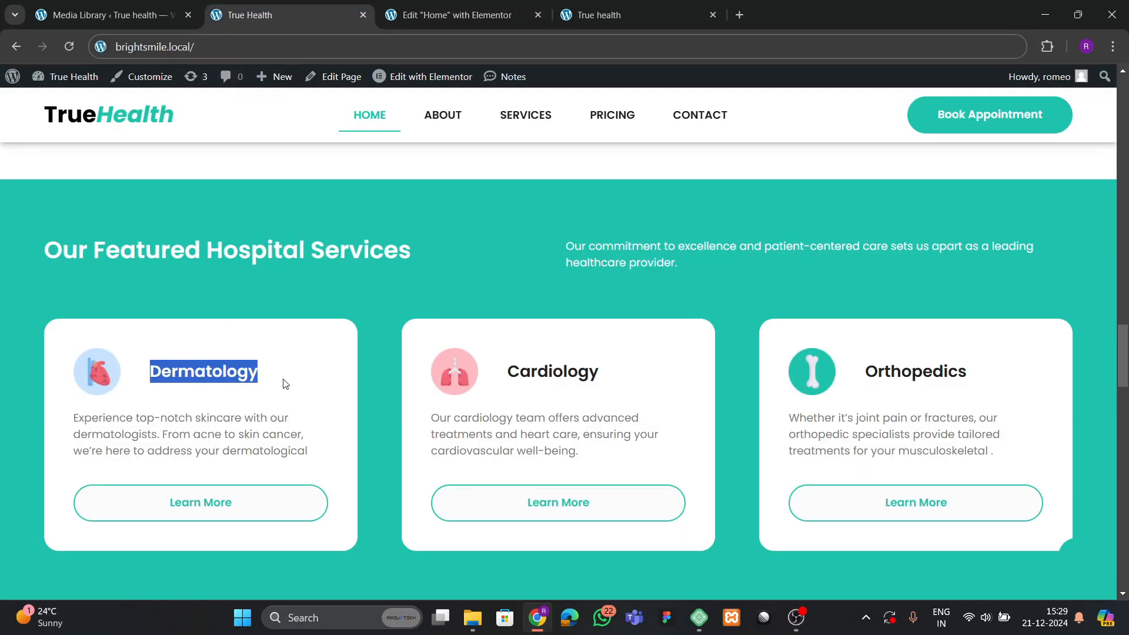
Change the card heading from Obstetrics to Dermatology.
left_click(434, 15)
left_click(364, 248)
left_click(116, 295)
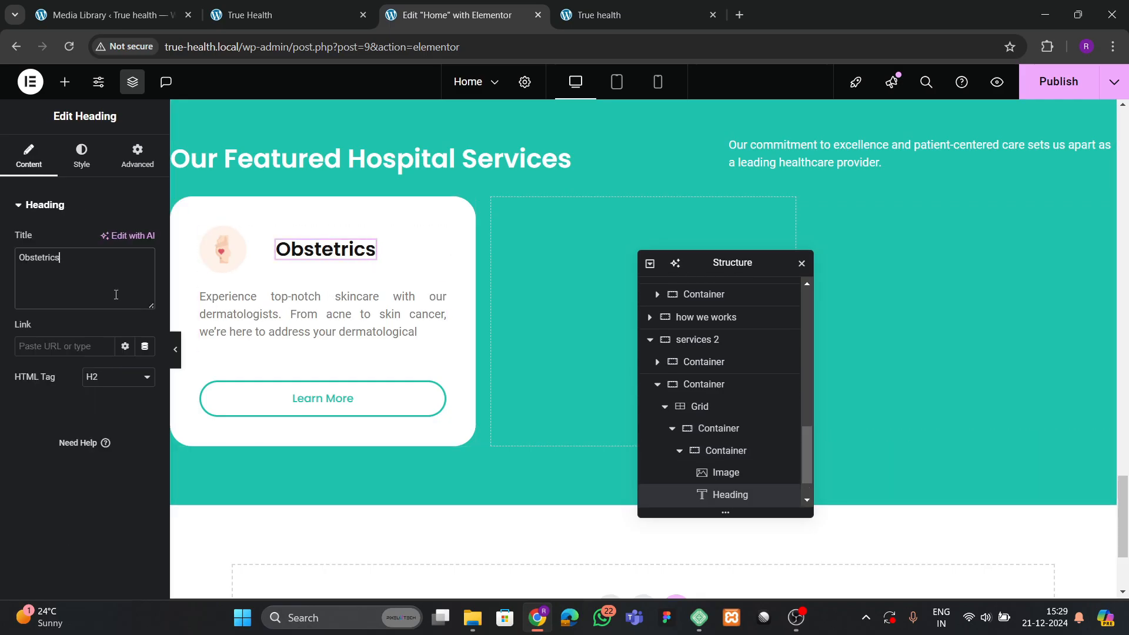
key("ctrl+v")
left_click(326, 9)
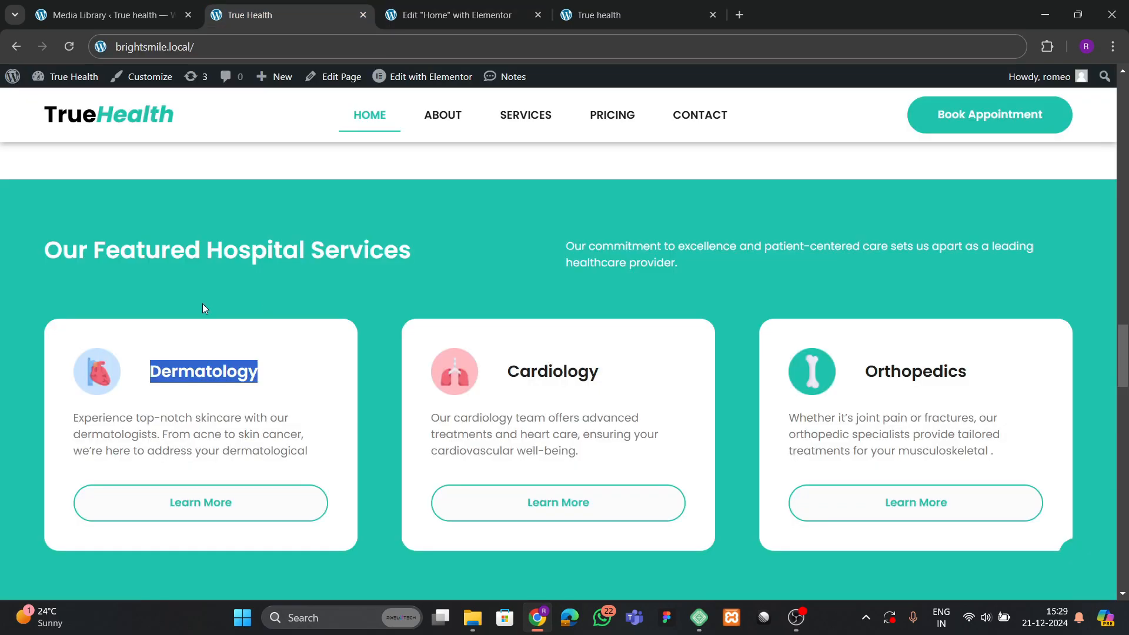
left_click(398, 11)
Swap the card icon for the heart image from the Media Library and publish.
left_click(222, 248)
left_click(104, 296)
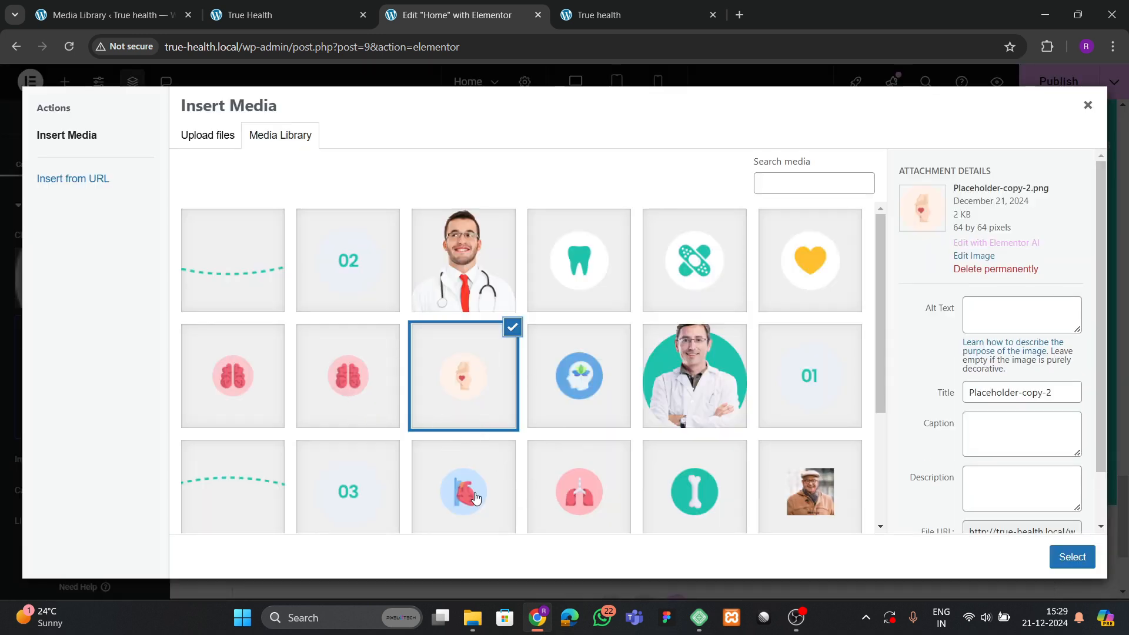
left_click(476, 498)
left_click(1072, 556)
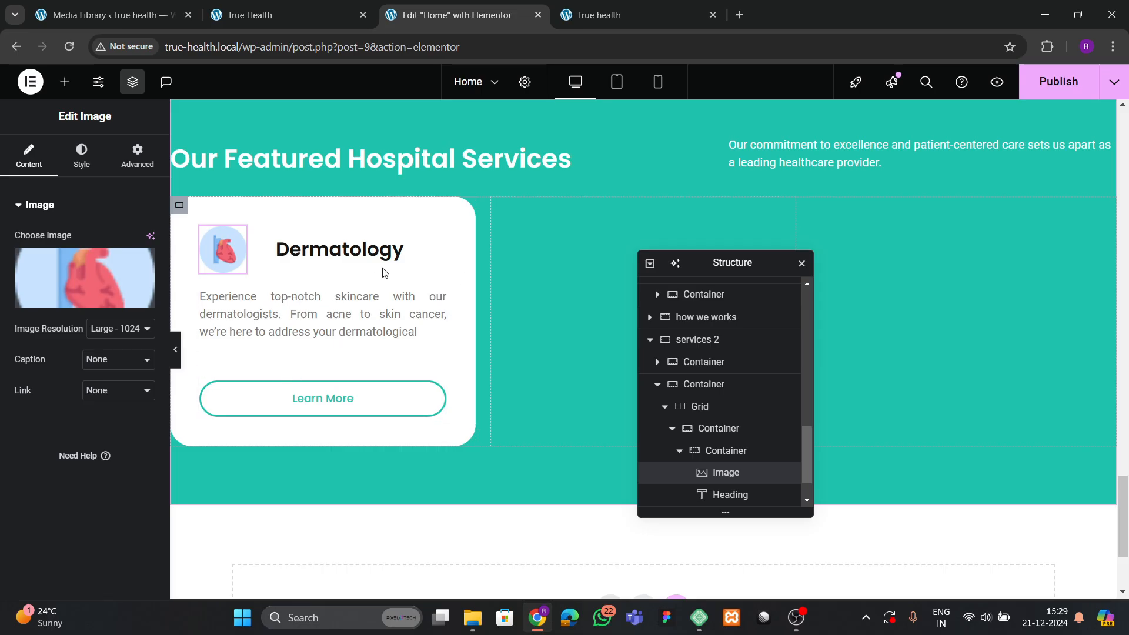
left_click(1059, 81)
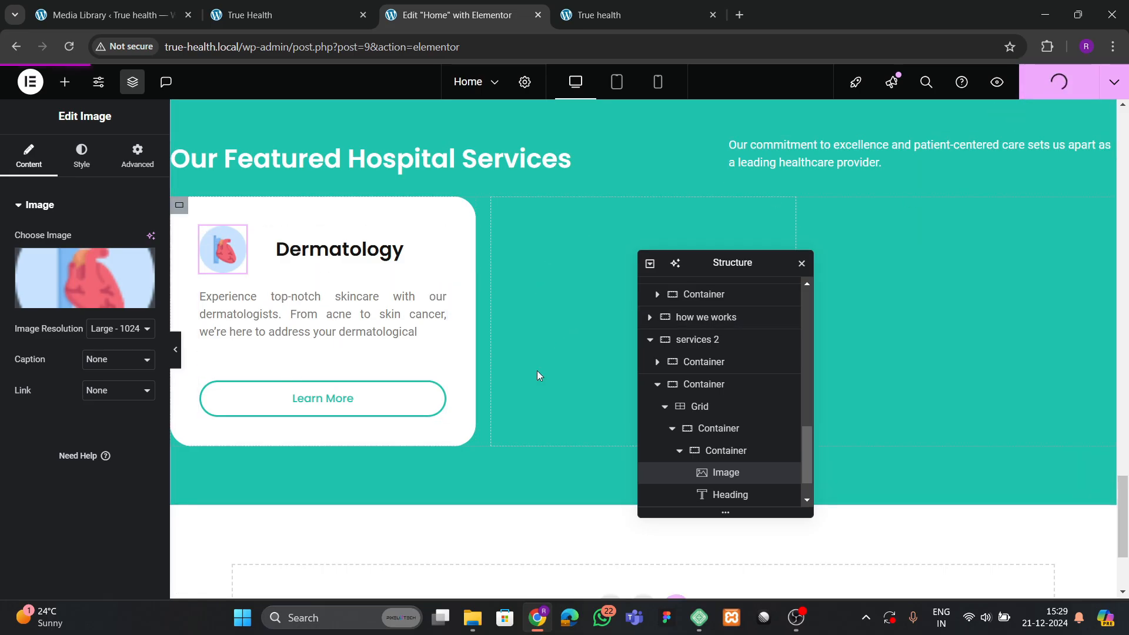
Duplicate the Dermatology card twice so three cards fill the grid.
scroll(682, 459, "down", 1)
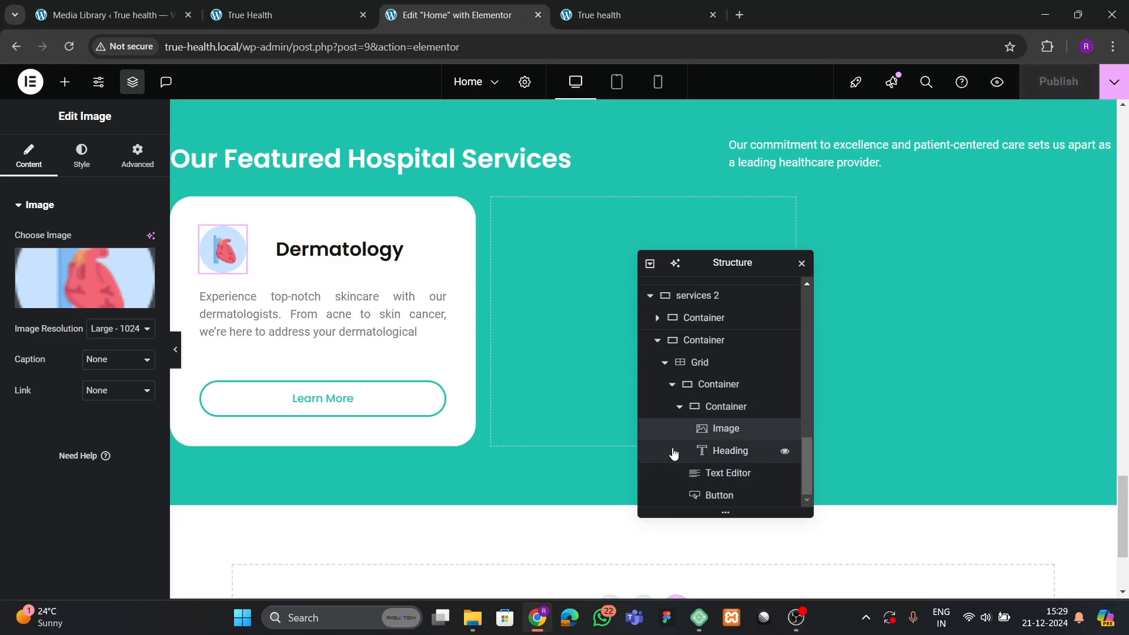
left_click(672, 385)
right_click(712, 494)
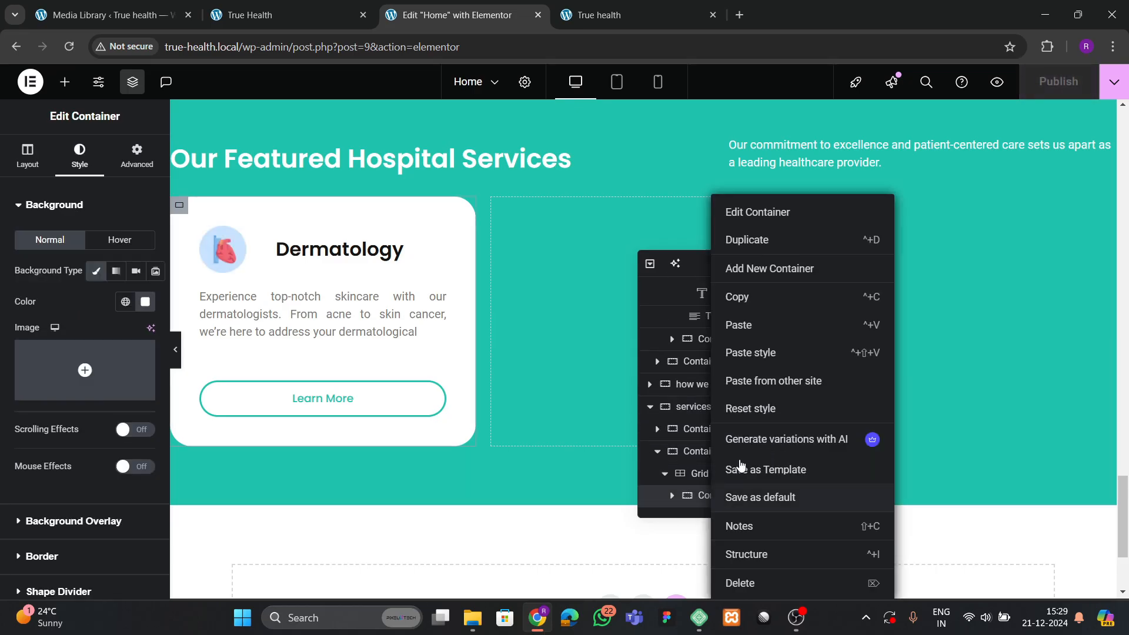
left_click(751, 242)
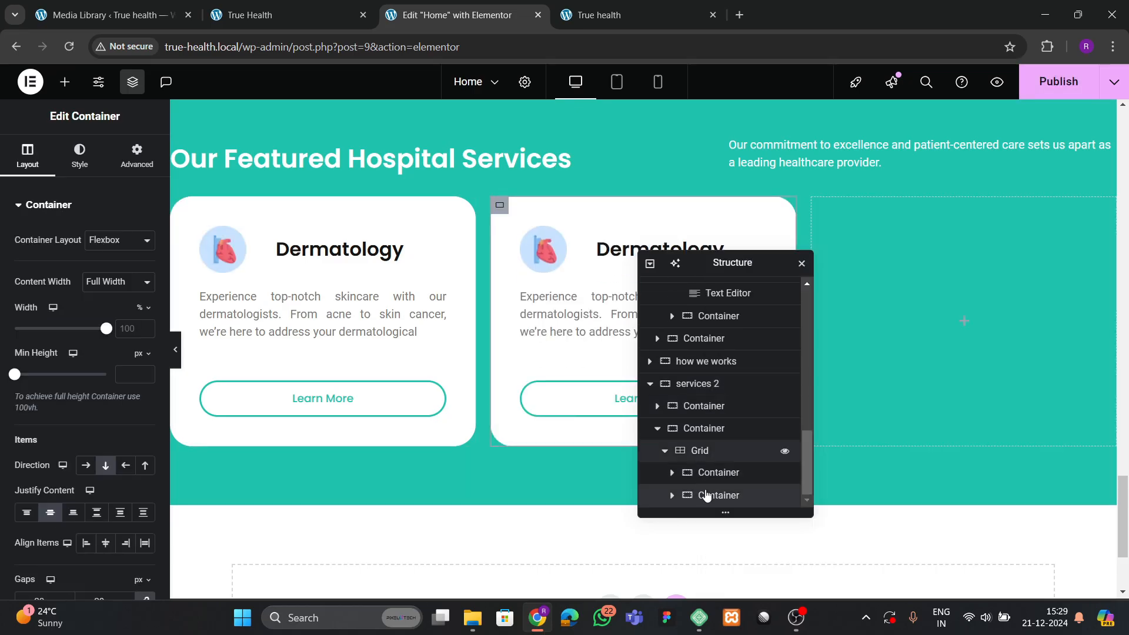
right_click(716, 500)
left_click(752, 241)
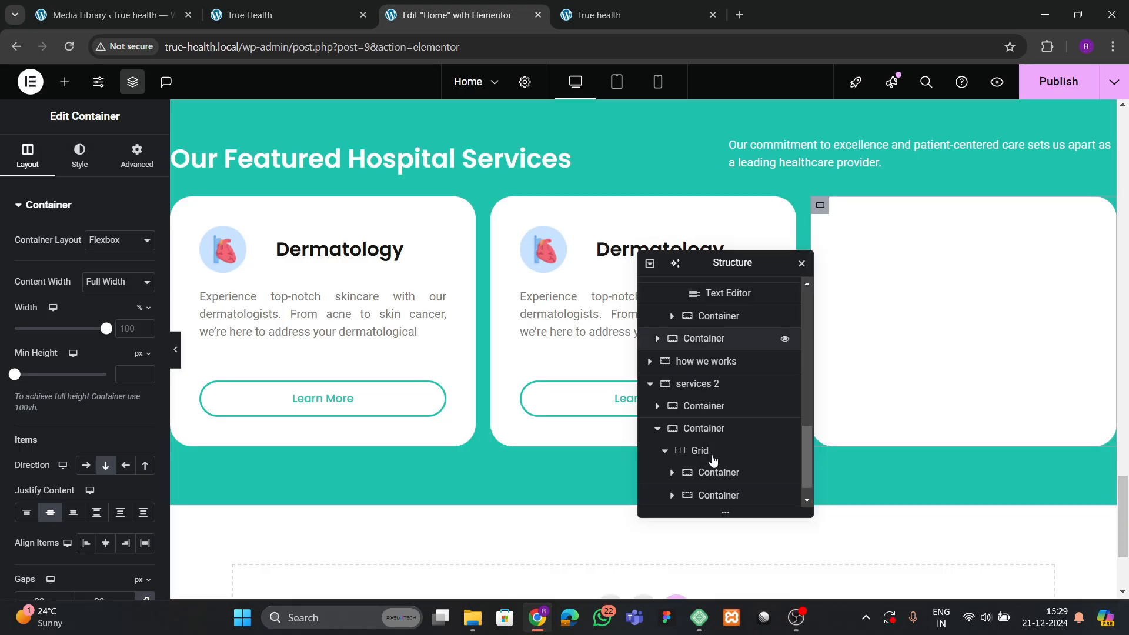
left_click(712, 438)
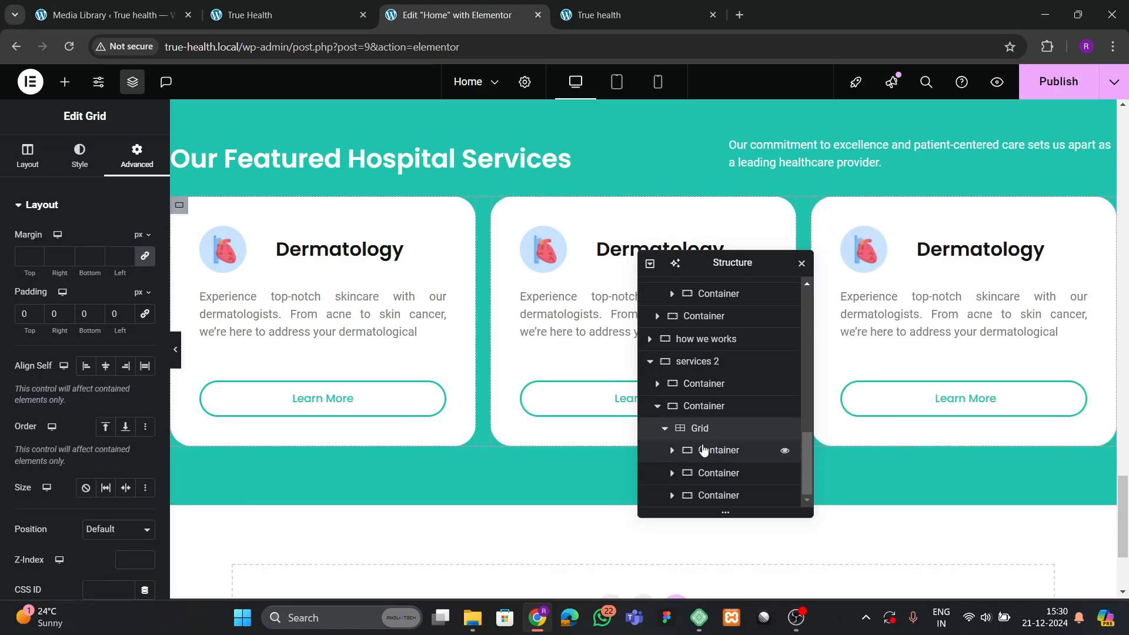
left_click(33, 164)
scroll(42, 405, "down", 5)
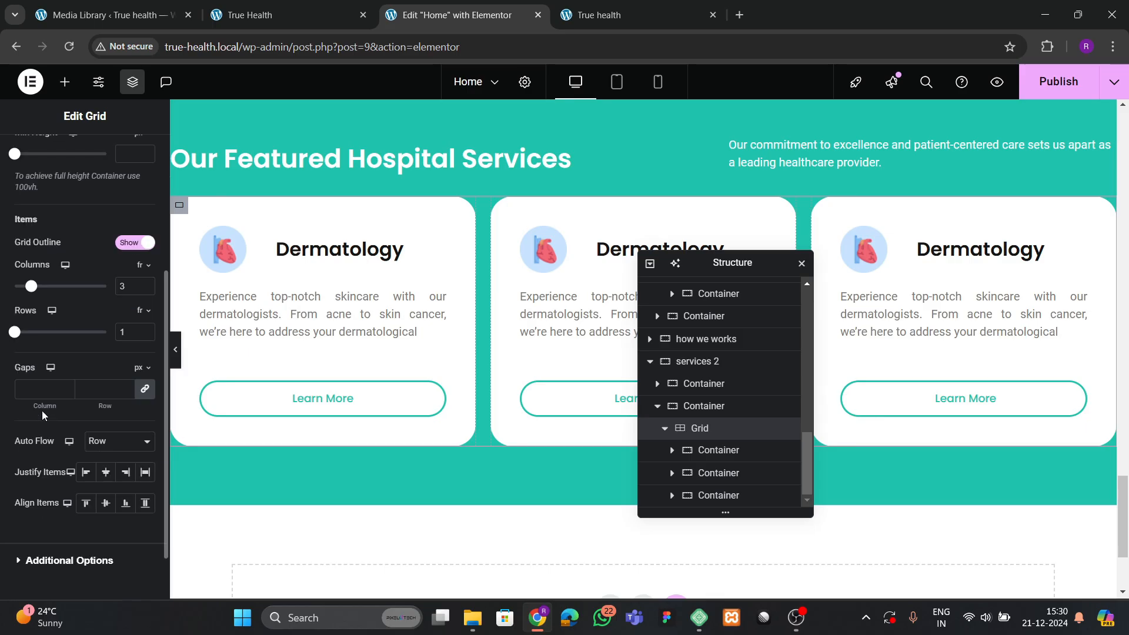
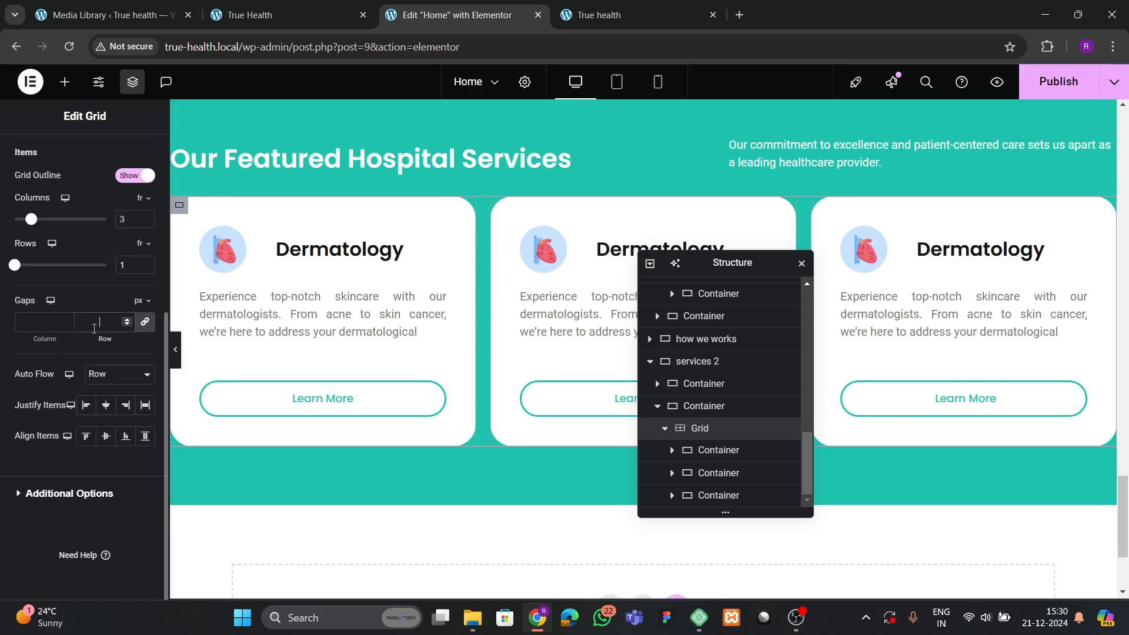
Set the services 2 container's gap to 50px.
type("50")
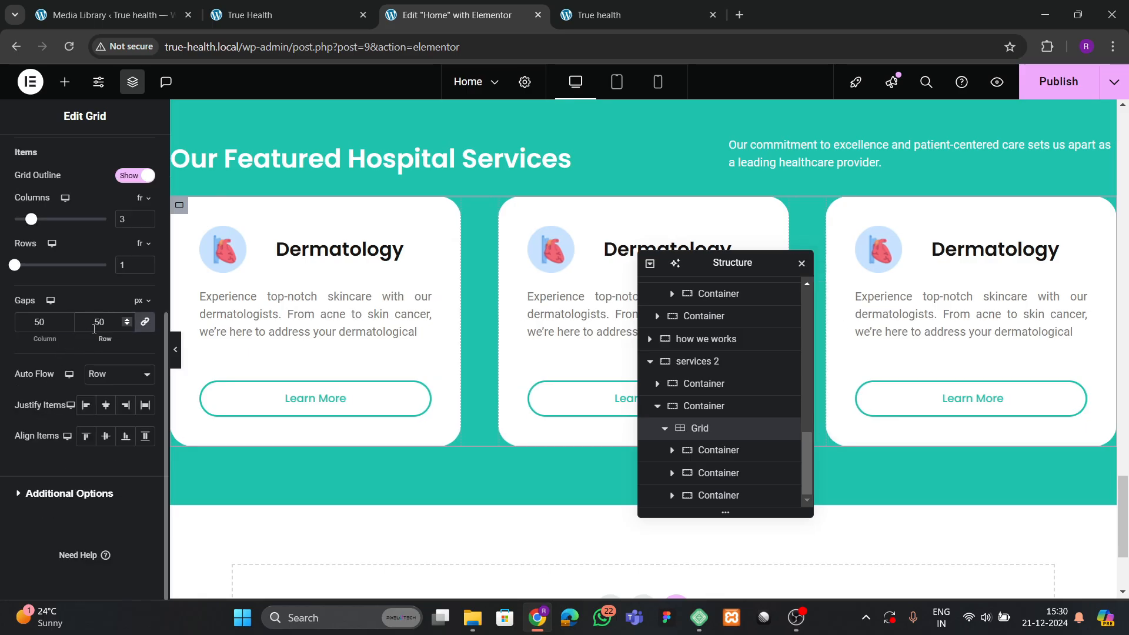
left_click(659, 409)
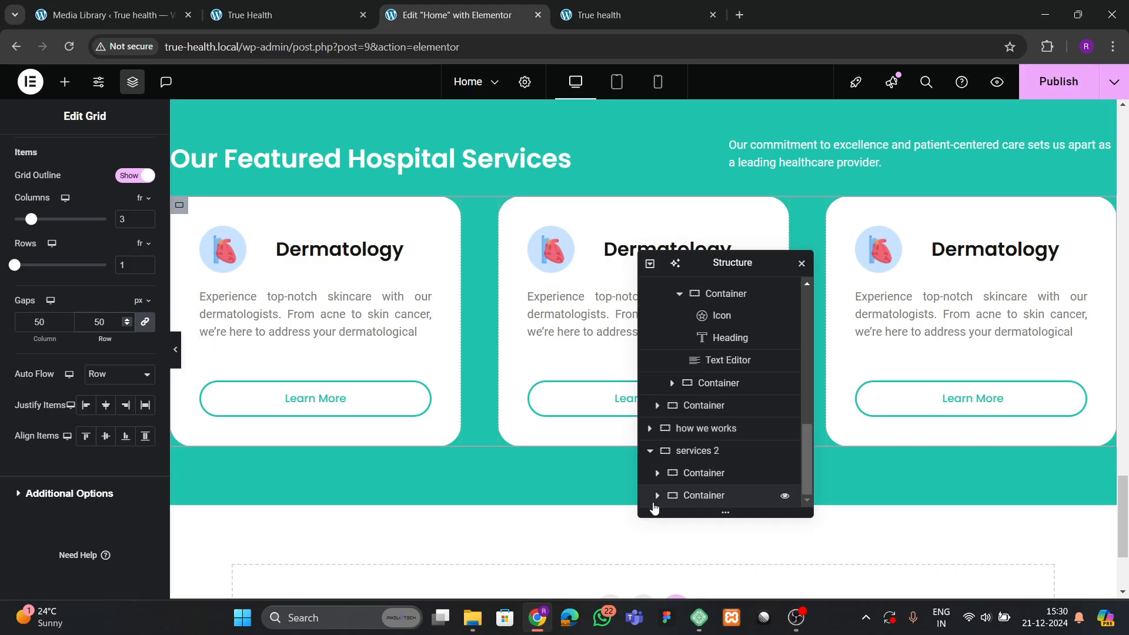
left_click(657, 495)
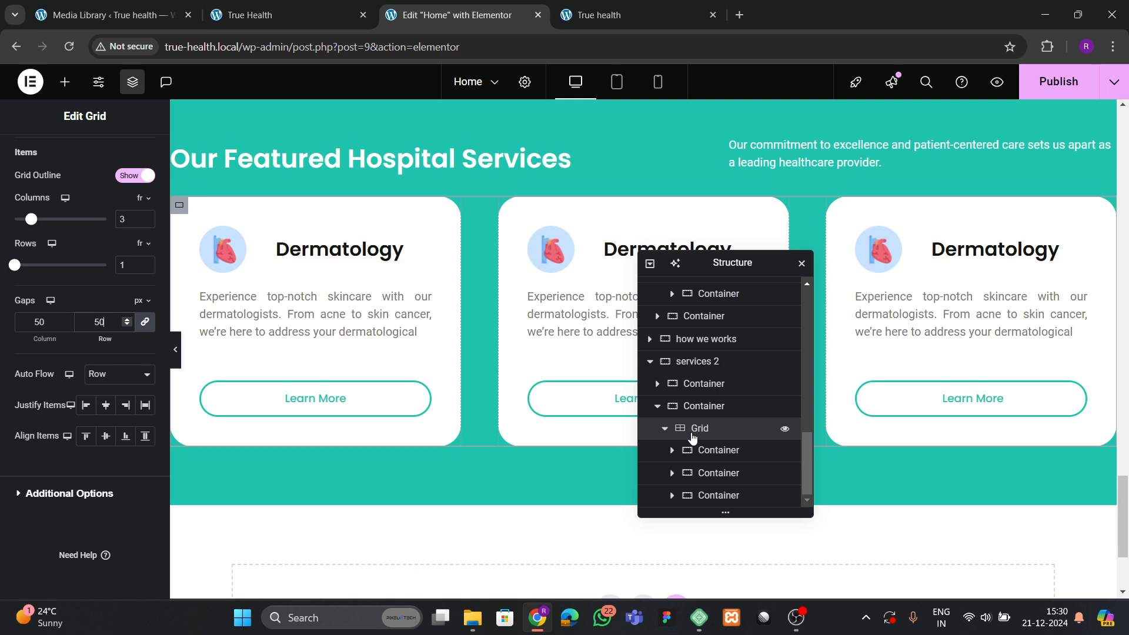
left_click(659, 409)
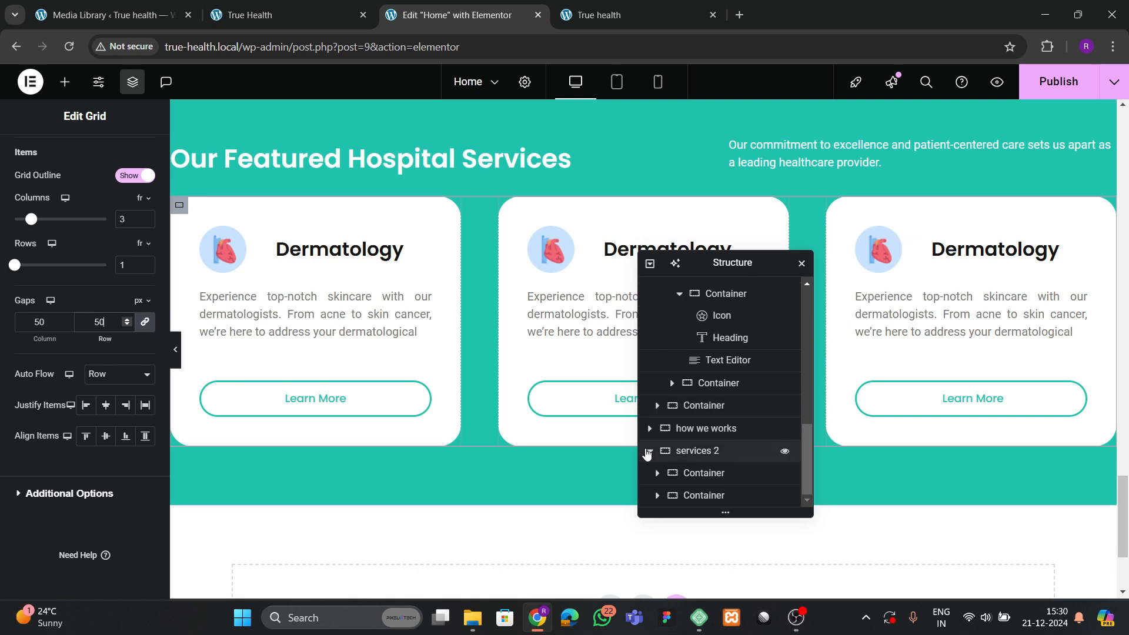
left_click(696, 451)
left_click(25, 156)
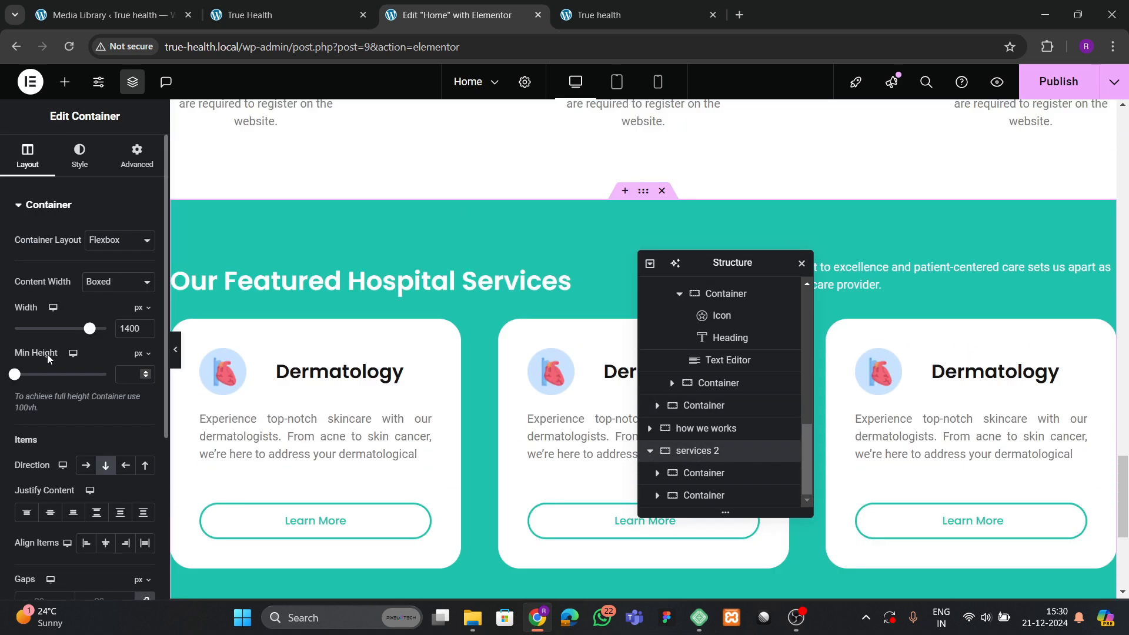
scroll(77, 383, "down", 3)
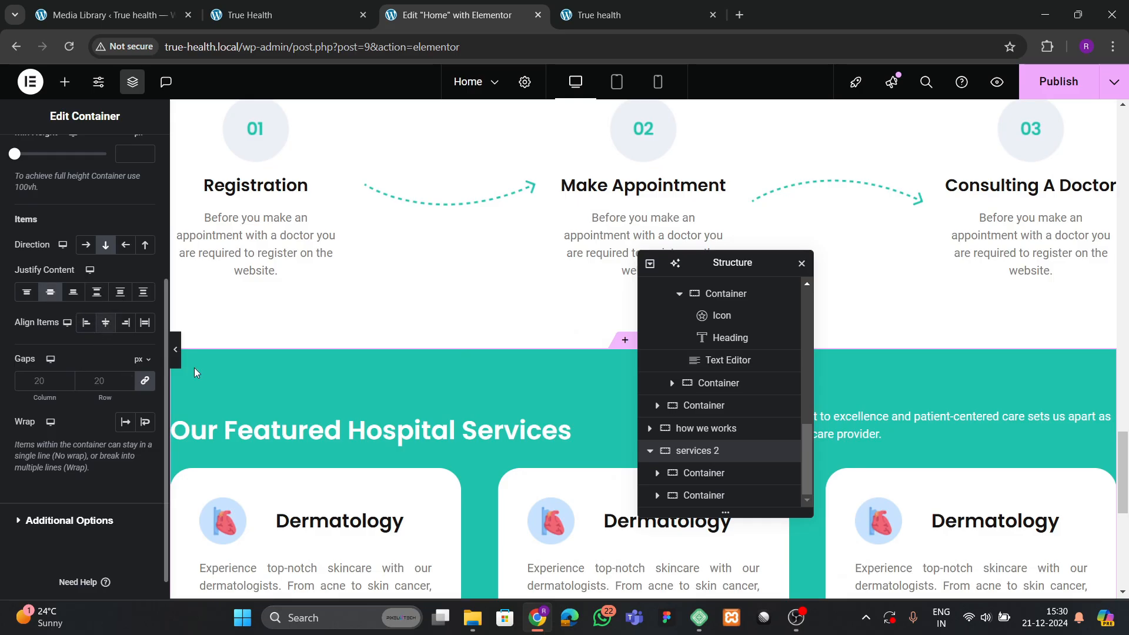
scroll(194, 368, "down", 5)
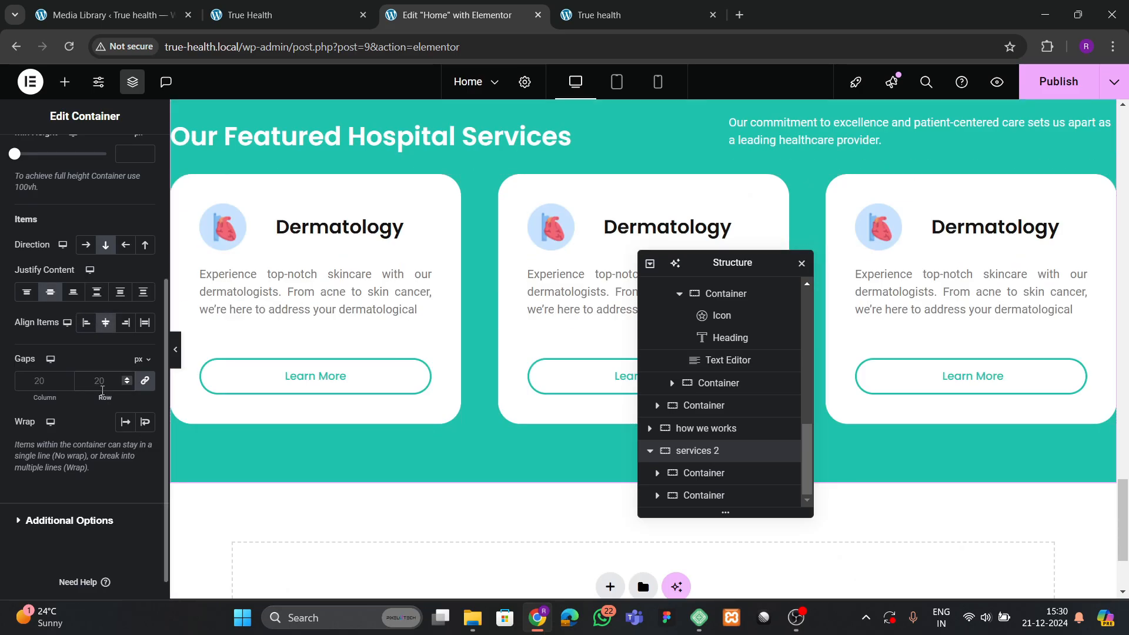
left_click(102, 381)
type("40")
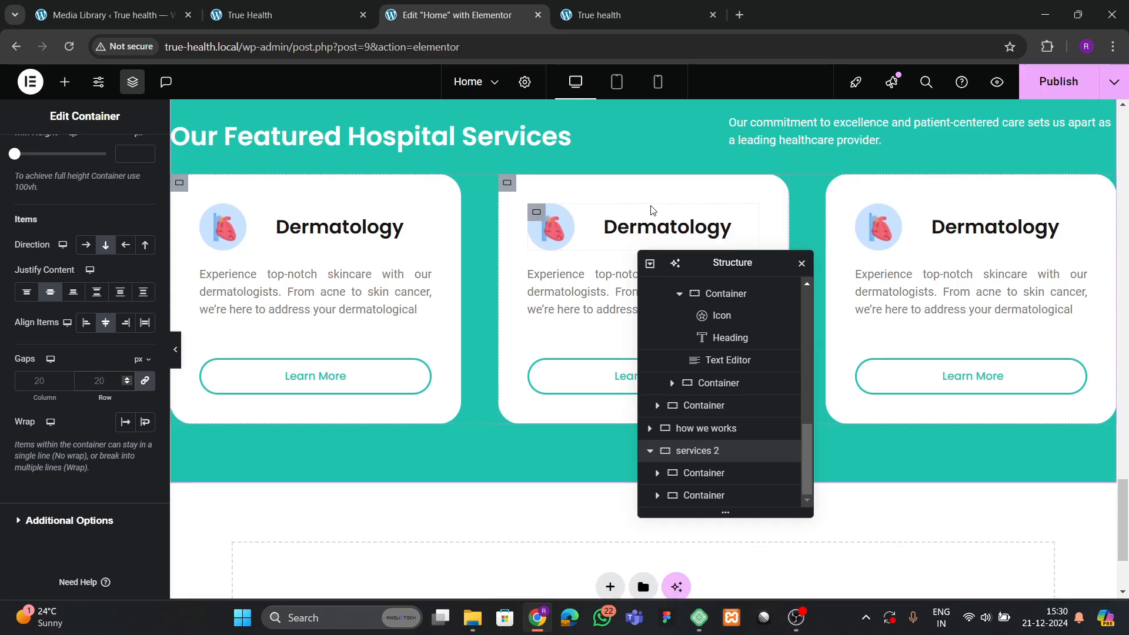
key("BackSpace")
key("BackSpace")
type("50")
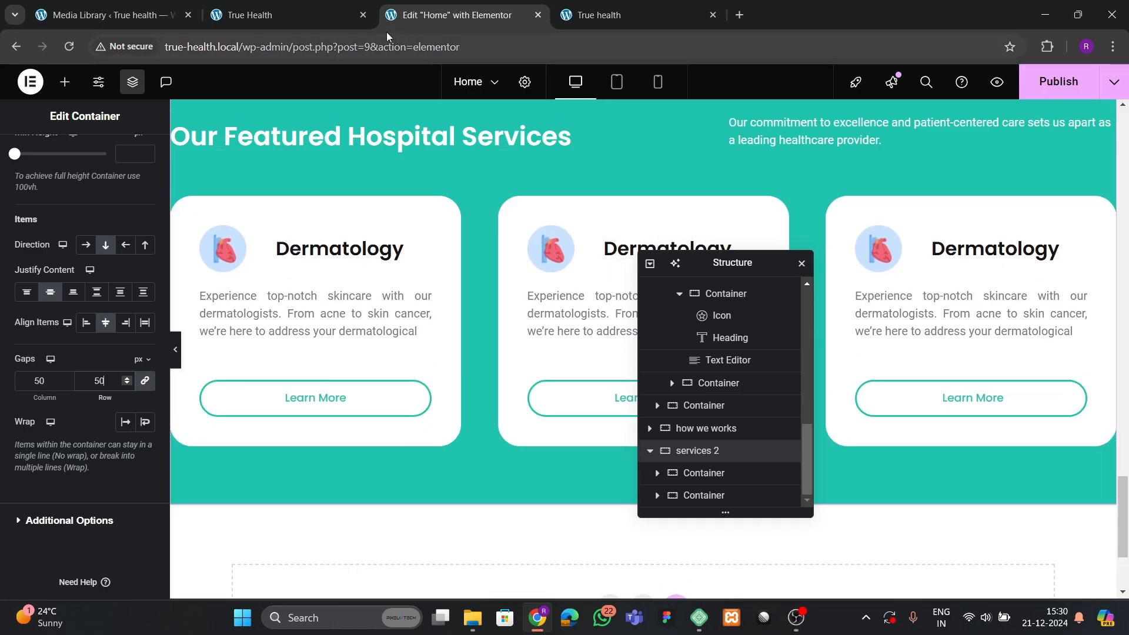
Retitle the middle card's heading to Cardiology, copied from the reference site.
left_click(282, 15)
left_click_drag(508, 365, 631, 387)
key("ctrl+c")
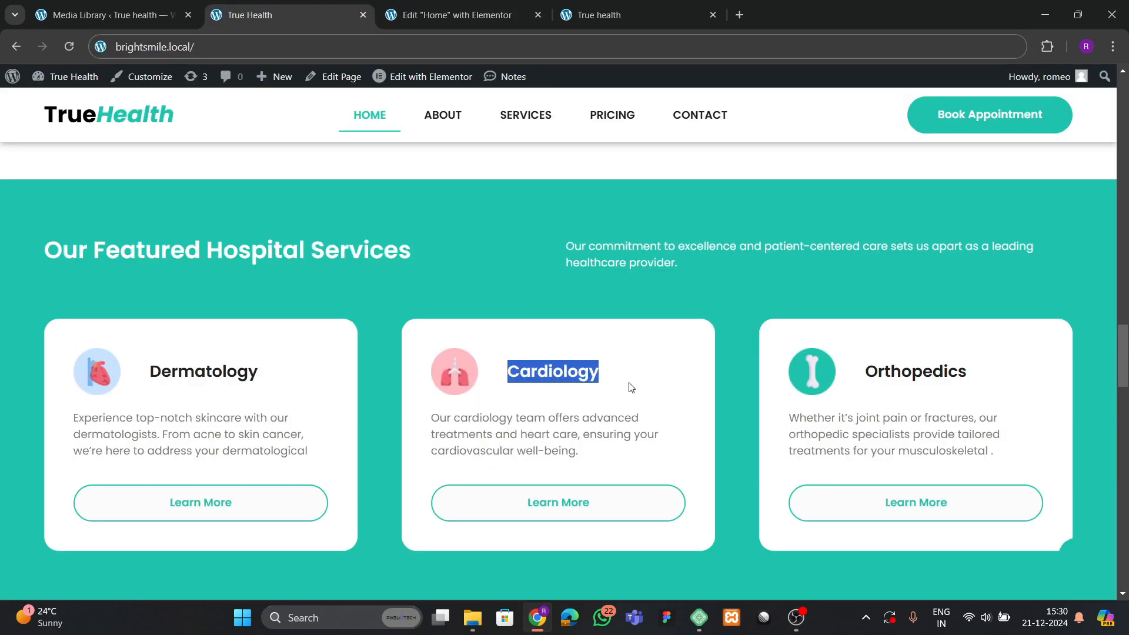
left_click(481, 16)
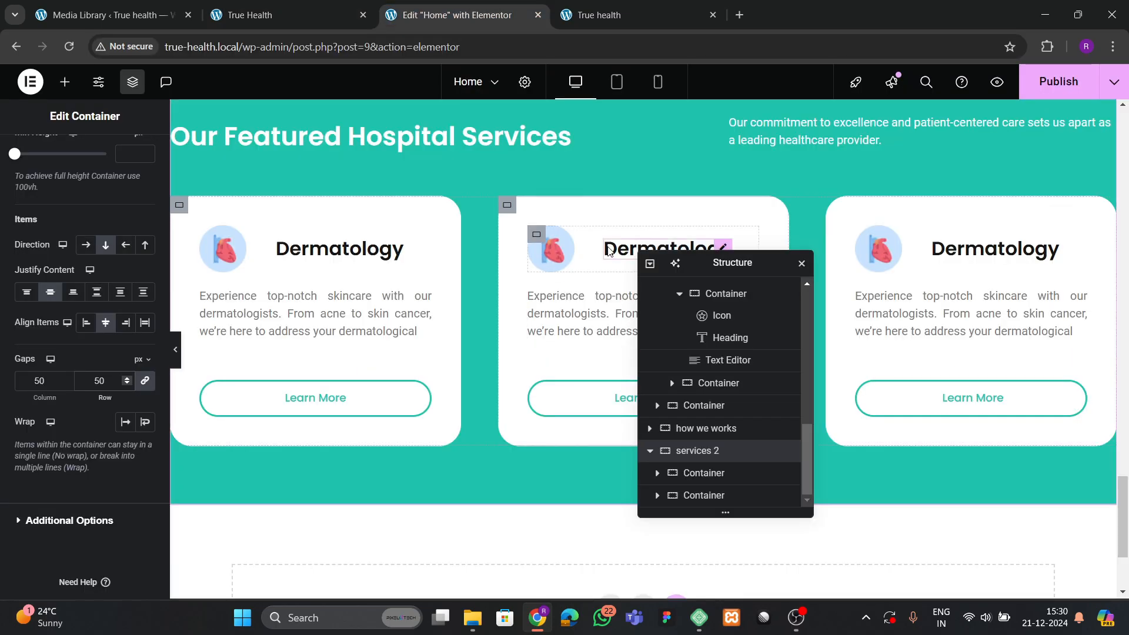
left_click(647, 248)
left_click(57, 286)
key("ctrl+a")
key("ctrl+v")
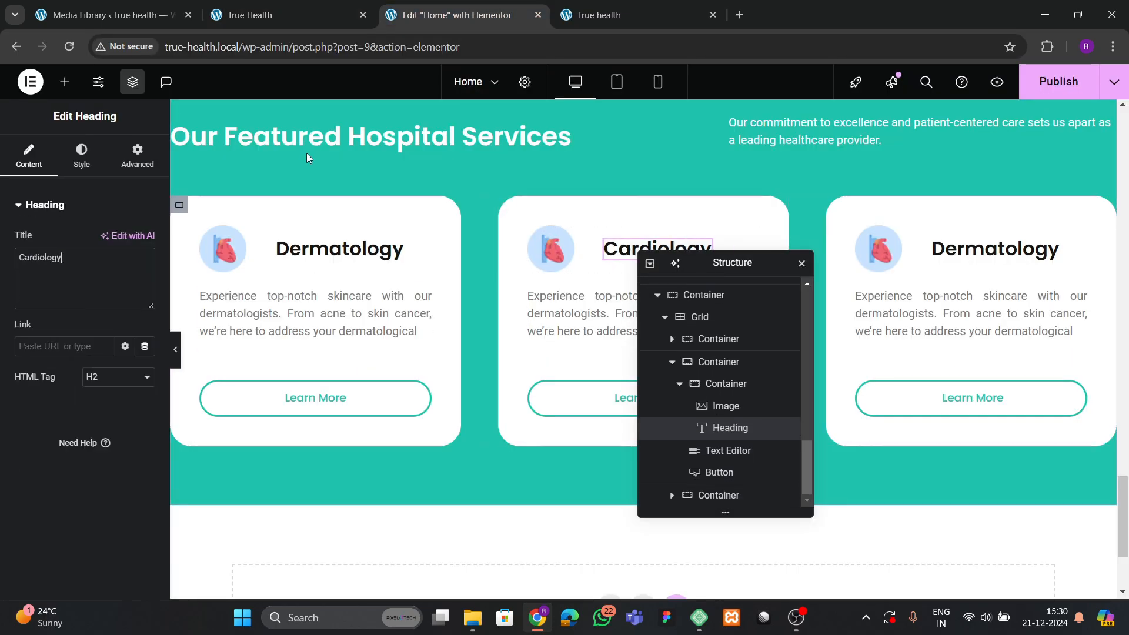
Replace the middle card's icon with the brain image from the Media Library.
left_click(326, 9)
left_click(468, 18)
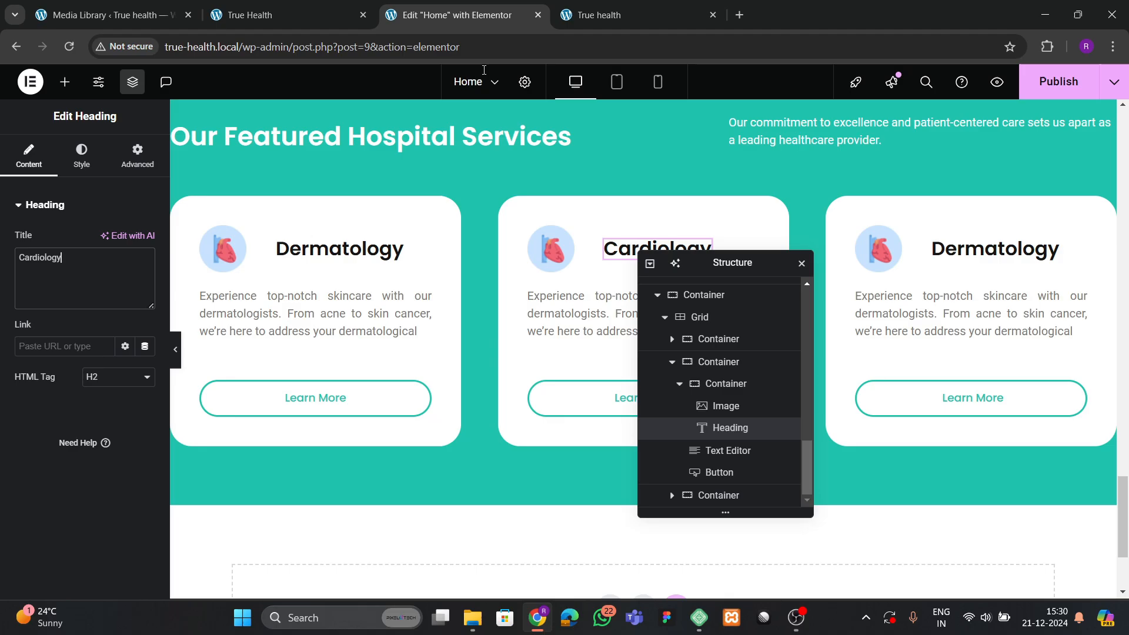
left_click(550, 248)
left_click(150, 294)
left_click(365, 414)
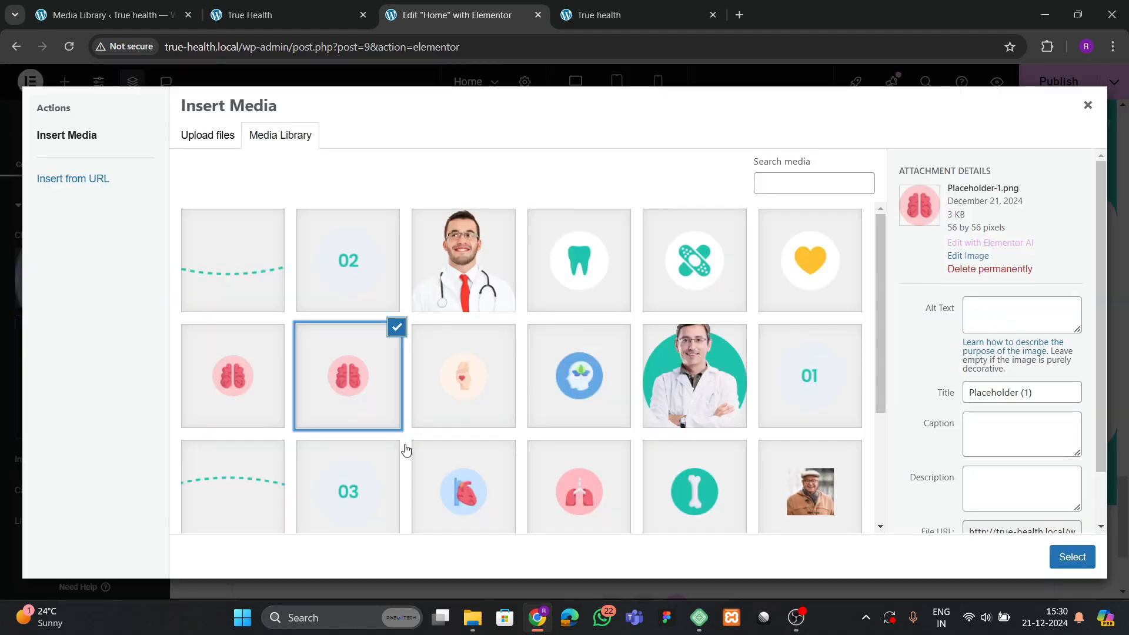
left_click(1053, 560)
Retitle the third card's heading to Orthopedics, copied from the reference site.
left_click(282, 15)
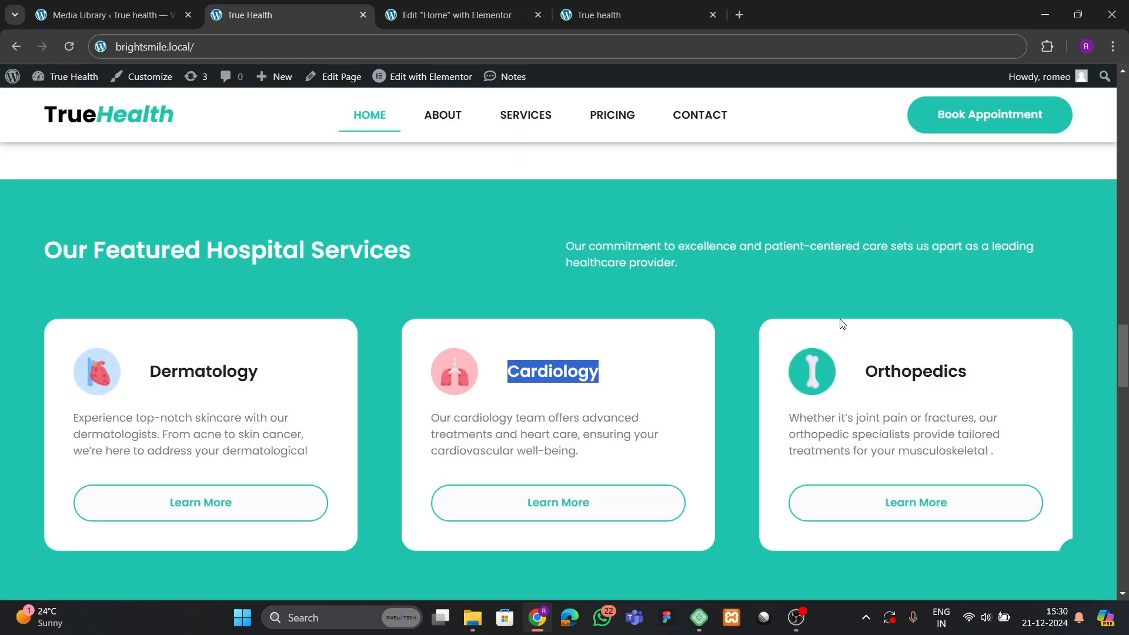
left_click_drag(866, 371, 962, 370)
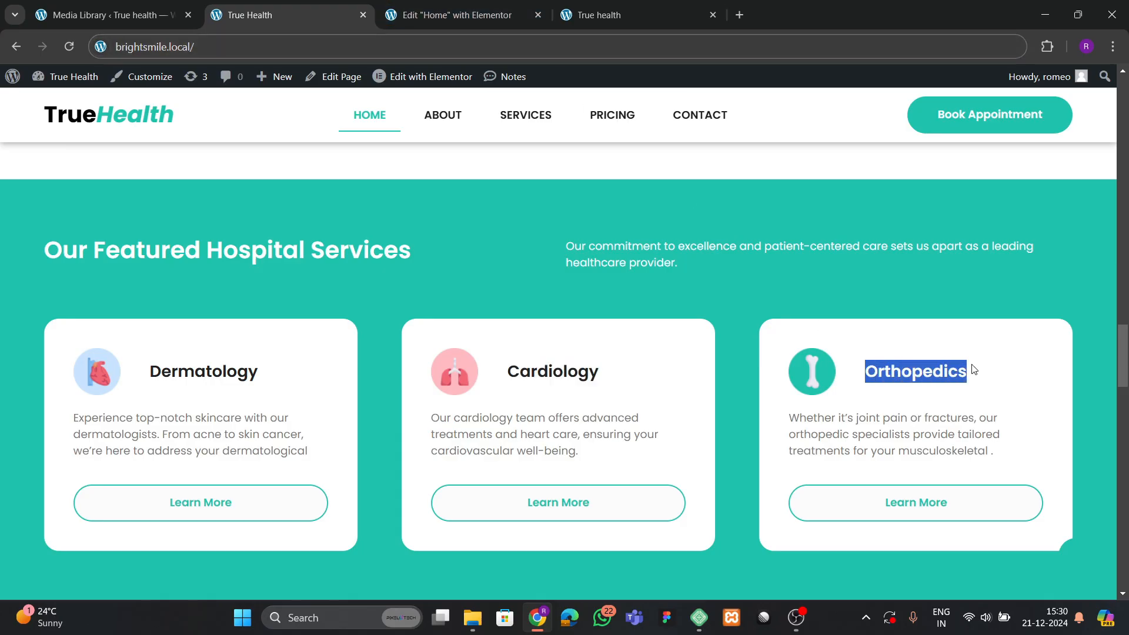
left_click(457, 15)
left_click(994, 249)
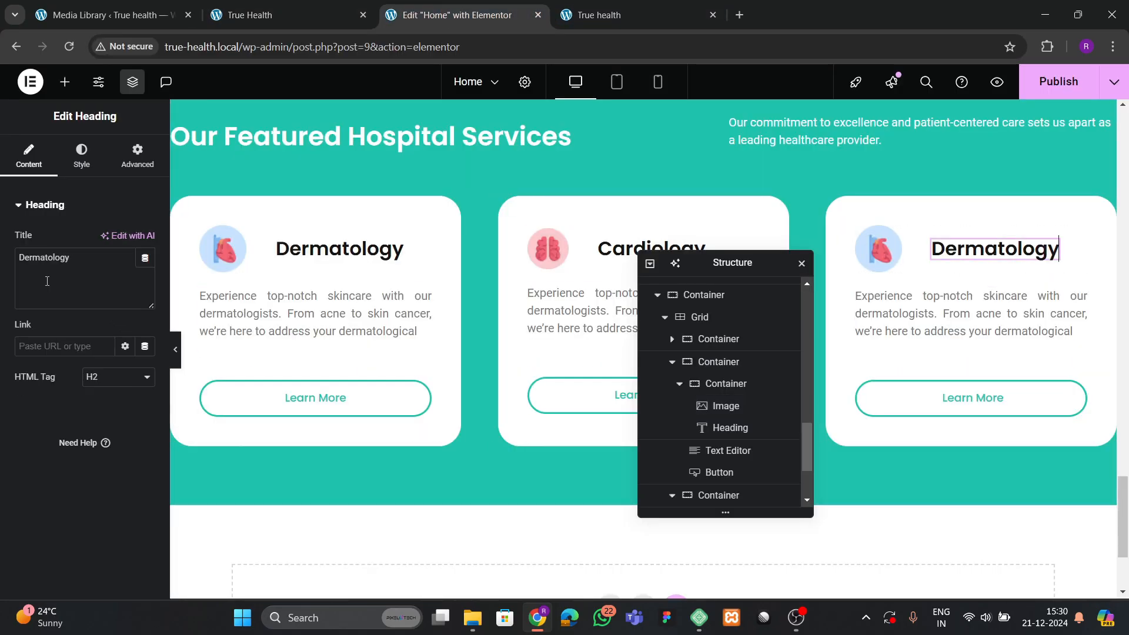
key("ctrl+a")
type("Orthopedics")
scroll(802, 337, "down", 2)
Swap the third card's icon for the bone image and publish the page.
left_click(879, 259)
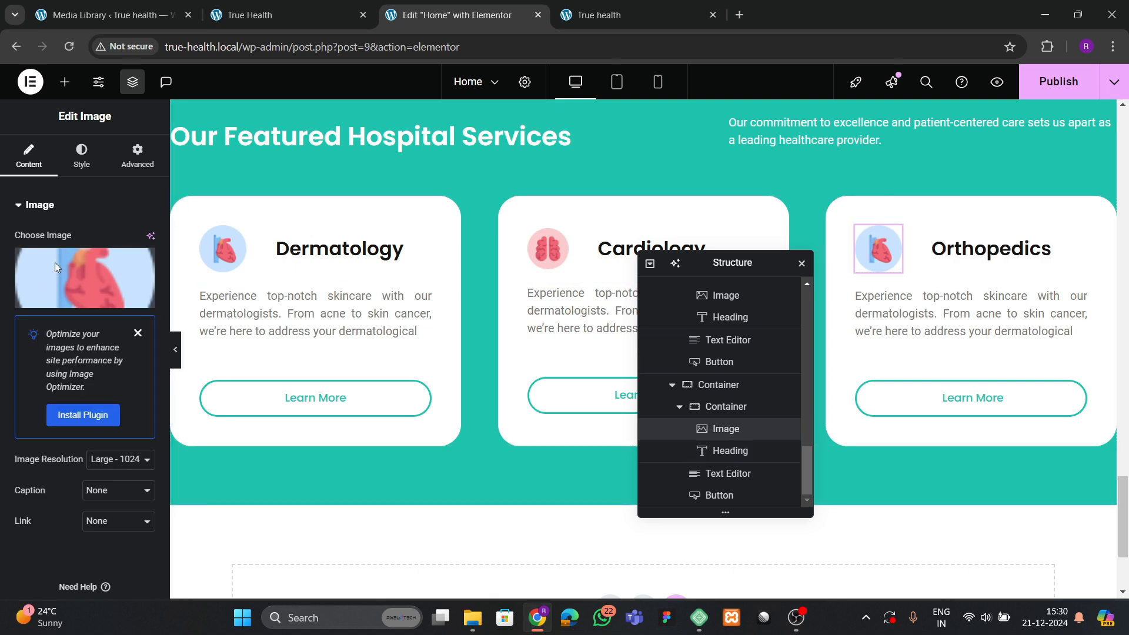
scroll(662, 378, "down", 2)
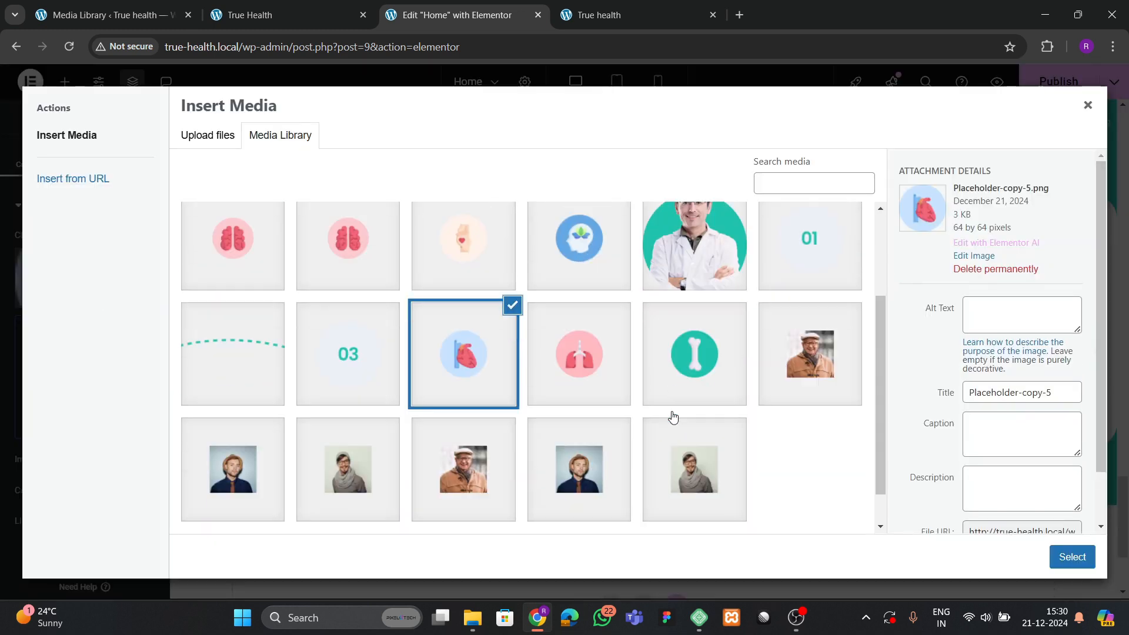
left_click(680, 330)
left_click(1058, 559)
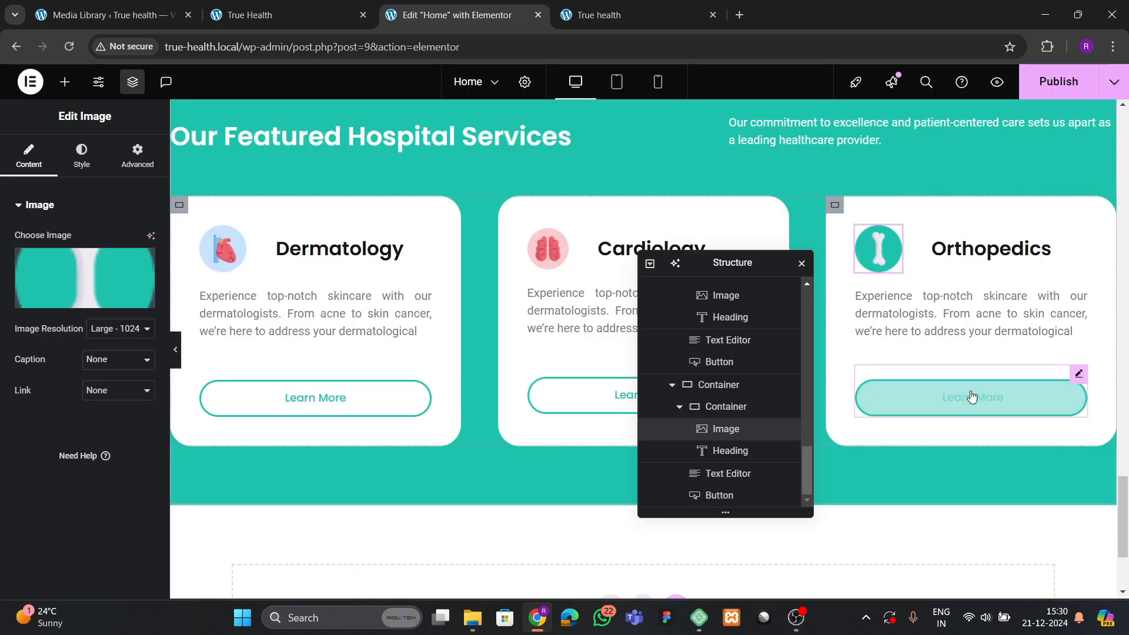
left_click(1058, 81)
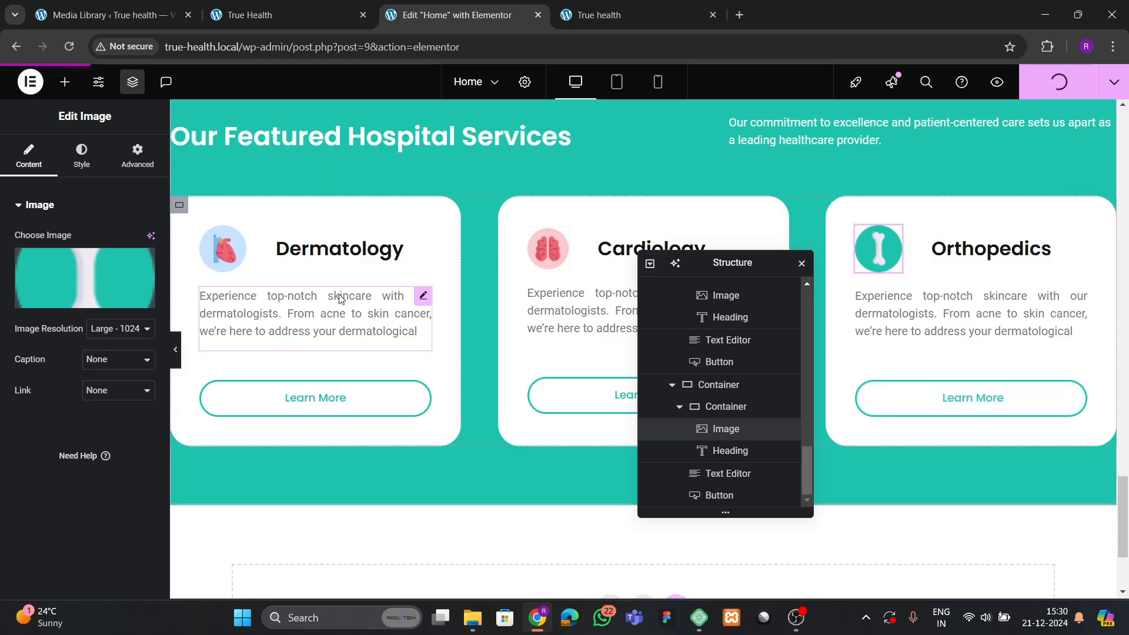
Scroll through the published TrueHealth homepage to check the updated service cards.
left_click(593, 19)
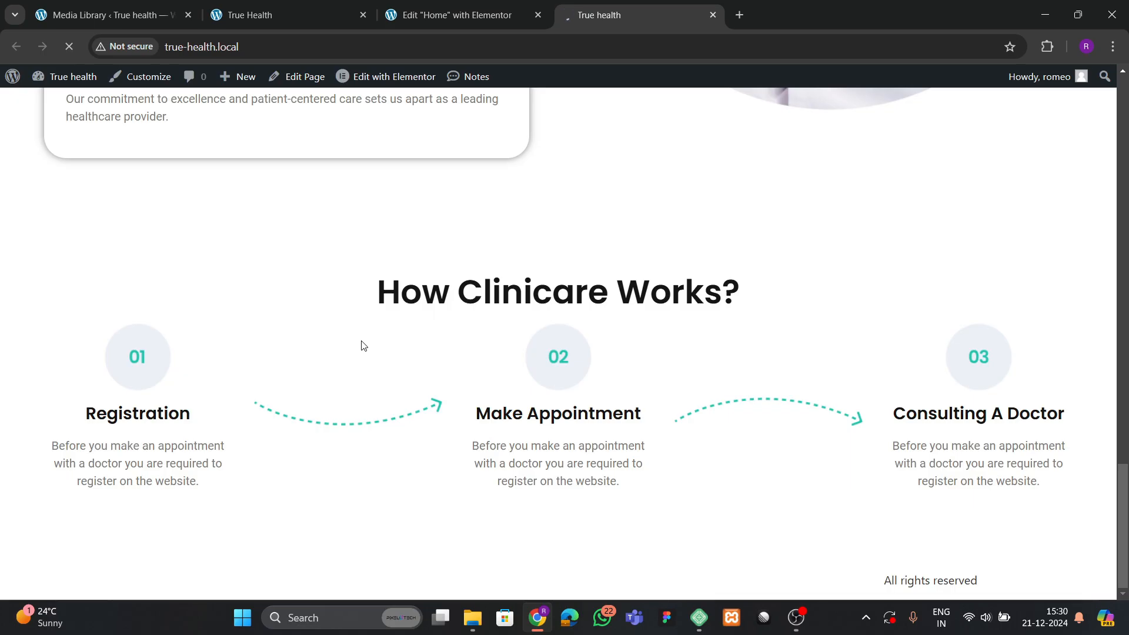
scroll(365, 353, "down", 8)
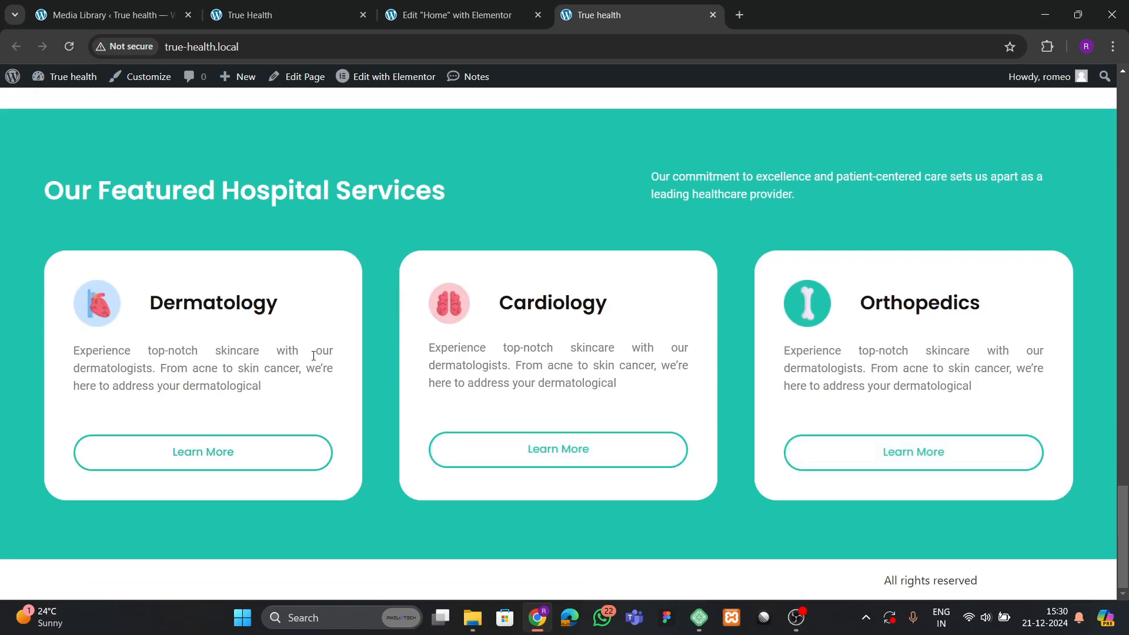
scroll(313, 355, "up", 7)
scroll(360, 337, "down", 3)
scroll(355, 332, "up", 7)
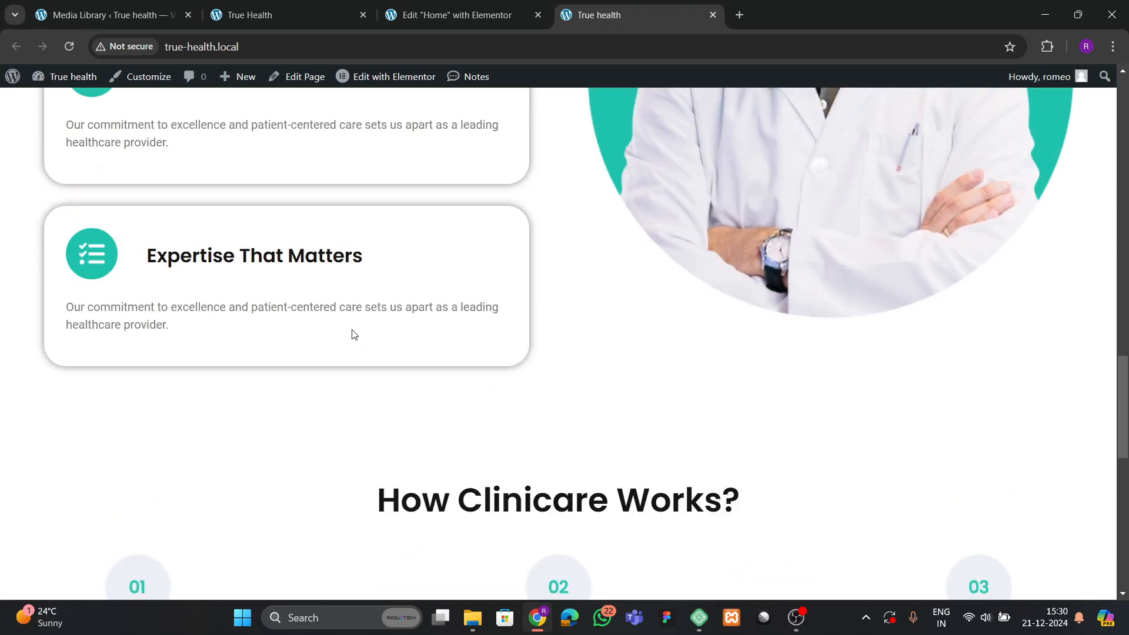
scroll(354, 334, "up", 15)
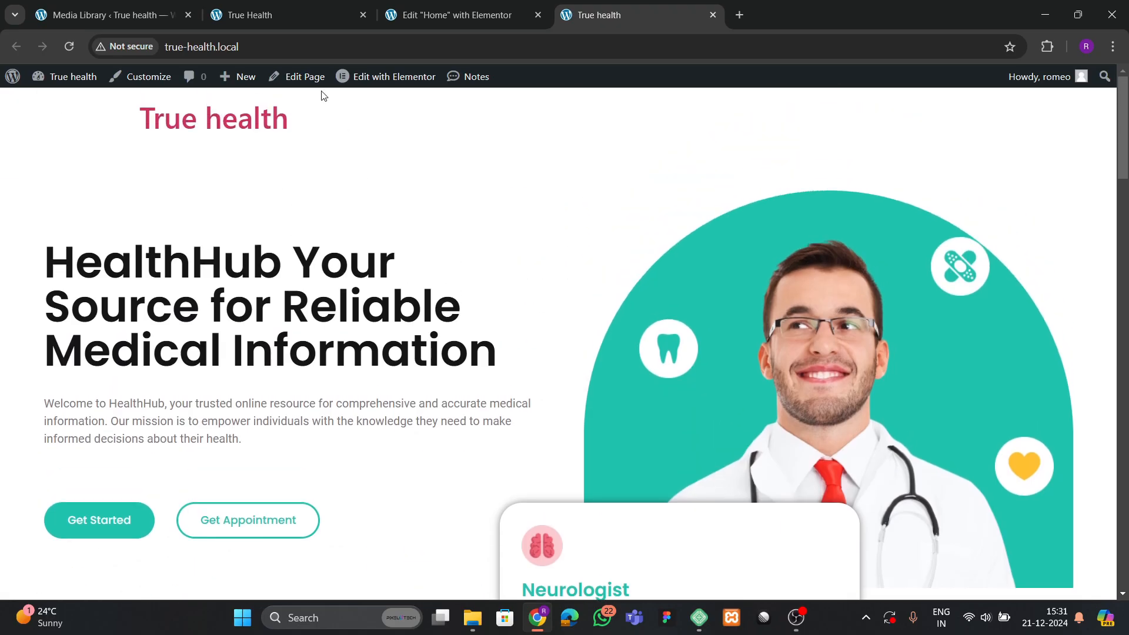
Scroll the reference True Health site to its 'Why people like us?' testimonials section.
left_click(288, 15)
scroll(402, 365, "down", 5)
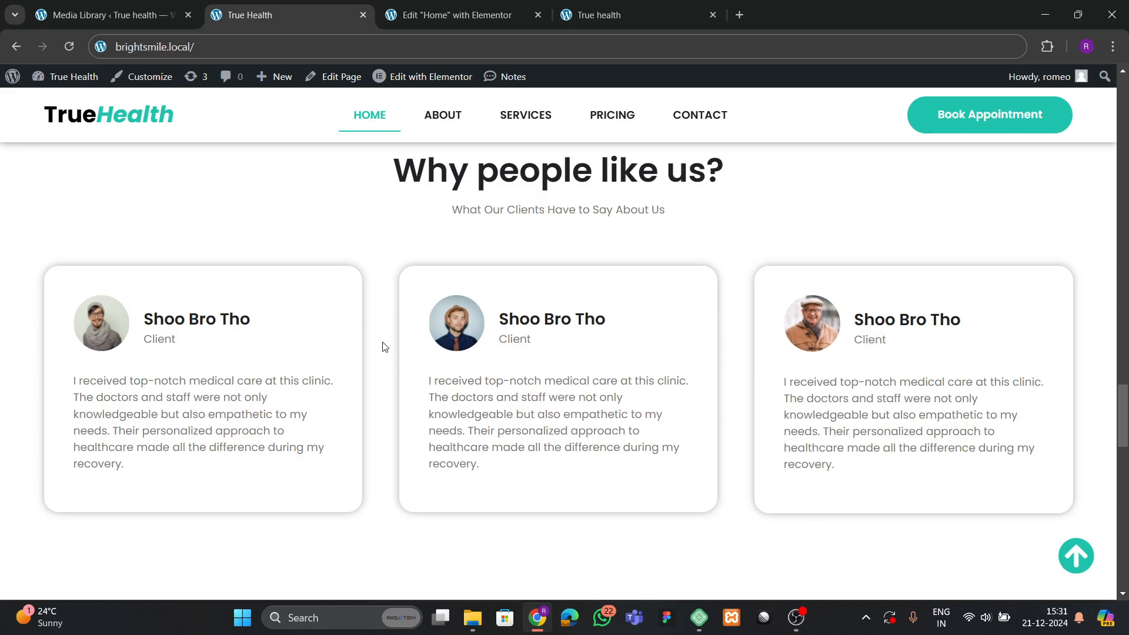
scroll(385, 358, "down", 10)
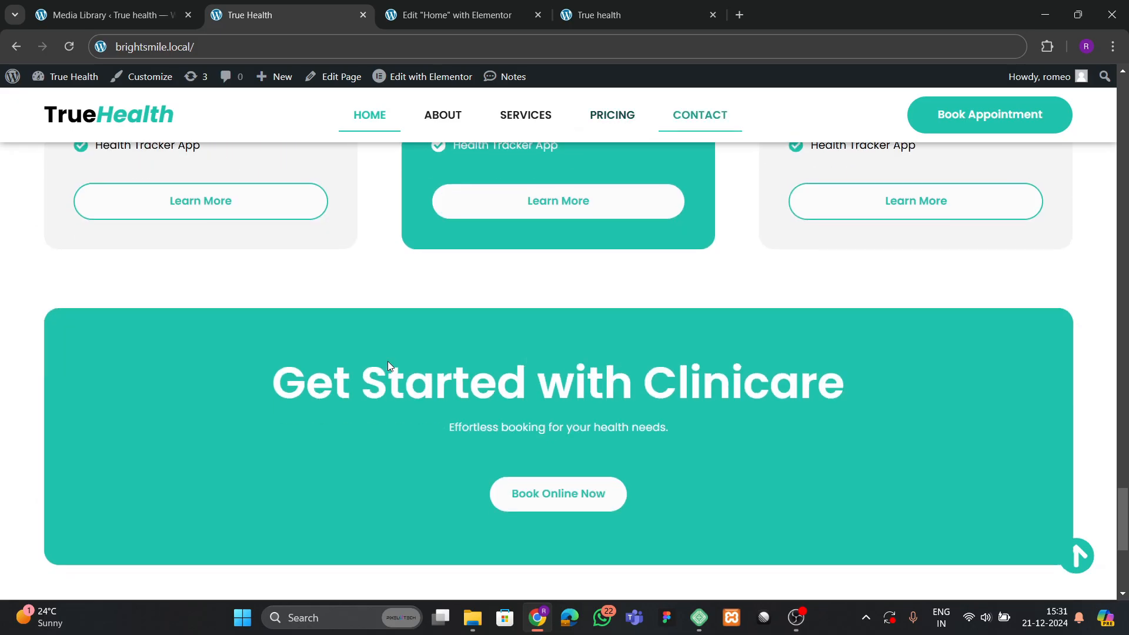
scroll(389, 363, "up", 8)
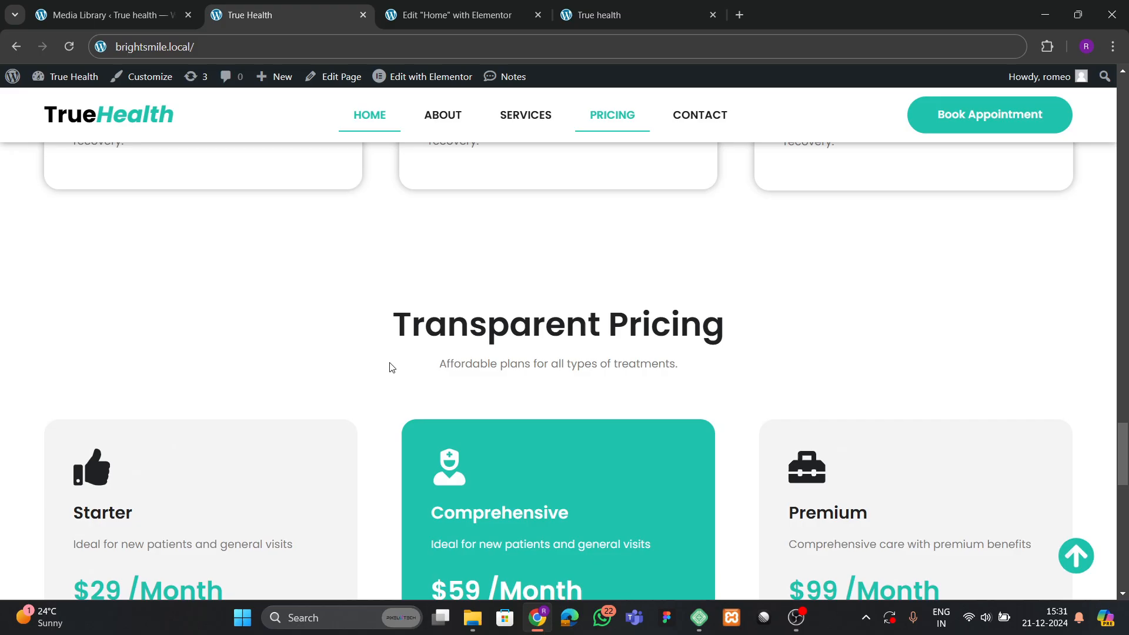
scroll(392, 367, "up", 4)
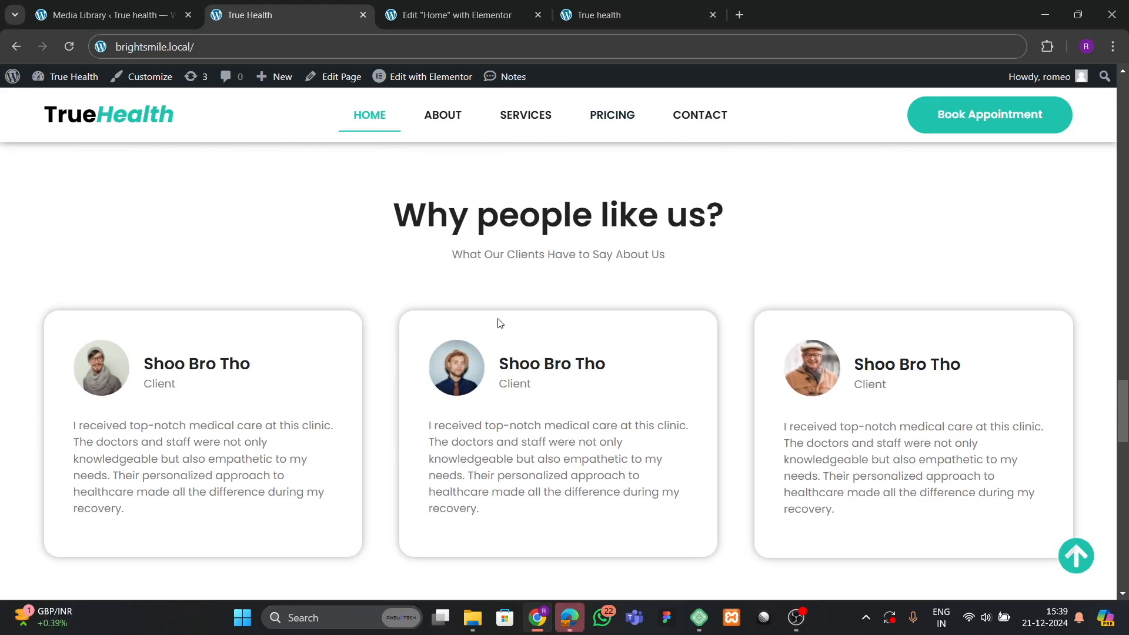
scroll(494, 318, "up", 5)
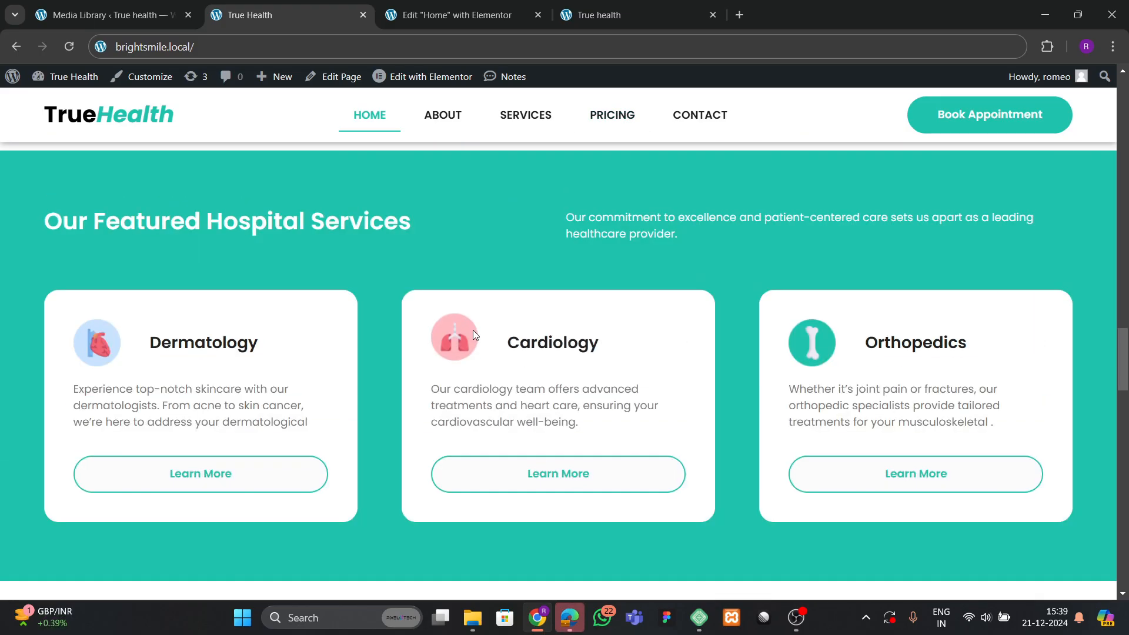
scroll(363, 358, "down", 8)
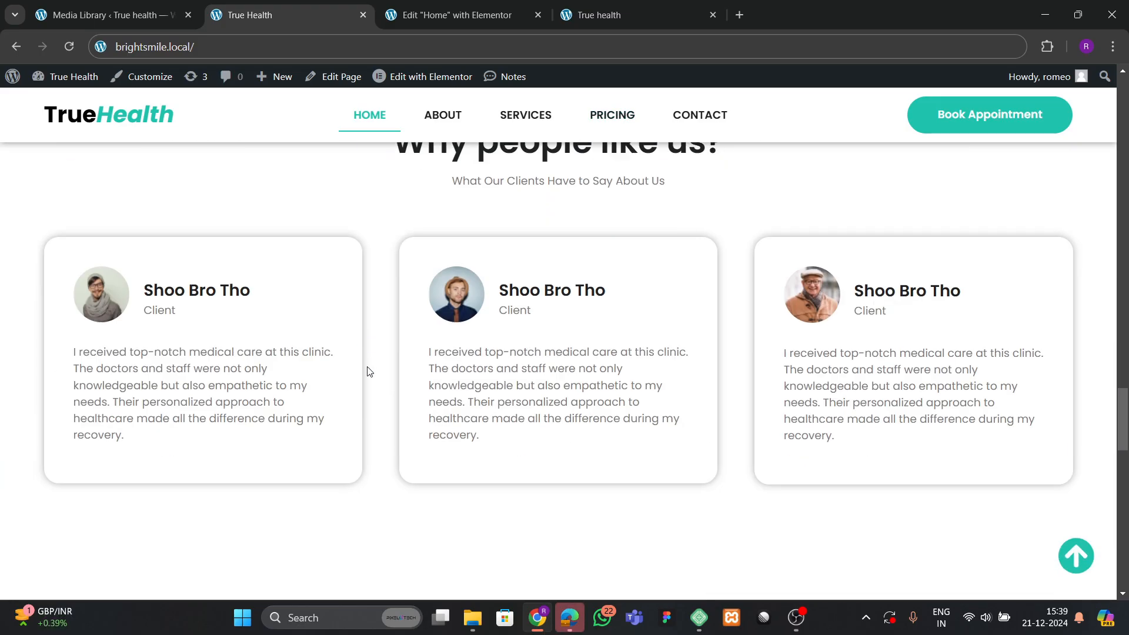
Copy the How Clinicare Works section and paste it into the empty bottom container.
left_click(473, 9)
scroll(485, 274, "down", 5)
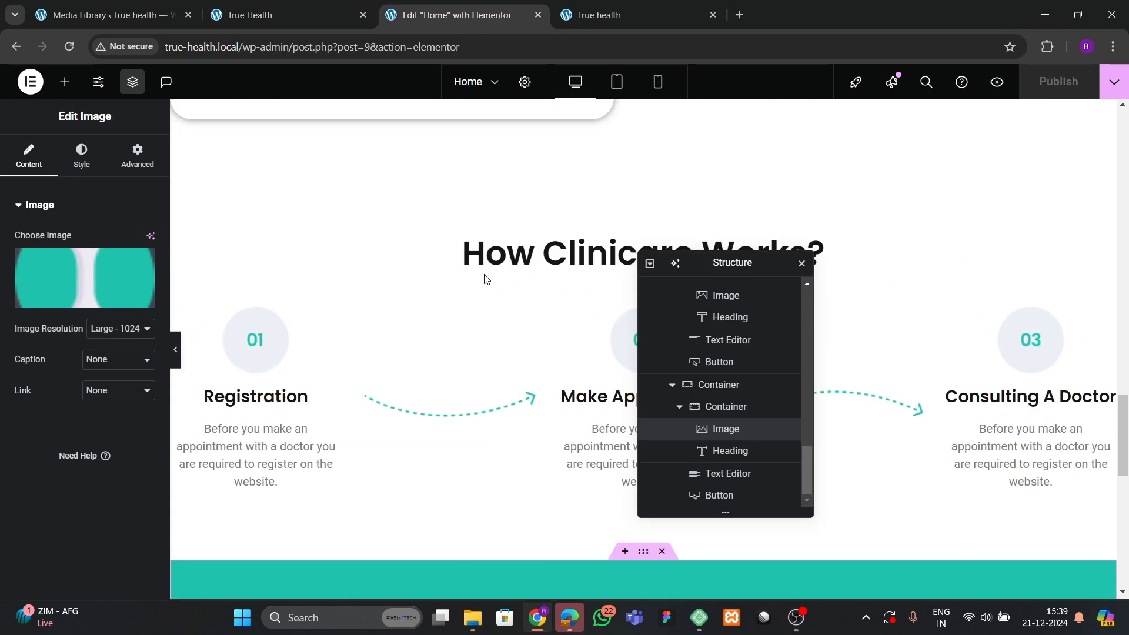
left_click_drag(708, 256, 871, 226)
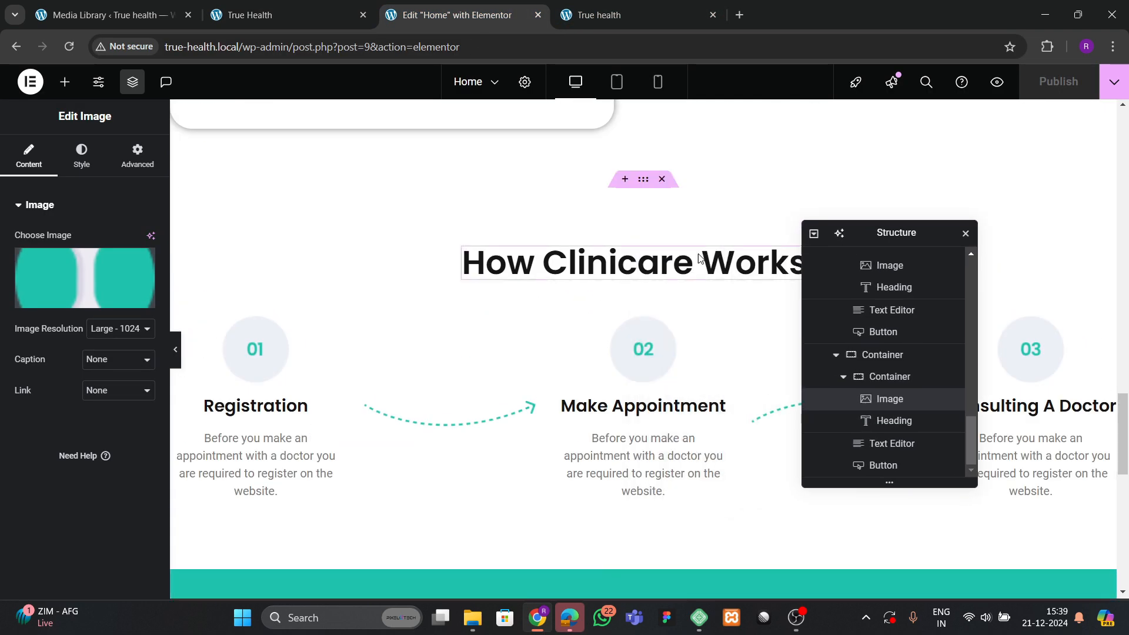
left_click(639, 183)
right_click(640, 180)
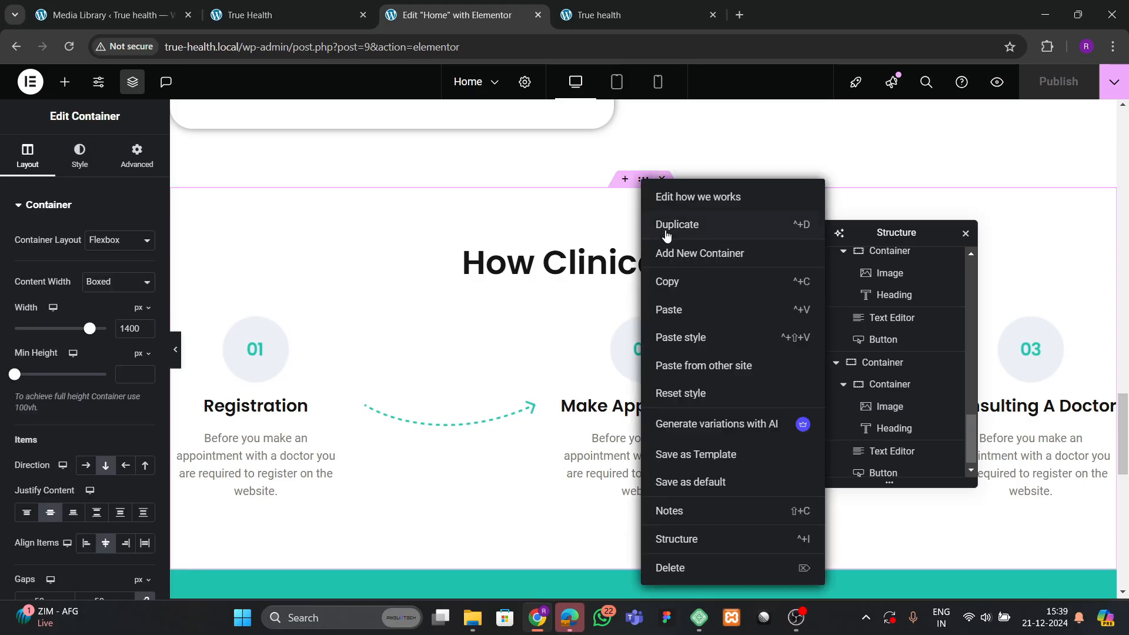
left_click(658, 280)
scroll(581, 347, "down", 10)
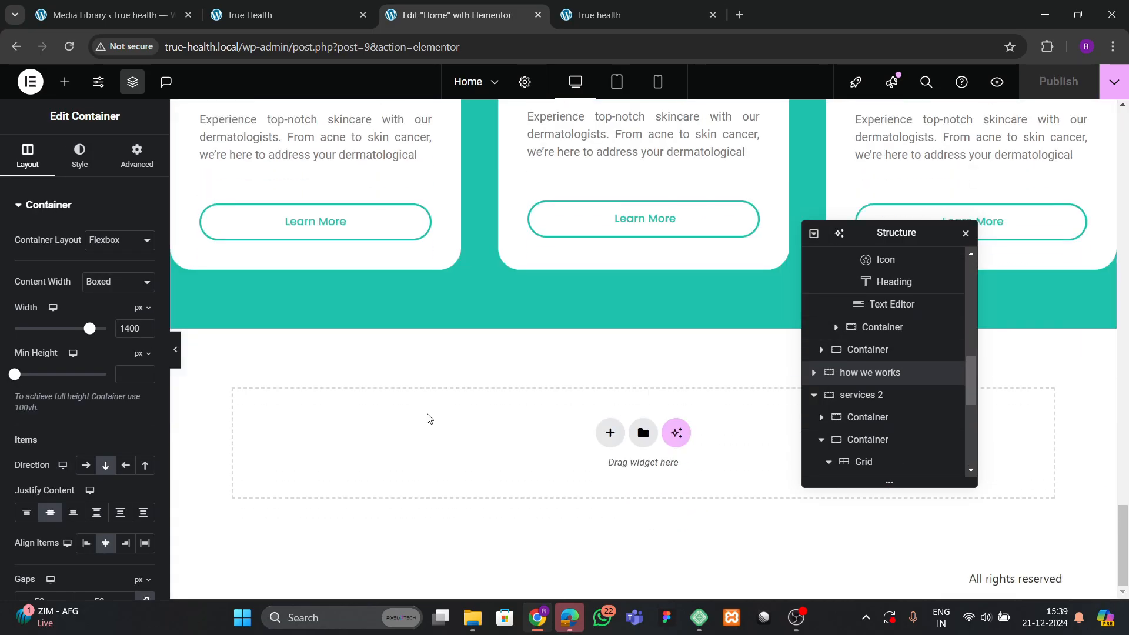
right_click(429, 418)
left_click(463, 440)
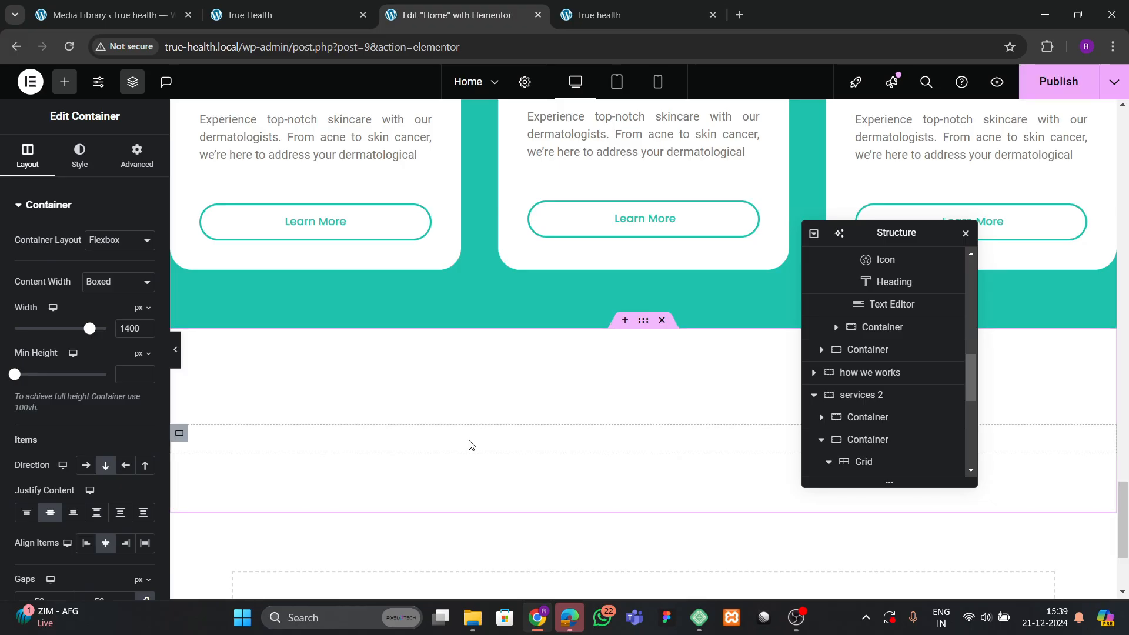
Change the pasted section's heading to 'Why people like us?' from the reference site.
left_click(288, 15)
scroll(422, 293, "up", 3)
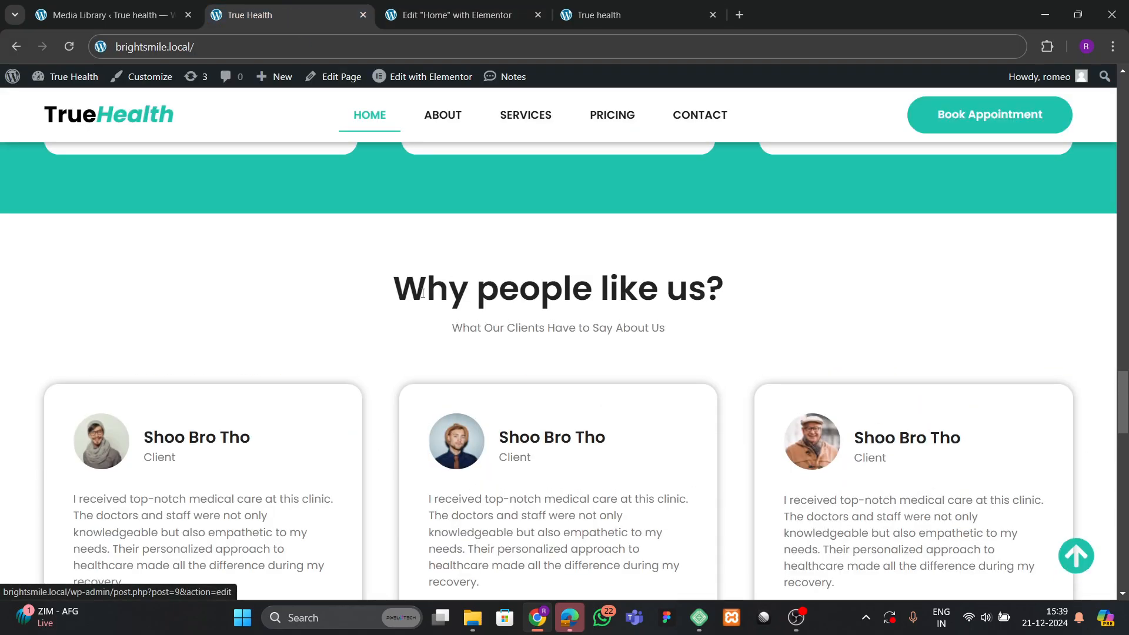
left_click_drag(394, 301, 711, 277)
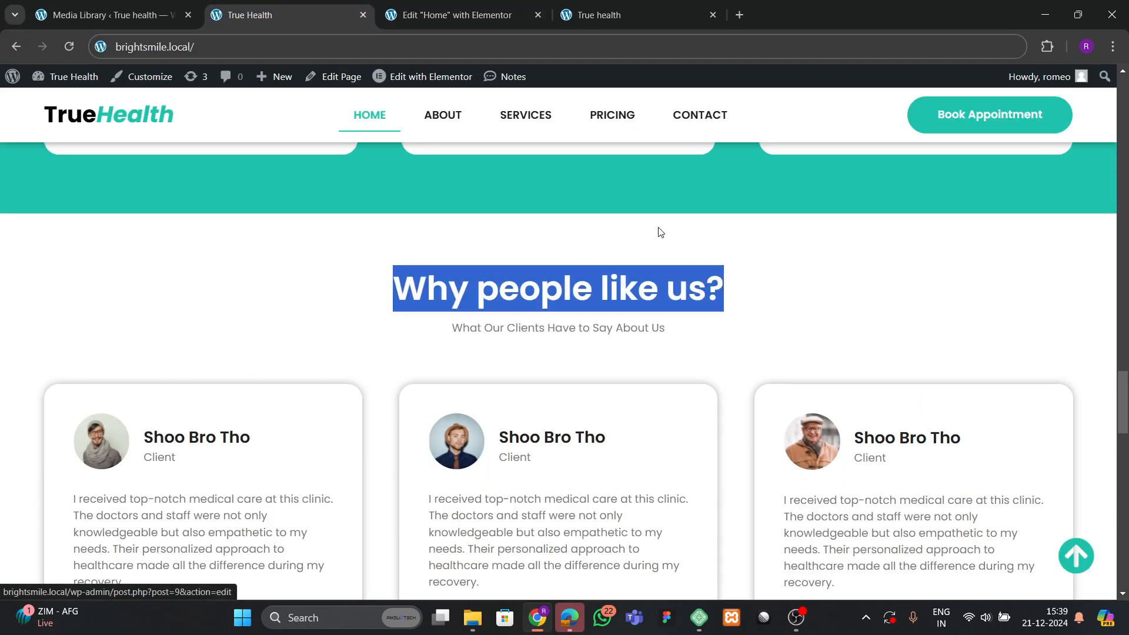
left_click(453, 14)
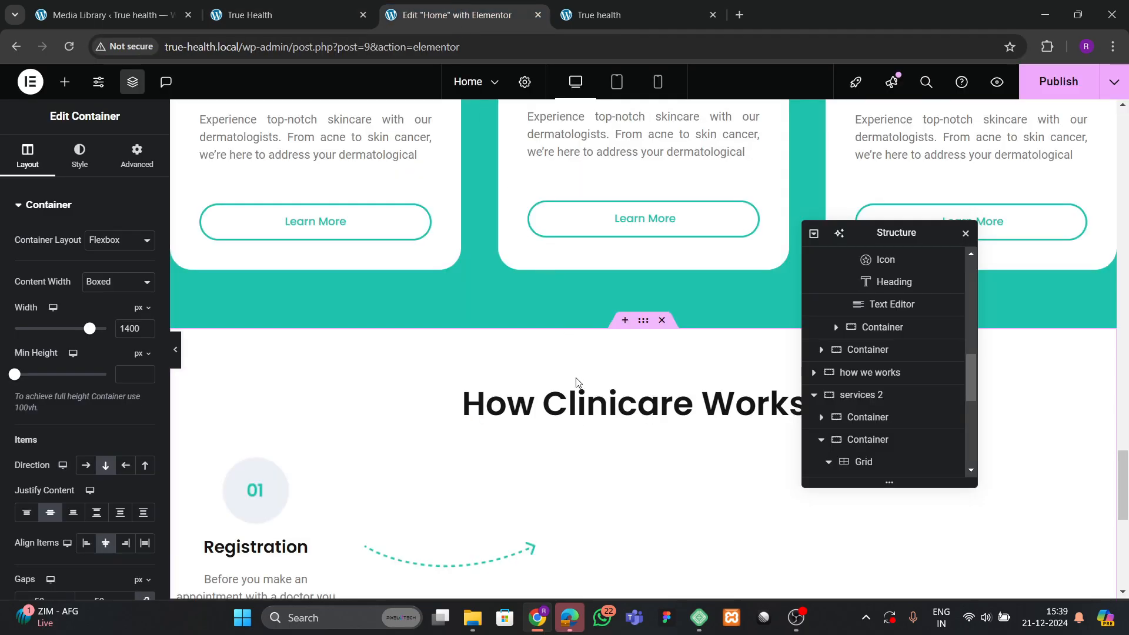
scroll(574, 419, "down", 6)
scroll(573, 419, "up", 4)
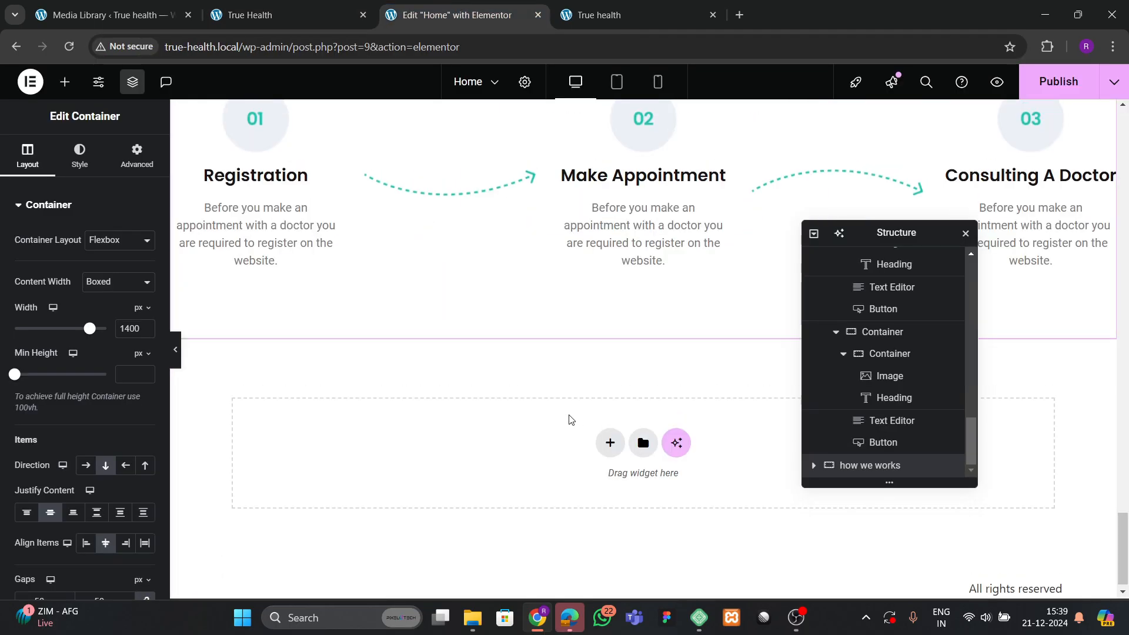
left_click(587, 246)
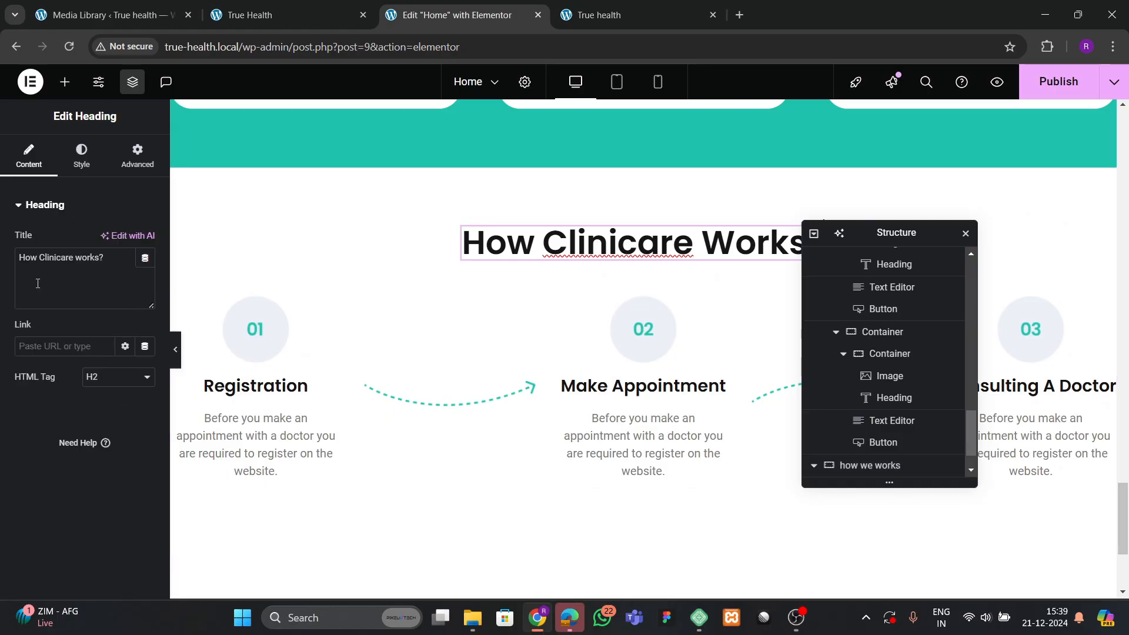
key("ctrl+v")
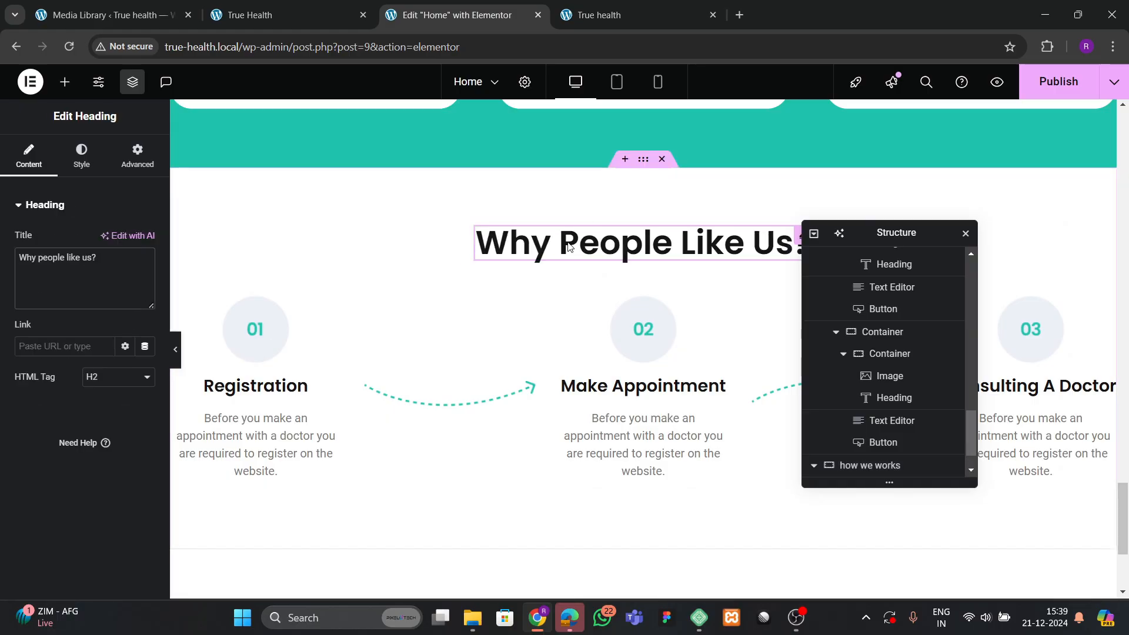
Copy a paragraph text block and paste it below the new heading.
scroll(511, 297, "up", 4)
scroll(520, 297, "down", 8)
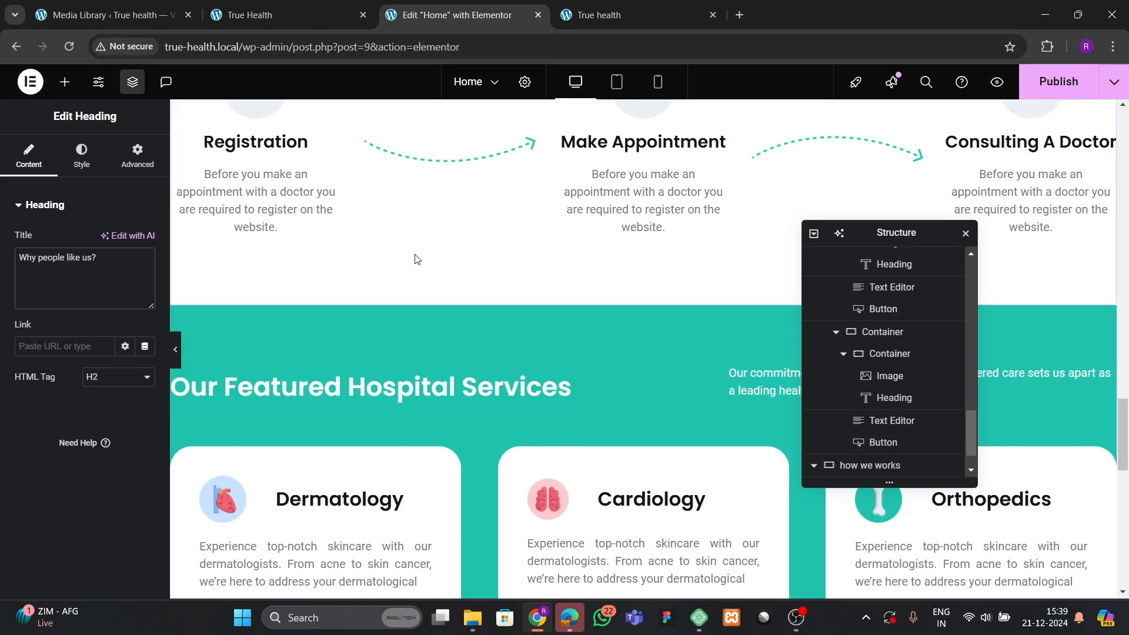
right_click(279, 213)
left_click(589, 328)
scroll(588, 328, "down", 10)
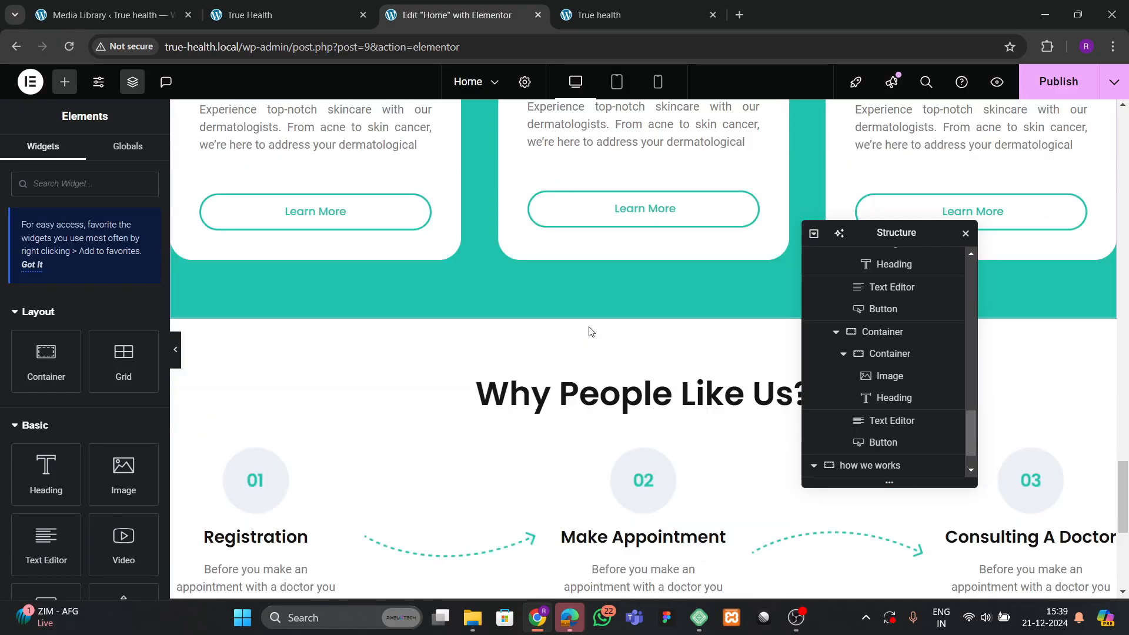
scroll(596, 312, "up", 2)
right_click(611, 254)
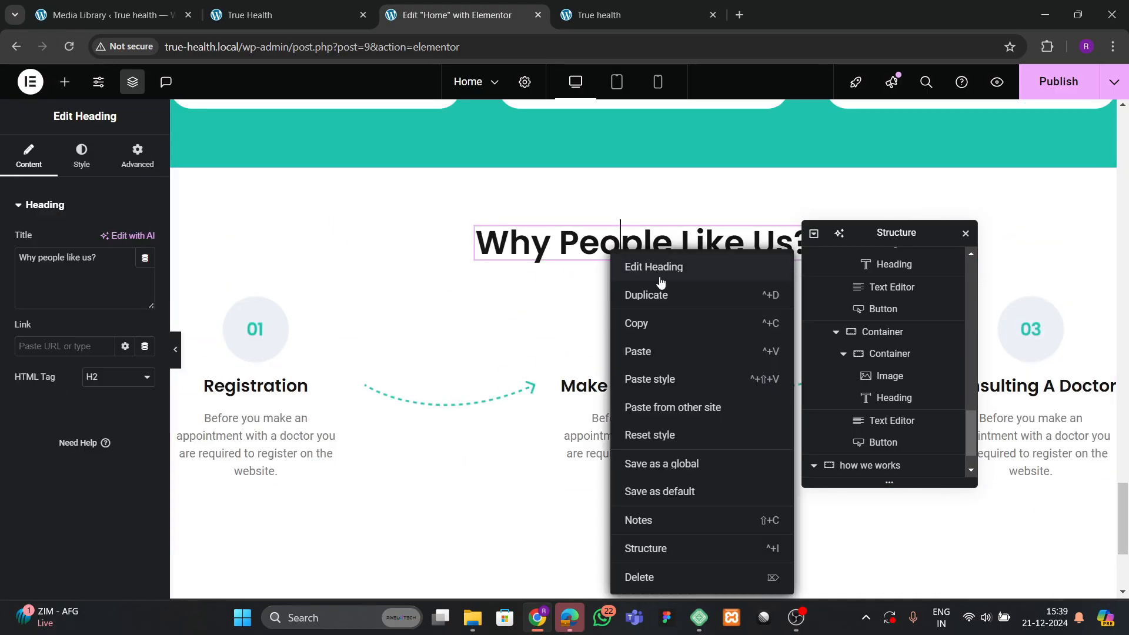
left_click(615, 340)
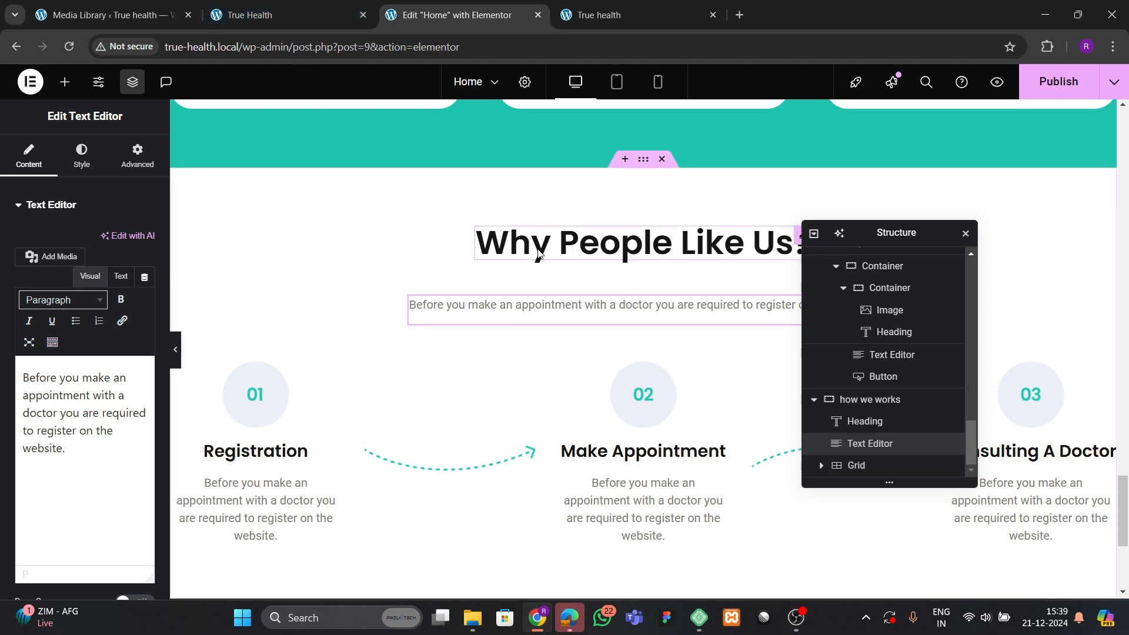
Set the subtitle paragraph to 'What Our Clients Have to Say About Us'.
left_click(576, 14)
left_click(285, 14)
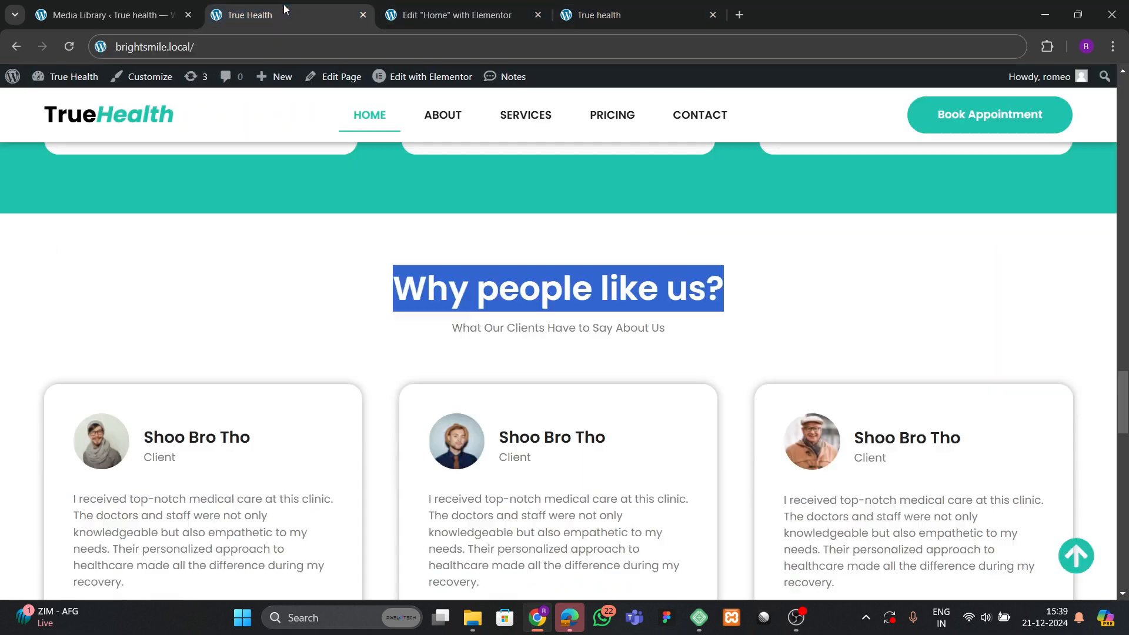
left_click_drag(452, 327, 663, 332)
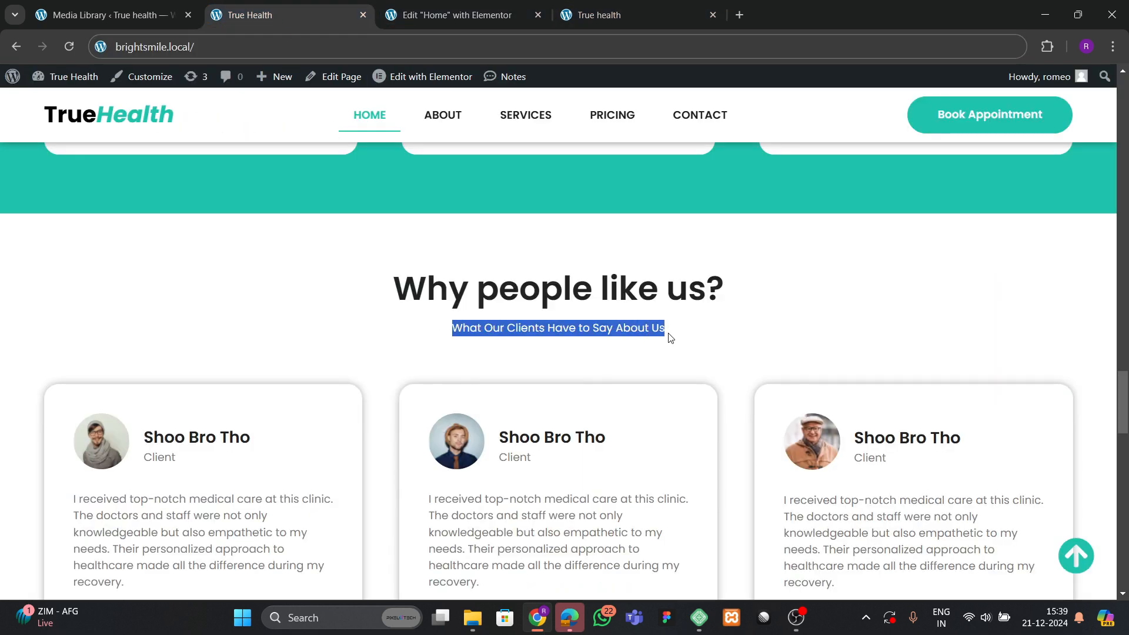
left_click(463, 16)
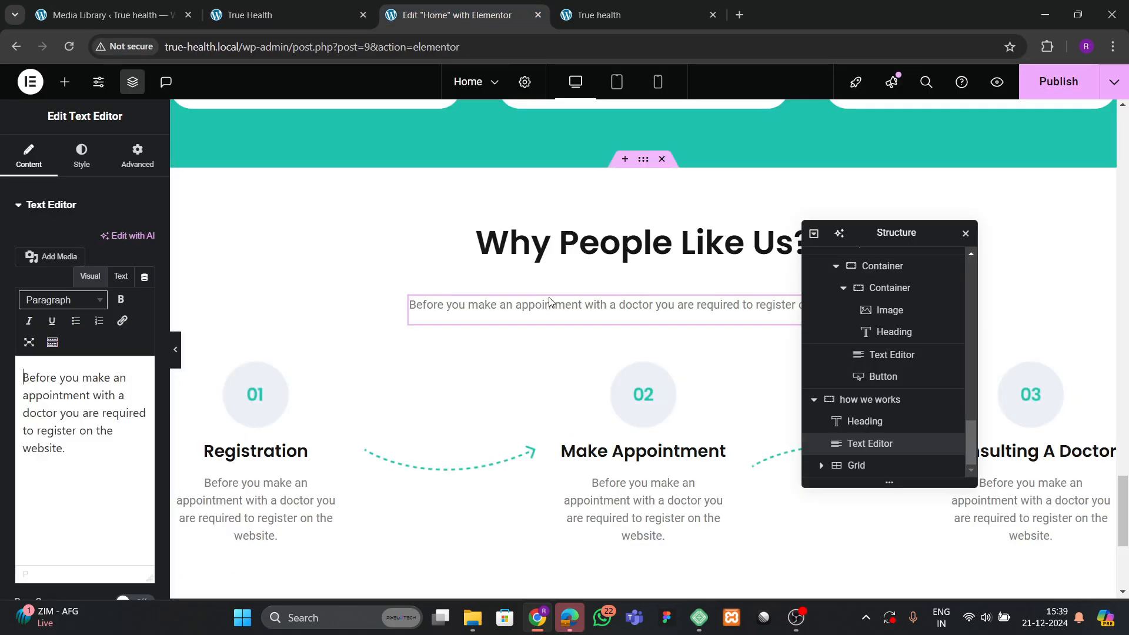
triple_click(74, 378)
key("ctrl+v")
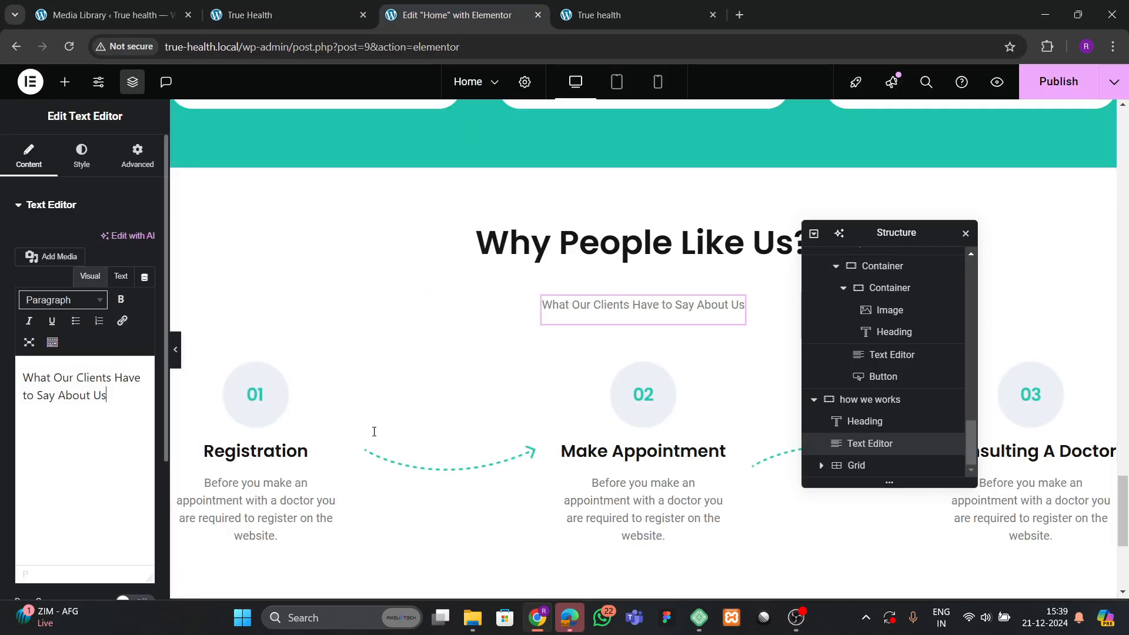
Reduce the new section container's gap to 20px.
left_click(634, 191)
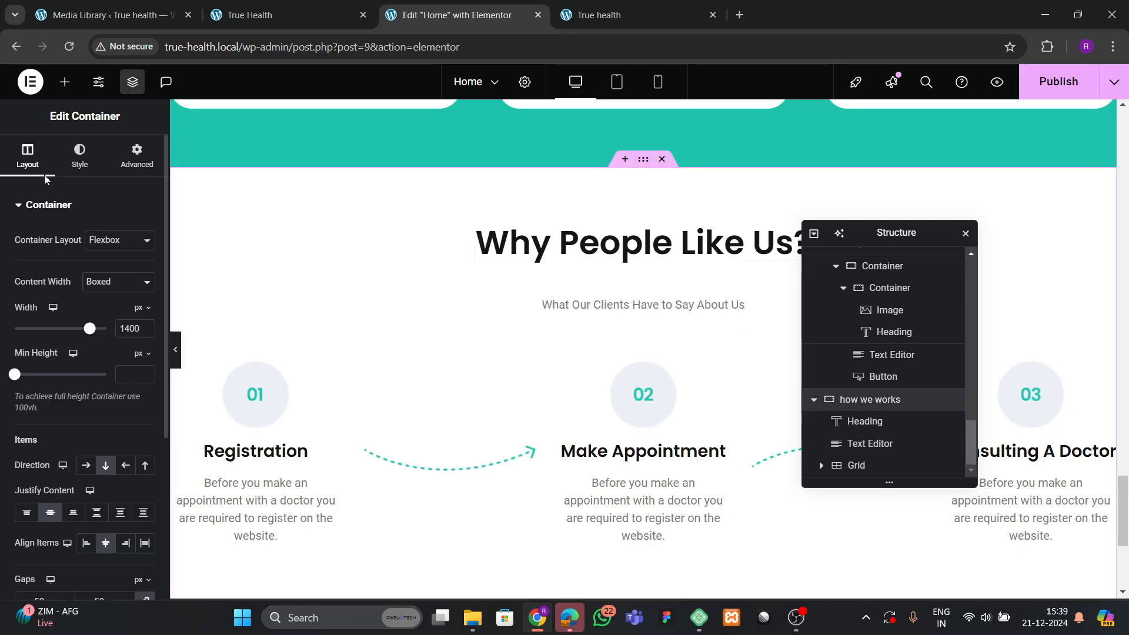
scroll(72, 390, "down", 3)
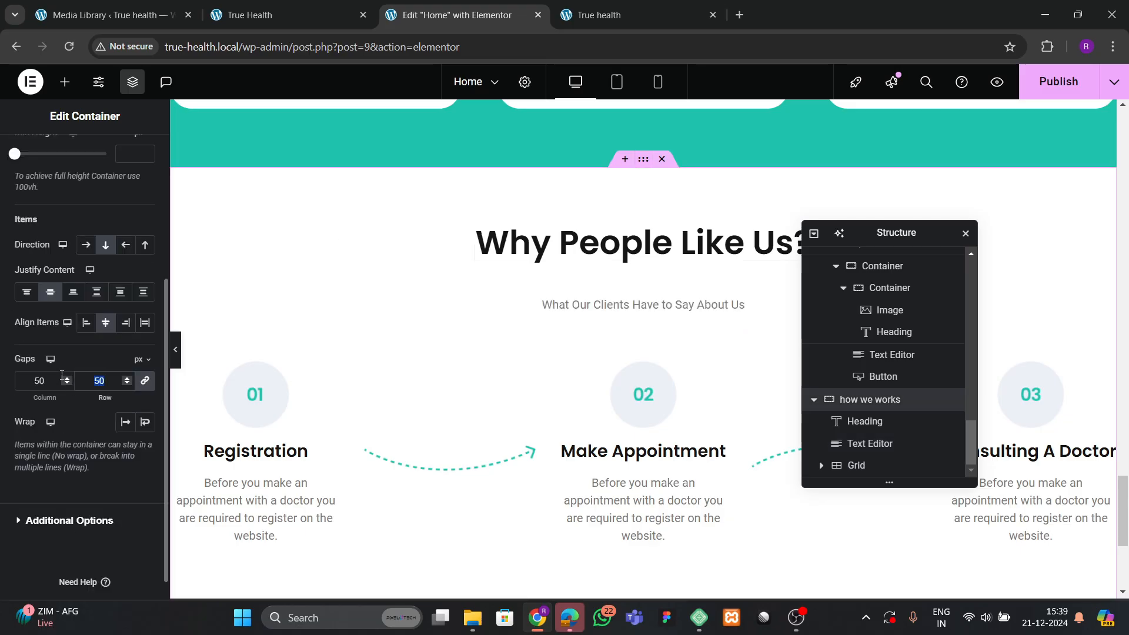
type("20")
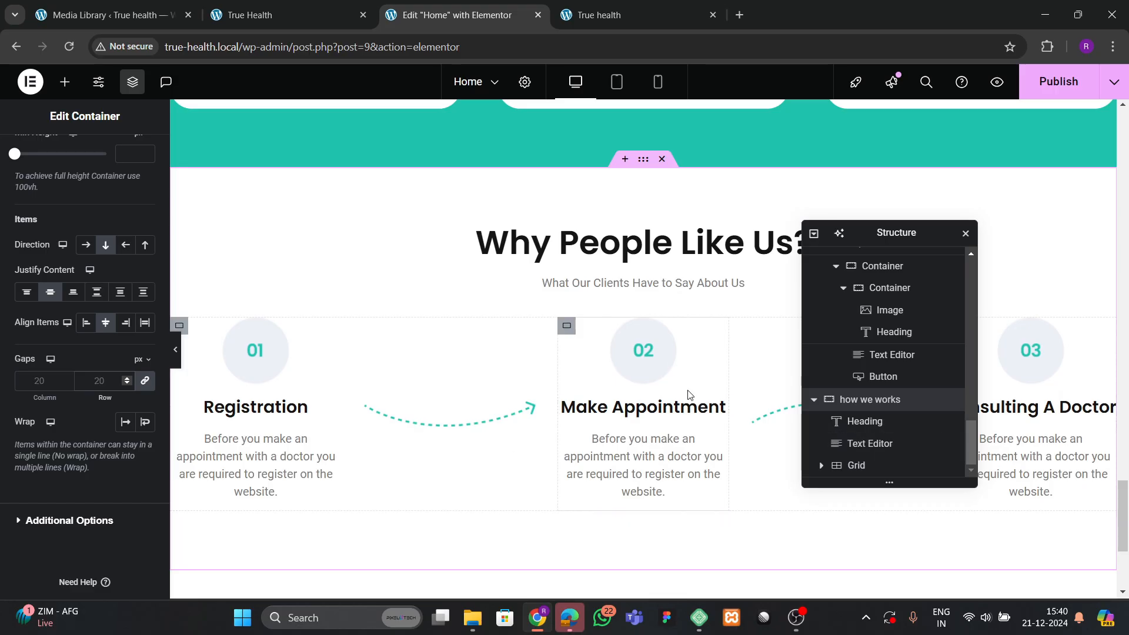
left_click(857, 465)
Delete the copied steps grid, publish, and check the live page.
right_click(858, 464)
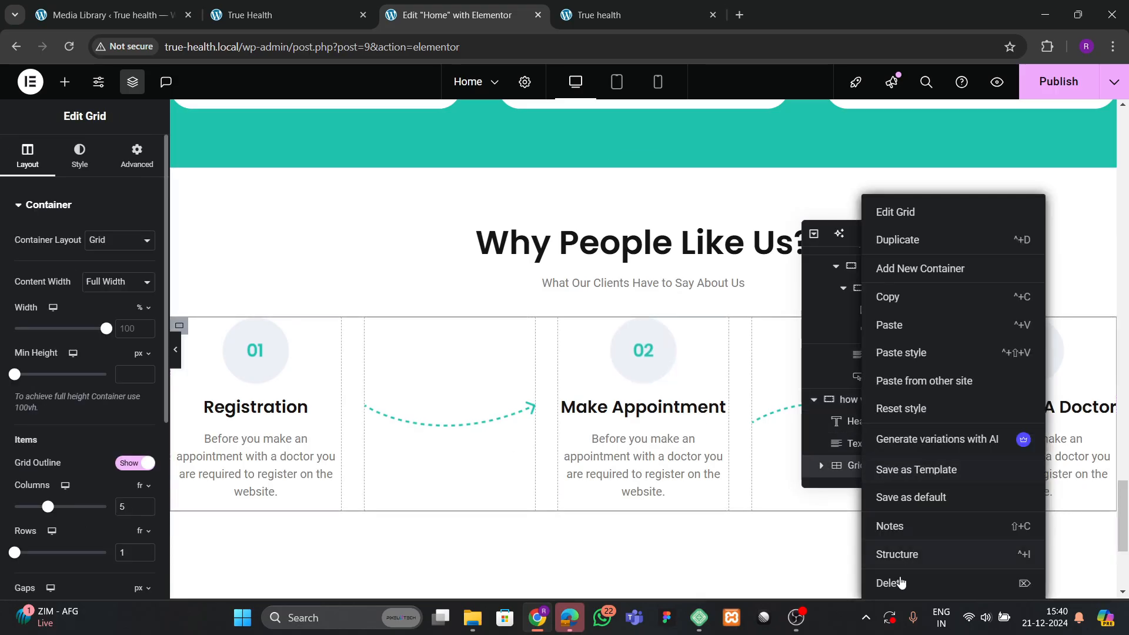
left_click(881, 582)
left_click(1067, 82)
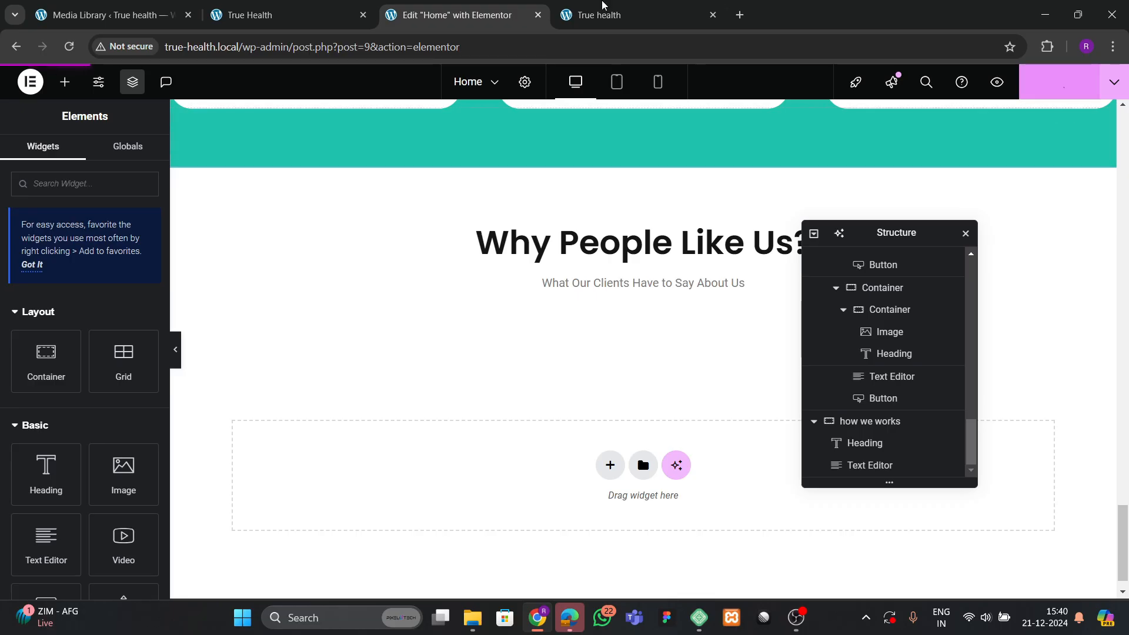
left_click(288, 14)
left_click(444, 310)
scroll(377, 237, "down", 2)
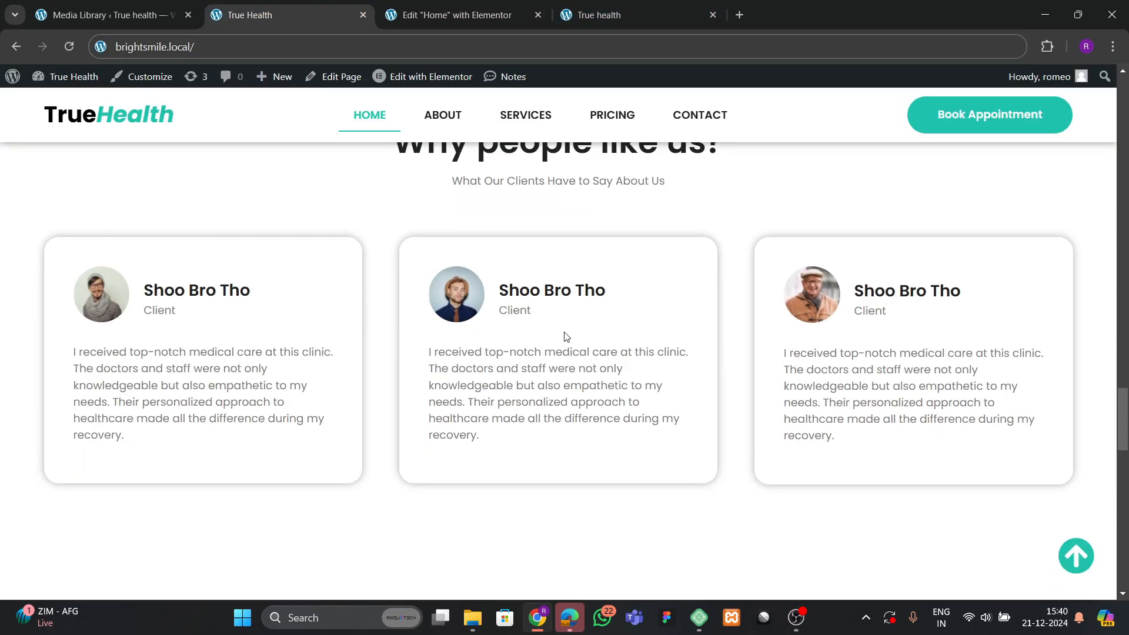
left_click(437, 19)
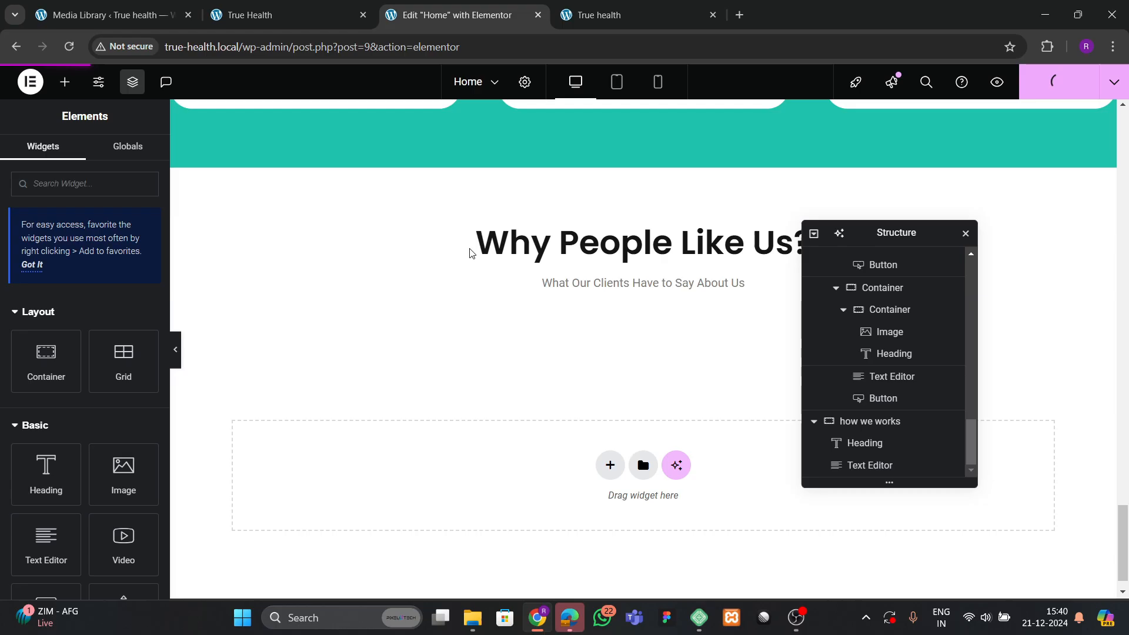
Add a one-row Grid layout below the section's subtitle.
scroll(469, 253, "down", 1)
left_click(69, 184)
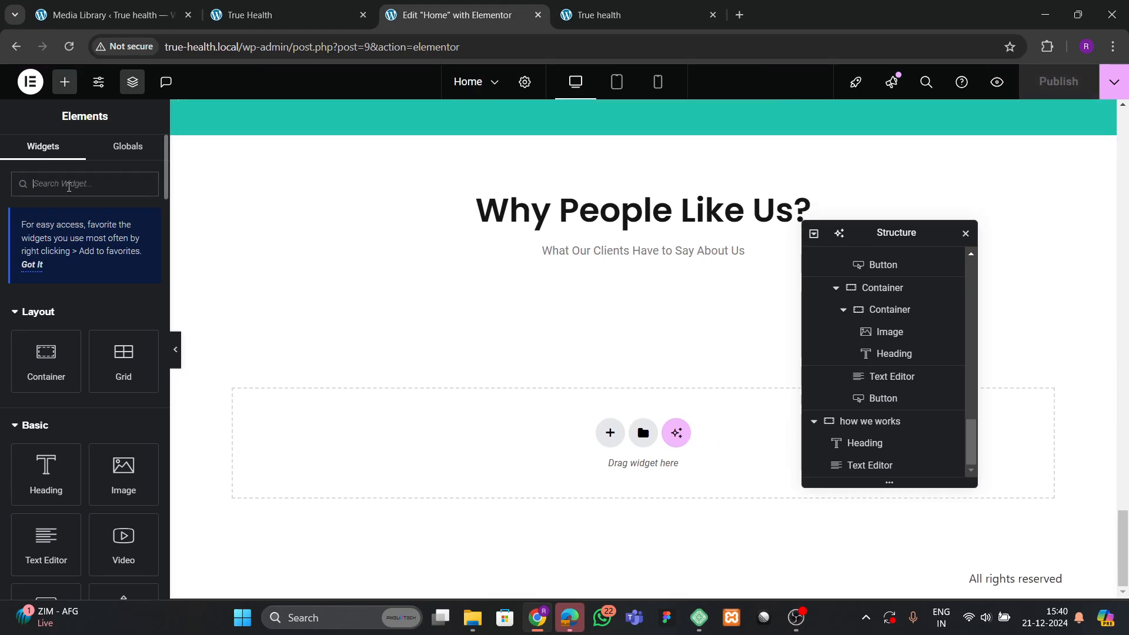
type("grid")
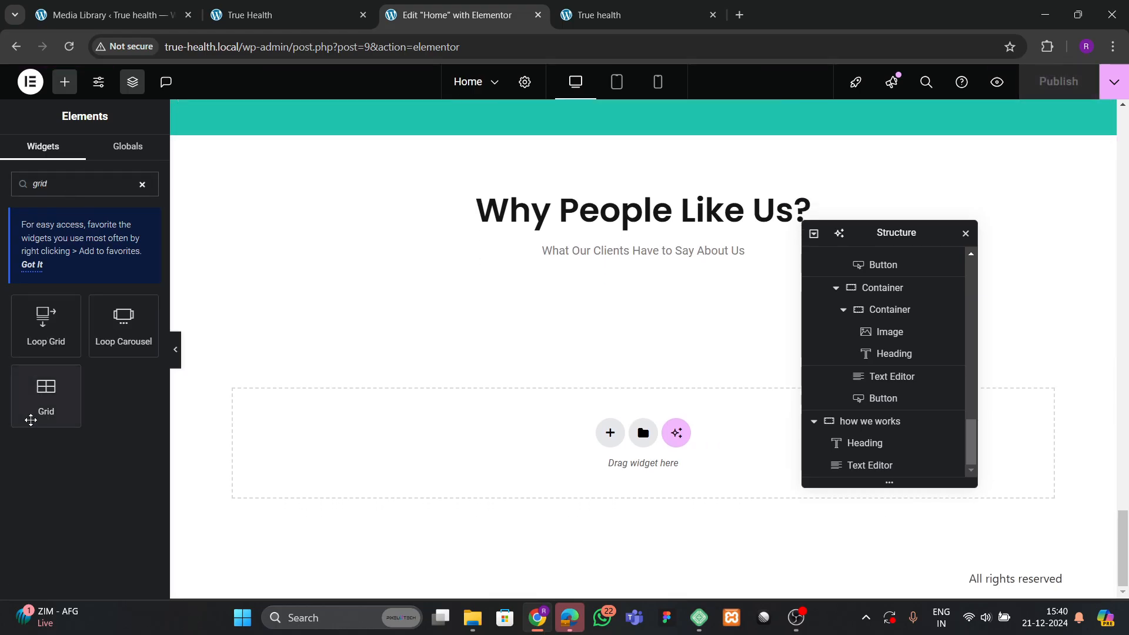
left_click_drag(47, 408, 630, 276)
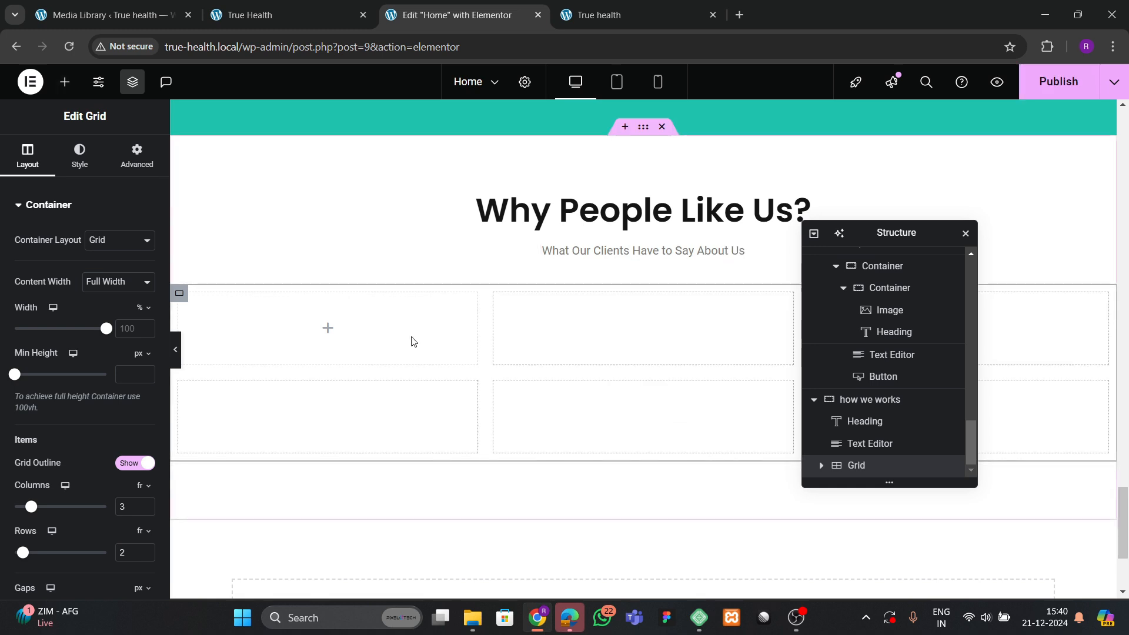
scroll(107, 394, "down", 4)
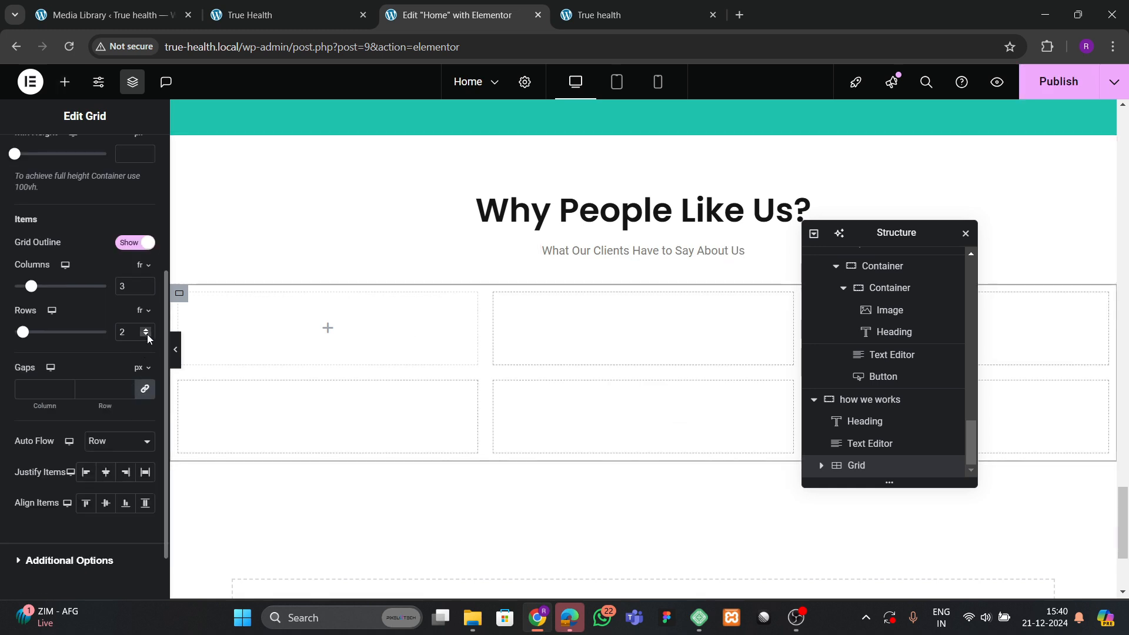
left_click(147, 333)
scroll(140, 201, "up", 4)
left_click(137, 156)
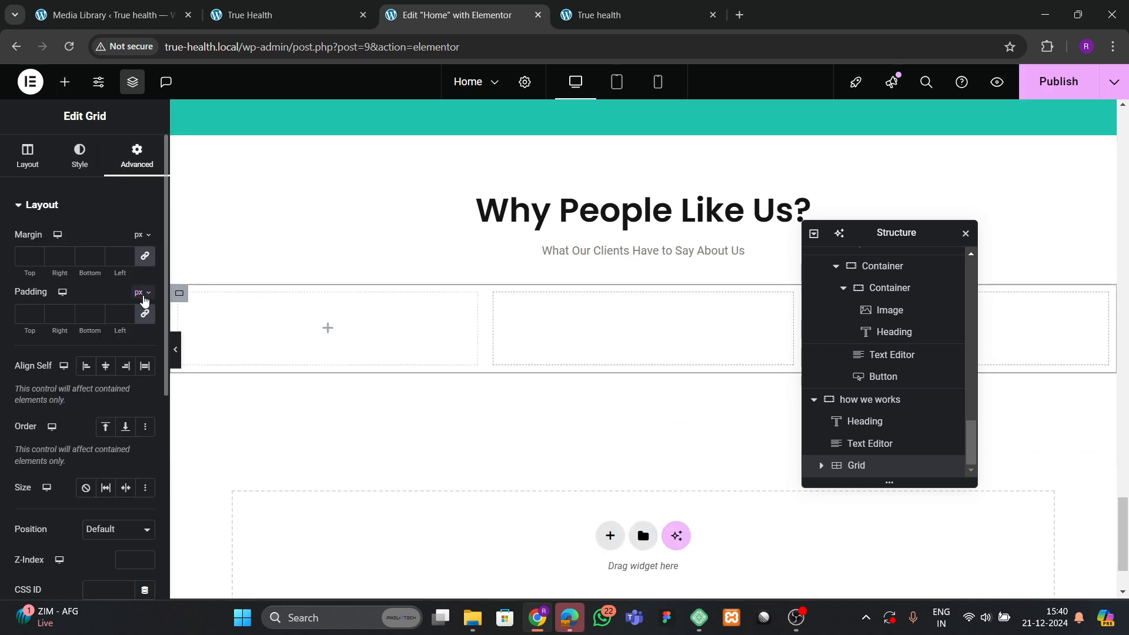
left_click(27, 154)
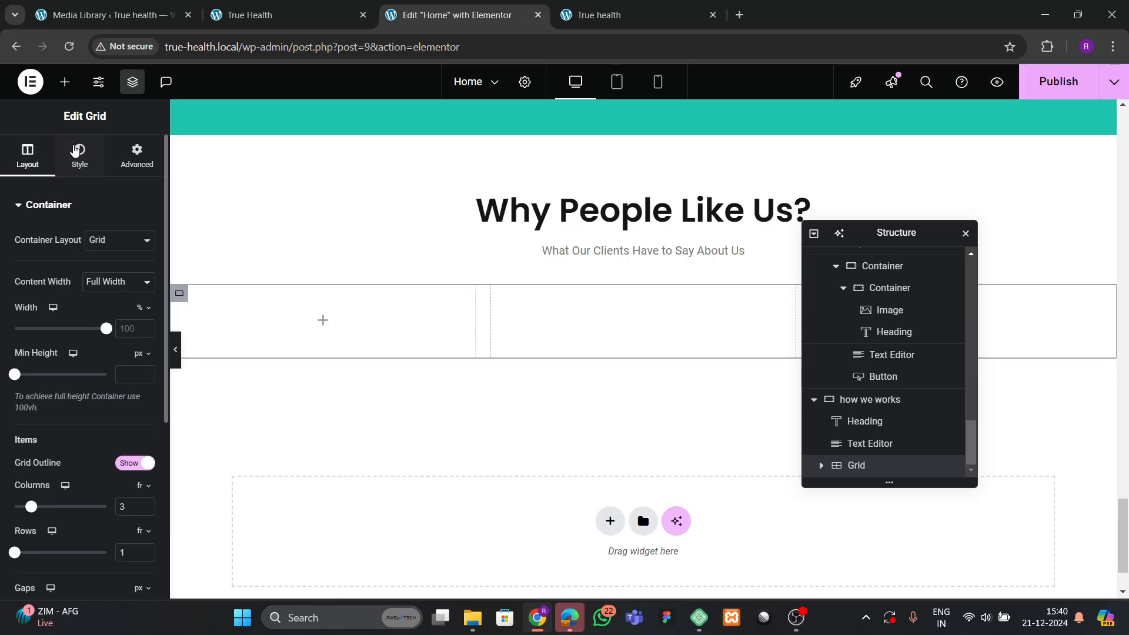
Drop a Container into the grid's first cell.
left_click(65, 81)
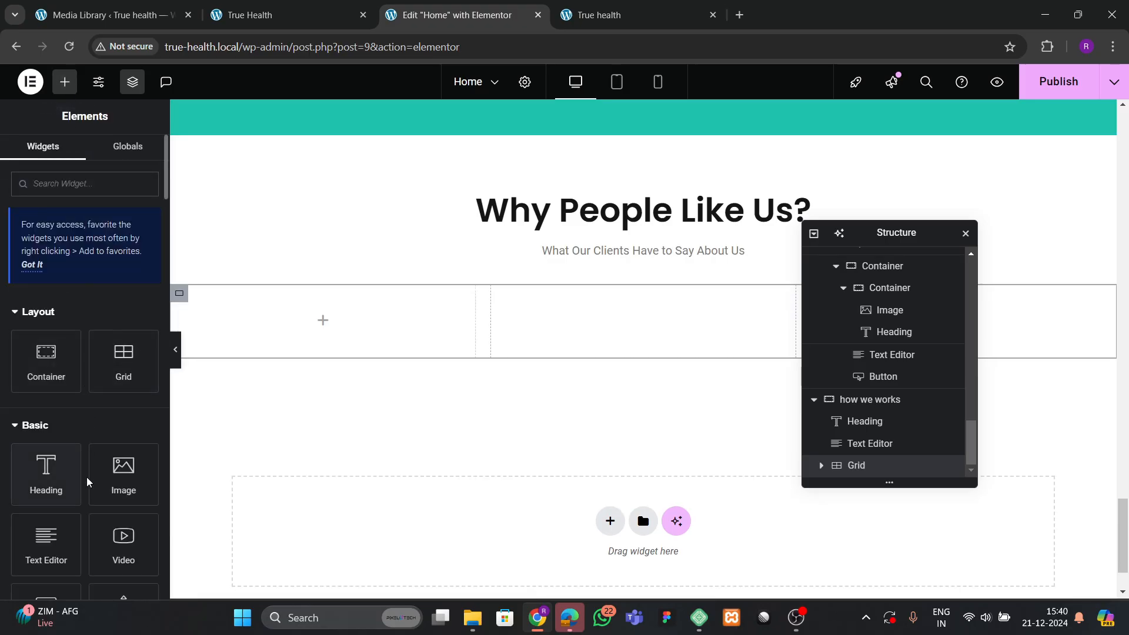
left_click_drag(55, 378, 282, 320)
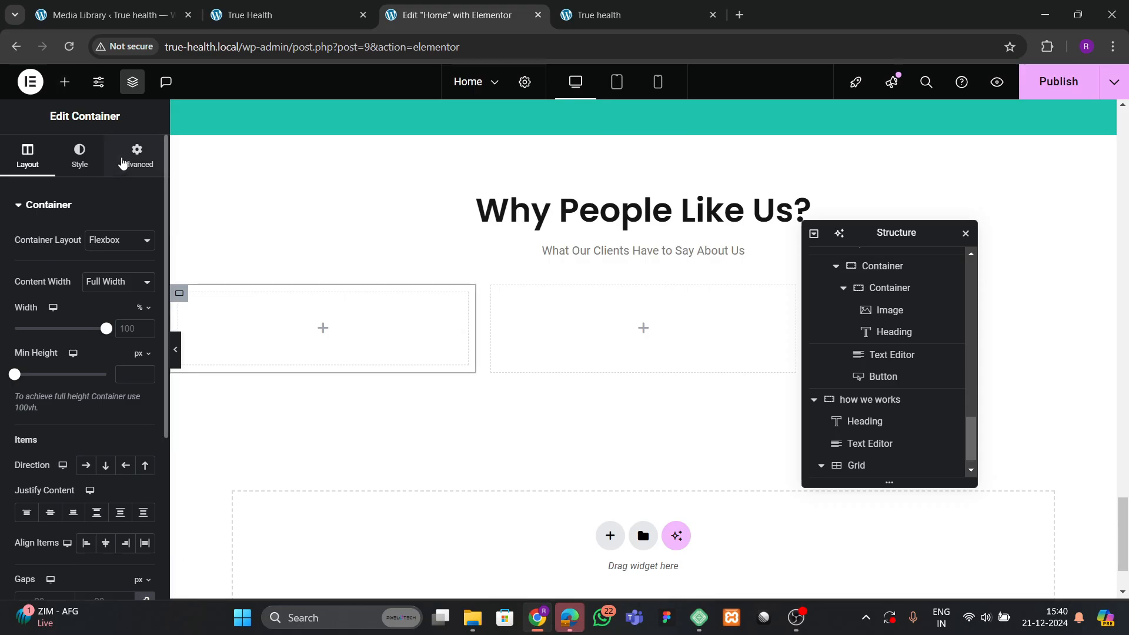
left_click(124, 159)
left_click(270, 13)
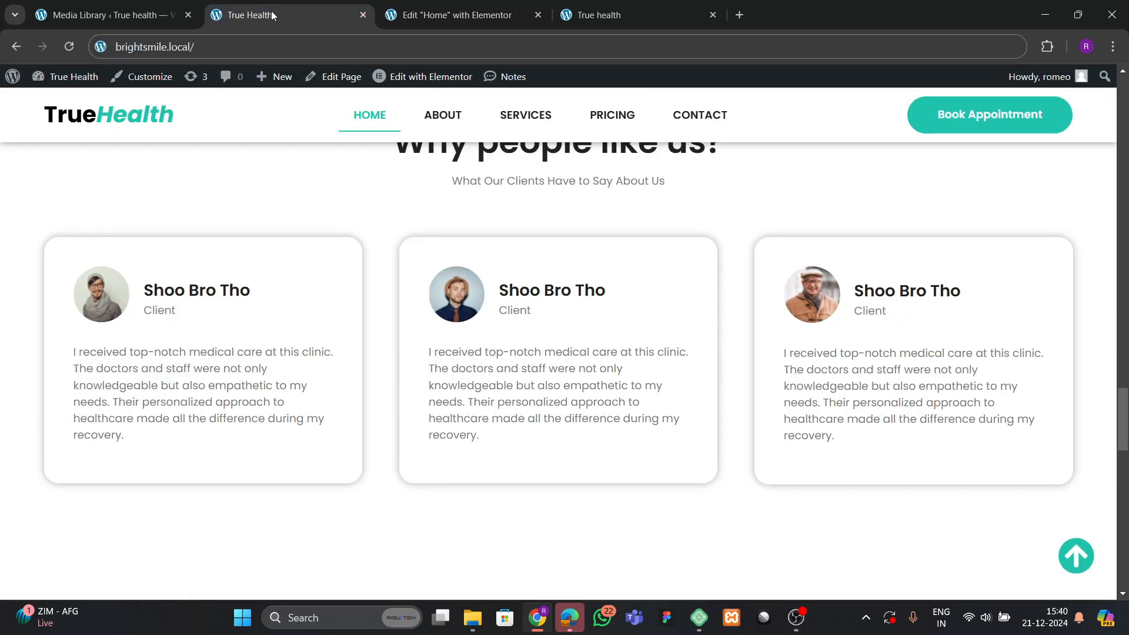
left_click(457, 14)
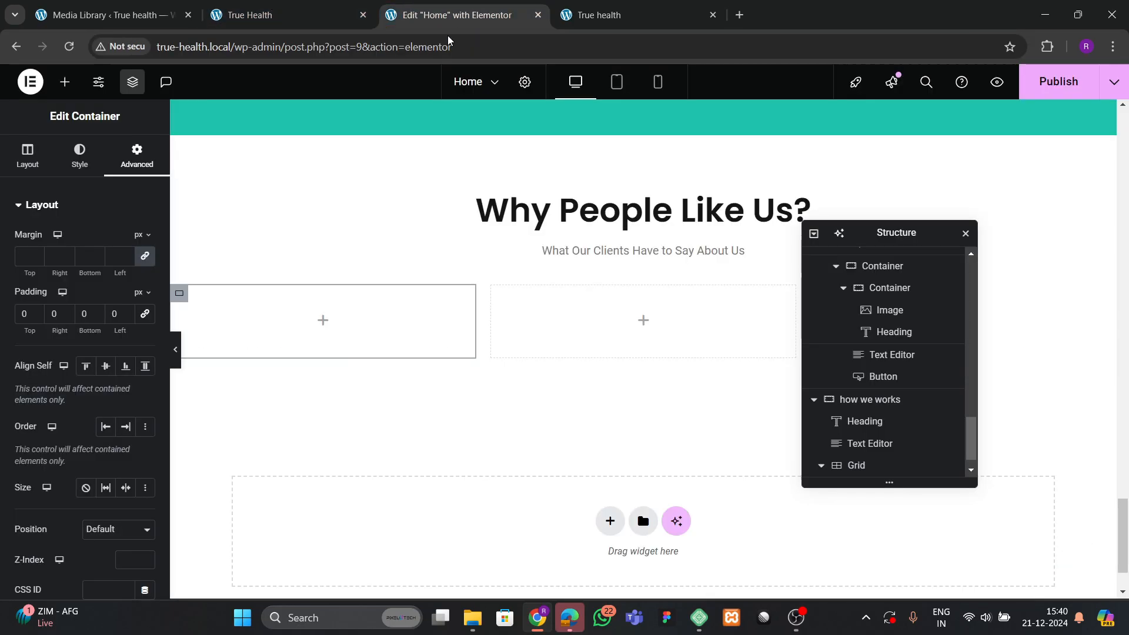
Nest another Container inside the first grid cell's container.
left_click(61, 83)
left_click_drag(68, 357, 291, 329)
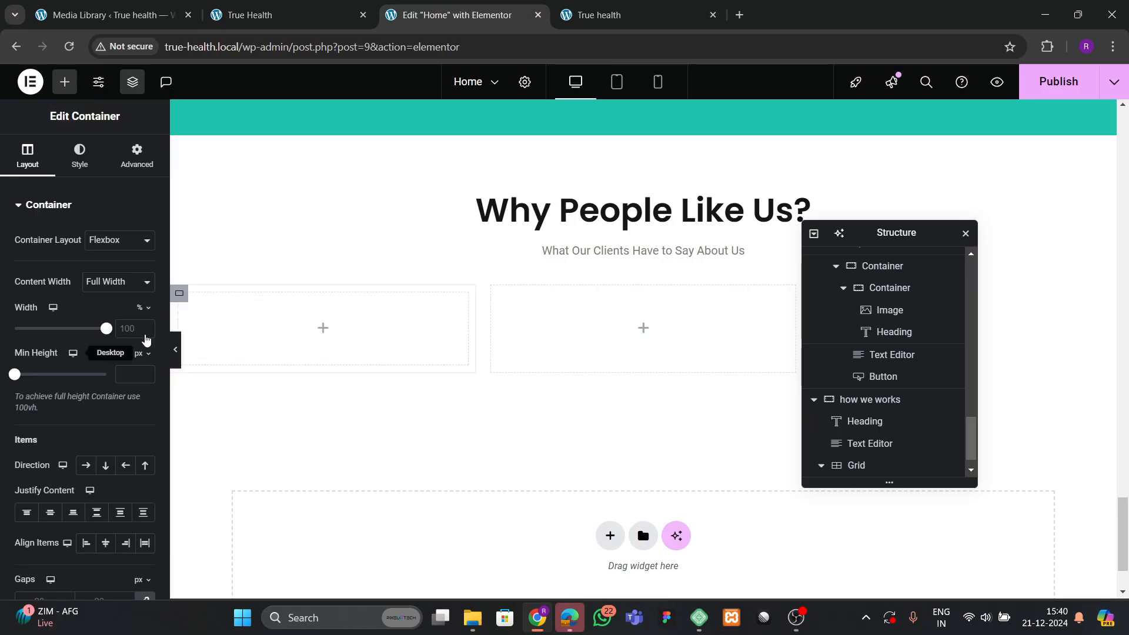
left_click(142, 155)
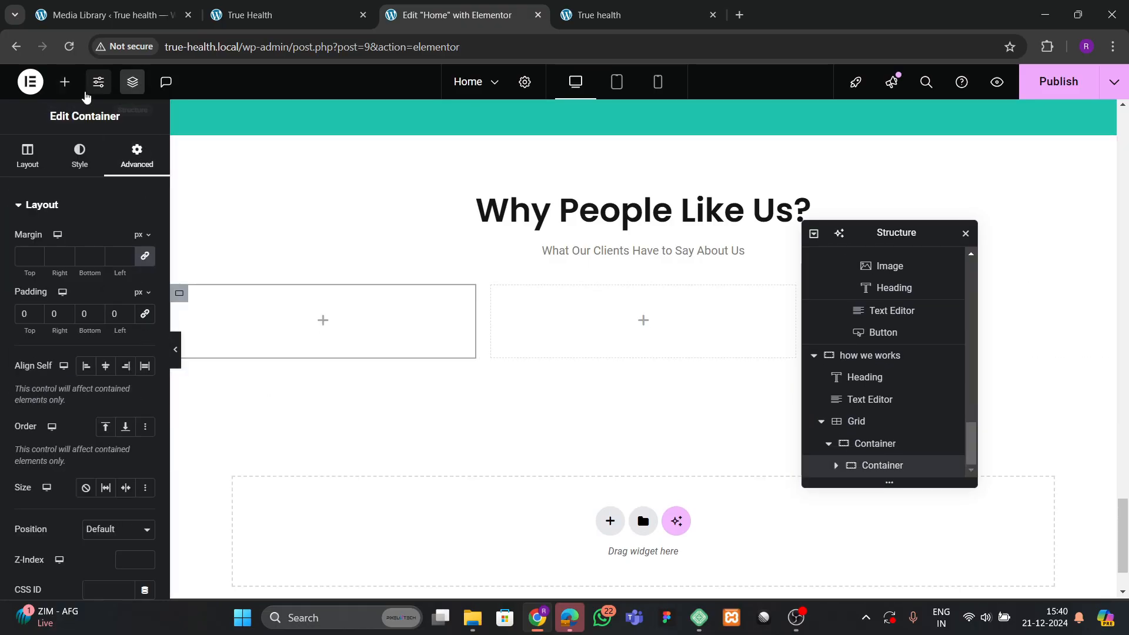
left_click(65, 93)
Copy the Dermatology heading and paste it below the placeholder image.
left_click_drag(126, 333, 212, 372)
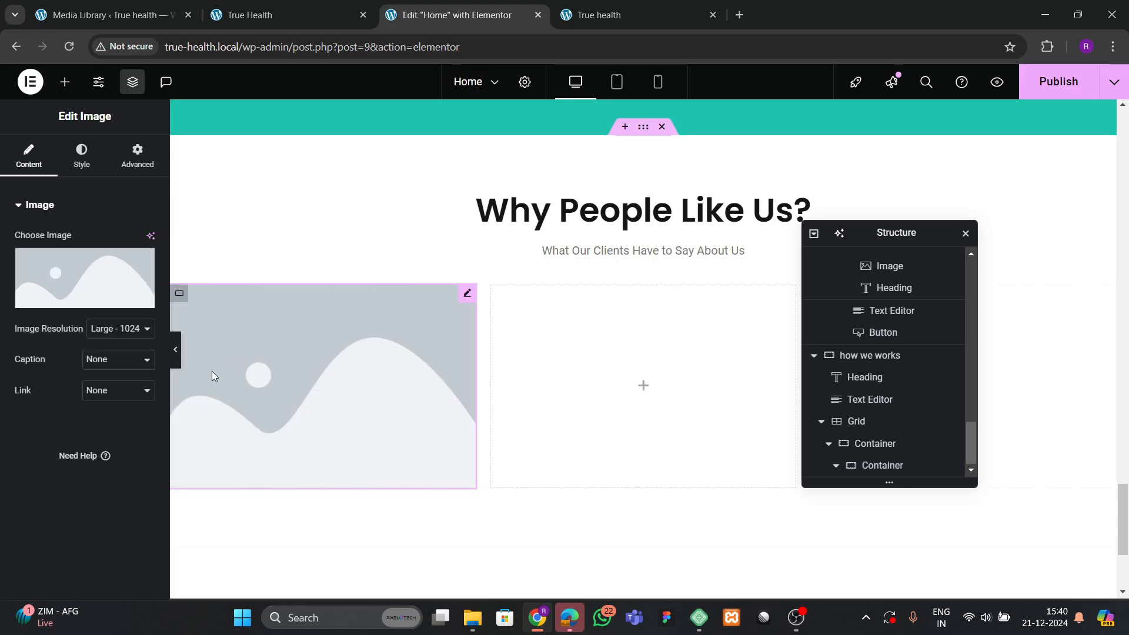
scroll(358, 301, "up", 6)
right_click(328, 269)
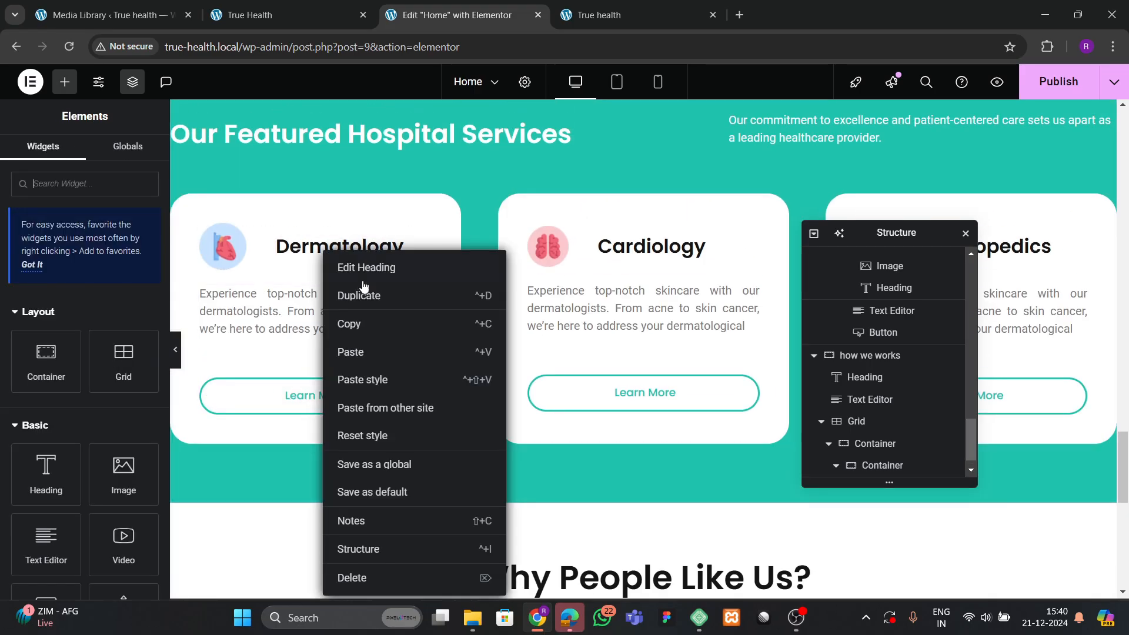
left_click(366, 323)
scroll(367, 341, "down", 6)
left_click(344, 216)
right_click(344, 217)
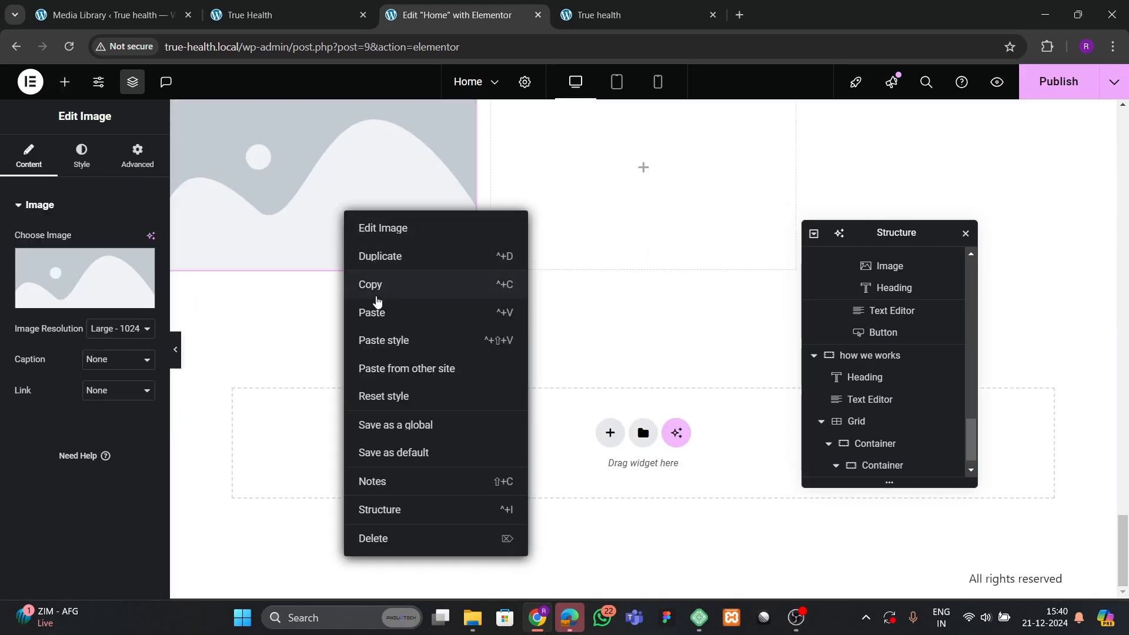
left_click(371, 312)
Lay the image and heading side by side, vertically centred, with a 40px gap.
scroll(890, 441, "down", 1)
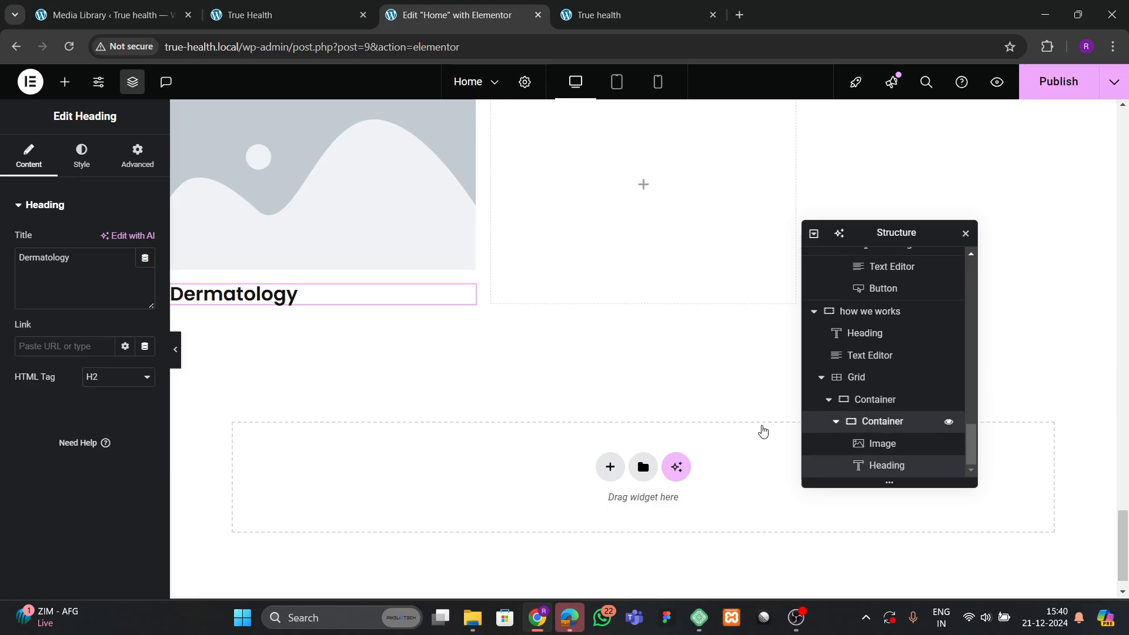
left_click(882, 421)
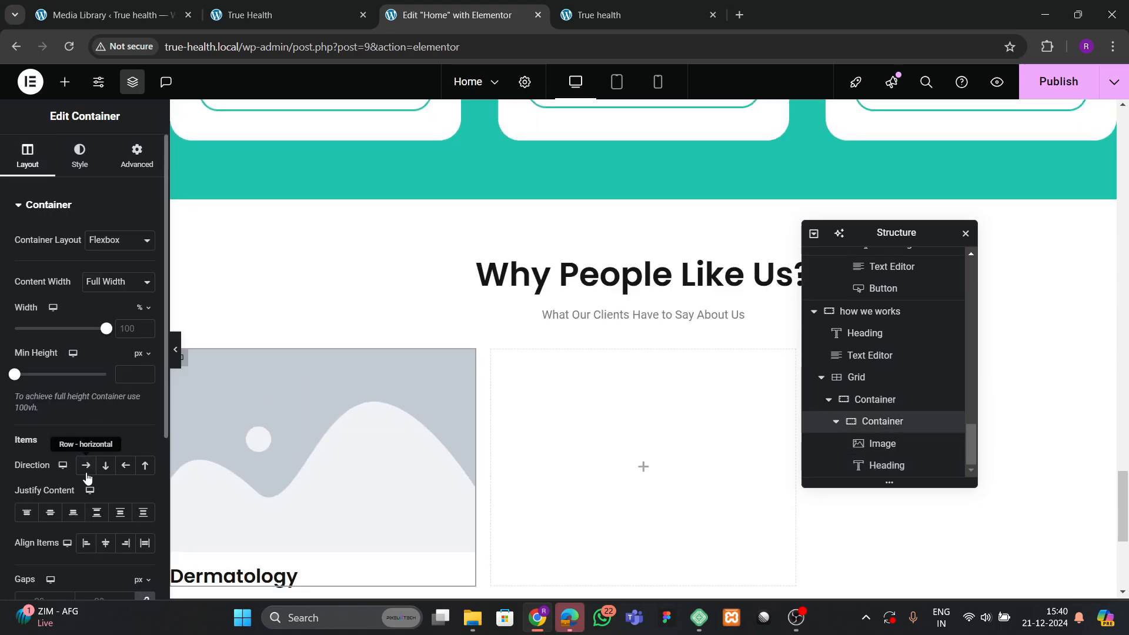
left_click(86, 464)
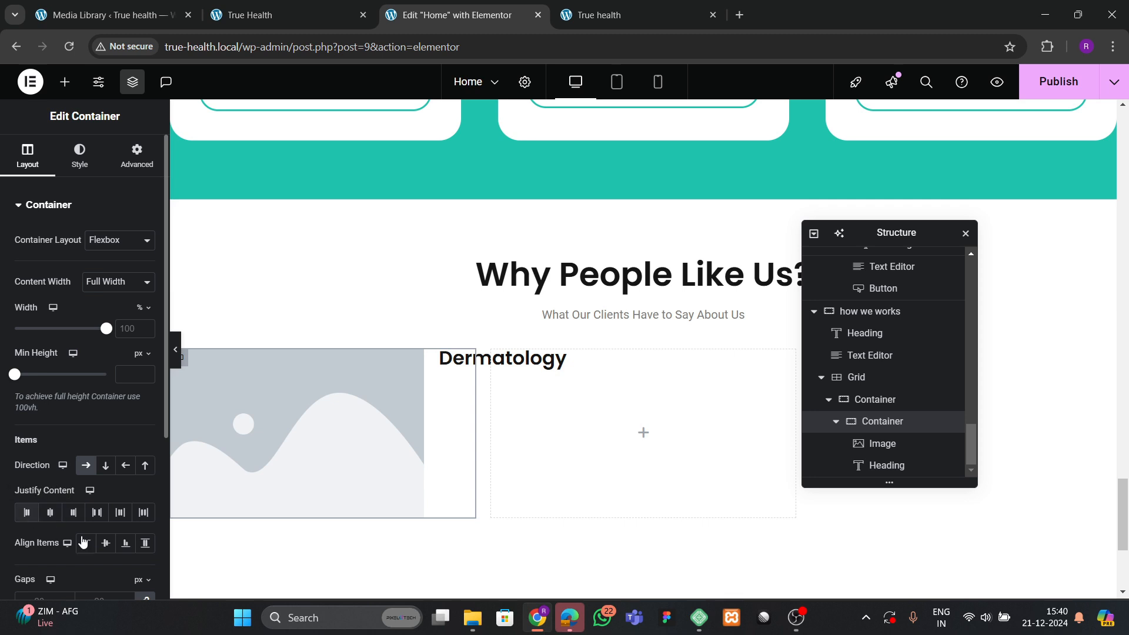
left_click(105, 542)
scroll(93, 494, "down", 2)
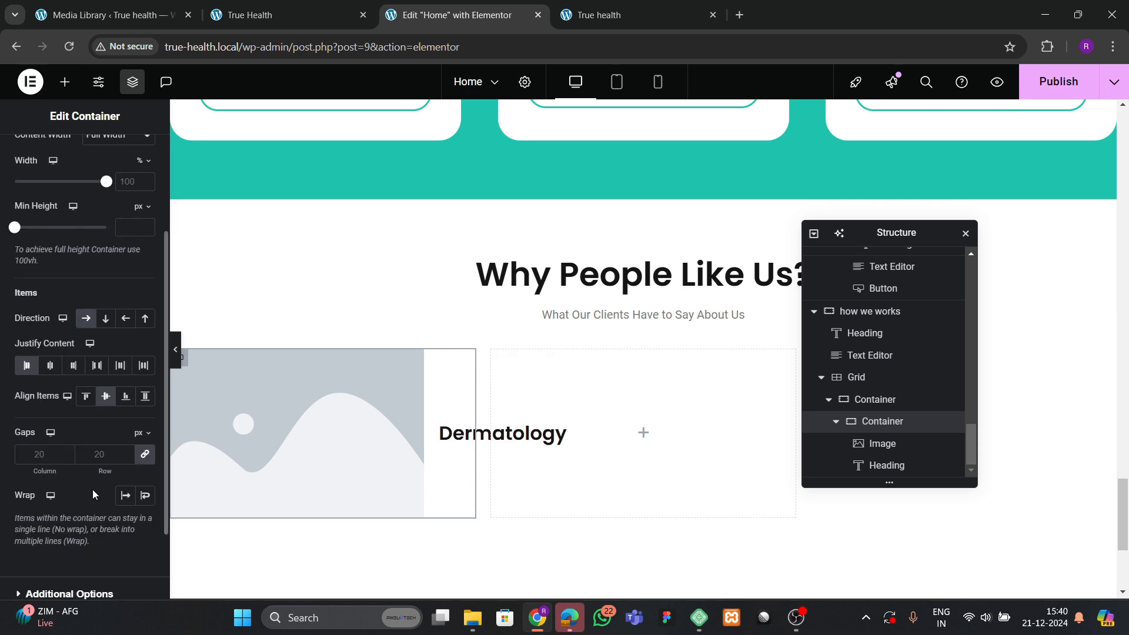
left_click(102, 452)
type("40")
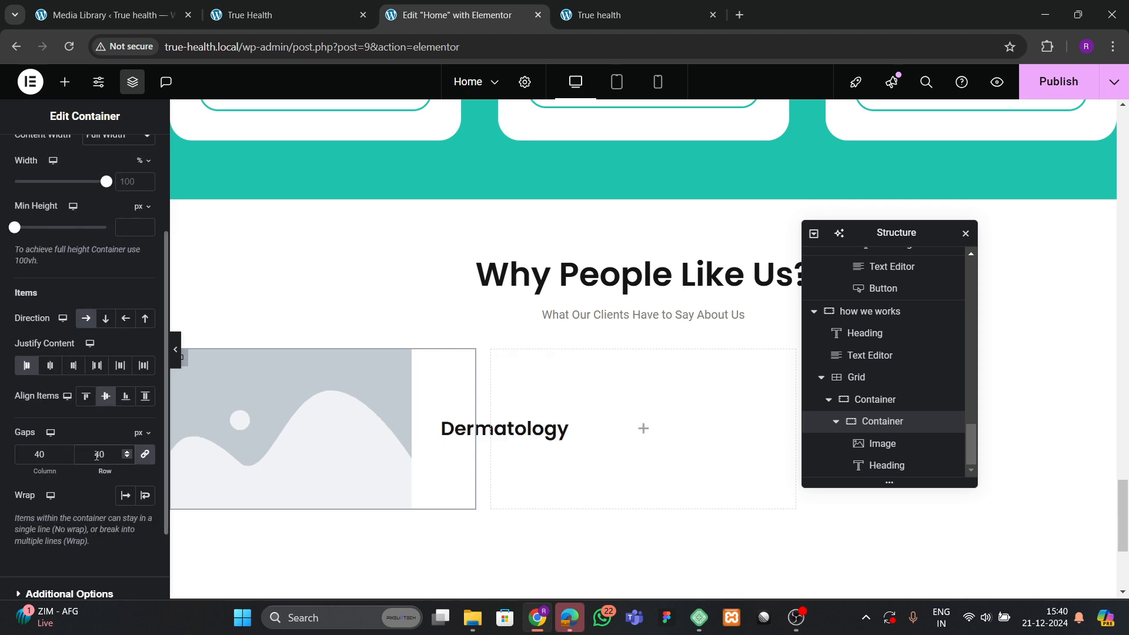
Replace the placeholder with the older man's portrait and apply a circle mask.
left_click(235, 410)
left_click(83, 285)
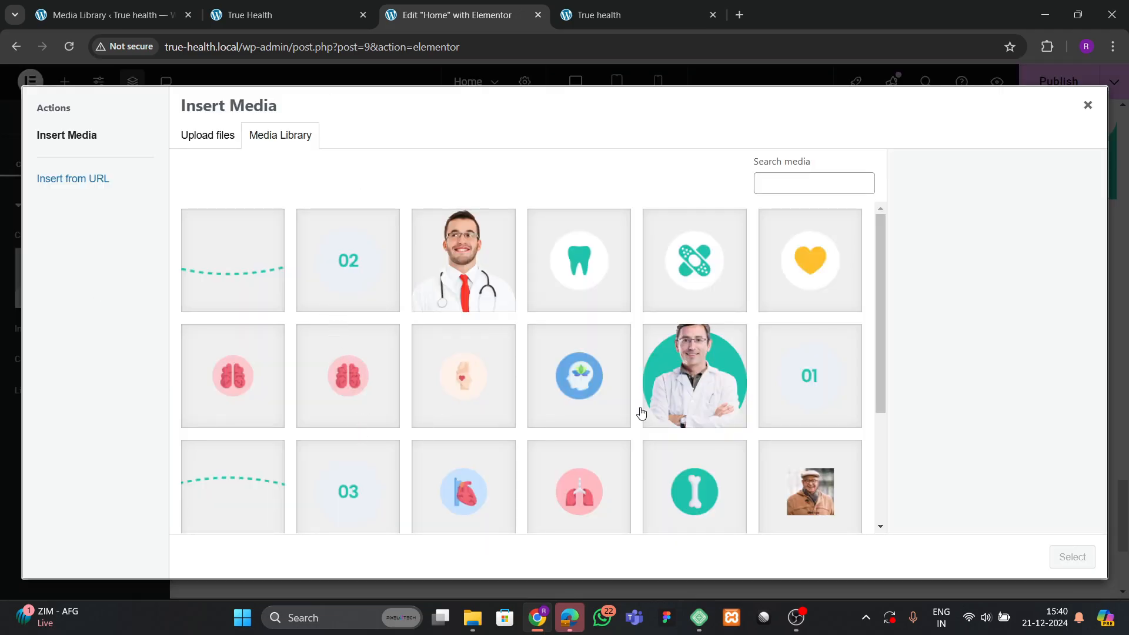
scroll(641, 413, "down", 3)
left_click(774, 315)
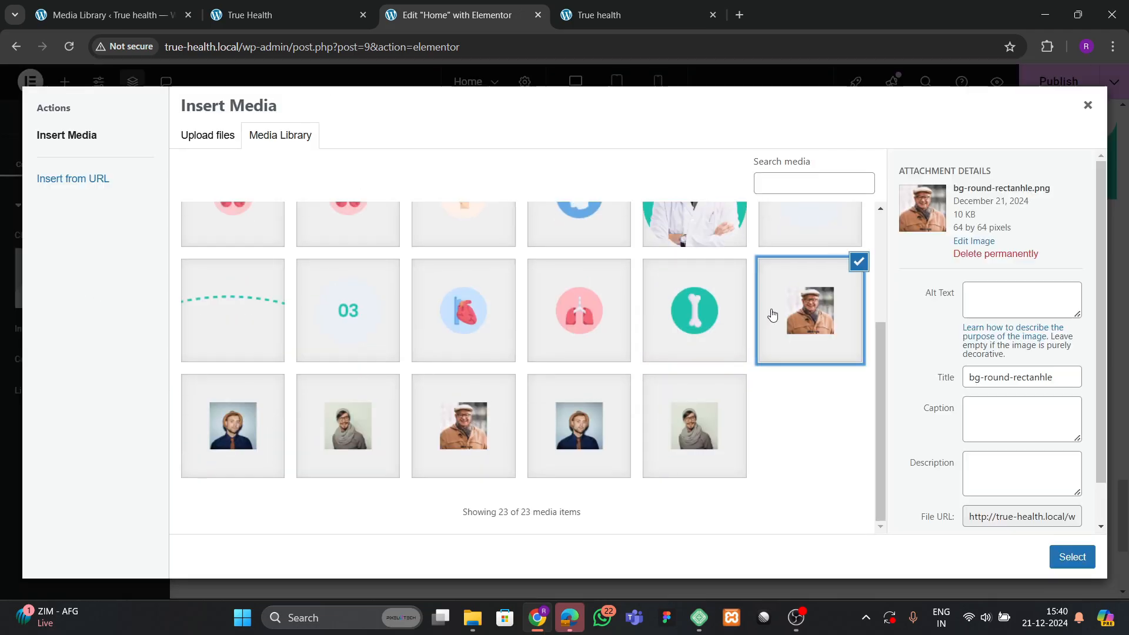
left_click(1066, 559)
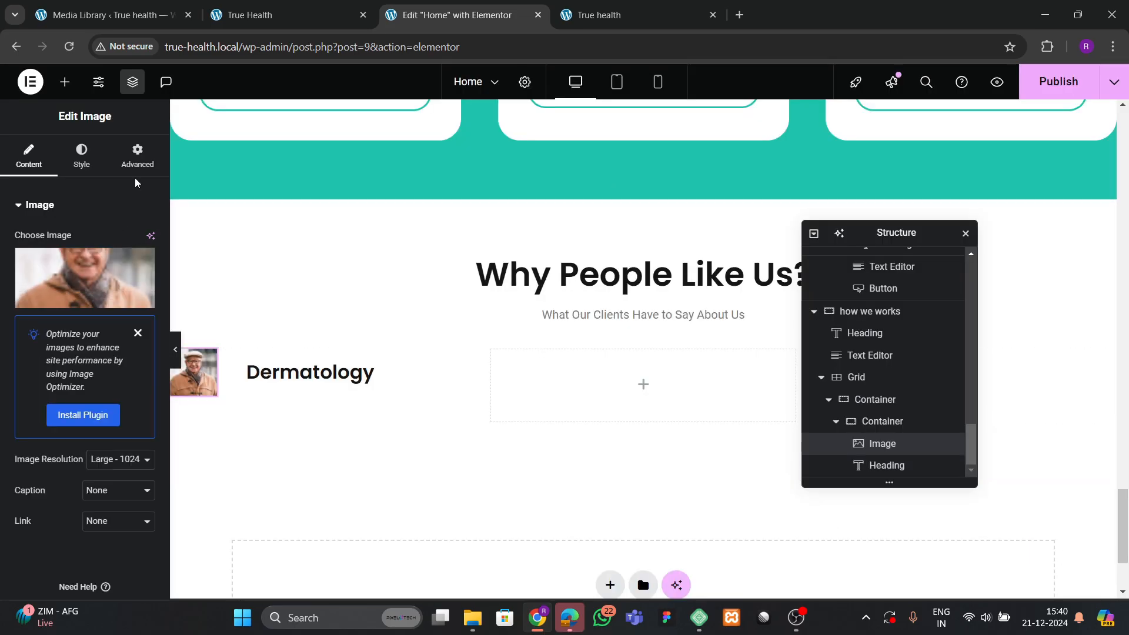
left_click(137, 157)
scroll(50, 459, "down", 10)
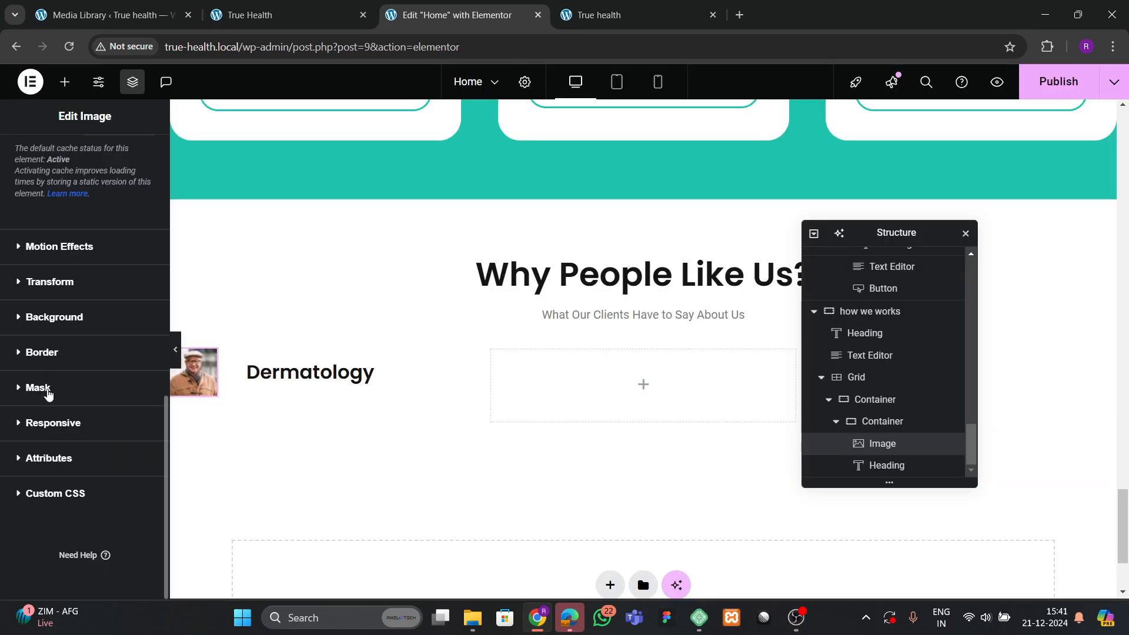
left_click(38, 387)
left_click(130, 416)
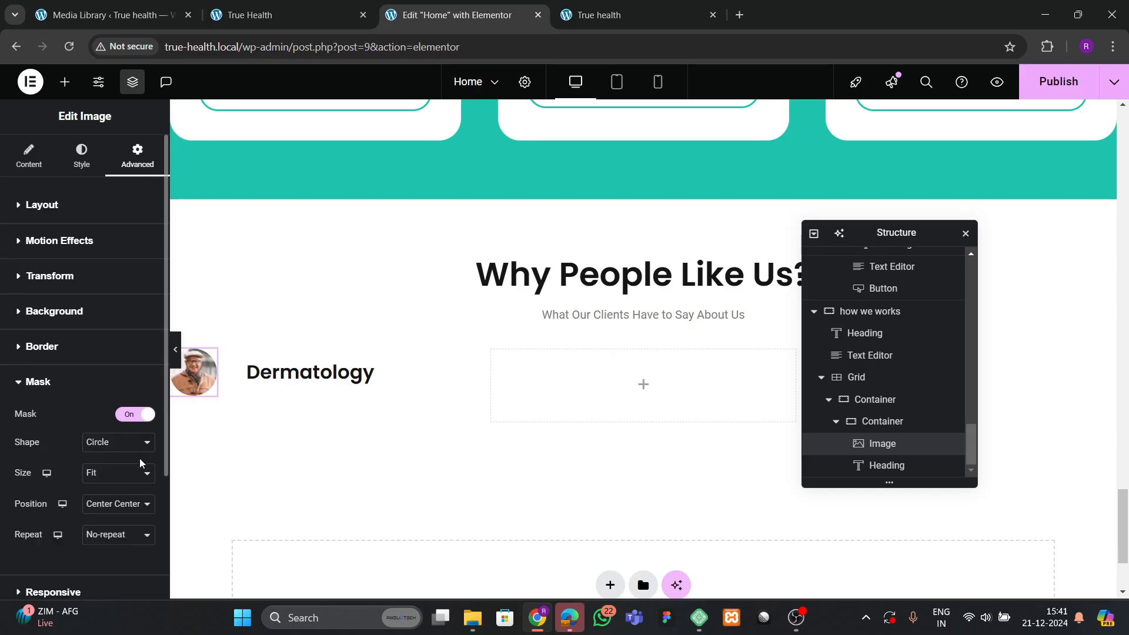
Add a new container beside the portrait and move the Dermatology heading into it.
left_click(270, 15)
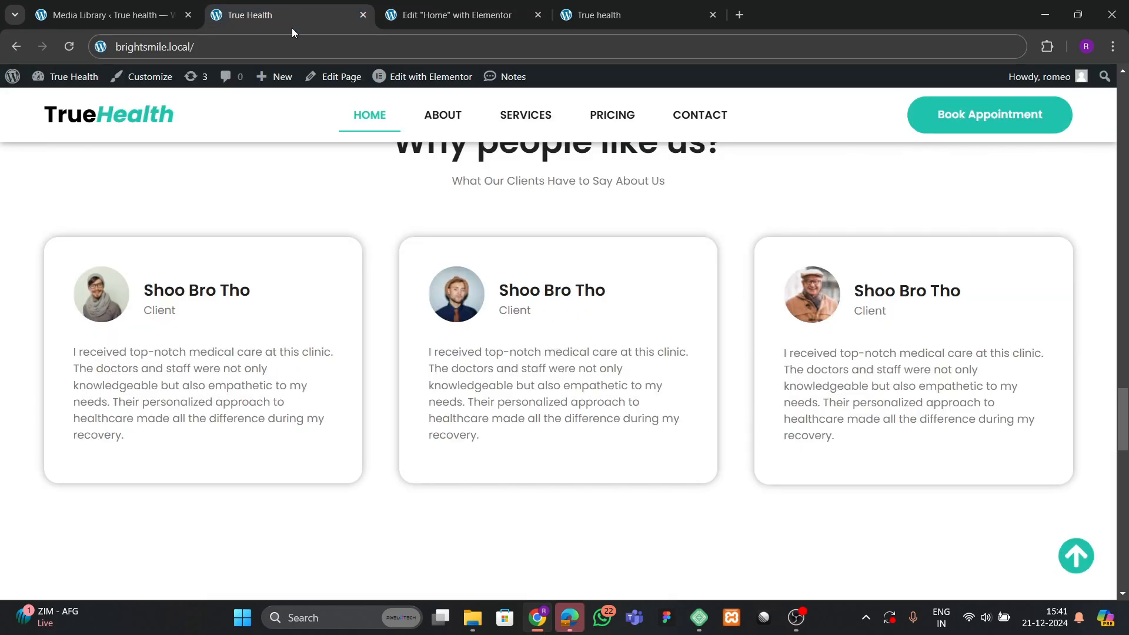
left_click(426, 23)
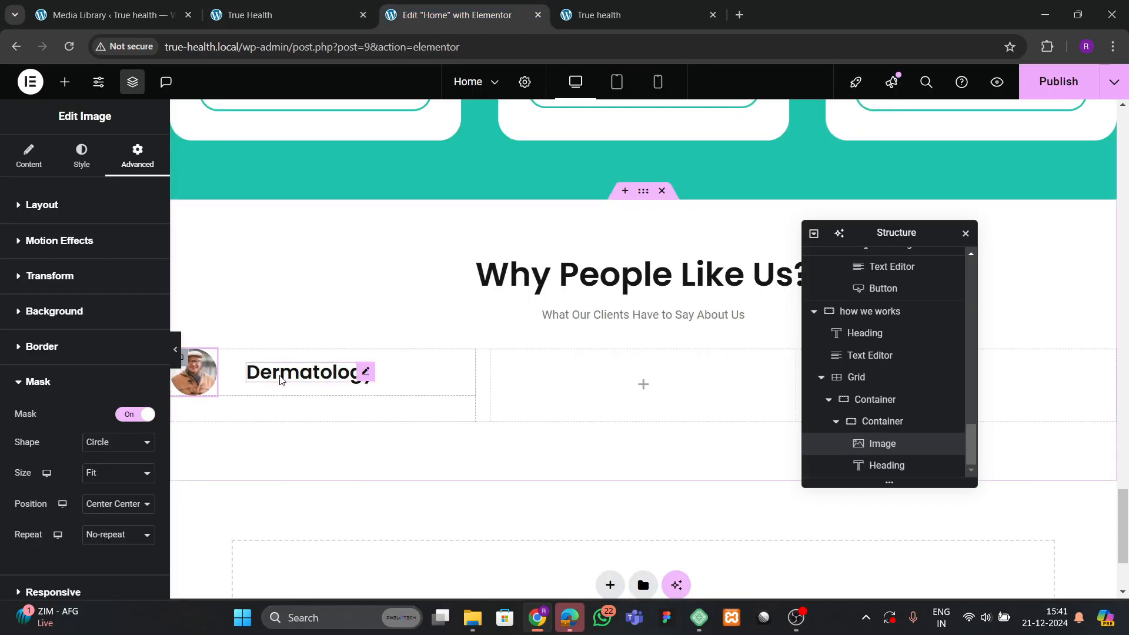
left_click(64, 82)
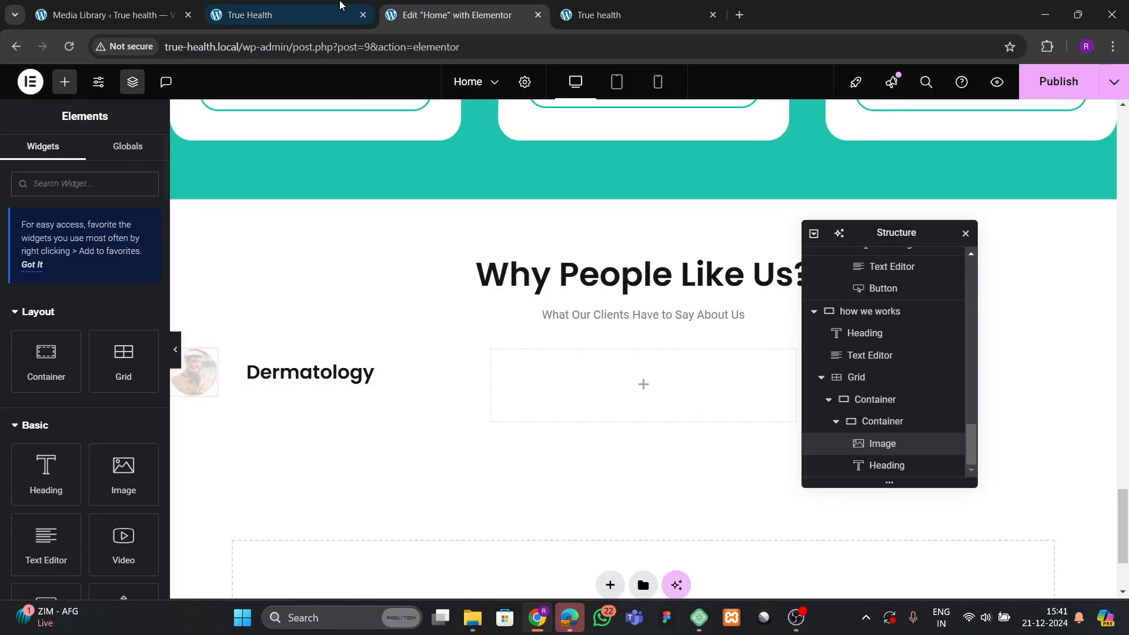
left_click(294, 15)
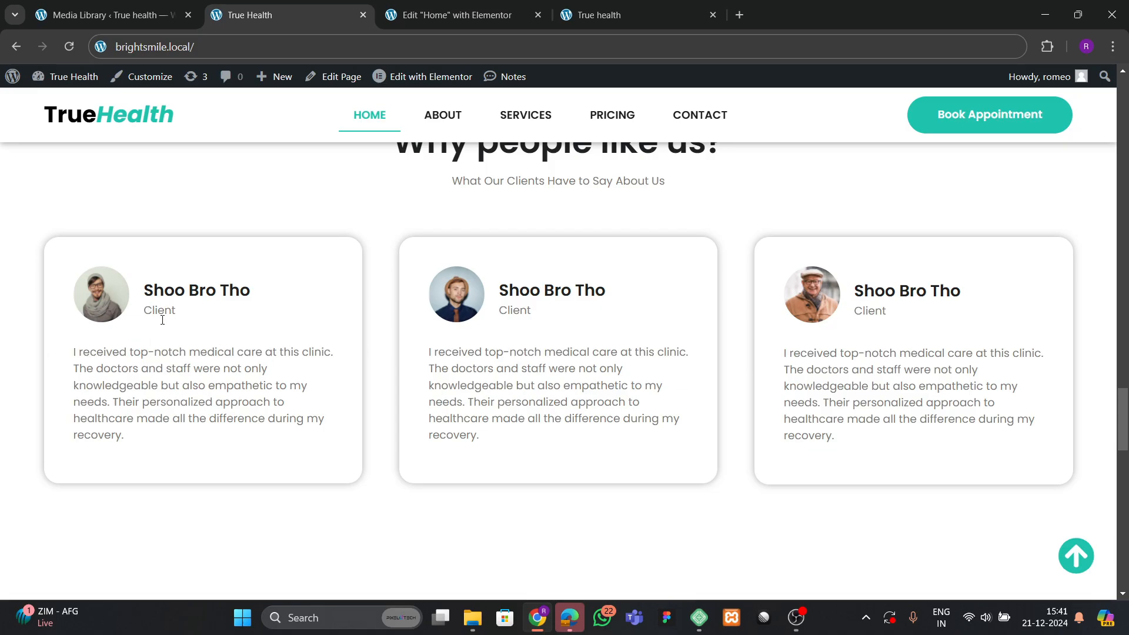
left_click(458, 19)
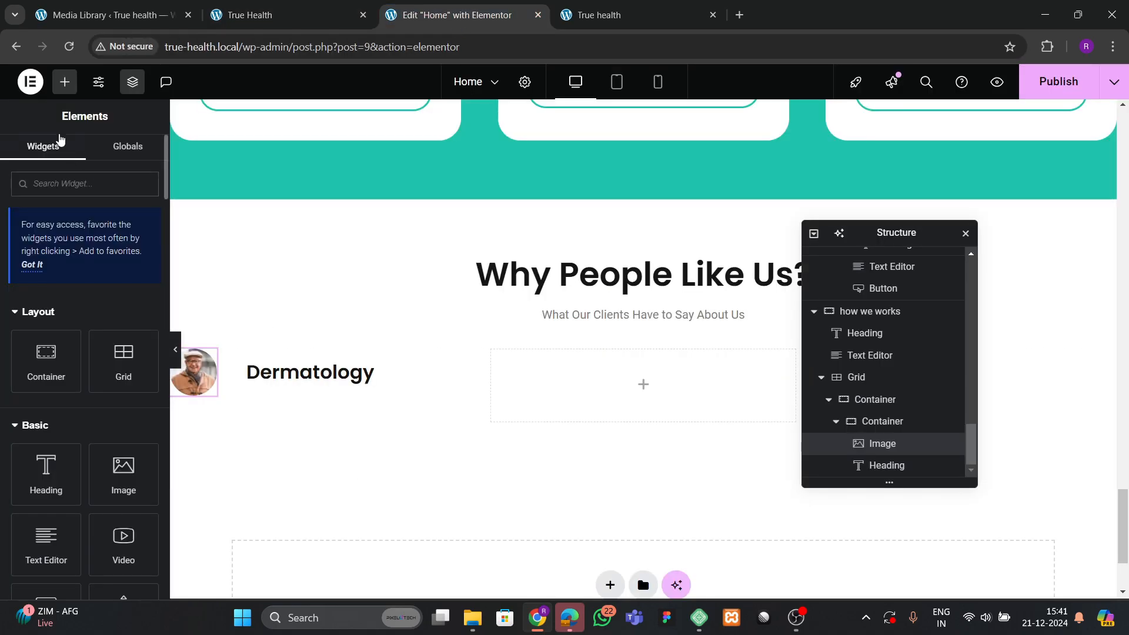
left_click_drag(56, 370, 224, 408)
left_click_drag(432, 395, 302, 403)
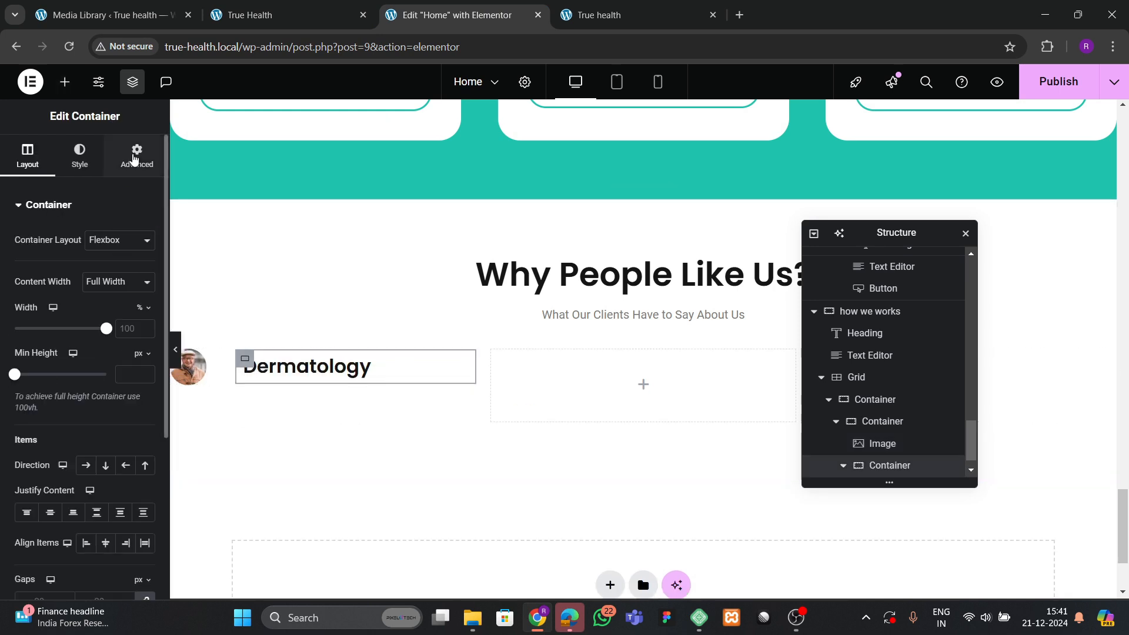
left_click(137, 156)
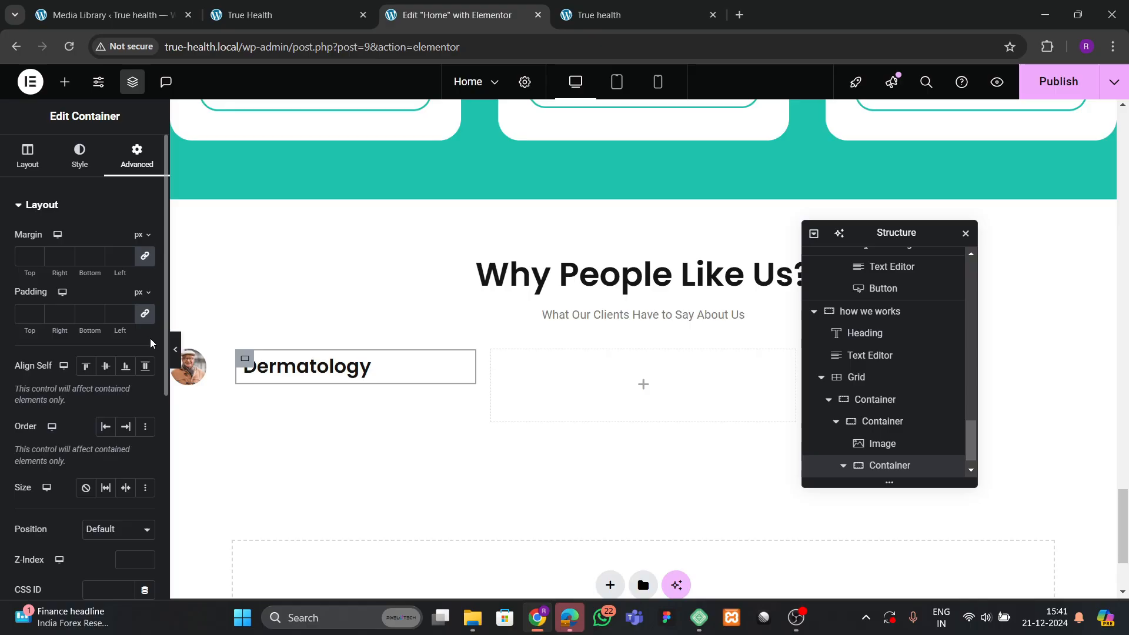
Paste a copy of the subtitle text block under the heading and change it to 'Client'.
right_click(579, 316)
left_click(602, 332)
left_click(278, 371)
right_click(278, 371)
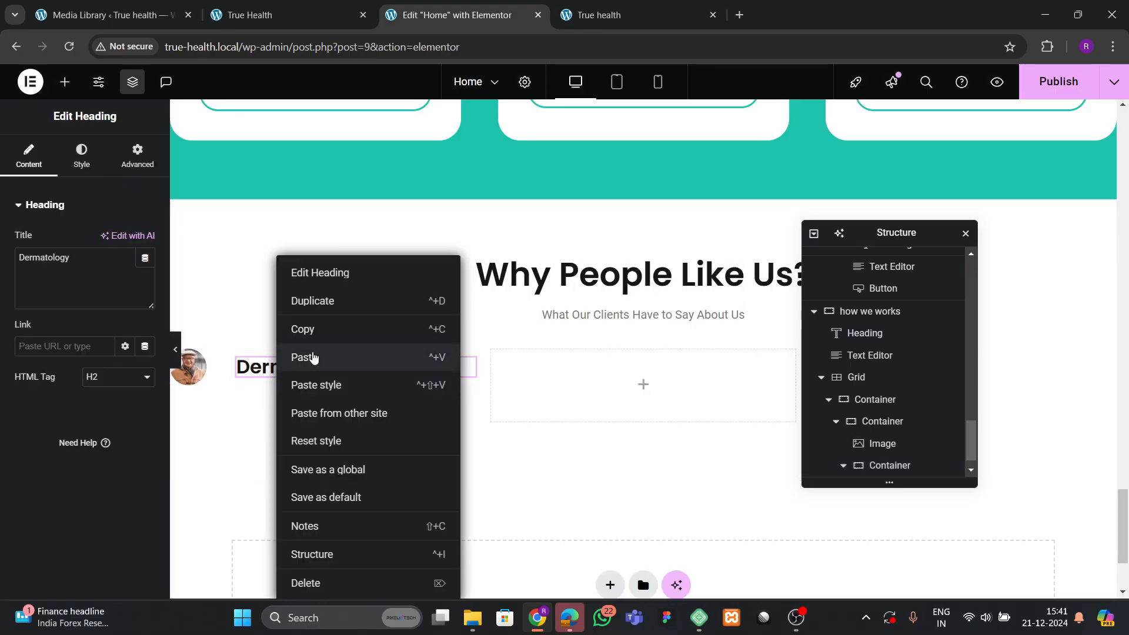
left_click(367, 356)
left_click(270, 6)
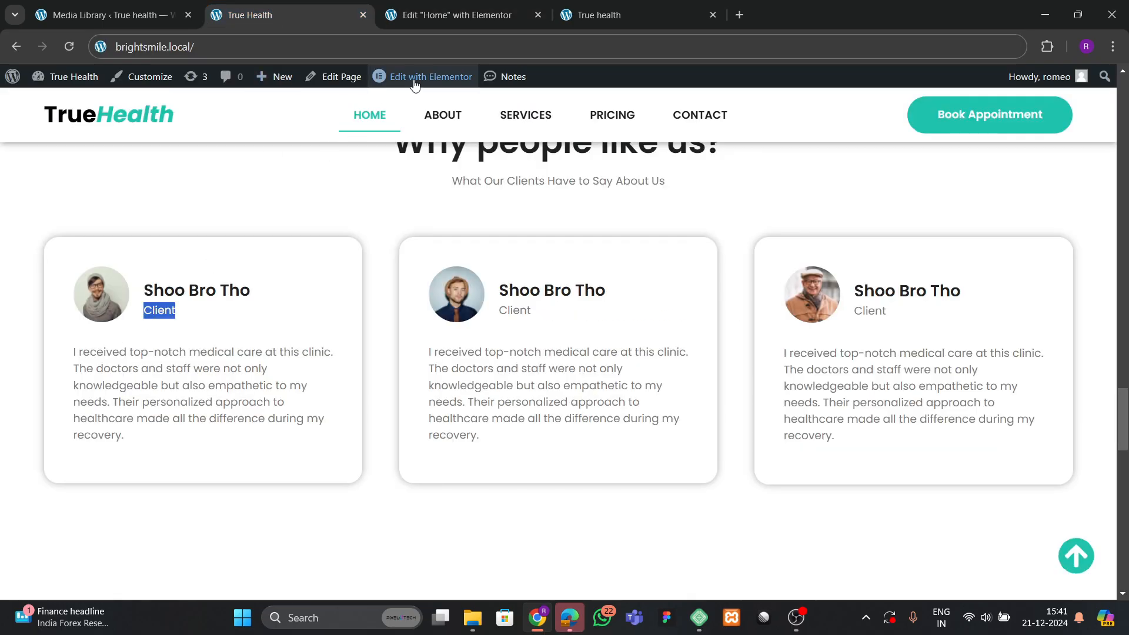
left_click(453, 15)
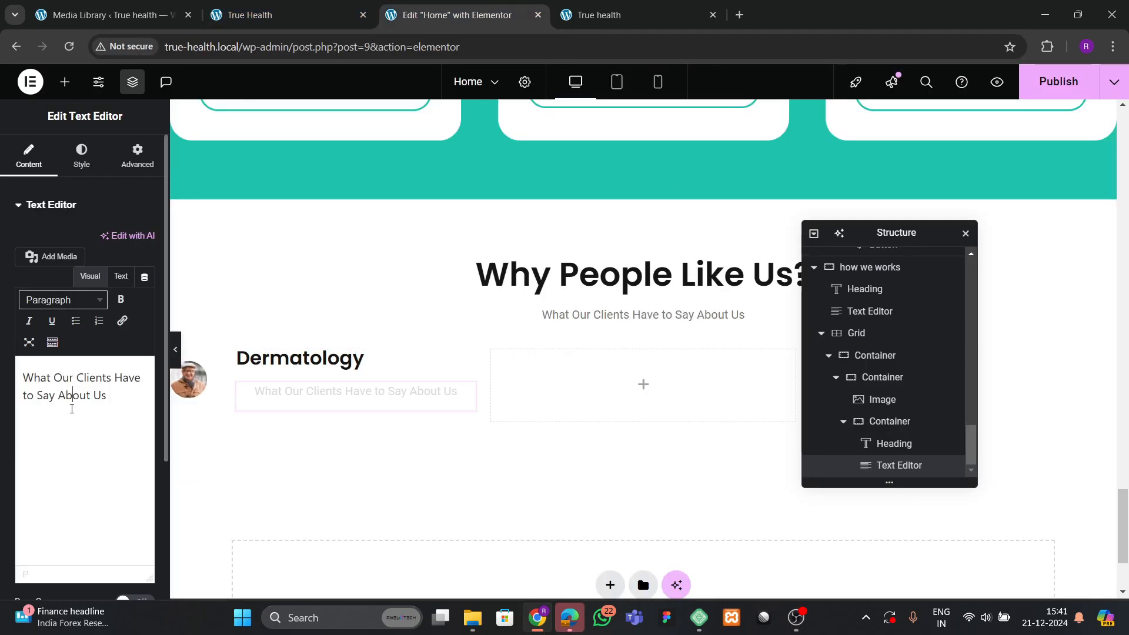
triple_click(70, 396)
type("Client")
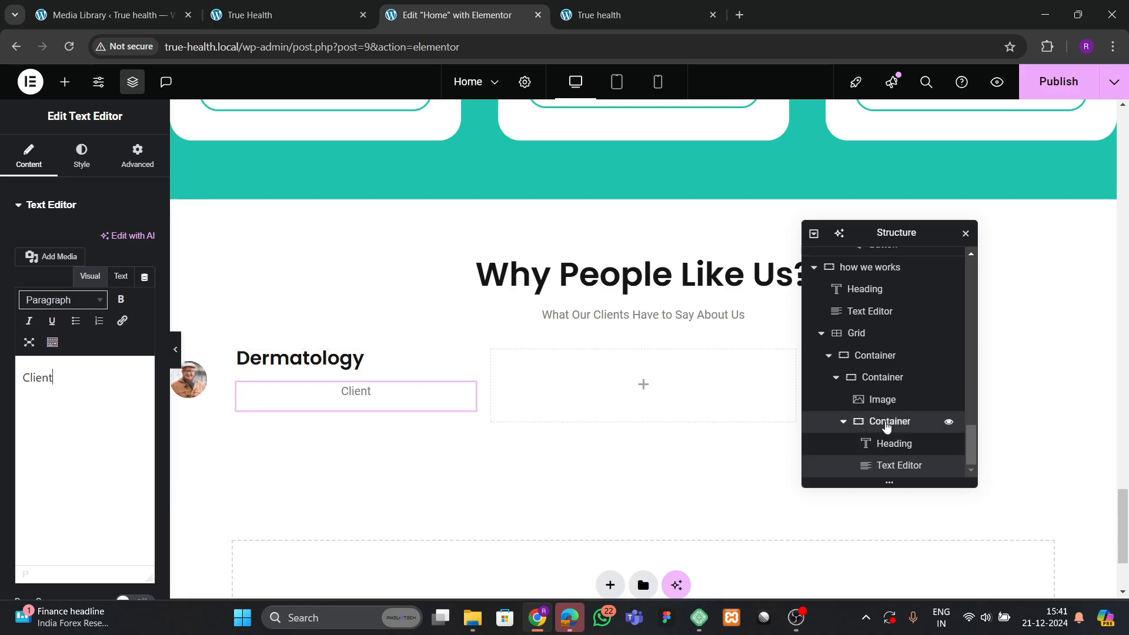
Set the heading container to Column direction, Align Items Start, with a 10px gap.
left_click(888, 421)
left_click(27, 156)
scroll(89, 329, "down", 3)
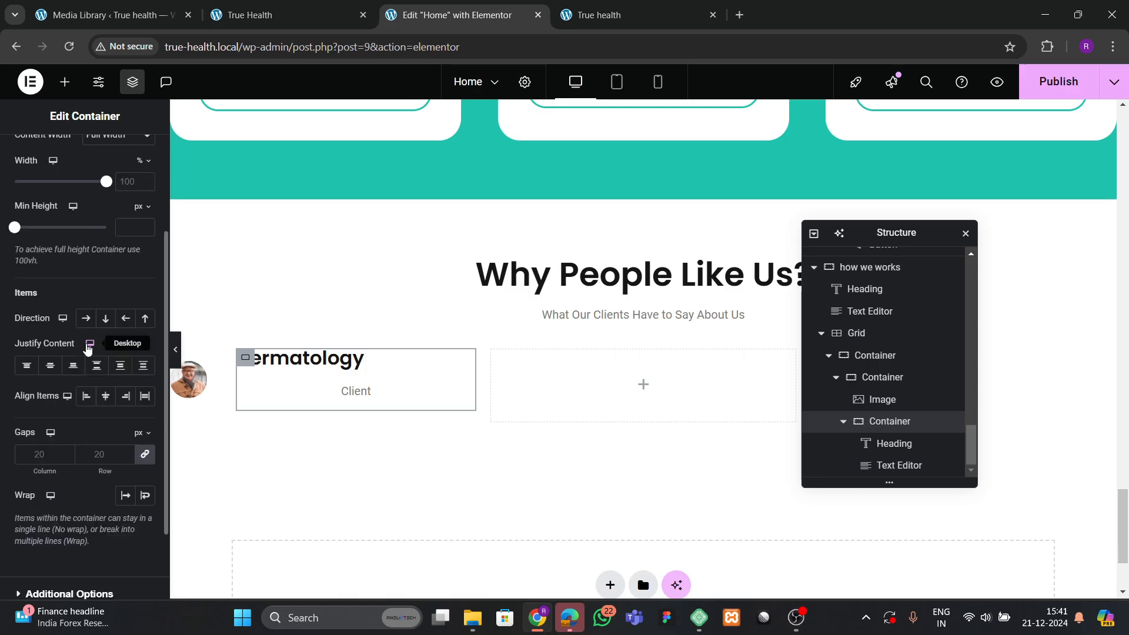
left_click(87, 320)
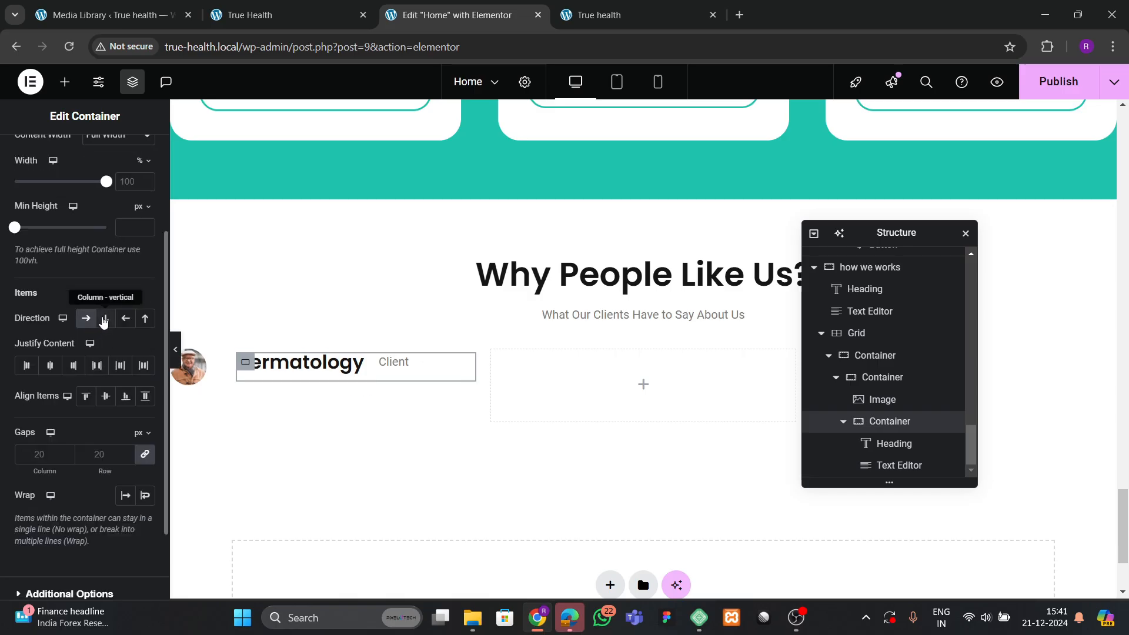
left_click(104, 319)
left_click(106, 396)
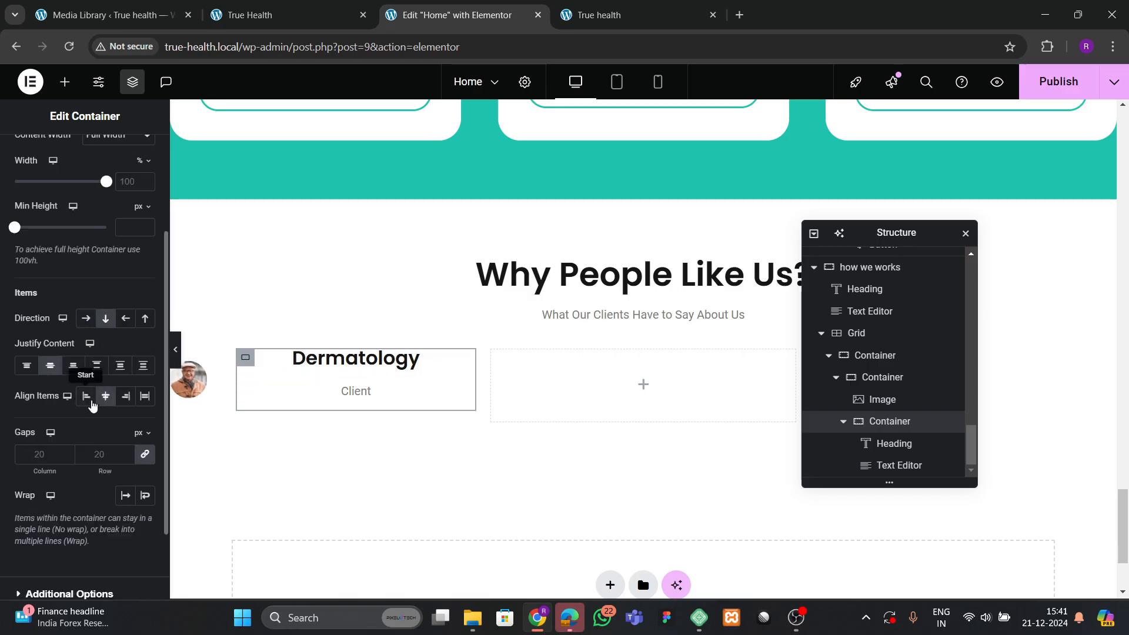
left_click(88, 398)
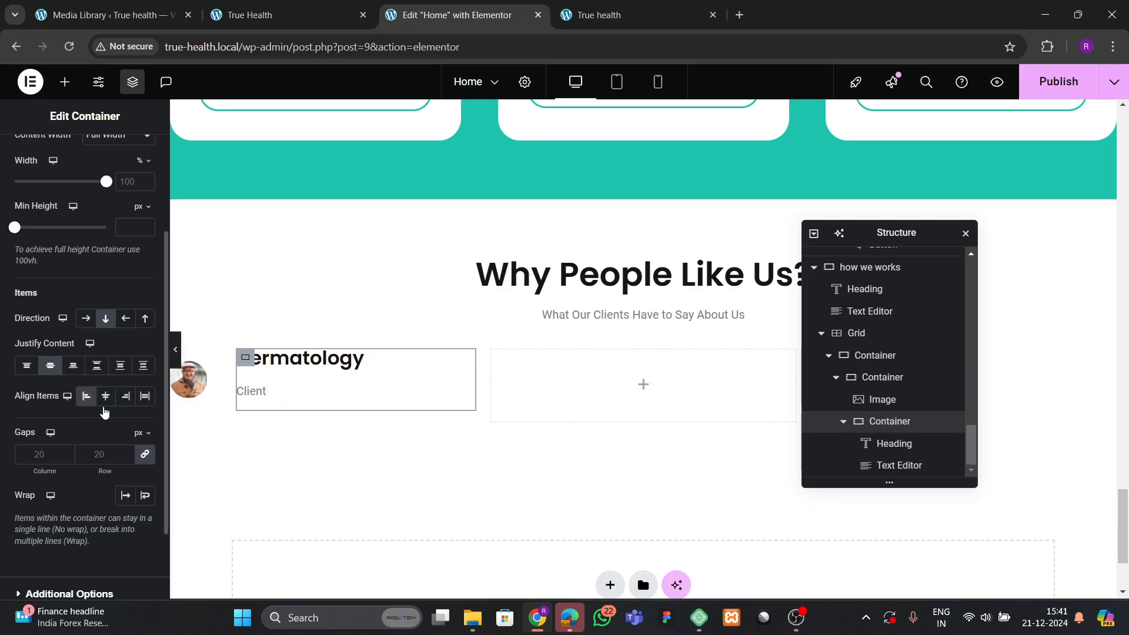
left_click(102, 445)
type("10")
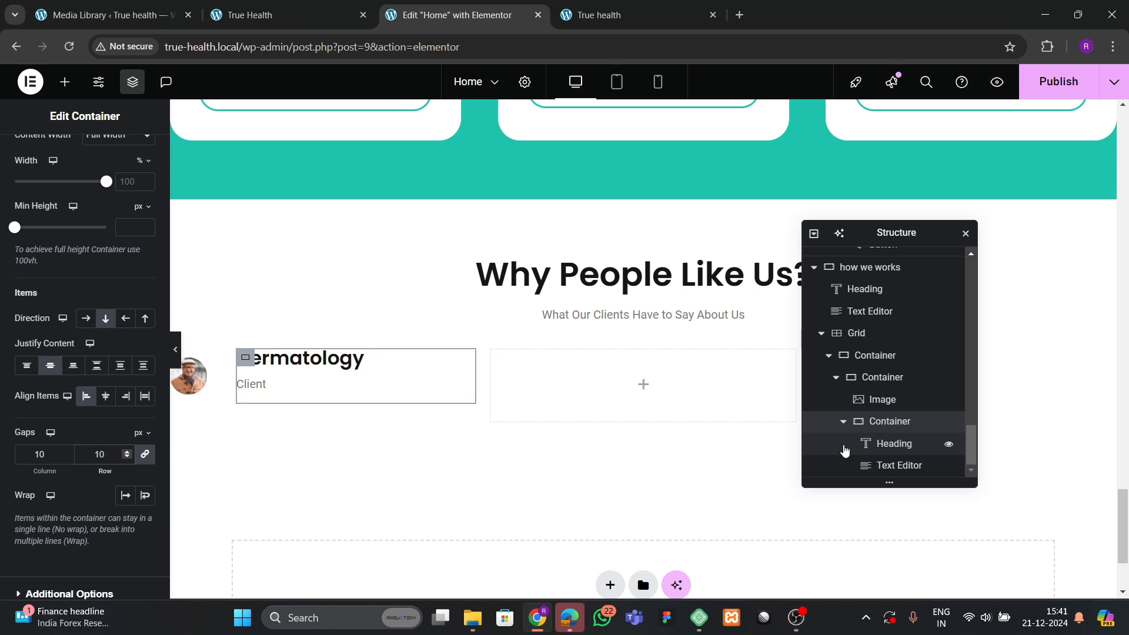
Copy the client's name from the live site and paste it as the heading title.
left_click(321, 370)
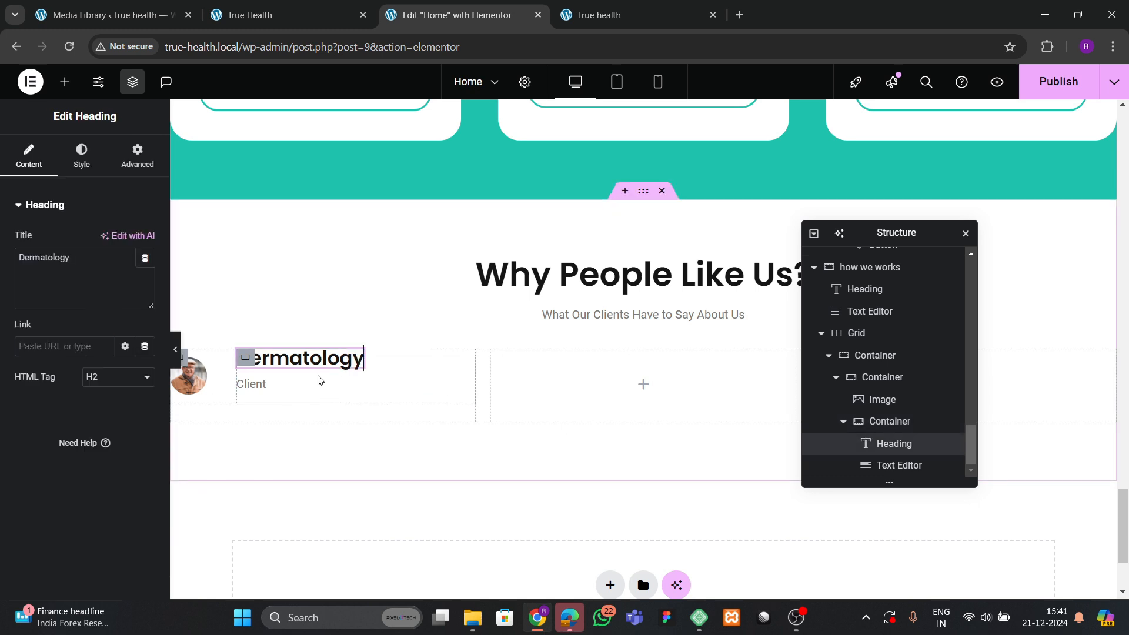
left_click(282, 13)
left_click(400, 9)
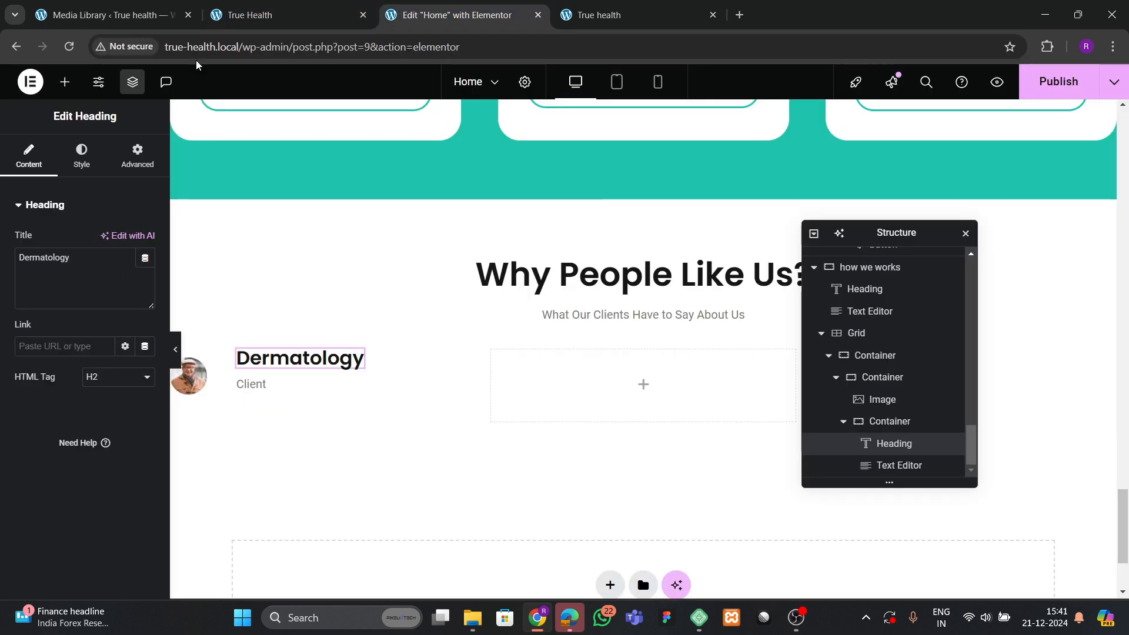
left_click(235, 14)
left_click_drag(150, 297, 256, 294)
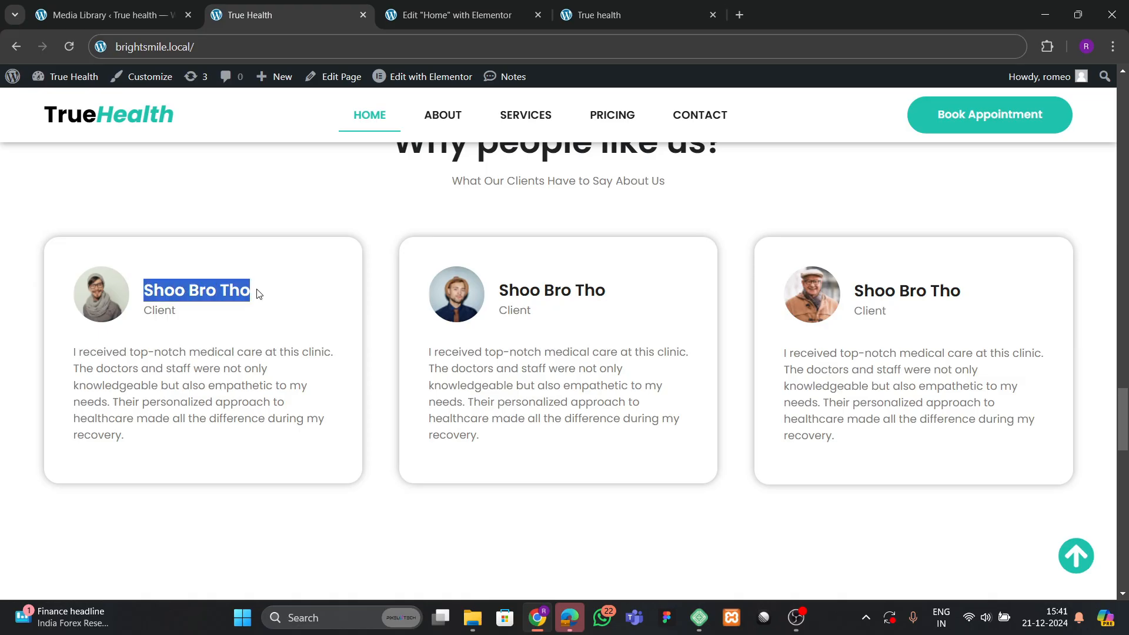
key("ctrl+Tab")
left_click(72, 308)
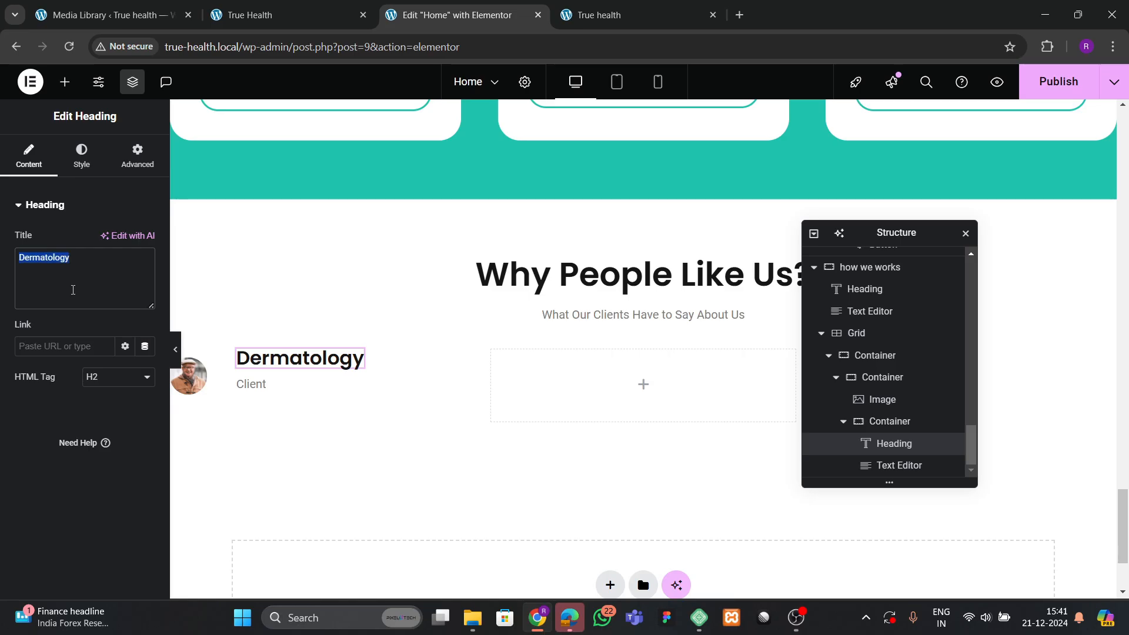
key("ctrl+v")
Reduce the heading's typography size from 26px to 22px.
left_click(81, 156)
left_click(145, 282)
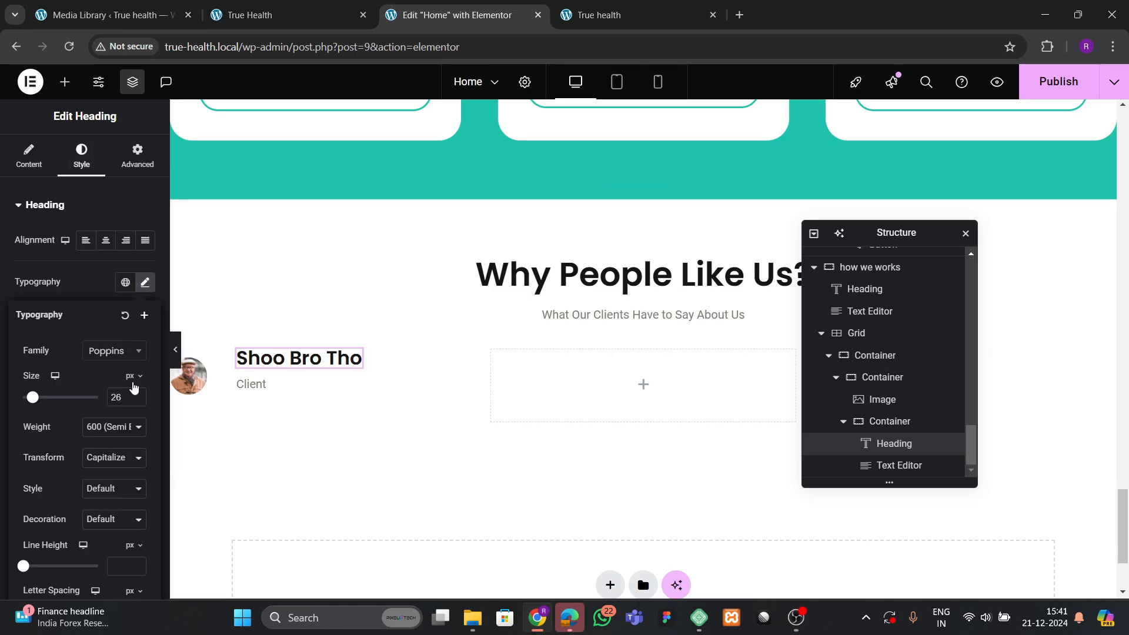
left_click(138, 400)
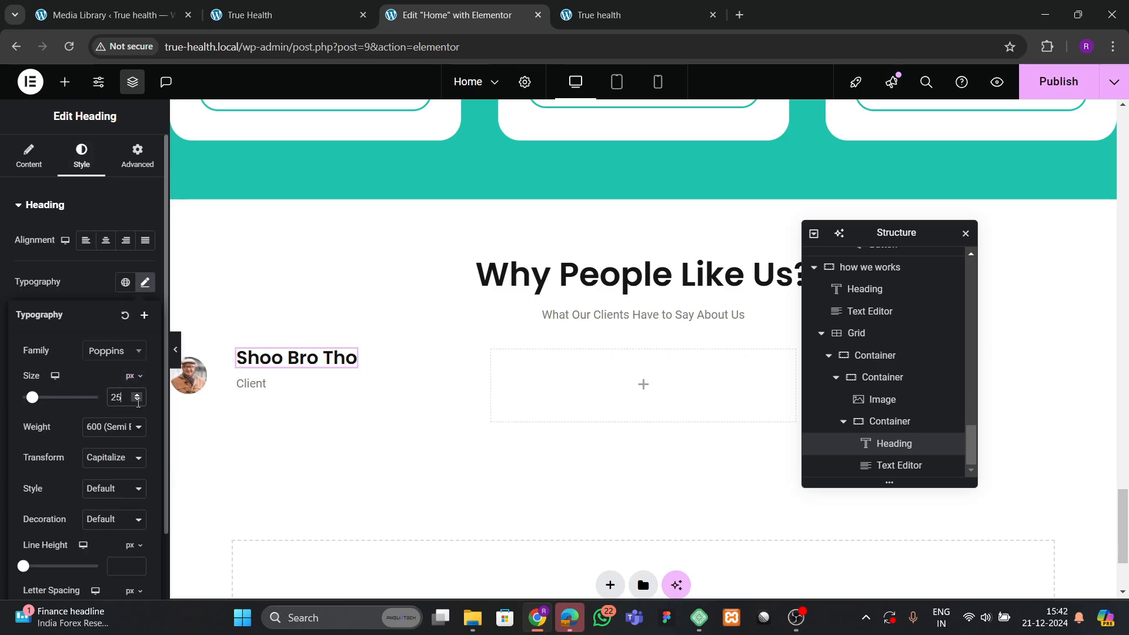
left_click(138, 401)
left_click(137, 400)
left_click(137, 400)
left_click(138, 400)
left_click(138, 396)
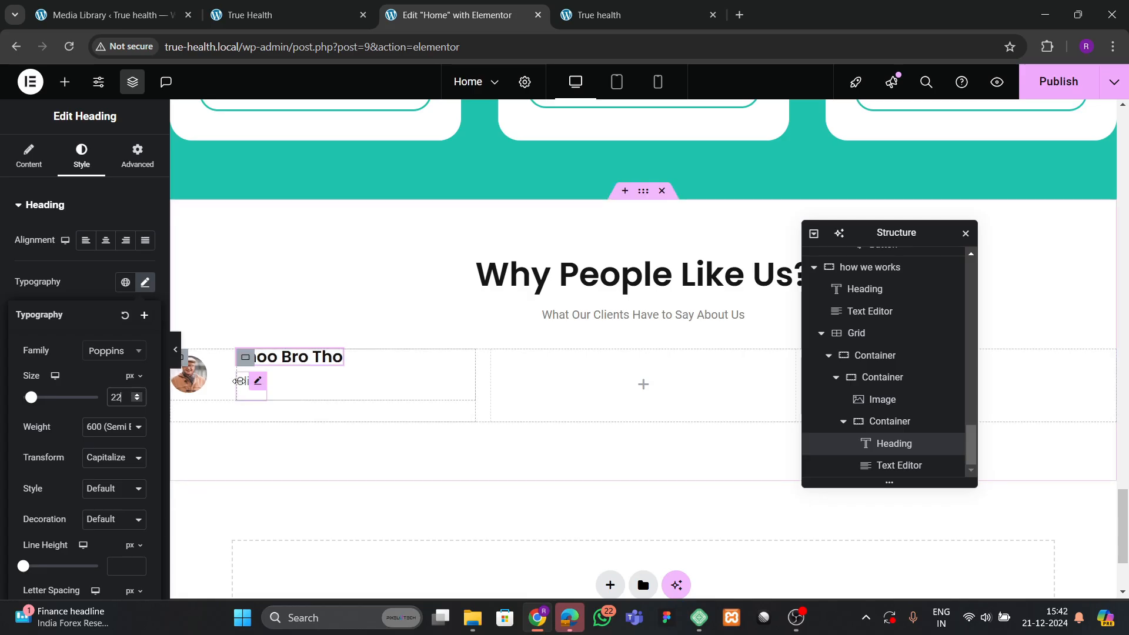
left_click(189, 373)
Enlarge the avatar image and left-align the name block, justifying its content to the end.
left_click(29, 156)
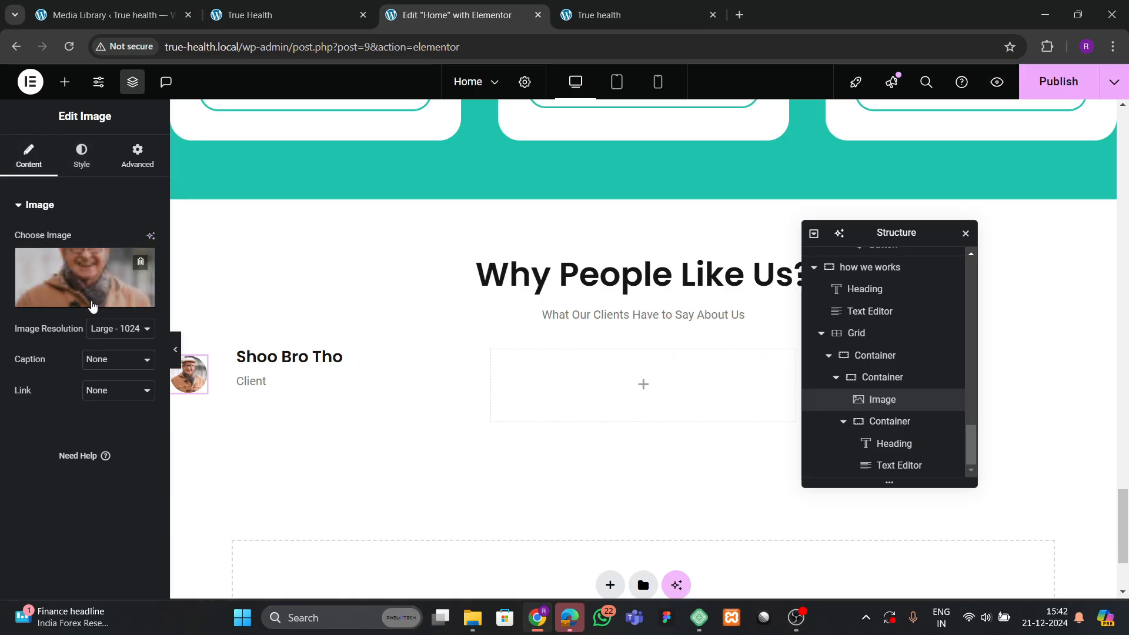
left_click(82, 155)
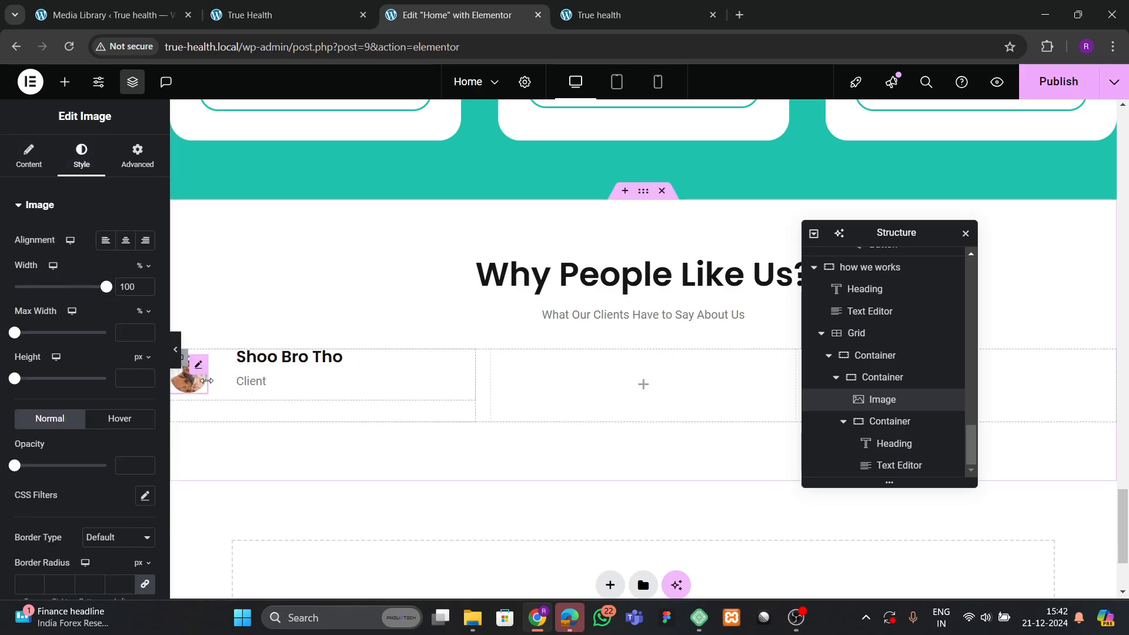
mouse_move(207, 381)
left_mouse_down()
mouse_move(233, 387)
mouse_move(223, 384)
left_mouse_up()
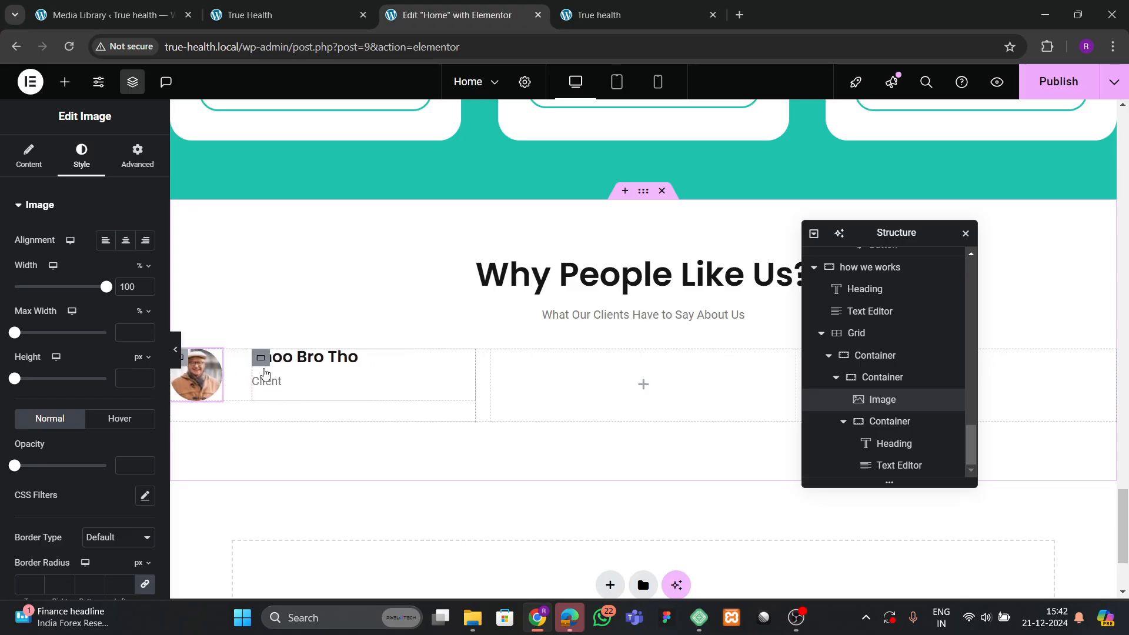
left_click(262, 365)
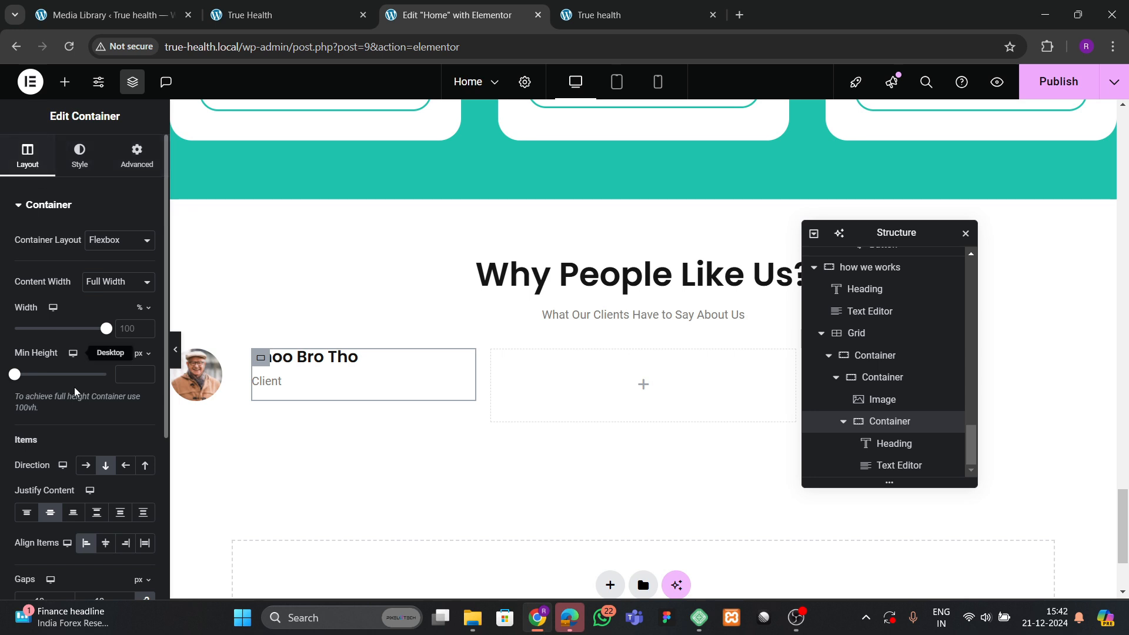
scroll(81, 434, "down", 3)
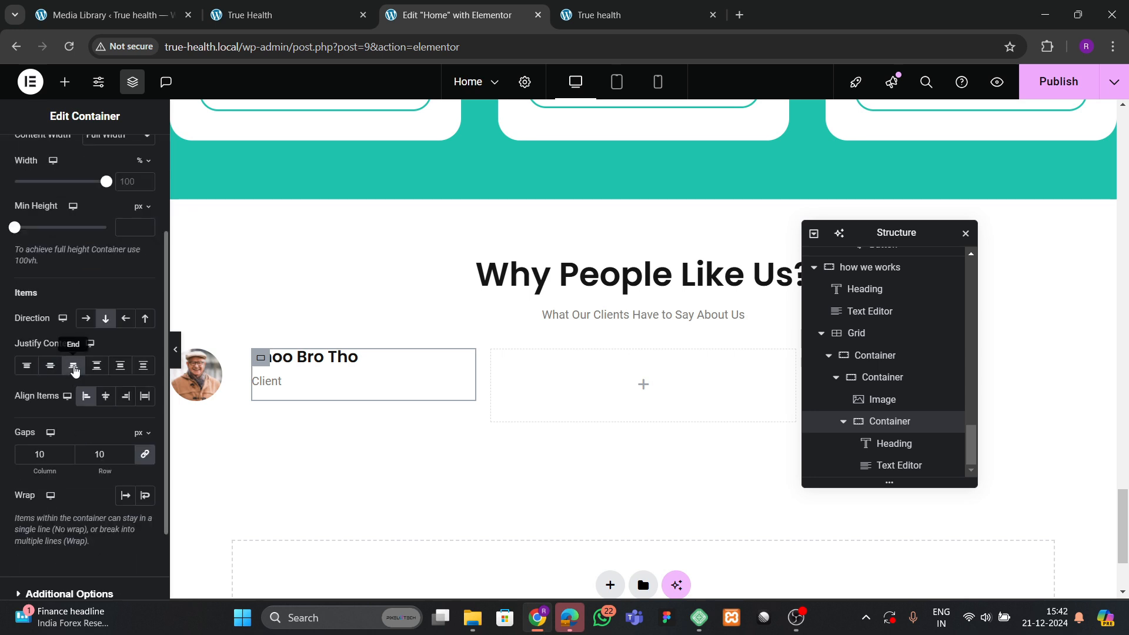
left_click(126, 398)
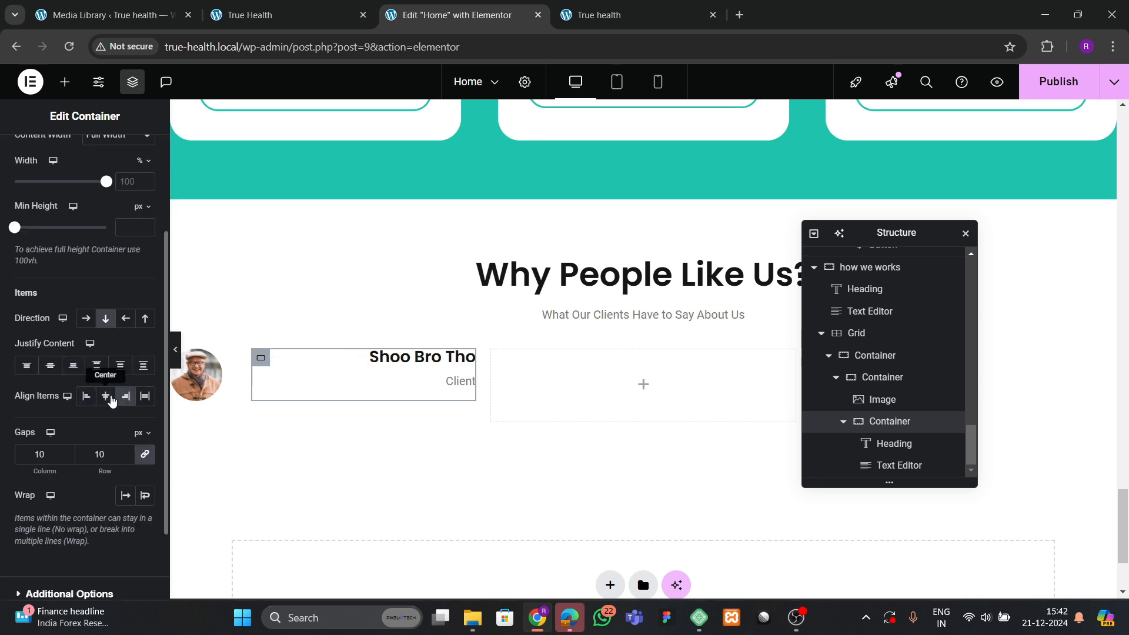
left_click(86, 396)
left_click(73, 365)
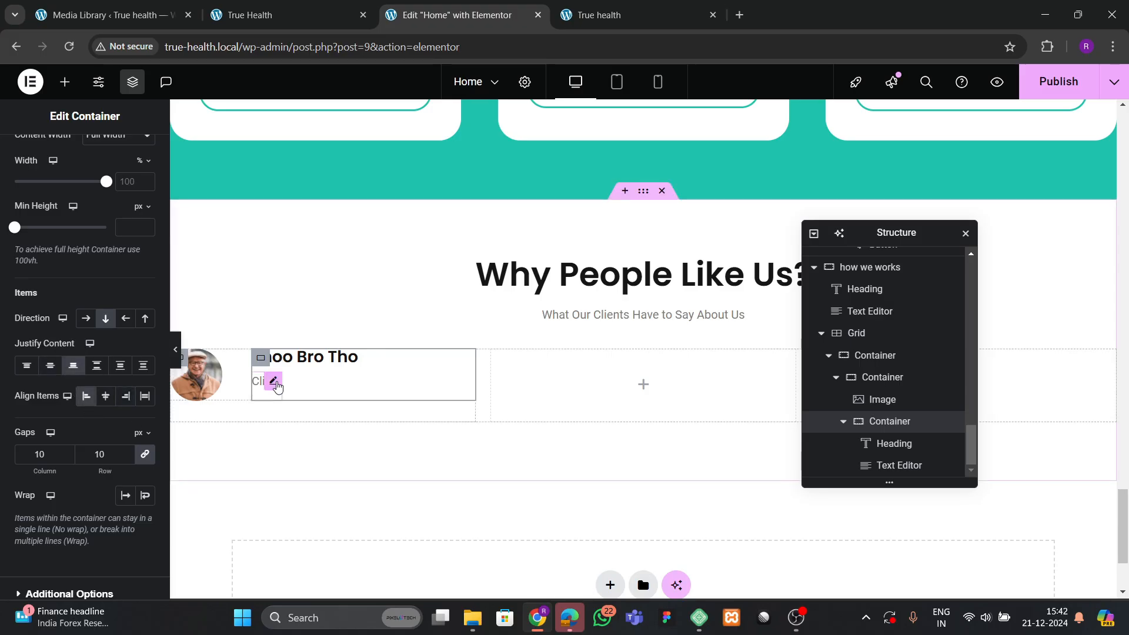
Give the Client text a -17px bottom margin.
left_click(273, 381)
left_click(137, 156)
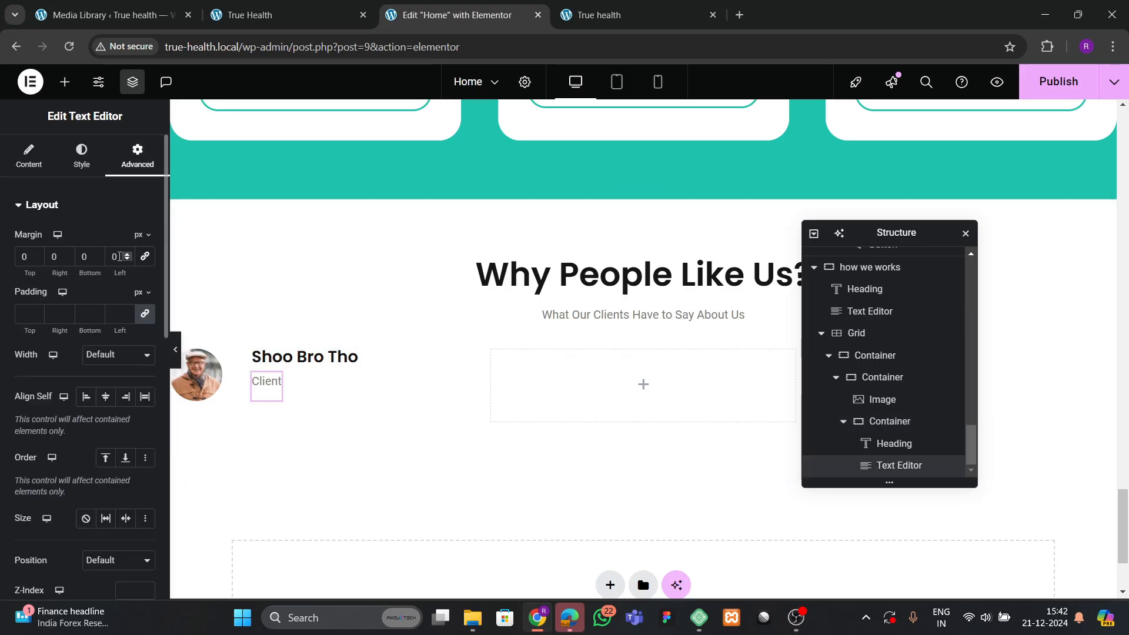
left_click(99, 262)
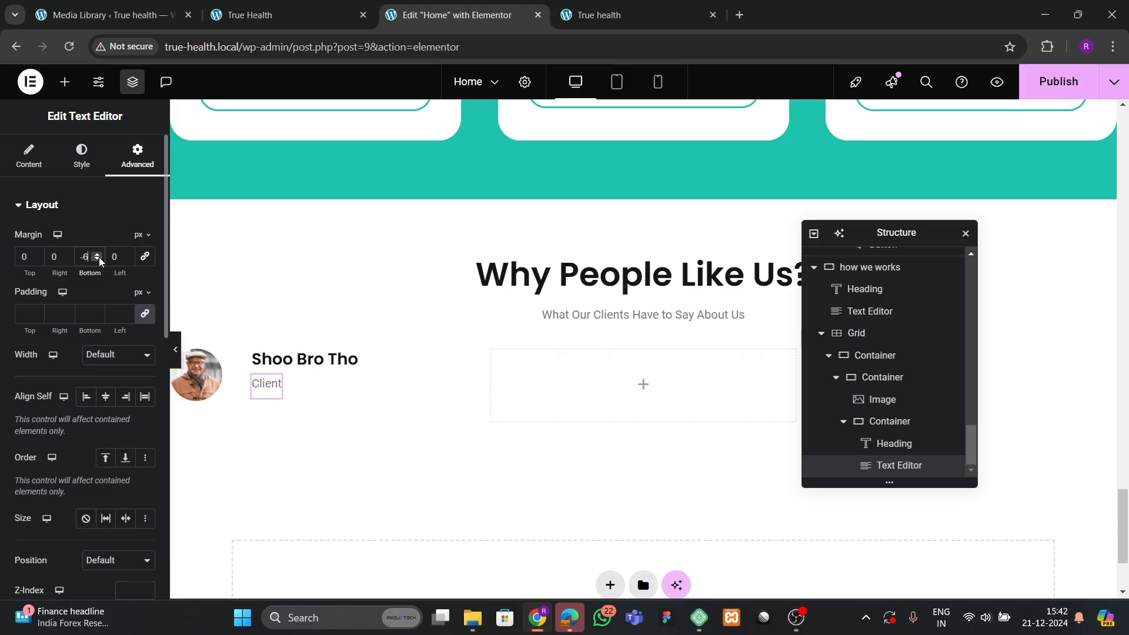
left_click(100, 262)
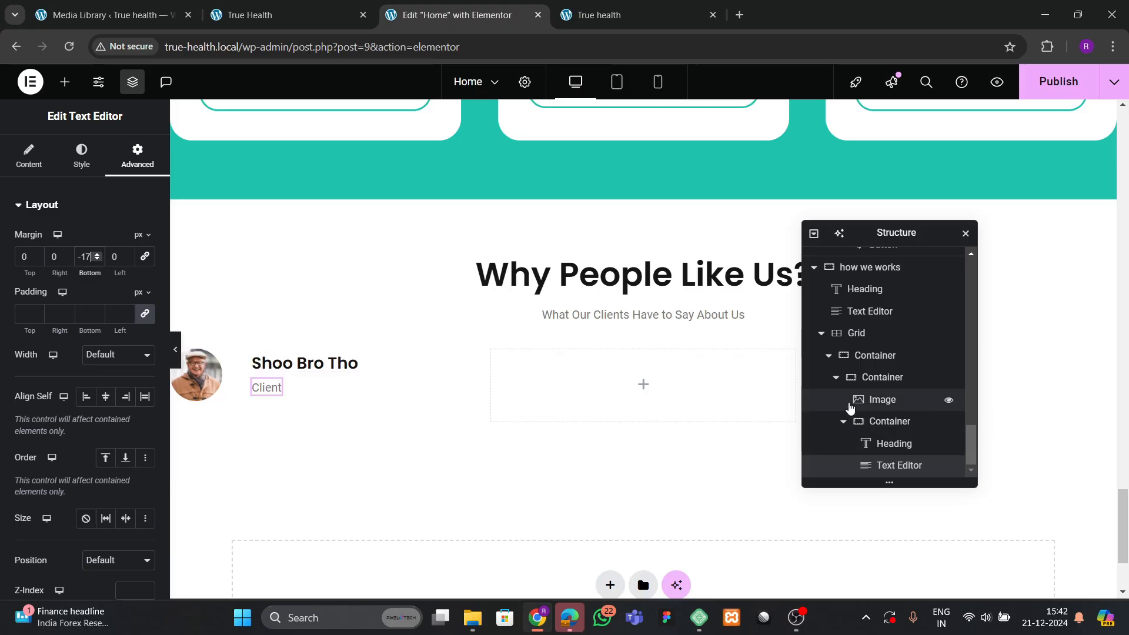
left_click(835, 378)
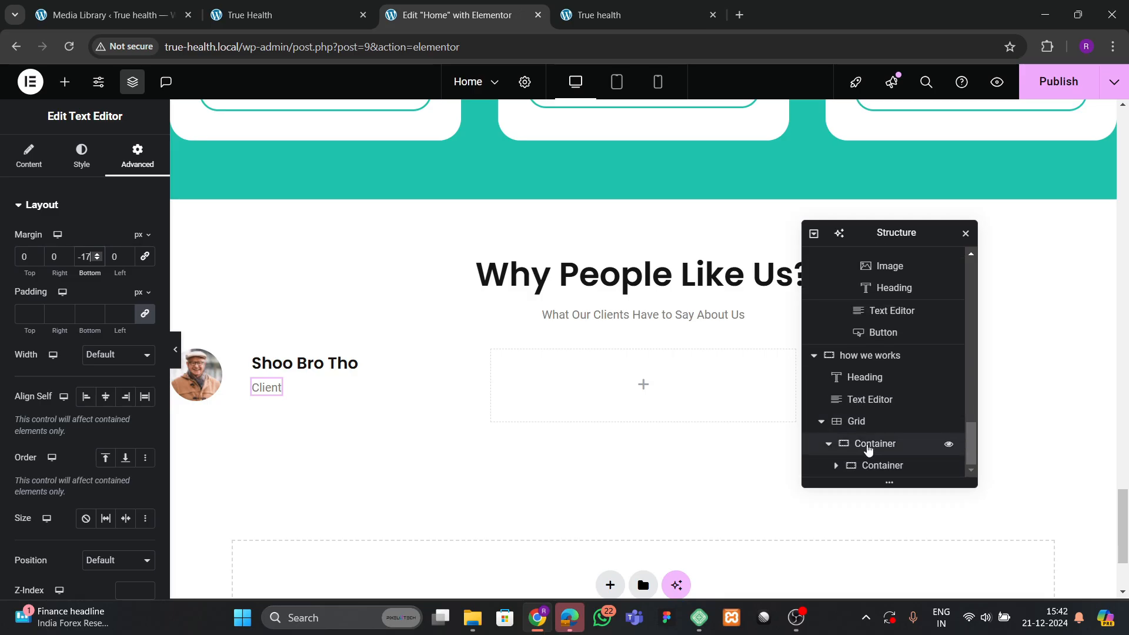
Change the avatar-and-name container's gap from 40px to 20px, then check it against the live site.
left_click(864, 446)
left_click(868, 467)
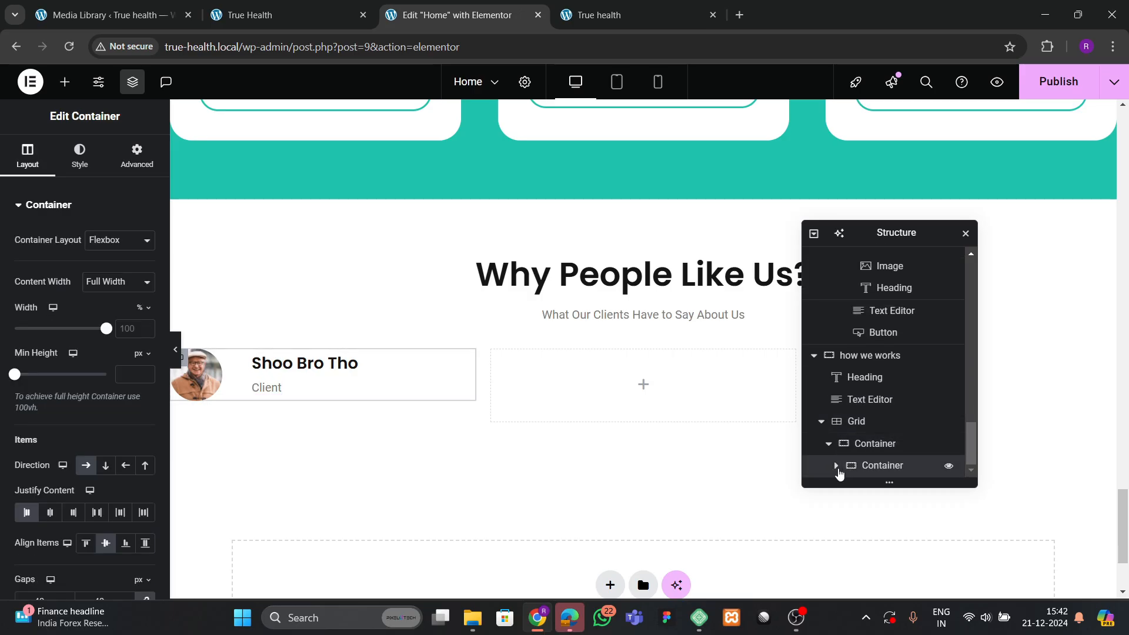
left_click(835, 467)
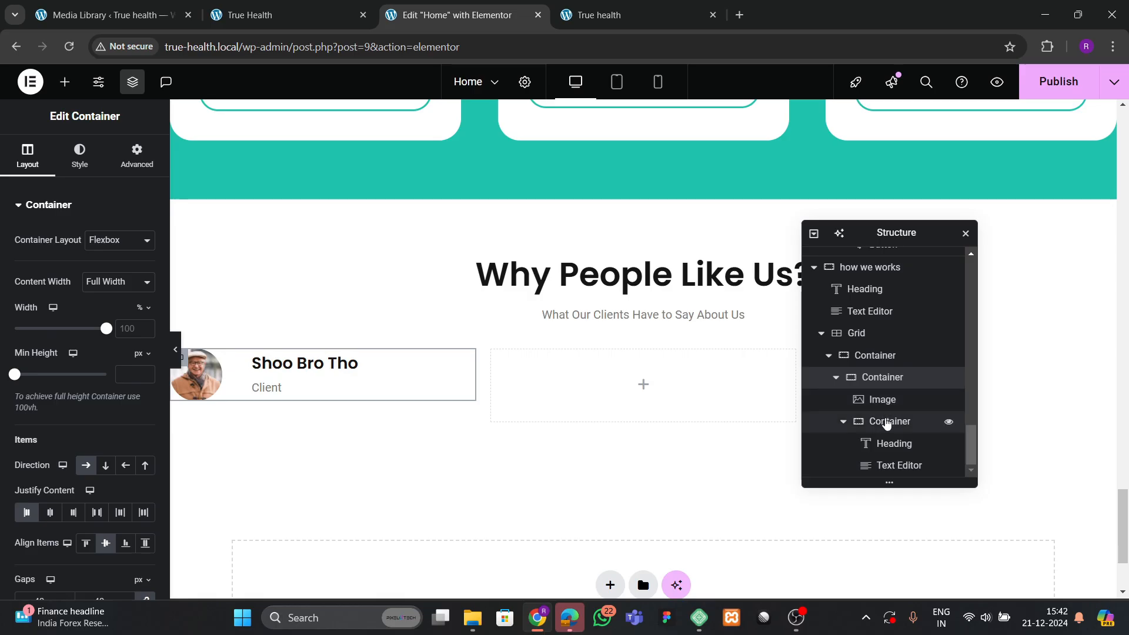
left_click(845, 426)
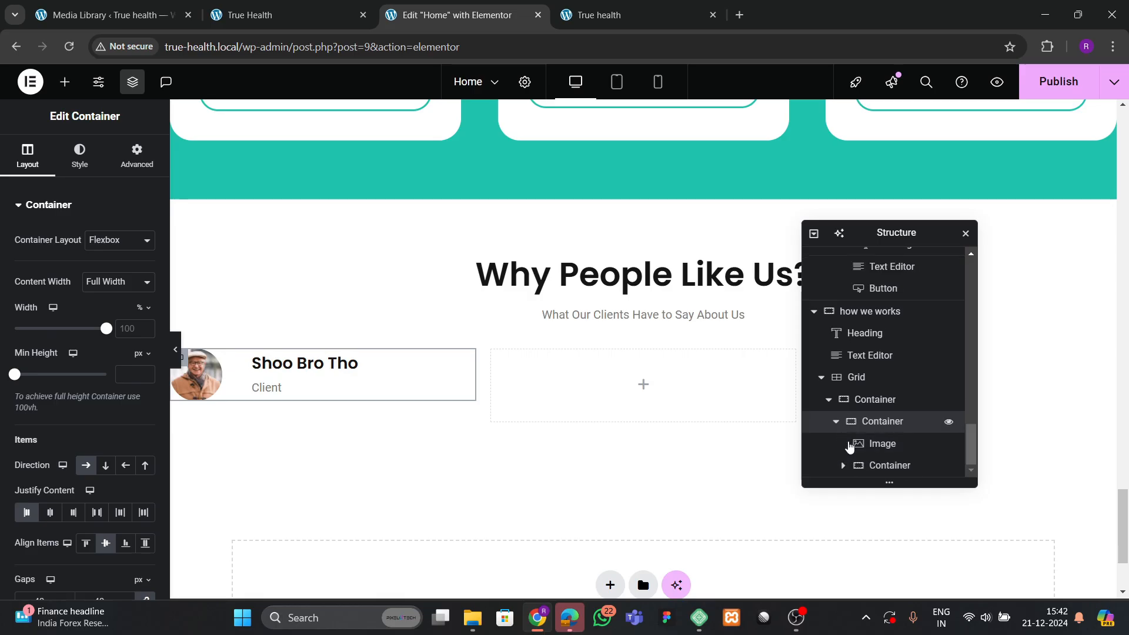
scroll(79, 391, "down", 4)
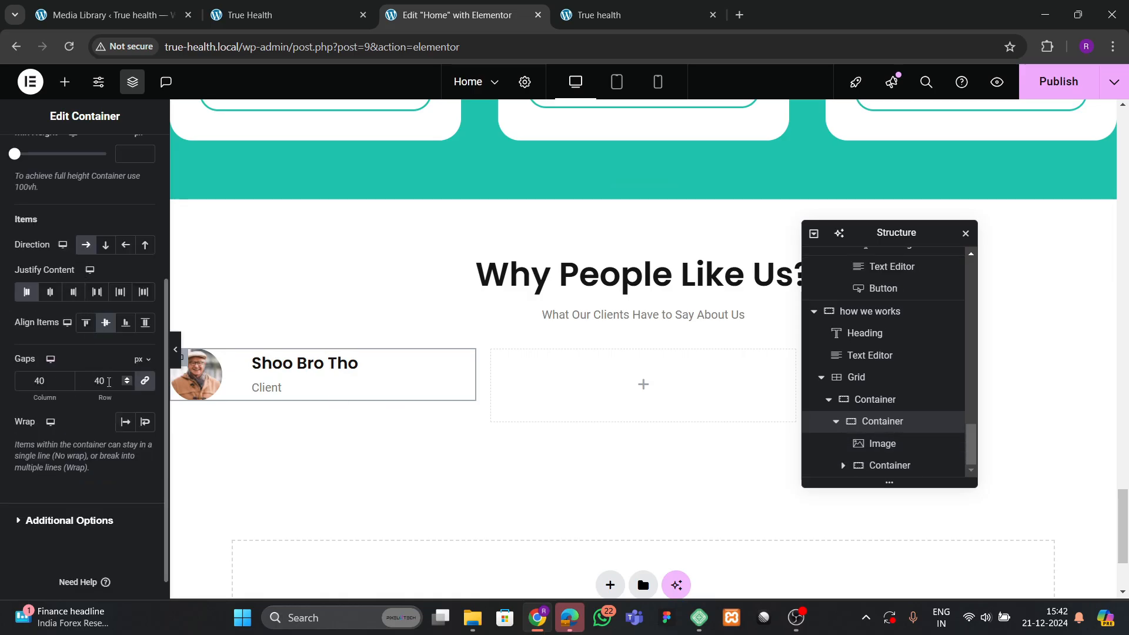
type("20")
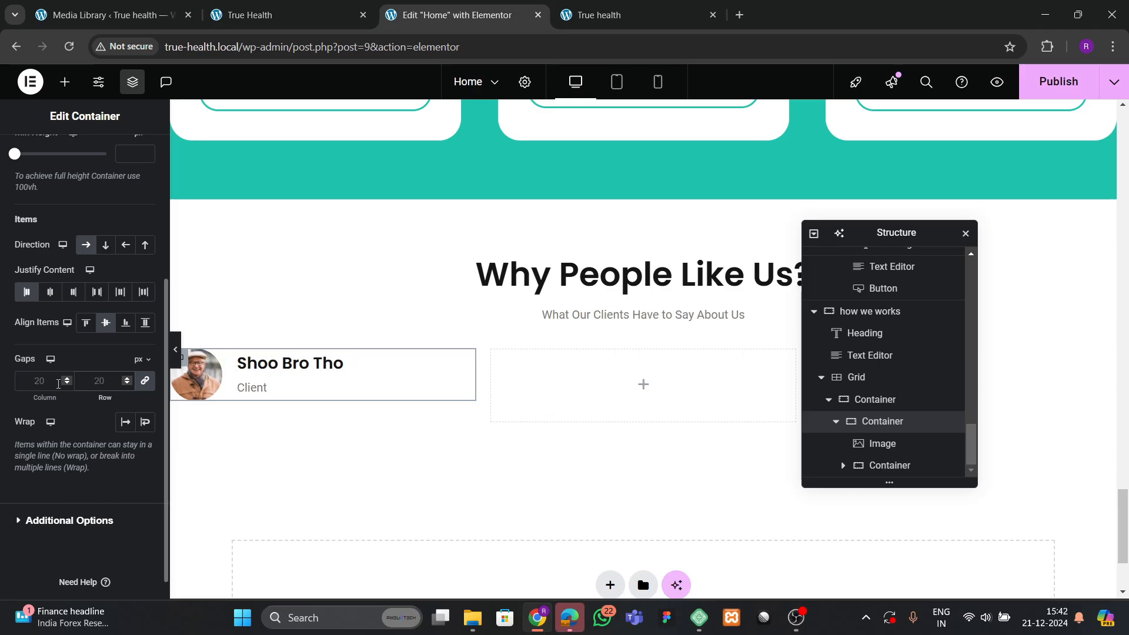
type("30")
key("BackSpace")
key("BackSpace")
left_click(252, 7)
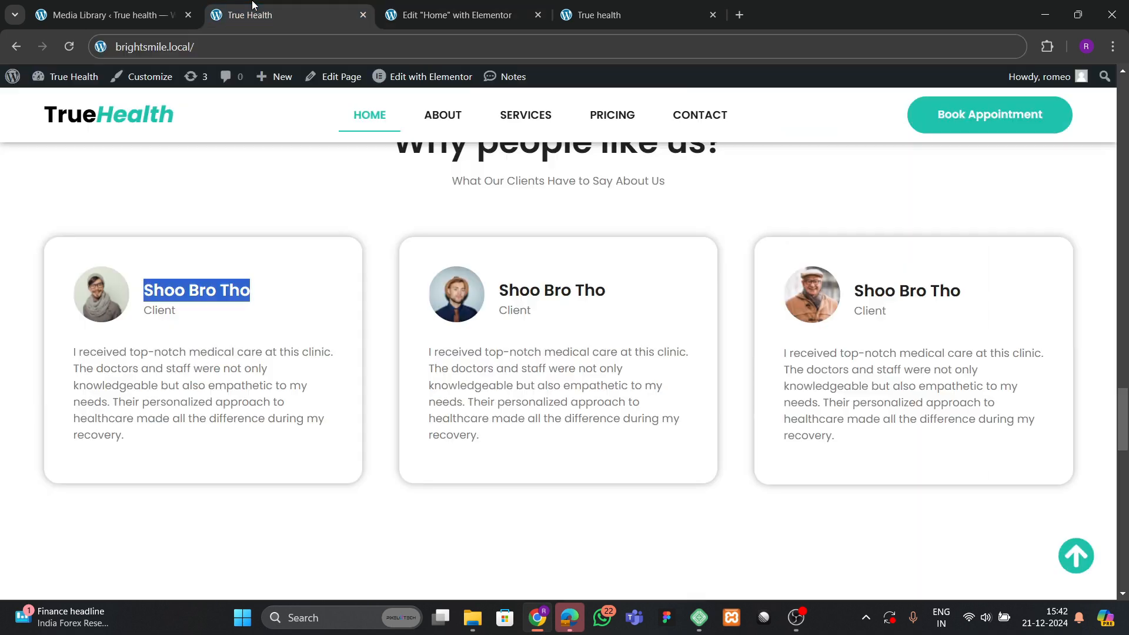
left_click(363, 199)
left_click(453, 15)
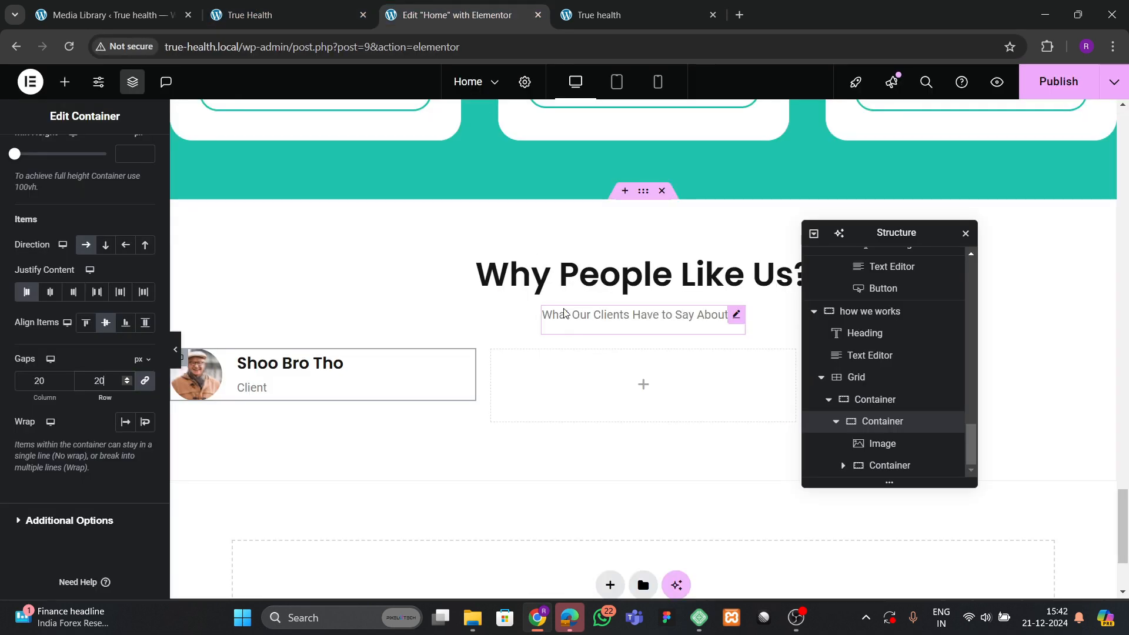
scroll(639, 423, "up", 4)
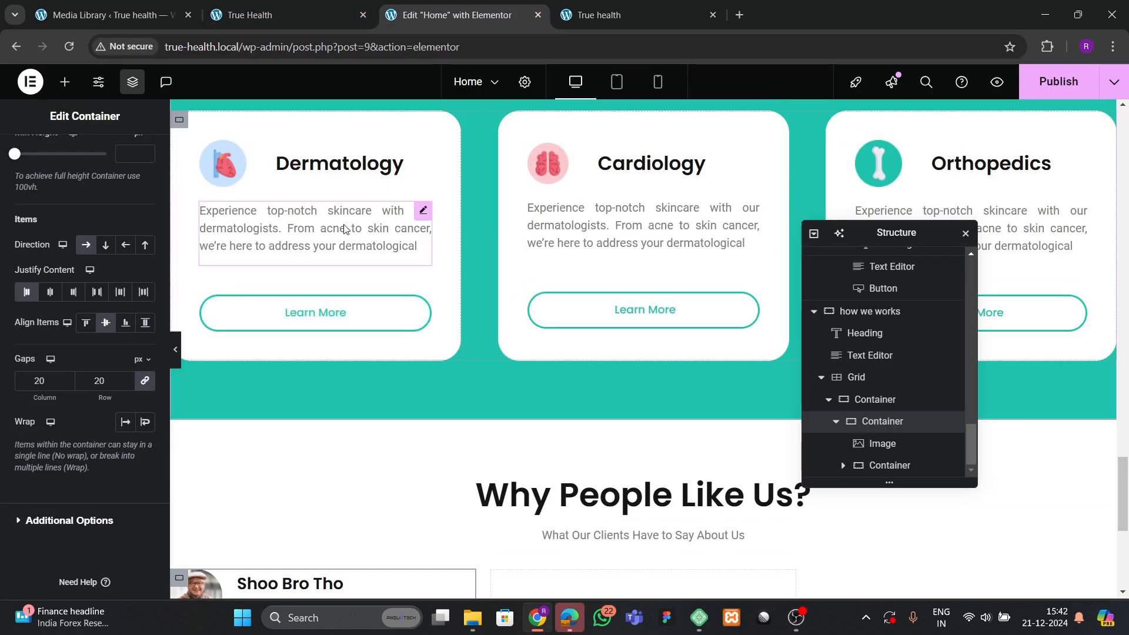
Copy the Dermatology description text block and paste it into the first testimonial card.
right_click(344, 226)
left_click(376, 301)
scroll(570, 402, "down", 4)
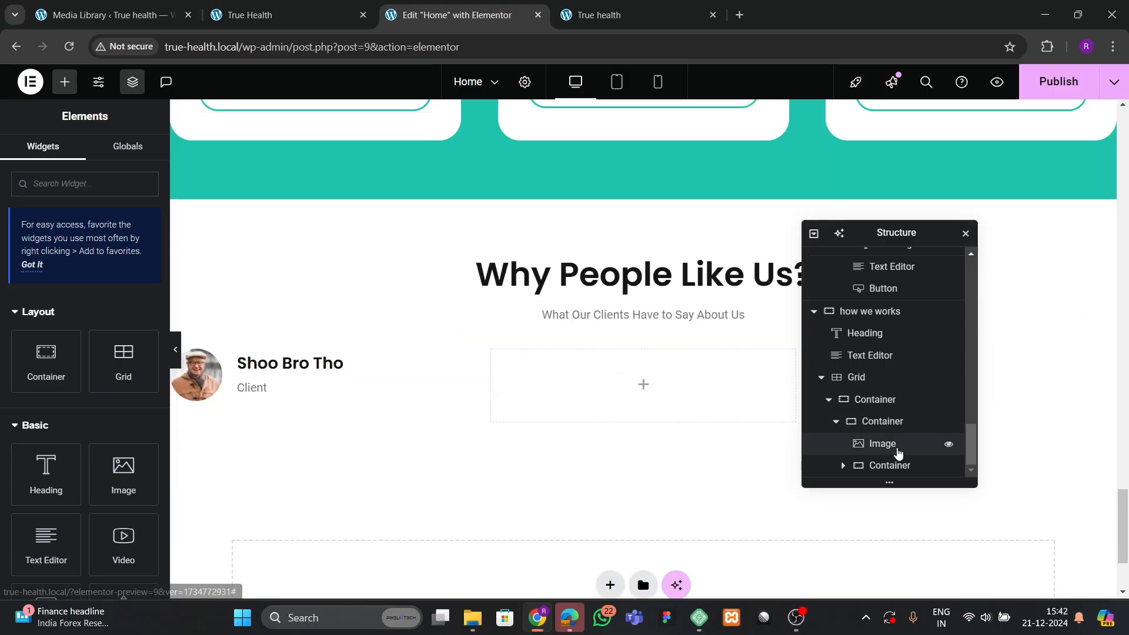
left_click(836, 421)
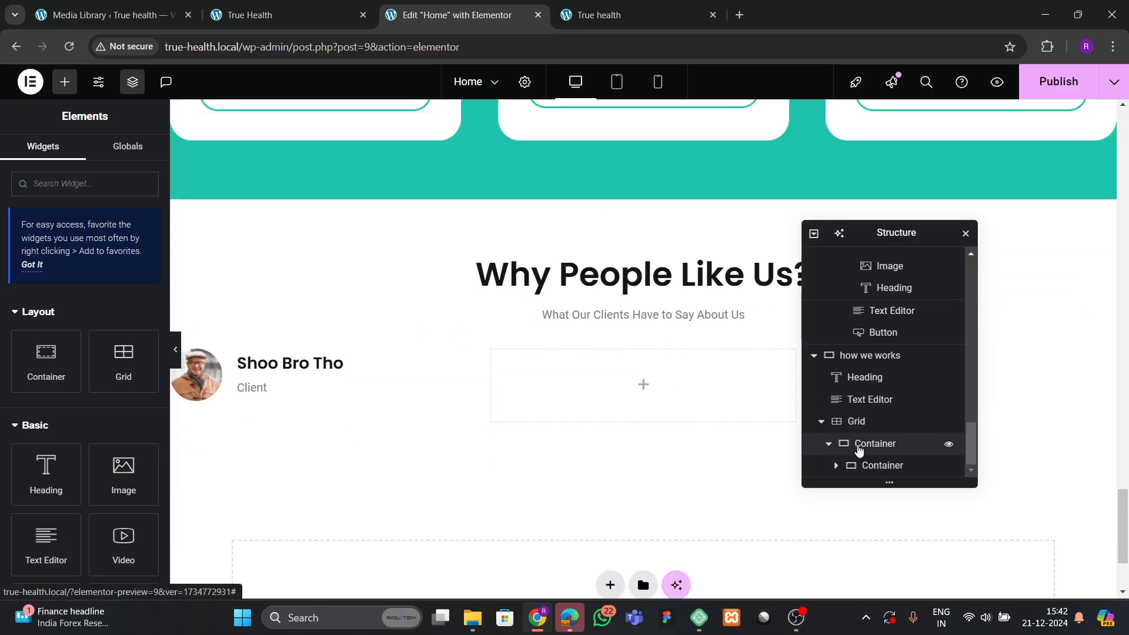
left_click(859, 447)
right_click(879, 443)
left_click(926, 328)
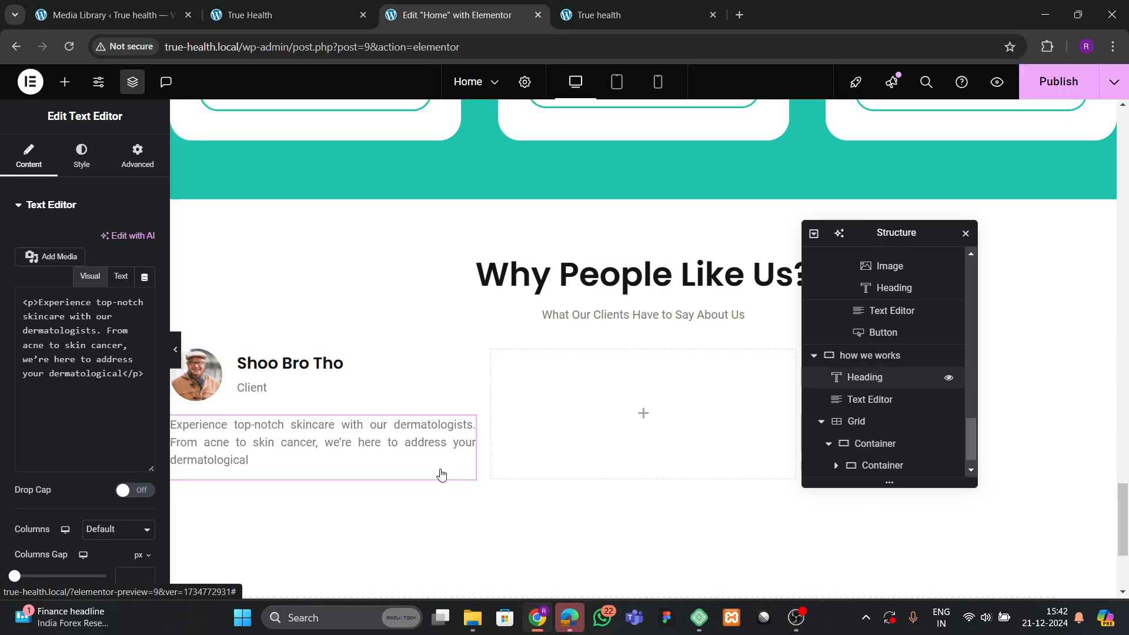
Replace the pasted text with the live site's review 'I received top-notch medical care at this clinic…'.
left_click(300, 19)
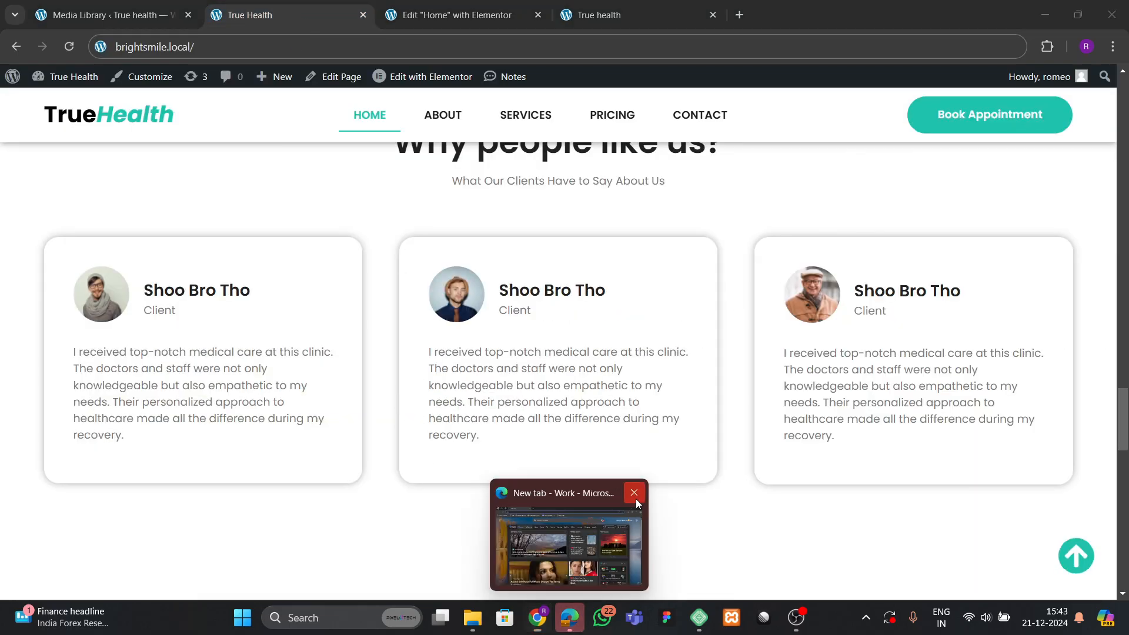
left_click_drag(69, 359, 170, 438)
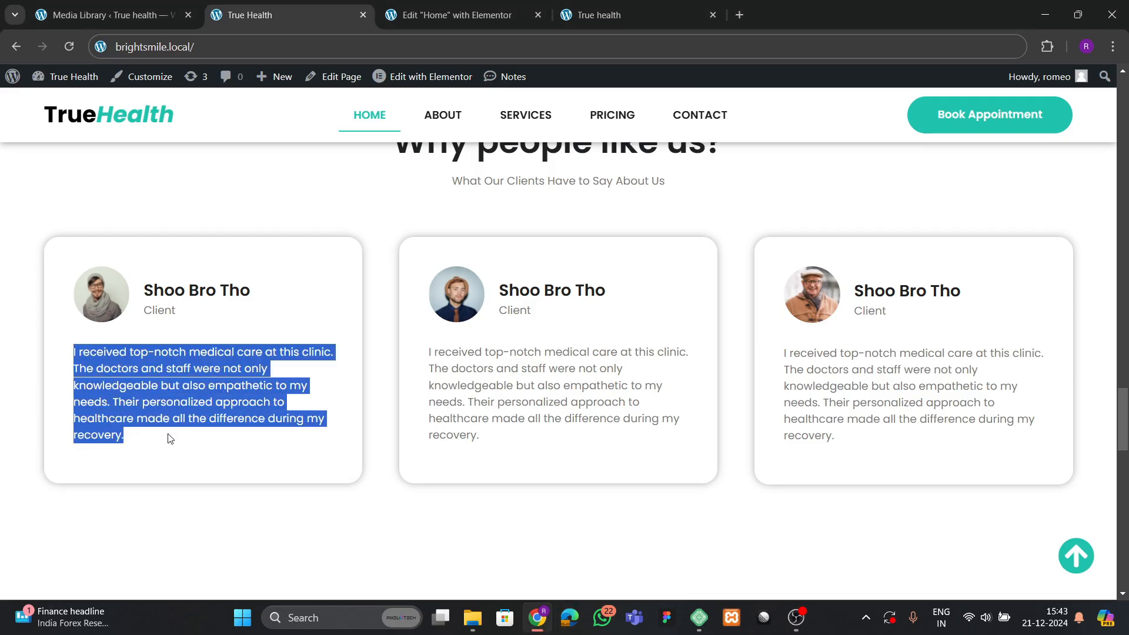
left_click(447, 15)
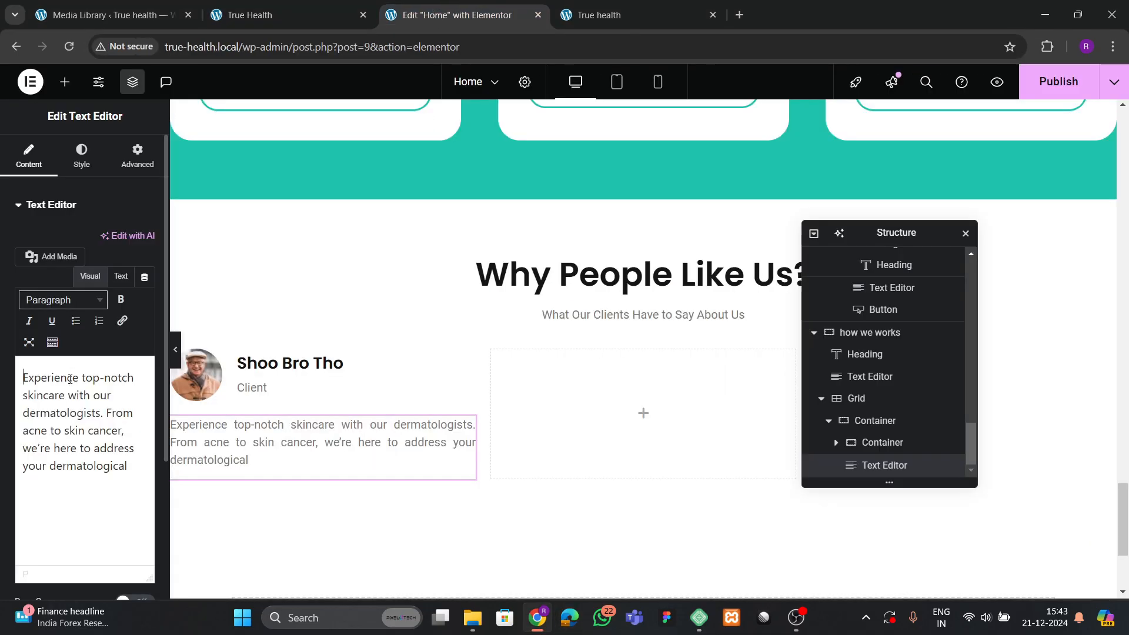
key("ctrl+a")
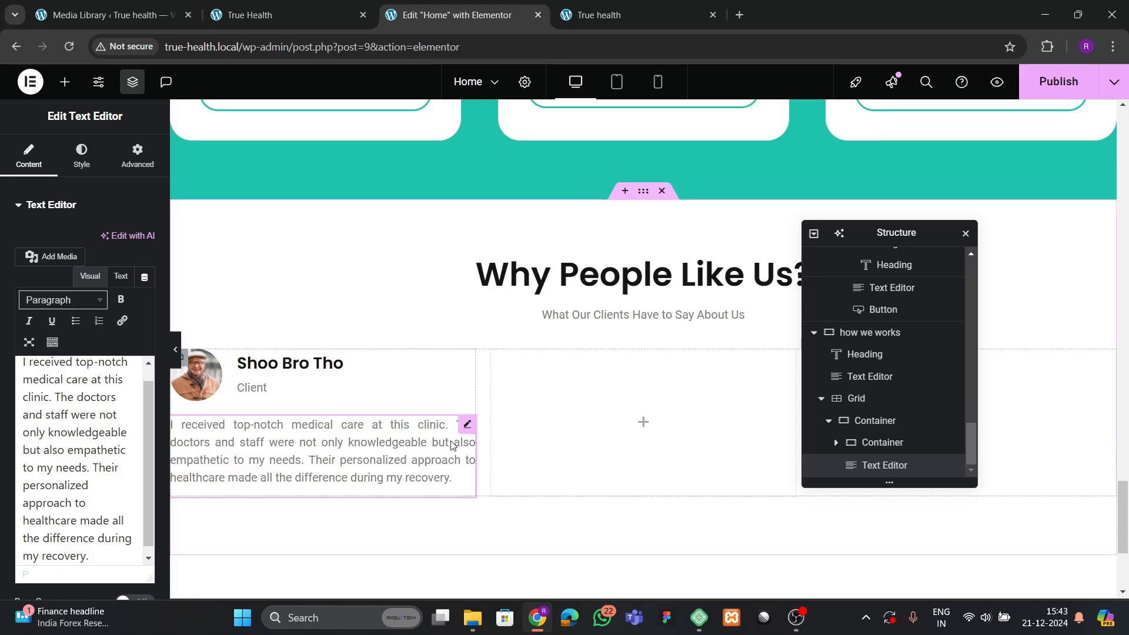
left_click(277, 15)
left_click(252, 279)
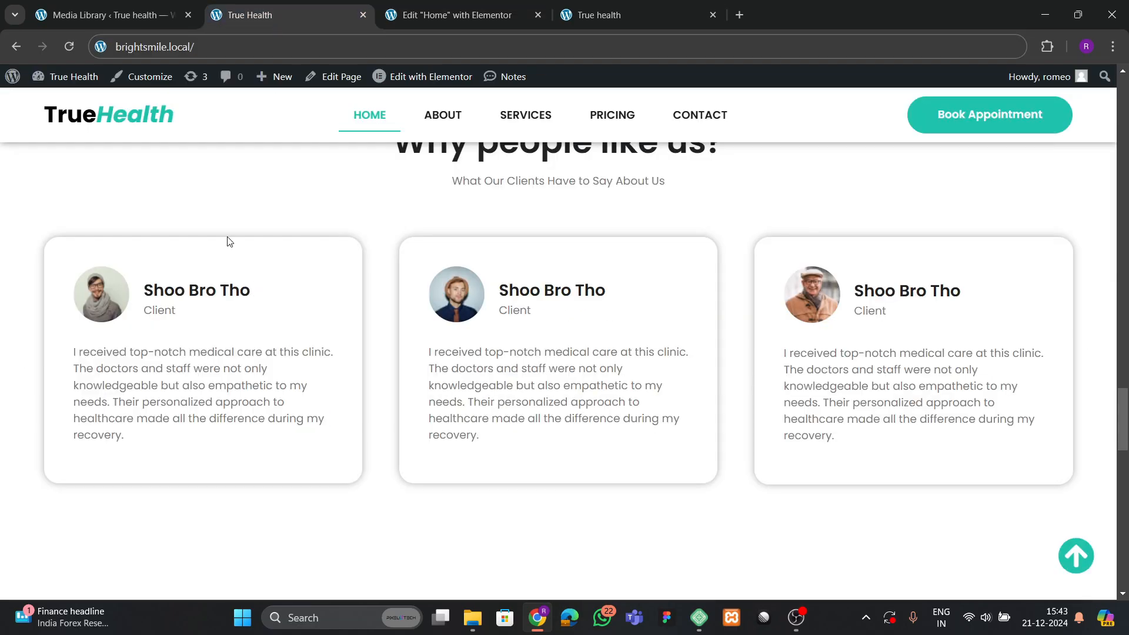
left_click(411, 16)
left_click(839, 444)
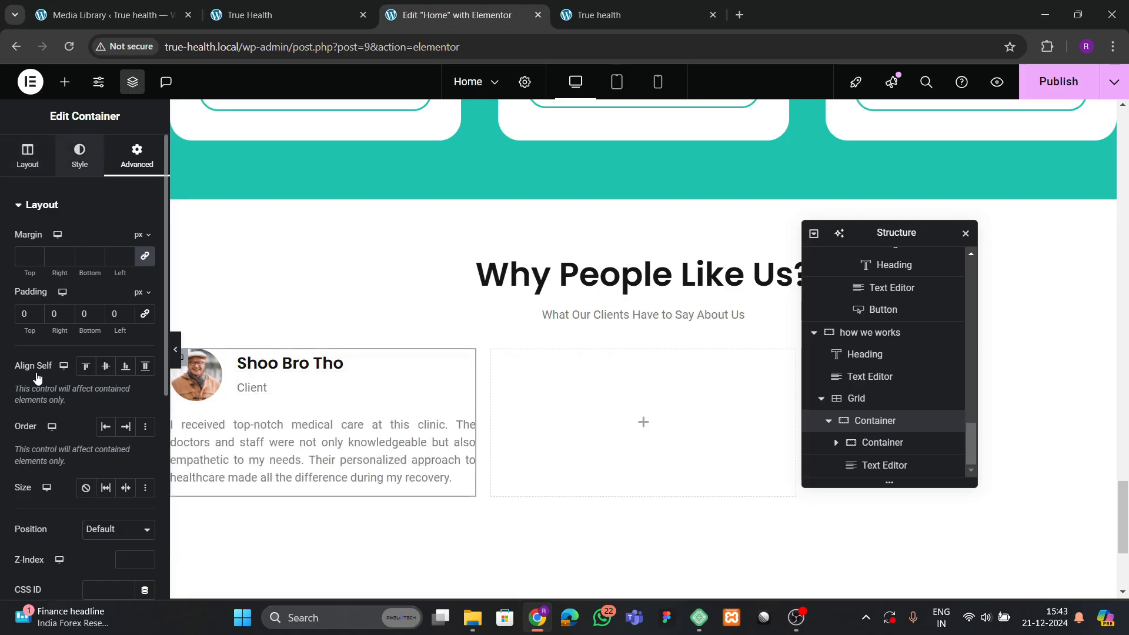
Give the card a box shadow, 40px padding and 30px rounded corners.
left_click(55, 375)
left_click(144, 429)
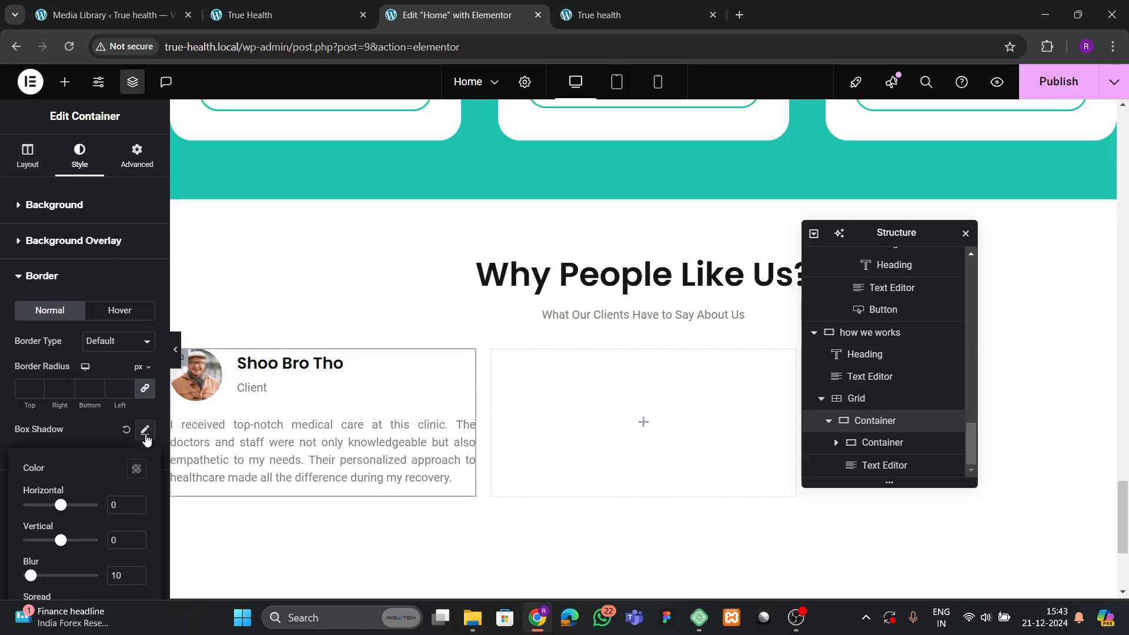
left_click(133, 170)
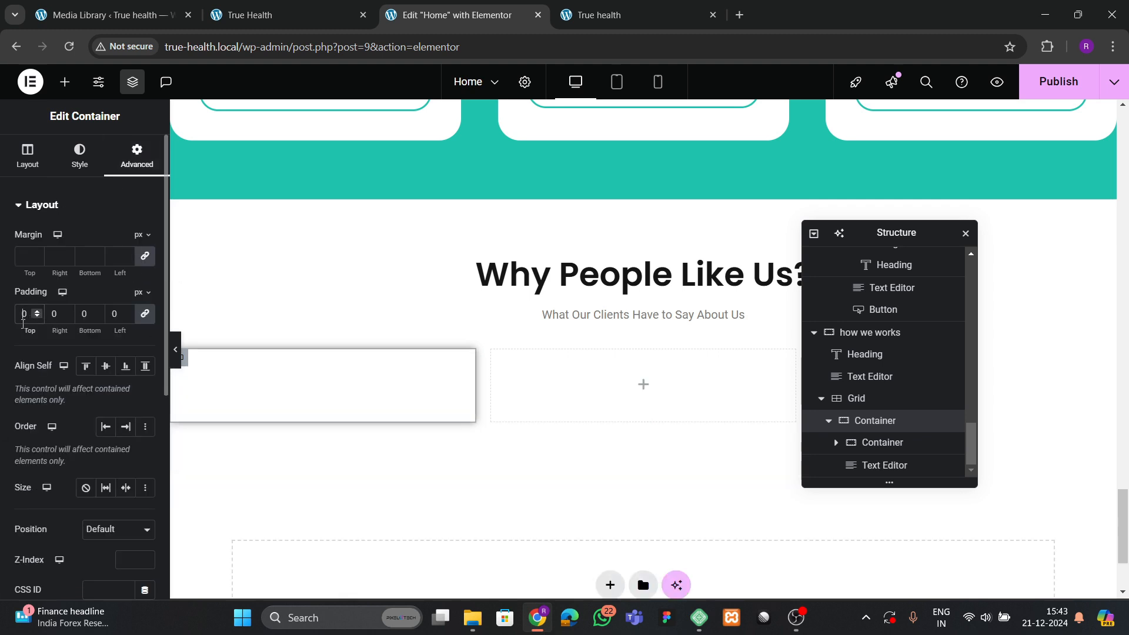
type("4")
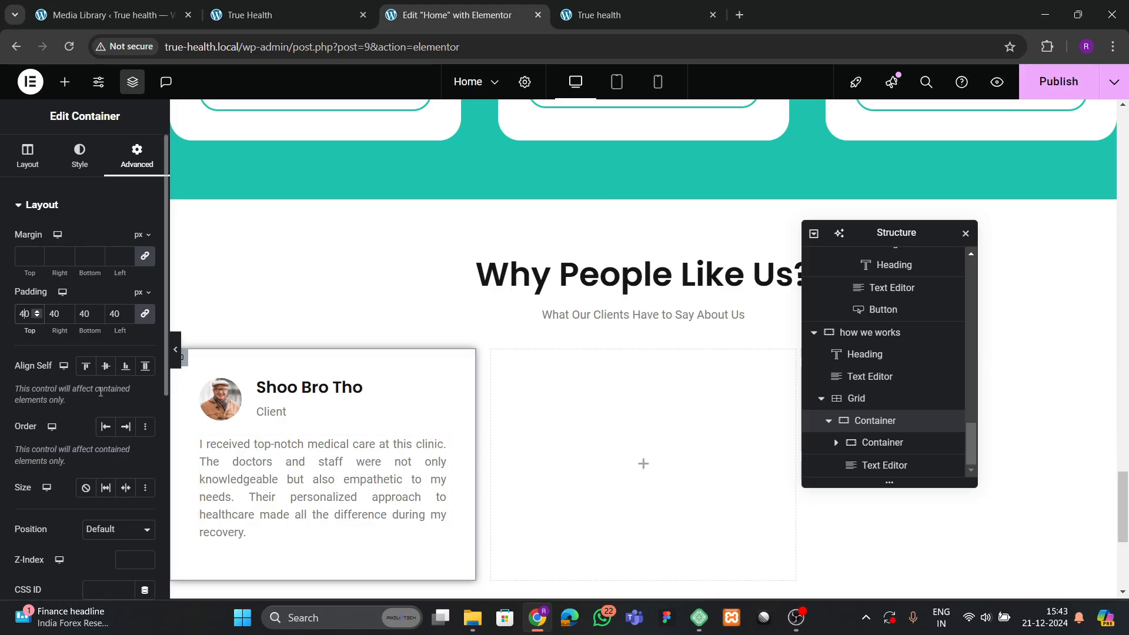
left_click(79, 155)
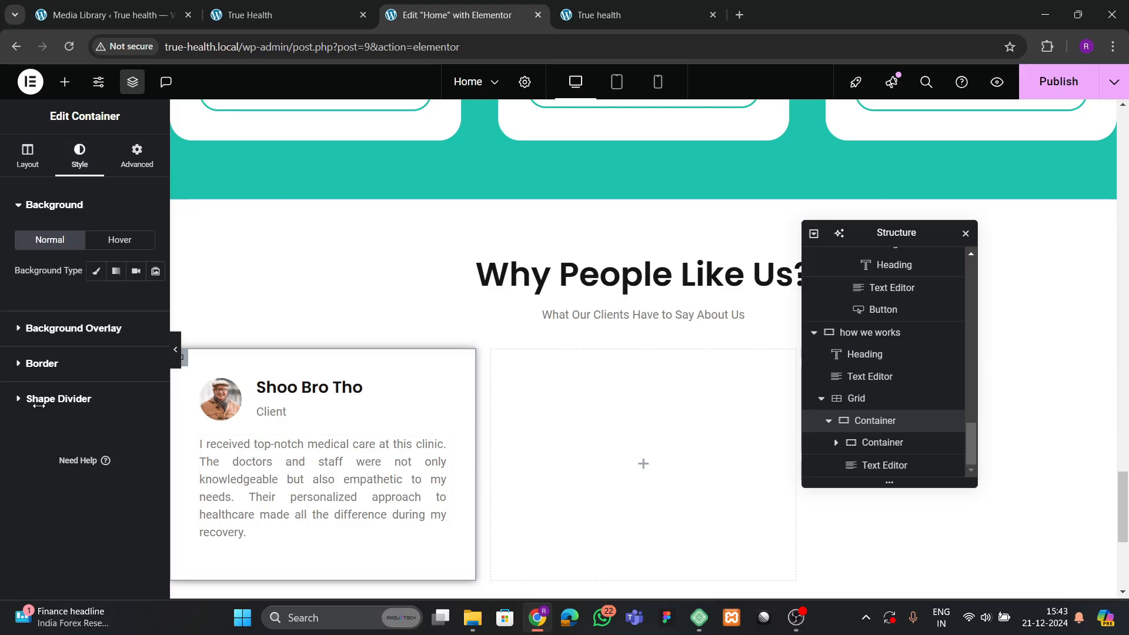
left_click(42, 364)
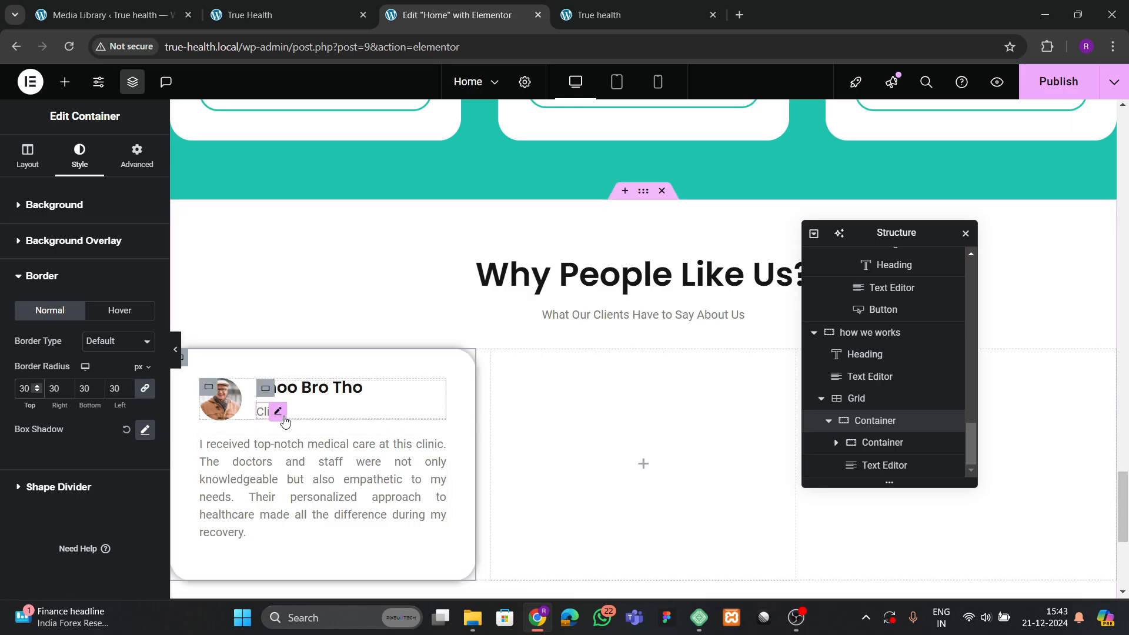
Enlarge the client's avatar image and collapse the card in the Structure panel.
left_click(297, 473)
left_click(232, 418)
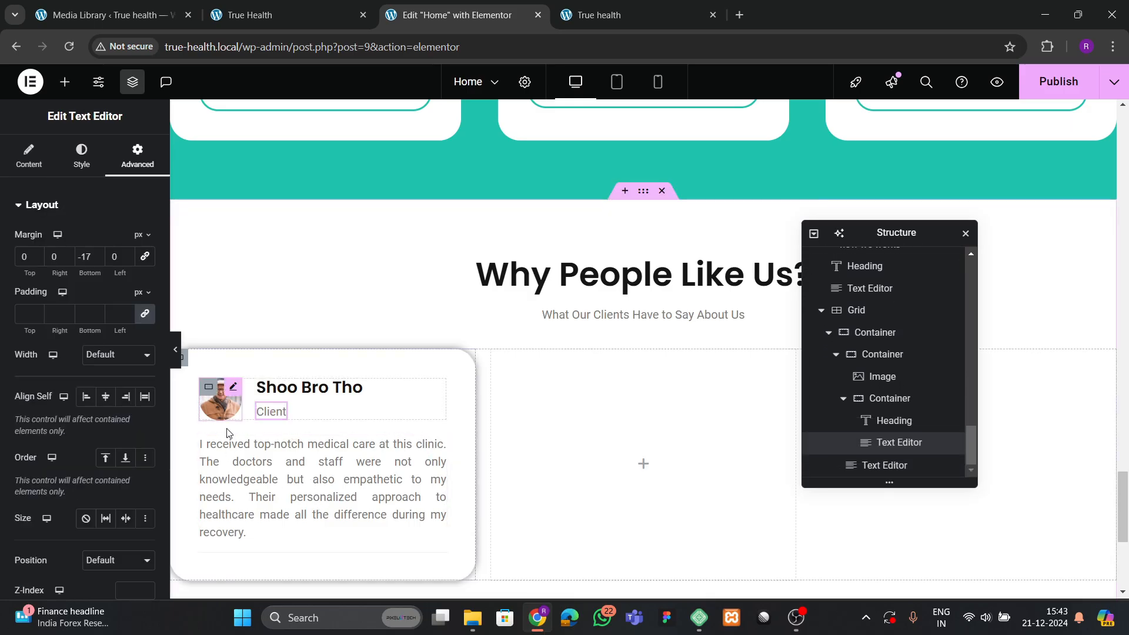
left_click_drag(241, 412, 254, 418)
scroll(306, 455, "down", 1)
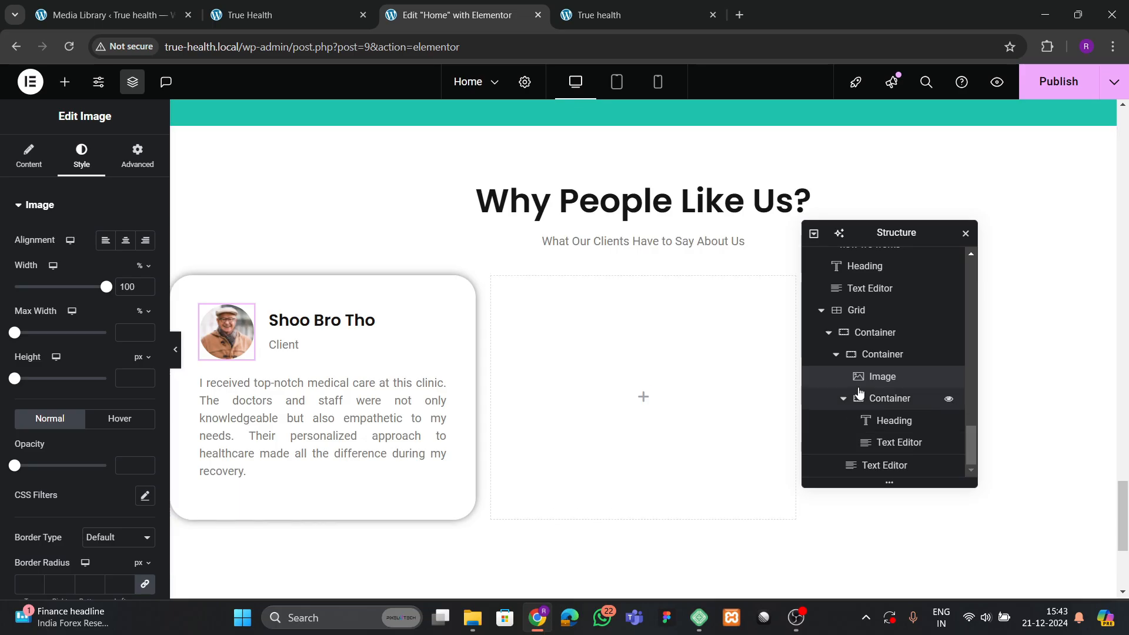
left_click(836, 354)
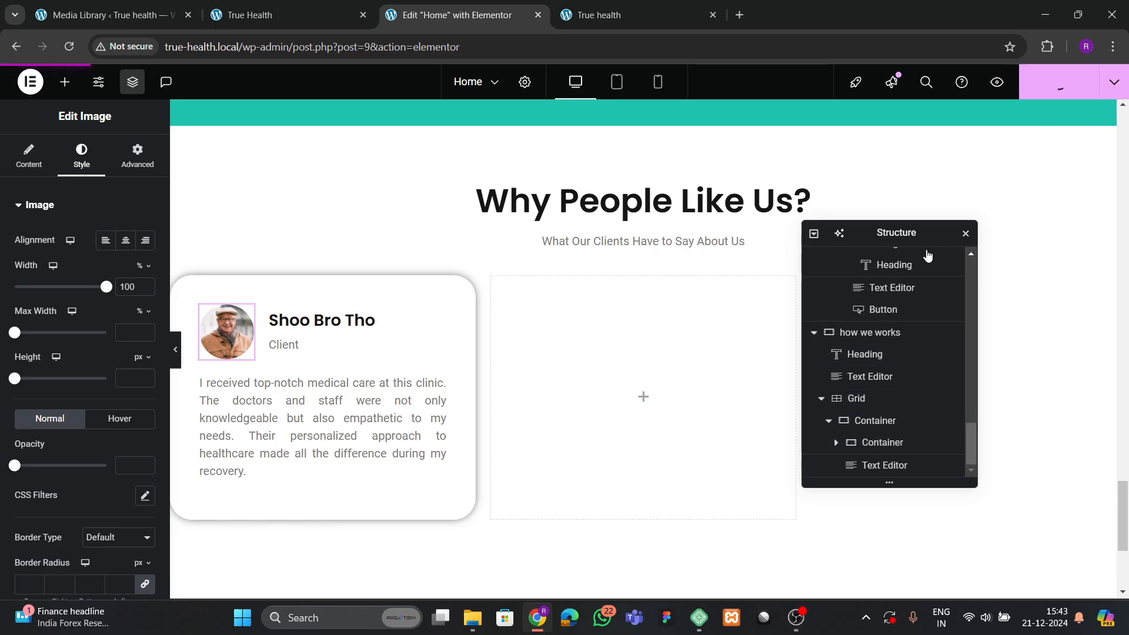
left_click(827, 421)
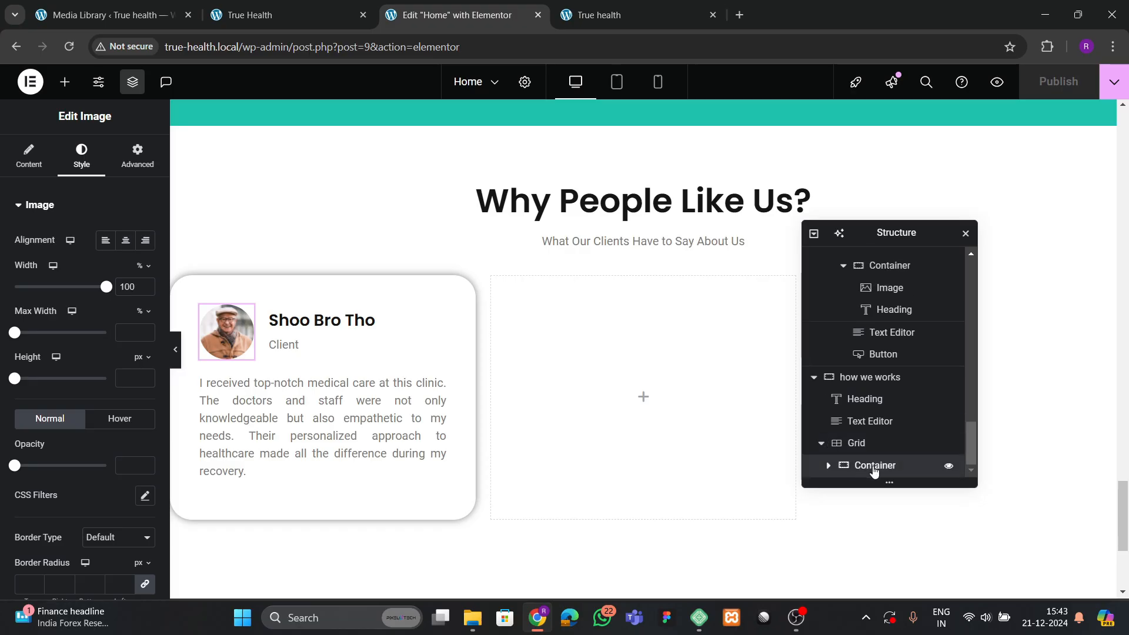
right_click(874, 465)
Duplicate the testimonial card twice to make three cards.
left_click(906, 240)
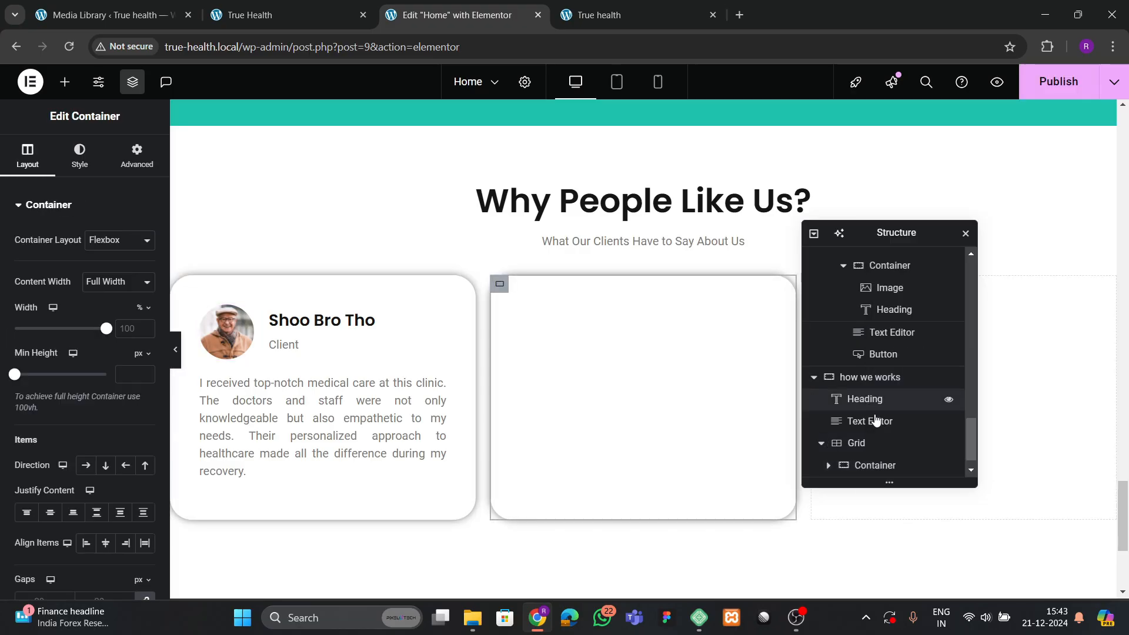
right_click(869, 465)
left_click(927, 241)
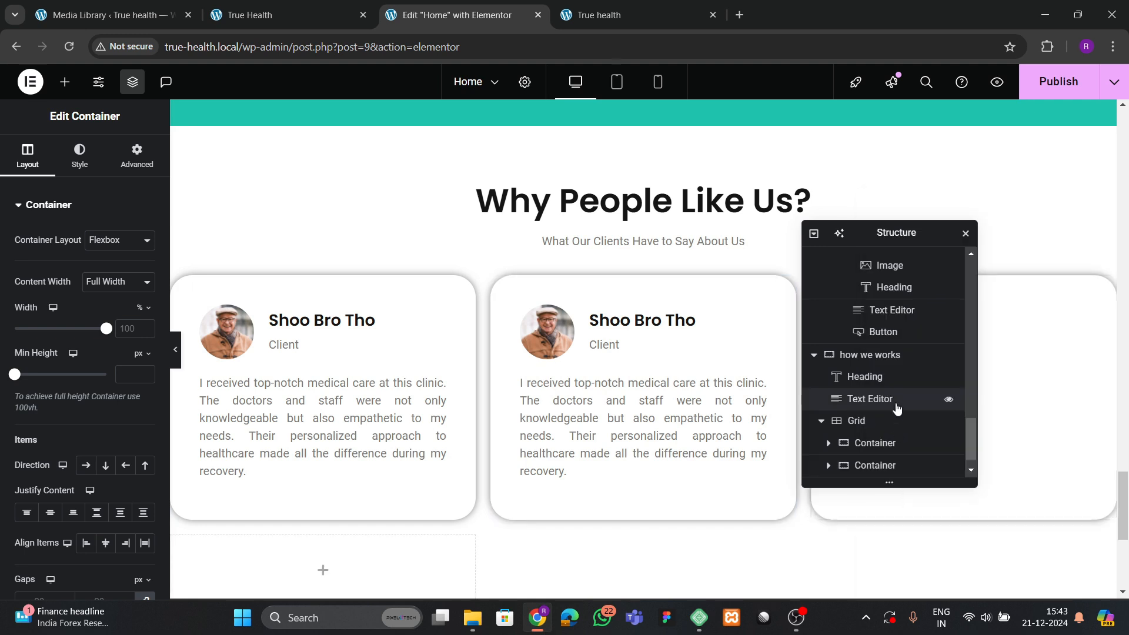
Set the testimonial grid to Justify Items Center, Align Items Start and 50px gaps.
scroll(874, 464, "down", 1)
left_click(854, 398)
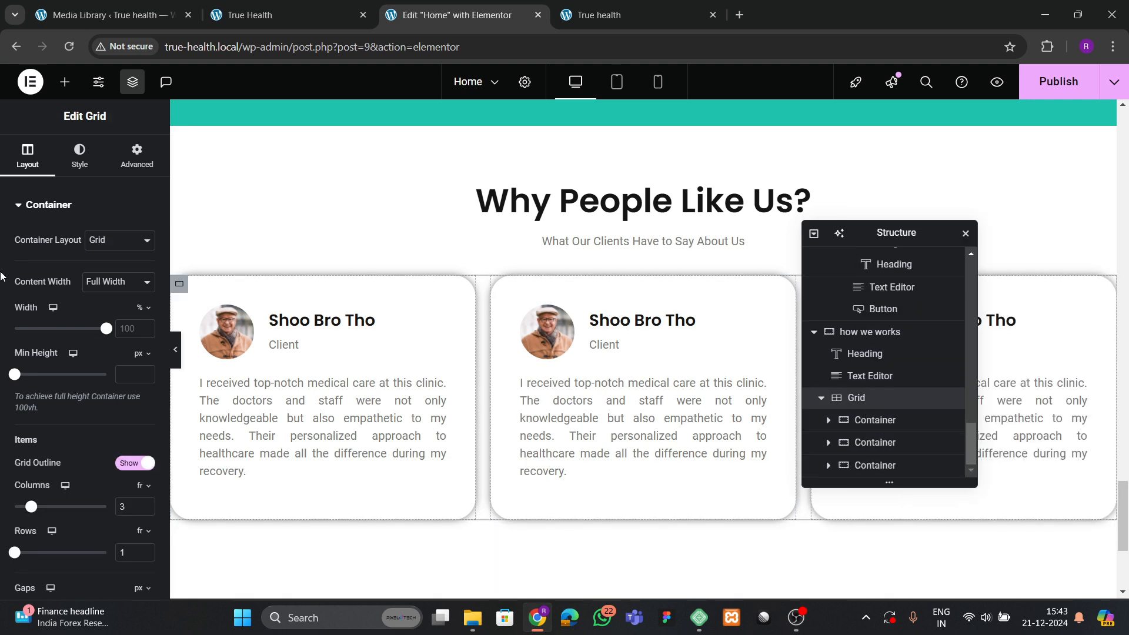
scroll(91, 456, "down", 4)
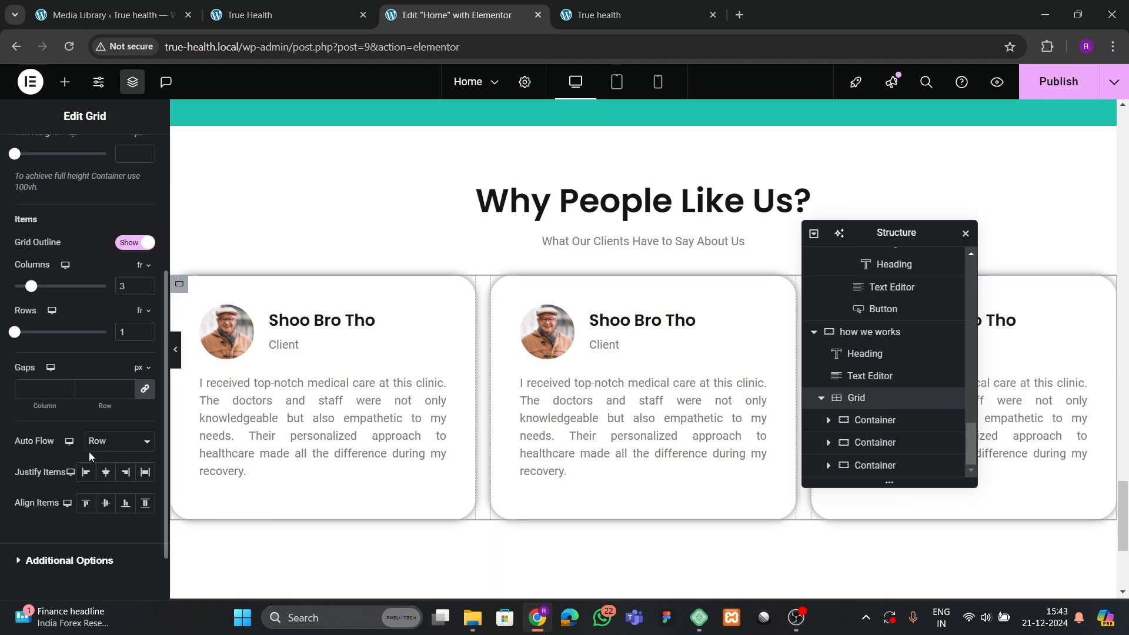
left_click(111, 472)
left_click(88, 505)
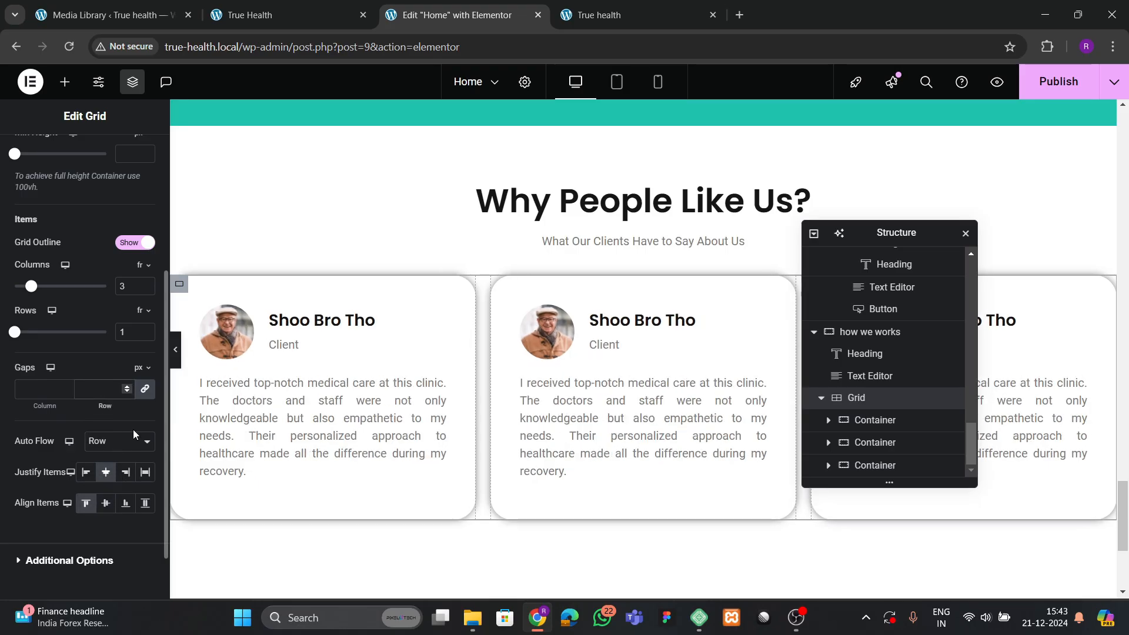
type("50")
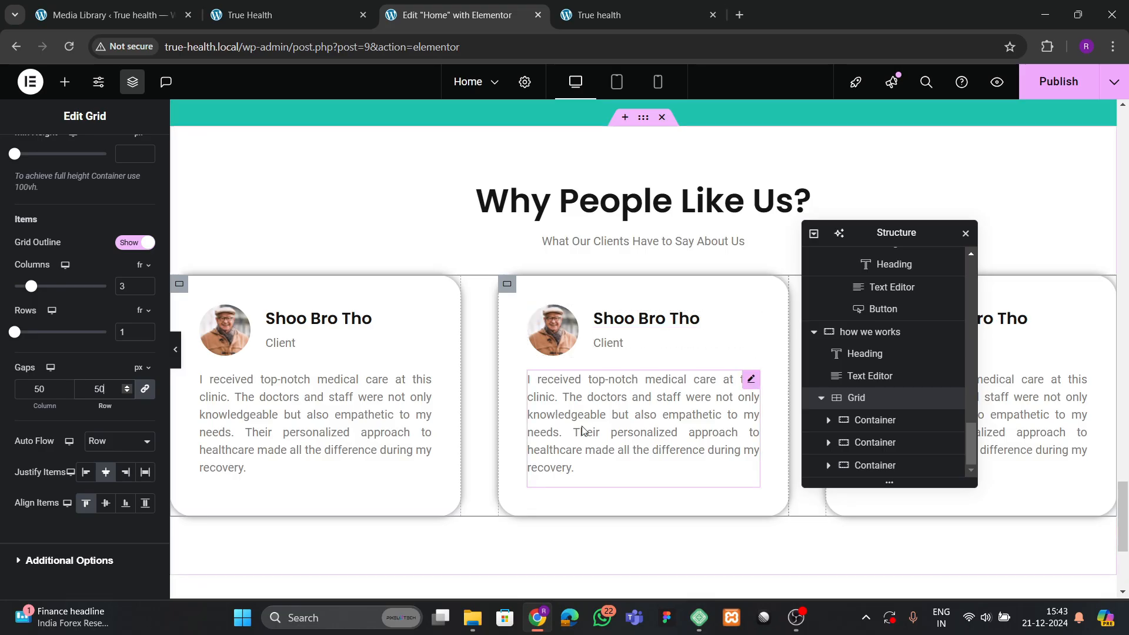
left_click(861, 378)
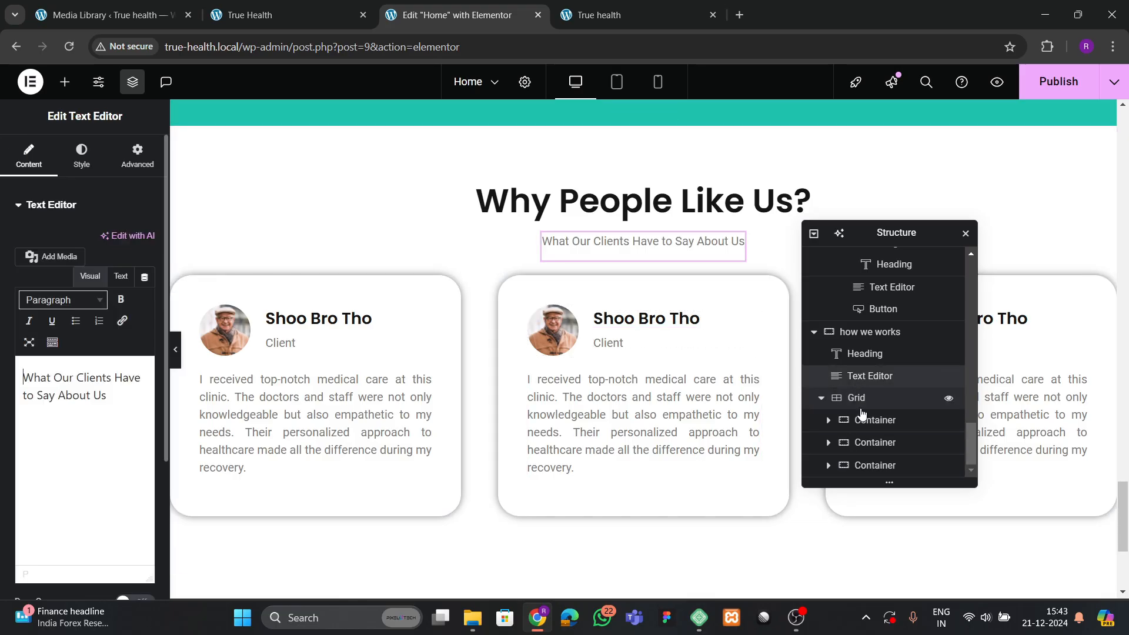
left_click(856, 399)
left_click(137, 156)
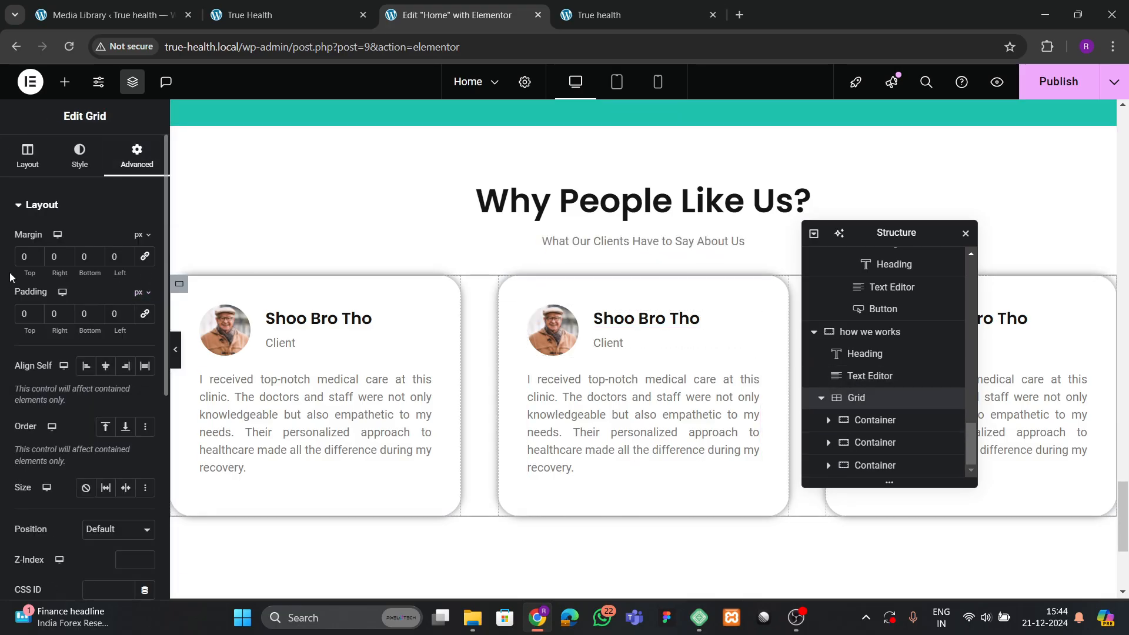
Replace the second testimonial card's avatar with the young man's photo from the Media Library.
type("3")
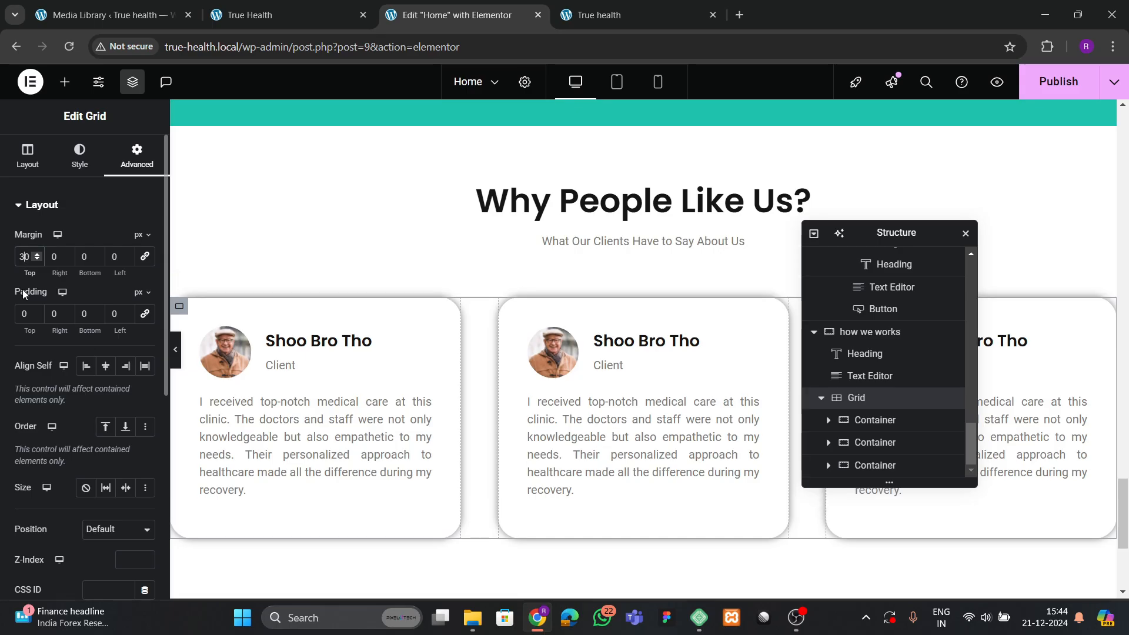
left_click(544, 355)
left_click(134, 291)
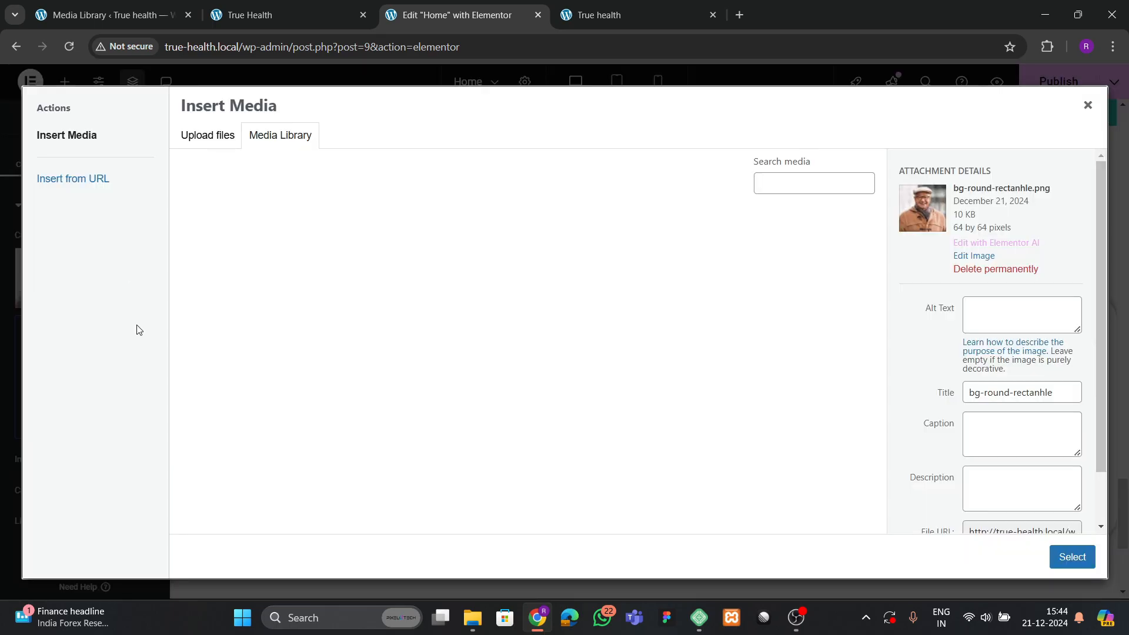
scroll(511, 399, "down", 3)
left_click(579, 435)
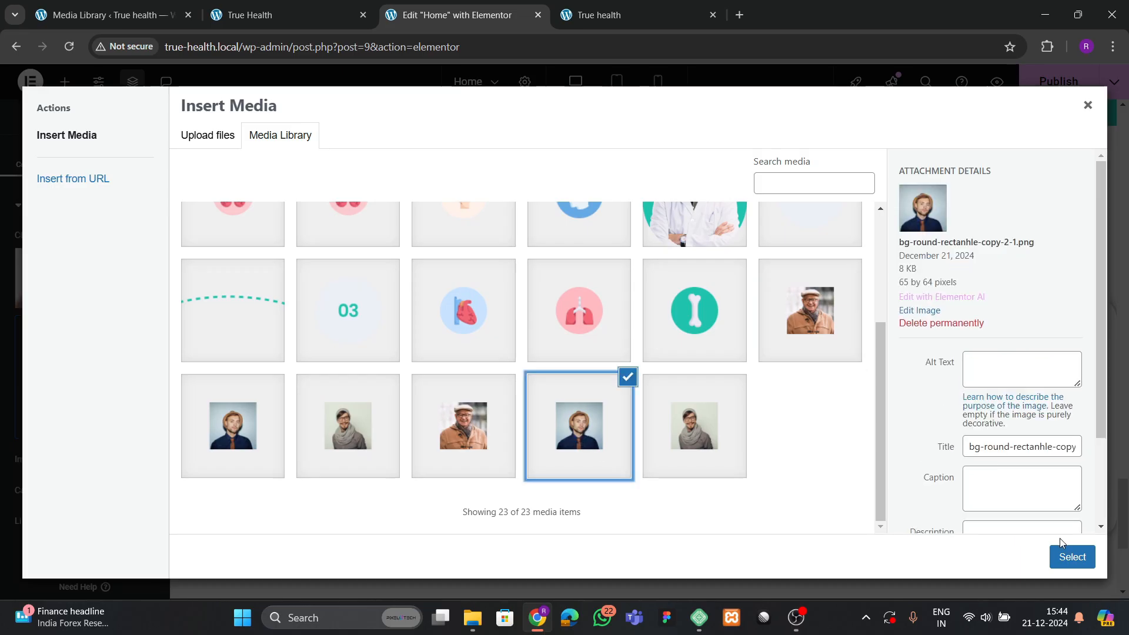
left_click(1072, 556)
Swap the third card's avatar for the grey-scarf man's photo from the Media Library.
left_click_drag(897, 230, 487, 333)
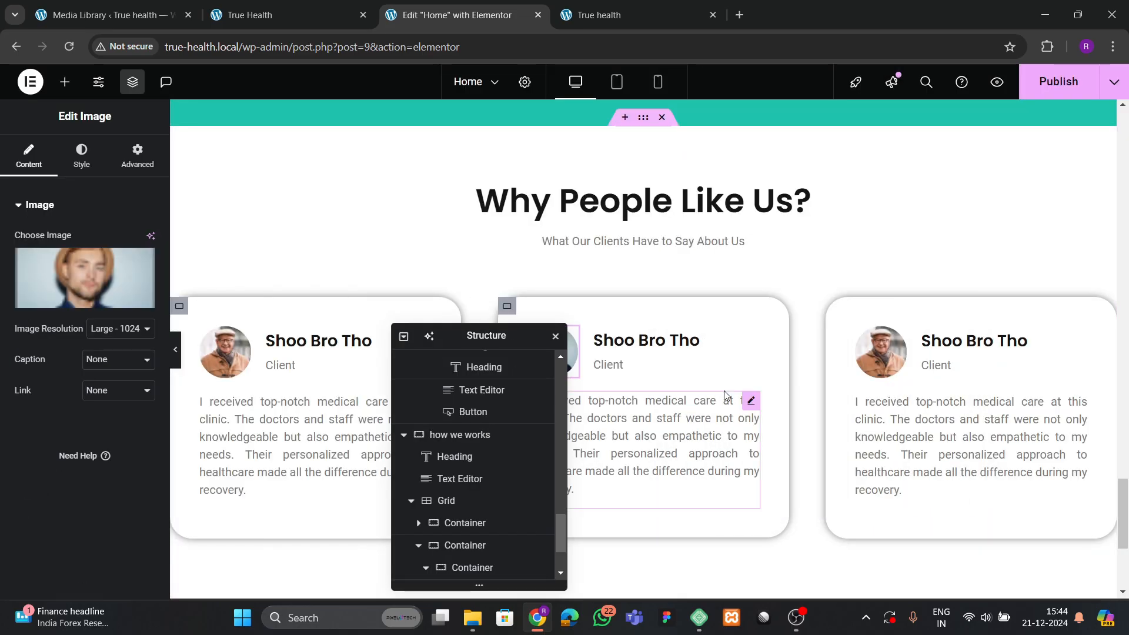
left_click(880, 351)
left_click(84, 277)
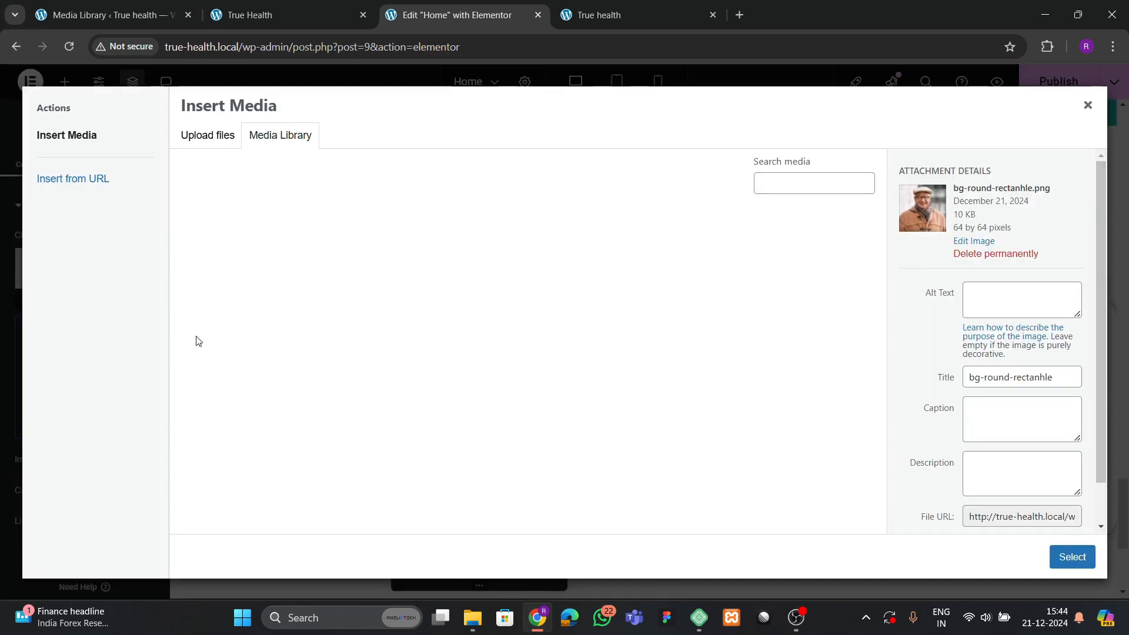
scroll(390, 421, "down", 5)
left_click(323, 447)
left_click(253, 444)
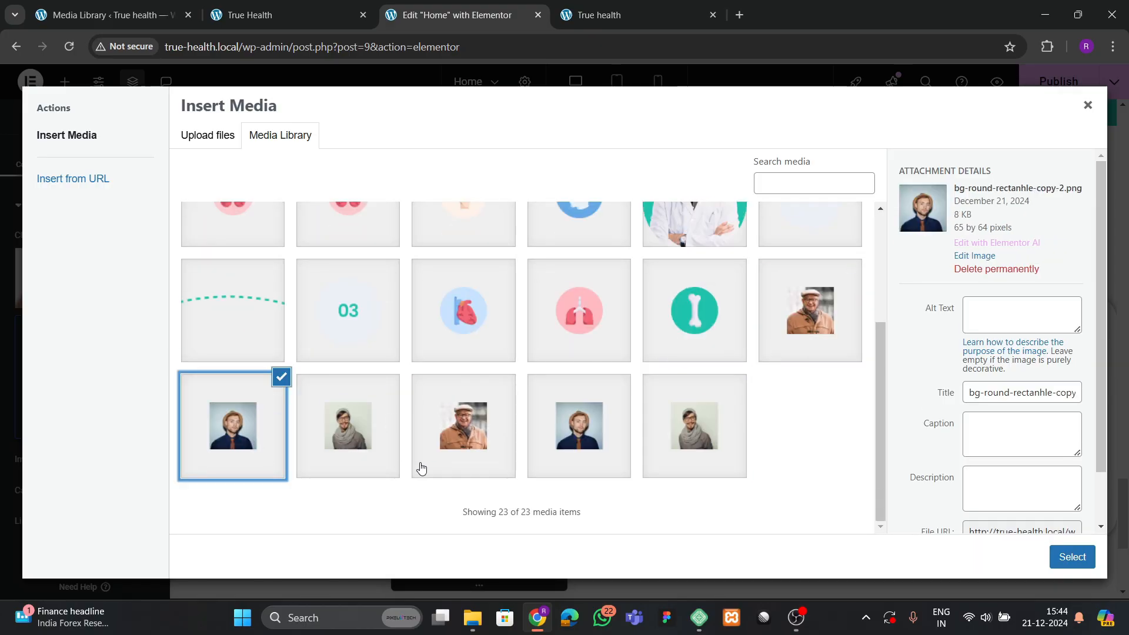
left_click(598, 442)
left_click(709, 453)
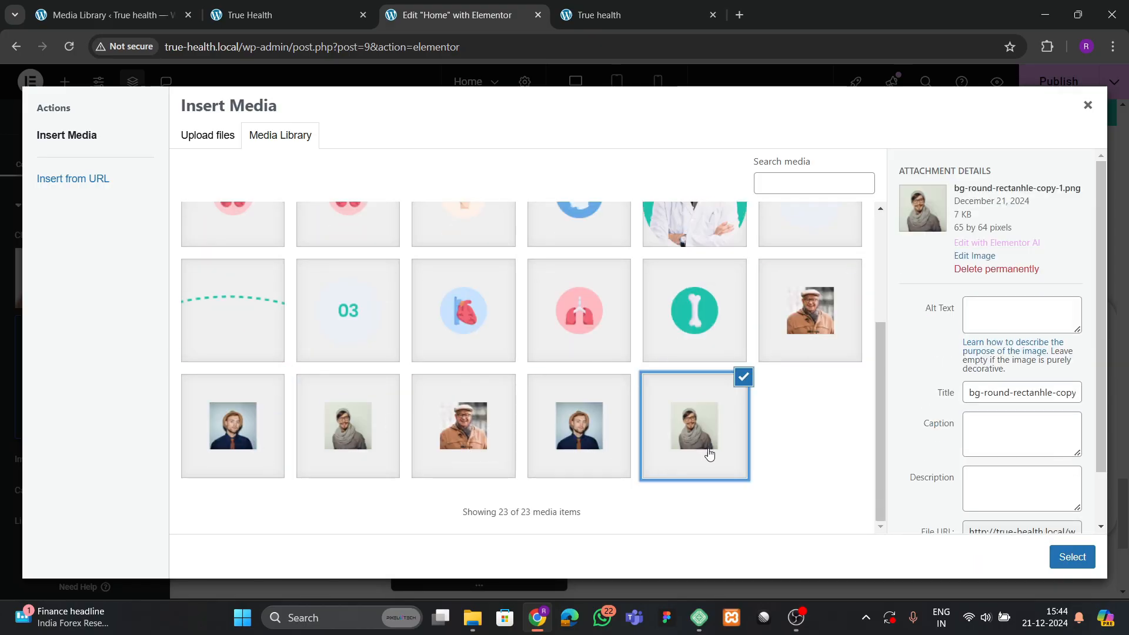
left_click(1072, 557)
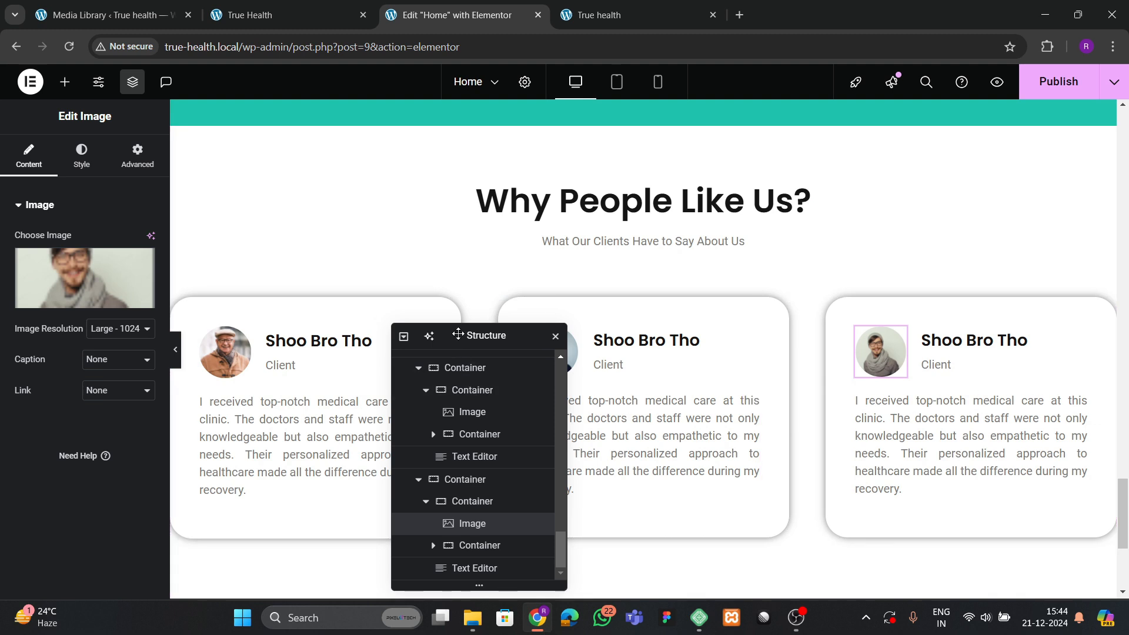
left_click_drag(459, 333, 330, 335)
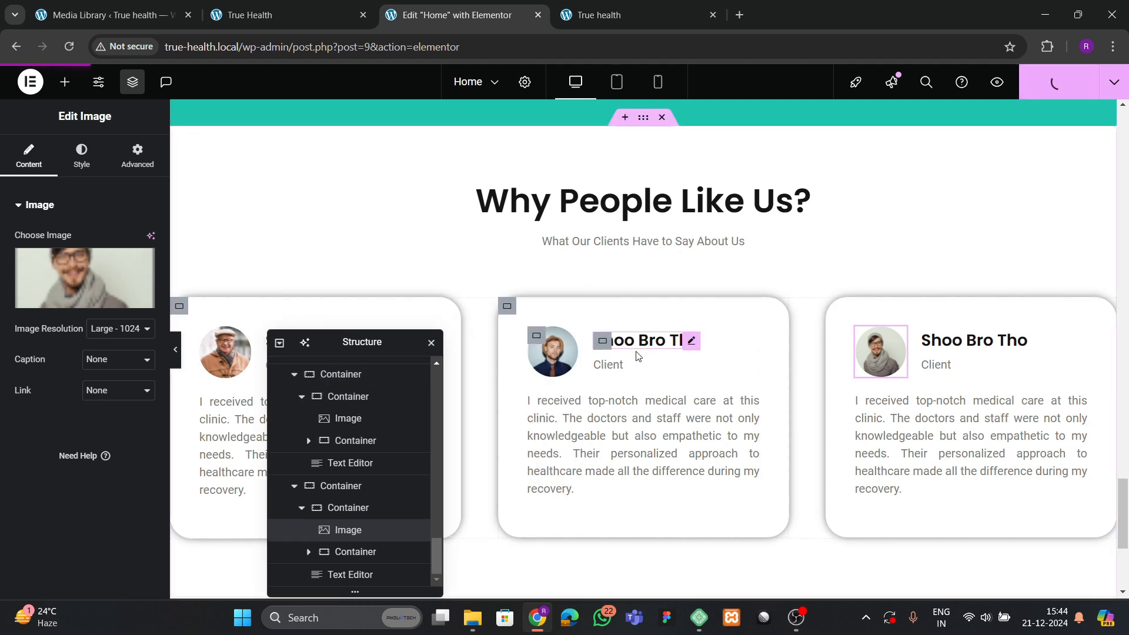
left_click(606, 10)
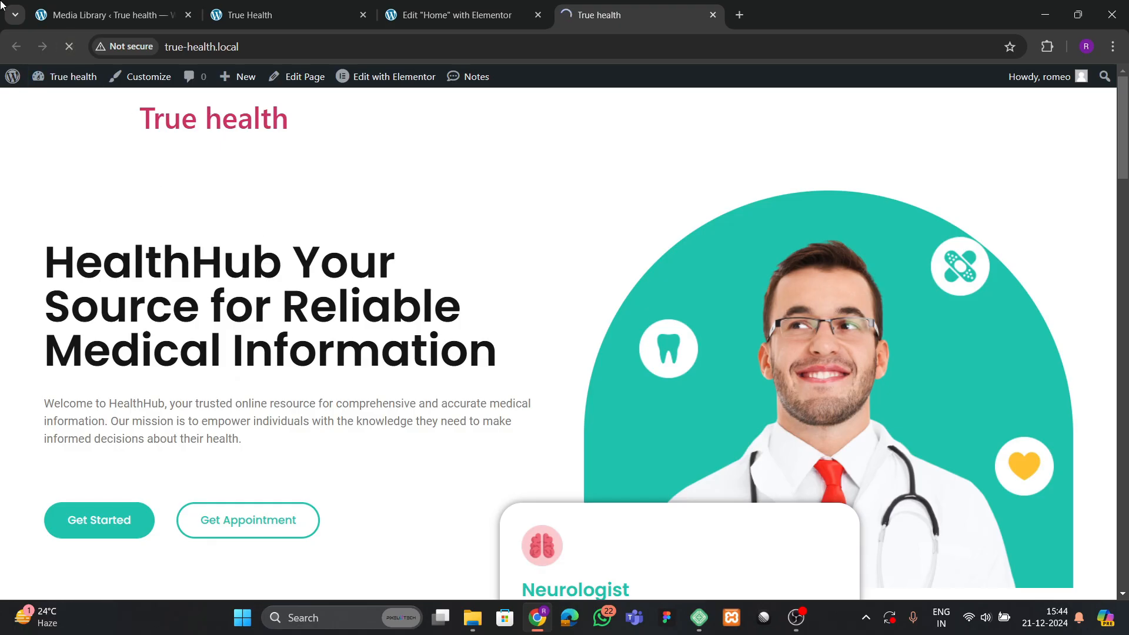
scroll(151, 320, "down", 20)
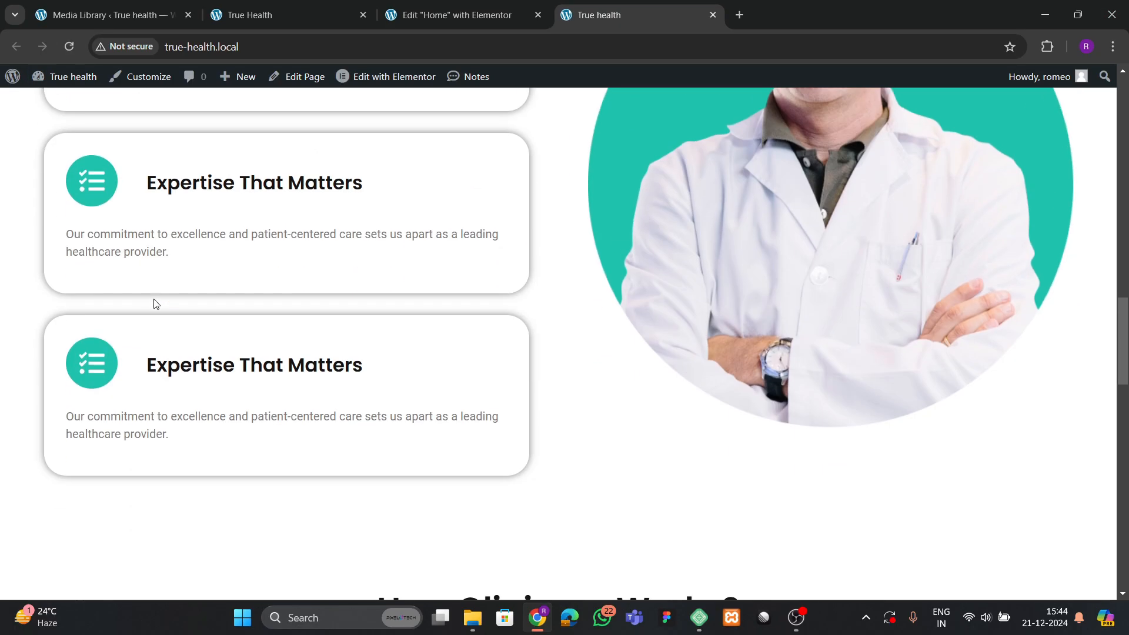
scroll(153, 293, "down", 10)
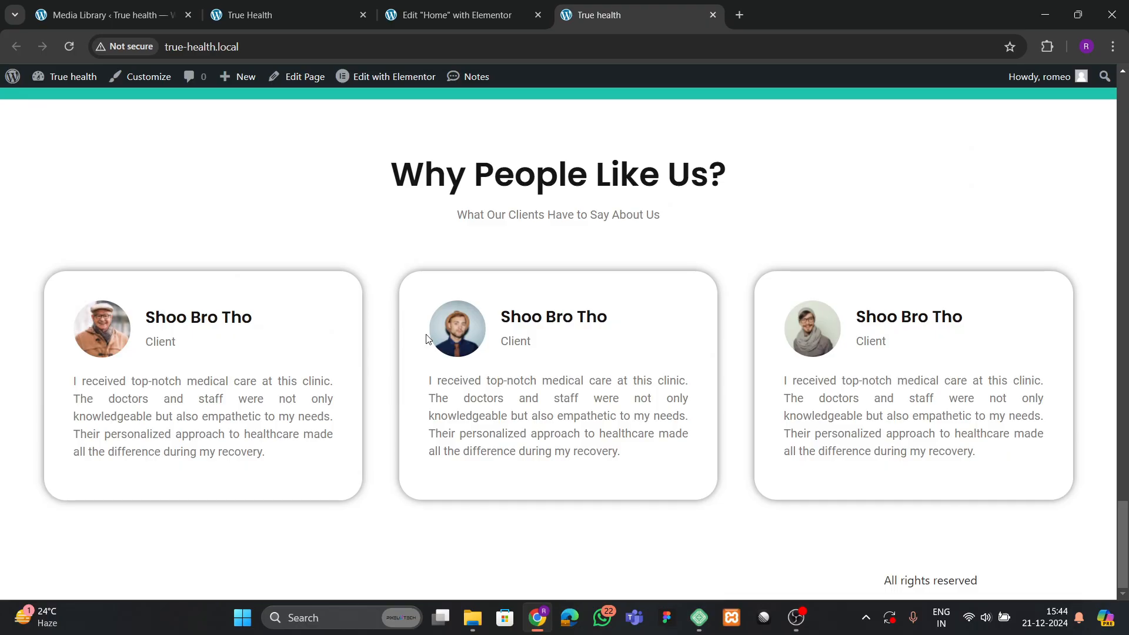
left_click(294, 5)
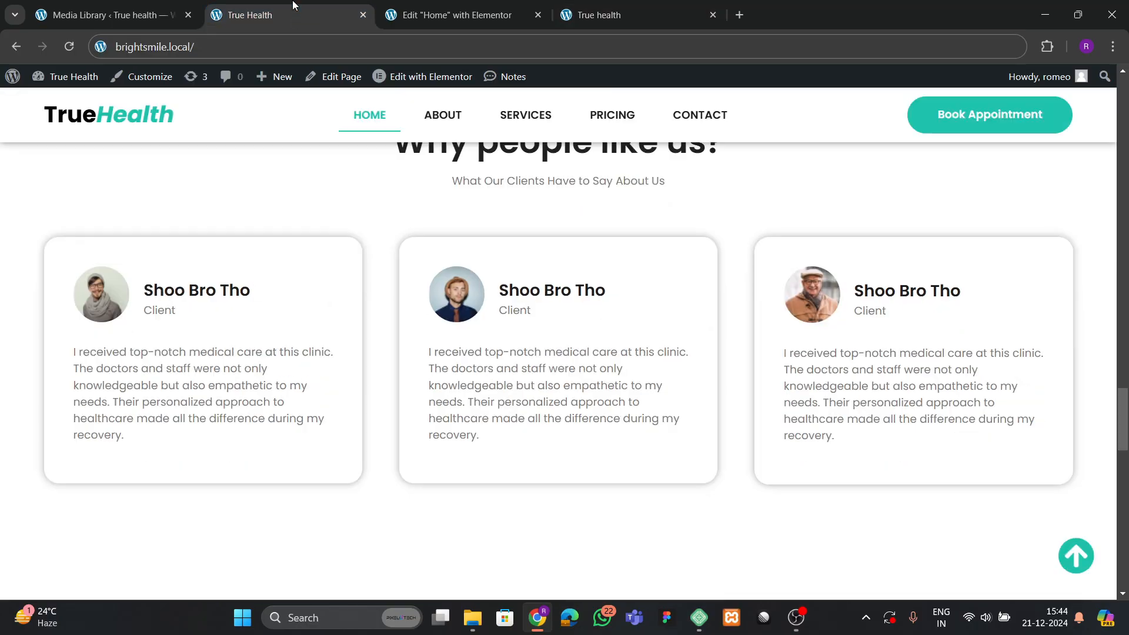
scroll(427, 316, "down", 10)
scroll(471, 326, "up", 3)
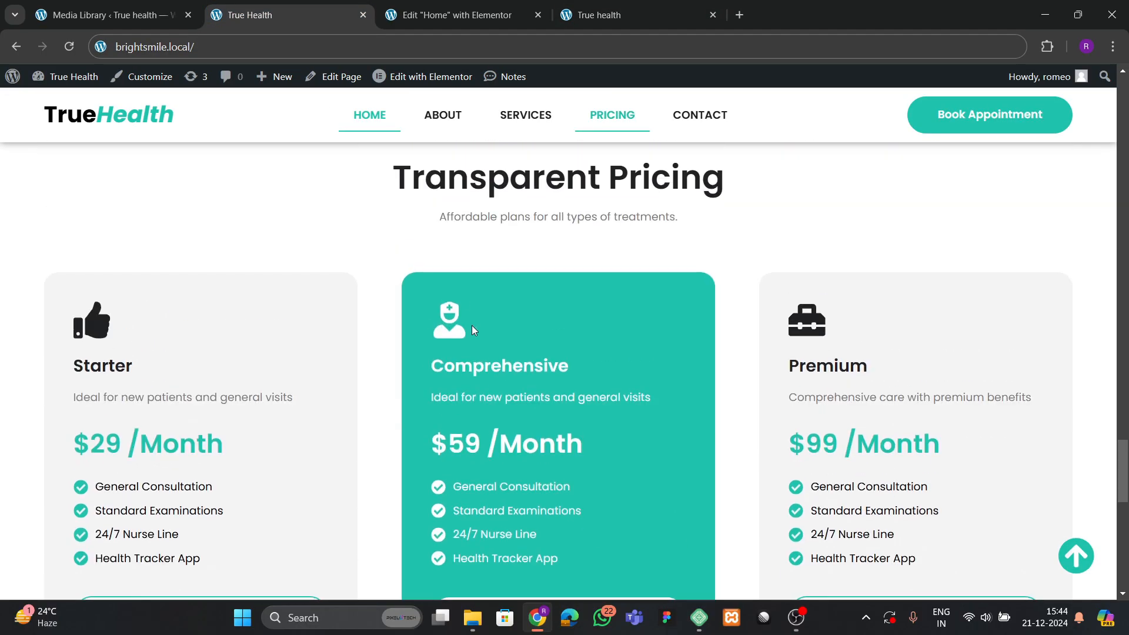
left_click(435, 19)
scroll(484, 335, "down", 4)
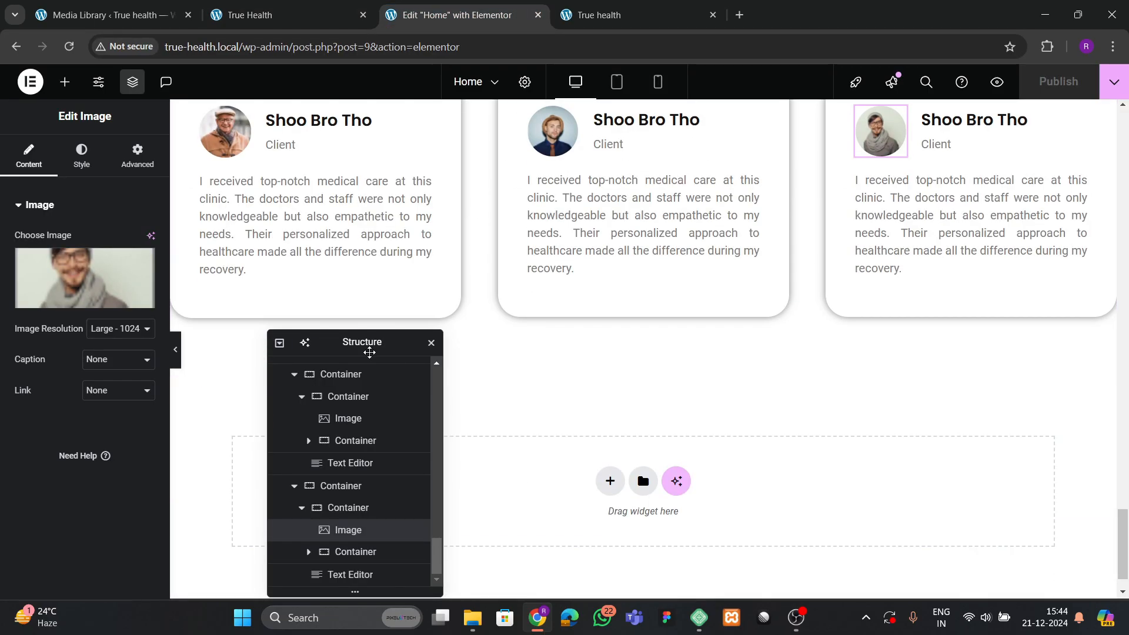
left_click_drag(368, 351, 695, 291)
left_click(288, 14)
scroll(501, 252, "up", 3)
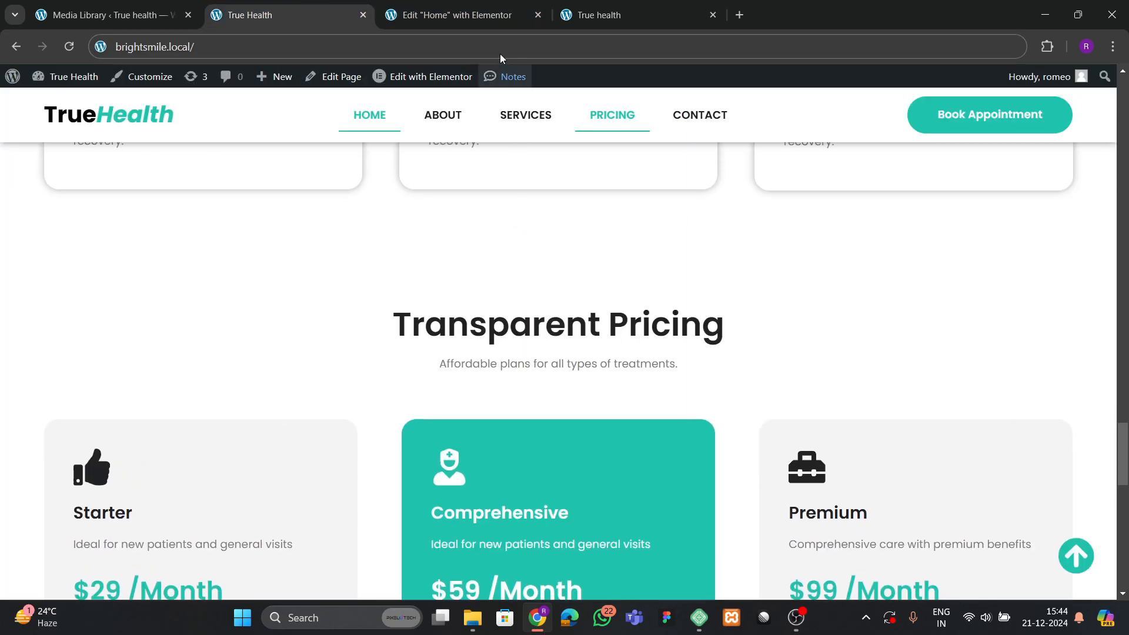
left_click(464, 15)
scroll(587, 223, "up", 5)
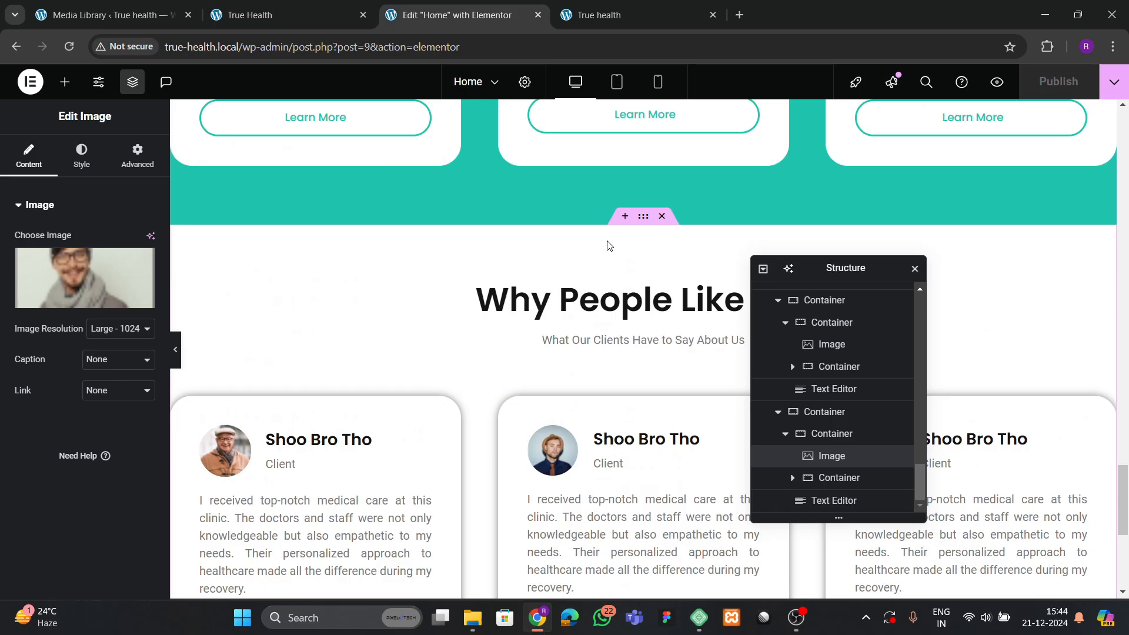
Duplicate the testimonial section.
left_click(644, 222)
right_click(643, 223)
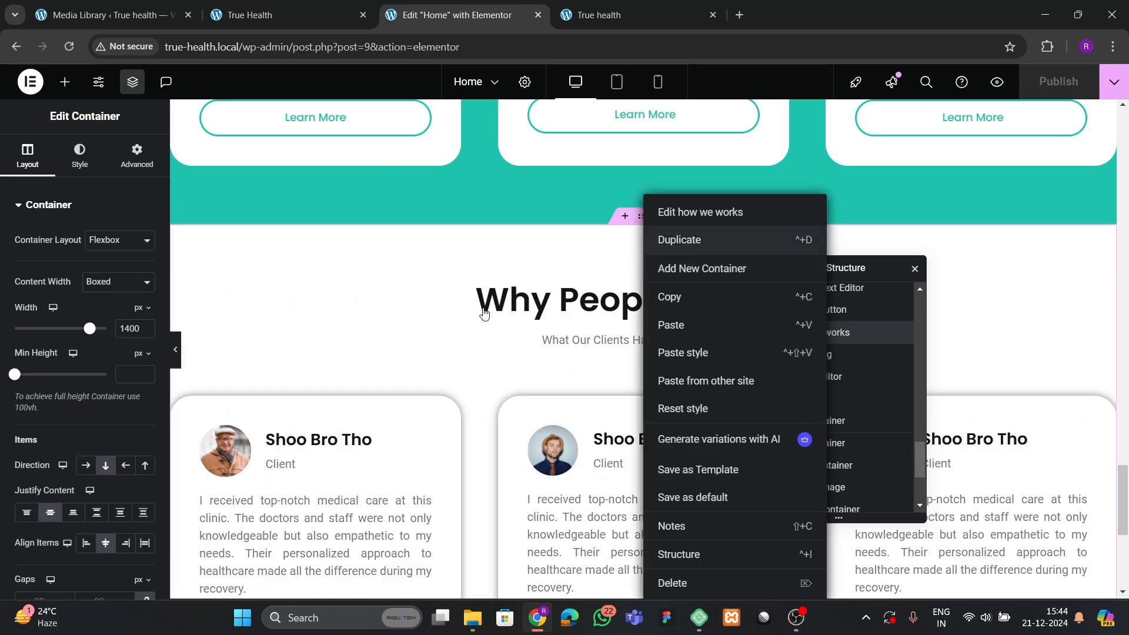
left_click(449, 323)
scroll(448, 332, "down", 10)
scroll(449, 332, "up", 3)
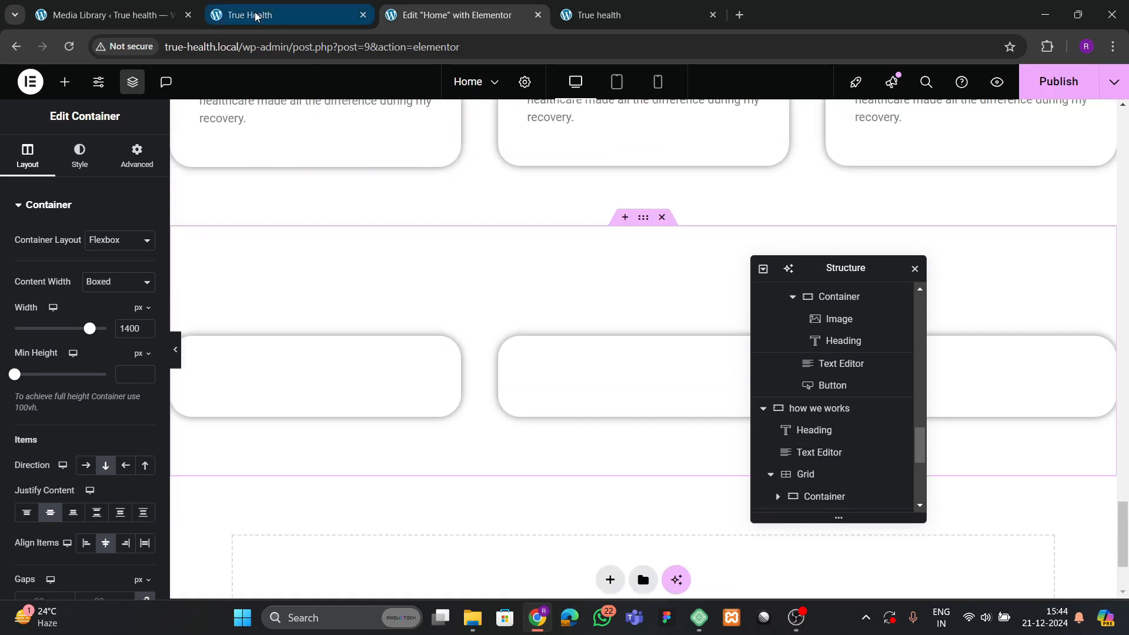
Change the copied section's heading to 'Transparent Pricing', copied from the live site.
left_click(255, 16)
left_click_drag(397, 327, 777, 332)
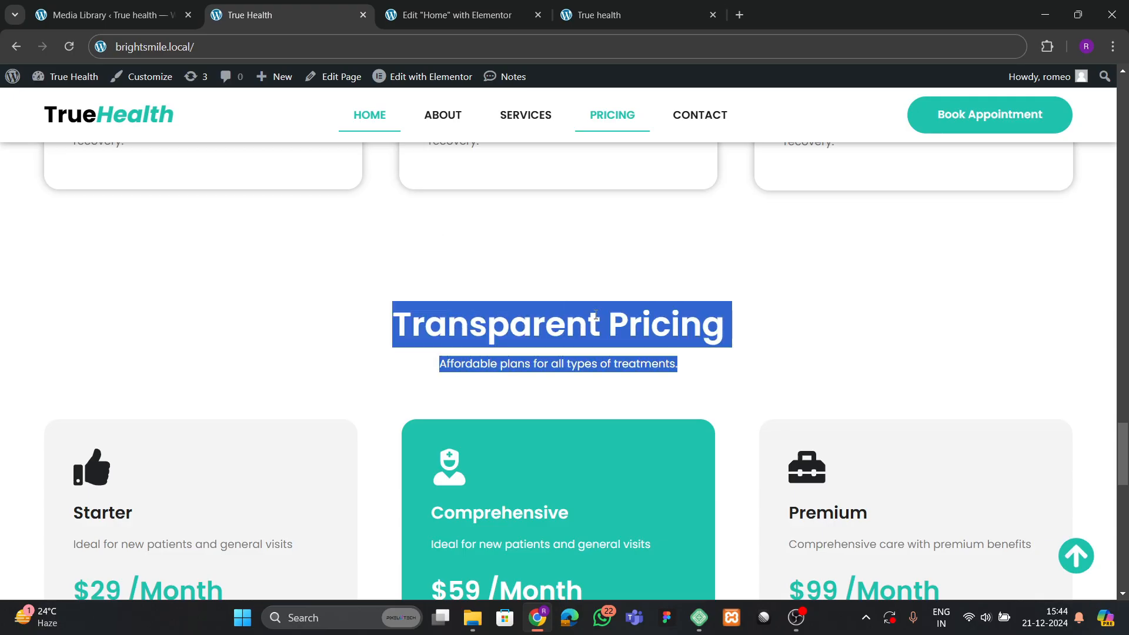
left_click(442, 334)
left_click_drag(379, 324, 720, 319)
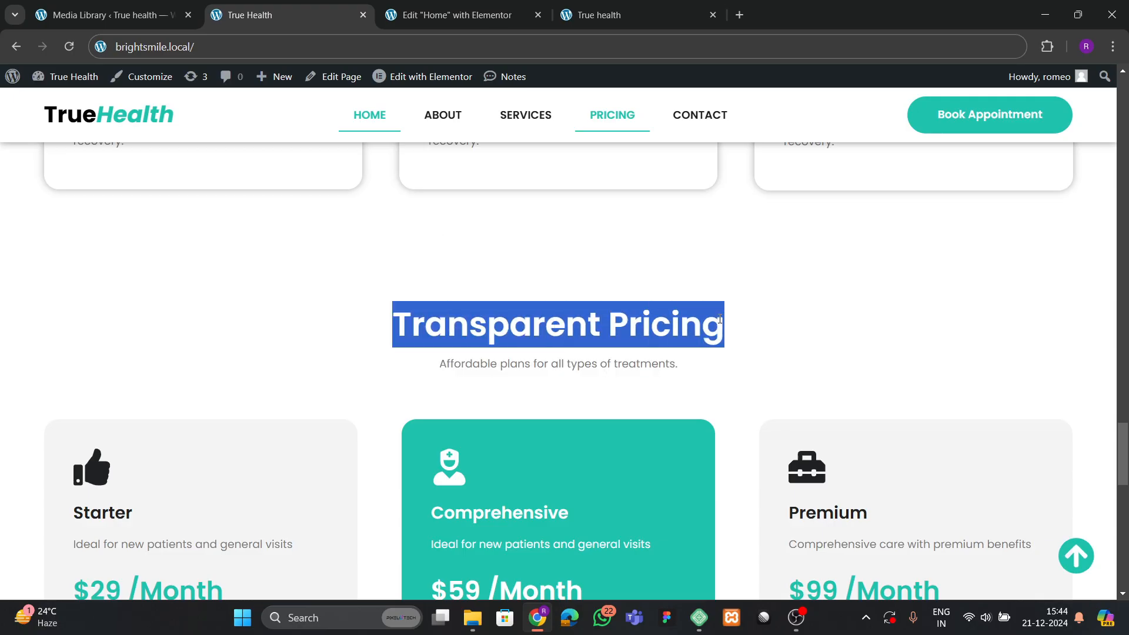
left_click(453, 15)
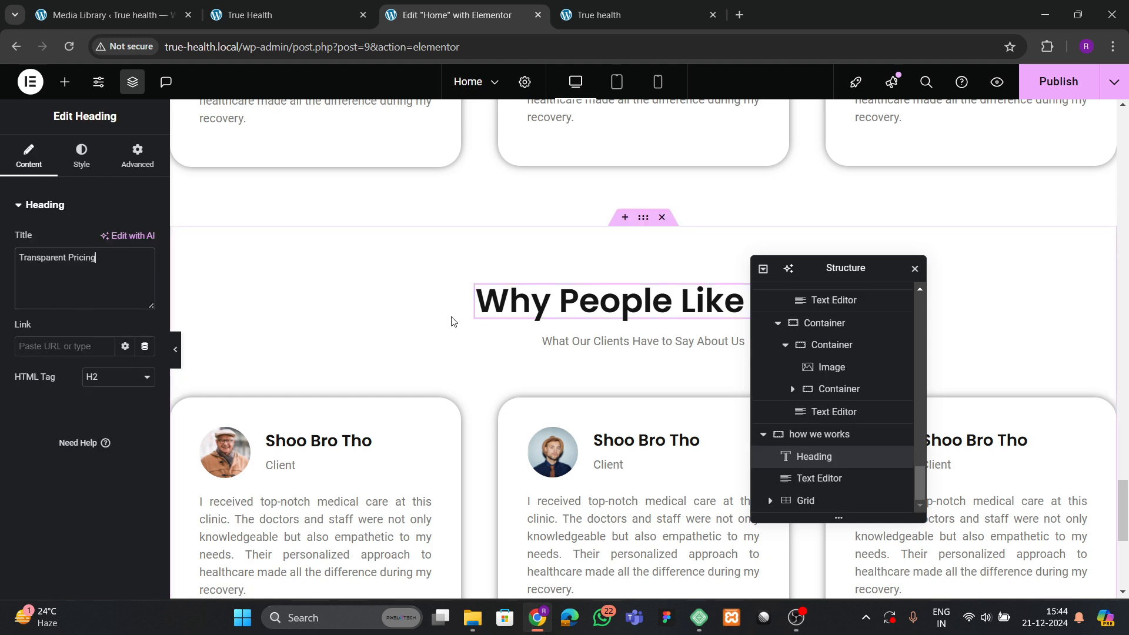
Replace the subtitle with 'Affordable plans for all types of treatments.' from the live site.
left_click(282, 15)
left_click_drag(439, 360, 675, 367)
left_click(453, 14)
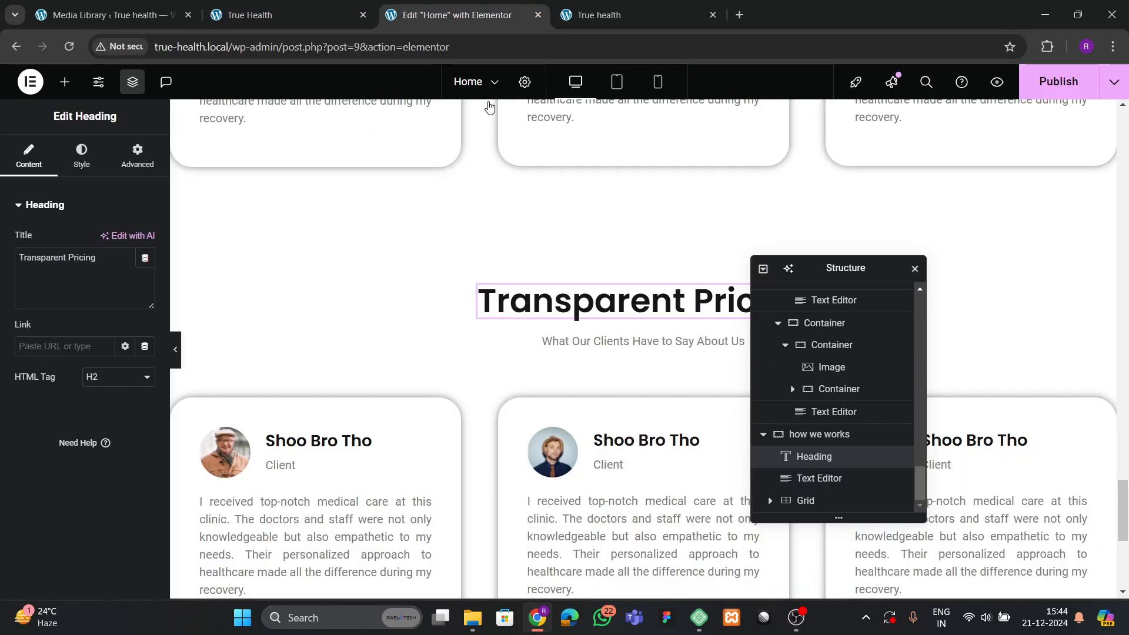
left_click(647, 342)
key("ctrl+a")
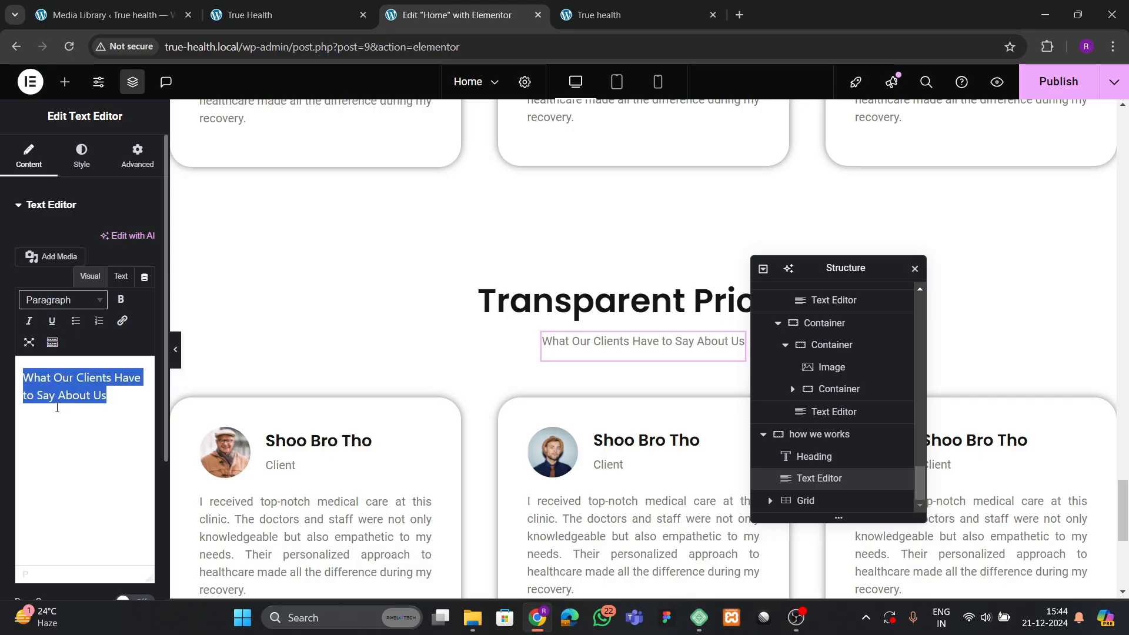
type("Affordable plans for all types of treatments.")
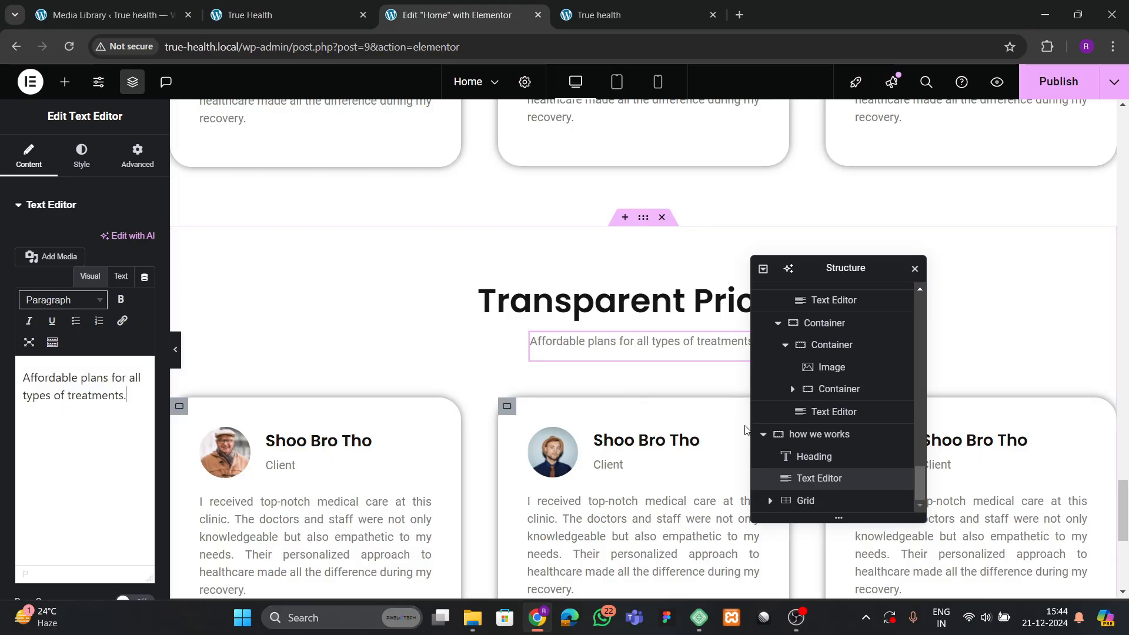
Delete the copied testimonial cards grid.
left_click(805, 500)
right_click(814, 501)
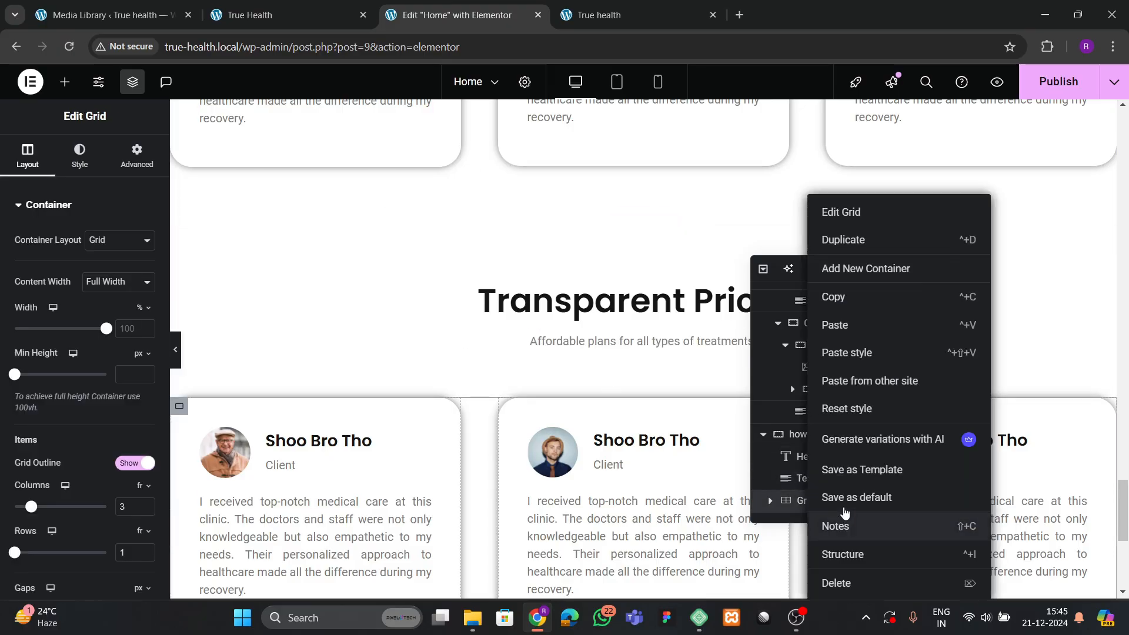
left_click(837, 583)
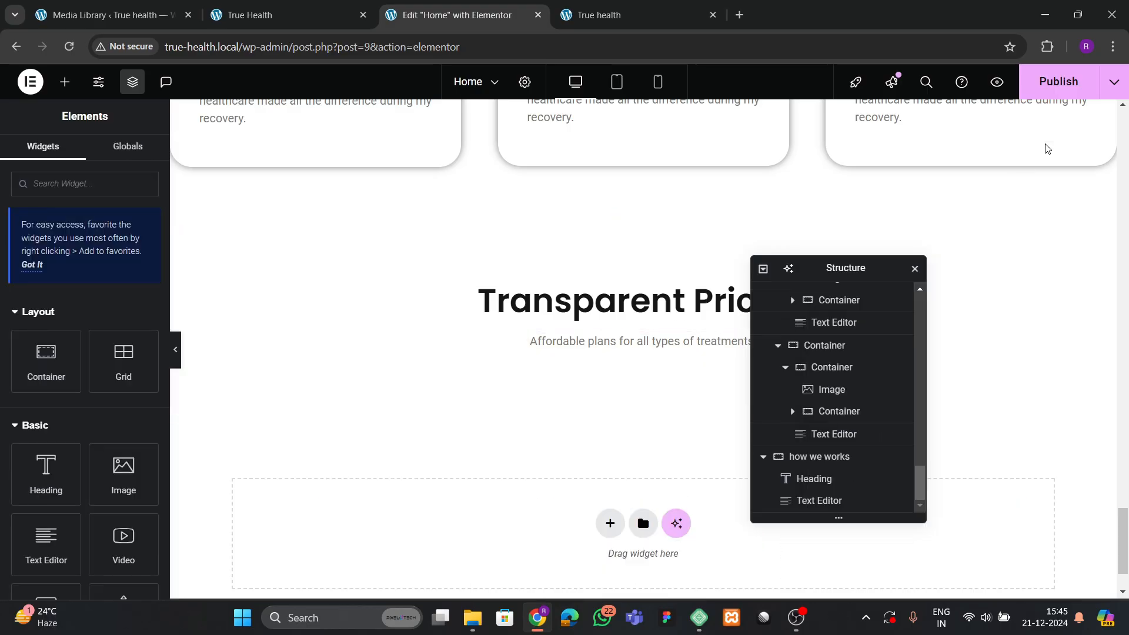
Add a Grid element below the Transparent Pricing subtitle, after reviewing the live pricing cards.
left_click(283, 15)
scroll(375, 382, "down", 4)
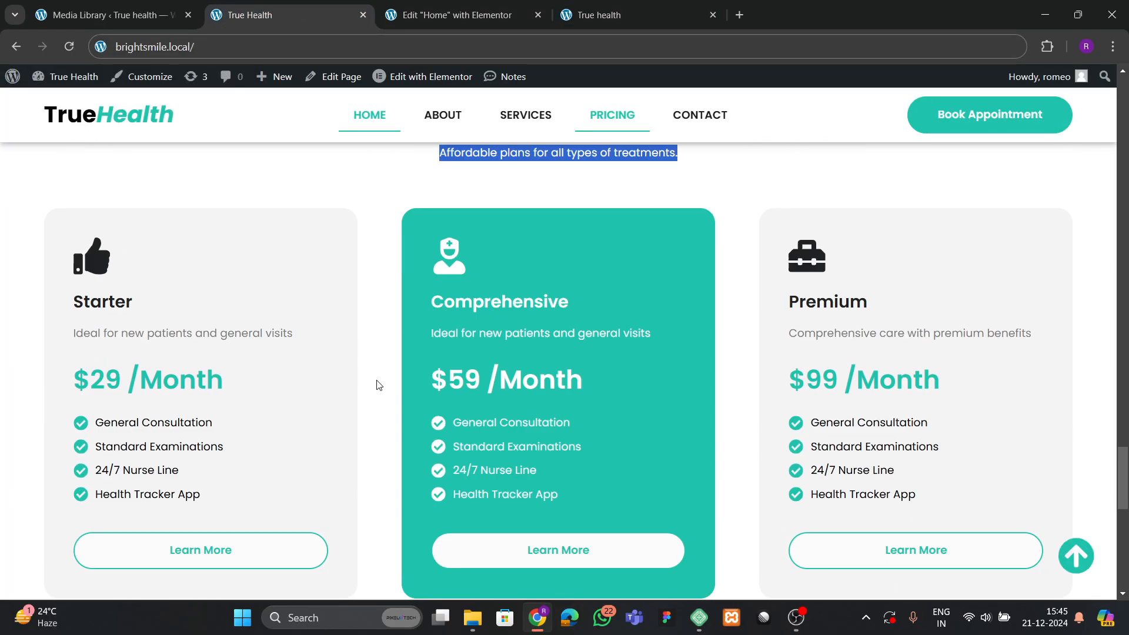
scroll(285, 385, "down", 2)
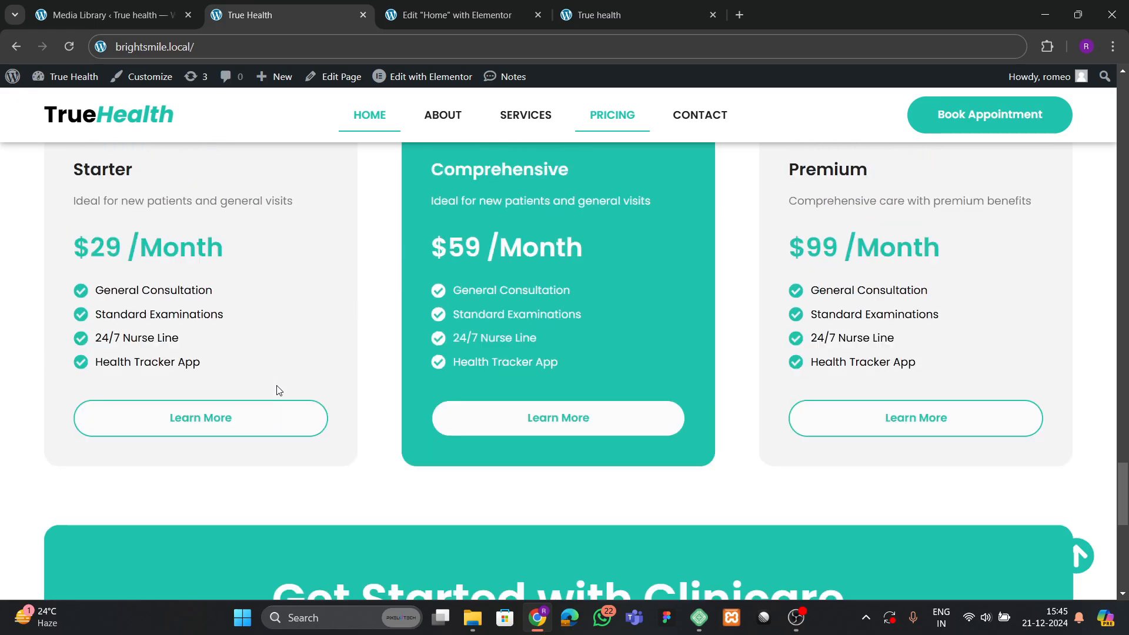
scroll(282, 386, "up", 1)
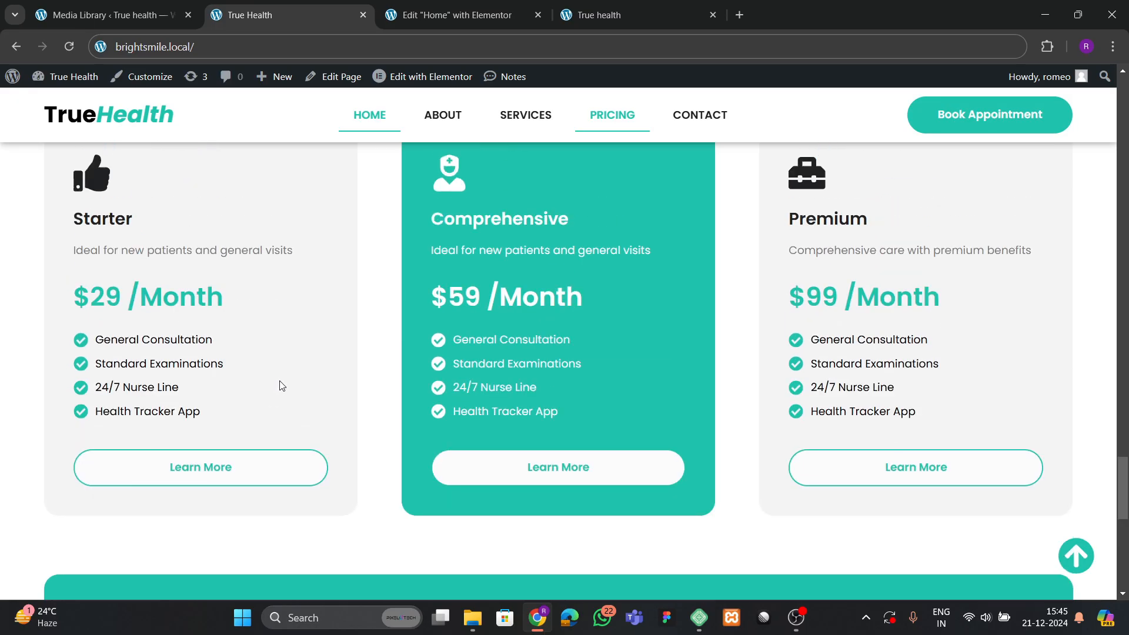
scroll(282, 386, "up", 1)
left_click(447, 15)
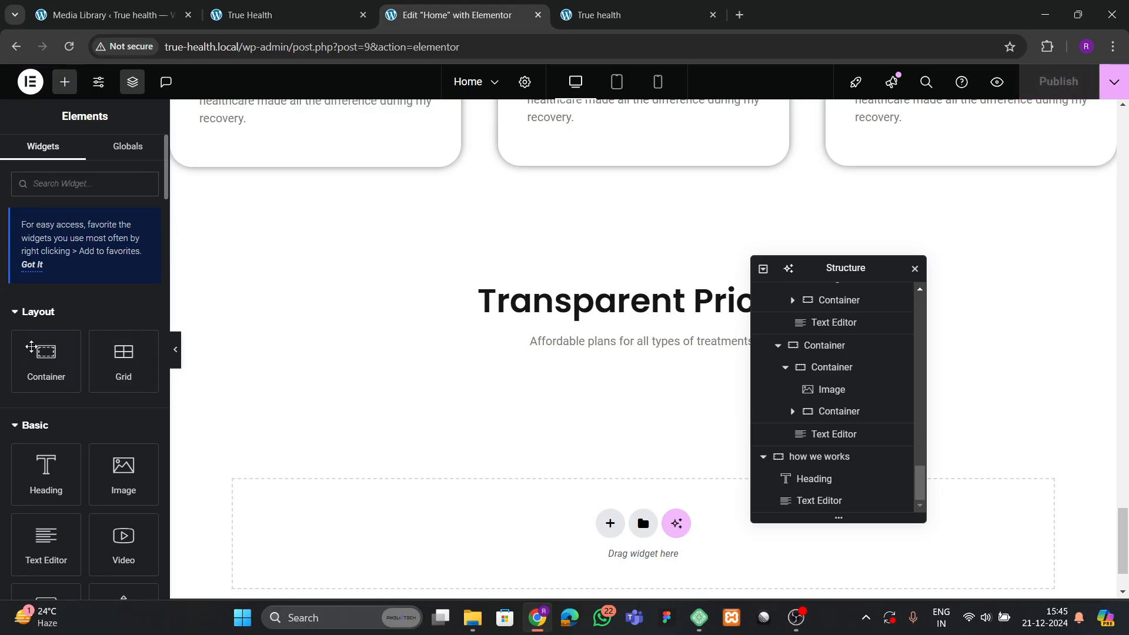
type("grid")
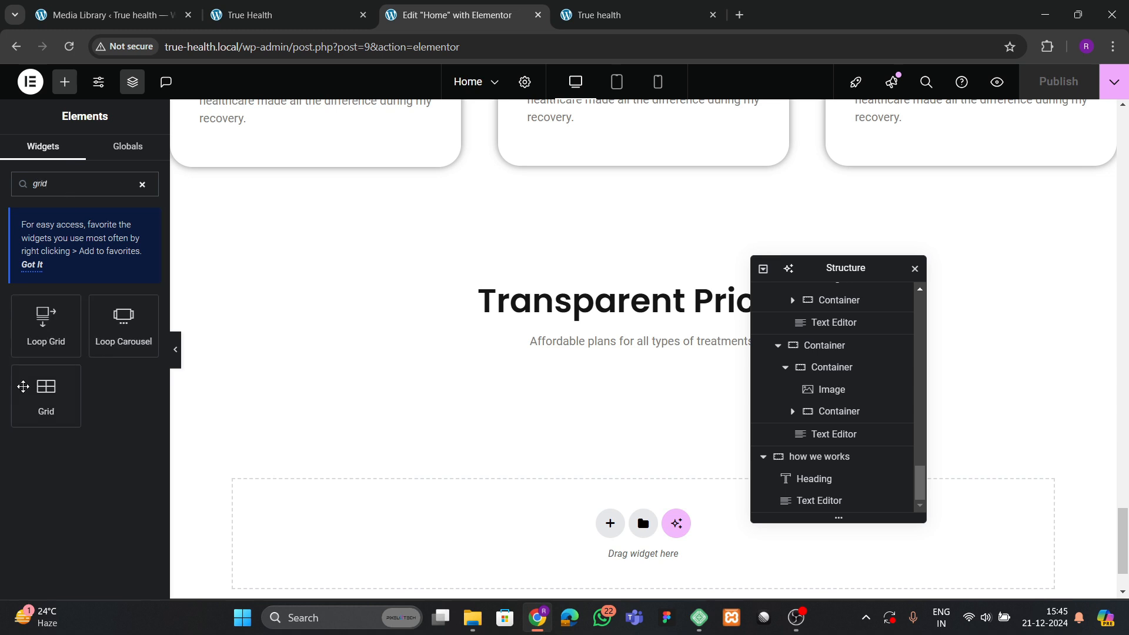
left_click_drag(23, 386, 659, 352)
Set the new grid to a single row with 0 padding.
scroll(448, 377, "down", 2)
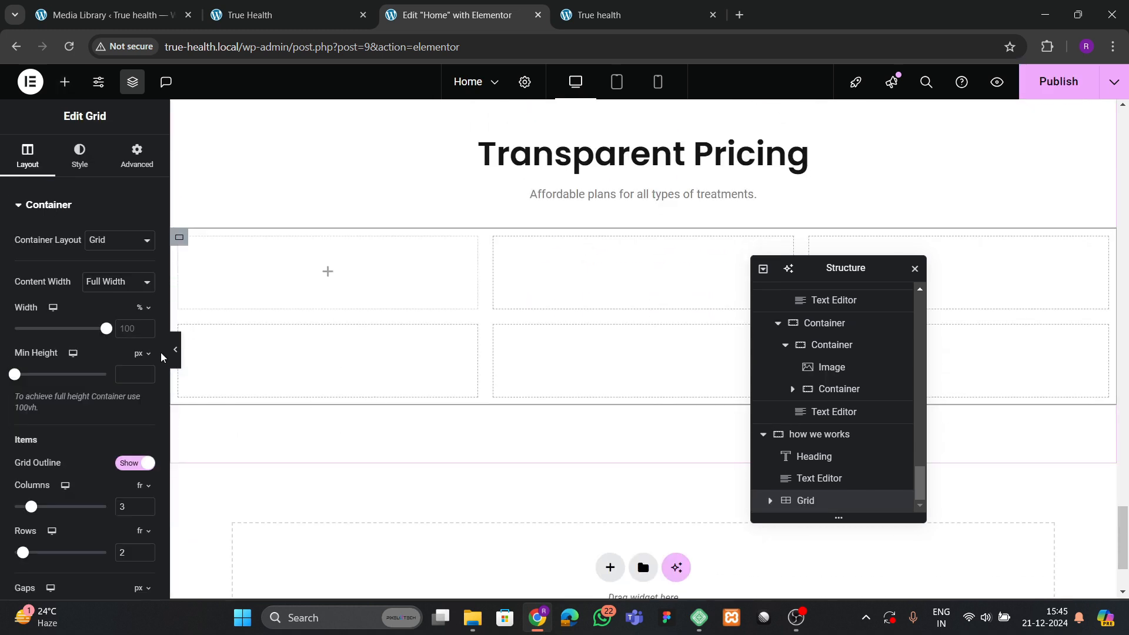
scroll(33, 412, "down", 2)
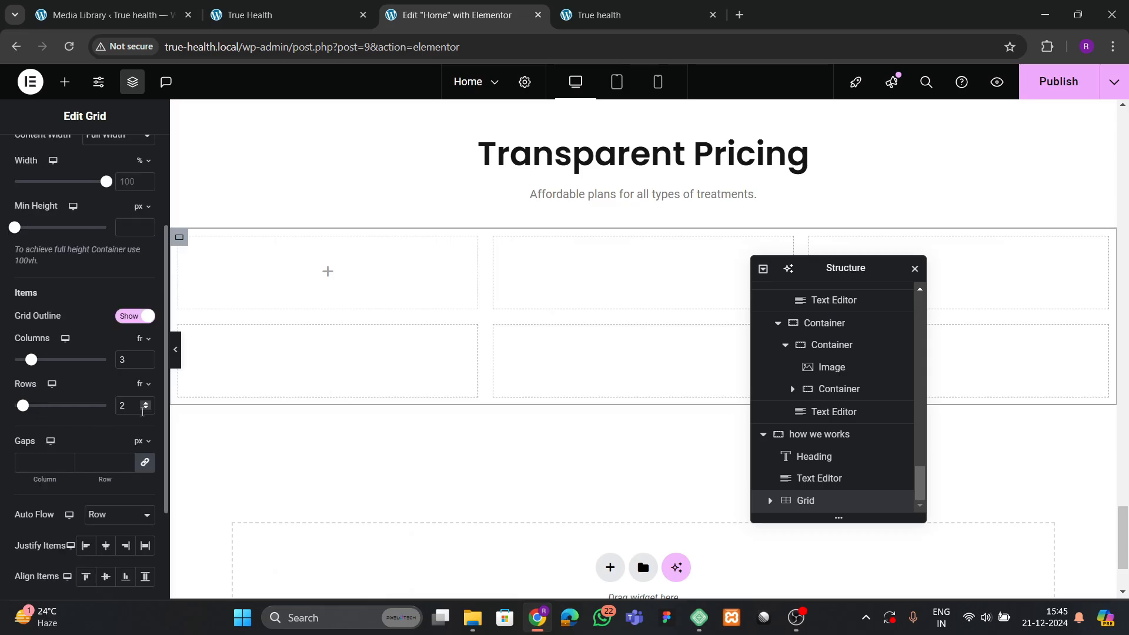
left_click(145, 408)
scroll(111, 236, "up", 3)
left_click(135, 156)
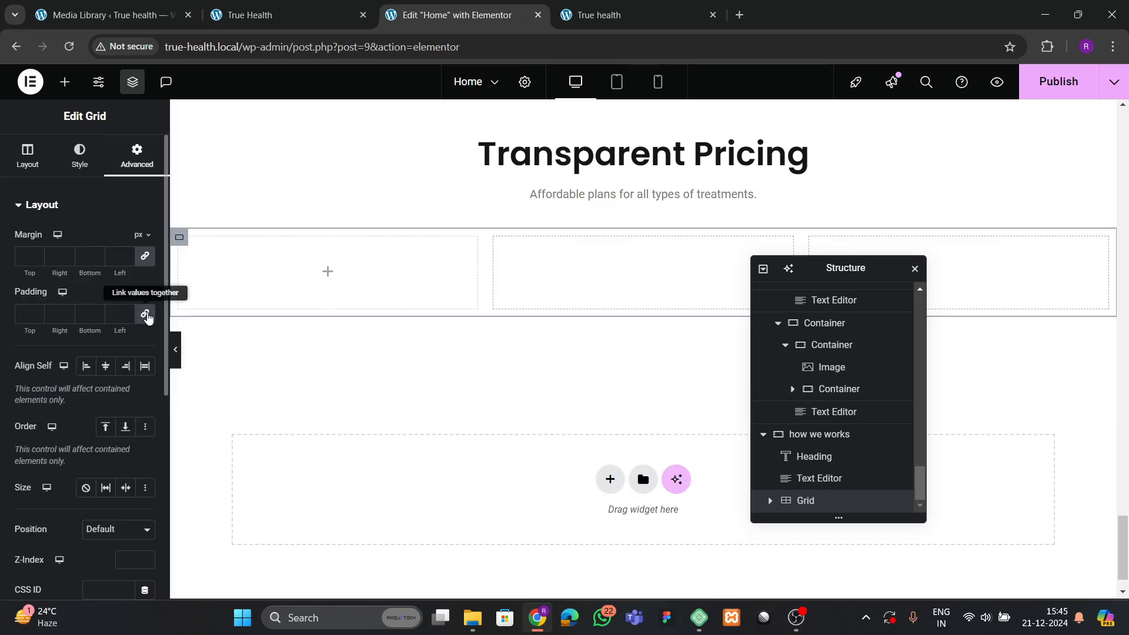
left_click(146, 315)
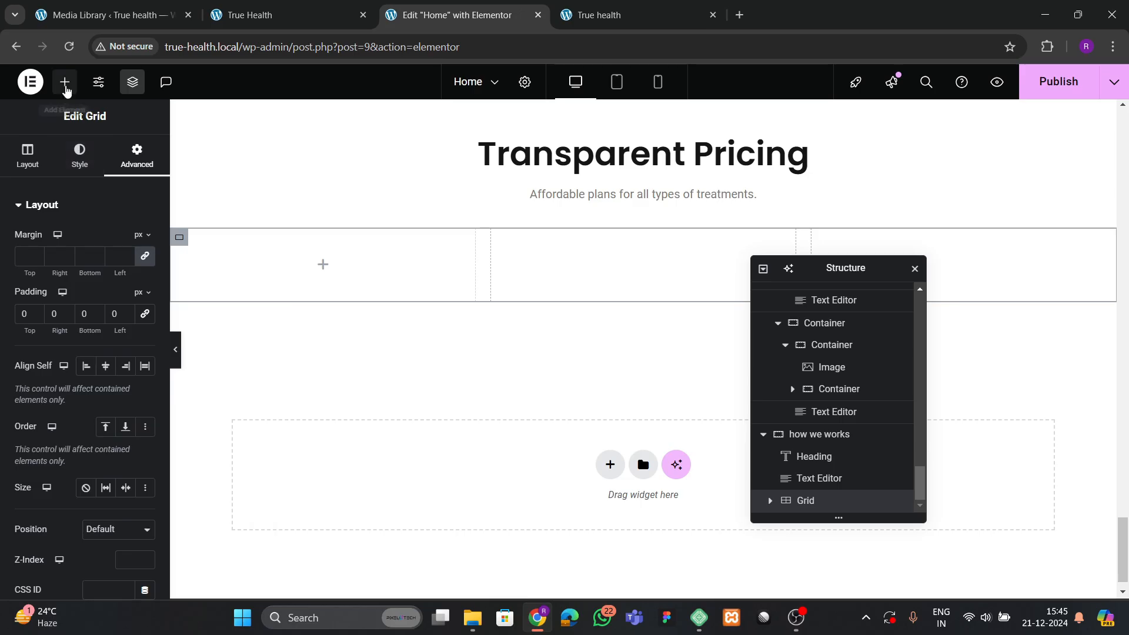
Place an empty Container into the grid's first cell.
left_click(64, 82)
left_click_drag(55, 376, 226, 297)
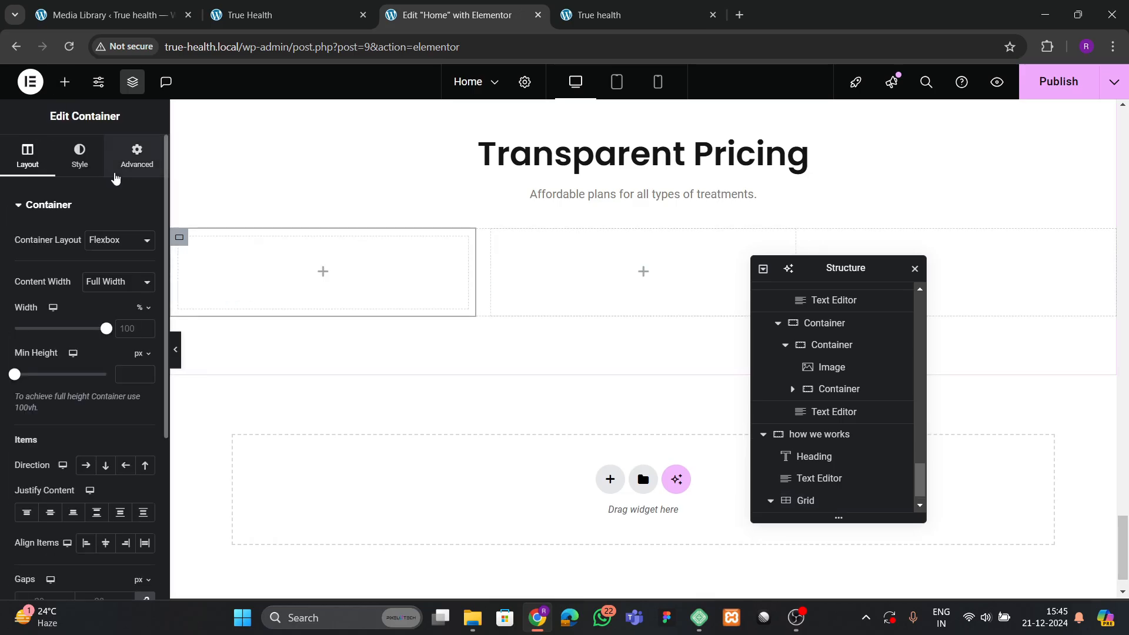
left_click(137, 156)
left_click(256, 14)
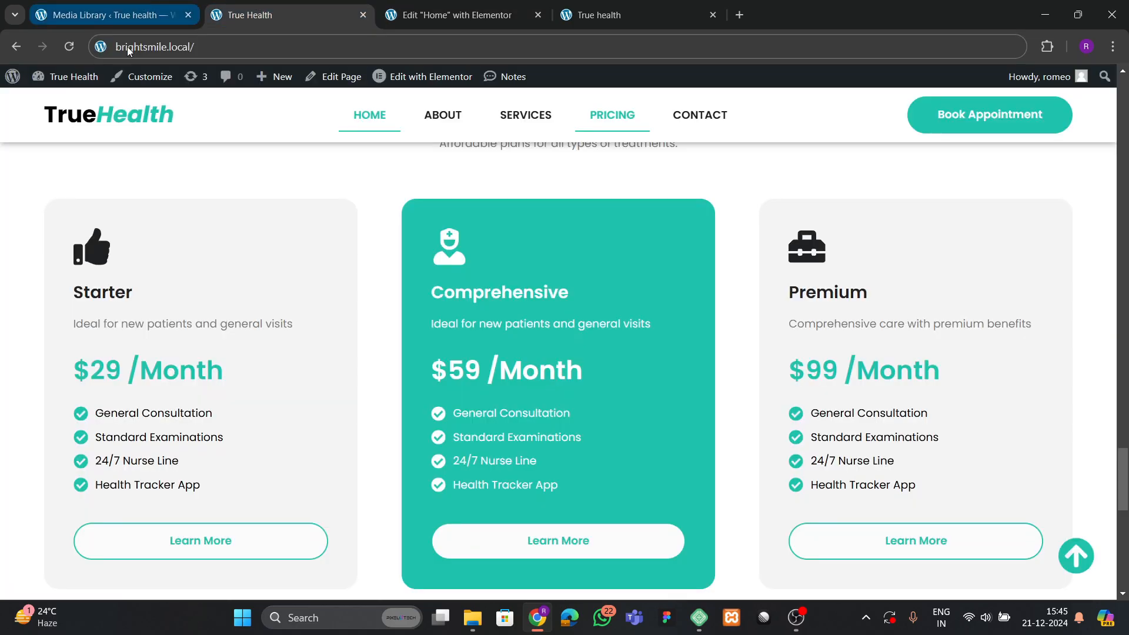
left_click(423, 16)
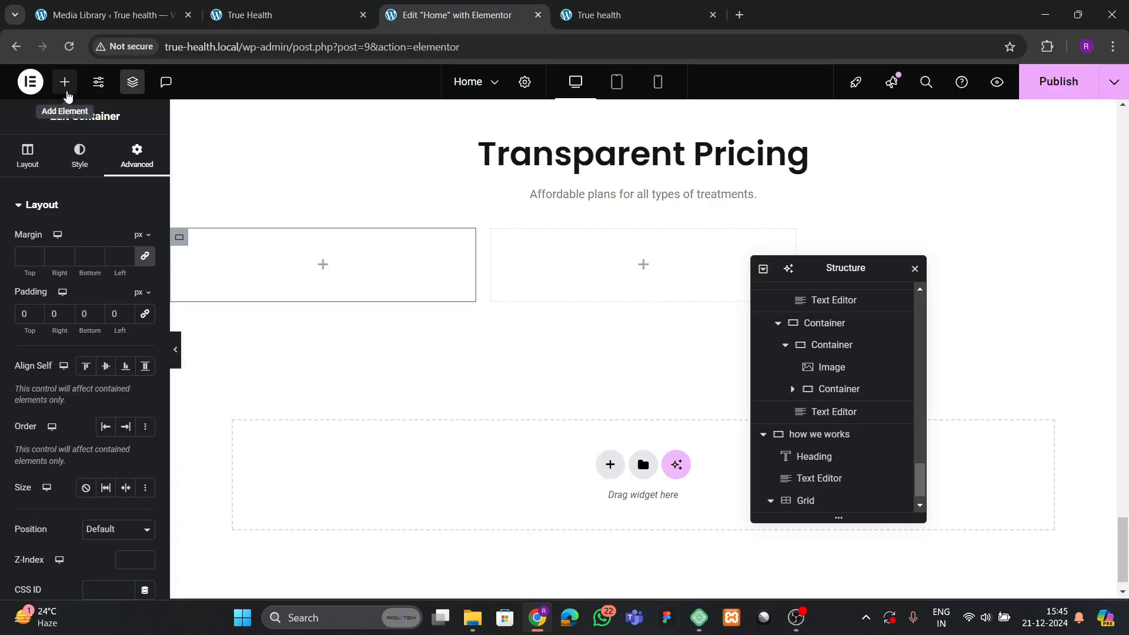
left_click(64, 82)
Add an Icon widget to the first card and set it to the solid thumbs-up icon.
left_click(52, 183)
type("icon")
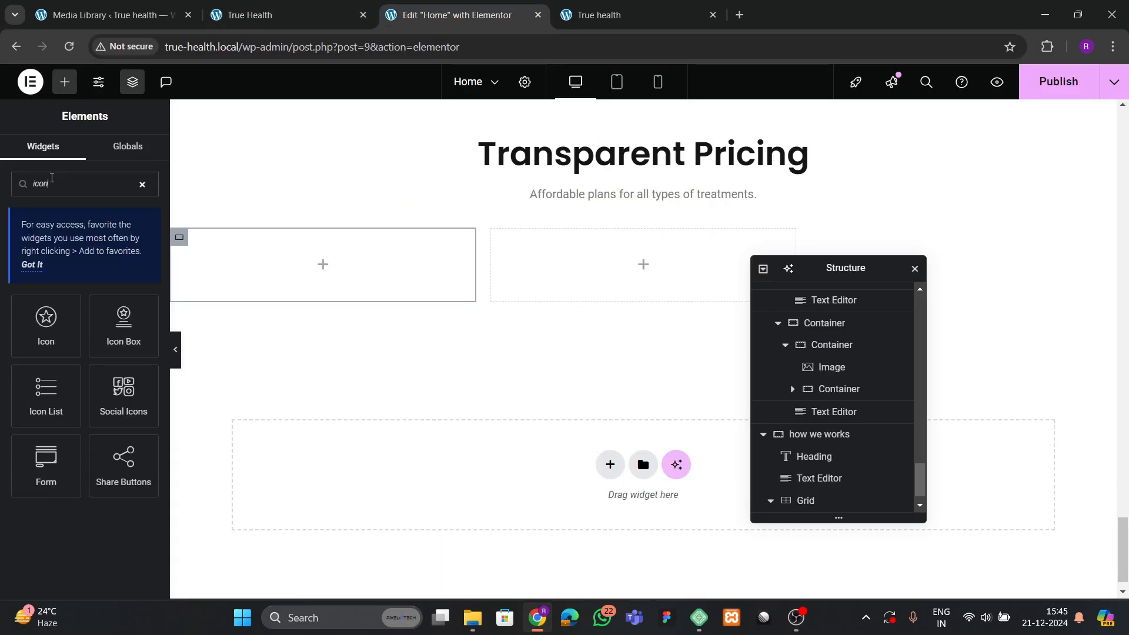
left_click_drag(32, 306, 403, 272)
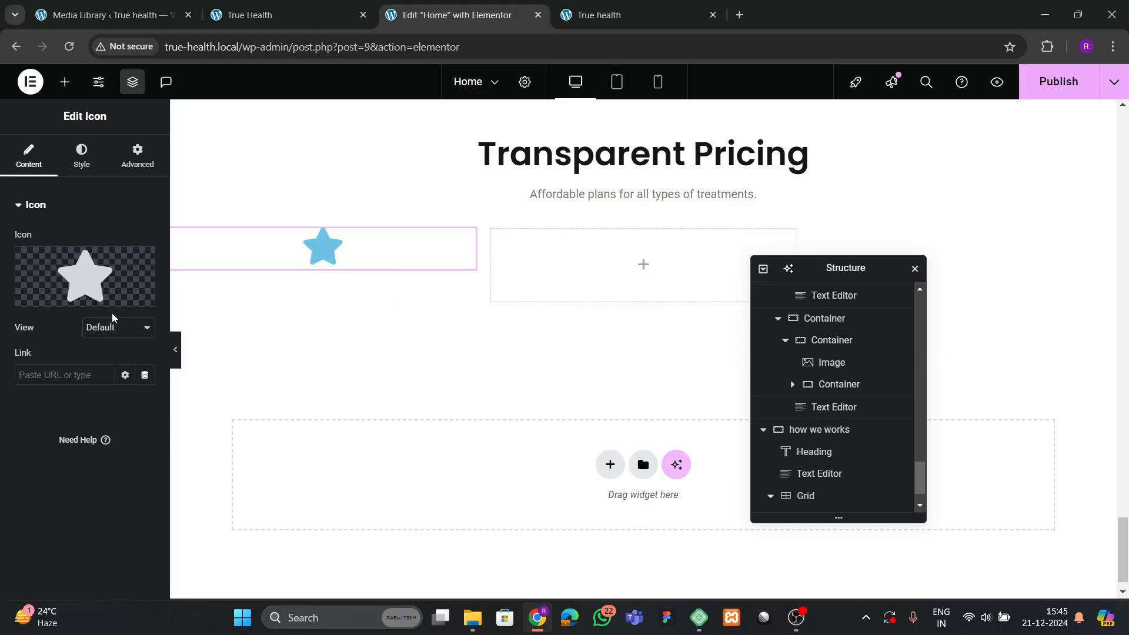
left_click(118, 288)
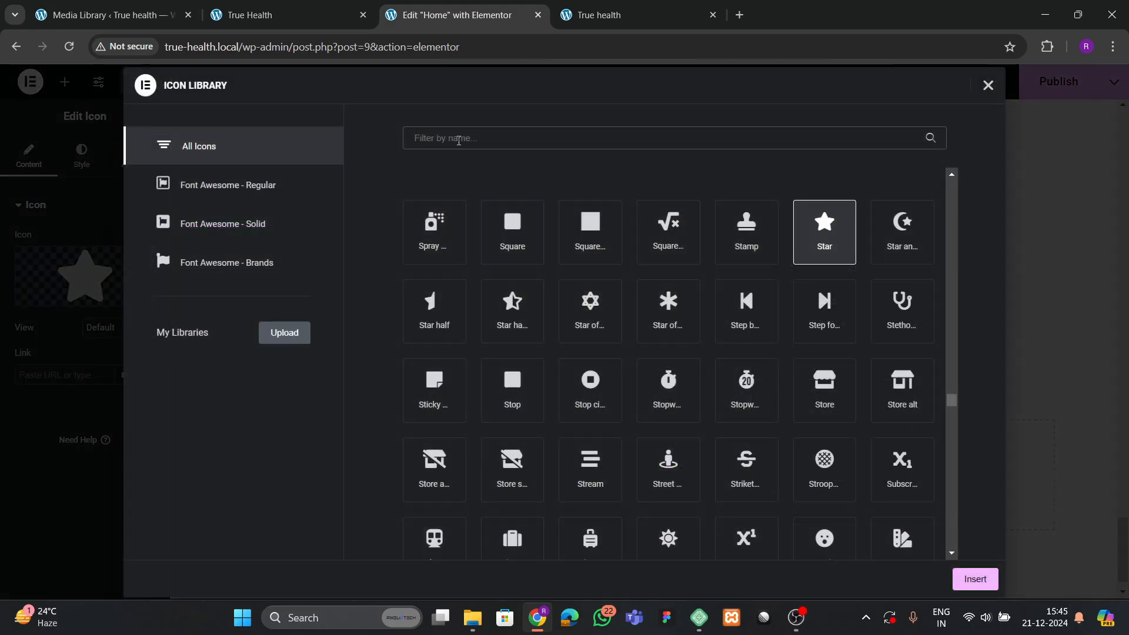
left_click(459, 140)
type("thum")
left_click(662, 256)
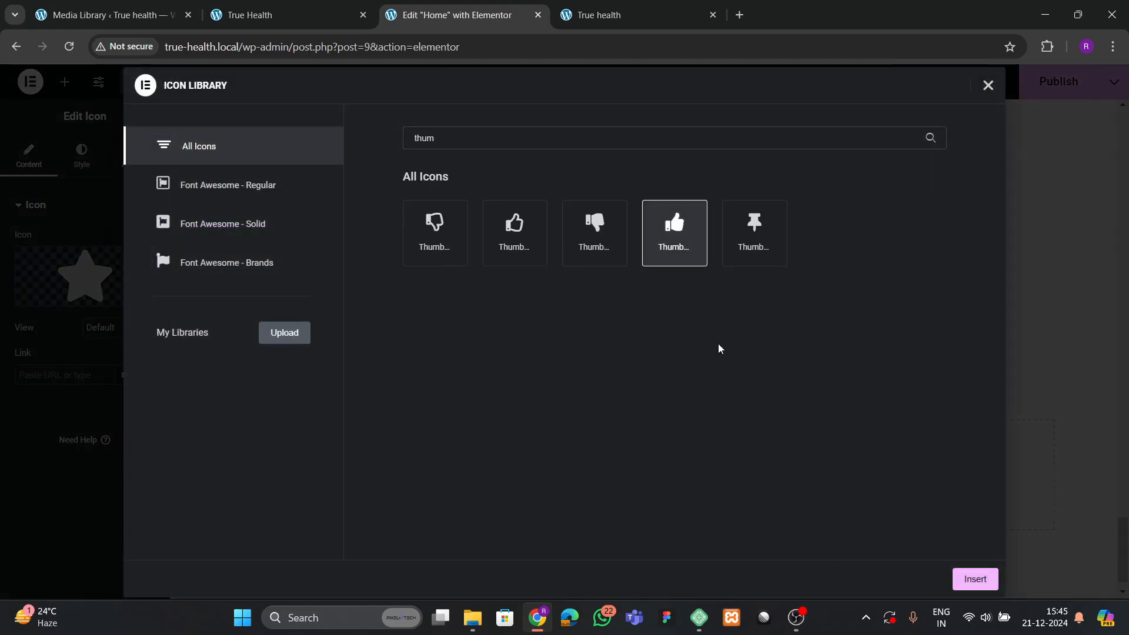
left_click(975, 576)
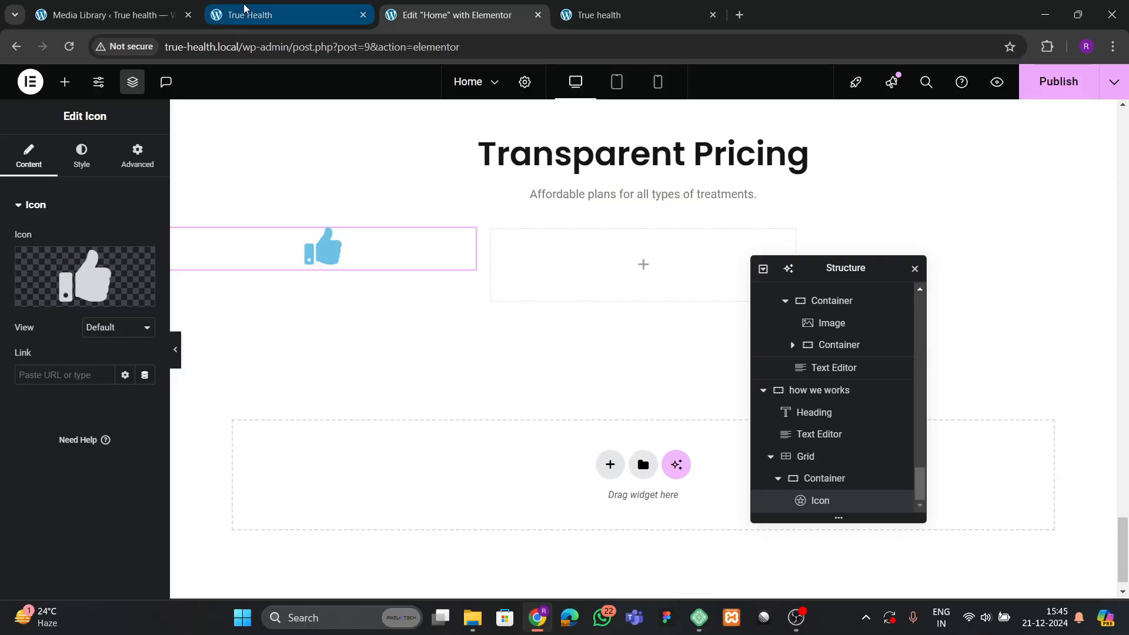
Colour the thumbs-up icon black and align it left.
left_click(249, 11)
left_click(391, 13)
left_click(81, 156)
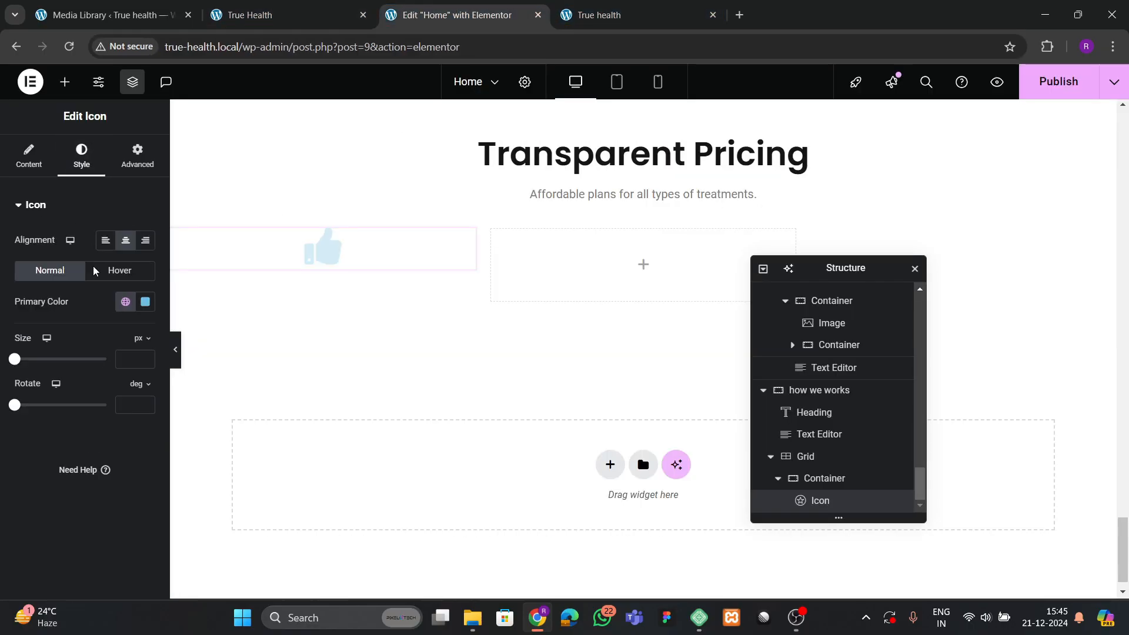
left_click(123, 303)
left_click(83, 518)
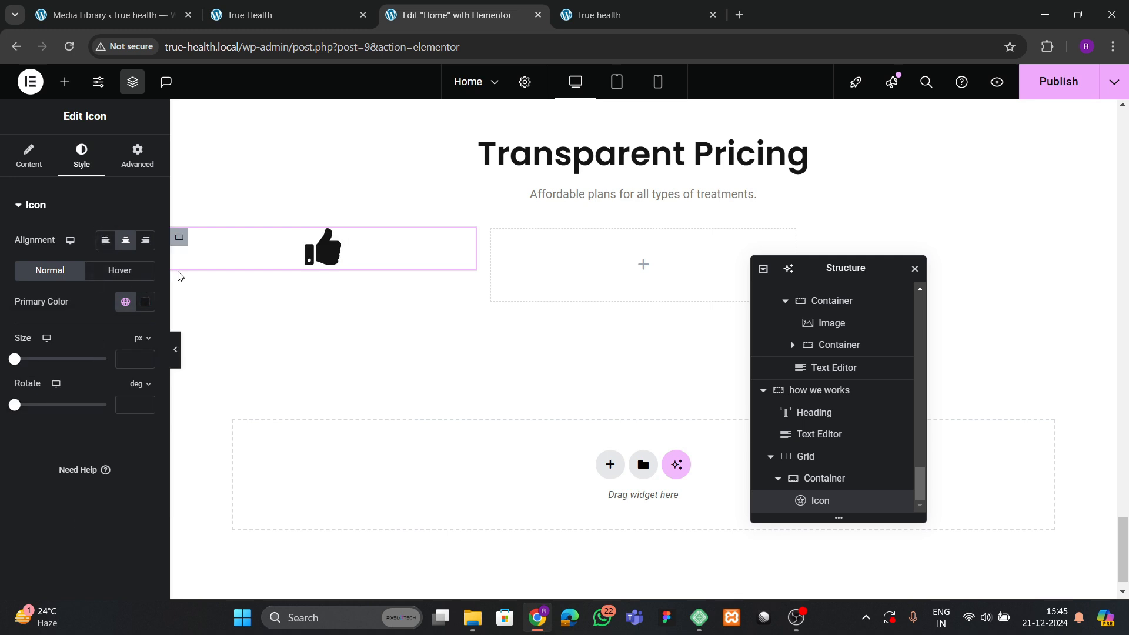
left_click(106, 239)
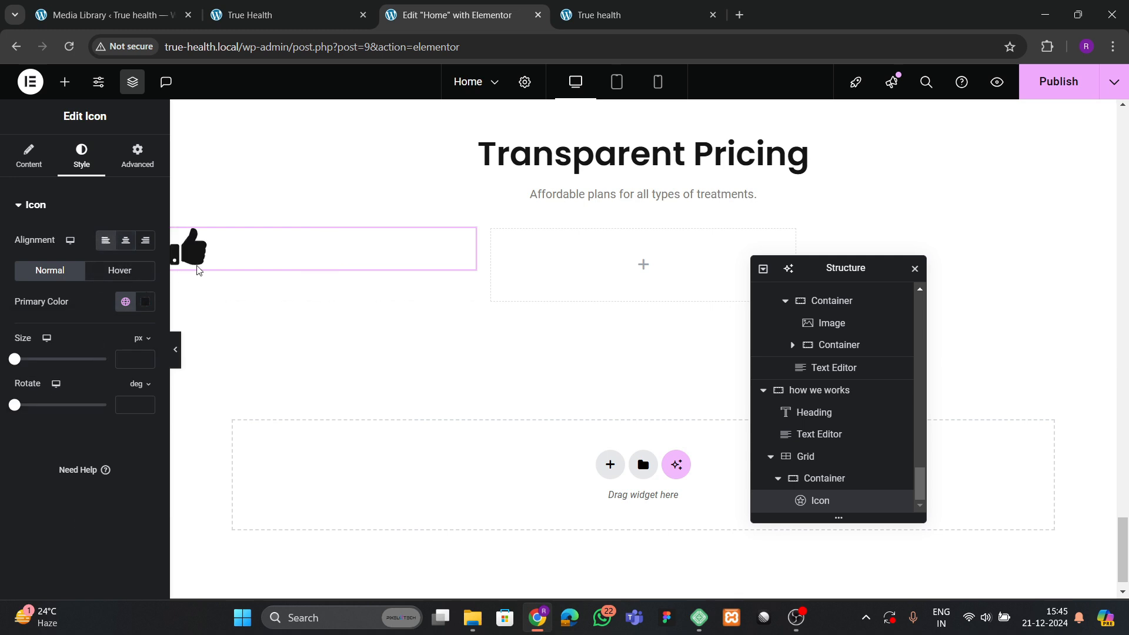
left_click(282, 22)
left_click(391, 14)
scroll(311, 333, "up", 5)
Paste a copied heading below the thumbs-up icon and retitle it 'Starter'.
right_click(333, 339)
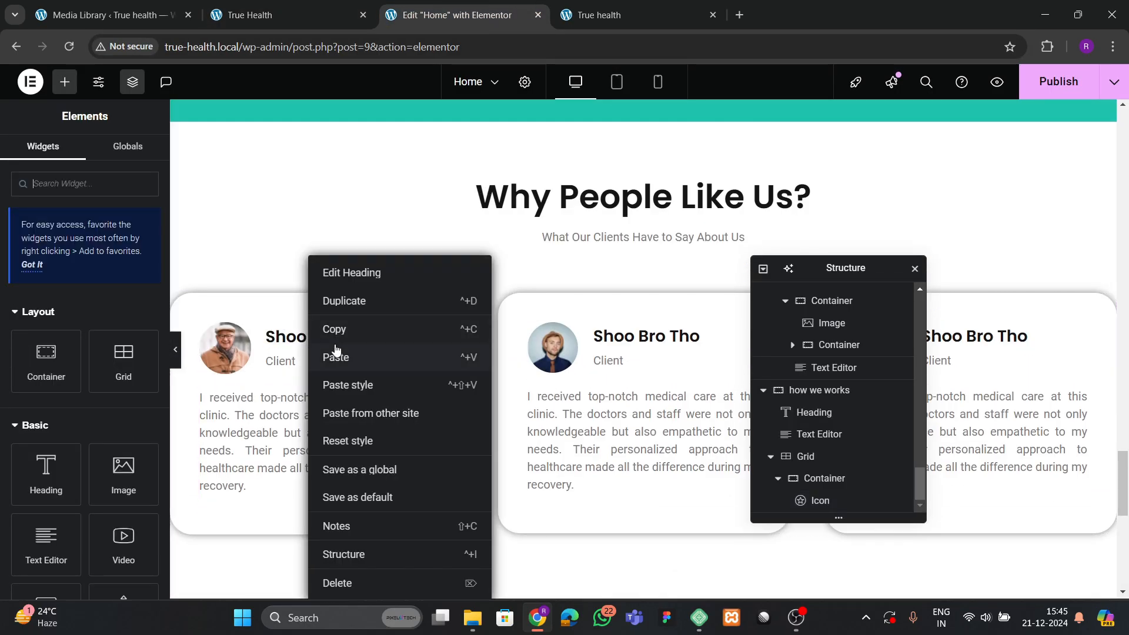
key("Escape")
scroll(340, 412, "down", 10)
left_click(213, 335)
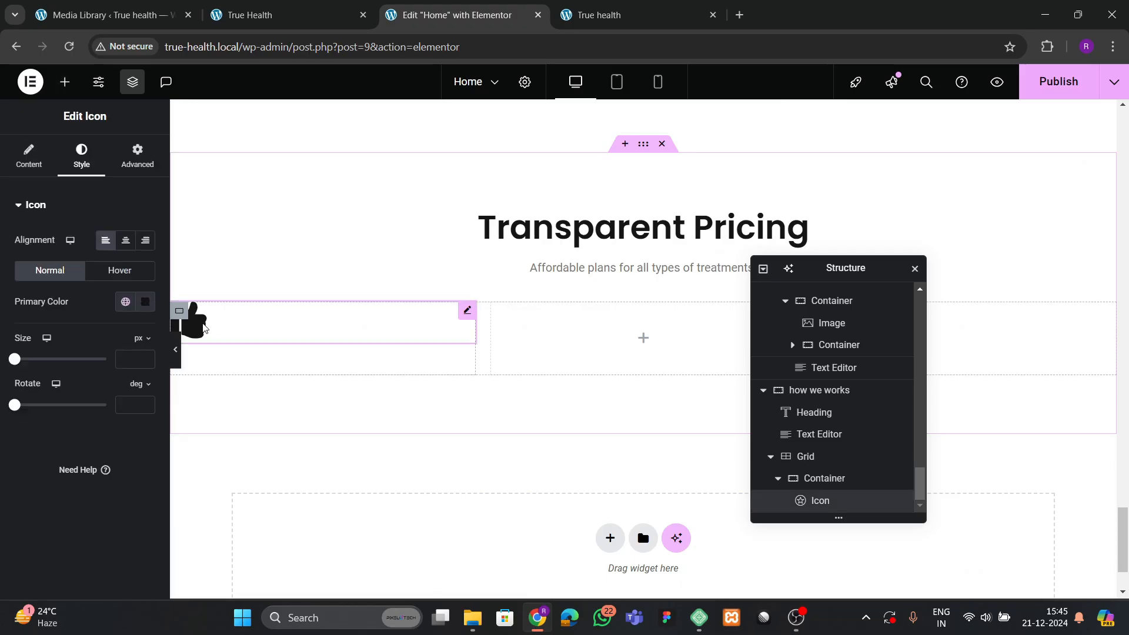
right_click(204, 336)
left_click(229, 356)
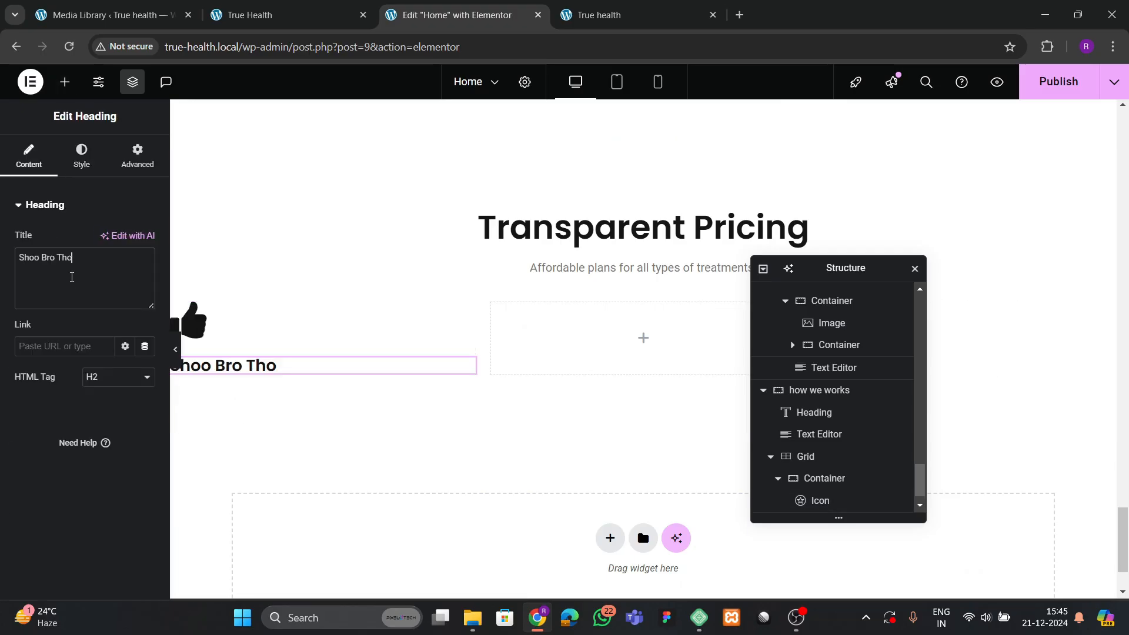
key("BackSpace")
type("Starter")
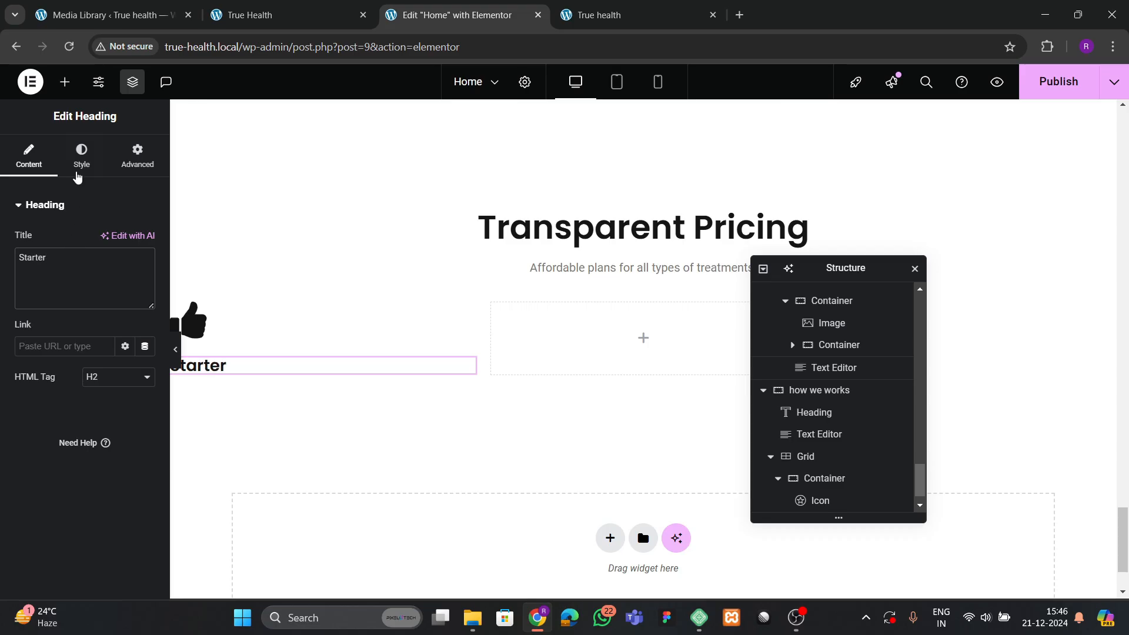
Set the Starter heading's typography size to 26 px.
left_click(79, 170)
left_click(144, 283)
left_click(136, 395)
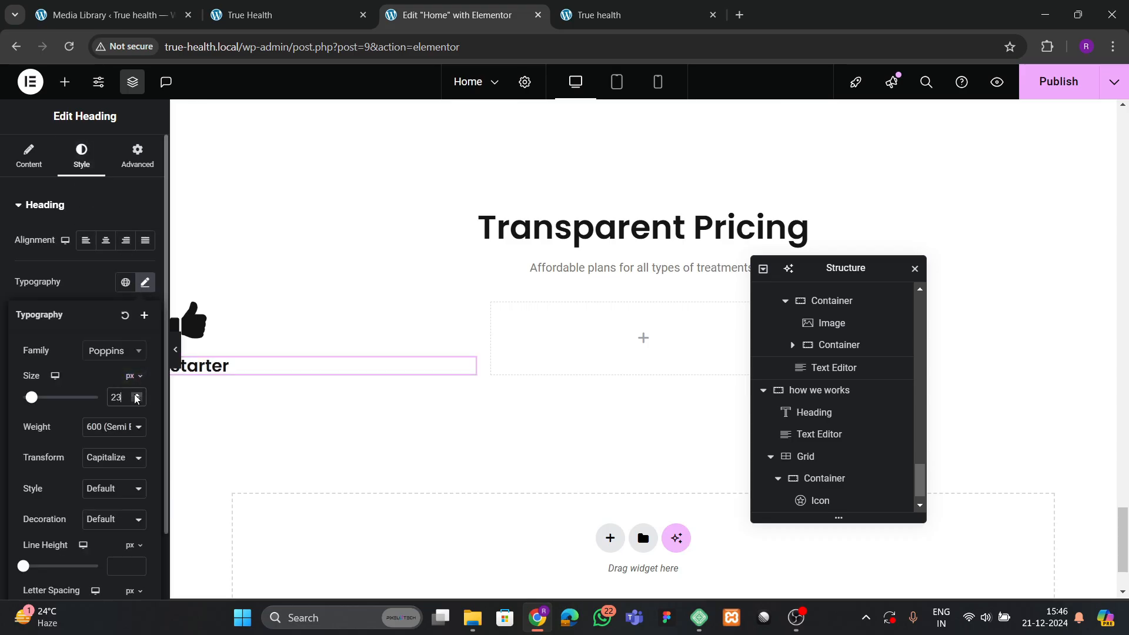
left_click(136, 395)
left_click(136, 395)
left_click(136, 395)
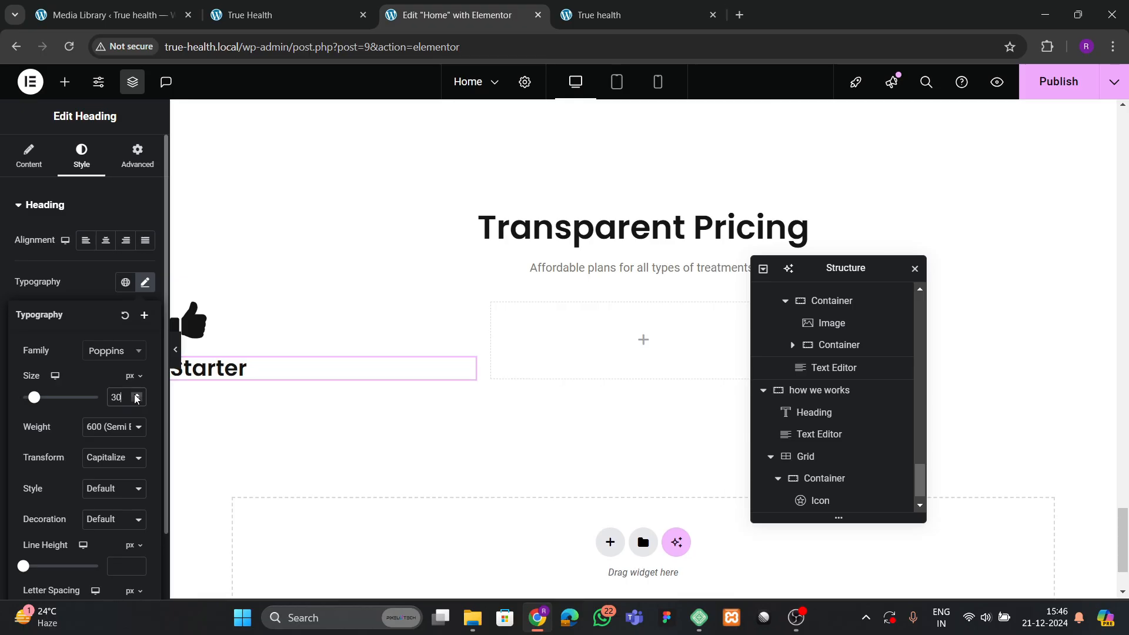
left_click(282, 16)
left_click(405, 16)
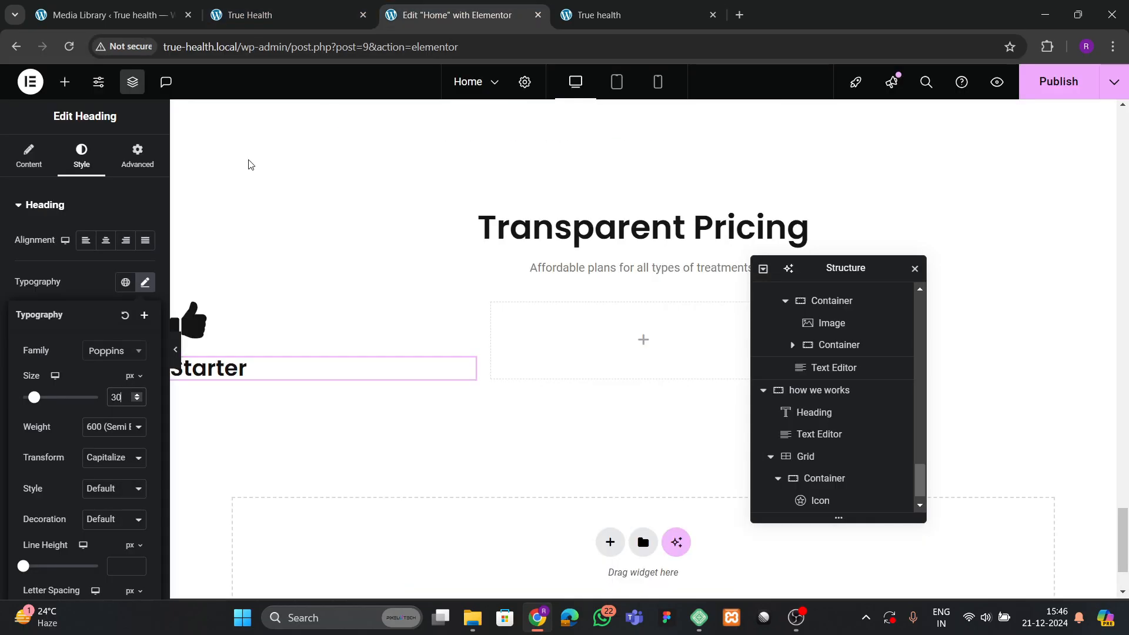
left_click(136, 401)
left_click(136, 401)
left_click(136, 400)
left_click(136, 401)
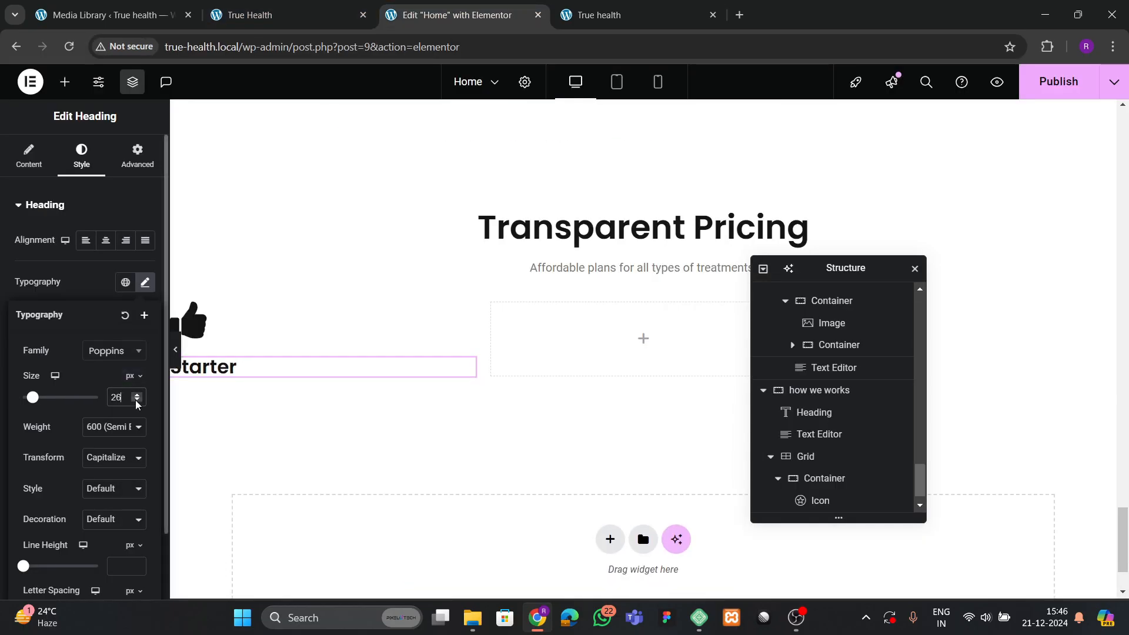
left_click(258, 15)
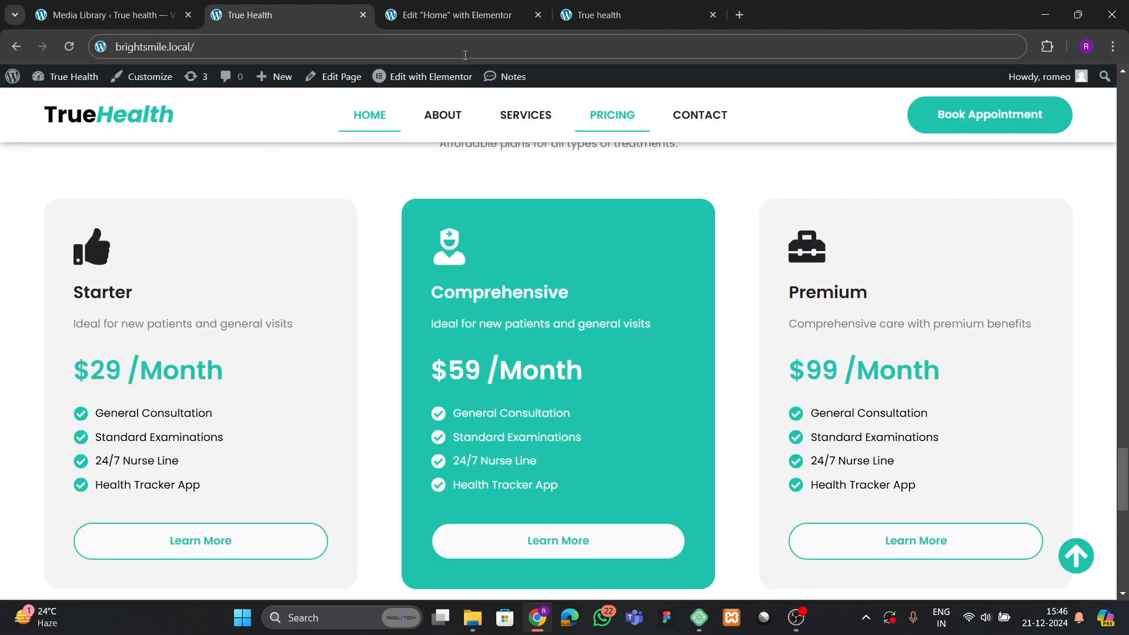
left_click(456, 15)
Paste a text widget under Starter reading 'Ideal for new patients and general visits'.
right_click(564, 267)
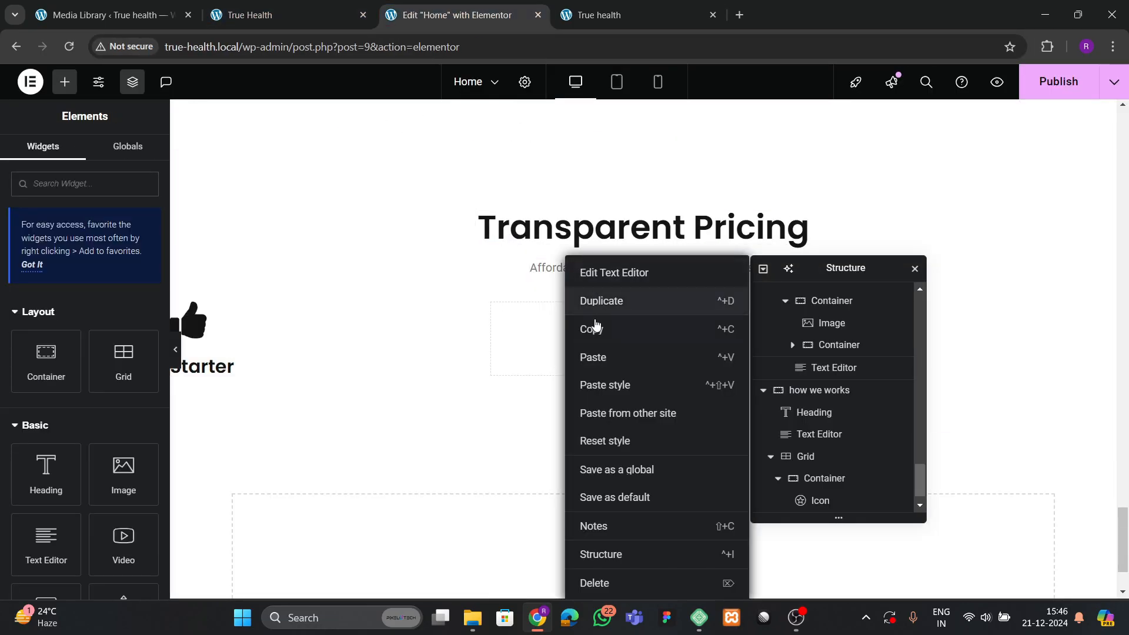
left_click(595, 327)
right_click(213, 366)
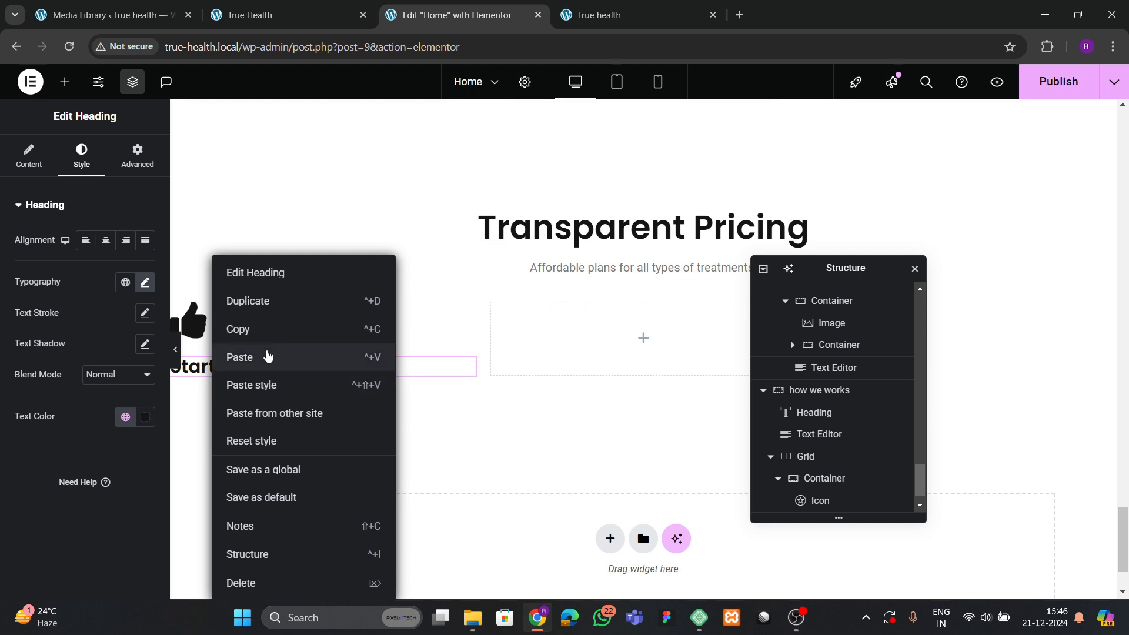
left_click(267, 356)
left_click(270, 8)
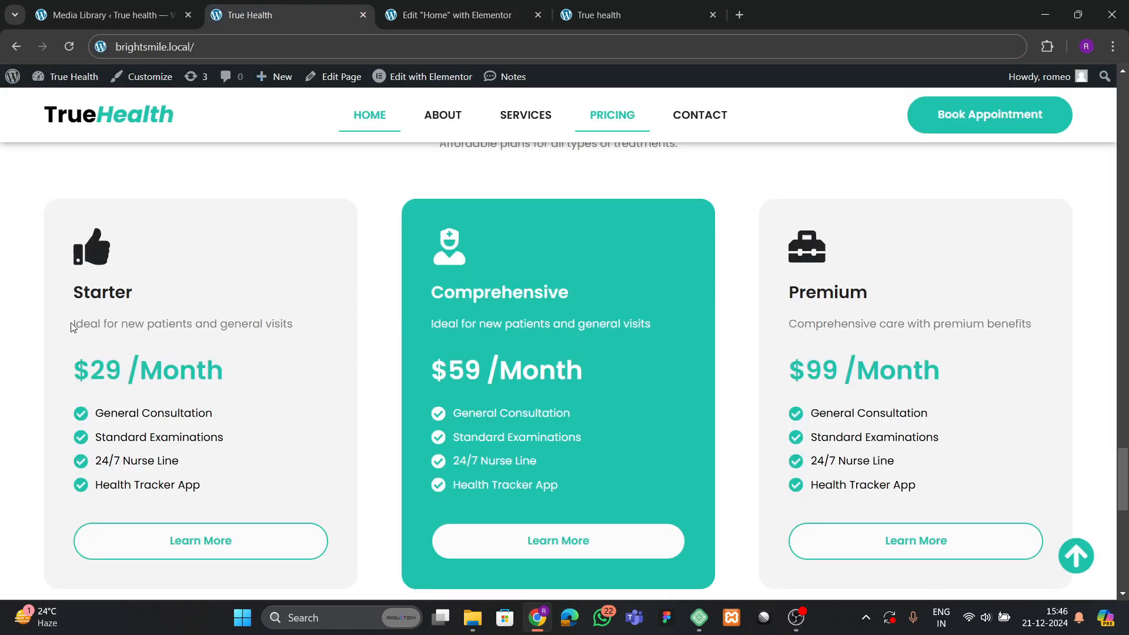
left_click_drag(72, 328, 303, 320)
left_click(502, 25)
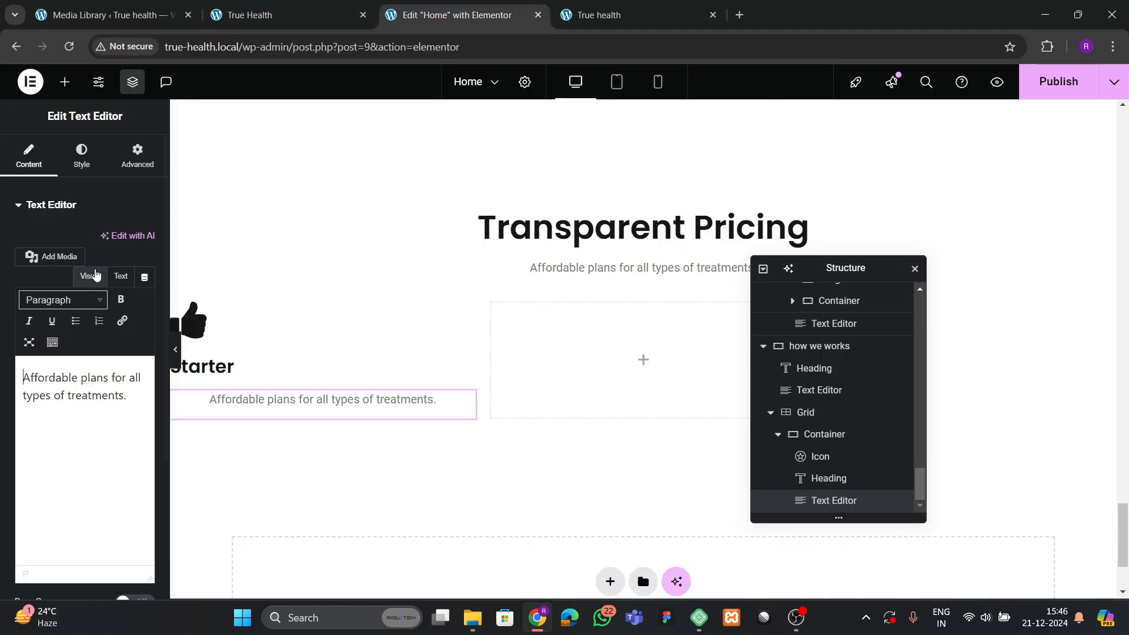
triple_click(72, 386)
key("ctrl+v")
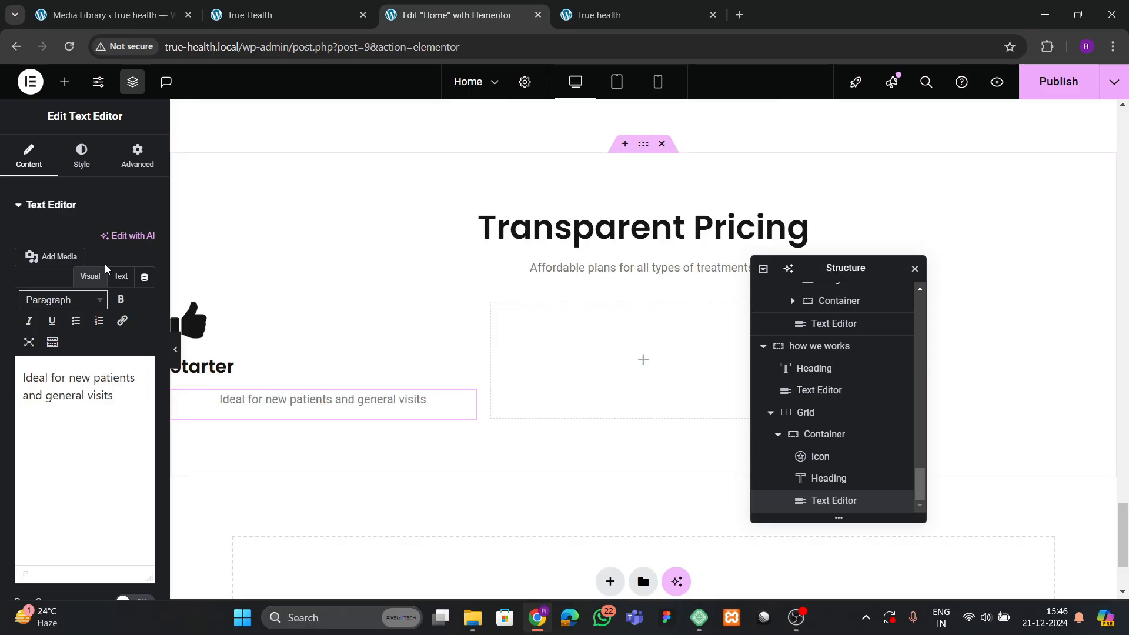
Copy the Transparent Pricing heading widget to reuse below the description.
left_click(81, 156)
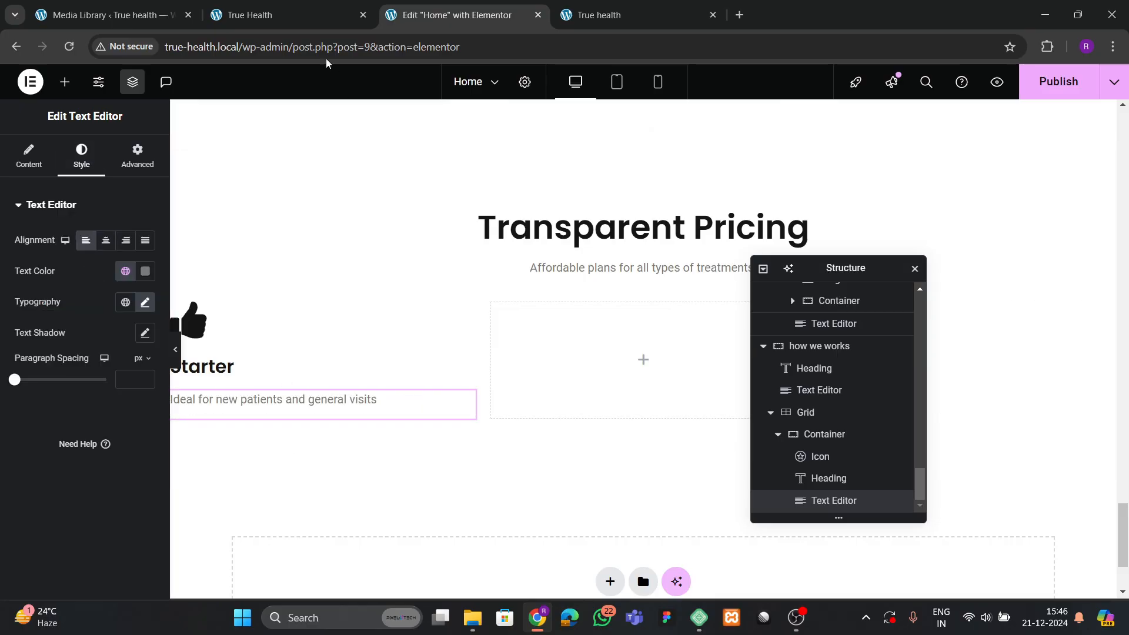
left_click(291, 16)
left_click(419, 21)
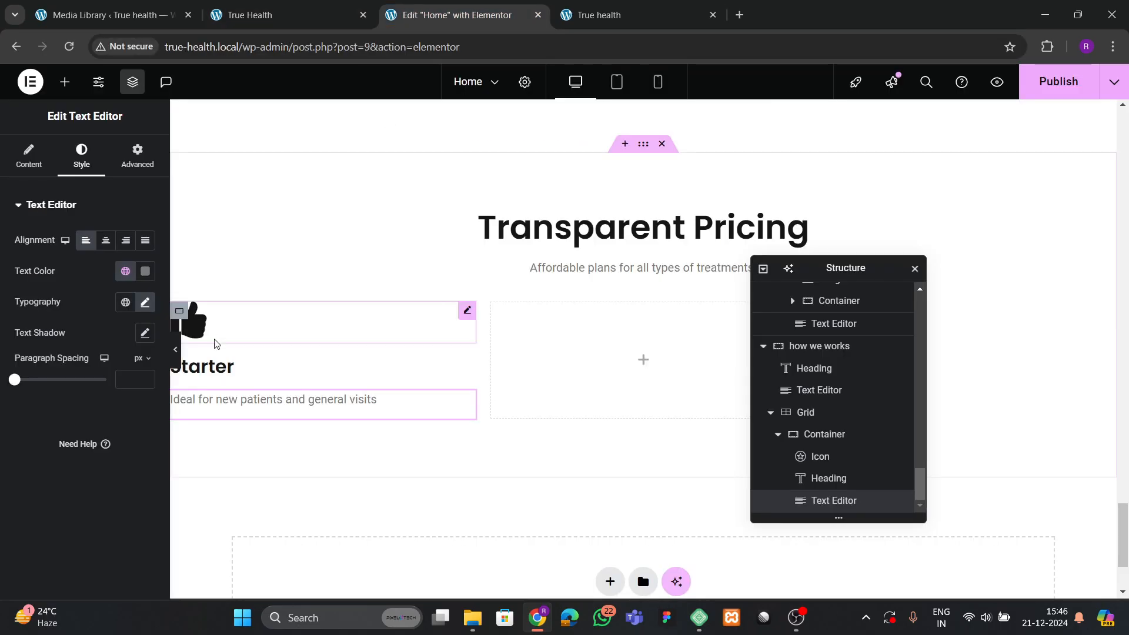
right_click(558, 231)
left_click(591, 303)
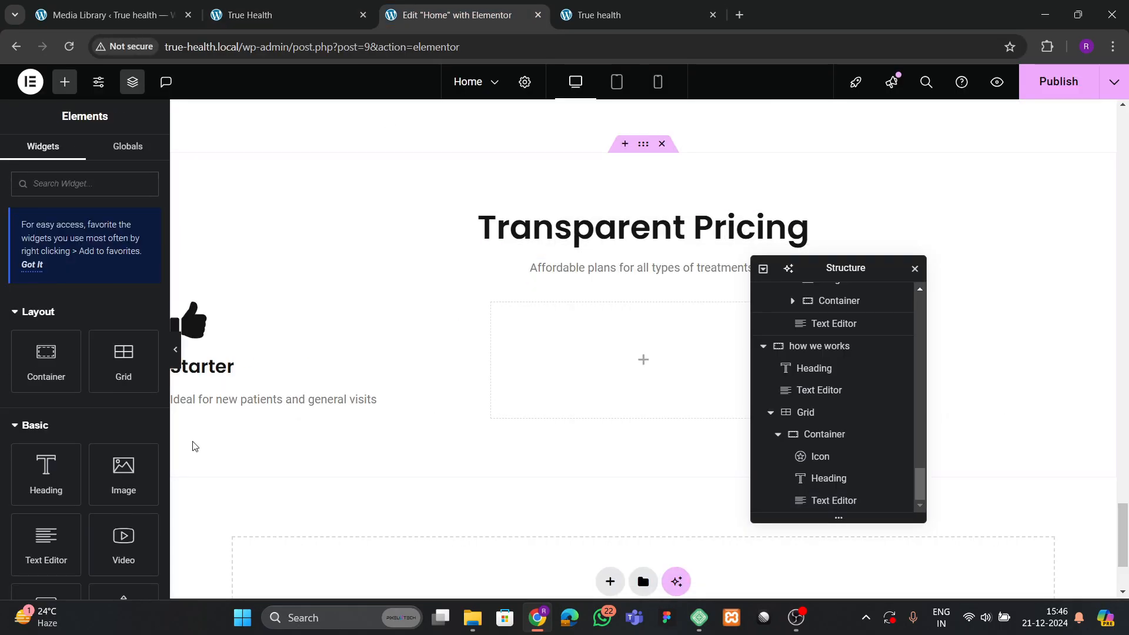
right_click(235, 400)
Paste the copied heading below the Starter description and change its text to '$29 /Month'.
left_click(283, 359)
left_click(343, 17)
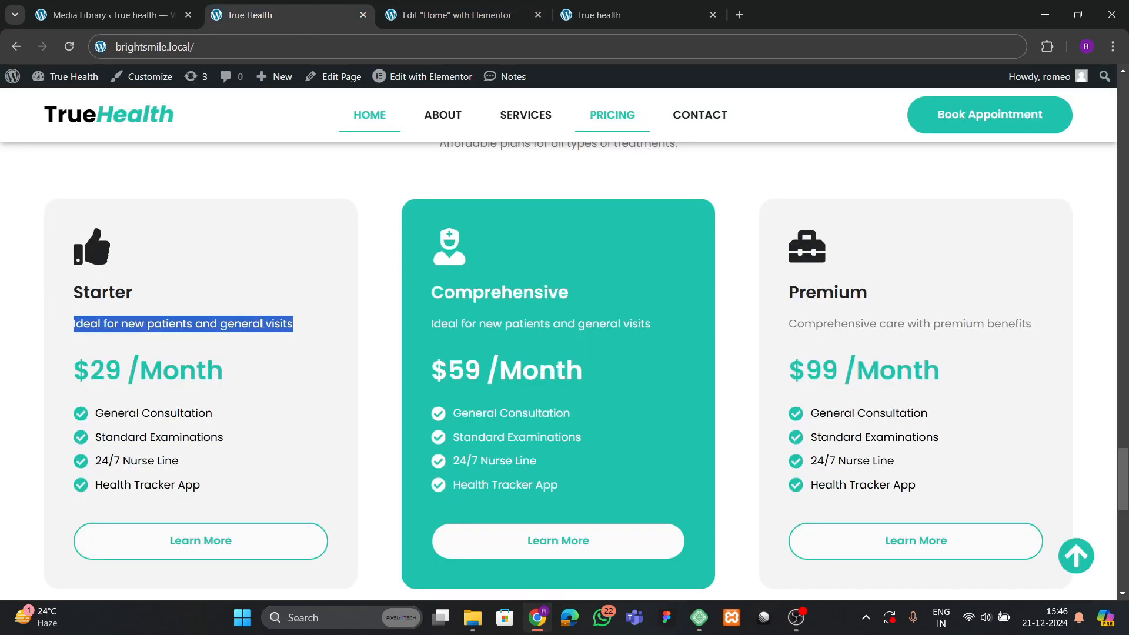
left_click(94, 370)
left_click_drag(69, 389, 270, 380)
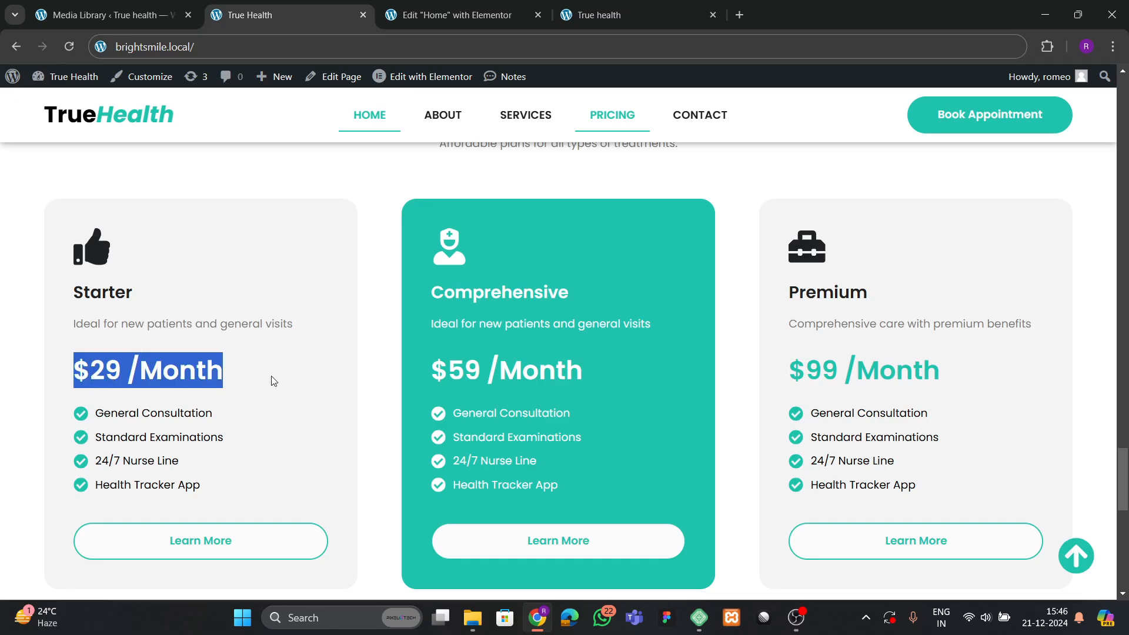
left_click(453, 15)
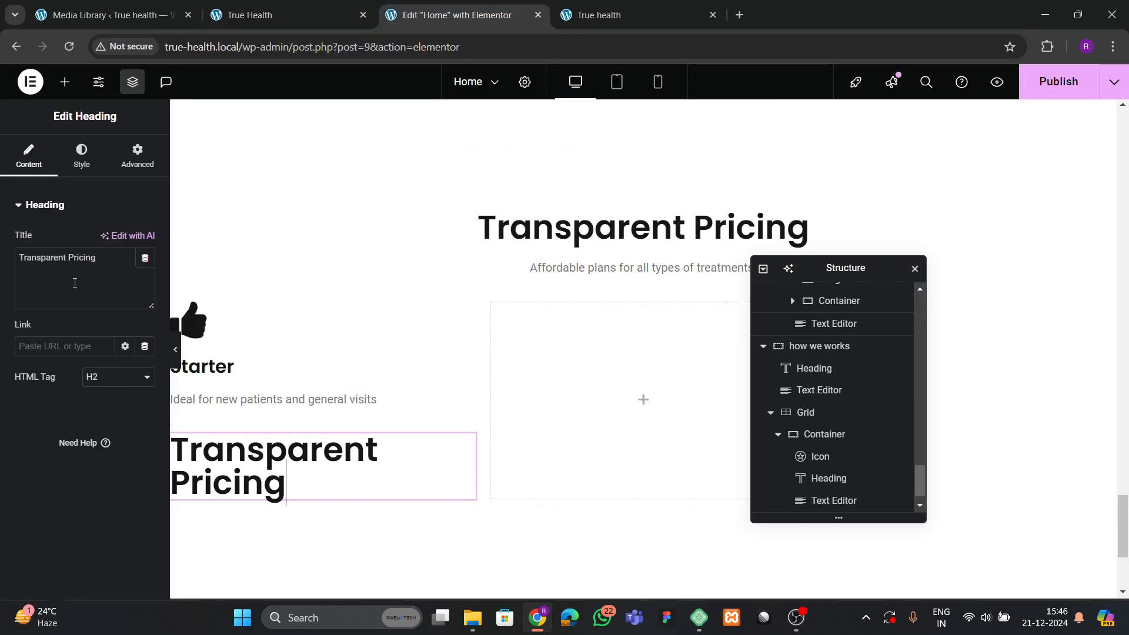
key("ctrl+v")
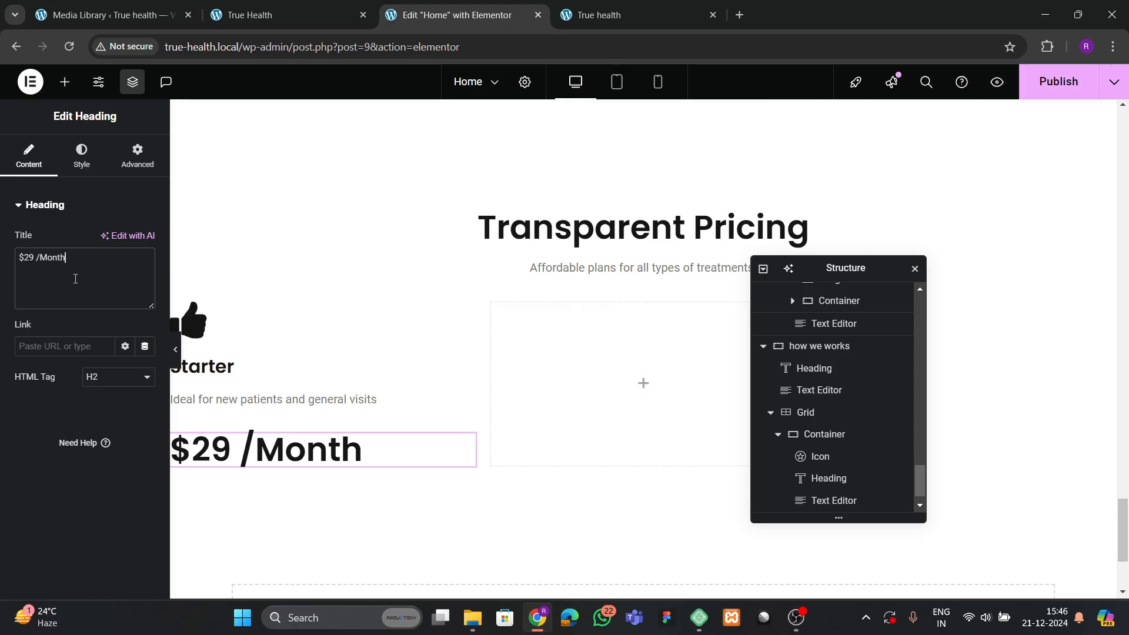
Colour the price global theme green and reduce its font size to 35 px.
left_click(87, 147)
left_click(126, 417)
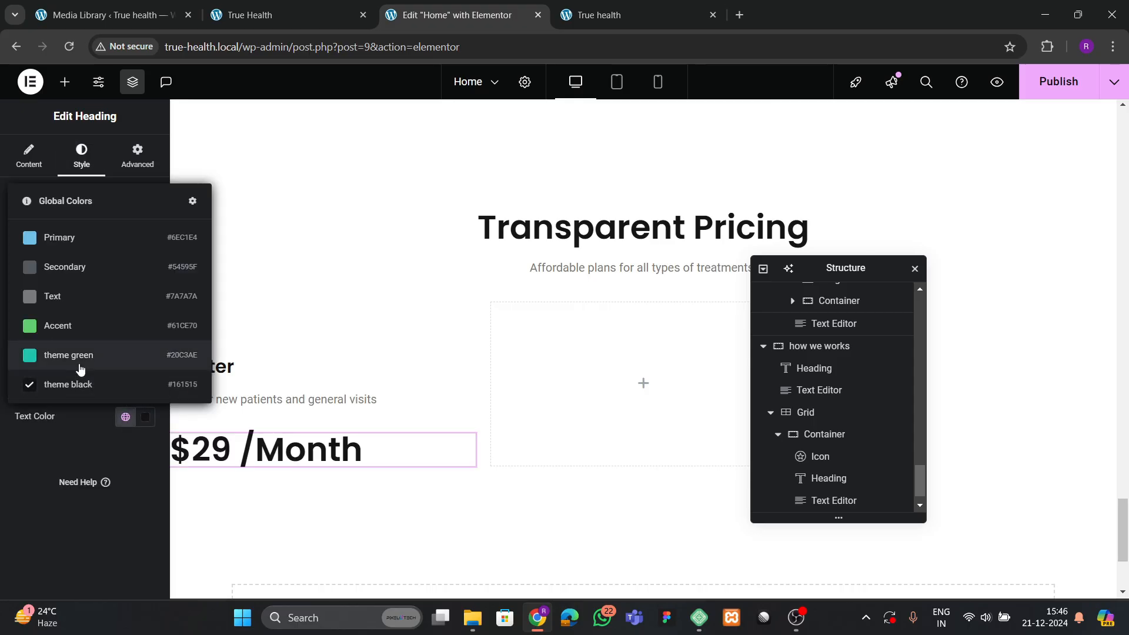
left_click(79, 353)
left_click(144, 282)
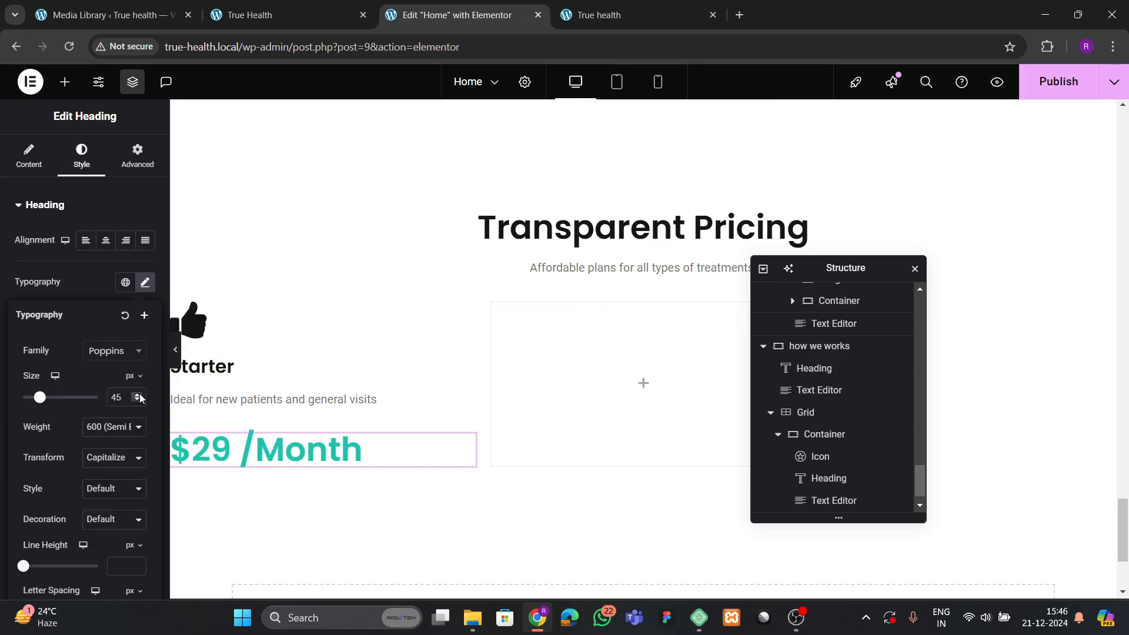
left_click_drag(137, 402, 137, 399)
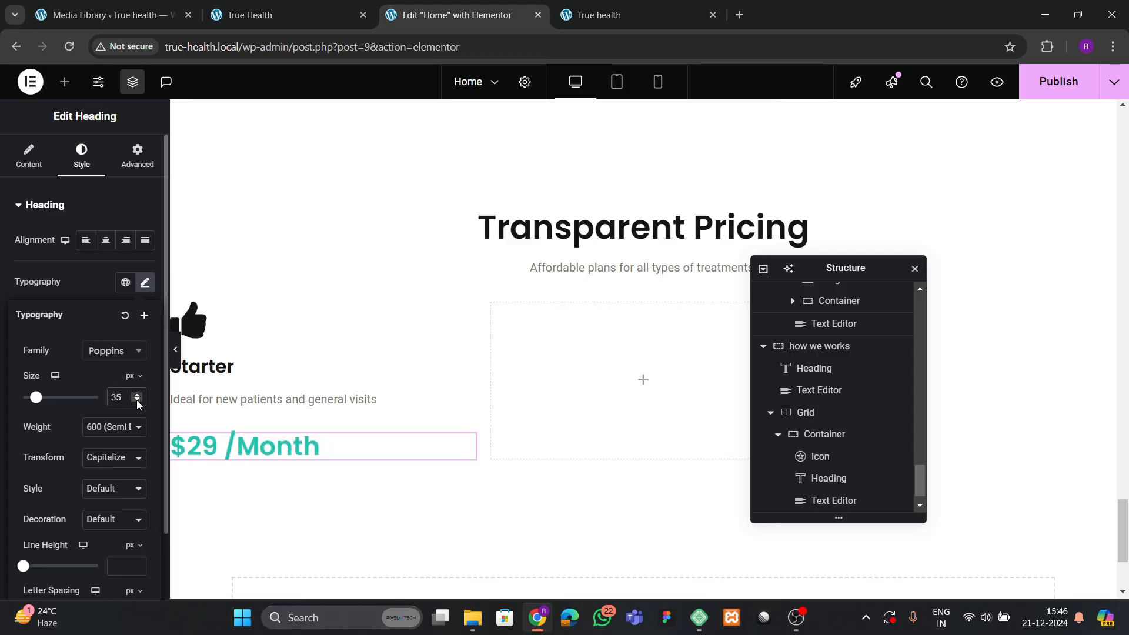
scroll(823, 446, "down", 1)
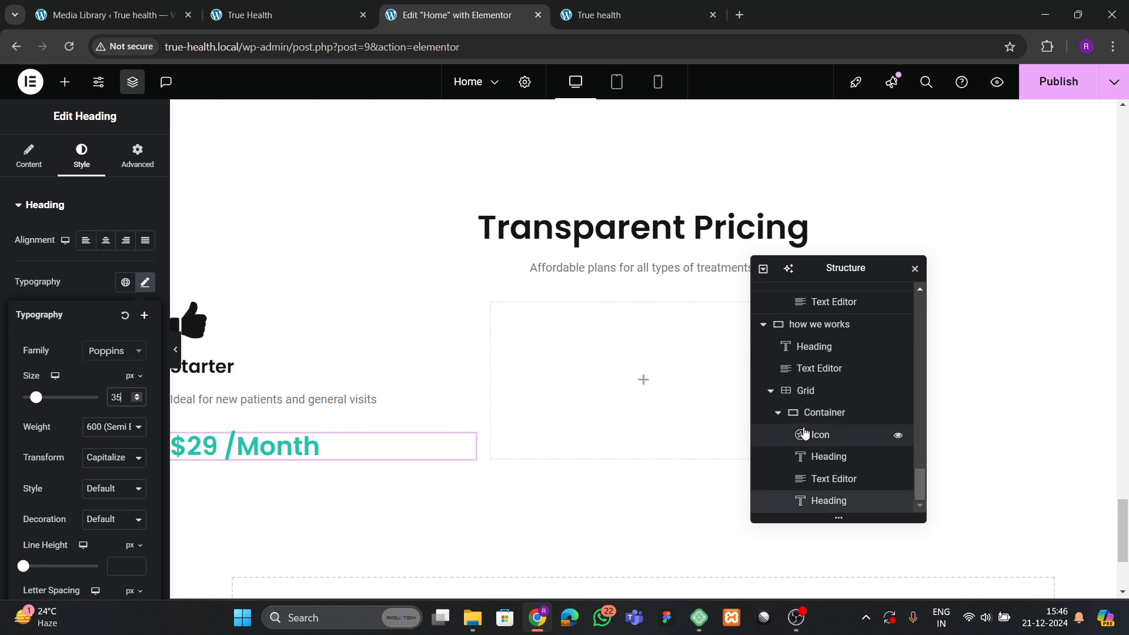
Set the Starter card container's gap to 15 px, keeping contents left-aligned.
left_click(817, 419)
left_click(32, 170)
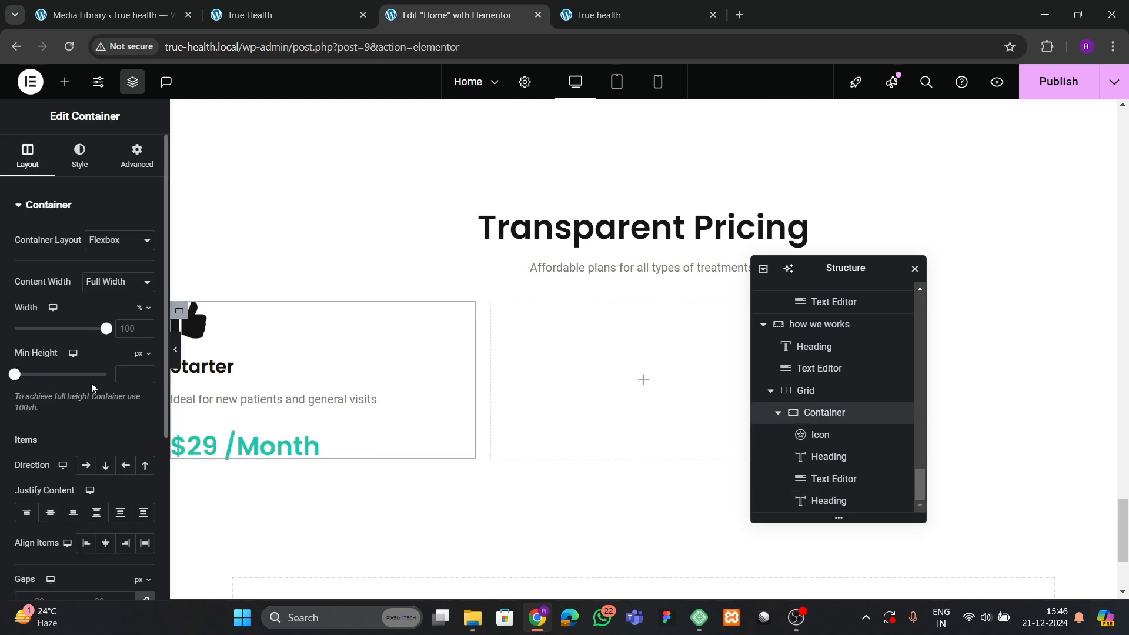
scroll(94, 379, "down", 3)
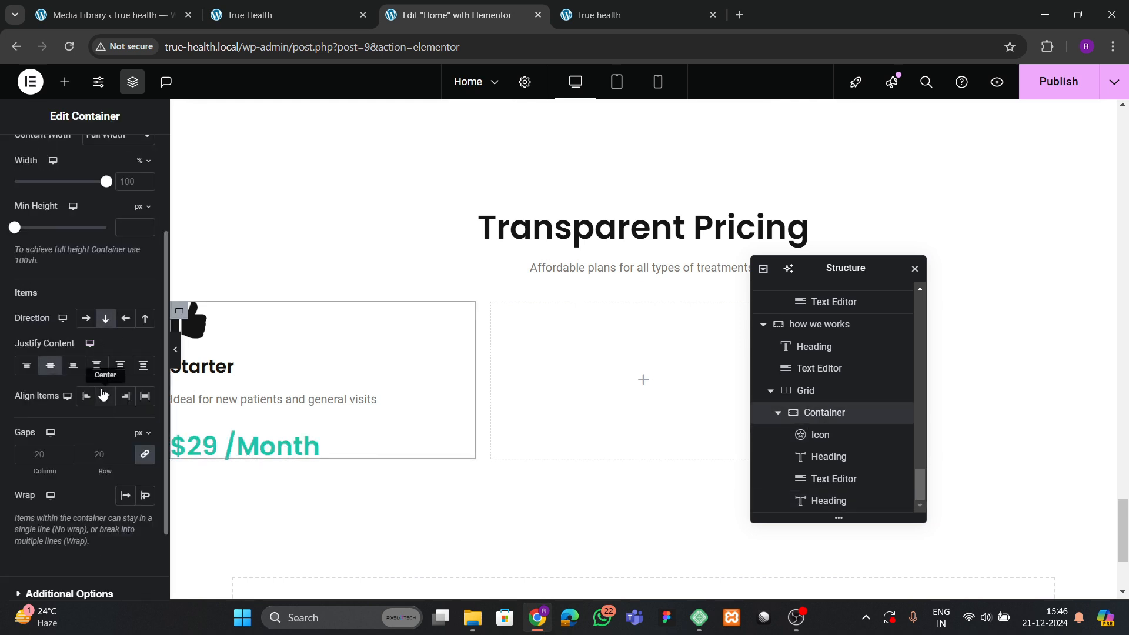
left_click(103, 395)
left_click(87, 397)
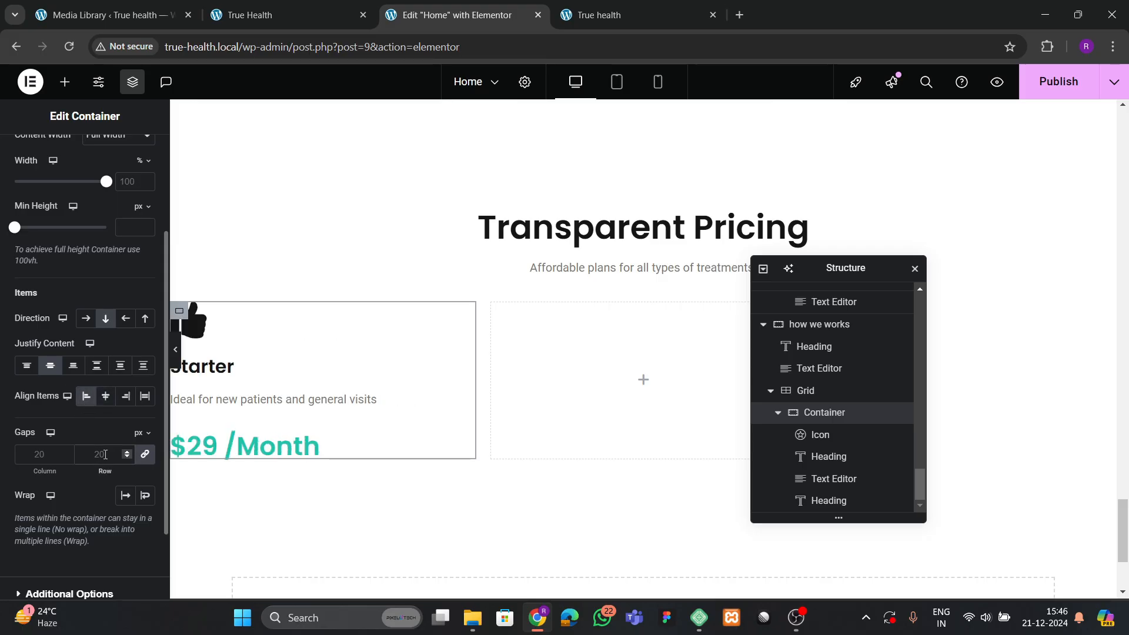
left_click(105, 455)
type("10")
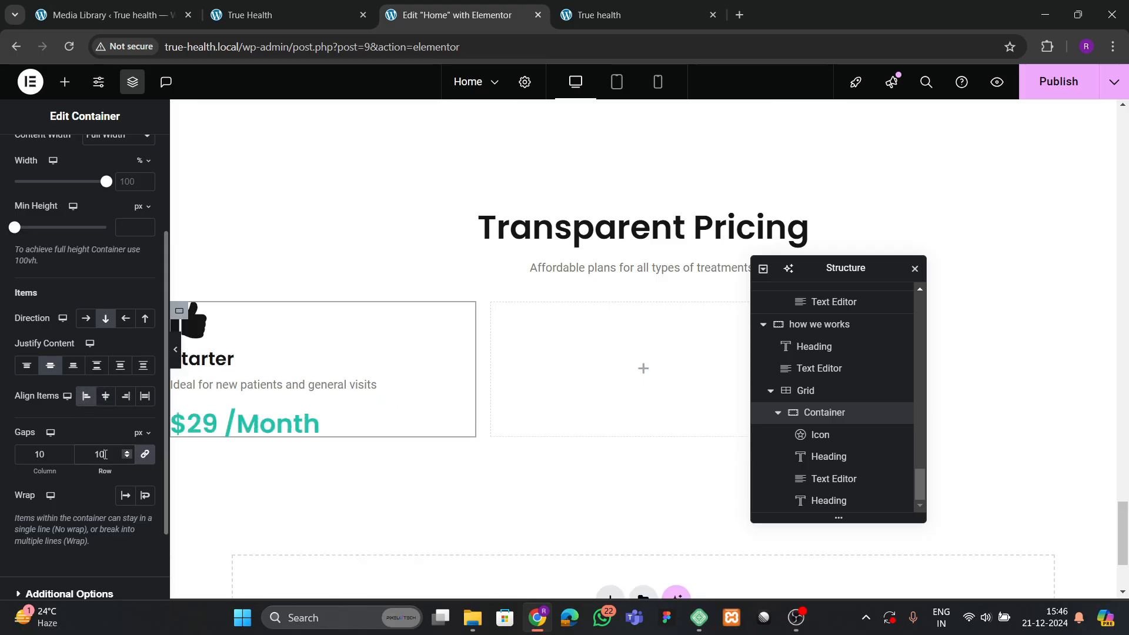
key("BackSpace")
key("BackSpace")
type("15")
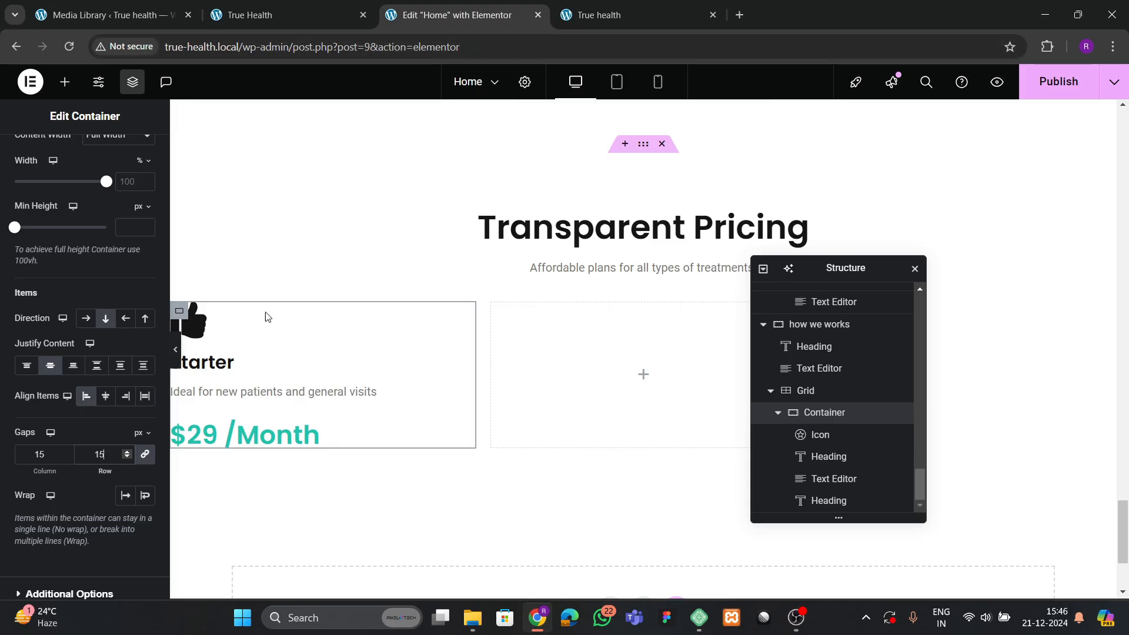
Enlarge the $29 /Month price to 40 px and compare with the live page.
left_click(309, 433)
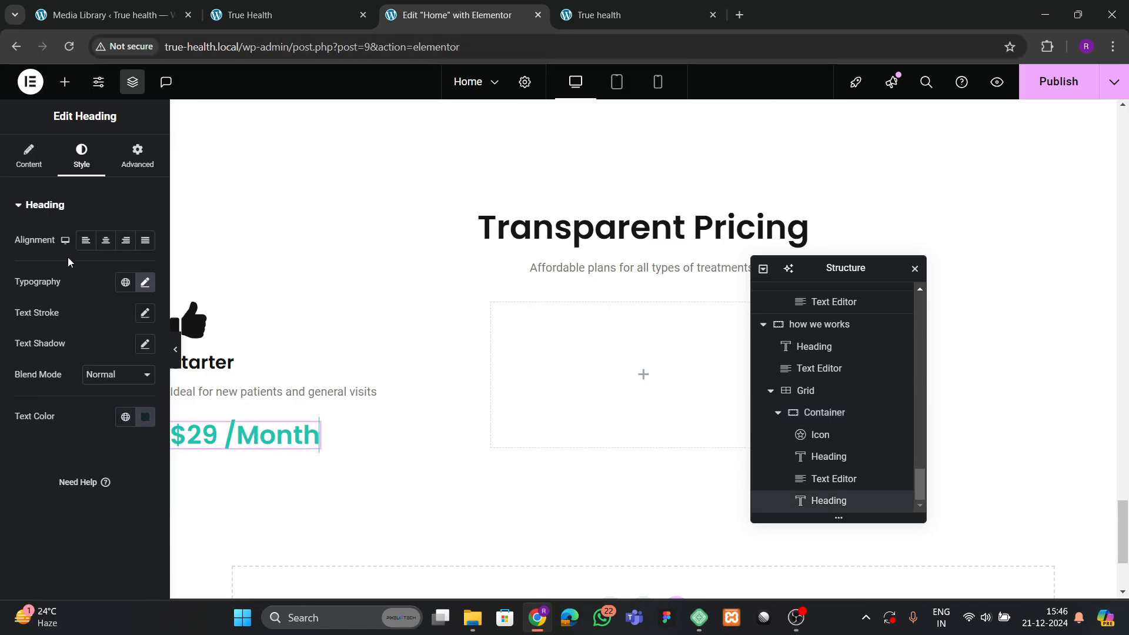
left_click(145, 283)
type("40")
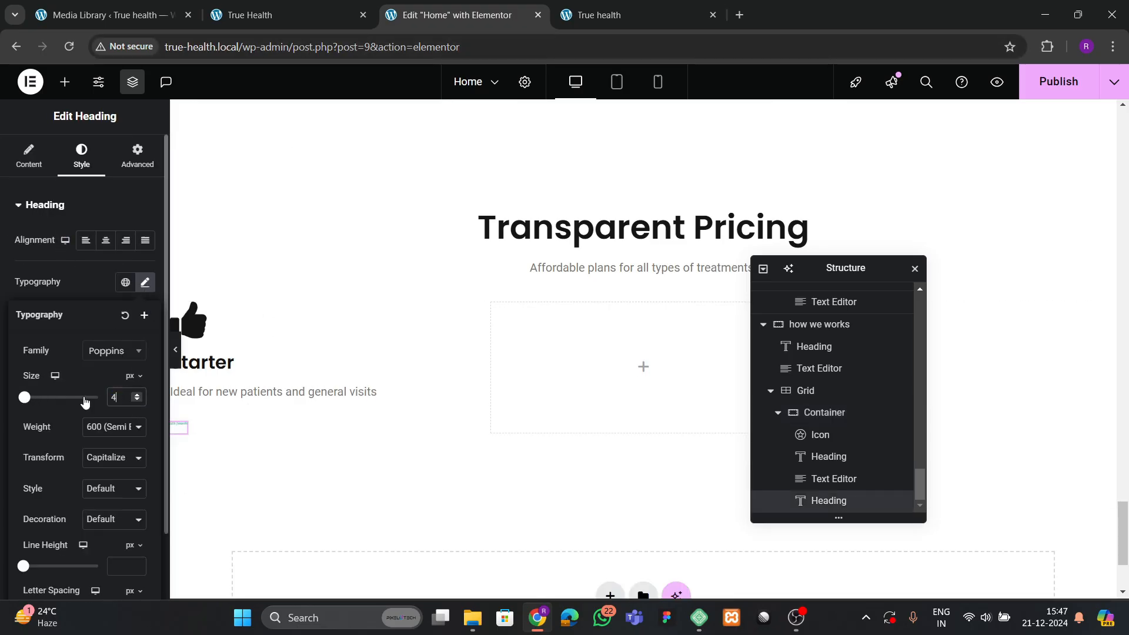
left_click(295, 13)
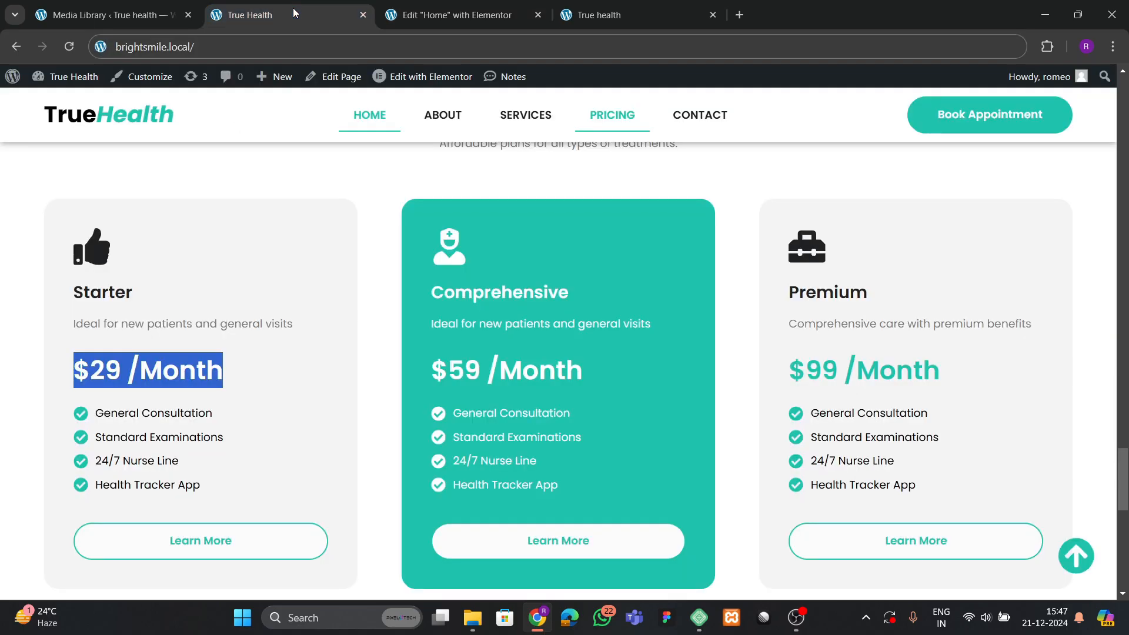
Add an Icon List widget below the Starter card's price.
left_click(523, 17)
left_click(65, 81)
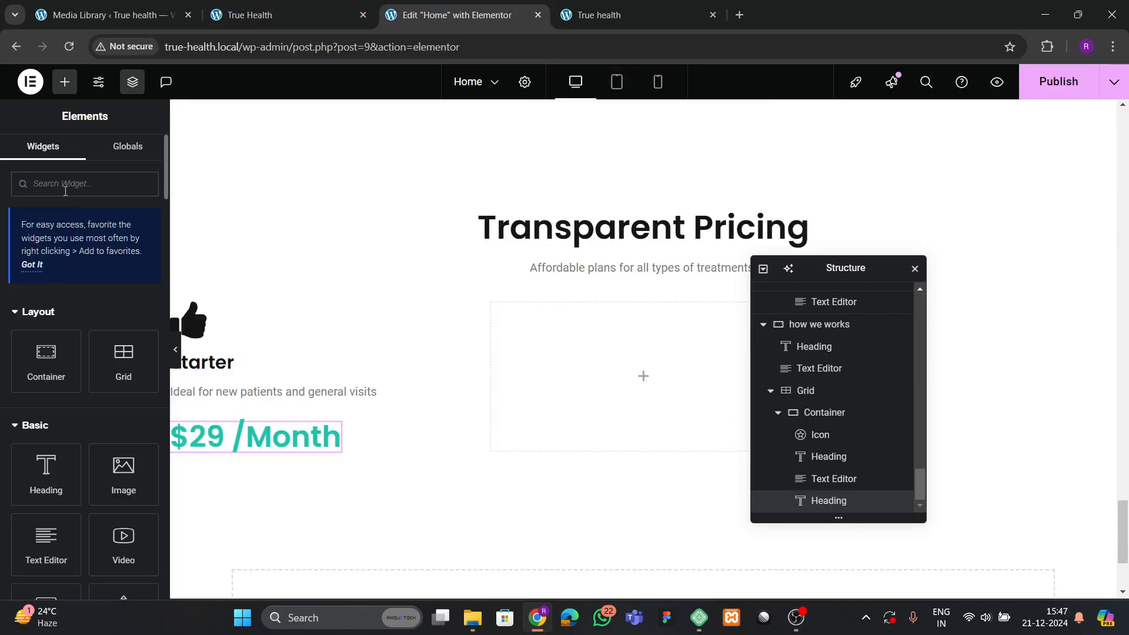
type("list")
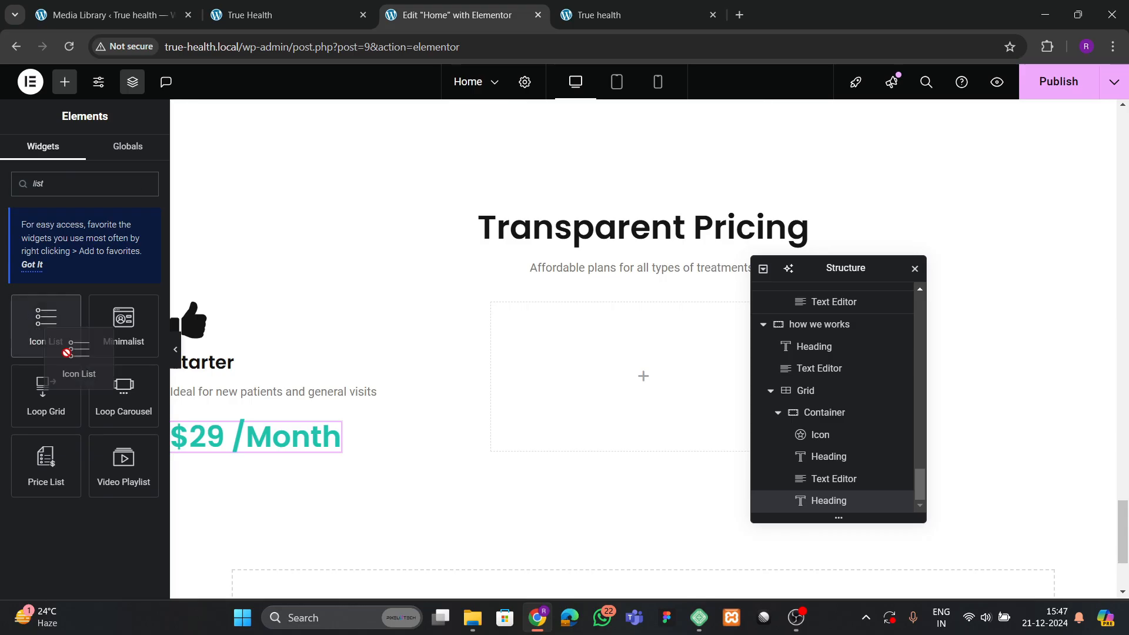
left_click_drag(41, 338, 220, 443)
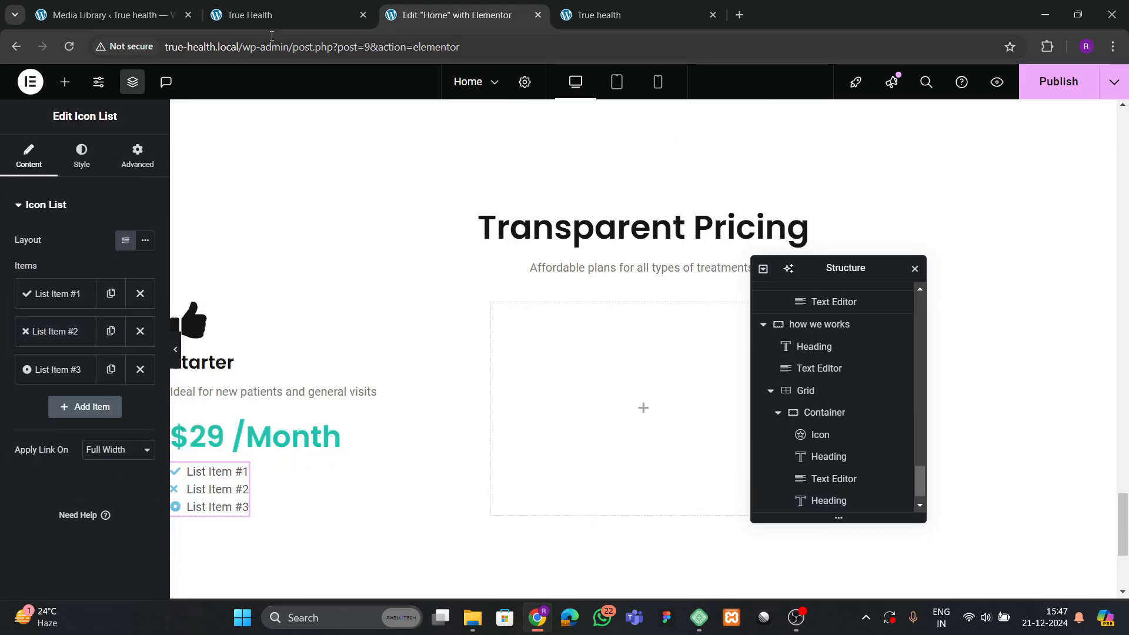
Delete the two extra default items from the Icon List.
left_click(274, 16)
left_click(102, 430)
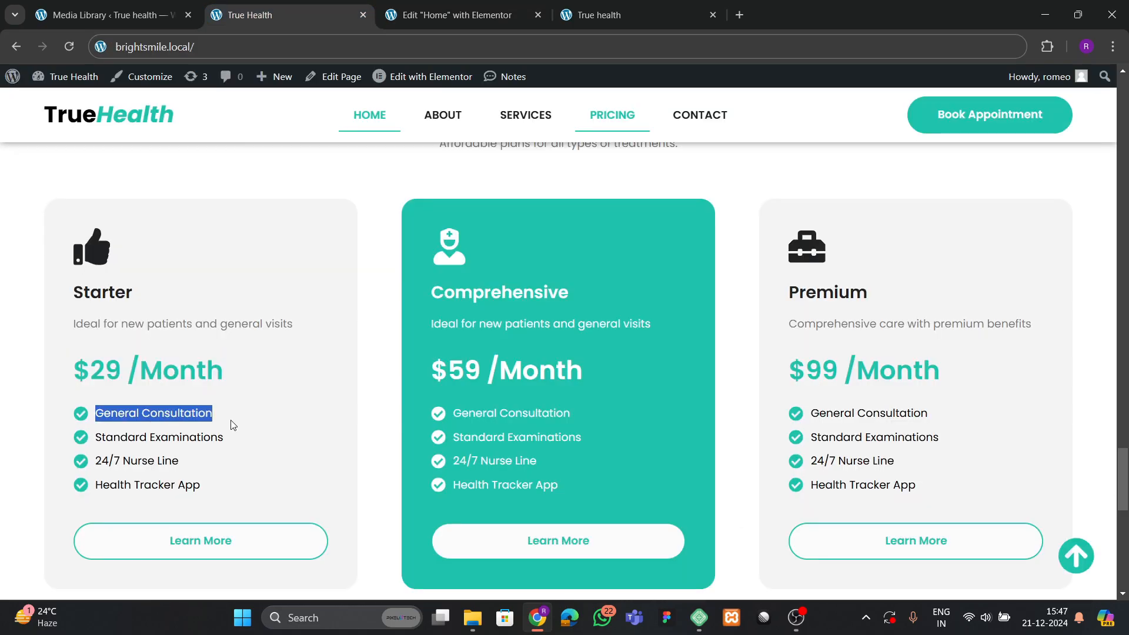
left_click(453, 15)
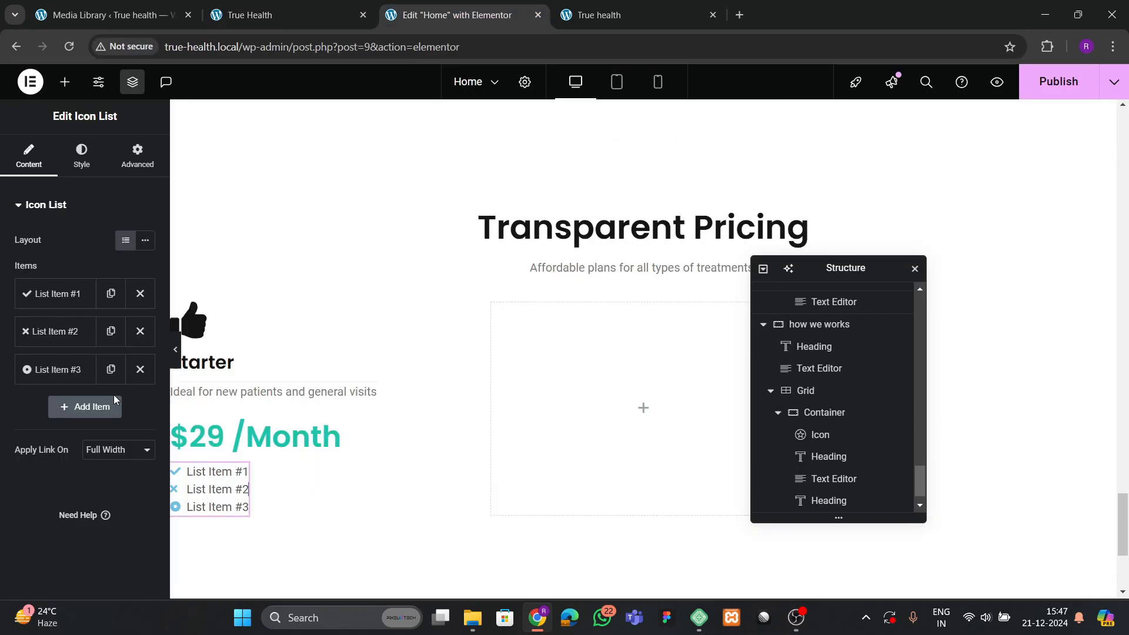
left_click(140, 331)
left_click(139, 331)
Make the first list item read General Consultation with a circled check icon.
left_click(86, 293)
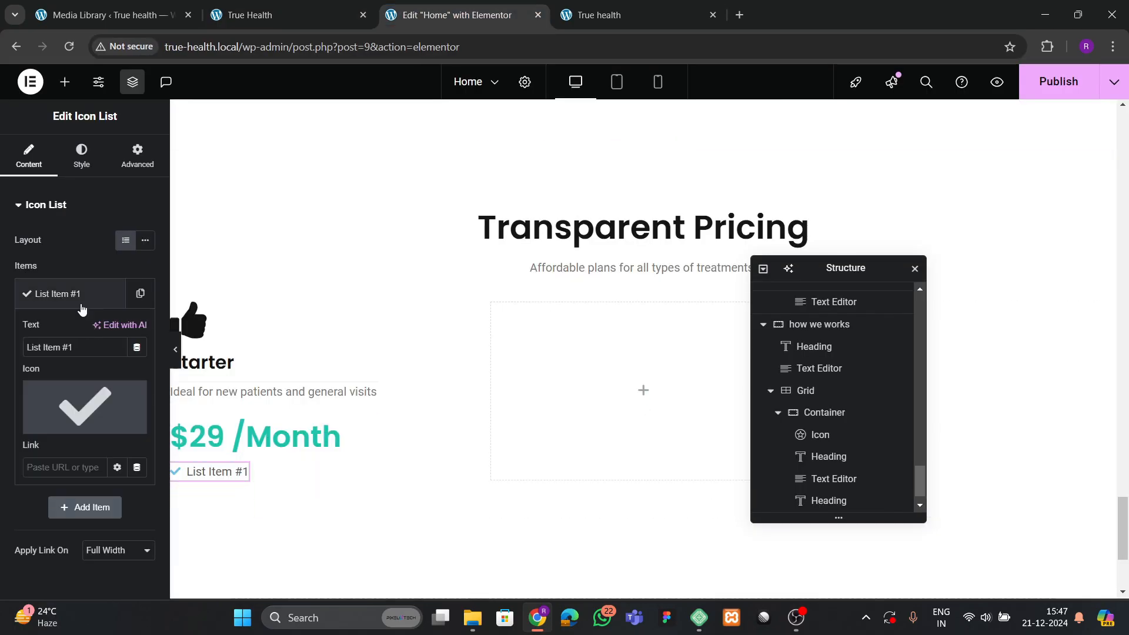
left_click(88, 346)
type("General Consultation")
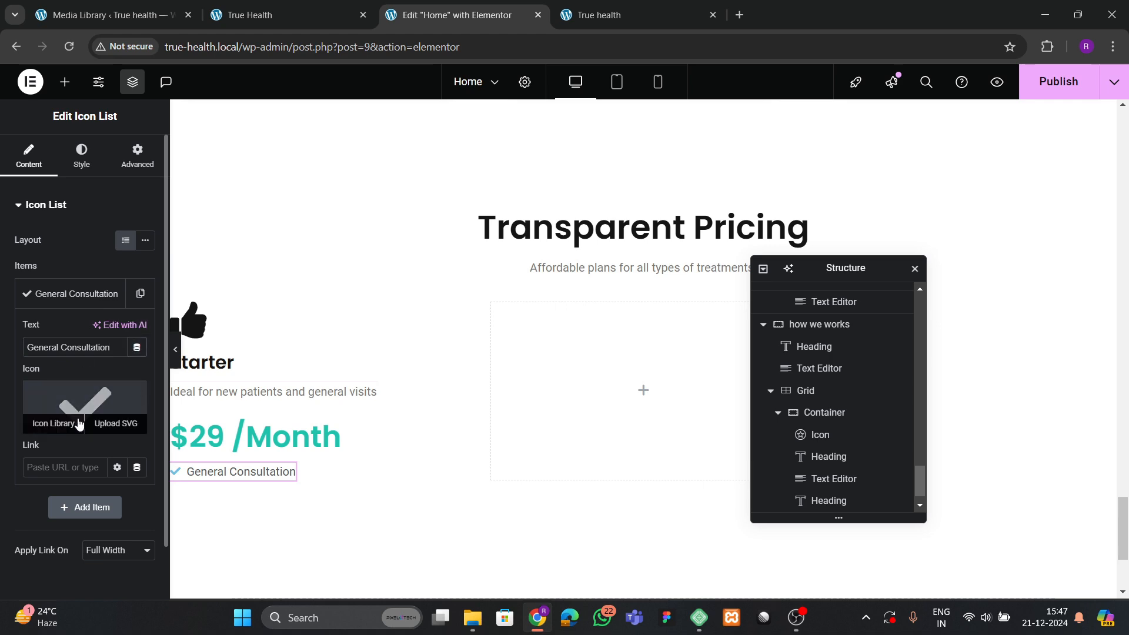
left_click(58, 422)
left_click(512, 311)
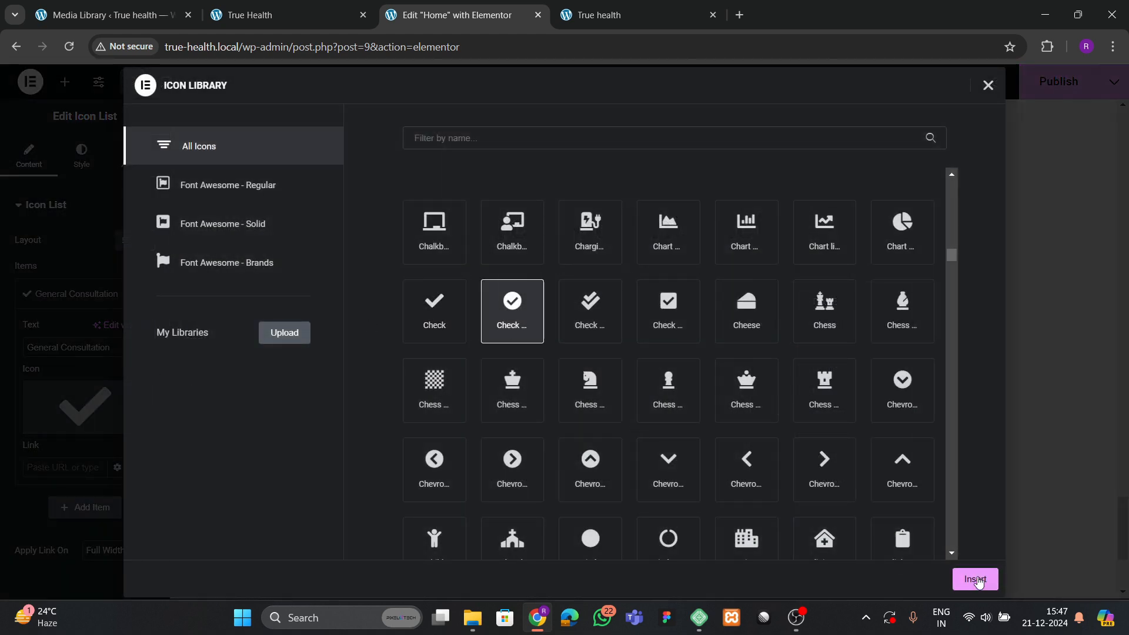
left_click(974, 579)
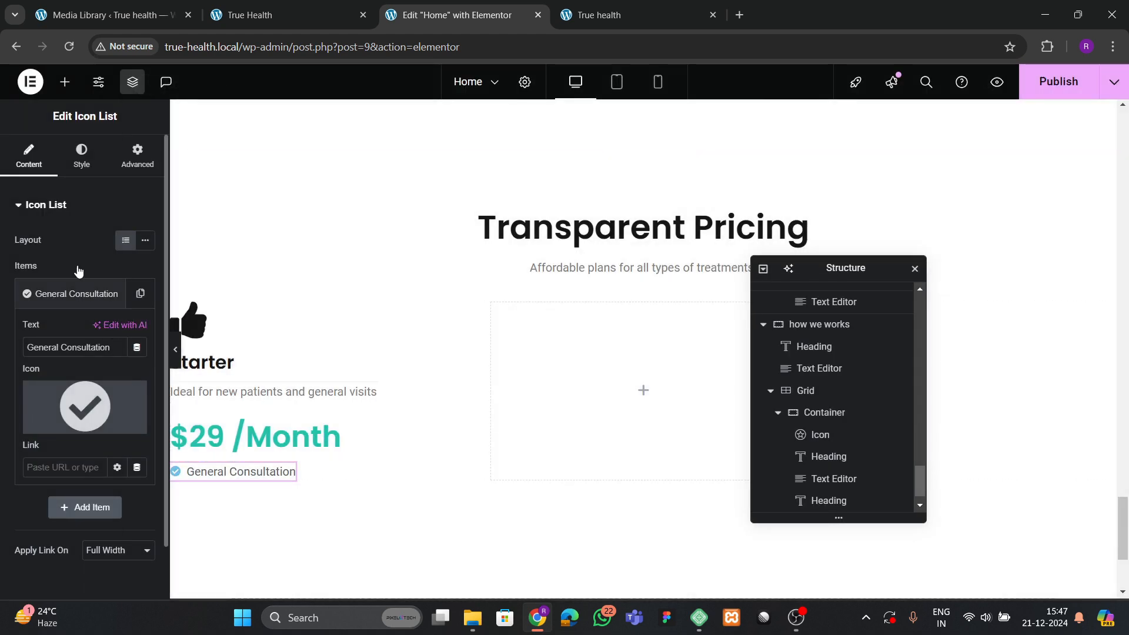
left_click(56, 294)
Duplicate the item to four entries and make the second read Standard Examinations.
left_click(140, 293)
left_click(111, 331)
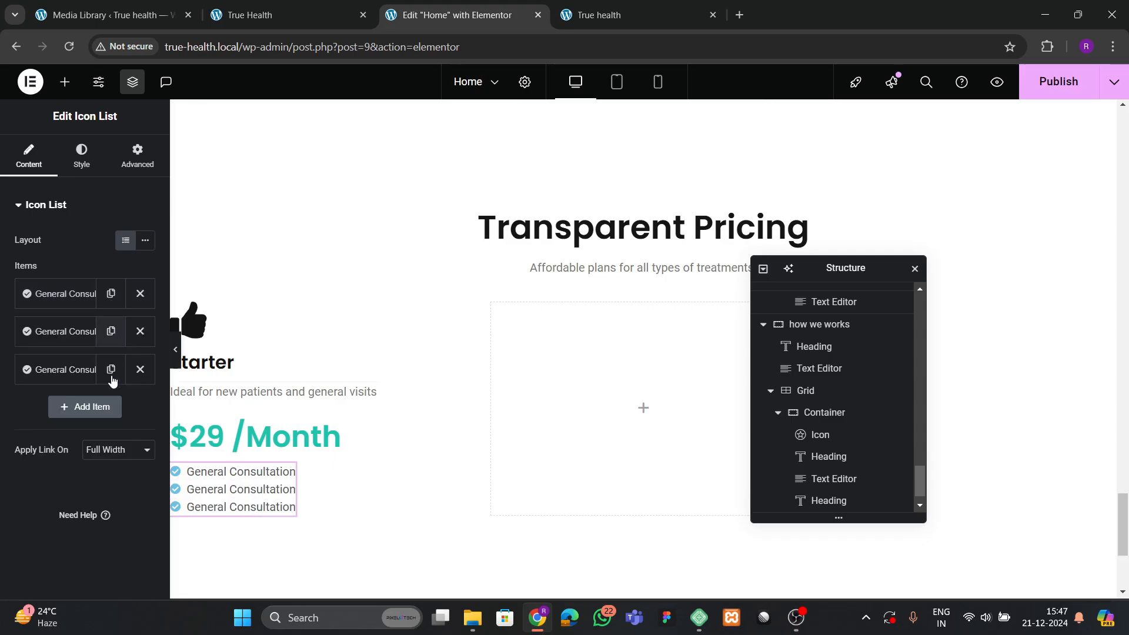
left_click(110, 369)
left_click(312, 11)
left_click(107, 418)
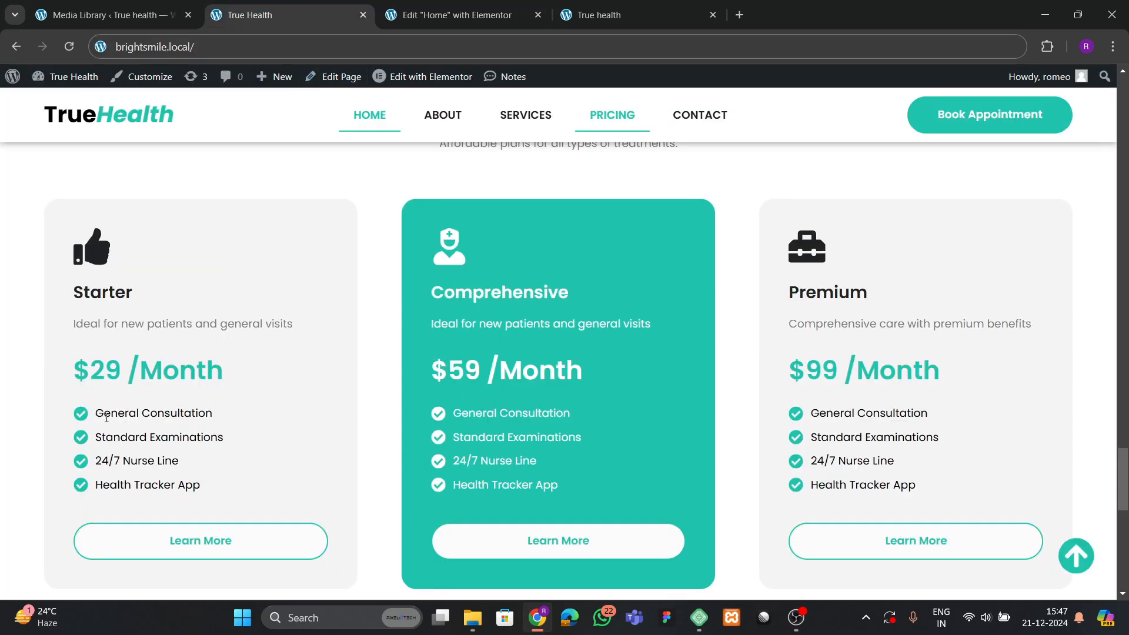
triple_click(105, 440)
key("ctrl+c")
left_click(187, 444)
left_click_drag(95, 438, 187, 440)
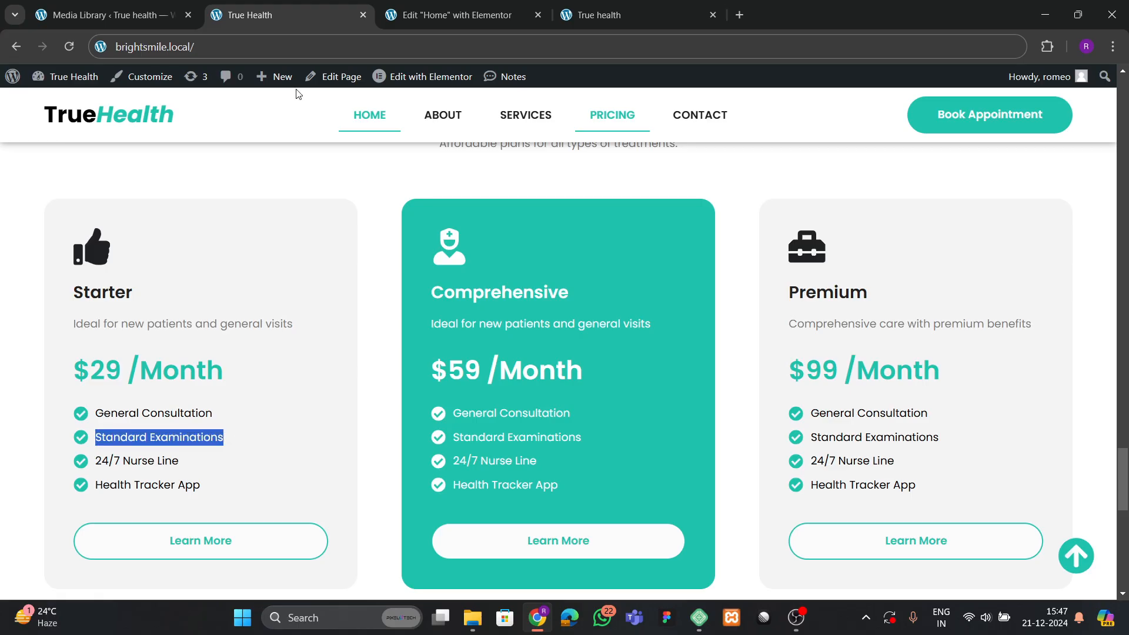
left_click(450, 15)
left_click(61, 331)
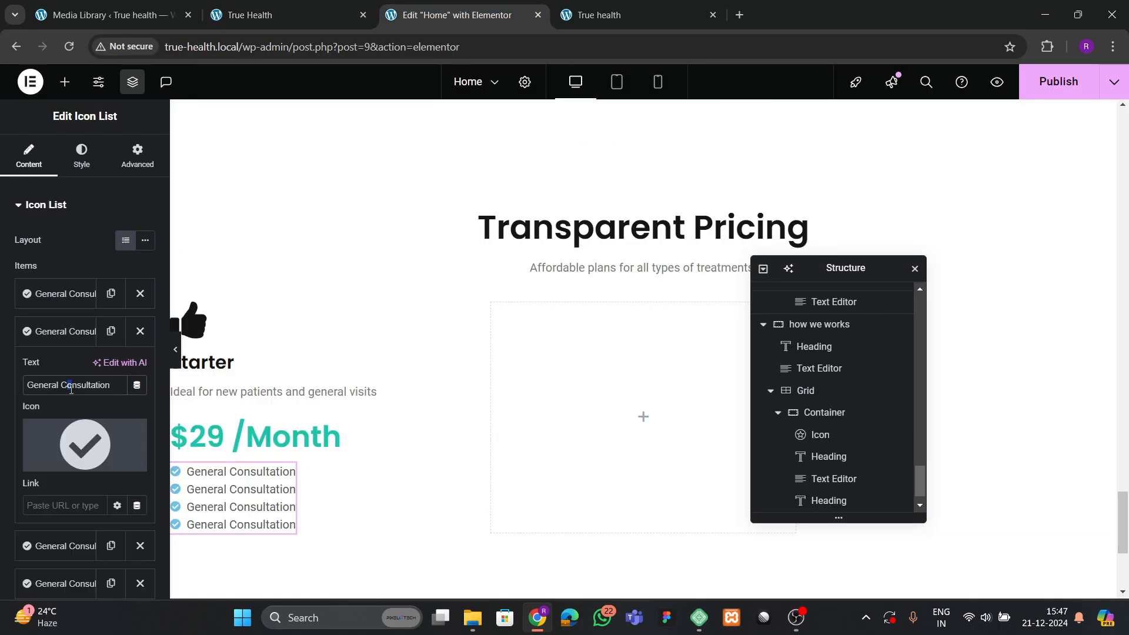
key("ctrl+v")
left_click(73, 331)
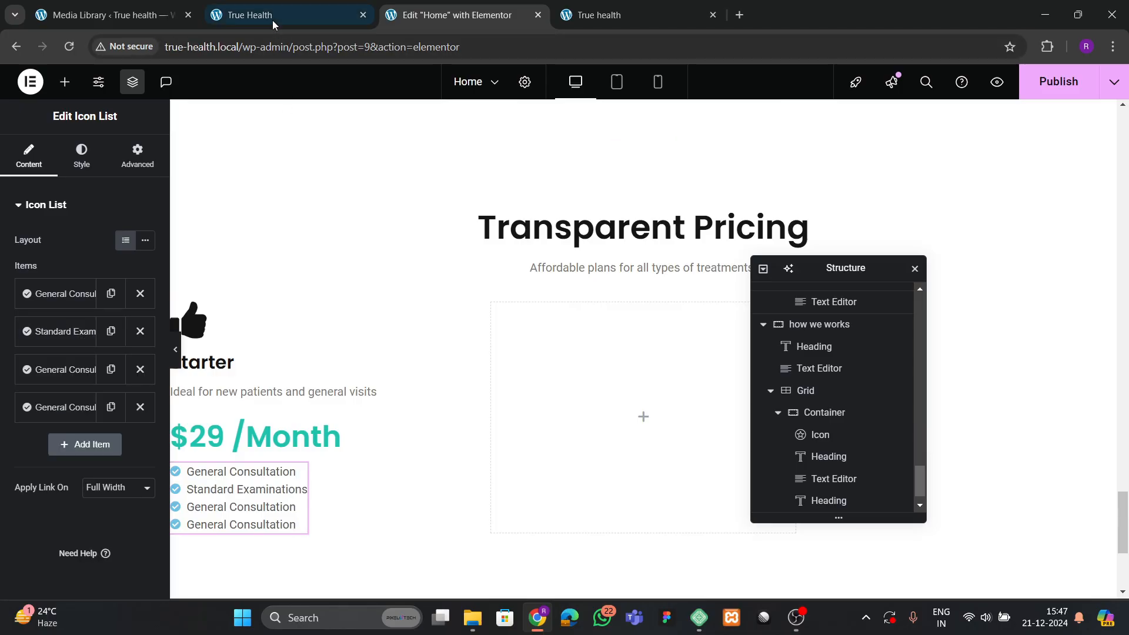
Change the third list item's text to 24/7 Nurse Line.
left_click(294, 17)
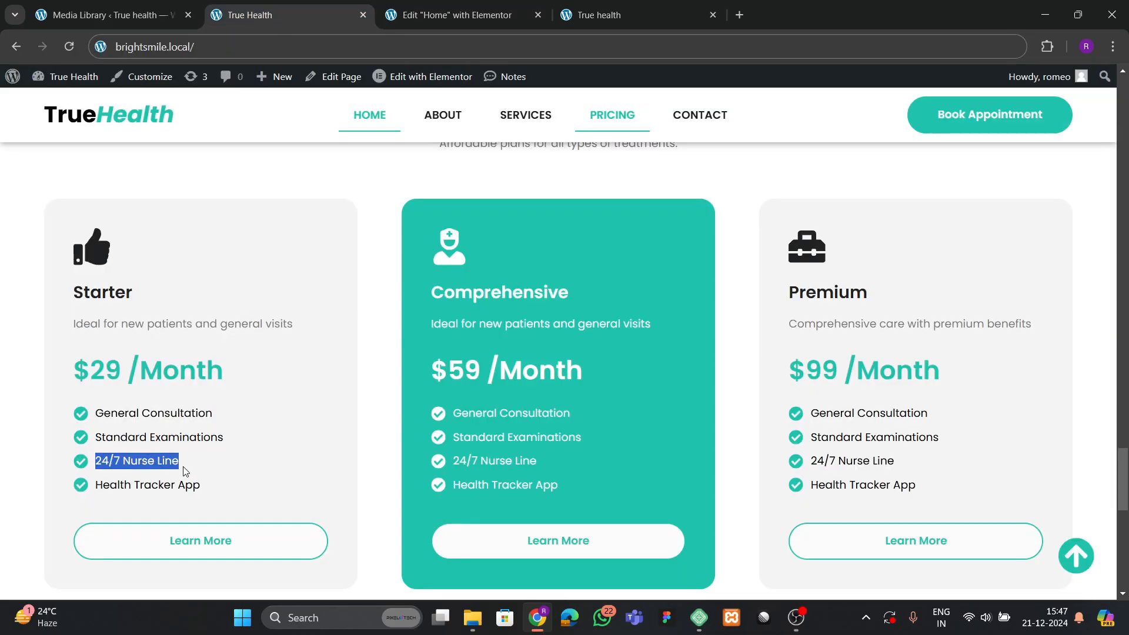
left_click(450, 15)
left_click(59, 369)
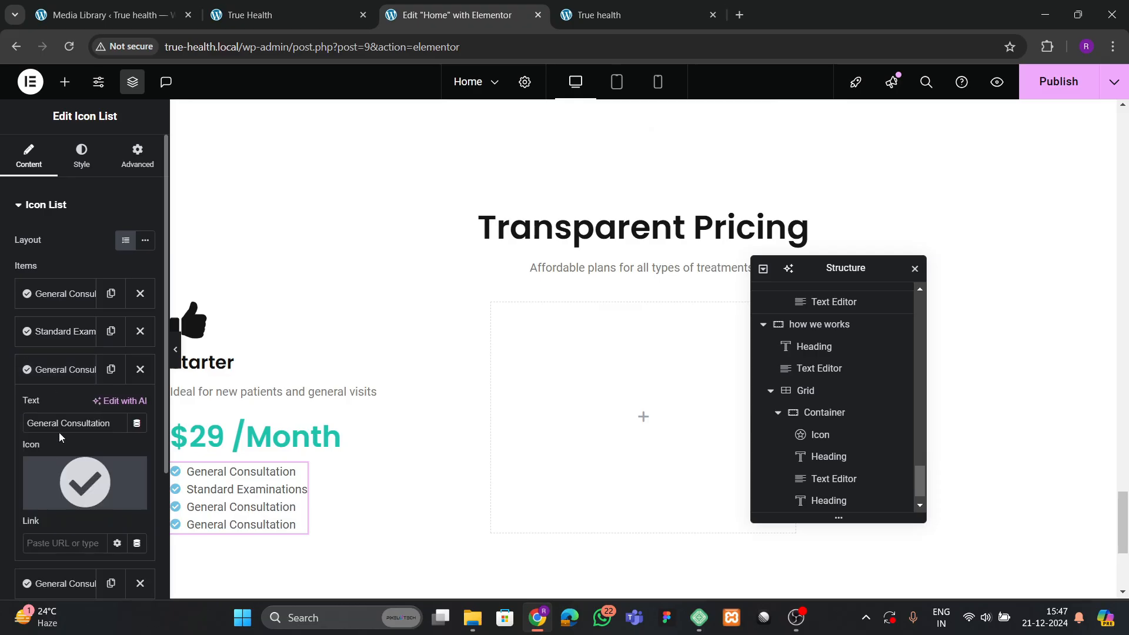
key("ctrl+a")
type("24/7 Nurse Line")
left_click(58, 369)
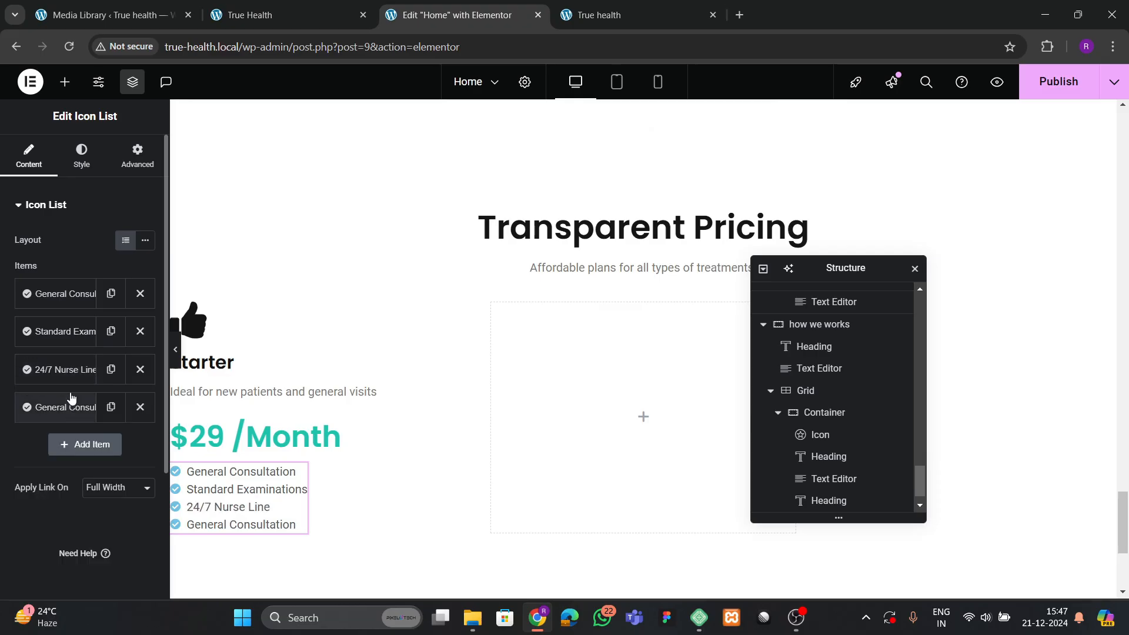
Paste Health Tracker App from the live site into the fourth item.
left_click(294, 14)
left_click_drag(96, 493, 194, 486)
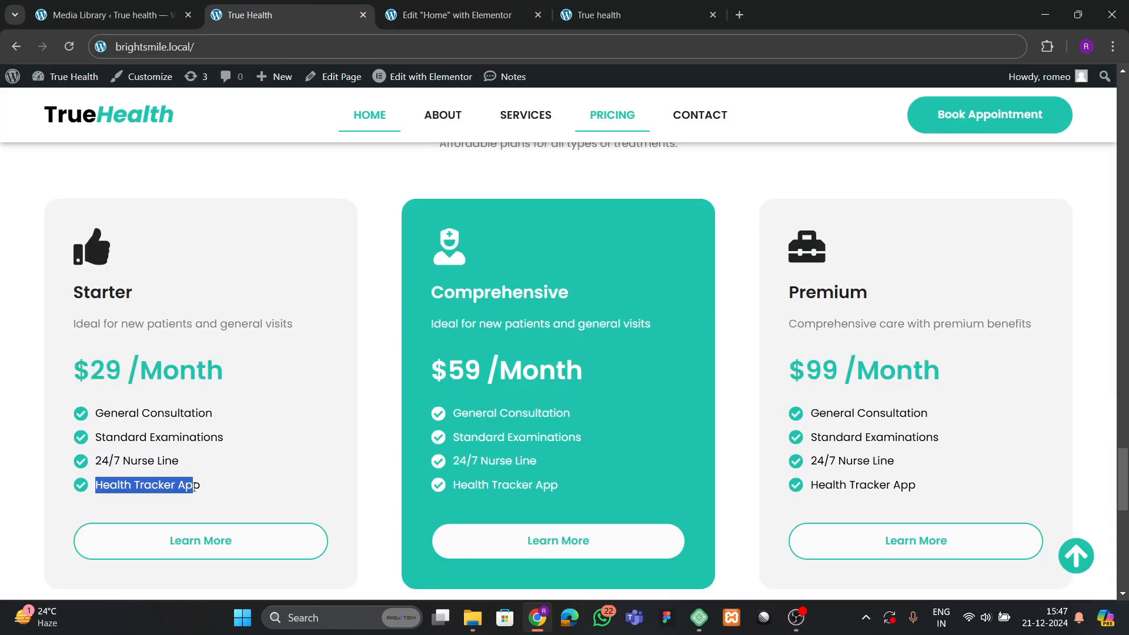
left_click(453, 15)
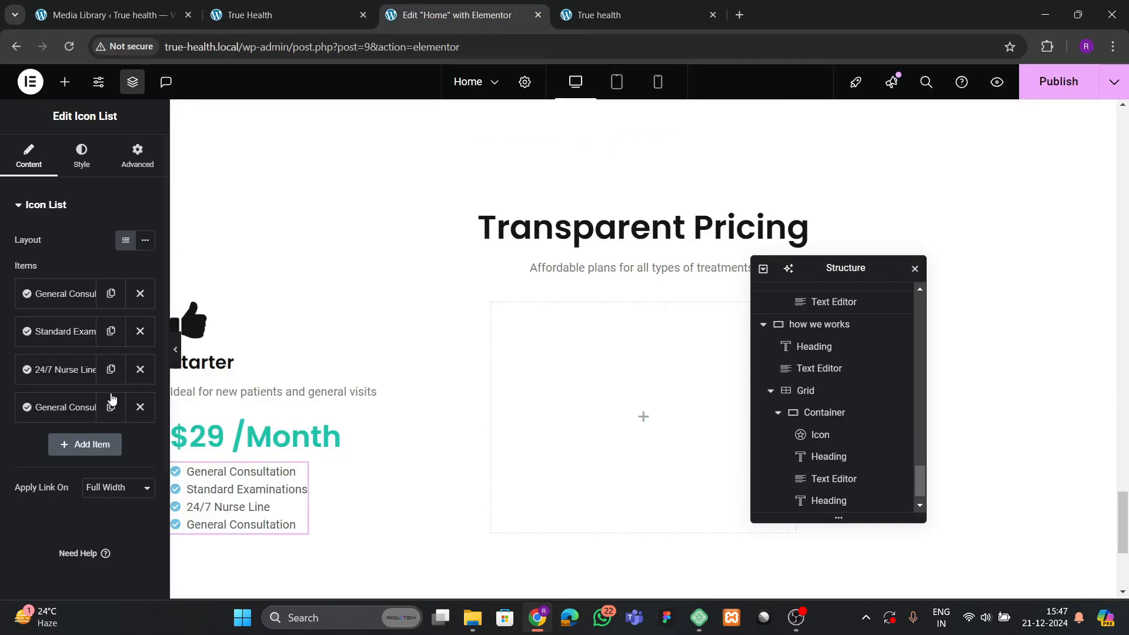
left_click(58, 407)
type("Health Tracker App")
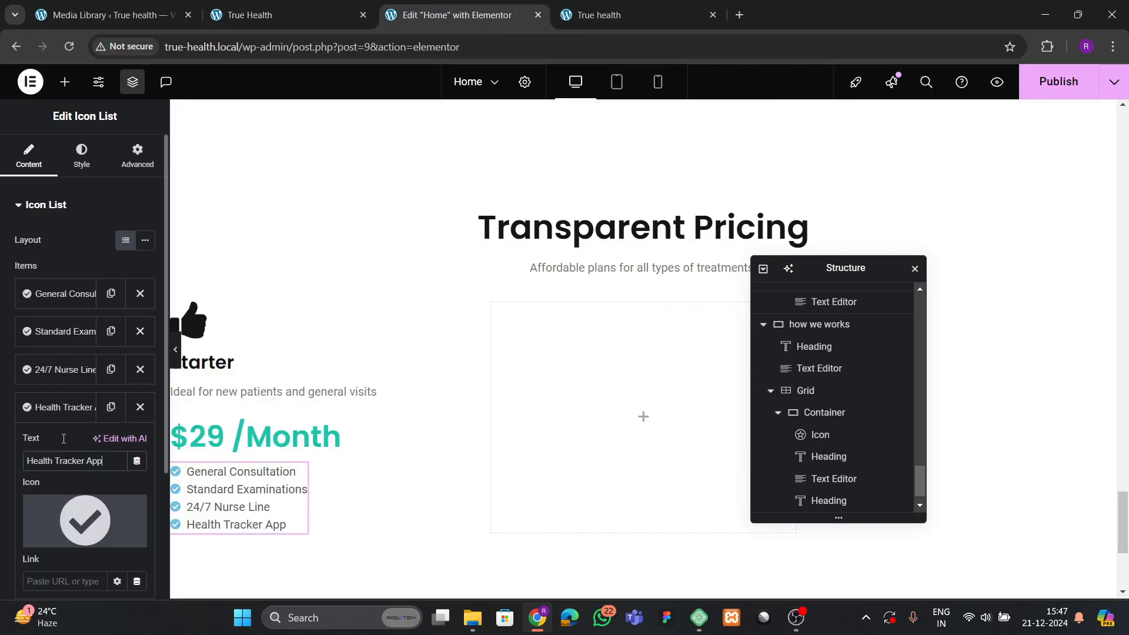
left_click(59, 407)
Style the checklist icons with the global Warm green colour at size 20.
left_click(82, 155)
left_click(36, 392)
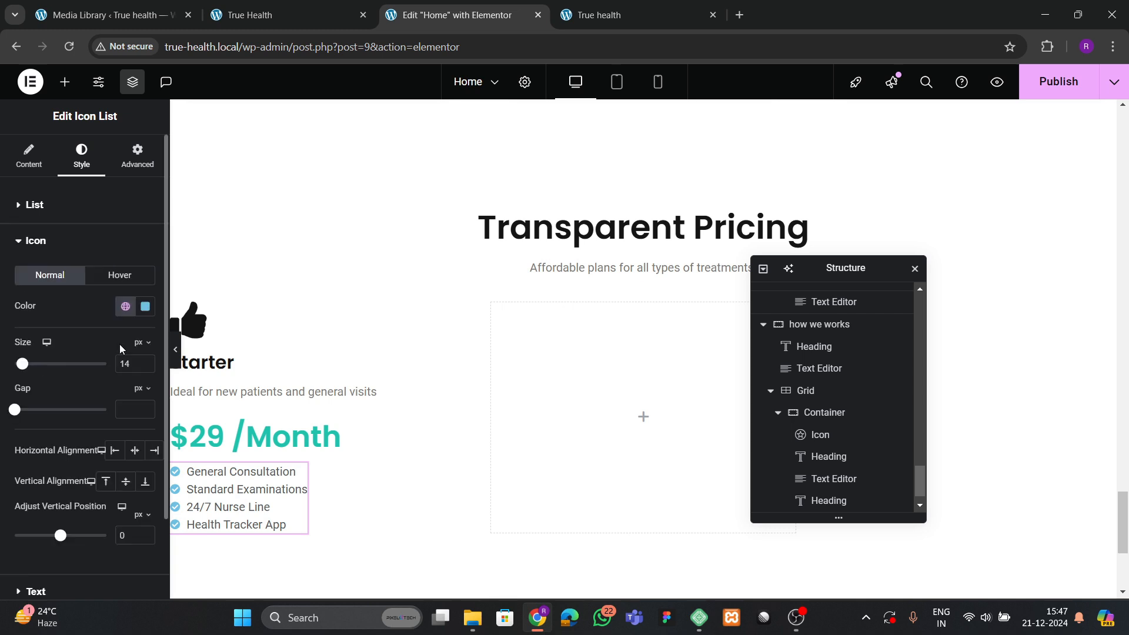
left_click(125, 305)
left_click(77, 487)
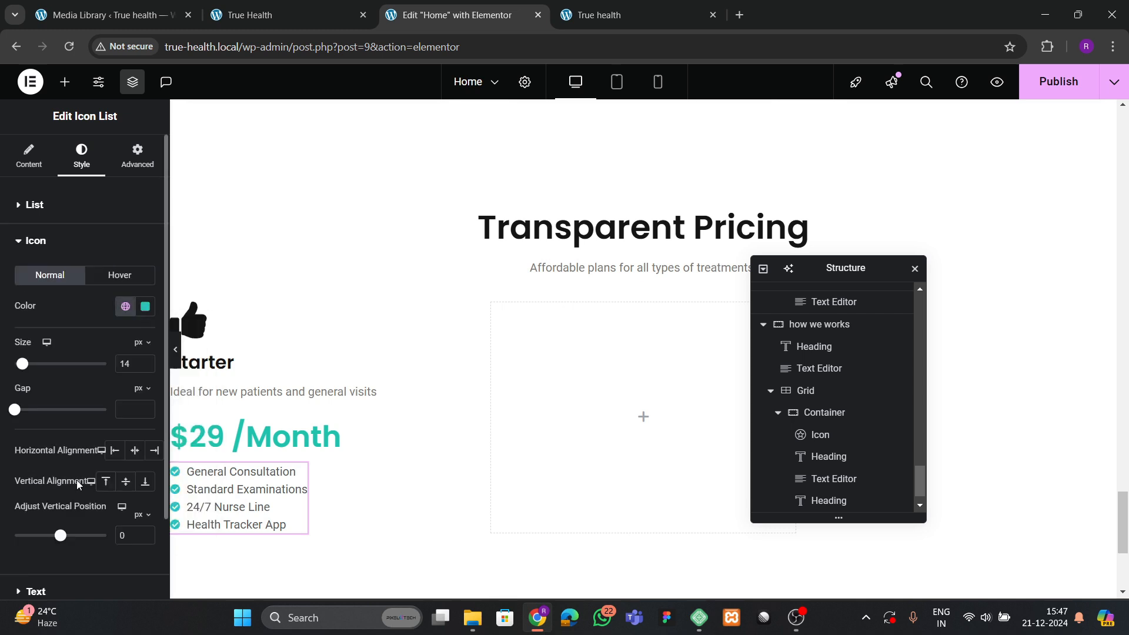
left_click(145, 360)
left_click(145, 361)
left_click(145, 361)
left_click(145, 361)
left_click(146, 360)
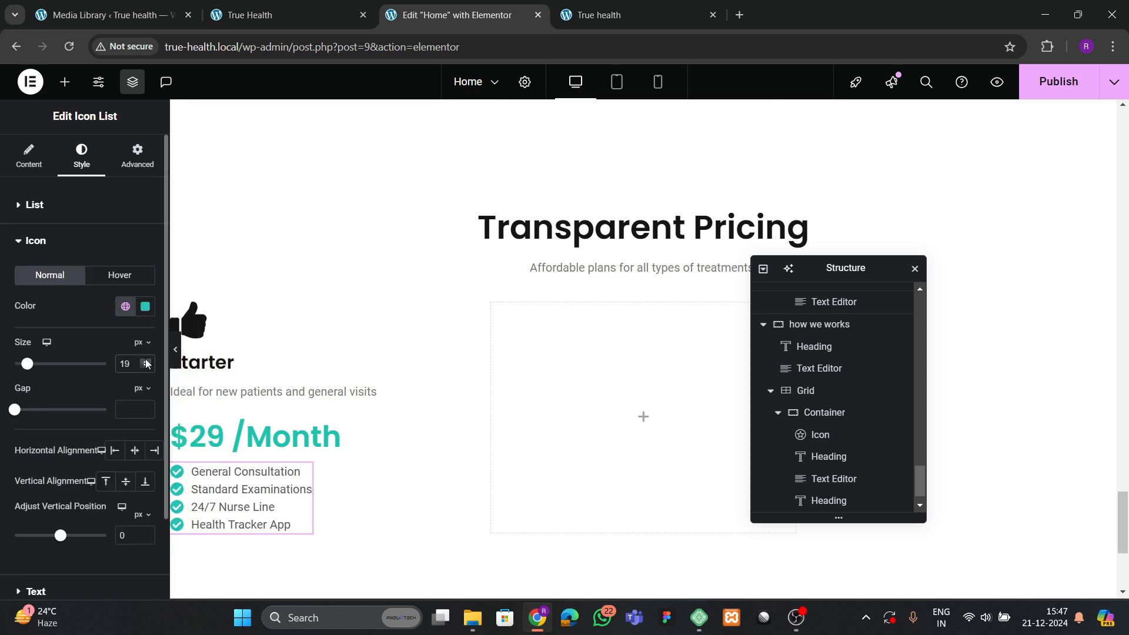
left_click(145, 360)
left_click(145, 360)
left_click(147, 367)
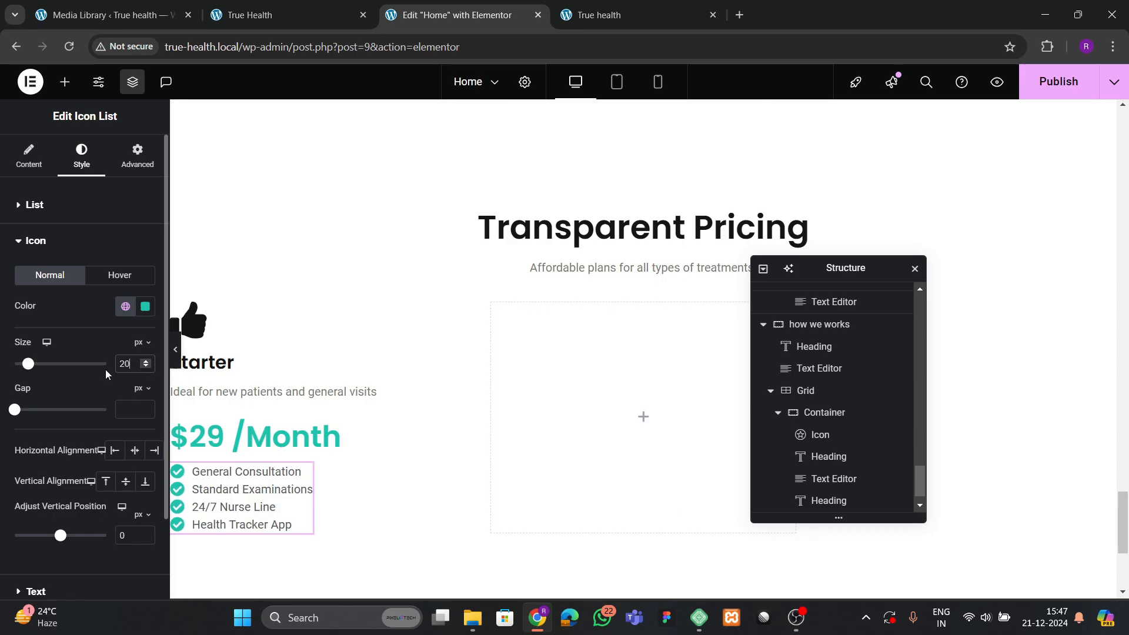
Set the space between list items to 10.
left_click(35, 204)
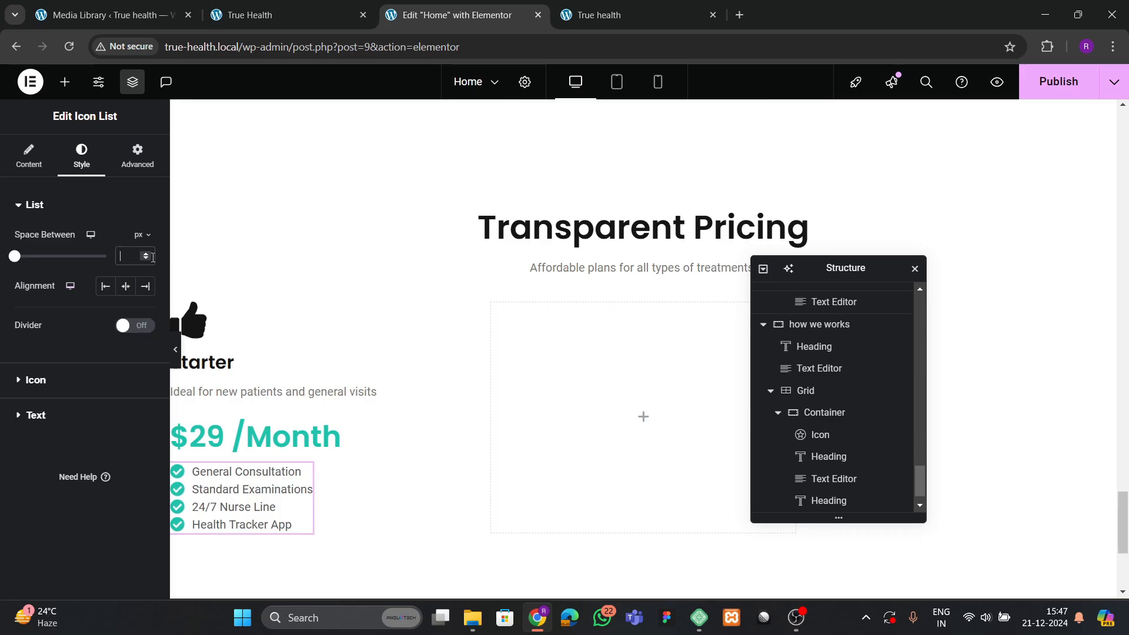
type("20")
key("BackSpace")
key("BackSpace")
type("10")
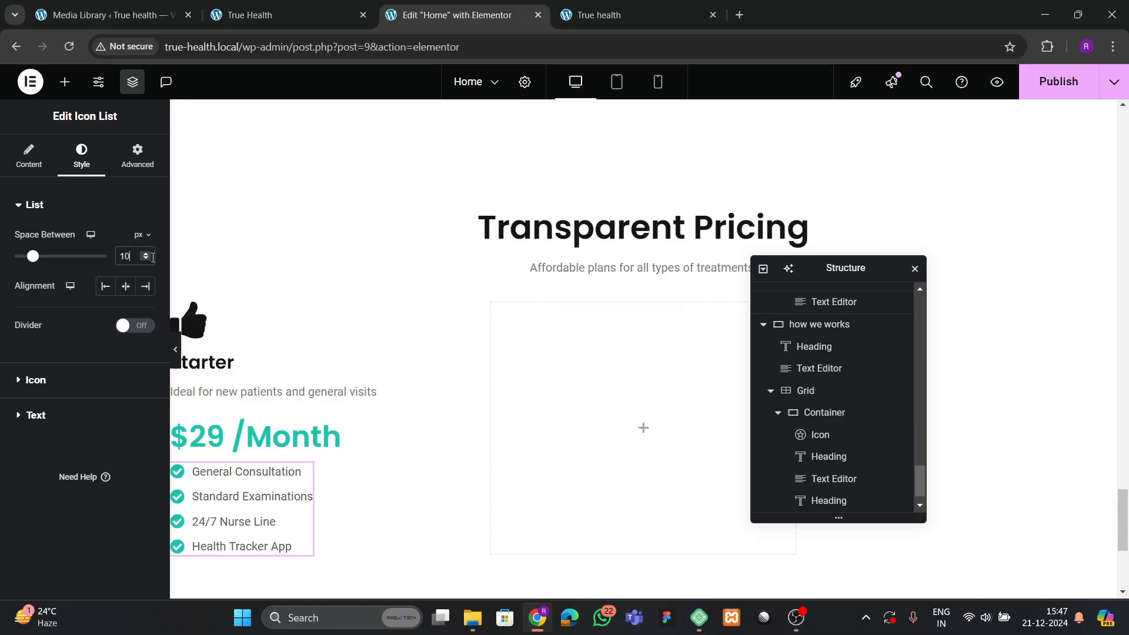
scroll(282, 475, "down", 3)
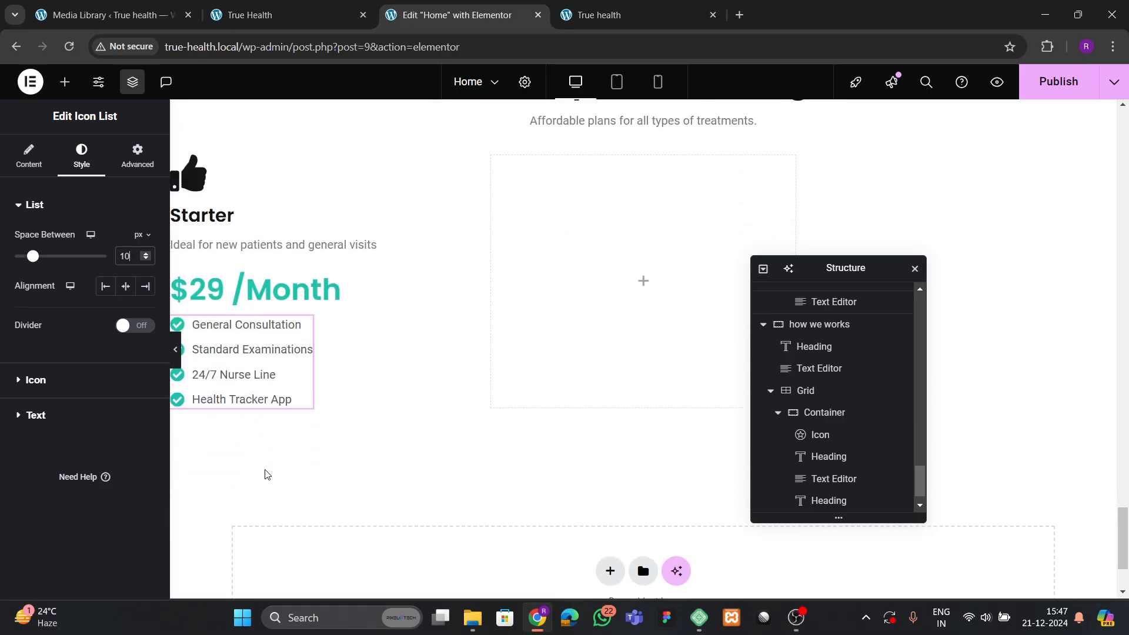
Copy a services card's Learn More button and paste it below the Starter checklist.
left_click(271, 14)
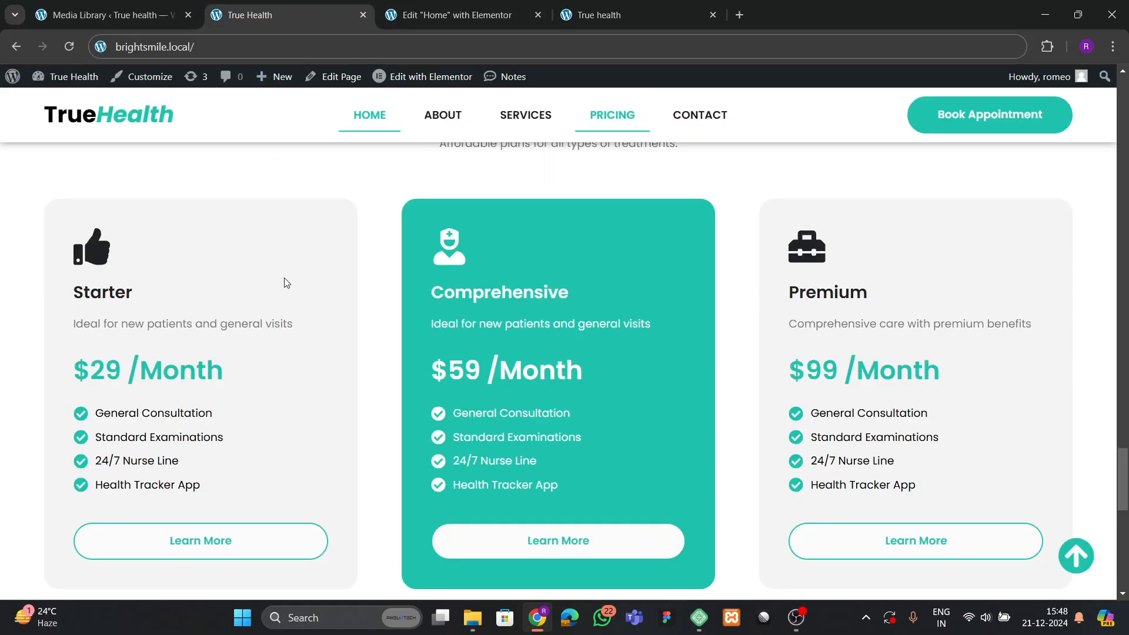
left_click(453, 16)
scroll(447, 347, "up", 15)
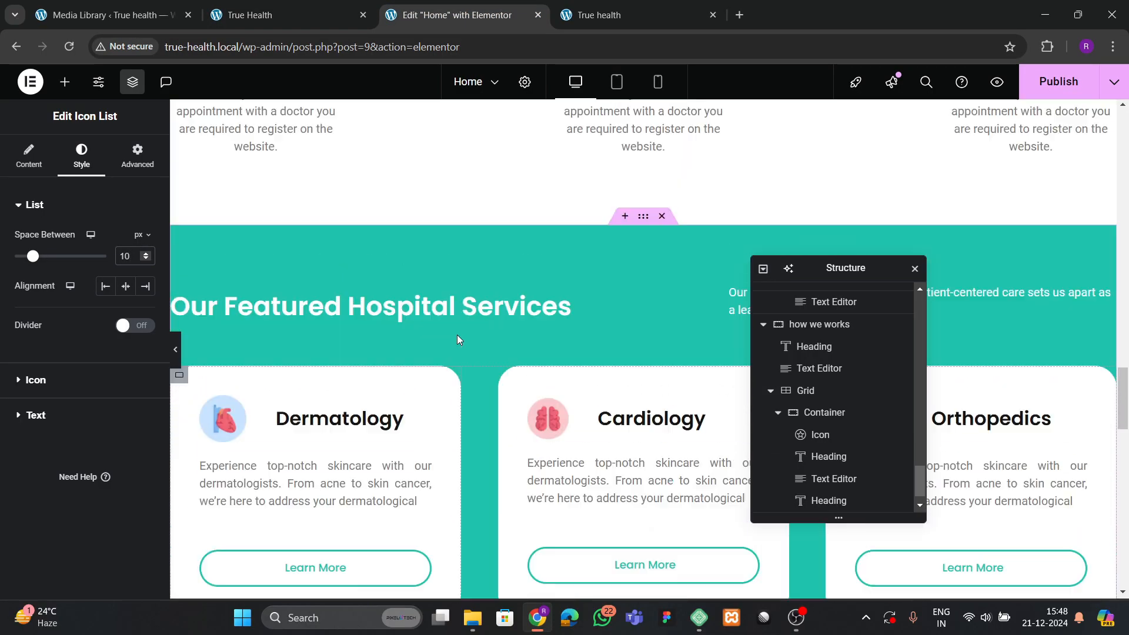
scroll(459, 339, "down", 4)
left_click(348, 320)
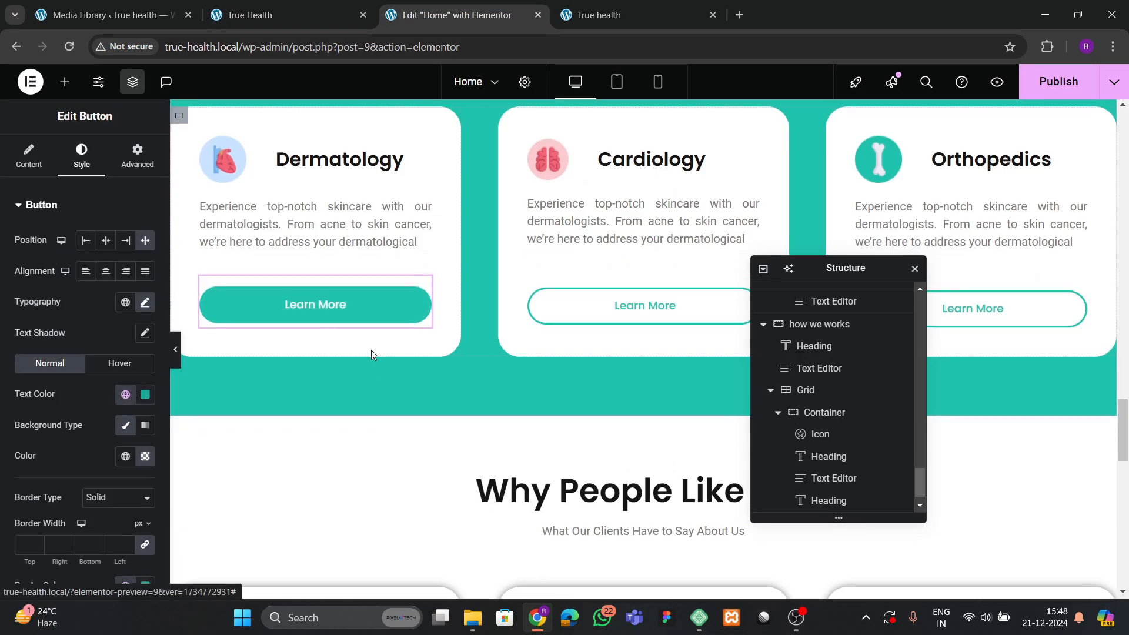
right_click(364, 322)
left_click(390, 328)
scroll(320, 373, "down", 15)
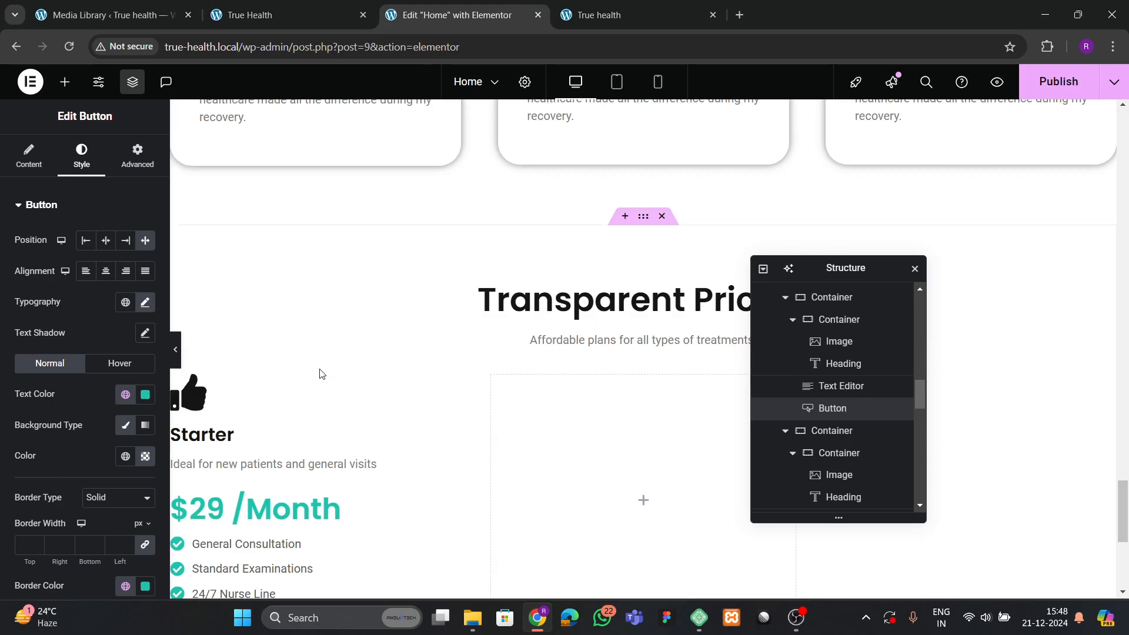
right_click(232, 256)
left_click(253, 356)
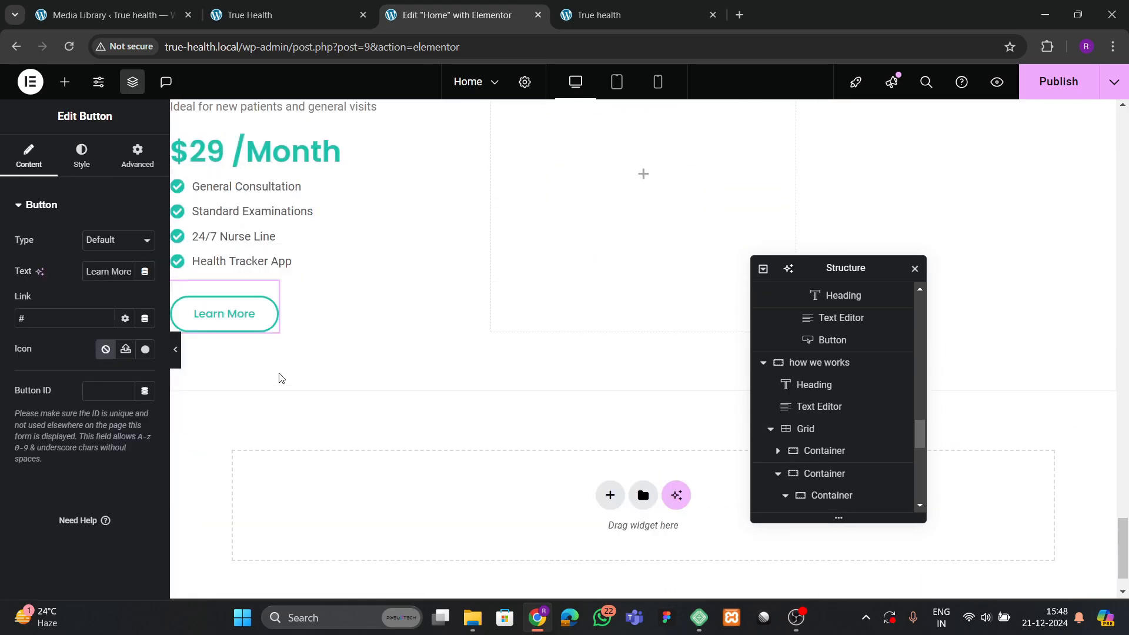
Select the Starter card's container and give it 40 px padding.
left_click(823, 368)
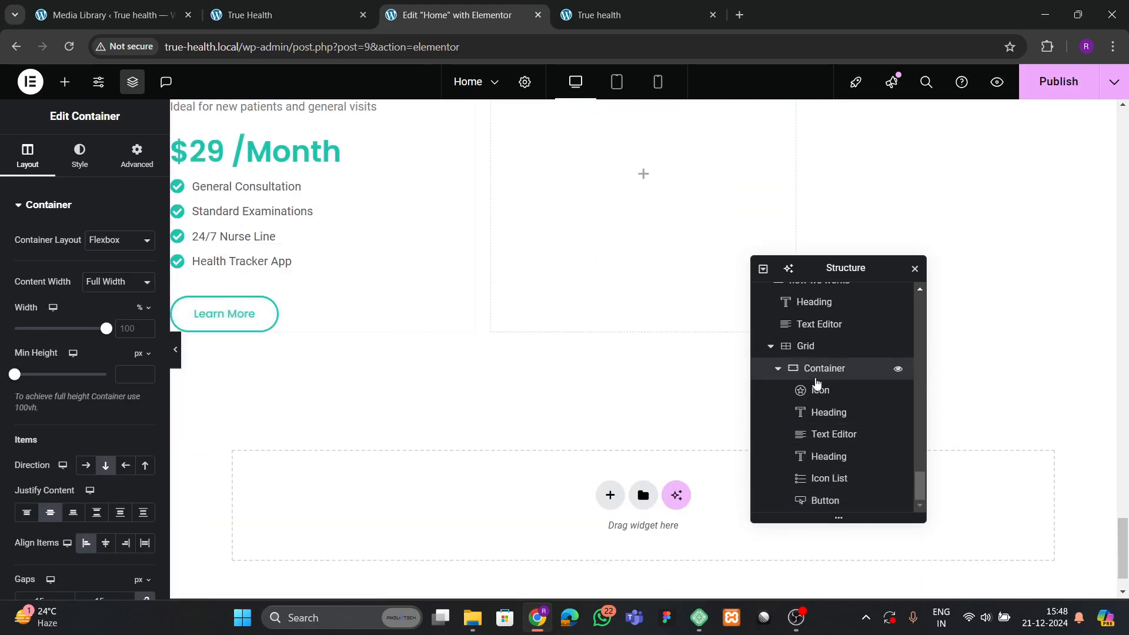
scroll(36, 247, "down", 4)
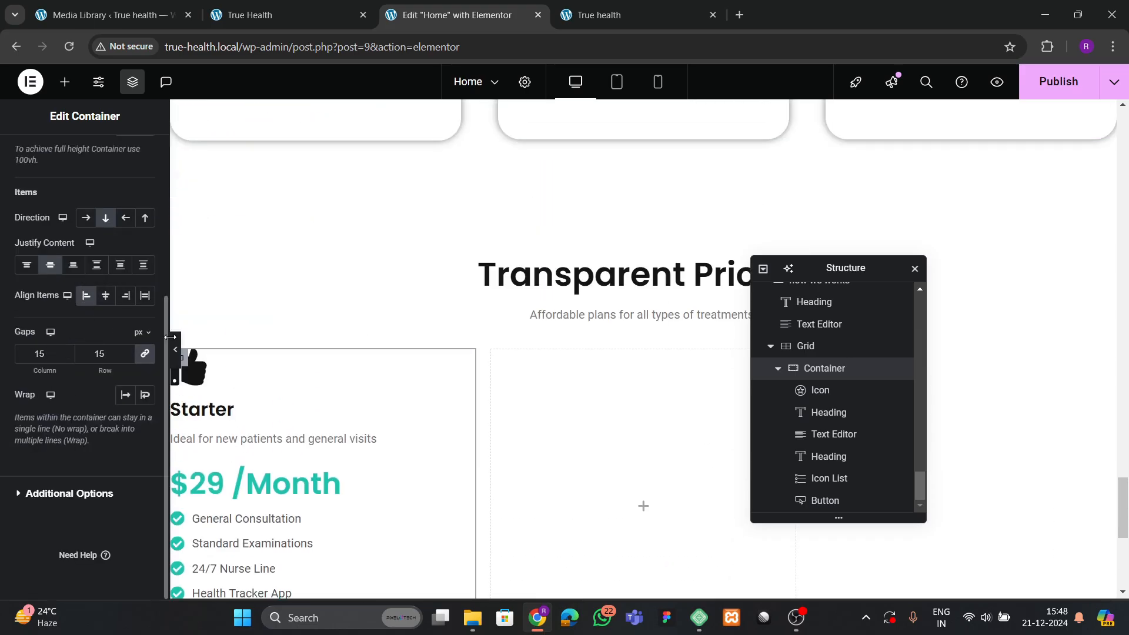
scroll(353, 388, "down", 5)
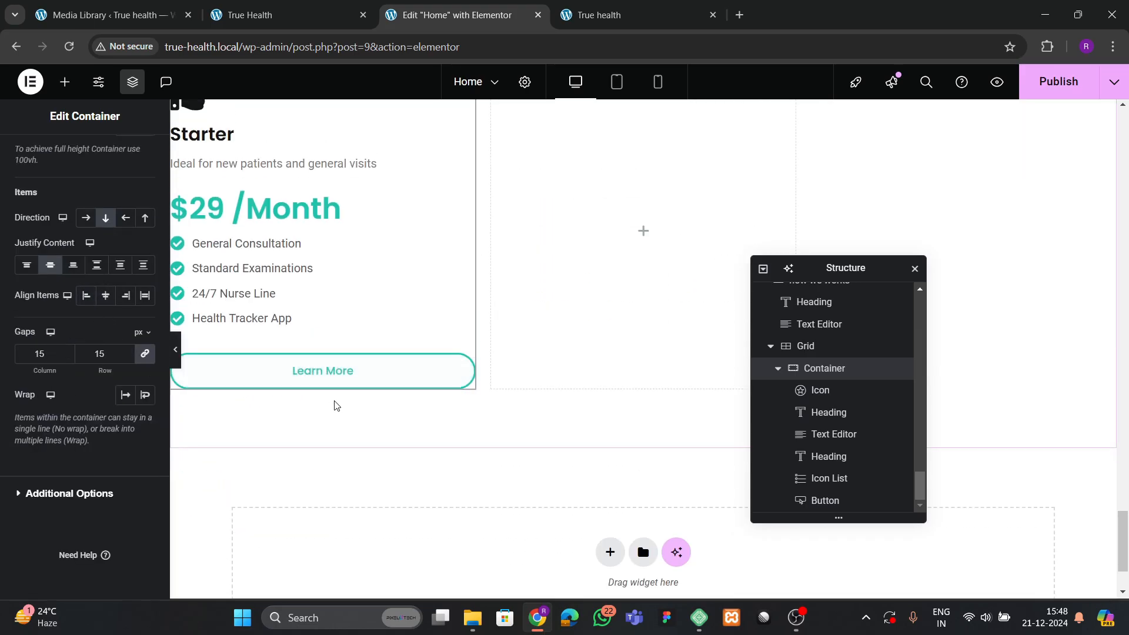
scroll(336, 405, "up", 2)
scroll(141, 253, "up", 3)
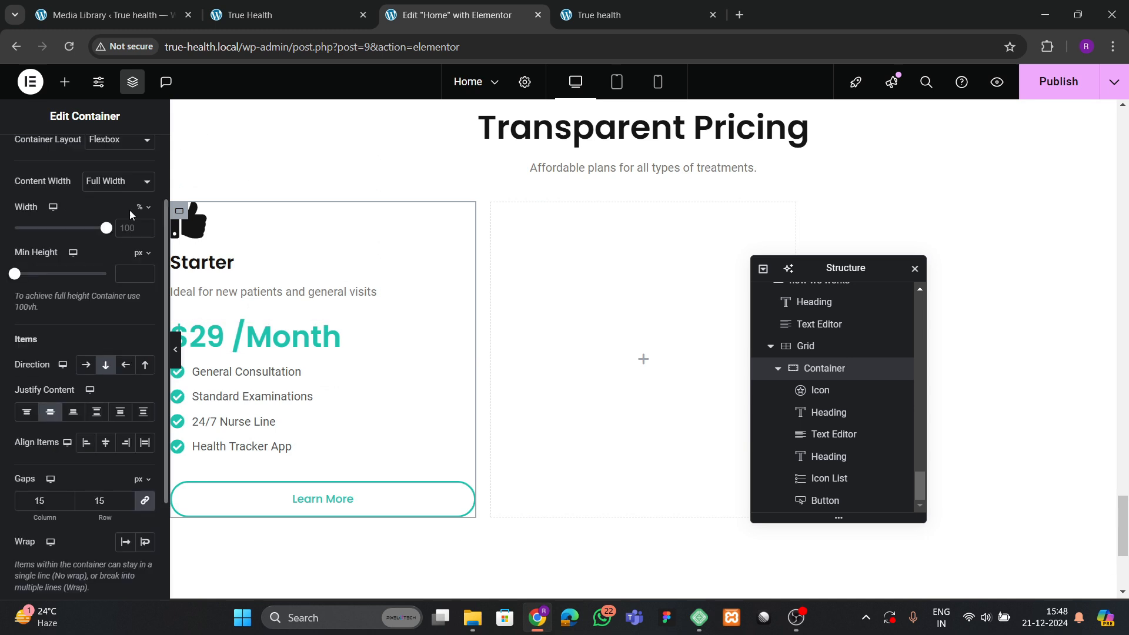
scroll(129, 210, "up", 2)
left_click(137, 154)
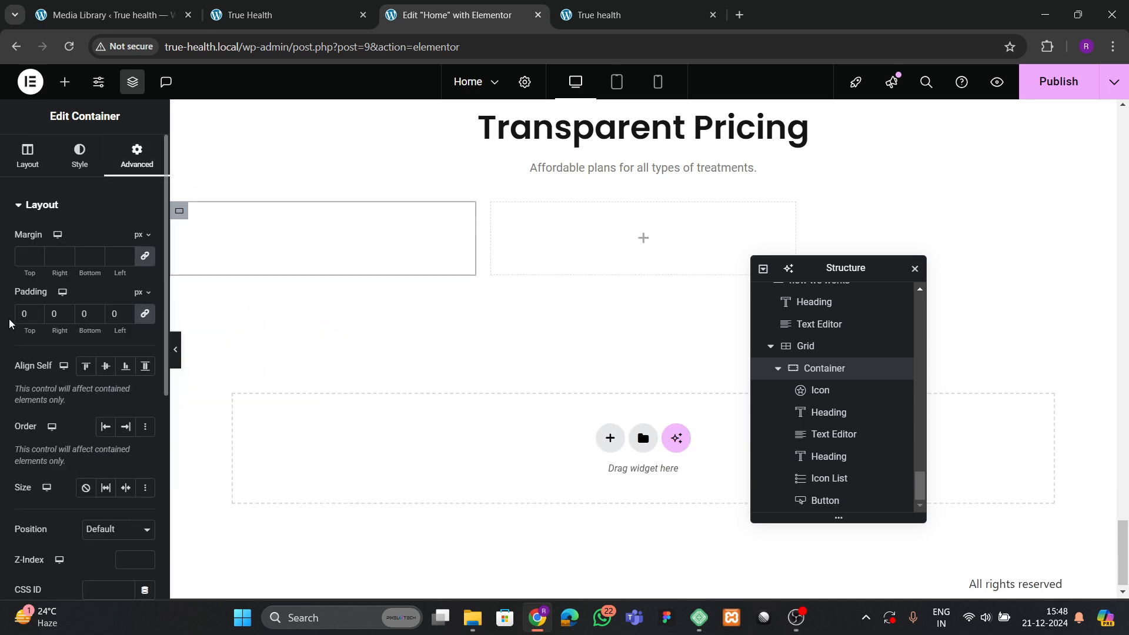
type("4")
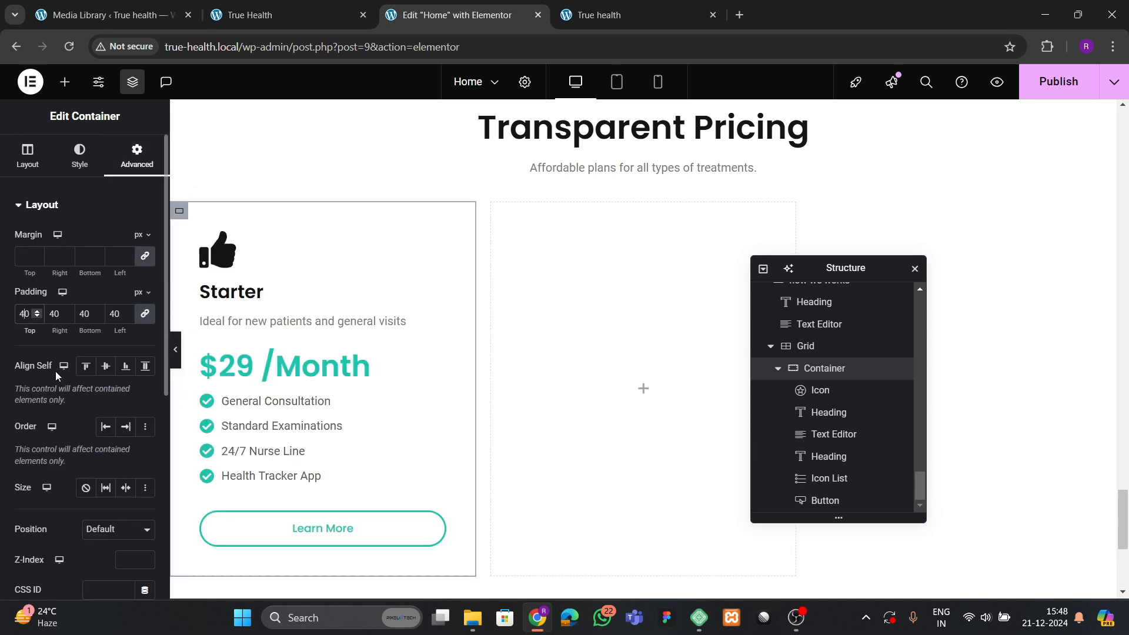
Give the card a classic light grey background colour and bring up its border settings.
left_click(80, 160)
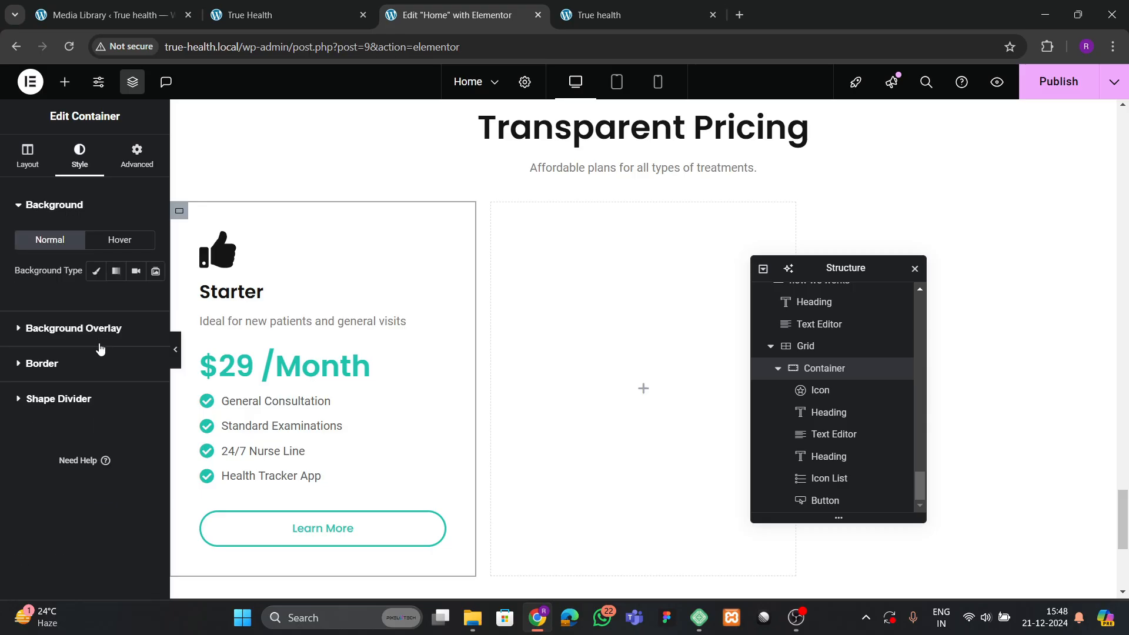
left_click(276, 15)
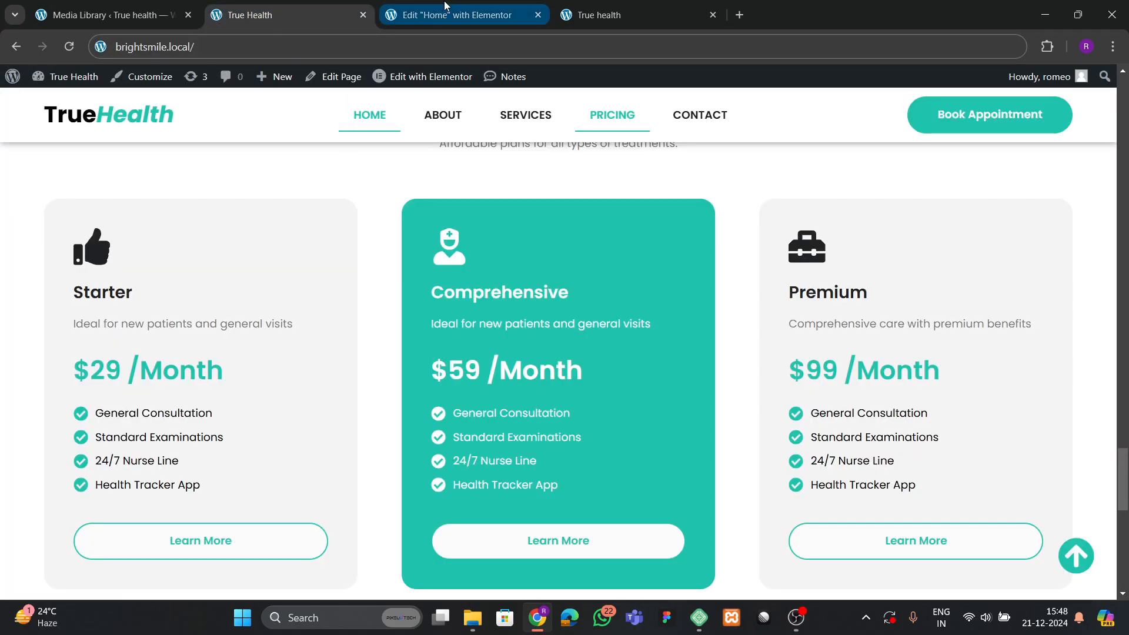
left_click(445, 10)
left_click(95, 270)
left_click(145, 301)
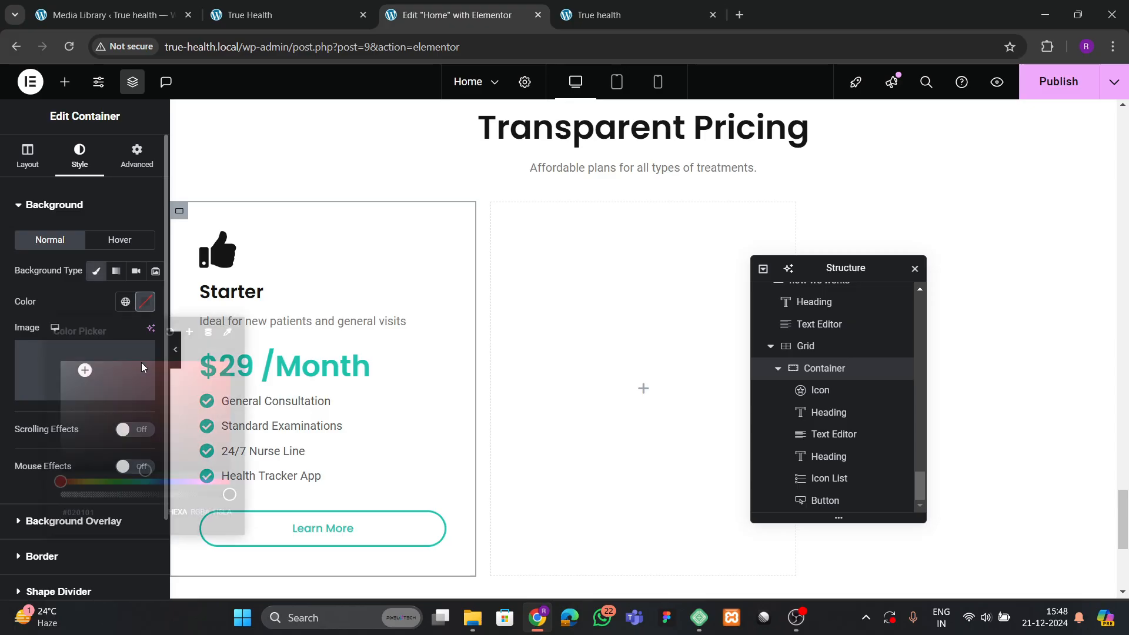
type("#F7F7F7")
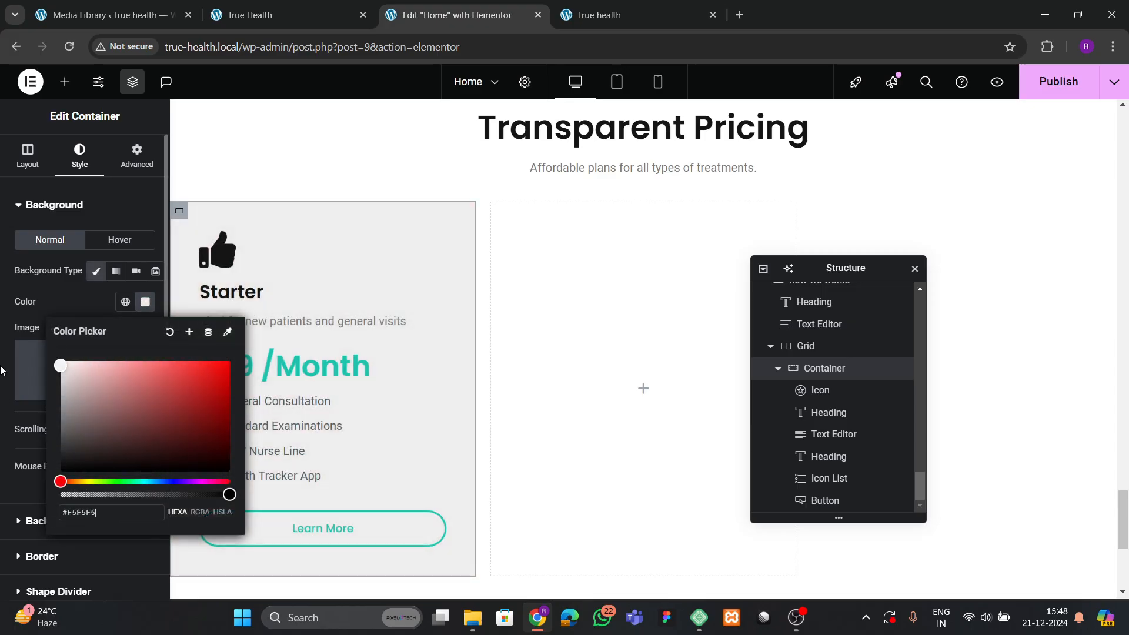
left_click(63, 322)
scroll(49, 421, "down", 2)
left_click(28, 464)
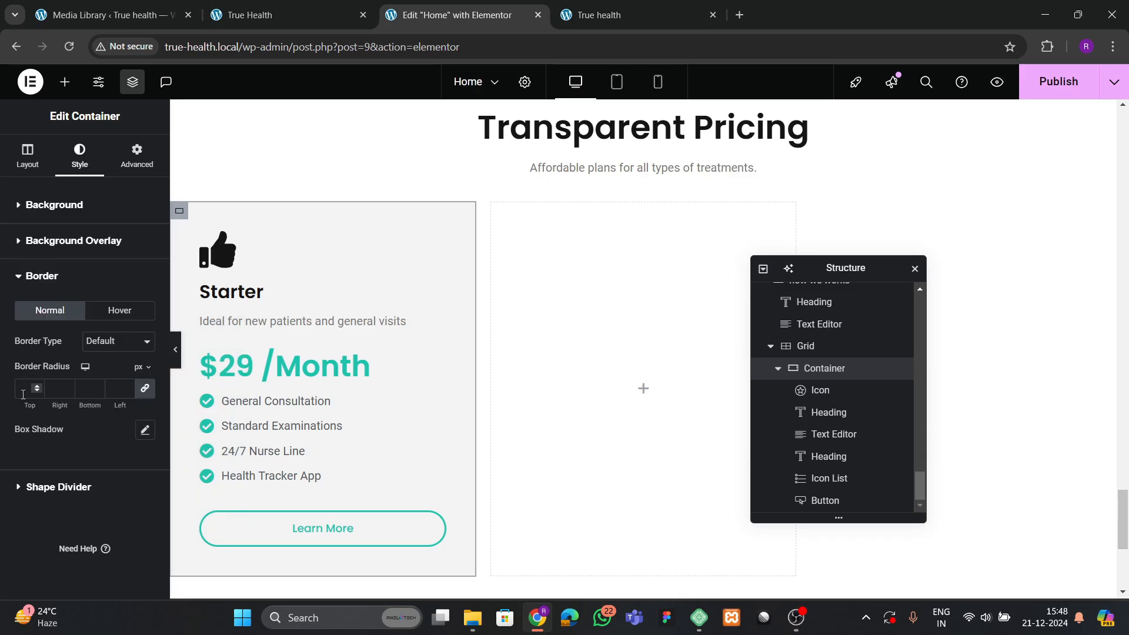
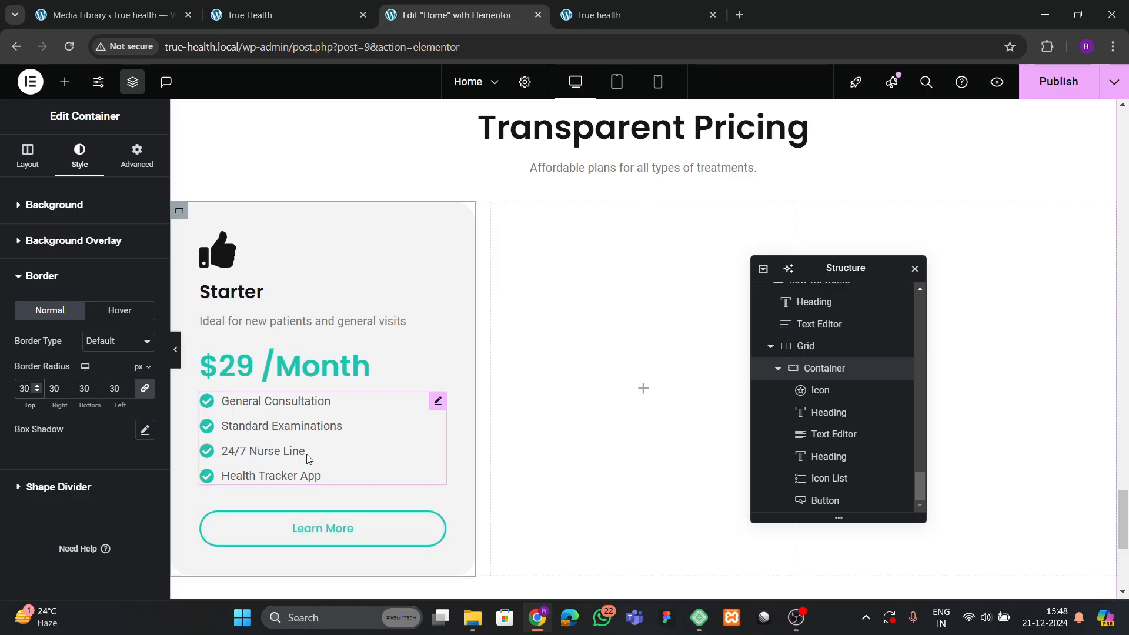
Publish the page changes, collapse the Starter card's container, and open its context menu.
scroll(308, 459, "up", 1)
left_click(1049, 82)
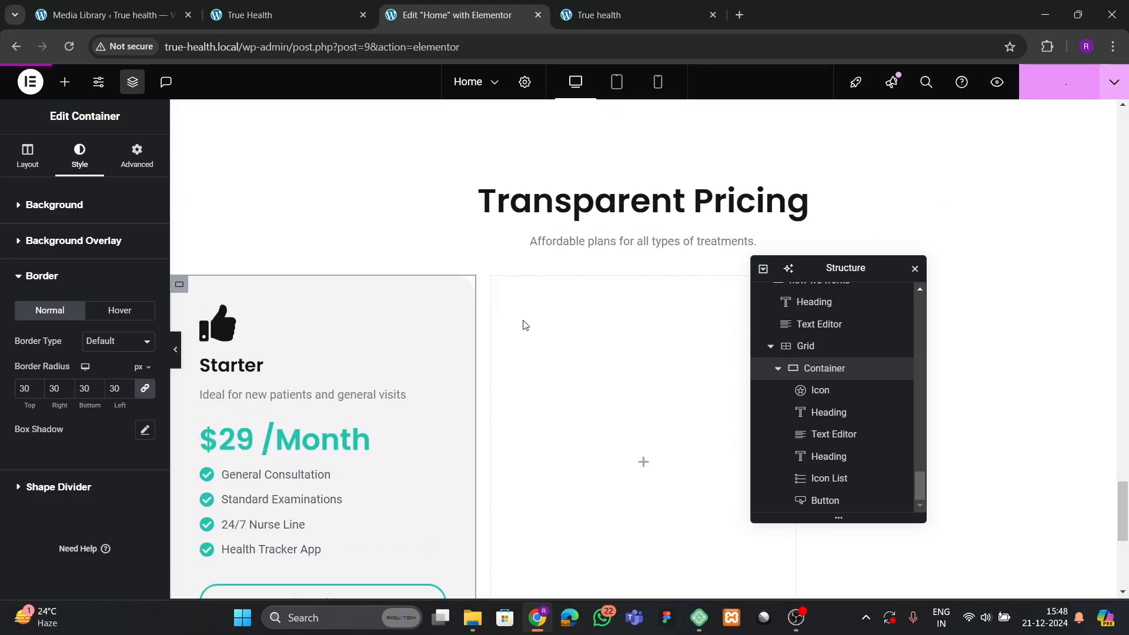
left_click(778, 368)
right_click(826, 501)
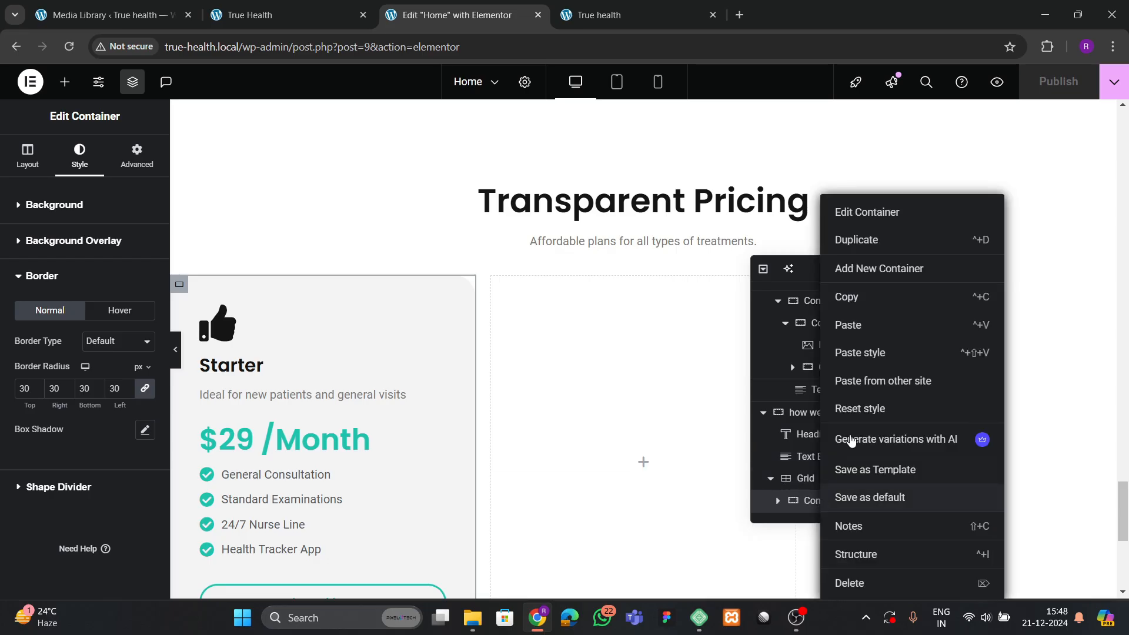
Duplicate the Starter pricing card twice to make three cards.
left_click(833, 390)
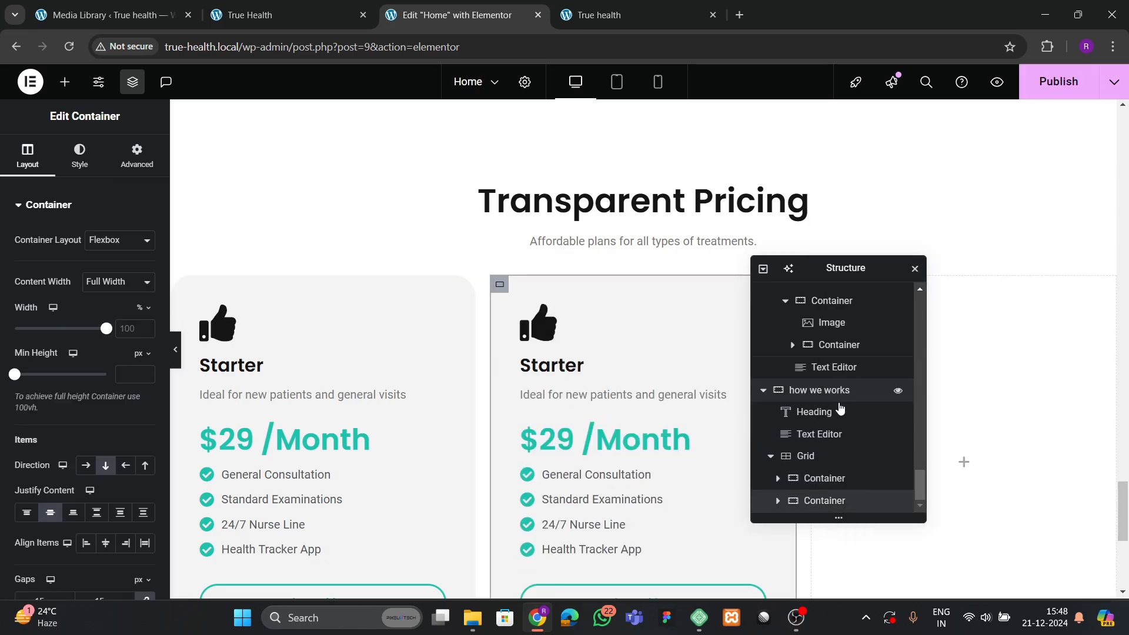
right_click(820, 499)
left_click(860, 252)
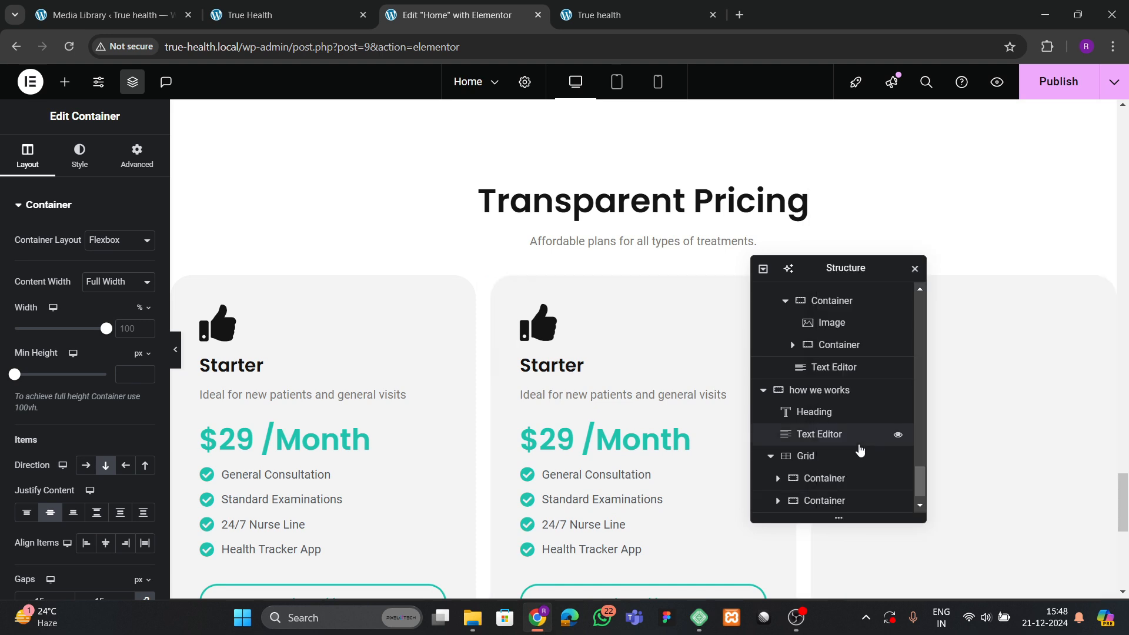
Set the pricing grid's column and row gaps to 50 px.
left_click(813, 436)
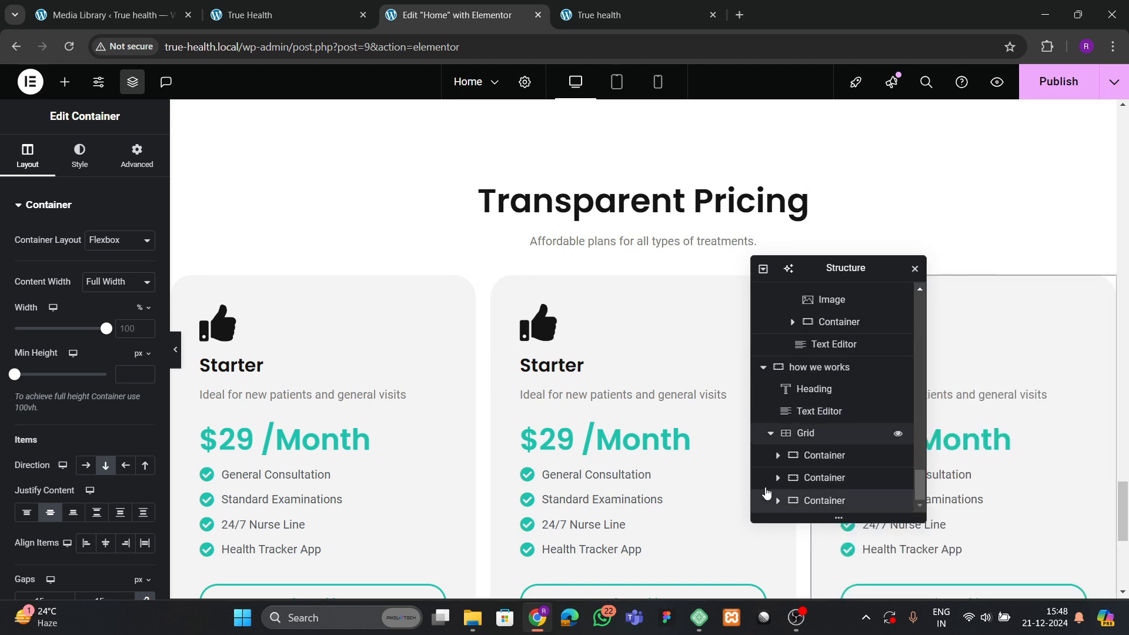
left_click(5, 155)
scroll(81, 465, "down", 4)
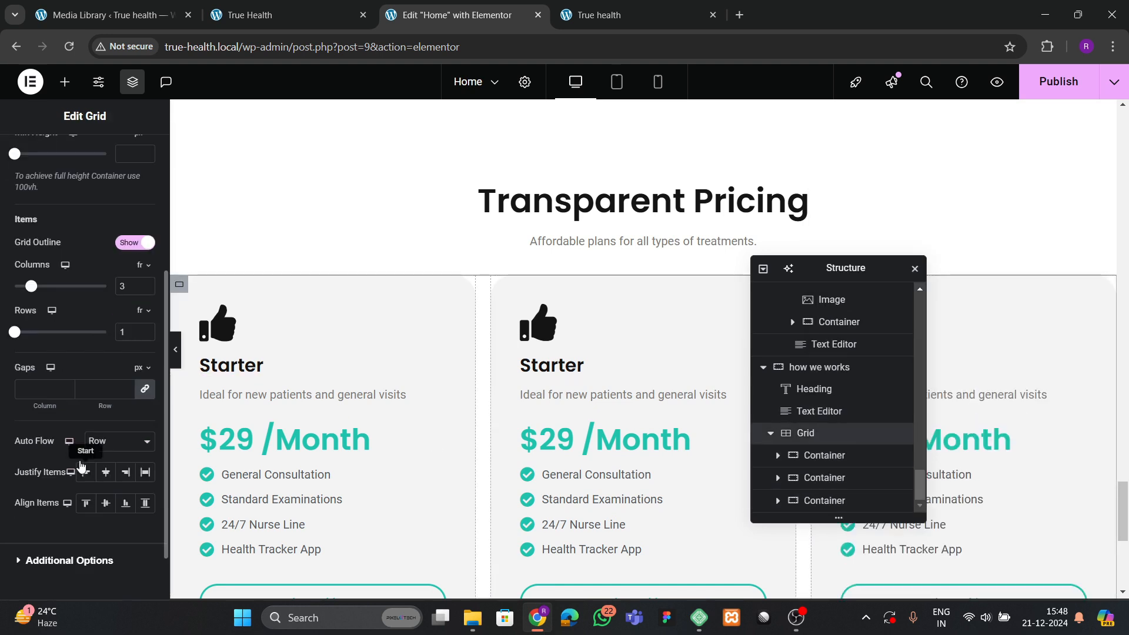
left_click(105, 389)
type("40")
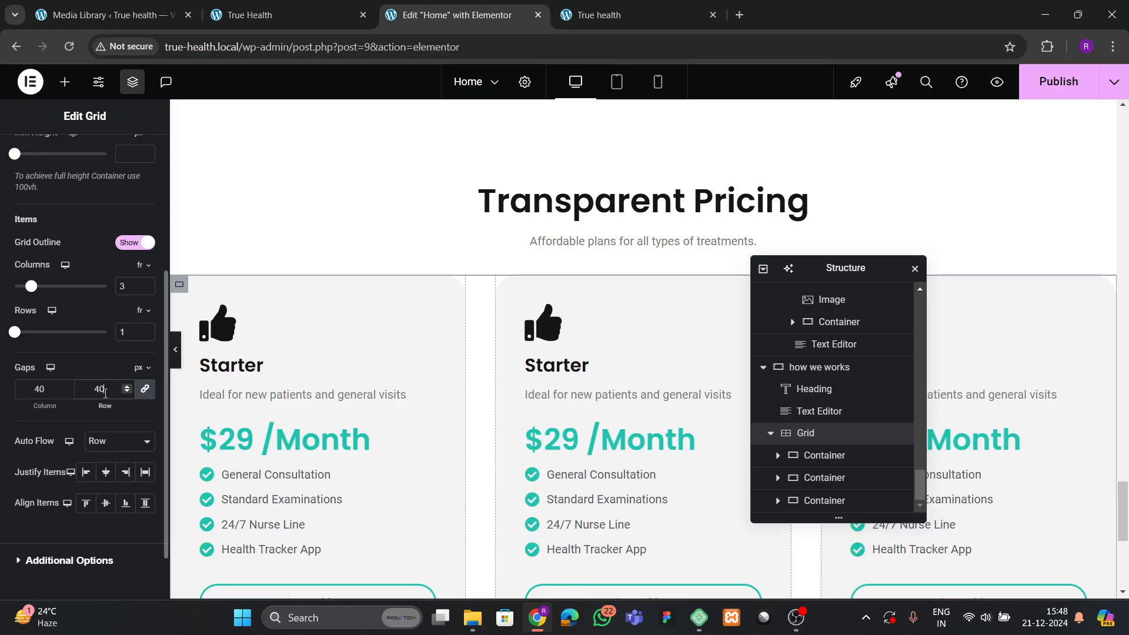
key("BackSpace")
key("BackSpace")
type("50")
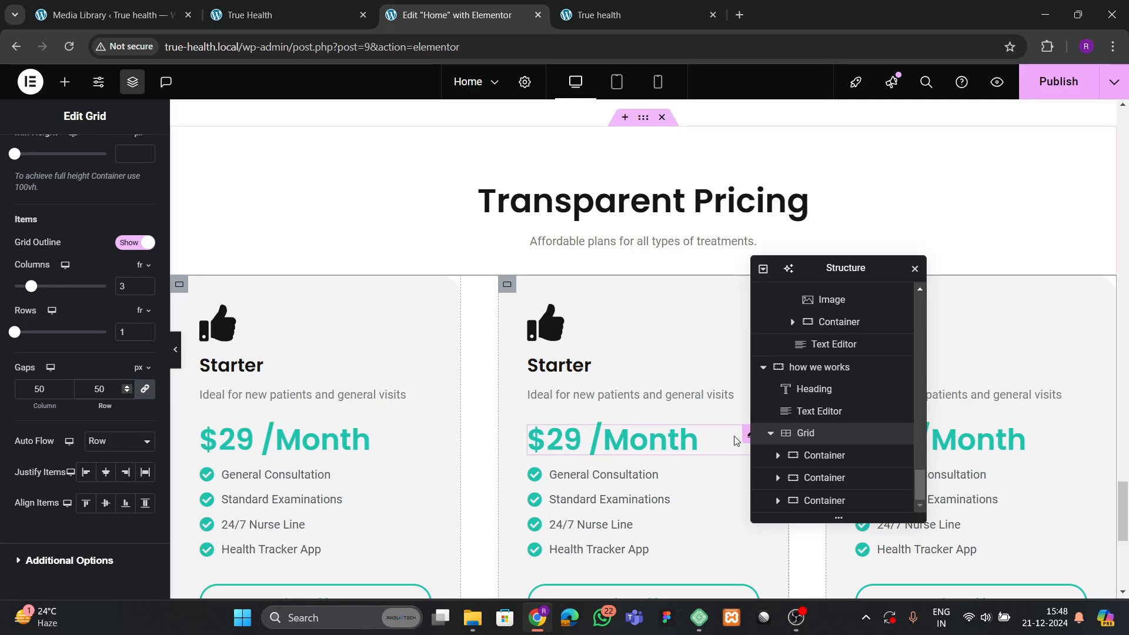
left_click(834, 484)
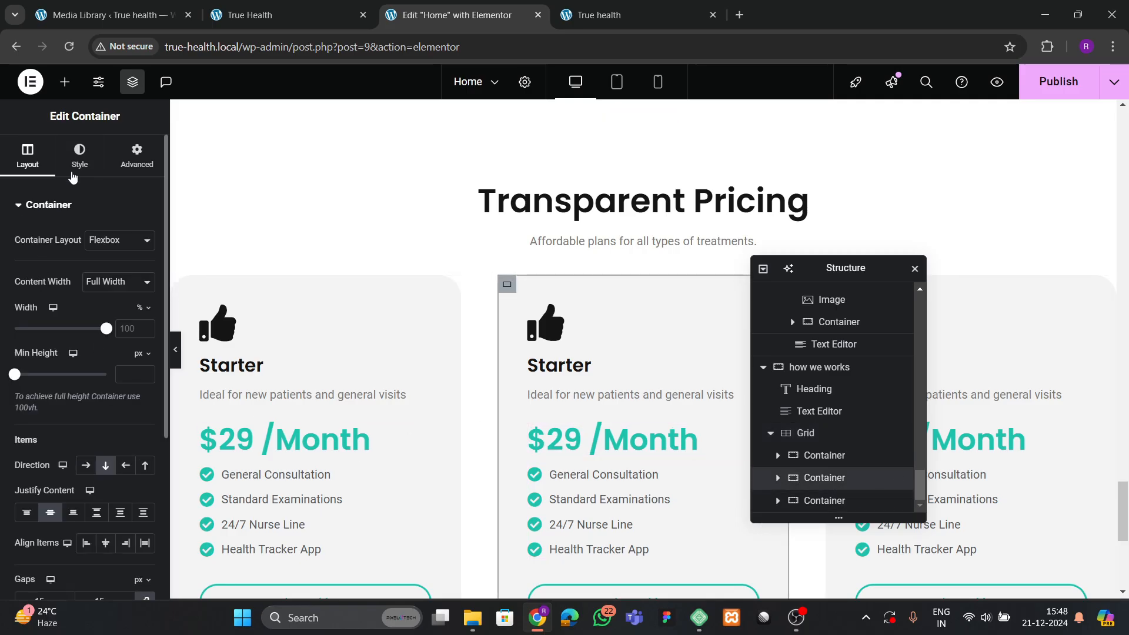
Give the middle card a theme green background and a white thumbs-up icon.
left_click(80, 156)
left_click(125, 302)
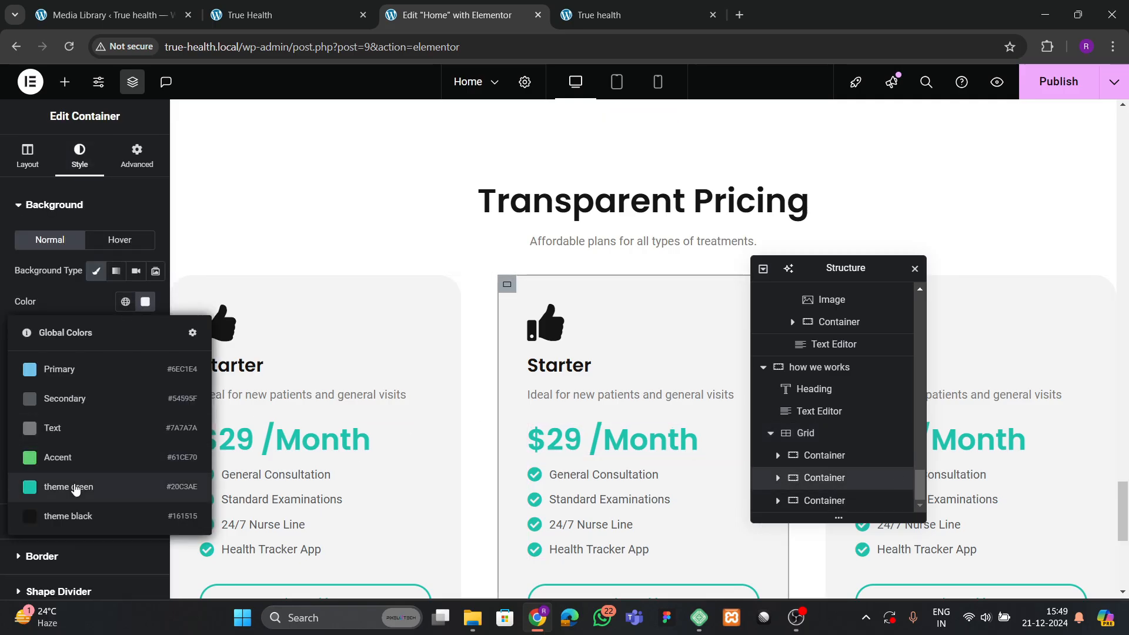
left_click(75, 488)
left_click(546, 319)
left_click(81, 156)
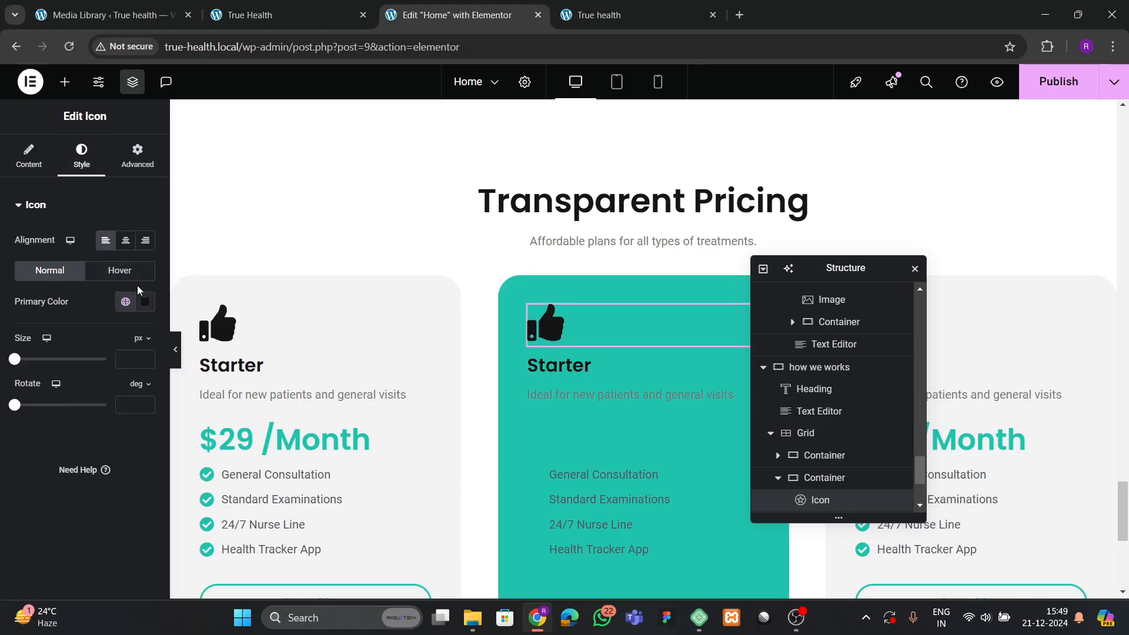
left_click(145, 301)
left_click(62, 360)
left_click(564, 365)
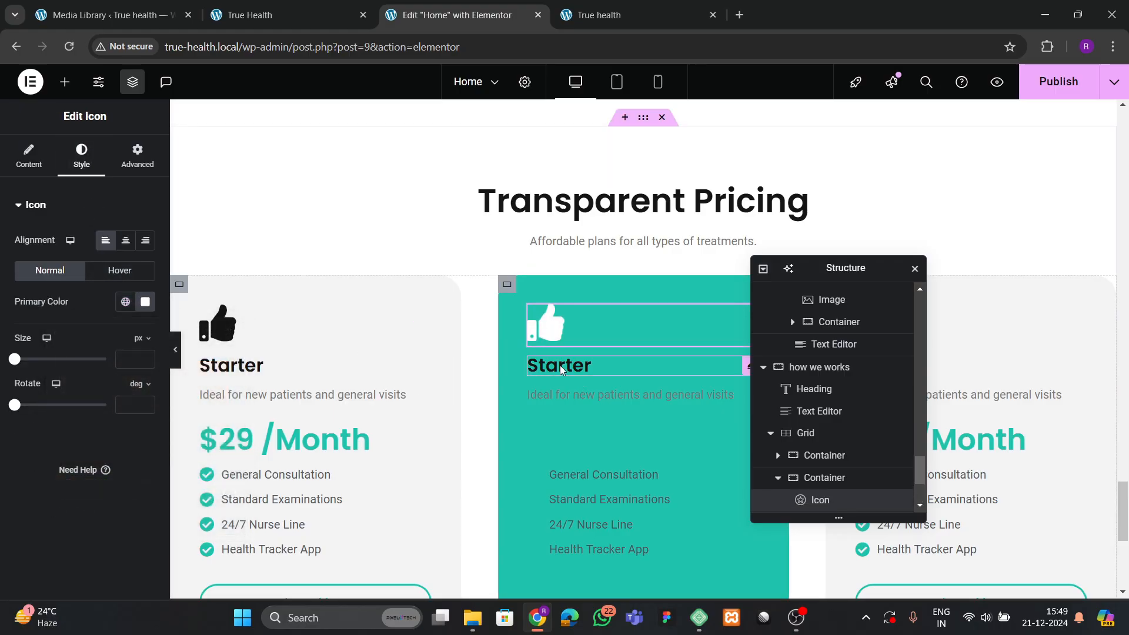
Make the middle card's Starter heading and description text white.
left_click(588, 365)
left_click(81, 155)
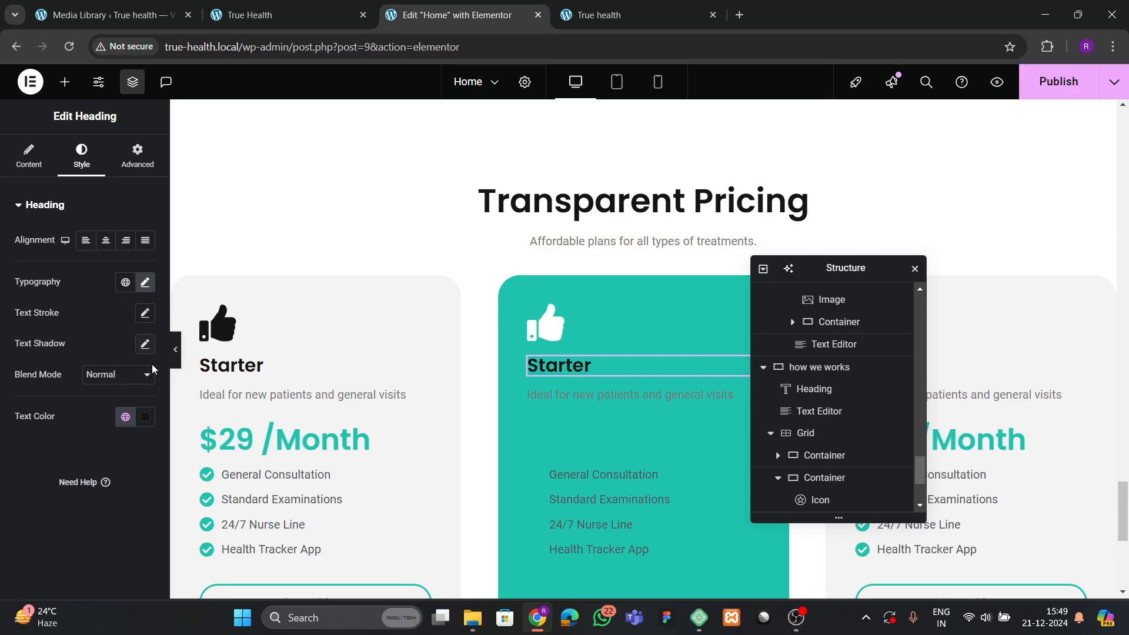
left_click(147, 417)
left_click(124, 265)
left_click(37, 479)
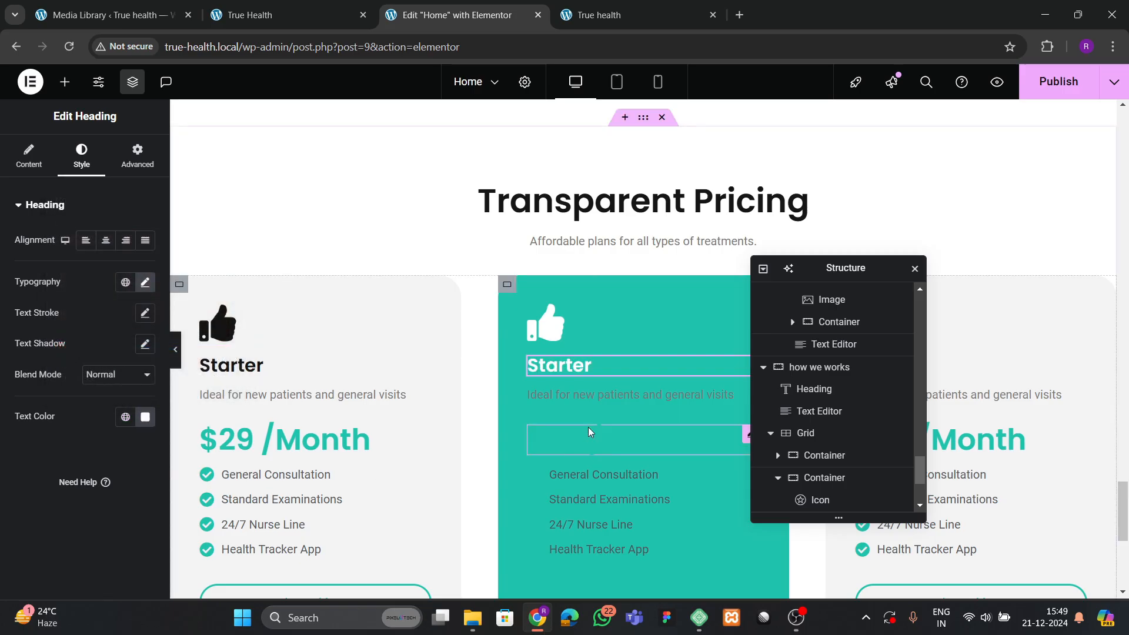
left_click(628, 395)
left_click(81, 156)
left_click(143, 277)
left_click_drag(138, 374, 44, 301)
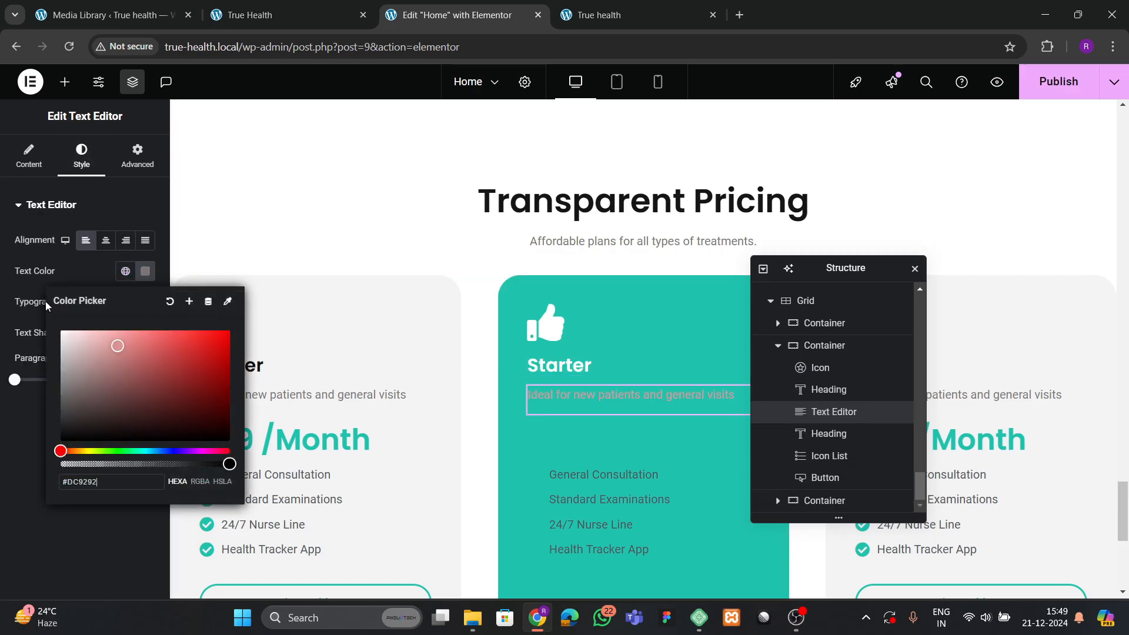
left_click(39, 464)
Turn the middle card's price heading white.
left_click(607, 446)
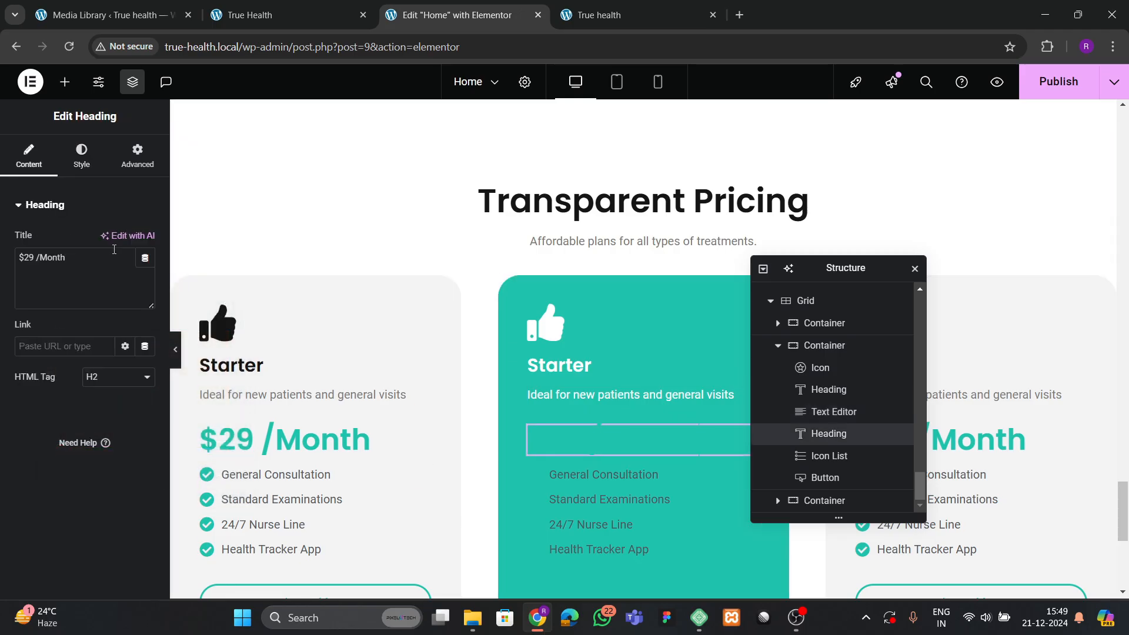
left_click(81, 156)
left_click(148, 420)
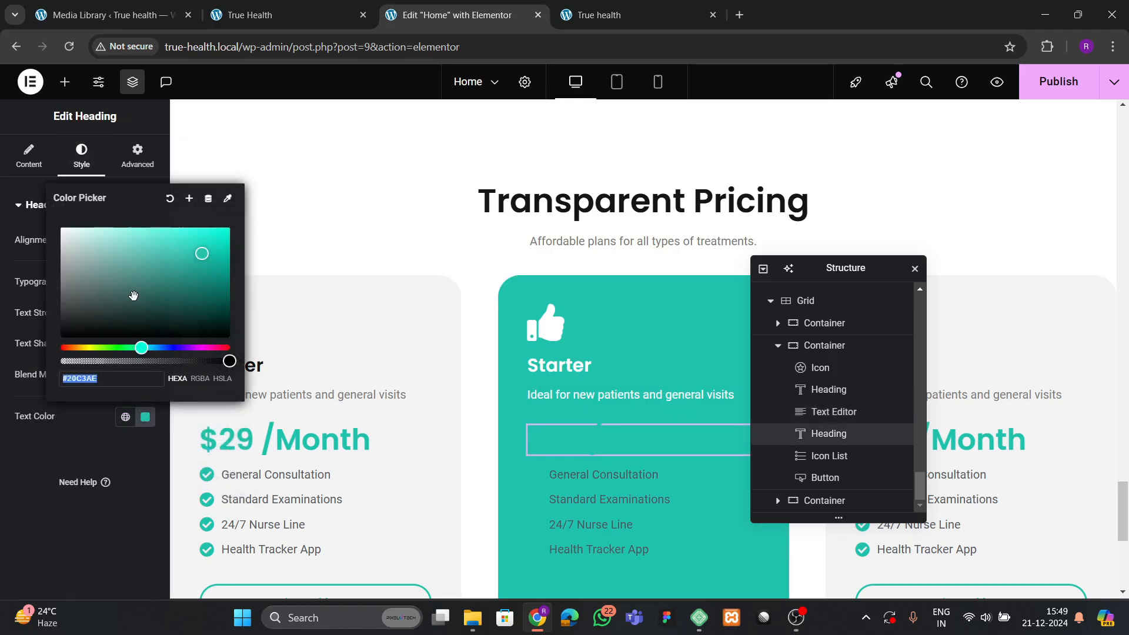
left_click_drag(133, 298, 49, 222)
left_click(45, 421)
scroll(615, 487, "down", 3)
Make the middle card's feature list check icons and text white.
left_click(612, 334)
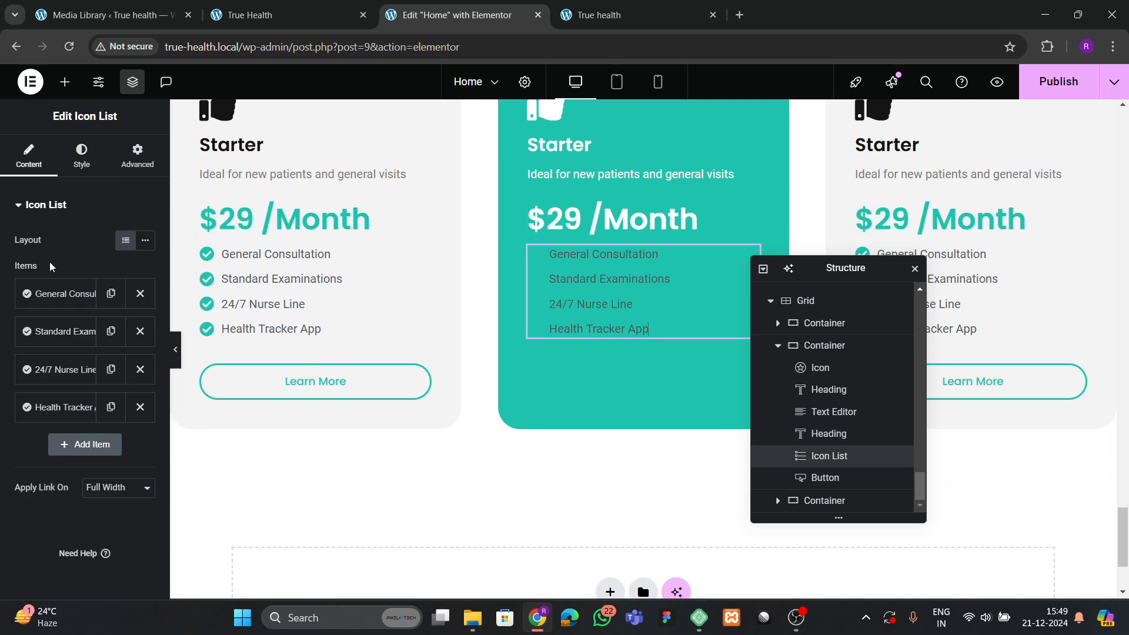
left_click(82, 156)
left_click(65, 374)
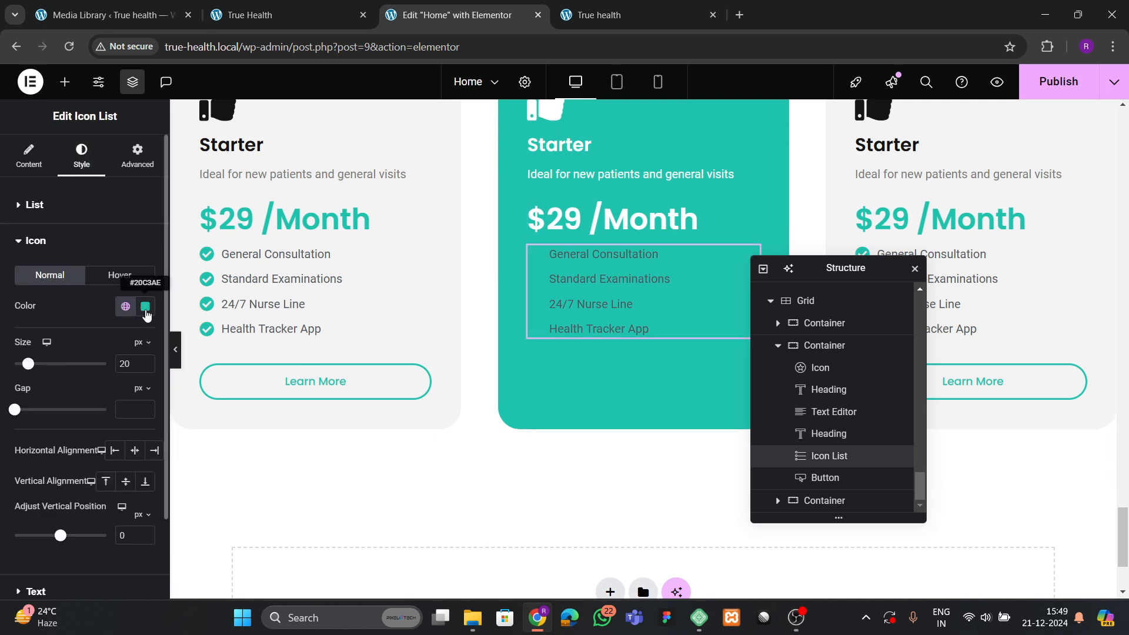
left_click(145, 306)
left_click_drag(77, 376, 85, 339)
scroll(59, 447, "down", 1)
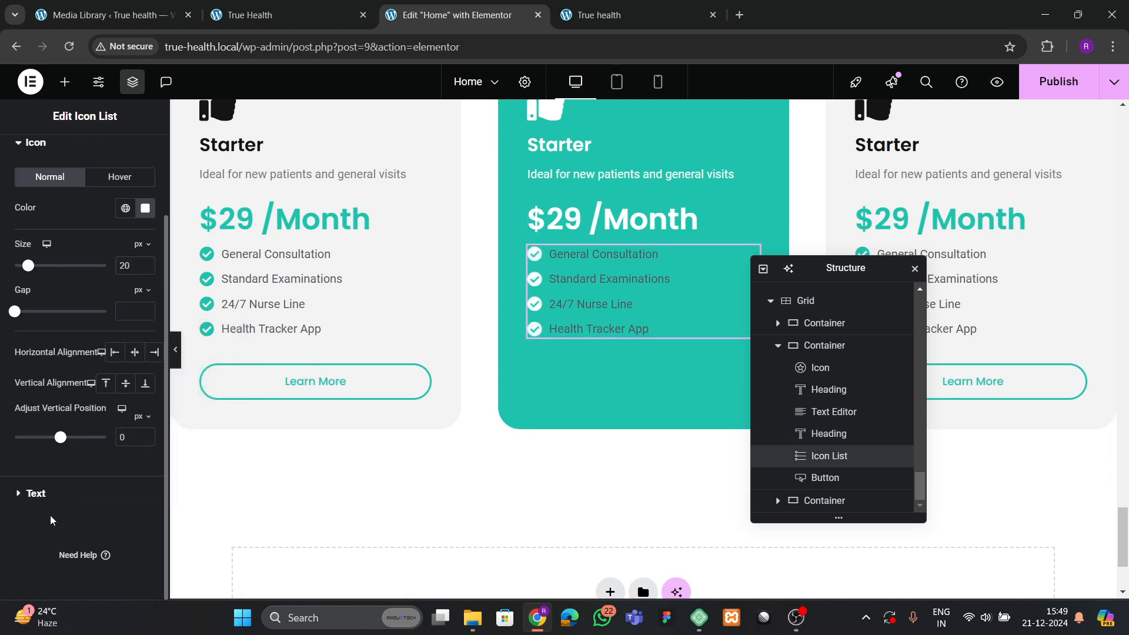
left_click(35, 497)
left_click(145, 402)
left_click_drag(88, 247, 66, 212)
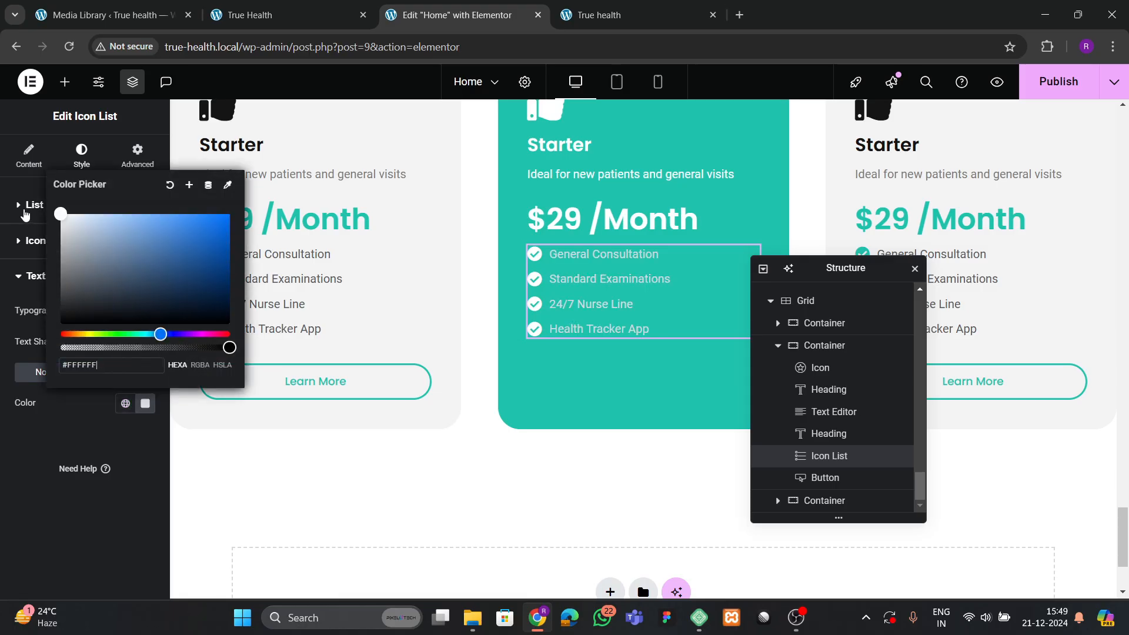
Adjust the Learn More button's text colour and hover colours.
left_click(641, 375)
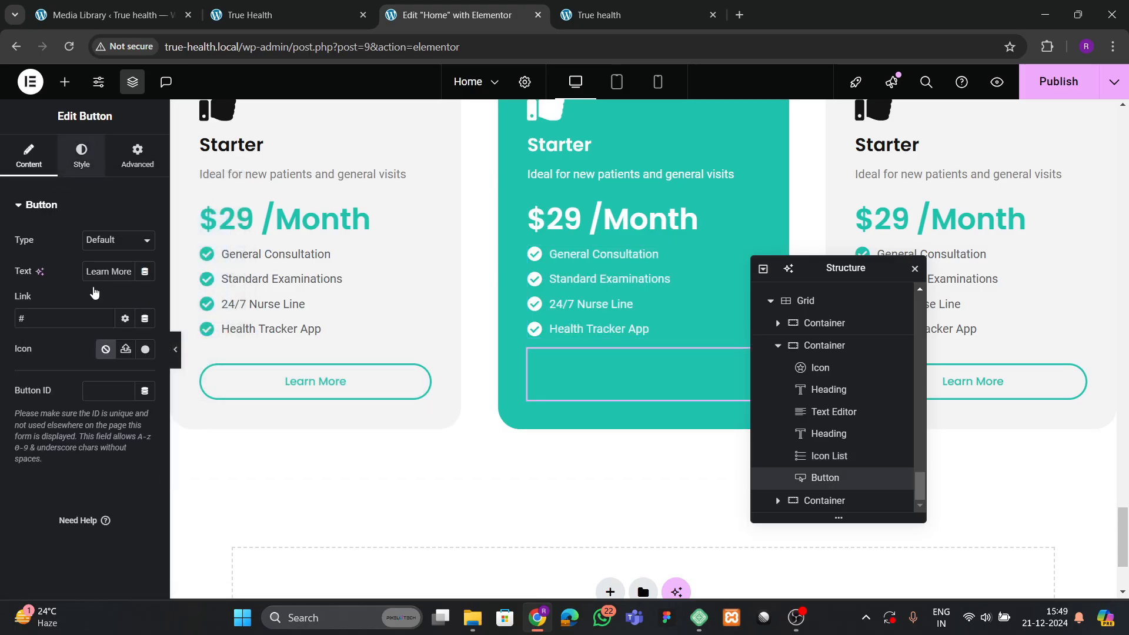
left_click(82, 156)
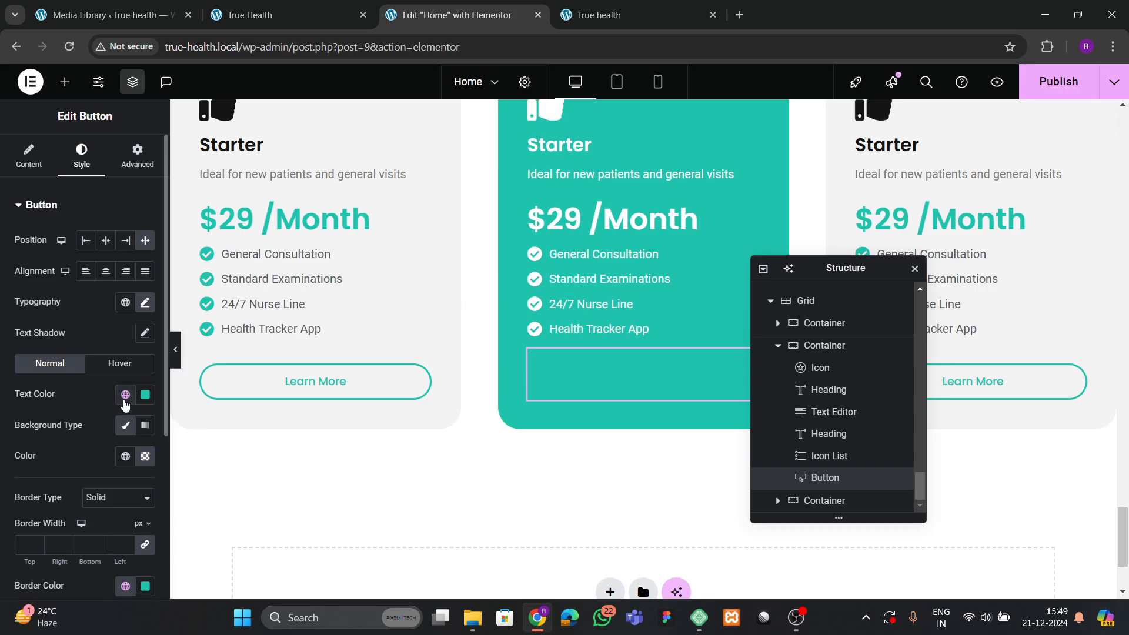
left_click(141, 399)
left_click(88, 425)
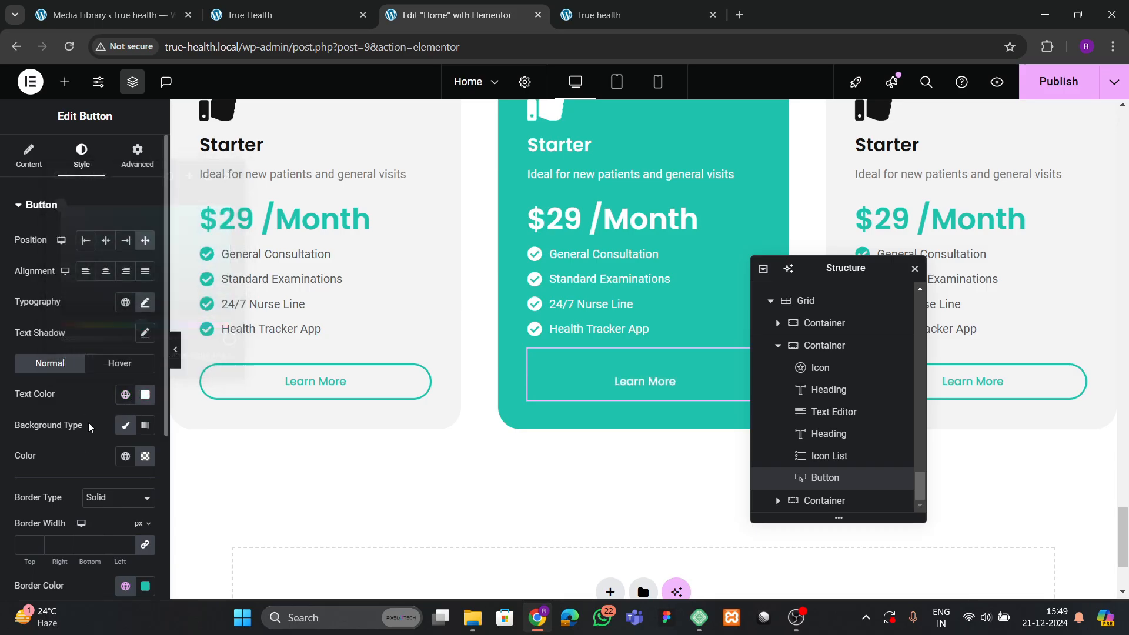
left_click(115, 367)
left_click(145, 456)
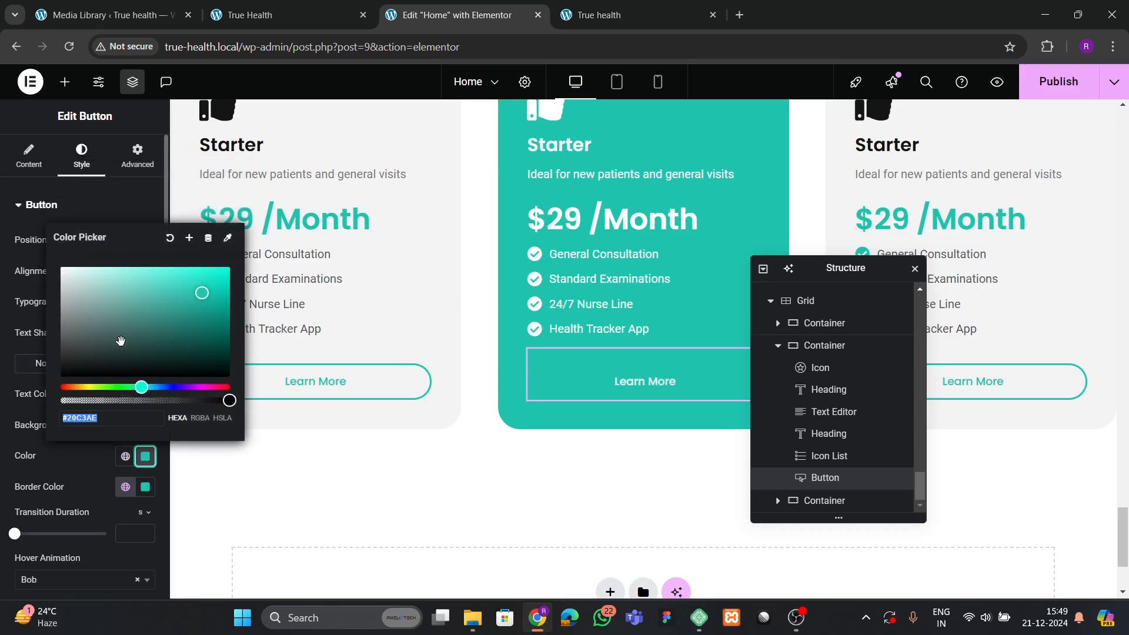
left_click(144, 487)
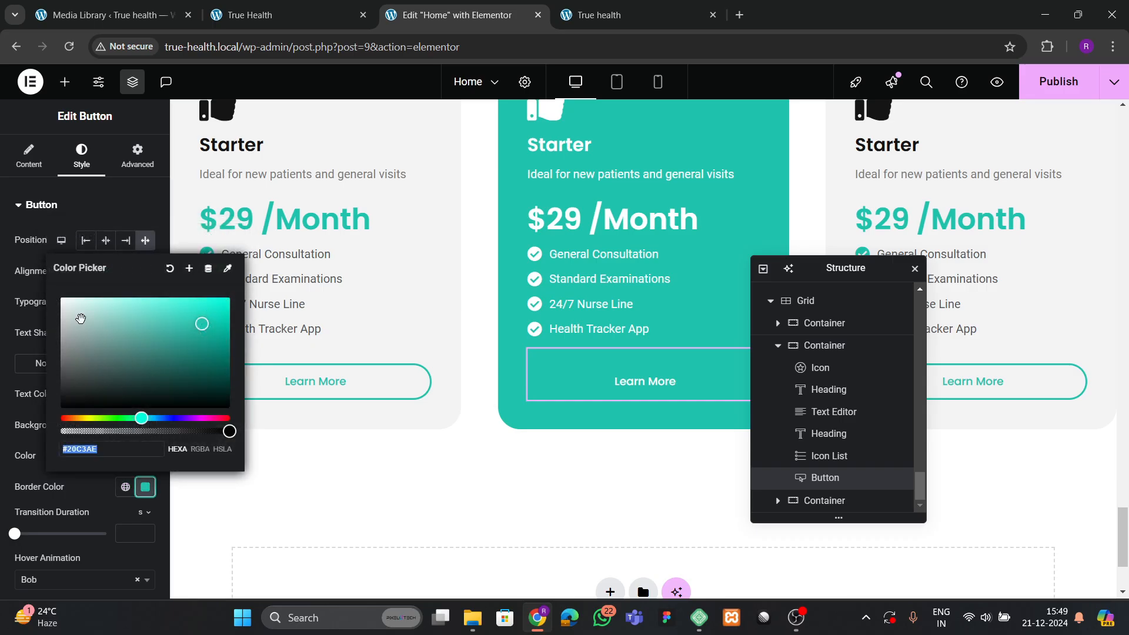
left_click(88, 491)
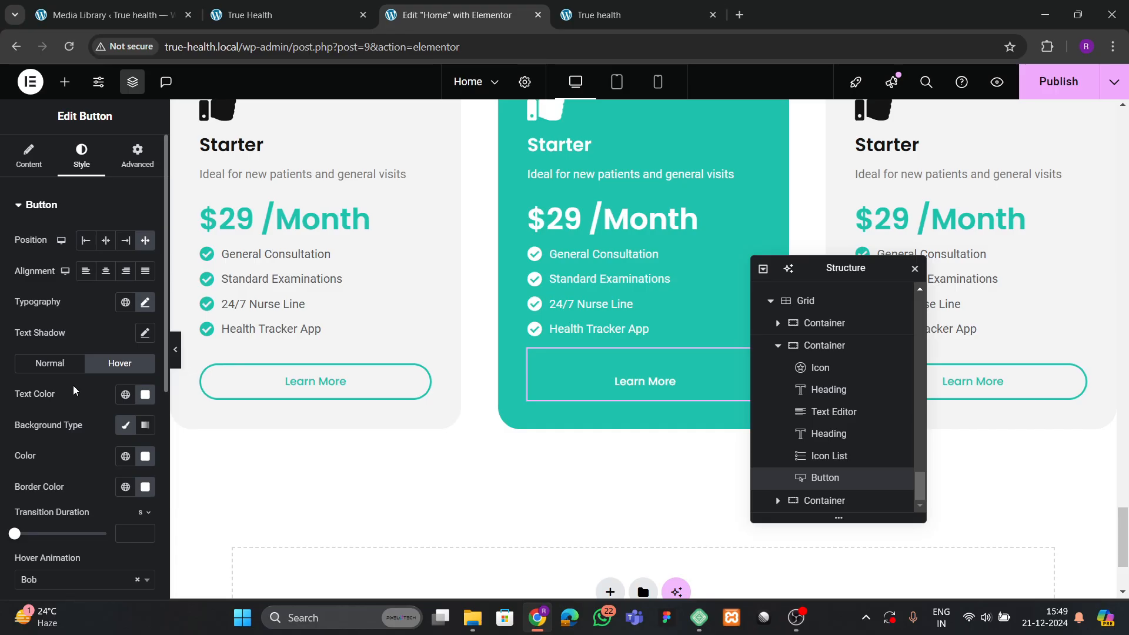
Make the Learn More button's border white and compare with the live pricing cards.
left_click(61, 373)
scroll(82, 424, "down", 4)
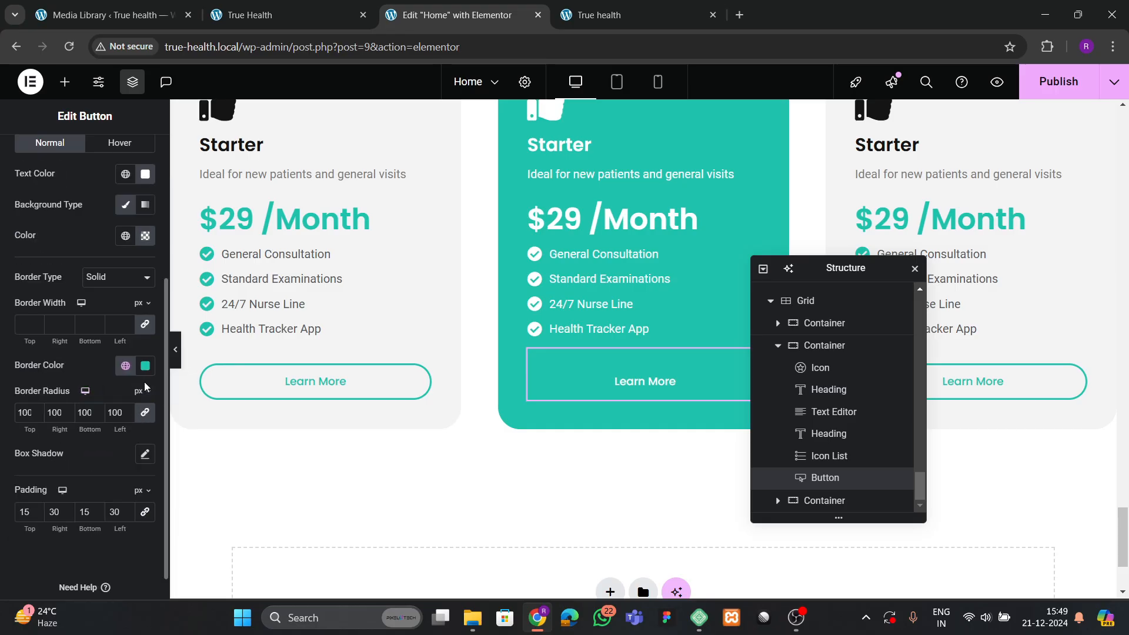
left_click(145, 366)
left_click(58, 421)
left_click(120, 331)
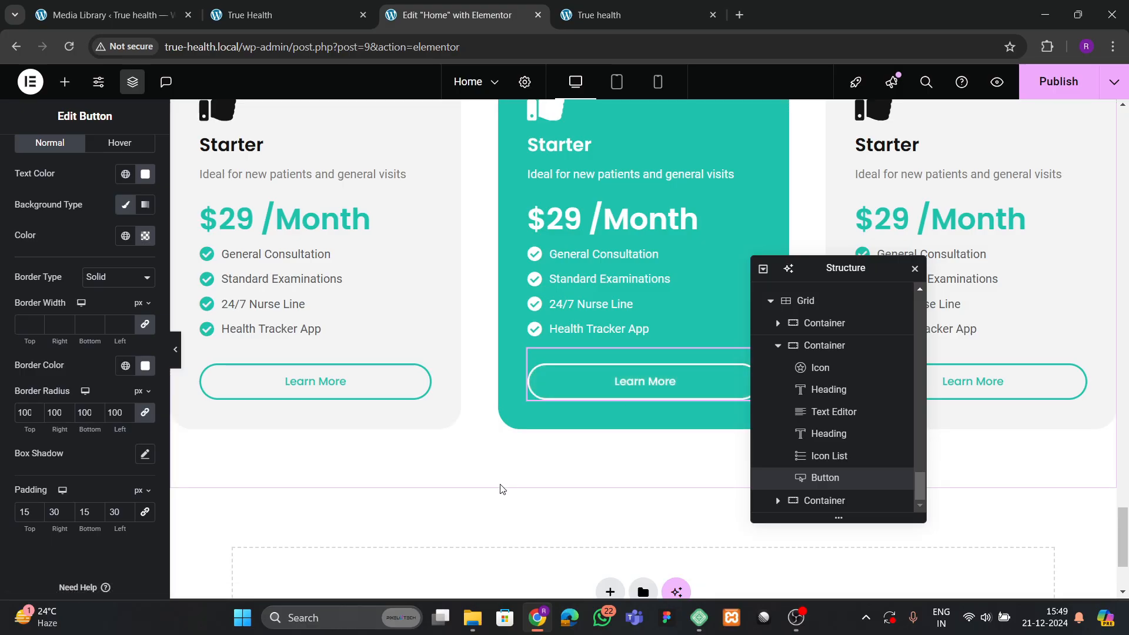
left_click(288, 8)
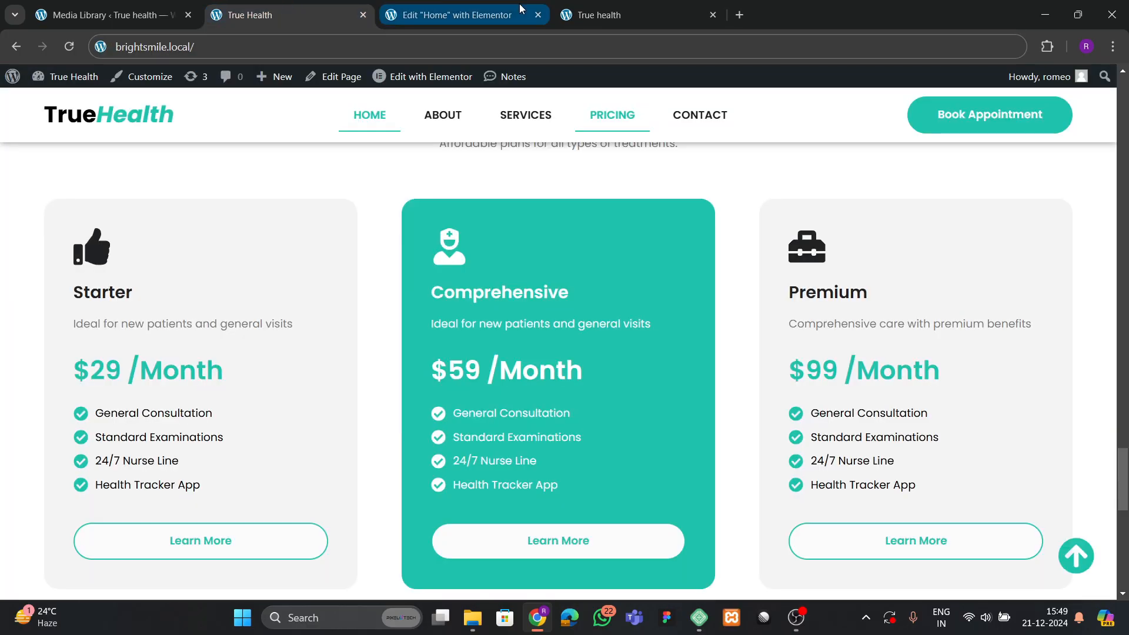
Give the middle Learn More button a white background and theme green text.
left_click(453, 15)
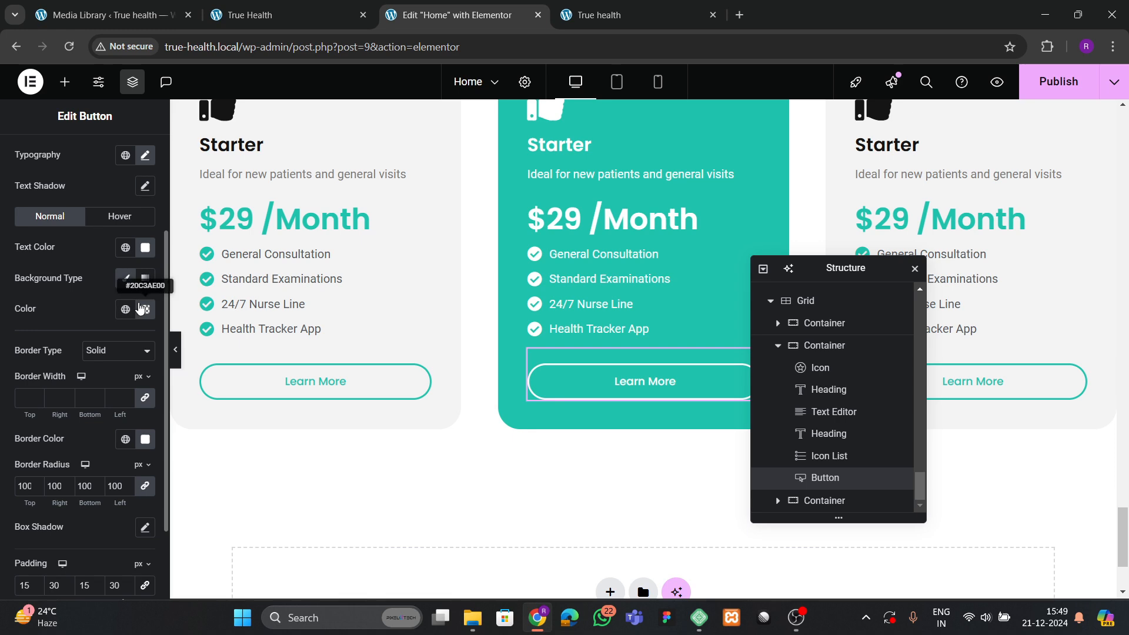
left_click(142, 309)
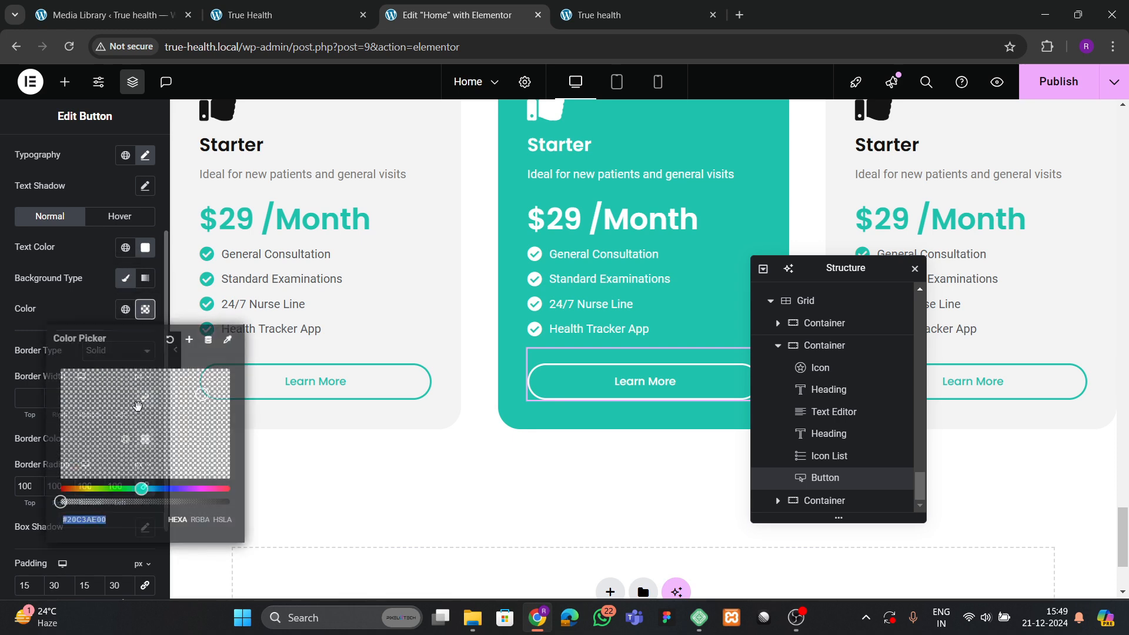
left_click_drag(68, 505, 239, 515)
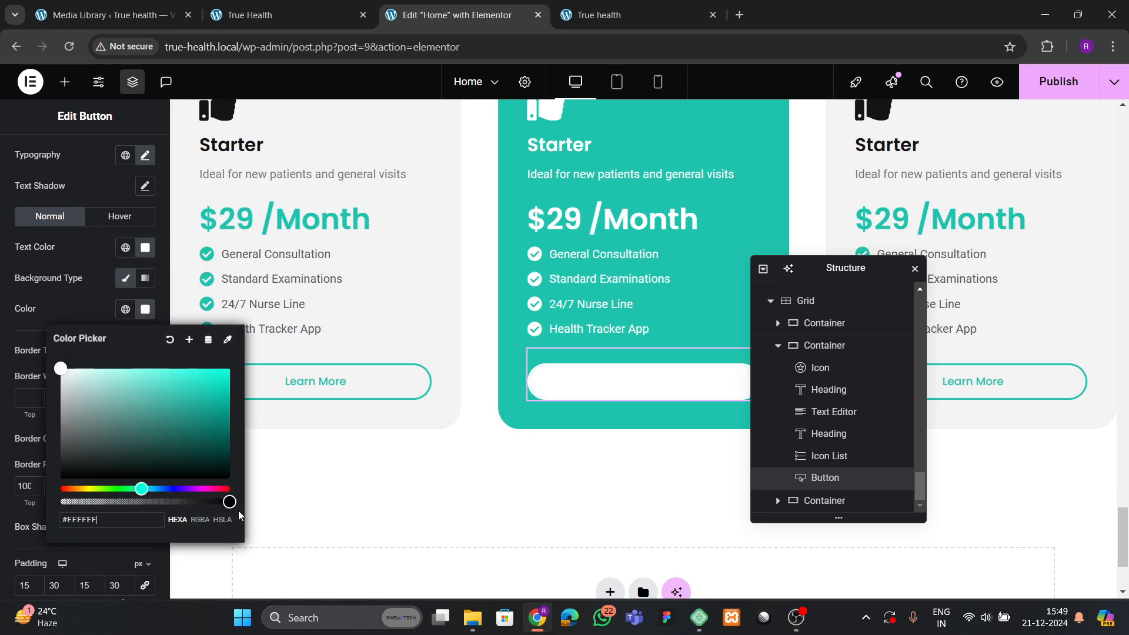
left_click(85, 322)
left_click(125, 247)
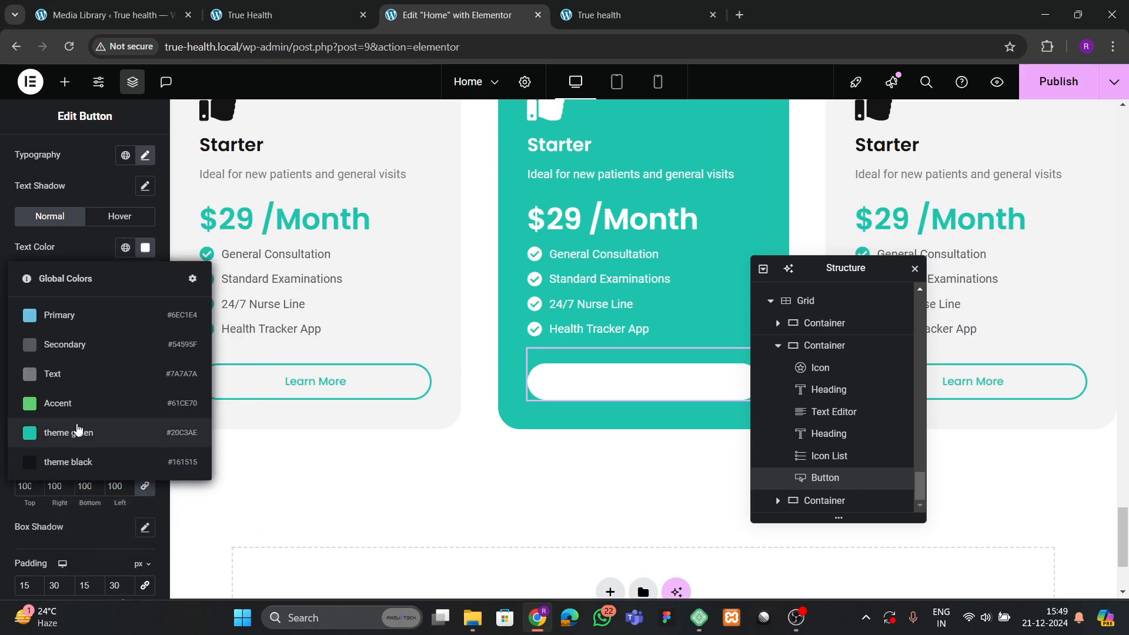
left_click(80, 433)
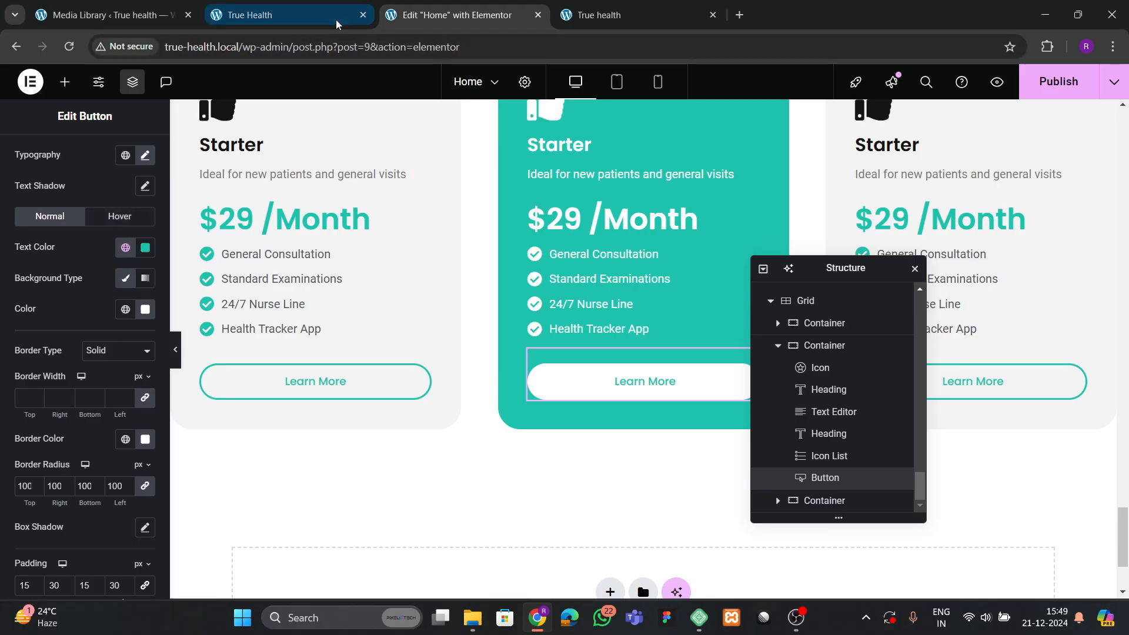
left_click(282, 15)
left_click(429, 12)
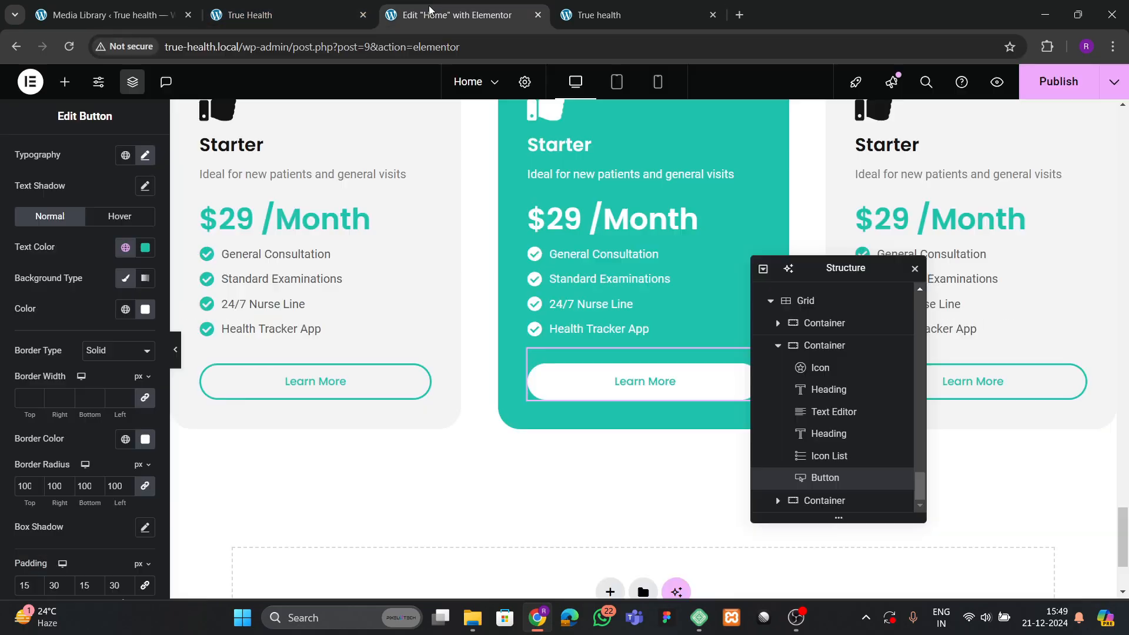
Set the button's hover background and border to theme black, then copy 'Comprehensive' from the live site.
left_click(96, 218)
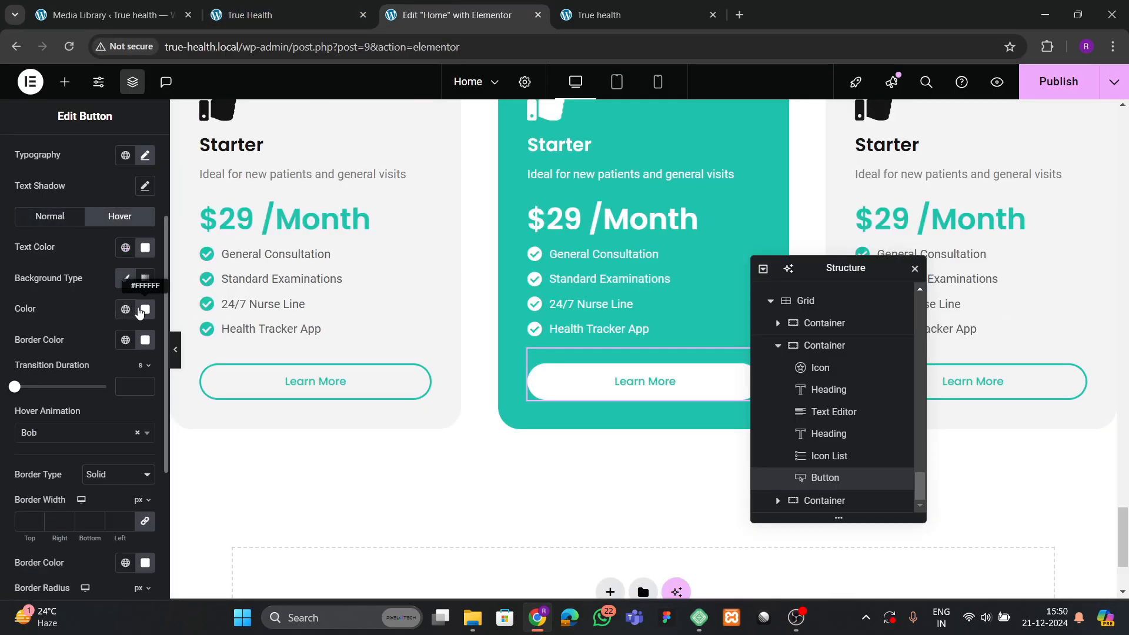
left_click(125, 309)
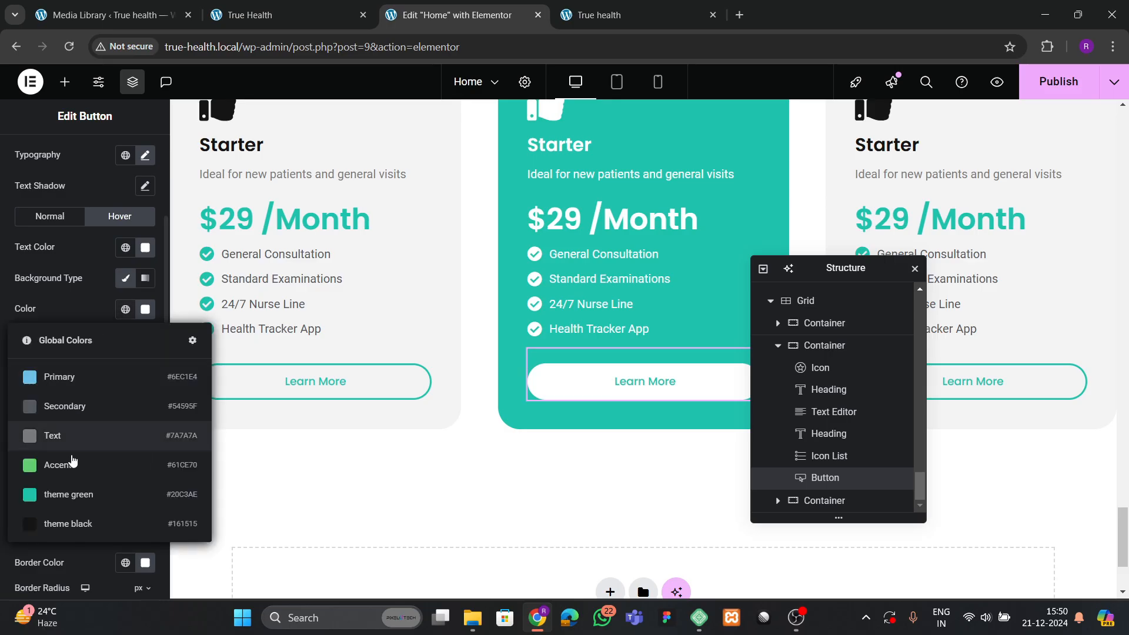
left_click(73, 521)
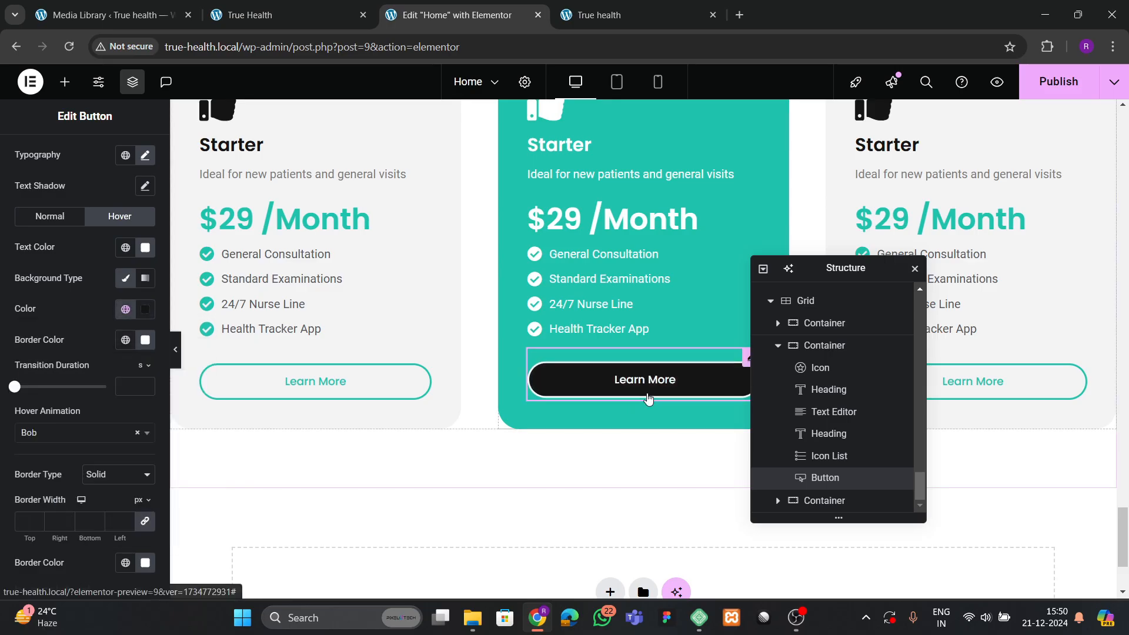
left_click(125, 341)
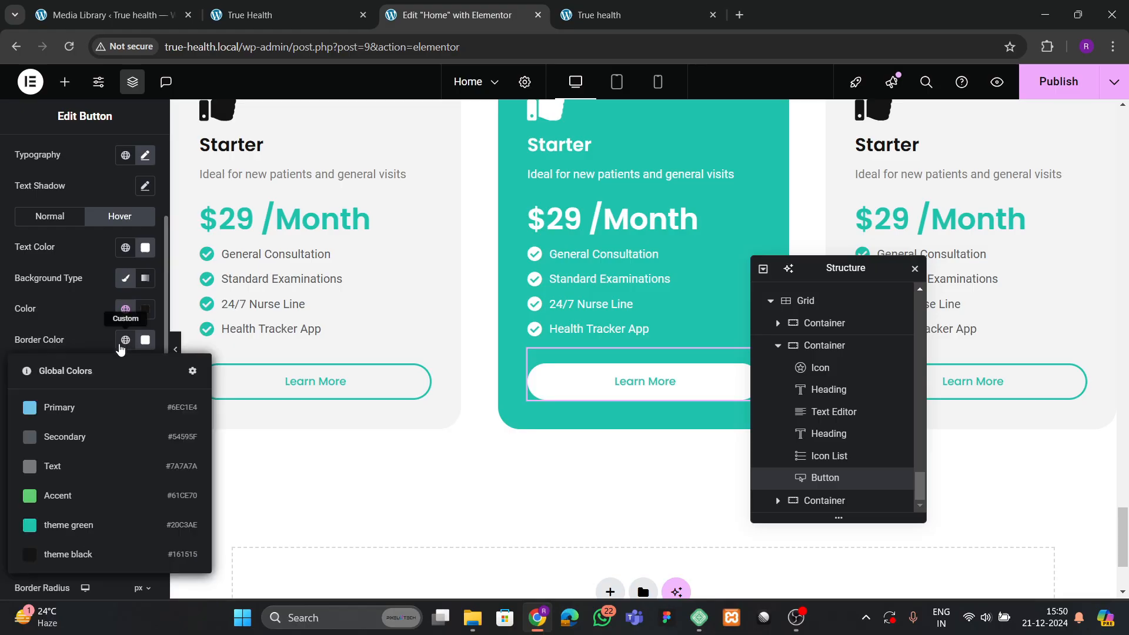
left_click(76, 549)
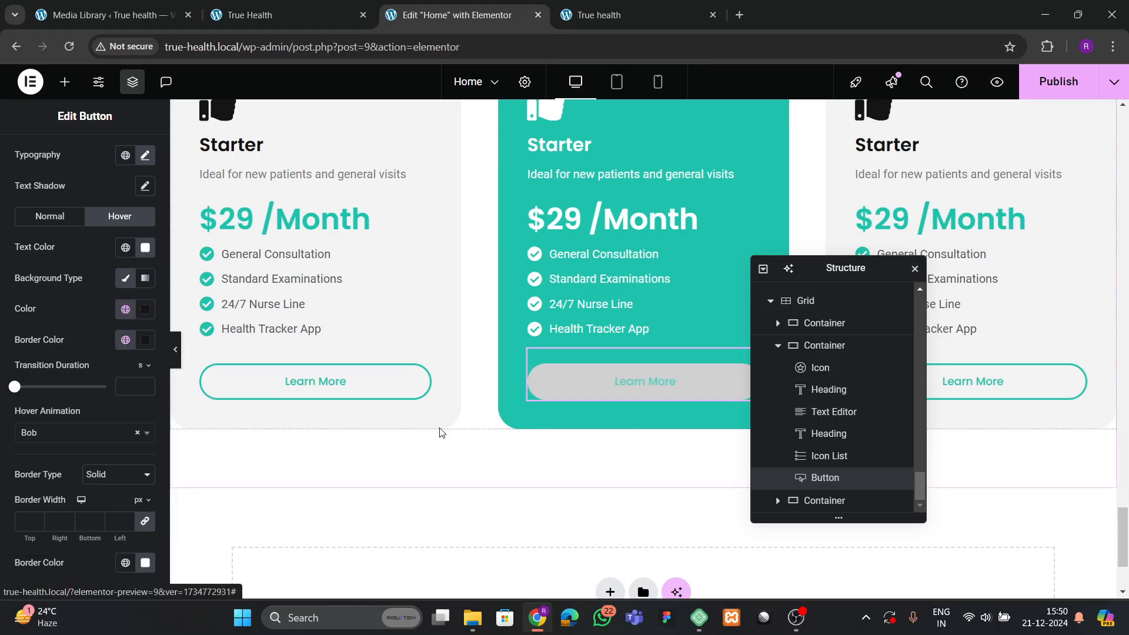
left_click_drag(832, 265, 467, 359)
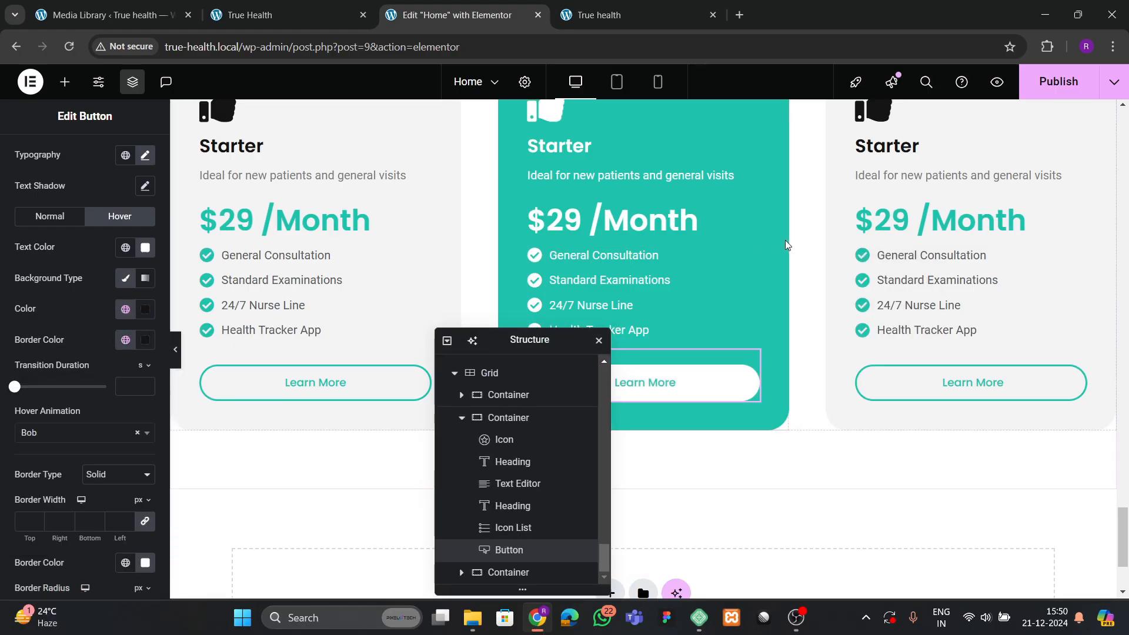
scroll(785, 240, "up", 1)
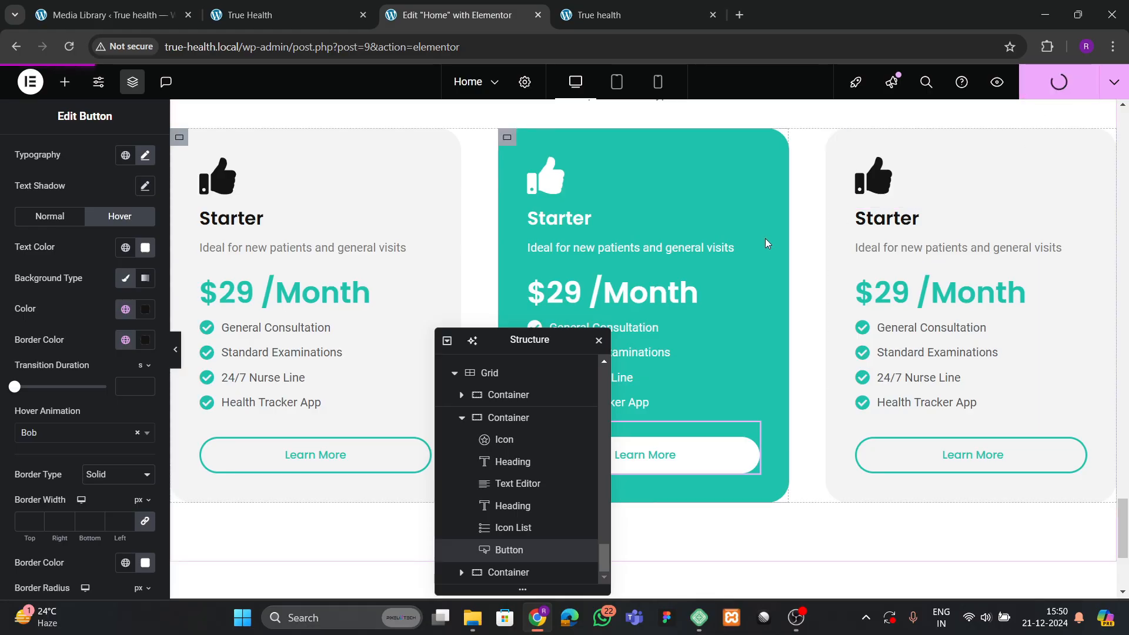
left_click(288, 15)
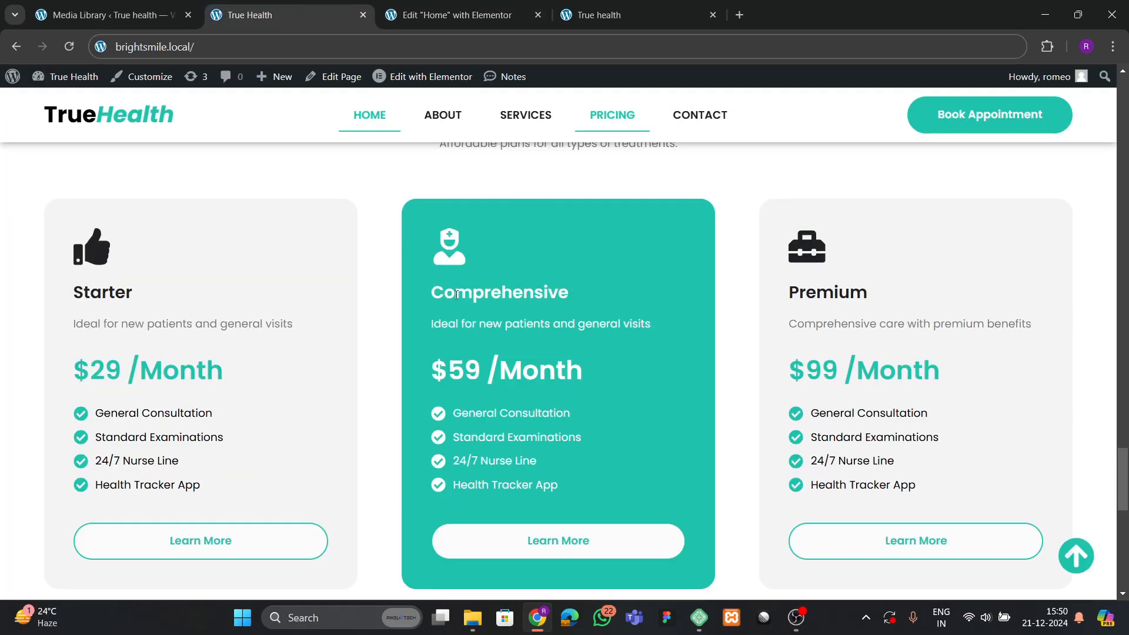
left_click_drag(432, 299, 578, 305)
key("ctrl+c")
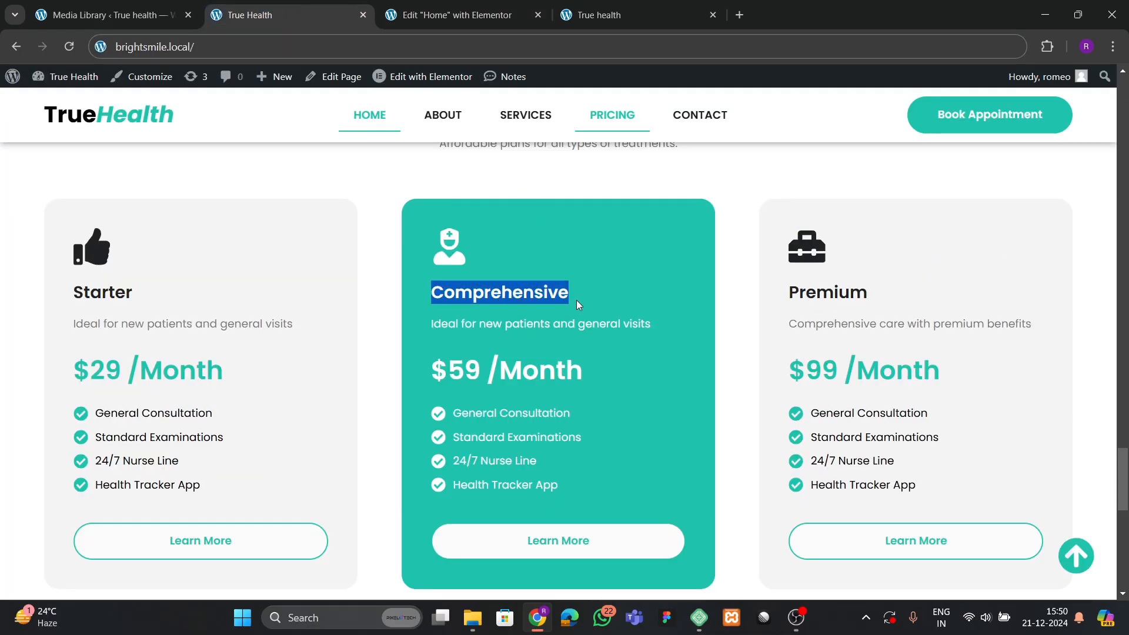
Paste 'Comprehensive' as the middle card's heading title and save the page.
left_click(475, 11)
left_click(589, 218)
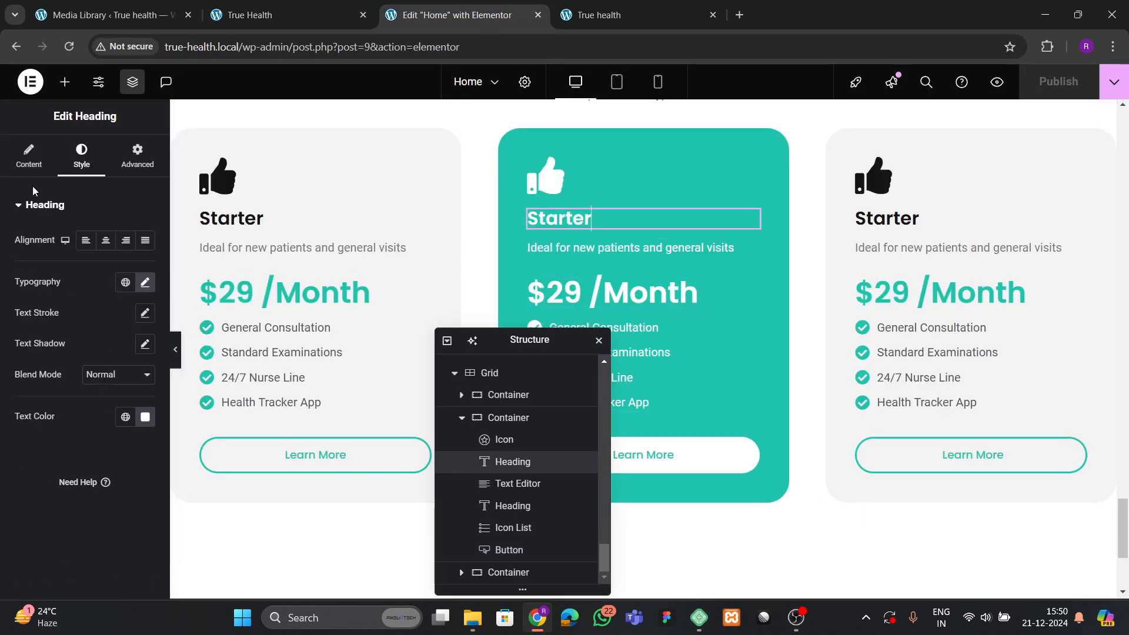
left_click(32, 166)
key("ctrl+v")
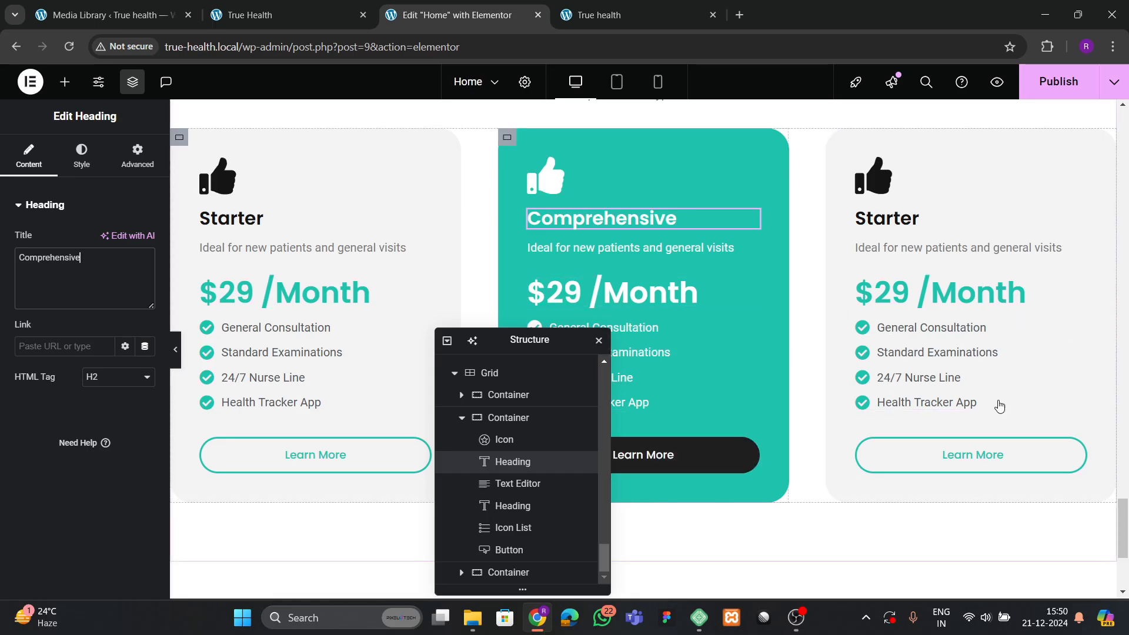
key("ctrl+s")
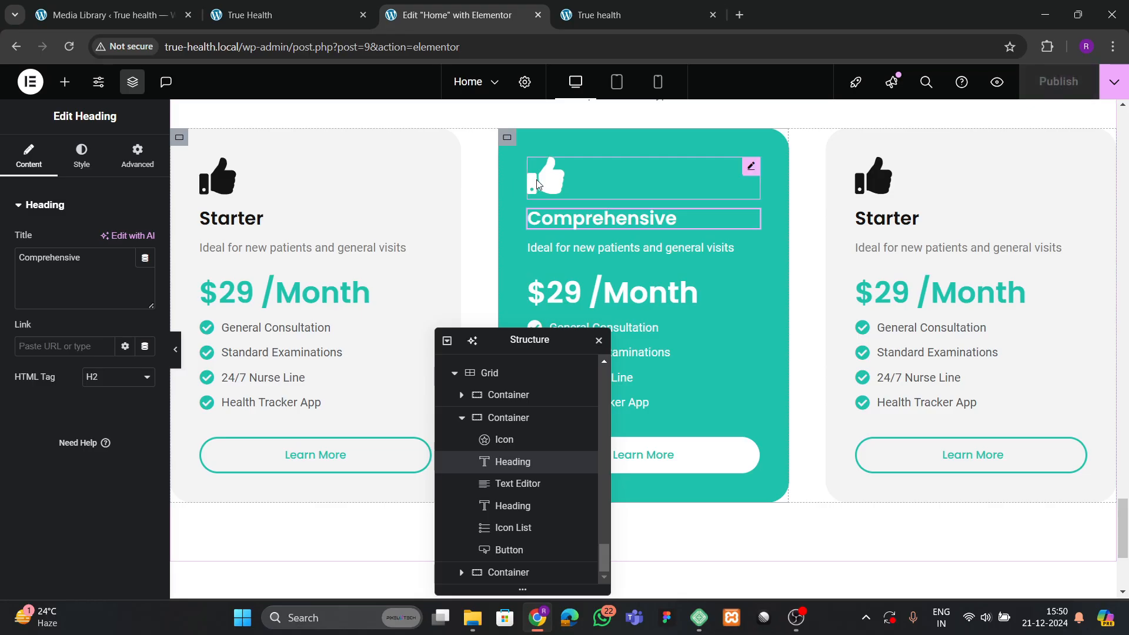
Replace the middle card's thumbs-up icon with the TM Trademark icon from the Icon Library.
left_click(748, 167)
left_click(10, 152)
left_click(62, 294)
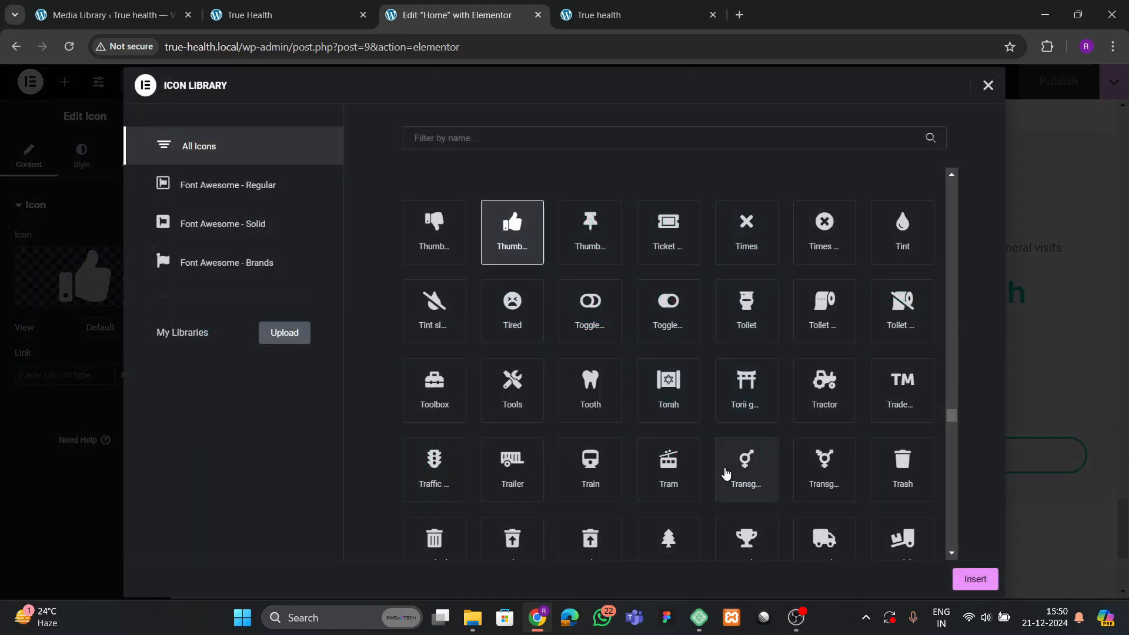
left_click(747, 473)
left_click(846, 491)
left_click(923, 362)
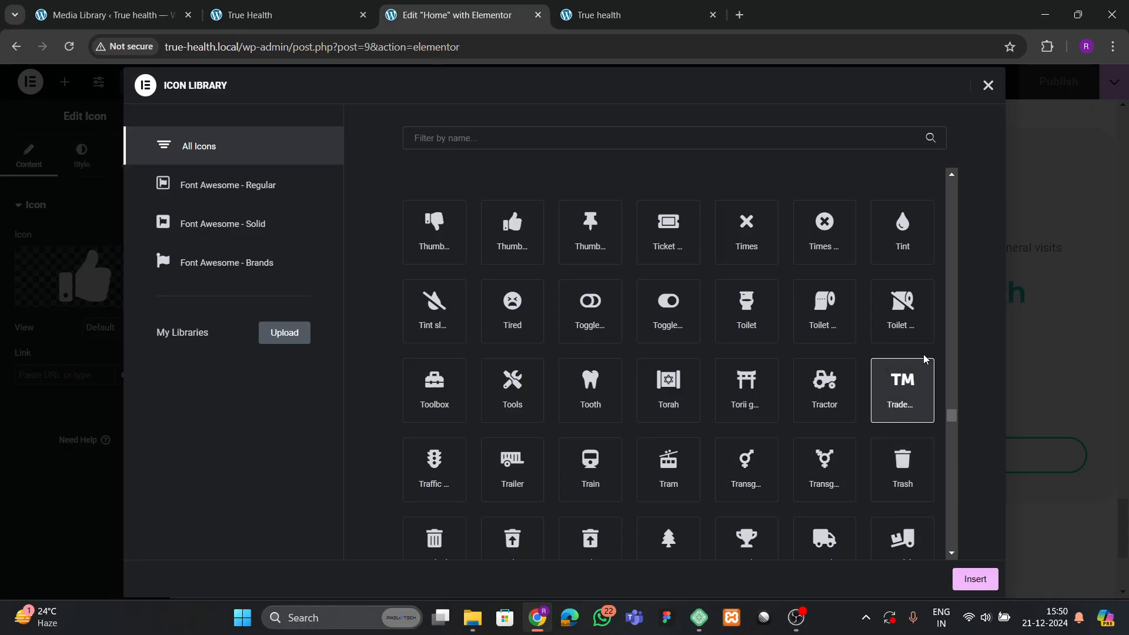
left_click(975, 579)
scroll(839, 305, "down", 1)
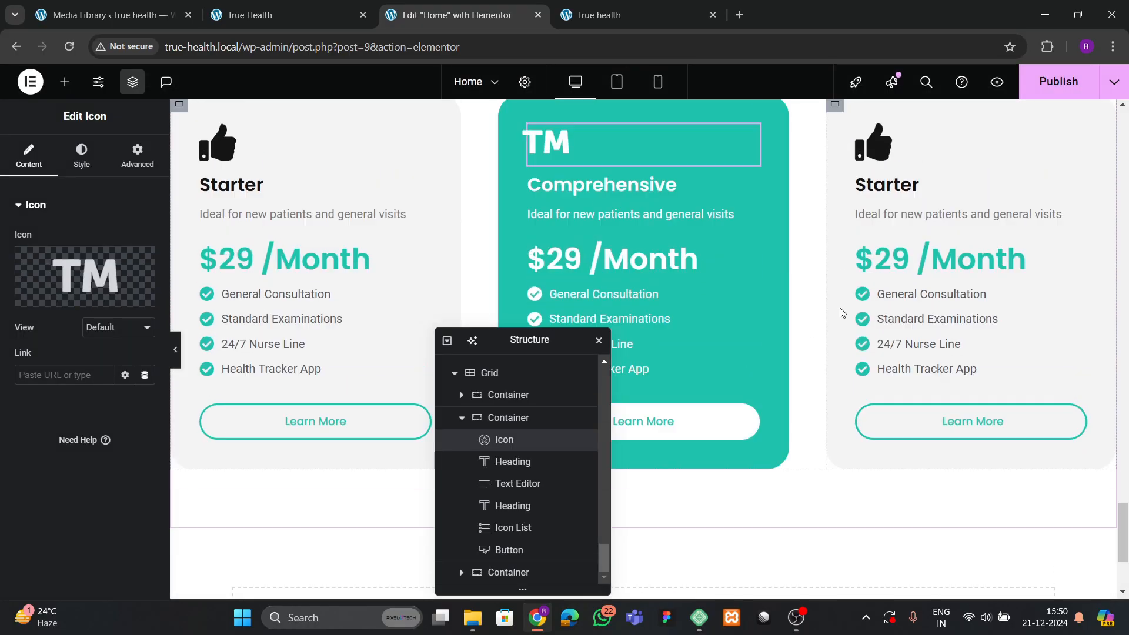
scroll(1036, 106, "up", 2)
left_click(250, 15)
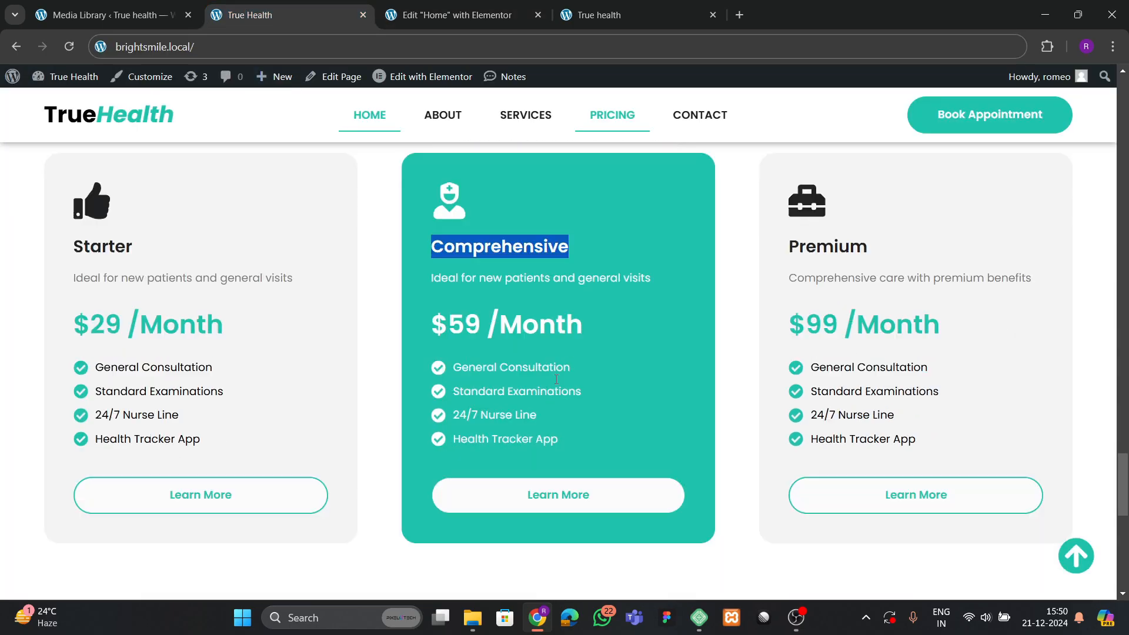
scroll(352, 360, "down", 5)
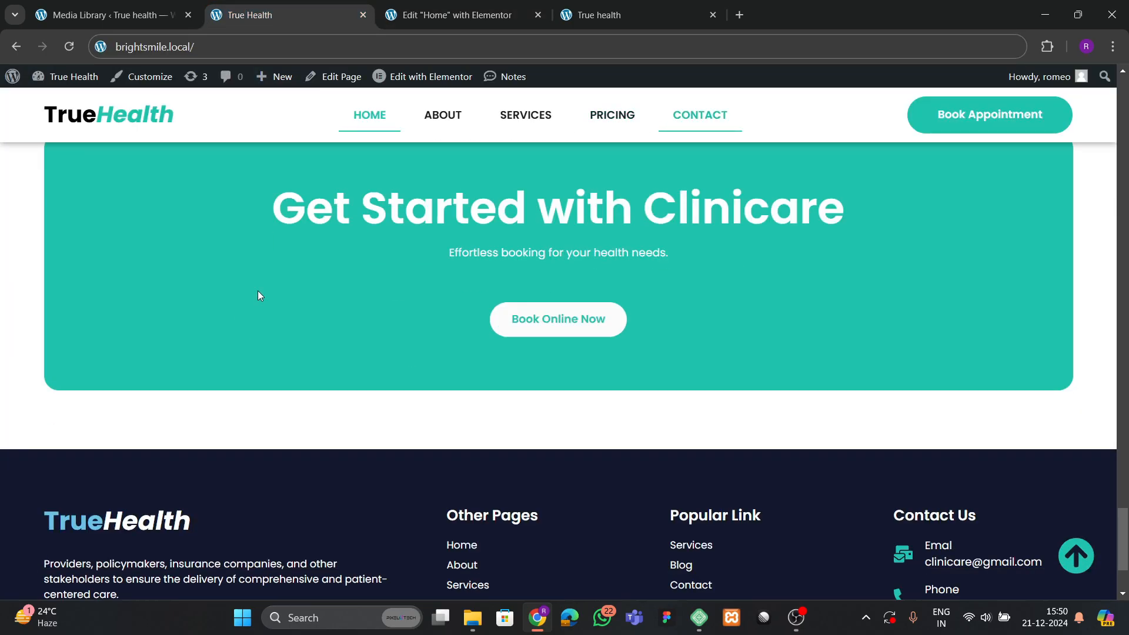
left_click(587, 15)
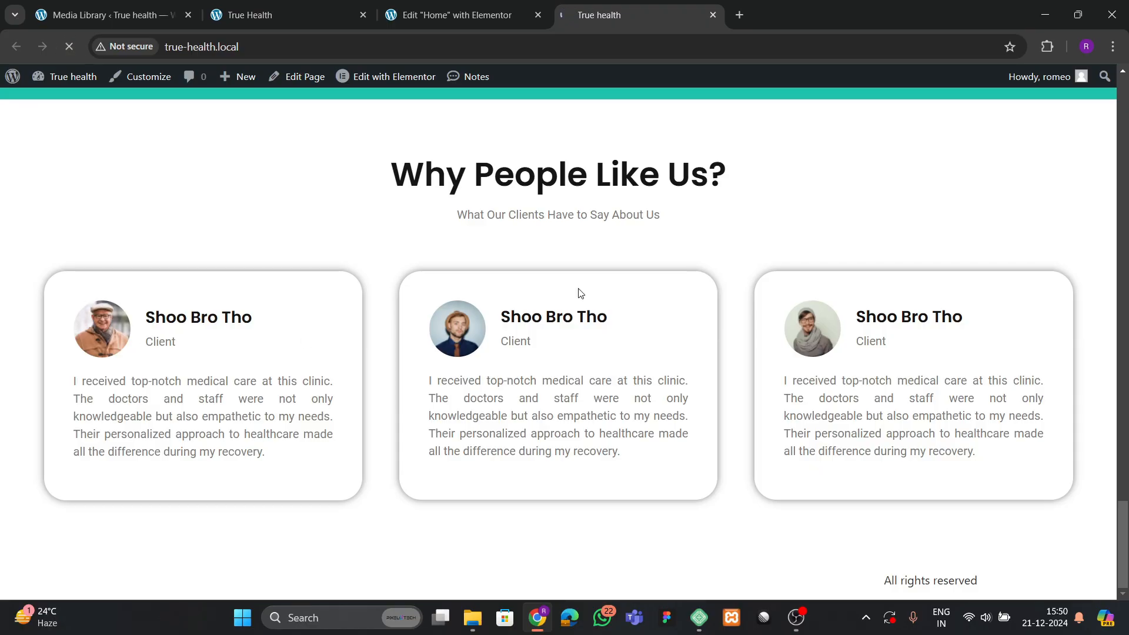
scroll(563, 358, "down", 8)
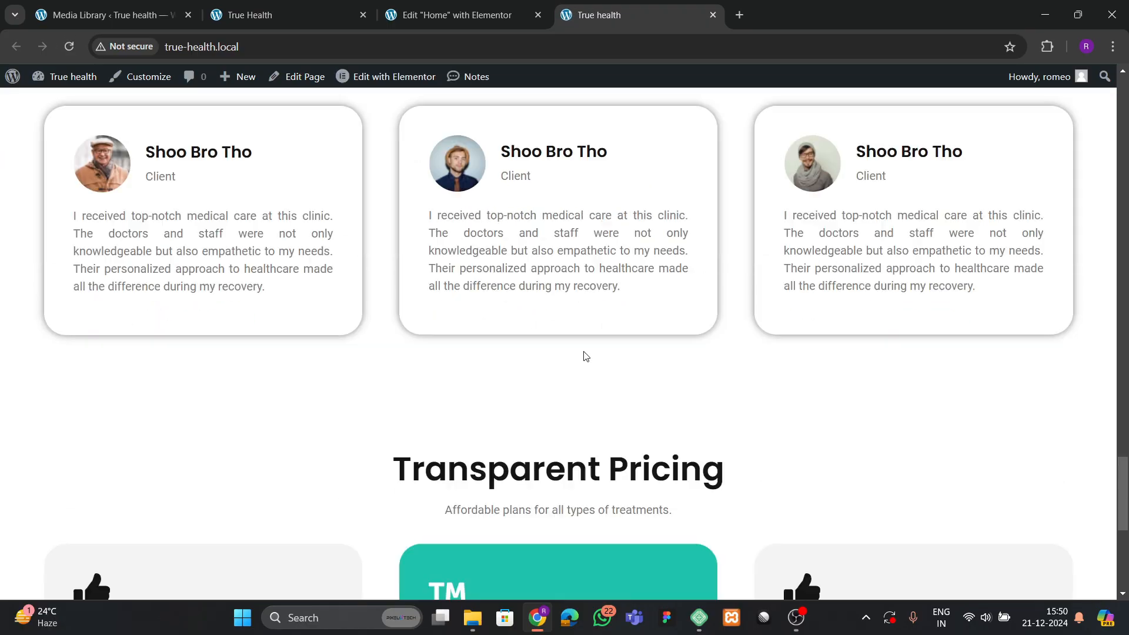
scroll(562, 362, "up", 2)
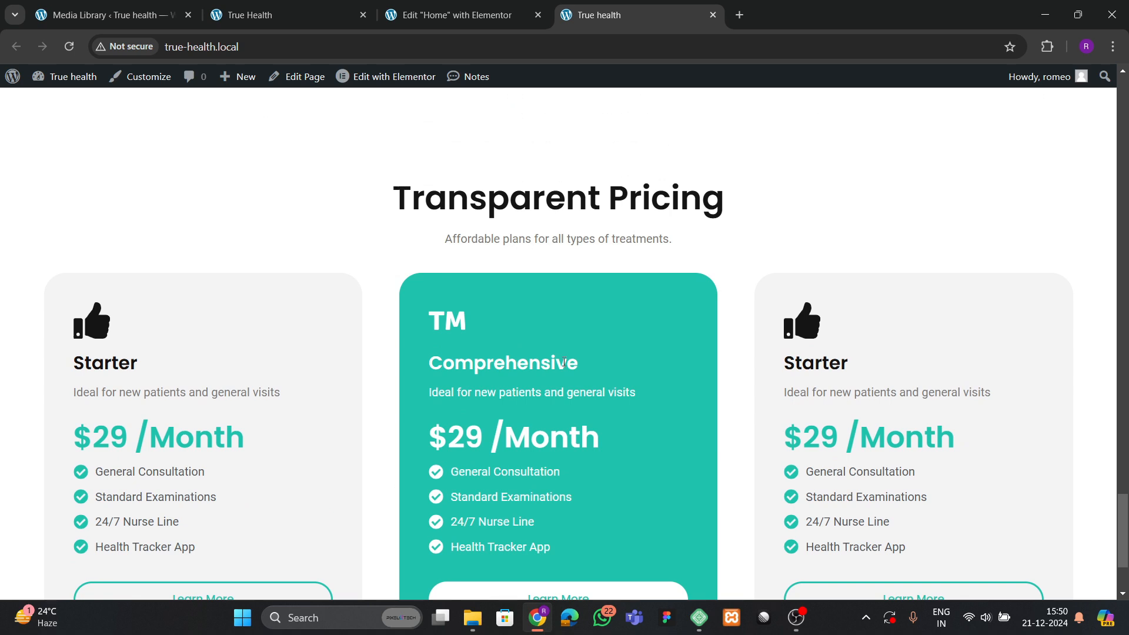
left_click(452, 17)
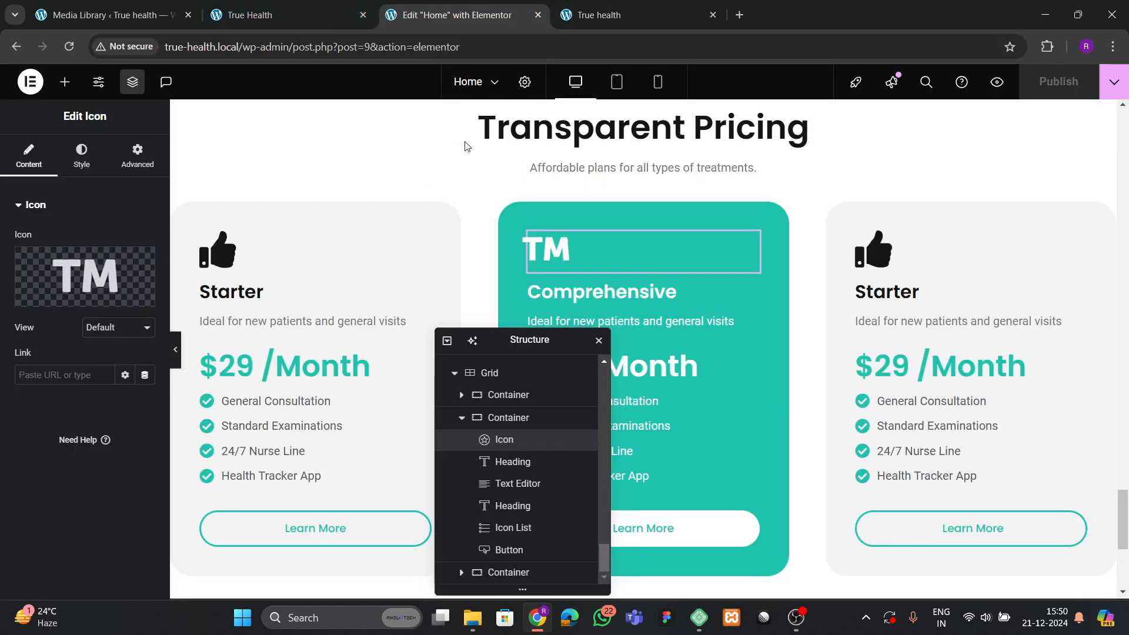
left_click(176, 310)
left_click(137, 156)
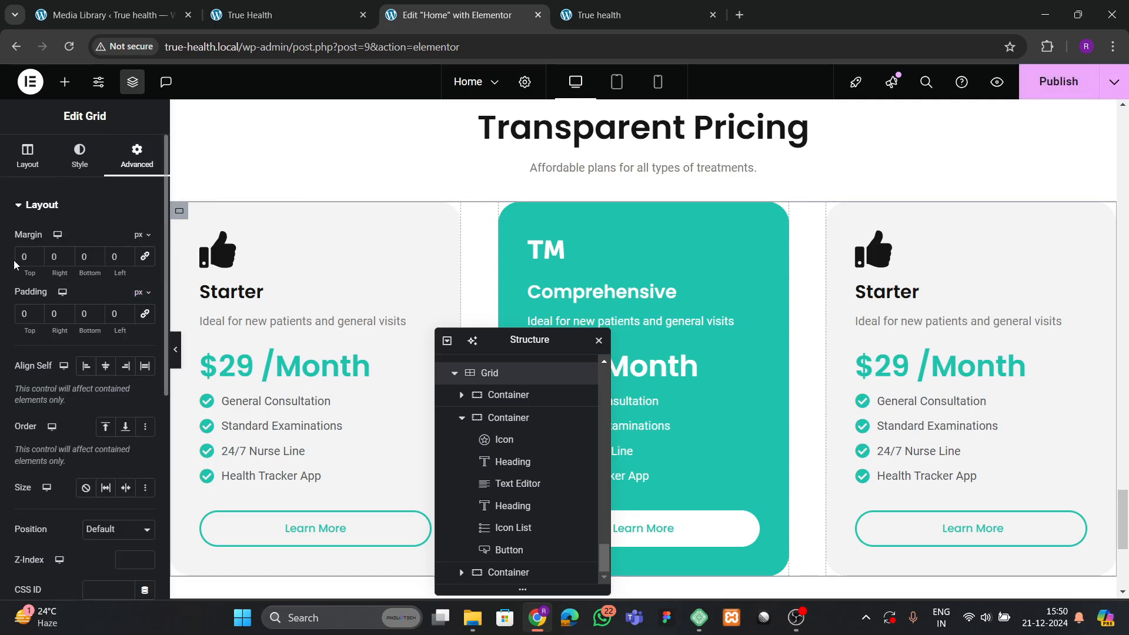
type("3")
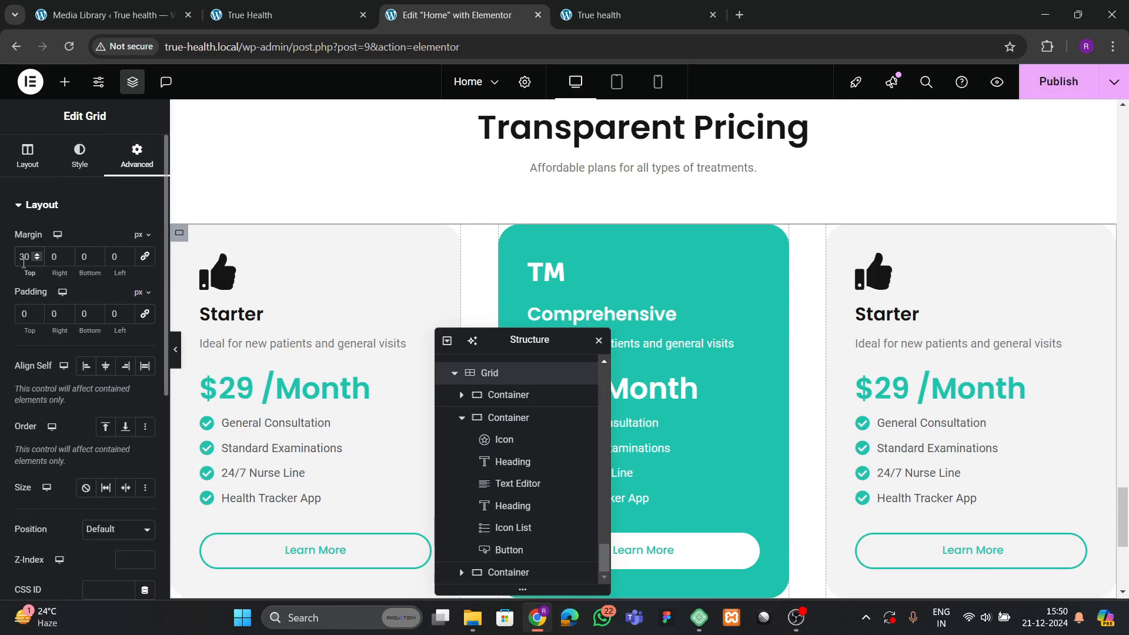
key("ctrl+s")
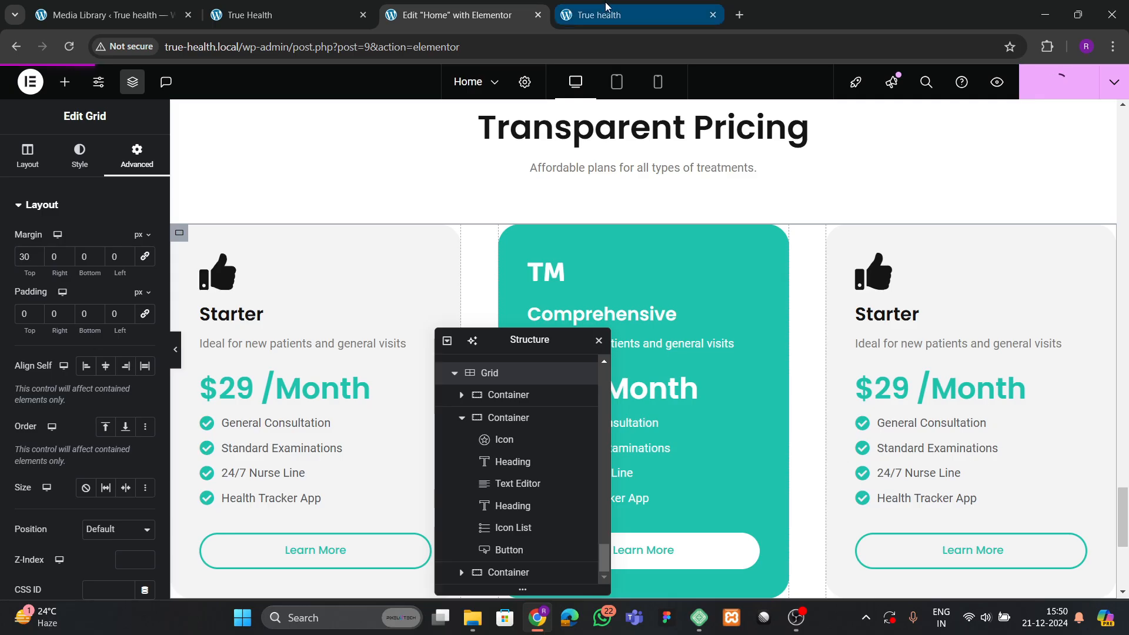
left_click(609, 12)
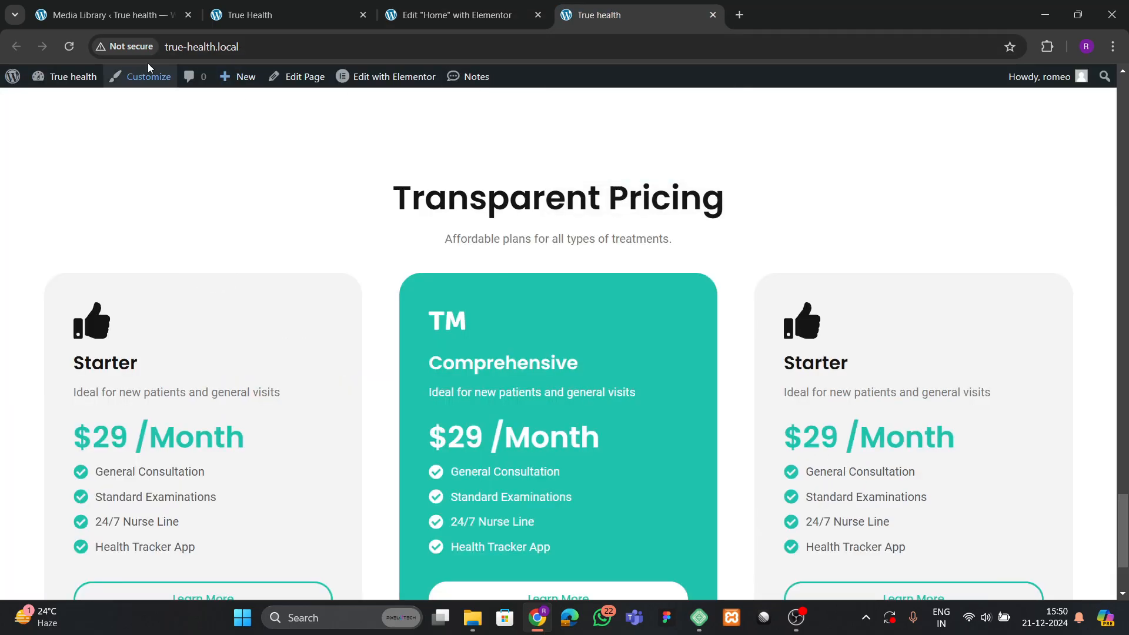
left_click(68, 47)
left_click(282, 15)
scroll(479, 323, "down", 2)
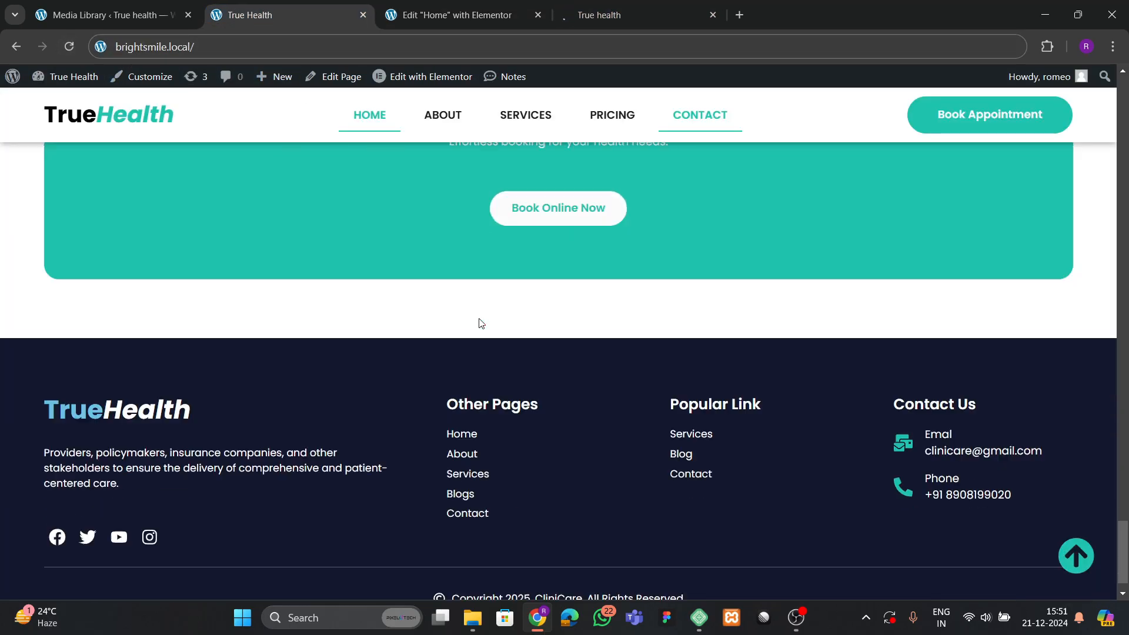
scroll(444, 310, "up", 4)
scroll(442, 305, "up", 1)
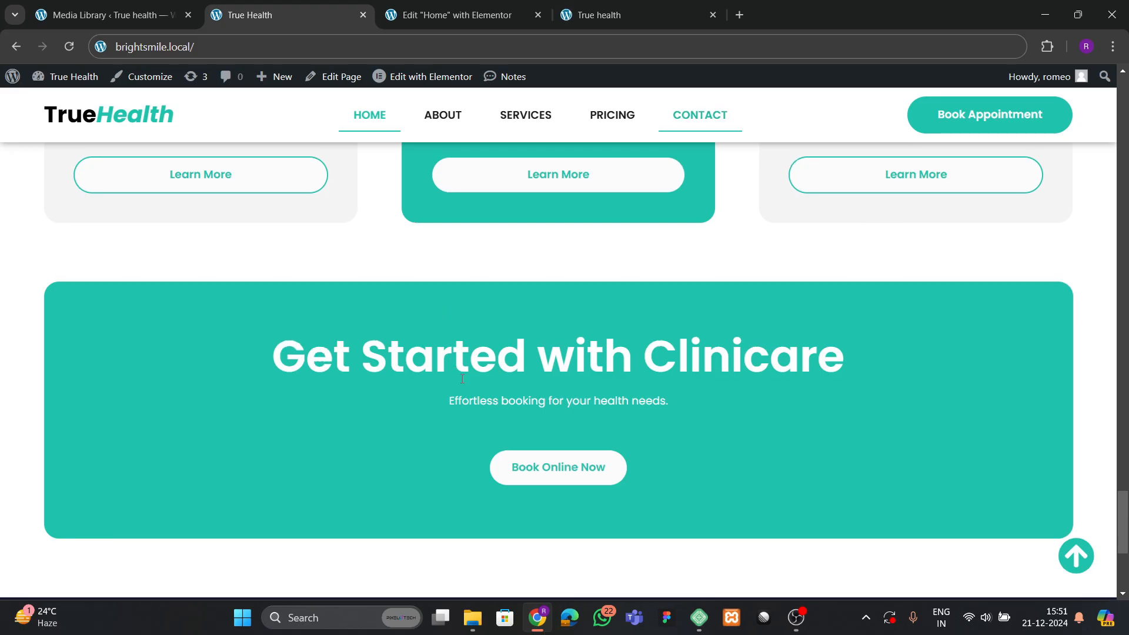
left_click(595, 17)
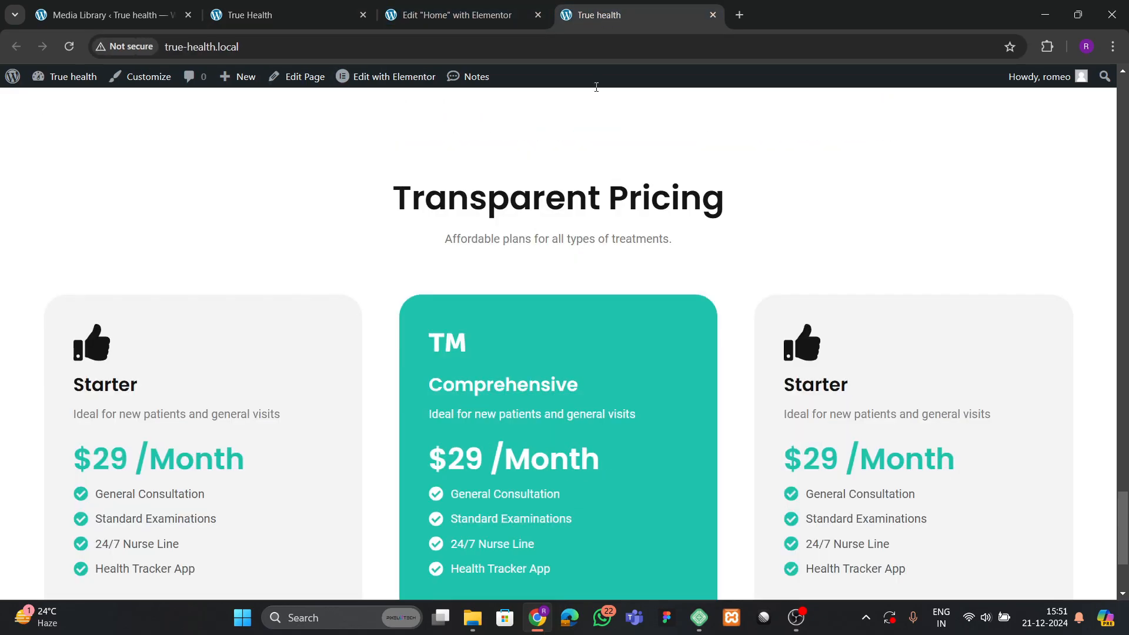
scroll(526, 370, "down", 3)
scroll(531, 374, "up", 3)
scroll(530, 374, "up", 7)
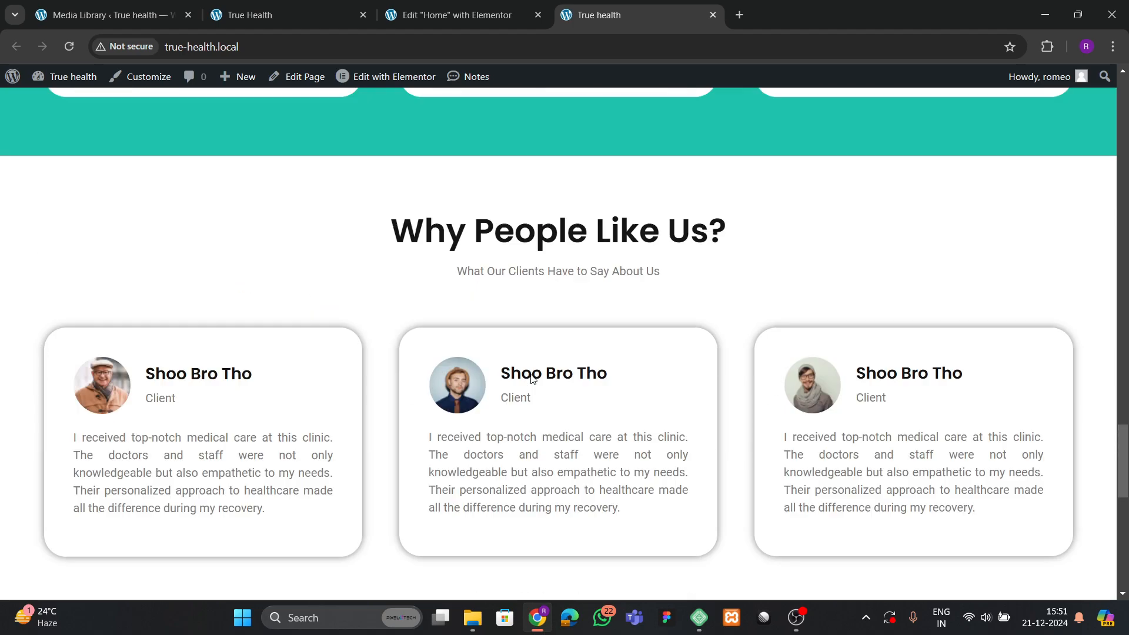
scroll(494, 328, "down", 5)
left_click(405, 21)
Add a single-column flexbox container below the pricing cards and zero its padding.
scroll(492, 327, "down", 5)
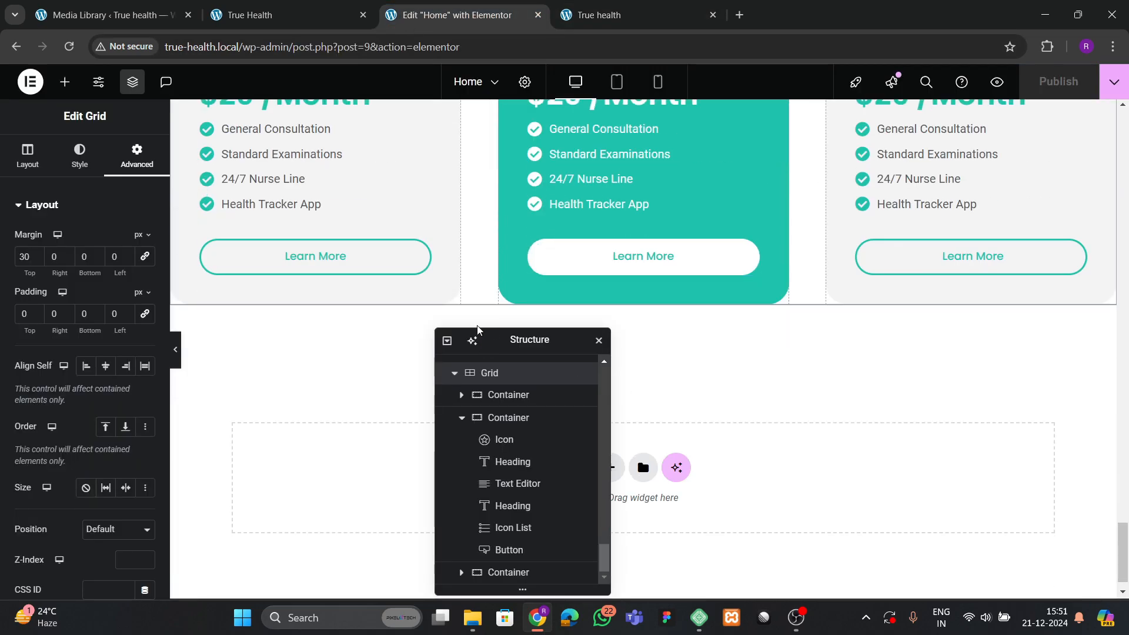
left_click(609, 436)
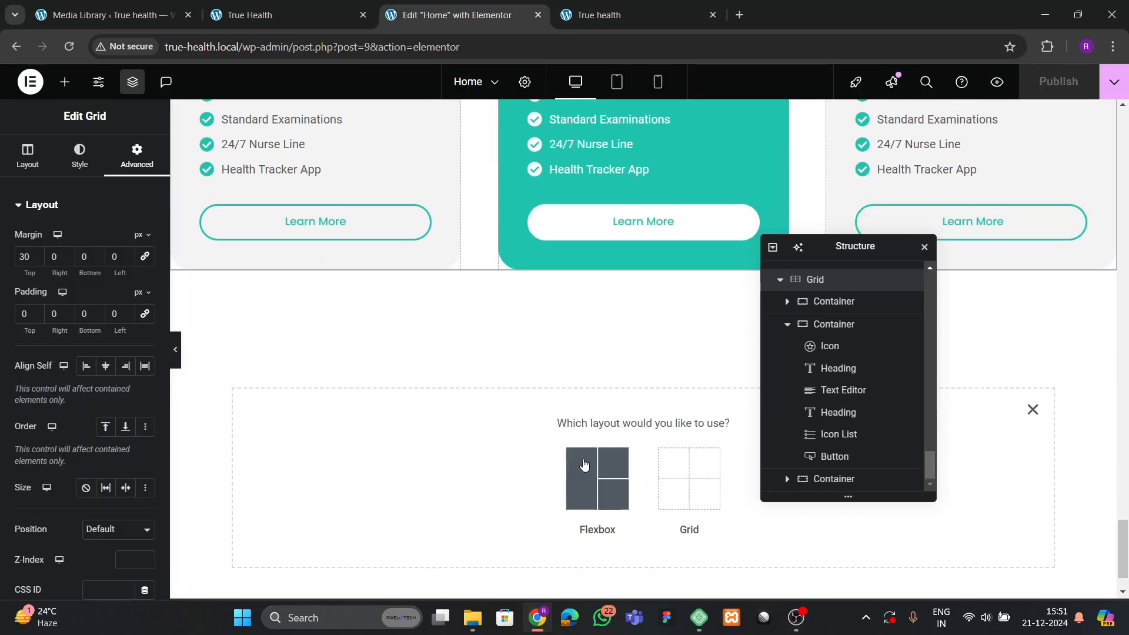
left_click(588, 466)
left_click(465, 481)
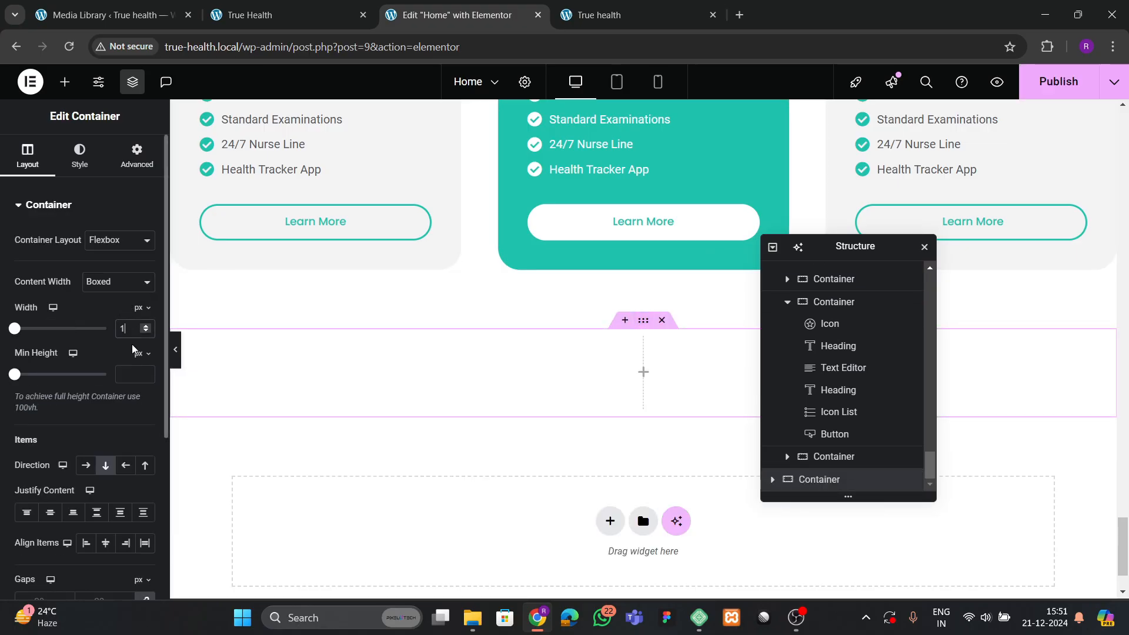
left_click(131, 156)
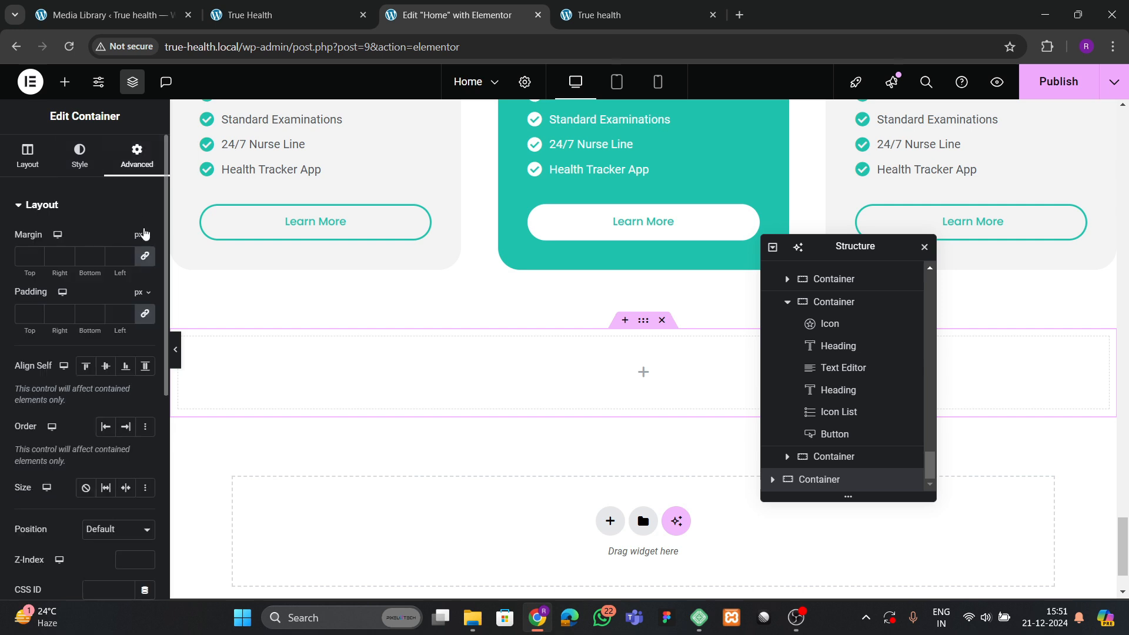
left_click(259, 15)
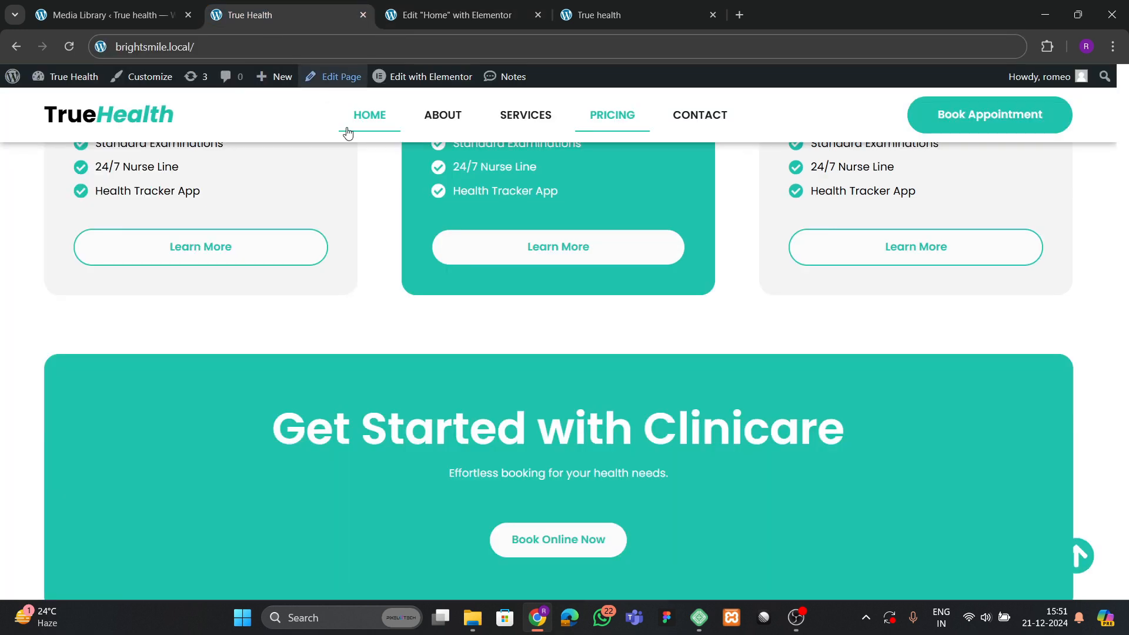
left_click(470, 16)
left_click(144, 315)
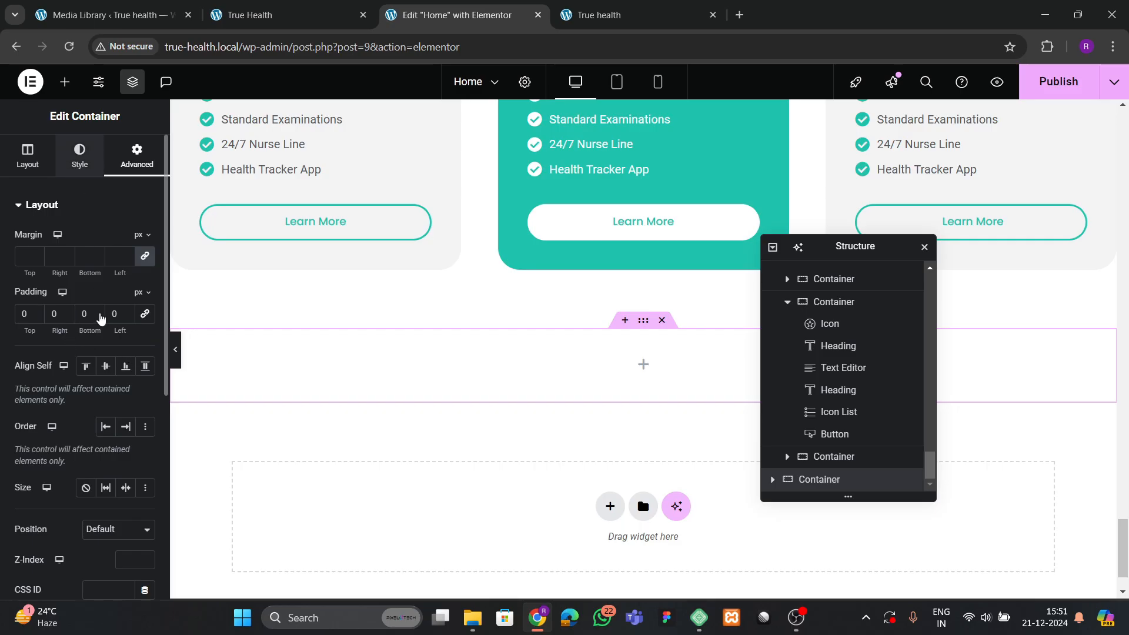
Try a classic theme green background on the container, then clear it again.
left_click(79, 156)
left_click(96, 271)
left_click(125, 302)
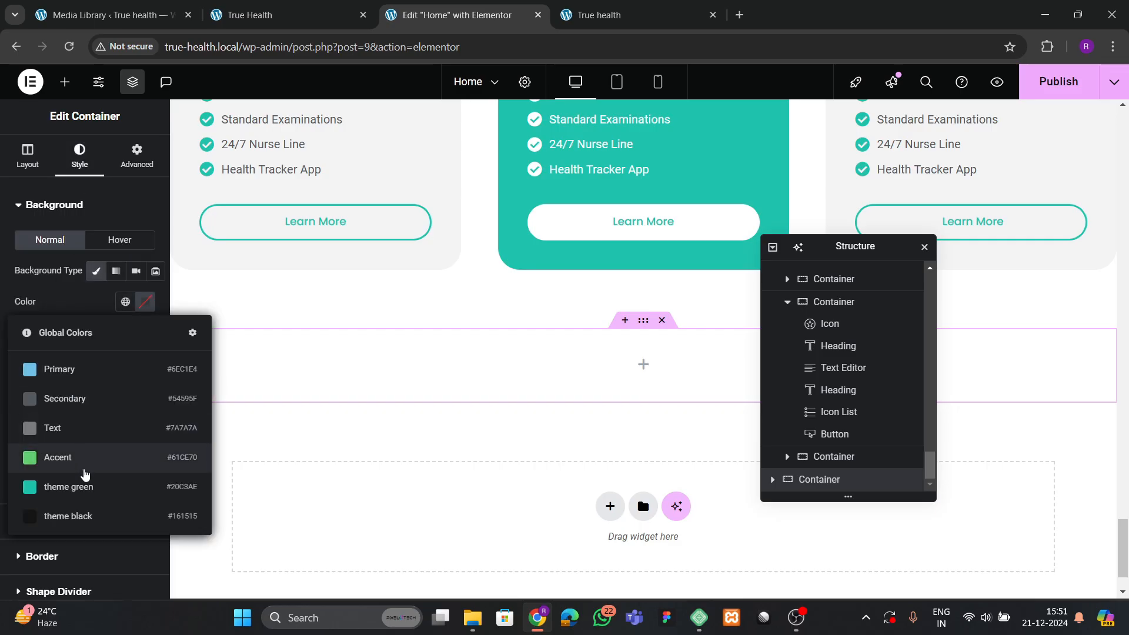
left_click(68, 487)
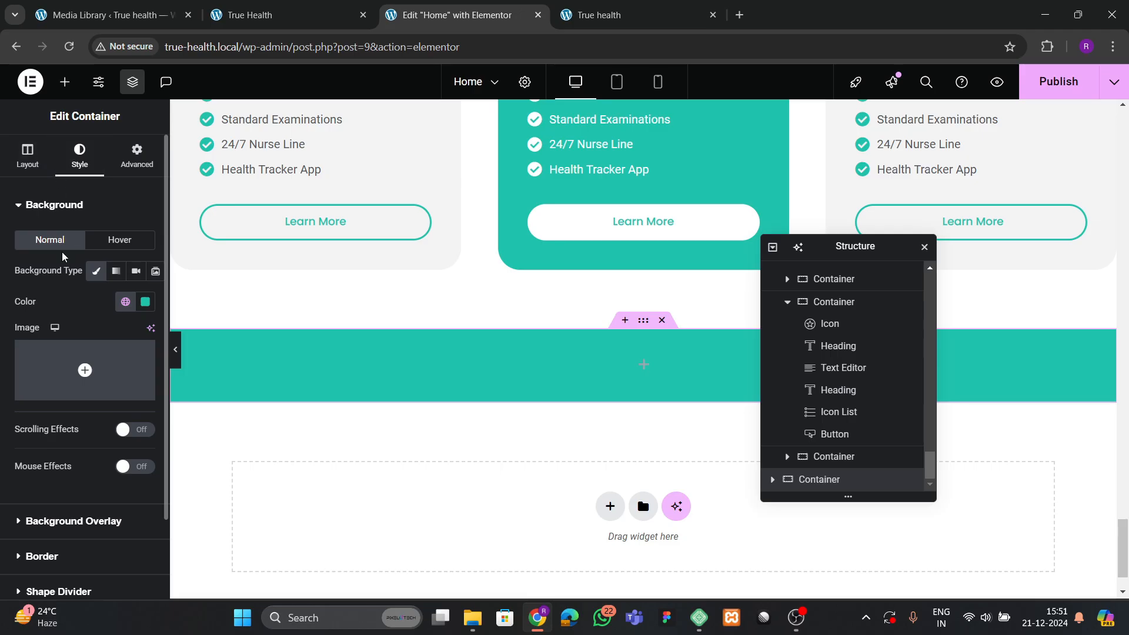
scroll(61, 382, "down", 2)
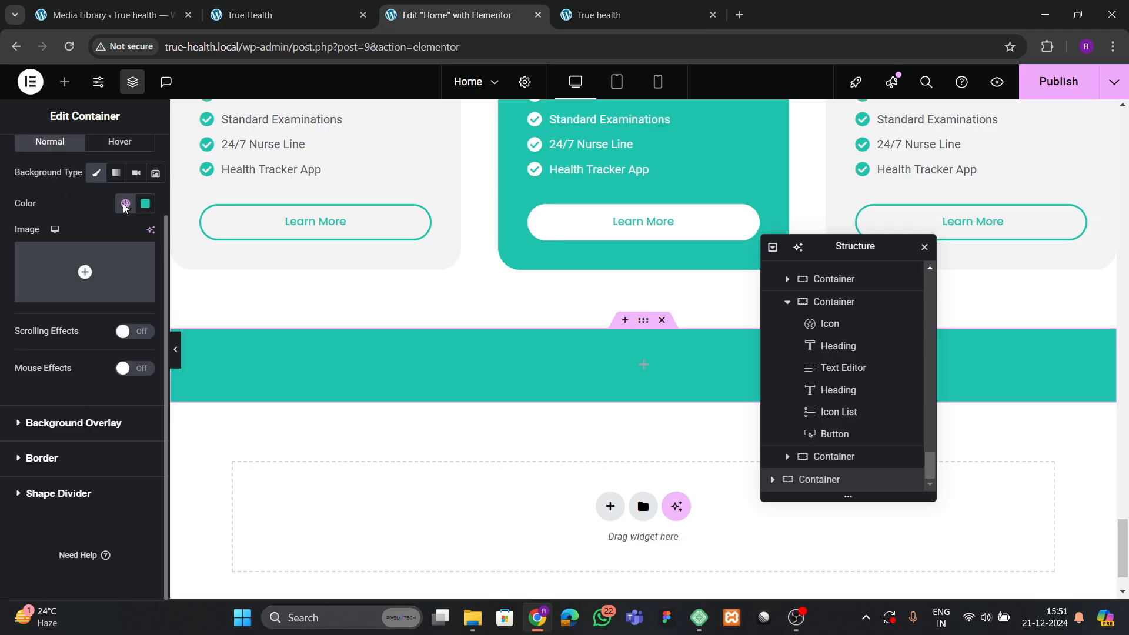
left_click(141, 209)
left_click(169, 234)
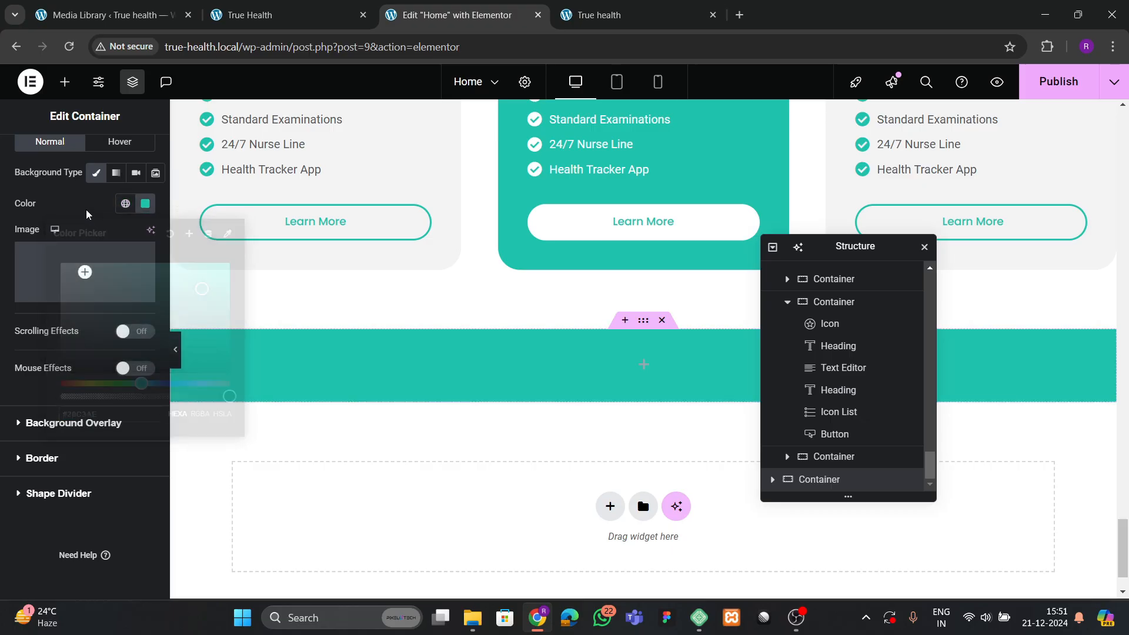
Drop an inner container into the section and give the section a theme green background.
left_click(65, 82)
left_click_drag(66, 353, 307, 374)
left_click(137, 155)
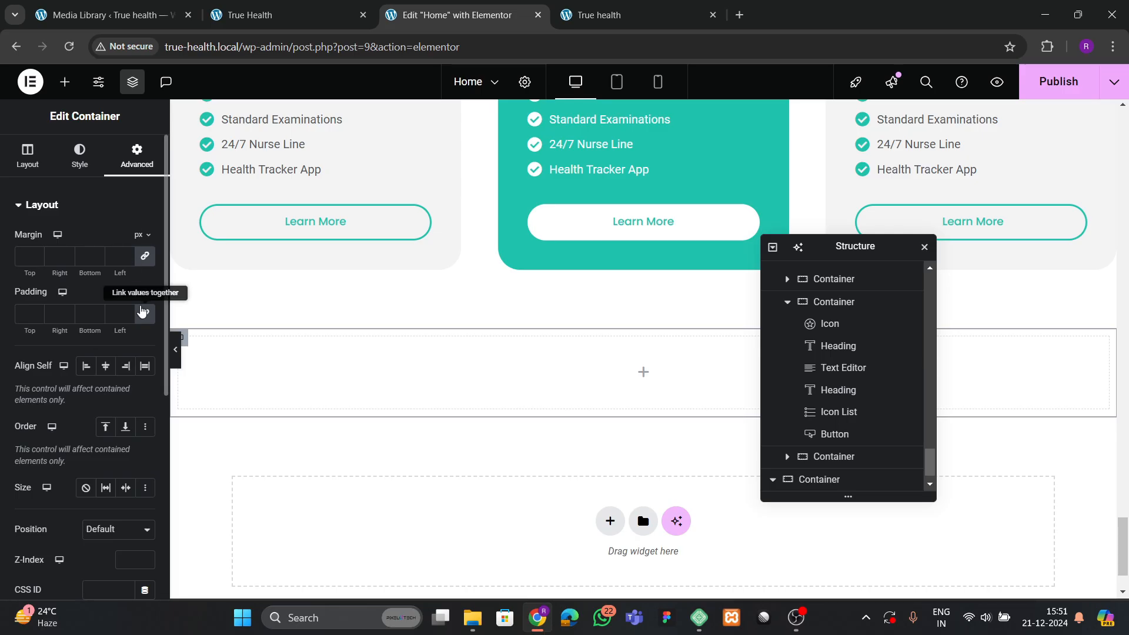
left_click(142, 312)
left_click(28, 155)
left_click(80, 156)
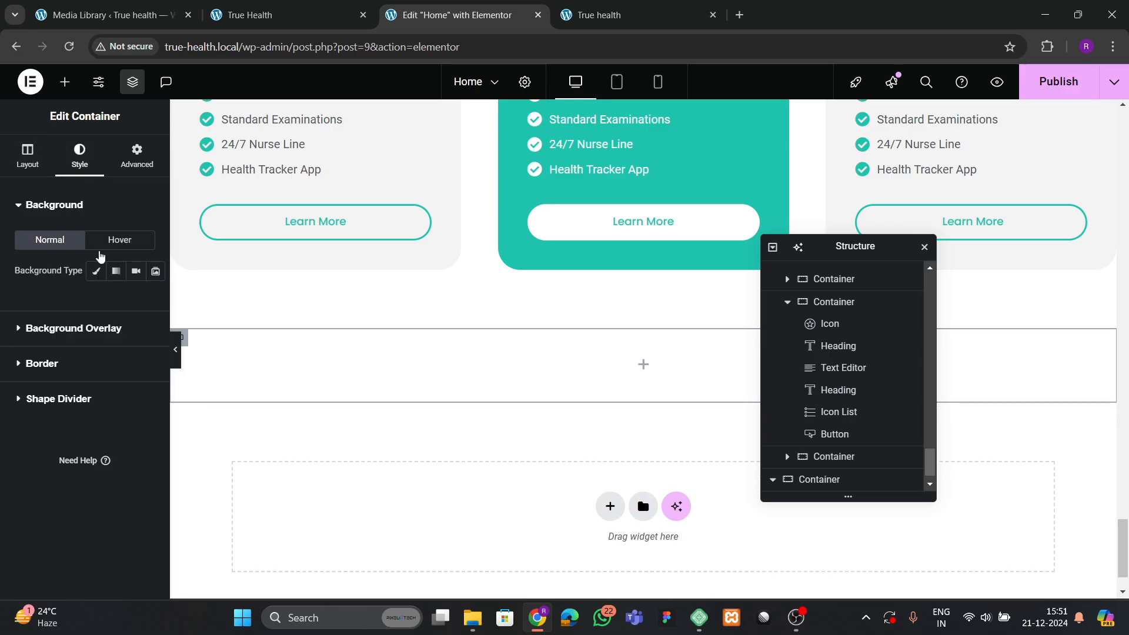
left_click(97, 271)
left_click(125, 302)
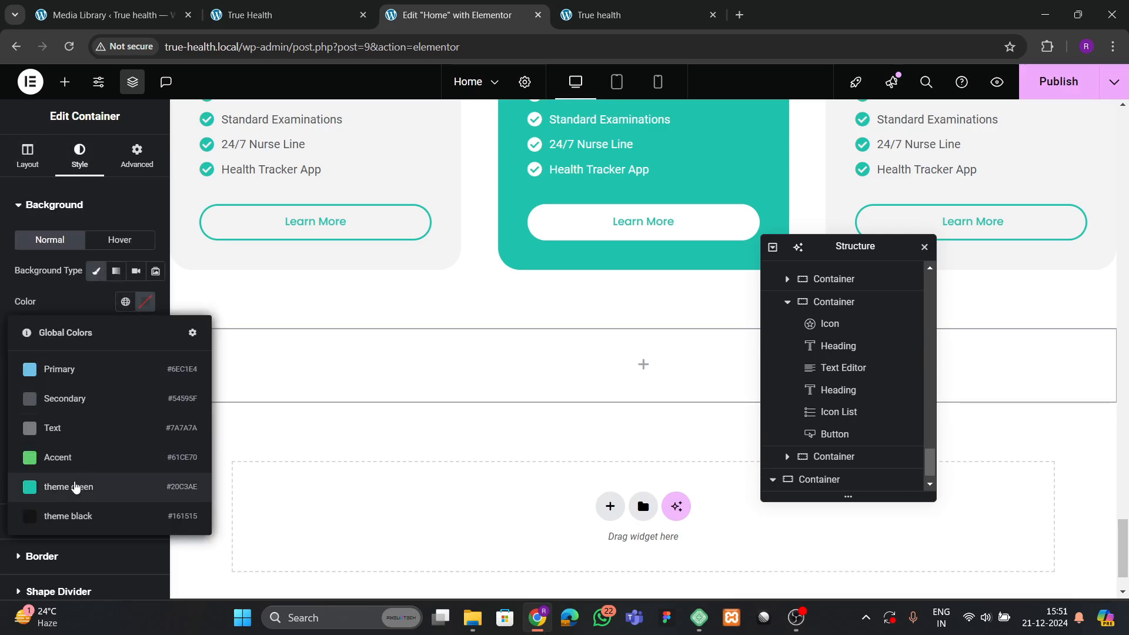
left_click(79, 487)
Set the teal section's padding to 60 px on every side.
left_click(137, 156)
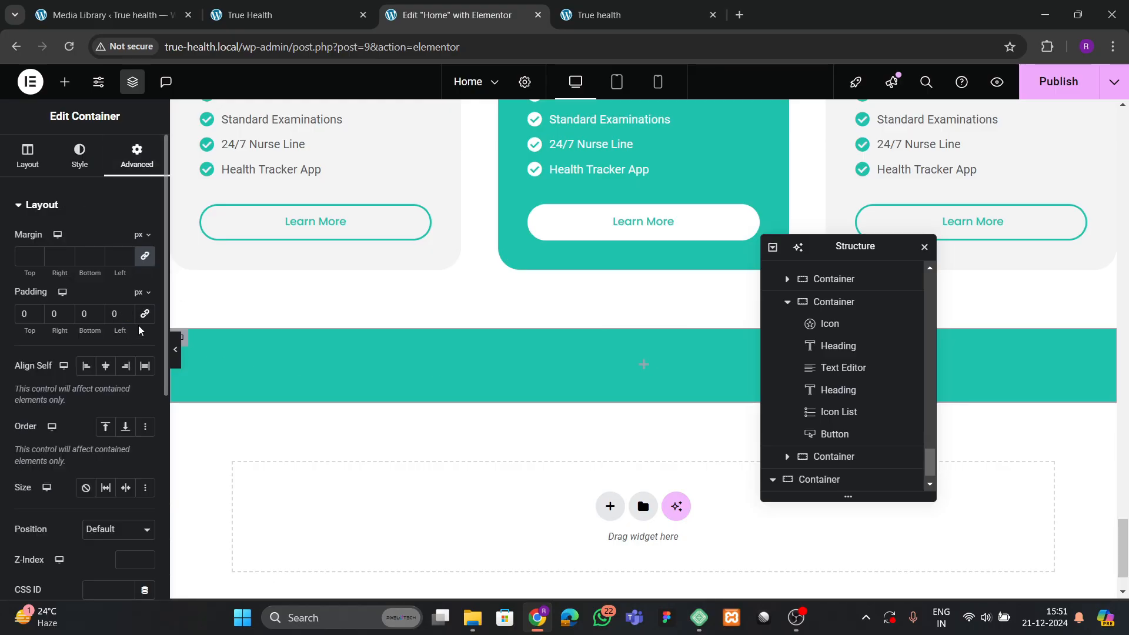
type("4")
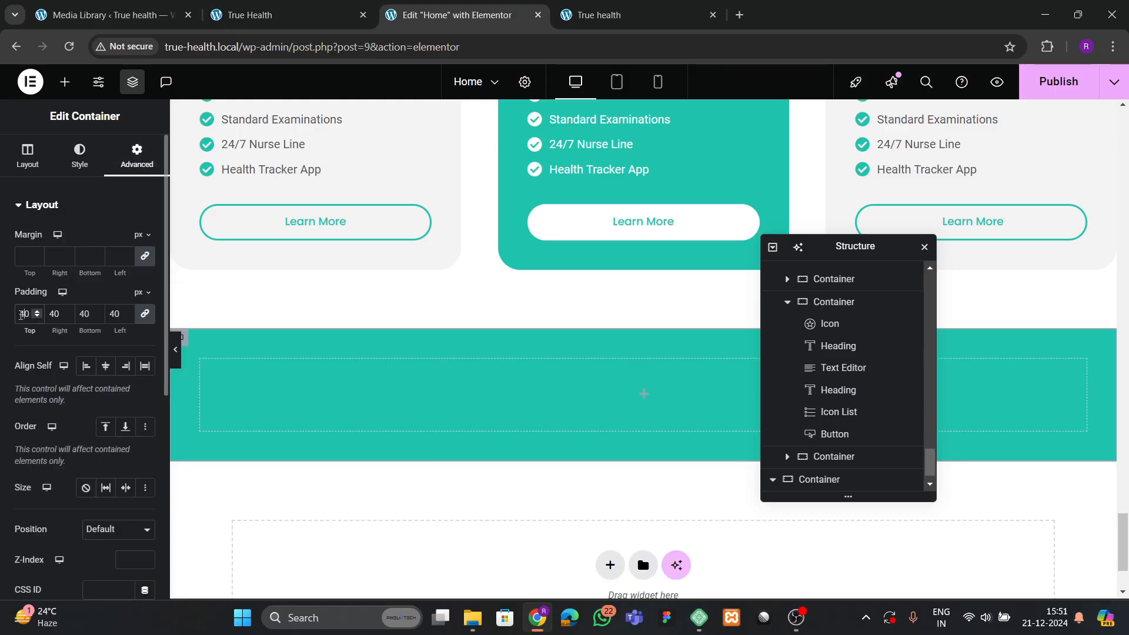
key("BackSpace")
type("6")
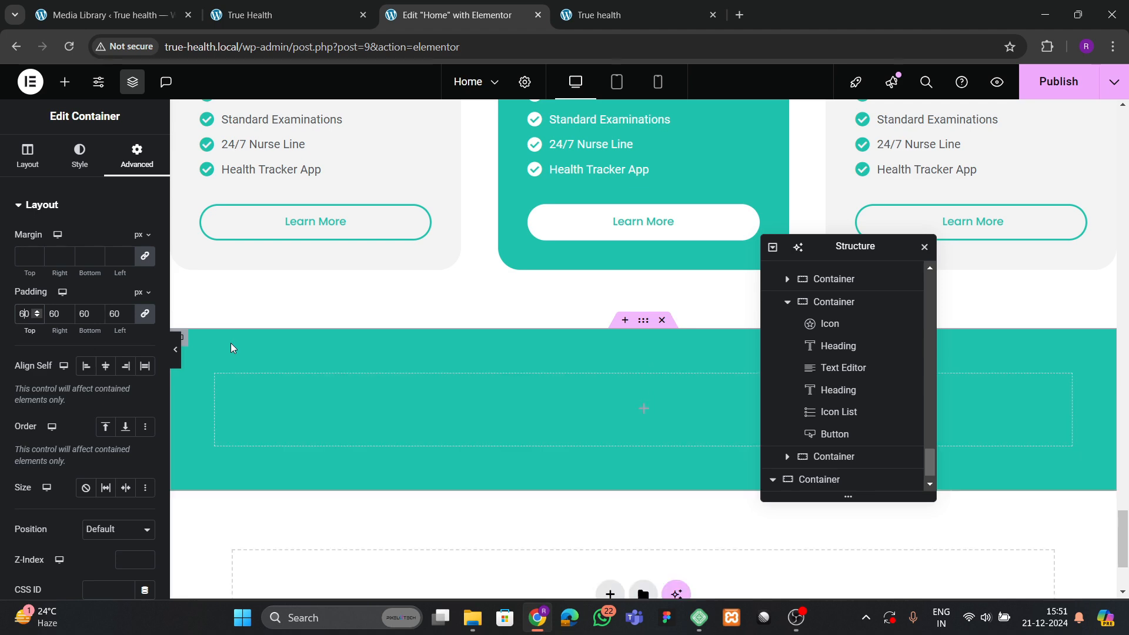
left_click(288, 15)
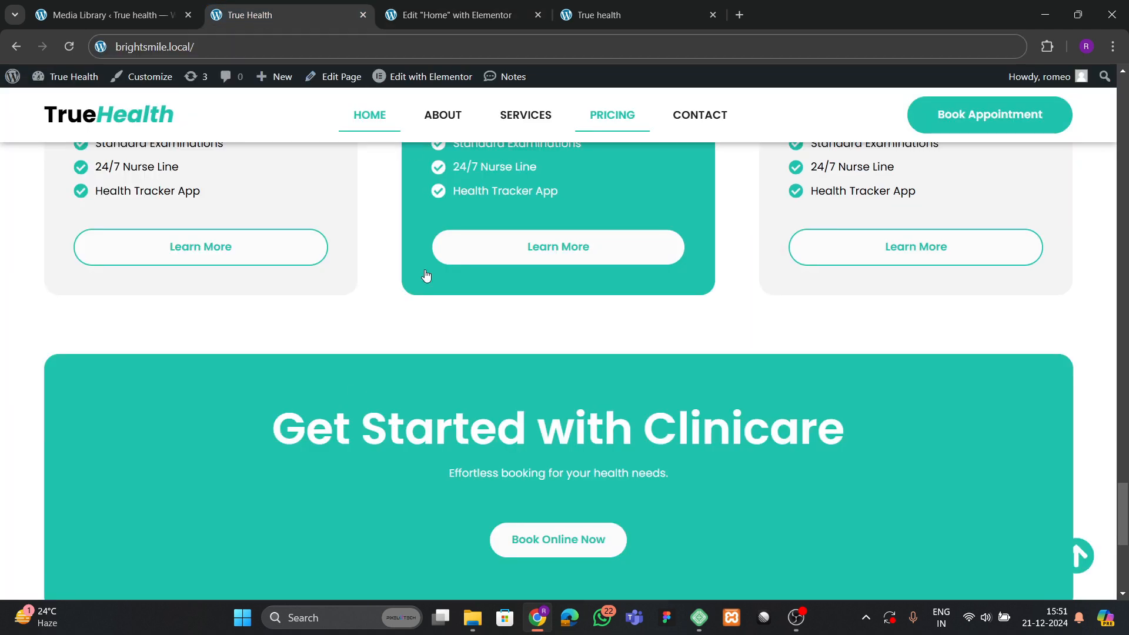
left_click(453, 17)
scroll(412, 347, "up", 8)
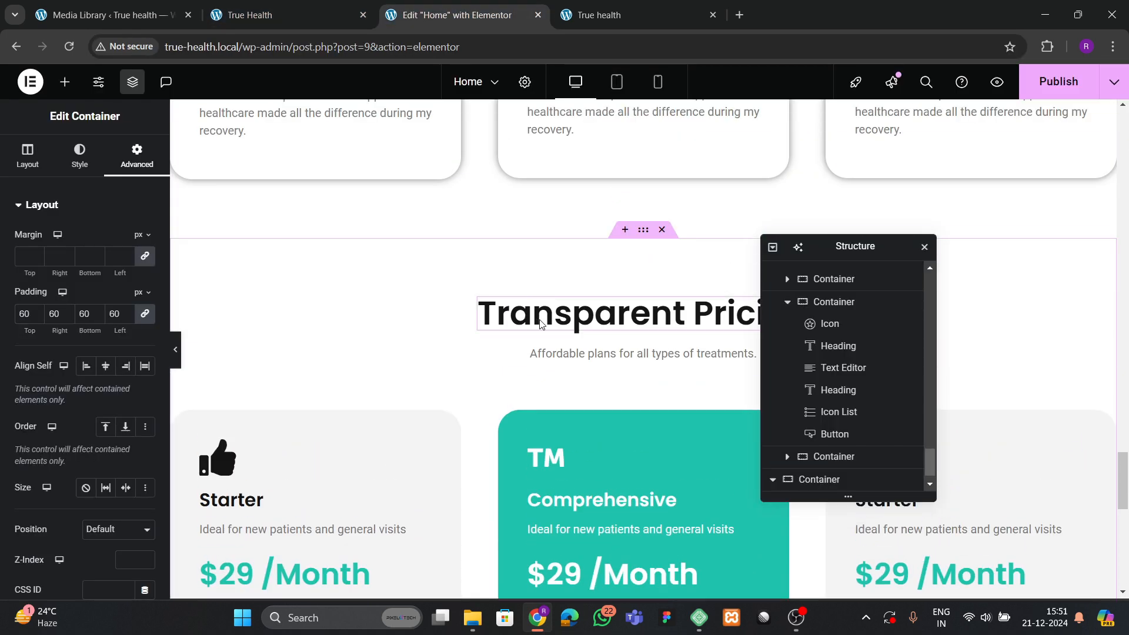
Copy the Transparent Pricing heading and paste it into the teal section.
right_click(541, 323)
left_click(566, 330)
scroll(484, 426, "down", 10)
right_click(521, 359)
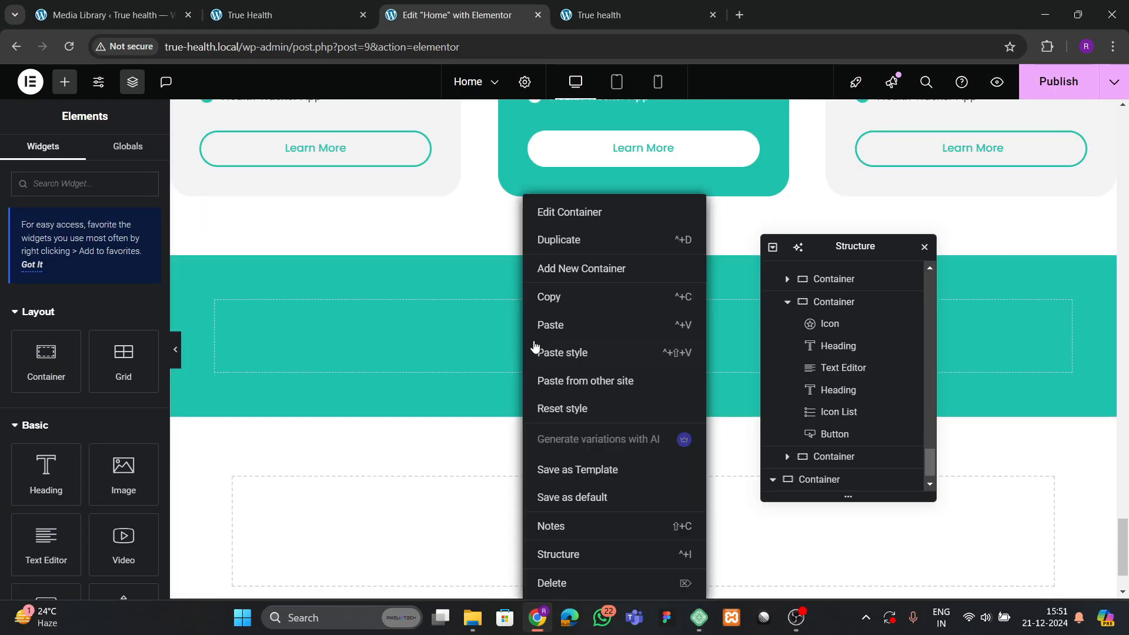
left_click(559, 325)
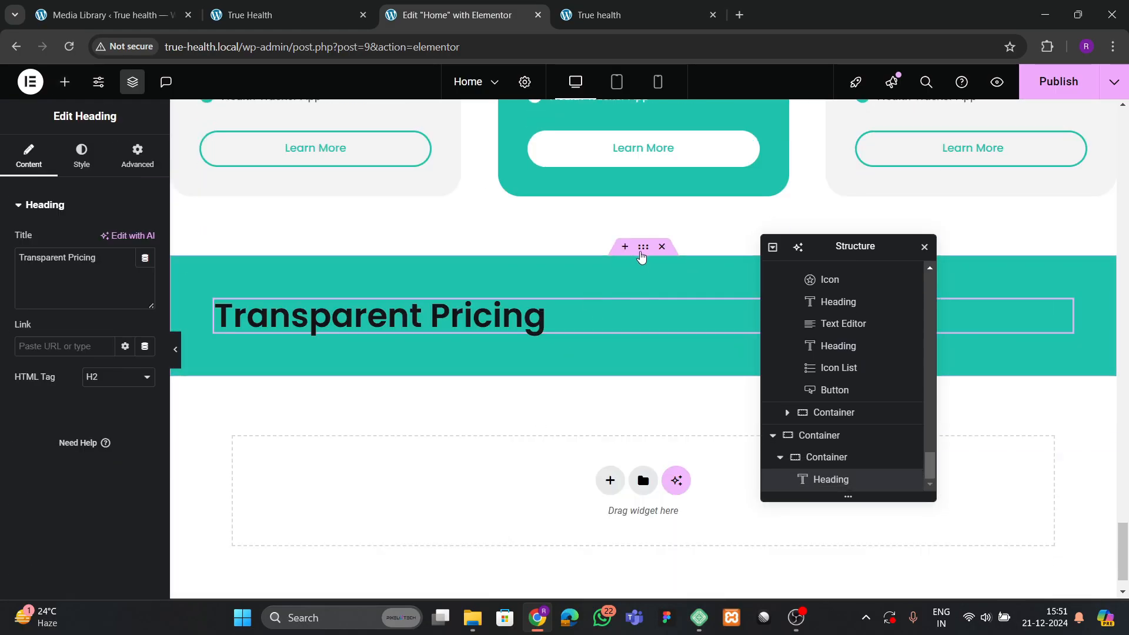
Centre the pasted heading in the inner container with Justify Content and Align Items set to Center.
left_click(641, 251)
left_click(820, 462)
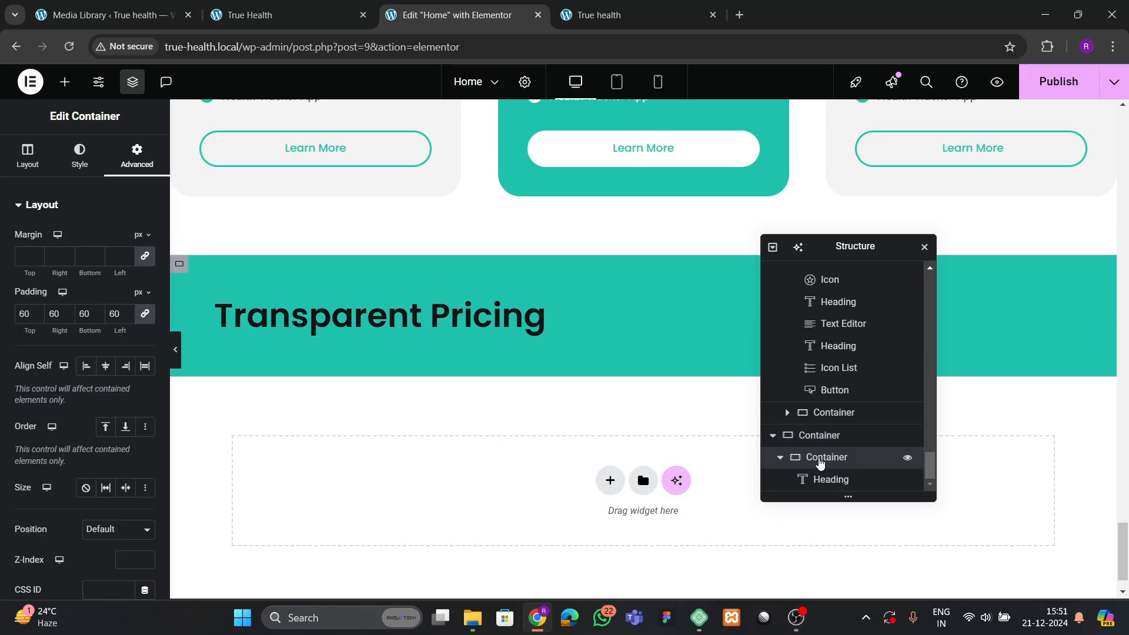
left_click(23, 151)
scroll(104, 393, "down", 1)
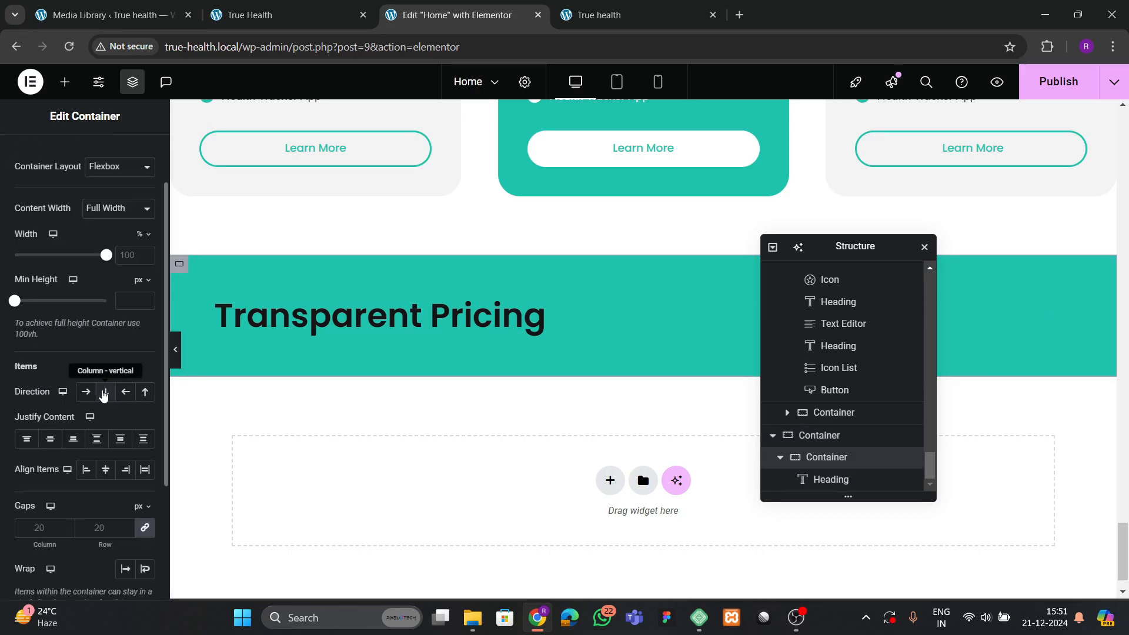
left_click(47, 443)
left_click(125, 469)
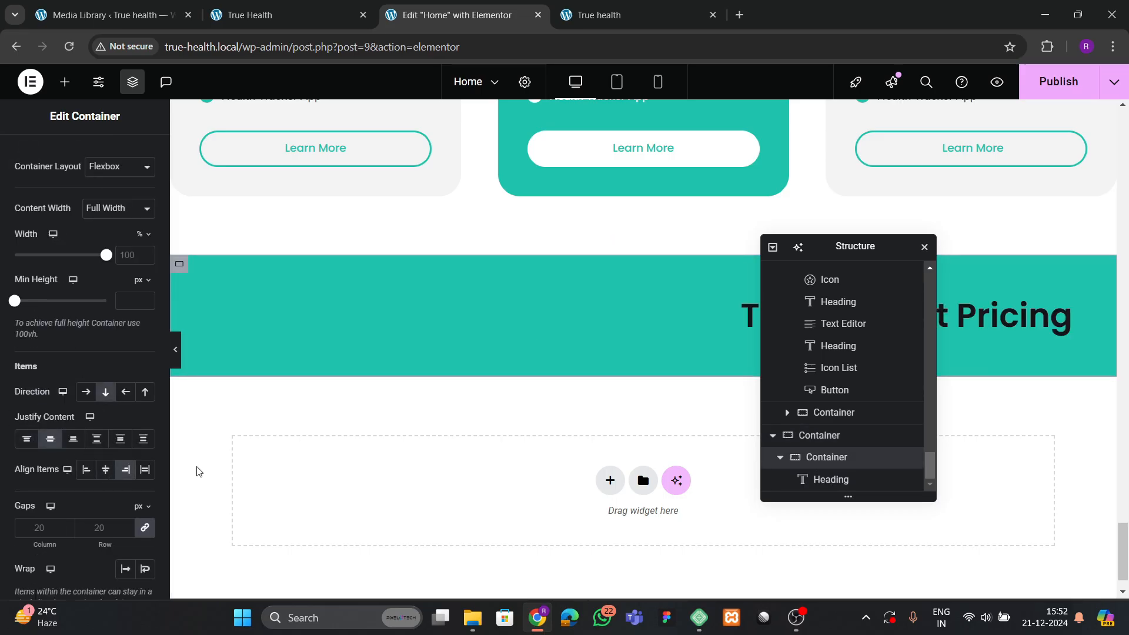
left_click(106, 470)
left_click(709, 323)
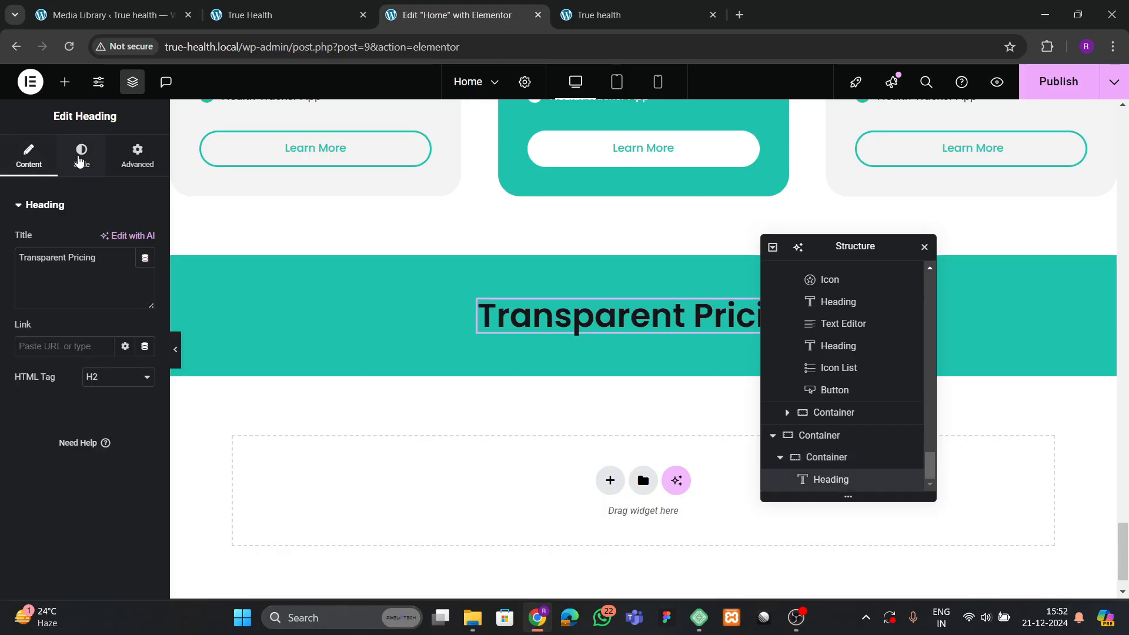
left_click(80, 158)
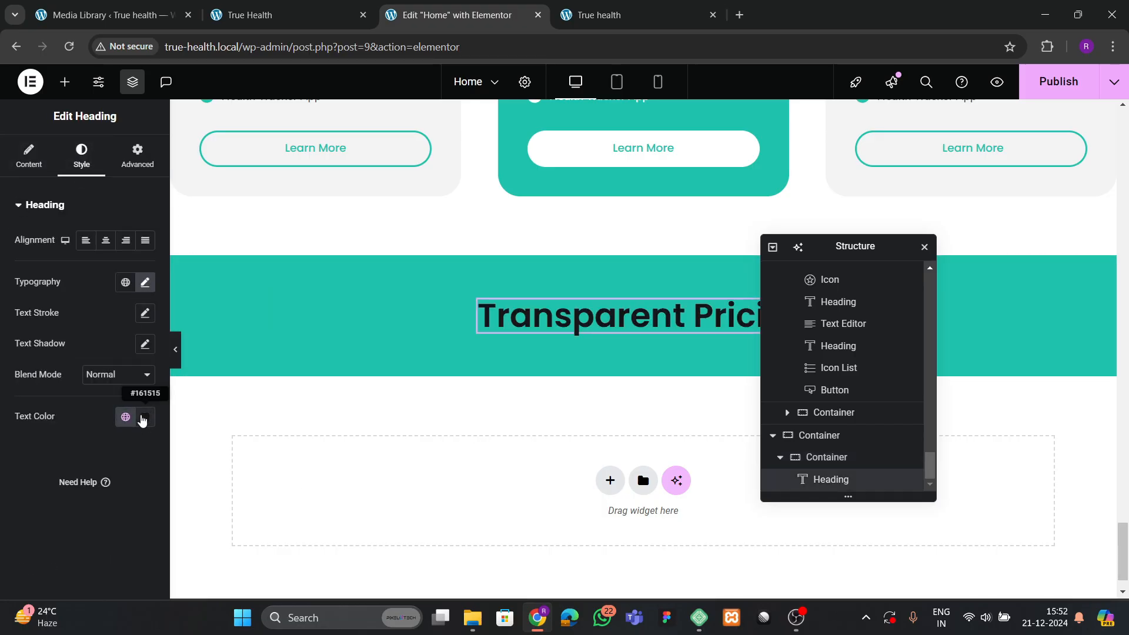
Set the banner heading's text colour to white.
left_click(143, 418)
left_click_drag(136, 287, 58, 223)
left_click(10, 464)
Retitle the heading 'Get Started with True Health Clinic', using the live site's wording.
left_click(320, 18)
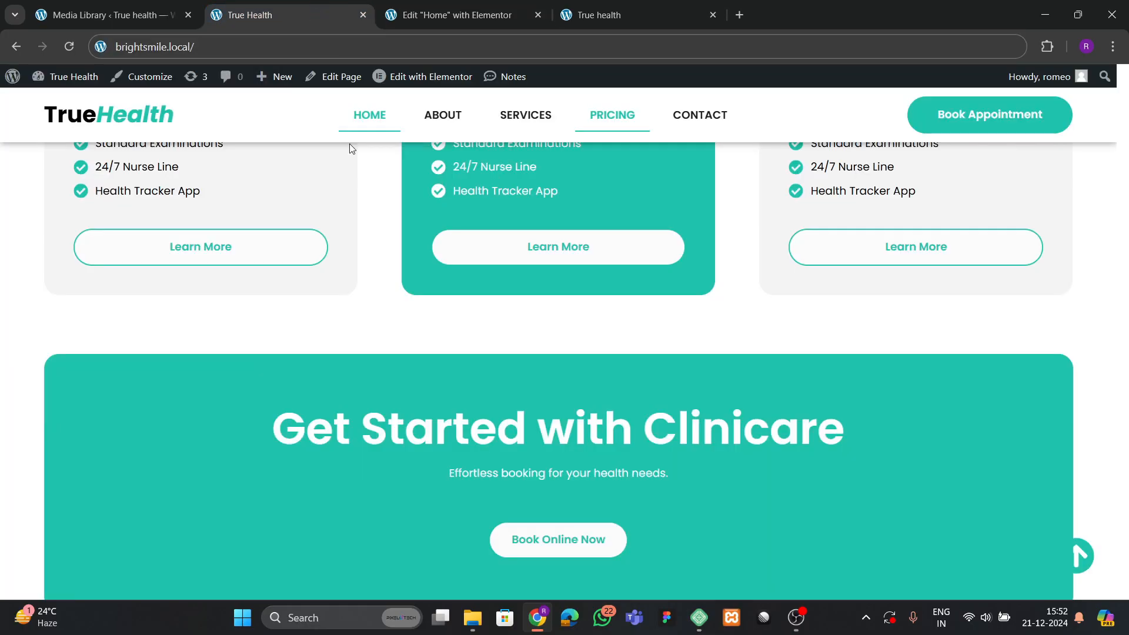
left_click_drag(277, 435, 929, 423)
left_click(264, 460)
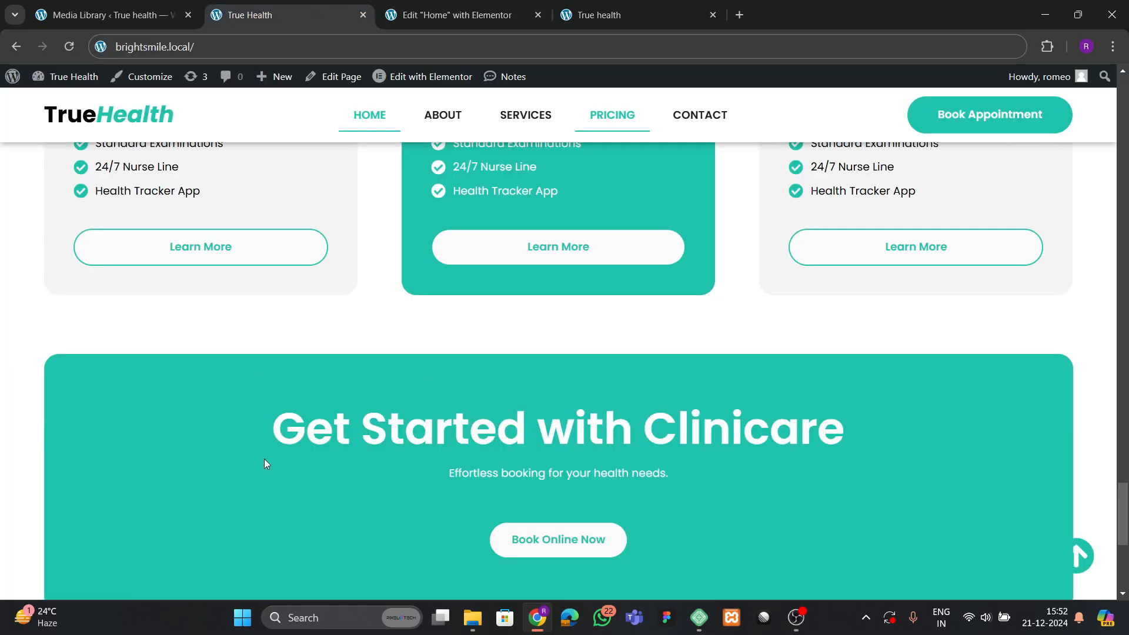
left_click_drag(264, 459, 822, 415)
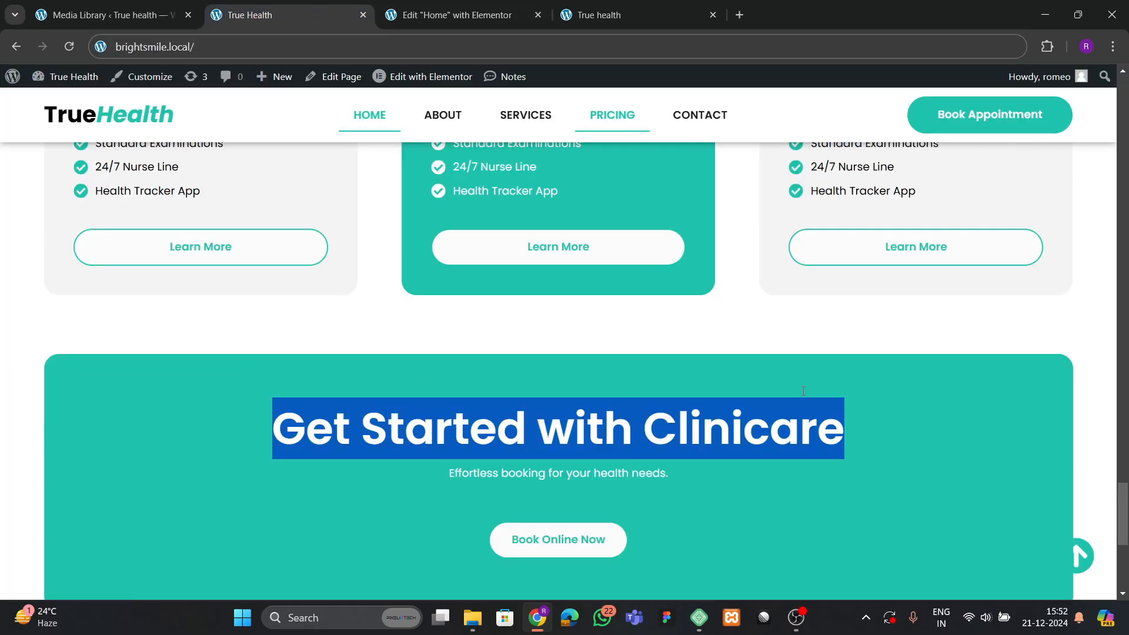
left_click(516, 8)
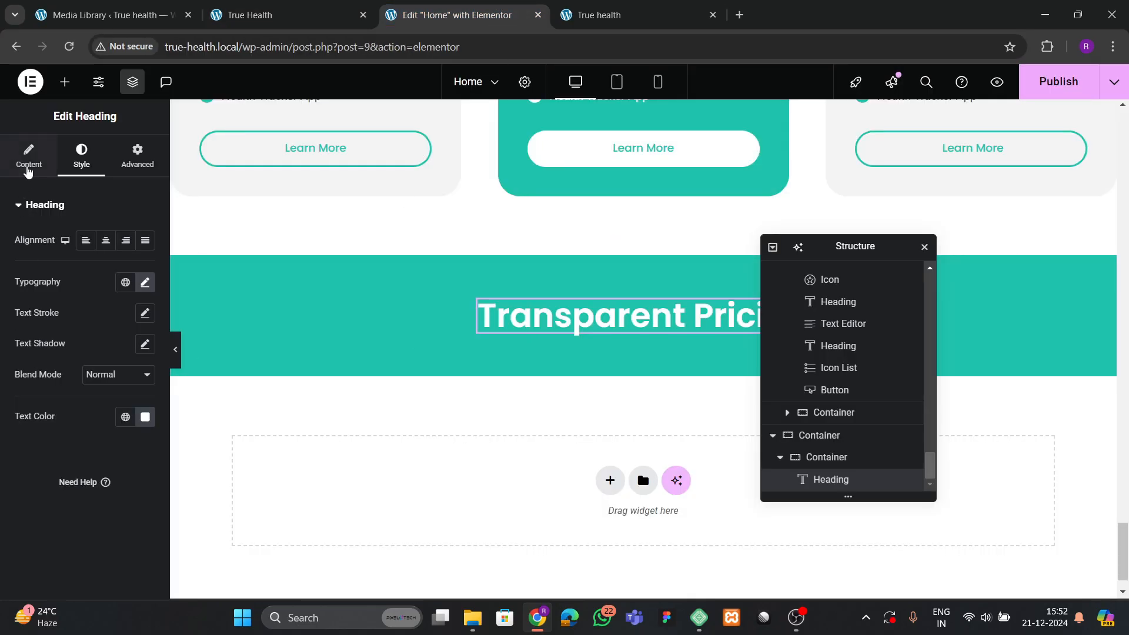
left_click(28, 164)
key("ctrl+v")
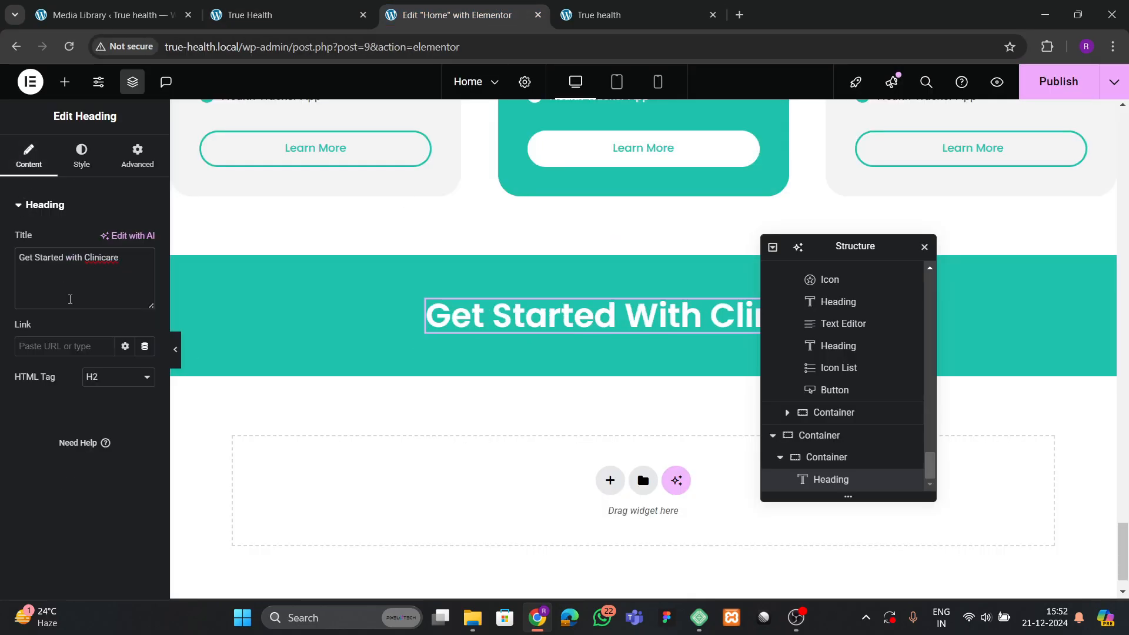
key("BackSpace")
key("BackSpace")
key("BackSpace")
key("BackSpace")
key("BackSpace")
key("BackSpace")
key("BackSpace")
key("BackSpace")
key("BackSpace")
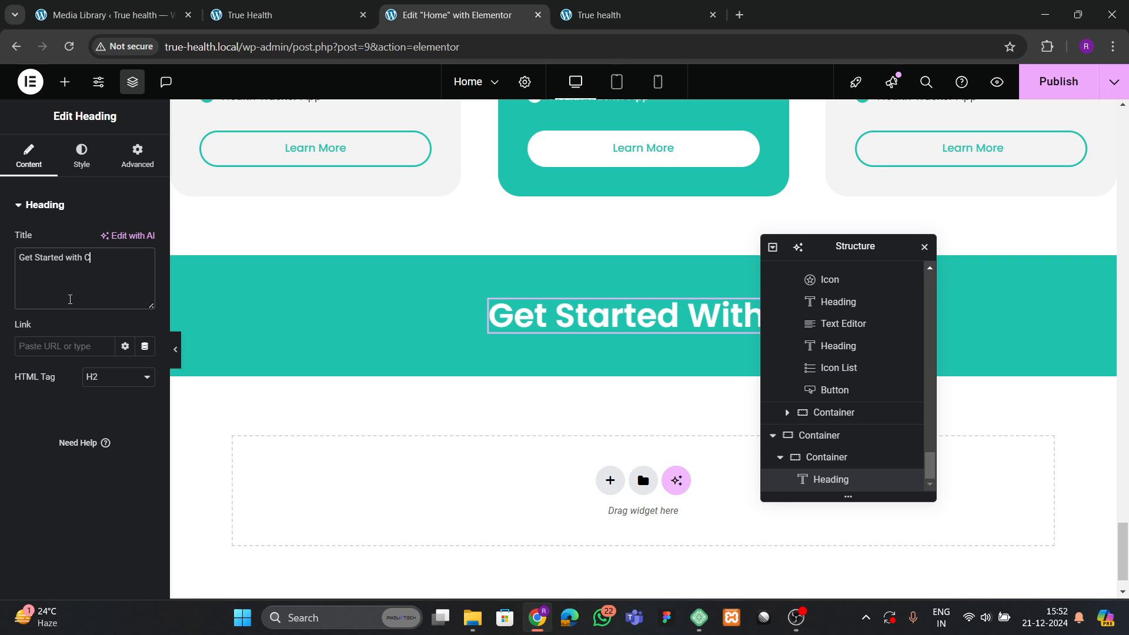
type("True")
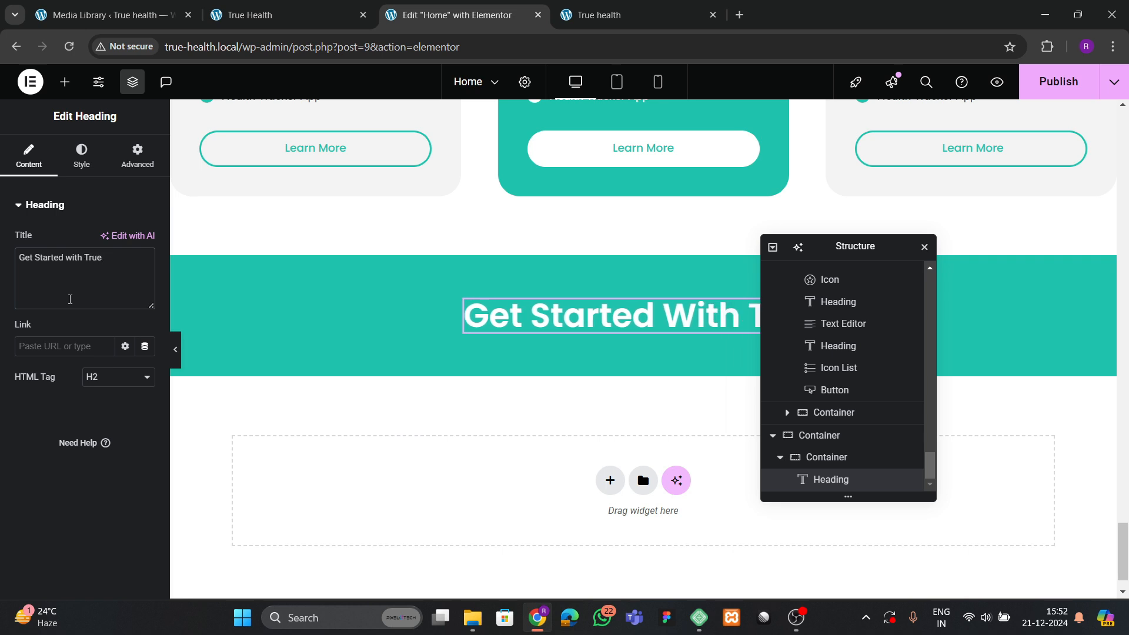
type(" Hea")
key("BackSpace")
key("BackSpace")
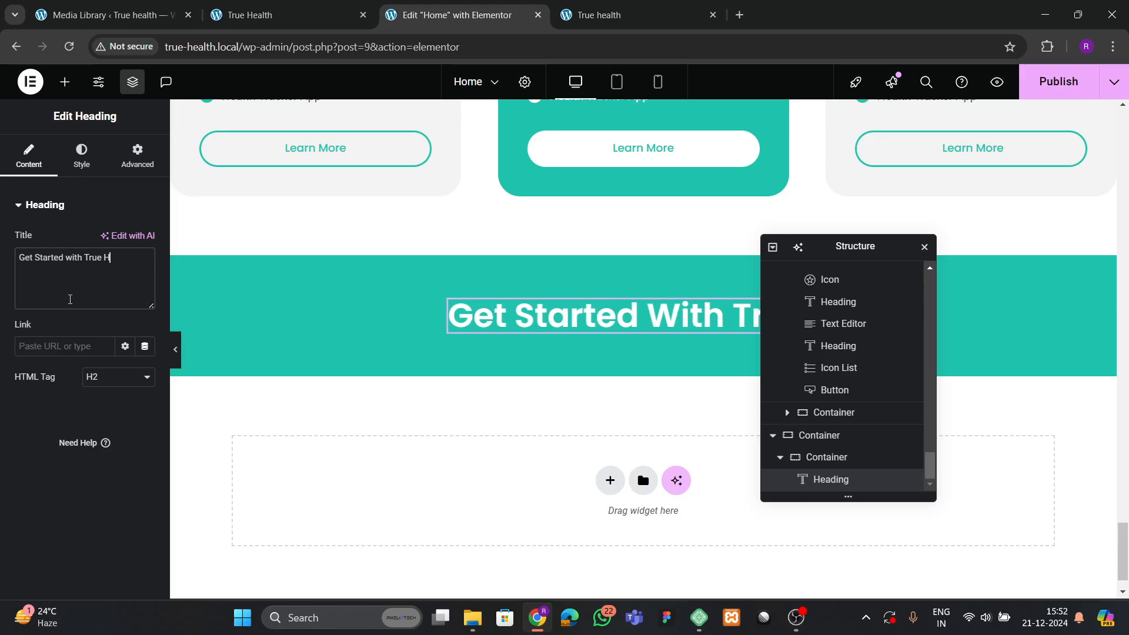
type("ealth Cli")
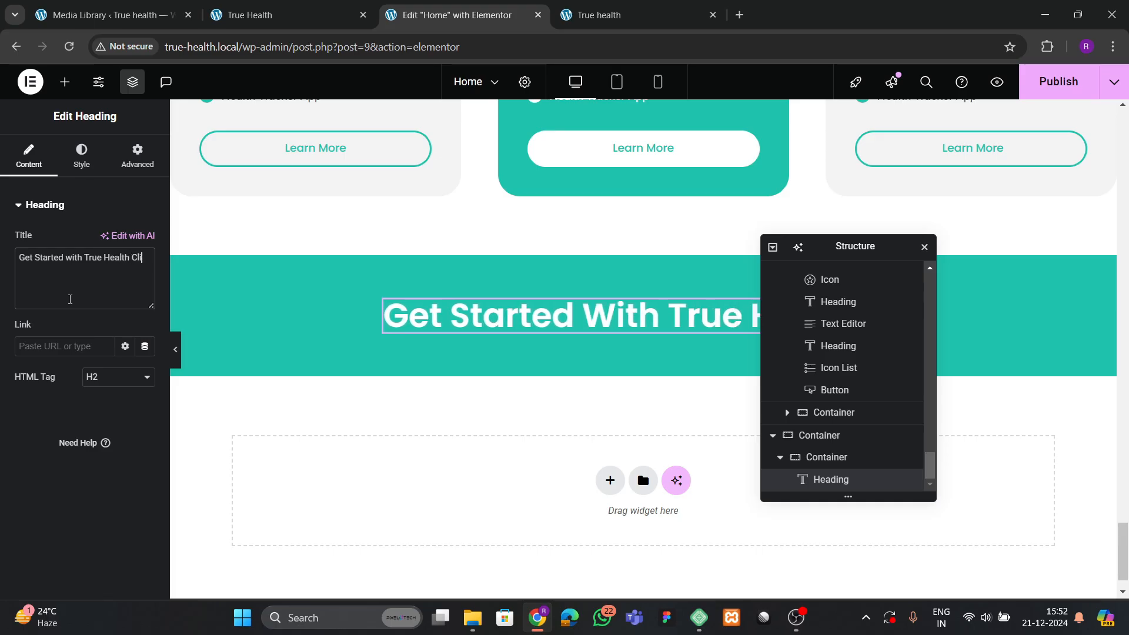
type("nic")
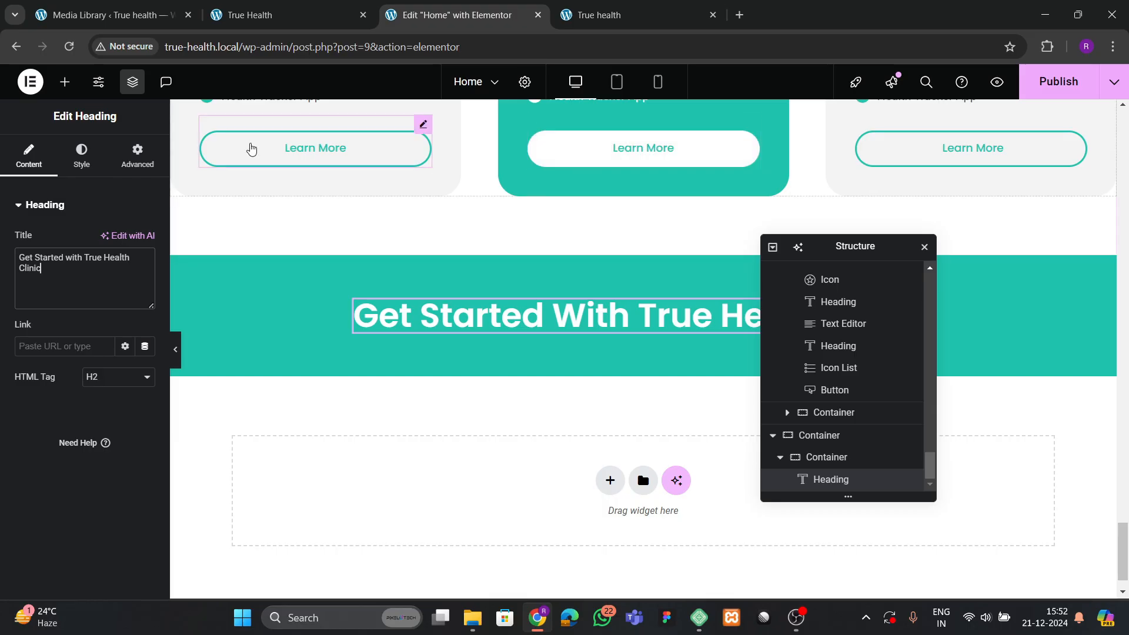
Set the heading's typography size to 55 px.
left_click(77, 154)
left_click(145, 281)
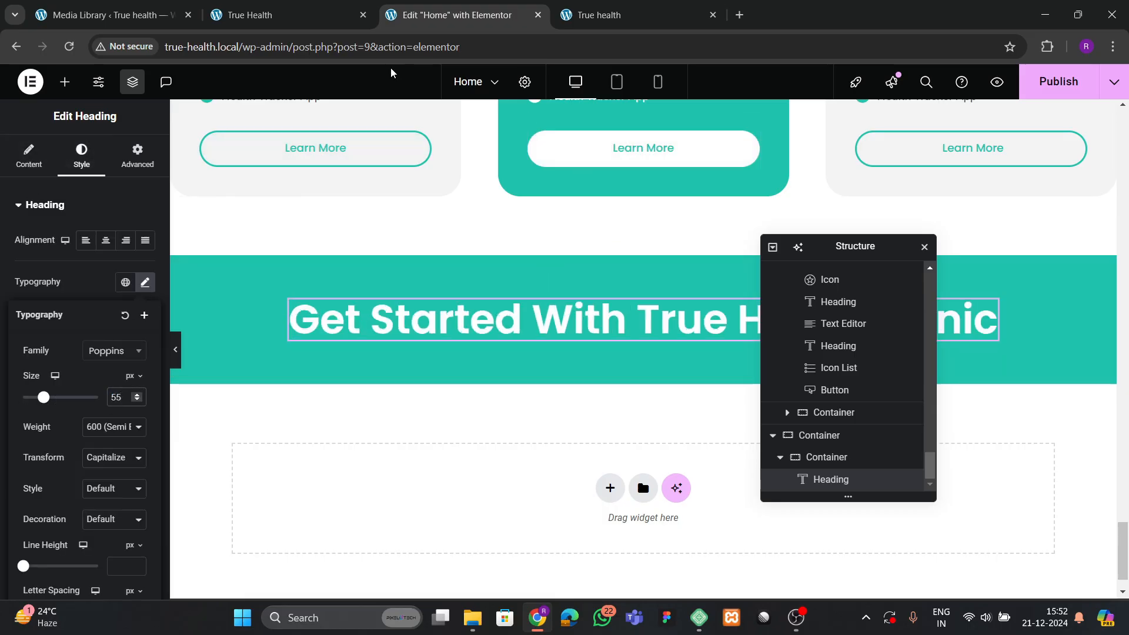
left_click(287, 15)
Copy a pricing card's Text Editor widget and paste it below the banner heading.
left_click(510, 18)
scroll(557, 253, "up", 4)
right_click(589, 161)
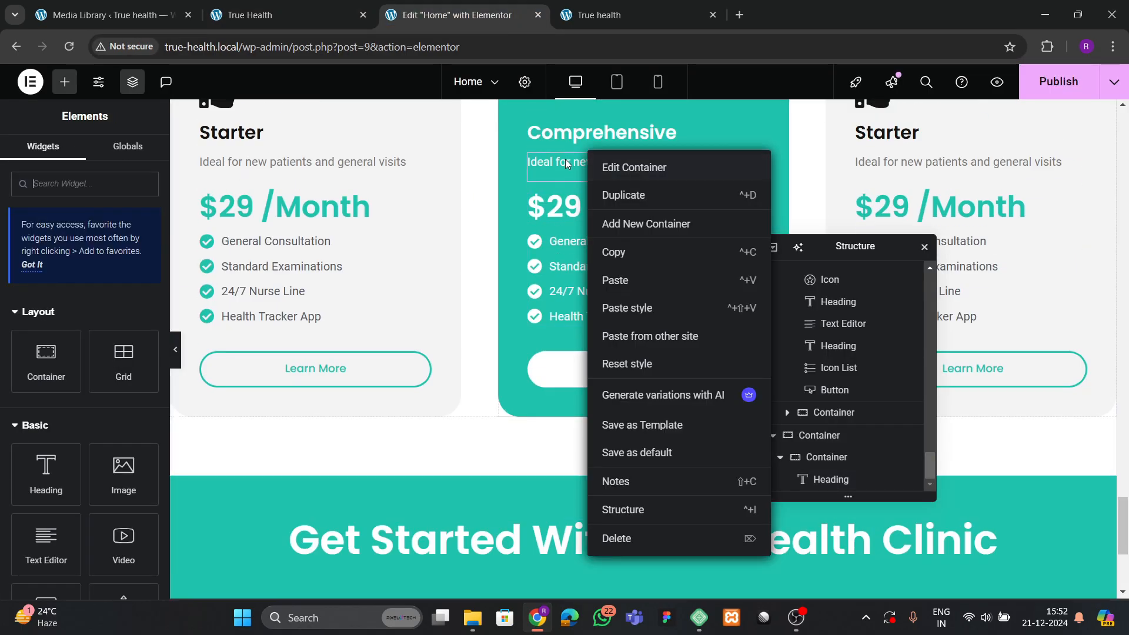
right_click(566, 158)
left_click(583, 240)
scroll(546, 294, "down", 2)
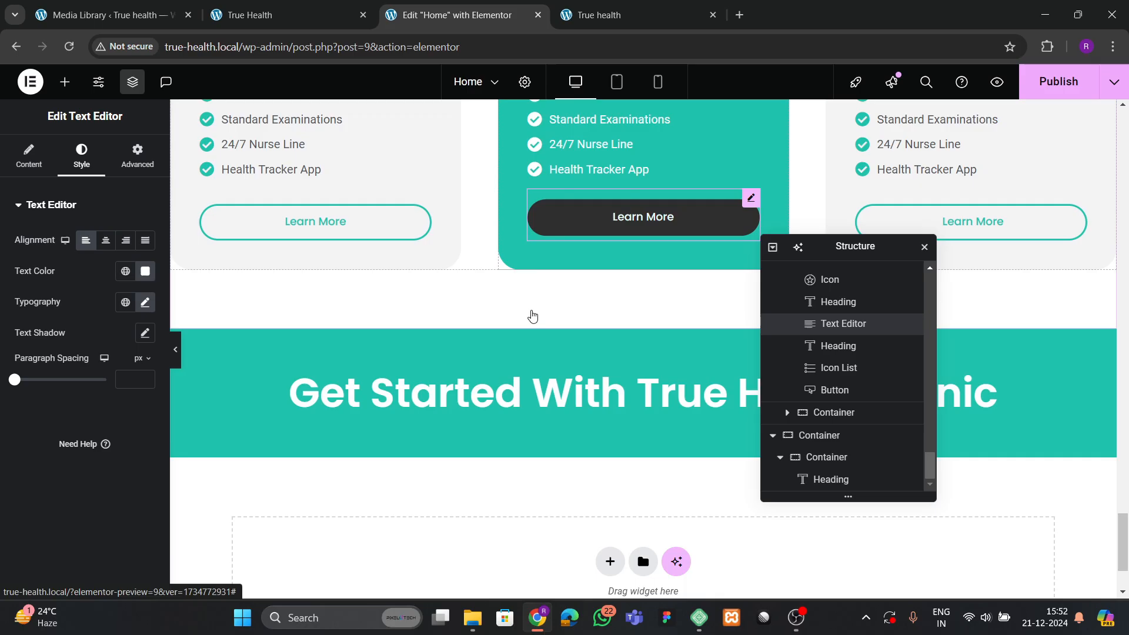
right_click(532, 385)
left_click(576, 367)
Replace the pasted text with the tagline 'Effortless booking for your health needs'.
left_click(297, 18)
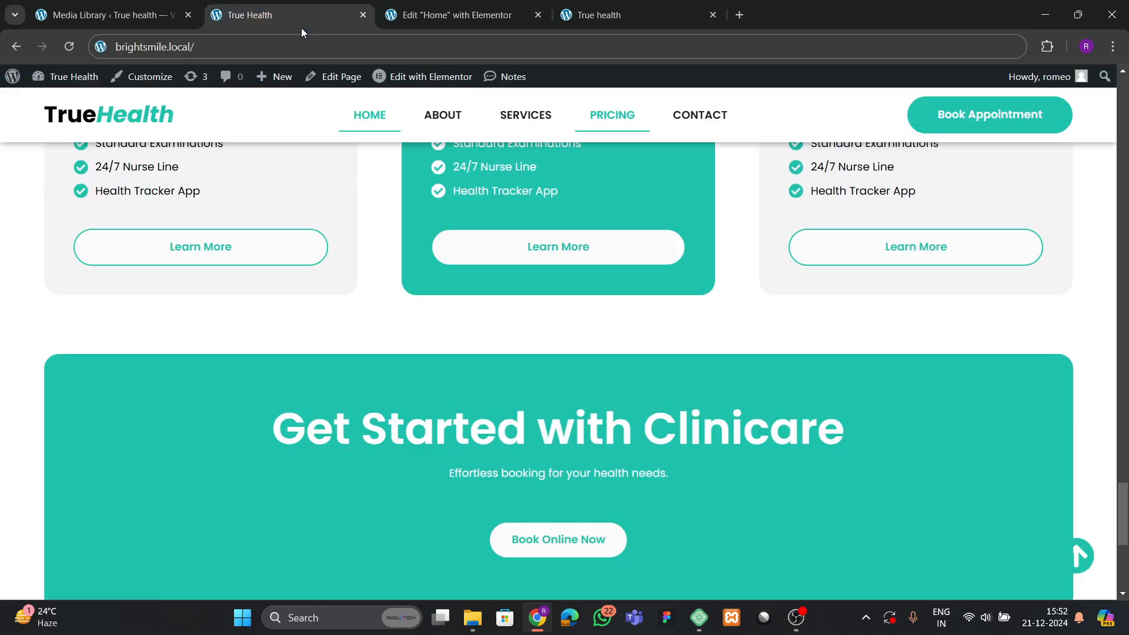
left_click_drag(453, 475, 655, 473)
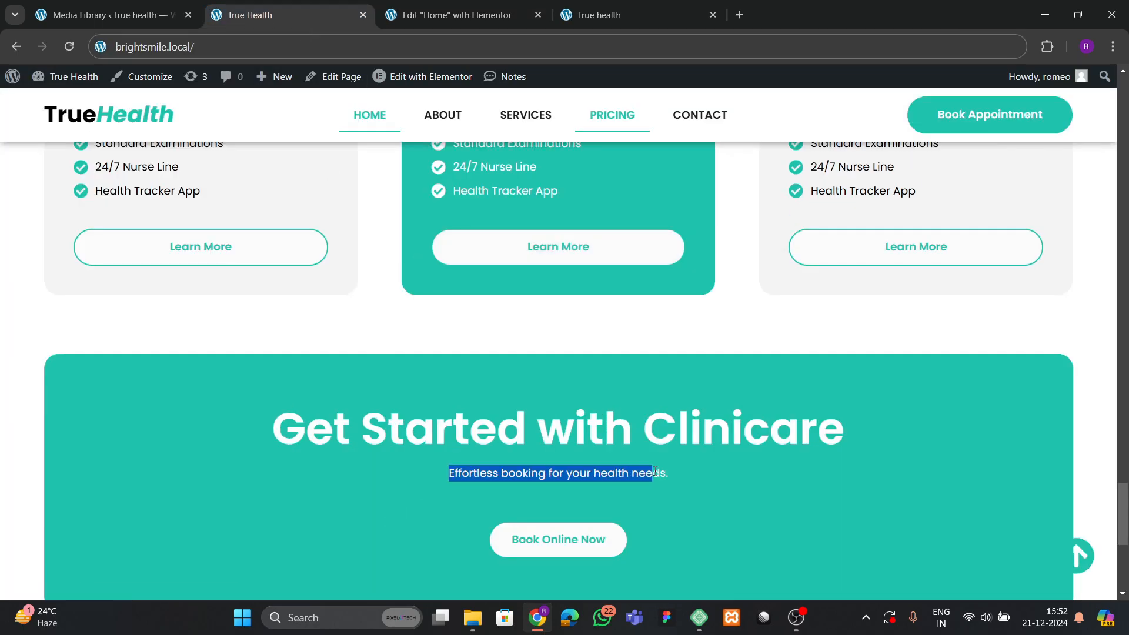
left_click(454, 15)
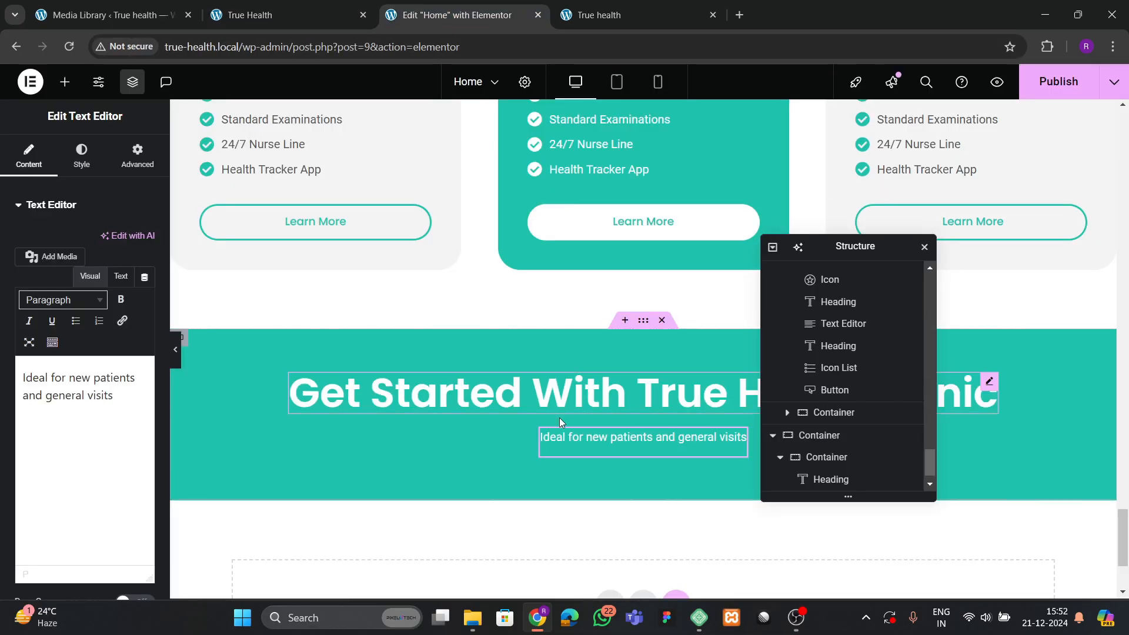
left_click(66, 396)
key("ctrl+a")
type("Effortless booking for your health needs.")
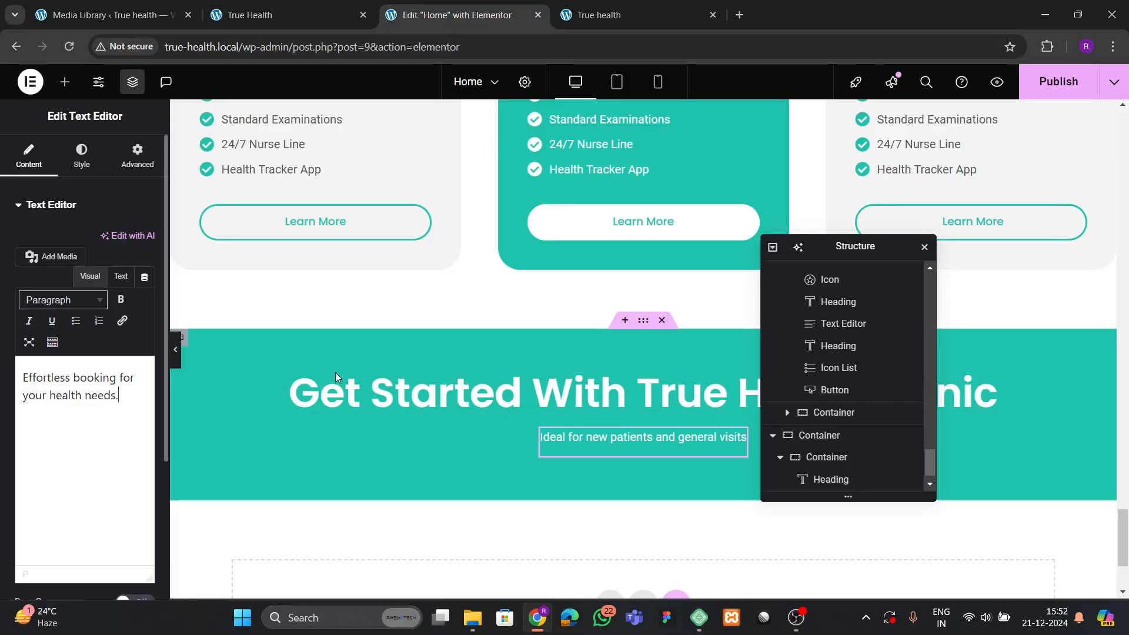
left_click(257, 5)
scroll(450, 400, "down", 2)
left_click(457, 452)
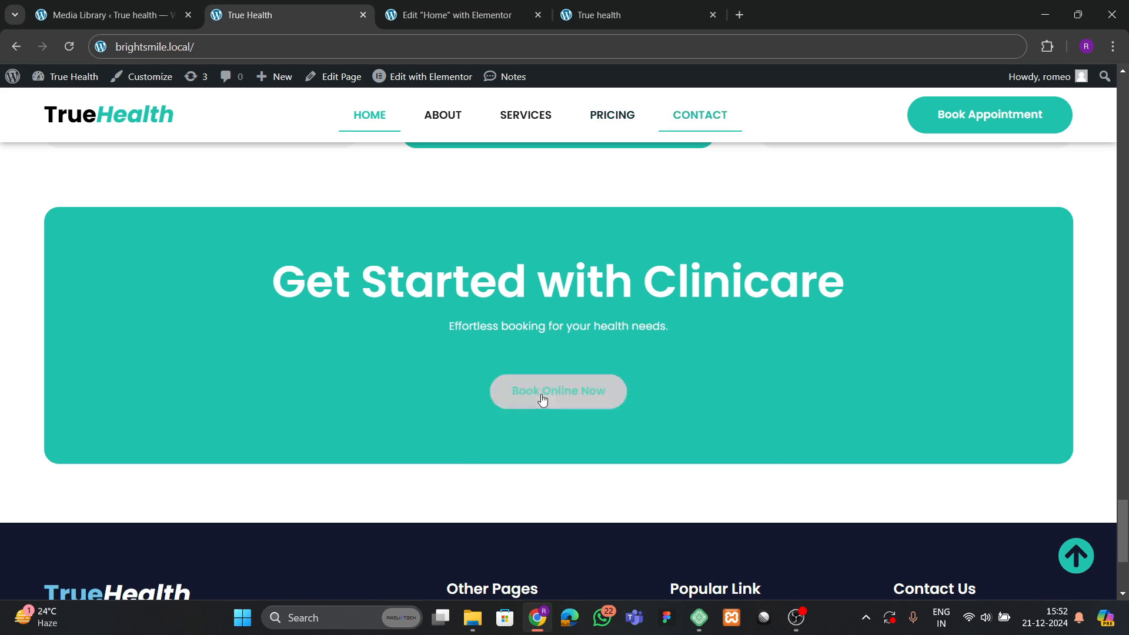
left_click(442, 8)
scroll(447, 333, "up", 3)
Copy a card's Learn More button and paste it under the banner description.
scroll(514, 328, "down", 2)
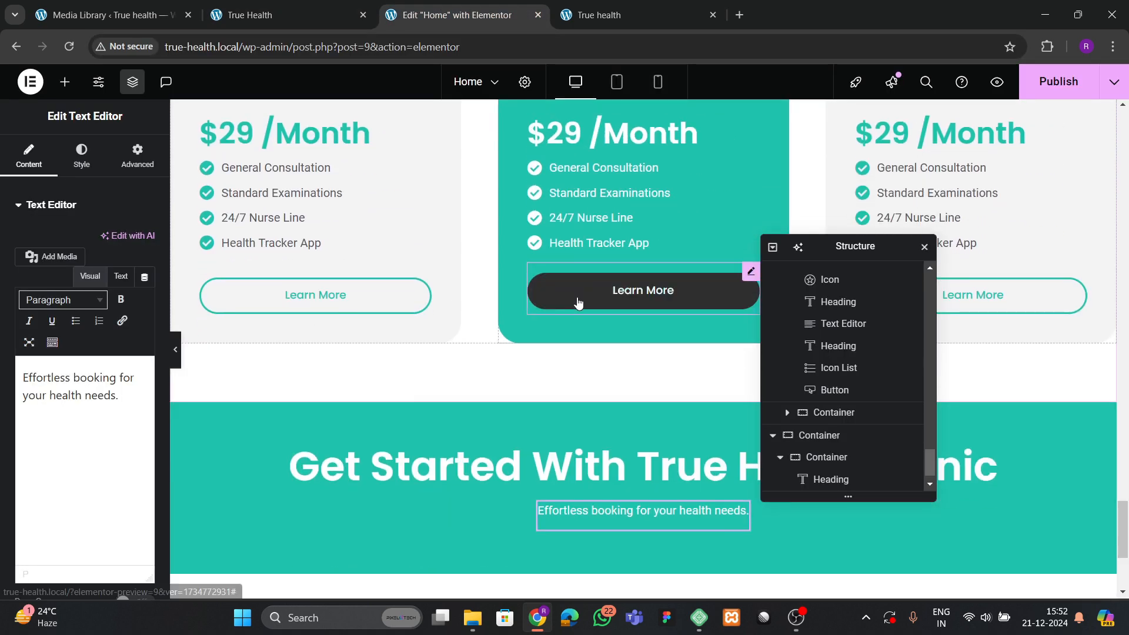
right_click(577, 300)
left_click(600, 327)
scroll(479, 372, "down", 3)
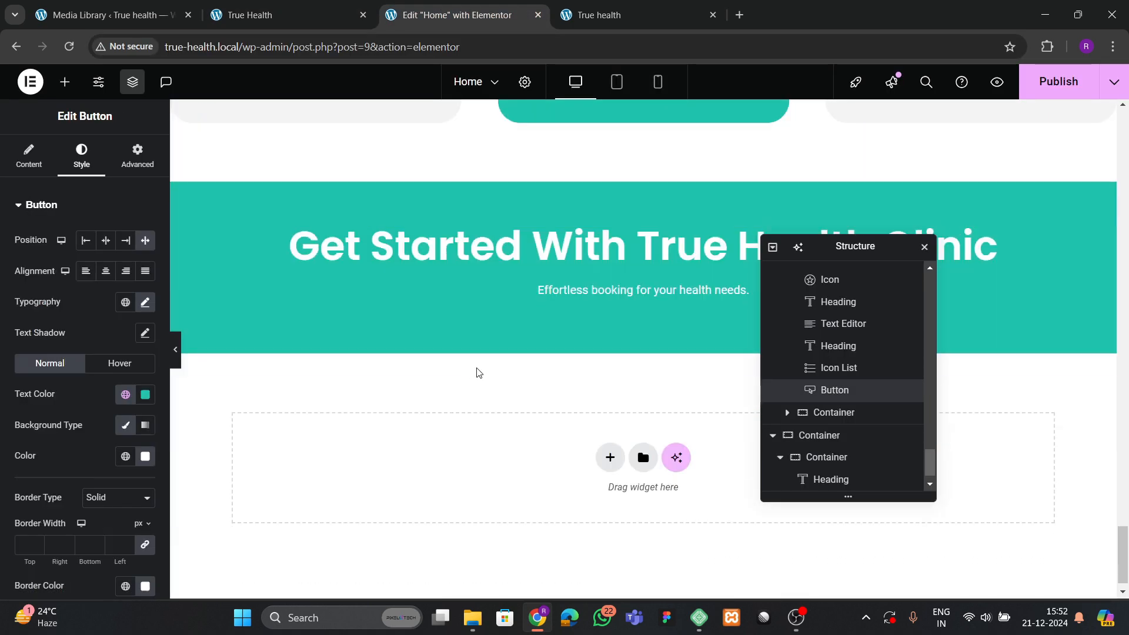
right_click(585, 294)
left_click(606, 356)
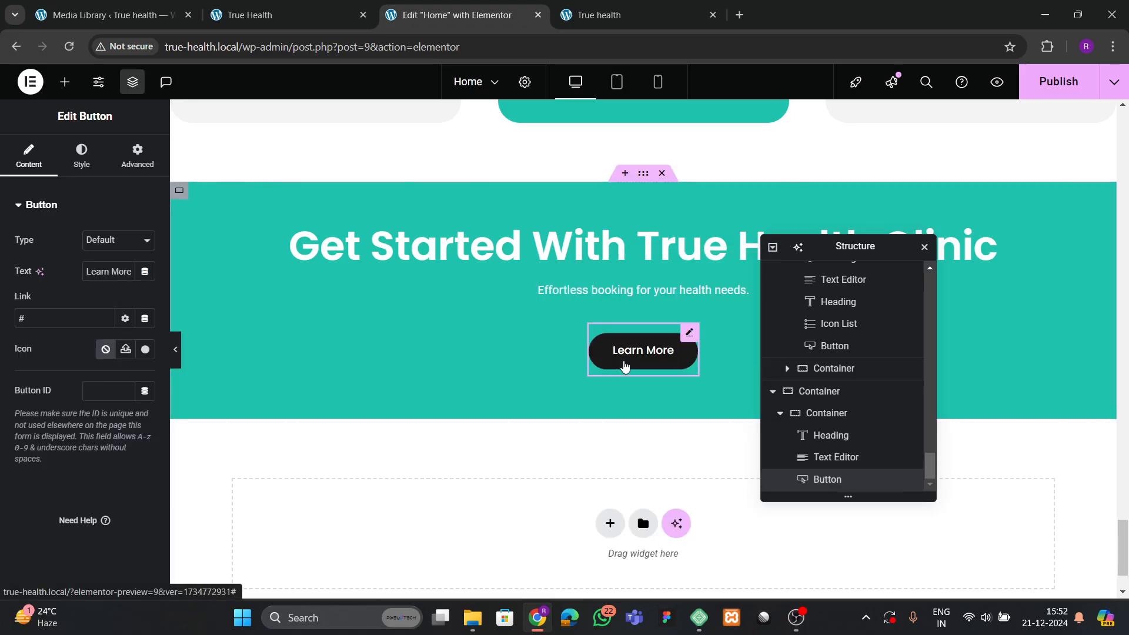
Change the button label to 'Book Appointment Now'.
left_click(254, 21)
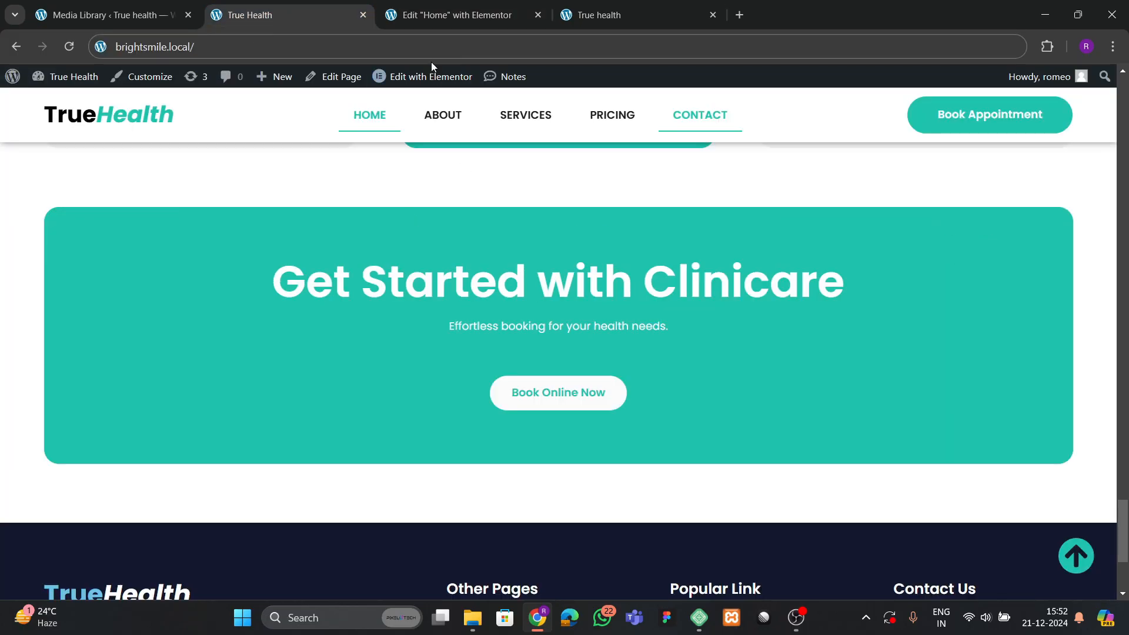
left_click(448, 15)
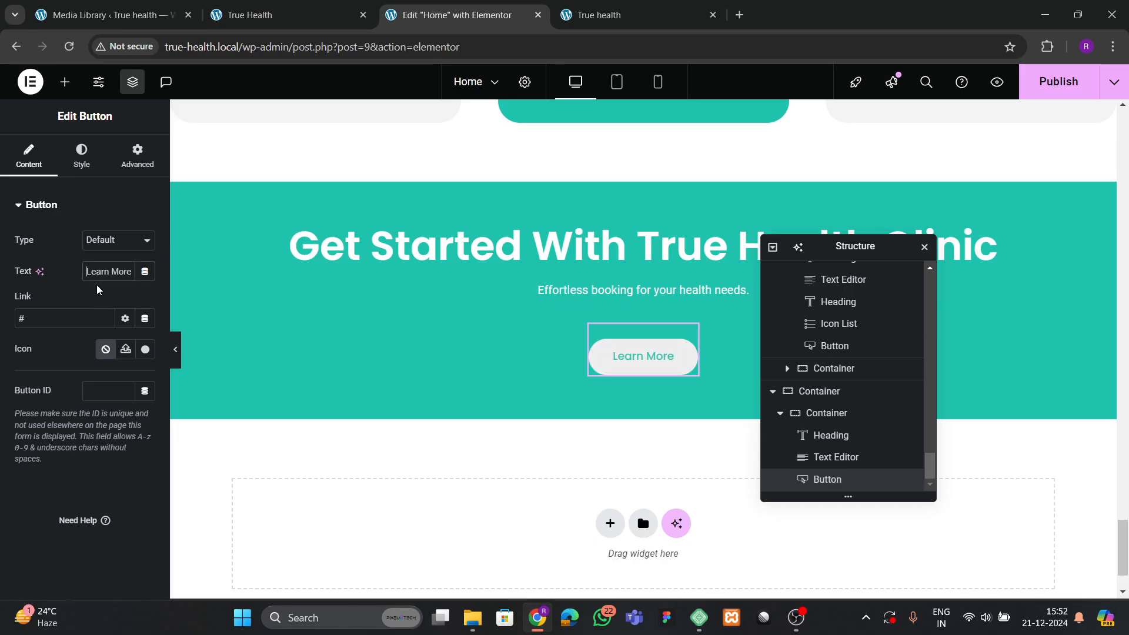
type("Bo")
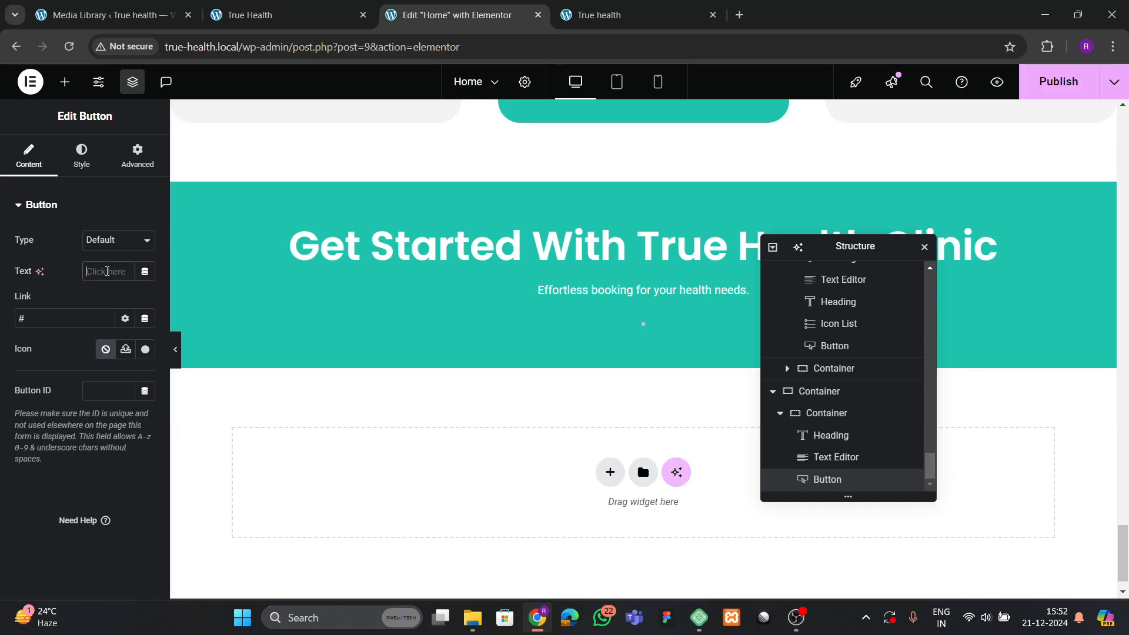
type("ok Appo")
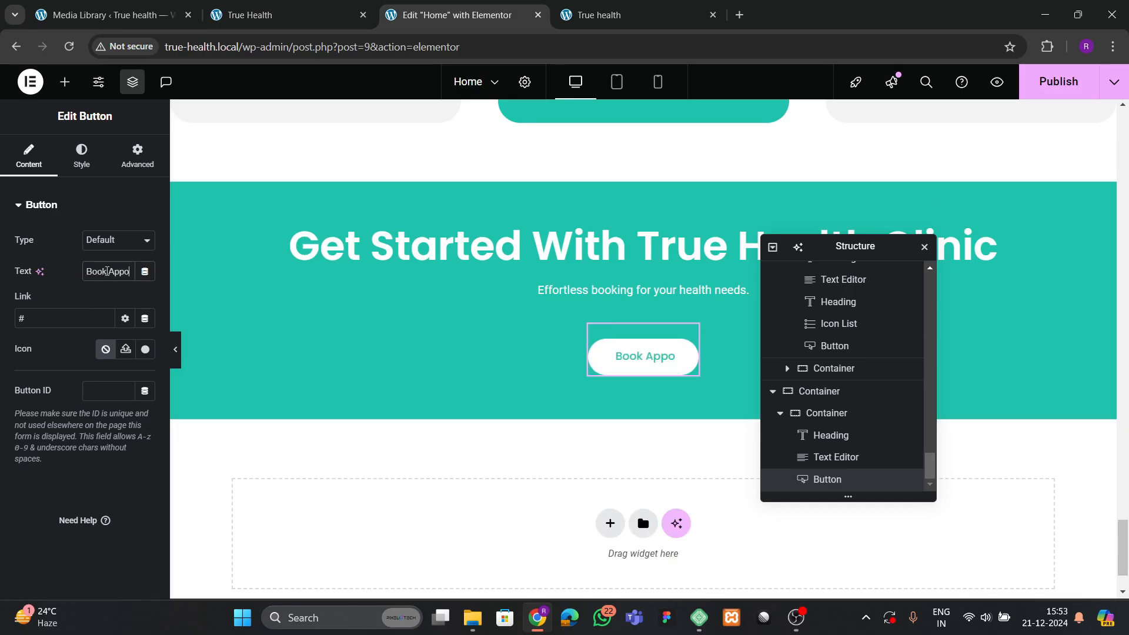
type("intment Now")
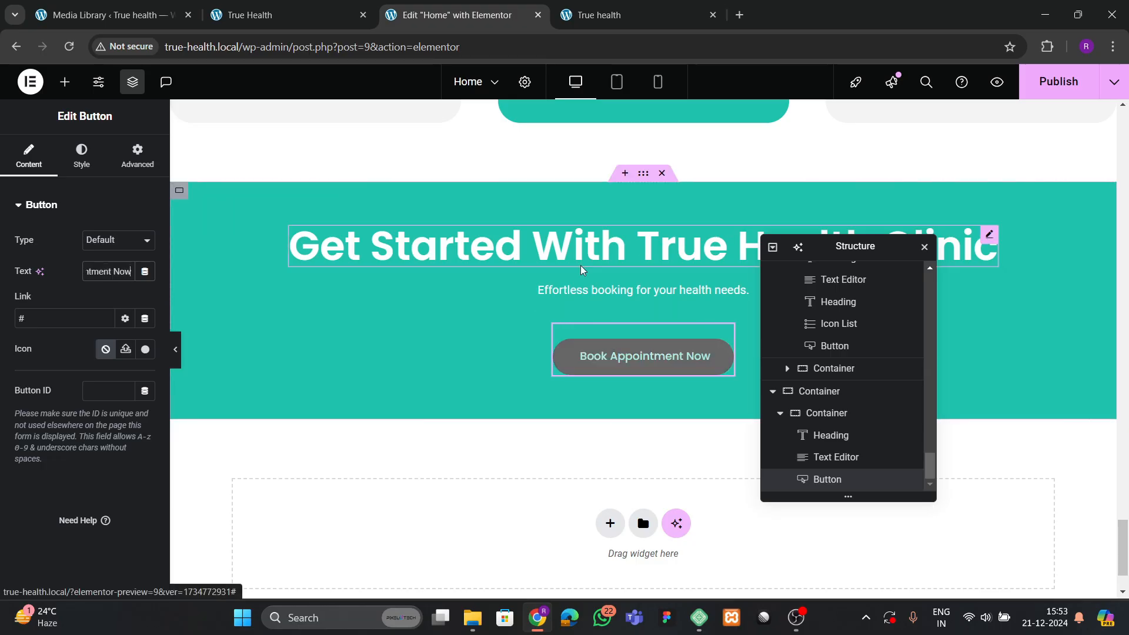
Give the banner's inner container a 400 px minimum height.
left_click(200, 257)
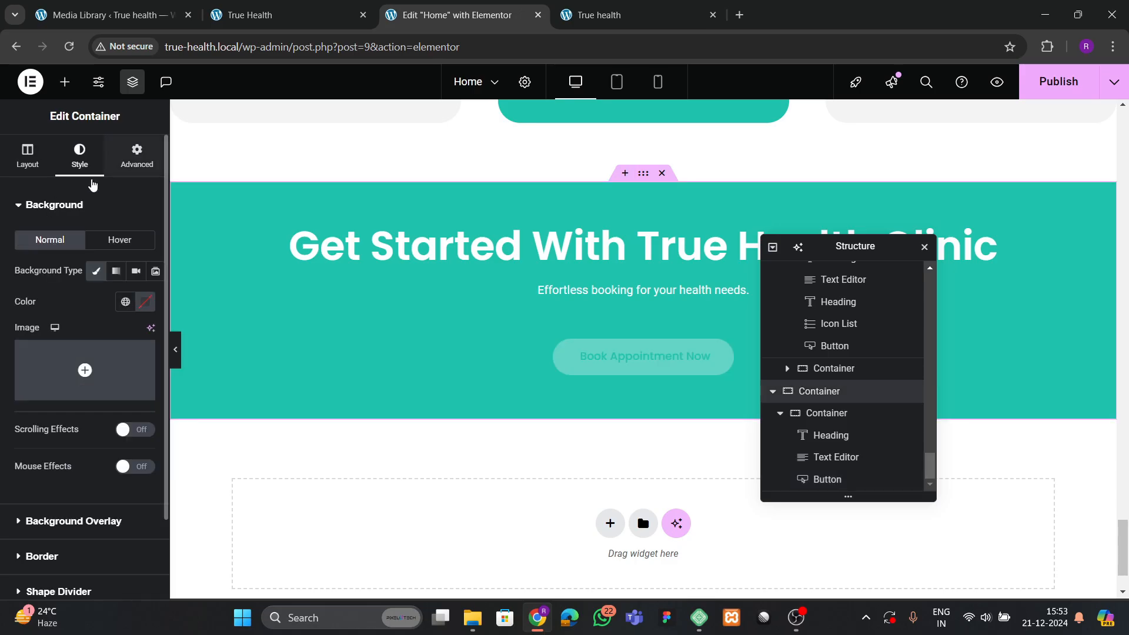
left_click(18, 163)
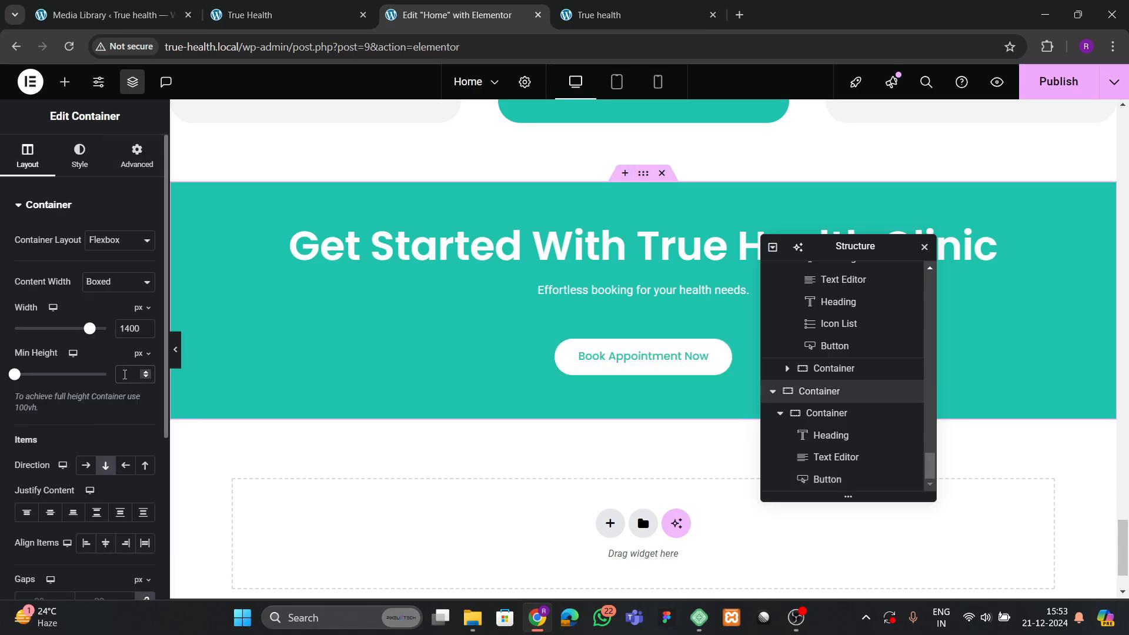
left_click(124, 374)
type("400")
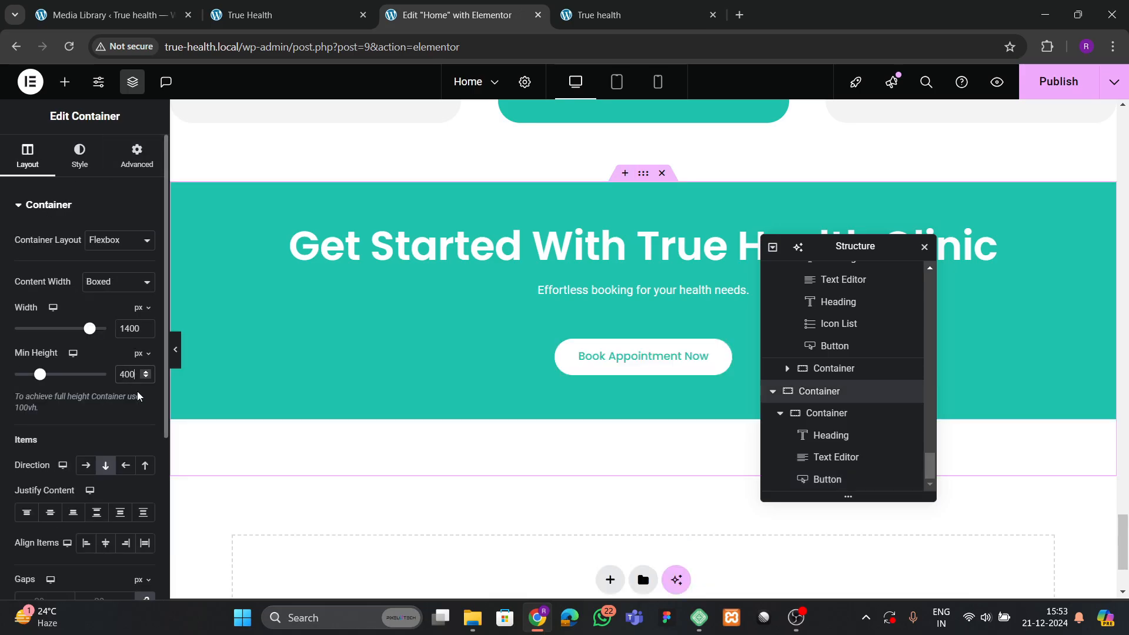
key("BackSpace")
key("BackSpace")
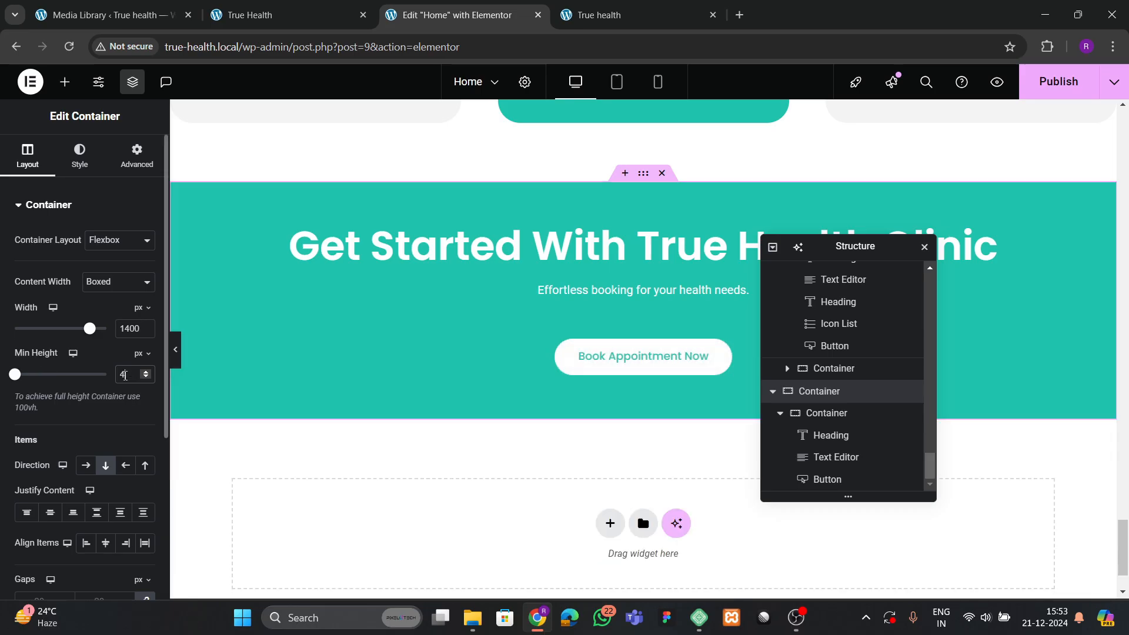
left_click(794, 415)
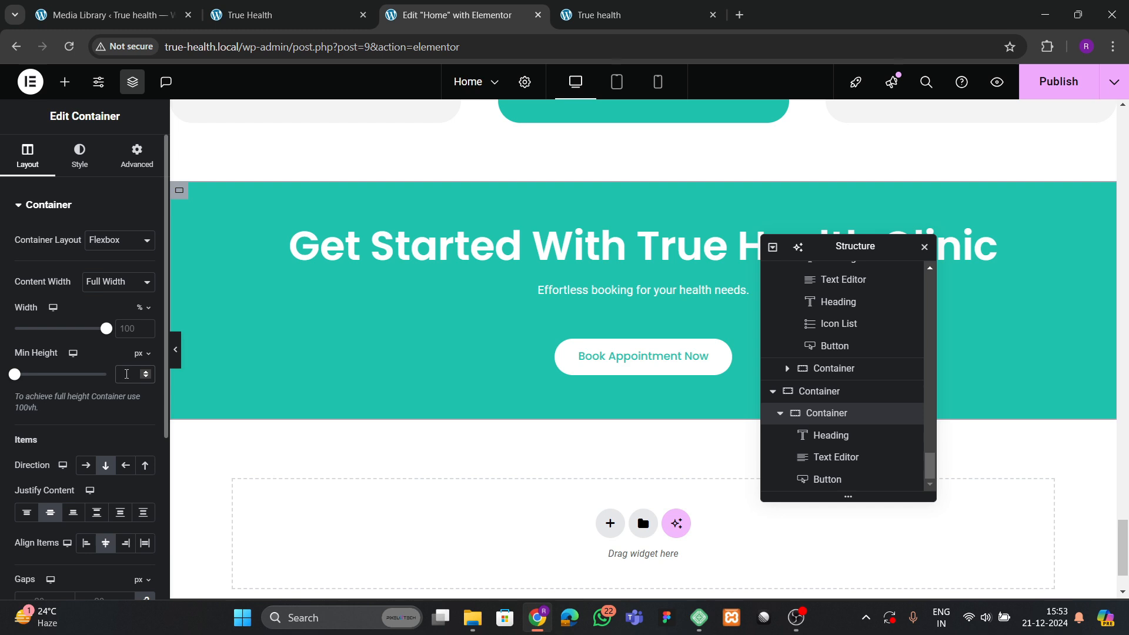
left_click(126, 374)
type("350")
key("BackSpace")
key("BackSpace")
key("BackSpace")
type("400")
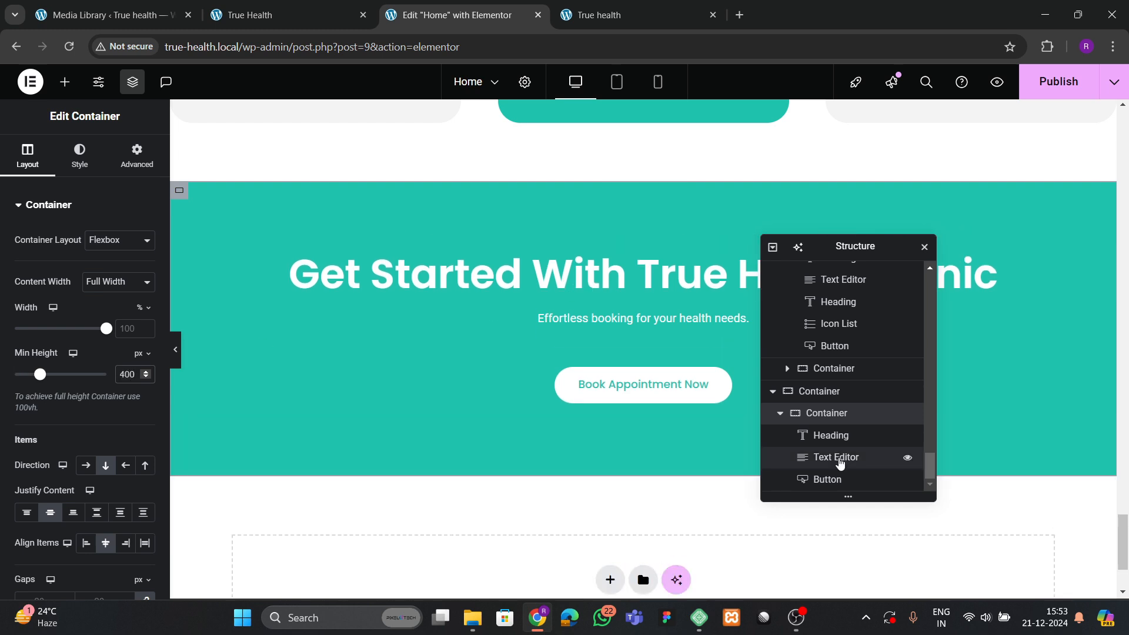
Round the container's corners with a 100 px border radius and publish.
left_click(80, 156)
scroll(19, 395, "down", 2)
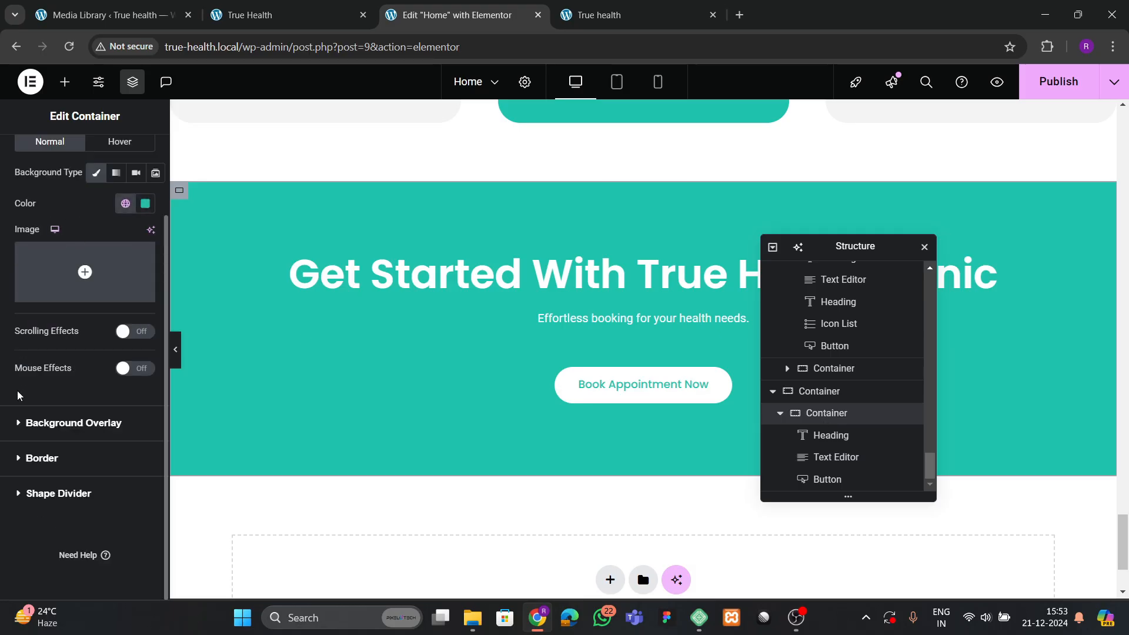
left_click(36, 458)
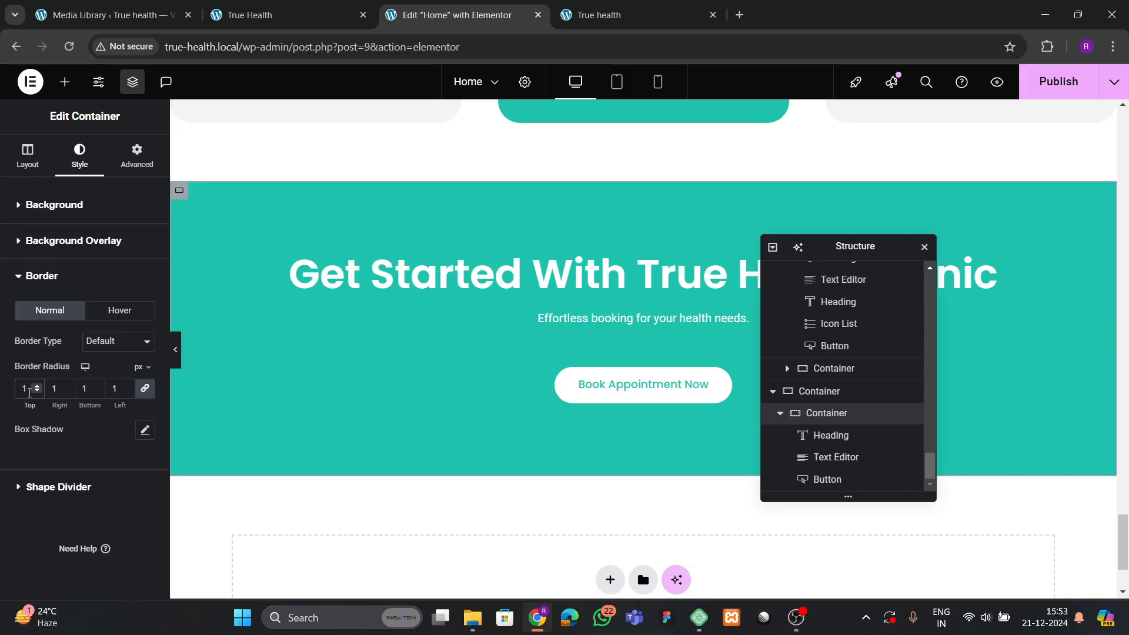
type("30")
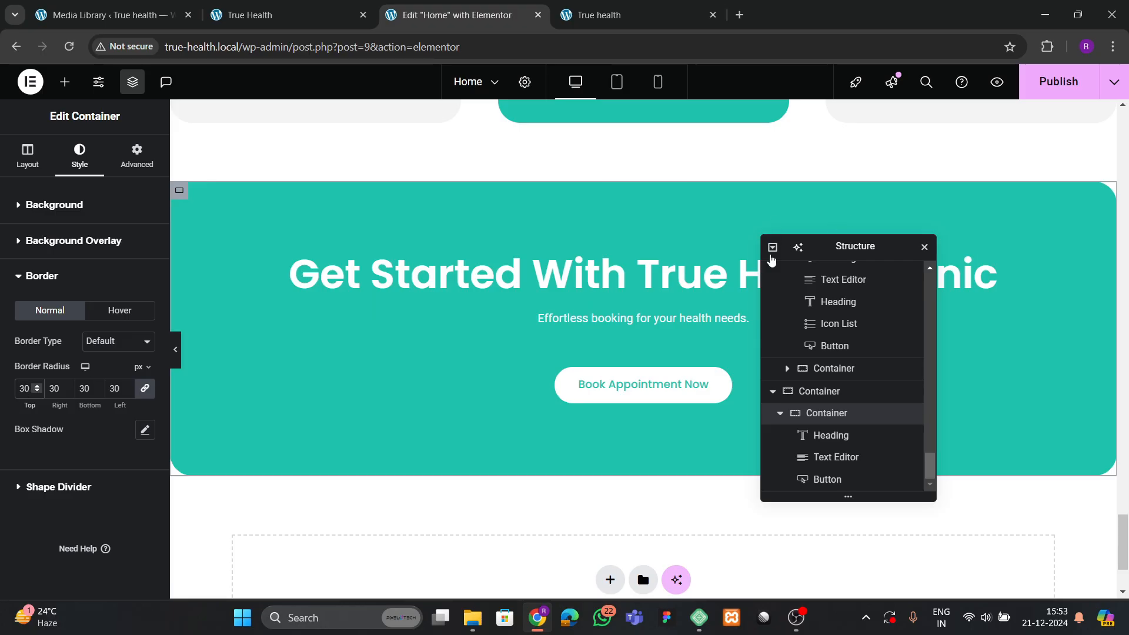
key("BackSpace")
key("BackSpace")
type("100")
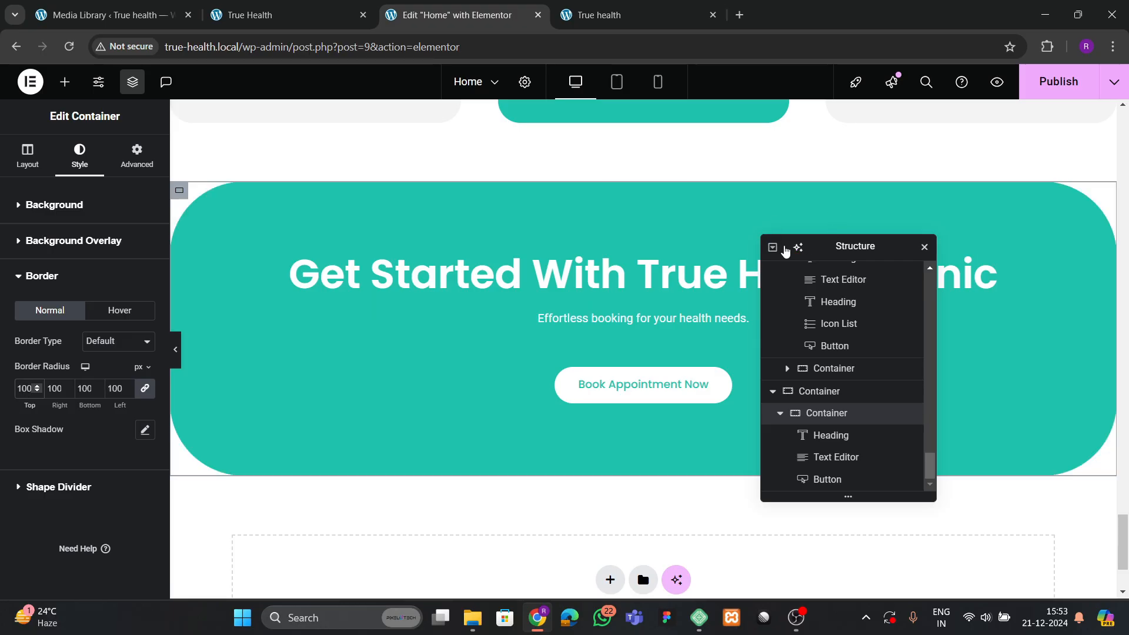
left_click(1061, 82)
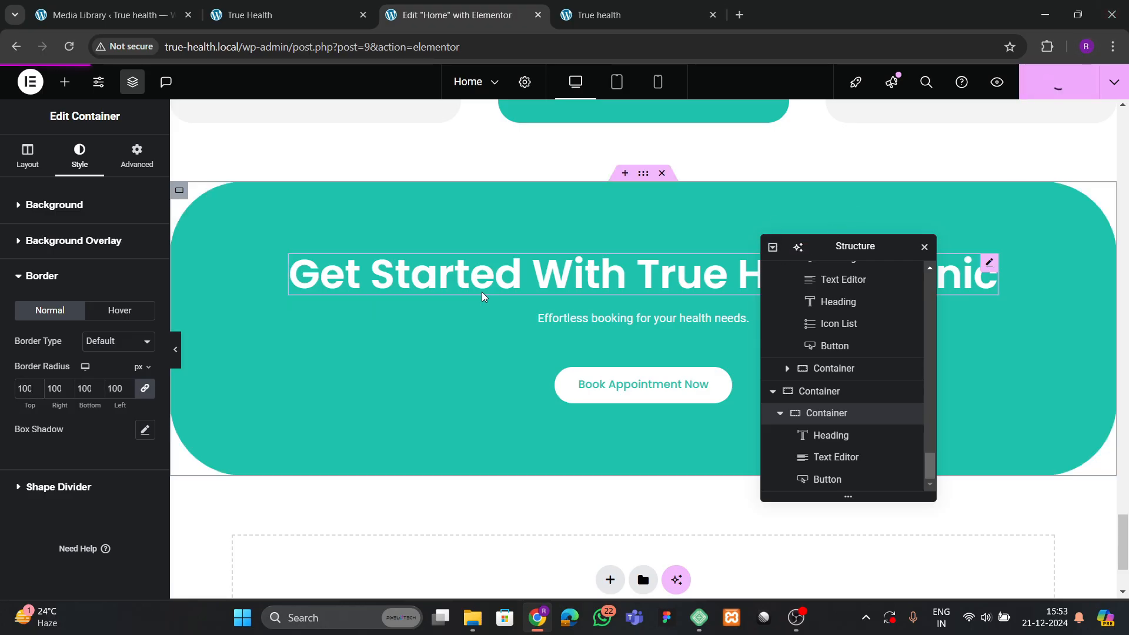
key("ctrl+Tab")
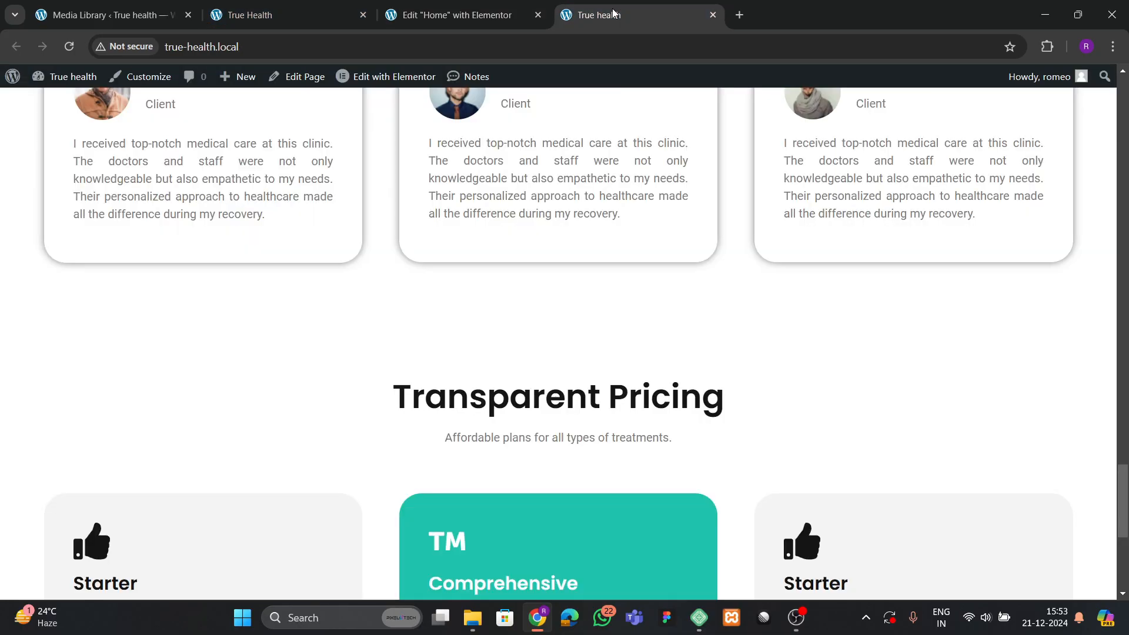
Reload the live site to inspect the 100 px rounded banner.
left_click(306, 15)
left_click(454, 19)
left_click(591, 17)
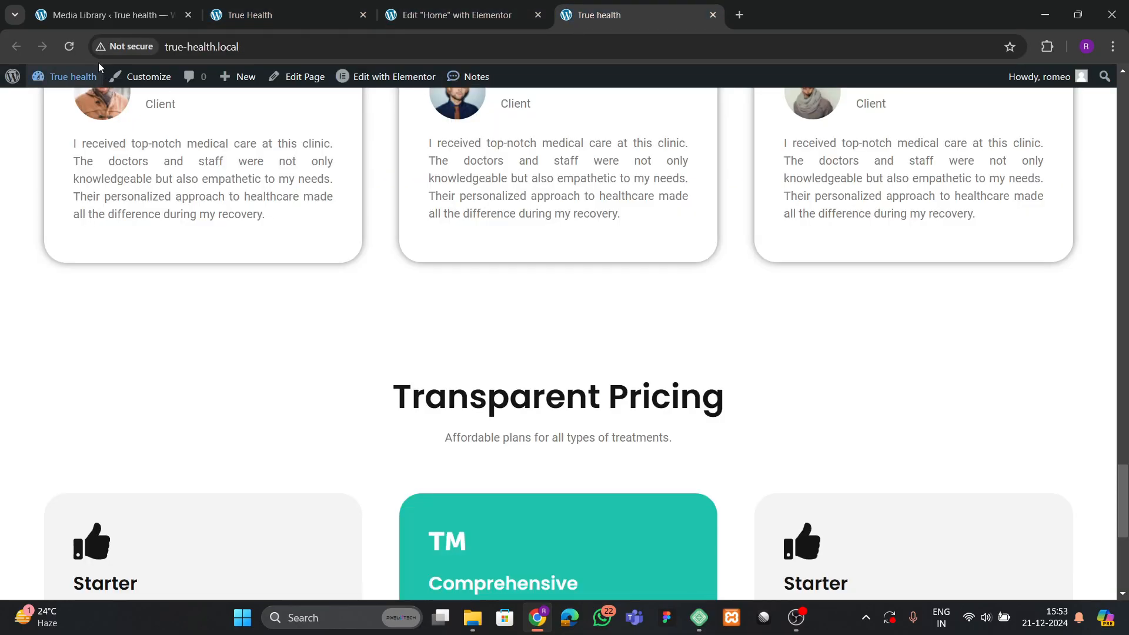
left_click(69, 47)
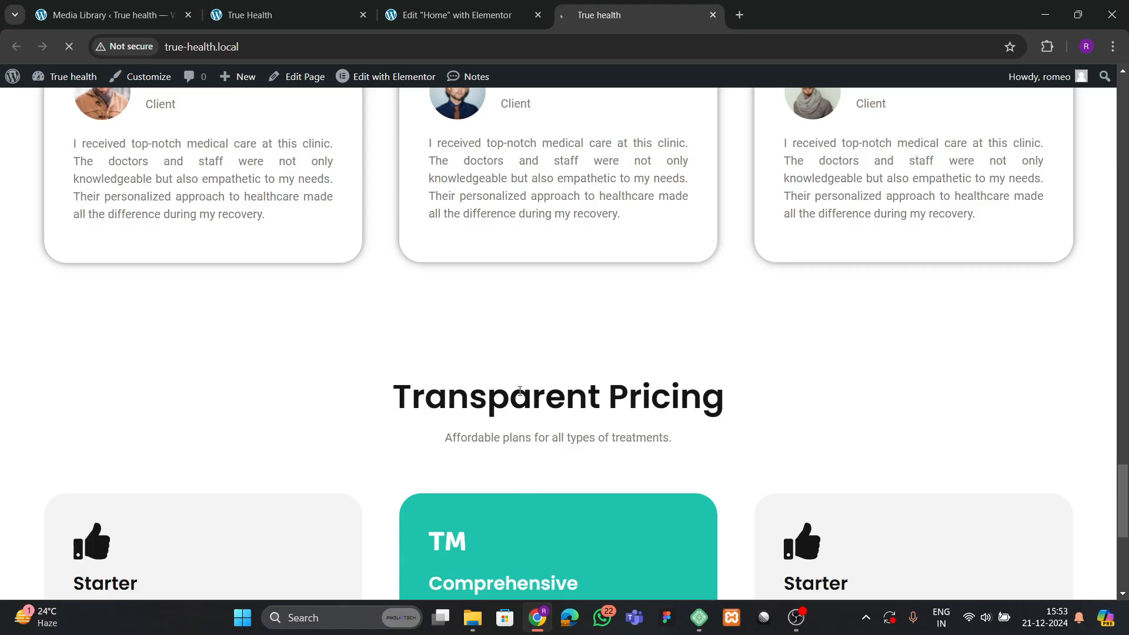
scroll(262, 297, "down", 10)
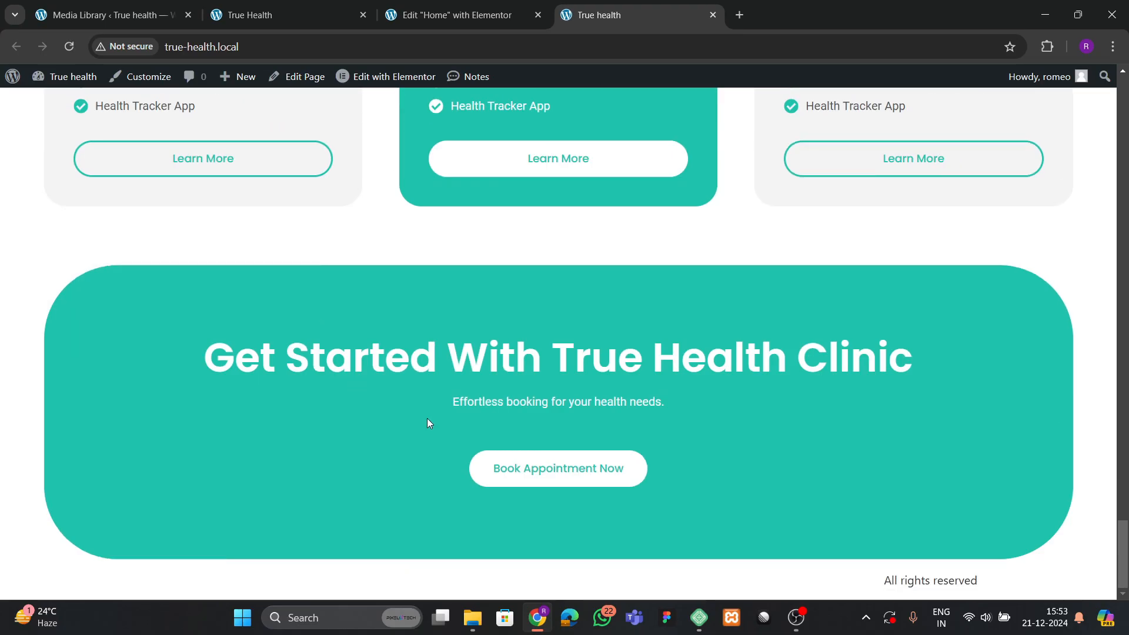
Reduce the banner's border radius to 30 px and publish.
left_click(268, 8)
left_click(421, 22)
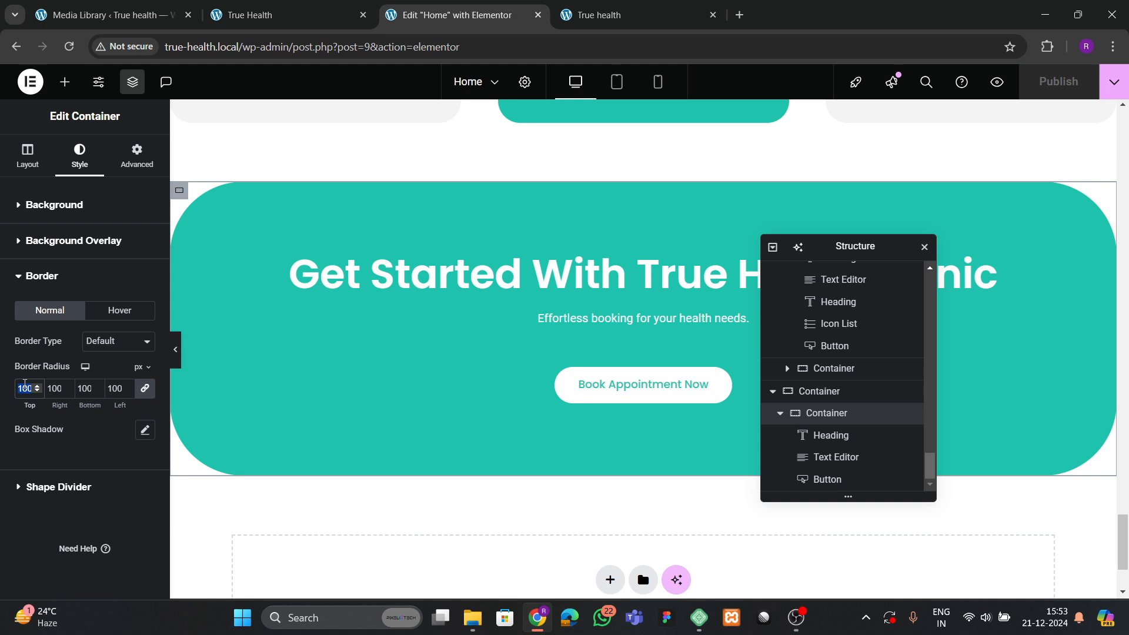
type("30")
left_click(1052, 81)
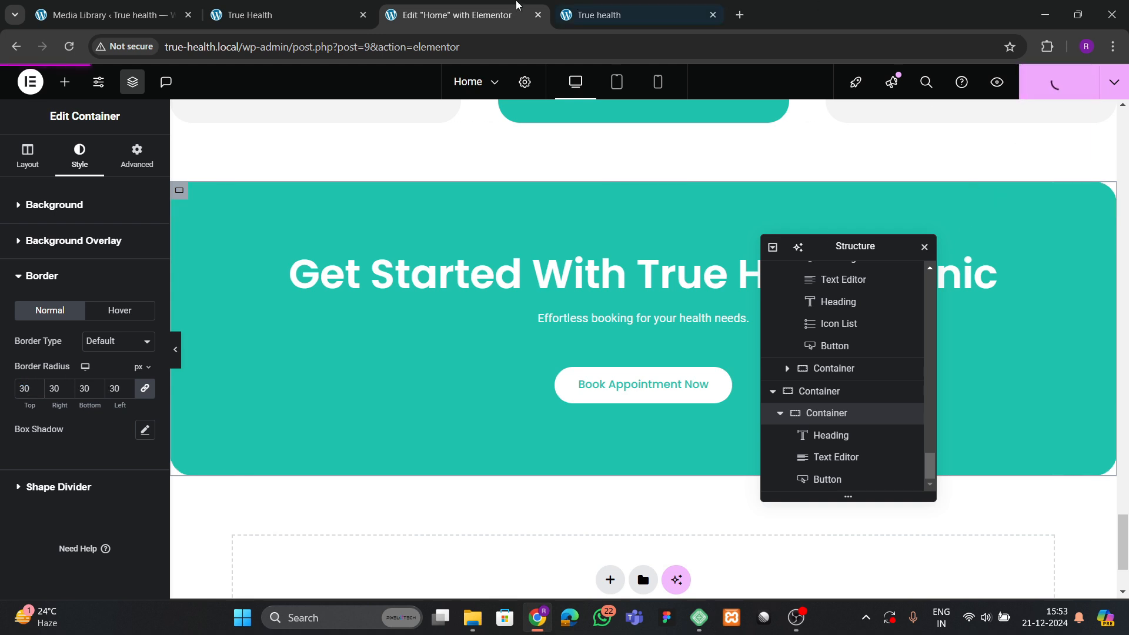
Reload the live site to confirm the 30 px banner corners.
left_click(259, 12)
scroll(512, 391, "down", 3)
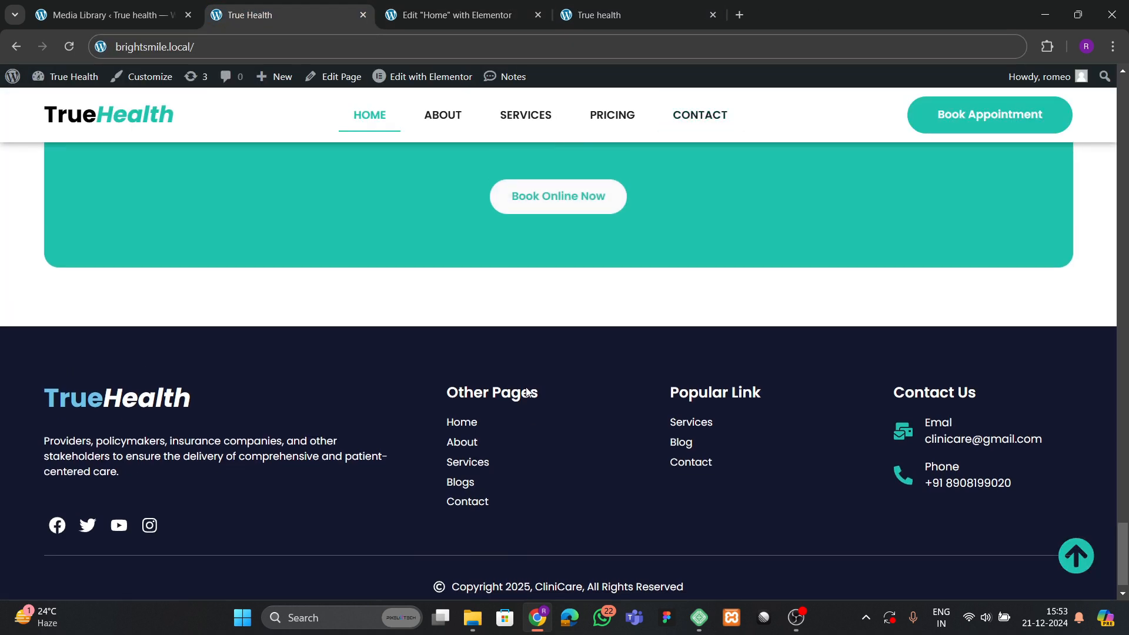
scroll(526, 388, "up", 2)
scroll(517, 390, "down", 3)
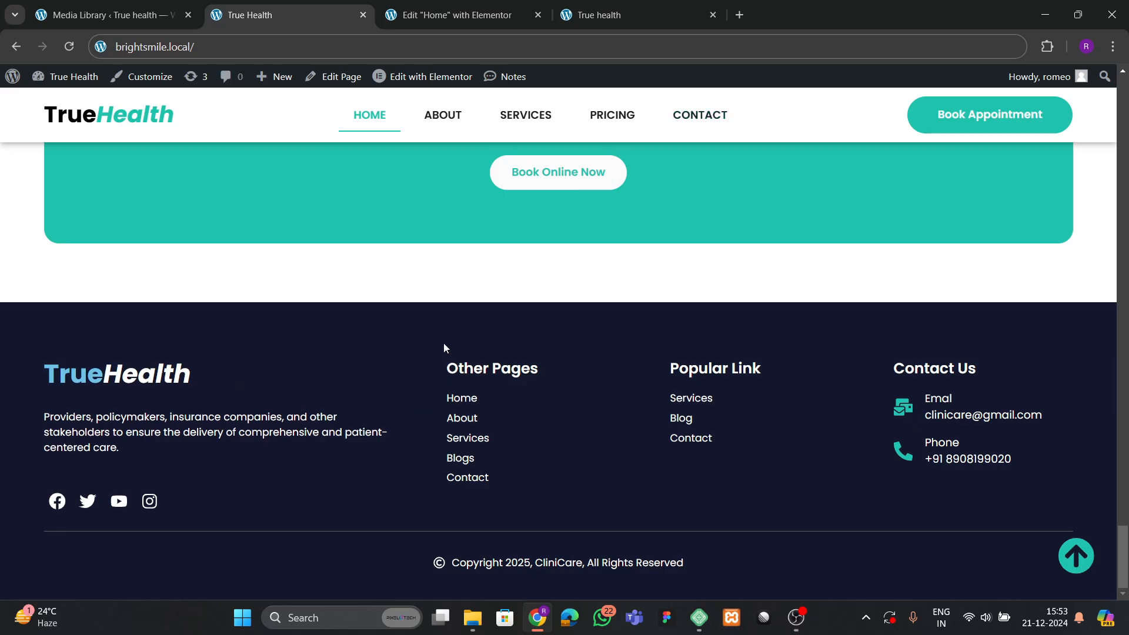
scroll(443, 347, "up", 3)
left_click(453, 15)
left_click(564, 15)
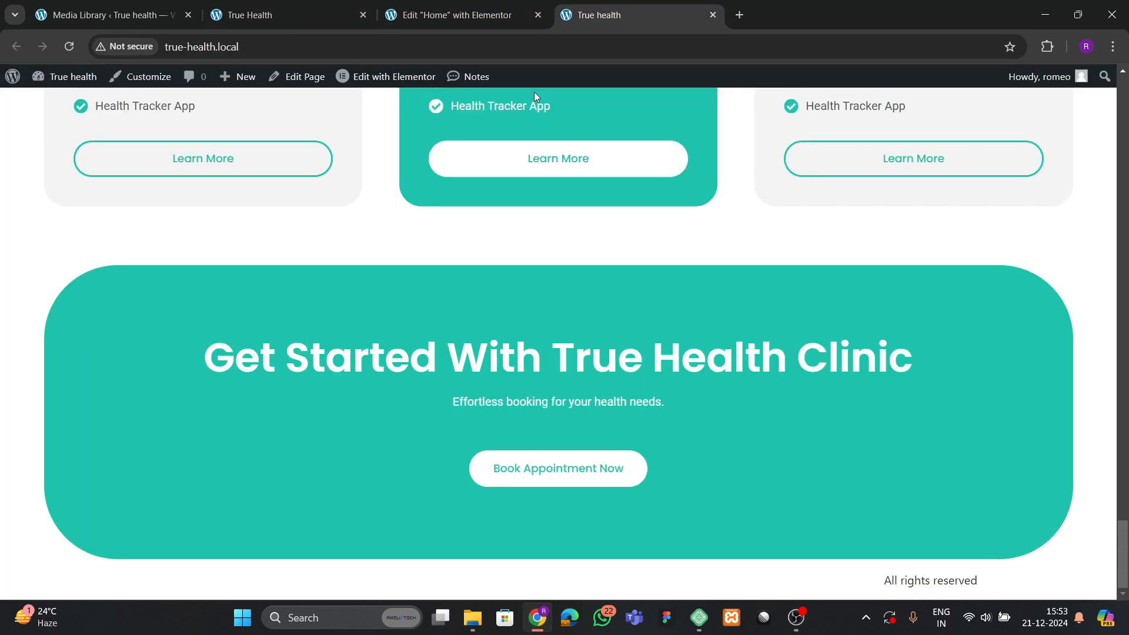
left_click(69, 47)
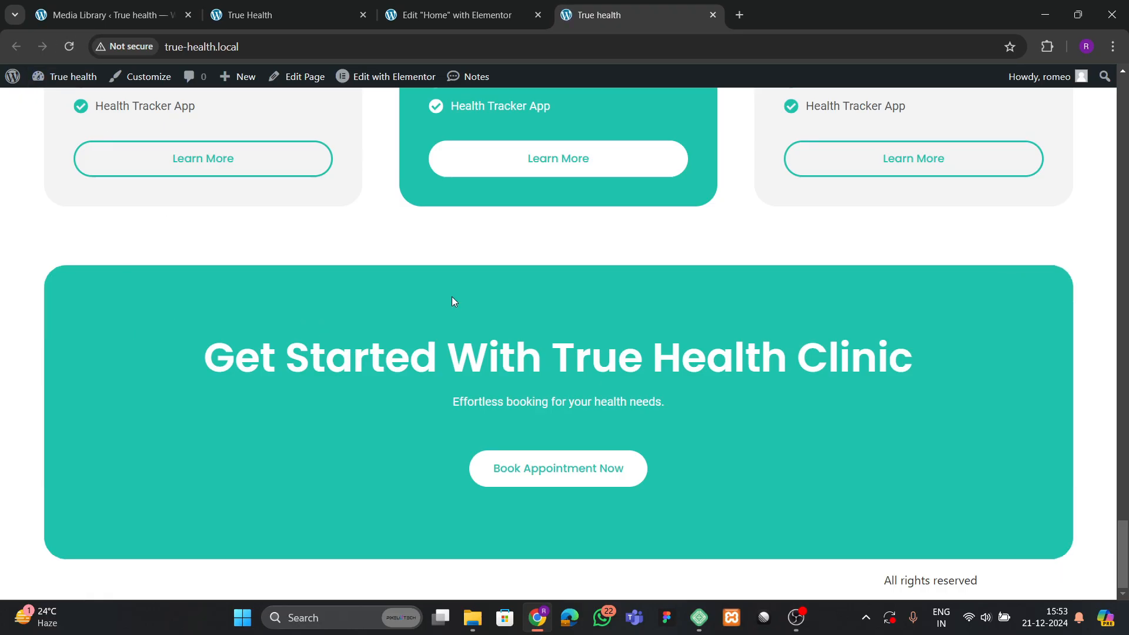
scroll(443, 333, "up", 5)
scroll(443, 333, "down", 5)
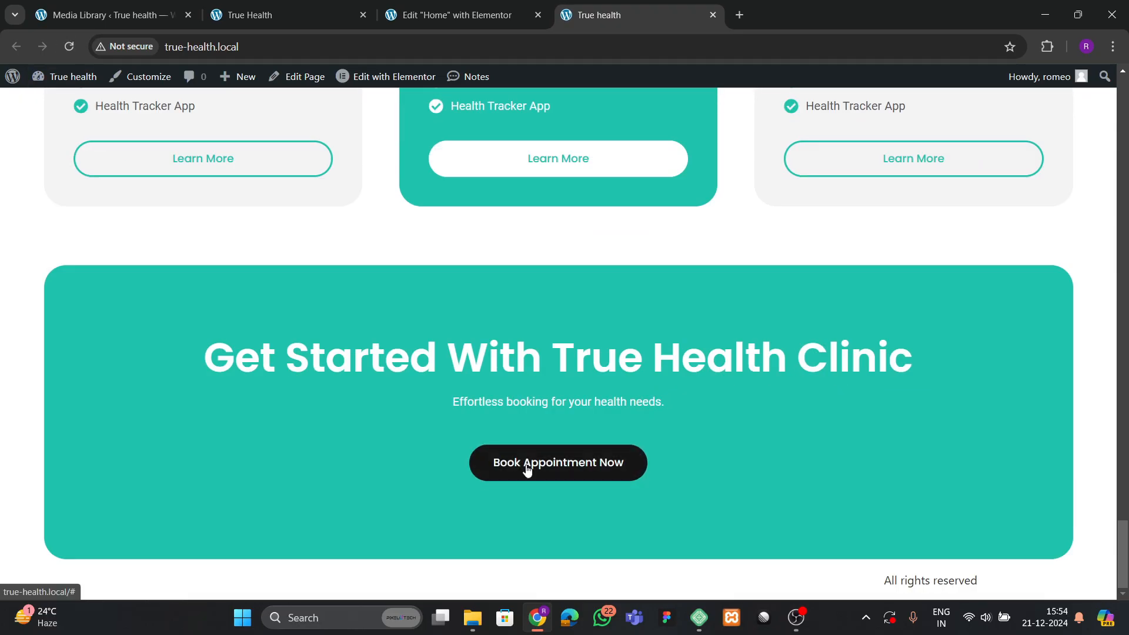
left_click(282, 14)
Open Theme Builder in a new tab and start a new footer template.
left_click(105, 14)
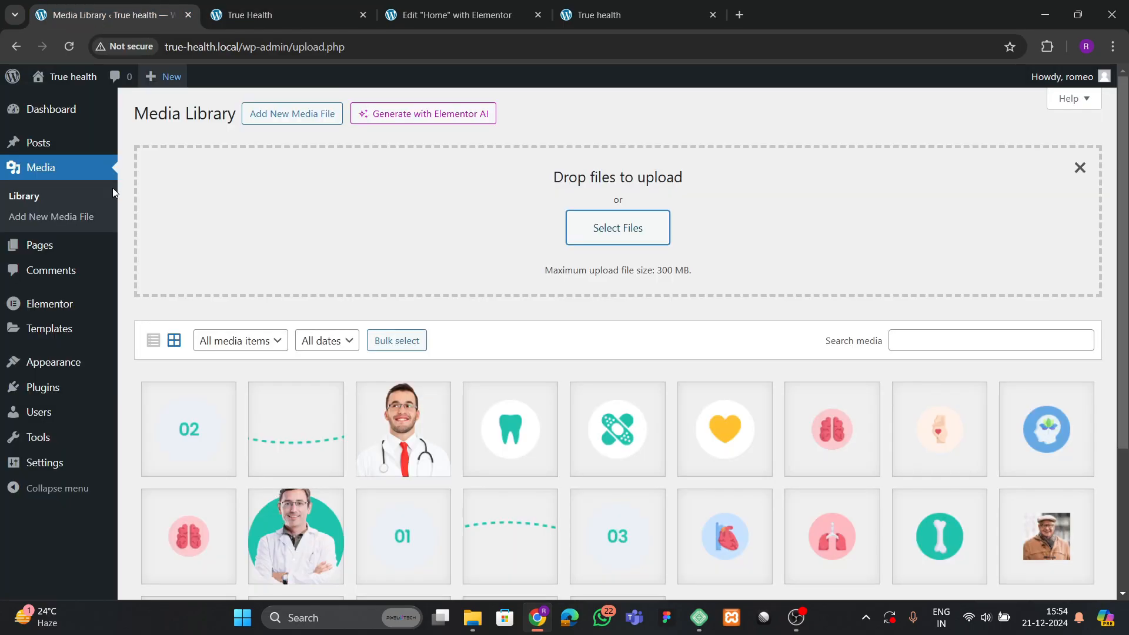
mouse_move(47, 341)
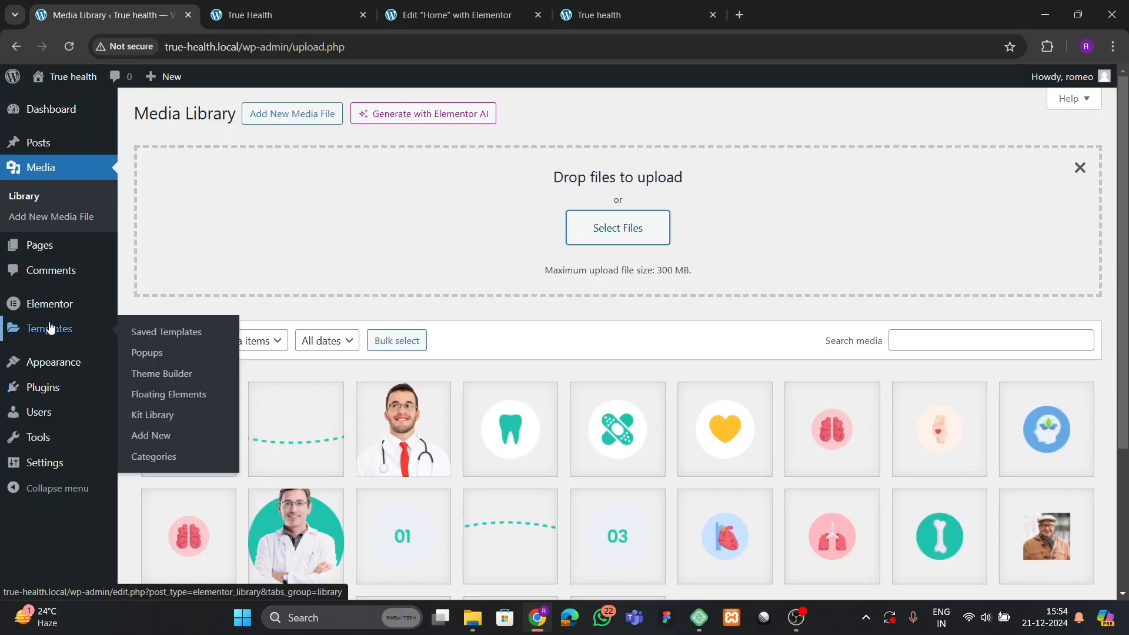
right_click(172, 374)
left_click(215, 392)
key("ctrl+Tab")
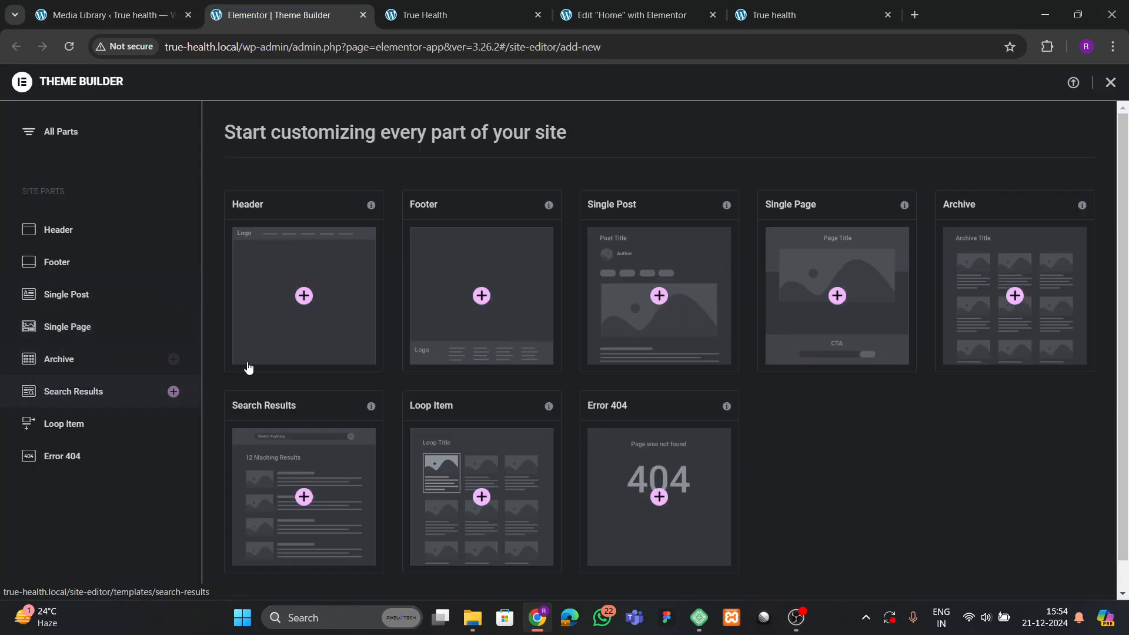
left_click(457, 291)
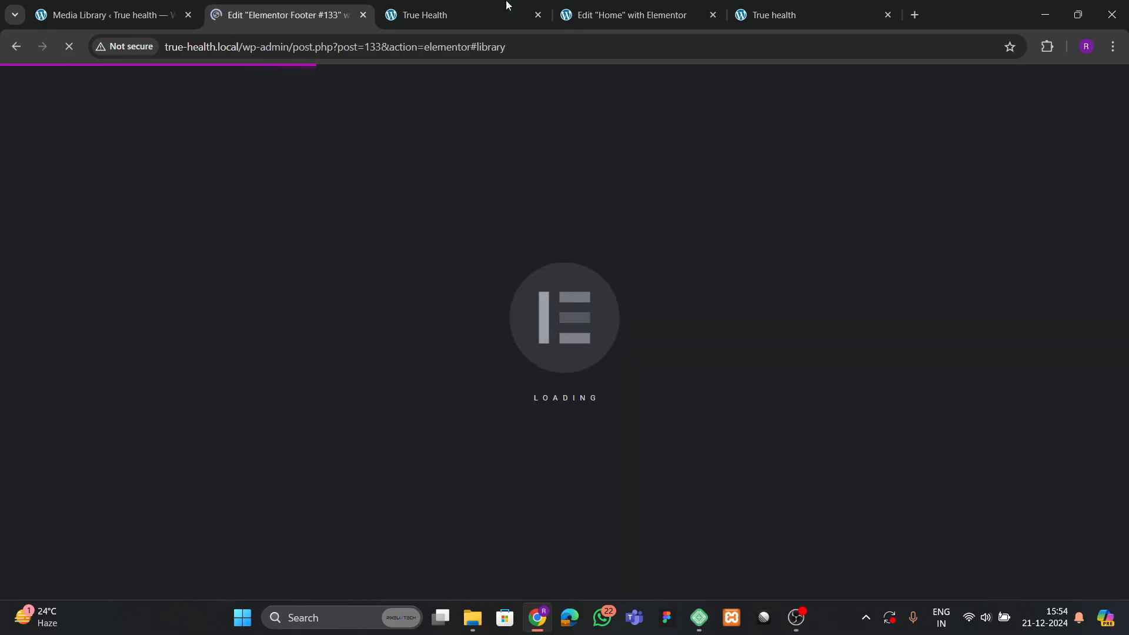
Sample the reference site's footer colours with the colour picker extension.
left_click(481, 8)
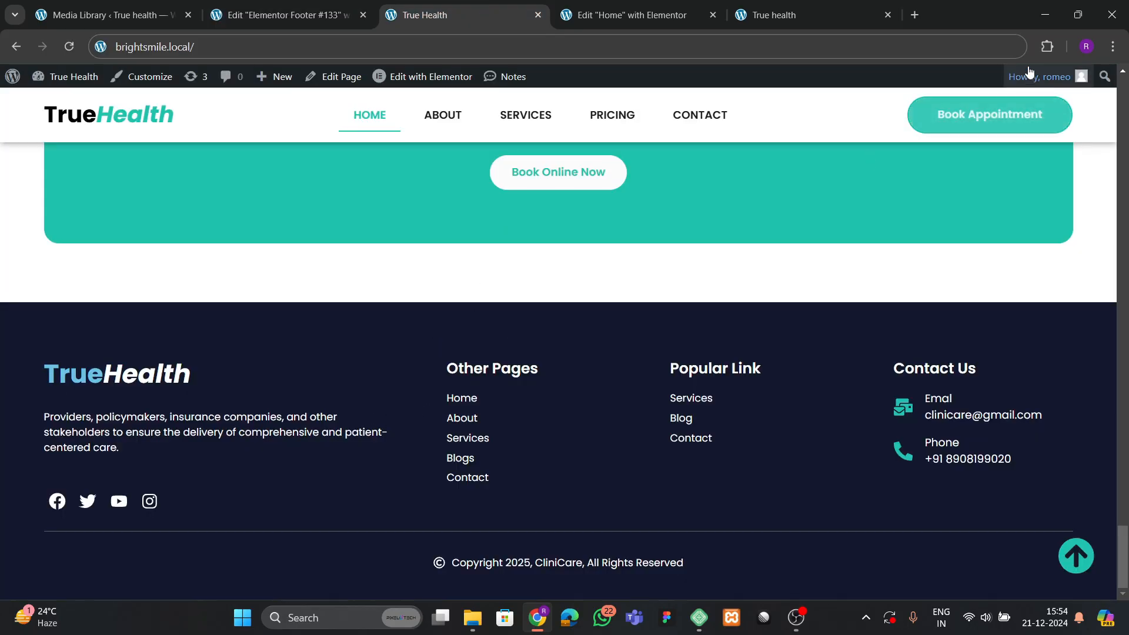
left_click(1041, 44)
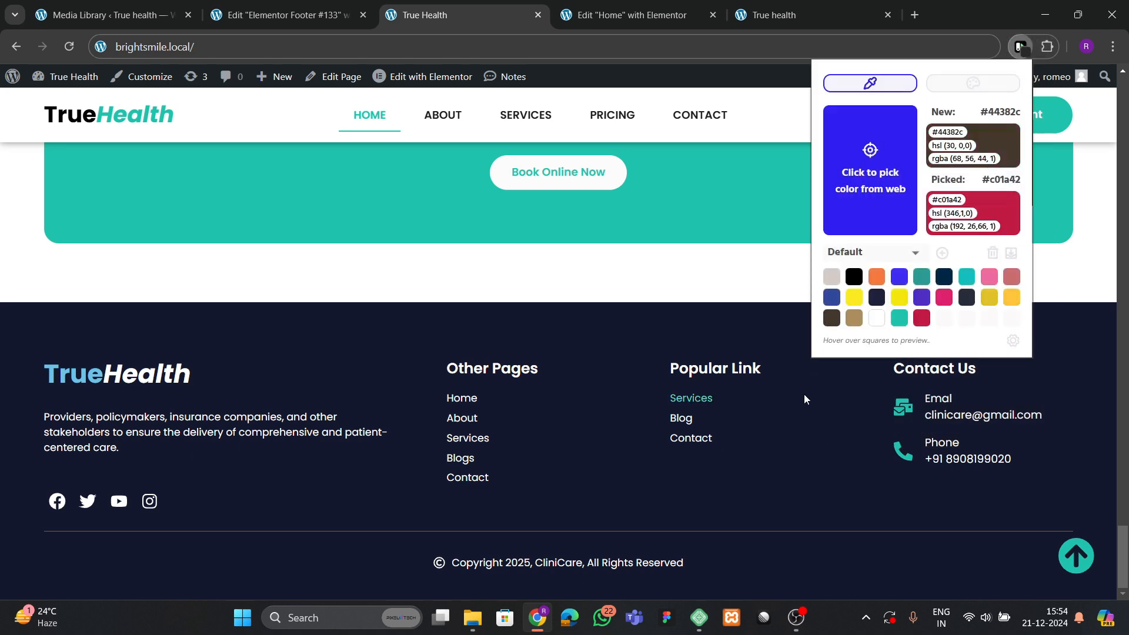
left_click(852, 194)
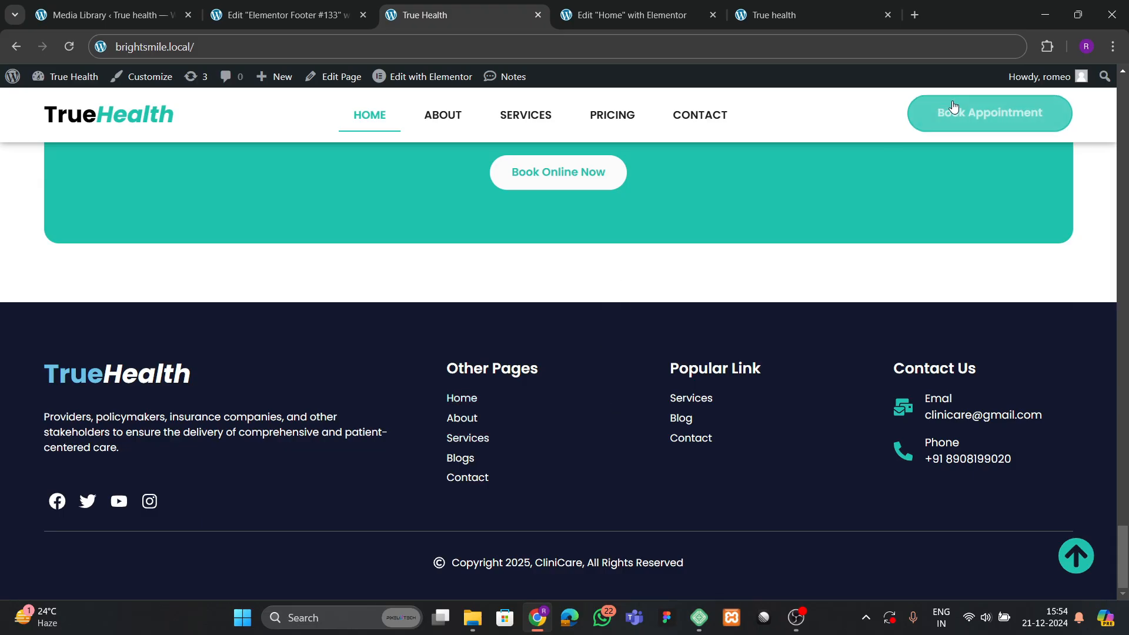
left_click(1047, 47)
left_click(926, 160)
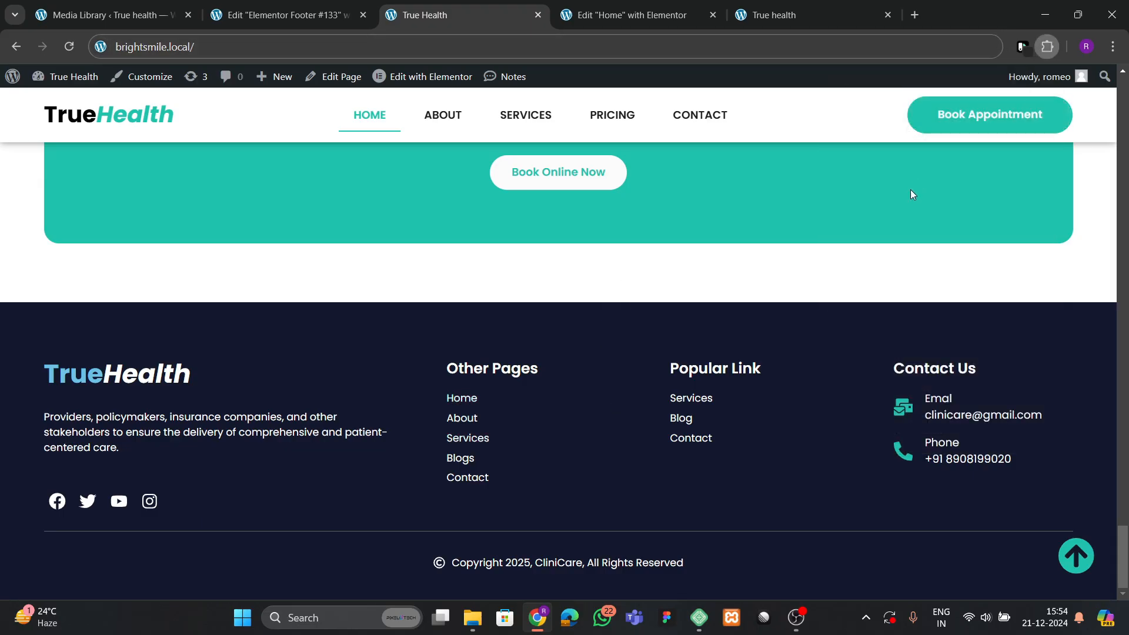
left_click(879, 211)
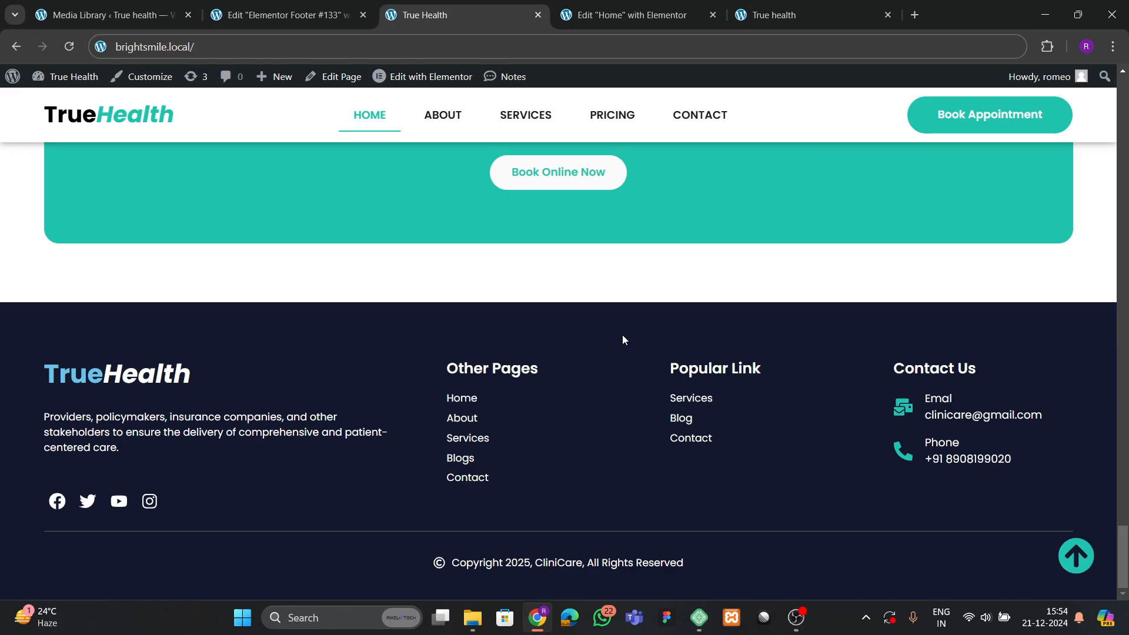
left_click(1047, 47)
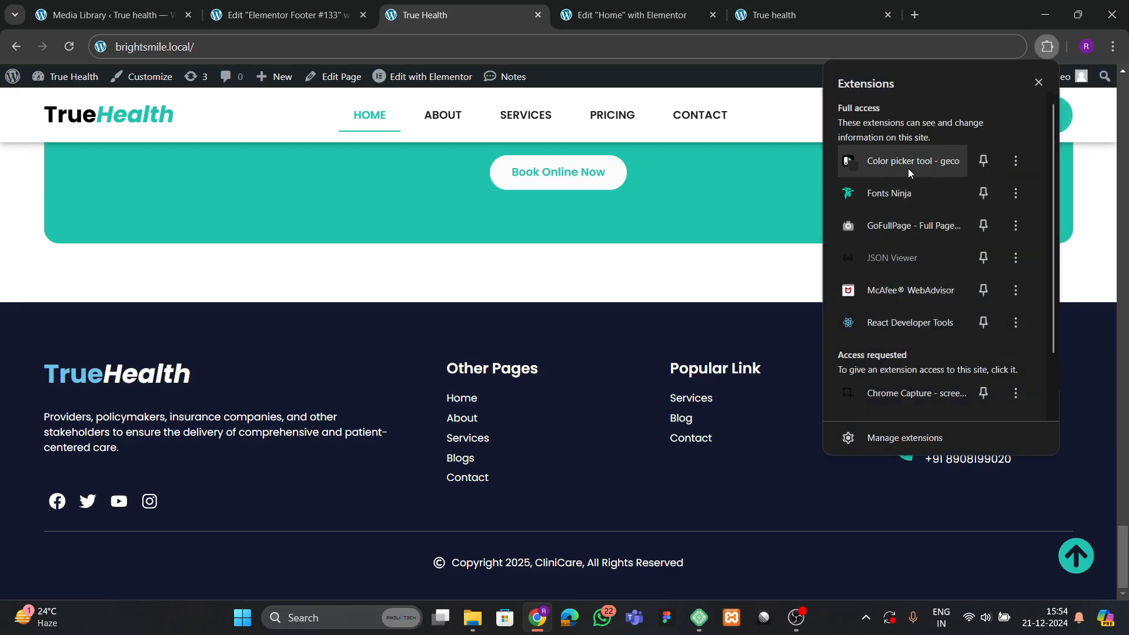
left_click(907, 168)
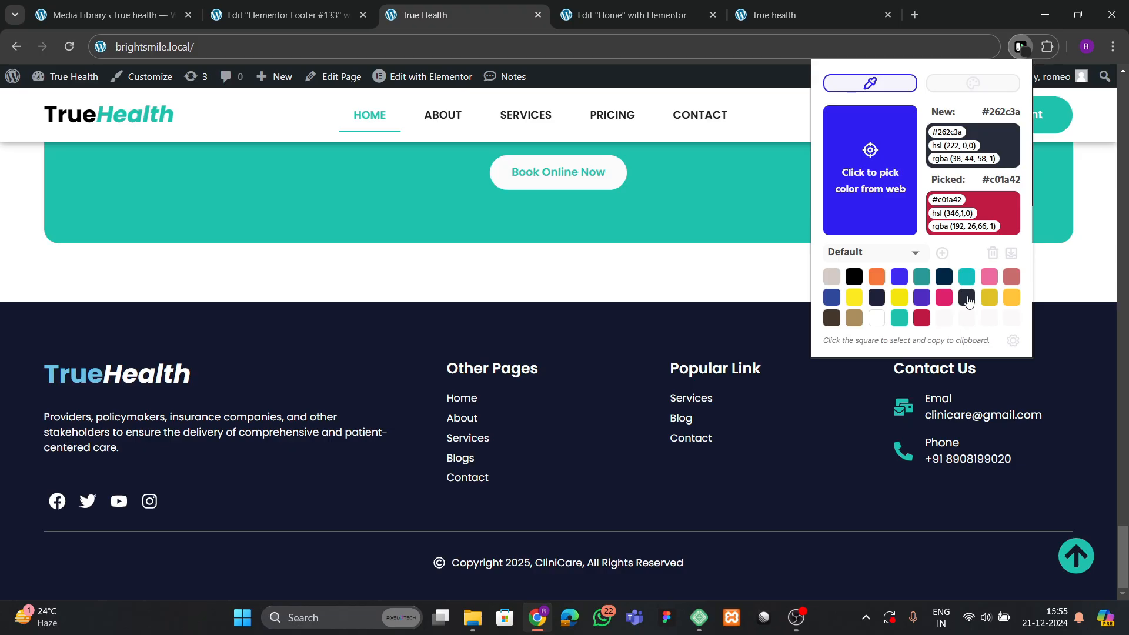
Close the template library and productivity checklist in Elementor Footer #133.
left_click(641, 347)
left_click(597, 13)
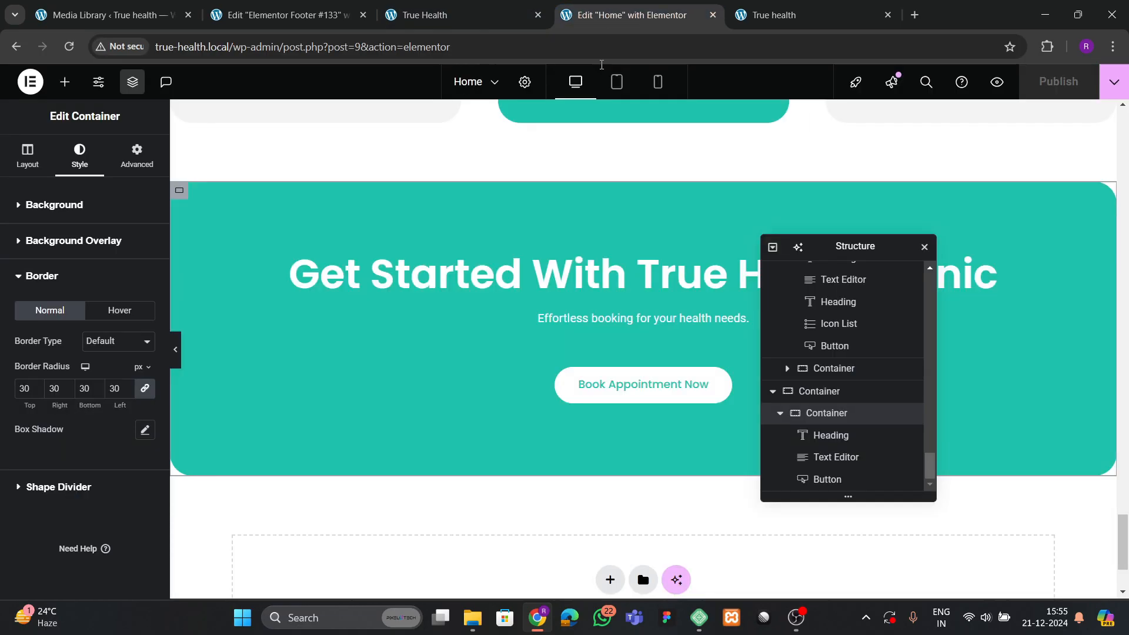
left_click(283, 15)
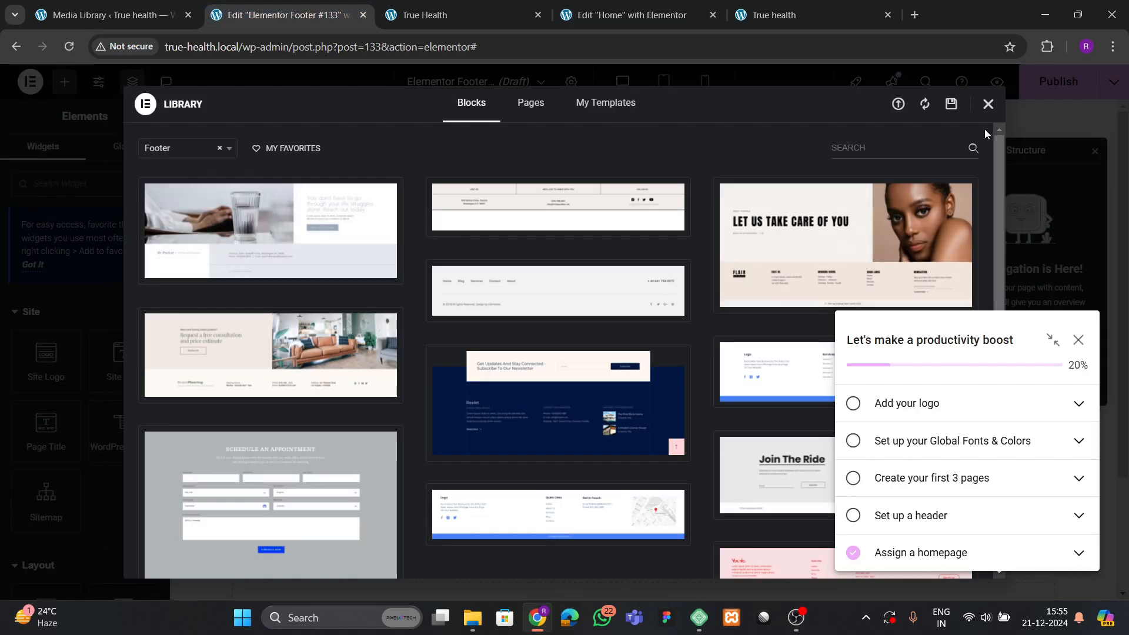
left_click(988, 105)
left_click(1078, 341)
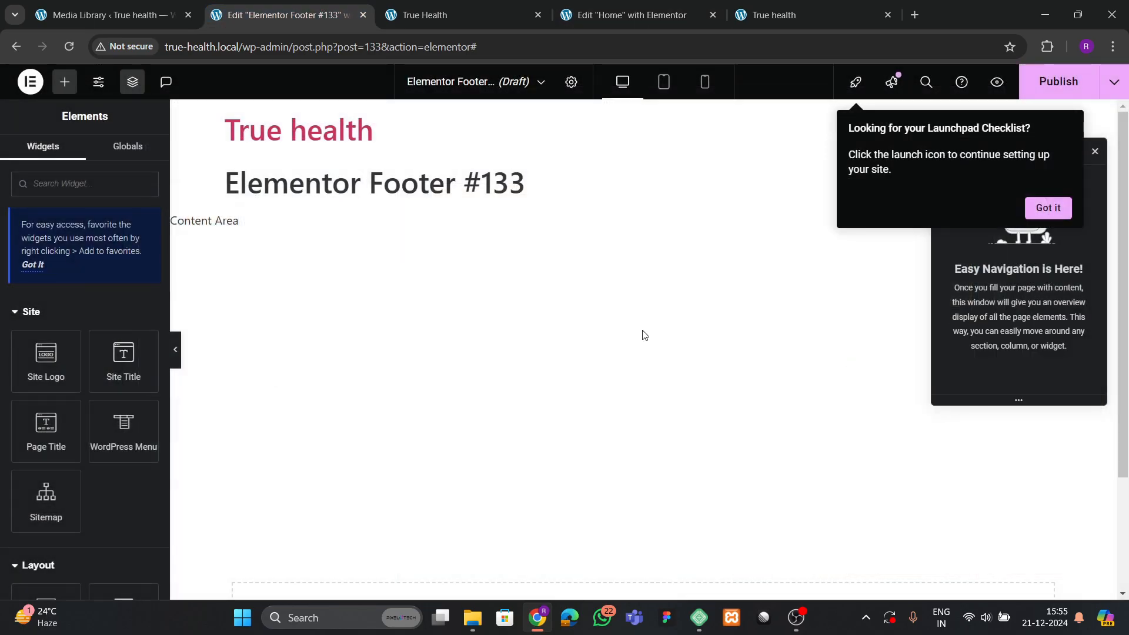
scroll(405, 317, "down", 3)
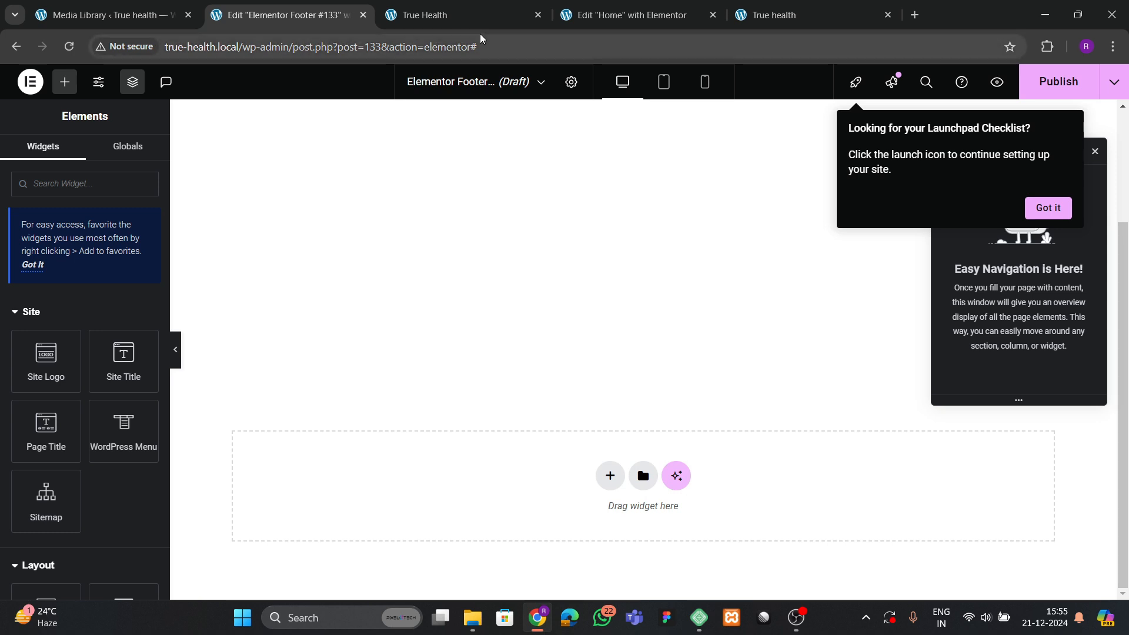
left_click(447, 14)
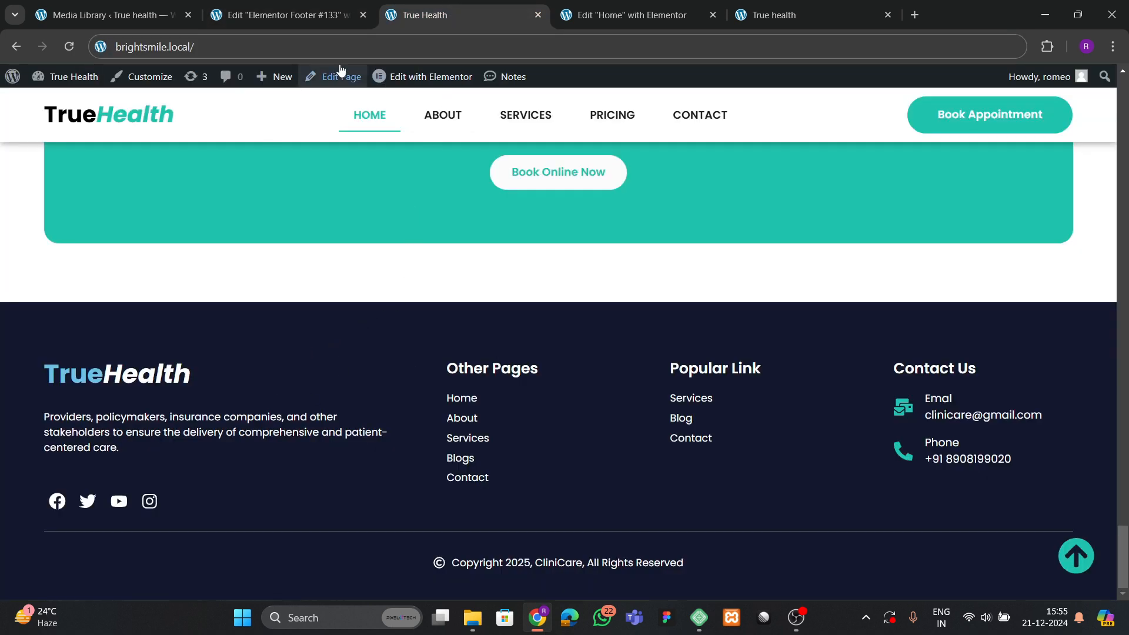
left_click(291, 8)
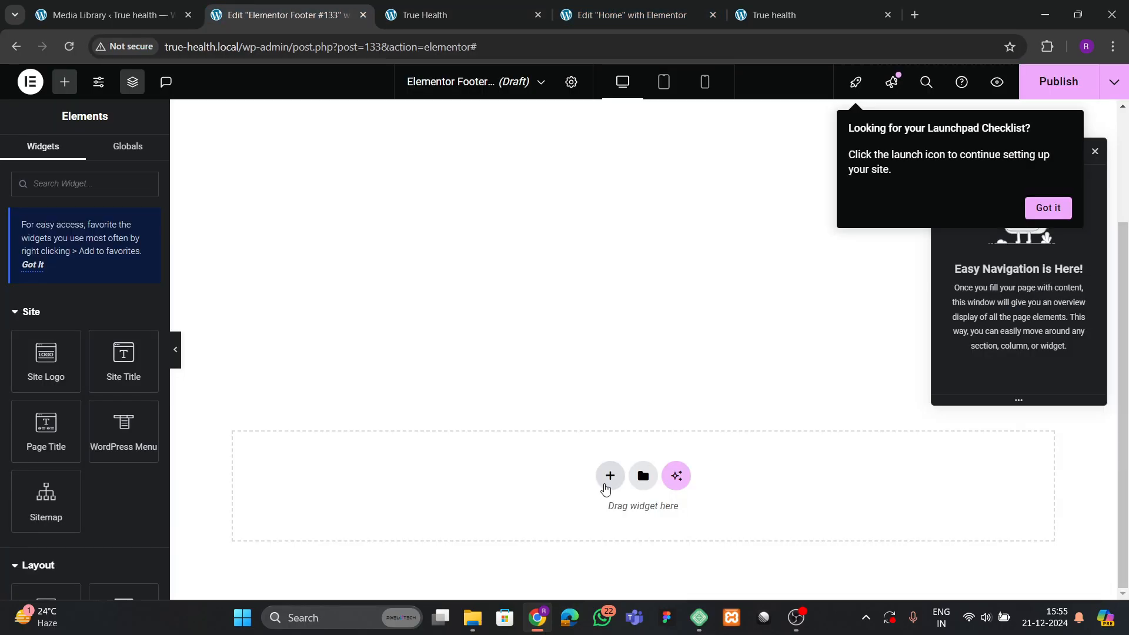
Add a single flexbox container to the footer, 1400 px wide.
left_click(609, 476)
left_click(566, 515)
left_click(440, 509)
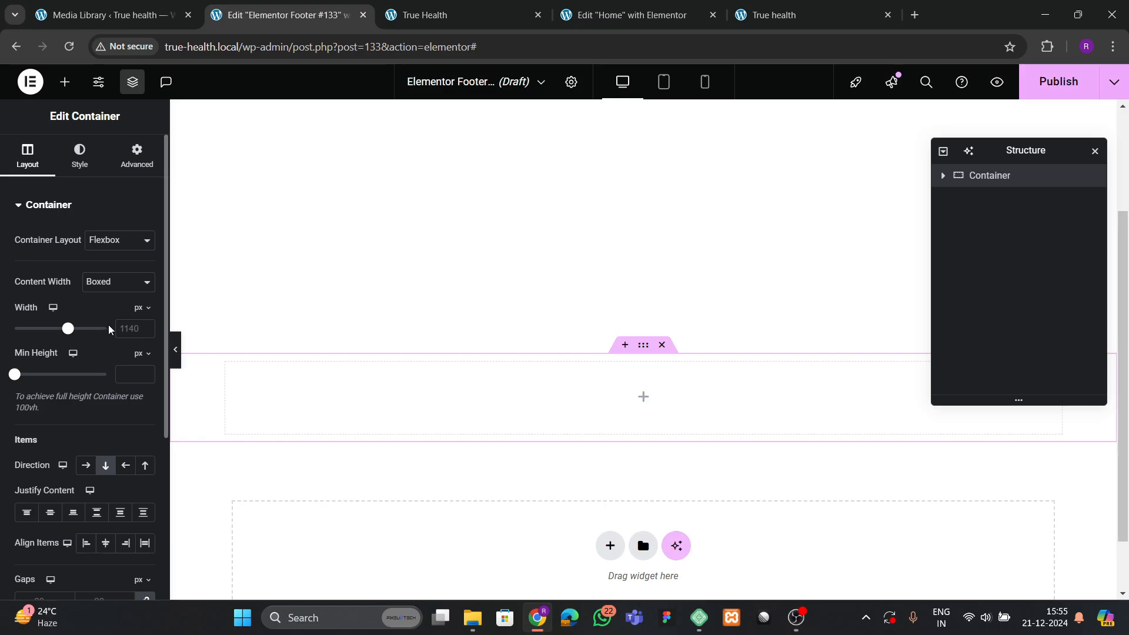
left_click(120, 328)
type("1400")
Give the container 80 px top and bottom padding.
left_click(137, 154)
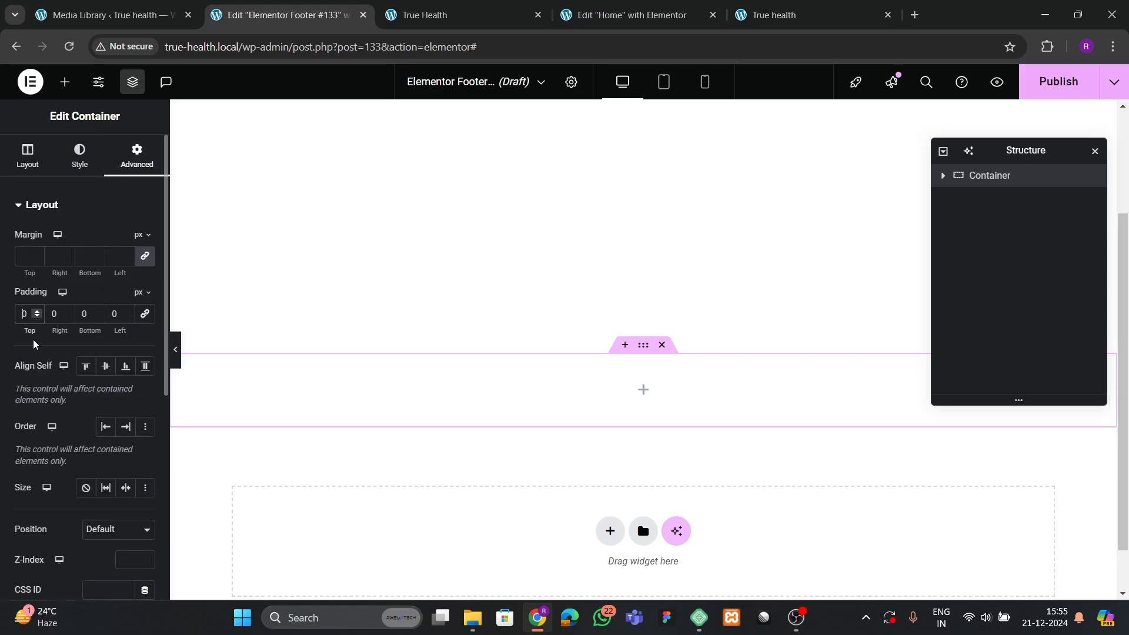
type("8")
left_click(83, 325)
type("8")
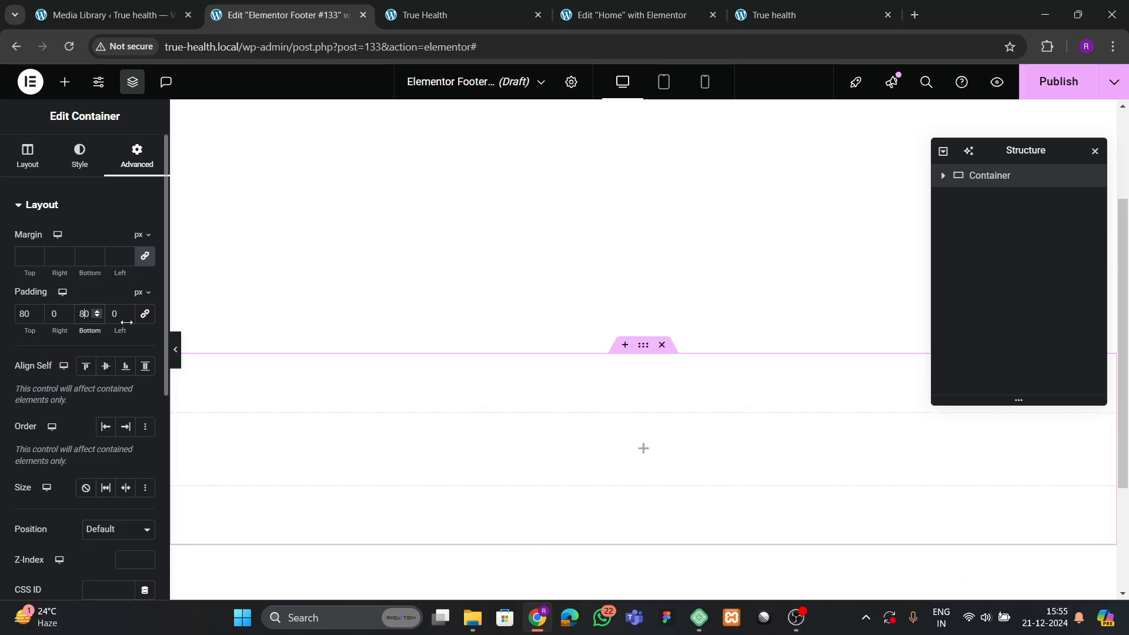
Fill the container background with the global theme black colour (#161515).
left_click(79, 154)
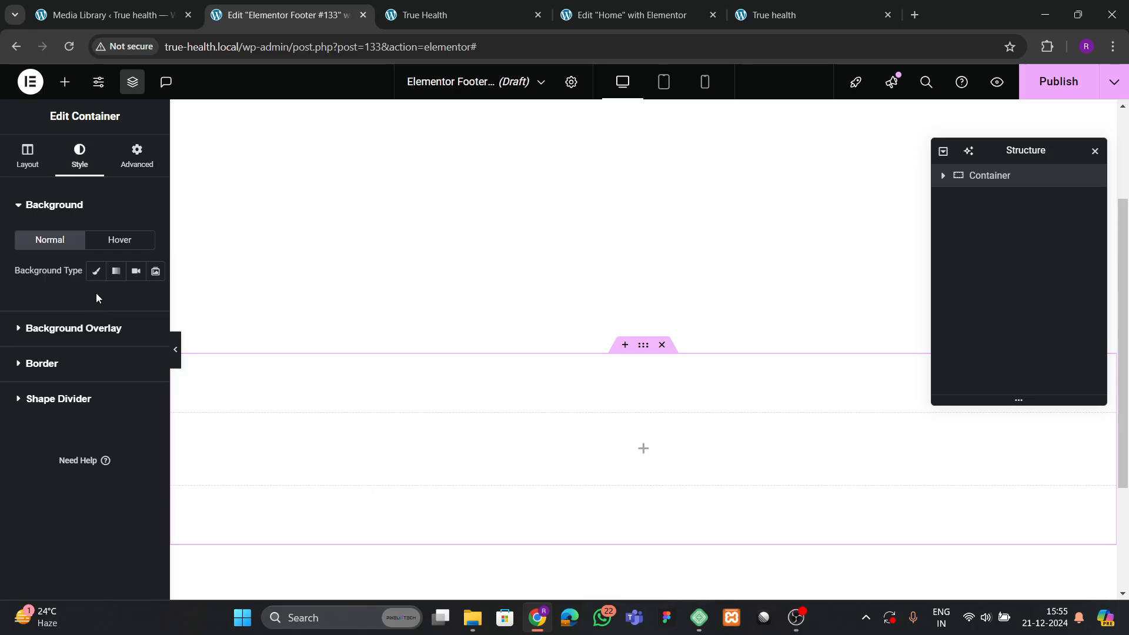
left_click(96, 271)
left_click(125, 301)
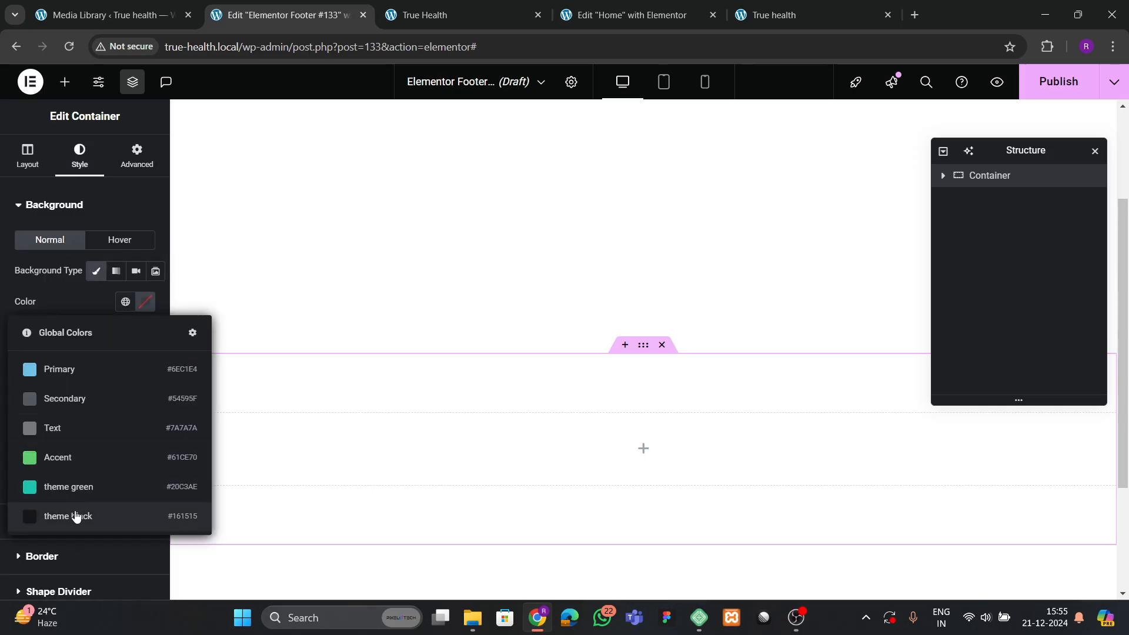
left_click(75, 516)
left_click(145, 301)
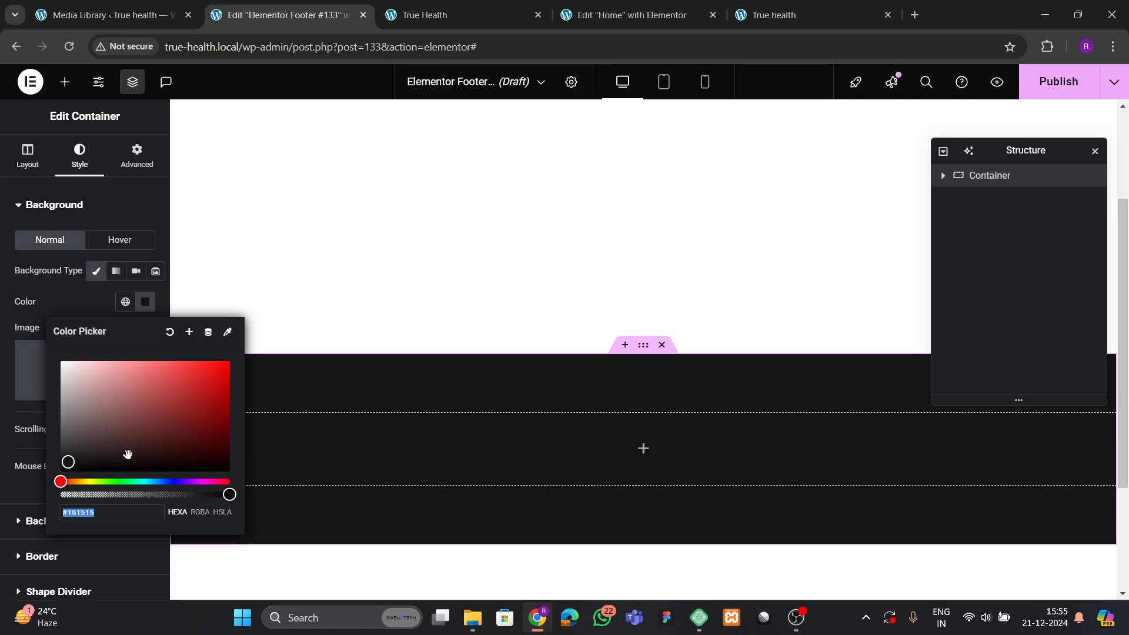
Compare the dark footer background against the live site's footer.
left_click(408, 5)
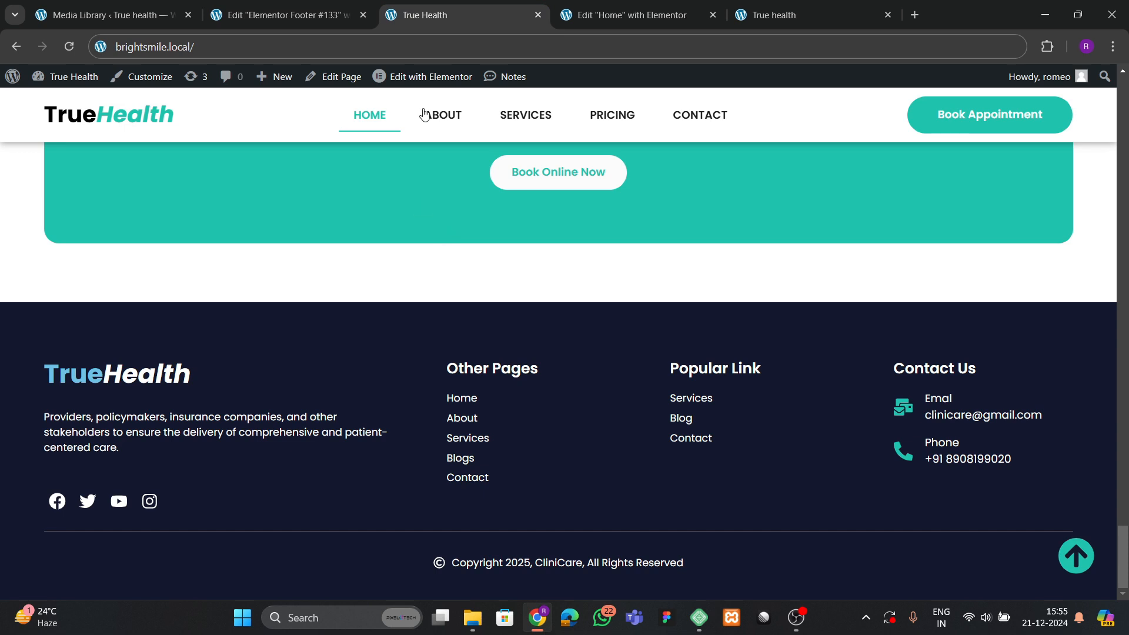
left_click(629, 15)
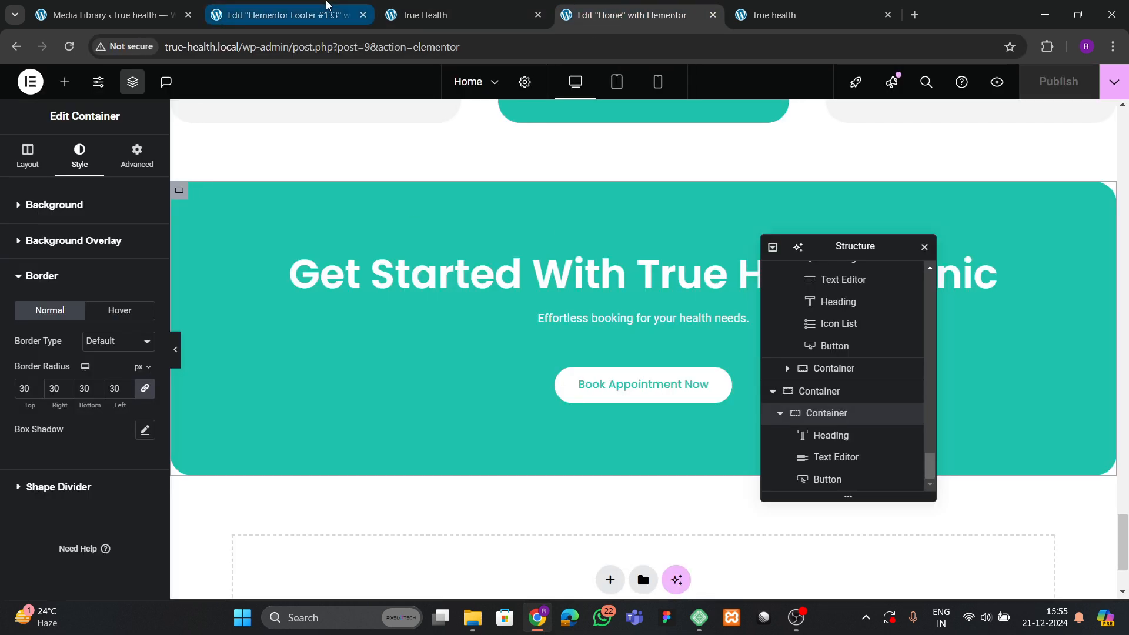
left_click(282, 15)
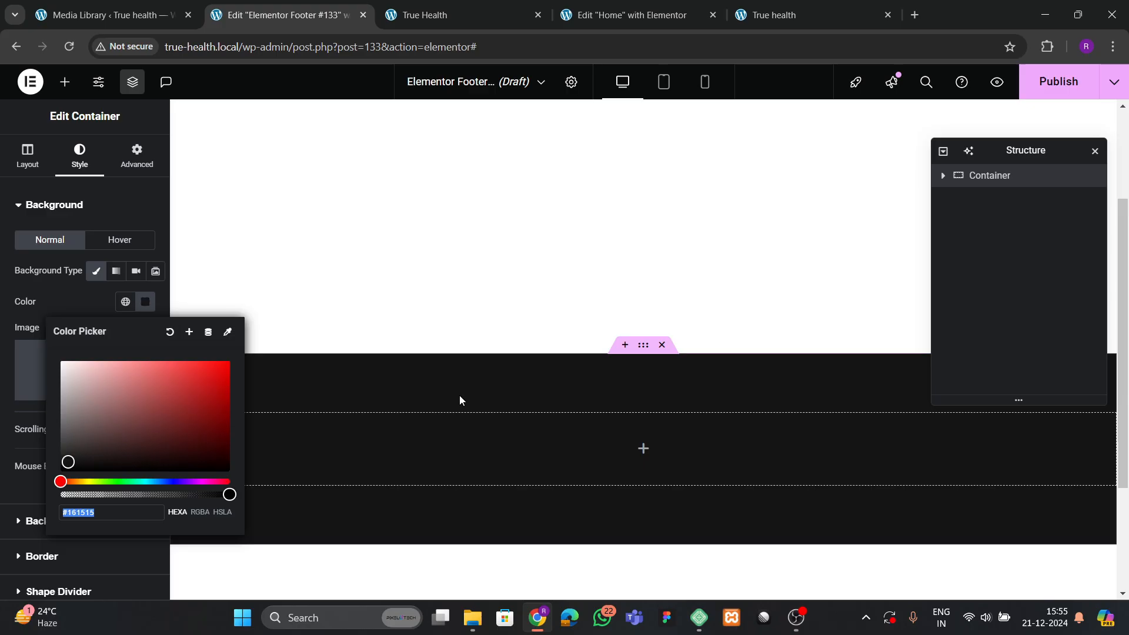
left_click(372, 417)
scroll(373, 423, "down", 3)
left_click(497, 16)
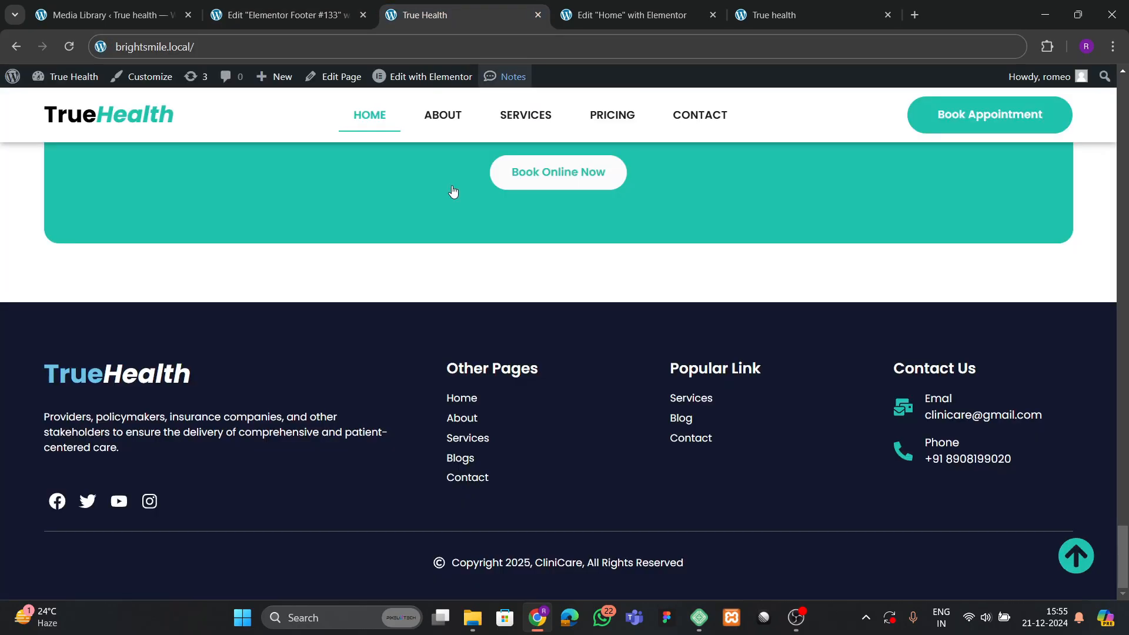
left_click(308, 17)
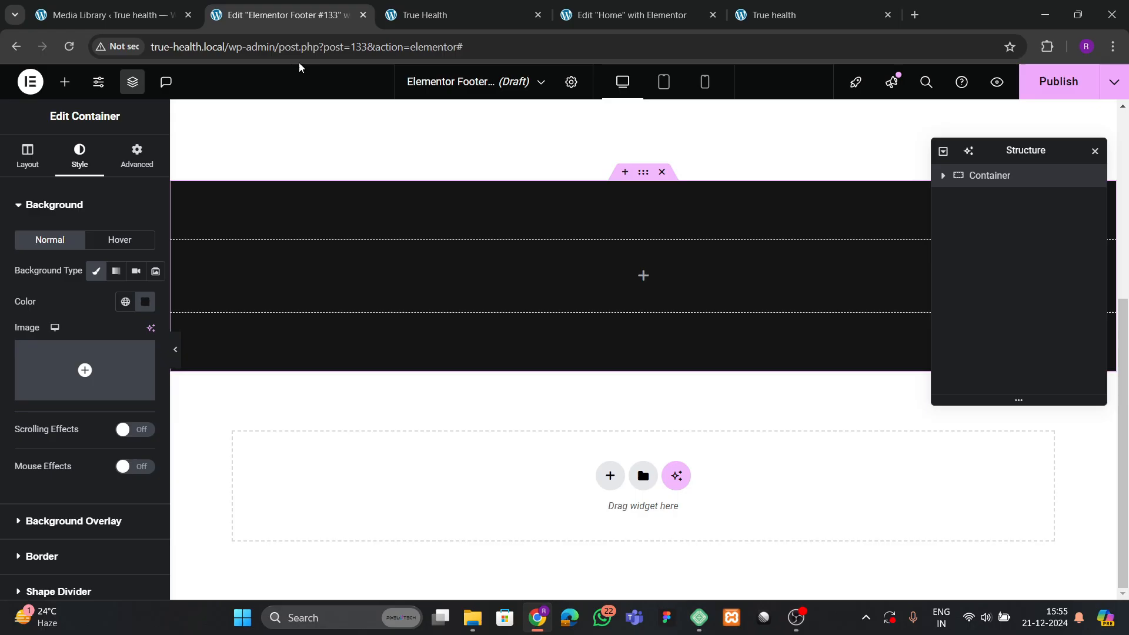
Add a nested container inside the dark footer section.
left_click(65, 81)
scroll(53, 435, "down", 3)
left_click_drag(46, 393, 425, 312)
left_click(131, 157)
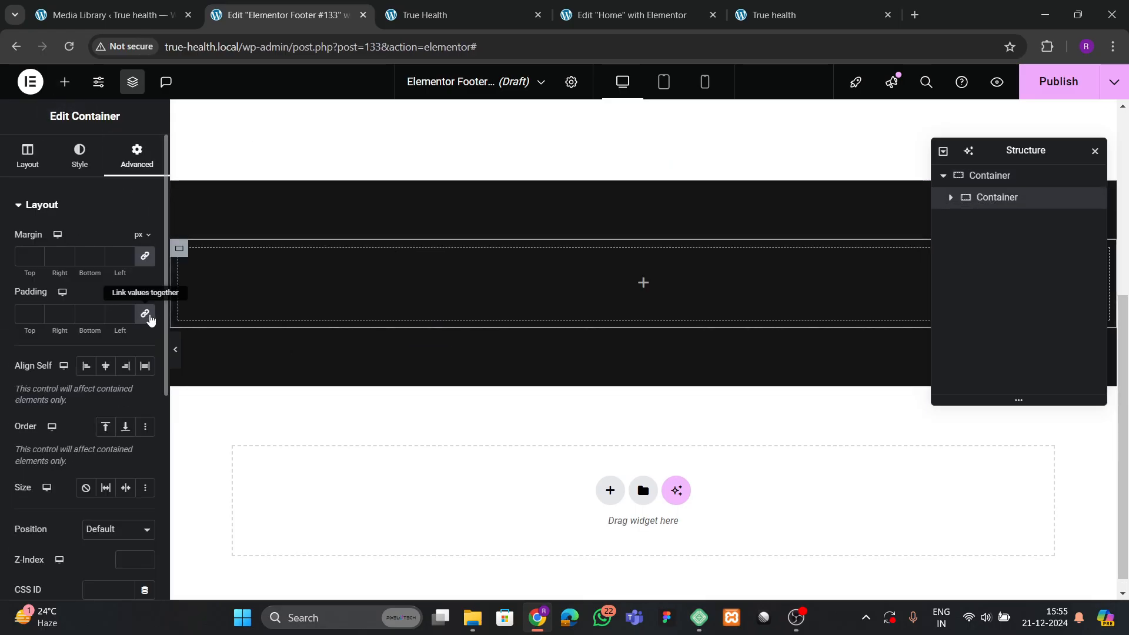
left_click(30, 154)
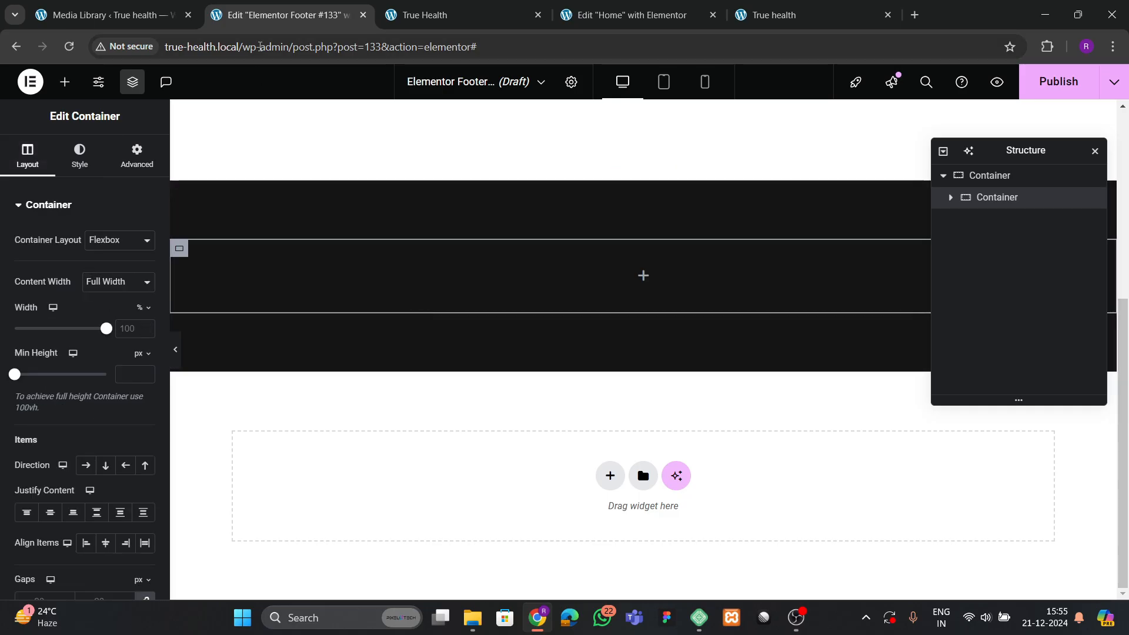
left_click(436, 12)
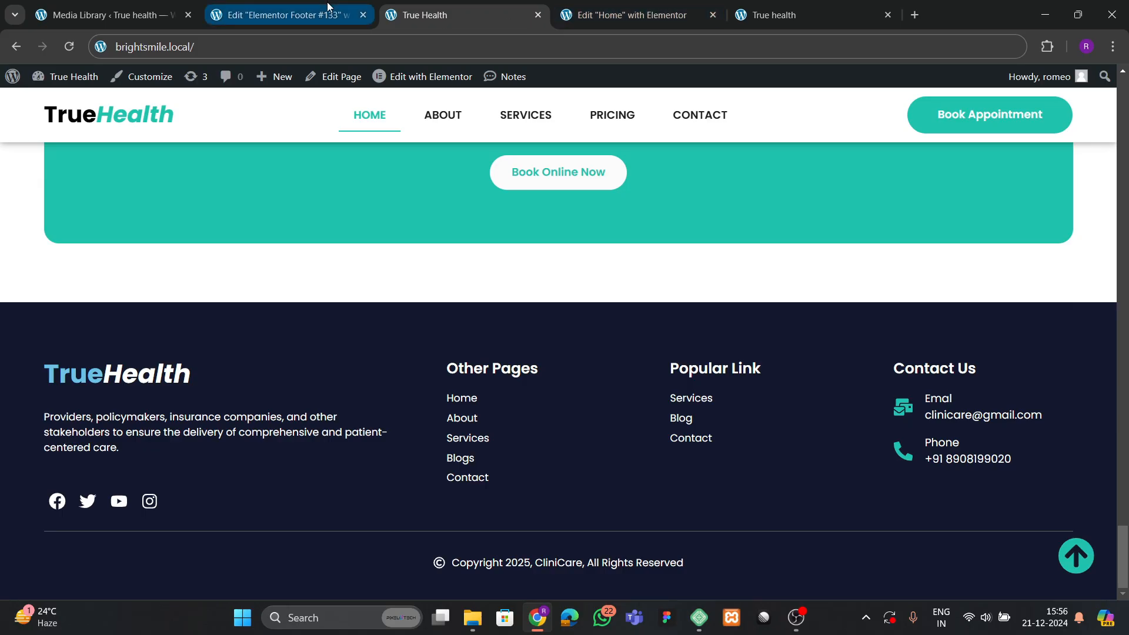
left_click(288, 14)
Search for the Grid widget and place a Grid inside the nested container.
left_click(61, 83)
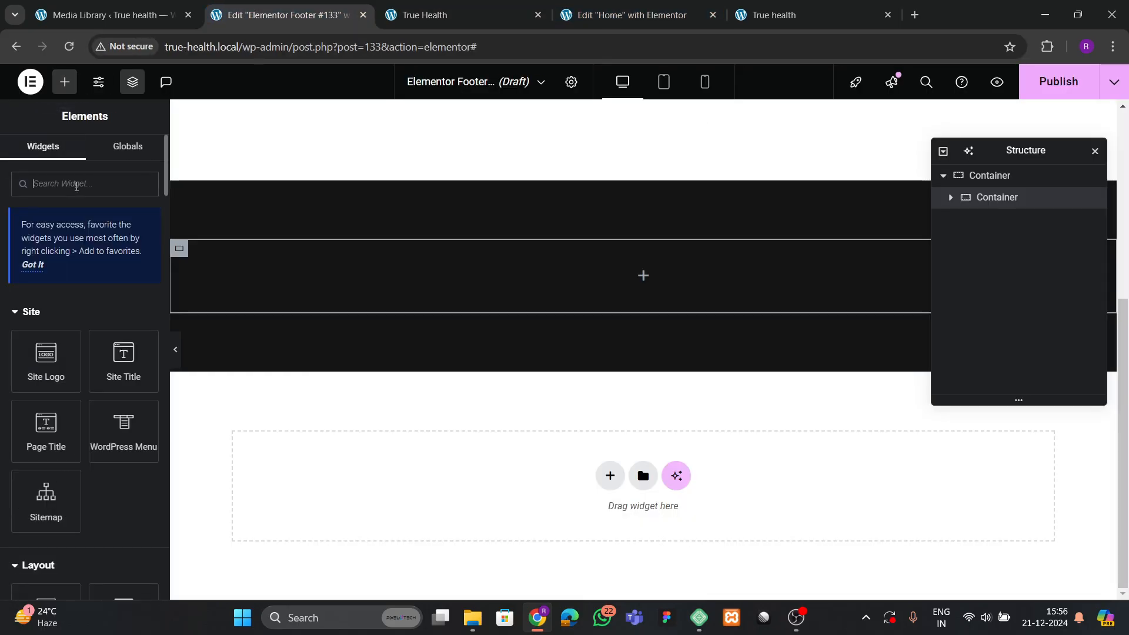
type("grid")
key("BackSpace")
key("BackSpace")
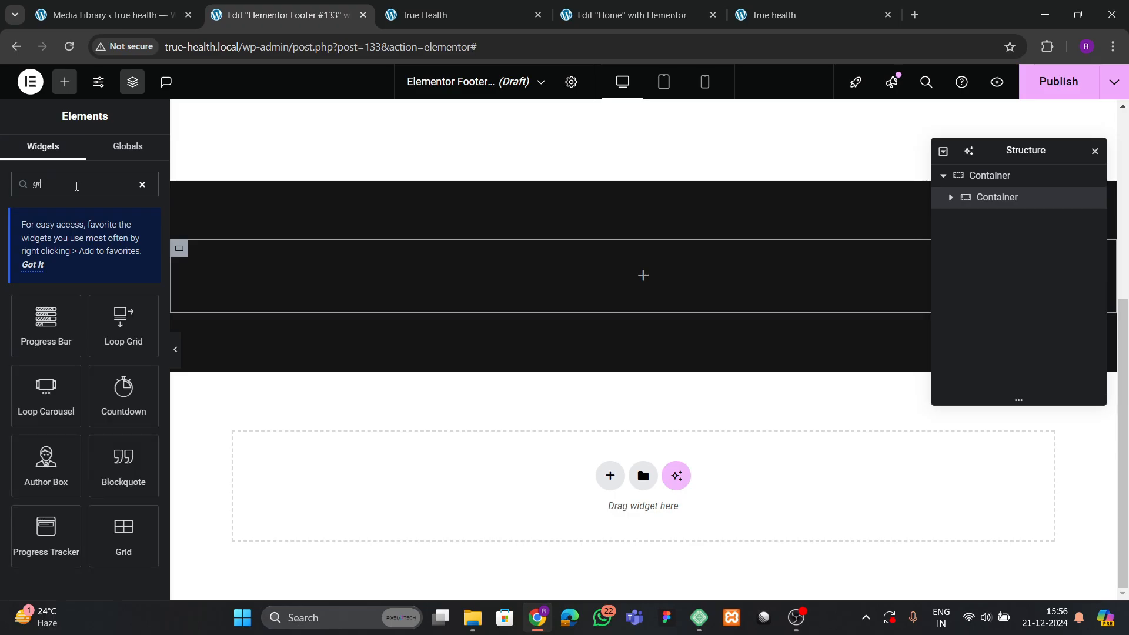
type("id")
left_click_drag(46, 391, 381, 306)
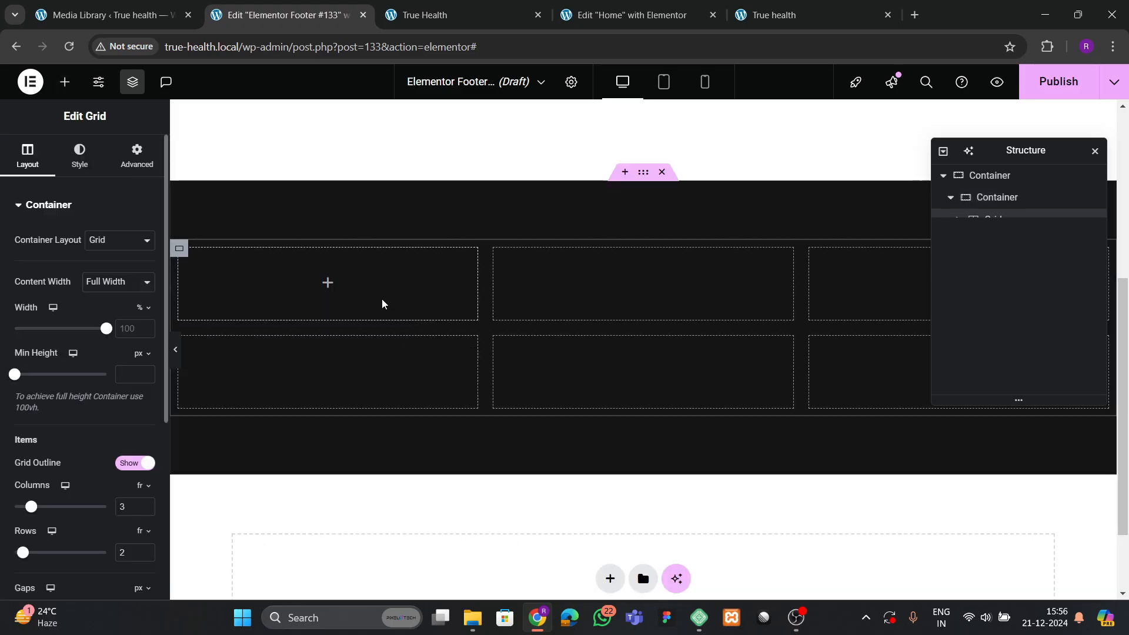
key("ctrl+Tab")
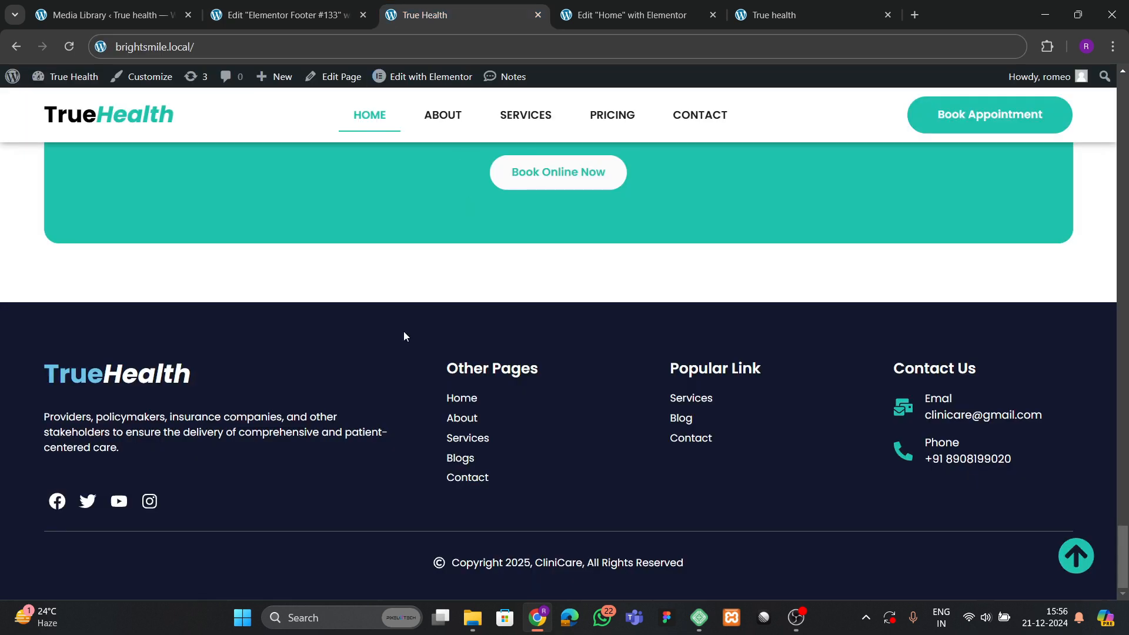
key("ctrl+shift+Tab")
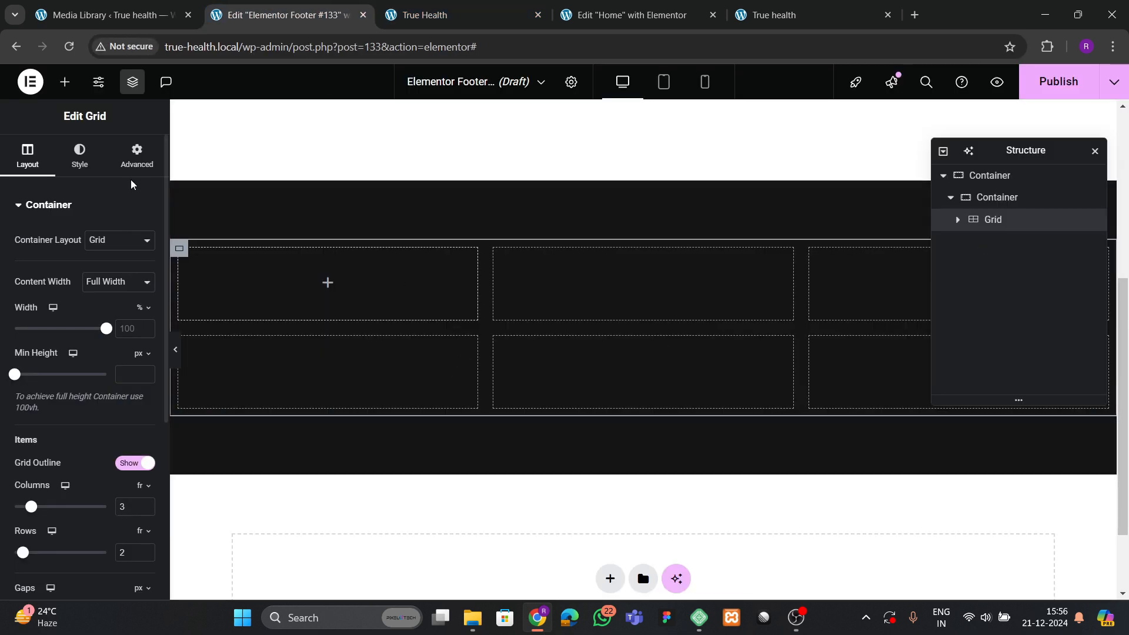
Set the grid to 1 row and 4 columns, centred, top-aligned, with 30 px gaps.
scroll(53, 356, "down", 4)
left_click(146, 335)
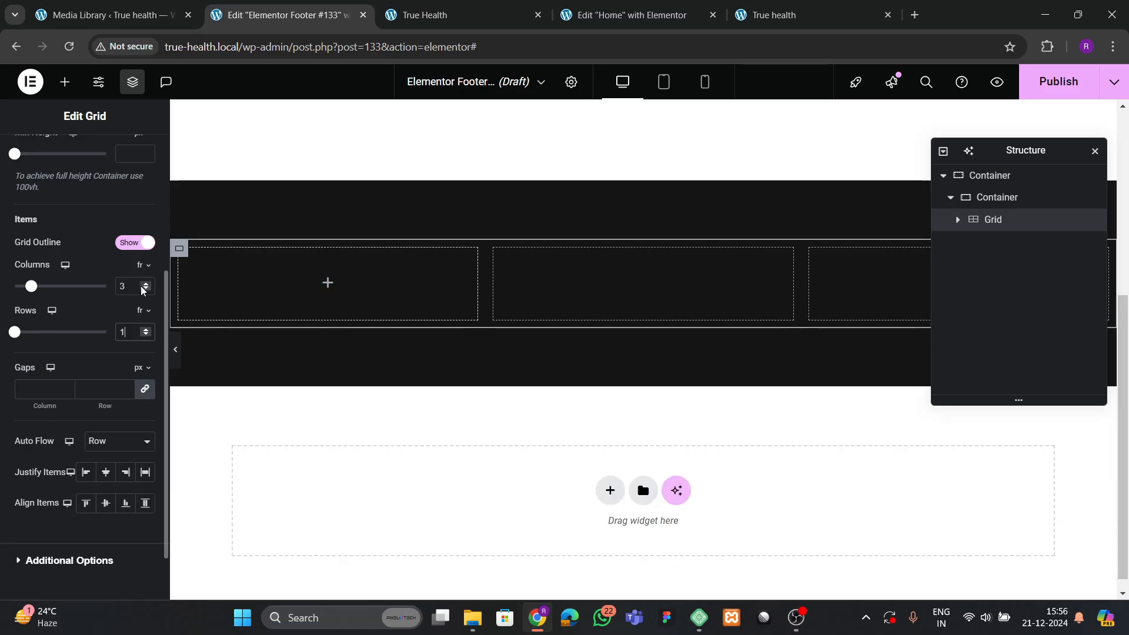
left_click(146, 284)
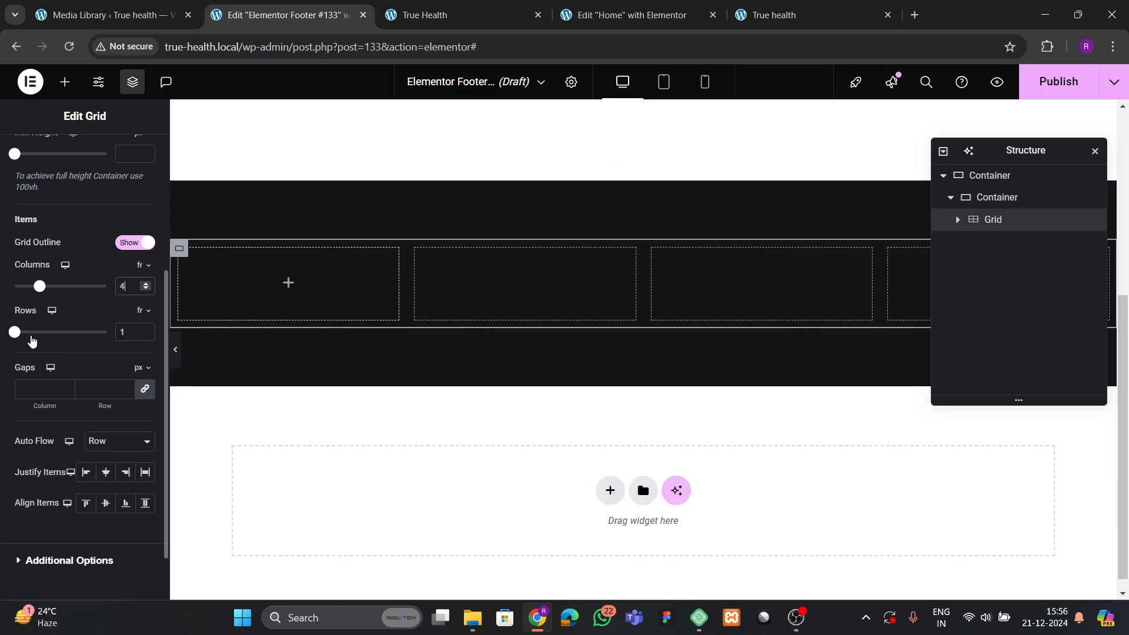
scroll(83, 336, "up", 1)
scroll(94, 388, "down", 2)
left_click(106, 405)
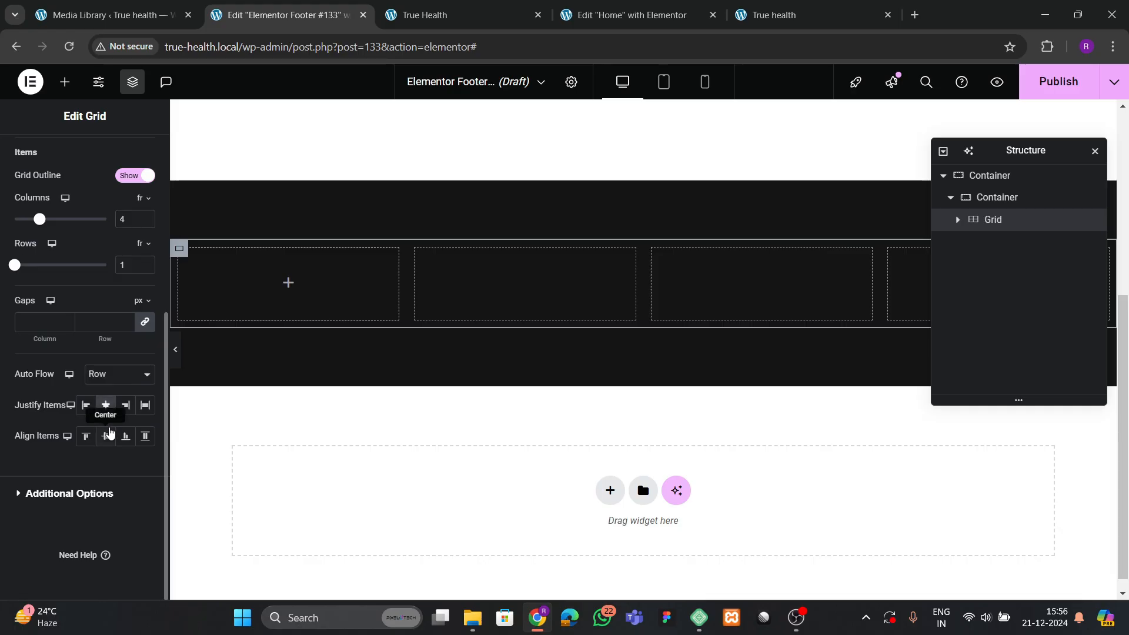
left_click(89, 441)
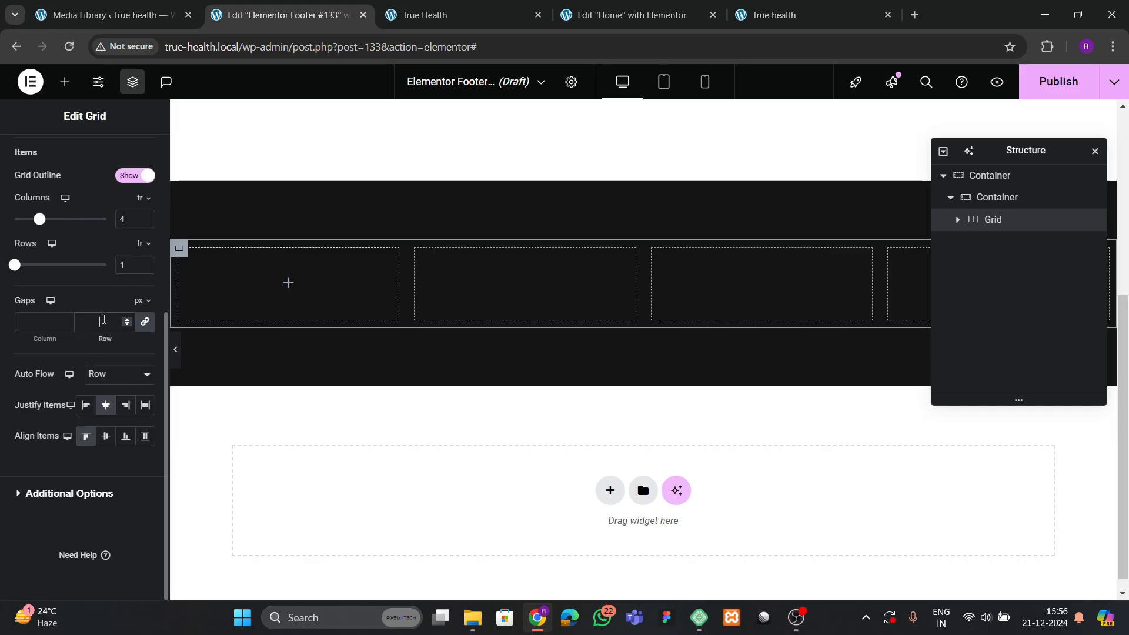
left_click(106, 316)
type("30")
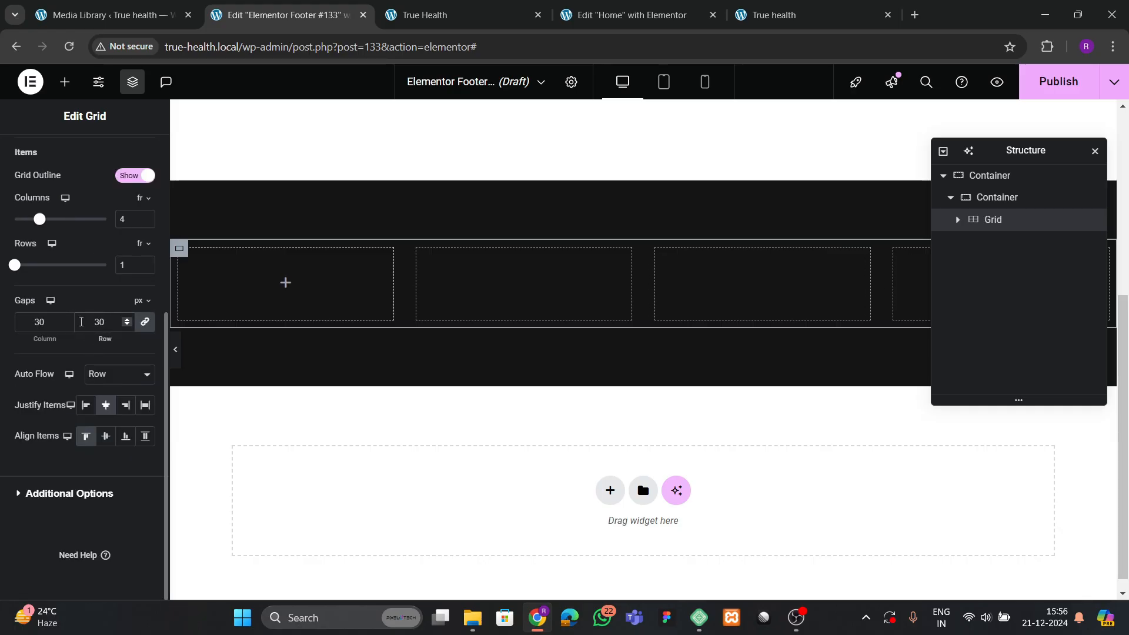
scroll(88, 265, "up", 5)
left_click(137, 156)
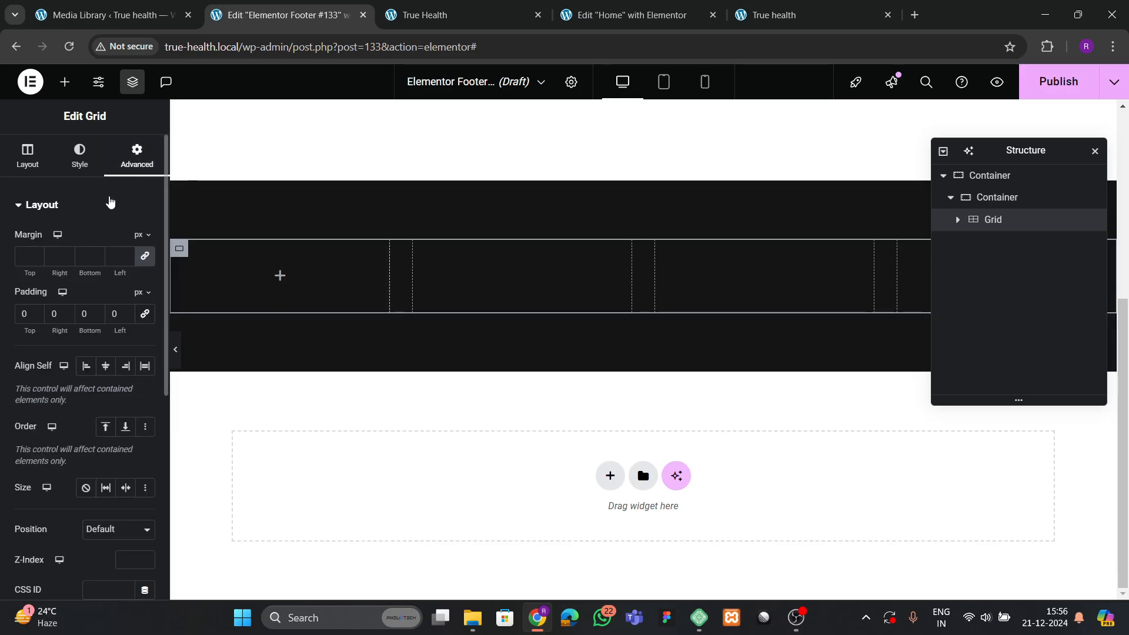
Drop a container into the grid's first cell.
left_click(65, 81)
scroll(59, 467, "down", 4)
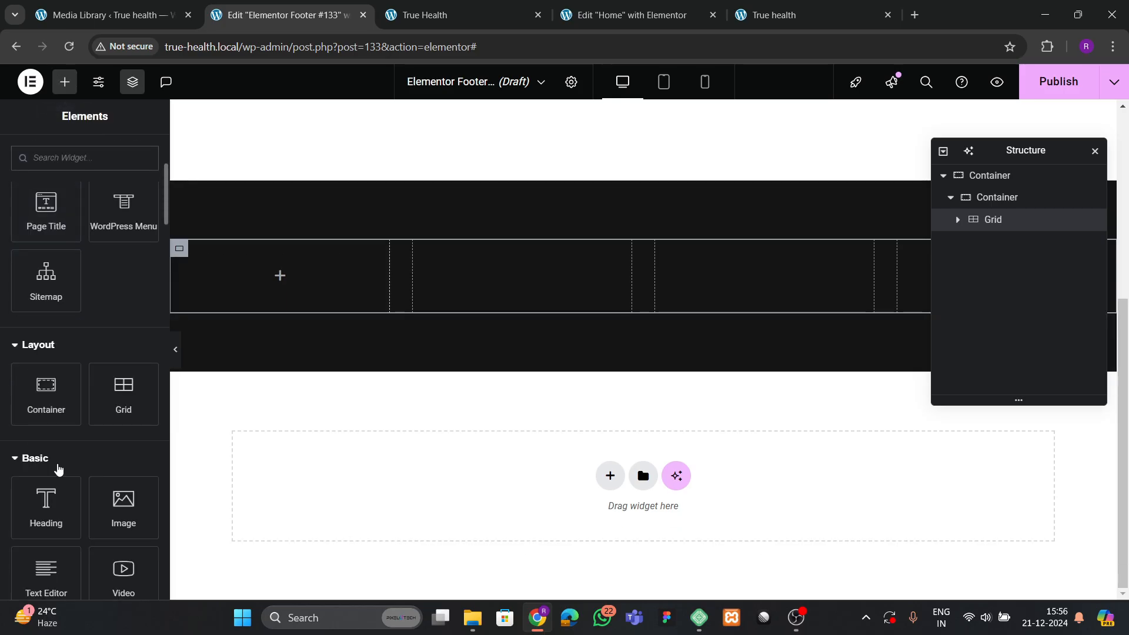
left_click_drag(46, 401, 261, 327)
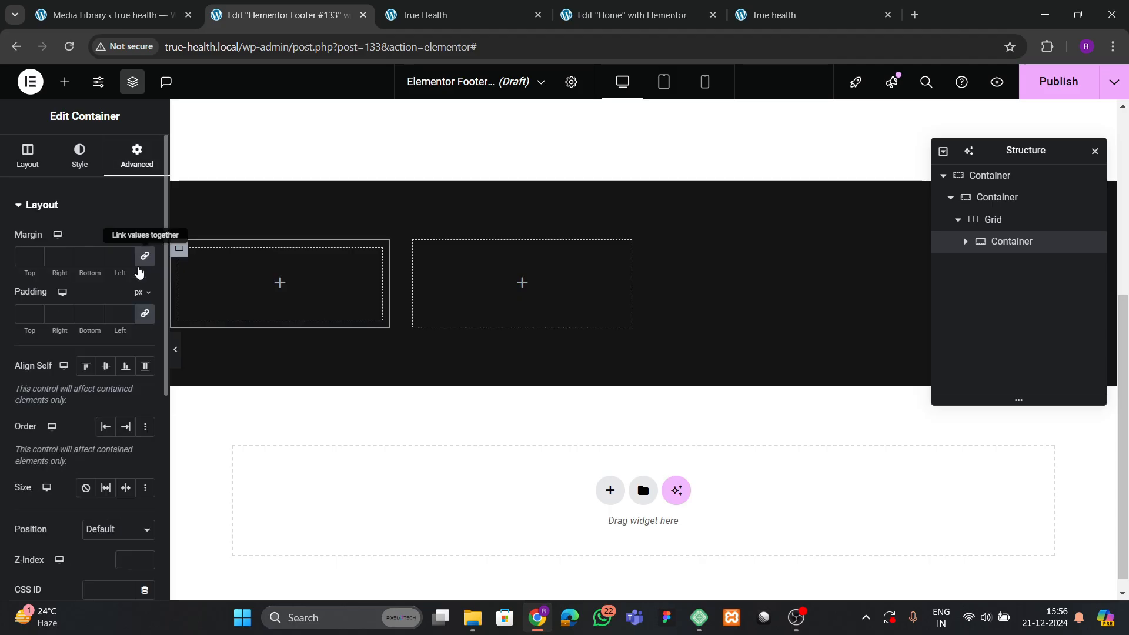
left_click(432, 15)
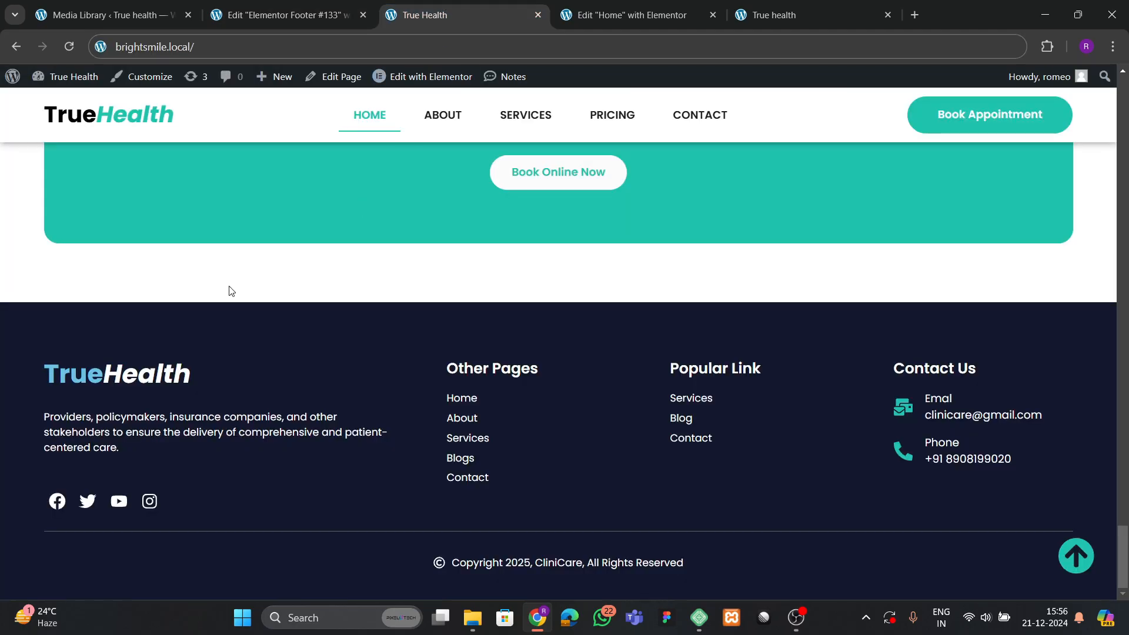
left_click(282, 15)
Drag a Heading widget into that first-cell container.
left_click(65, 82)
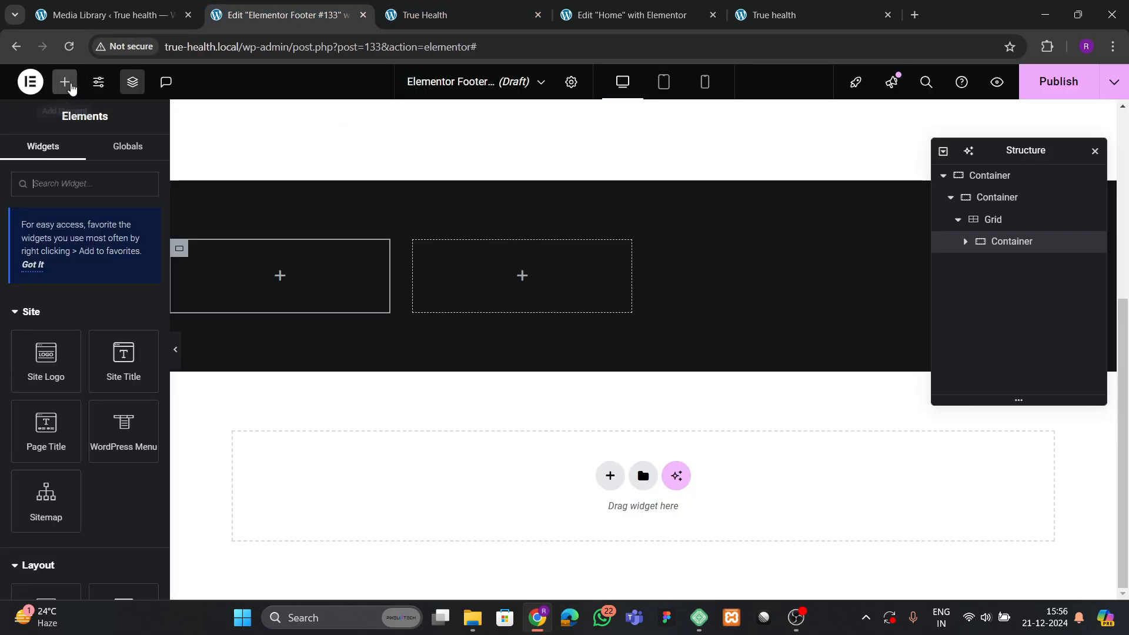
scroll(69, 336, "down", 3)
left_click_drag(48, 505, 253, 276)
Replace the heading's default title with 'True Health'.
left_click(26, 293)
key("ctrl+a")
key("BackSpace")
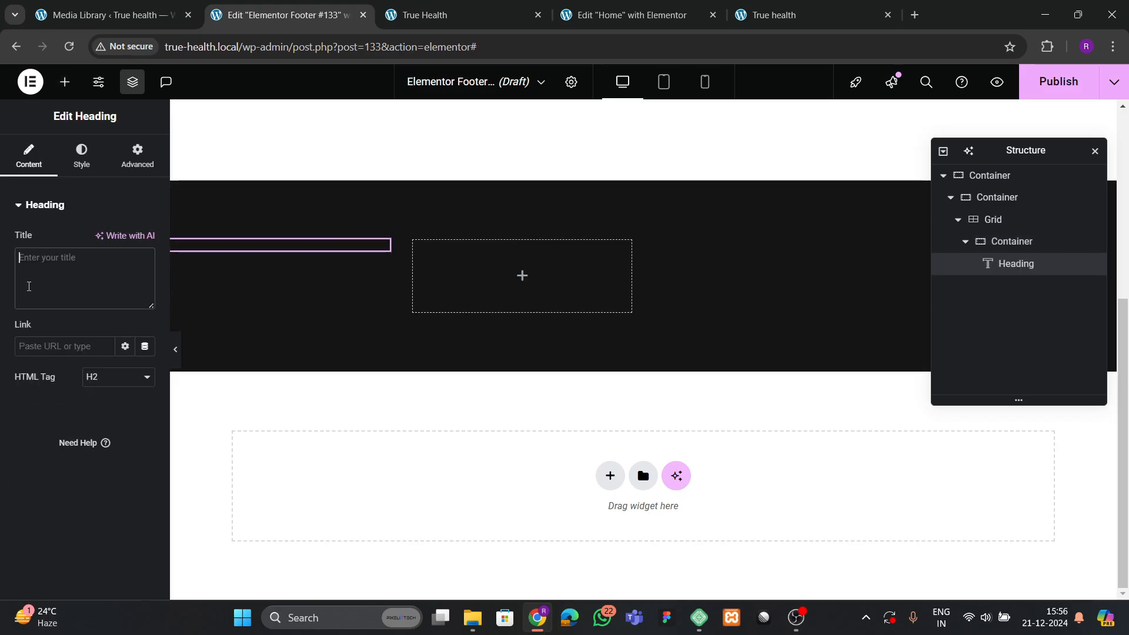
type("True H")
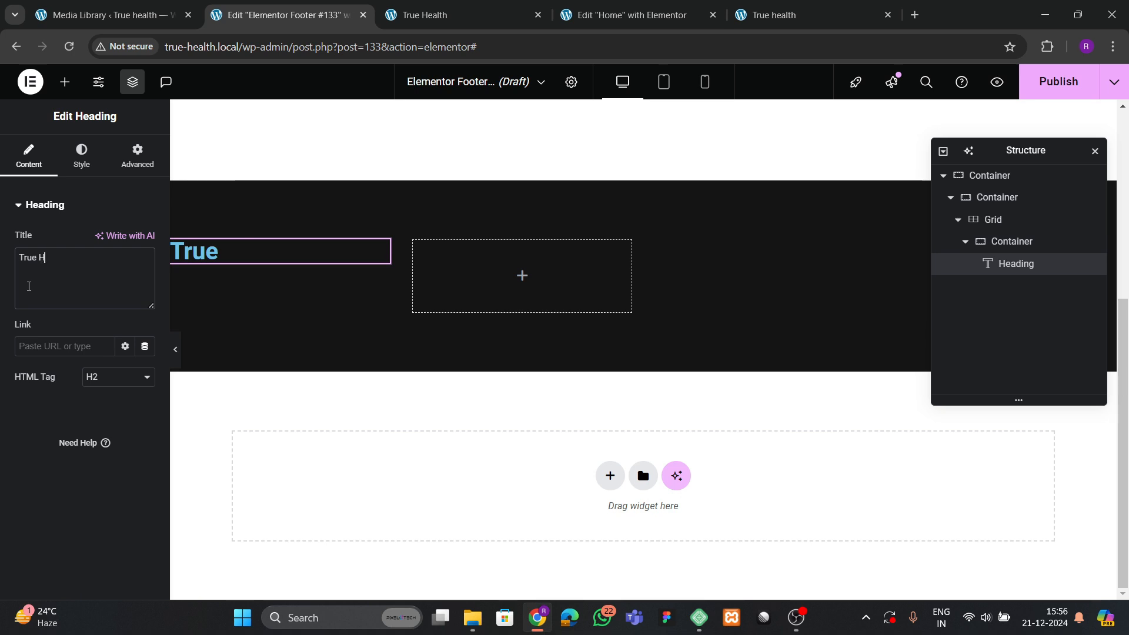
type("ealth")
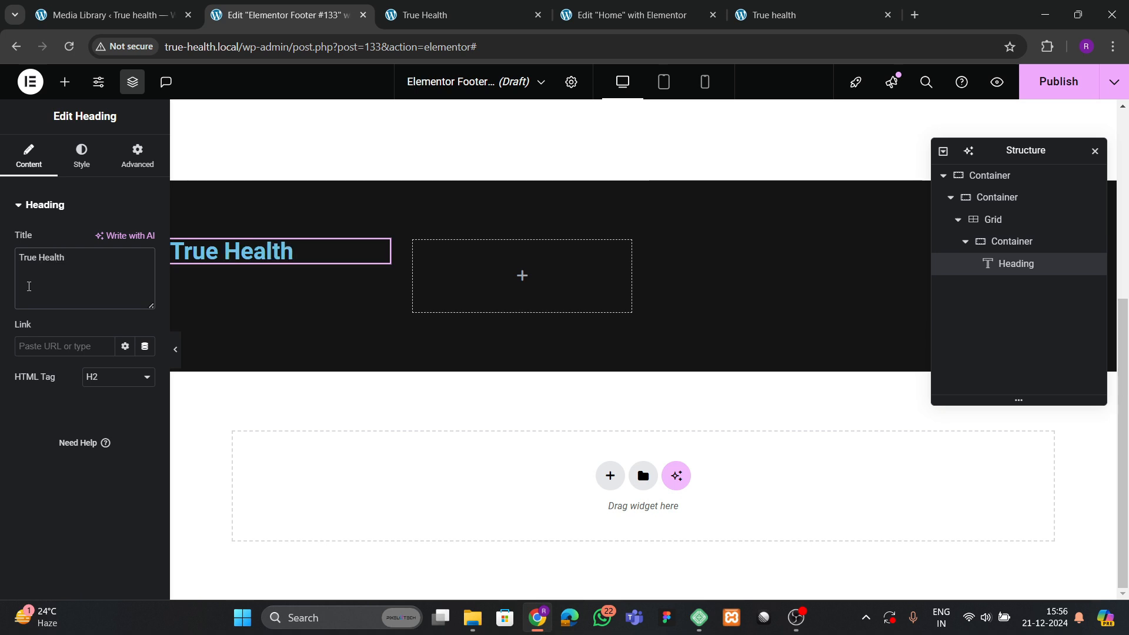
left_click(428, 15)
left_click(294, 15)
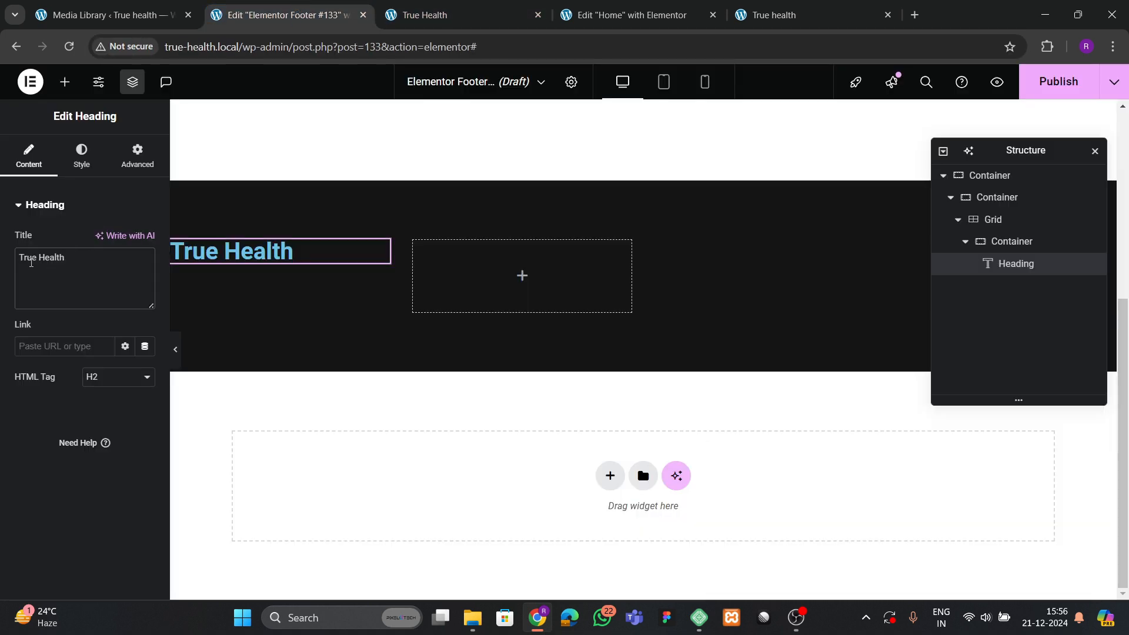
Join the words into TrueHealth and wrap Health in a <span> tag.
key("Left")
key("Left")
key("Left")
key("Left")
key("Left")
key("Left")
key("BackSpace")
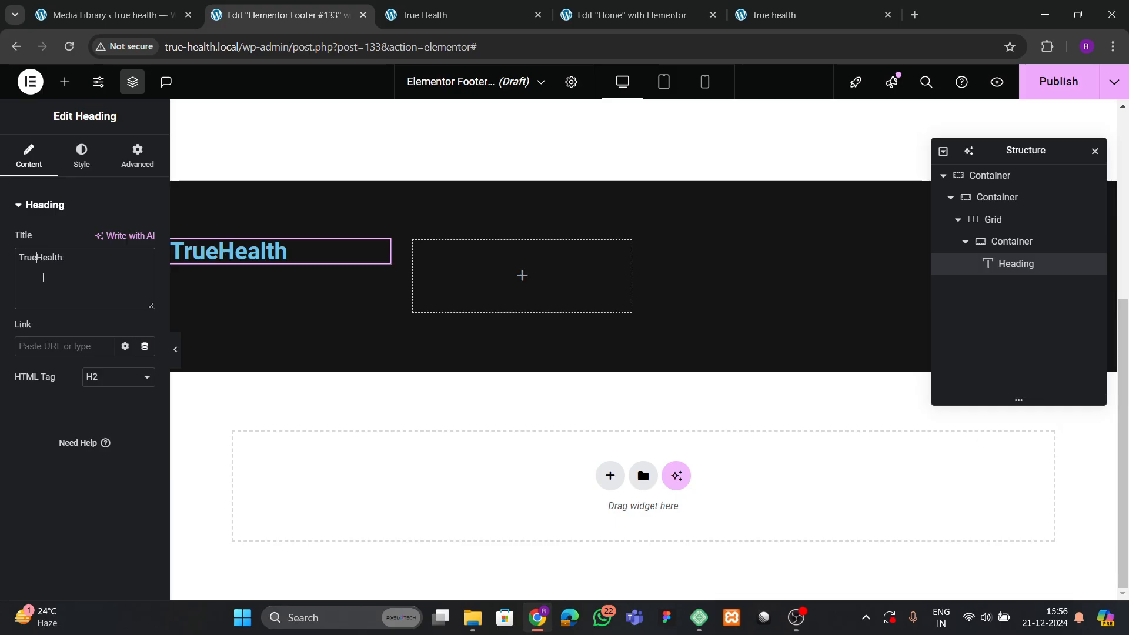
type("<span>")
type("pan>")
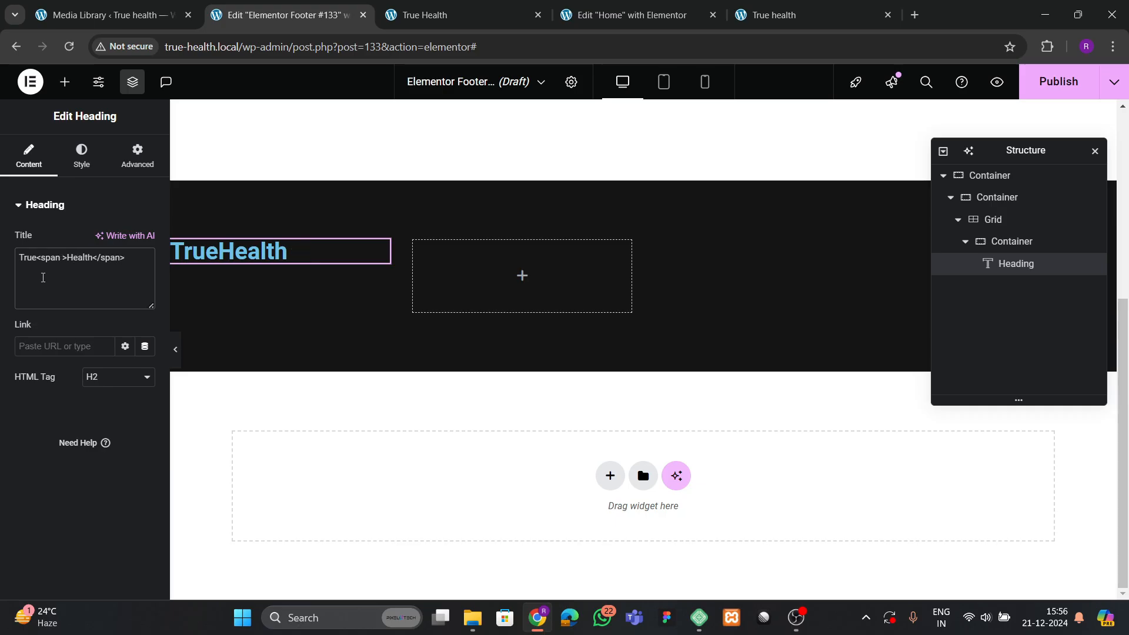
left_click(460, 3)
left_click(265, 7)
left_click(85, 160)
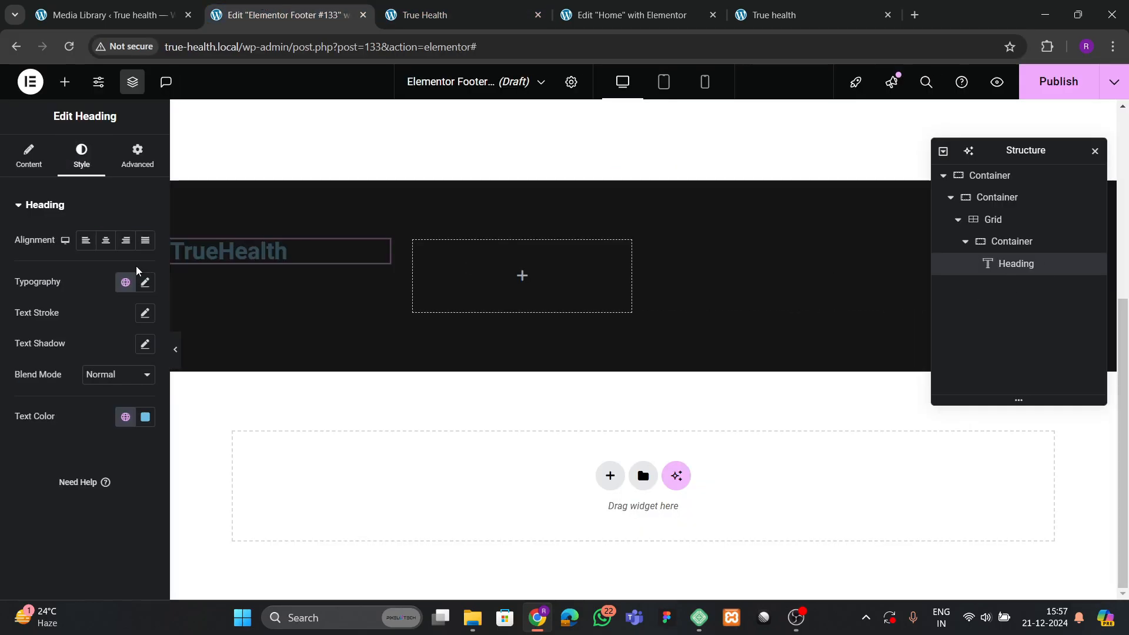
Make the heading white in Poppins at weight 700 (Bold).
left_click(145, 417)
type("#FFFFFF")
left_click(56, 424)
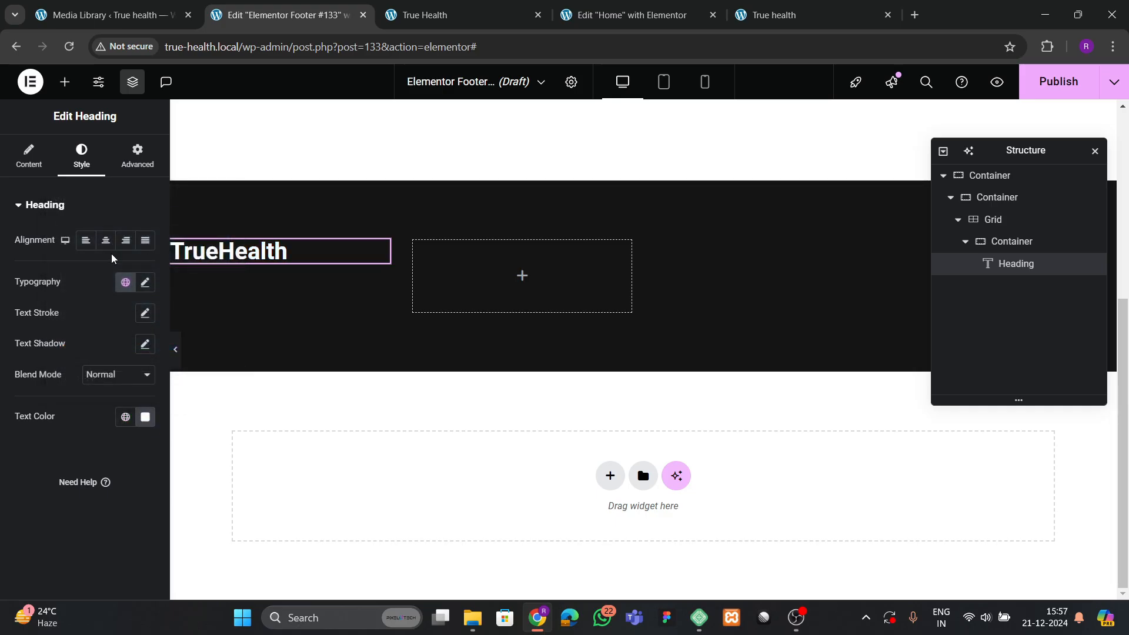
left_click(145, 282)
left_click(118, 349)
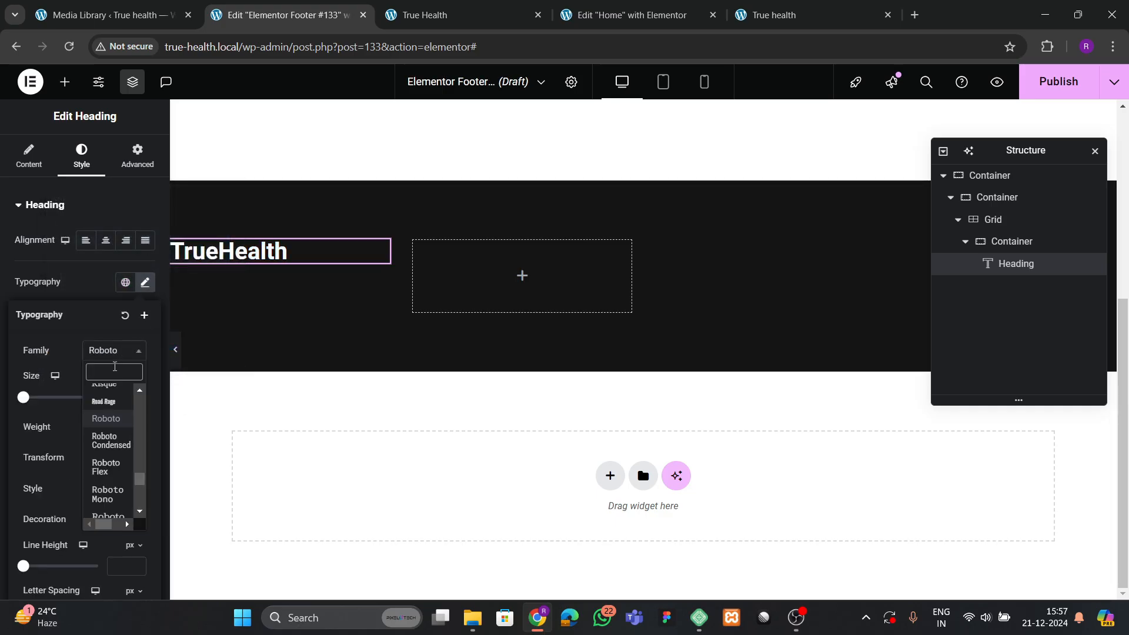
type("poppins")
key("Return")
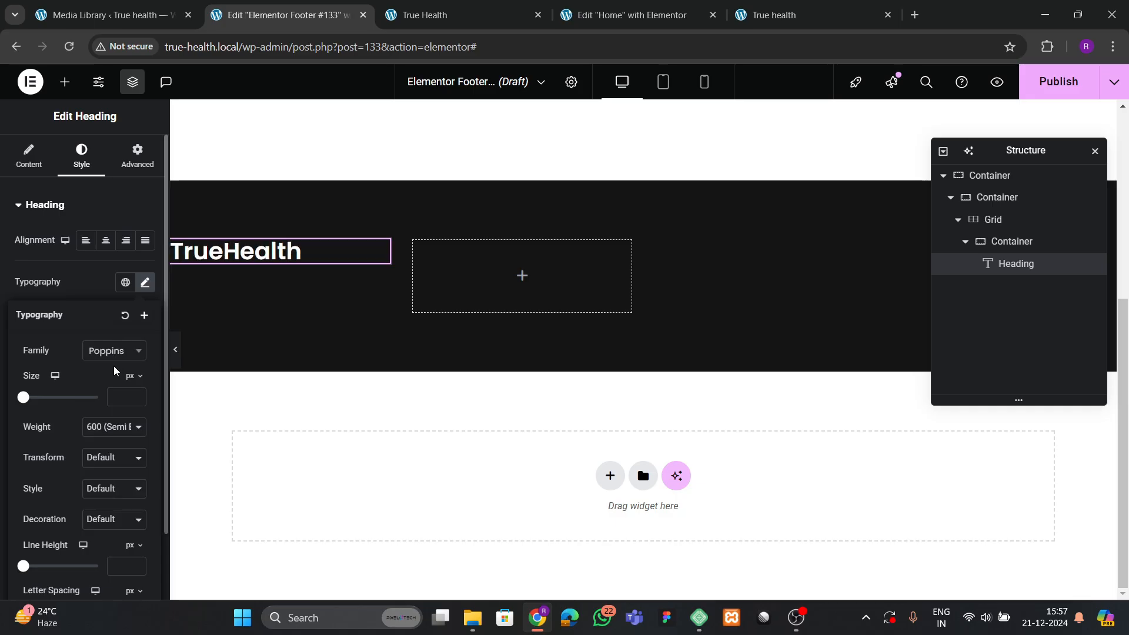
left_click(84, 287)
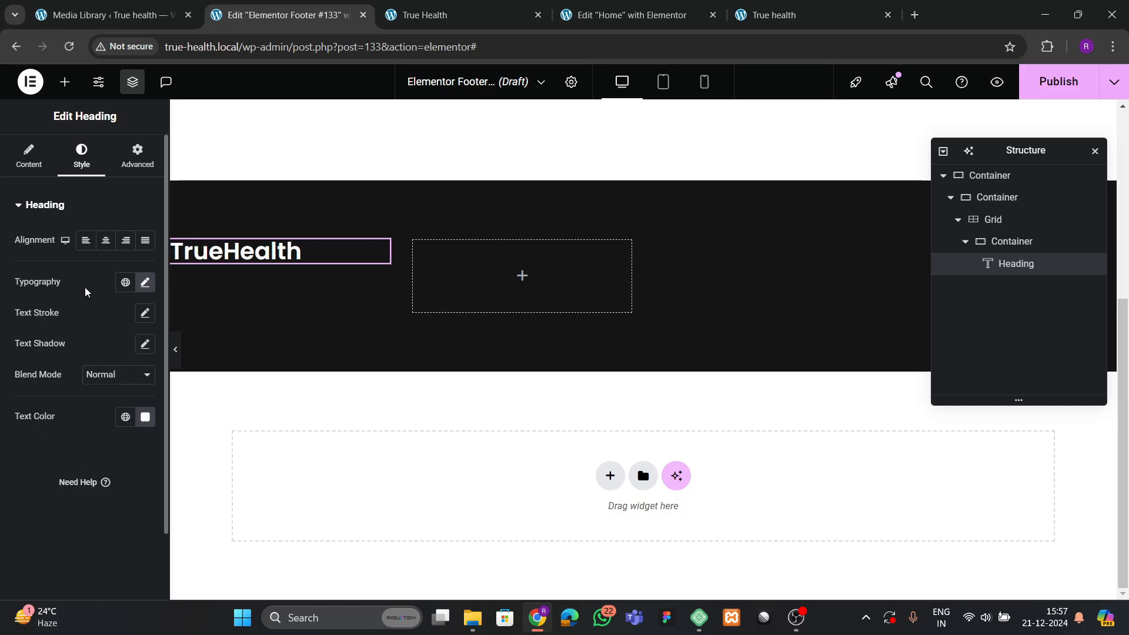
left_click(144, 282)
left_click(109, 427)
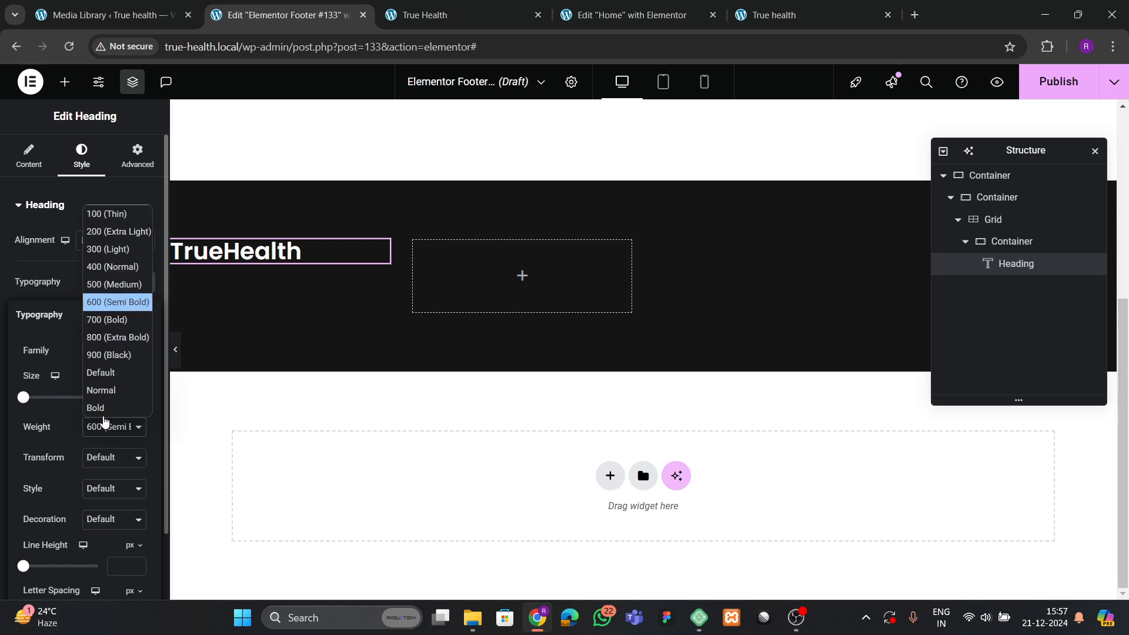
left_click(102, 322)
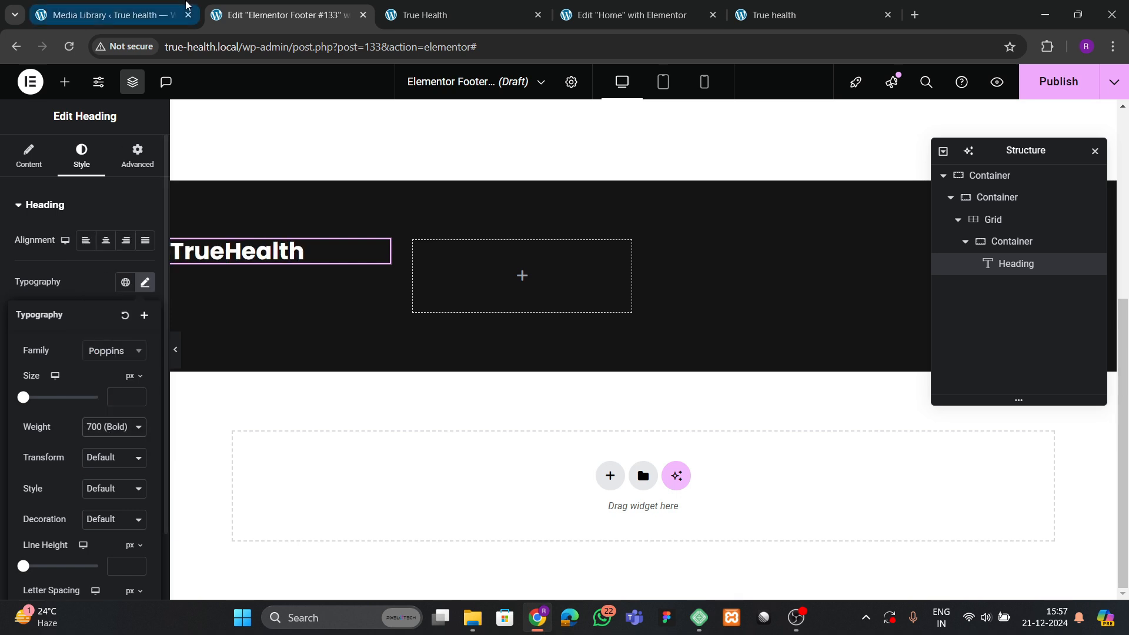
Give the Health span an inline style: colour #20c3aw and italic font-style.
left_click(420, 11)
left_click(328, 6)
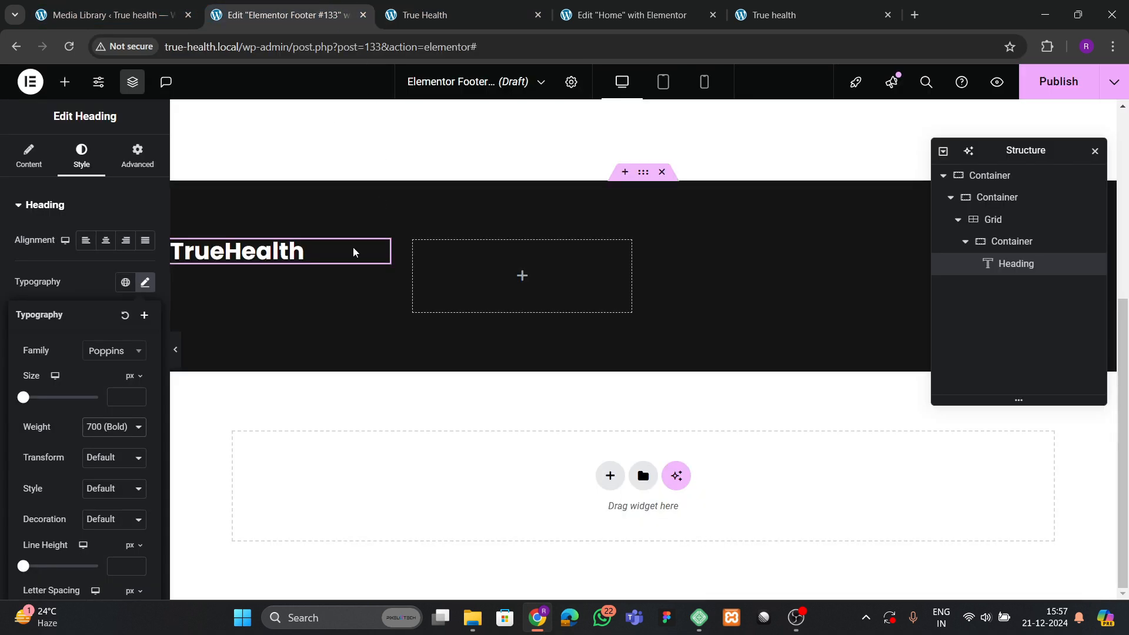
left_click(28, 156)
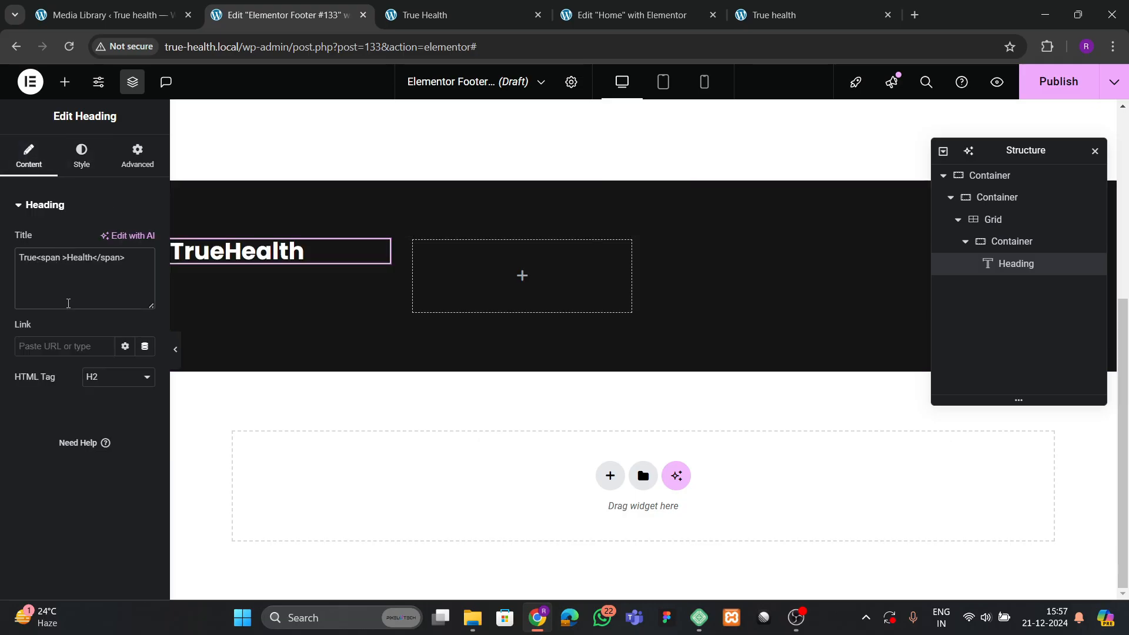
type("tyle")
type("=\"color\"")
key("Left")
type("color")
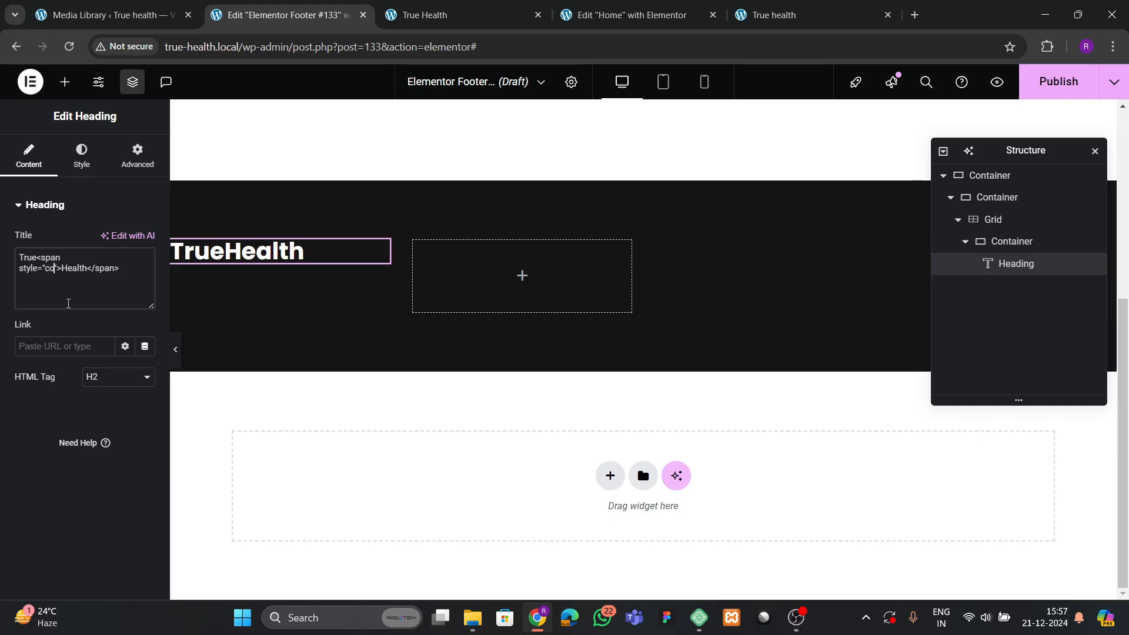
type(":")
left_click(82, 152)
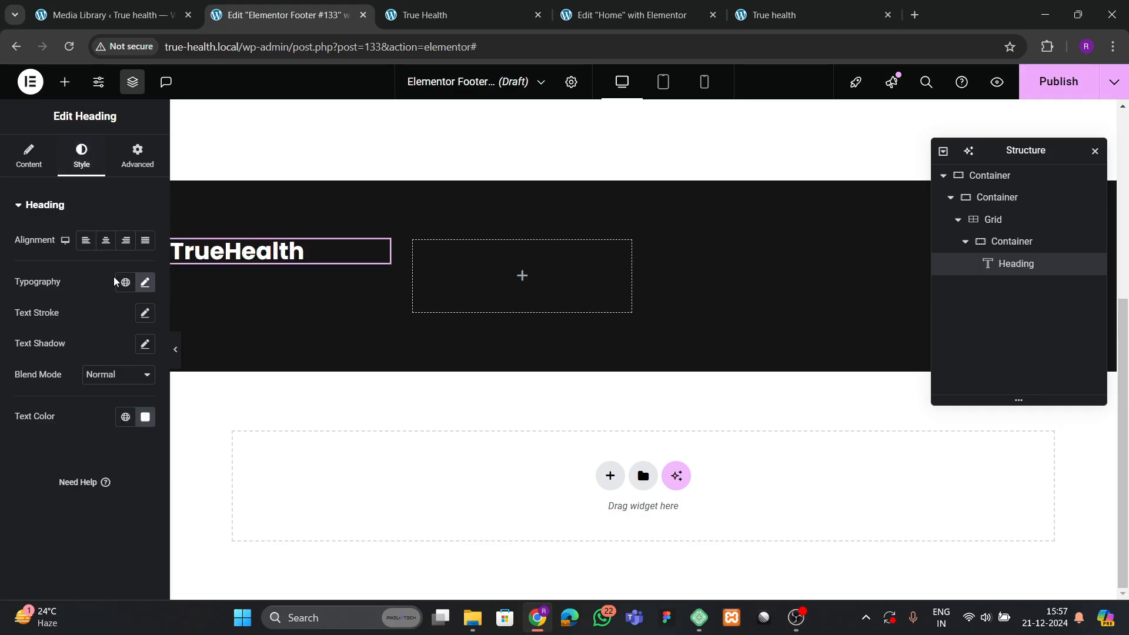
left_click(124, 417)
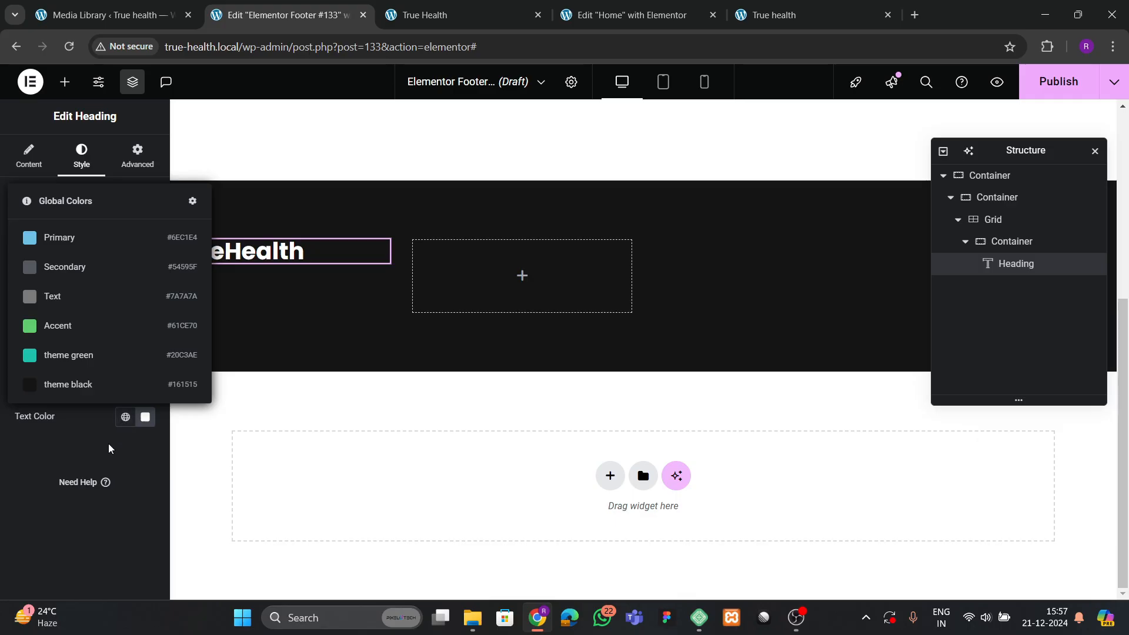
left_click(109, 448)
left_click(29, 156)
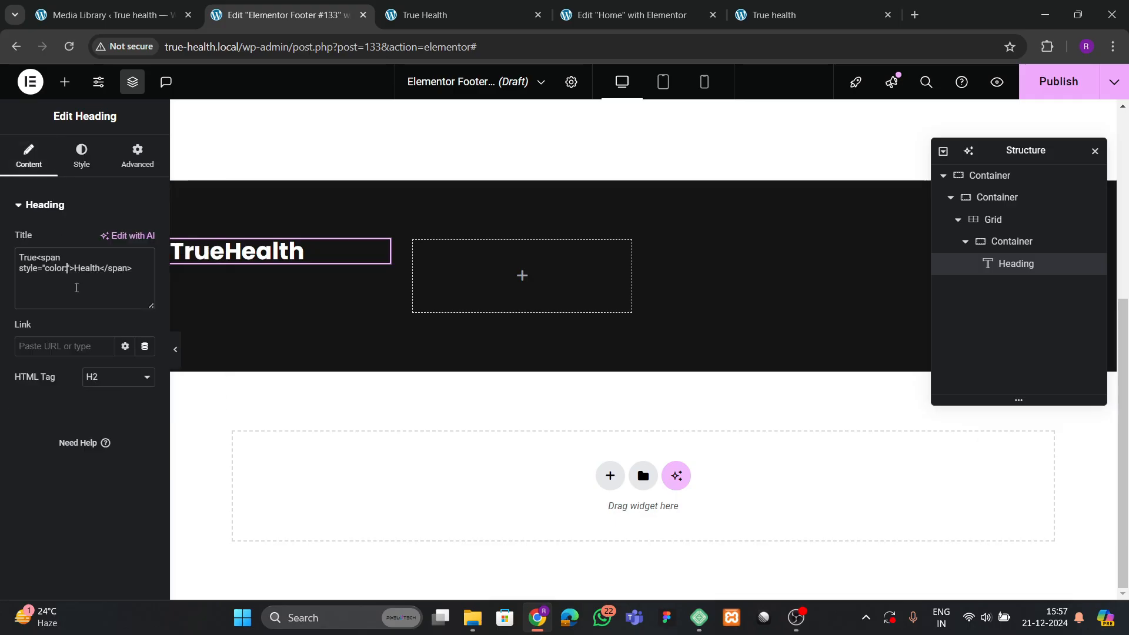
type("@")
key("BackSpace")
type("#20")
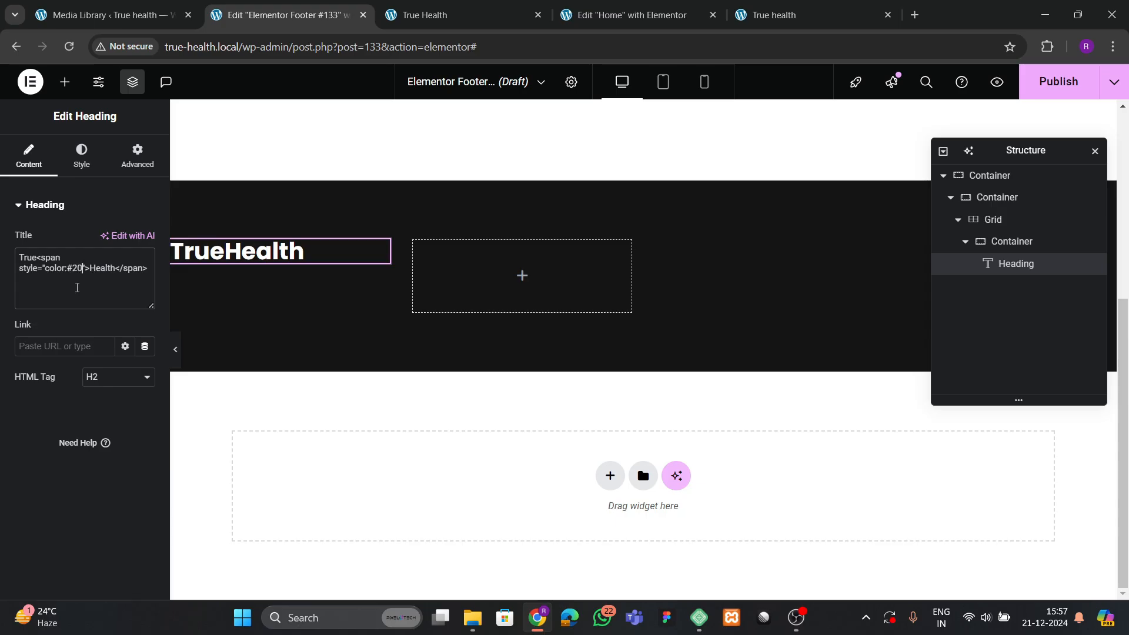
type("c3aw")
type(";")
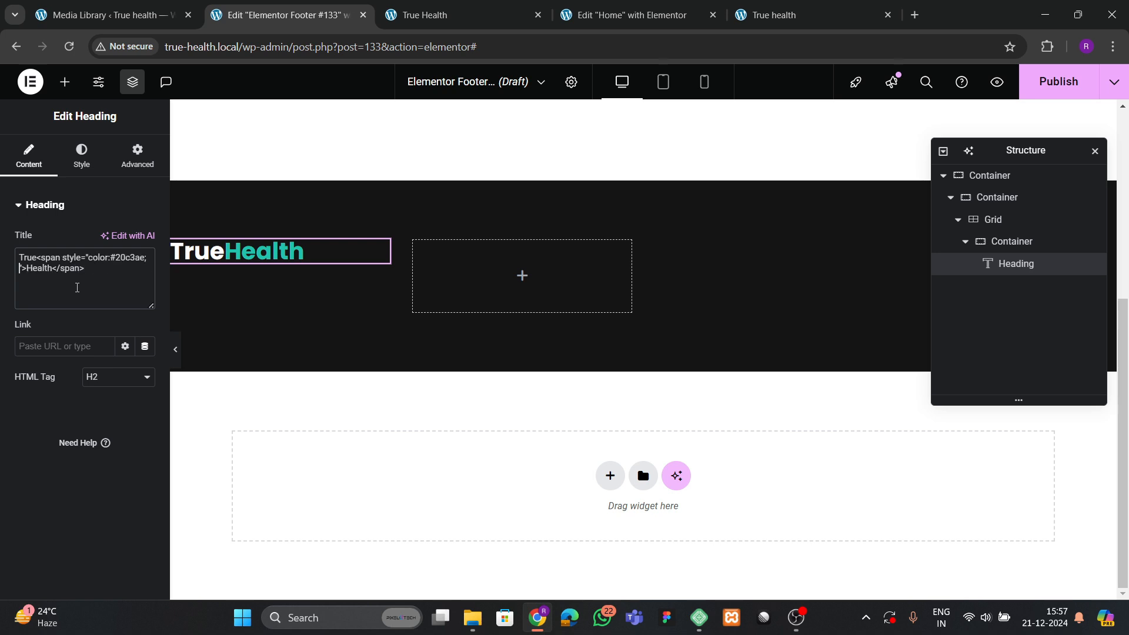
type(" font-style:italic;")
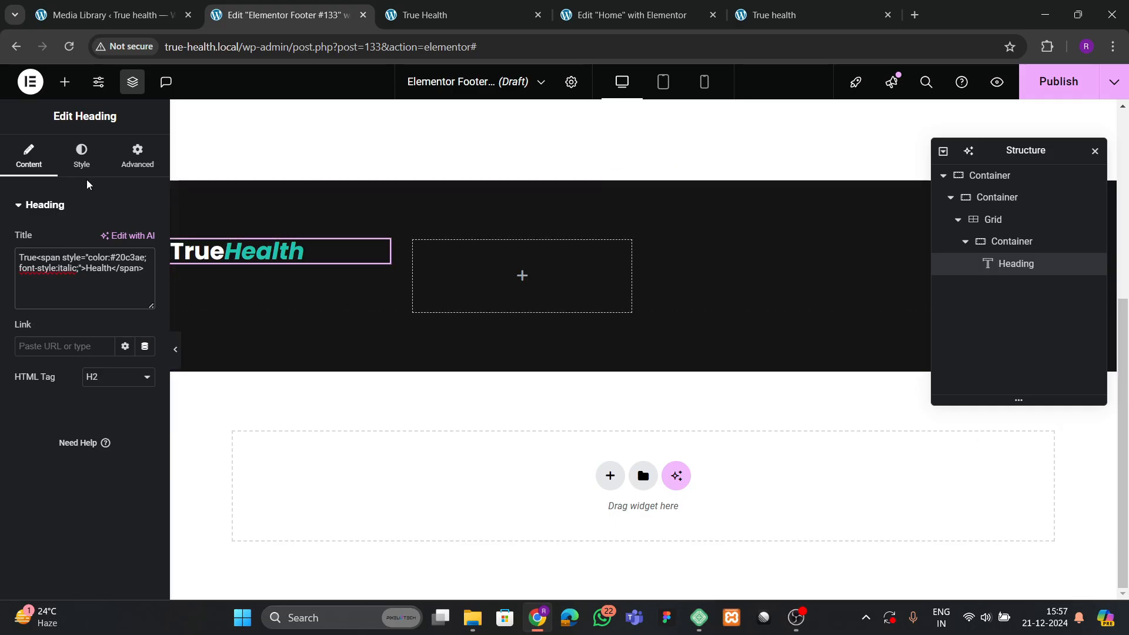
Reduce the heading's typography size to 35 px.
left_click(82, 157)
left_click(144, 288)
left_click(139, 395)
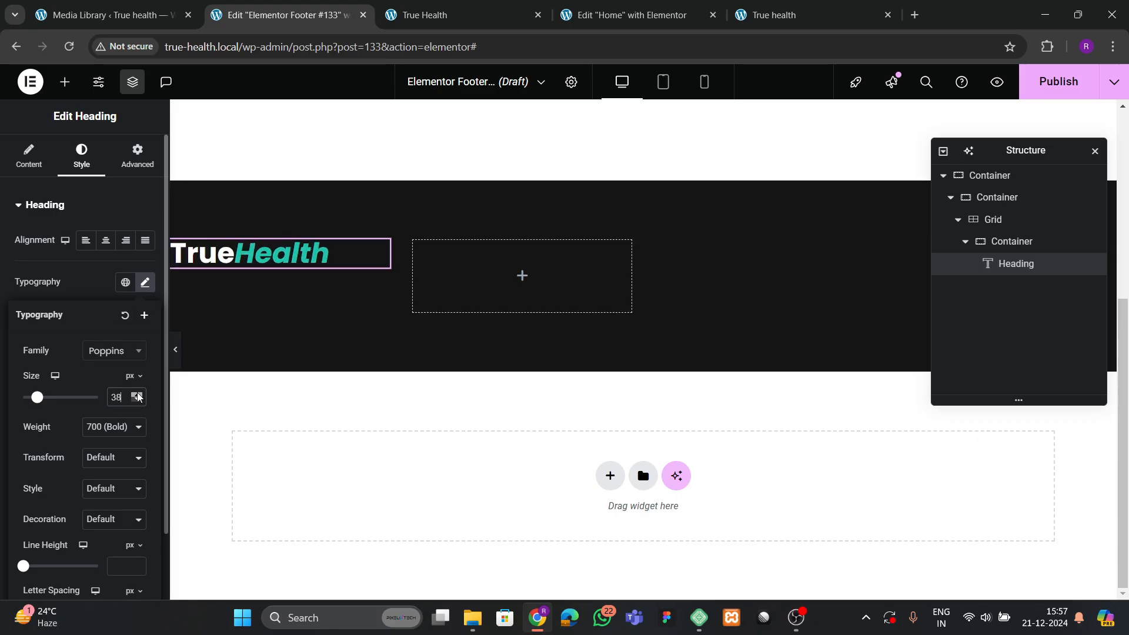
left_click(137, 400)
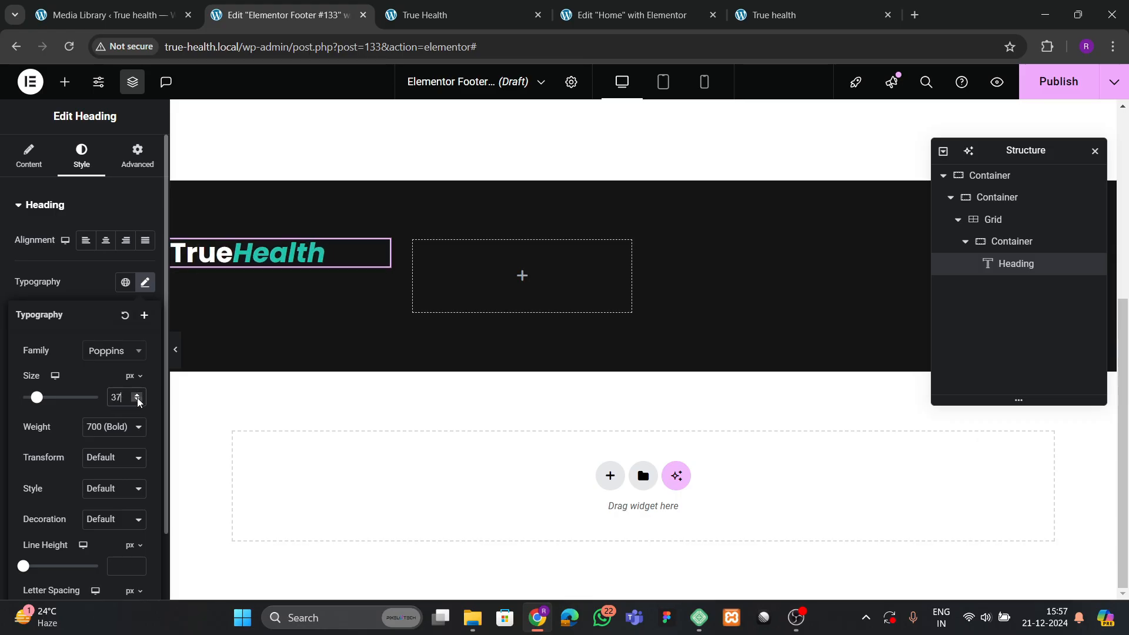
left_click(435, 21)
left_click(329, 13)
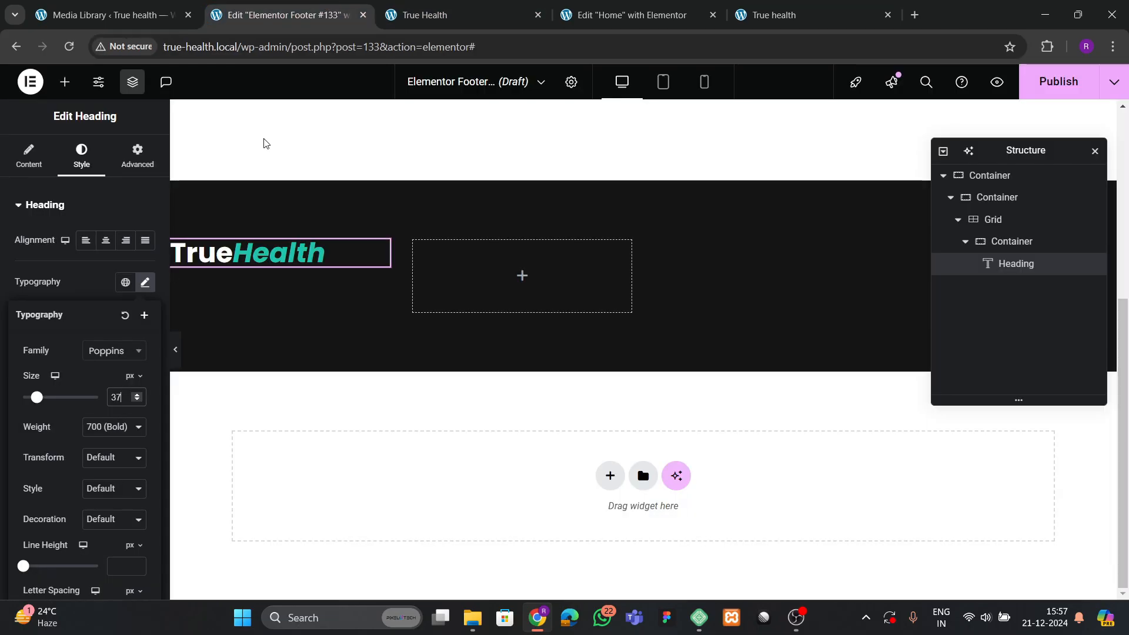
double_click(137, 401)
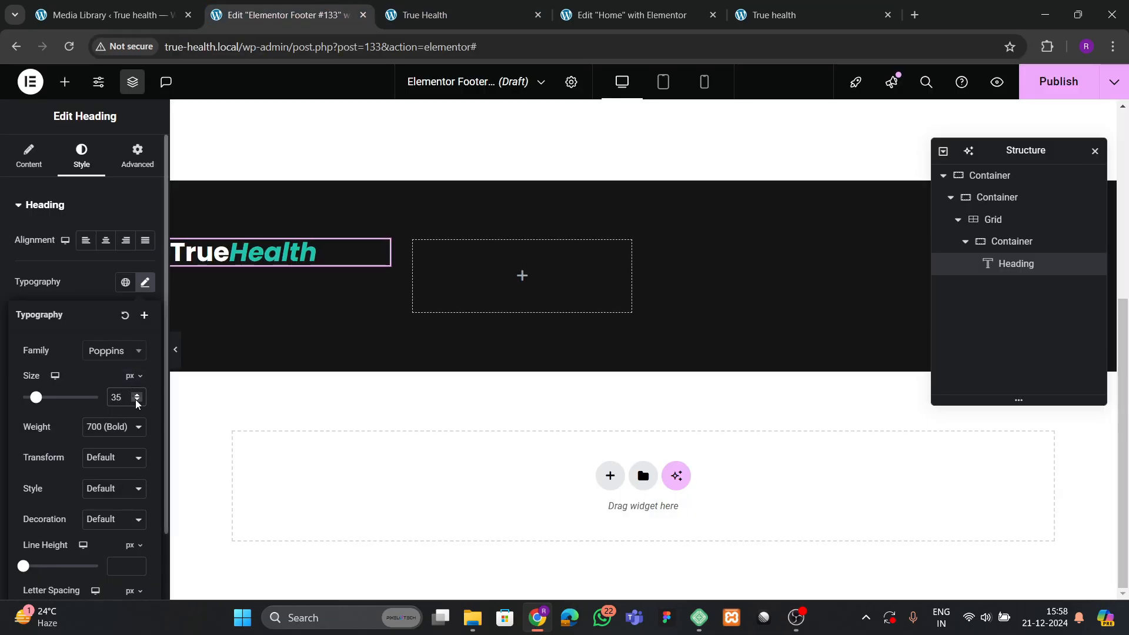
Select and copy the footer description paragraph from the live site.
left_click(450, 13)
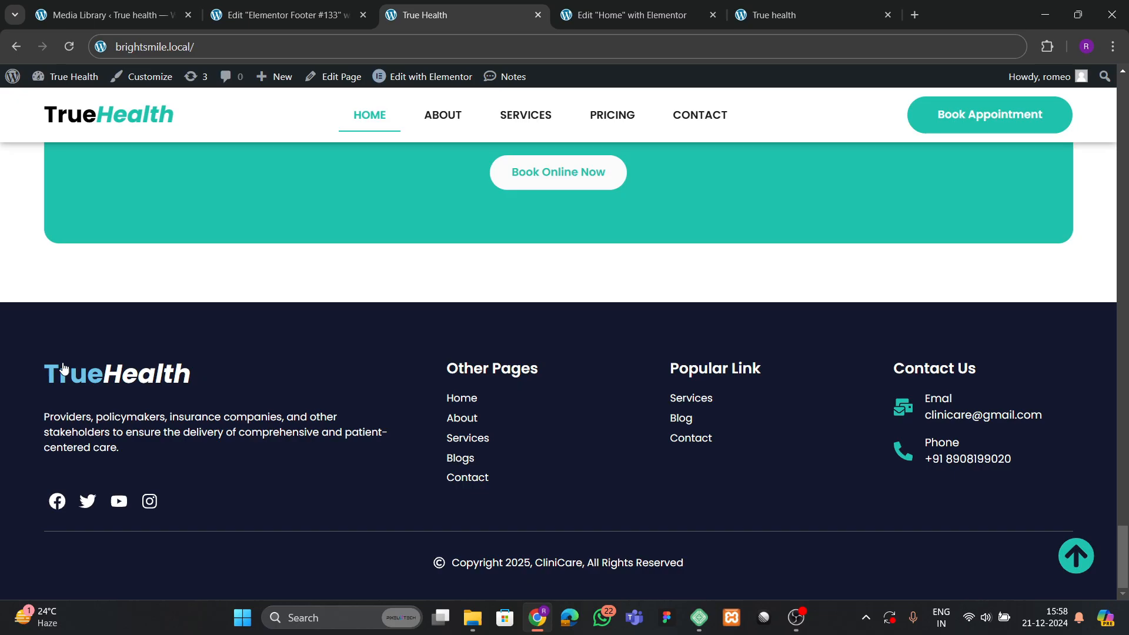
left_click(295, 17)
left_click(624, 14)
left_click(507, 14)
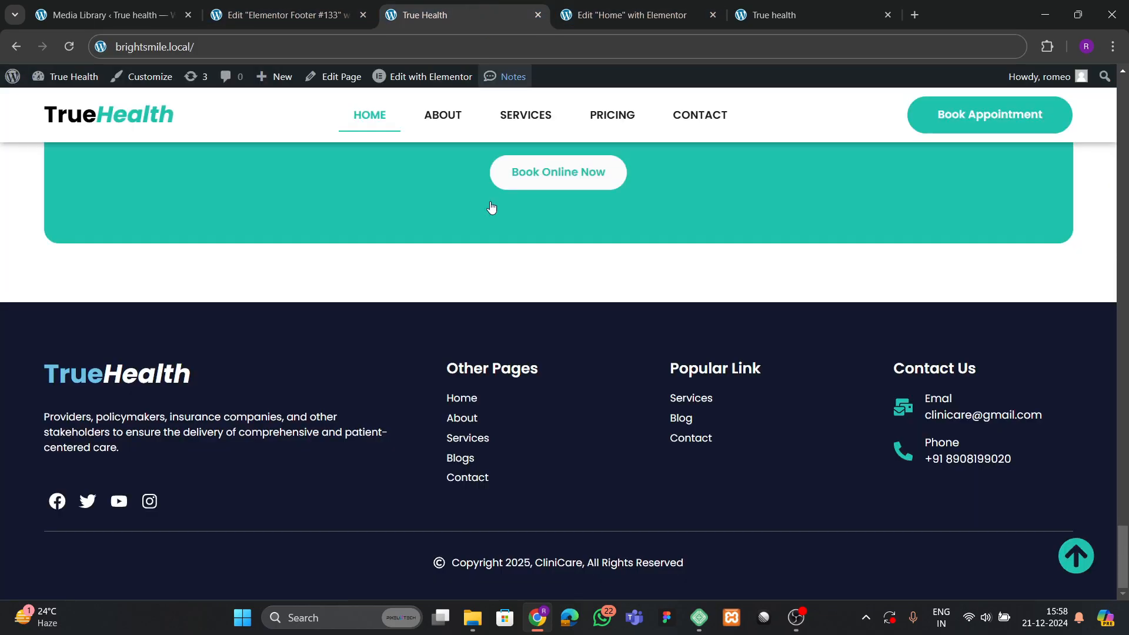
scroll(299, 351, "up", 3)
scroll(298, 351, "down", 3)
left_click_drag(48, 419, 178, 449)
key("ctrl+c")
left_click(608, 22)
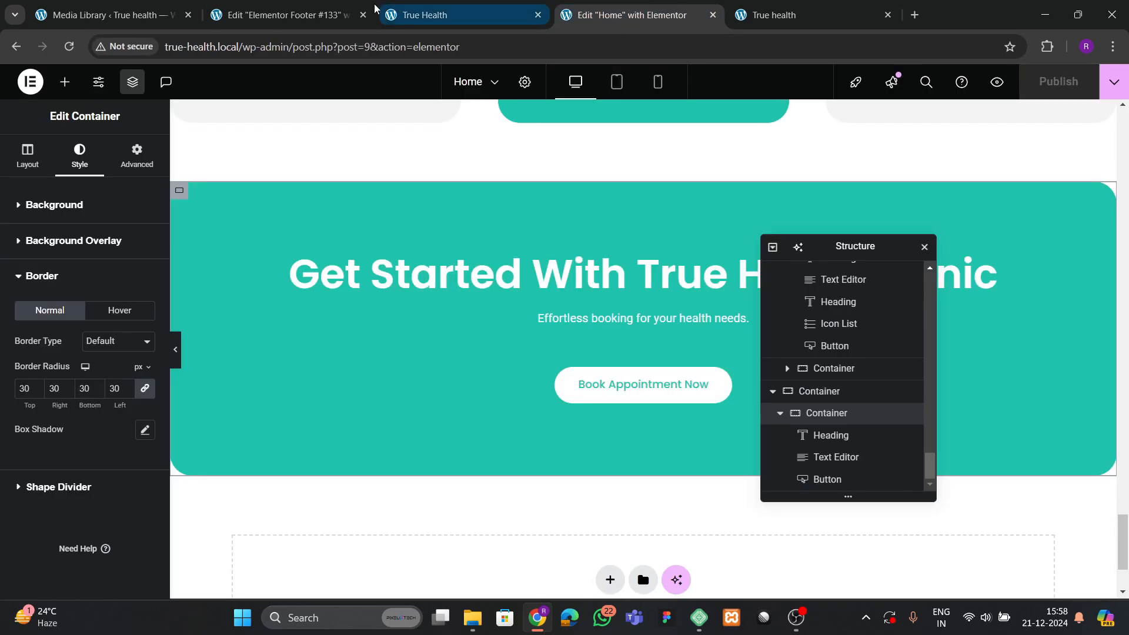
left_click(288, 14)
Add a Text Editor under the heading with the pasted description, coloured white.
left_click(65, 82)
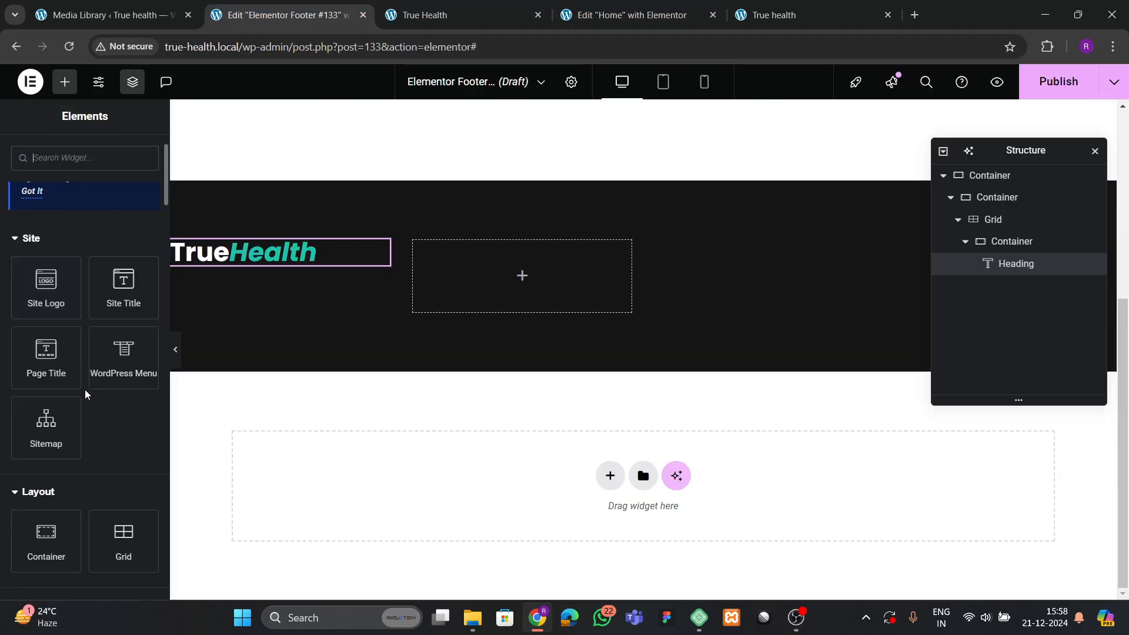
scroll(88, 411, "down", 3)
left_click_drag(45, 561, 247, 259)
key("ctrl+a")
key("ctrl+v")
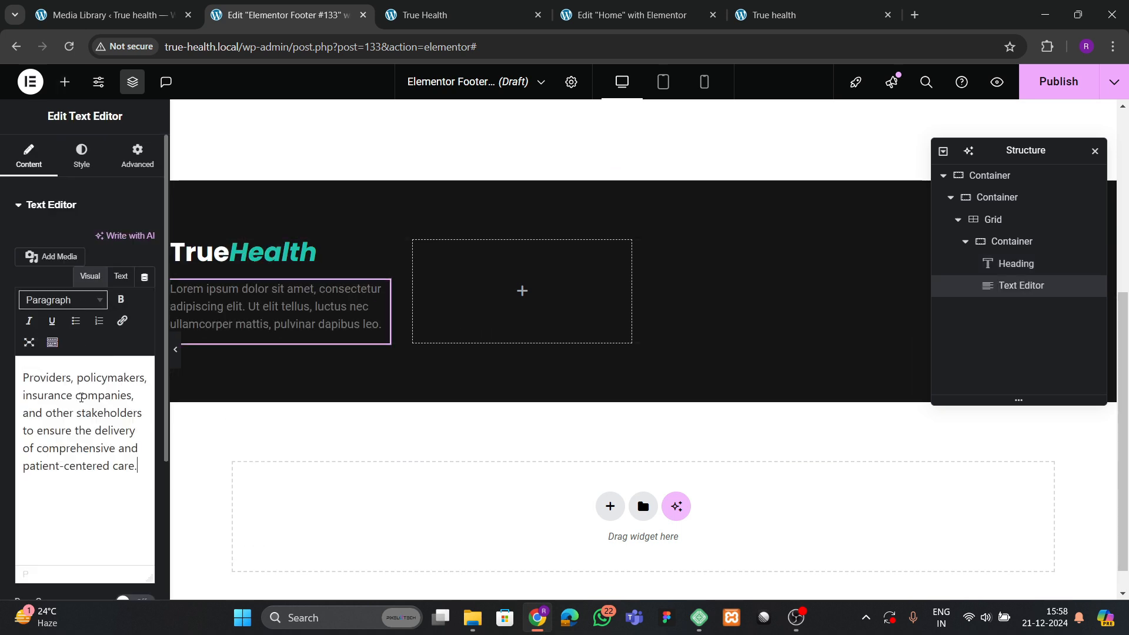
left_click(82, 156)
left_click(146, 271)
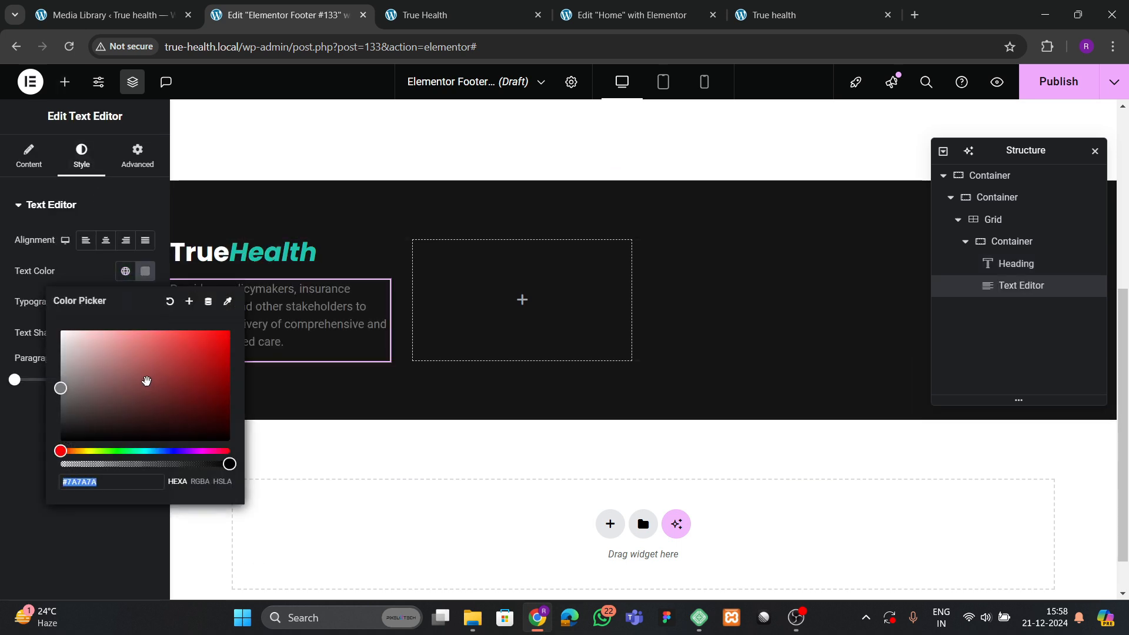
left_click_drag(146, 380, 53, 324)
left_click(13, 421)
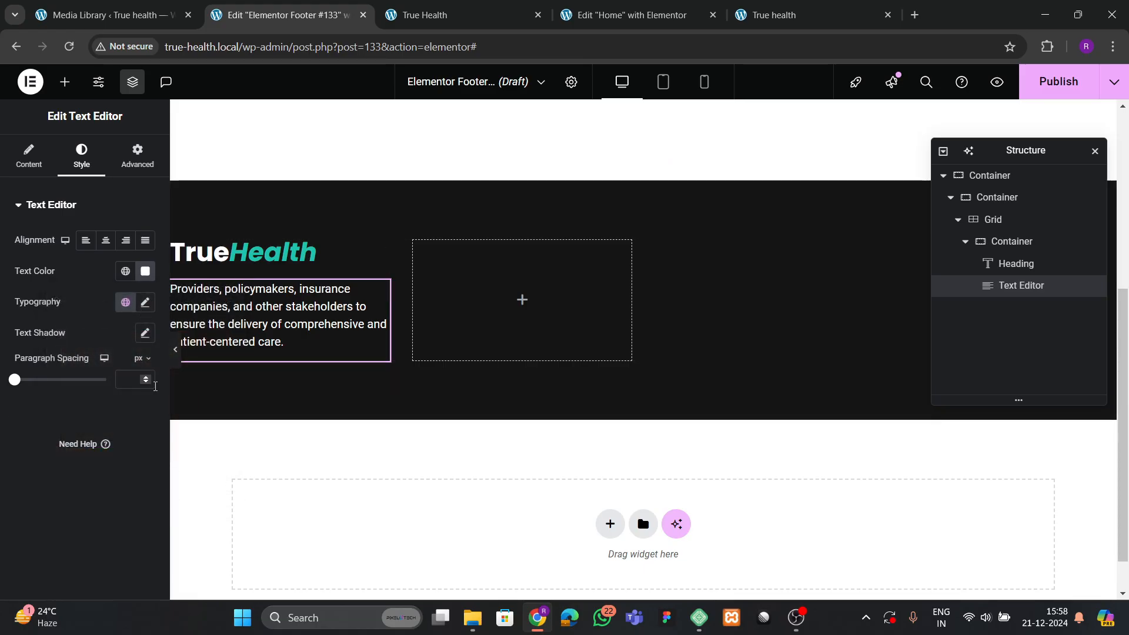
left_click(466, 12)
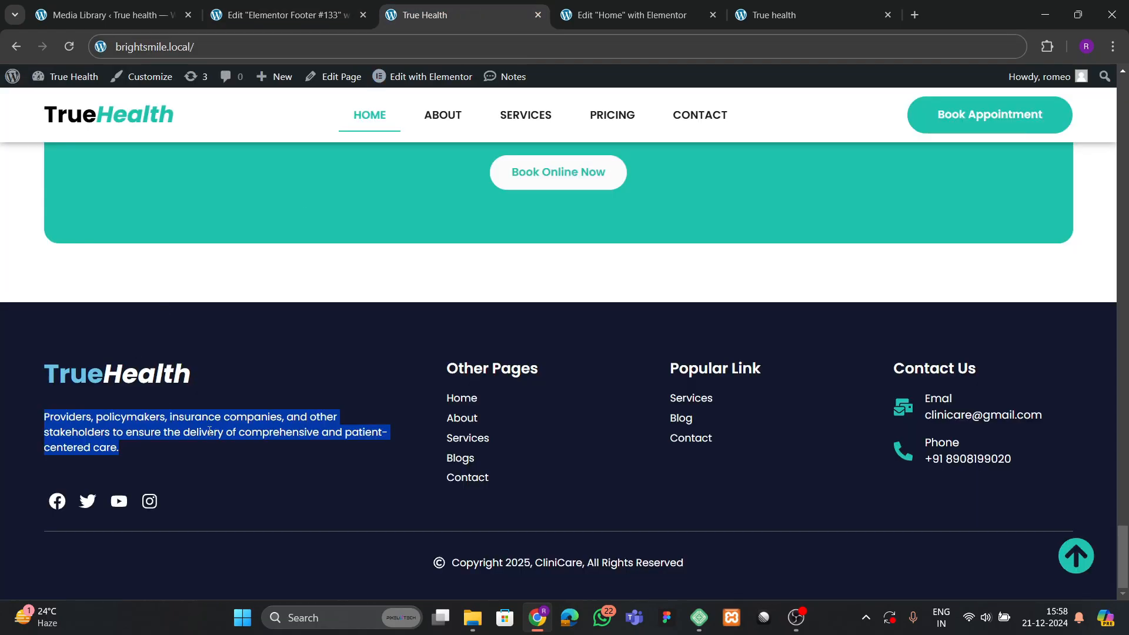
left_click(287, 16)
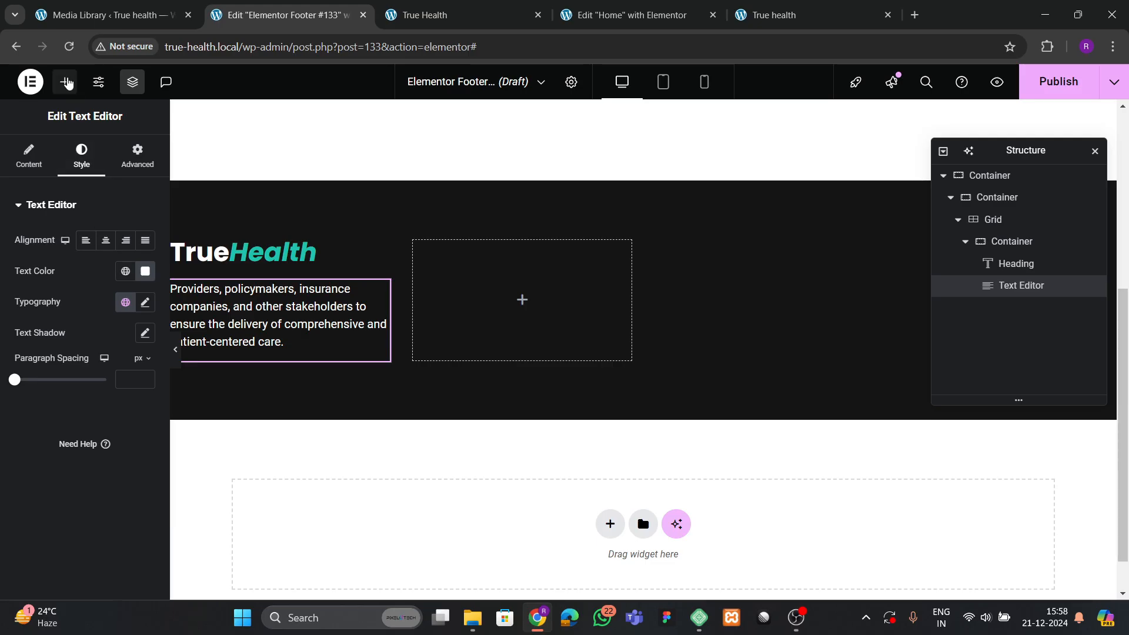
Add a left-aligned Social Icons widget below the paragraph using a Custom colour.
left_click(65, 81)
type("social")
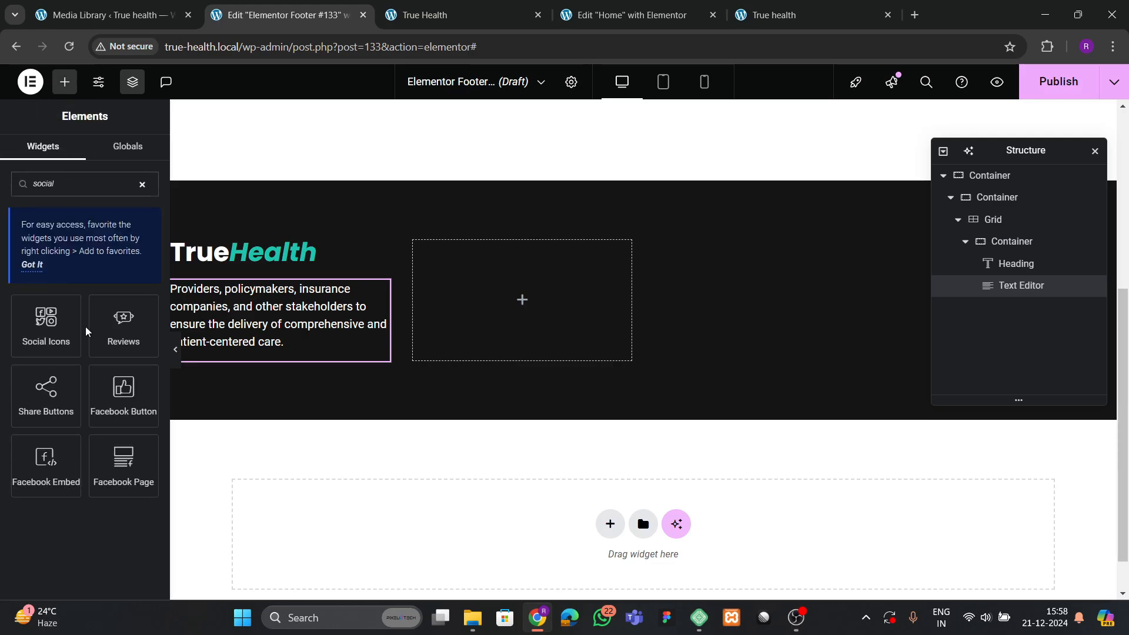
left_click_drag(87, 331, 220, 343)
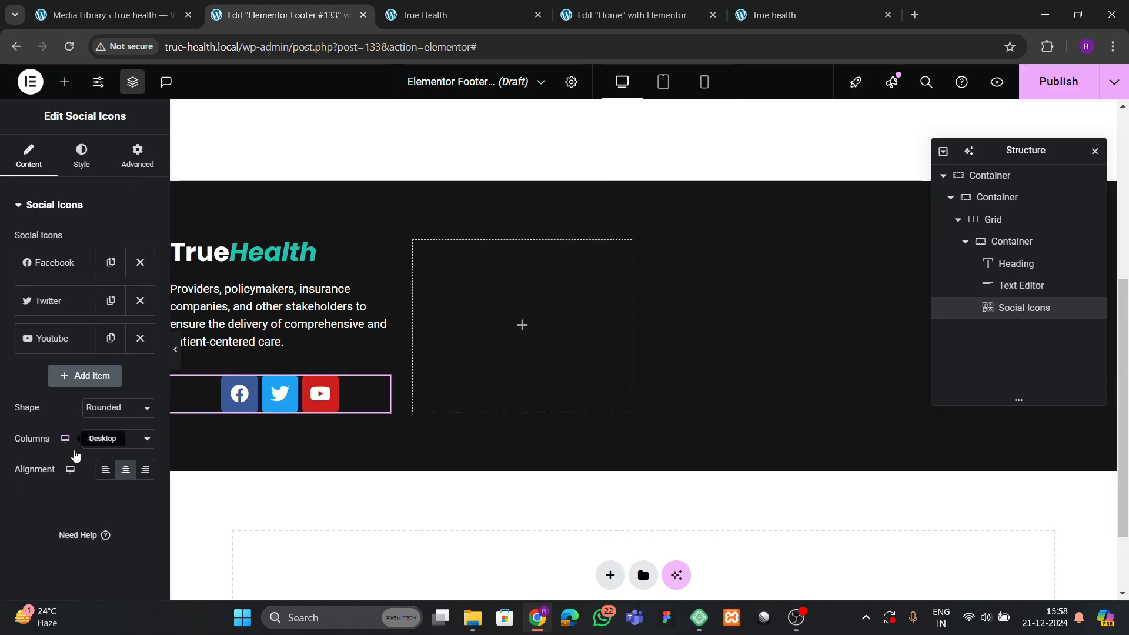
left_click(105, 469)
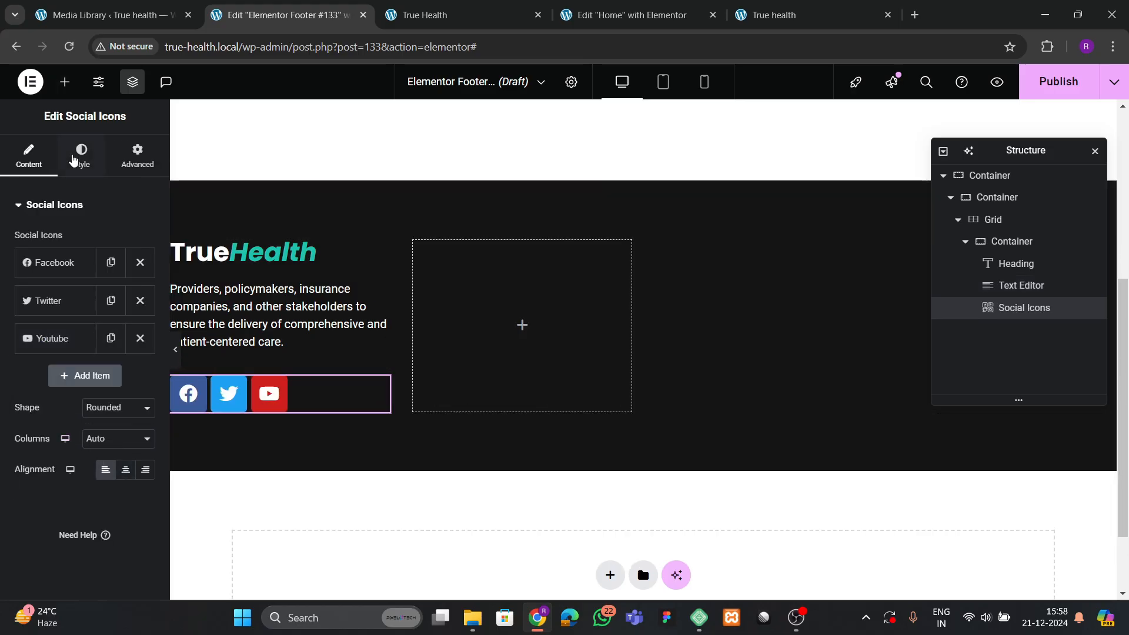
left_click(76, 158)
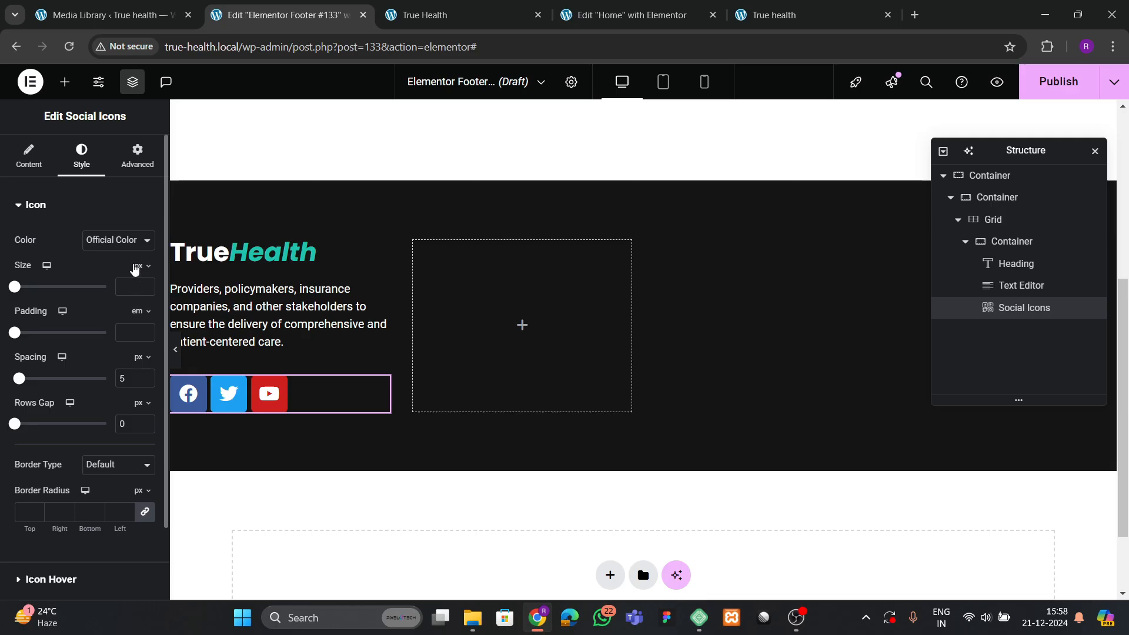
left_click(118, 239)
left_click(121, 271)
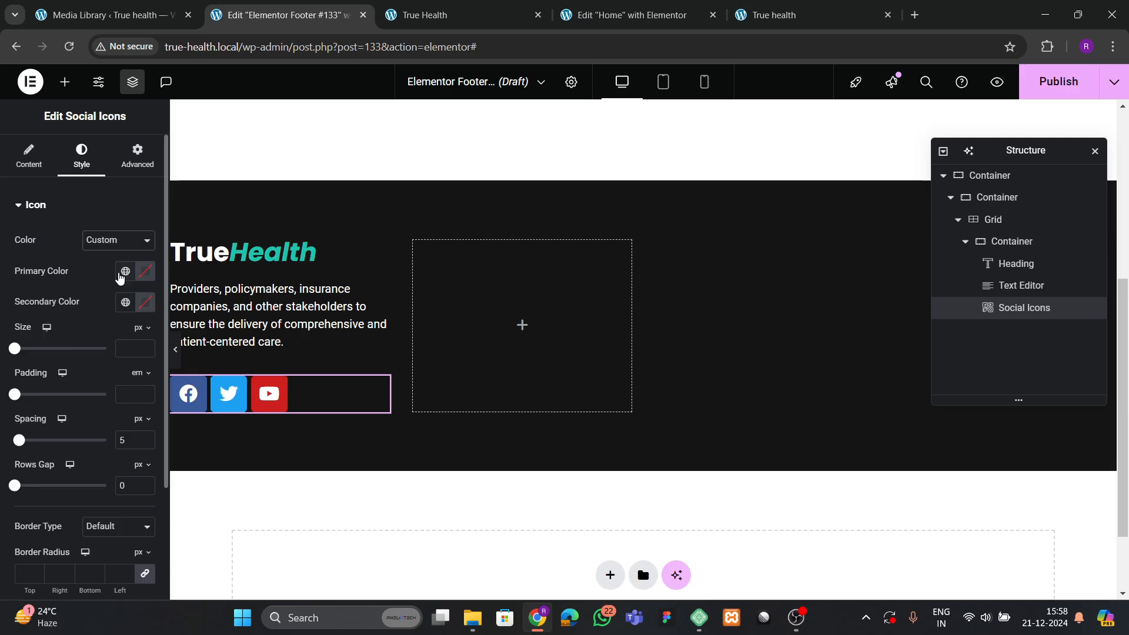
left_click(442, 12)
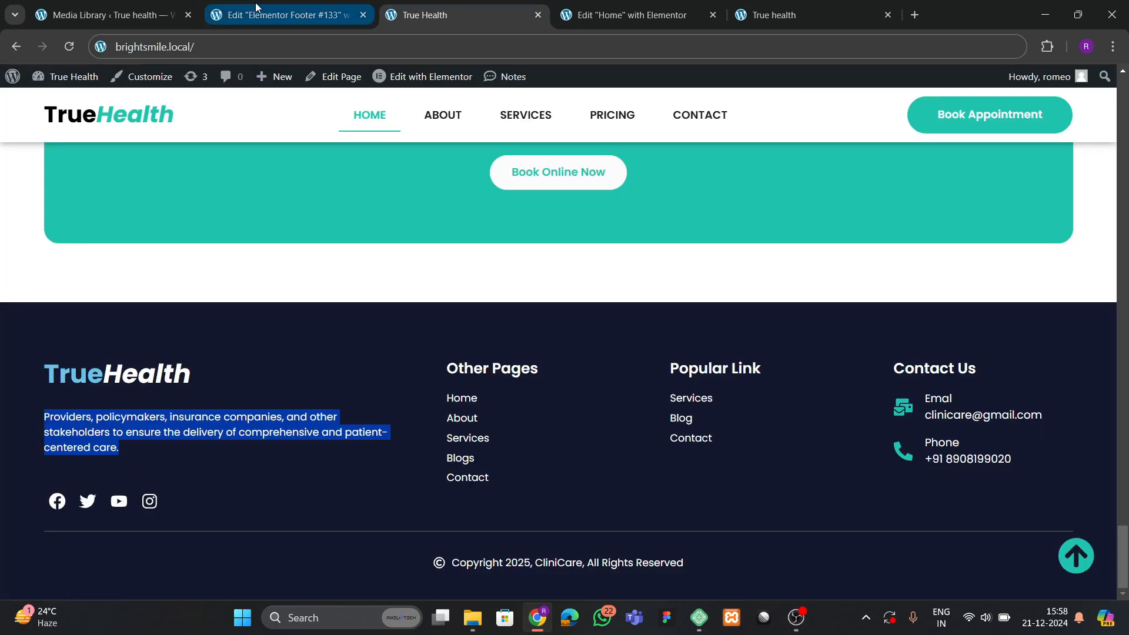
Set the icons' secondary colour to white and primary colour to transparent (alpha 0).
left_click(282, 15)
left_click(136, 303)
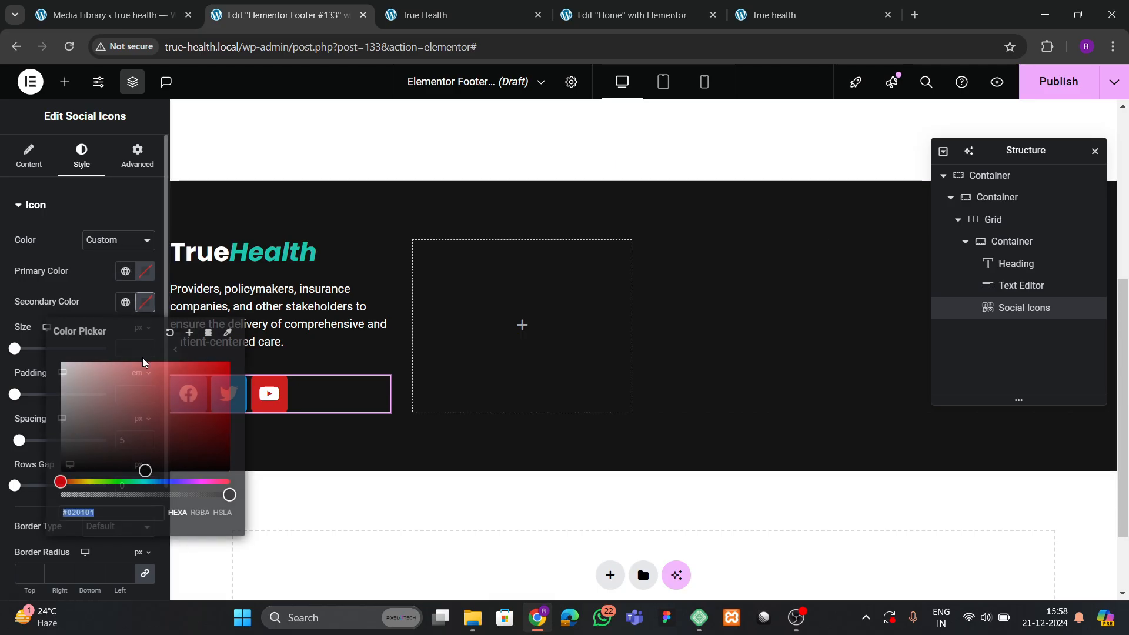
left_click(61, 361)
left_click(122, 285)
left_click(145, 271)
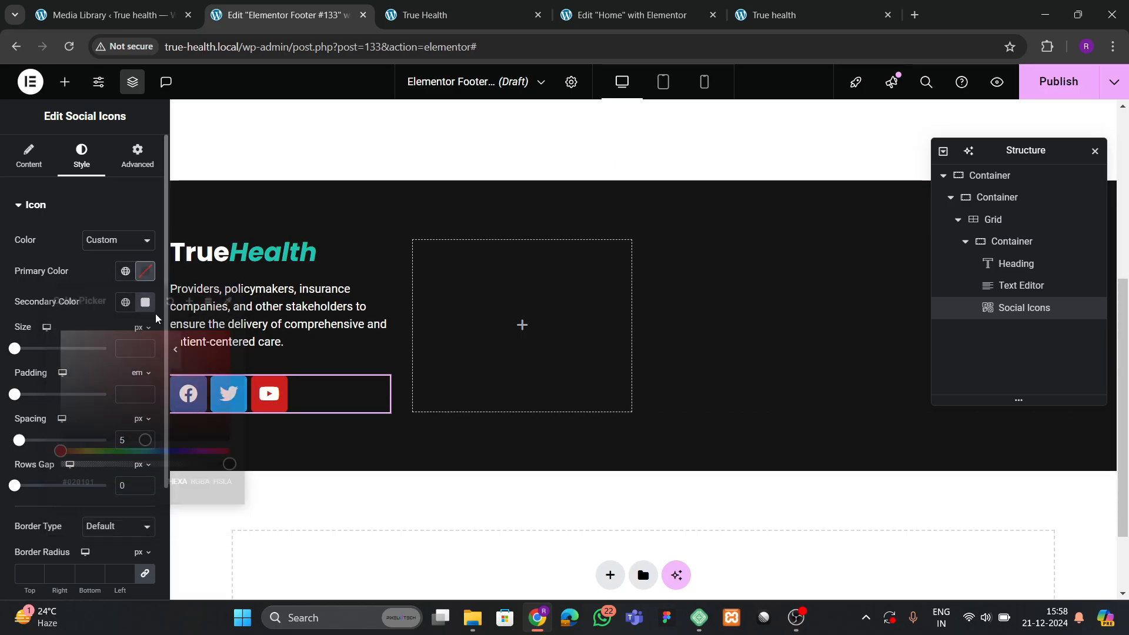
left_click_drag(229, 465, 60, 464)
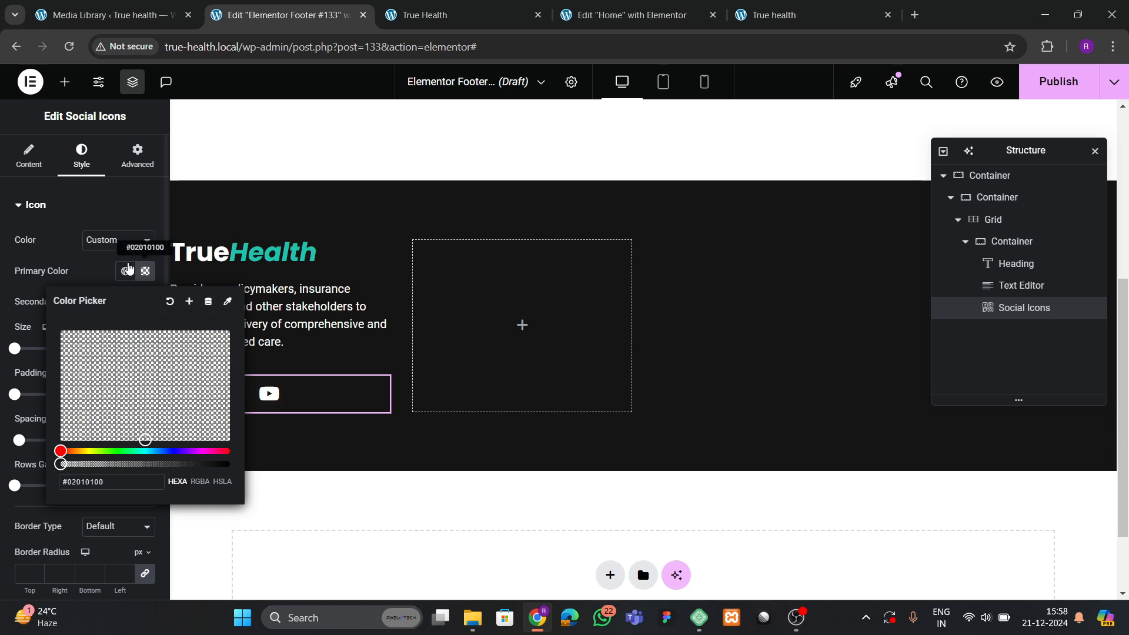
left_click(145, 271)
Set the social icon padding to 0.2 em.
scroll(121, 359, "down", 3)
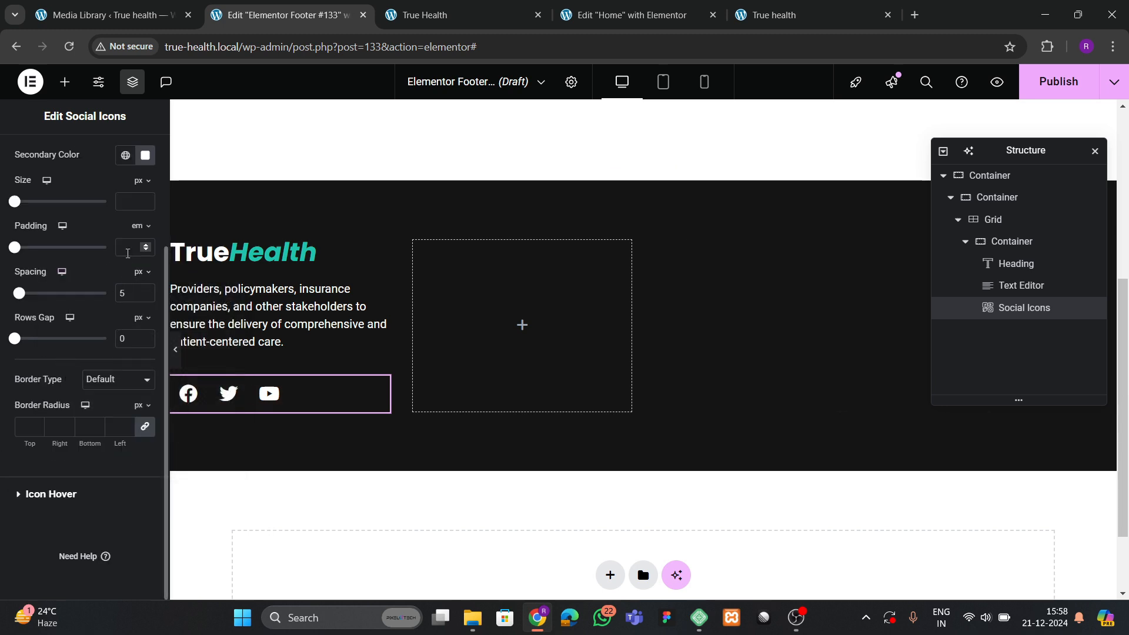
left_click(128, 253)
type("0")
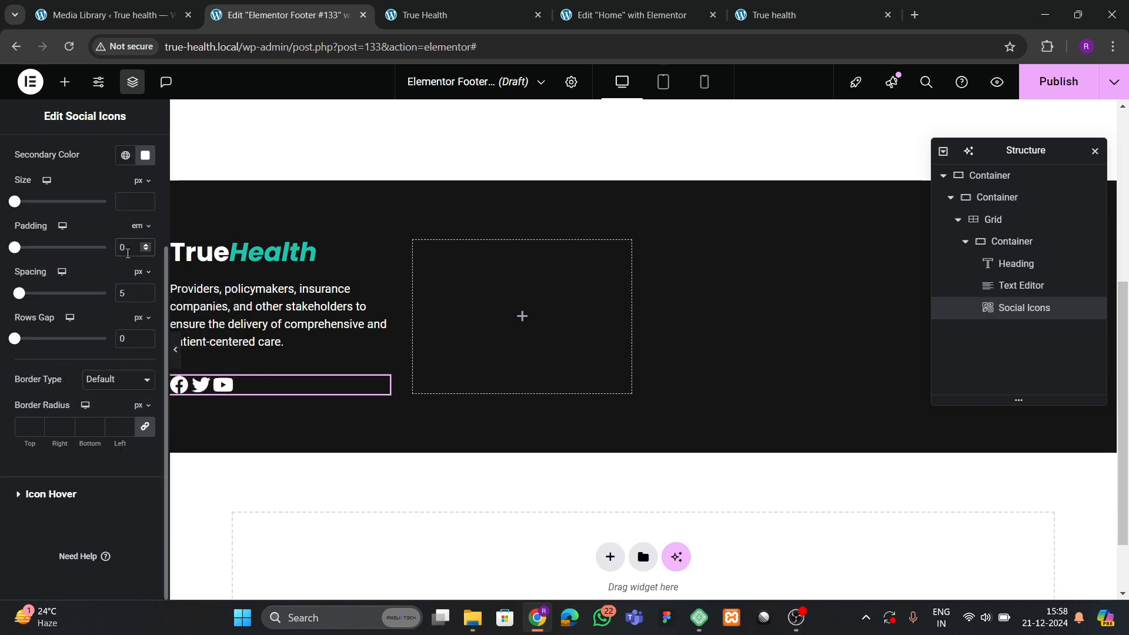
left_click(145, 245)
left_click(146, 246)
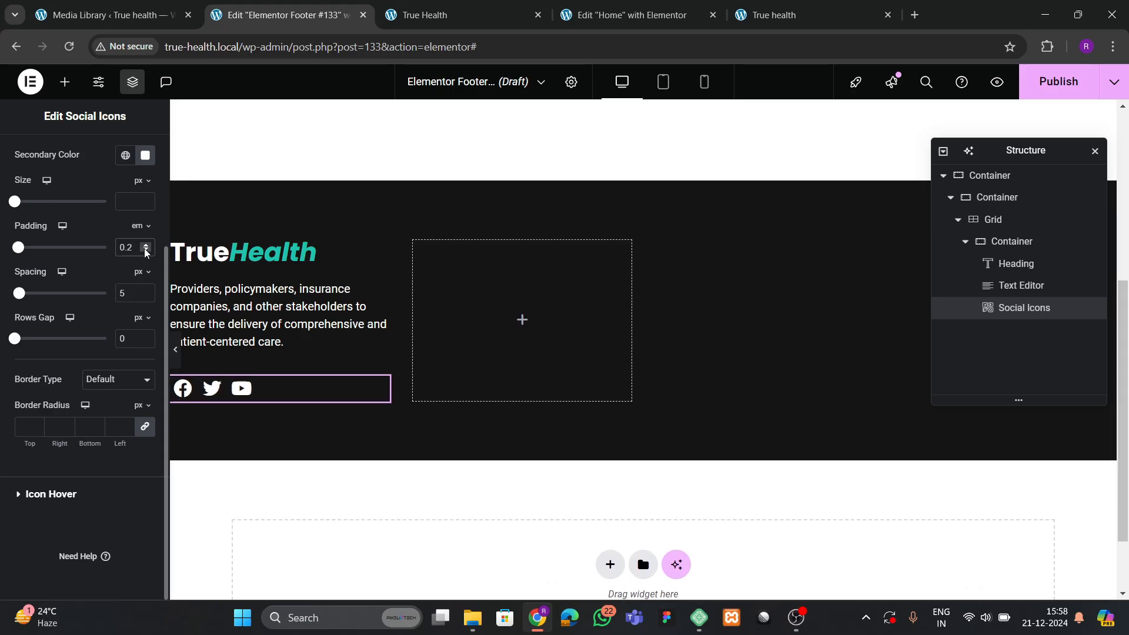
left_click(146, 251)
left_click(146, 246)
scroll(83, 239, "up", 1)
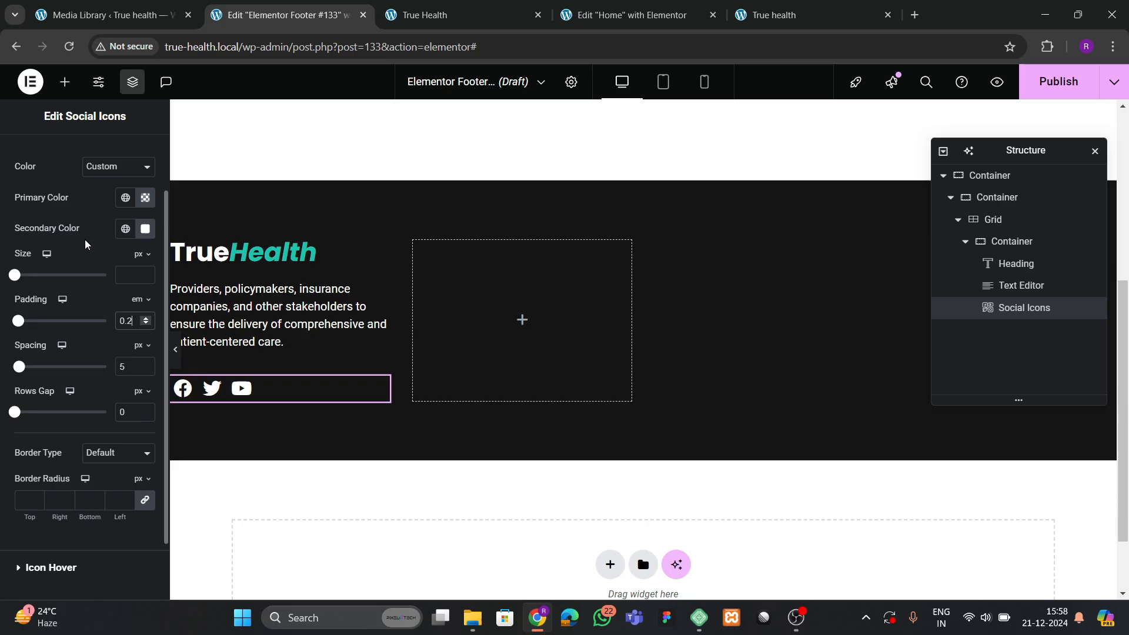
left_click(117, 231)
left_click(109, 223)
scroll(77, 294, "down", 1)
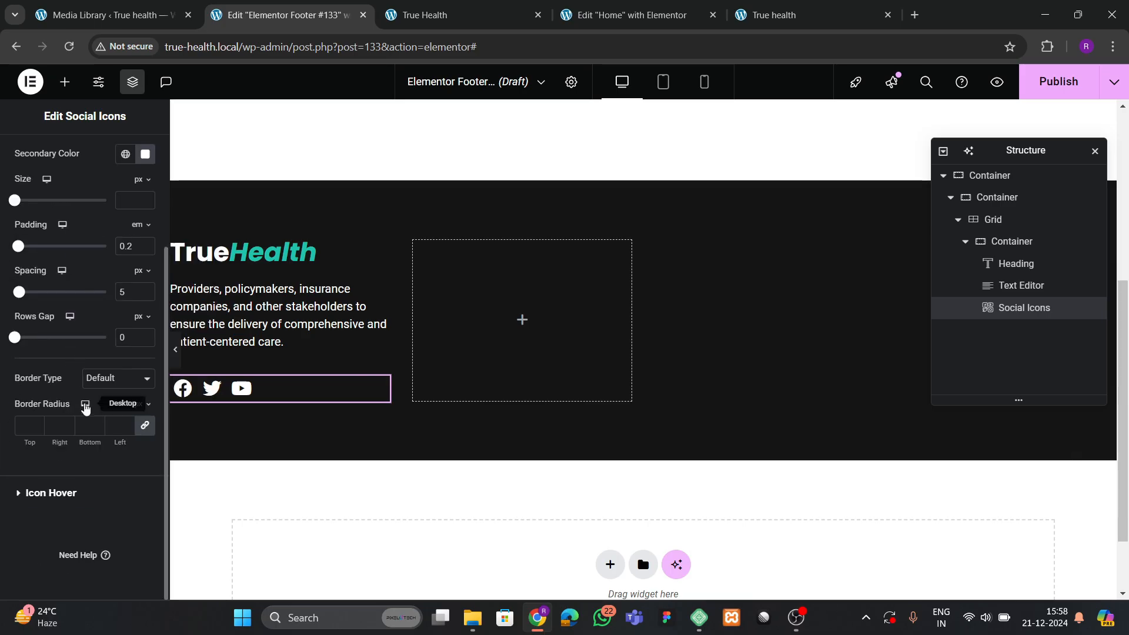
Make the icons turn Warm green on hover with the Grow animation.
left_click(54, 507)
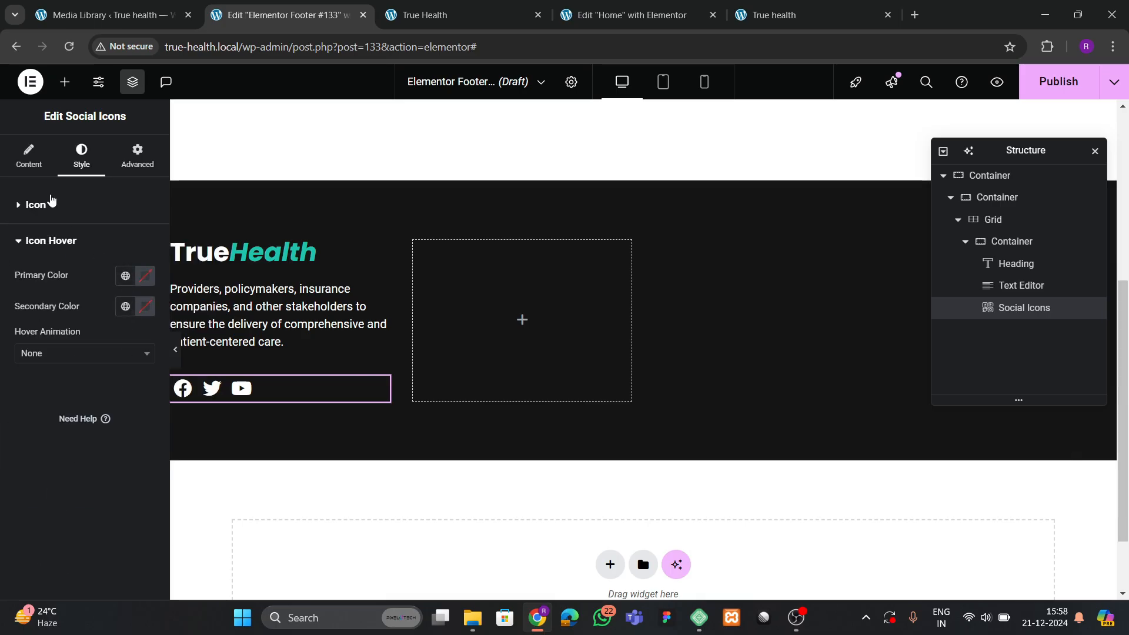
left_click(49, 202)
scroll(92, 338, "down", 2)
left_click(56, 496)
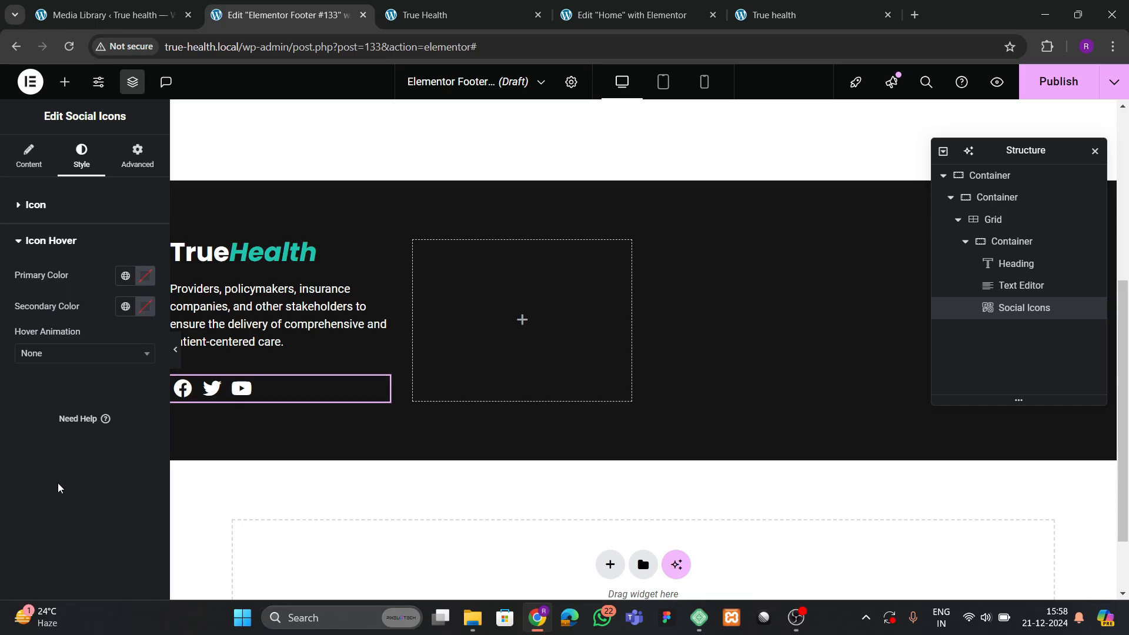
left_click(125, 306)
left_click(78, 494)
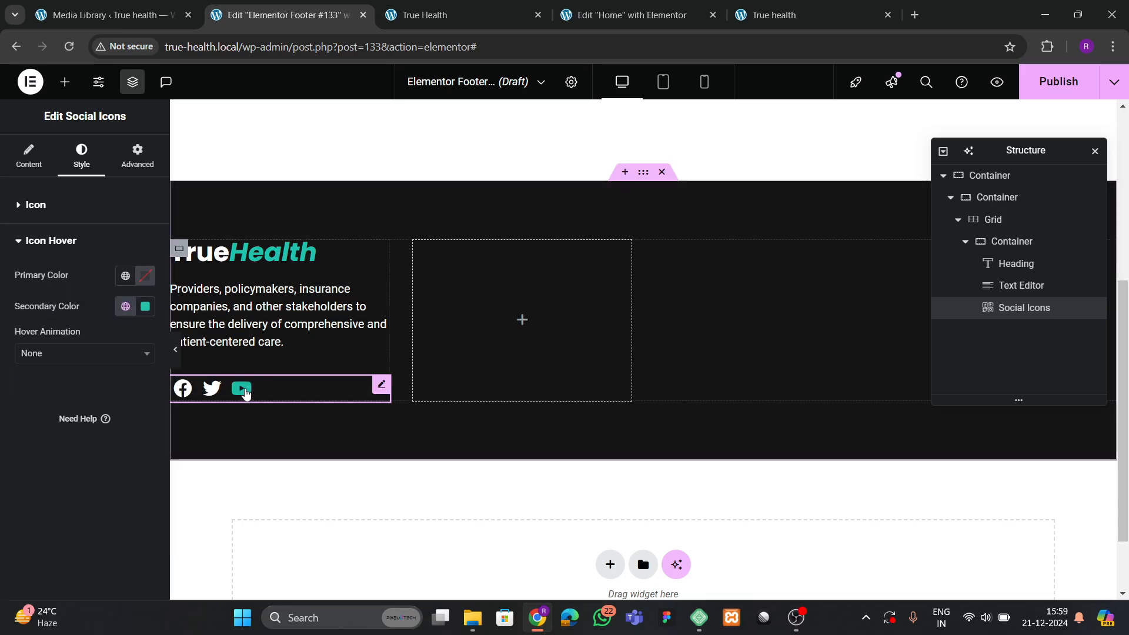
left_click(80, 353)
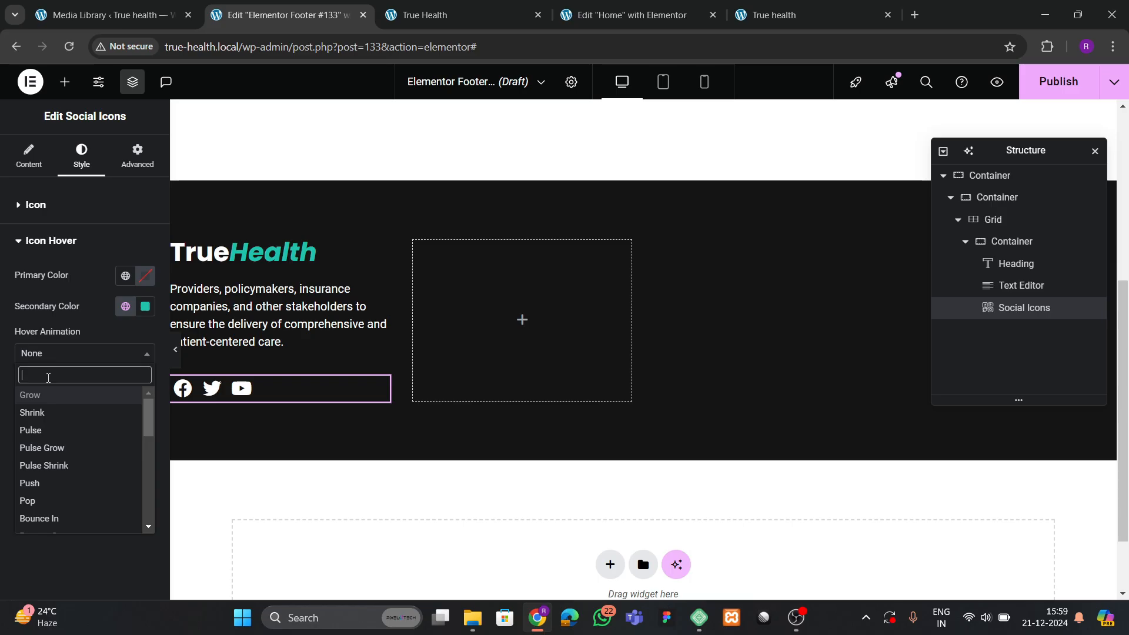
type("grow")
key("Return")
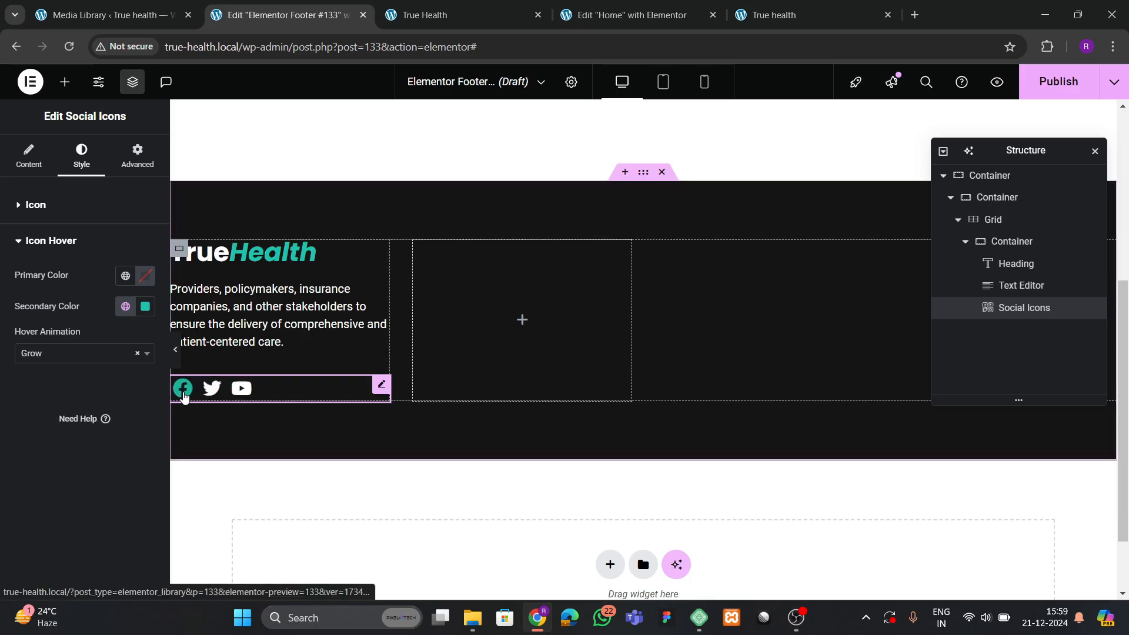
Raise the footer social icons' padding to 0.3 em.
left_click(29, 158)
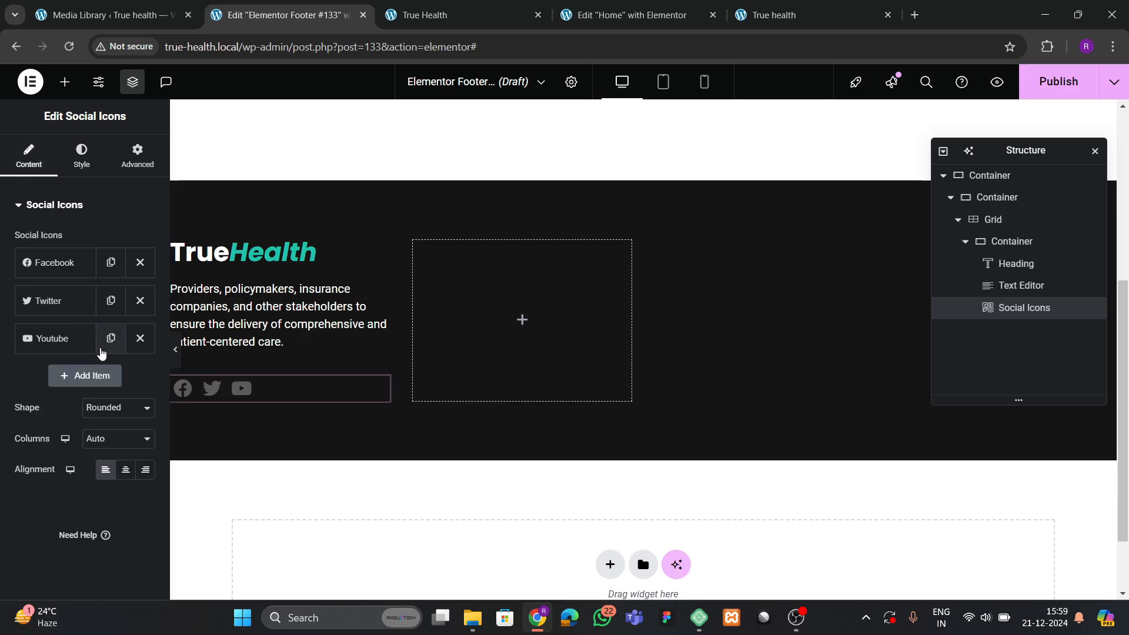
left_click(82, 156)
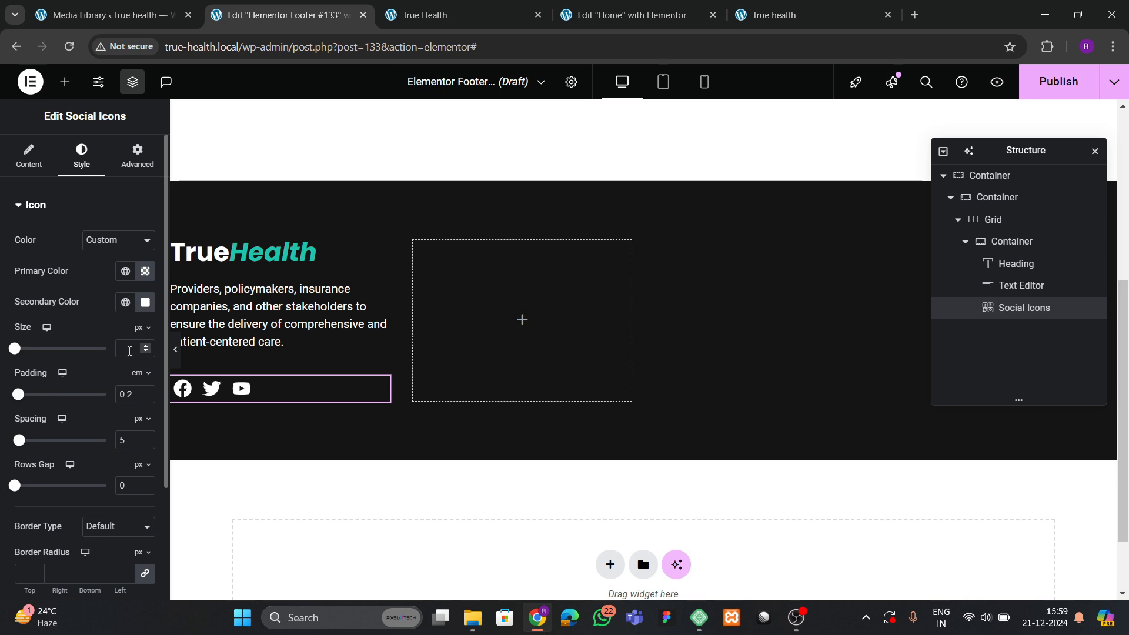
left_click(146, 392)
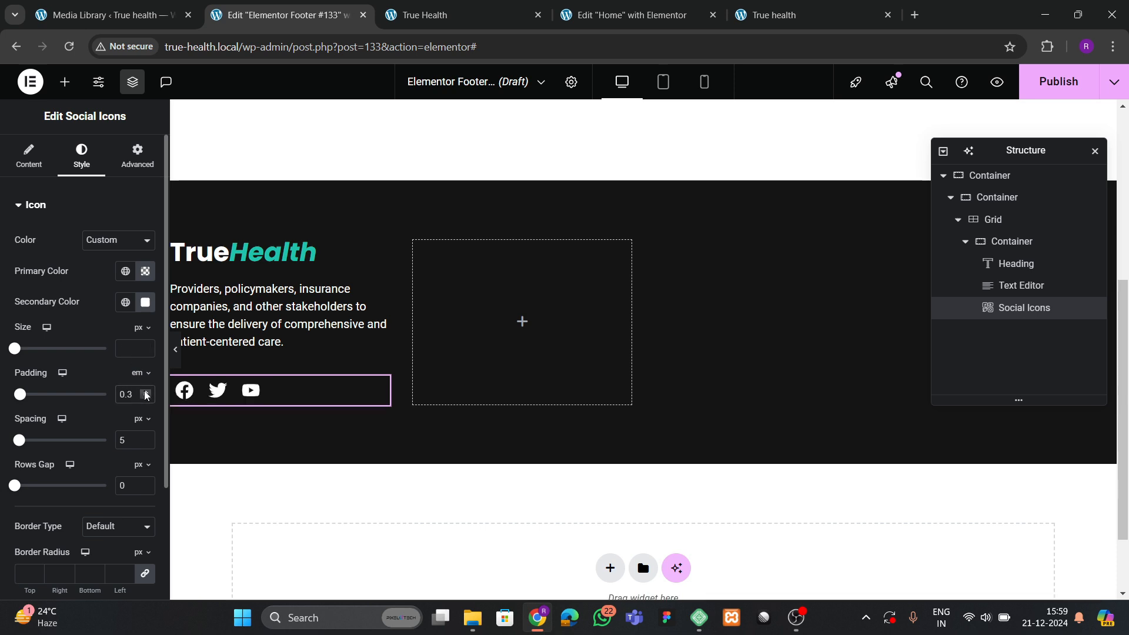
Duplicate the YouTube social item and swap its icon for Instagram from the Icon Library.
left_click(30, 157)
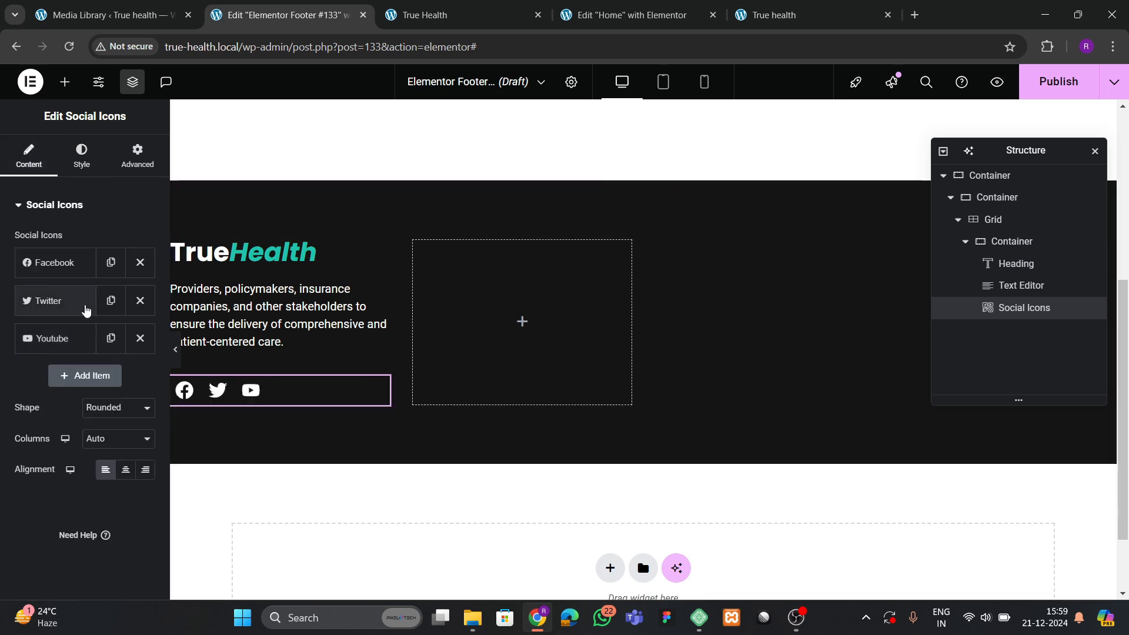
left_click(110, 338)
left_click(65, 376)
left_click(85, 442)
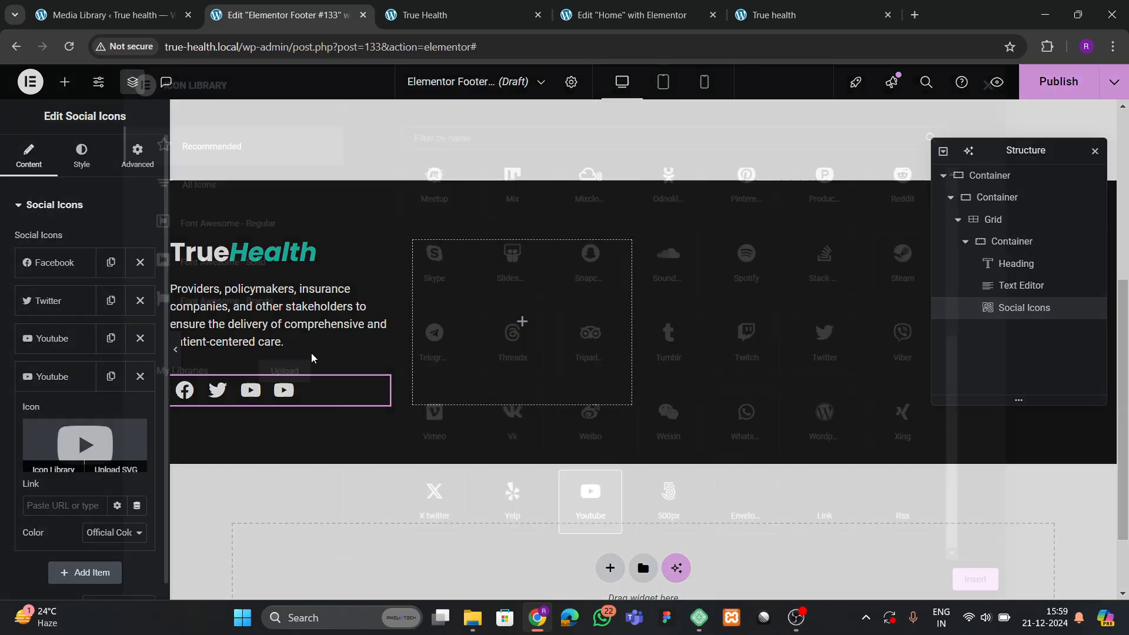
left_click(448, 134)
type("pi")
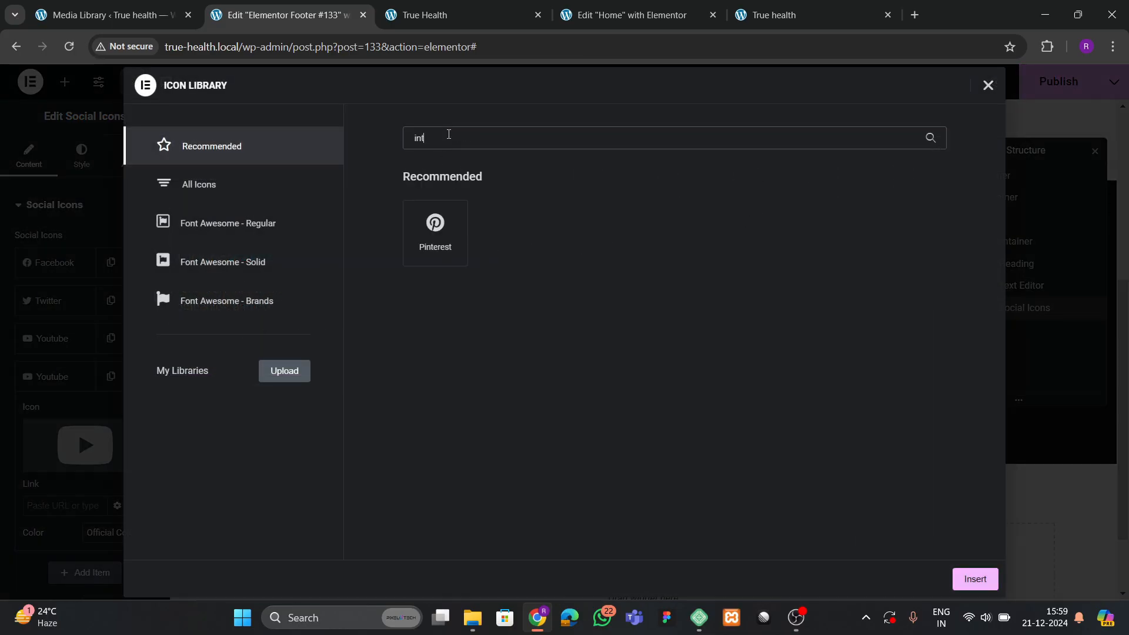
type("t")
key("BackSpace")
key("BackSpace")
key("BackSpace")
type("ins")
left_click(436, 235)
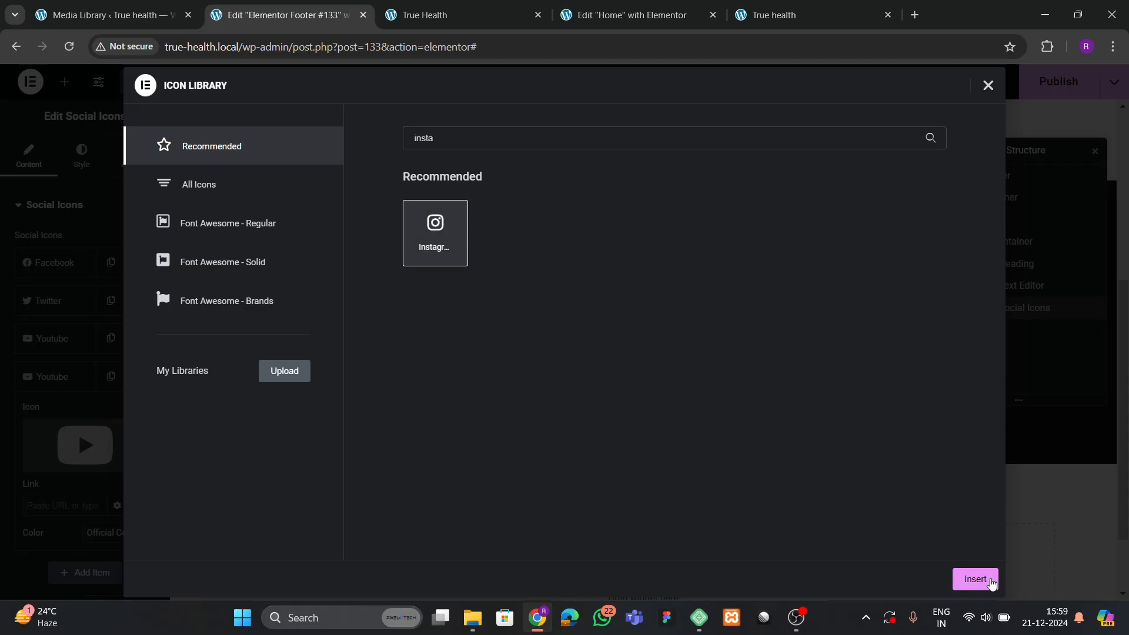
left_click(975, 579)
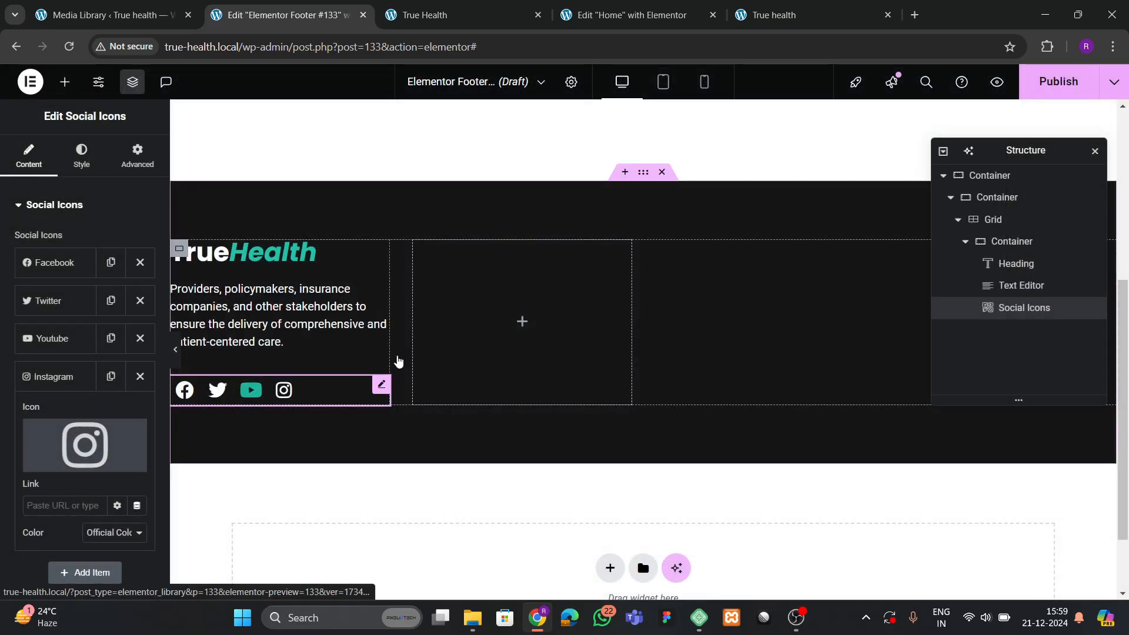
Set the inner container to column direction, Justify Content Center, Align Items Start, and 30 px gaps.
left_click(1011, 241)
scroll(80, 397, "down", 5)
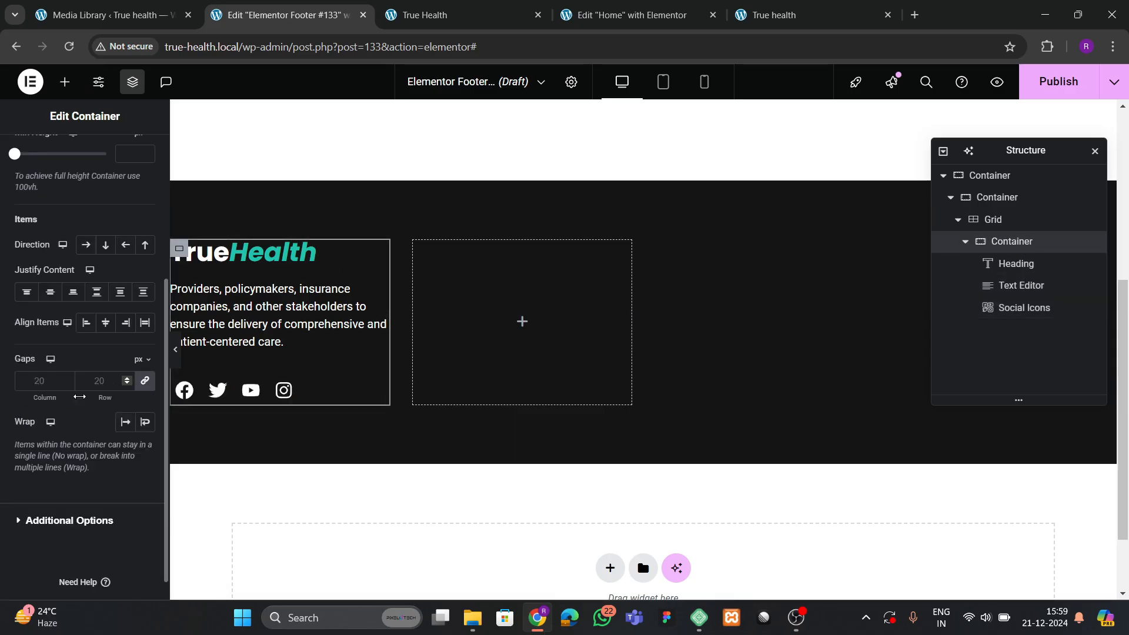
left_click(105, 244)
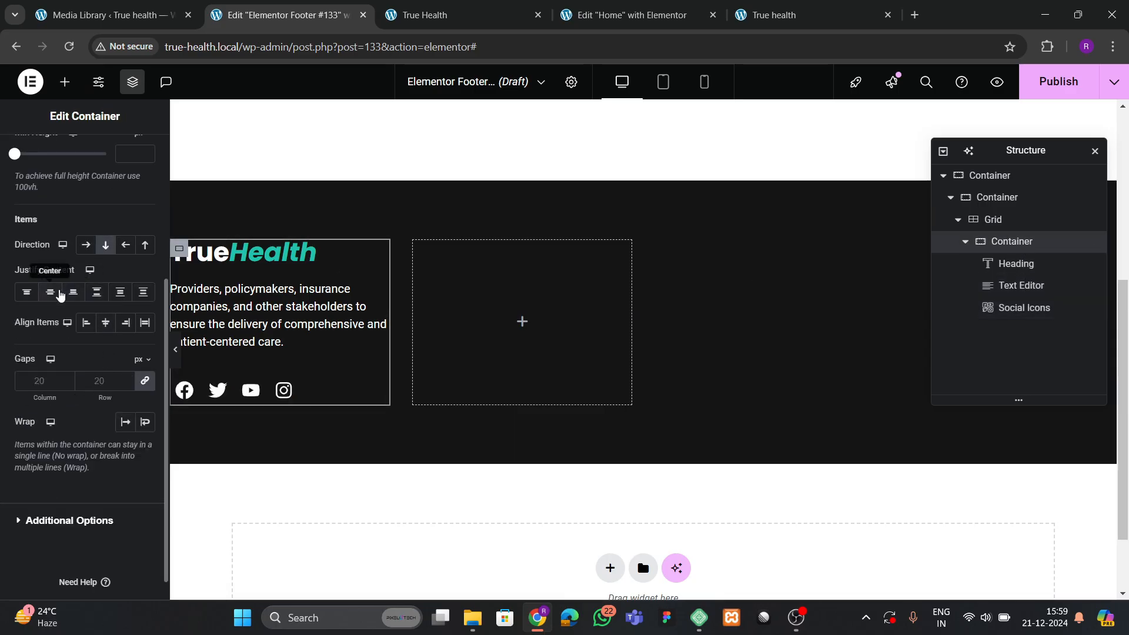
left_click(50, 291)
left_click(106, 324)
left_click(86, 323)
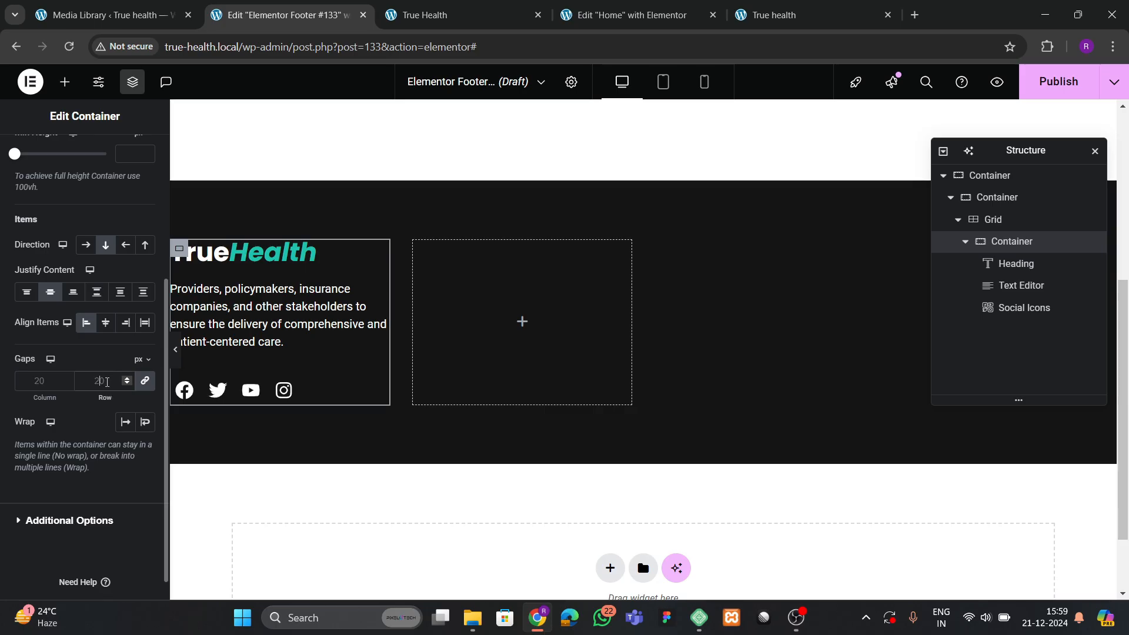
left_click(107, 382)
type("40")
key("BackSpace")
key("BackSpace")
type("30")
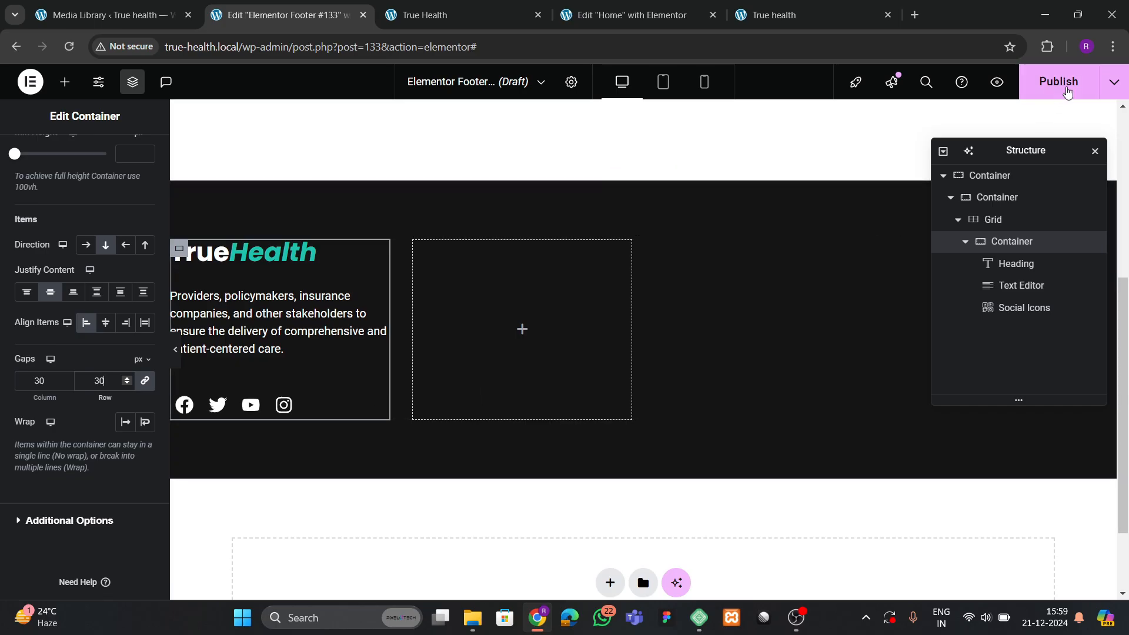
Publish the footer with an Include / Entire Site display condition.
left_click(1058, 81)
left_click(565, 410)
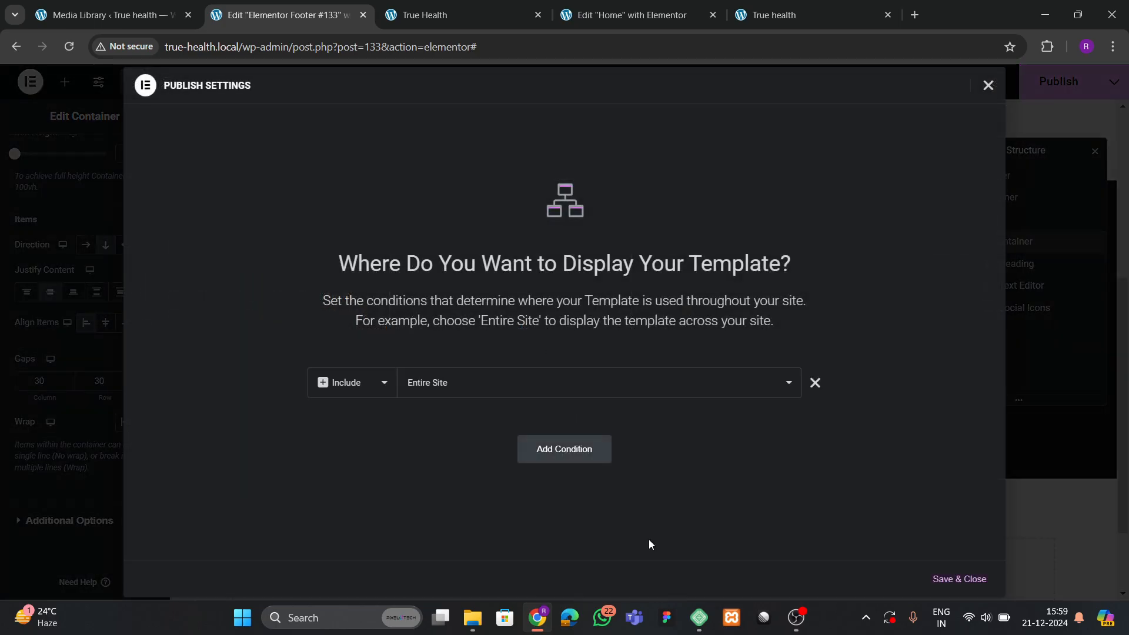
left_click(948, 578)
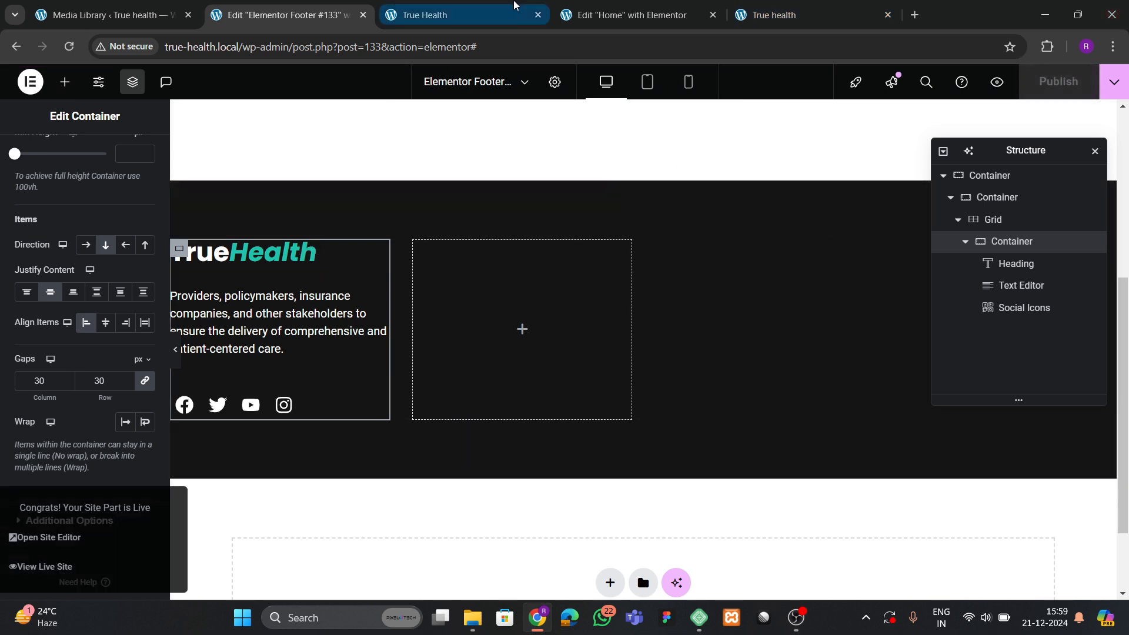
Reload the live site to check the new footer, then view the brightsmile.local reference footer.
left_click(811, 14)
left_click(68, 47)
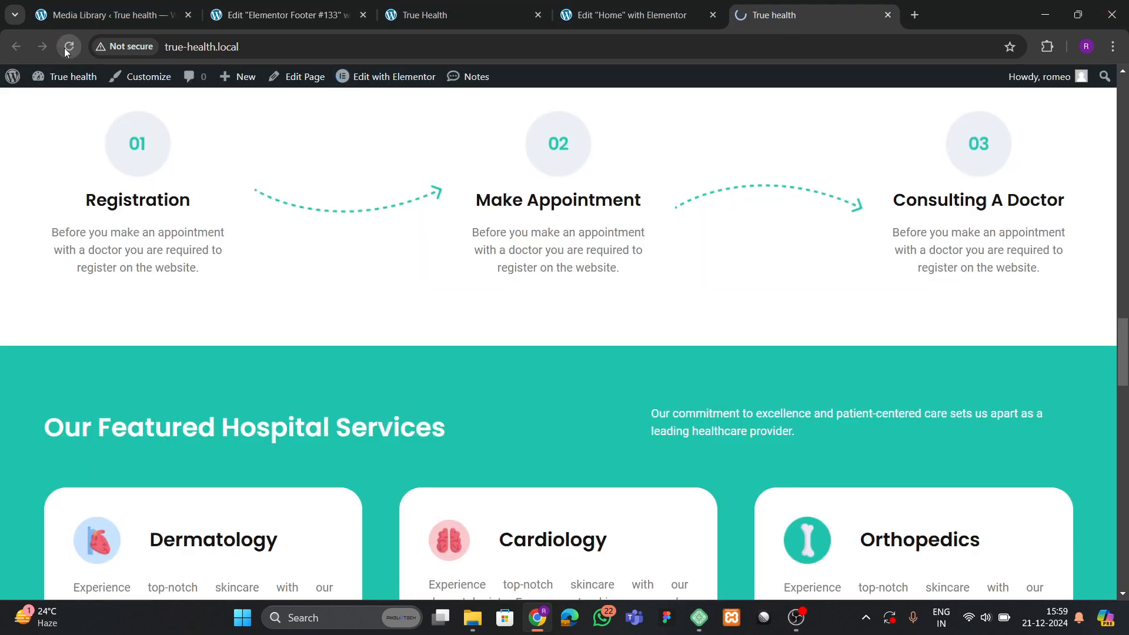
scroll(479, 302, "down", 20)
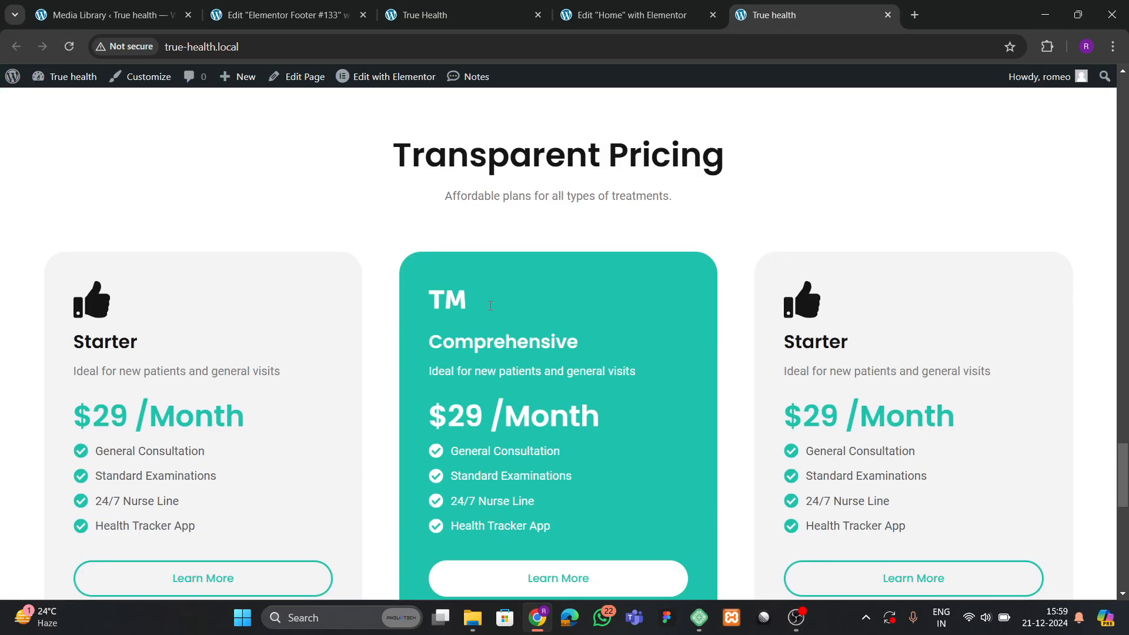
scroll(517, 347, "down", 2)
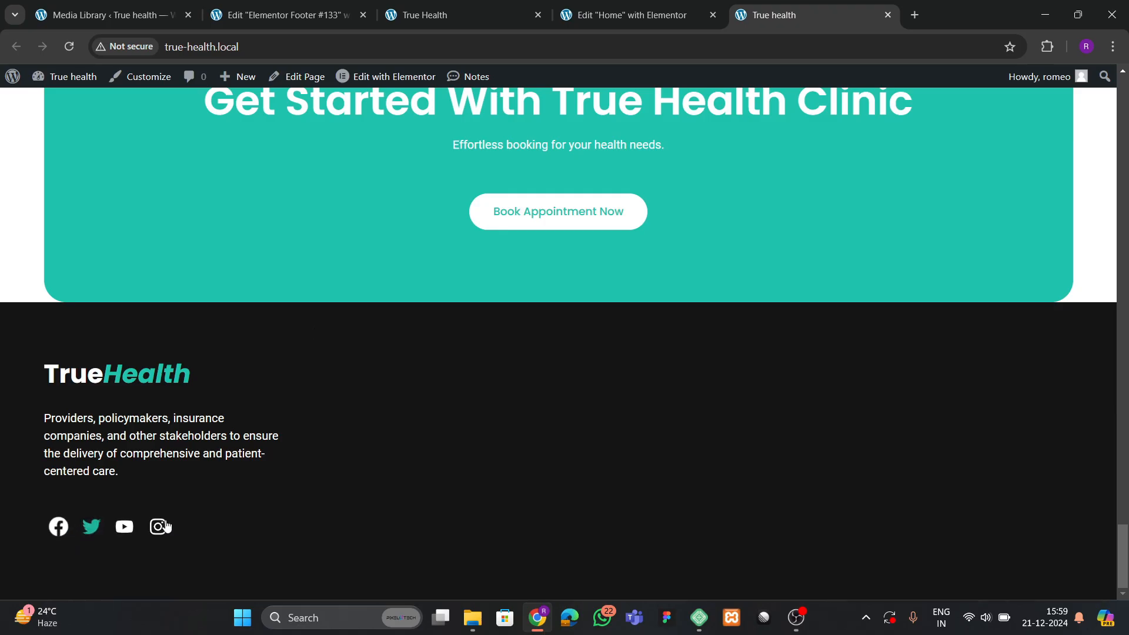
left_click(449, 9)
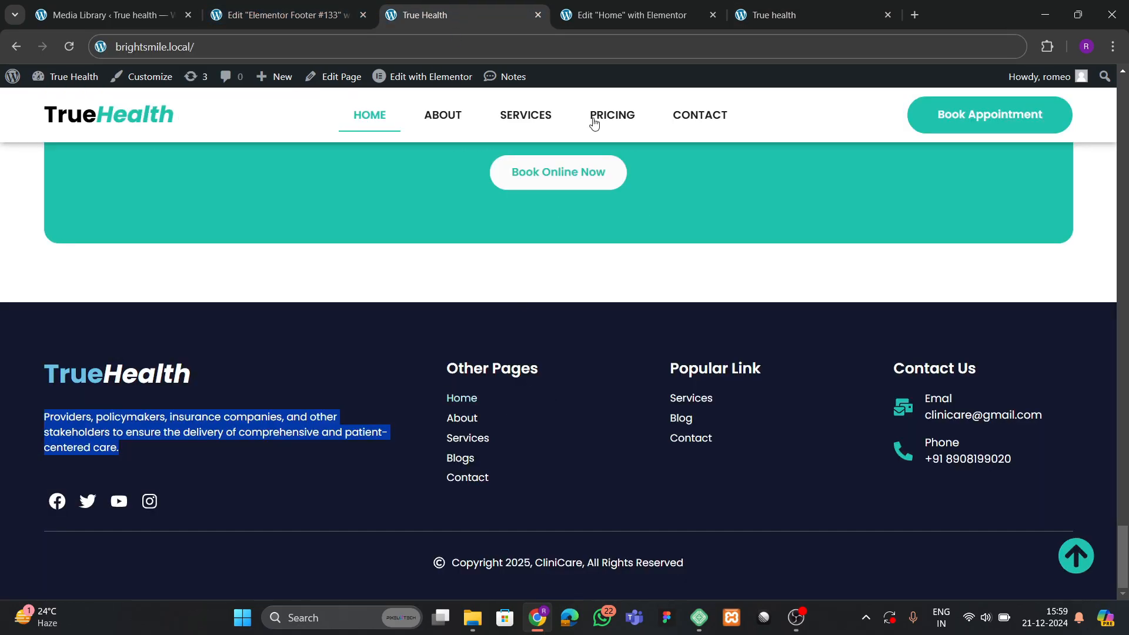
Back in the footer editor, try a Heading in the second column, then delete it.
left_click(623, 15)
left_click(282, 15)
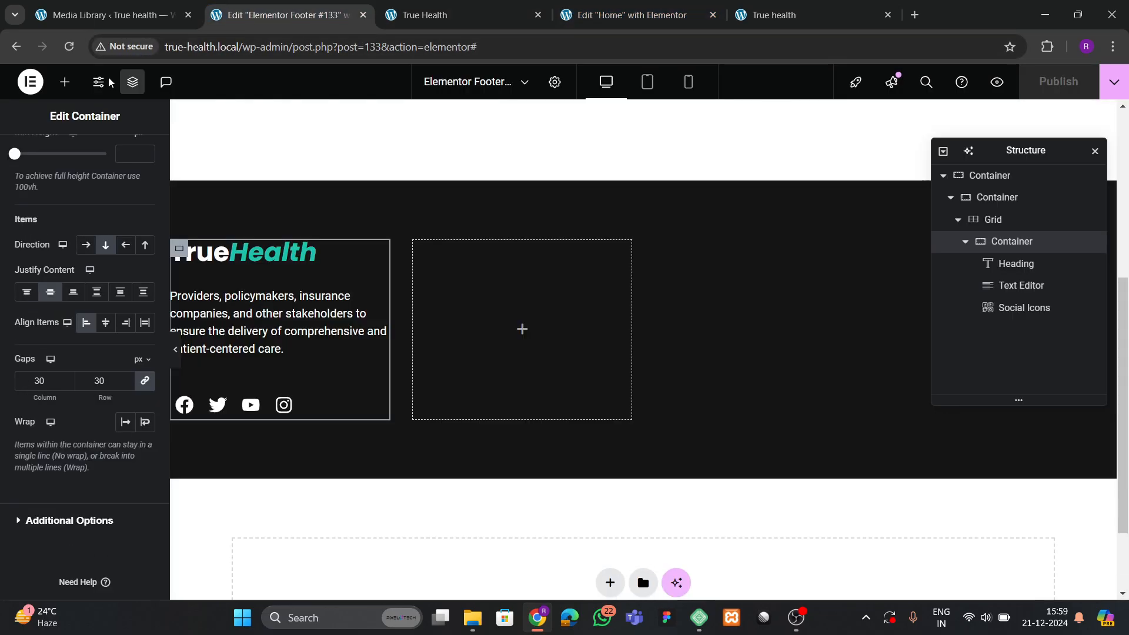
left_click(65, 82)
scroll(71, 317, "down", 5)
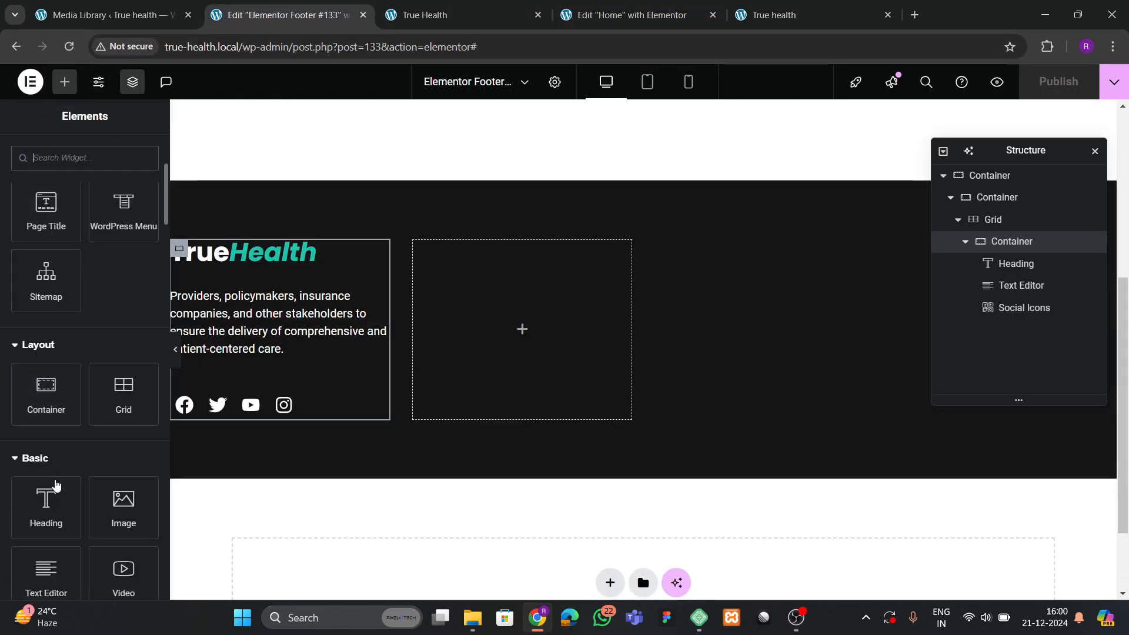
left_click_drag(56, 485, 495, 315)
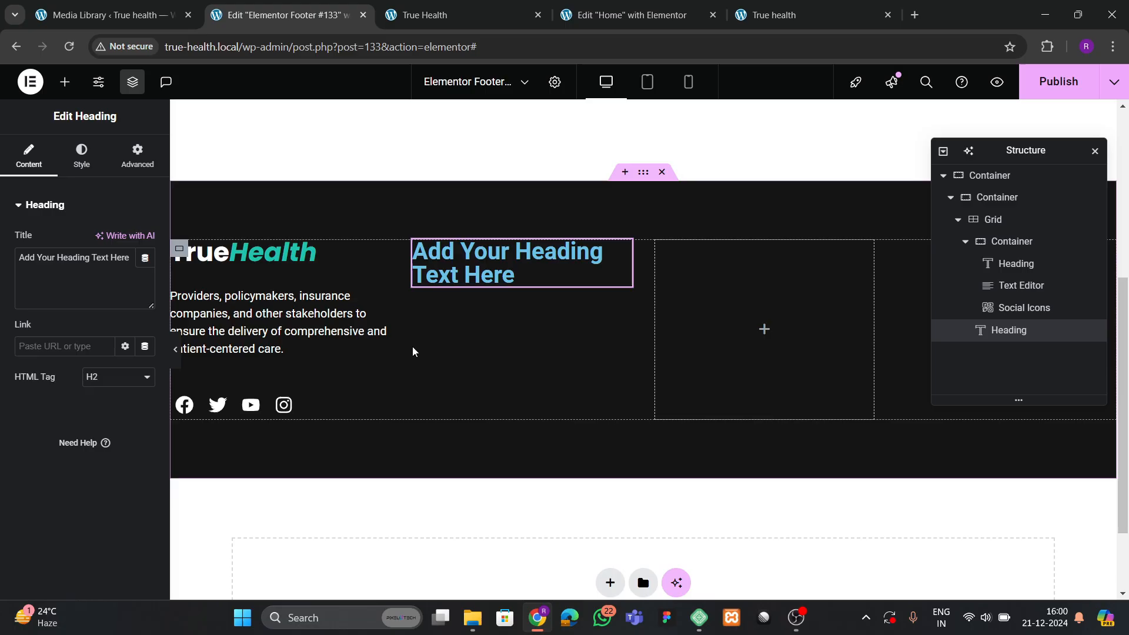
right_click(531, 269)
left_click(580, 579)
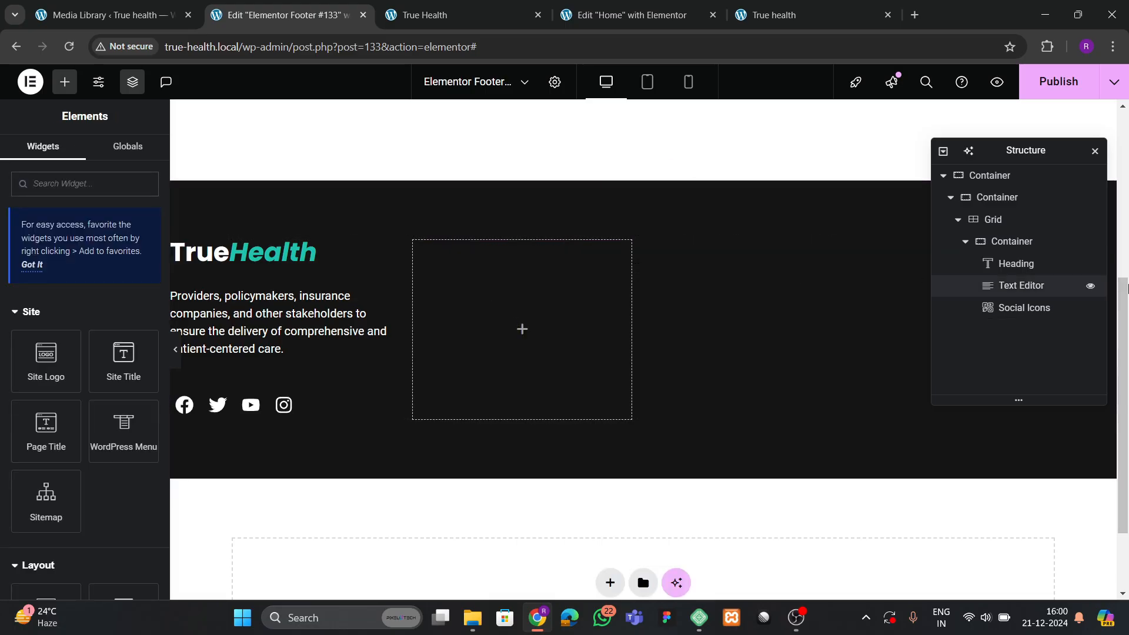
Drag a Heading widget into the empty second column beside the TrueHealth column.
scroll(1046, 273, "down", 2)
left_click(970, 244)
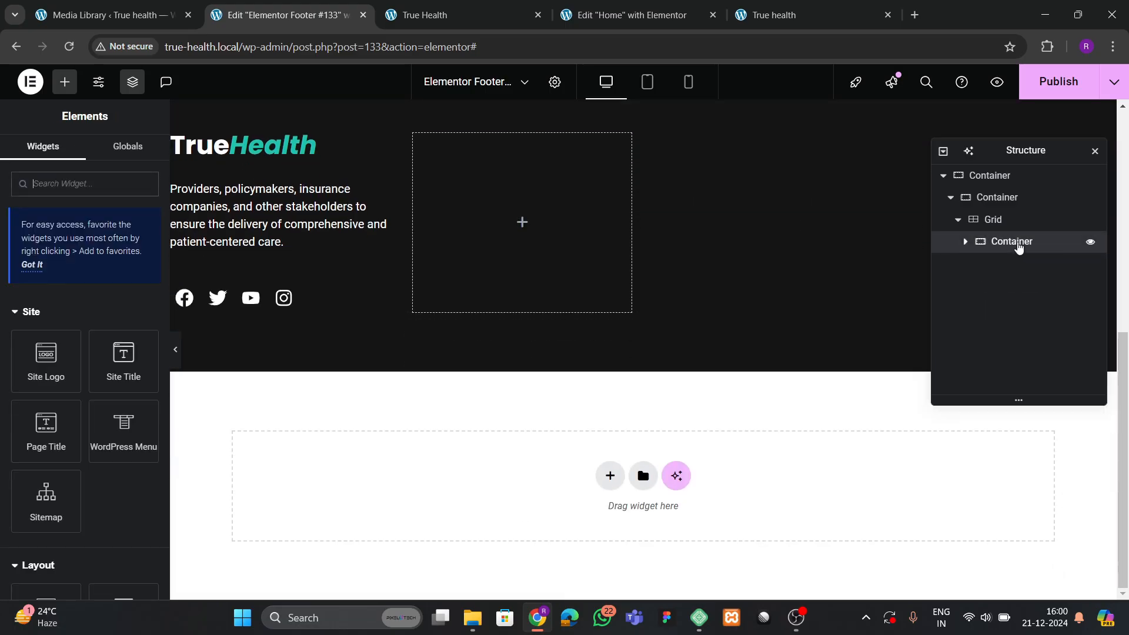
right_click(971, 244)
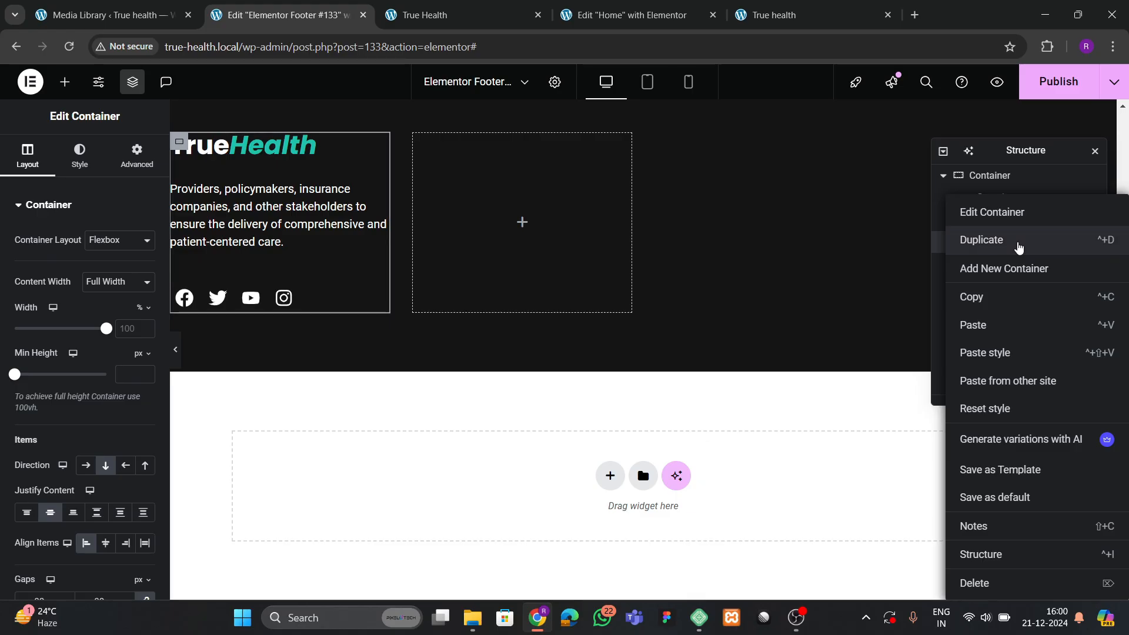
key("Escape")
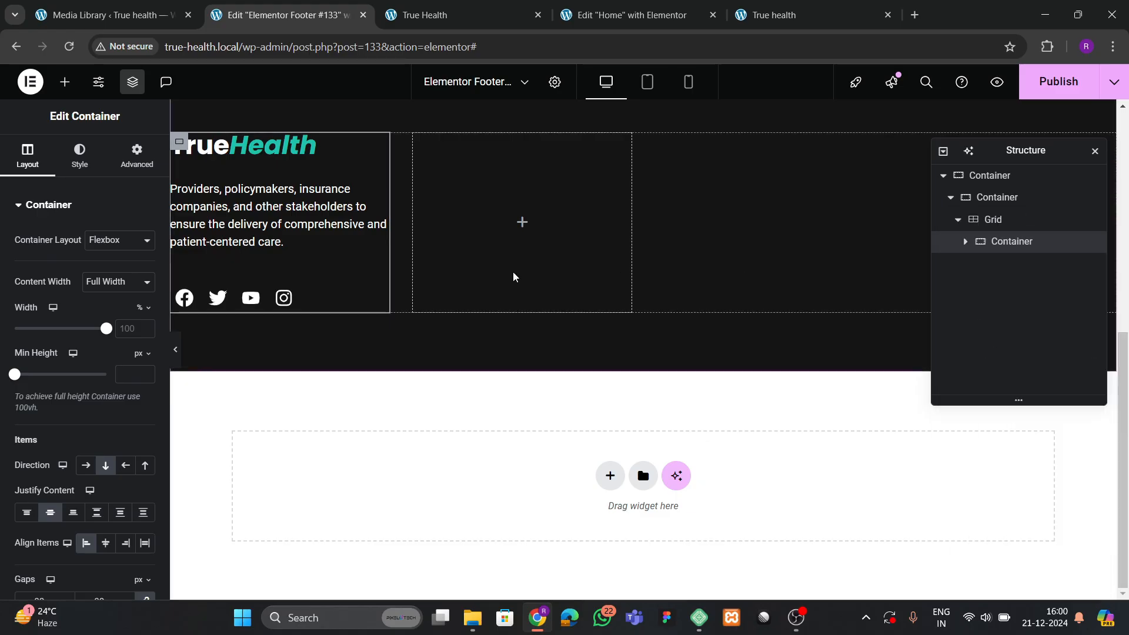
left_click(64, 85)
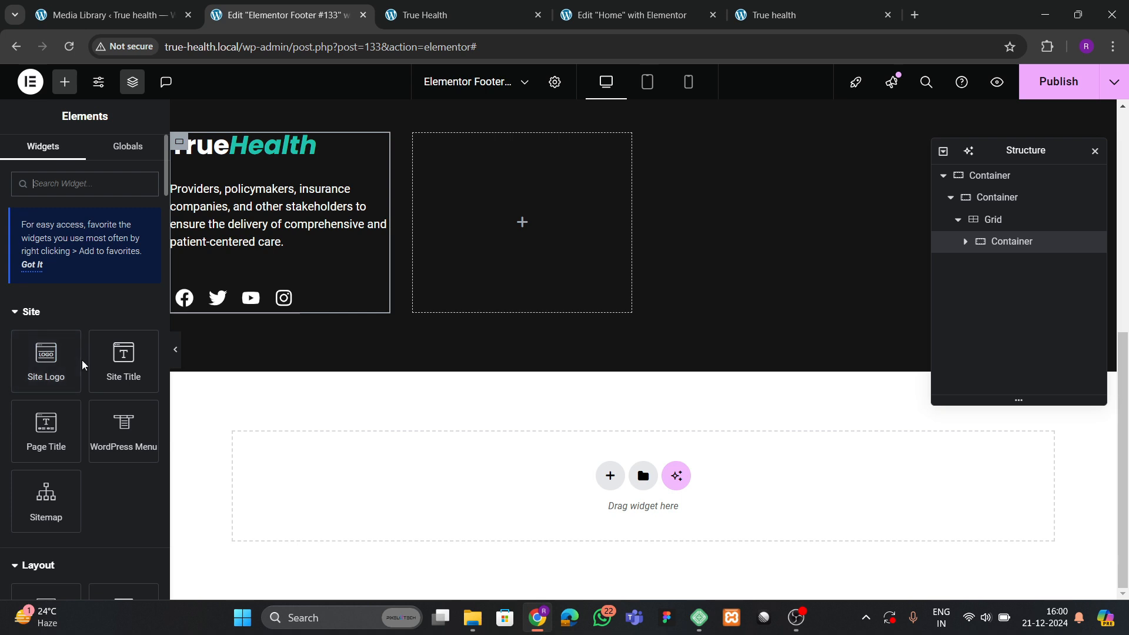
scroll(78, 372, "down", 3)
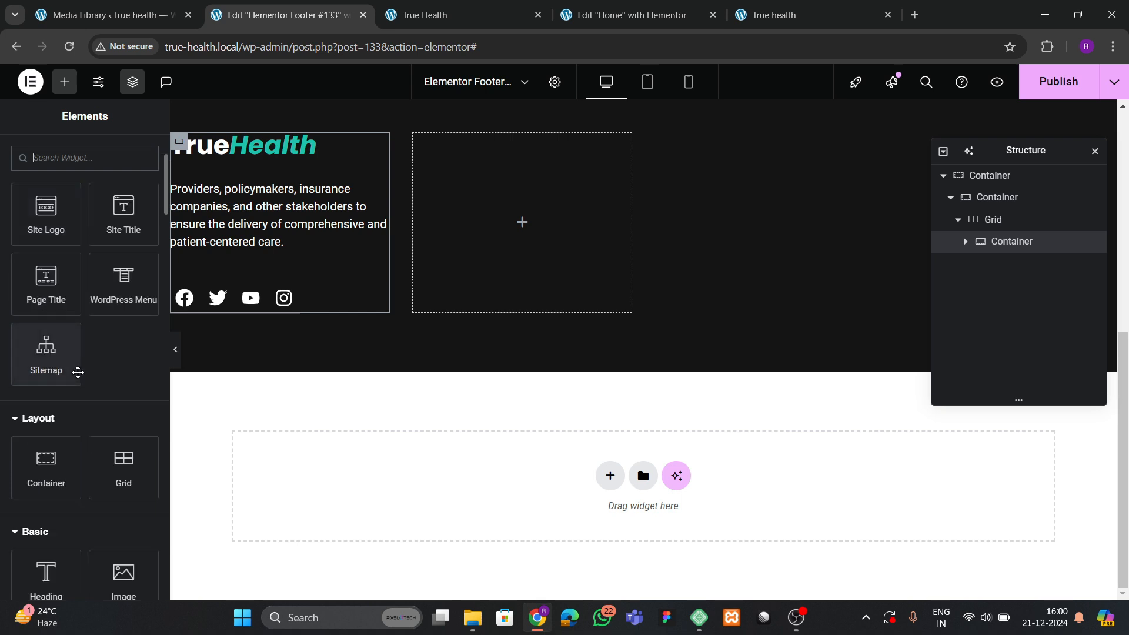
scroll(56, 549, "down", 2)
left_click_drag(42, 517, 506, 238)
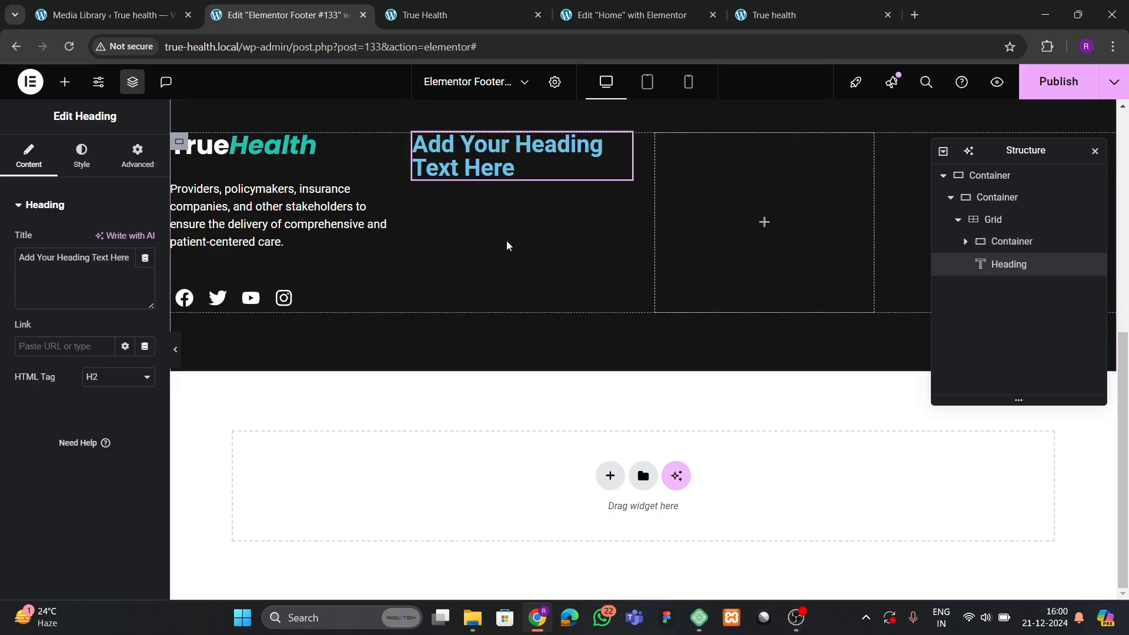
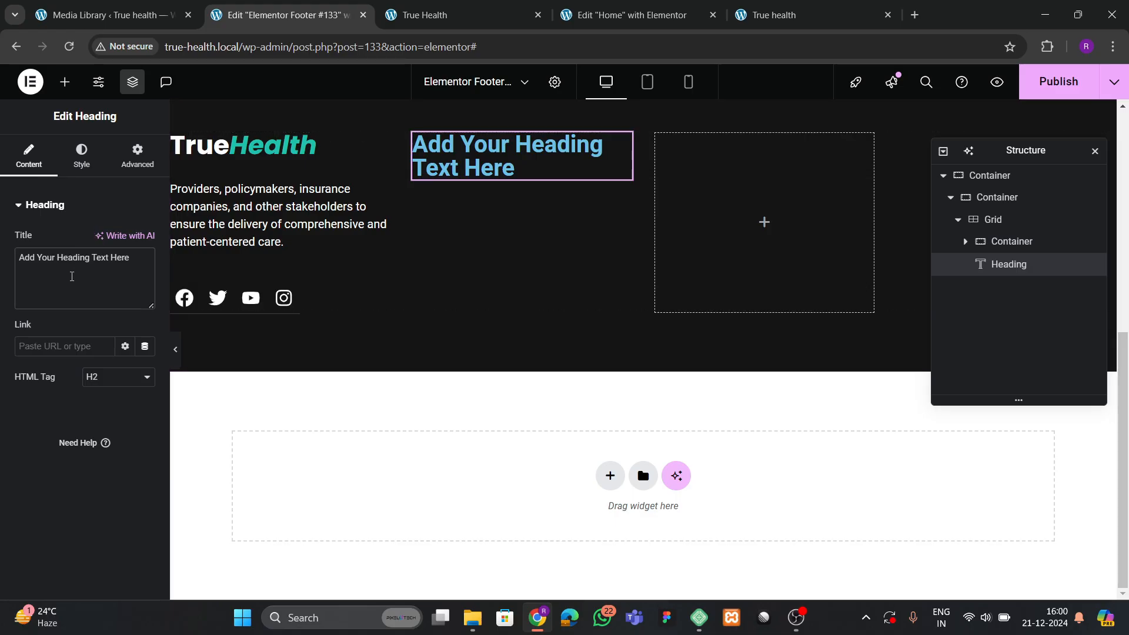
Replace the middle footer heading's placeholder text with 'Other Pages'.
triple_click(72, 277)
key("BackSpace")
left_click(440, 5)
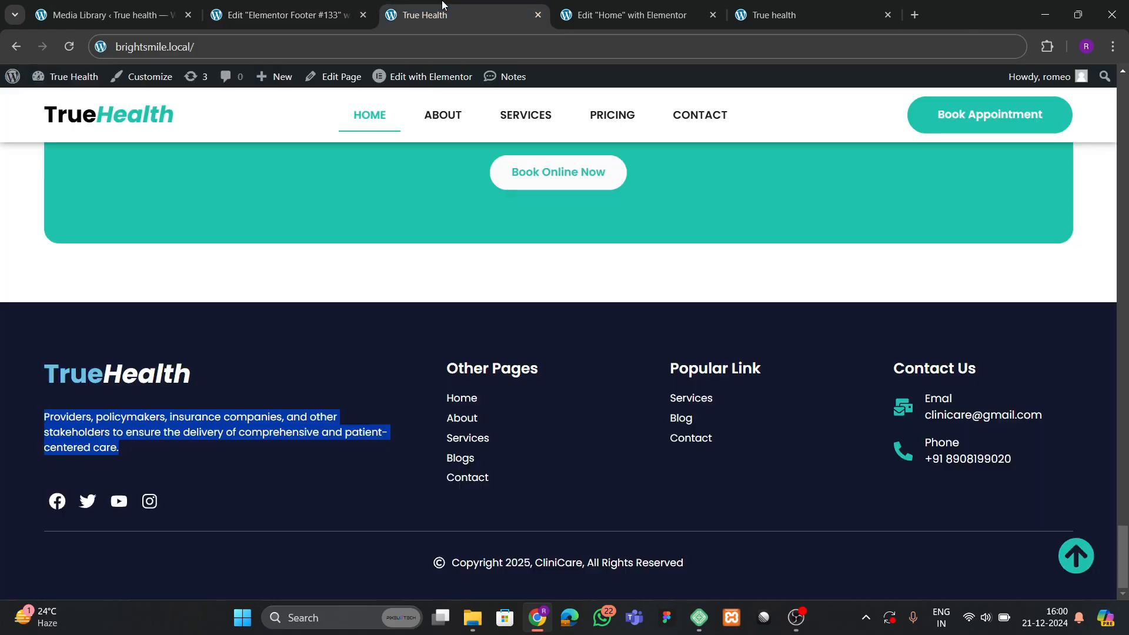
left_click(365, 5)
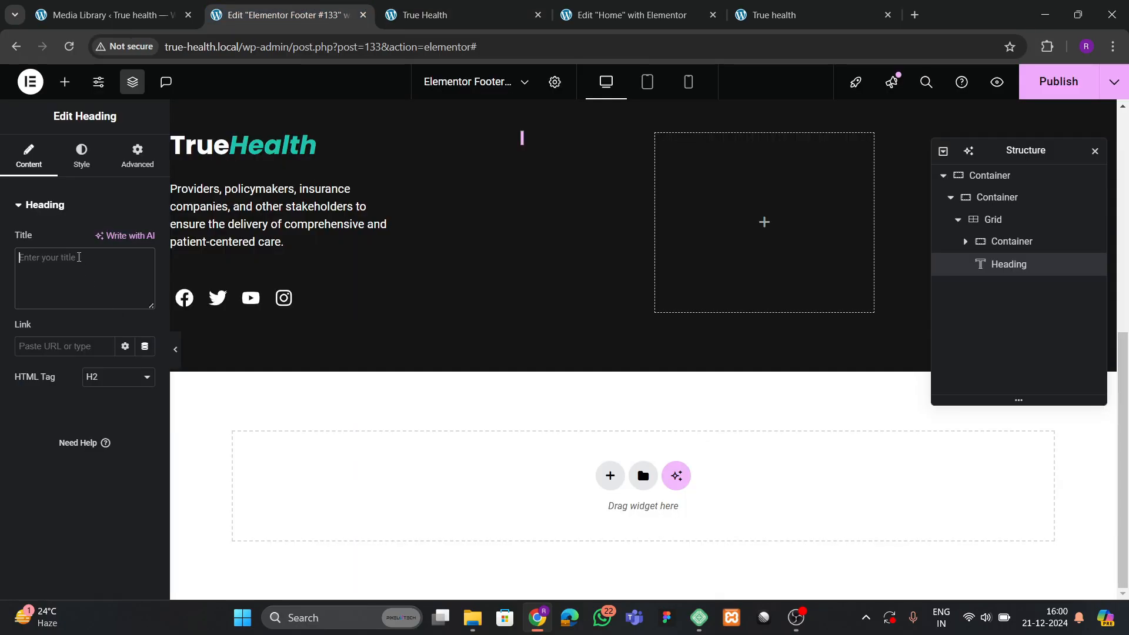
type("Other Pages")
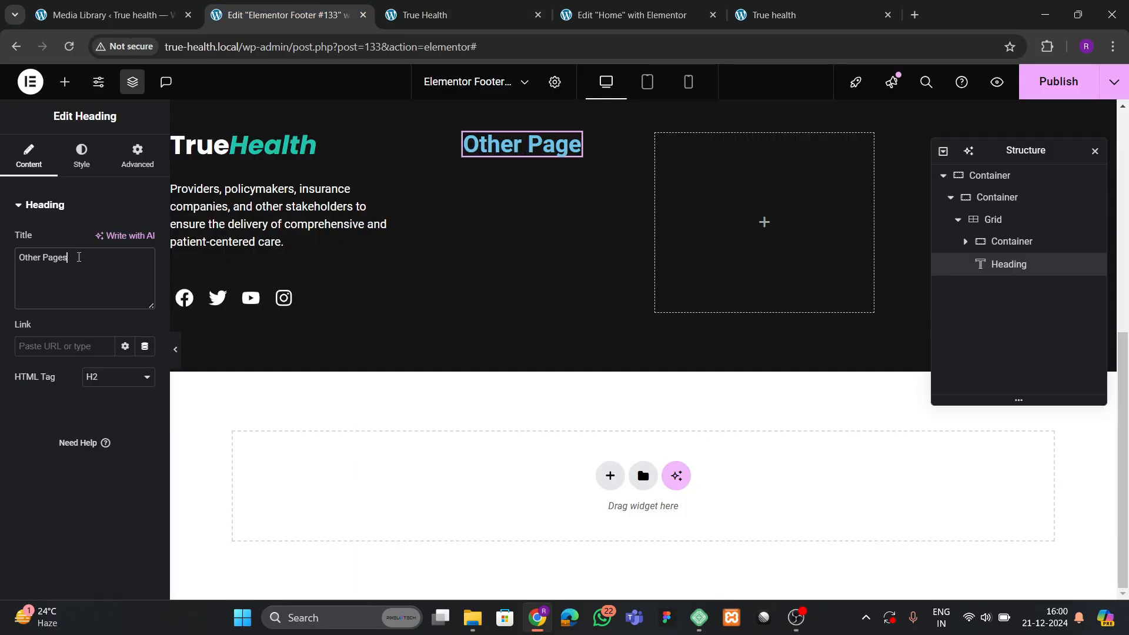
Style the Other Pages heading with white text, Poppins font, size 21px.
left_click(82, 156)
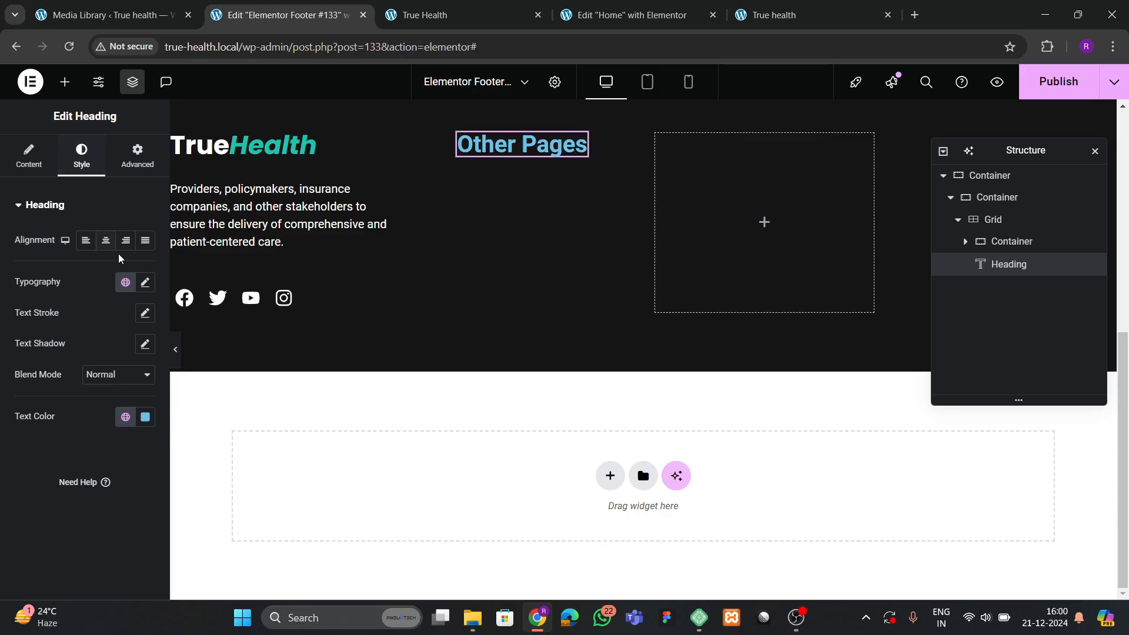
left_click(145, 416)
left_click(57, 213)
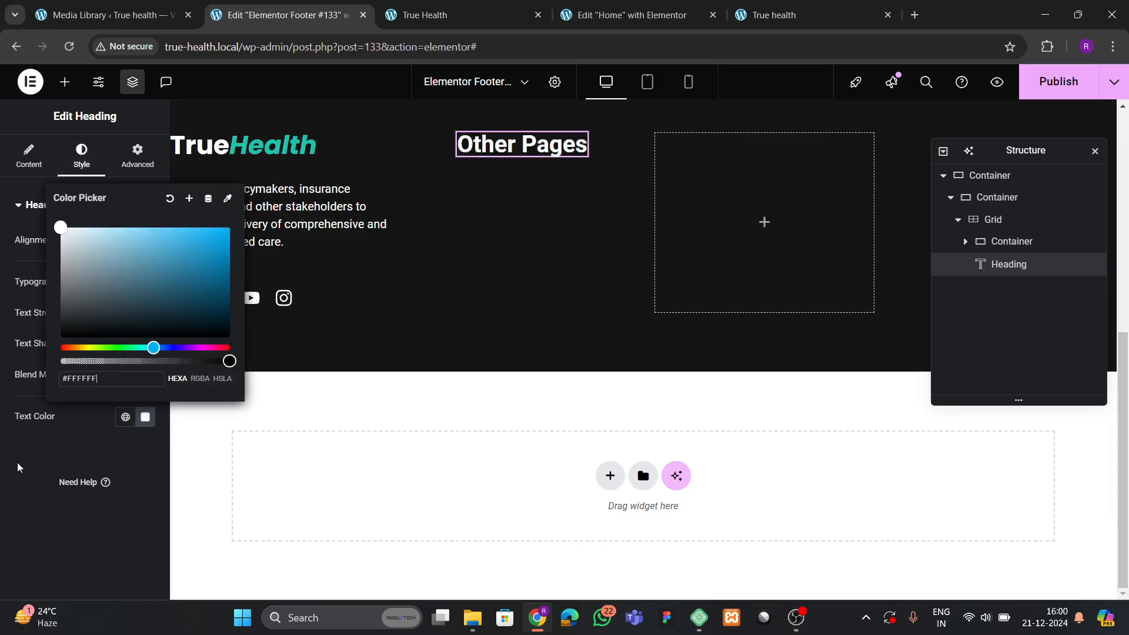
left_click(12, 405)
left_click(145, 282)
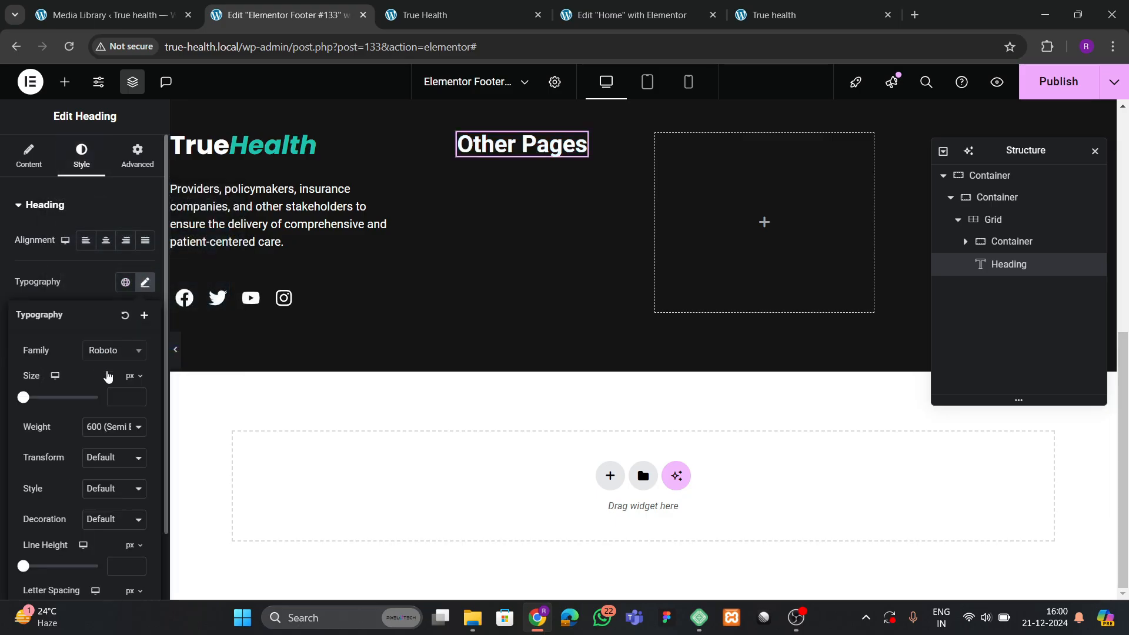
left_click(112, 351)
type("poppins")
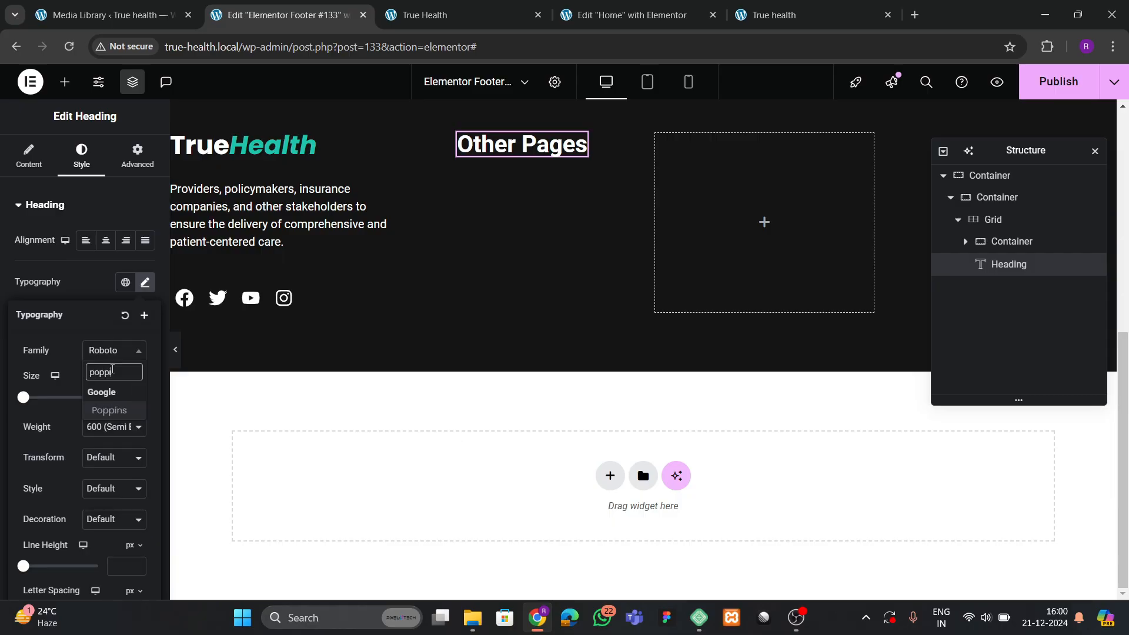
key("Return")
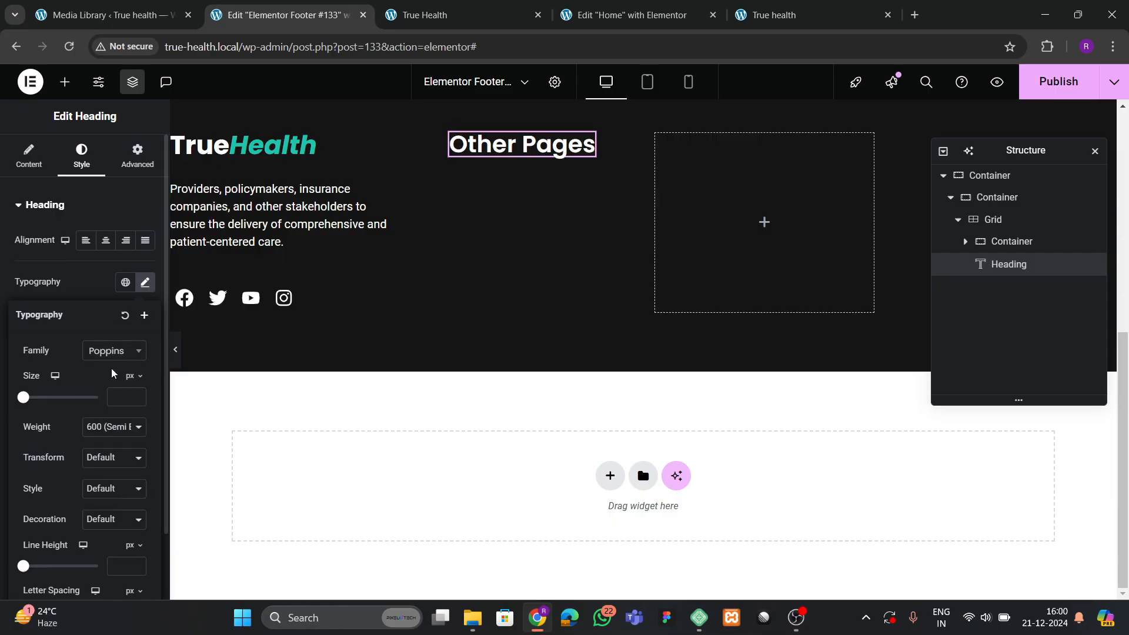
type("4")
left_click(140, 395)
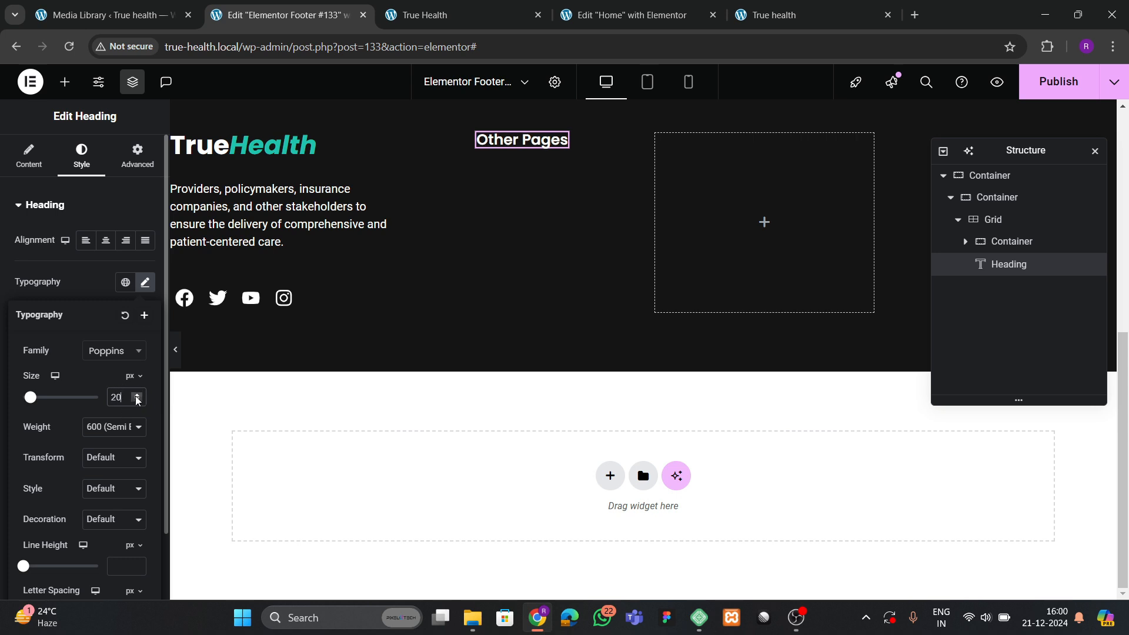
left_click(137, 395)
left_click(65, 82)
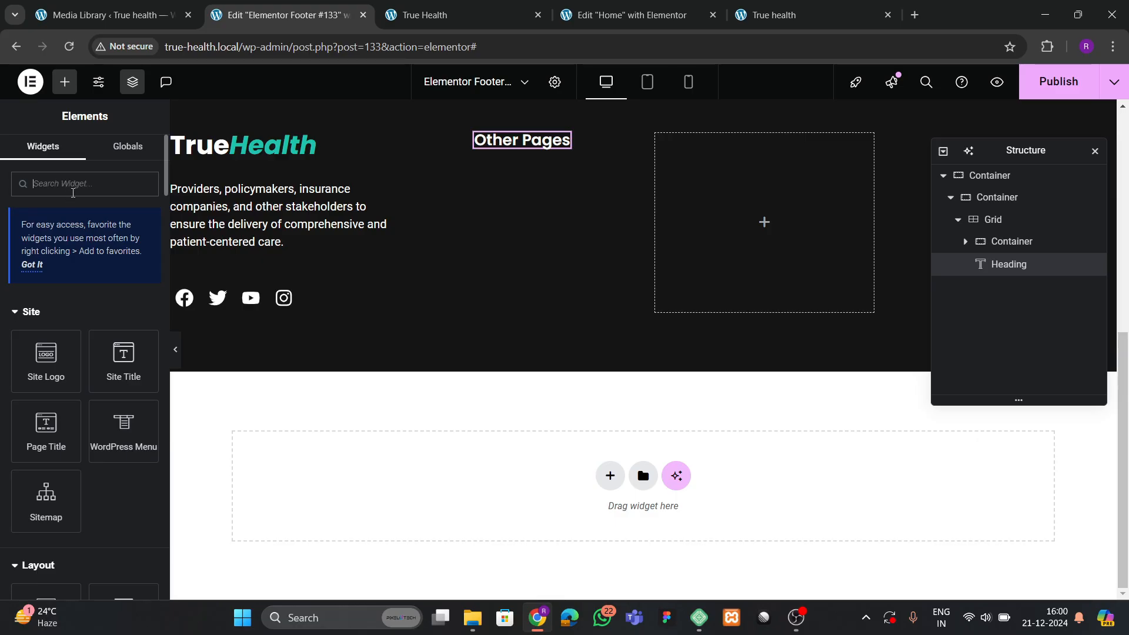
Add an Icon List widget next to the Other Pages heading.
type("icon")
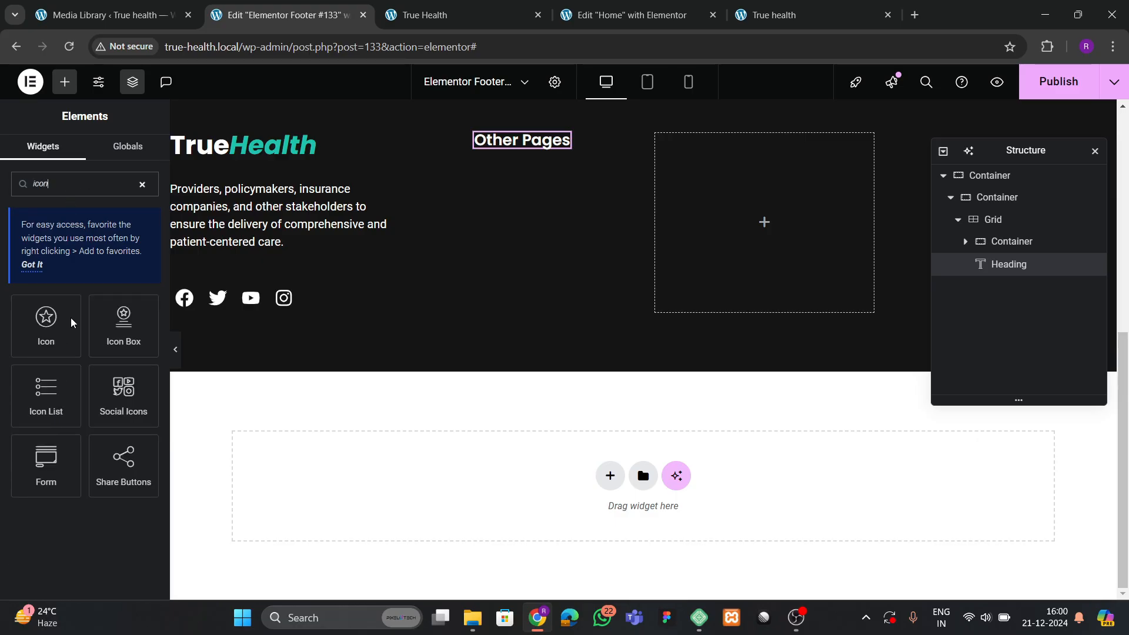
left_click_drag(61, 404, 531, 155)
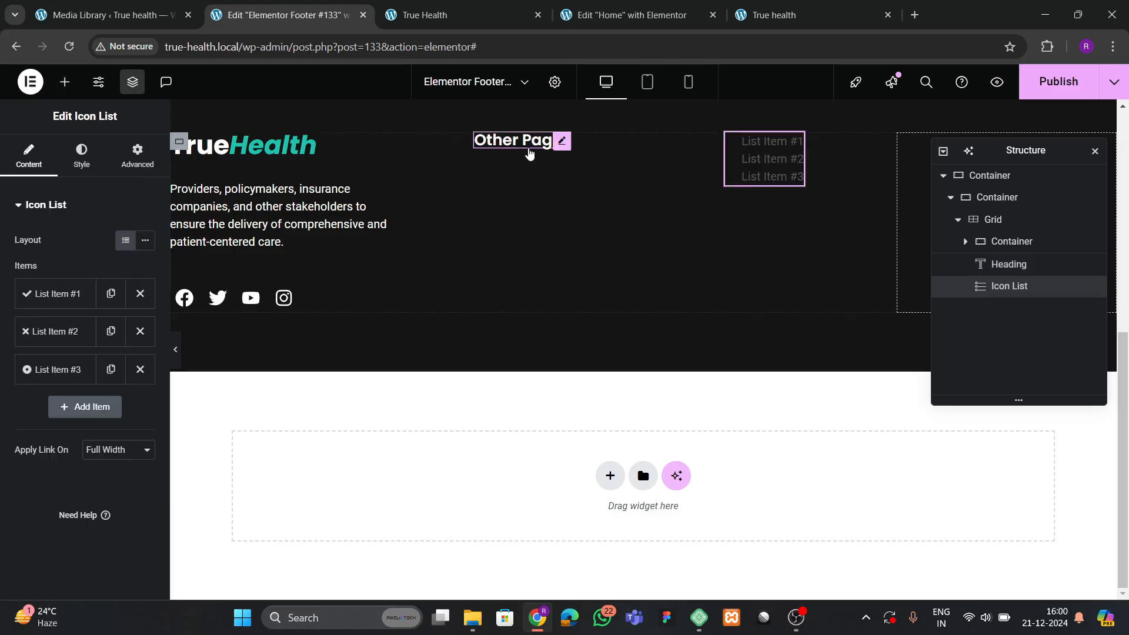
left_click(1007, 249)
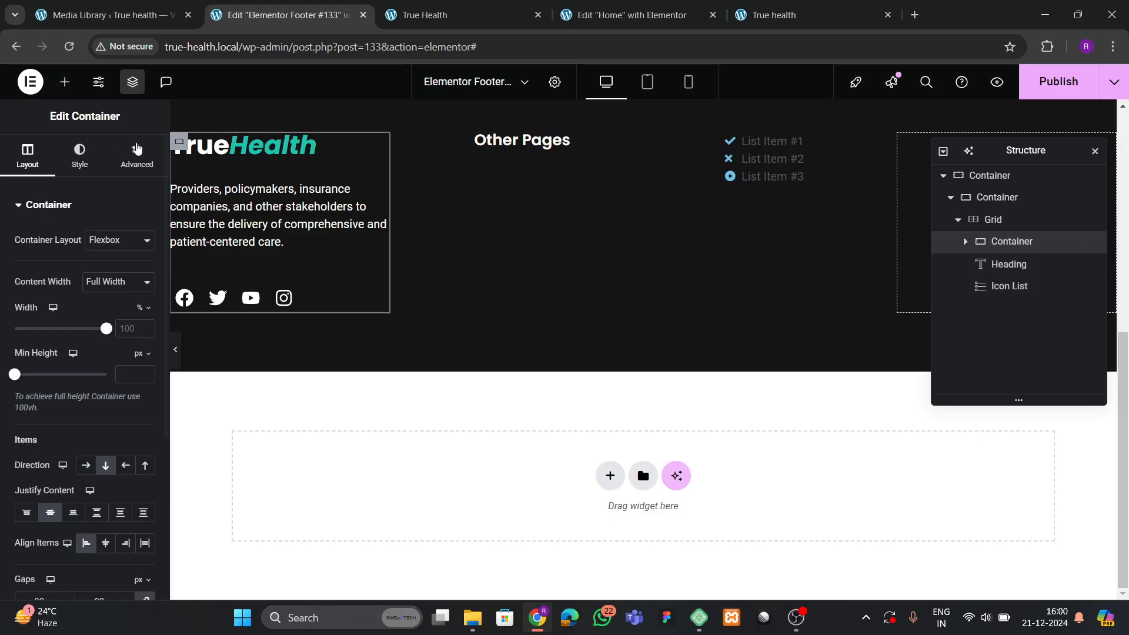
scroll(88, 424, "down", 2)
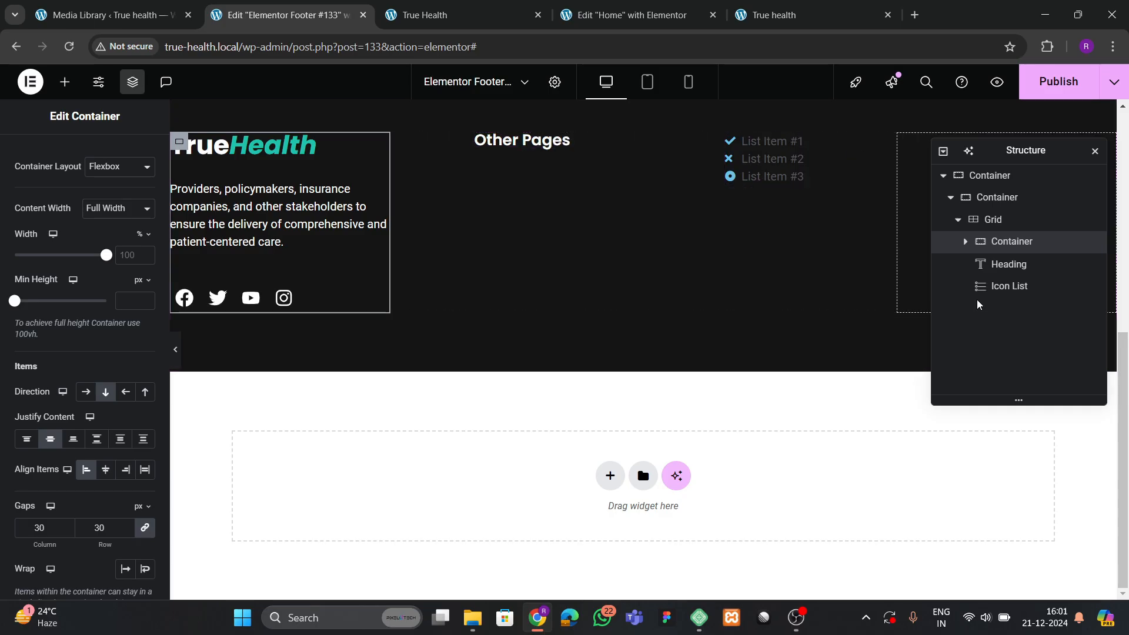
left_click(967, 241)
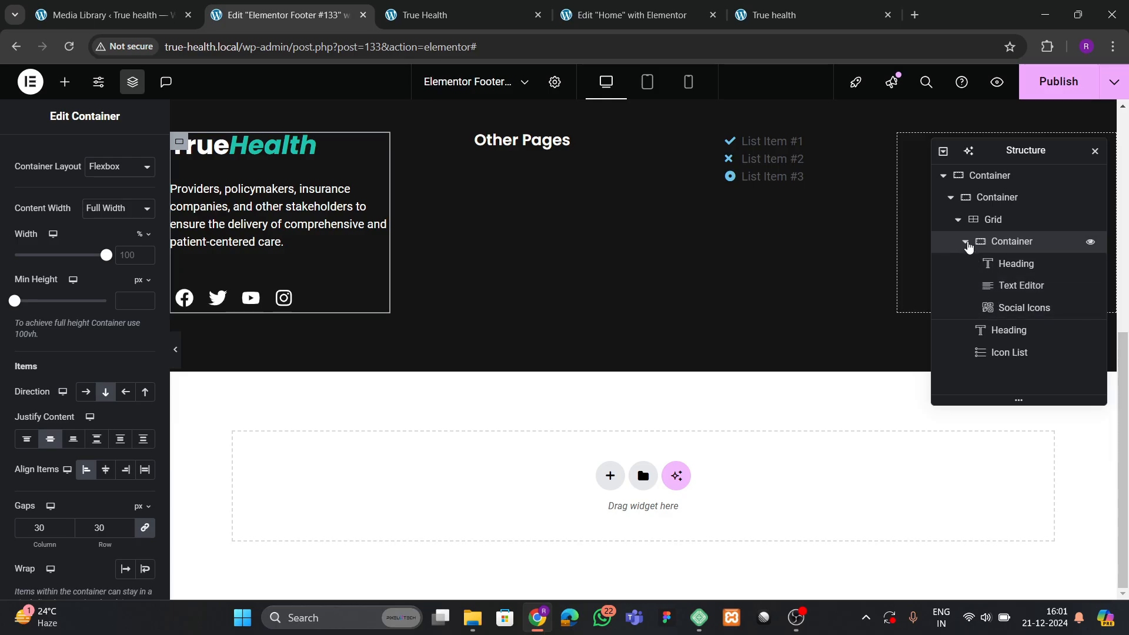
left_click(967, 242)
left_click(1007, 288)
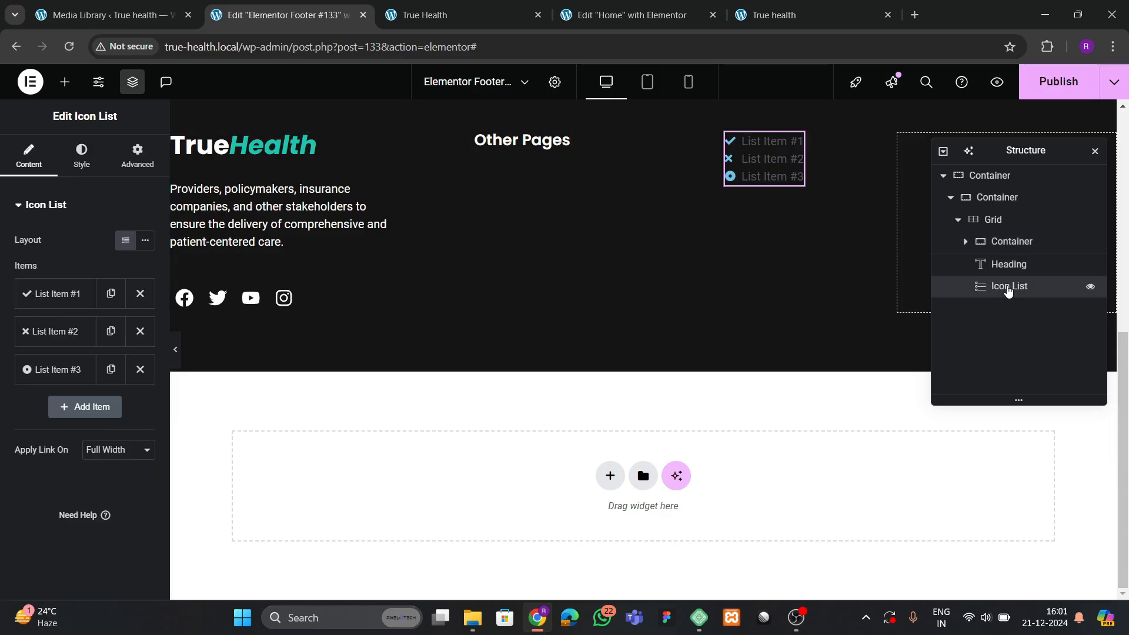
left_click(1006, 266)
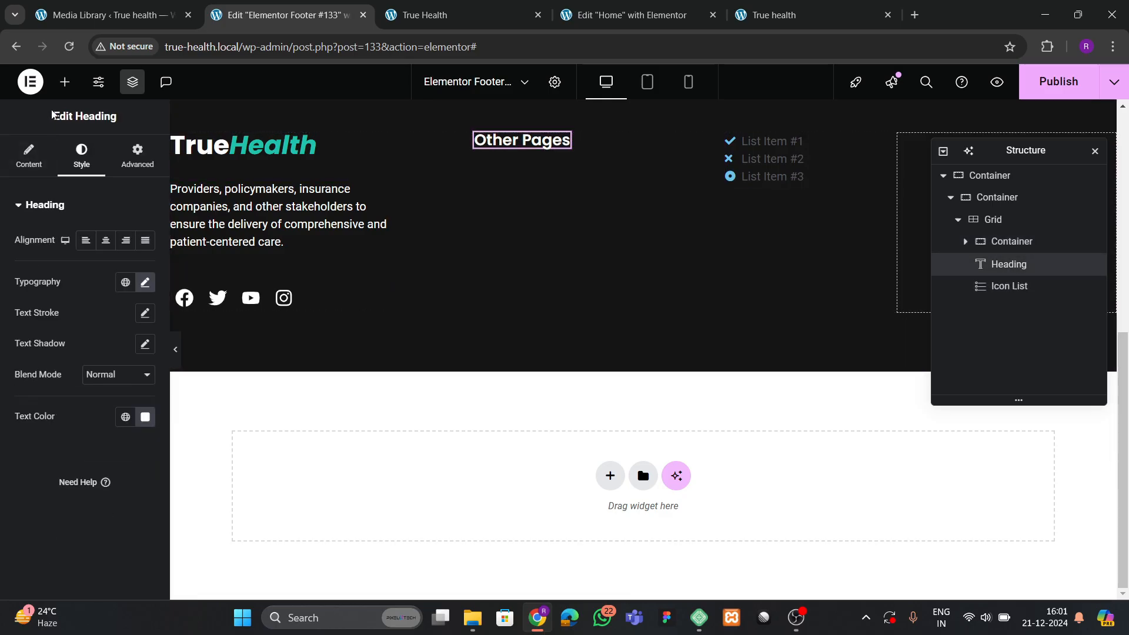
Add a Container to the middle column and move the heading, then the icon list, into it.
left_click(65, 82)
scroll(82, 353, "down", 5)
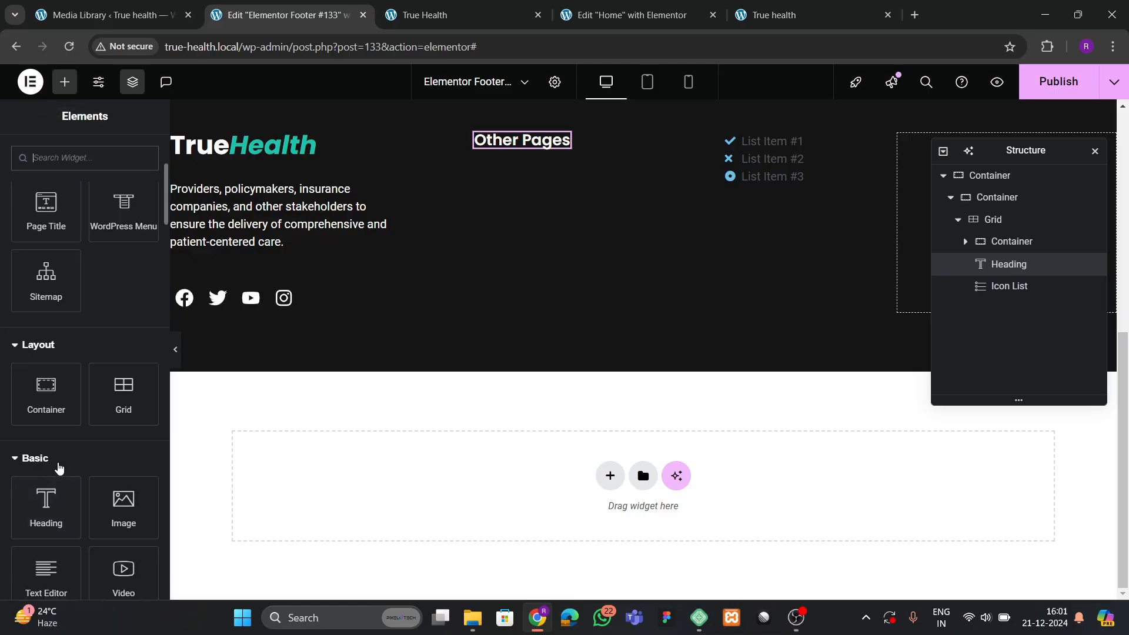
left_click_drag(46, 391, 523, 150)
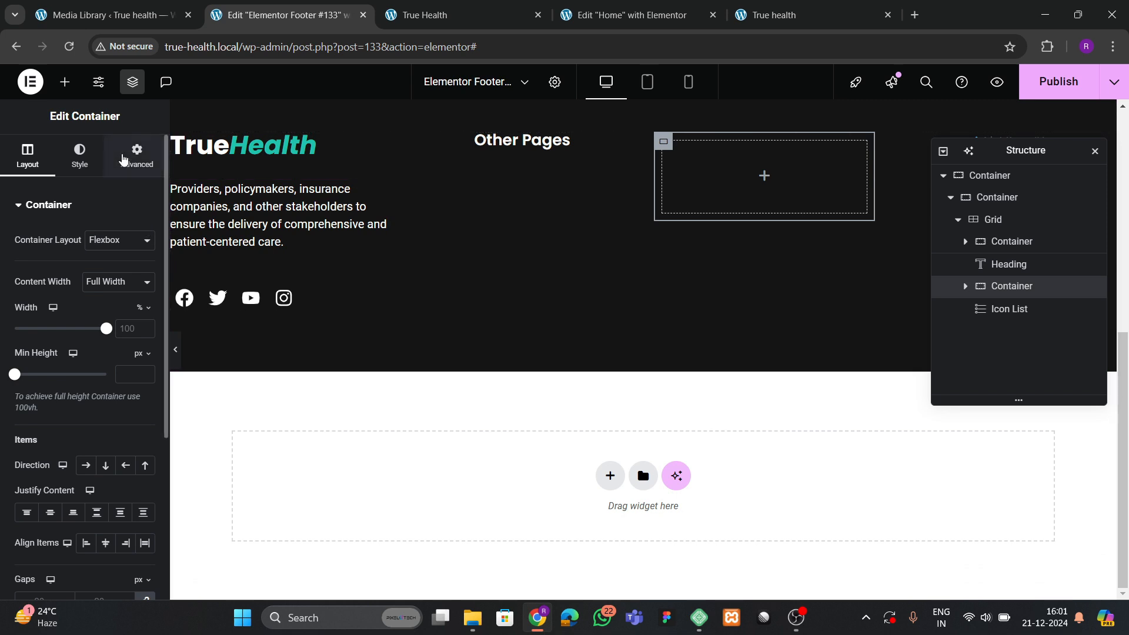
left_click(137, 156)
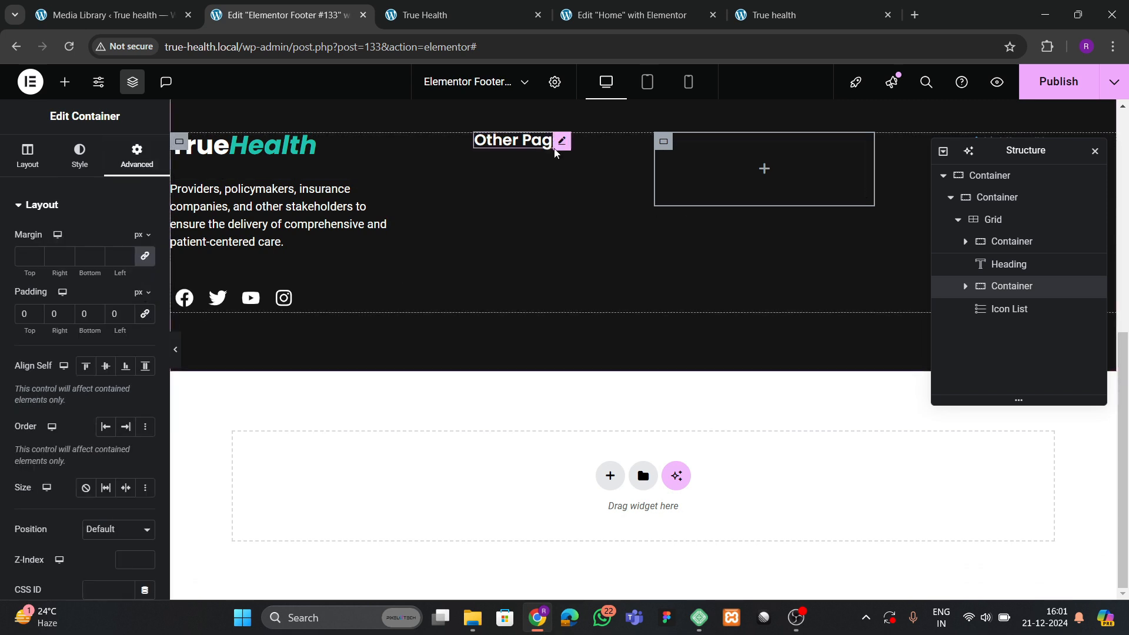
left_click(561, 141)
left_click_drag(572, 156, 660, 221)
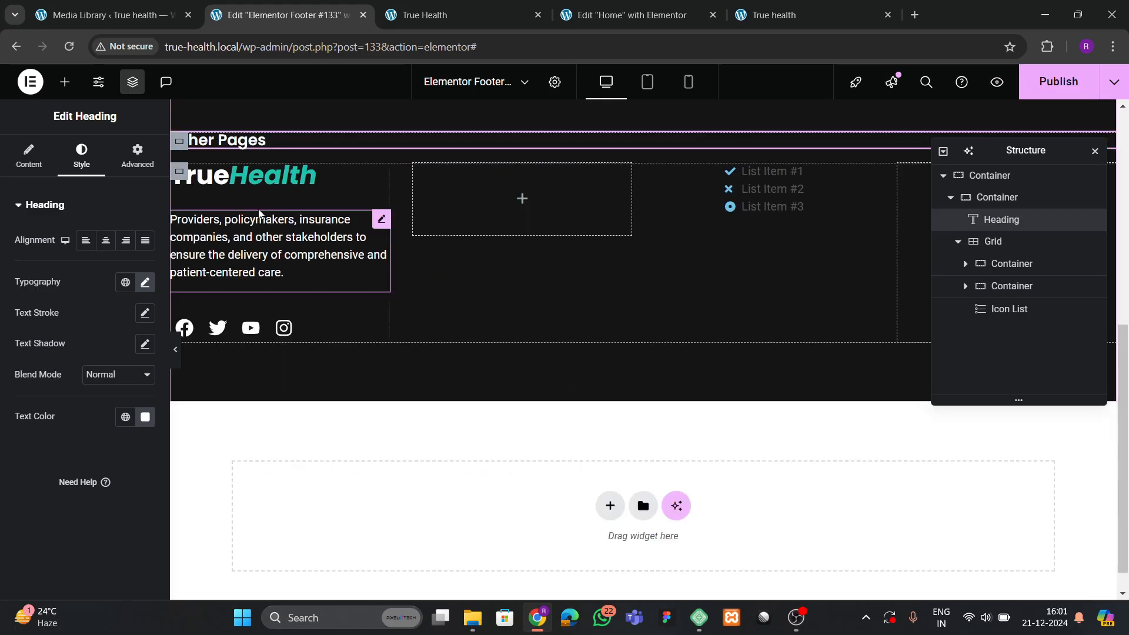
left_click_drag(252, 145, 645, 212)
left_click_drag(764, 159, 503, 193)
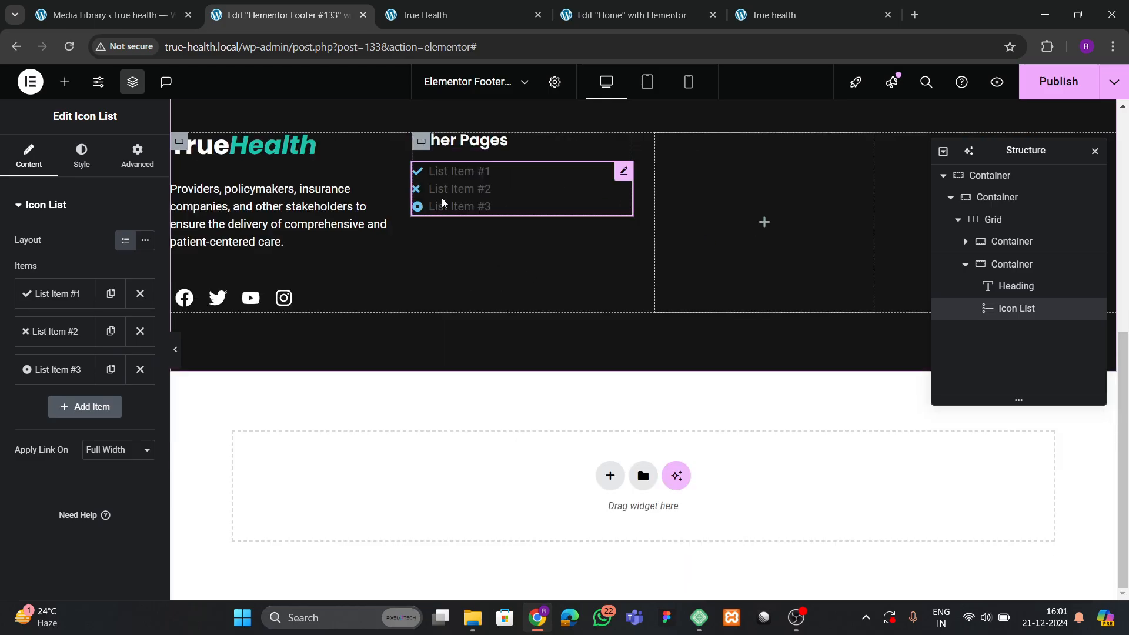
Reduce the list to one icon-less 'Home' item, then duplicate it into four items.
left_click(52, 294)
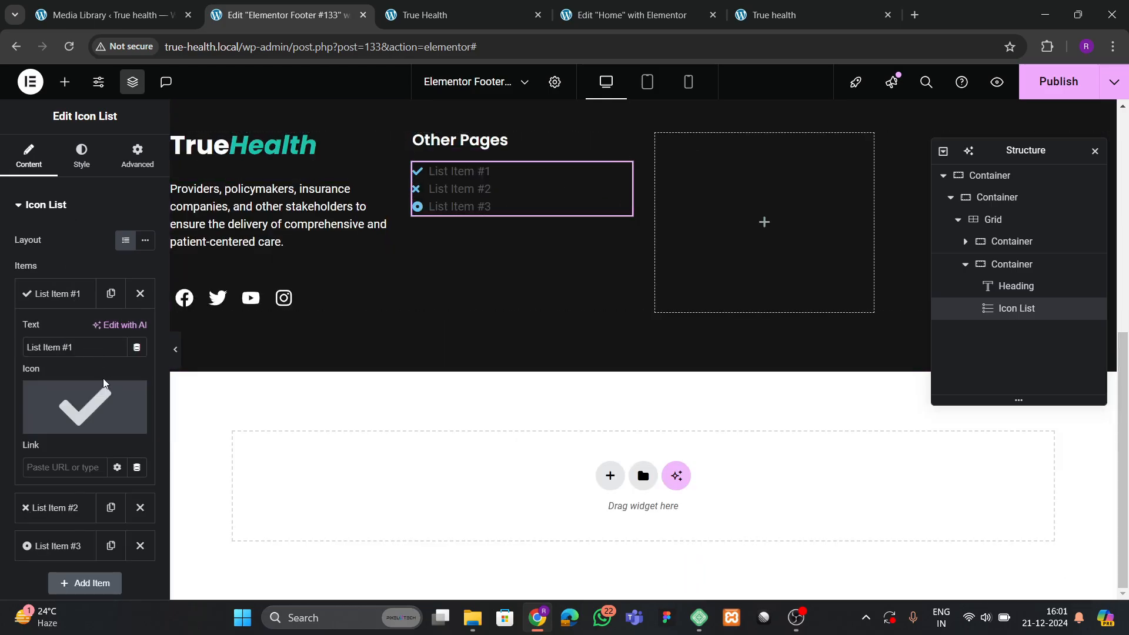
left_click(135, 405)
left_click(58, 293)
left_click(140, 327)
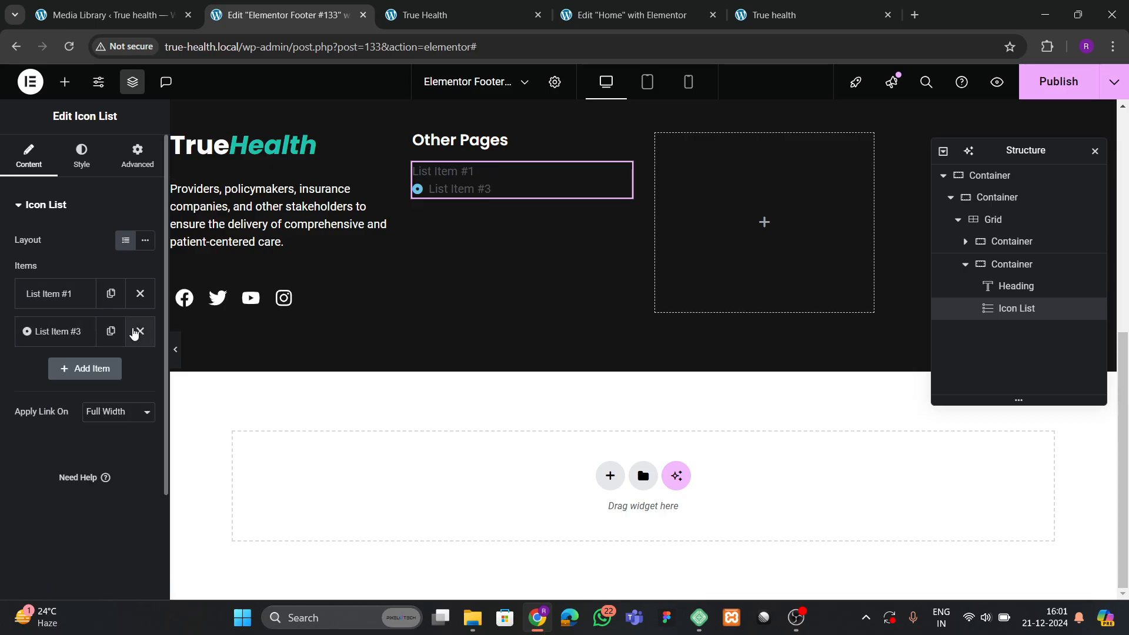
left_click(140, 327)
left_click(70, 293)
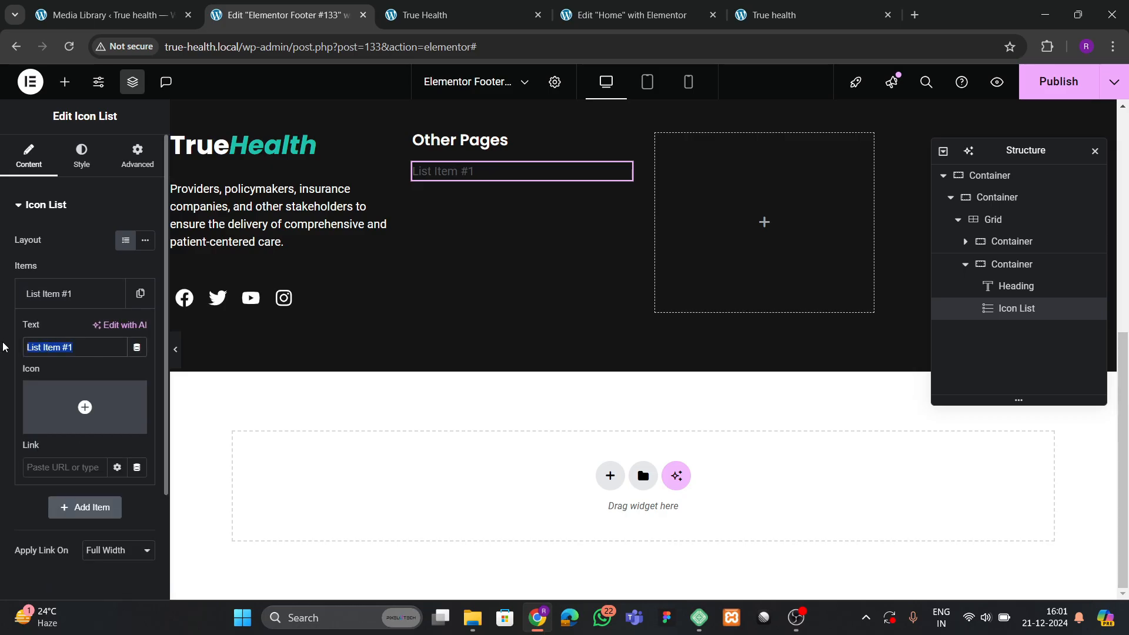
type("Home")
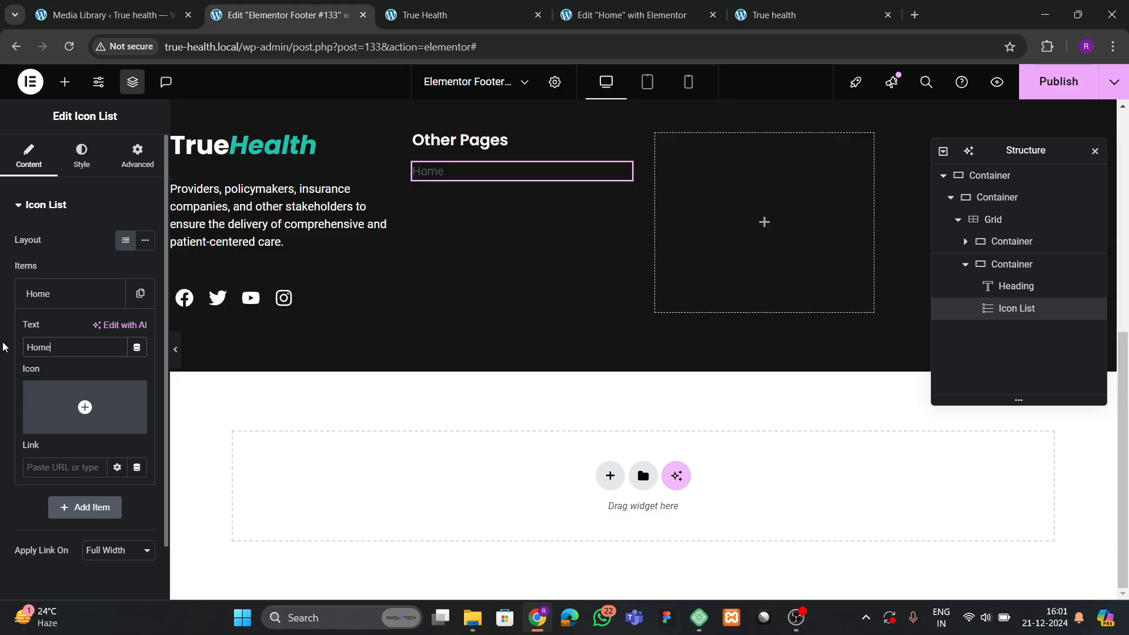
left_click(38, 301)
left_click(111, 297)
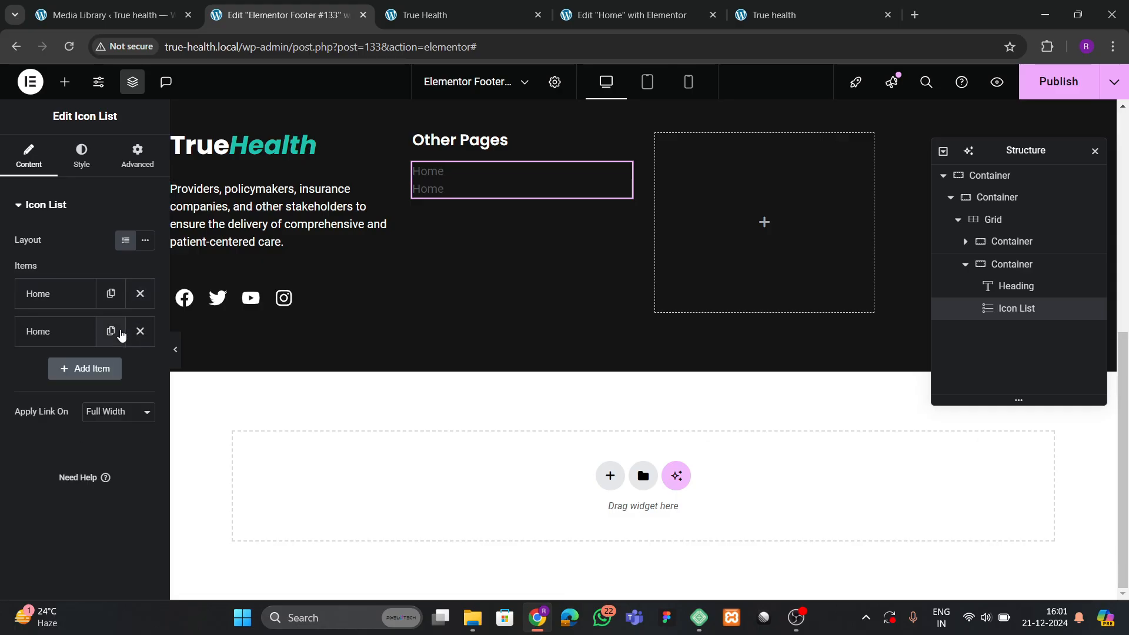
left_click(111, 331)
left_click(108, 370)
Rename the items About, Services and Reviews, and add a fifth named Contact.
left_click(38, 338)
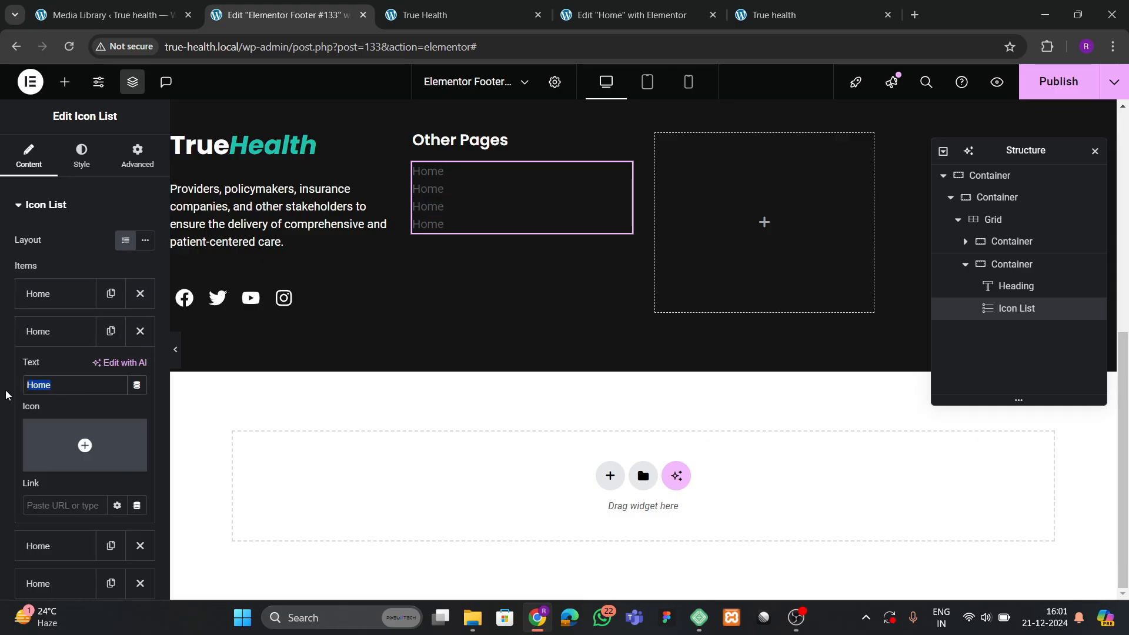
type("About")
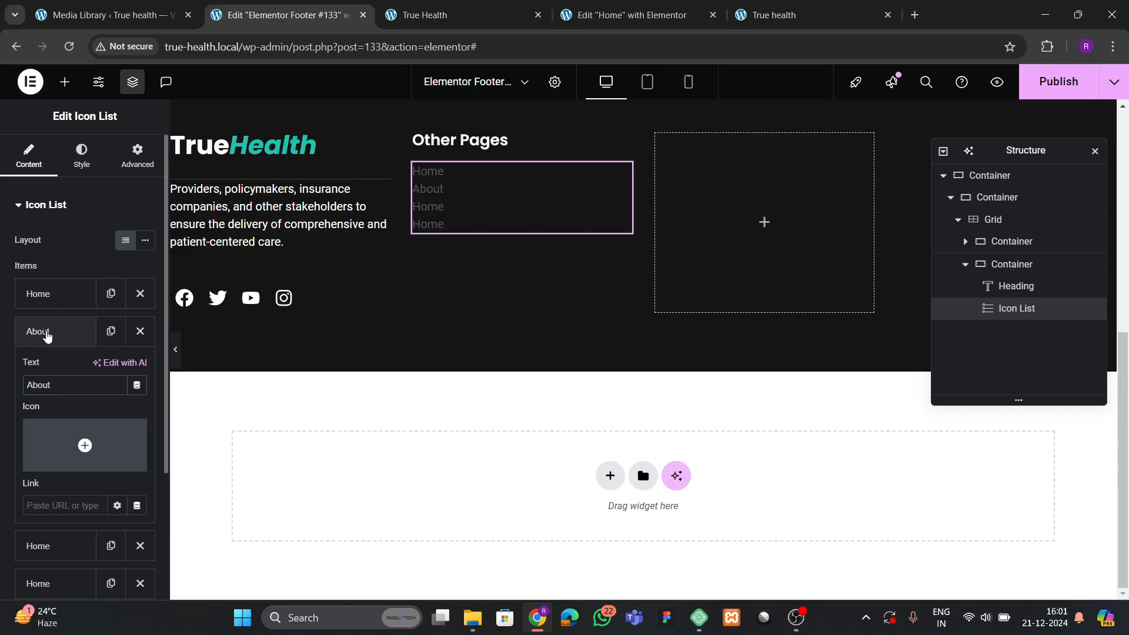
left_click(38, 331)
left_click(38, 369)
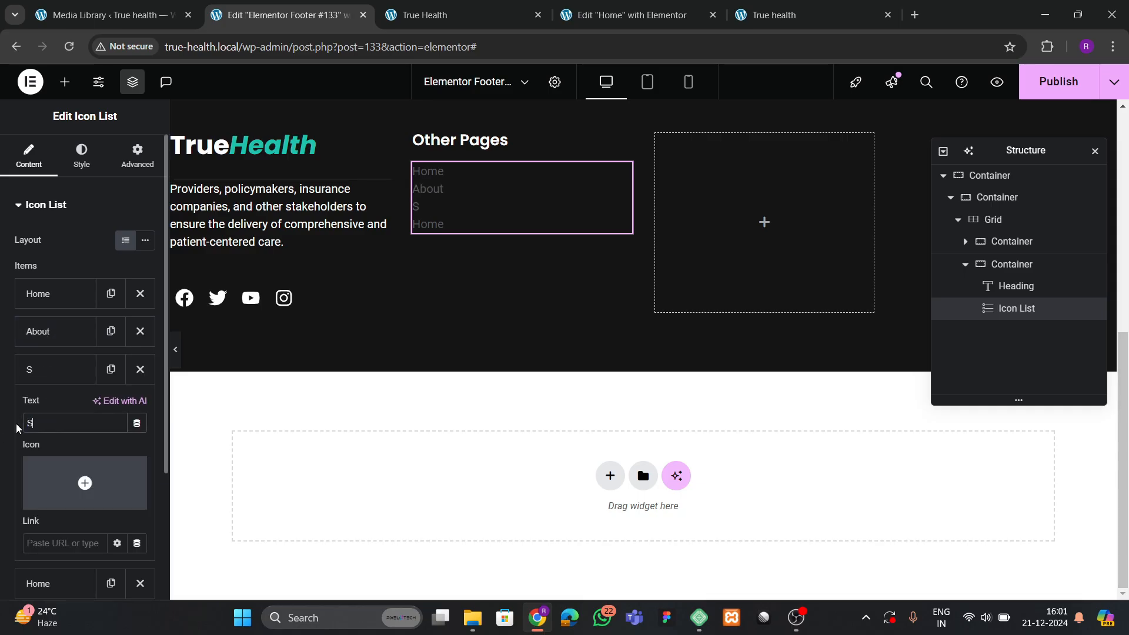
left_click(38, 369)
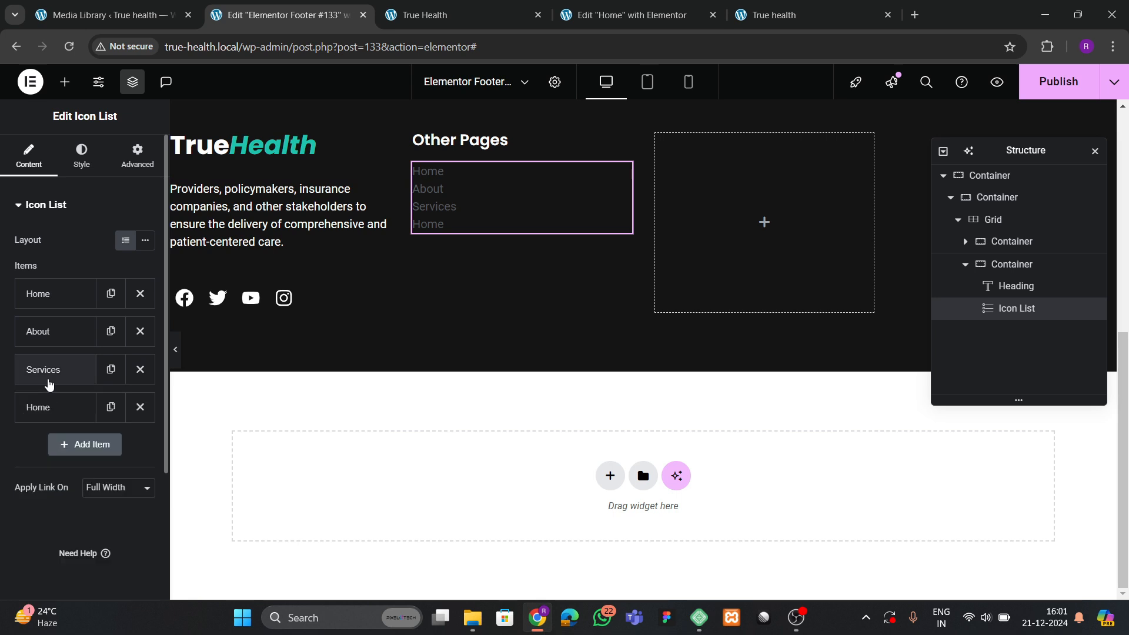
left_click(38, 406)
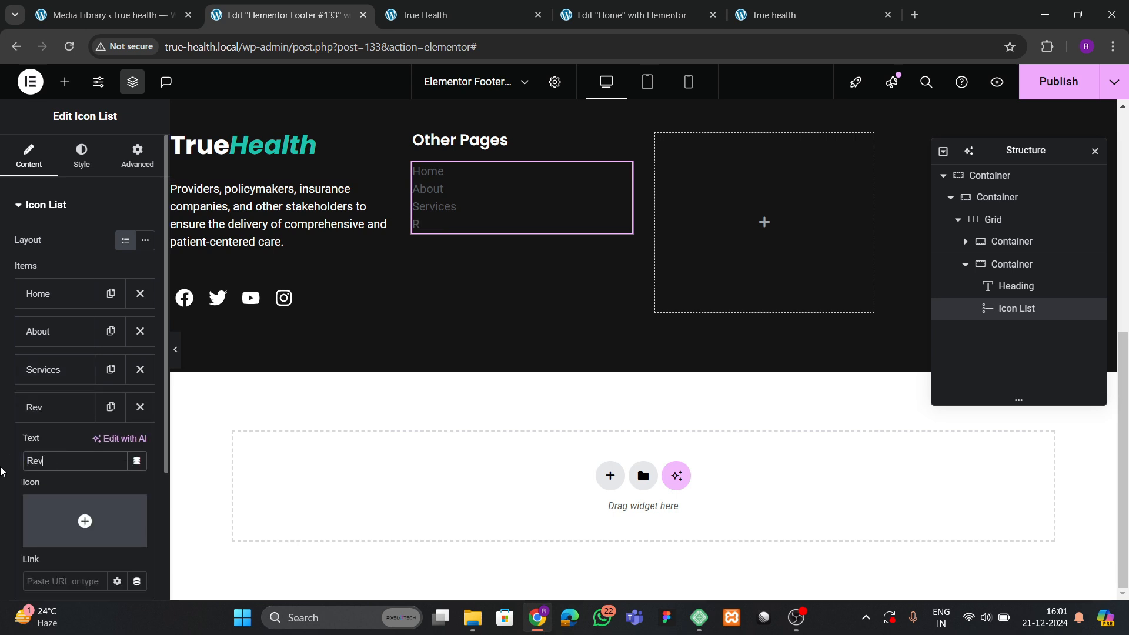
left_click(56, 413)
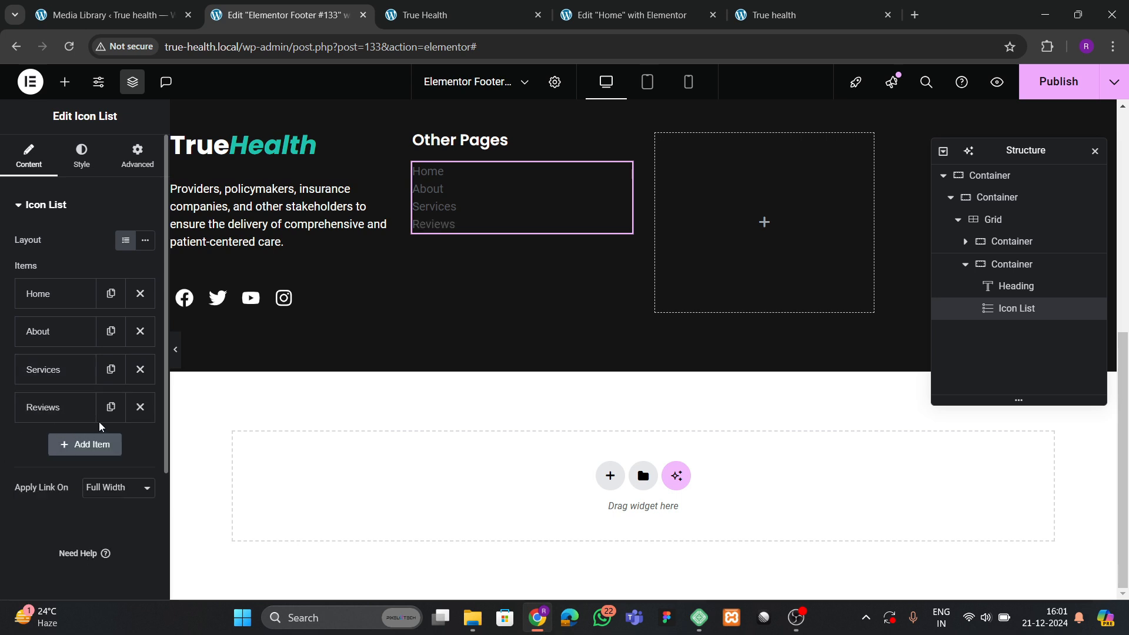
left_click(111, 406)
left_click(46, 450)
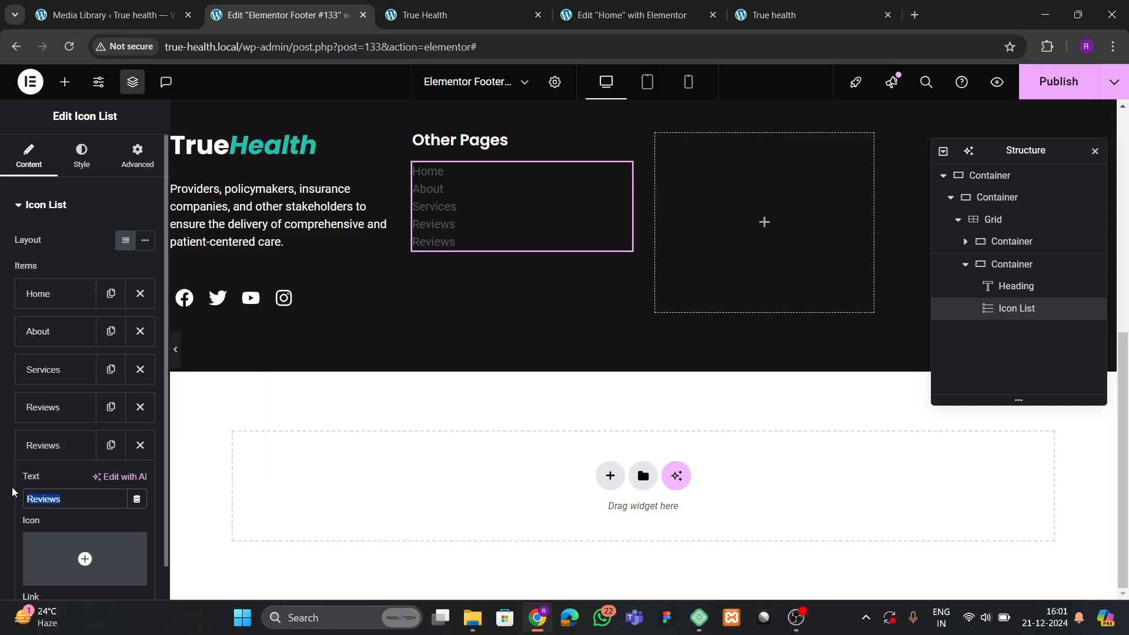
type("Contact")
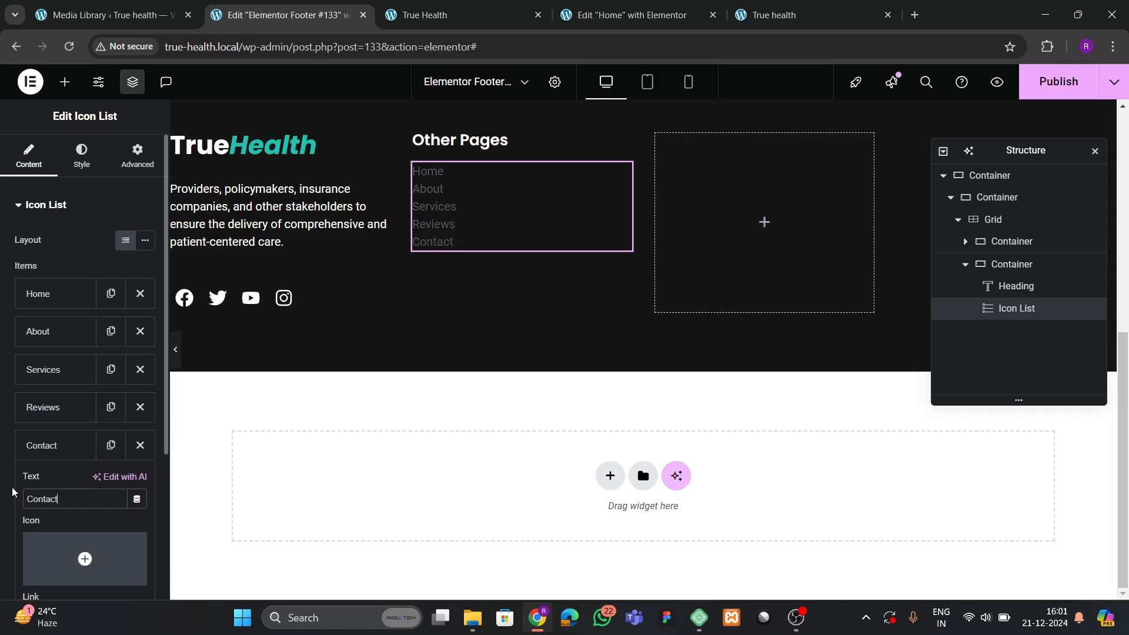
Set the icon list's text colour to white.
left_click(81, 156)
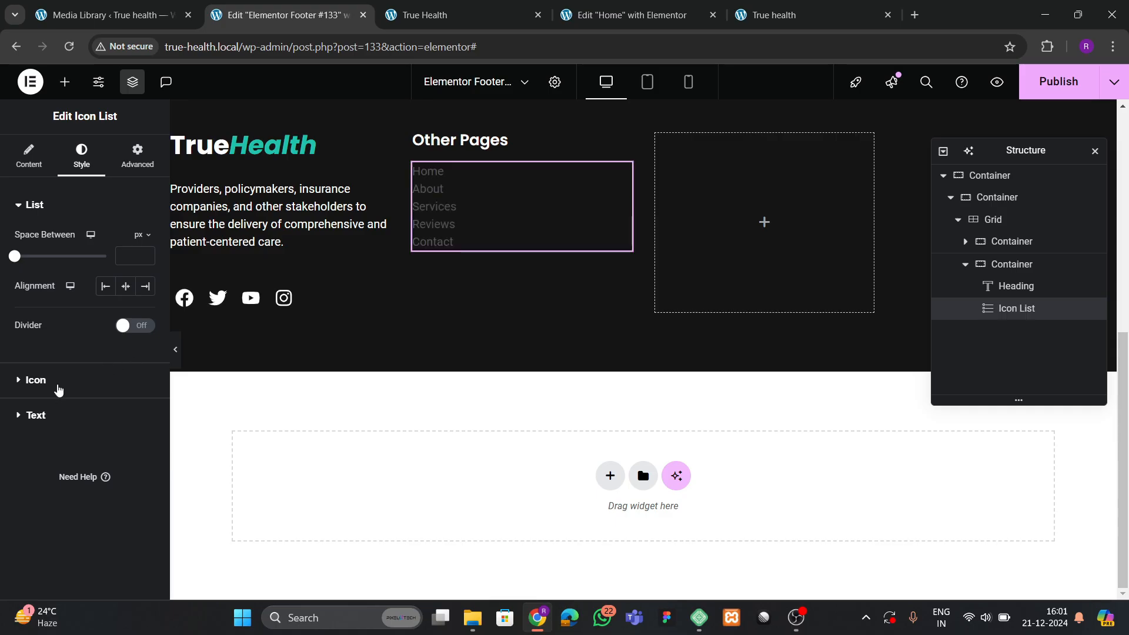
left_click(36, 415)
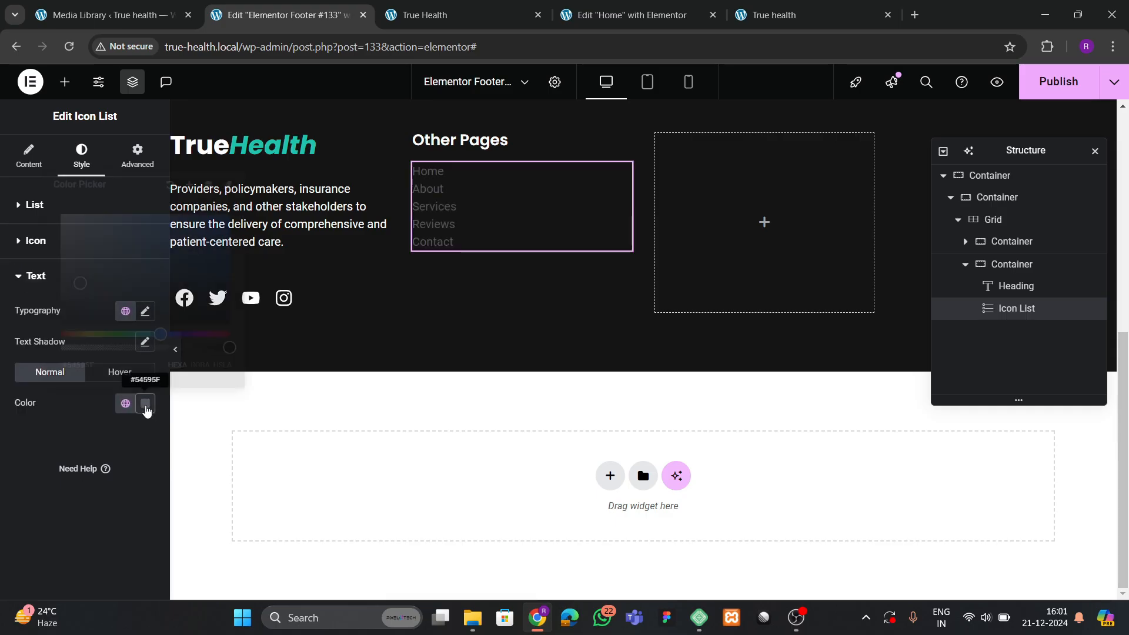
left_click(146, 404)
left_click(24, 408)
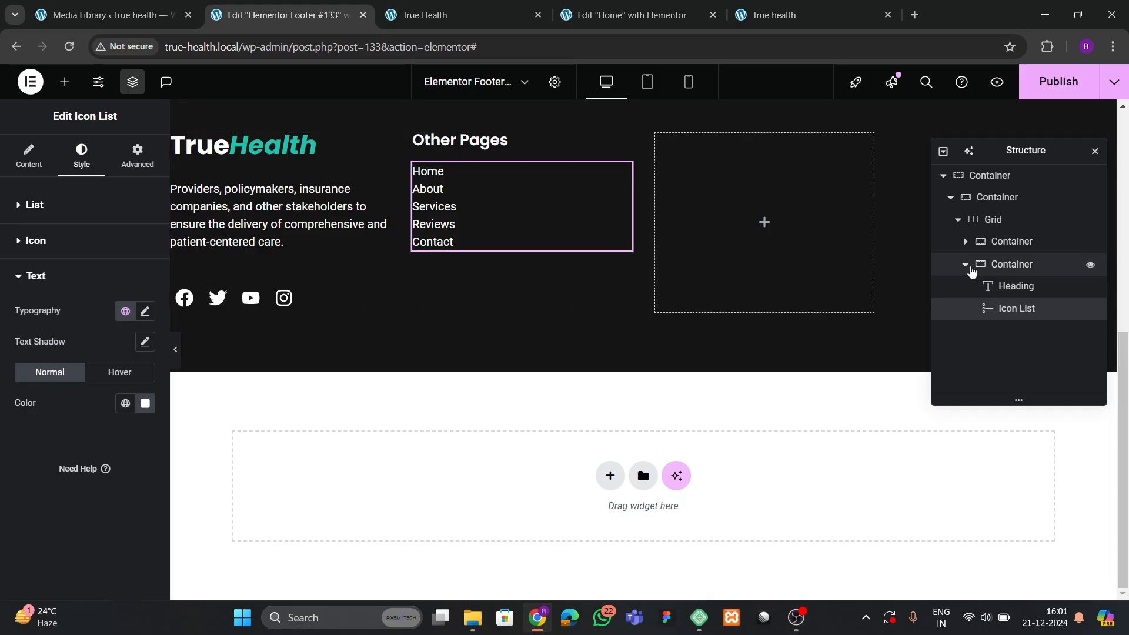
left_click(971, 267)
left_click(966, 266)
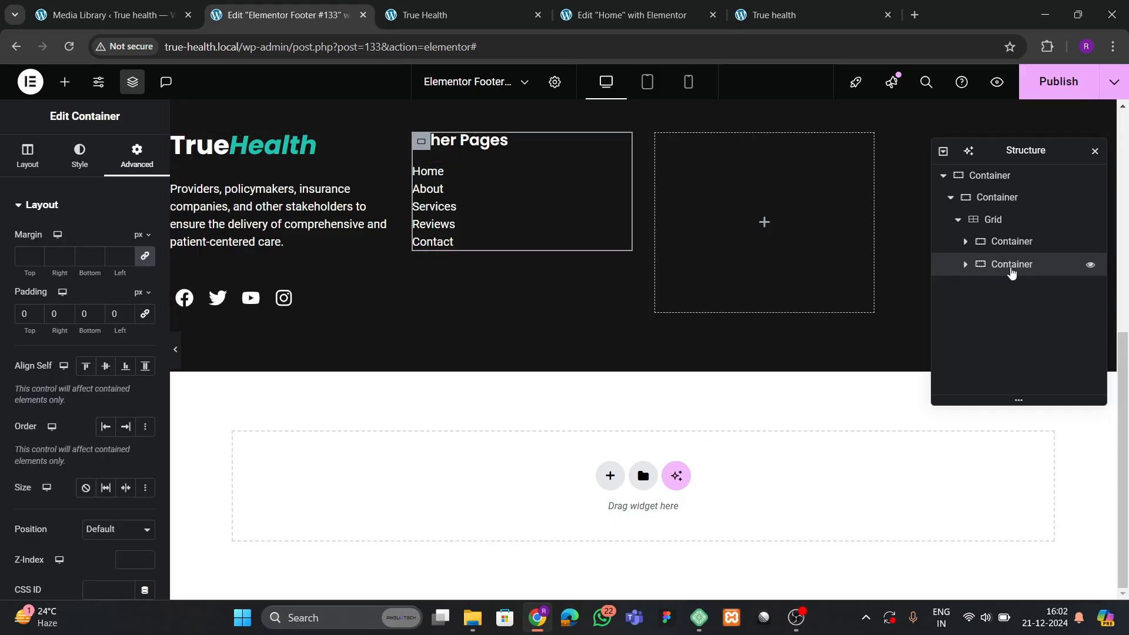
Duplicate the Other Pages column twice in the Structure panel.
right_click(1010, 267)
left_click(981, 242)
right_click(1001, 293)
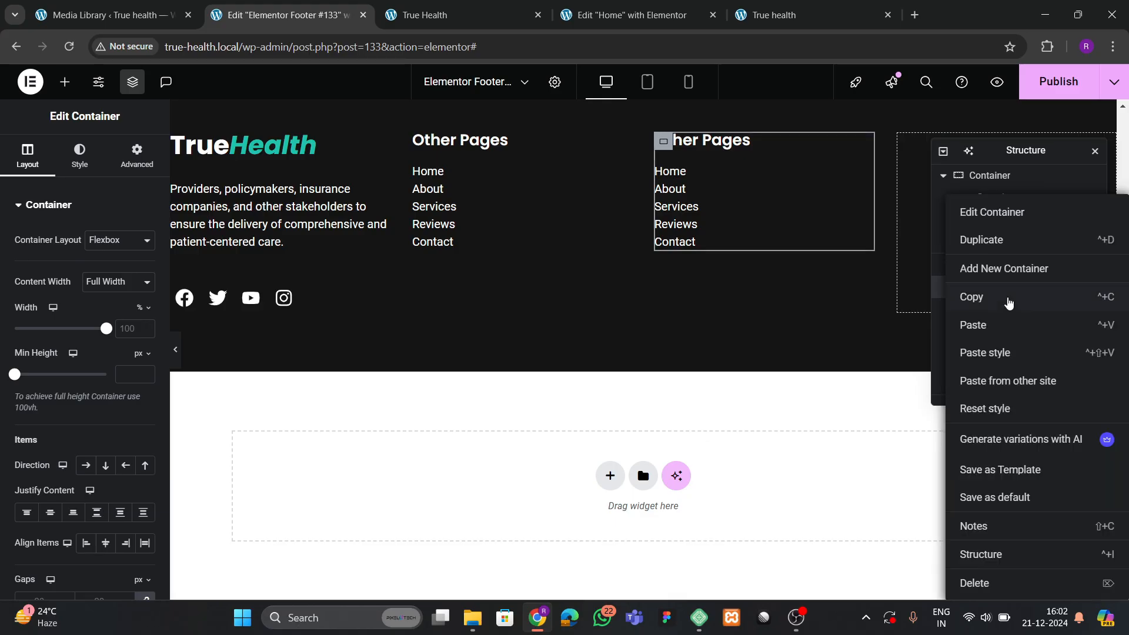
left_click(1000, 242)
scroll(479, 272, "up", 3)
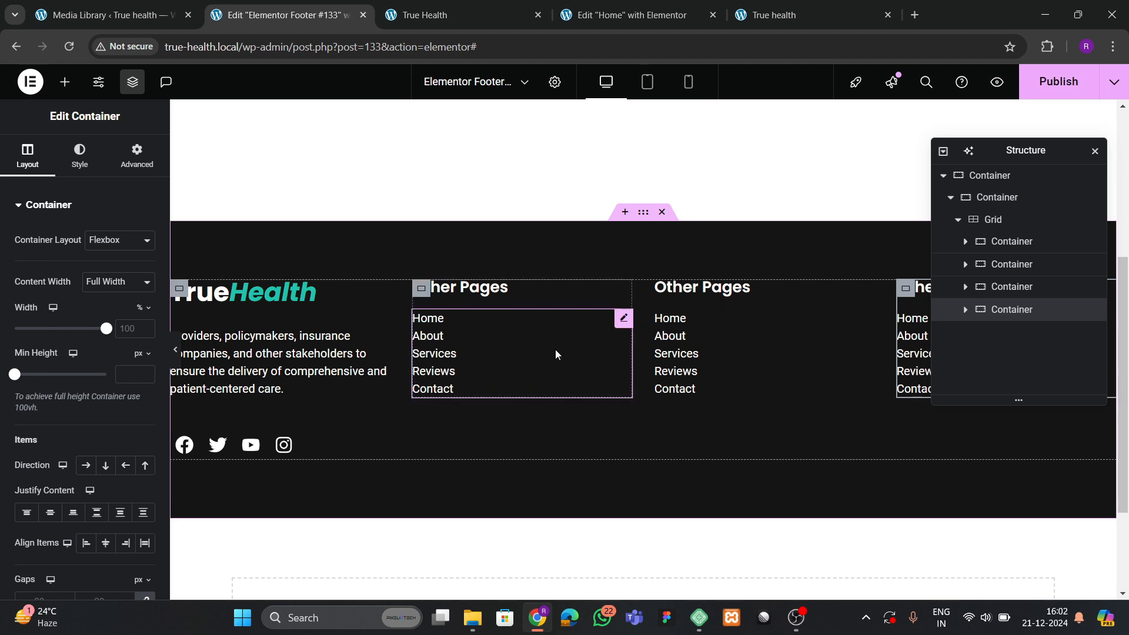
Save the footer, then copy the 'Popular Link' heading text from the live site.
left_click(1034, 241)
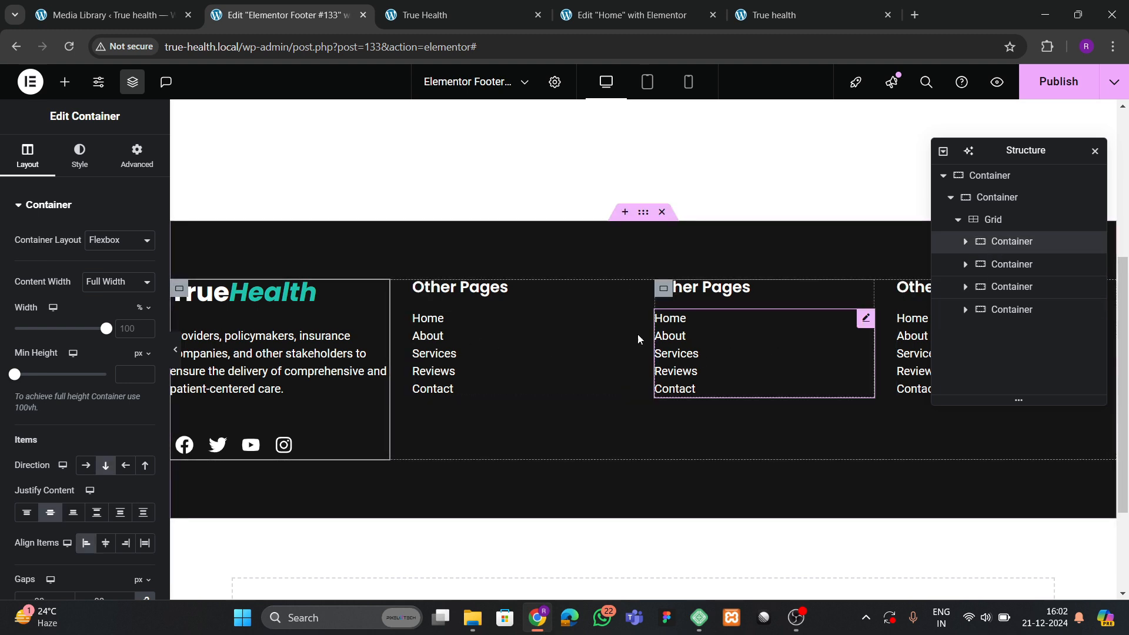
key("ctrl+s")
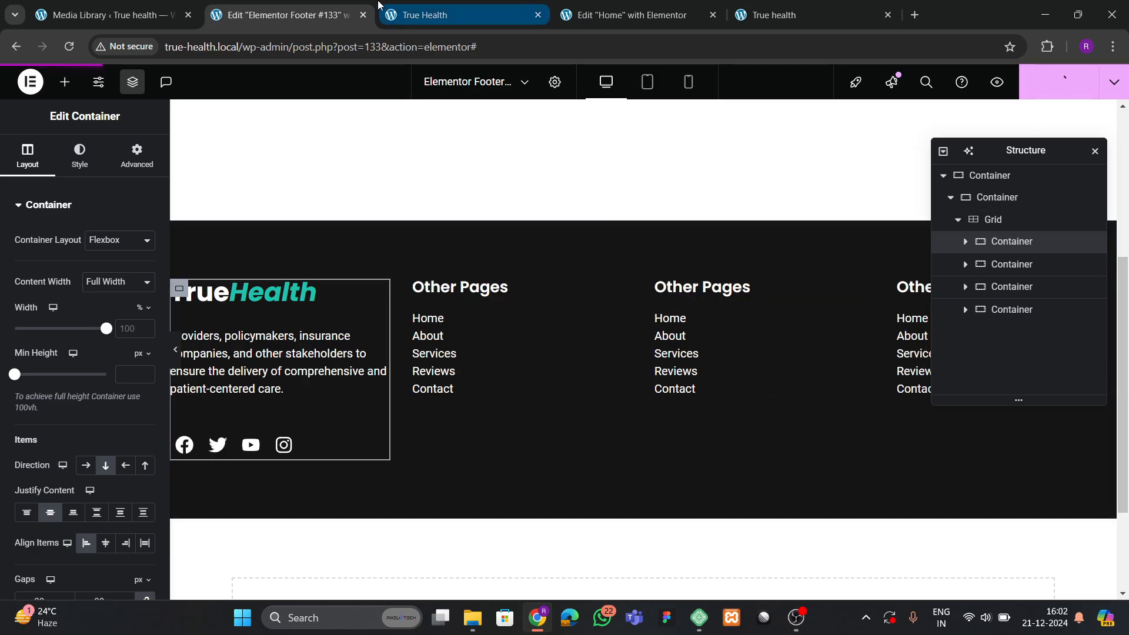
left_click(435, 11)
left_click_drag(673, 375, 763, 369)
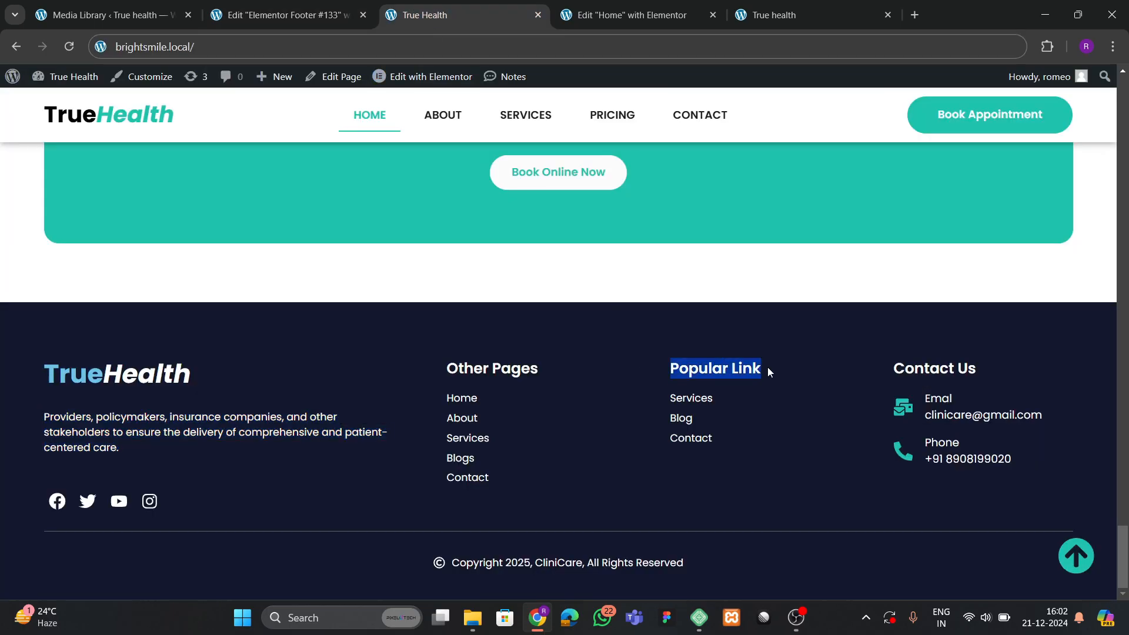
left_click(626, 14)
Paste 'Popular Link' as the third column's heading title.
left_click(282, 14)
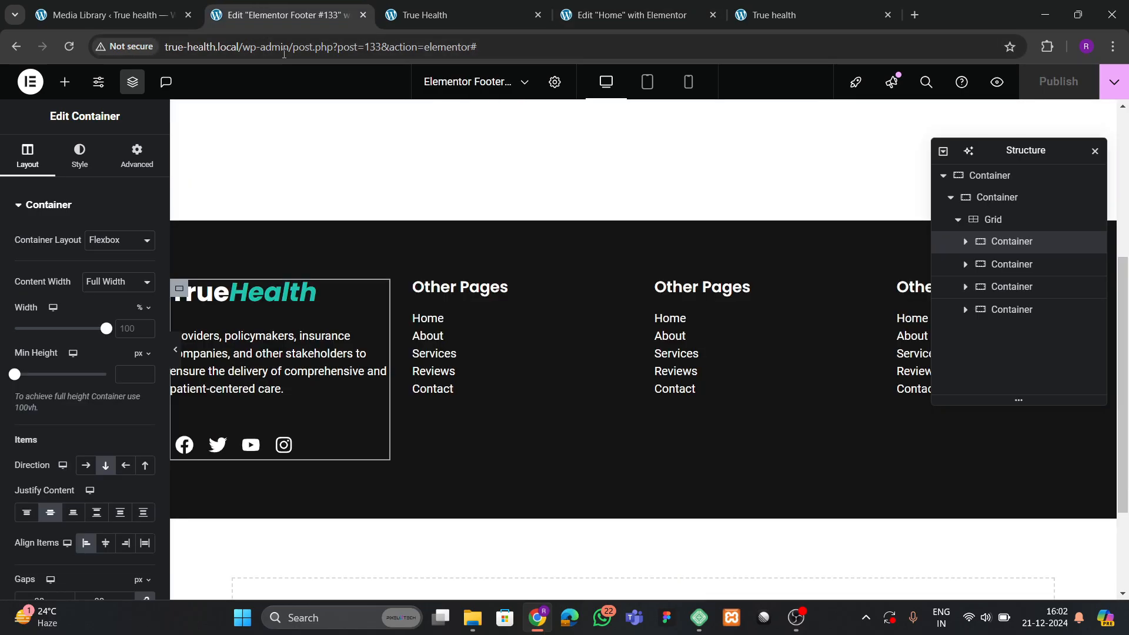
left_click(700, 292)
left_click(109, 257)
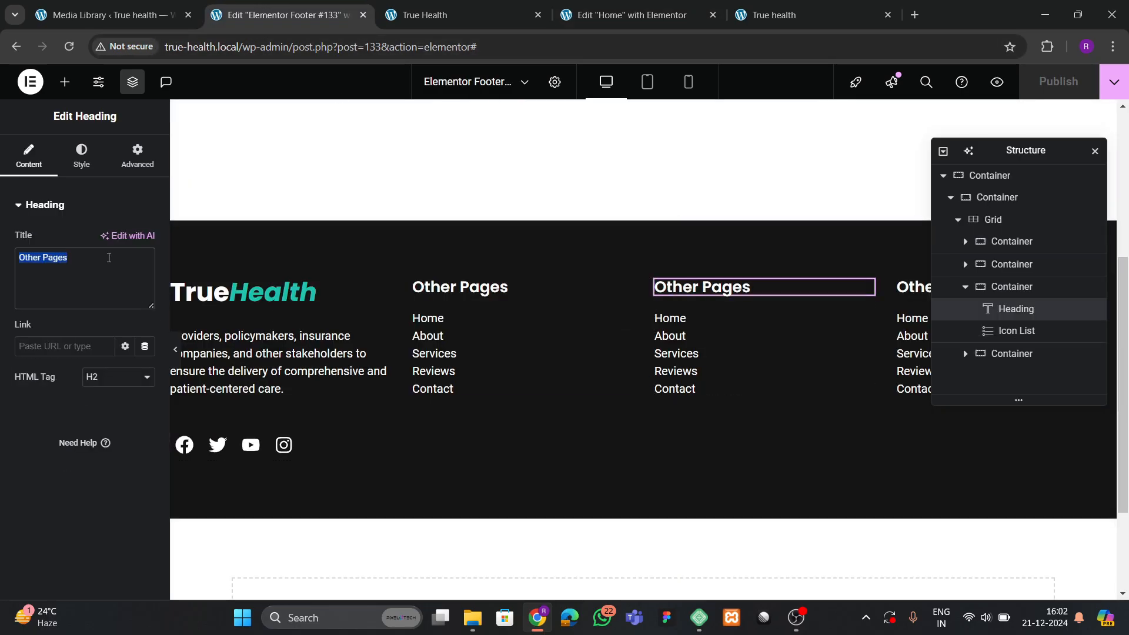
type("Popular Link")
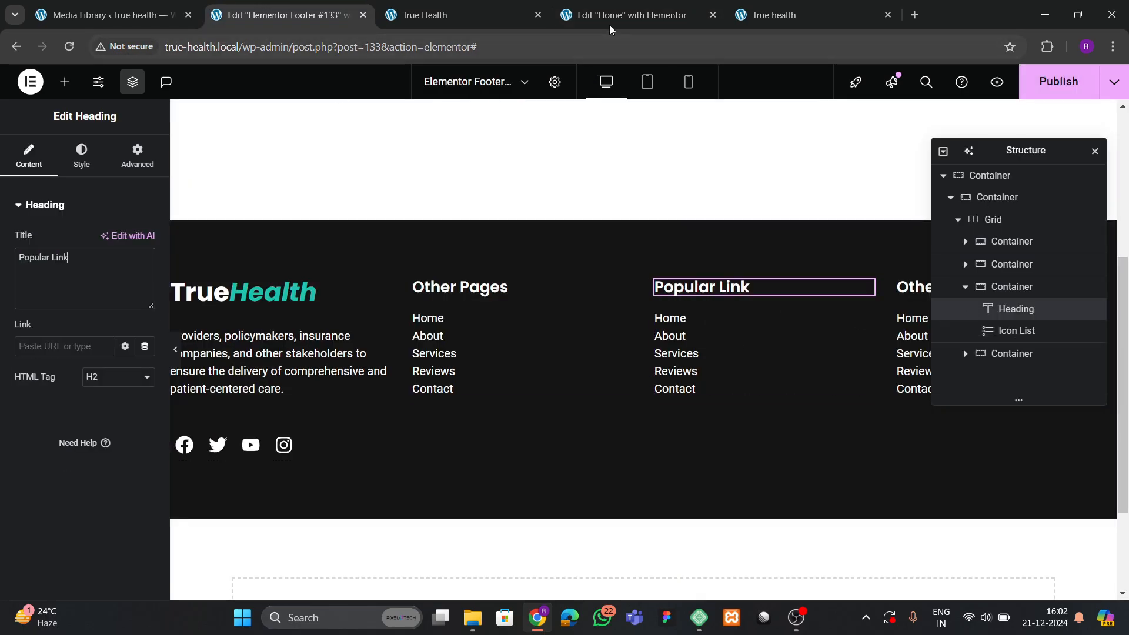
left_click(458, 15)
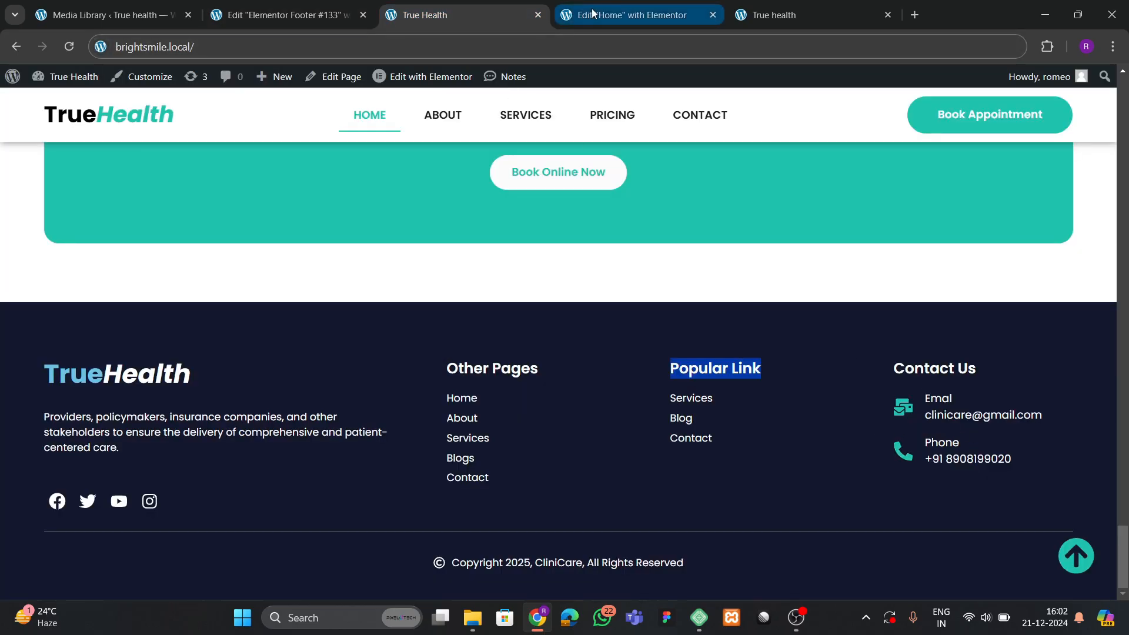
left_click(591, 13)
left_click(282, 15)
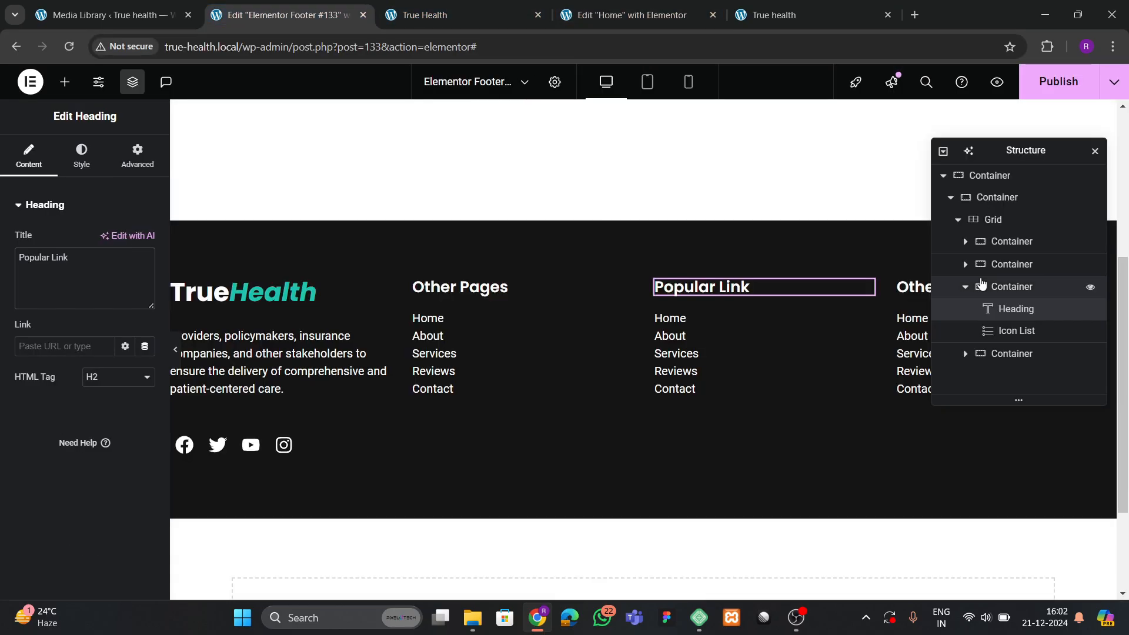
Retitle the fourth column 'Contact Us' and delete its icon list.
left_click_drag(993, 152, 658, 269)
left_click(940, 287)
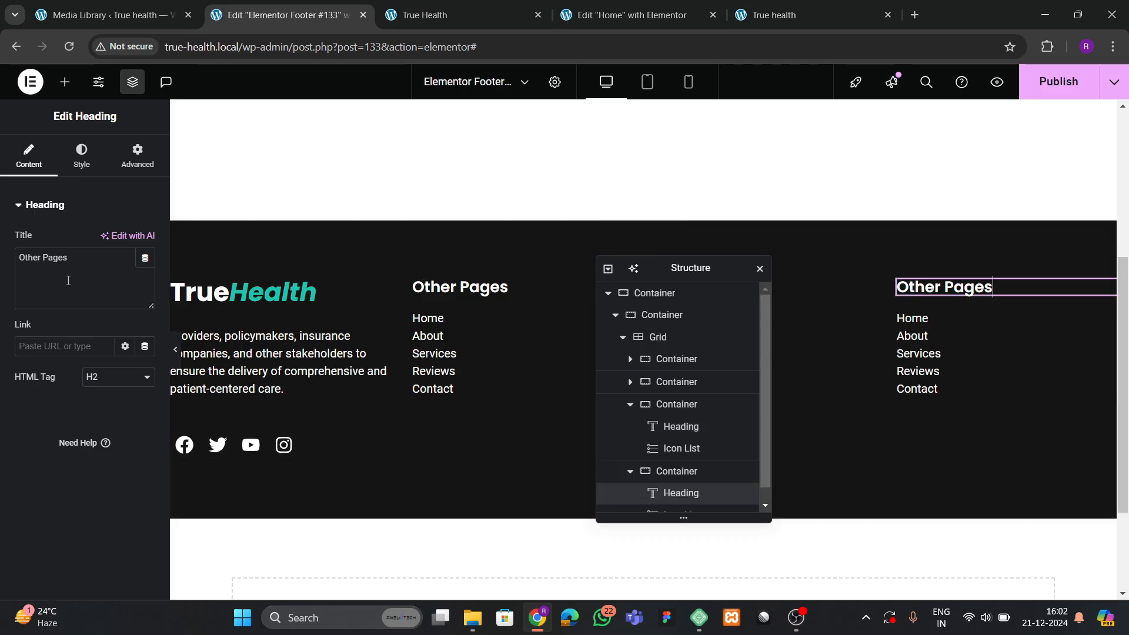
key("BackSpace")
type("Contact Us")
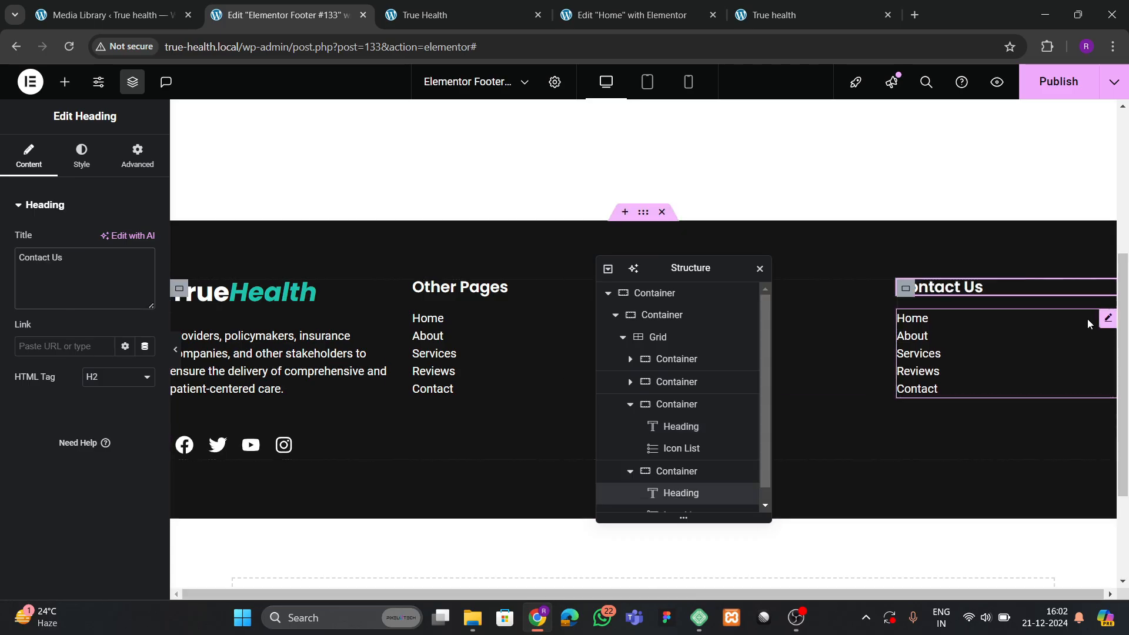
right_click(984, 339)
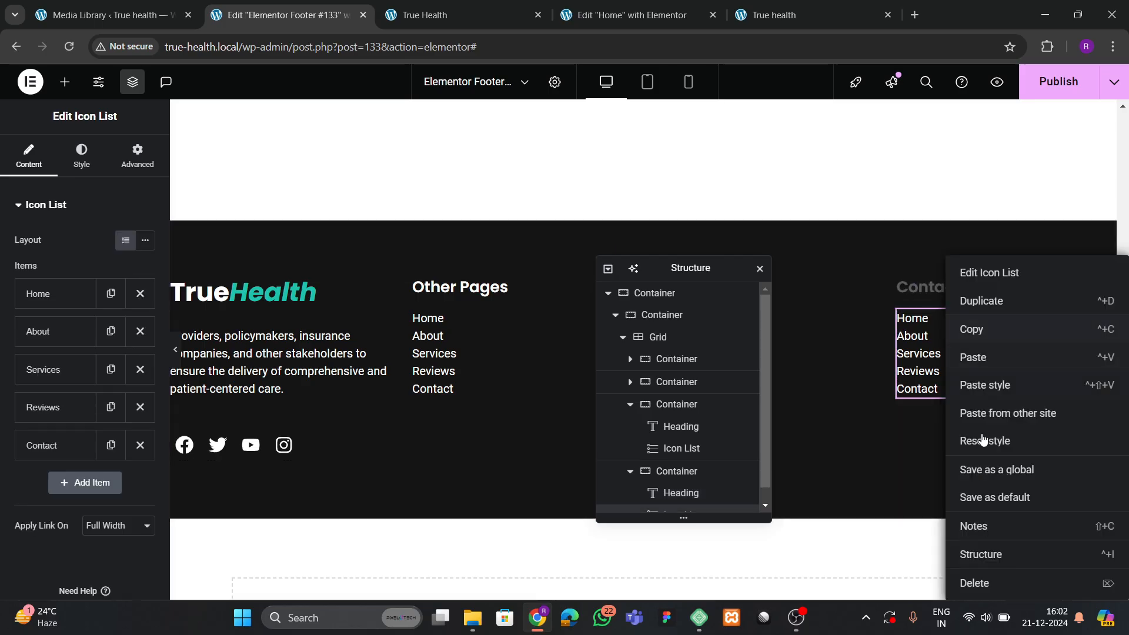
left_click(979, 582)
Save the footer and compare it with the live site footer.
left_click(1058, 81)
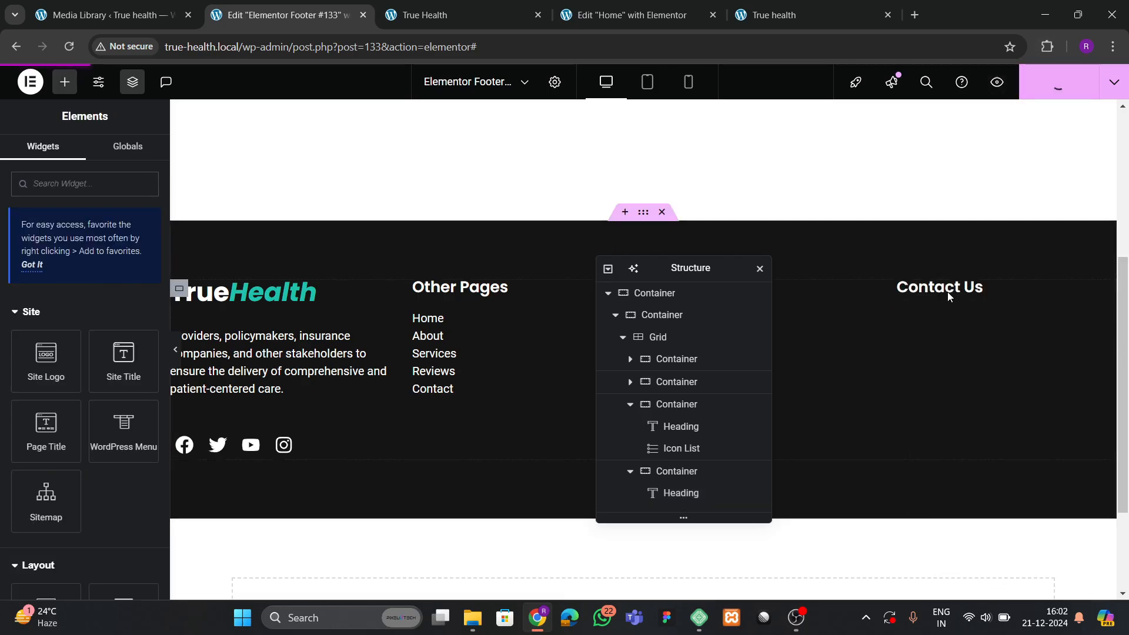
left_click(487, 7)
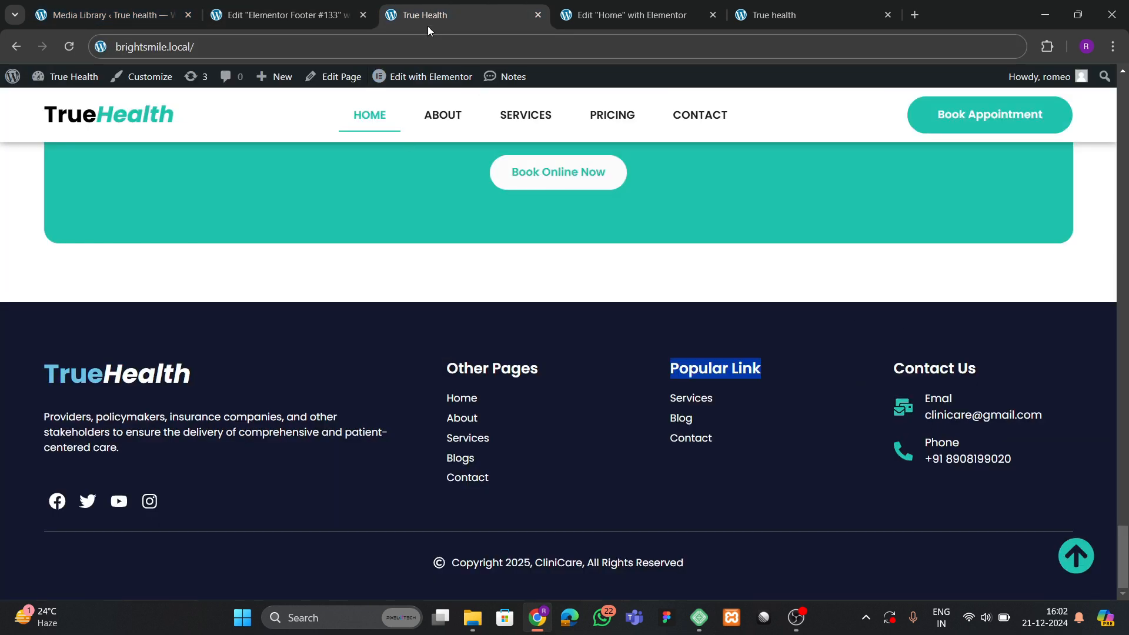
left_click(605, 10)
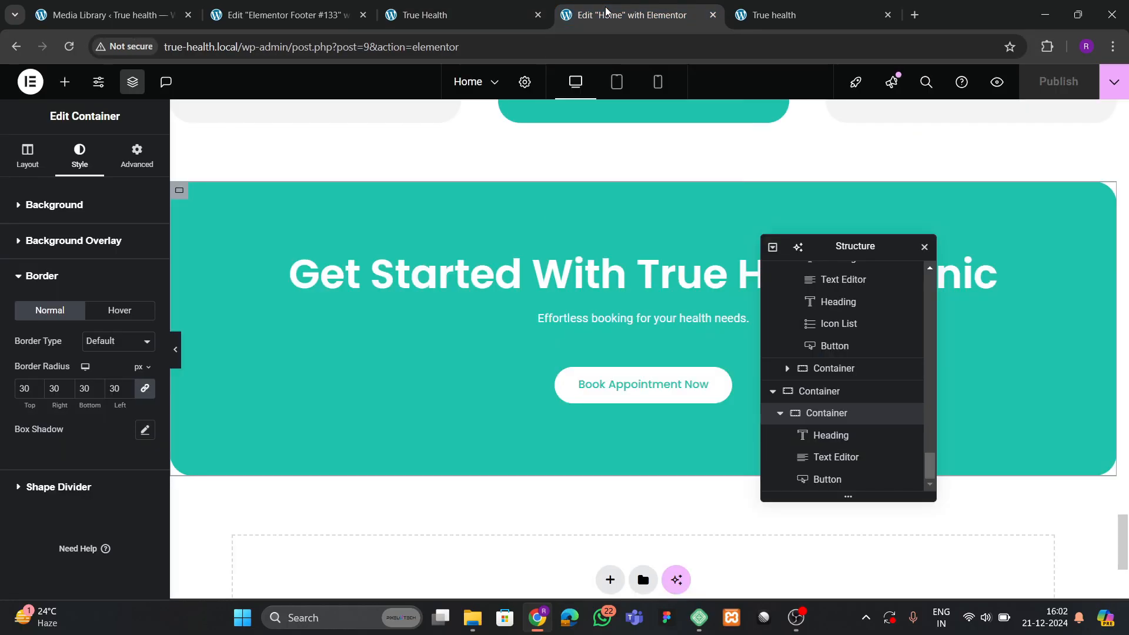
left_click(322, 13)
left_click_drag(641, 270, 662, 286)
left_click(431, 474)
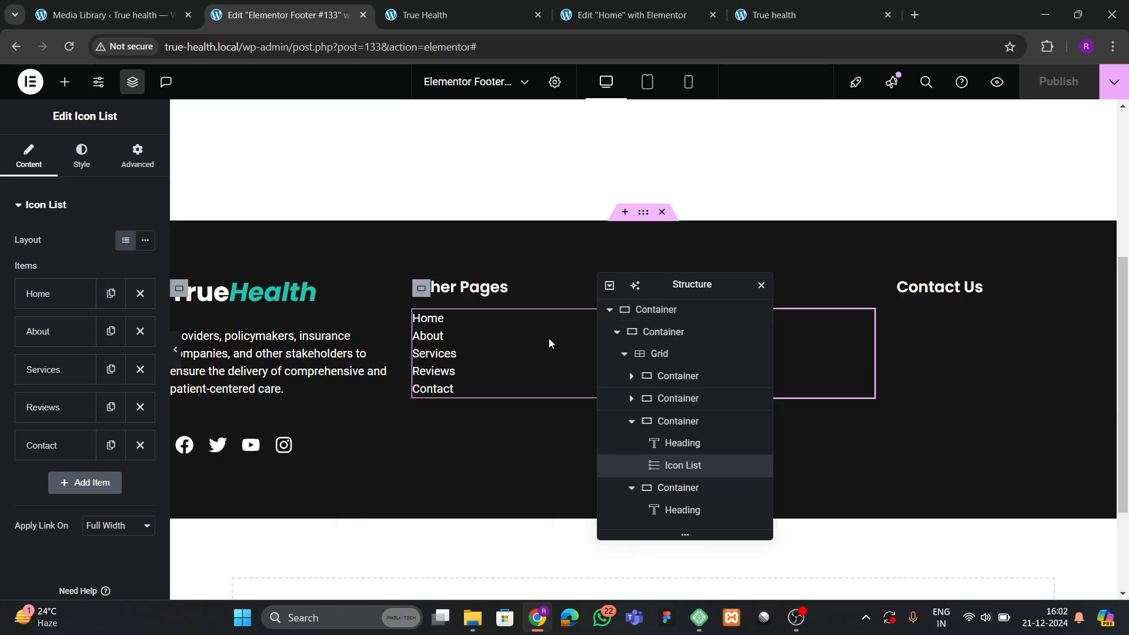
Set the Other Pages list's space between items to 6.
left_click(81, 156)
left_click(127, 254)
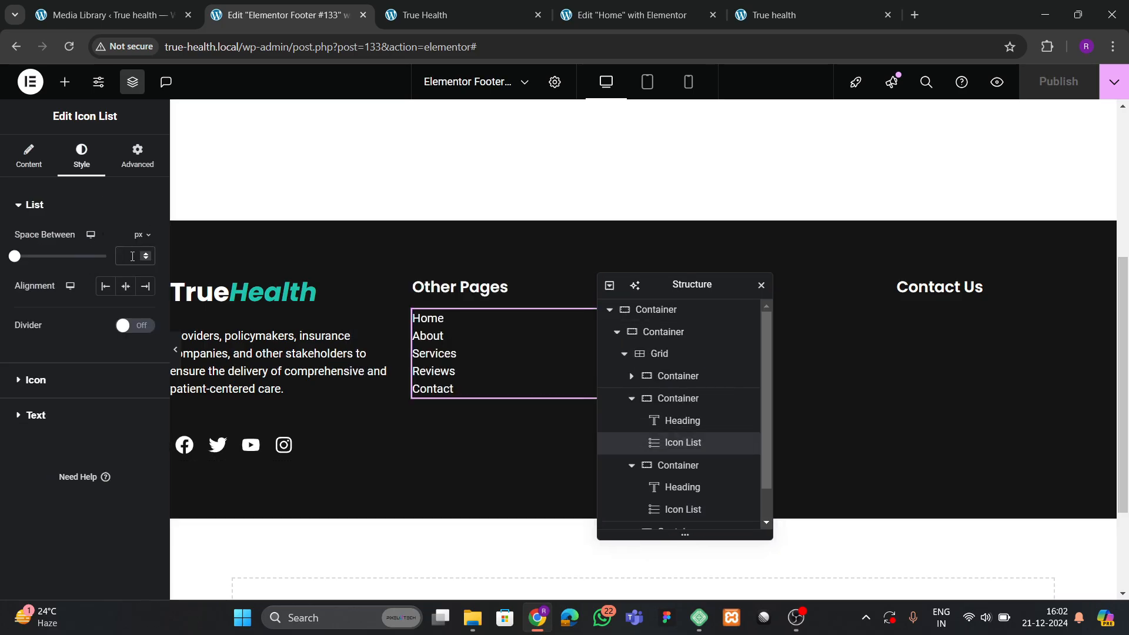
type("10")
key("BackSpace")
key("BackSpace")
type("8")
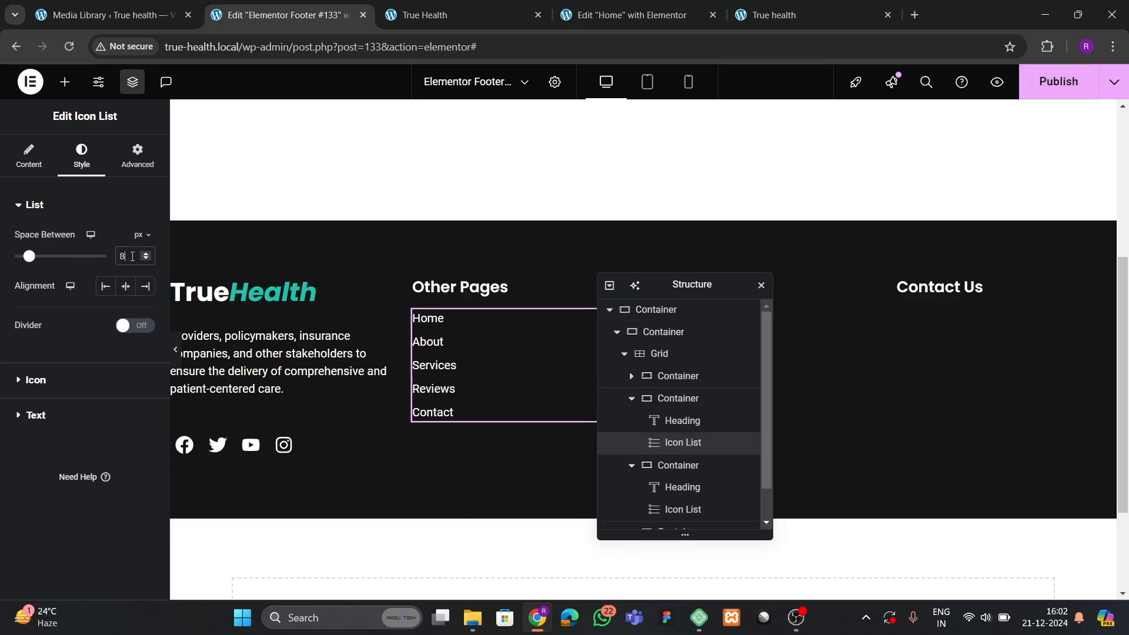
key("BackSpace")
type("6")
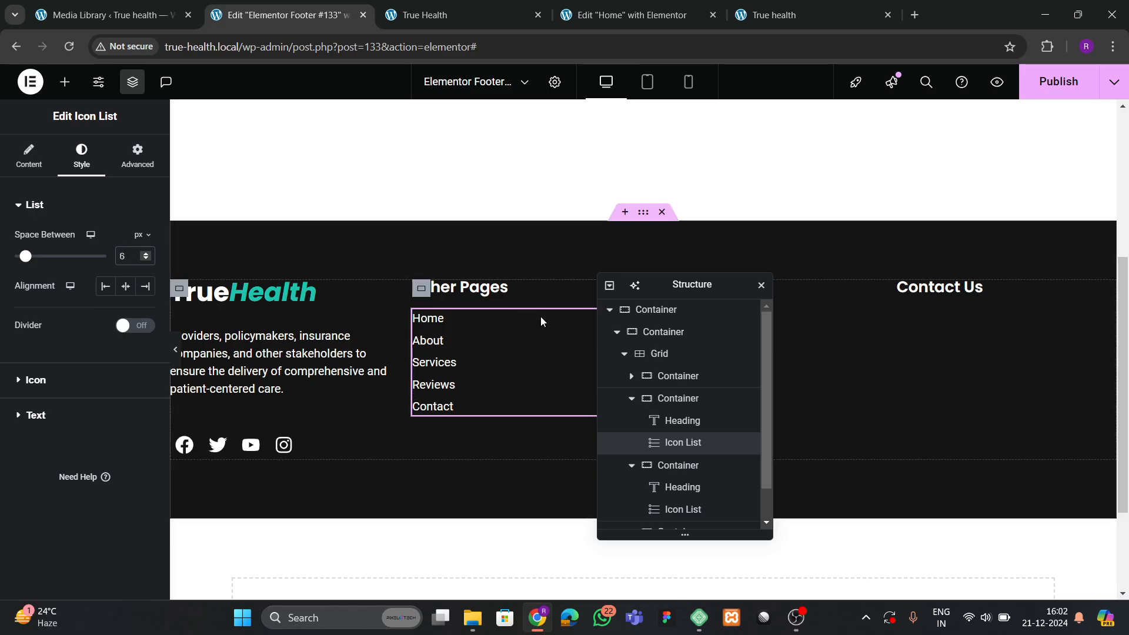
left_click_drag(715, 285, 766, 310)
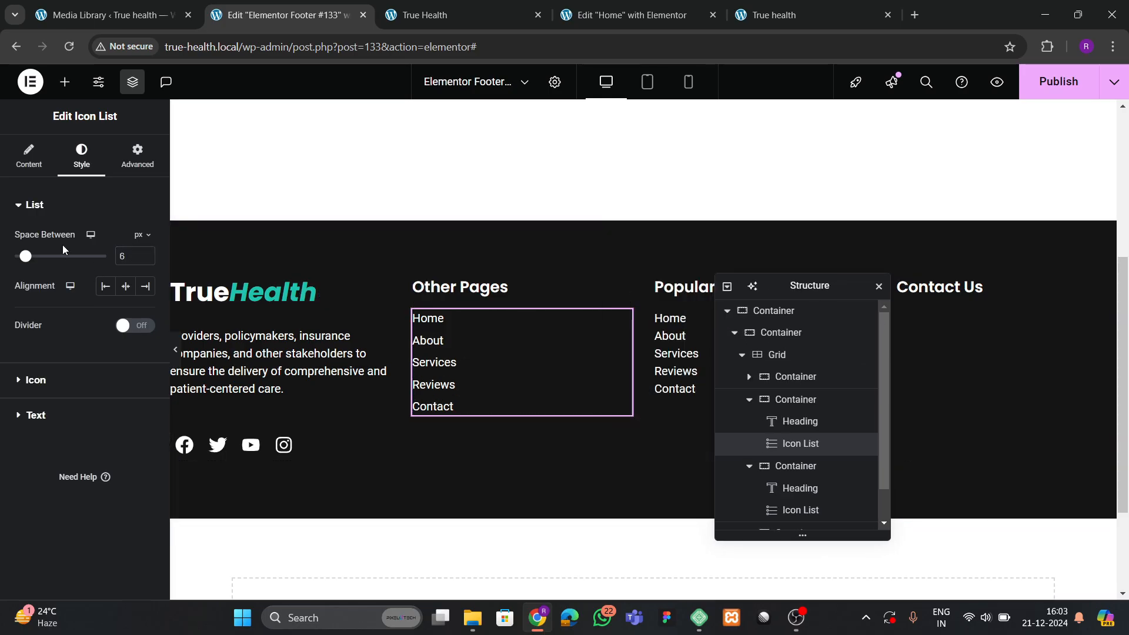
Paste the Other Pages heading and list styles onto the Popular Link column.
left_click(482, 287)
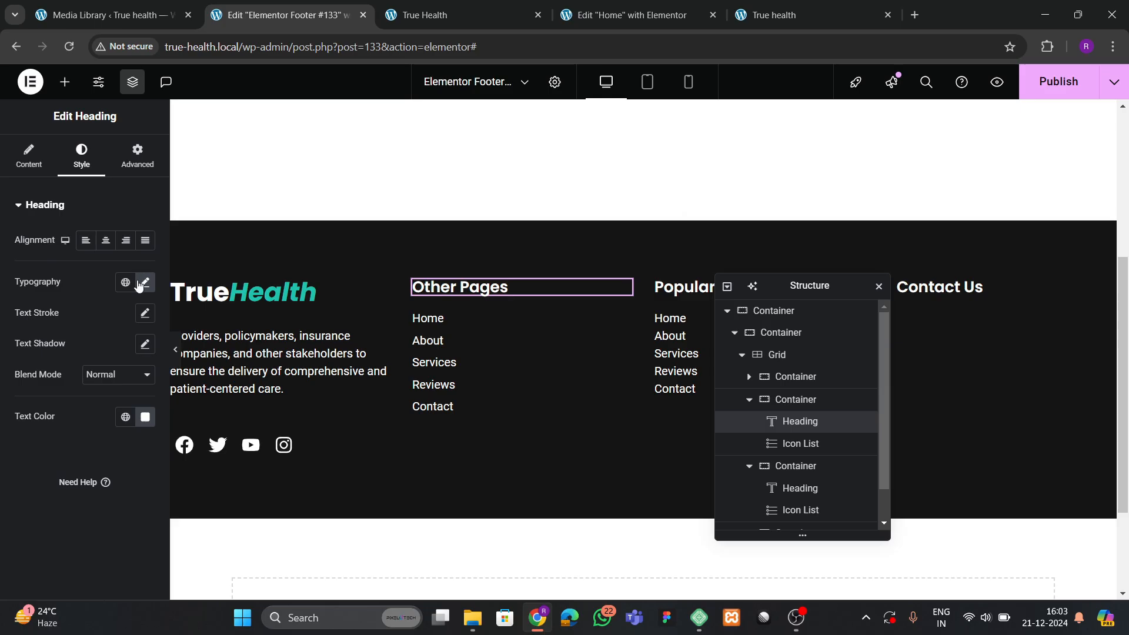
left_click(140, 284)
right_click(471, 289)
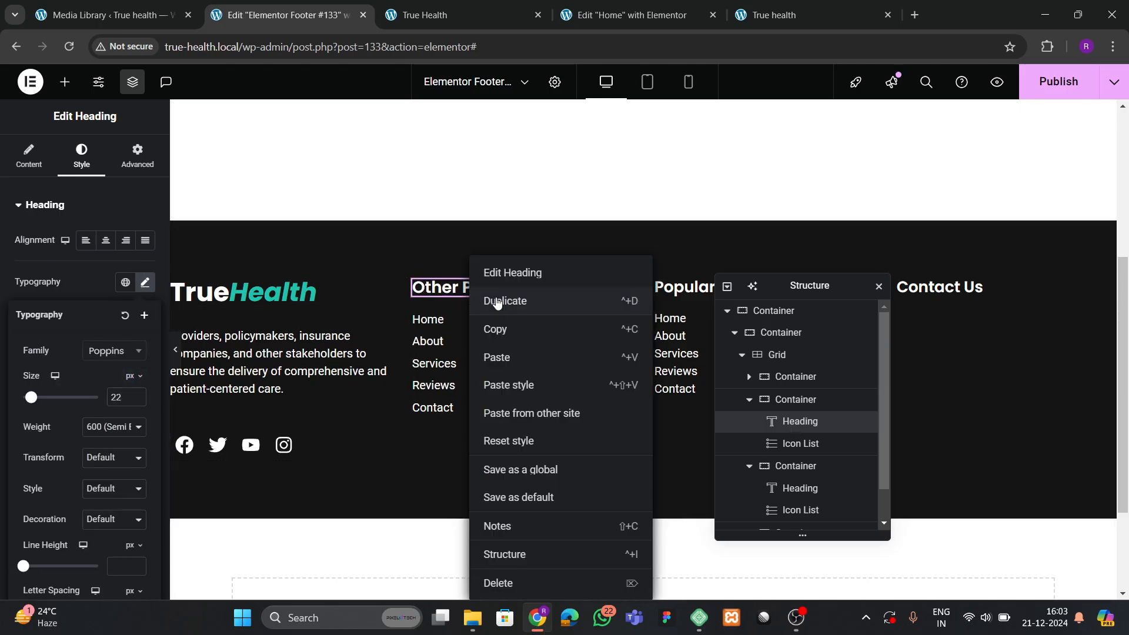
left_click(516, 331)
right_click(682, 288)
left_click(734, 386)
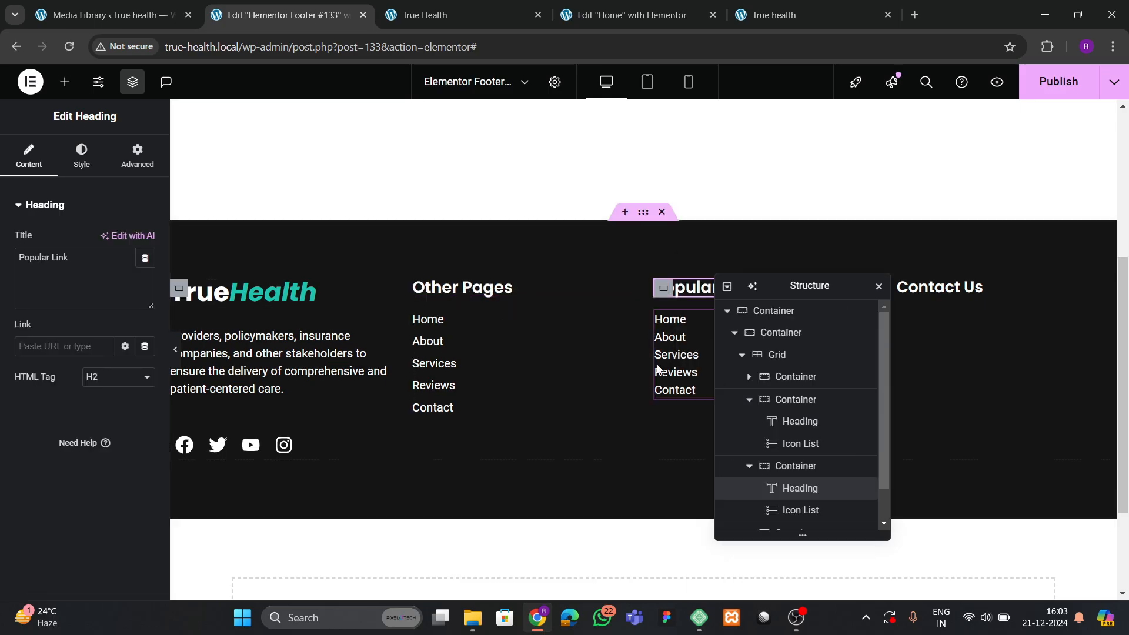
right_click(500, 365)
left_click(530, 335)
right_click(685, 368)
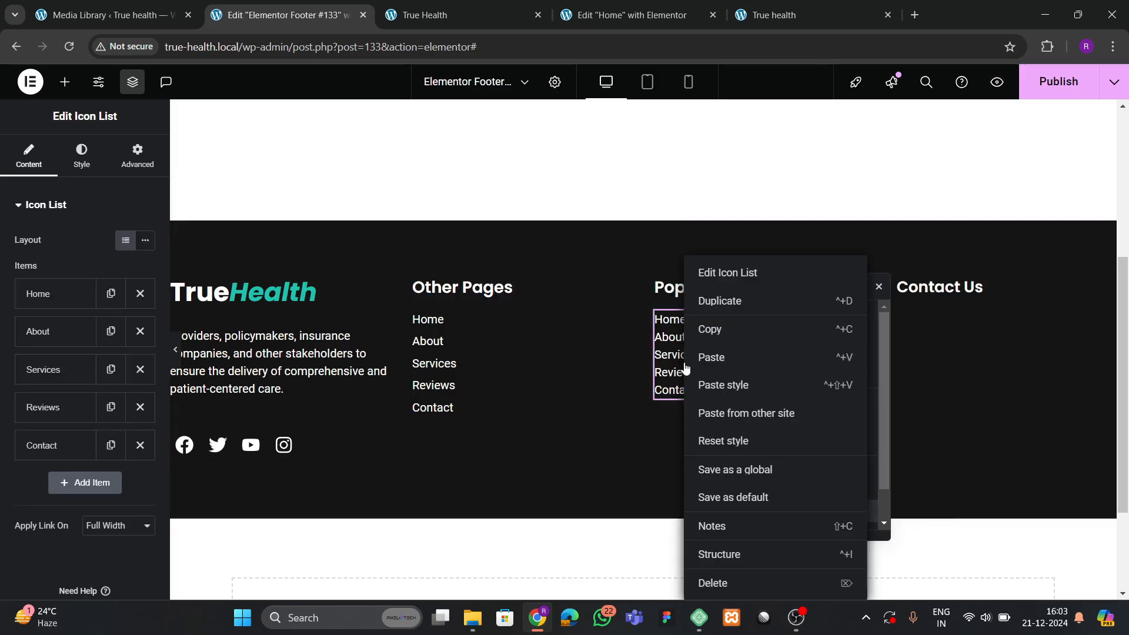
left_click(729, 399)
Paste the Popular Link heading style onto Contact Us, save, and view the live footer.
key("ctrl+i")
left_click_drag(814, 287, 594, 320)
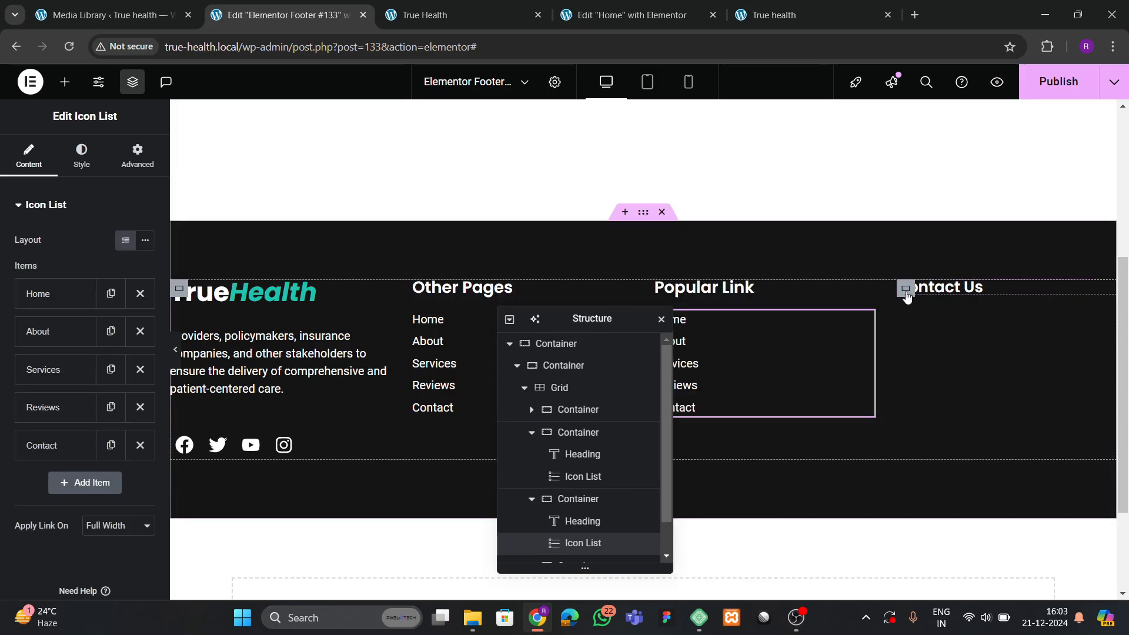
left_click(932, 288)
left_click(746, 294)
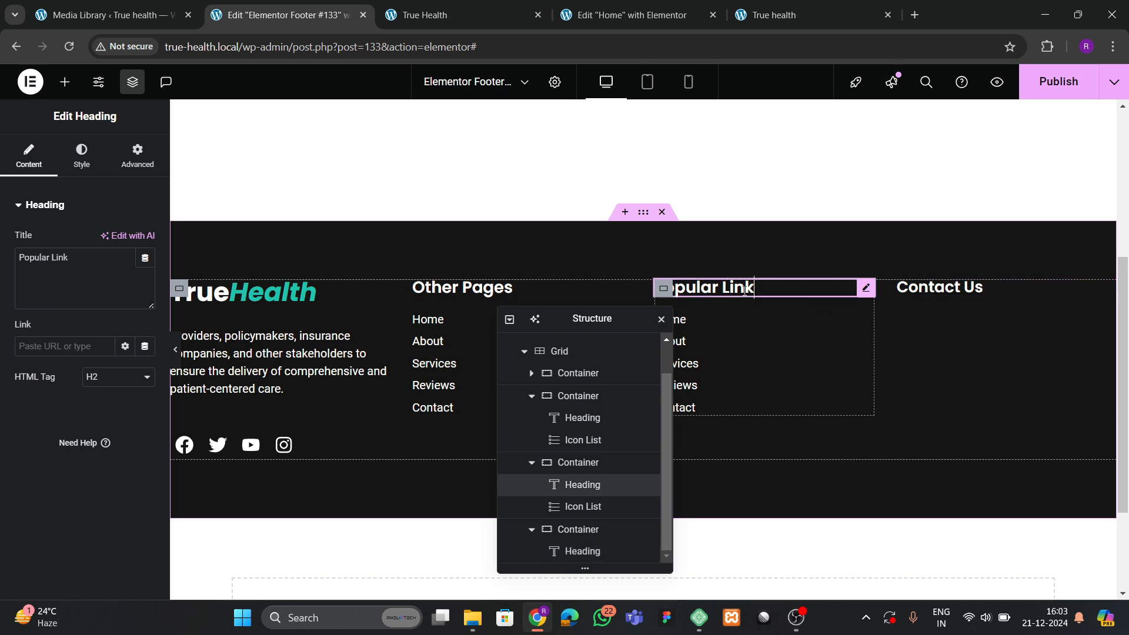
right_click(745, 291)
left_click(763, 341)
right_click(941, 288)
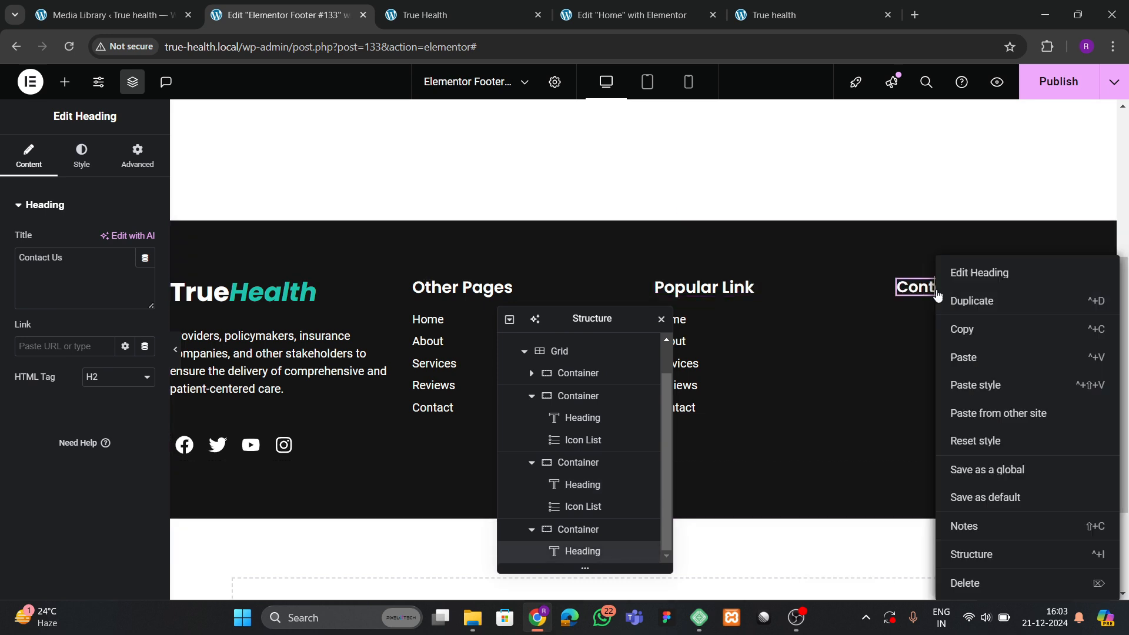
left_click(964, 385)
key("ctrl+s")
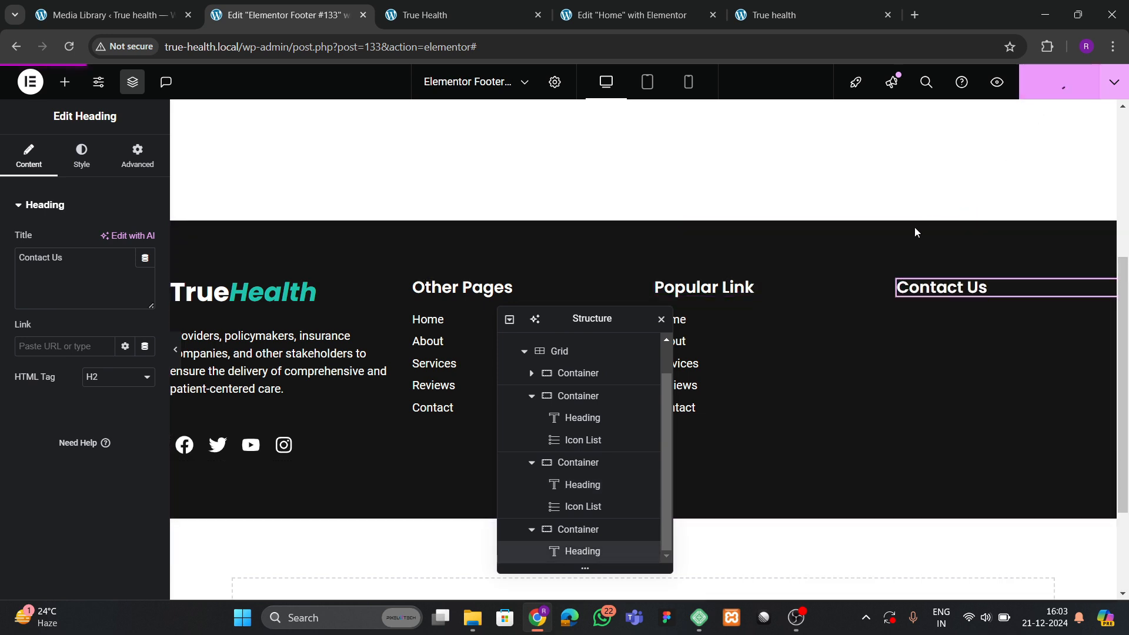
left_click(432, 15)
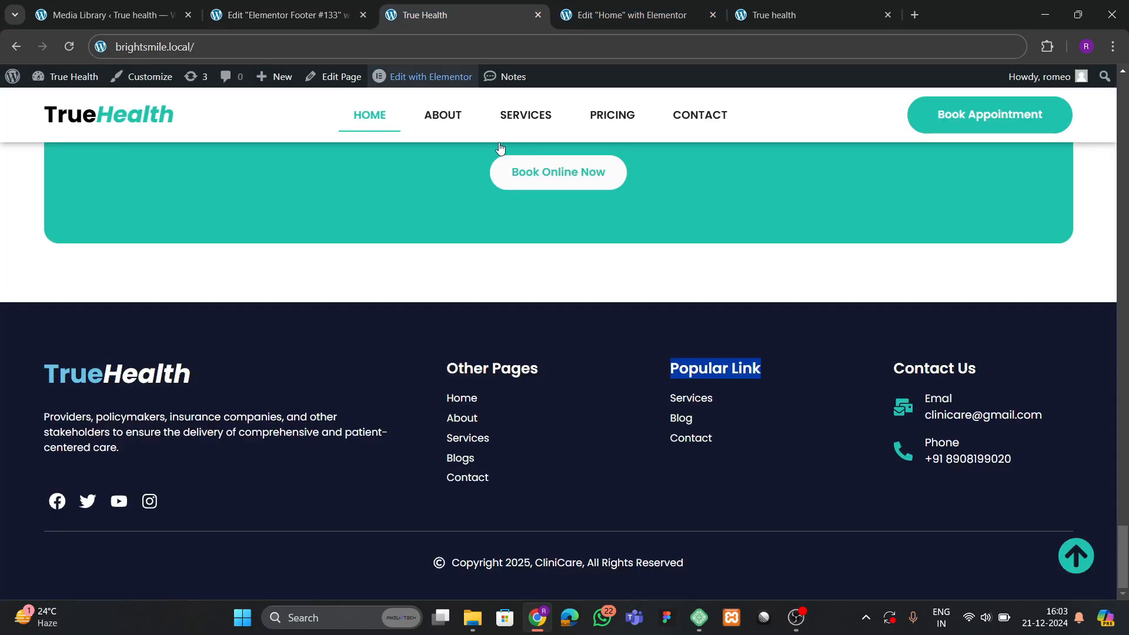
Add an Icon List under Contact Us and trim it to a single item.
left_click(274, 12)
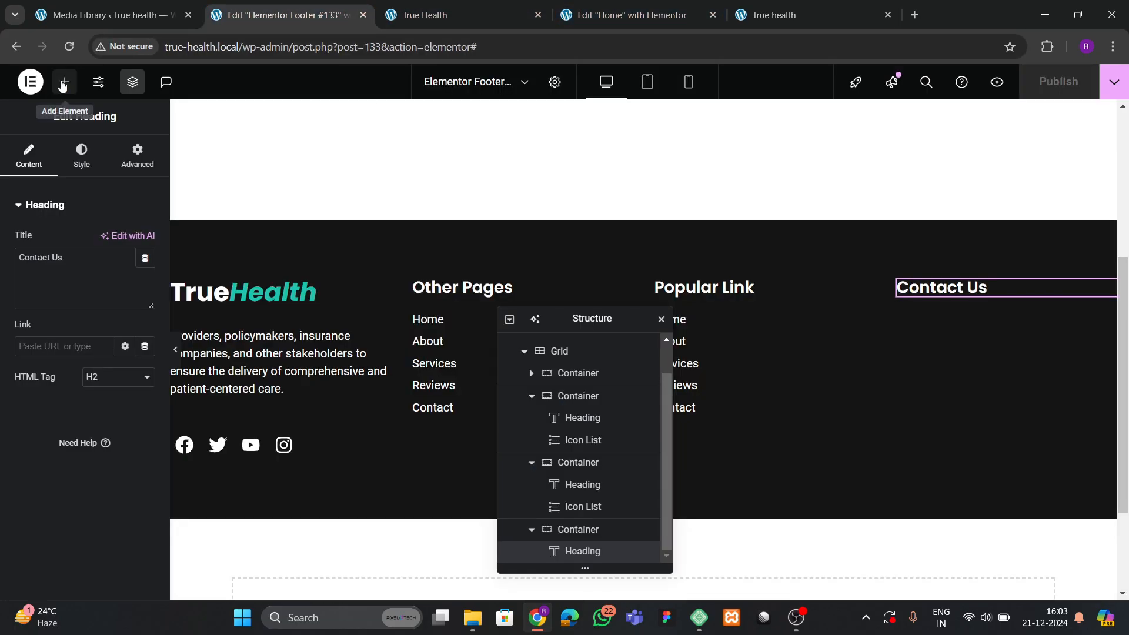
left_click(64, 83)
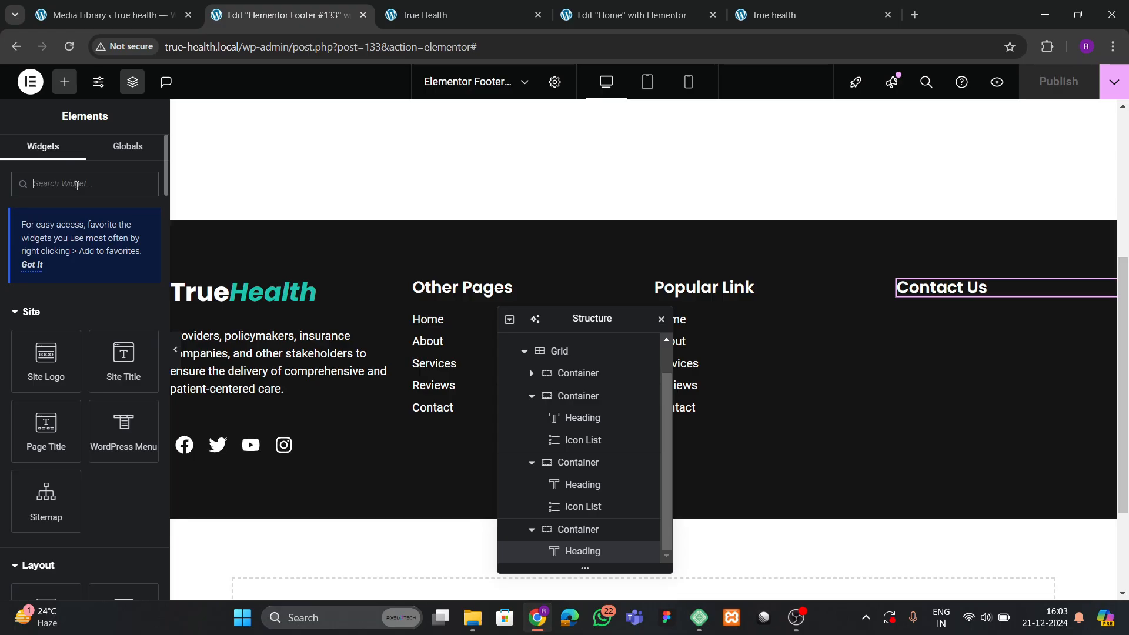
type("list")
left_click_drag(45, 326, 958, 334)
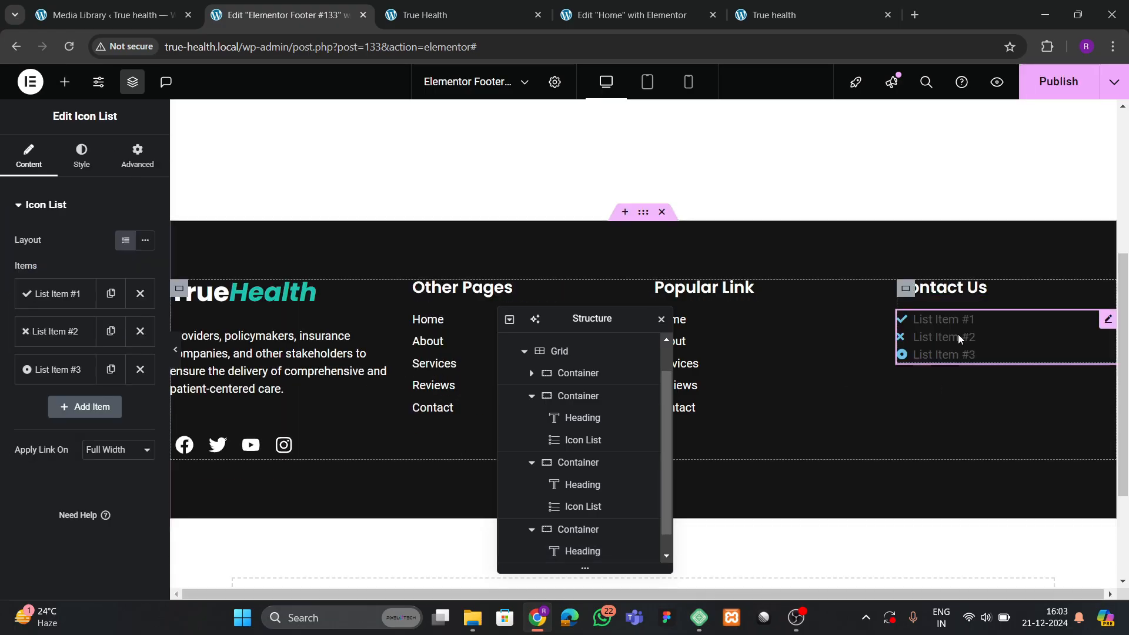
left_click(140, 331)
left_click(140, 331)
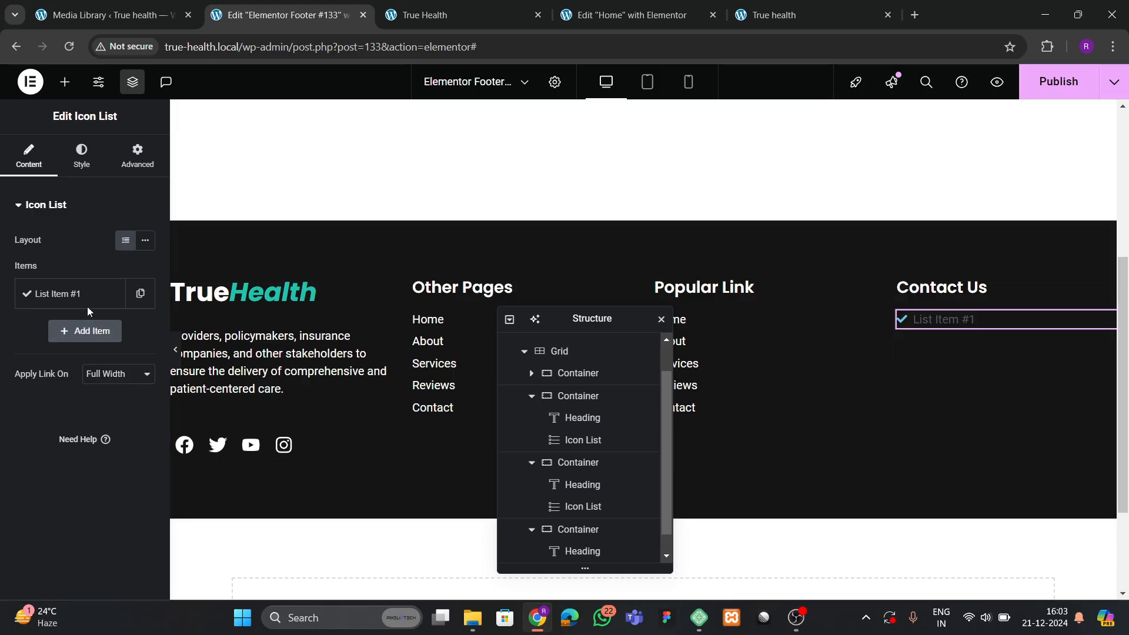
Give the item a Phone icon and the clinic's phone number text with a <br> break.
left_click(87, 305)
left_click(85, 403)
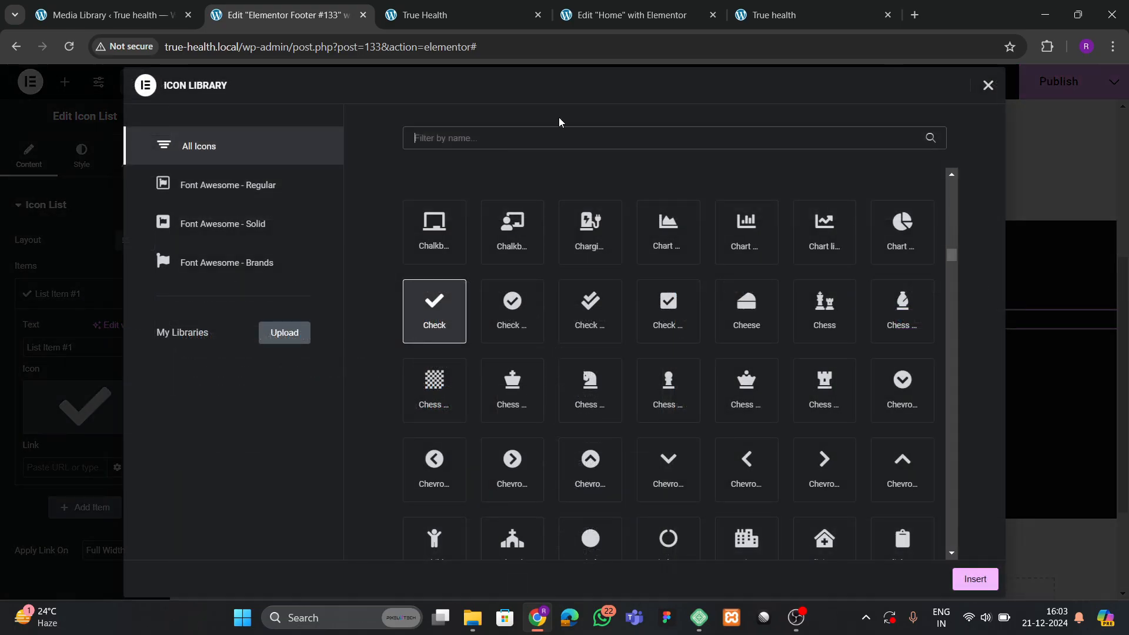
type("phone")
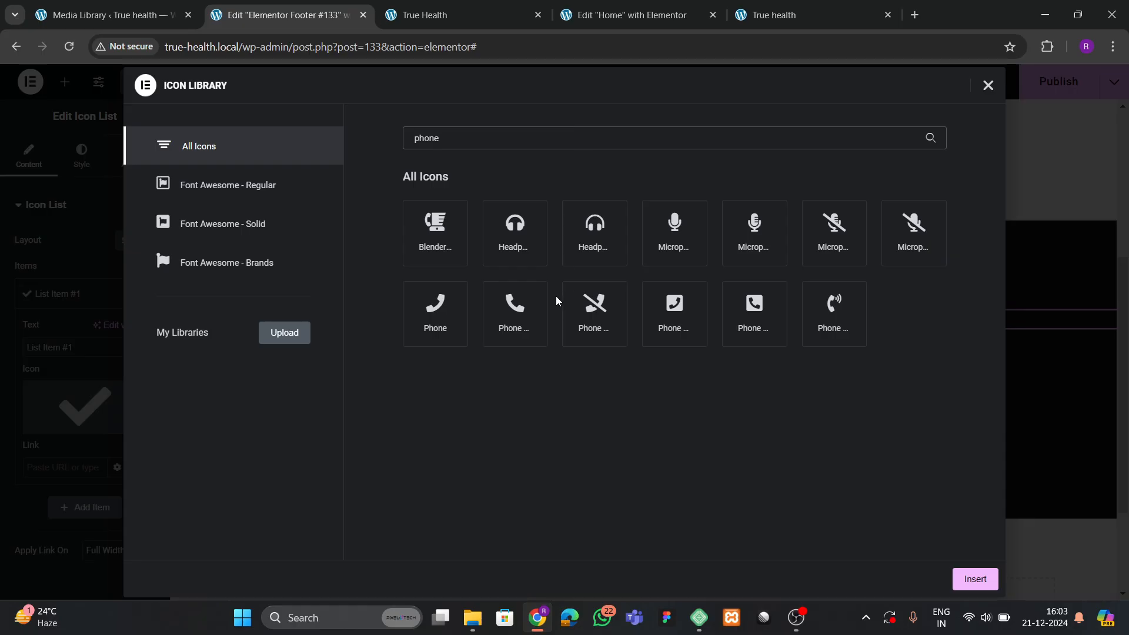
left_click(515, 308)
left_click(967, 579)
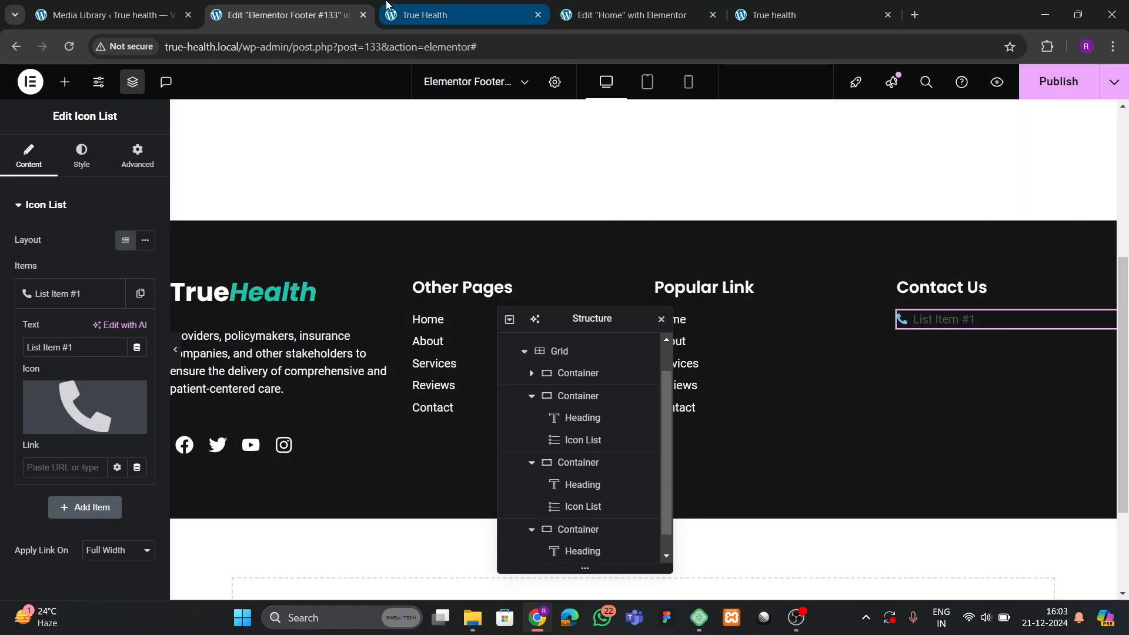
left_click(441, 23)
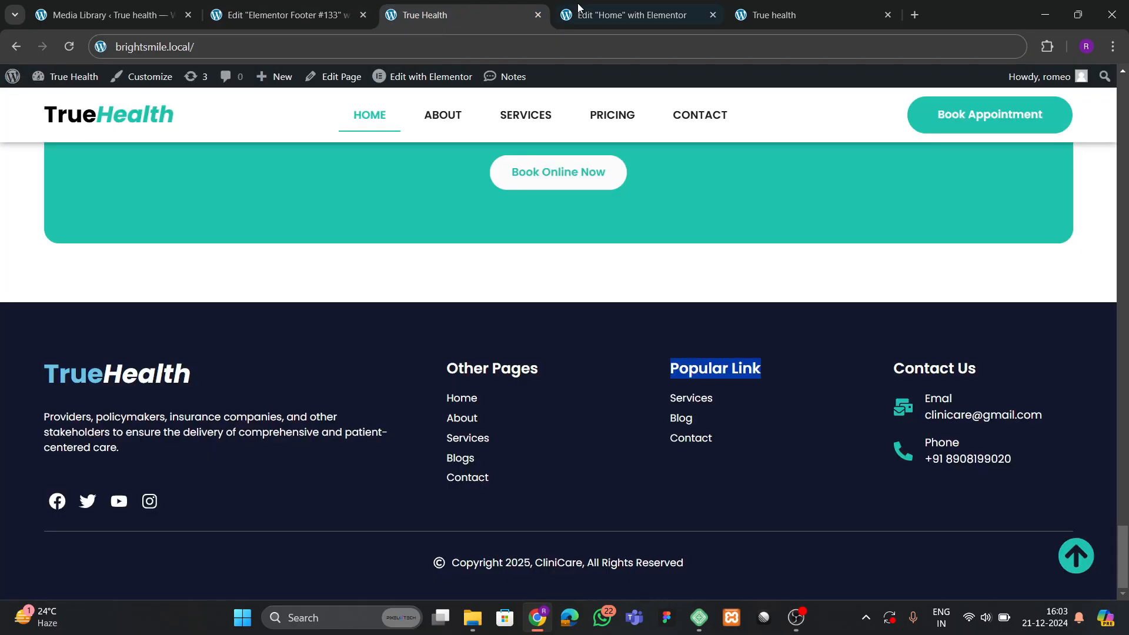
left_click(624, 15)
left_click(282, 14)
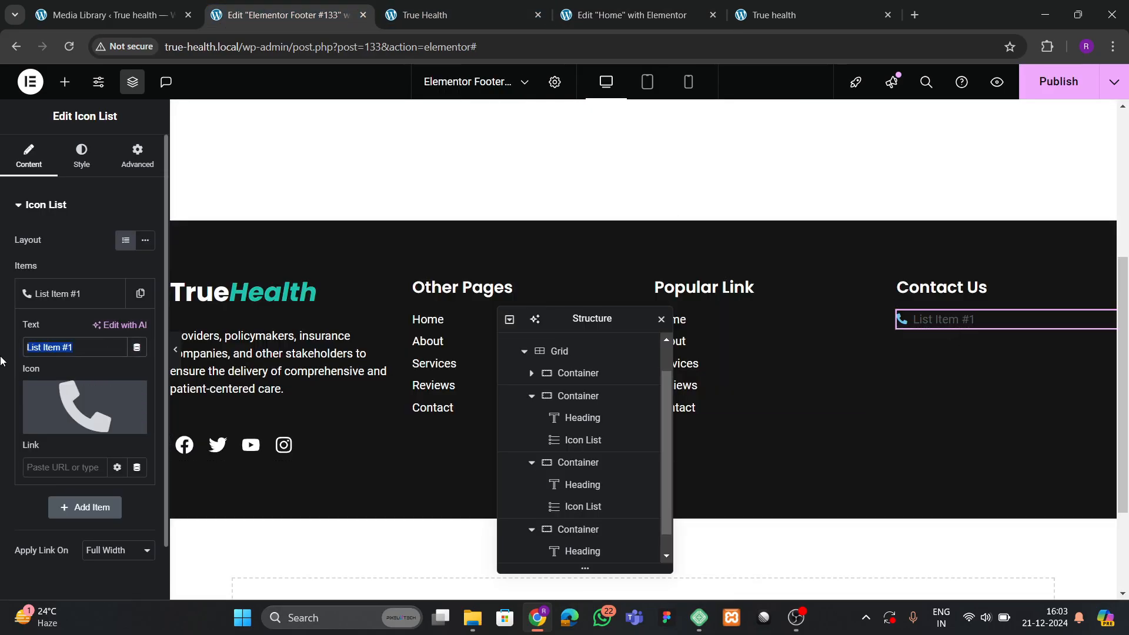
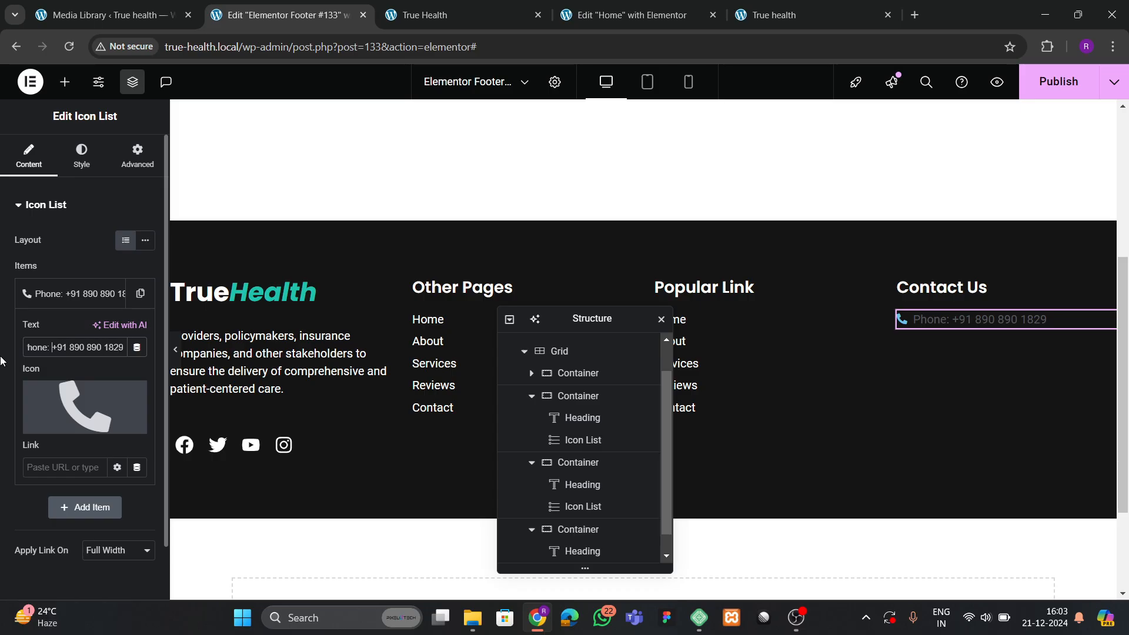
type("<br>")
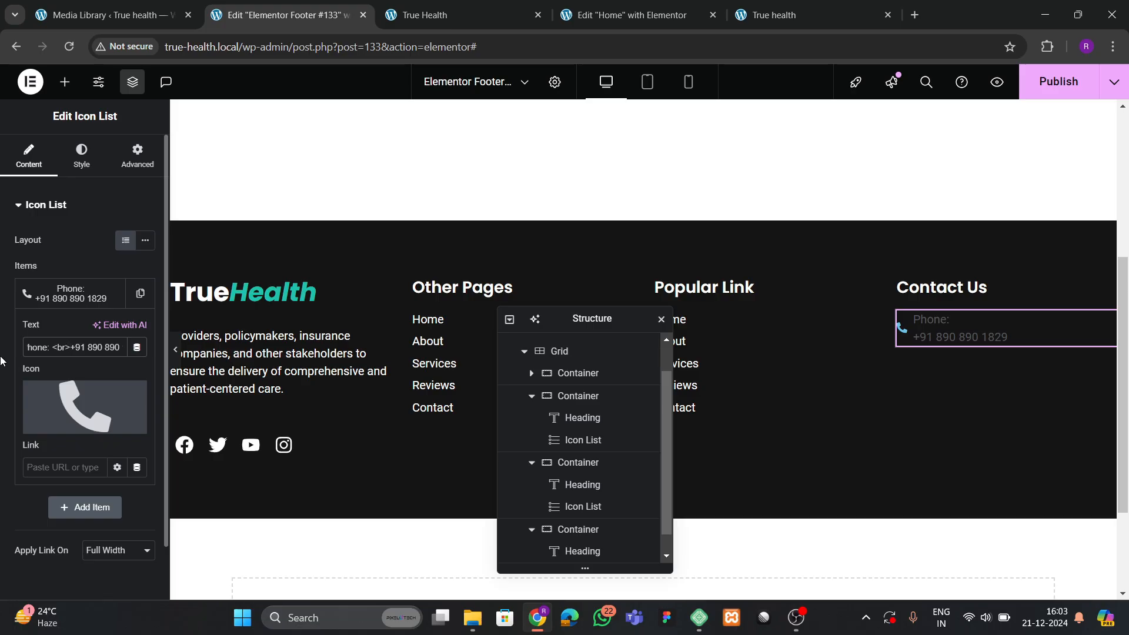
Colour the phone icon with the theme teal and enlarge it.
left_click(69, 166)
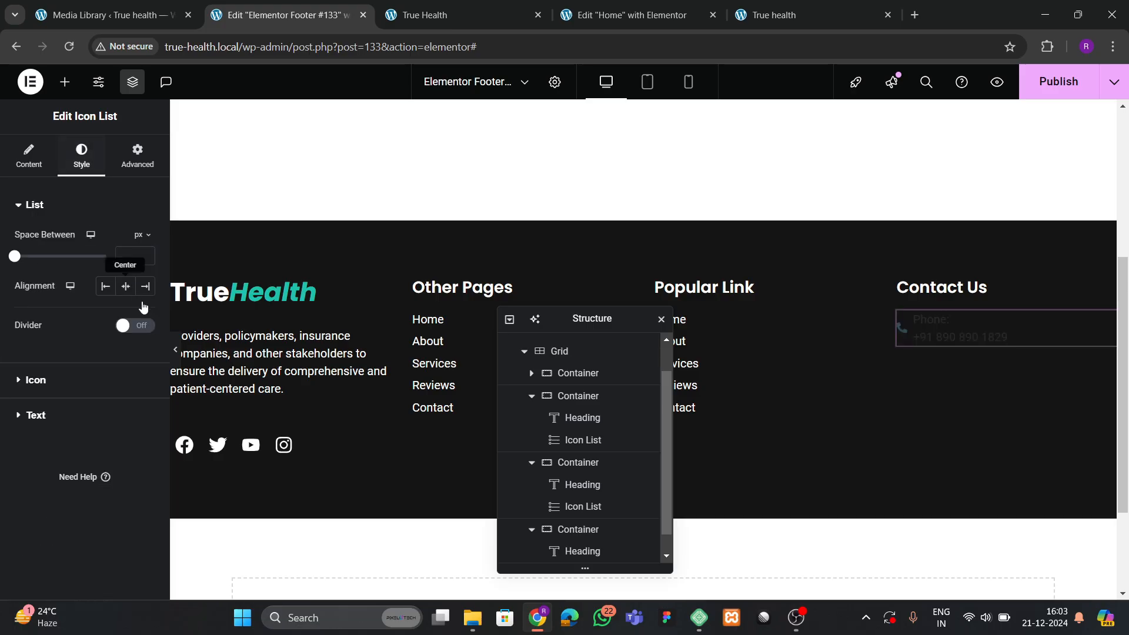
left_click(50, 378)
left_click(125, 307)
left_click(68, 491)
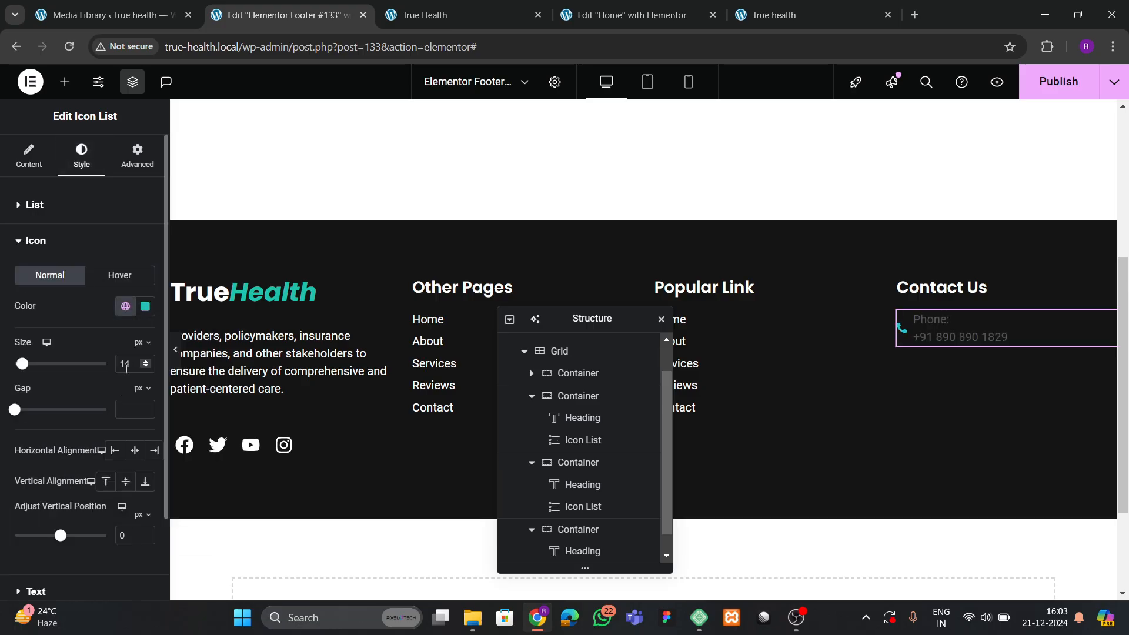
left_click(146, 363)
left_click(147, 363)
left_click(147, 363)
left_click(146, 363)
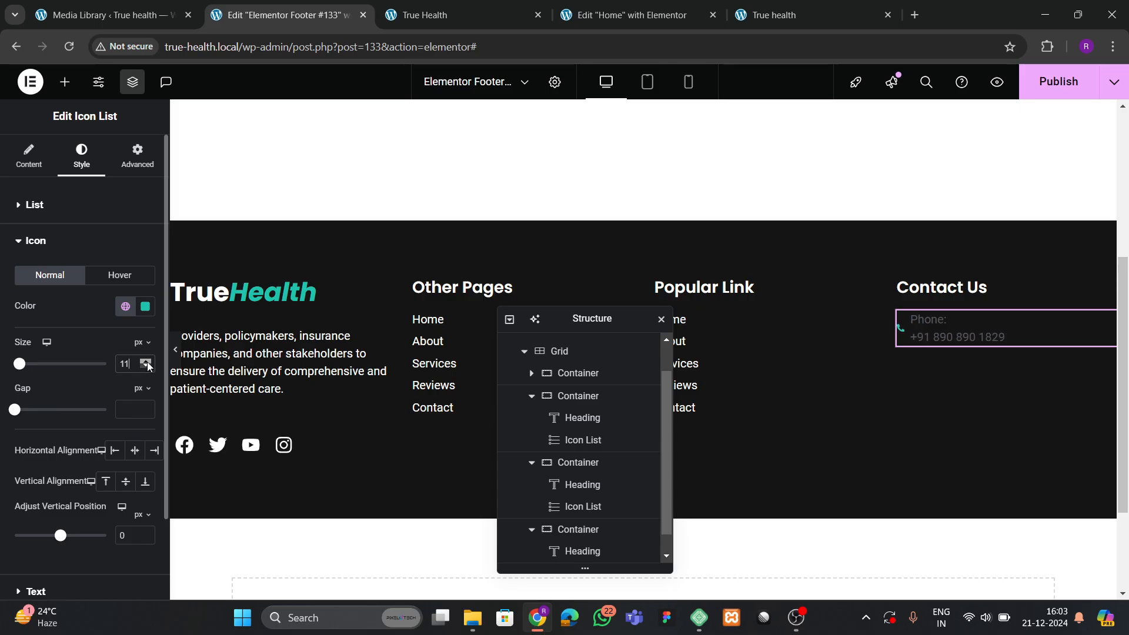
left_click(146, 363)
left_click(146, 362)
left_click(146, 362)
scroll(53, 408, "down", 2)
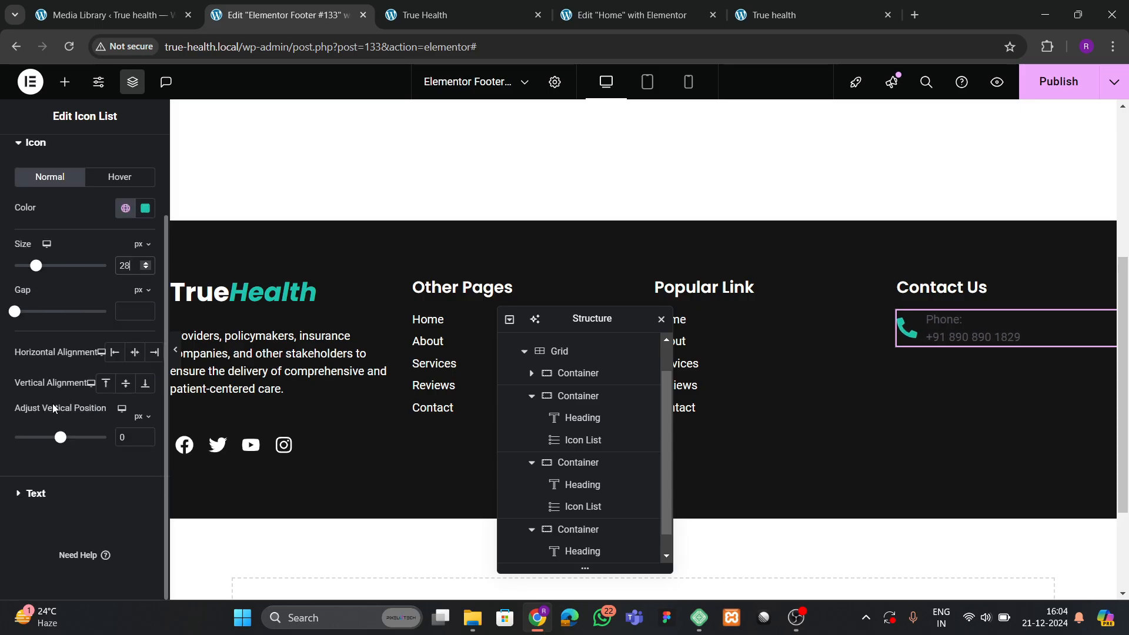
Make the phone text white and set the icon gap to 5 px.
left_click(45, 493)
left_click(145, 403)
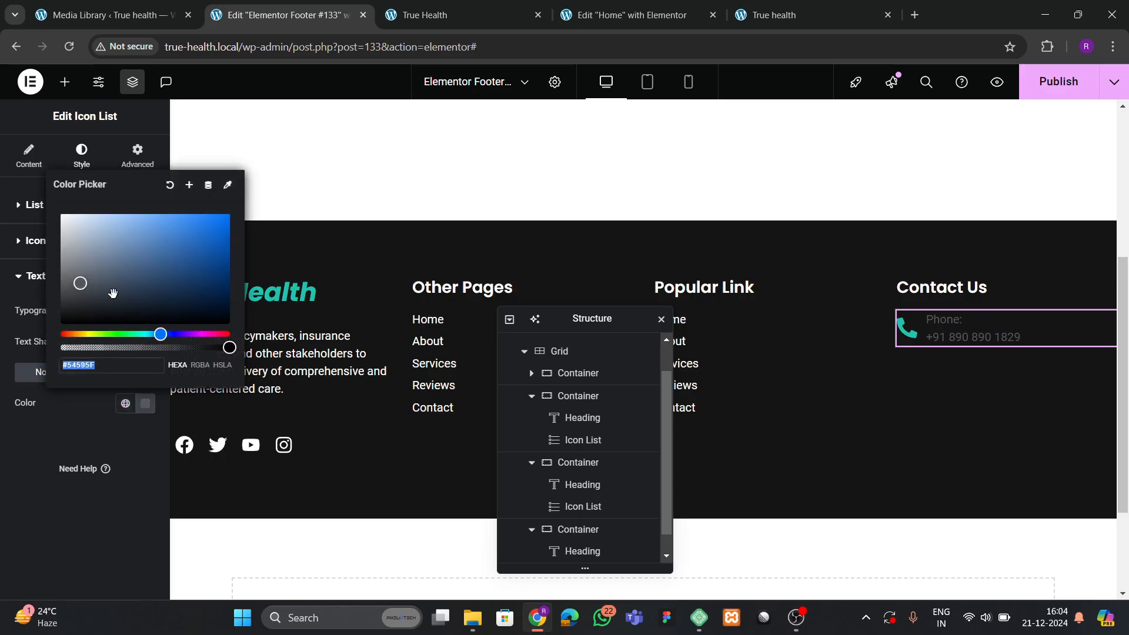
left_click(23, 450)
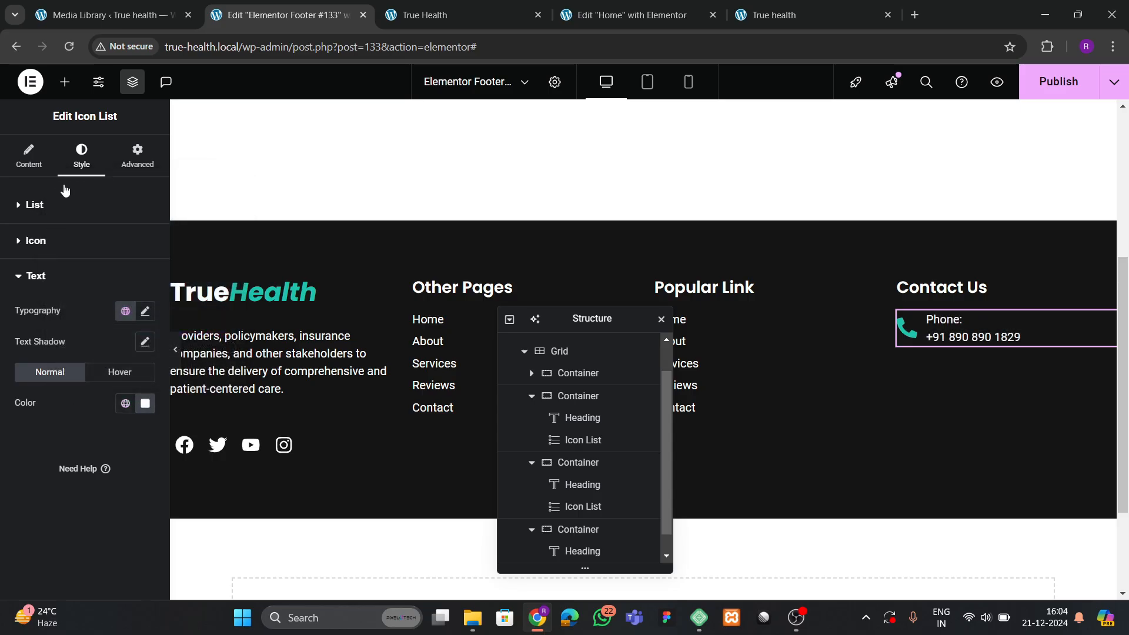
left_click(40, 205)
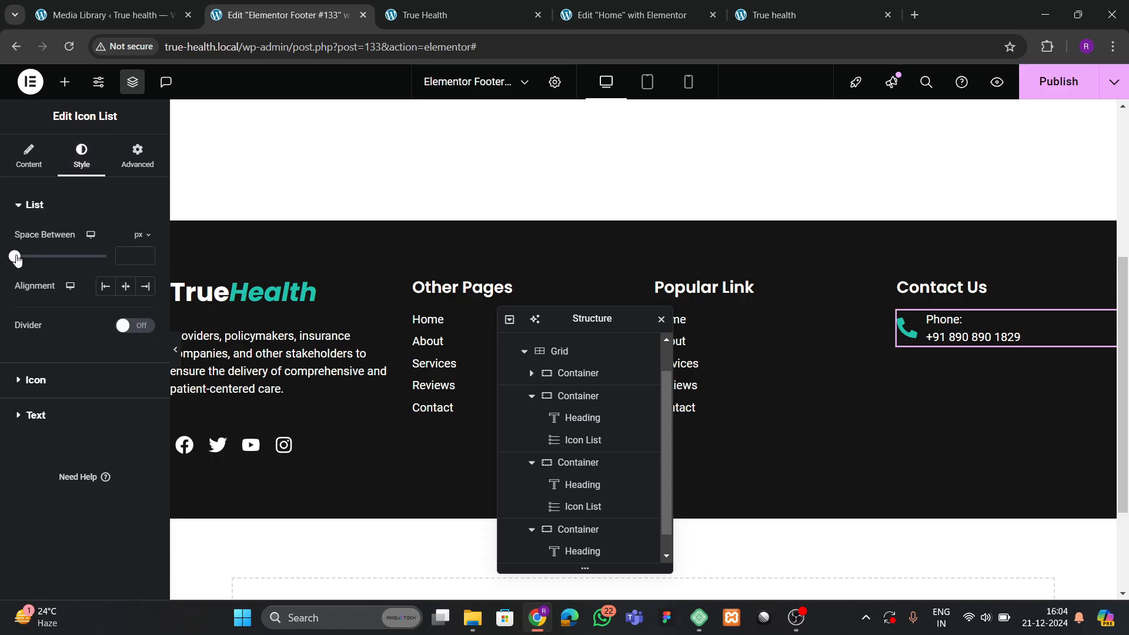
left_click(43, 381)
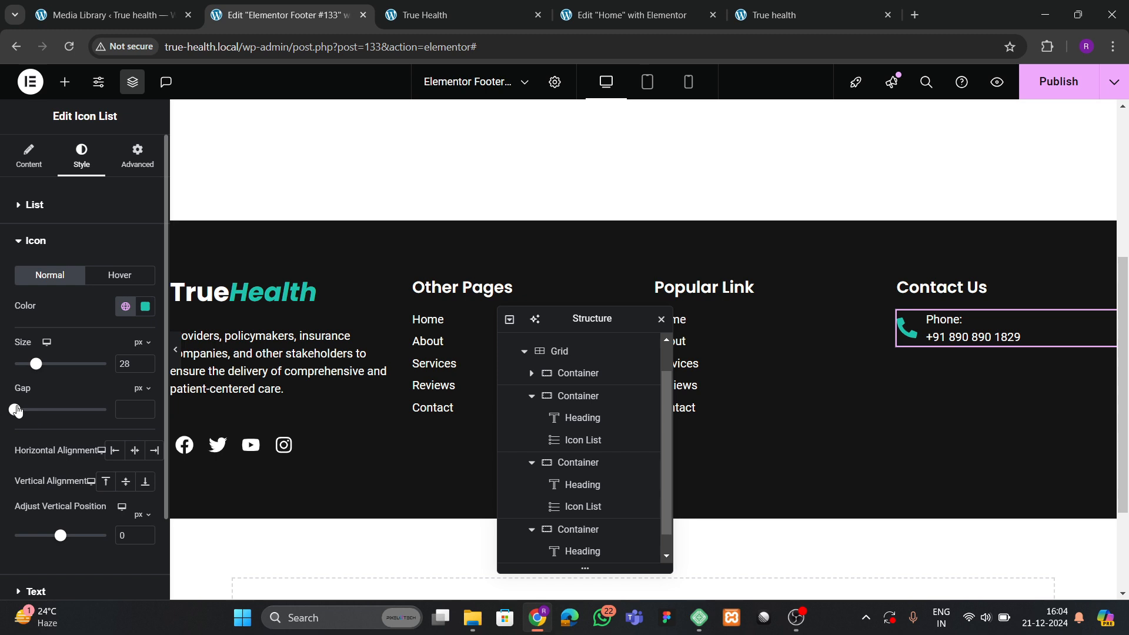
left_click_drag(17, 411, 25, 410)
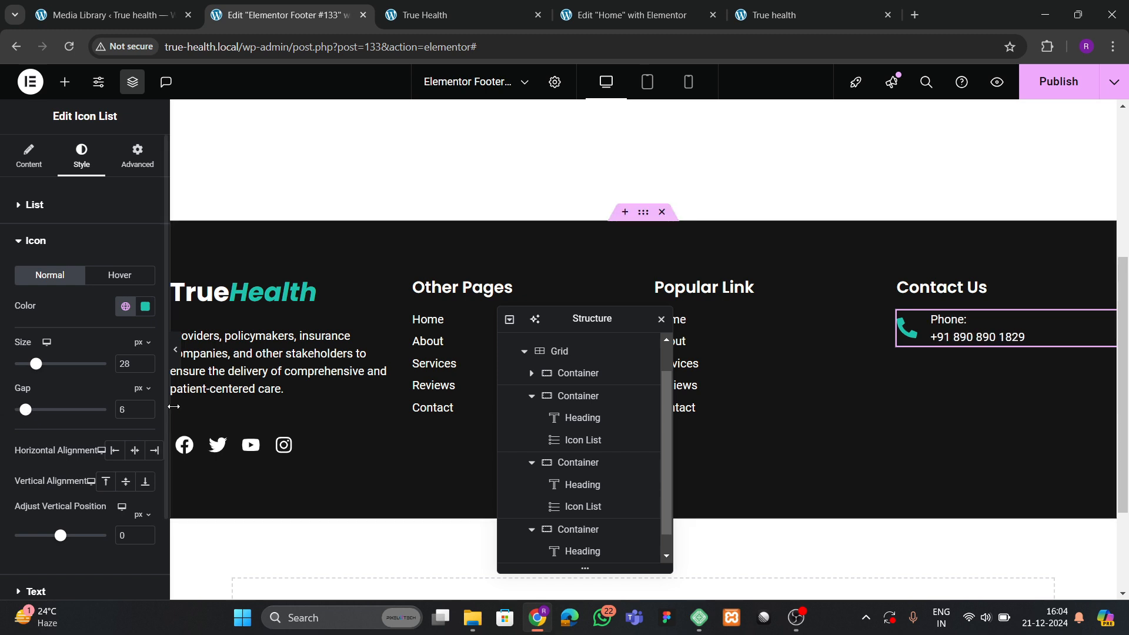
left_click(146, 412)
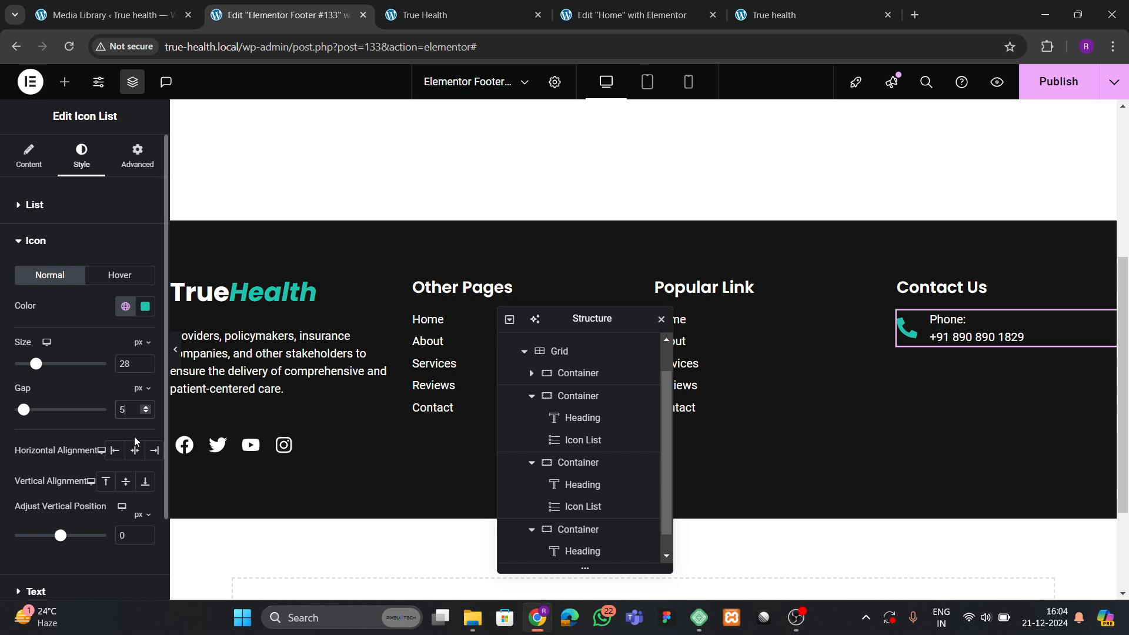
Delete the accidentally duplicated phone list, leaving a single entry.
right_click(964, 323)
left_click(994, 301)
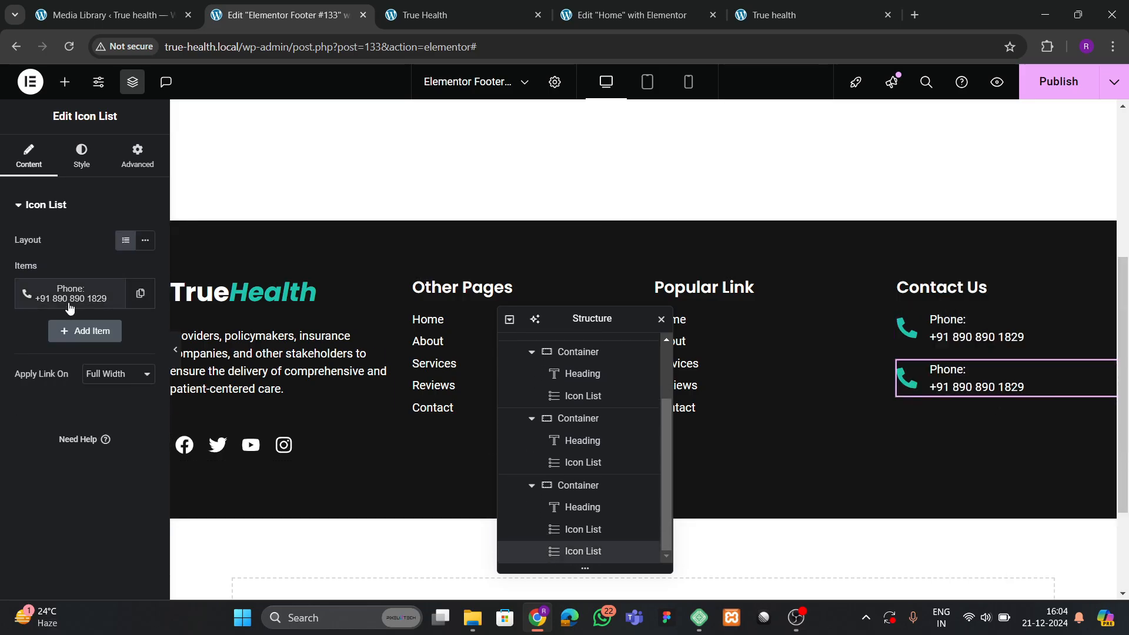
right_click(979, 376)
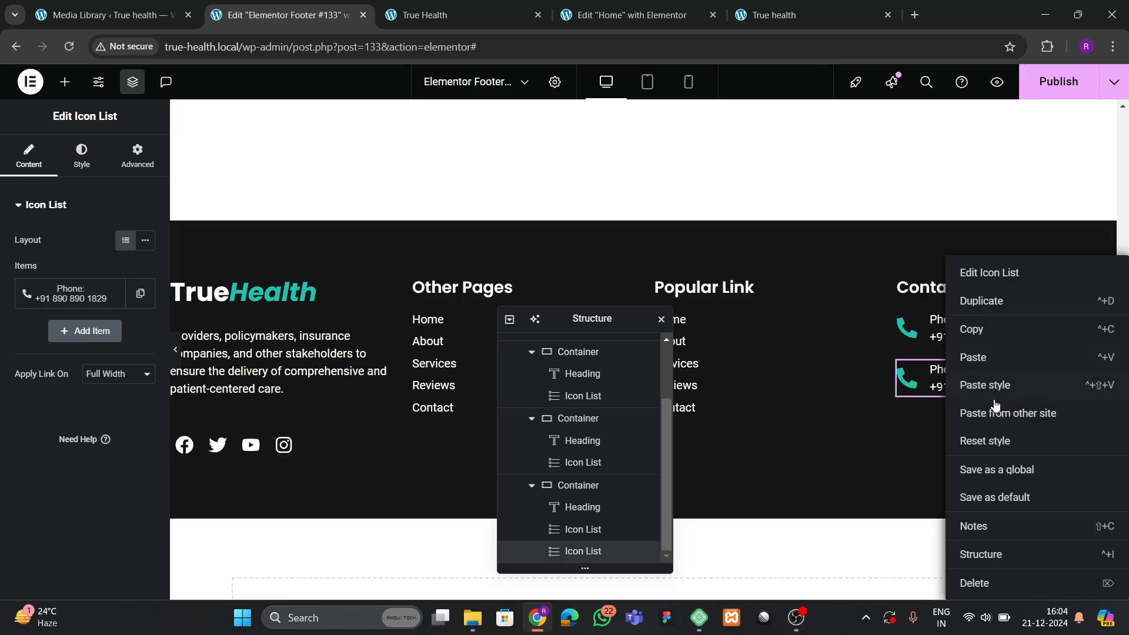
left_click(990, 582)
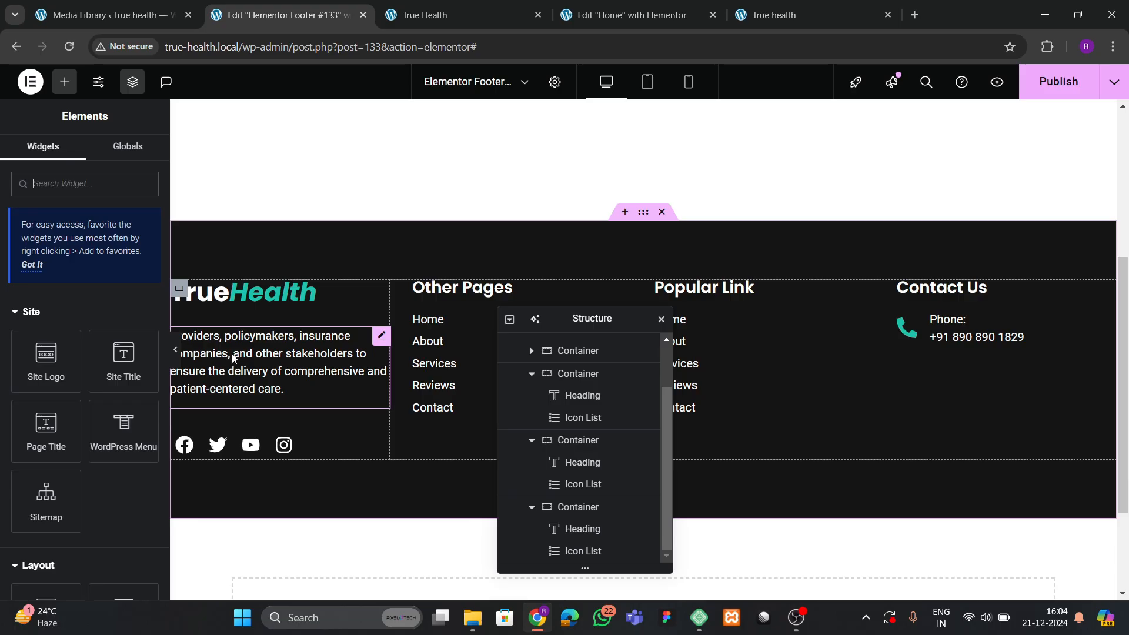
Set the Contact Us phone icon size to 30 px.
left_click(582, 551)
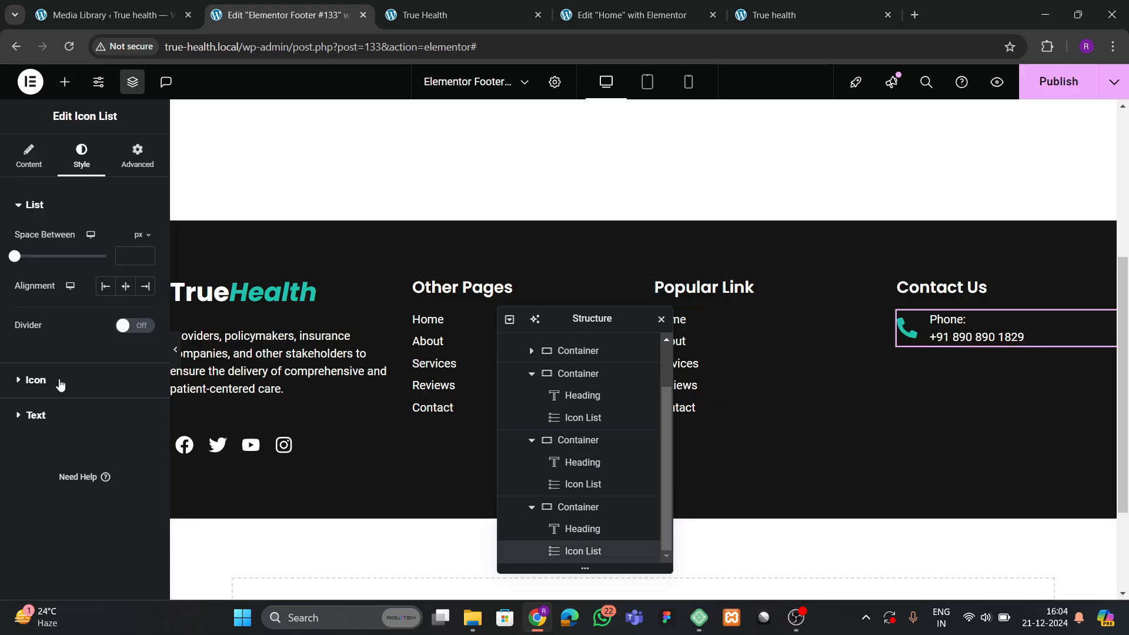
left_click(60, 384)
left_click(144, 363)
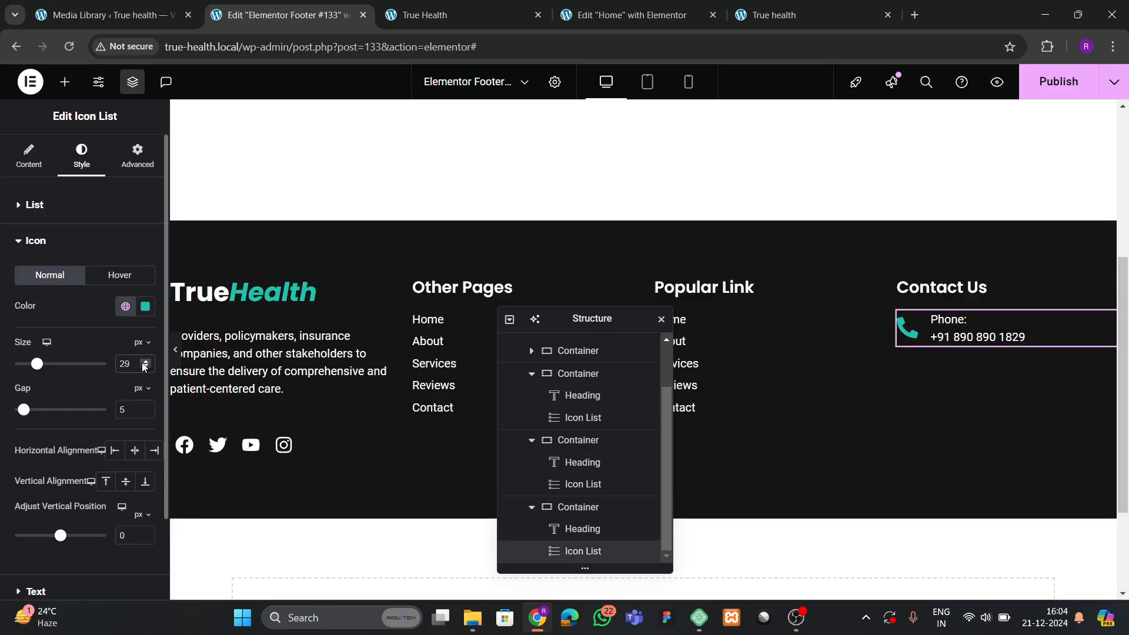
left_click(144, 361)
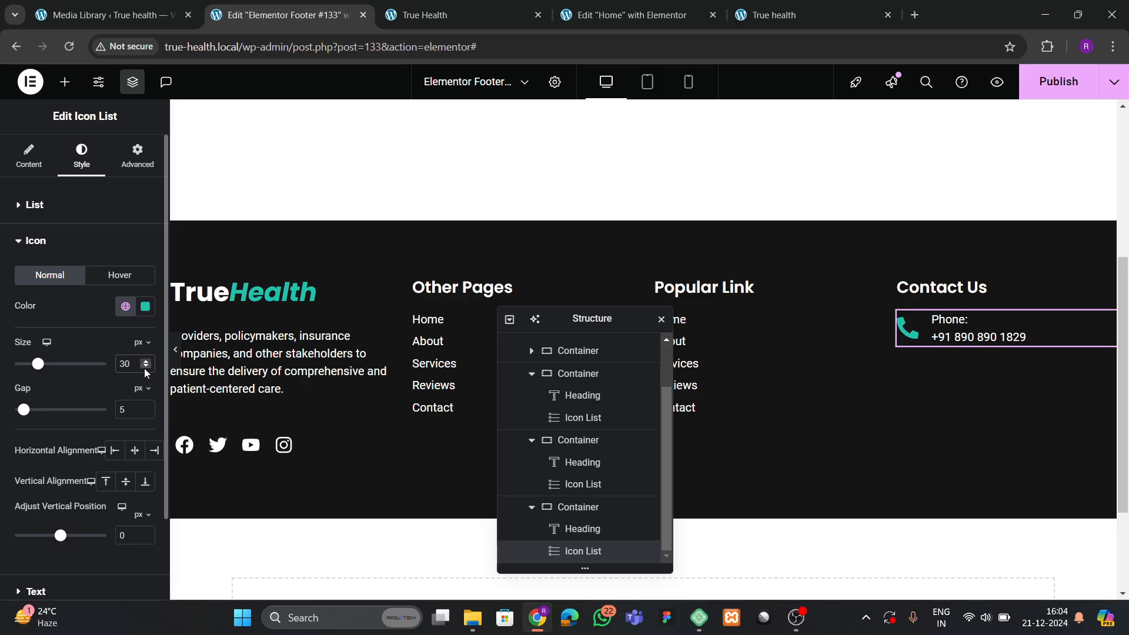
left_click(13, 169)
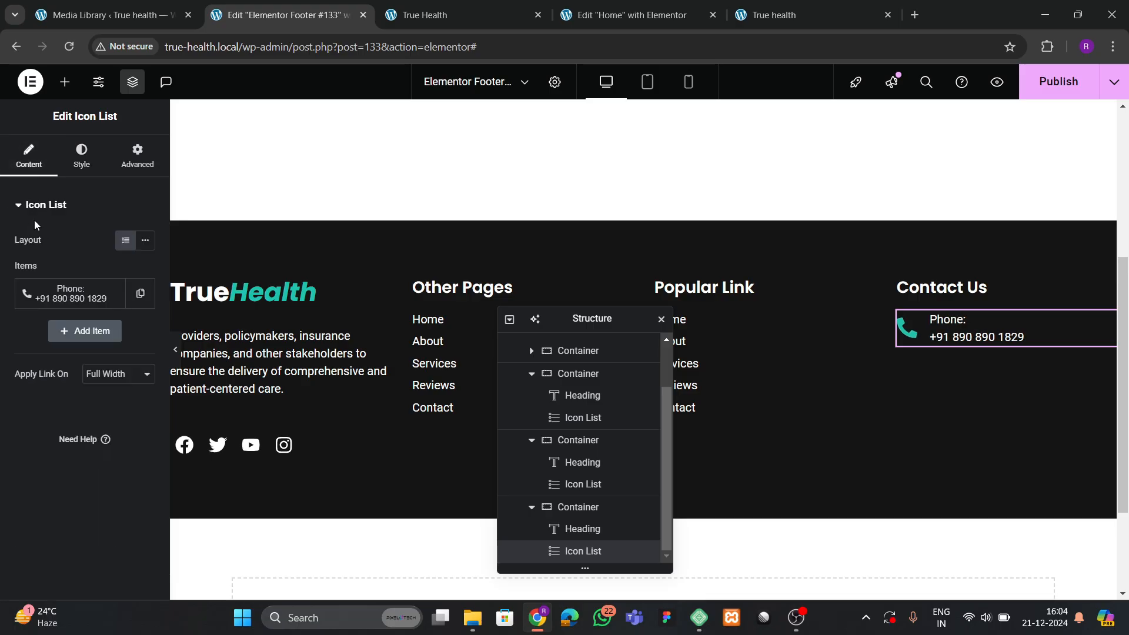
Duplicate the phone item and give the copy the Mail bulk icon.
left_click(82, 156)
left_click(29, 155)
left_click(139, 294)
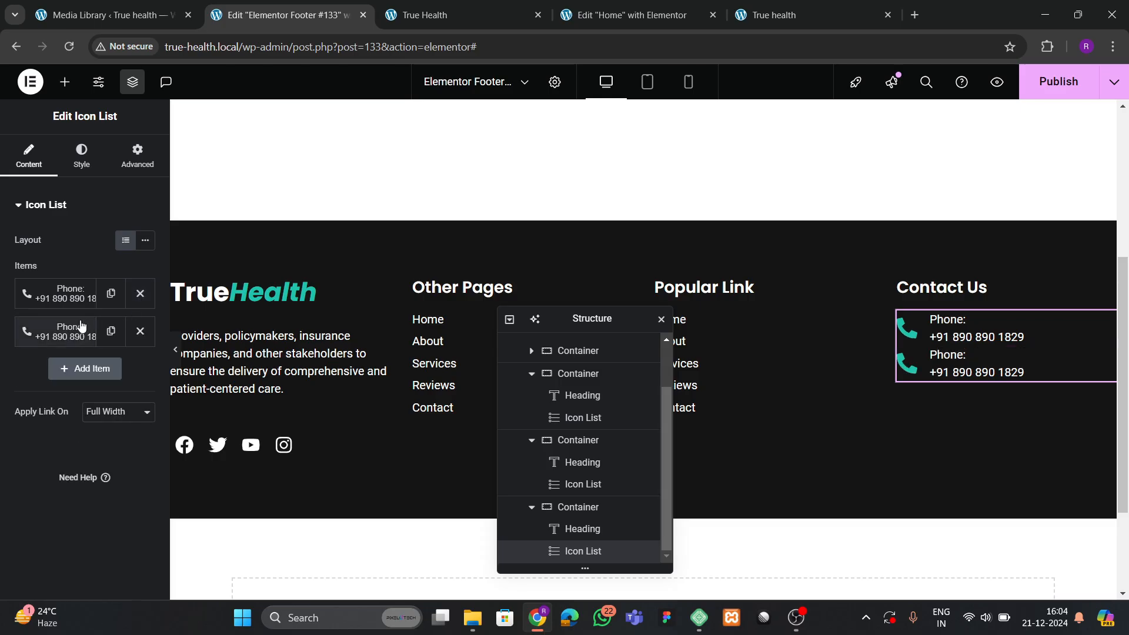
left_click(70, 328)
left_click(74, 445)
left_click(445, 138)
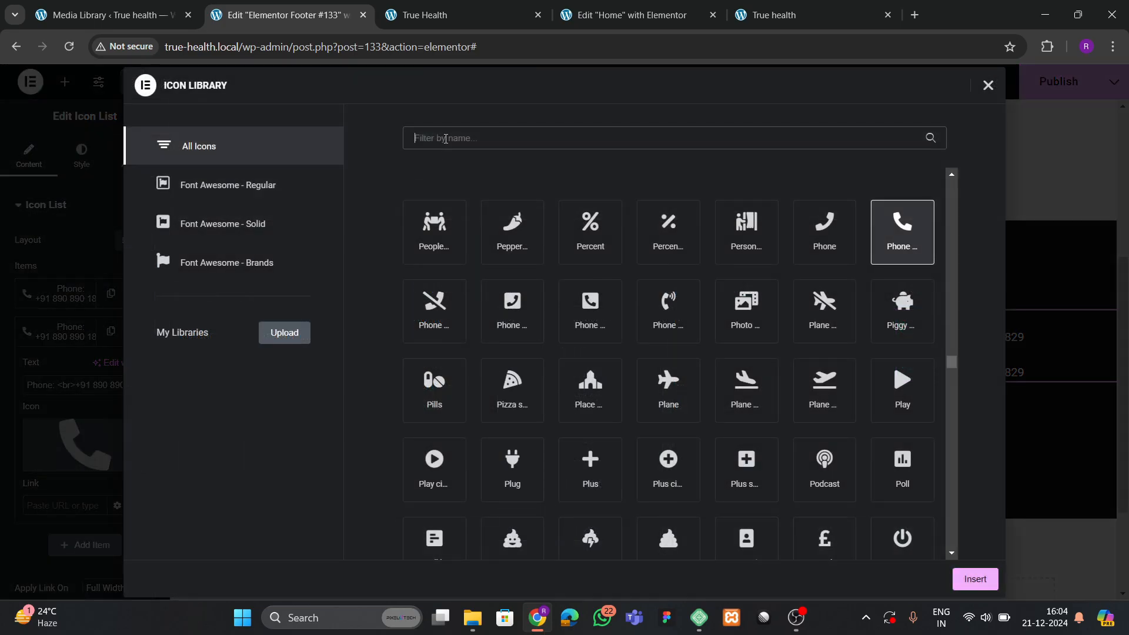
type("email")
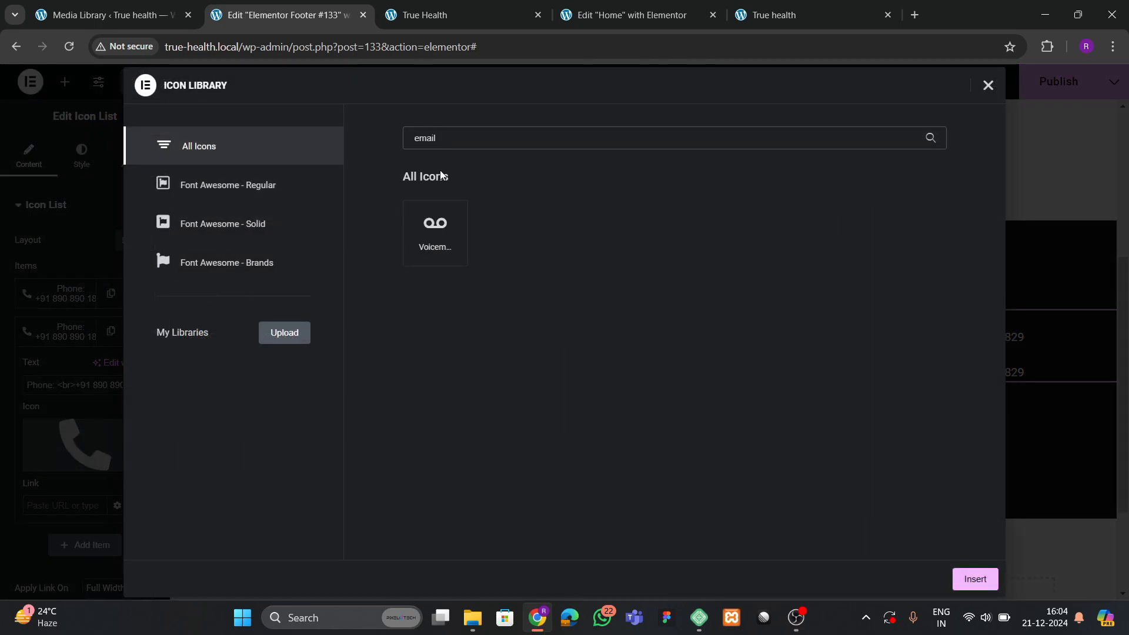
key("BackSpace")
key("BackSpace")
key("BackSpace")
key("BackSpace")
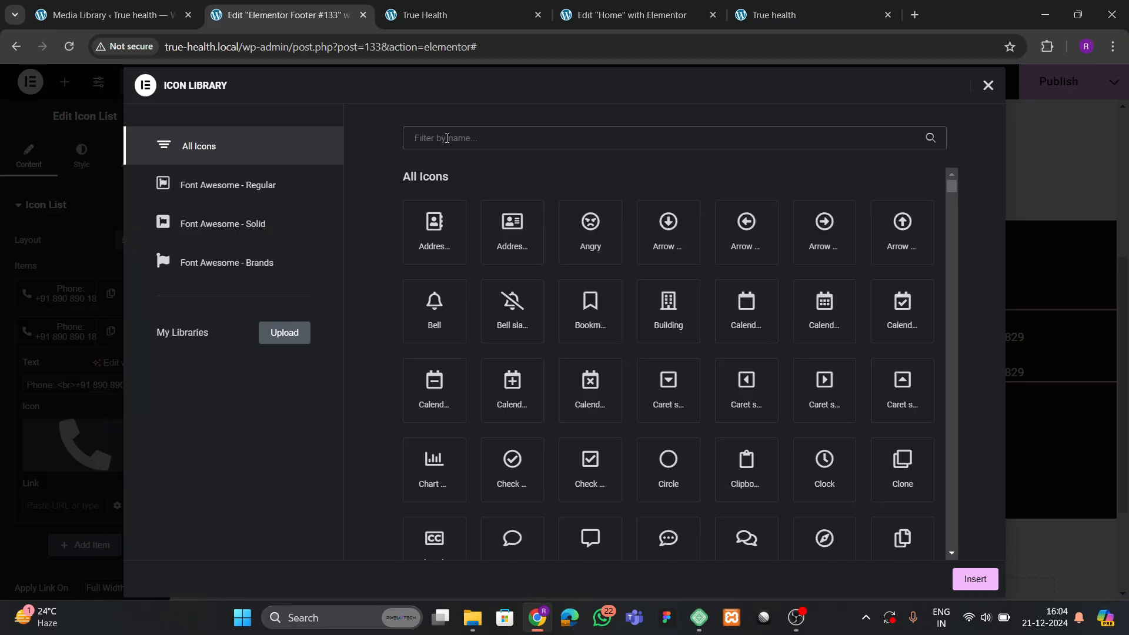
type("mail")
left_click(418, 242)
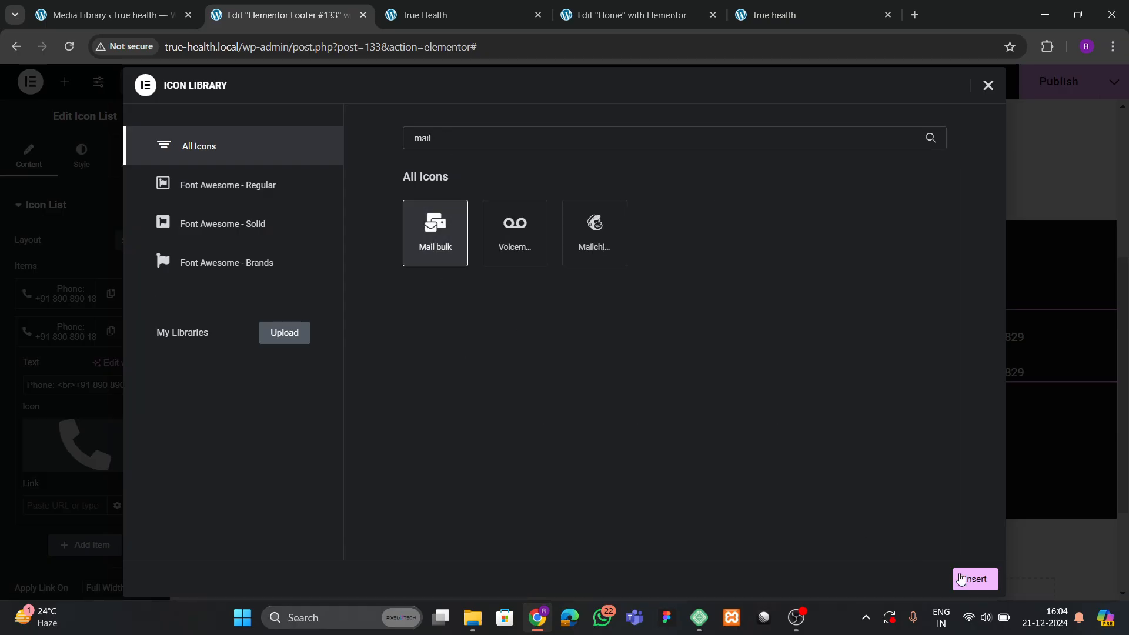
left_click(964, 579)
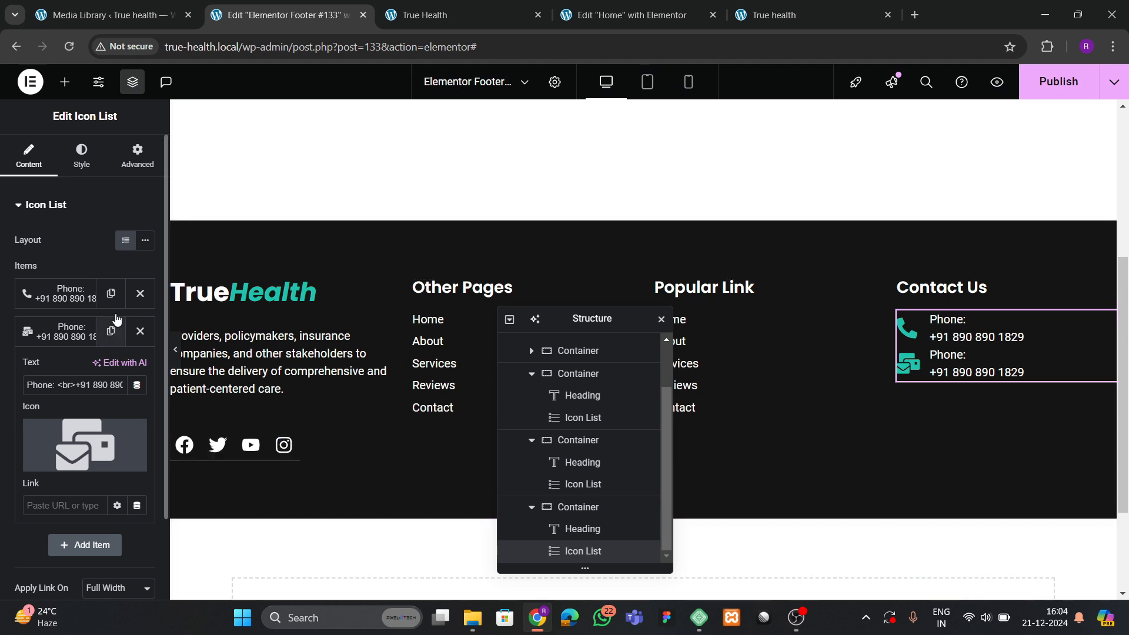
Set the space between the contact items to 10.
left_click(81, 156)
left_click_drag(21, 263, 37, 263)
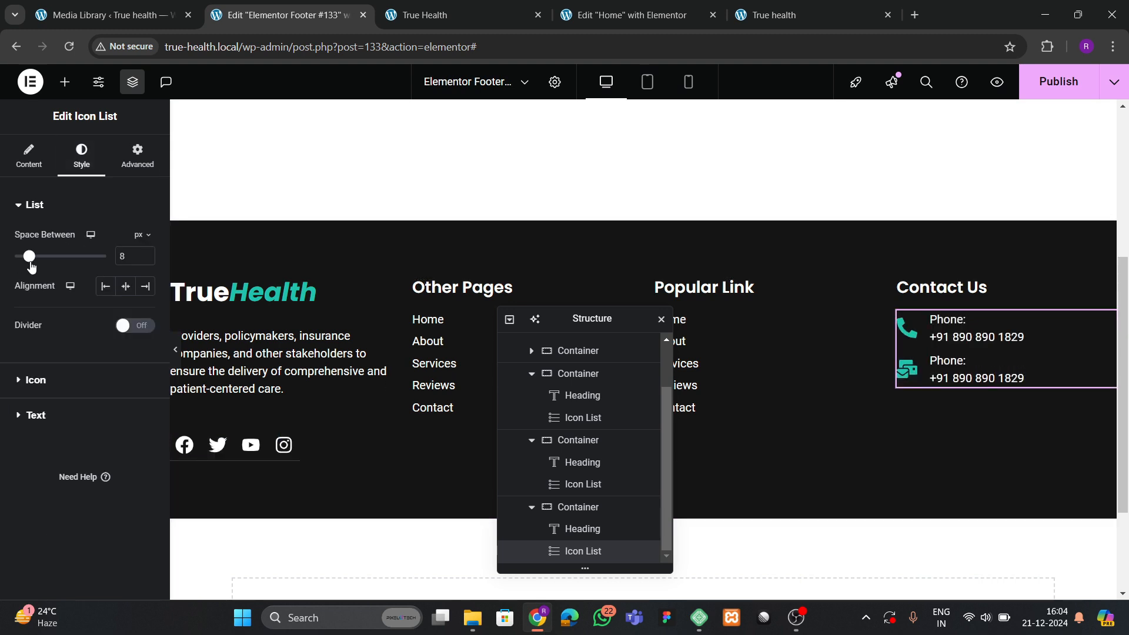
type("10")
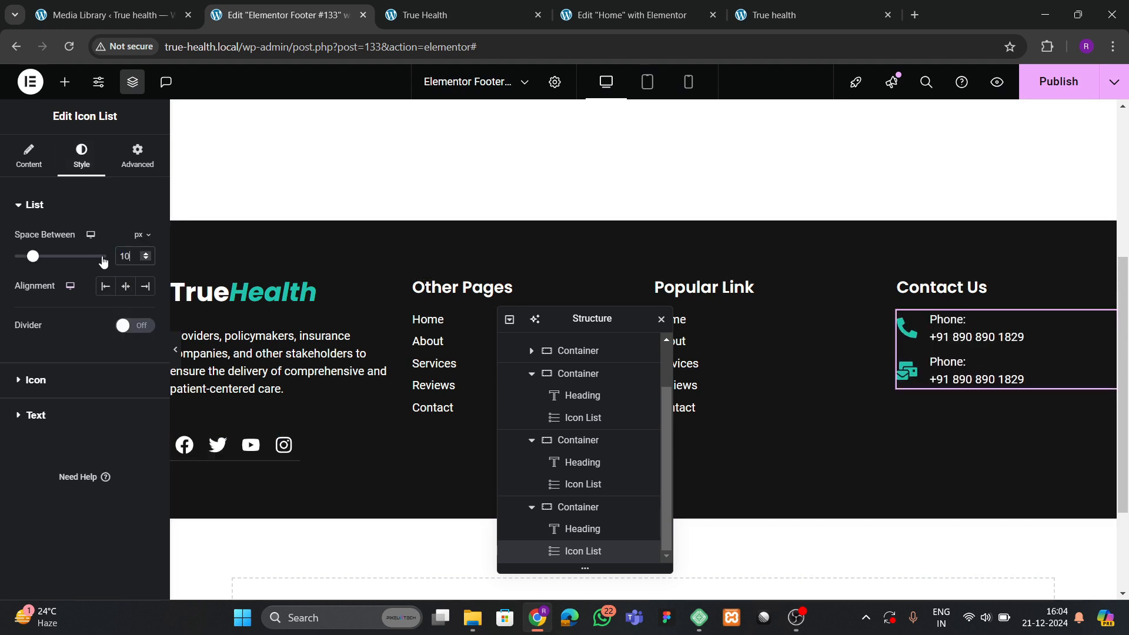
left_click(17, 154)
Relabel the second item 'Email' and replace the copied number with a placeholder address.
left_click(66, 331)
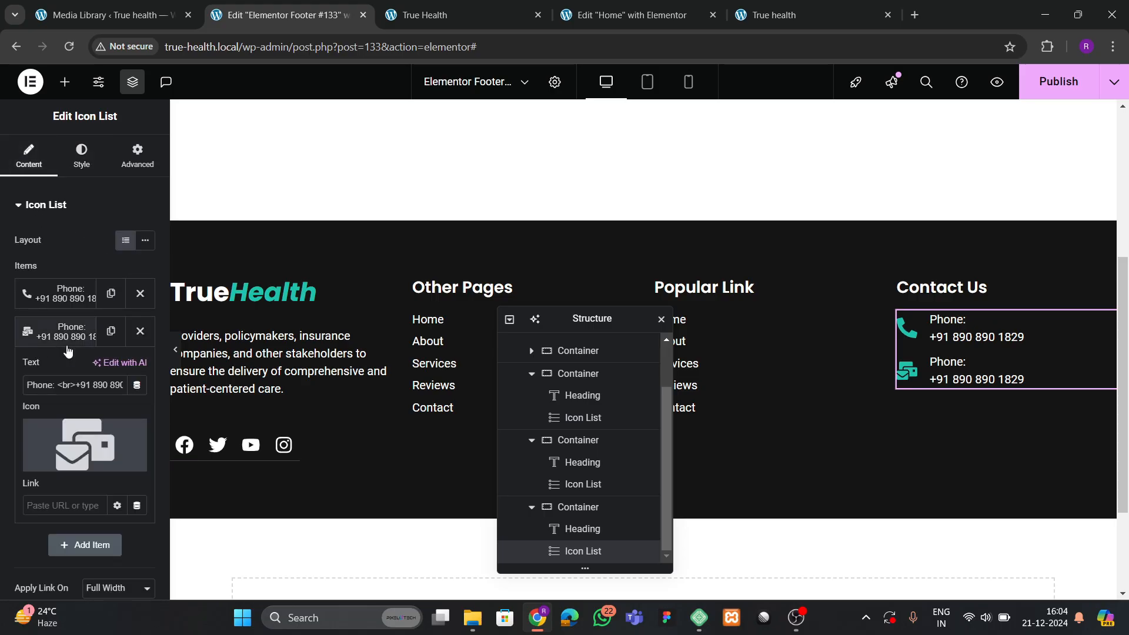
type("Elima")
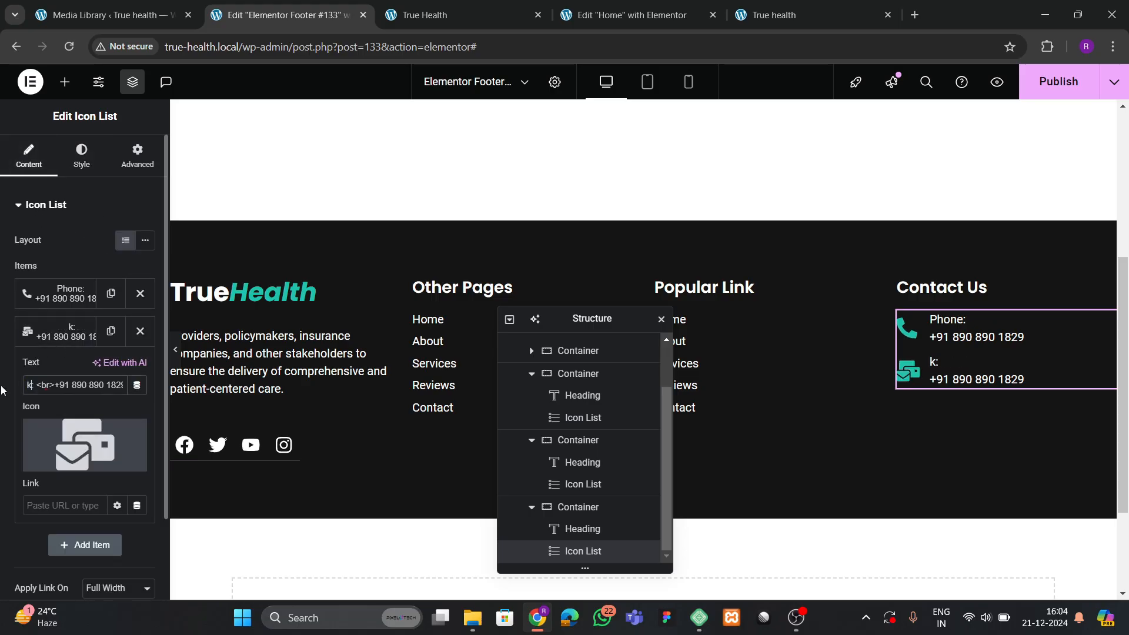
key("BackSpace")
key("BackSpace")
key("BackSpace")
key("BackSpace")
key("BackSpace")
type("Eami")
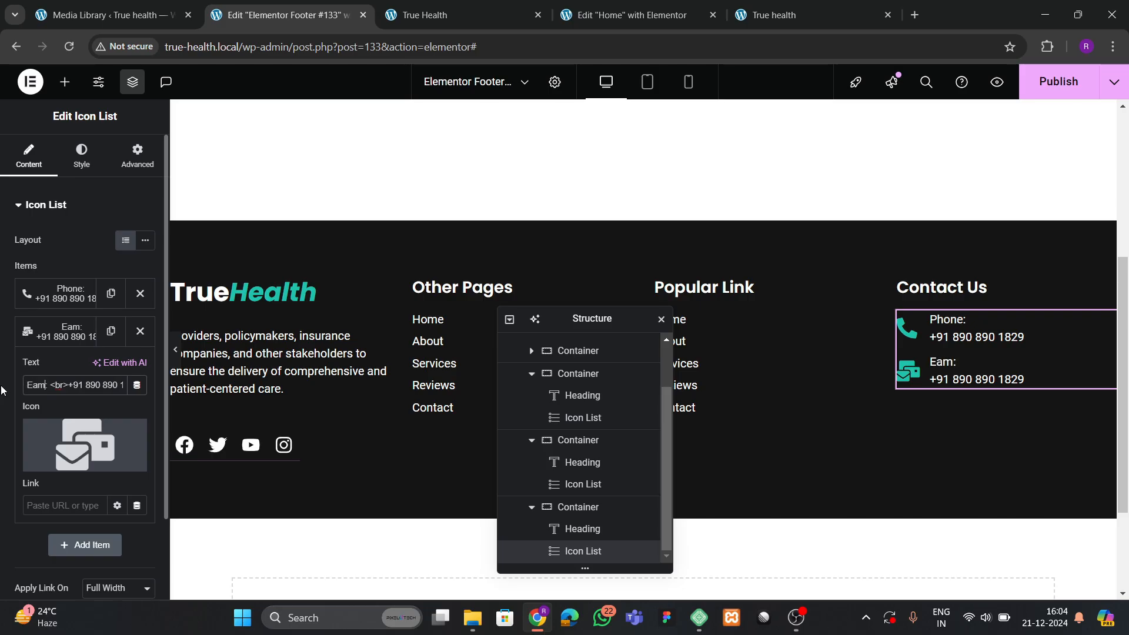
key("BackSpace")
key("BackSpace")
key("BackSpace")
type("mail")
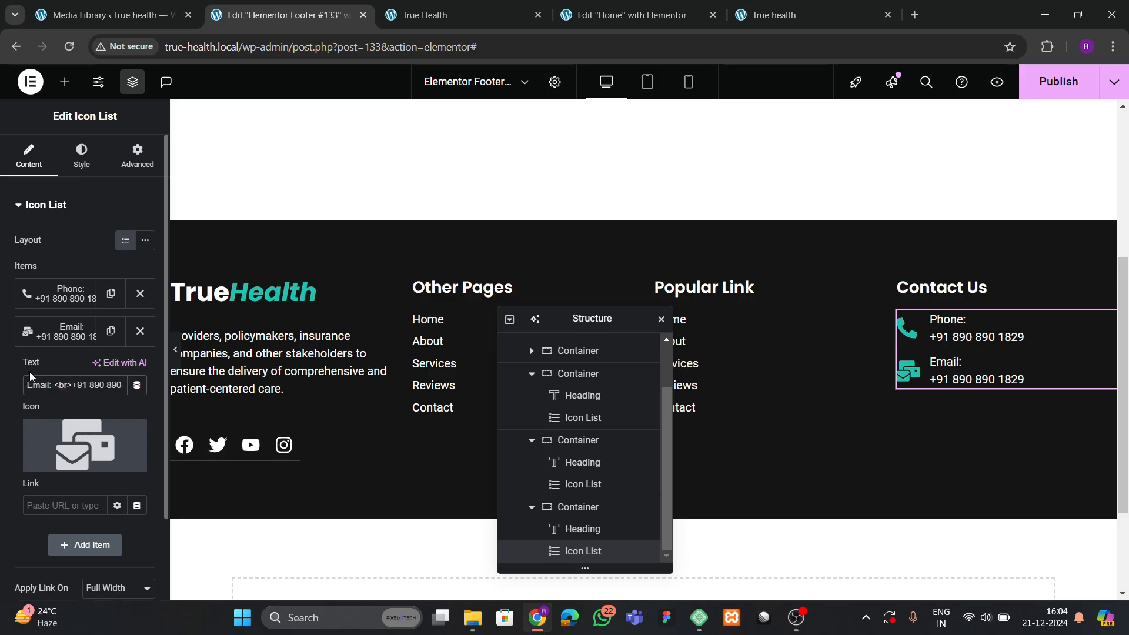
left_click_drag(73, 384, 129, 397)
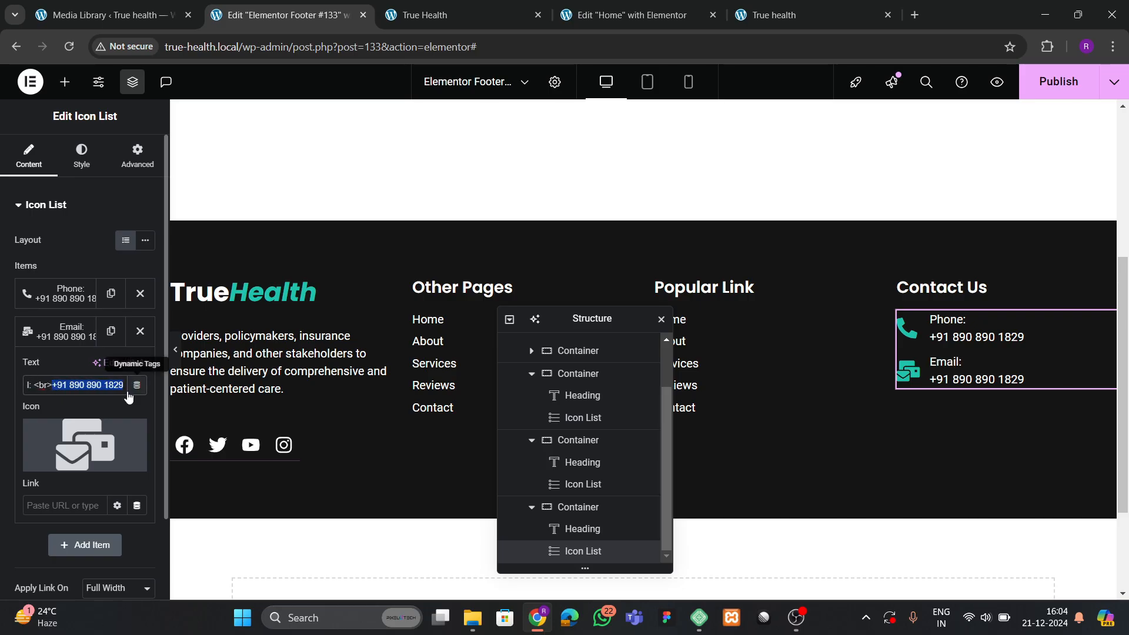
key("BackSpace")
type("demo")
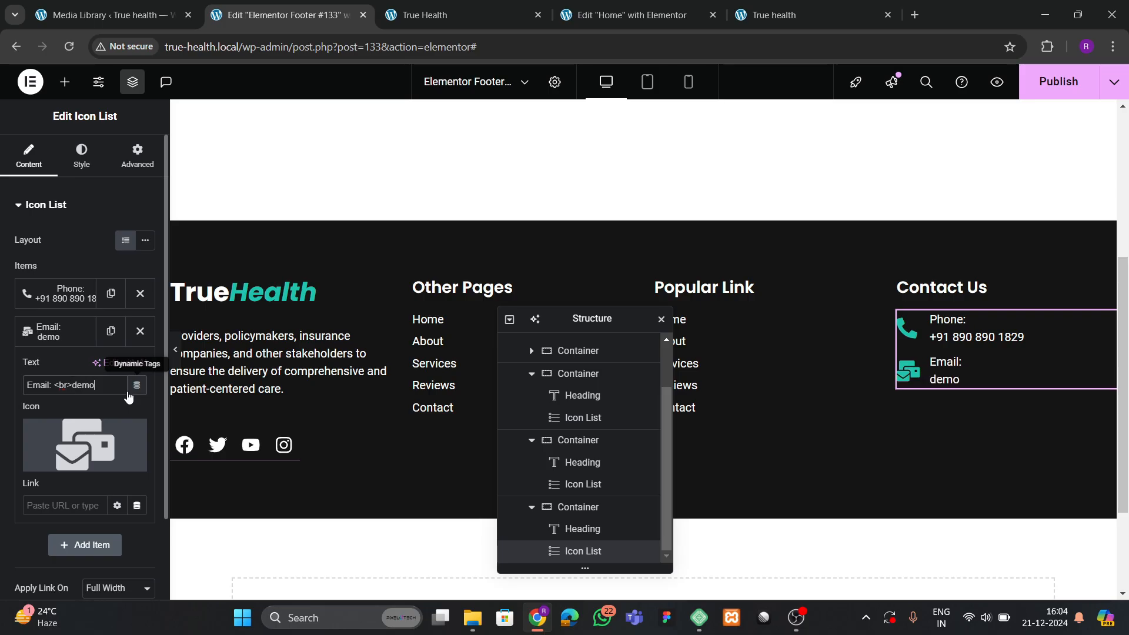
type("@gmail.com")
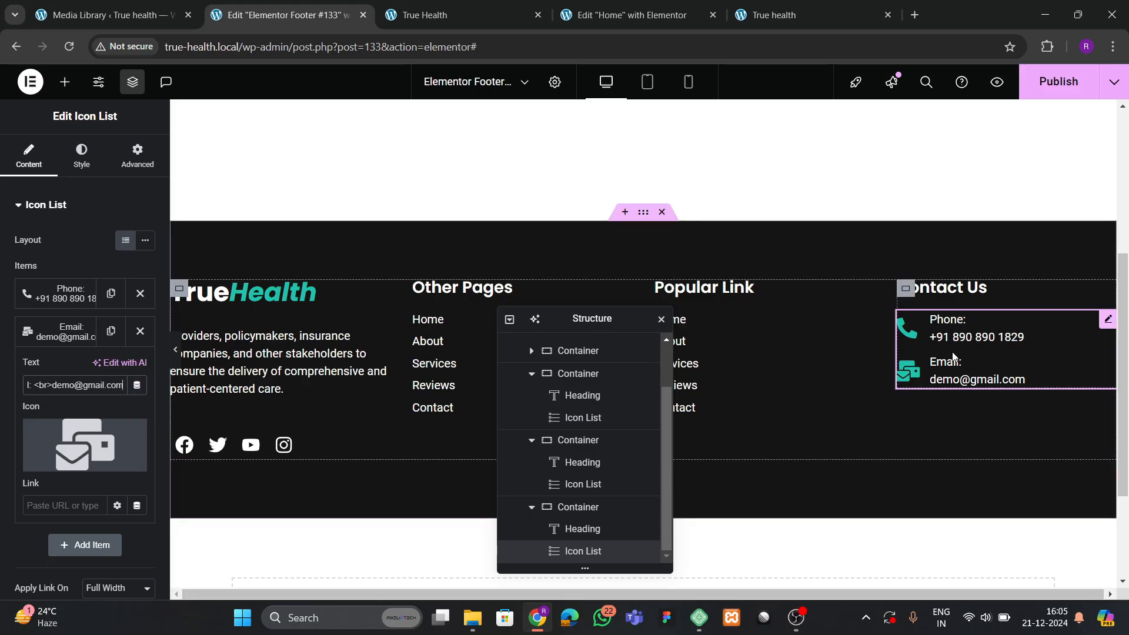
left_click(1095, 92)
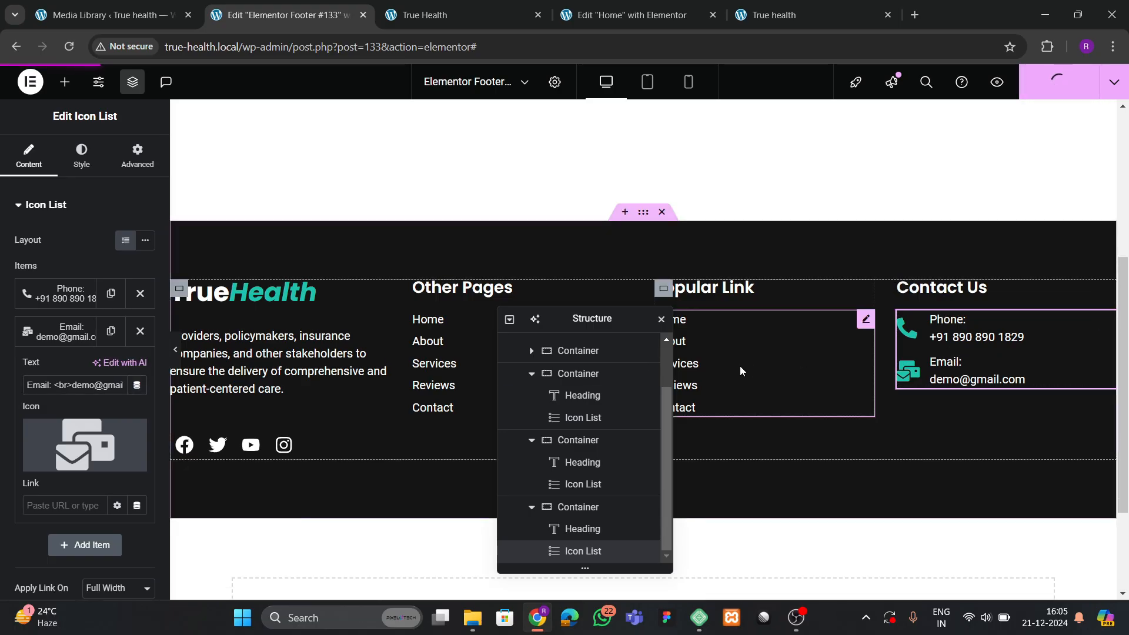
left_click(740, 4)
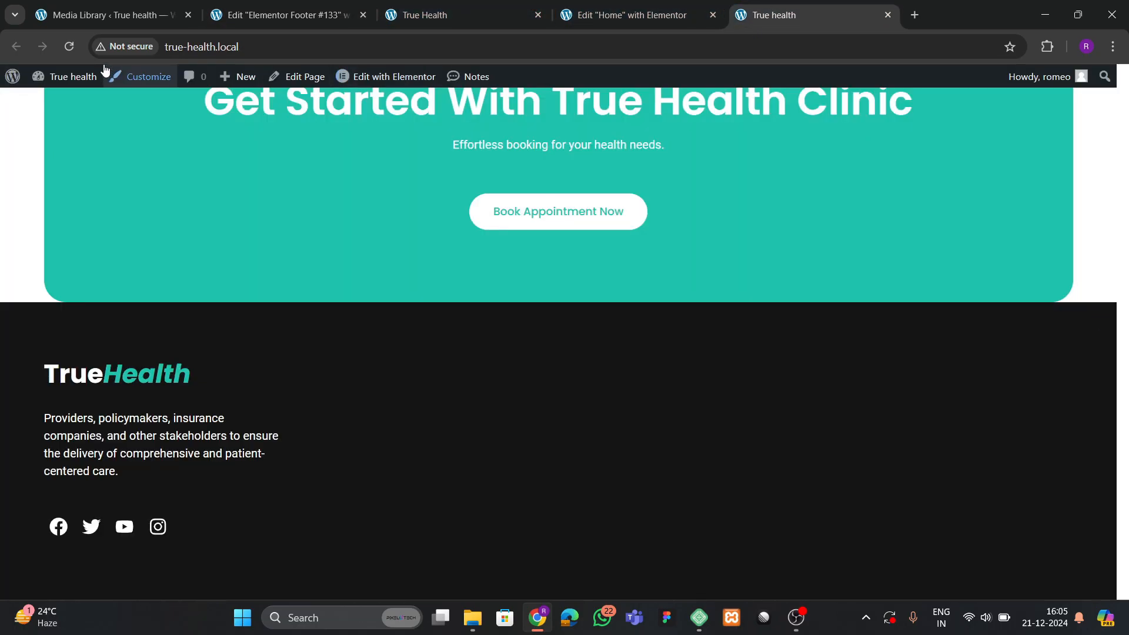
key("F5")
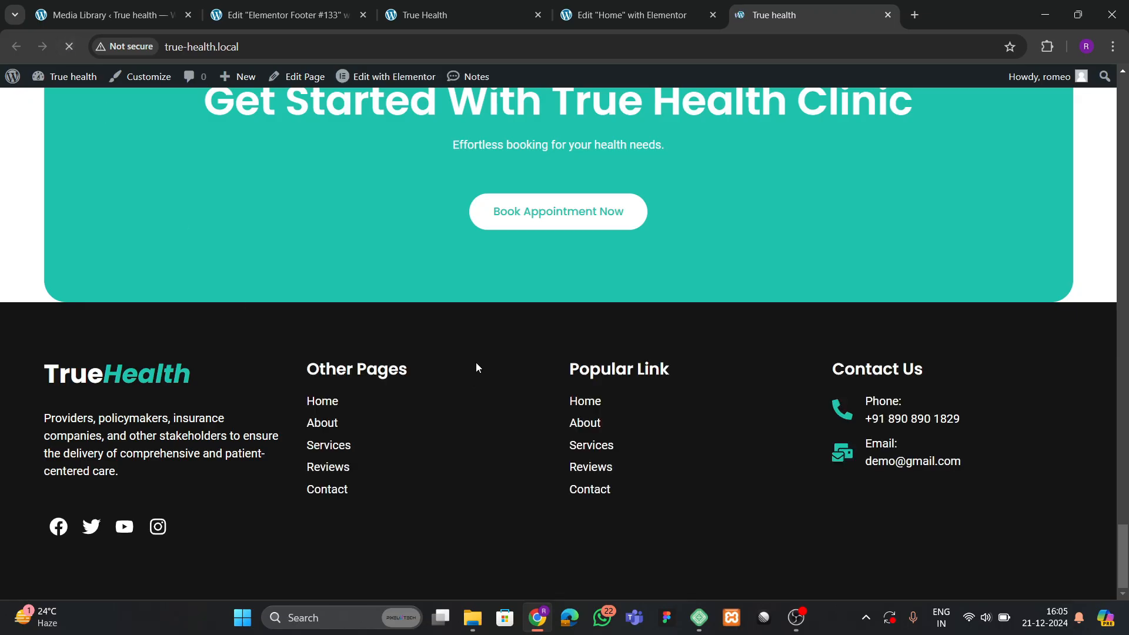
scroll(488, 382, "up", 6)
scroll(489, 385, "down", 5)
scroll(509, 395, "down", 2)
left_click(588, 12)
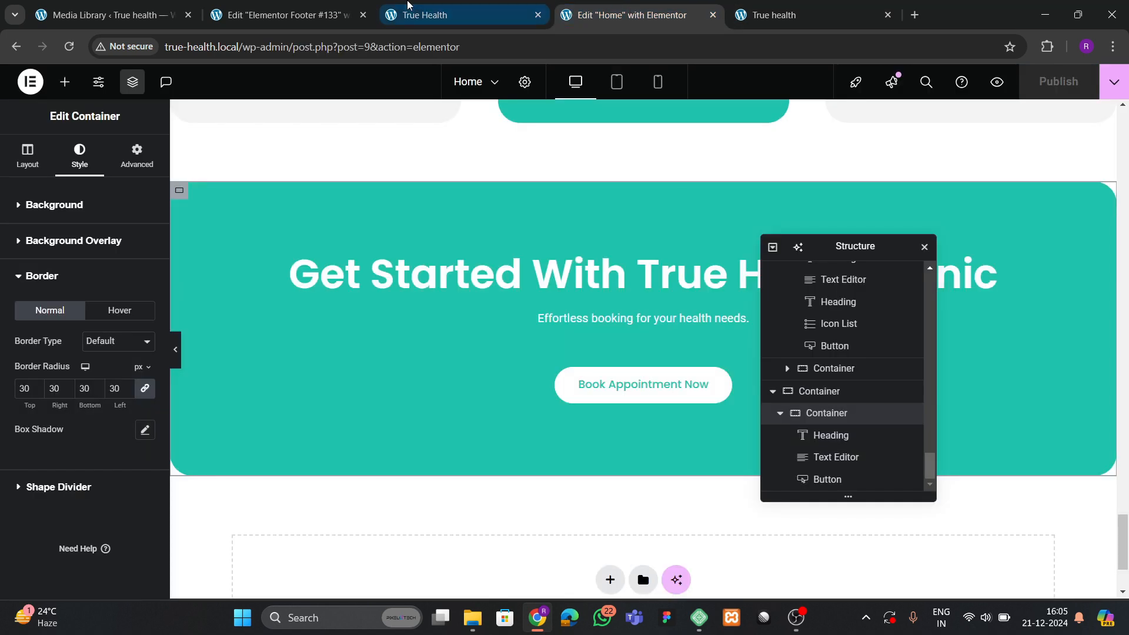
left_click(293, 6)
scroll(616, 248, "up", 5)
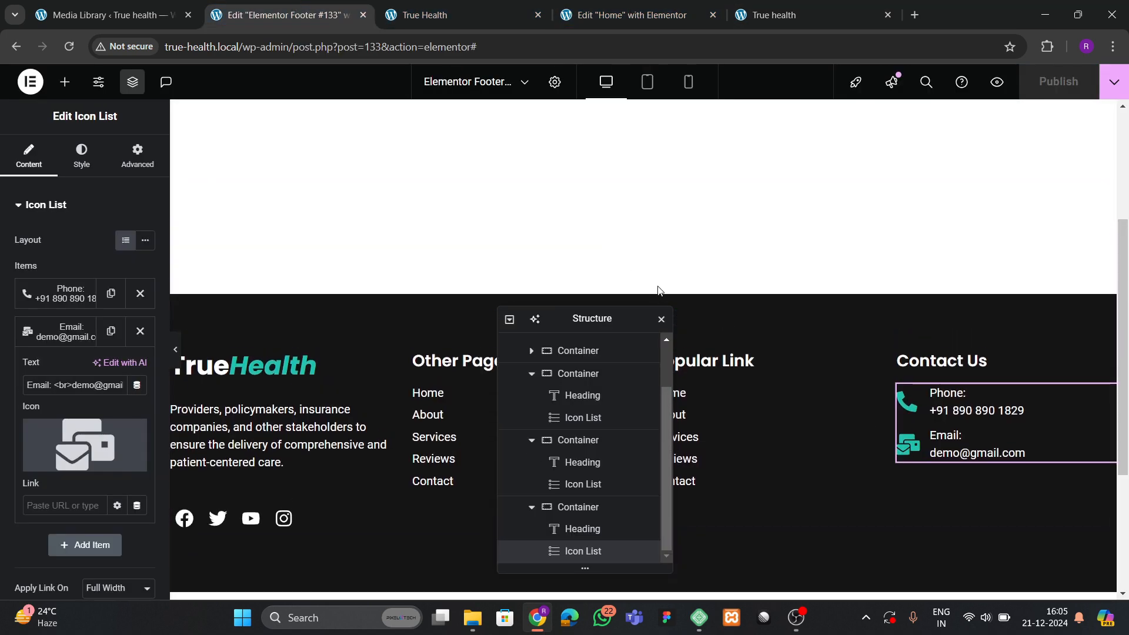
left_click(770, 14)
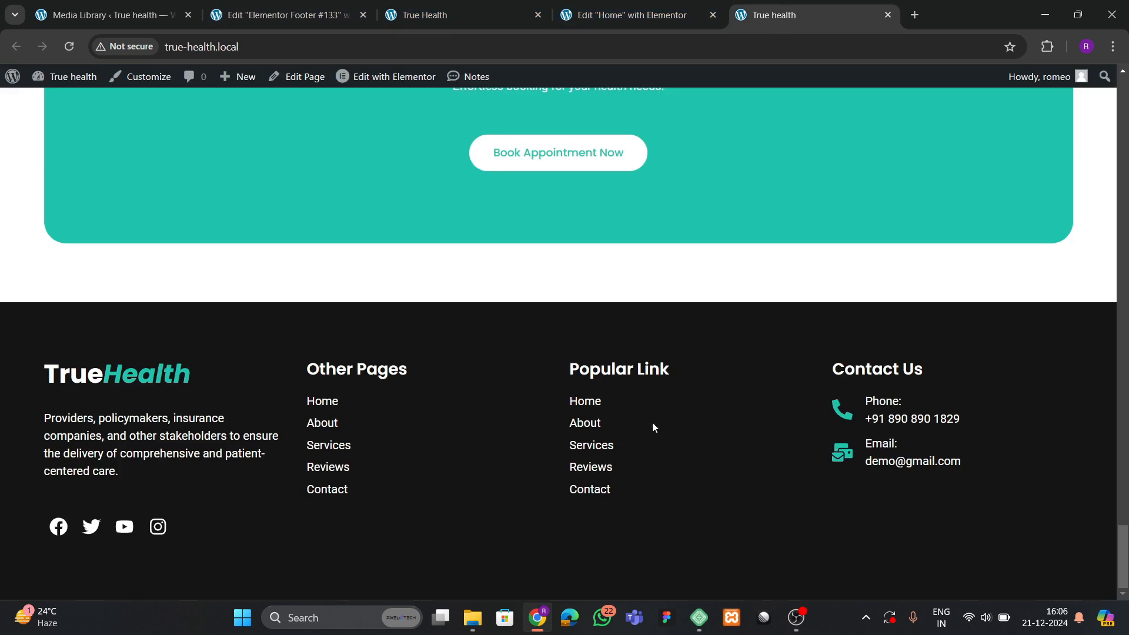
left_click(468, 16)
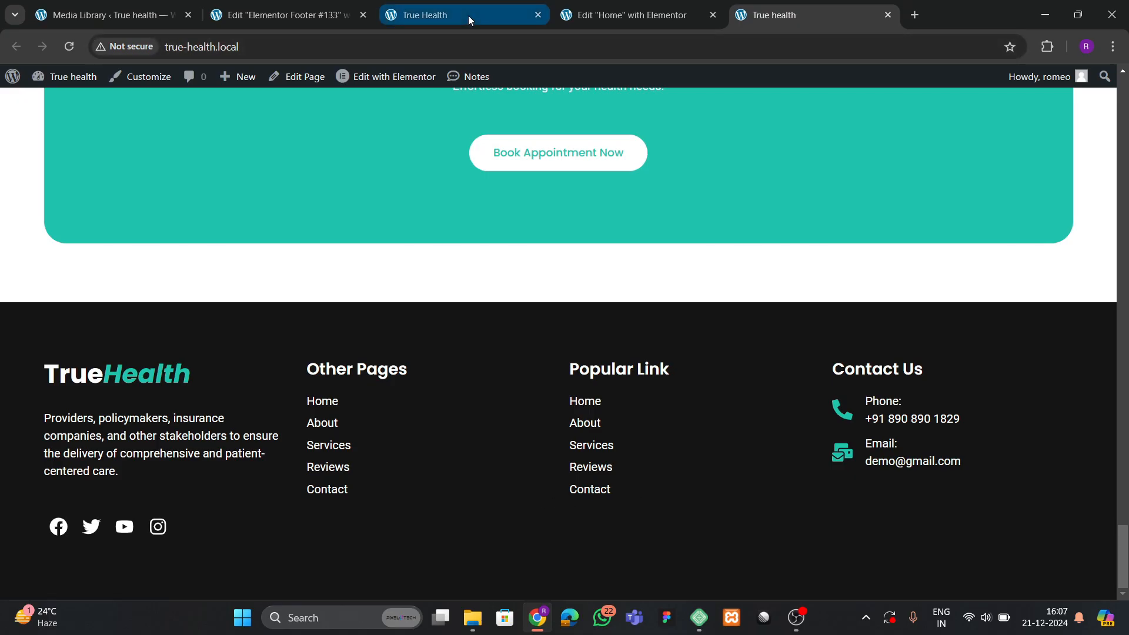
left_click(347, 13)
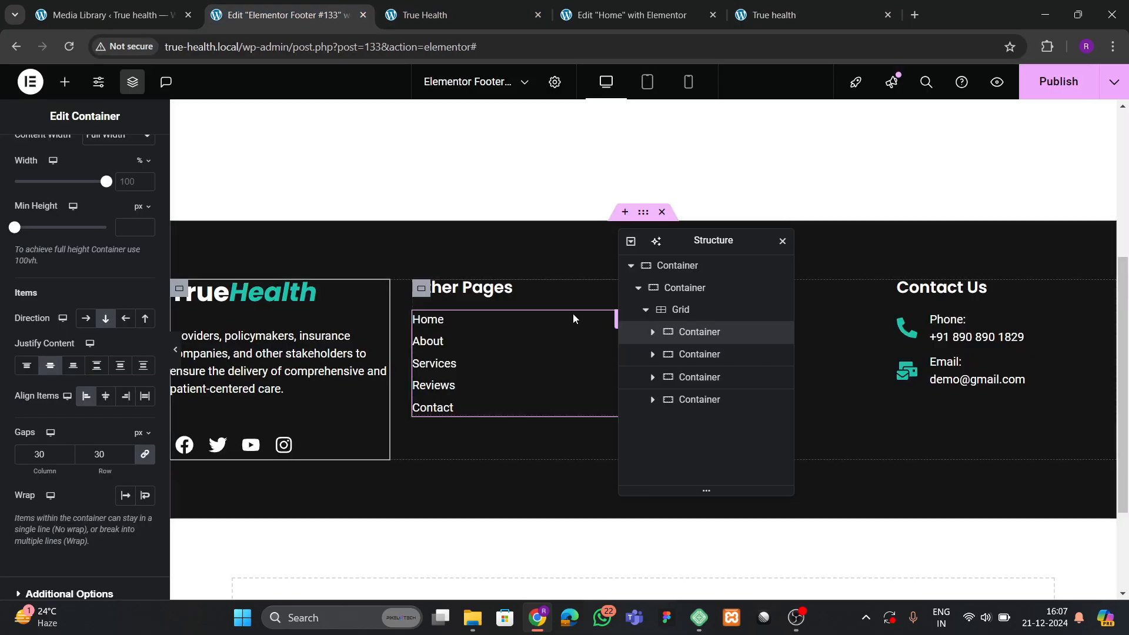
left_click(805, 15)
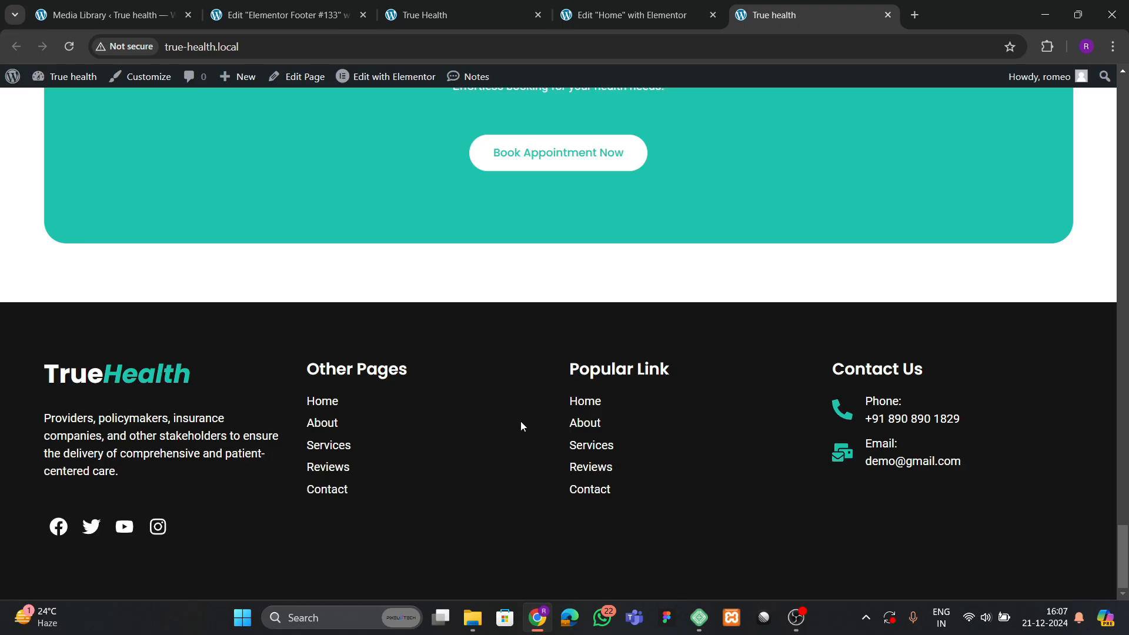
left_click(276, 15)
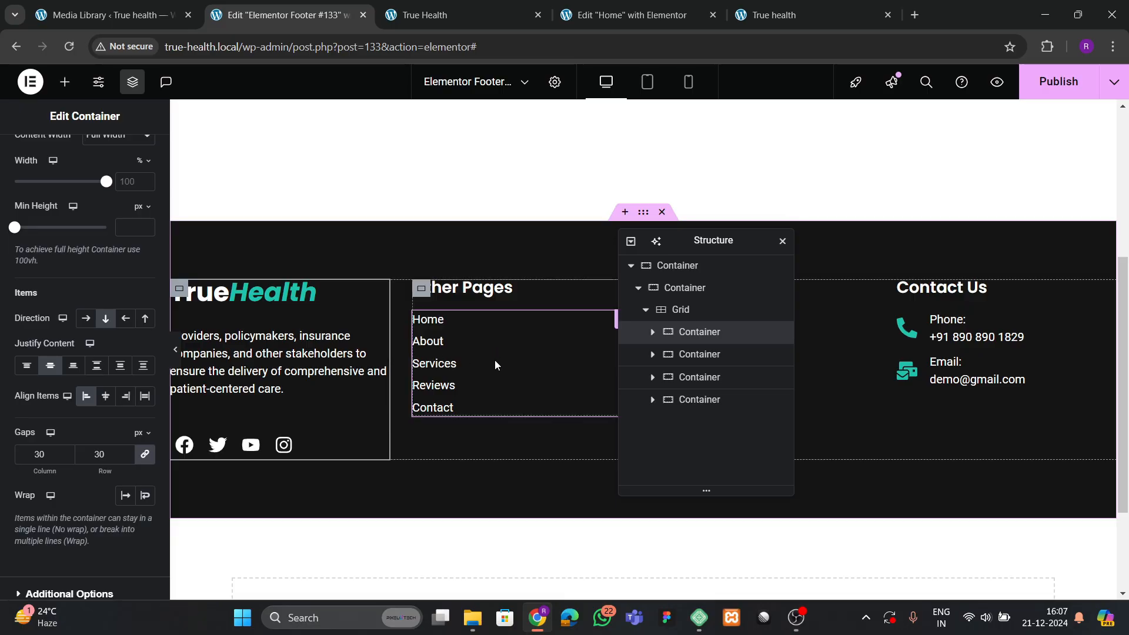
Inspect the footer structure, uncovering the columns and the inner container's contents.
left_click_drag(720, 244, 823, 217)
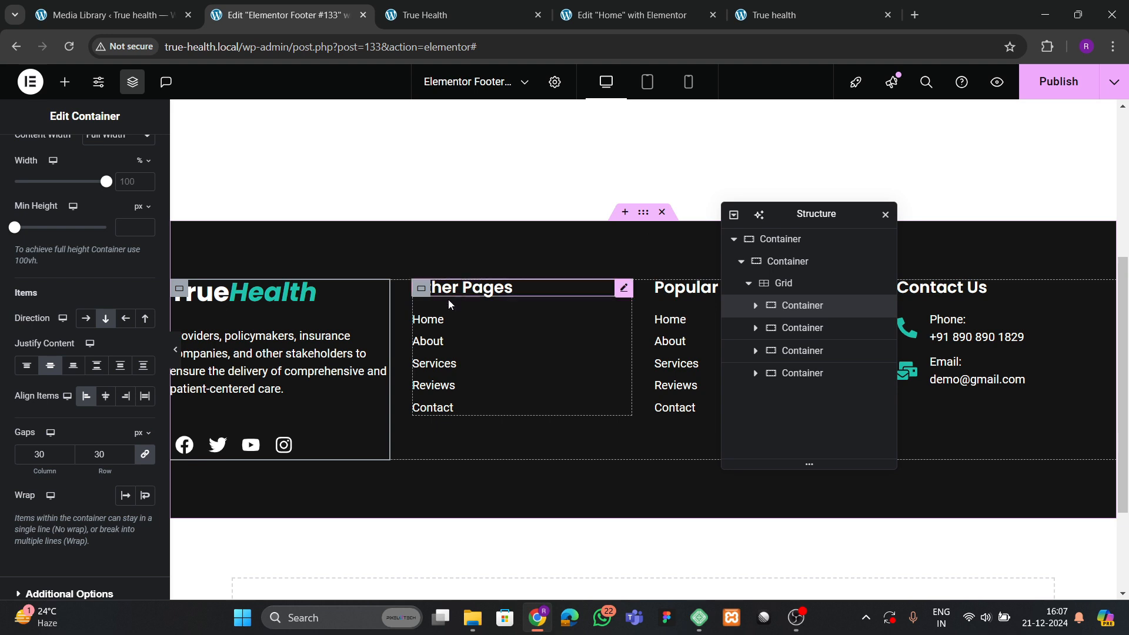
scroll(464, 318, "down", 1)
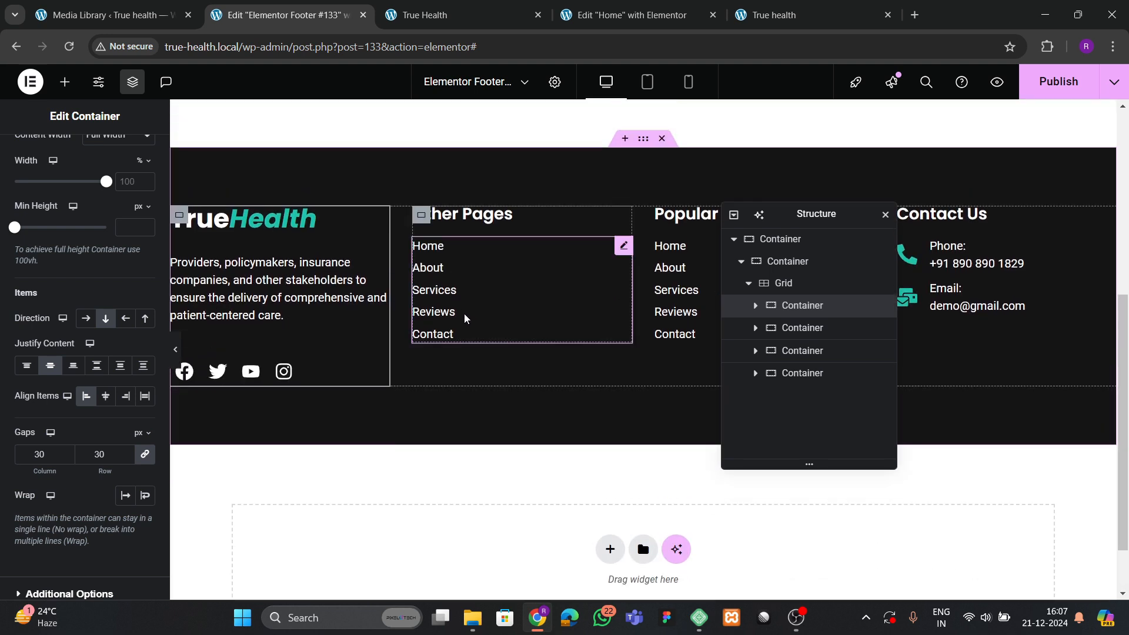
left_click_drag(817, 219, 898, 205)
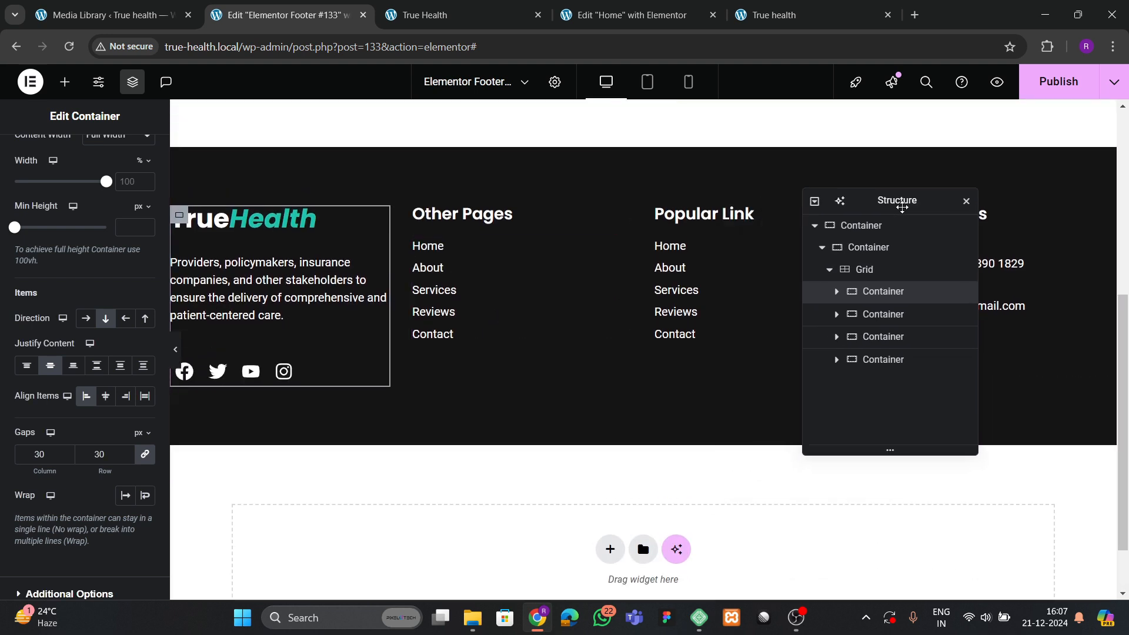
scroll(64, 166, "up", 3)
left_click(65, 81)
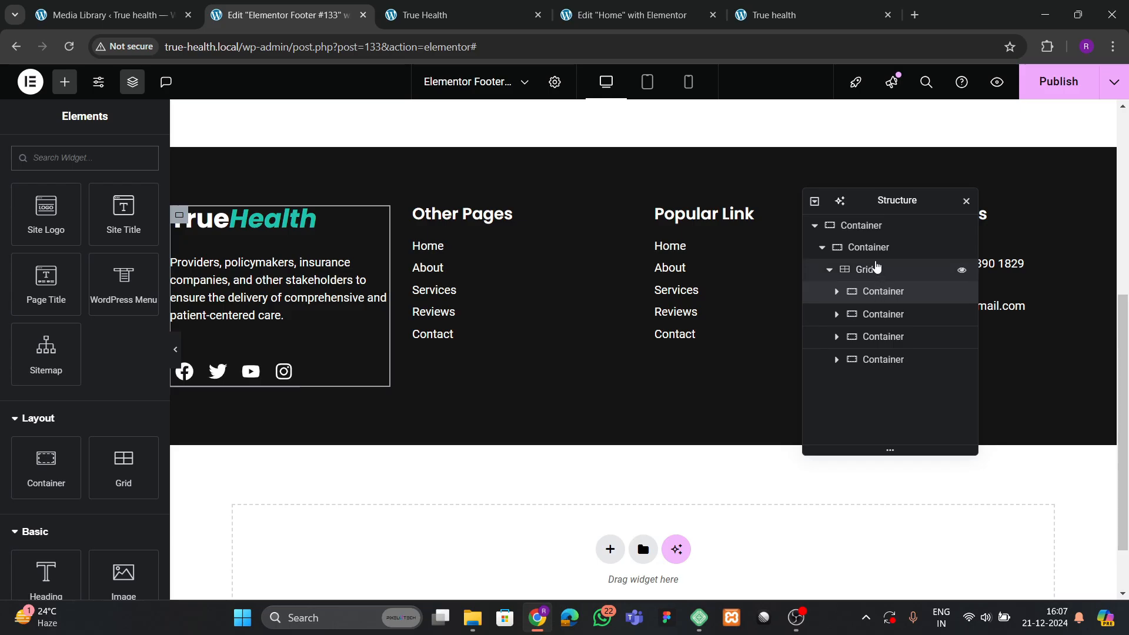
left_click(853, 253)
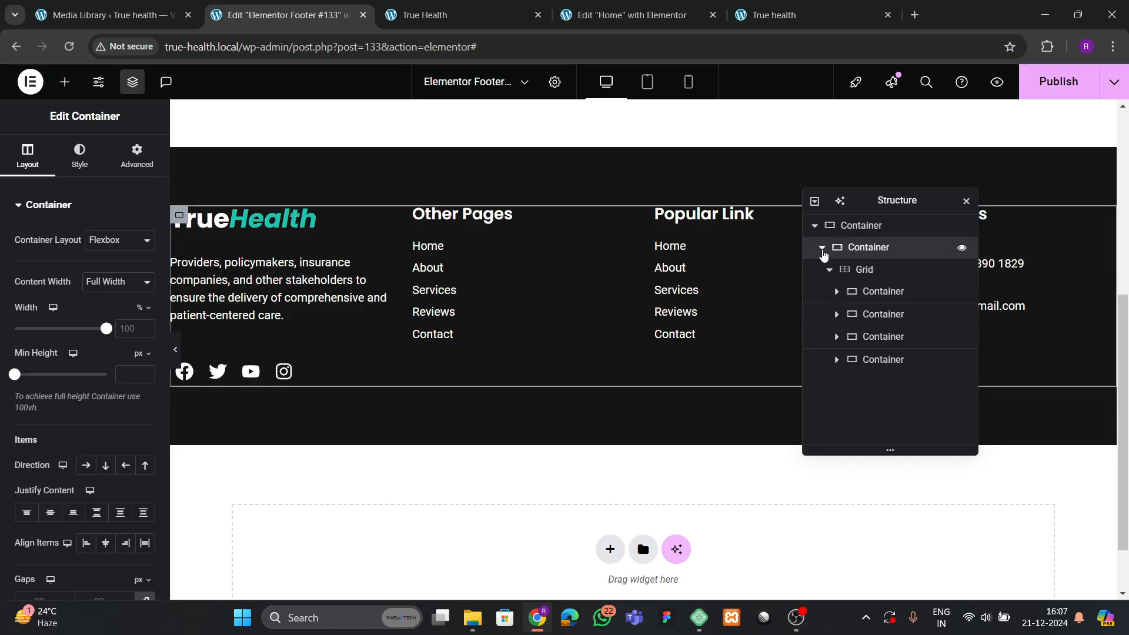
left_click(822, 250)
left_click(822, 250)
Add a new empty container to the footer's outer container below the grid.
right_click(873, 254)
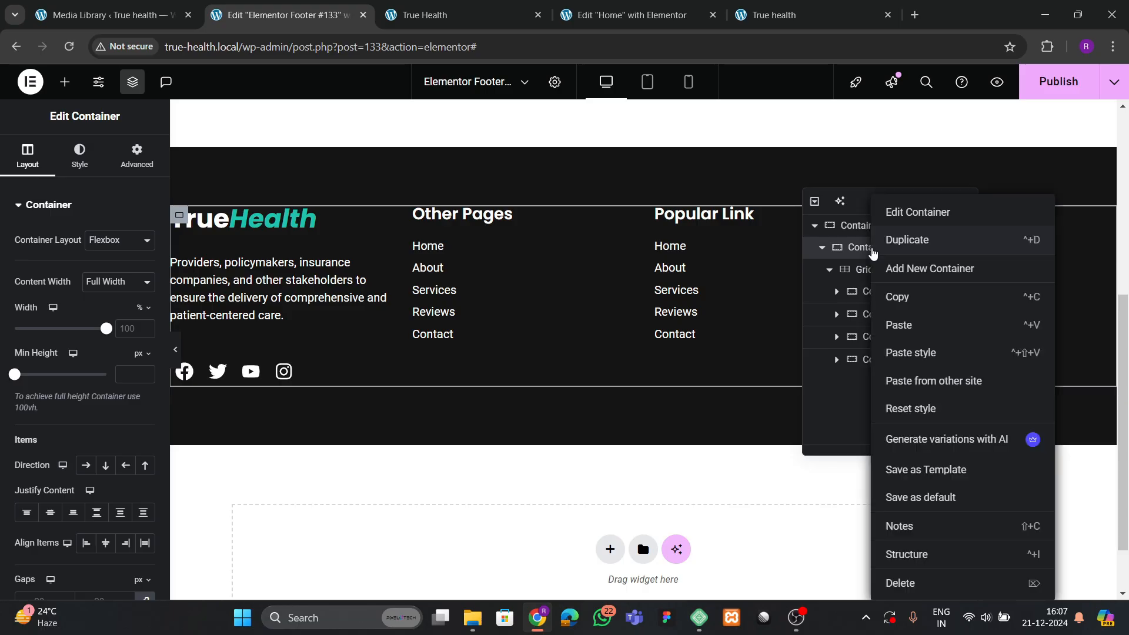
left_click(823, 247)
left_click(823, 247)
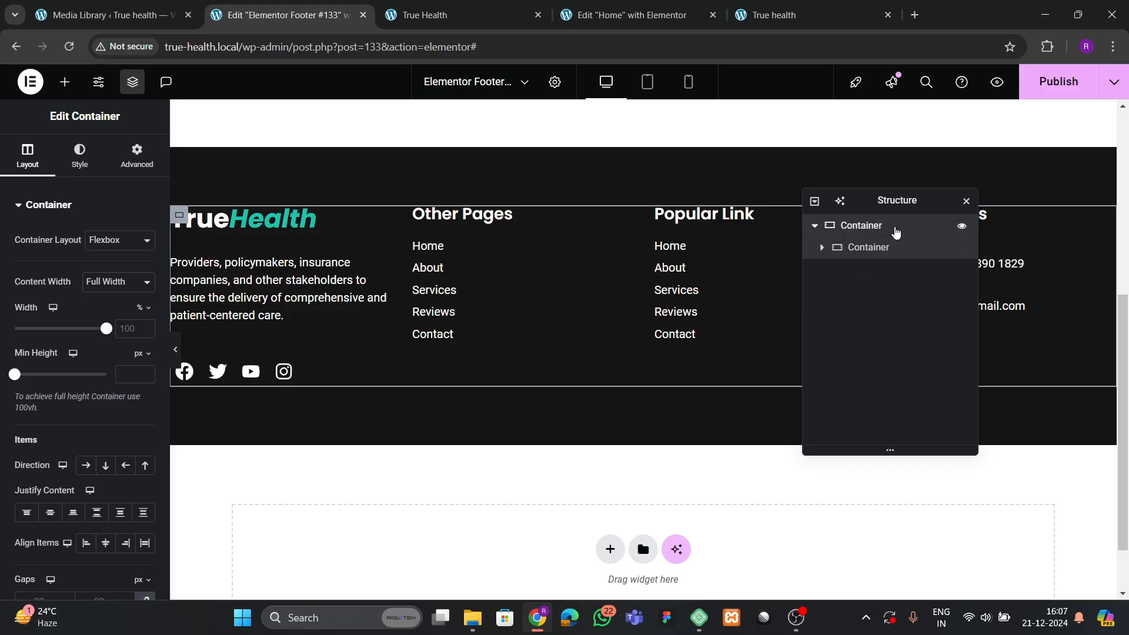
left_click(894, 231)
right_click(894, 231)
left_click(932, 268)
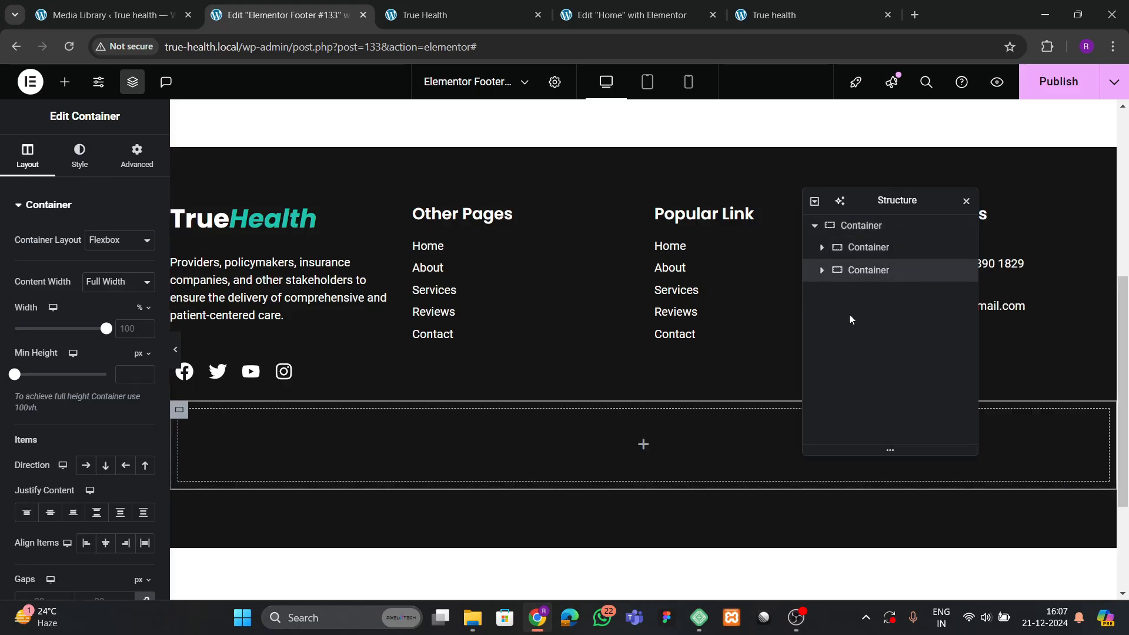
Check the new container's settings and select the TrueHealth brand column.
left_click(136, 157)
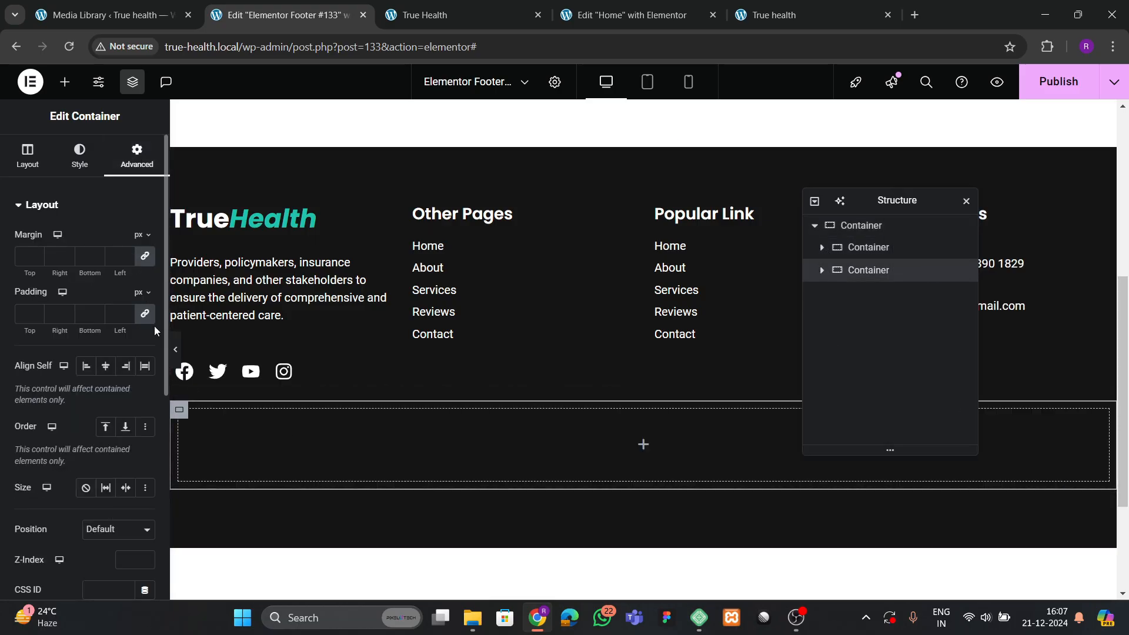
left_click(64, 81)
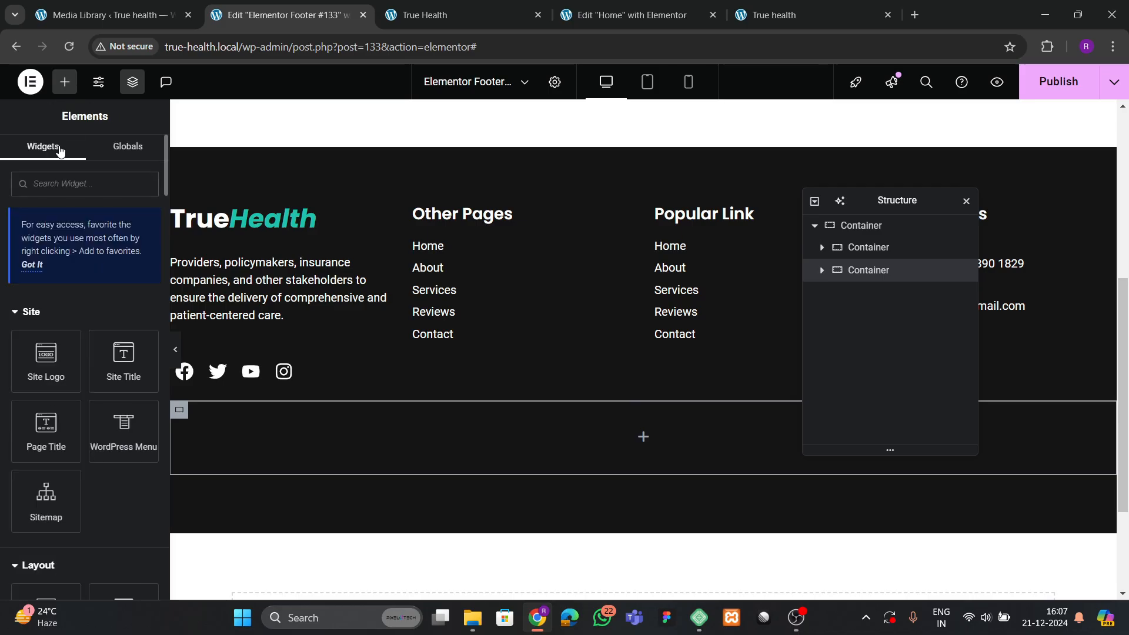
left_click(821, 248)
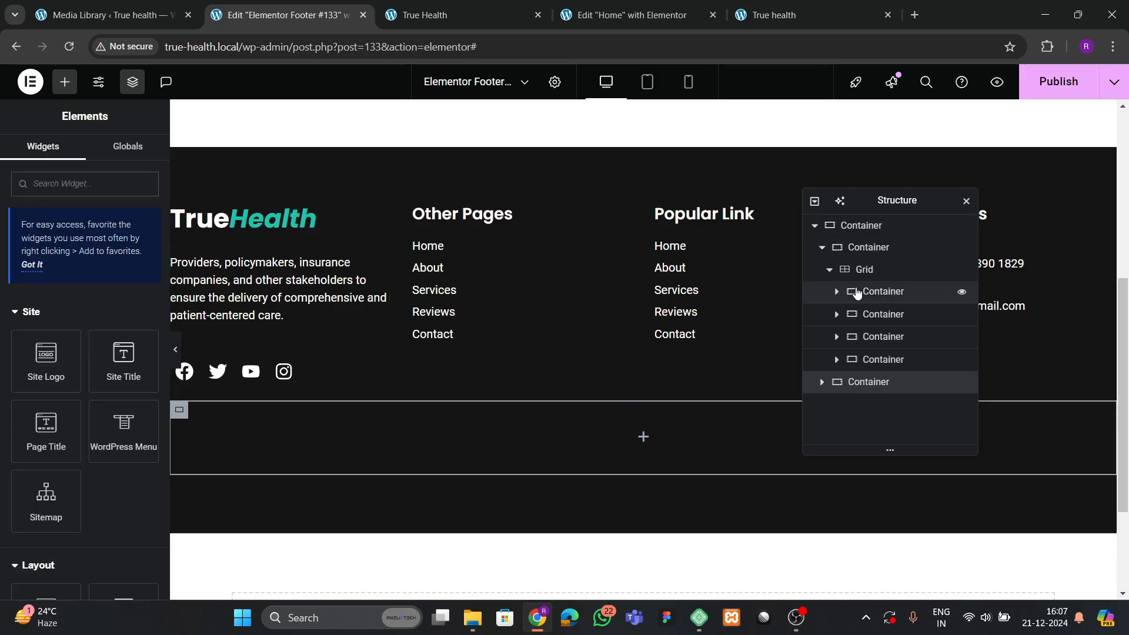
left_click(879, 293)
right_click(879, 297)
Copy the TrueHealth brand and Other Pages columns into the new container.
left_click(941, 297)
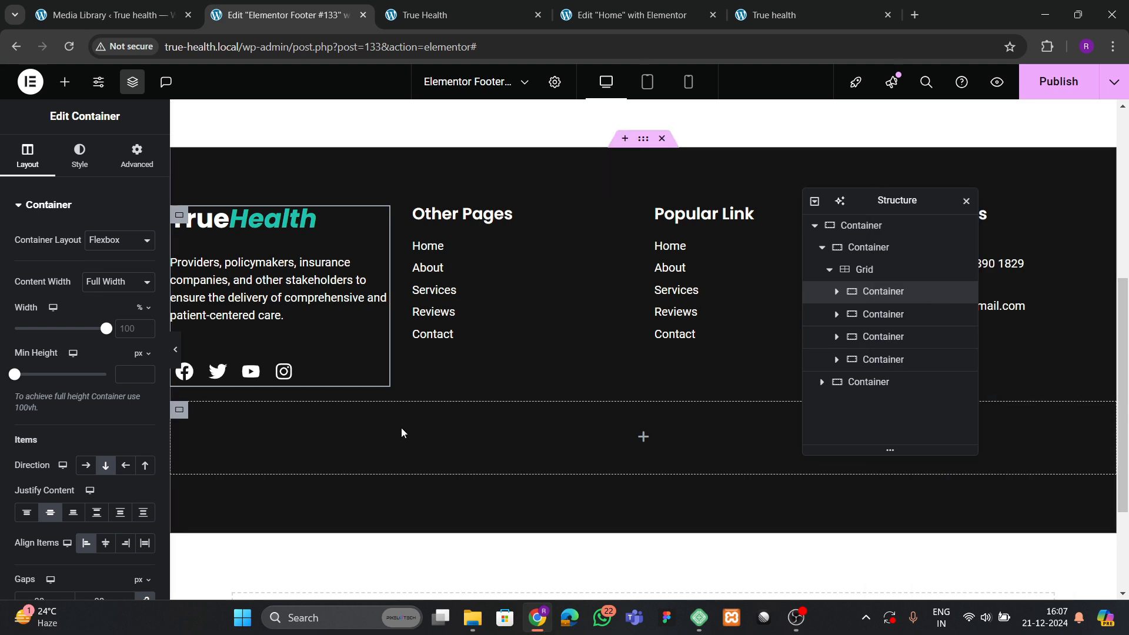
right_click(405, 440)
left_click(438, 324)
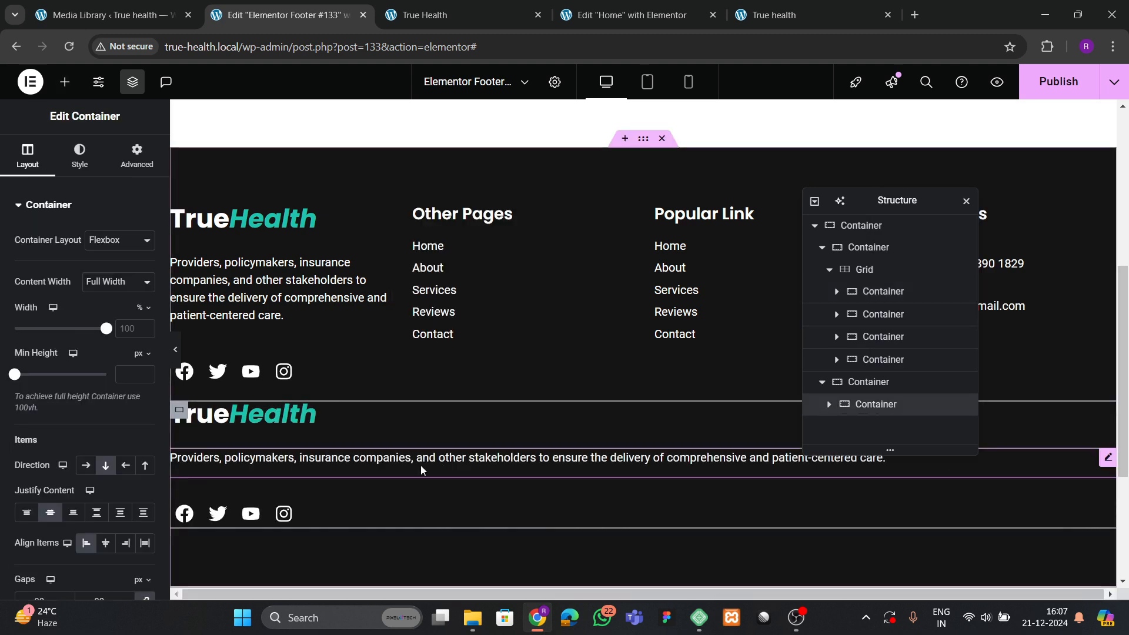
right_click(887, 316)
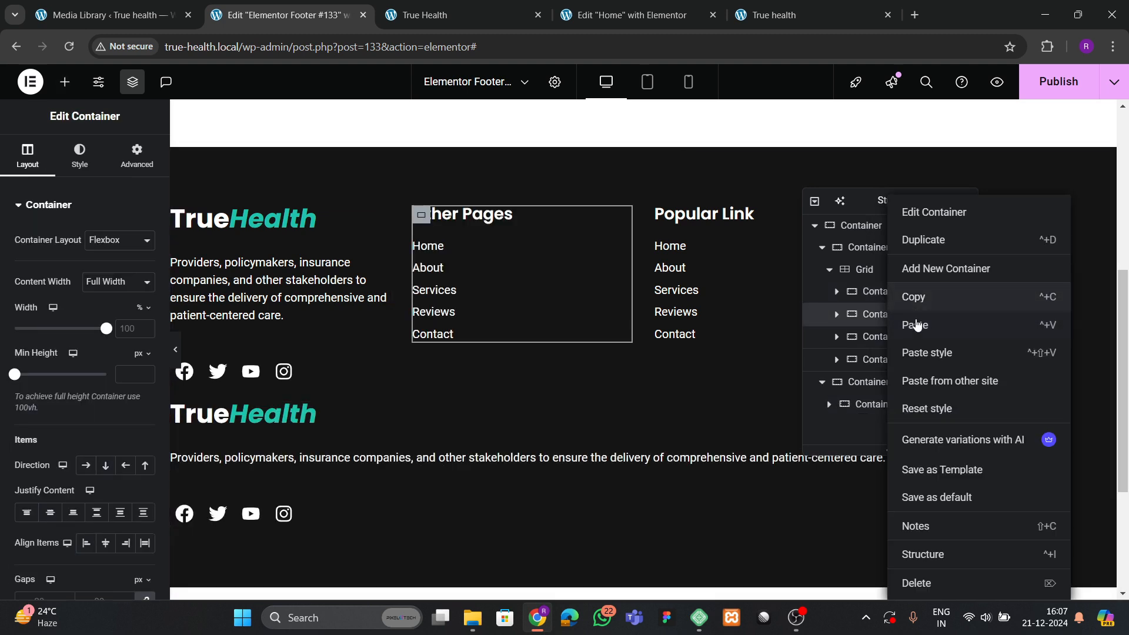
left_click(913, 305)
left_click(876, 388)
right_click(876, 391)
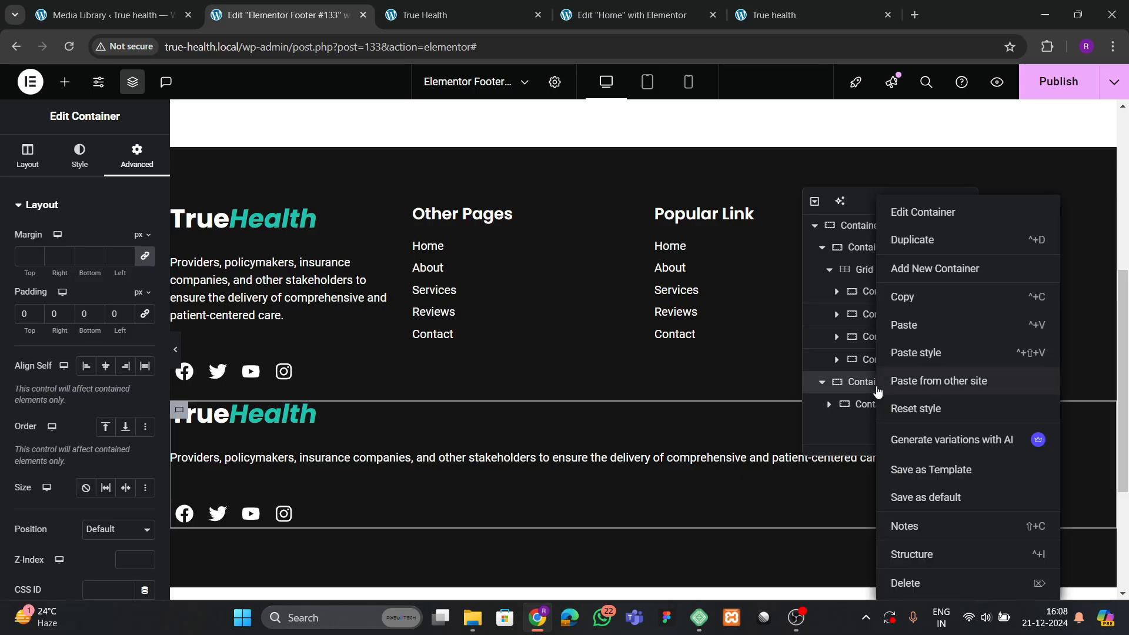
left_click(921, 324)
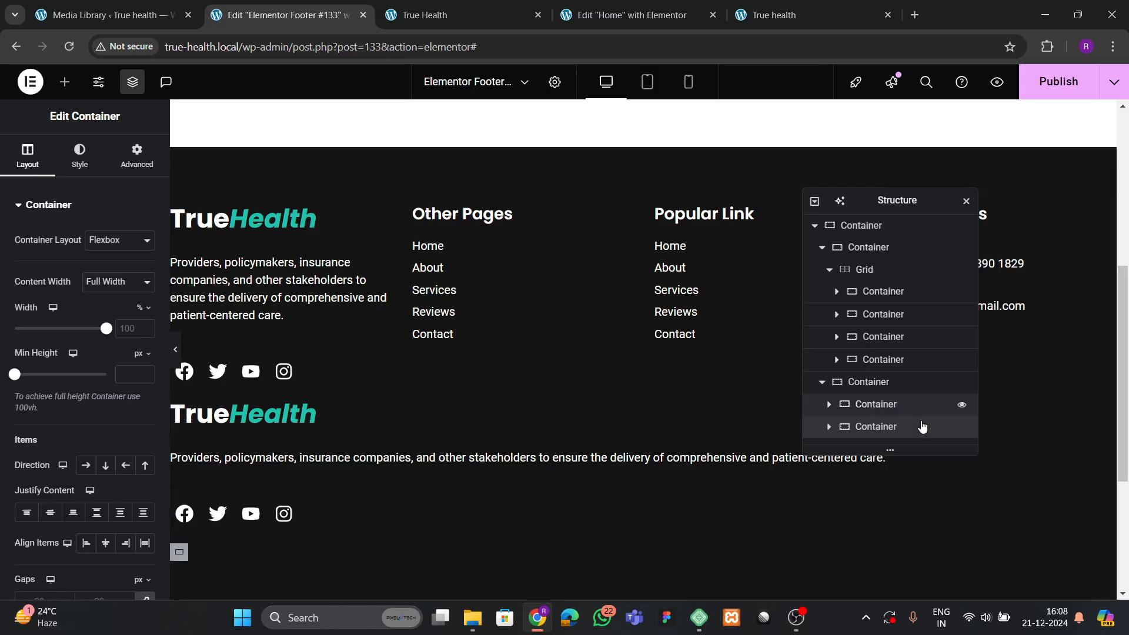
Copy the Popular Link and Contact Us columns into the new container.
right_click(882, 336)
left_click(910, 306)
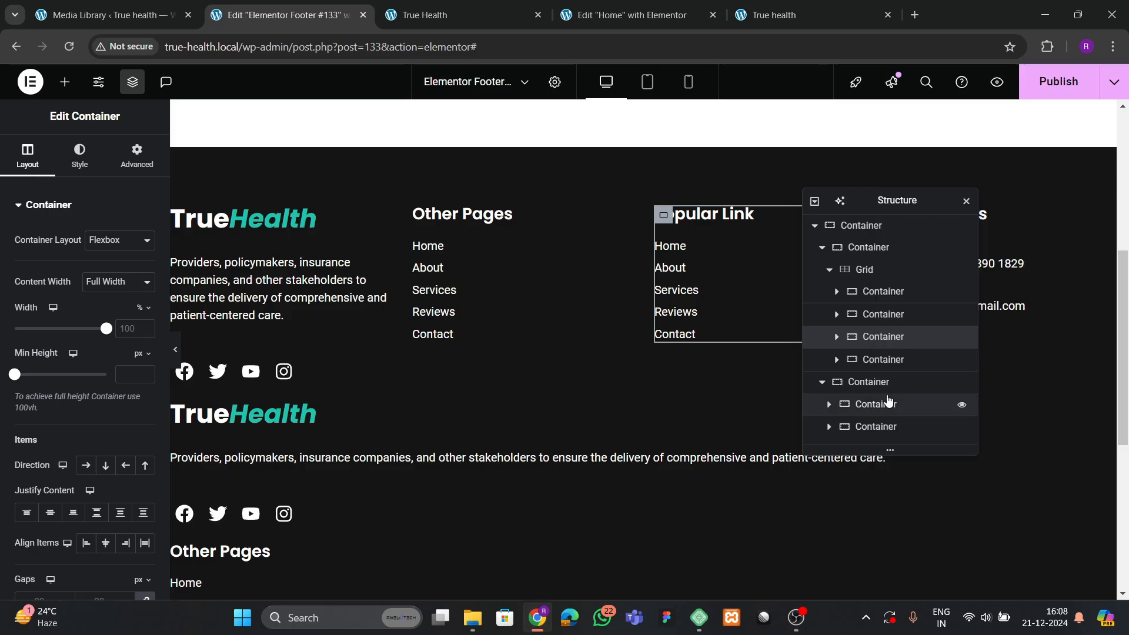
left_click(872, 382)
right_click(873, 382)
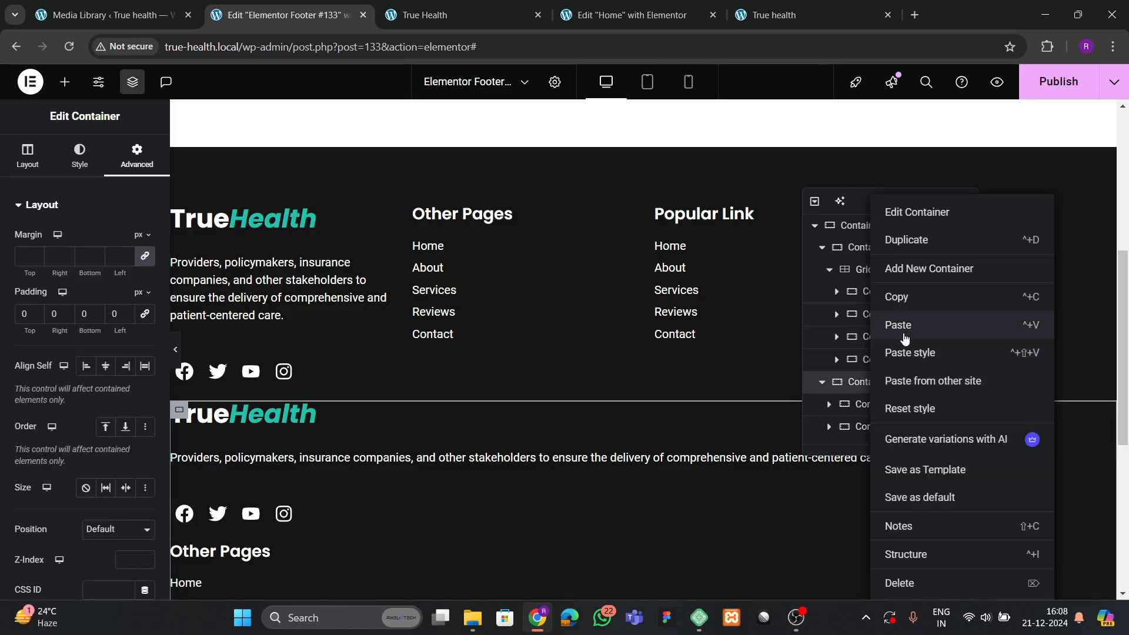
left_click(906, 325)
right_click(880, 360)
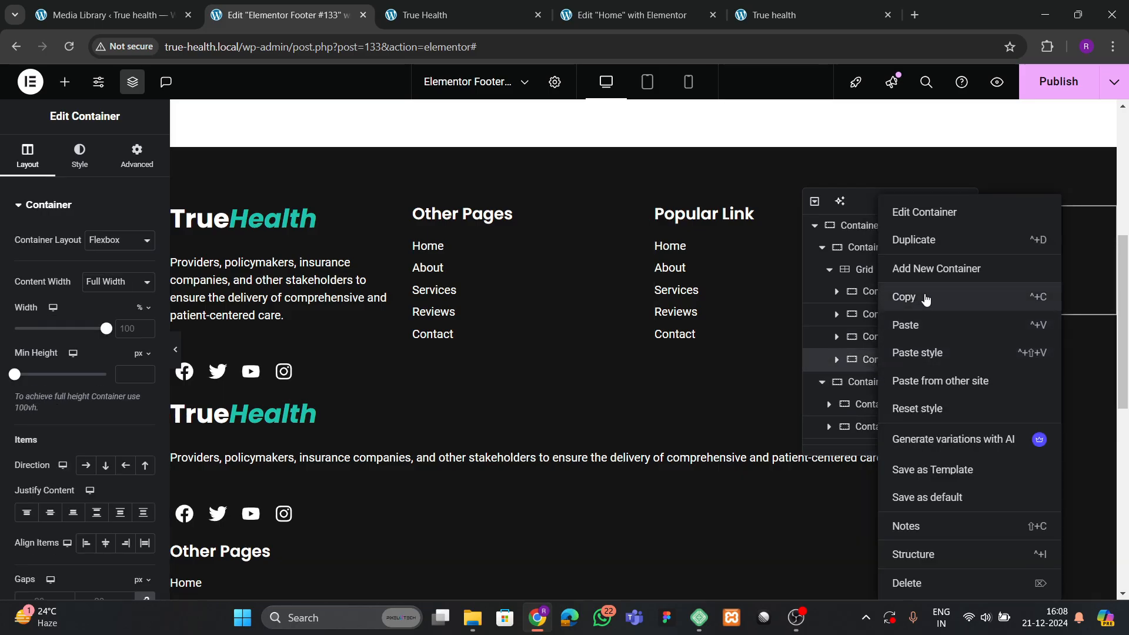
left_click(927, 296)
scroll(868, 377, "down", 1)
left_click(869, 365)
right_click(872, 365)
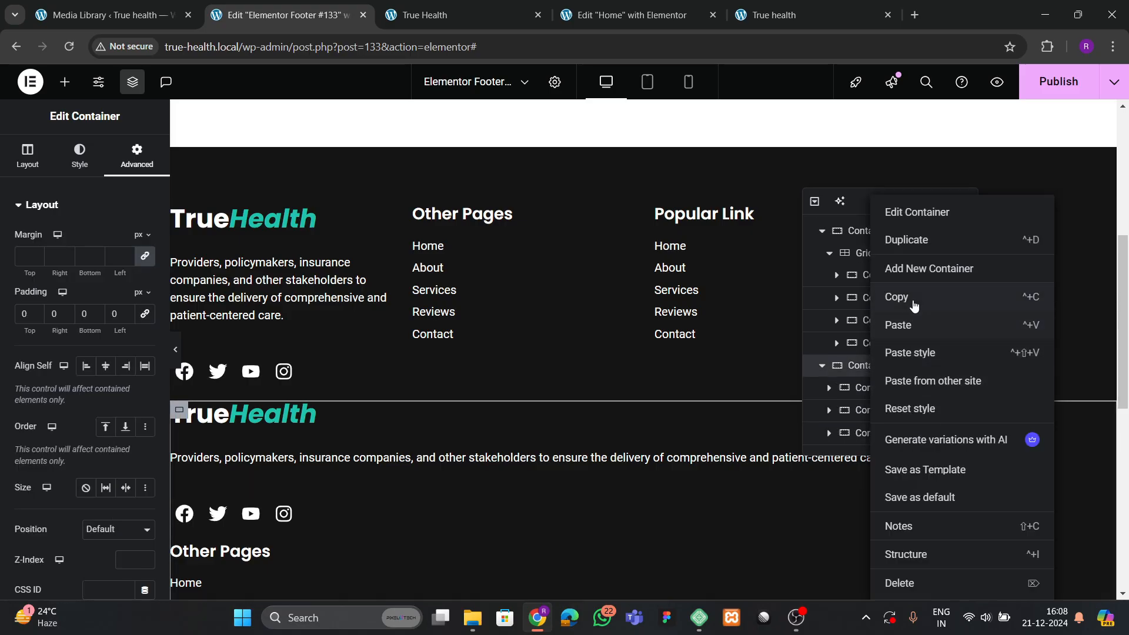
left_click(911, 326)
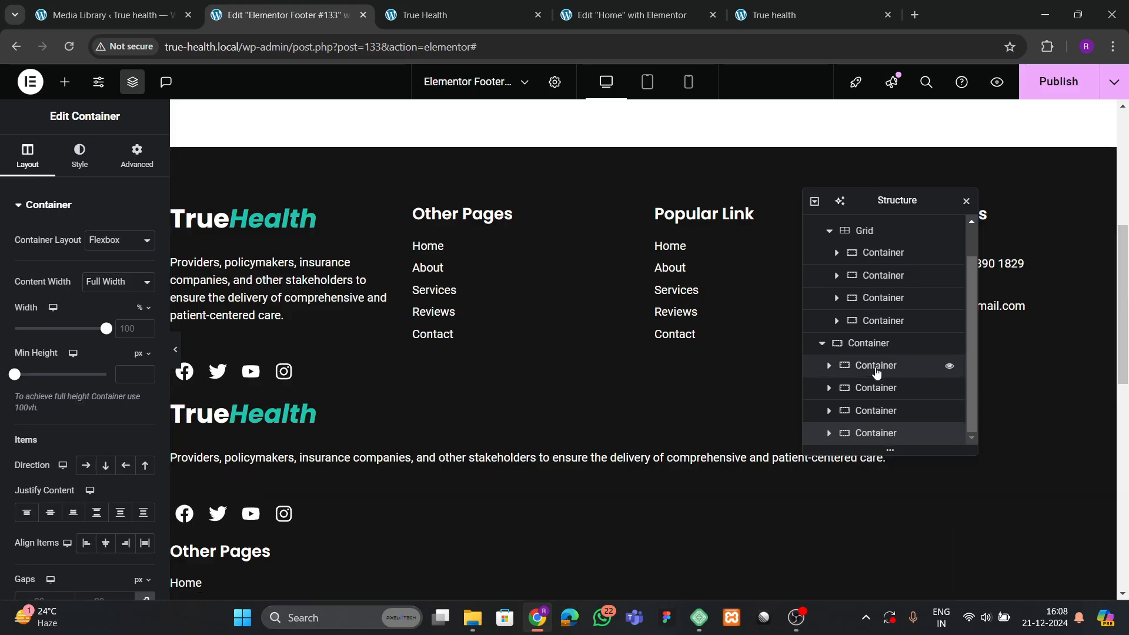
Lay the copied columns in a row with Space Between justification and top alignment.
left_click(871, 343)
left_click(33, 167)
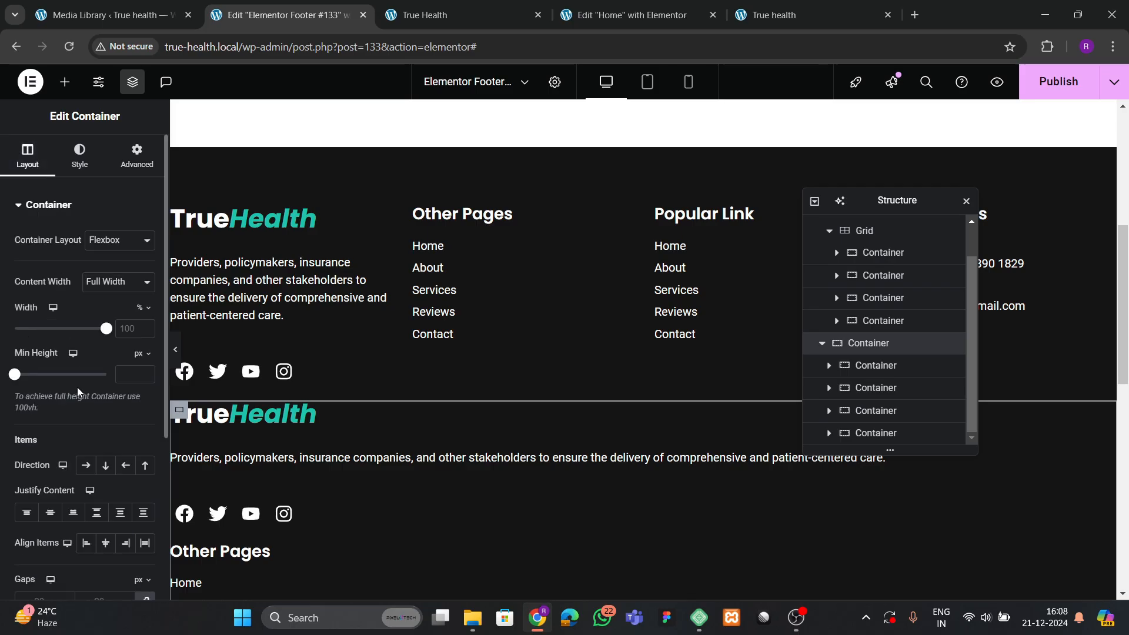
scroll(81, 395, "down", 1)
left_click(85, 392)
left_click(97, 439)
left_click(86, 469)
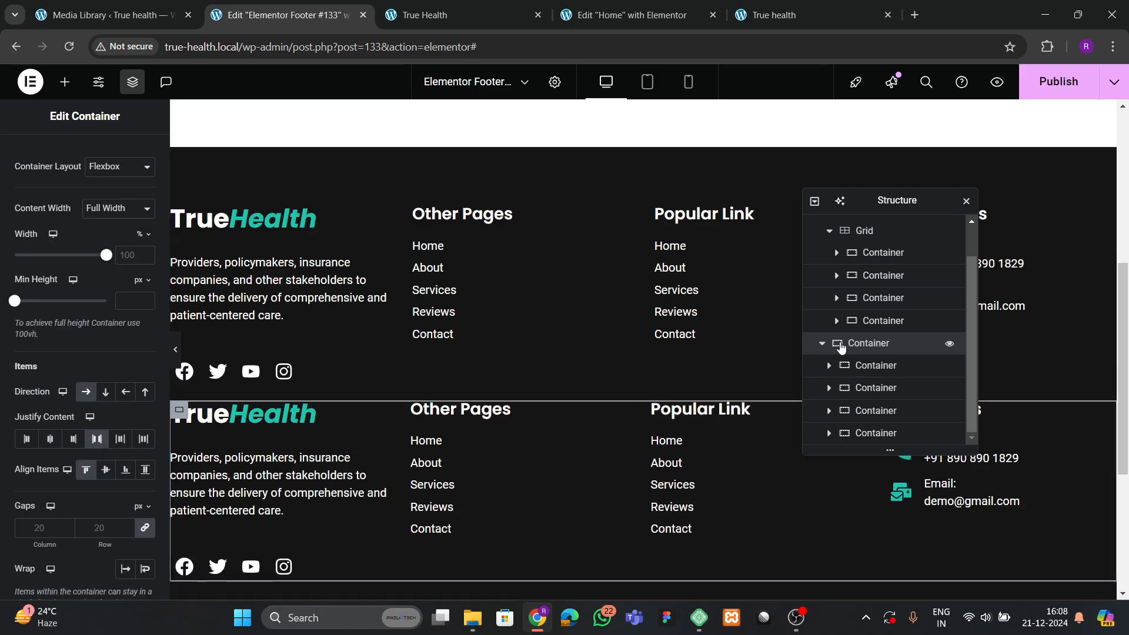
right_click(874, 236)
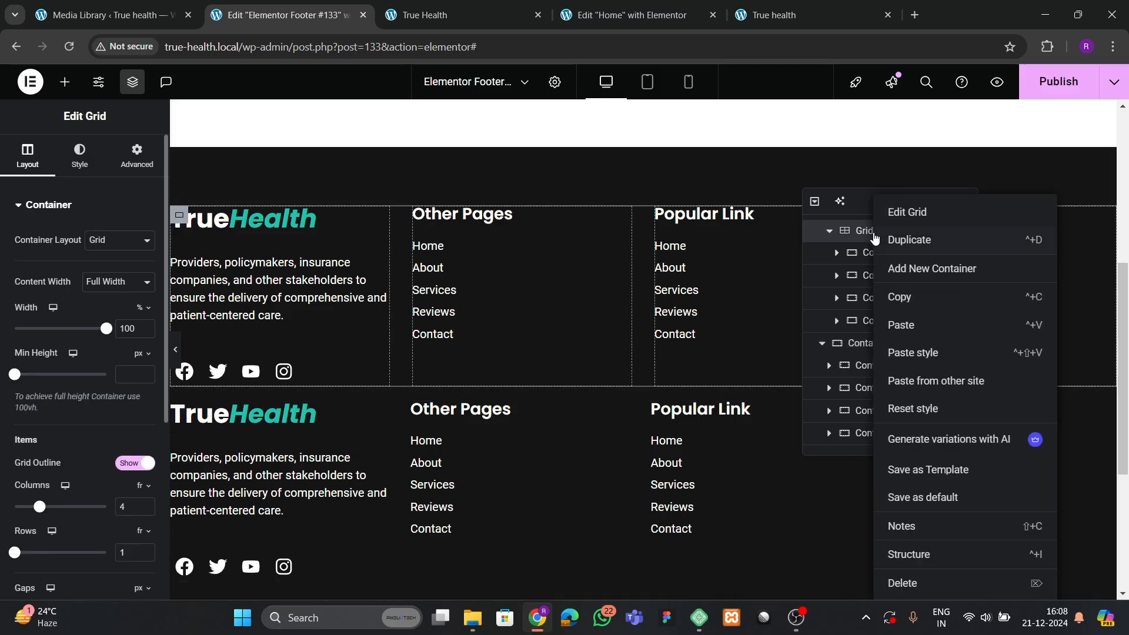
Delete the original four-column grid and its leftover empty container.
left_click(902, 582)
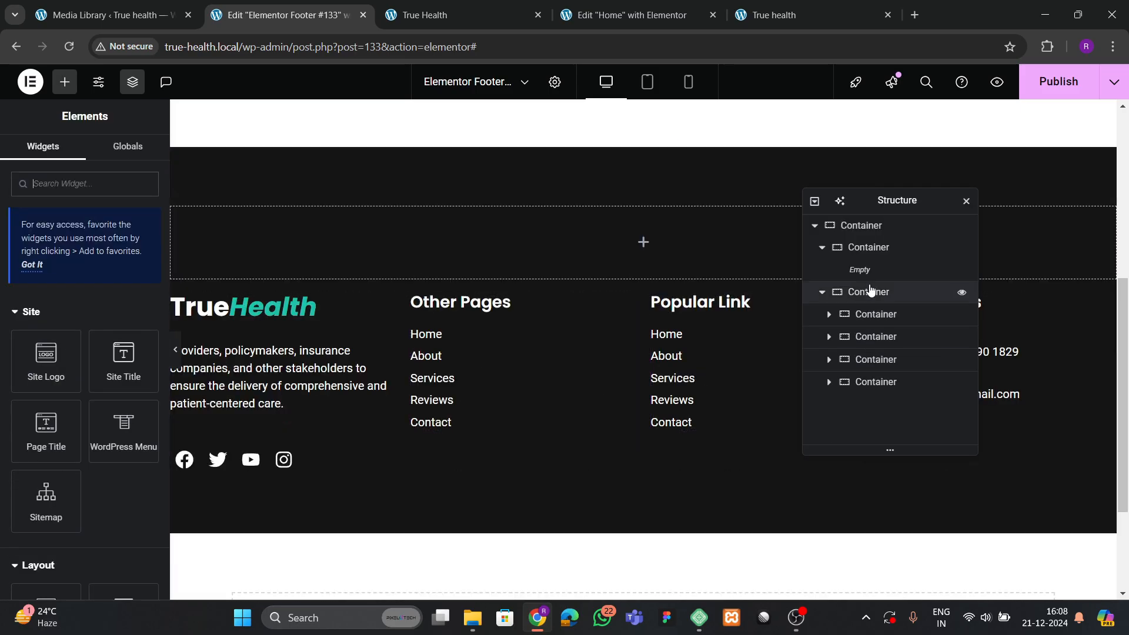
left_click(882, 247)
right_click(882, 247)
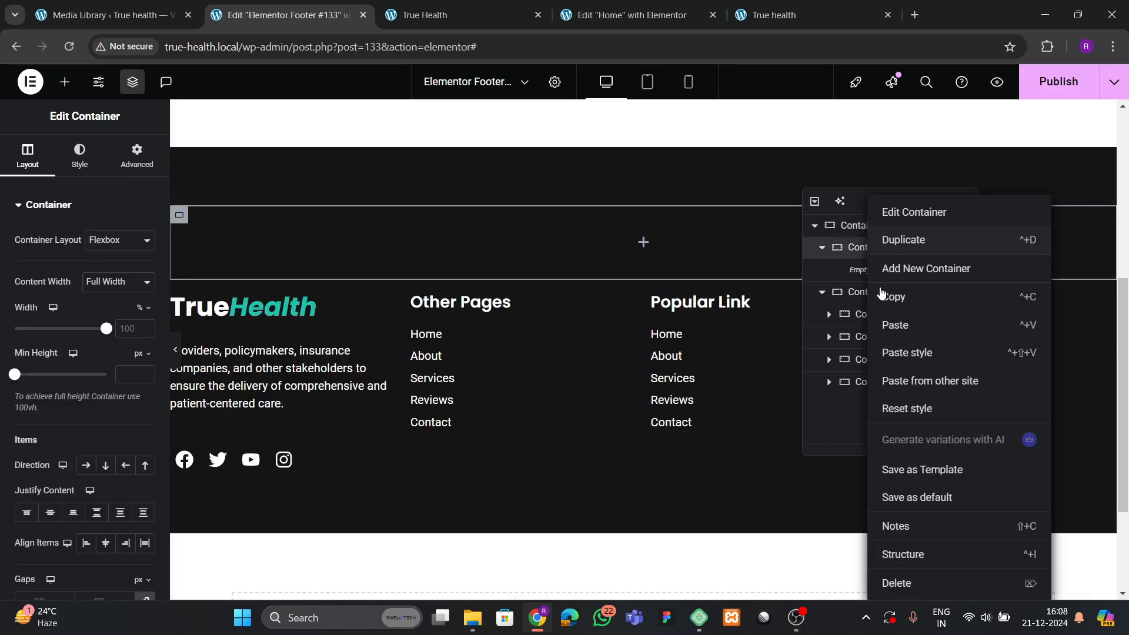
left_click(894, 582)
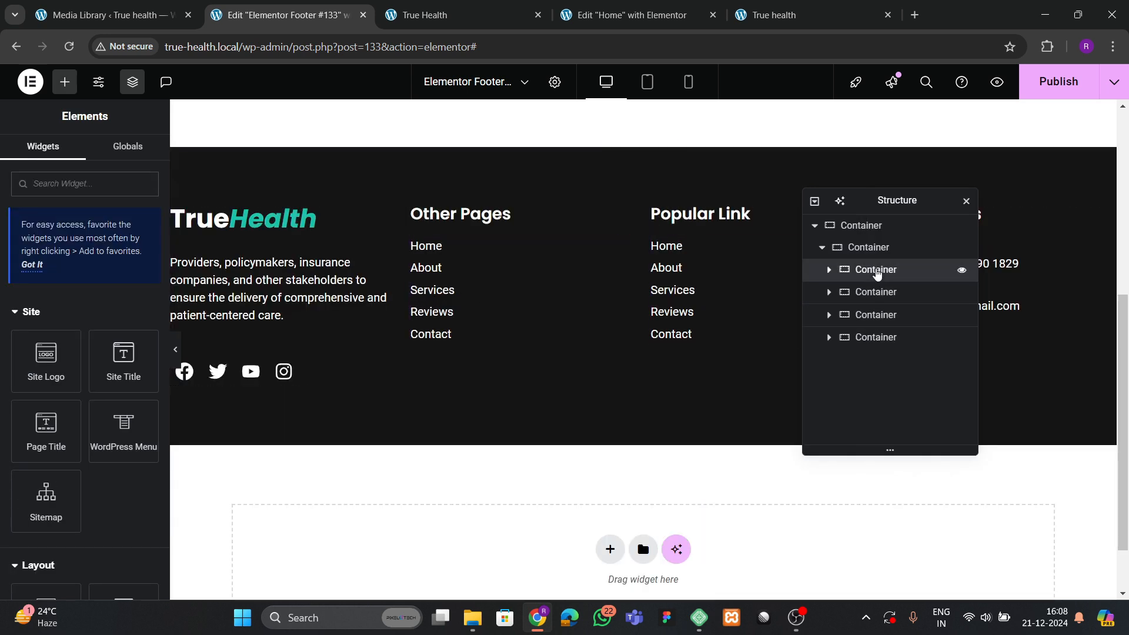
Set the footer column widths to 40%, 20%, 20% and 20%.
left_click(882, 270)
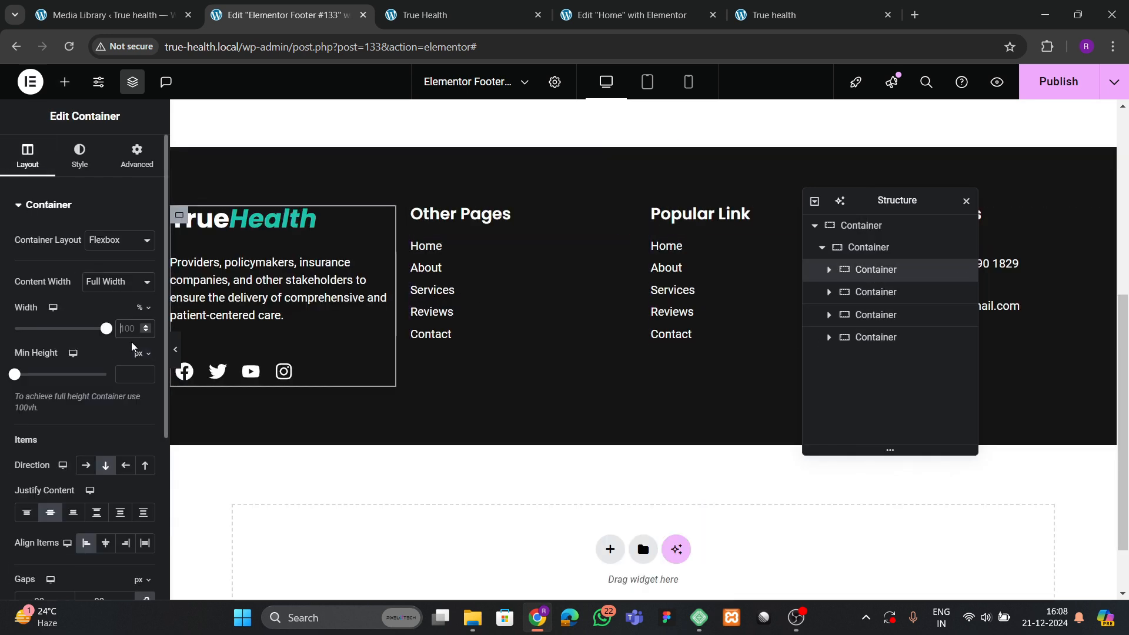
left_click(141, 334)
type("40")
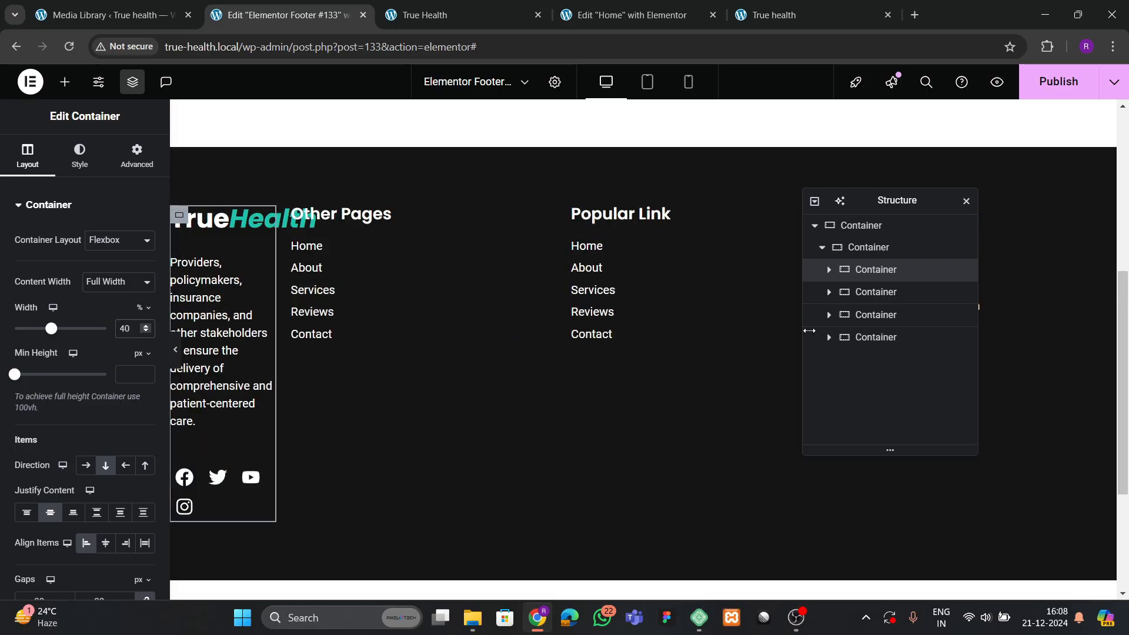
left_click(889, 293)
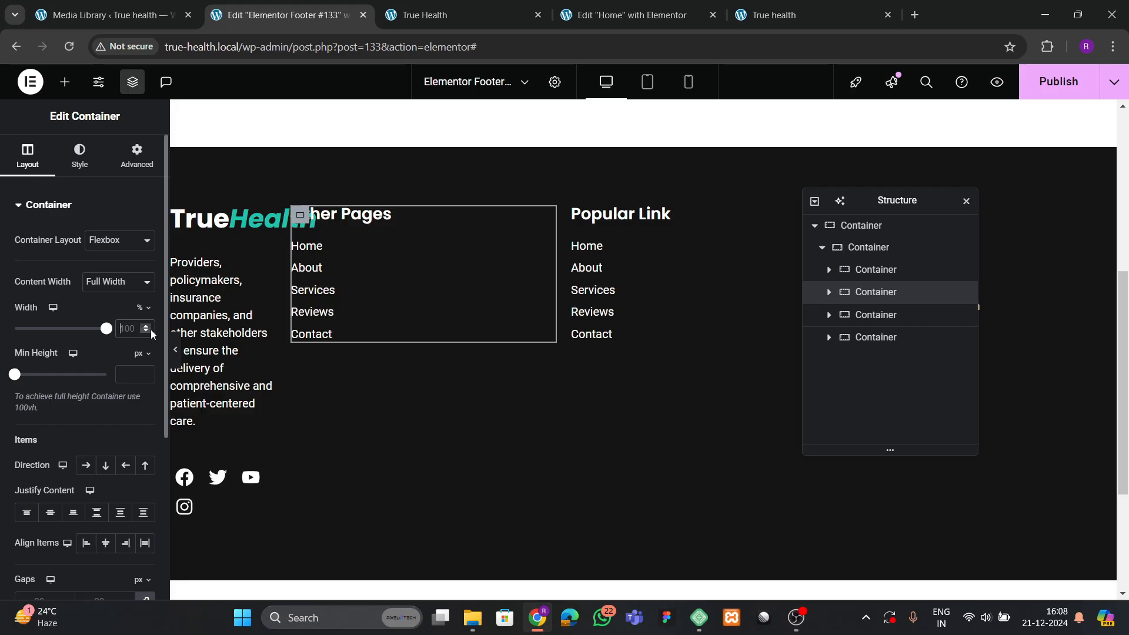
type("20")
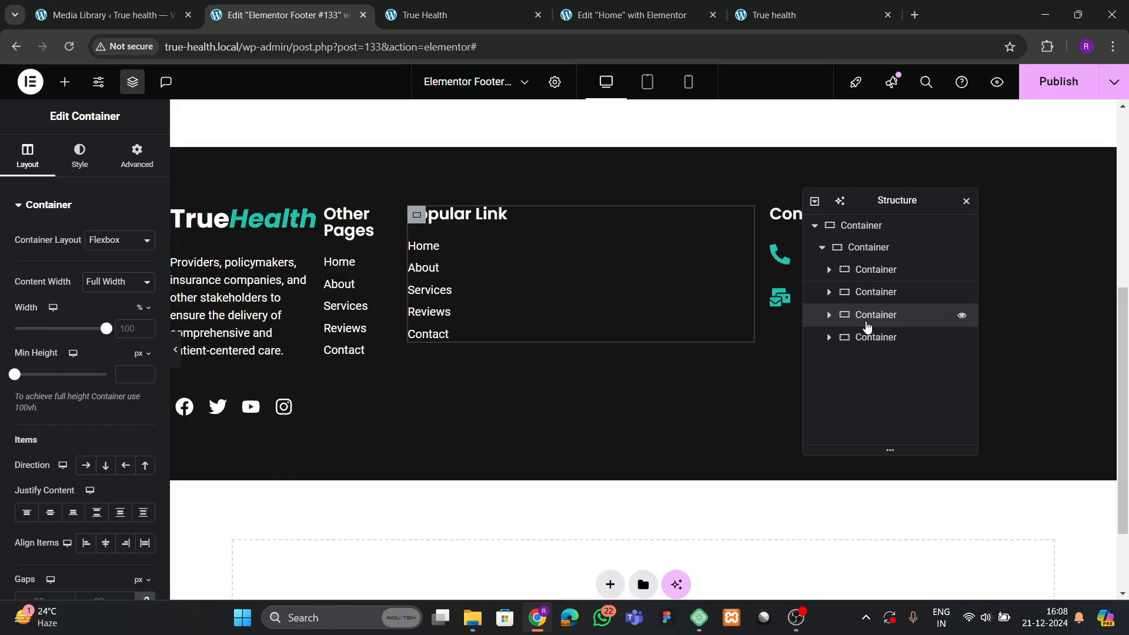
left_click(865, 317)
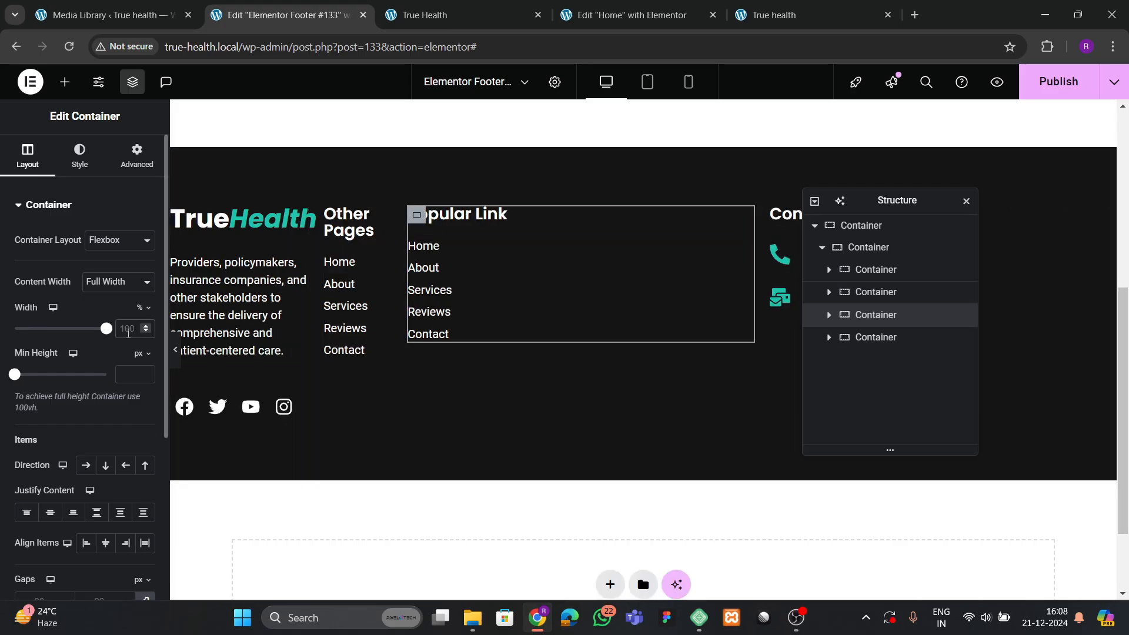
left_click(128, 333)
type("20")
left_click(852, 338)
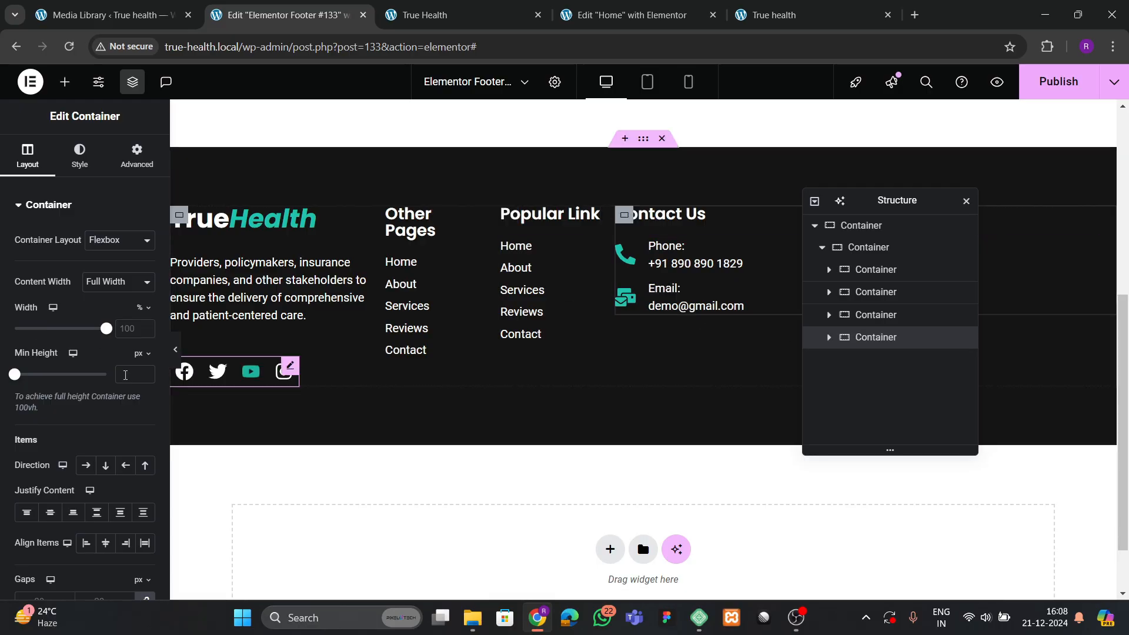
double_click(128, 328)
type("20")
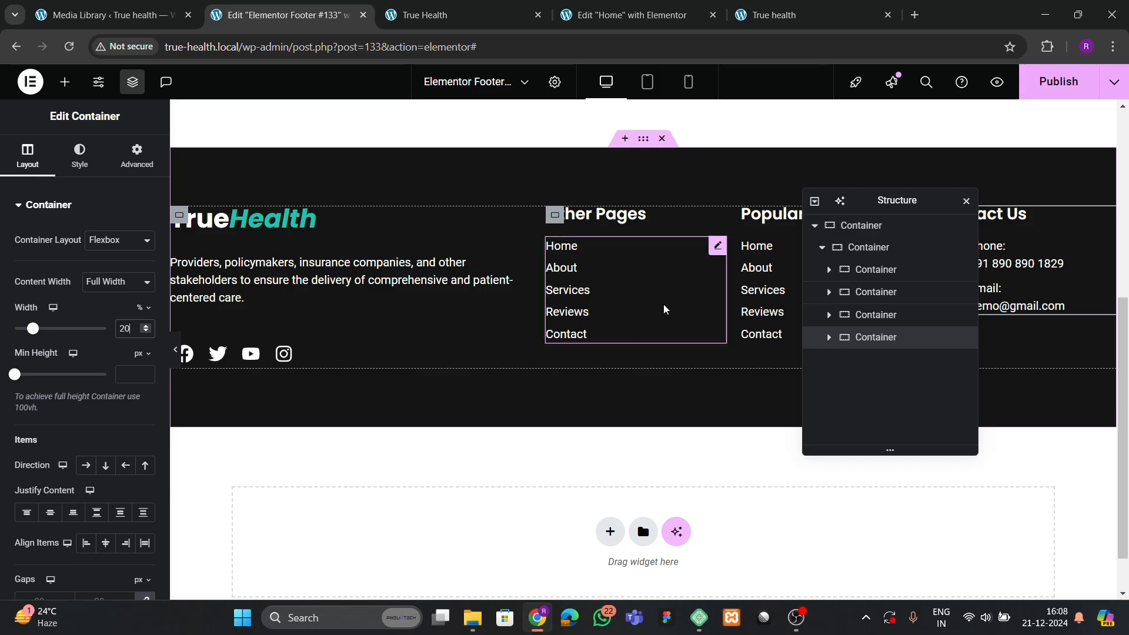
Set the gap between the footer columns to 40 px.
left_click(872, 247)
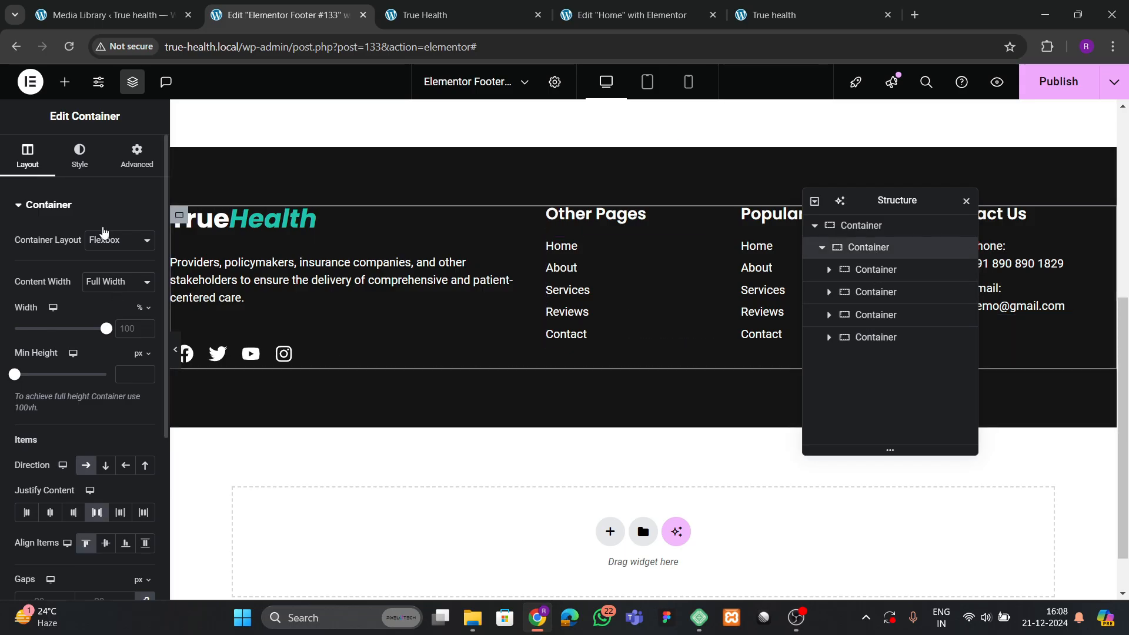
scroll(92, 358, "down", 4)
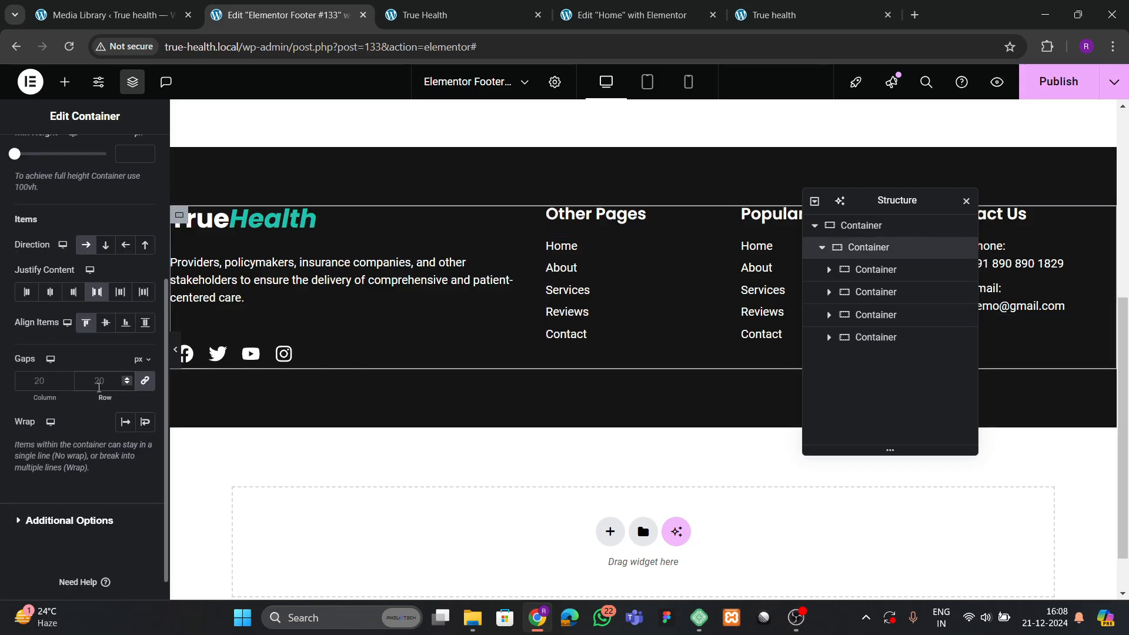
left_click(99, 381)
type("40")
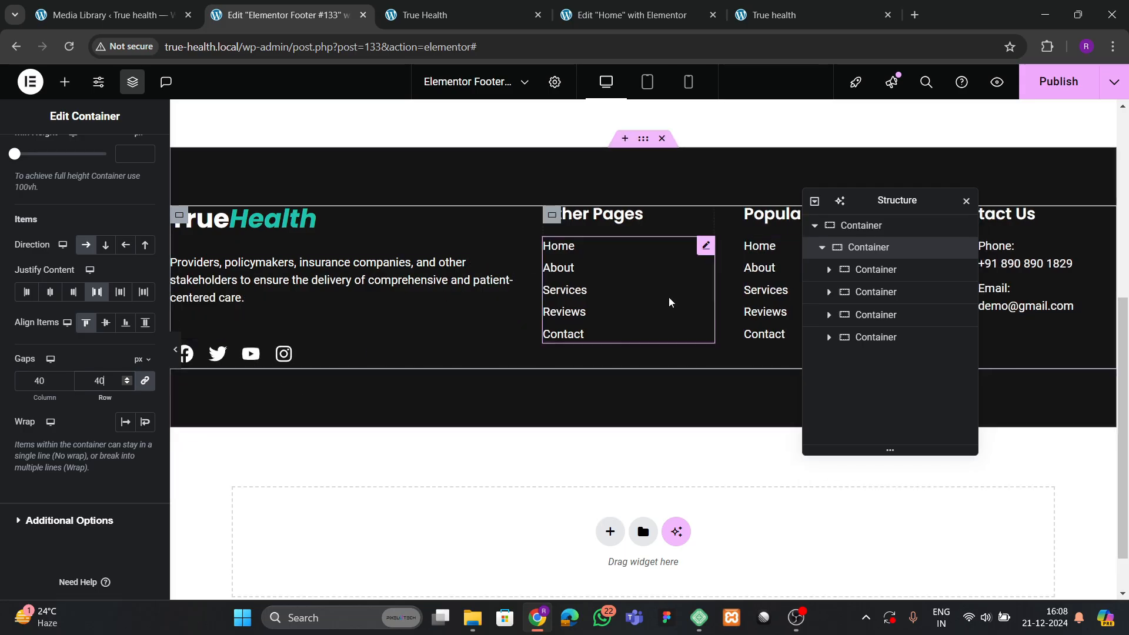
Narrow the TrueHealth description text to a 74% custom width.
left_click(505, 264)
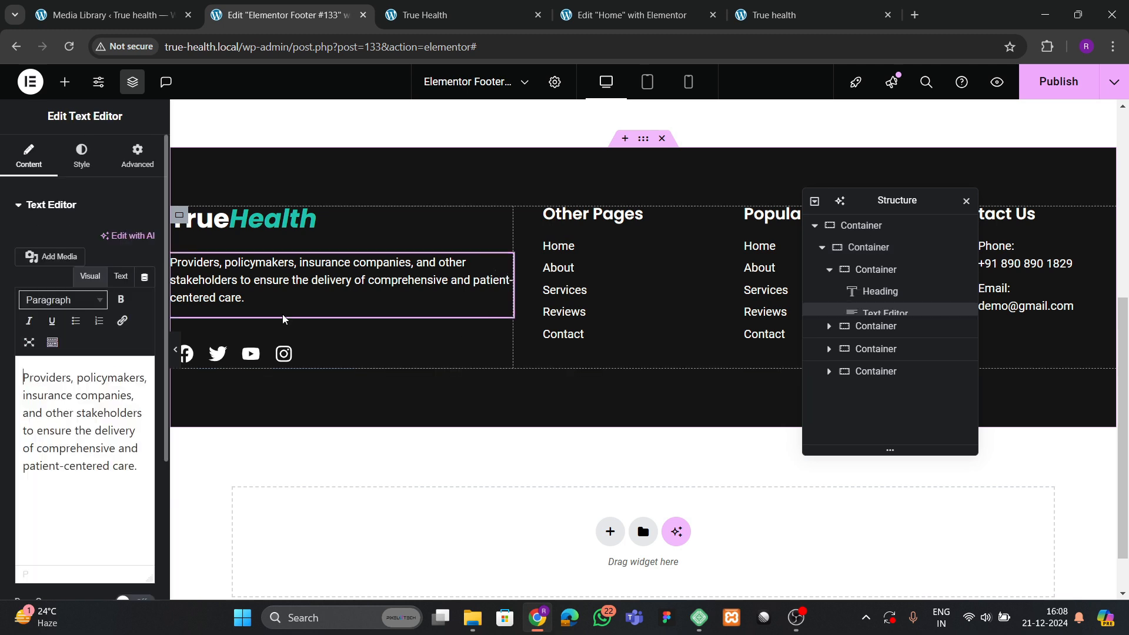
left_click(133, 153)
scroll(104, 343, "down", 1)
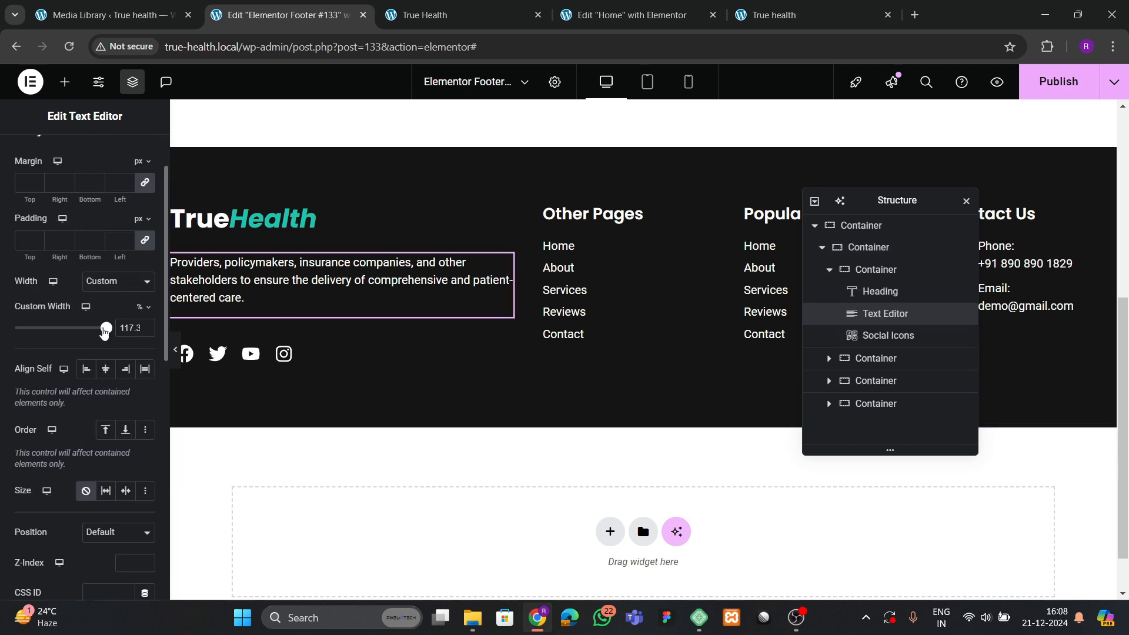
left_click_drag(104, 331, 83, 339)
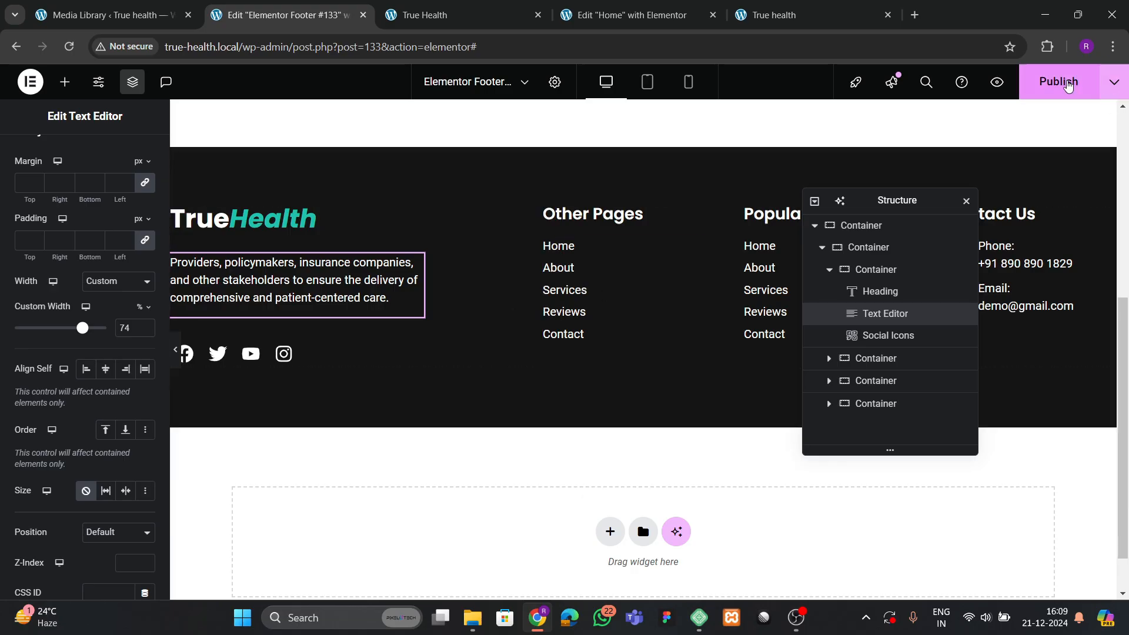
Publish the footer, reload the live site, and compare it with the brightsmile reference footer.
left_click(1068, 86)
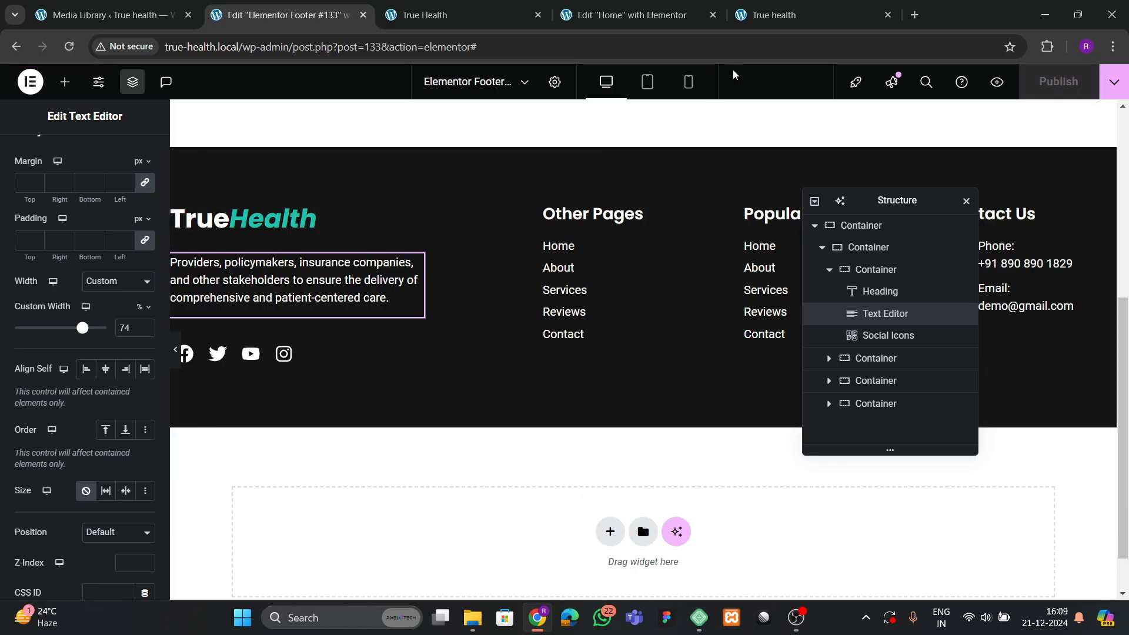
left_click(763, 21)
left_click(59, 55)
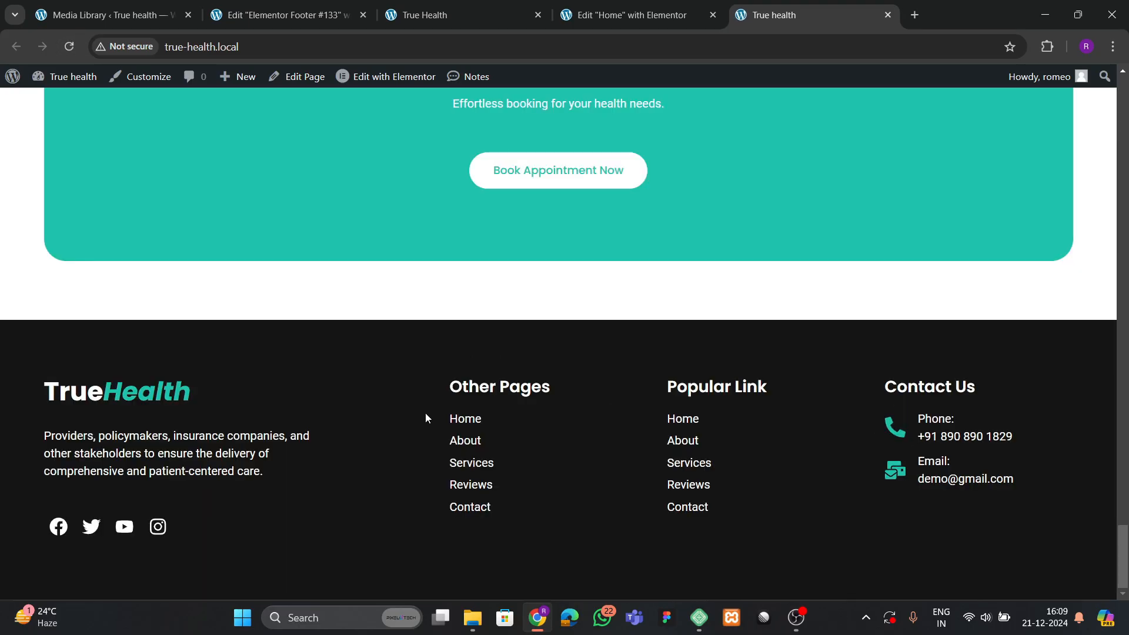
left_click(242, 23)
left_click(486, 6)
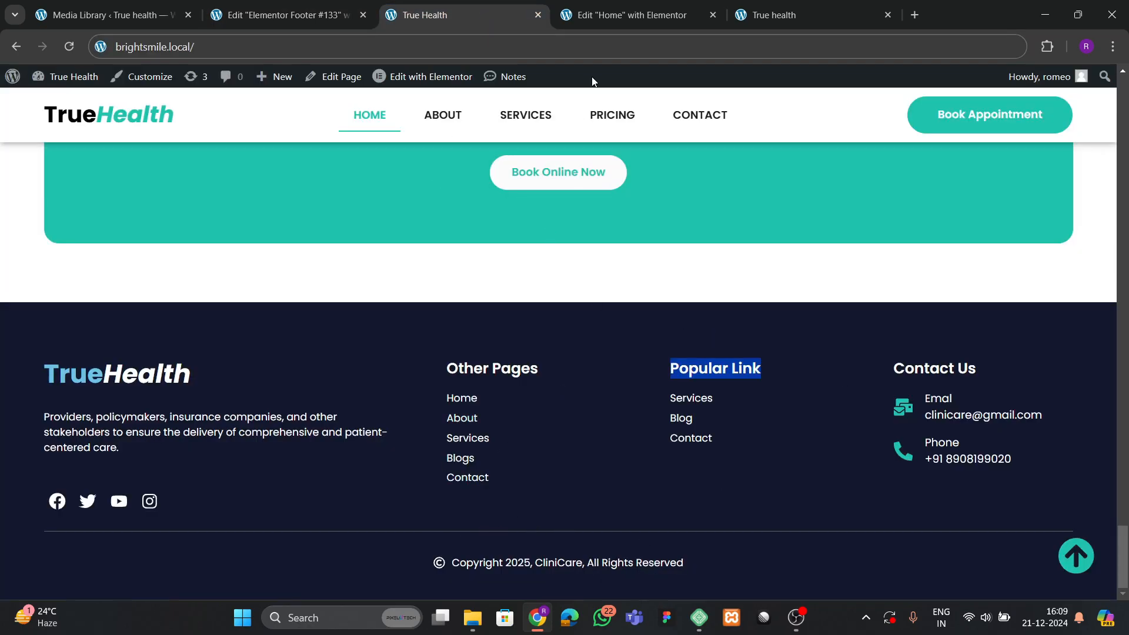
left_click(282, 15)
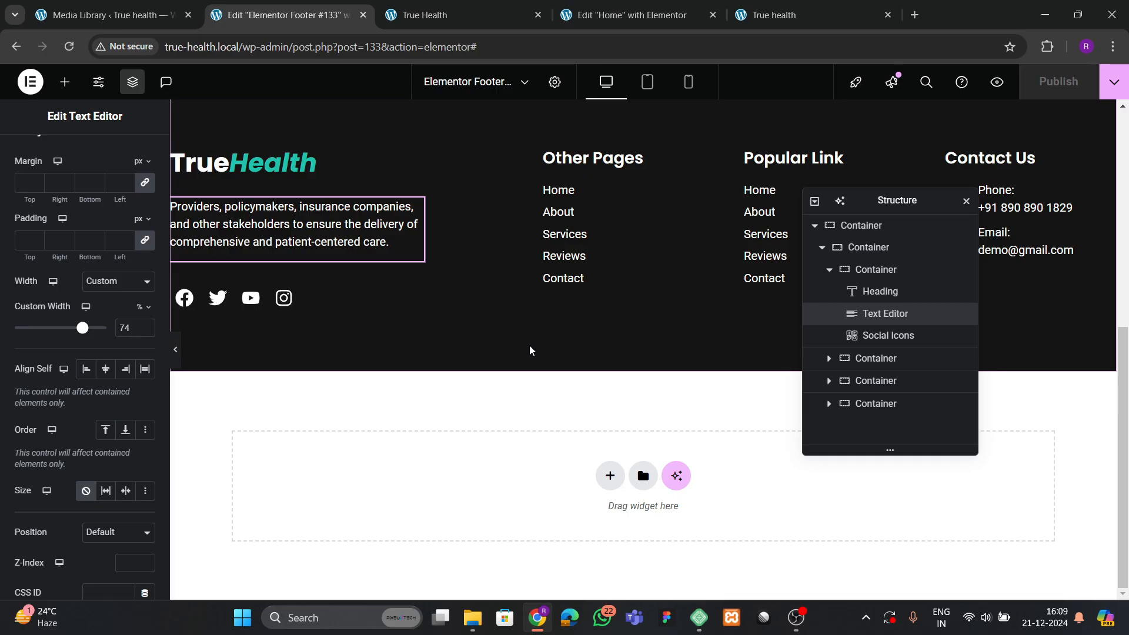
Add a new footer container beneath the columns and place a Divider in it.
left_click(822, 247)
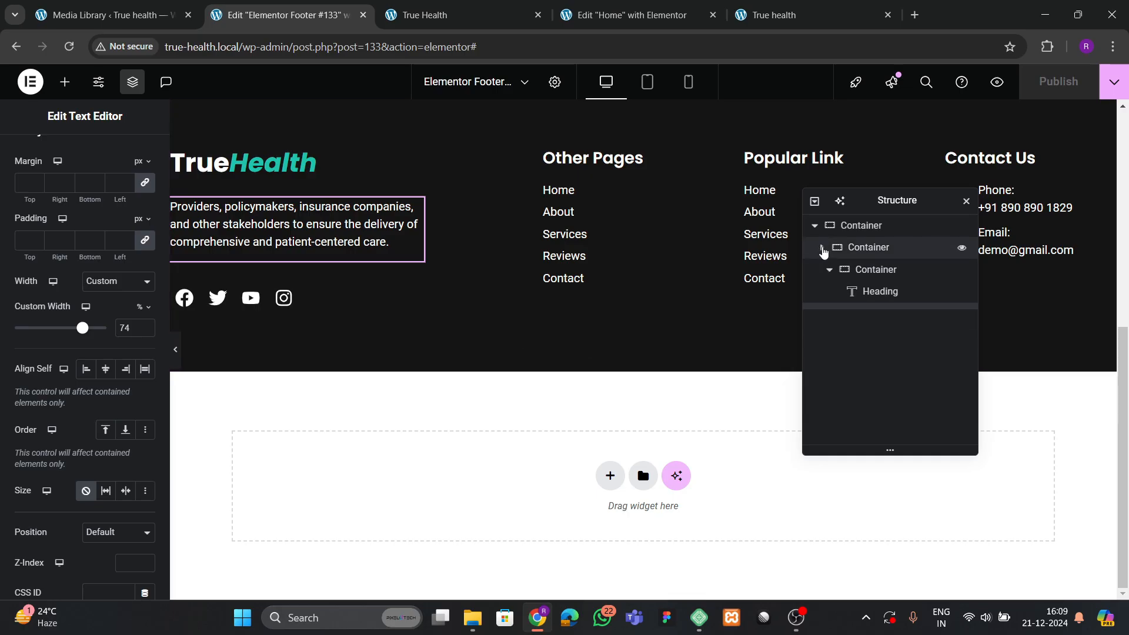
right_click(859, 226)
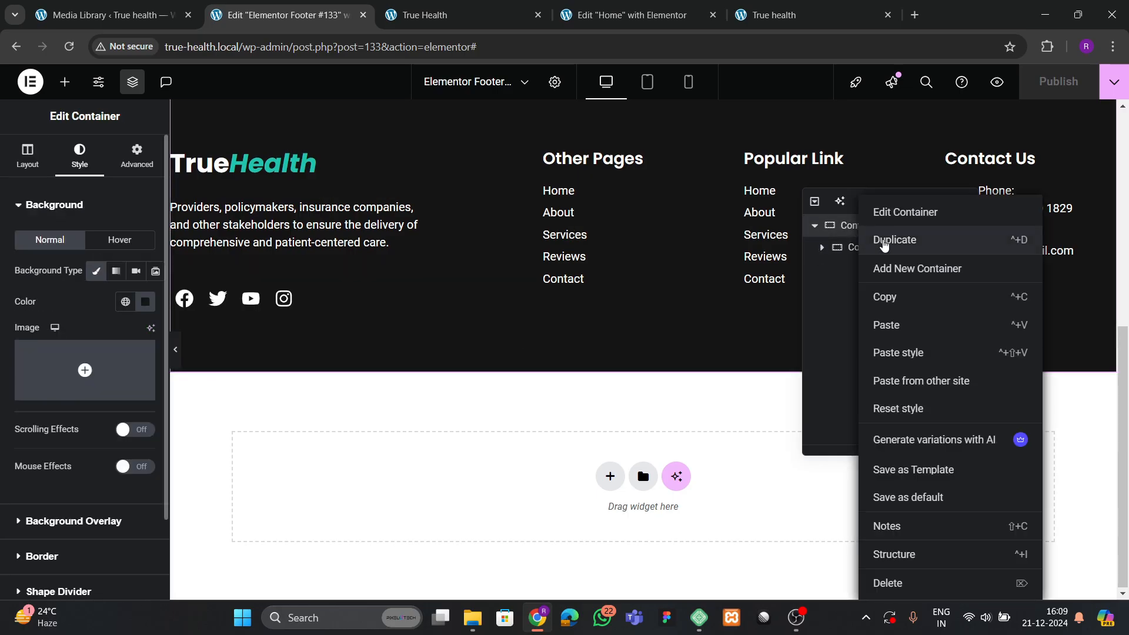
left_click(898, 269)
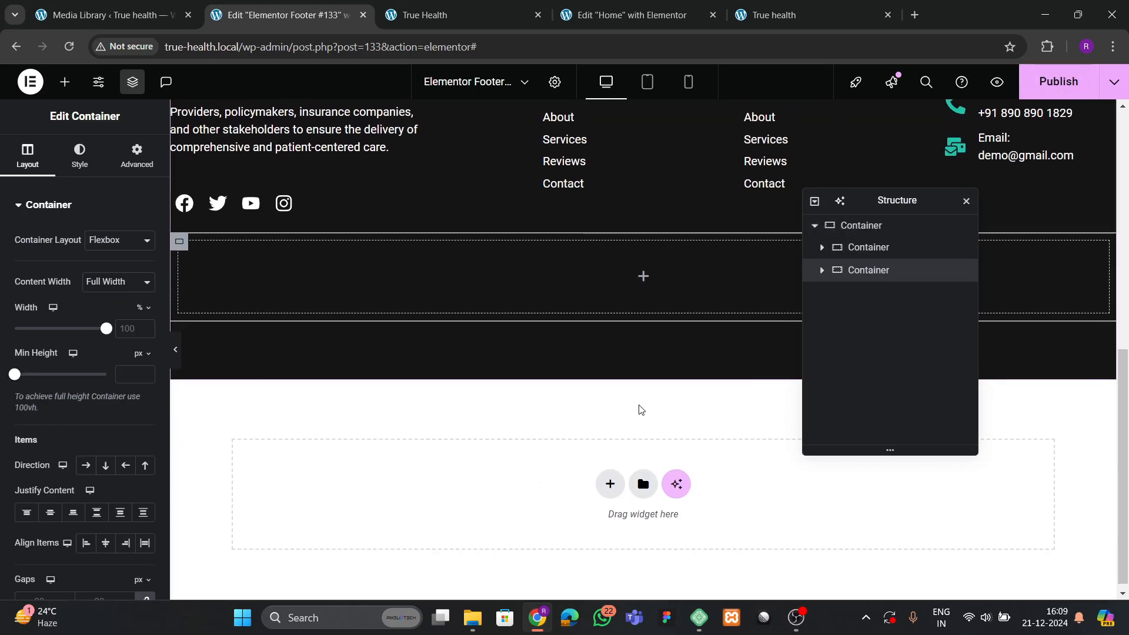
left_click(137, 156)
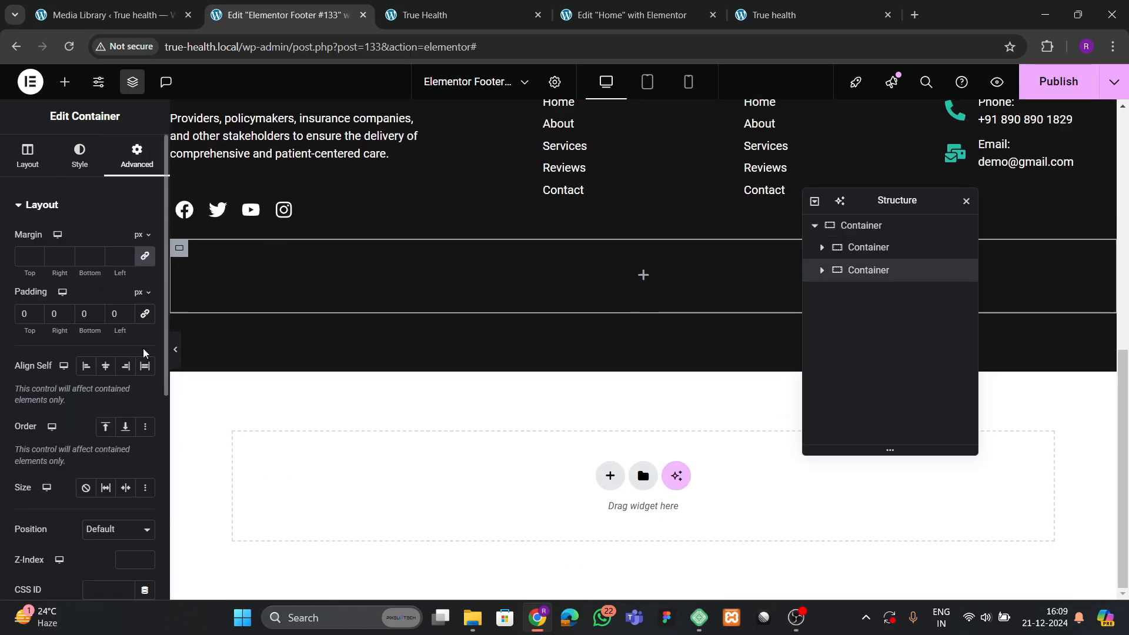
left_click(64, 81)
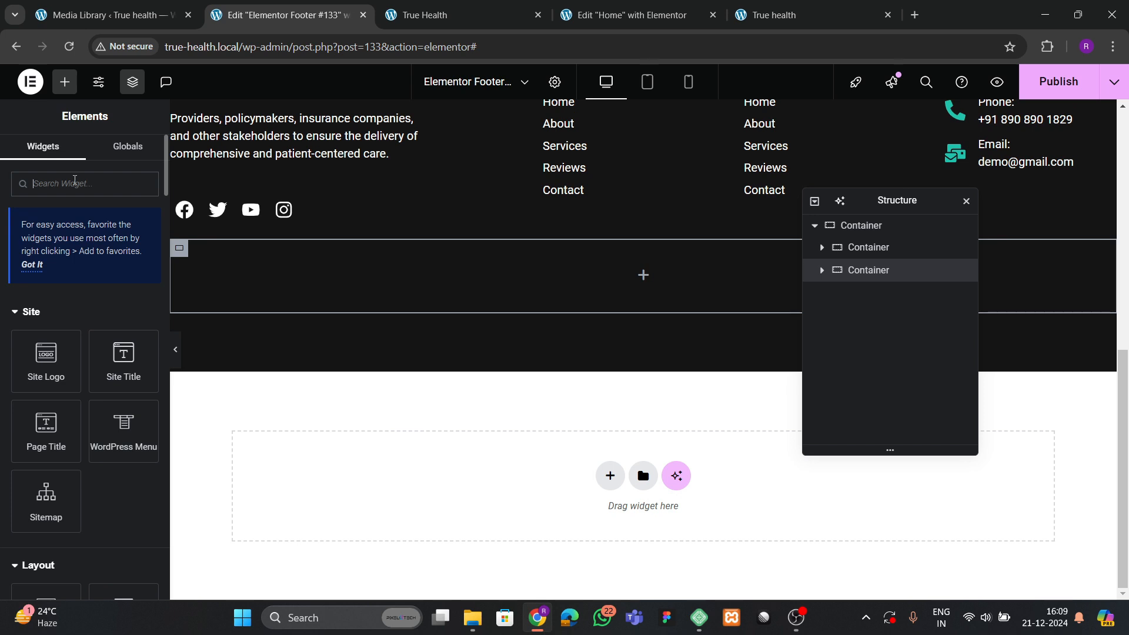
type("dv")
type("ivider")
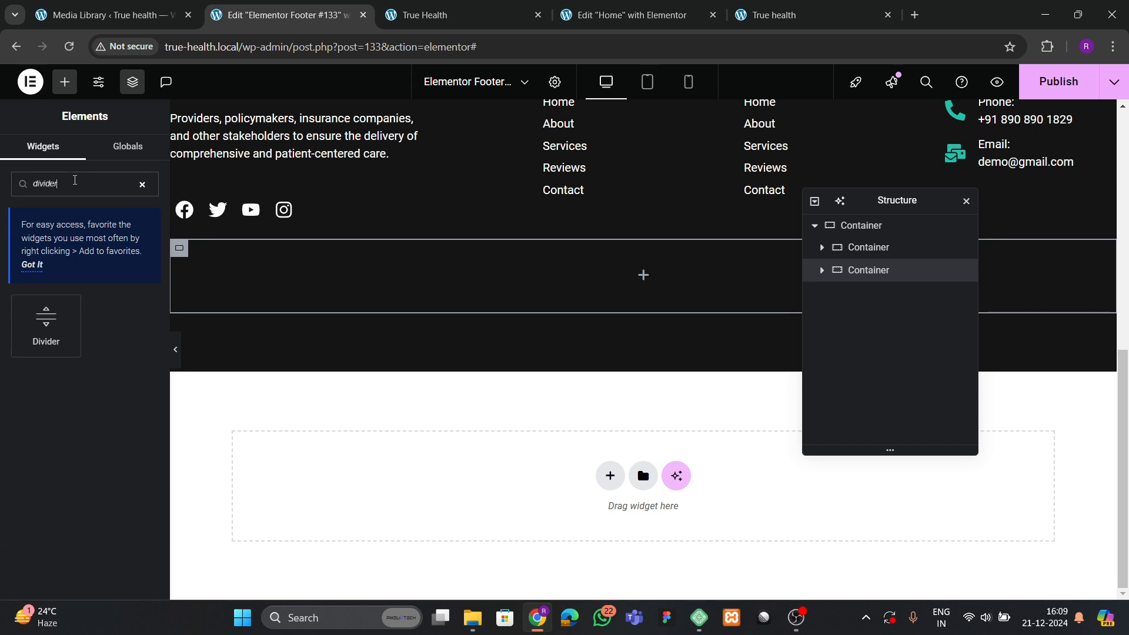
left_click_drag(46, 324, 486, 279)
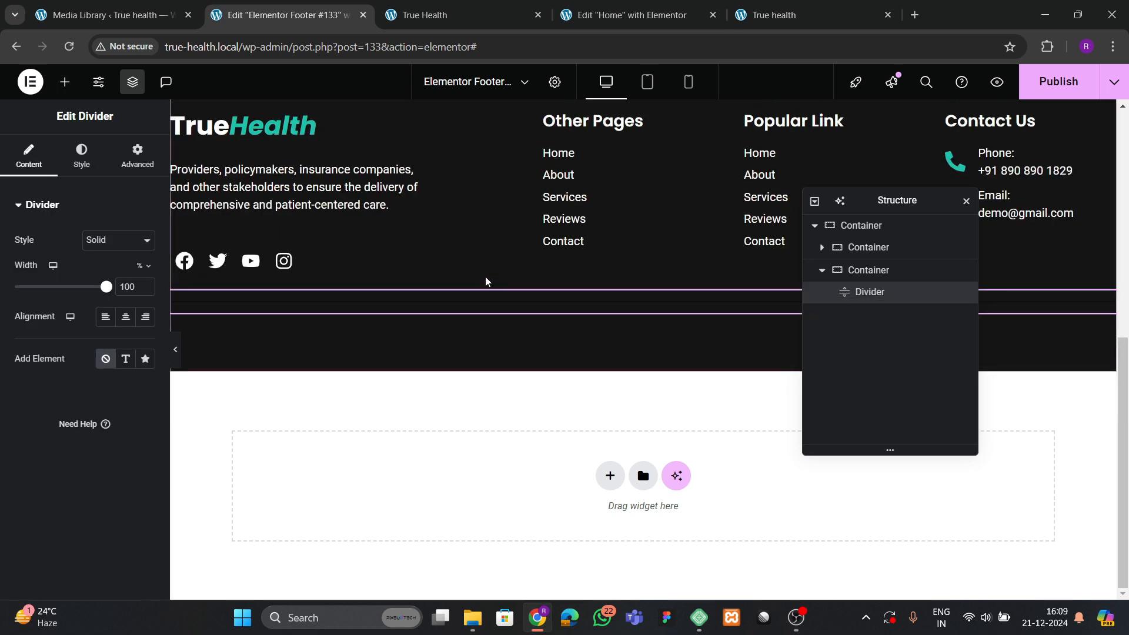
Colour the divider grey (#656363) and reduce its gap to 2 px.
left_click(82, 155)
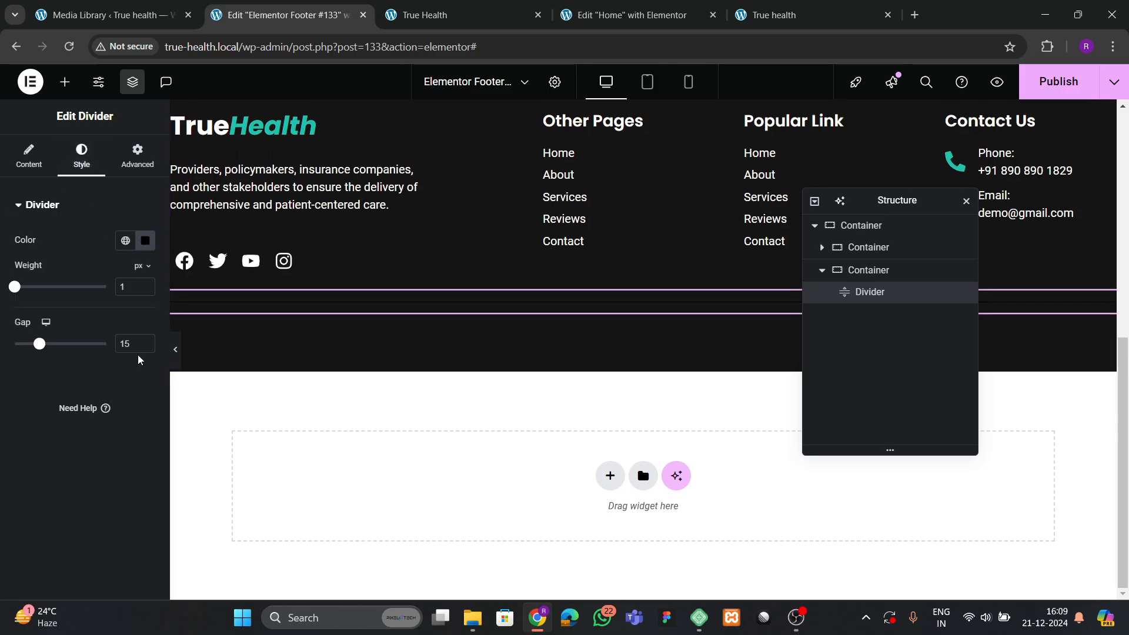
left_click(145, 241)
left_click(98, 386)
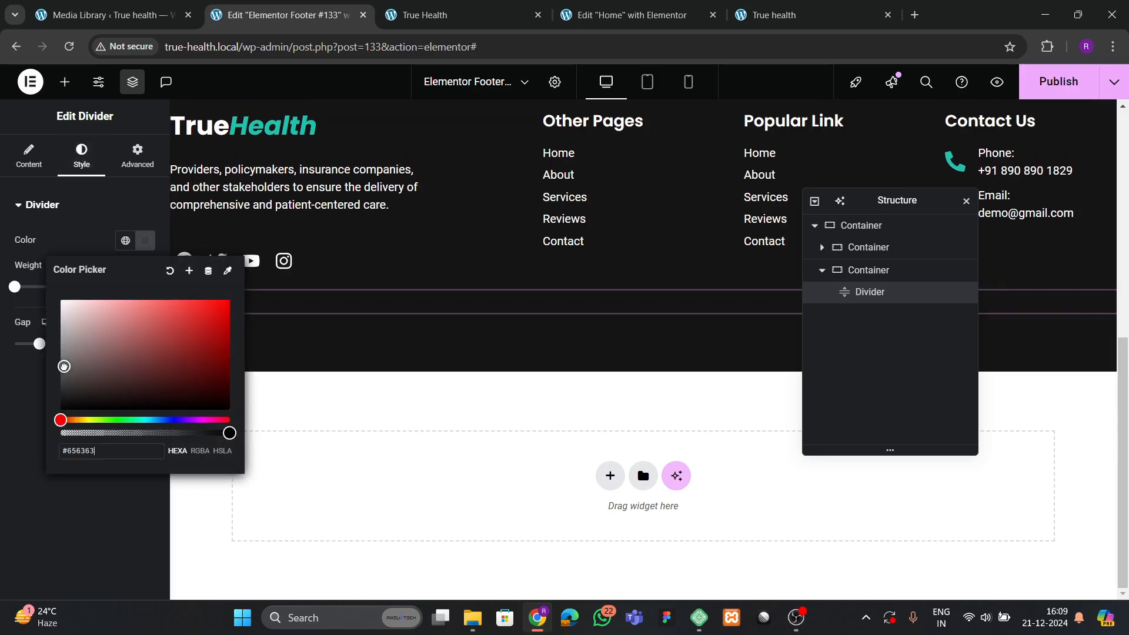
left_click_drag(64, 366, 64, 361)
left_click(41, 397)
left_click(176, 355)
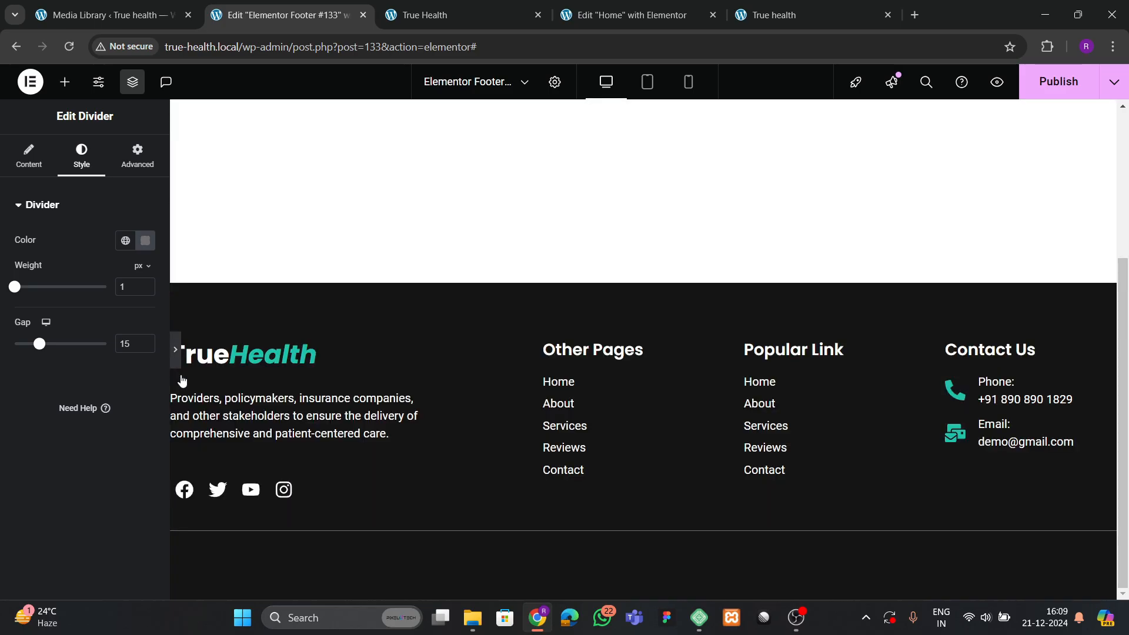
left_click(6, 349)
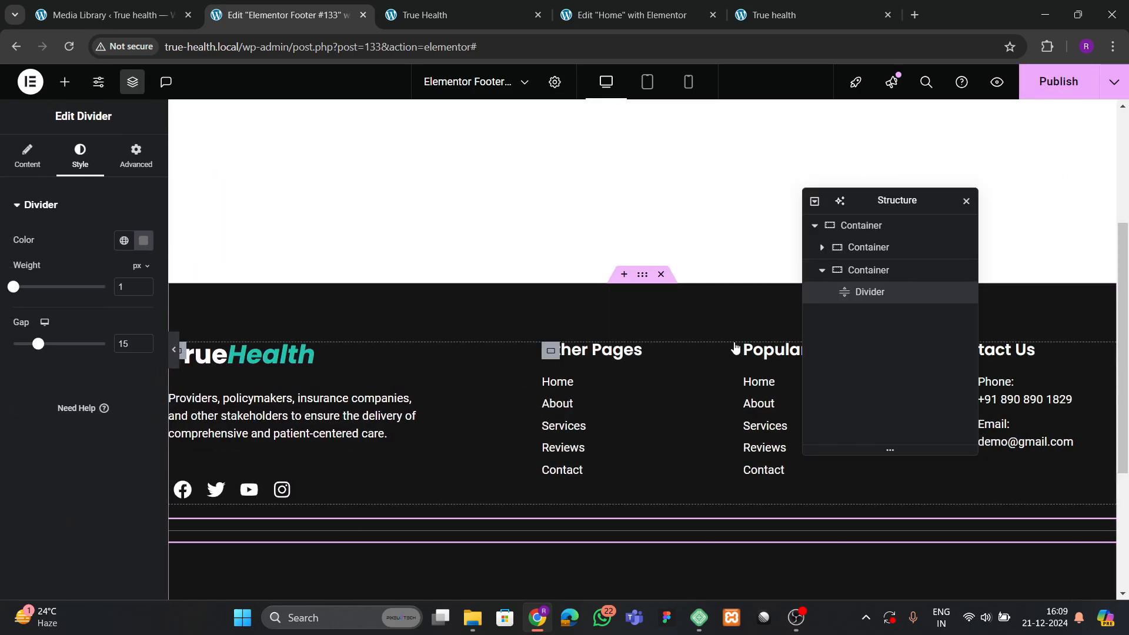
left_click_drag(39, 345, 16, 345)
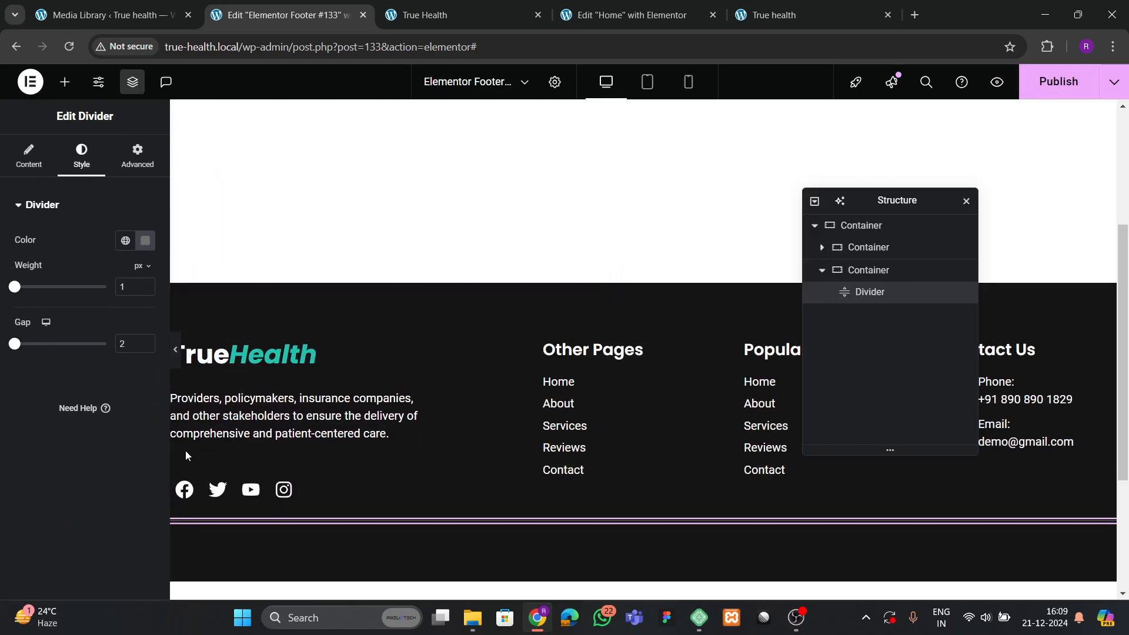
Duplicate the footer's top container, then delete the duplicate again.
left_click(822, 271)
left_click(879, 227)
right_click(881, 228)
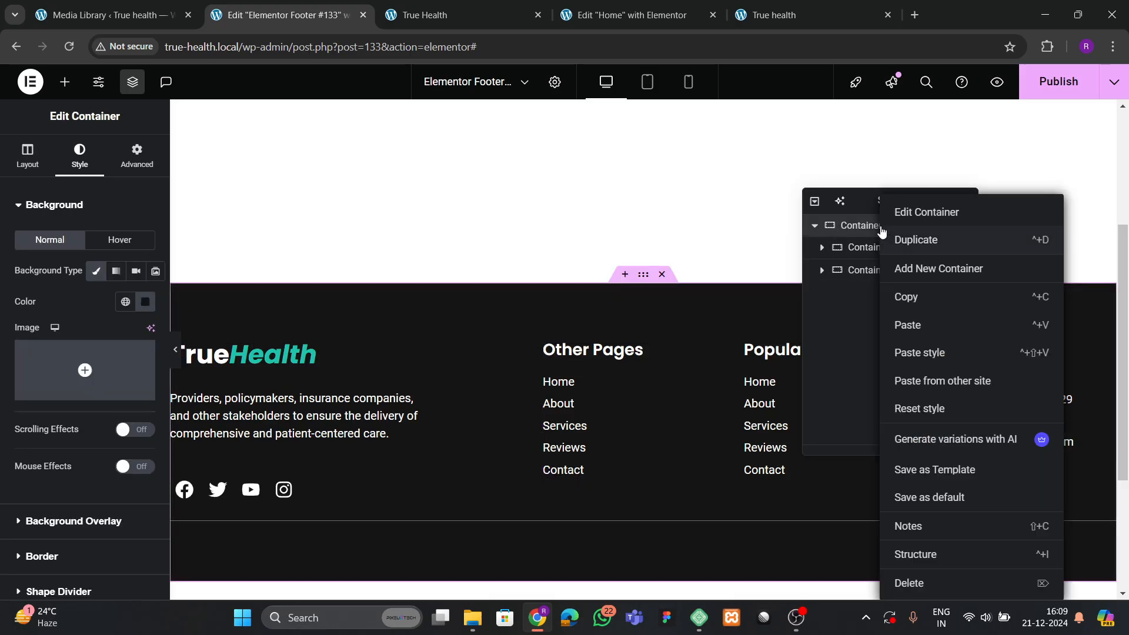
left_click(916, 248)
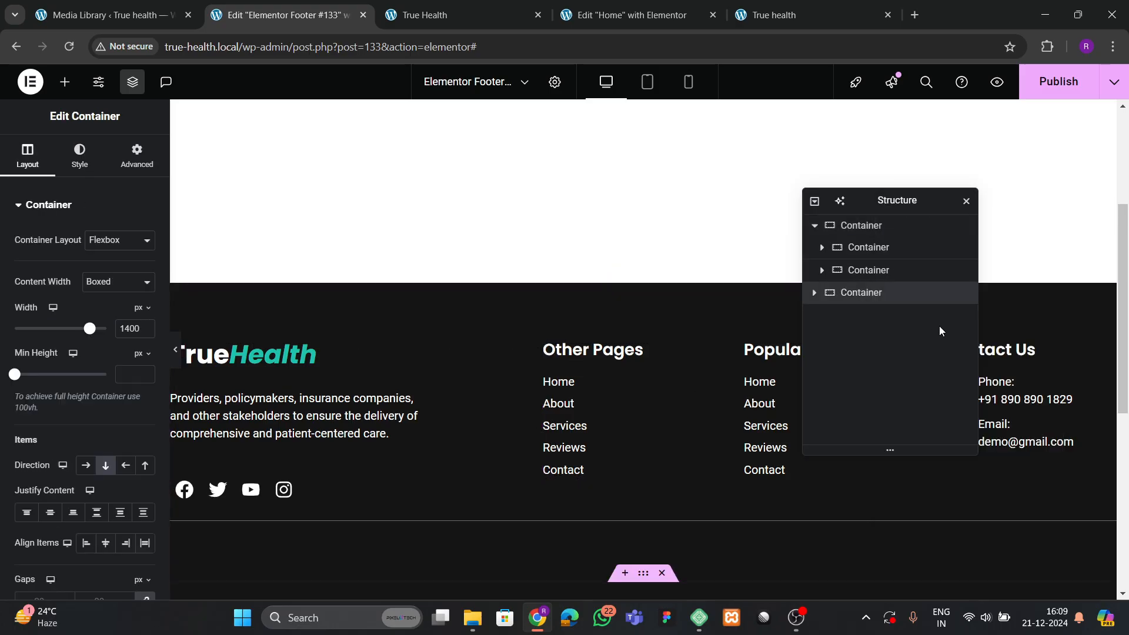
left_click(869, 292)
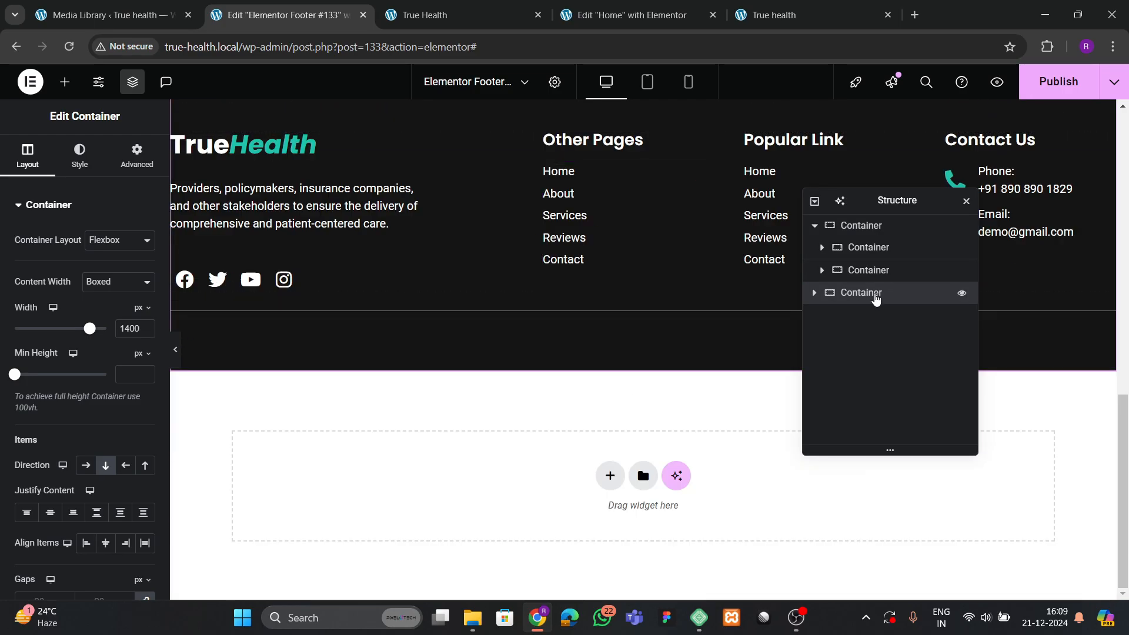
right_click(873, 295)
left_click(909, 581)
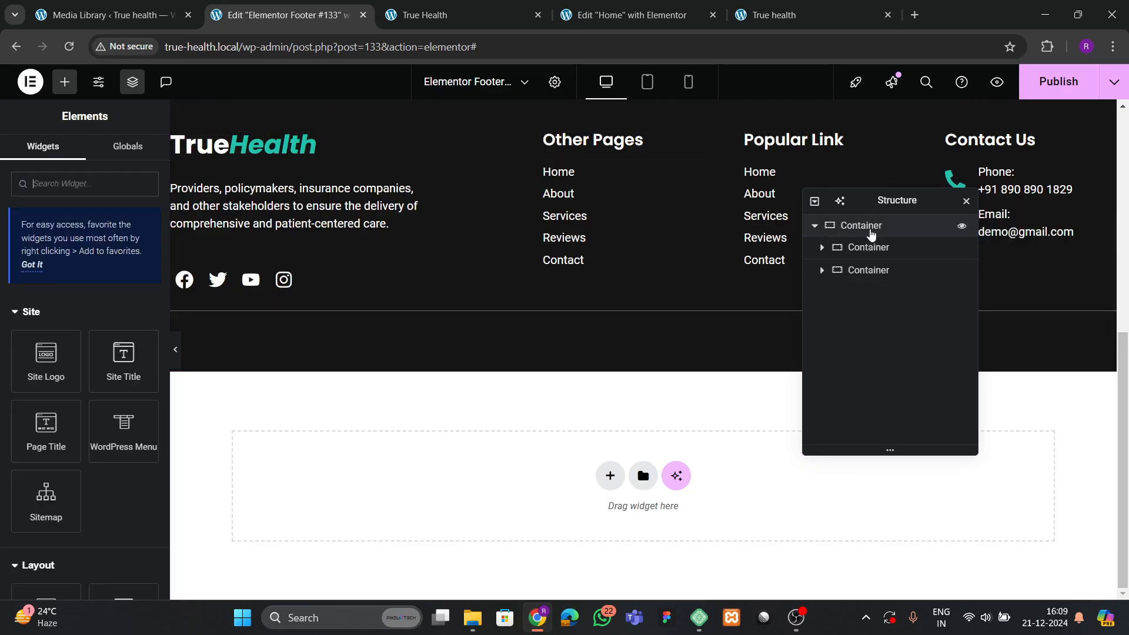
Add a new empty container via the top container's menu, and compare with the live site footer.
right_click(869, 231)
left_click(897, 250)
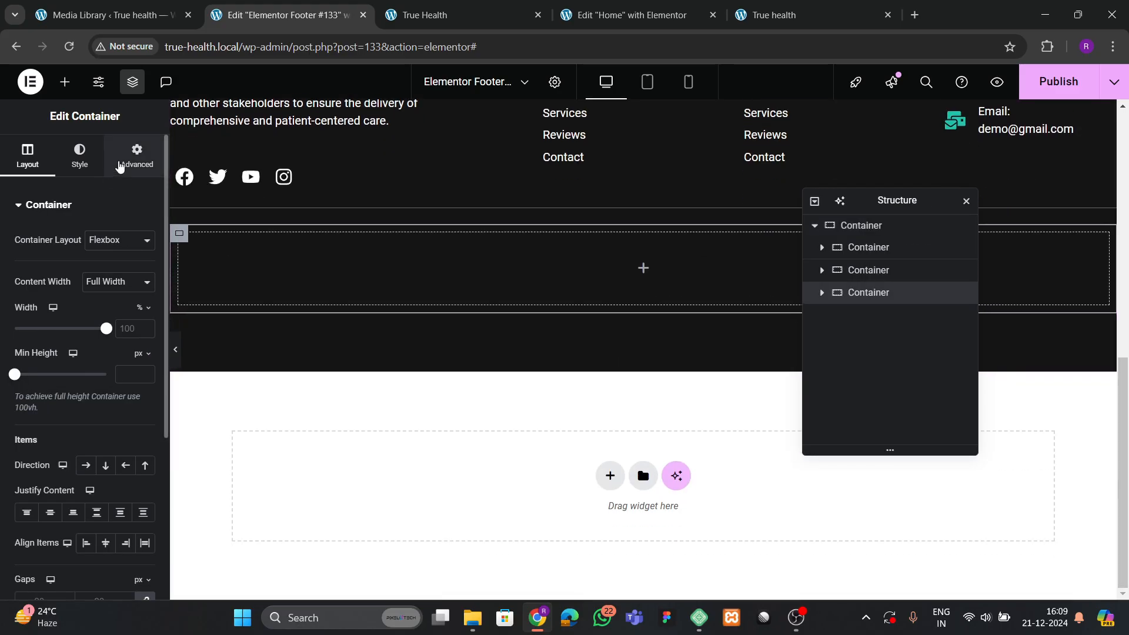
left_click(126, 165)
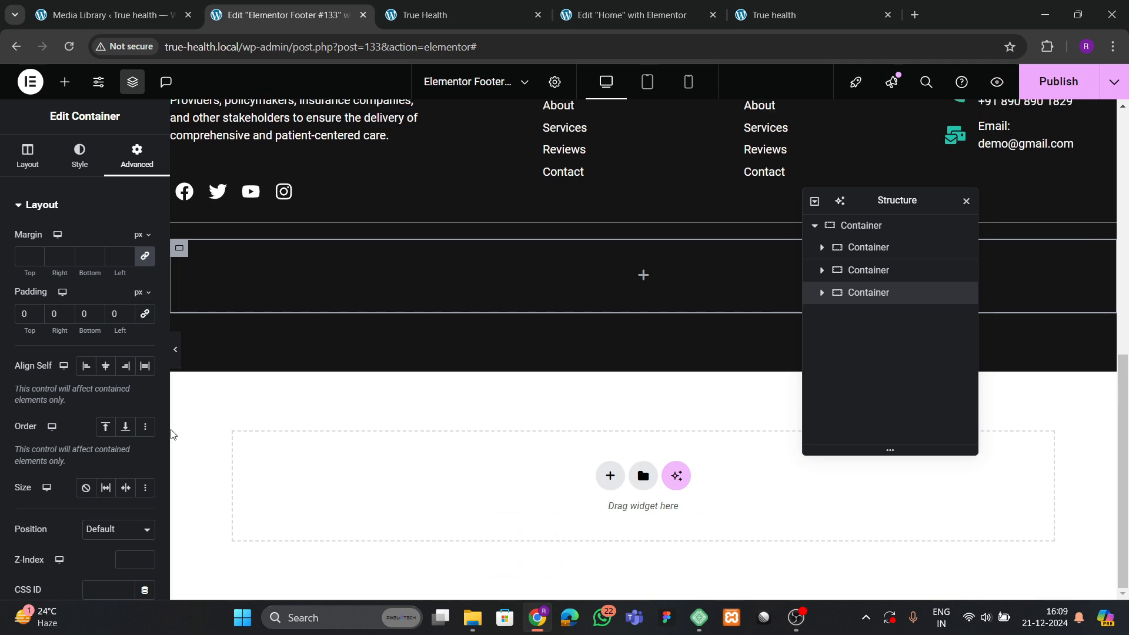
left_click(447, 14)
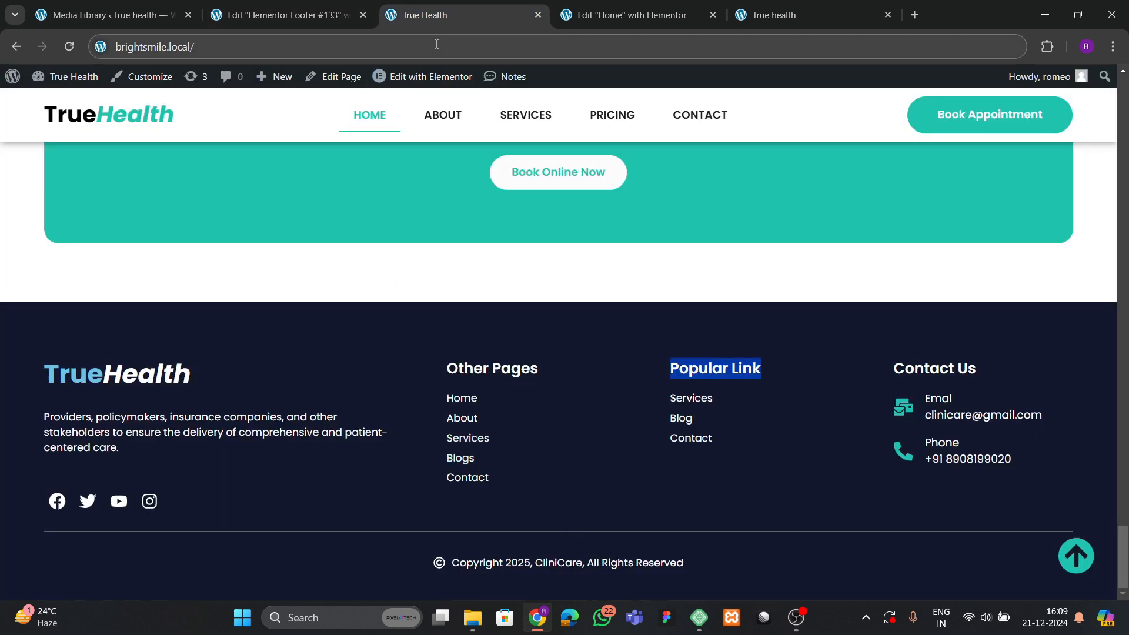
left_click(632, 14)
left_click(283, 15)
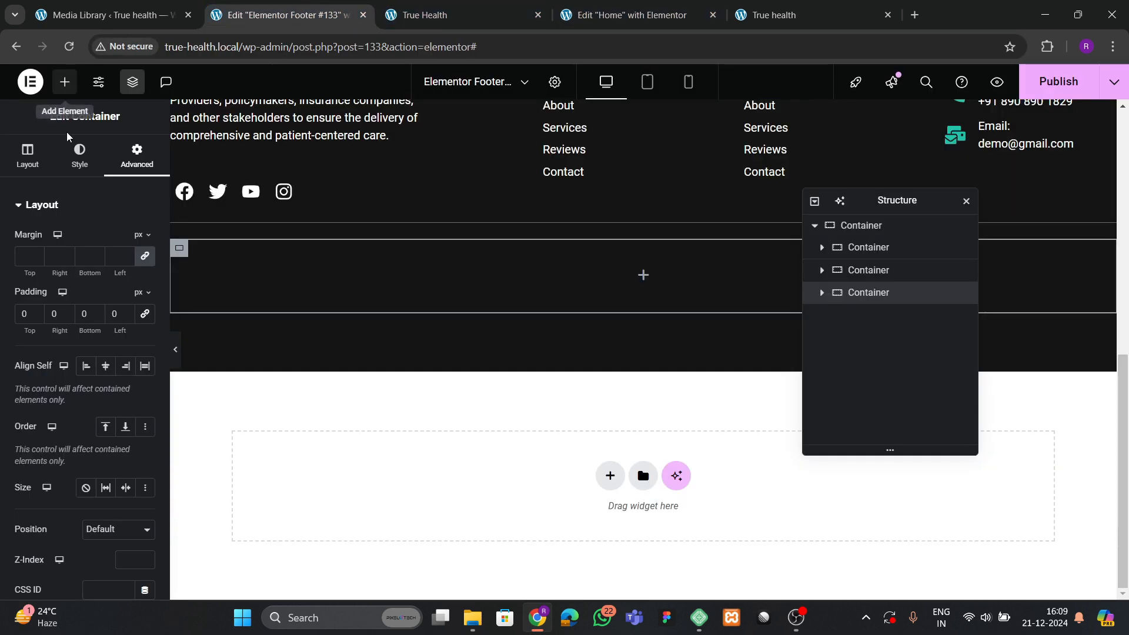
Drag an Icon List into the new container and delete its second and third items.
type("list")
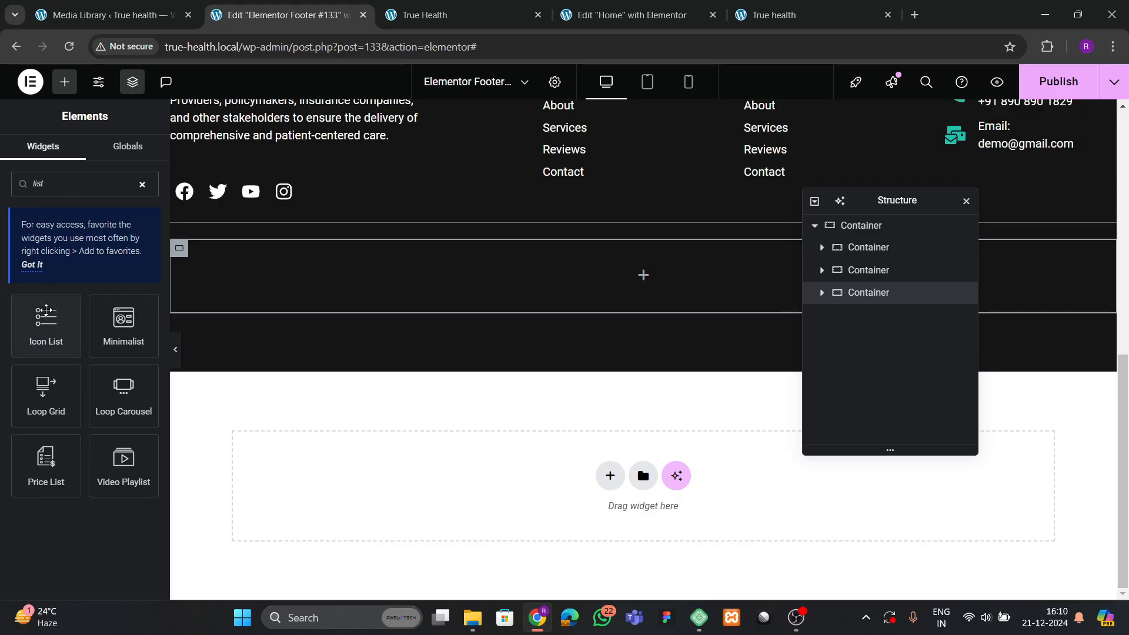
left_click_drag(46, 323, 521, 265)
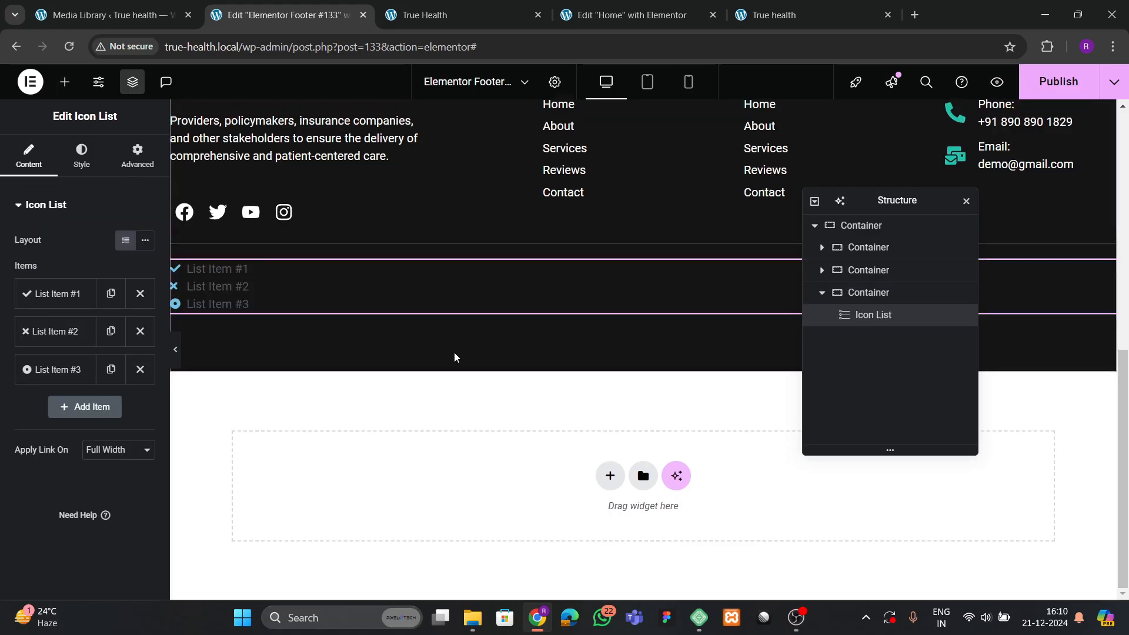
left_click(140, 329)
left_click(139, 330)
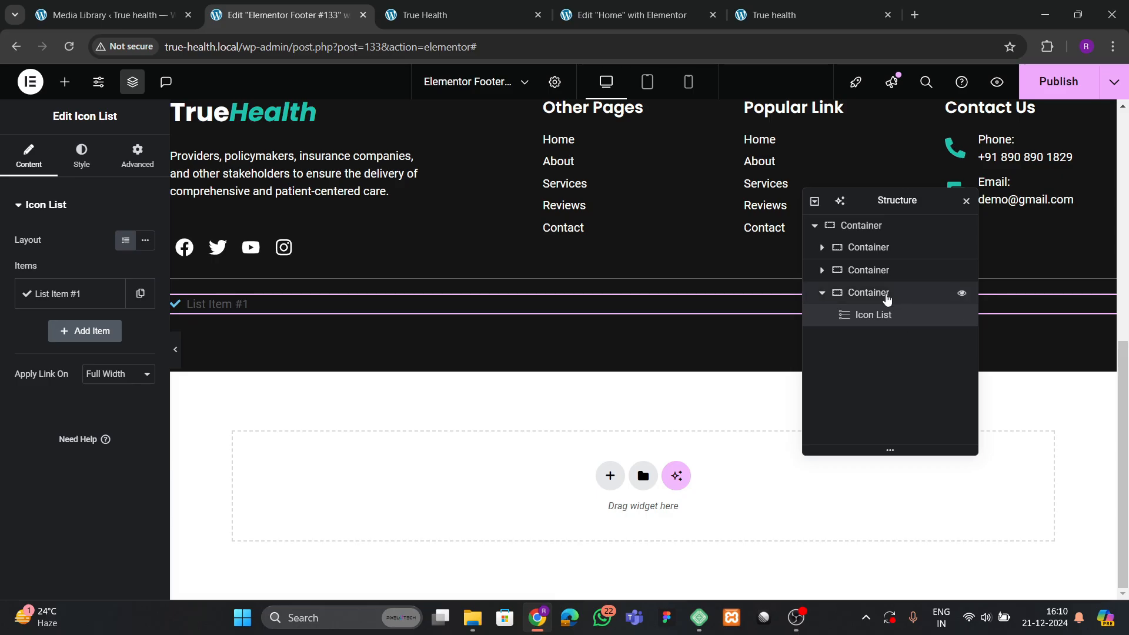
Set the container's direction to column and centre its content.
left_click(886, 296)
left_click(29, 156)
scroll(87, 360, "down", 3)
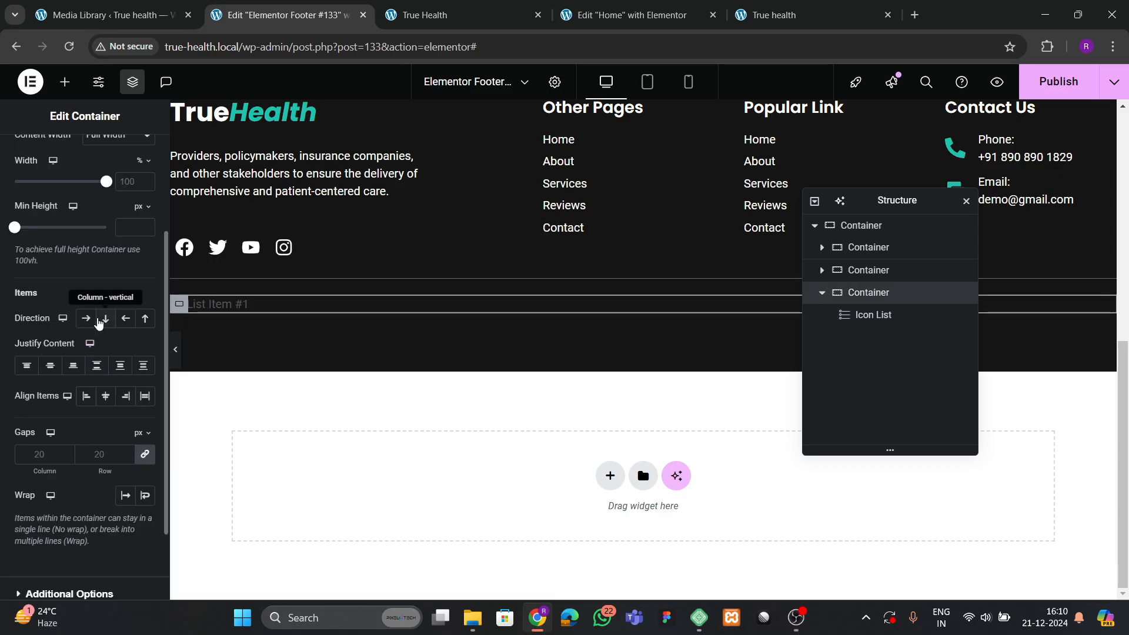
left_click(105, 318)
left_click(50, 365)
left_click(106, 396)
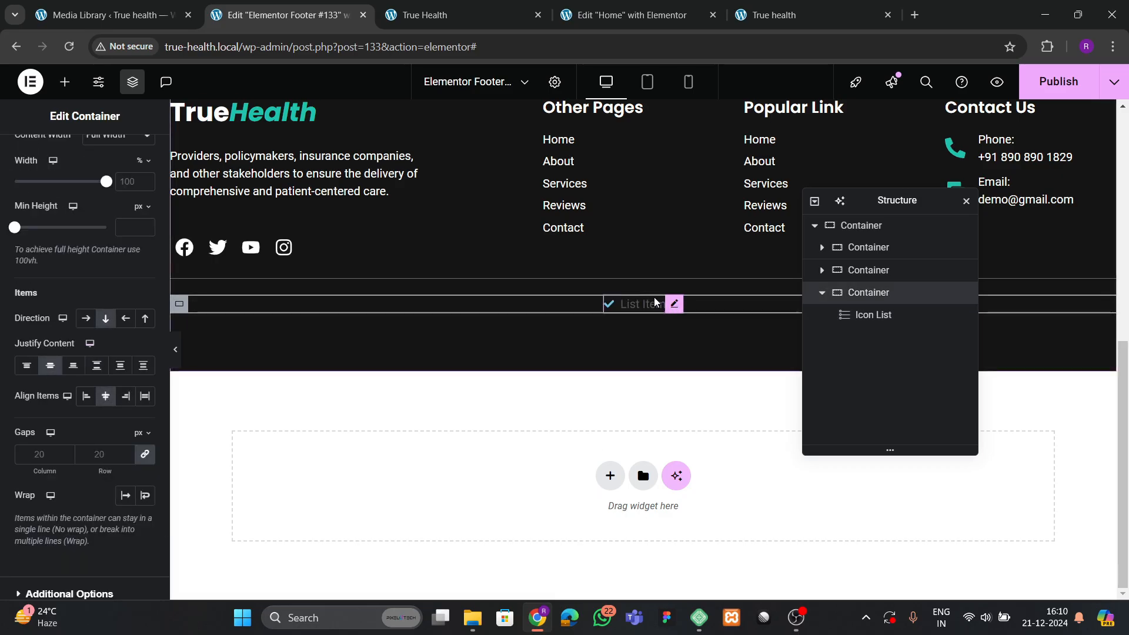
Change the list item's text to 'Copyright 2024, True Health, All Rights Reserved'.
left_click(674, 306)
left_click(80, 294)
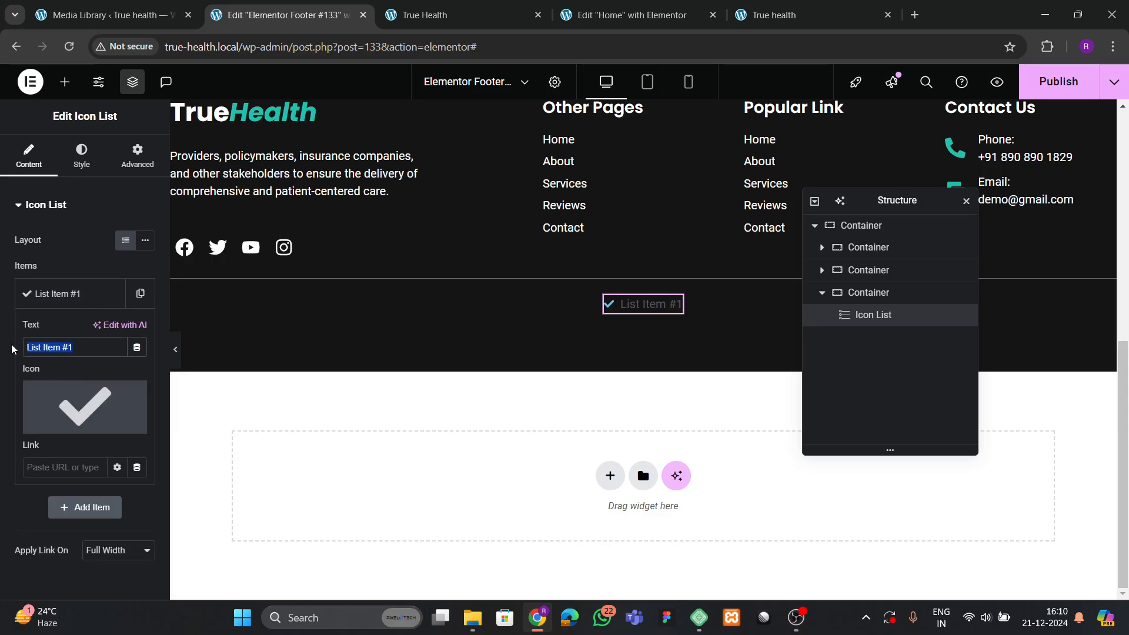
type("k")
key("BackSpace")
type("Copyright 2024,")
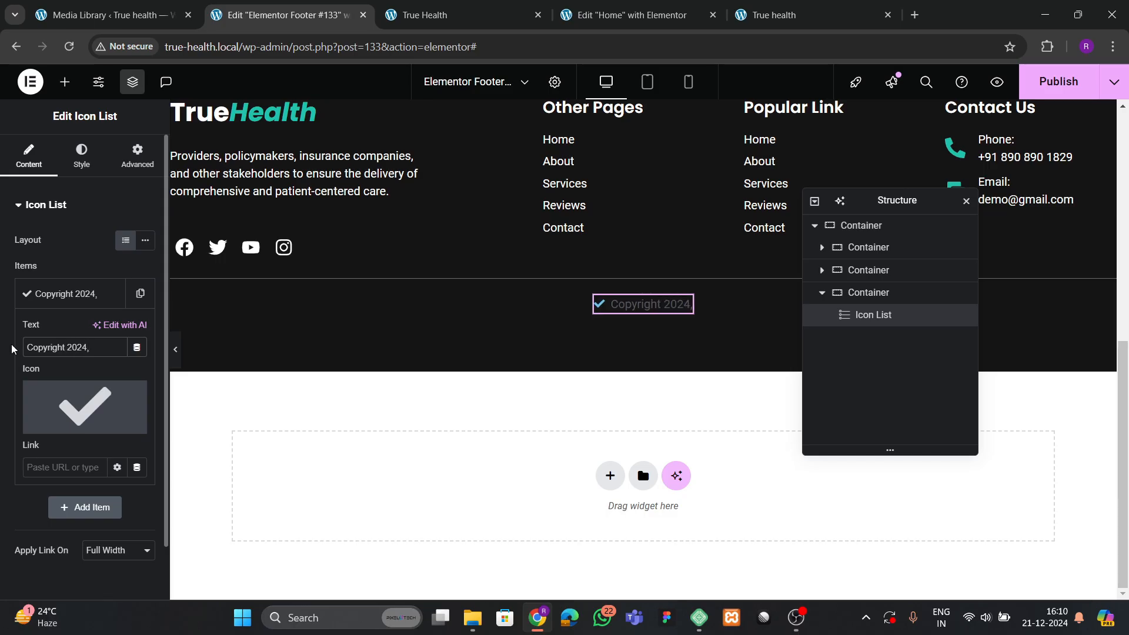
type("True Health")
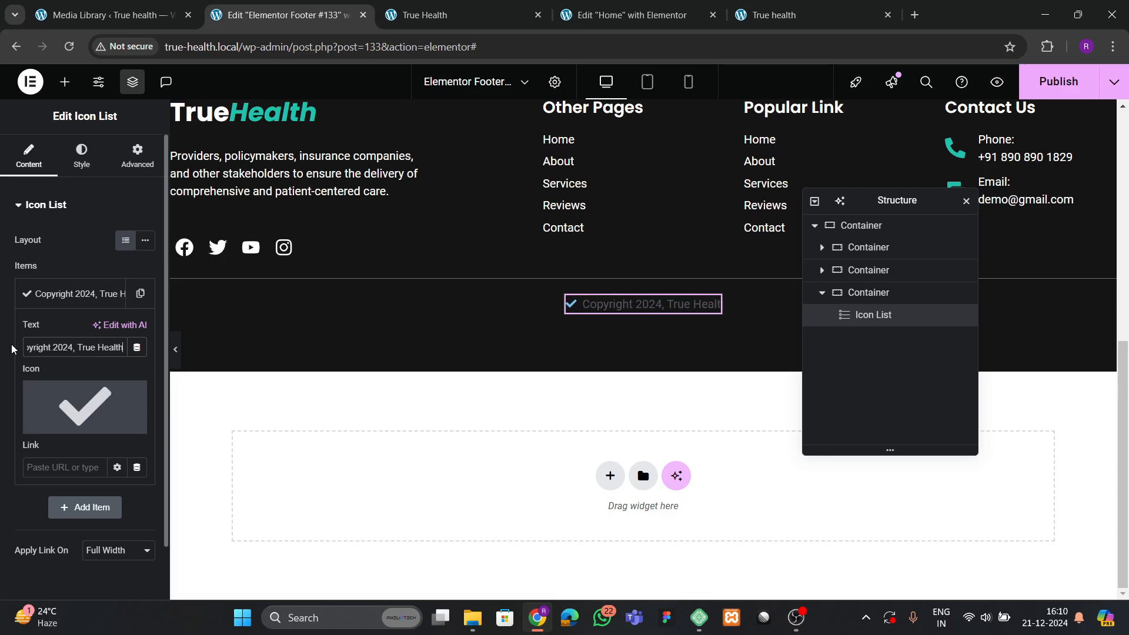
type(",  All Righ")
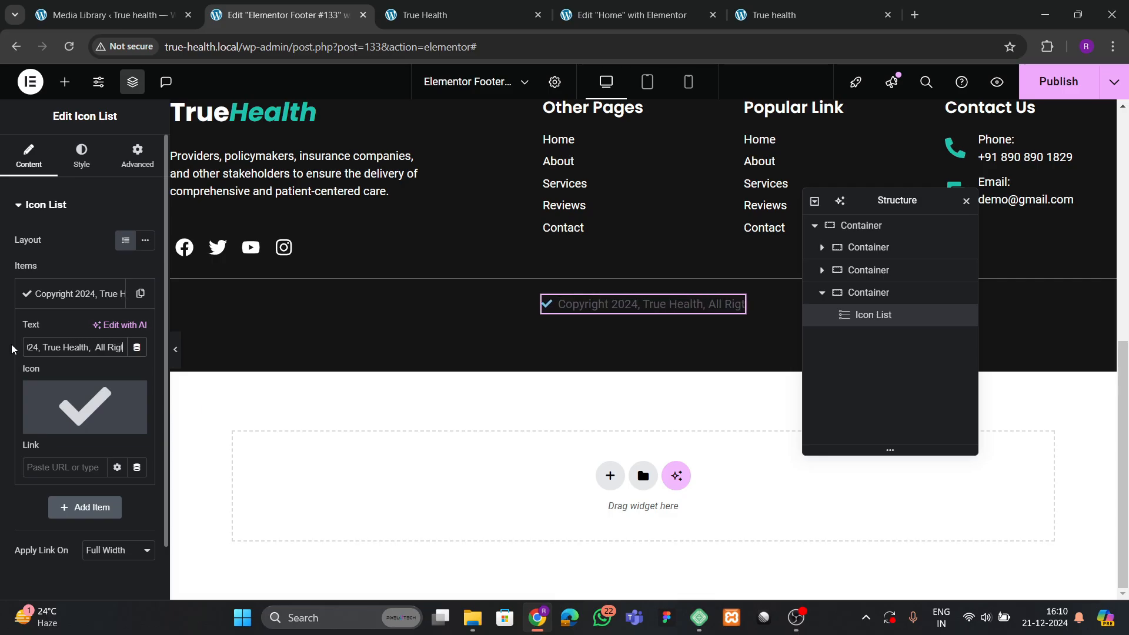
type("ts Reser")
key("BackSpace")
key("BackSpace")
key("BackSpace")
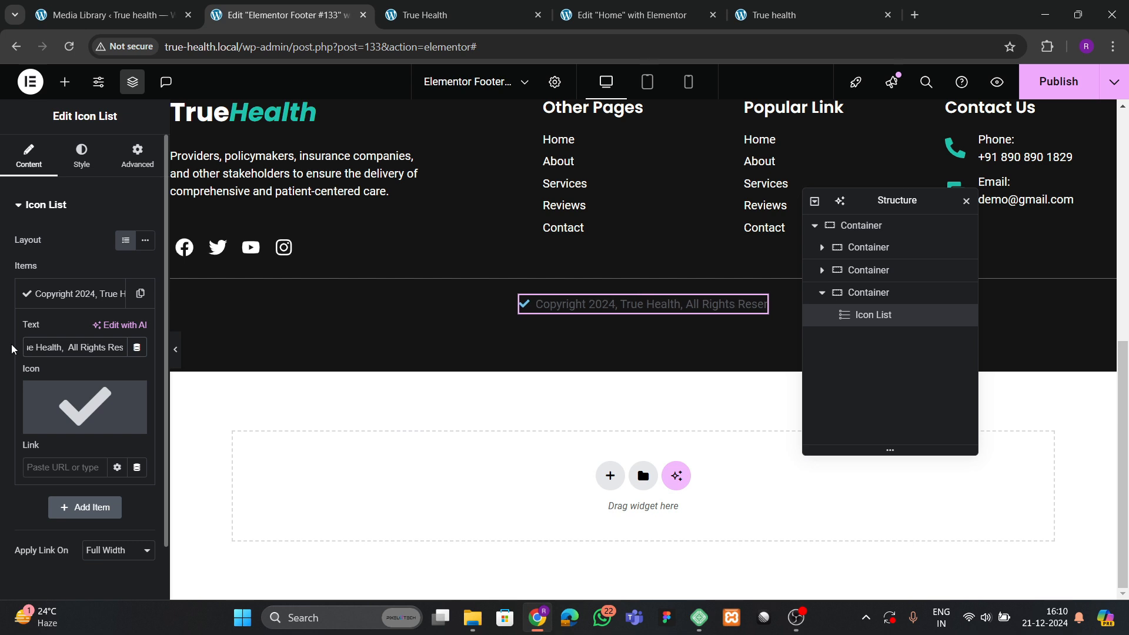
type("erv")
key("BackSpace")
key("BackSpace")
type("rve")
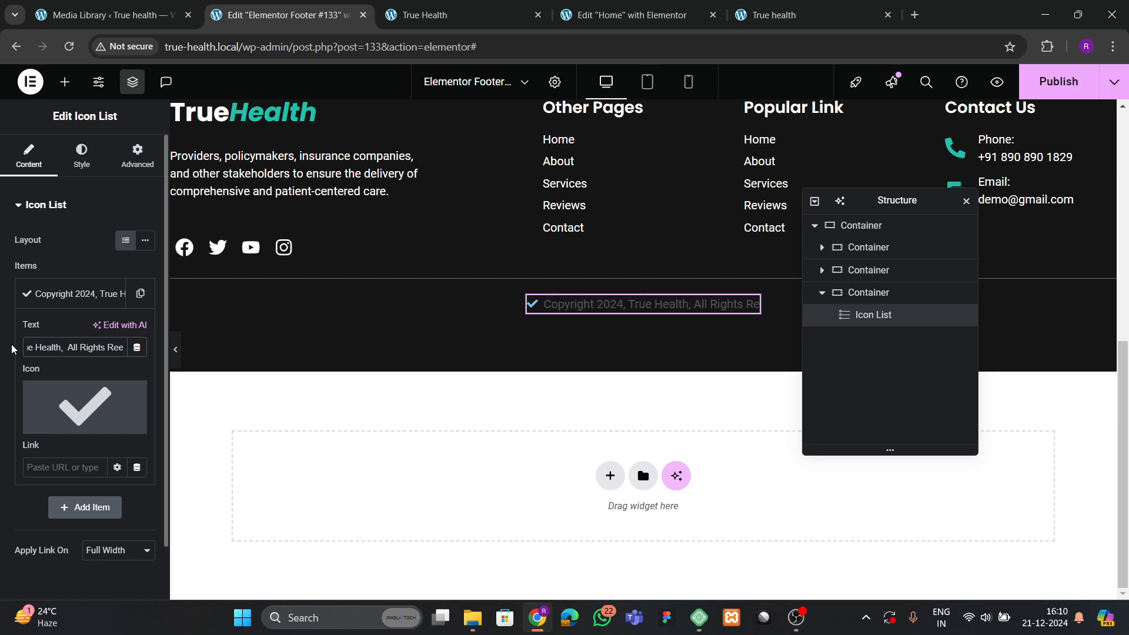
key("BackSpace")
key("BackSpace")
key("BackSpace")
key("BackSpace")
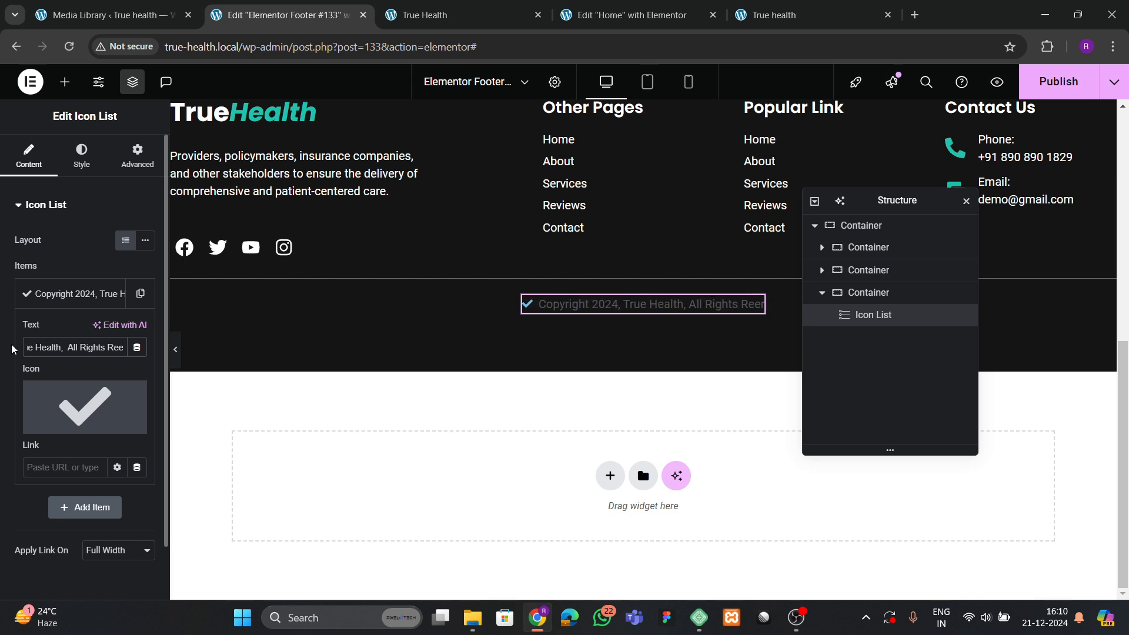
type("served")
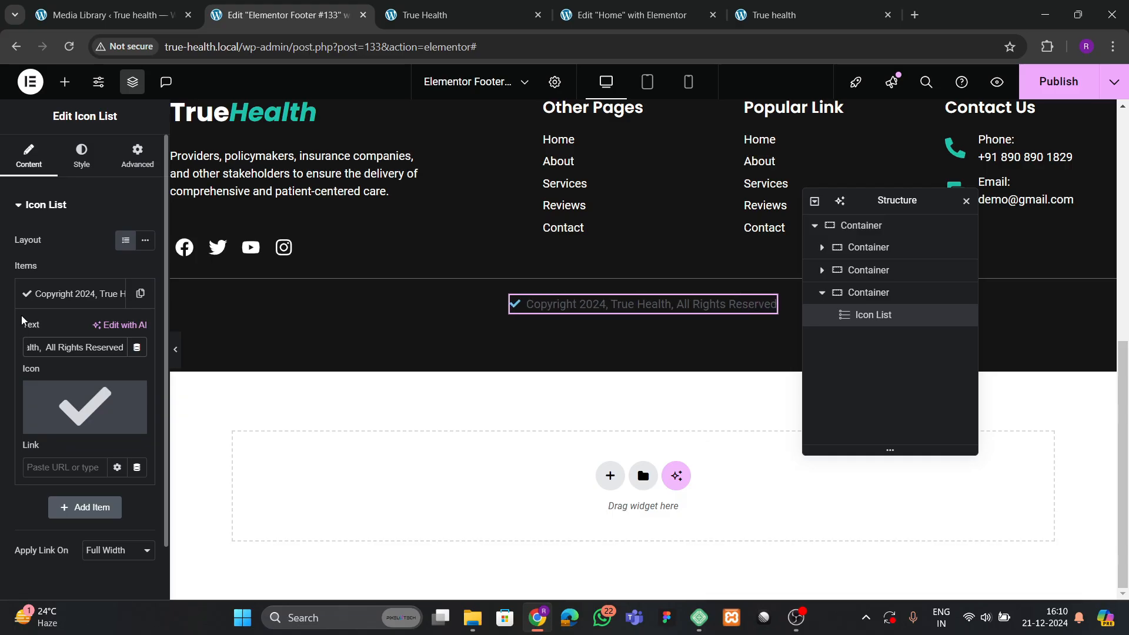
Replace the list item's icon with the Copyright icon from the Icon Library.
left_click(92, 381)
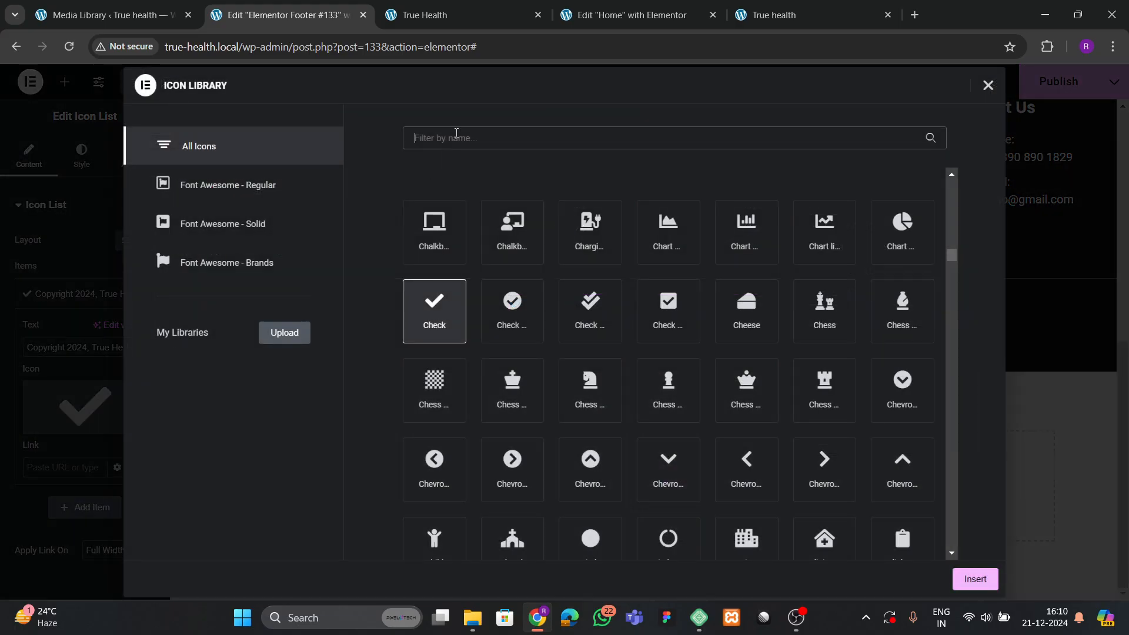
type("copy")
left_click(514, 229)
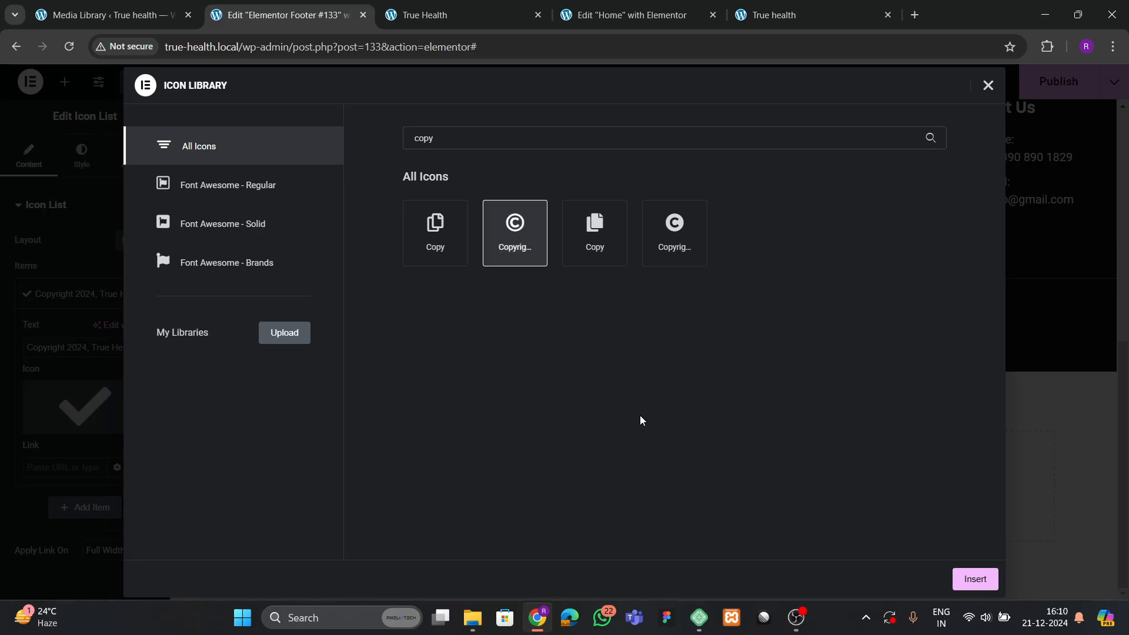
left_click(974, 579)
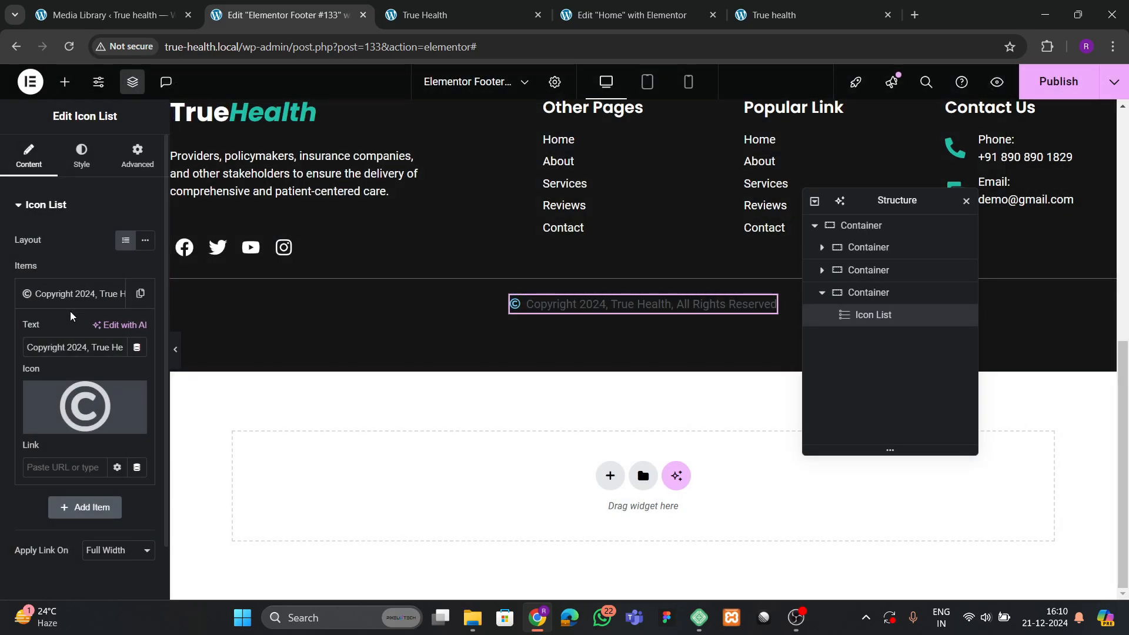
Make the list icon white and 20 px in size.
left_click(81, 155)
left_click(59, 381)
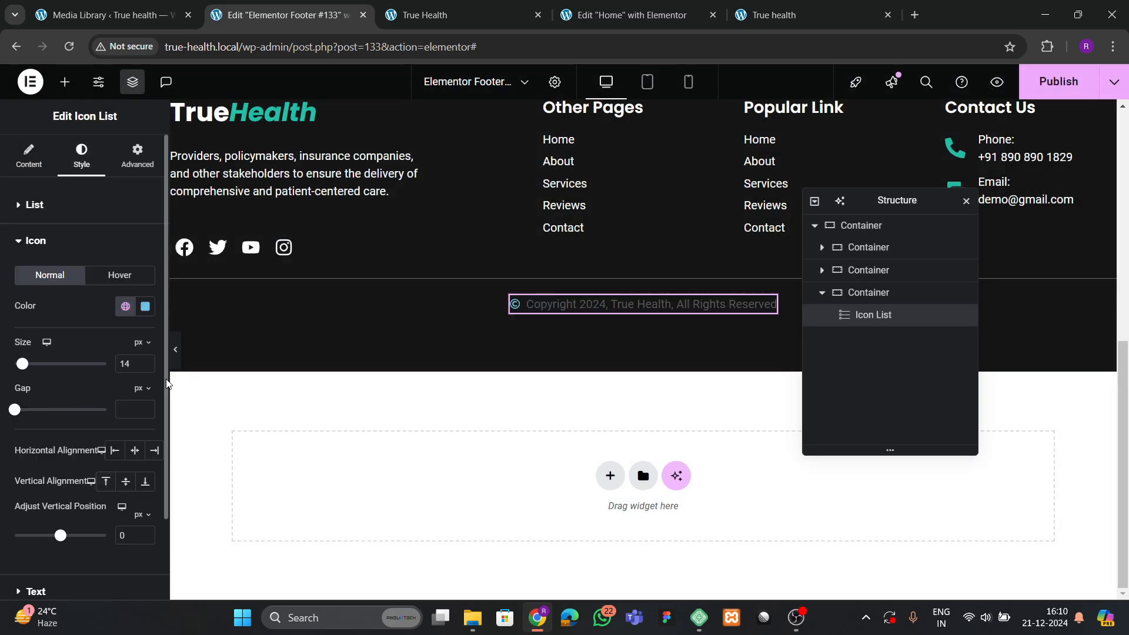
left_click(142, 309)
left_click_drag(111, 373, 34, 333)
left_click(34, 333)
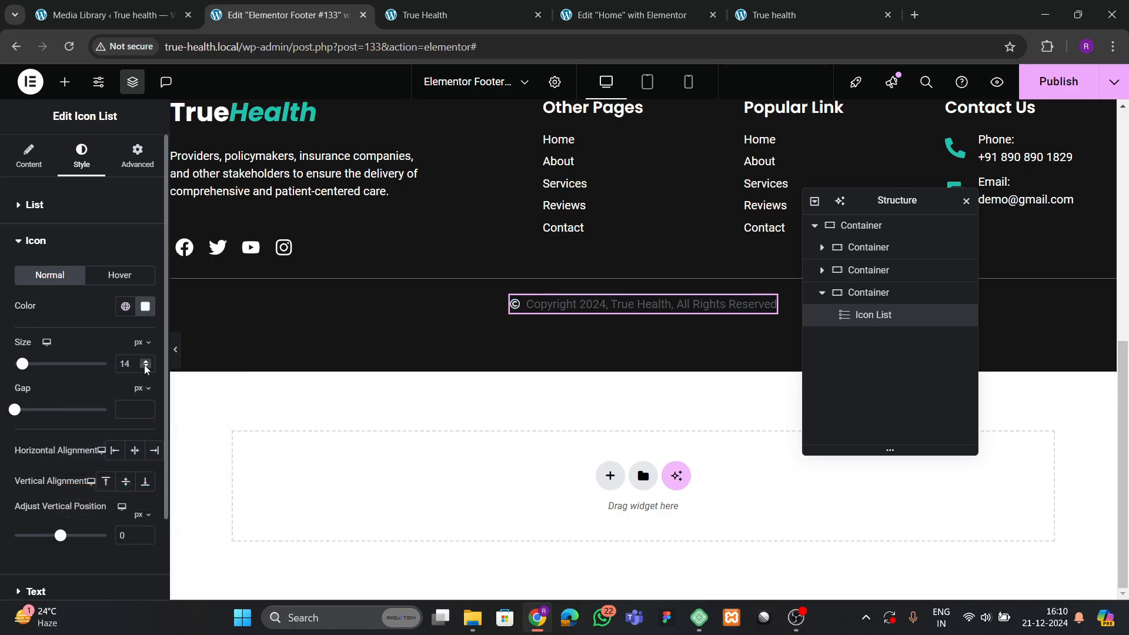
double_click(146, 362)
triple_click(147, 363)
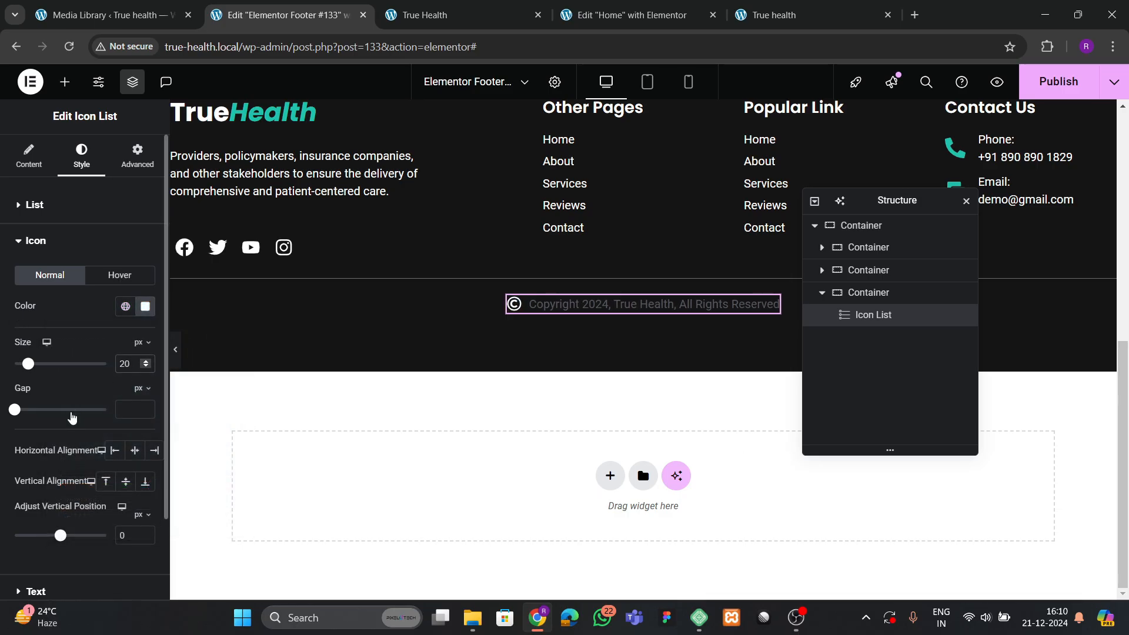
Make the copyright text white, then select its container in the structure tree.
scroll(72, 417, "down", 2)
left_click(41, 495)
left_click(145, 403)
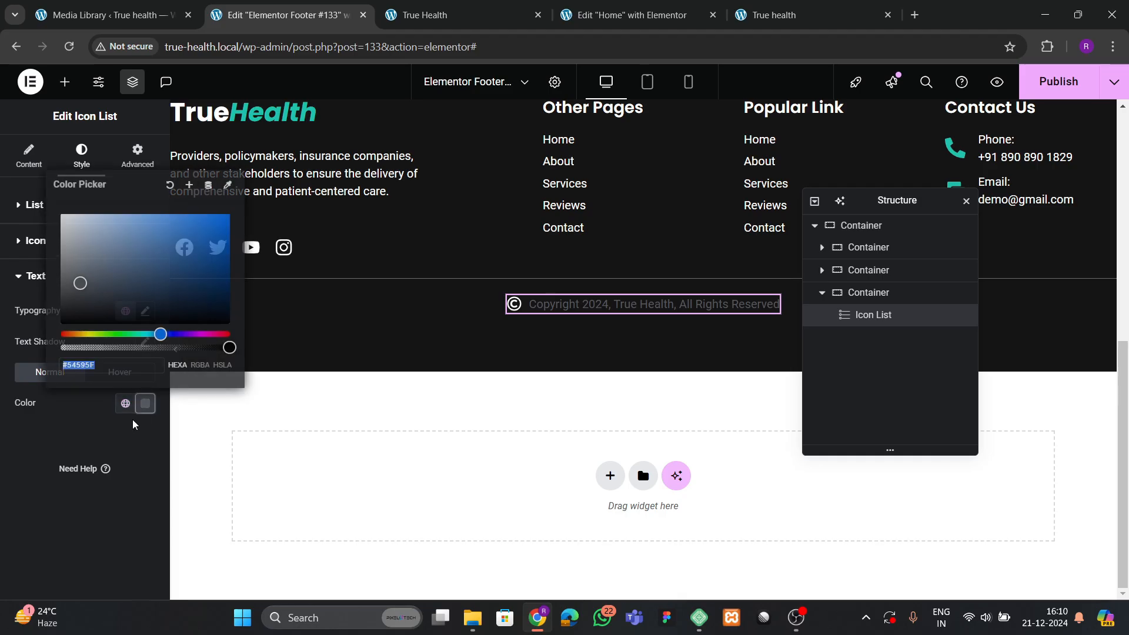
left_click_drag(77, 236, 58, 217)
left_click(75, 496)
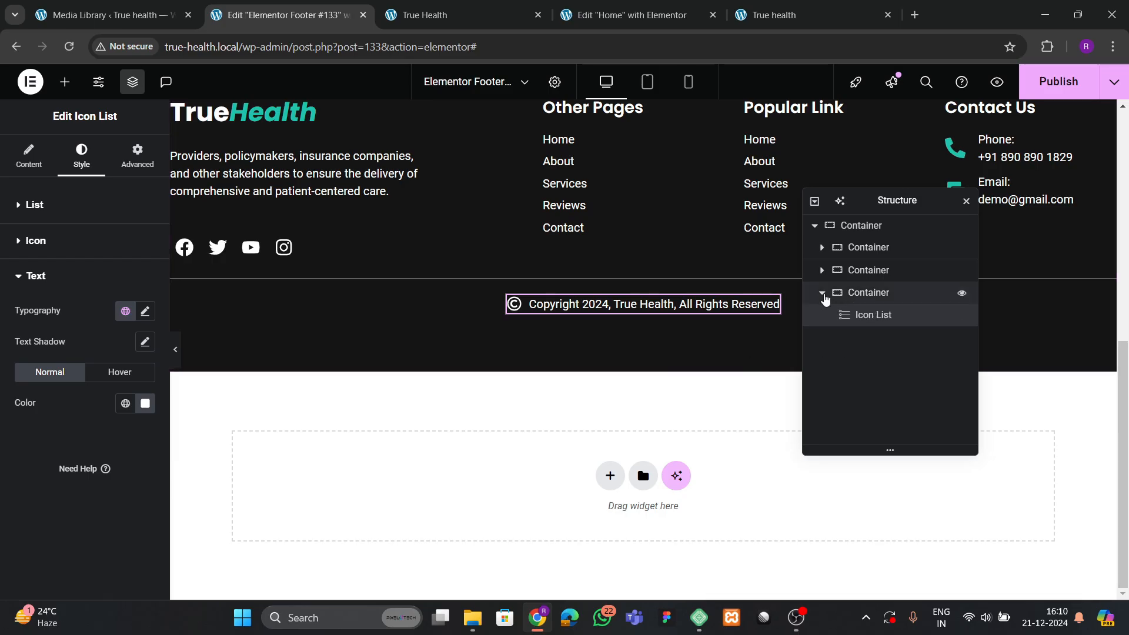
left_click(821, 293)
left_click(858, 294)
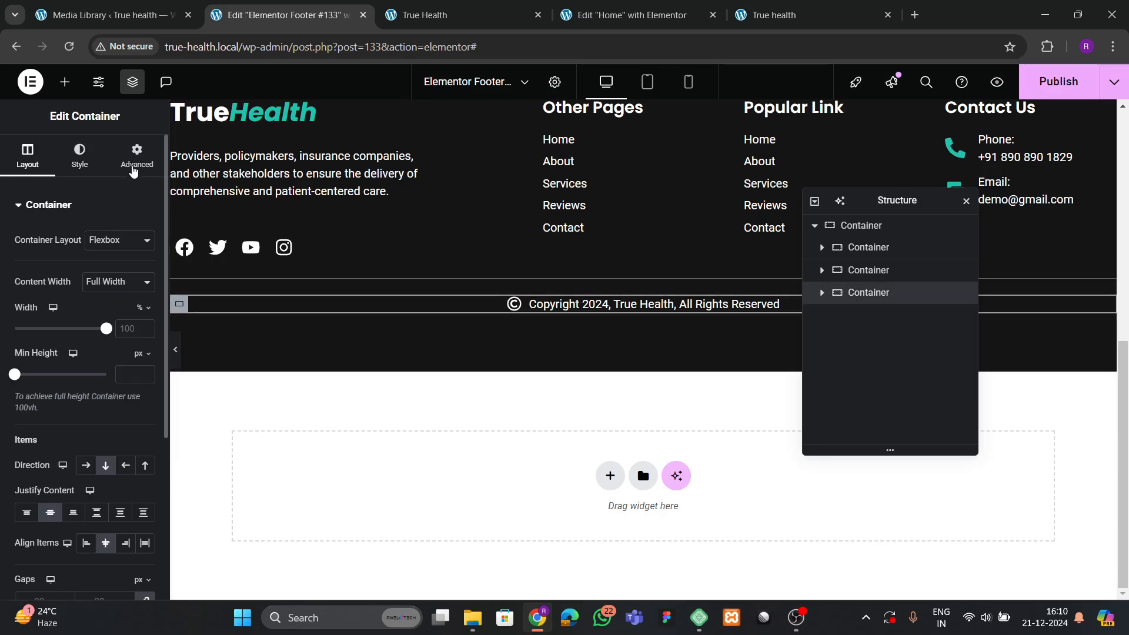
Give the copyright bar 30 padding and reduce the footer's top padding, previewing the result.
left_click(133, 160)
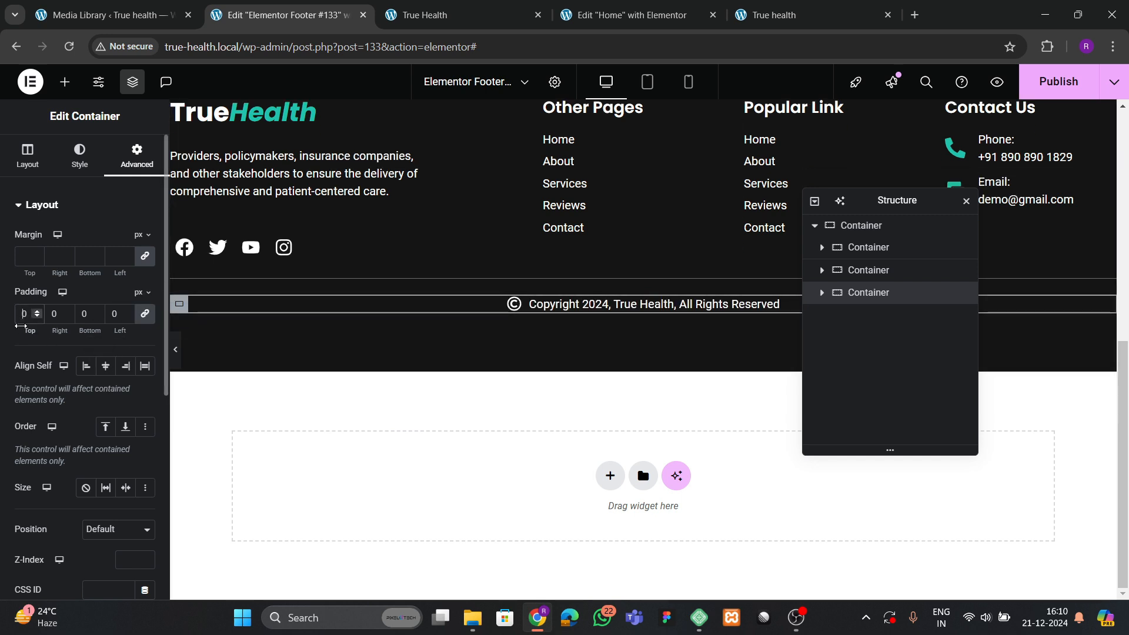
left_click_drag(21, 330, 39, 330)
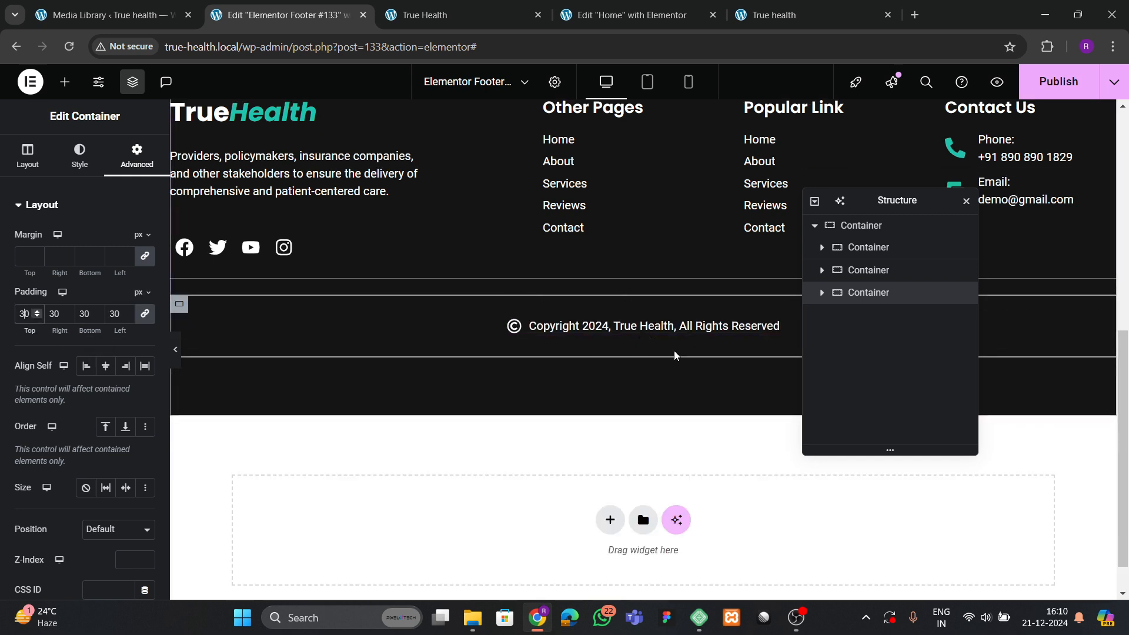
left_click(867, 228)
left_click(136, 158)
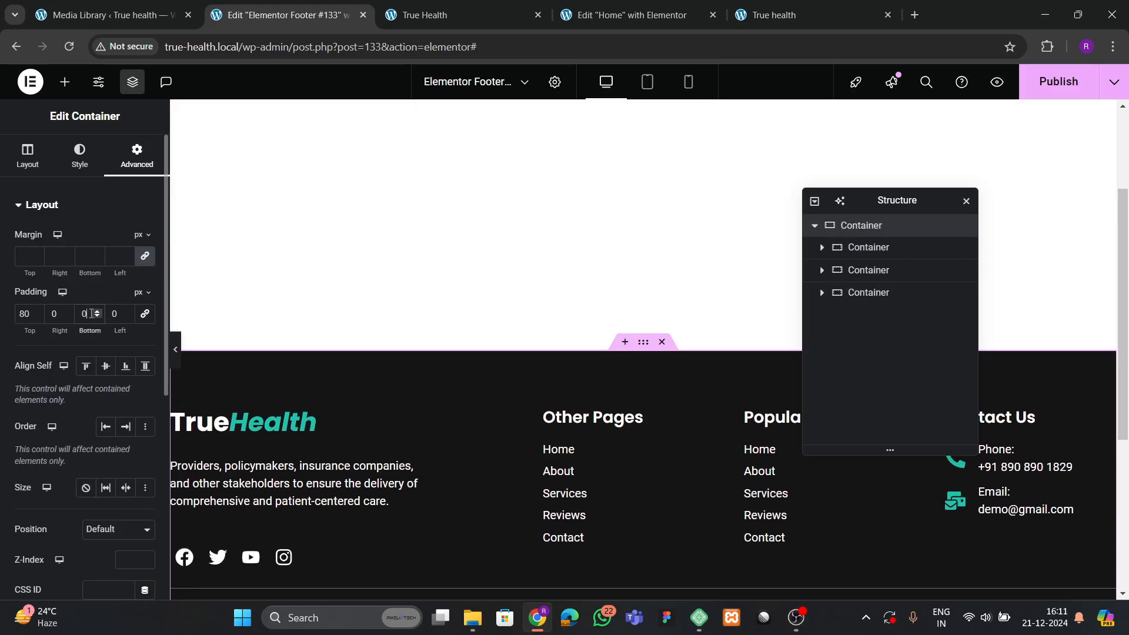
scroll(526, 374, "down", 5)
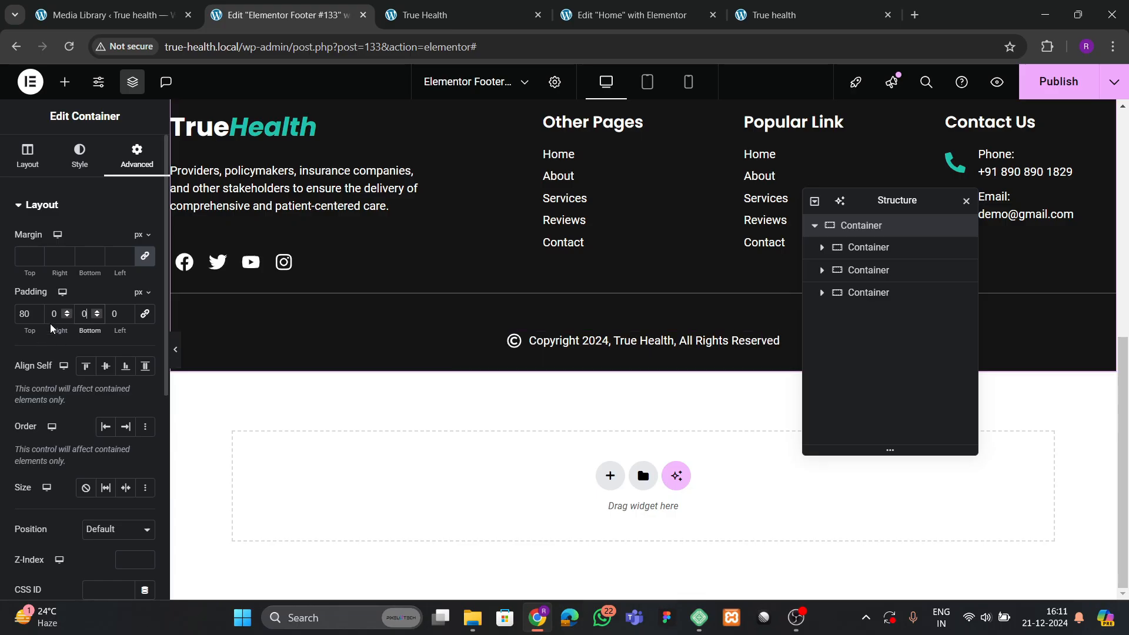
left_click(175, 349)
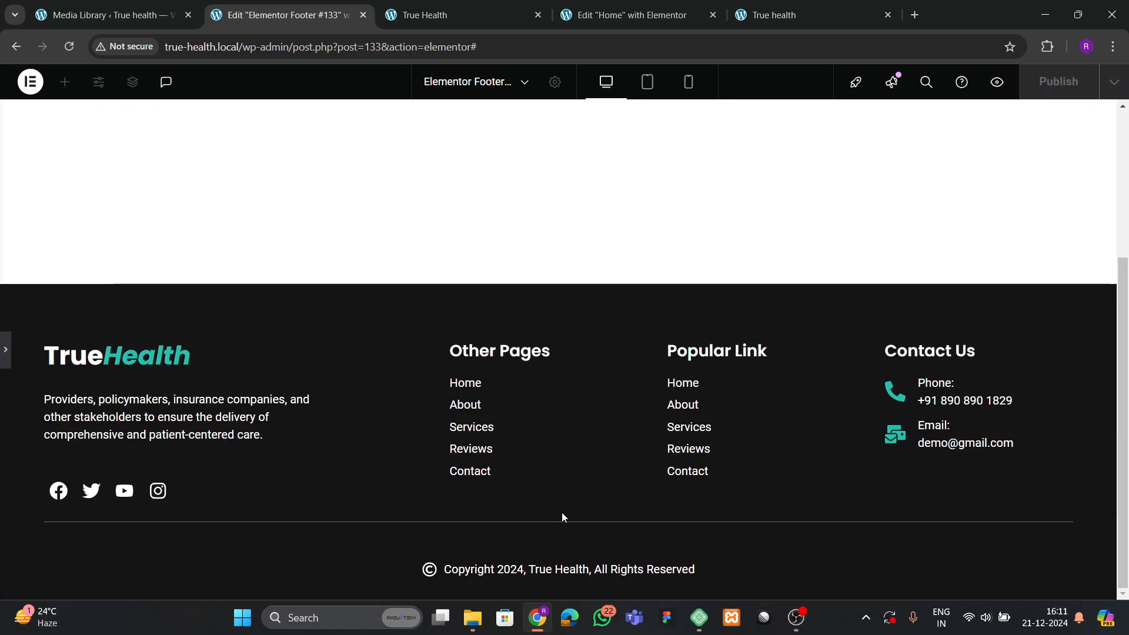
left_click(5, 356)
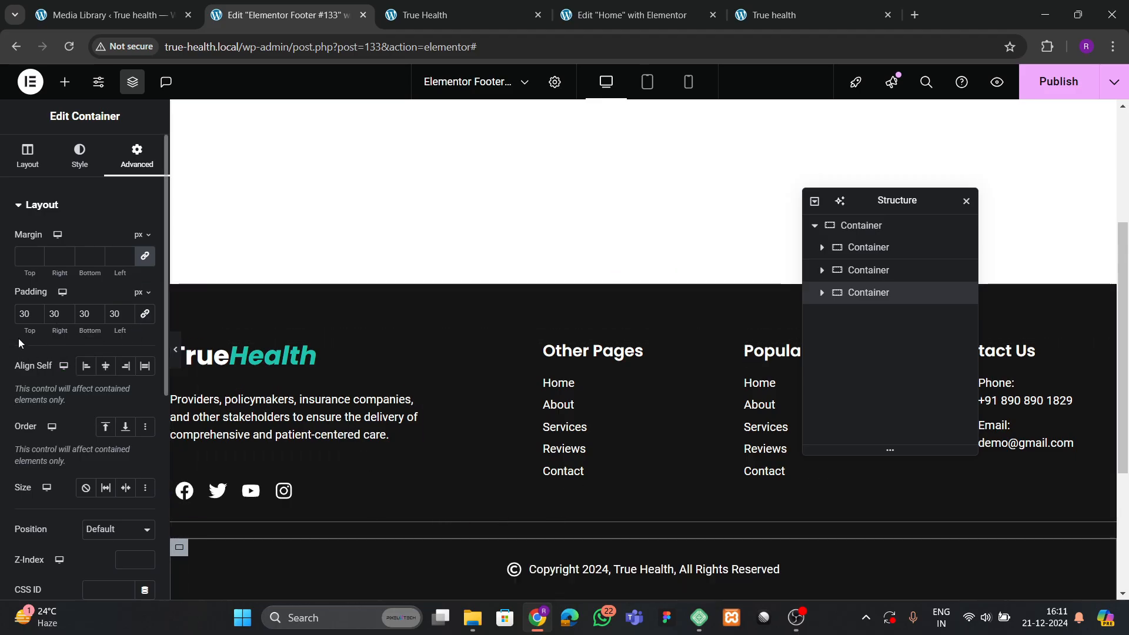
scroll(24, 323, "down", 10)
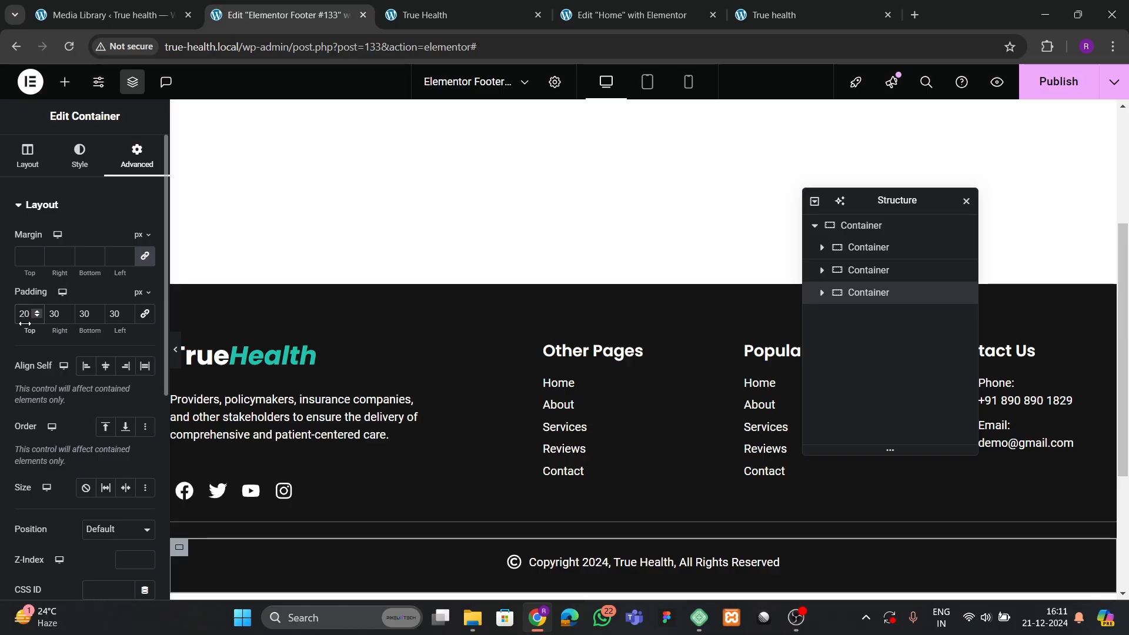
left_click(175, 349)
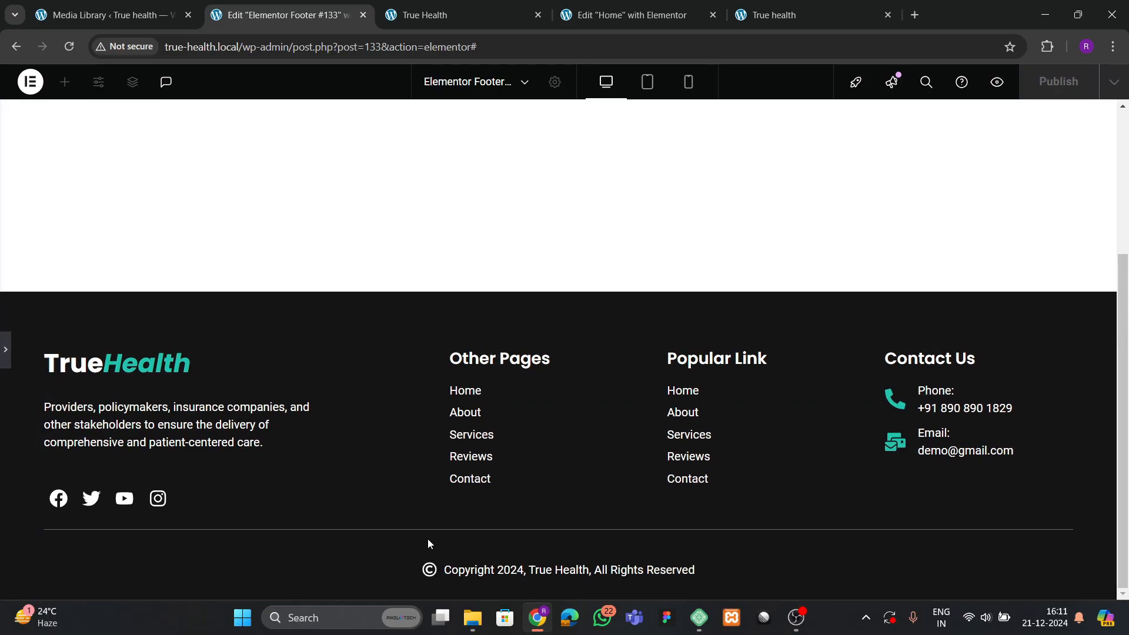
left_click(5, 350)
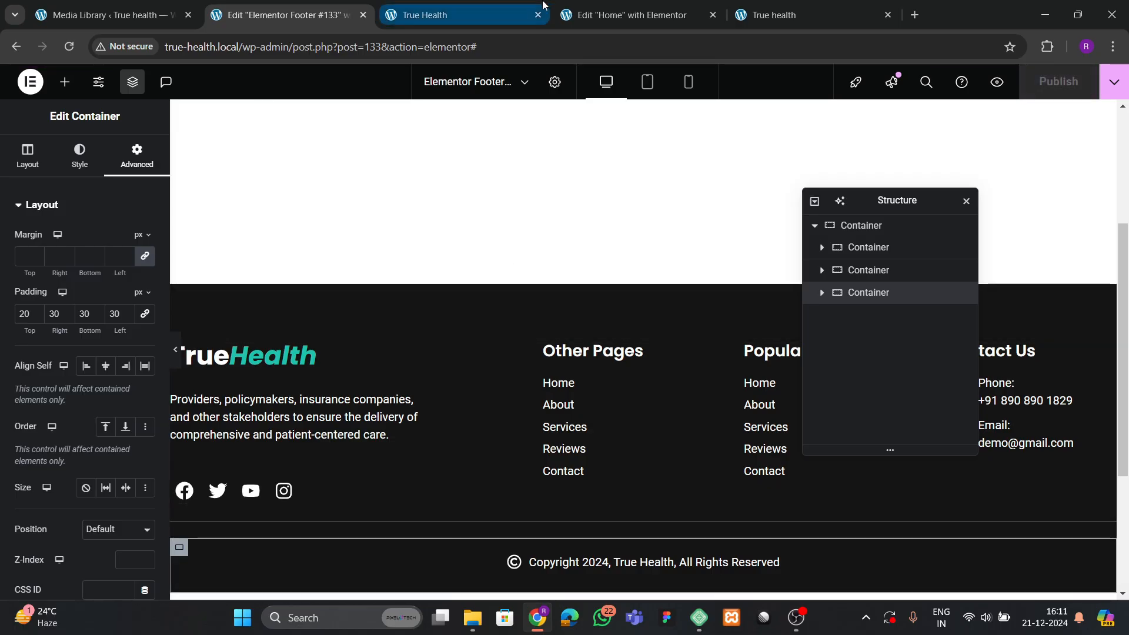
Compare the footer on the reloaded live site and the reference site.
left_click(750, 10)
left_click(70, 46)
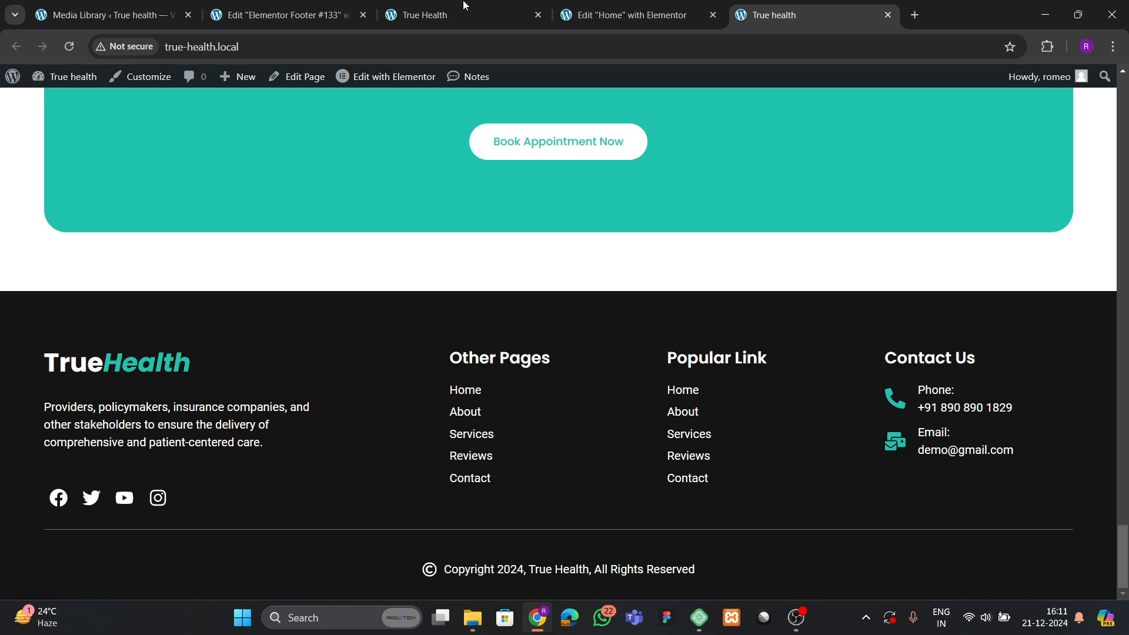
left_click(280, 16)
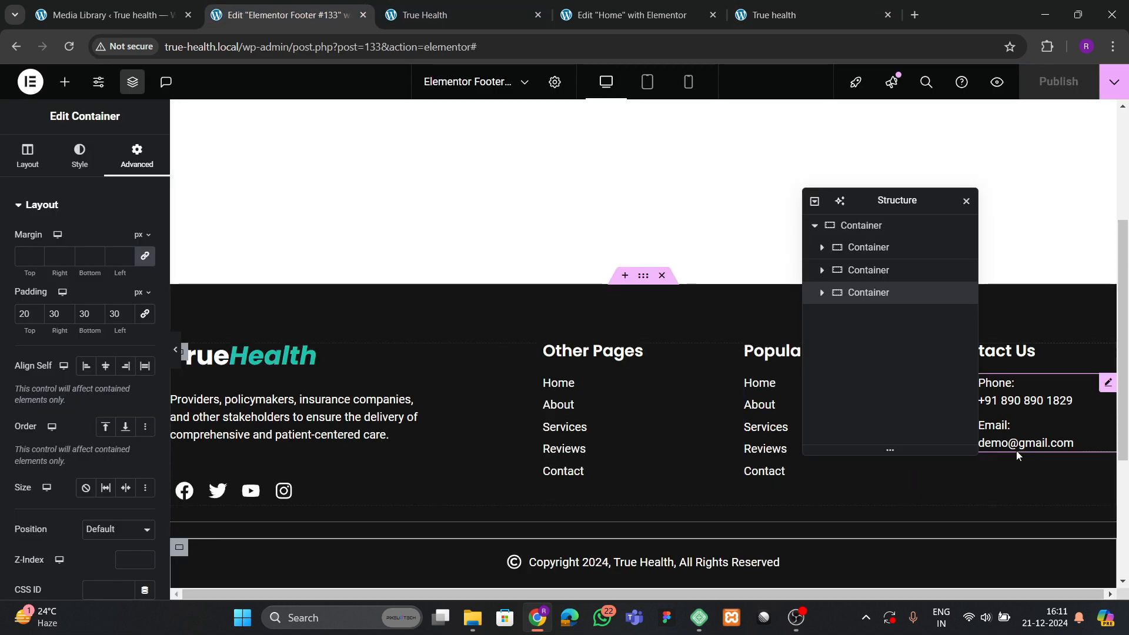
key("ctrl+Tab")
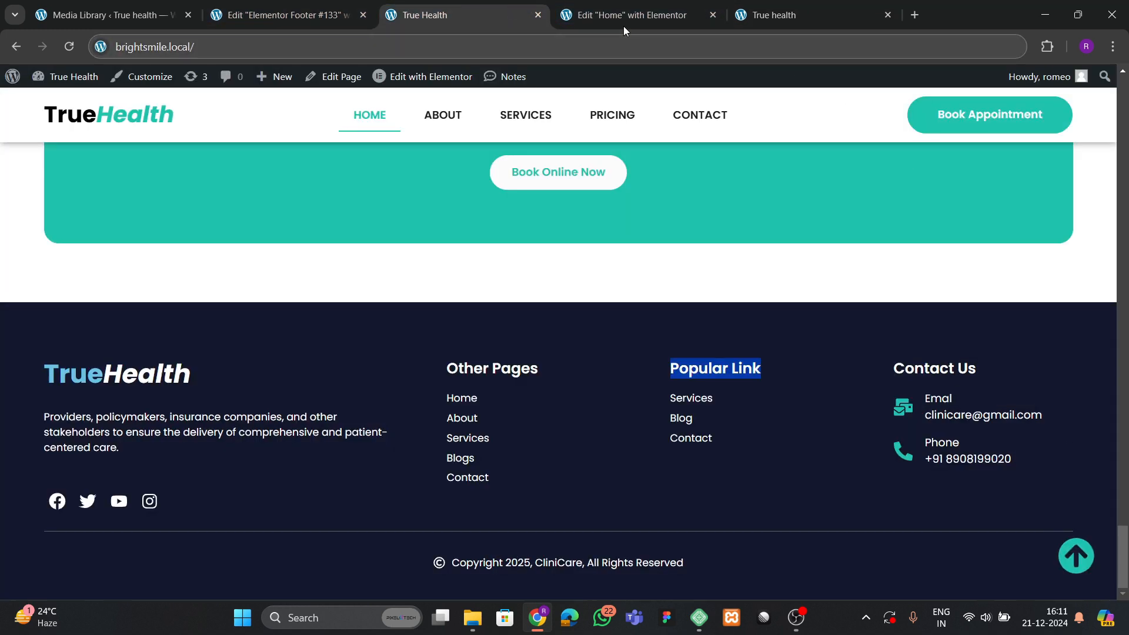
left_click(293, 11)
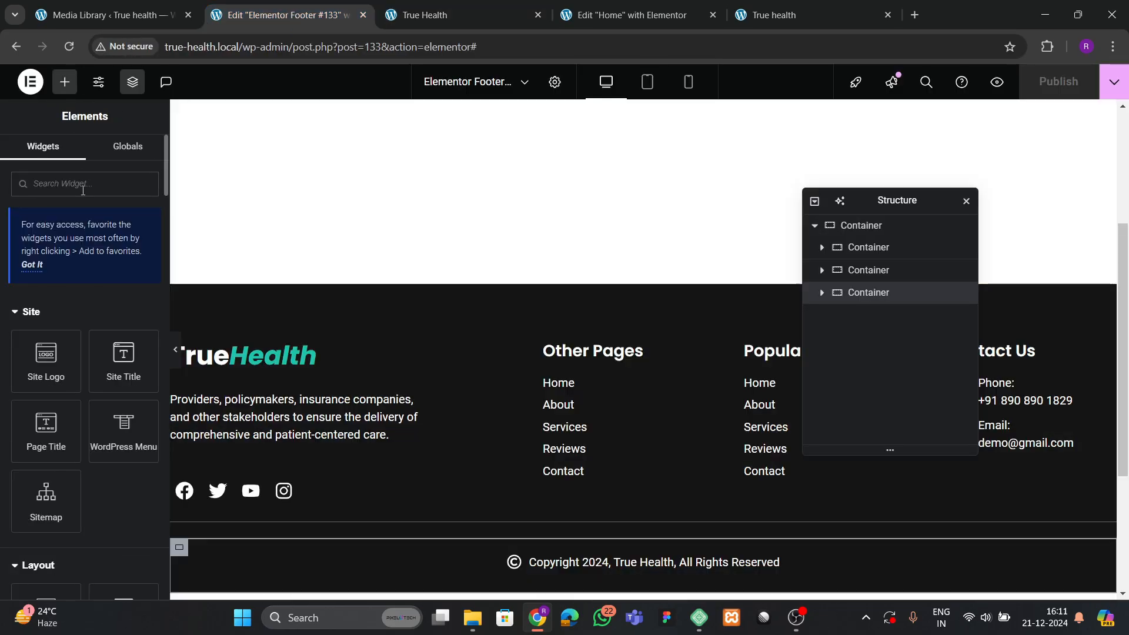
Add an Icon widget below the copyright bar using the up-arrow circle icon.
type("icon")
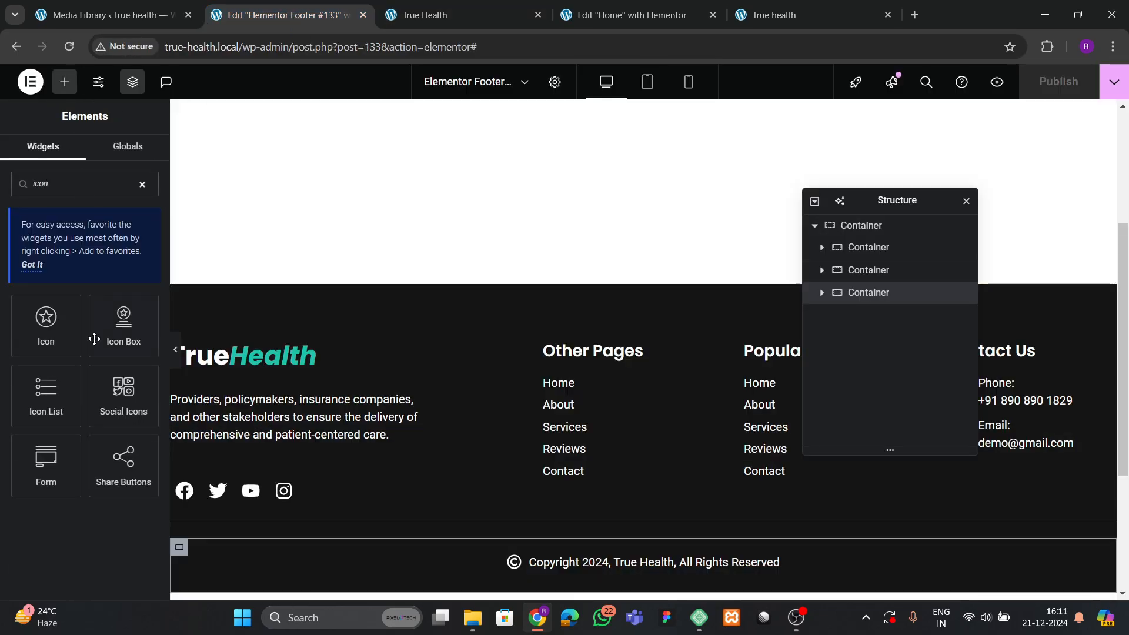
left_click_drag(64, 343, 732, 573)
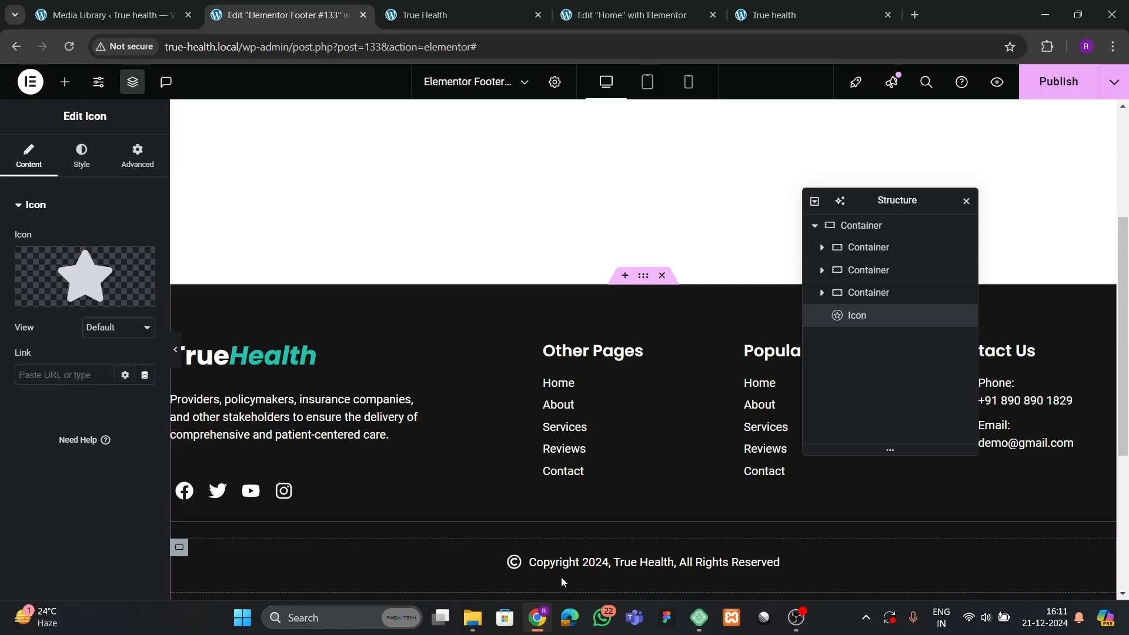
left_click(83, 287)
left_click(511, 140)
type("arrow")
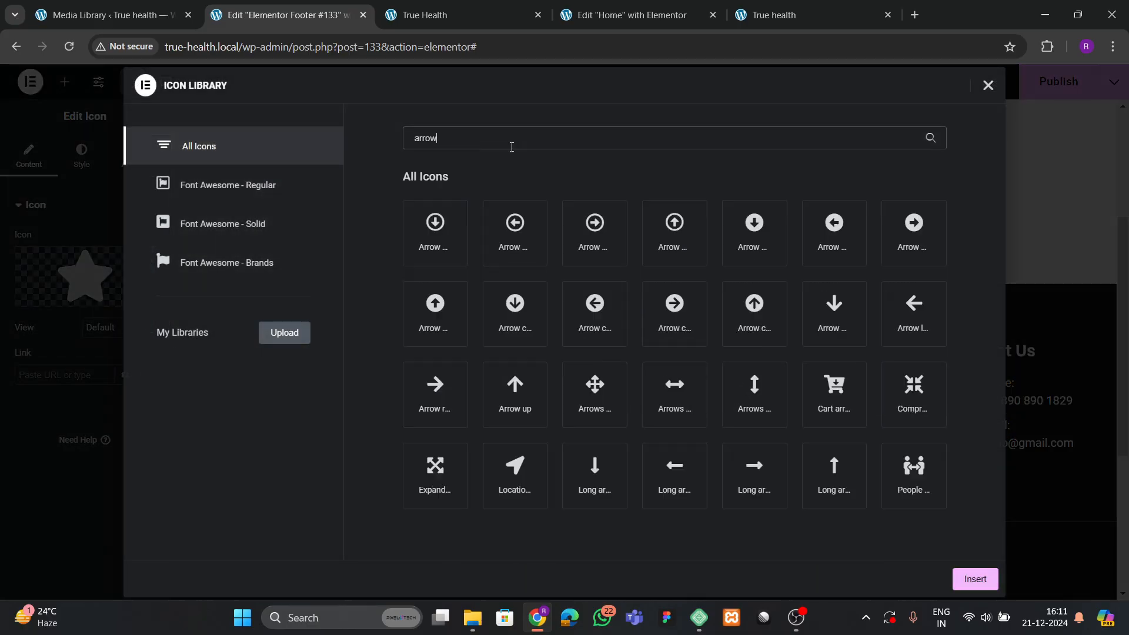
left_click(766, 323)
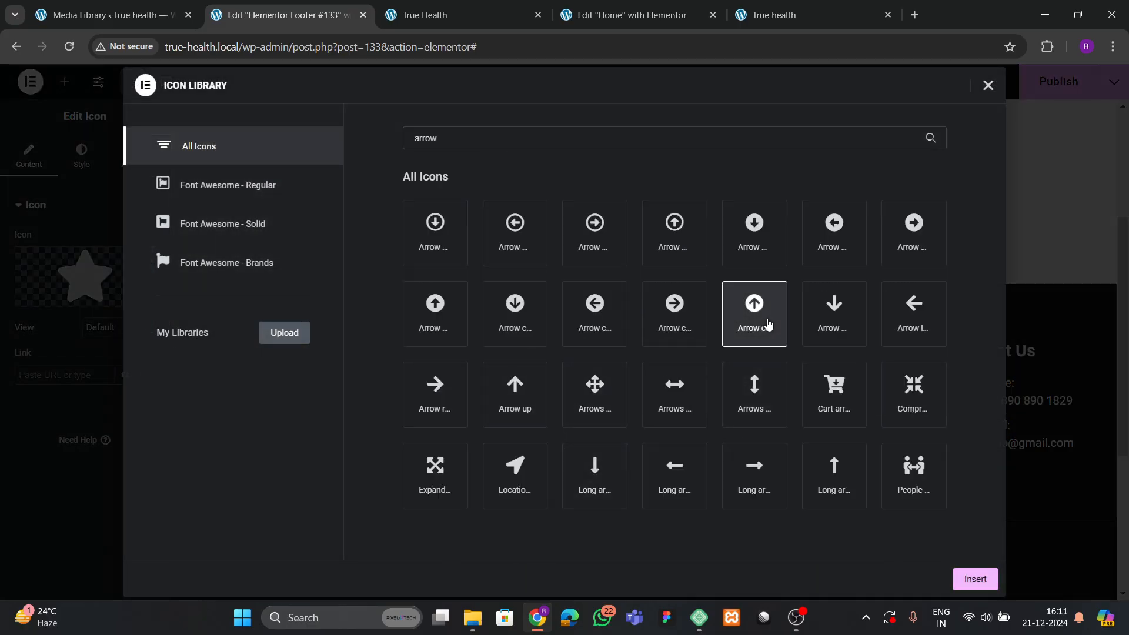
left_click(958, 578)
scroll(673, 455, "down", 4)
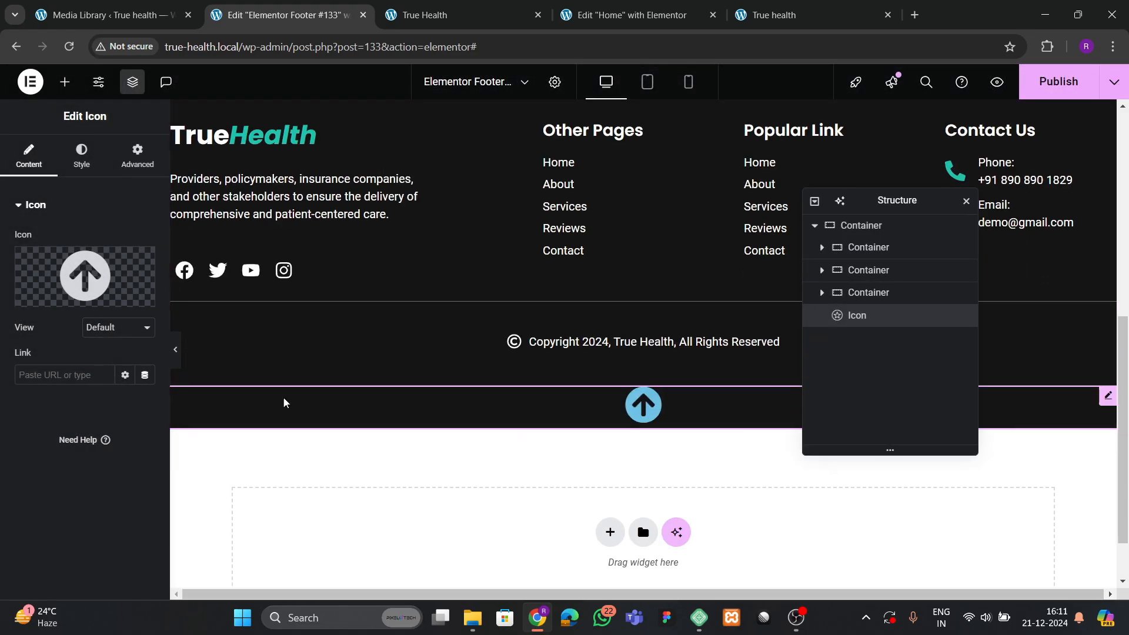
Colour the arrow icon with the theme green global colour.
left_click(137, 157)
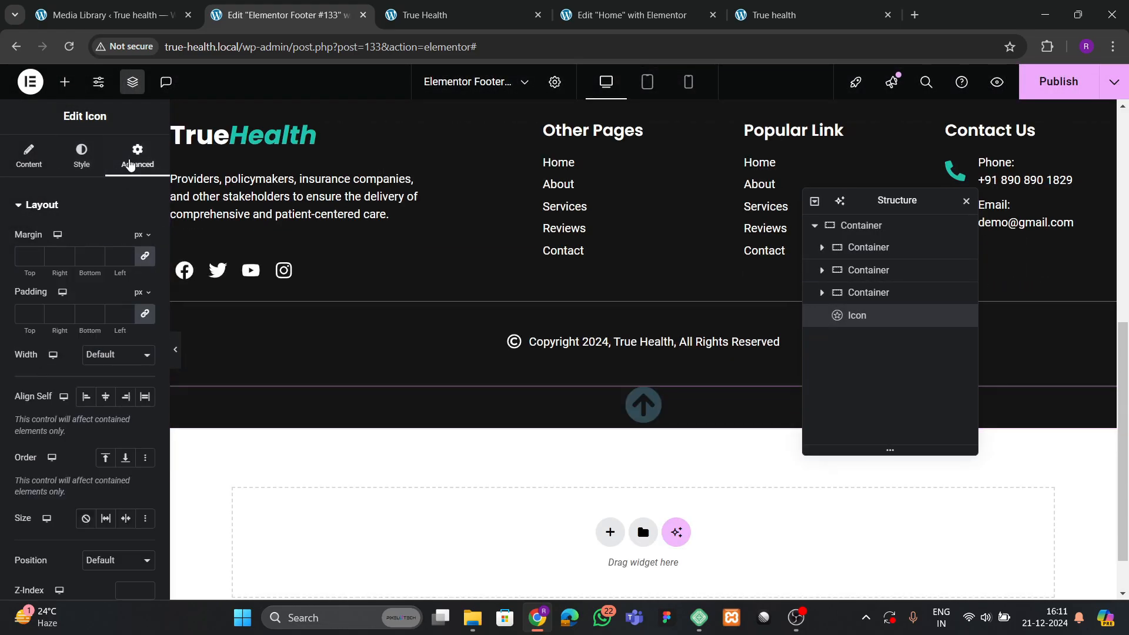
left_click(81, 157)
left_click(123, 303)
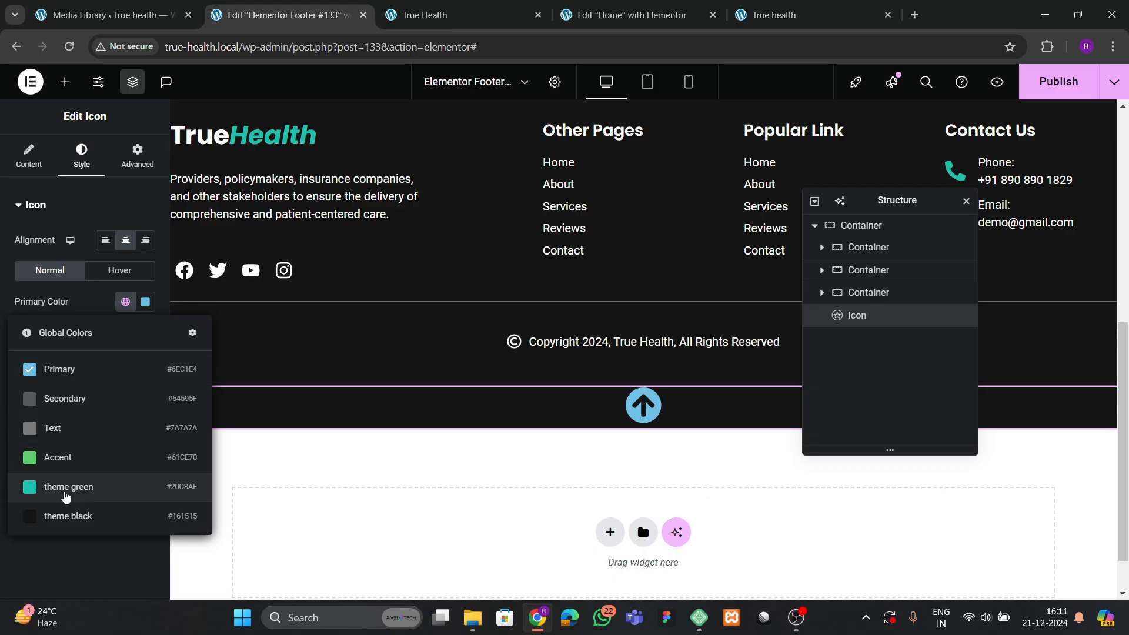
left_click(59, 487)
Set the arrow's position to Fixed, anchored right and bottom with 40 px offsets.
left_click(120, 167)
scroll(94, 341, "down", 3)
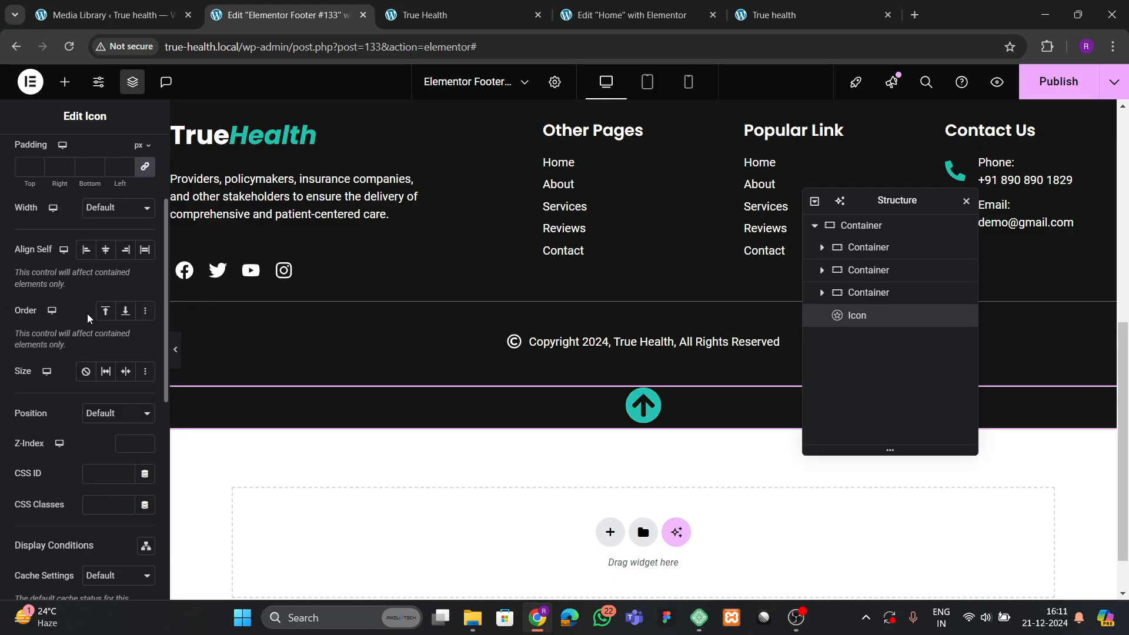
left_click(95, 416)
left_click(103, 468)
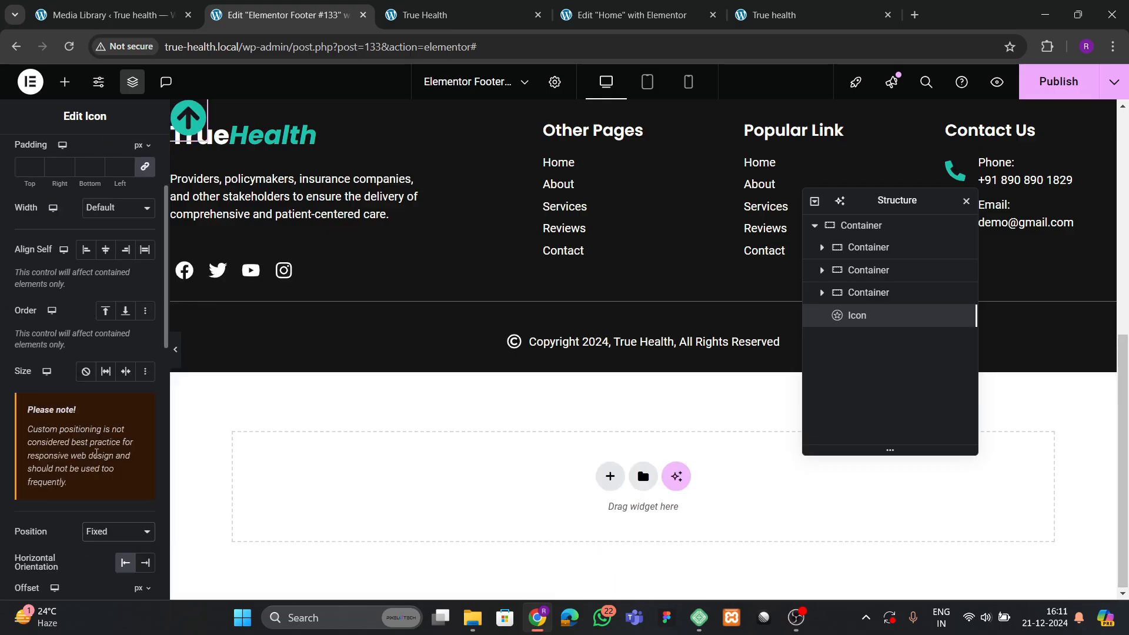
left_click(145, 416)
scroll(124, 447, "down", 1)
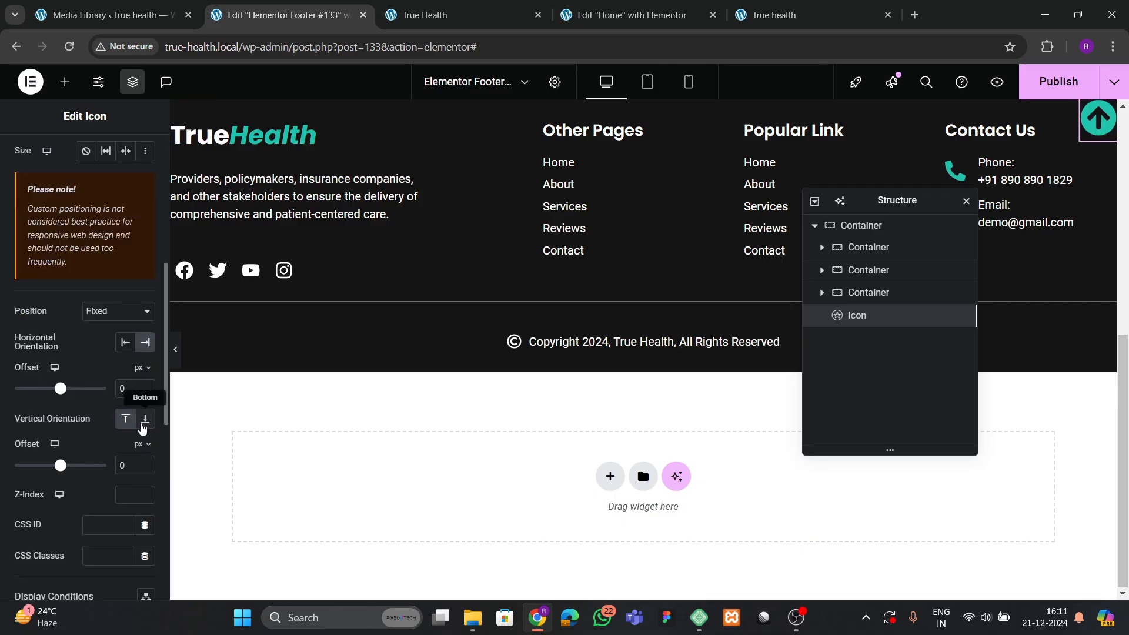
left_click(144, 419)
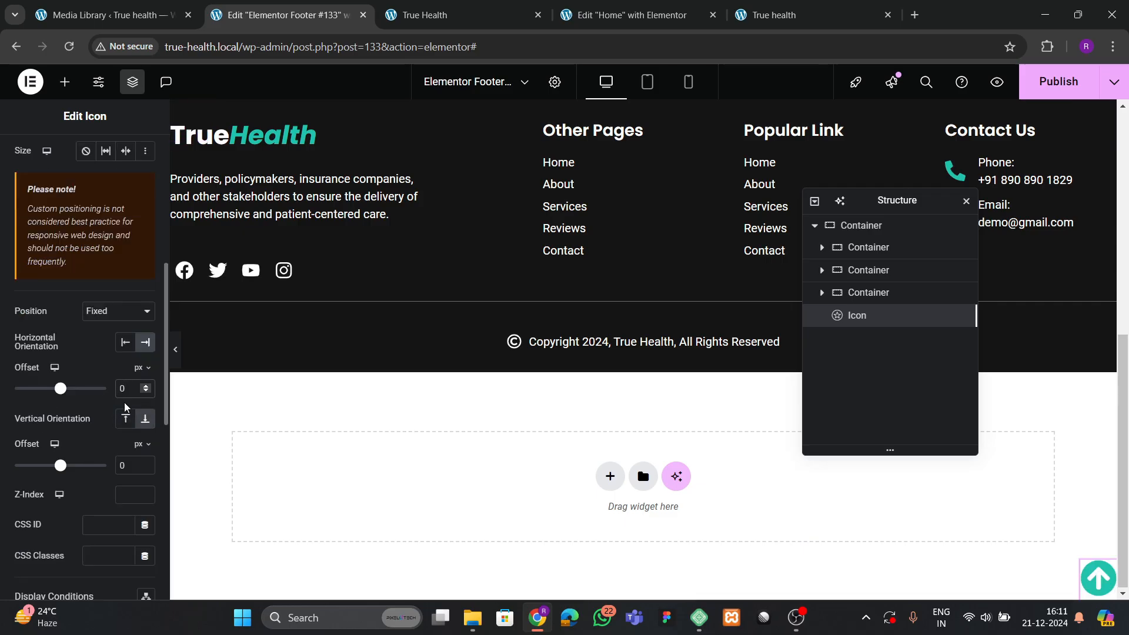
type("4")
type("5")
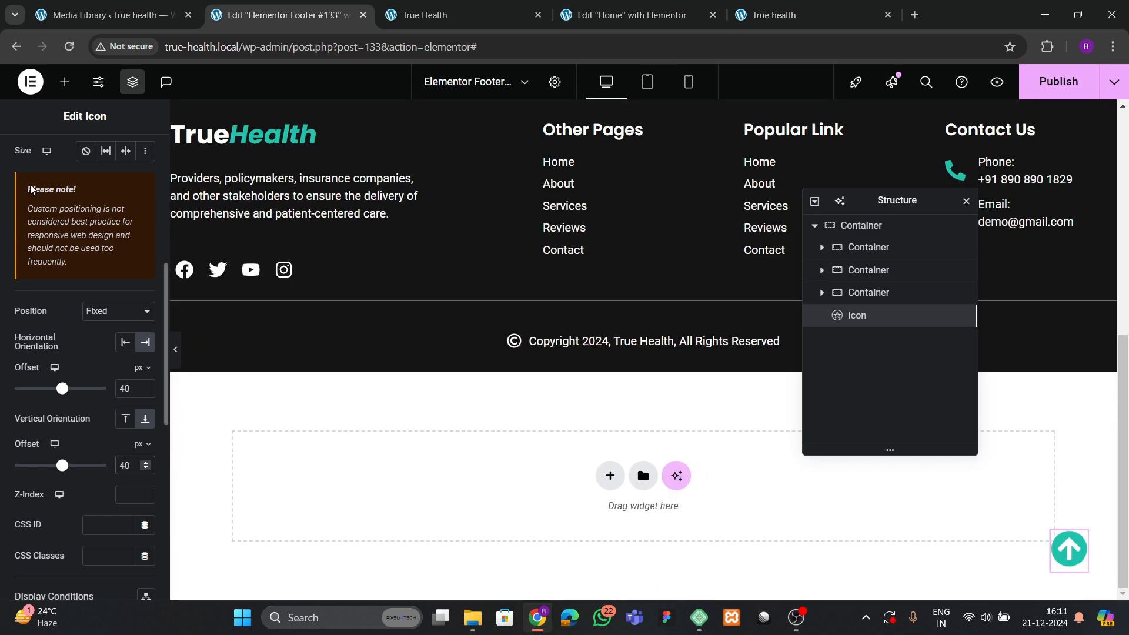
scroll(38, 178, "up", 6)
Link the arrow icon to #hero and publish the footer.
left_click(30, 158)
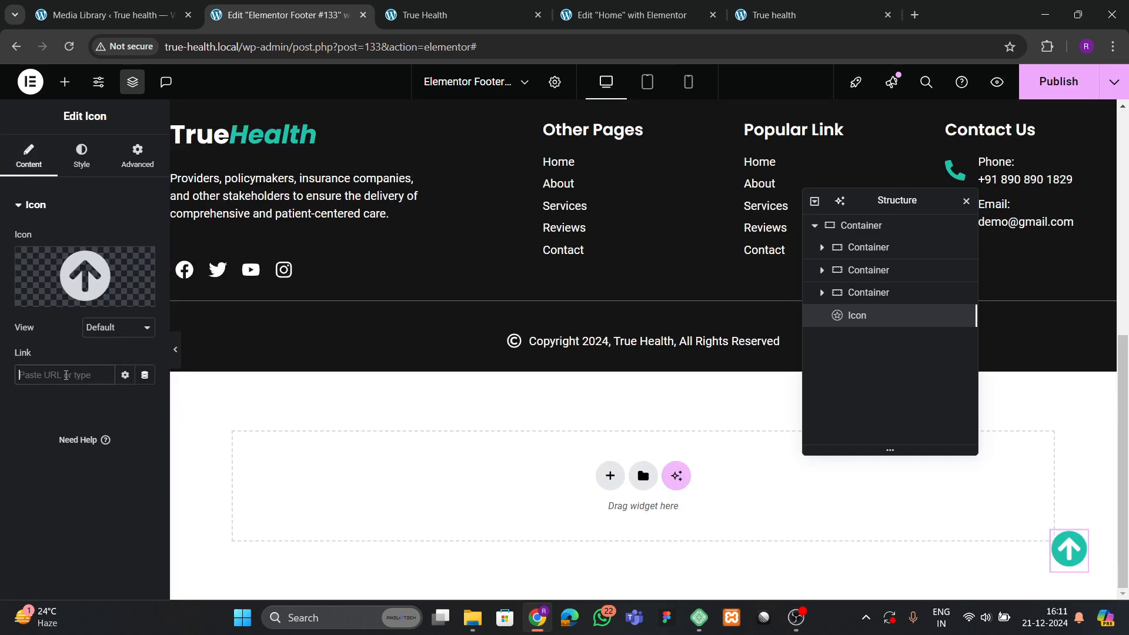
type("hero")
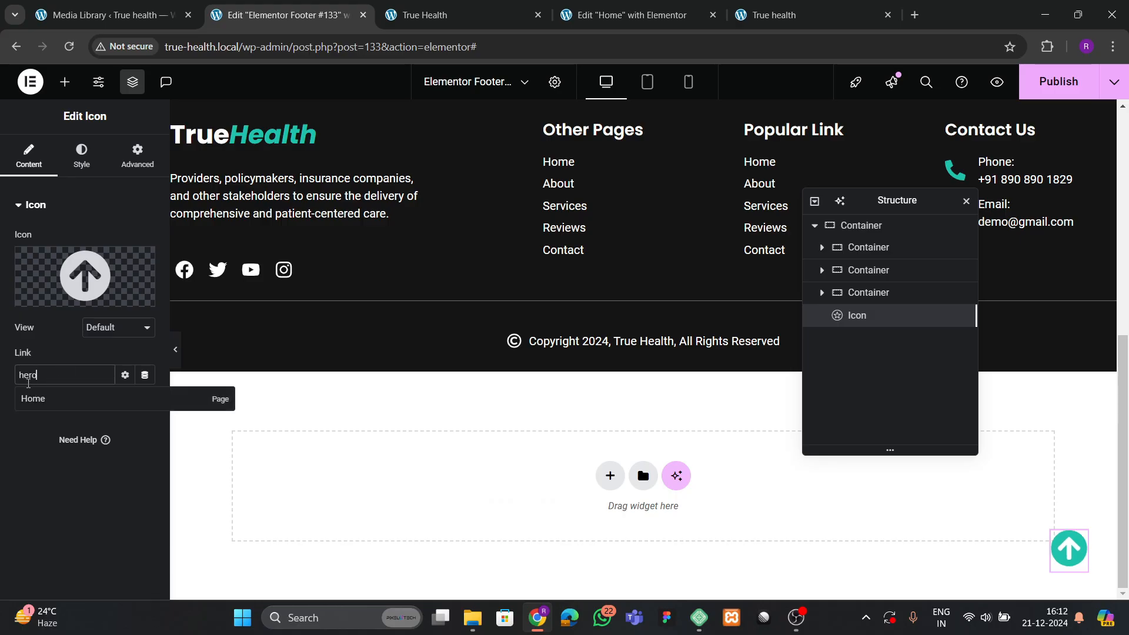
key("BackSpace")
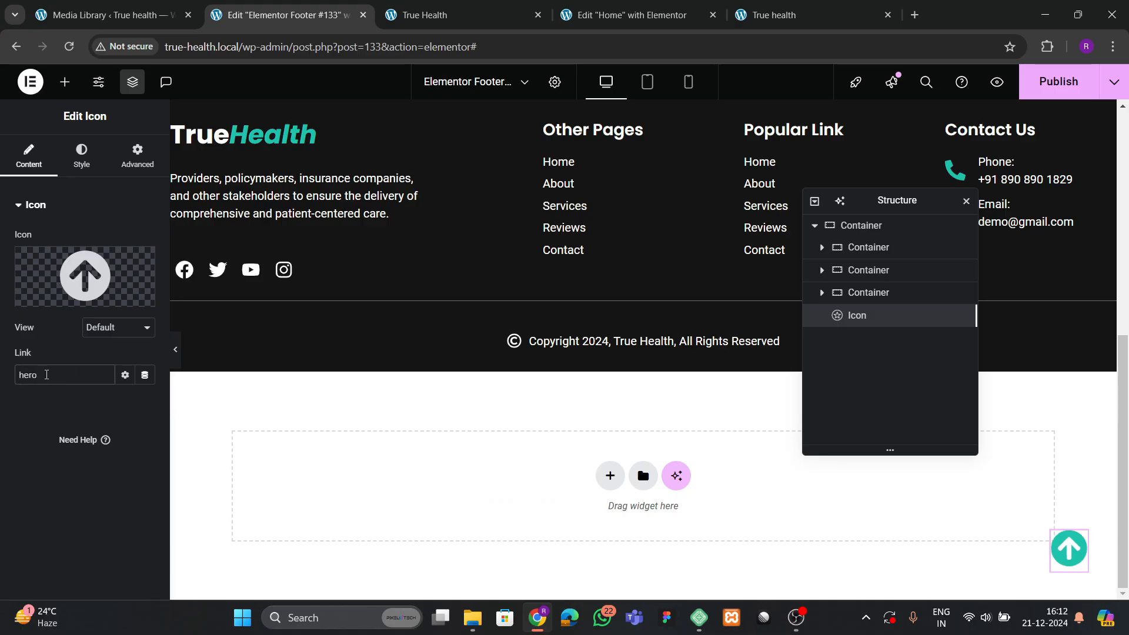
type("#")
left_click(1059, 83)
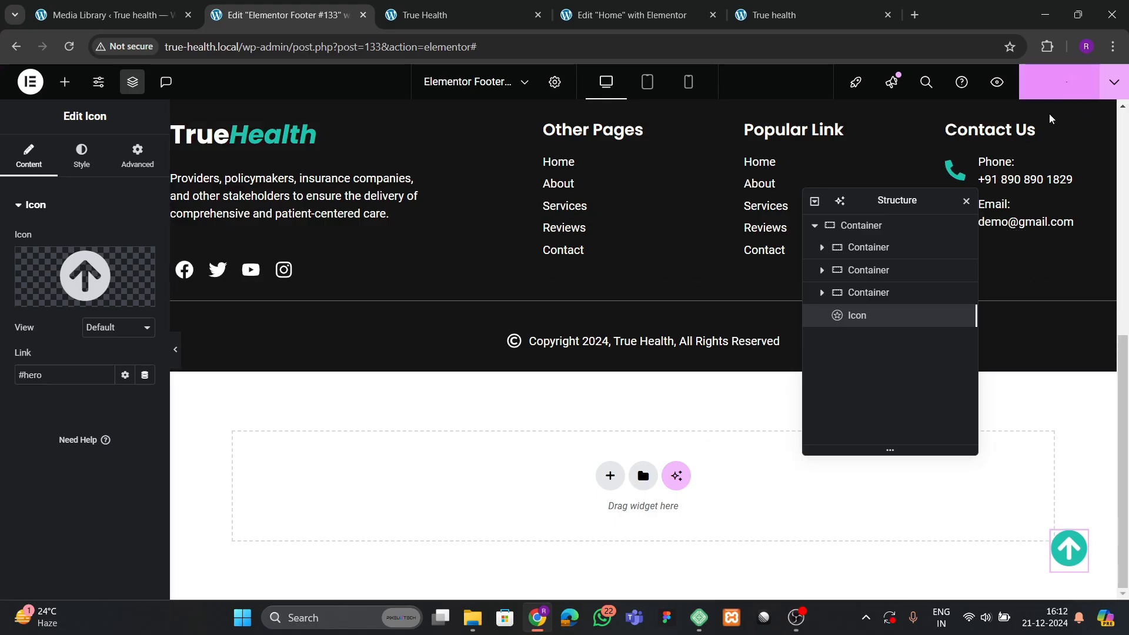
Give the Home page's top hero container the CSS ID 'hero' and publish the page.
left_click(626, 14)
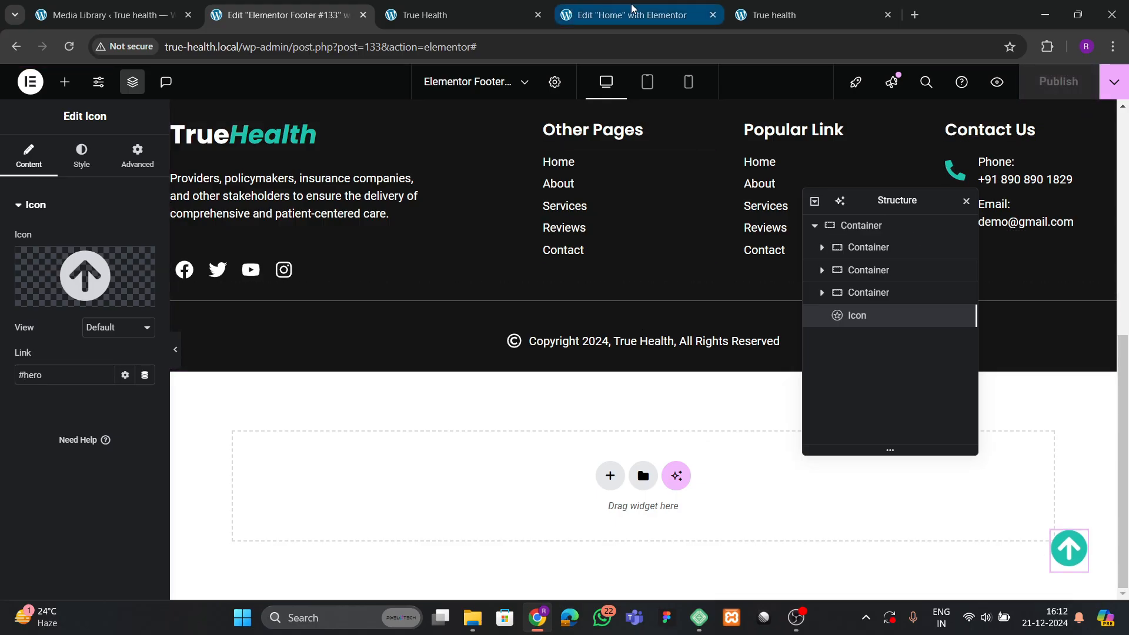
scroll(561, 293, "up", 5)
scroll(568, 301, "up", 15)
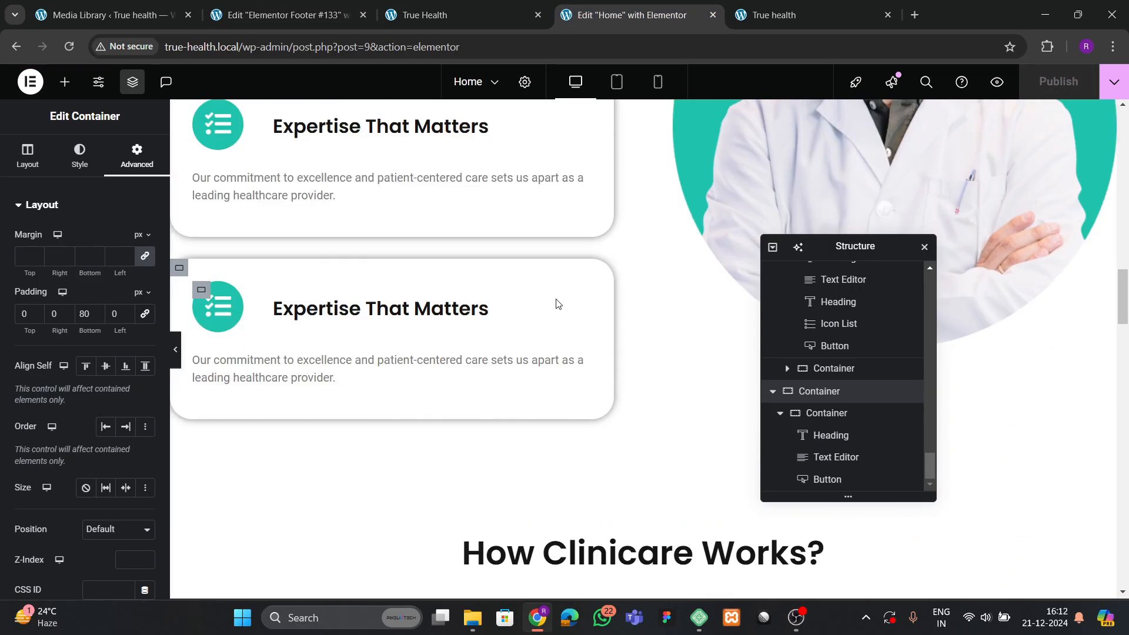
scroll(566, 312, "up", 5)
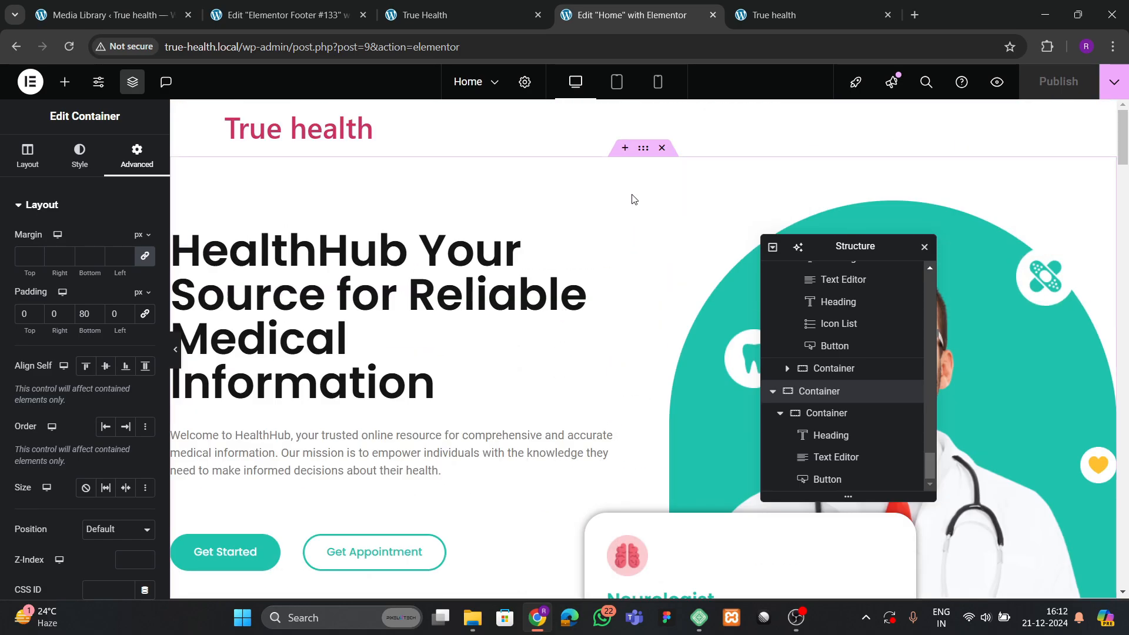
left_click(643, 147)
scroll(76, 341, "down", 2)
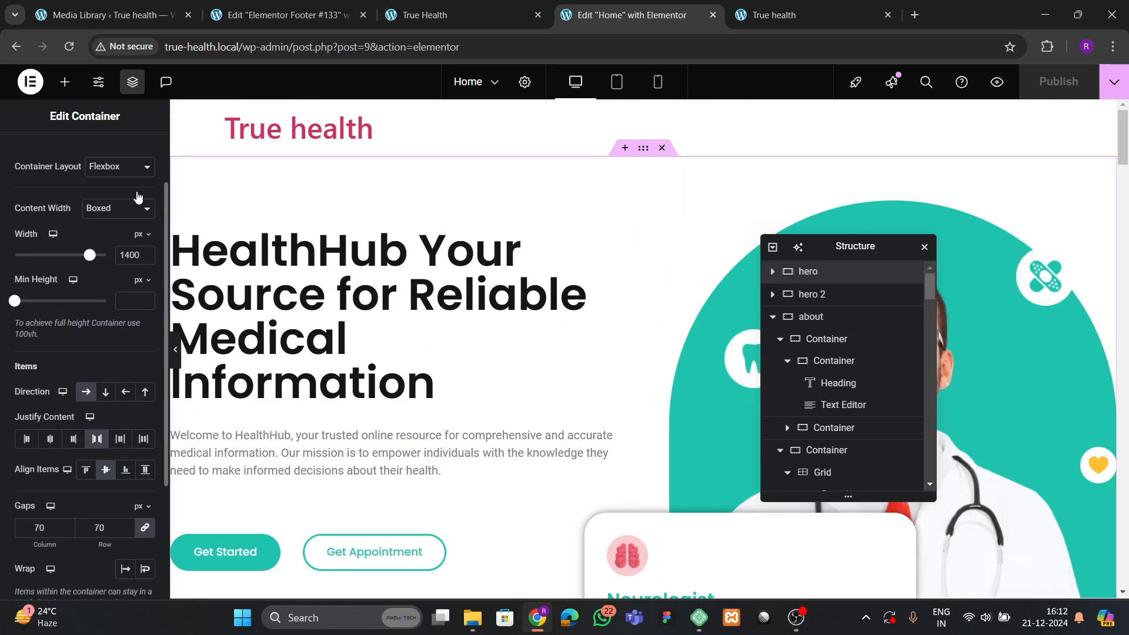
scroll(107, 284, "up", 2)
left_click(137, 156)
scroll(66, 397, "down", 2)
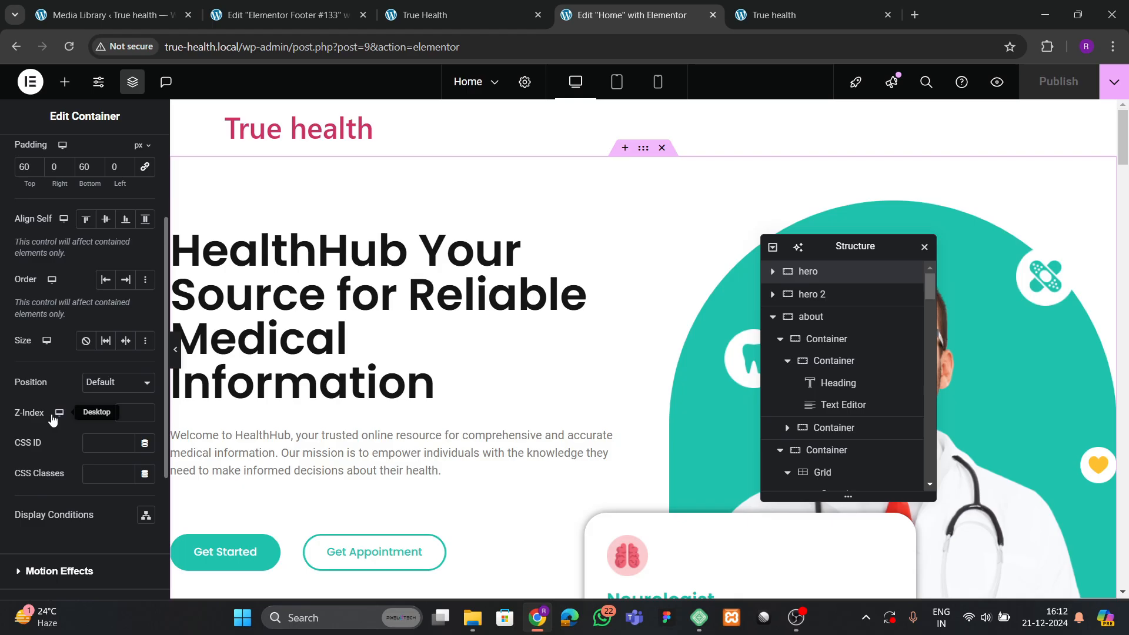
left_click(91, 443)
type("hero")
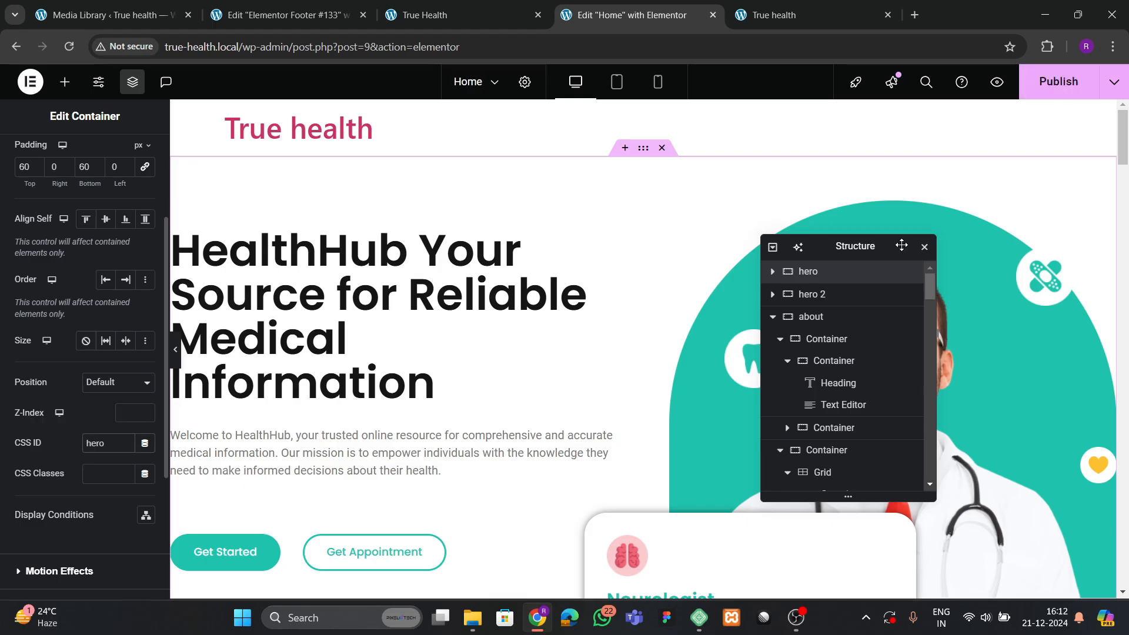
left_click(1058, 81)
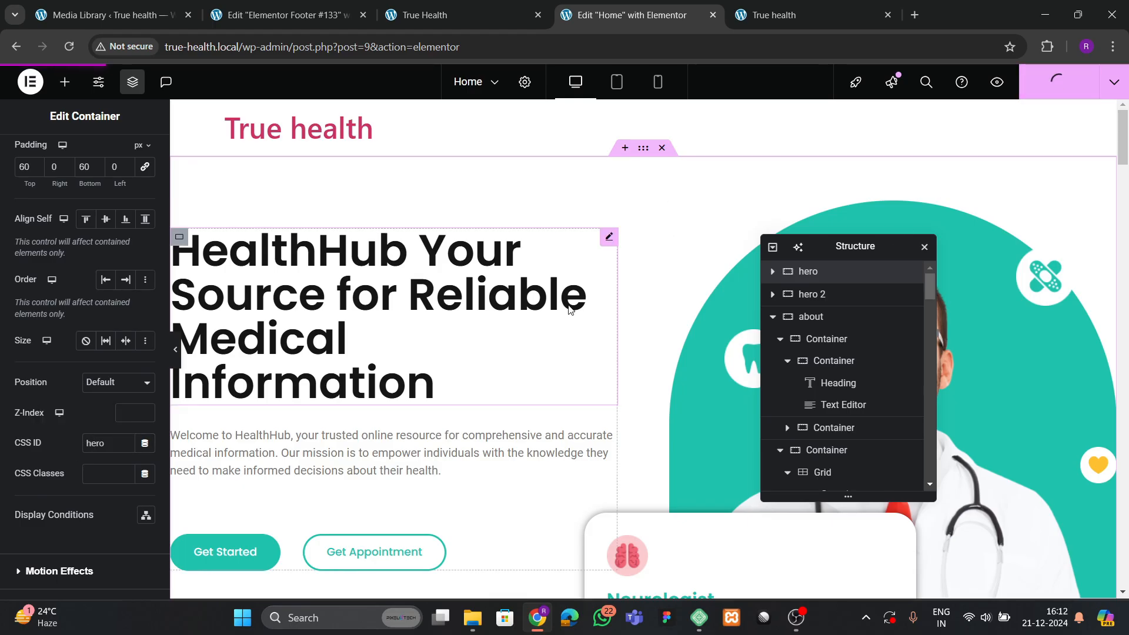
Test the up-arrow button on the live site, then compare with the reference site.
left_click(795, 9)
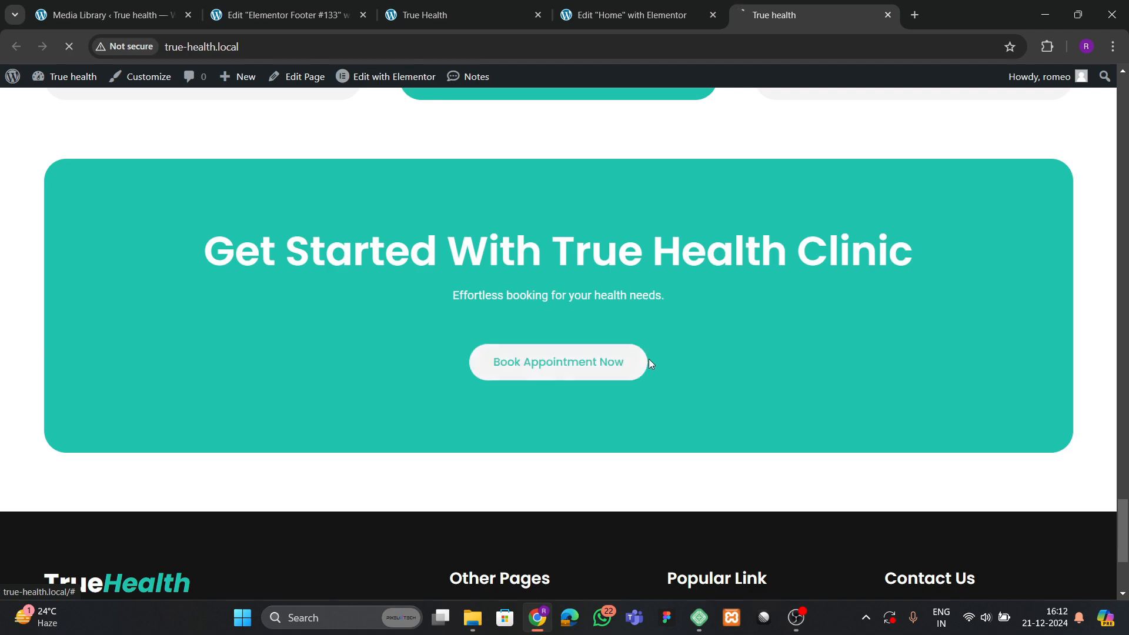
scroll(670, 348, "down", 4)
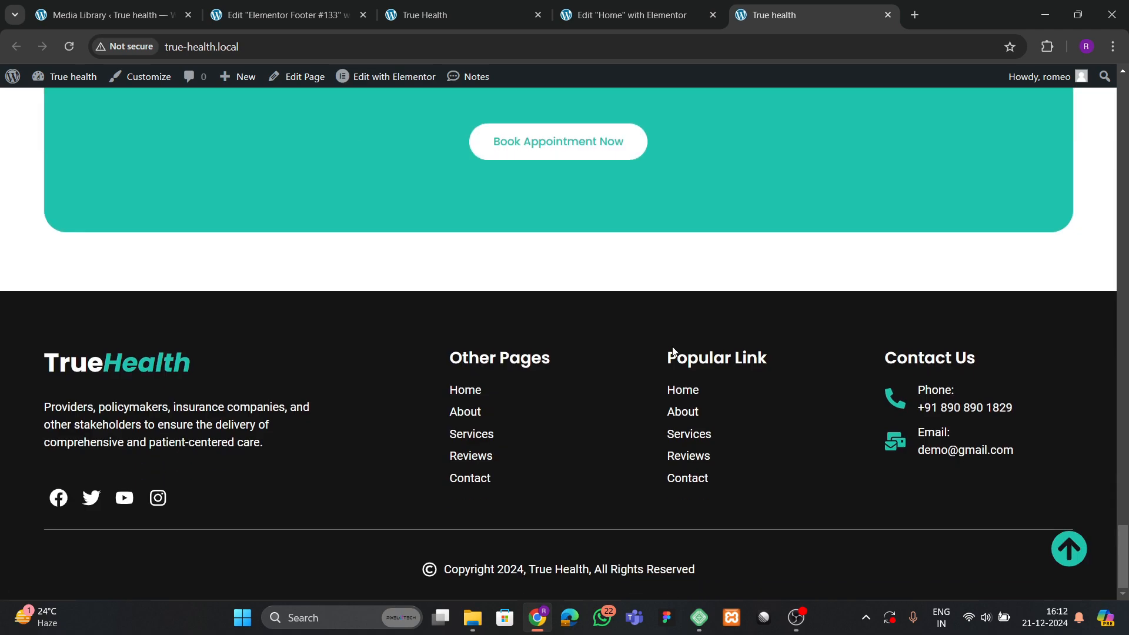
left_click(1084, 556)
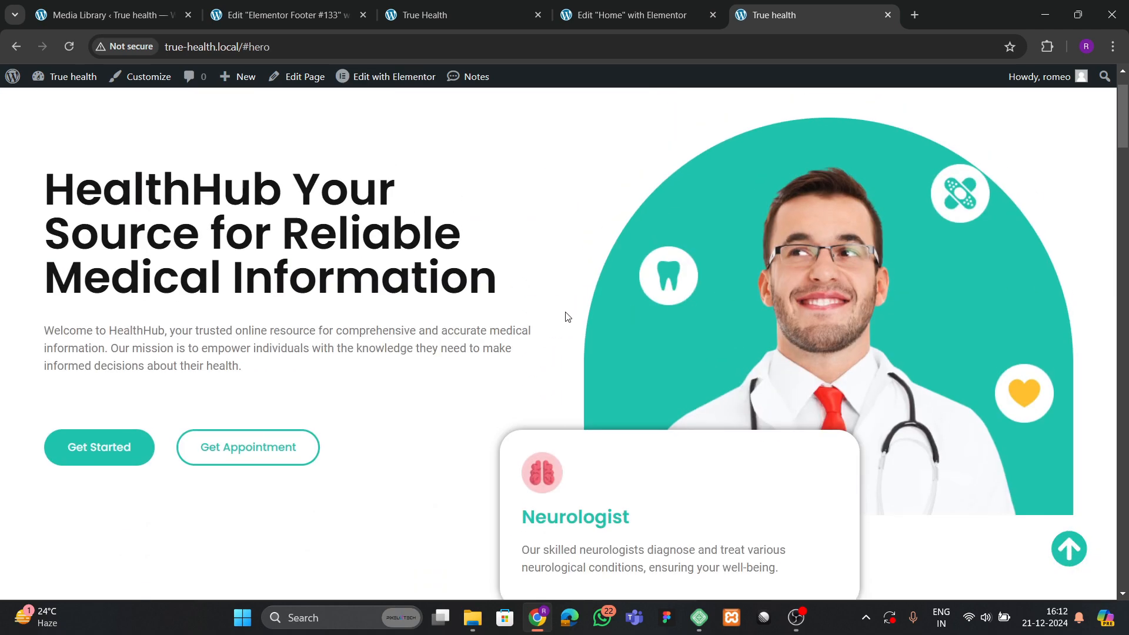
scroll(555, 309, "down", 10)
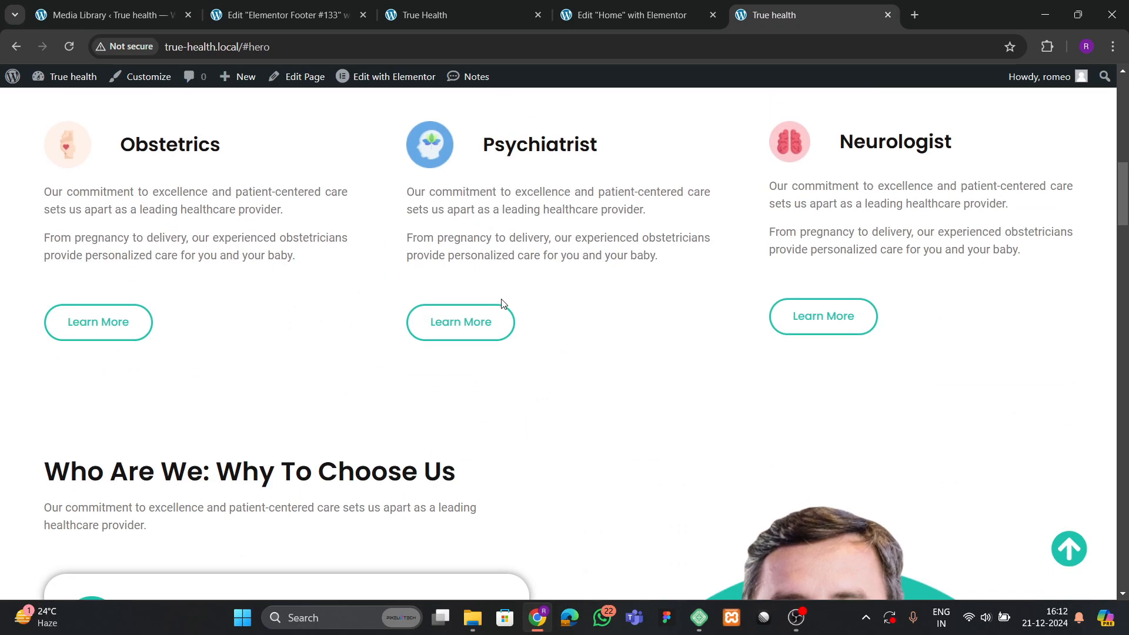
scroll(501, 303, "down", 15)
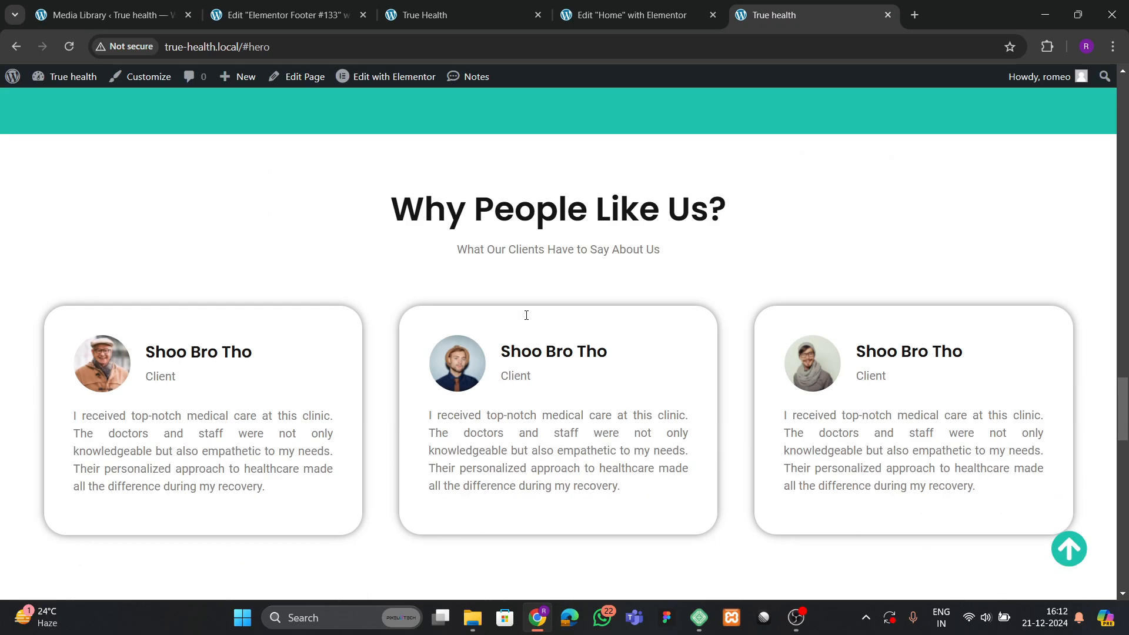
scroll(526, 318, "down", 6)
scroll(526, 320, "up", 4)
left_click(410, 16)
scroll(580, 312, "up", 5)
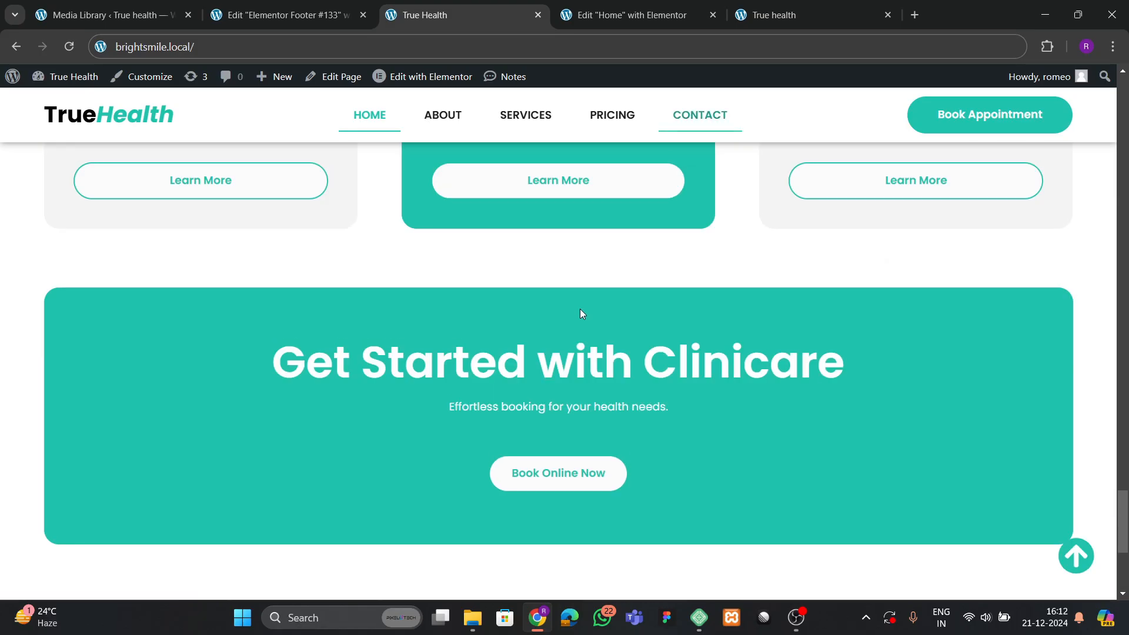
scroll(580, 313, "up", 12)
Close the footer template editor and open Templates > Theme Builder in a new tab.
left_click(353, 22)
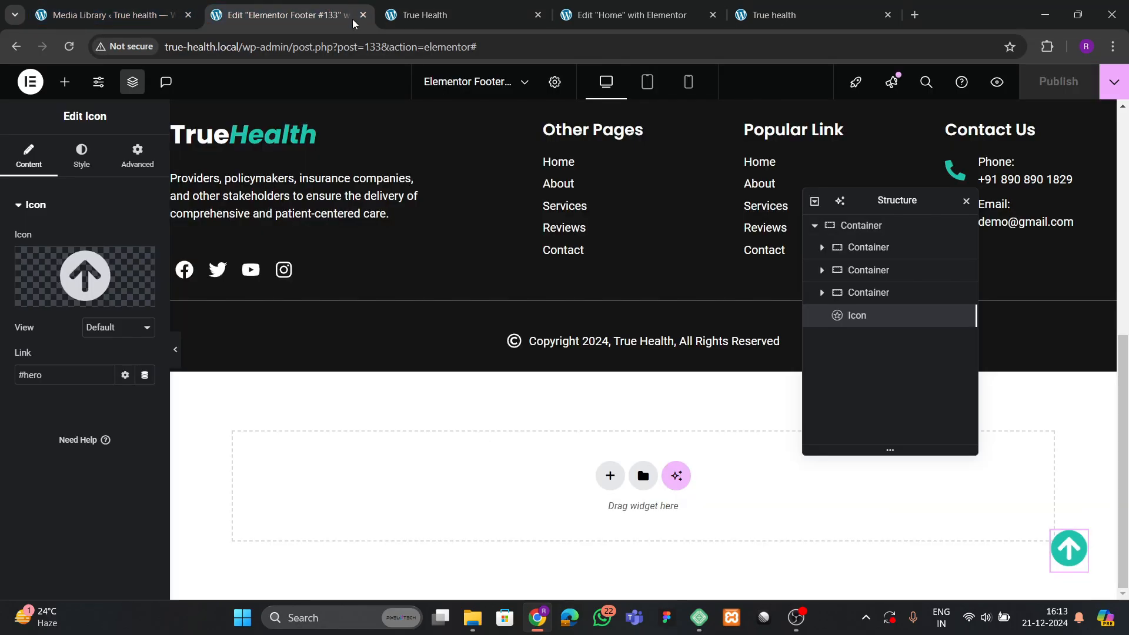
left_click(364, 16)
left_click(156, 13)
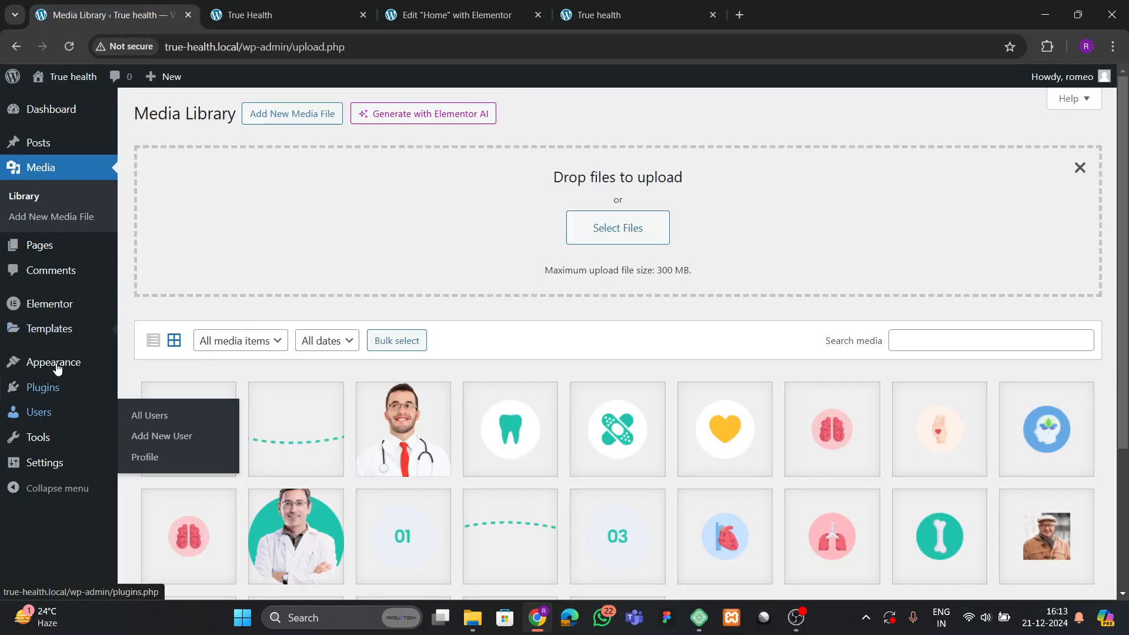
mouse_move(55, 341)
right_click(151, 377)
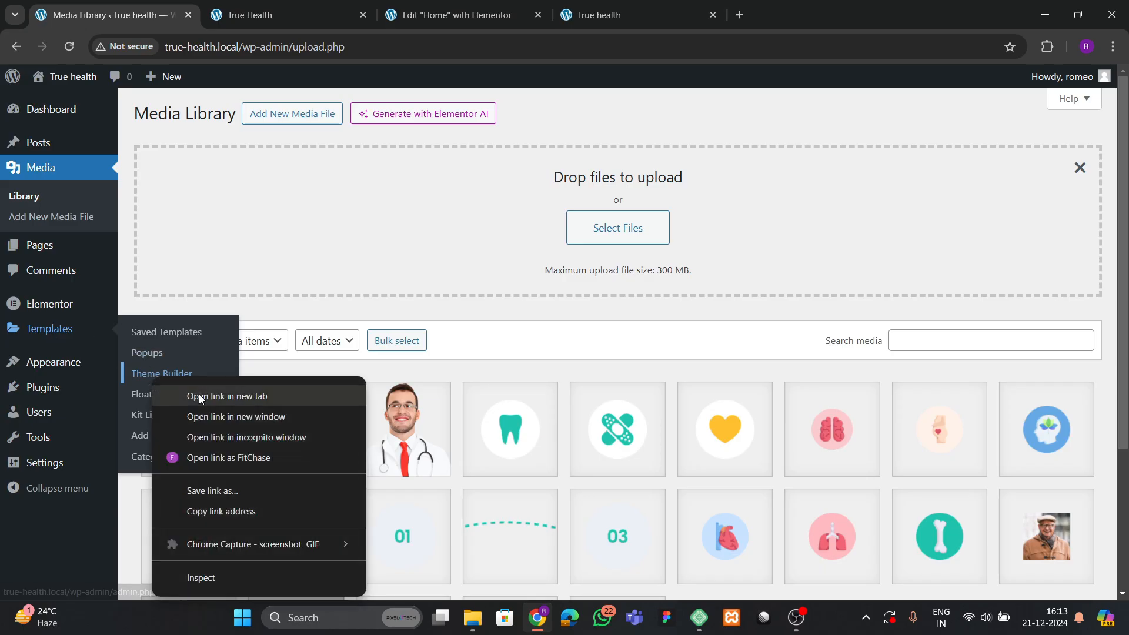
left_click(182, 394)
left_click(271, 12)
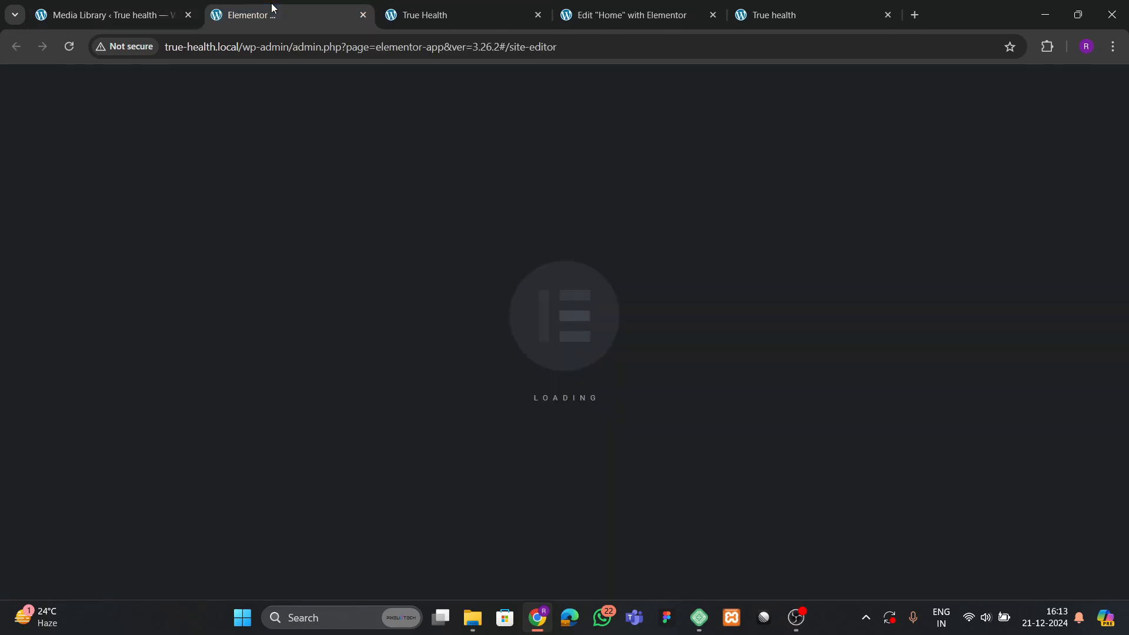
left_click(147, 12)
mouse_move(38, 114)
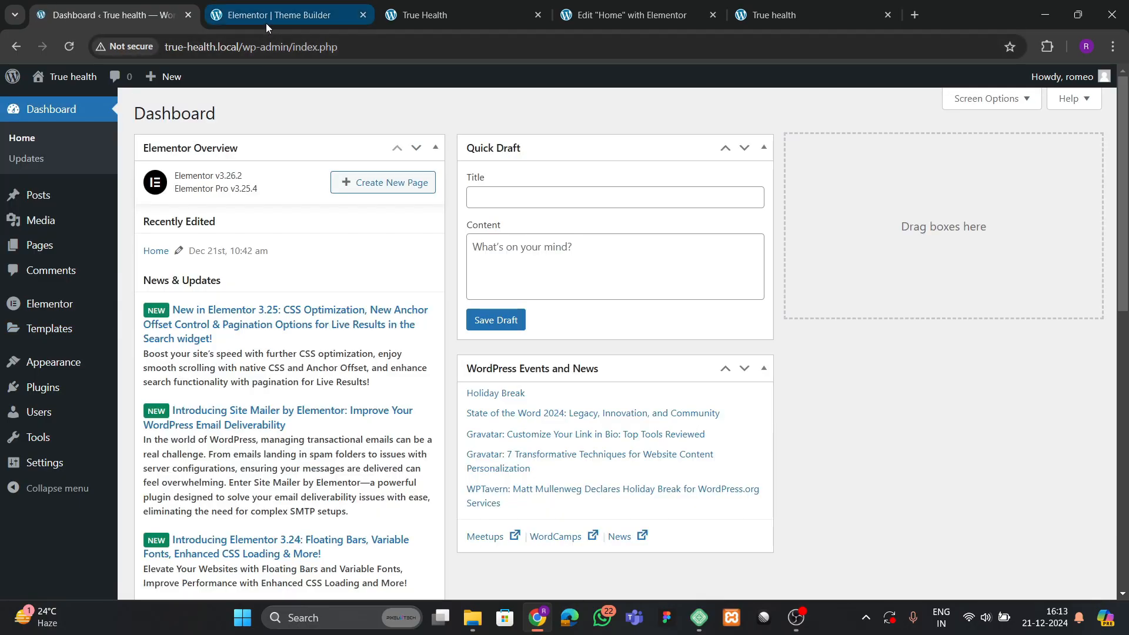
left_click(265, 18)
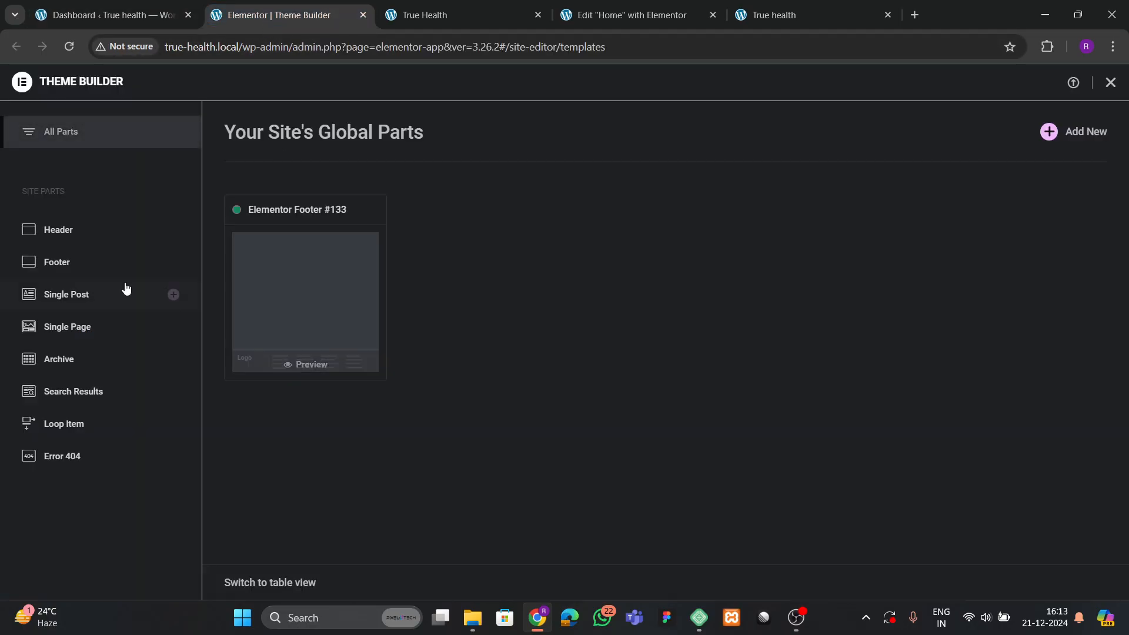
Add a new blank Header template, dismissing the template library.
left_click(69, 235)
left_click(1050, 134)
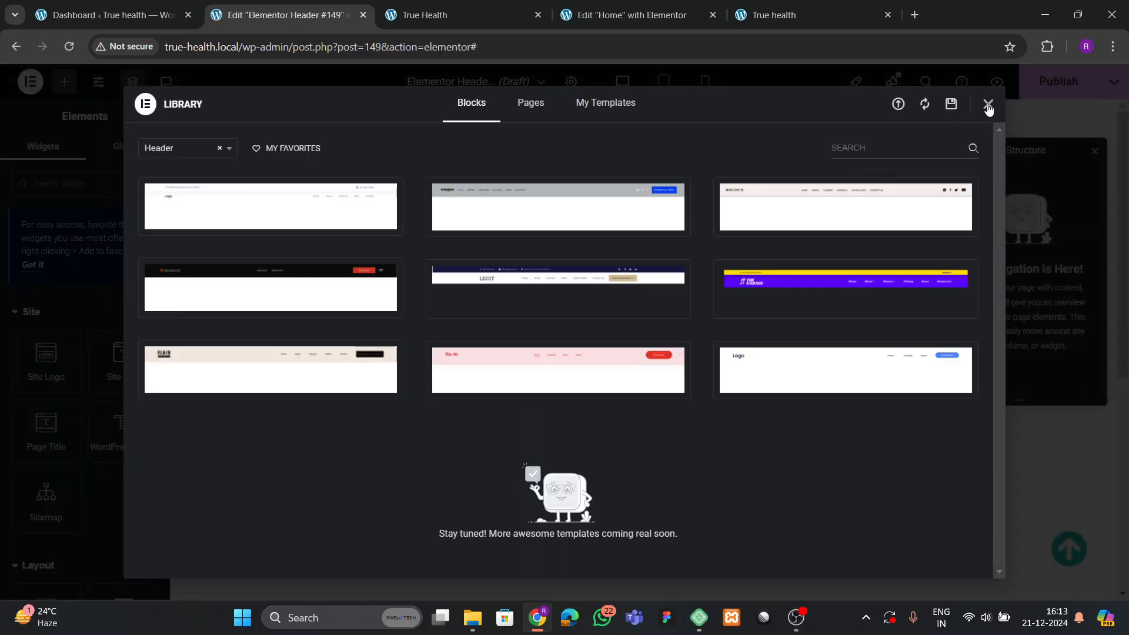
left_click(988, 106)
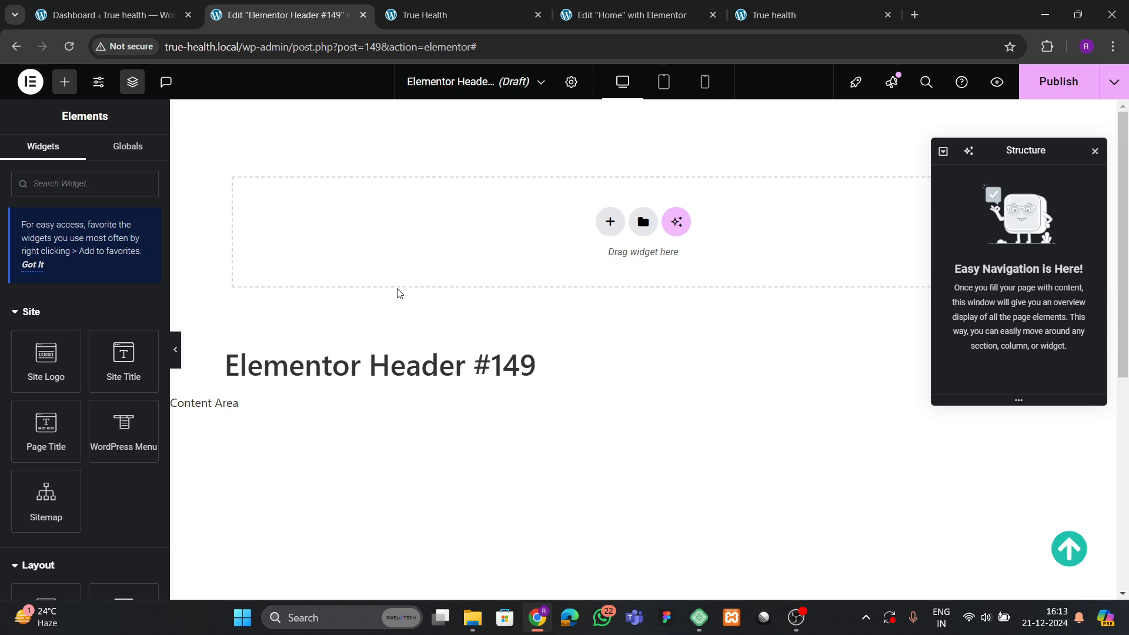
left_click(106, 15)
Create a new menu named 'final menu' assigned to the Header location.
mouse_move(70, 361)
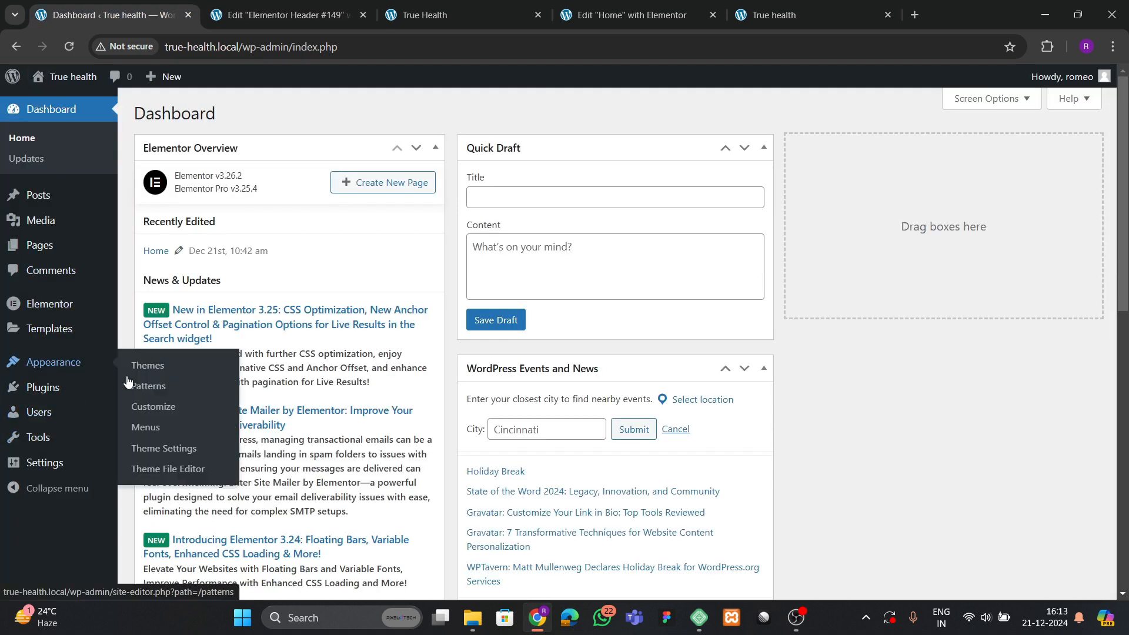
left_click(138, 425)
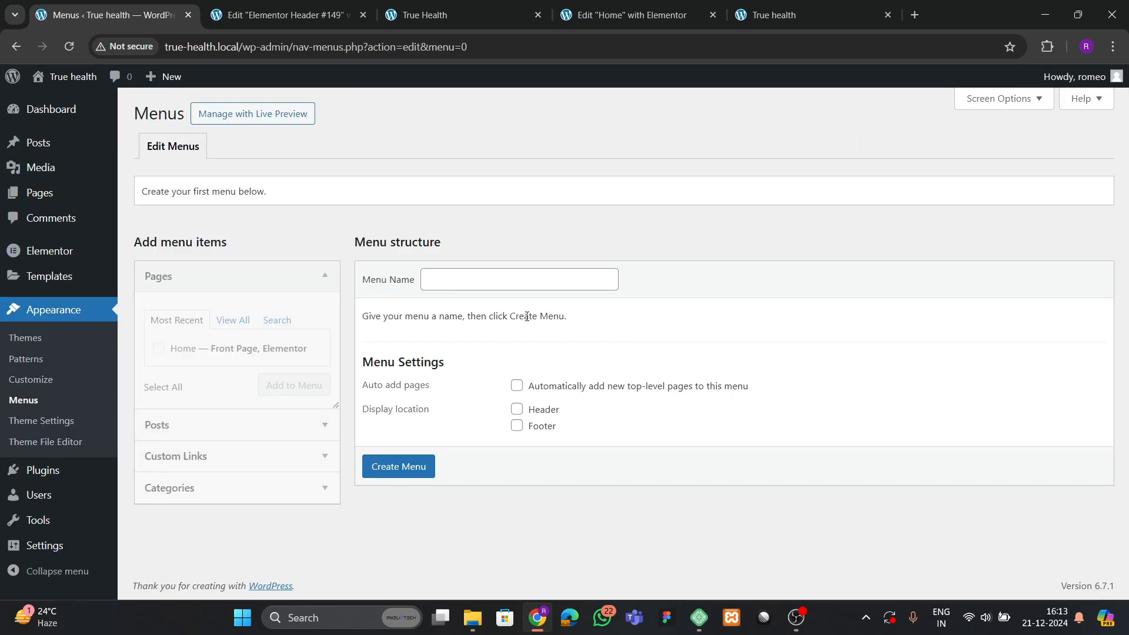
left_click(472, 280)
left_click(514, 312)
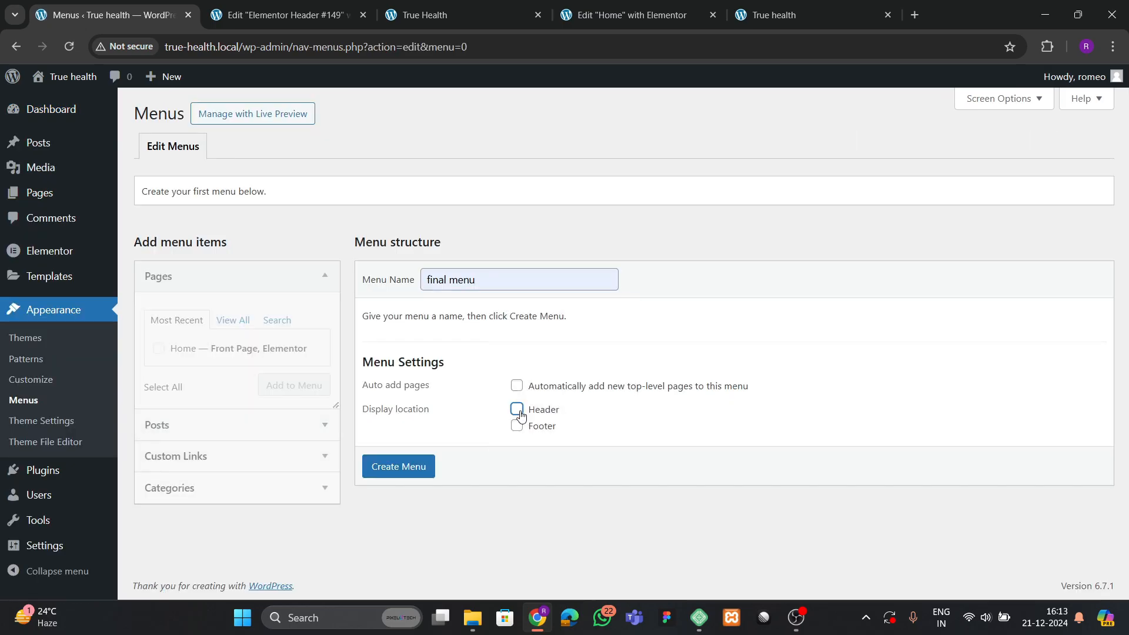
left_click(420, 464)
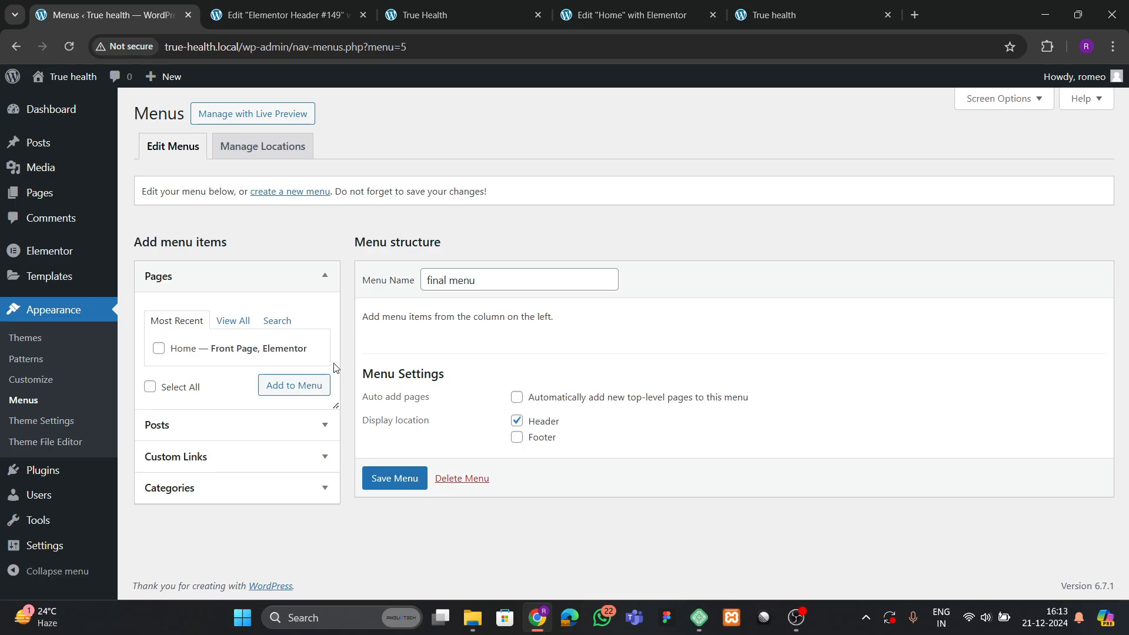
Add the Home page to the menu and compare with the reference site's header navigation.
left_click(159, 348)
left_click(272, 391)
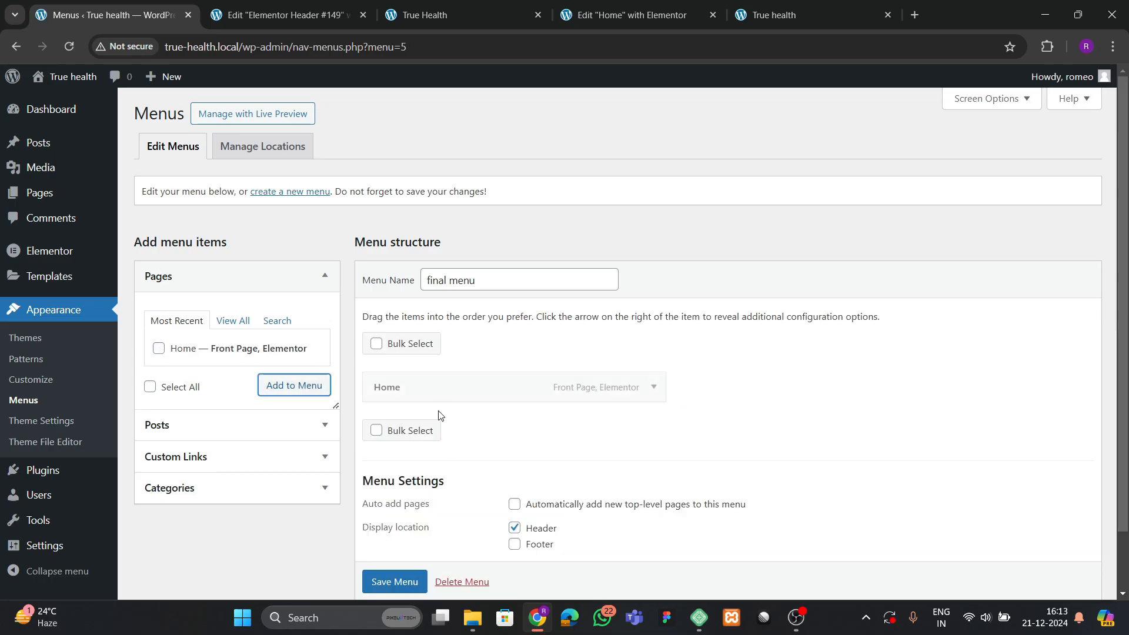
left_click(495, 3)
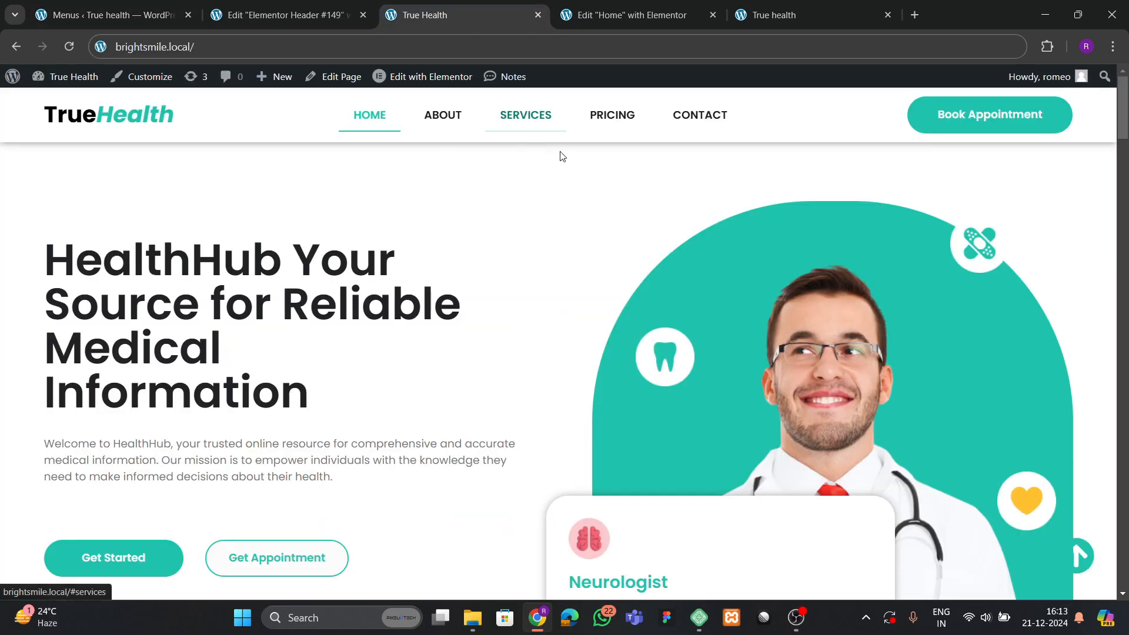
left_click(282, 12)
left_click(130, 3)
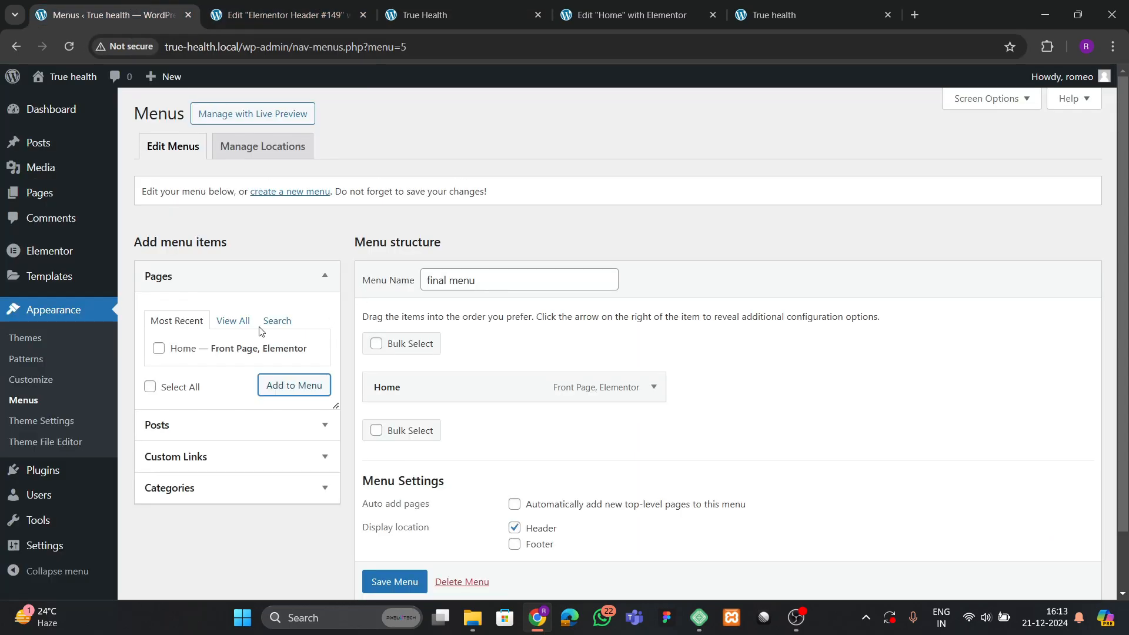
Start a custom link with the URL #about and move on to its link text.
left_click(188, 455)
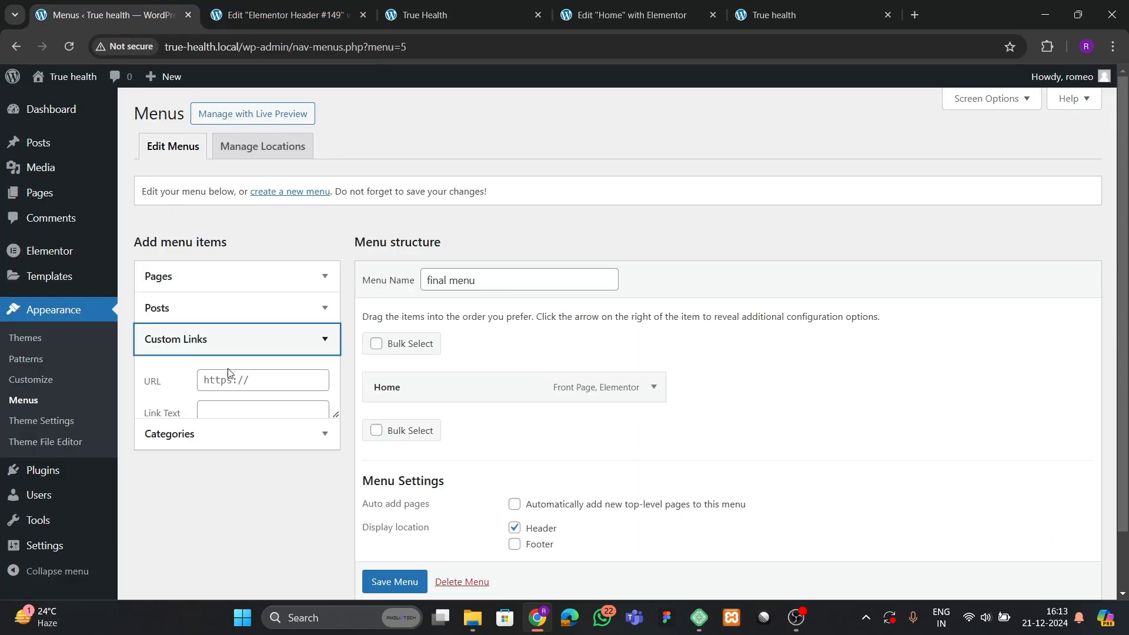
left_click(205, 348)
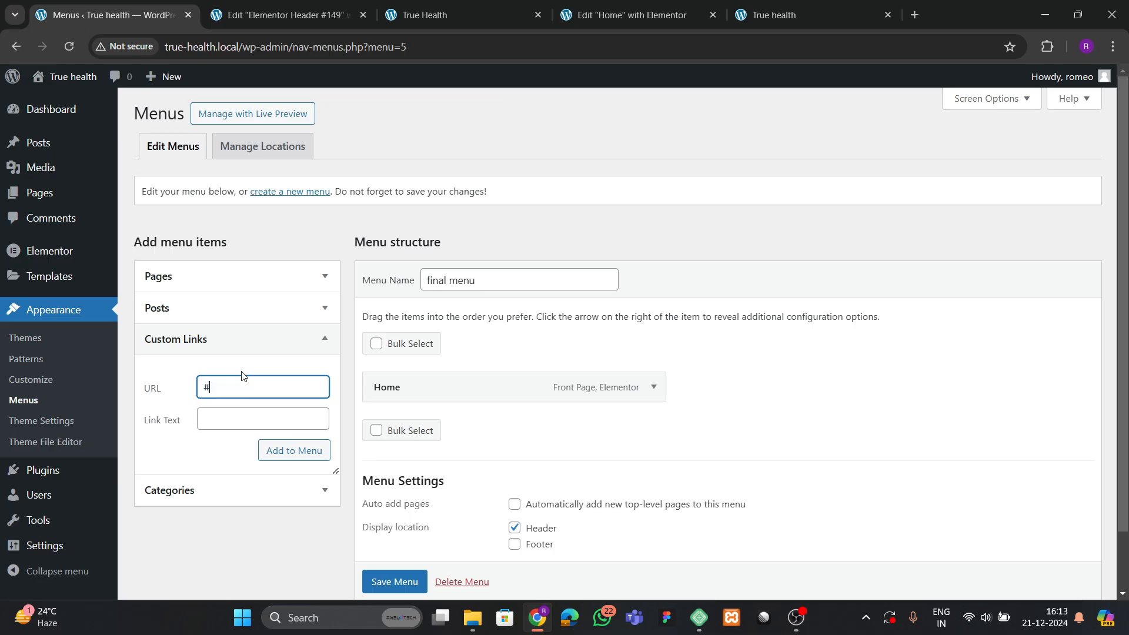
key("Tab")
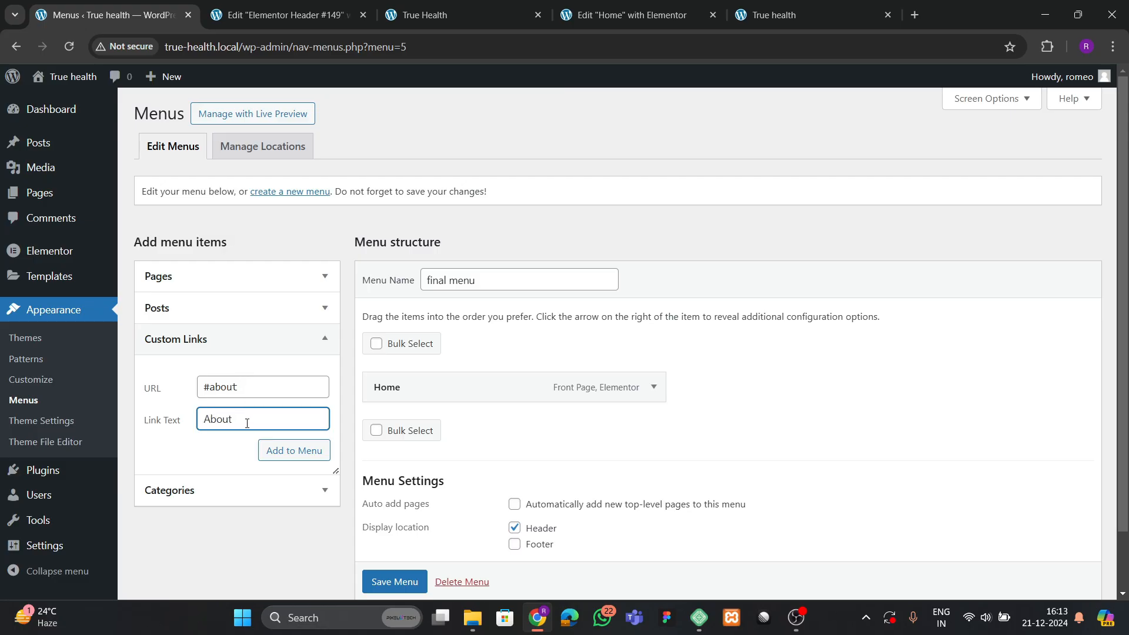
Add the About (#about) and Services (#services) custom links to the final menu.
left_click(264, 450)
left_click(245, 396)
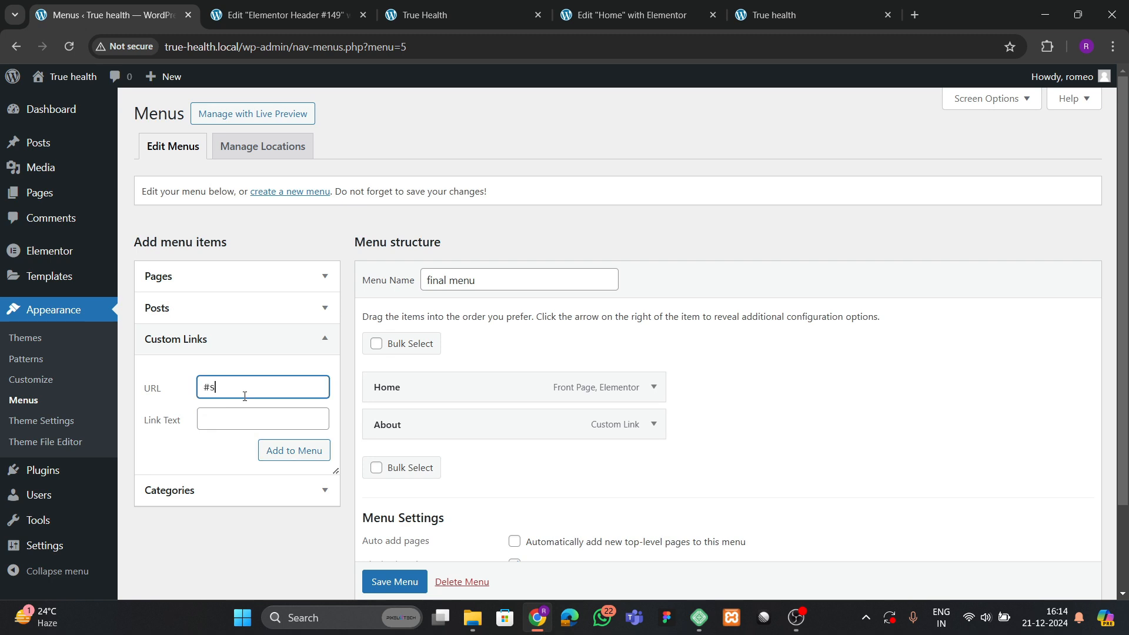
left_click(240, 414)
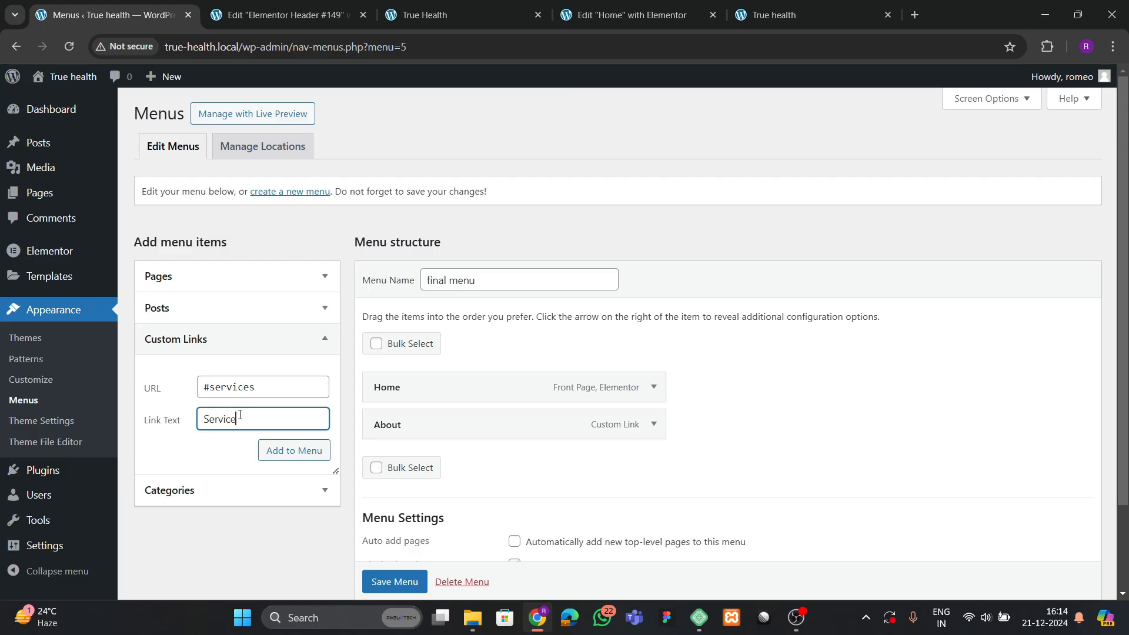
left_click(270, 450)
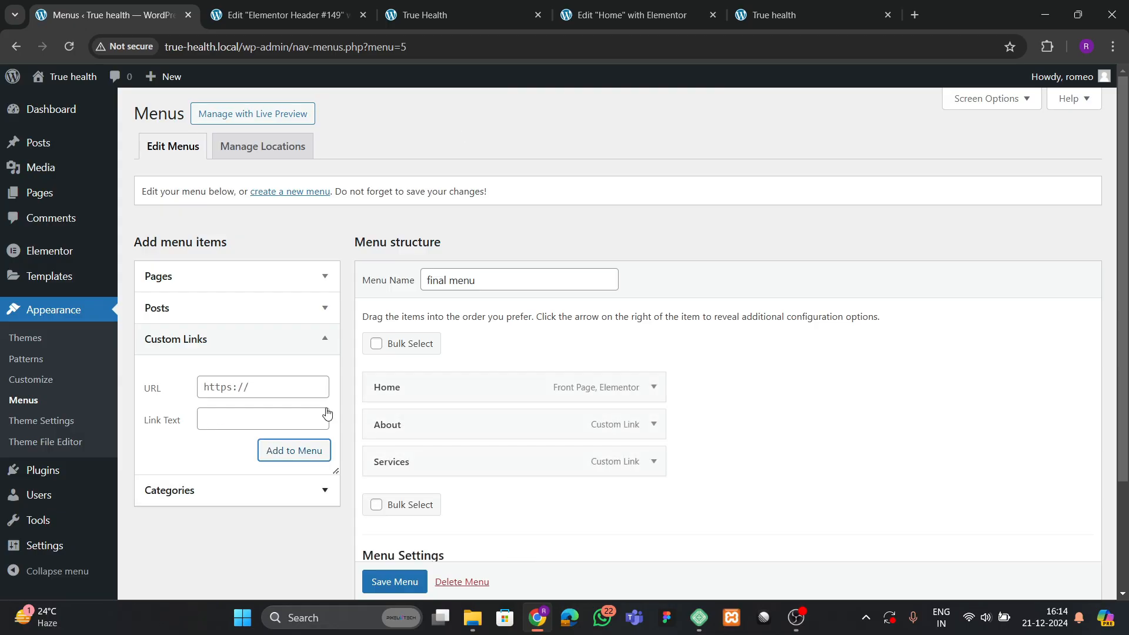
Glance at the live site and the Header #149 editor, then return to the menu page.
left_click(469, 5)
left_click(282, 15)
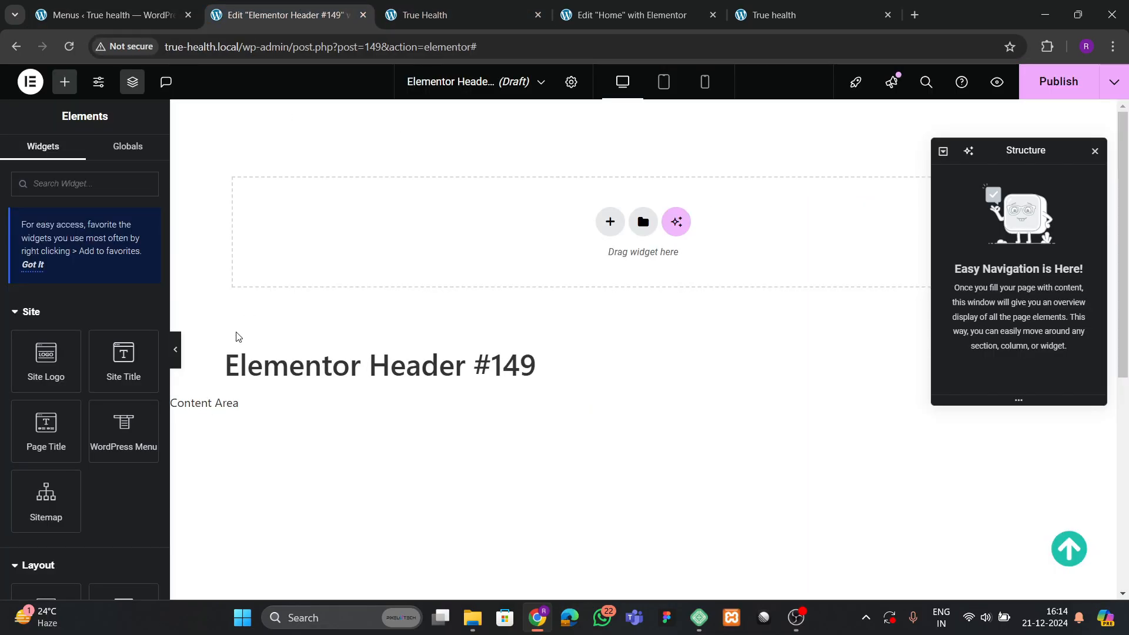
left_click(111, 15)
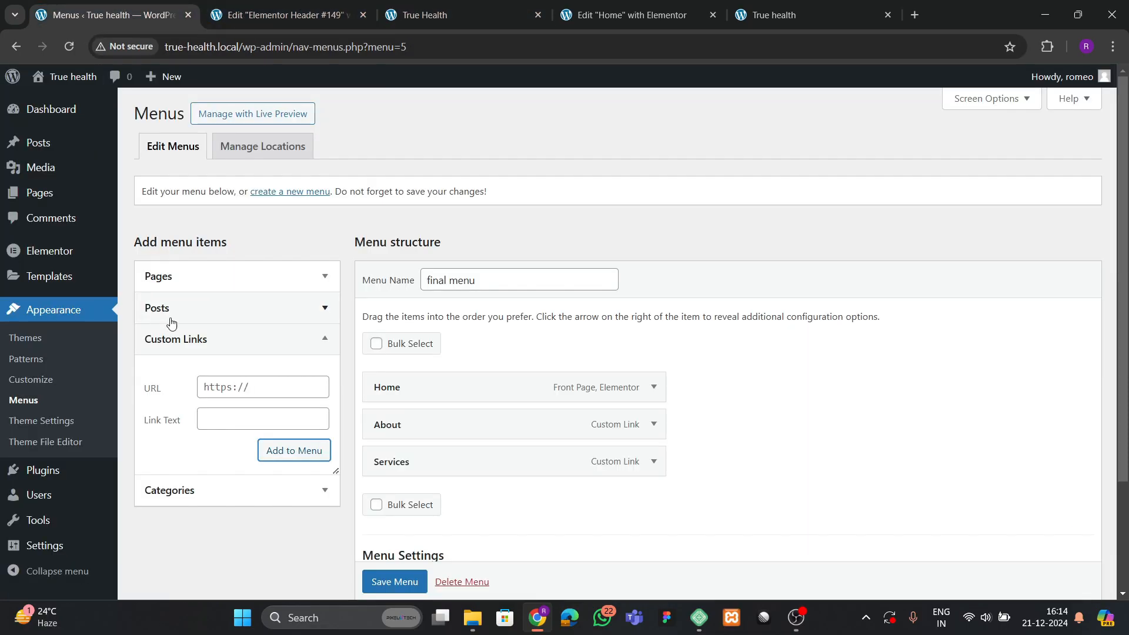
Add the Pricing (#pricing) and Contact (#contact) custom links and save the final menu.
left_click(217, 383)
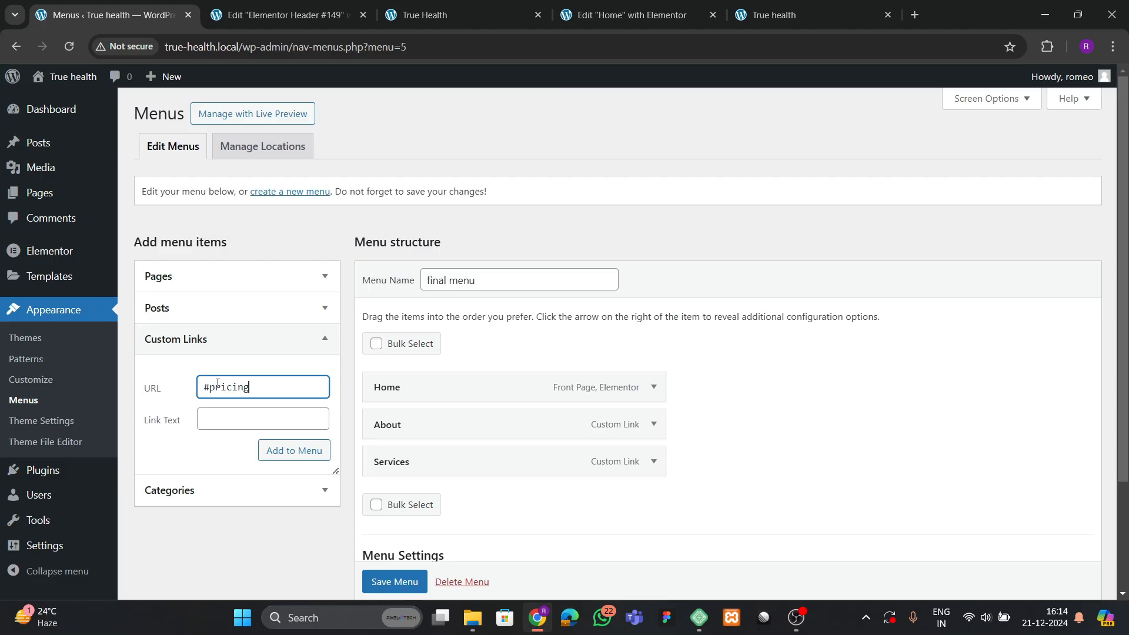
key("Tab")
type("P")
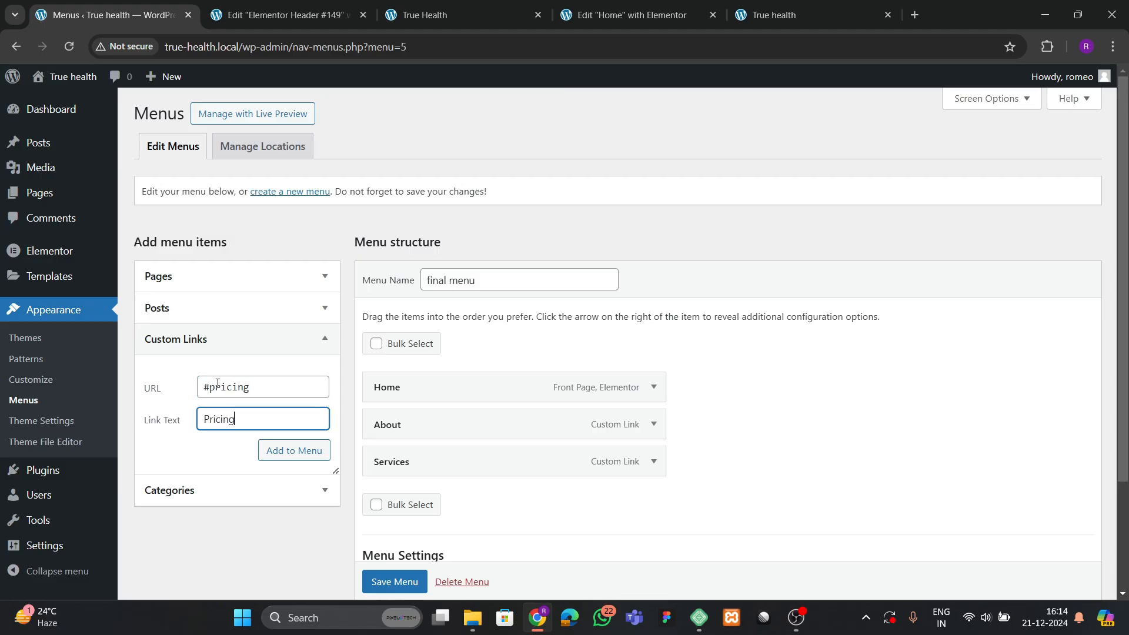
left_click(273, 451)
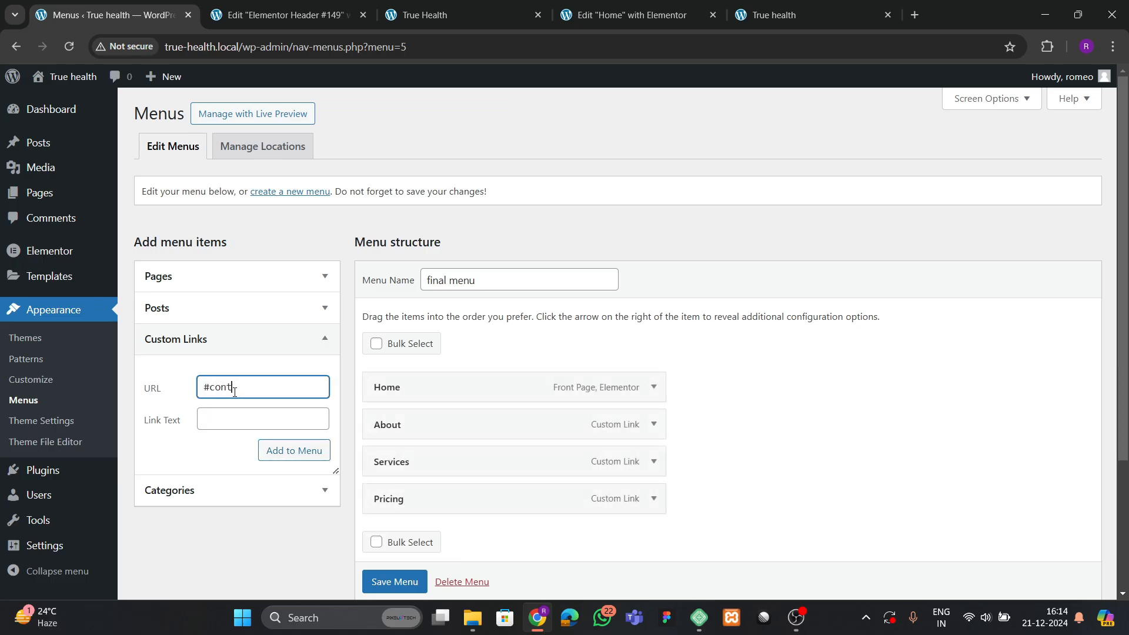
key("Tab")
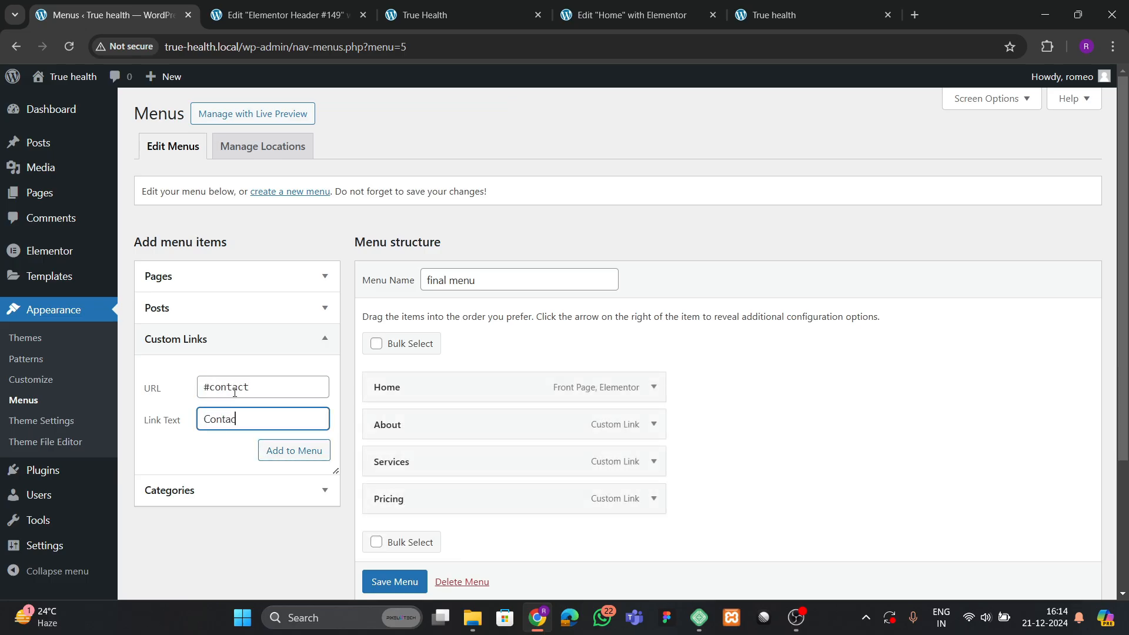
left_click(297, 454)
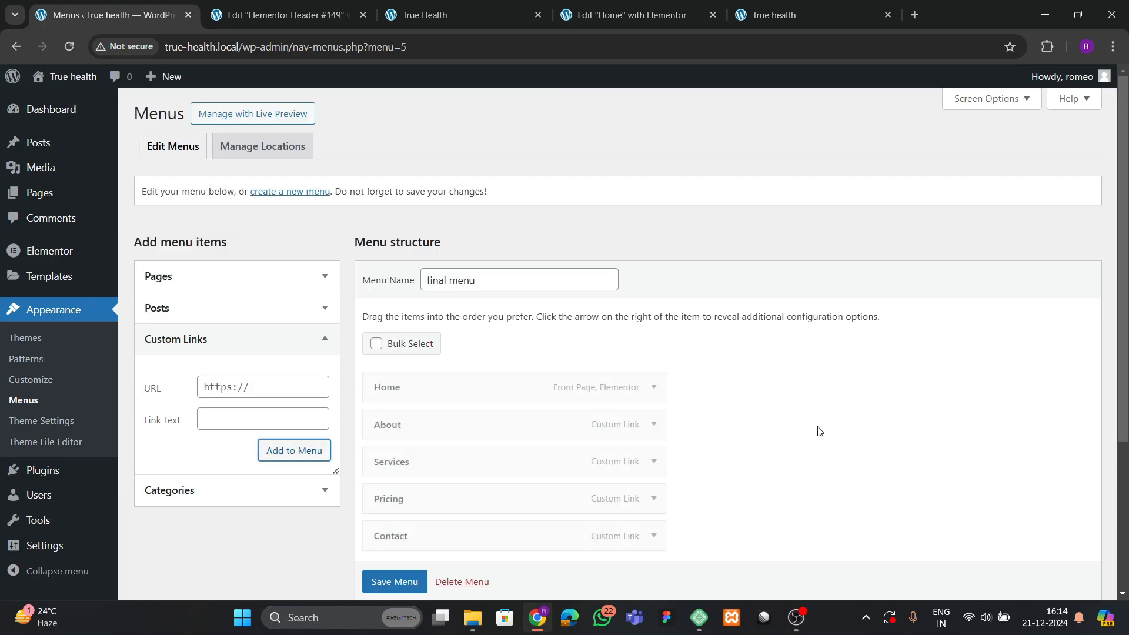
scroll(515, 494, "down", 1)
left_click(389, 579)
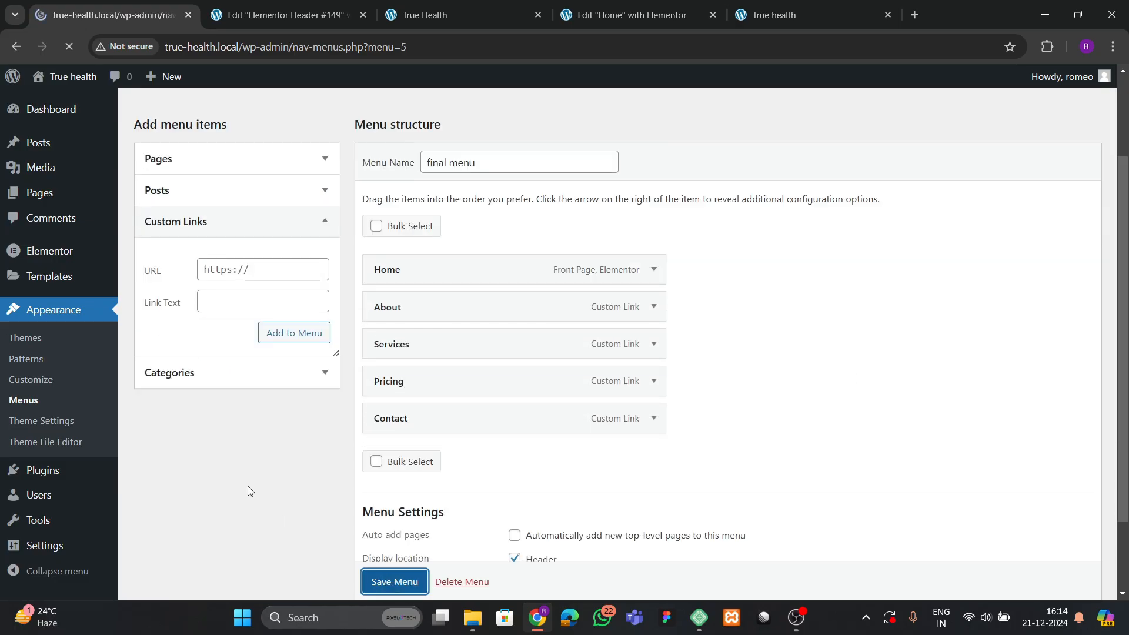
Check the live TrueHealth site and reload the Home page editor.
left_click(496, 5)
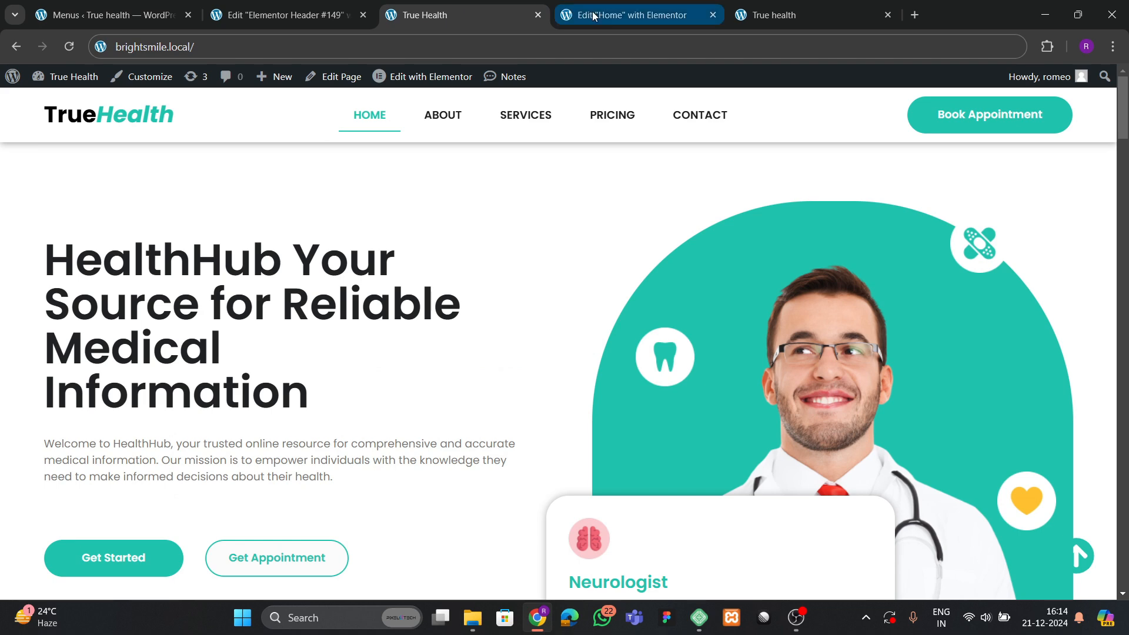
left_click(634, 11)
left_click(282, 5)
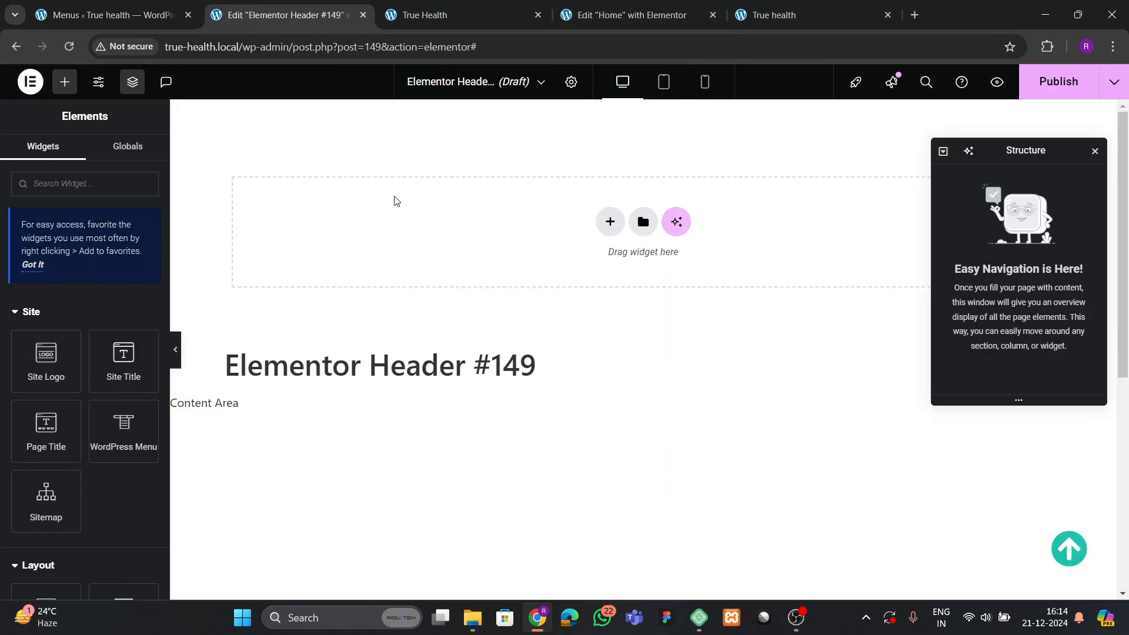
left_click(605, 13)
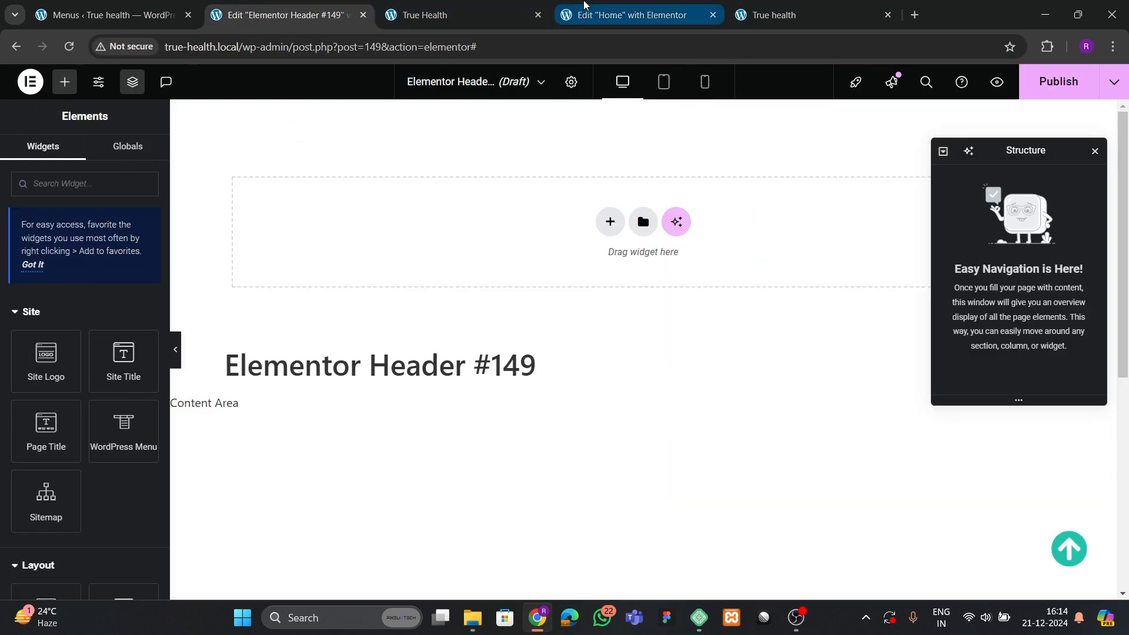
left_click(69, 51)
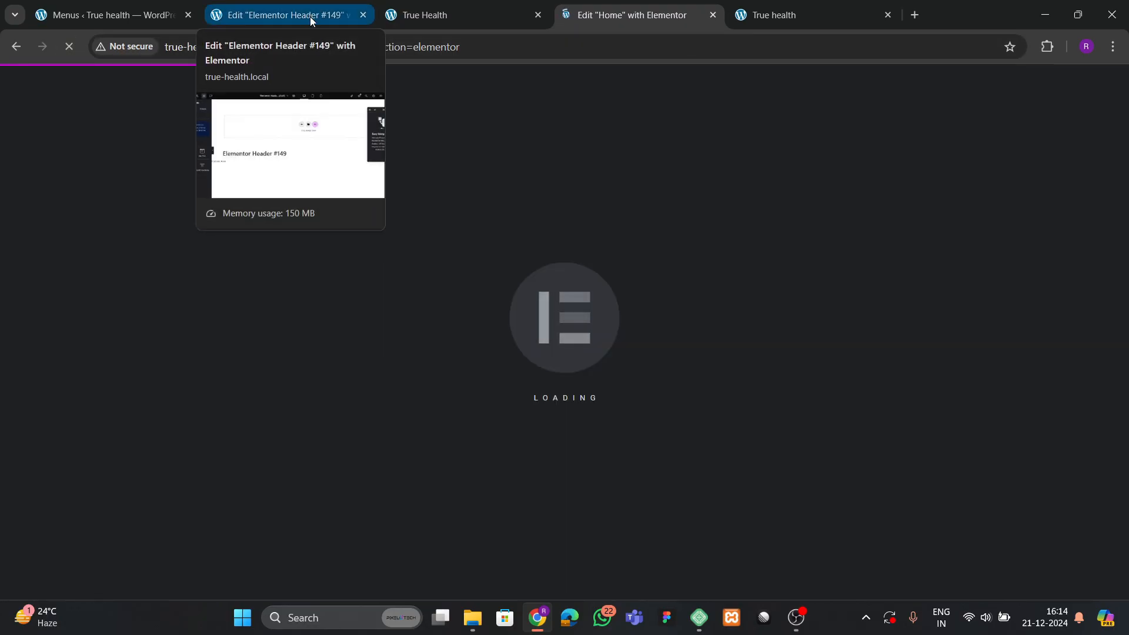
Browse the live site pages, then return to the Elementor Header #149 editor.
left_click(489, 12)
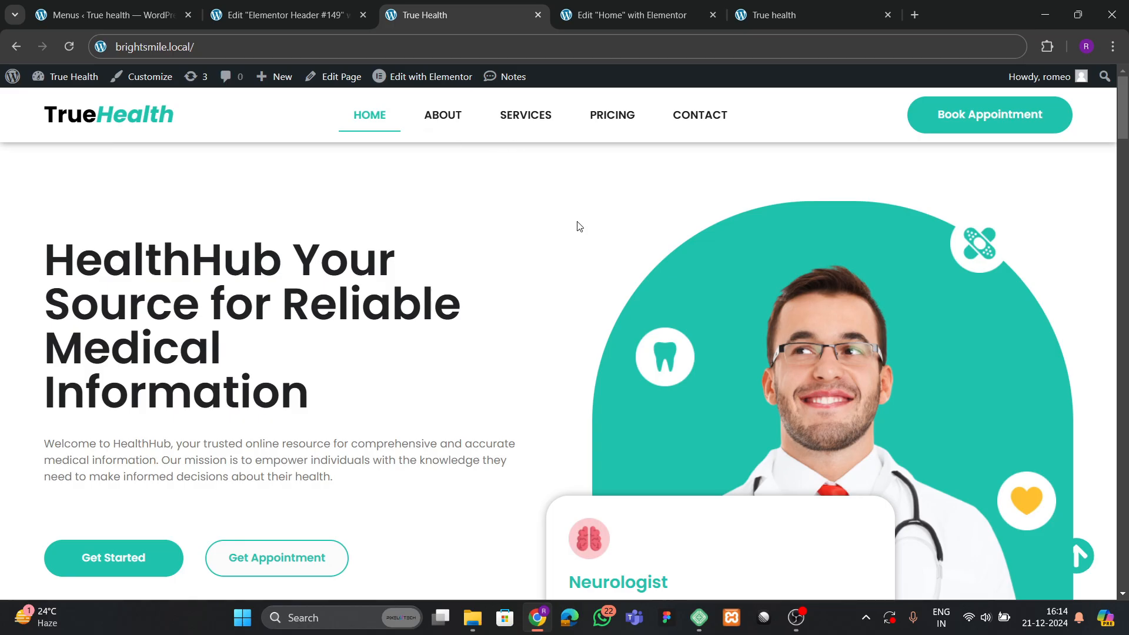
left_click(743, 19)
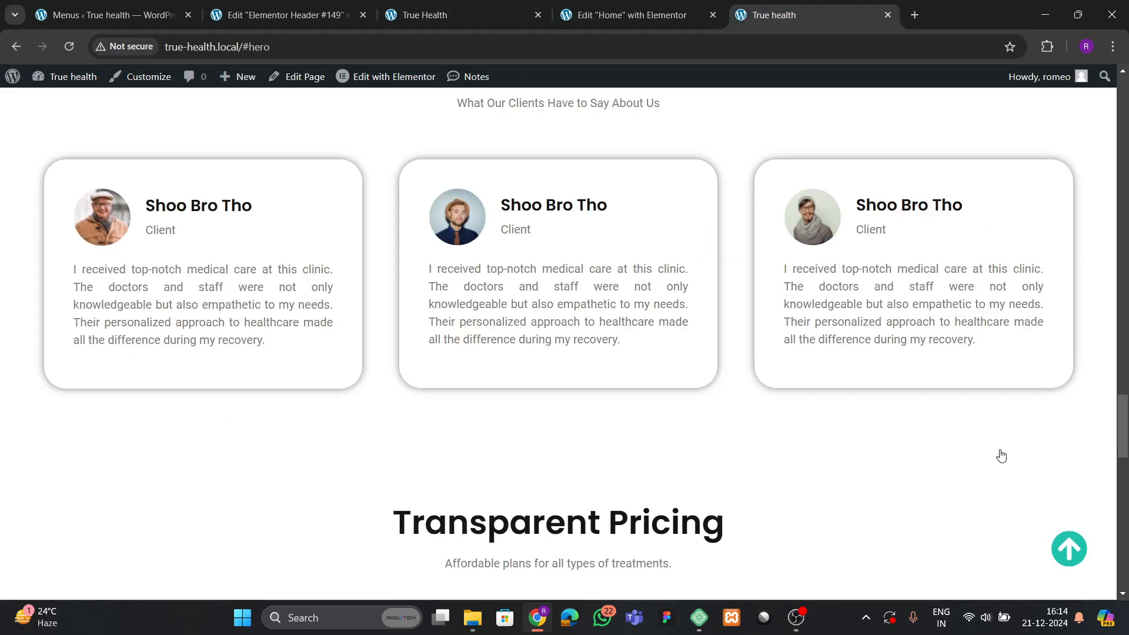
scroll(532, 371, "down", 15)
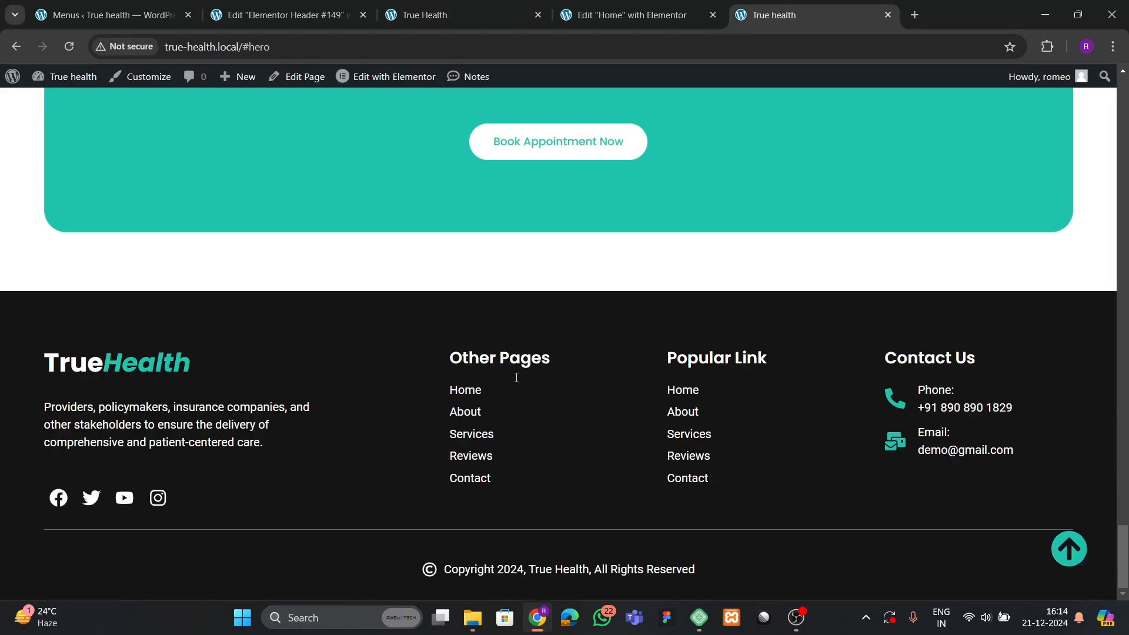
left_click(272, 7)
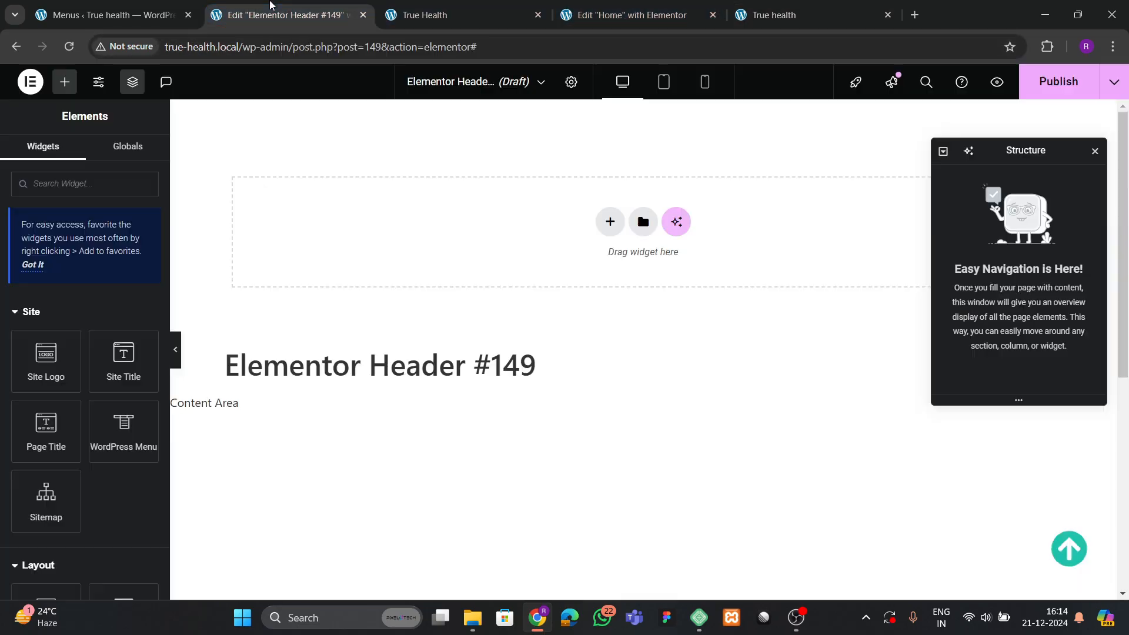
left_click(572, 16)
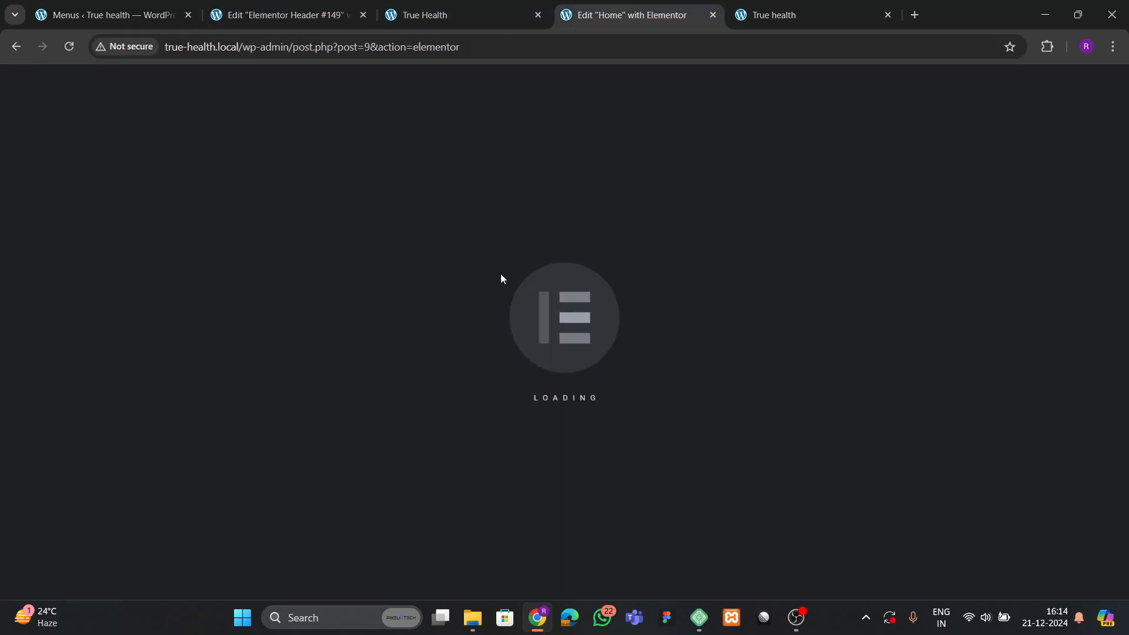
left_click(339, 8)
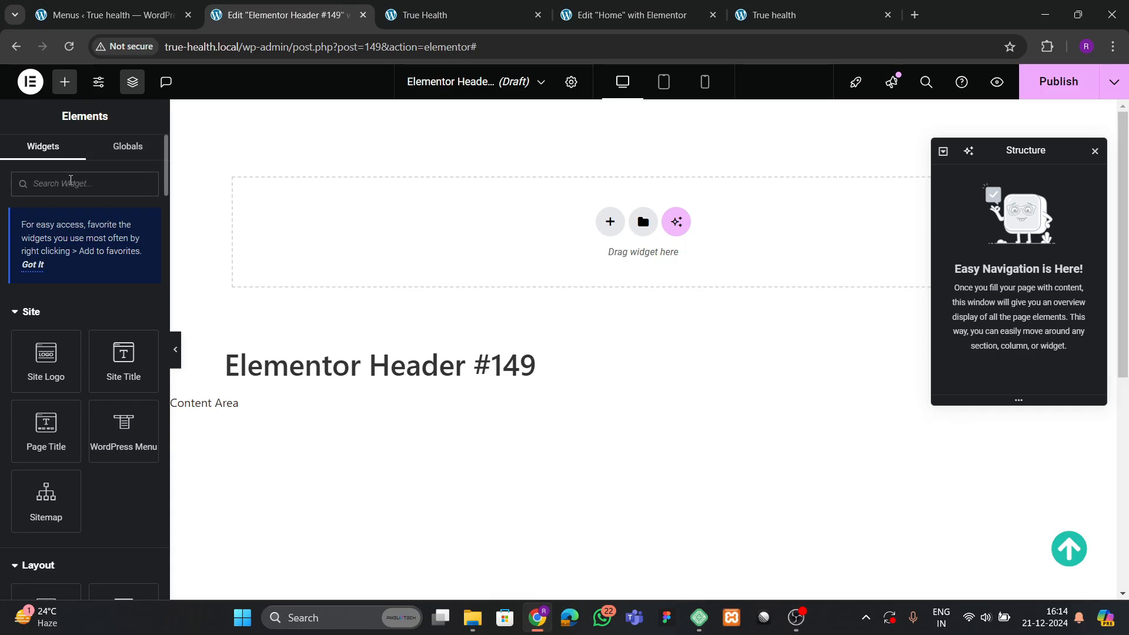
Search the widgets for 'menu' and add a flexbox container to the header.
left_click(70, 183)
type("menu")
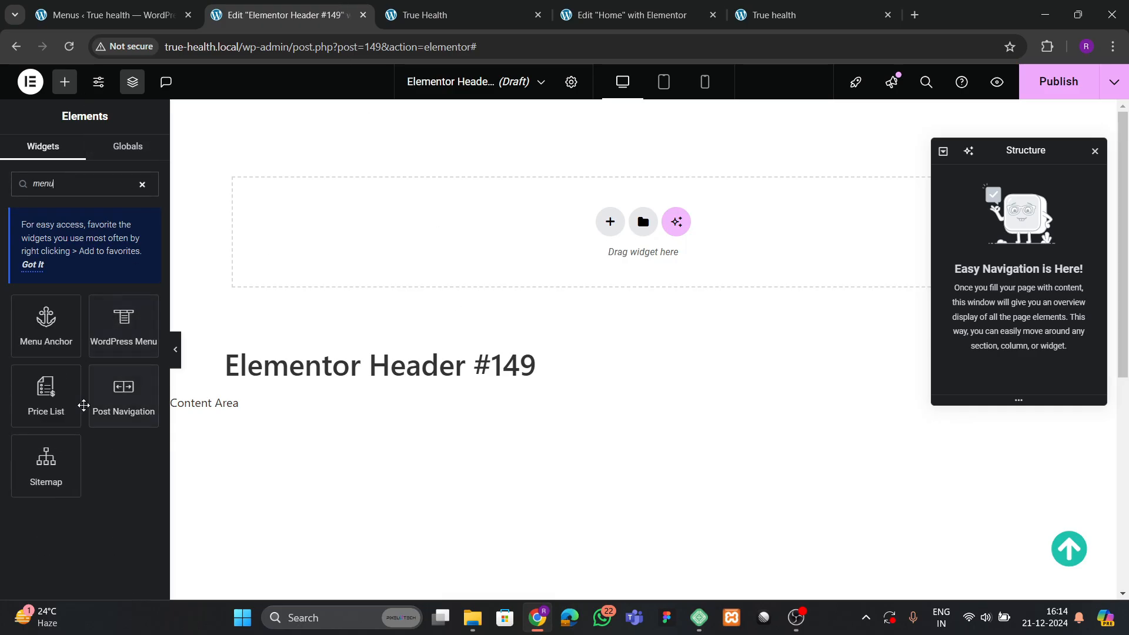
mouse_move(121, 341)
left_mouse_down()
mouse_move(303, 200)
mouse_move(379, 253)
mouse_move(107, 338)
left_mouse_up()
left_click(610, 221)
left_click(588, 278)
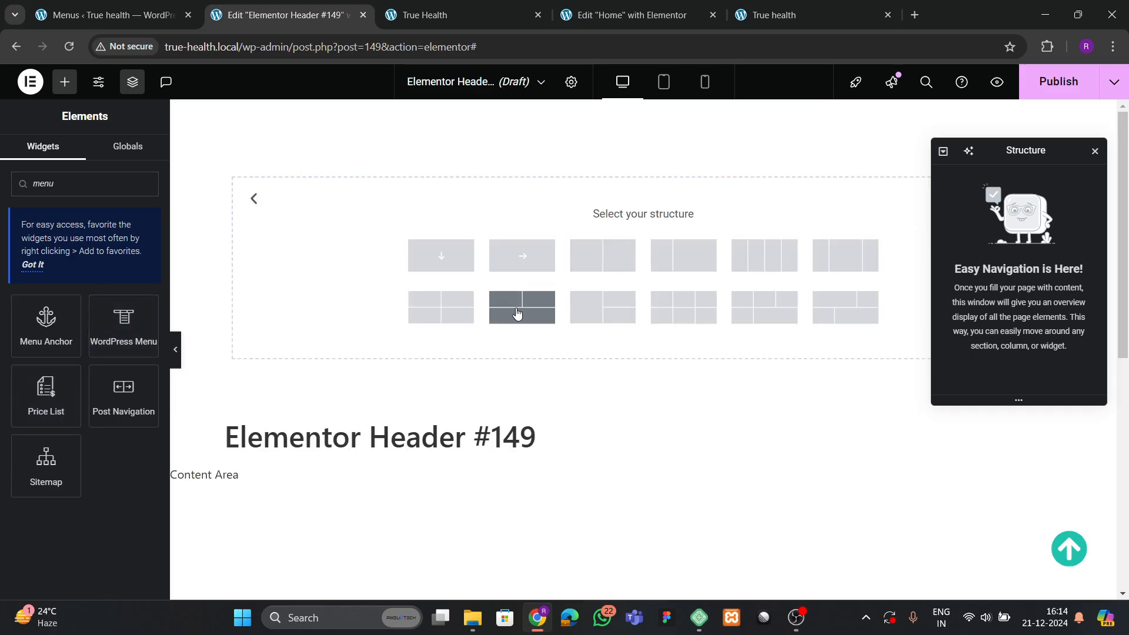
left_click(516, 314)
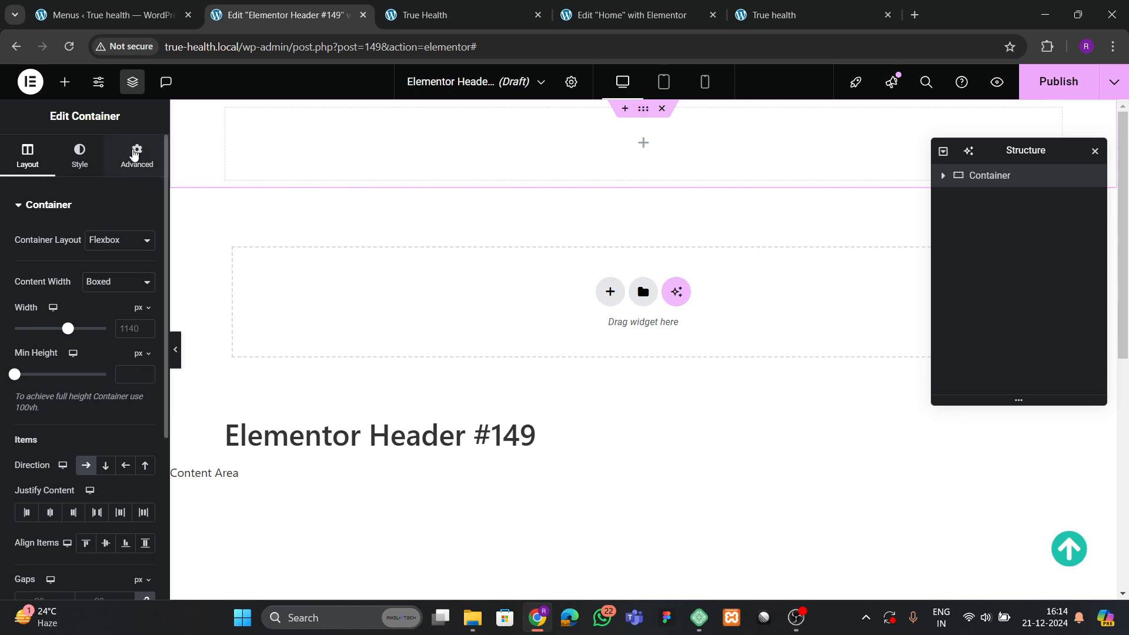
Place the WordPress Menu widget inside the new header container.
left_click(136, 154)
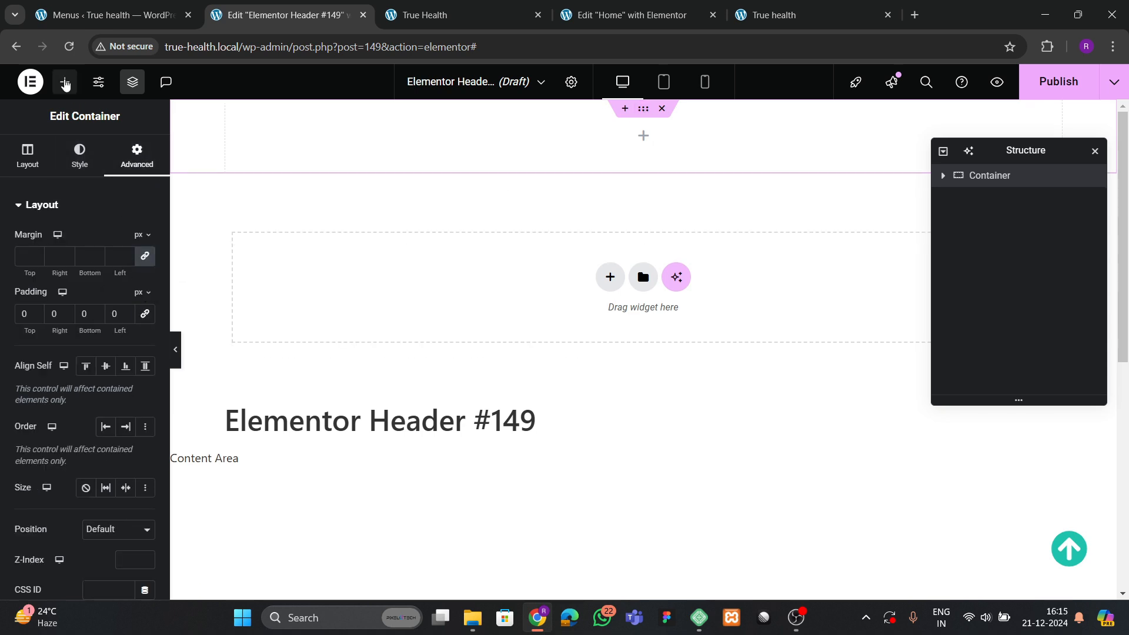
left_click(65, 81)
type("menu")
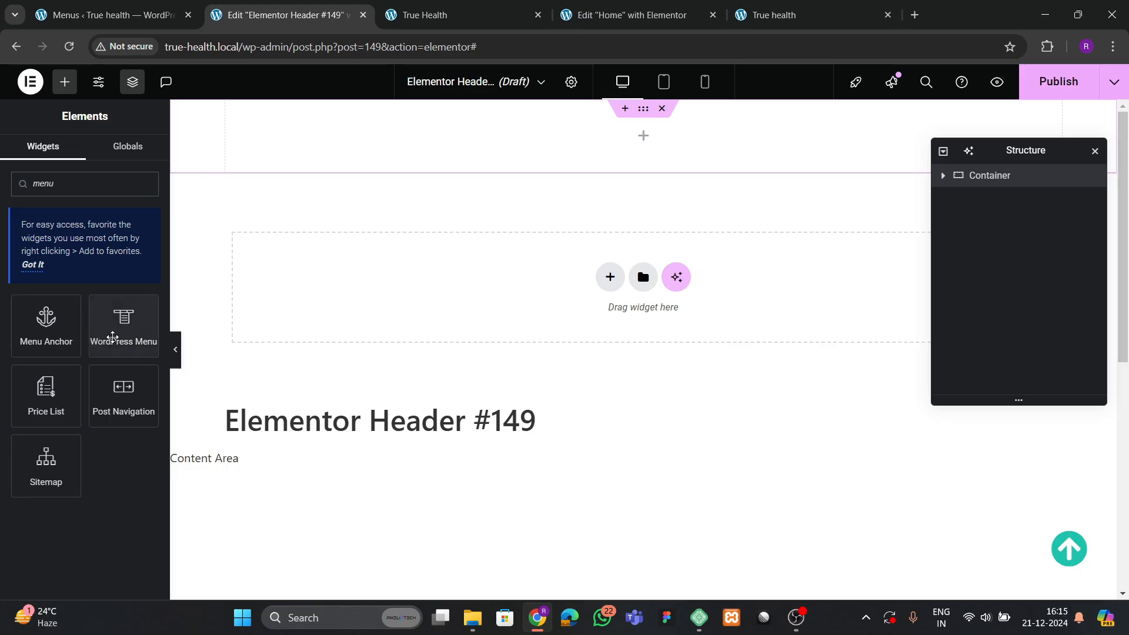
left_click_drag(113, 339, 510, 159)
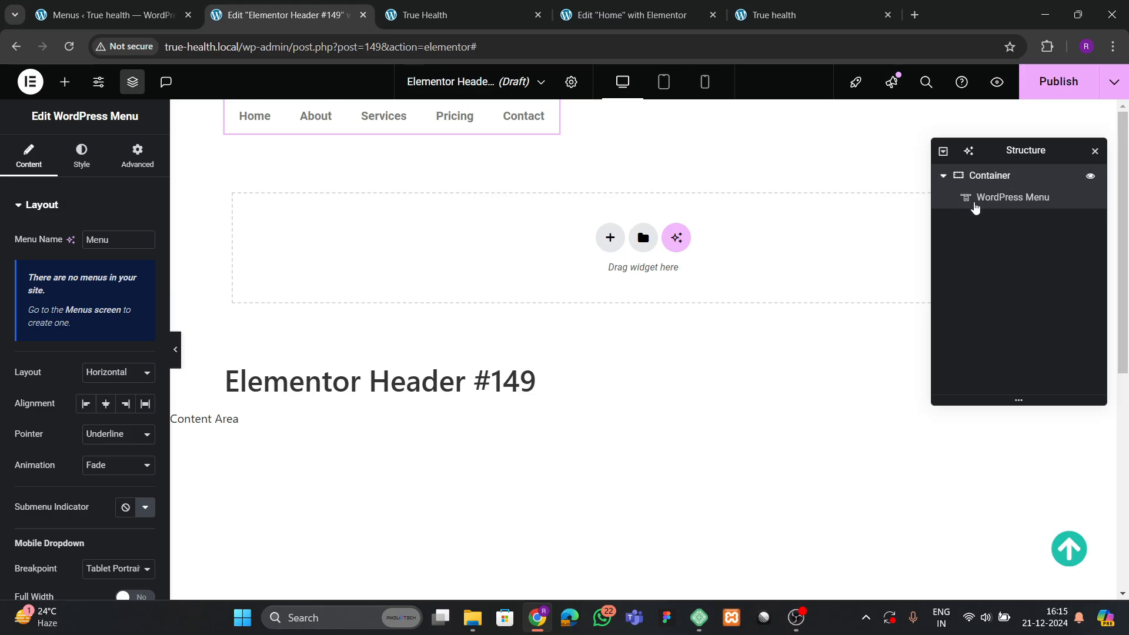
left_click(989, 175)
Close the stalled Home editor tab and view the live site.
left_click(629, 15)
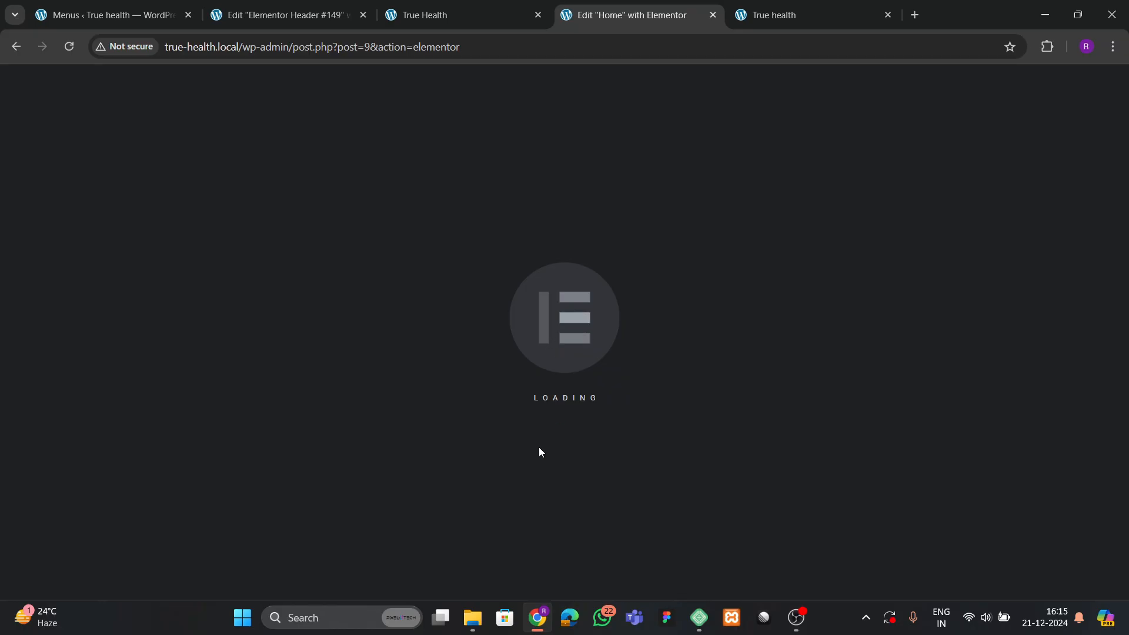
left_click(477, 4)
left_click(622, 4)
left_click(456, 18)
left_click(626, 17)
left_click(713, 15)
left_click(510, 15)
left_click(608, 14)
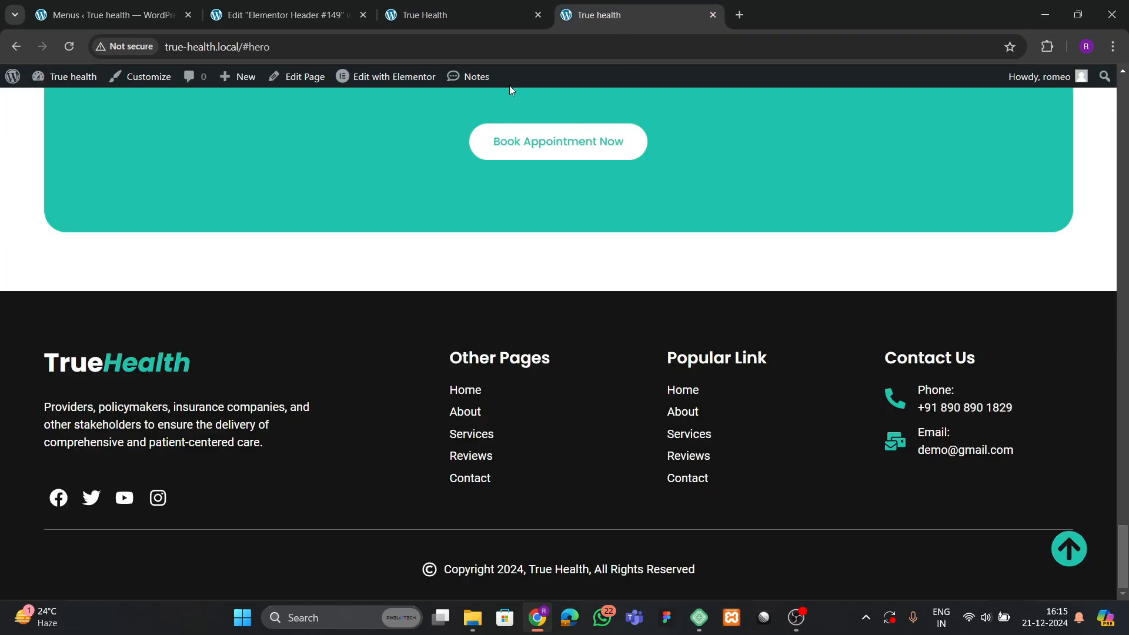
Open the Home page in the Elementor editor in a new tab.
right_click(380, 82)
left_click(423, 96)
left_click(515, 14)
left_click(639, 13)
left_click(787, 20)
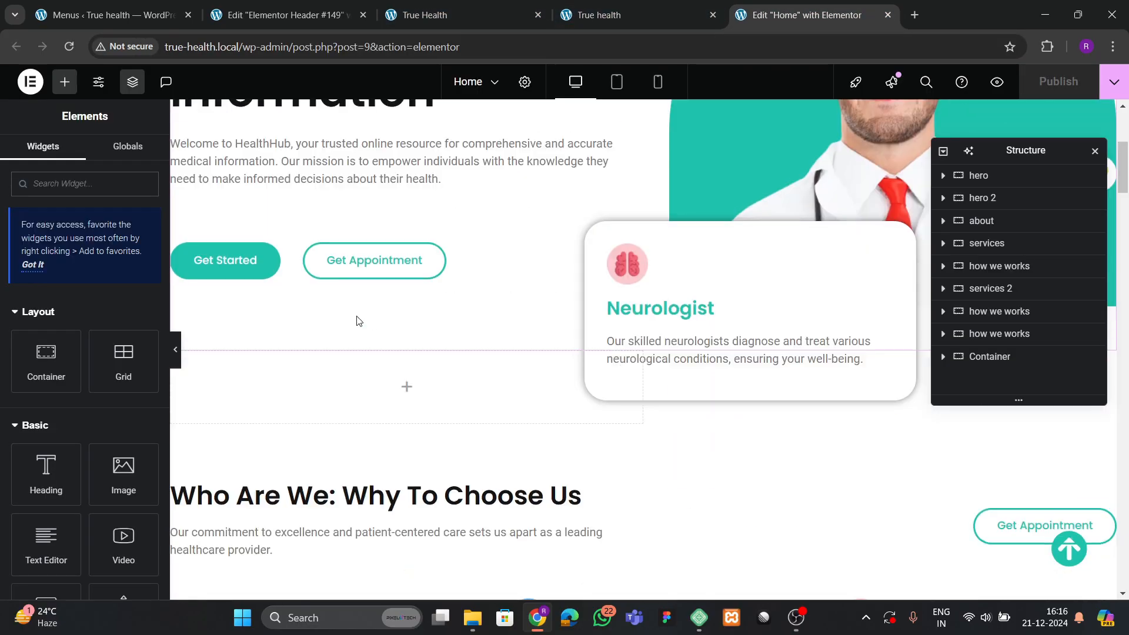
scroll(370, 320, "up", 2)
Copy the hero's Get Started button and paste it beside the header menu.
left_click(254, 415)
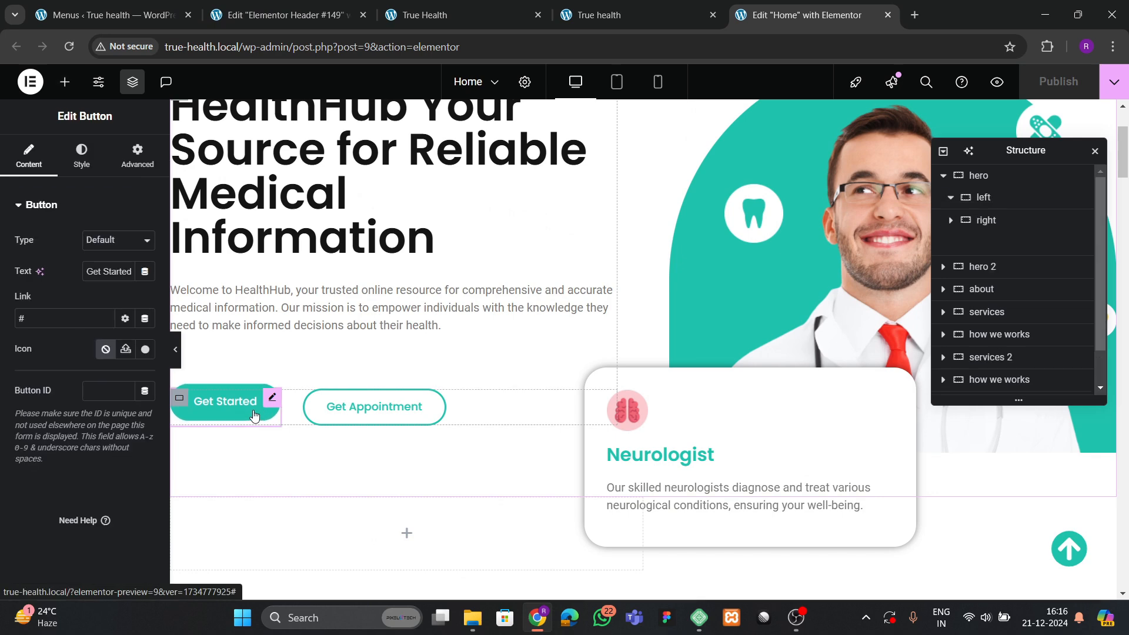
right_click(255, 415)
left_click(286, 330)
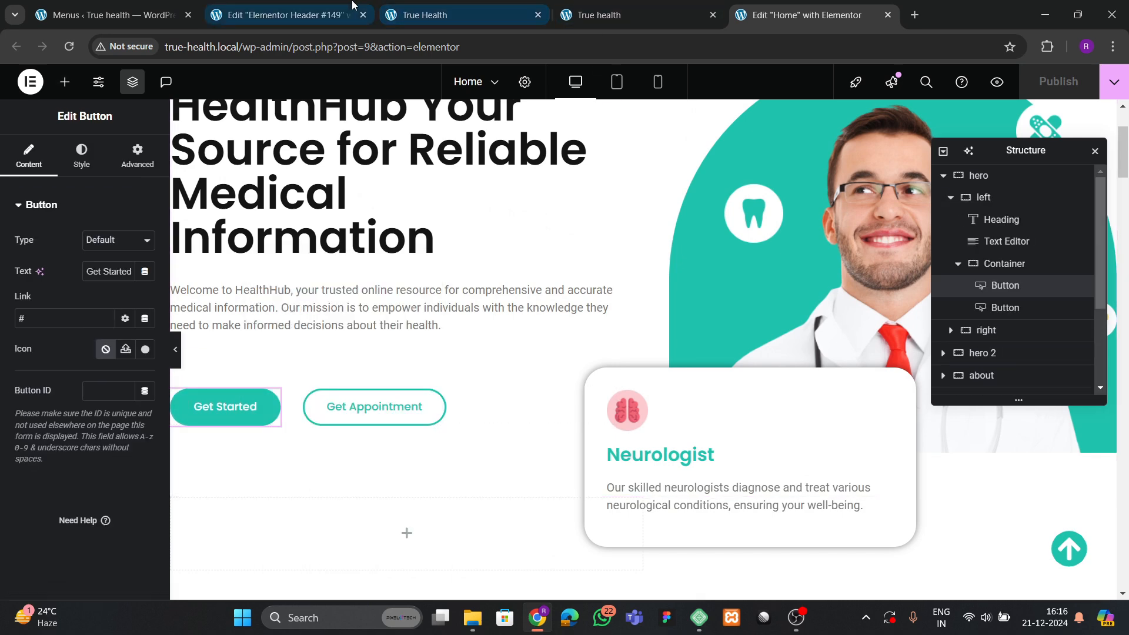
left_click(306, 16)
left_click(479, 131)
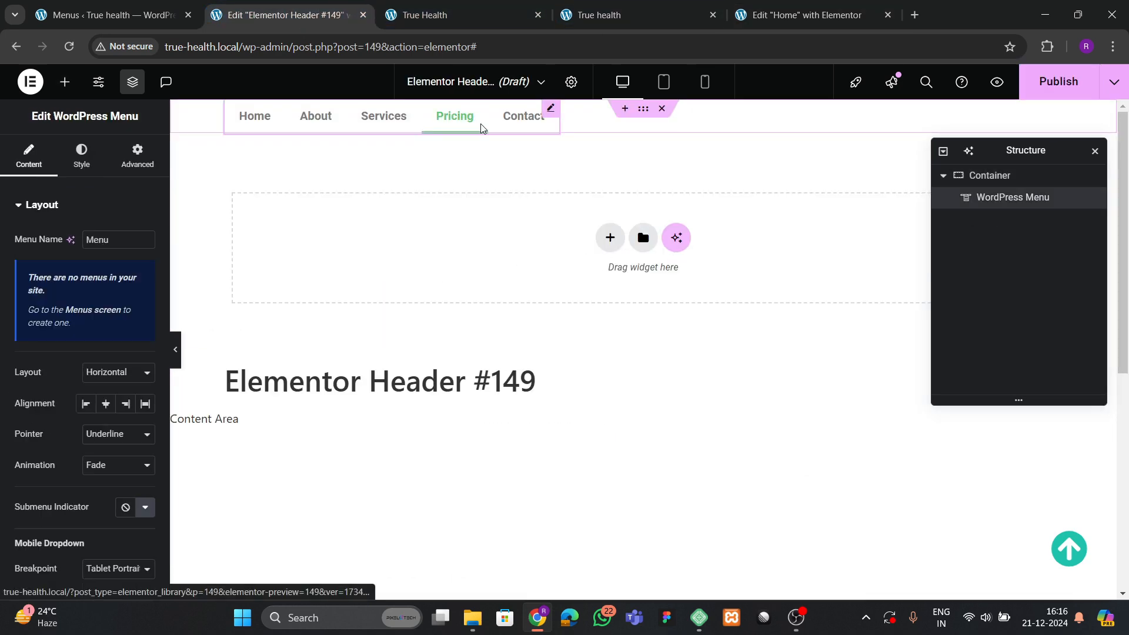
right_click(478, 125)
left_click(517, 228)
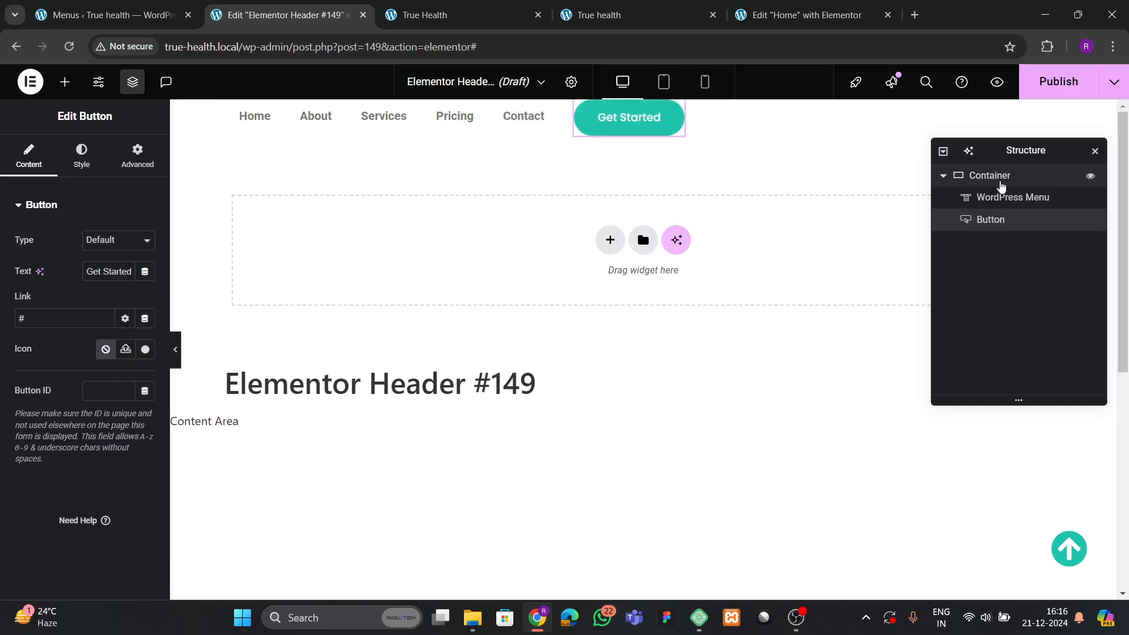
Set the header container to Justify Content Space Between and Align Items Center.
left_click(999, 176)
scroll(91, 394, "down", 3)
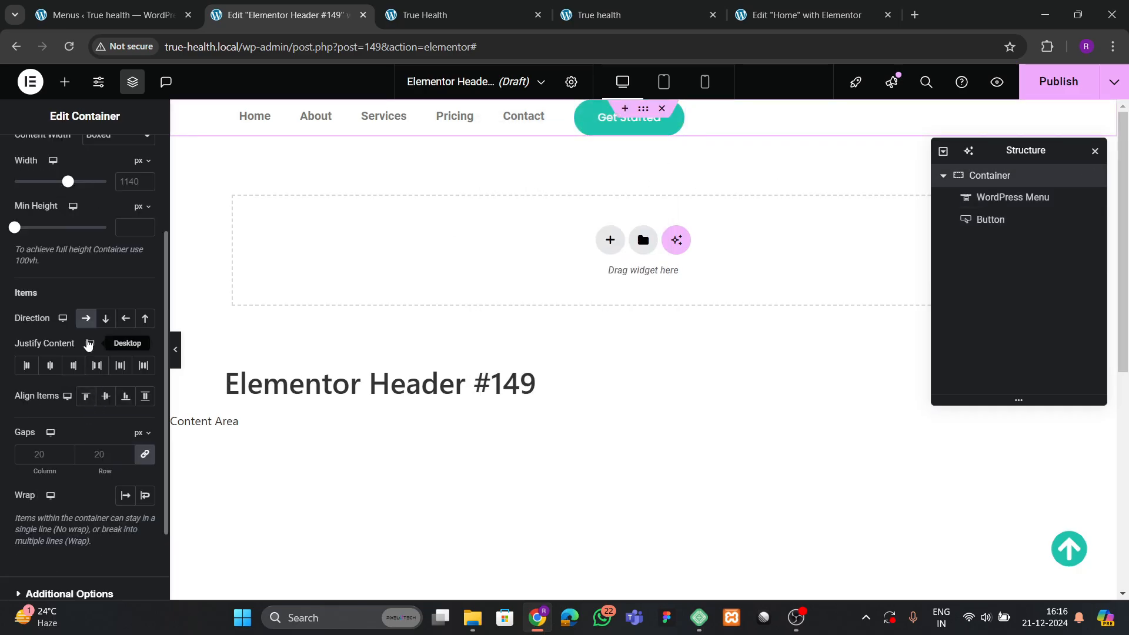
left_click(97, 365)
left_click(106, 398)
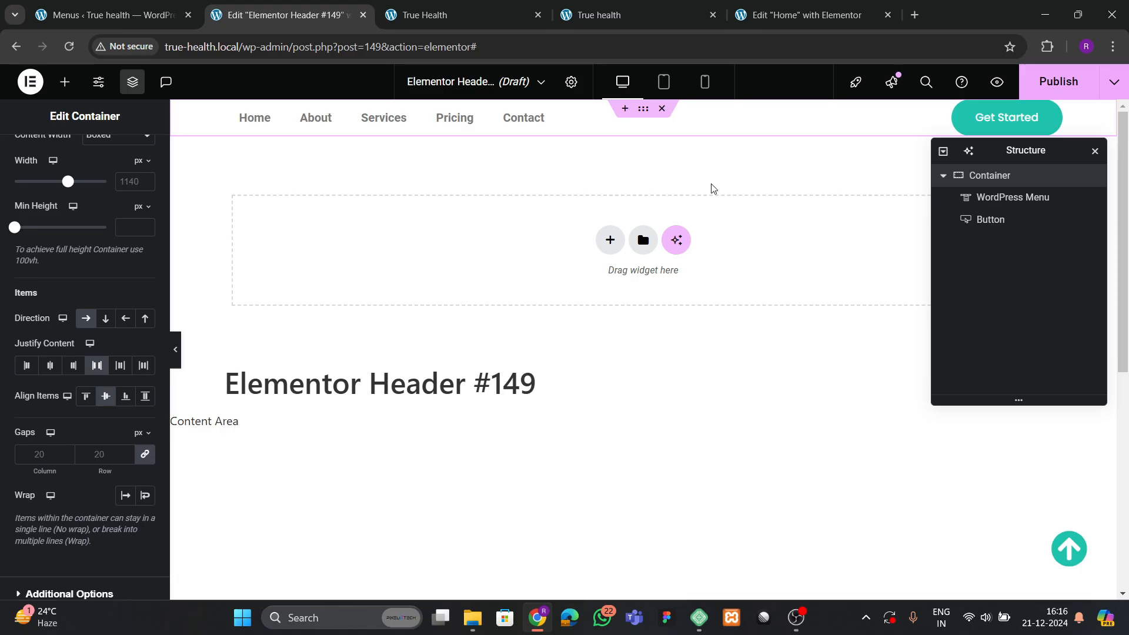
scroll(118, 177, "up", 3)
Give the header container 12 px top and bottom padding.
left_click(134, 155)
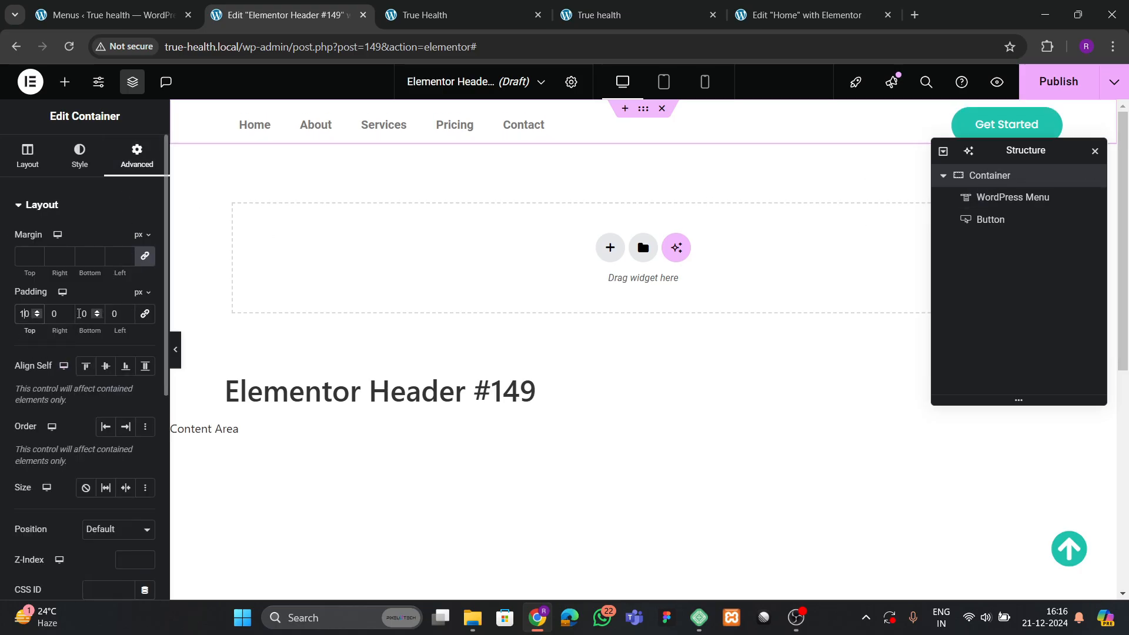
left_click(88, 313)
type("10")
left_click_drag(31, 317, 2, 319)
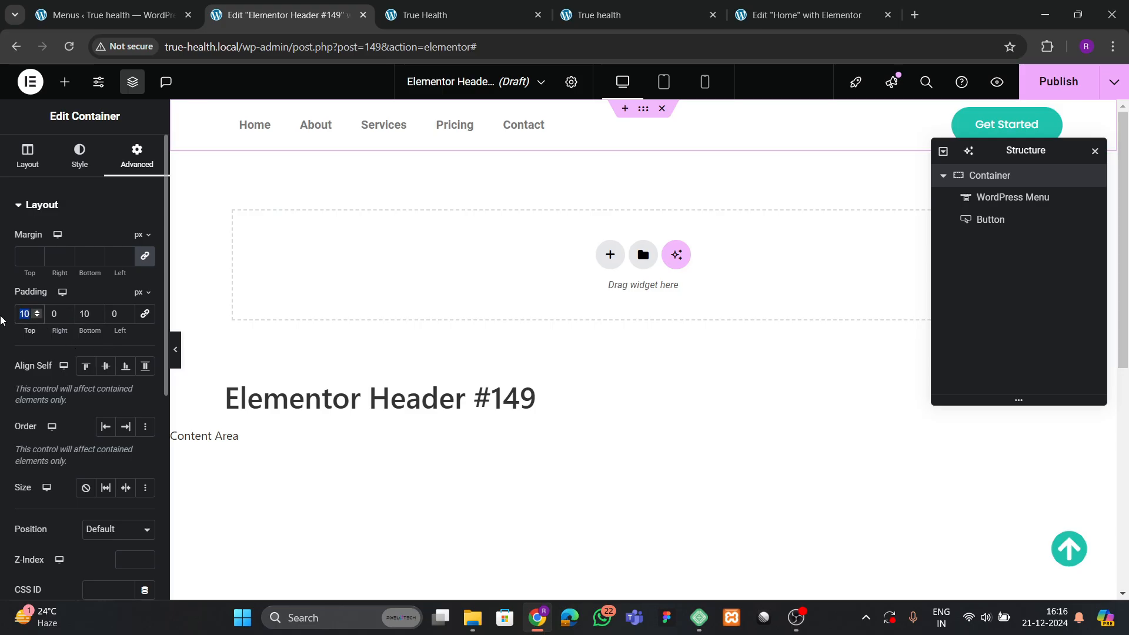
type("12")
left_click_drag(89, 314, 67, 317)
type("12")
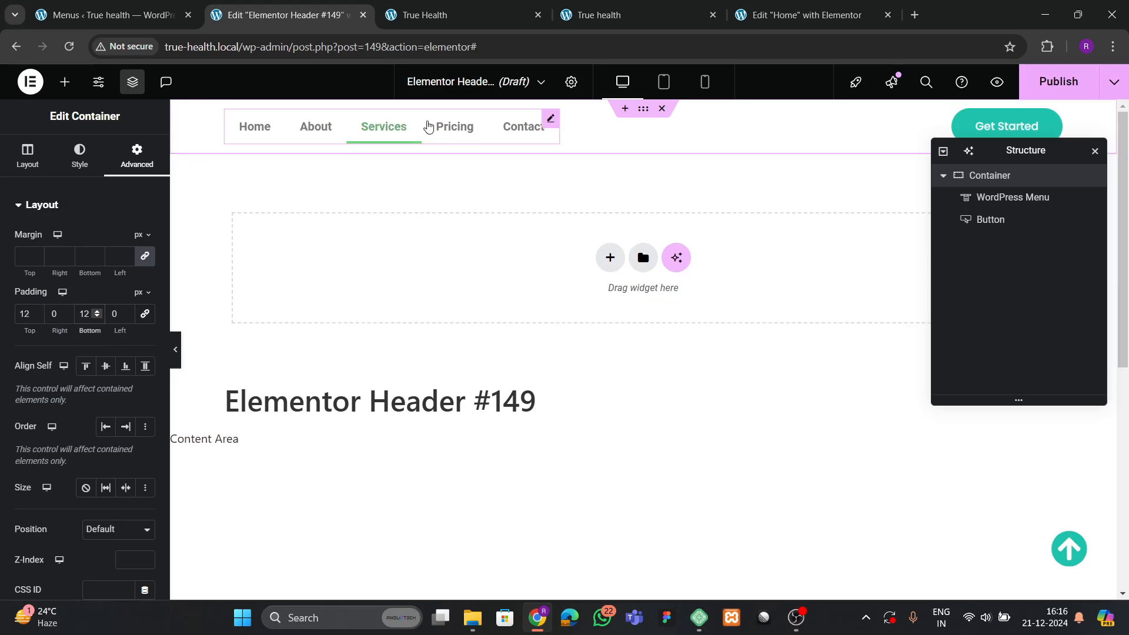
left_click(438, 129)
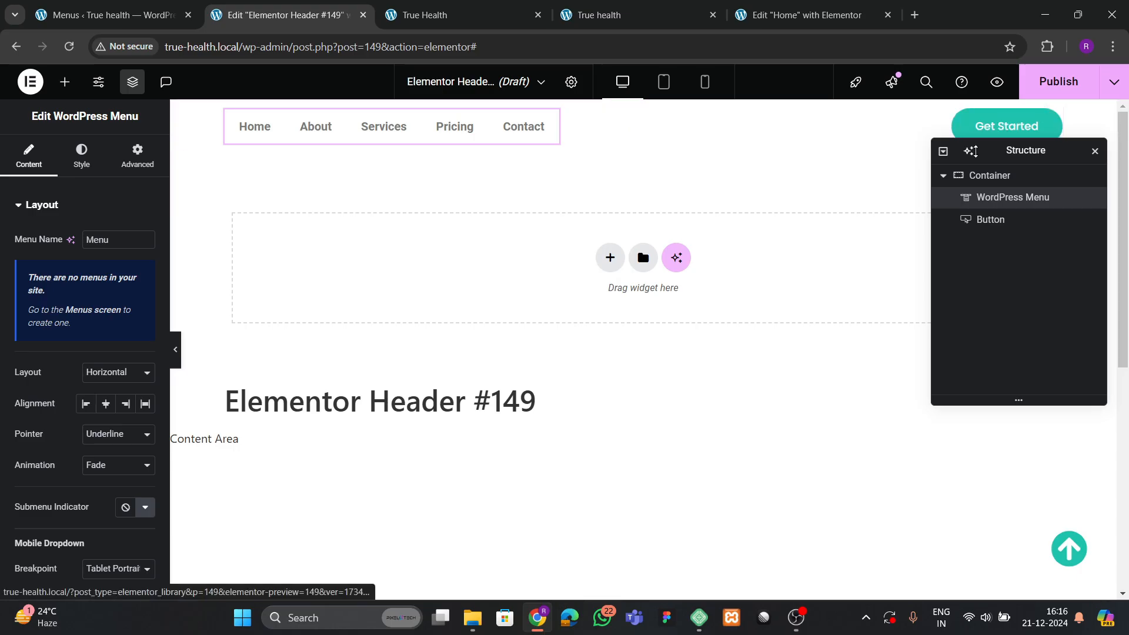
left_click_drag(999, 151, 749, 240)
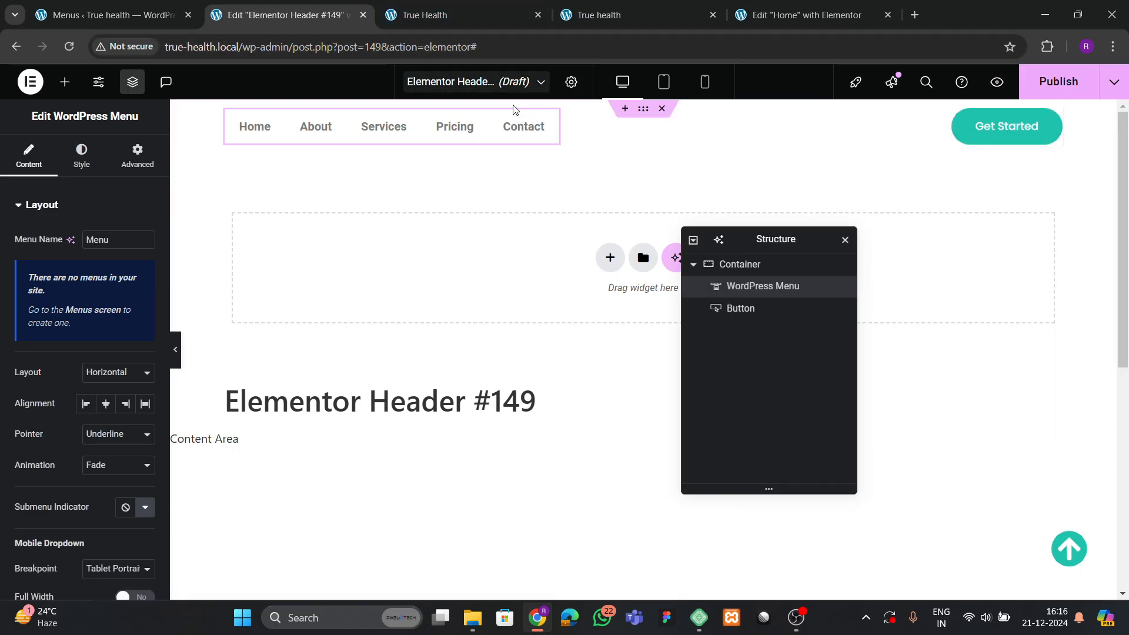
In the Home page editor, scroll down and open the site footer for editing.
mouse_move(825, 14)
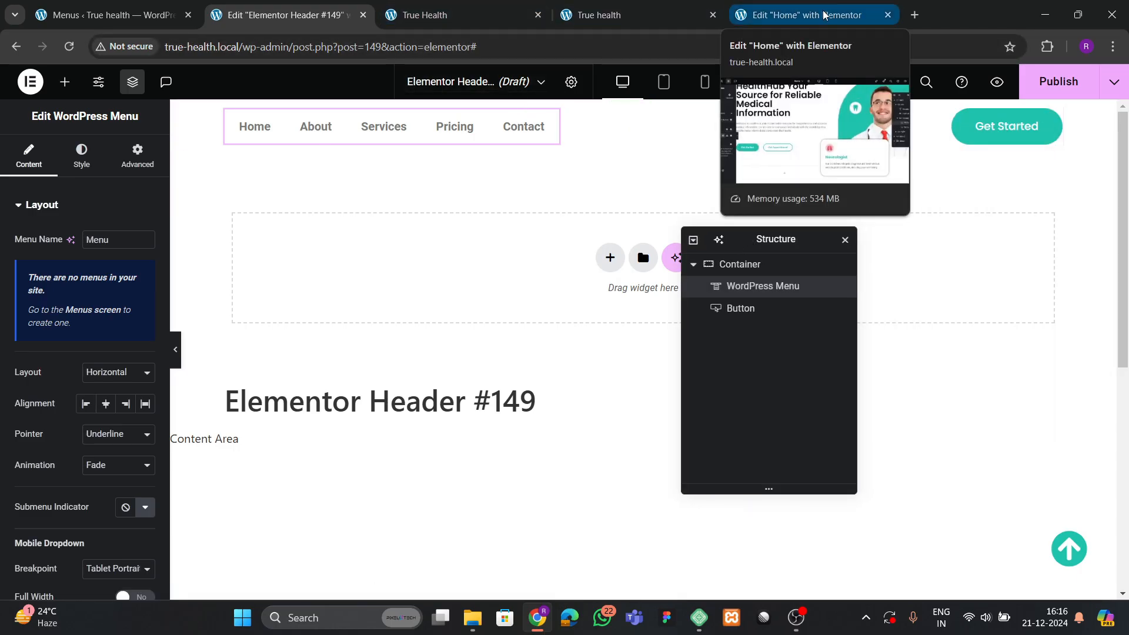
mouse_move(605, 6)
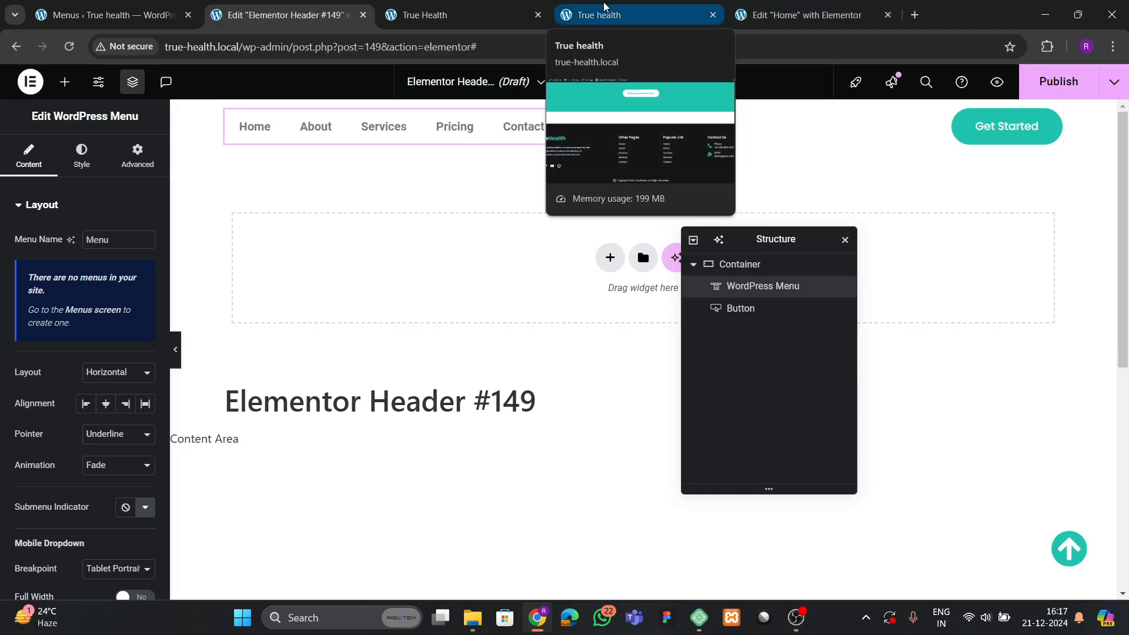
left_click(807, 15)
scroll(517, 311, "down", 10)
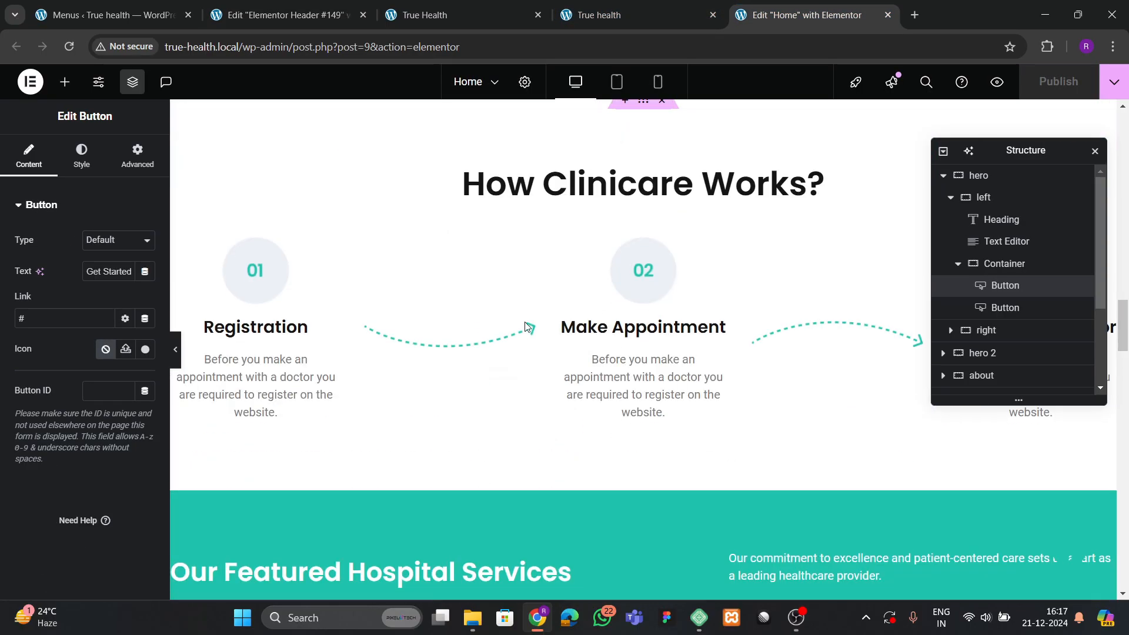
scroll(525, 325, "down", 15)
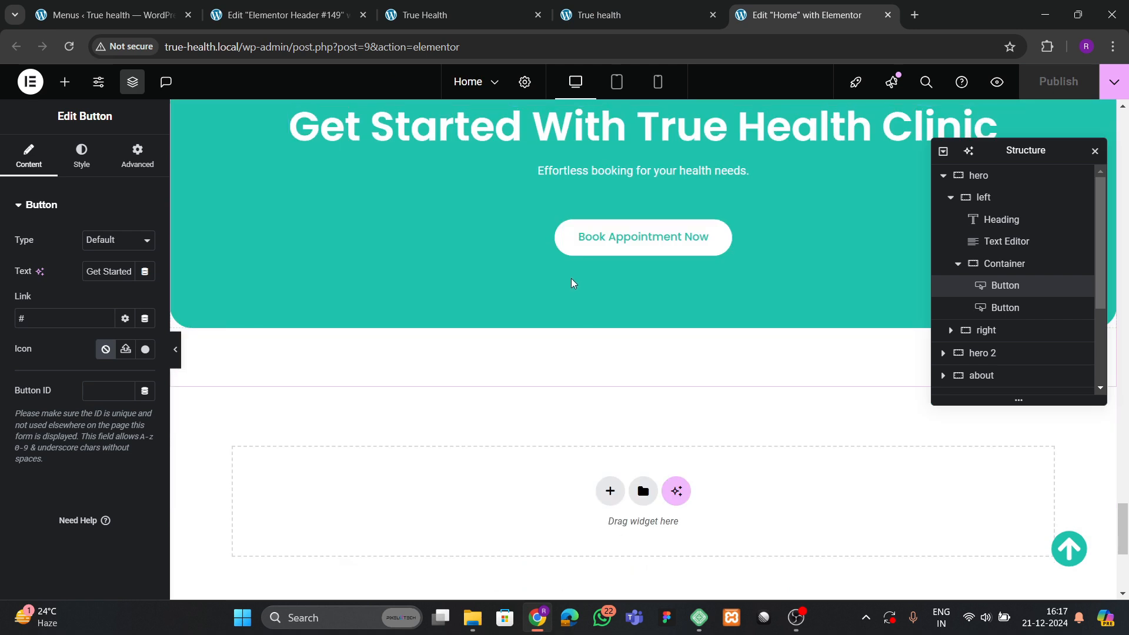
scroll(573, 283, "down", 5)
double_click(590, 367)
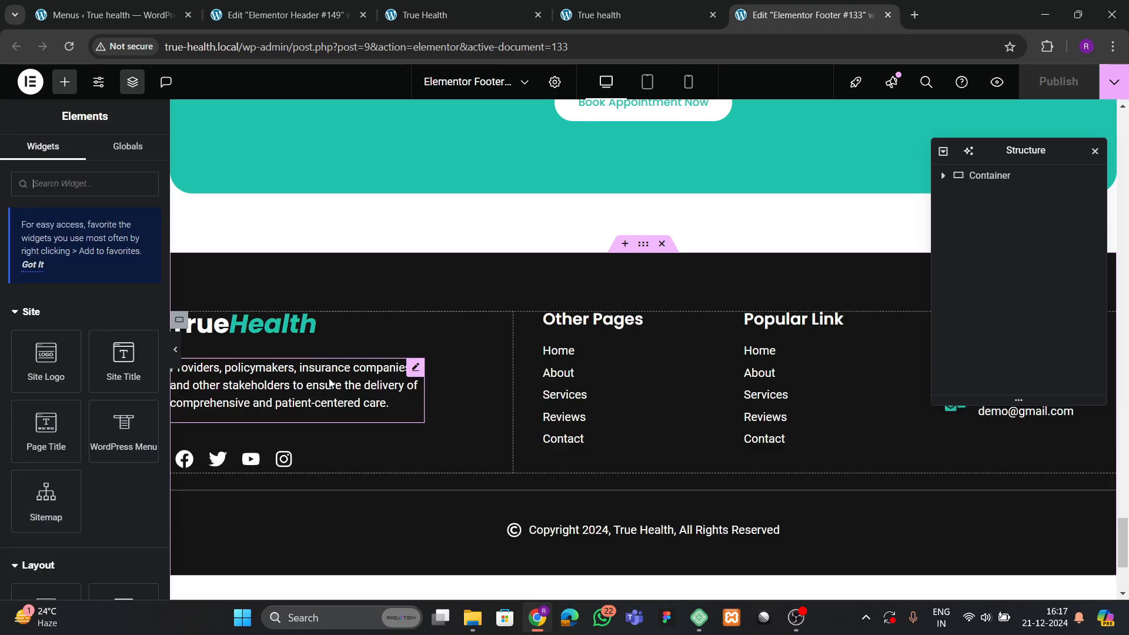
Copy the footer's TrueHealth logo heading and return to the header editor.
left_click(277, 330)
right_click(278, 329)
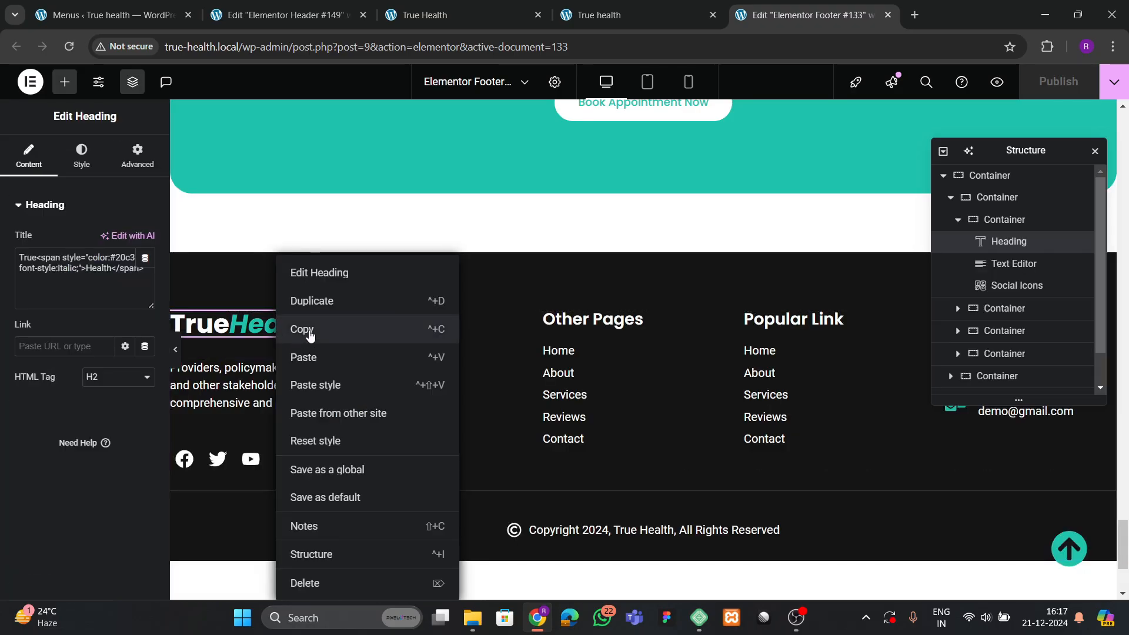
left_click(297, 329)
left_click(305, 7)
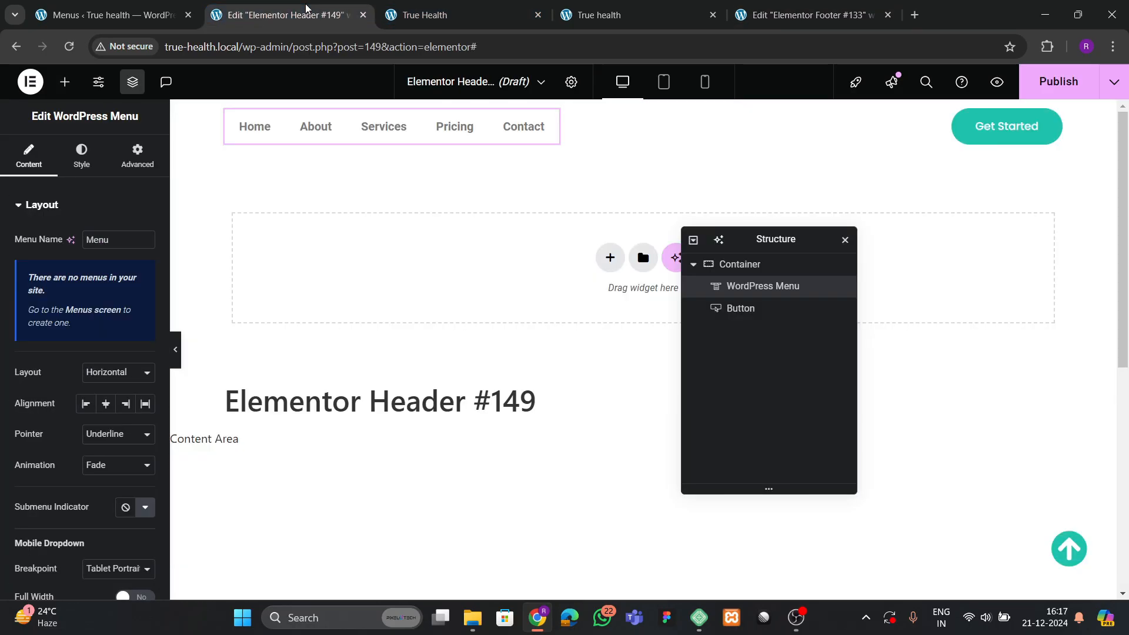
Paste the TrueHealth logo heading into the header, placed before the menu.
right_click(280, 134)
left_click(309, 228)
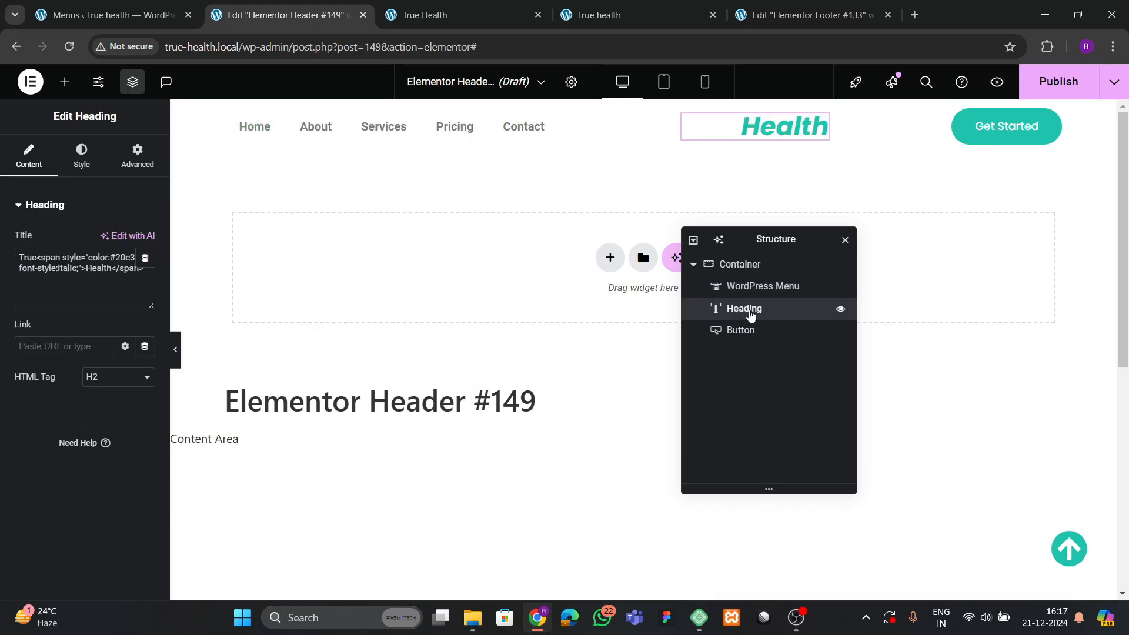
left_click_drag(751, 315, 743, 280)
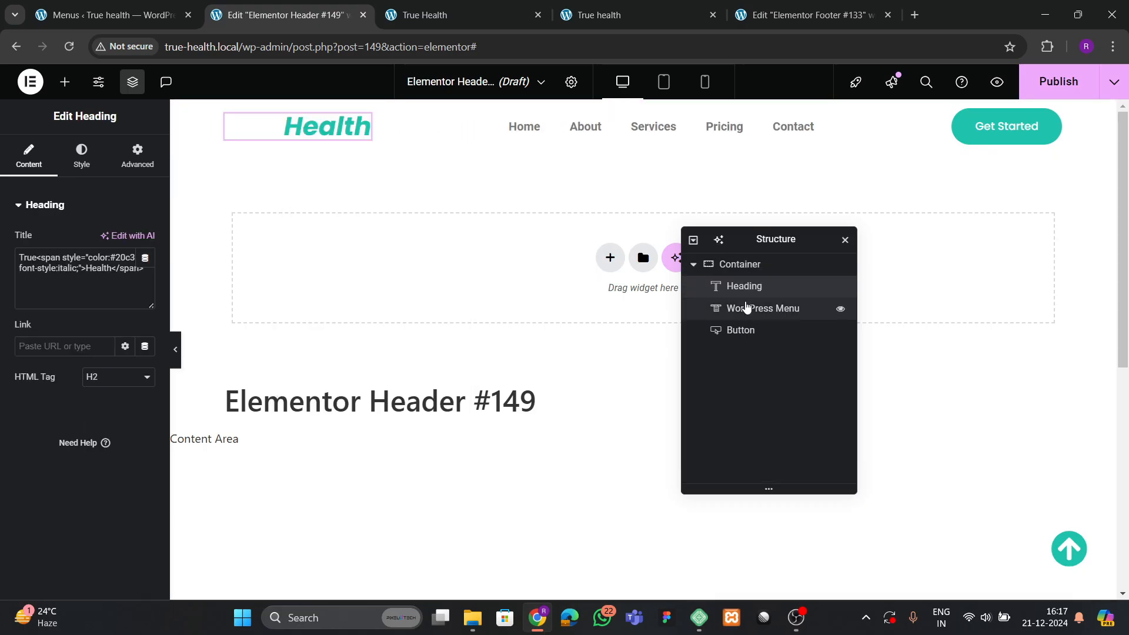
Set the header container width to 1400 px.
left_click(741, 272)
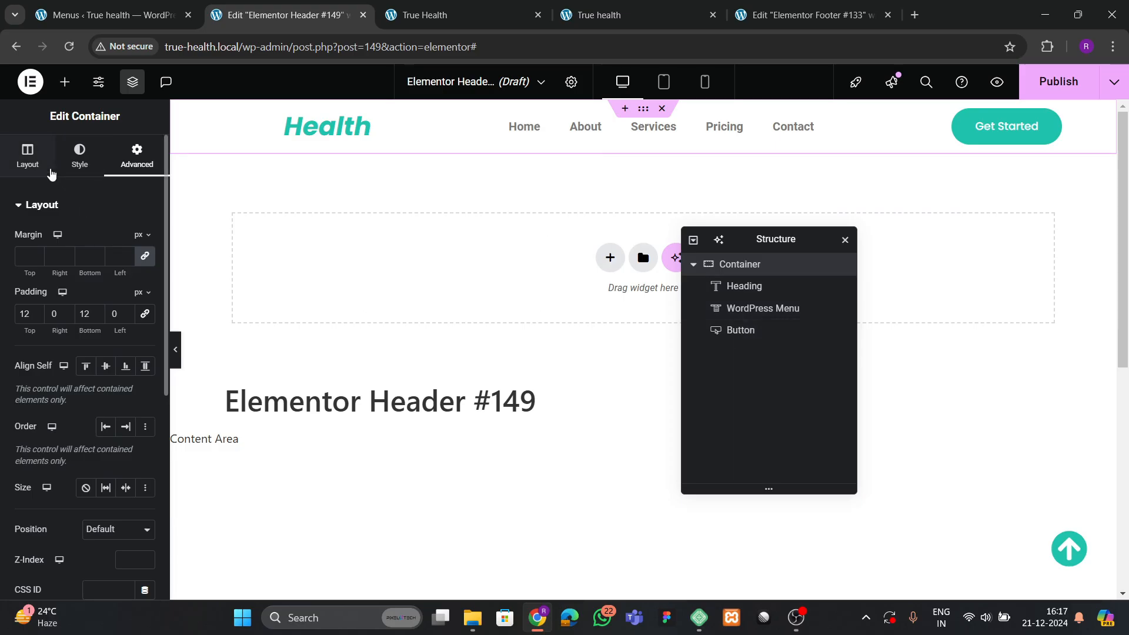
left_click(28, 157)
left_click(133, 331)
type("1400")
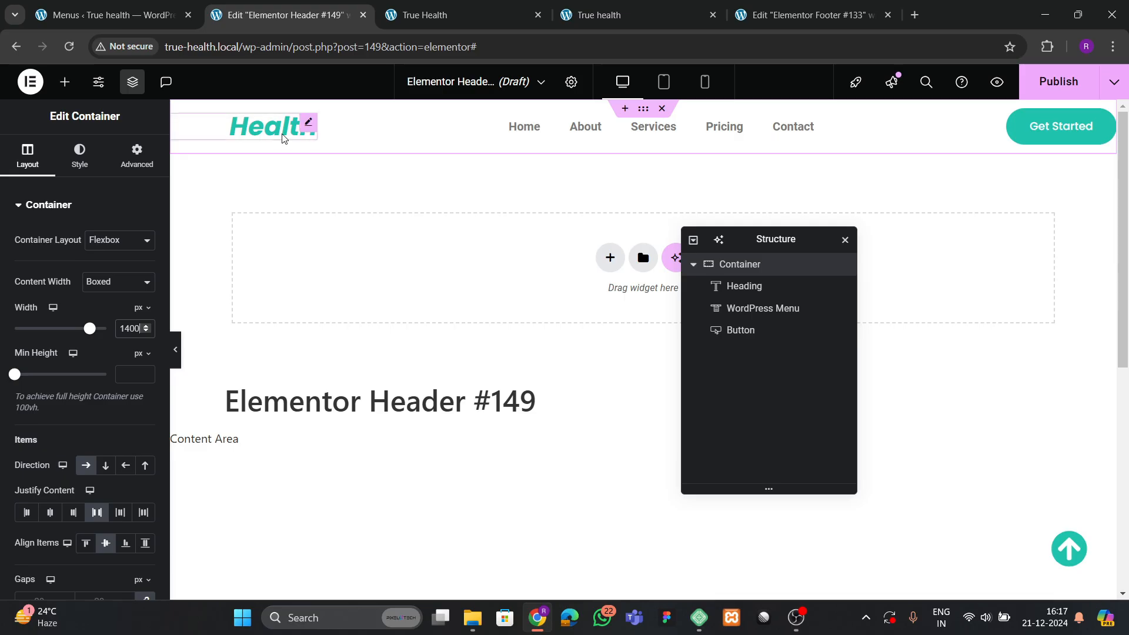
Set the logo heading's text colour to Theme black.
left_click(282, 138)
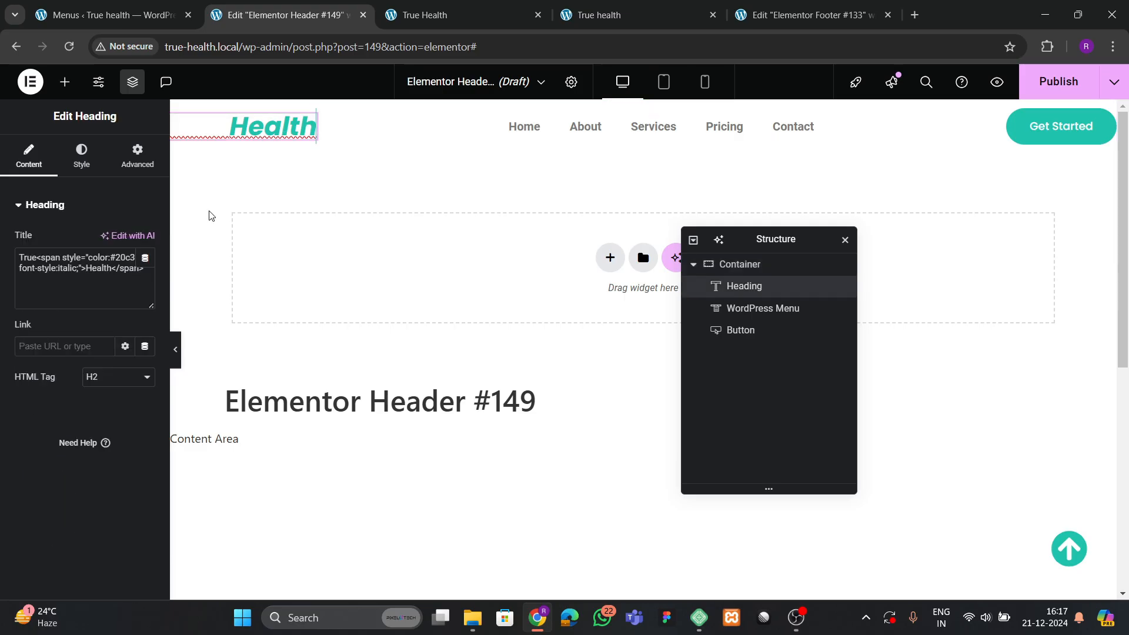
left_click(81, 164)
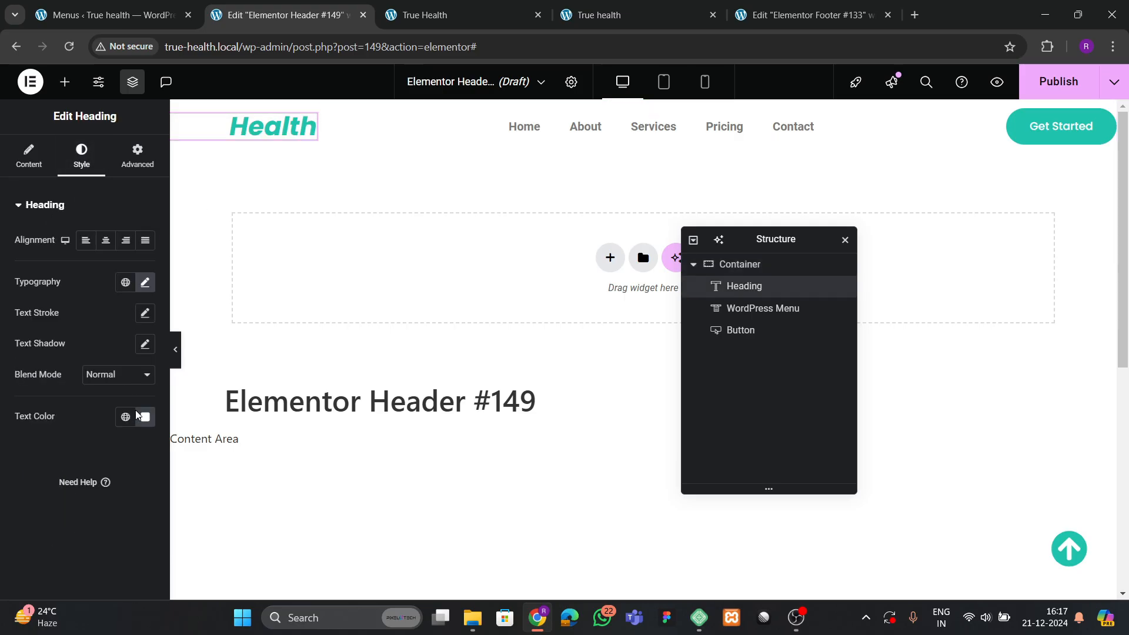
left_click(125, 416)
left_click(83, 383)
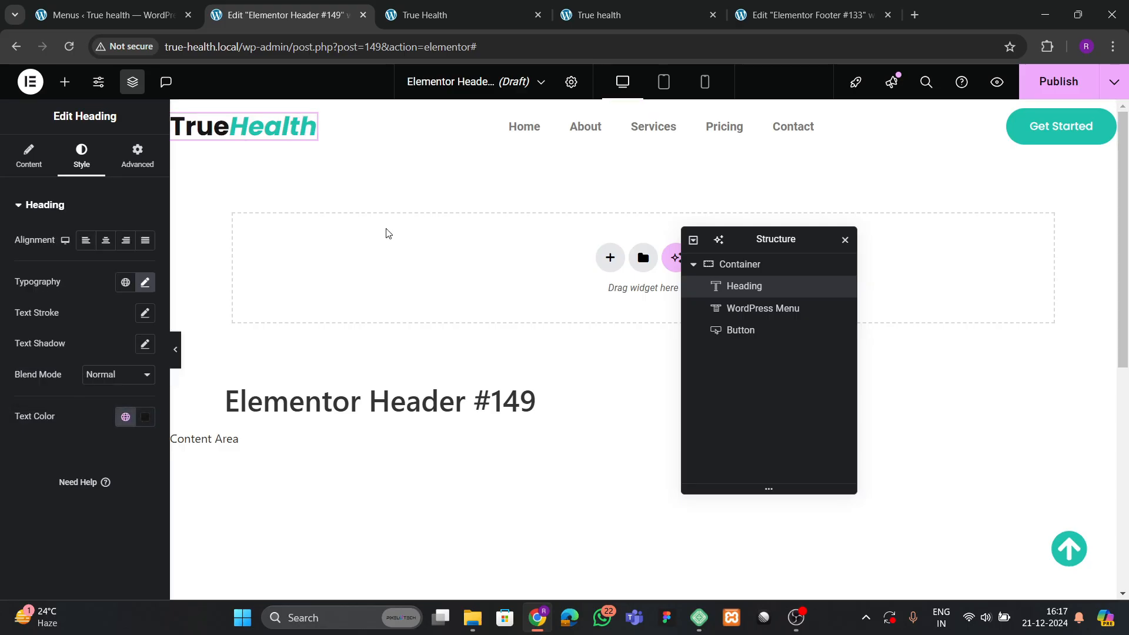
left_click(600, 125)
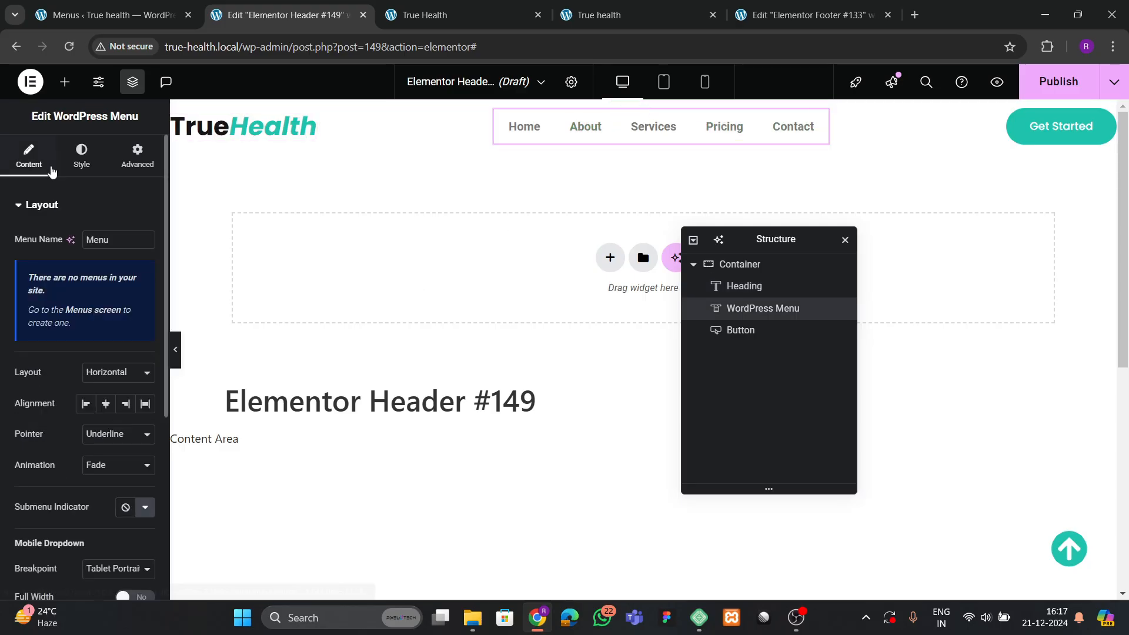
Set the menu typography to Poppins, uppercase, size 14.
scroll(100, 336, "down", 3)
scroll(97, 341, "up", 3)
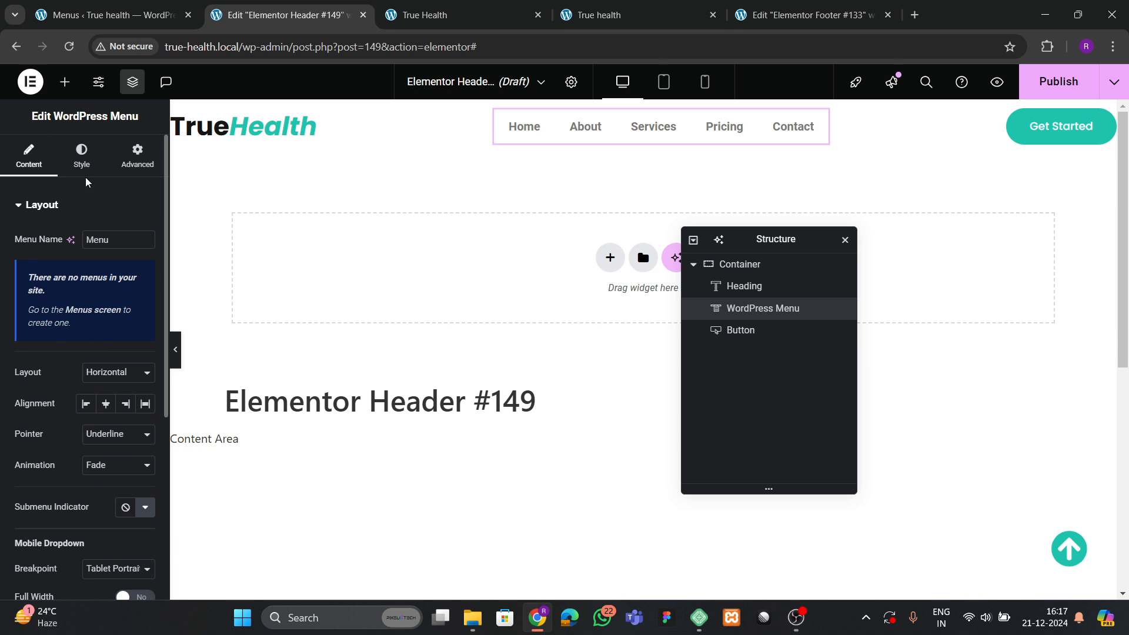
left_click(82, 158)
left_click(144, 240)
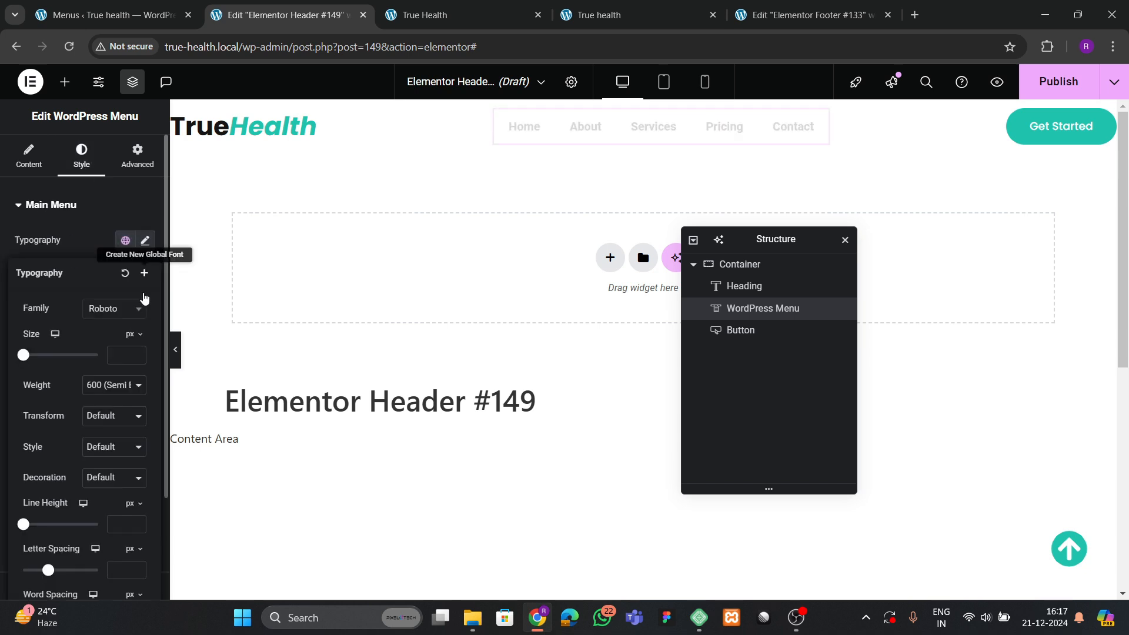
left_click(105, 308)
type("poppins")
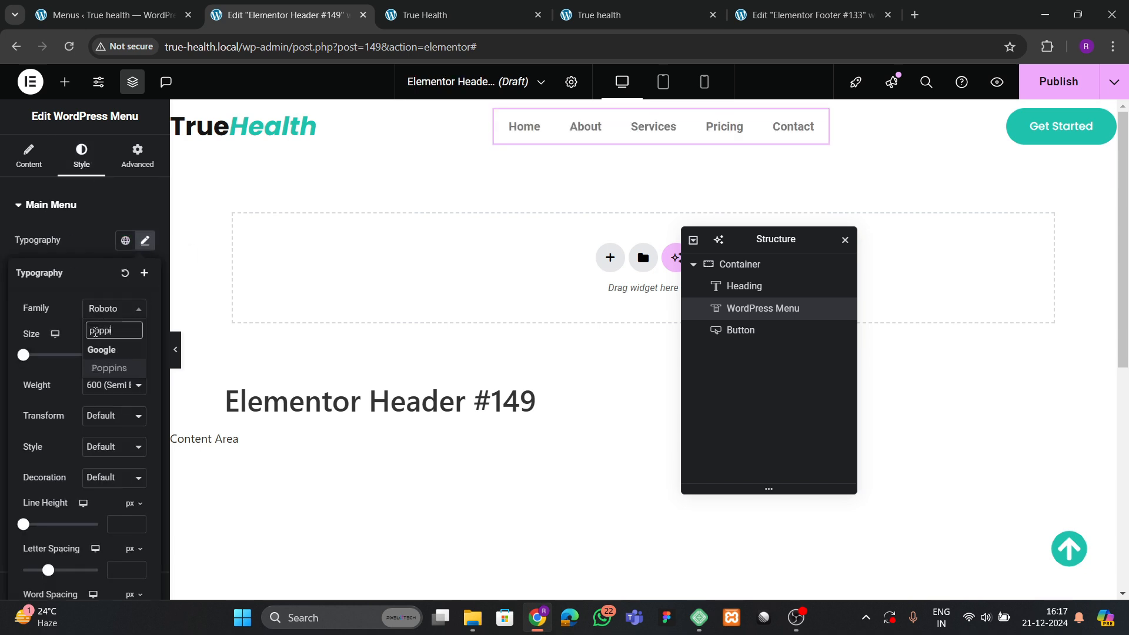
key("Return")
left_click(101, 417)
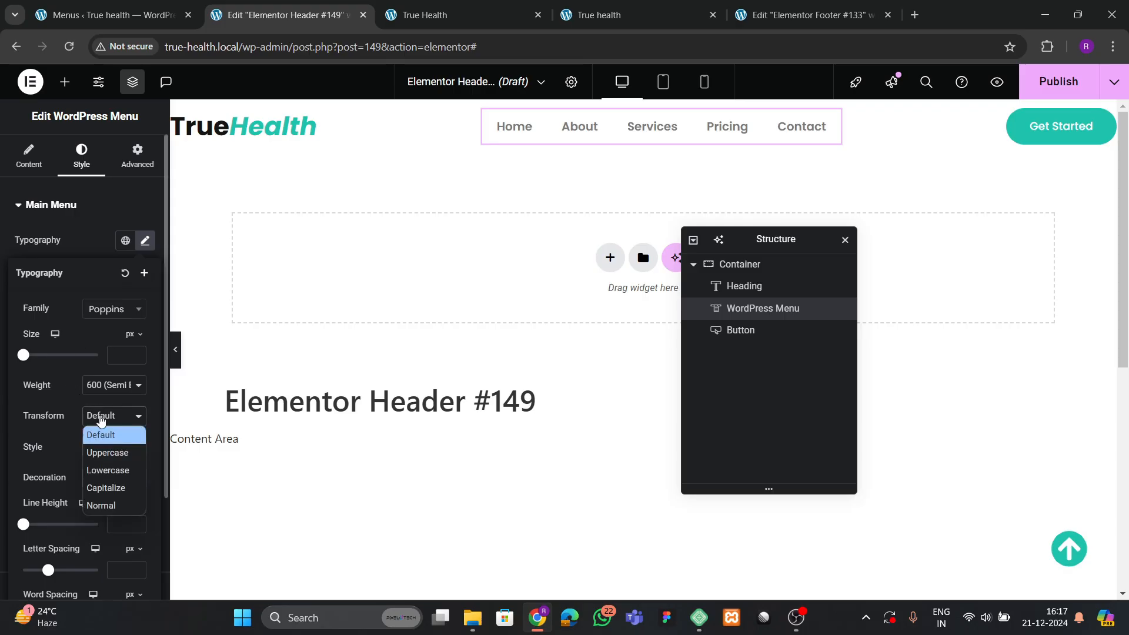
left_click(108, 453)
left_click(137, 353)
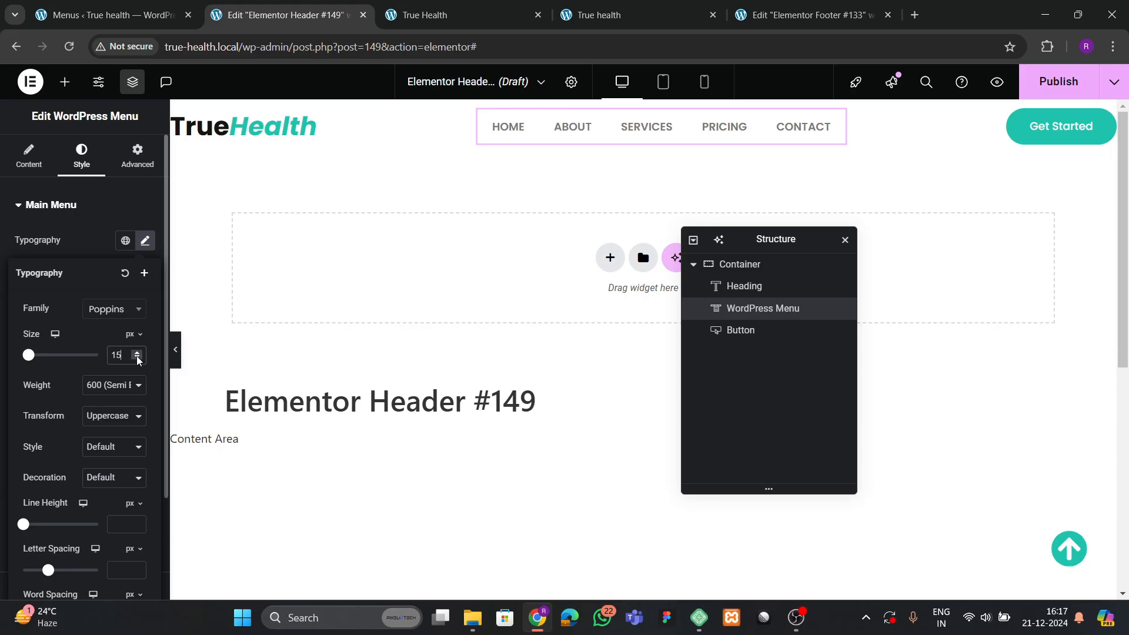
left_click(136, 356)
scroll(84, 372, "down", 3)
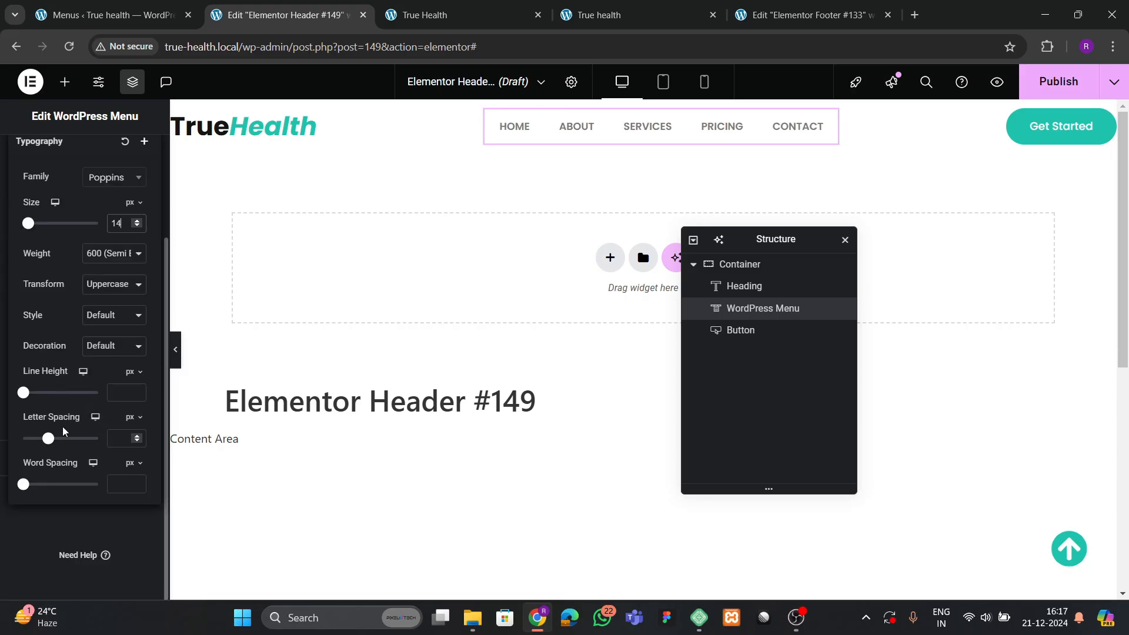
left_click(102, 505)
scroll(128, 307, "up", 3)
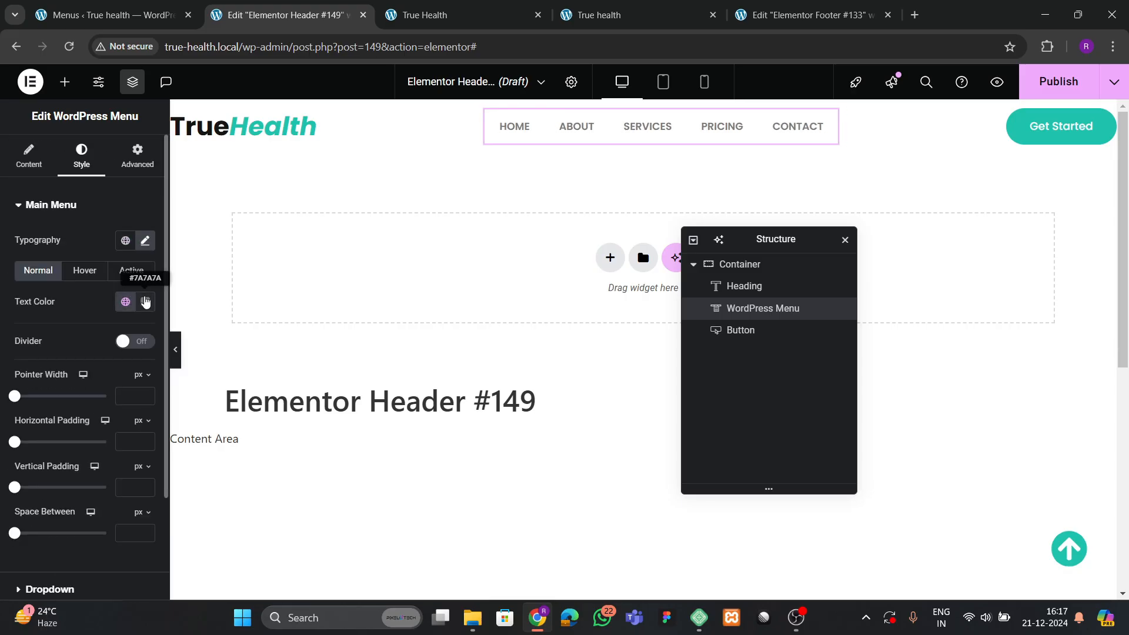
Make the menu text black and raise its size to 15.
left_click(145, 302)
left_click_drag(141, 400, 58, 475)
left_click(84, 311)
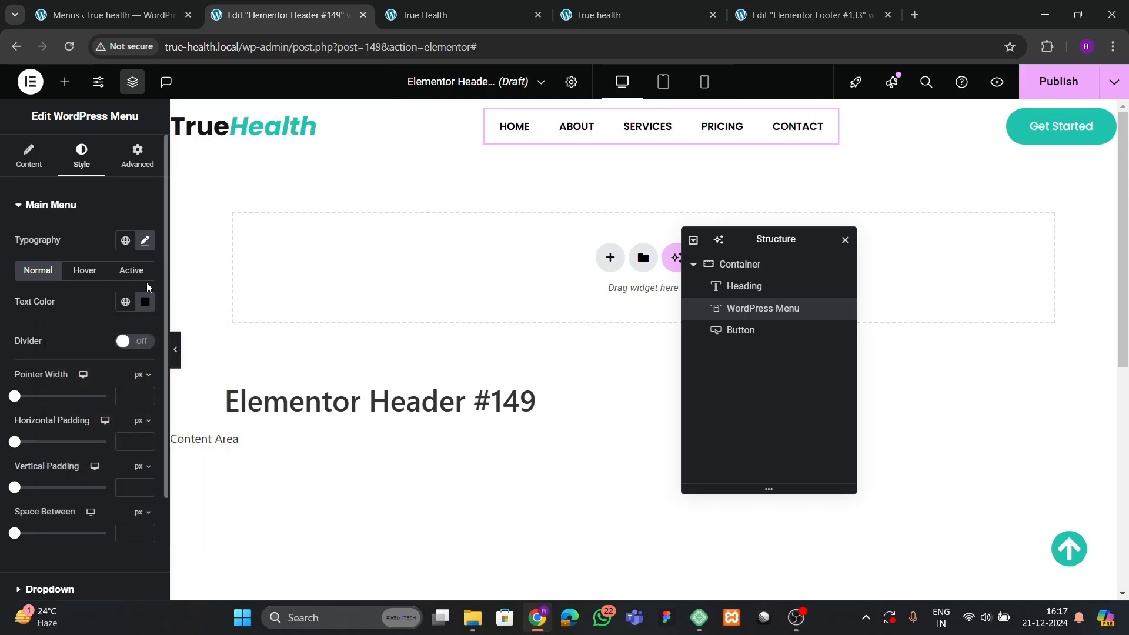
left_click(145, 241)
left_click(139, 351)
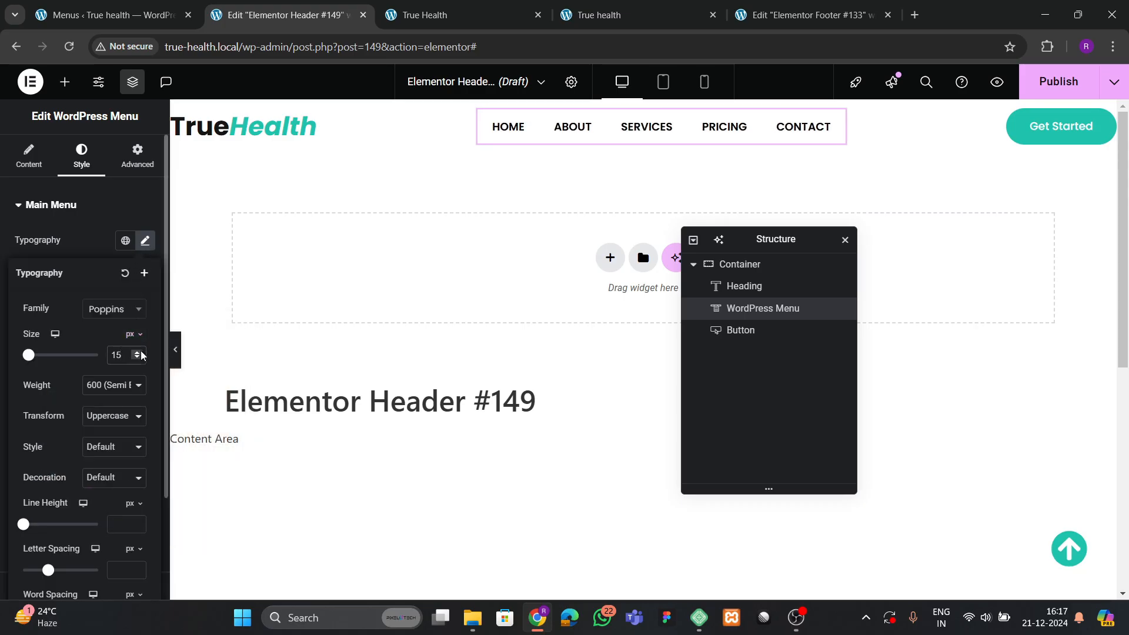
left_click(88, 242)
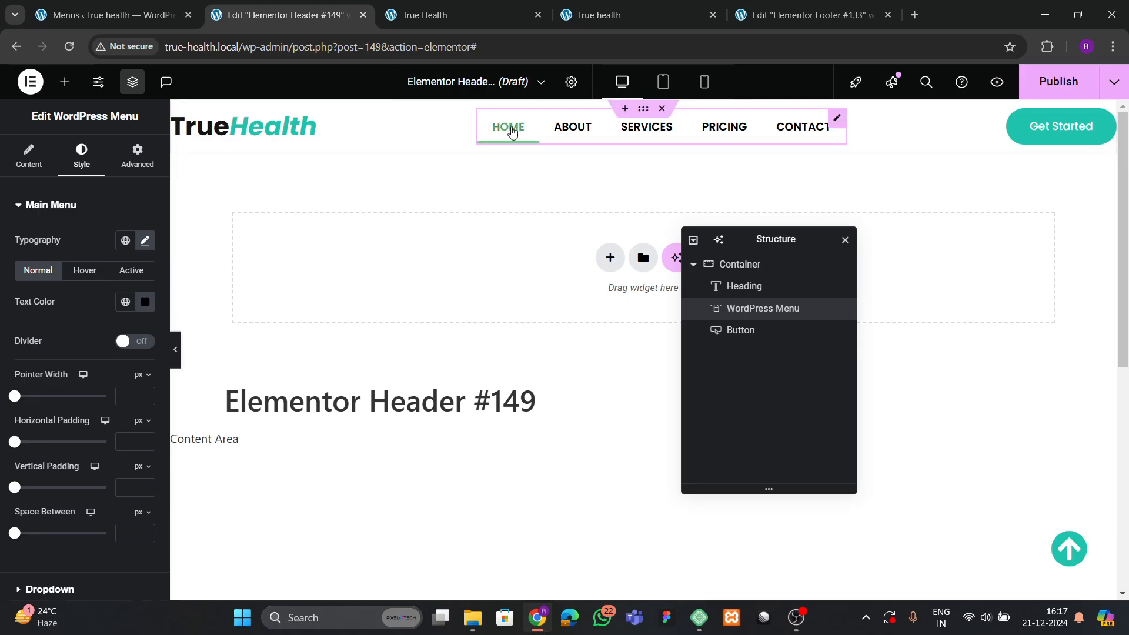
Set the spacing between menu items to 15.
scroll(67, 365, "down", 2)
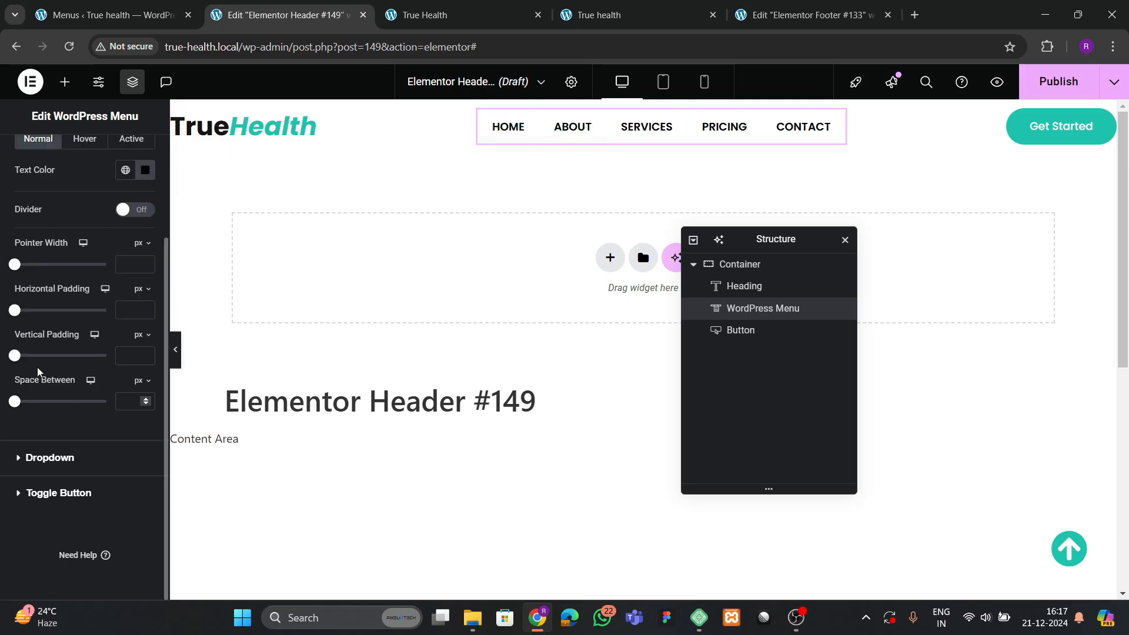
left_click(137, 401)
type("1")
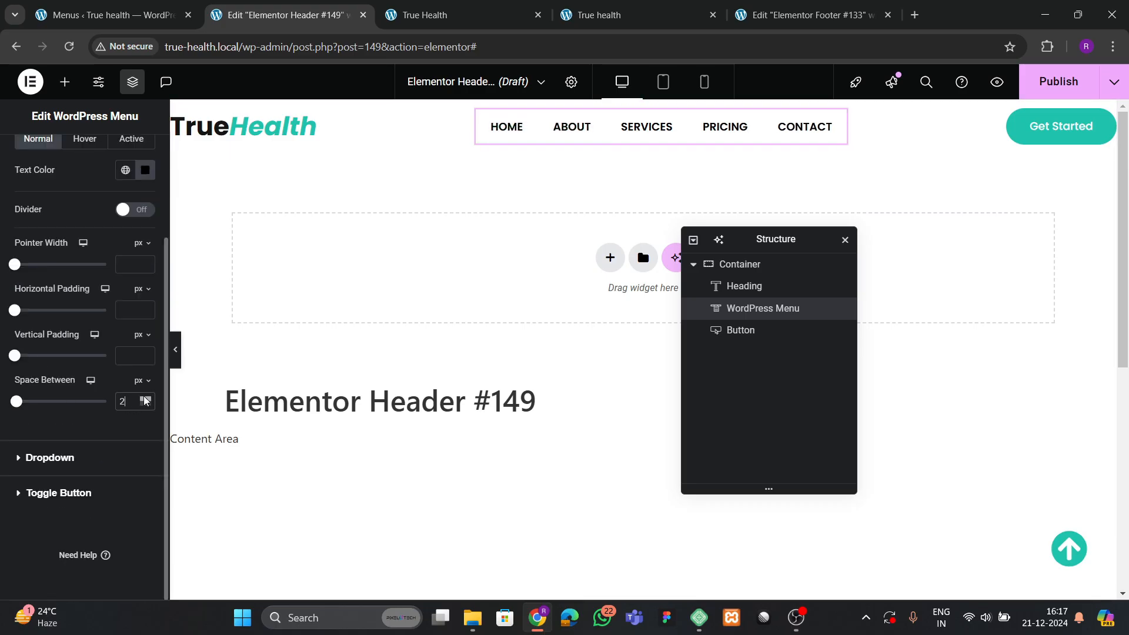
left_click(144, 398)
left_click(145, 398)
left_click(145, 398)
left_click(145, 398)
left_click(144, 398)
left_click(145, 398)
left_click(145, 398)
left_click(144, 398)
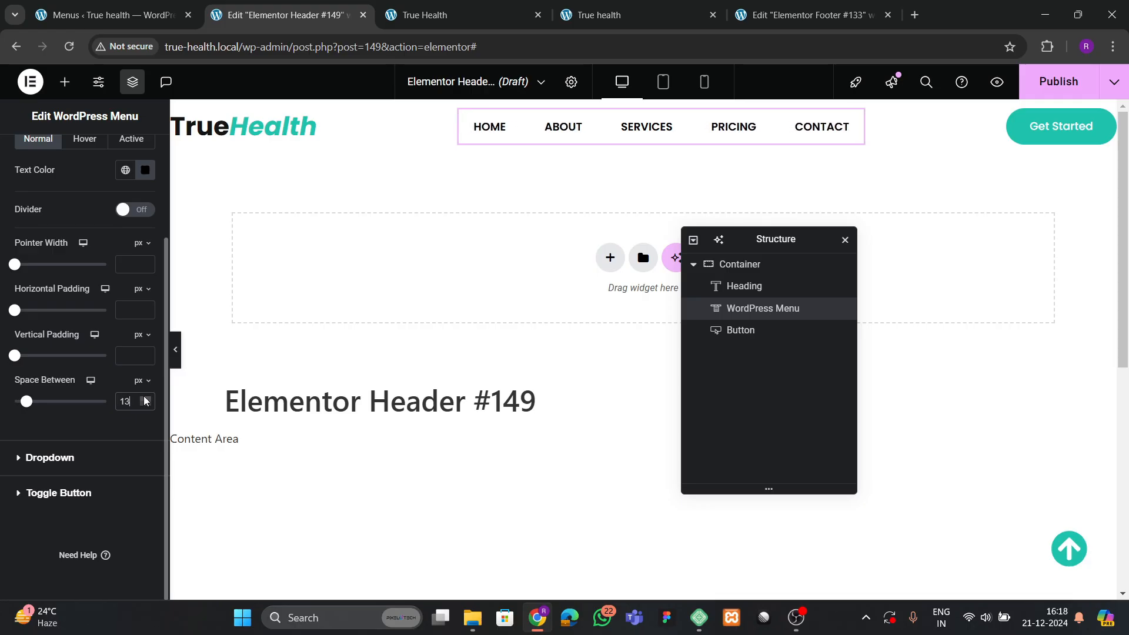
left_click(146, 399)
left_click(146, 398)
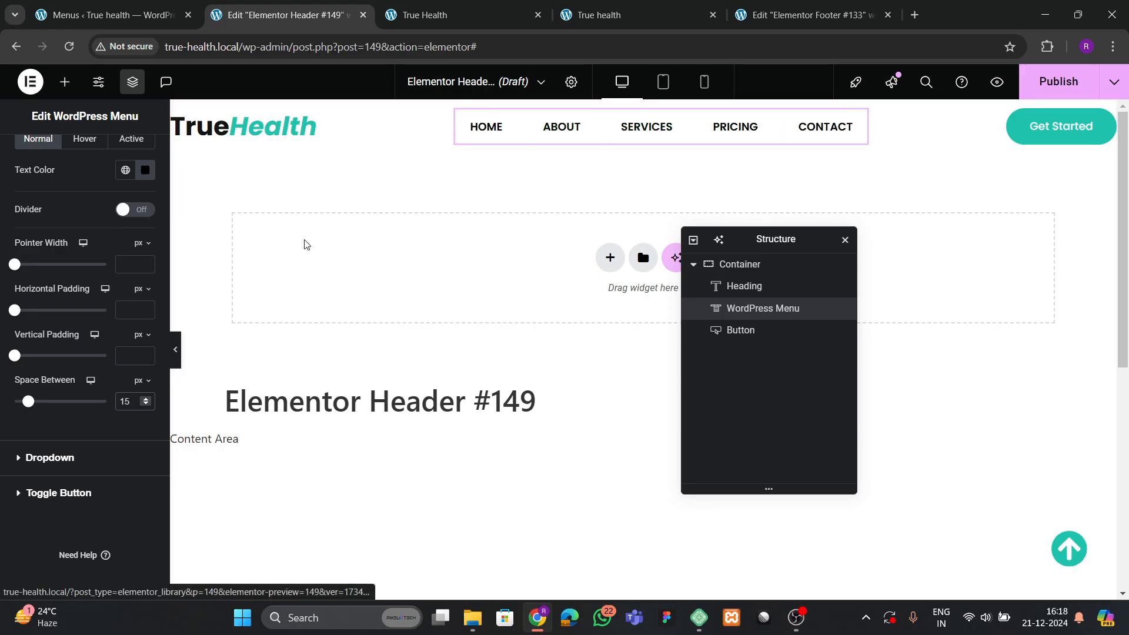
Set the menu pointer width to 2 px.
scroll(59, 301, "up", 2)
left_click(126, 338)
type("1")
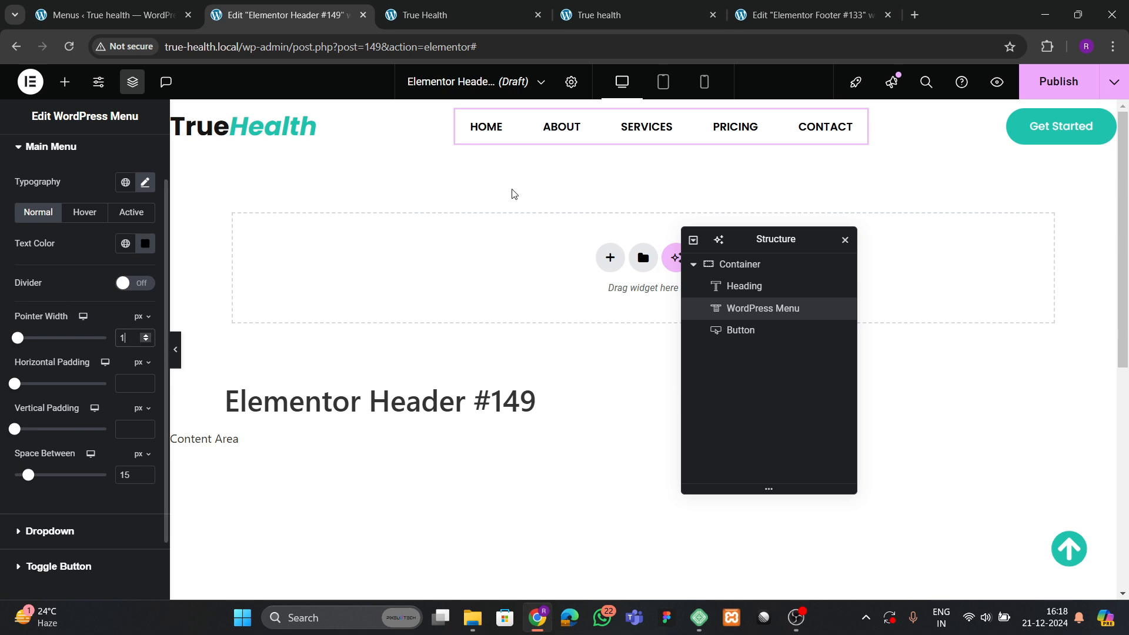
left_click(146, 335)
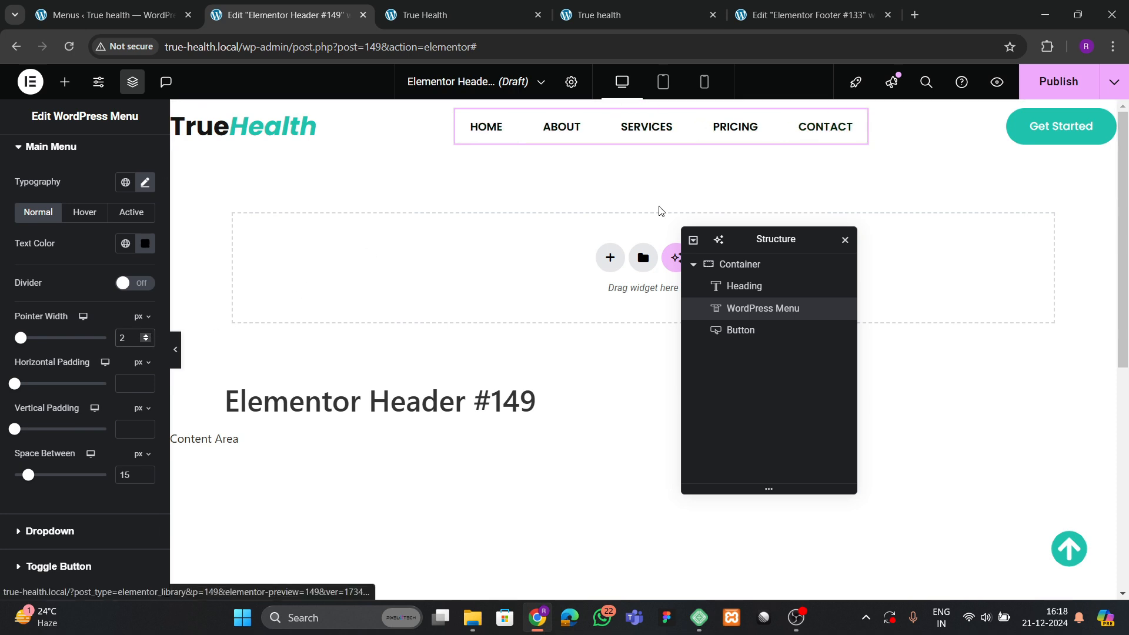
Set hover and active text and pointer colours to theme green.
left_click(84, 212)
left_click(125, 249)
left_click(123, 249)
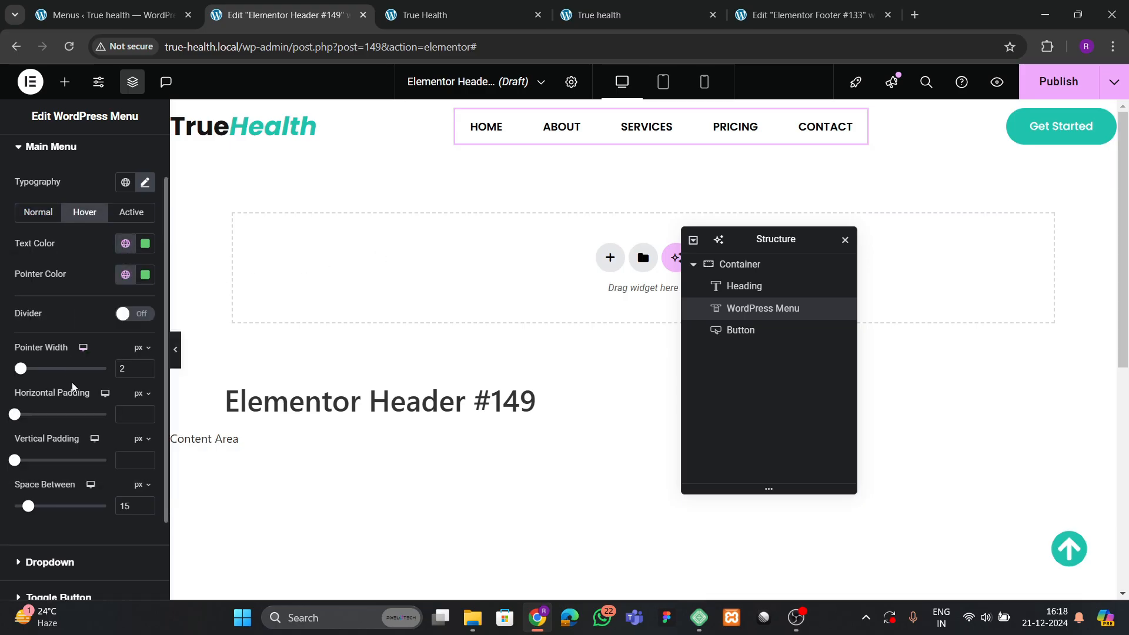
left_click(126, 243)
left_click(65, 428)
left_click(126, 275)
left_click(67, 459)
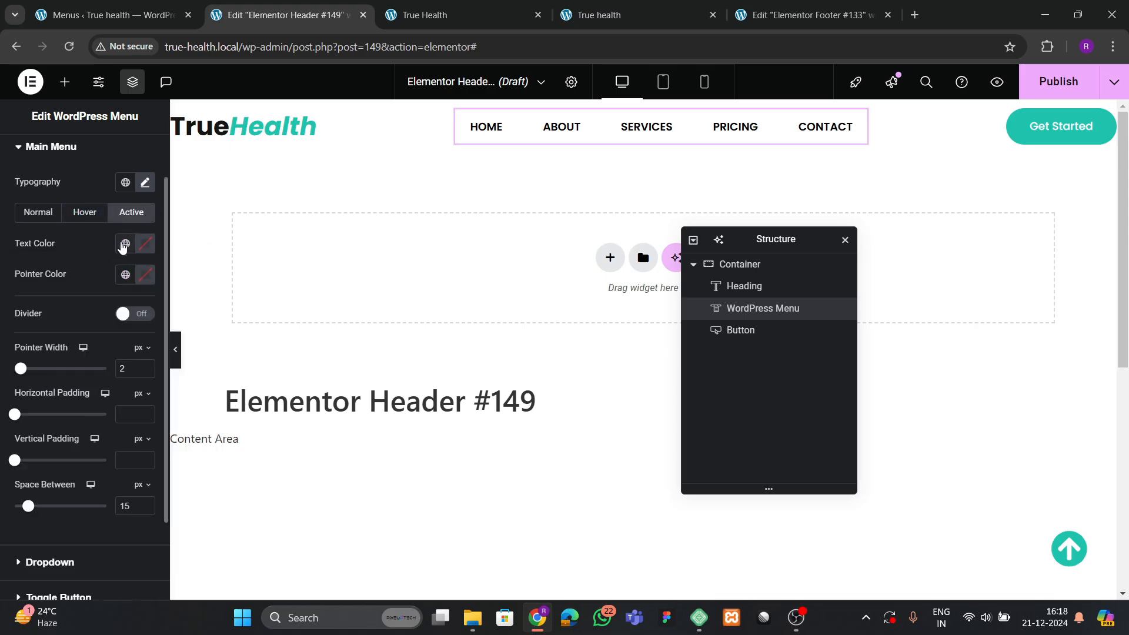
left_click(122, 246)
left_click(112, 428)
left_click(126, 275)
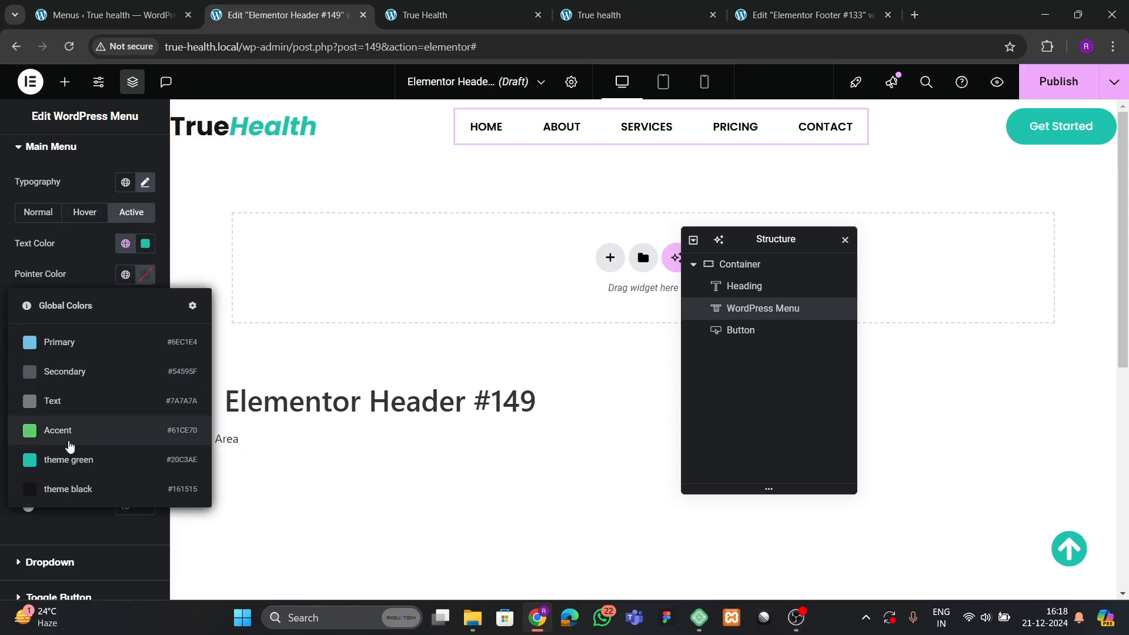
left_click(67, 459)
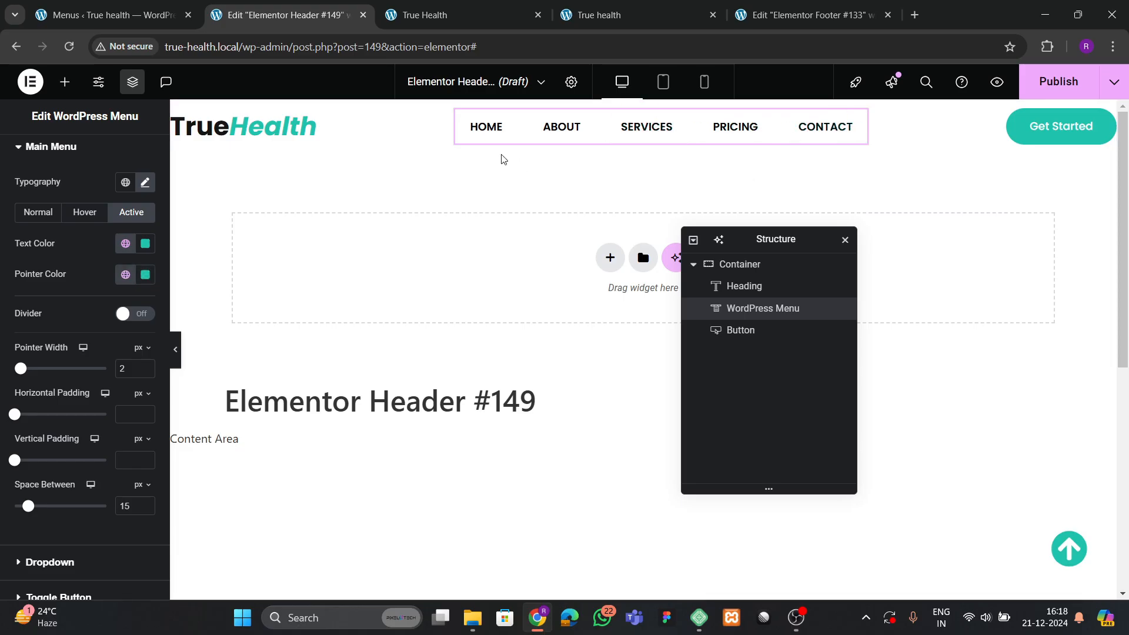
Set the header container's Motion Effects sticky option to Top, leaving border and shadow unchanged.
left_click(744, 270)
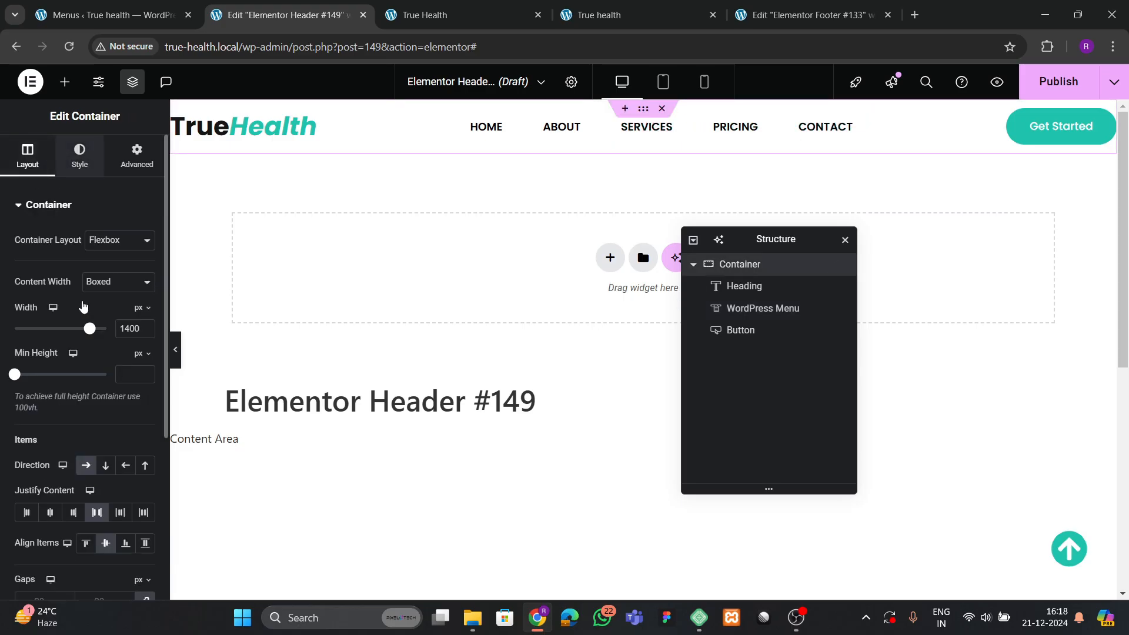
left_click(80, 156)
left_click(55, 376)
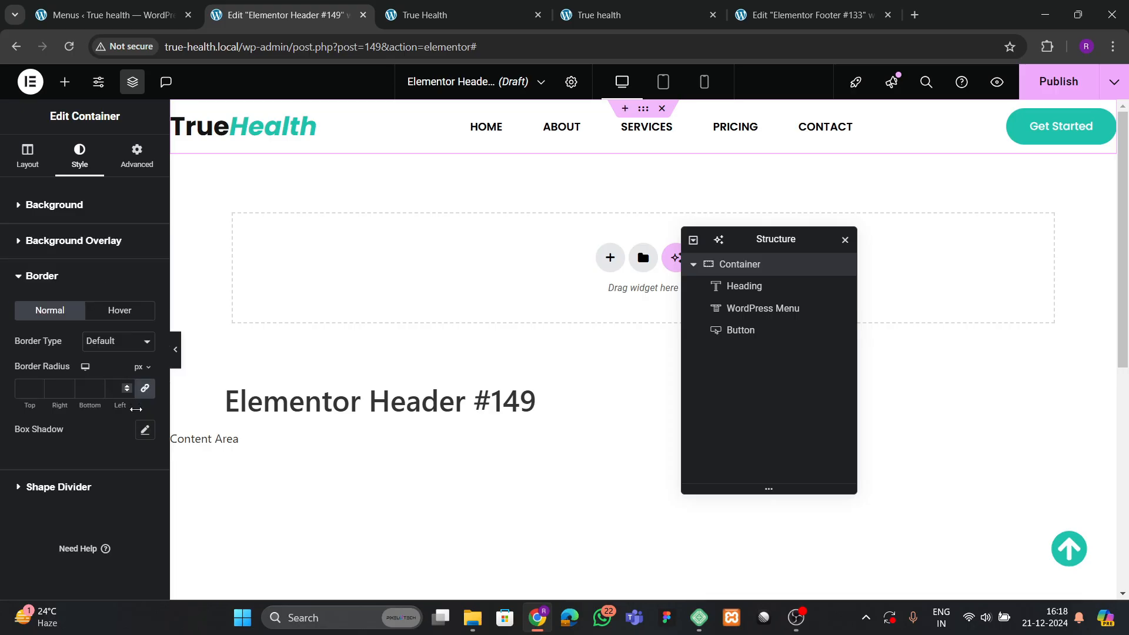
left_click(145, 432)
left_click(145, 432)
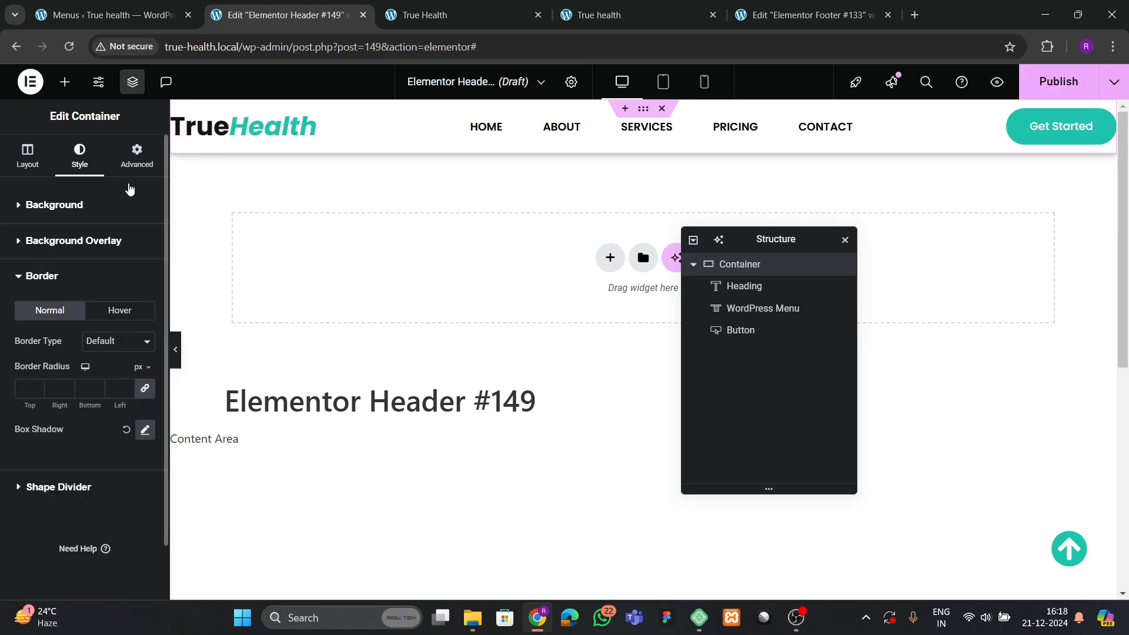
left_click(136, 157)
scroll(69, 367, "down", 6)
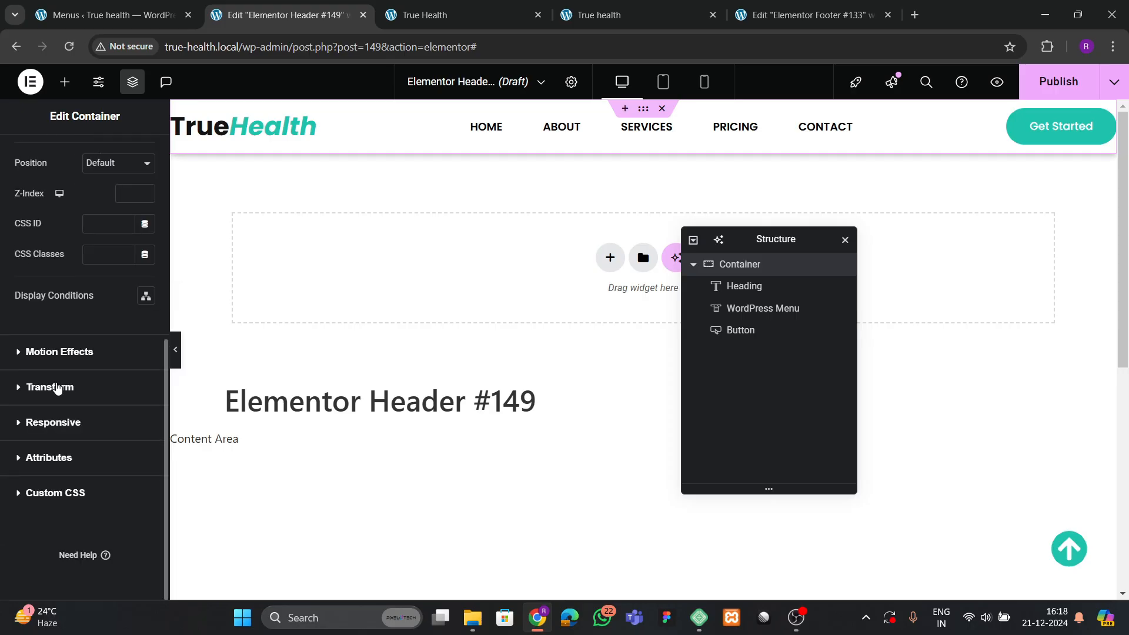
left_click(59, 350)
left_click(103, 355)
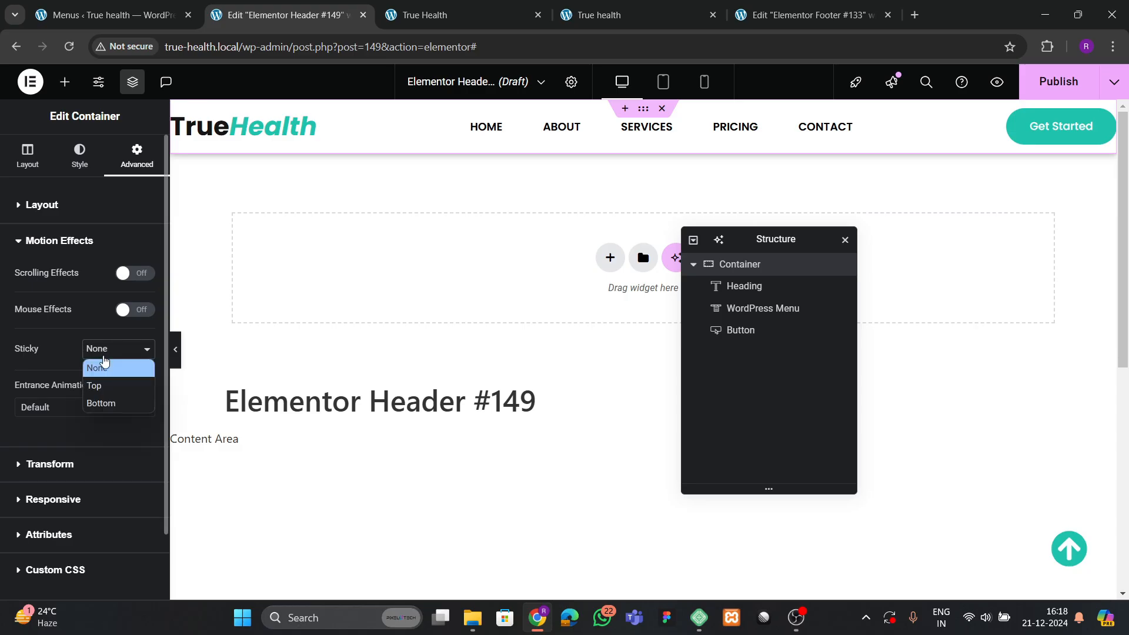
left_click(101, 384)
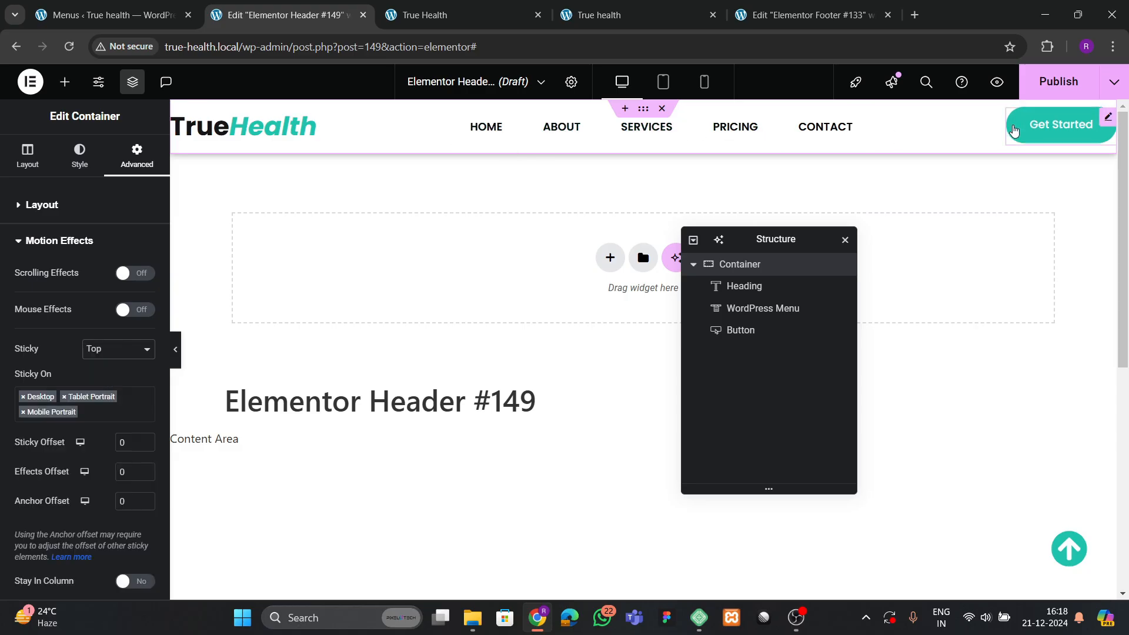
Change the header button text from Get Started to 'Book Appointment' and begin publishing.
left_click(1052, 126)
left_click(450, 15)
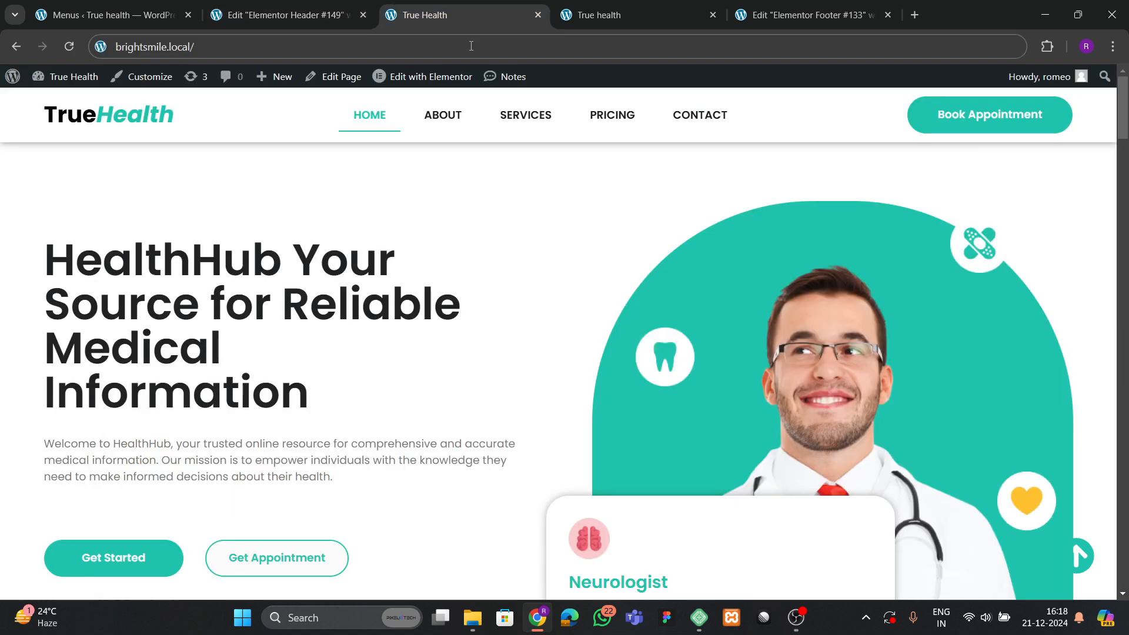
left_click(282, 14)
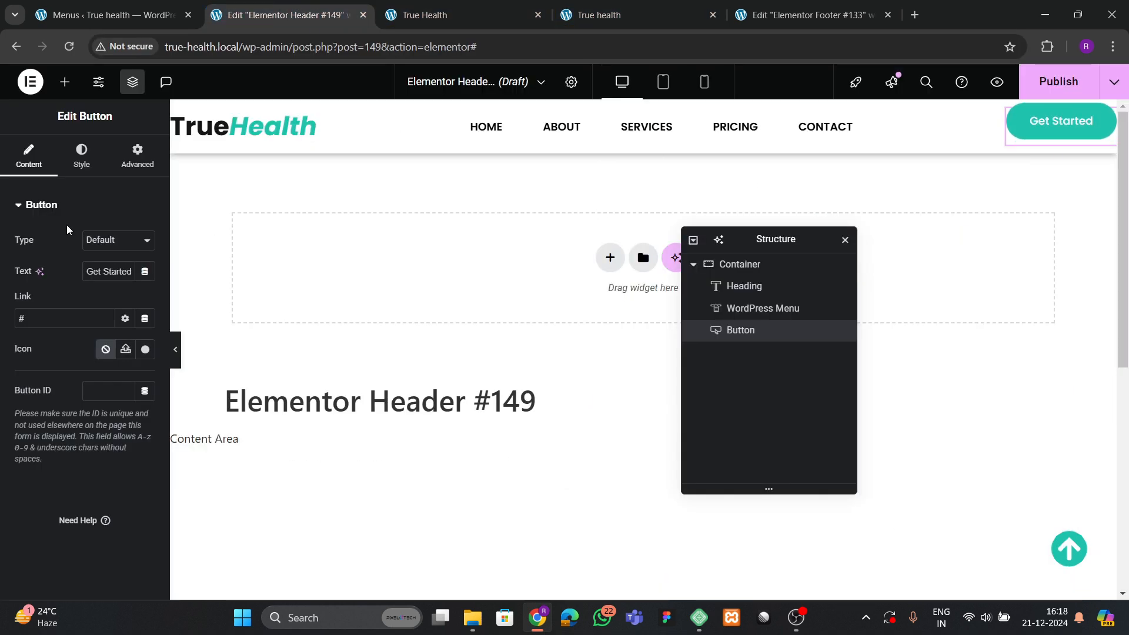
type("Book Ap")
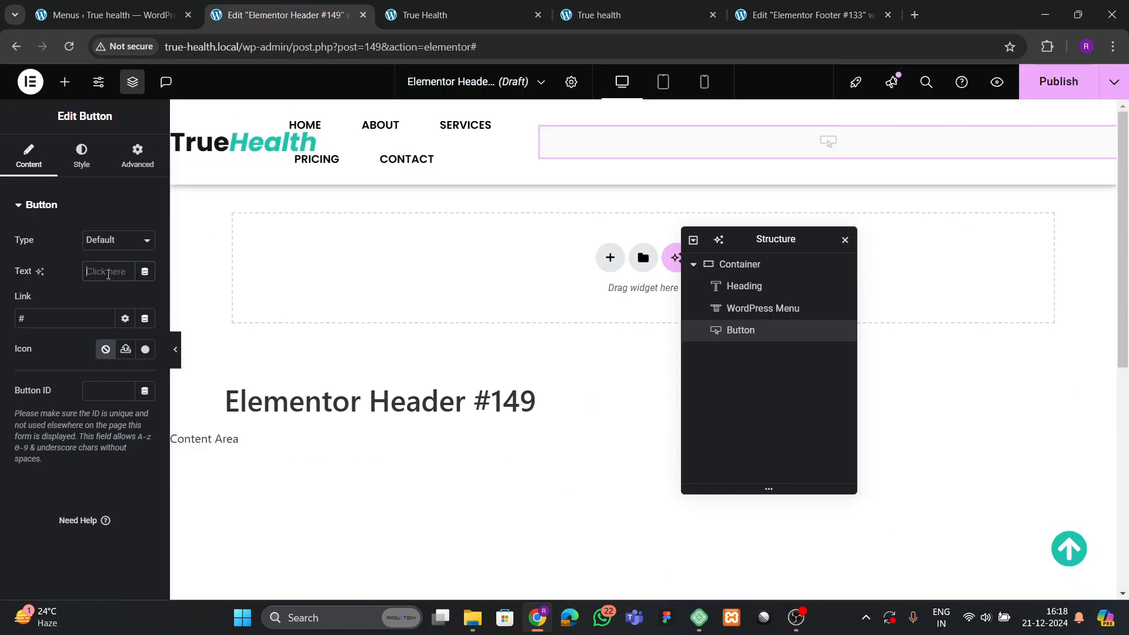
type("pointment")
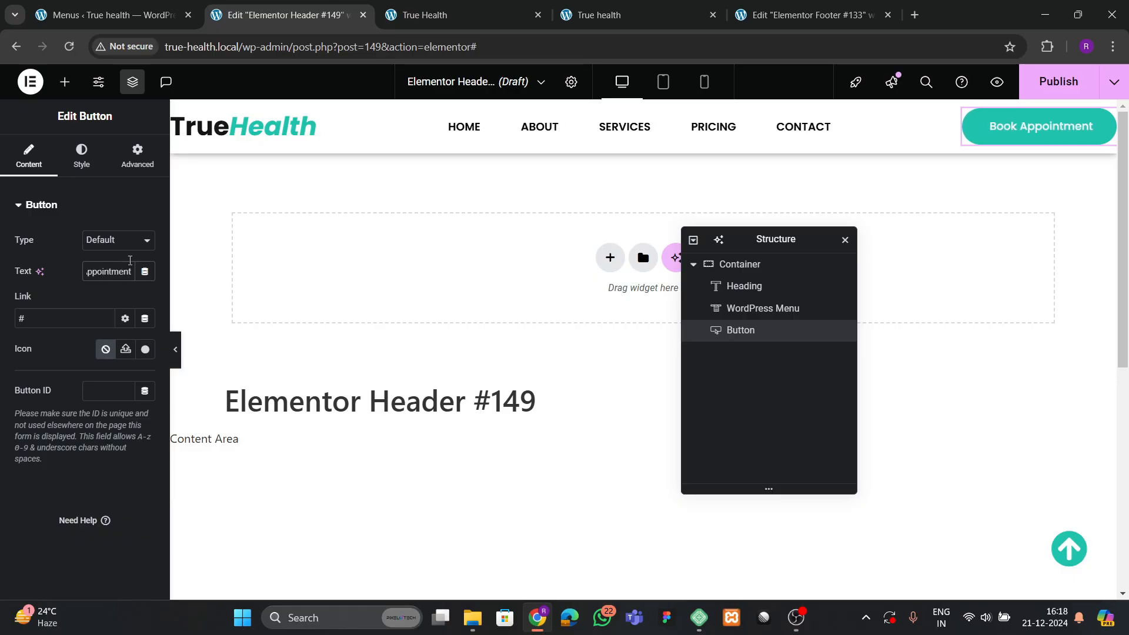
left_click(1052, 81)
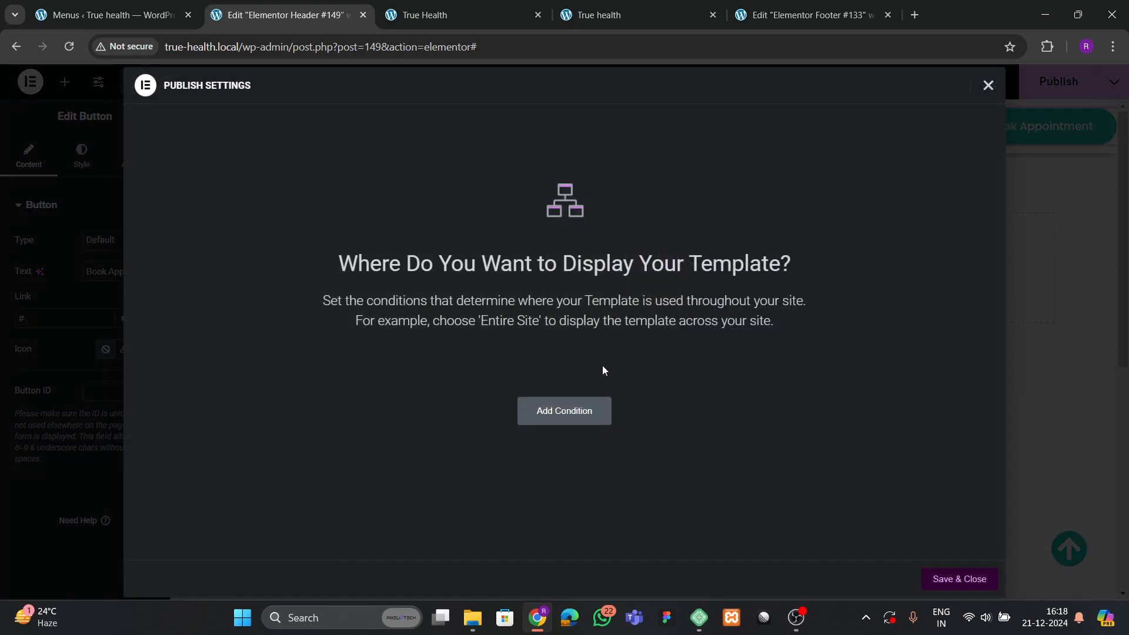
Publish the header with an Include Entire Site condition and check it on the live home page.
left_click(574, 411)
left_click(948, 579)
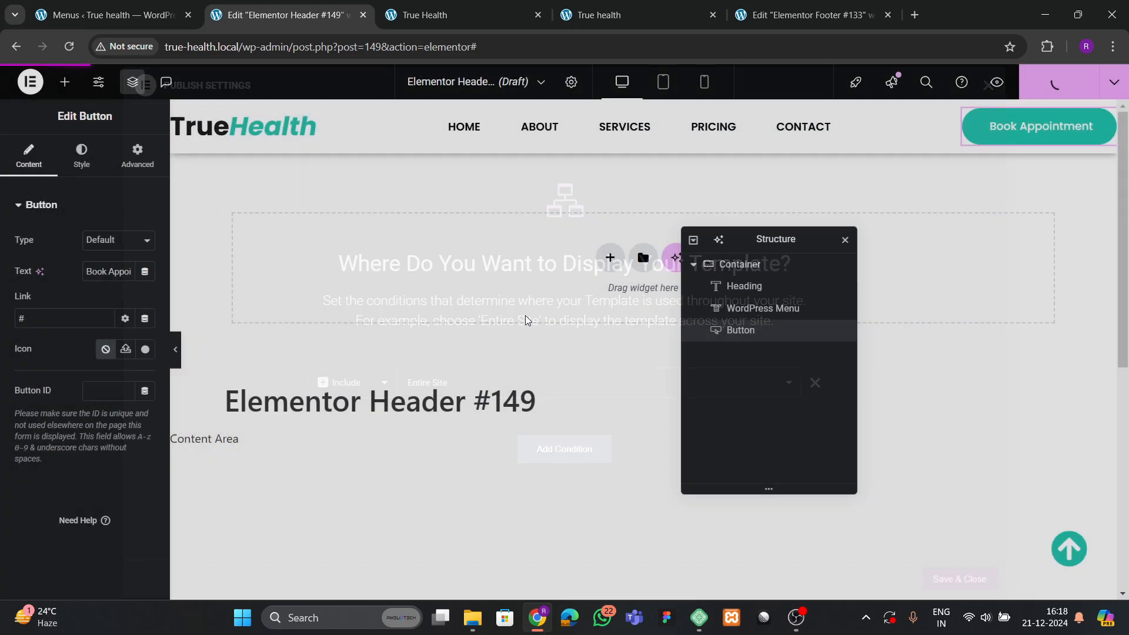
left_click(623, 15)
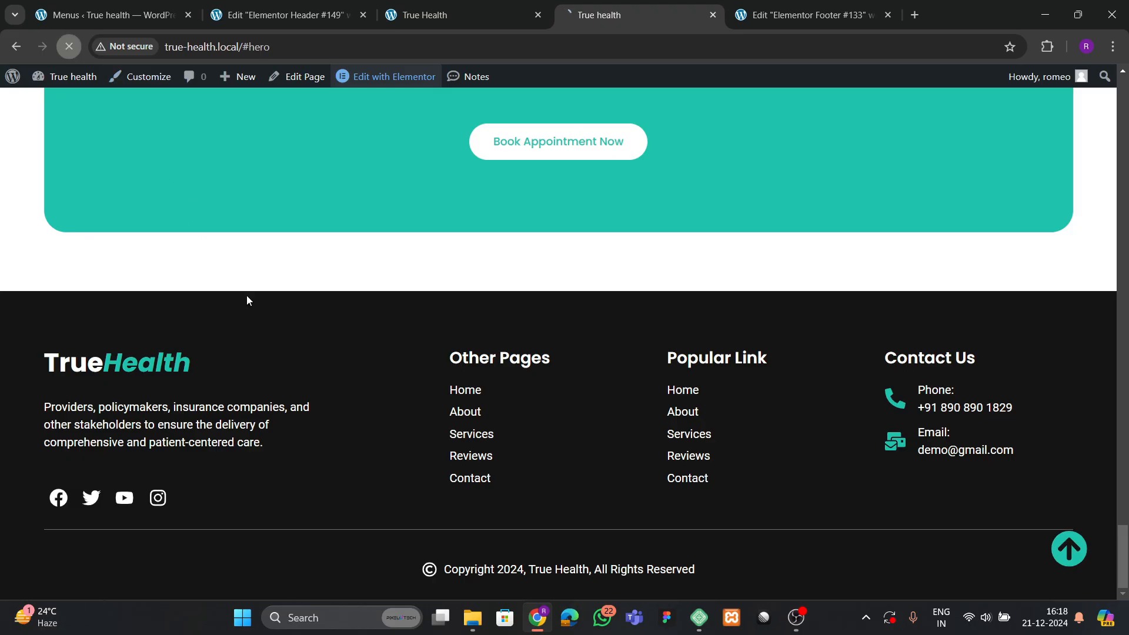
scroll(627, 369, "down", 5)
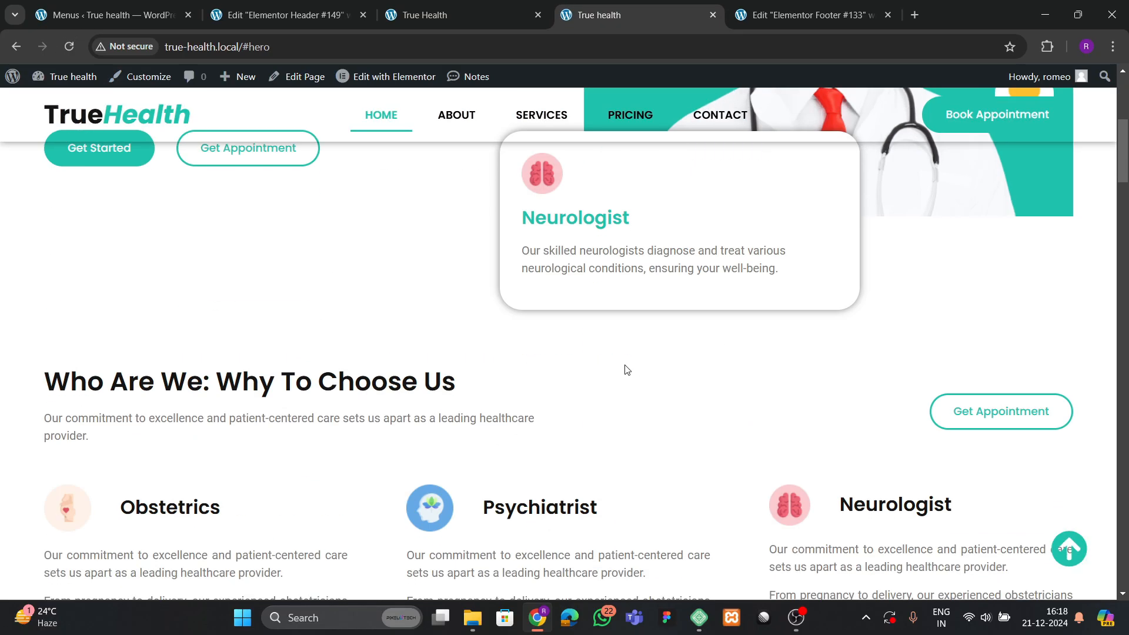
scroll(582, 385, "down", 6)
scroll(584, 385, "up", 12)
scroll(585, 383, "down", 4)
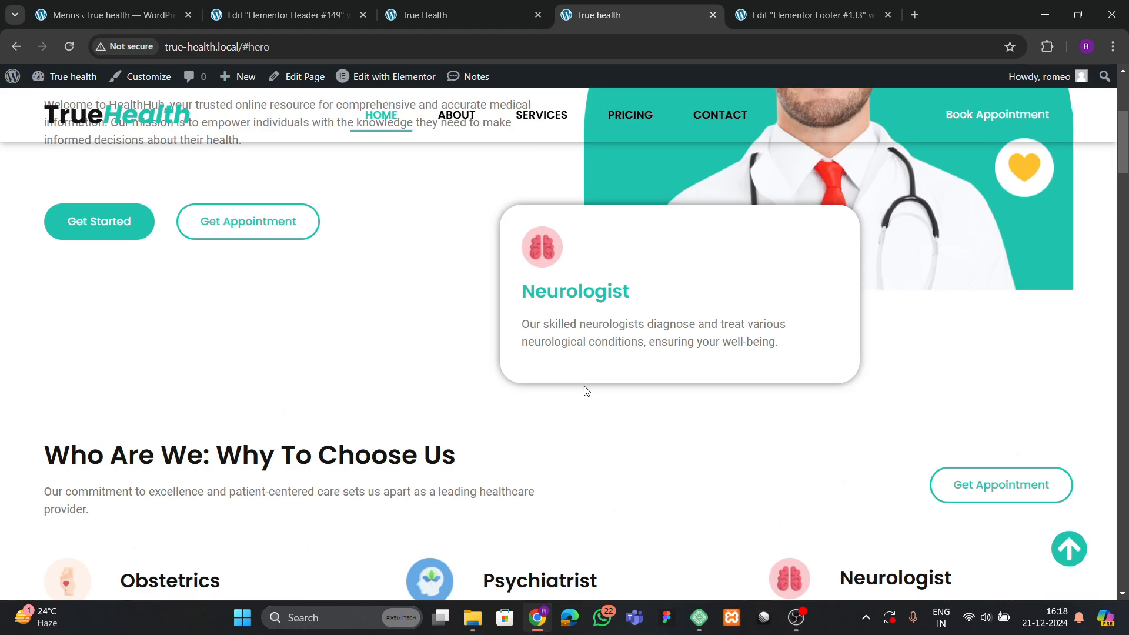
scroll(586, 391, "down", 3)
scroll(590, 387, "up", 8)
left_click(295, 12)
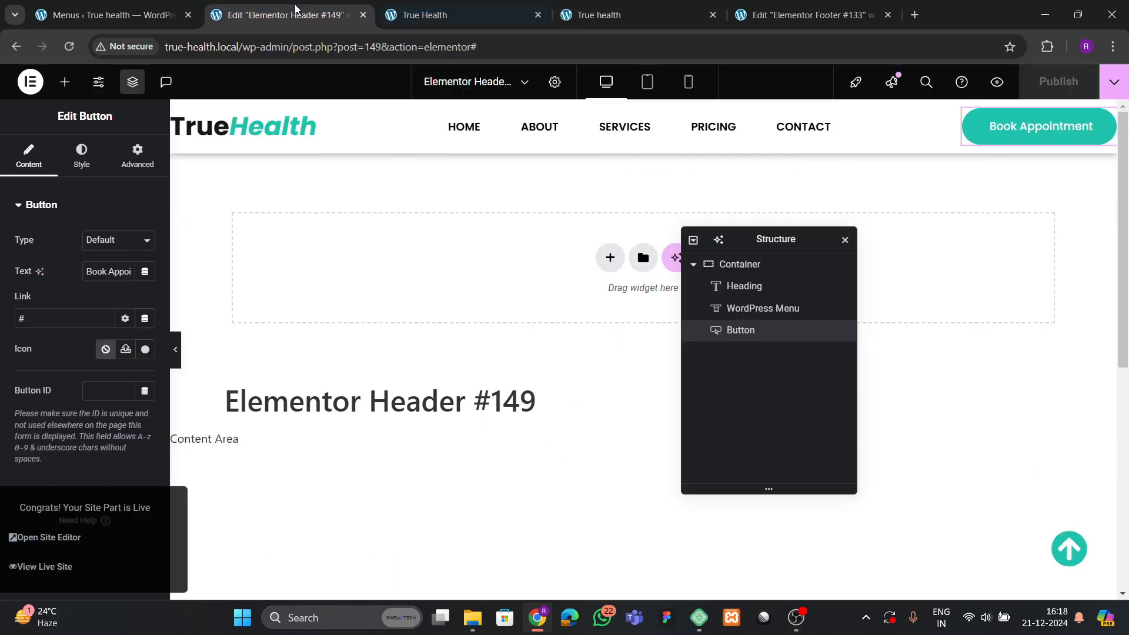
left_click(764, 263)
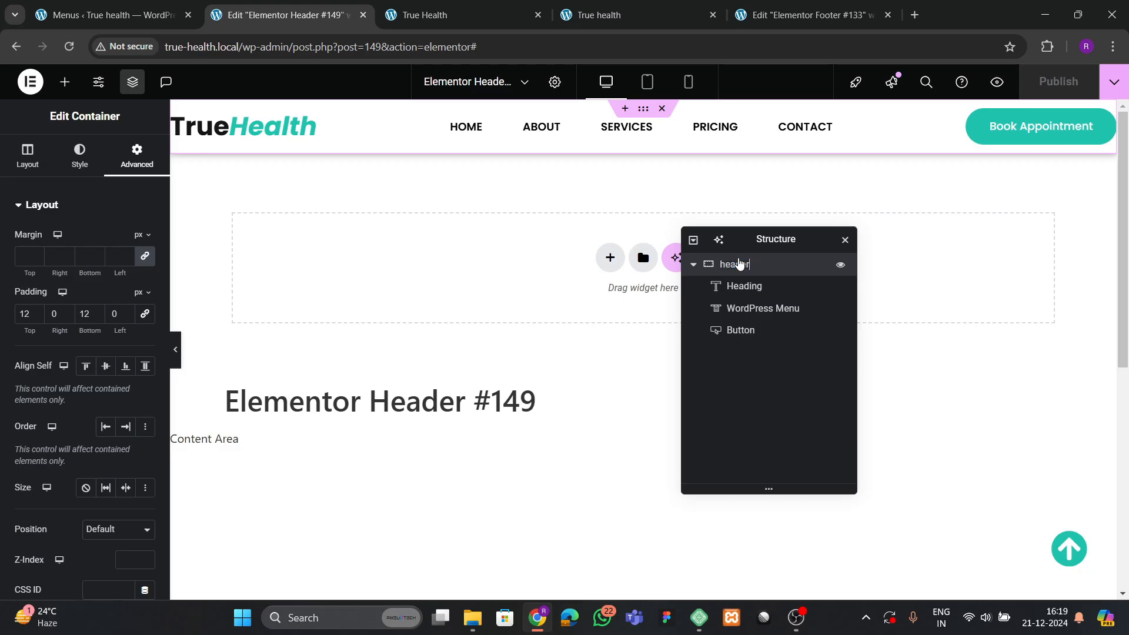
Give the header container a Classic white background and save with Ctrl+S.
left_click(80, 154)
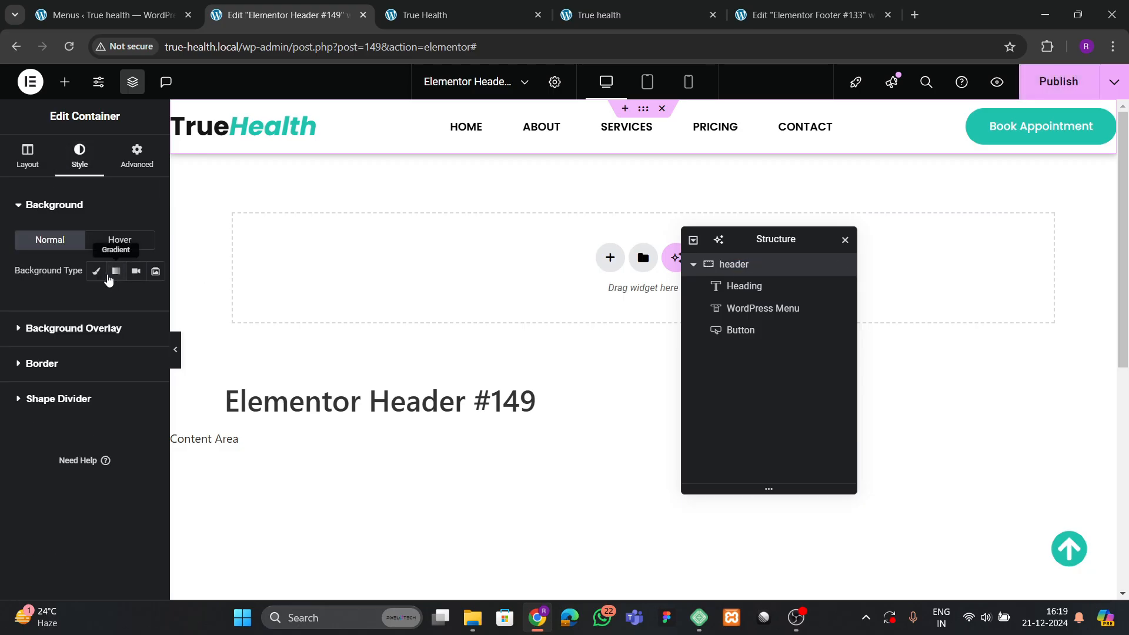
left_click(96, 271)
left_click(145, 301)
left_click(51, 294)
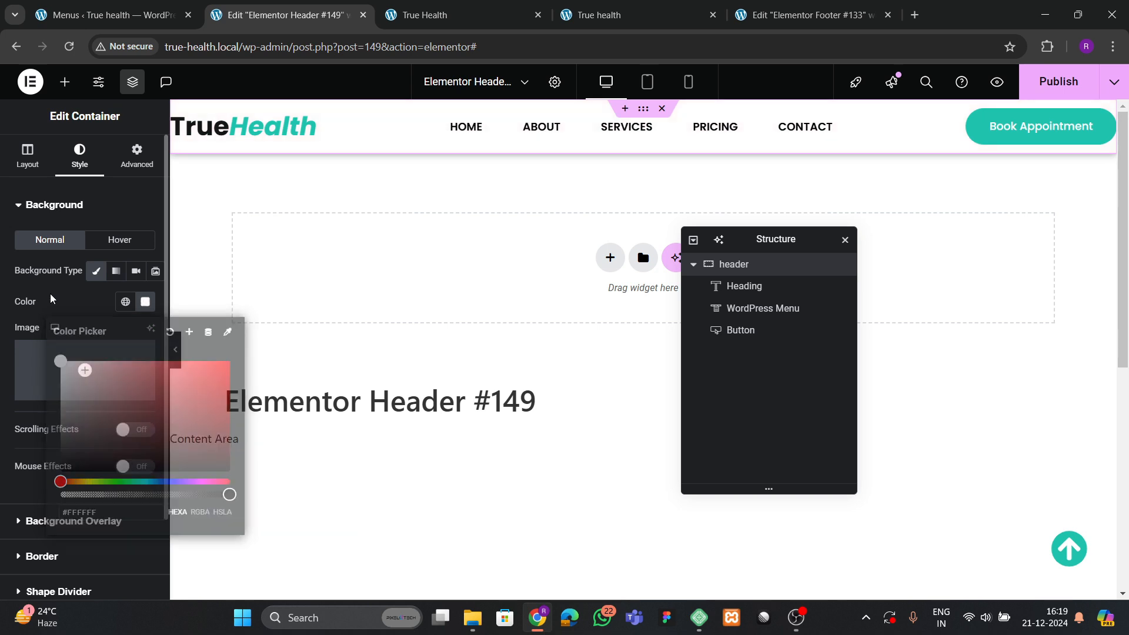
key("ctrl+s")
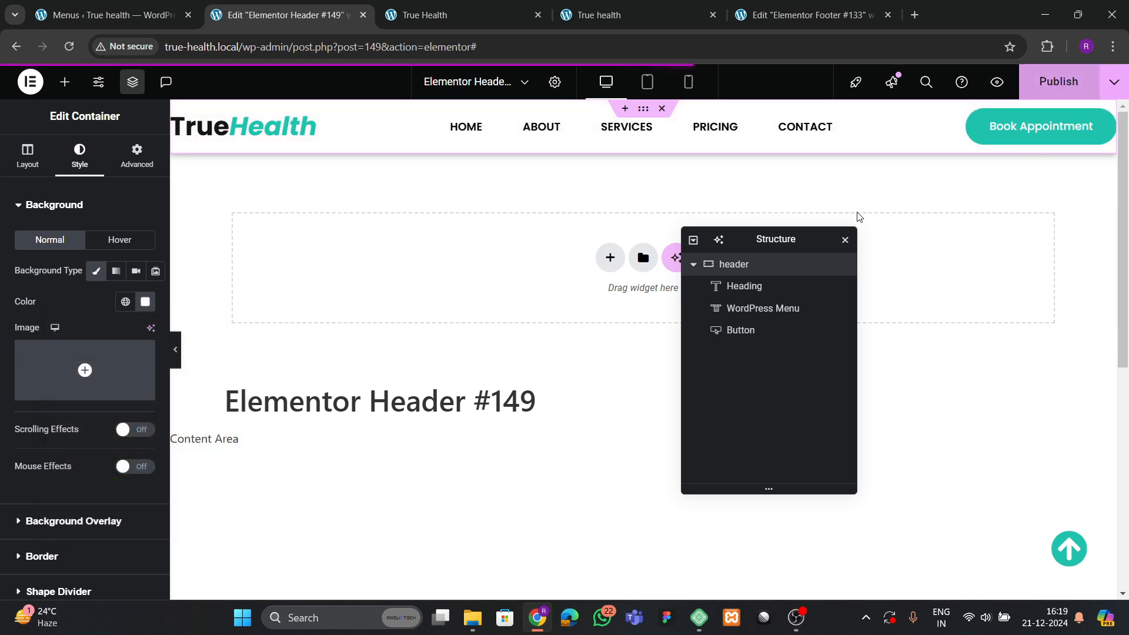
Scroll the live homepage to confirm the sticky header, then return to the Footer #133 editor.
left_click(647, 12)
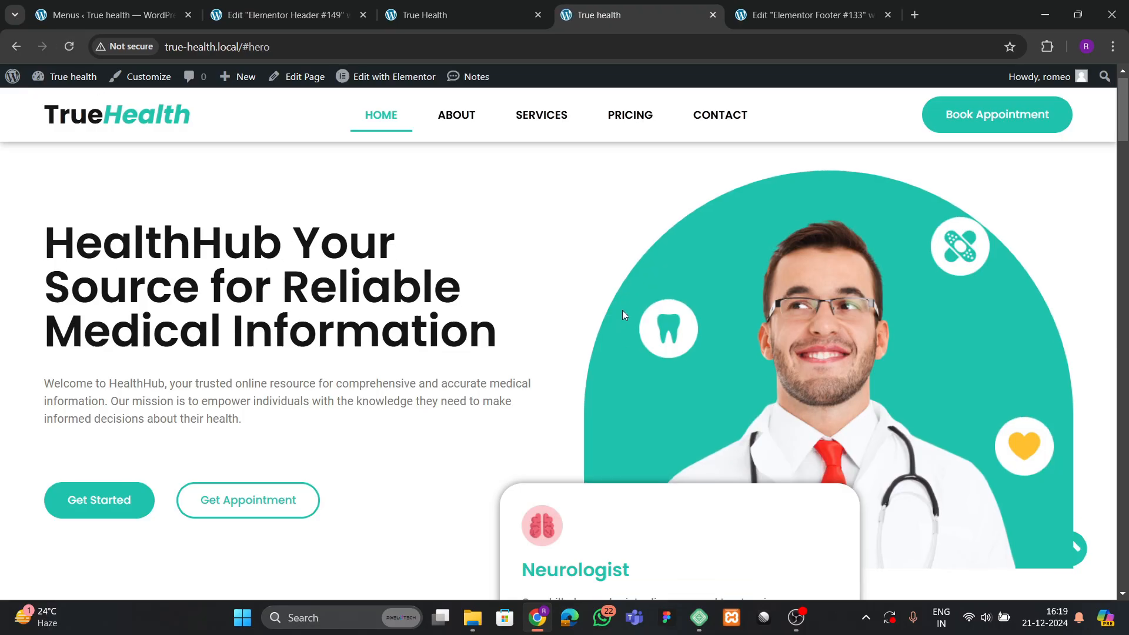
scroll(556, 288, "down", 8)
scroll(550, 294, "down", 20)
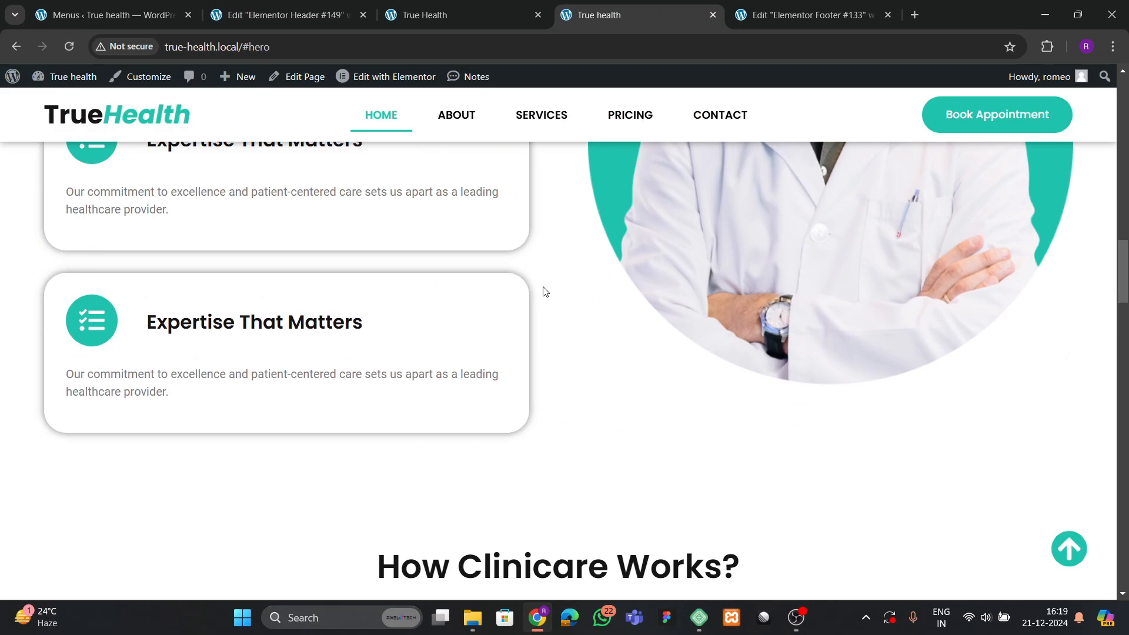
scroll(543, 277, "down", 4)
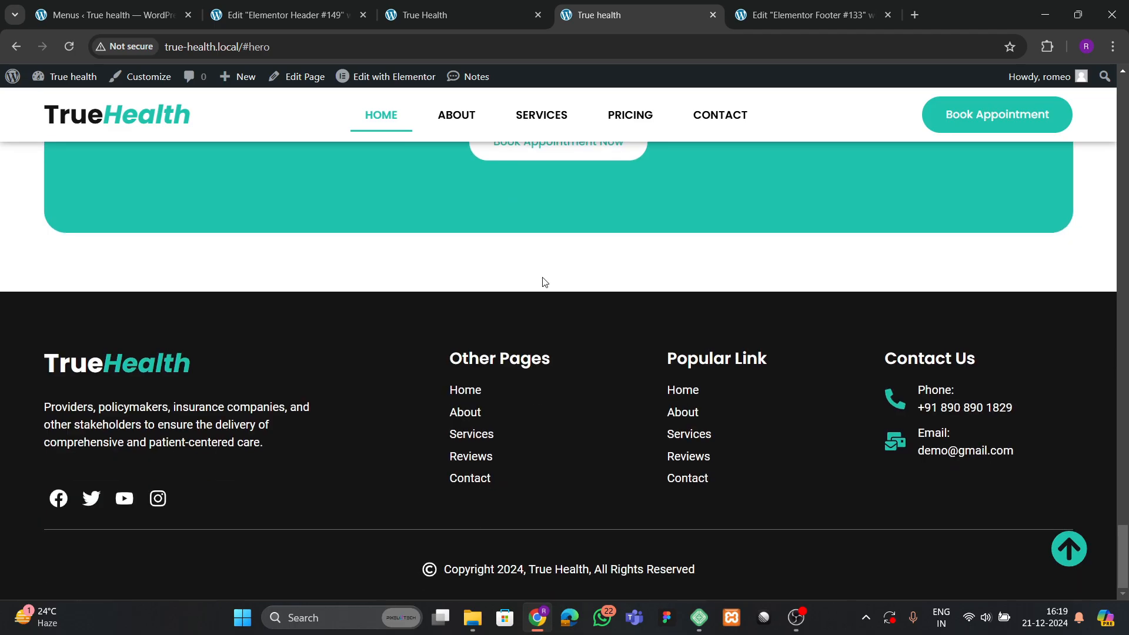
scroll(527, 330, "up", 20)
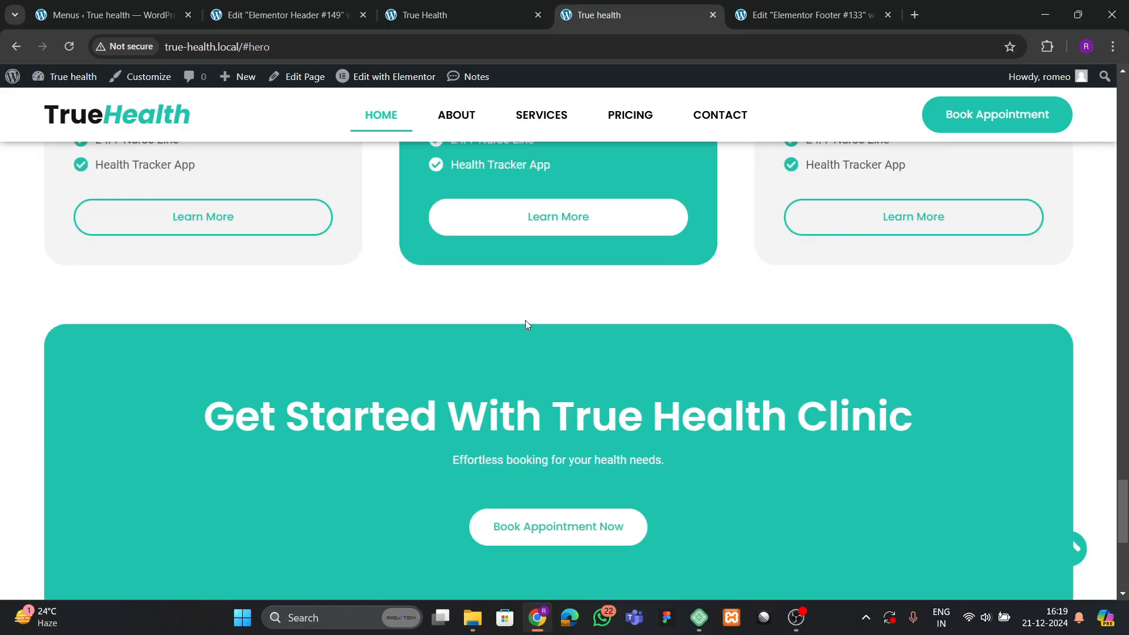
scroll(532, 294, "up", 20)
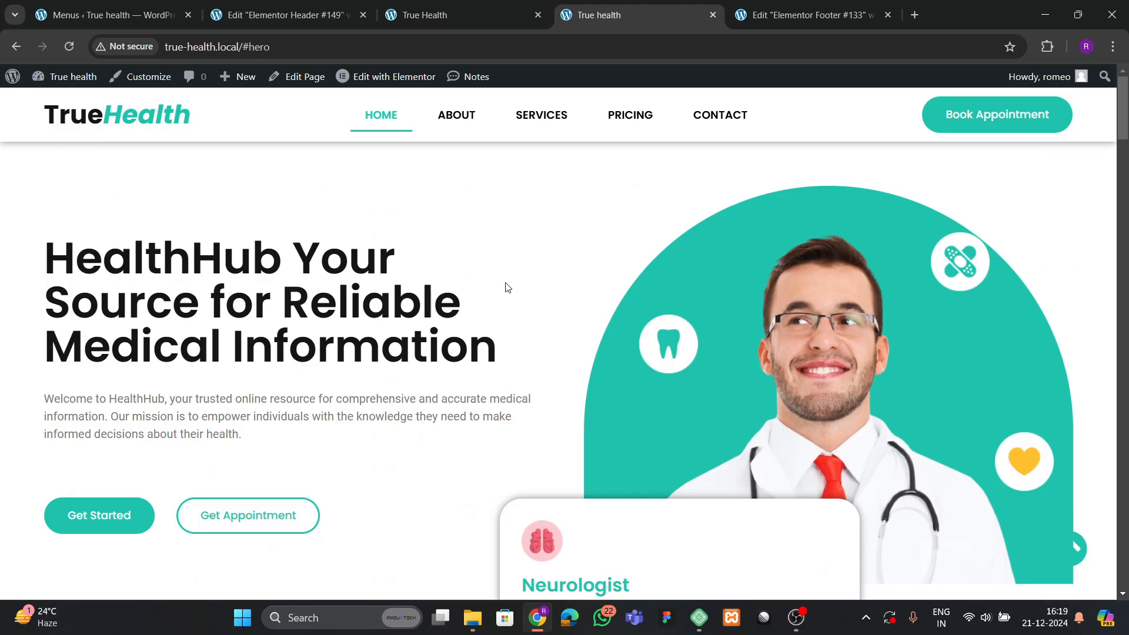
left_click(840, 24)
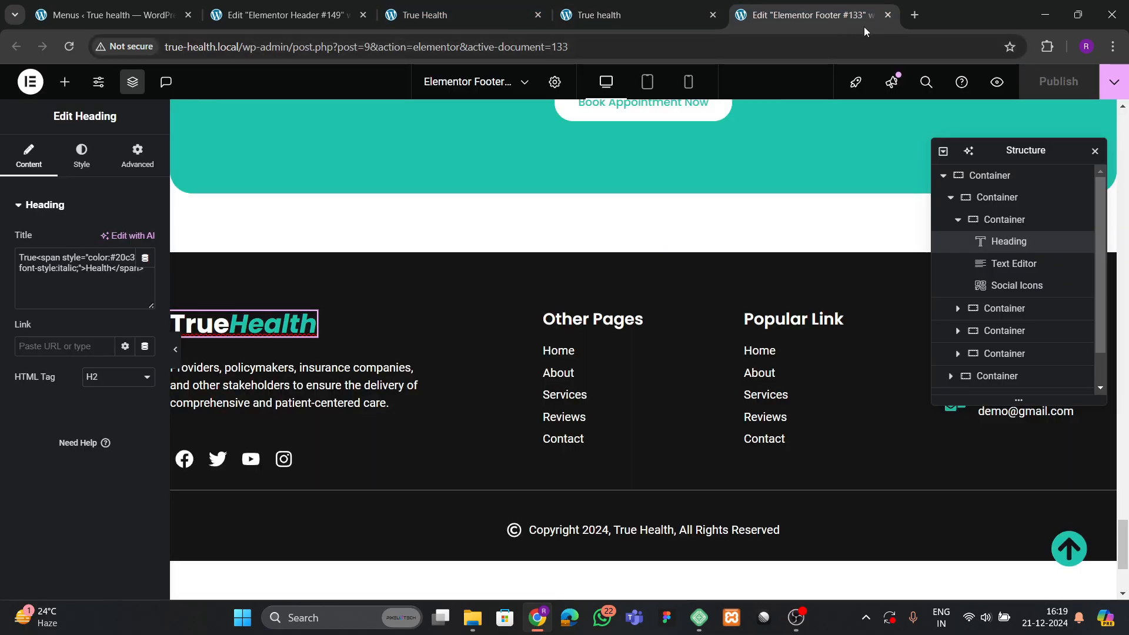
Leave the footer via Edit Page, close the Home editor tab with Ctrl+W, and return to the live homepage.
scroll(532, 268, "up", 15)
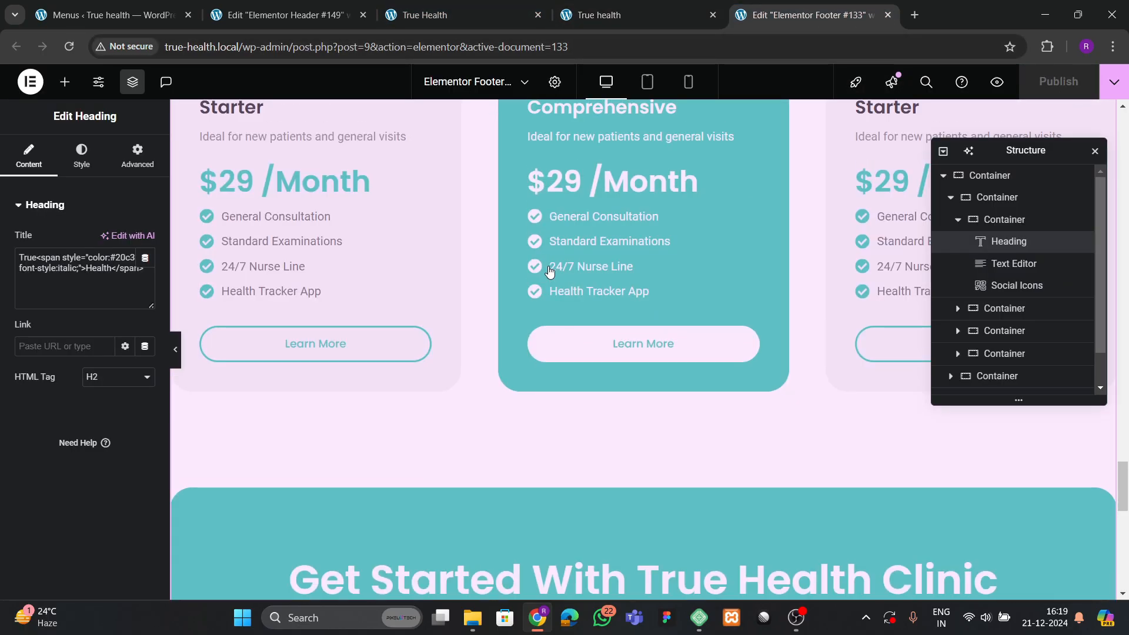
scroll(533, 268, "up", 15)
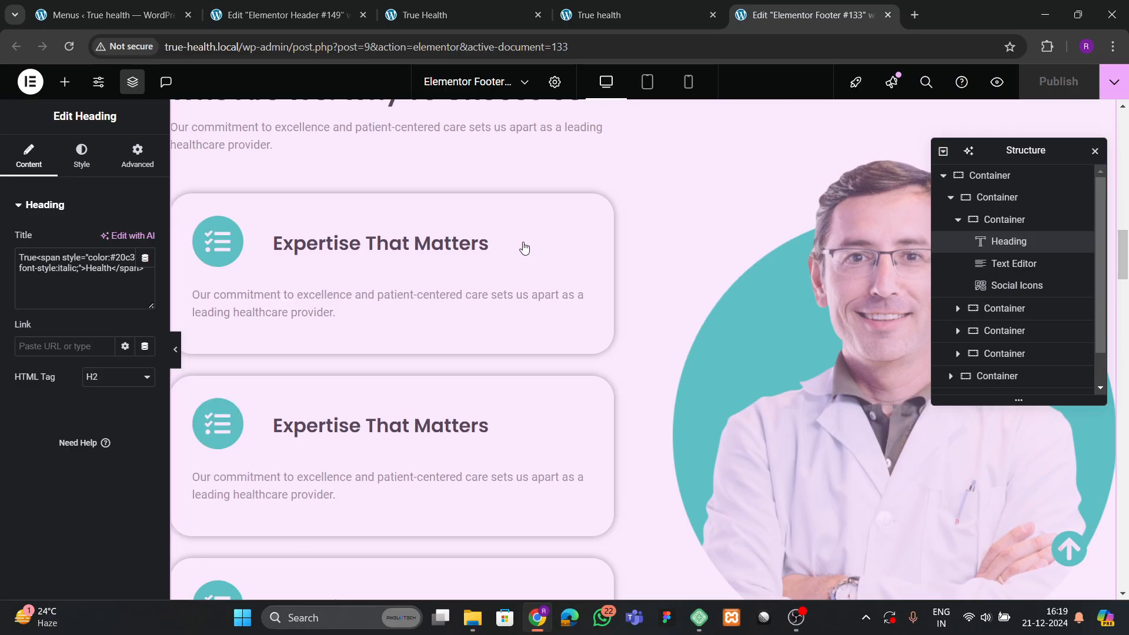
scroll(517, 258, "up", 1)
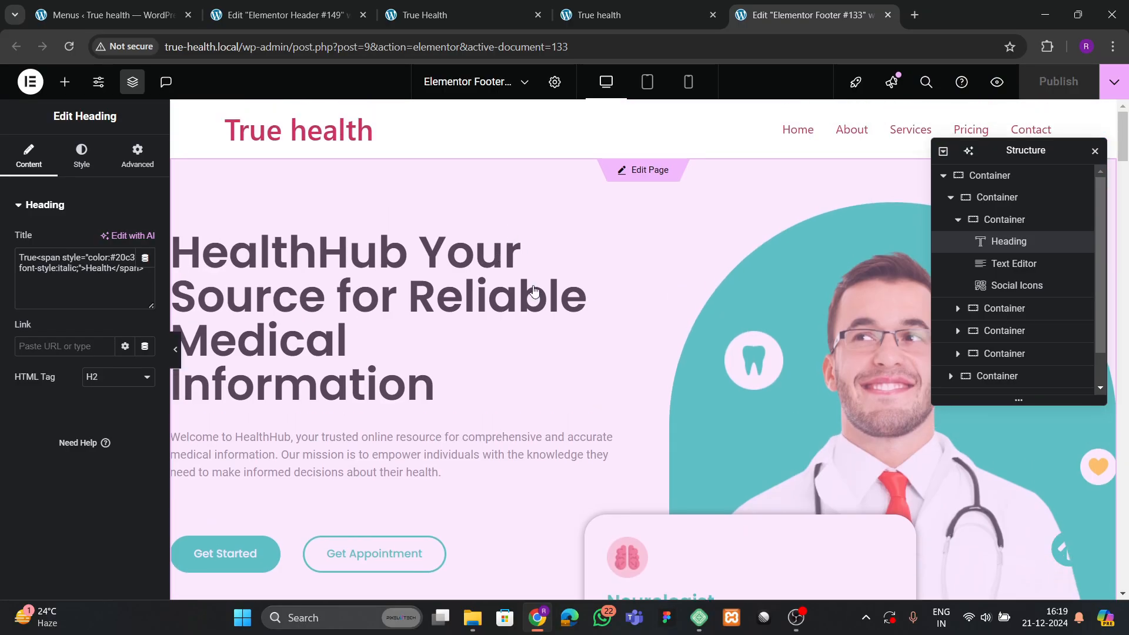
left_click(654, 177)
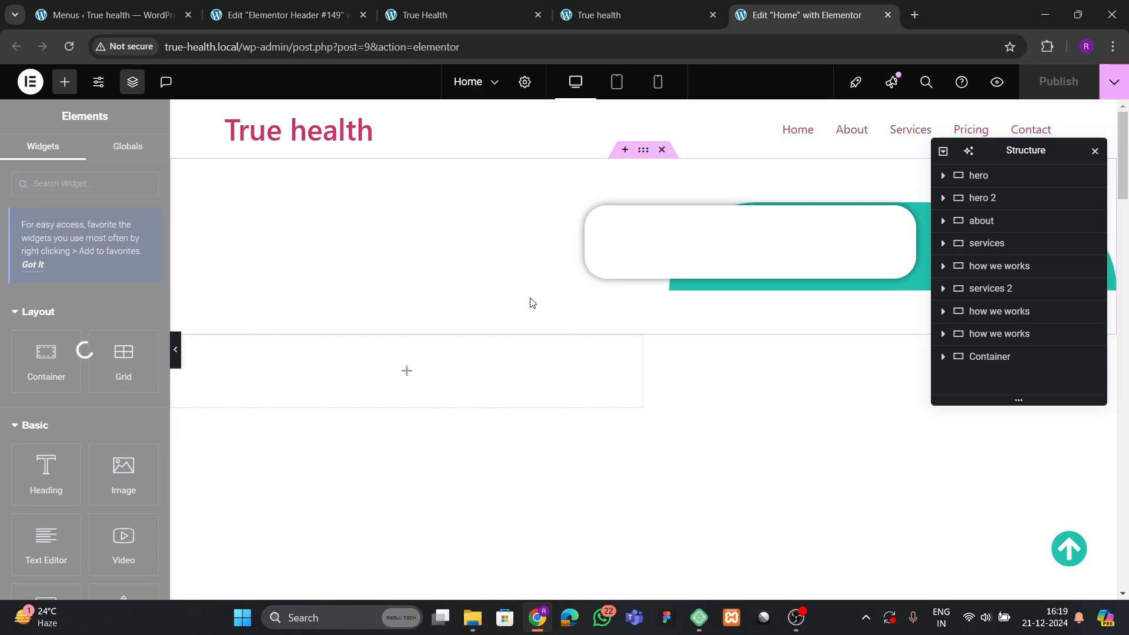
left_click(614, 16)
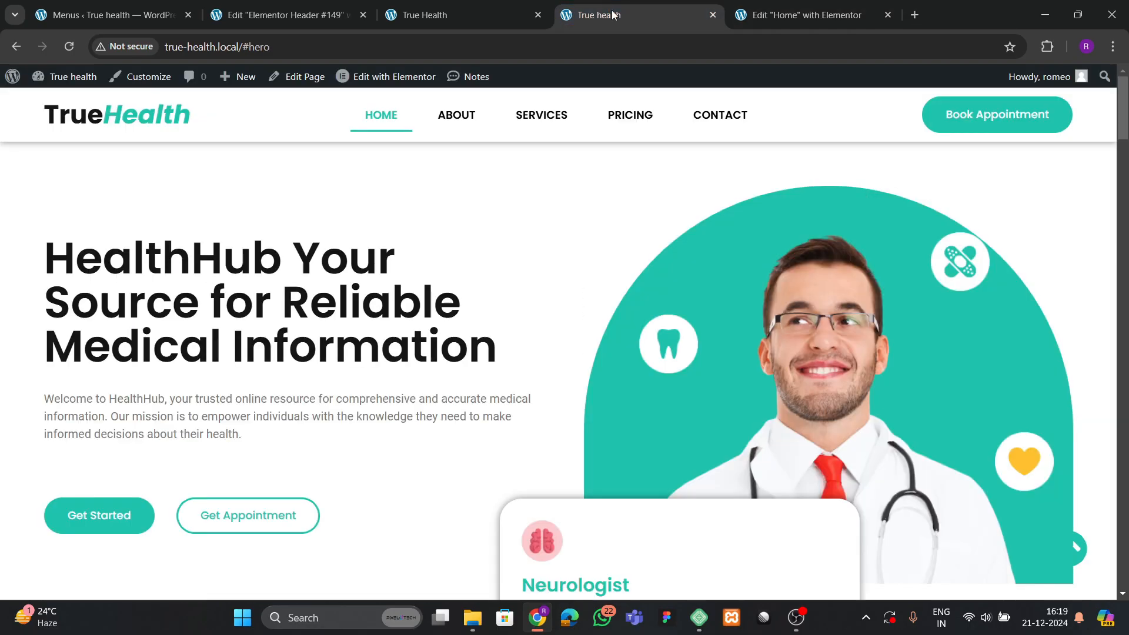
left_click(861, 17)
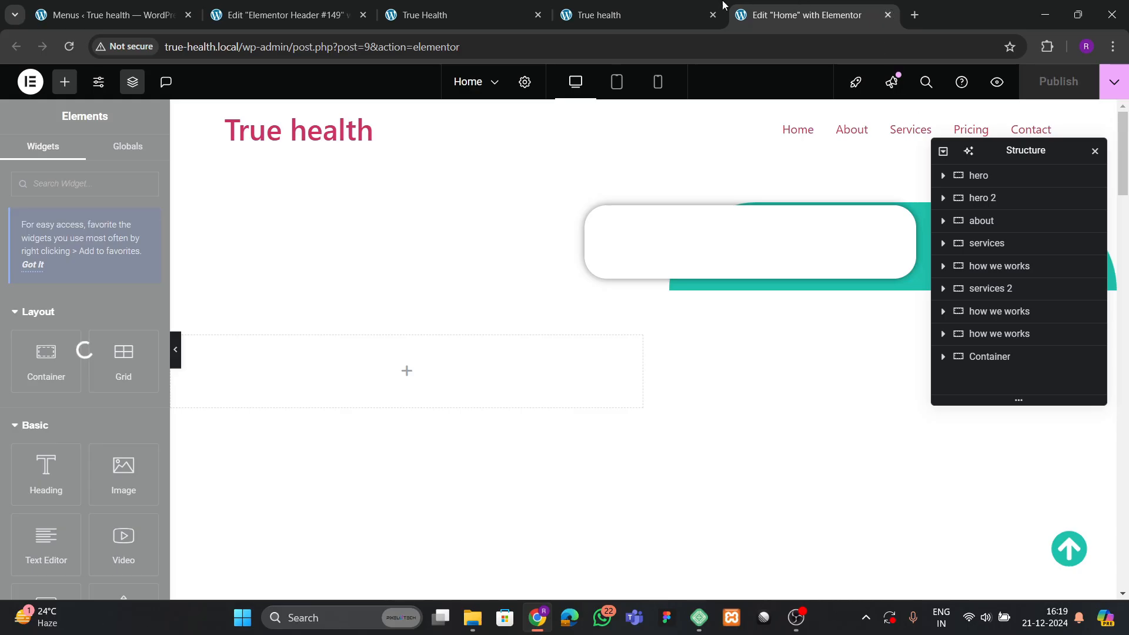
key("ctrl+w")
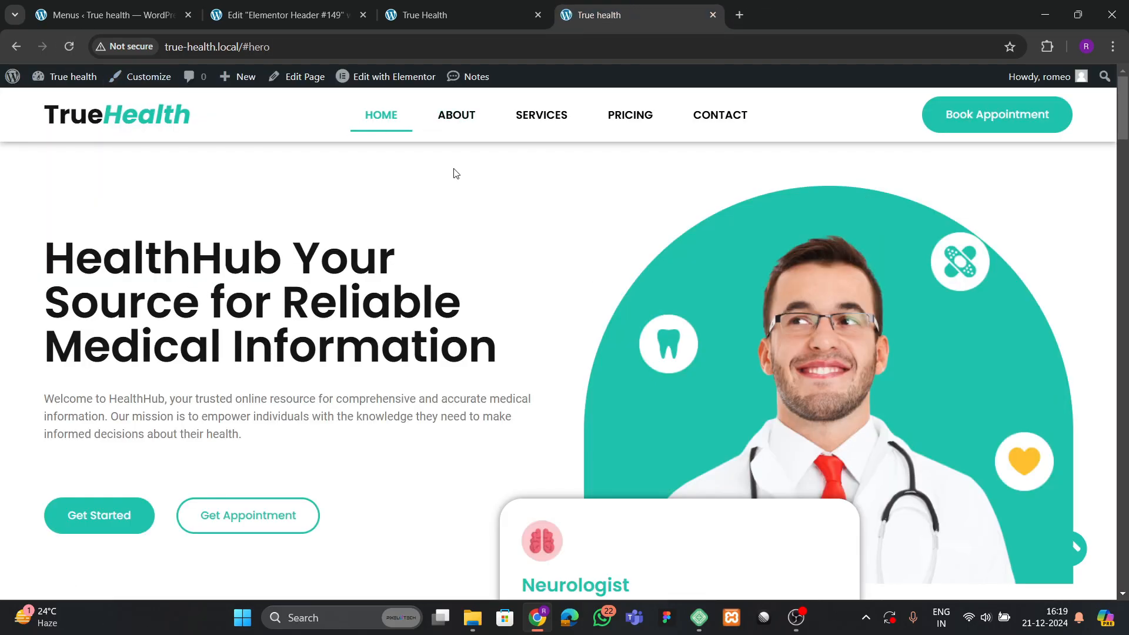
right_click(391, 81)
Open the Home page's Elementor editor in a new tab, review the live page, then switch to it.
left_click(435, 99)
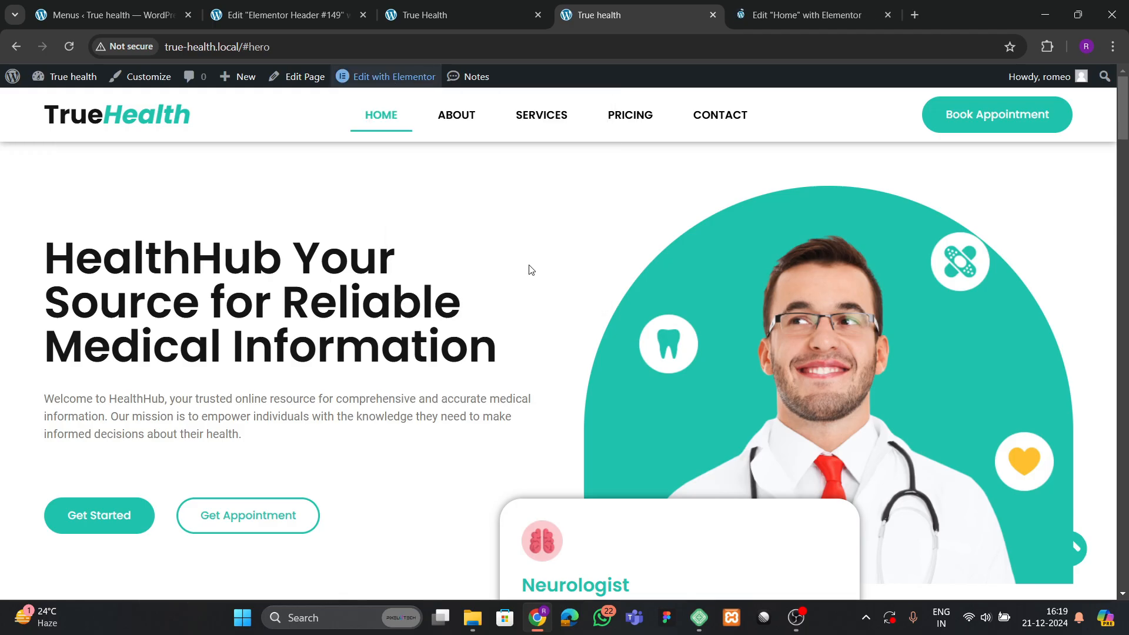
scroll(521, 299, "down", 8)
scroll(510, 328, "up", 8)
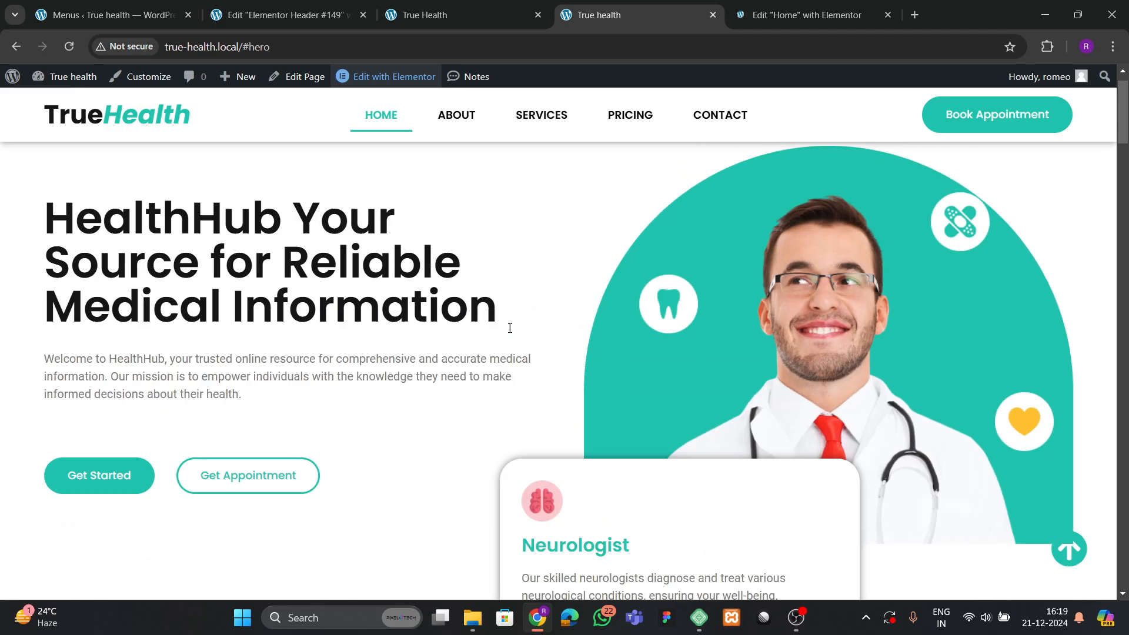
scroll(509, 328, "down", 10)
scroll(393, 335, "up", 4)
scroll(408, 340, "down", 4)
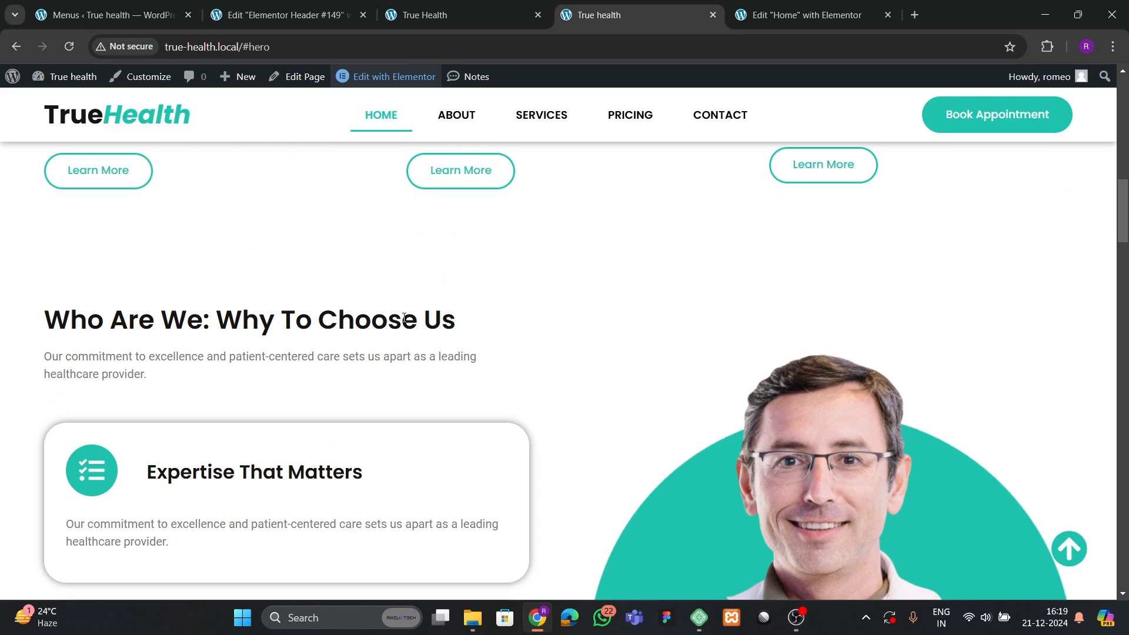
scroll(403, 318, "down", 3)
scroll(405, 320, "up", 7)
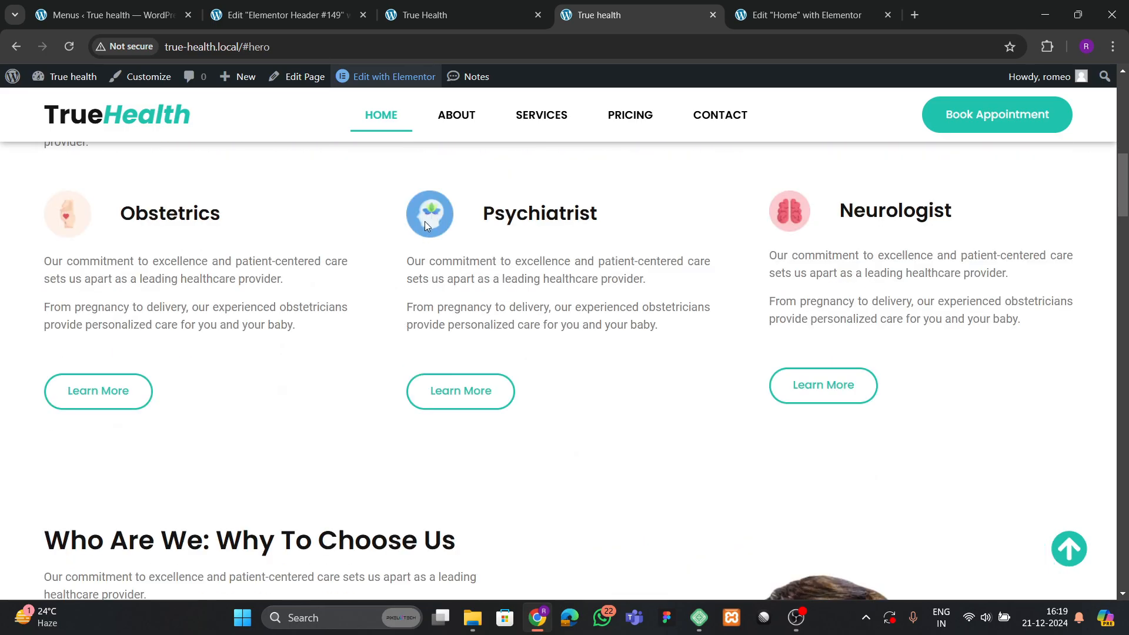
scroll(222, 335, "down", 7)
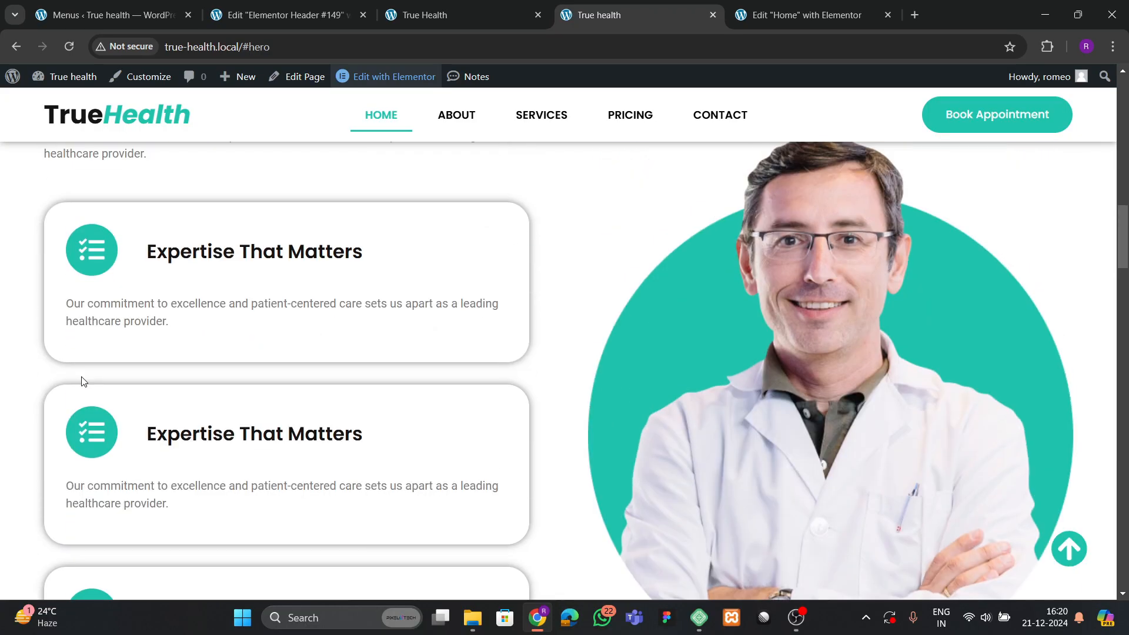
scroll(499, 351, "down", 7)
scroll(506, 345, "down", 15)
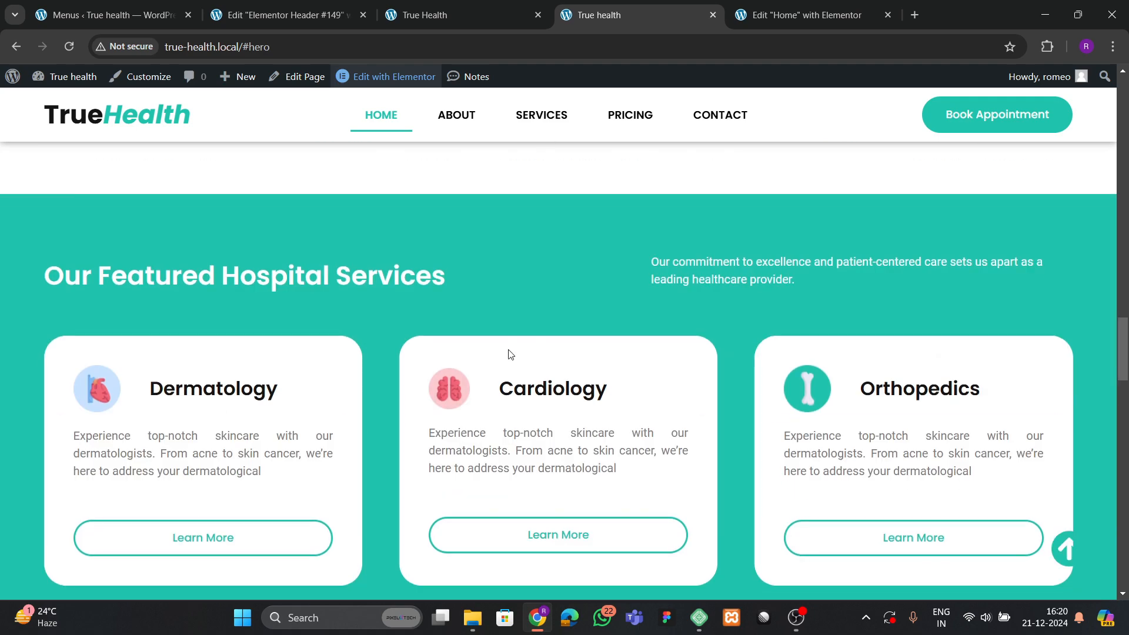
scroll(510, 362, "down", 3)
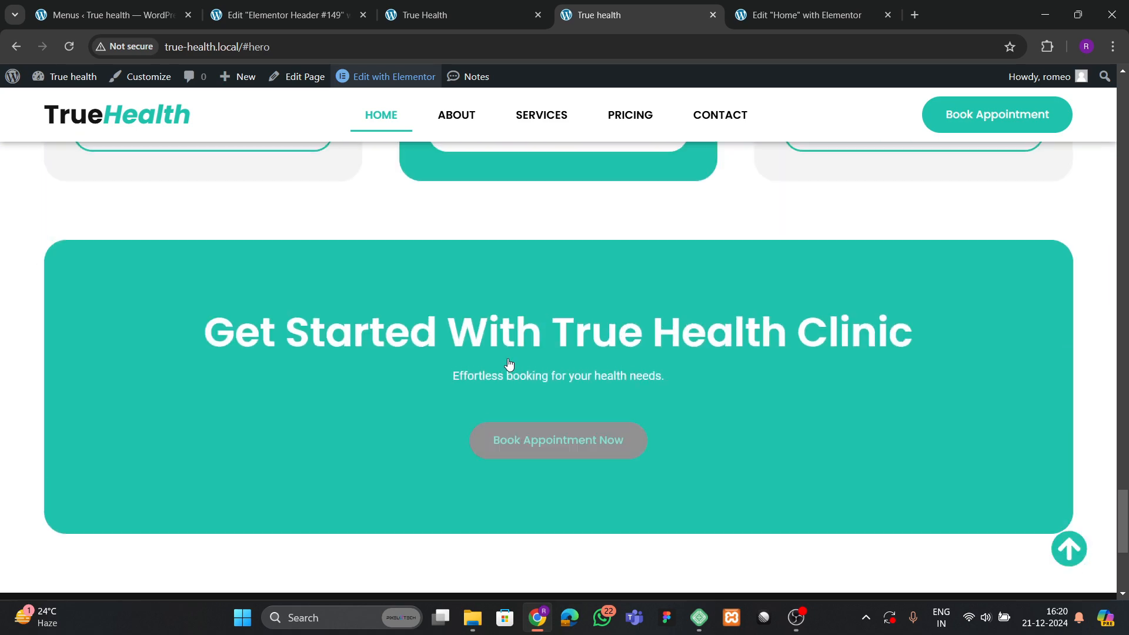
scroll(509, 364, "up", 12)
left_click(758, 16)
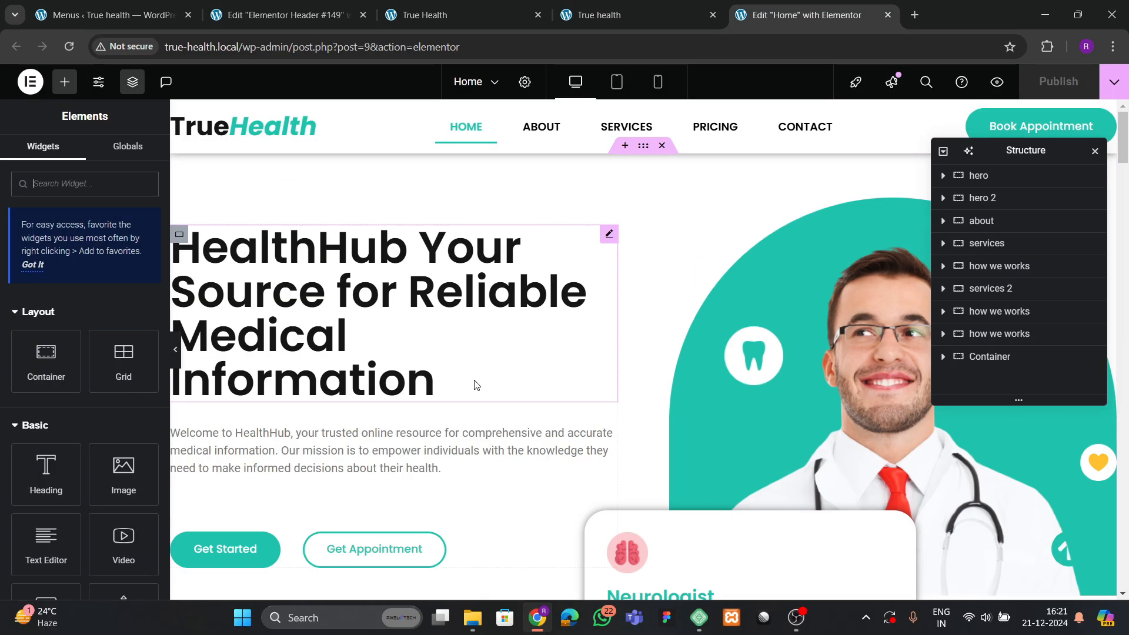
In Mobile Portrait view, open the hero heading's Typography and enter, then clear, a size of 35.
left_click(658, 83)
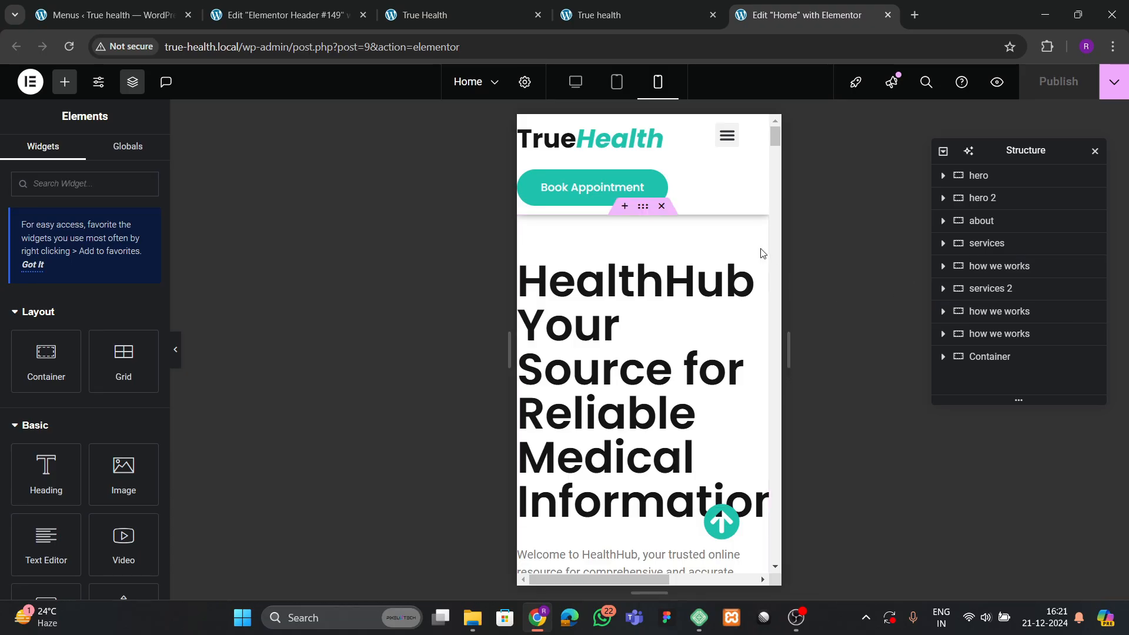
left_click(758, 269)
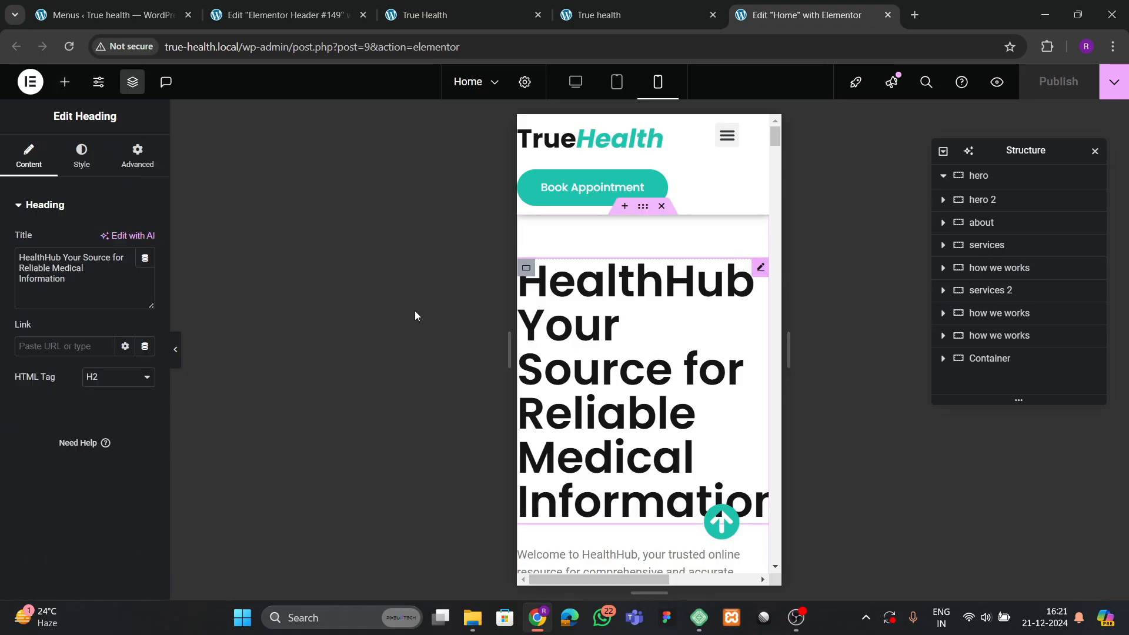
left_click(81, 156)
left_click(144, 285)
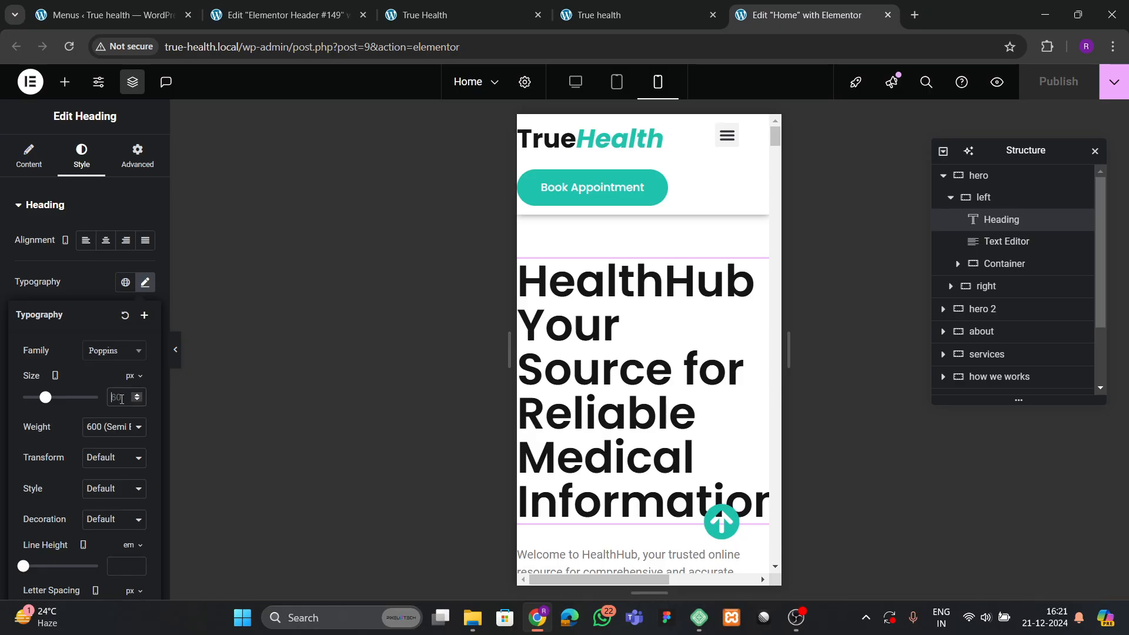
type("35")
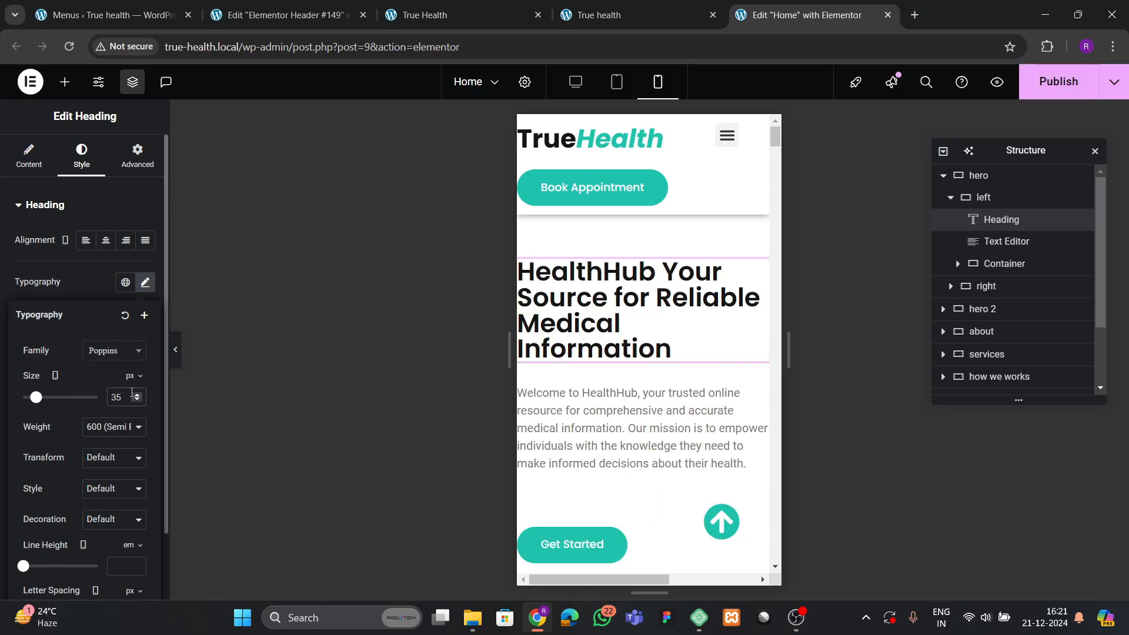
key("BackSpace")
key("BackSpace")
Set the heading size to 40 px and give the hero container unlinked 60/20 padding.
type("40")
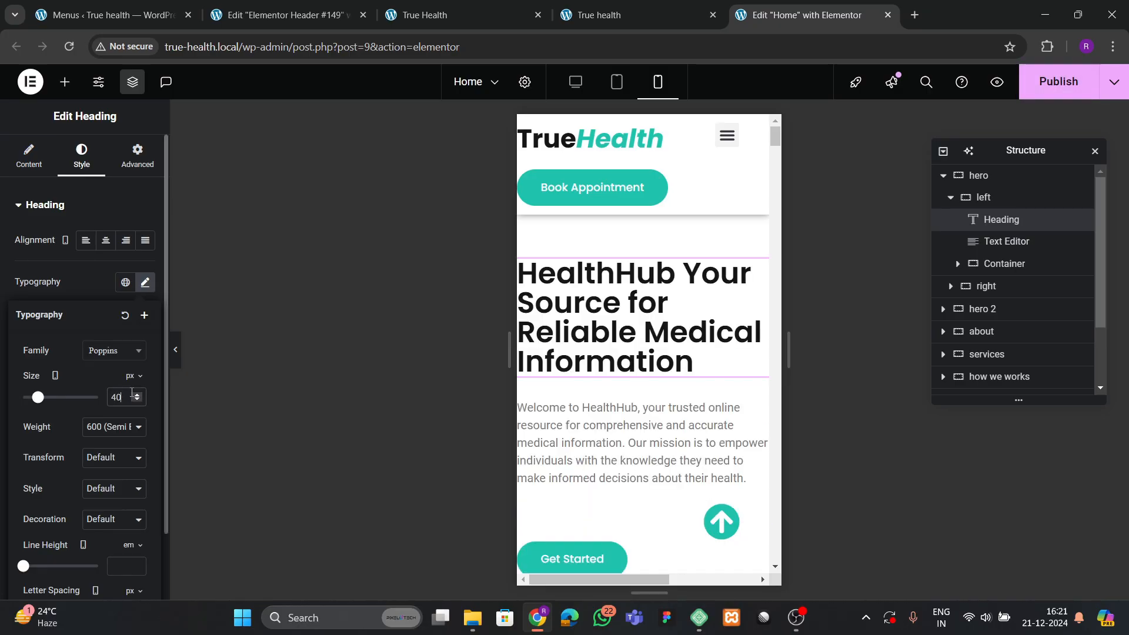
left_click(980, 175)
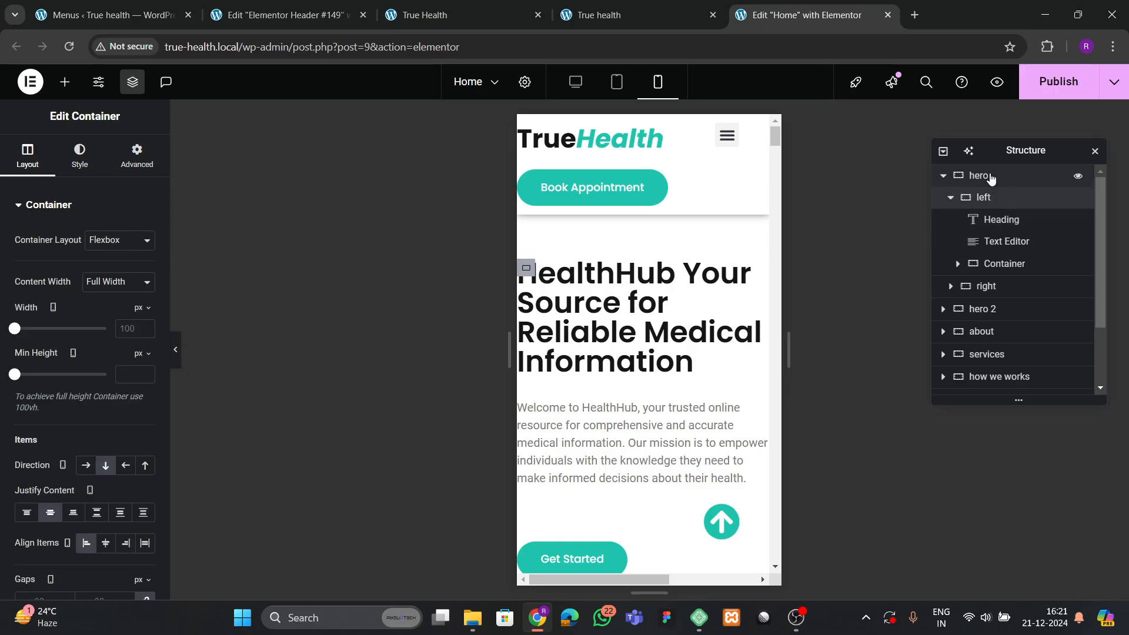
left_click(137, 156)
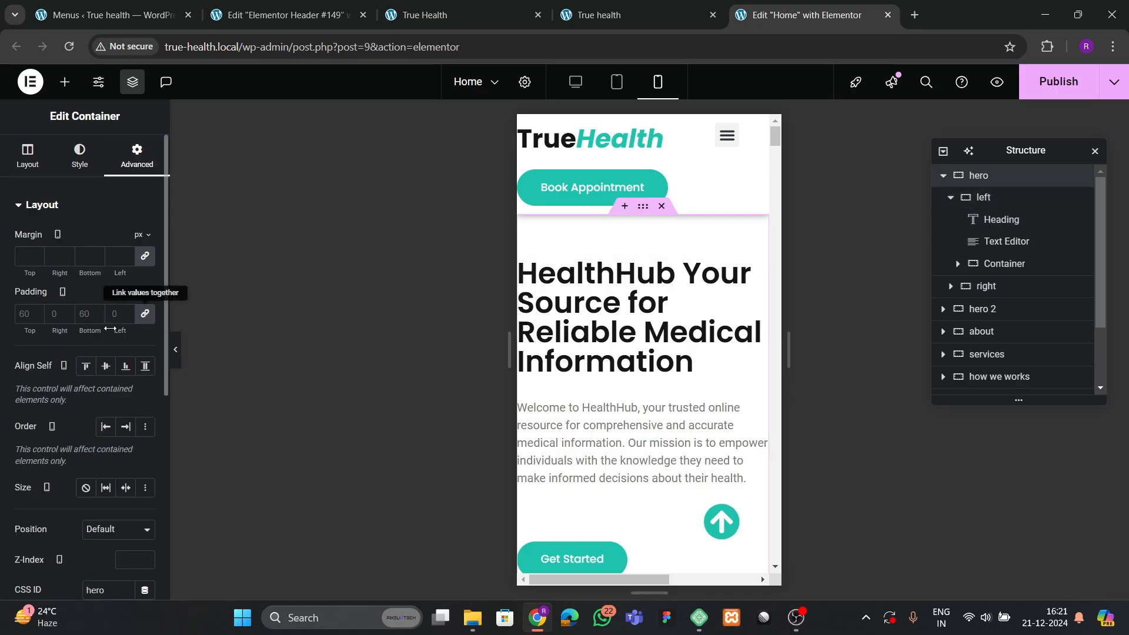
left_click(145, 313)
type("60")
key("Tab")
type("20")
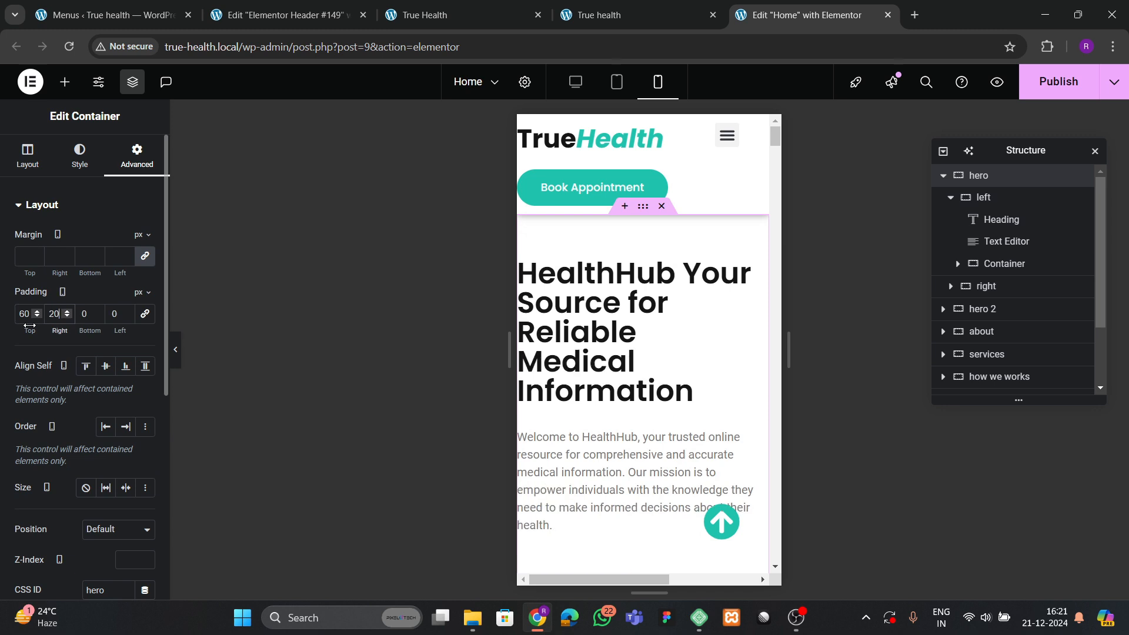
type("20")
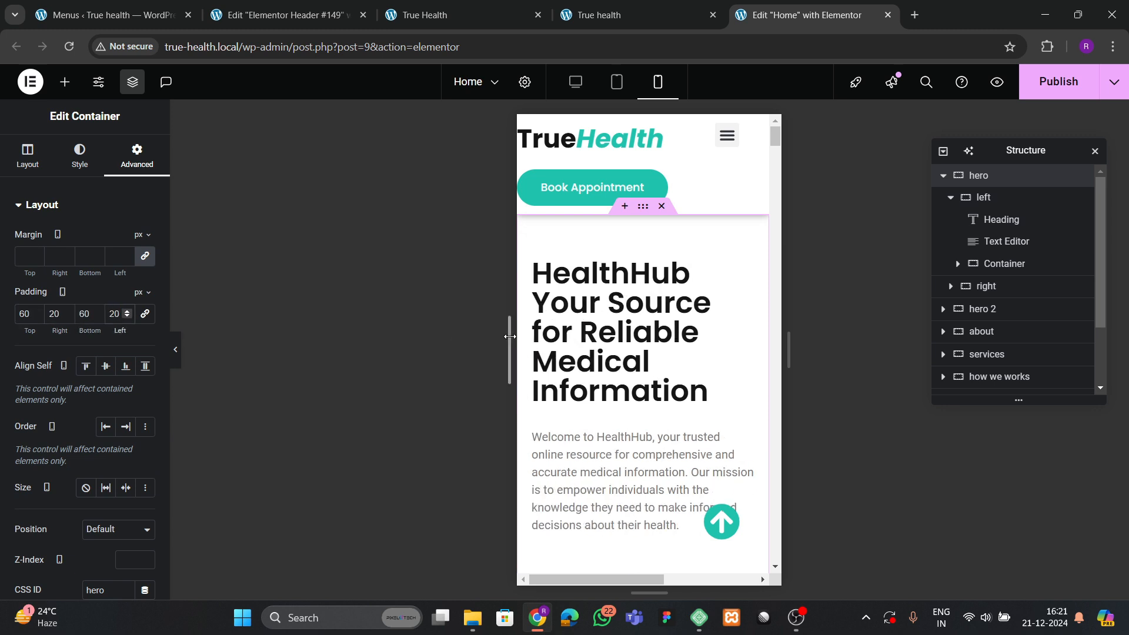
Raise the hero main heading's mobile Typography size from 40 to 50 px.
left_click(566, 329)
left_click(88, 167)
left_click(145, 282)
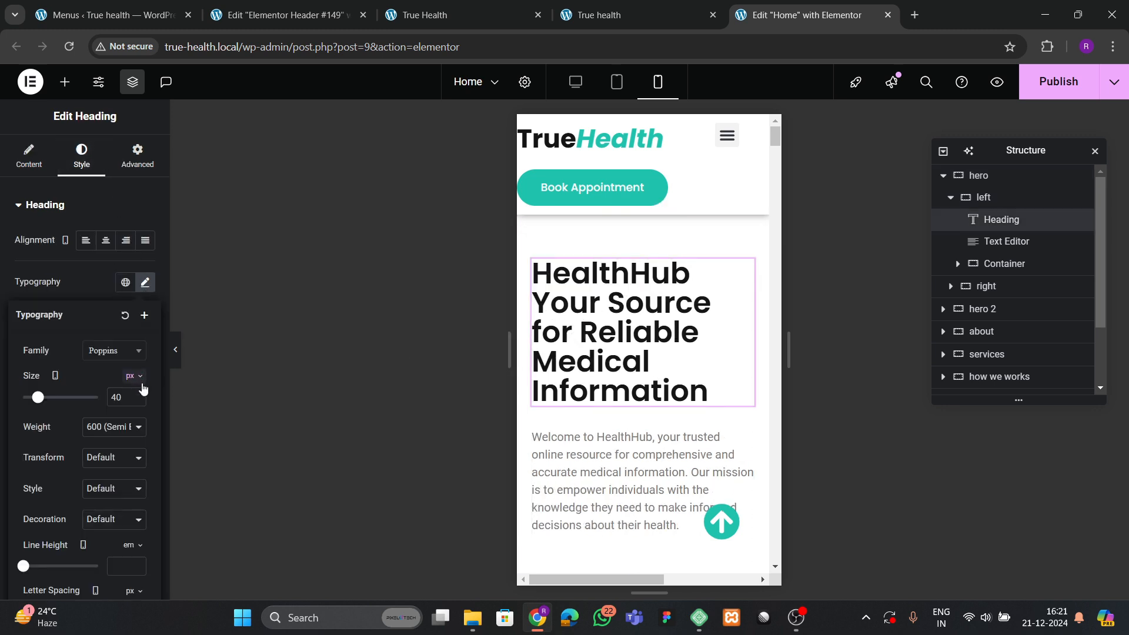
left_click(138, 396)
left_click(139, 396)
left_click(139, 396)
left_click(139, 396)
left_click(139, 396)
left_click(139, 396)
left_click(138, 396)
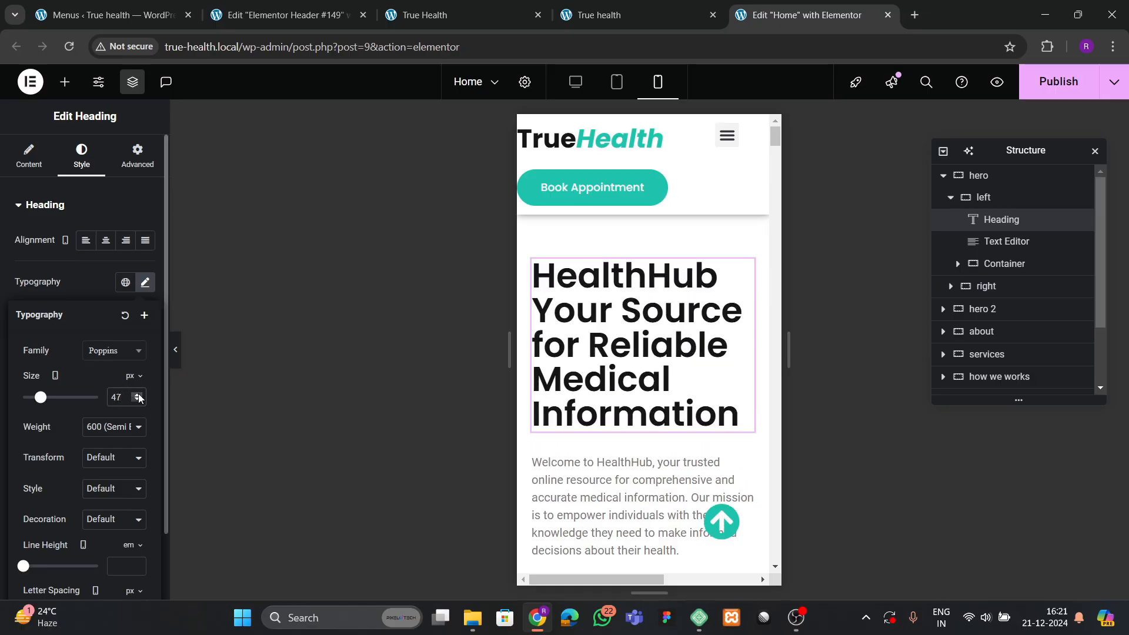
left_click(139, 396)
left_click(138, 396)
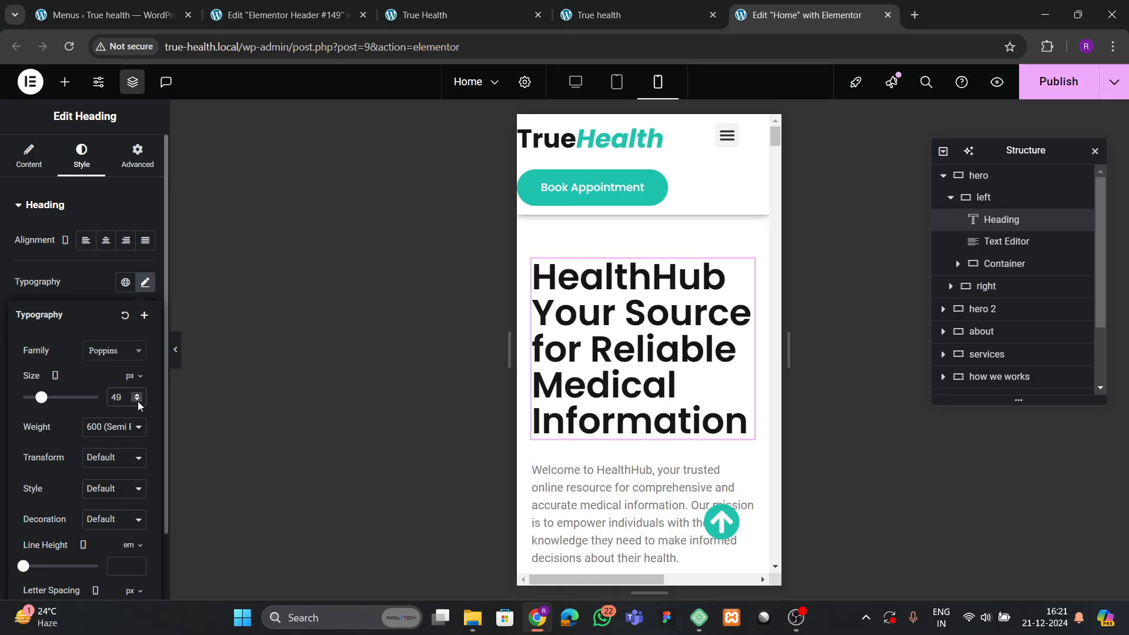
left_click(138, 395)
scroll(686, 383, "down", 3)
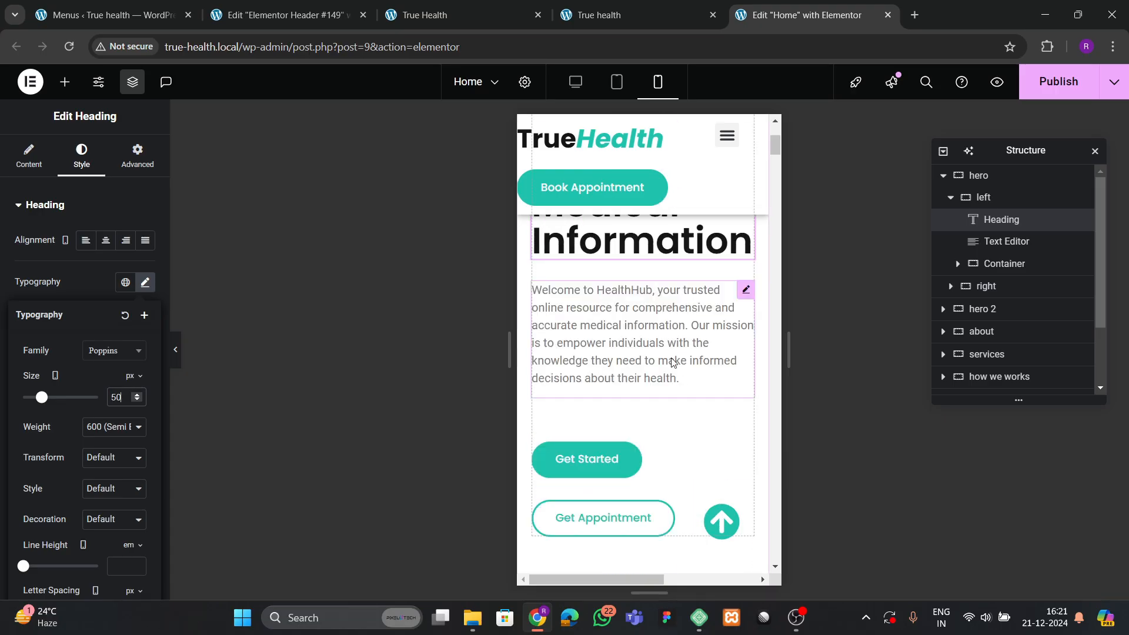
scroll(656, 412, "down", 6)
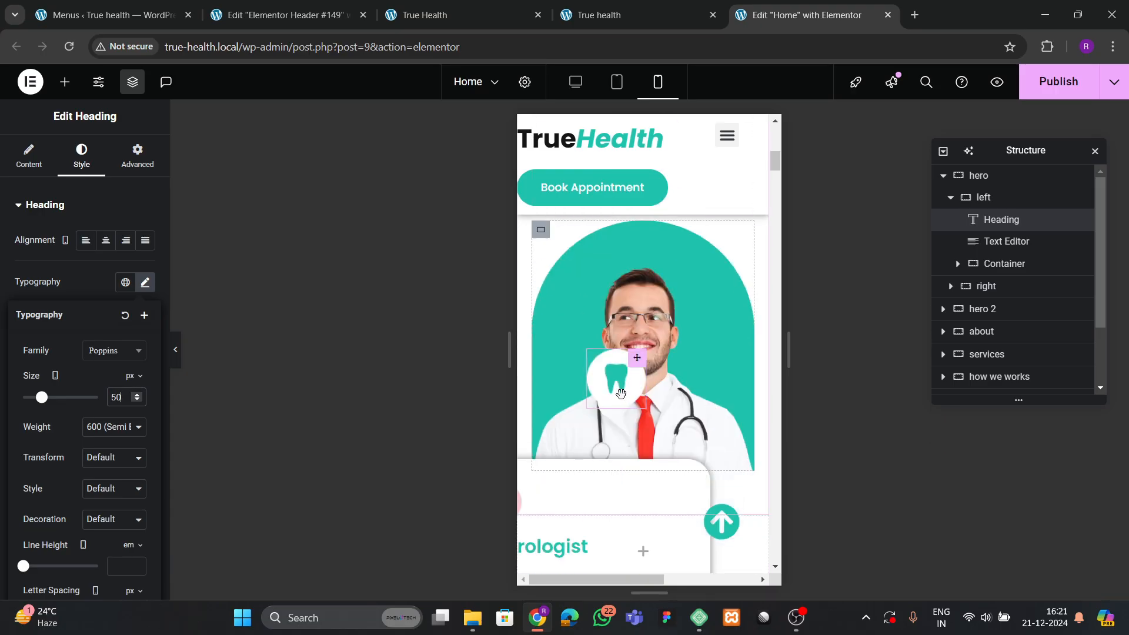
scroll(630, 374, "down", 2)
scroll(625, 385, "up", 2)
Drag the tooth icon to the arch's top-left and hide it on tablet and mobile.
left_click(636, 363)
left_click(137, 156)
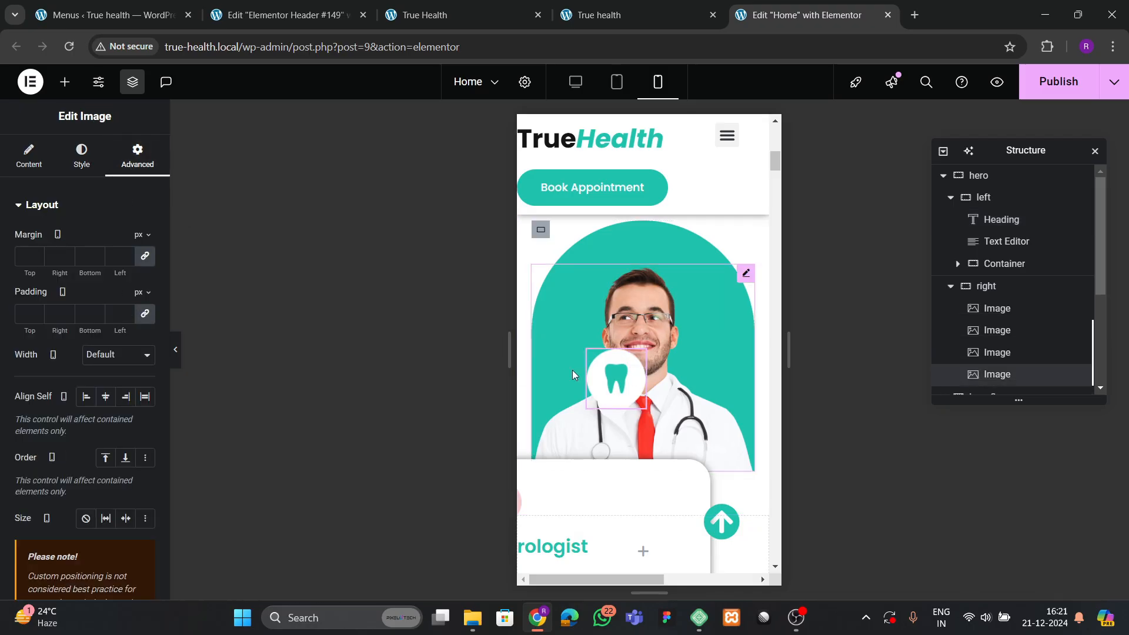
left_click_drag(646, 371, 589, 255)
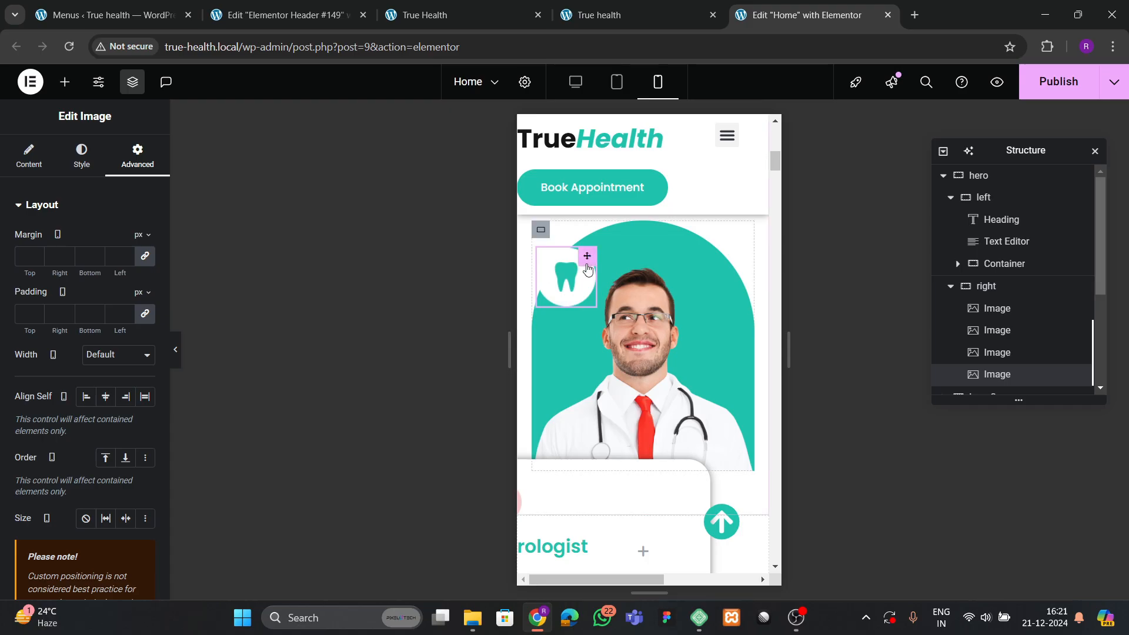
scroll(68, 370, "down", 10)
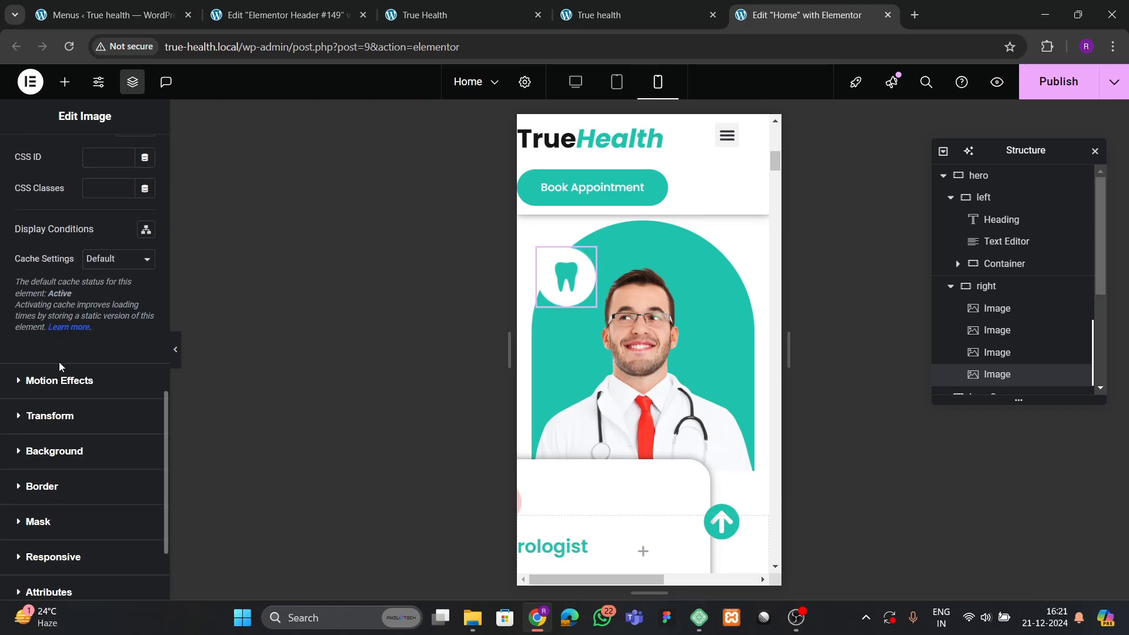
scroll(91, 358, "down", 3)
left_click(53, 421)
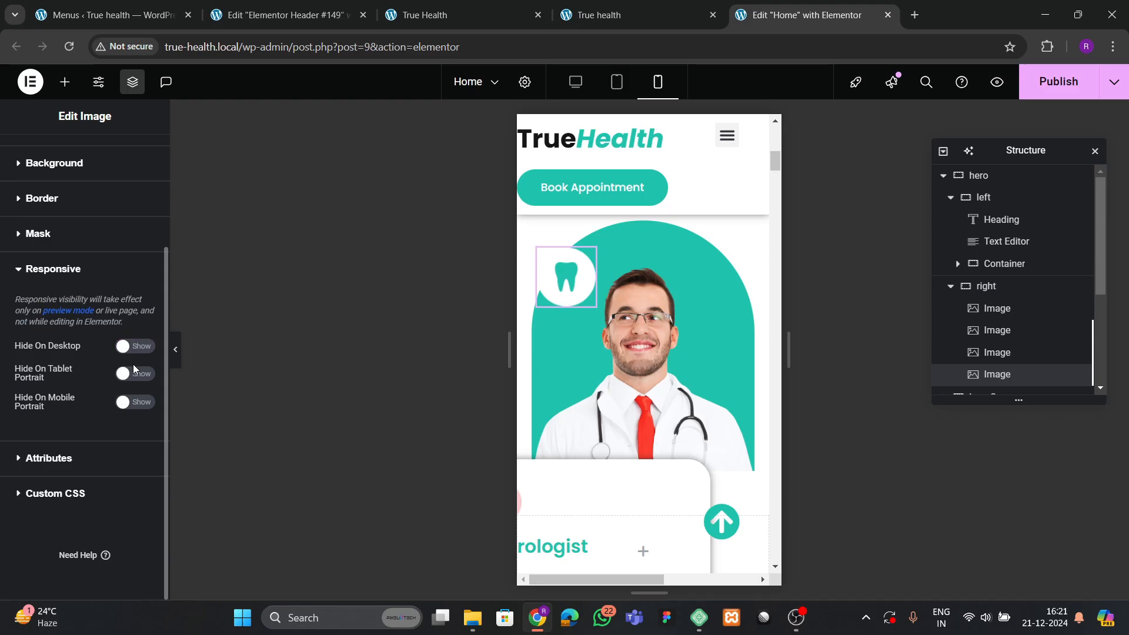
left_click(134, 401)
scroll(719, 353, "down", 1)
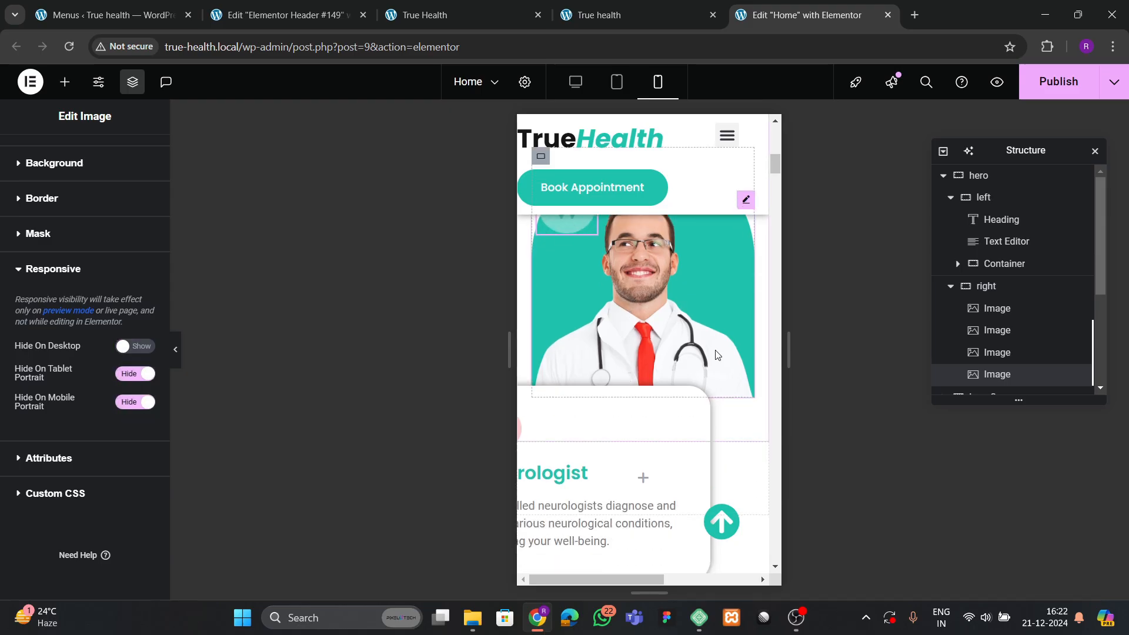
Select the bandage icon image and open its Responsive visibility options.
left_click(1013, 356)
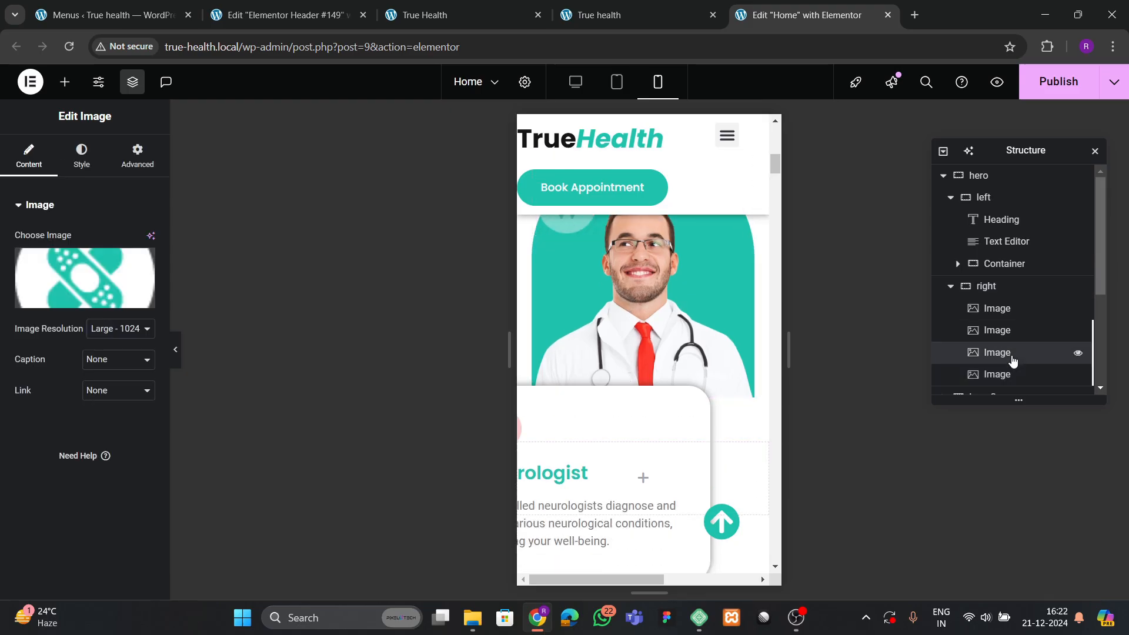
left_click(135, 154)
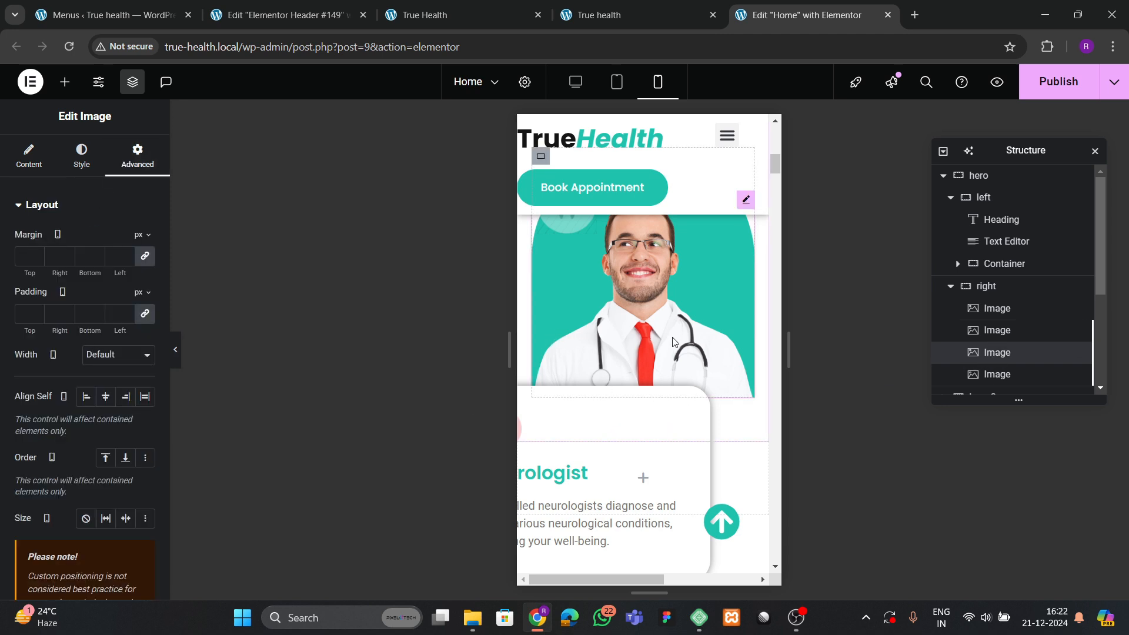
scroll(54, 362, "down", 10)
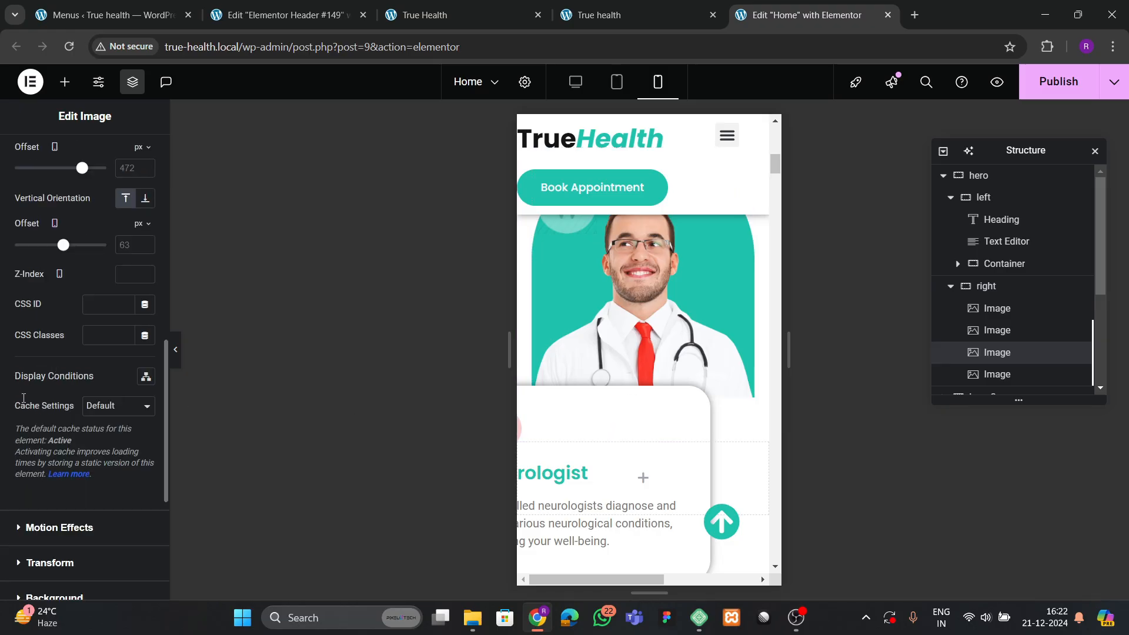
scroll(43, 400, "down", 2)
left_click(51, 422)
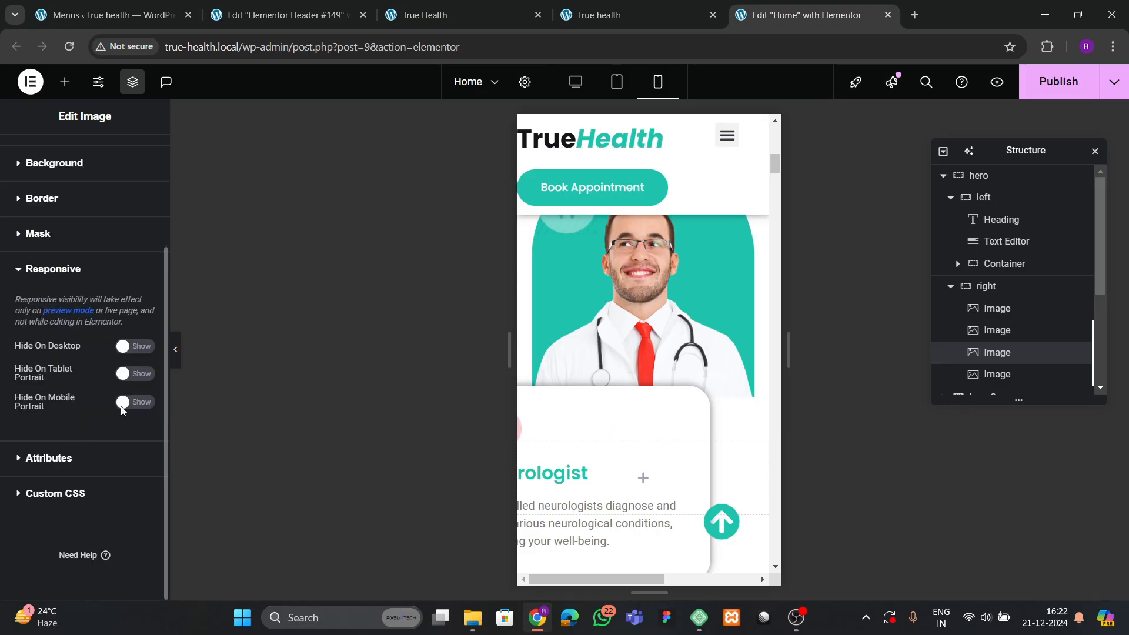
Hide the heart icon image on tablet portrait and mobile portrait.
left_click(953, 330)
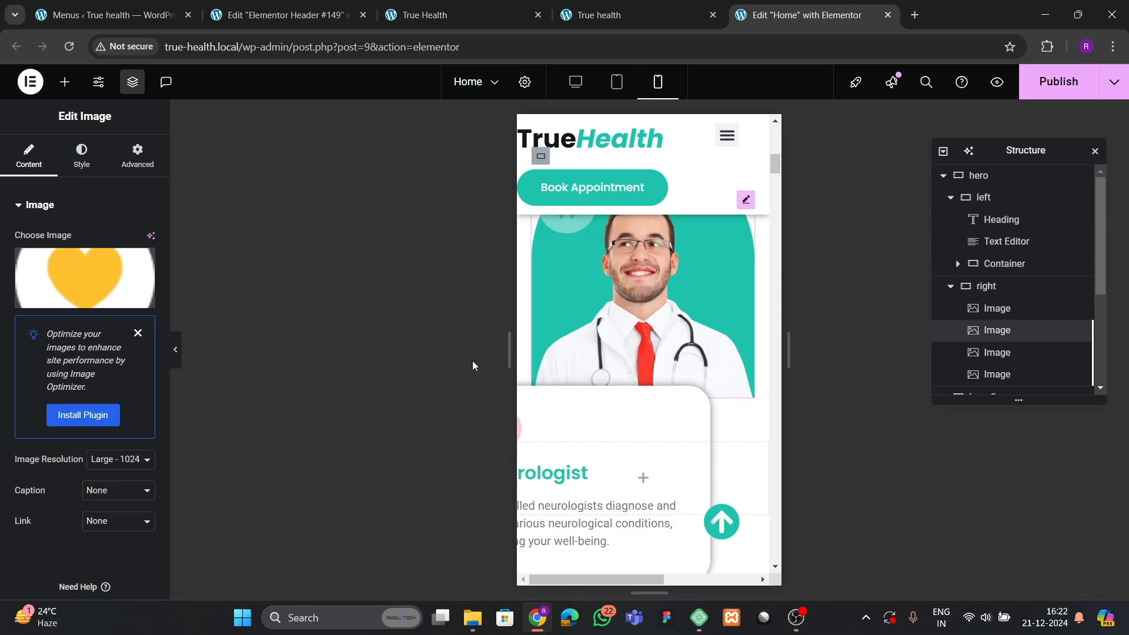
left_click(120, 173)
scroll(94, 296, "down", 15)
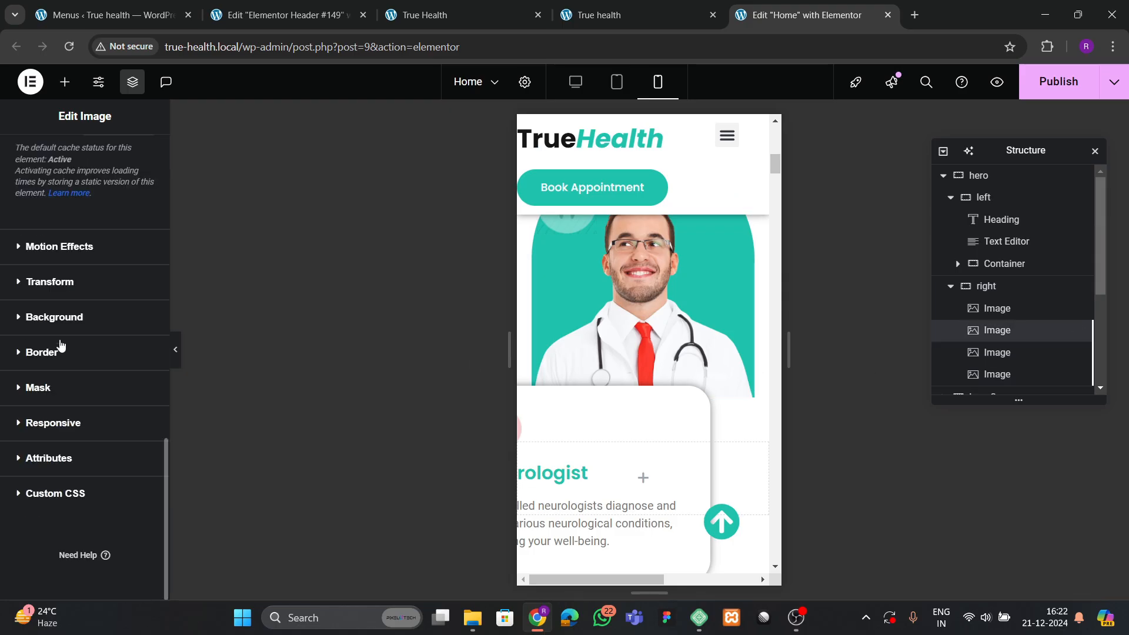
left_click(56, 422)
left_click(134, 403)
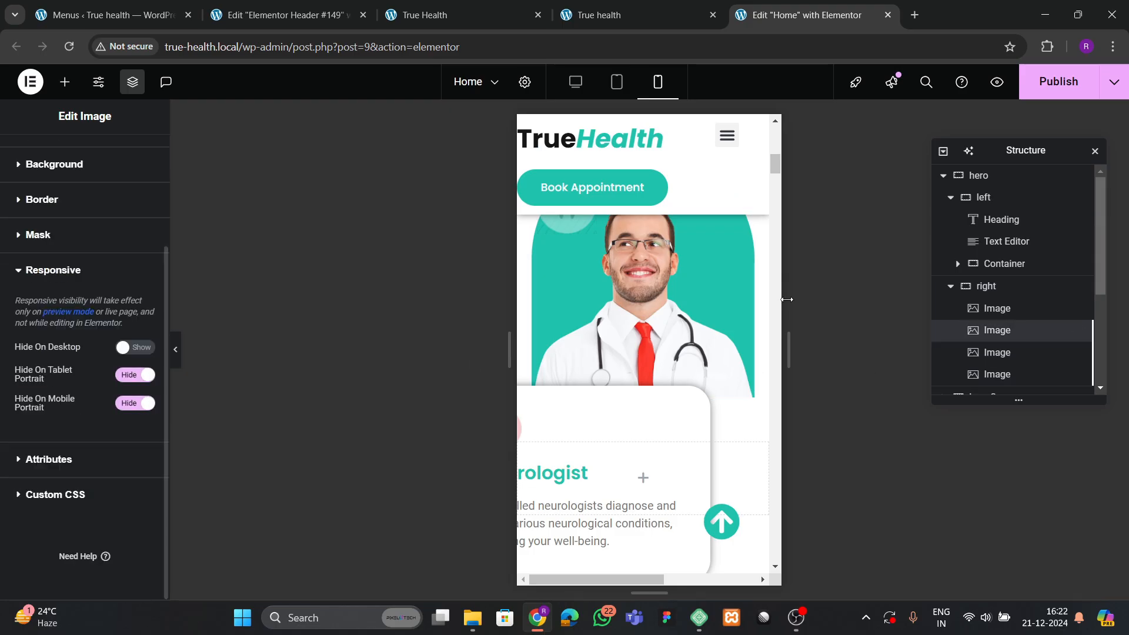
Set all margins of hero 2's second container to 0, then check it in preview.
left_click(951, 287)
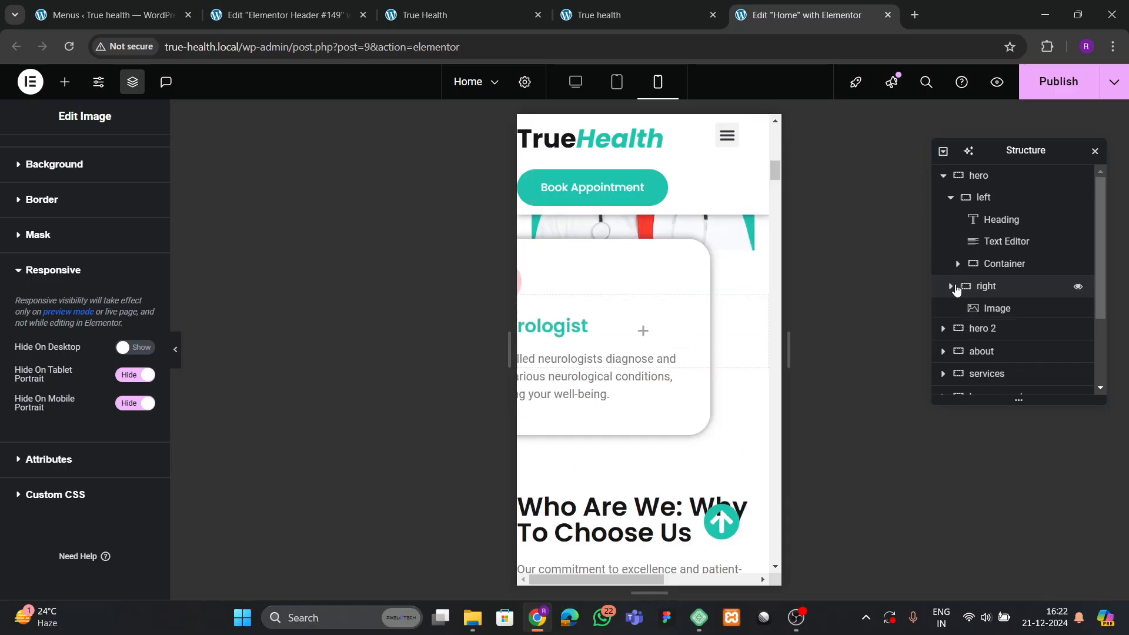
left_click(944, 309)
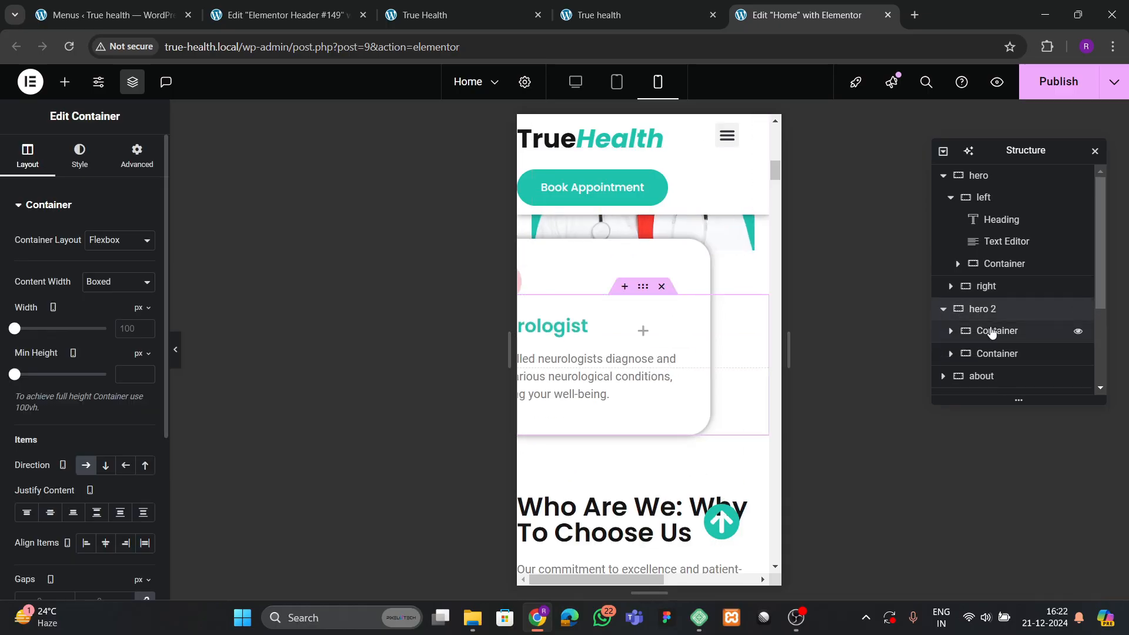
left_click(995, 330)
left_click(997, 354)
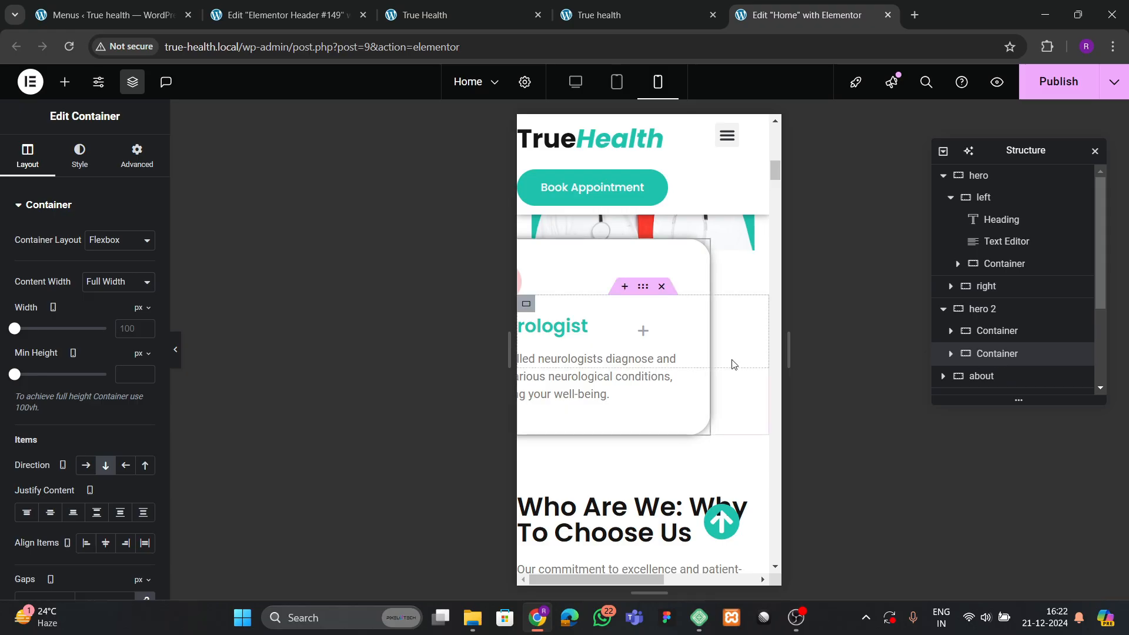
left_click(126, 170)
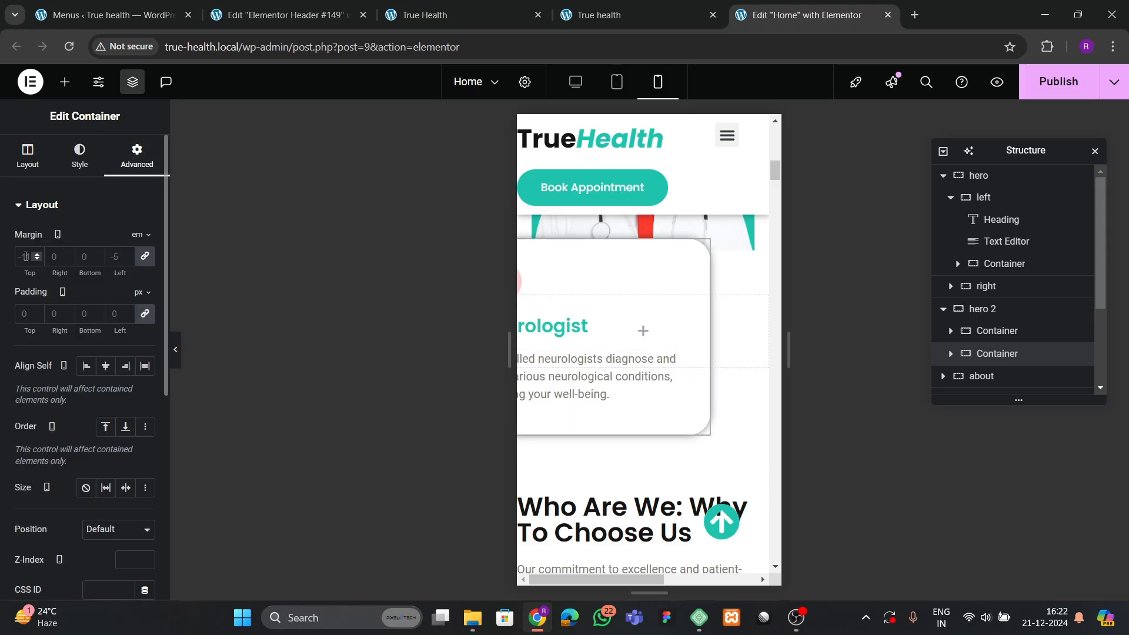
type("0")
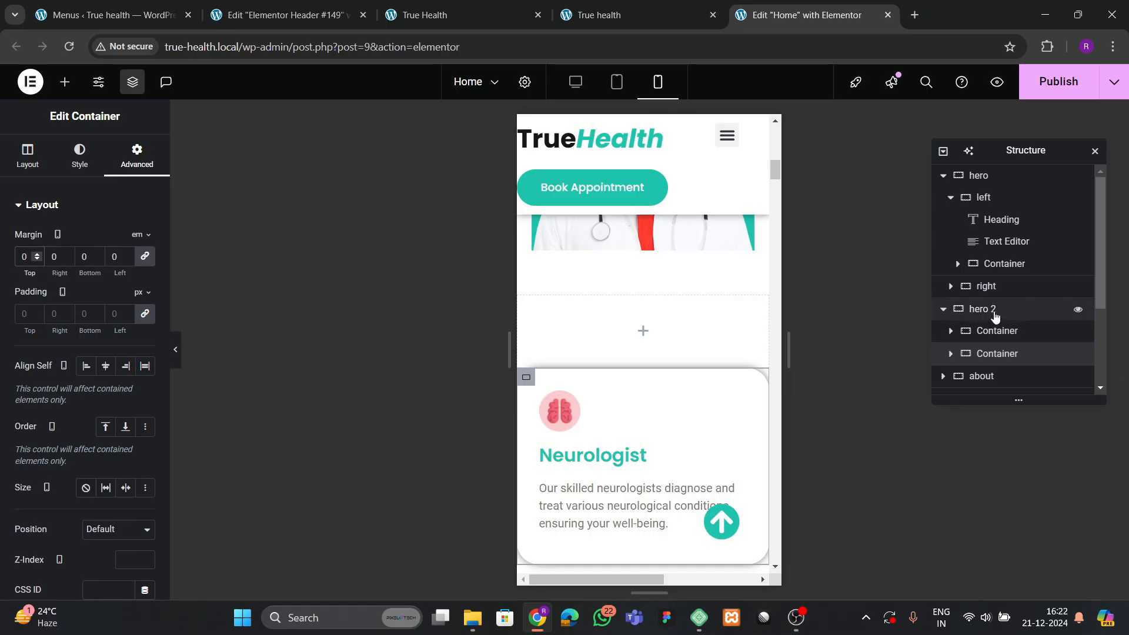
left_click(175, 351)
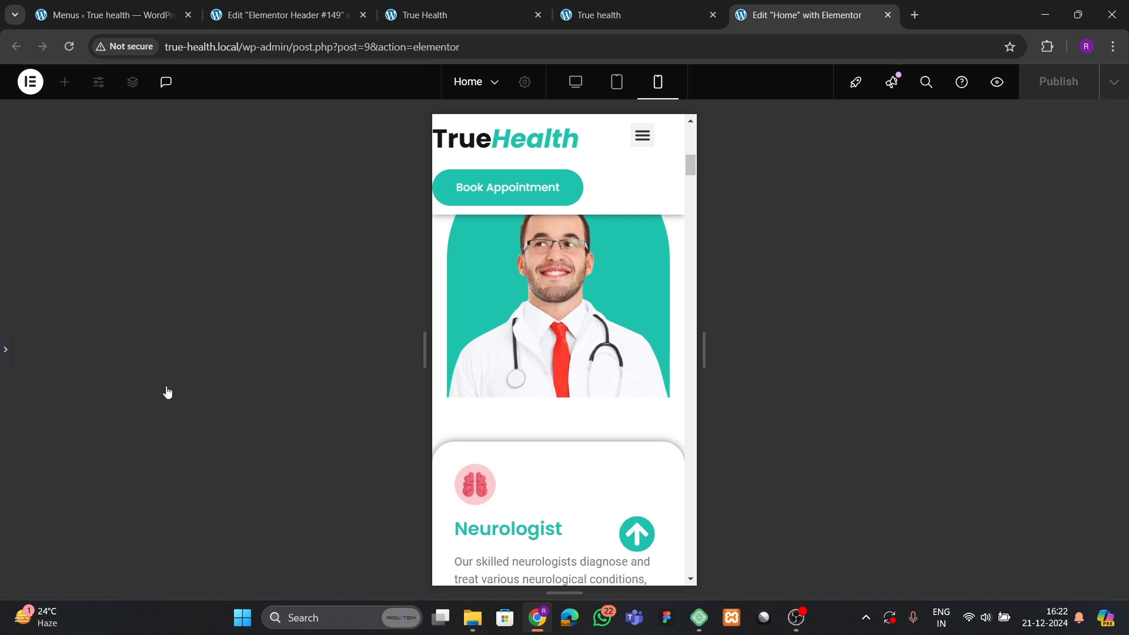
key("ctrl+p")
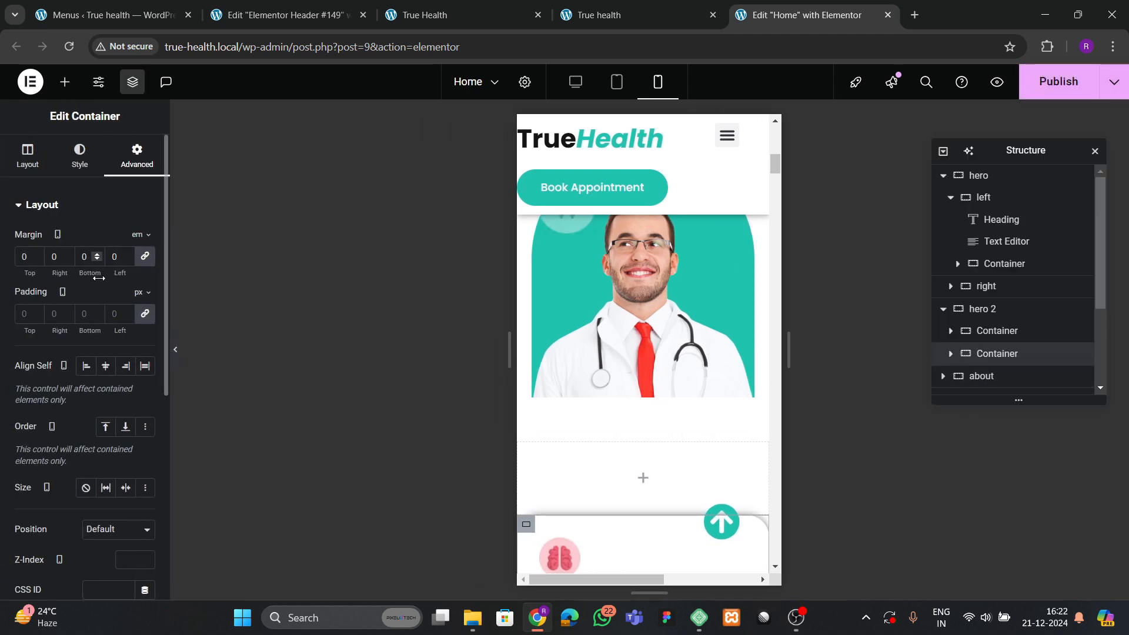
left_click(995, 310)
Select the Neurologist card's container inside hero 2.
left_click(137, 157)
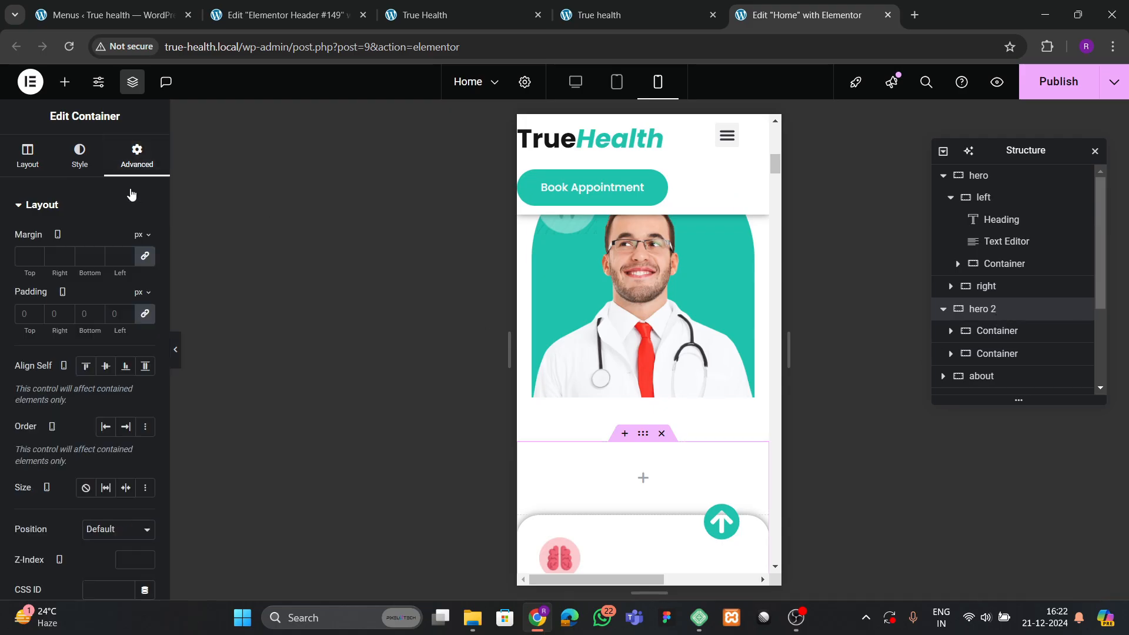
left_click(956, 360)
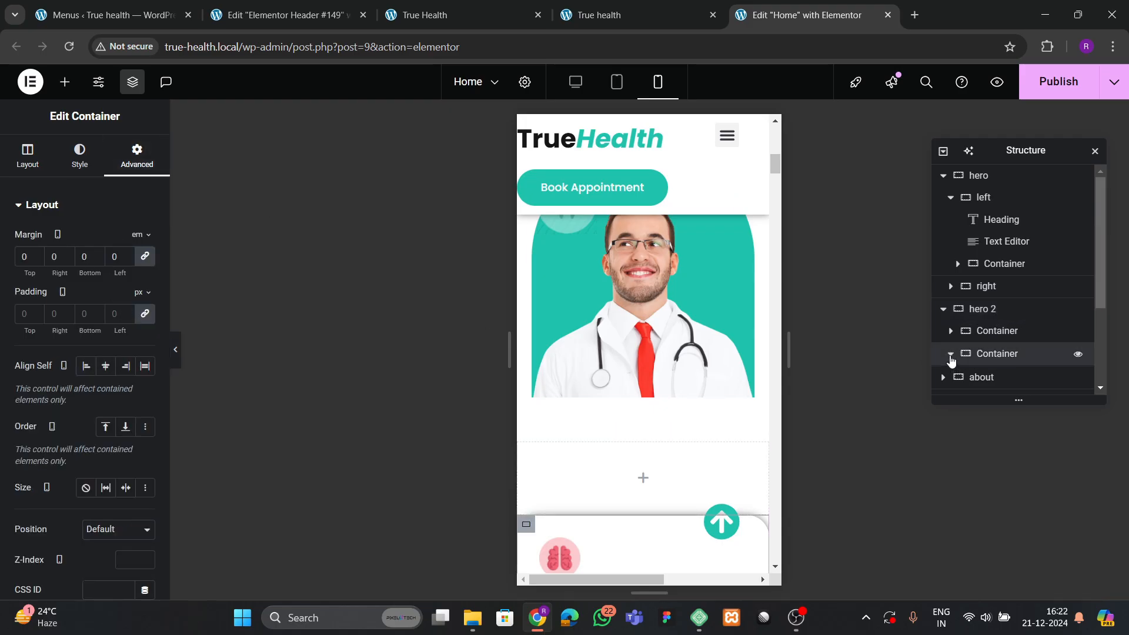
scroll(955, 362, "down", 3)
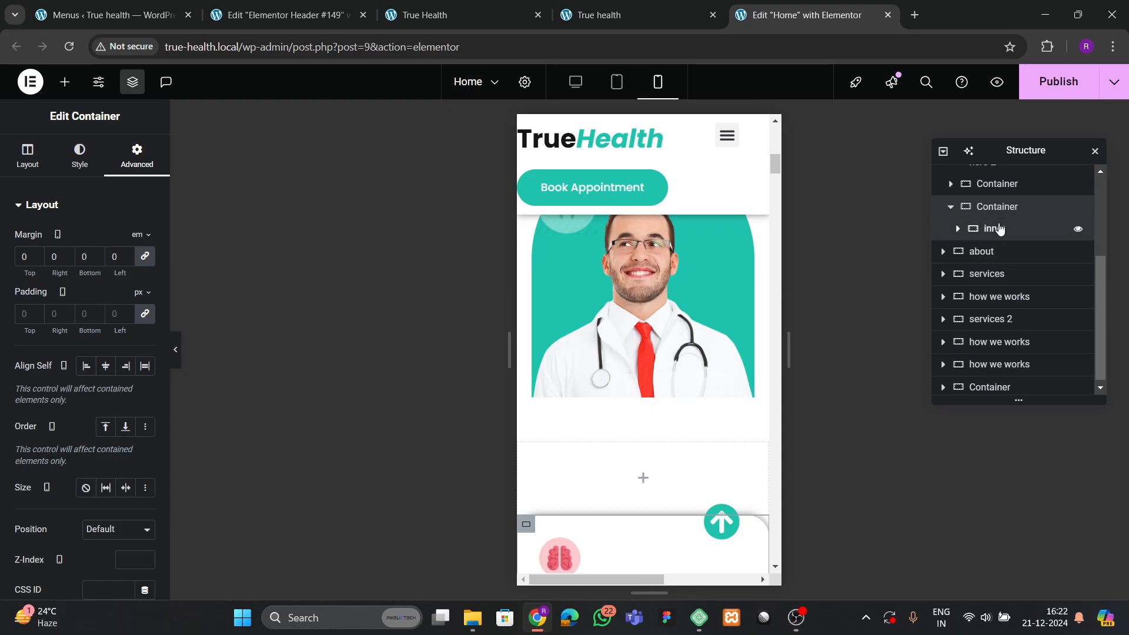
left_click(991, 229)
left_click(996, 206)
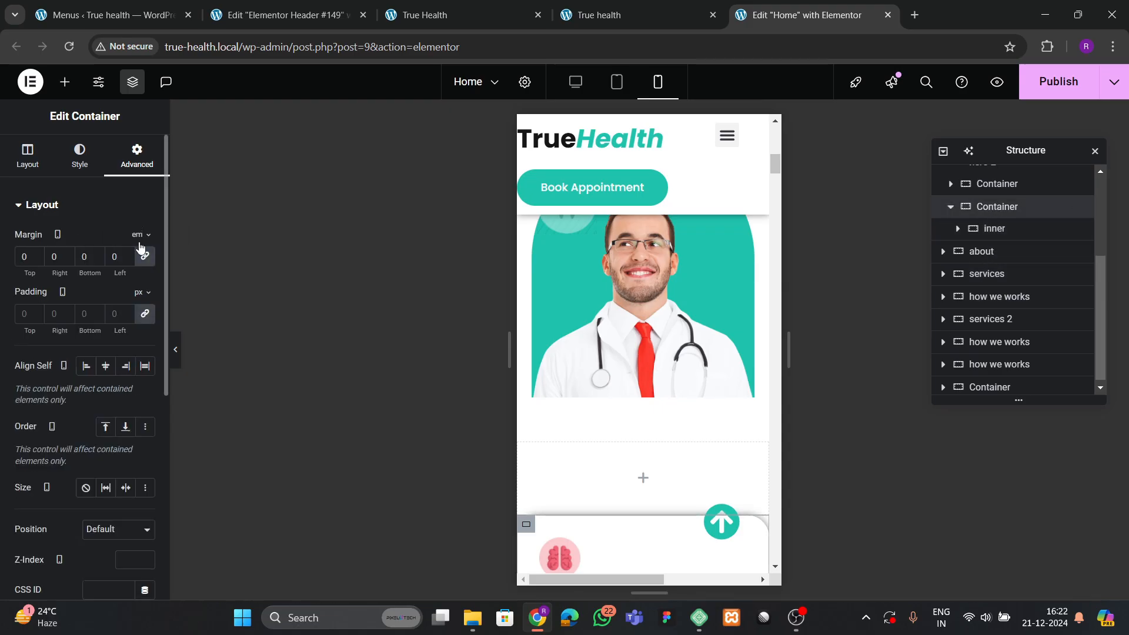
Step the card container's mobile top margin down with the spinner and preview the overlap.
left_click(35, 260)
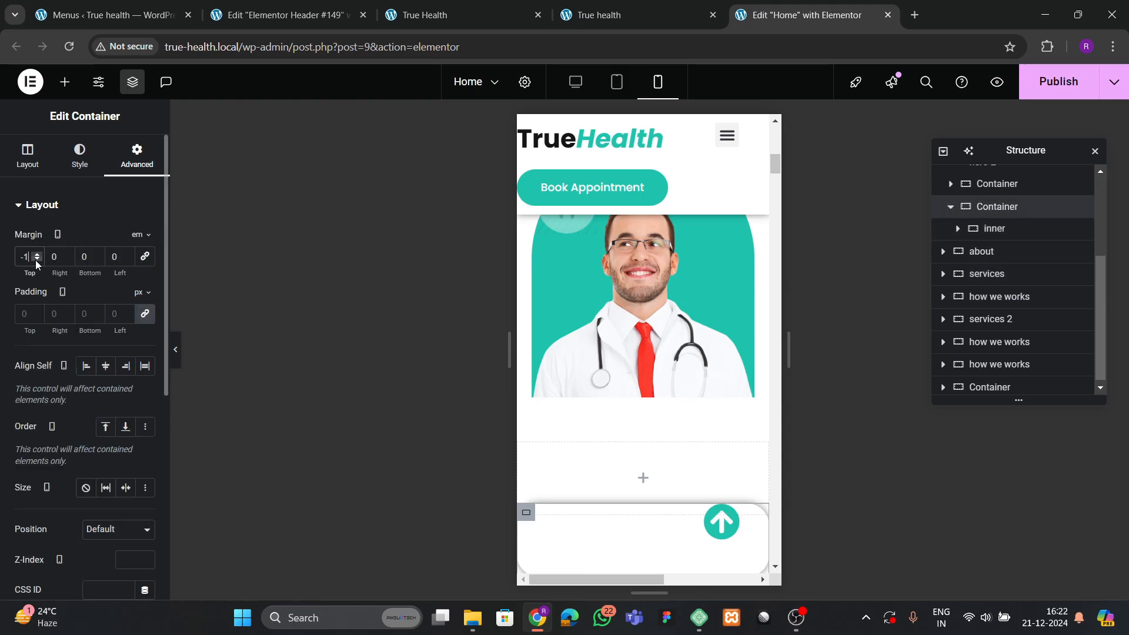
left_click(35, 260)
left_click(35, 260)
left_click(35, 260)
left_click(35, 260)
left_click(35, 260)
left_click(35, 260)
left_click(36, 260)
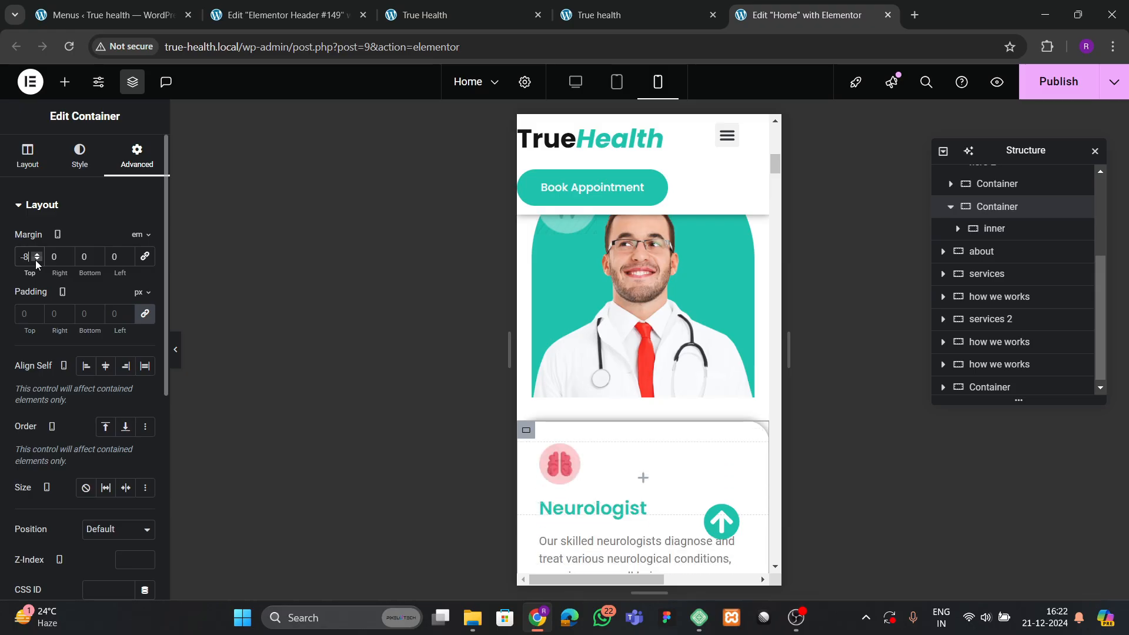
left_click(35, 260)
left_click(36, 259)
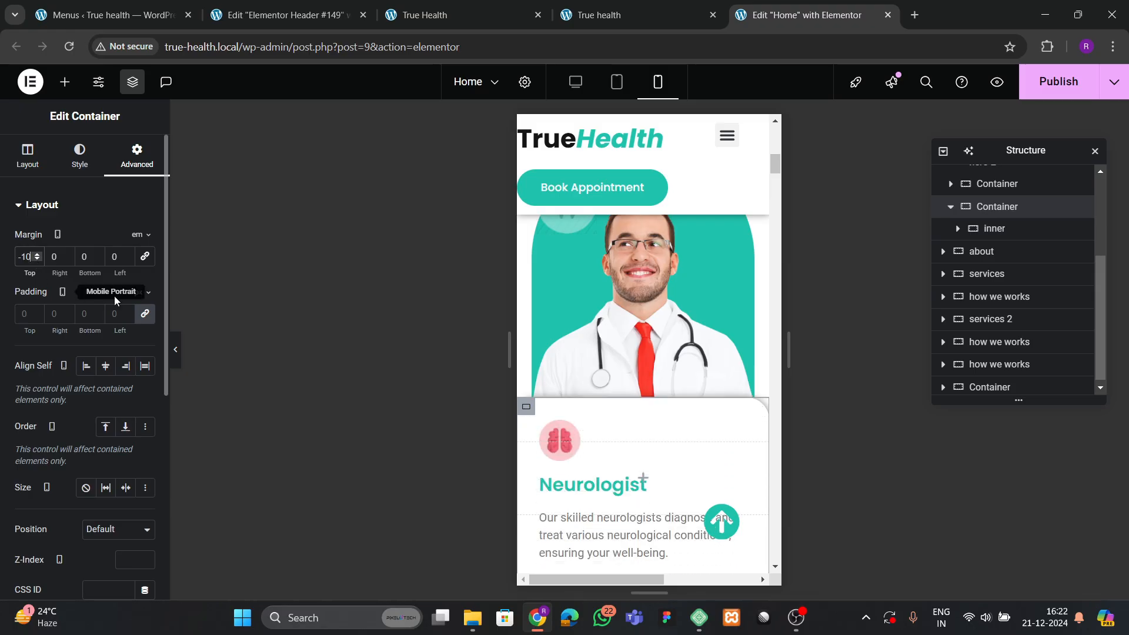
left_click(175, 350)
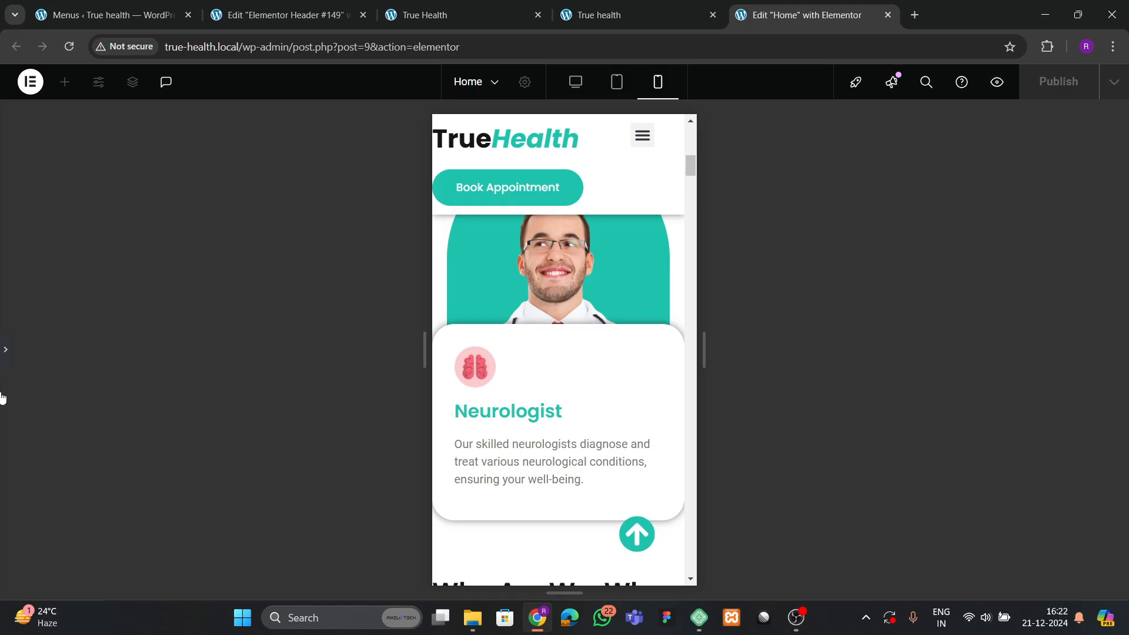
Settle the card's top margin at -5 em so it overlaps the doctor photo.
left_click(2, 398)
left_click(37, 256)
left_click(37, 256)
left_click(37, 255)
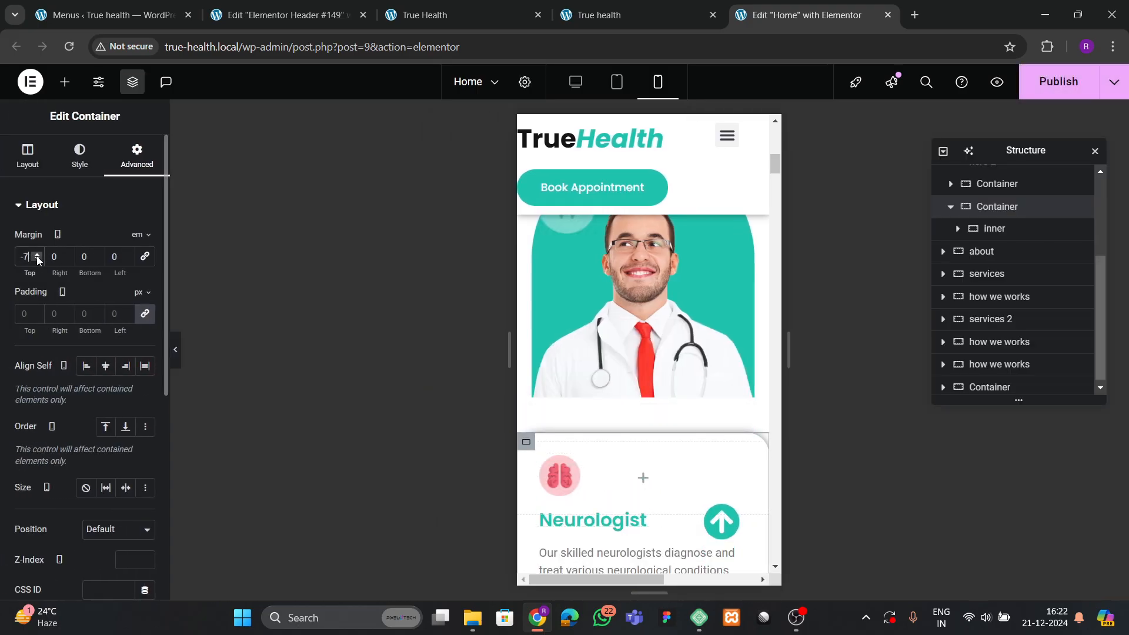
left_click(37, 255)
left_click(37, 255)
left_click(175, 349)
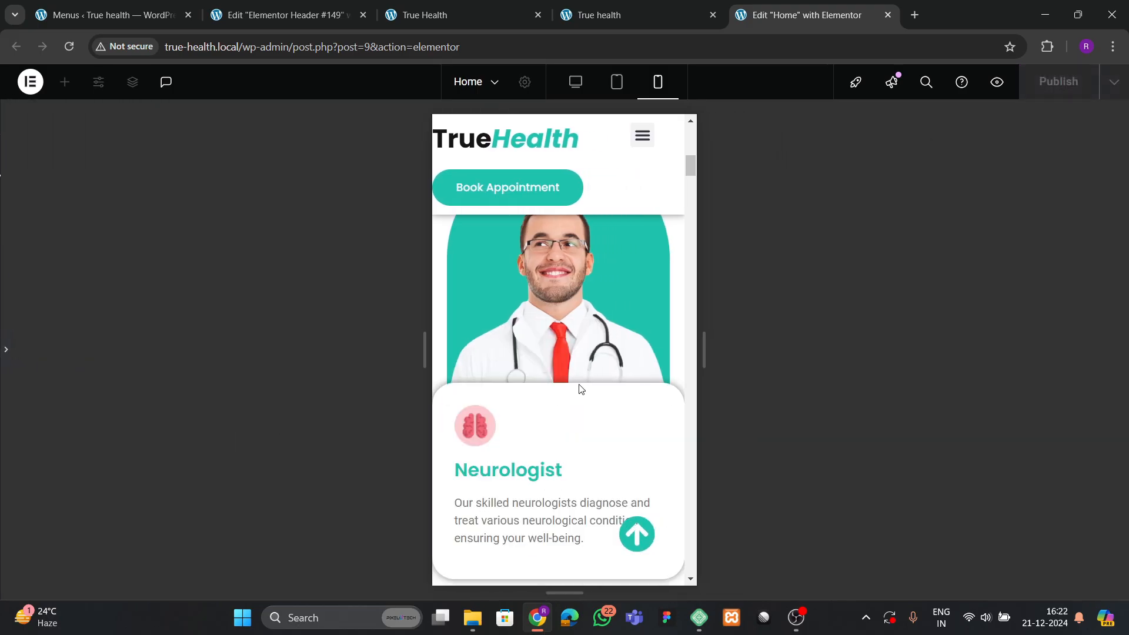
scroll(641, 426, "down", 3)
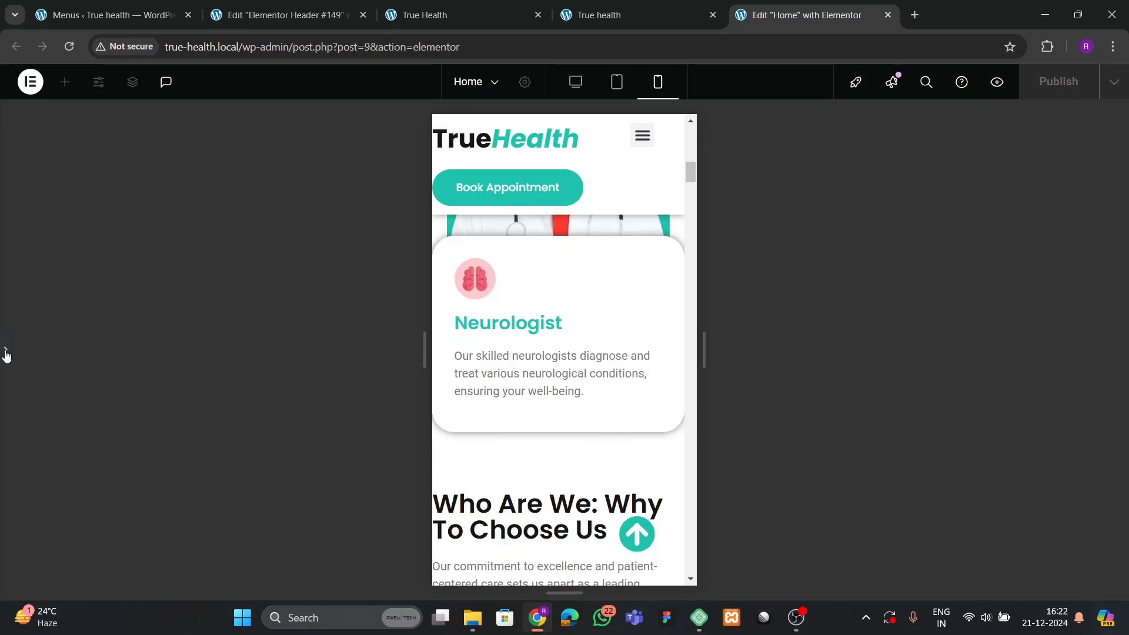
left_click(5, 349)
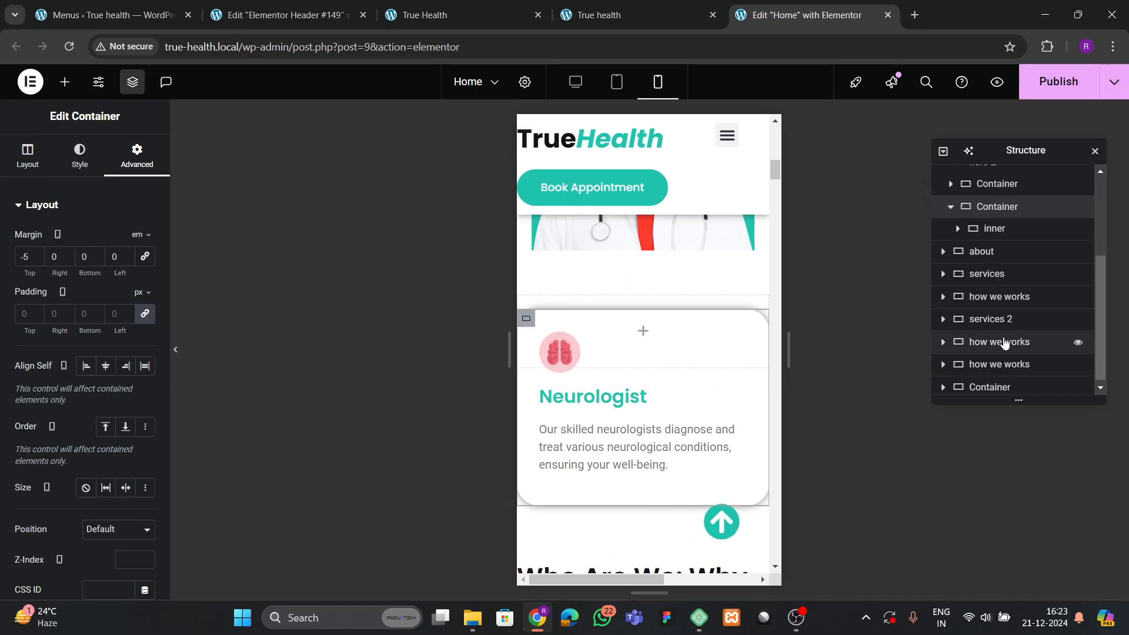
scroll(657, 330, "down", 3)
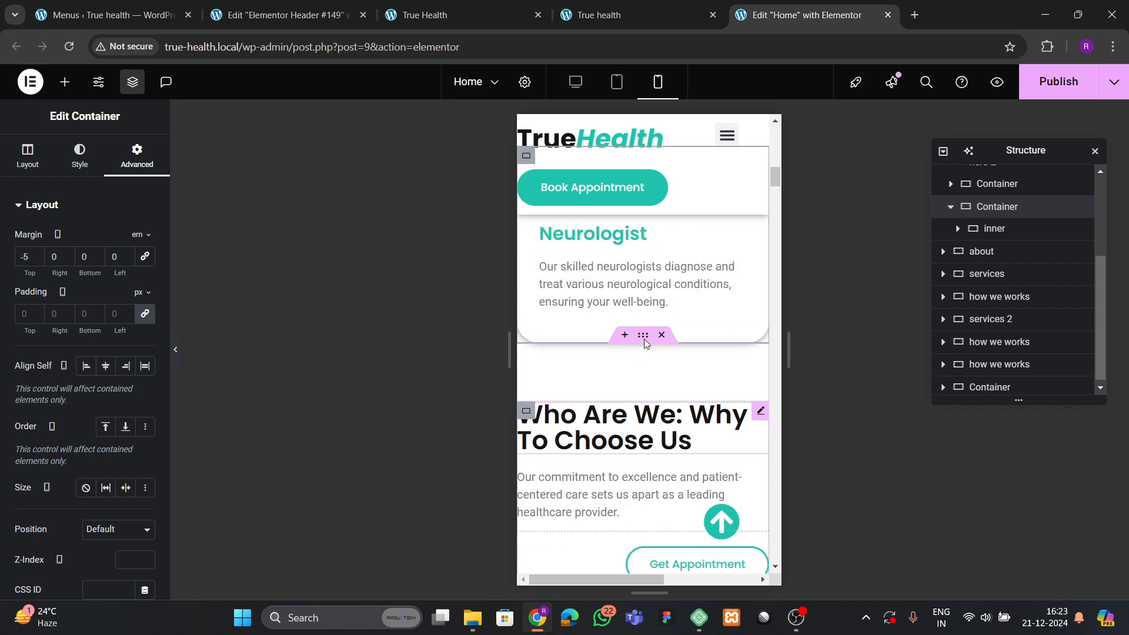
left_click(642, 352)
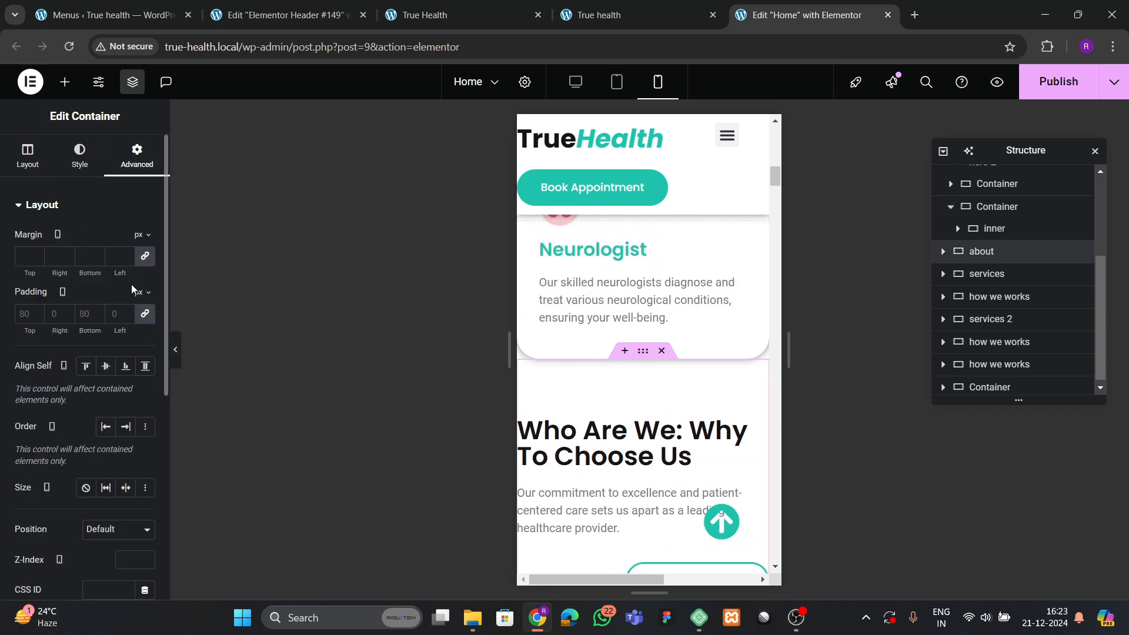
Give the about section unlinked mobile padding of 60/20/60/20 px.
left_click(145, 313)
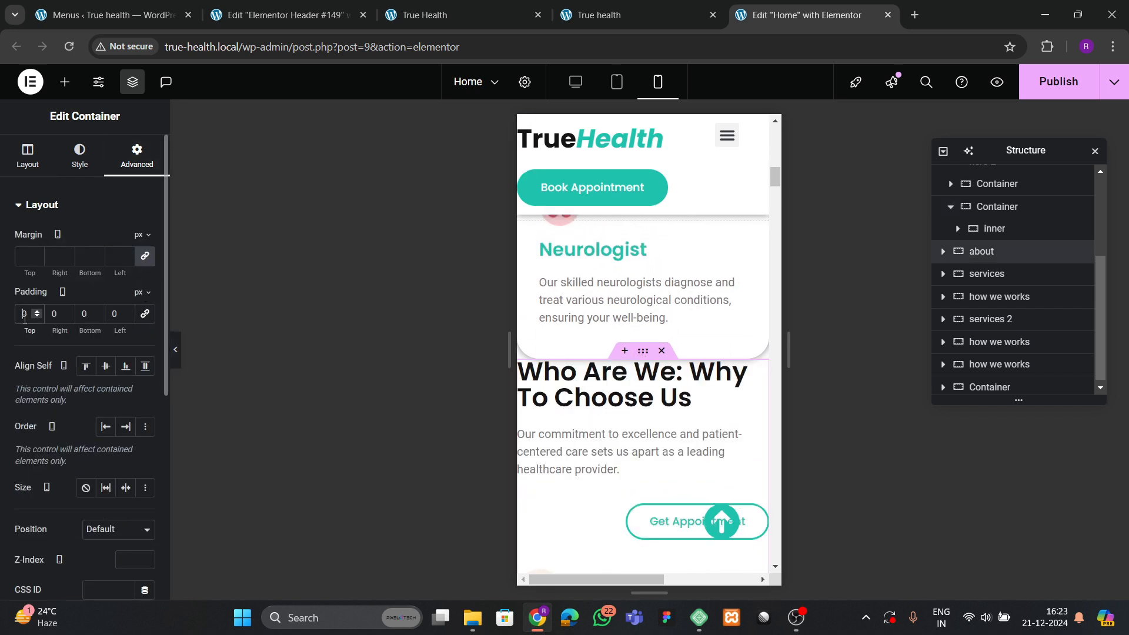
type("60")
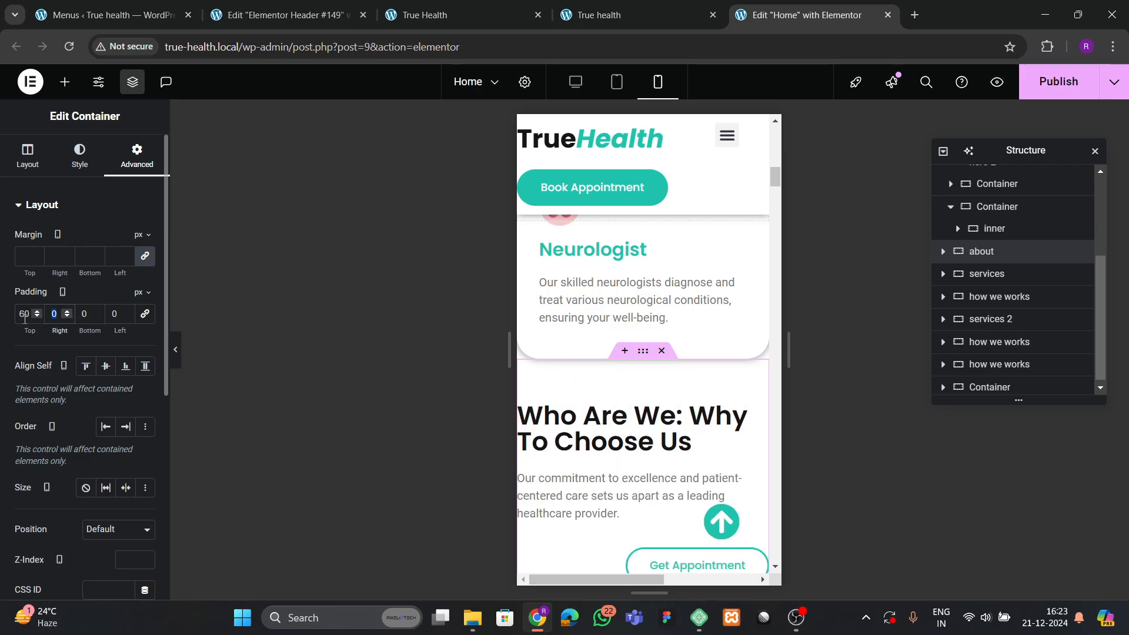
type("20")
key("Tab")
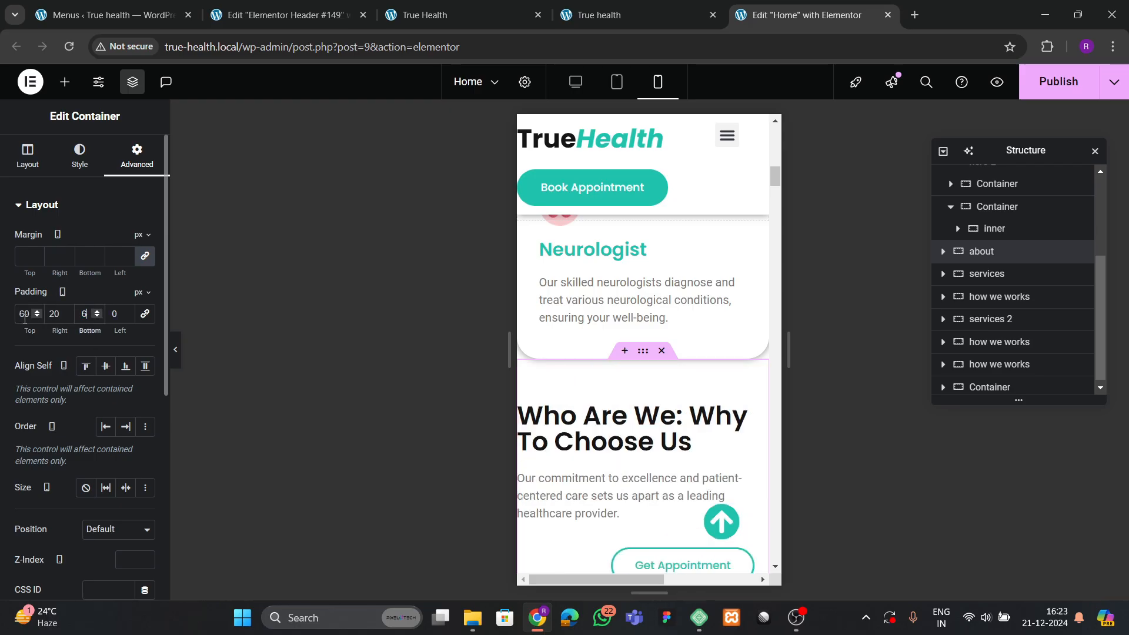
type("20")
scroll(635, 421, "down", 6)
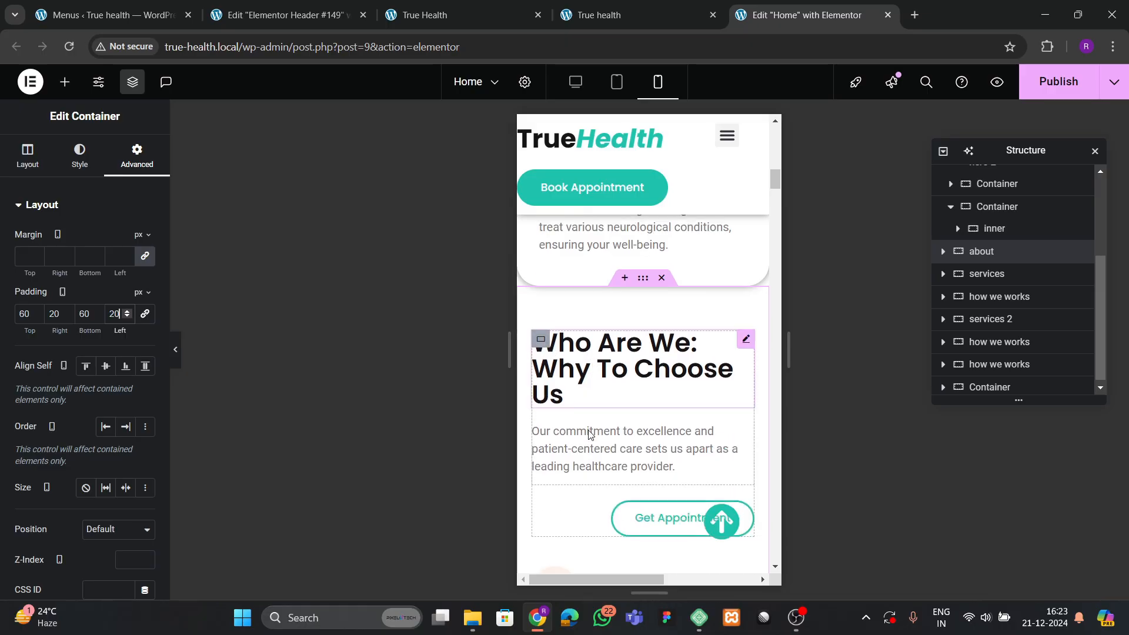
Centre the Get Appointment button by setting its container's Justify Content to center.
left_click(682, 297)
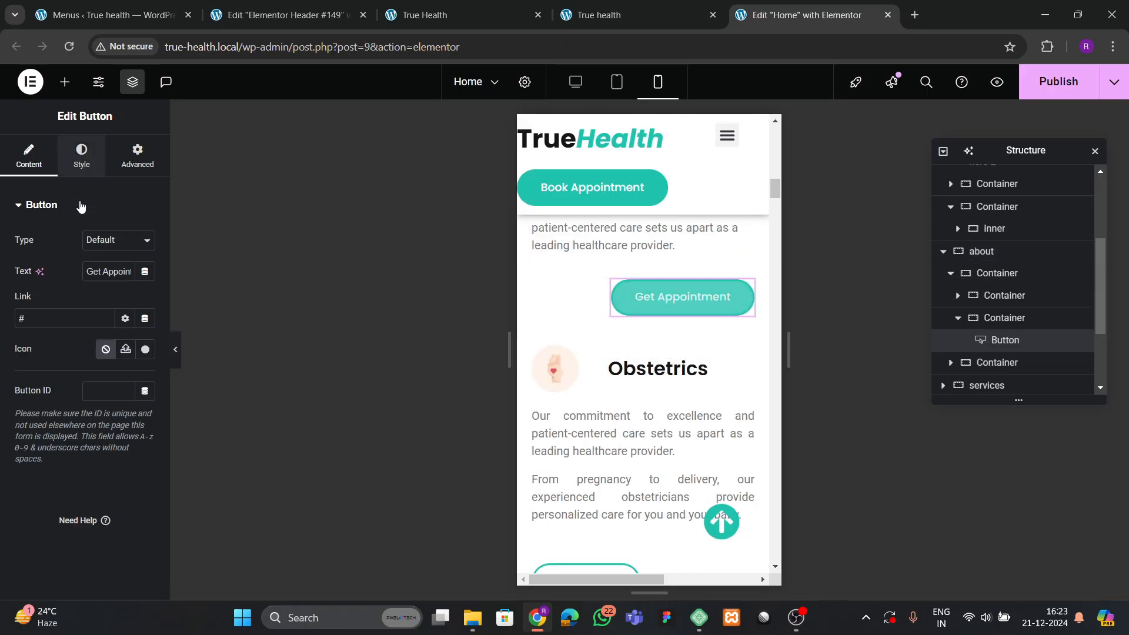
left_click(81, 156)
left_click(106, 242)
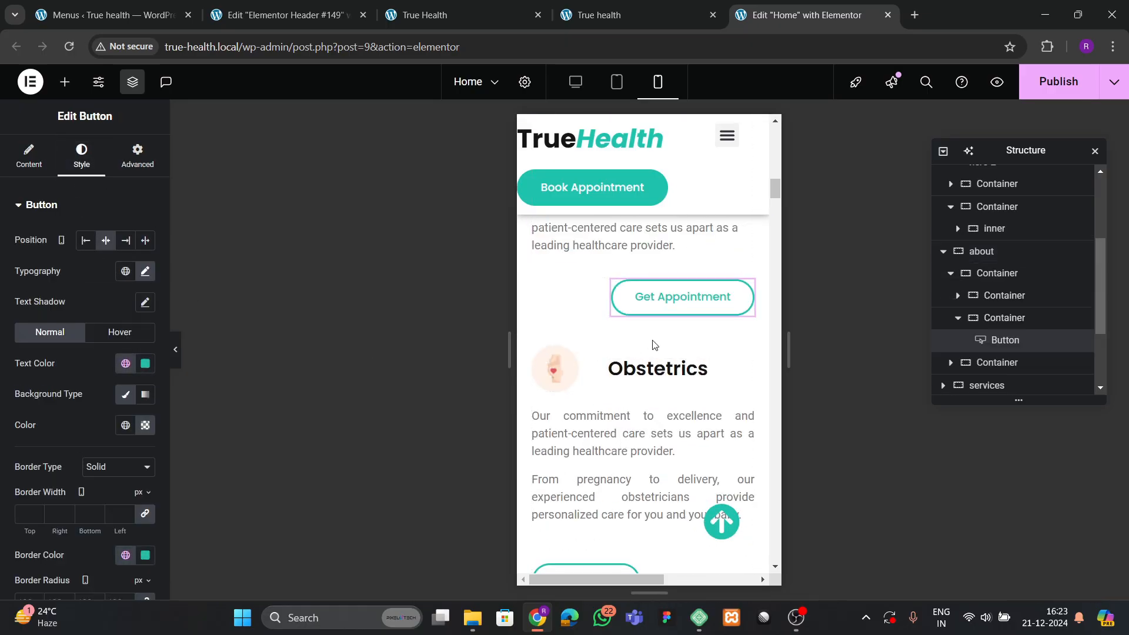
left_click(989, 321)
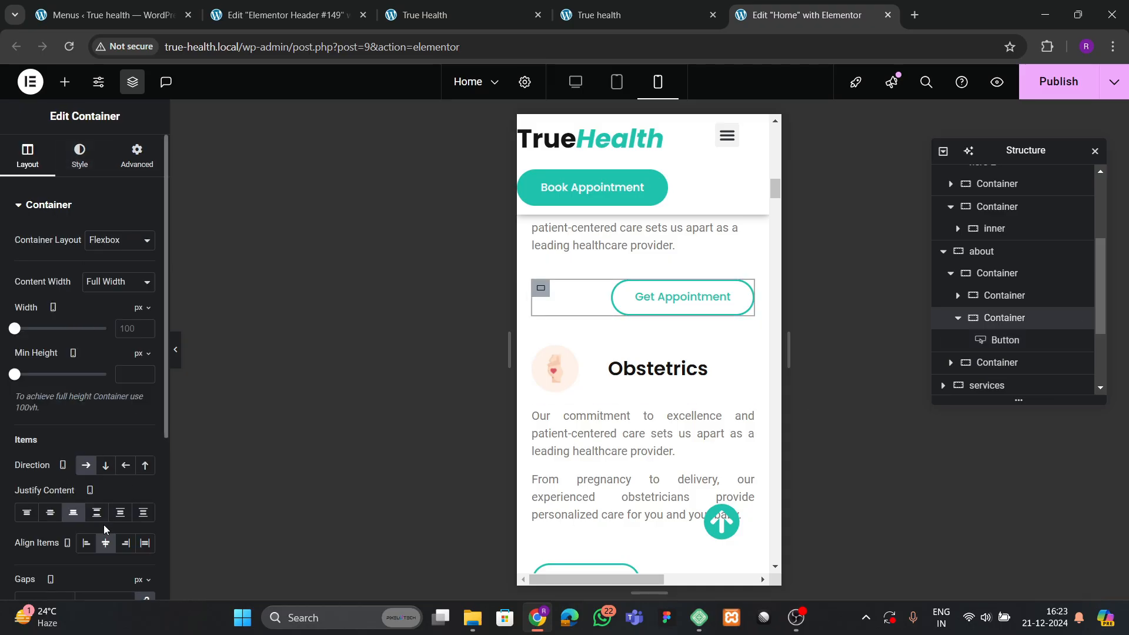
left_click(50, 512)
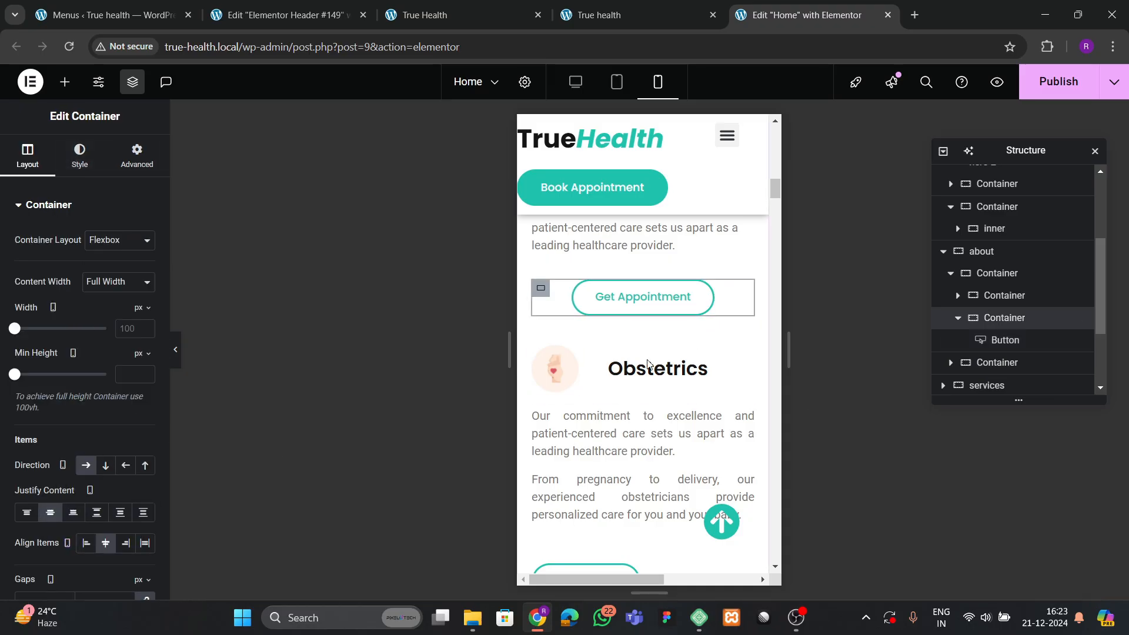
scroll(635, 395, "down", 1)
scroll(635, 395, "down", 8)
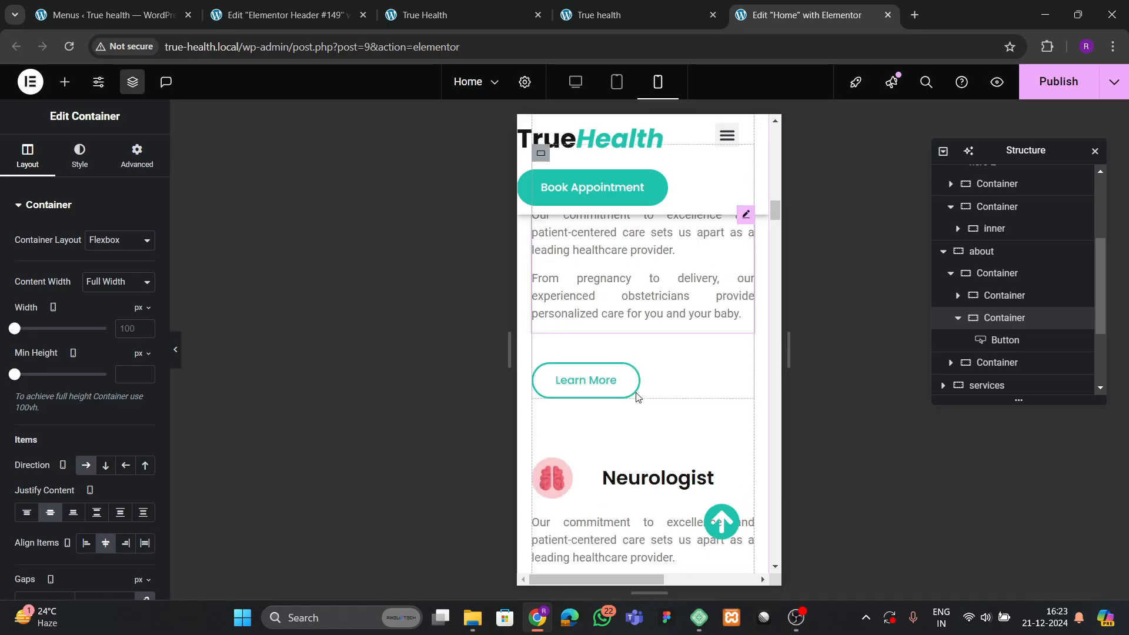
scroll(639, 393, "down", 4)
scroll(639, 394, "up", 1)
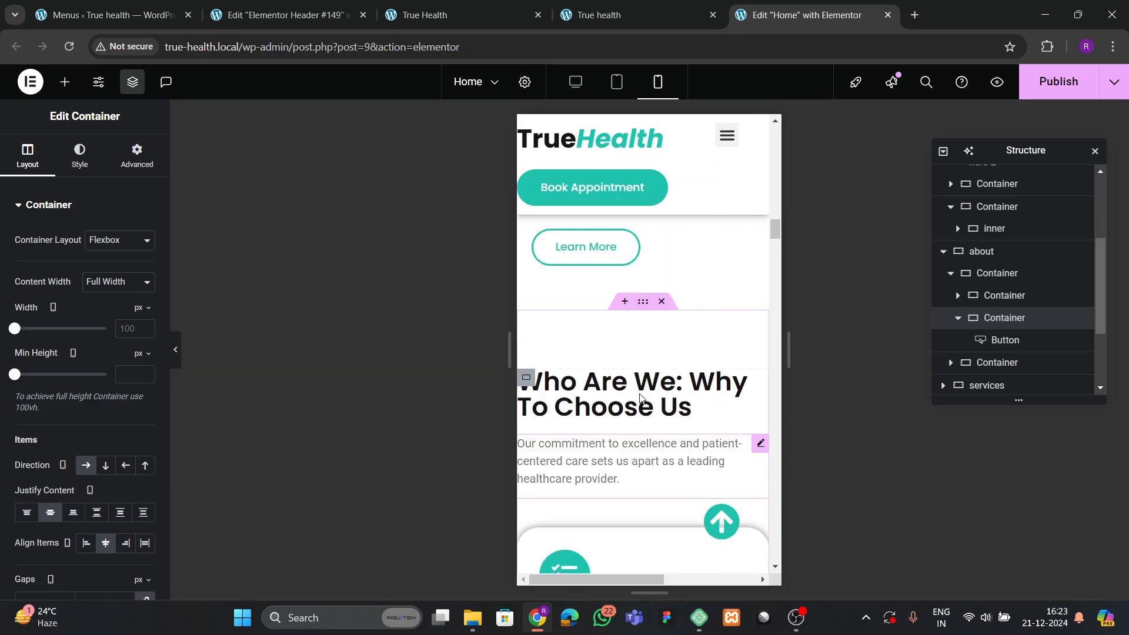
Apply the same 60/20/60/20 px unlinked padding to the services section.
left_click(641, 301)
left_click(131, 166)
left_click(144, 317)
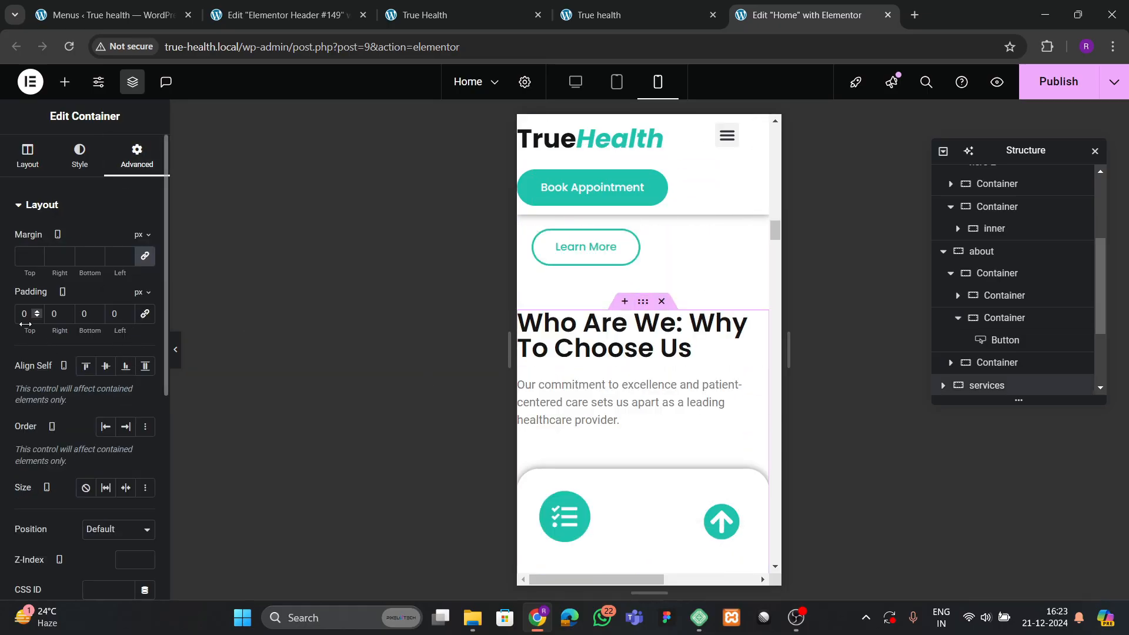
type("6")
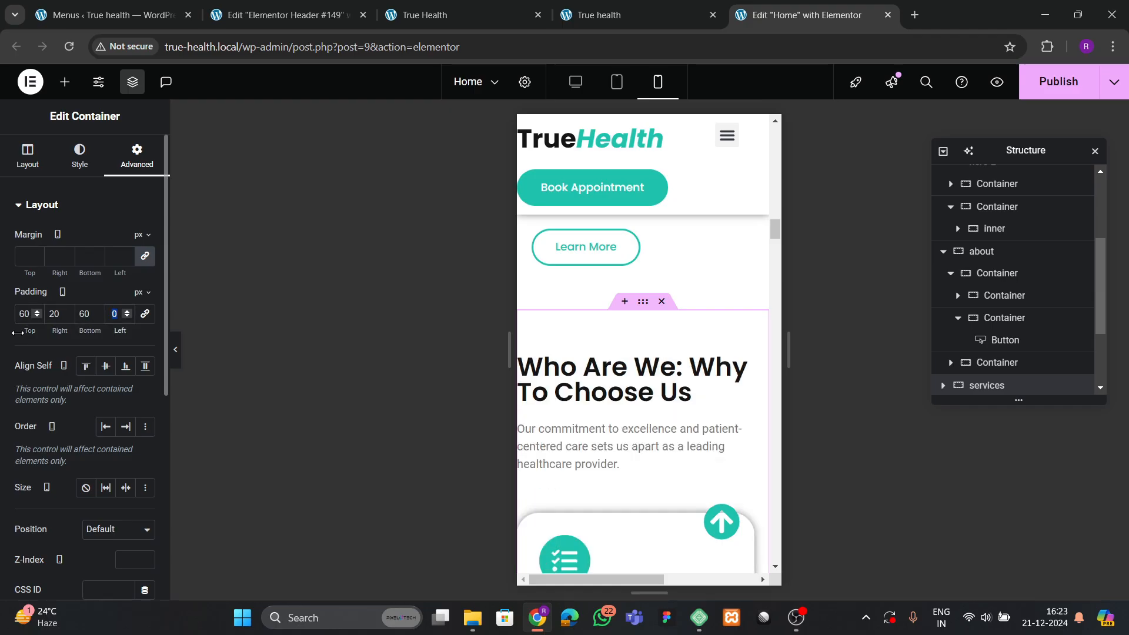
type("2")
scroll(587, 400, "down", 3)
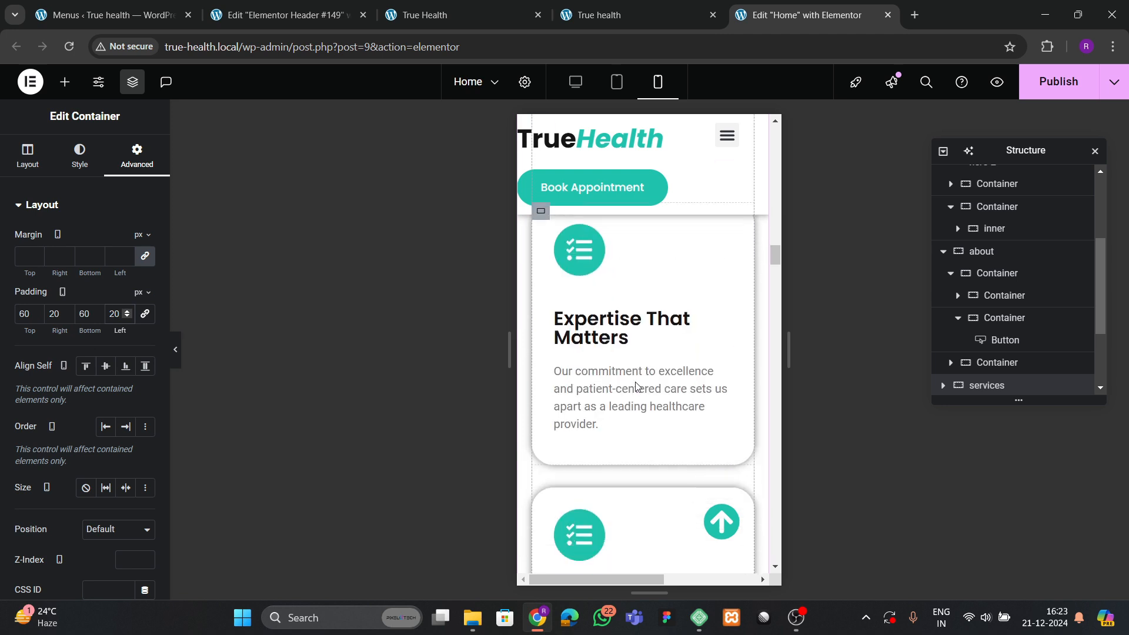
scroll(635, 386, "down", 6)
scroll(627, 369, "up", 2)
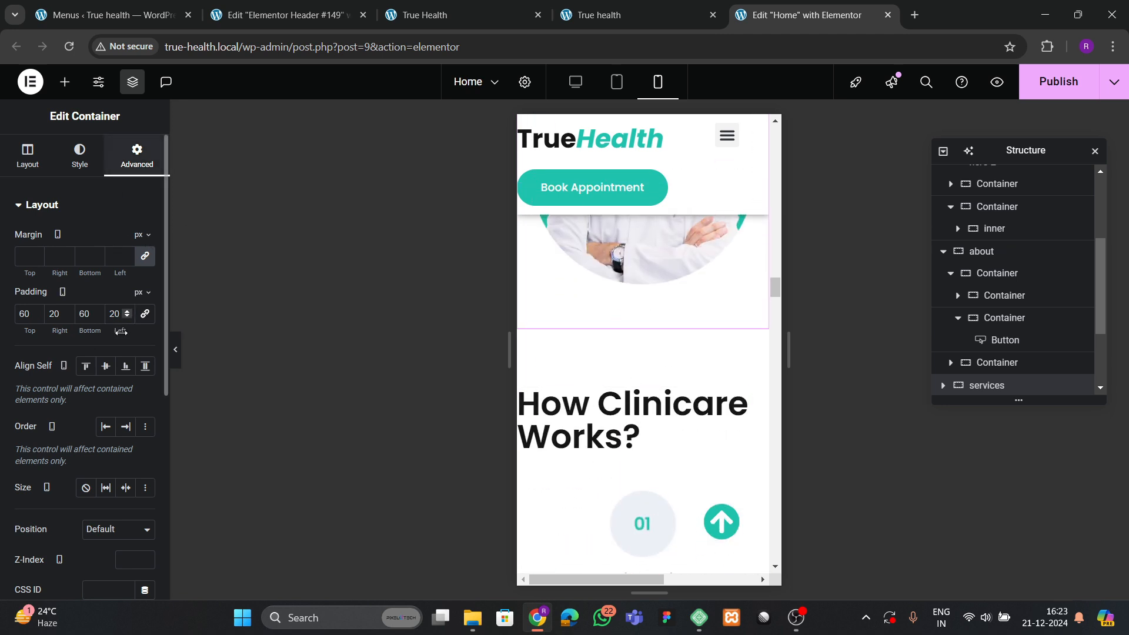
scroll(646, 364, "down", 2)
scroll(640, 352, "up", 2)
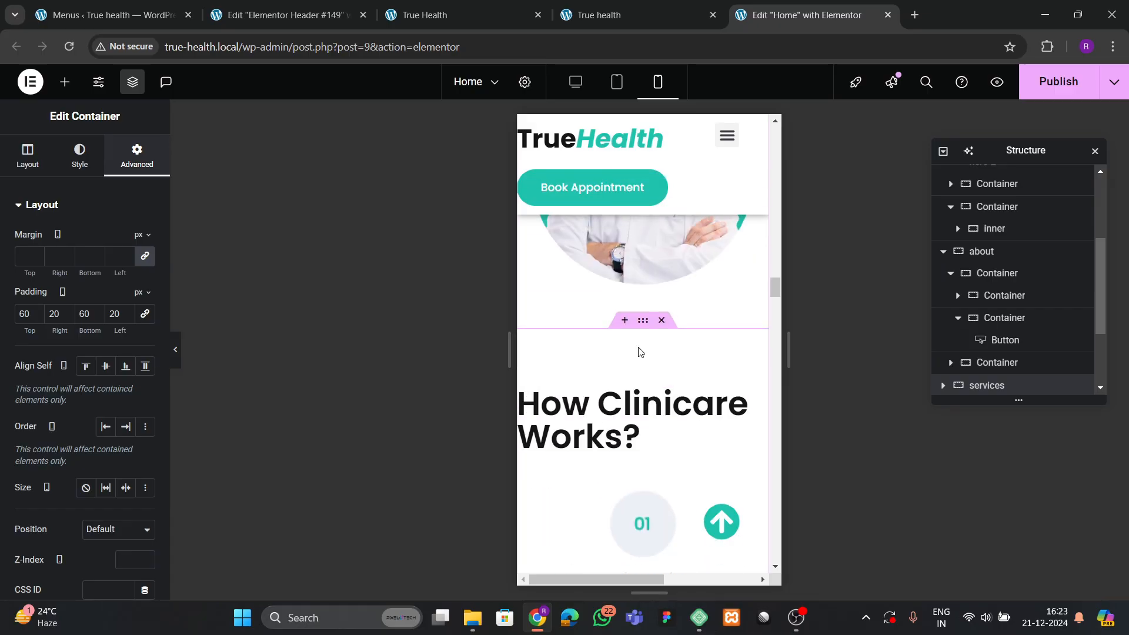
Set the How We Works section's mobile padding to 60 px top/bottom and 20 px sides.
left_click(639, 340)
left_click(137, 156)
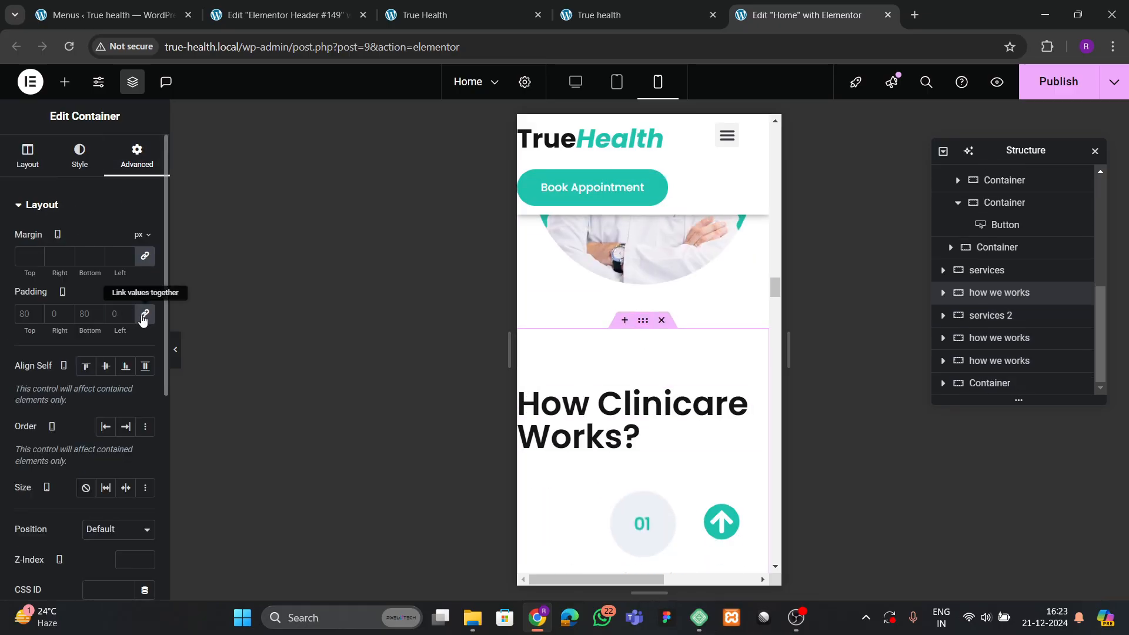
left_click(145, 313)
type("60")
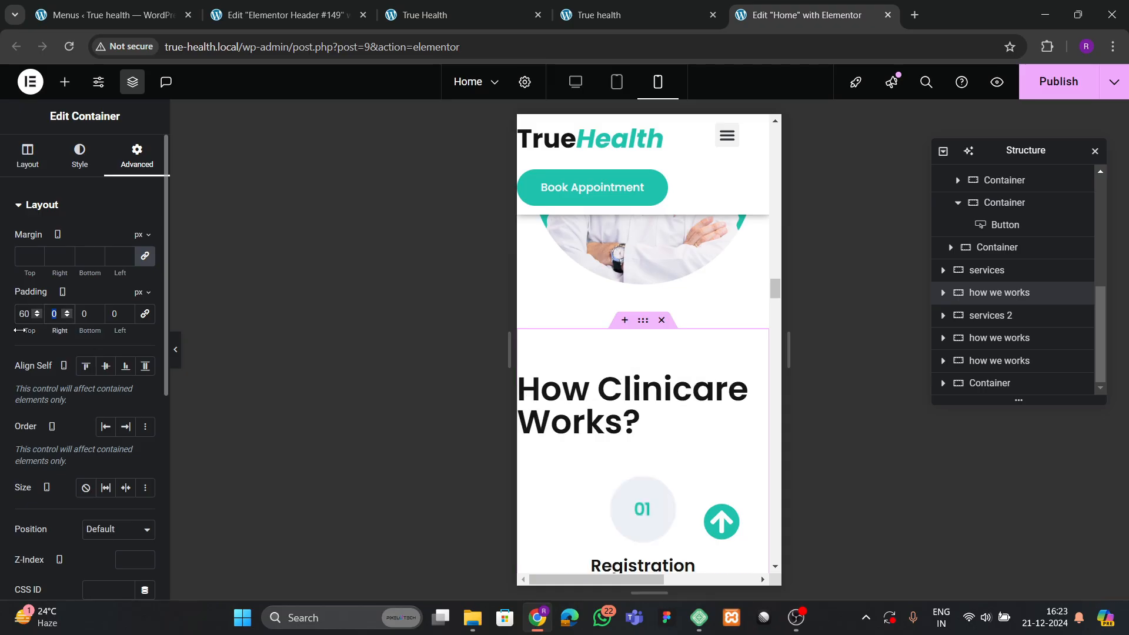
key("Tab")
type("2060")
key("Tab")
type("20")
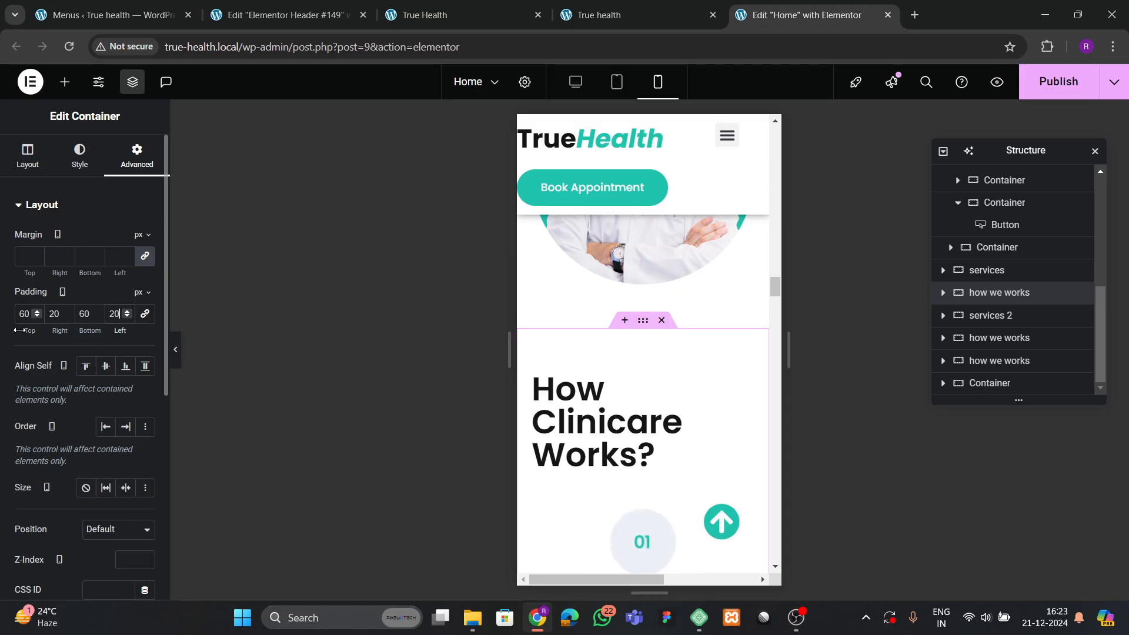
Set the How Clinicare Works? heading to 35 mobile font size and center alignment.
left_click(605, 422)
left_click(81, 156)
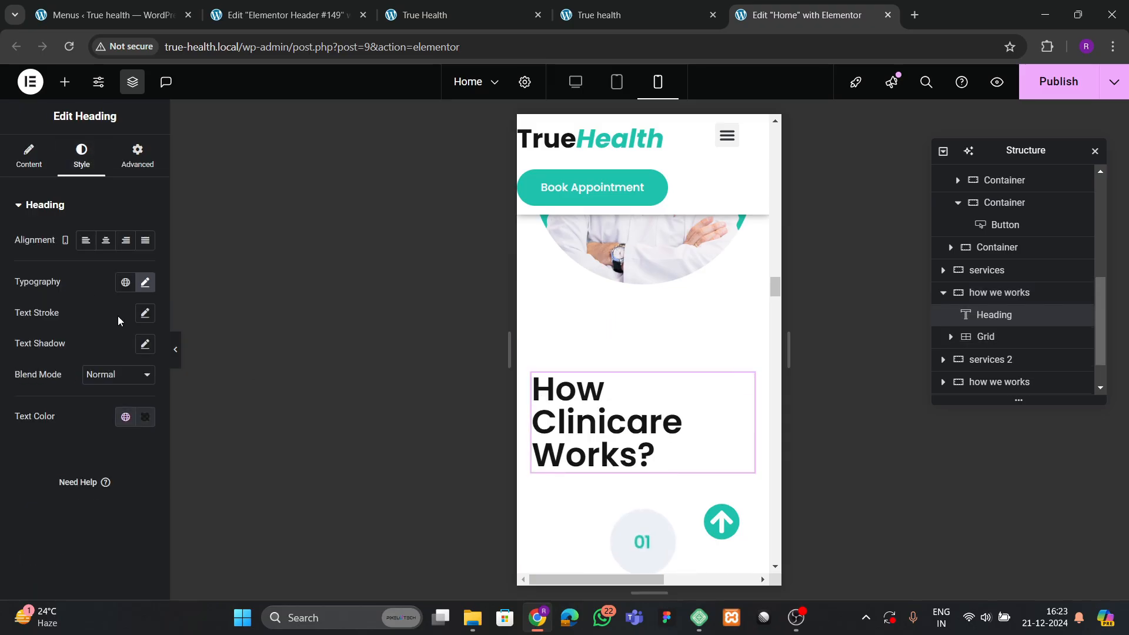
left_click(144, 282)
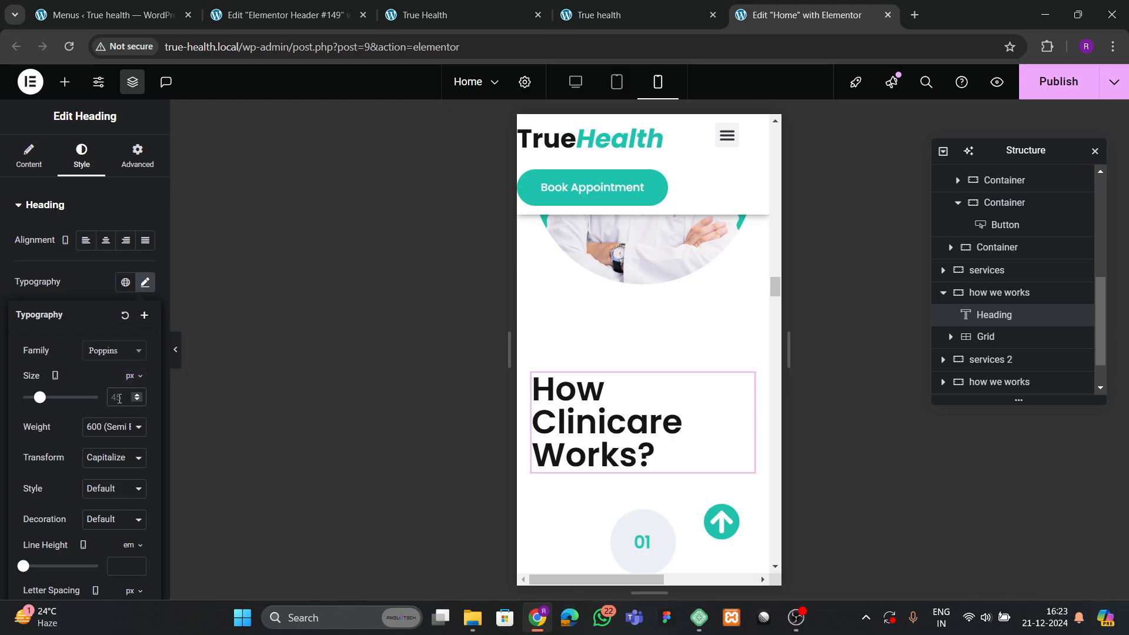
left_click(119, 397)
type("35")
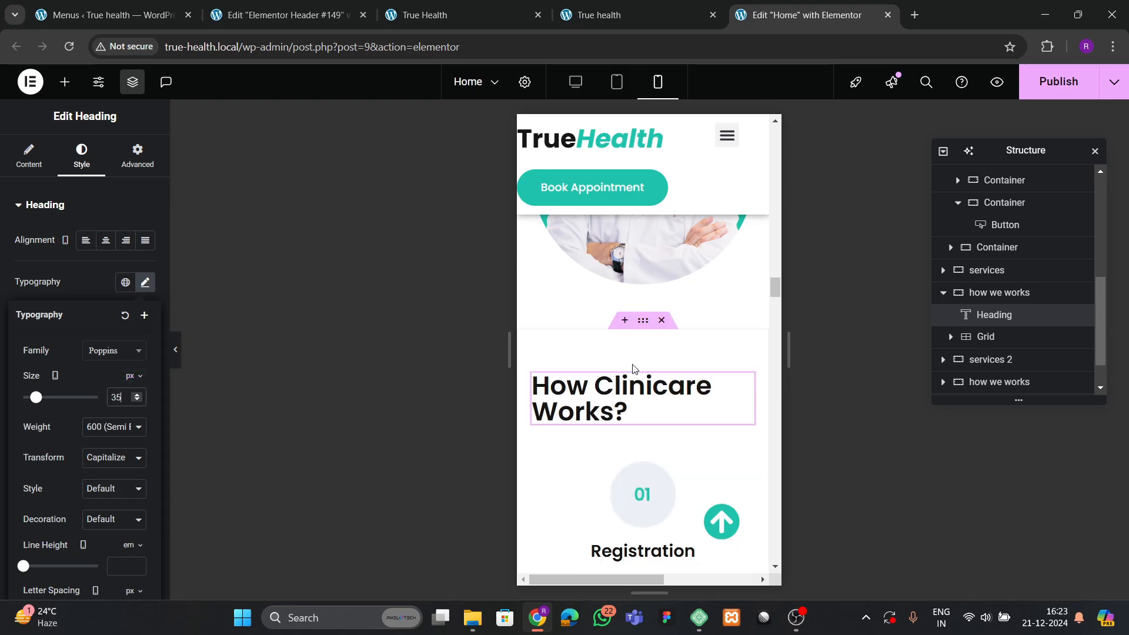
left_click(104, 241)
left_click(86, 241)
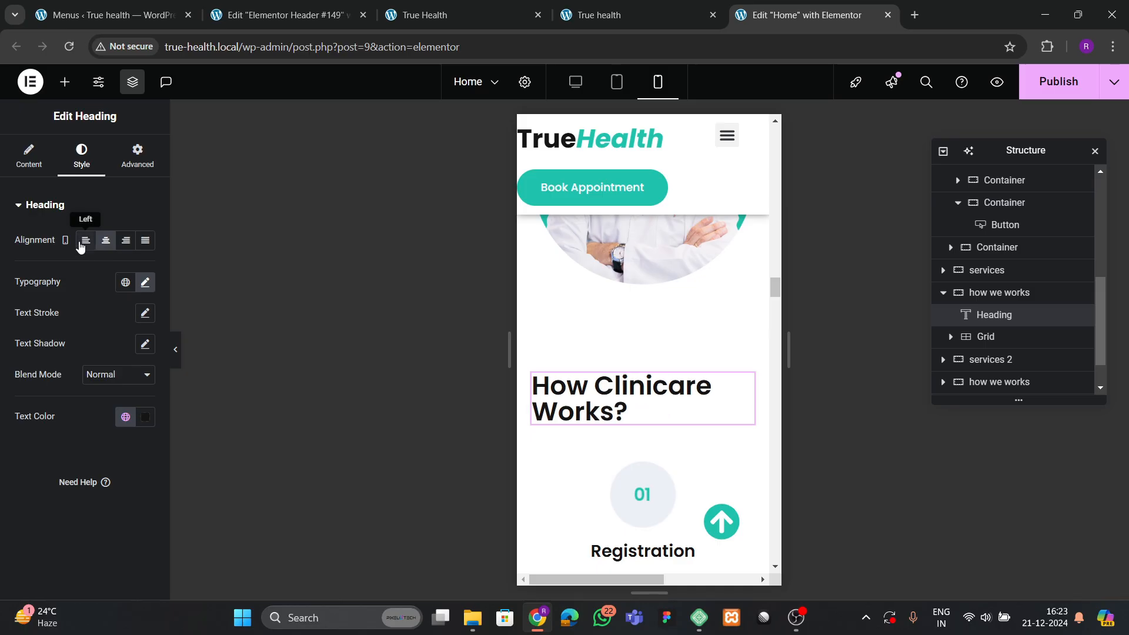
left_click(106, 240)
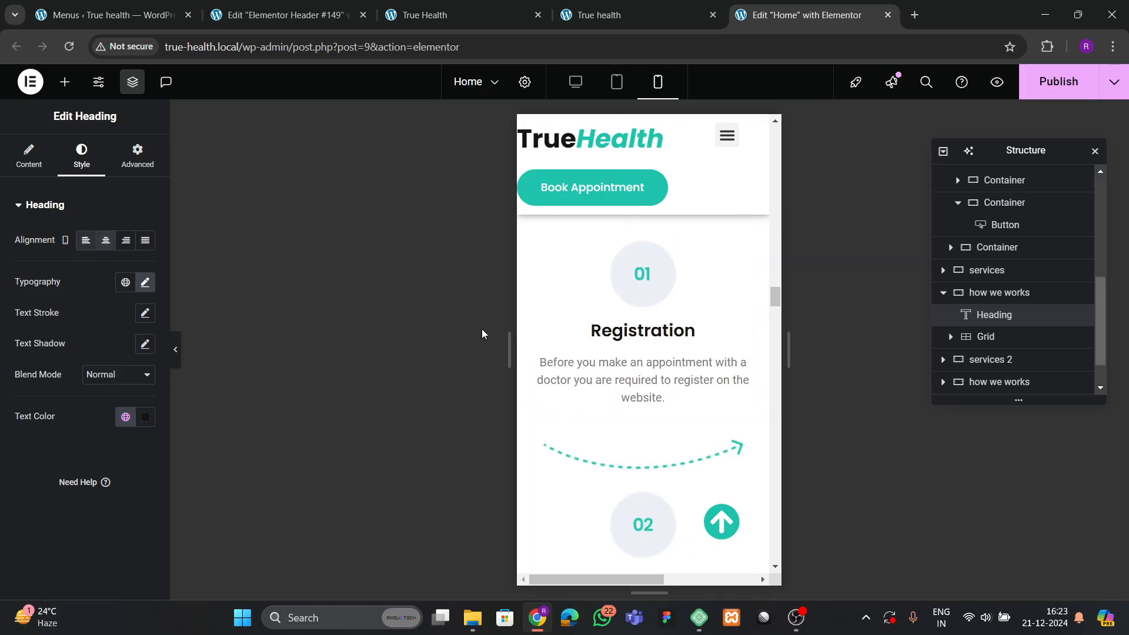
scroll(637, 332, "up", 3)
scroll(639, 425, "down", 3)
scroll(638, 423, "down", 5)
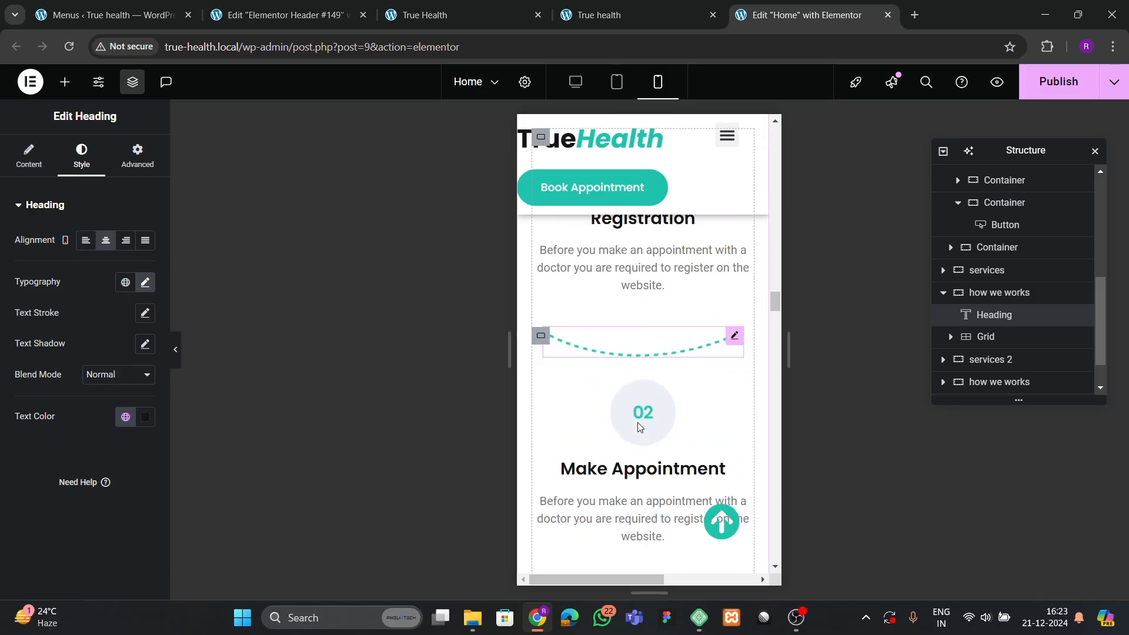
scroll(643, 358, "up", 2)
Hide the first dashed arrow image on tablet portrait and mobile portrait.
left_click(643, 358)
left_click(647, 320)
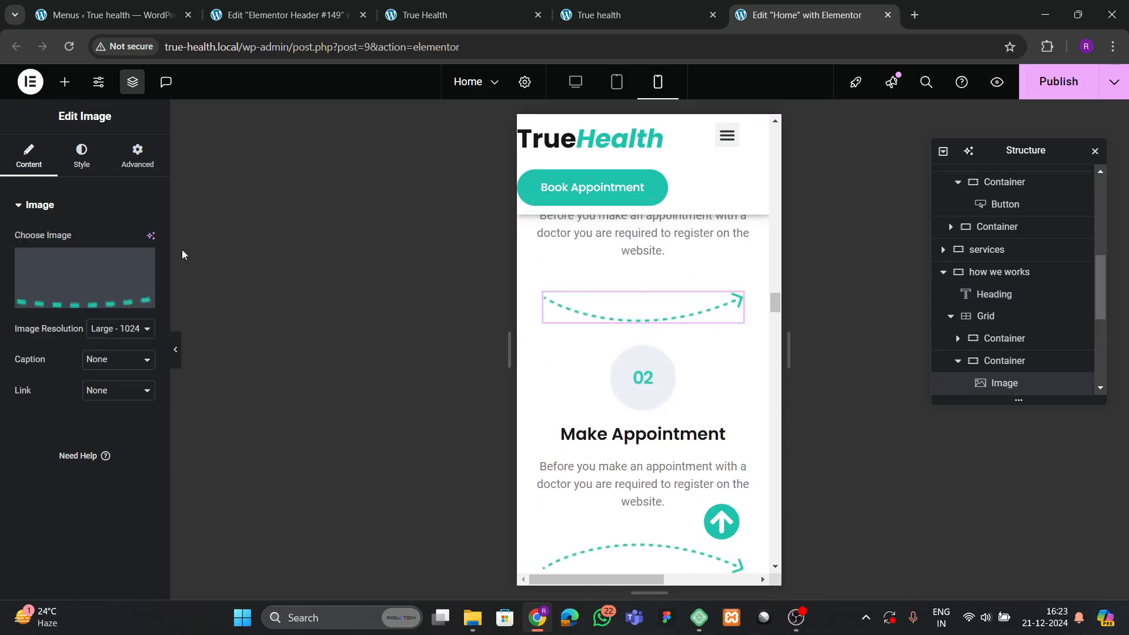
left_click(137, 158)
scroll(44, 353, "down", 7)
scroll(30, 365, "down", 2)
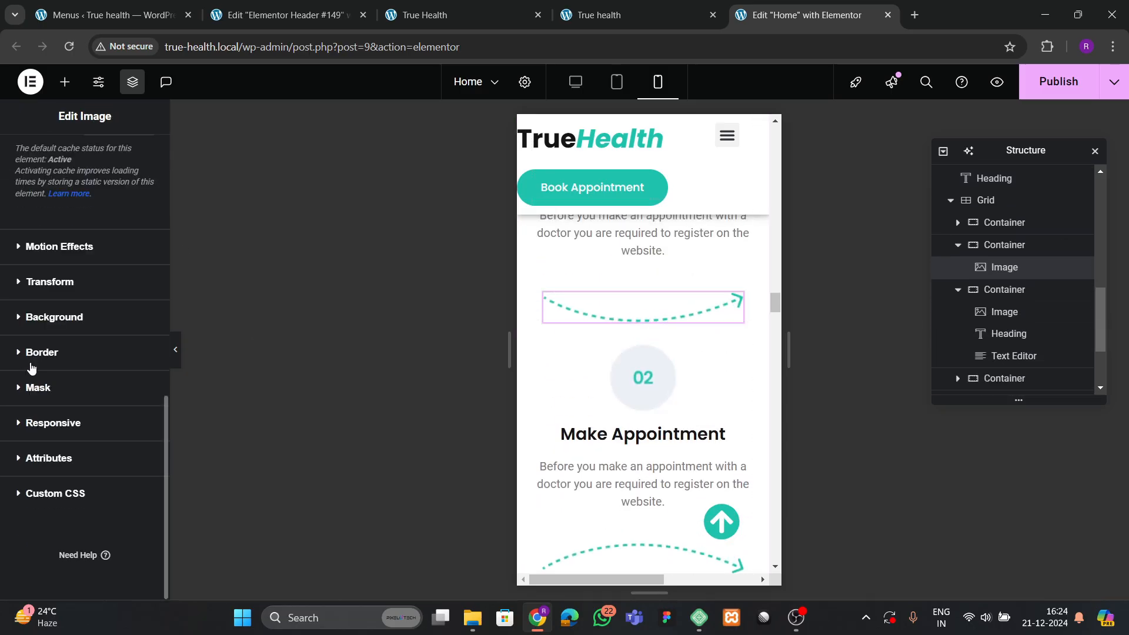
left_click(46, 423)
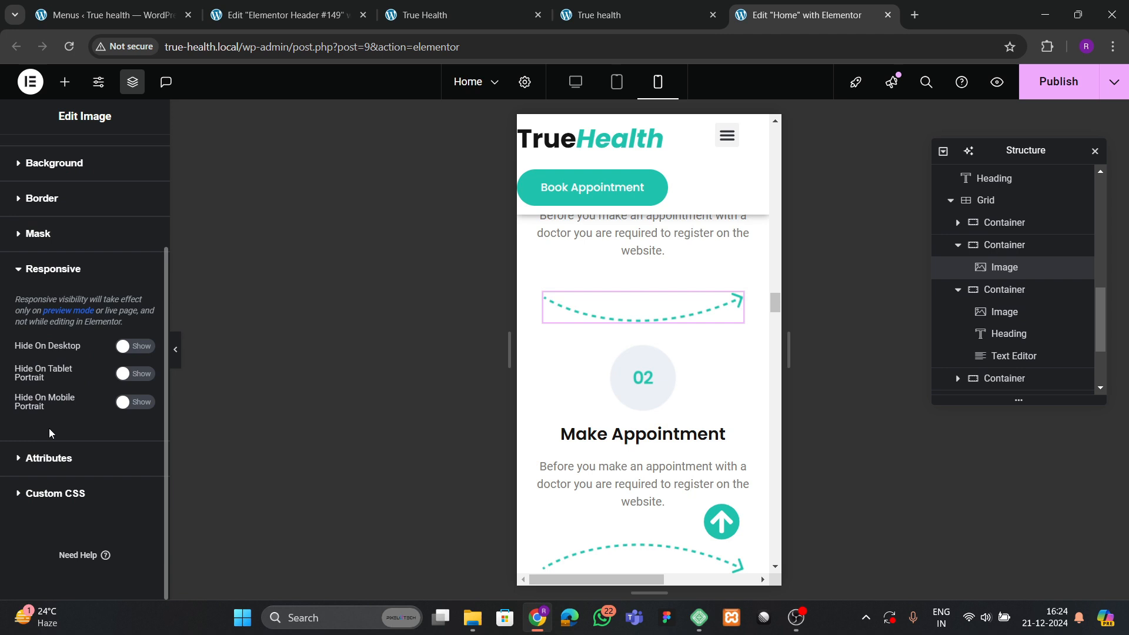
left_click(130, 376)
left_click(134, 402)
scroll(676, 364, "down", 2)
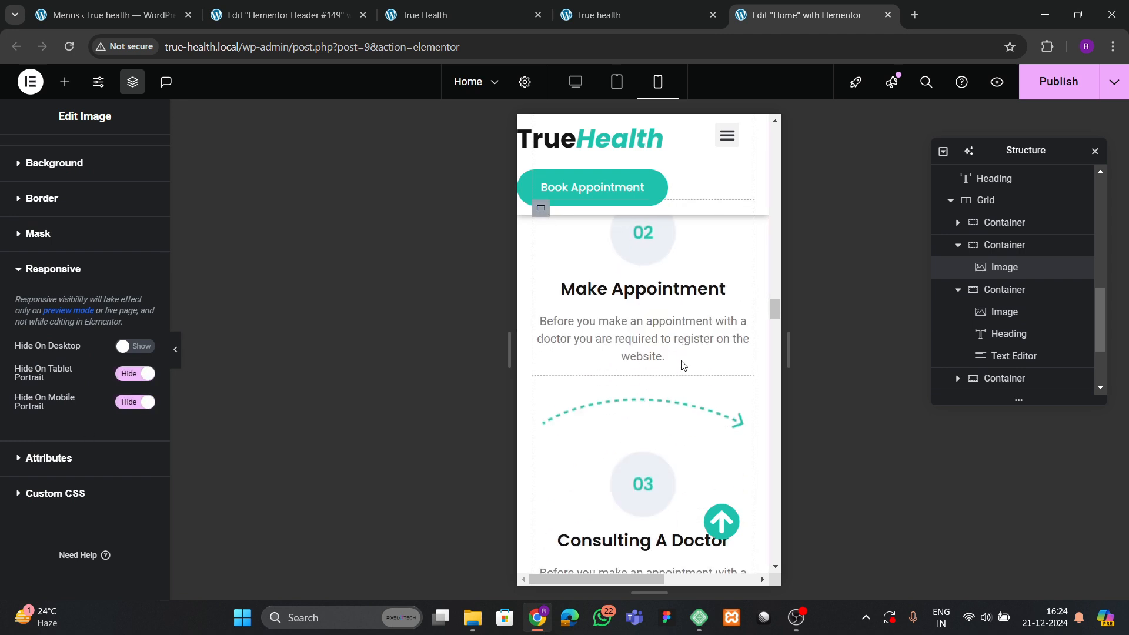
Hide the second dashed arrow image on mobile portrait.
left_click(556, 405)
left_click(137, 154)
scroll(55, 374, "down", 10)
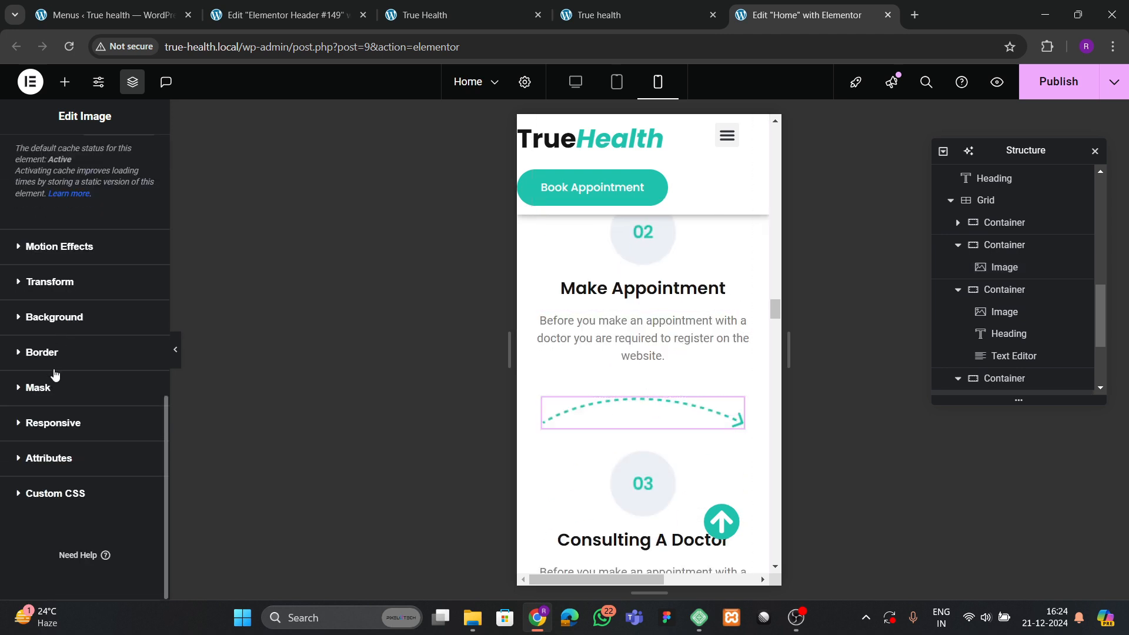
left_click(66, 423)
left_click(134, 403)
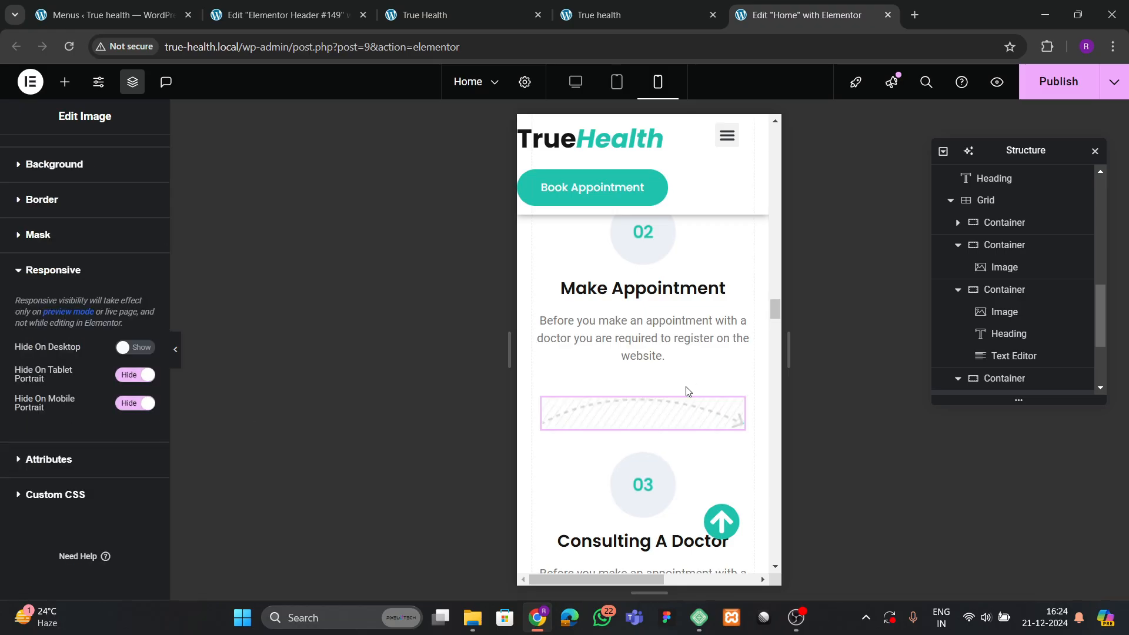
scroll(685, 397, "down", 4)
scroll(672, 387, "down", 4)
scroll(653, 365, "up", 3)
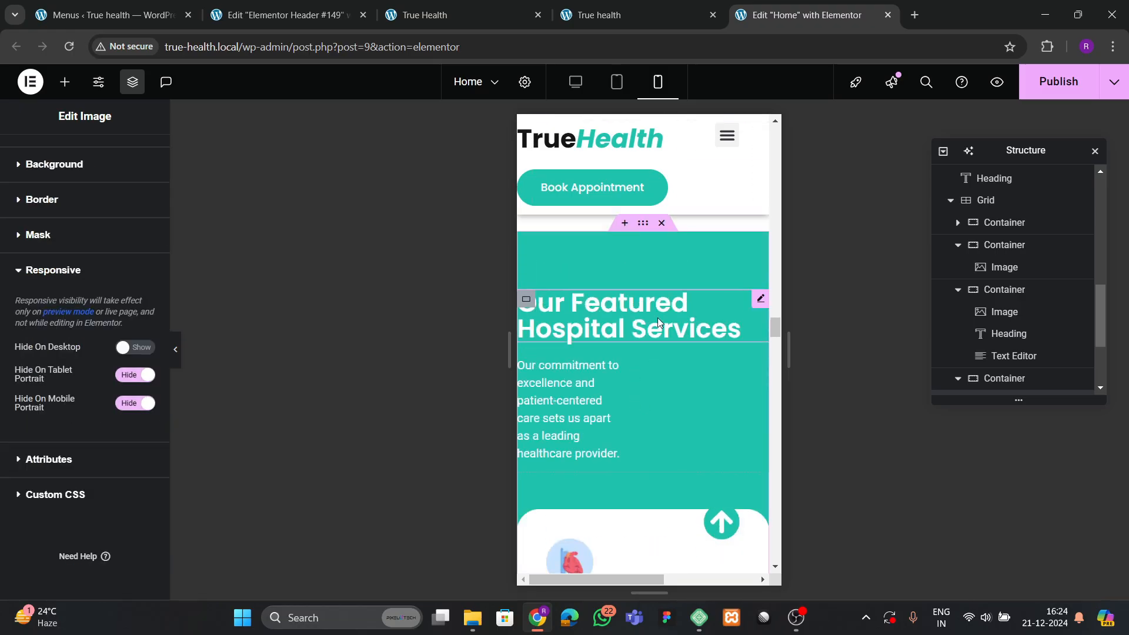
Give the Our Featured Hospital Services section unlinked padding of 60/20/60/20.
left_click(643, 237)
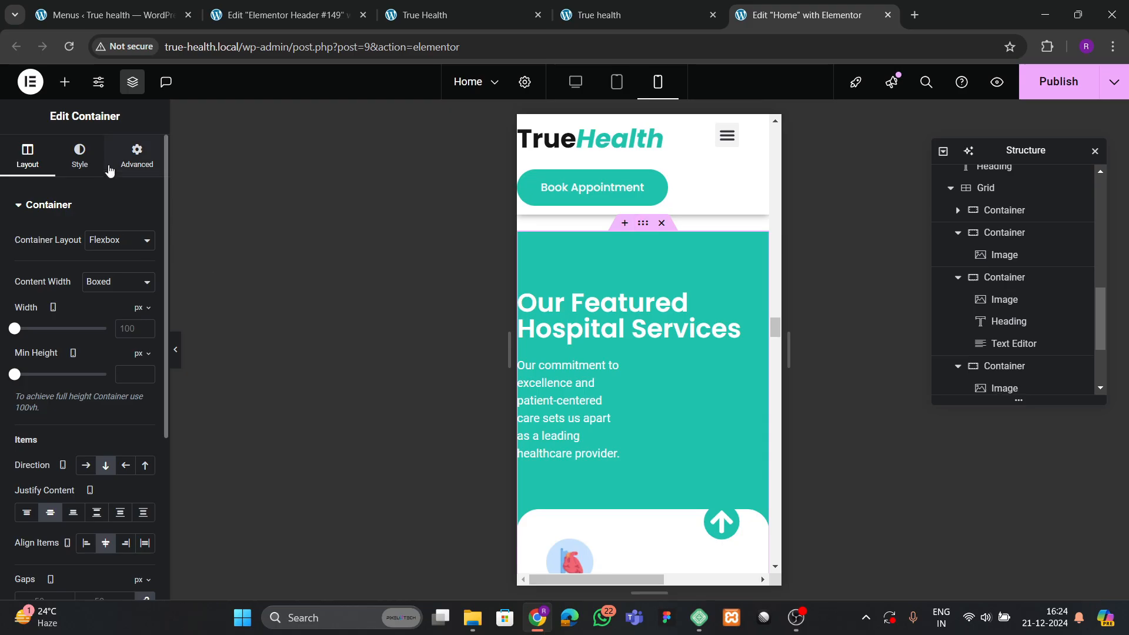
left_click(133, 158)
left_click(144, 314)
left_click(23, 314)
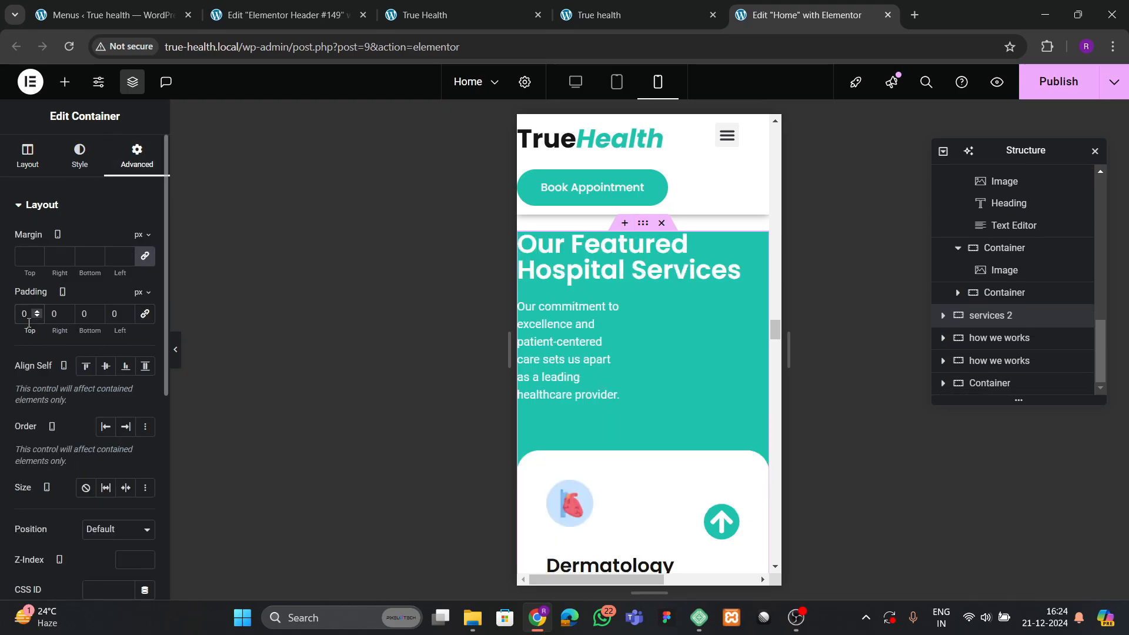
type("760")
key("Tab")
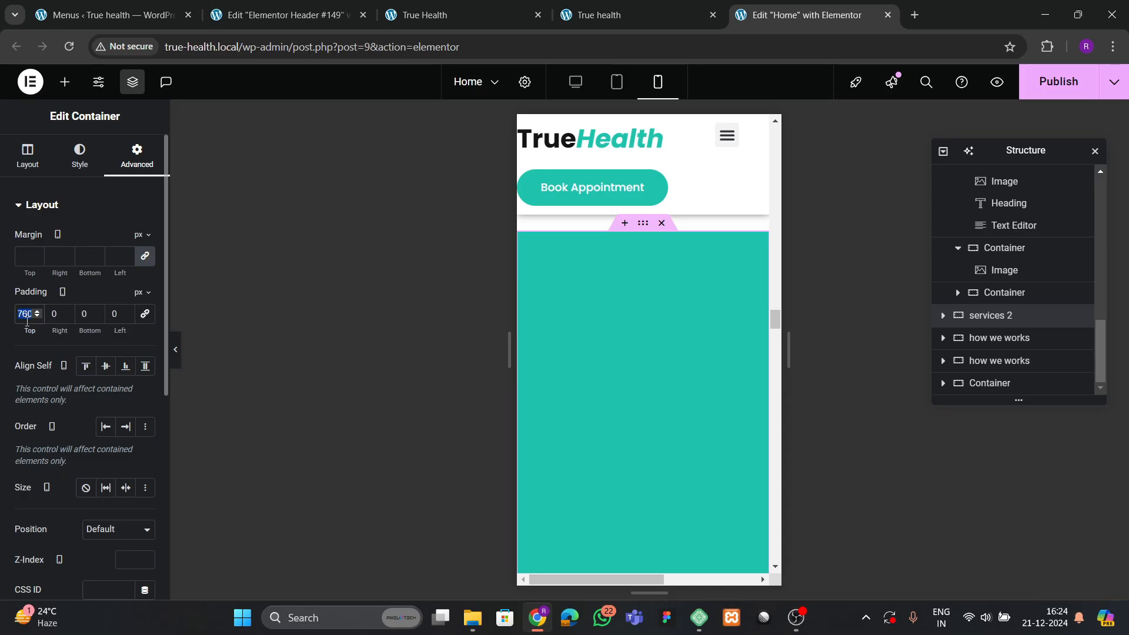
type("60")
type("20")
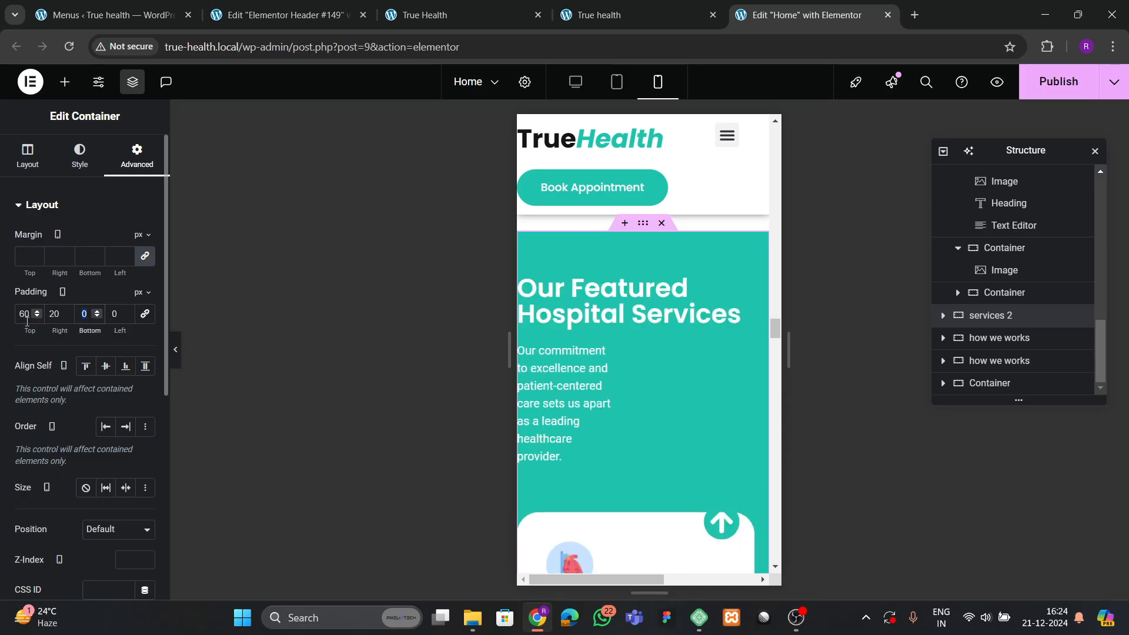
type("25")
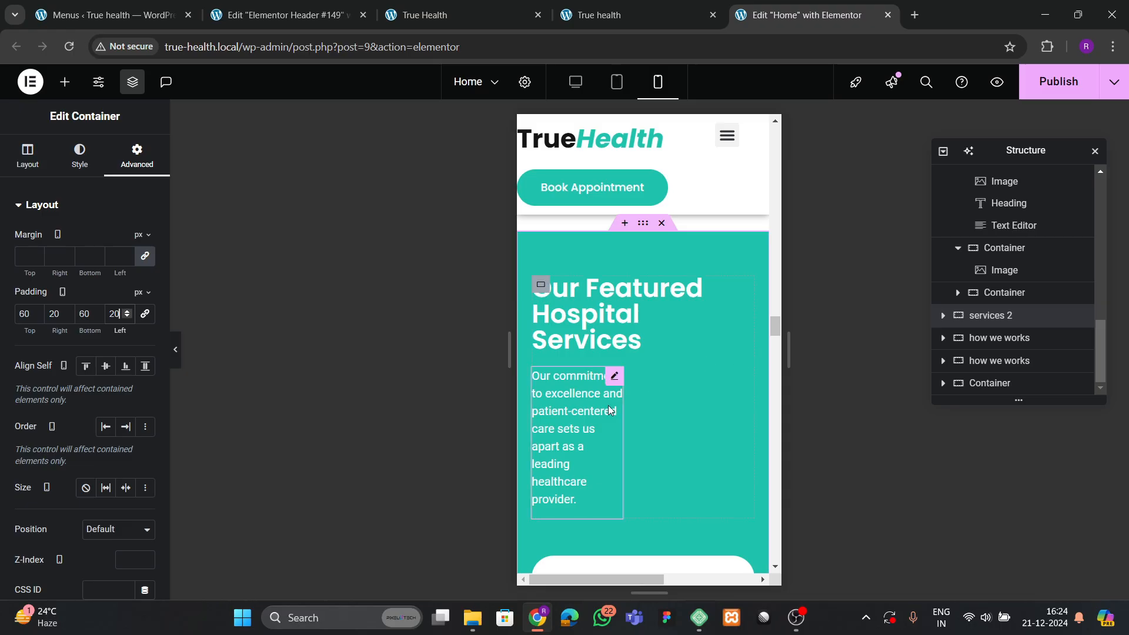
Set the section's intro paragraph width to Full Width.
left_click(610, 407)
left_click(81, 156)
left_click(138, 170)
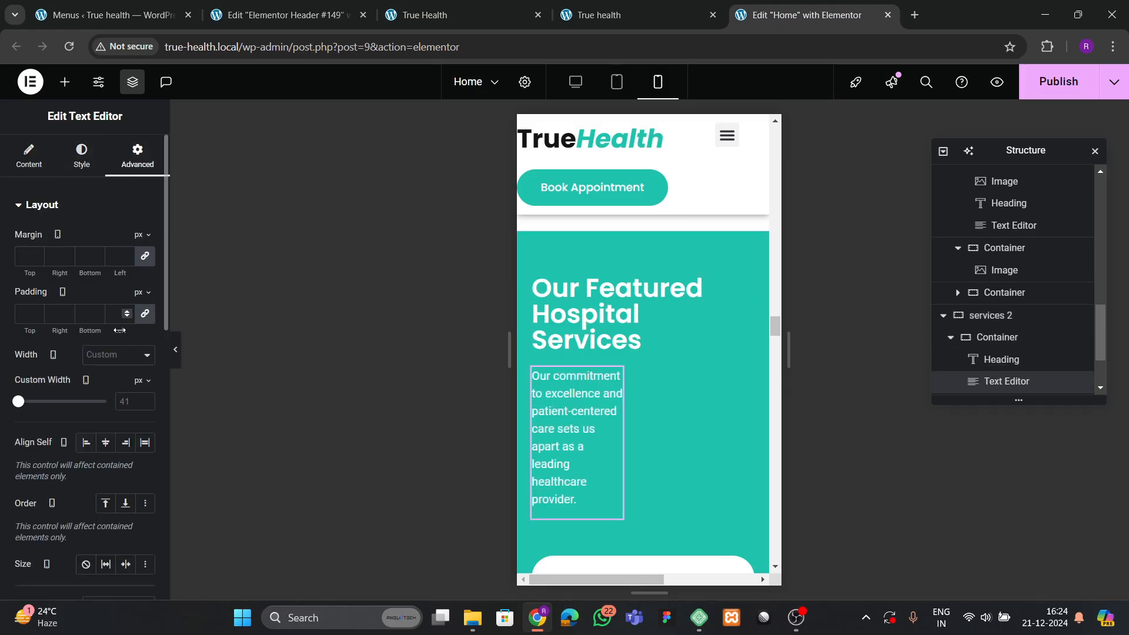
left_click(109, 353)
left_click(111, 391)
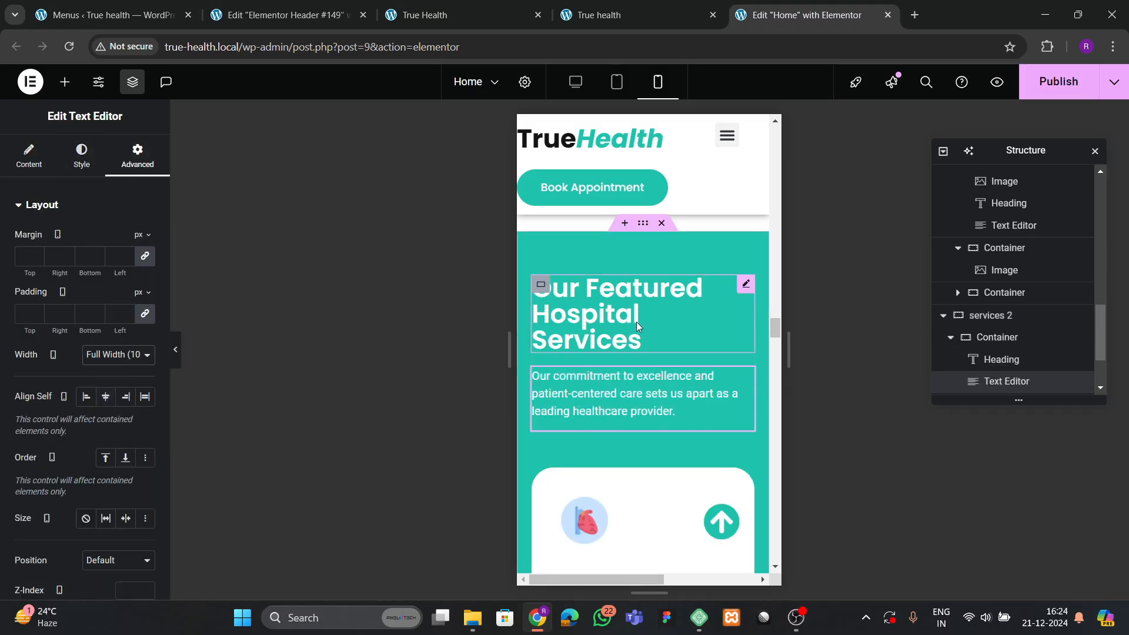
scroll(625, 273, "down", 4)
scroll(556, 339, "up", 2)
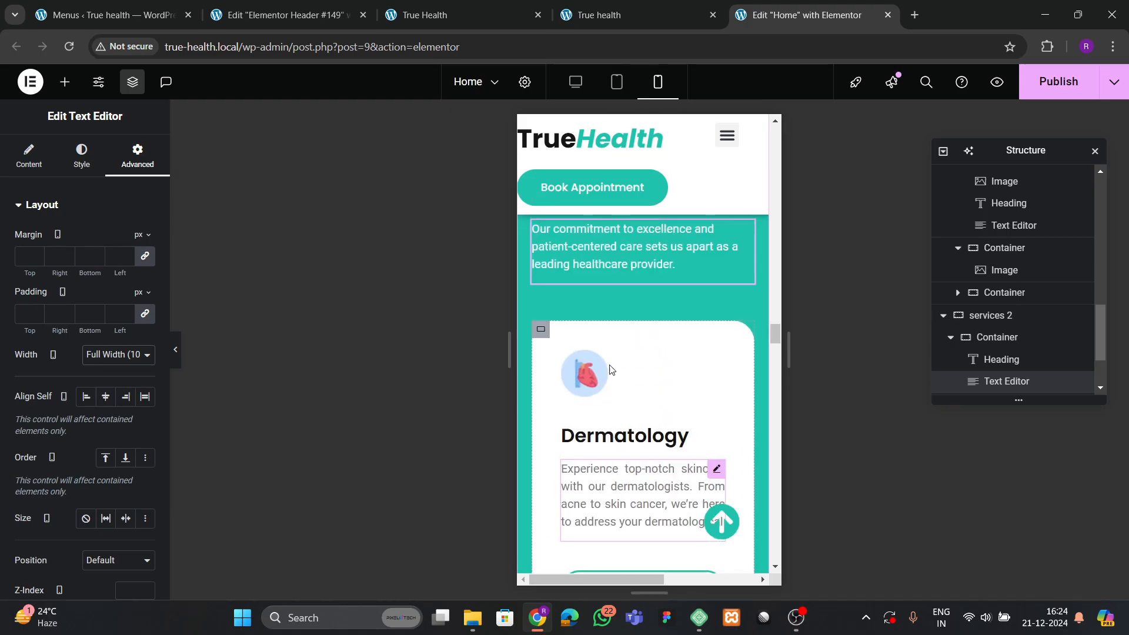
Give the Dermatology service card 30 px padding.
left_click(540, 329)
scroll(43, 323, "down", 4)
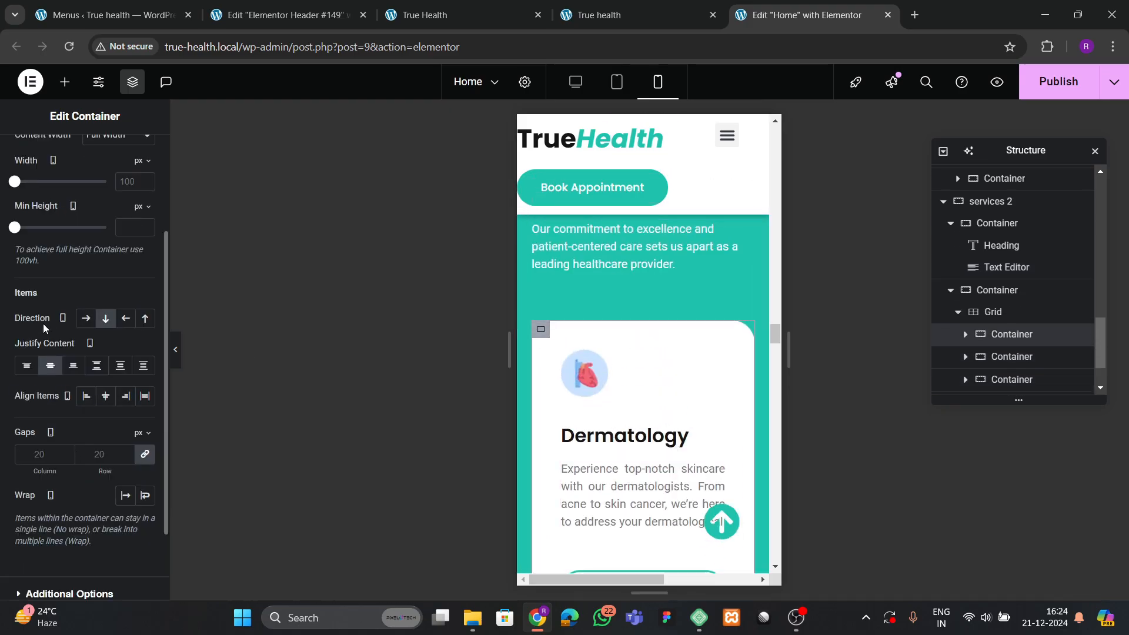
scroll(106, 294, "up", 3)
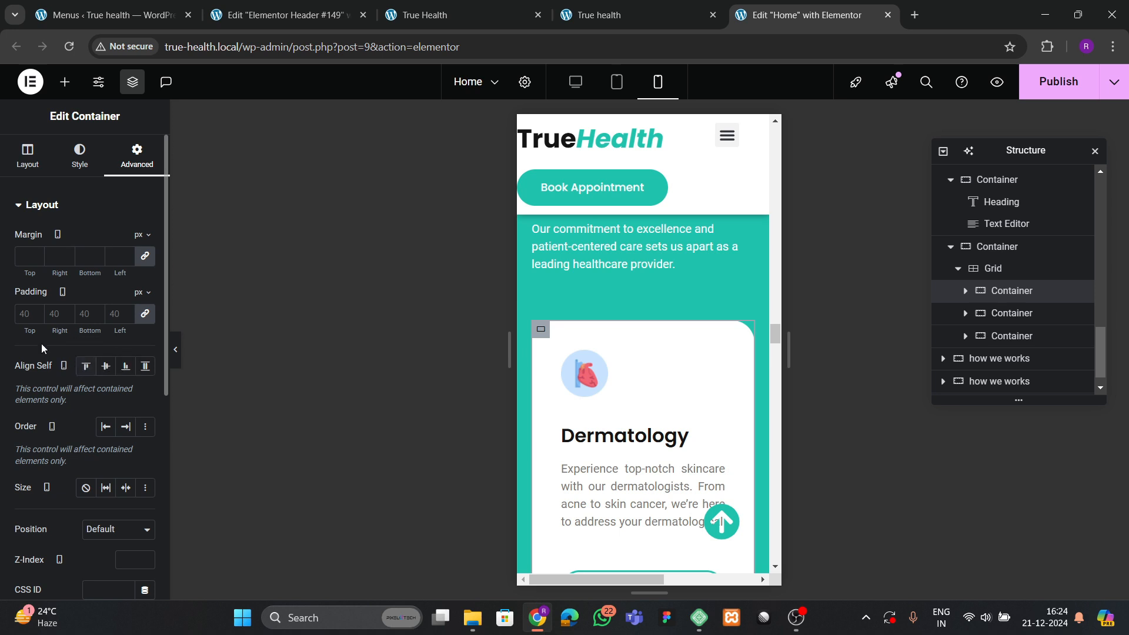
type("30")
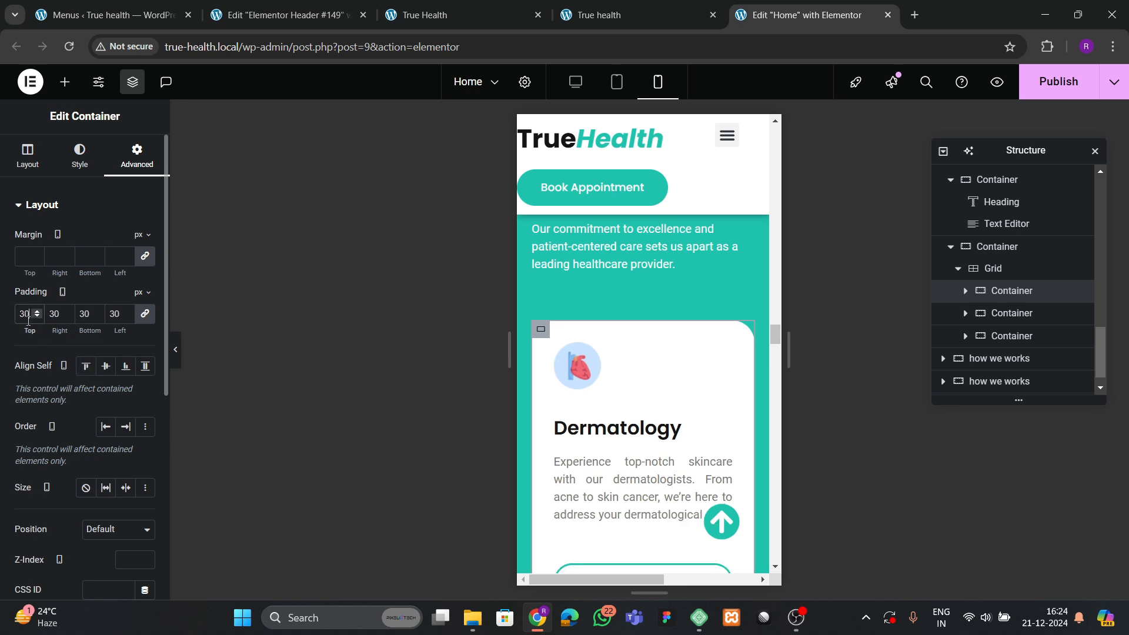
scroll(658, 470, "down", 1)
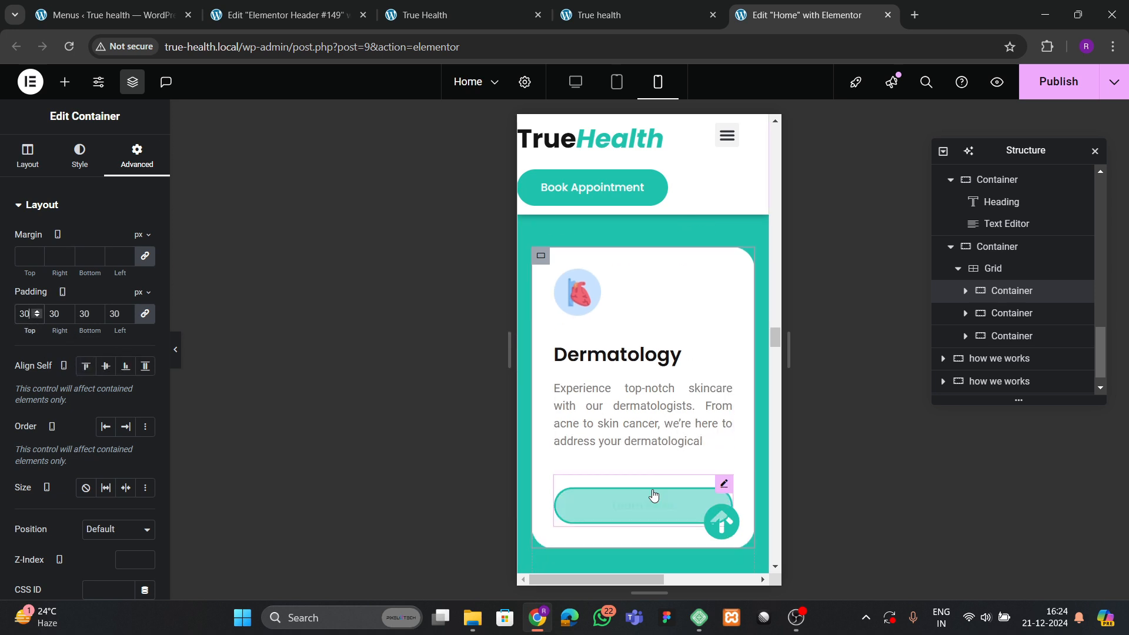
scroll(600, 356, "down", 10)
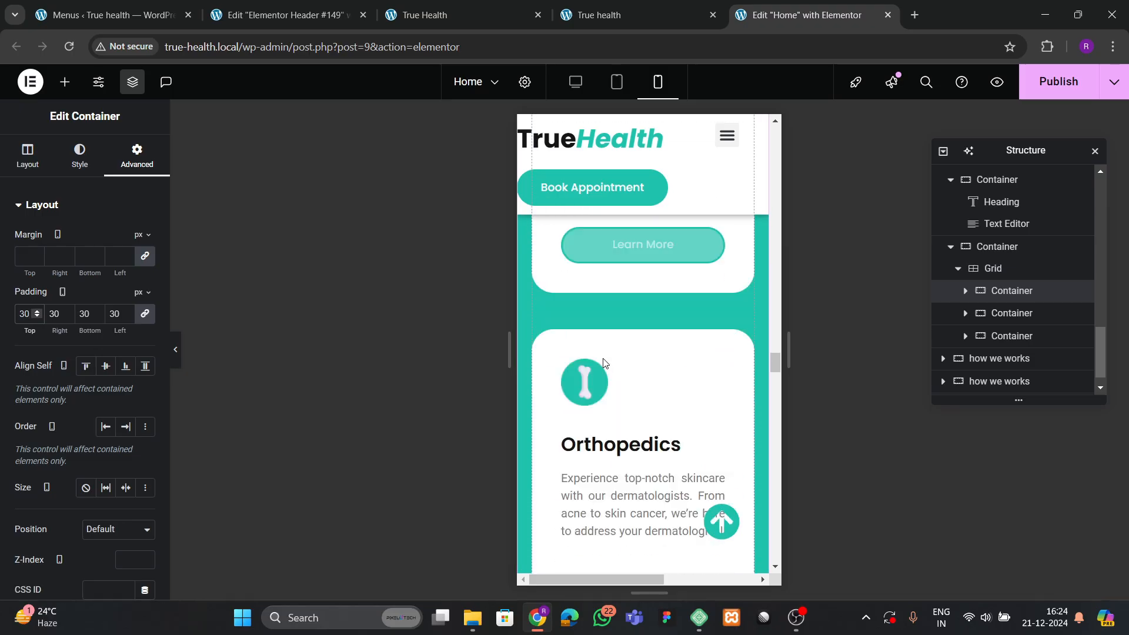
scroll(604, 361, "up", 6)
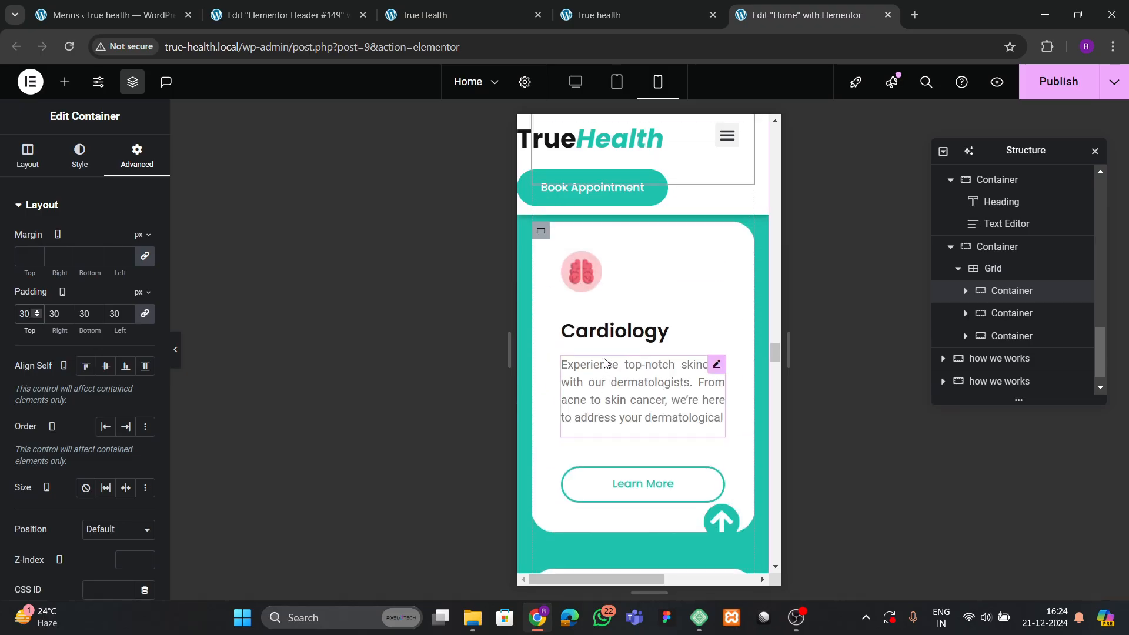
Give the Cardiology and Orthopedics service cards 30 px padding each.
left_click(129, 166)
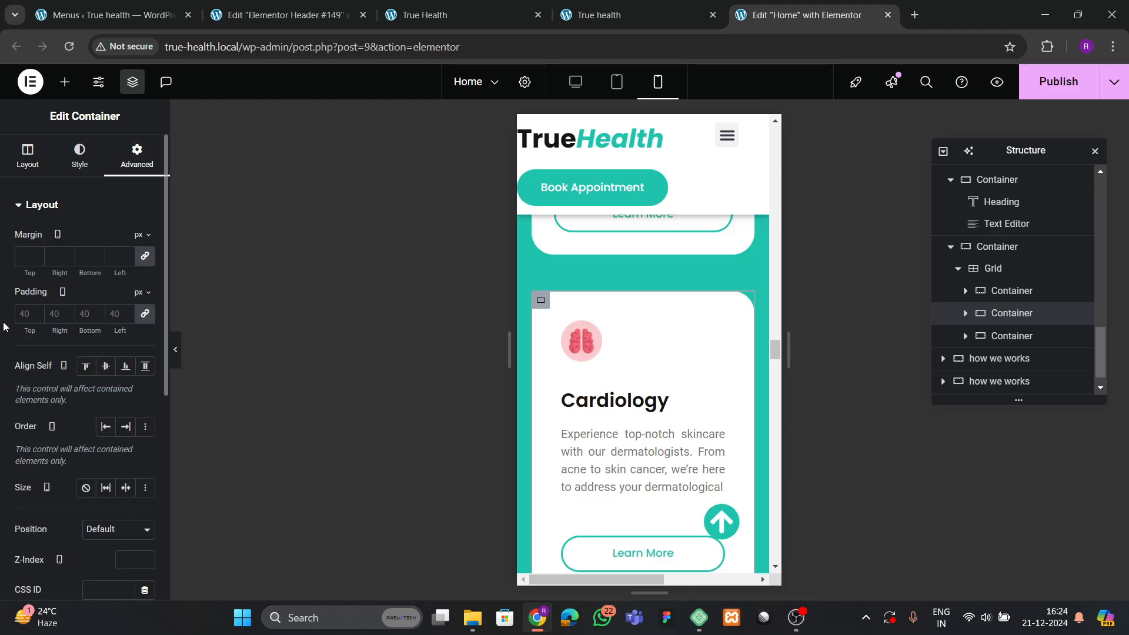
left_click(19, 318)
type("30")
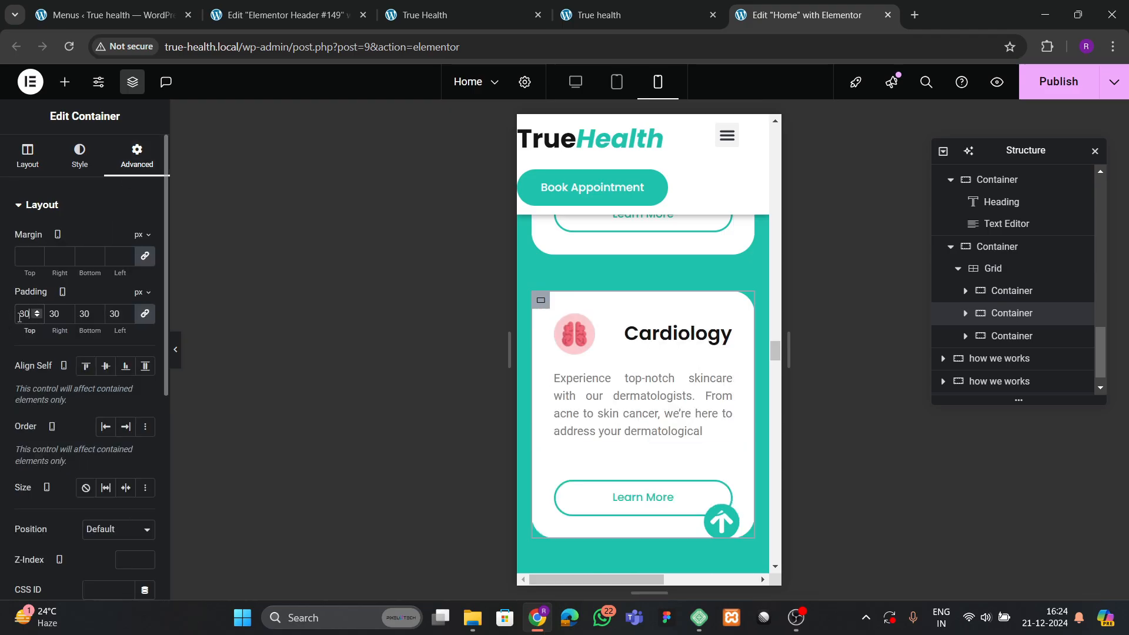
scroll(588, 378, "down", 3)
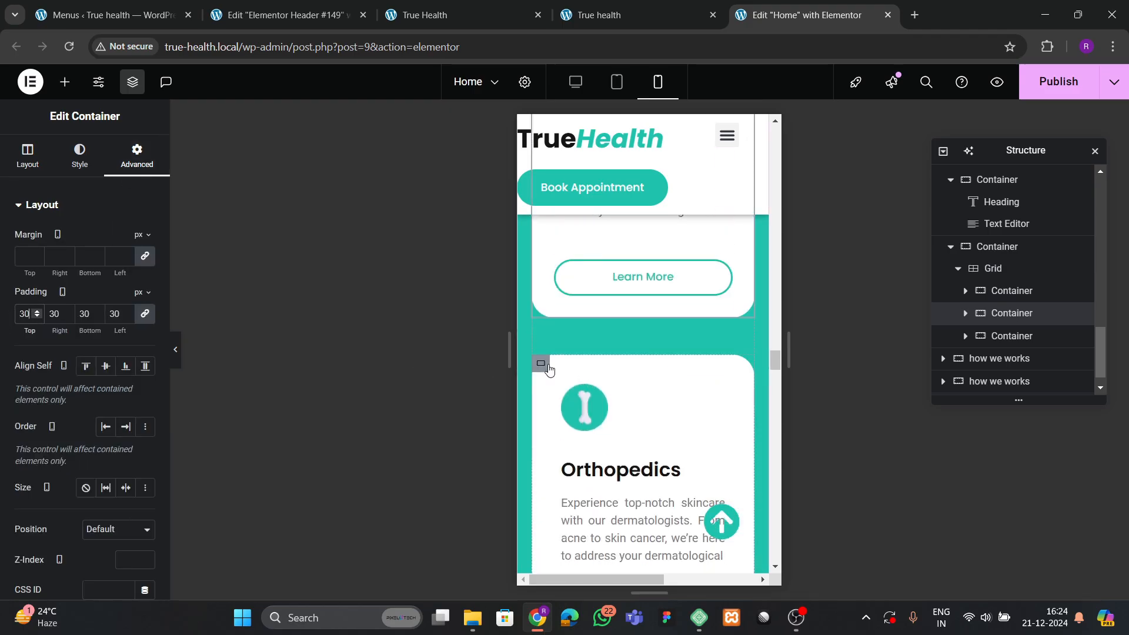
left_click(541, 364)
left_click(137, 156)
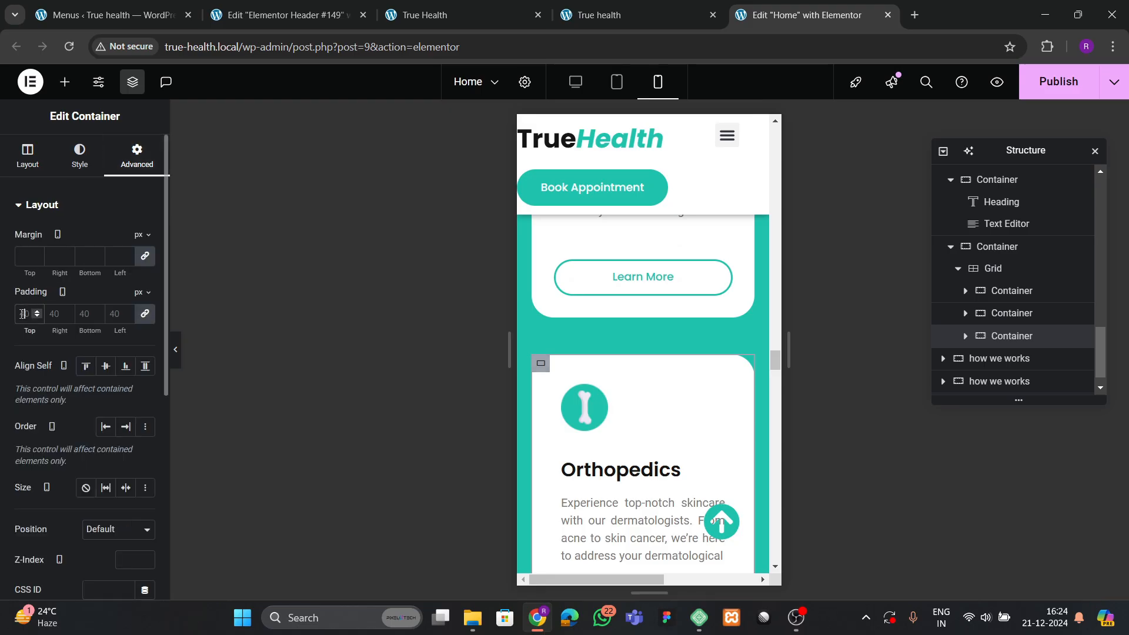
left_click(22, 313)
type("30")
scroll(671, 360, "down", 5)
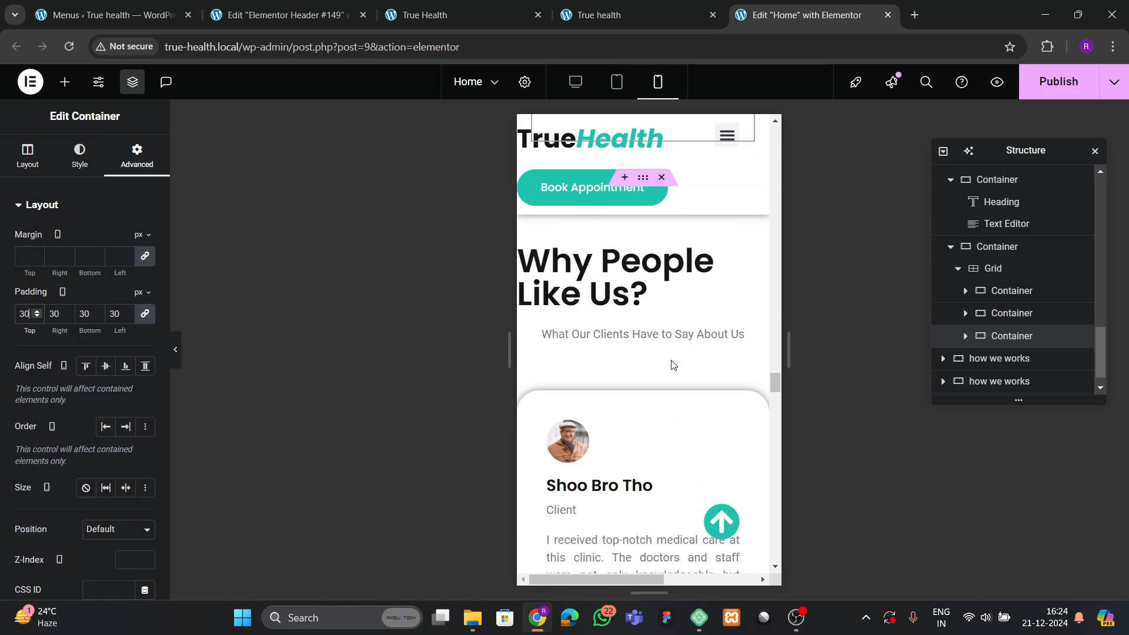
scroll(671, 365, "up", 3)
Set the Why People Like Us? section's mobile padding to 60 px top and 20 px sides.
left_click(642, 324)
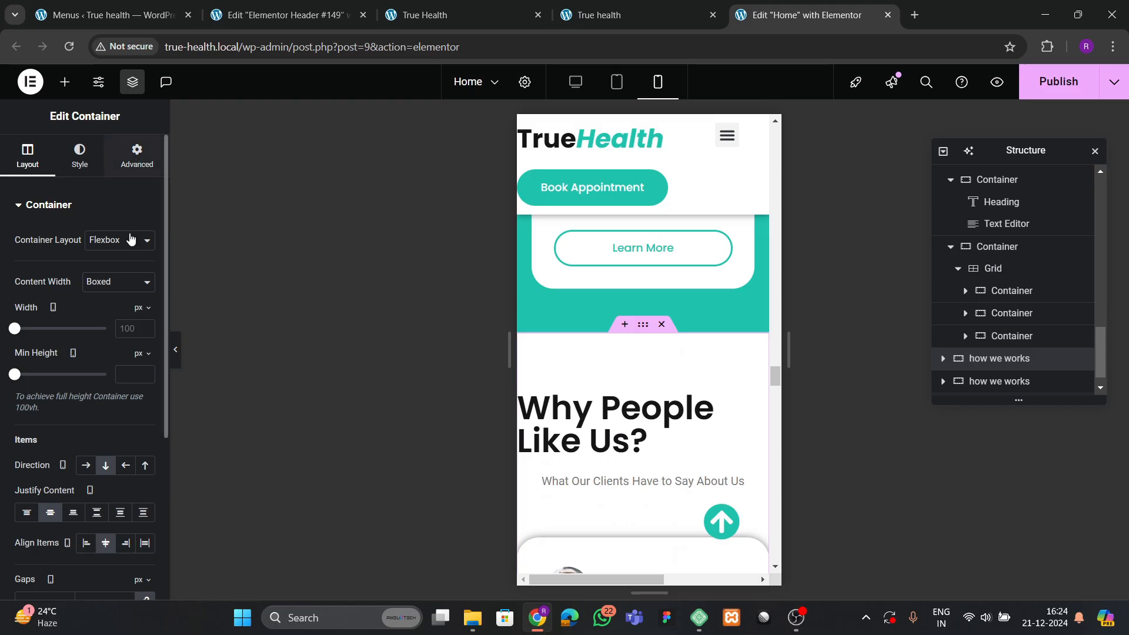
left_click(136, 157)
left_click(146, 316)
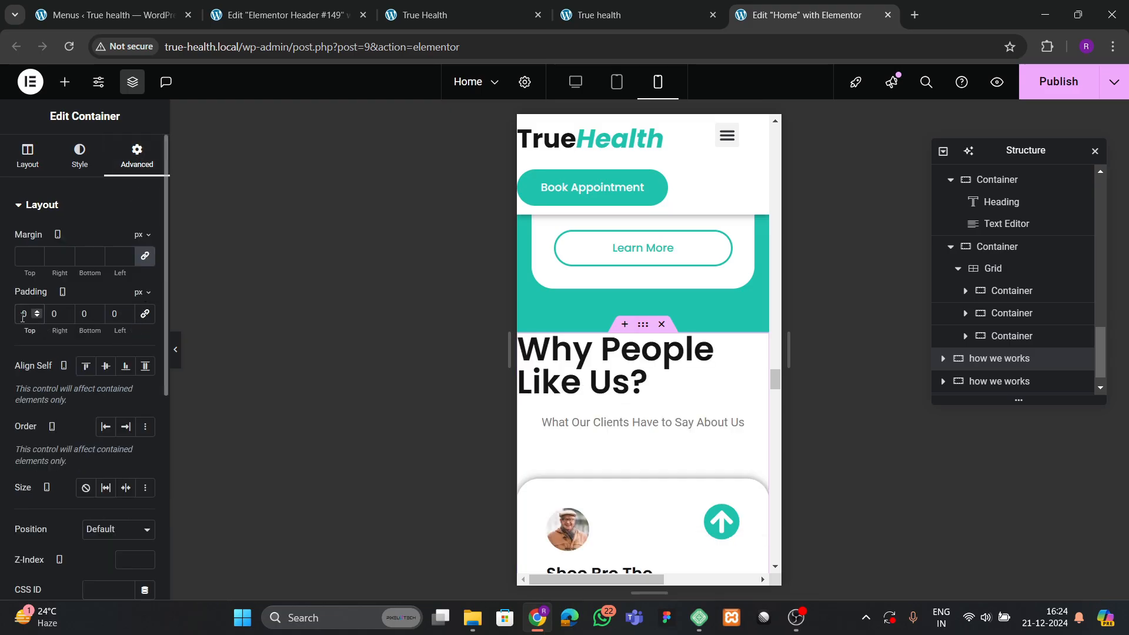
type("60")
key("Tab")
type("20")
key("Tab")
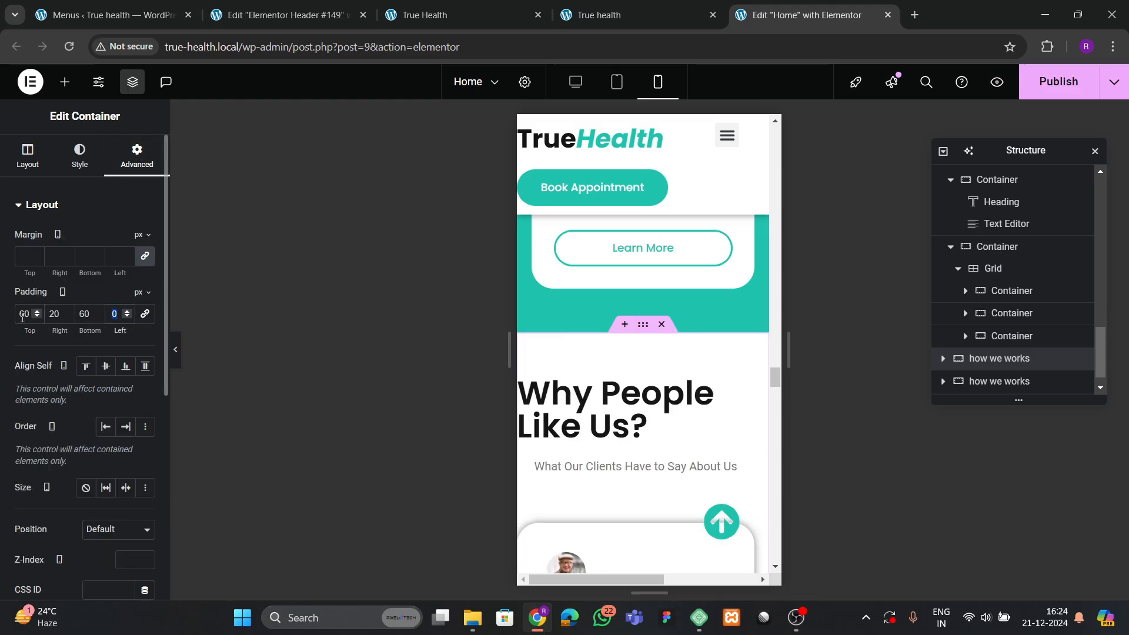
Shrink the Why People Like Us? heading's typography size to 35.
left_click(628, 393)
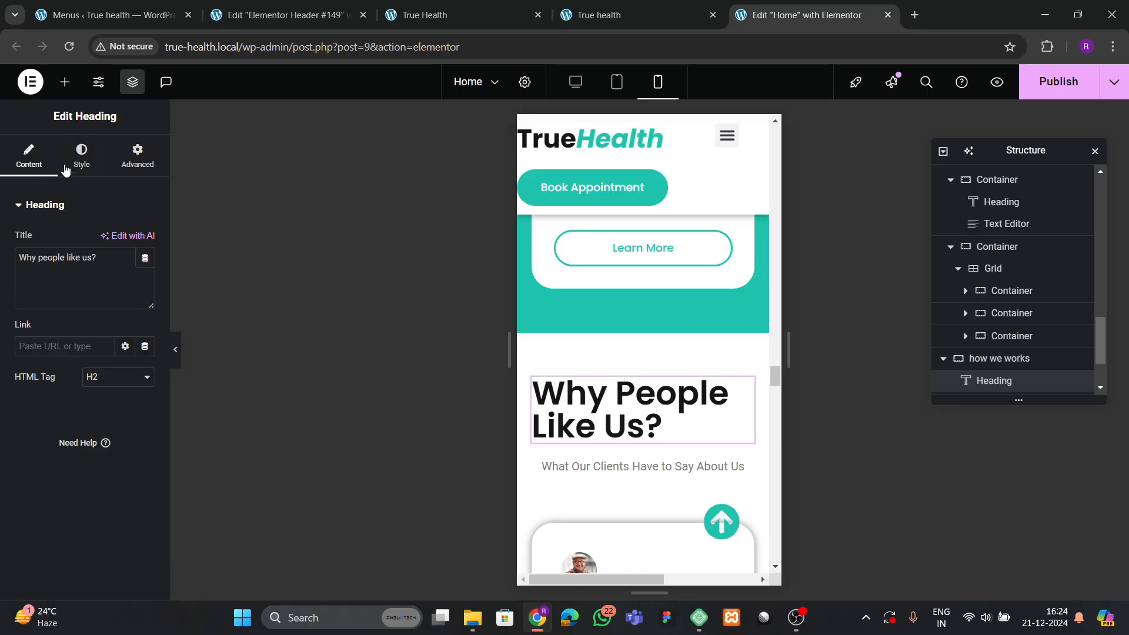
left_click(82, 155)
left_click(145, 281)
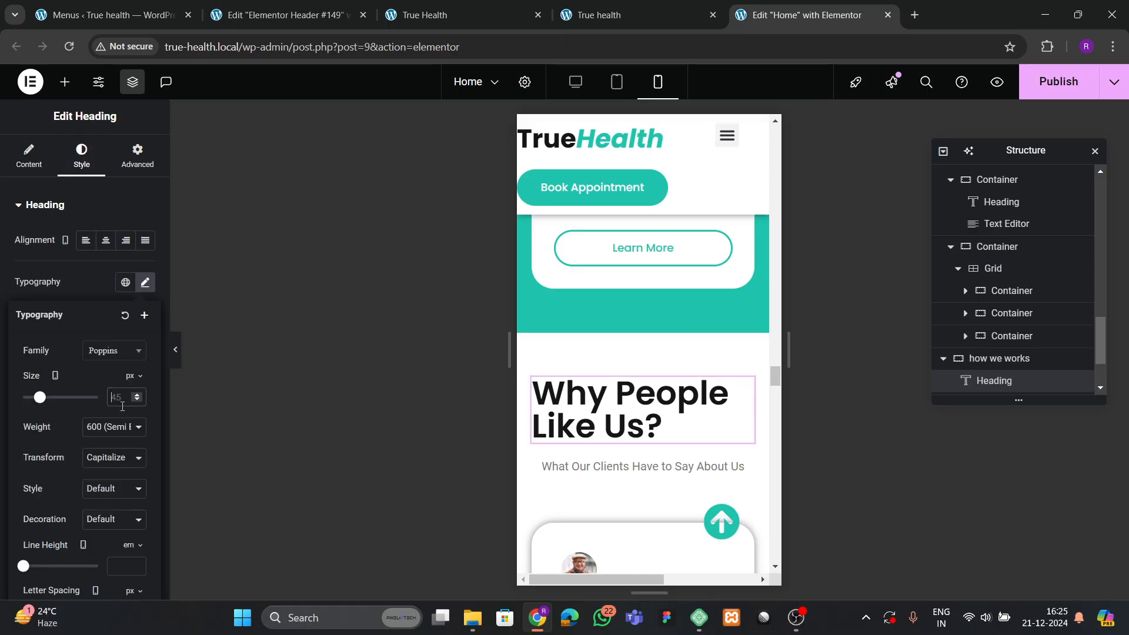
type("35")
scroll(649, 393, "down", 5)
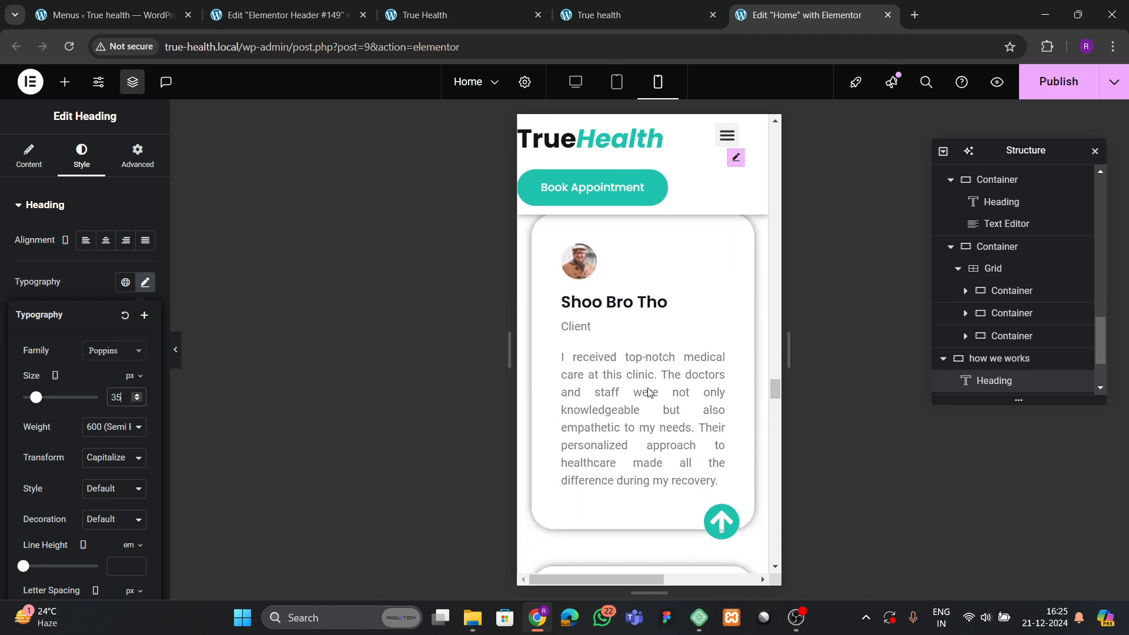
scroll(649, 393, "down", 12)
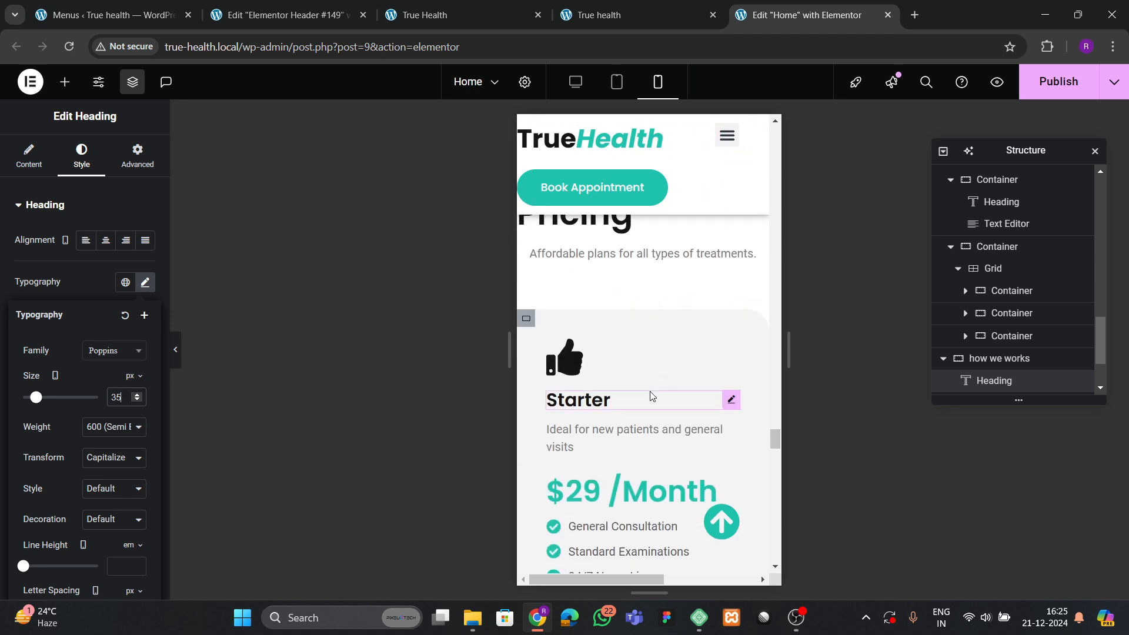
scroll(651, 396, "up", 4)
Give the Transparent Pricing container padding of 60/20/60/20.
left_click(642, 313)
left_click(137, 156)
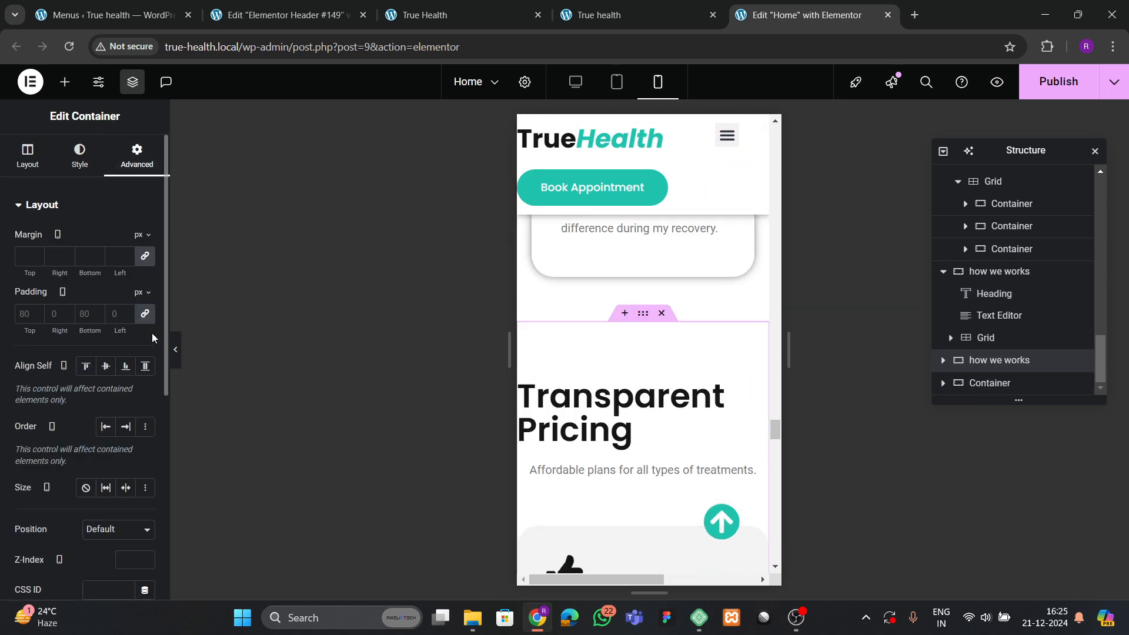
left_click(19, 313)
type("06")
key("Tab")
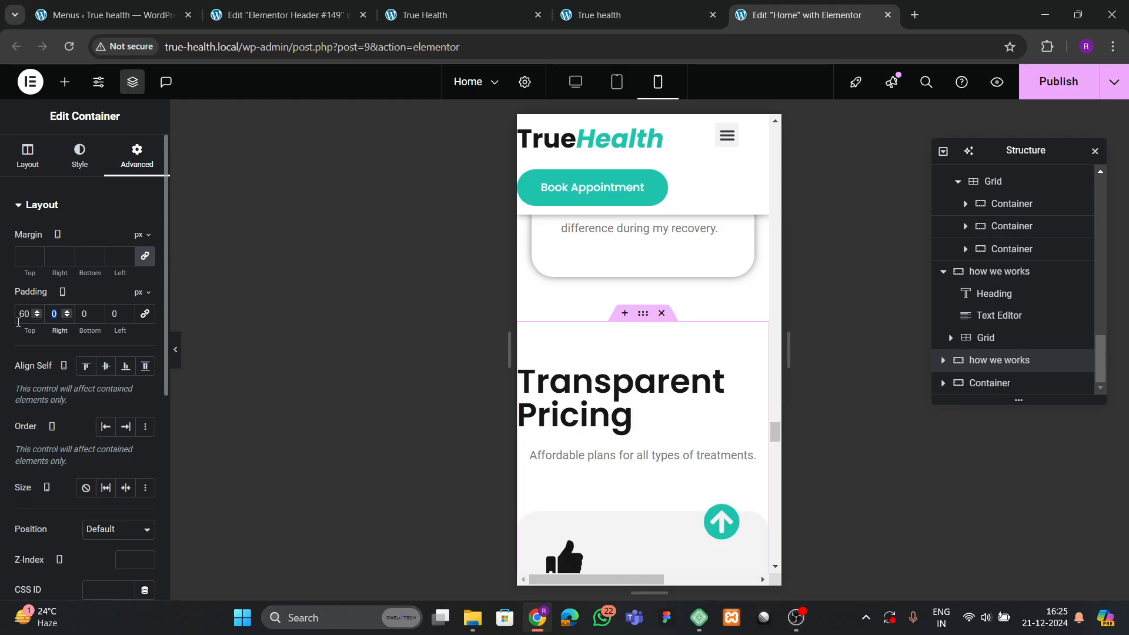
type("20")
key("Tab")
type("60")
key("Tab")
type("20")
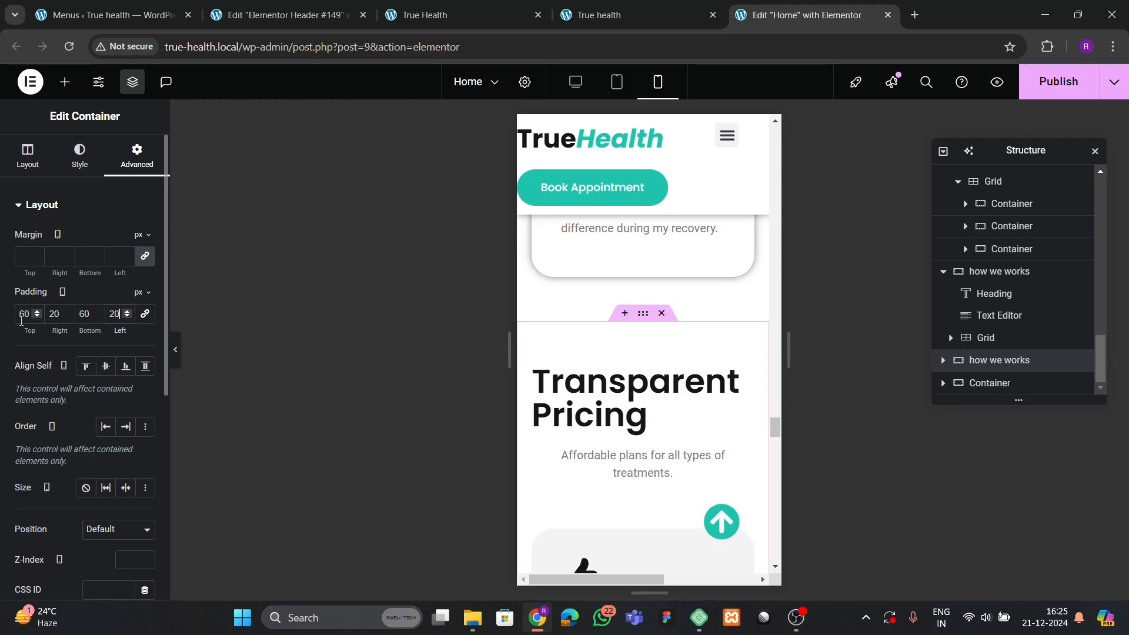
Left-align the Affordable plans description text.
left_click(647, 467)
left_click(82, 156)
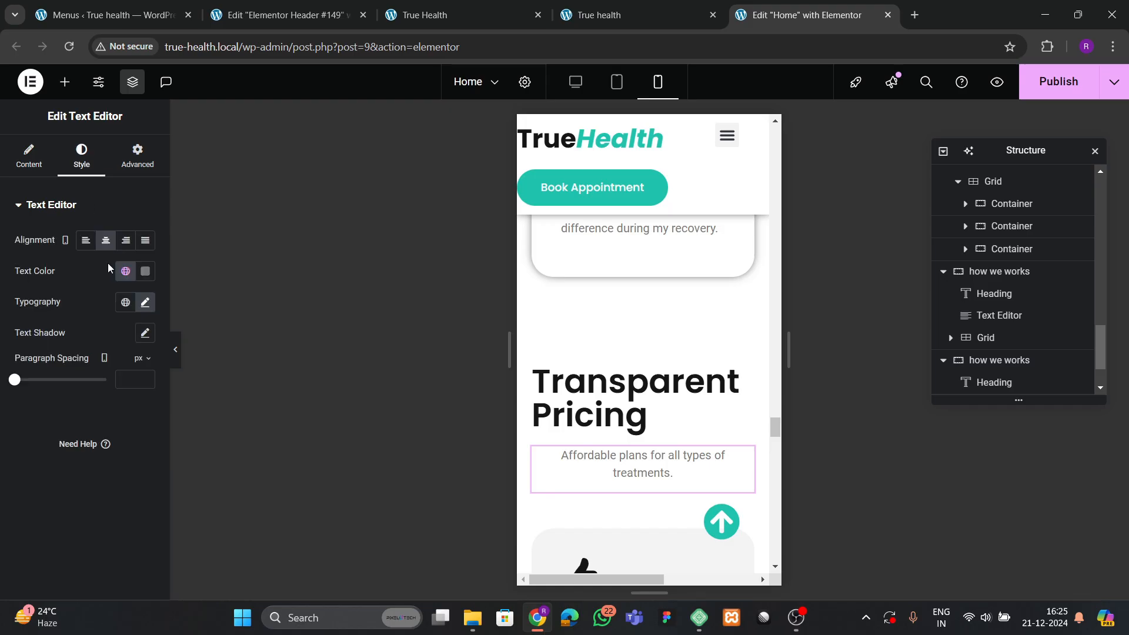
left_click(85, 240)
scroll(658, 426, "down", 7)
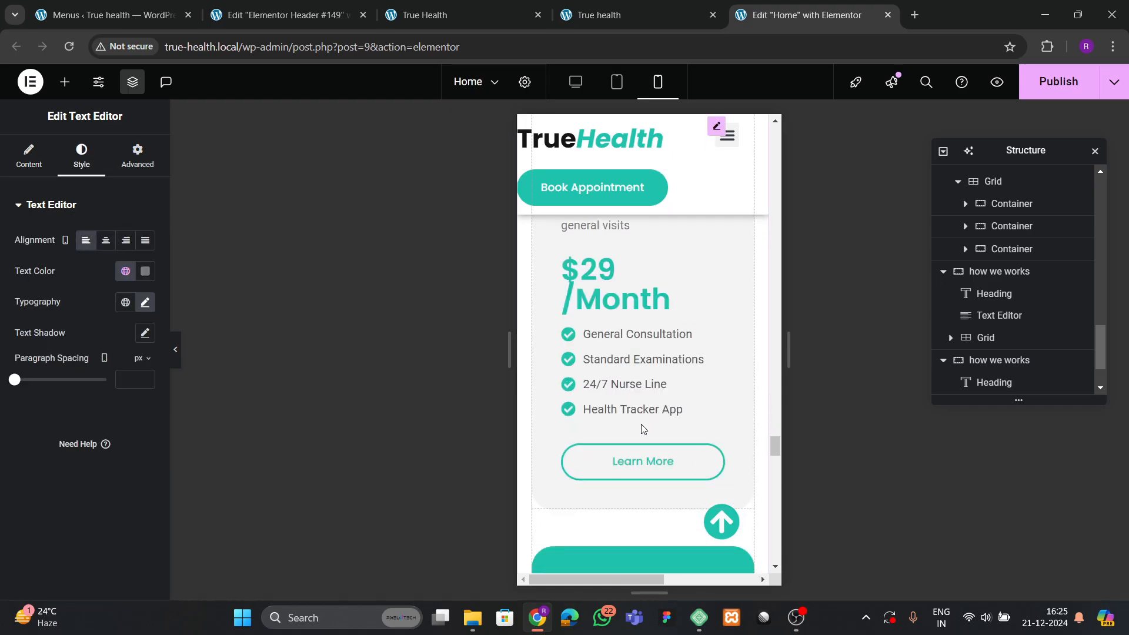
scroll(642, 429, "down", 10)
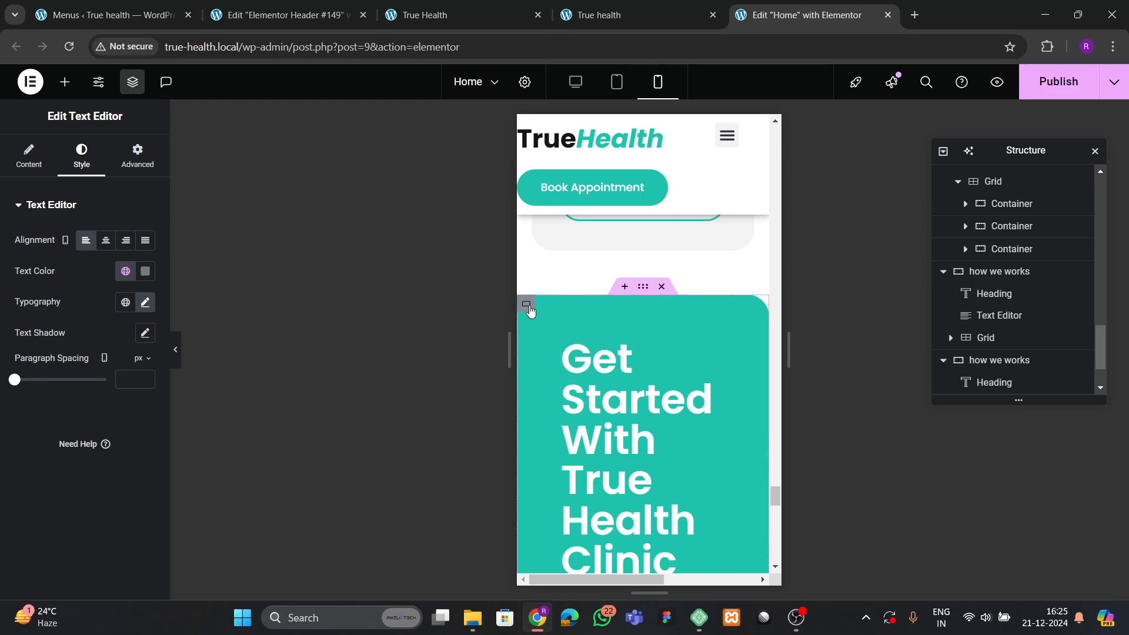
Set the Get Started With True Health Clinic heading's mobile font size to 40px and centre it.
left_click(526, 304)
left_click(136, 155)
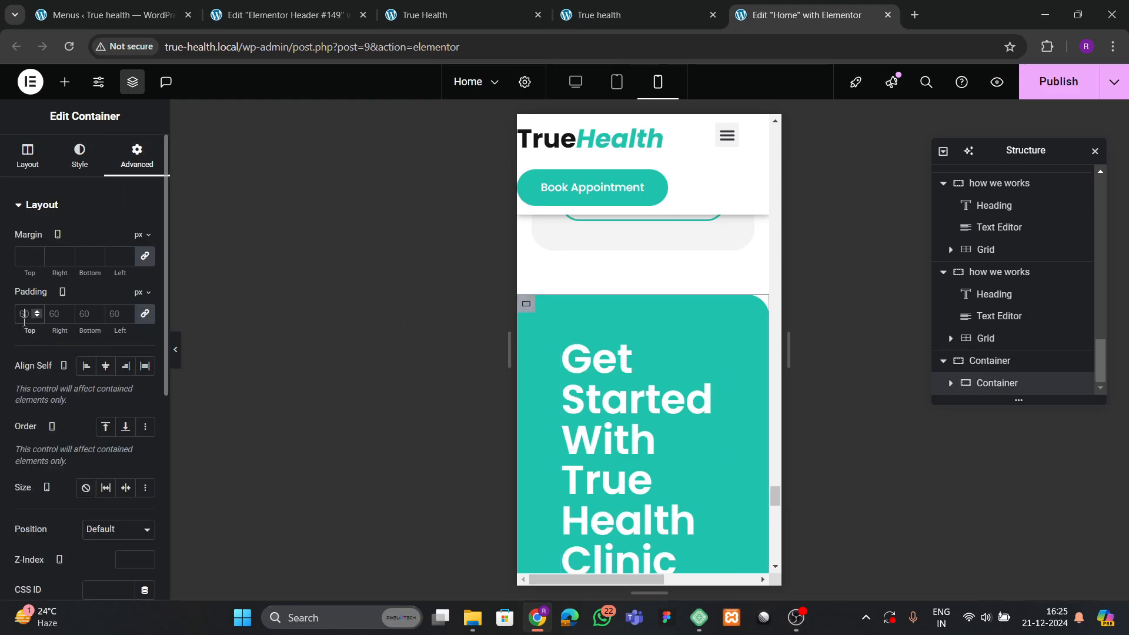
left_click(623, 412)
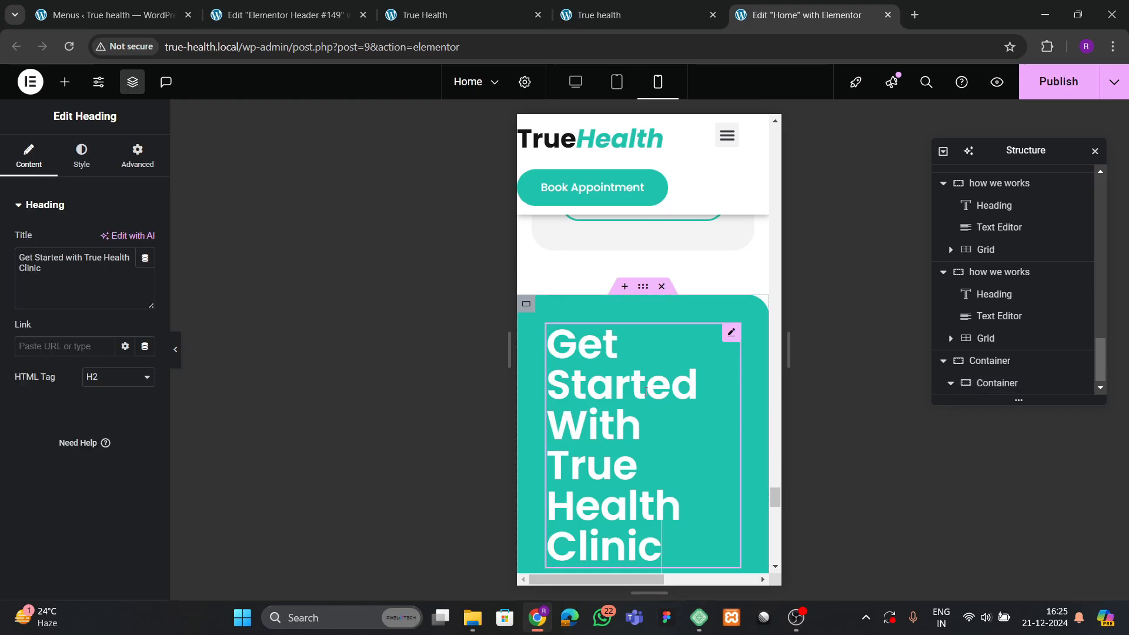
left_click(81, 154)
left_click(144, 285)
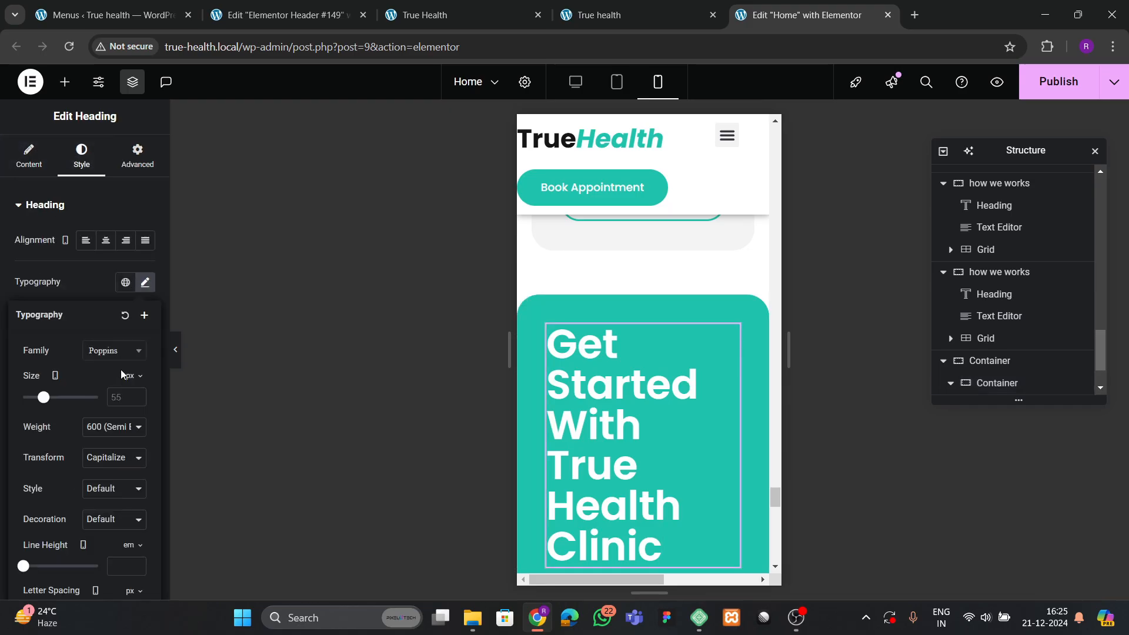
type("35")
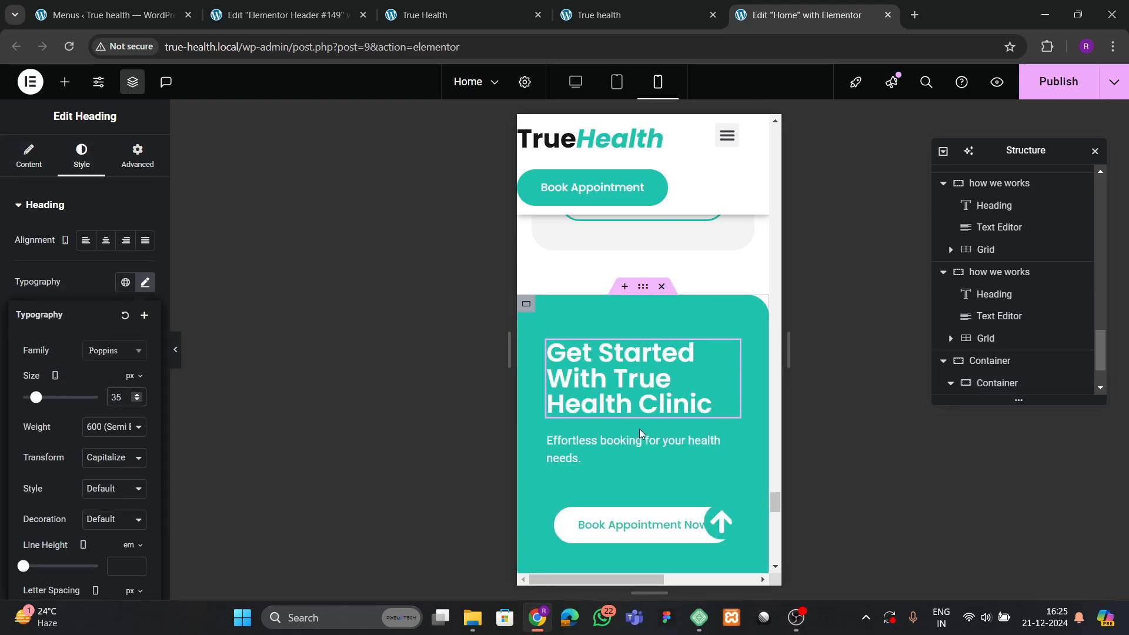
double_click(115, 396)
type("40")
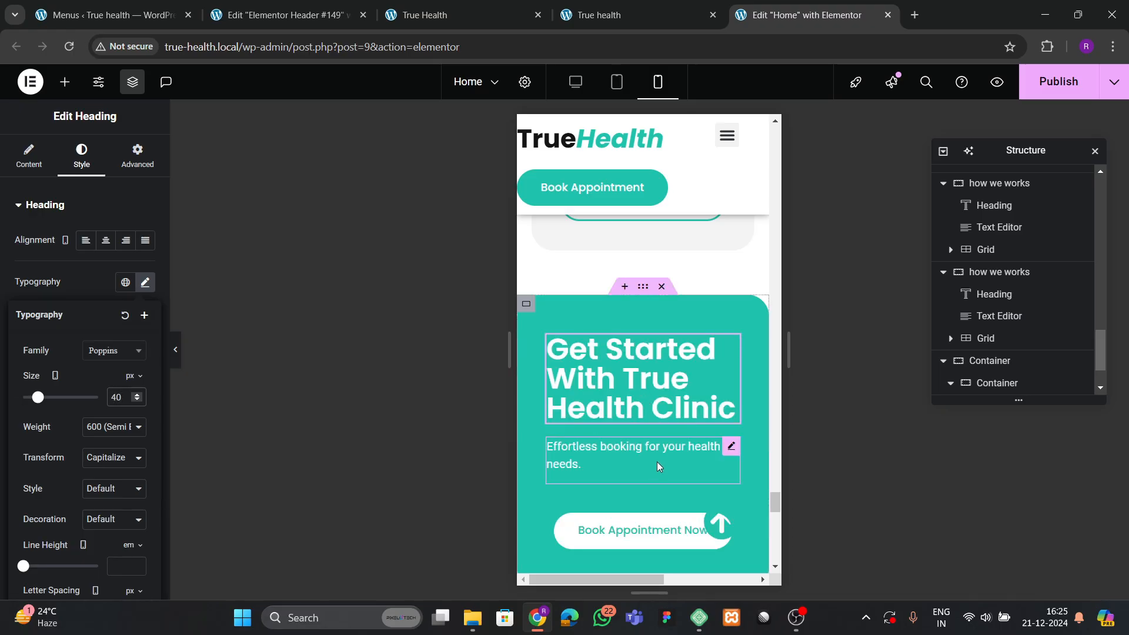
left_click(145, 283)
left_click(106, 240)
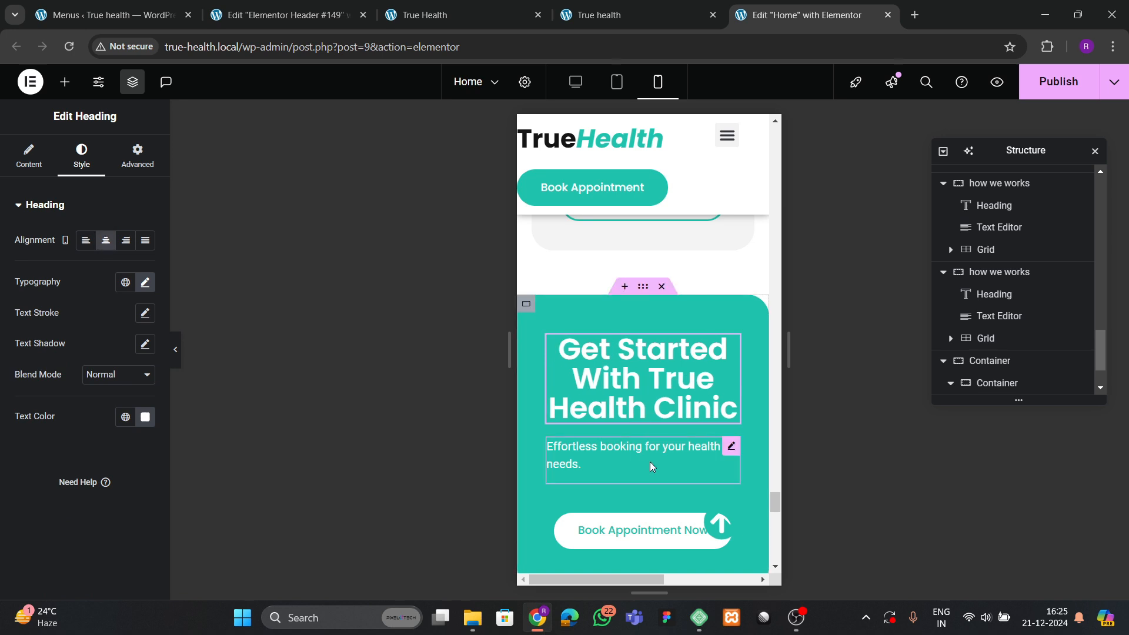
Centre the Effortless booking description text below the heading.
left_click(651, 467)
left_click(81, 158)
left_click(106, 240)
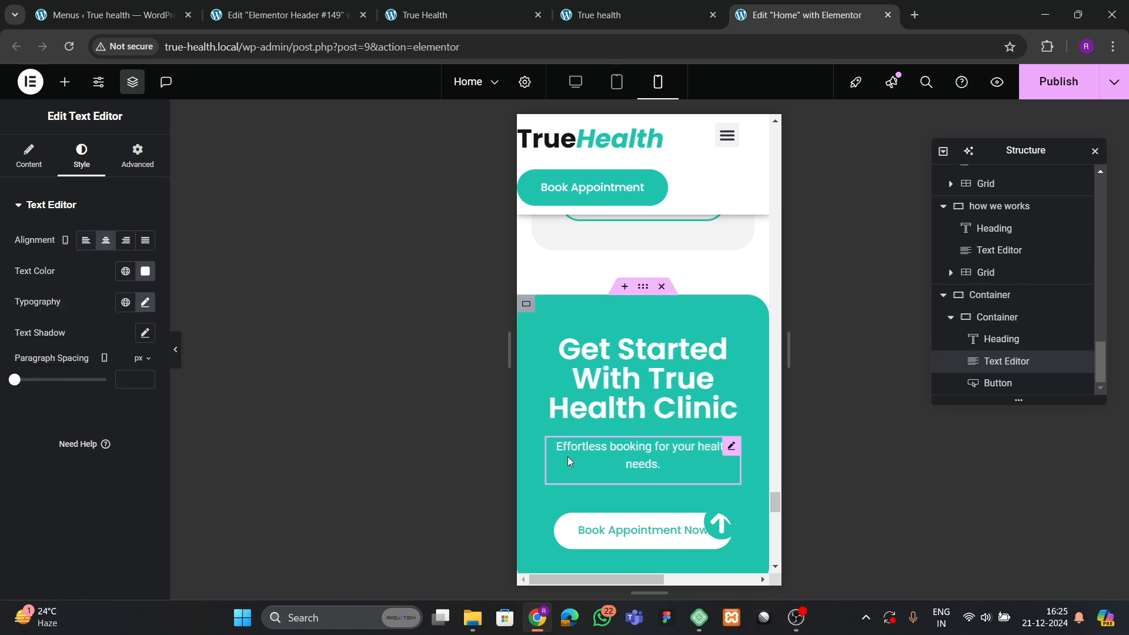
scroll(569, 461, "down", 1)
scroll(649, 410, "up", 4)
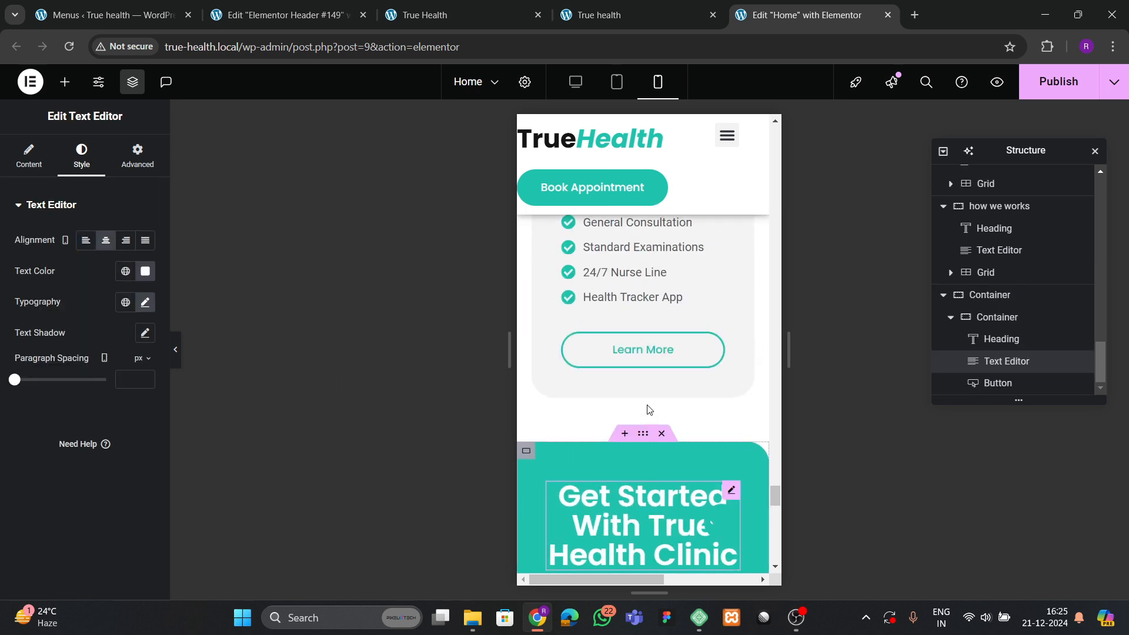
scroll(649, 410, "down", 5)
Save the Home page changes with Ctrl+S, then return the mobile preview to the top.
key("ctrl+s")
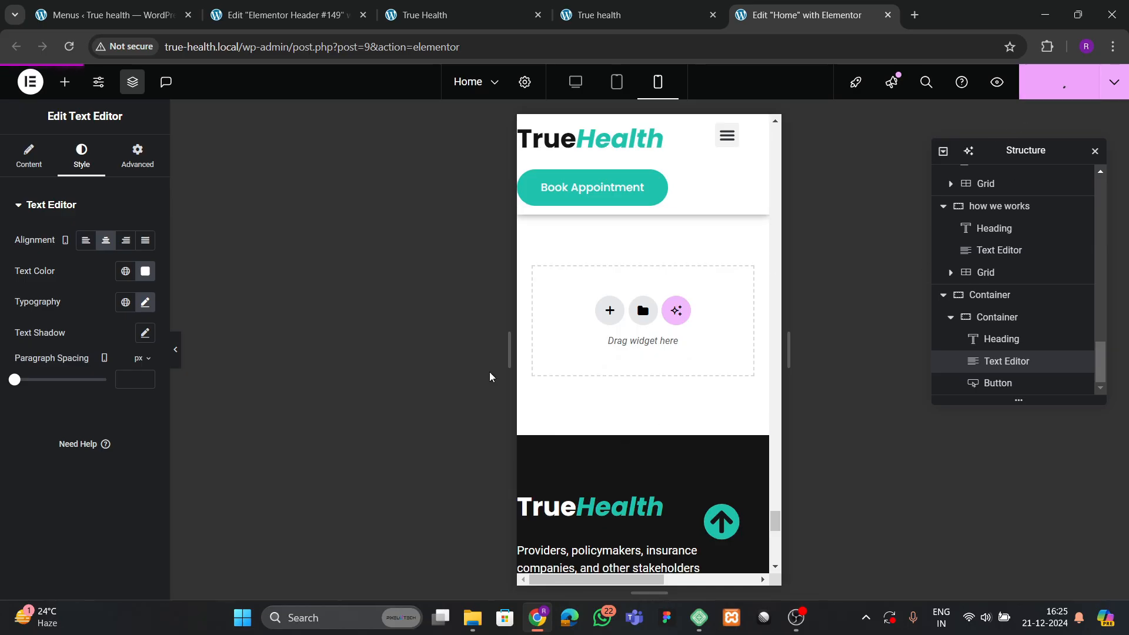
scroll(577, 397, "up", 10)
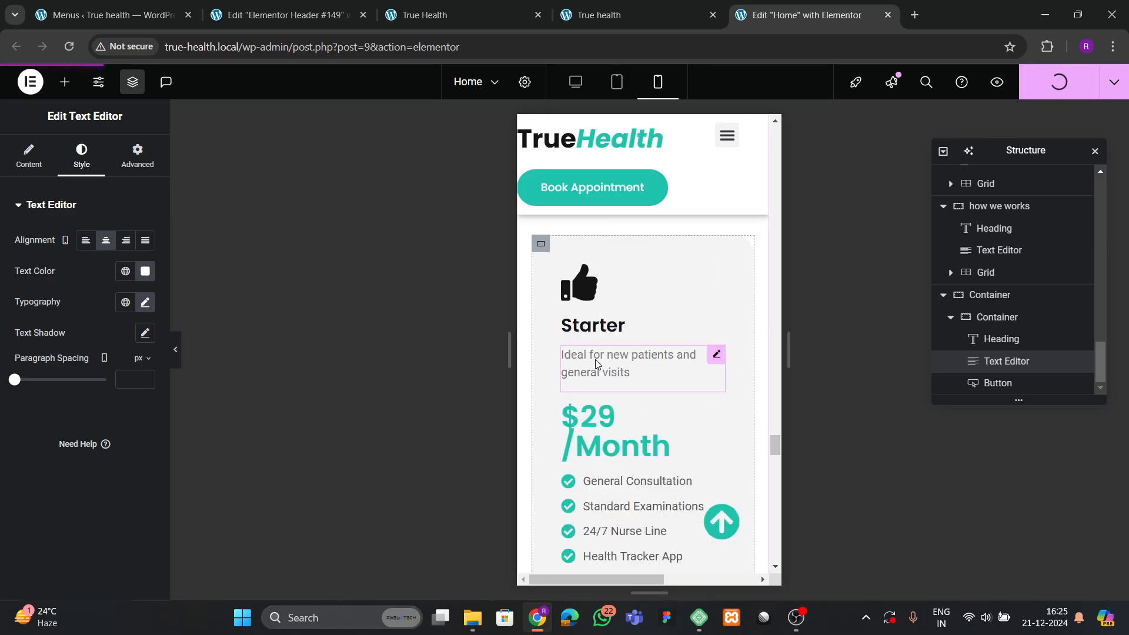
scroll(606, 350, "up", 10)
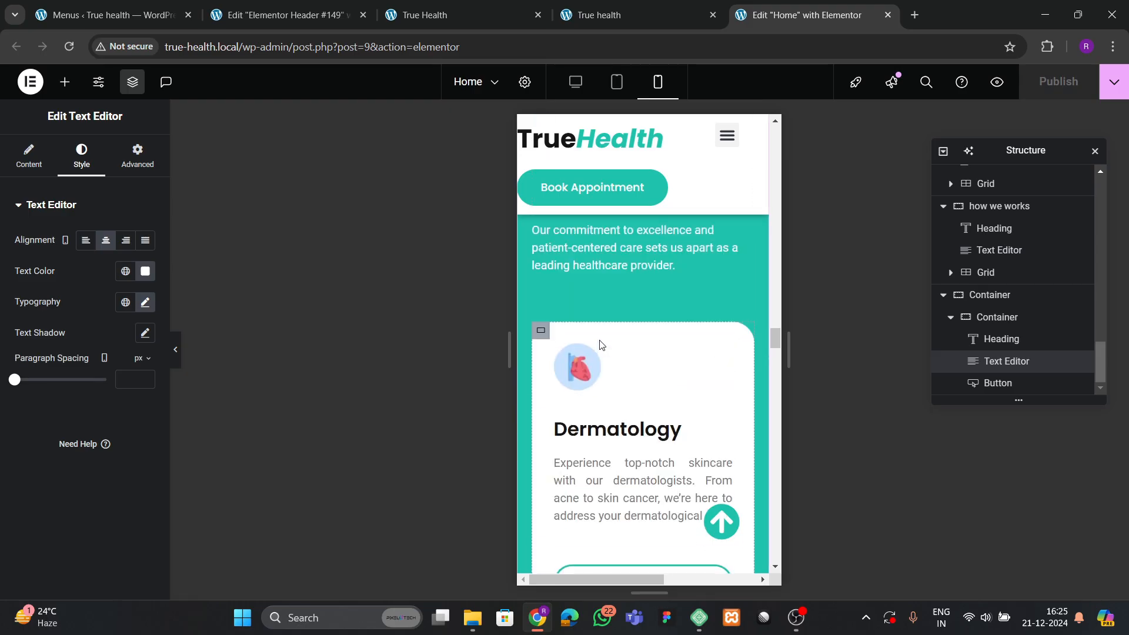
scroll(593, 340, "up", 15)
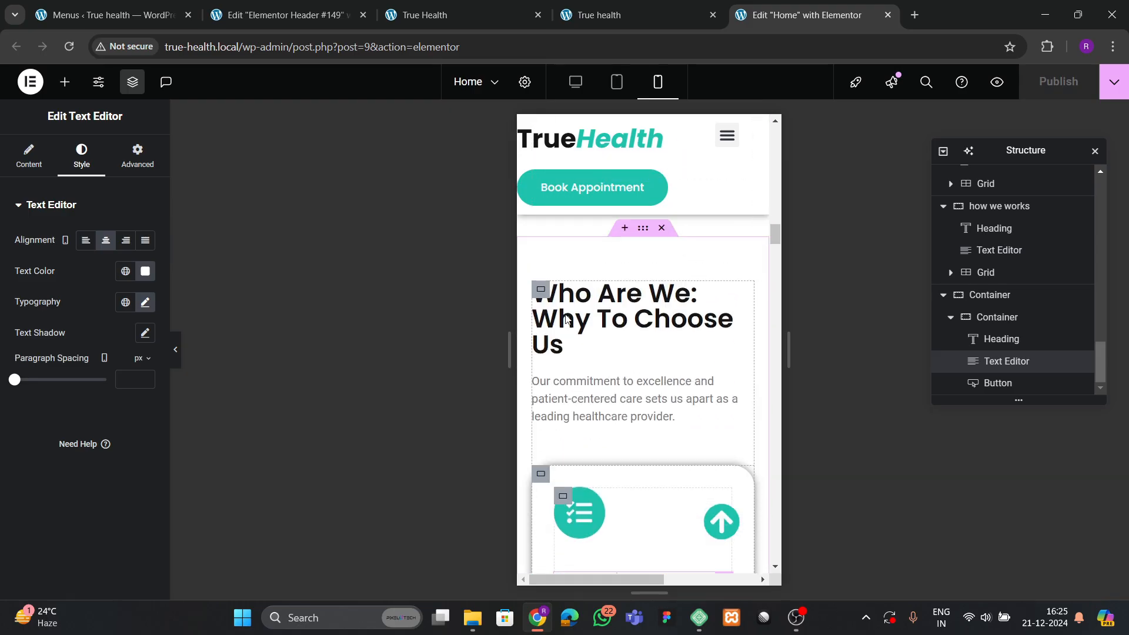
scroll(573, 315, "up", 15)
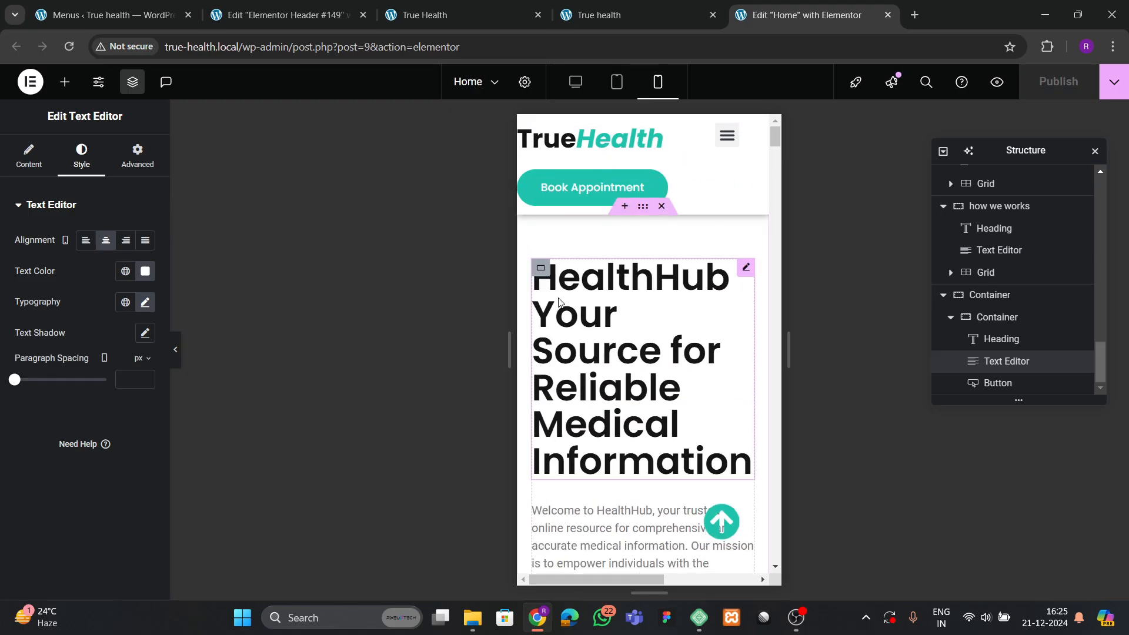
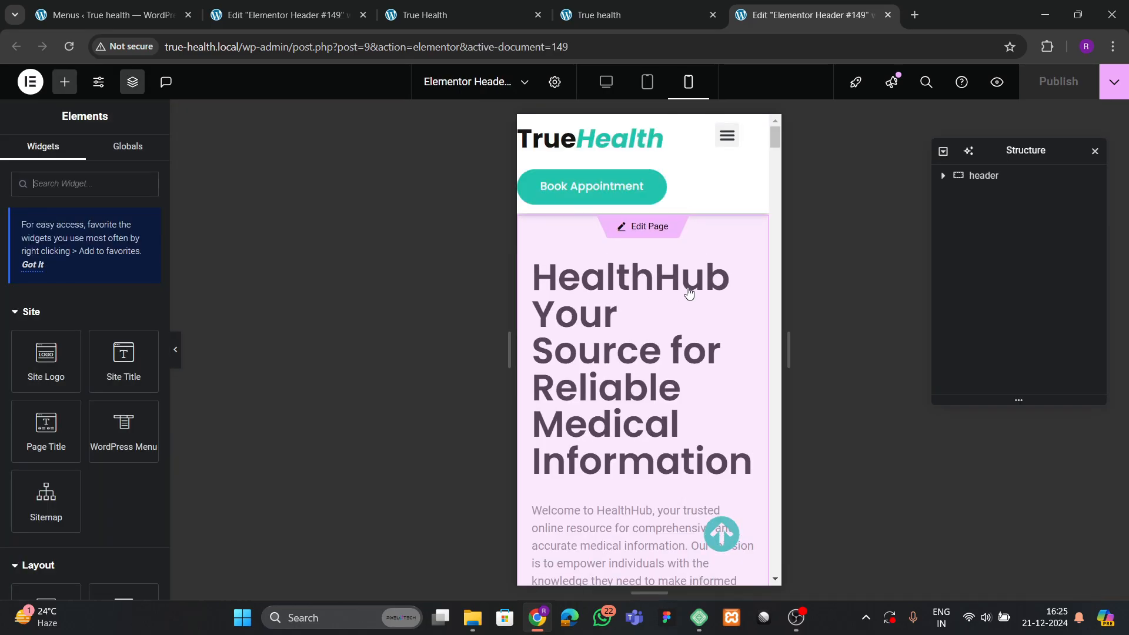
Hide the Book Appointment button on mobile portrait.
left_click(627, 205)
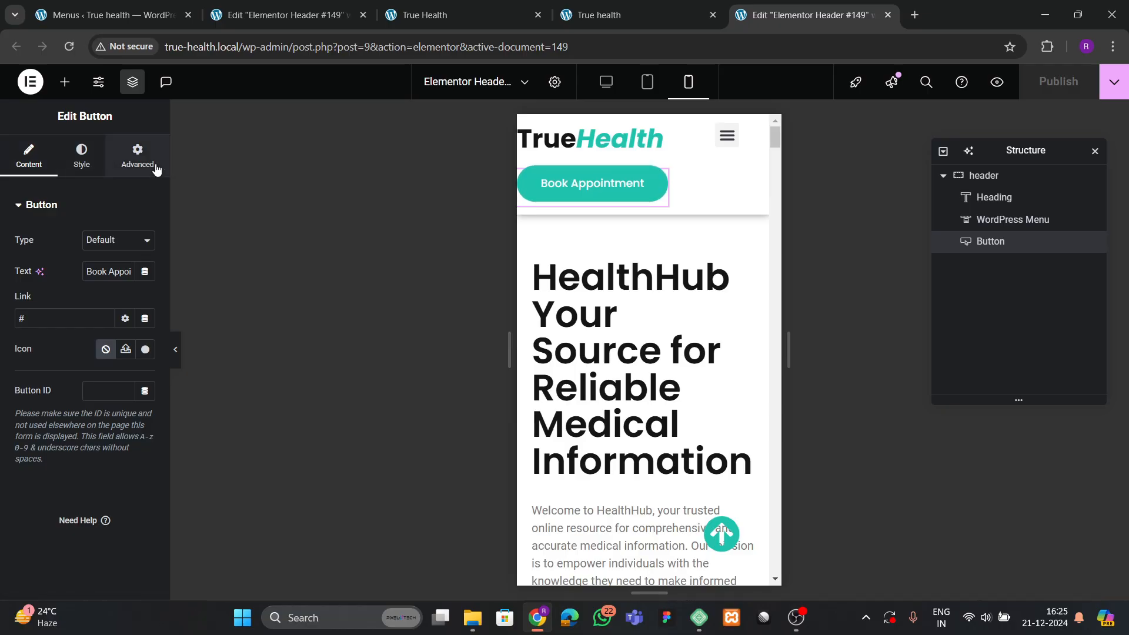
left_click(137, 156)
scroll(56, 371, "down", 8)
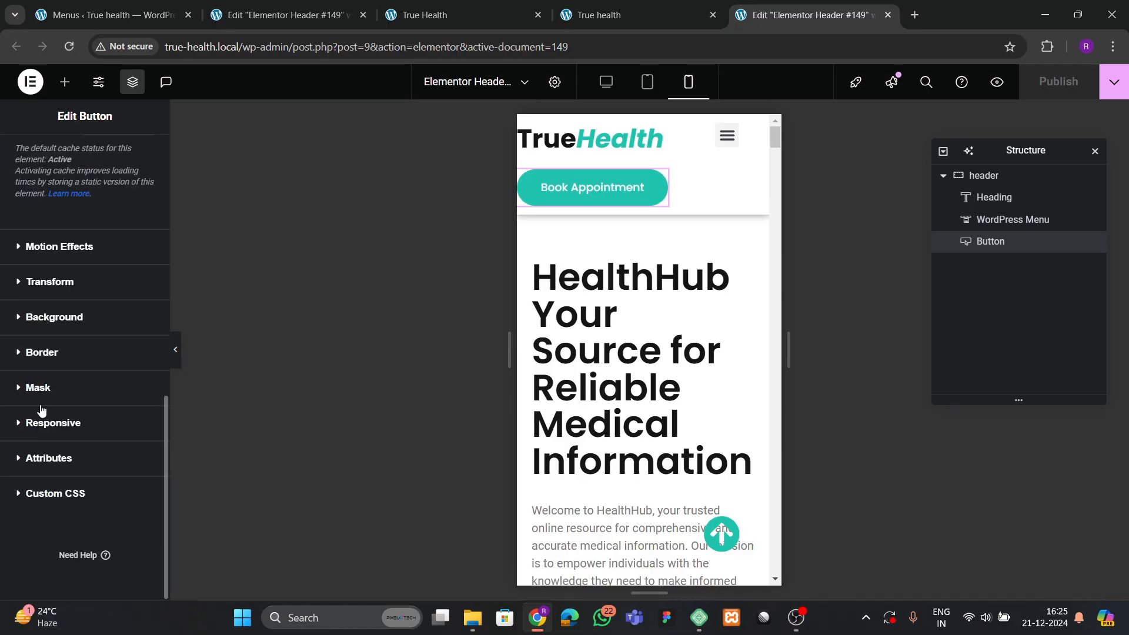
left_click(52, 421)
scroll(122, 422, "down", 1)
left_click(131, 478)
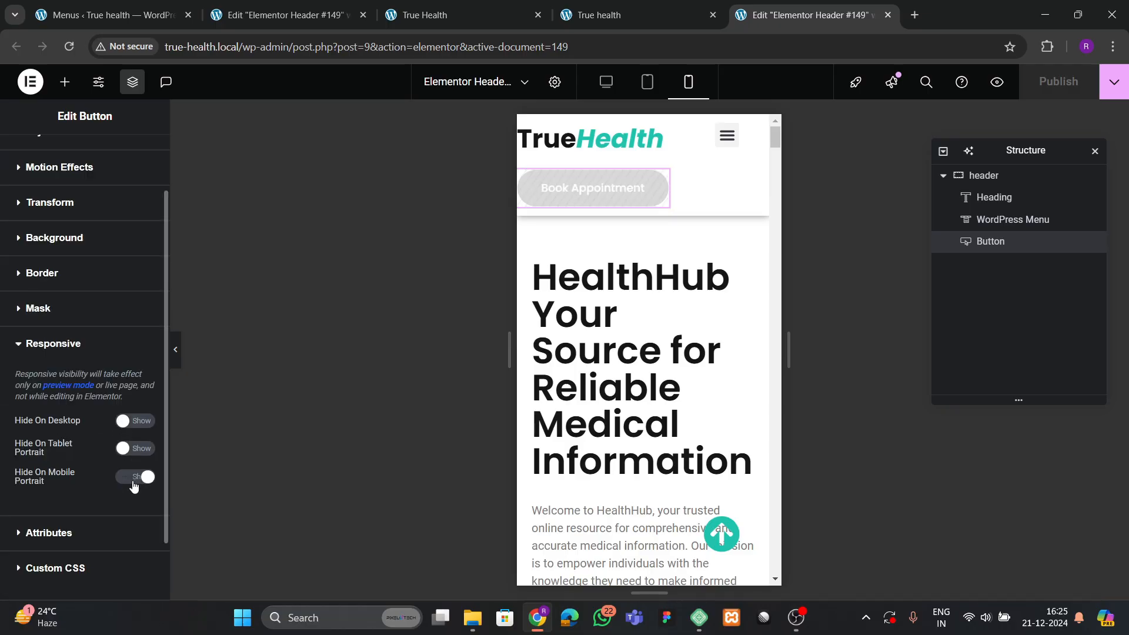
Make the mobile menu dropdown full width with centred menu items.
left_click(727, 137)
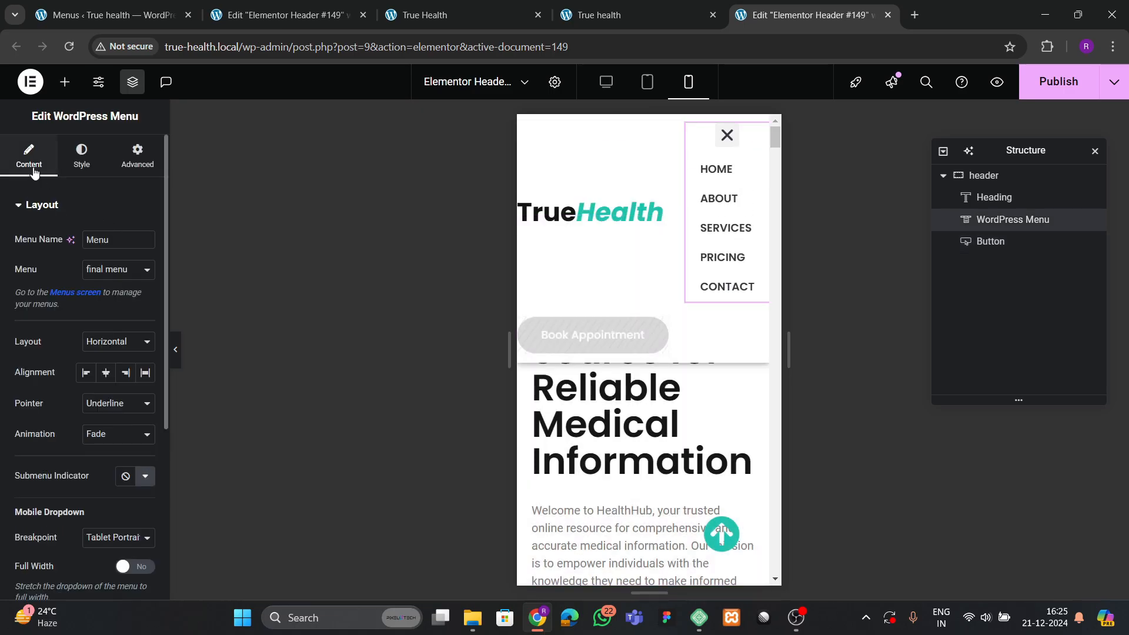
scroll(105, 375, "down", 2)
scroll(108, 402, "down", 2)
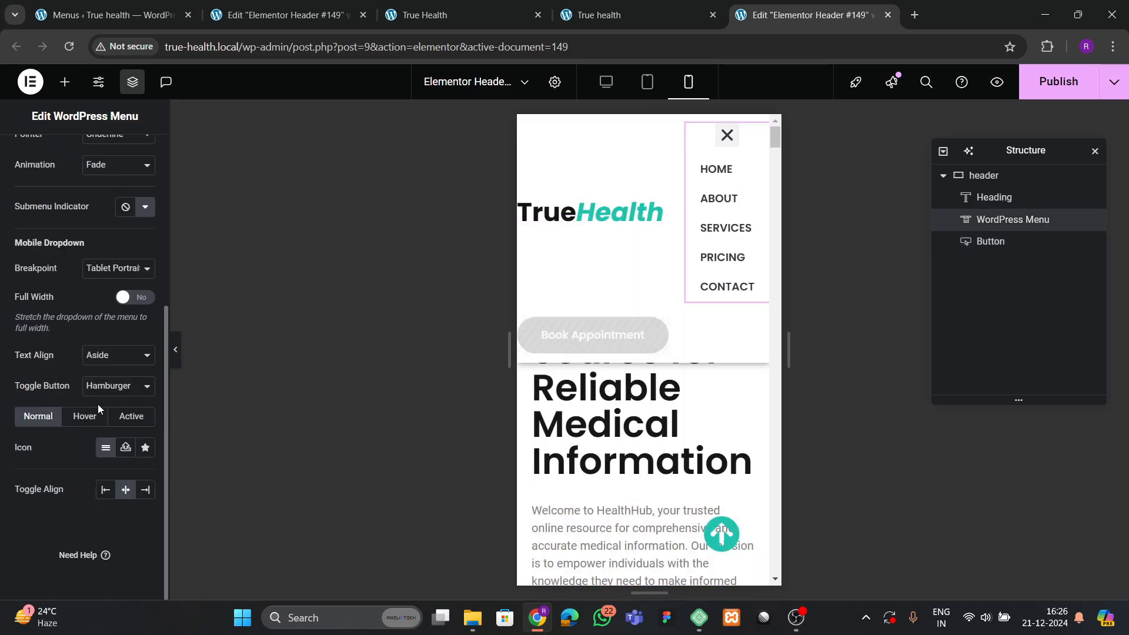
left_click(127, 297)
left_click(106, 357)
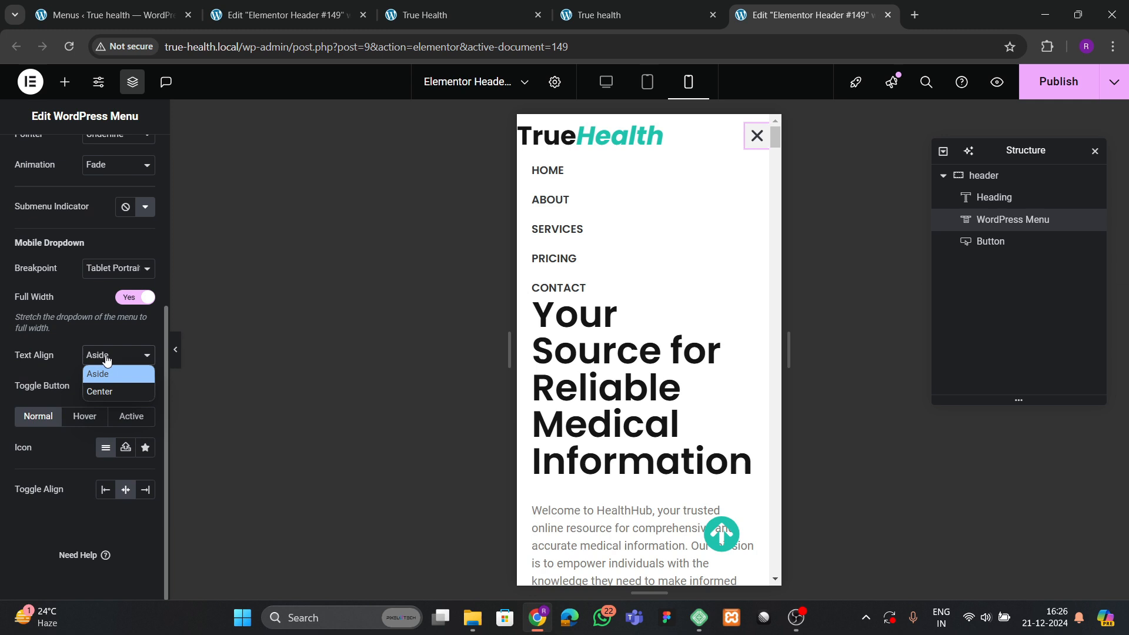
left_click(107, 392)
scroll(59, 194, "up", 4)
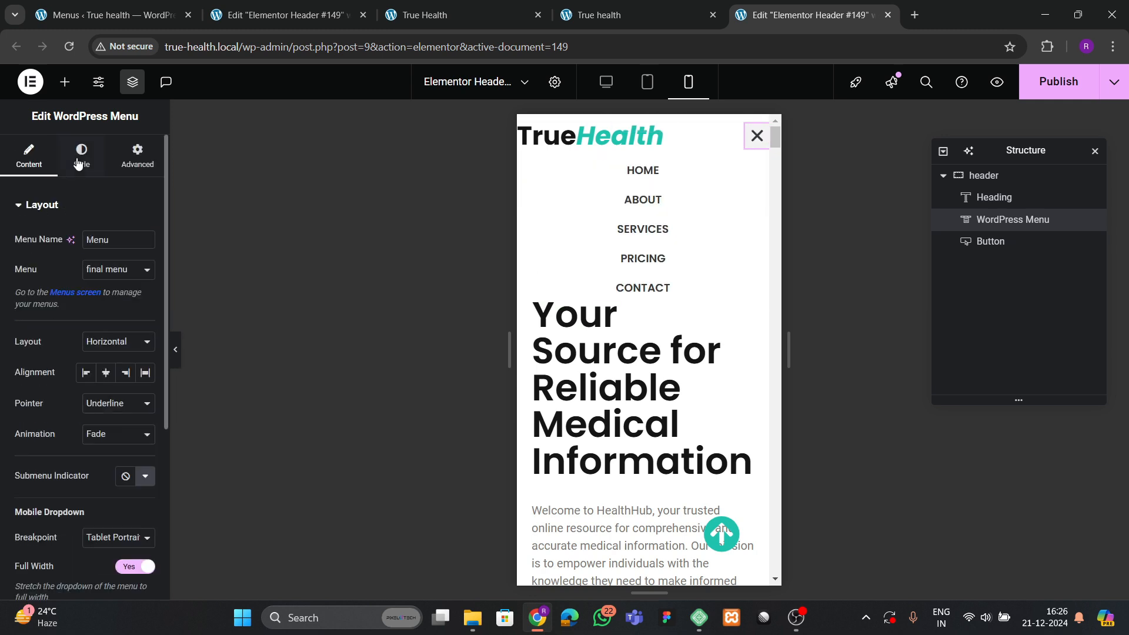
left_click(78, 162)
scroll(61, 371, "down", 2)
Give dropdown items a theme green background and white text on hover.
left_click(49, 458)
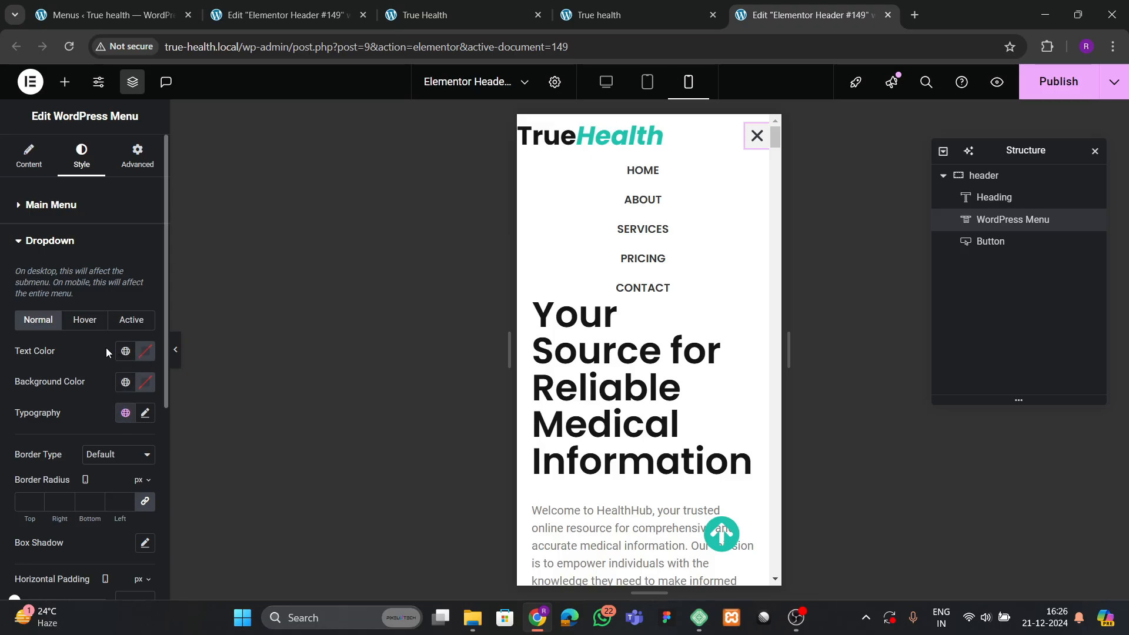
left_click(86, 321)
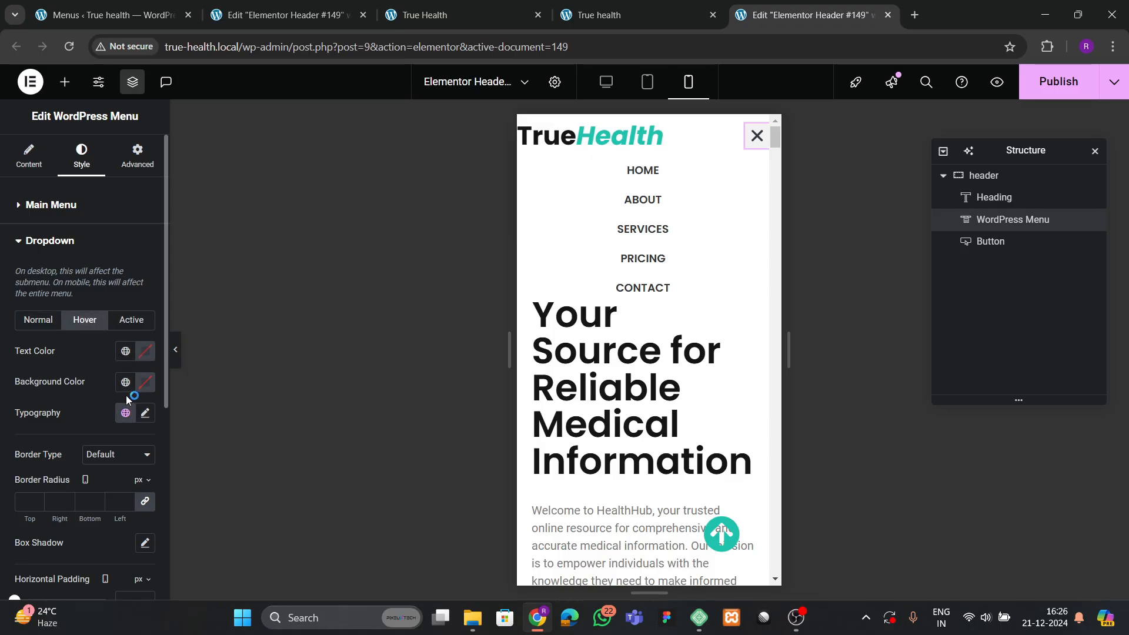
left_click(125, 383)
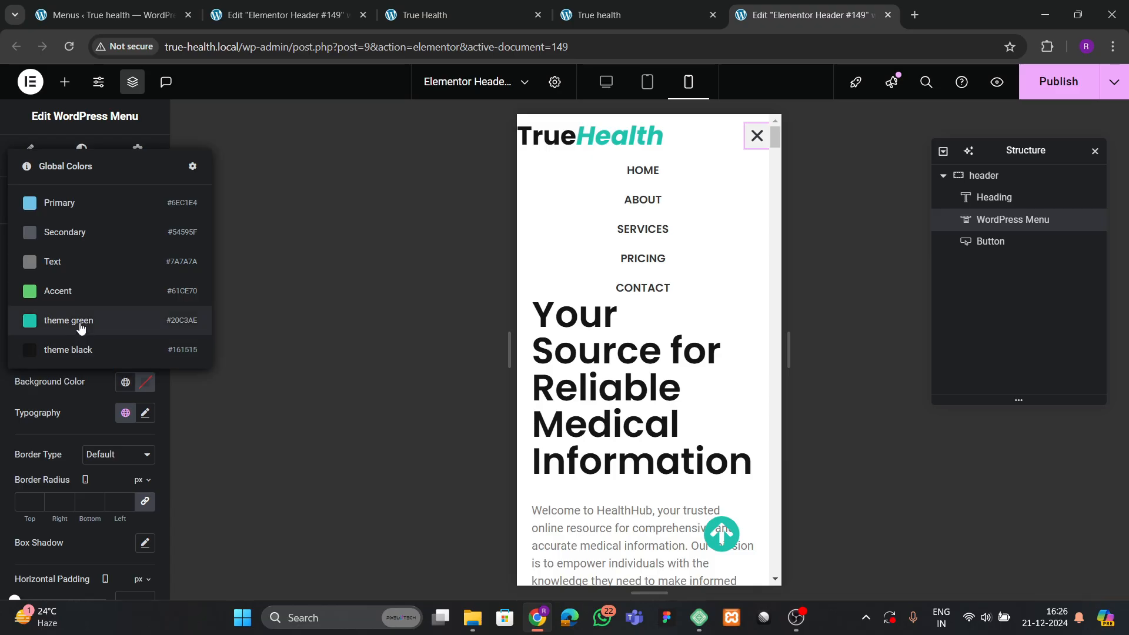
left_click(80, 322)
left_click(145, 383)
left_click_drag(137, 442, 58, 345)
left_click(59, 346)
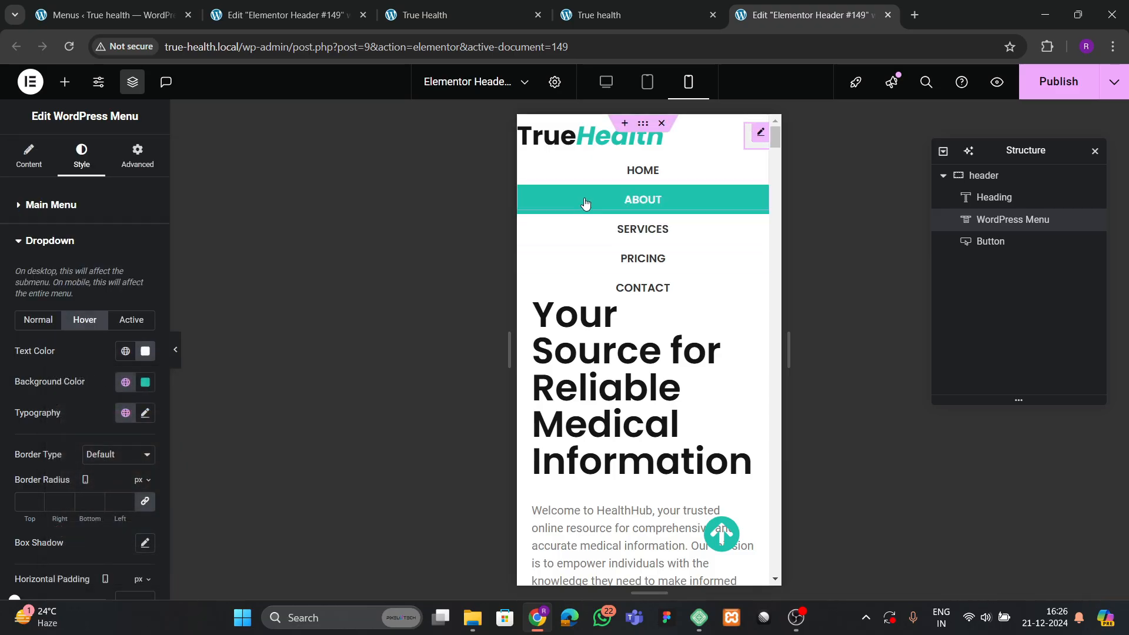
left_click(38, 320)
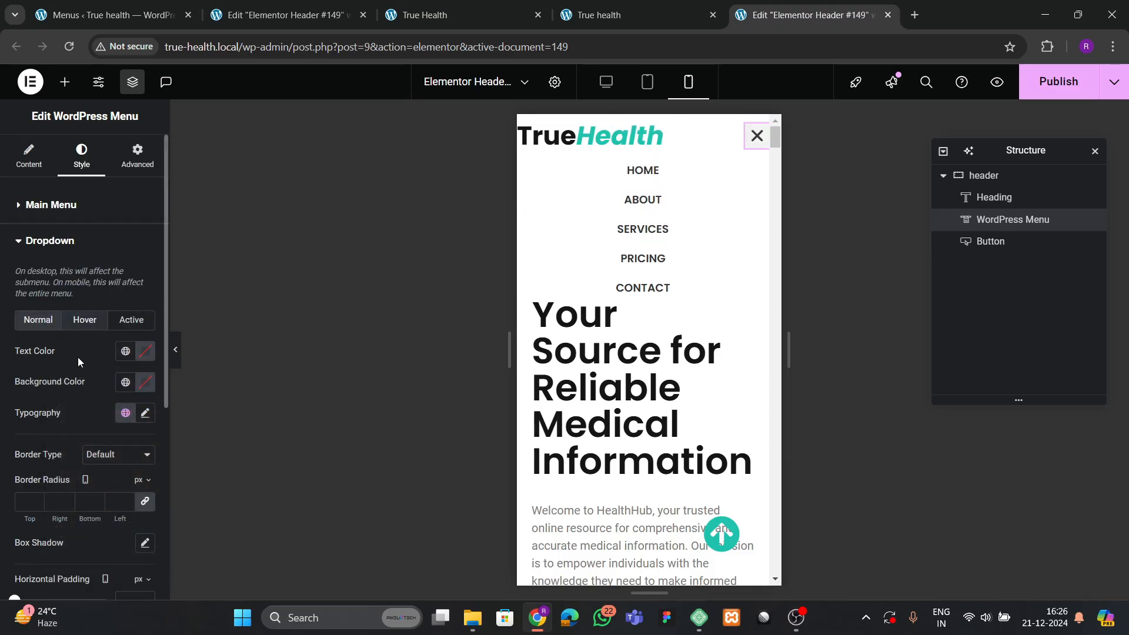
Set the dropdown menu text size to 14px.
left_click(146, 412)
scroll(101, 413, "down", 3)
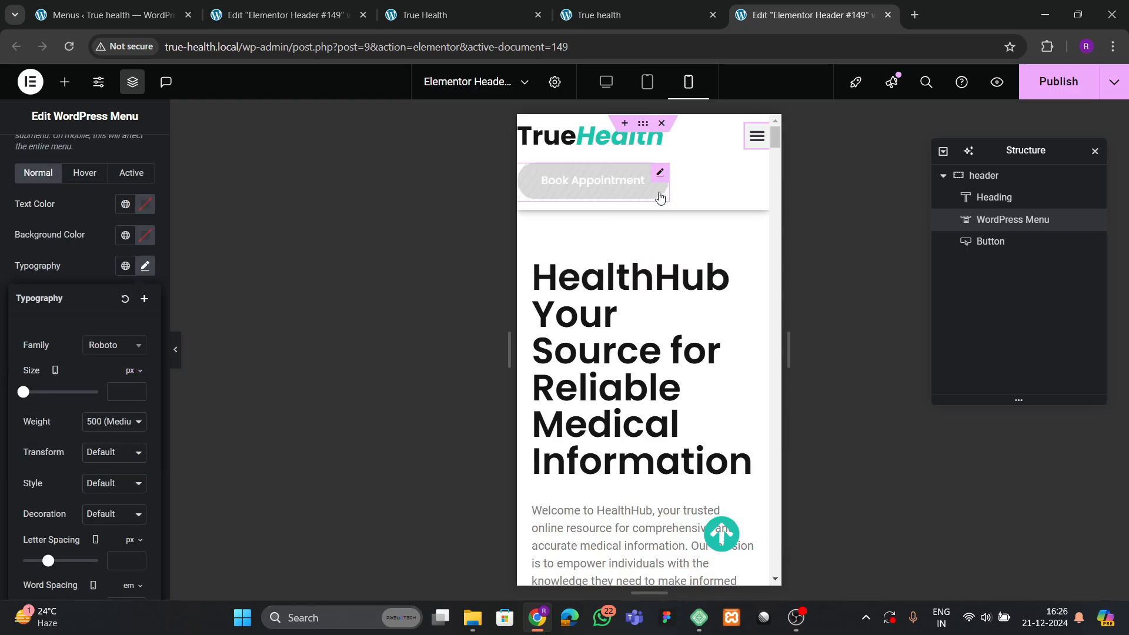
left_click(757, 133)
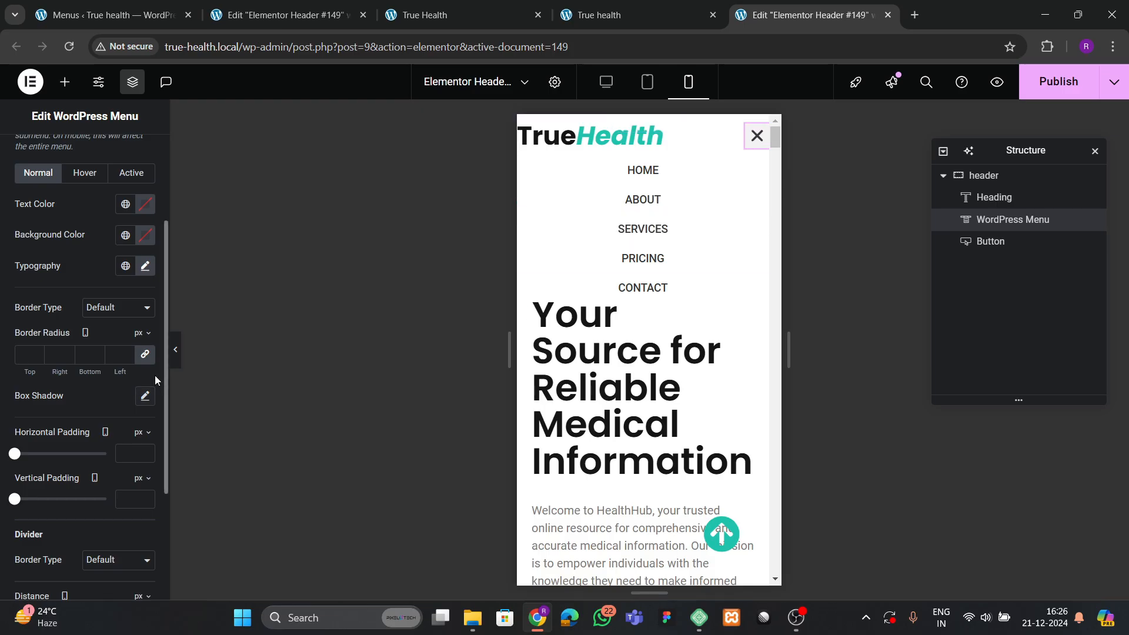
left_click(145, 266)
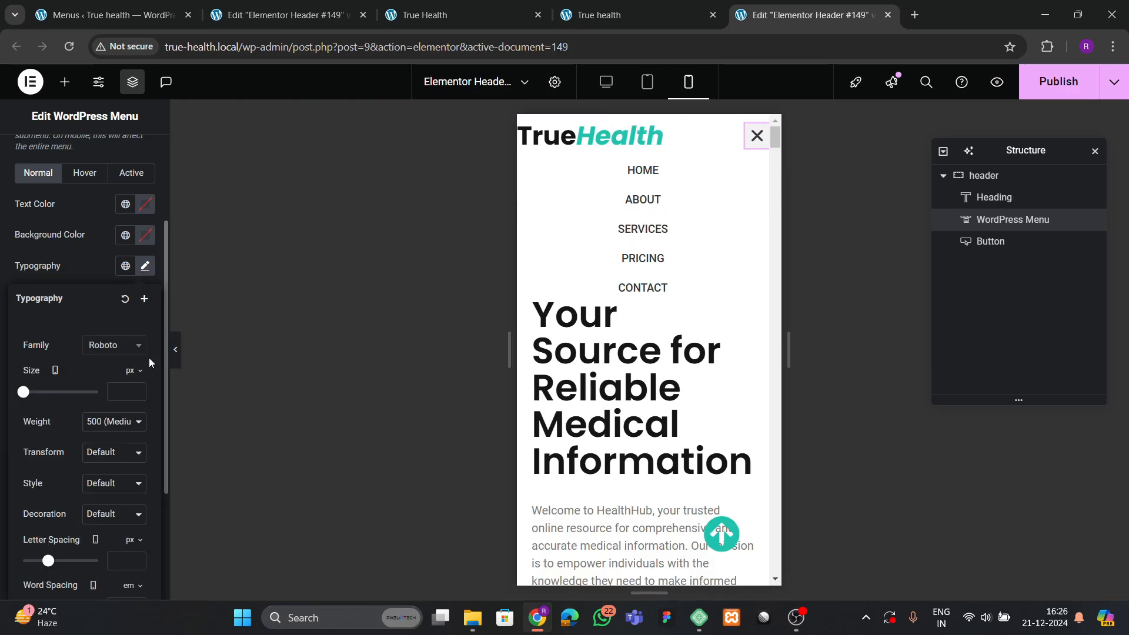
left_click(136, 391)
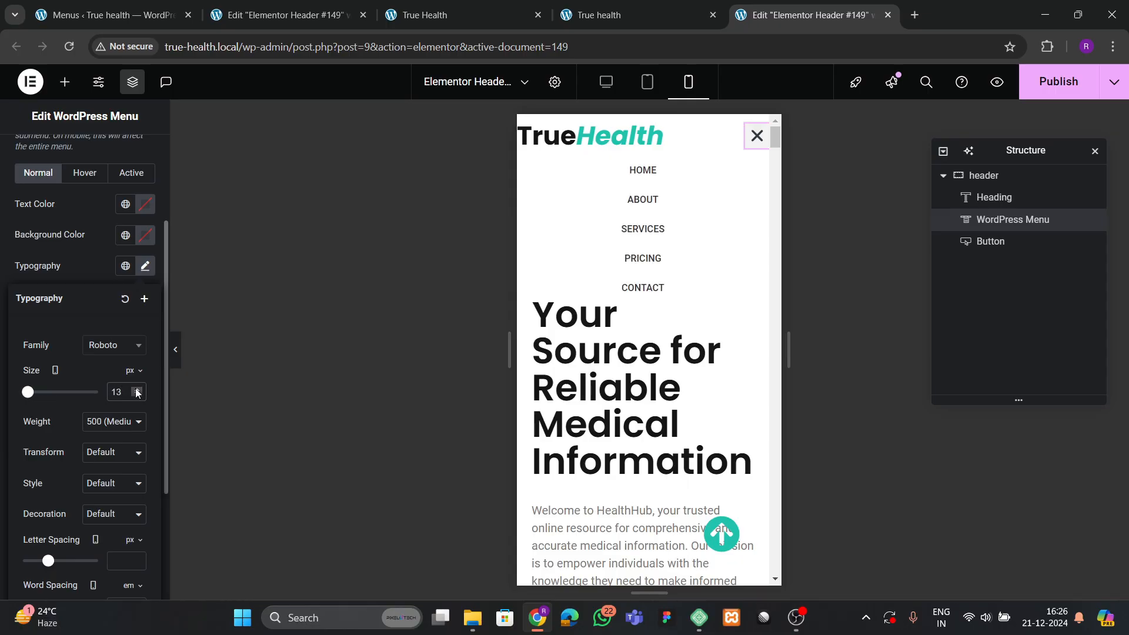
left_click(136, 391)
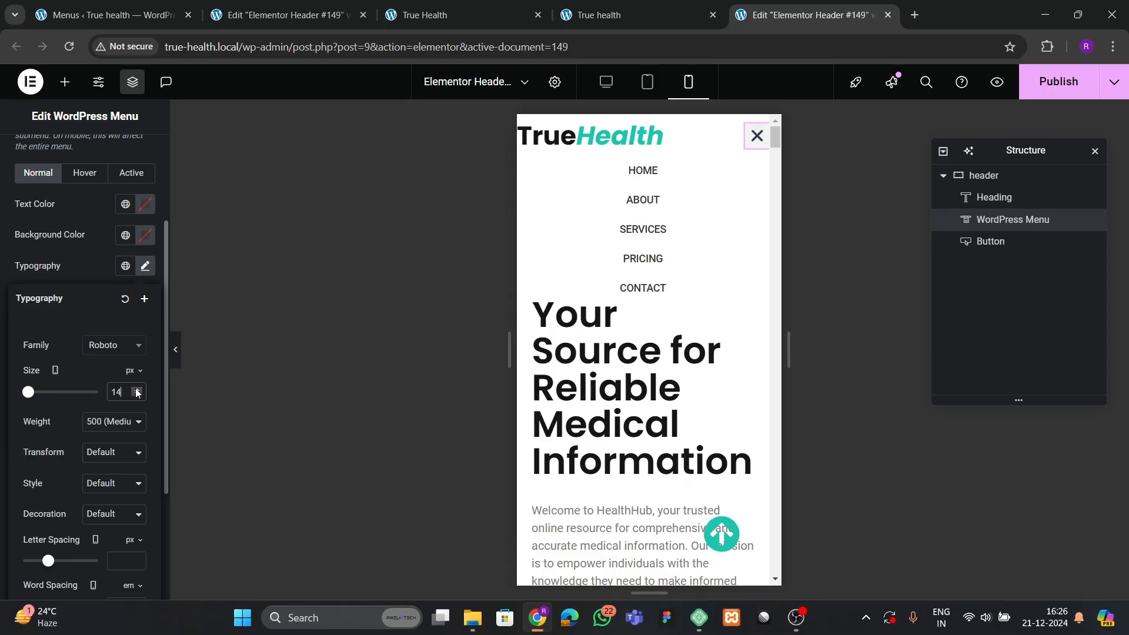
left_click(100, 274)
Give the active dropdown item a theme green background and white text.
left_click(86, 246)
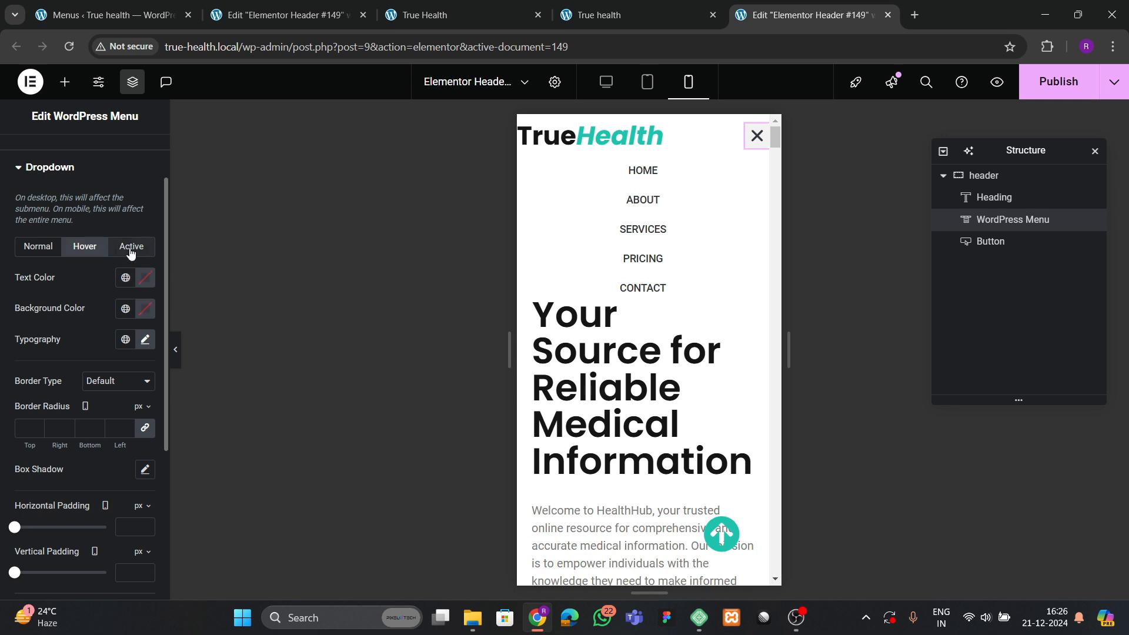
left_click(130, 247)
left_click(125, 308)
left_click(82, 492)
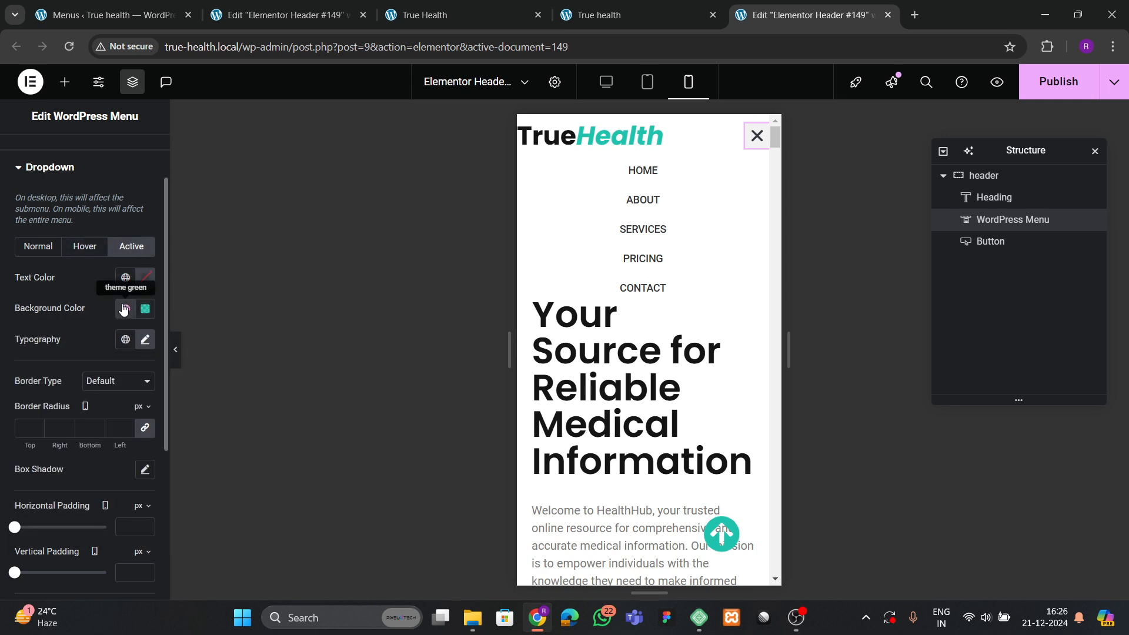
left_click(125, 281)
left_click(146, 280)
left_click_drag(137, 359, 42, 308)
left_click(42, 308)
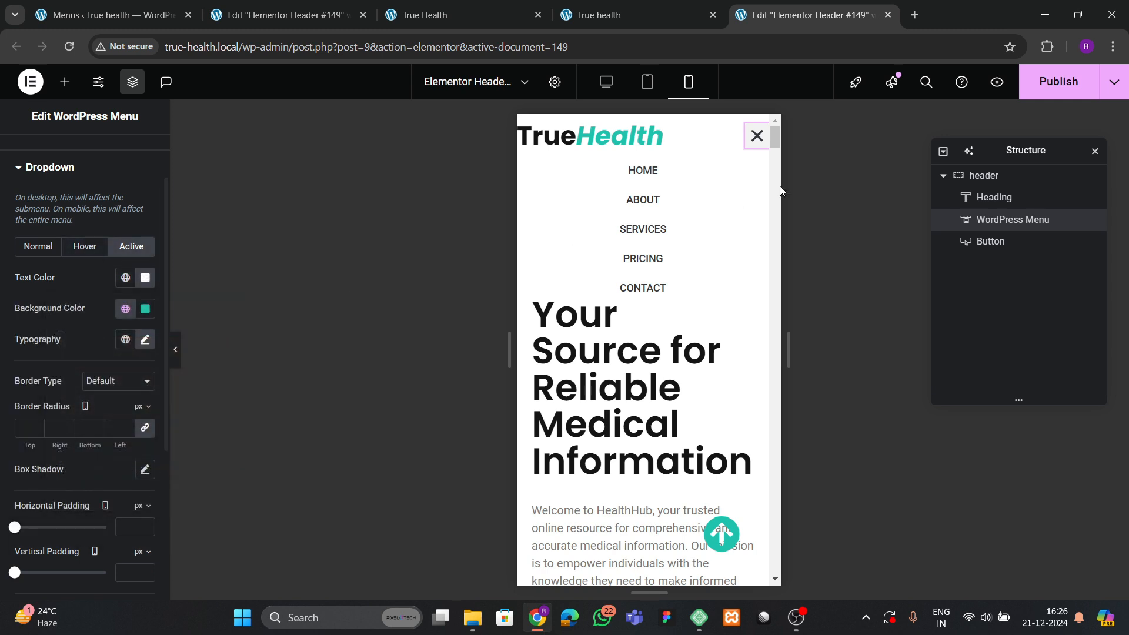
left_click(756, 135)
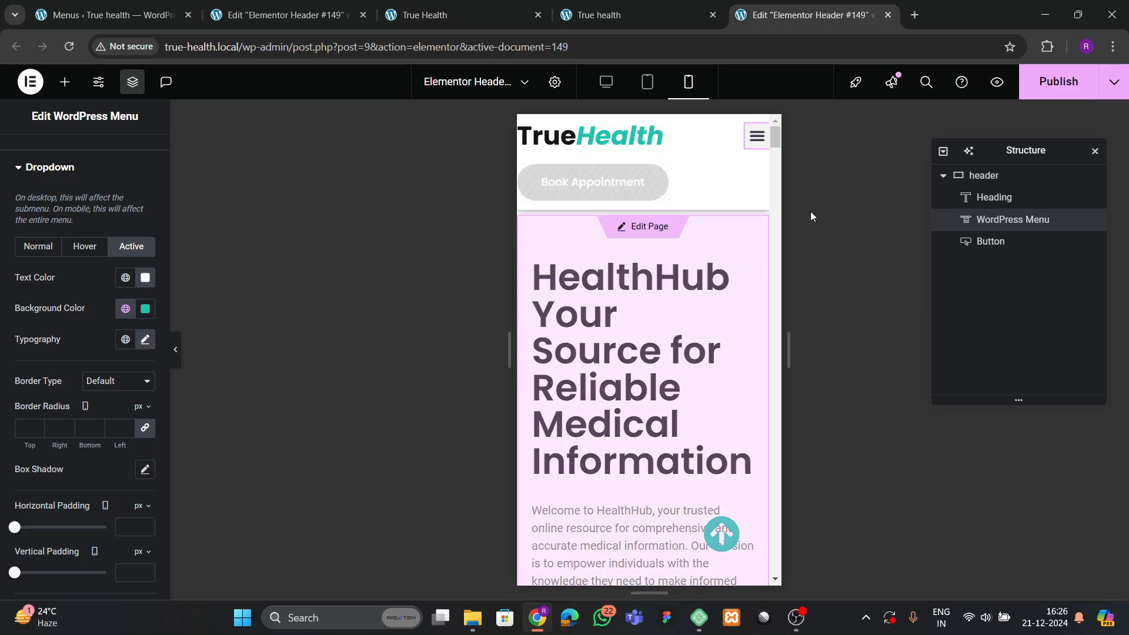
Give the mobile header container 8 px padding on all sides.
left_click(992, 177)
left_click(137, 156)
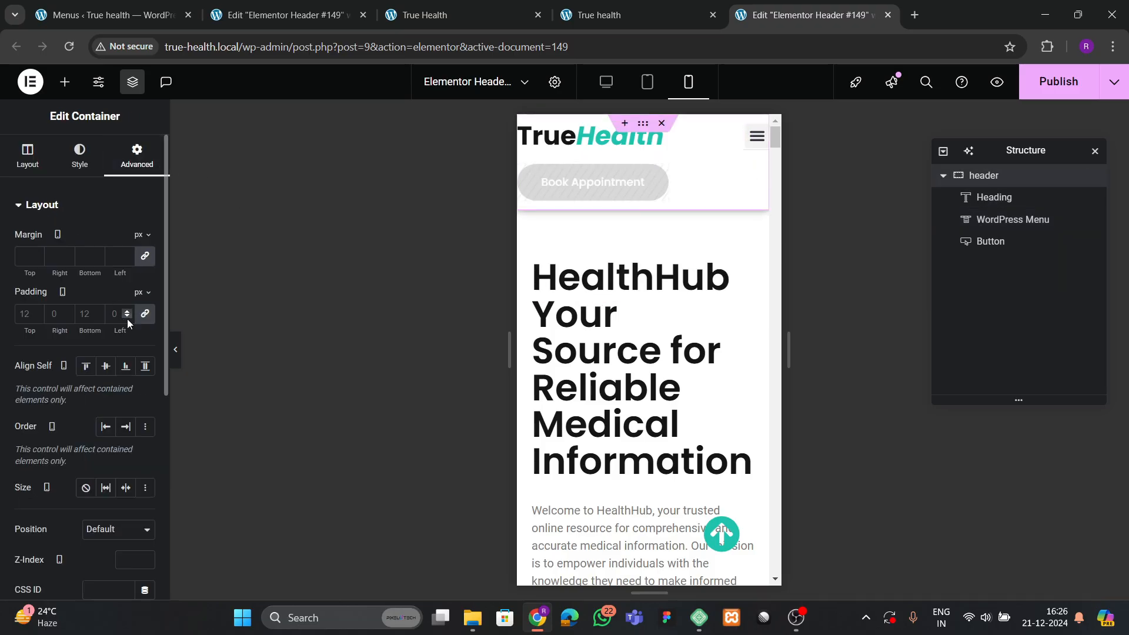
left_click(145, 316)
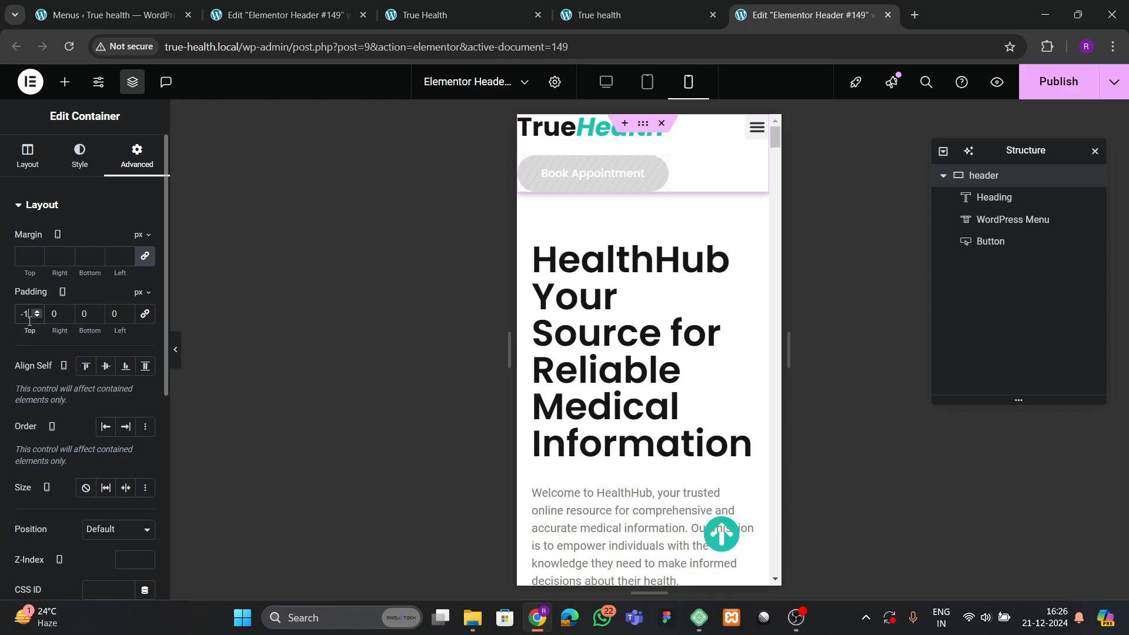
type("8")
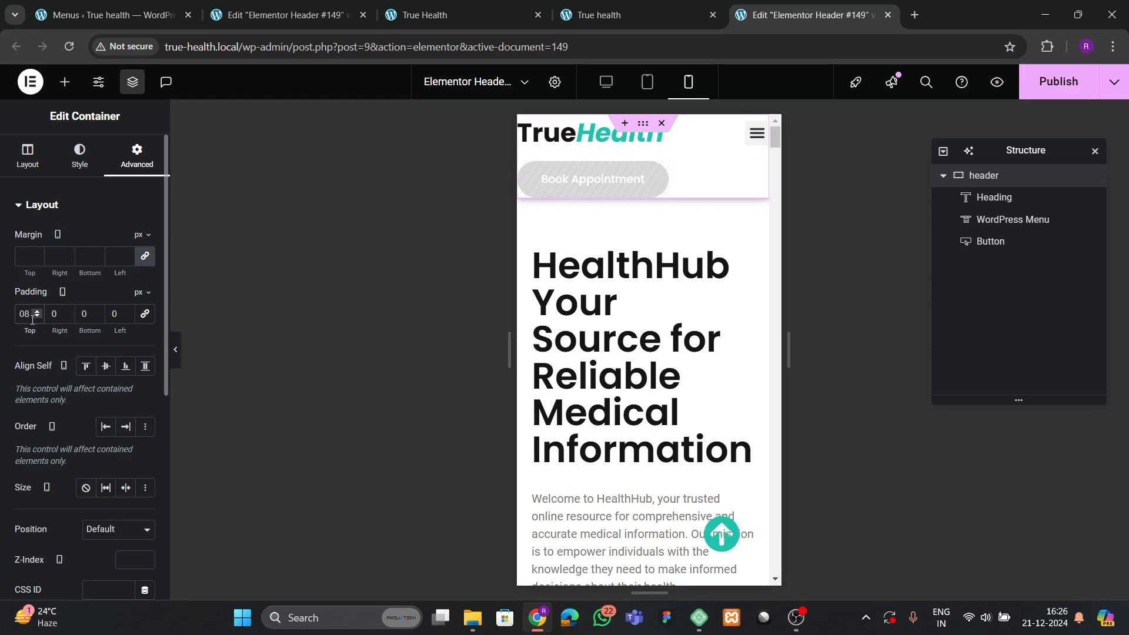
left_click(144, 314)
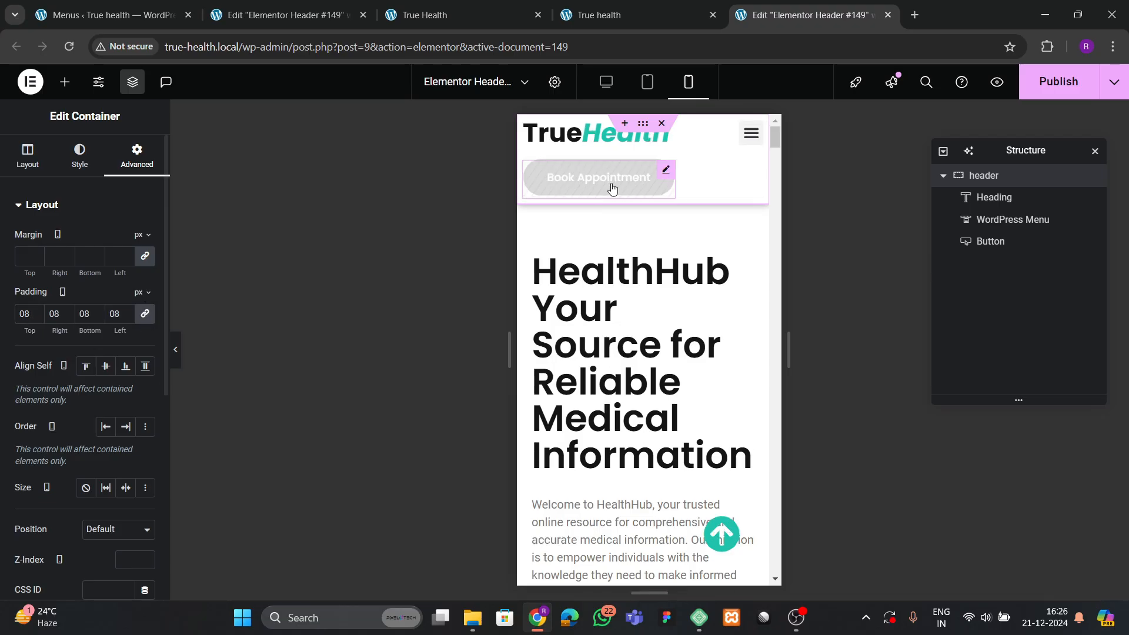
Reduce the TrueHealth logo heading's mobile font size to 32px.
left_click(579, 142)
left_click(82, 156)
left_click(145, 282)
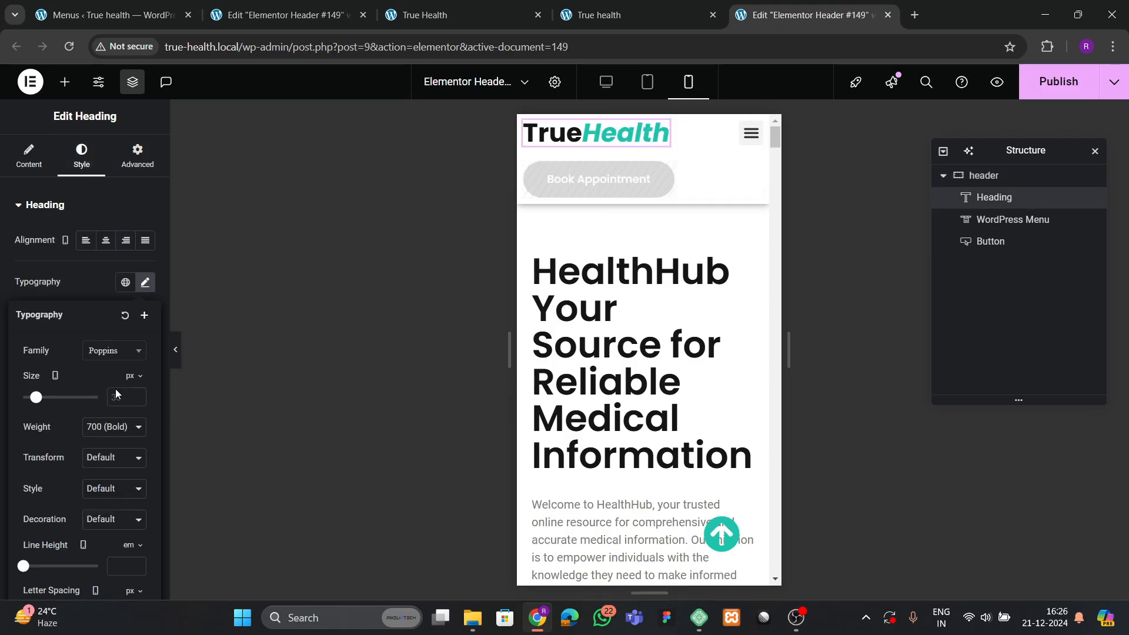
left_click_drag(139, 398, 137, 401)
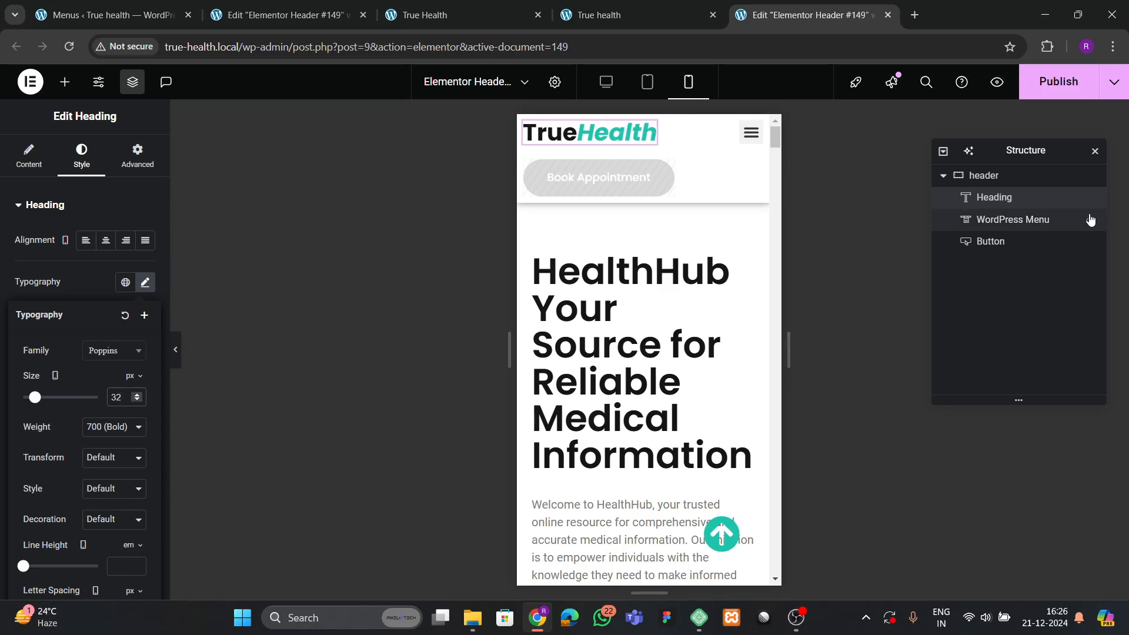
Change the header container's right padding to 12 px, keeping 8 px top and bottom.
left_click(988, 175)
left_click(144, 313)
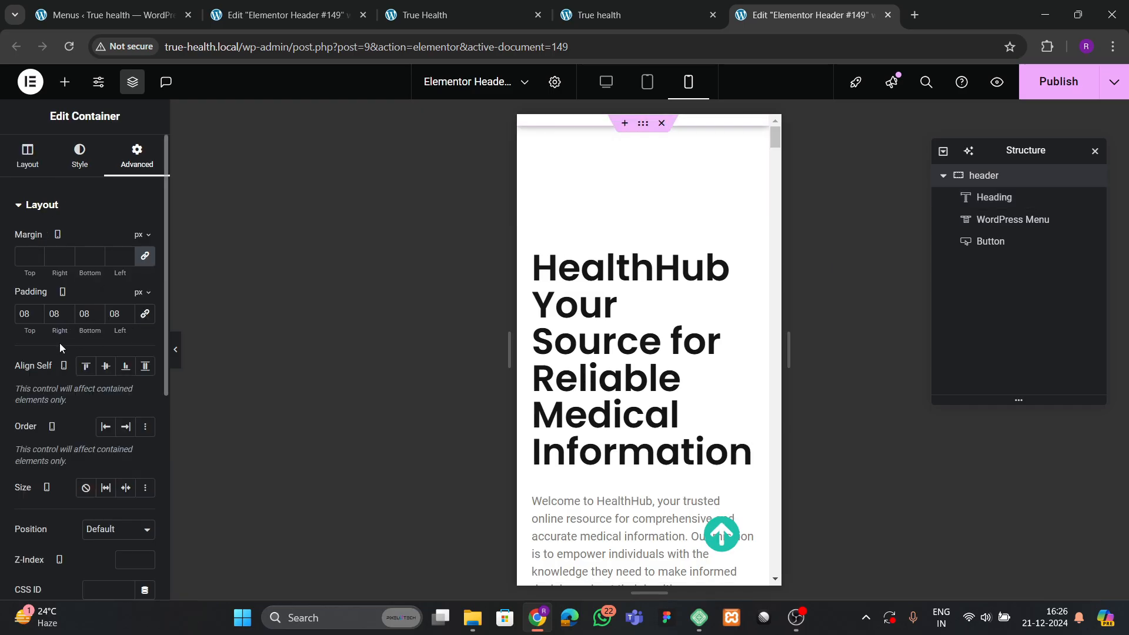
double_click(53, 314)
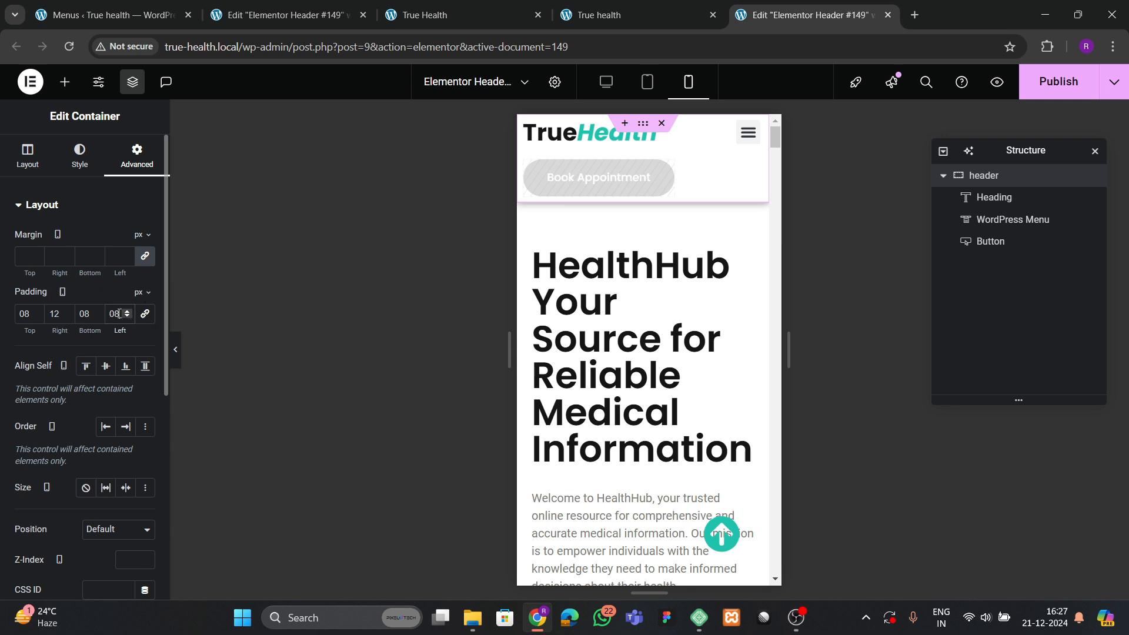
type("1")
key("BackSpace")
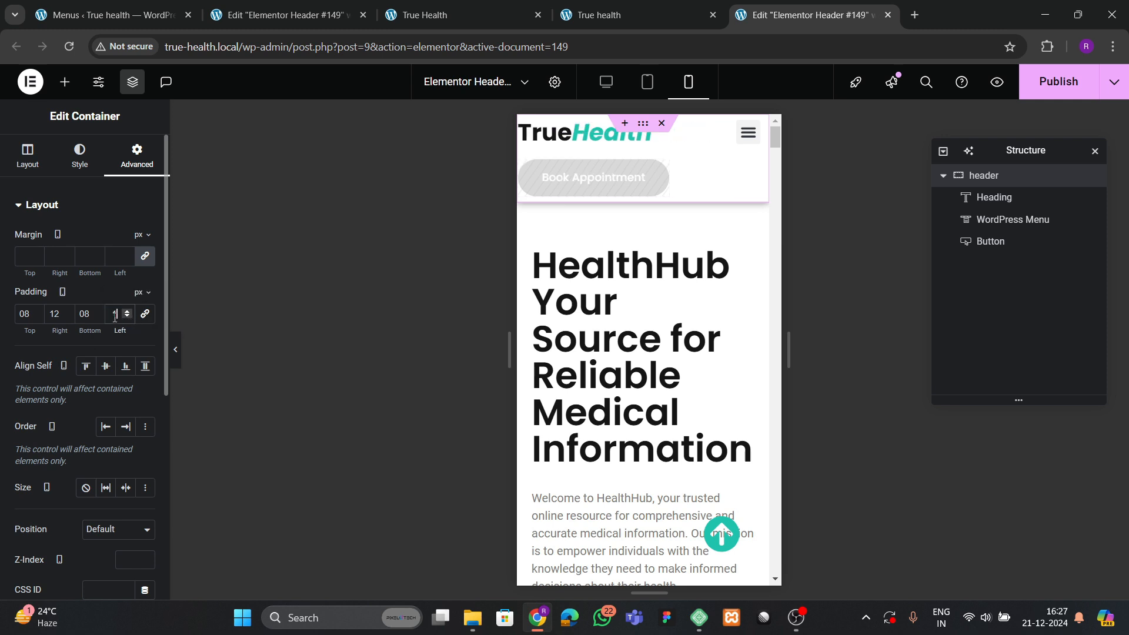
Style the menu toggle with a theme green background and white icon.
left_click(747, 132)
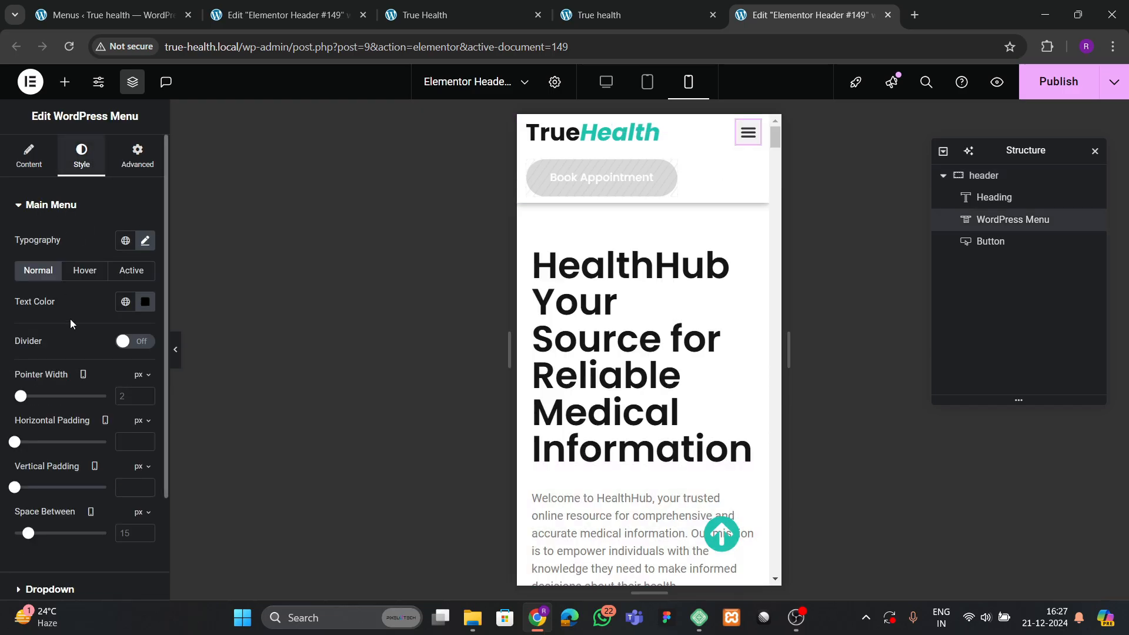
scroll(88, 329, "down", 3)
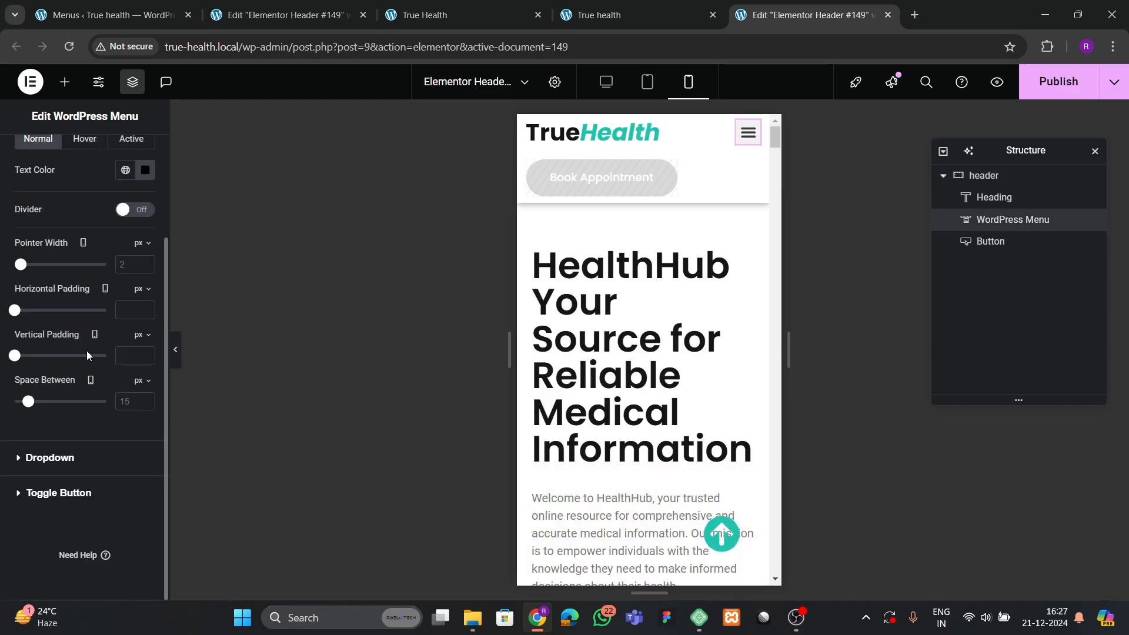
left_click(52, 494)
left_click(126, 372)
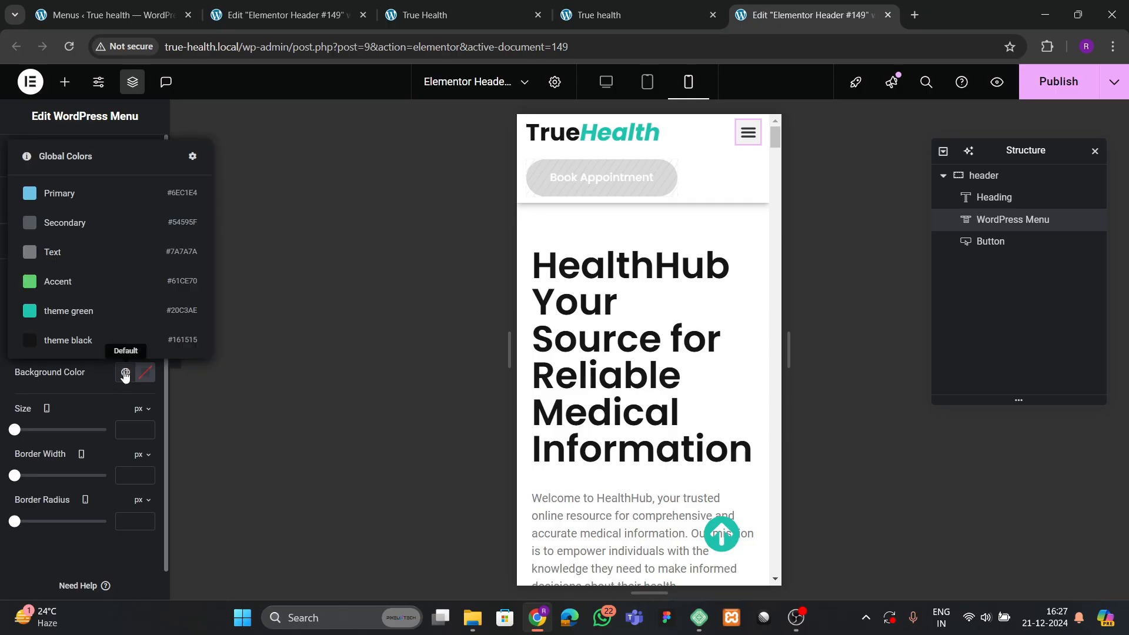
left_click(70, 311)
left_click(146, 372)
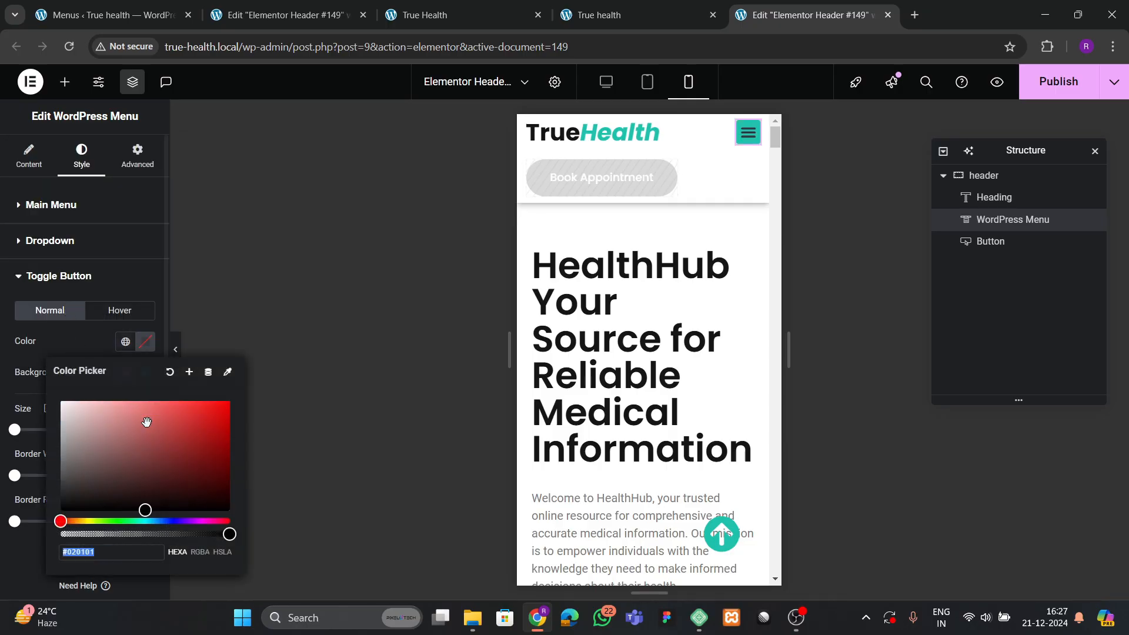
left_click(151, 348)
left_click_drag(123, 421, 119, 347)
left_click(150, 350)
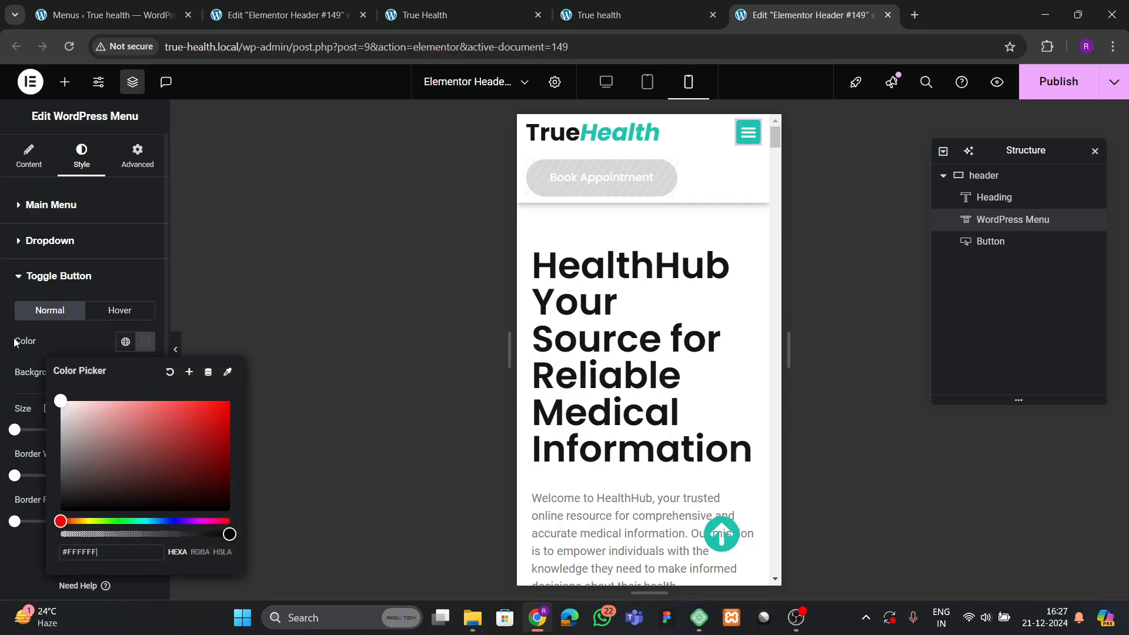
left_click(31, 322)
Make the toggle's hover state a theme black background with a white icon.
left_click(120, 310)
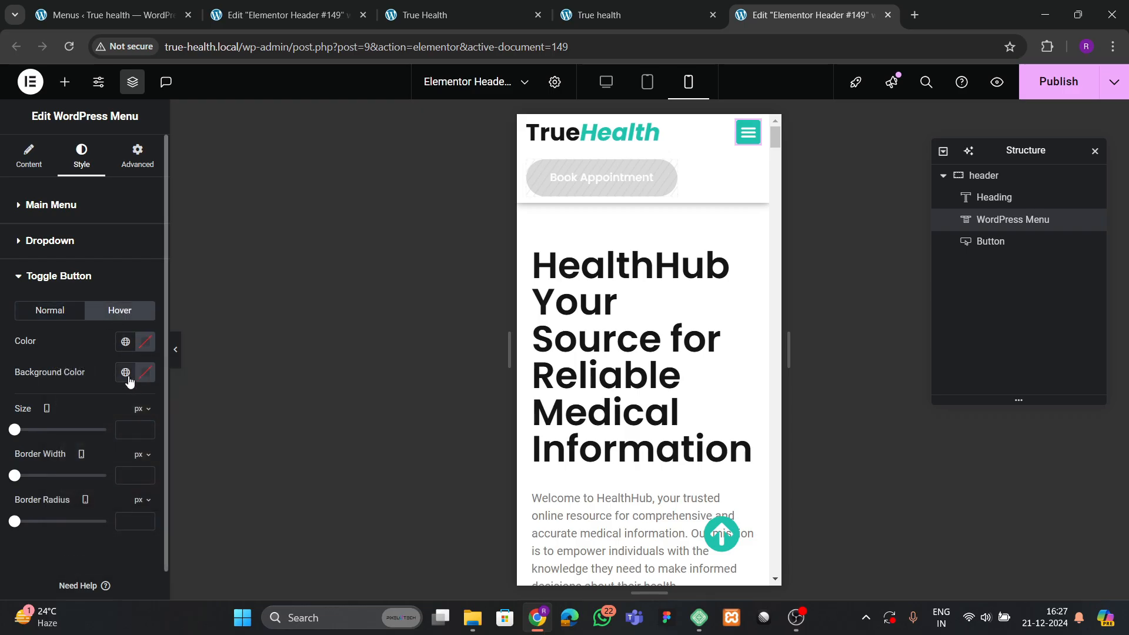
left_click(126, 375)
left_click(78, 345)
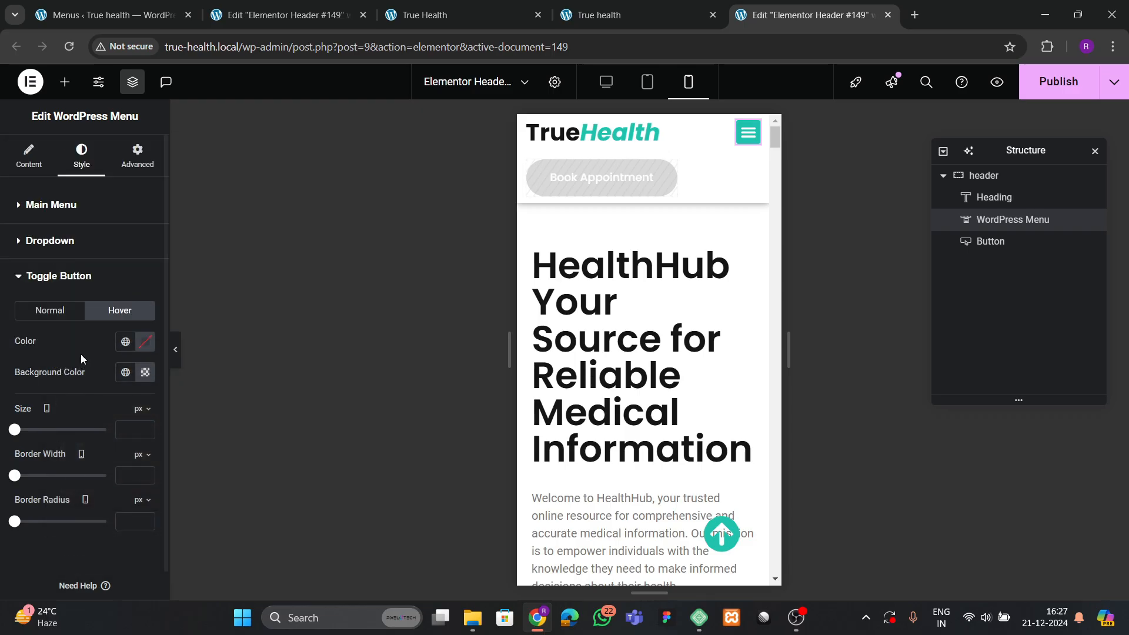
left_click(143, 345)
left_click_drag(141, 435, 58, 376)
left_click(65, 340)
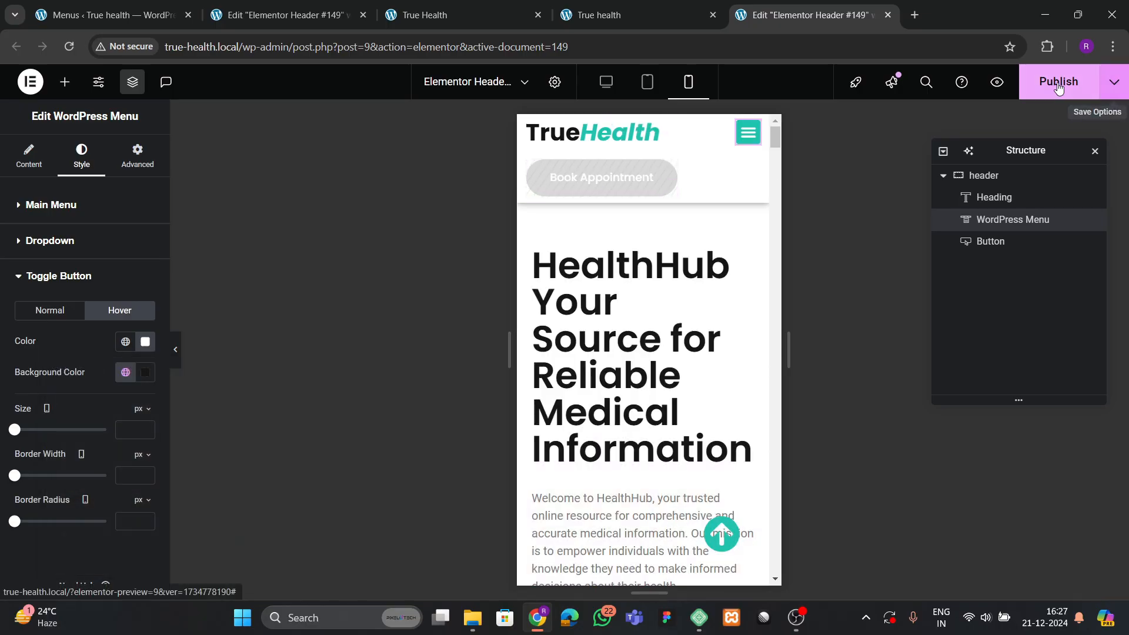
Save the header, then link the TrueHealth logo heading to the Site URL dynamic tag.
left_click(1058, 82)
left_click(601, 144)
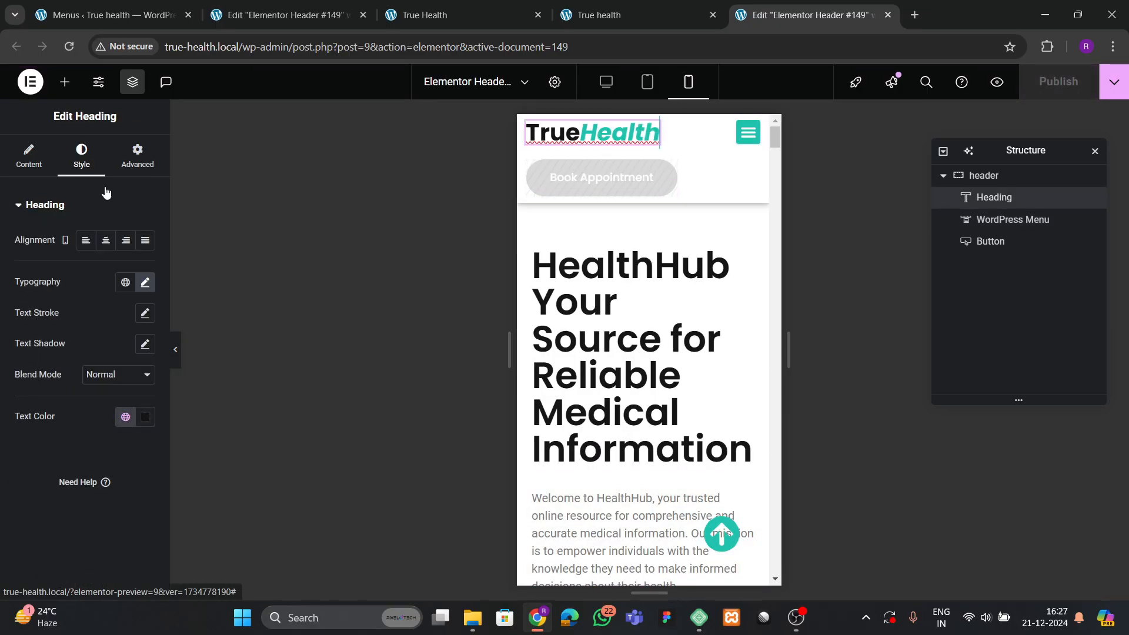
left_click(28, 156)
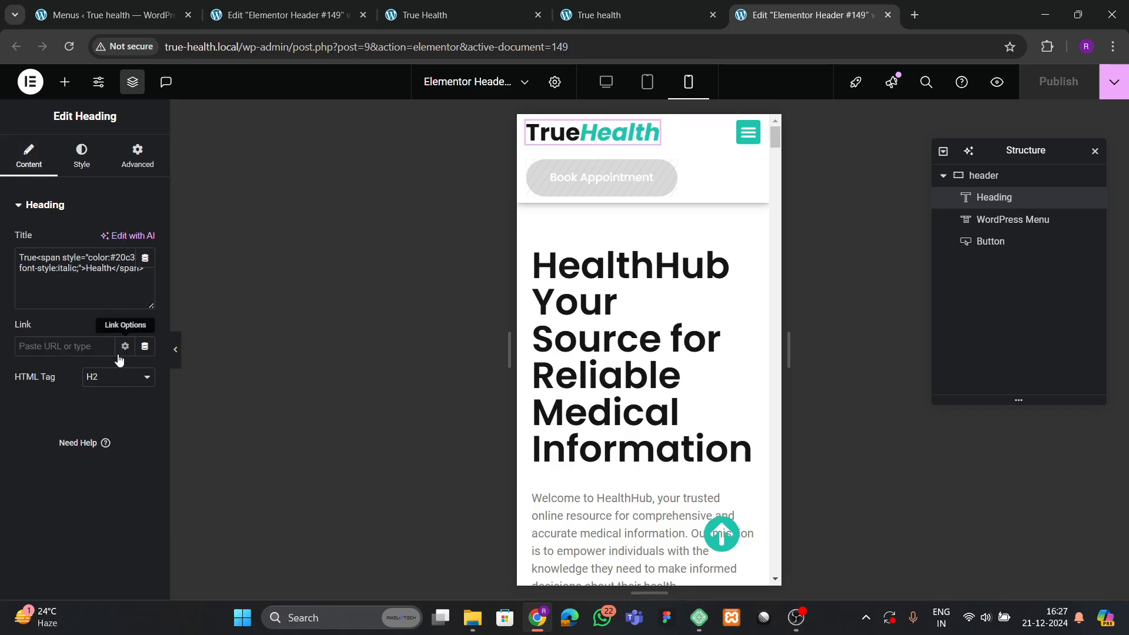
left_click(145, 345)
left_click(154, 486)
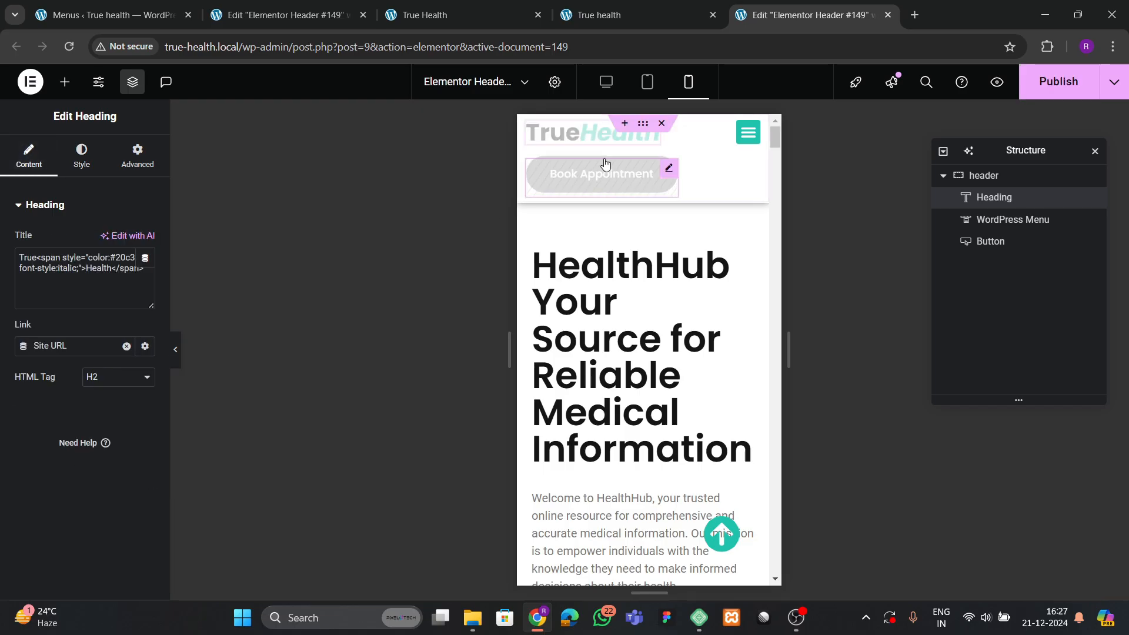
Publish the header with the new link and open the footer template for editing.
left_click(1023, 85)
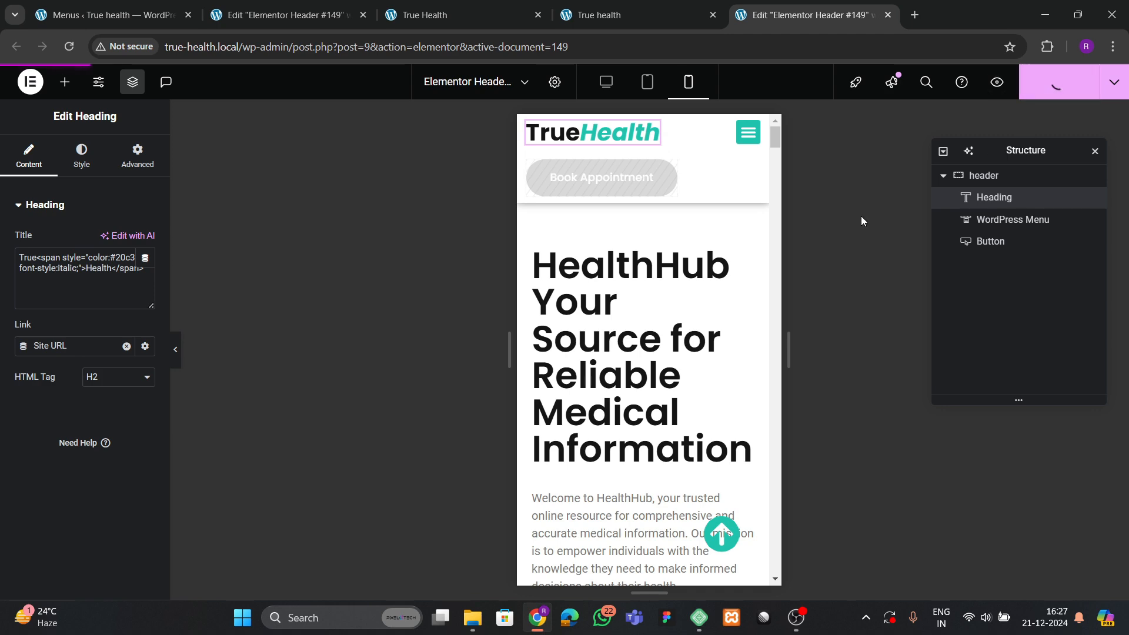
scroll(634, 328, "down", 15)
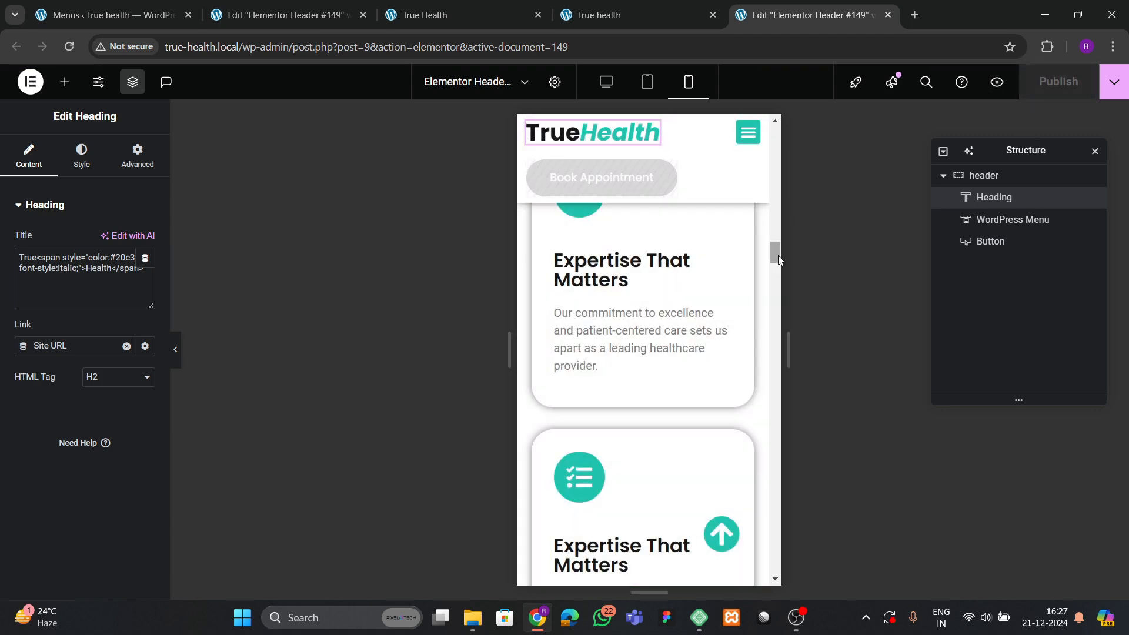
left_click_drag(776, 255, 774, 582)
scroll(638, 417, "up", 10)
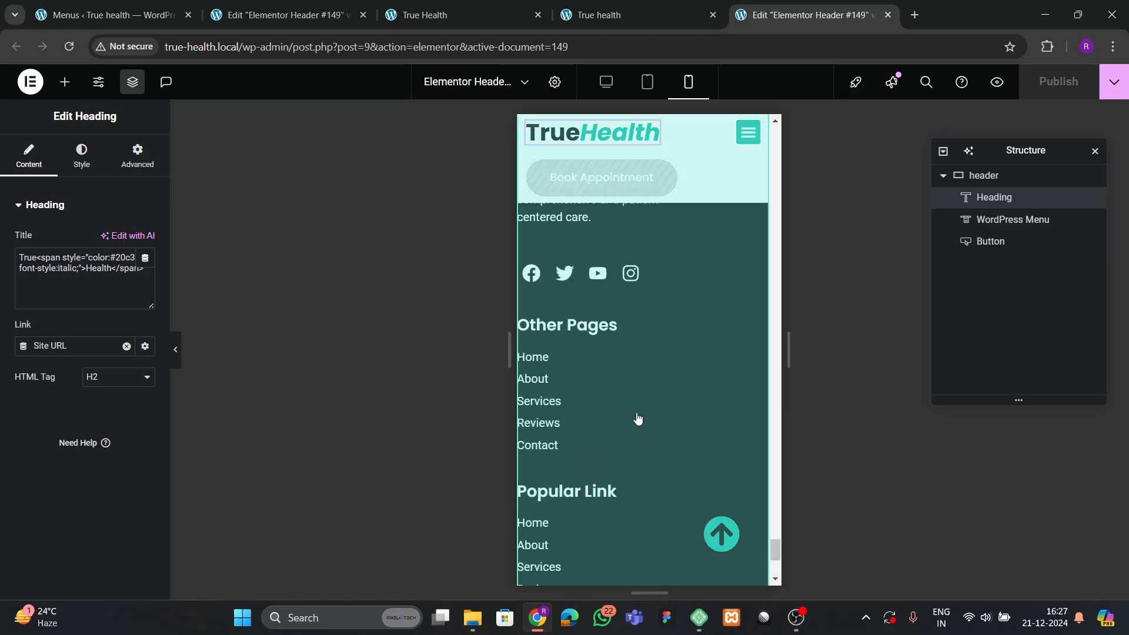
left_click(637, 425)
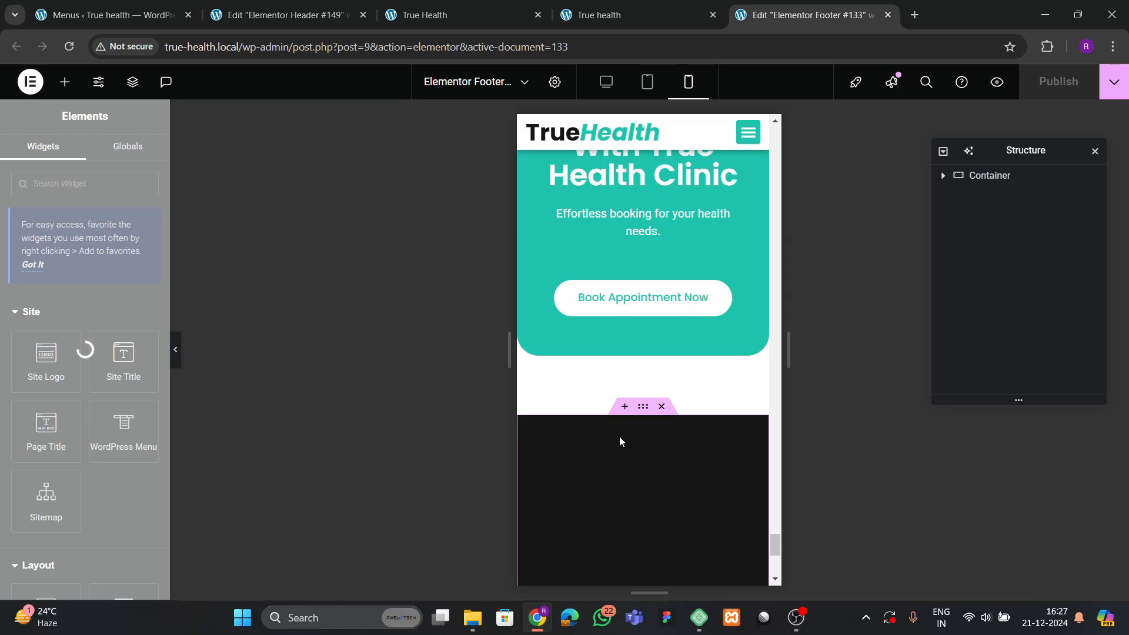
Set the footer container's mobile padding to 60/20/0/20 px.
scroll(617, 436, "down", 3)
scroll(617, 436, "up", 2)
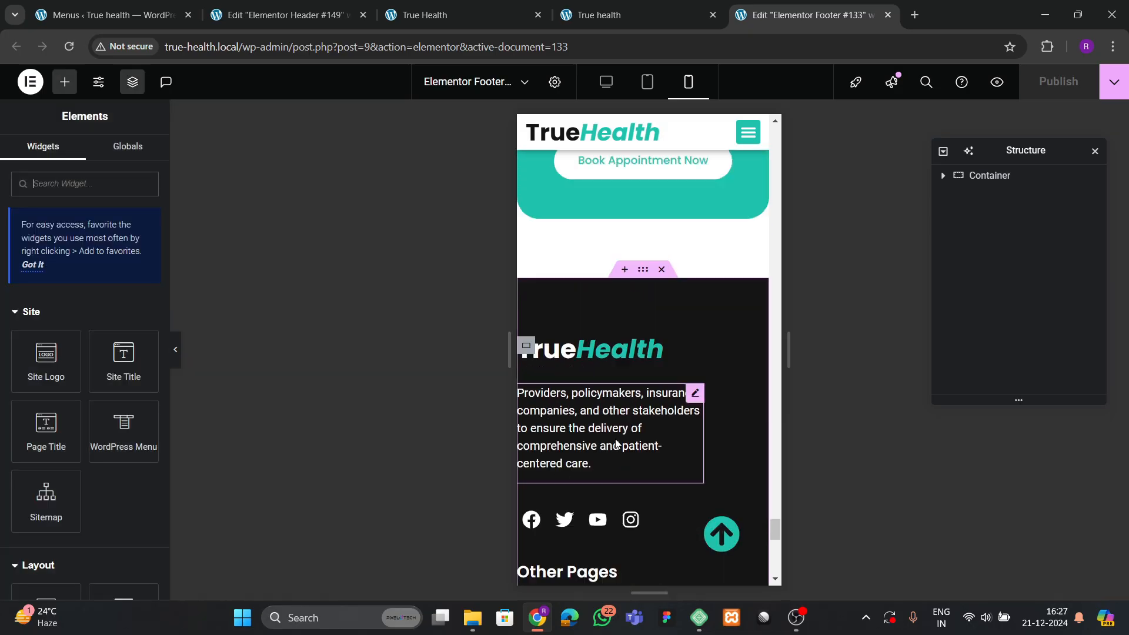
left_click(629, 357)
left_click(137, 156)
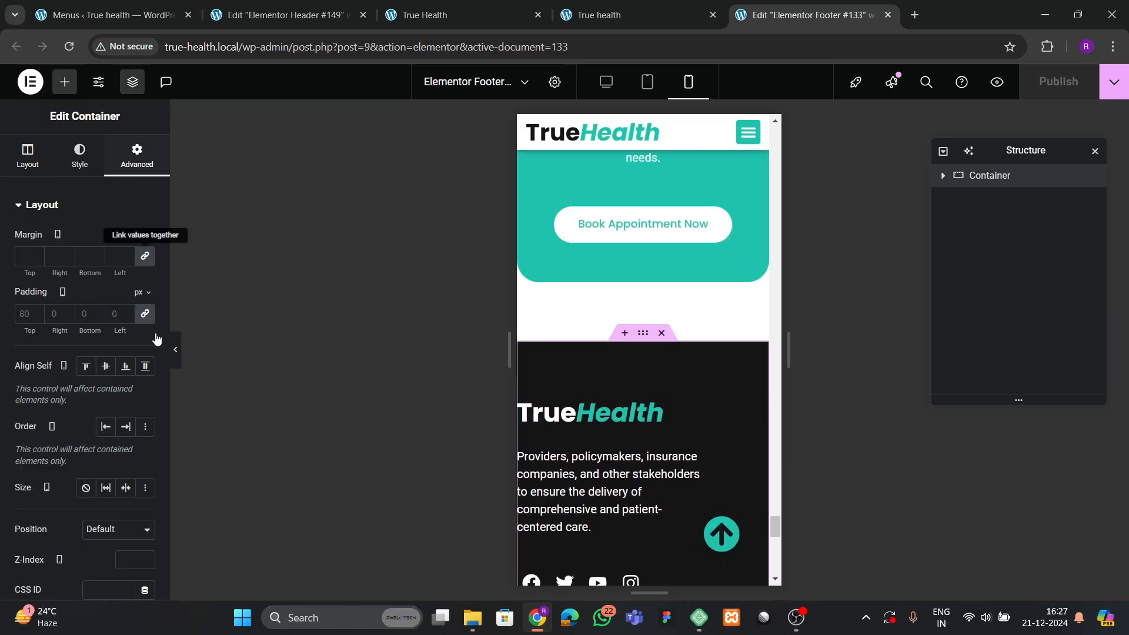
left_click(147, 321)
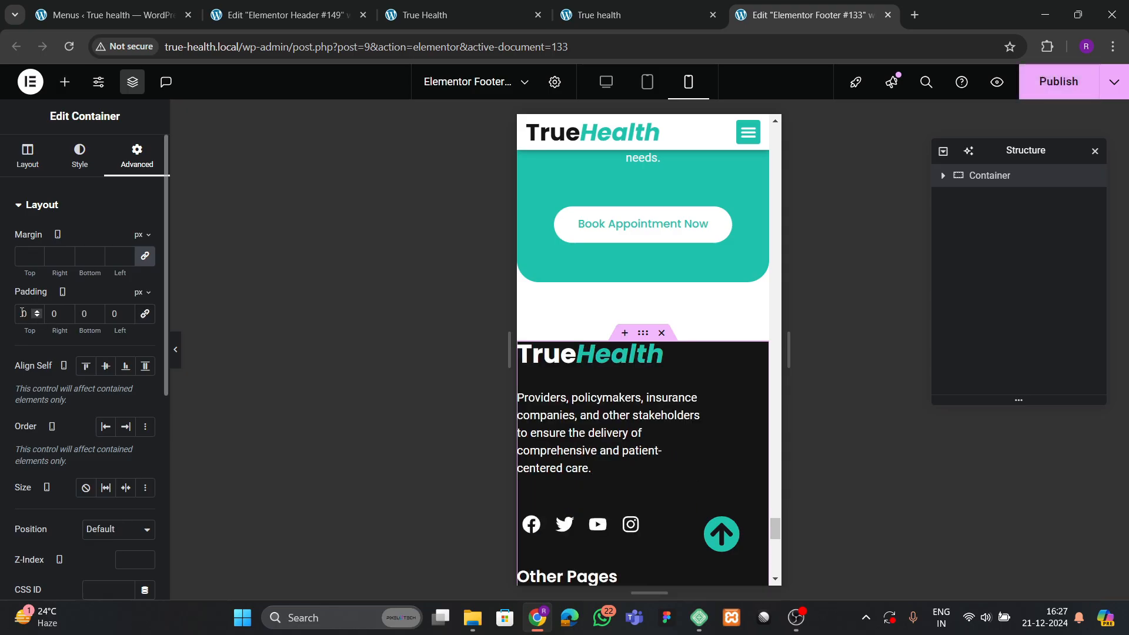
type("60")
key("Tab")
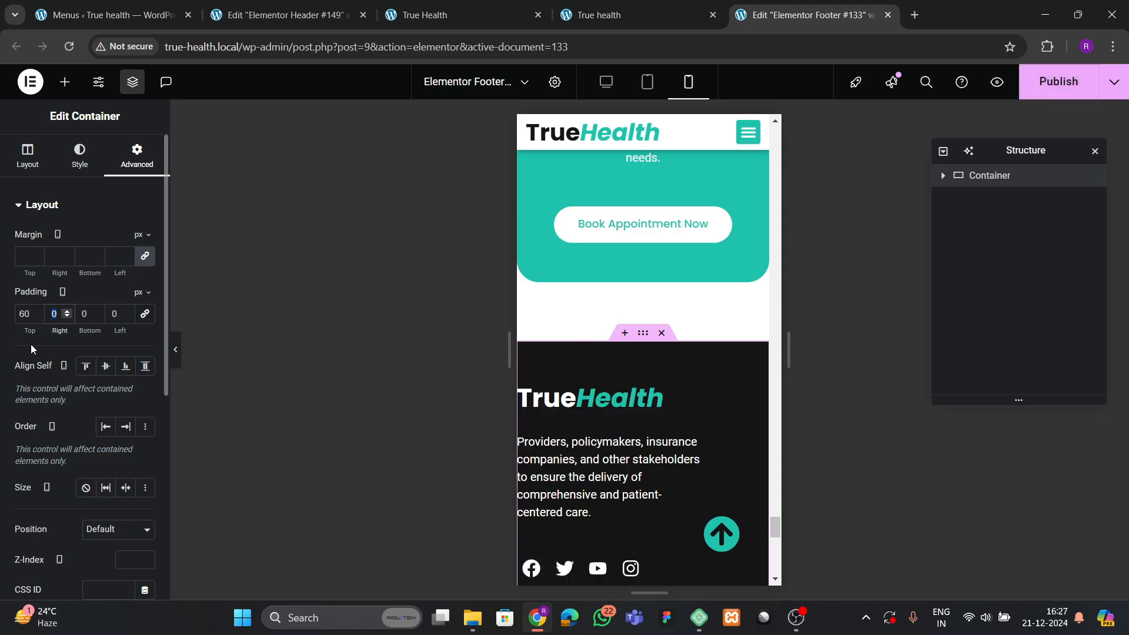
type("20")
key("Tab")
key("Tab")
type("20")
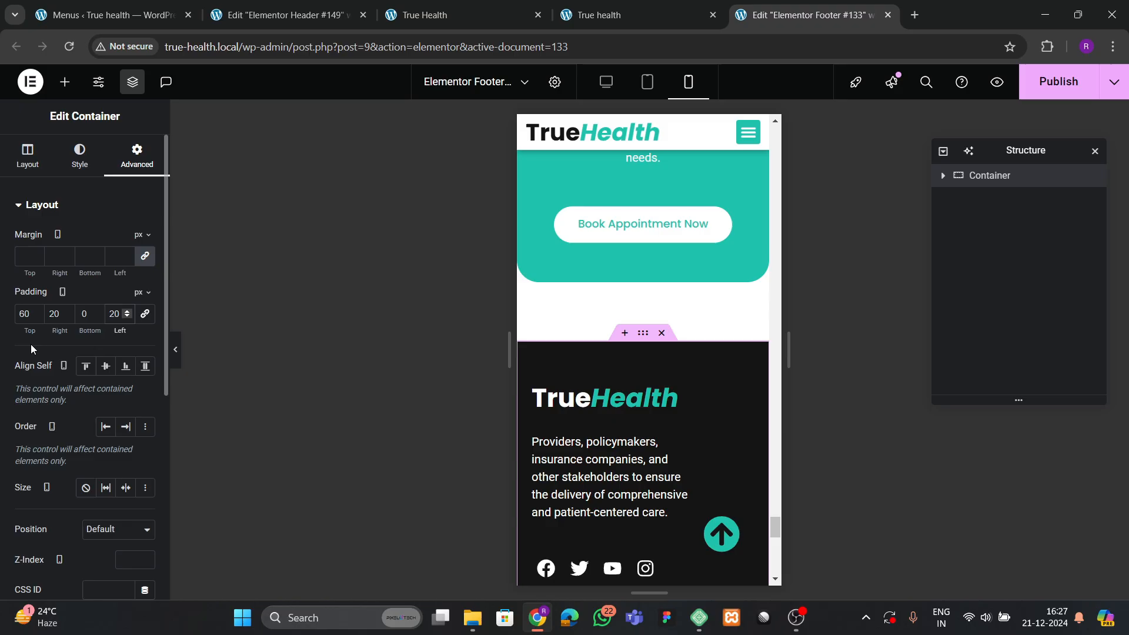
Make the footer description text full width.
left_click(663, 461)
left_click(134, 158)
left_click(117, 355)
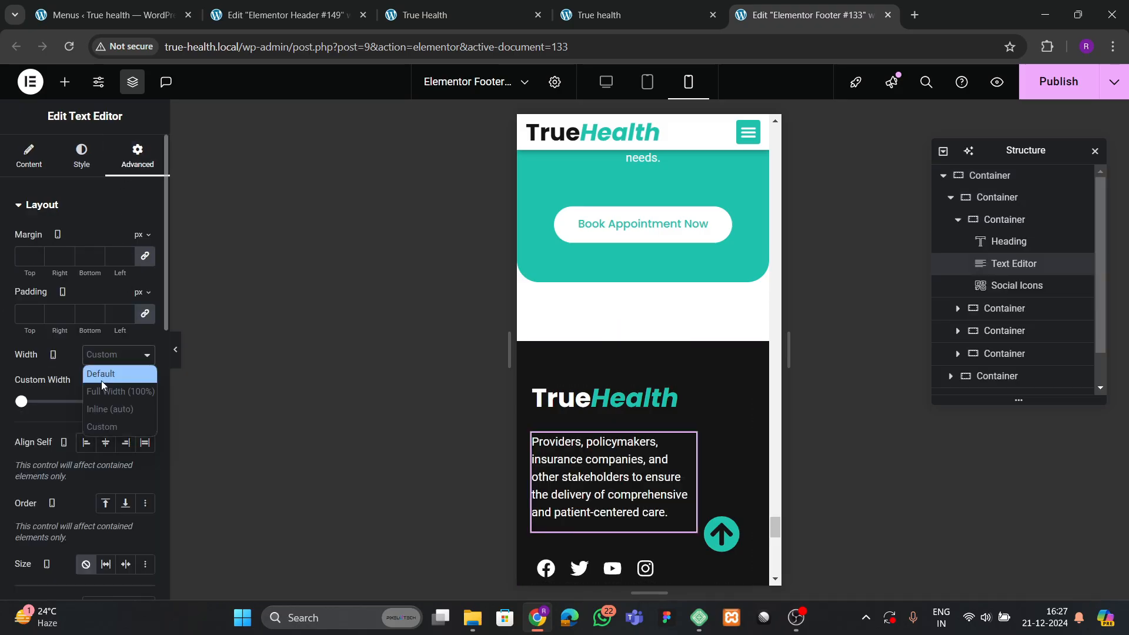
left_click(112, 400)
scroll(616, 431, "down", 3)
scroll(620, 438, "down", 8)
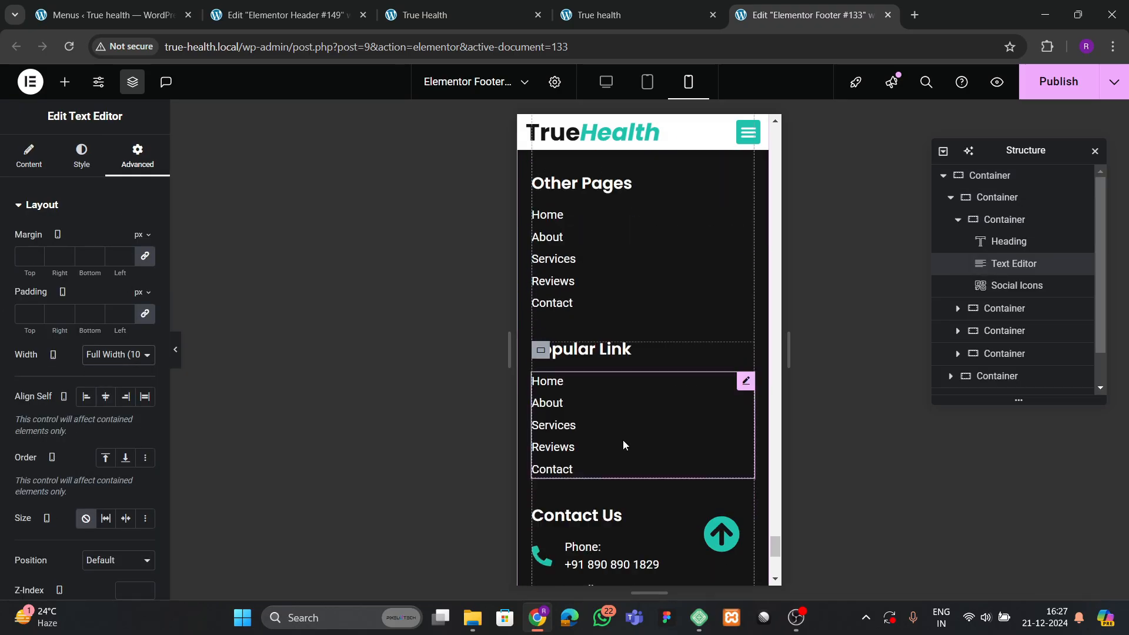
scroll(626, 448, "up", 3)
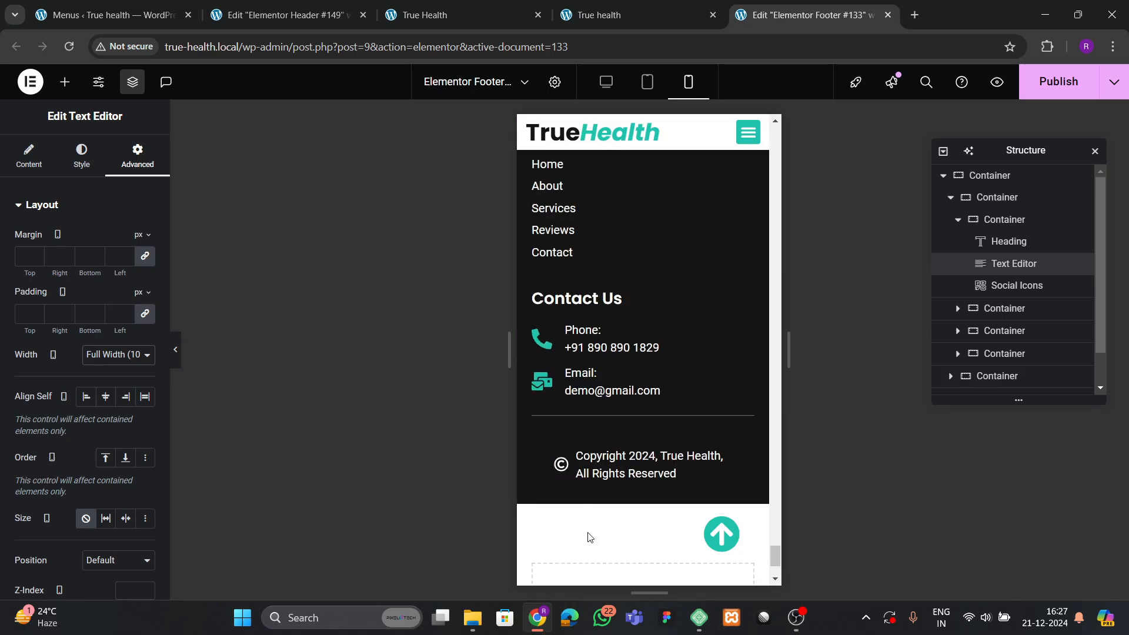
Give the copyright container 0/0/40/0 px padding and publish the footer.
left_click(555, 460)
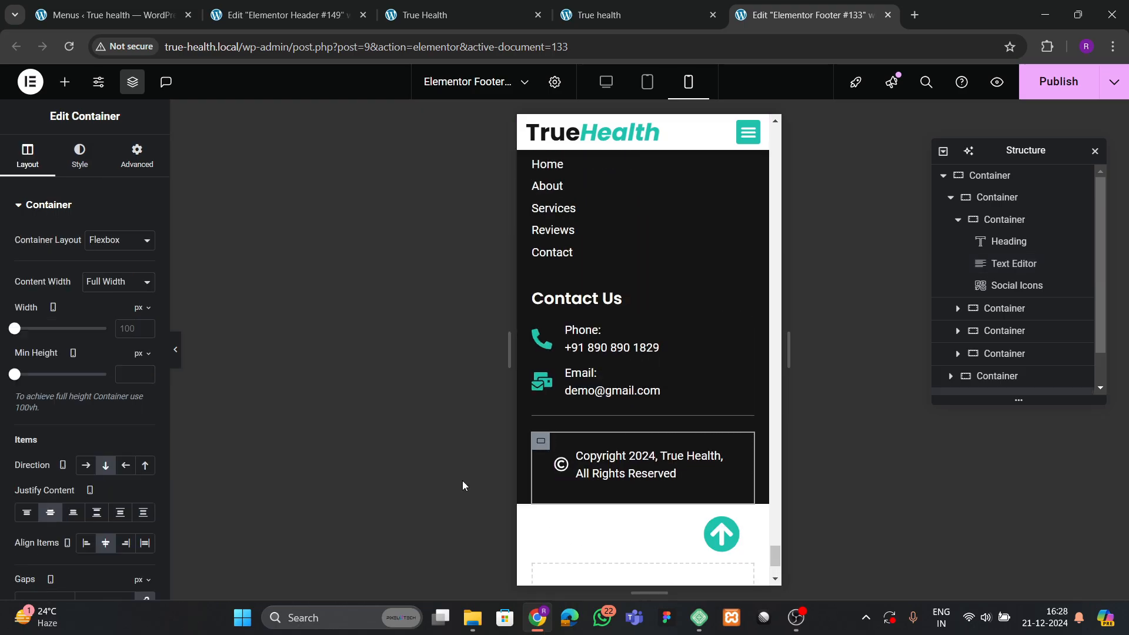
left_click(134, 158)
left_click(120, 328)
type("0")
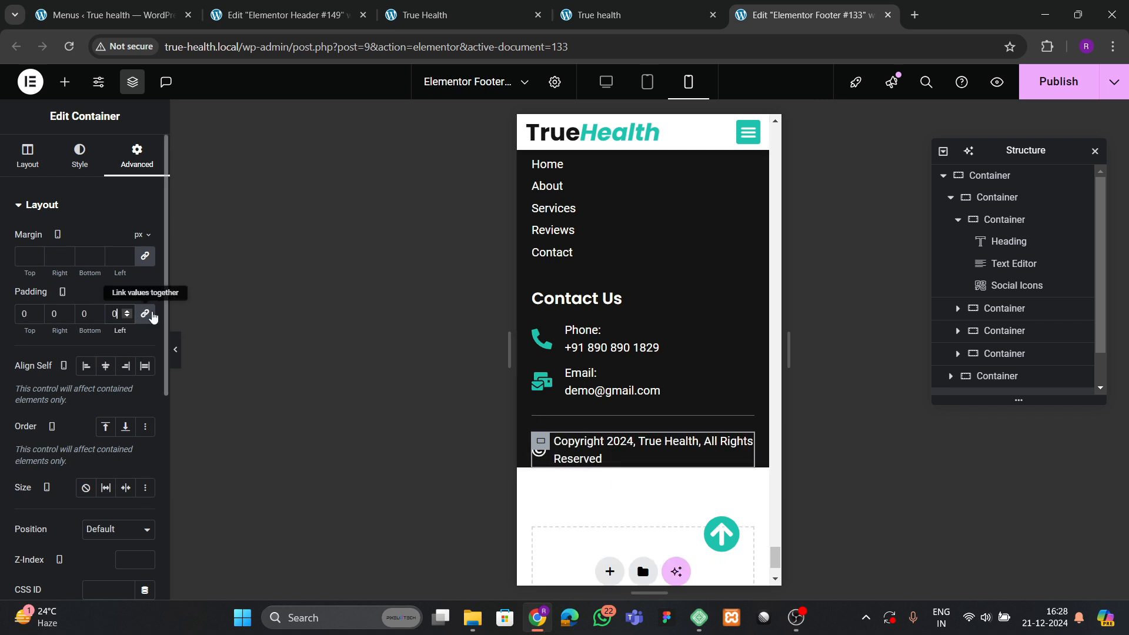
left_click(150, 314)
left_click(93, 314)
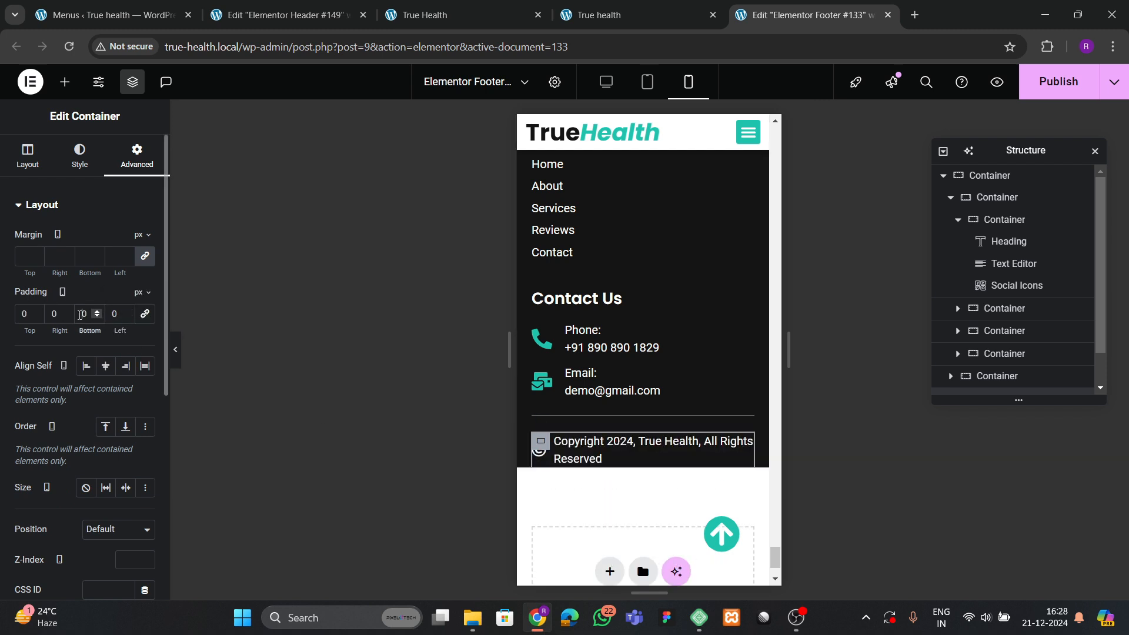
type("4")
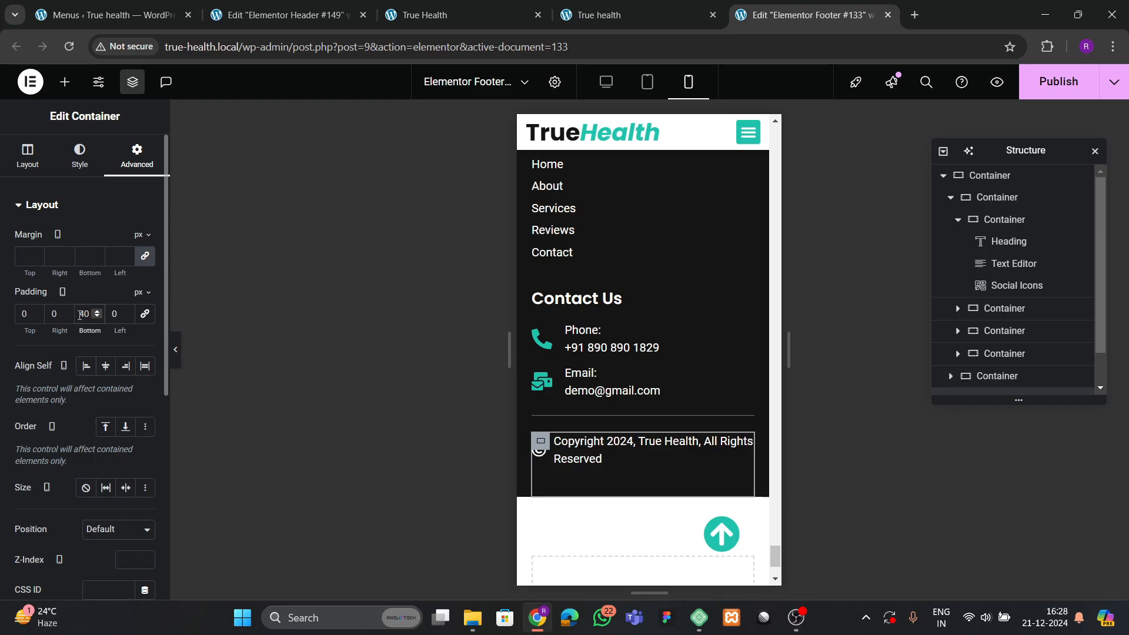
left_click(625, 450)
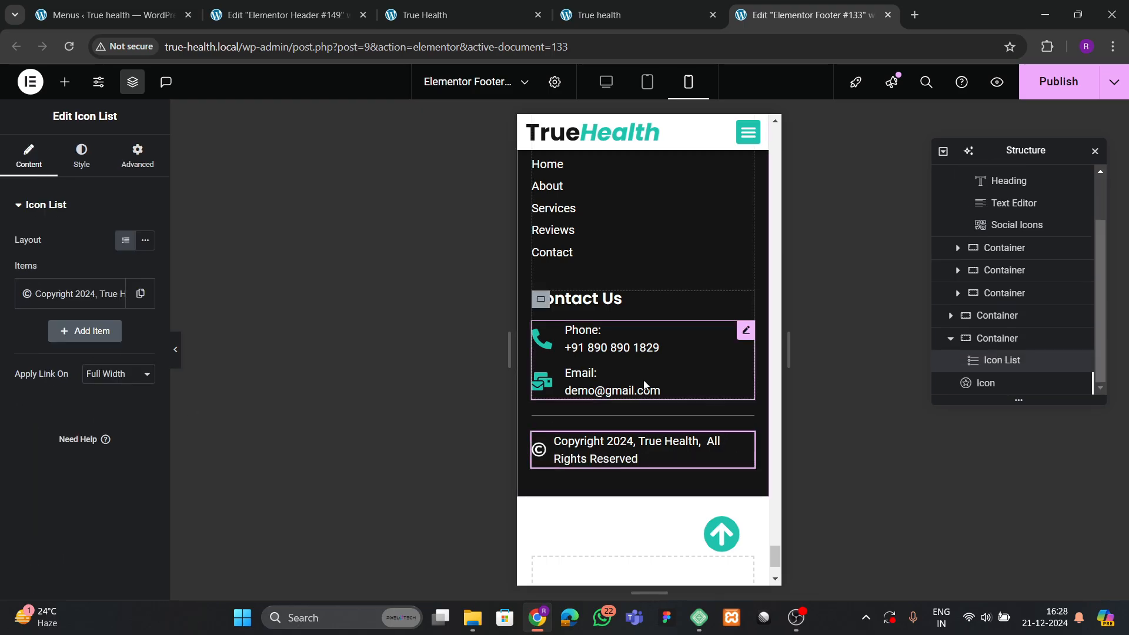
left_click(1046, 97)
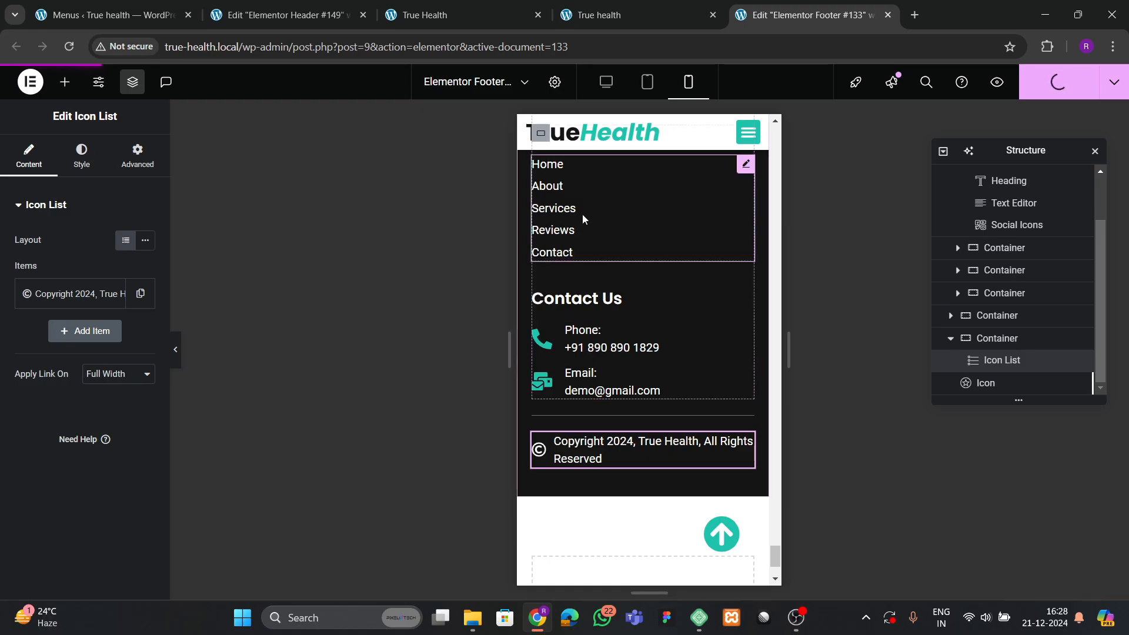
scroll(601, 309, "up", 5)
Reload the live TrueHealth site and scroll through it at desktop width.
left_click(580, 17)
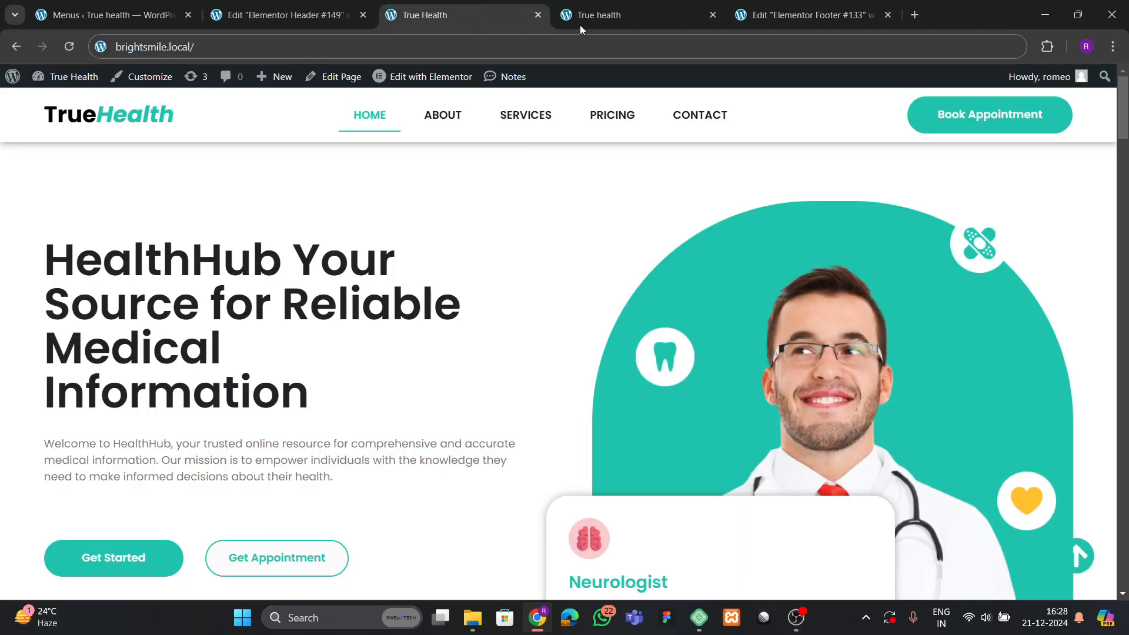
left_click(71, 46)
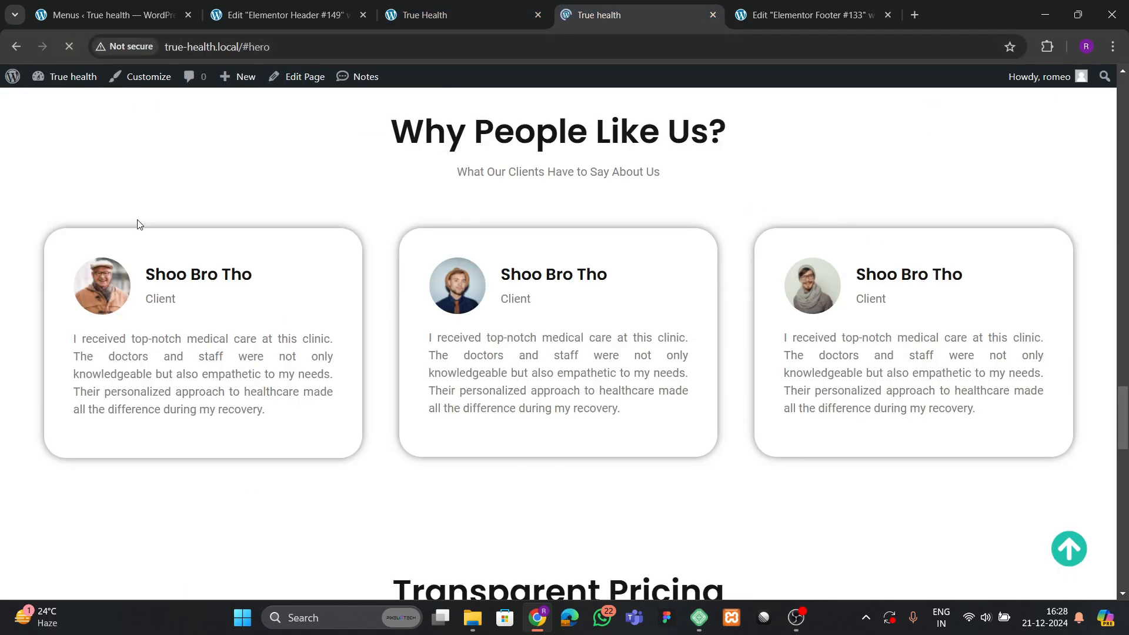
scroll(539, 361, "down", 5)
scroll(538, 364, "down", 10)
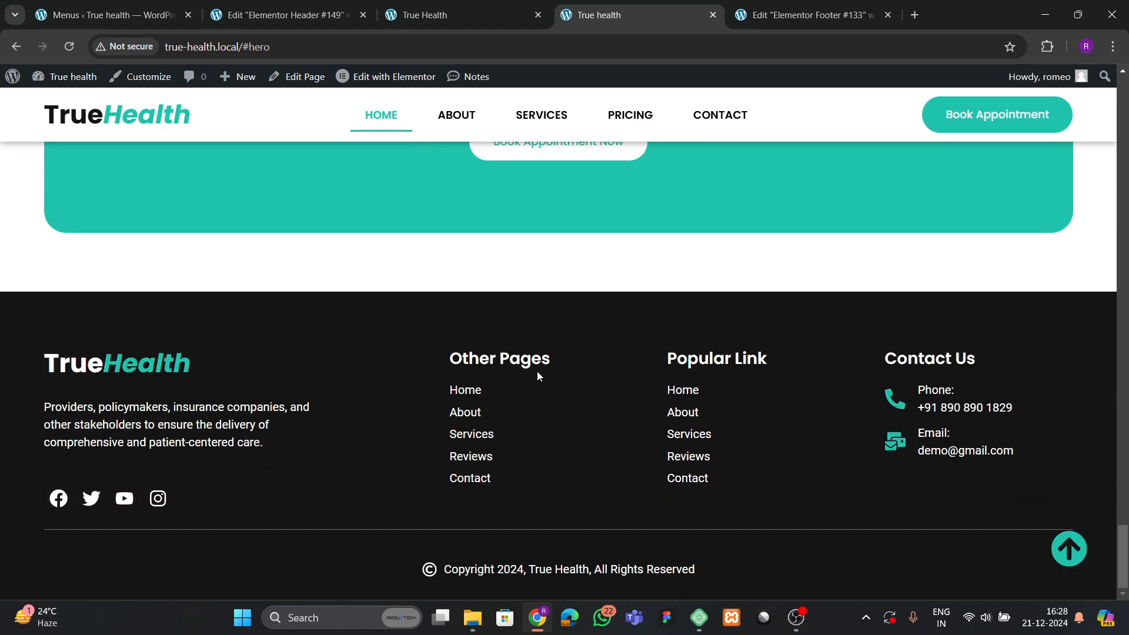
left_click(1068, 549)
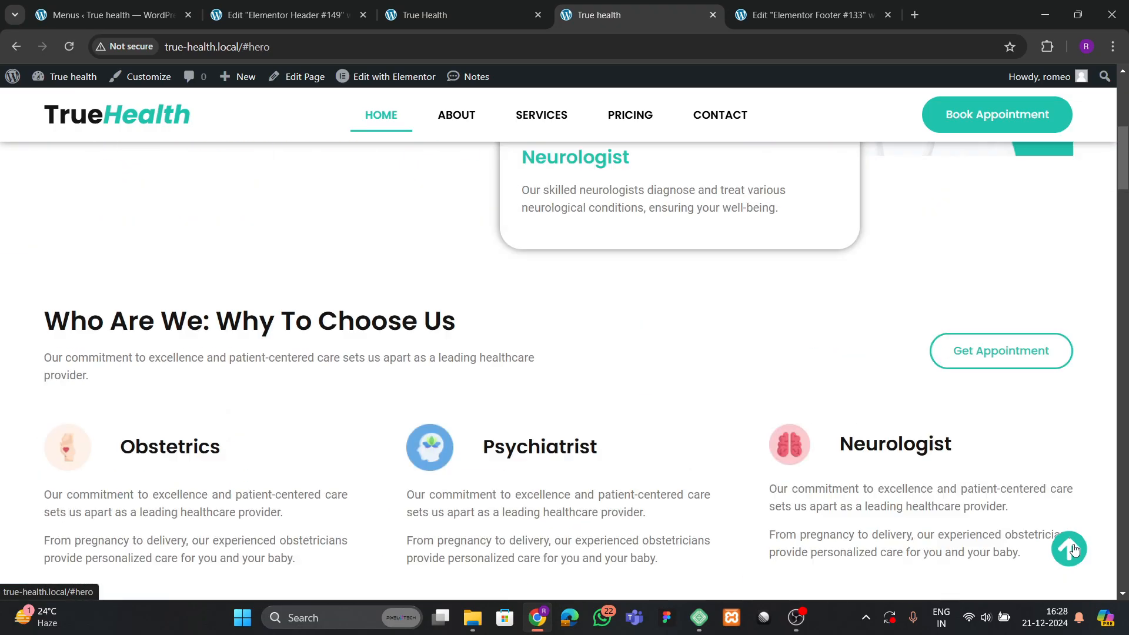
Preview the live page in the DevTools mobile view, scroll through it, then close DevTools.
right_click(503, 325)
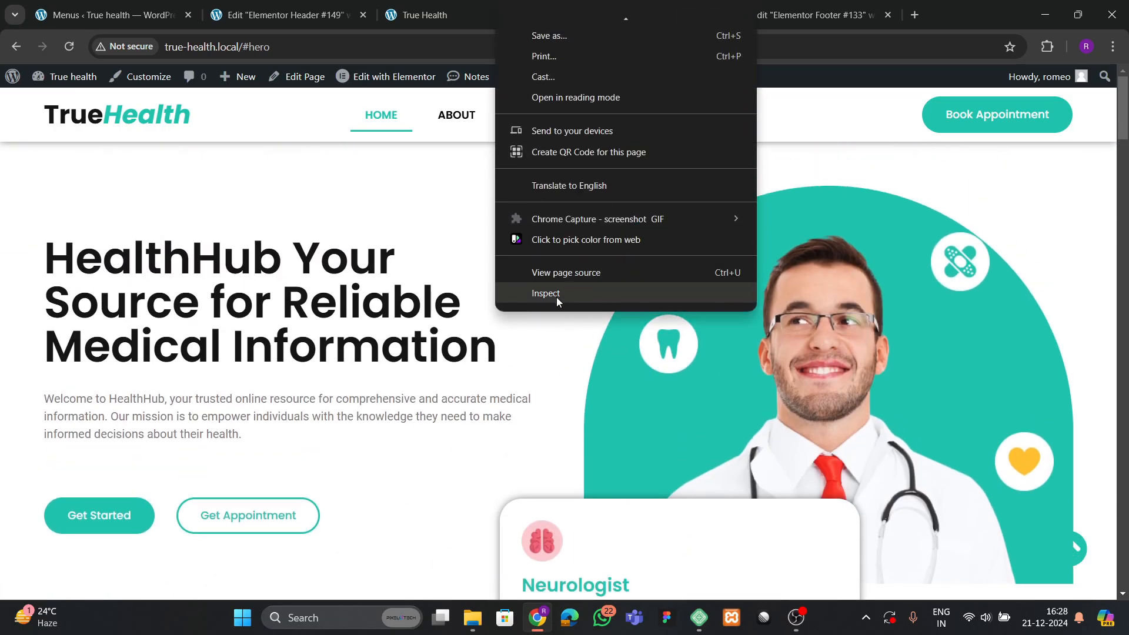
left_click(556, 298)
scroll(378, 372, "down", 20)
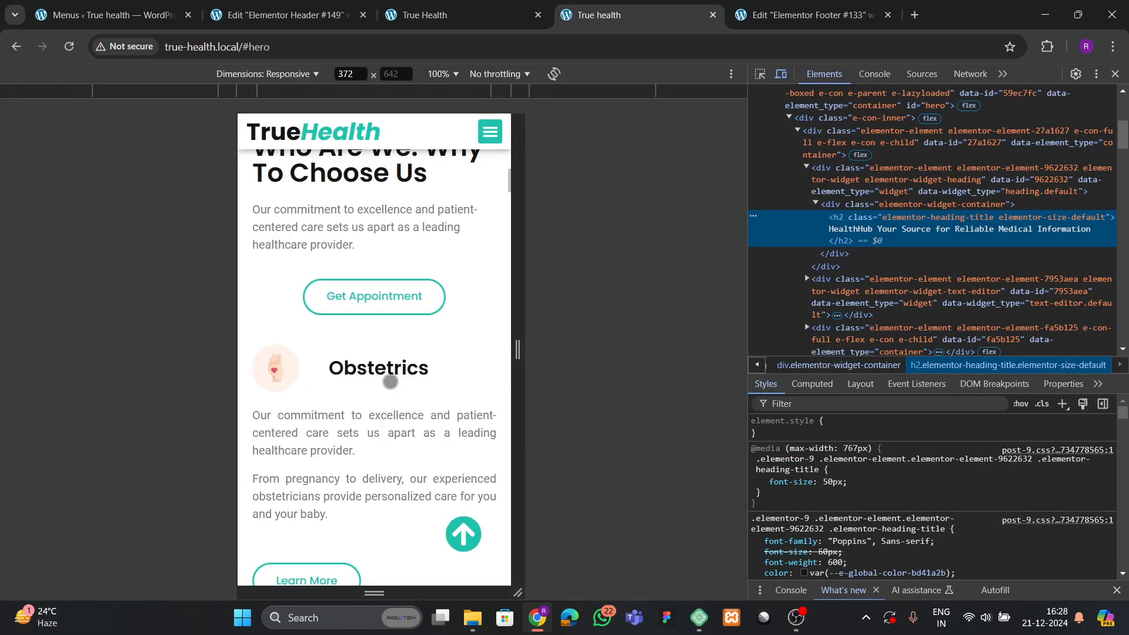
scroll(393, 385, "down", 20)
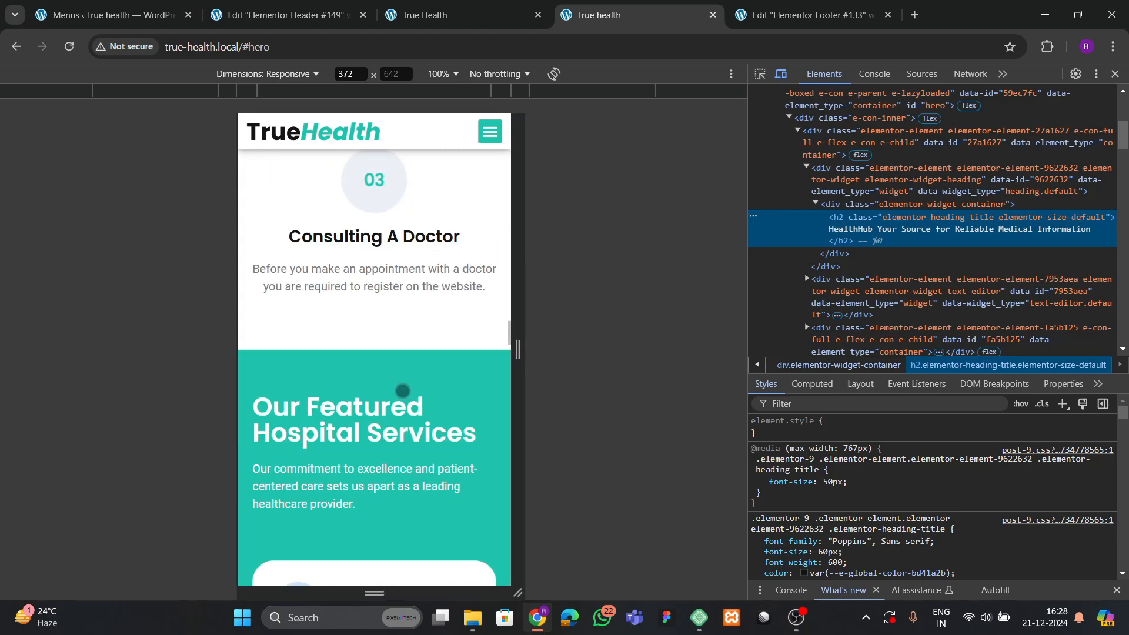
scroll(409, 434, "down", 20)
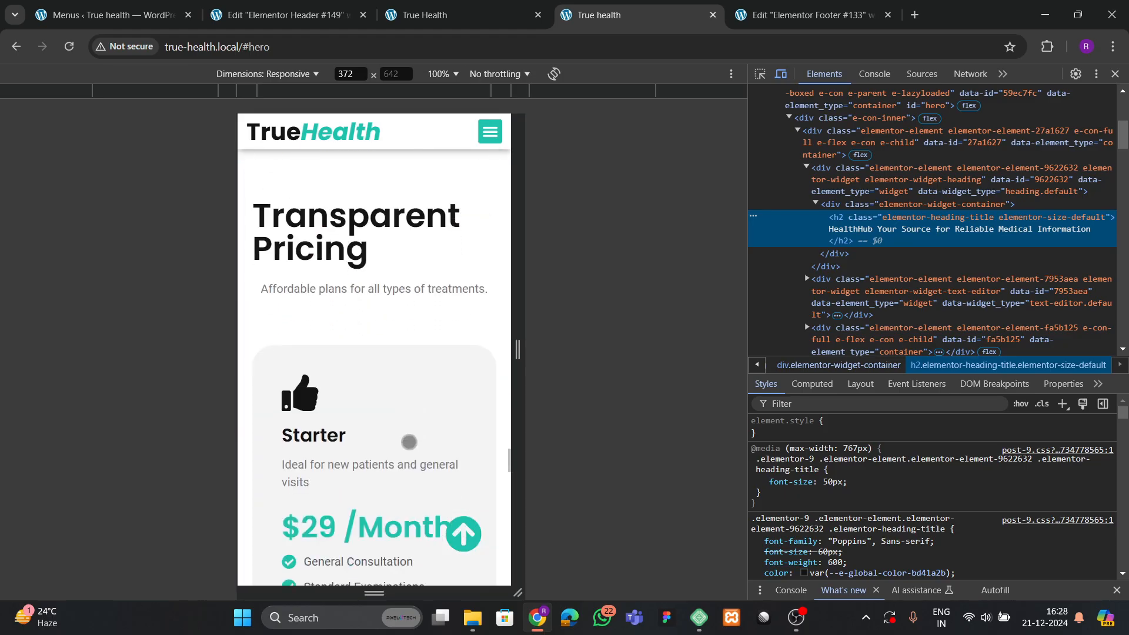
scroll(412, 436, "down", 20)
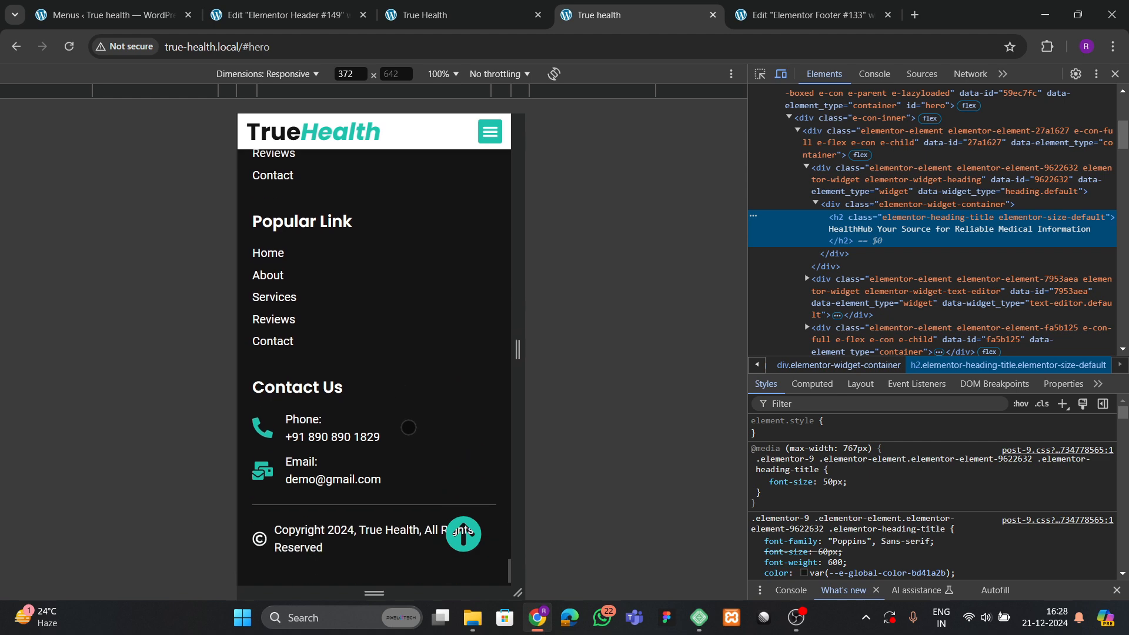
left_click(468, 520)
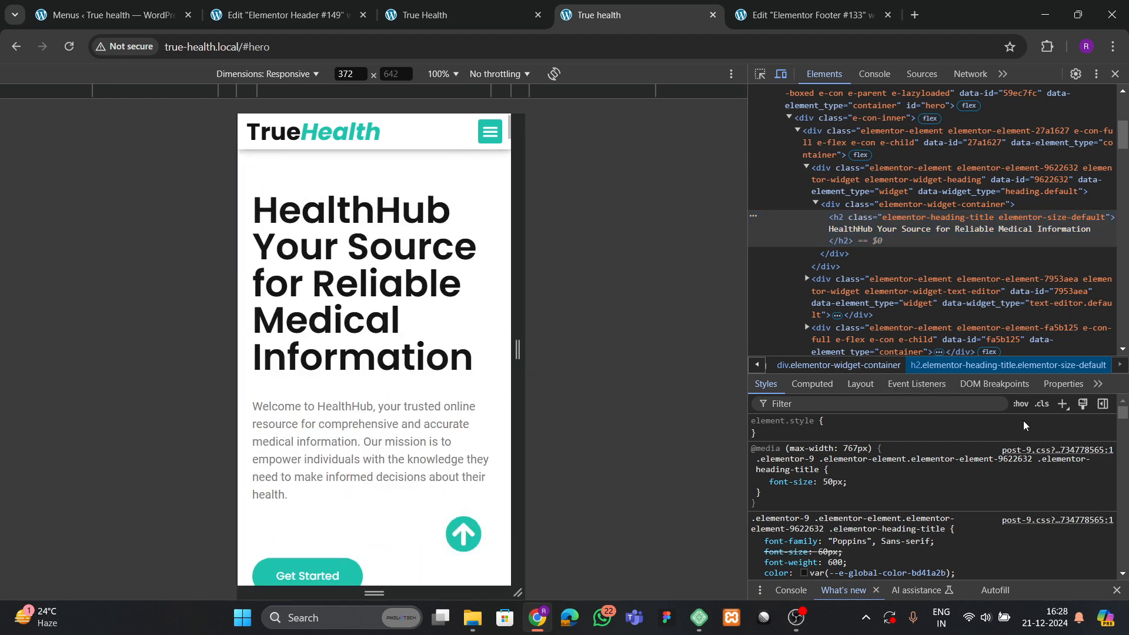
left_click(1115, 74)
Reload the reference TrueHealth site to compare its hero animations.
left_click(473, 8)
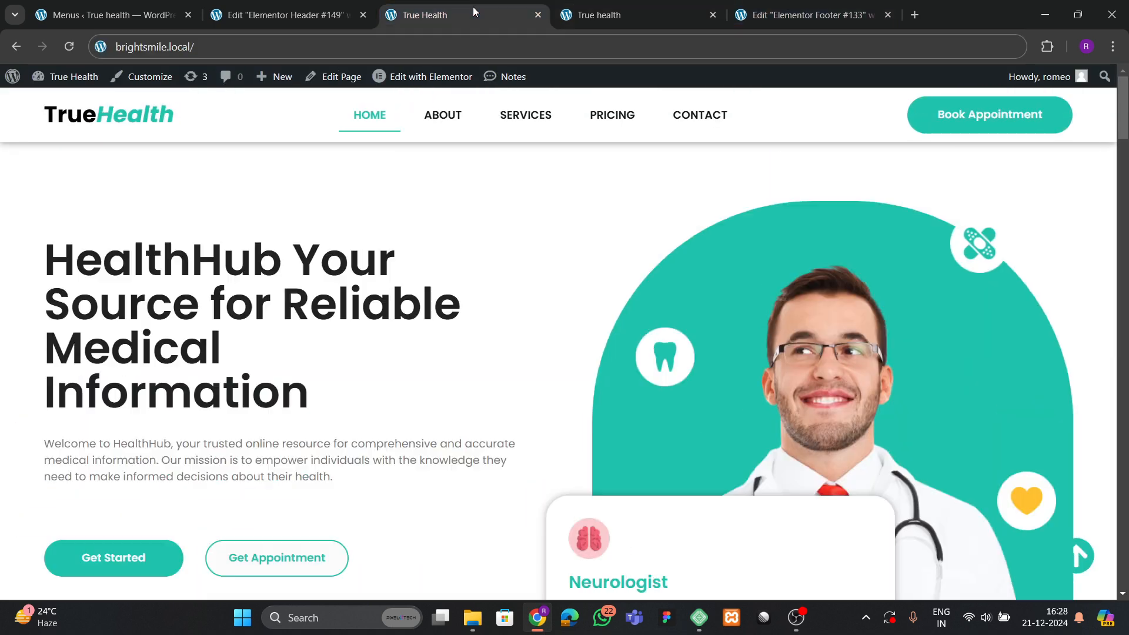
left_click(68, 46)
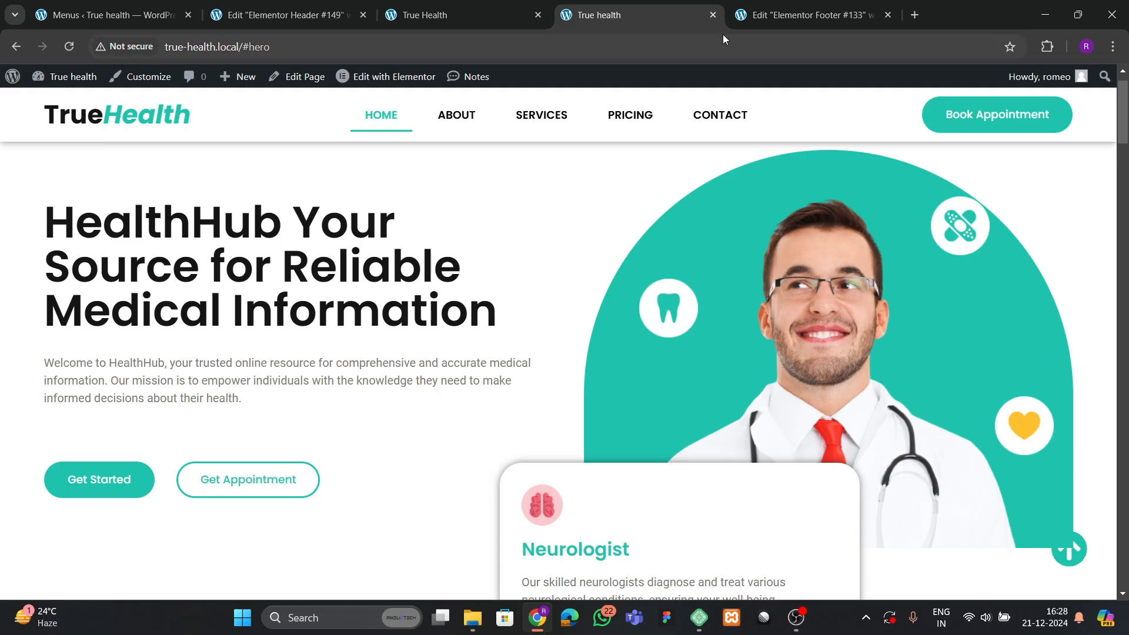
left_click(764, 18)
Switch the footer editor to desktop view and open the Home page for editing.
left_click(606, 82)
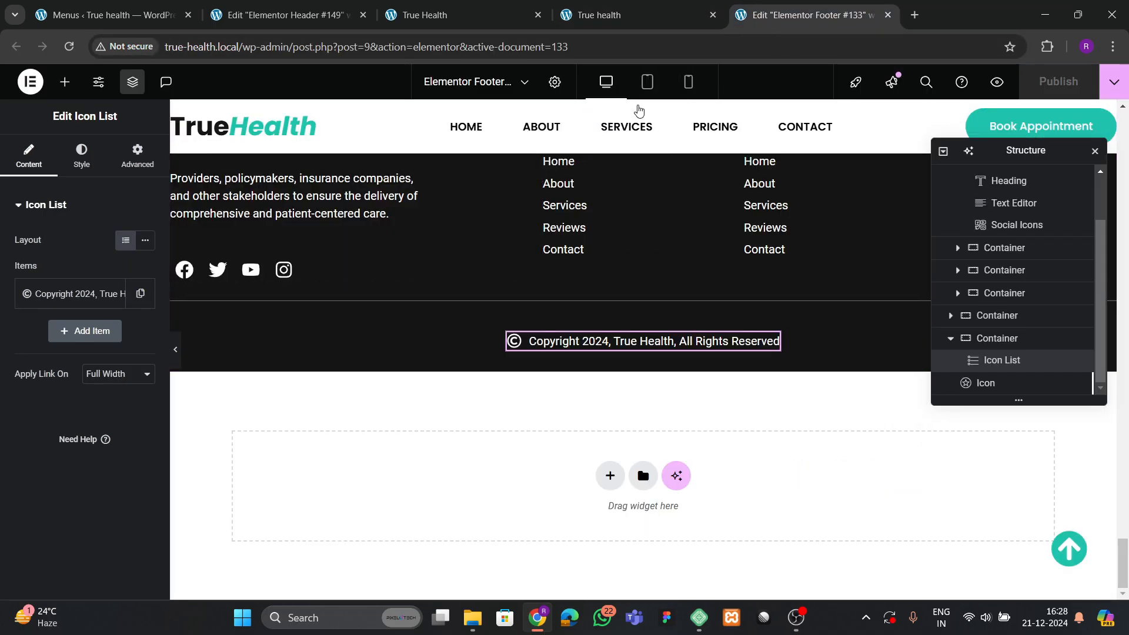
scroll(642, 233, "up", 5)
scroll(605, 235, "up", 10)
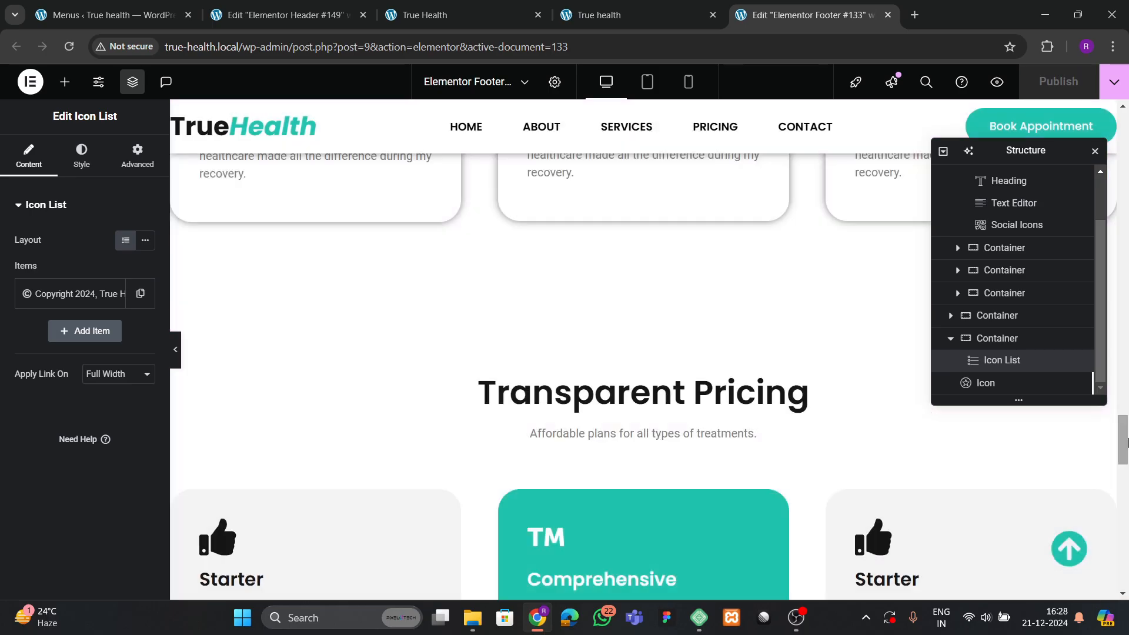
left_click_drag(1127, 442, 1113, 132)
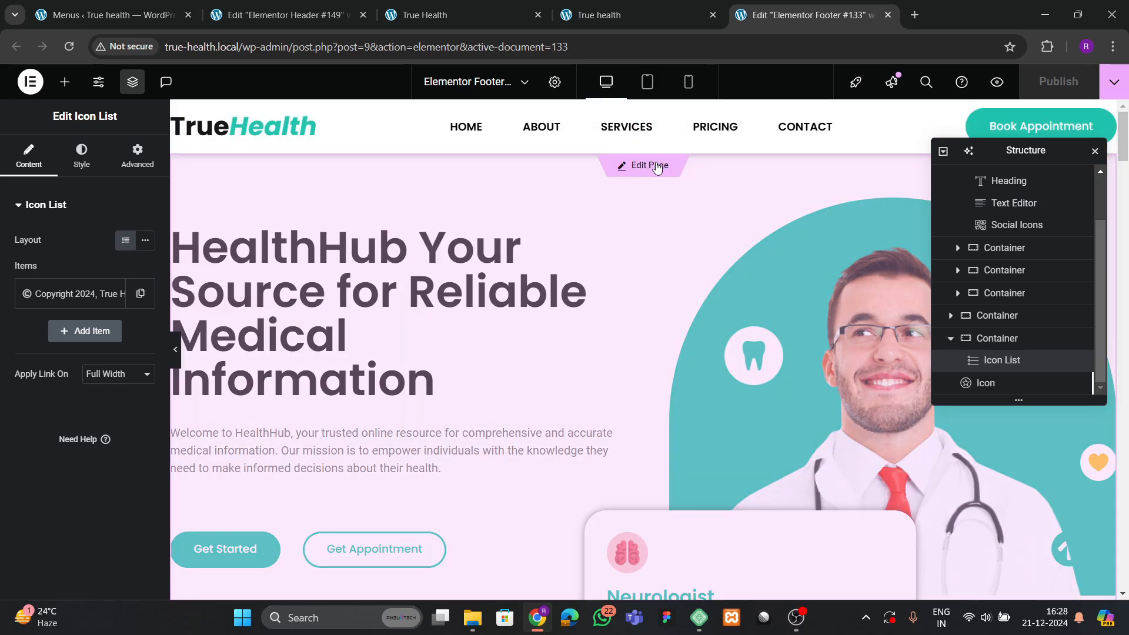
left_click(656, 166)
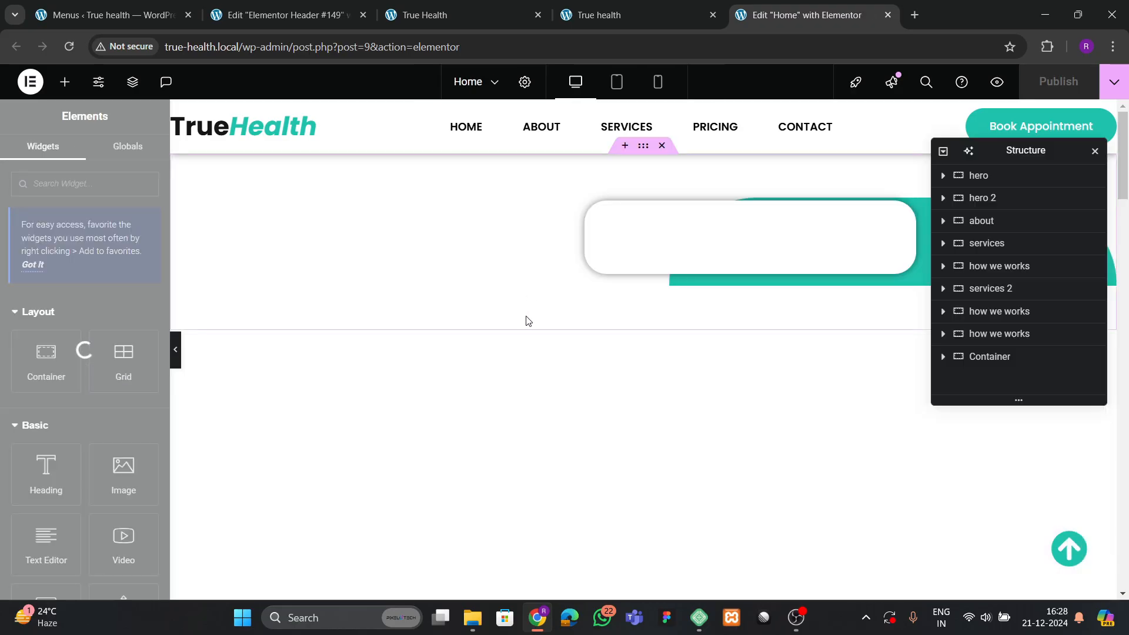
Reload the reference site to rewatch its hero animations, then return to the Home editor.
left_click(288, 16)
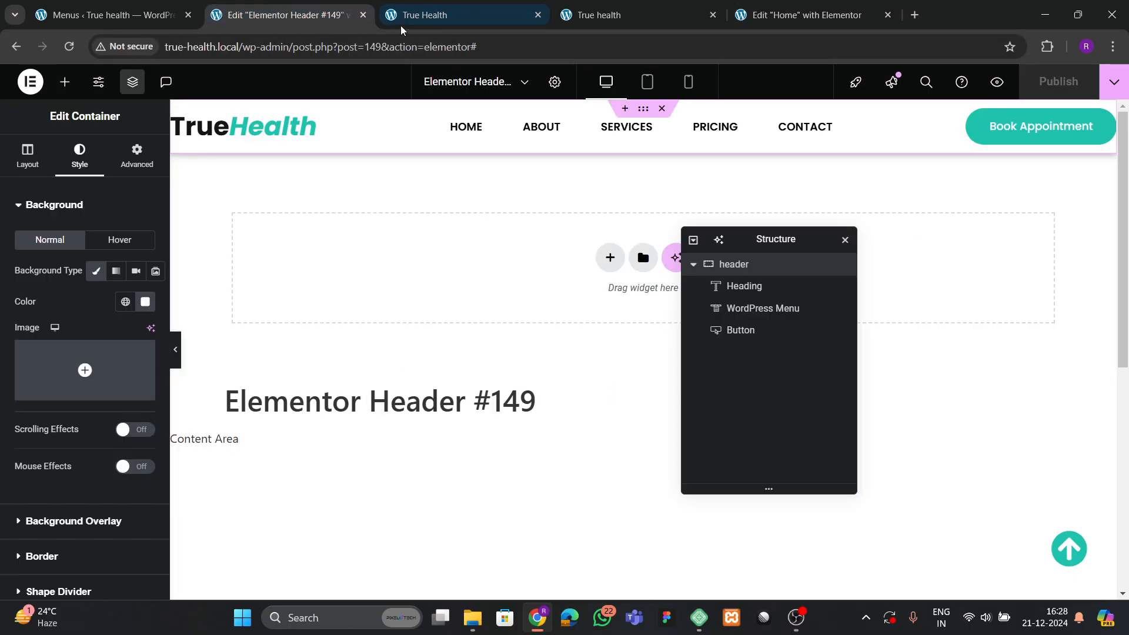
left_click(401, 18)
left_click(69, 46)
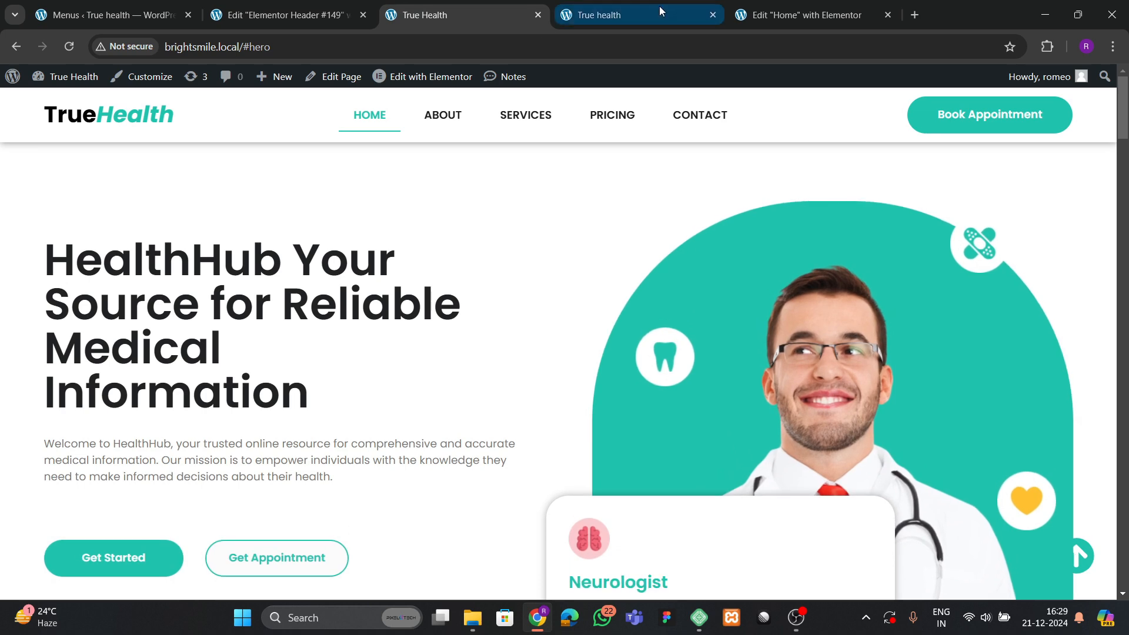
left_click(761, 14)
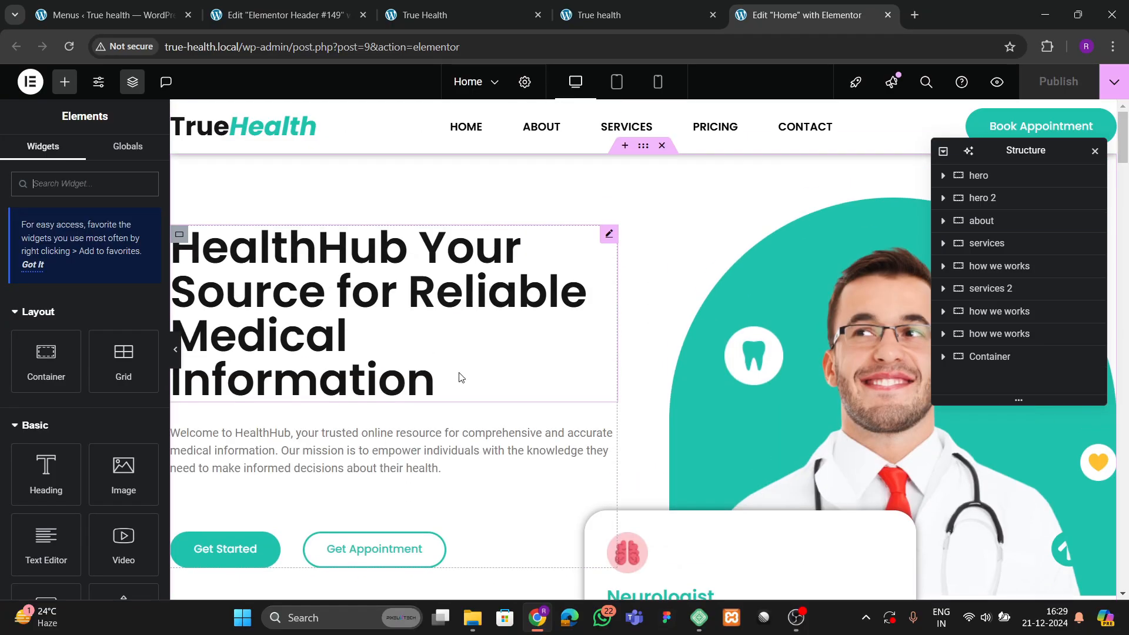
Set the hero heading's entrance animation to Zoom In with a 200 ms animation delay.
left_click(485, 352)
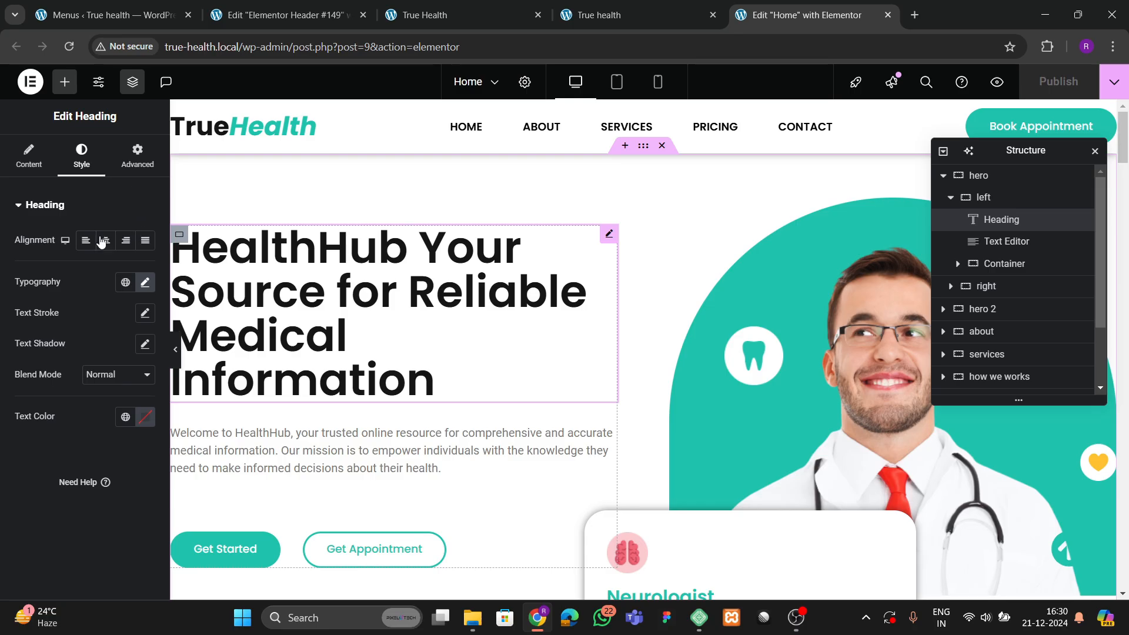
left_click(137, 155)
scroll(66, 332, "down", 6)
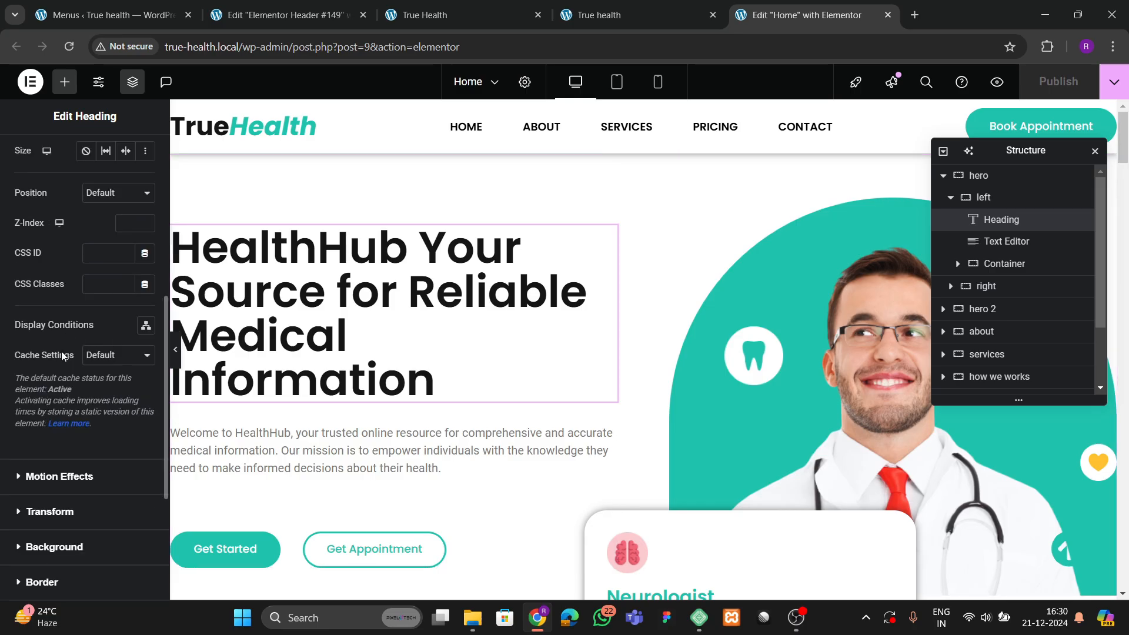
scroll(47, 355, "down", 4)
left_click(59, 246)
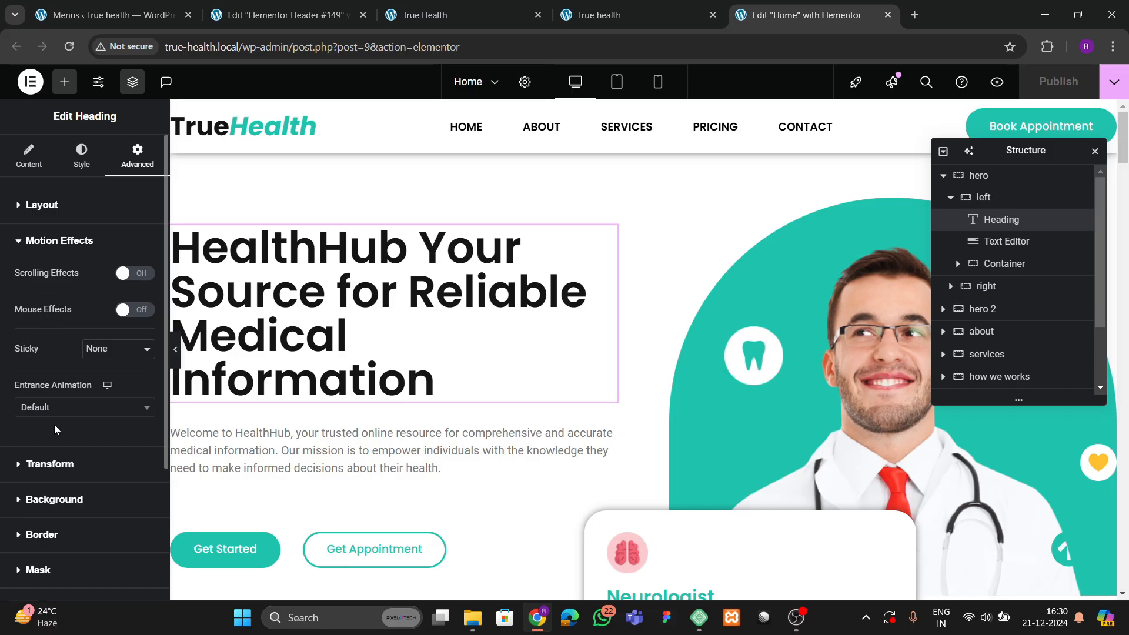
left_click(55, 409)
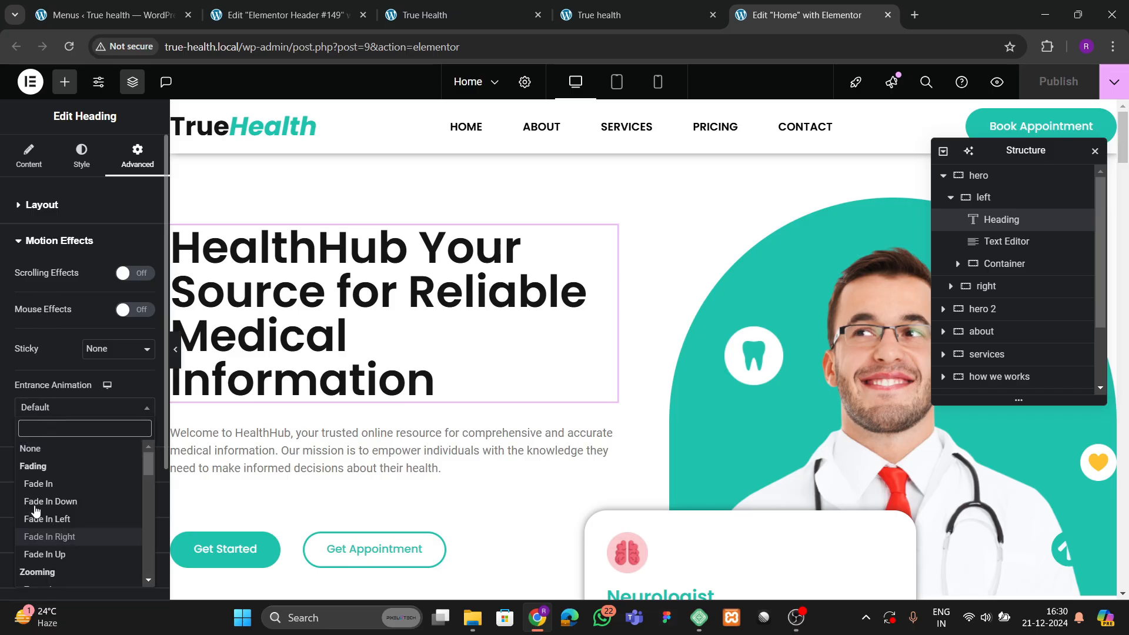
scroll(67, 518, "down", 4)
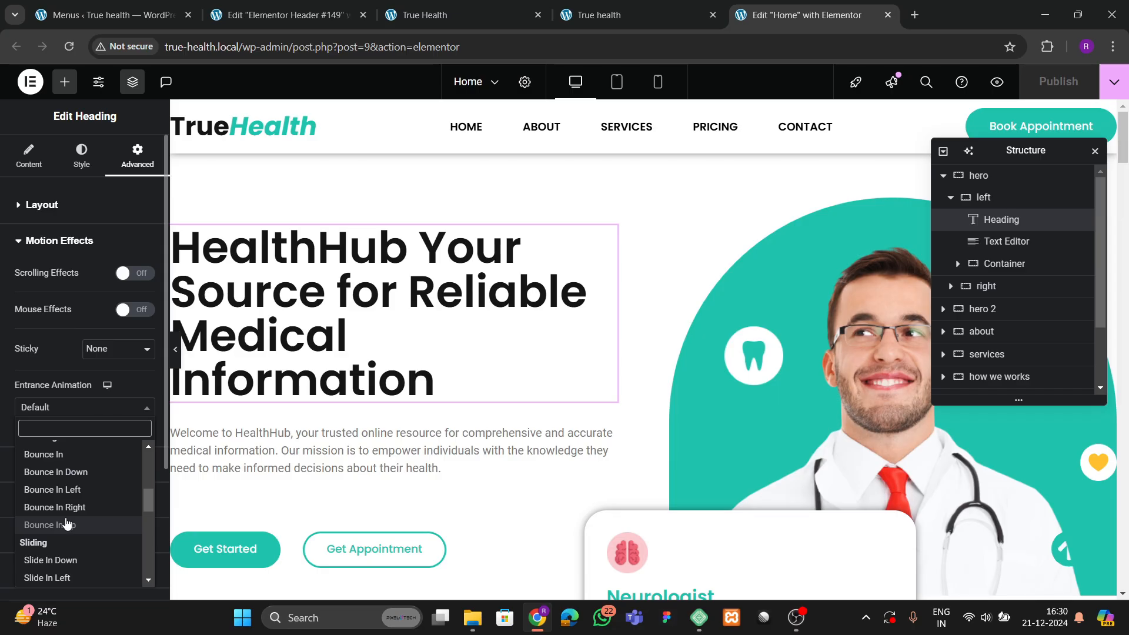
scroll(66, 523, "down", 1)
scroll(56, 448, "up", 3)
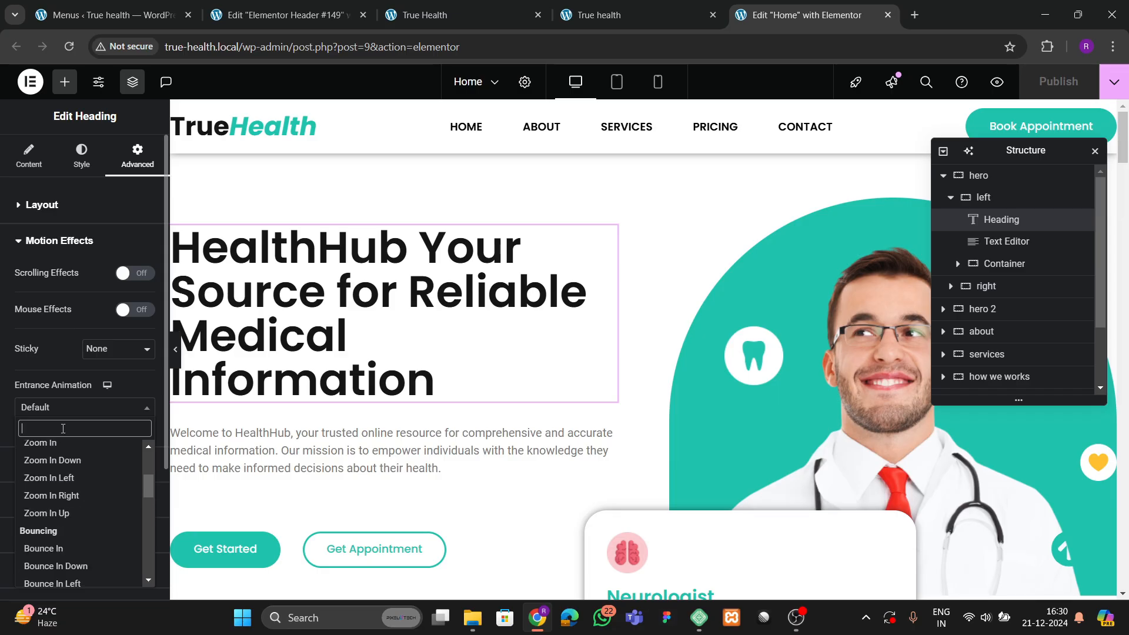
type("zoom")
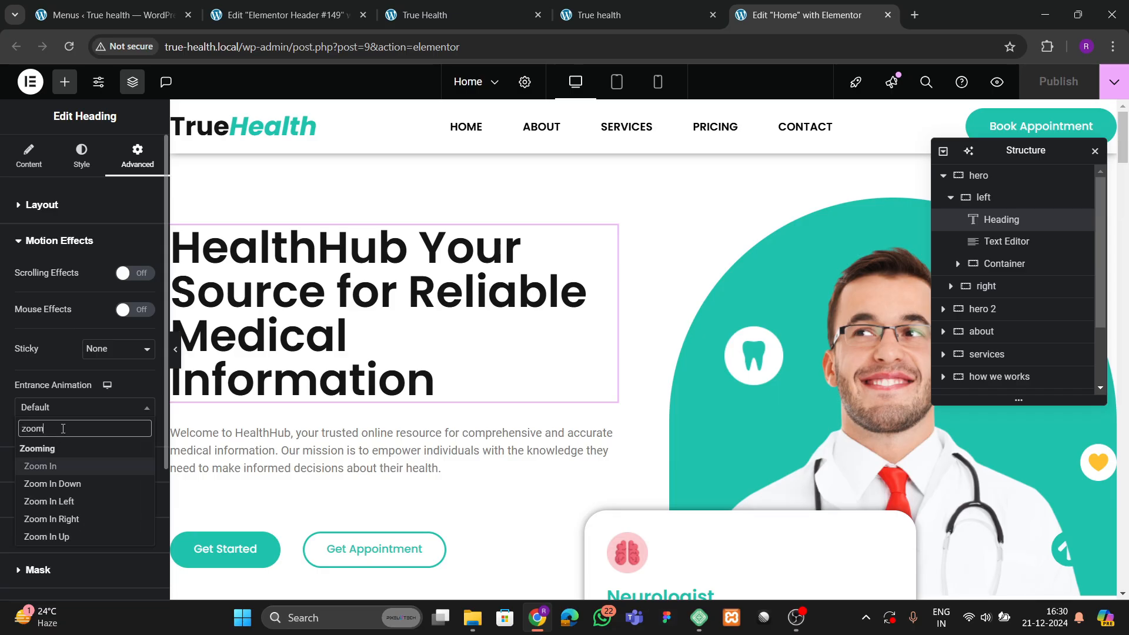
left_click(41, 466)
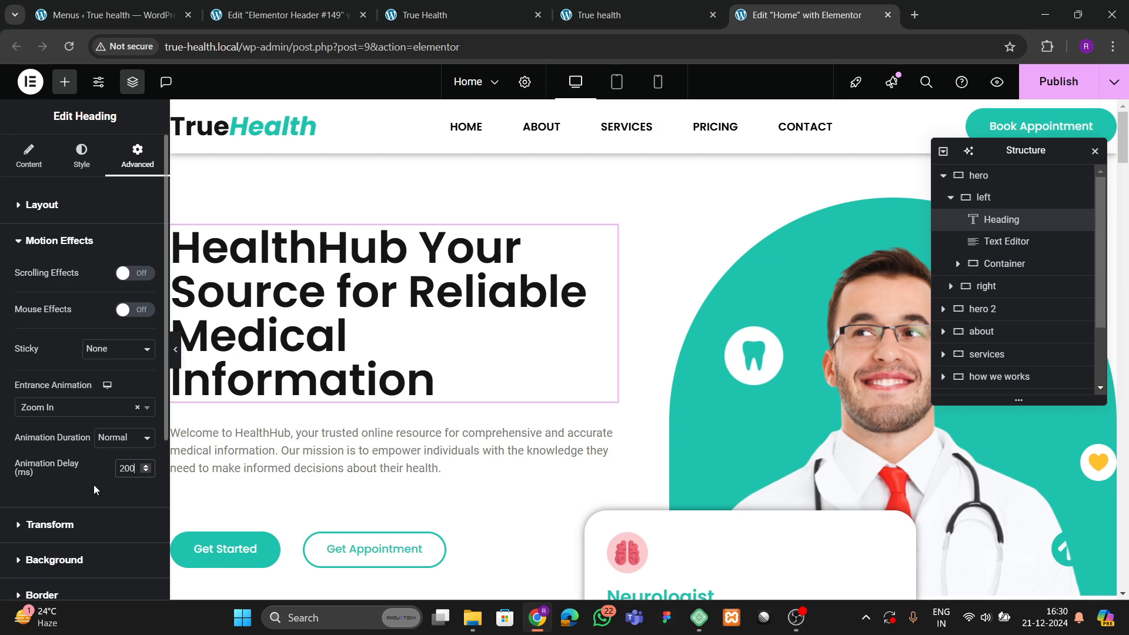
left_click(351, 341)
scroll(398, 351, "down", 4)
scroll(406, 329, "up", 4)
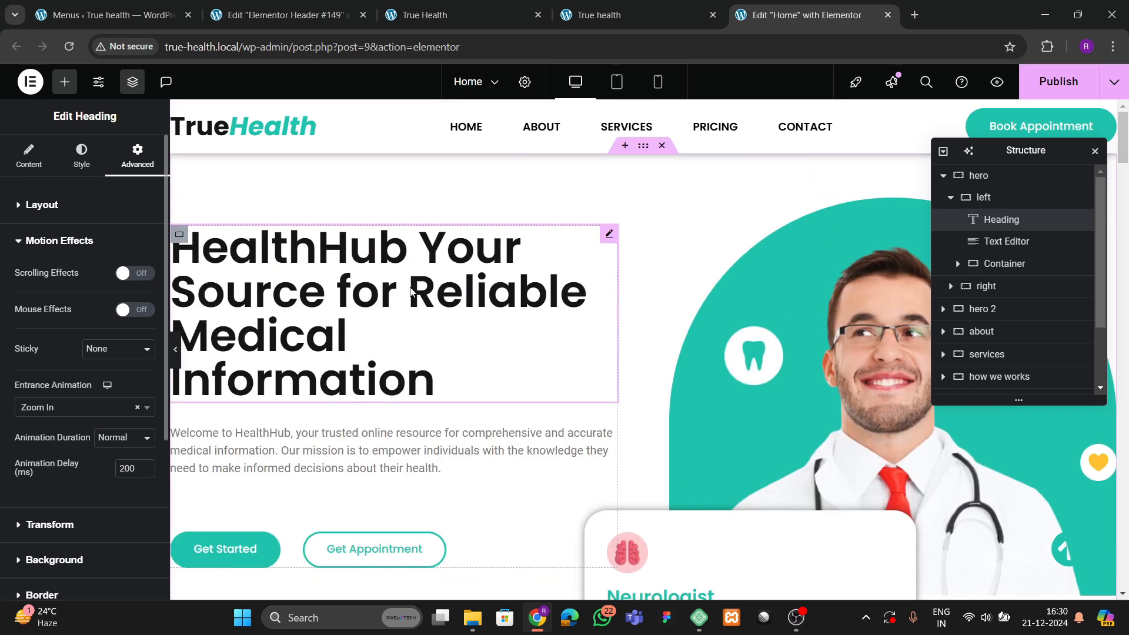
Give the hero welcome paragraph a Slide In Up entrance animation.
left_click(232, 475)
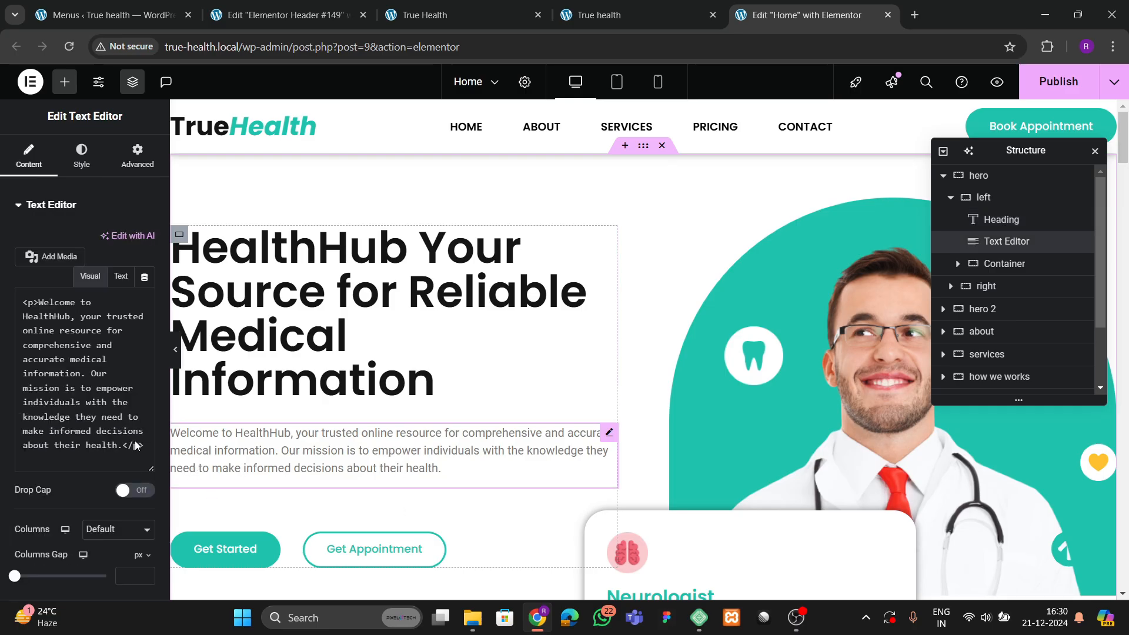
left_click(143, 171)
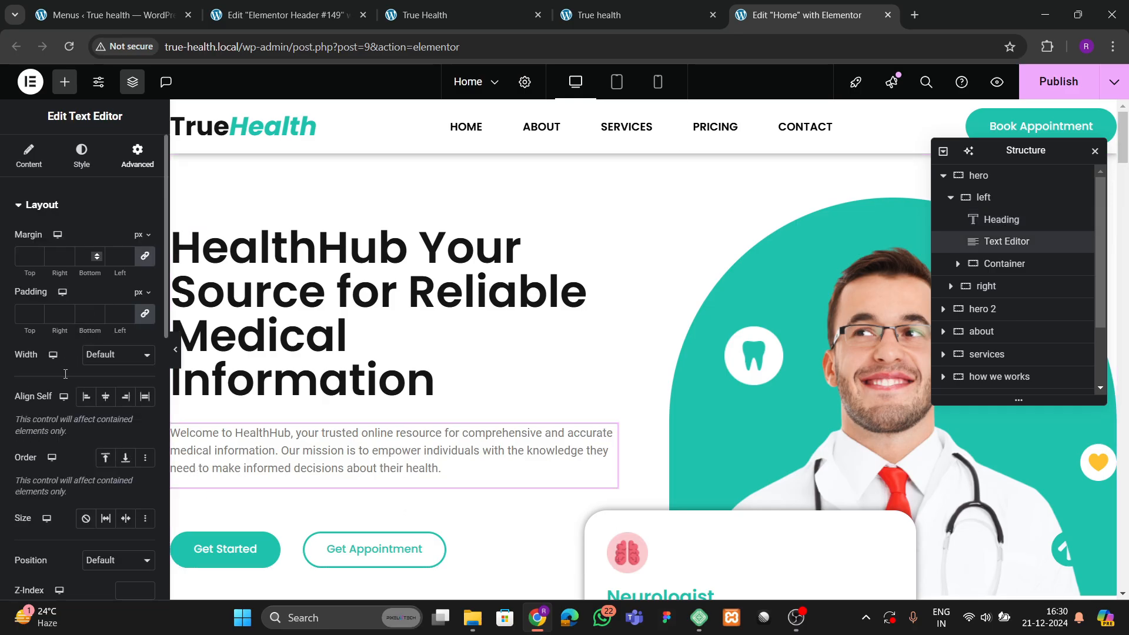
scroll(65, 373, "down", 10)
scroll(56, 435, "down", 1)
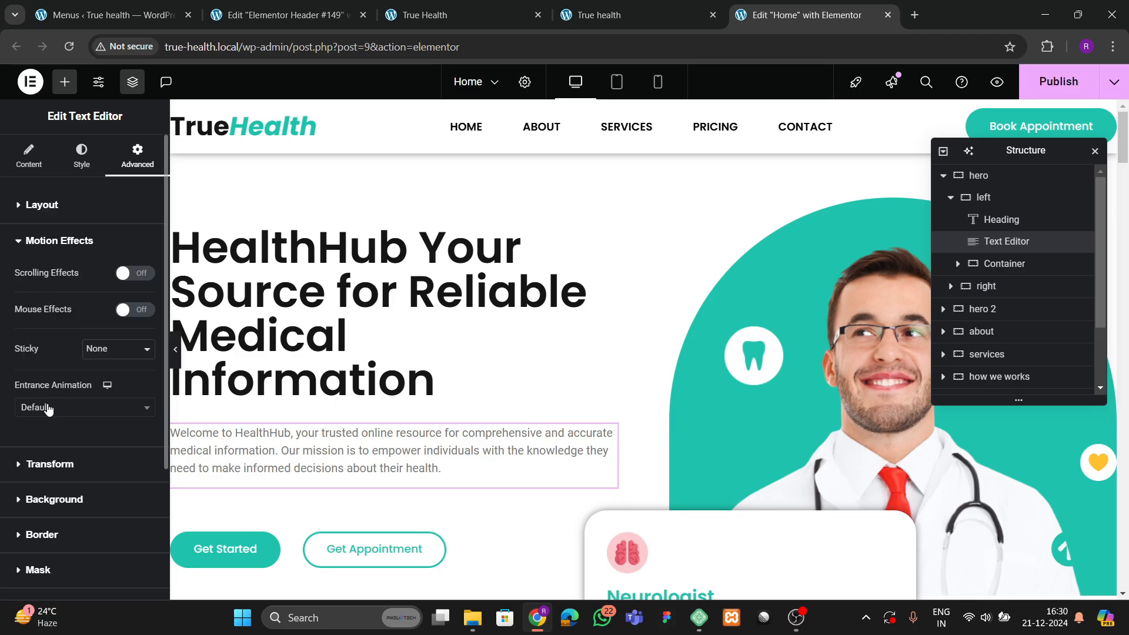
left_click(49, 412)
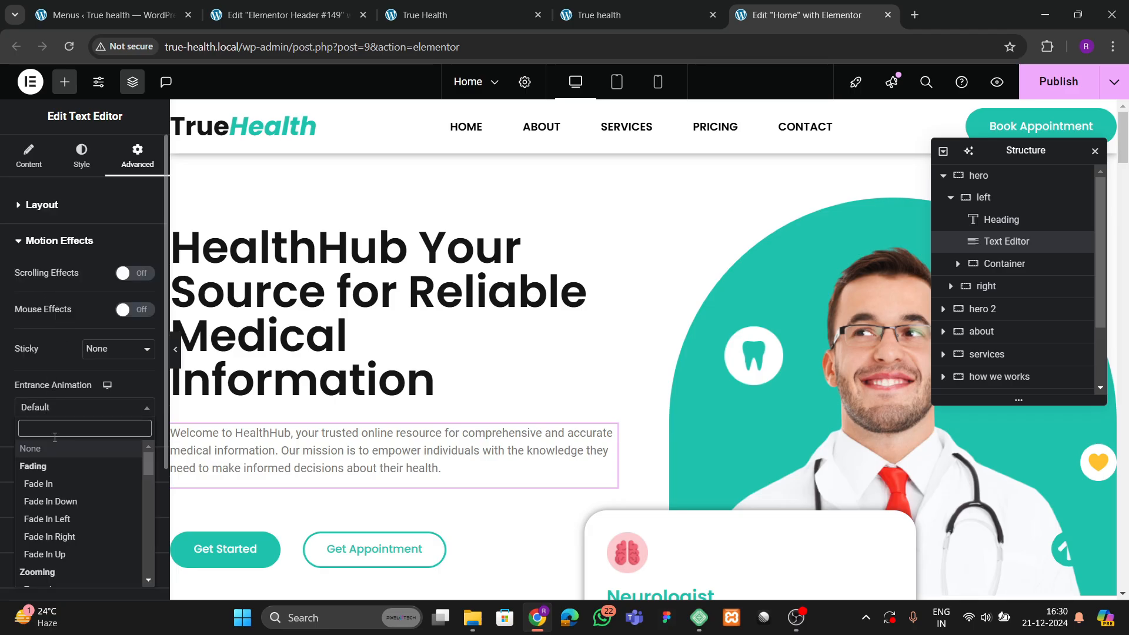
type("slide")
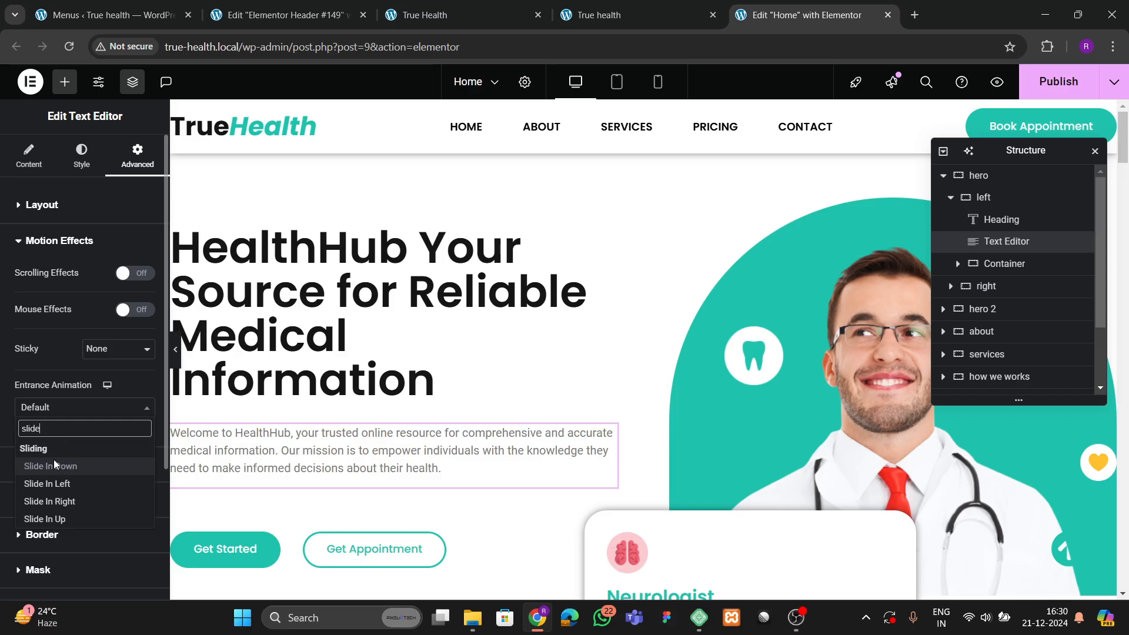
left_click(105, 512)
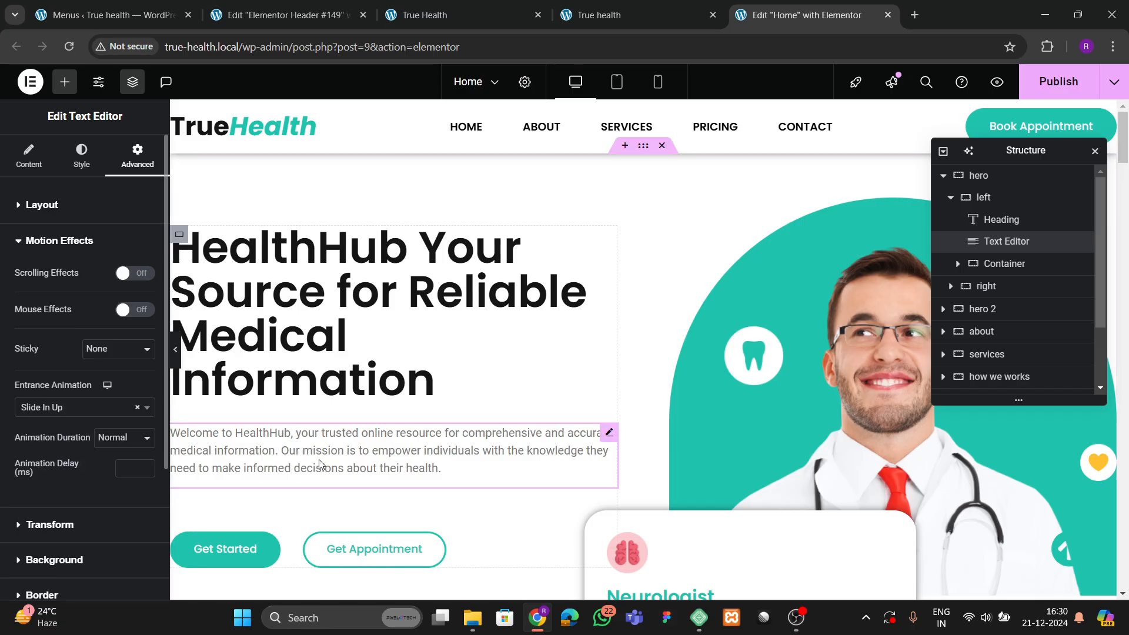
scroll(319, 459, "down", 3)
scroll(320, 436, "up", 2)
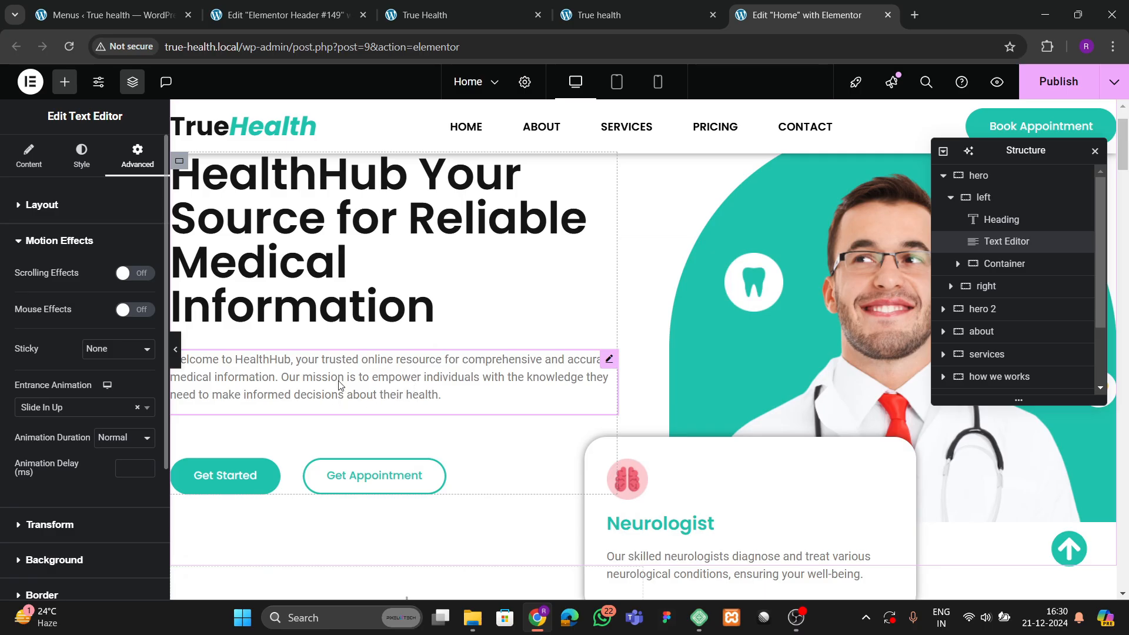
Save the page with Ctrl+S.
key("ctrl+s")
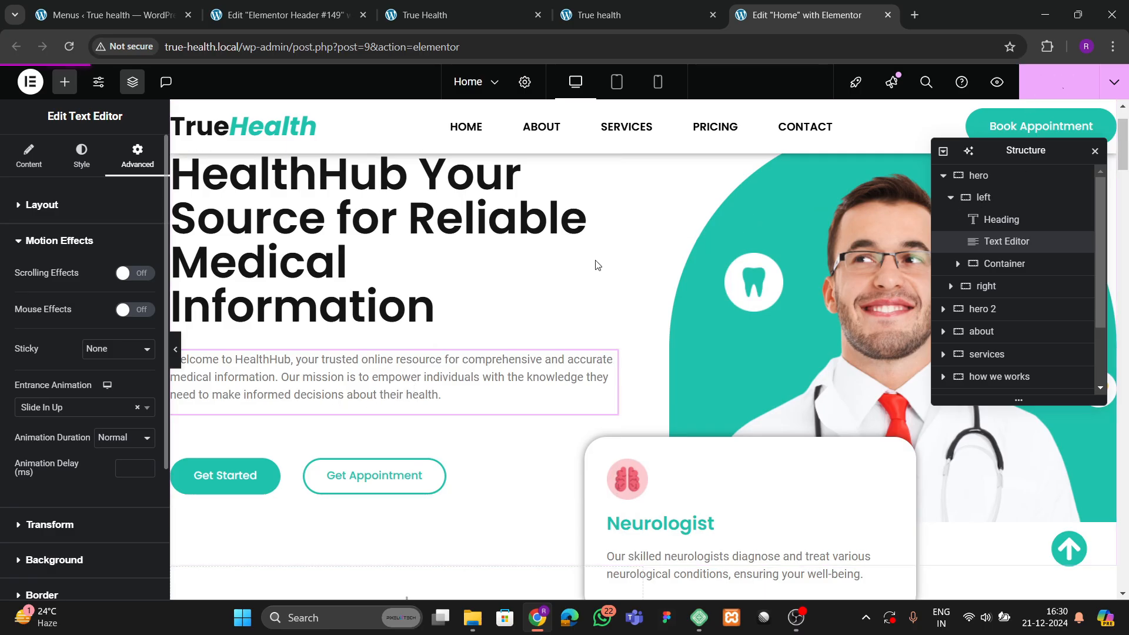
scroll(609, 281, "down", 3)
scroll(609, 280, "up", 3)
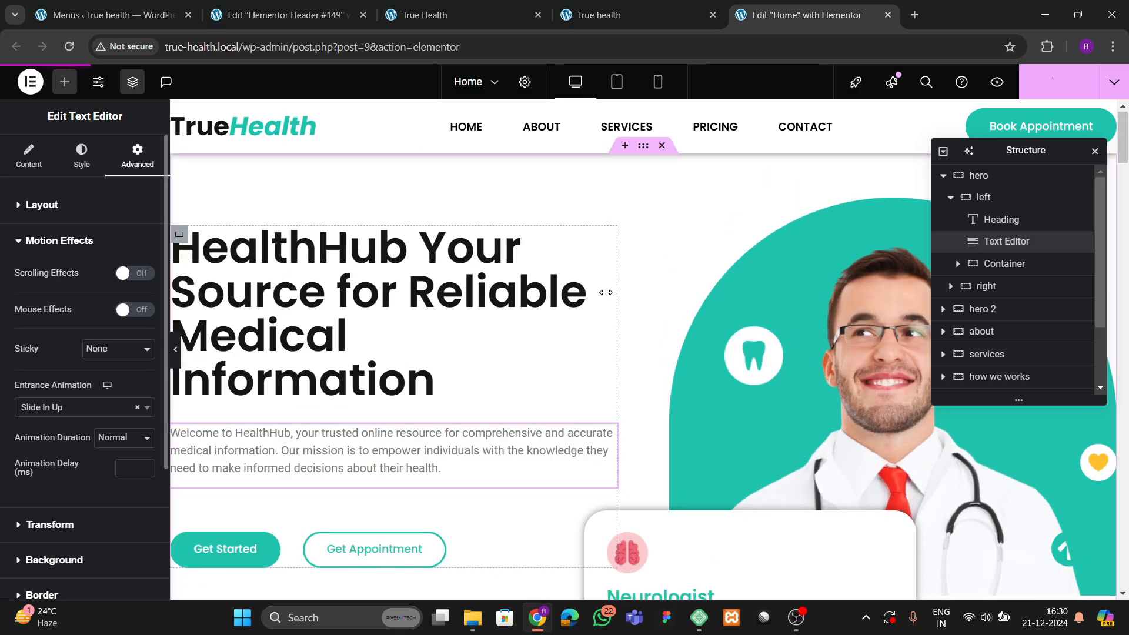
scroll(617, 291, "down", 3)
scroll(620, 298, "up", 3)
scroll(622, 304, "down", 3)
scroll(623, 307, "up", 3)
scroll(625, 310, "down", 17)
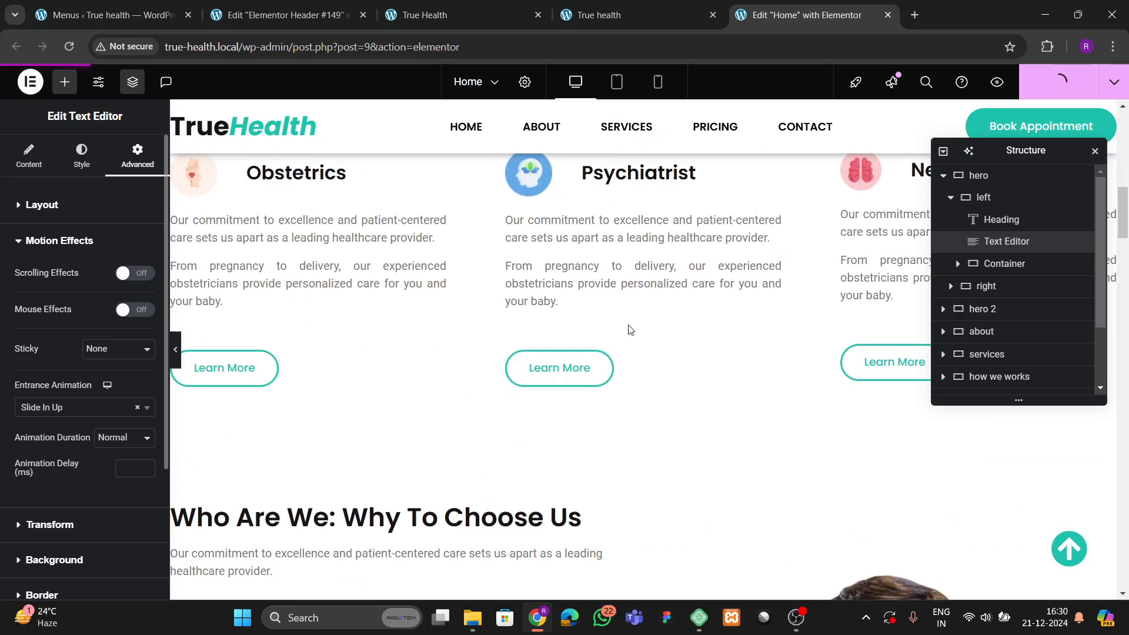
scroll(630, 334, "up", 5)
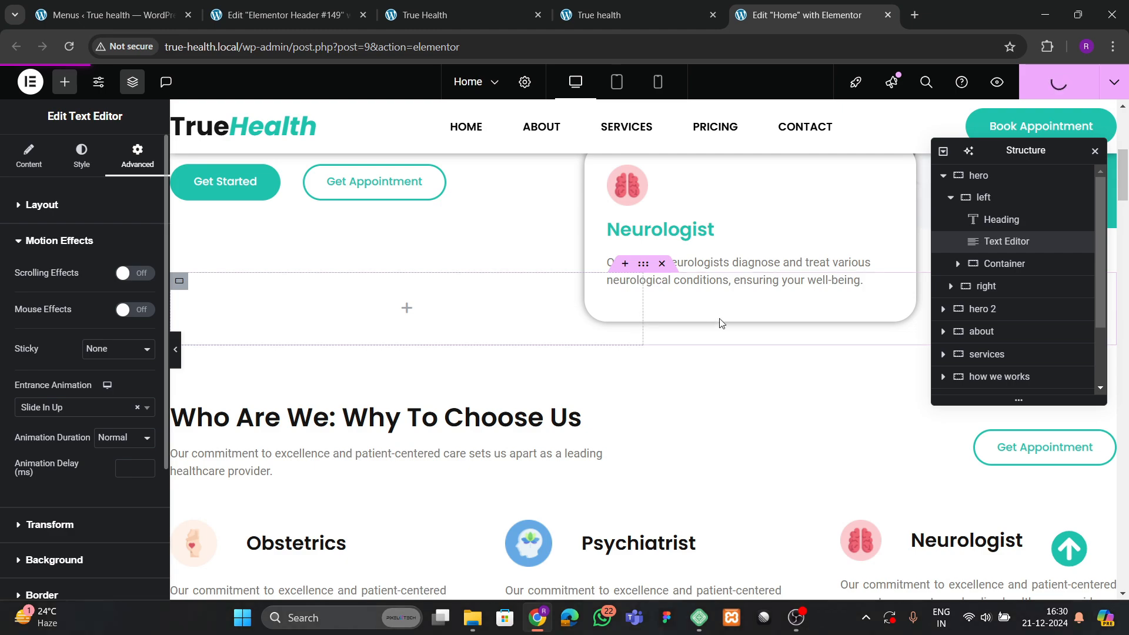
scroll(721, 324, "down", 5)
scroll(627, 347, "up", 10)
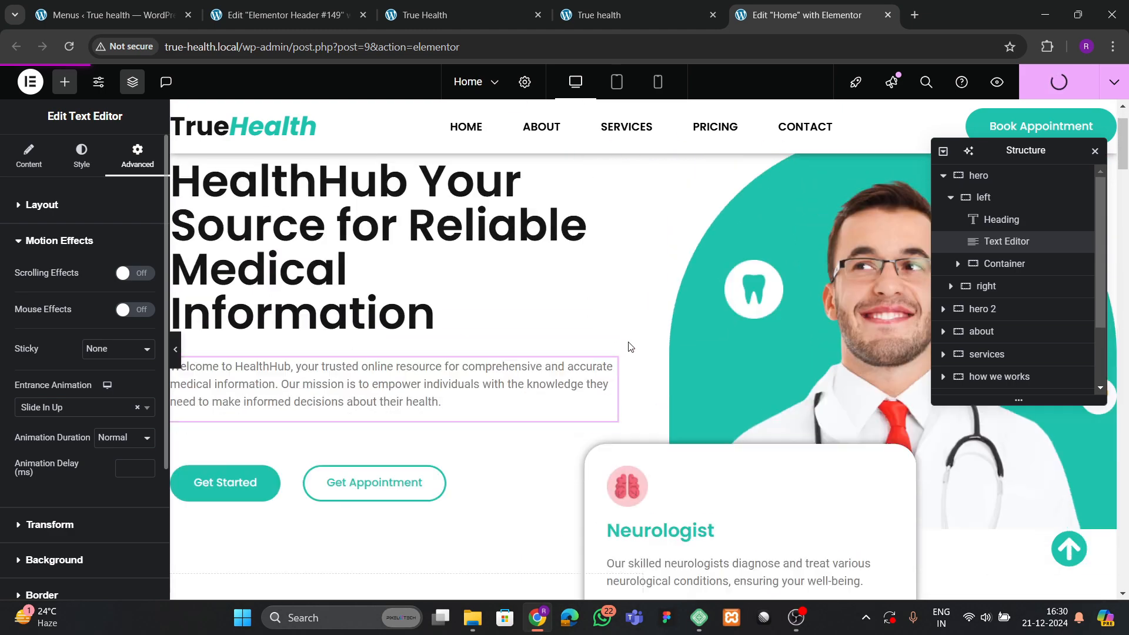
scroll(629, 350, "down", 2)
scroll(627, 358, "up", 1)
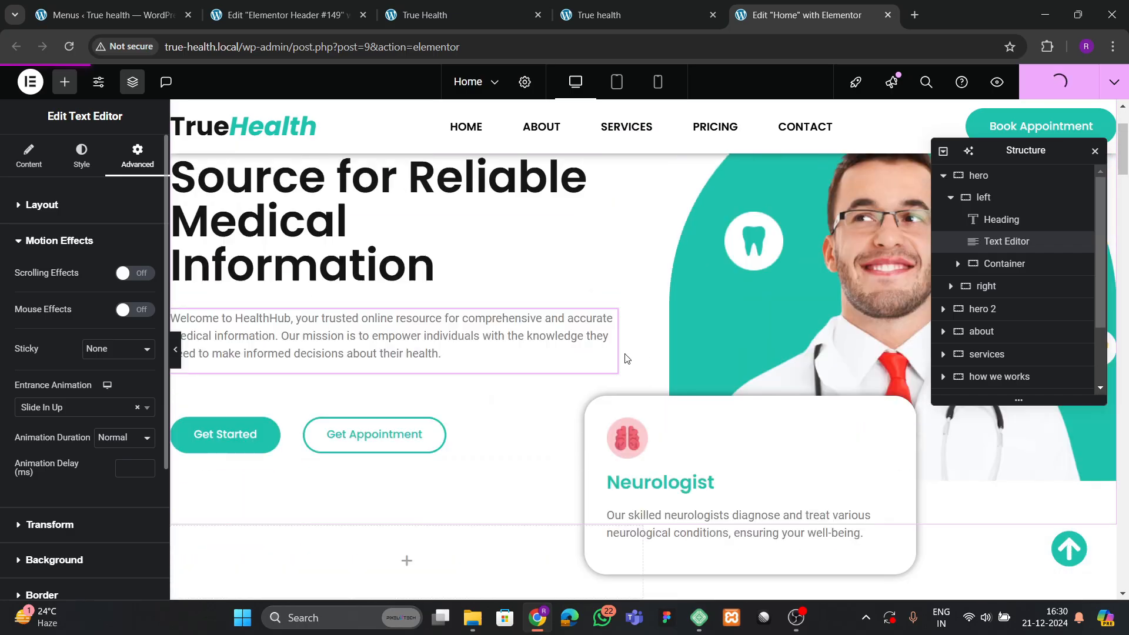
scroll(627, 358, "up", 1)
Check the paragraph animation on the live home page, then return to the editor.
left_click(654, 17)
left_click(770, 17)
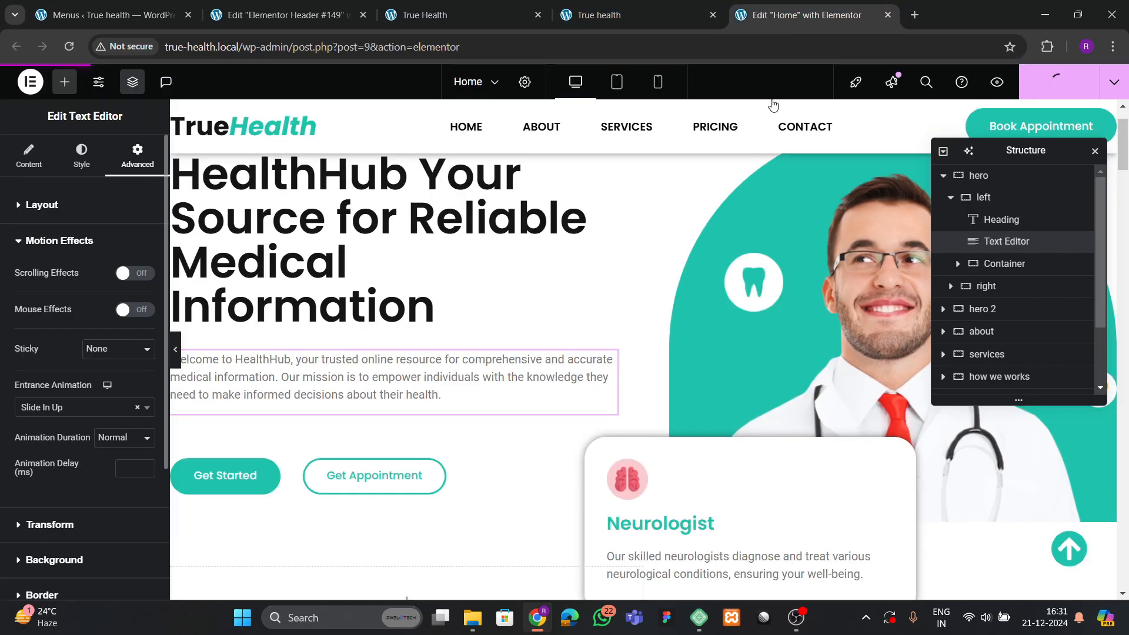
scroll(686, 264, "down", 1)
scroll(687, 265, "up", 2)
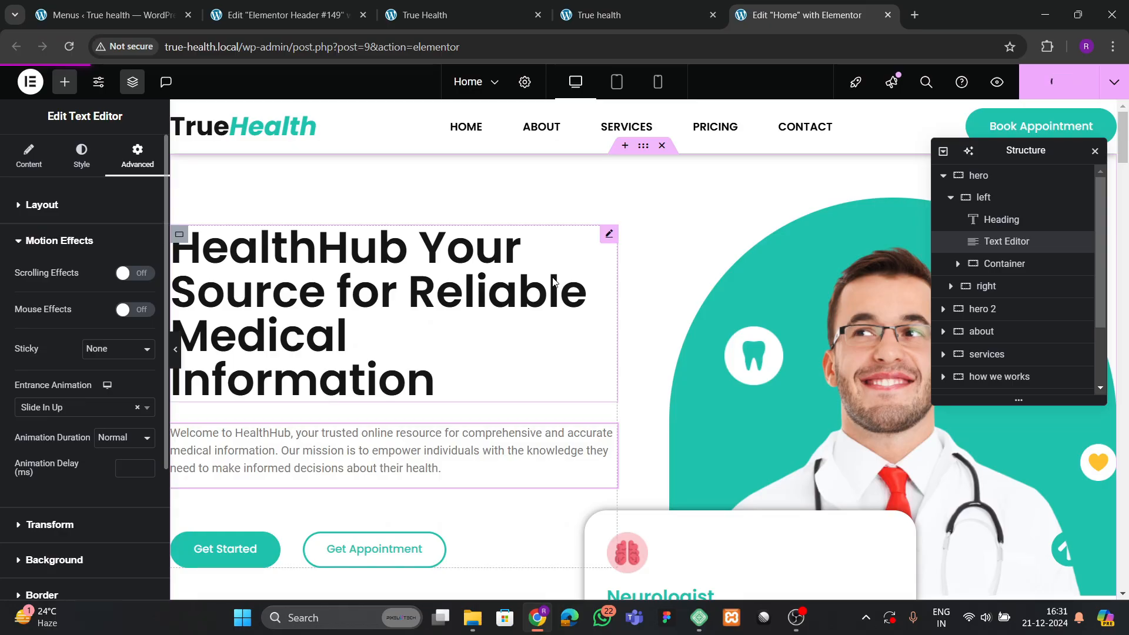
key("ctrl+shift+Tab")
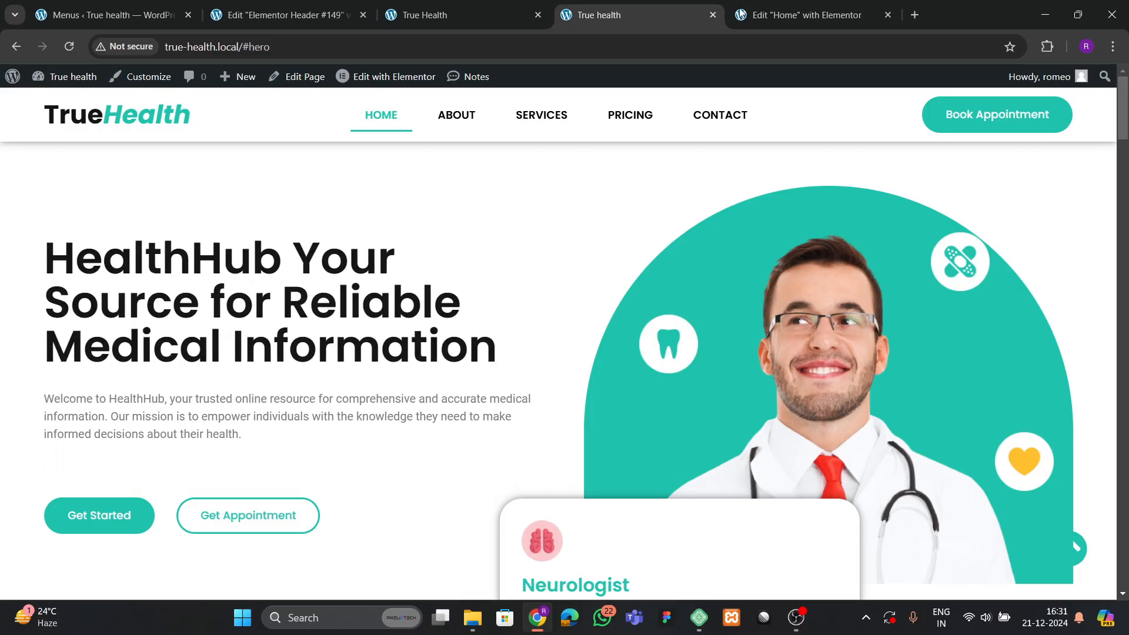
key("ctrl+Tab")
scroll(253, 348, "down", 2)
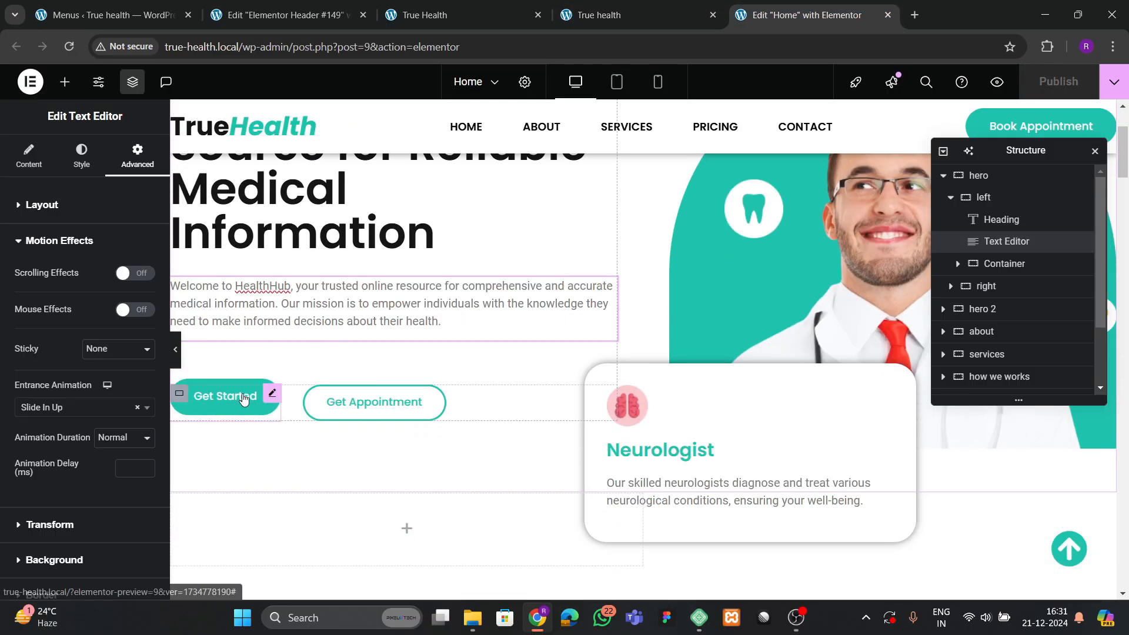
Give the Get Started button a Zoom In entrance animation.
left_click(262, 400)
left_click(137, 156)
scroll(23, 336, "down", 8)
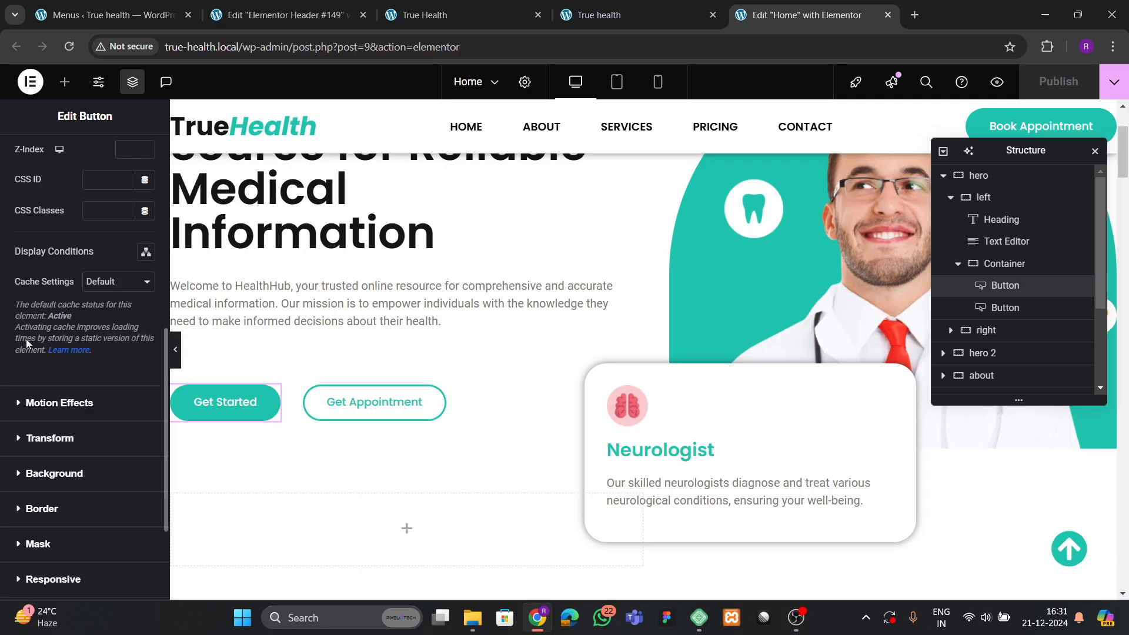
left_click(71, 401)
left_click(61, 408)
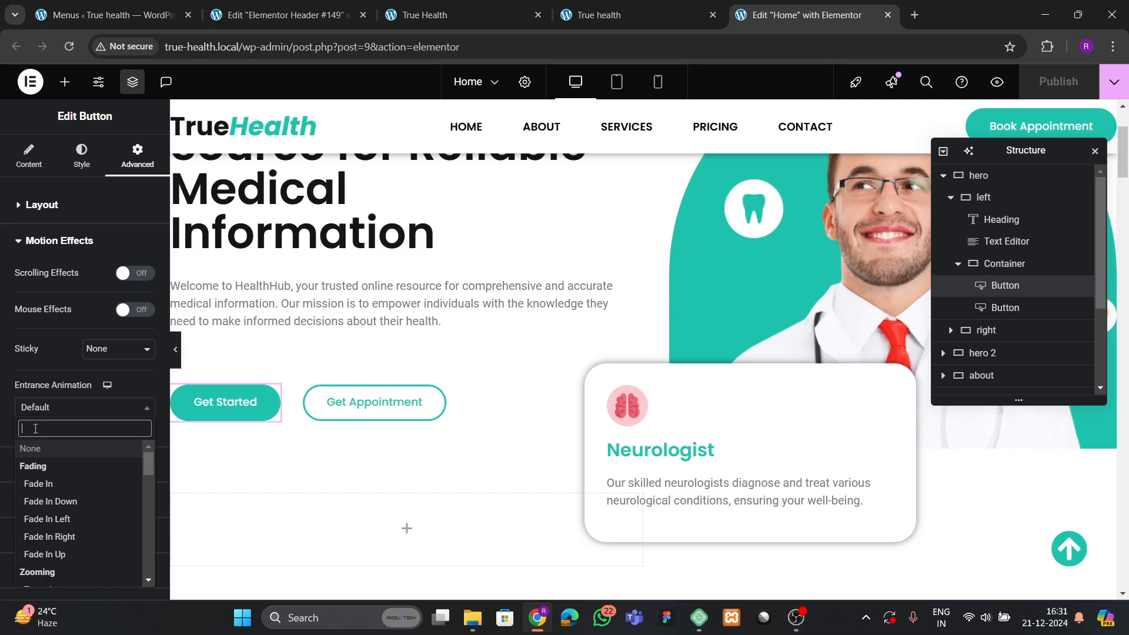
type("zoom")
key("Return")
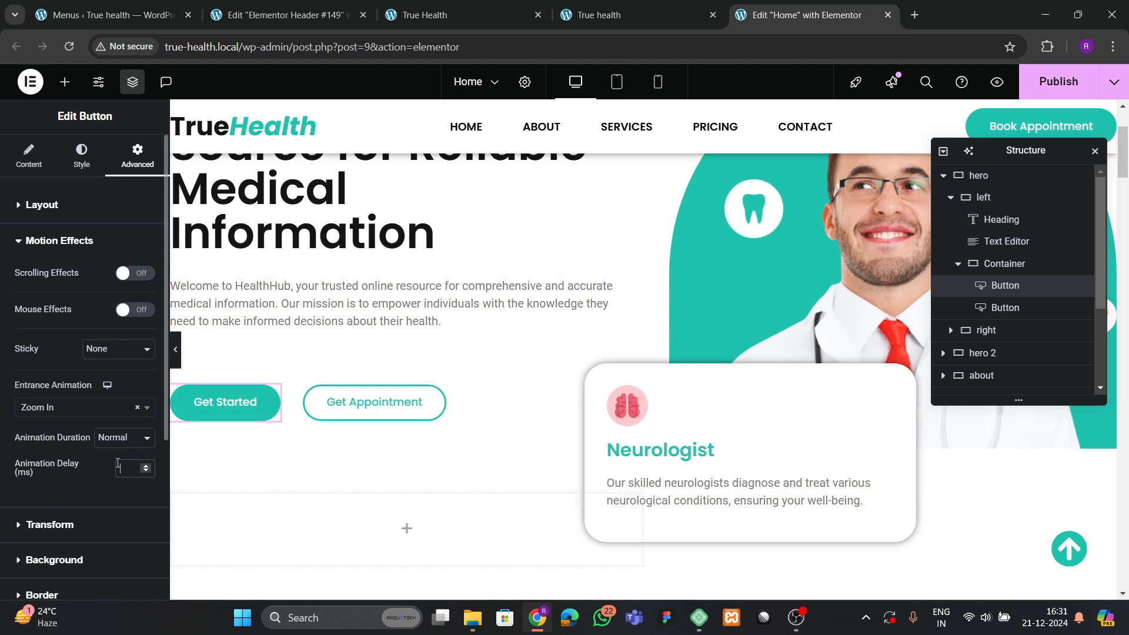
Give the Get Appointment button a Zoom In entrance animation with a 600 ms delay.
left_click(359, 410)
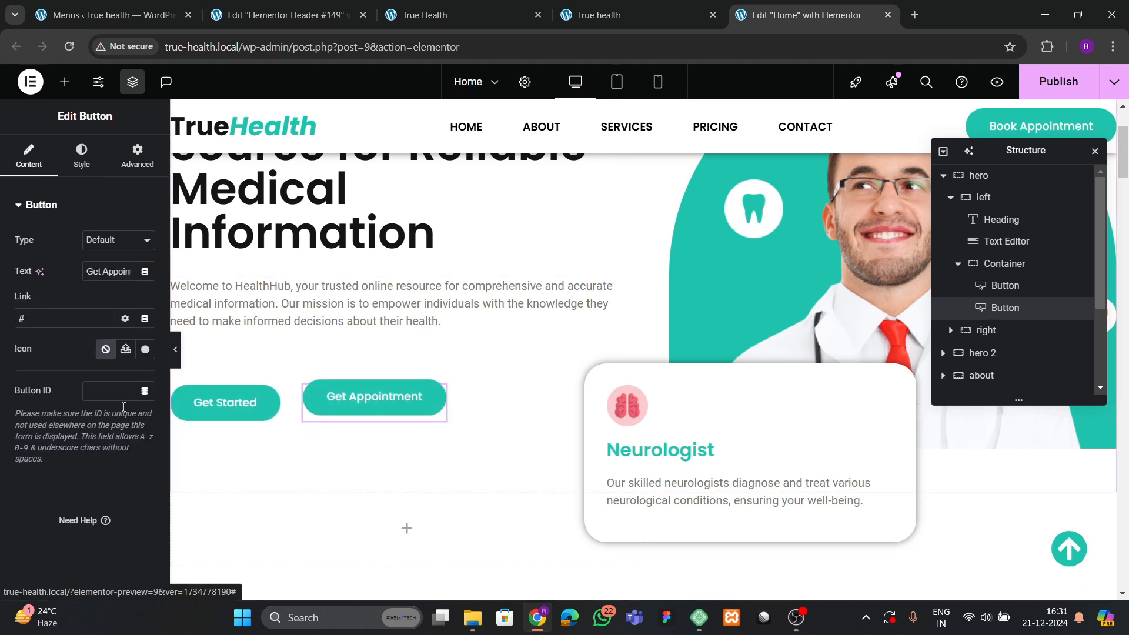
left_click(137, 154)
scroll(81, 357, "down", 6)
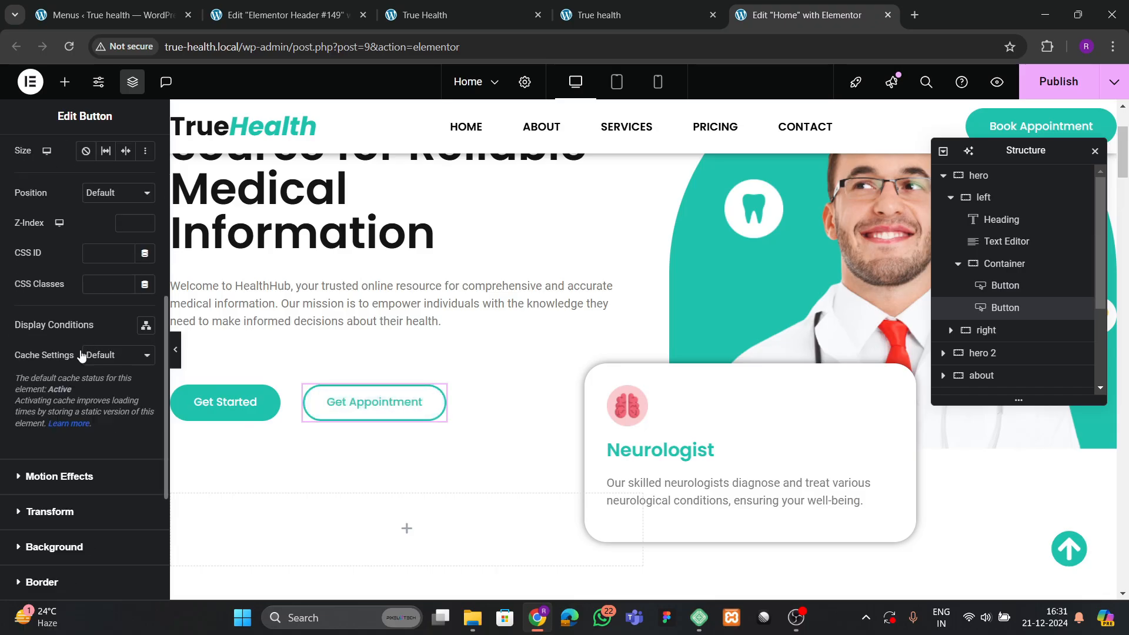
left_click(46, 476)
left_click(54, 409)
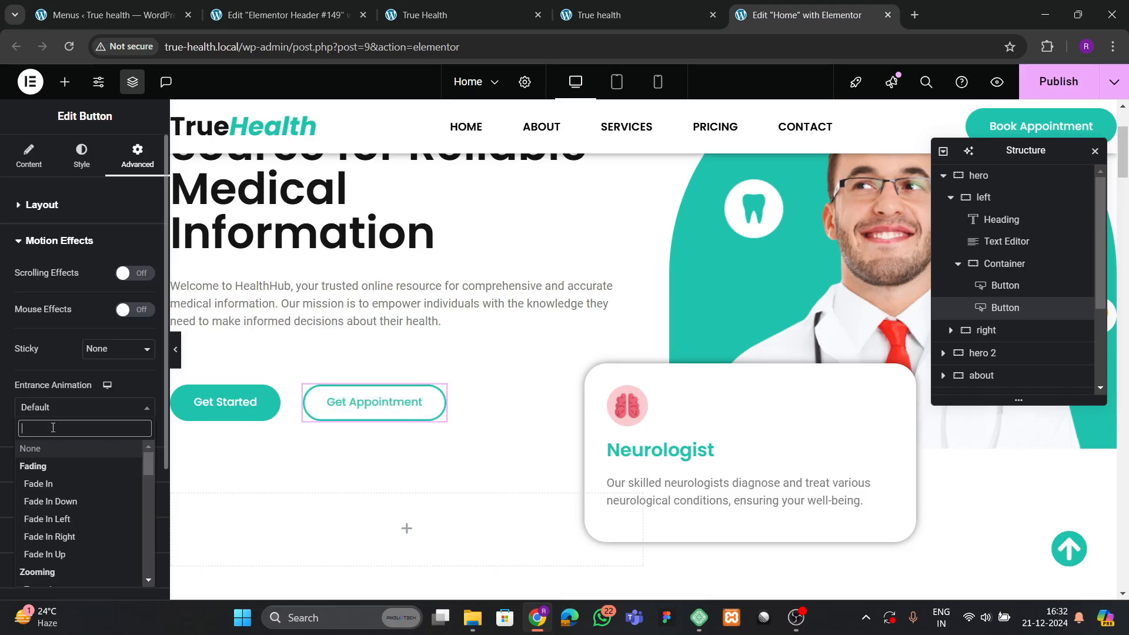
type("zoom")
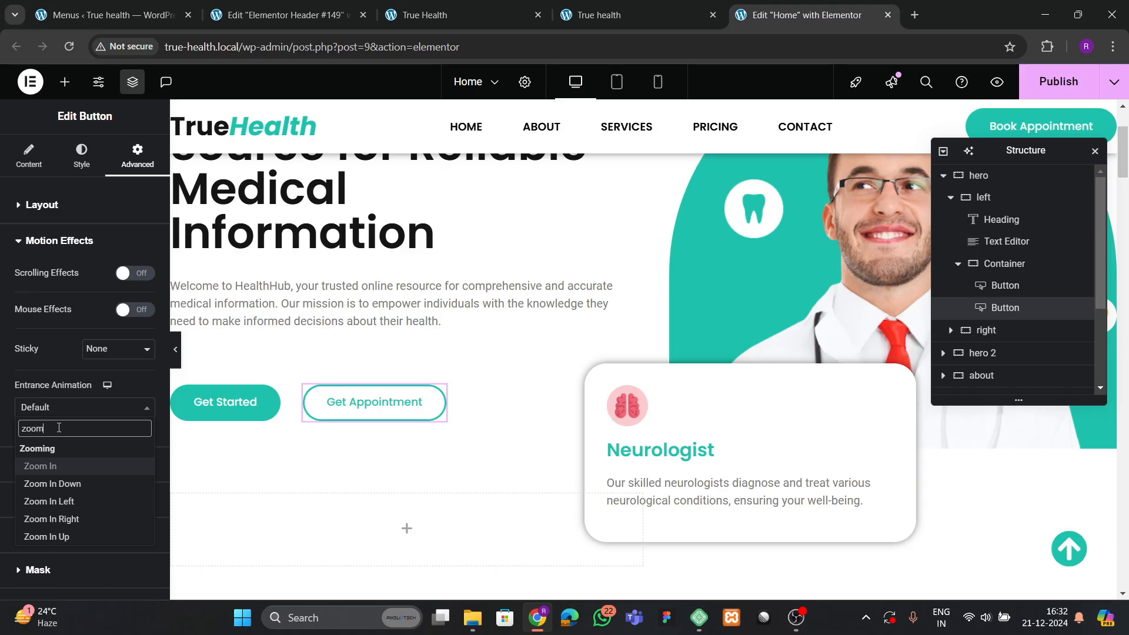
key("Return")
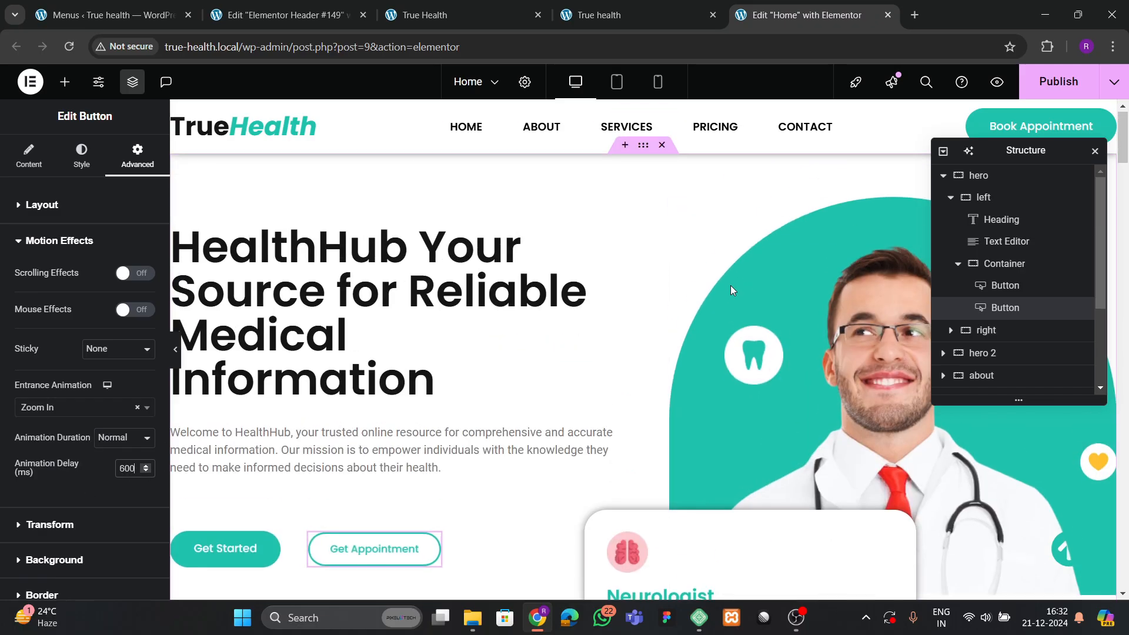
scroll(730, 285, "up", 3)
left_click(729, 287)
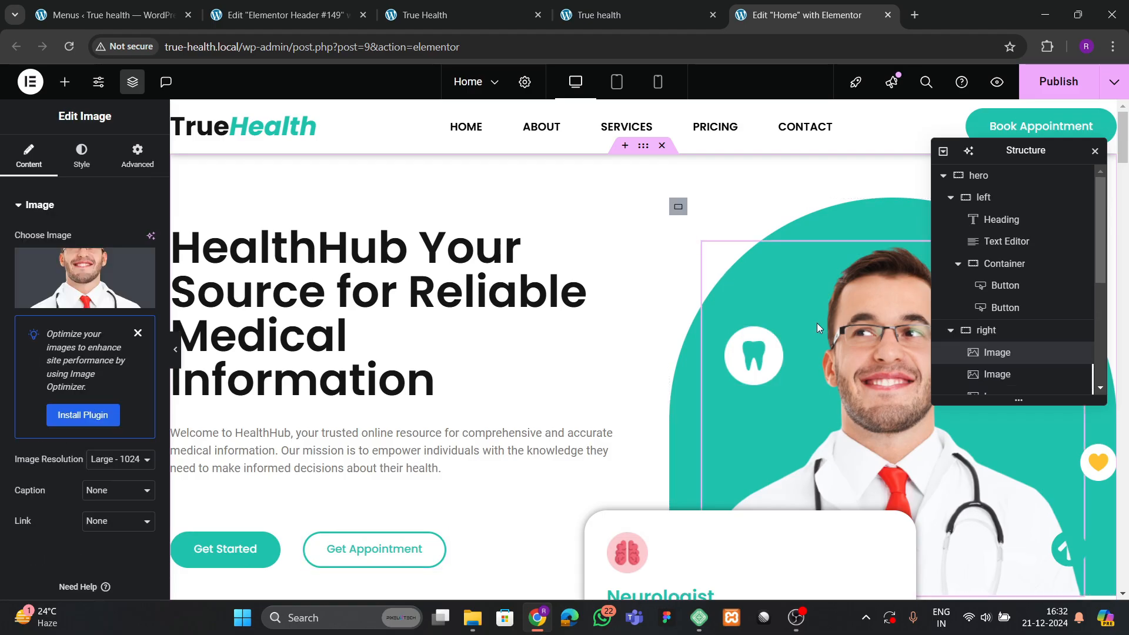
left_click(996, 330)
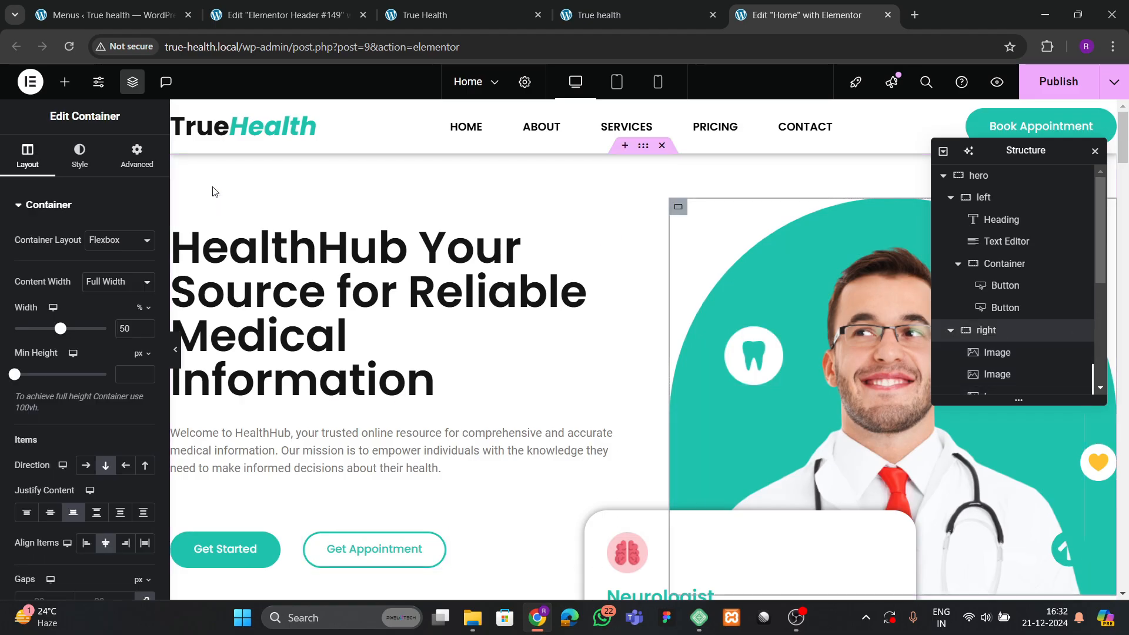
Set the right hero container's entrance animation to Zoom In with a 700 ms delay.
left_click(137, 155)
scroll(62, 365, "down", 5)
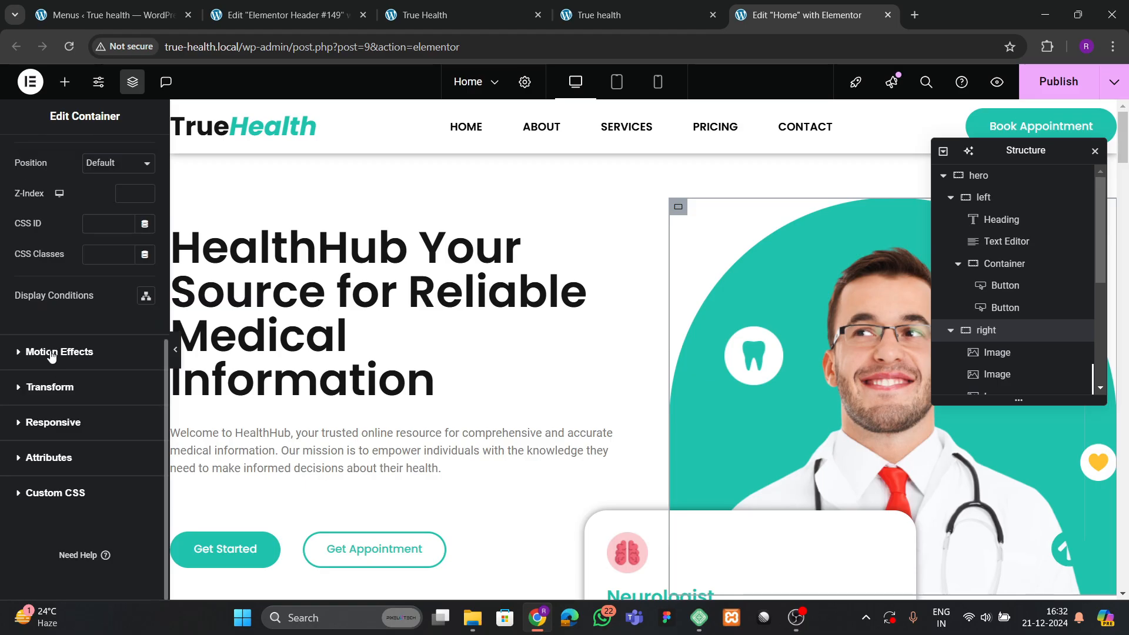
left_click(52, 352)
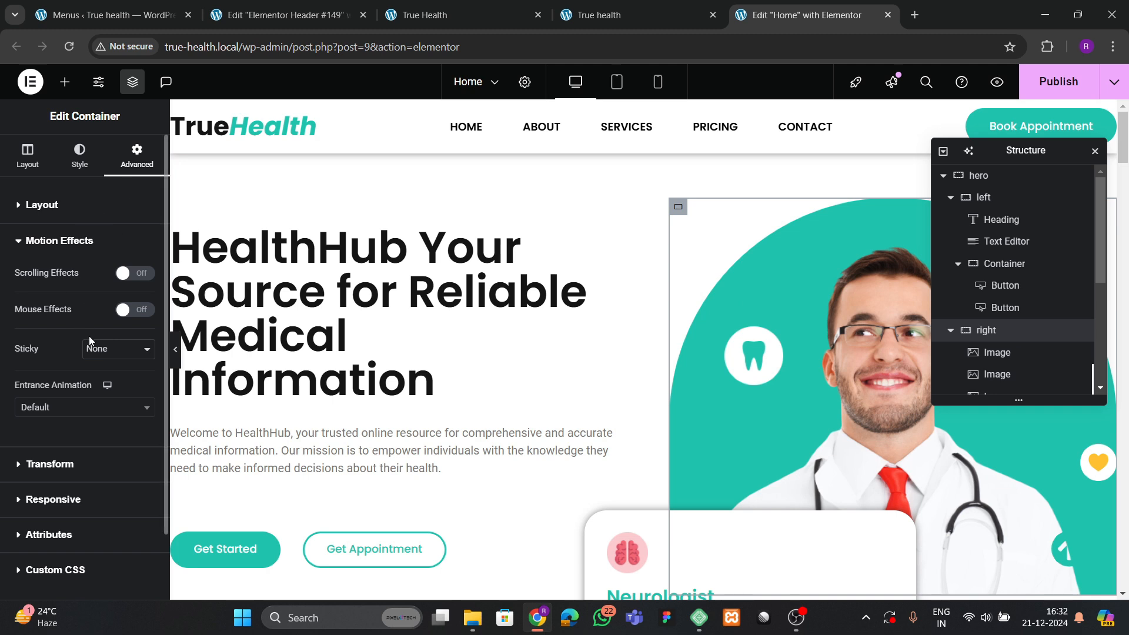
scroll(71, 364, "down", 2)
left_click(54, 334)
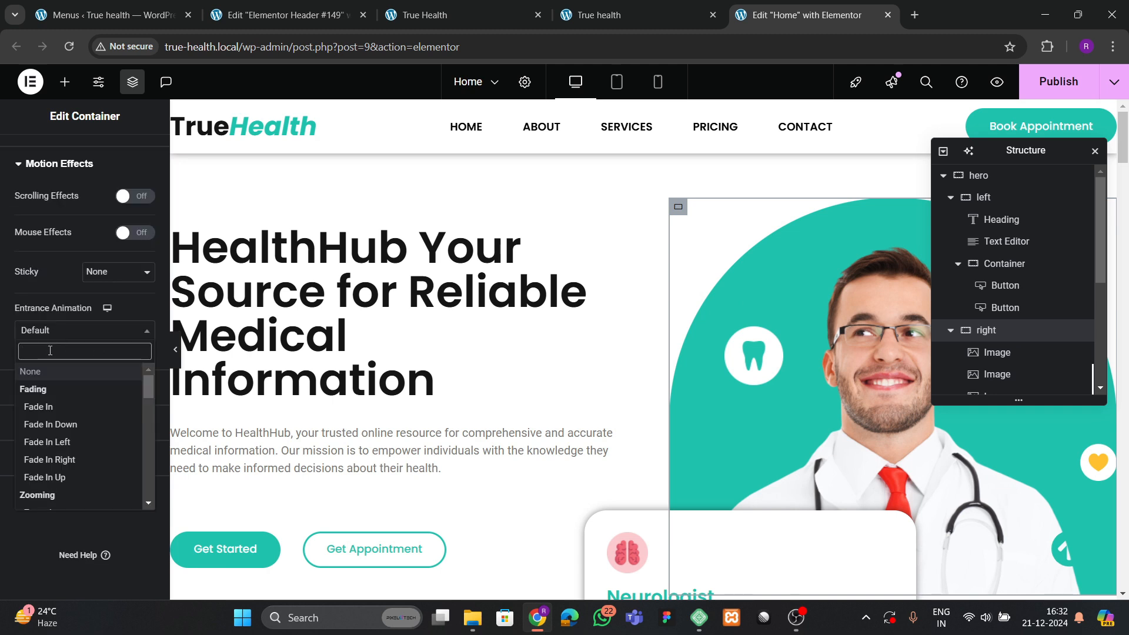
type("zoom")
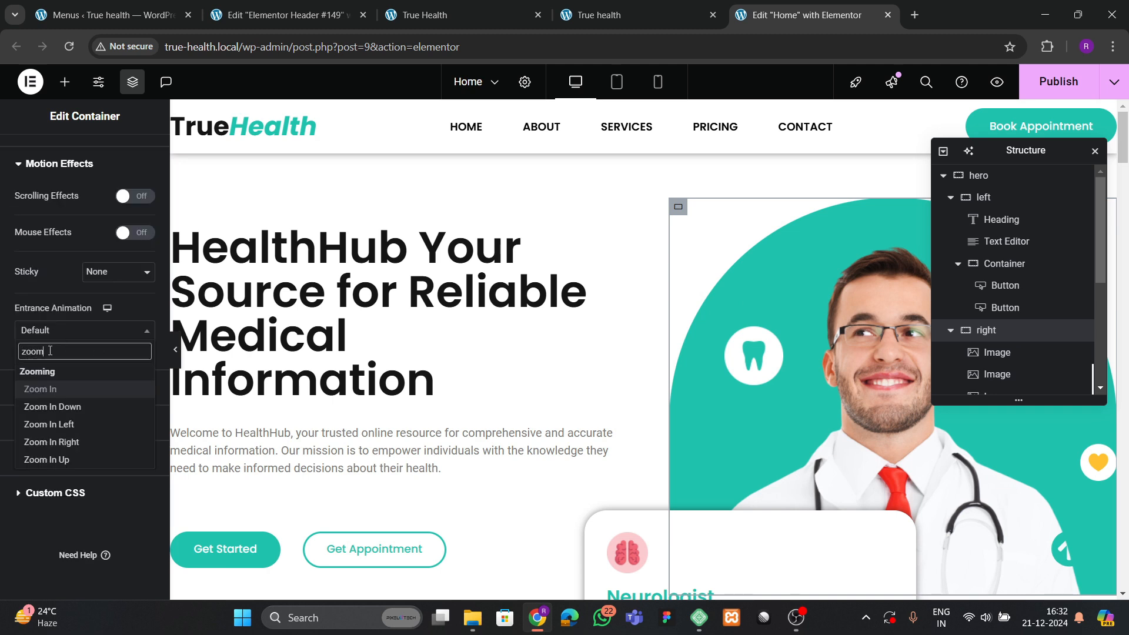
key("Return")
left_click(128, 394)
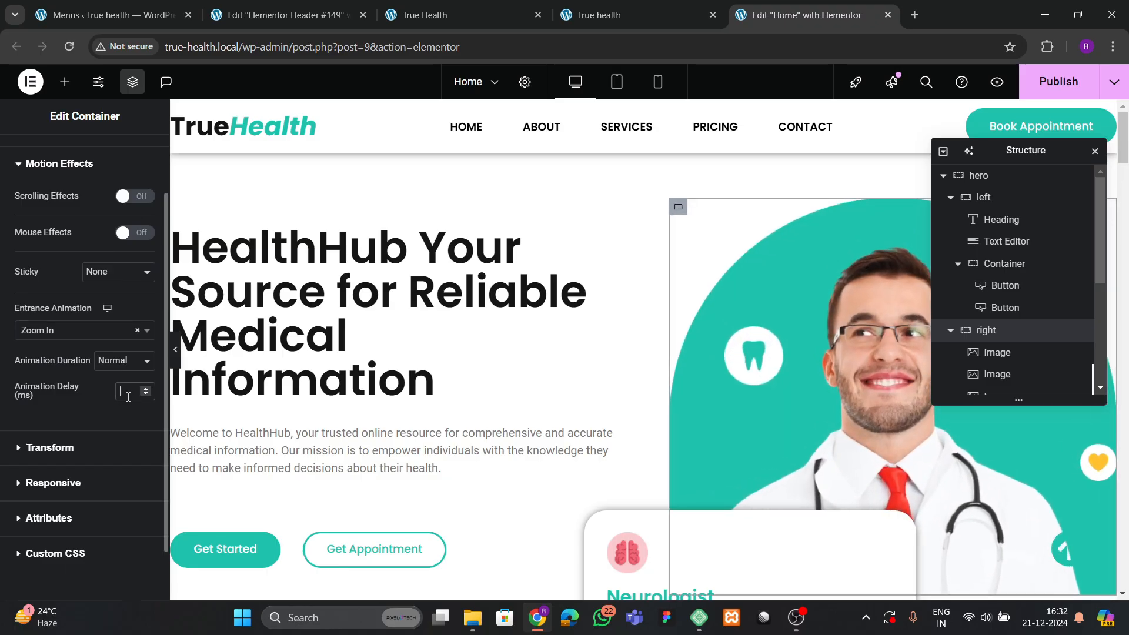
type("700")
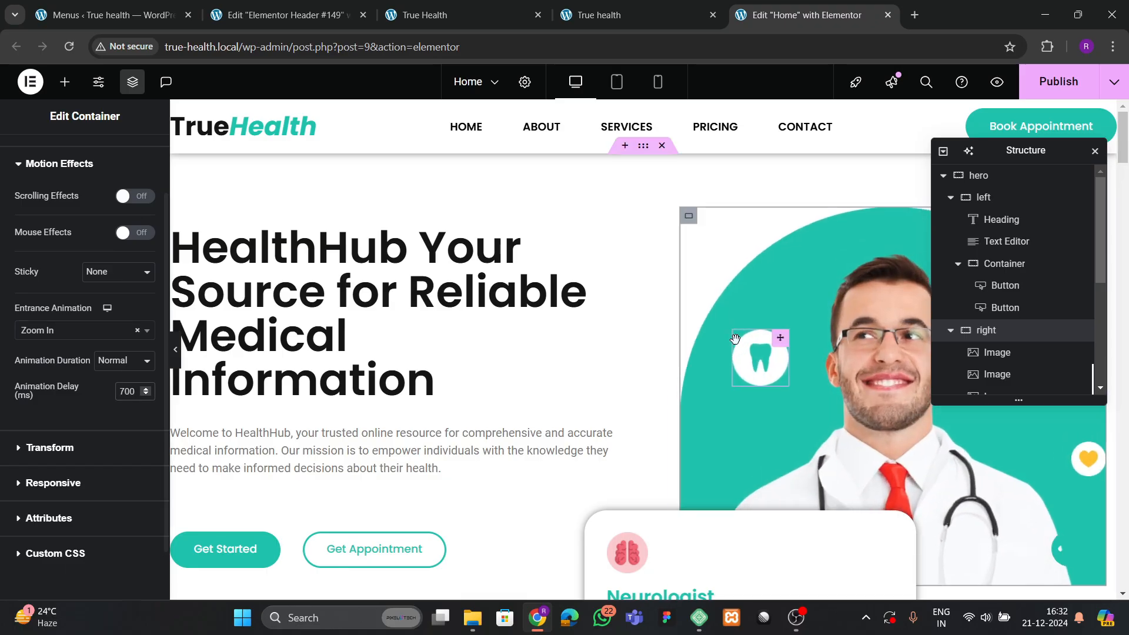
scroll(593, 312, "down", 3)
Give the Neurologist card container a Slide In Up entrance with 800 ms delay, then view the live site.
left_click(593, 299)
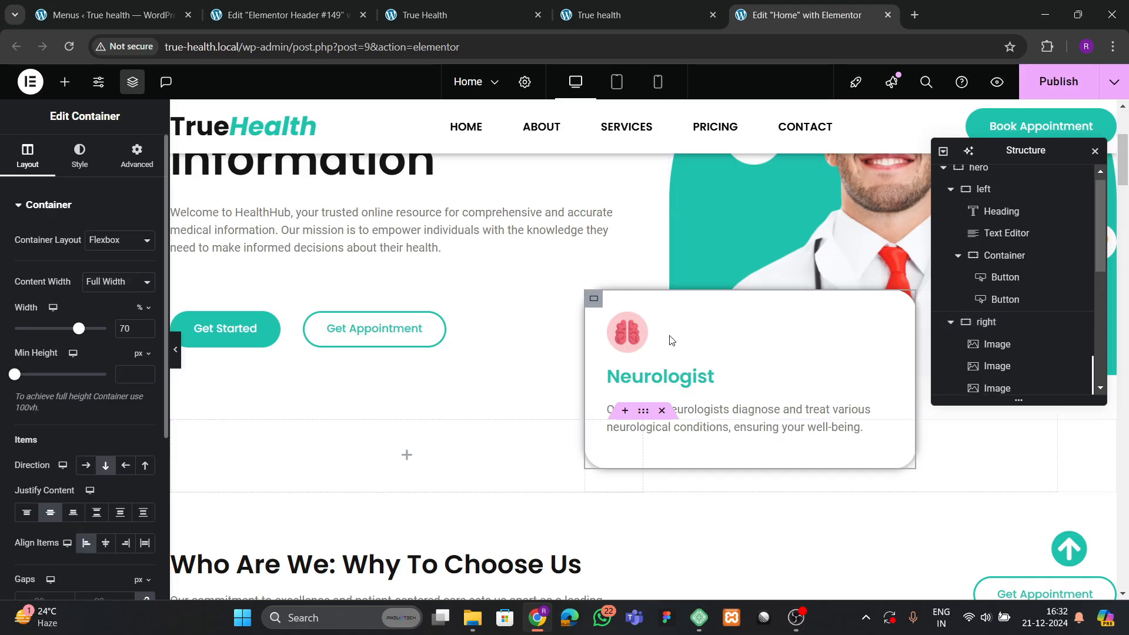
left_click(137, 154)
scroll(29, 382, "down", 5)
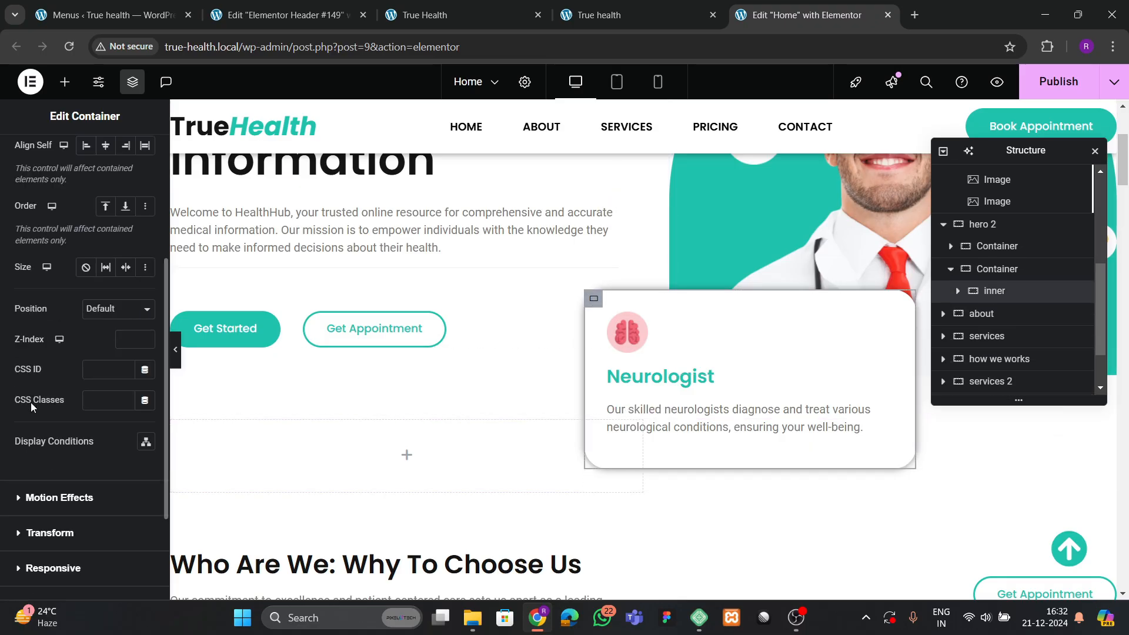
left_click(43, 352)
left_click(43, 409)
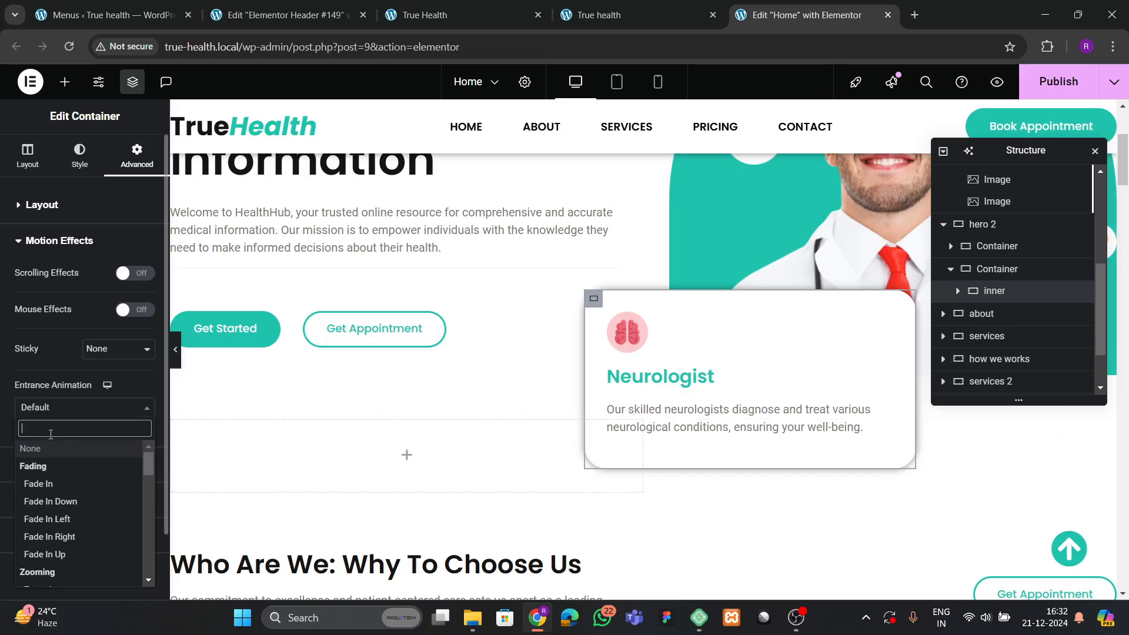
type("sli")
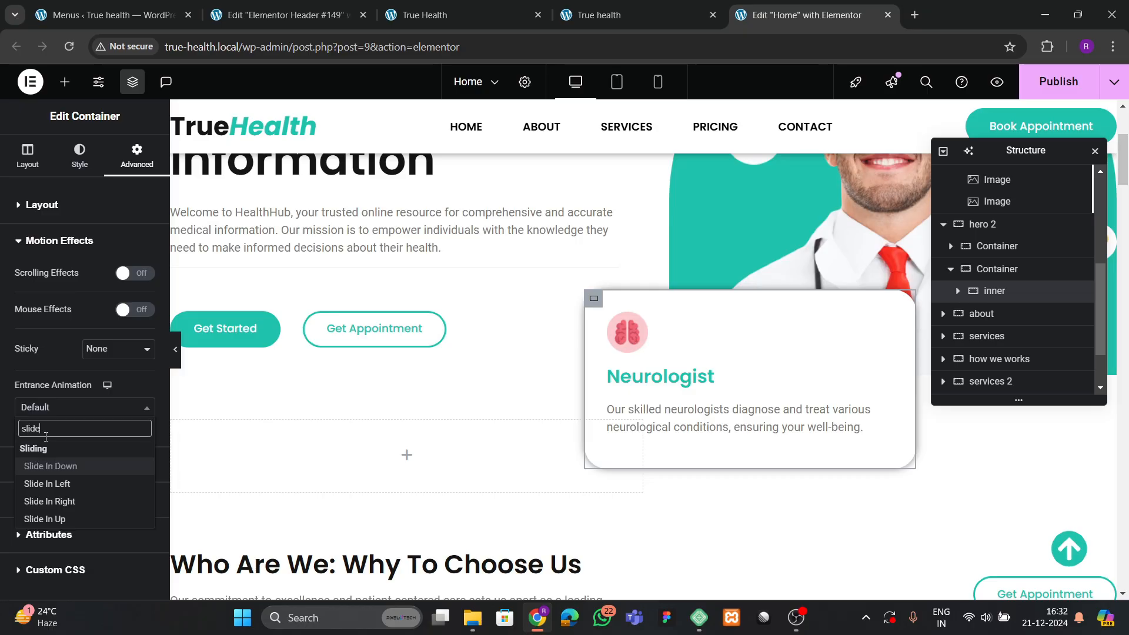
type("de")
key("Down")
key("Down")
key("Down")
key("Return")
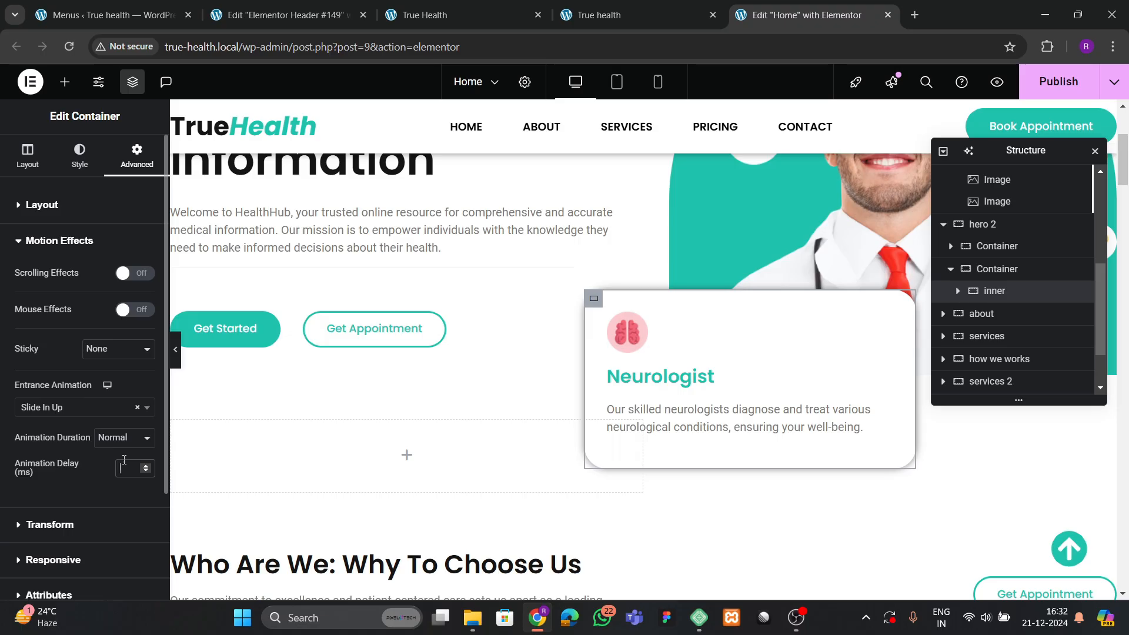
type("800")
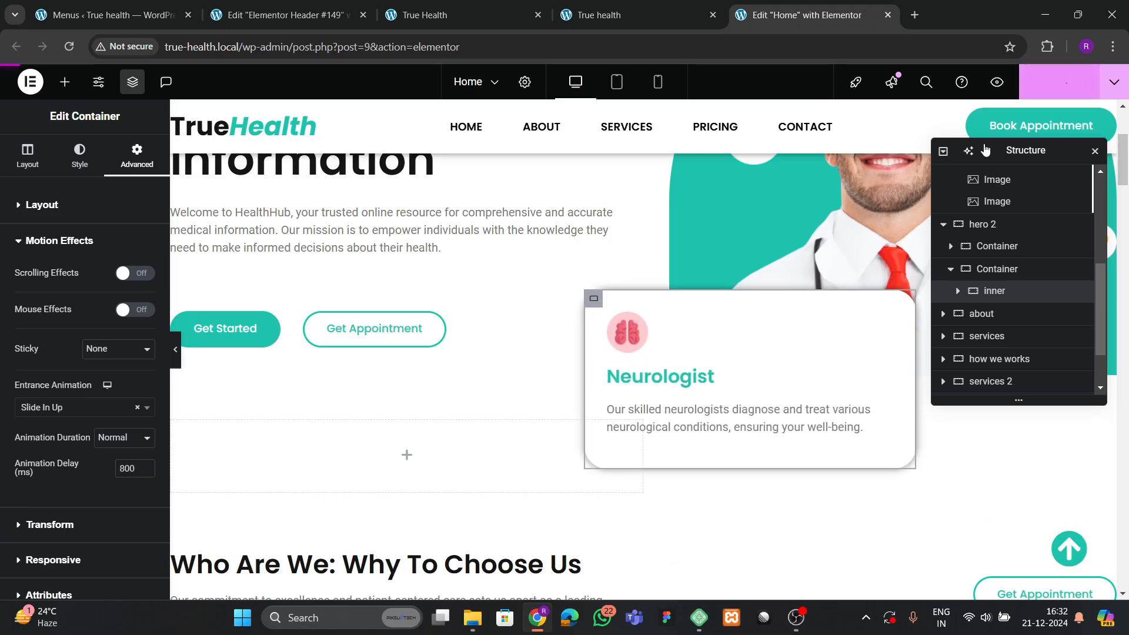
left_click(637, 15)
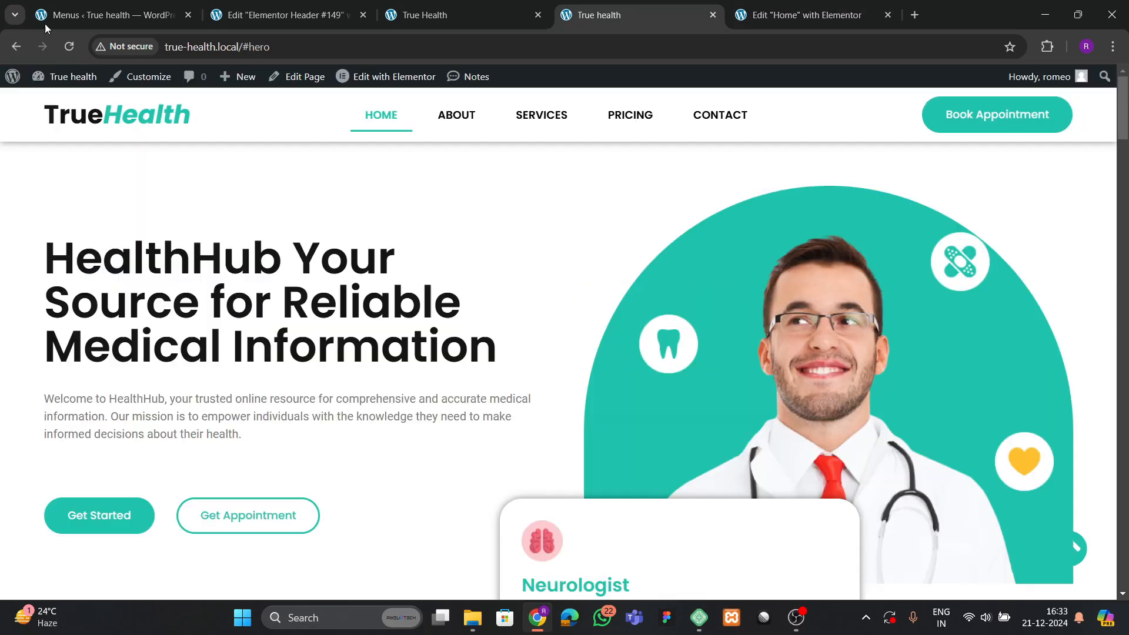
Reload the live hero, compare it with the brightsmile.local reference, and return to Elementor.
left_click(68, 46)
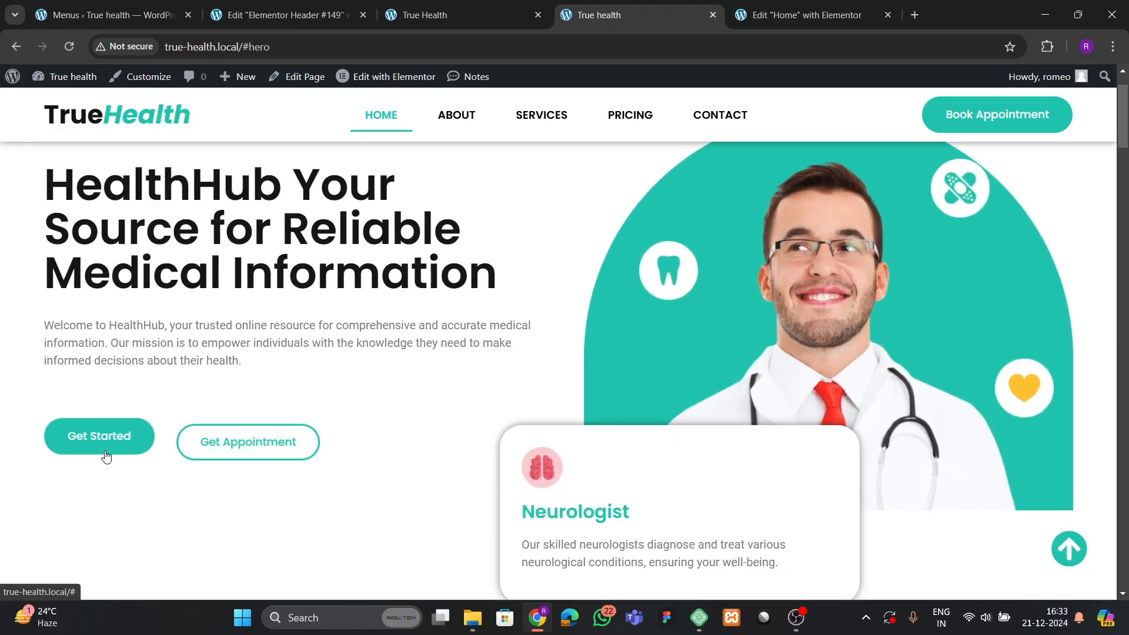
scroll(468, 367, "down", 3)
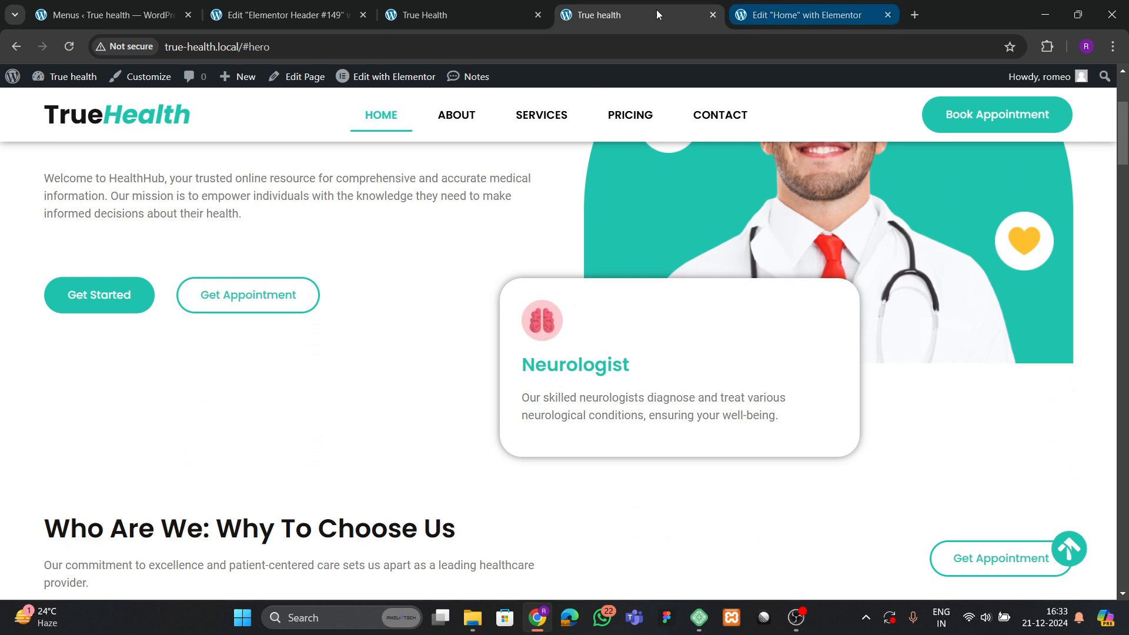
left_click(459, 15)
scroll(609, 408, "down", 3)
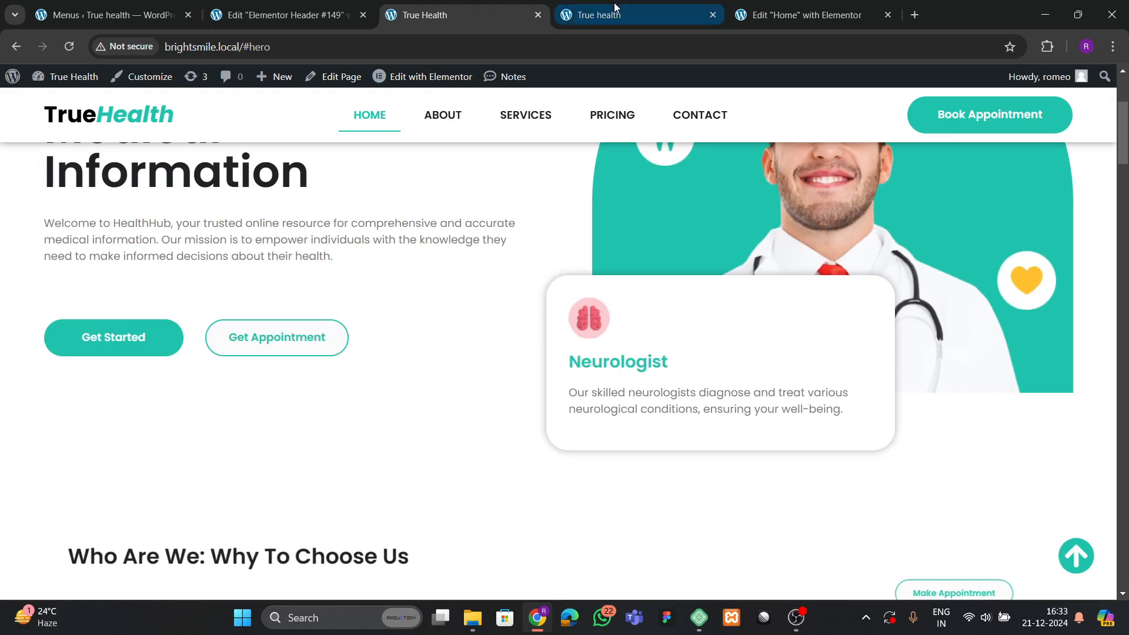
key("ctrl+Tab")
key("ctrl+Tab")
Set the Neurologist brain icon's hover animation to Bob.
left_click(626, 332)
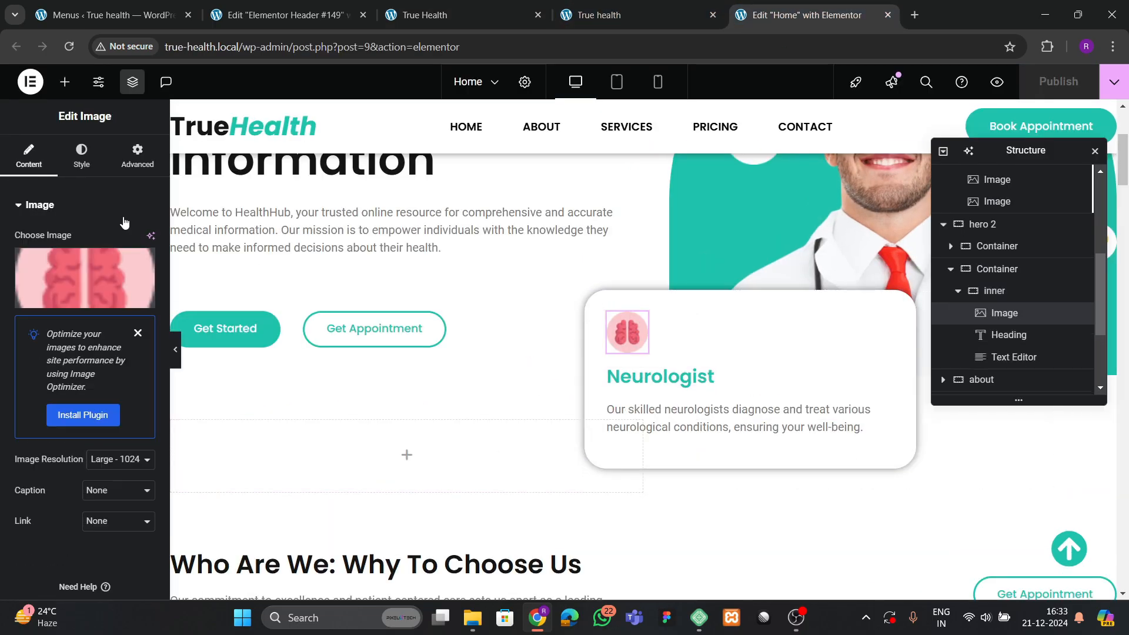
left_click(79, 156)
scroll(122, 281, "down", 4)
left_click(120, 282)
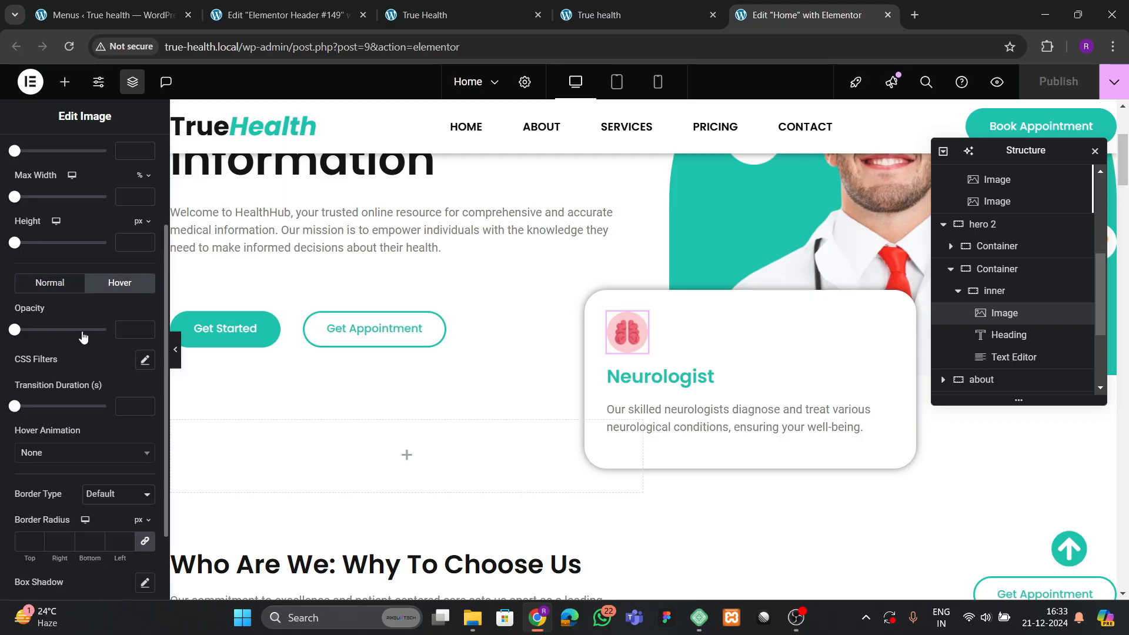
scroll(75, 367, "down", 2)
left_click(41, 359)
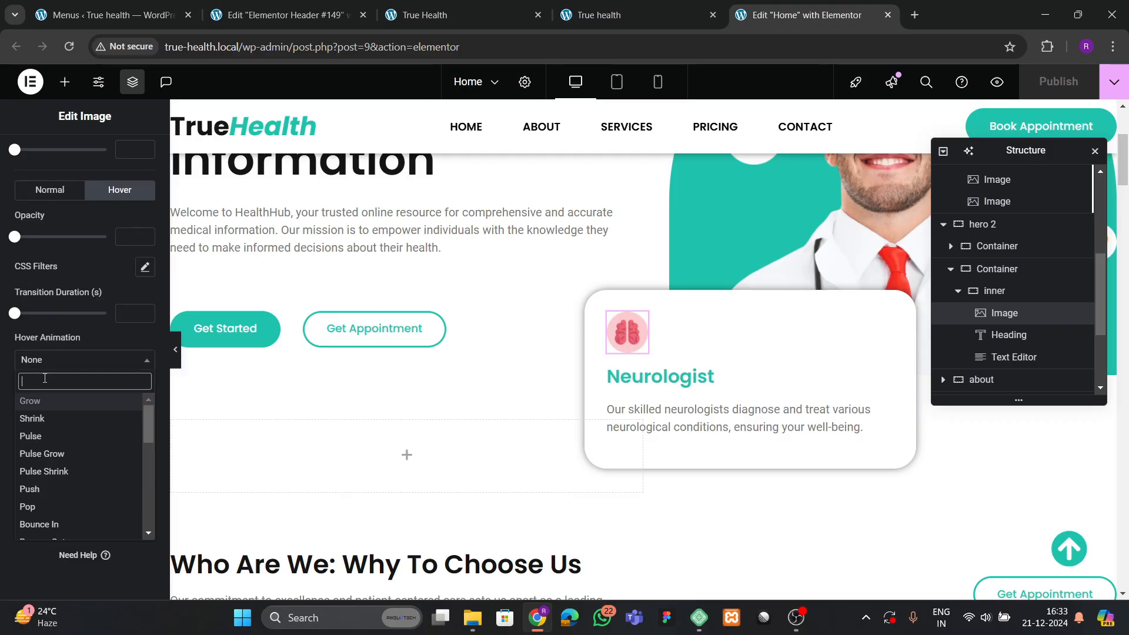
type("bob")
left_click(27, 400)
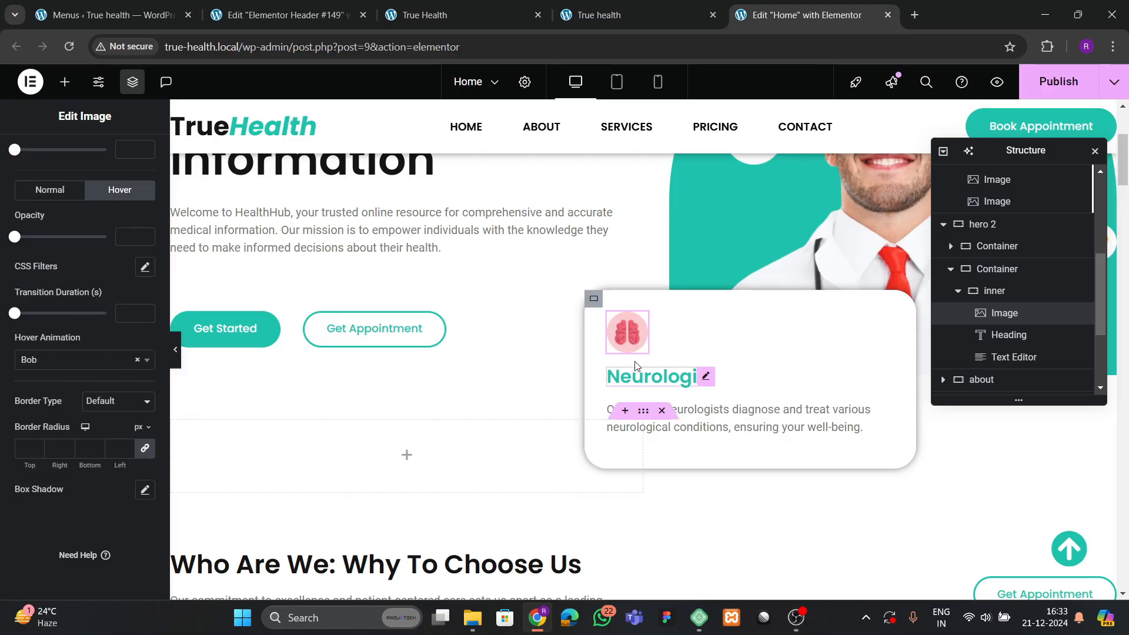
Publish the Home page changes.
scroll(454, 406, "down", 6)
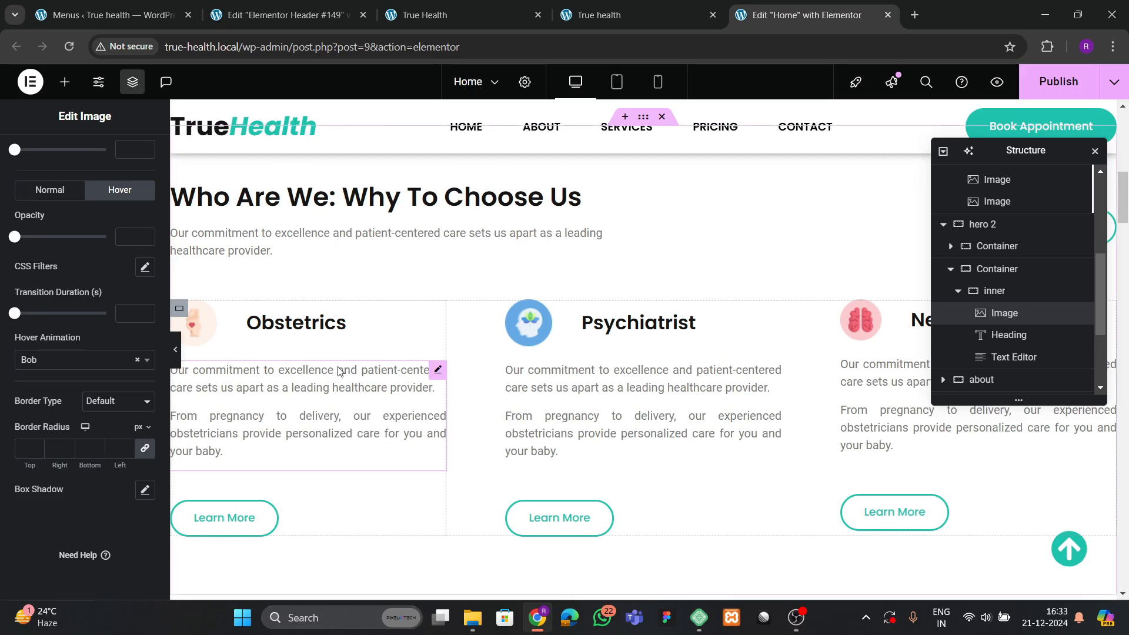
scroll(353, 352, "down", 4)
scroll(247, 306, "up", 3)
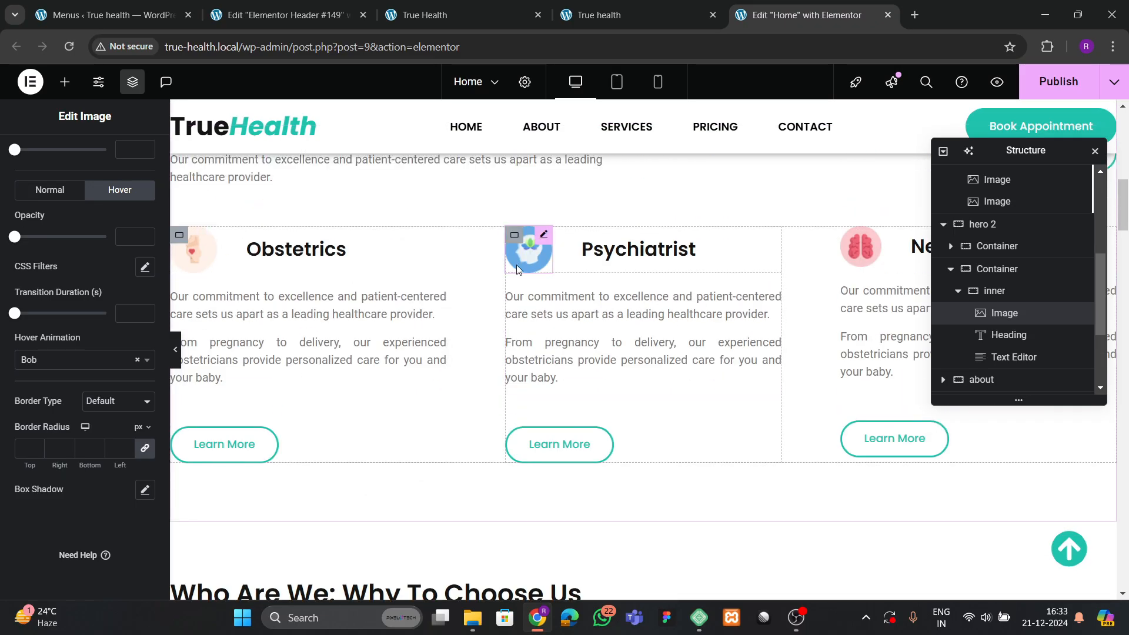
scroll(829, 282, "up", 3)
scroll(837, 290, "down", 4)
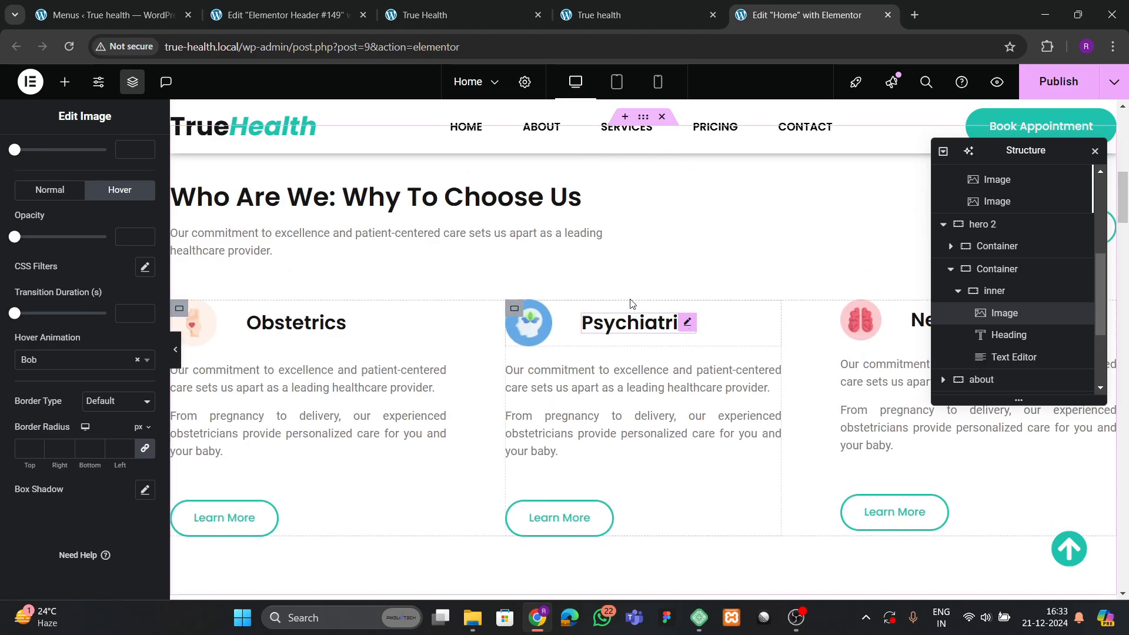
scroll(624, 296, "up", 2)
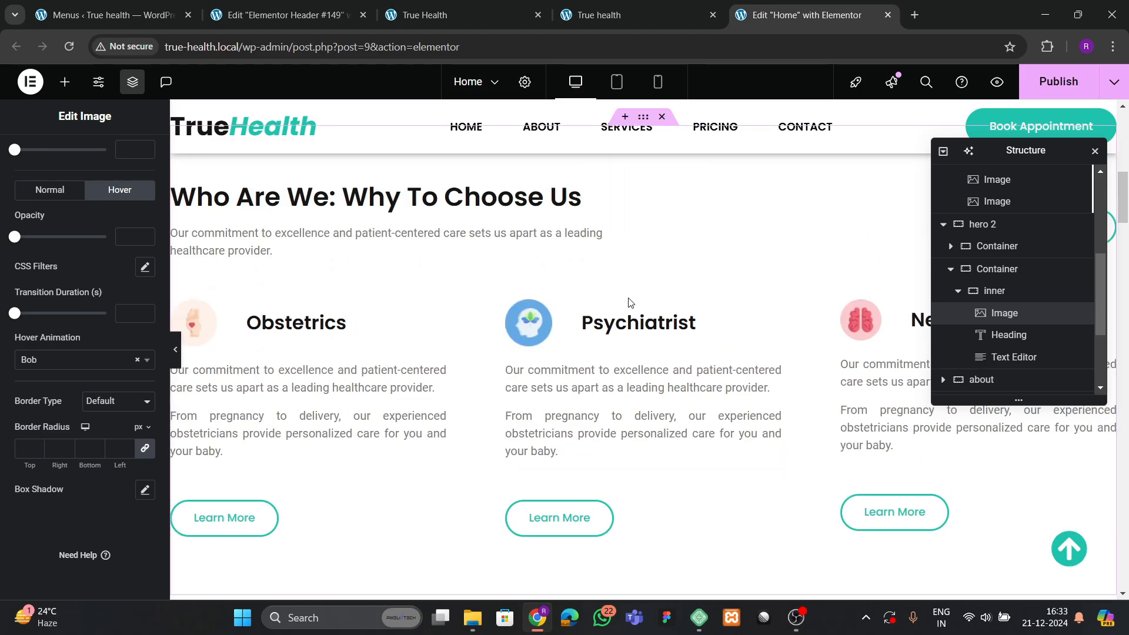
scroll(630, 303, "up", 5)
left_click(1058, 82)
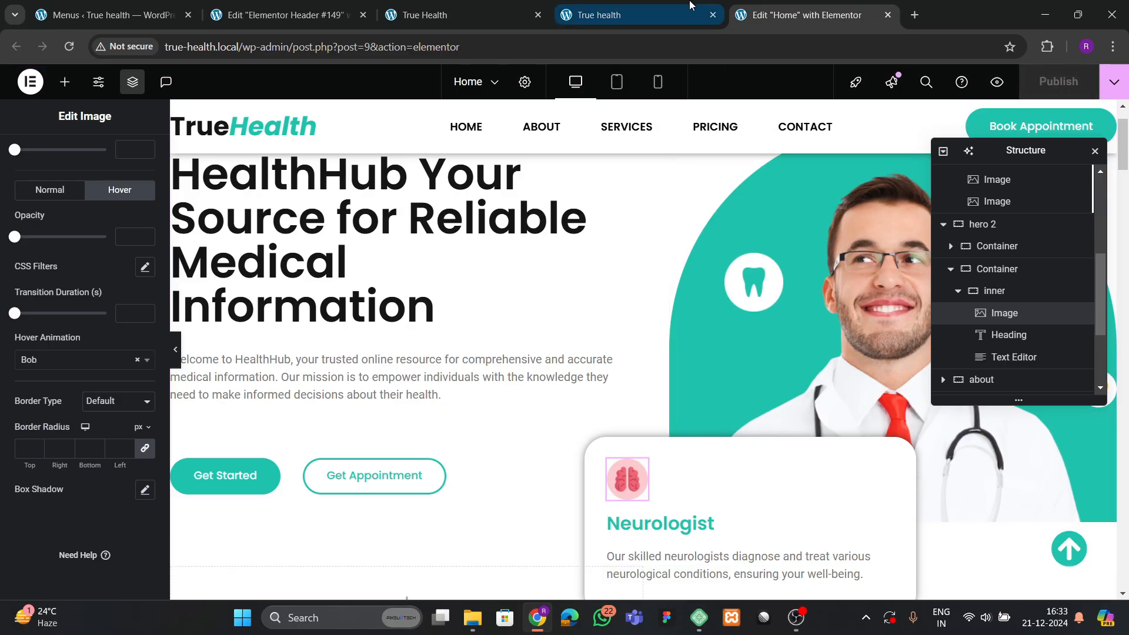
Reload the live TrueHealth home page and scroll down to the Expertise cards reviewing the animations.
left_click(568, 15)
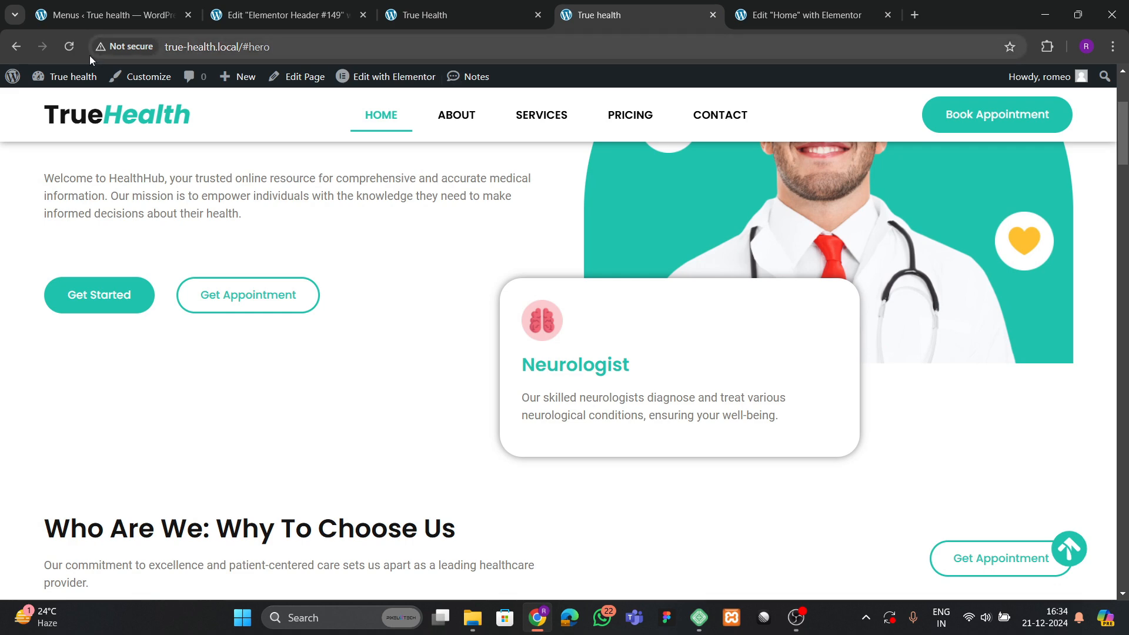
key("F5")
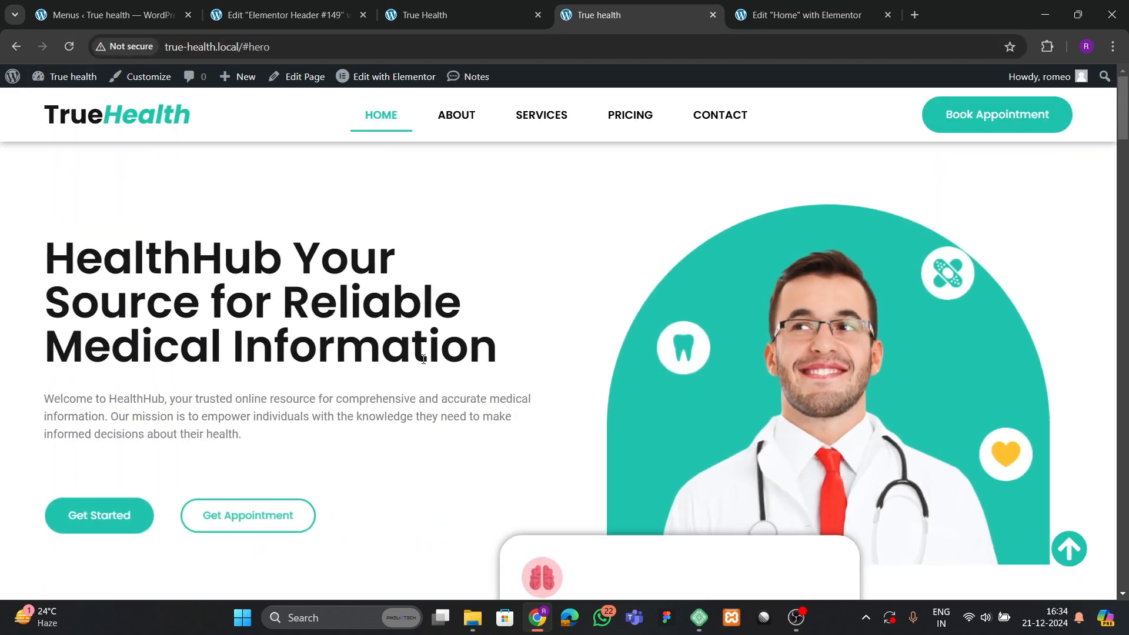
scroll(253, 403, "down", 2)
scroll(78, 383, "up", 2)
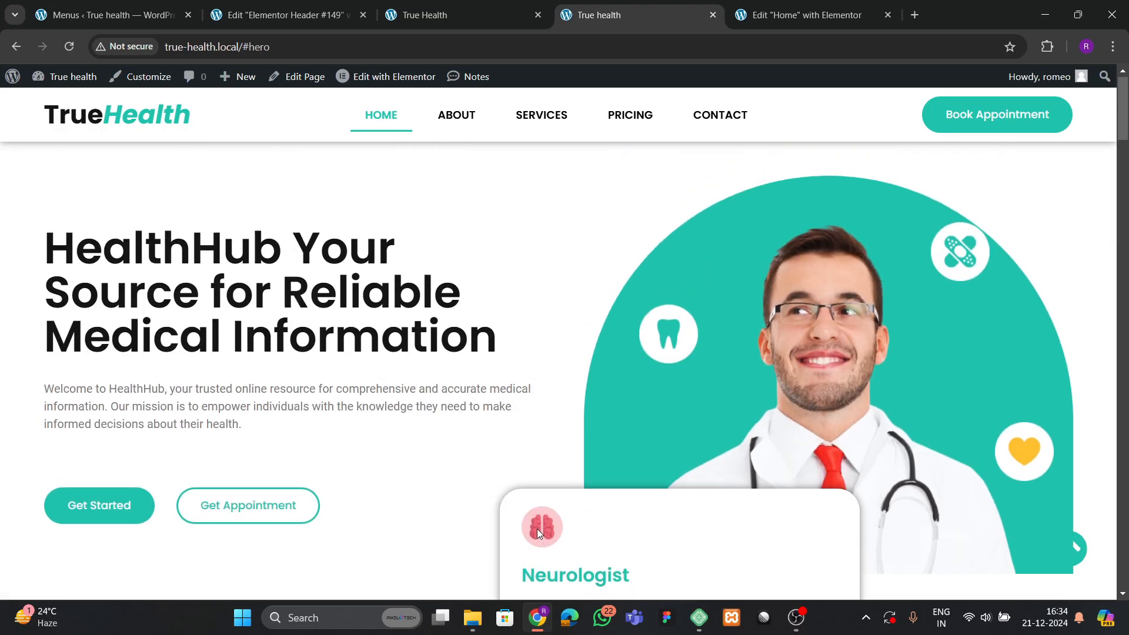
scroll(537, 531, "down", 2)
scroll(523, 360, "up", 2)
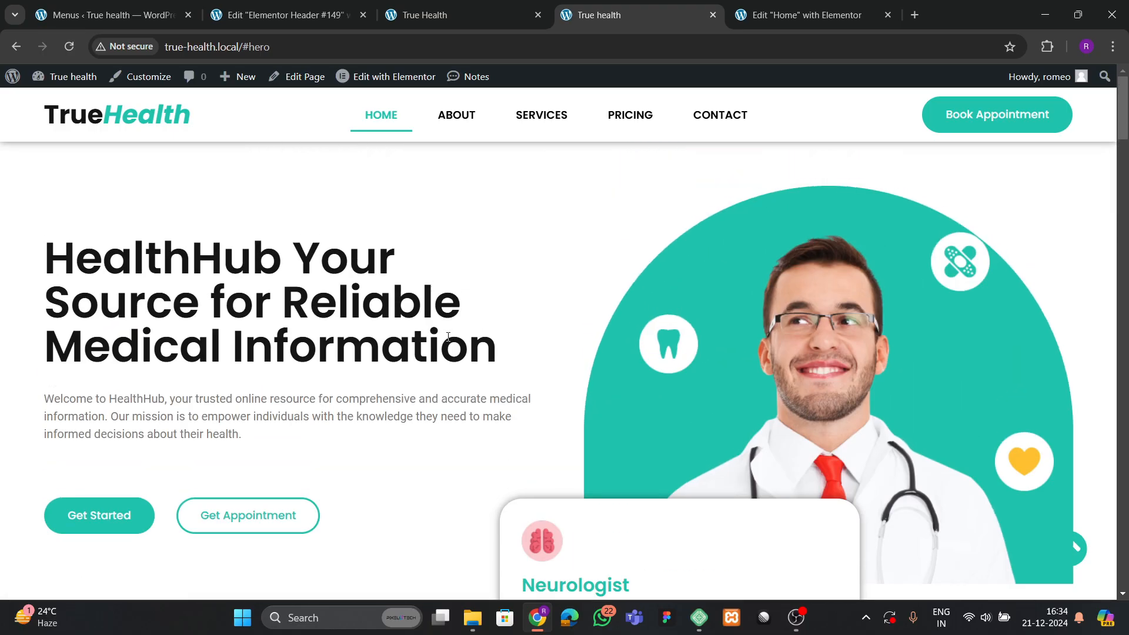
scroll(479, 347, "down", 8)
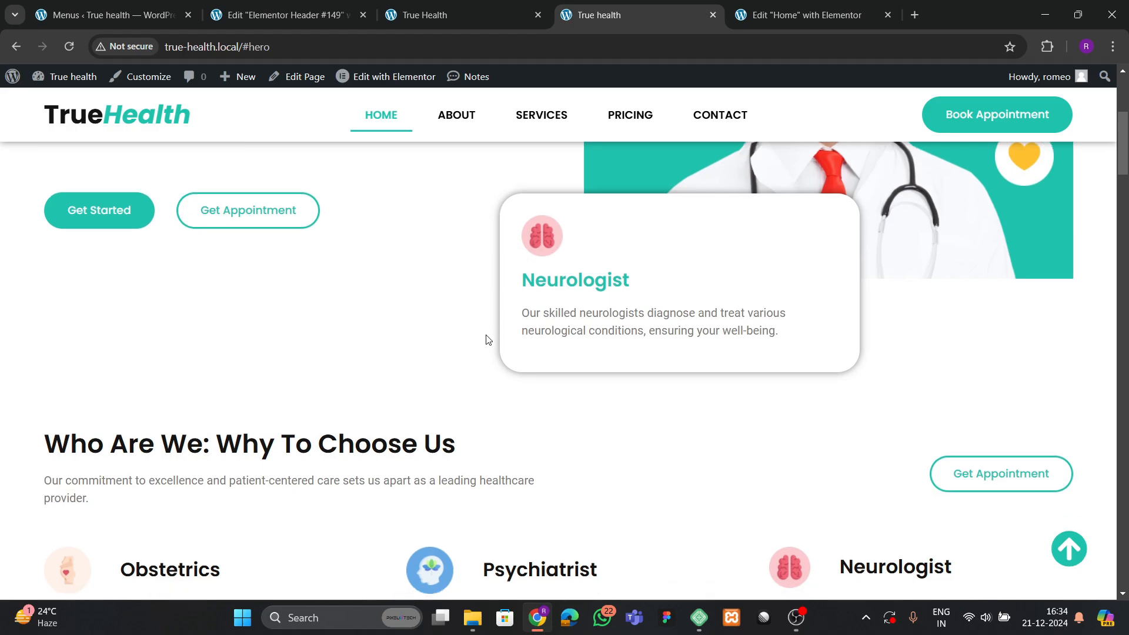
scroll(488, 341, "down", 5)
scroll(503, 345, "up", 4)
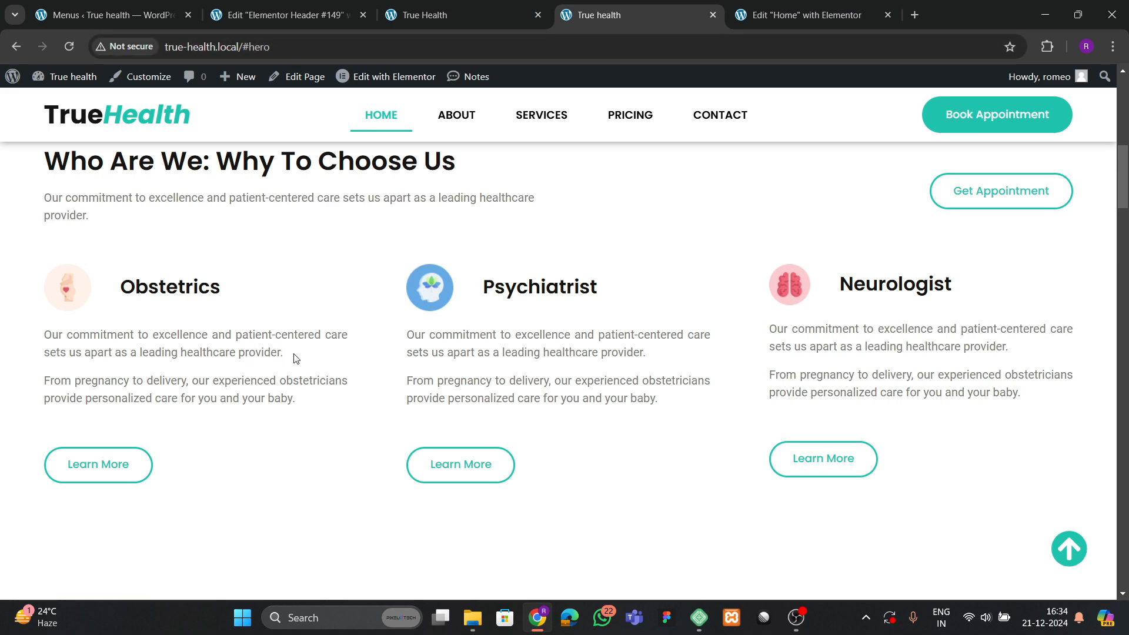
scroll(297, 364, "up", 5)
scroll(345, 395, "up", 5)
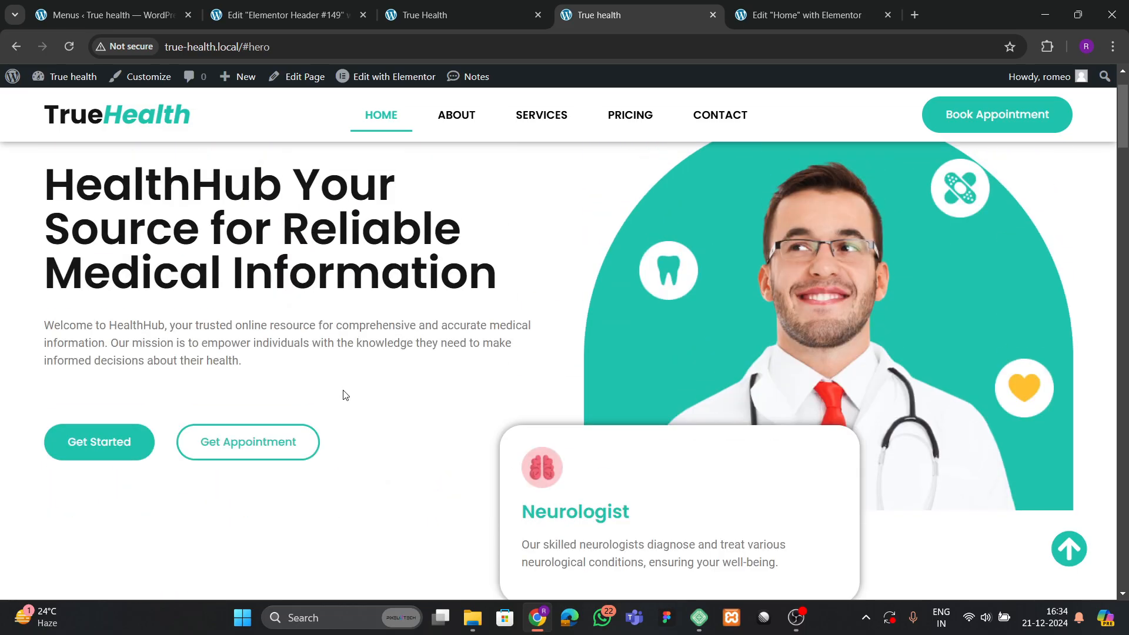
scroll(344, 395, "down", 14)
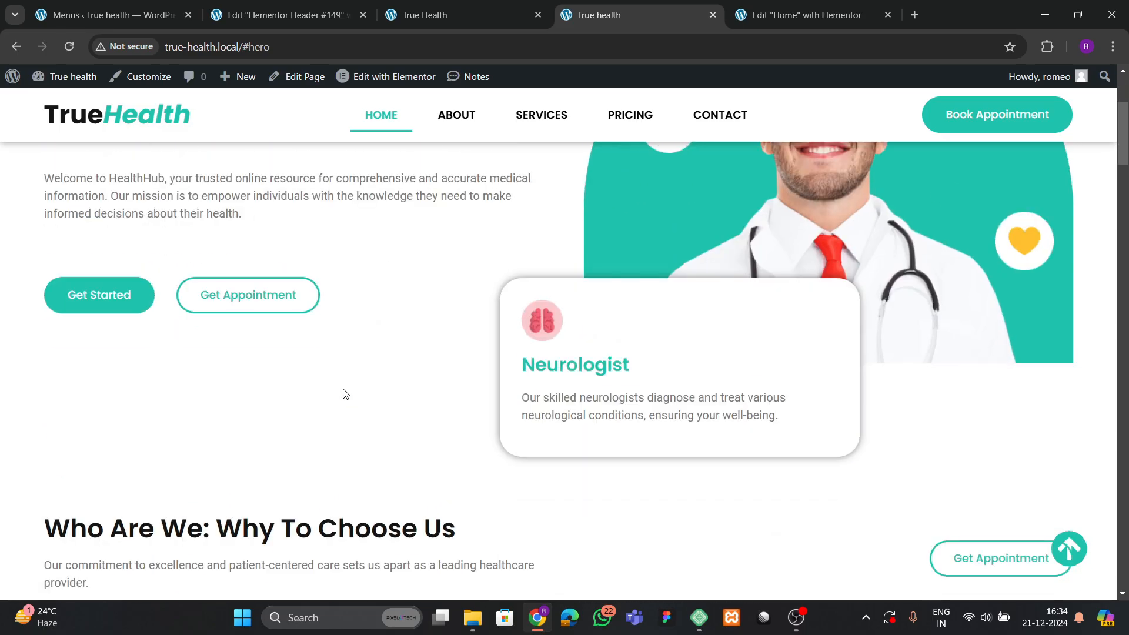
scroll(376, 350, "down", 7)
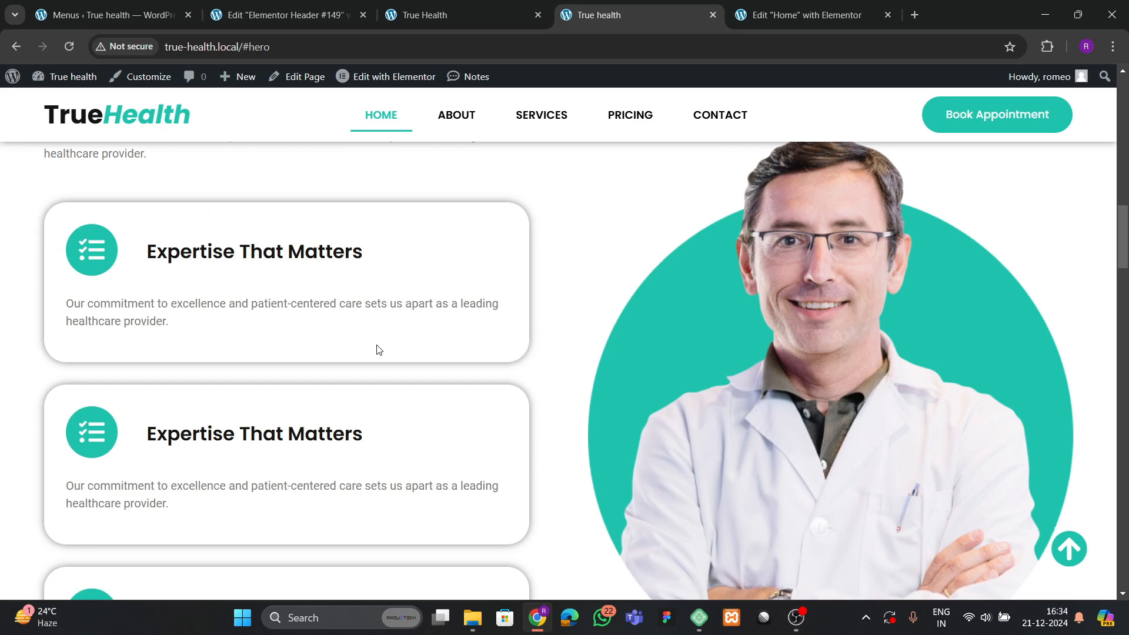